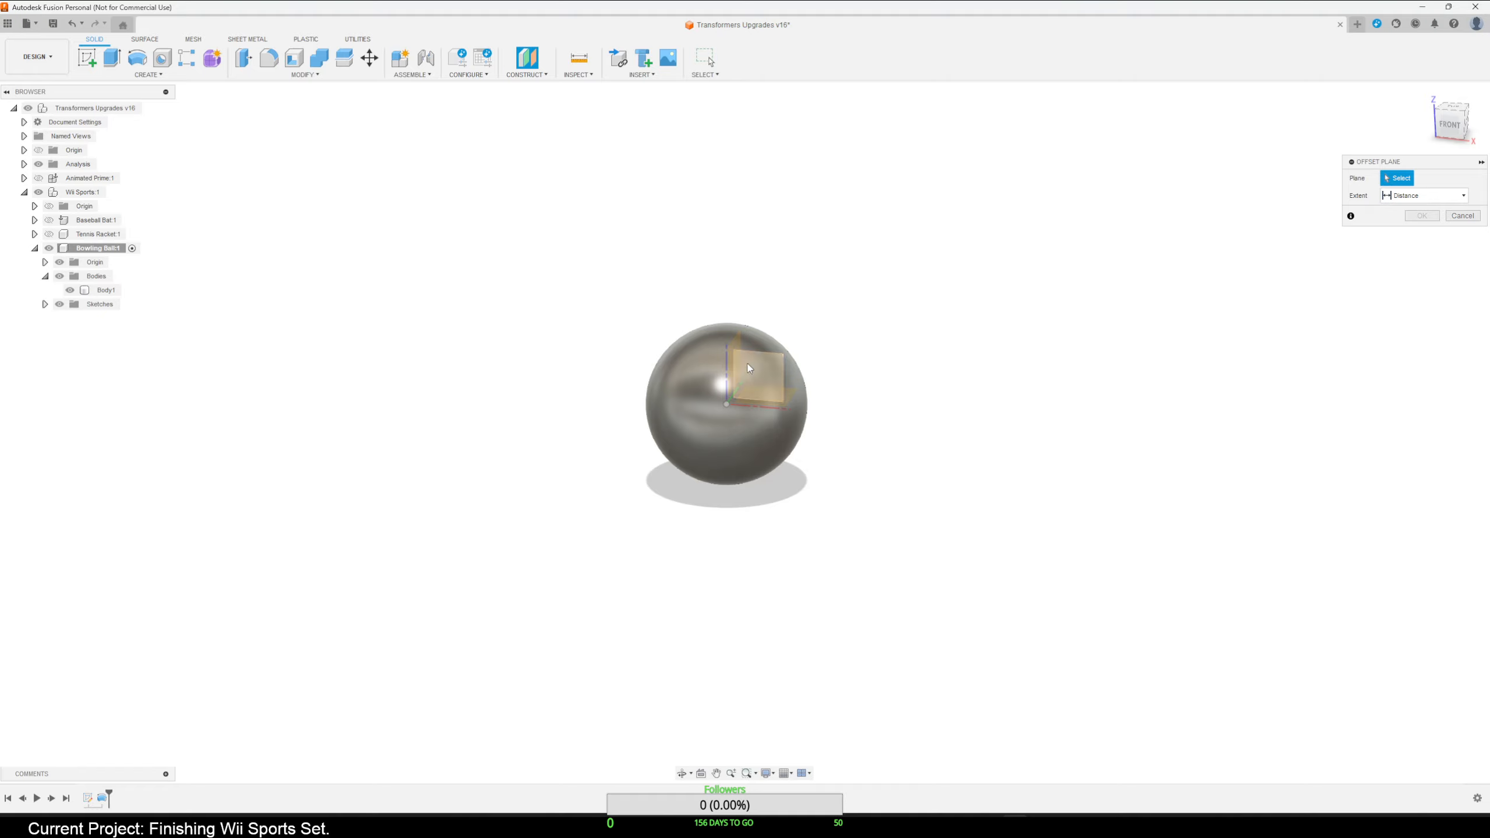
Create a construction plane offset -11 mm from the XZ origin plane, just in front of the bowling ball.
click(762, 375)
shift+middle_drag(927, 451, 824, 436)
drag(744, 325, 632, 331)
click(1421, 233)
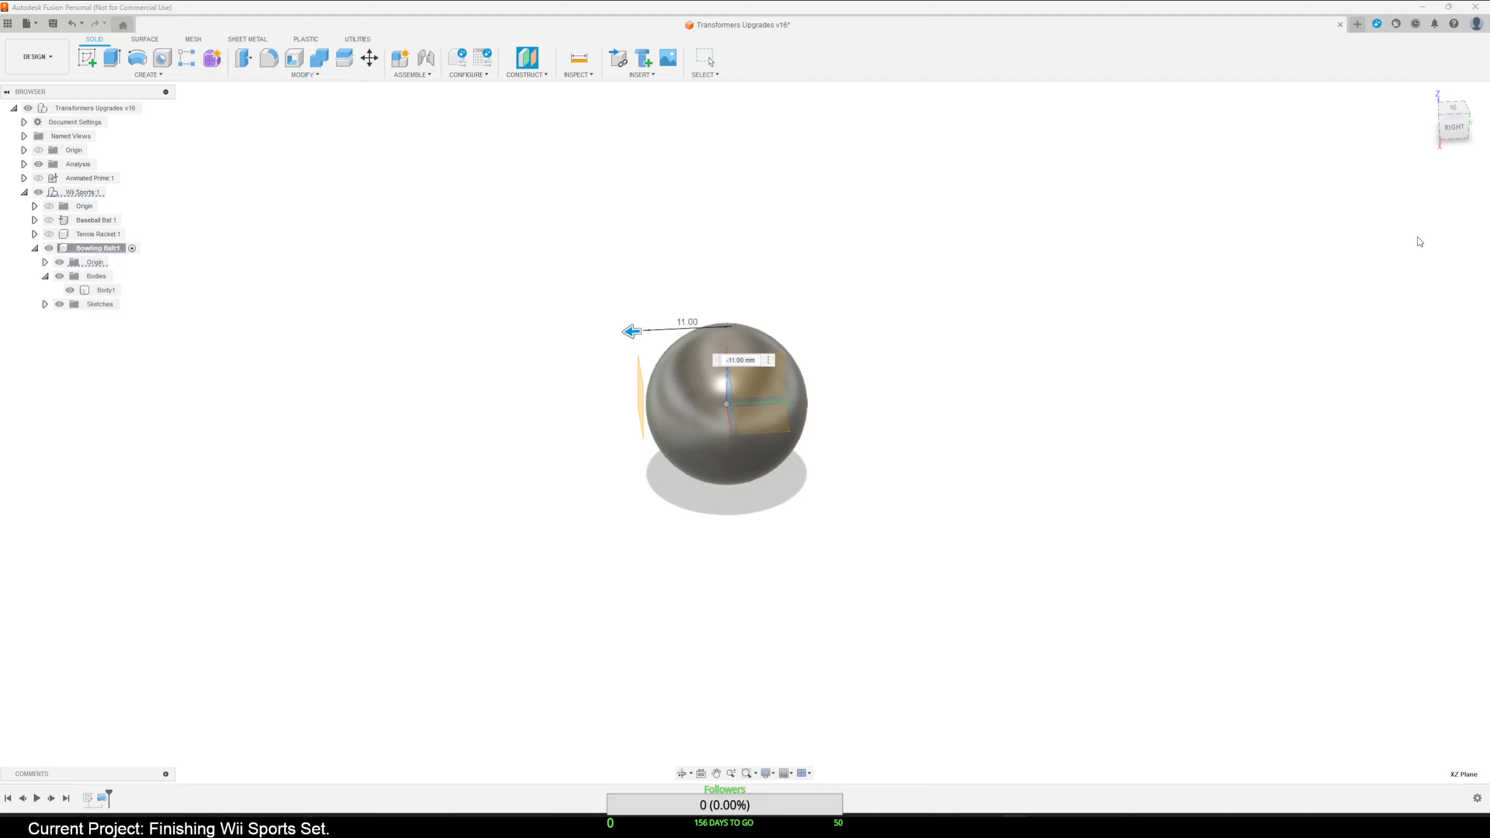
Enlarge the offset plane by pulling its right, left and lower edges outward until it extends past the whole ball.
shift+middle_drag(618, 546, 680, 497)
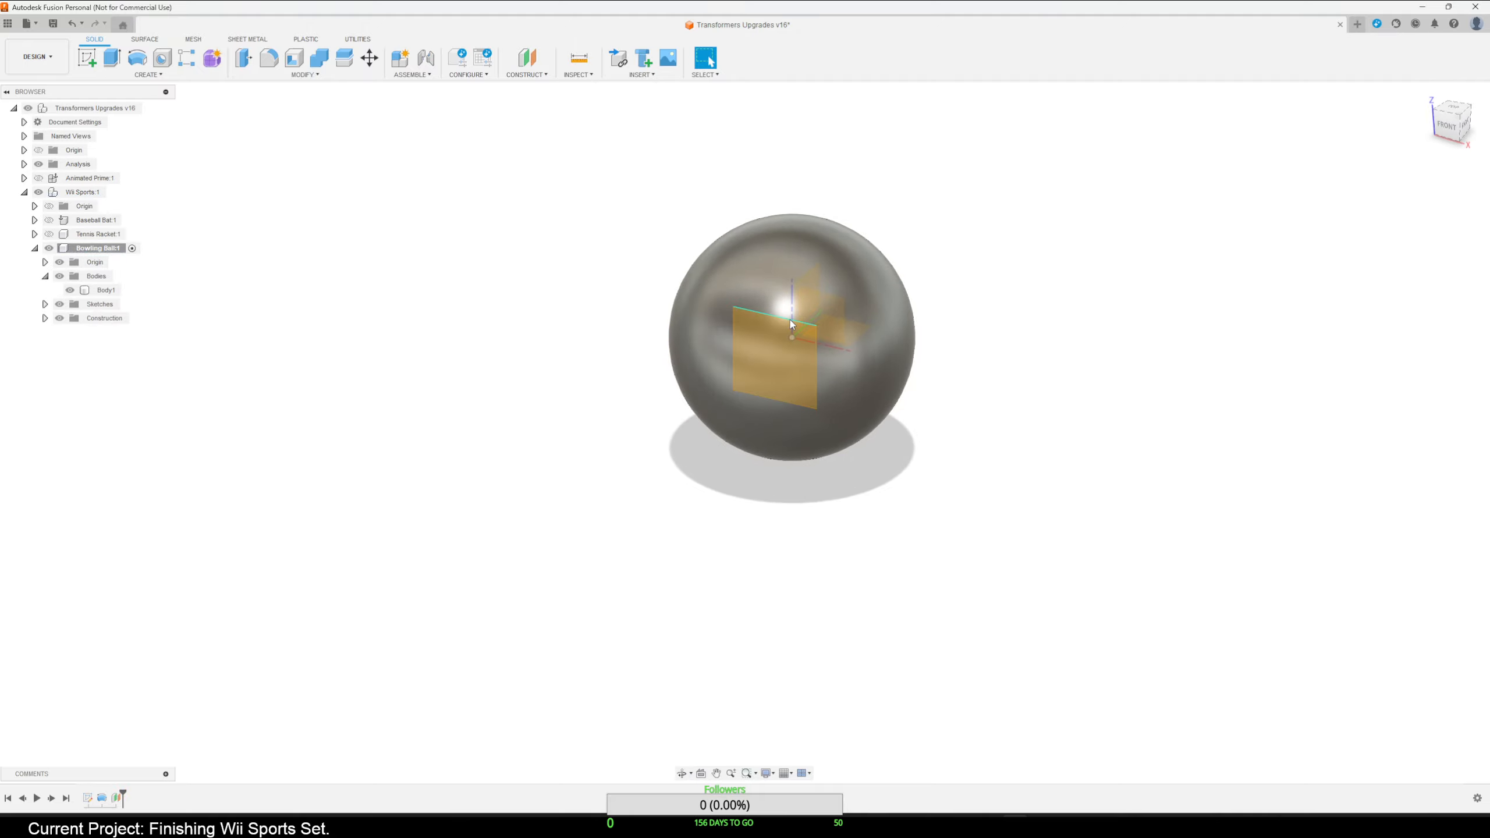
drag(822, 296, 1060, 375)
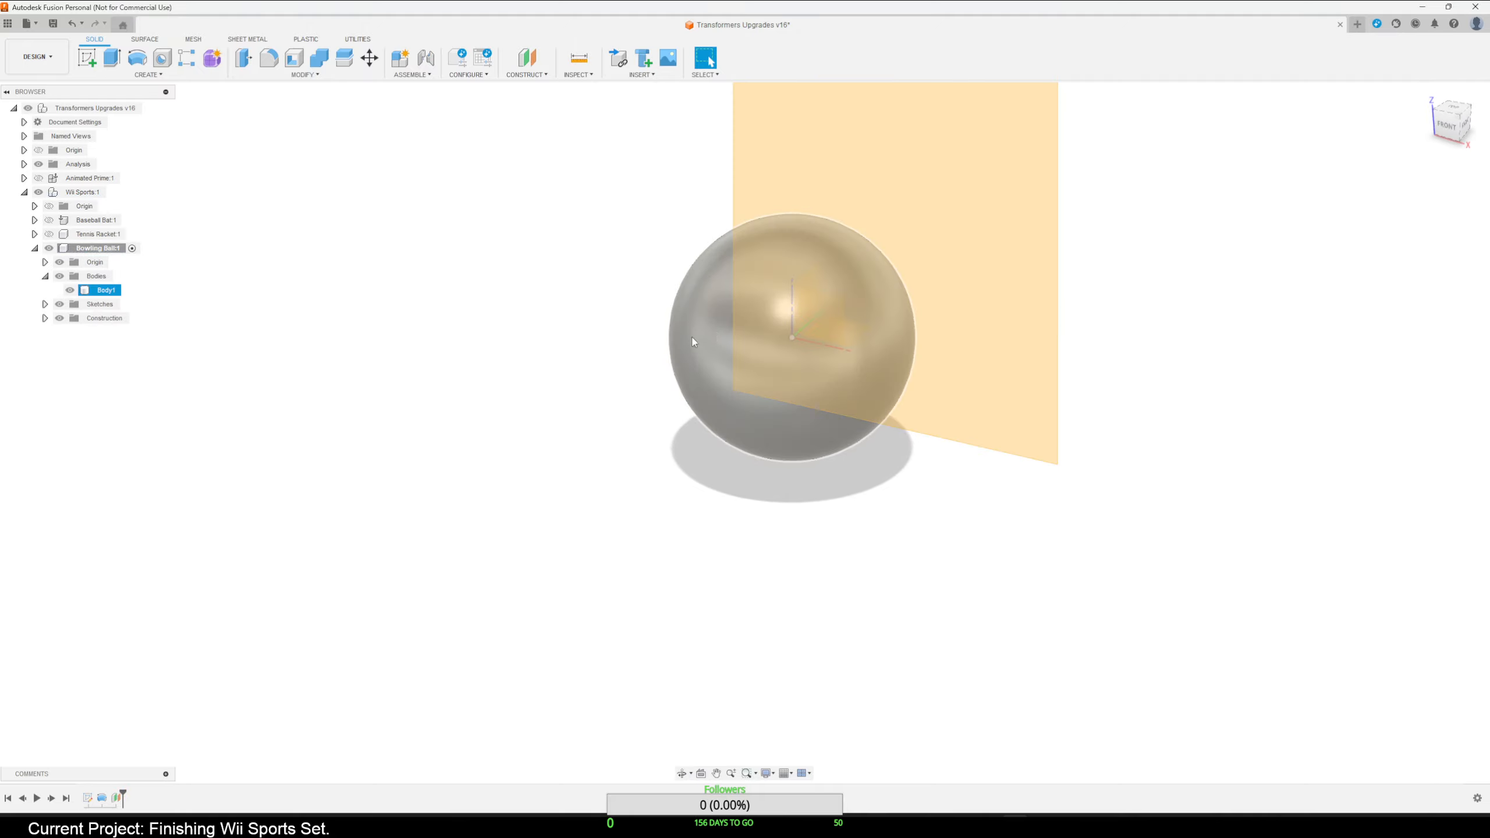
drag(735, 333, 447, 305)
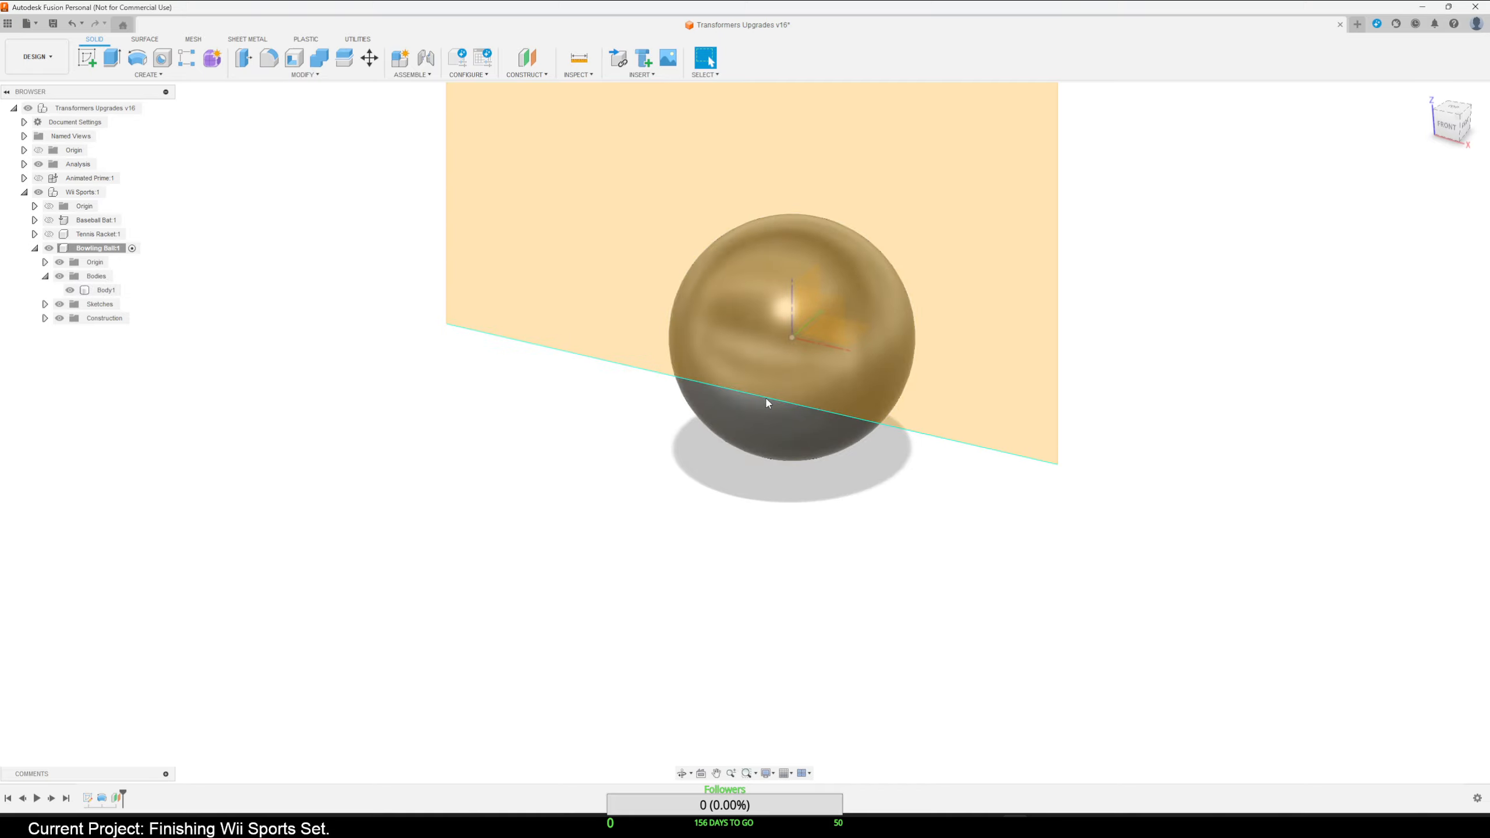
drag(766, 399, 762, 592)
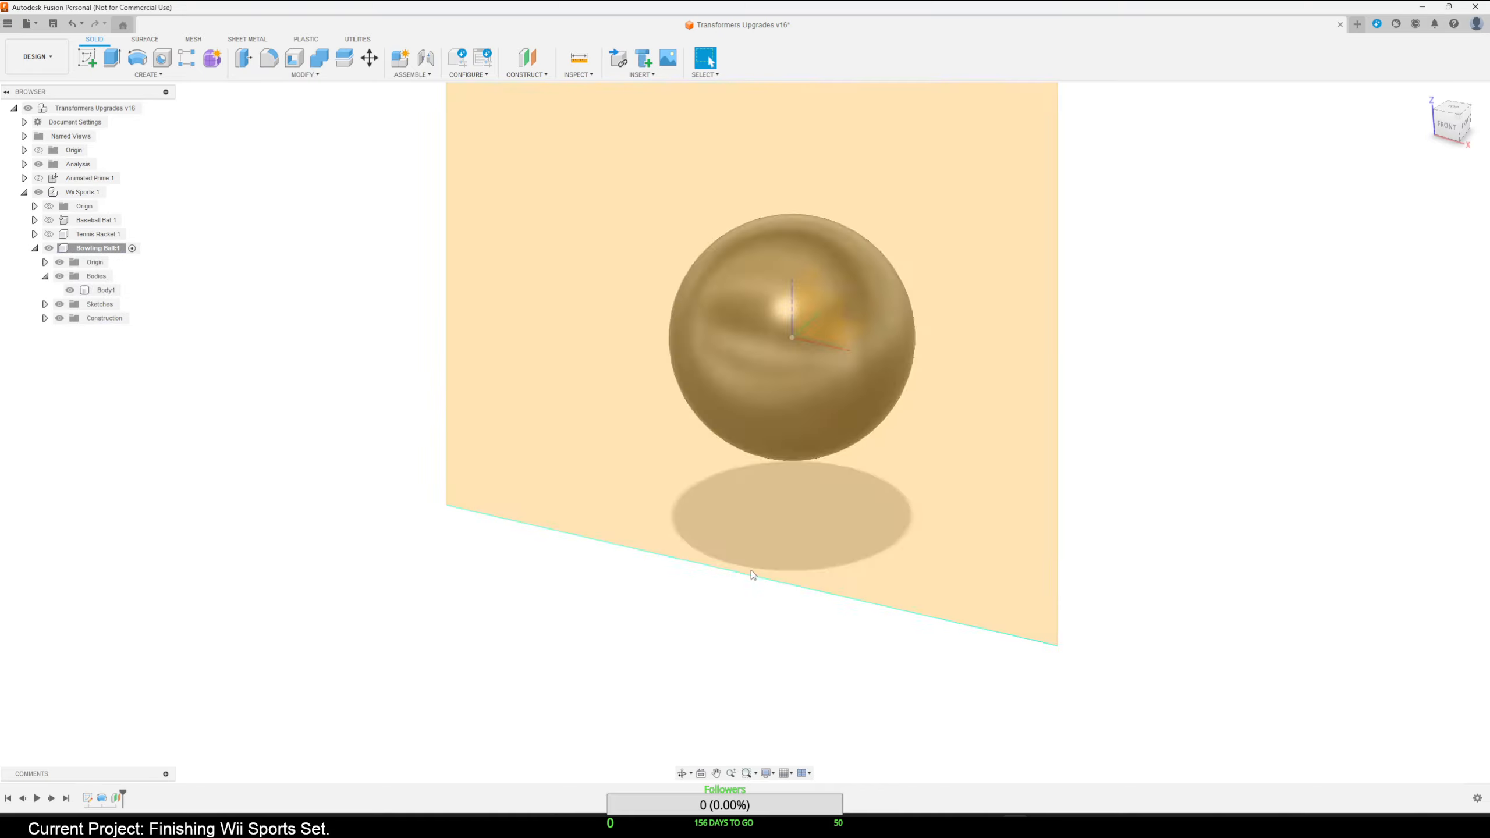
shift+middle_drag(581, 623, 610, 603)
middle_drag(773, 642, 681, 719)
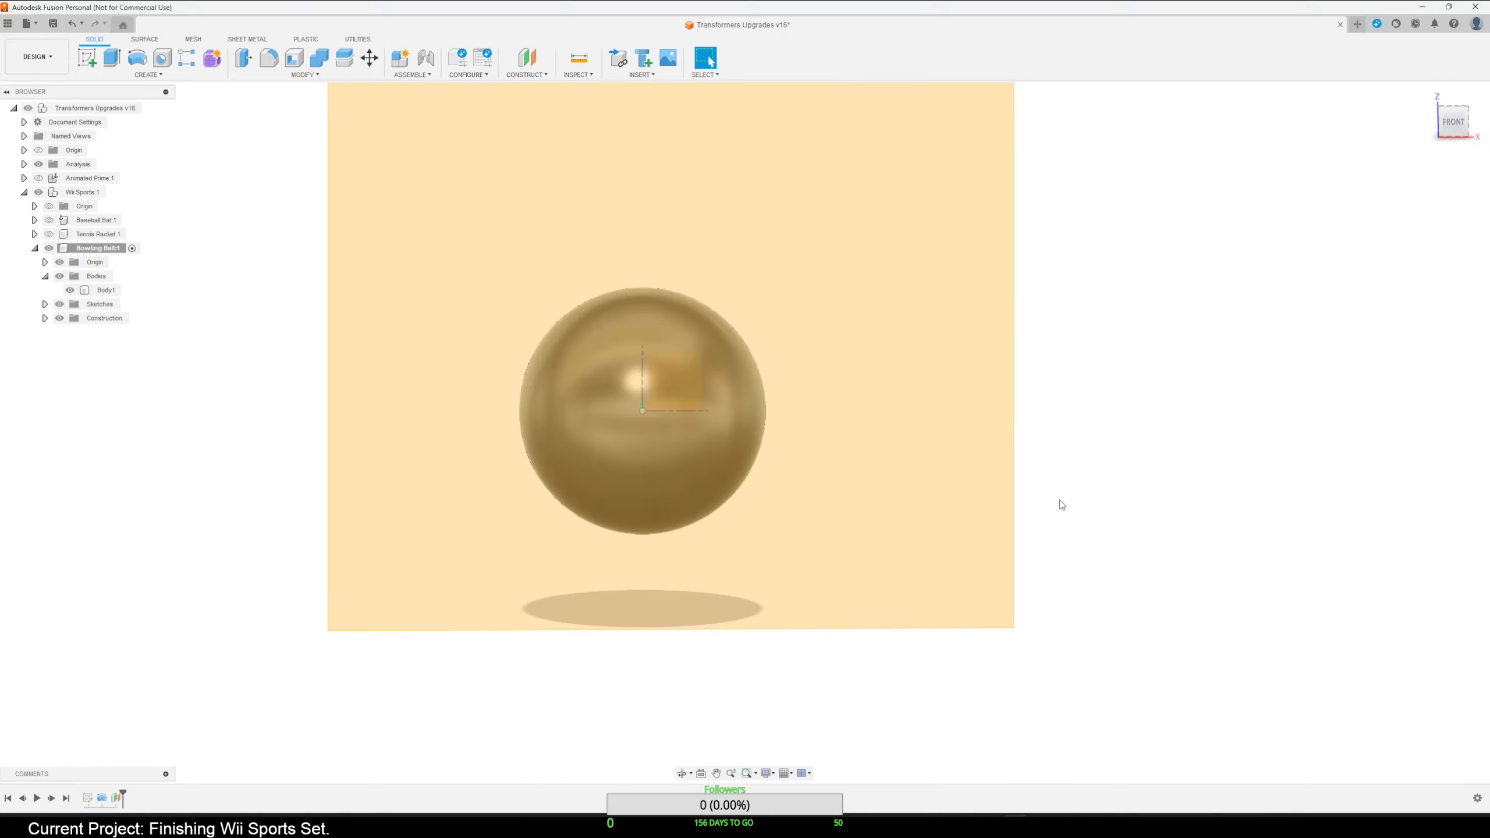
Start a new sketch on the enlarged offset plane in front of the ball.
click(86, 57)
click(339, 320)
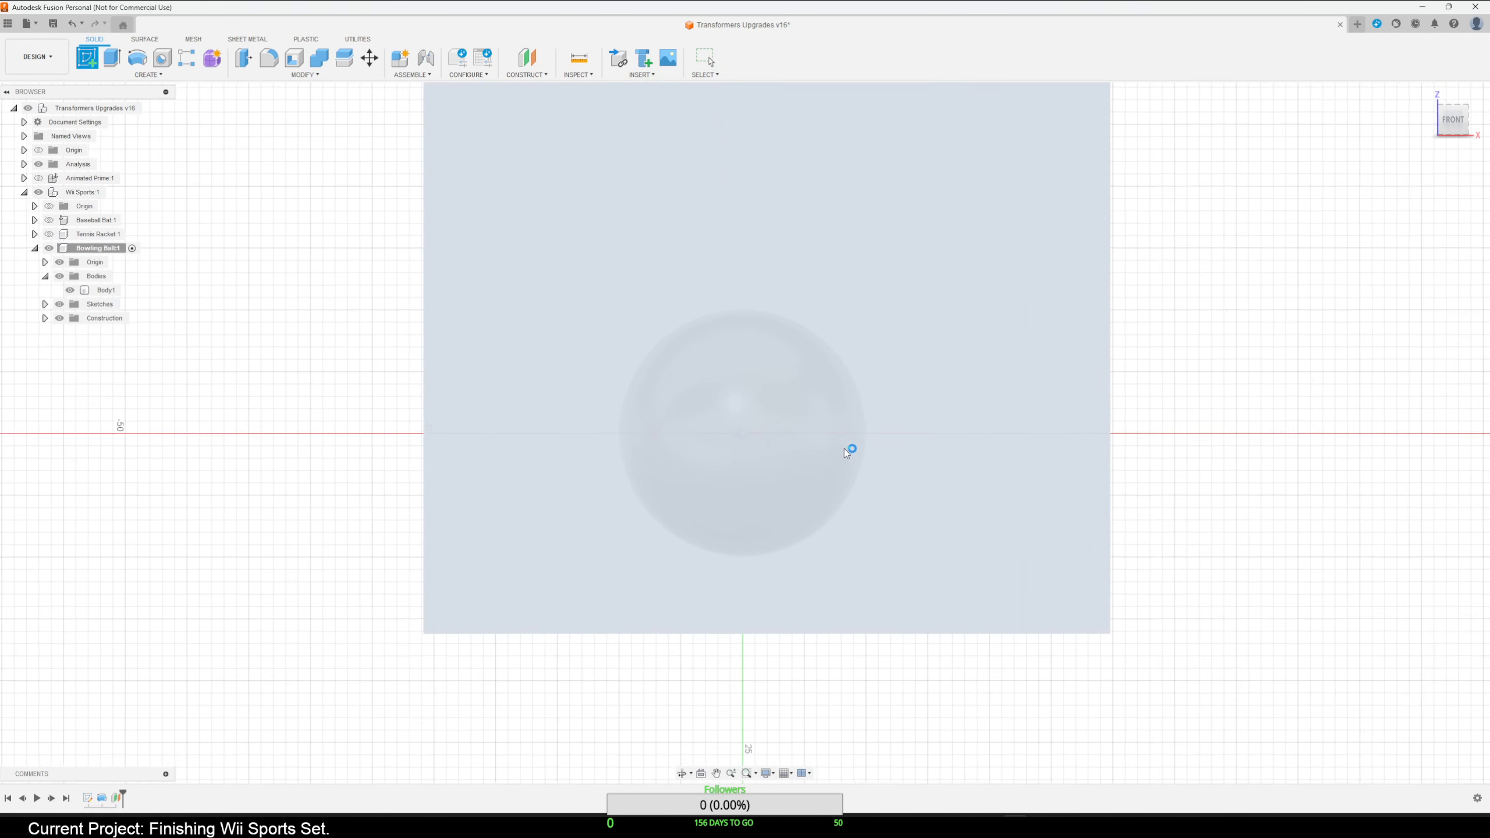
key(Escape)
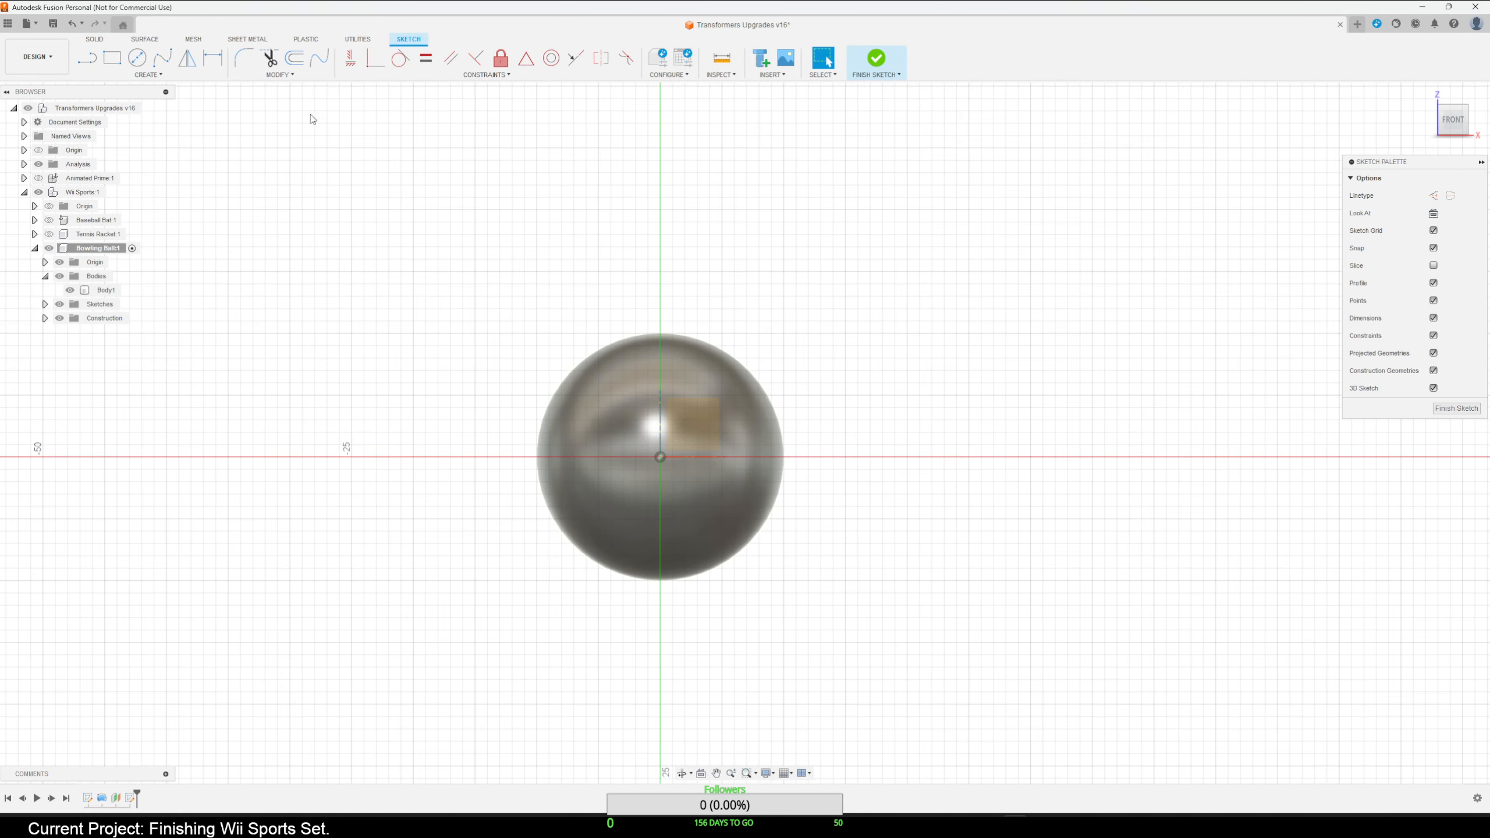
Project the ball body's silhouette into the sketch using the body selection filter, and hide the Bowling Ball component's bodies.
click(146, 75)
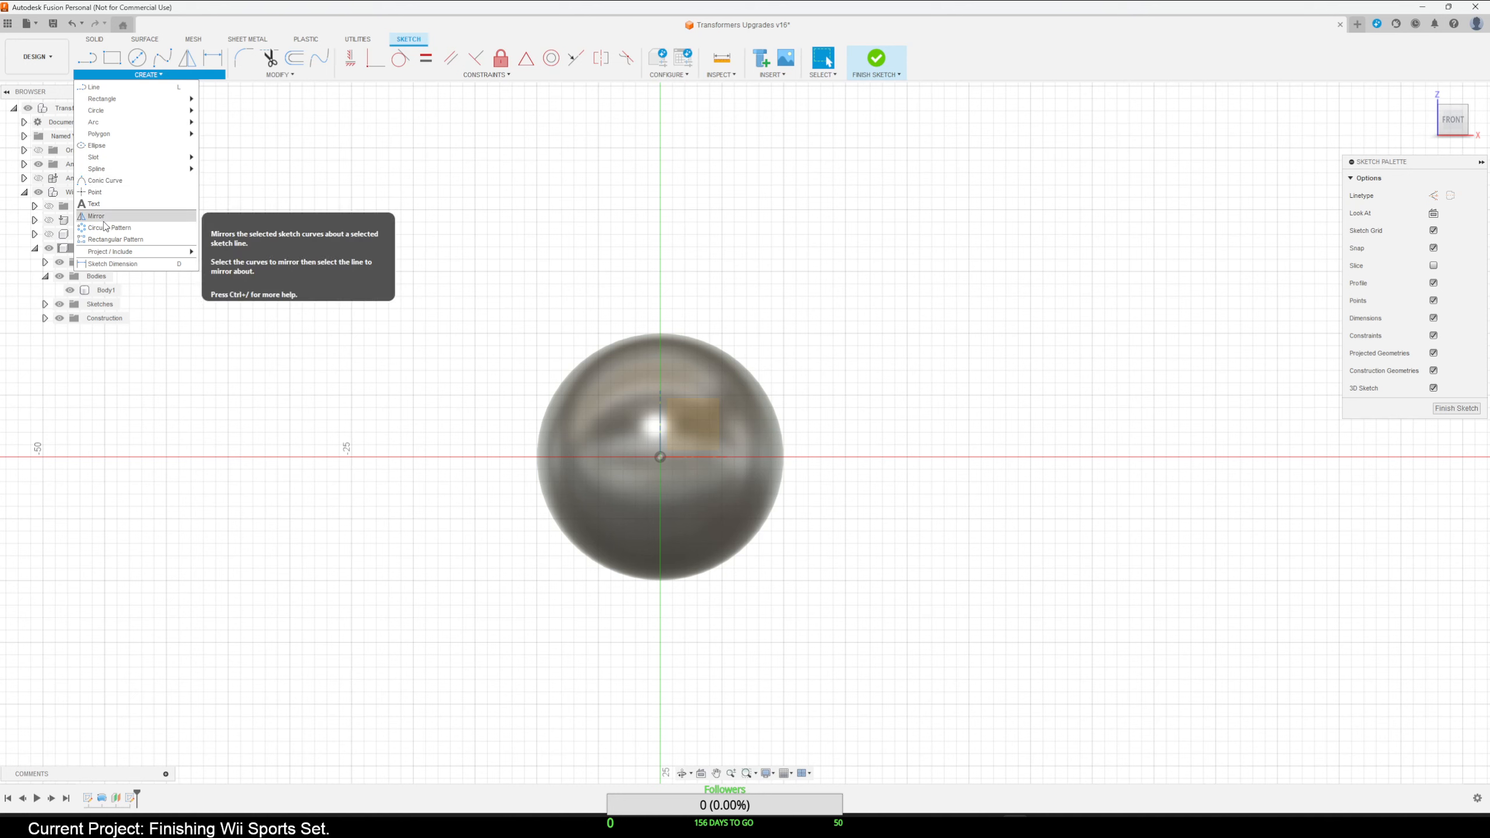
mouse_move(147, 254)
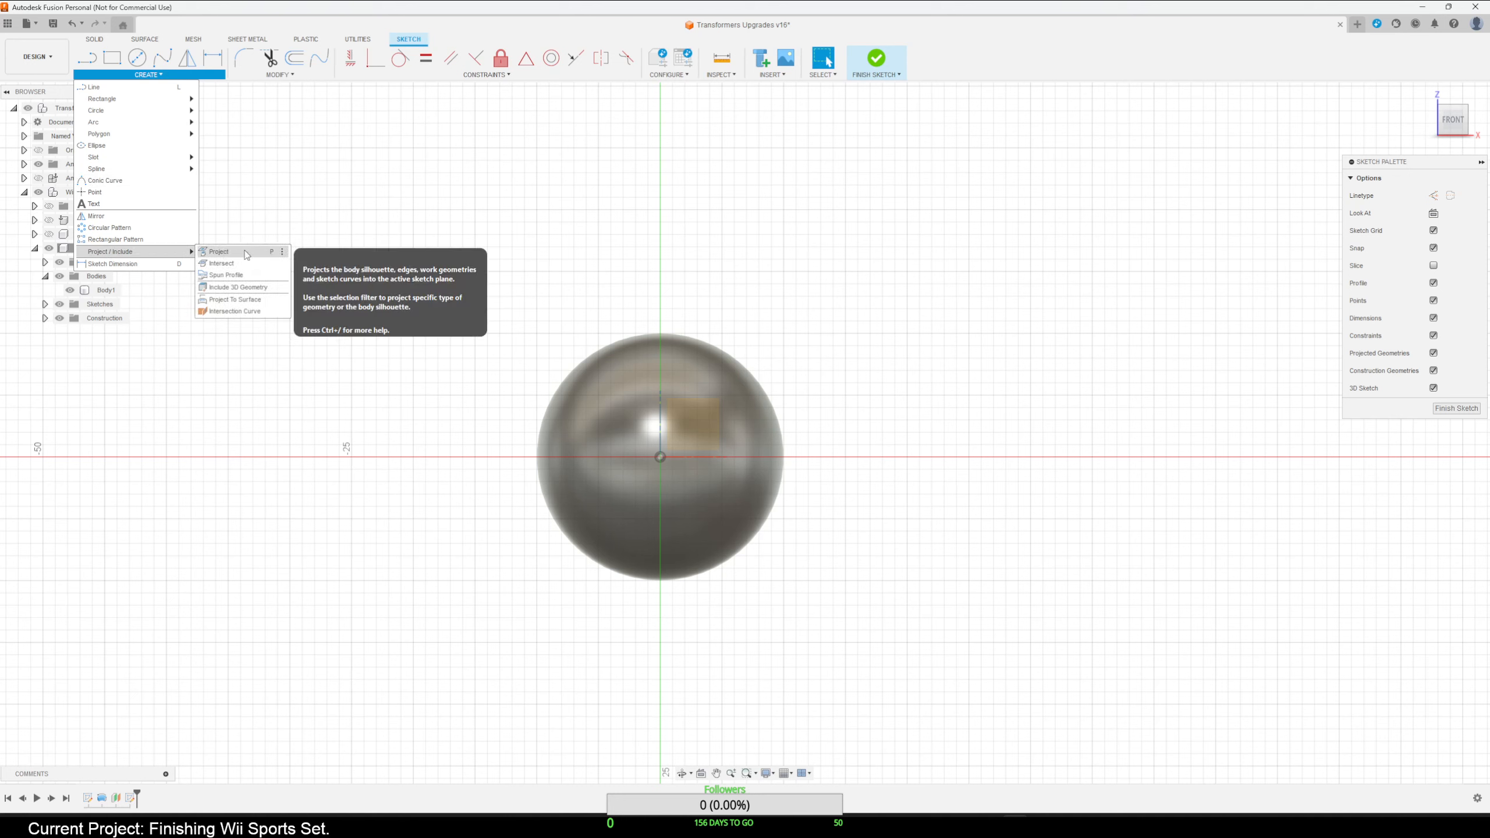
click(246, 255)
click(762, 423)
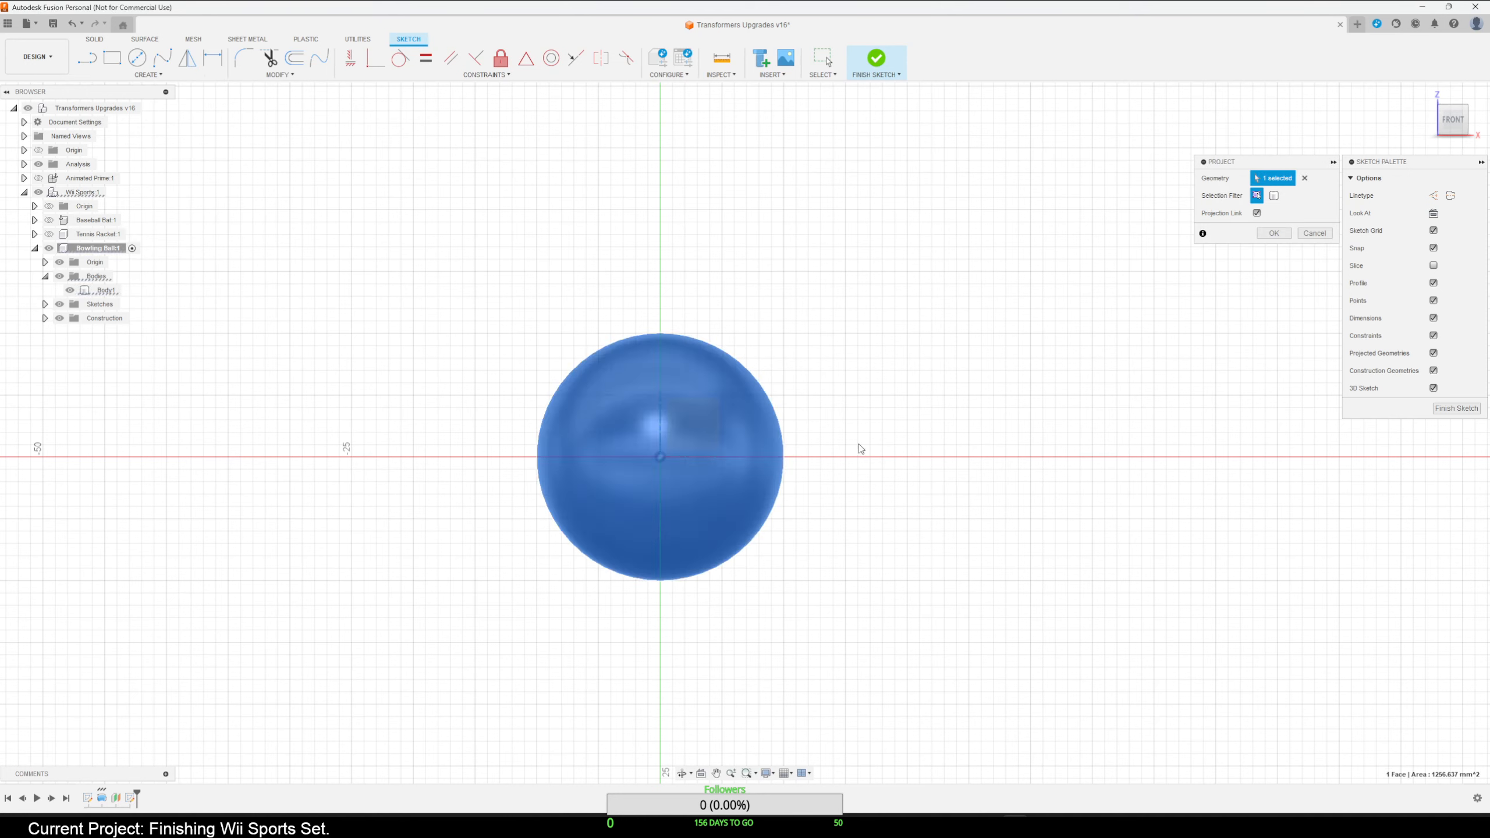
click(1272, 196)
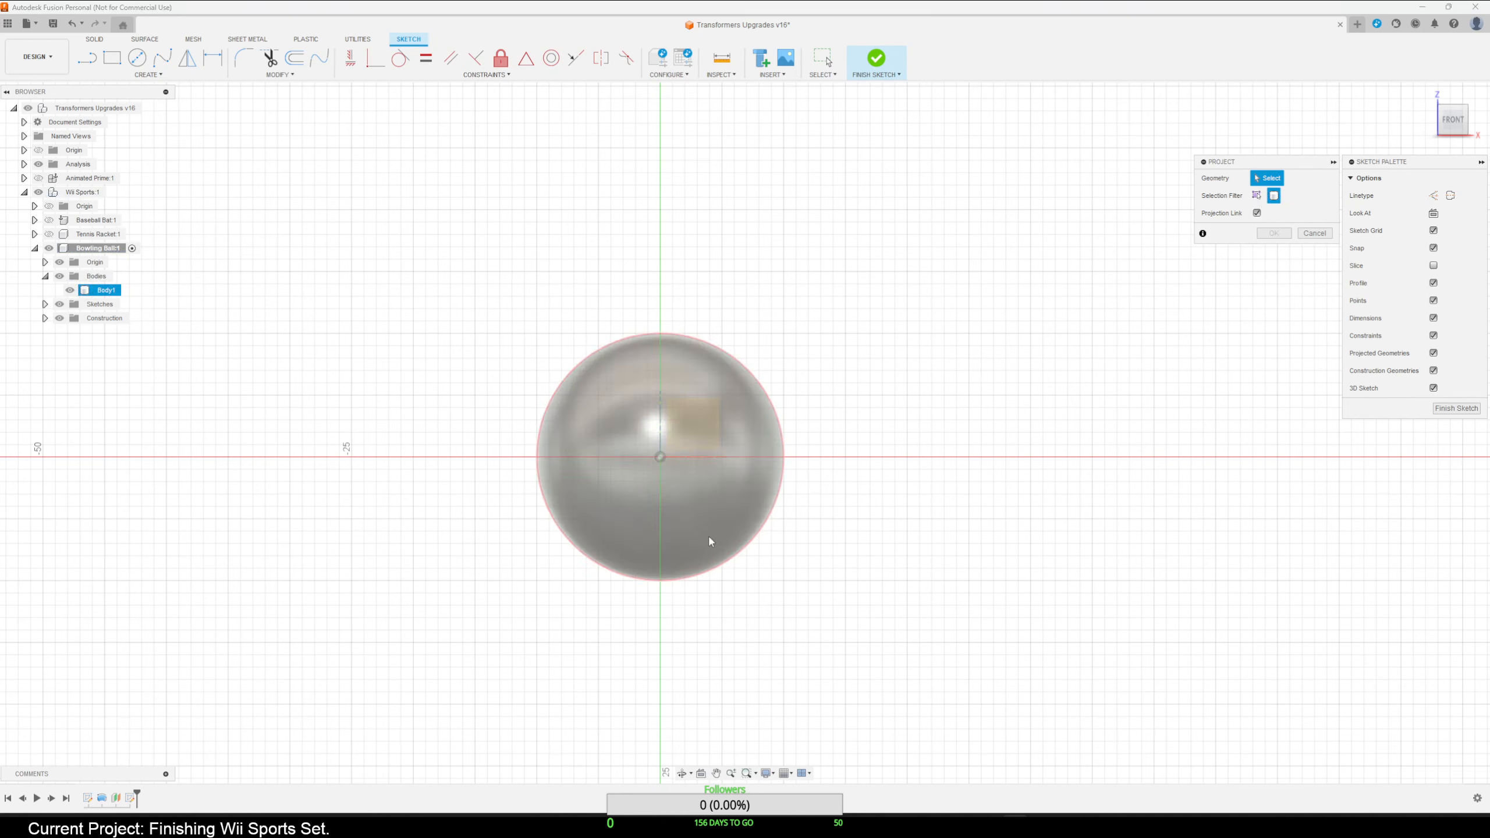
click(674, 515)
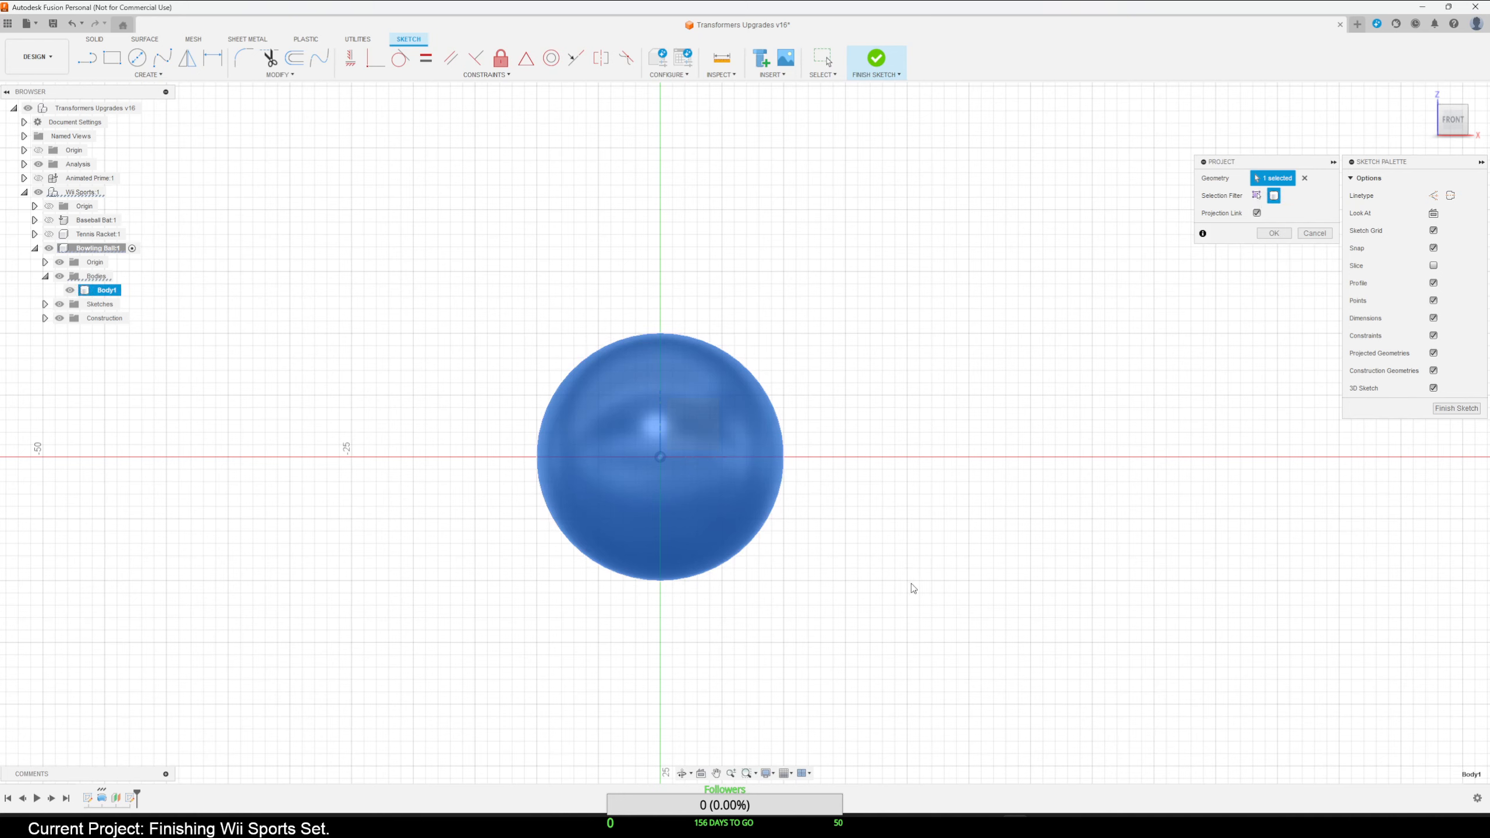
click(1272, 234)
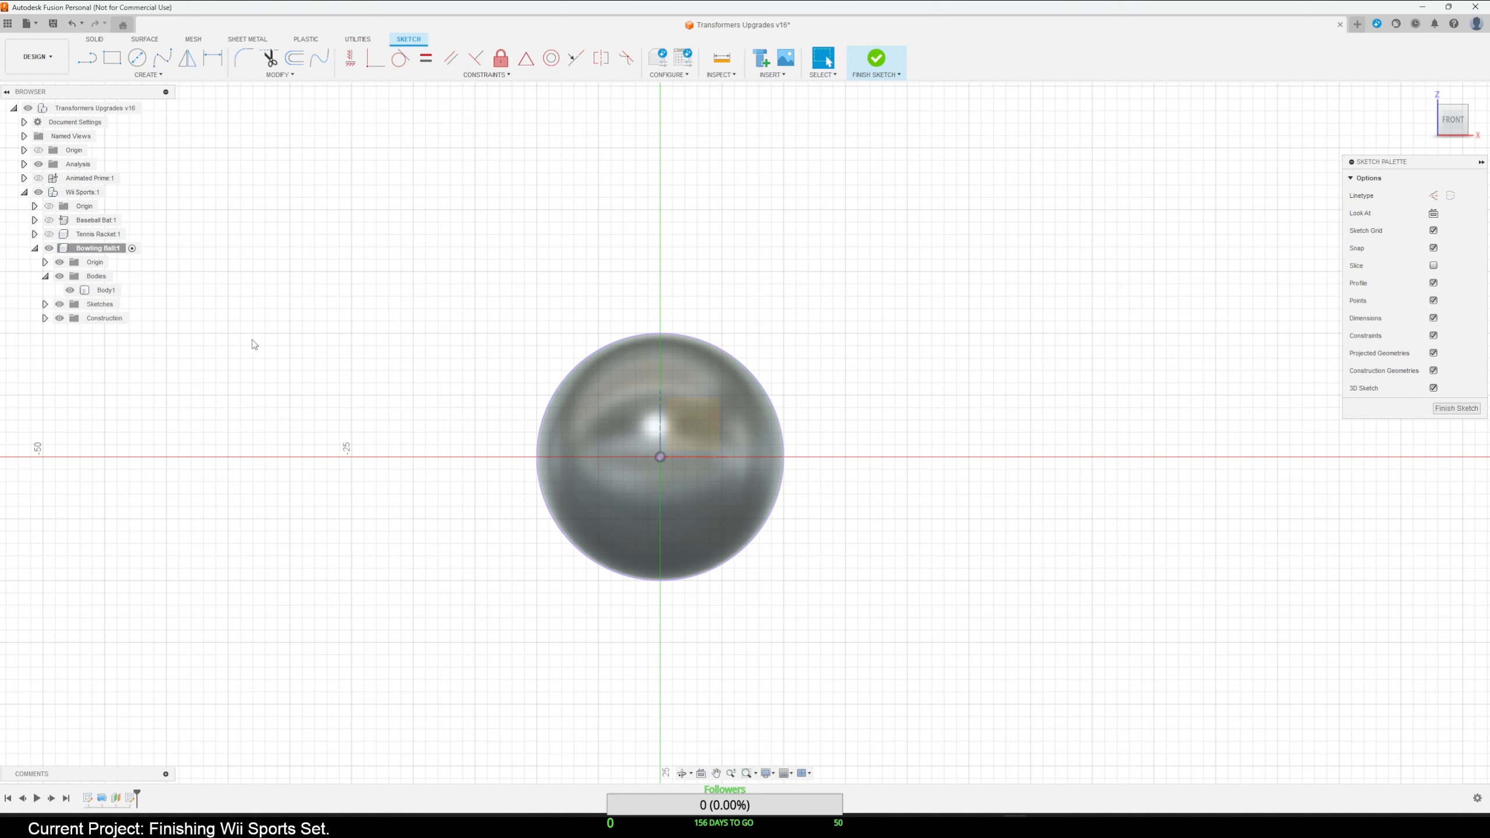
click(60, 276)
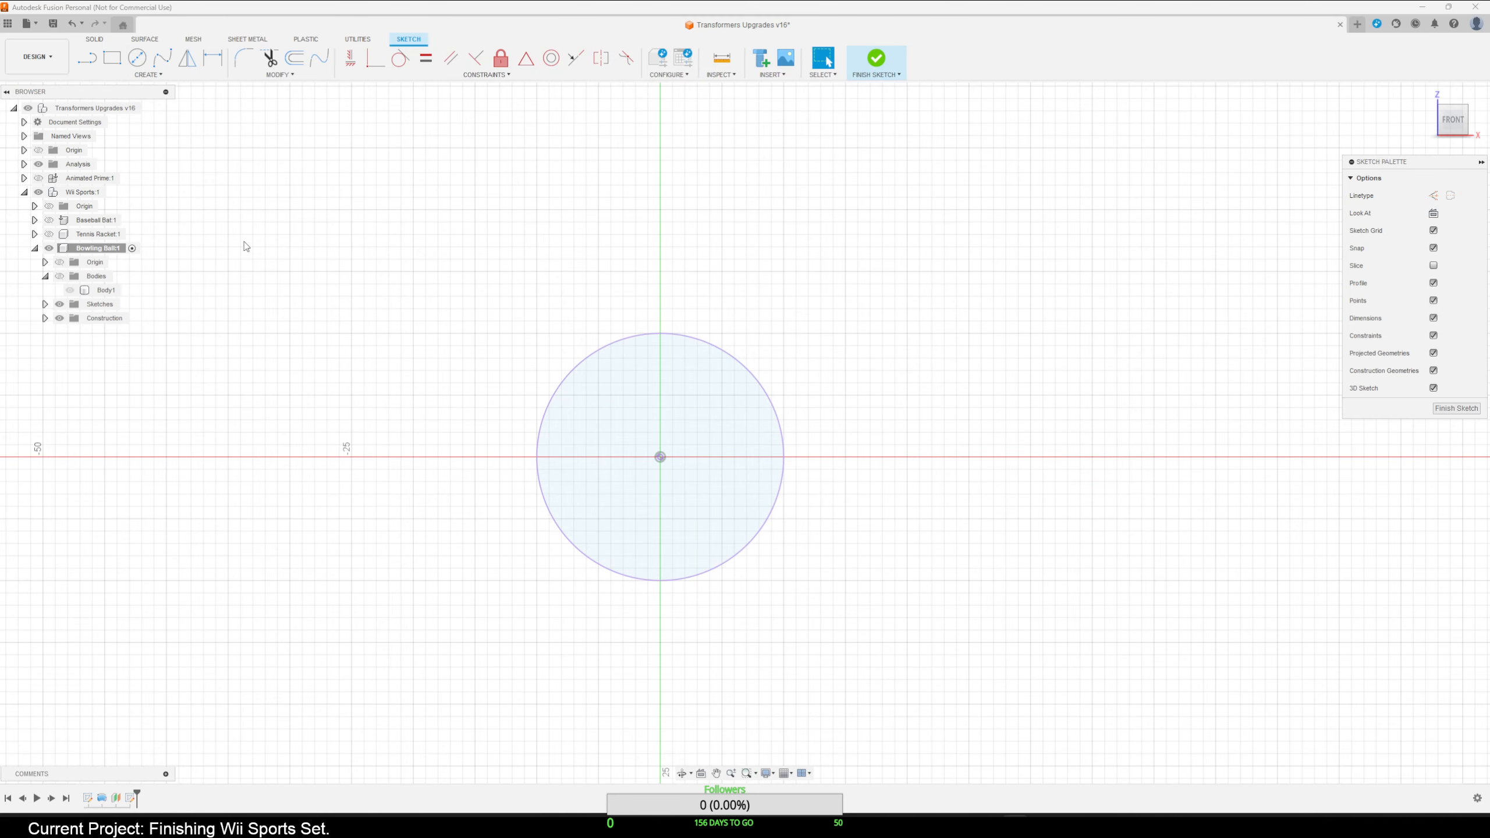
Sketch a trial 3 mm circle in the upper-left part of the projected outline and delete it.
scroll(354, 488, up, 2)
scroll(355, 488, up, 2)
middle_drag(398, 475, 259, 491)
key(c)
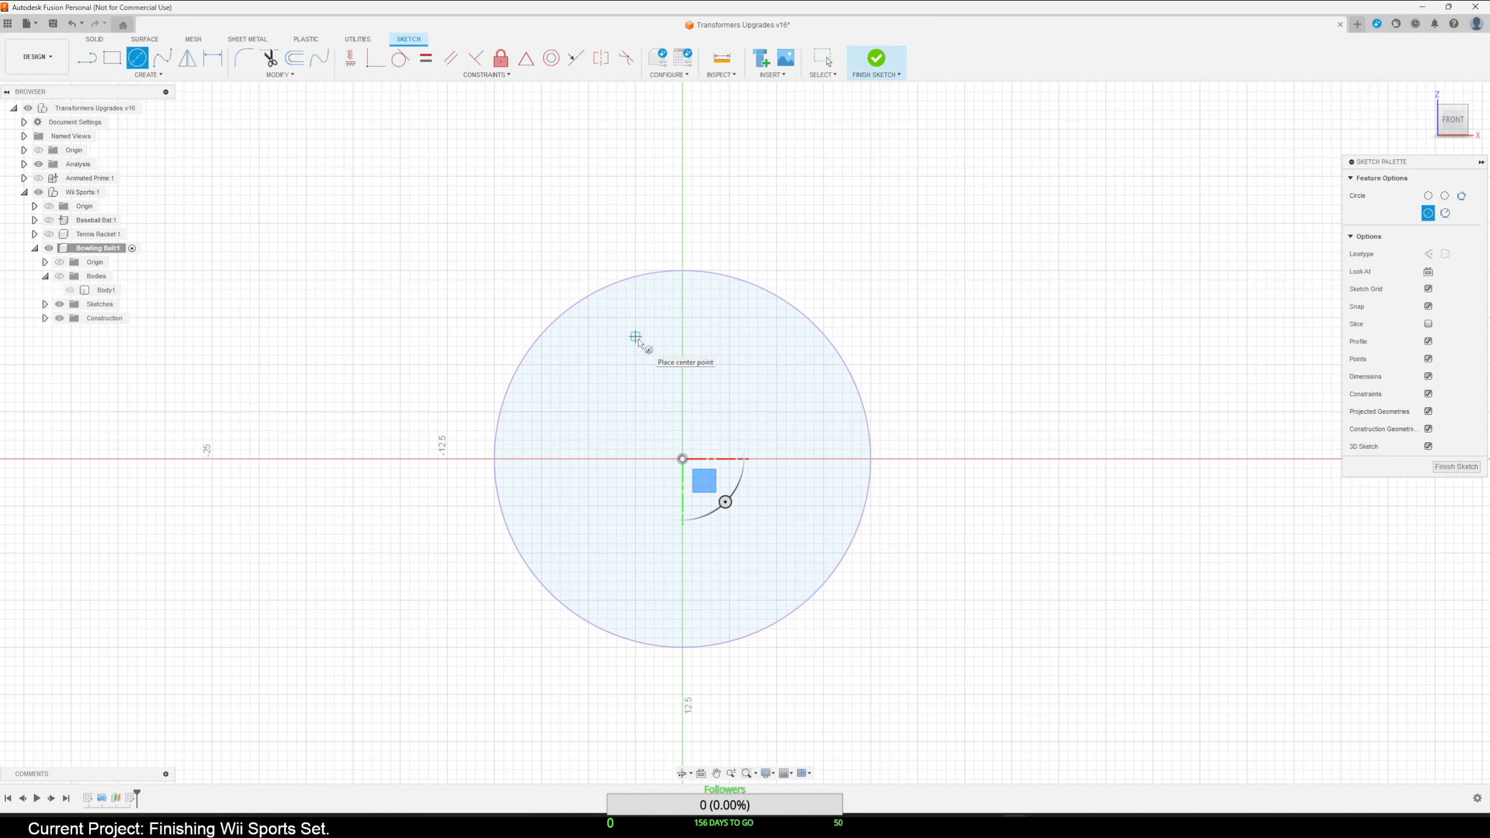
click(645, 336)
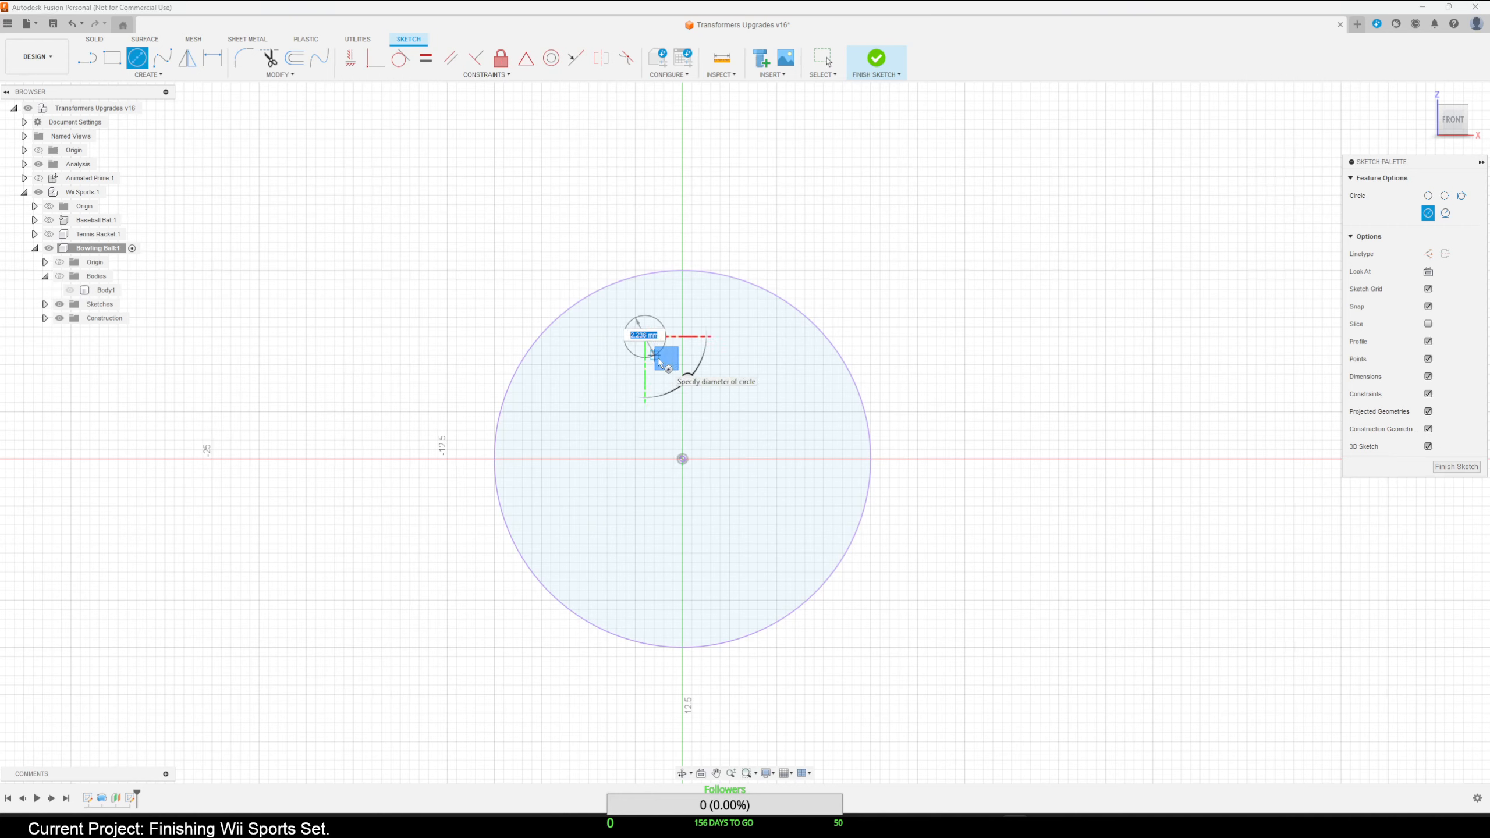
key(Tab)
key(Return)
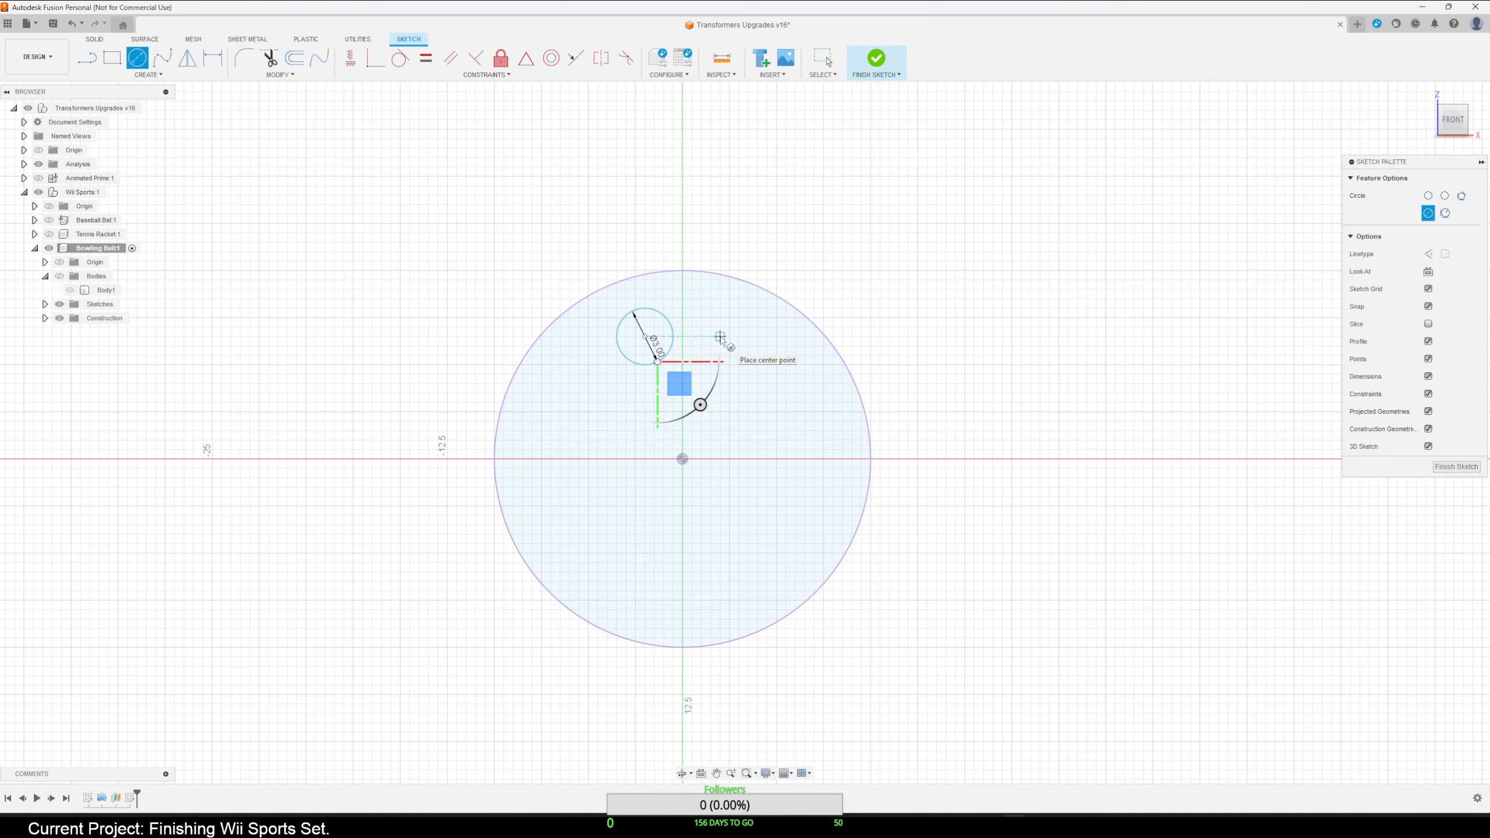
key(Escape)
click(671, 350)
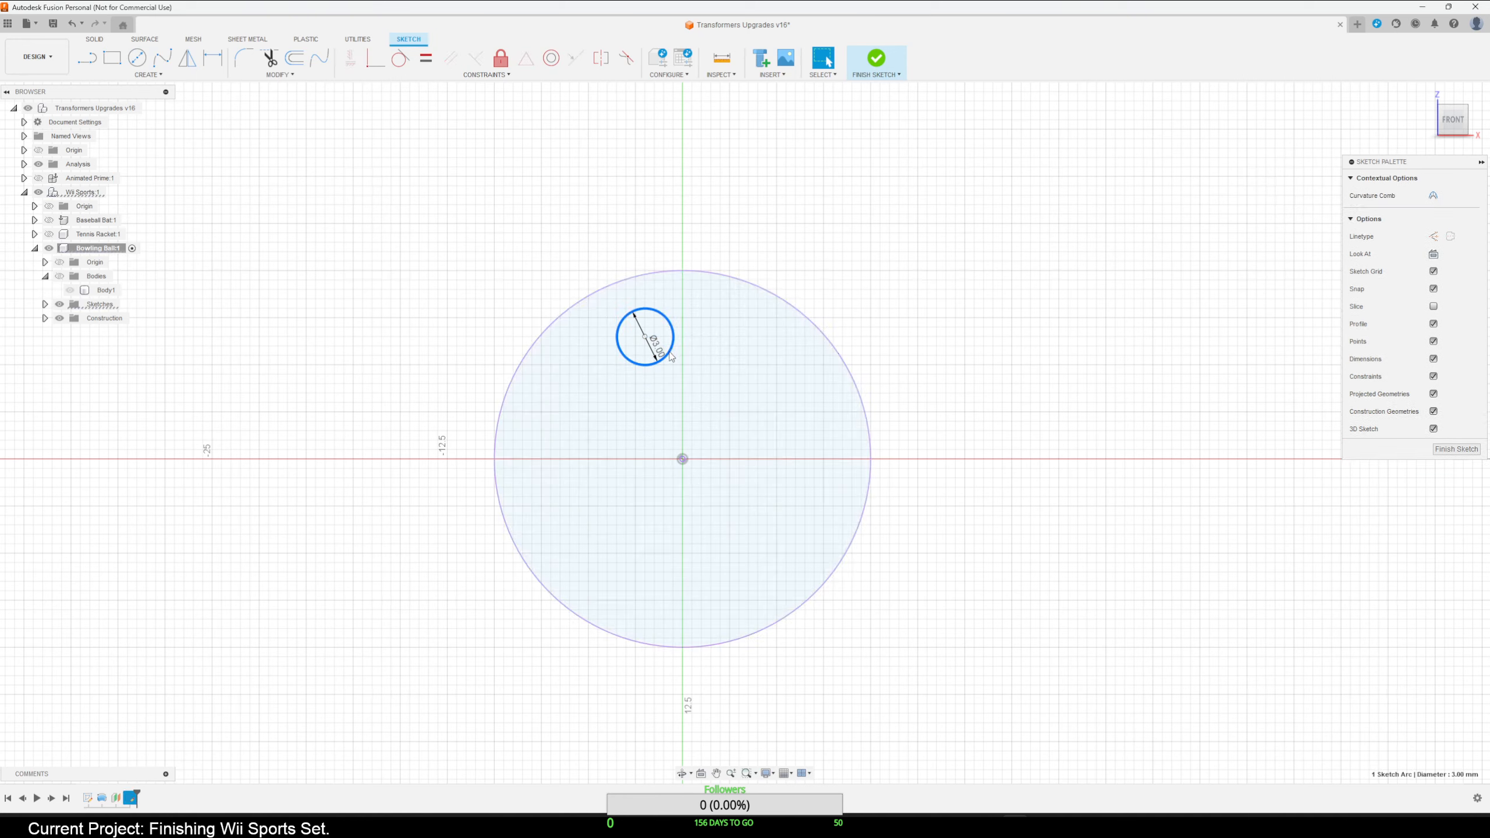
key(Delete)
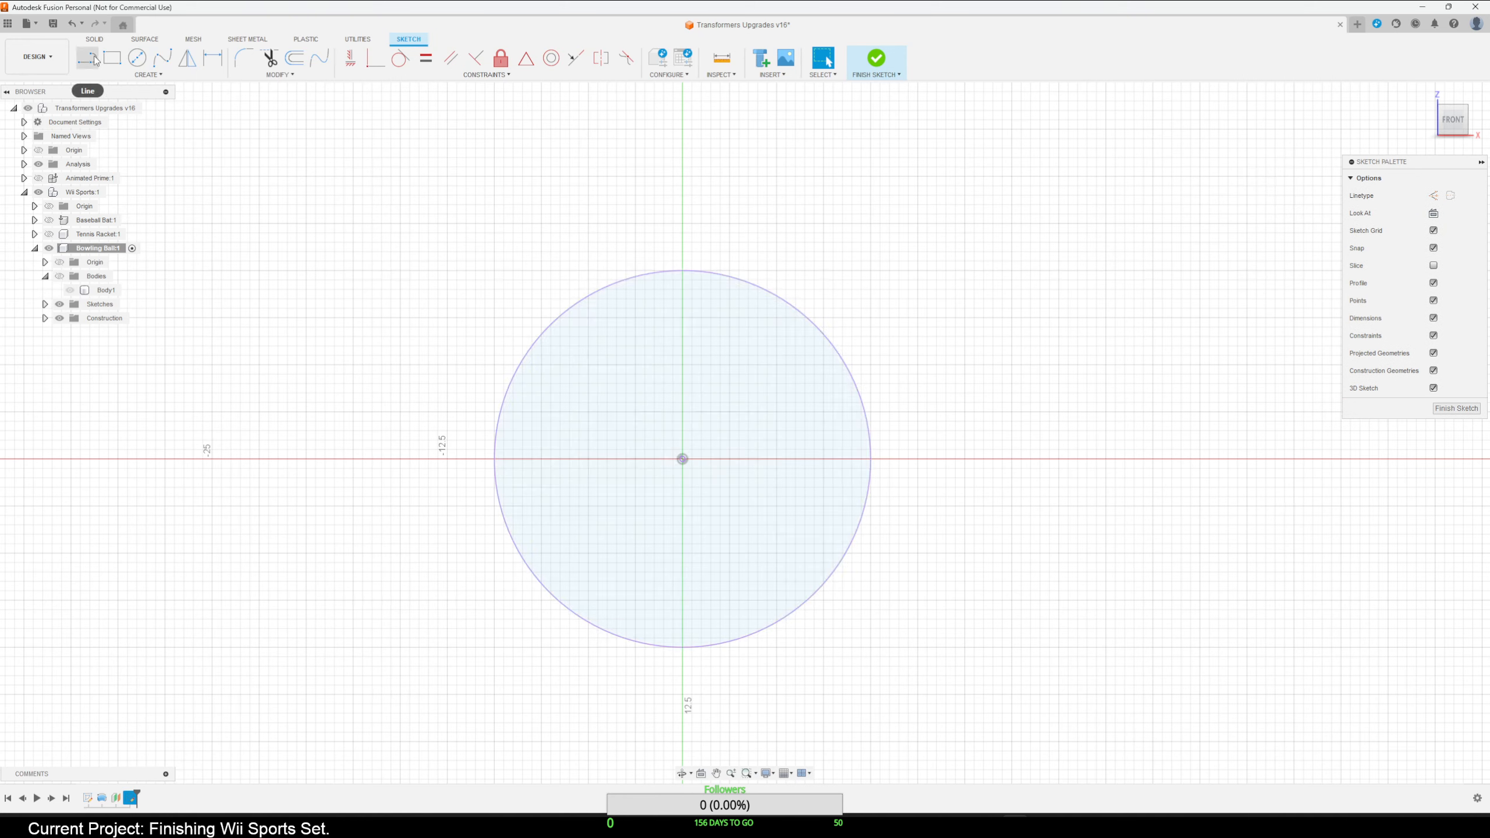
Draw a vertical construction line through the centre of the projected circle, spanning from its highest to its lowest point.
click(94, 61)
click(682, 459)
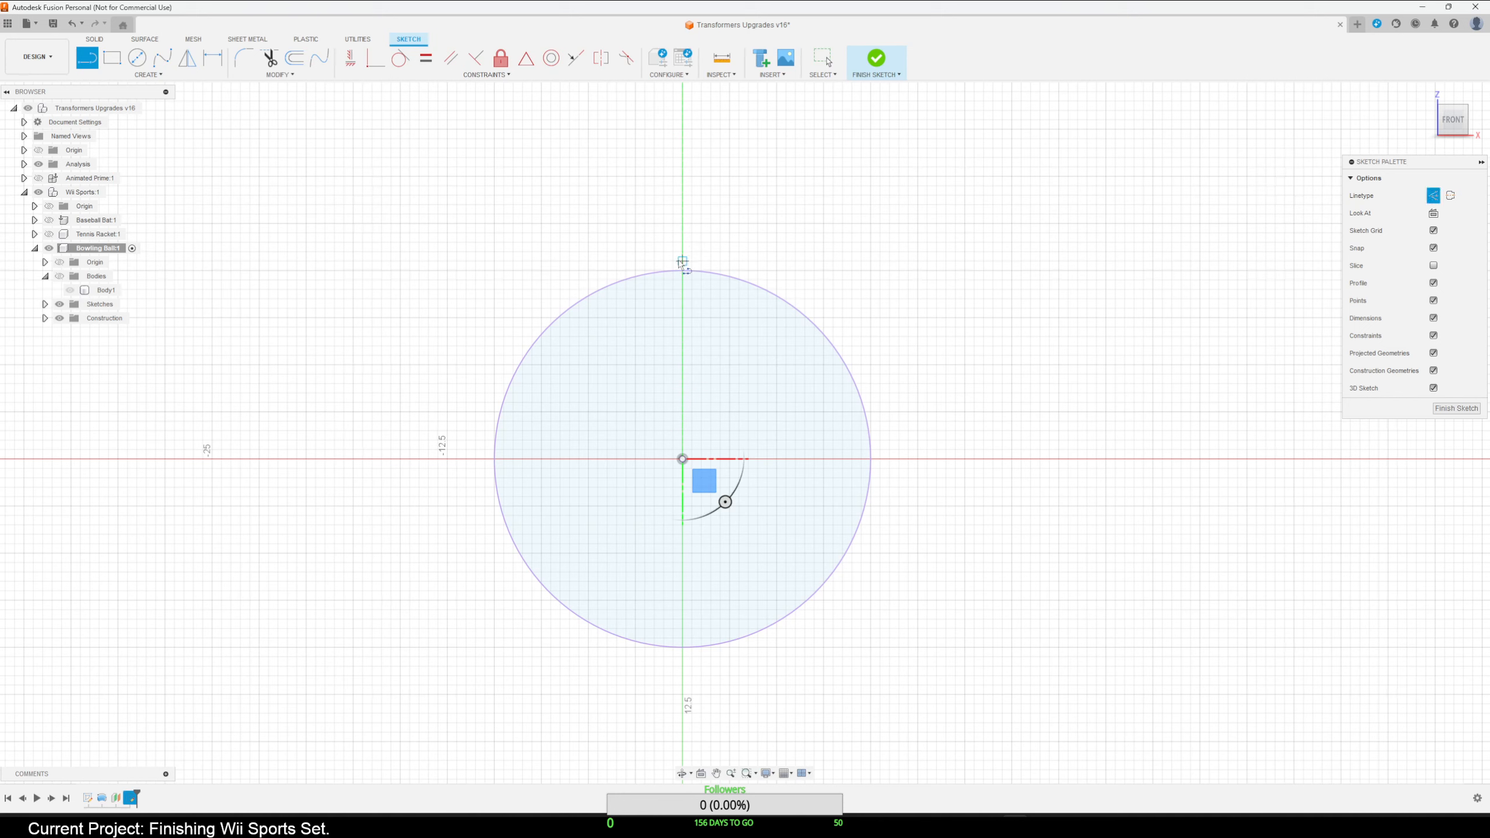
click(682, 270)
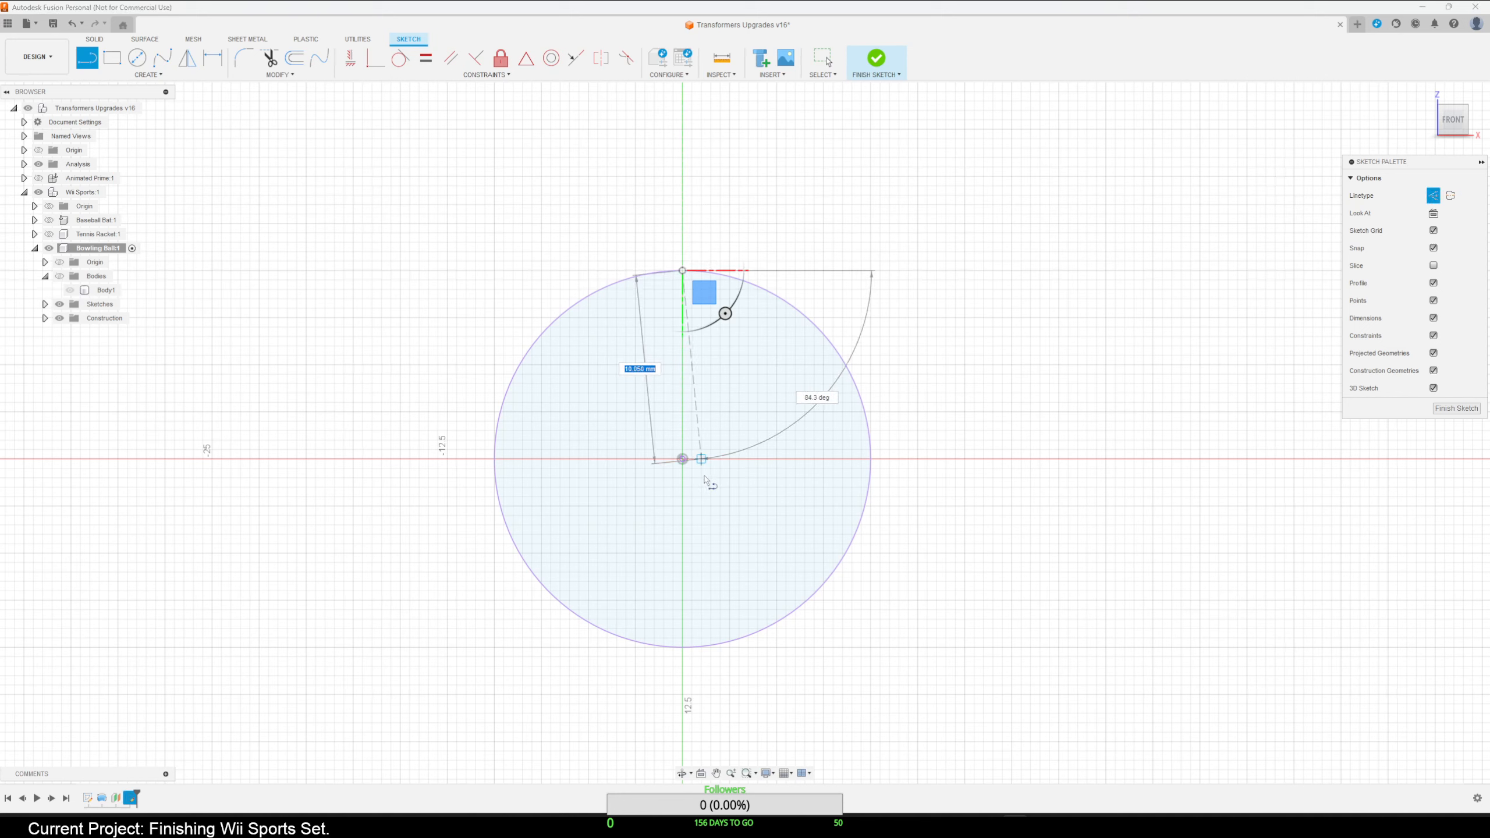
click(682, 646)
key(Escape)
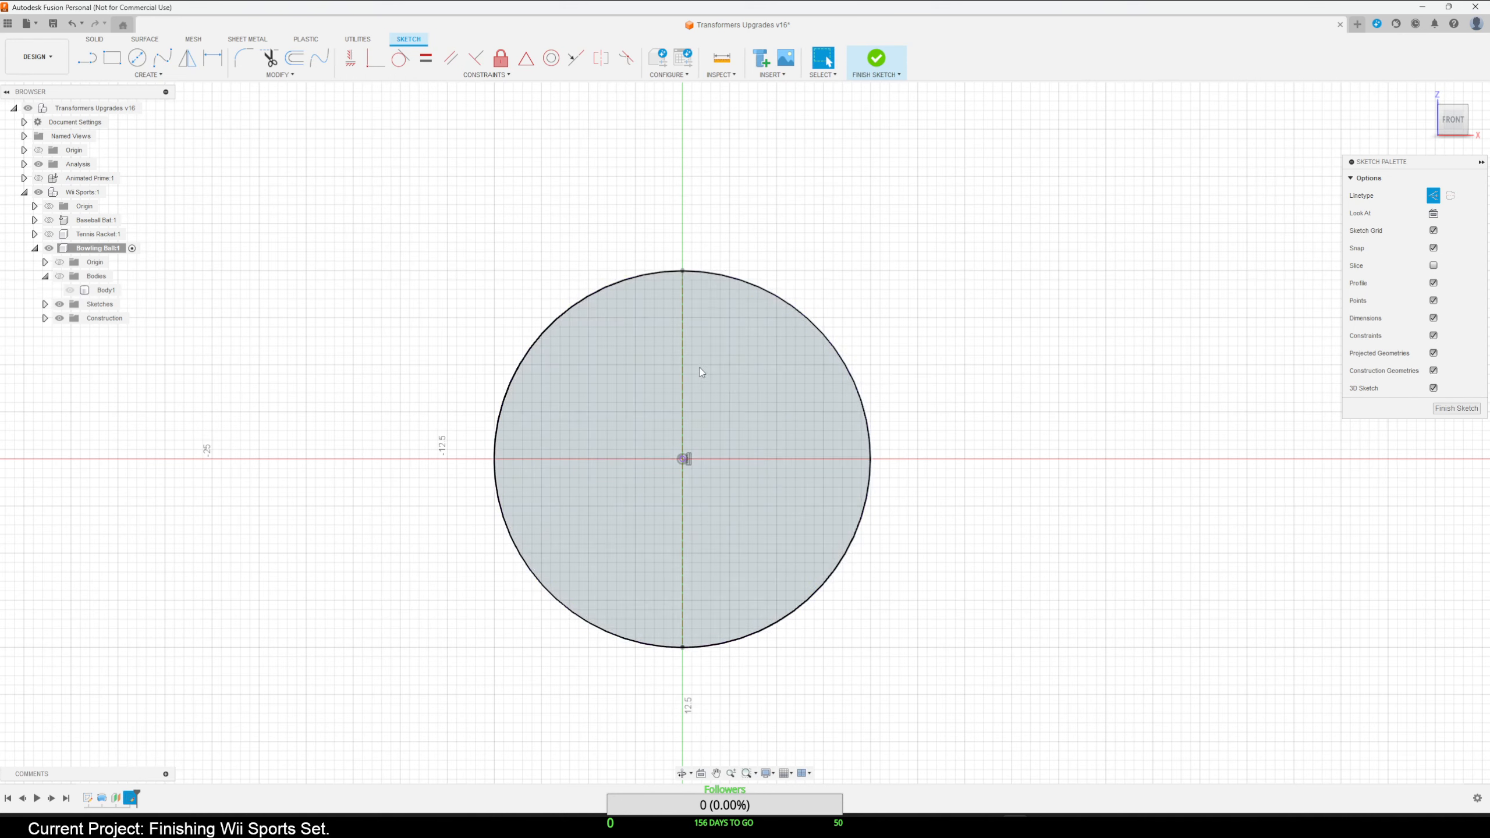
key(c)
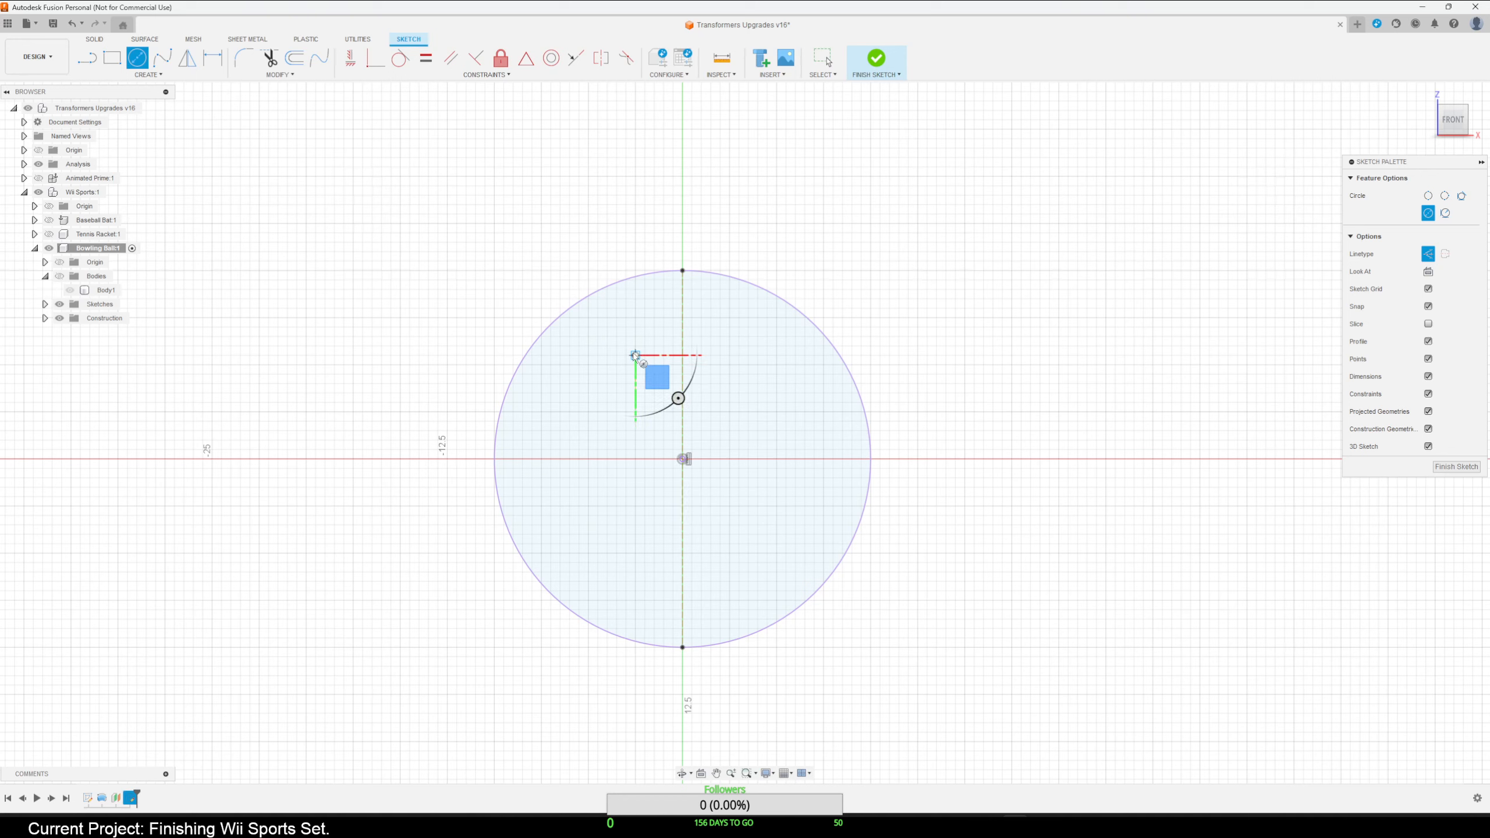
key(Escape)
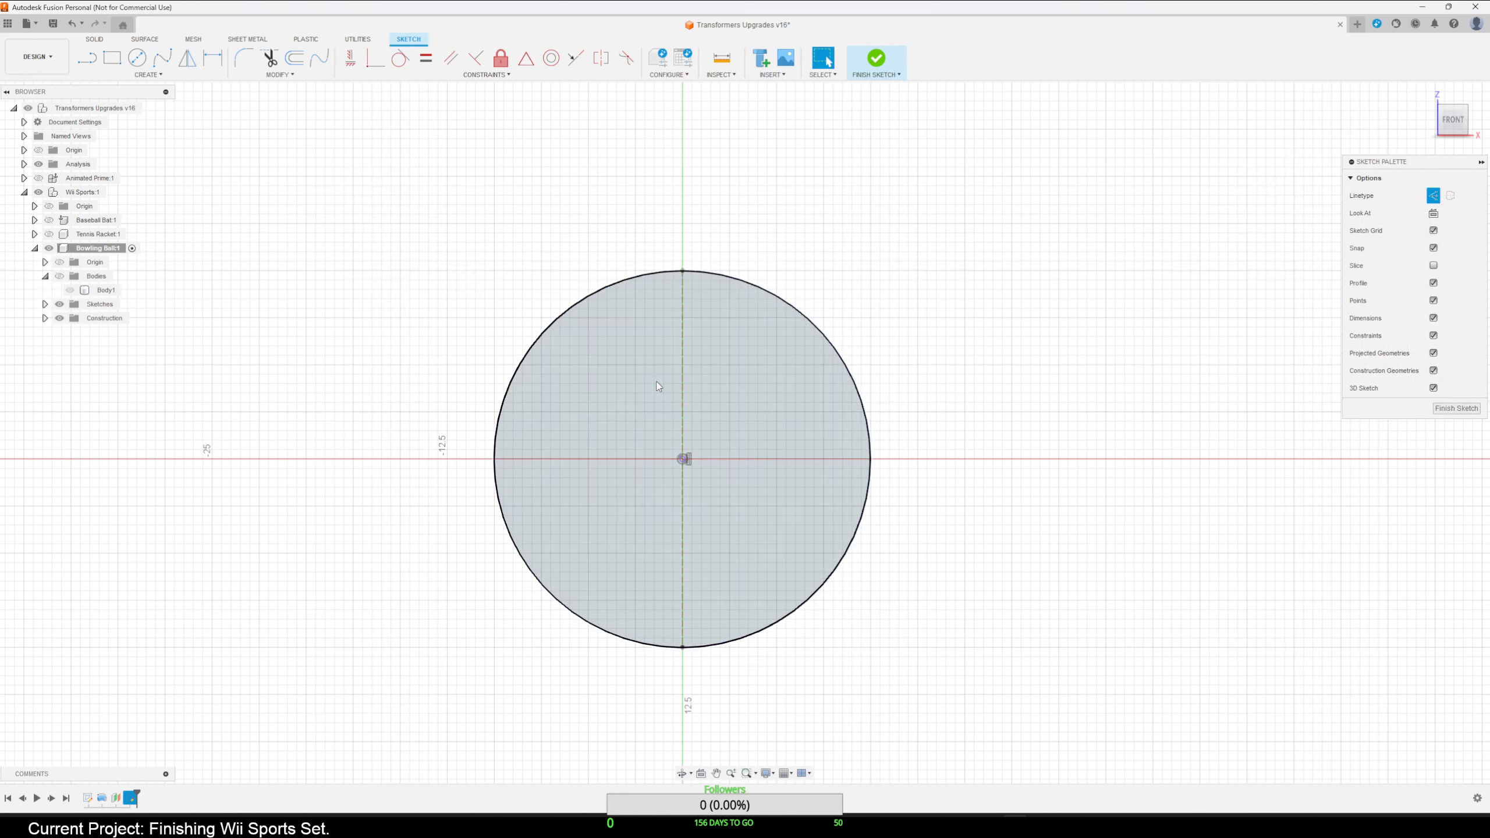
key(c)
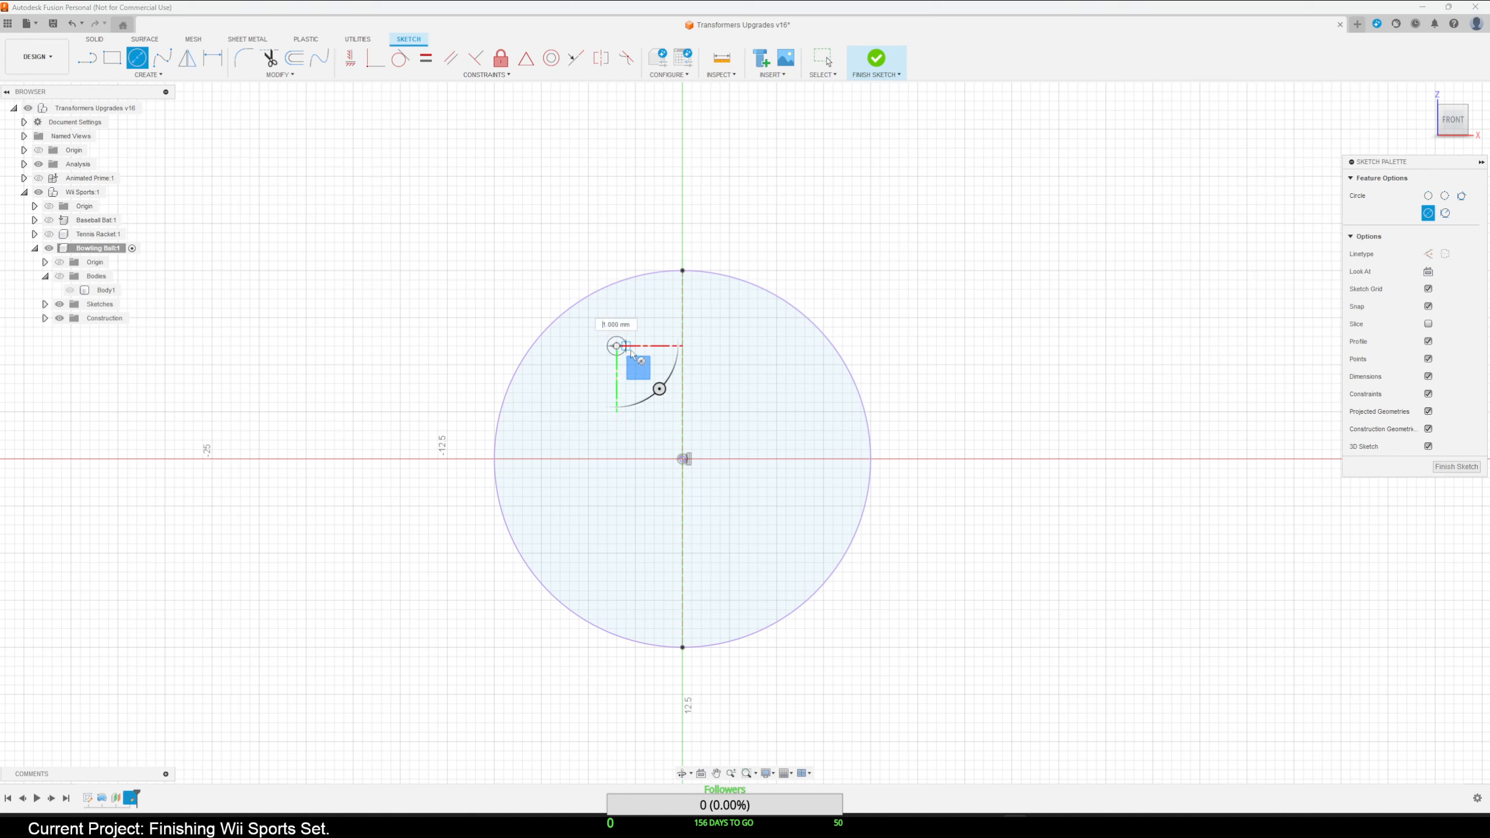
key(Escape)
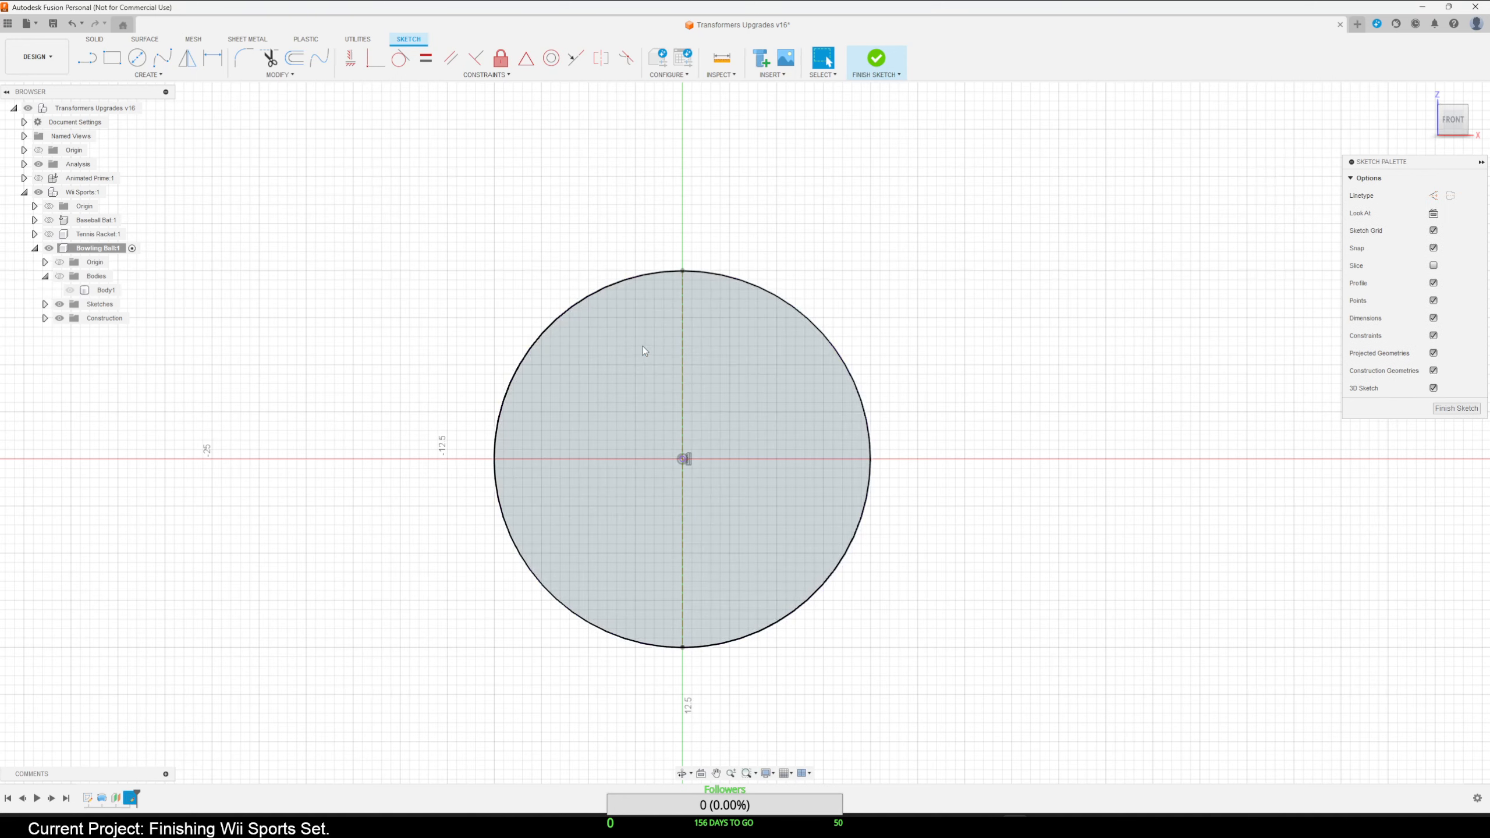
Sketch a 3 mm diameter circle inside the ball outline, above centre and just left of the vertical construction line.
key(c)
click(634, 345)
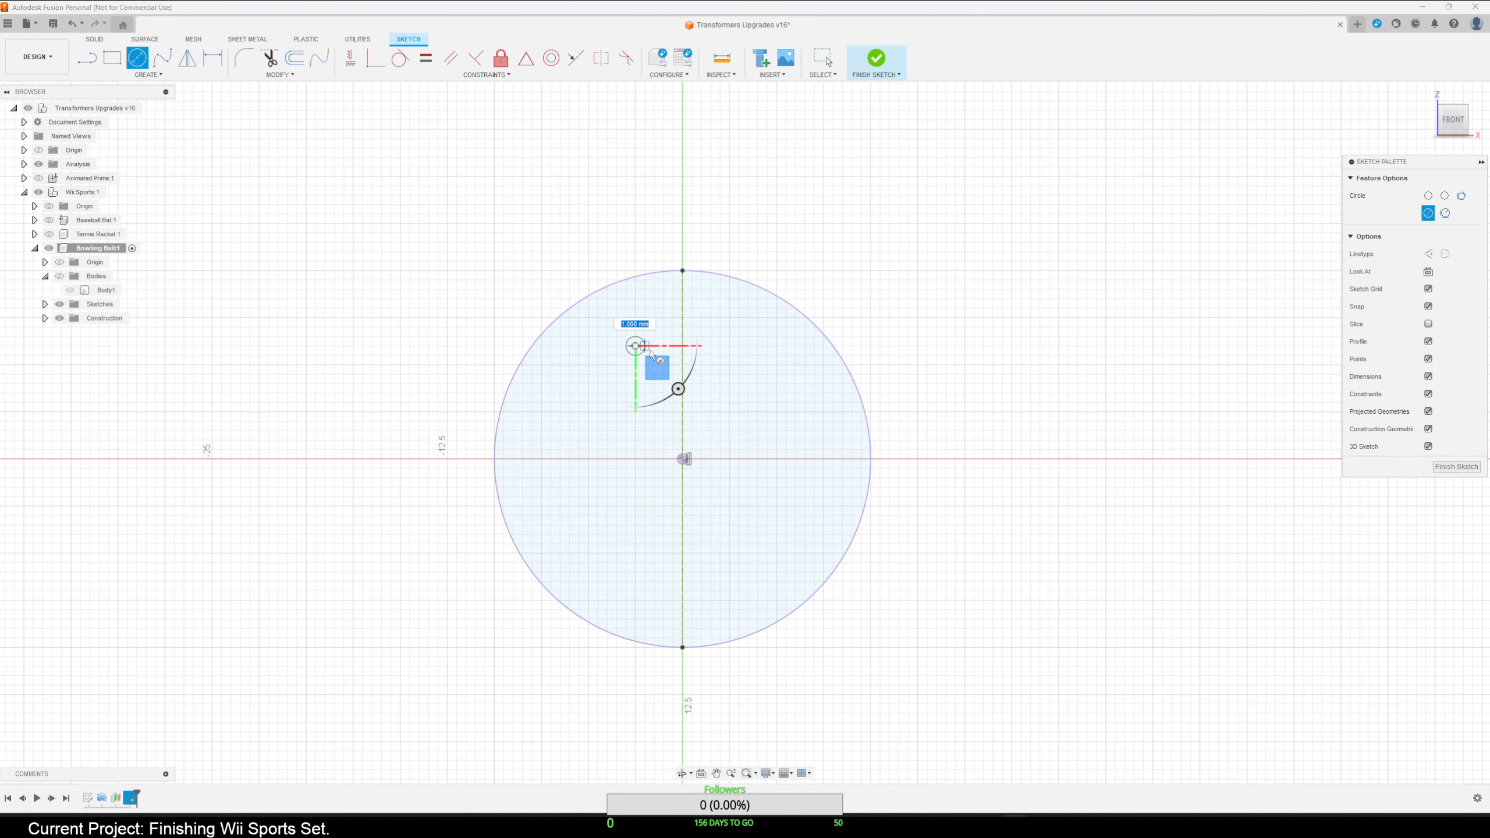
text(3)
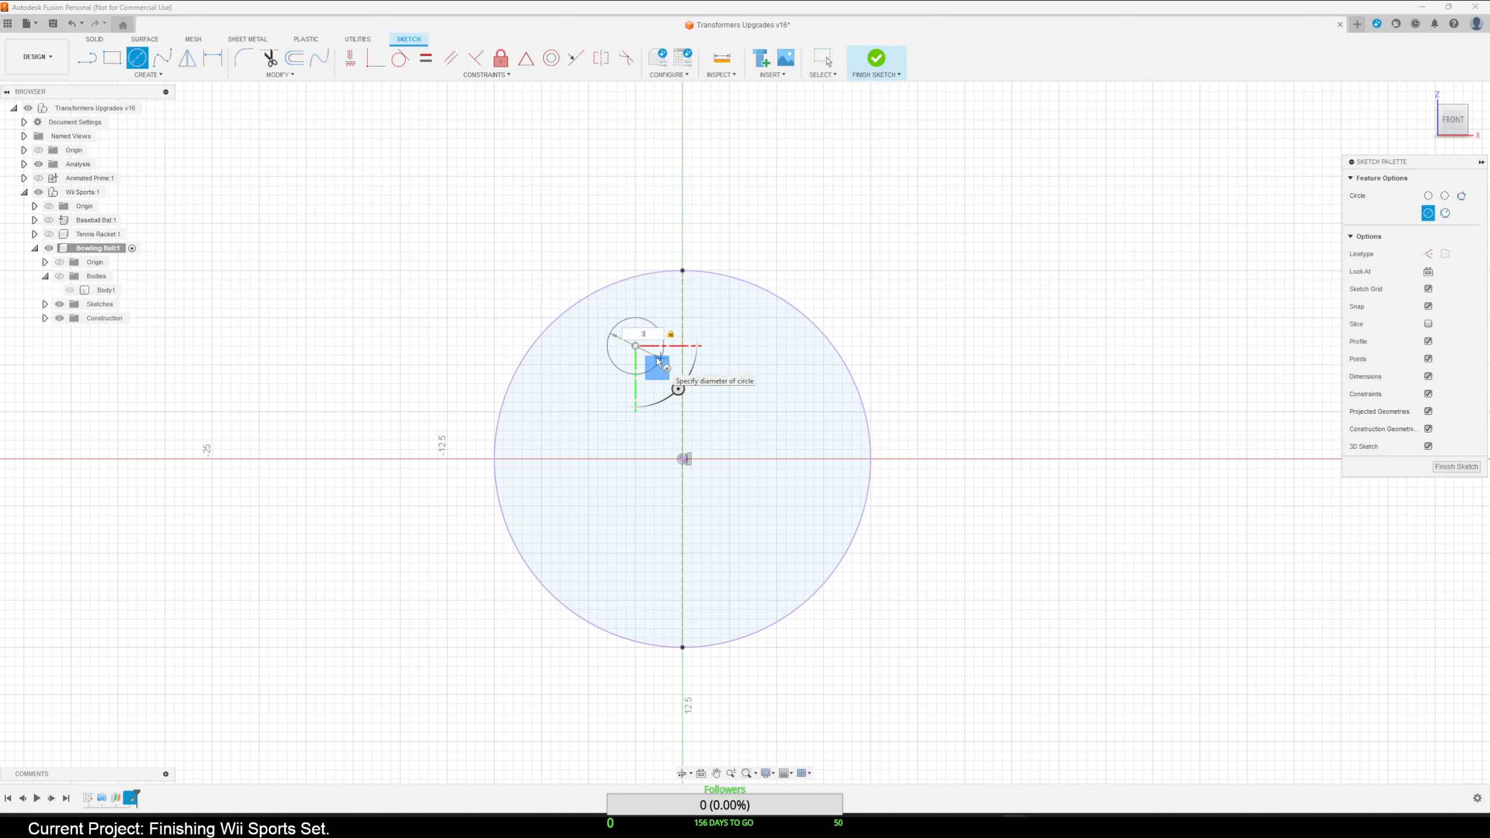
key(Return)
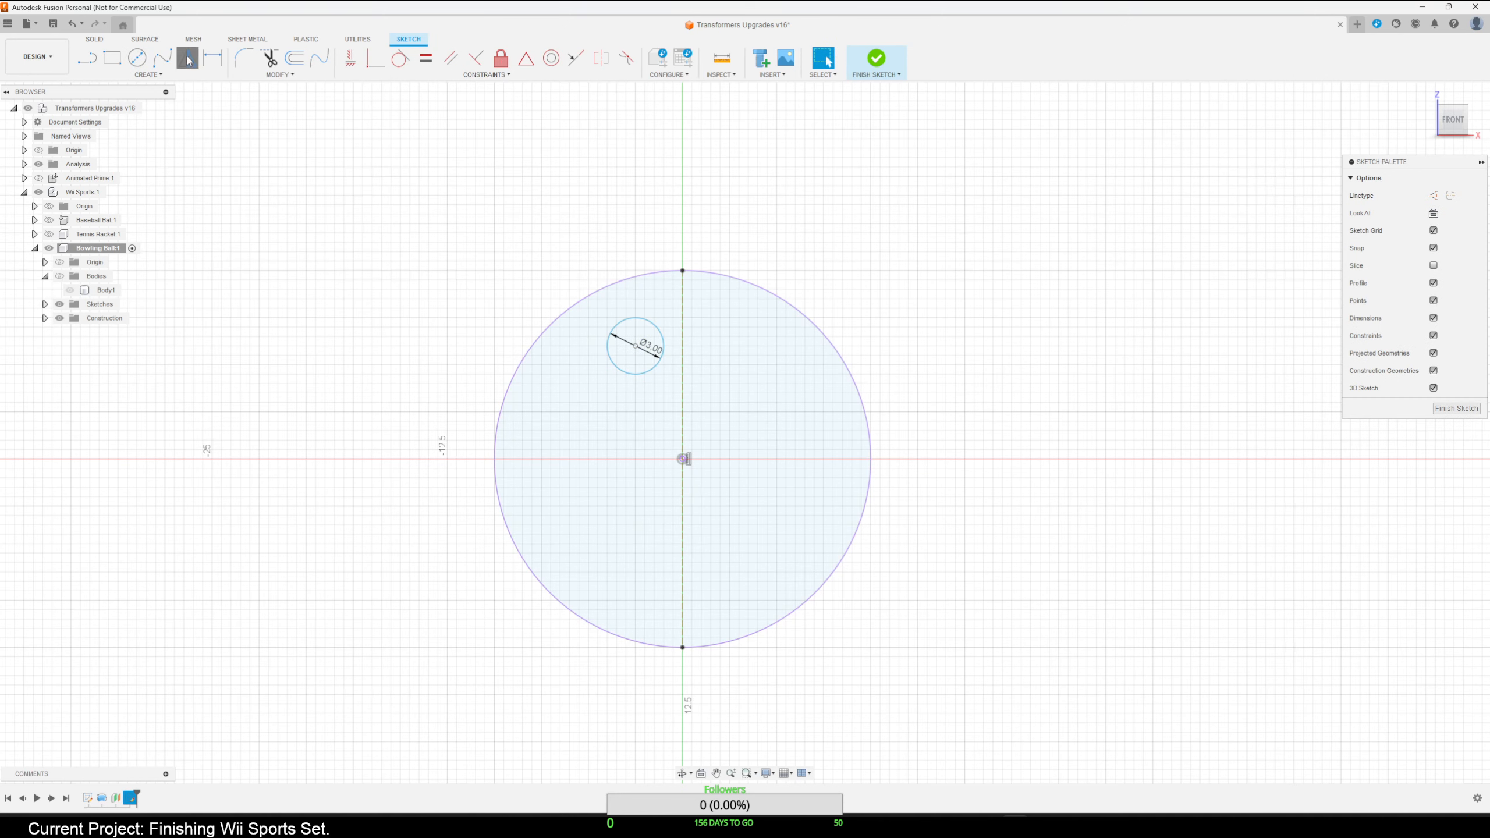
Mirror the 3 mm circle across the vertical construction line.
click(187, 57)
click(664, 346)
click(682, 350)
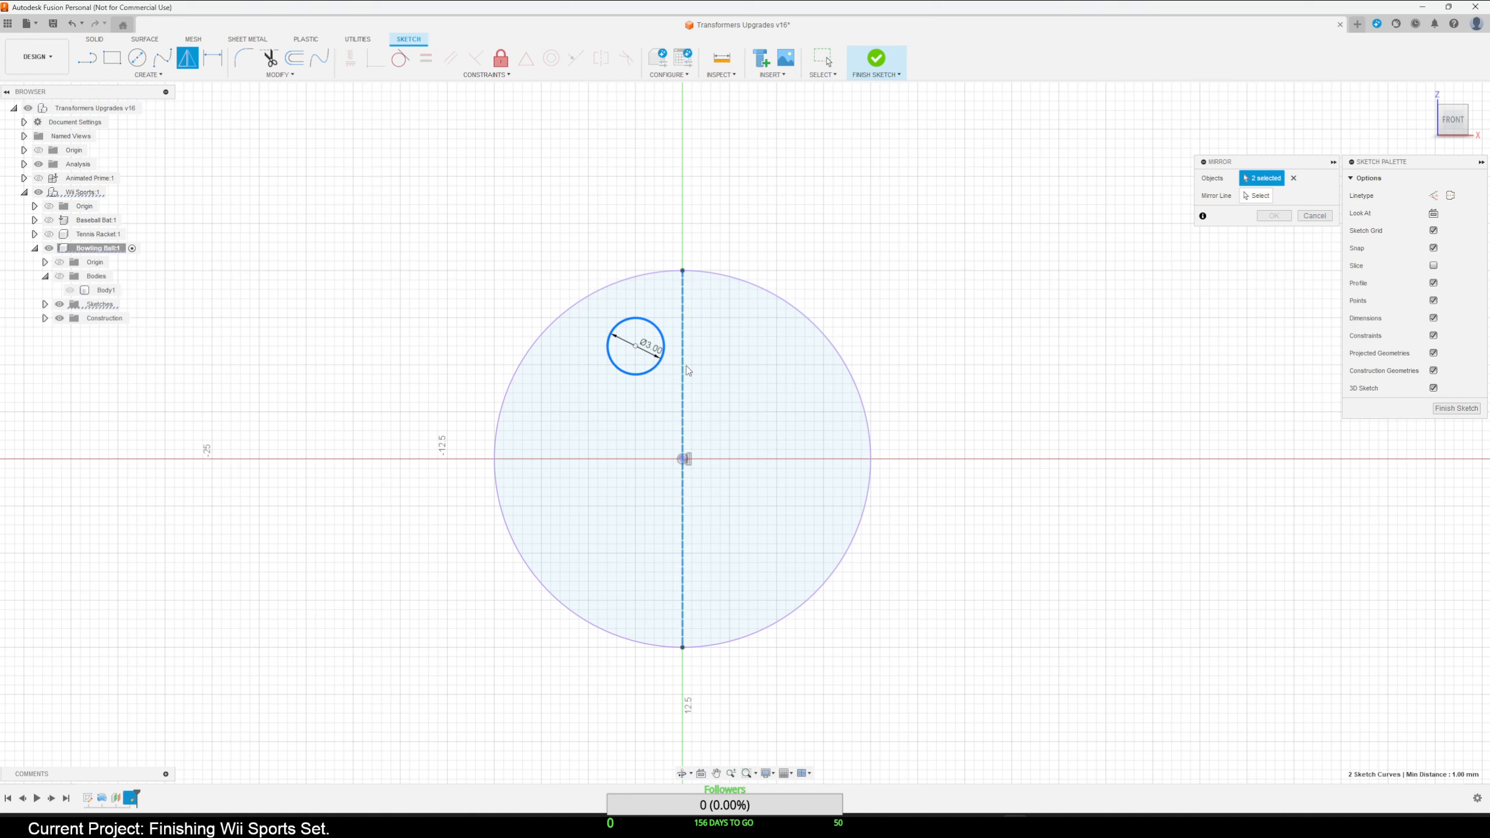
click(682, 370)
click(1246, 199)
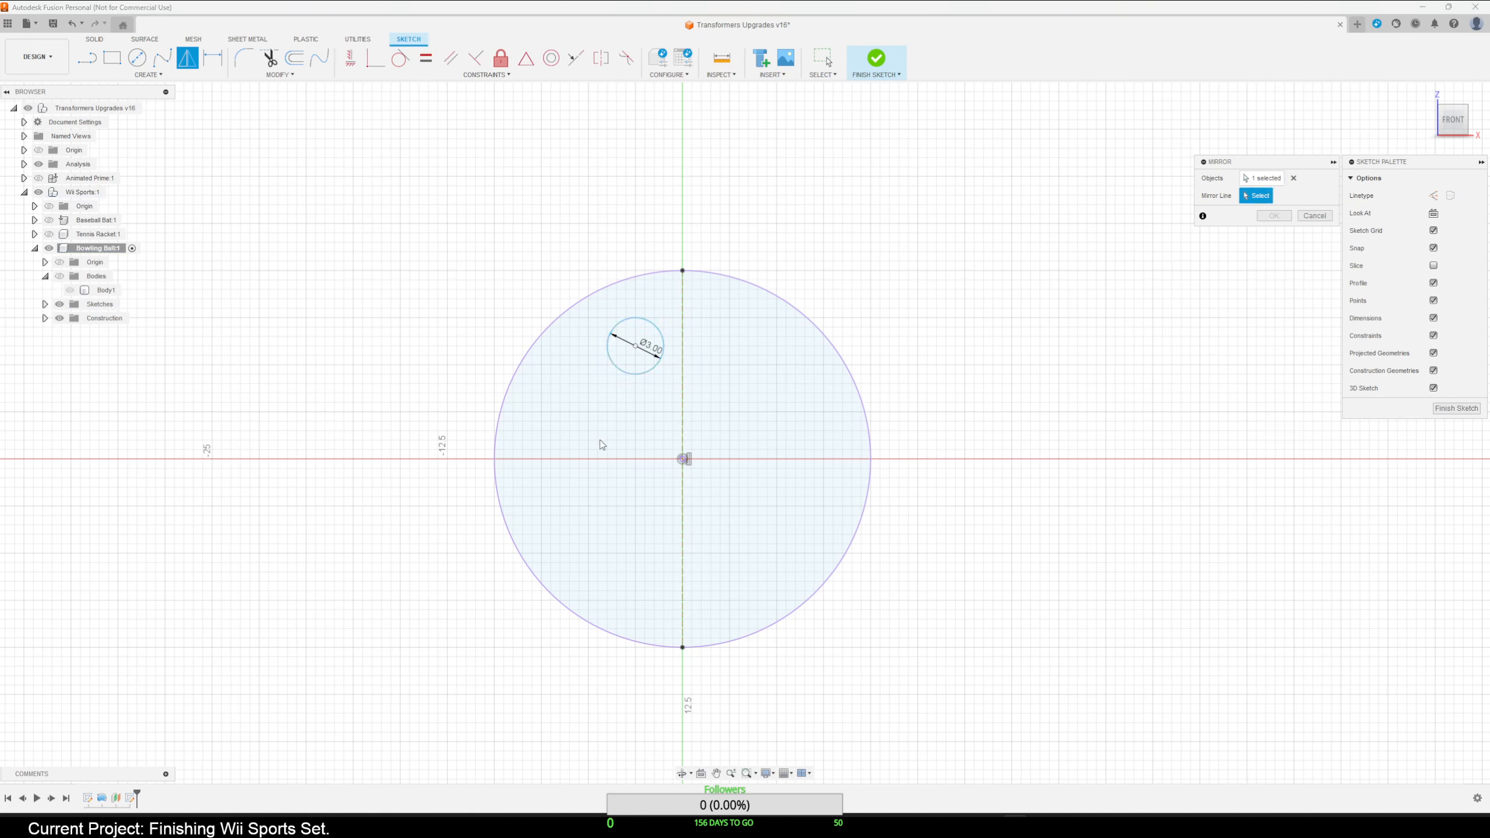
click(686, 432)
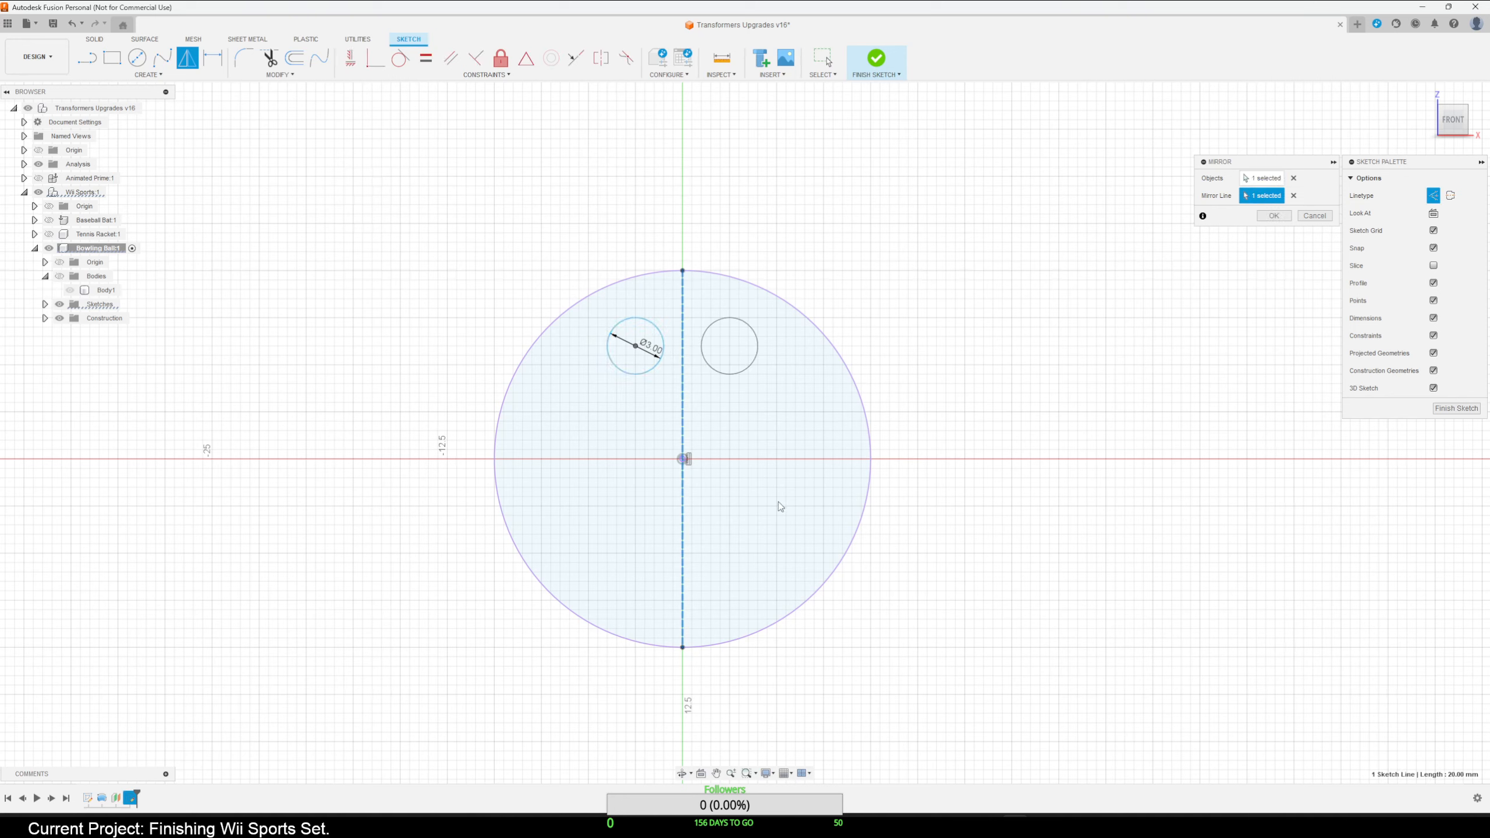
click(1273, 215)
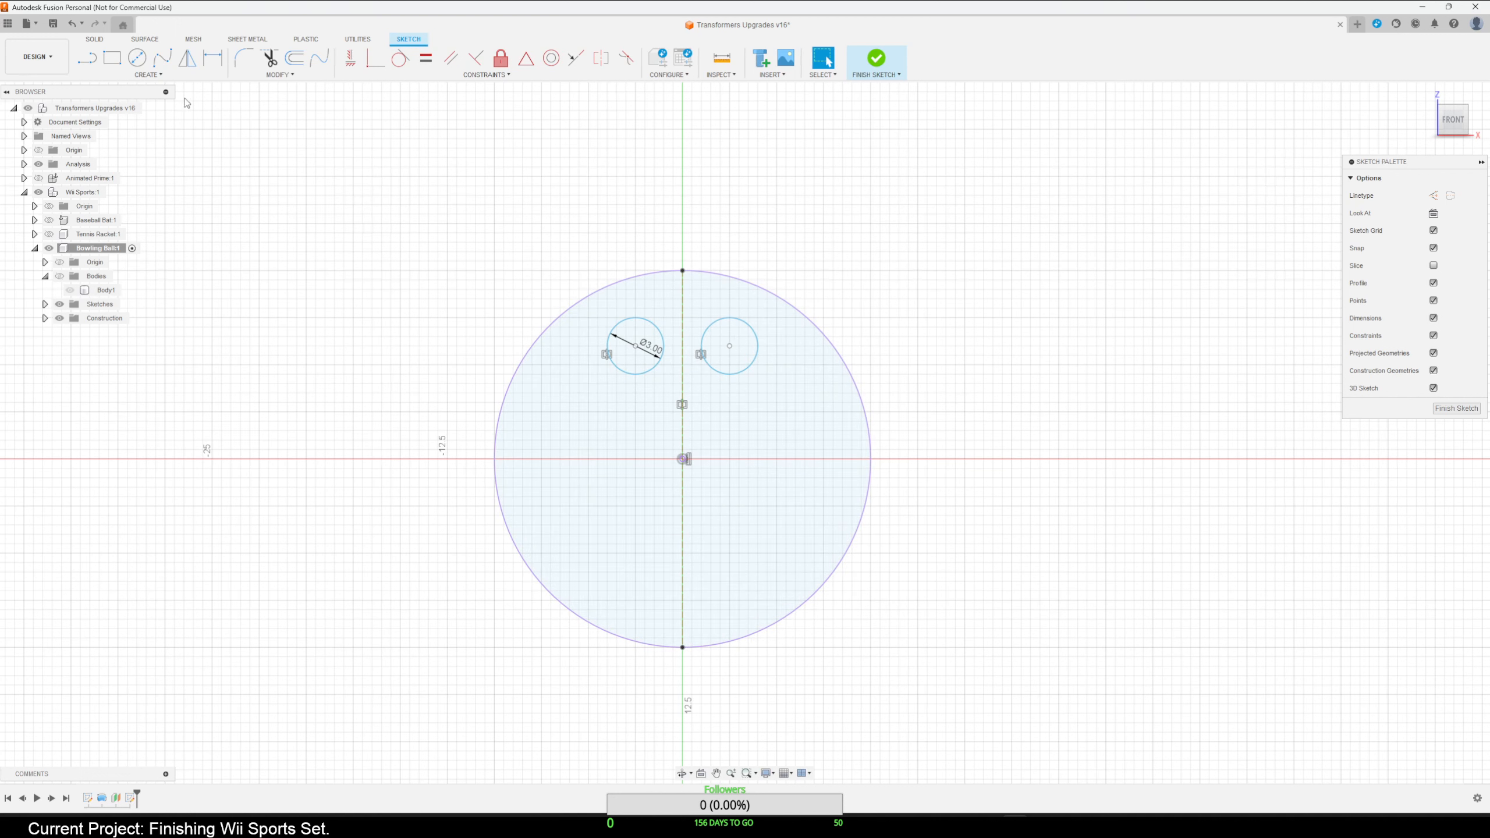
Sketch a 3 mm diameter circle on the vertical construction line between the two upper circles and the ball's centre, finishing the sketch.
click(134, 64)
click(682, 459)
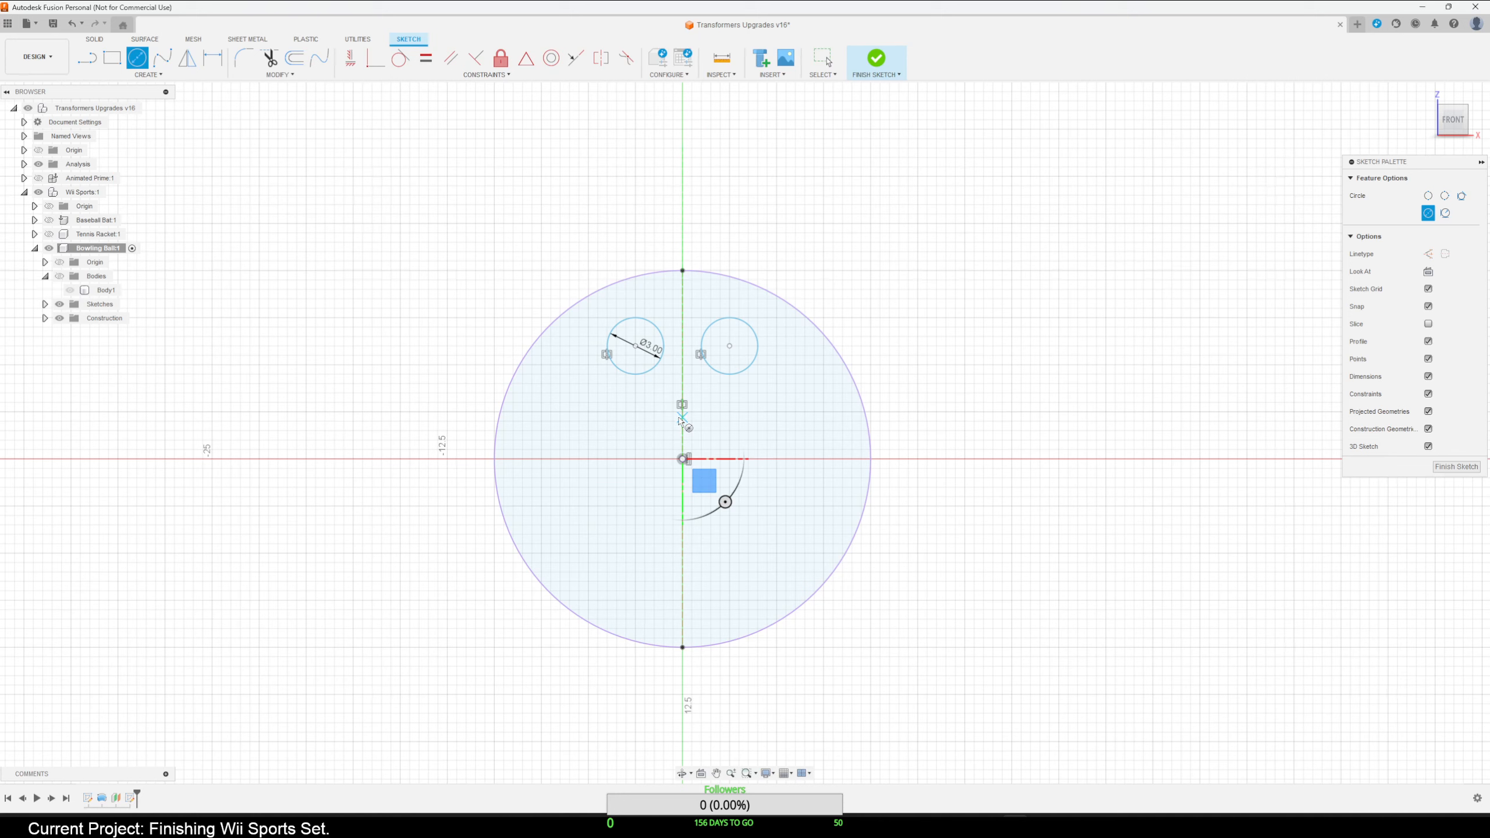
click(682, 417)
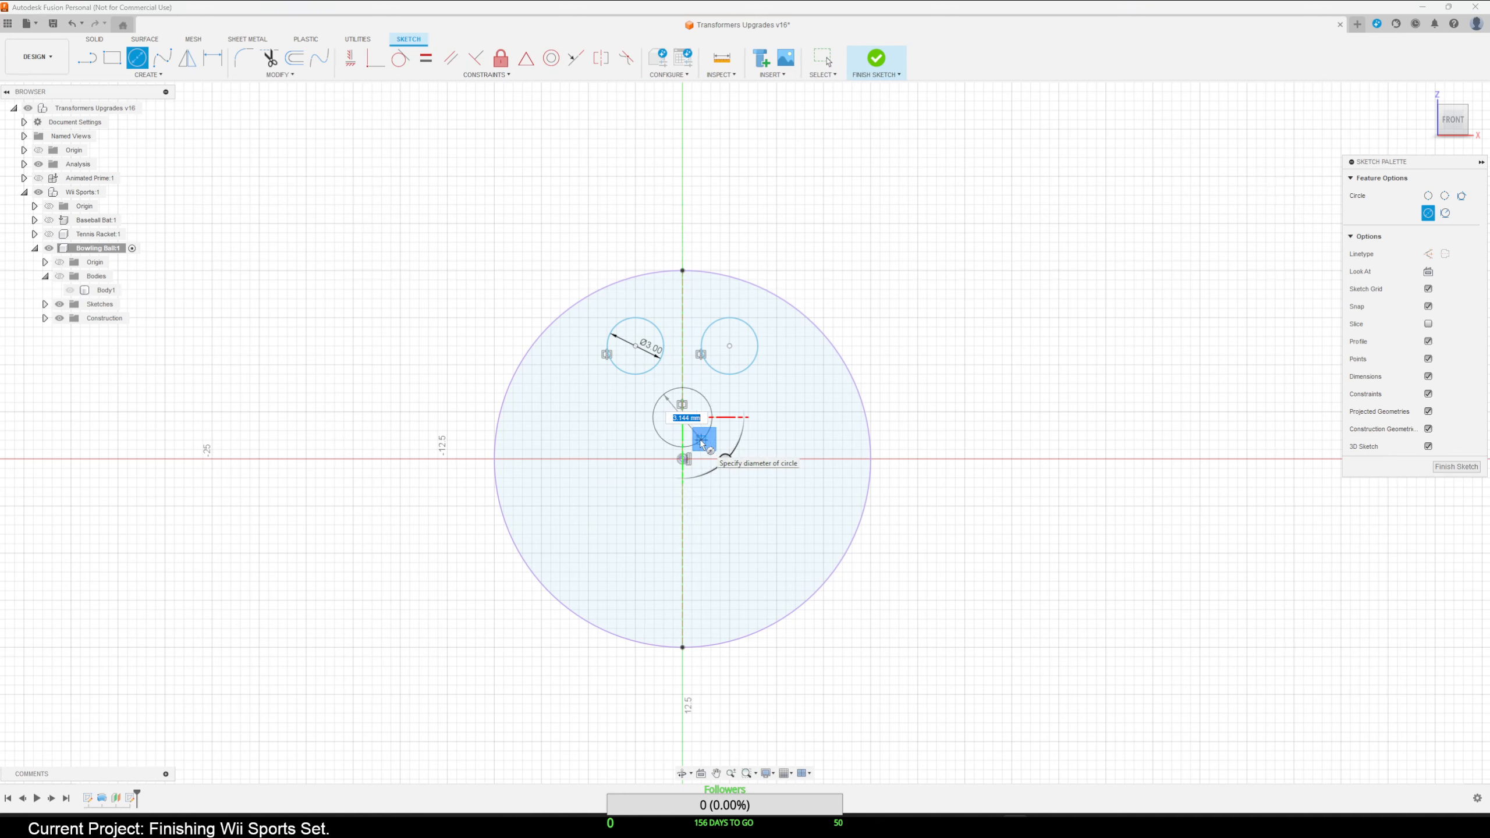
text(3)
key(Tab)
key(Return)
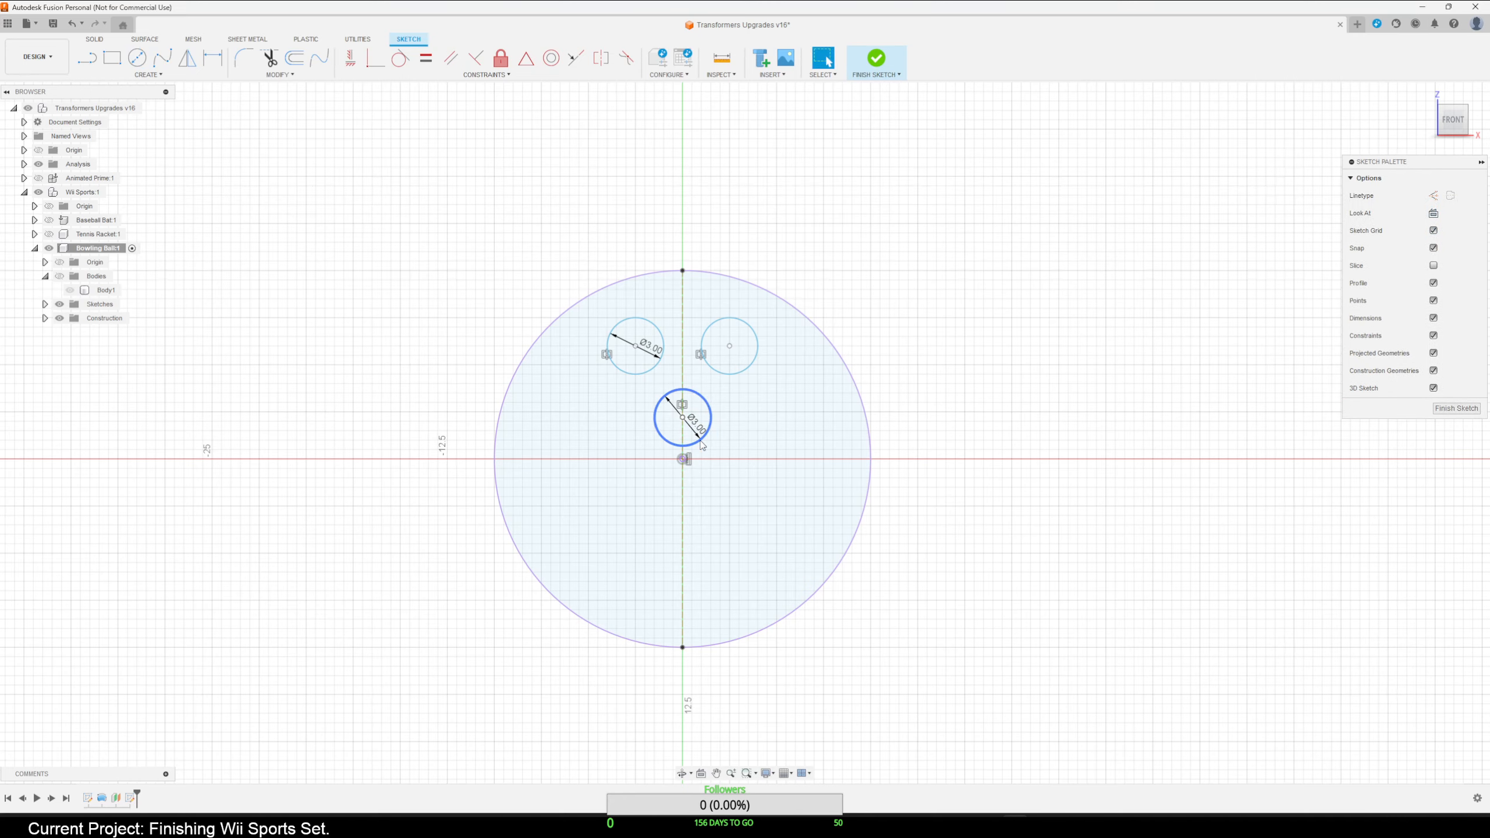
click(1457, 408)
scroll(1059, 470, down, 2)
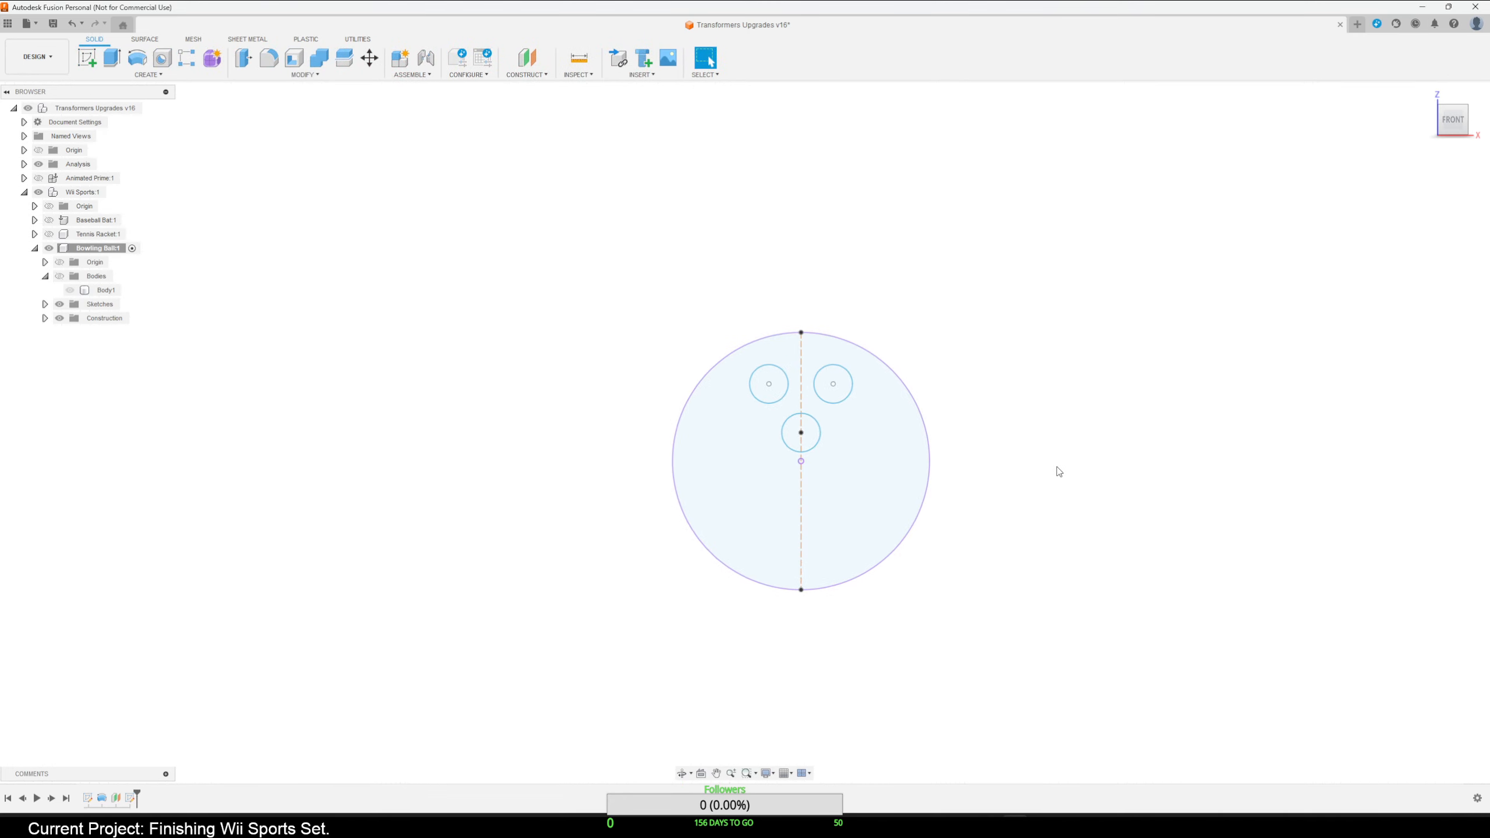
Show the ball body and deboss the three circle profiles into its spherical face to a depth of 2 mm using Emboss.
click(59, 276)
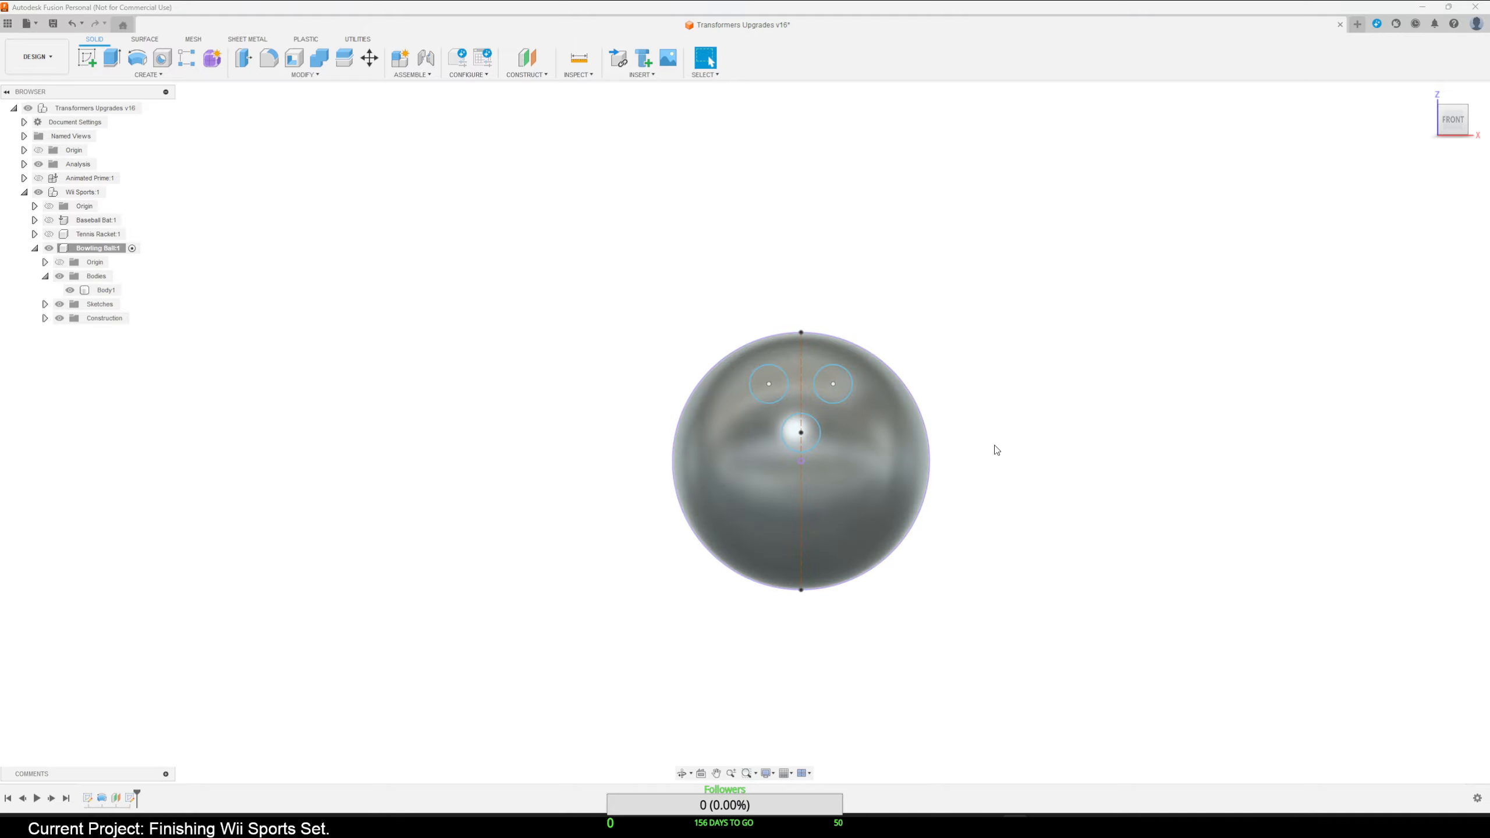
click(843, 389)
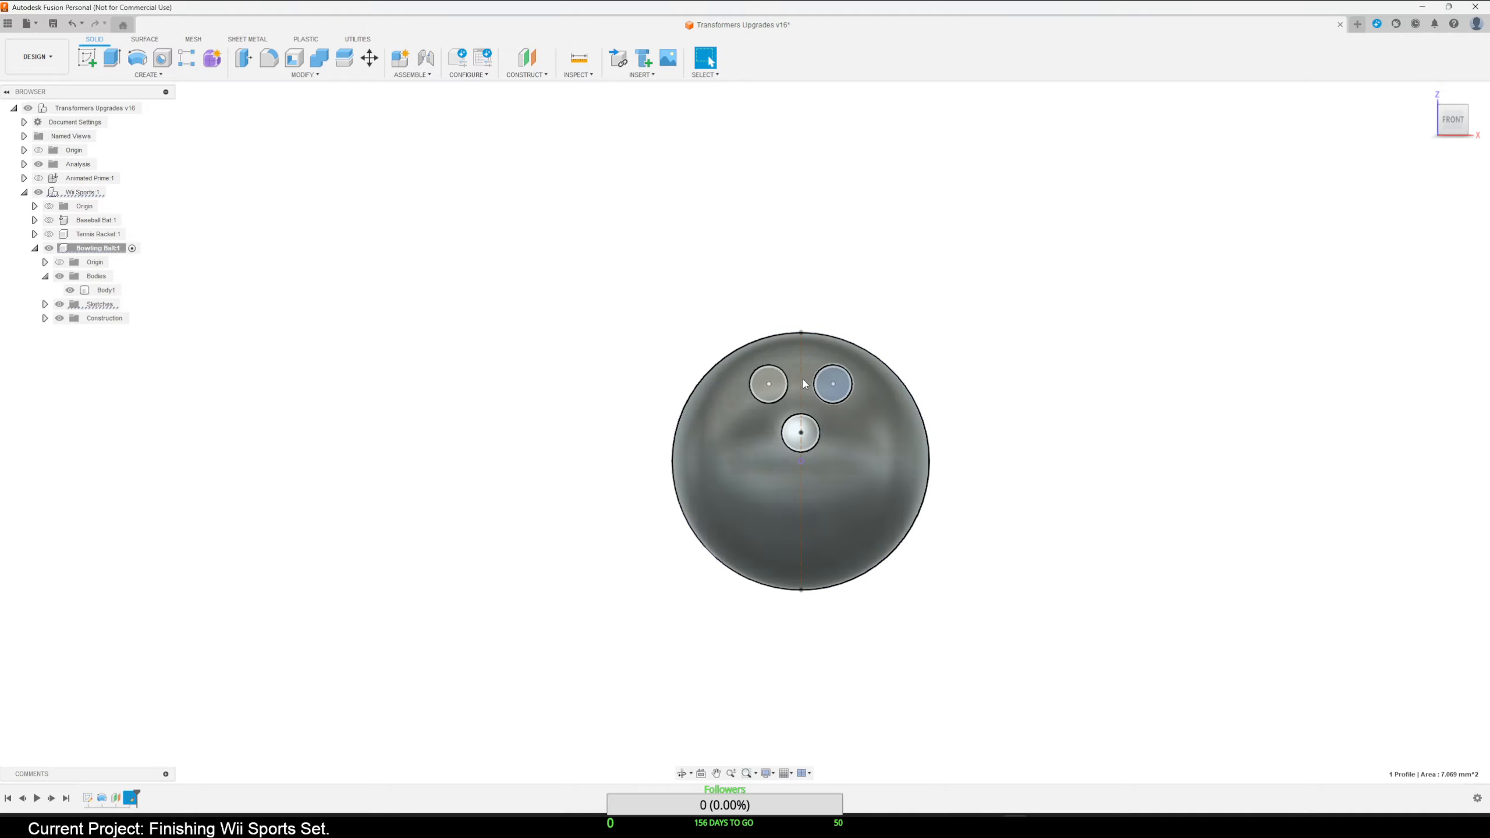
shift+click(772, 389)
shift+click(809, 435)
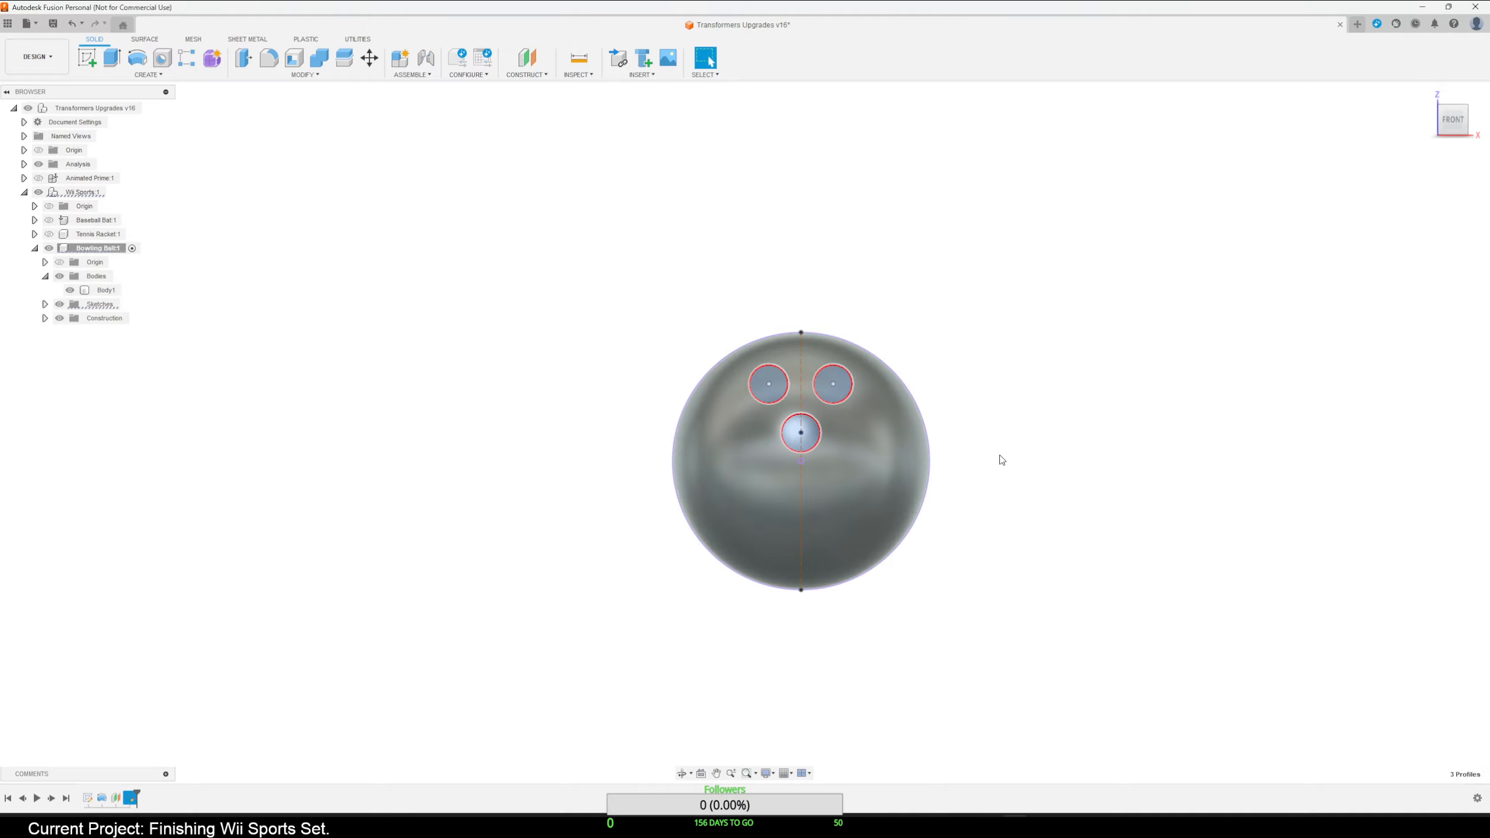
mouse_move(999, 455)
shift+middle_down()
mouse_move(1024, 469)
mouse_move(997, 434)
shift+middle_up()
click(149, 74)
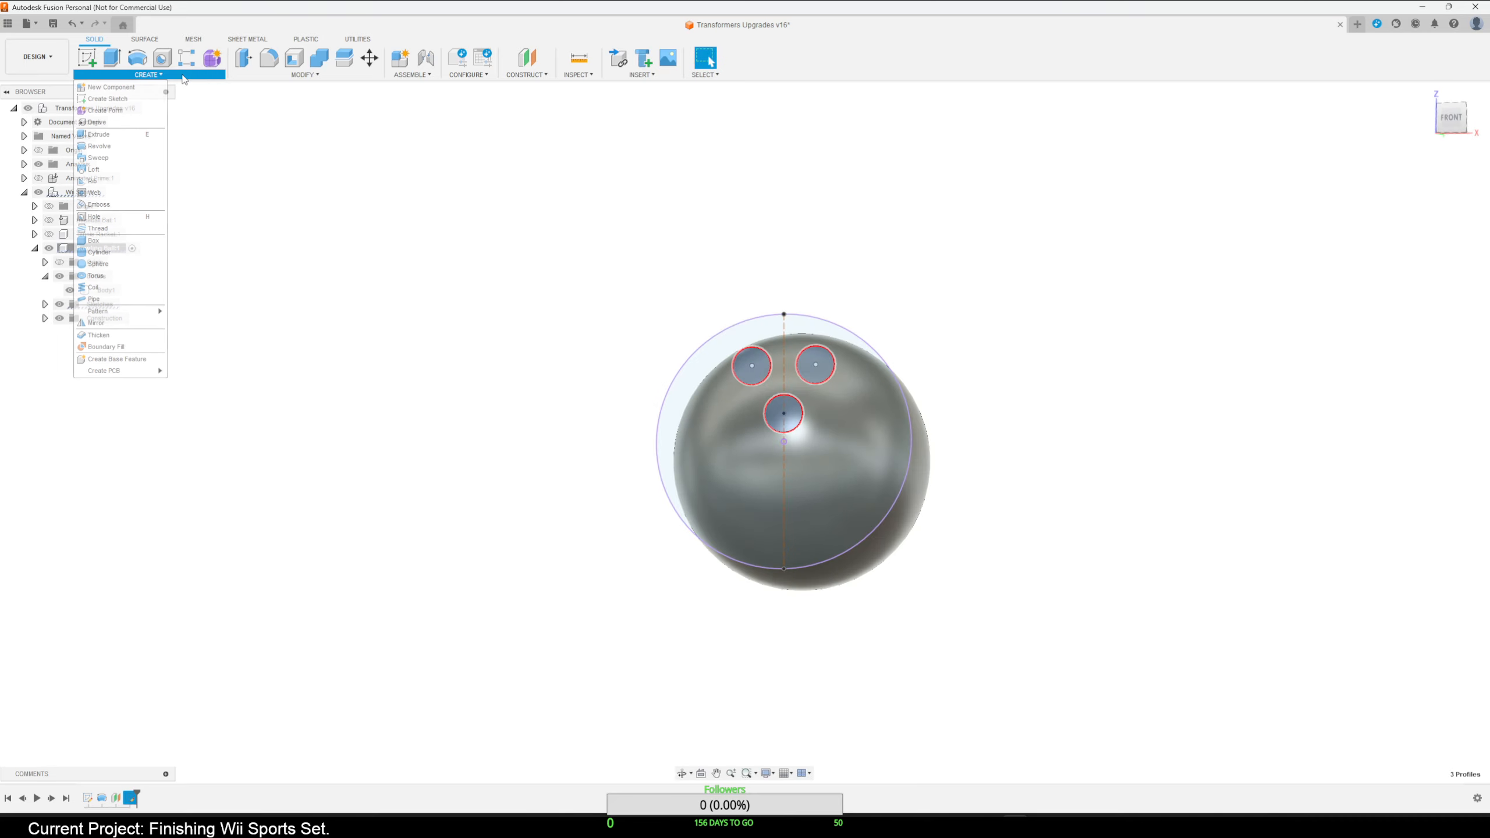
click(117, 199)
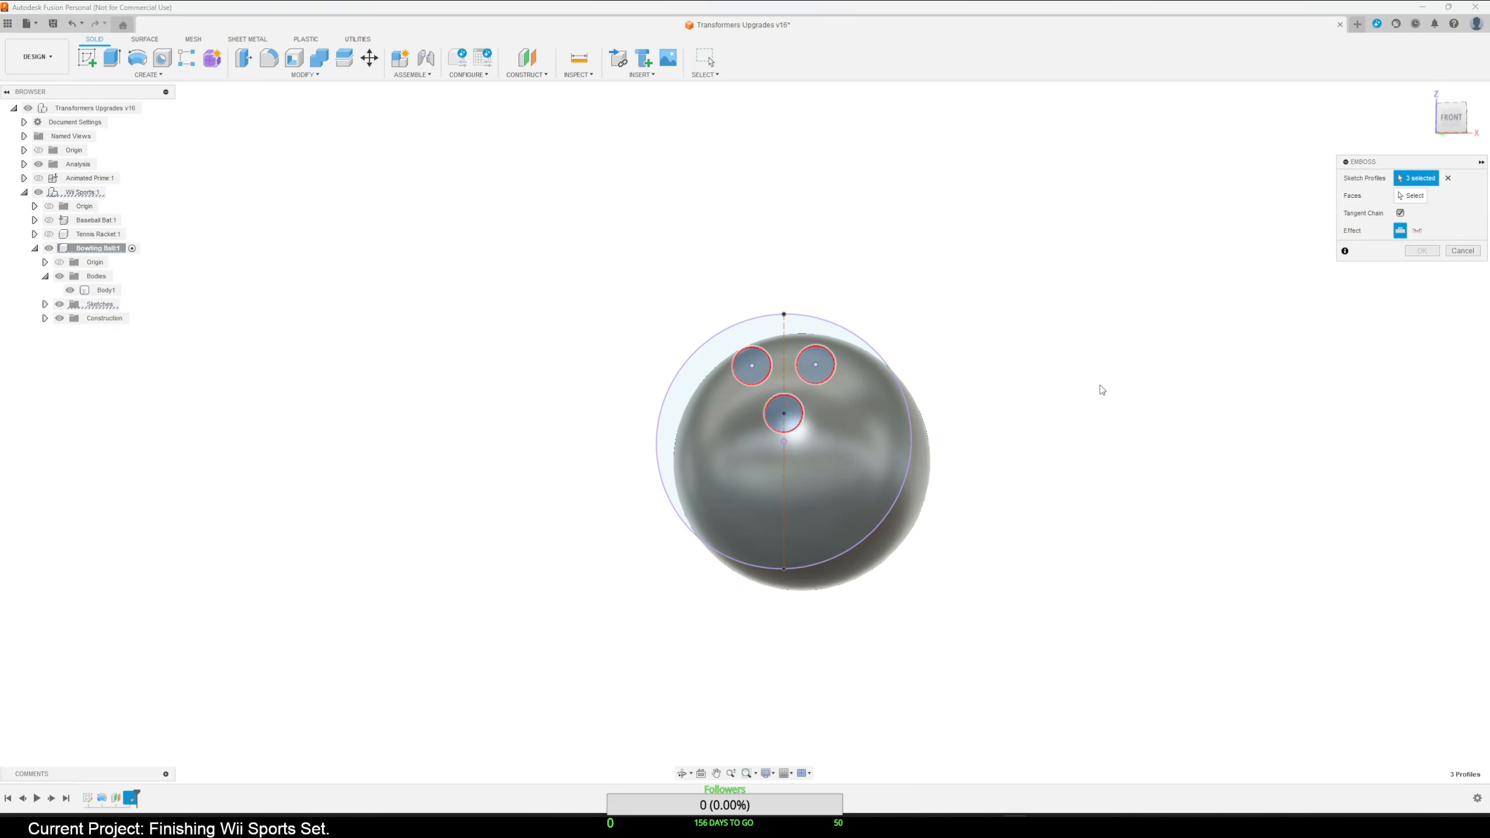
click(1411, 196)
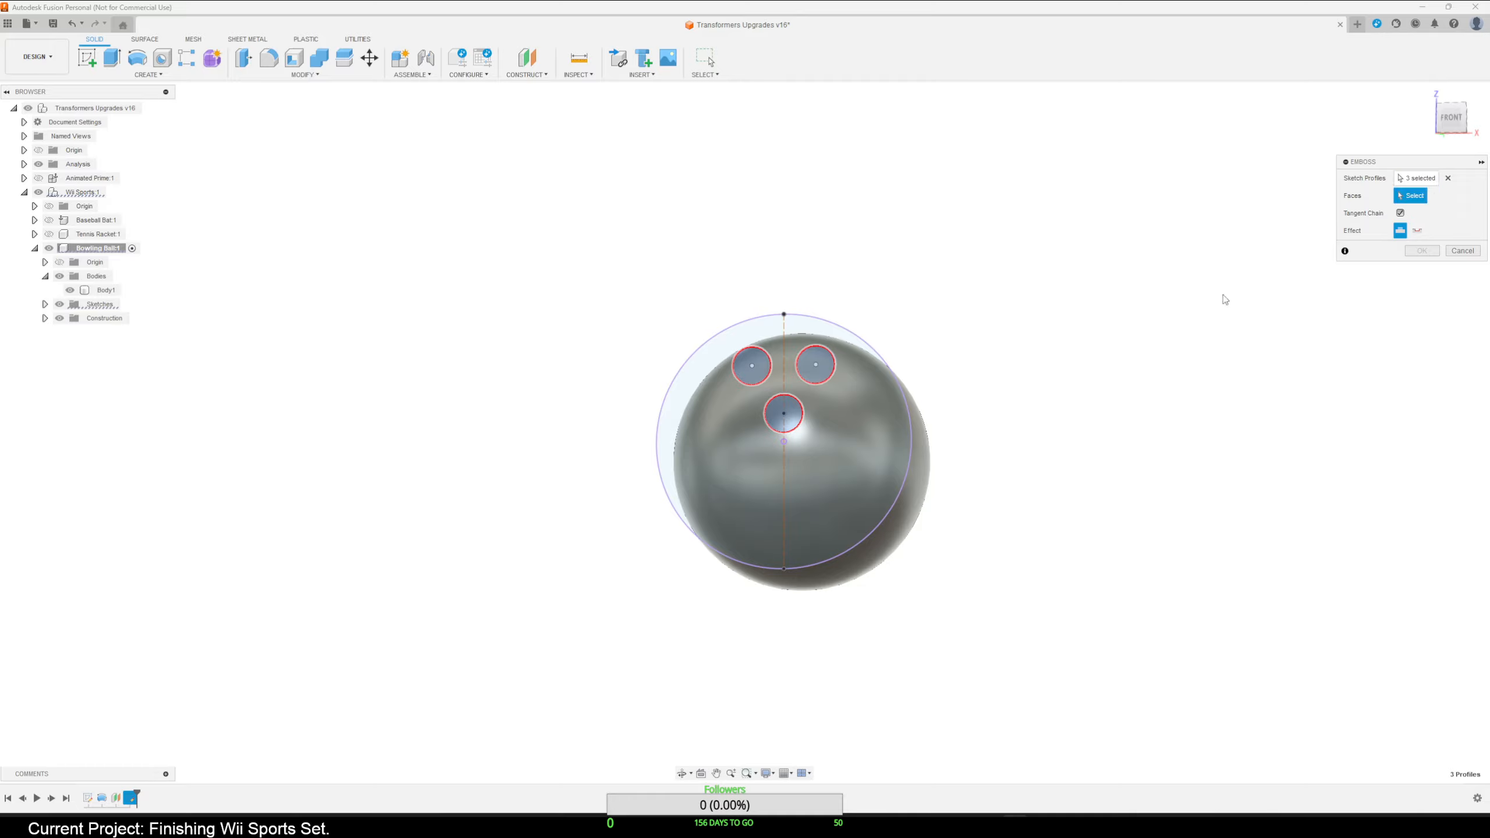
click(911, 511)
mouse_move(1002, 498)
shift+middle_down()
mouse_move(1161, 526)
mouse_move(1146, 496)
mouse_move(1017, 512)
shift+middle_up()
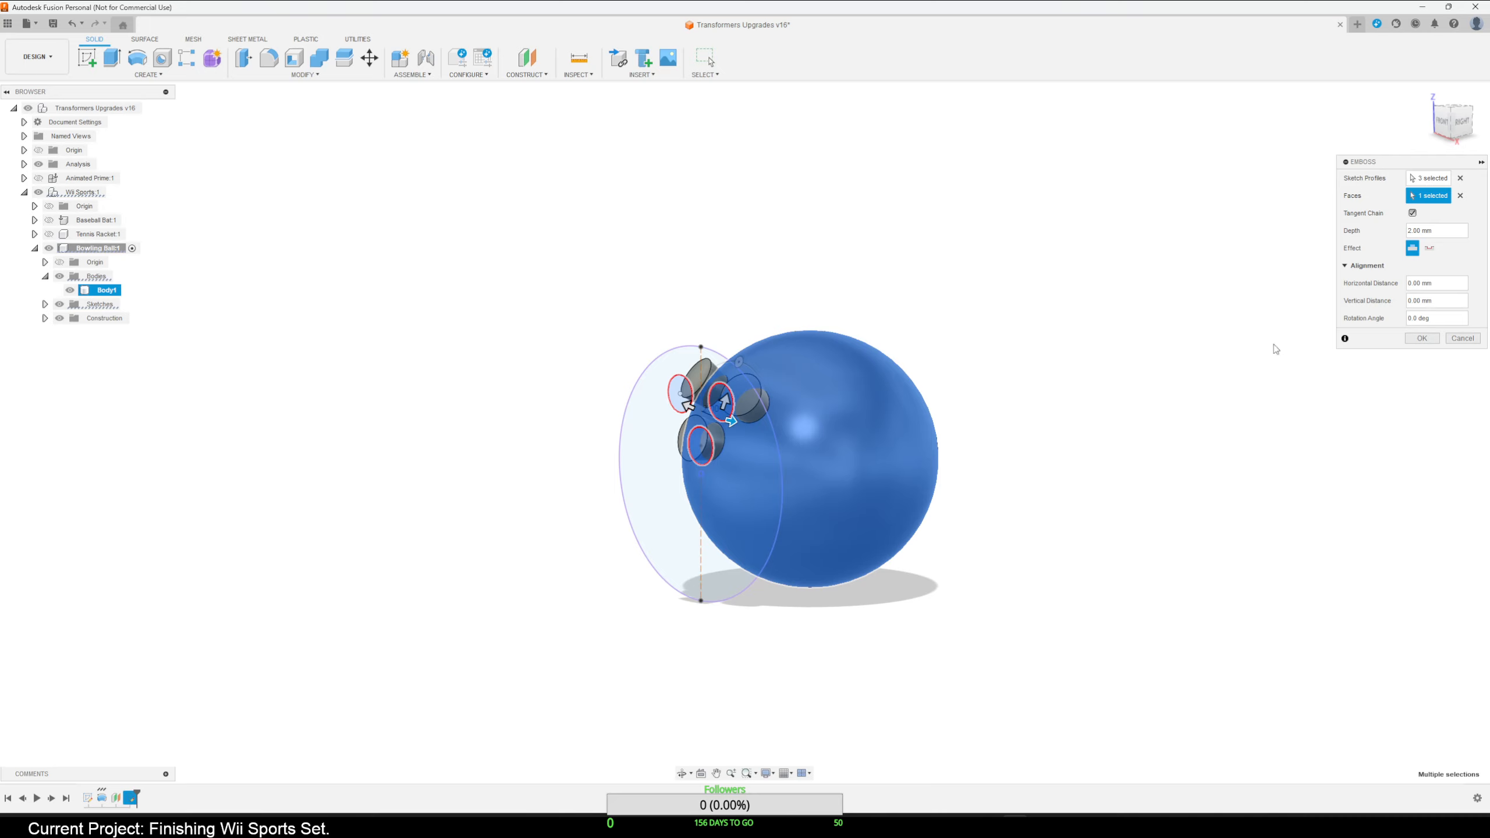
click(1429, 249)
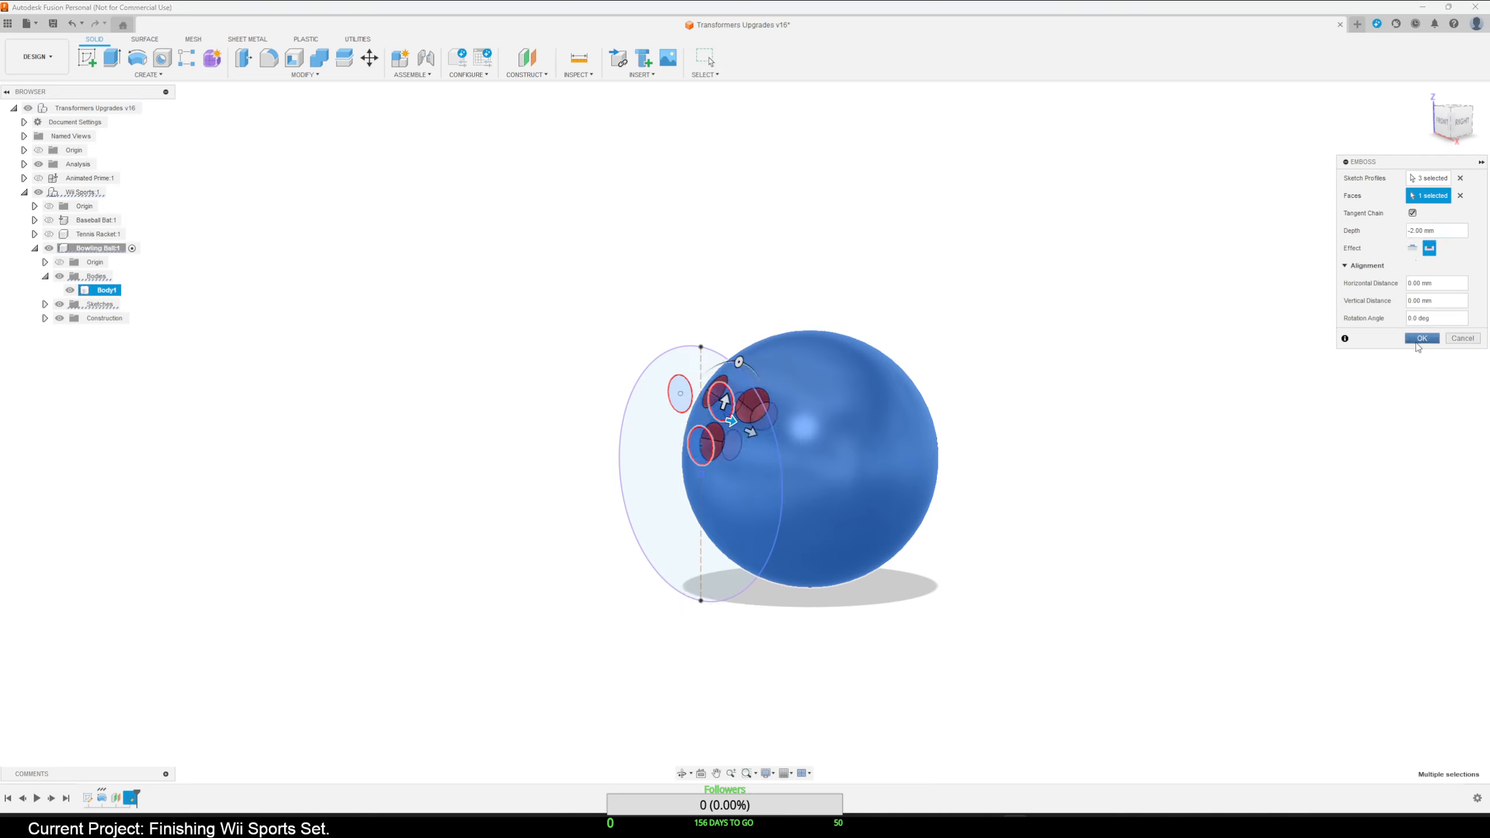
click(1421, 338)
Set up a fillet on the rim edges of all three finger holes, trying a 0.5 mm radius and reducing it to 0.1 mm.
shift+middle_drag(1021, 572, 1077, 582)
click(867, 422)
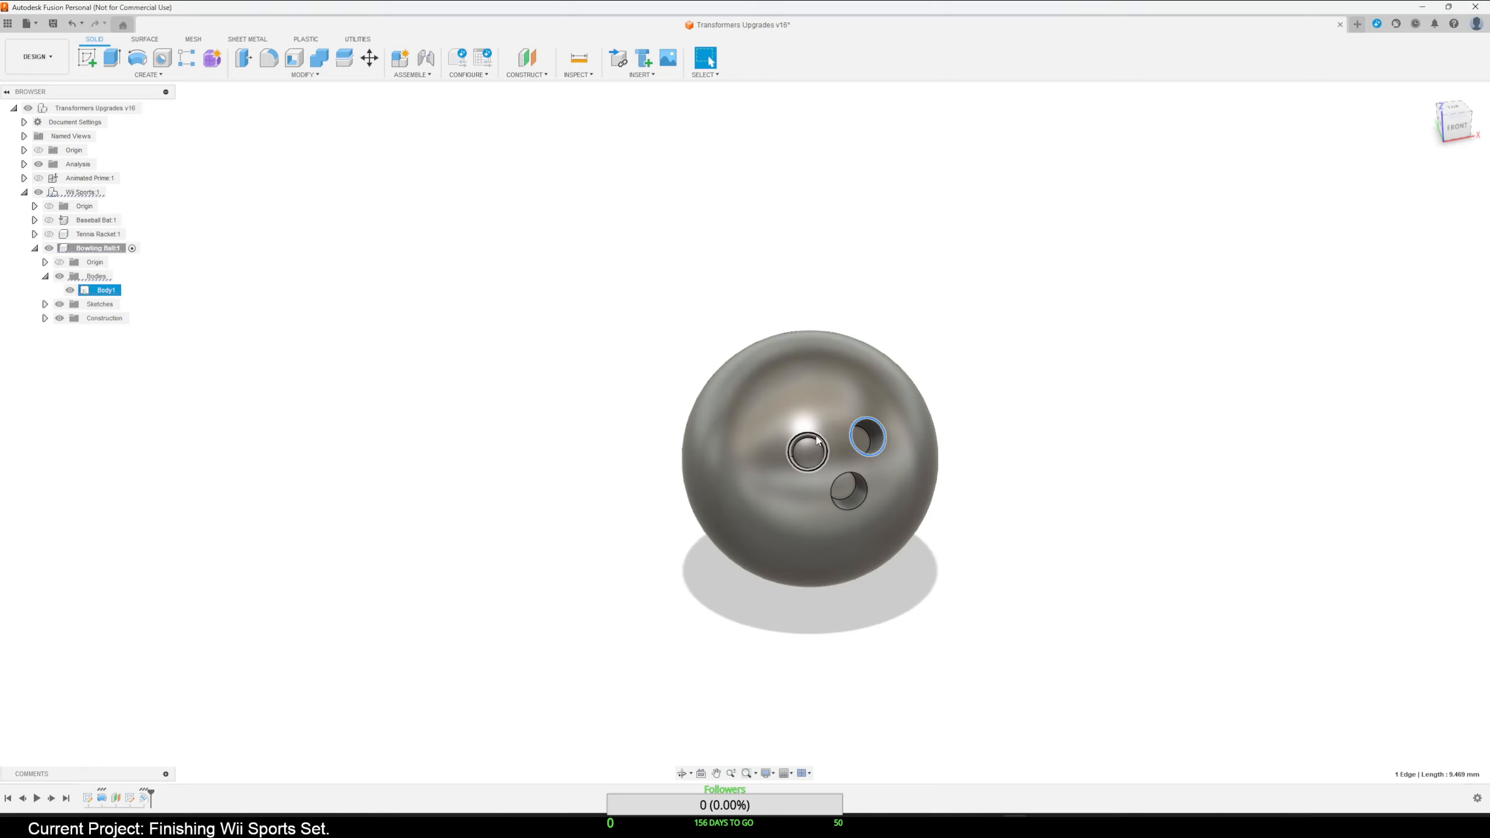
ctrl+click(826, 452)
ctrl+click(863, 480)
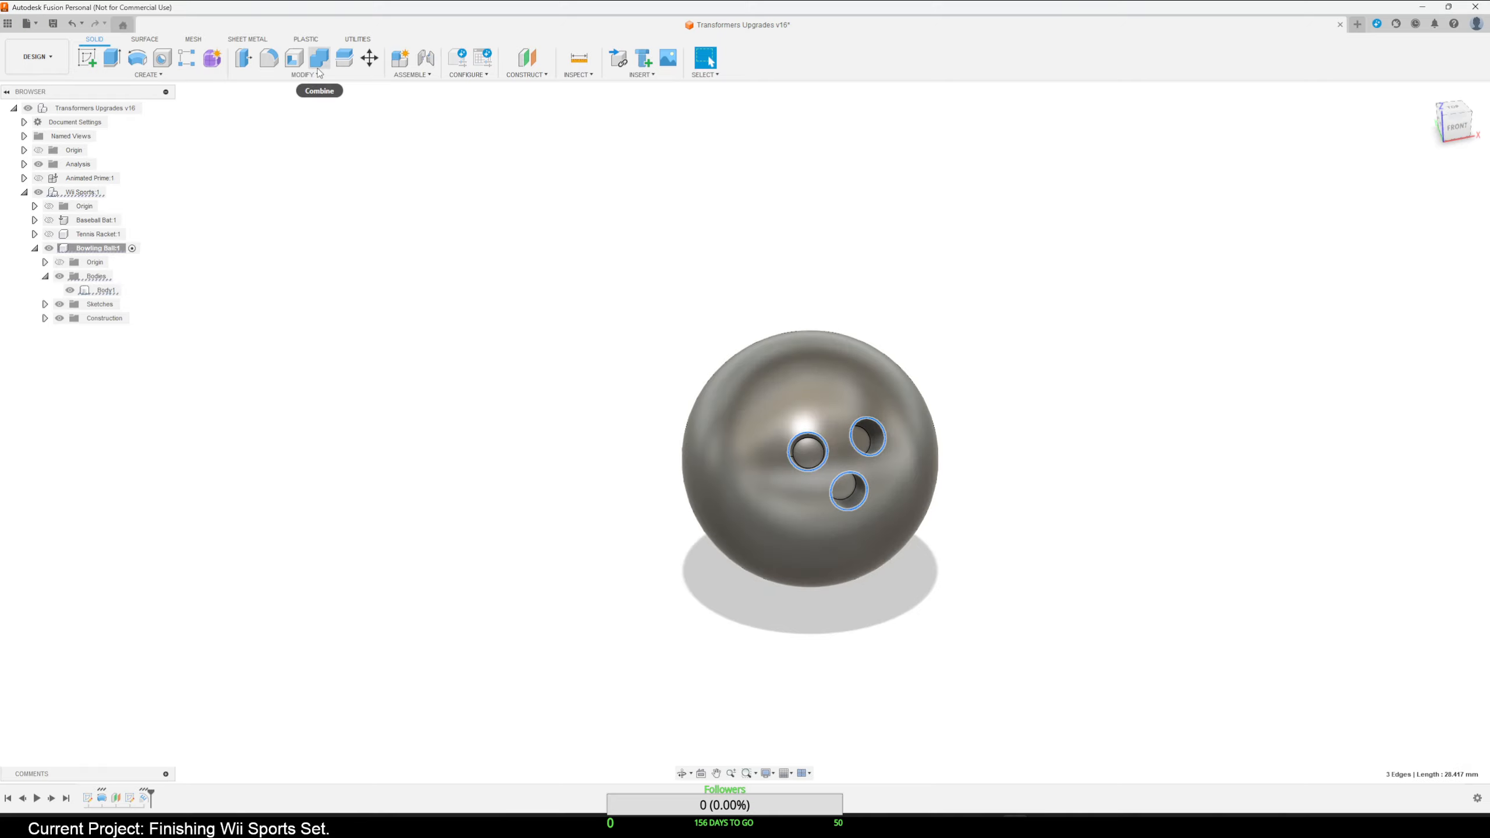
click(269, 58)
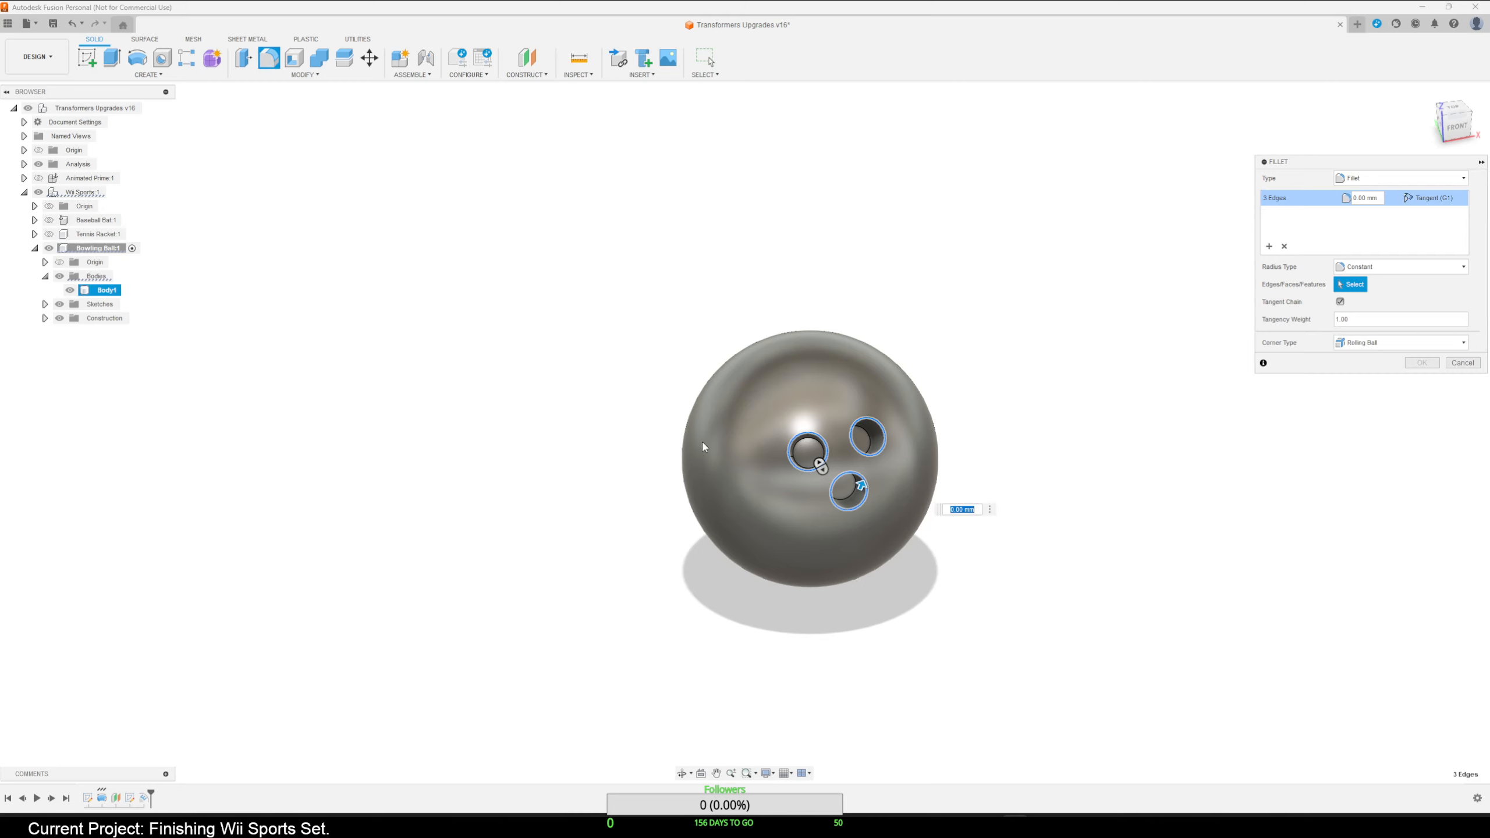
text(.5)
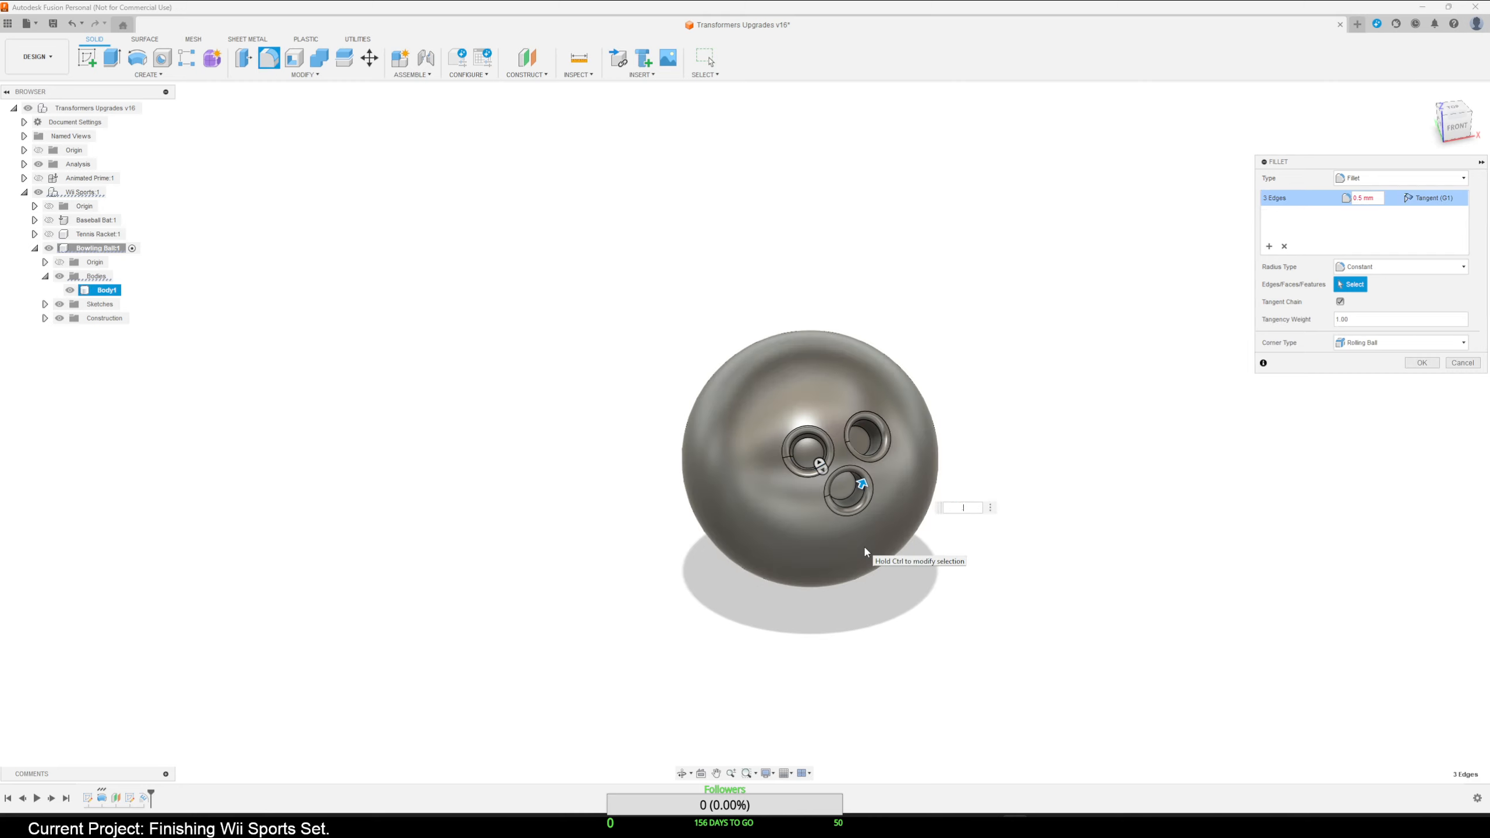
text(.1)
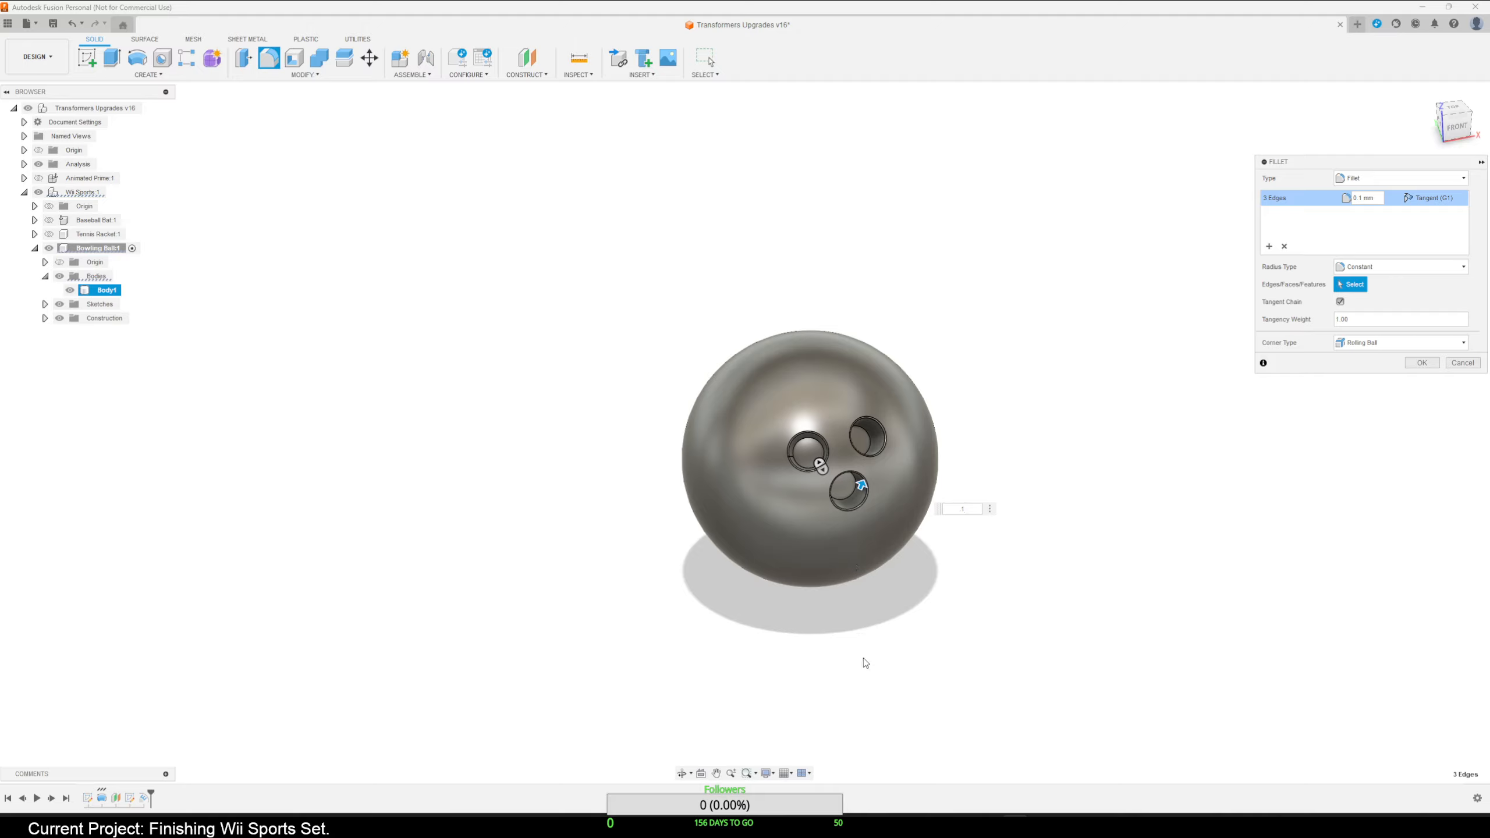
Set the finger-hole rim fillet radius to 0.2 mm and apply it.
shift+middle_drag(971, 622, 1021, 568)
scroll(999, 528, up, 3)
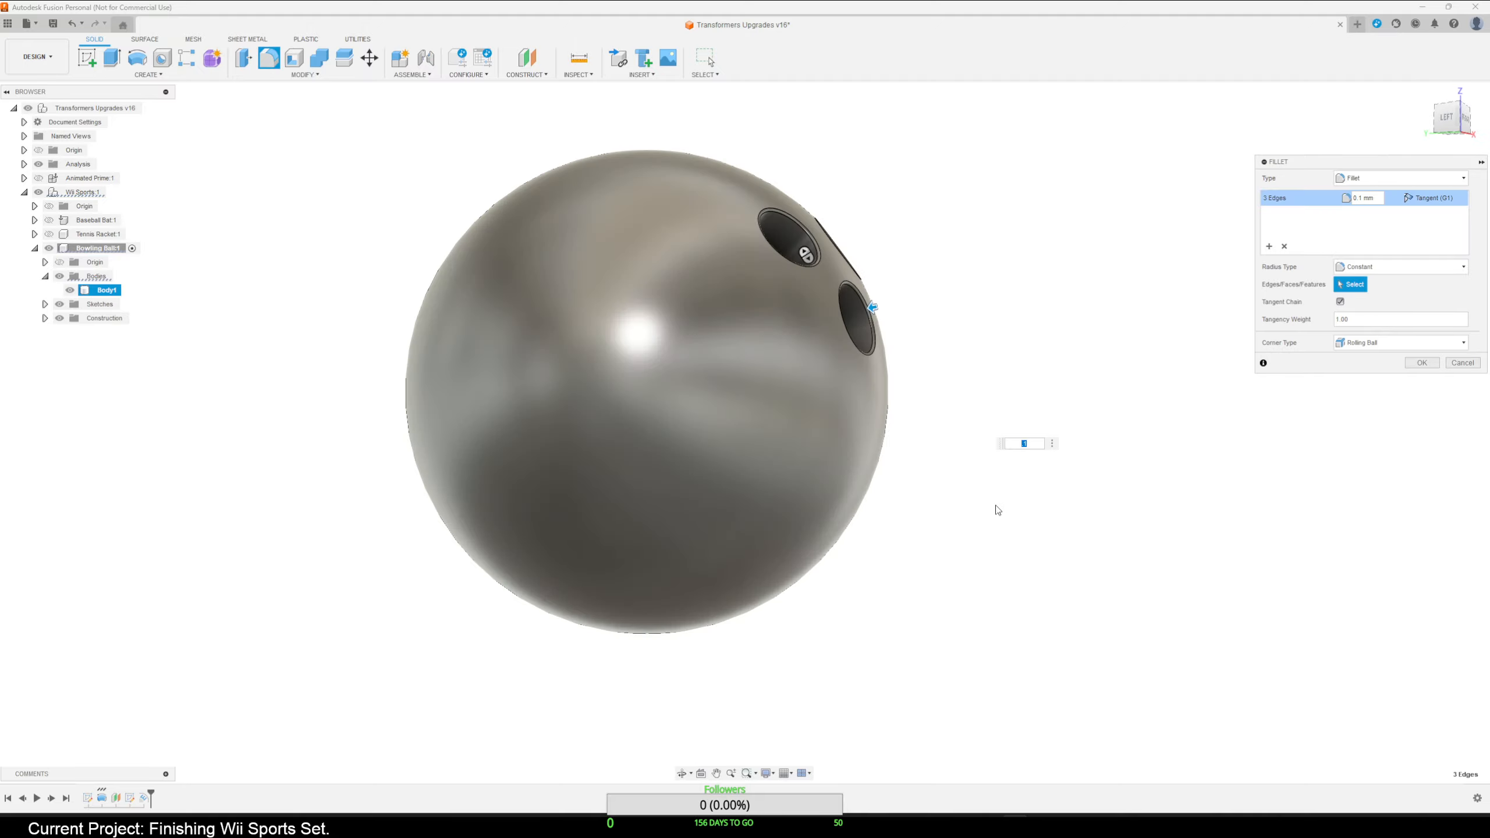
shift+middle_drag(997, 509, 962, 533)
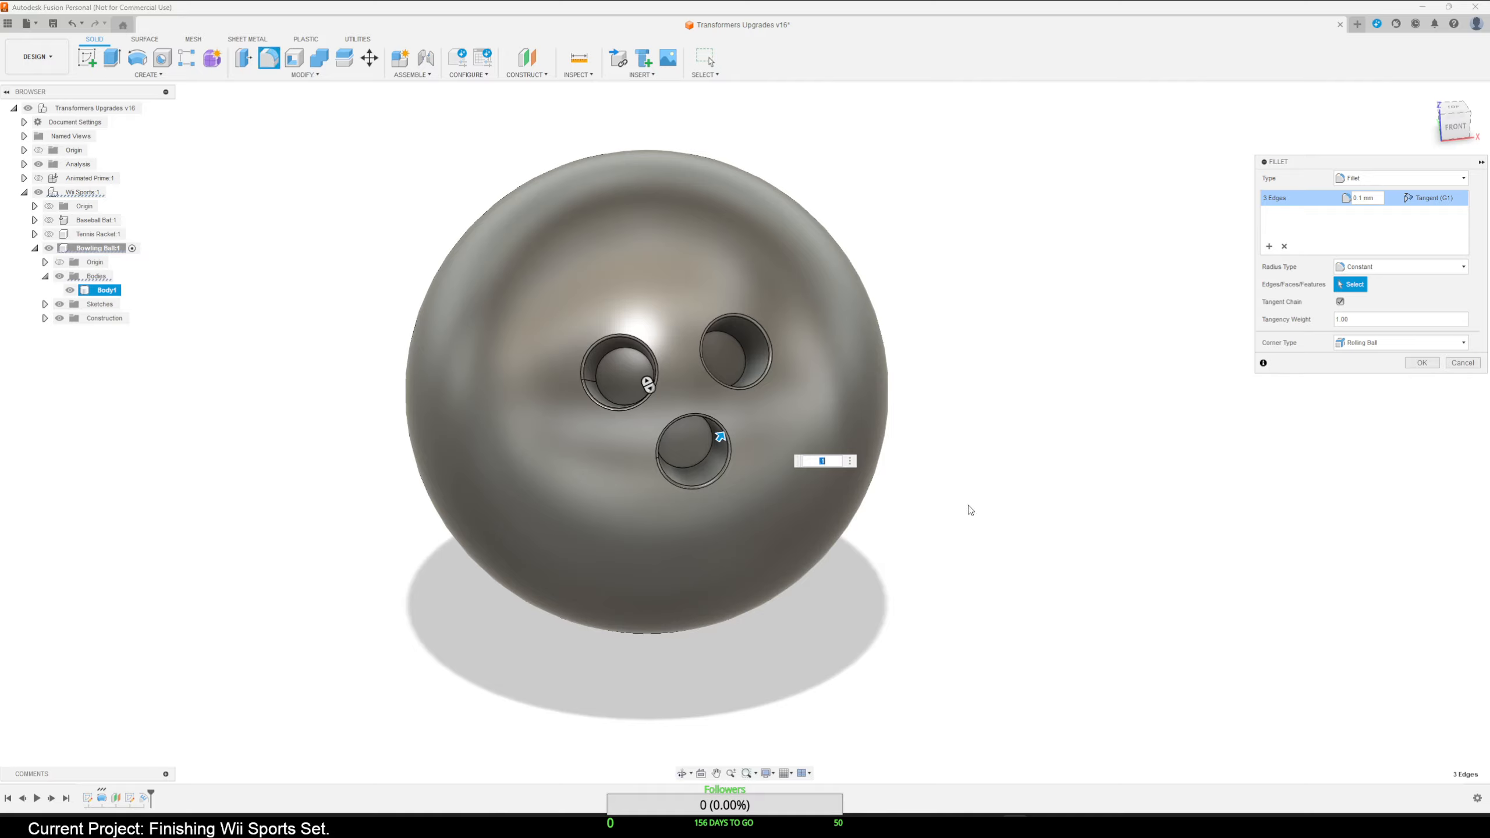
click(805, 457)
text(2)
shift+middle_drag(819, 528, 785, 583)
click(1421, 362)
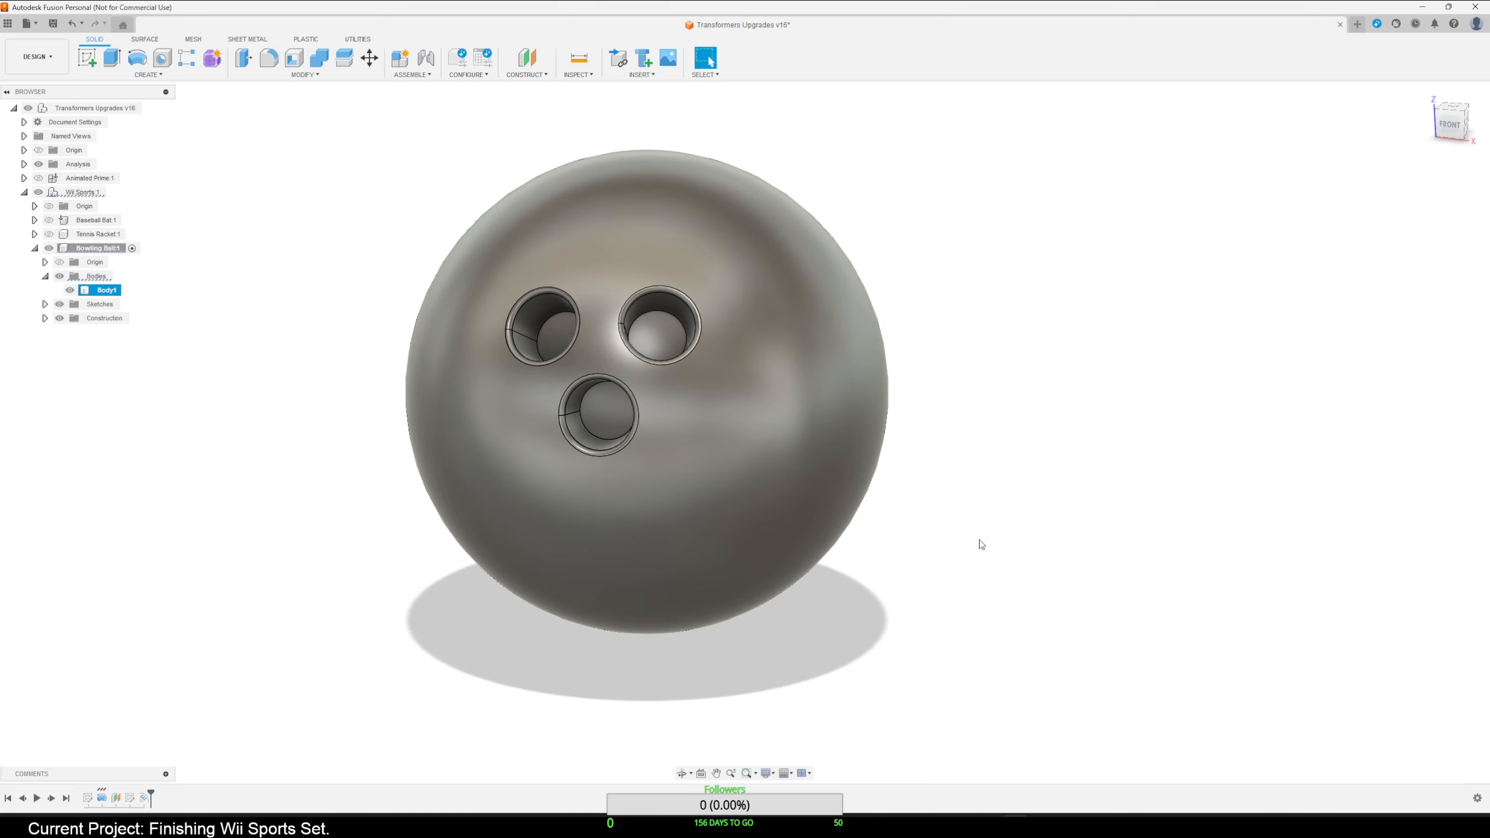
Edit the hole sketch, moving the lowest circle down the construction line until its lower edge meets the ball's centre.
scroll(885, 520, down, 3)
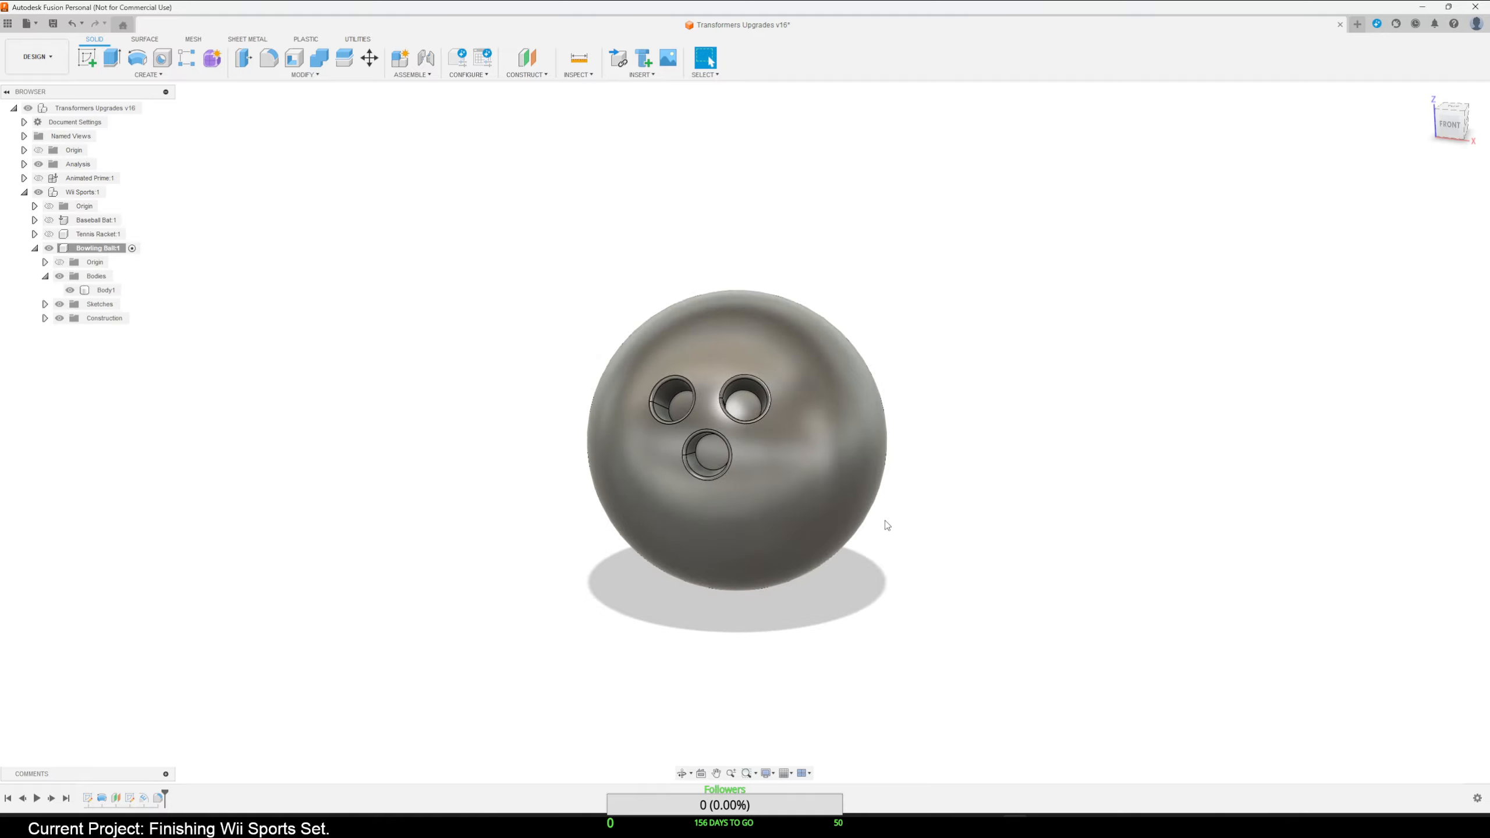
shift+middle_drag(885, 521, 888, 552)
scroll(903, 522, down, 2)
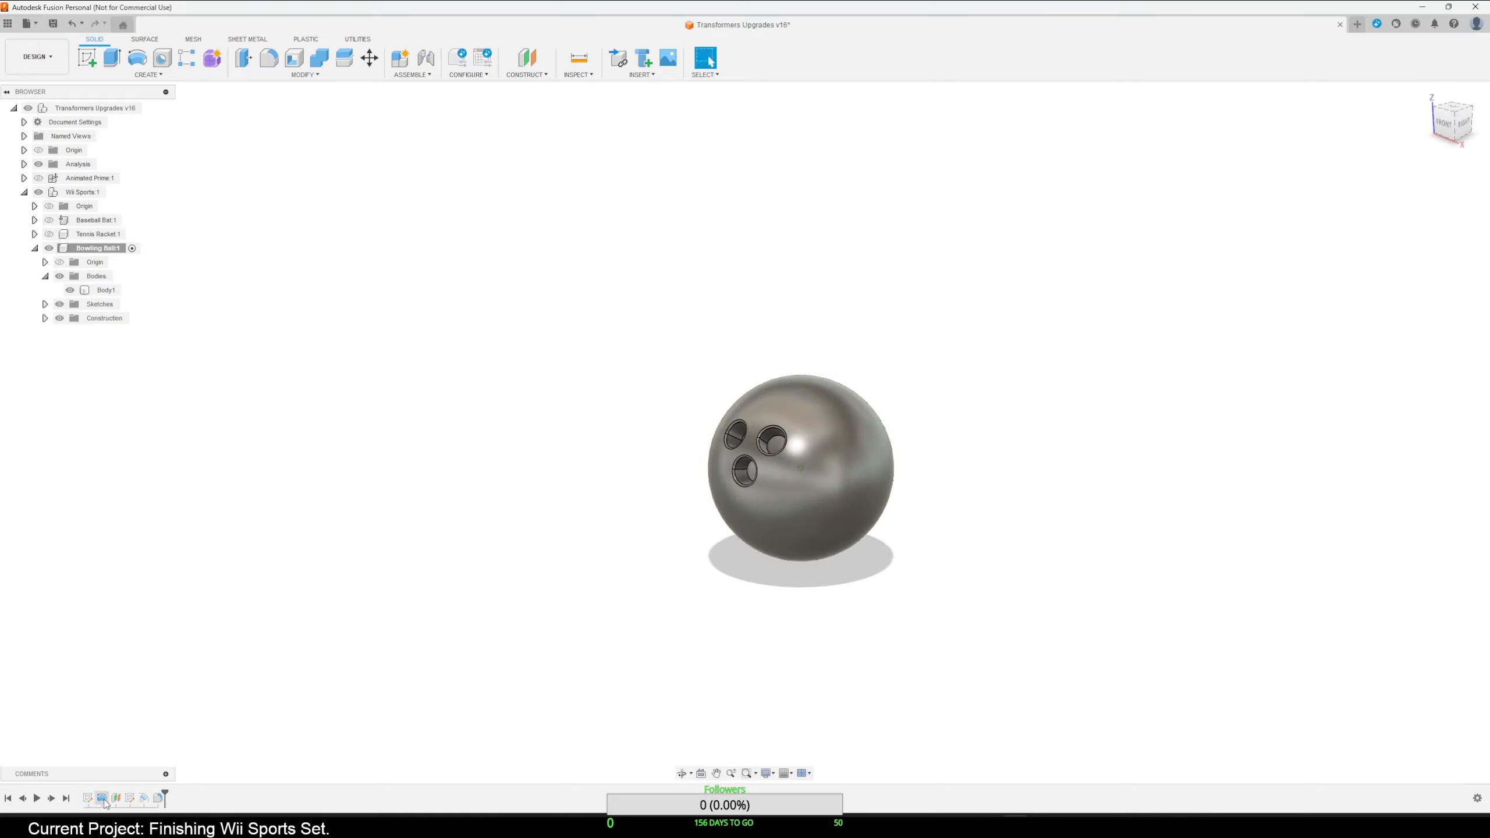
right_click(132, 800)
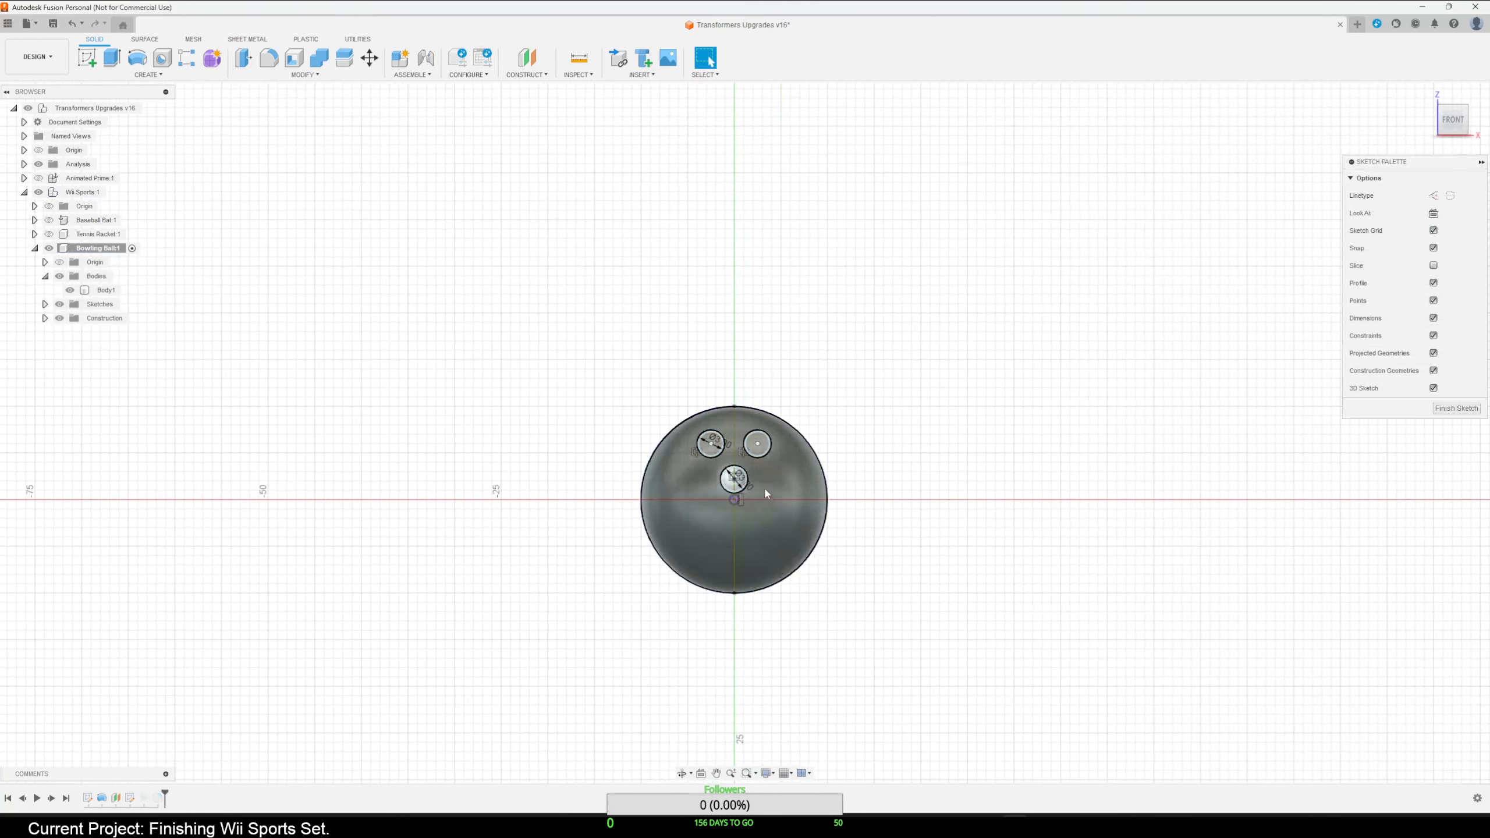
scroll(738, 493, up, 6)
drag(731, 497, 731, 522)
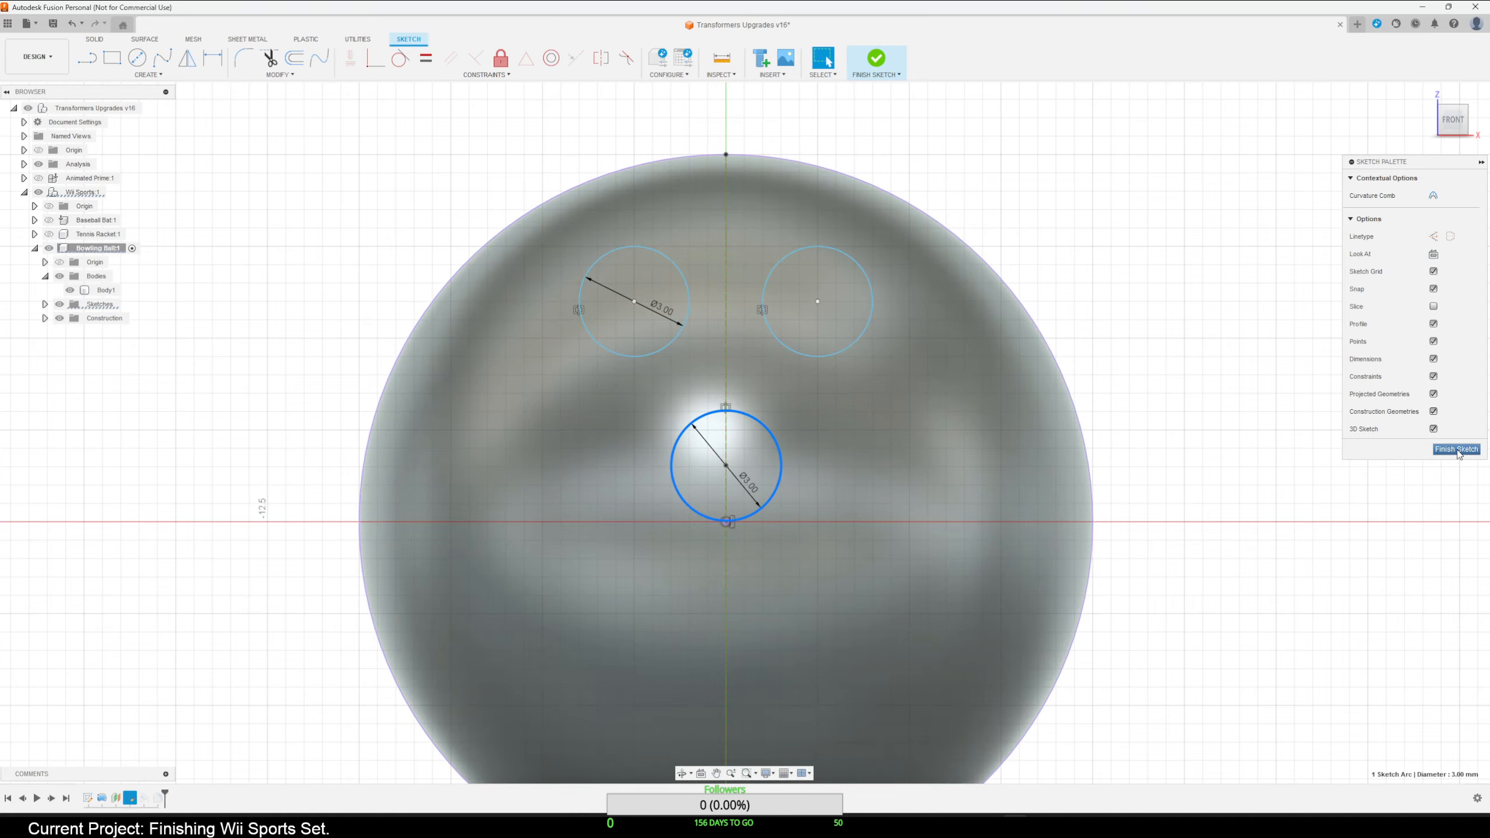
click(1456, 448)
Save the design as a new version with the default version description.
scroll(1319, 528, down, 3)
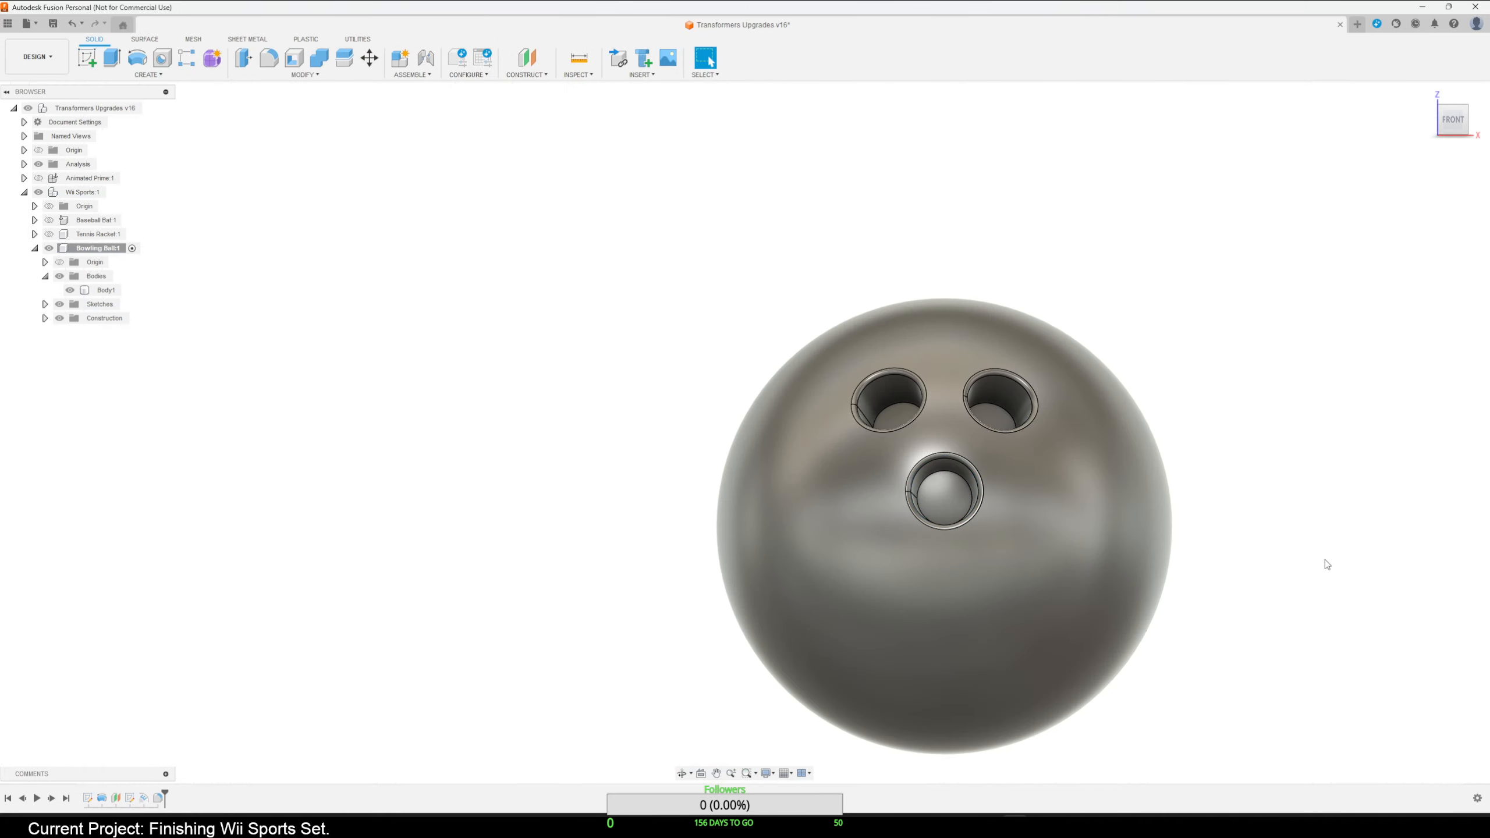
shift+middle_drag(1324, 559, 1074, 532)
scroll(1314, 579, down, 3)
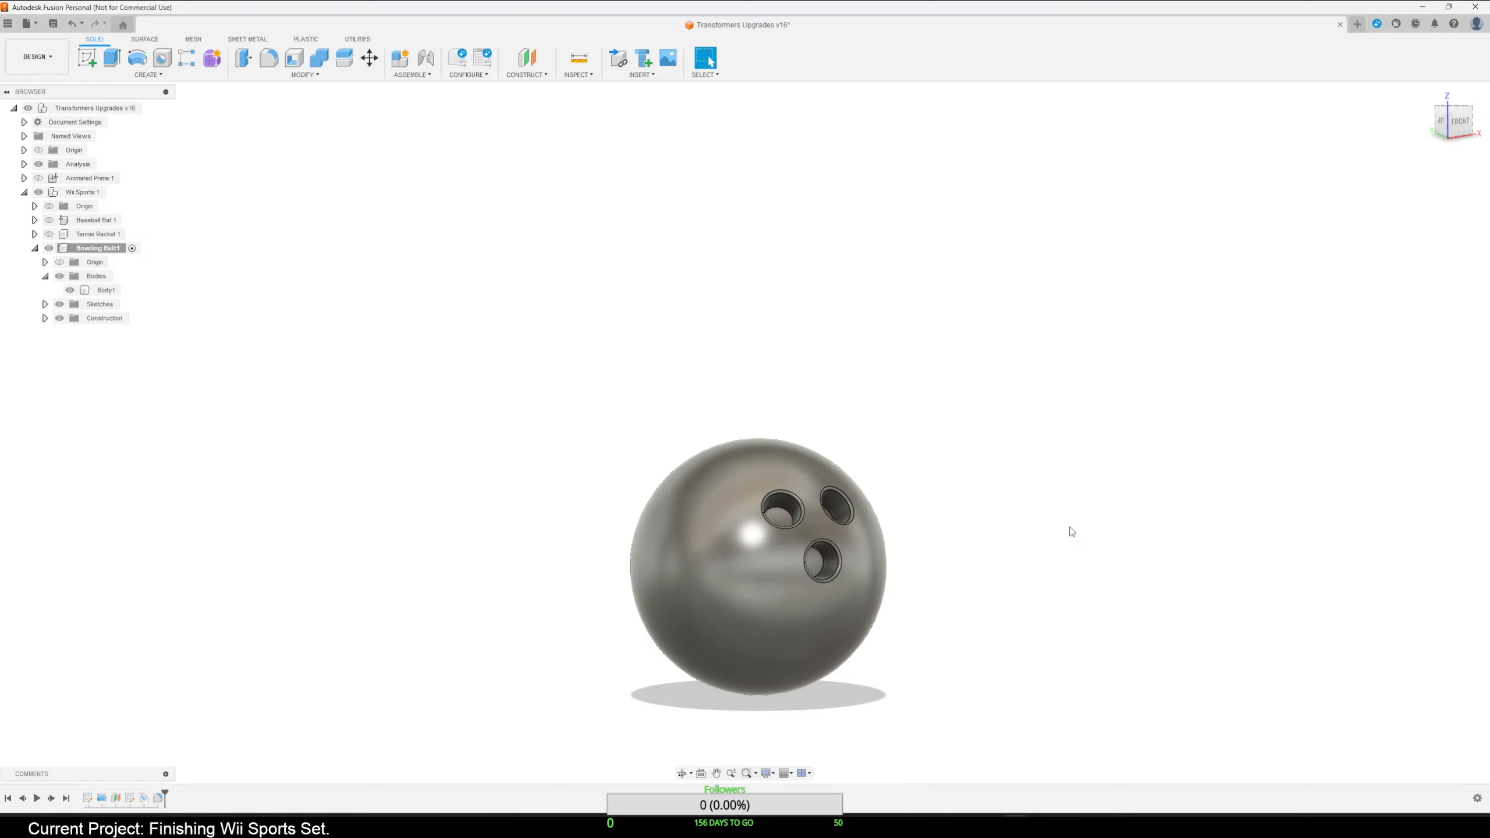
click(53, 23)
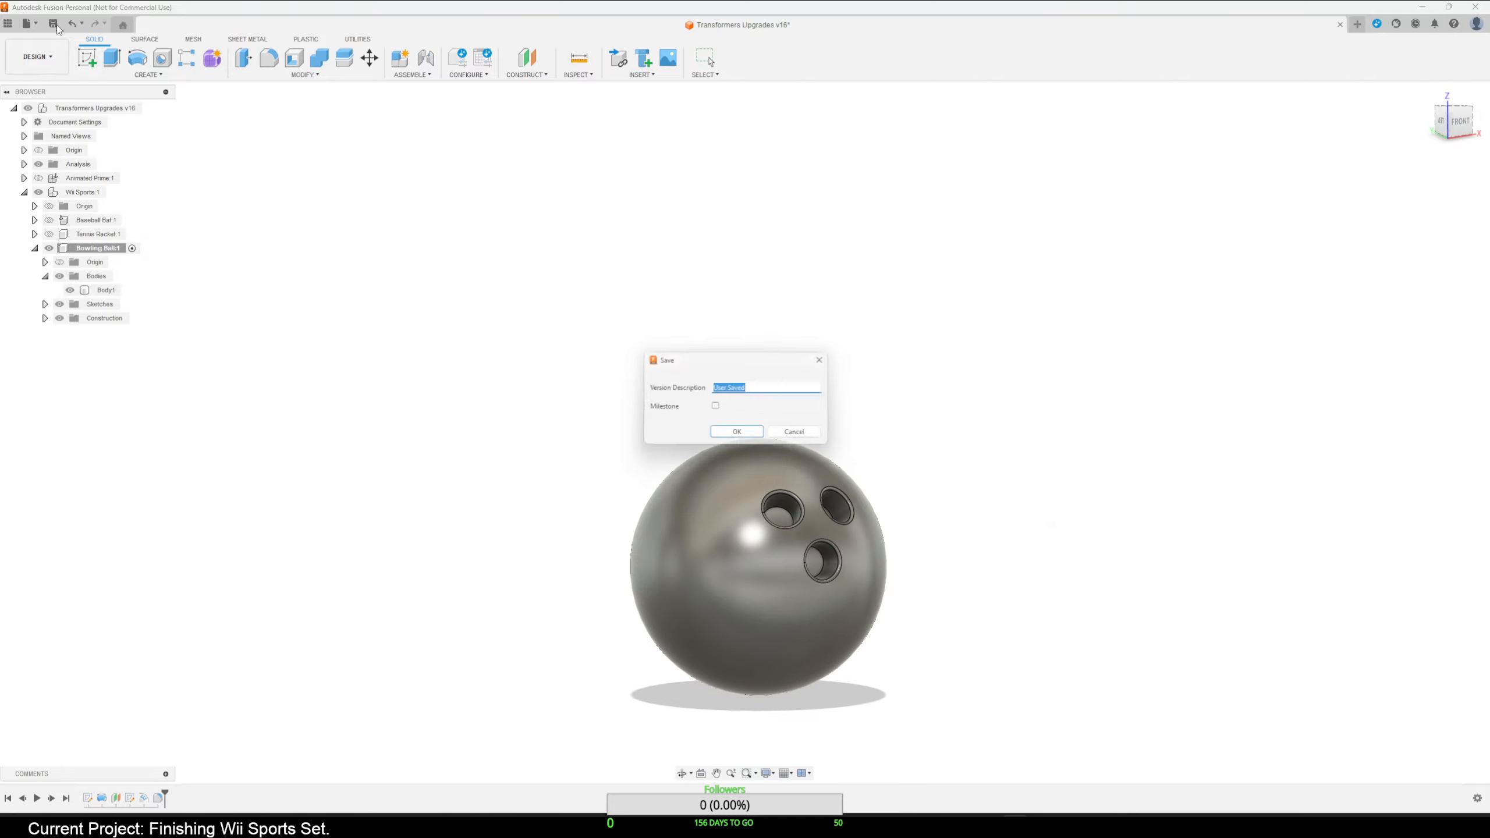
click(739, 435)
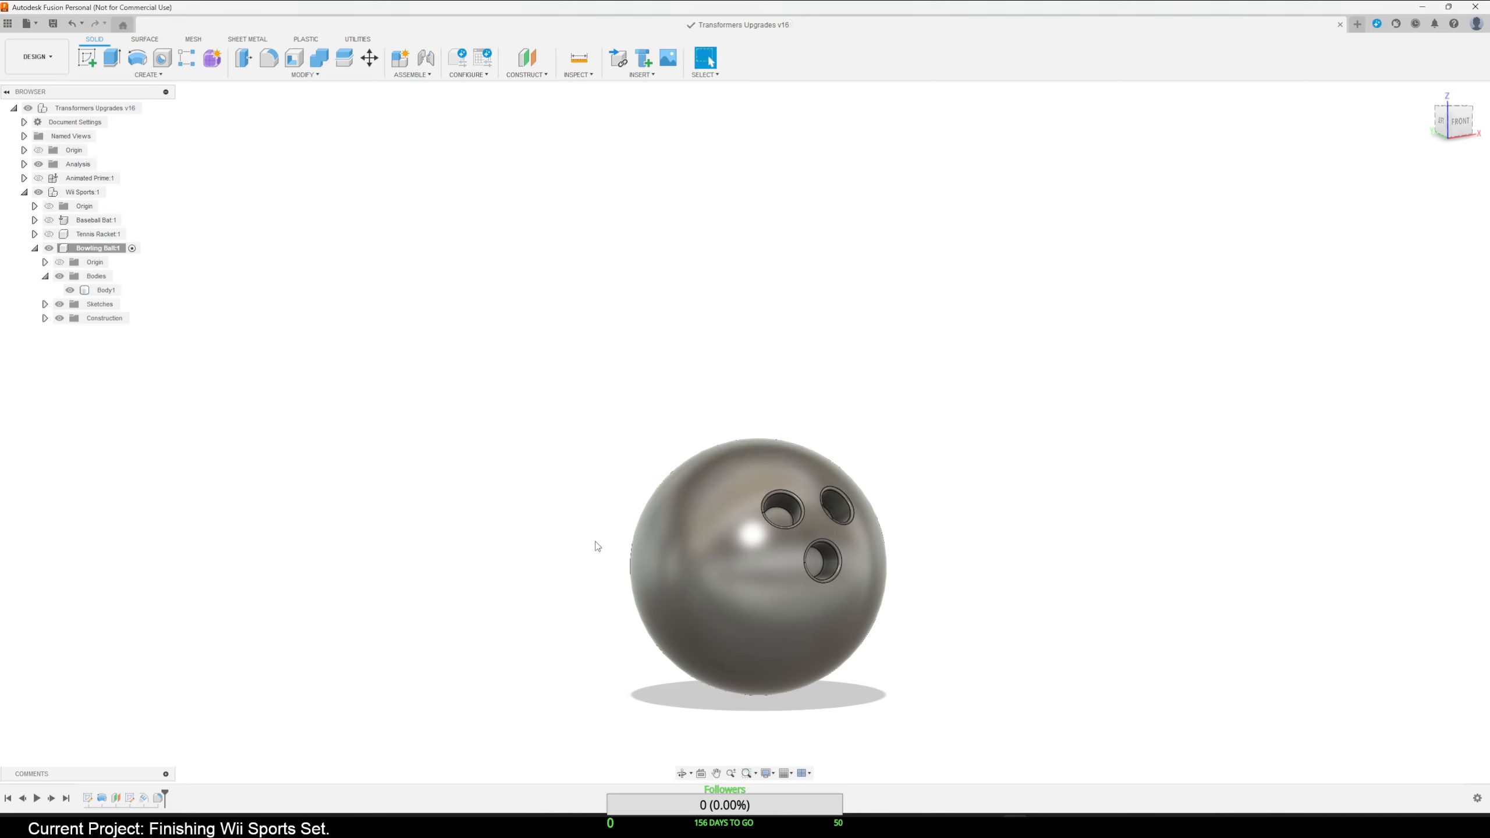
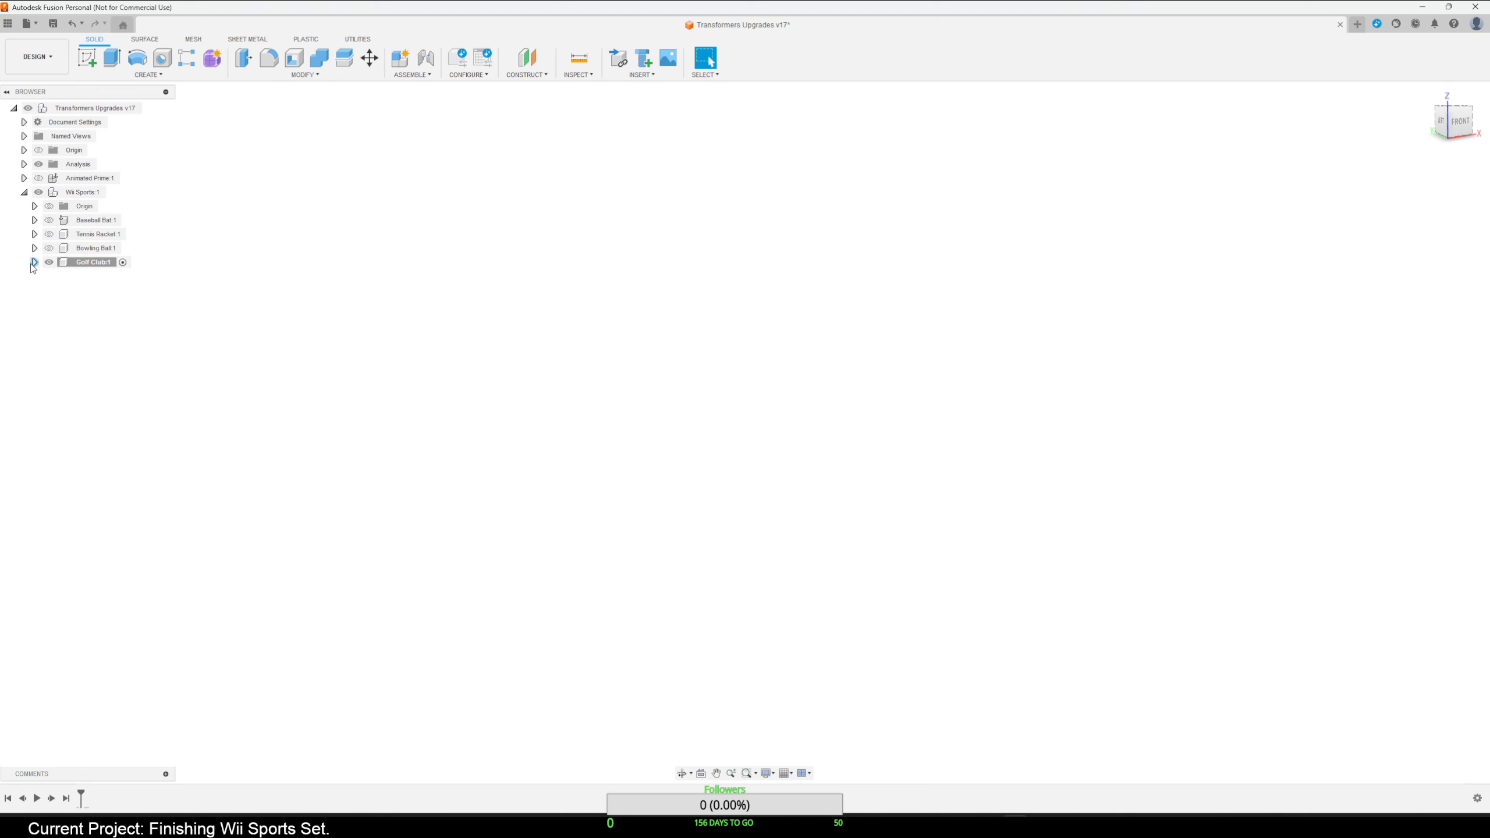
Expand the Golf Club component and switch to the browser to examine the golf club head reference photo in the image results.
click(34, 263)
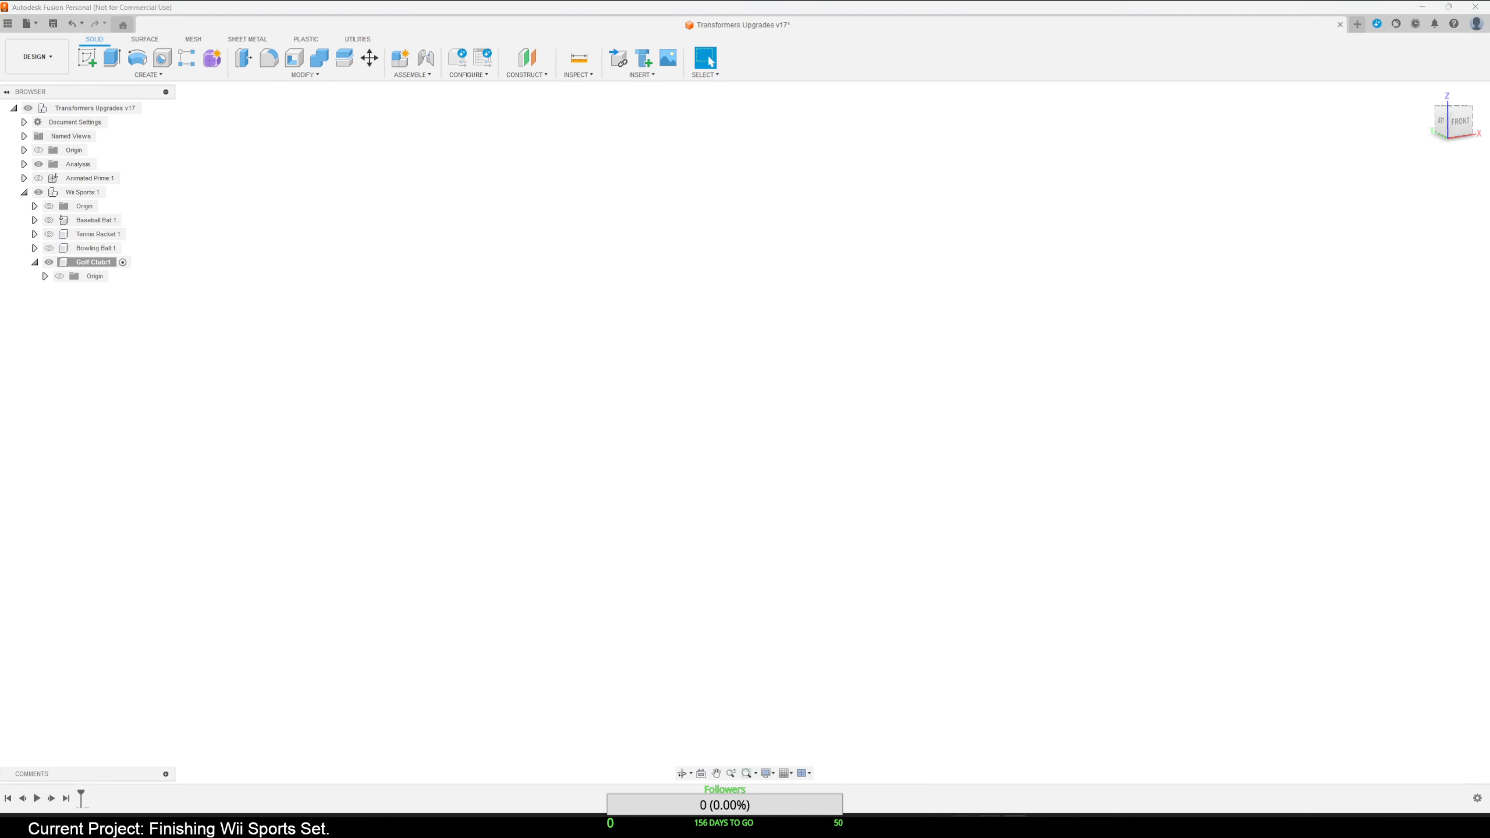
click(989, 826)
click(99, 9)
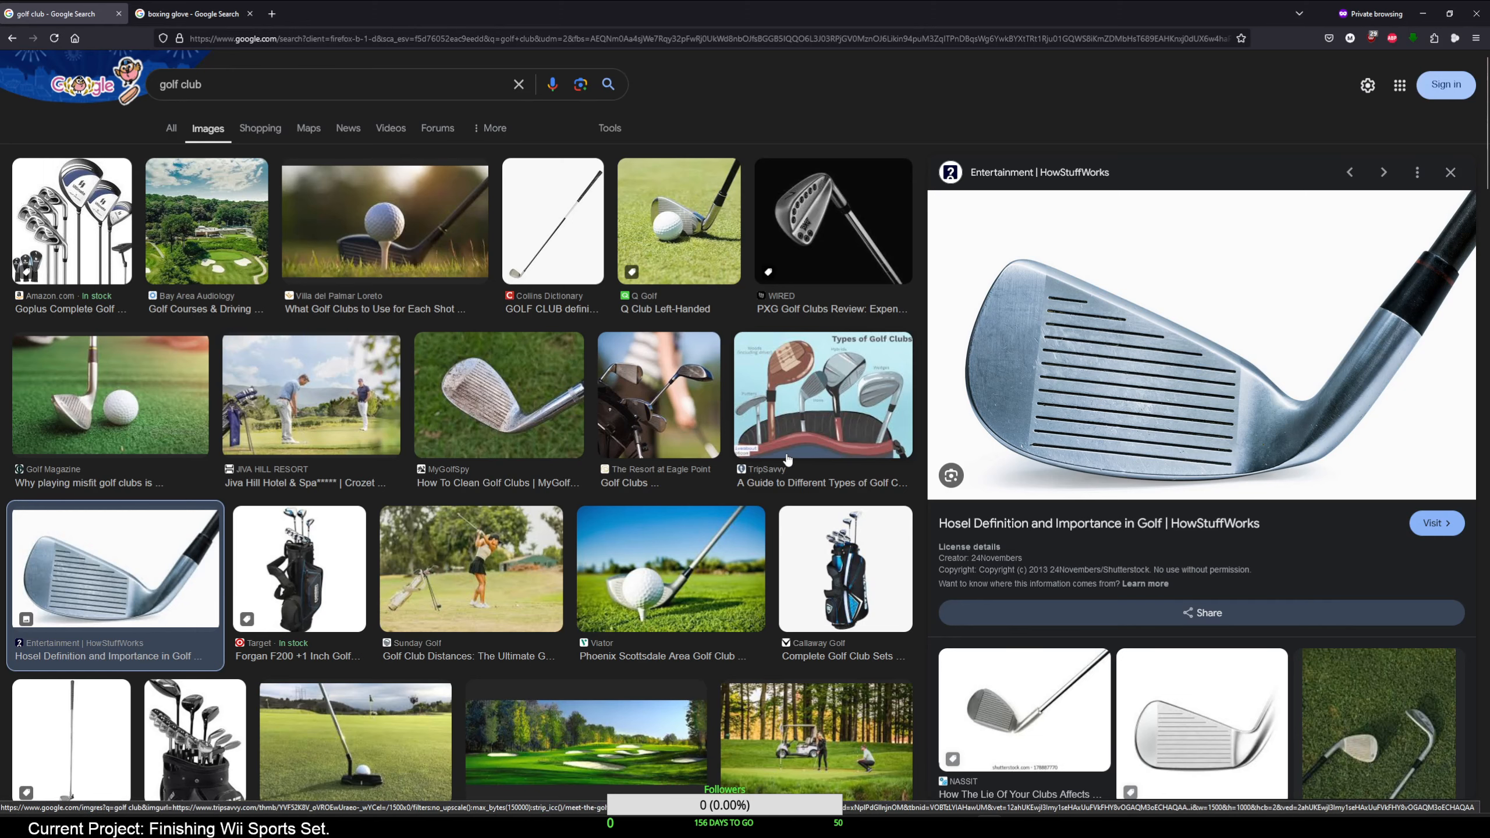
click(1449, 12)
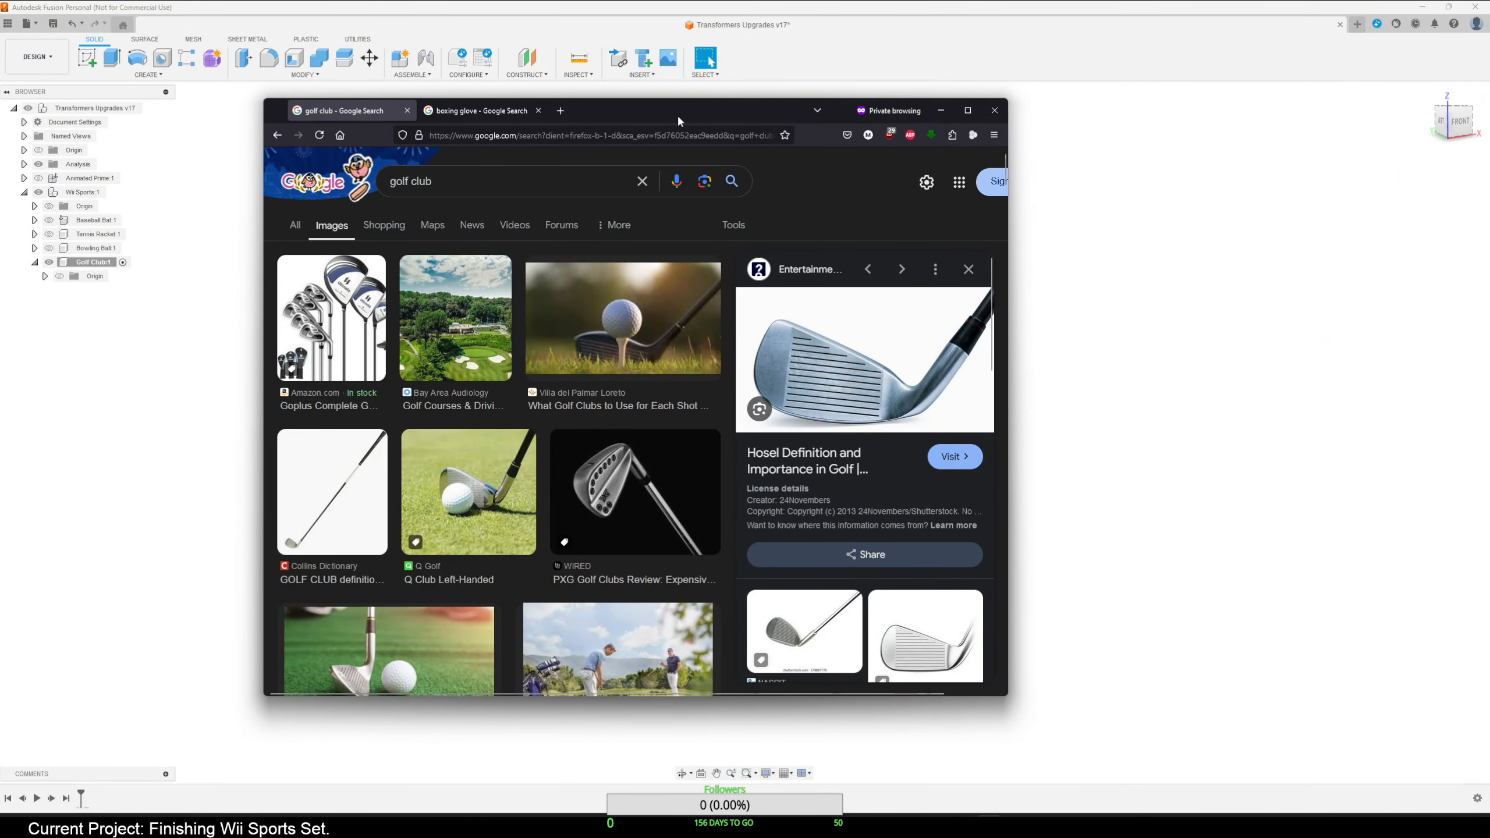
drag(678, 114, 586, 128)
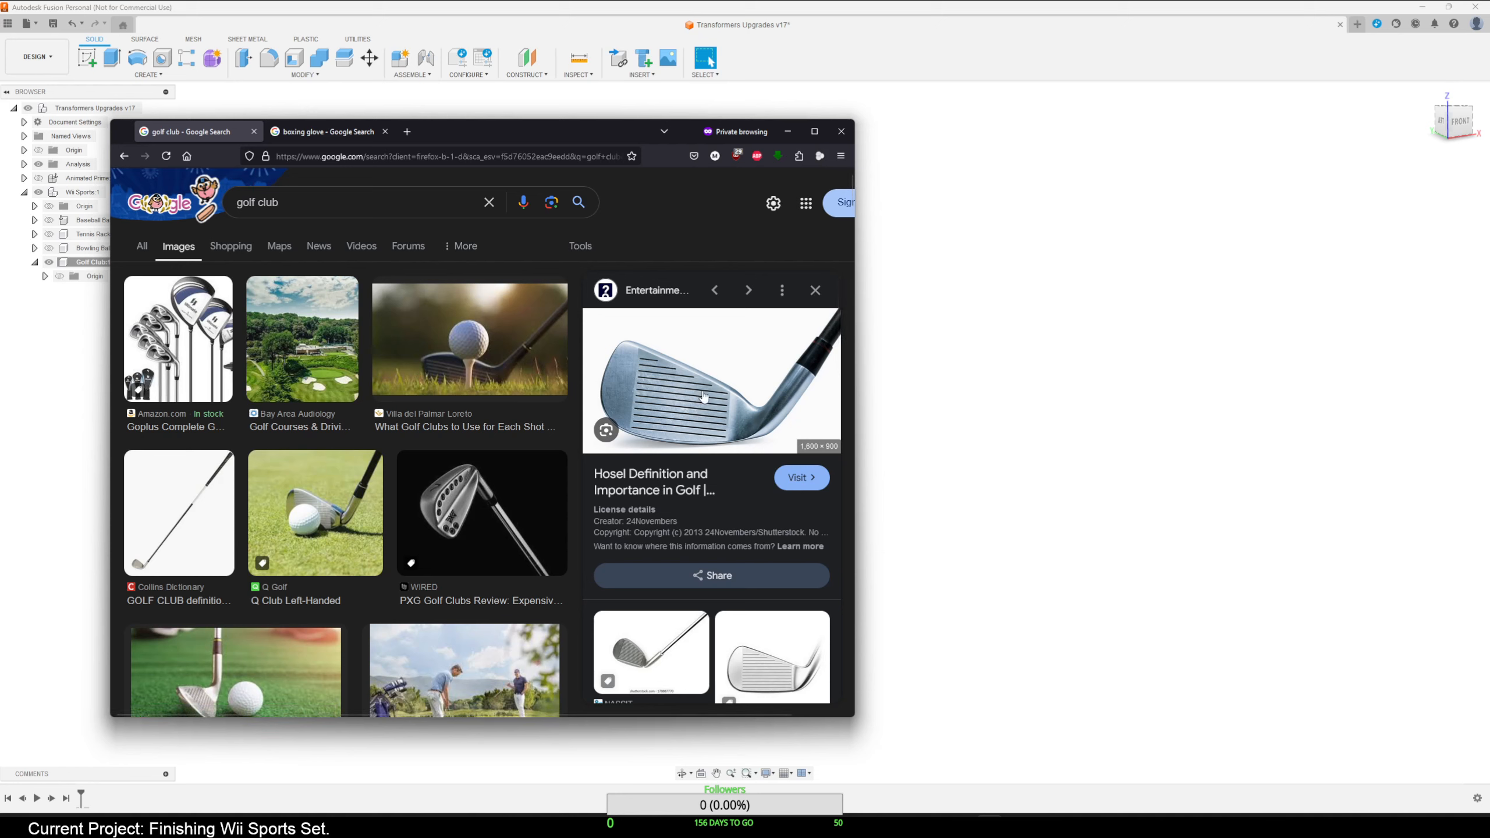
click(788, 137)
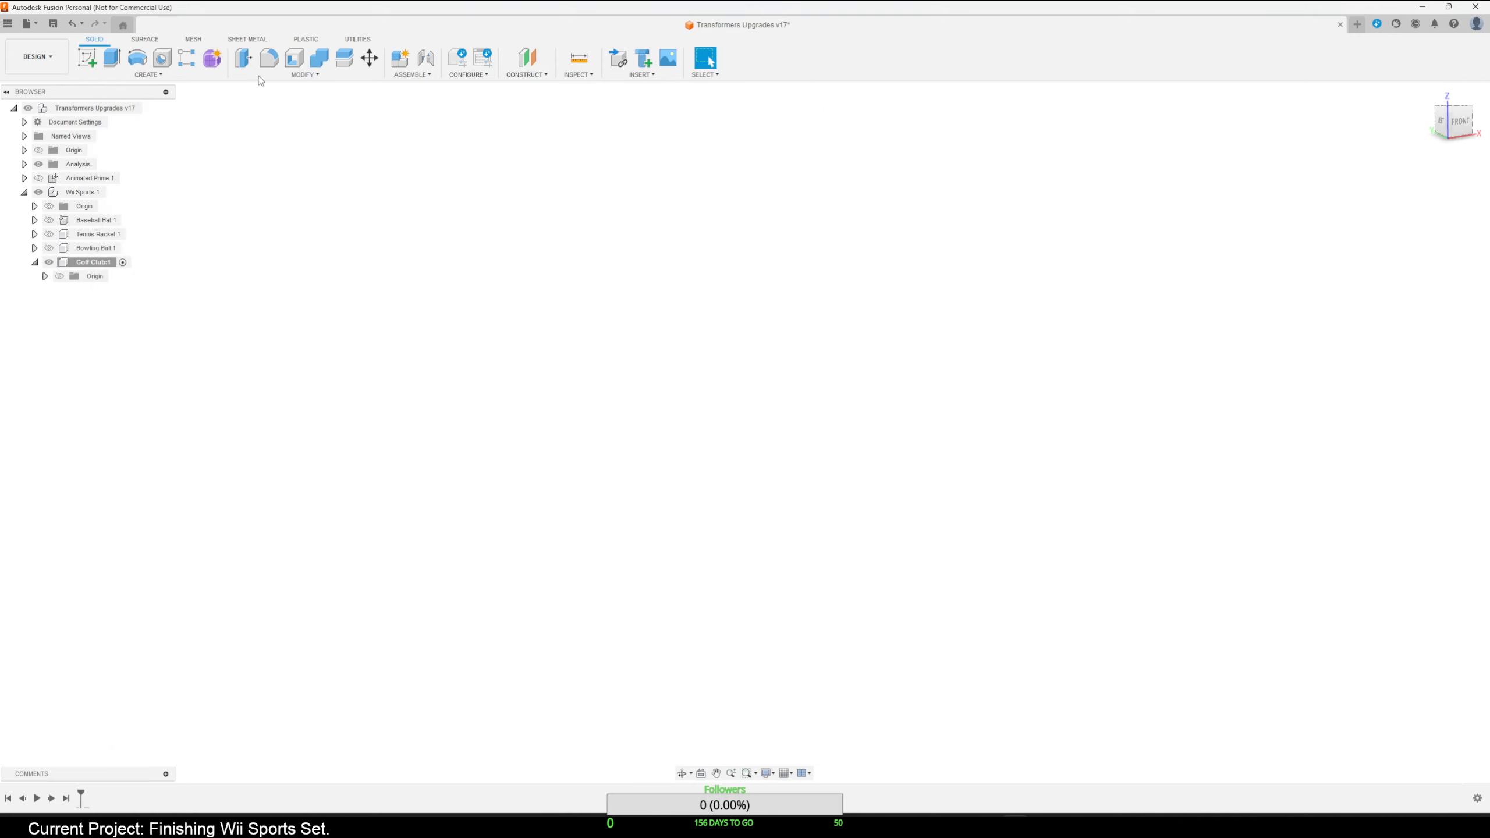
Create a sketch on the front plane of the Golf Club component.
click(87, 57)
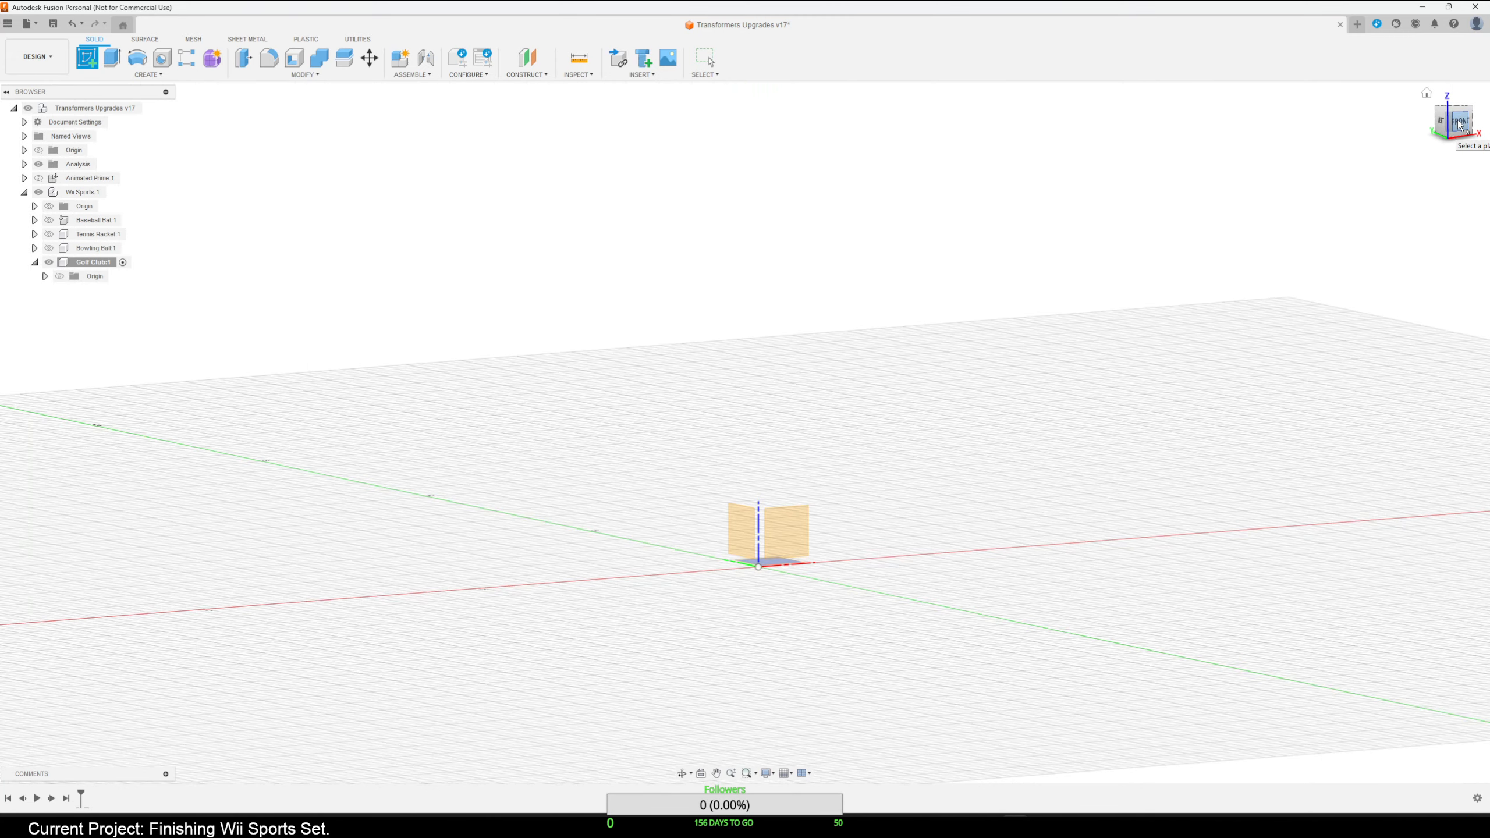
click(1459, 124)
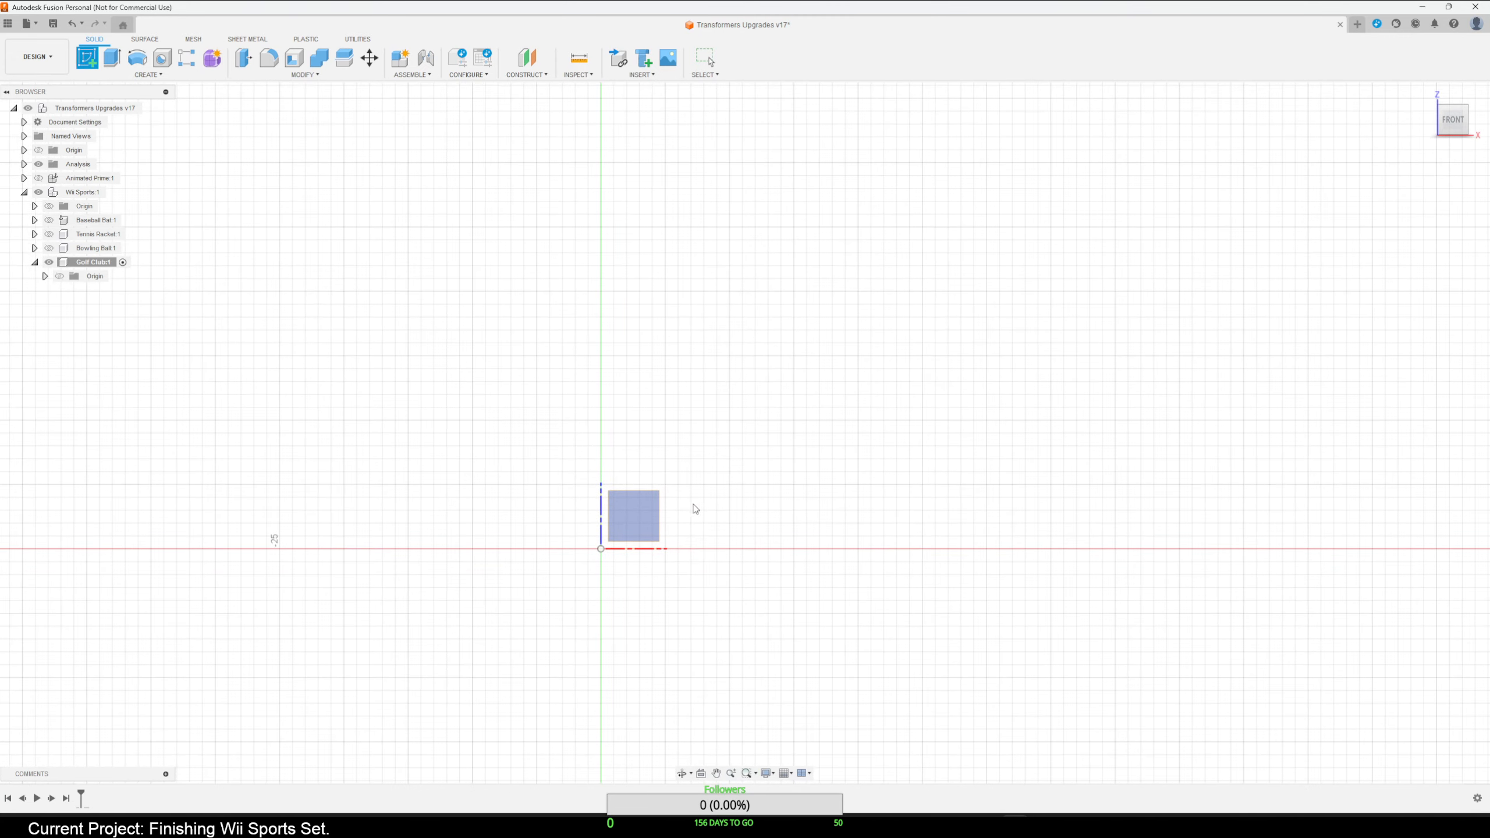
click(648, 512)
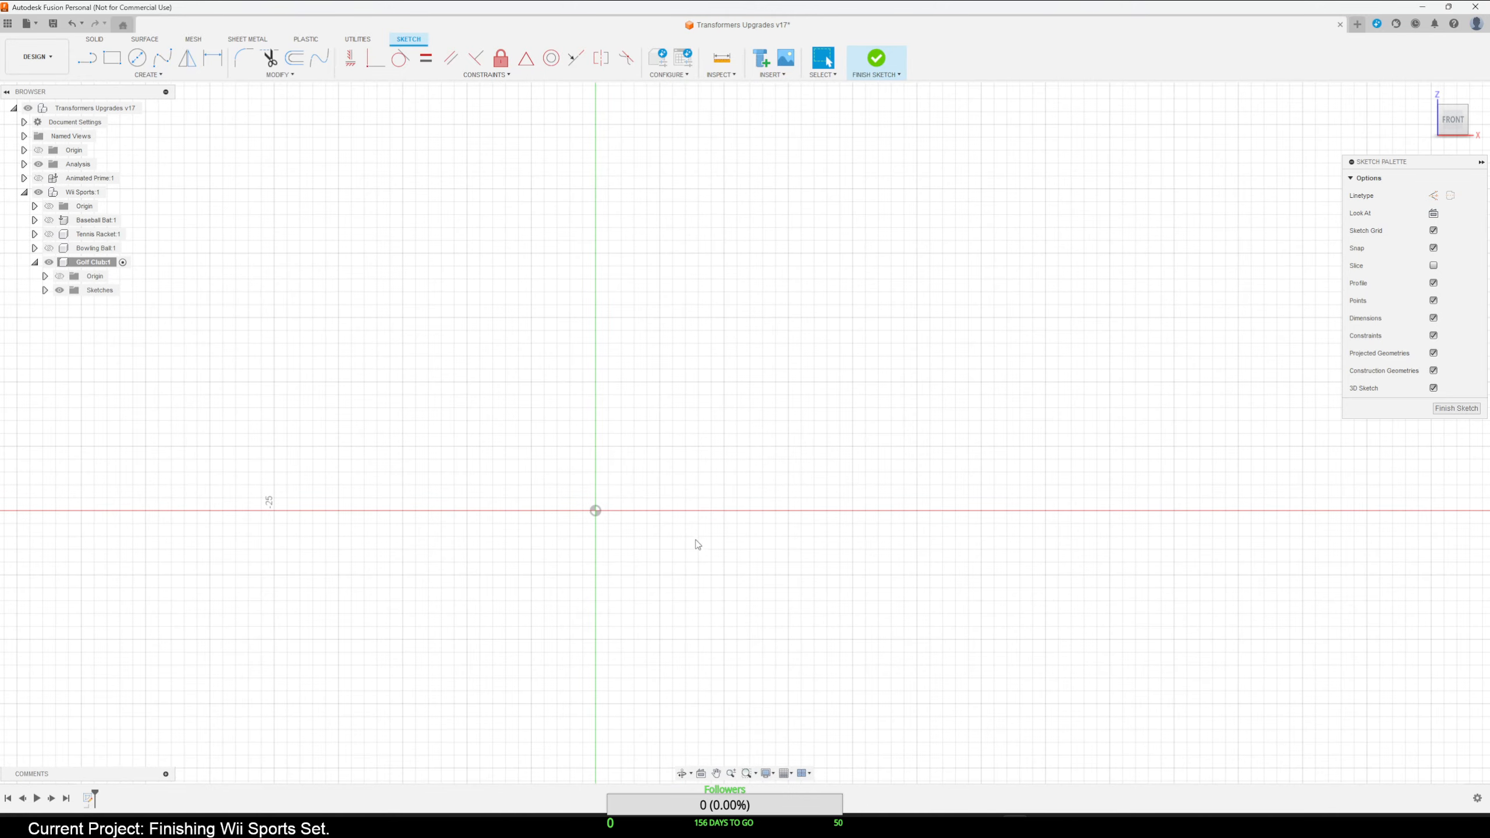
Sketch a single line from the origin, sloping gently upward toward negative X, as the club head's top edge.
scroll(831, 543, up, 3)
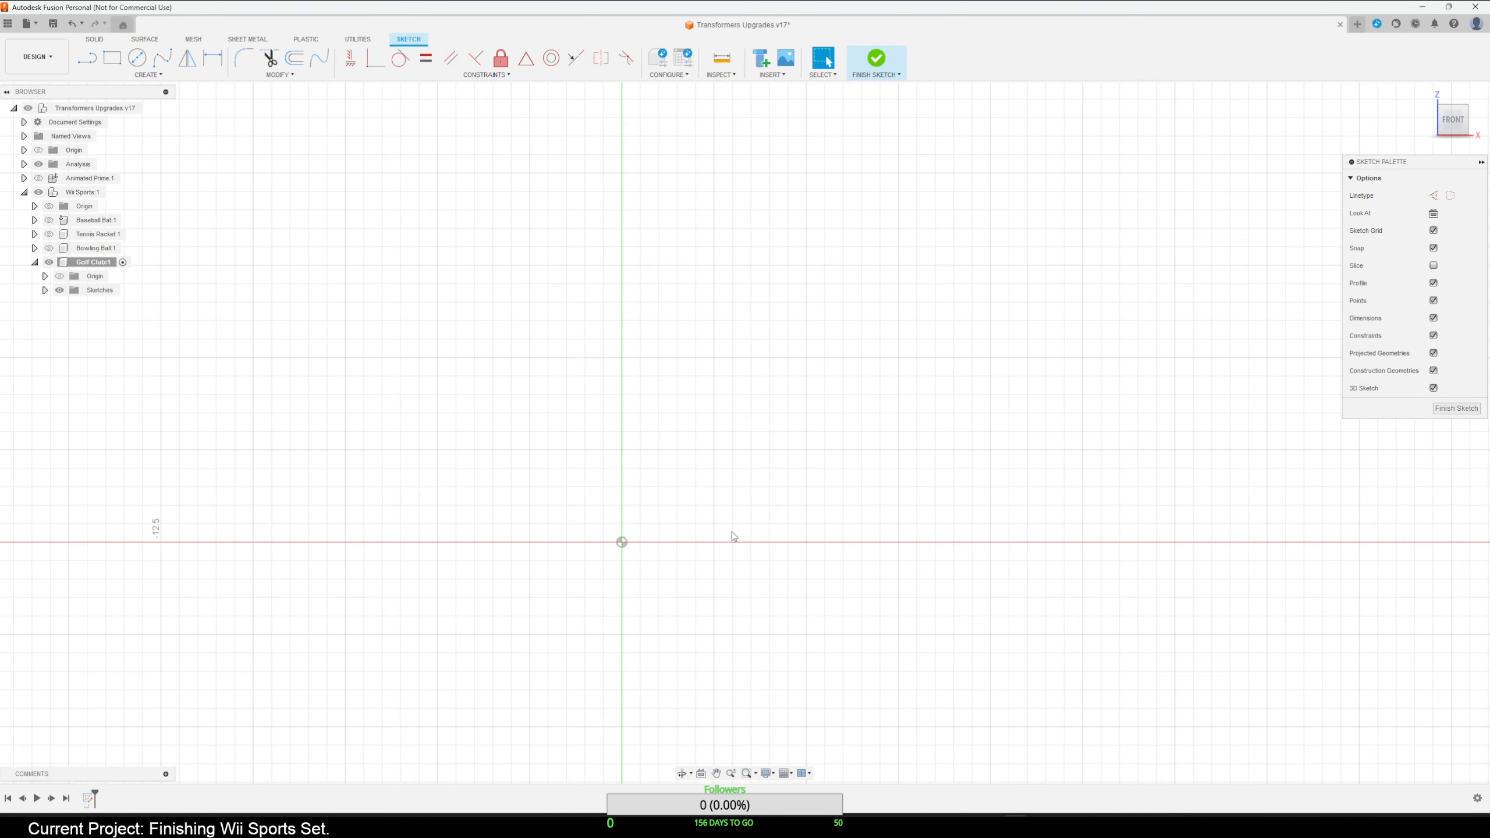
mouse_move(662, 568)
middle_down()
mouse_move(733, 489)
mouse_move(646, 599)
mouse_move(608, 508)
middle_up()
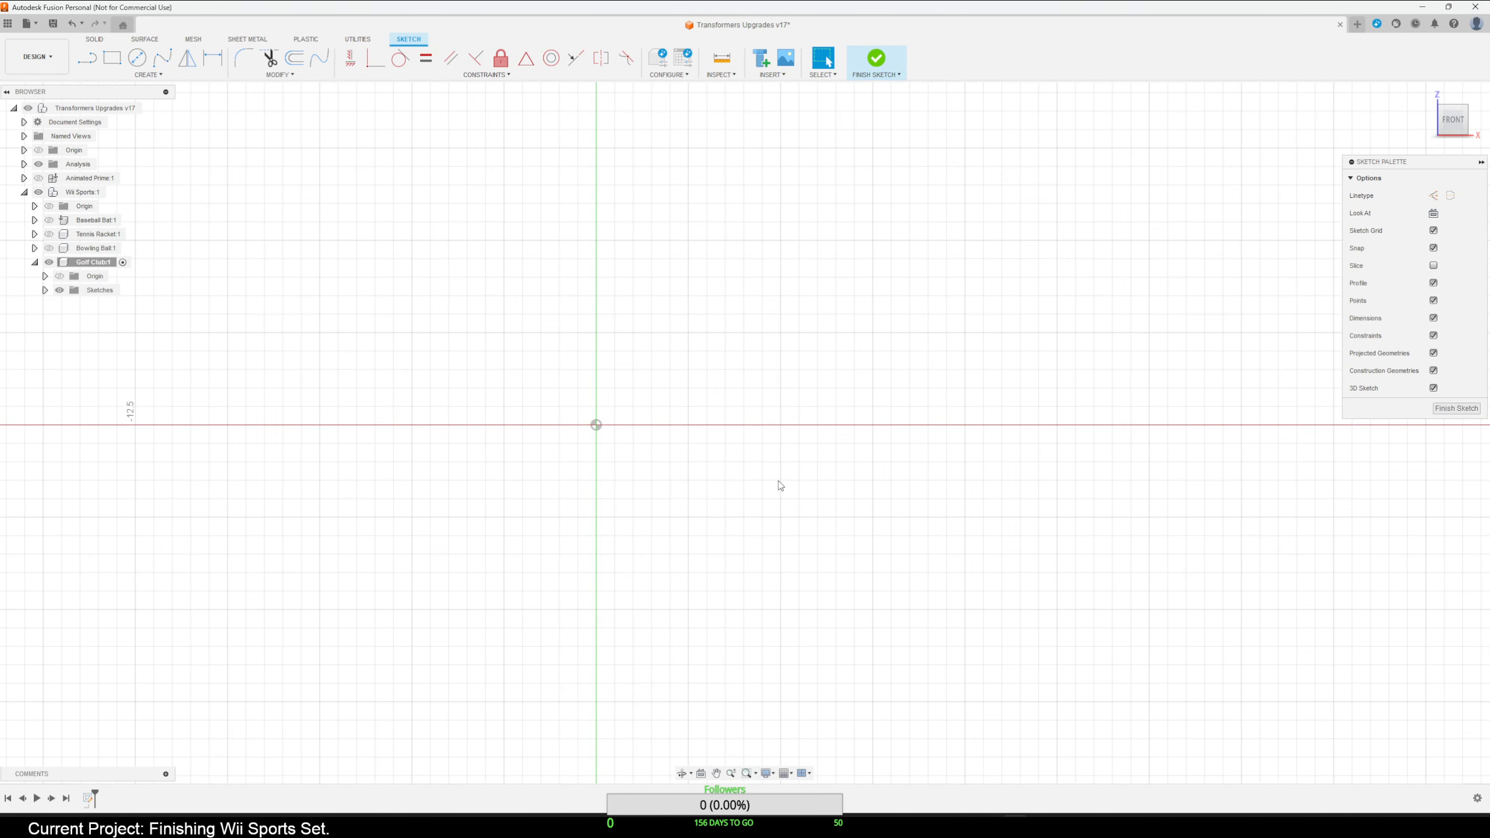
mouse_move(778, 483)
middle_down()
mouse_move(785, 510)
mouse_move(802, 493)
middle_up()
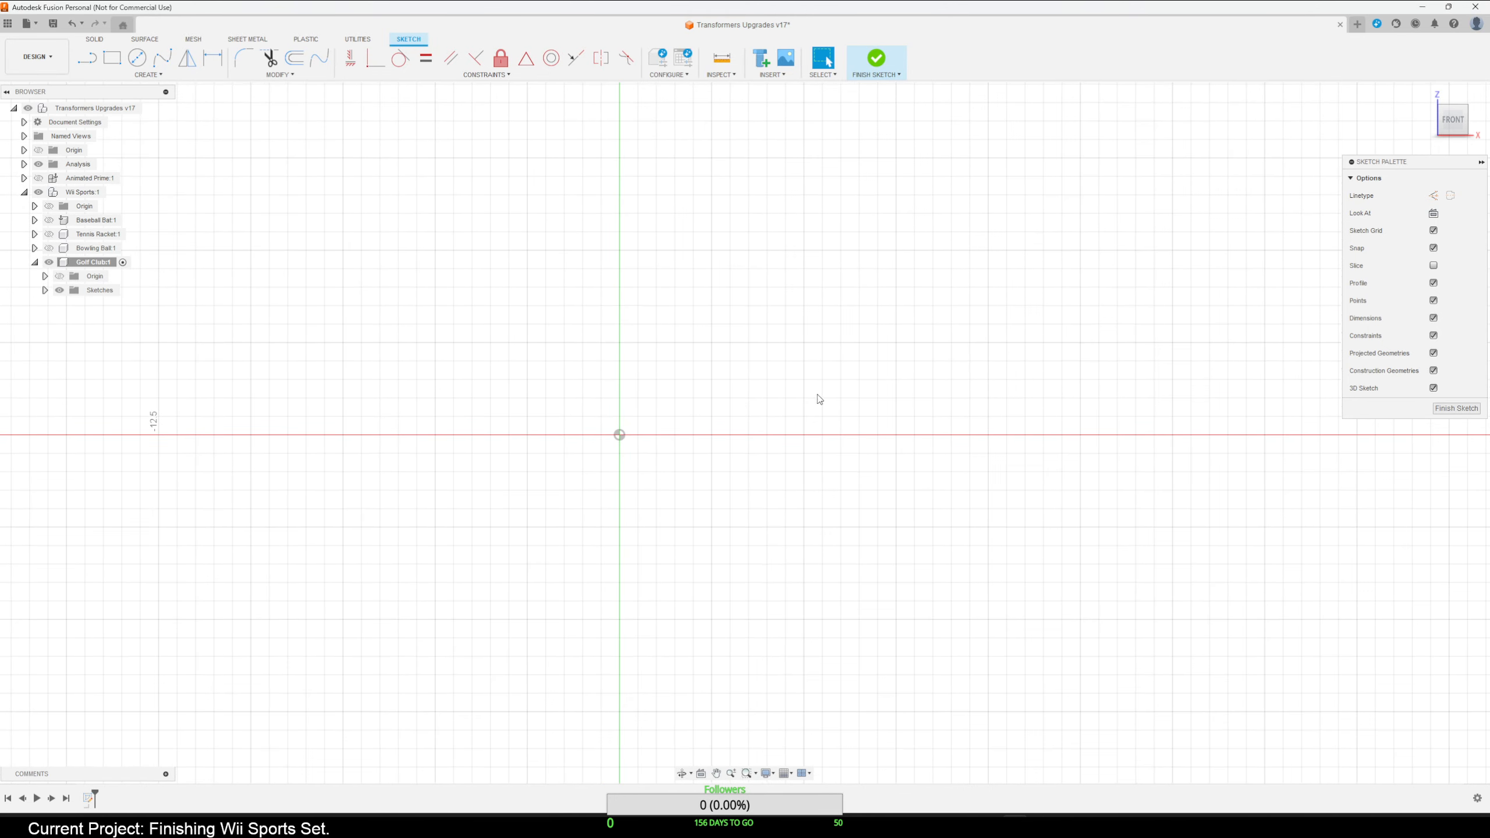
click(98, 62)
click(619, 434)
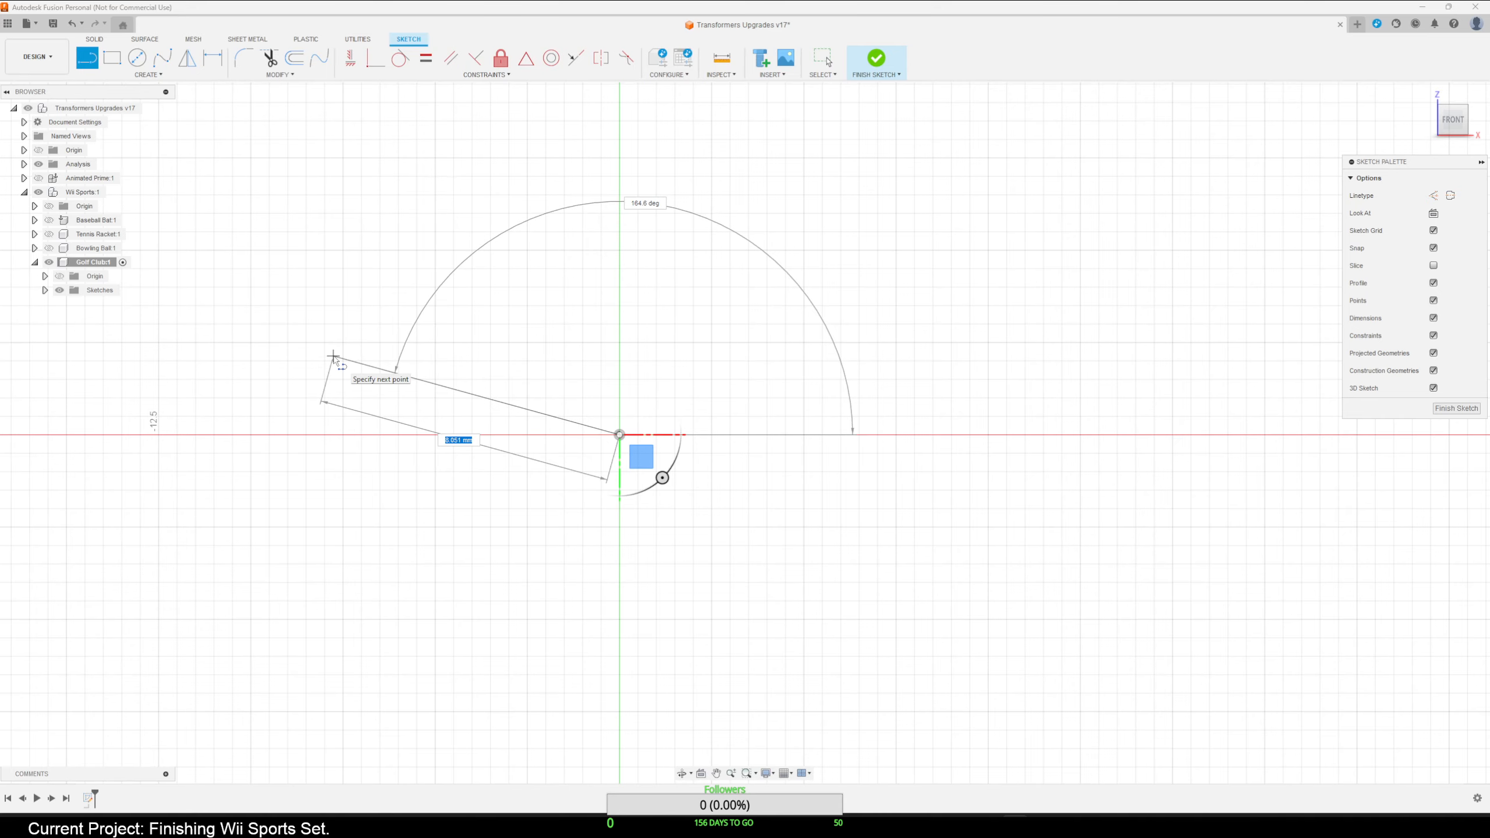
click(350, 392)
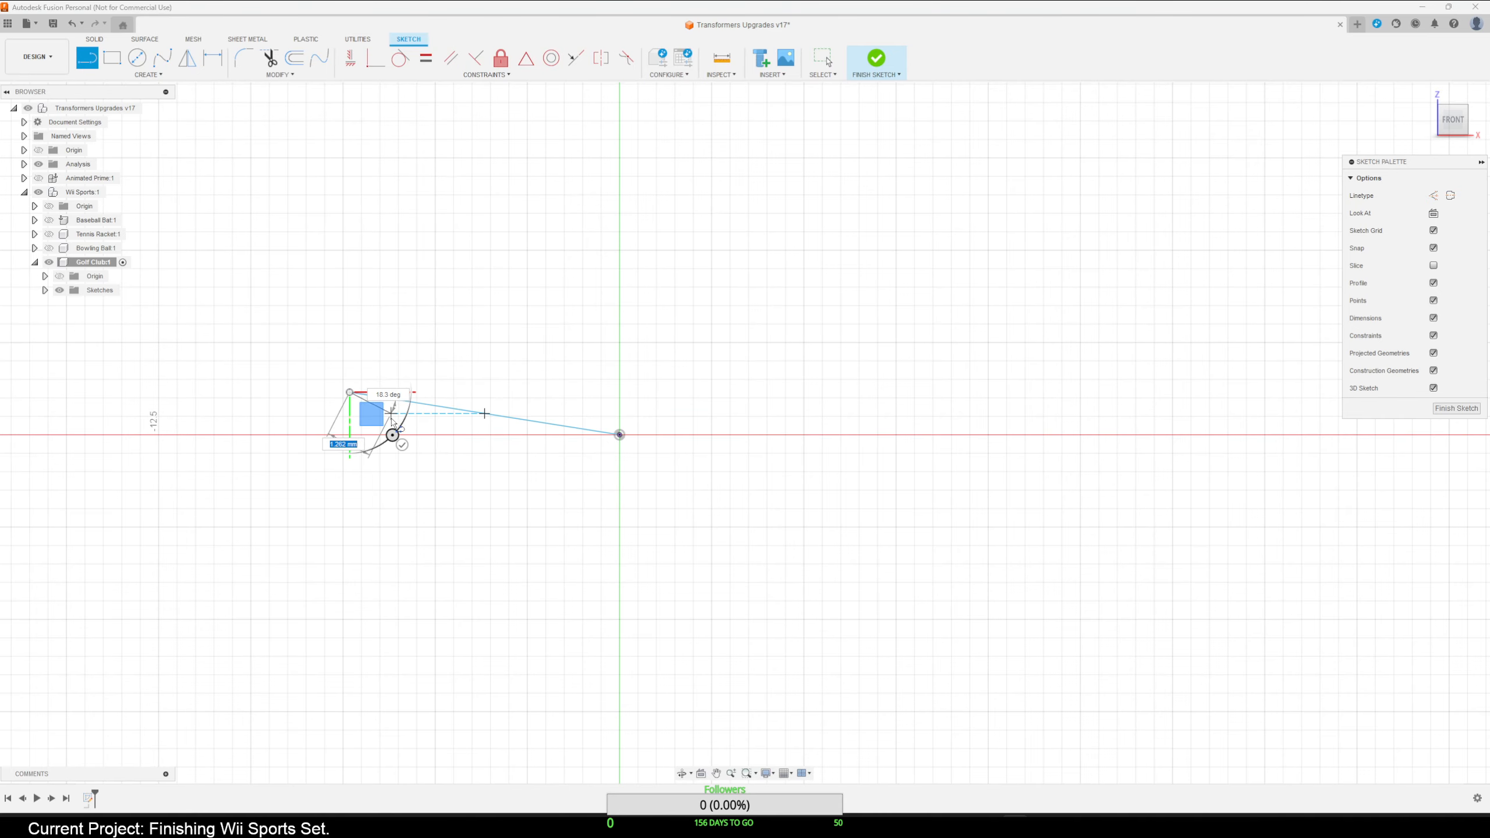
key(Escape)
Check the golf club photo in the browser, move that window away, and reposition the line's free end at X -7, Z 2 mm.
click(989, 826)
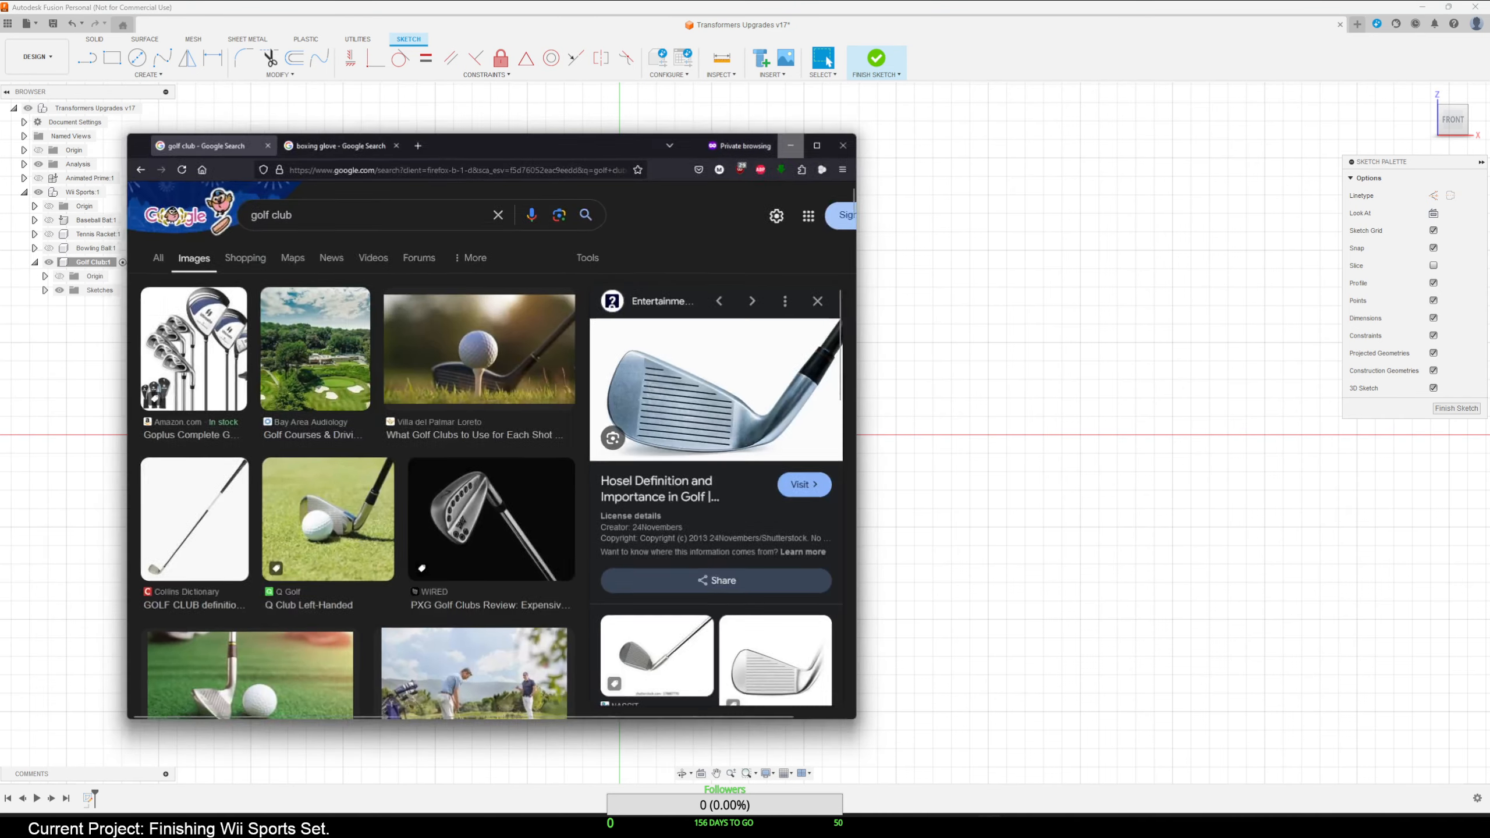
drag(571, 130, 1489, 133)
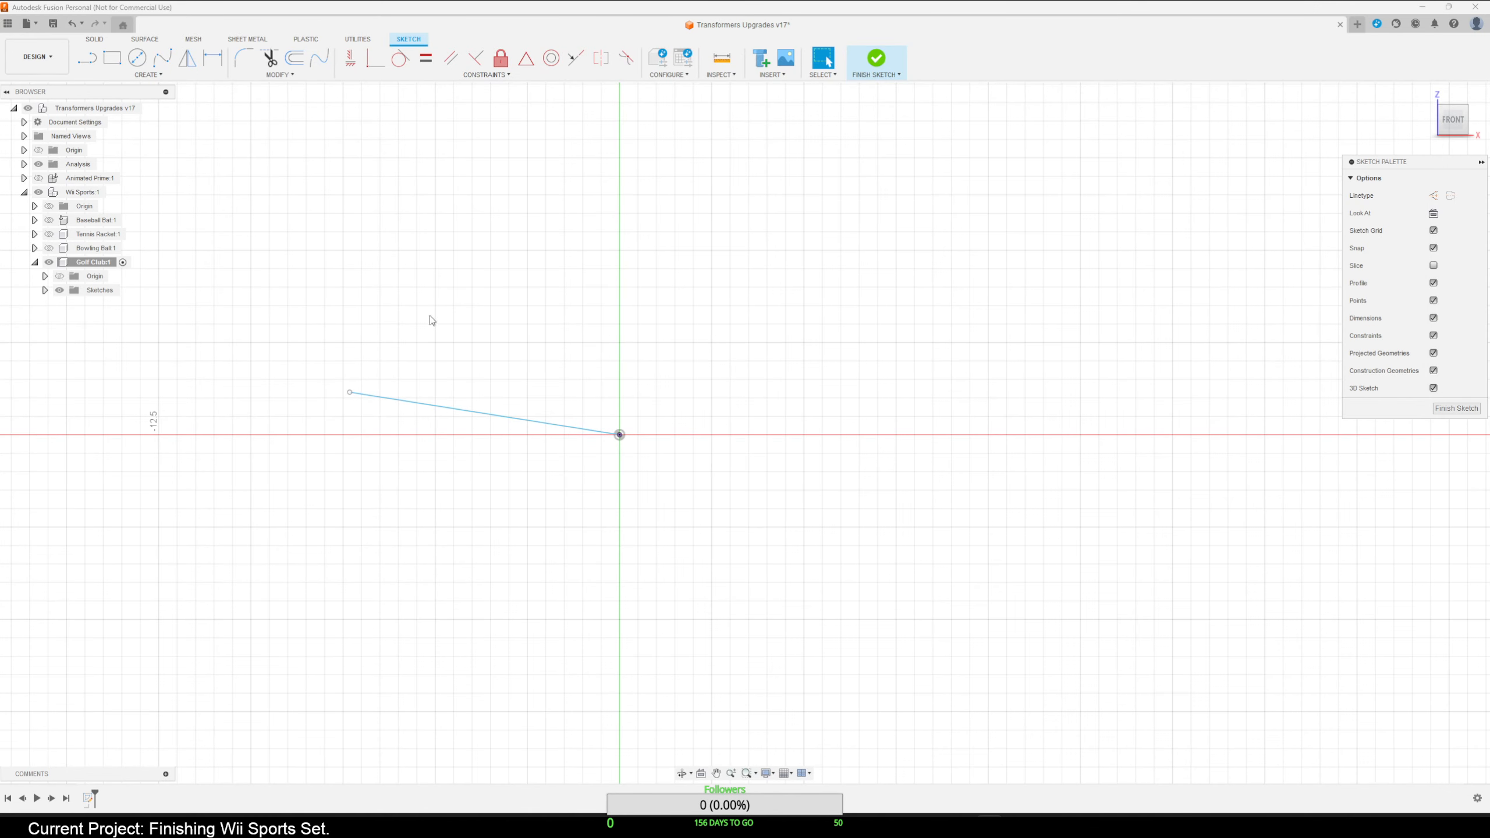
drag(350, 393, 360, 363)
key(Escape)
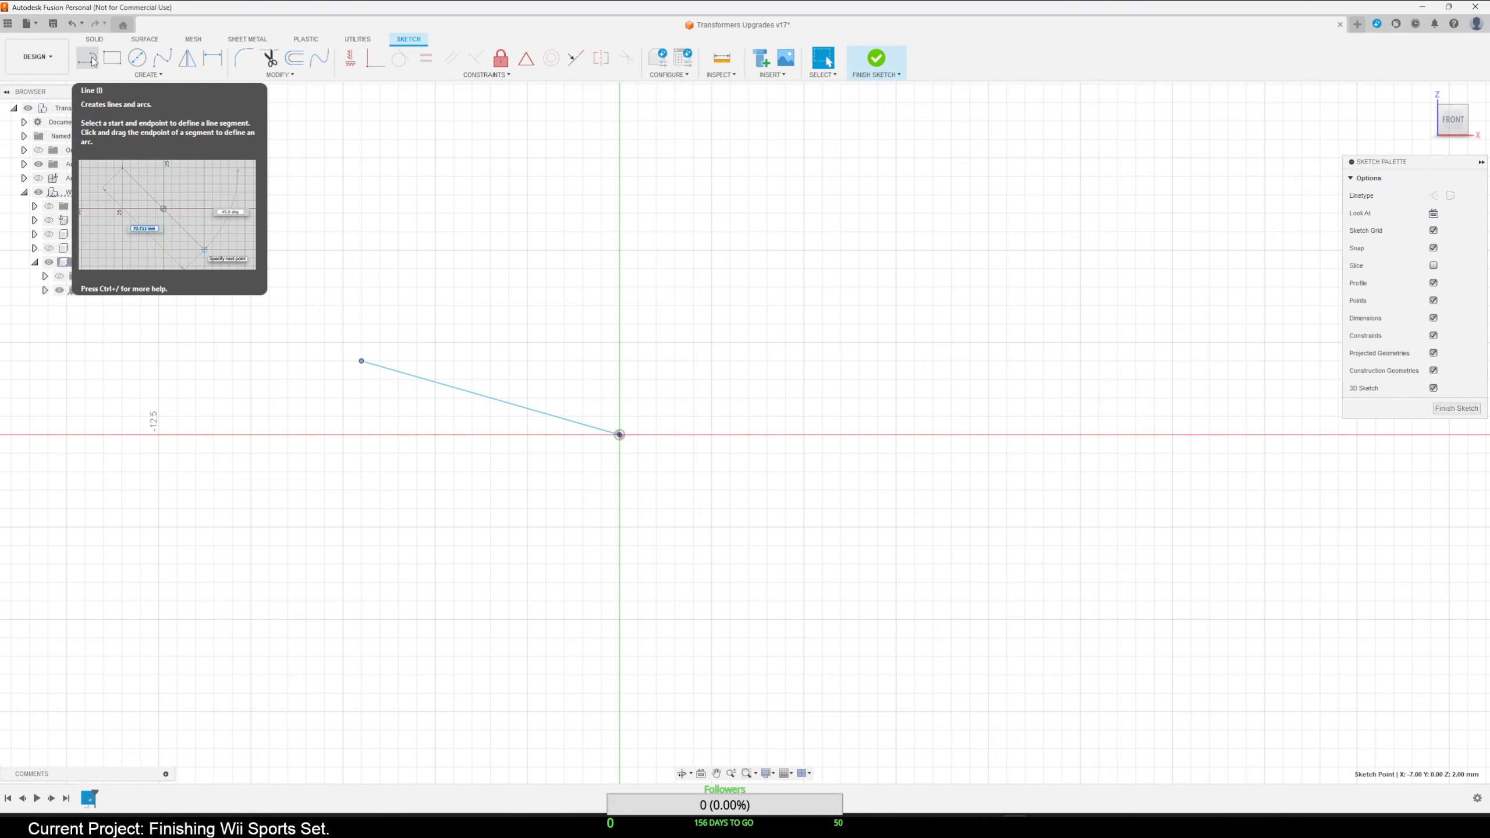
Sketch a fit-point spline from the line's raised end around the rounded toe, along the sole and slightly up past the origin at the heel.
click(162, 57)
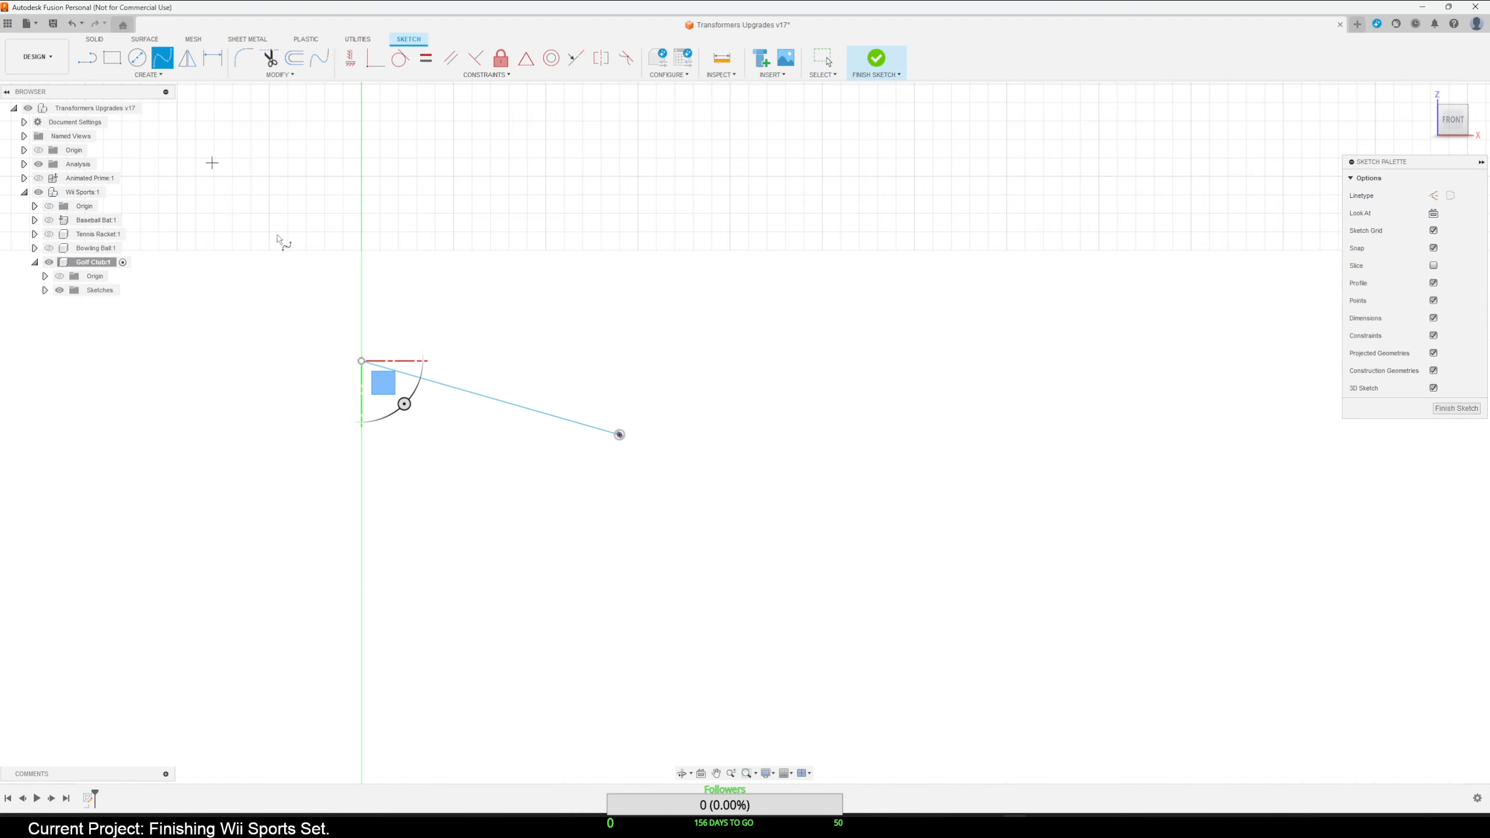
click(343, 370)
click(325, 410)
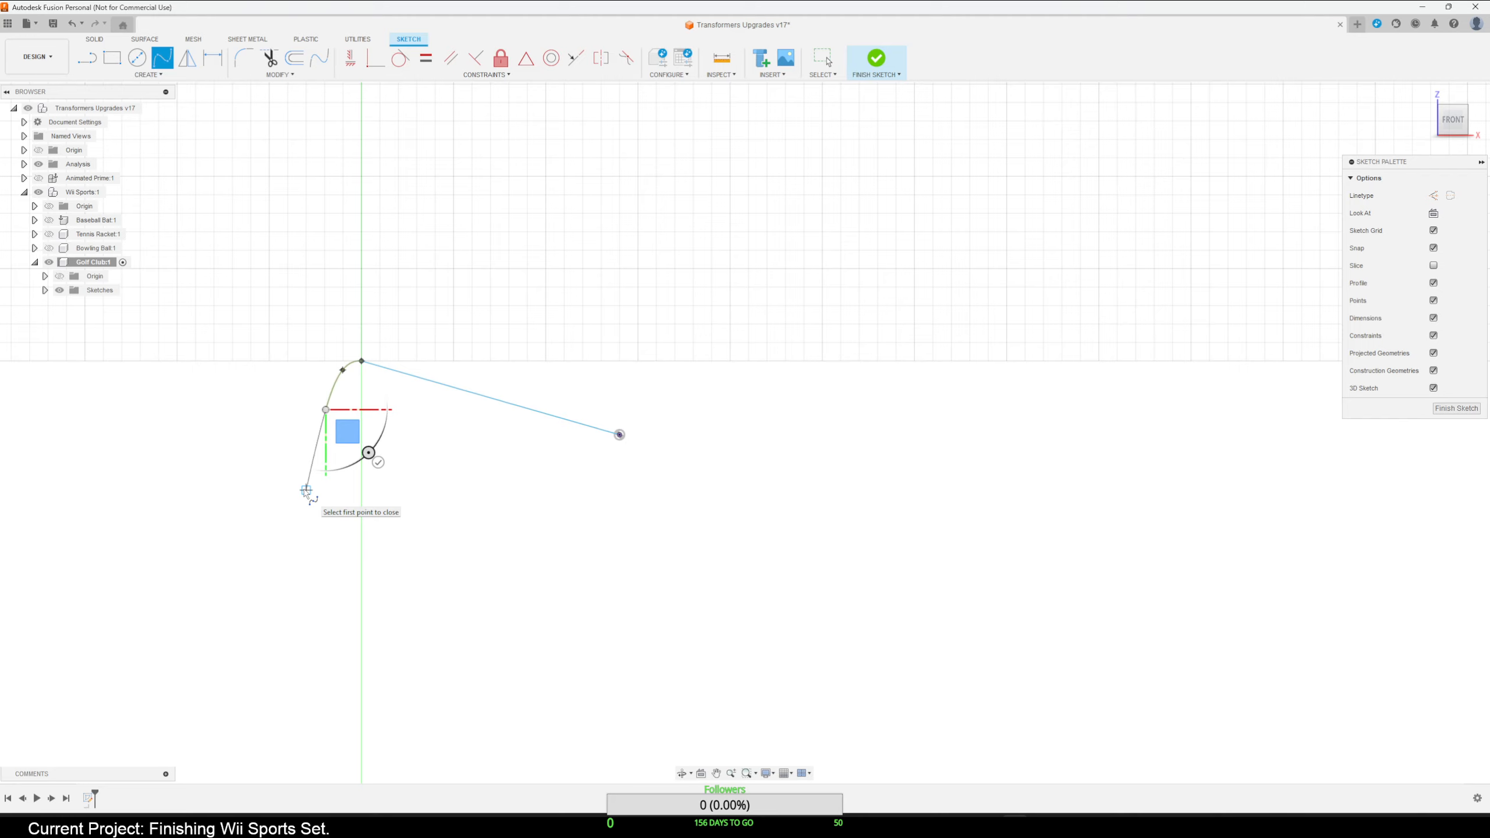
click(320, 440)
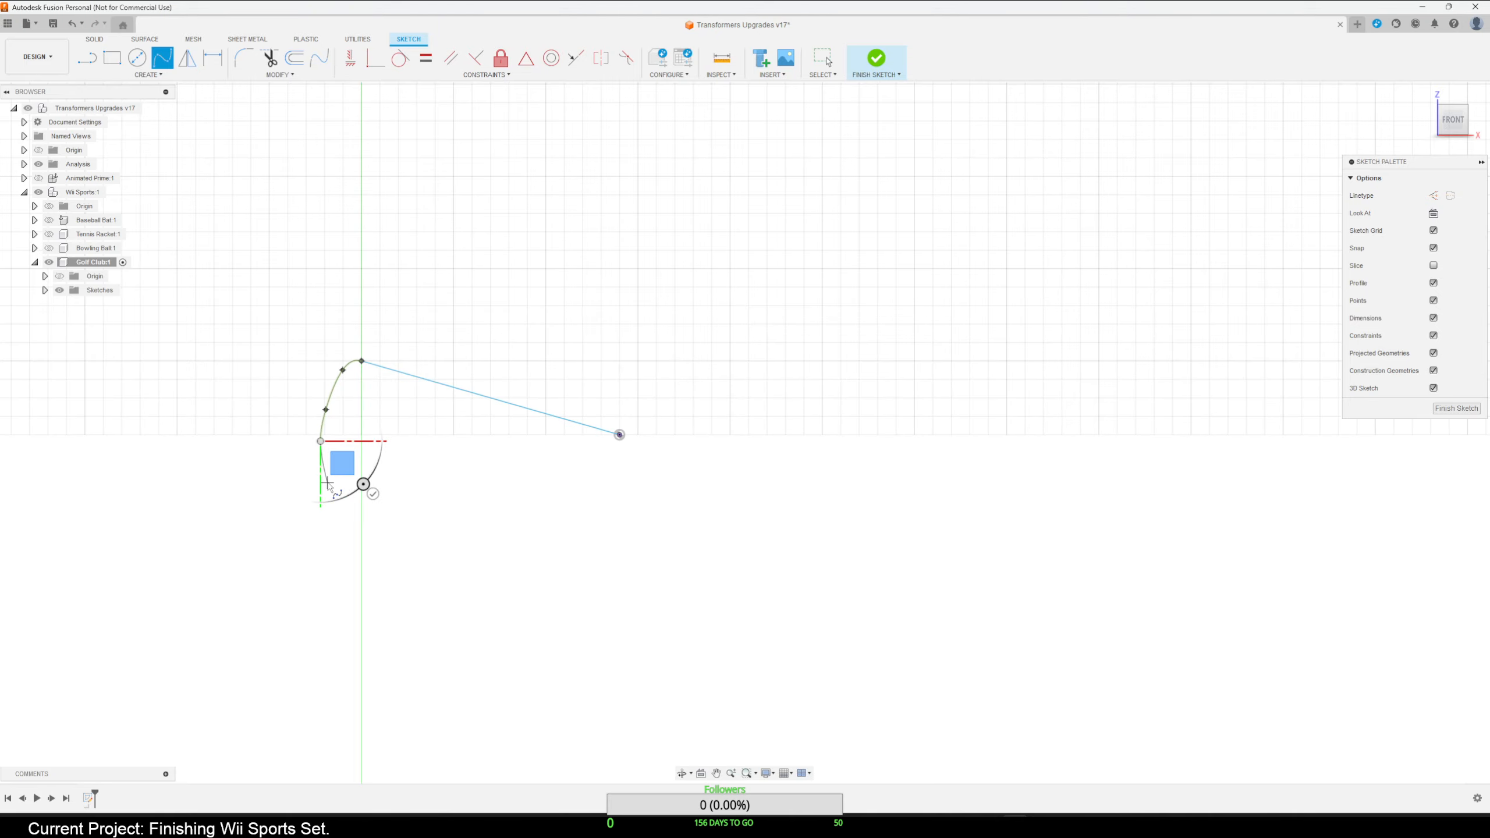
scroll(352, 487, up, 5)
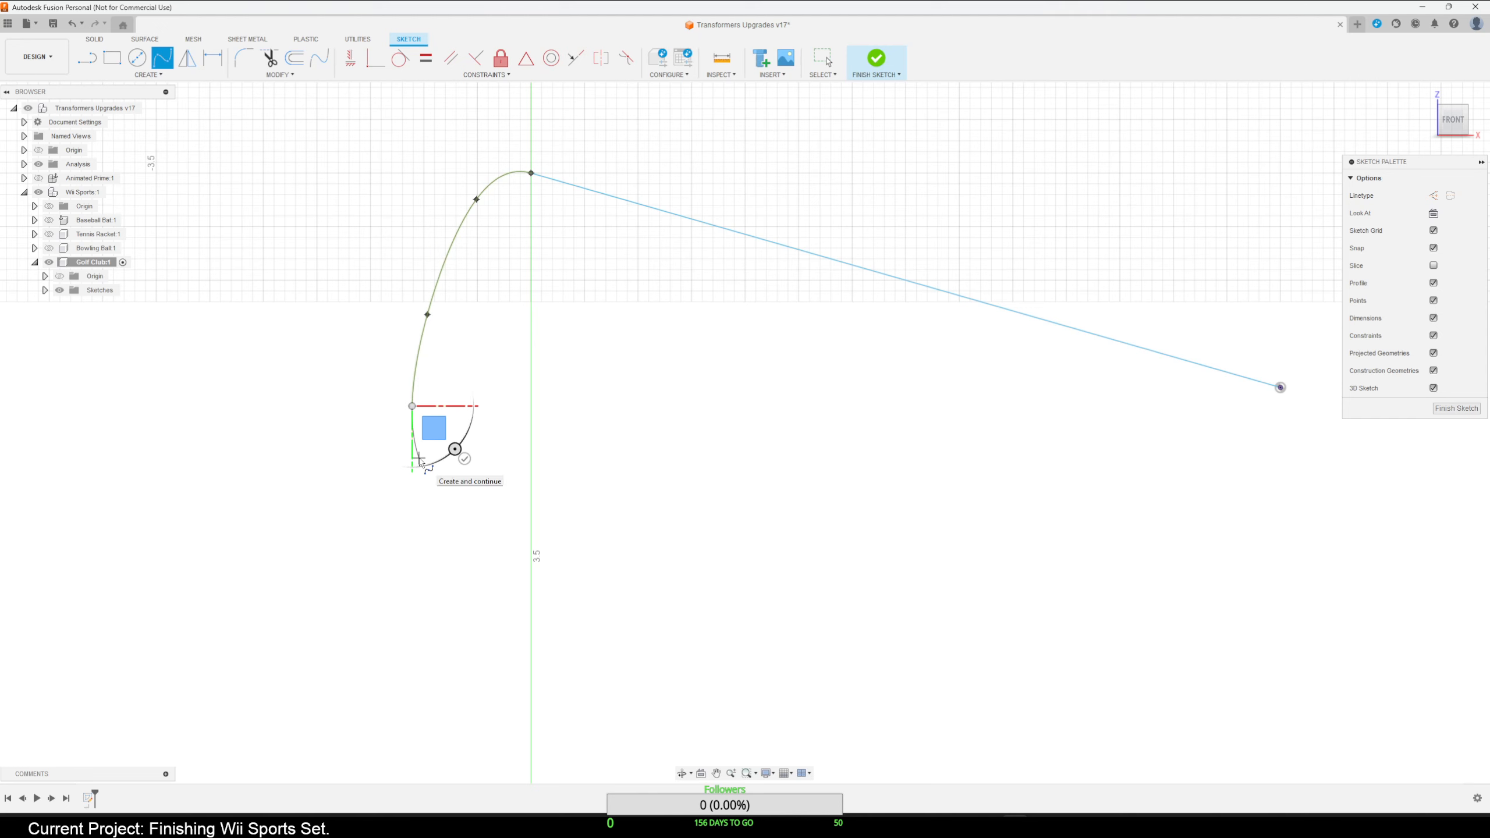
click(418, 458)
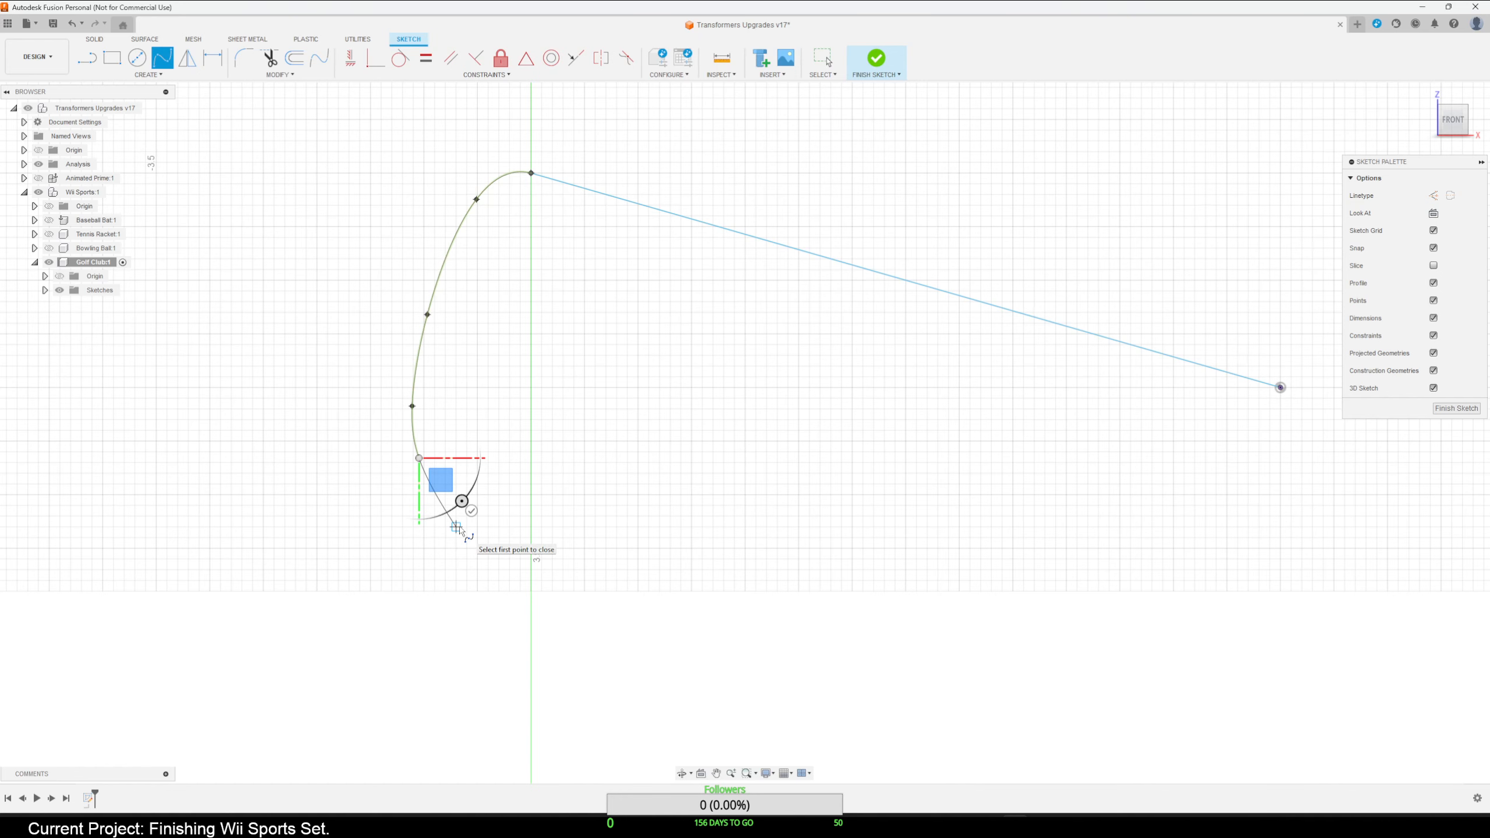
click(456, 528)
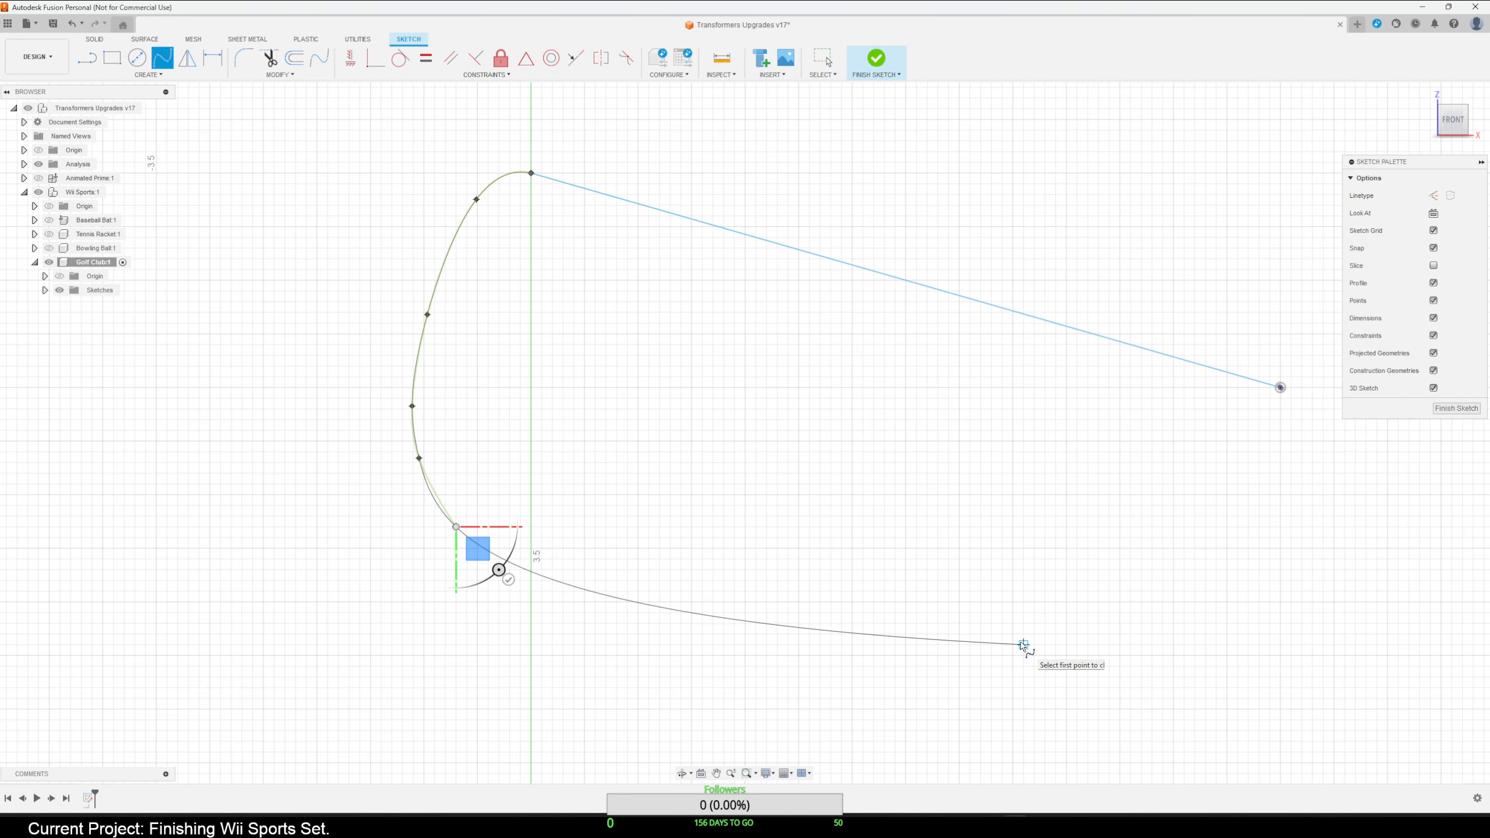
click(894, 634)
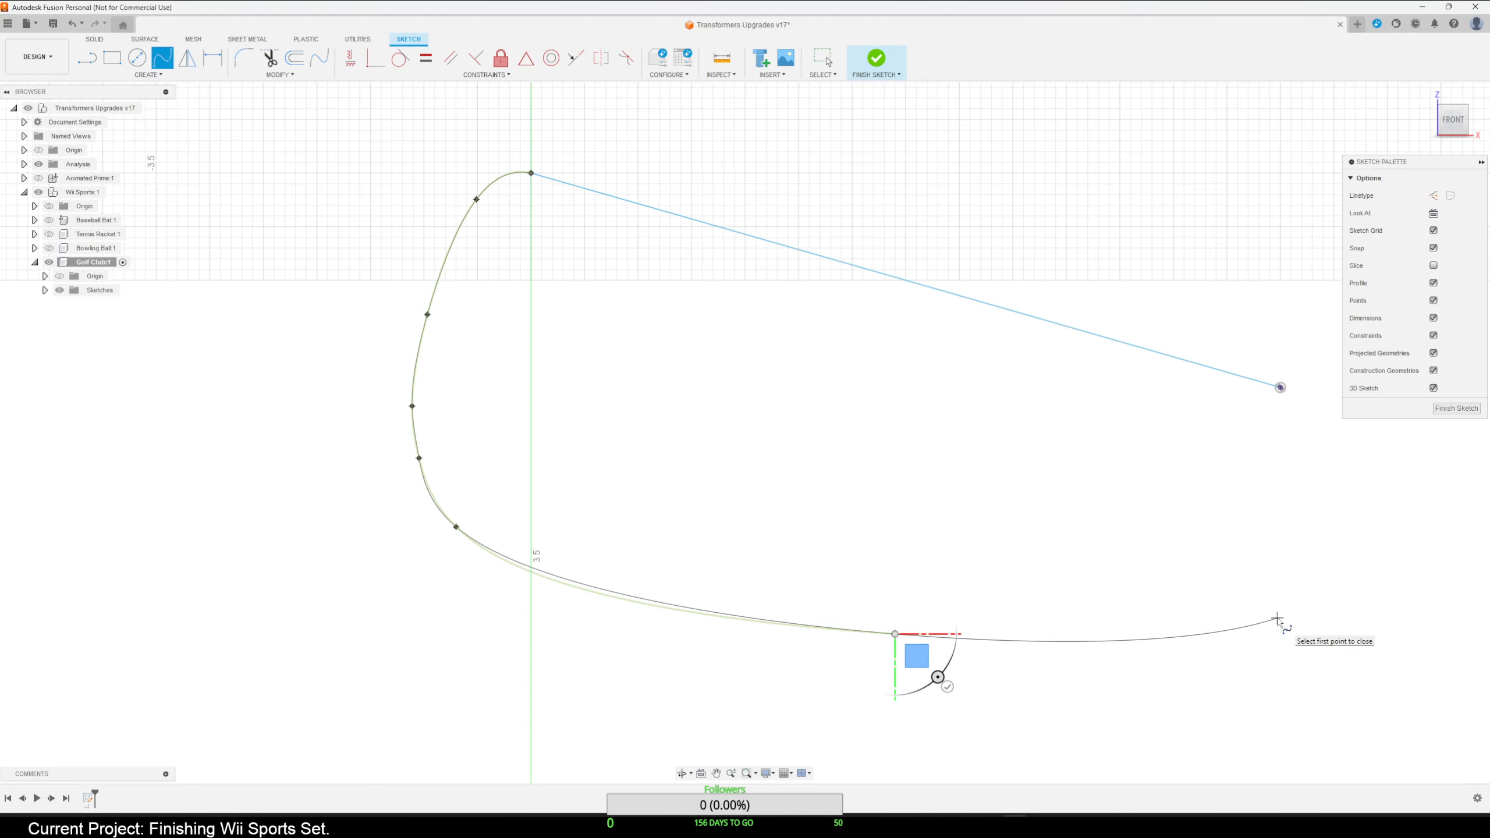
double_click(1278, 618)
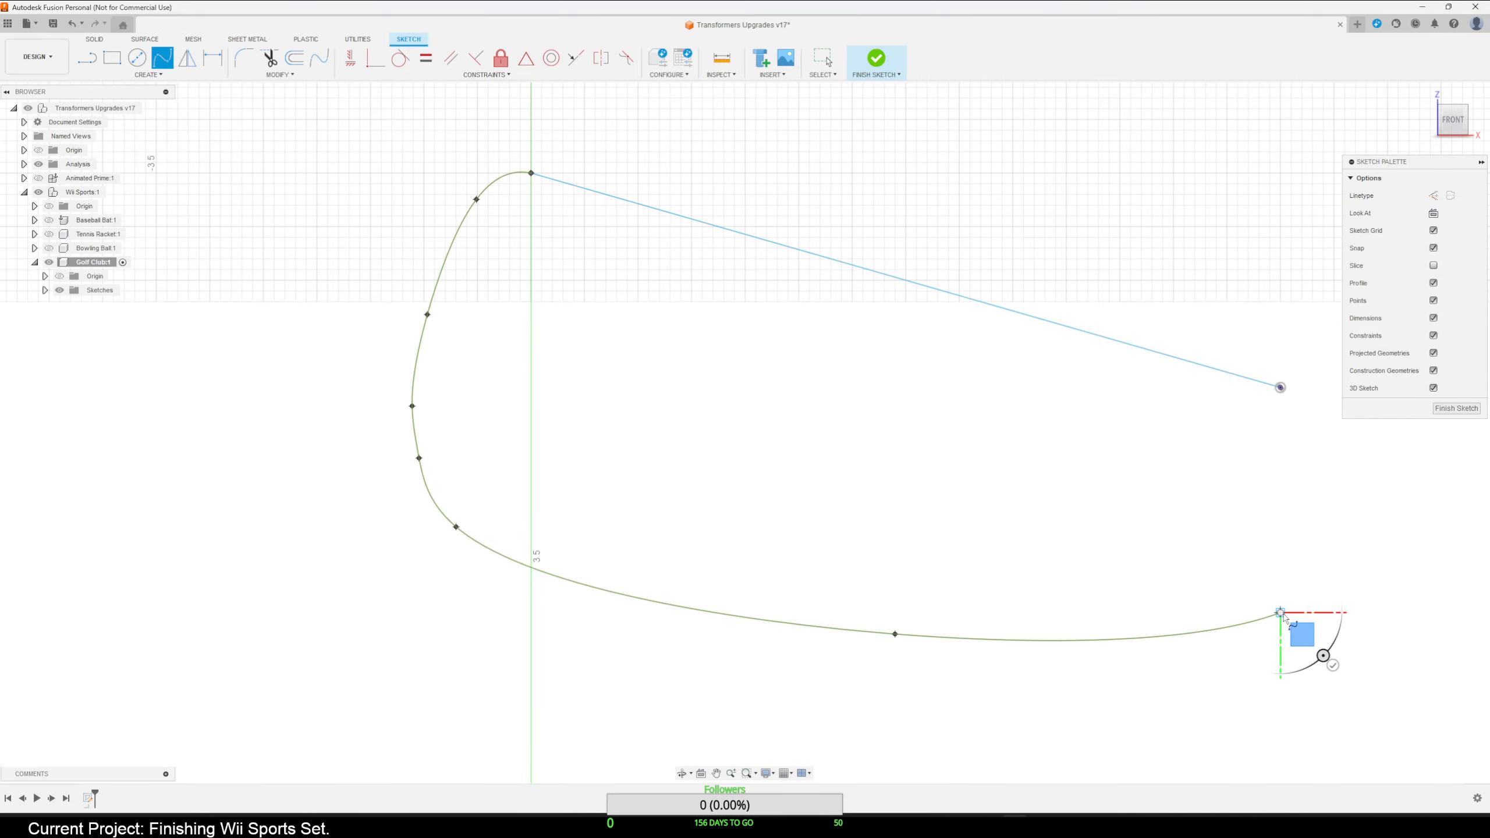
mouse_move(1278, 617)
middle_down()
mouse_move(971, 580)
mouse_move(770, 501)
middle_up()
scroll(972, 561, down, 5)
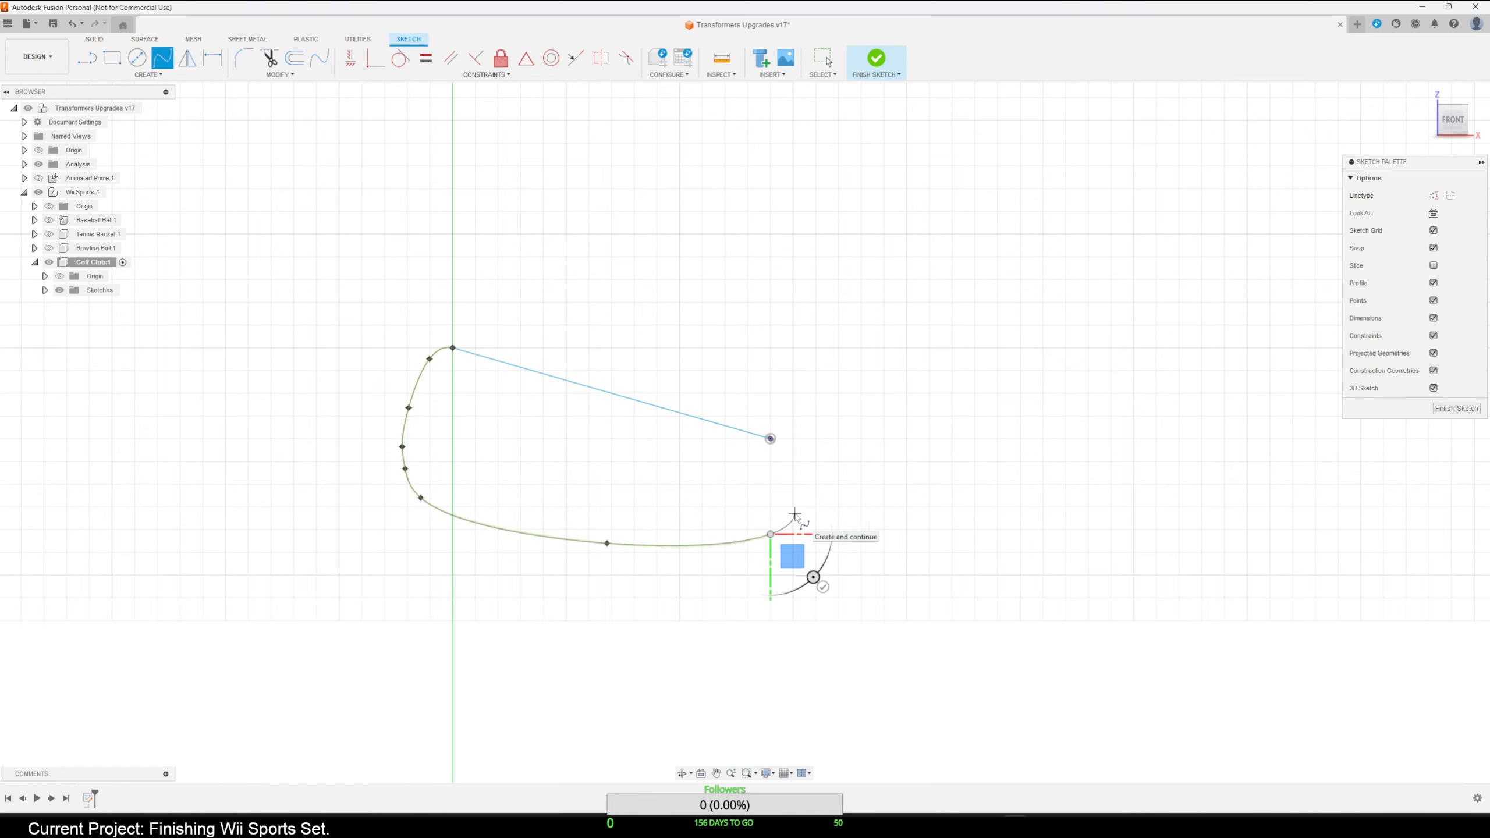
click(795, 514)
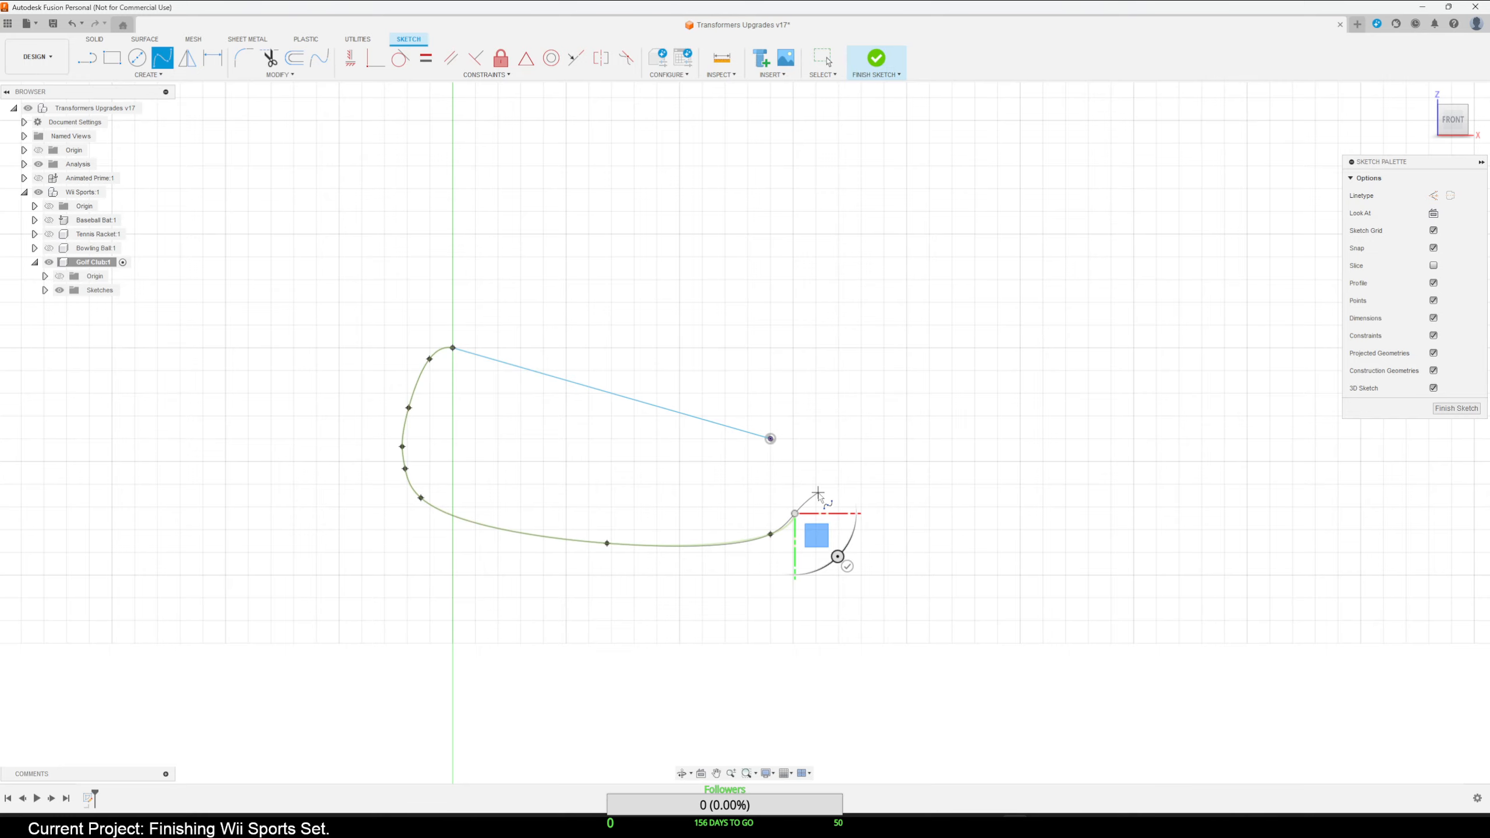
key(Escape)
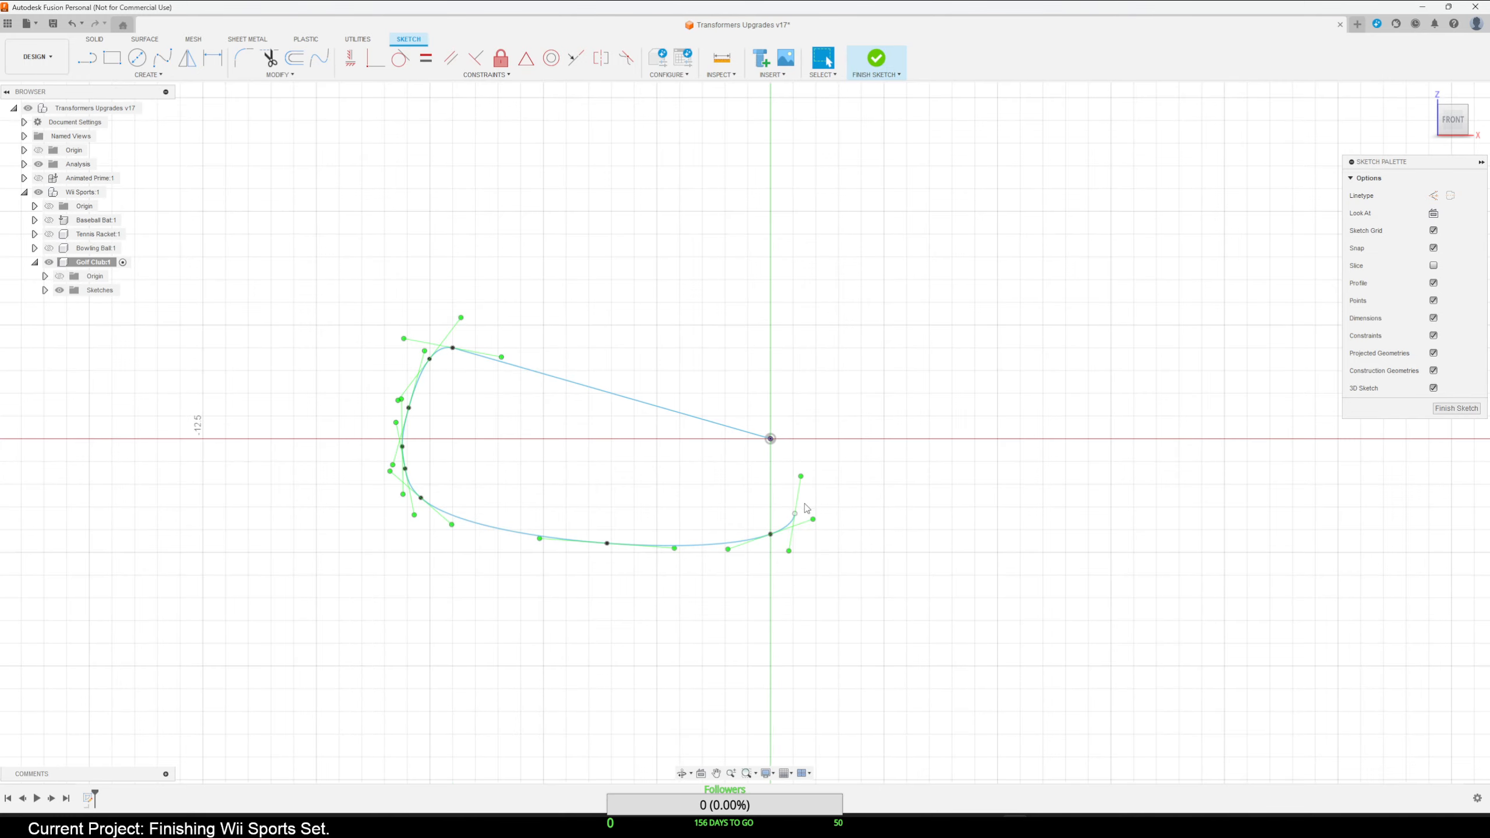
Add a horizontal dimension between the two ends of the sloping top line.
mouse_move(785, 614)
middle_down()
mouse_move(761, 642)
mouse_move(892, 604)
mouse_move(761, 611)
middle_up()
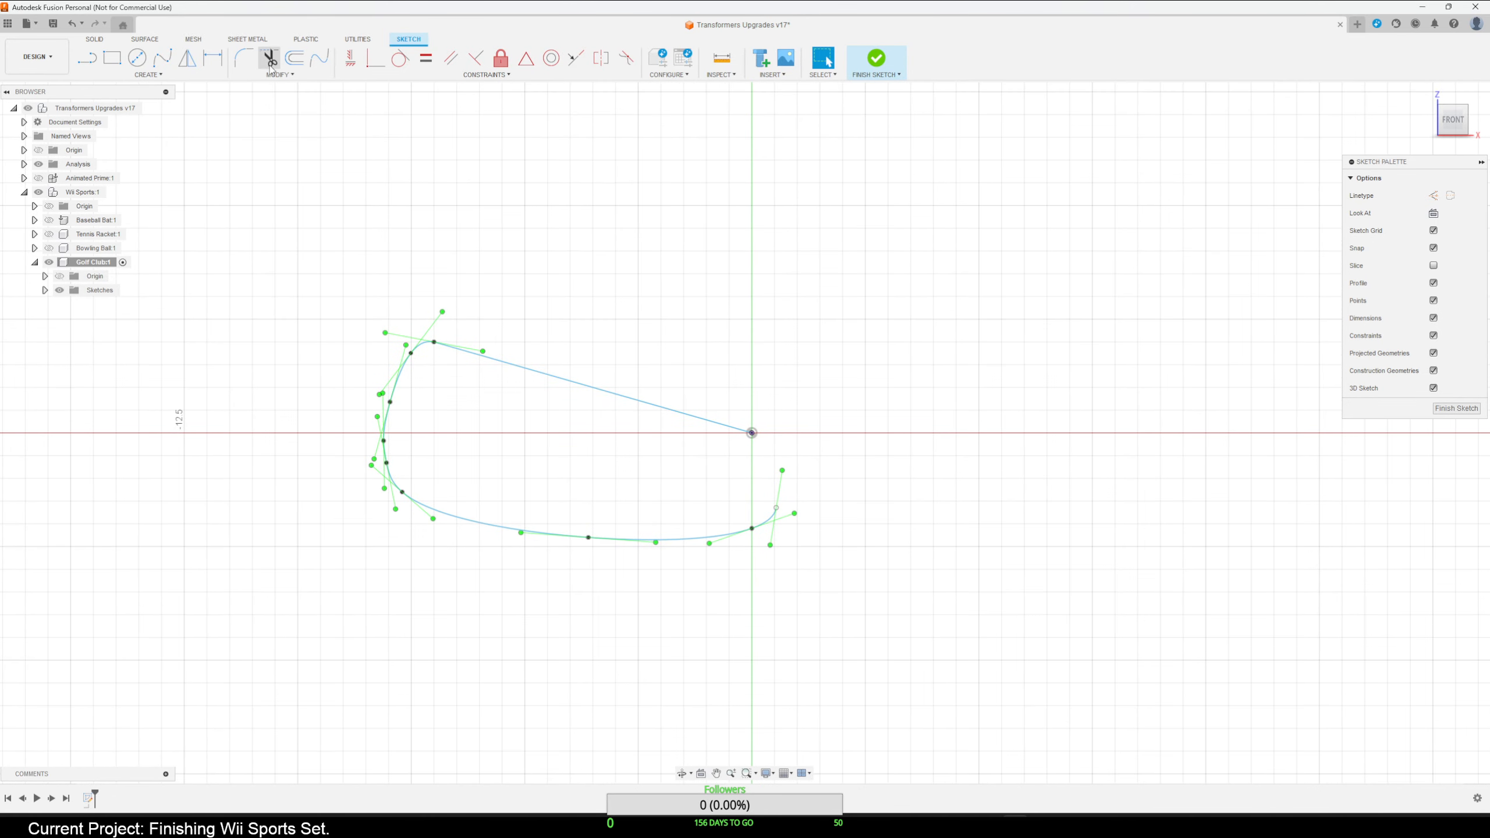
click(211, 63)
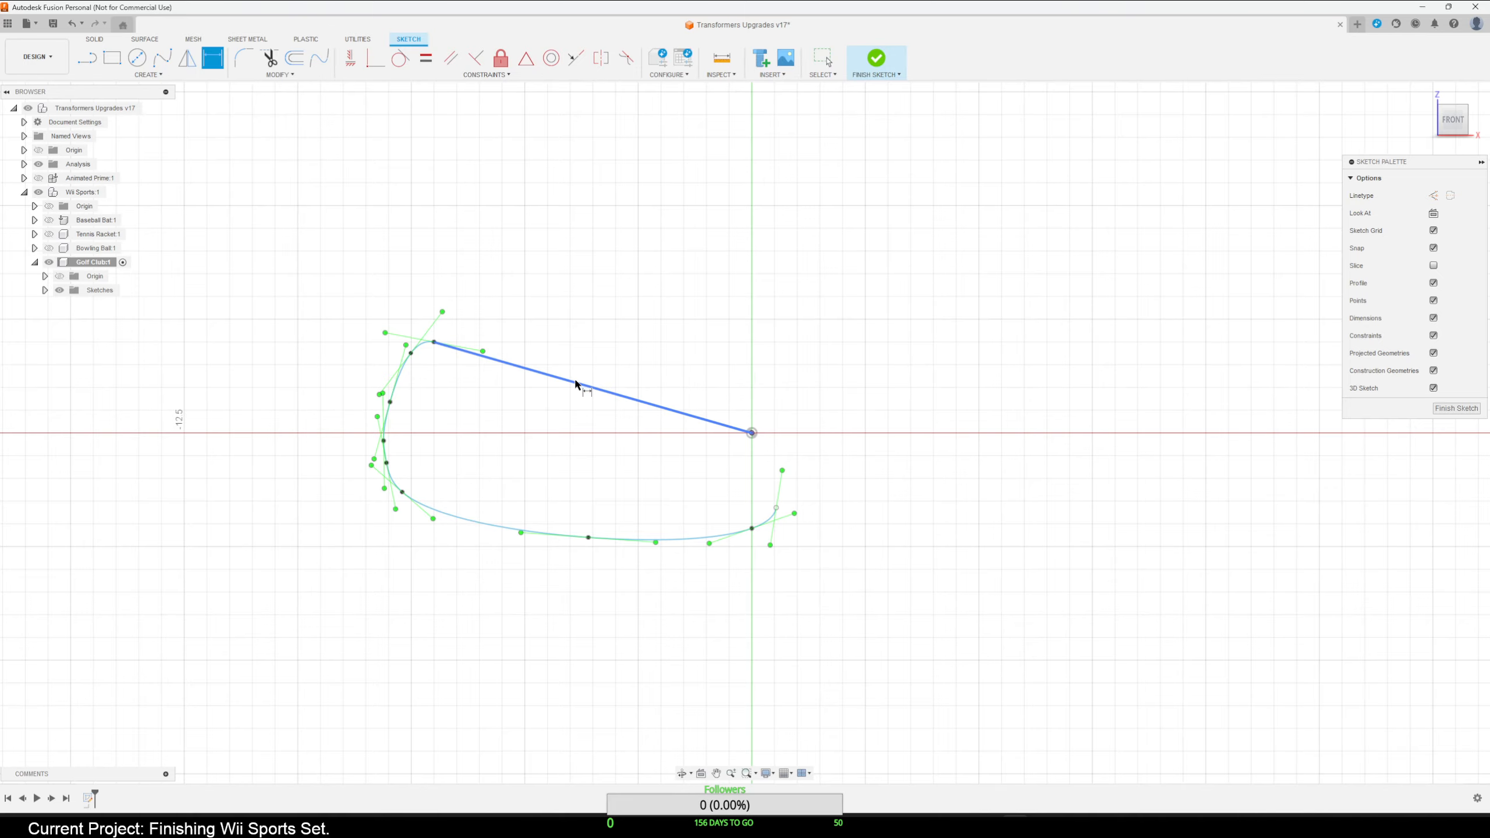
click(579, 383)
key(Escape)
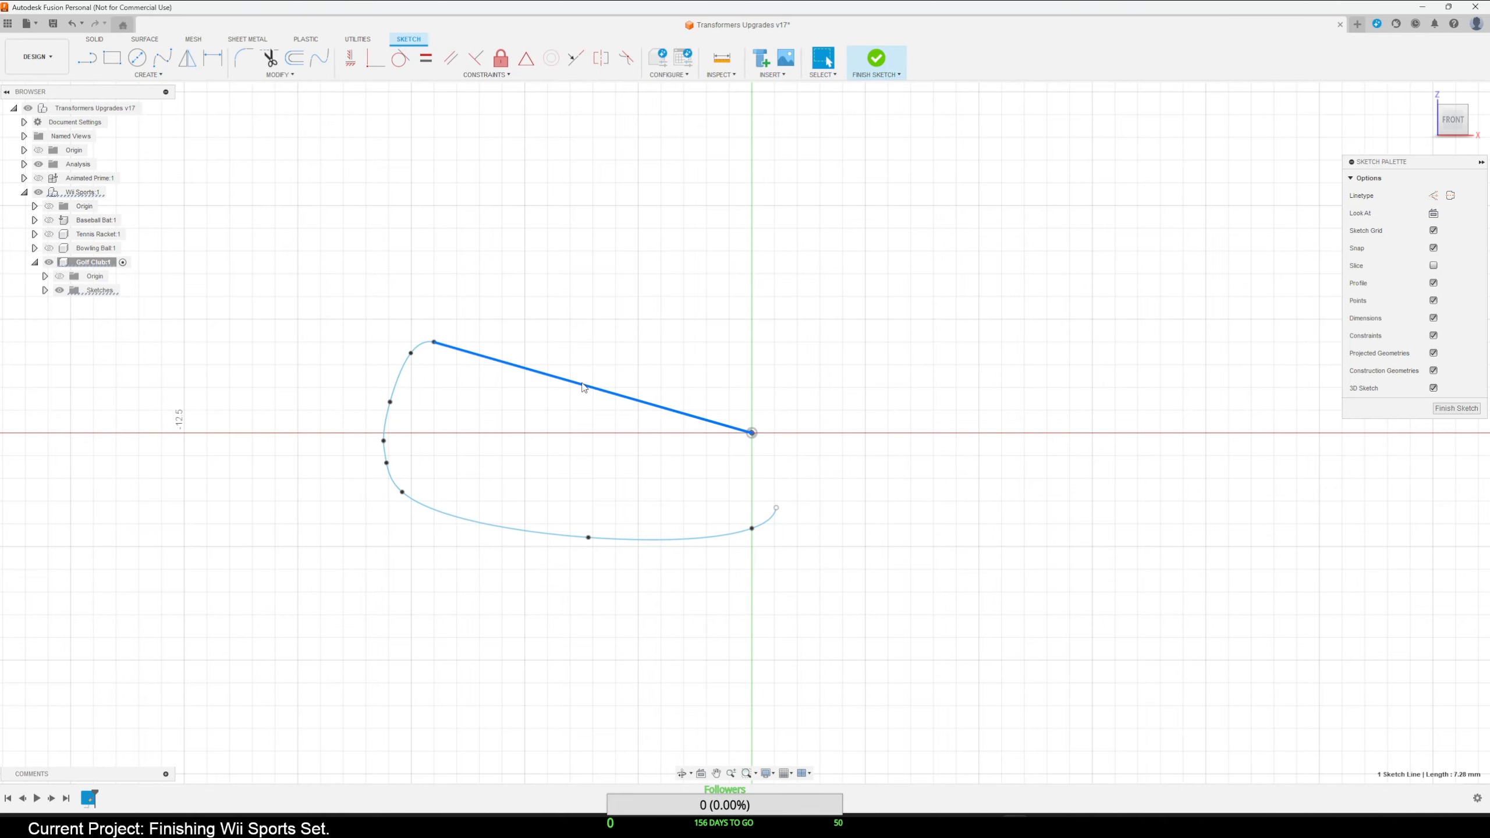
scroll(584, 387, down, 4)
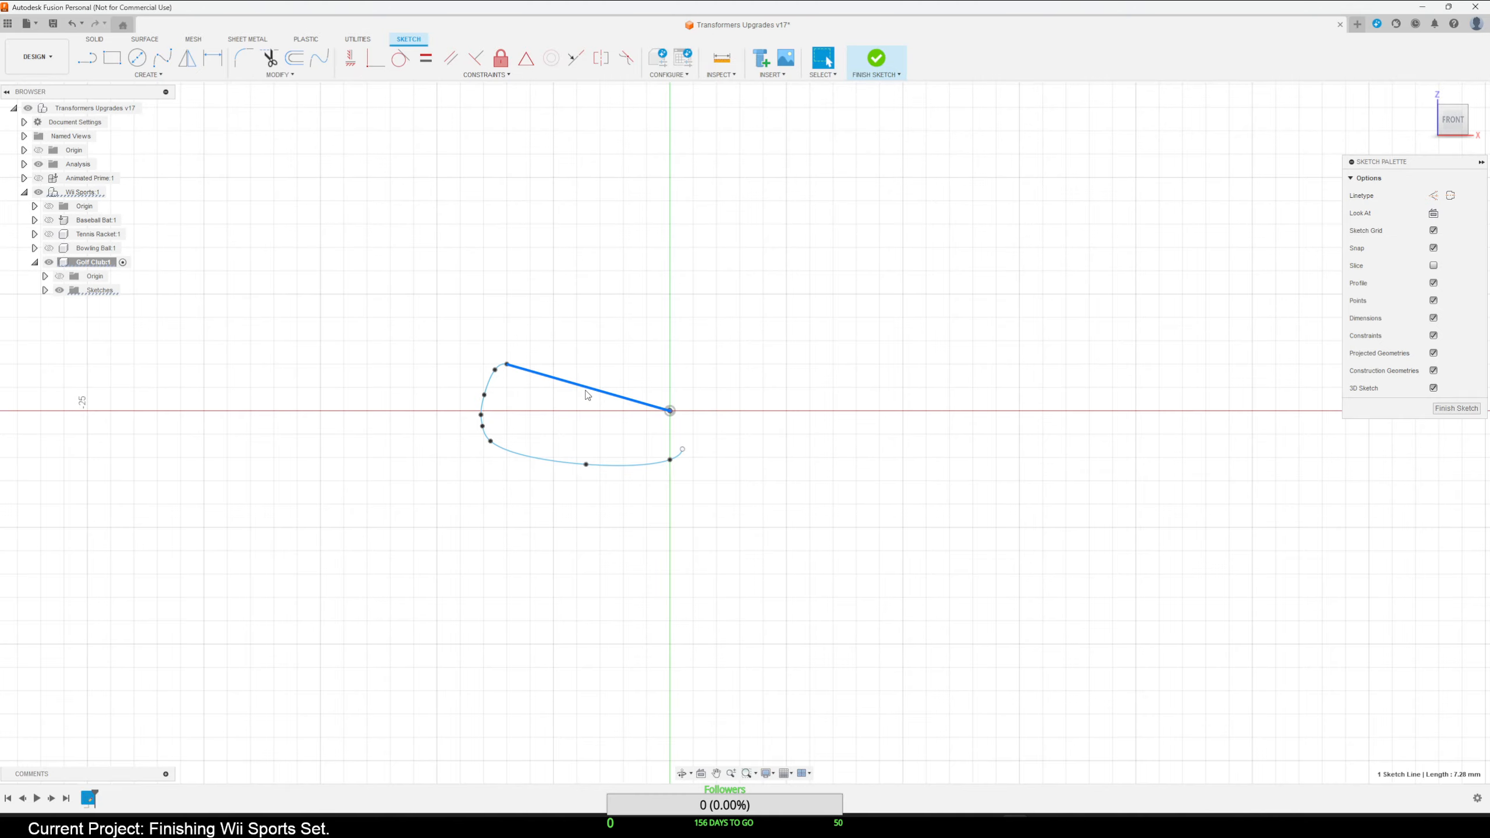
scroll(587, 395, up, 4)
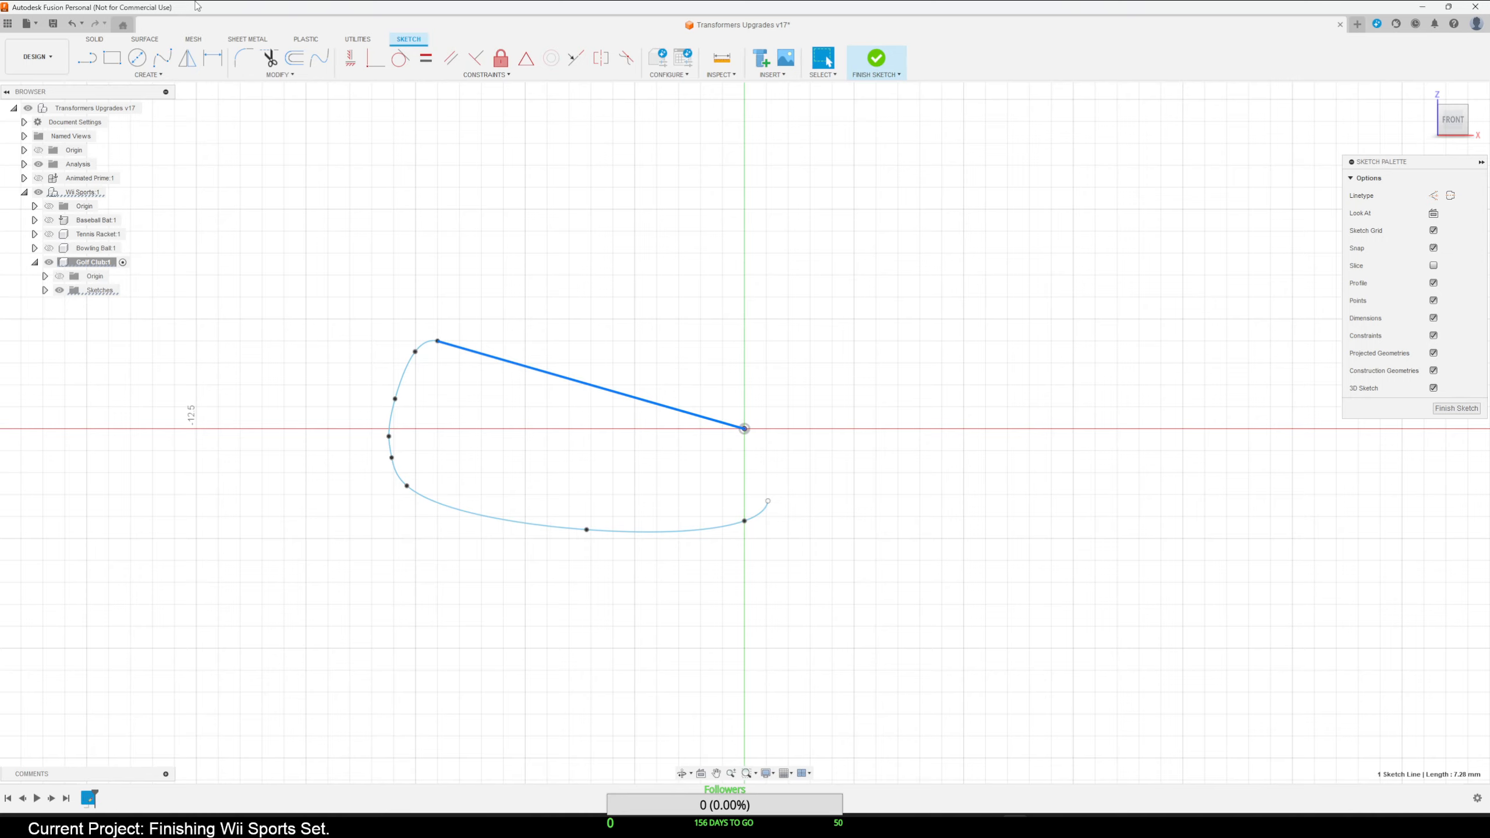
click(213, 57)
click(607, 282)
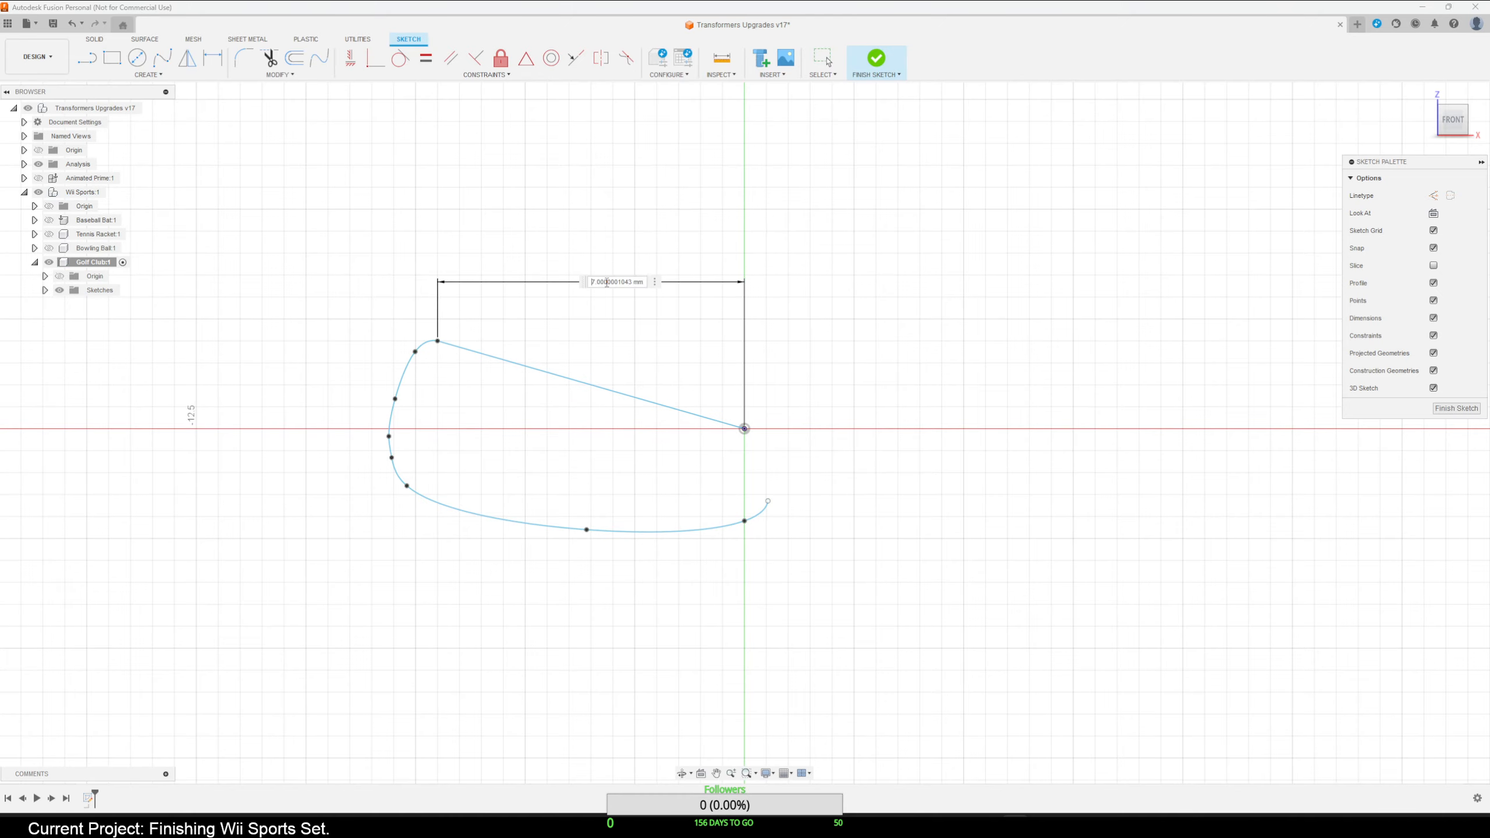
Try setting the top line's horizontal dimension to 30 mm, and undo the change.
text(30)
key(Return)
scroll(612, 305, down, 3)
middle_drag(645, 391, 867, 547)
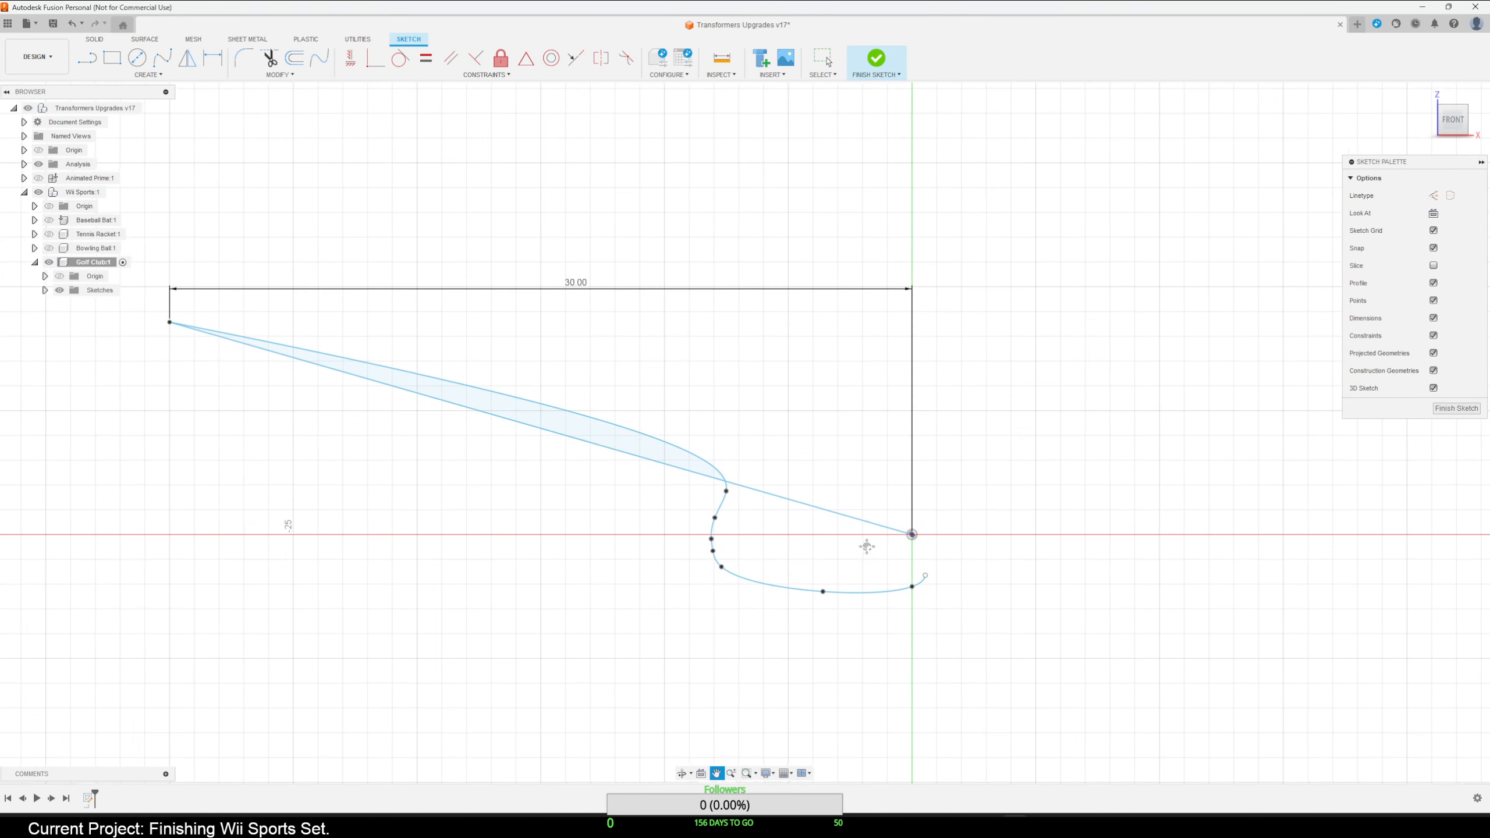
key(d)
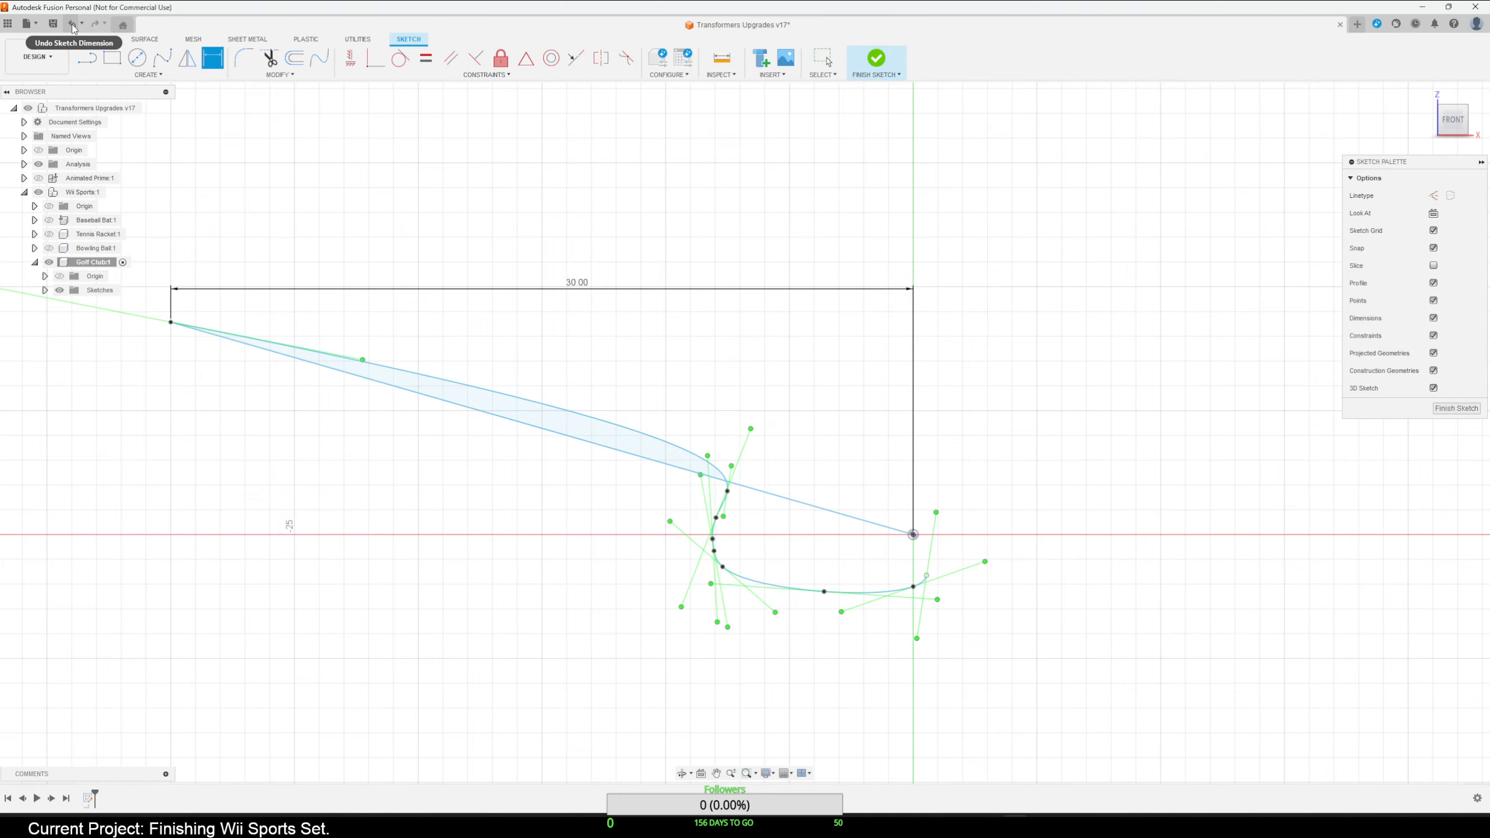
click(72, 25)
click(72, 26)
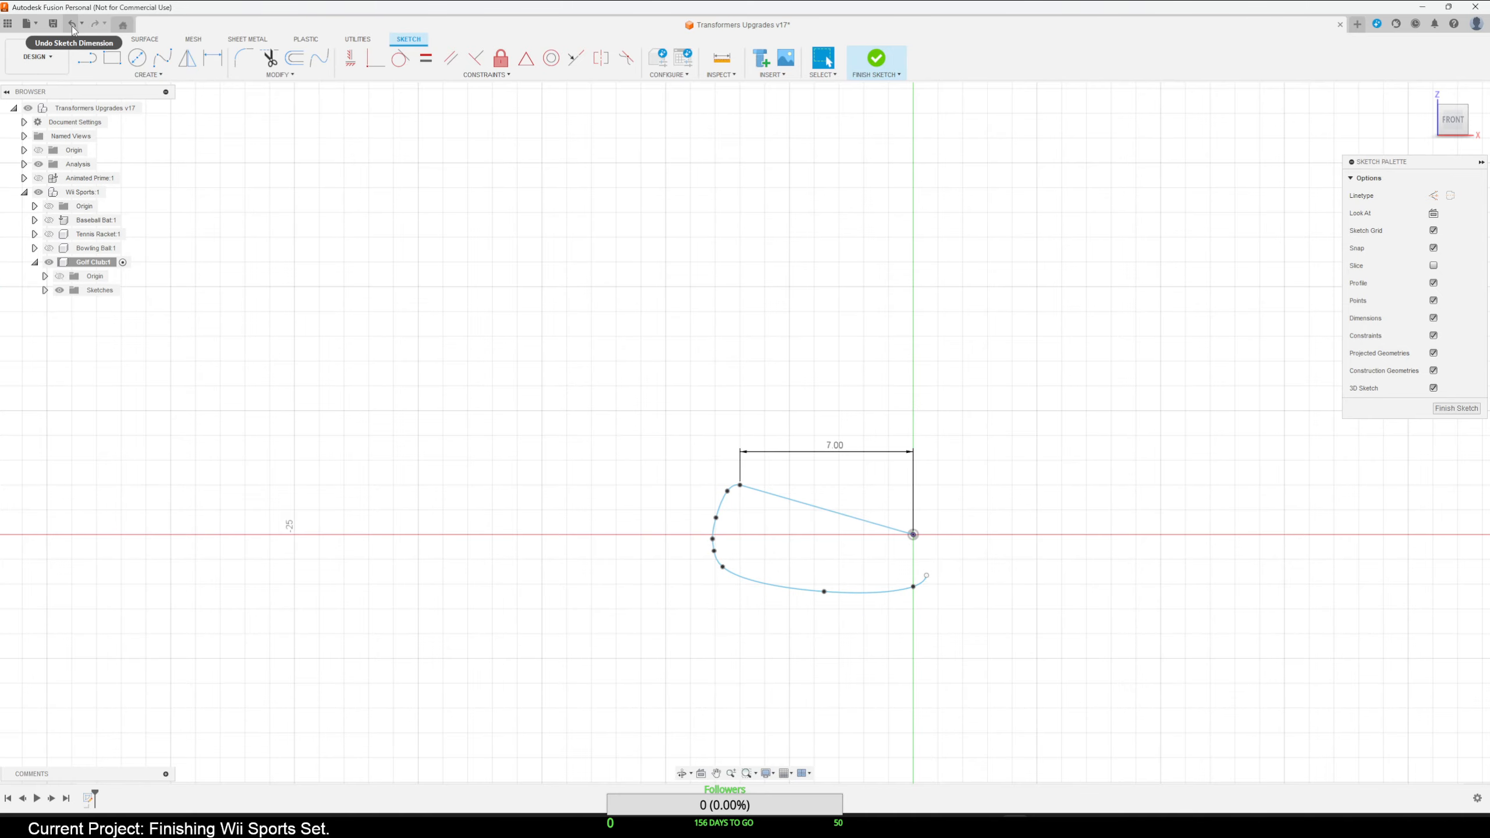
Delete the entire club-head outline, including the sloping top line, the spline and the 7 mm dimension.
scroll(862, 598, up, 3)
click(746, 581)
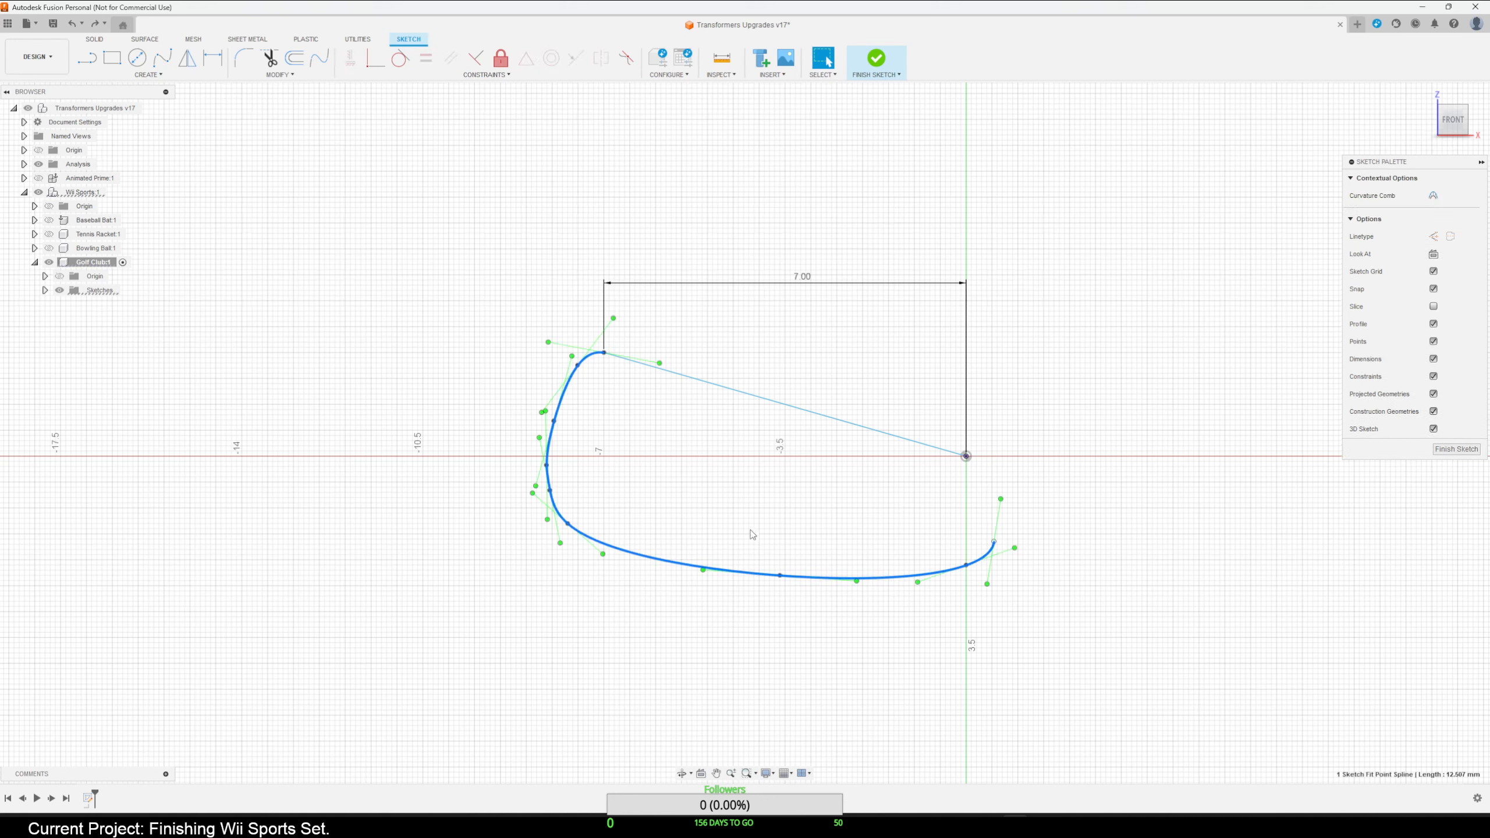
click(211, 57)
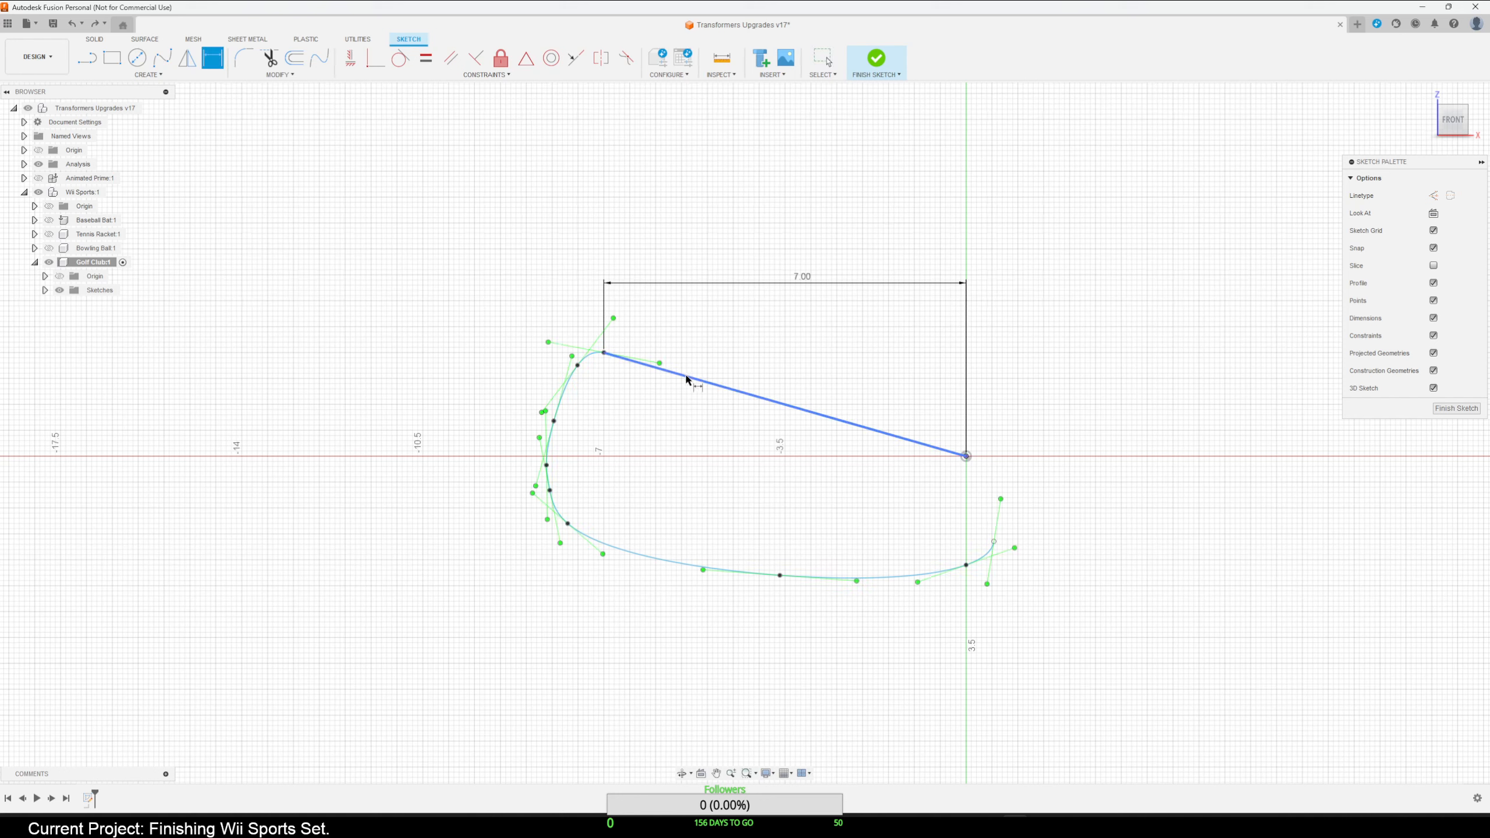
key(Escape)
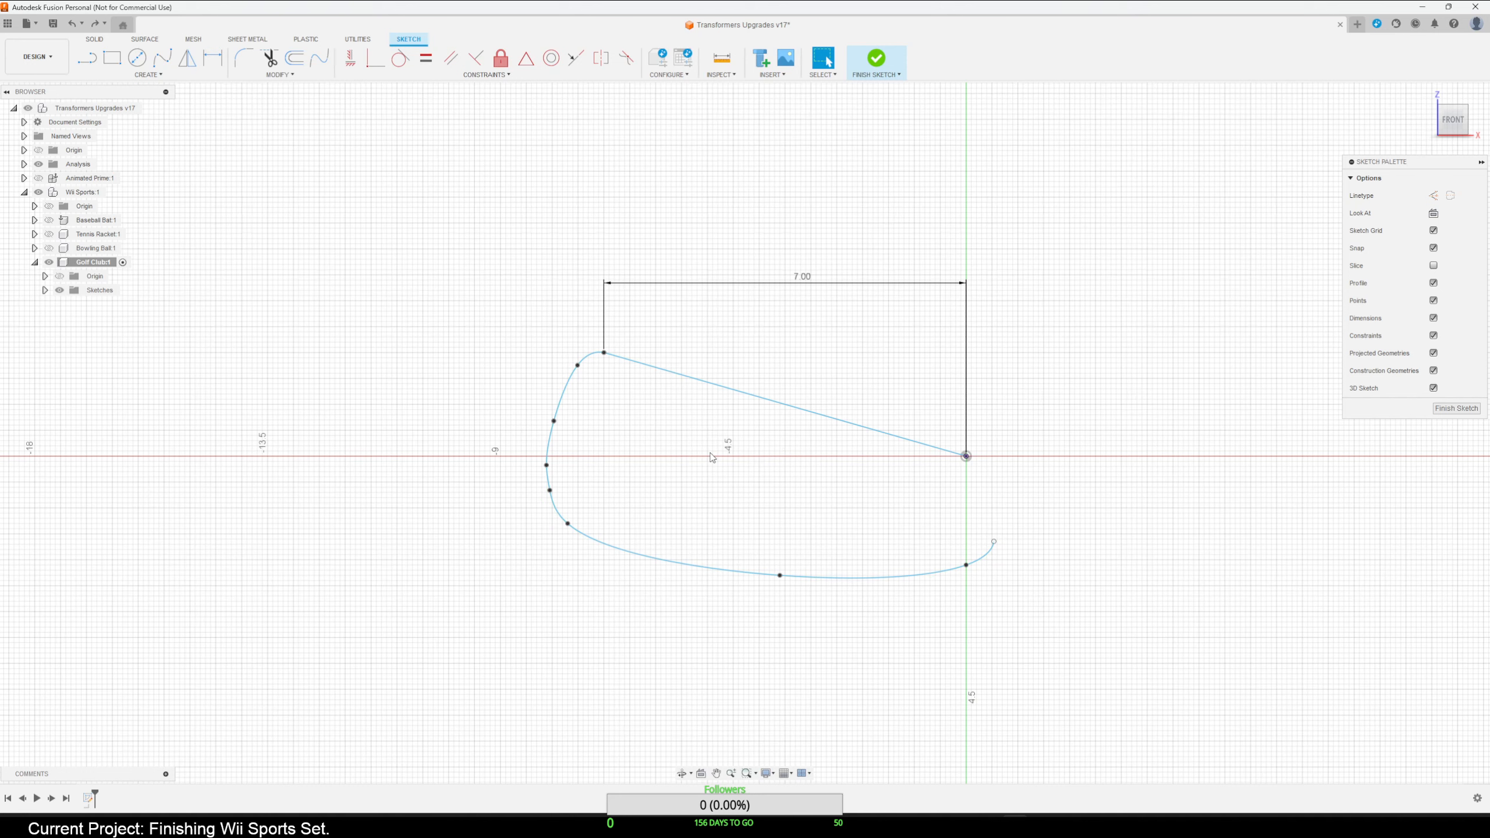
mouse_move(480, 249)
mouse_down()
mouse_move(1036, 700)
mouse_move(1029, 690)
mouse_up()
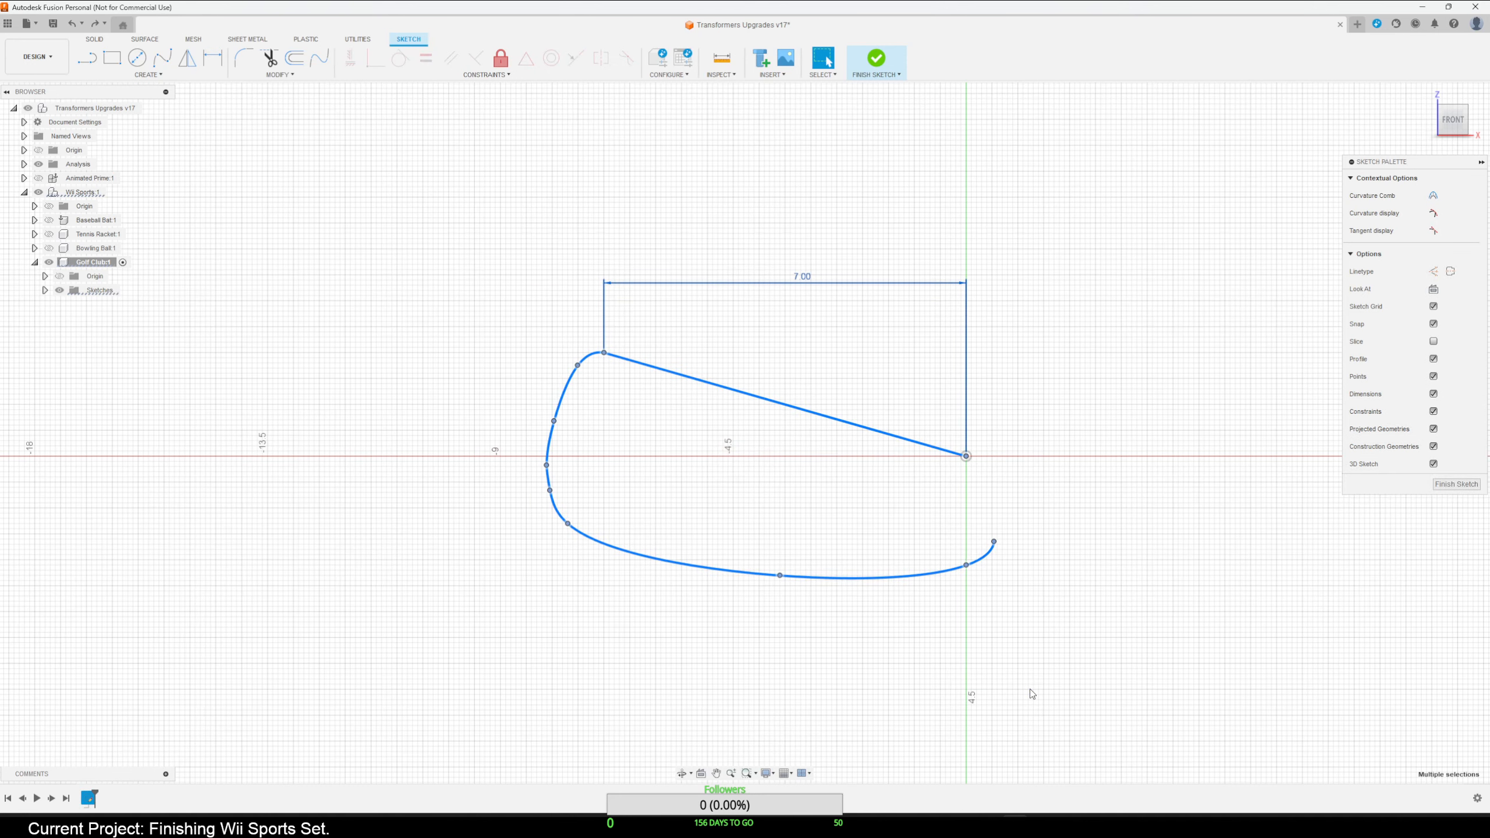
key(Delete)
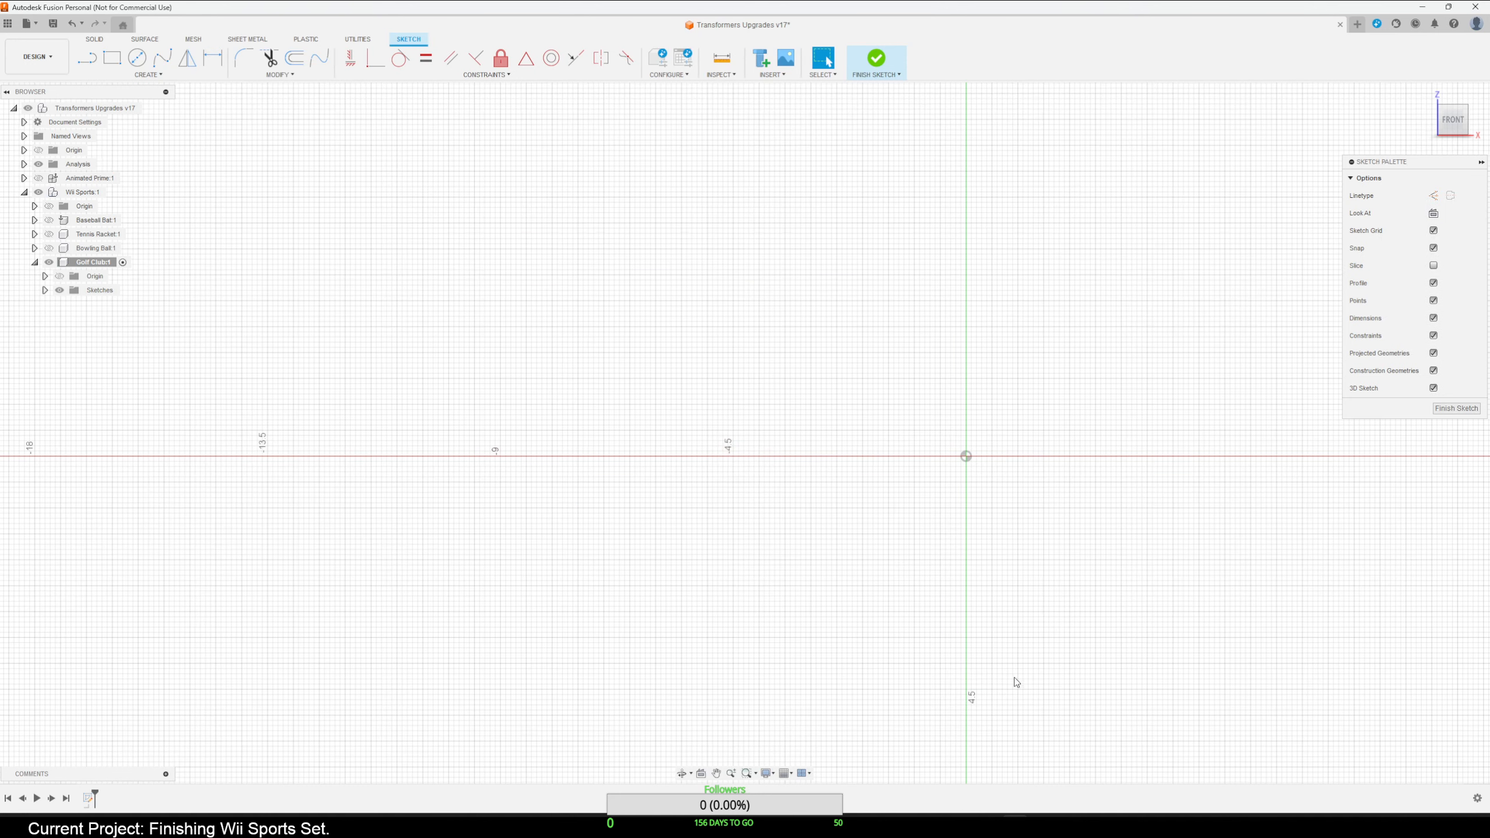
Draw a 30 mm line from the origin, sloping up toward the toe side at about 162.5 degrees.
click(83, 61)
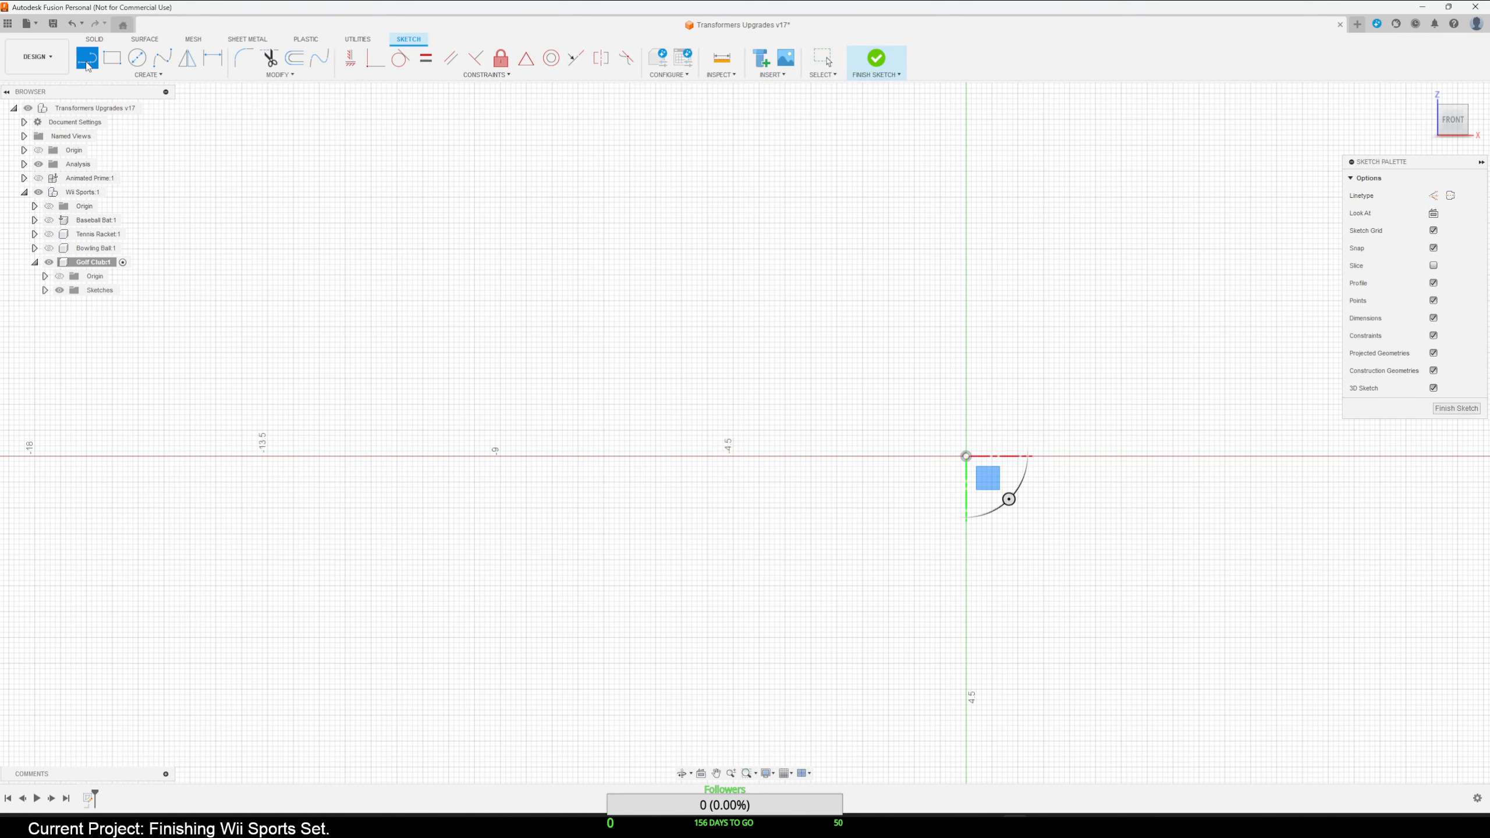
click(966, 457)
text(30)
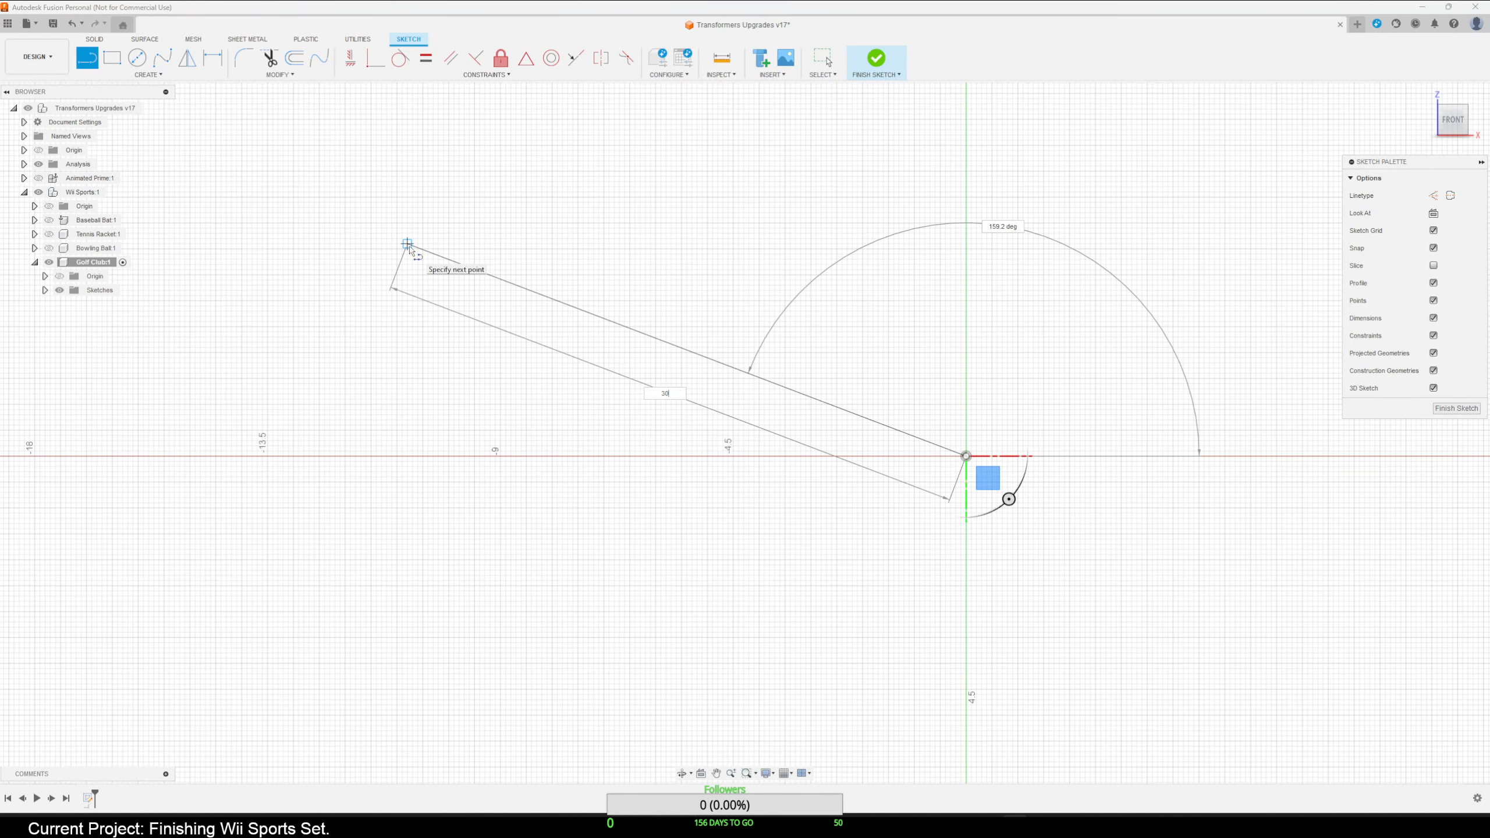
key(Tab)
scroll(411, 249, down, 2)
scroll(417, 256, down, 1)
middle_drag(492, 350, 860, 516)
scroll(860, 516, down, 1)
scroll(860, 520, down, 1)
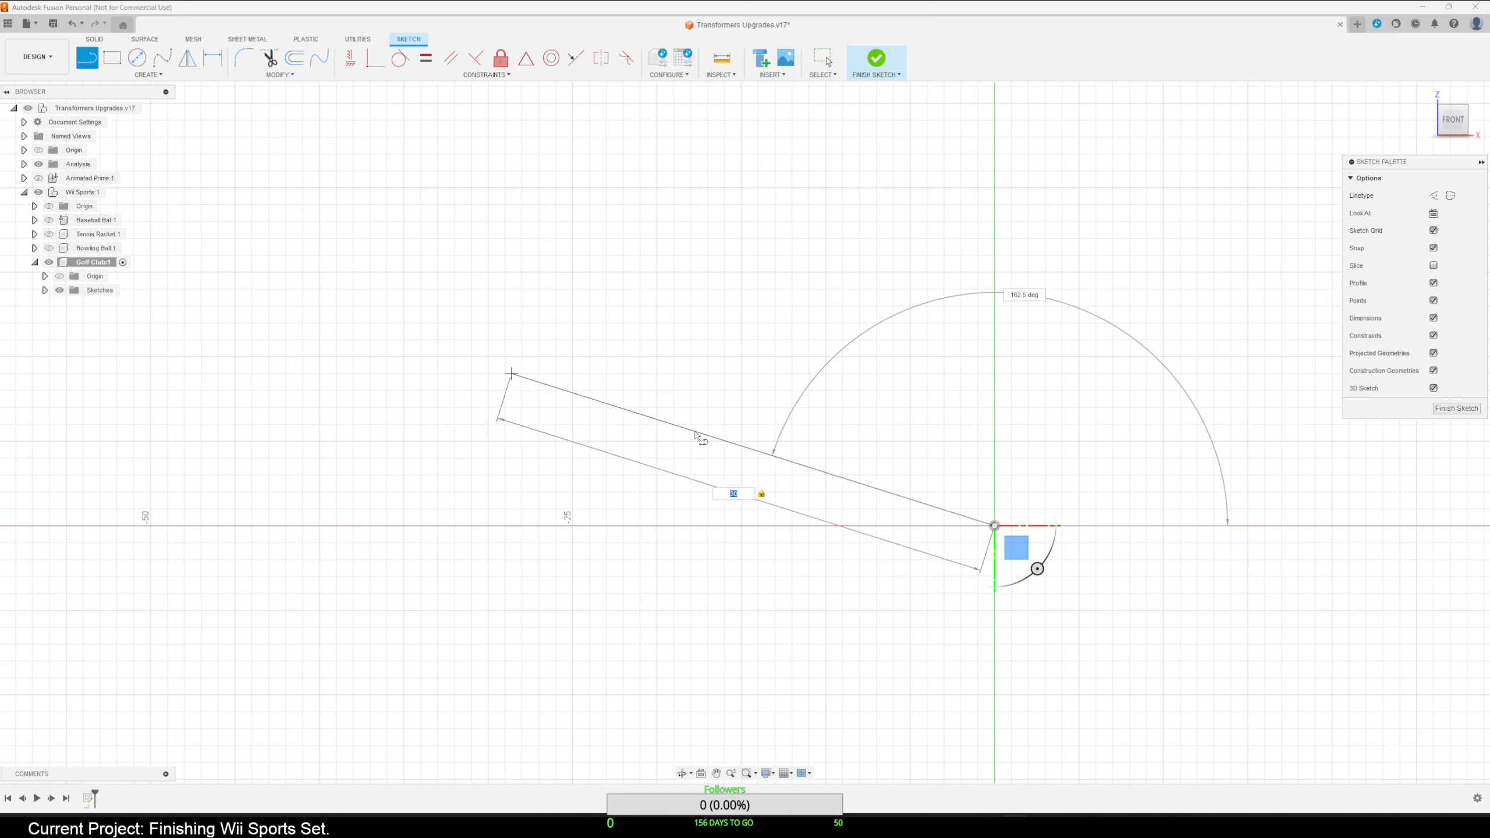
click(697, 435)
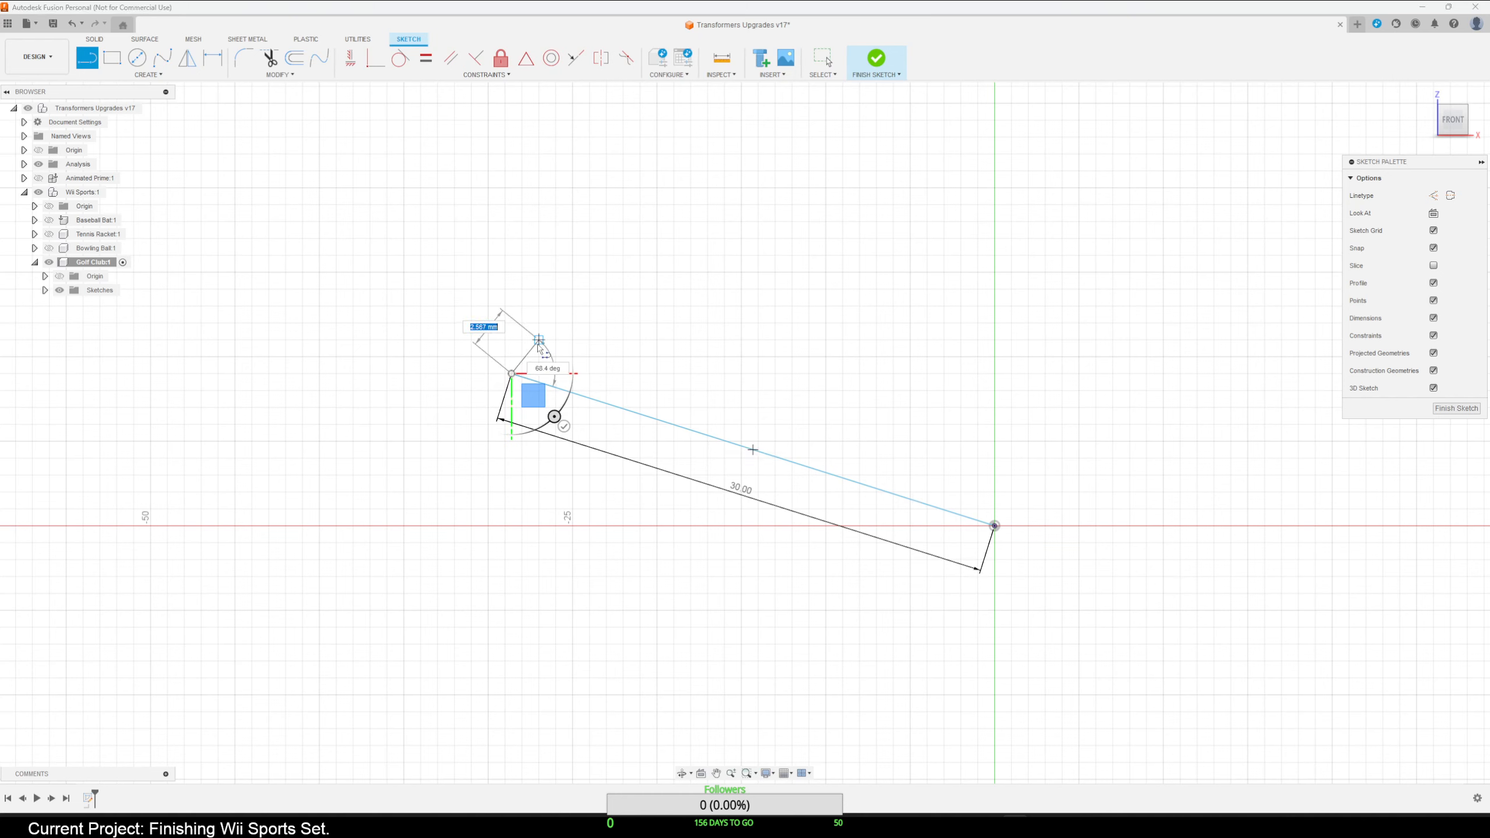
key(Escape)
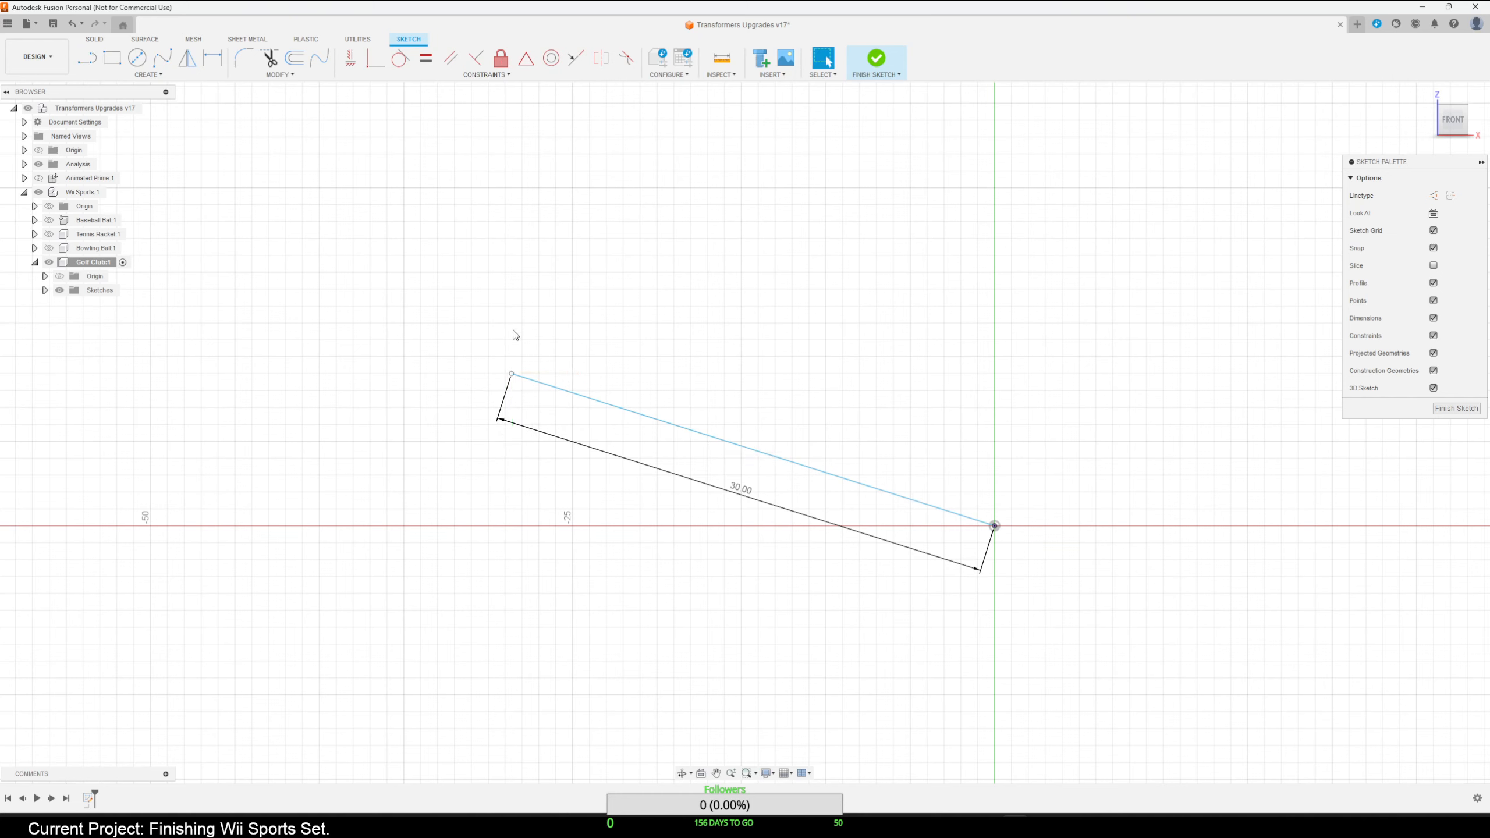
Sketch a fit-point spline from the line's raised end around the toe and along the sole, ending on the vertical axis below the origin.
click(159, 59)
click(512, 373)
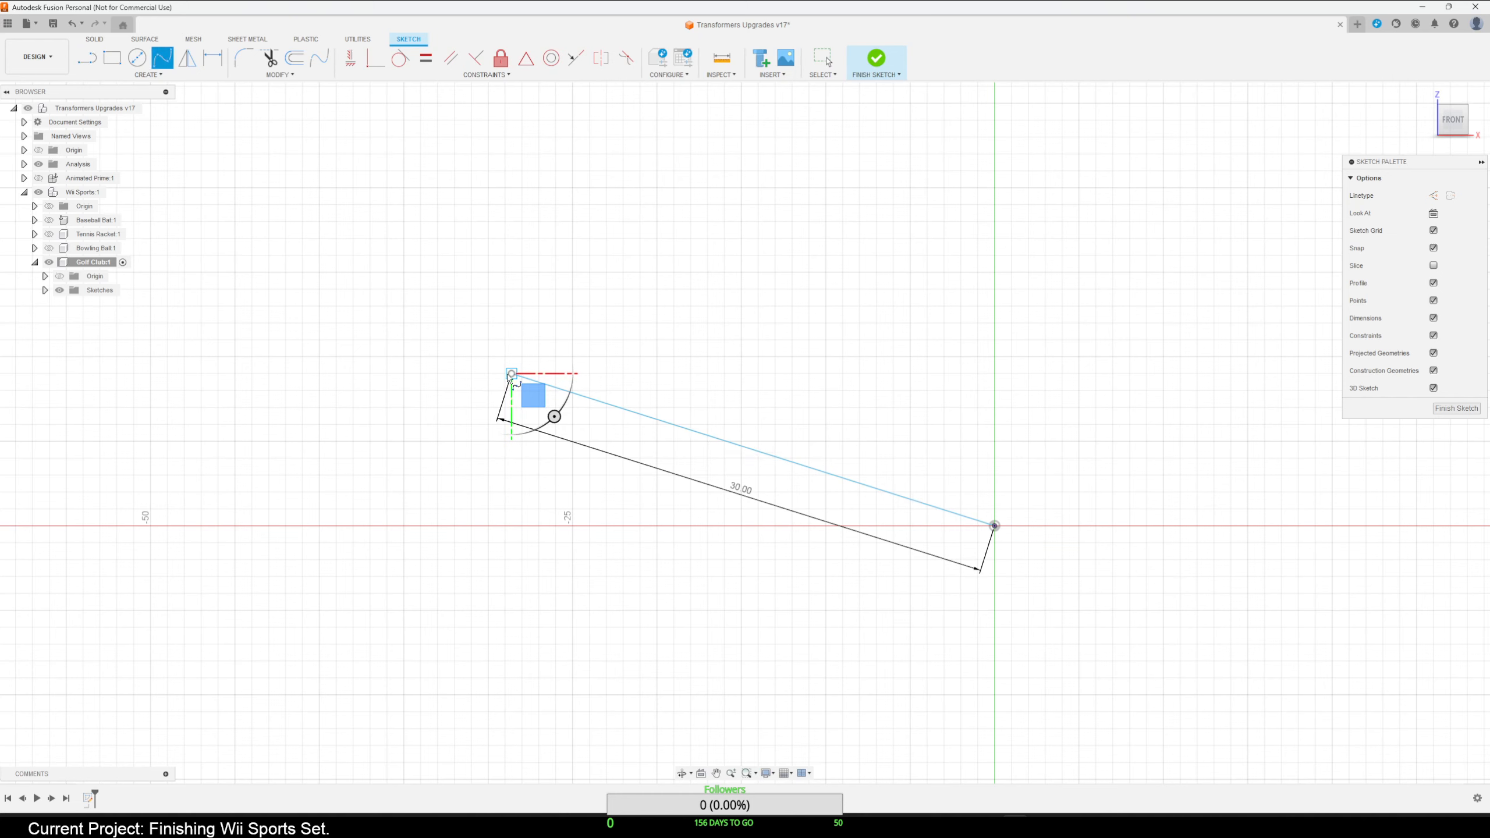
click(479, 407)
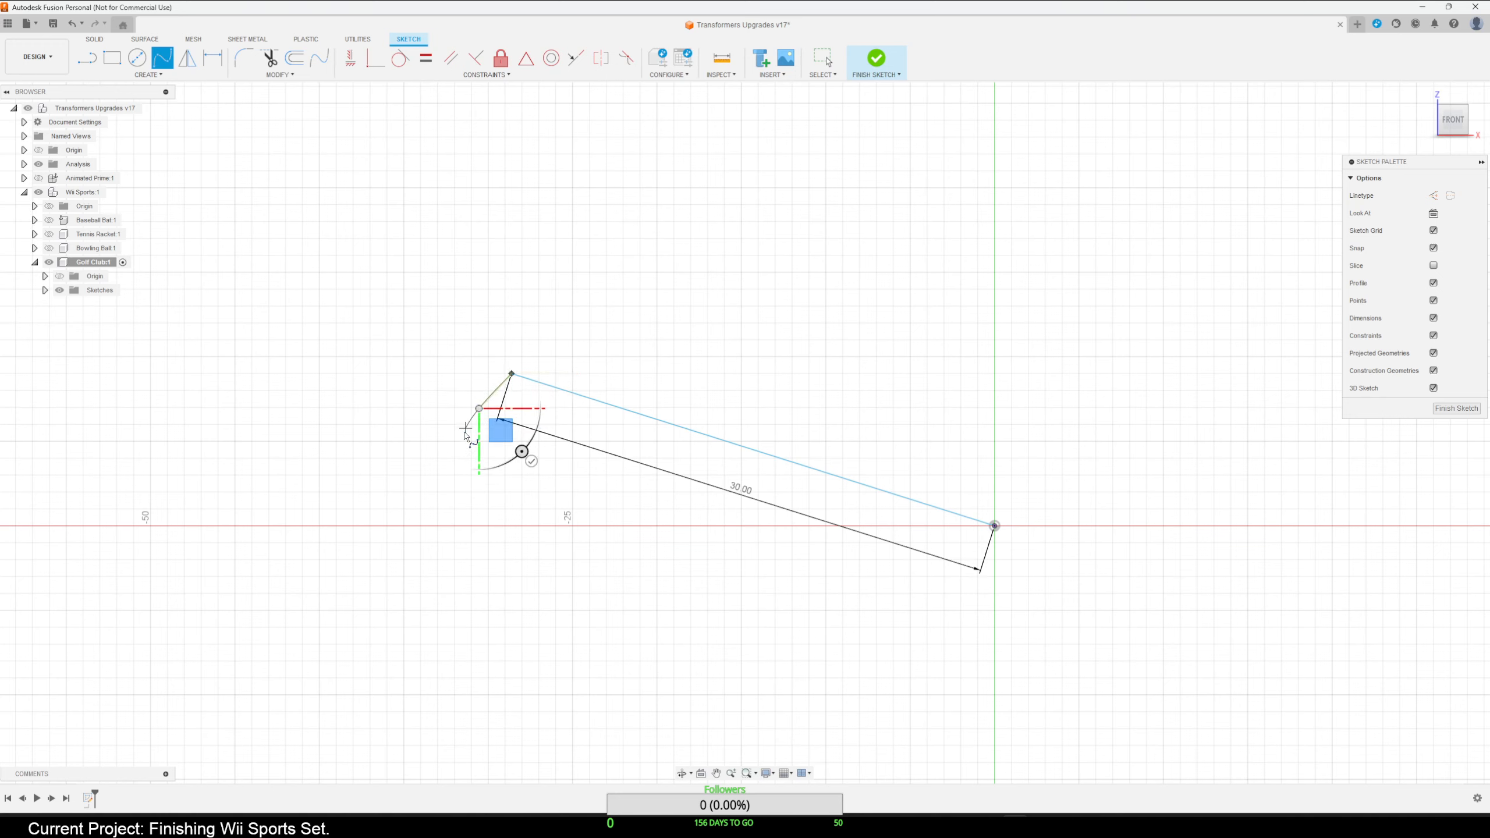
click(449, 500)
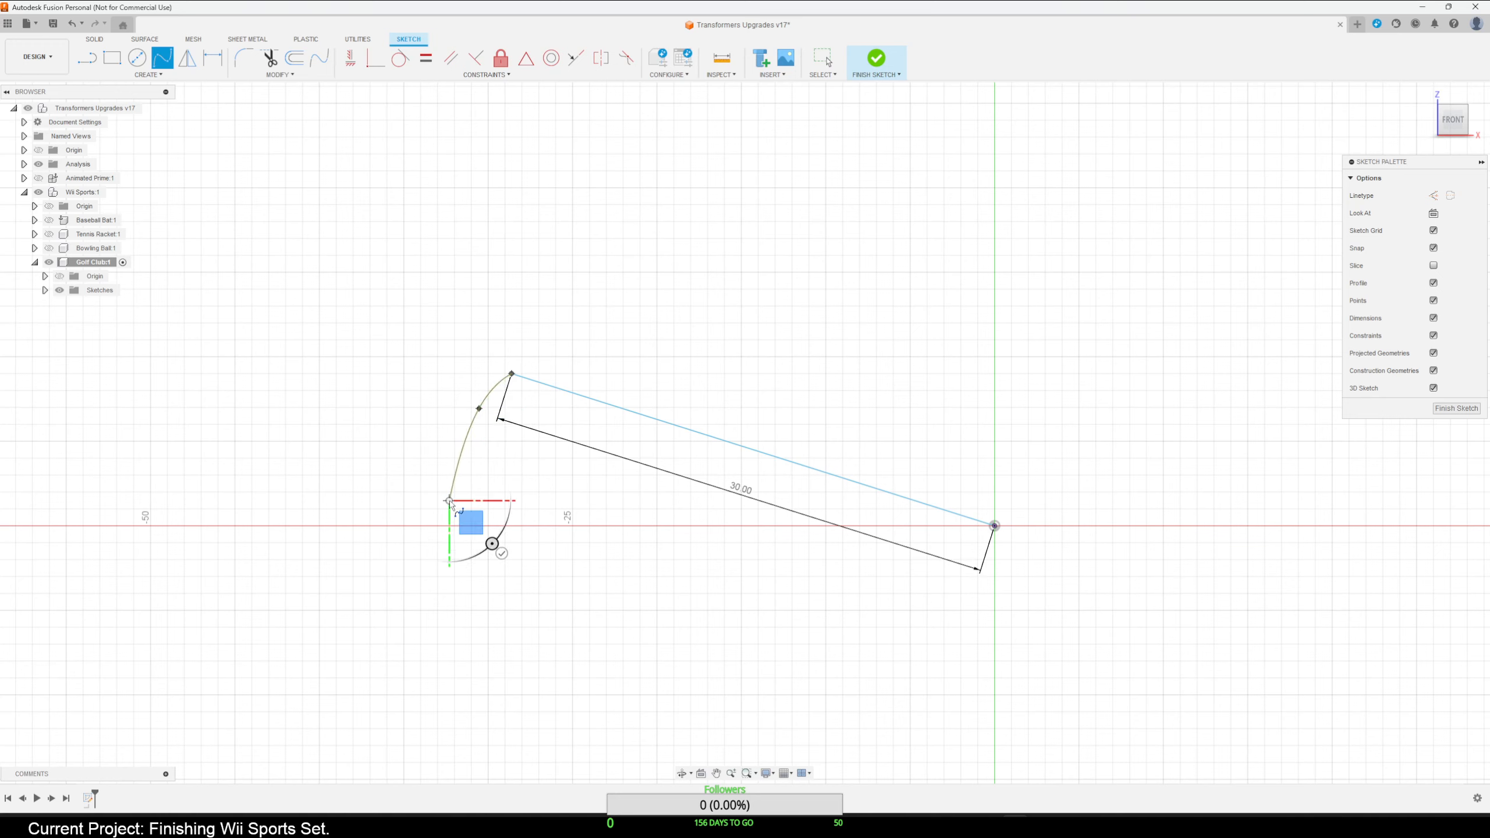
click(458, 589)
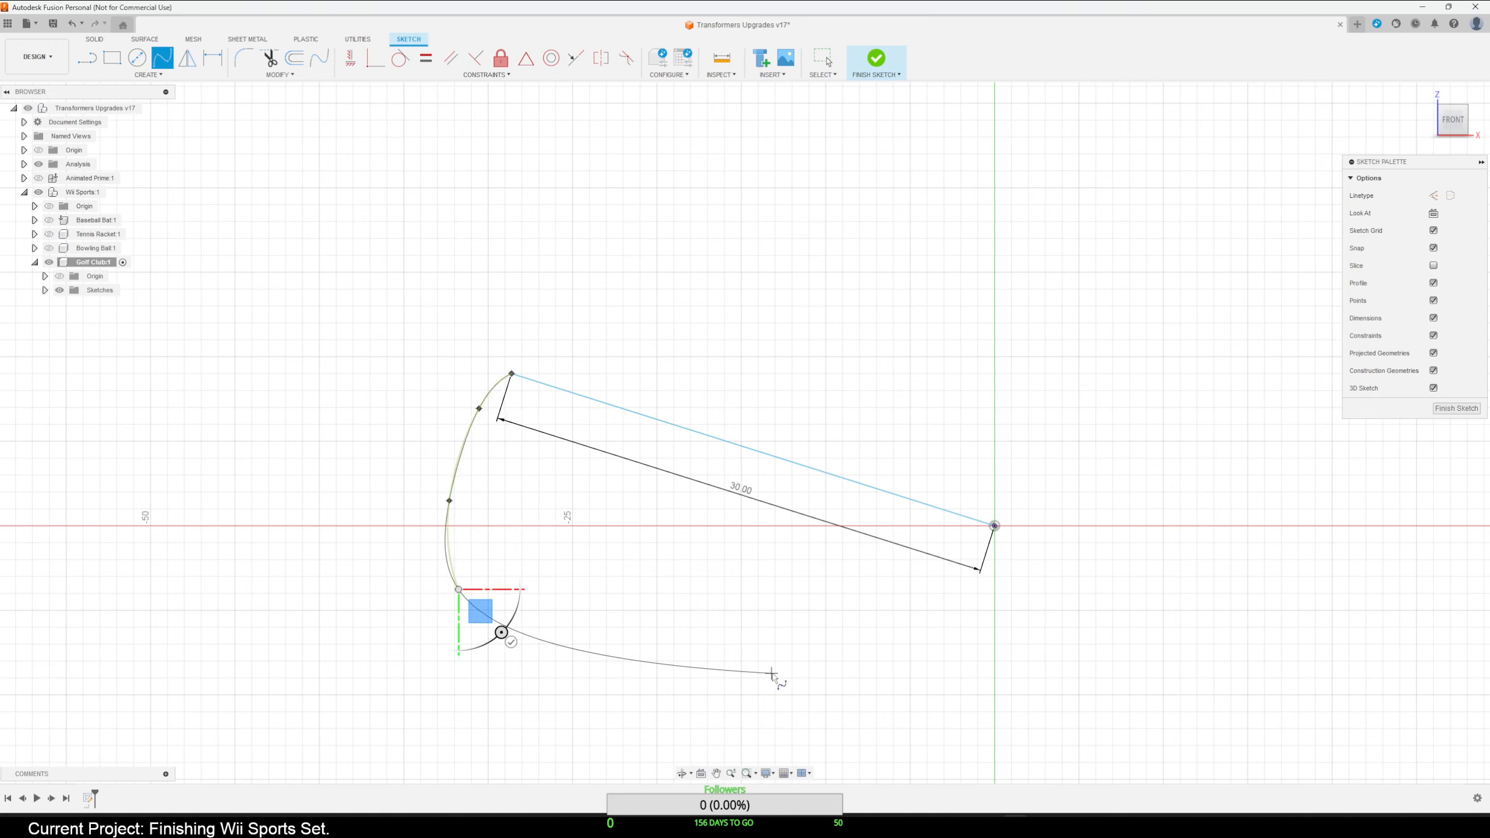
click(821, 687)
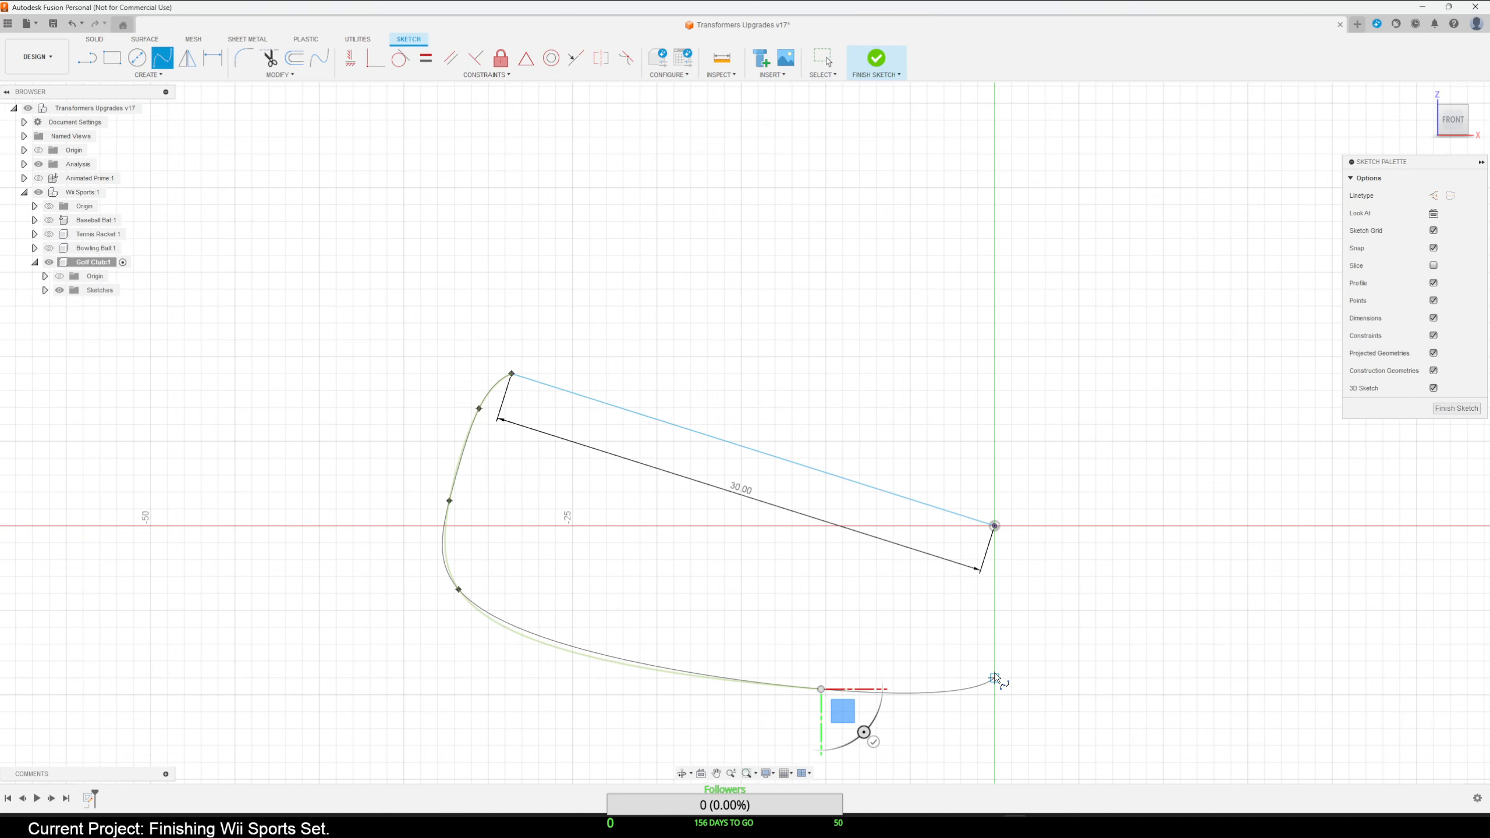
click(995, 676)
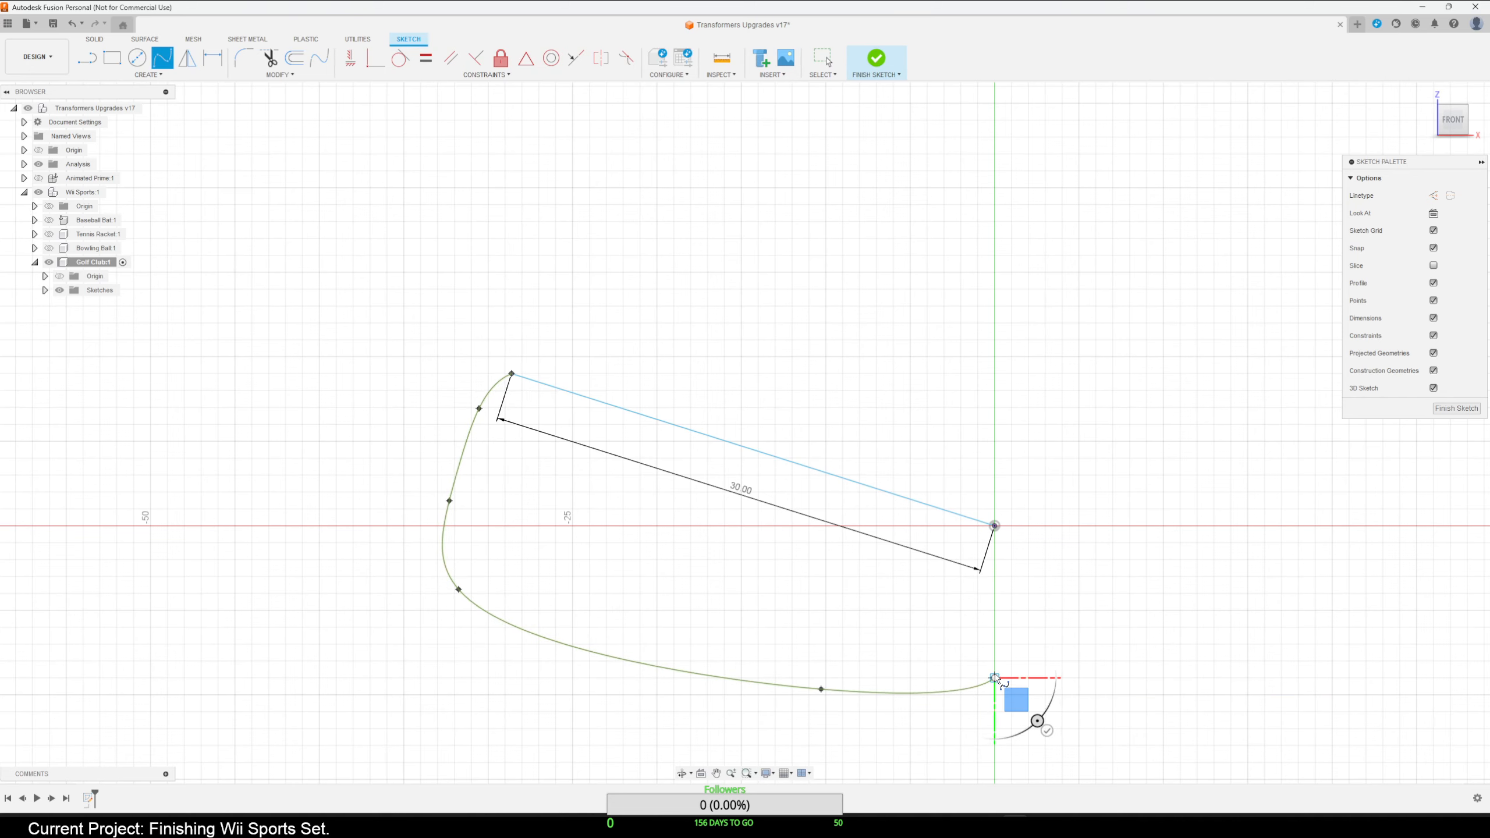
key(Escape)
Adjust the tangent handles of the spline's second and third toe points, making the third point's handle nearly vertical.
mouse_move(1008, 668)
middle_down()
mouse_move(868, 619)
mouse_move(858, 599)
middle_up()
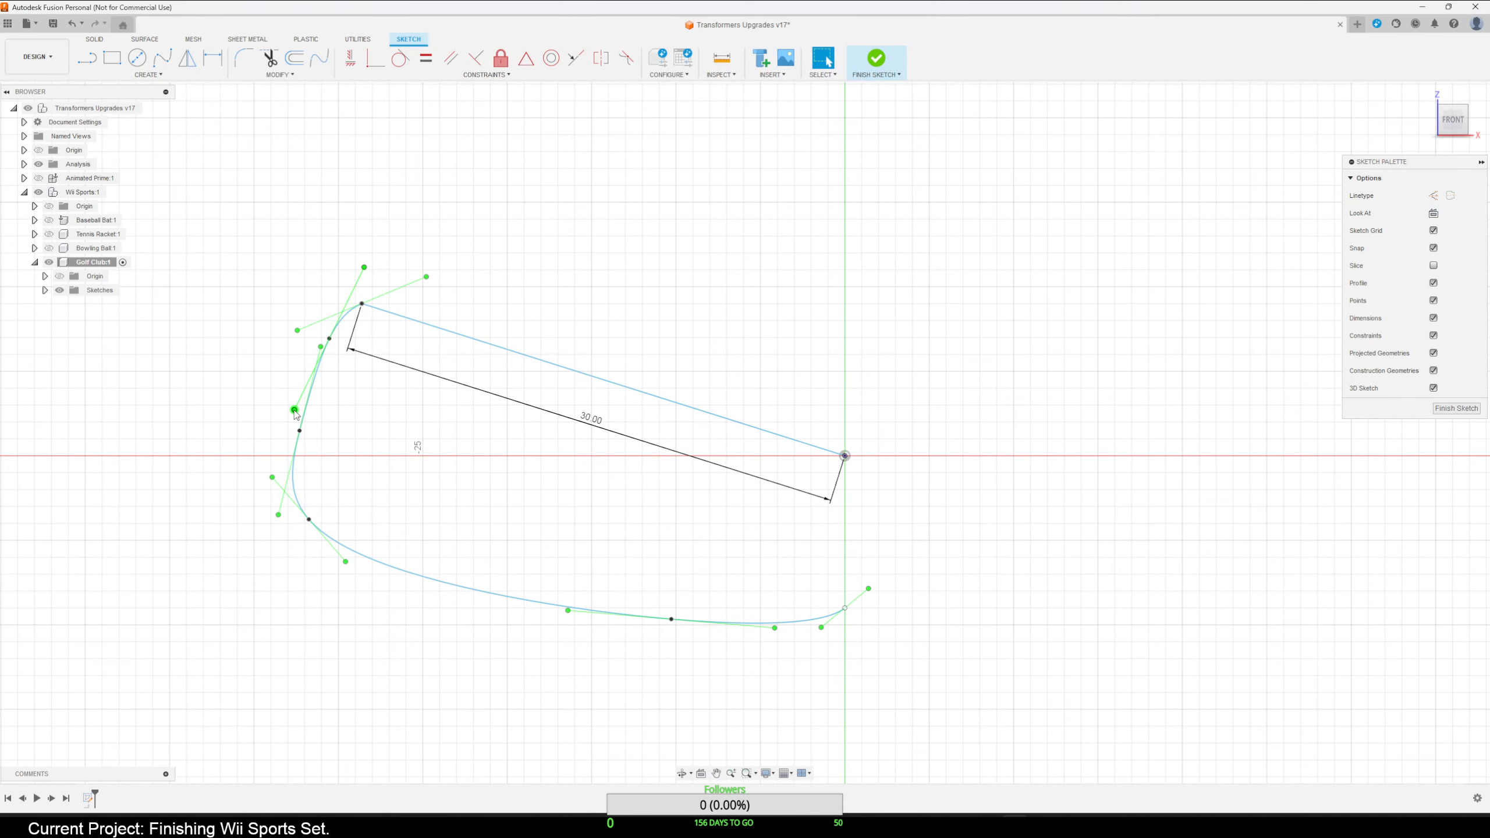
drag(294, 409, 292, 407)
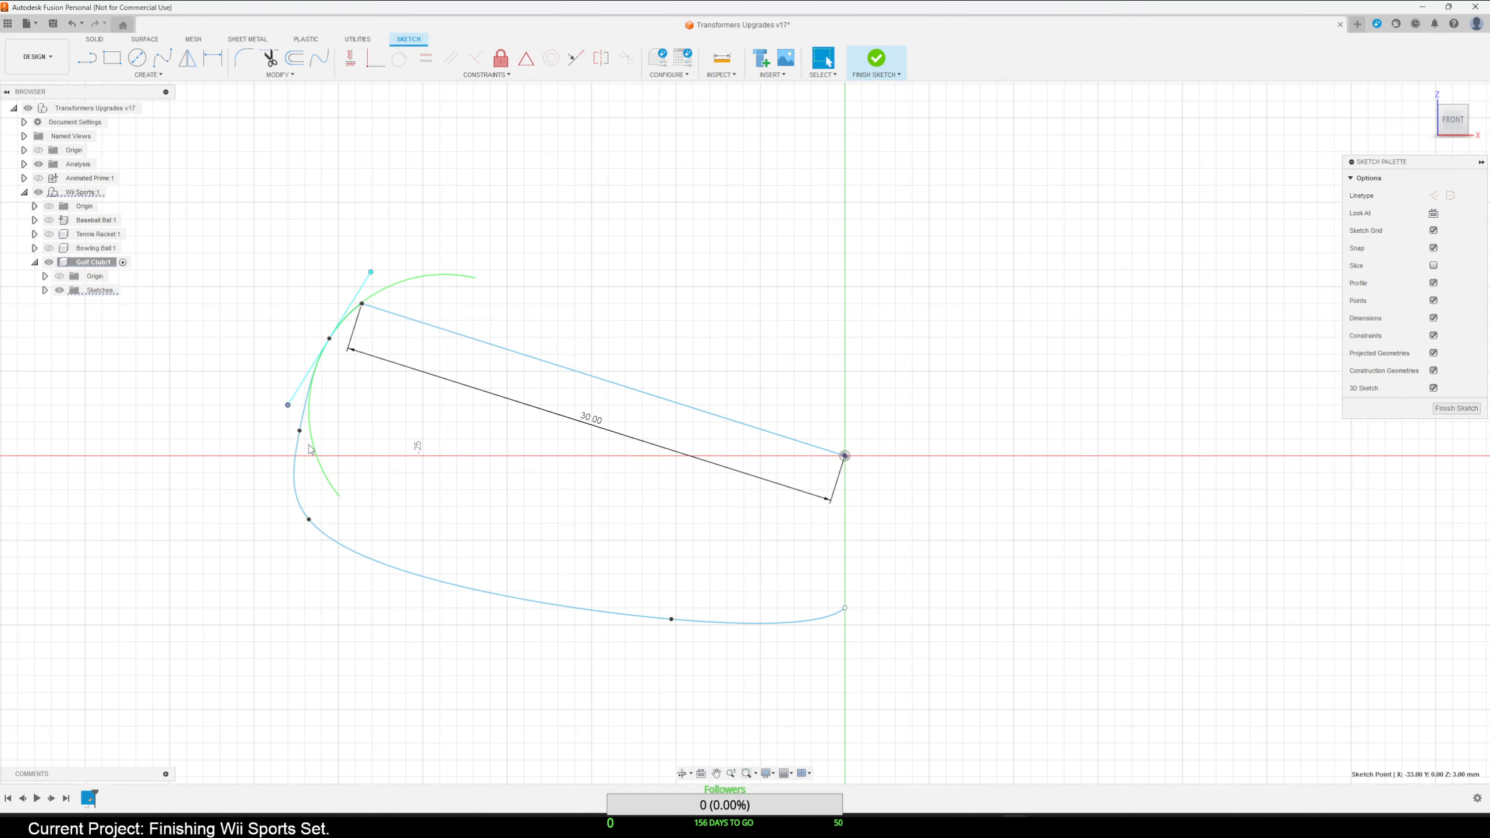
click(300, 431)
drag(284, 519, 300, 512)
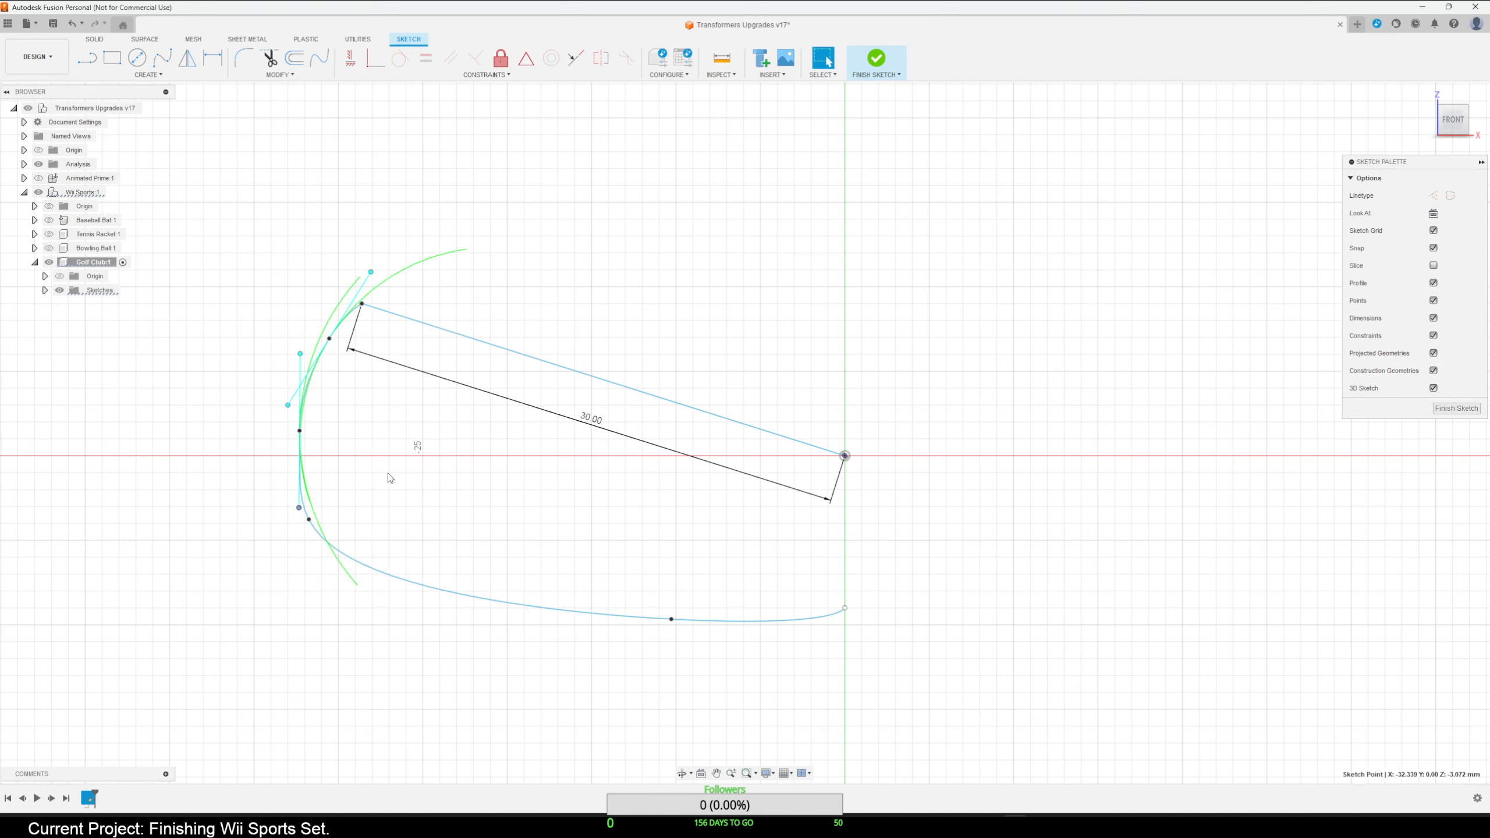
scroll(400, 488, up, 2)
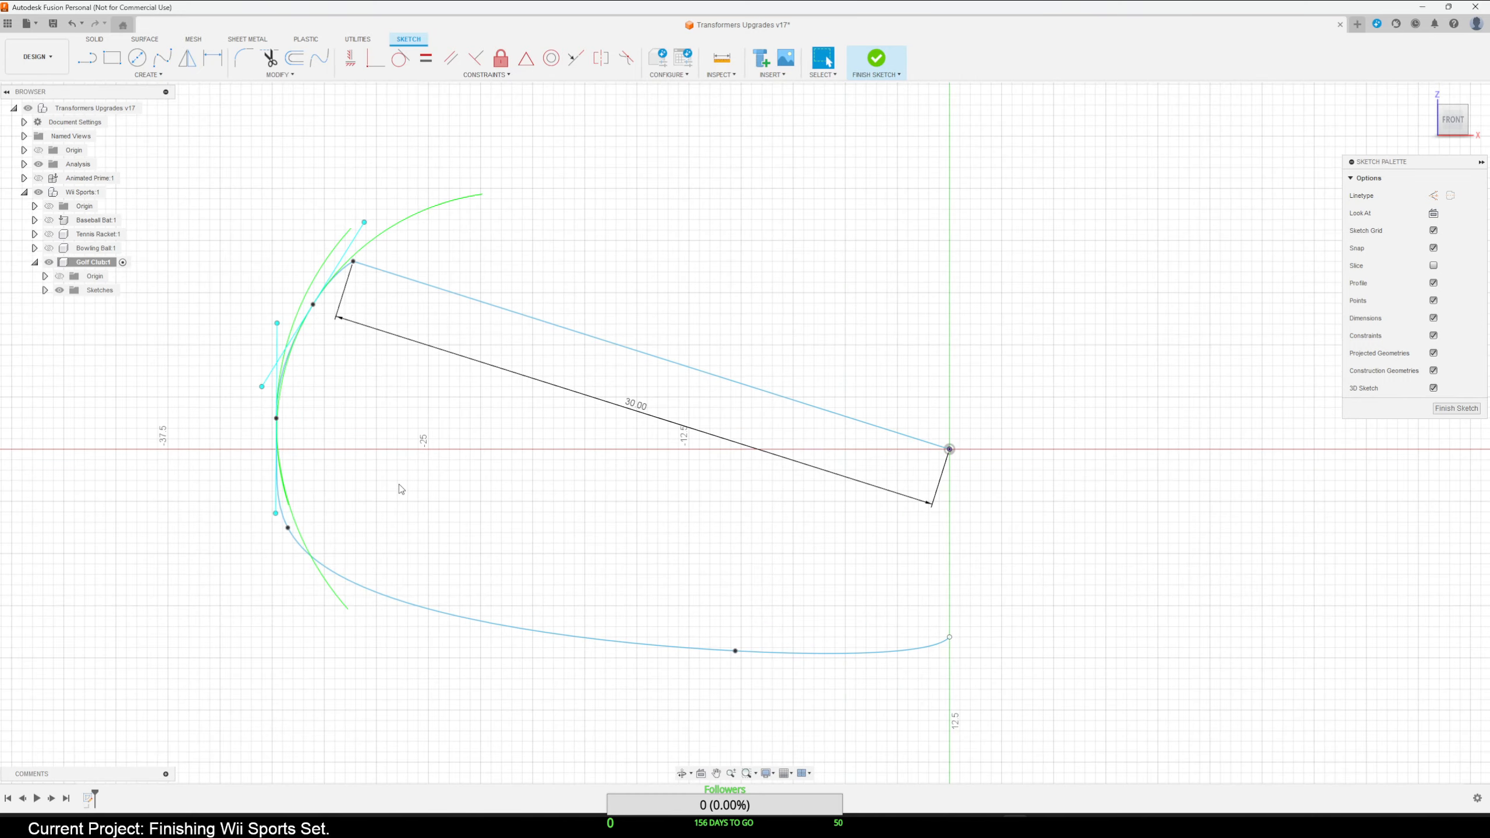
scroll(400, 488, down, 2)
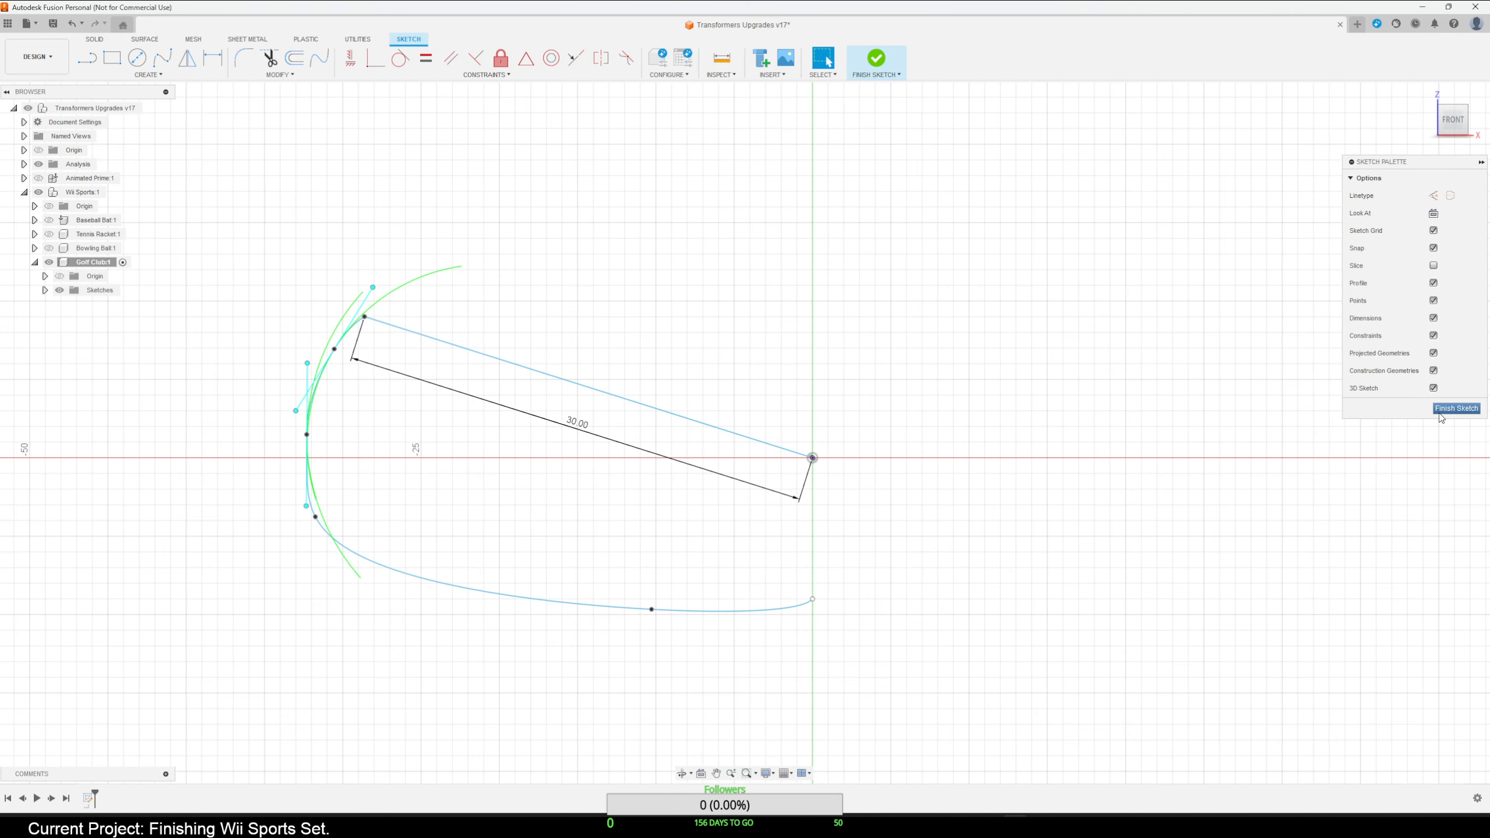
Finish the club-head sketch and reopen it for editing.
click(1456, 408)
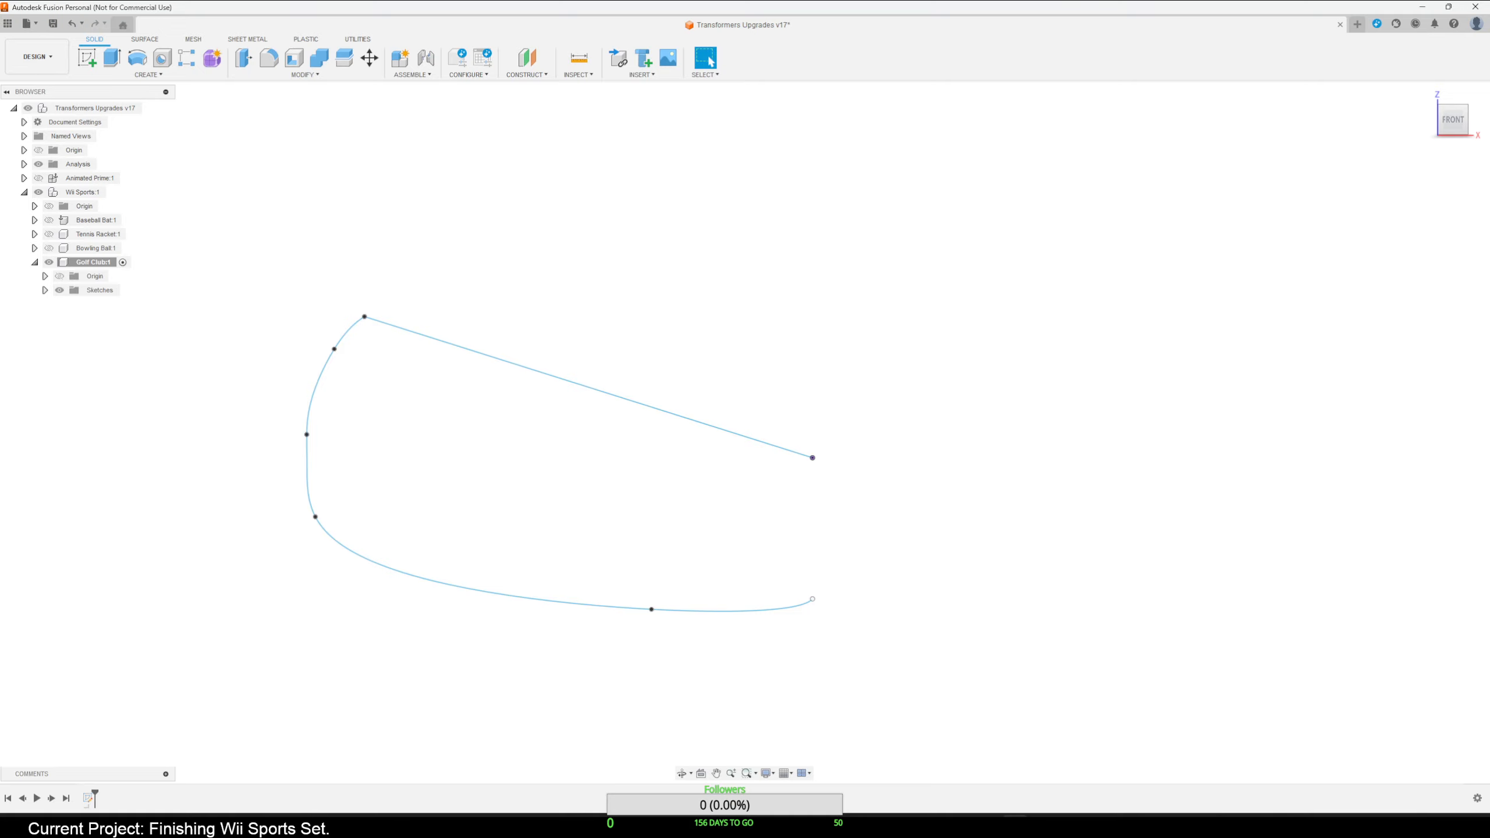
right_click(94, 797)
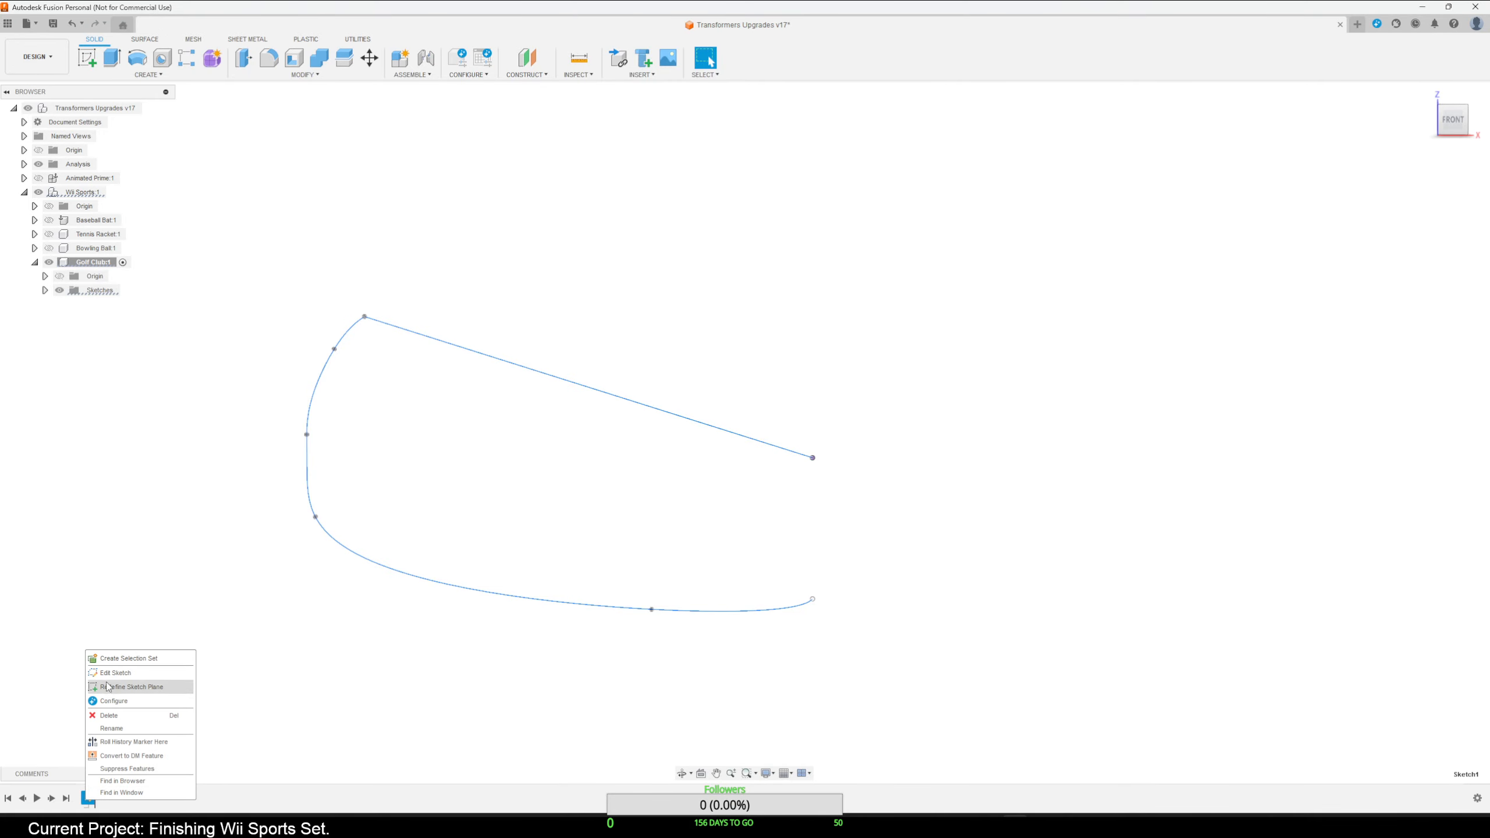
click(111, 681)
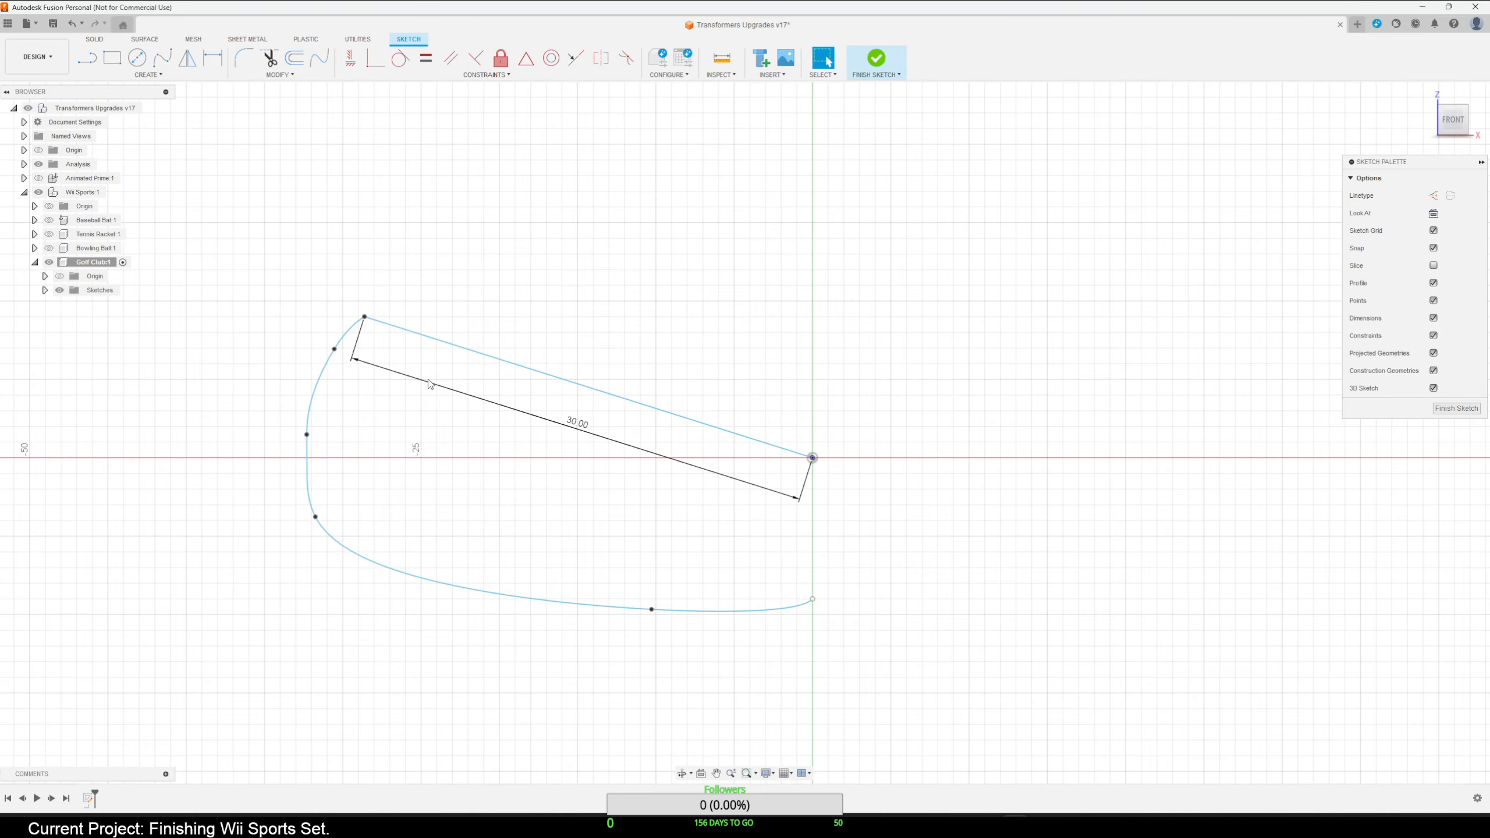
Bring the browser window forward, examine the golf club reference photo and related images, and minimise the window.
drag(1488, 197, 447, 151)
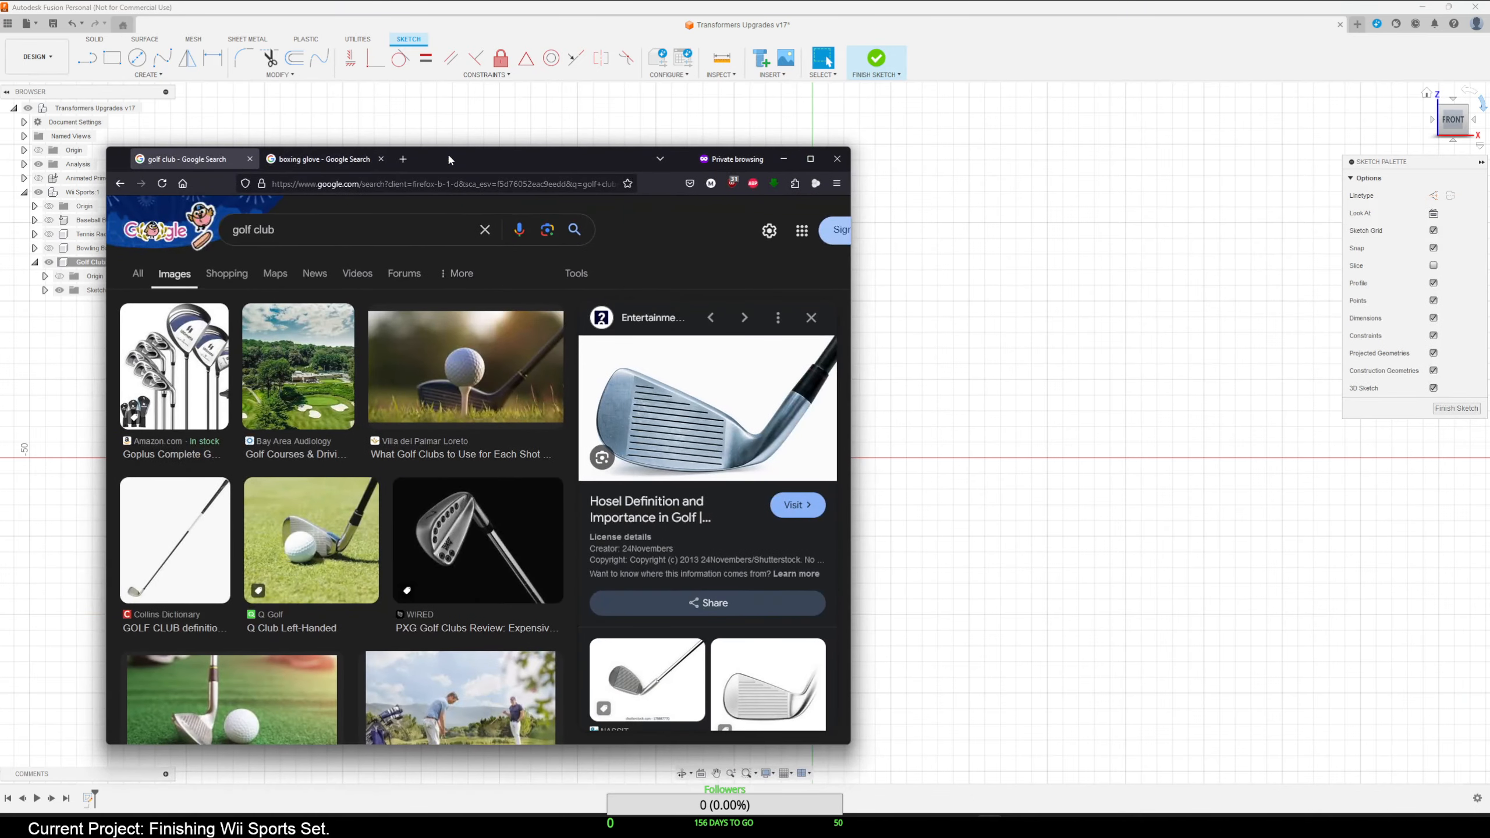
scroll(623, 406, down, 4)
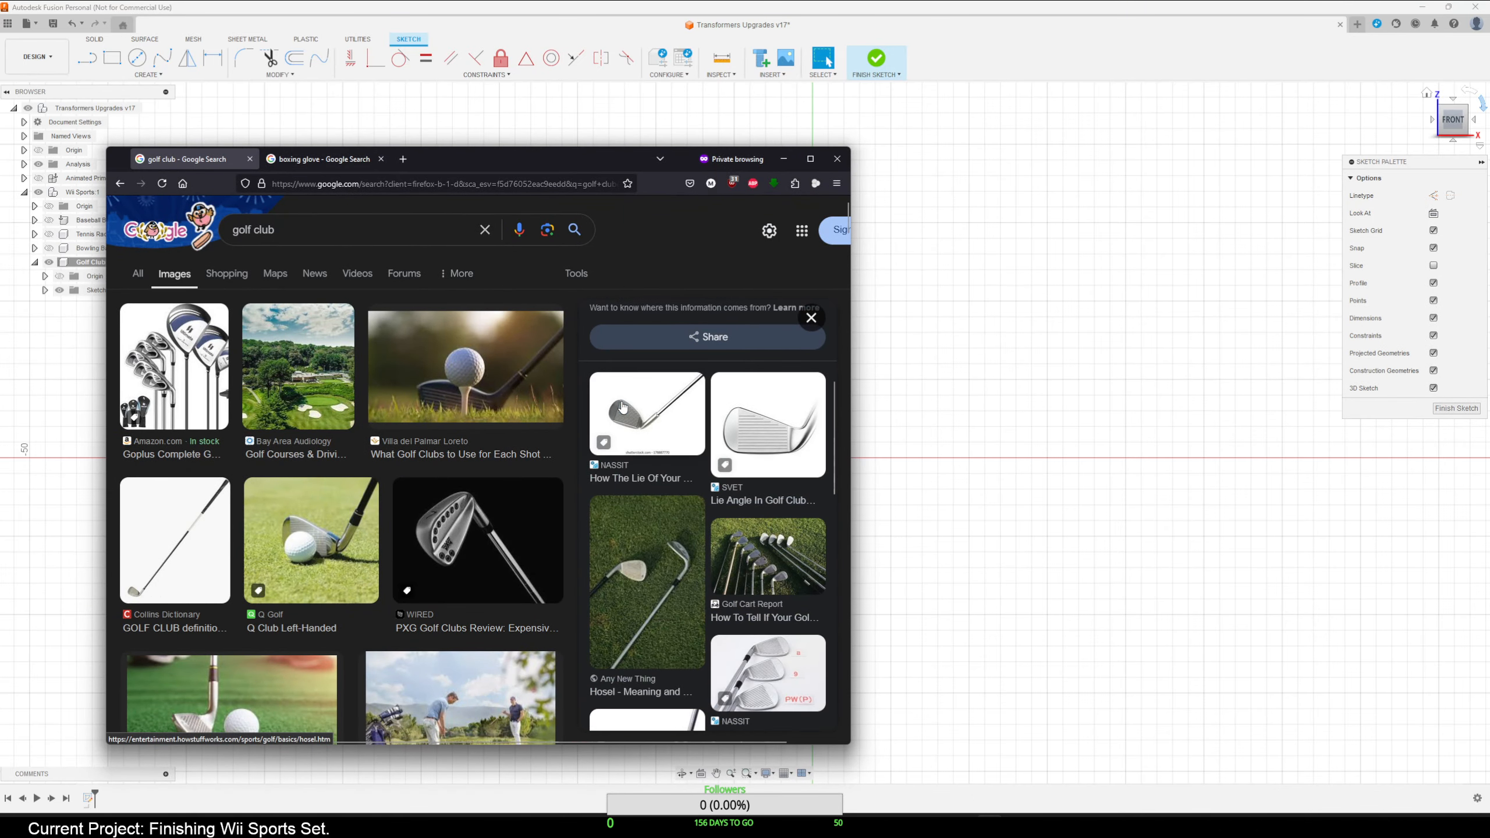
scroll(624, 407, up, 4)
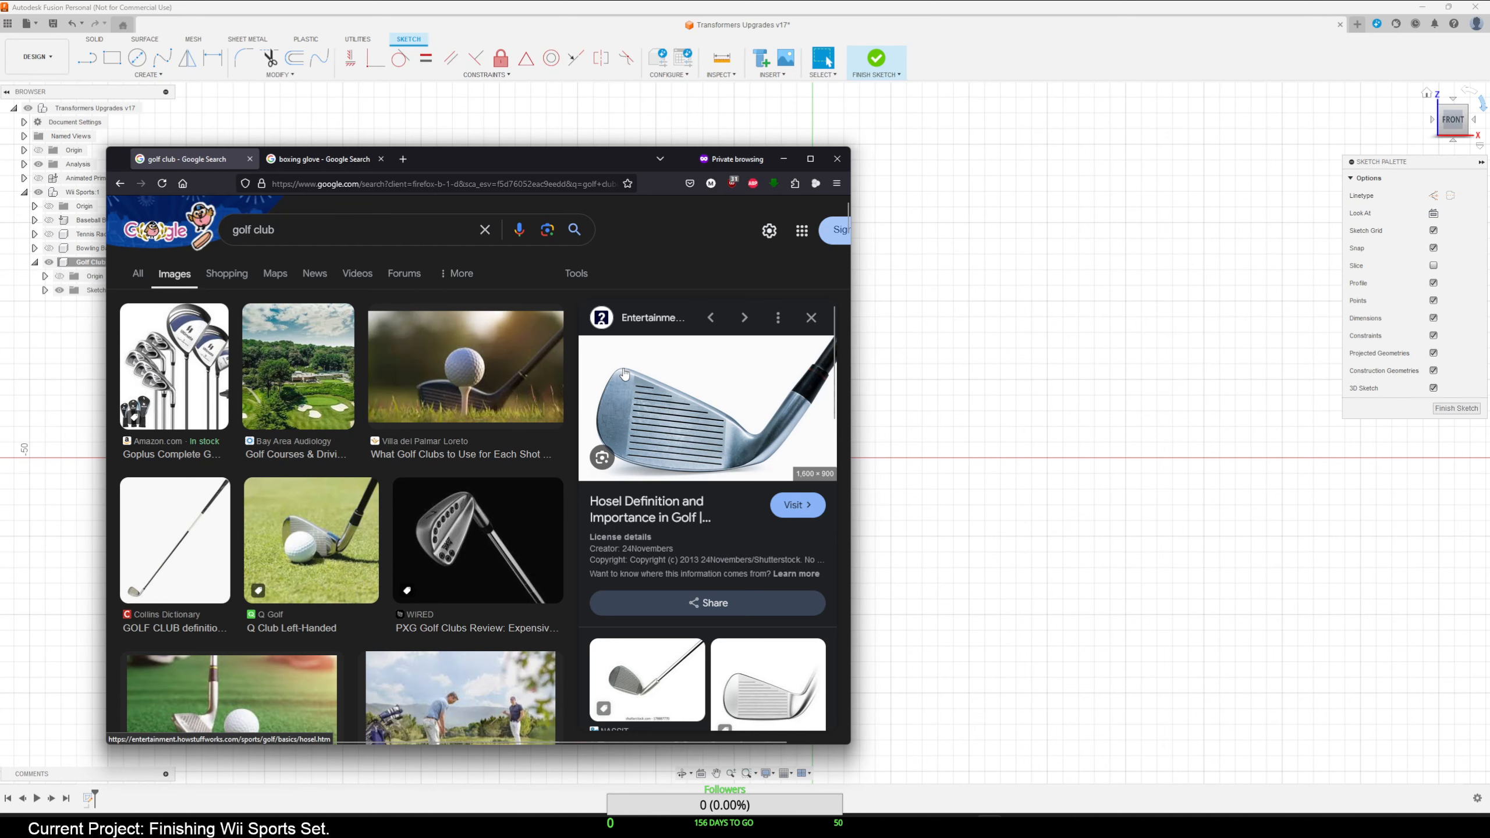
click(782, 158)
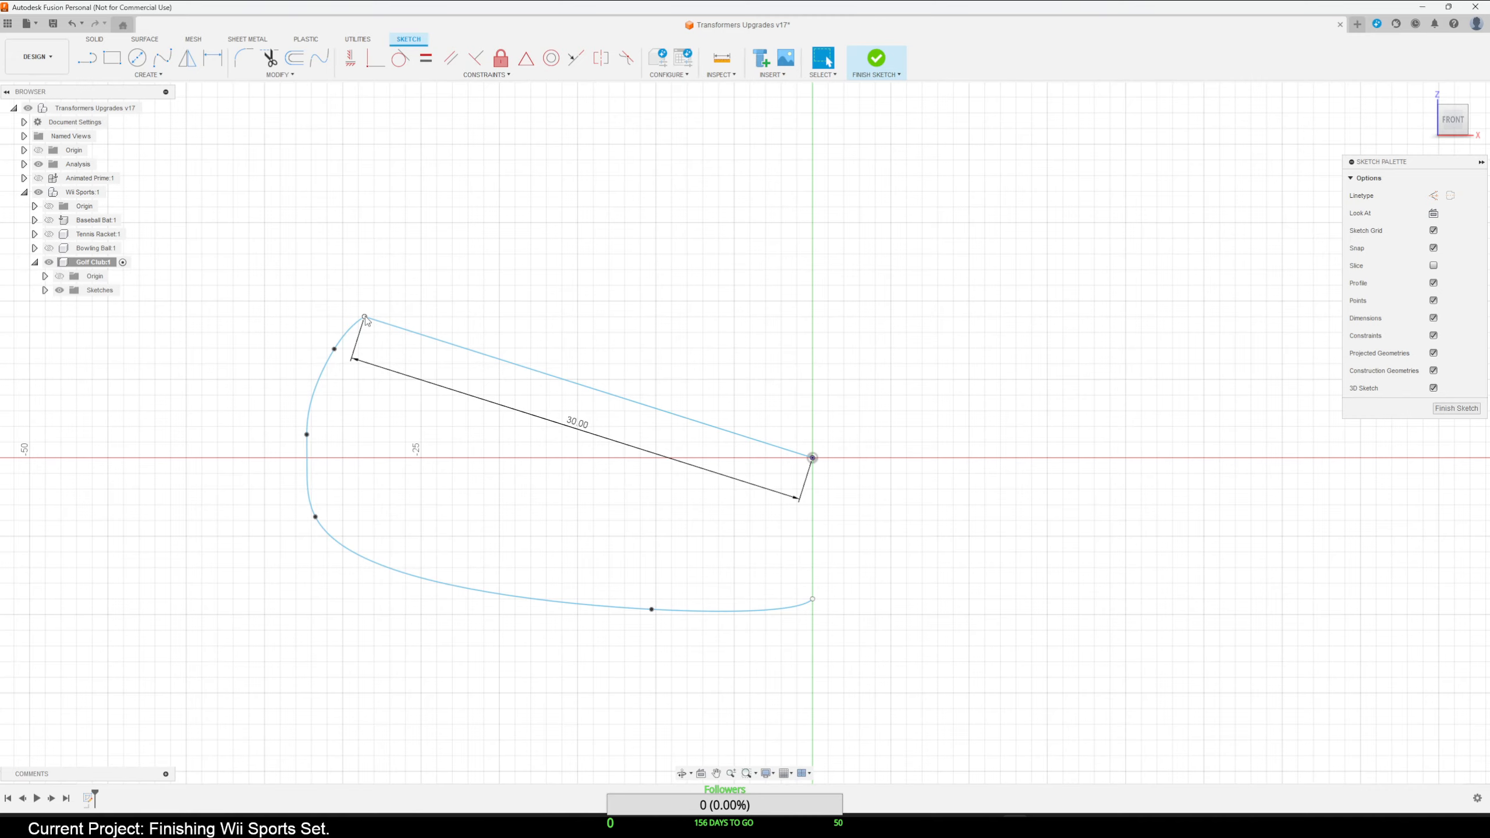
Apply a tangent constraint between the toe spline and the sloping top line where they meet.
click(399, 57)
scroll(343, 346, up, 5)
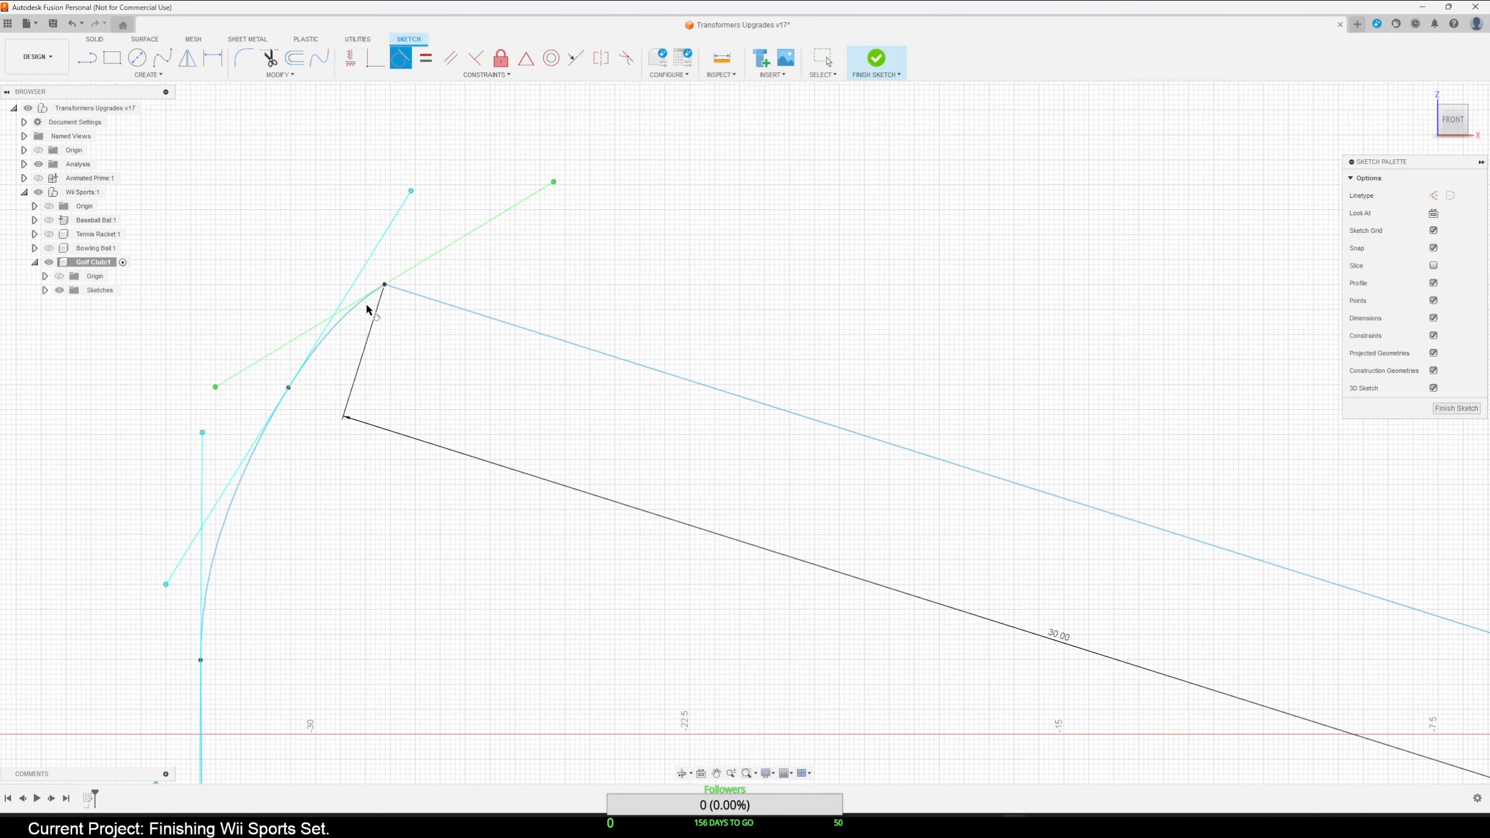
click(375, 291)
click(408, 293)
scroll(463, 411, down, 3)
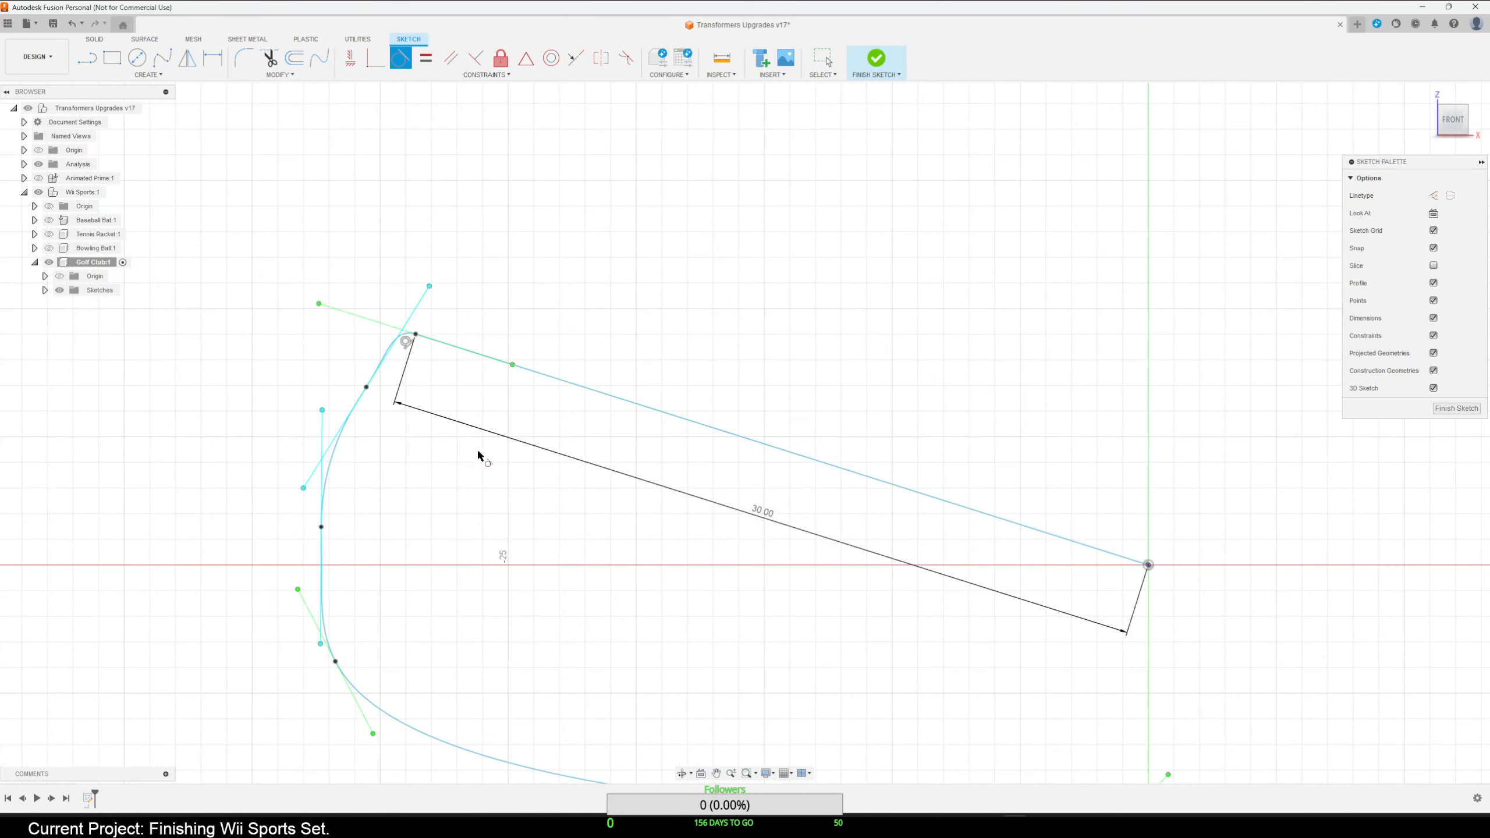
scroll(450, 531, down, 2)
middle_drag(475, 543, 366, 382)
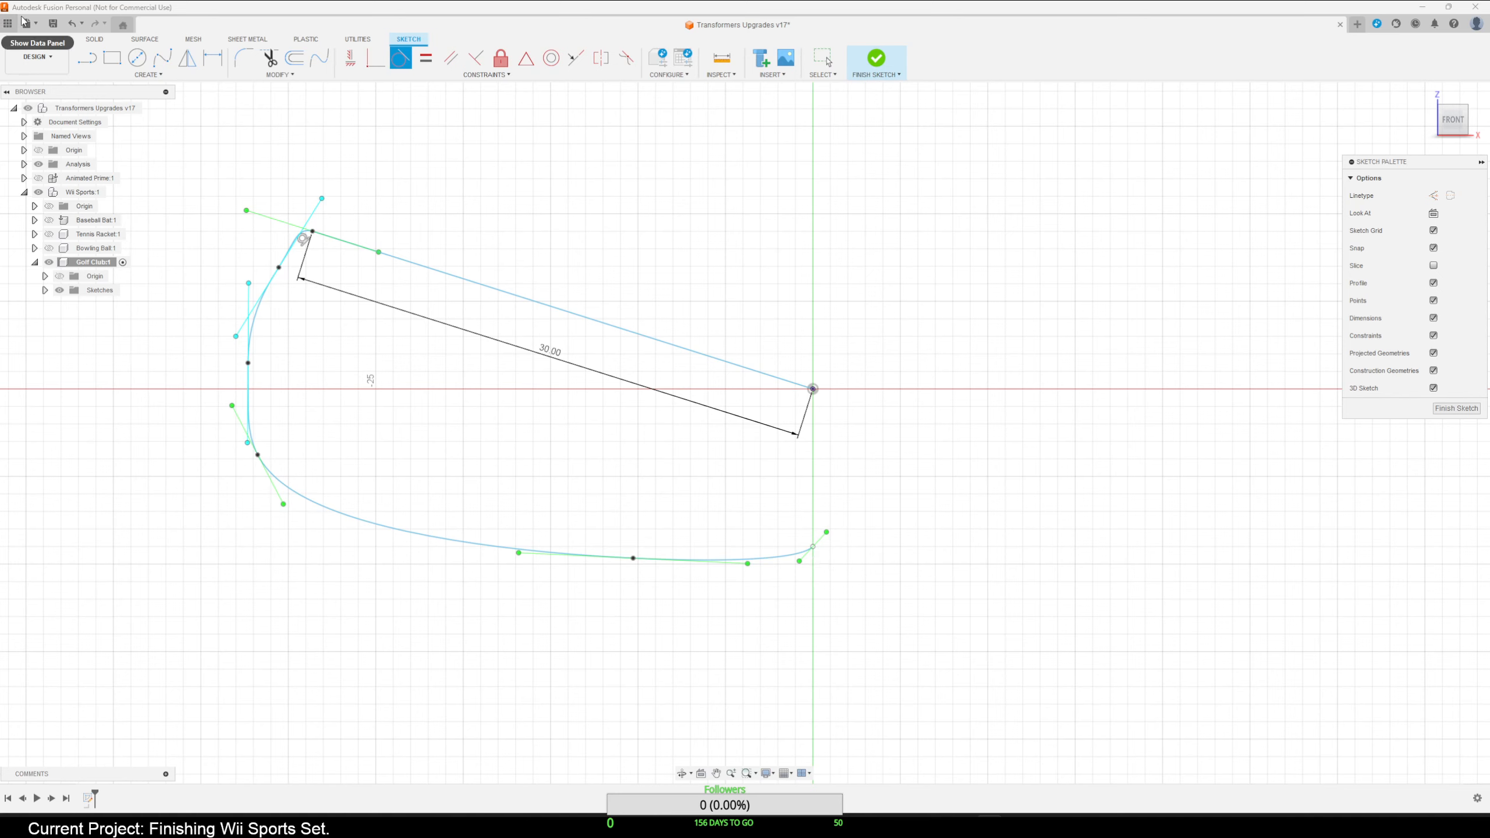
Sketch connected hosel lines from the origin, running about 4 mm down and about 5 mm up, and enter 7 mm for the third segment.
click(89, 58)
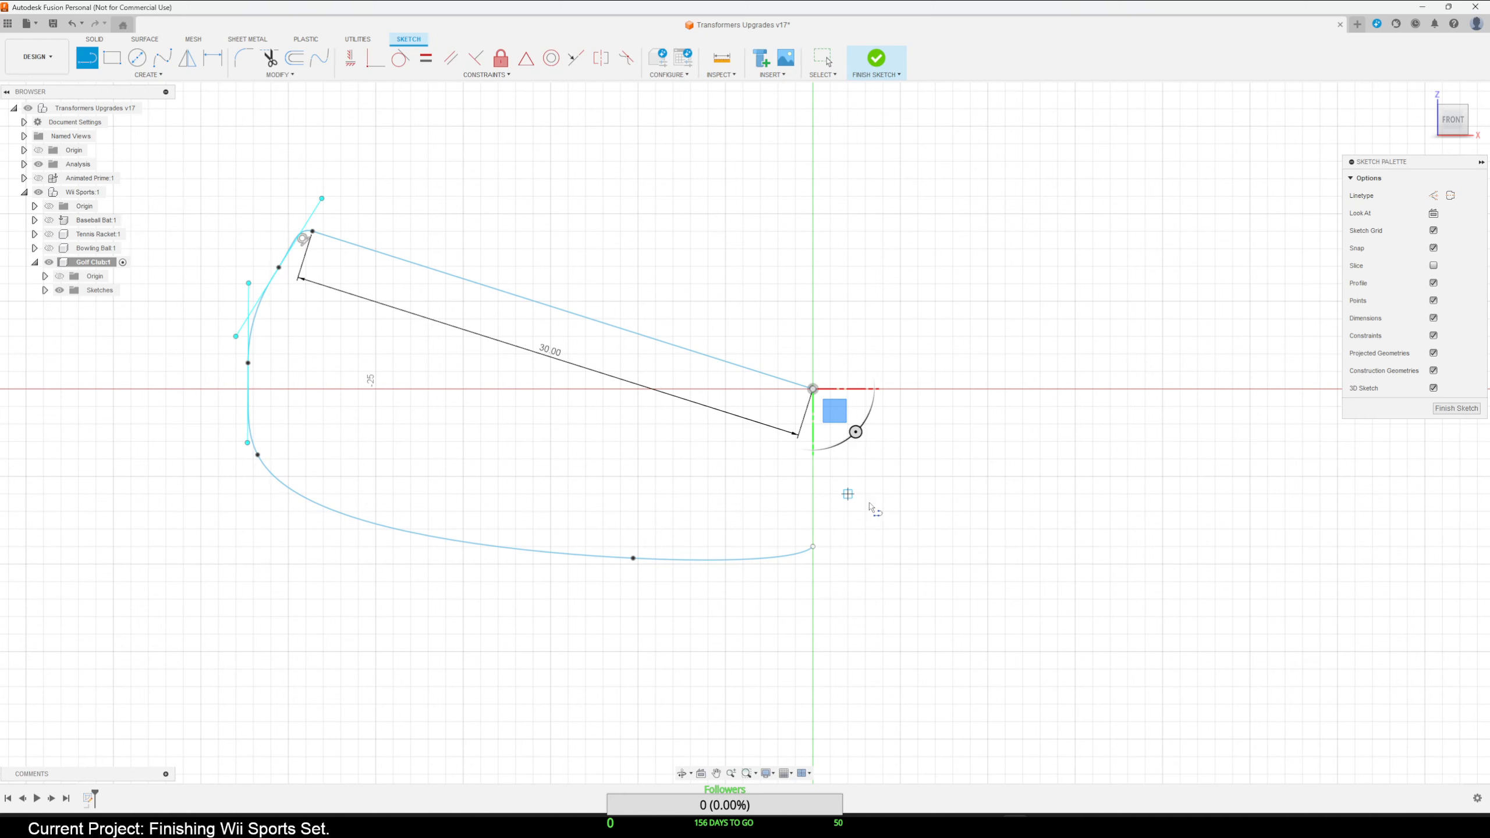
click(813, 389)
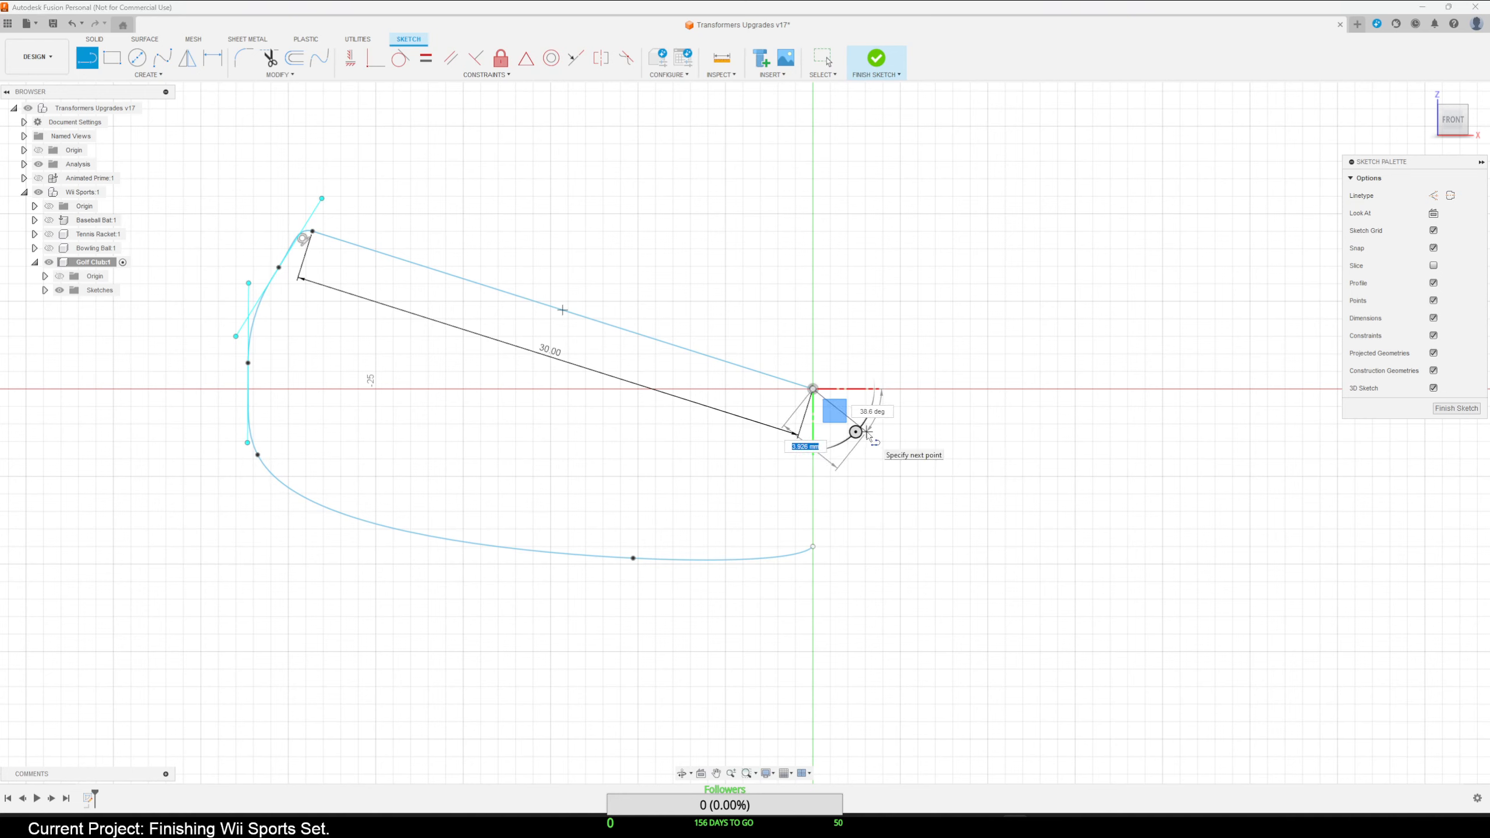
click(866, 432)
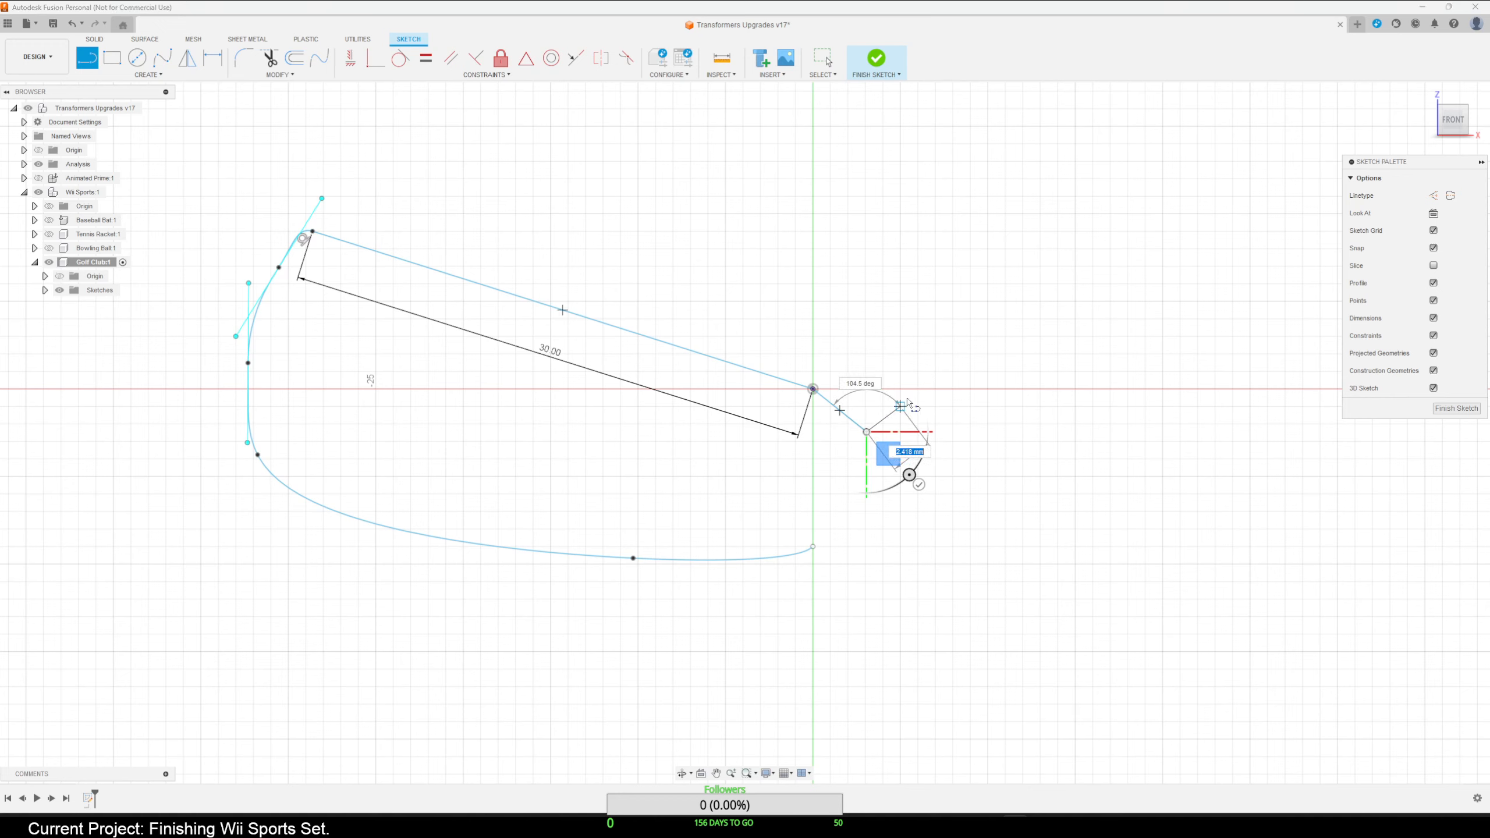
click(927, 377)
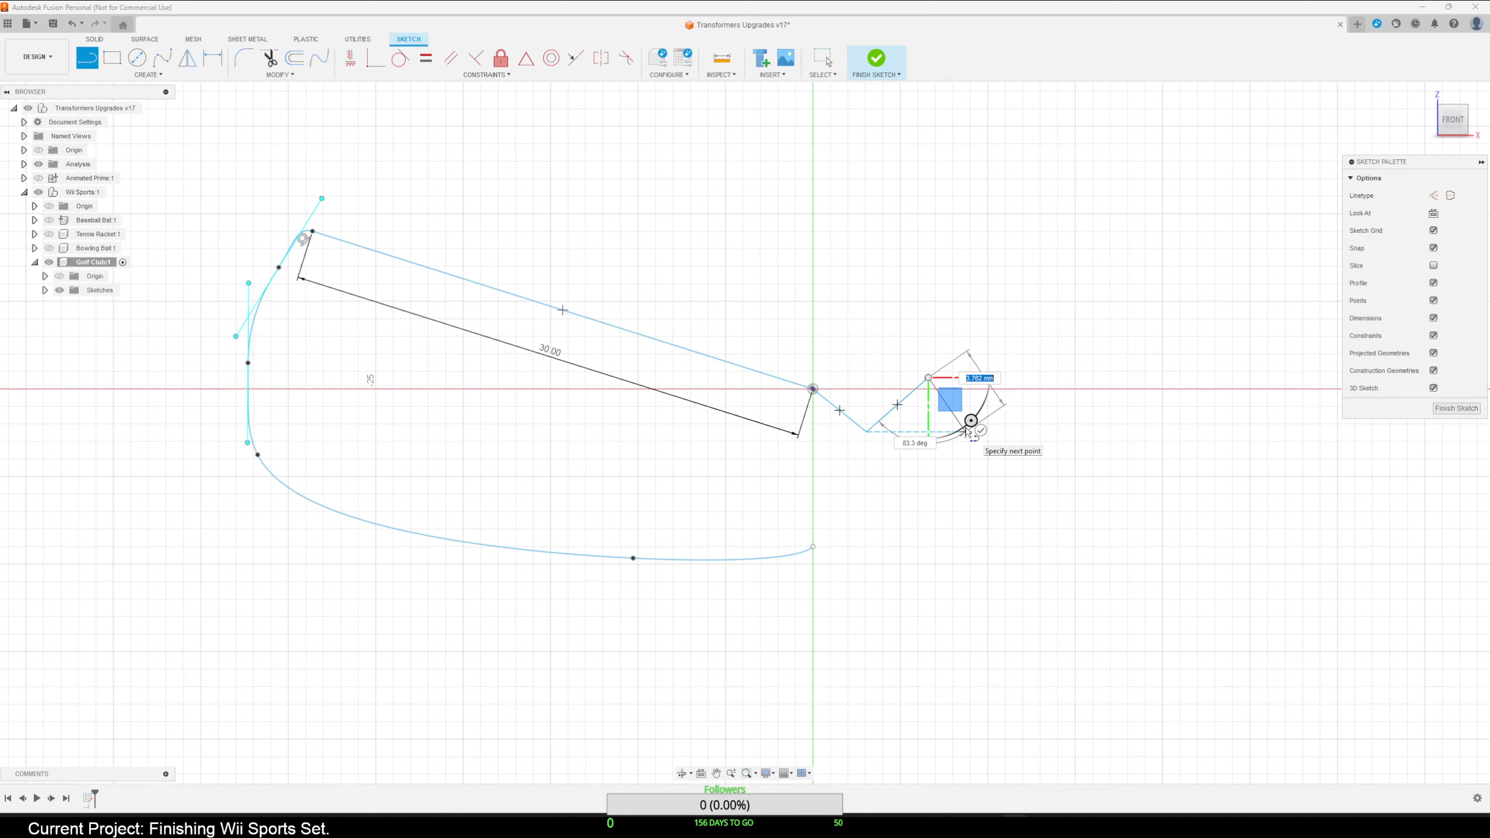
text(7)
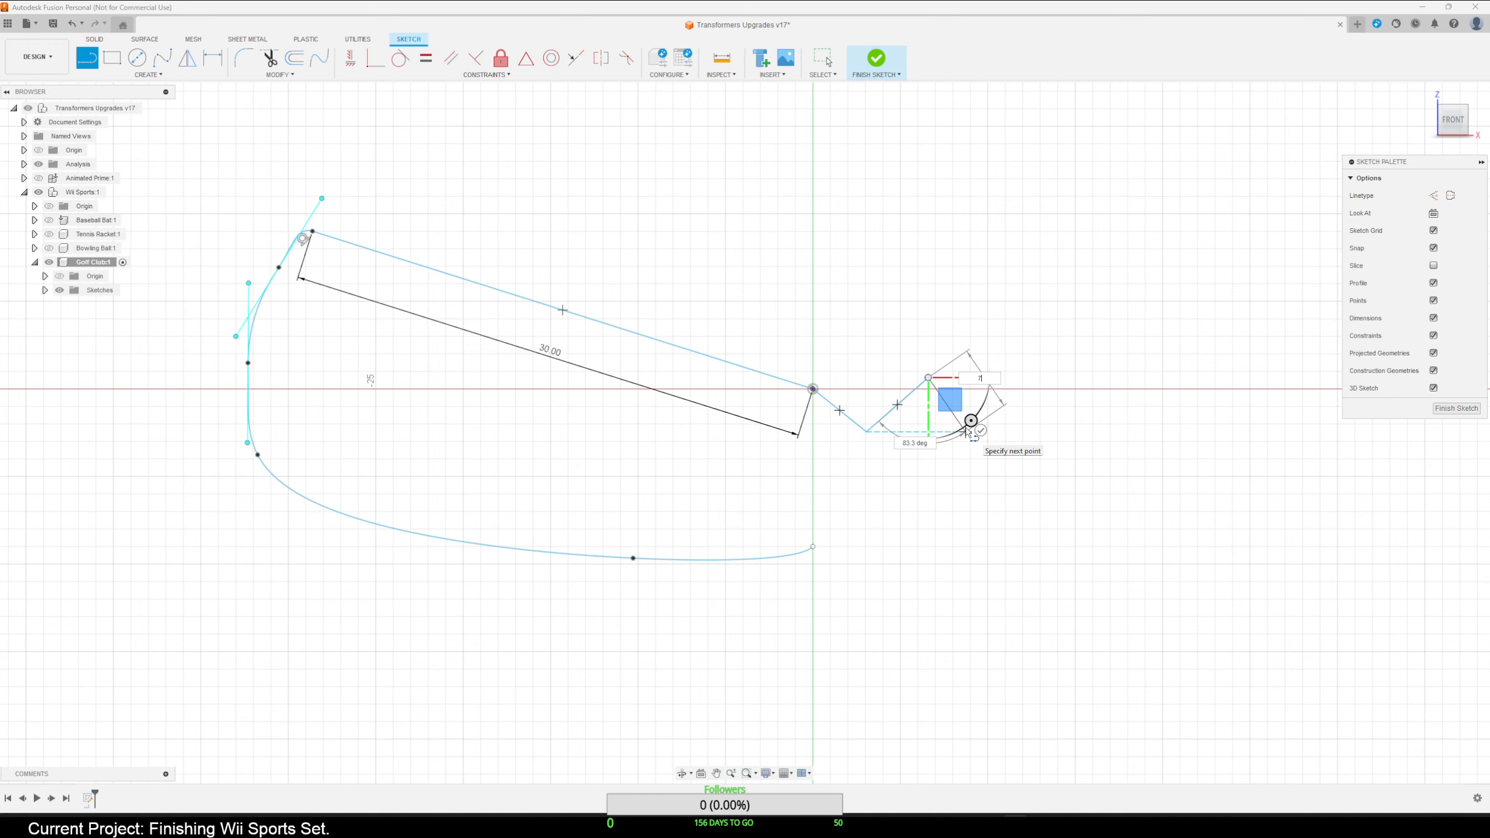
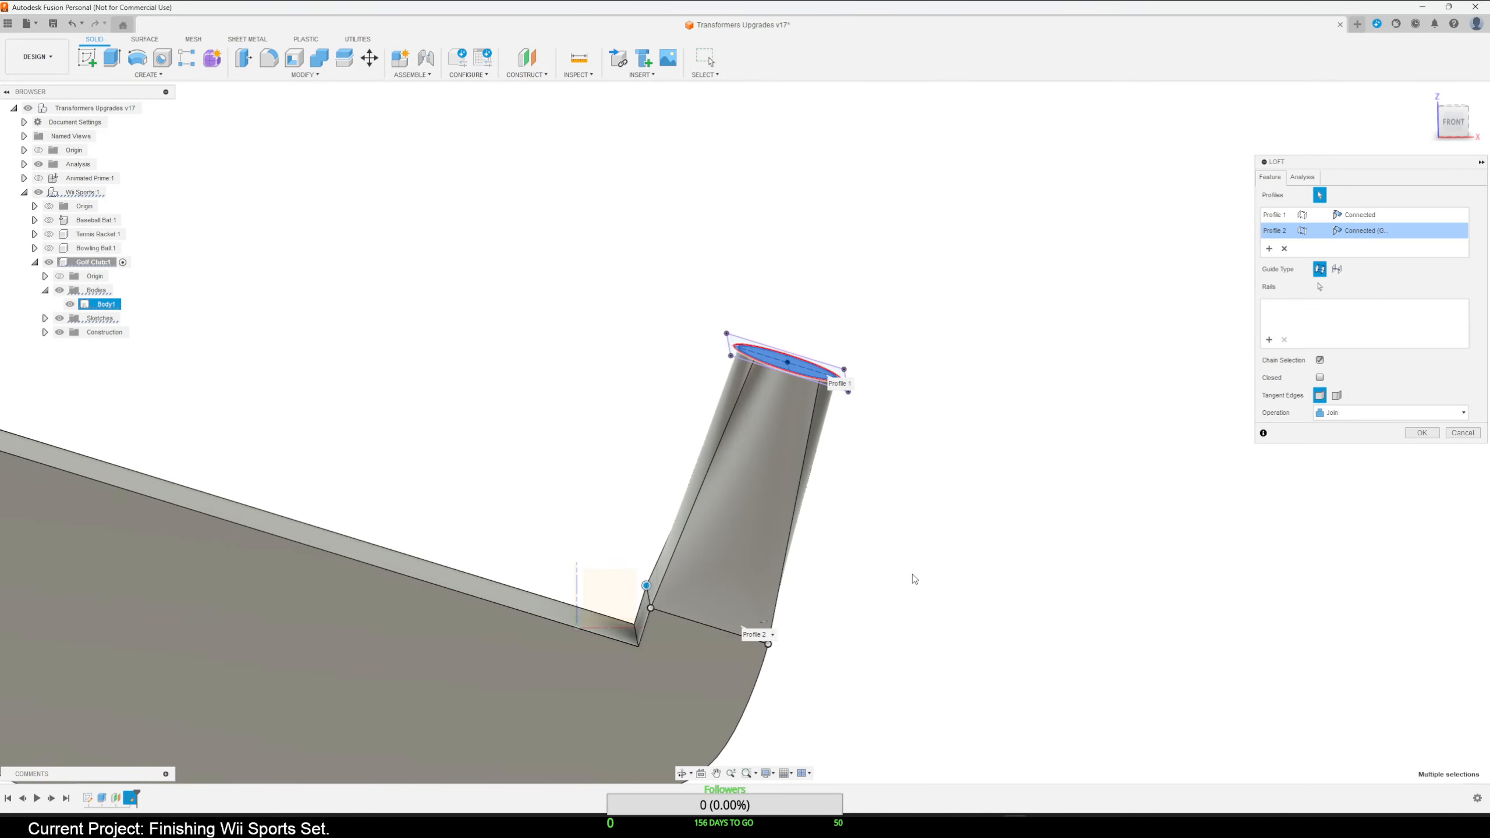
Complete the joined loft between the circular profile and the club head's heel face, and show Sketch2 at the hosel's upper end.
click(1421, 432)
scroll(1021, 487, down, 2)
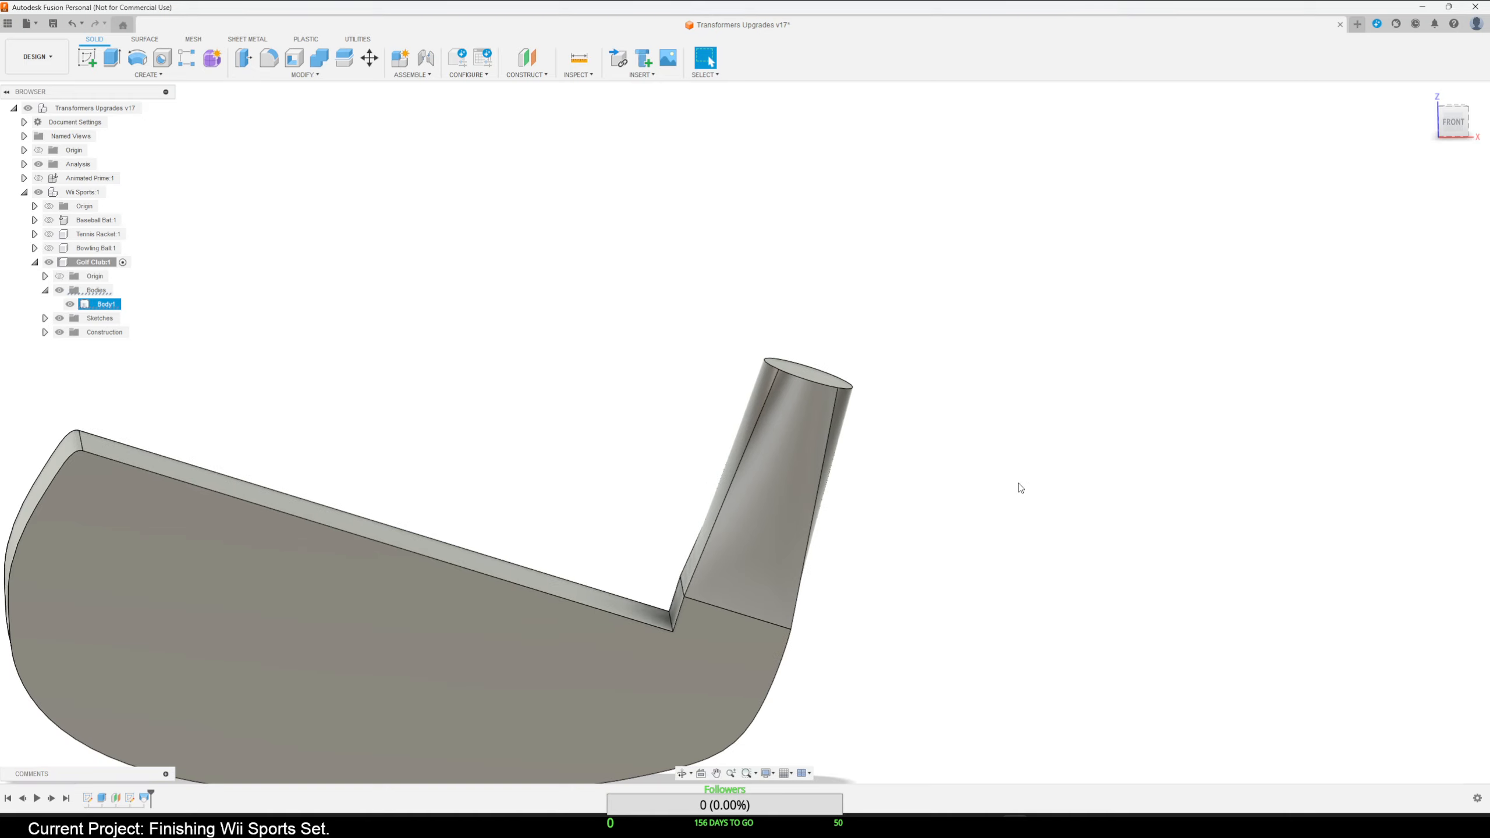
click(67, 438)
click(44, 317)
click(70, 346)
shift+middle_drag(646, 452, 668, 468)
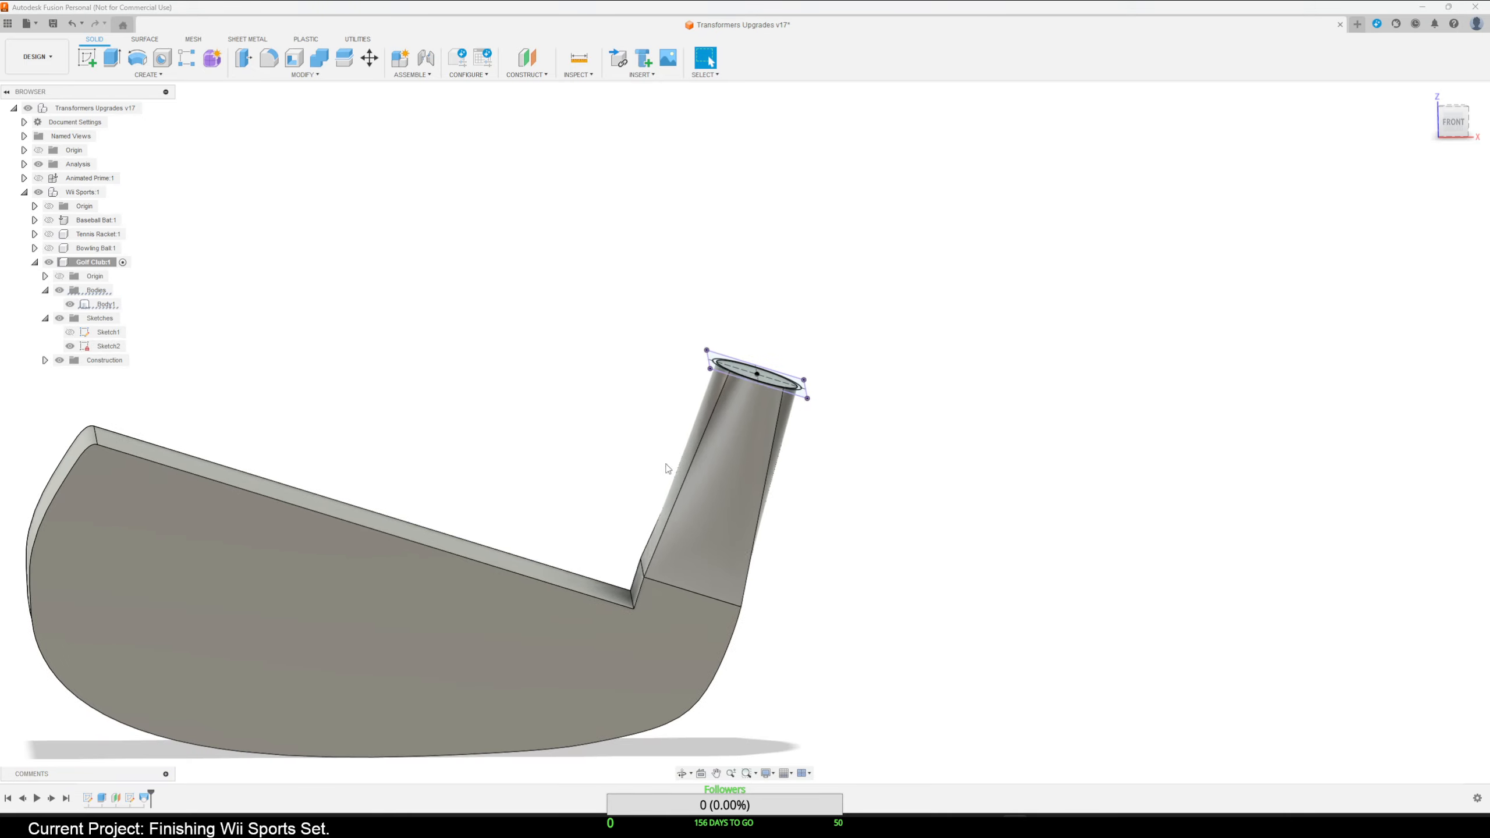
scroll(890, 523, up, 2)
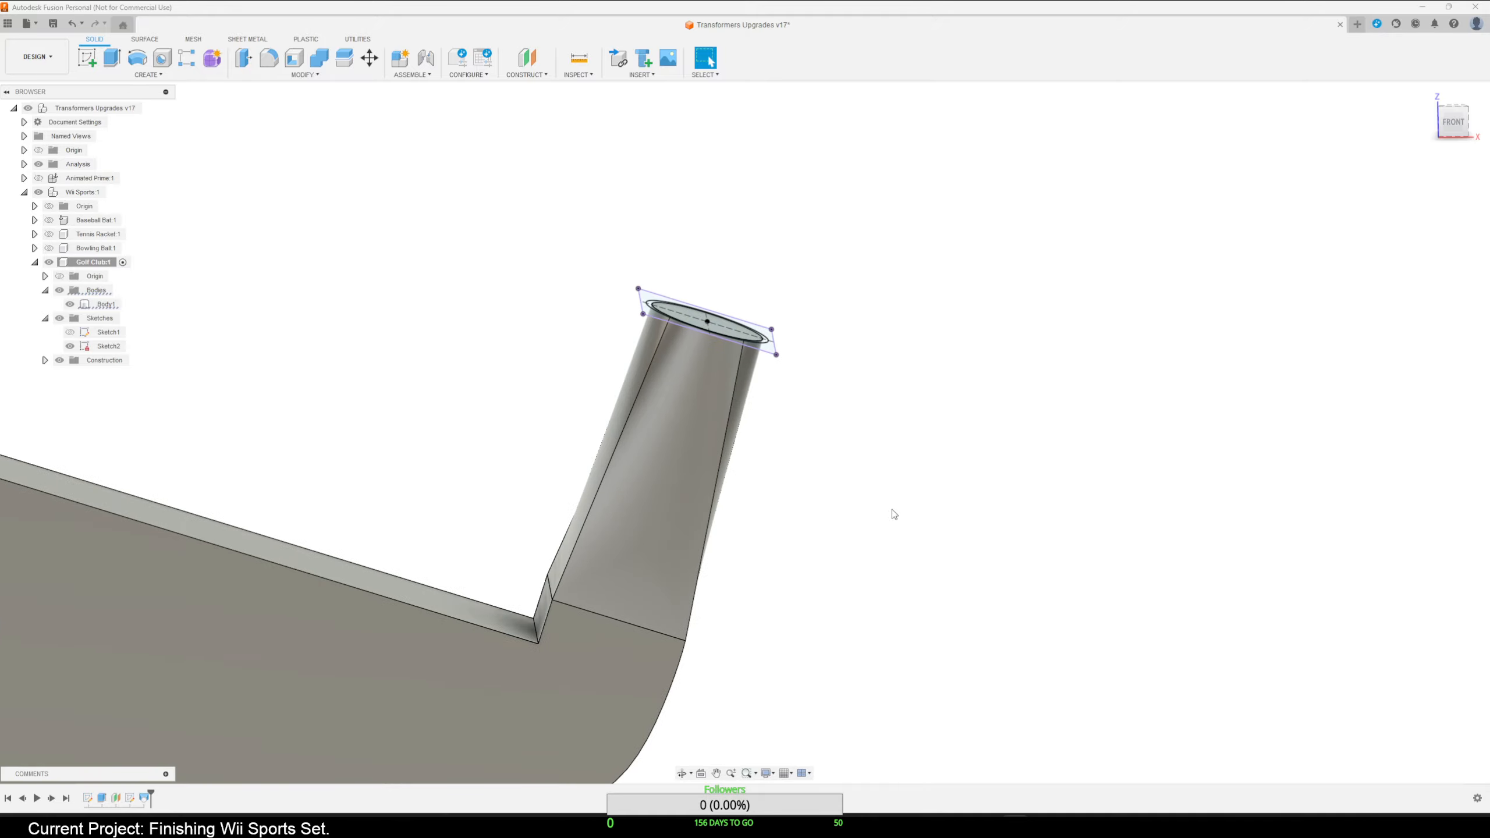
shift+middle_drag(864, 445, 843, 492)
scroll(772, 280, up, 3)
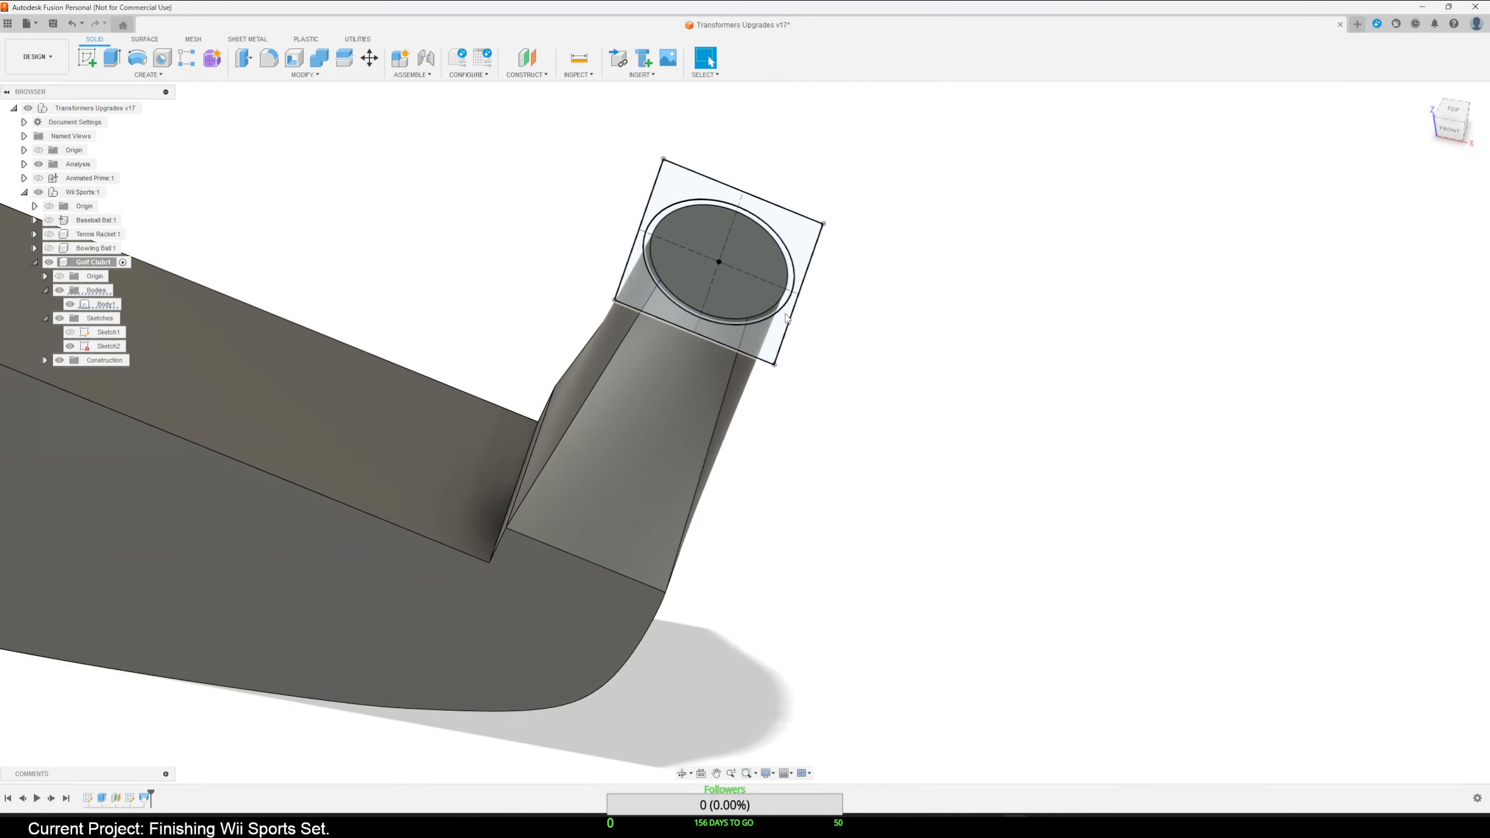
shift+middle_drag(855, 402, 851, 306)
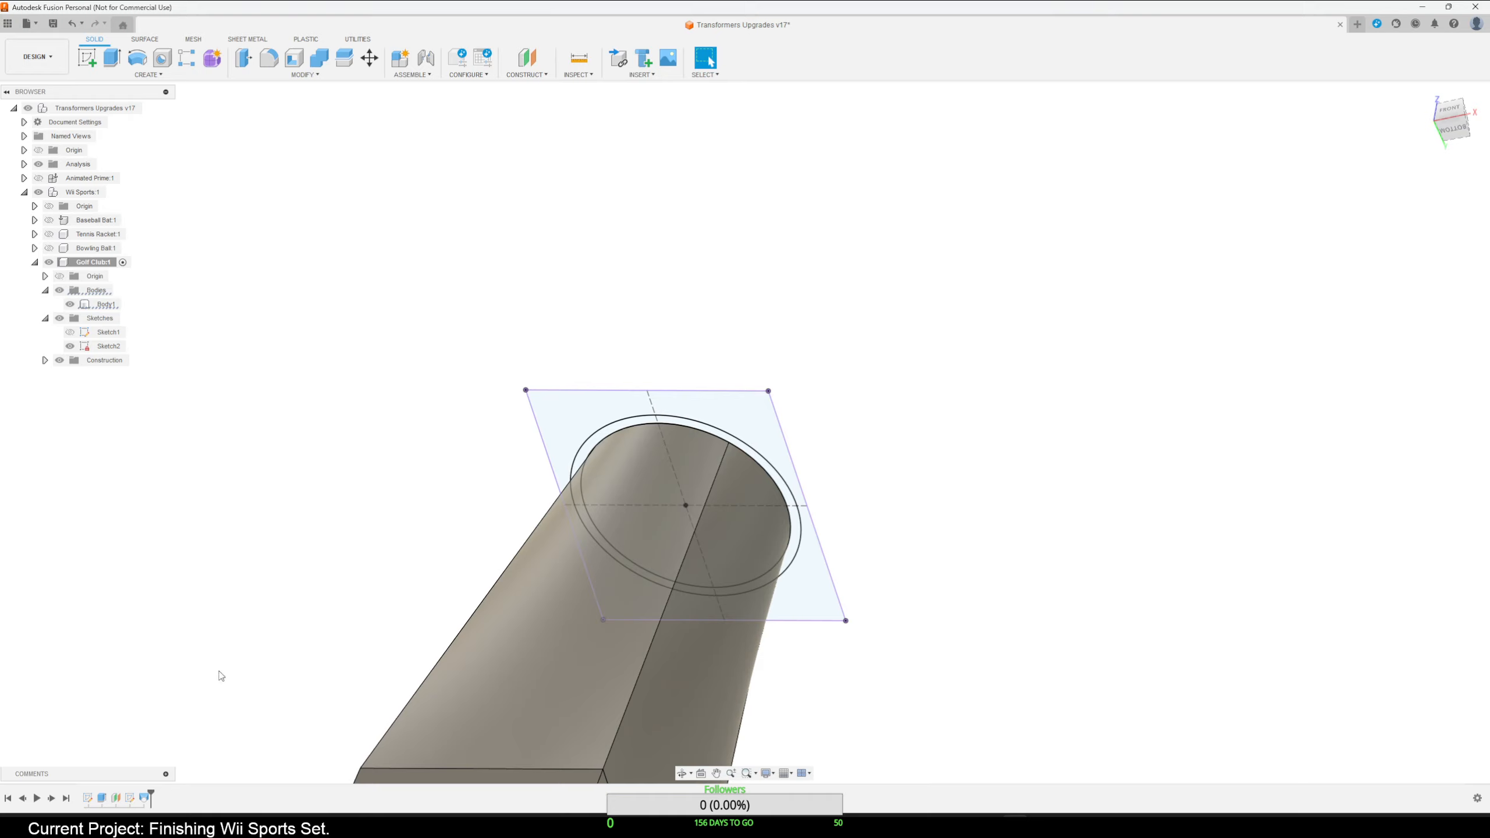
Edit the hosel loft to add the ring around the inner circle as a third profile.
right_click(145, 798)
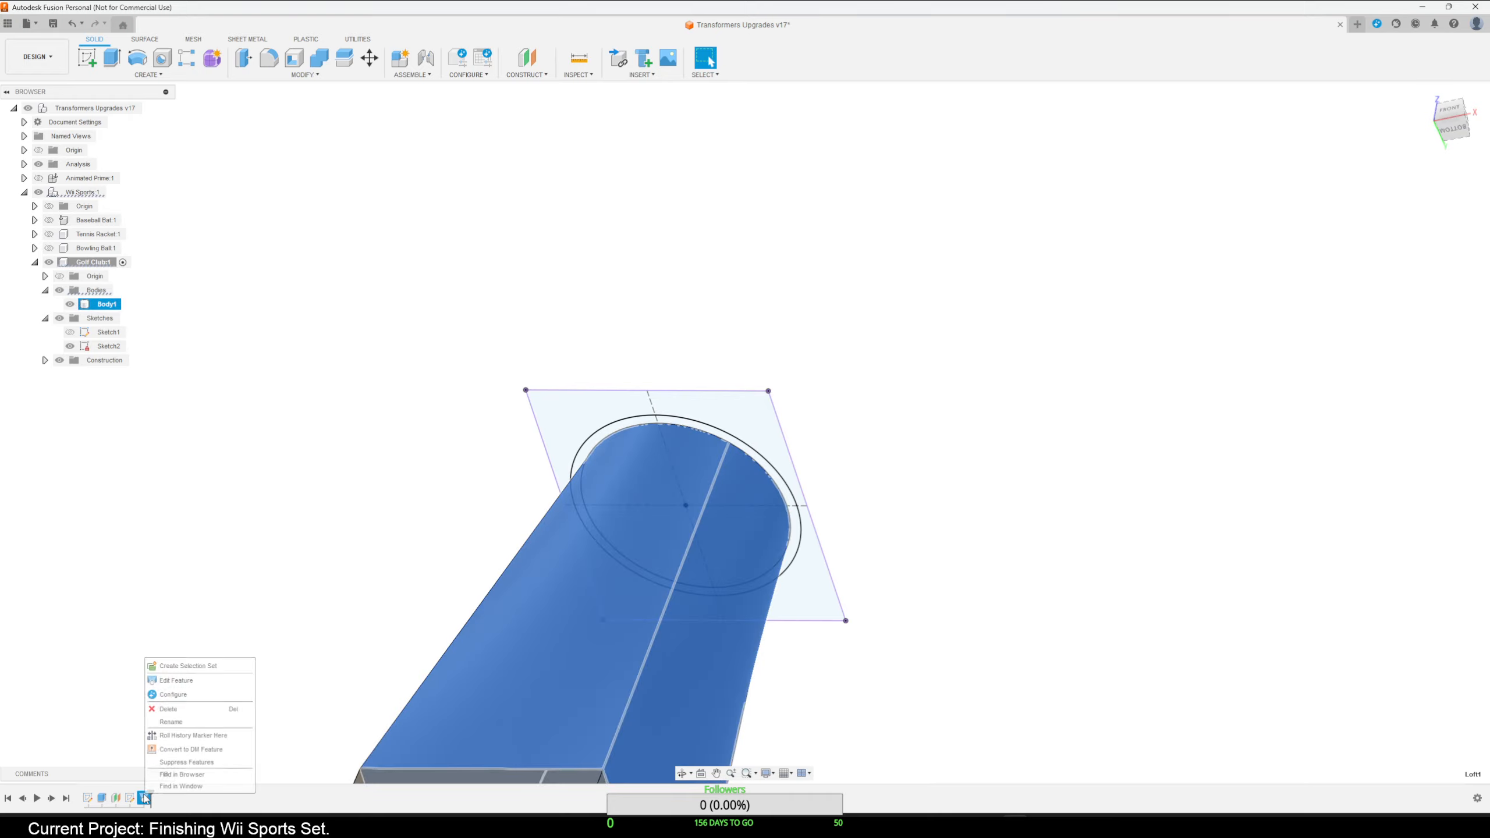
click(189, 681)
click(1391, 215)
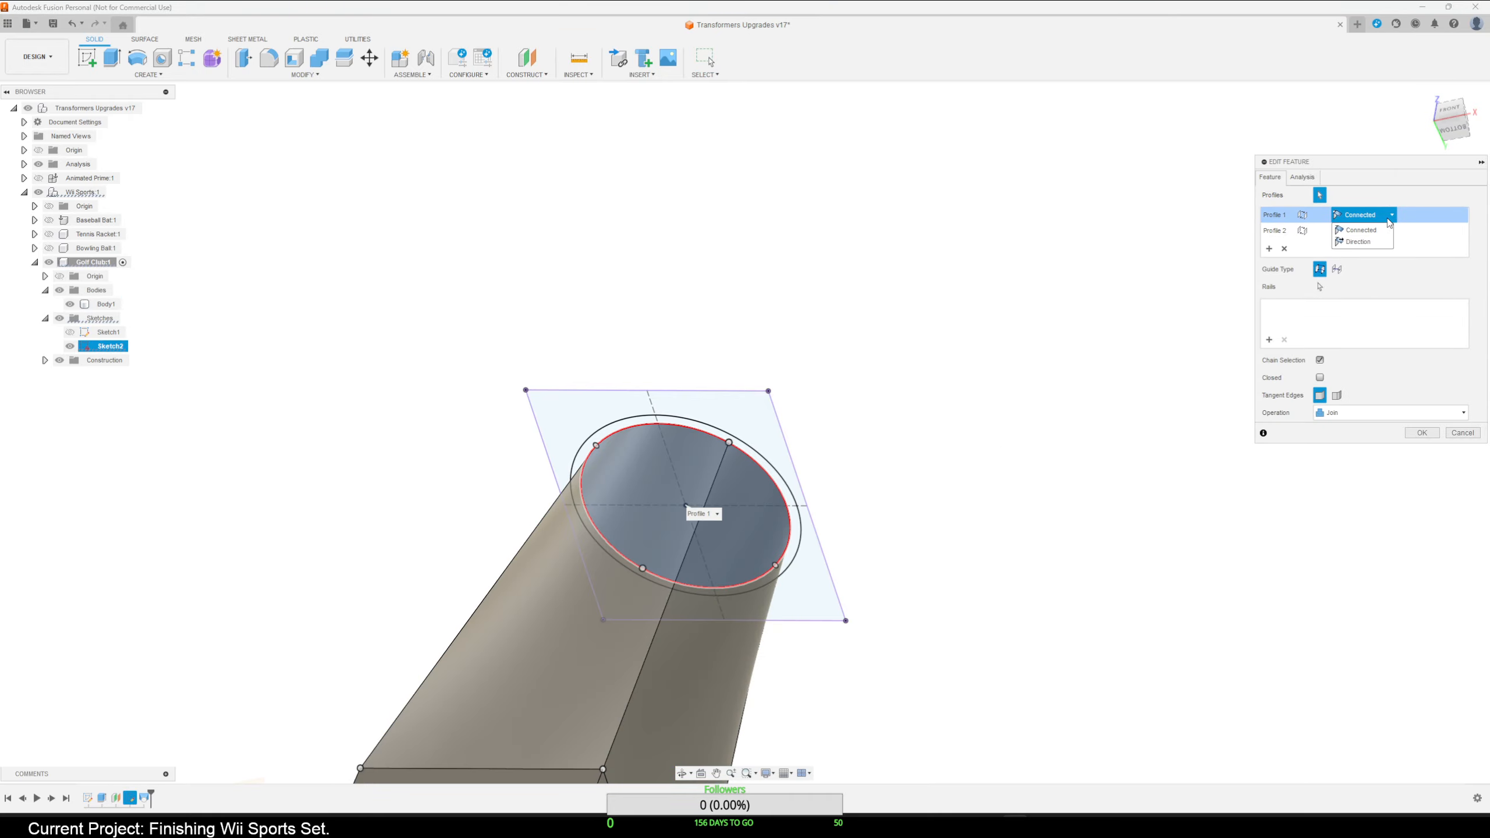
click(1436, 224)
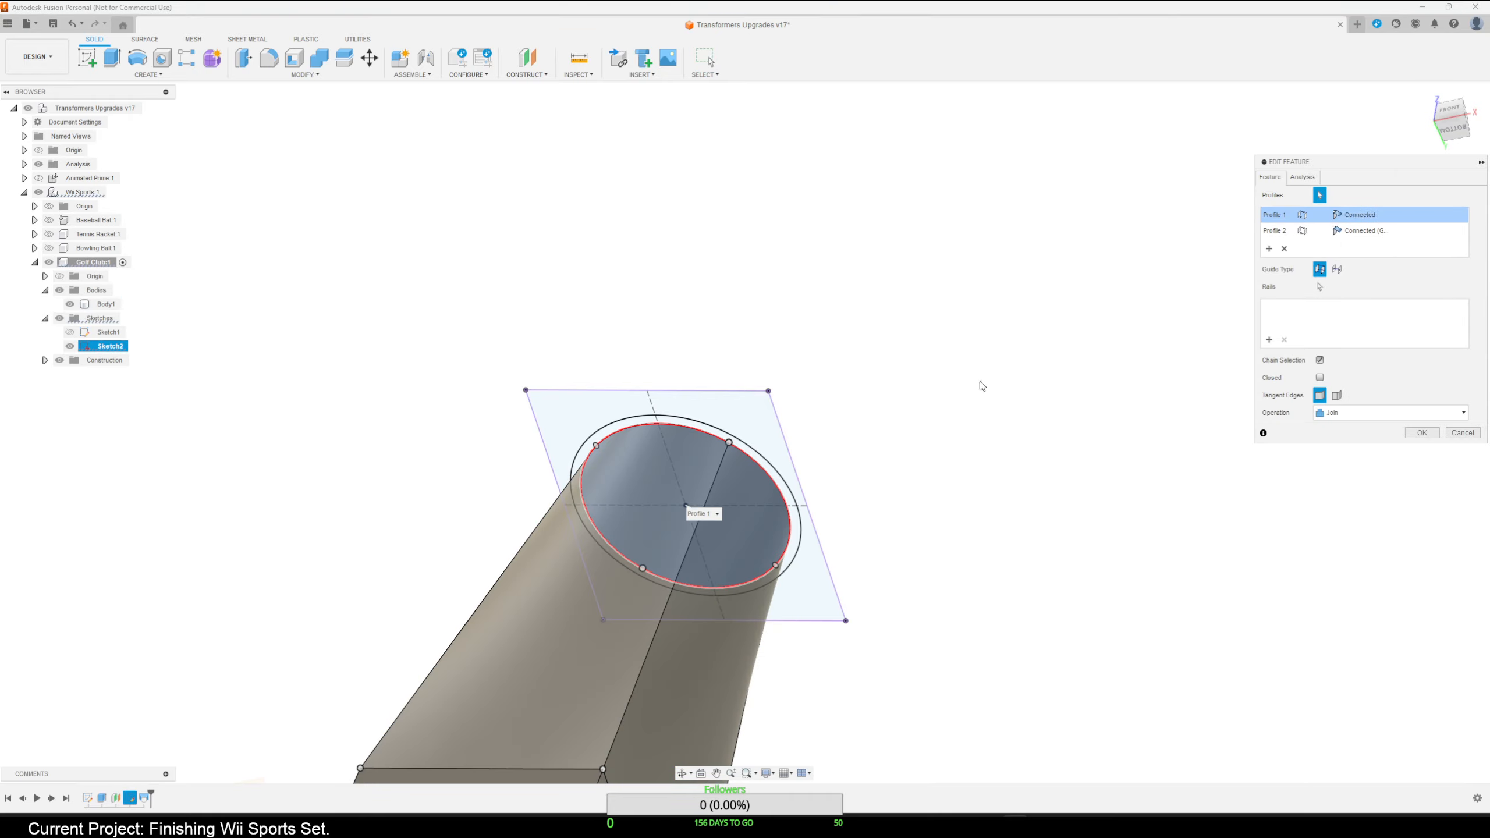
click(740, 449)
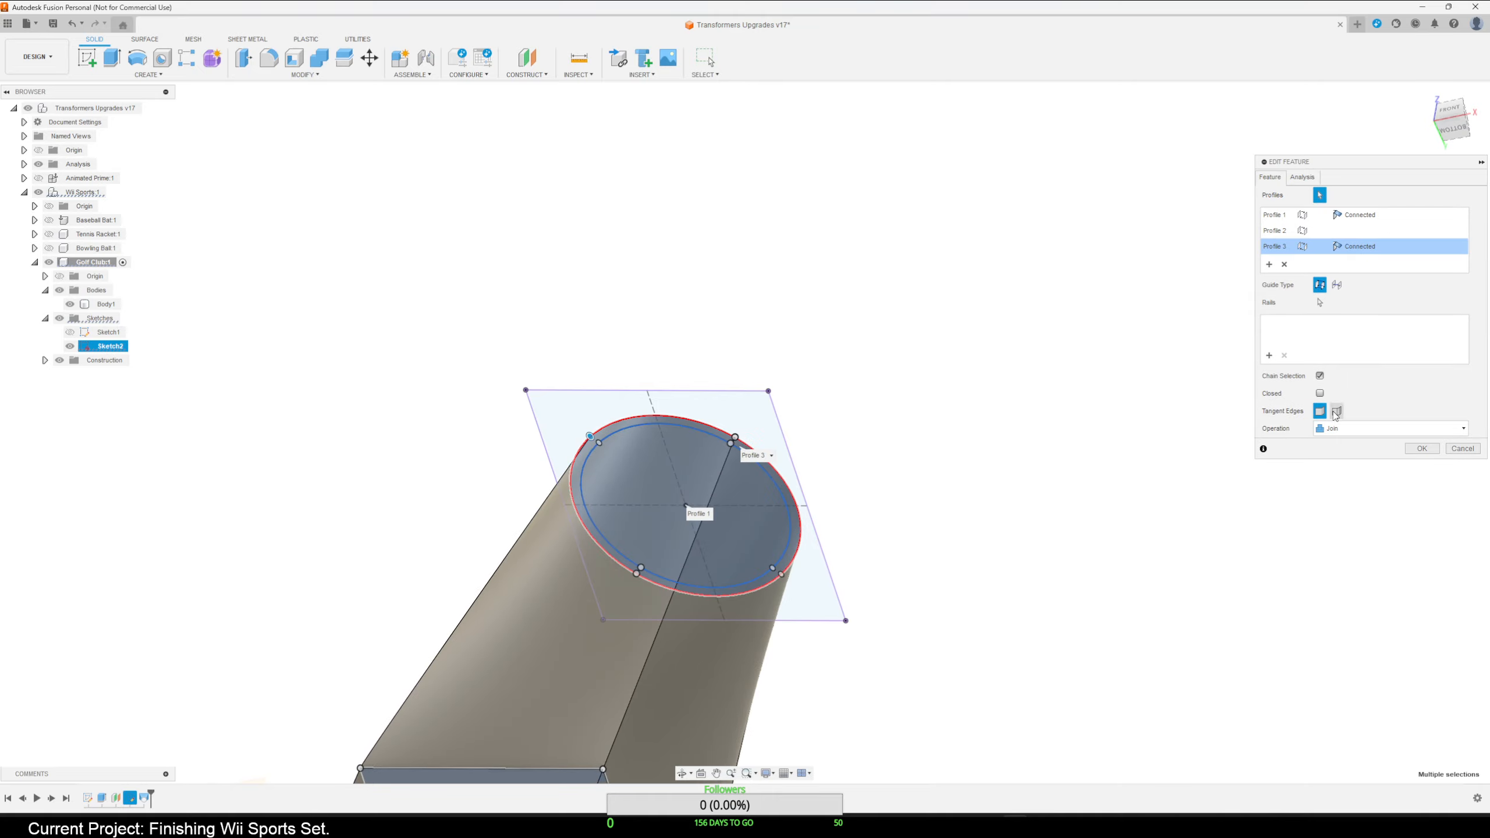
click(1421, 448)
shift+middle_drag(1014, 499, 976, 493)
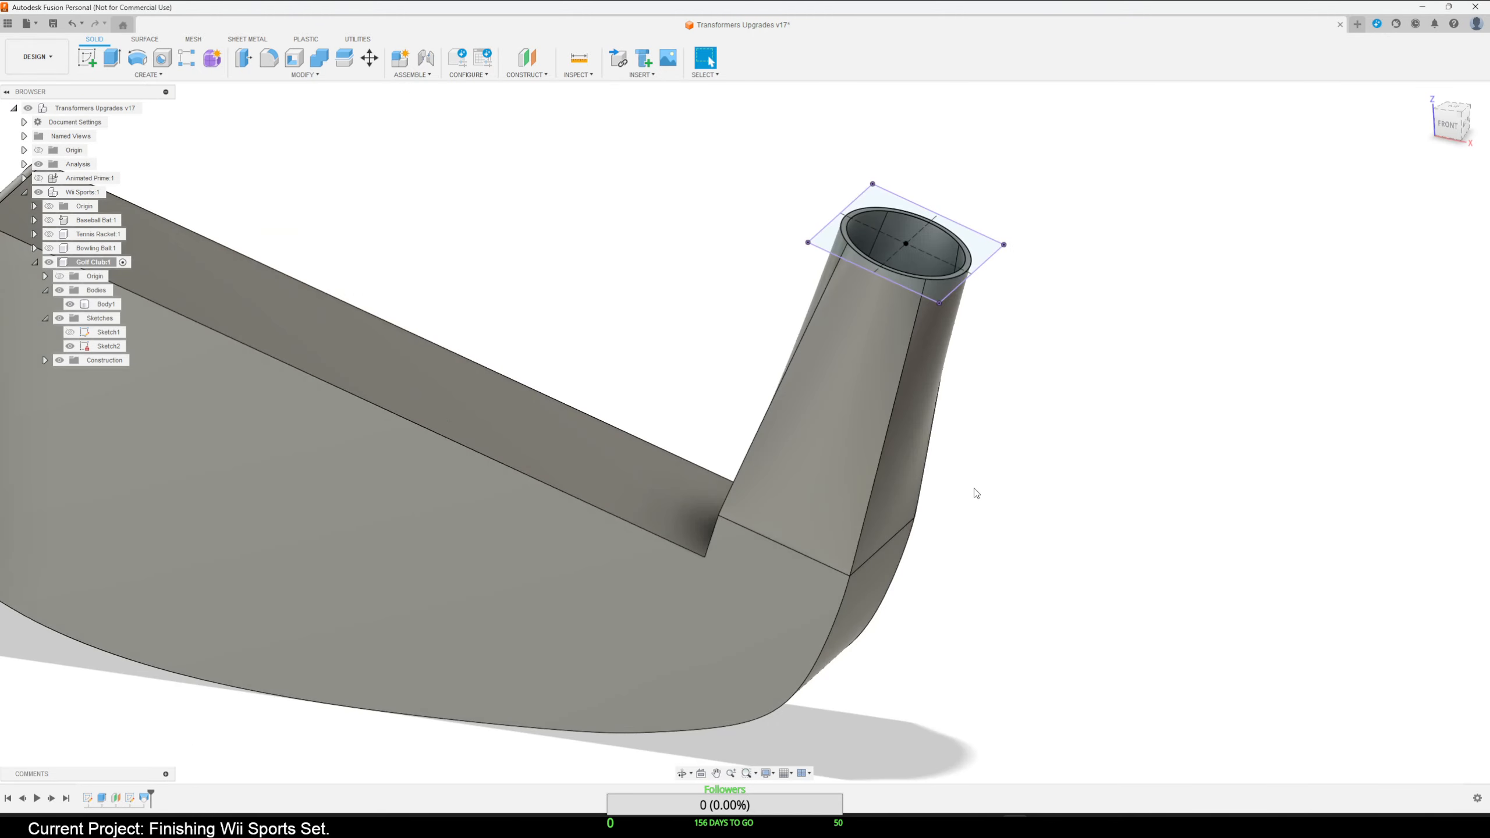
Reopen the hosel loft's definition and examine its three profiles.
right_click(145, 799)
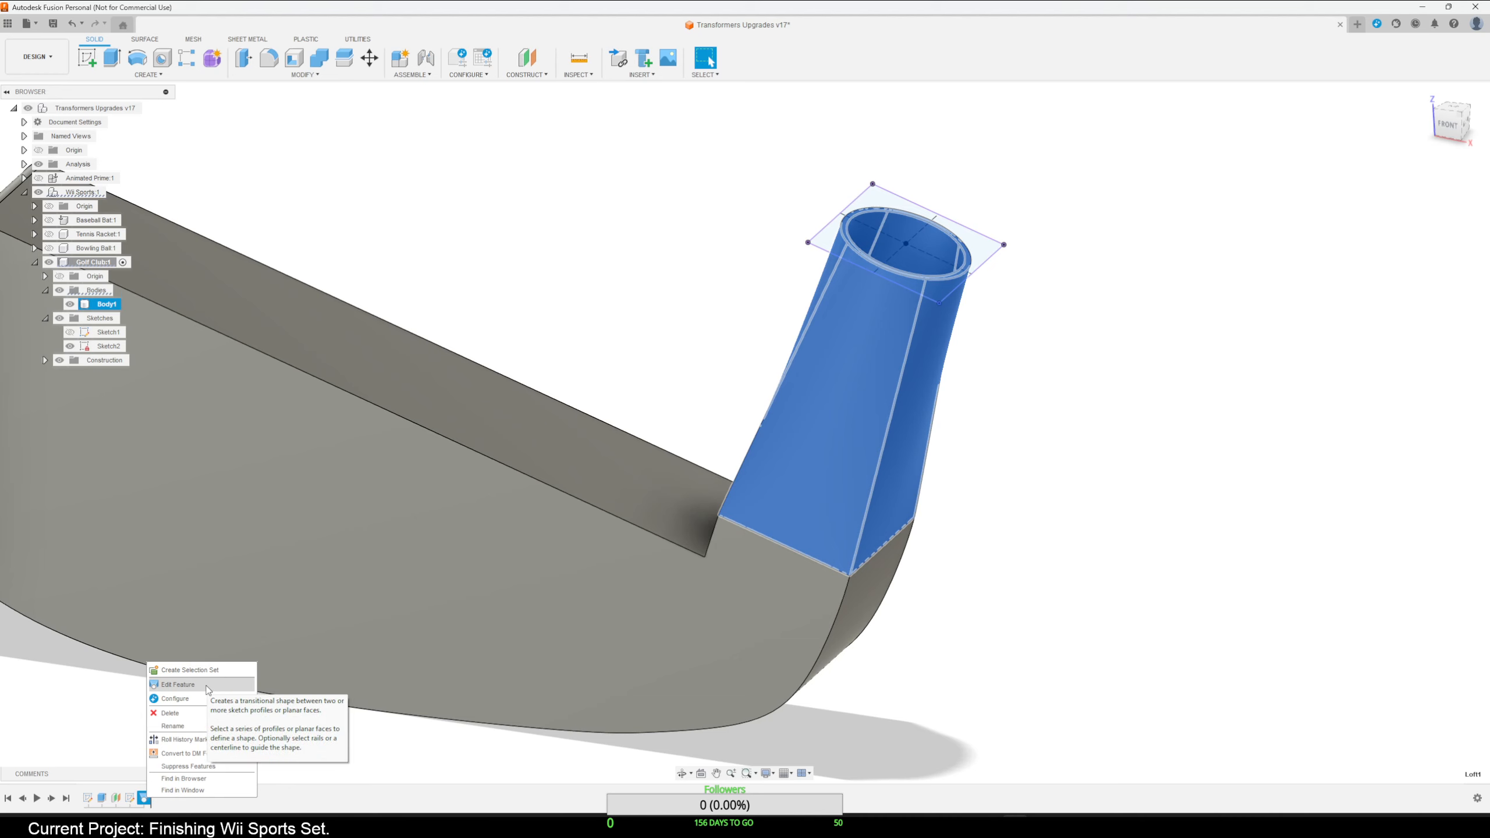
click(173, 685)
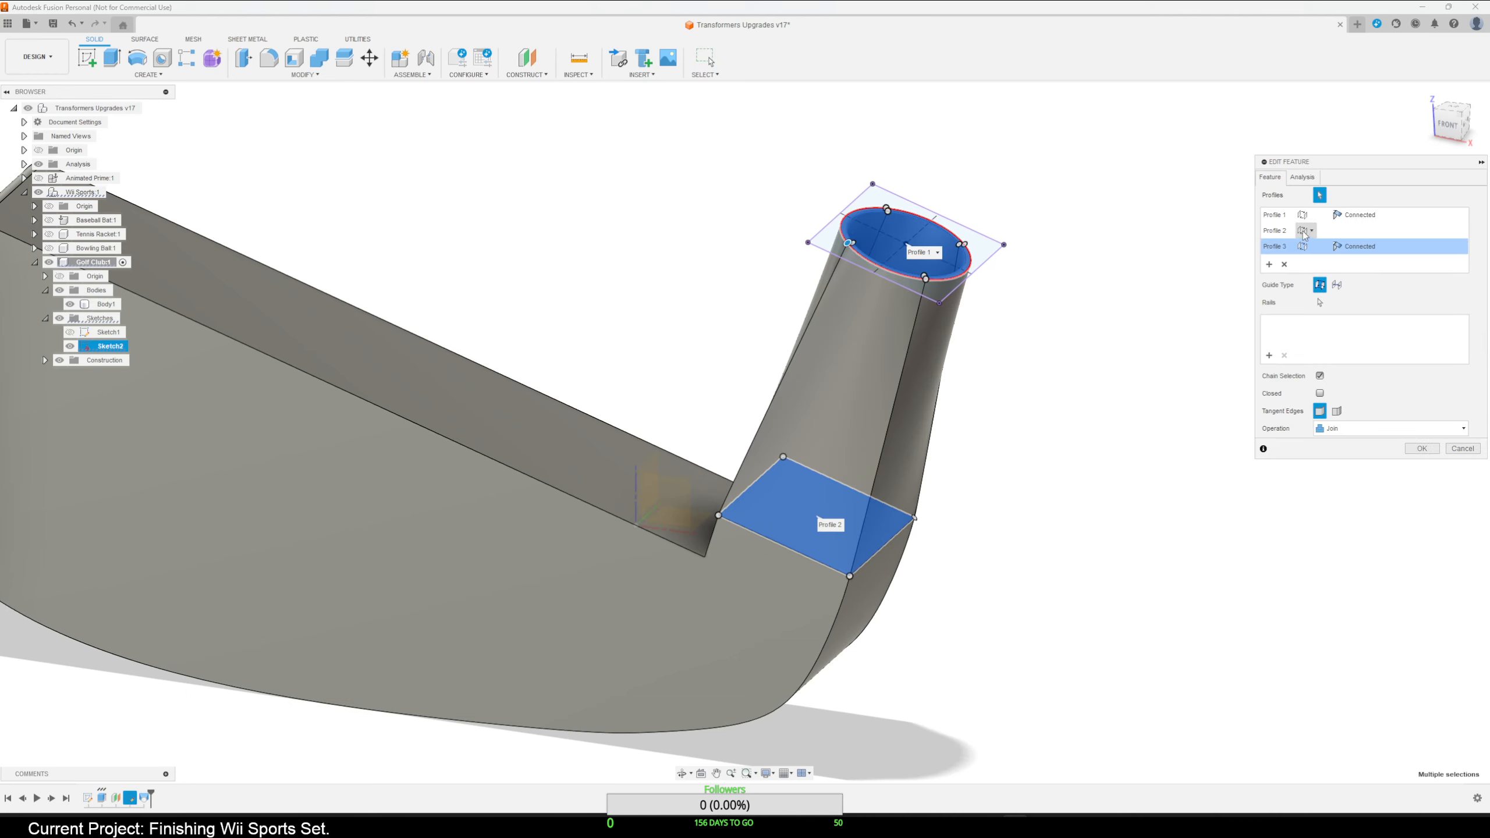
click(1421, 447)
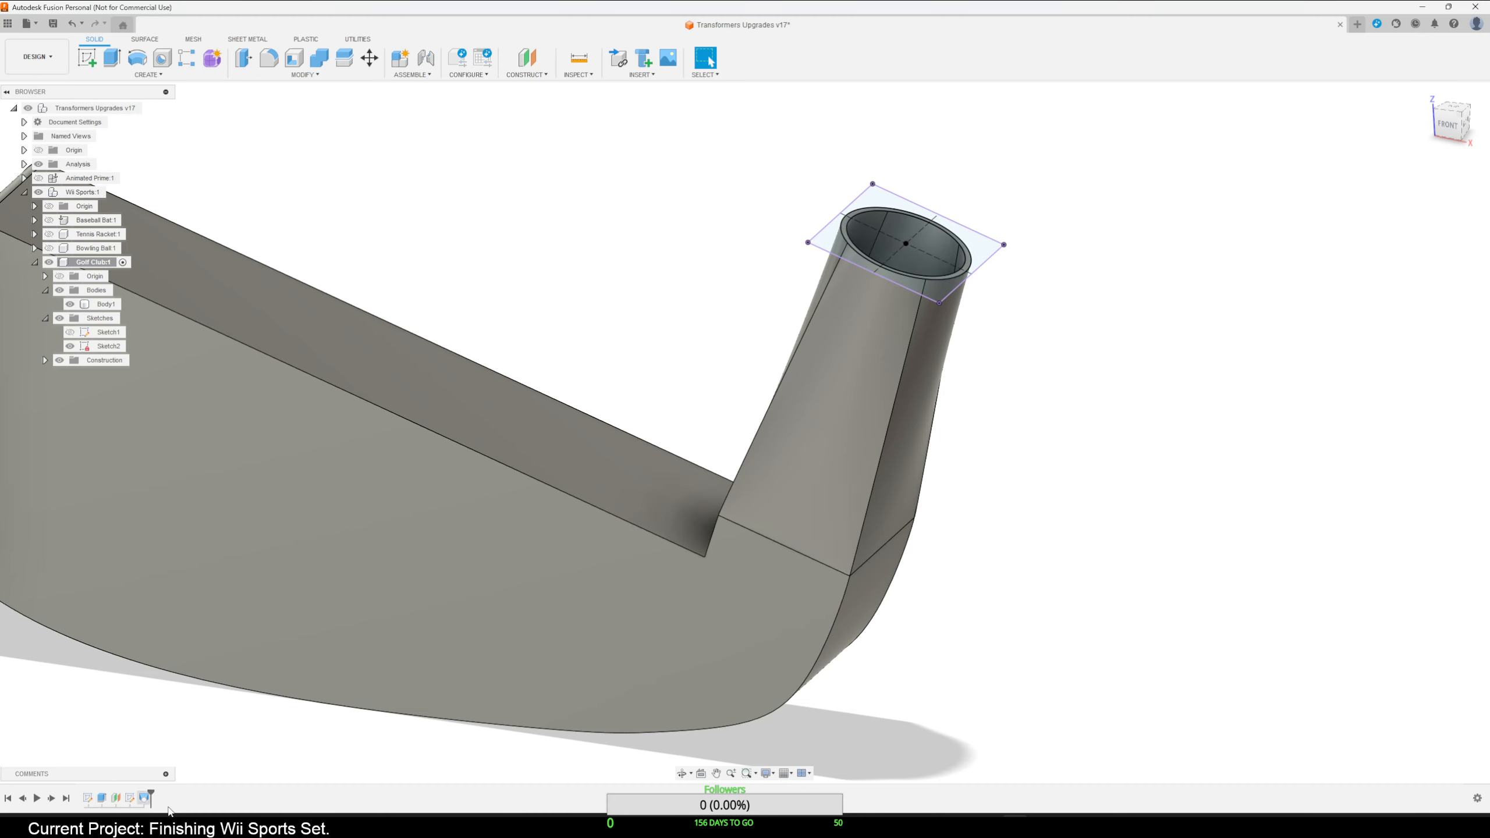
right_click(147, 799)
click(179, 686)
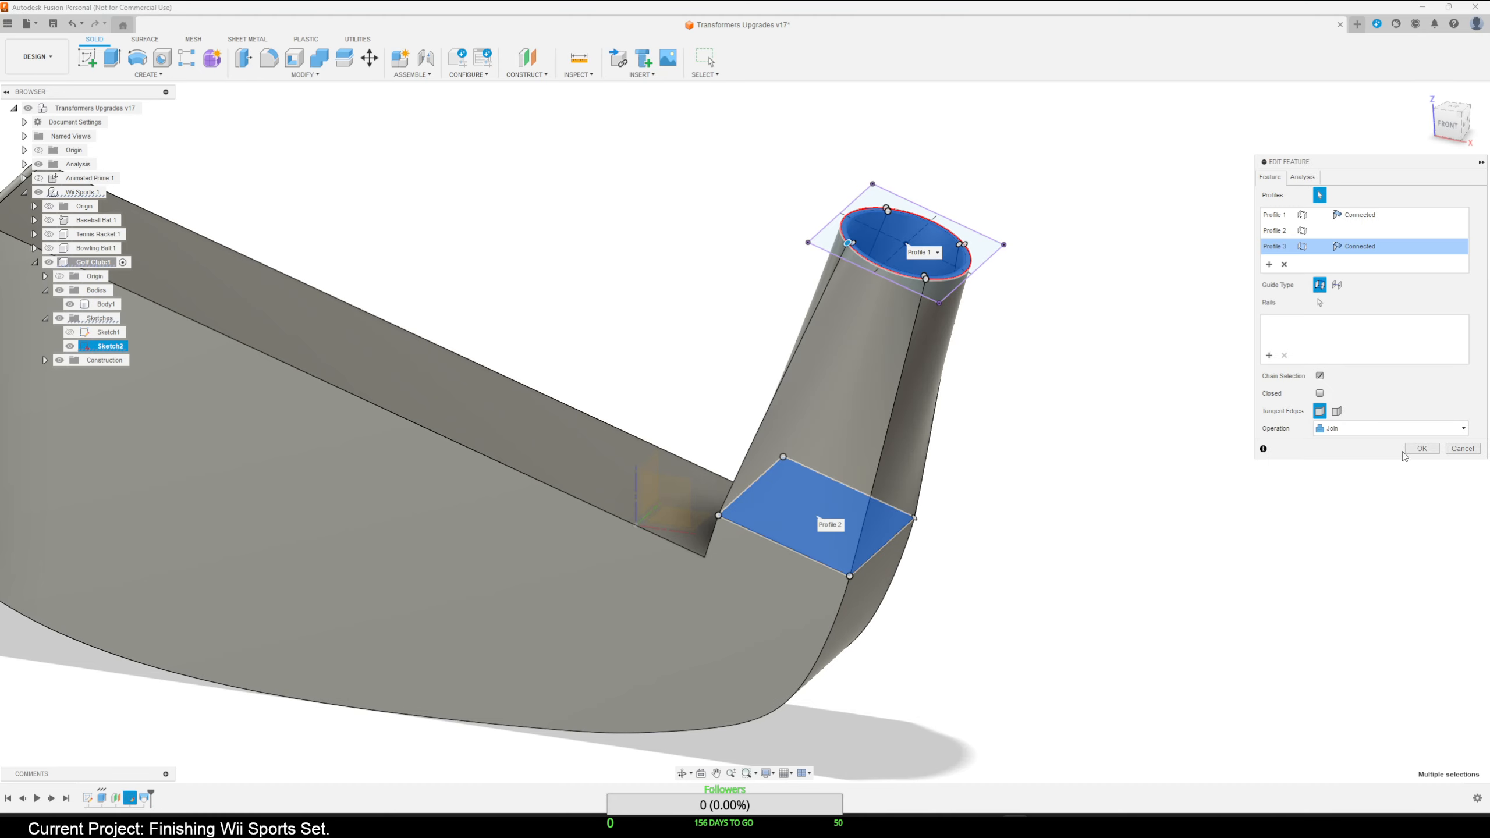
click(1422, 448)
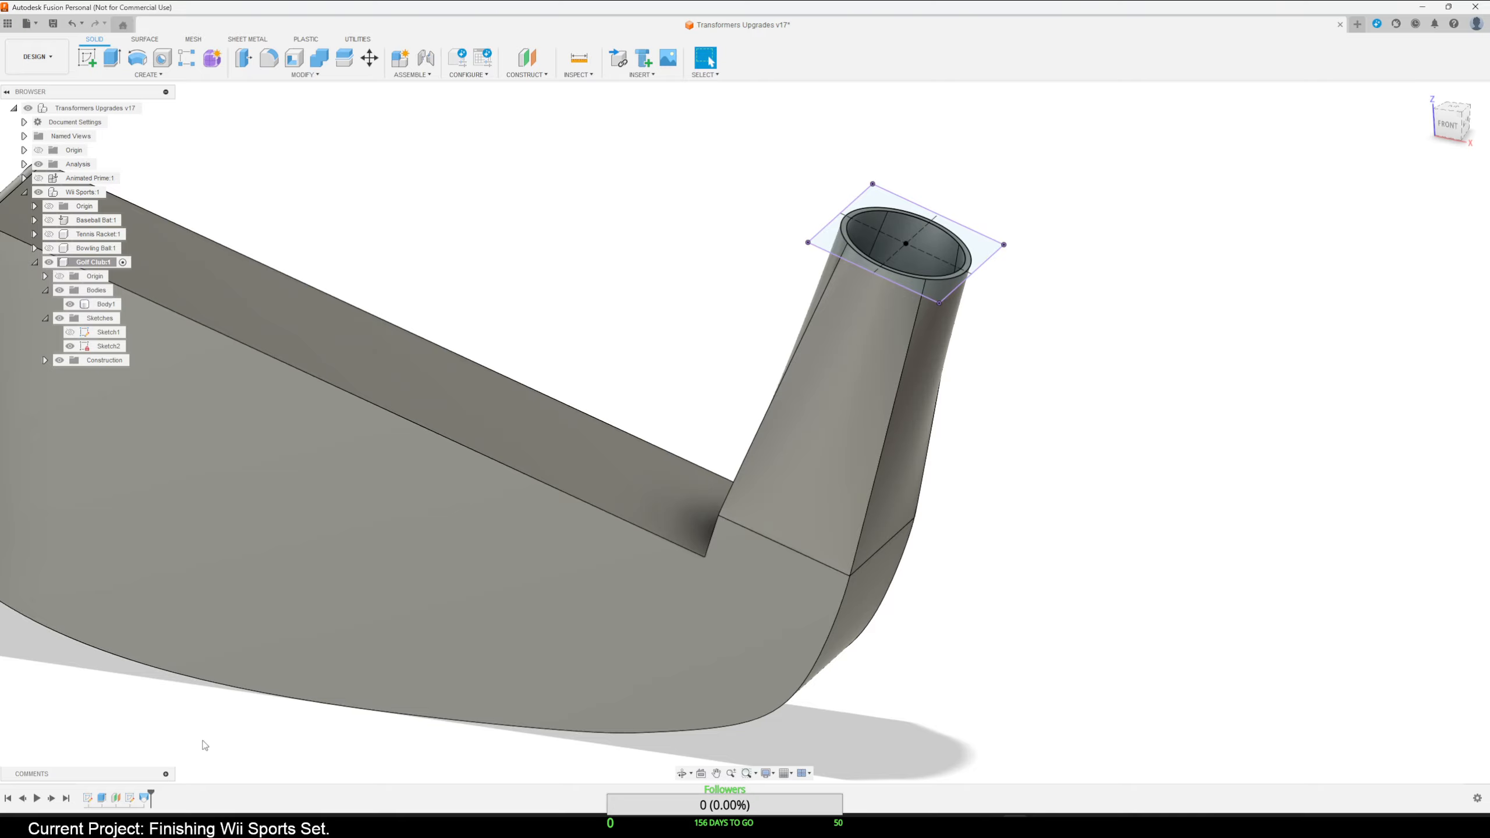
Delete the hosel loft feature.
right_click(147, 797)
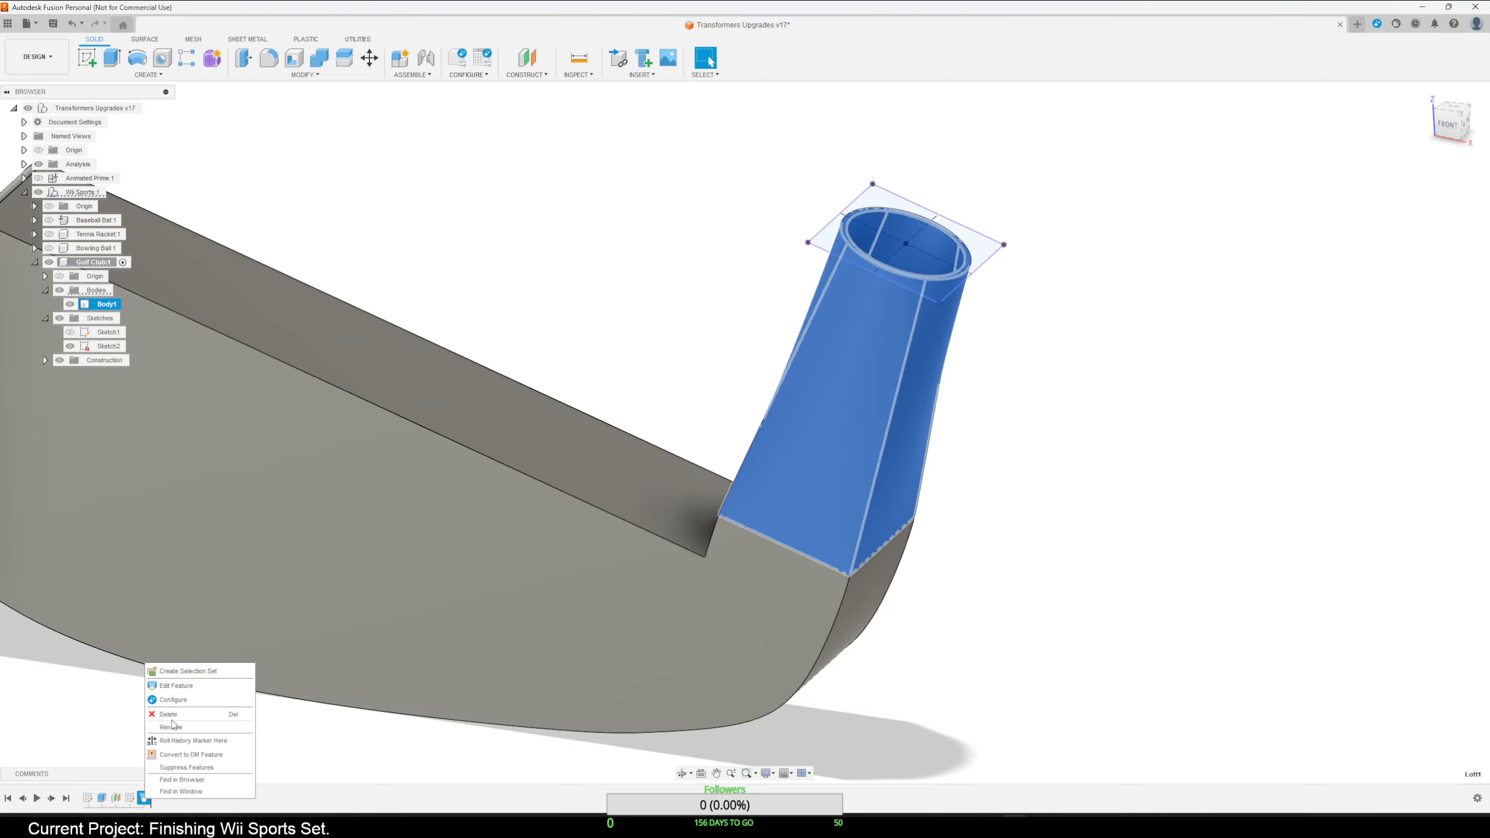
click(175, 723)
mouse_move(910, 500)
shift+middle_down()
mouse_move(977, 406)
mouse_move(871, 602)
shift+middle_up()
scroll(852, 436, down, 3)
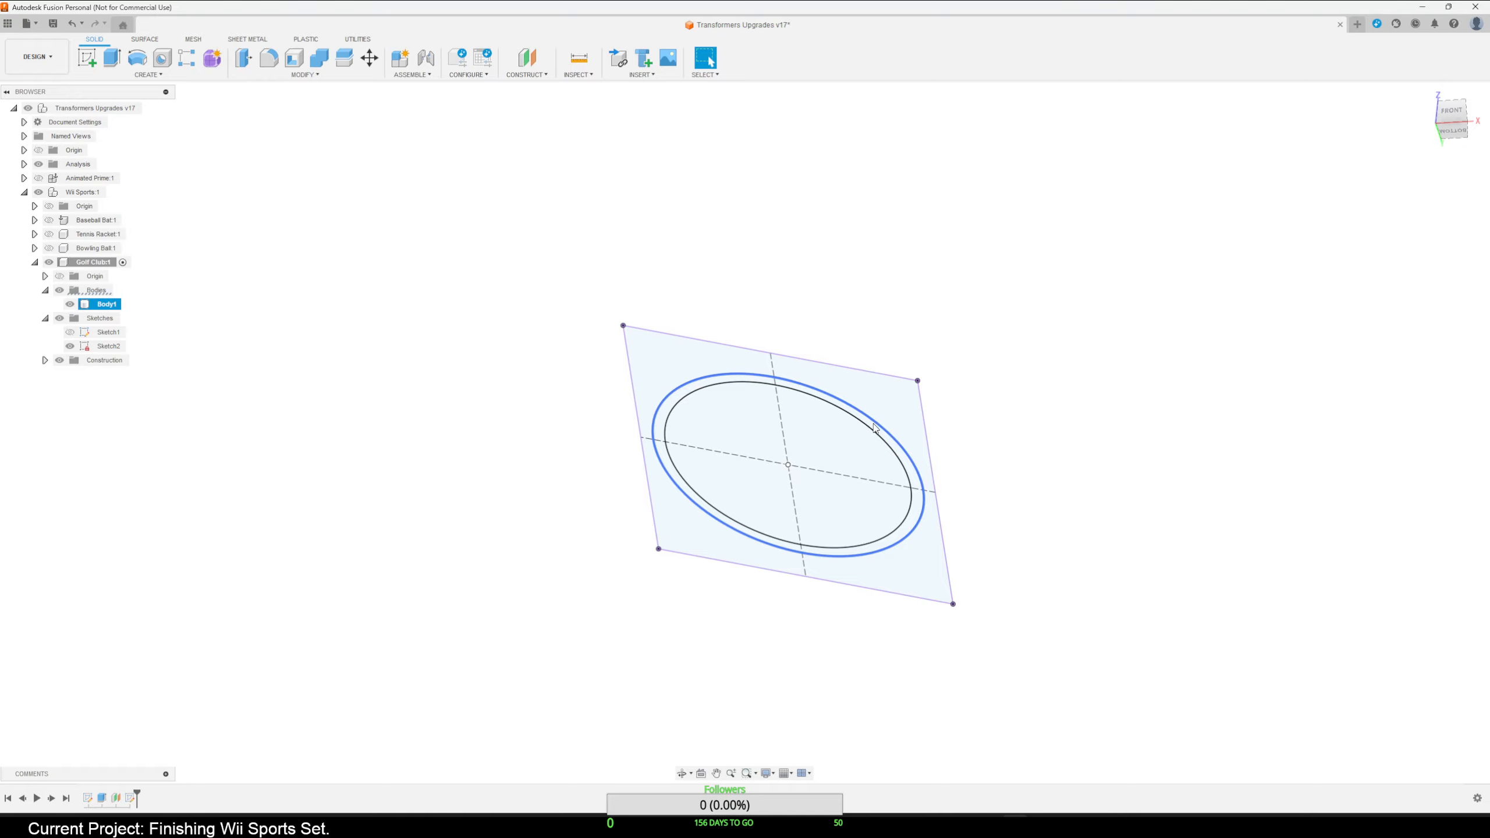
scroll(879, 440, down, 2)
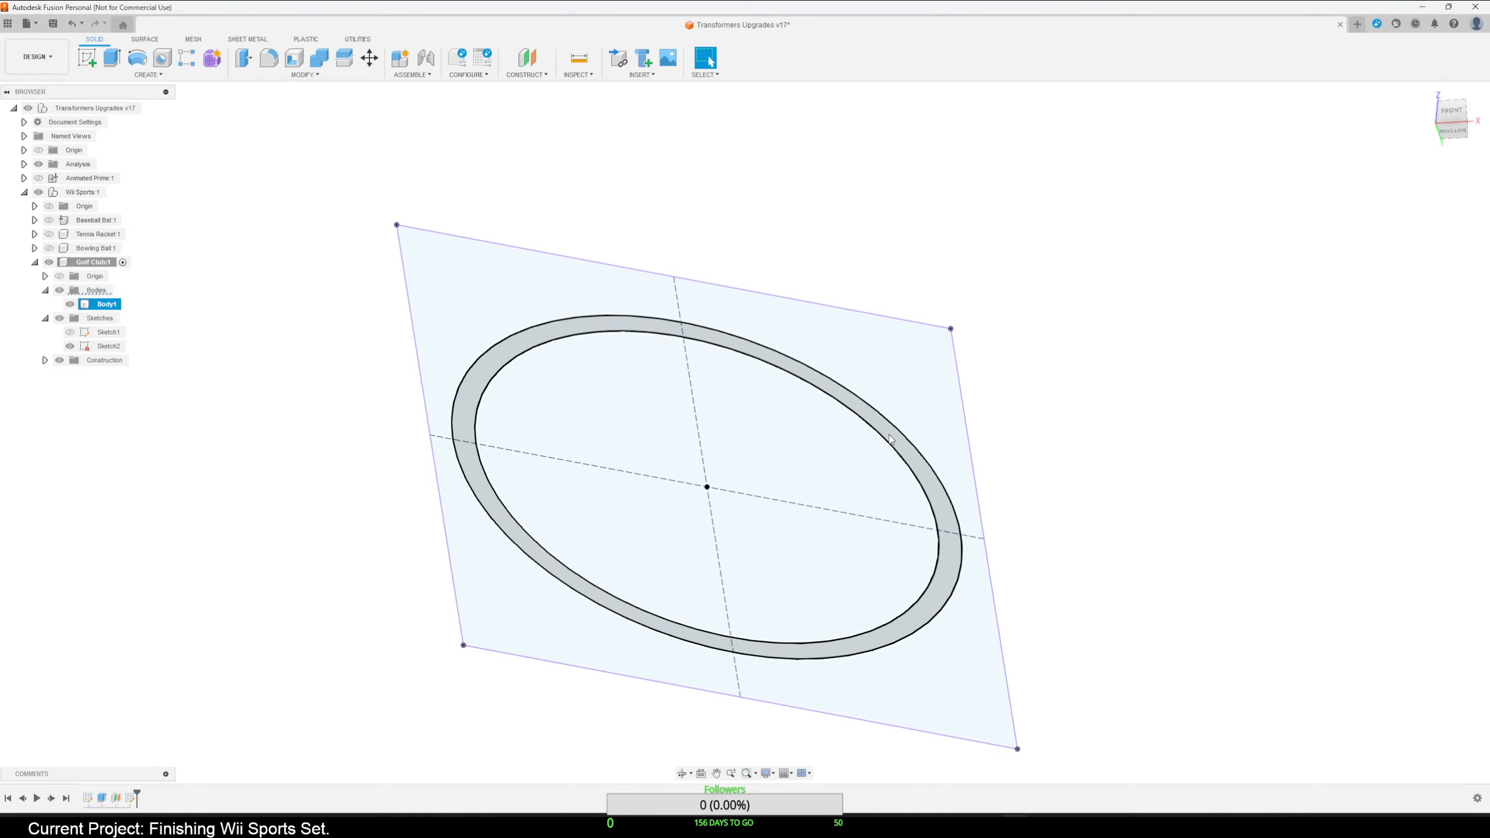
click(889, 434)
ctrl+click(852, 455)
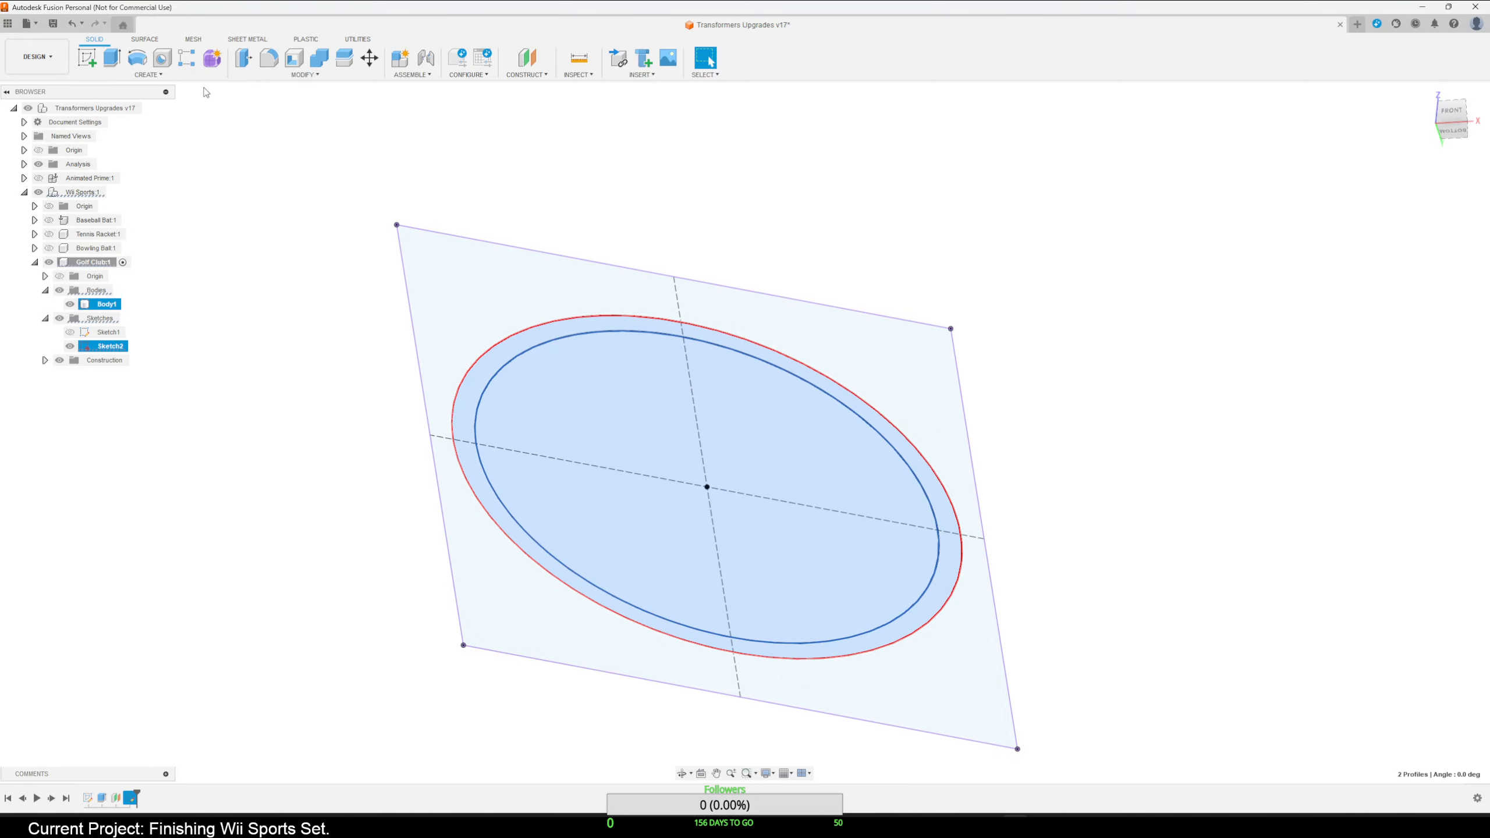
click(148, 75)
click(118, 174)
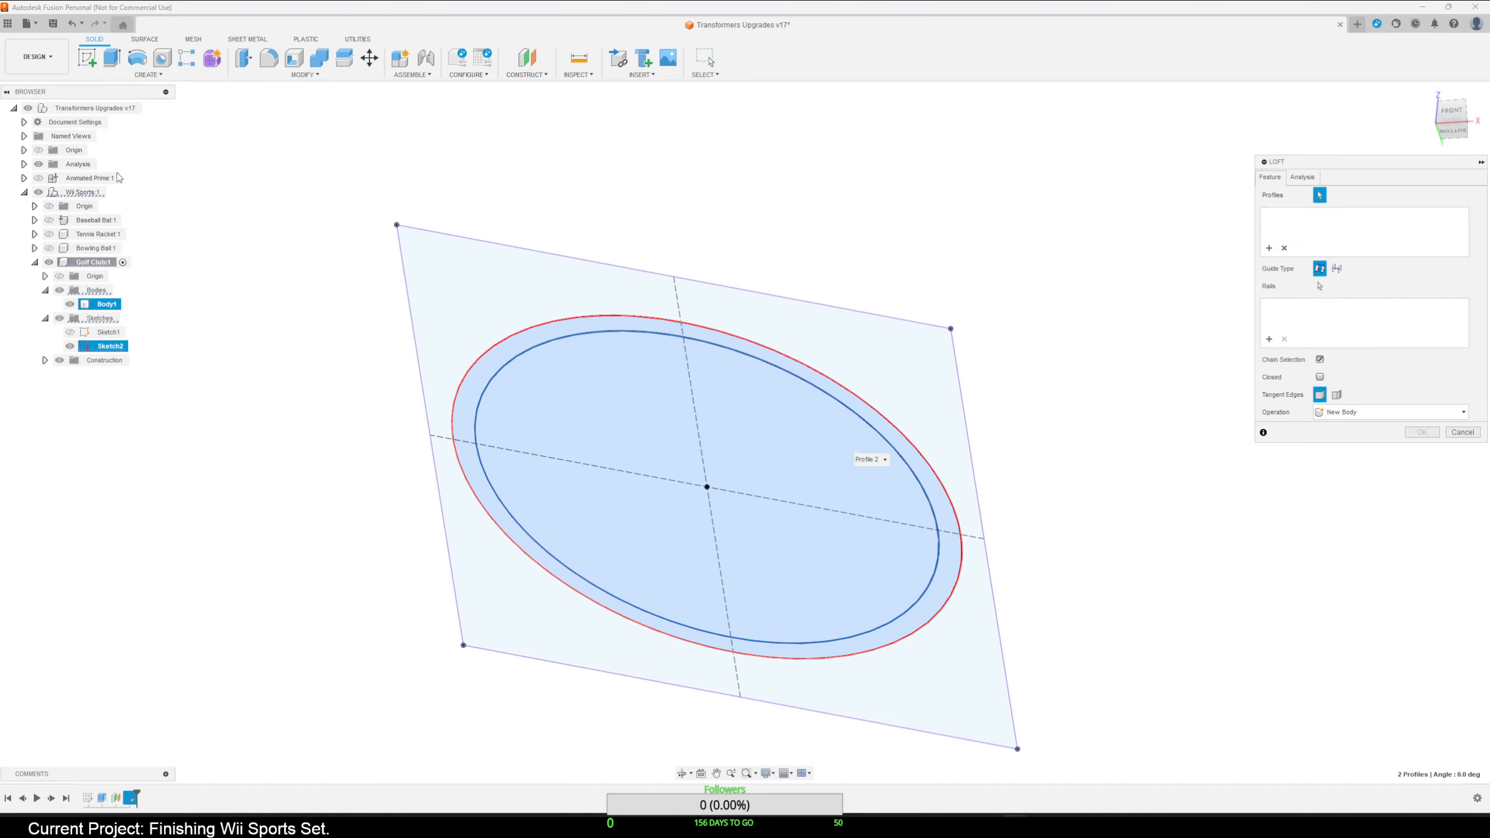
scroll(959, 500, up, 3)
mouse_move(1080, 564)
shift+middle_down()
mouse_move(1050, 426)
mouse_move(1041, 550)
shift+middle_up()
mouse_move(1041, 551)
middle_down()
mouse_move(1101, 473)
mouse_move(1064, 459)
mouse_move(1082, 370)
mouse_move(1082, 416)
middle_up()
click(647, 677)
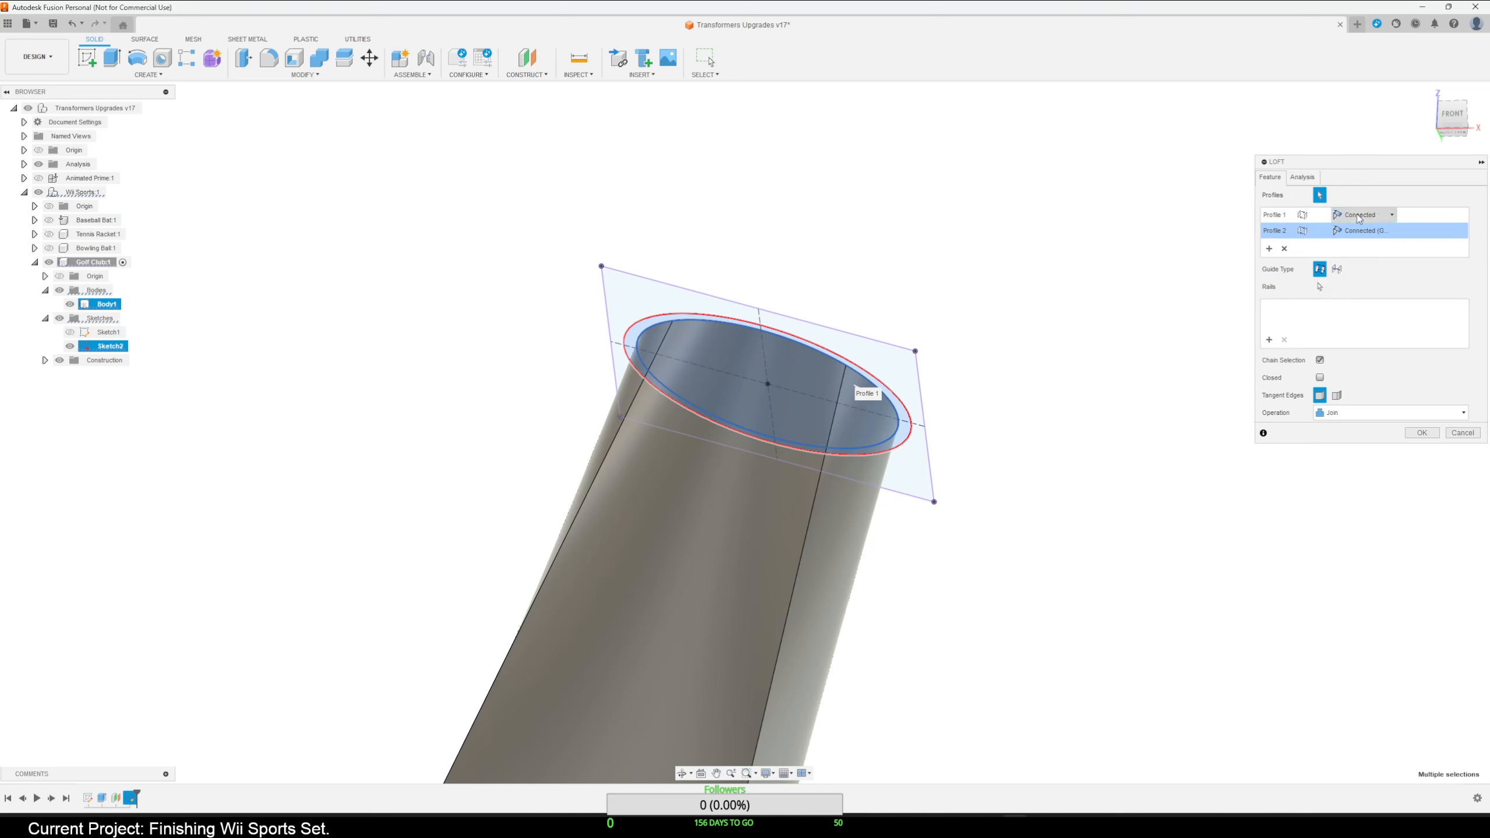
click(1311, 216)
click(1316, 242)
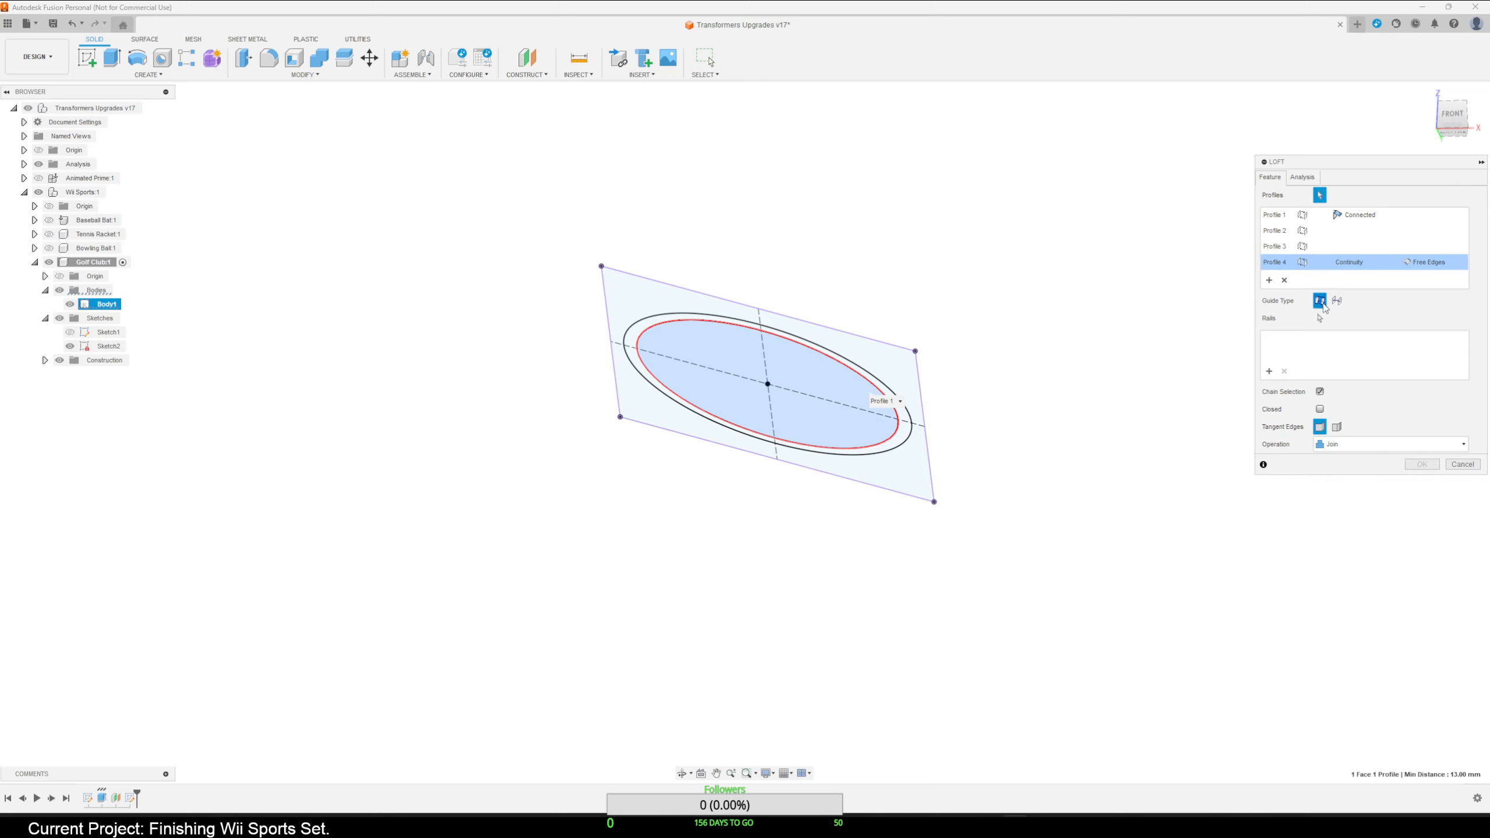
click(1462, 464)
Edit Sketch2 to delete the inner of the two concentric circles, and finish the sketch.
scroll(1119, 492, down, 5)
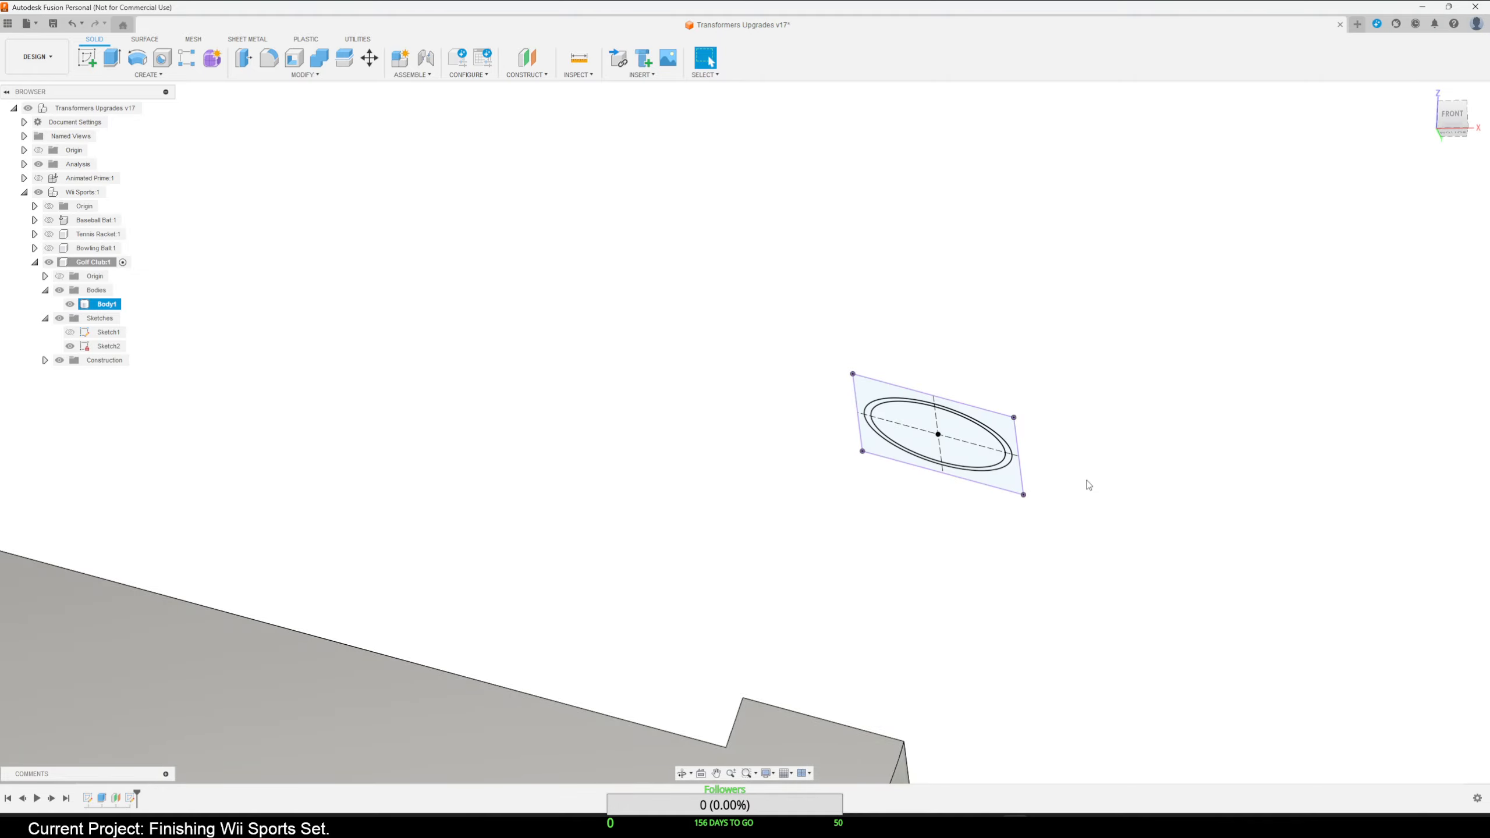
right_click(130, 799)
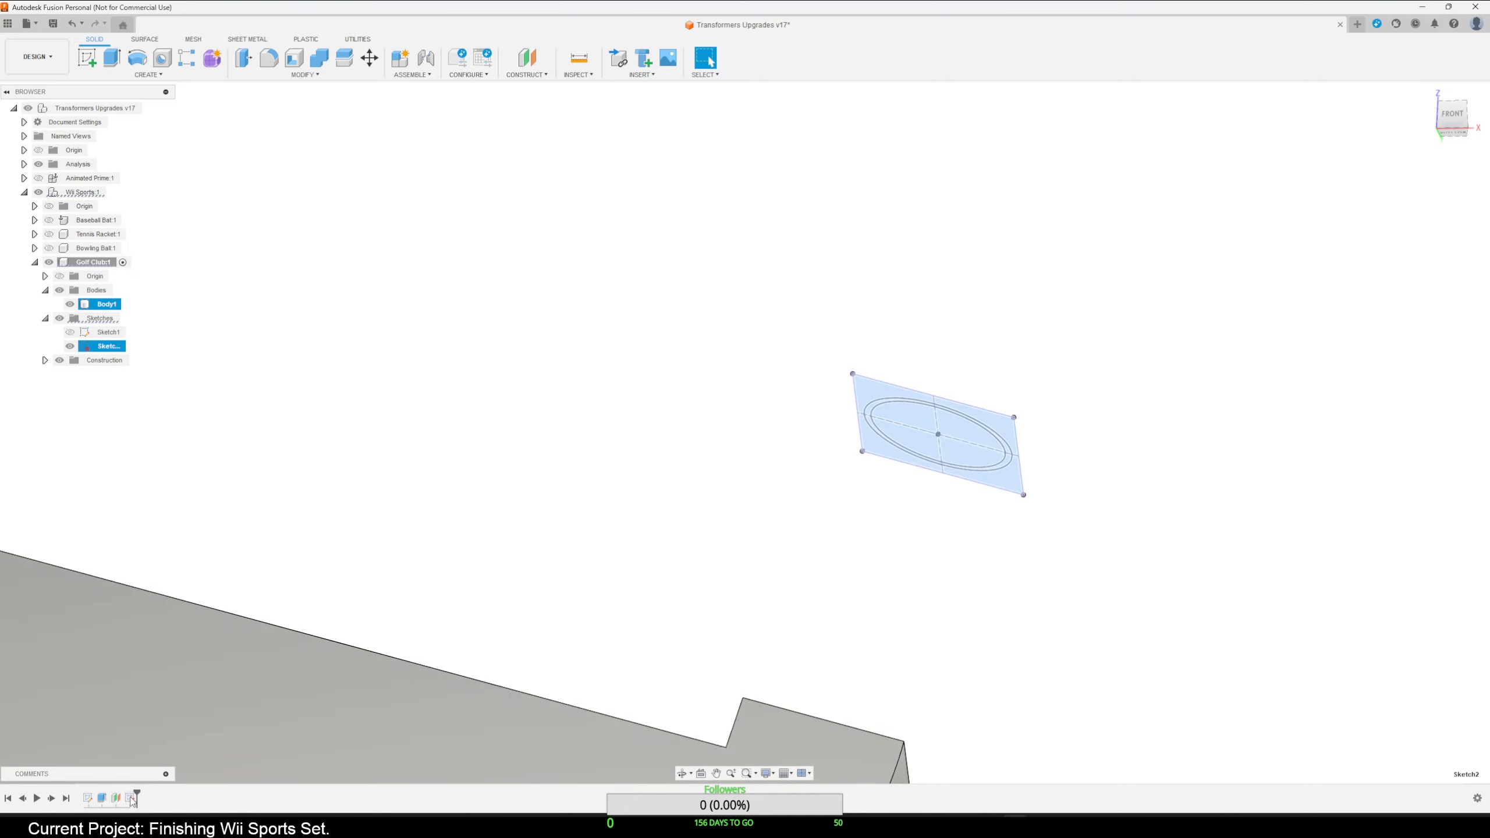
click(163, 669)
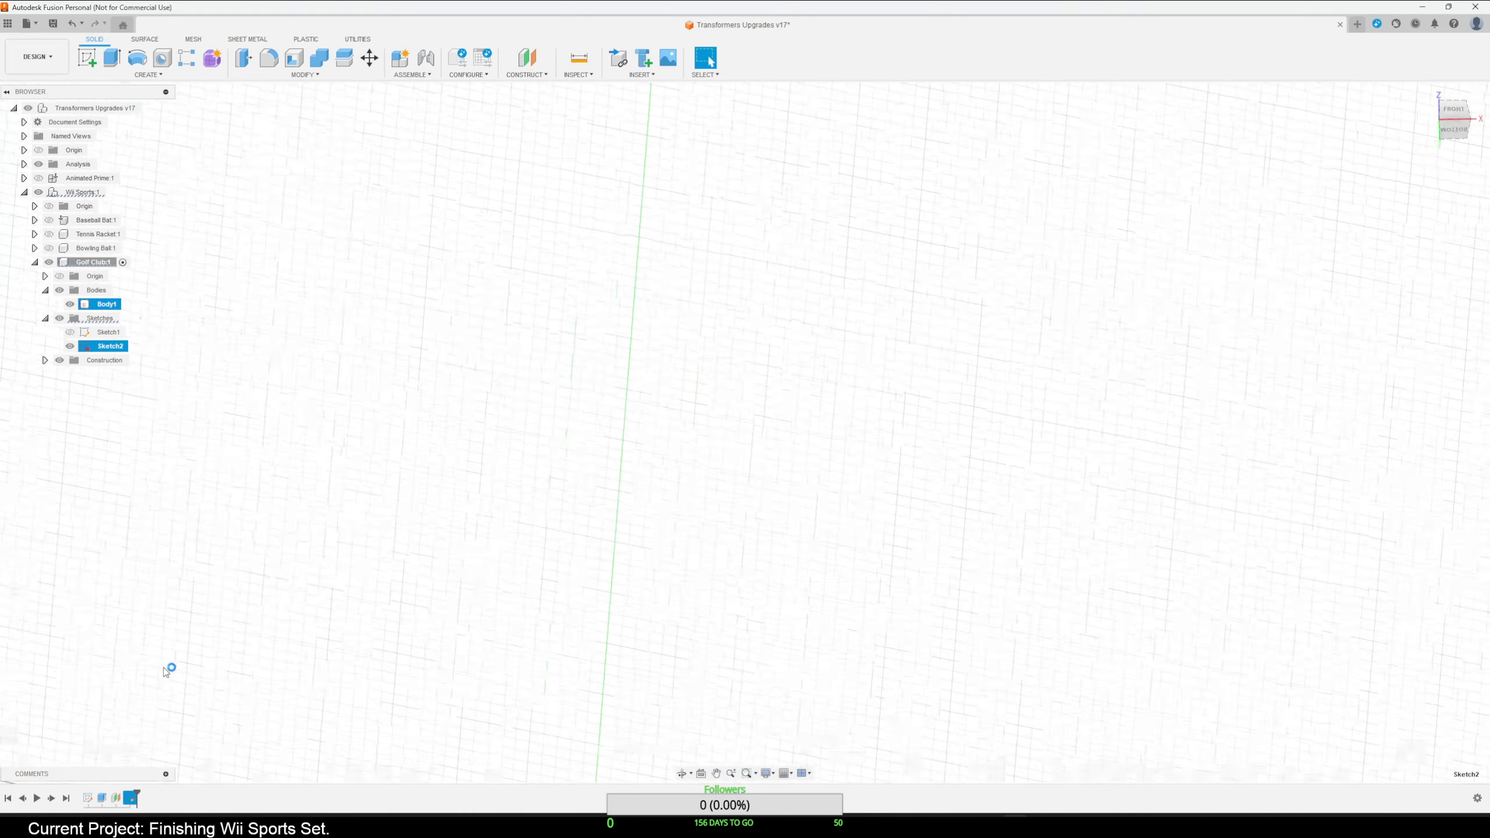
middle_drag(769, 349, 761, 347)
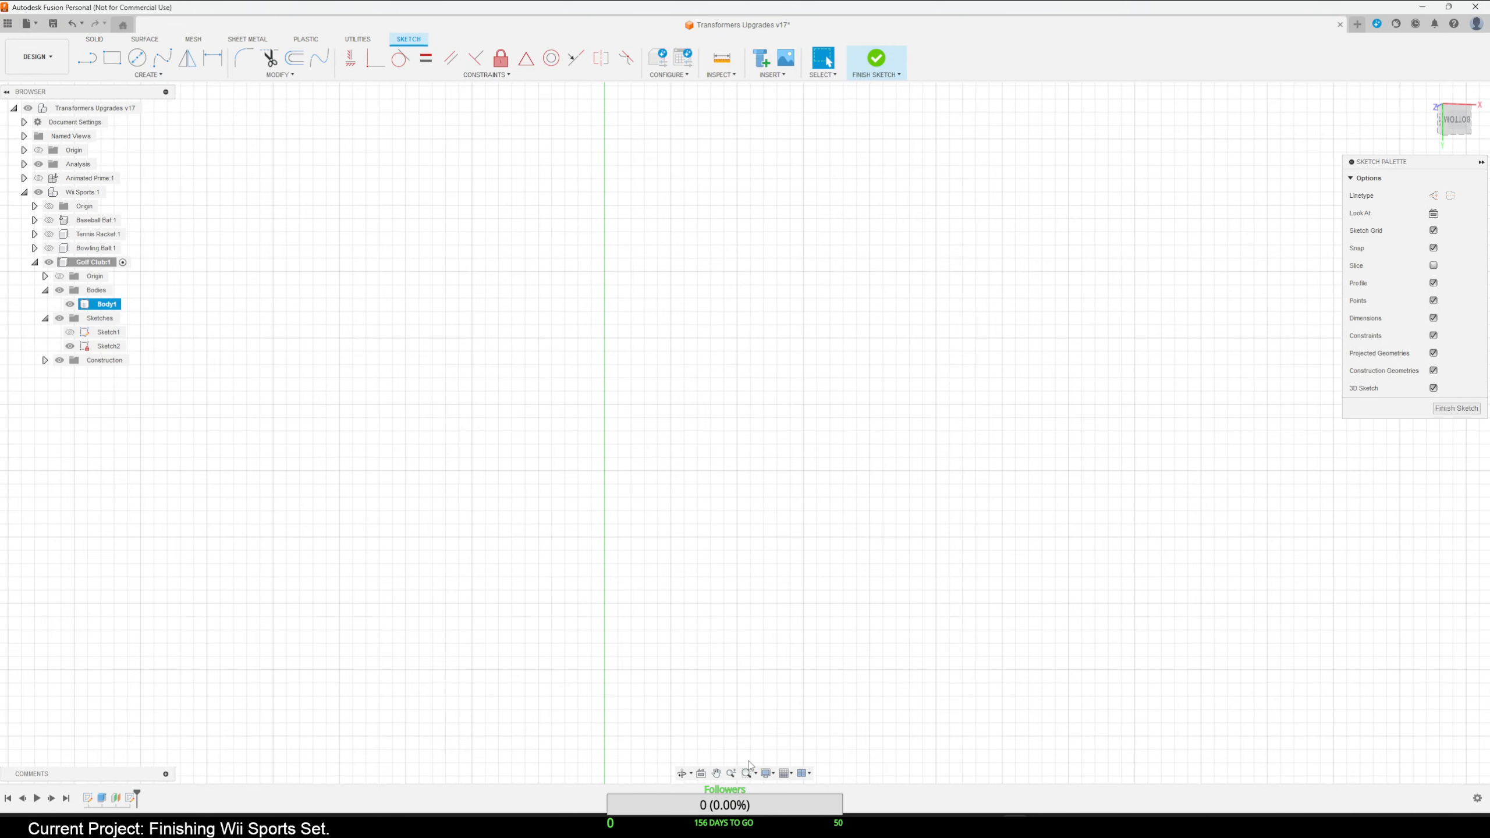
scroll(732, 471, down, 3)
middle_drag(750, 552, 781, 475)
scroll(780, 475, up, 10)
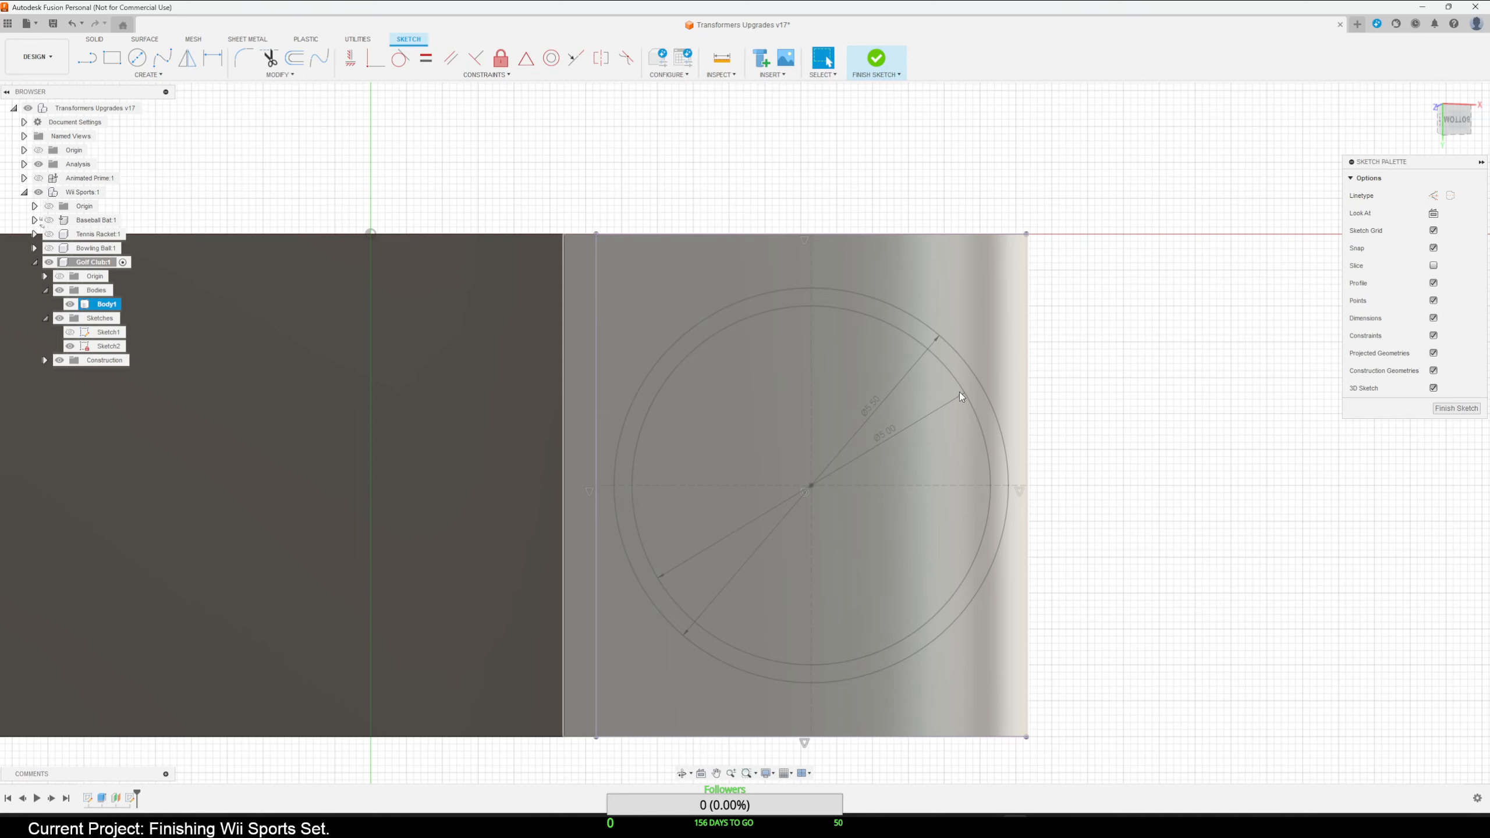
click(964, 397)
key(Delete)
click(1456, 408)
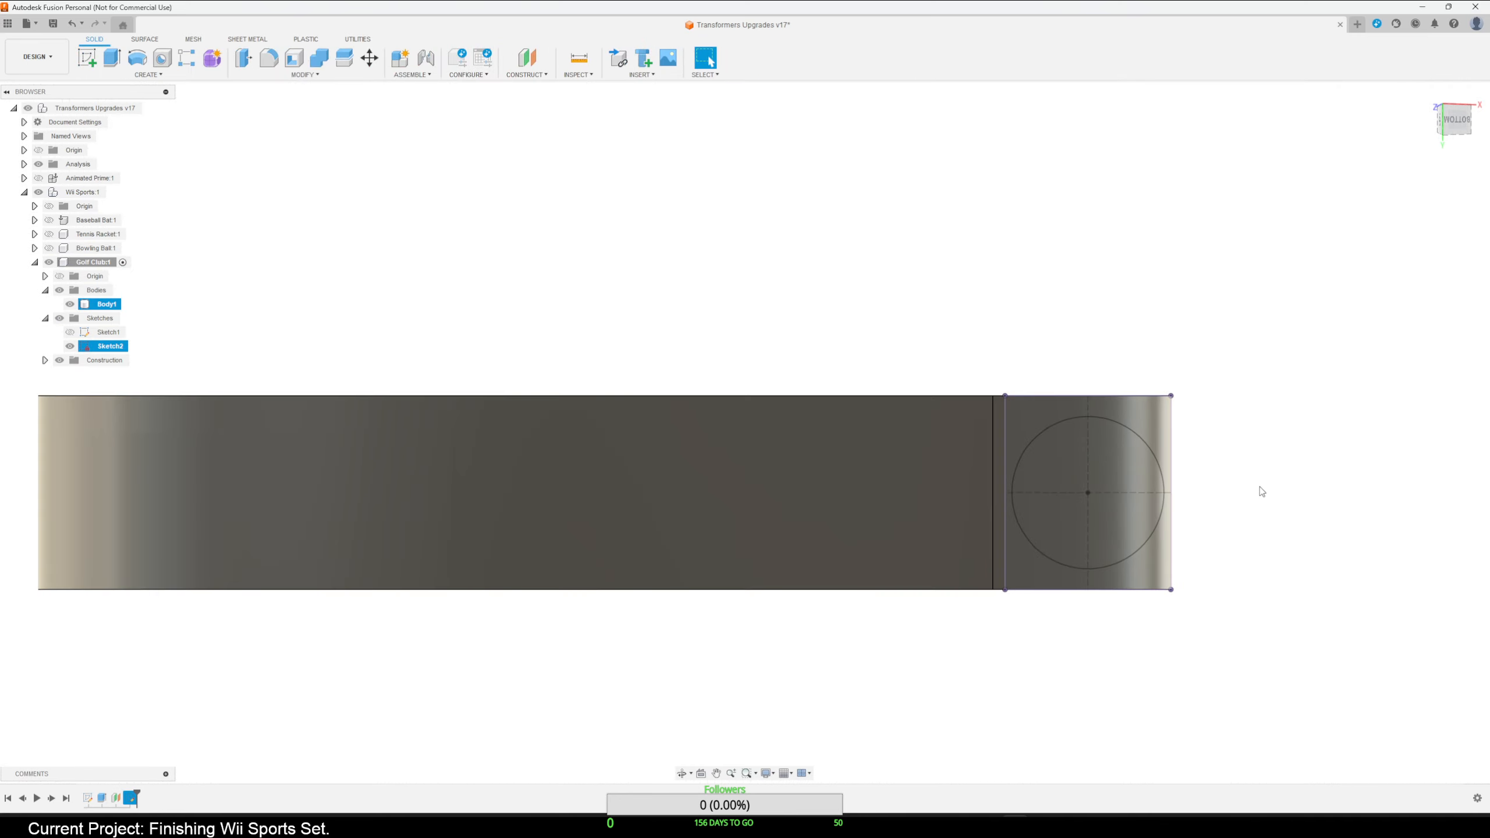
mouse_move(1260, 487)
shift+middle_down()
mouse_move(1167, 498)
mouse_move(1240, 544)
mouse_move(947, 739)
mouse_move(910, 520)
shift+middle_up()
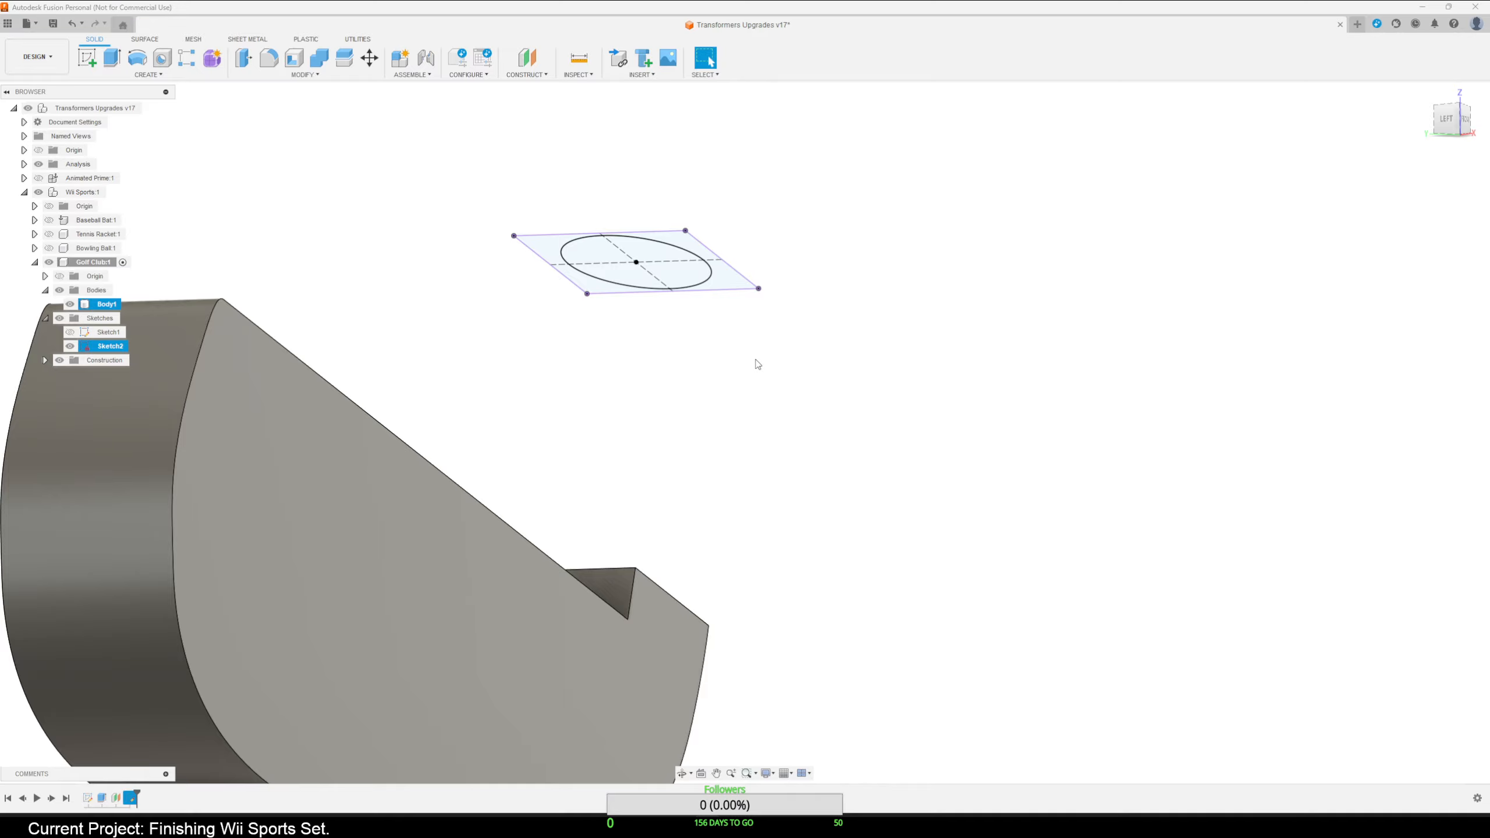
Loft the circle in Sketch2 down to the flat top face at the heel of the club head, using the Join operation.
mouse_move(757, 364)
shift+middle_down()
mouse_move(821, 508)
mouse_move(791, 536)
mouse_move(785, 474)
shift+middle_up()
click(719, 405)
scroll(827, 475, down, 1)
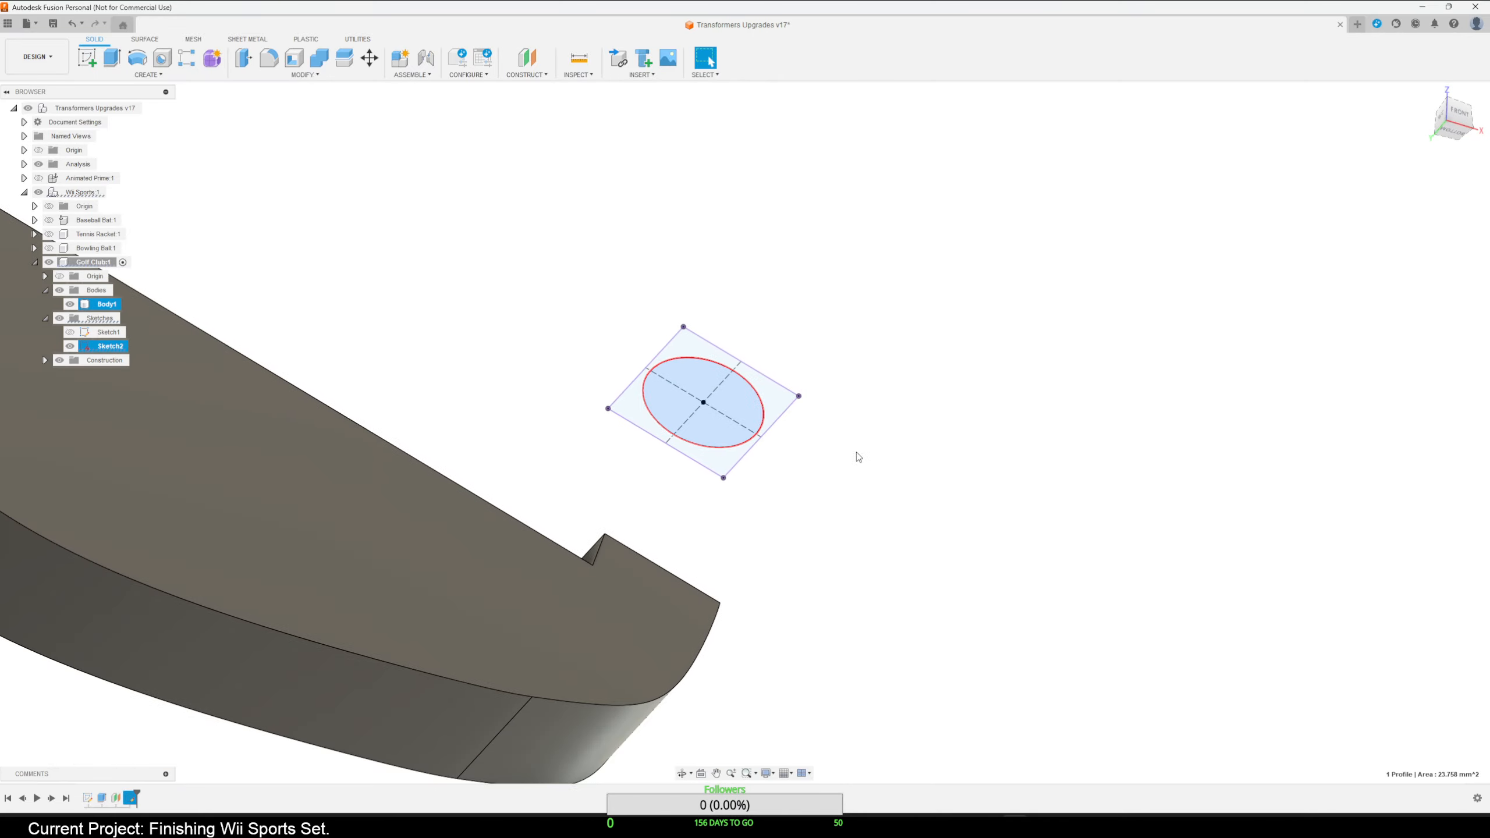
click(148, 75)
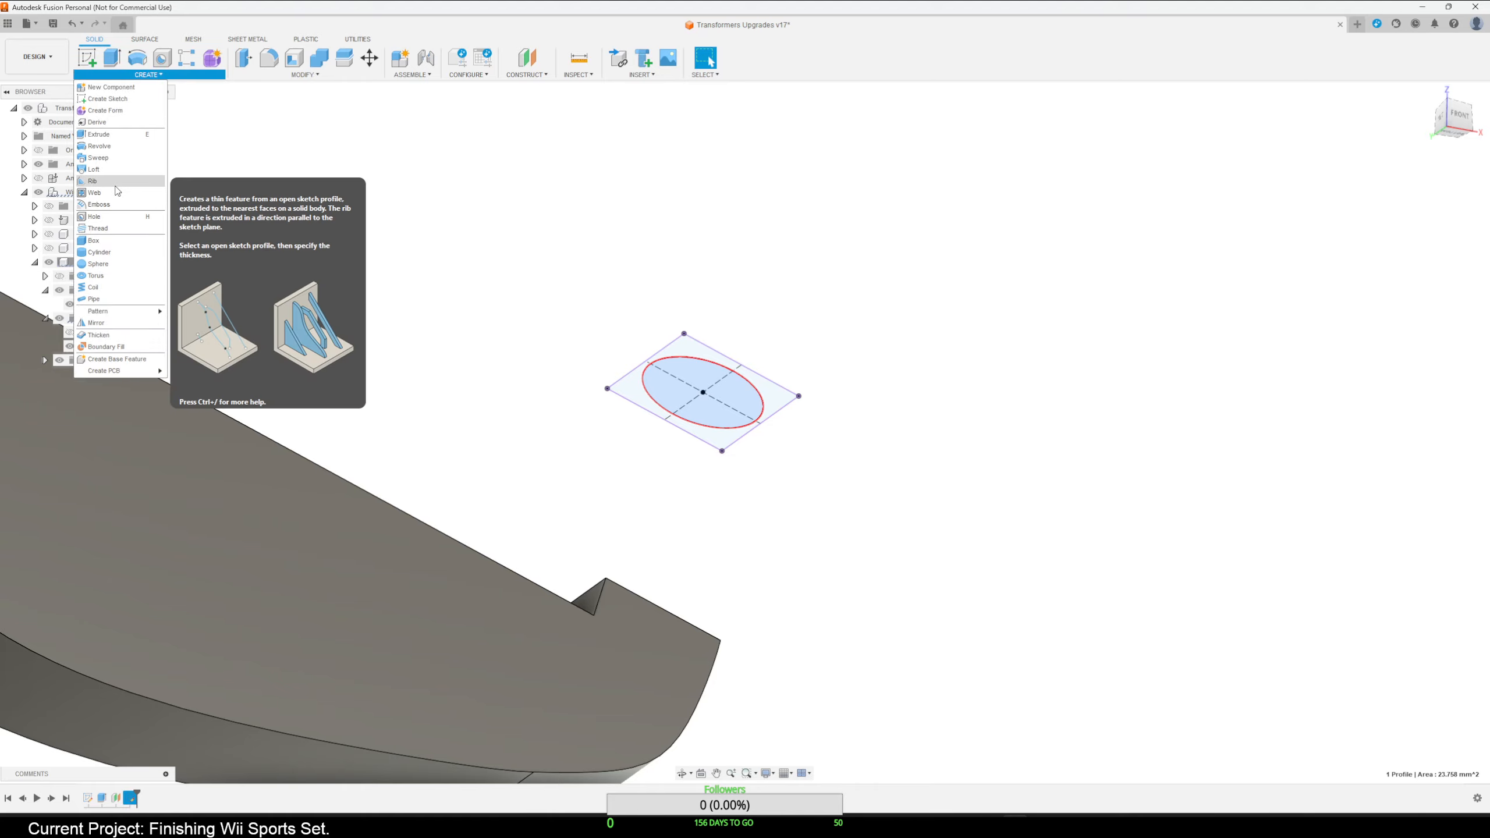
click(97, 169)
shift+middle_drag(945, 445, 956, 555)
click(682, 619)
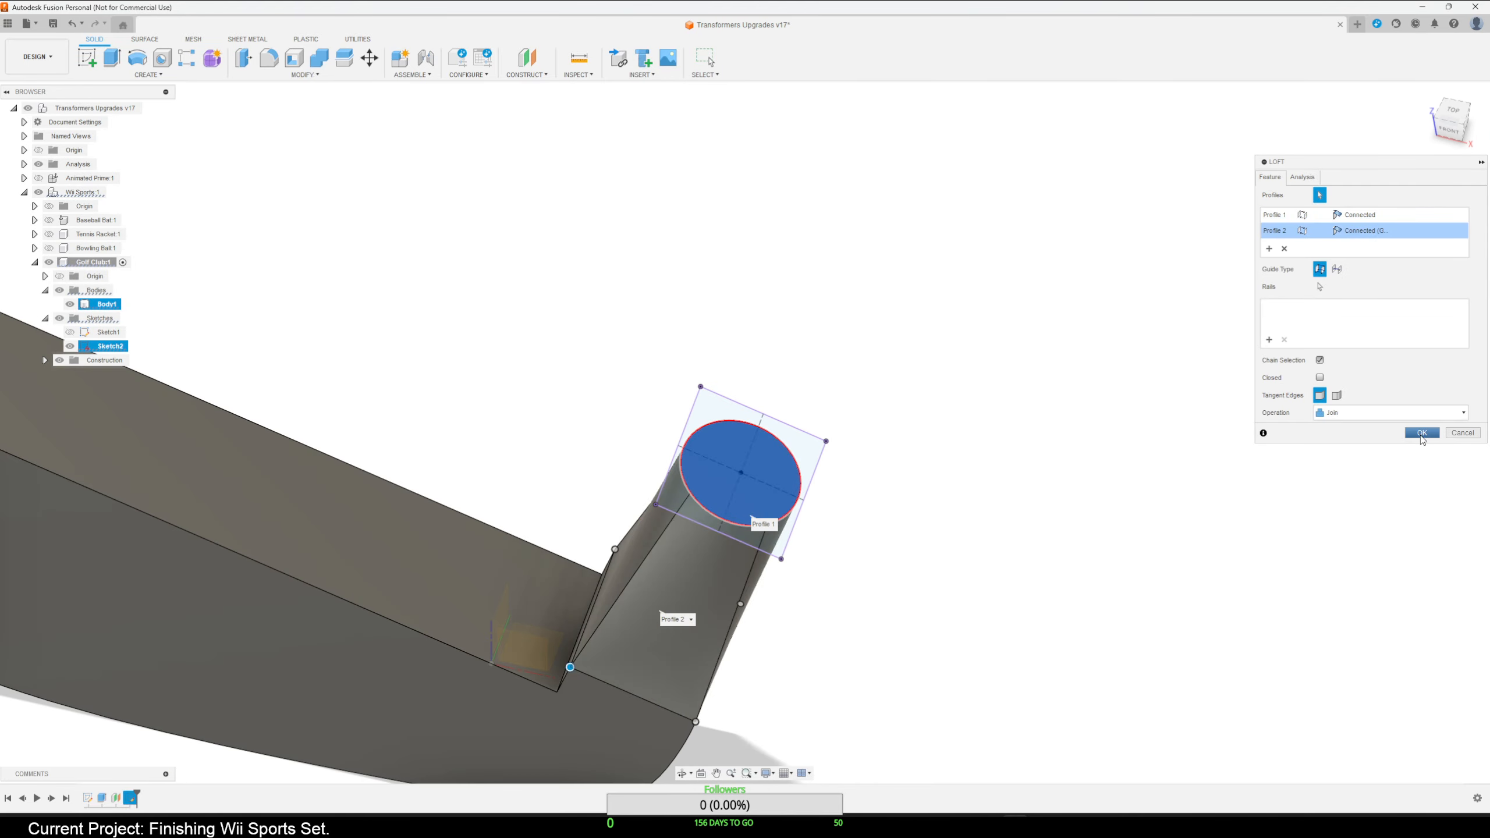
click(1421, 434)
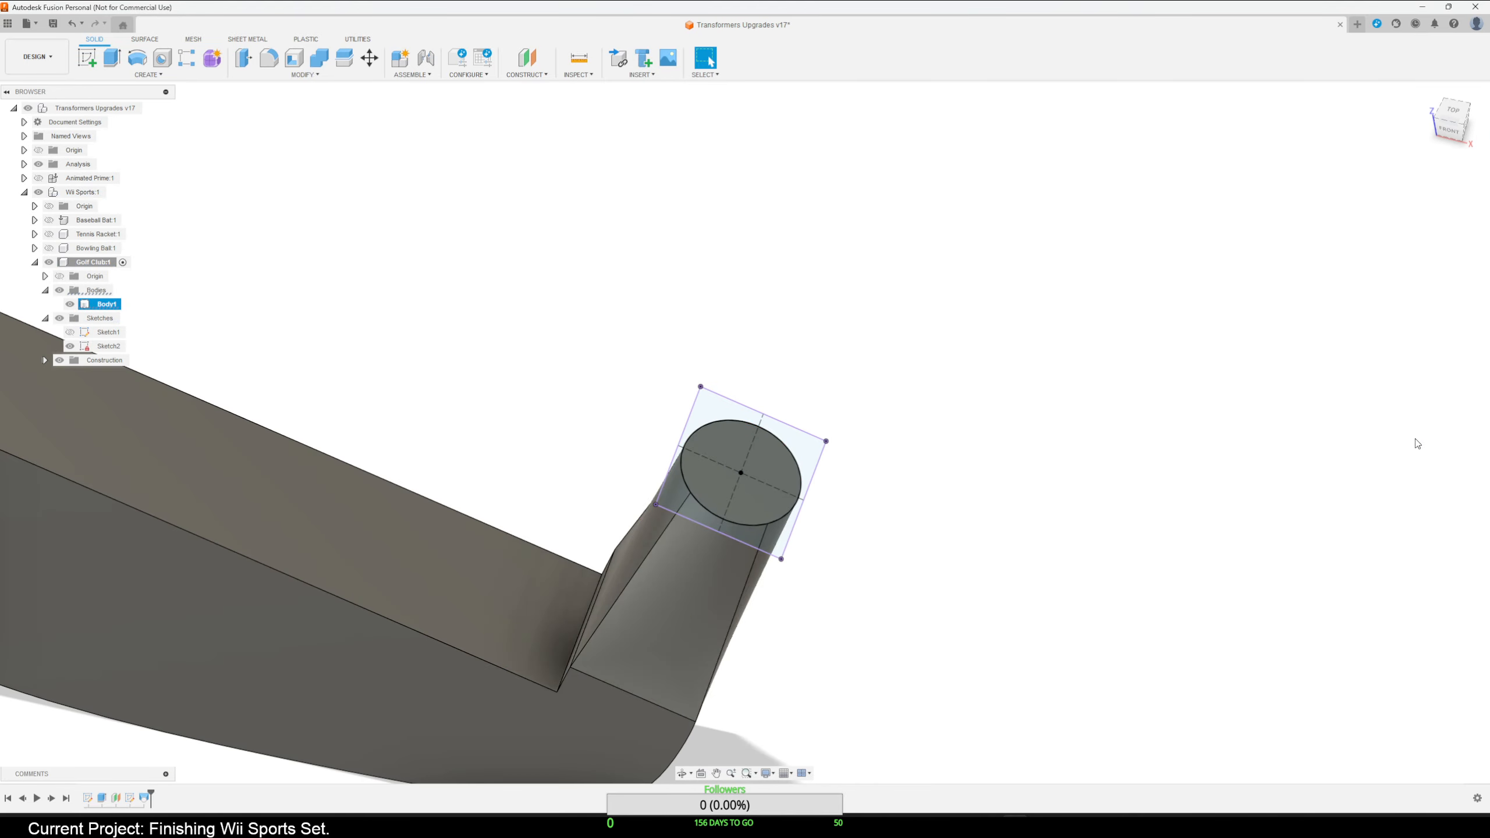
Sketch a 5 mm diameter circle centred on the hosel's round top face, and finish the sketch.
click(778, 471)
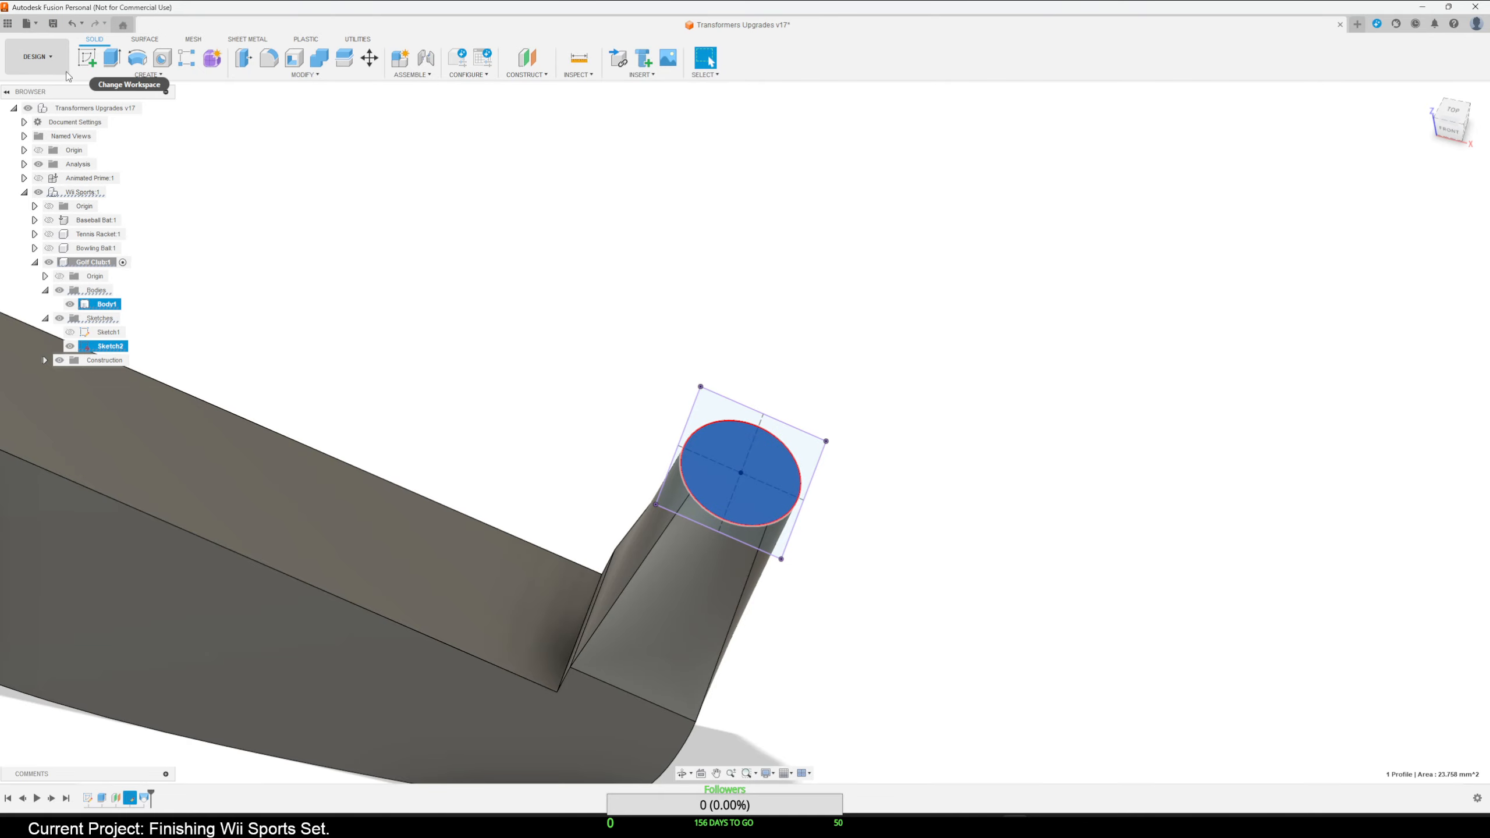
click(87, 58)
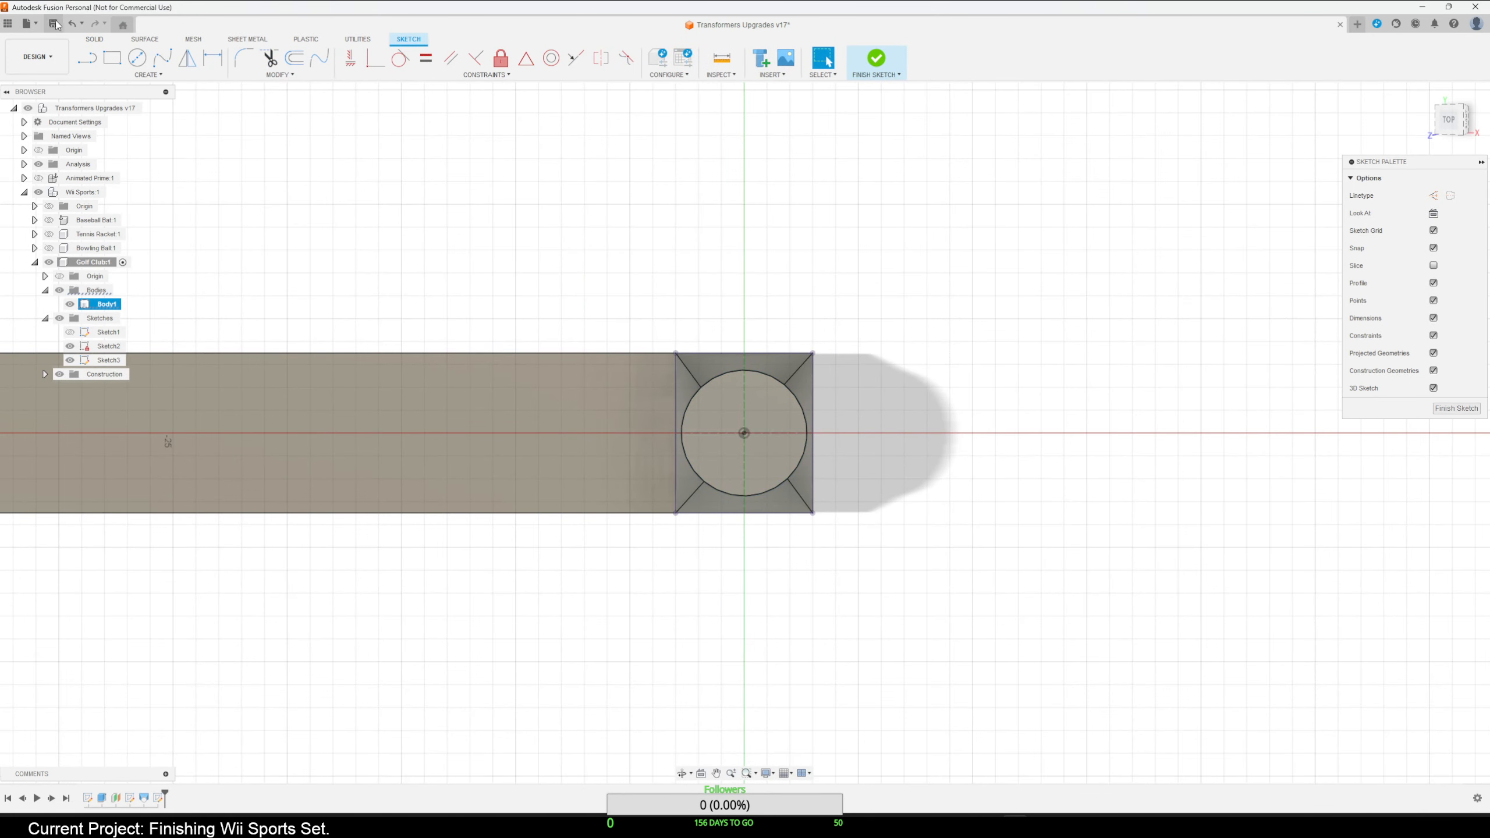
click(137, 58)
click(743, 433)
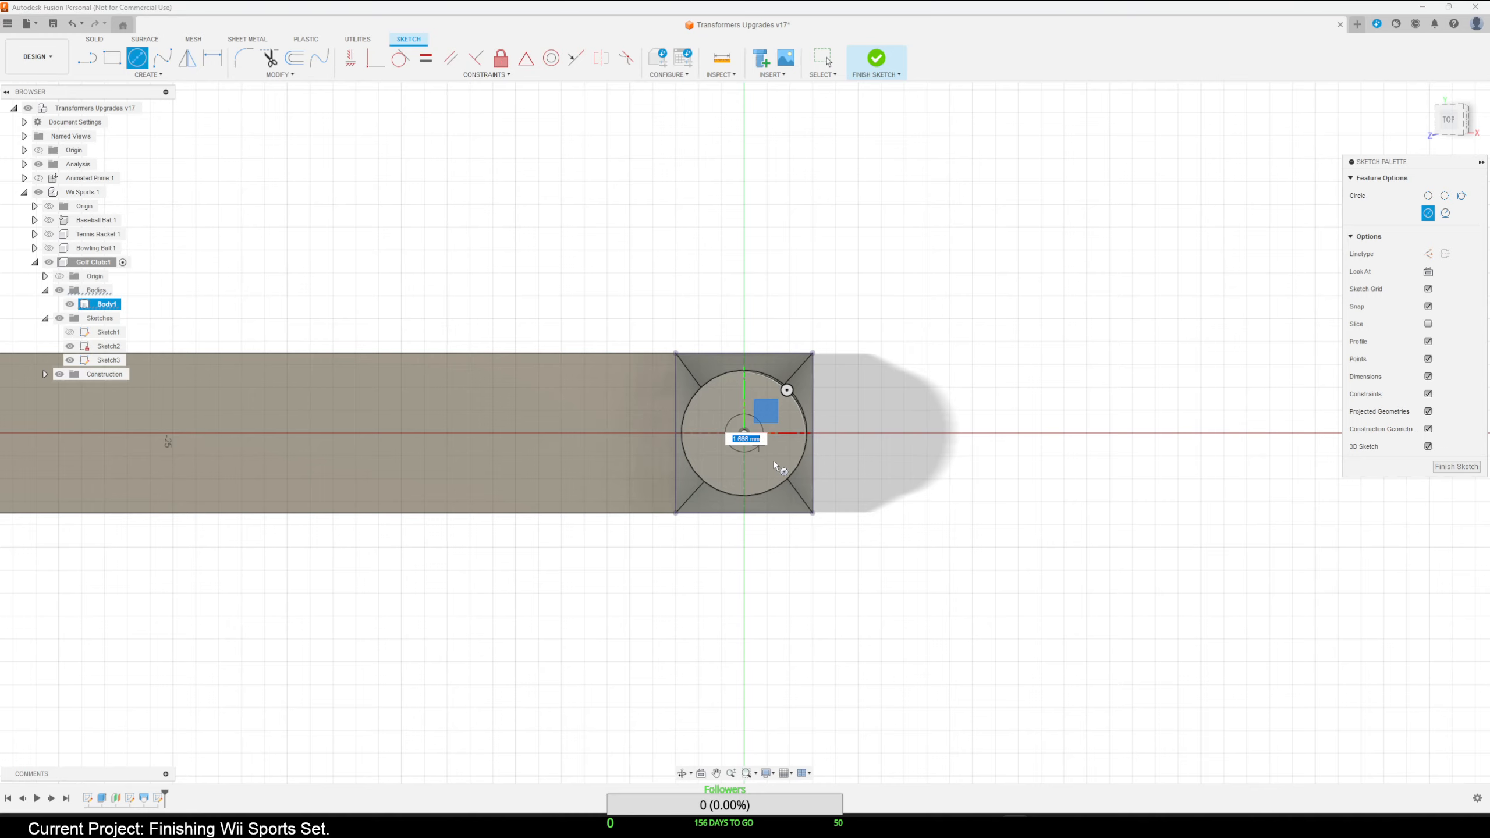
key(Return)
key(Escape)
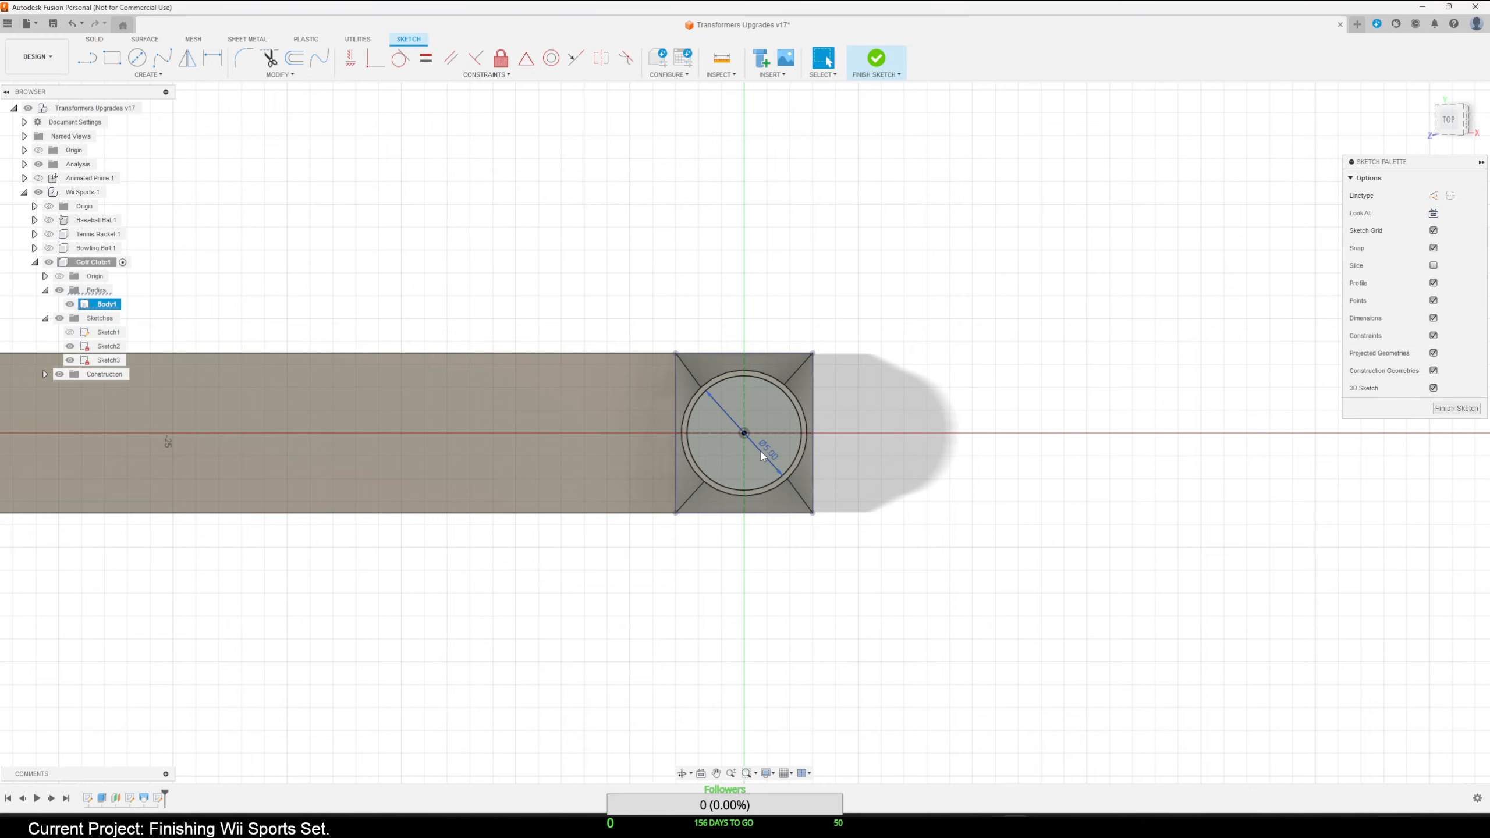
click(1456, 408)
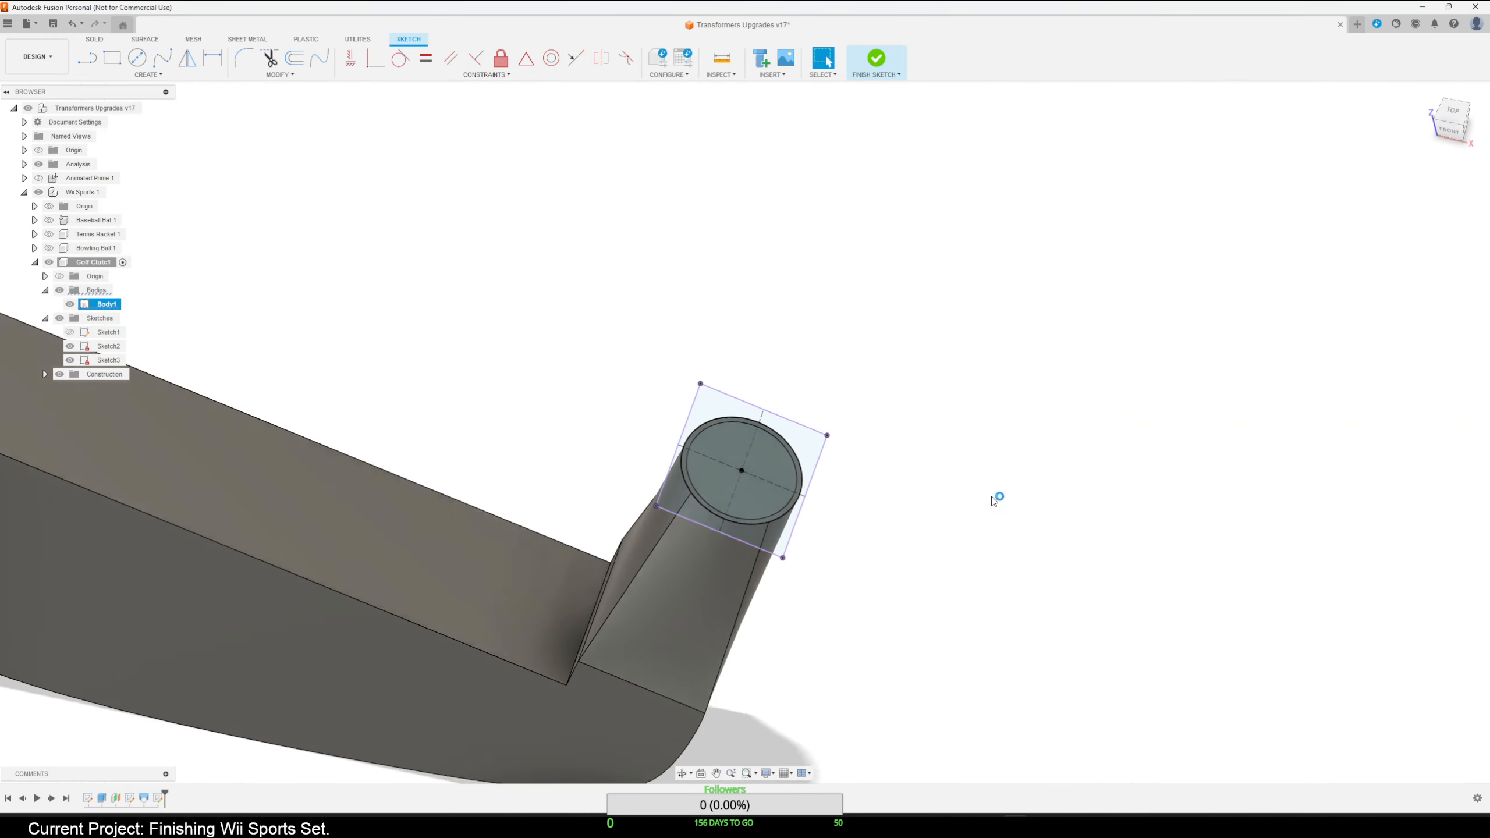
Extrude the 5 mm circle 120 mm upward as the club shaft, joined to the body.
click(773, 462)
scroll(774, 462, down, 5)
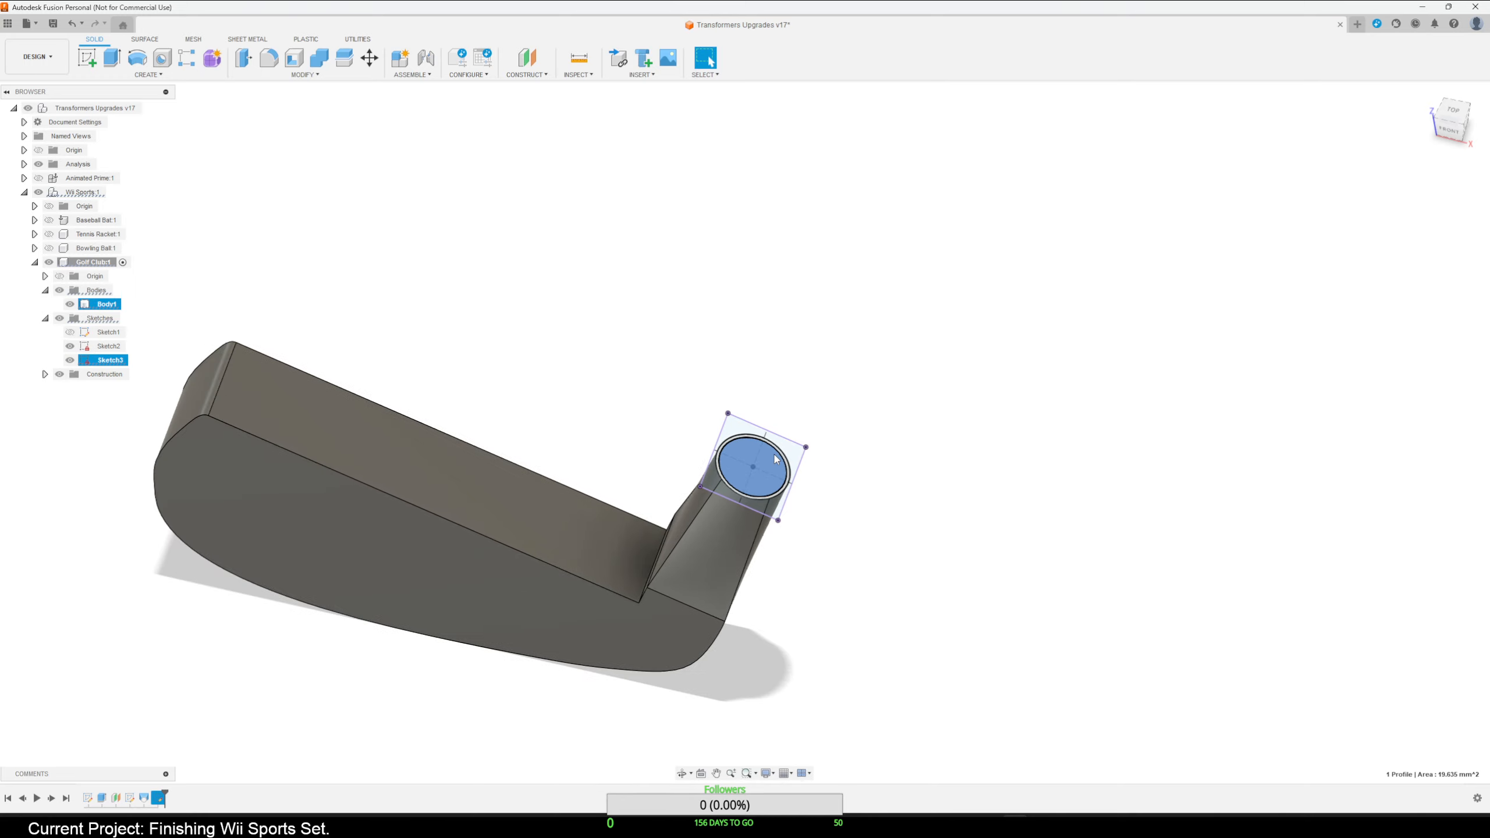
key(e)
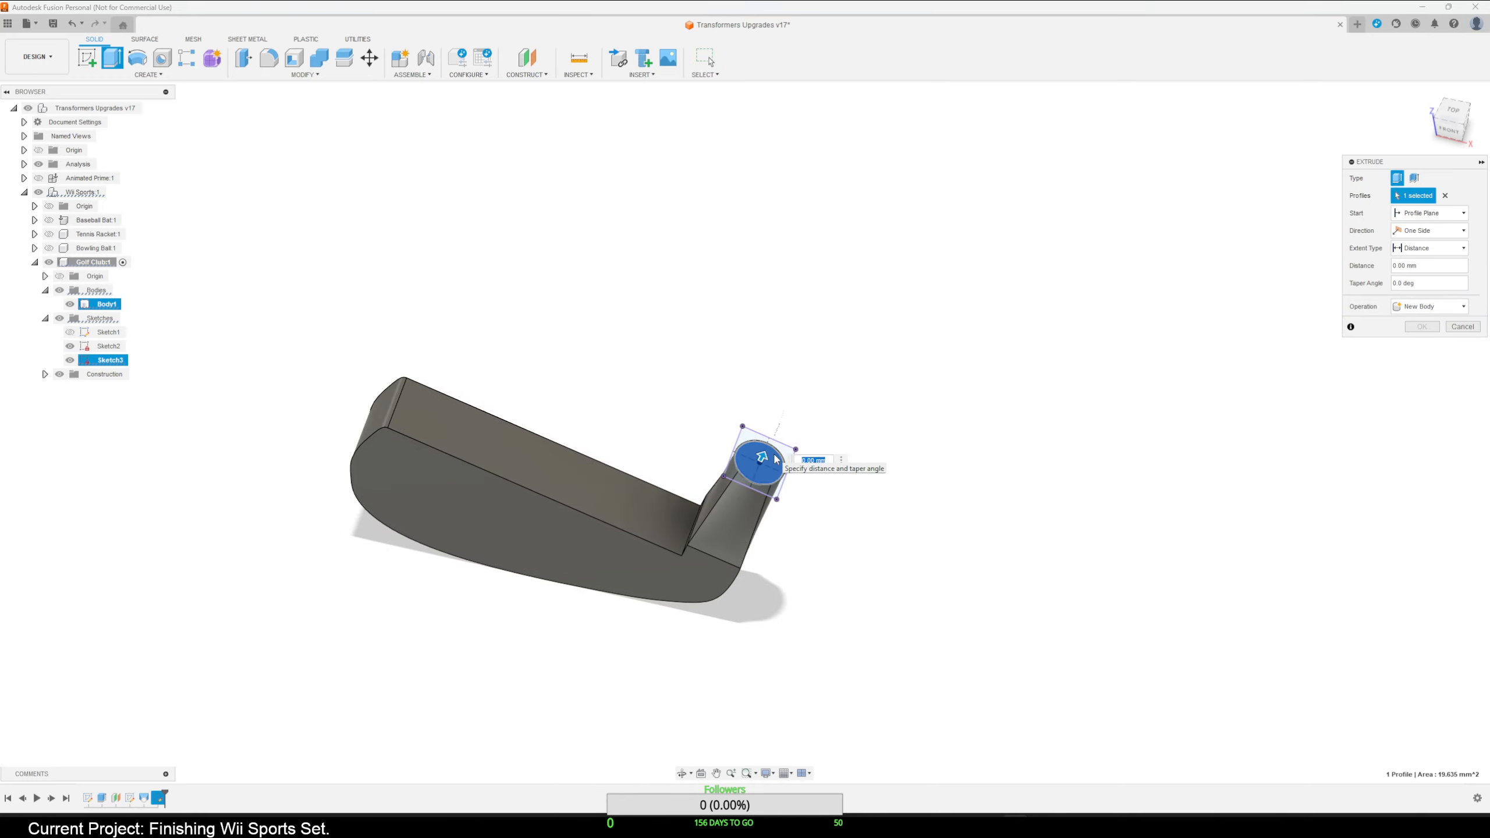
key(Return)
scroll(938, 427, down, 3)
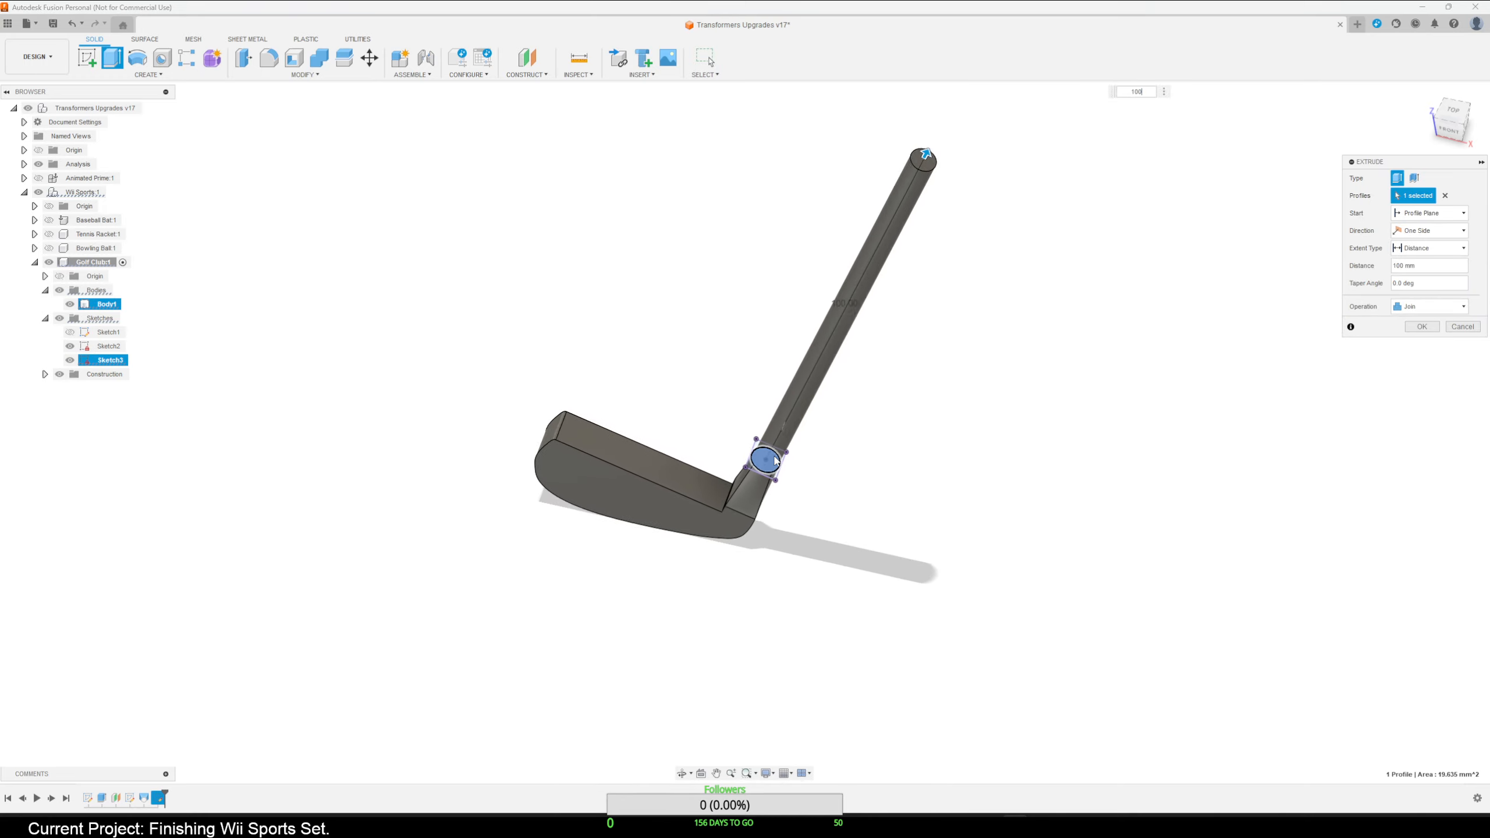
middle_drag(939, 428, 885, 553)
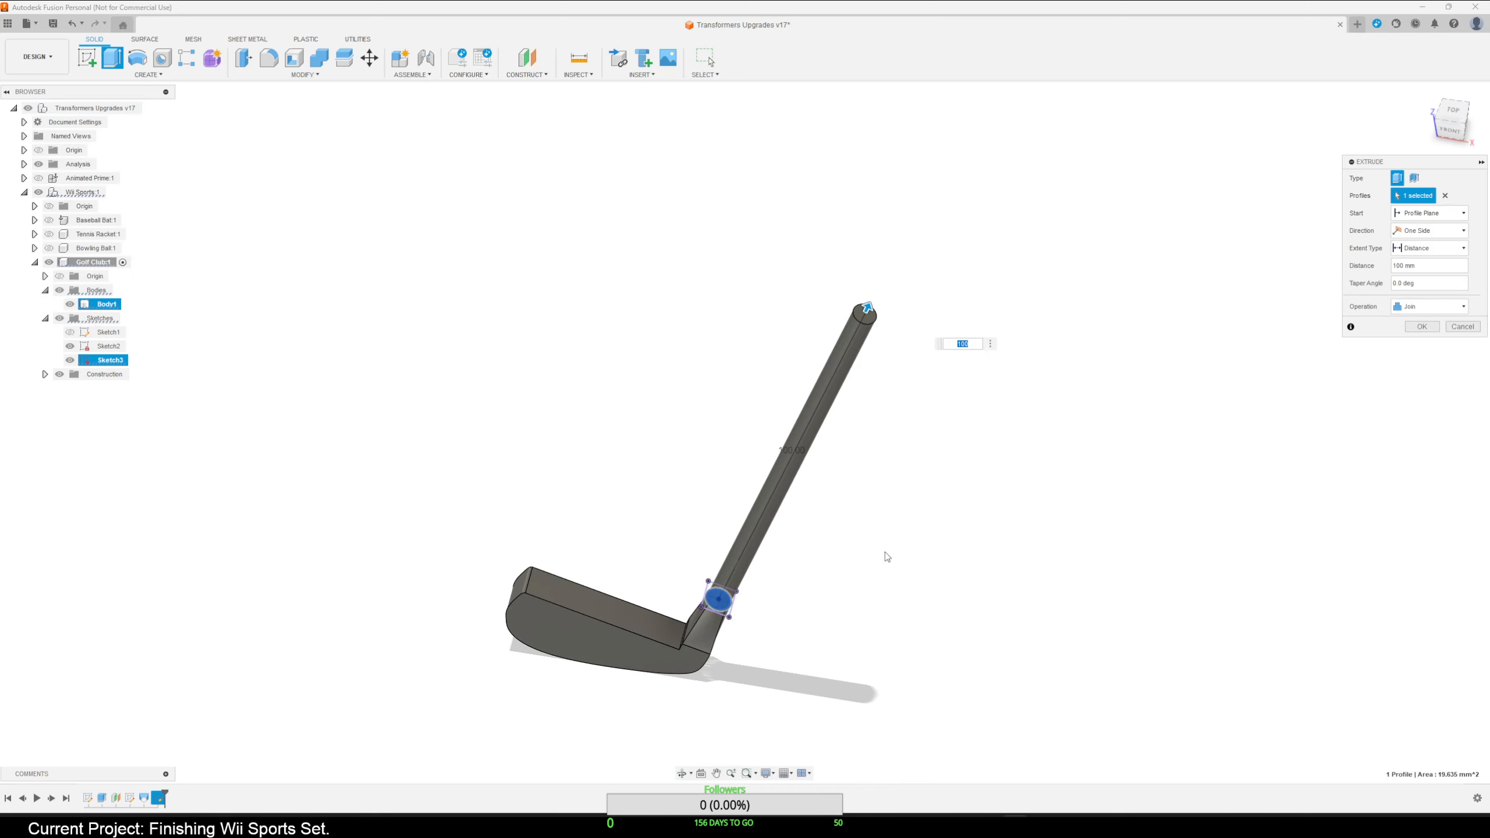
text(120)
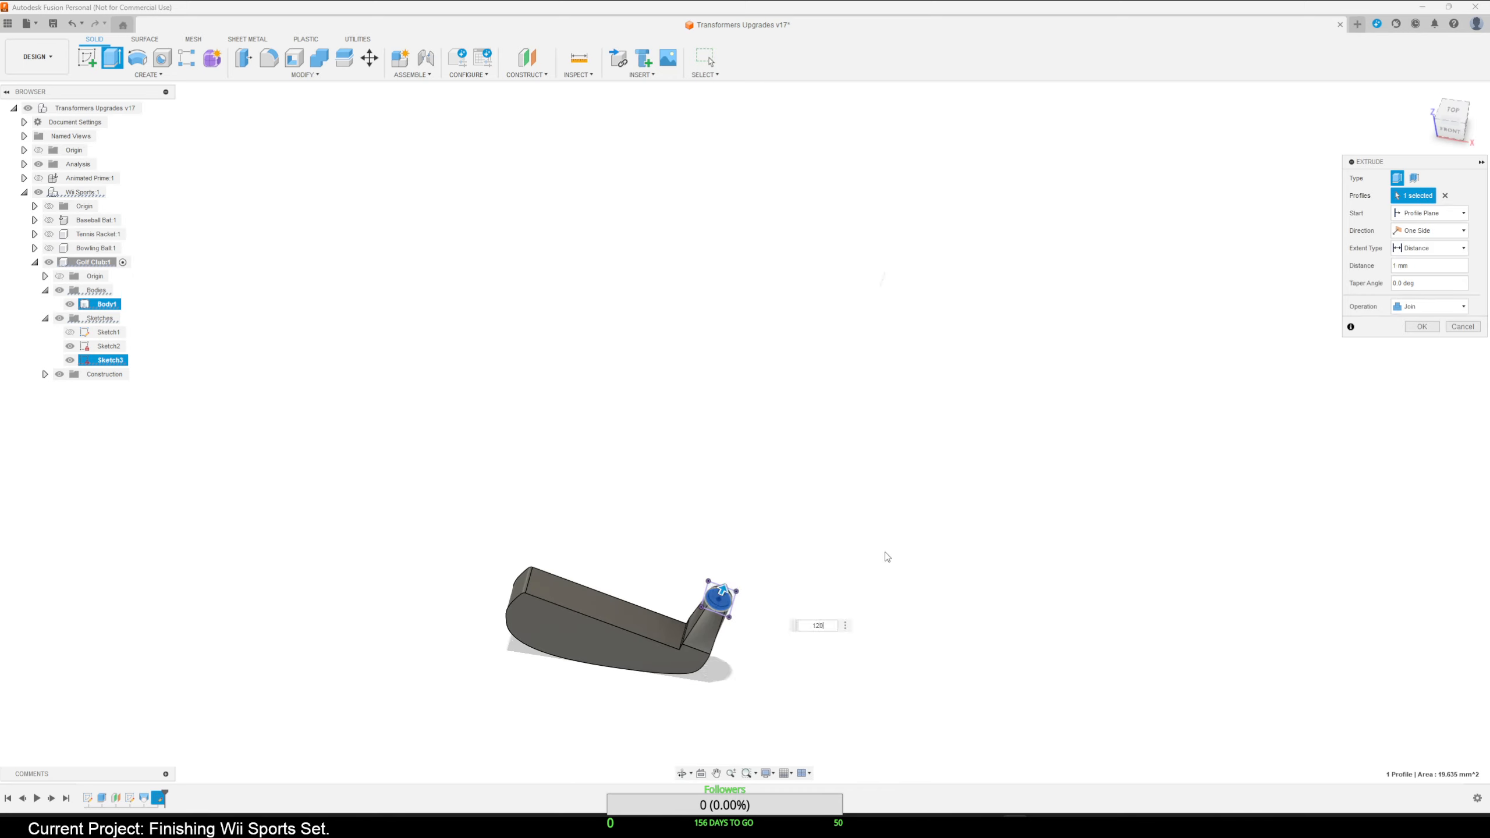
click(1419, 328)
Hide Sketch2 so that the joint between shaft and hosel is unobstructed.
scroll(827, 608, up, 2)
scroll(728, 628, up, 2)
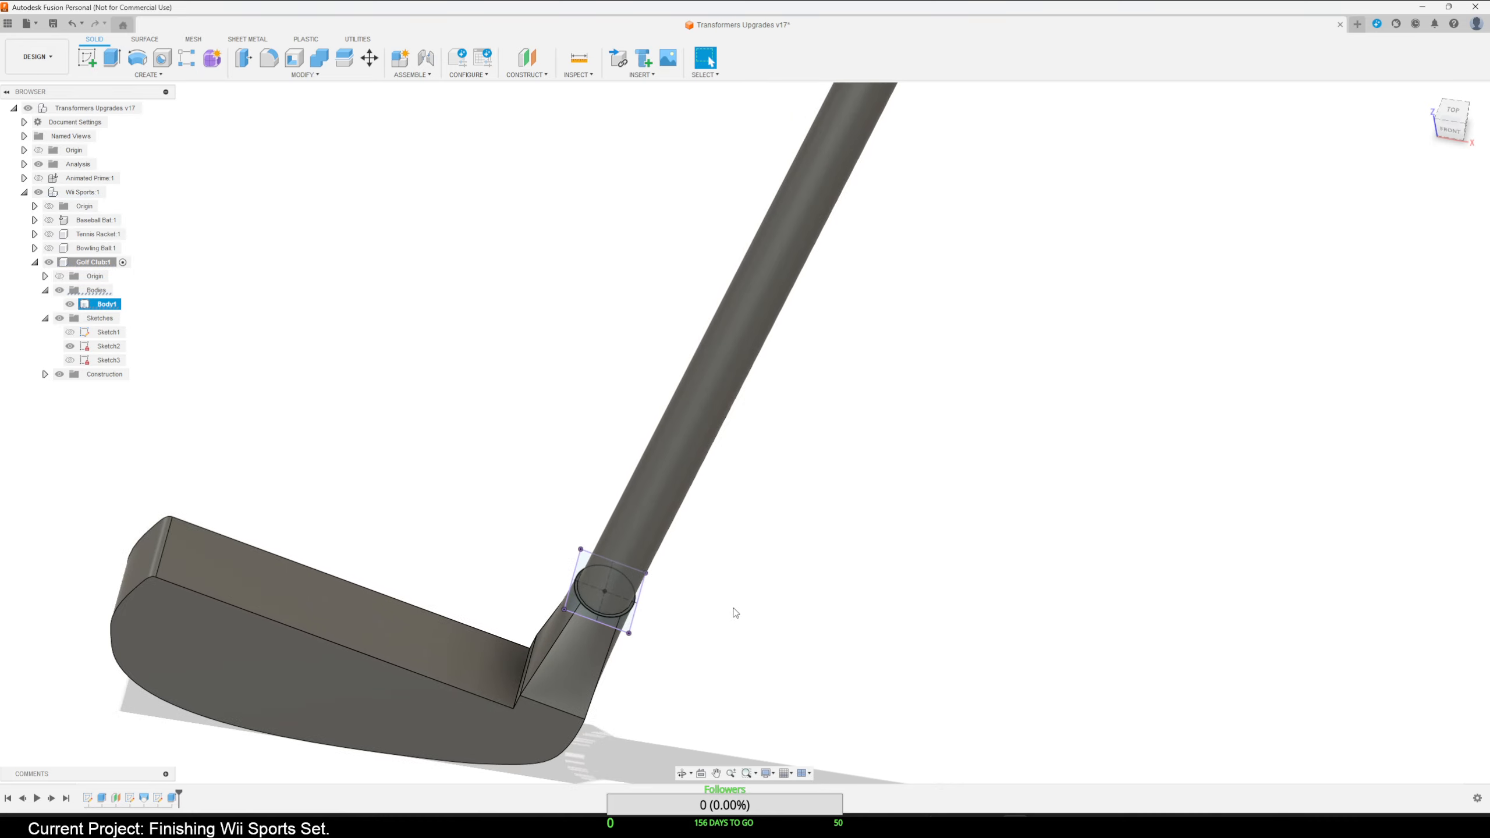
scroll(698, 632, up, 2)
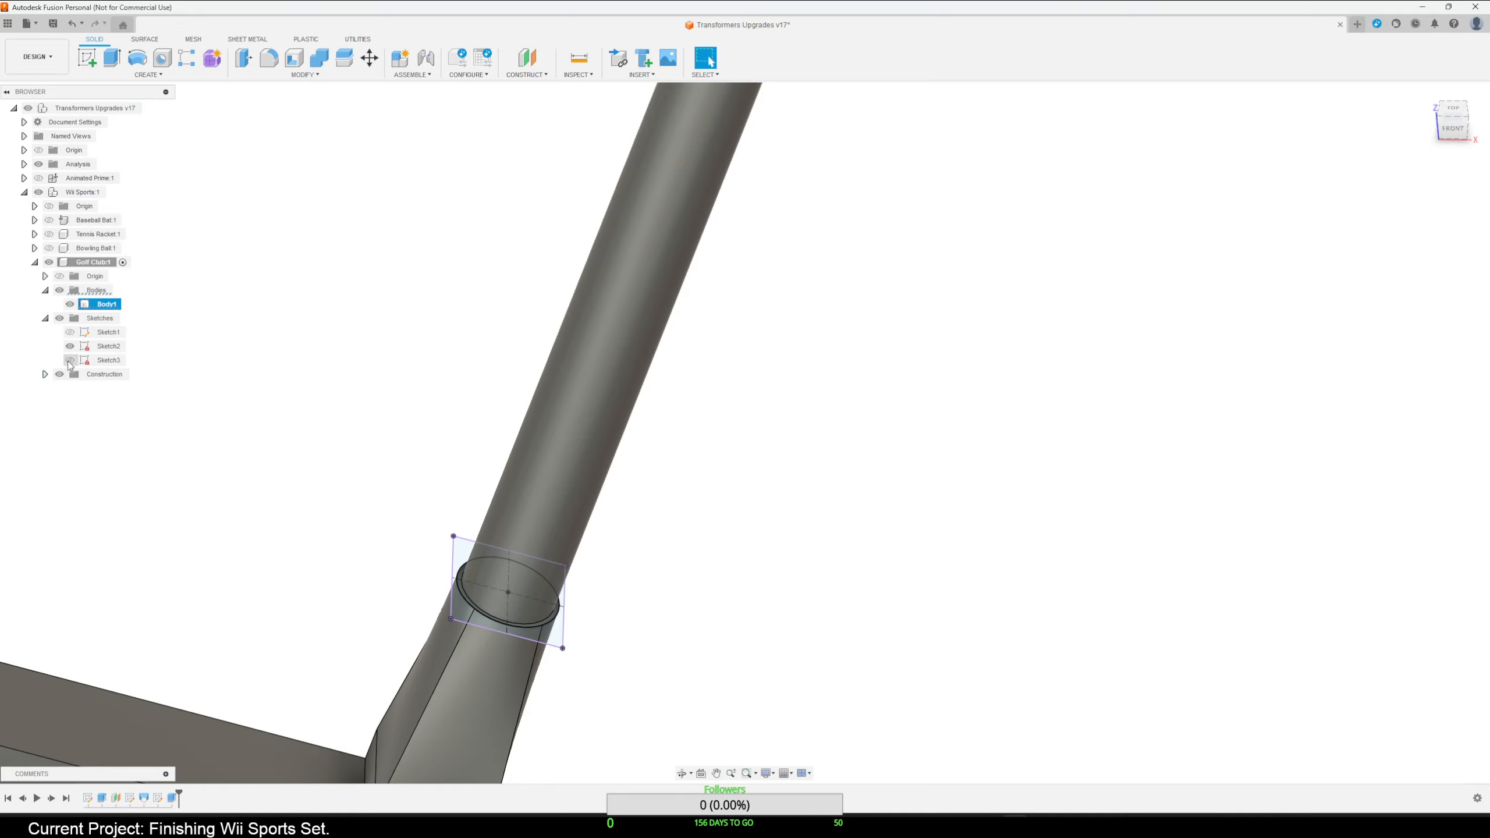
click(70, 346)
Try to chamfer the circular edge where the shaft meets the hosel.
scroll(516, 624, up, 3)
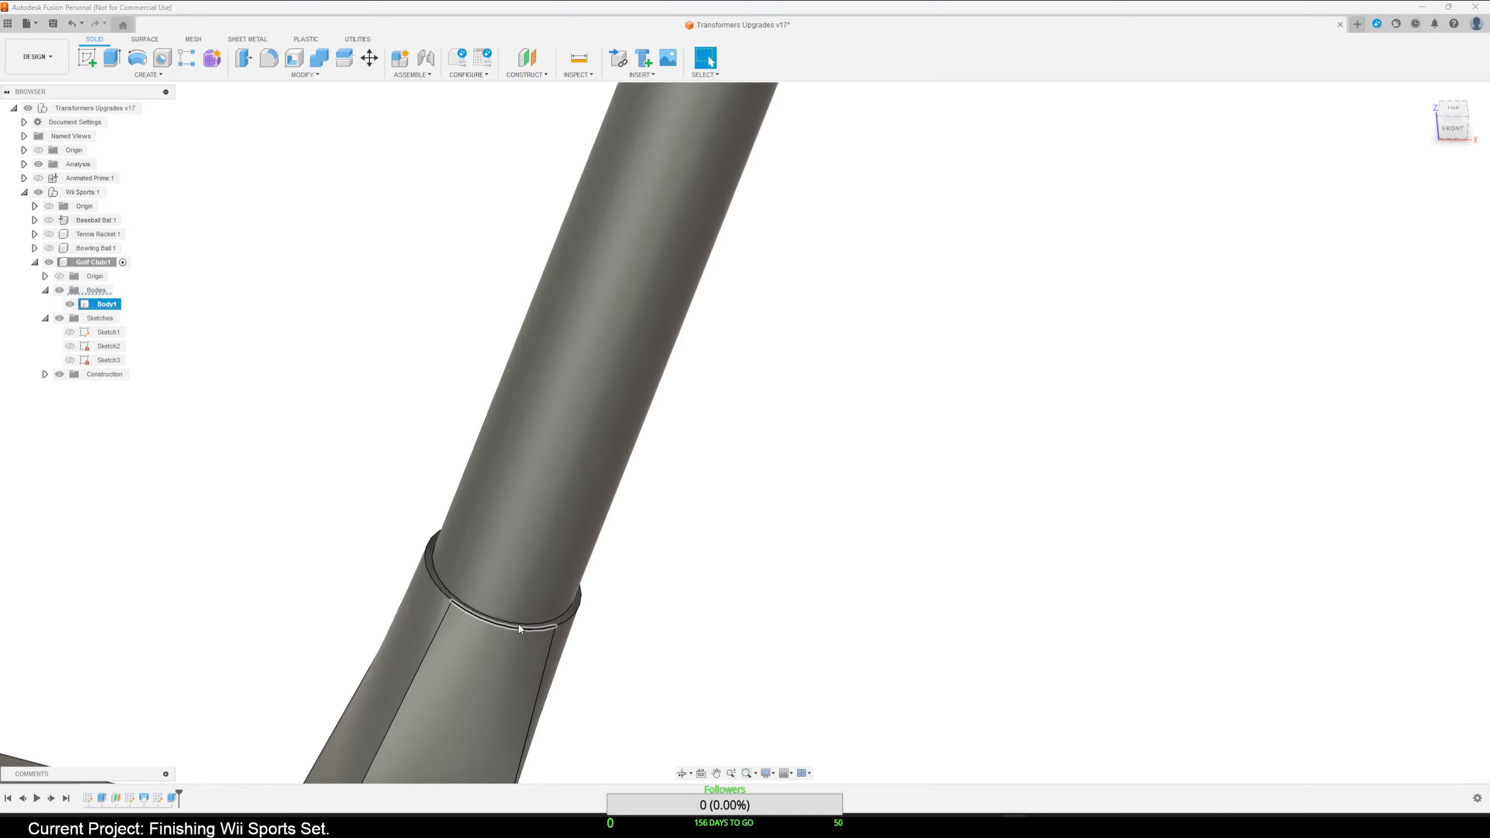
click(518, 623)
scroll(333, 348, down, 2)
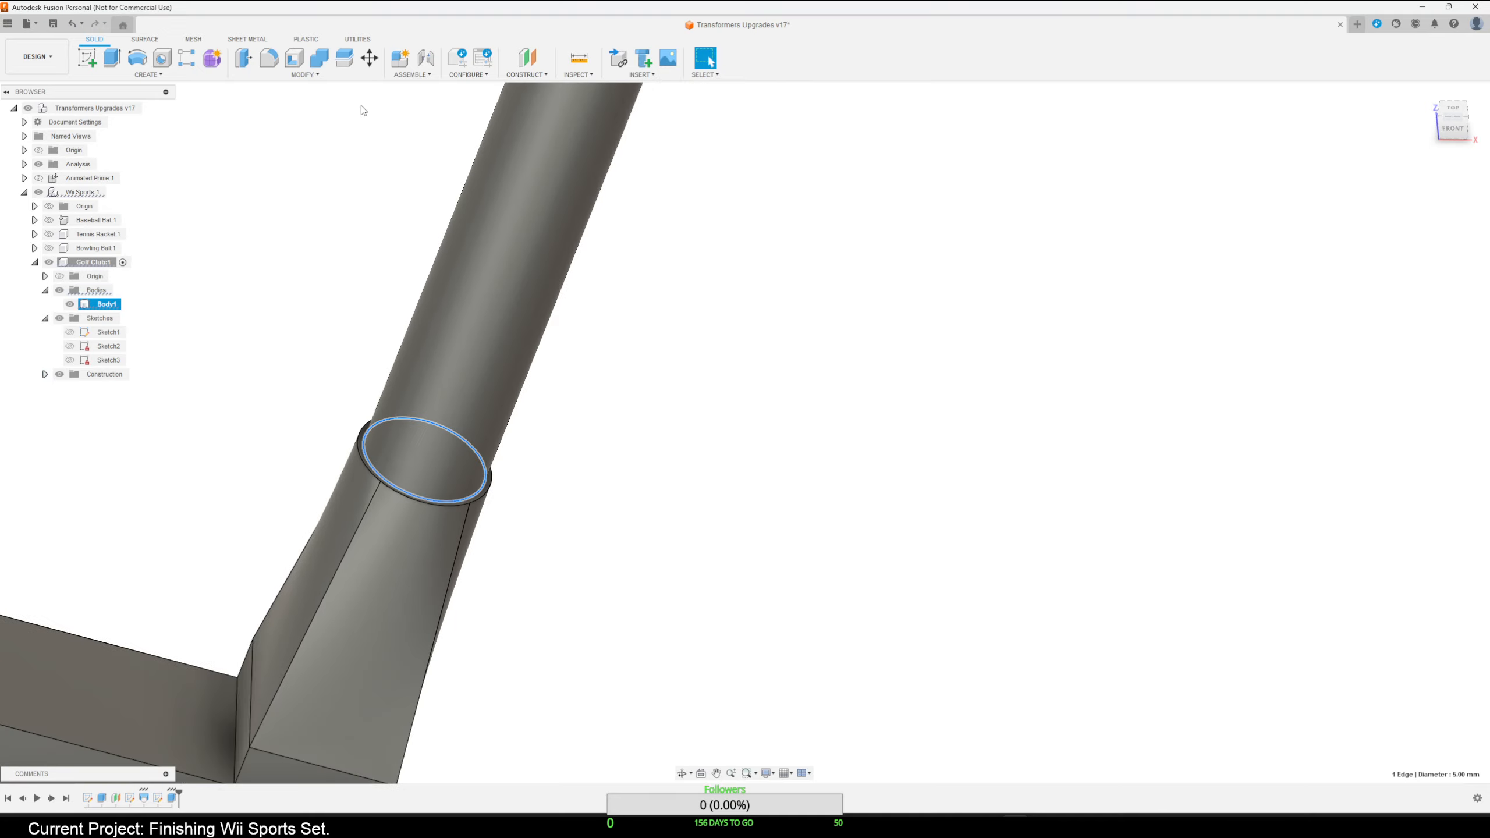
click(294, 75)
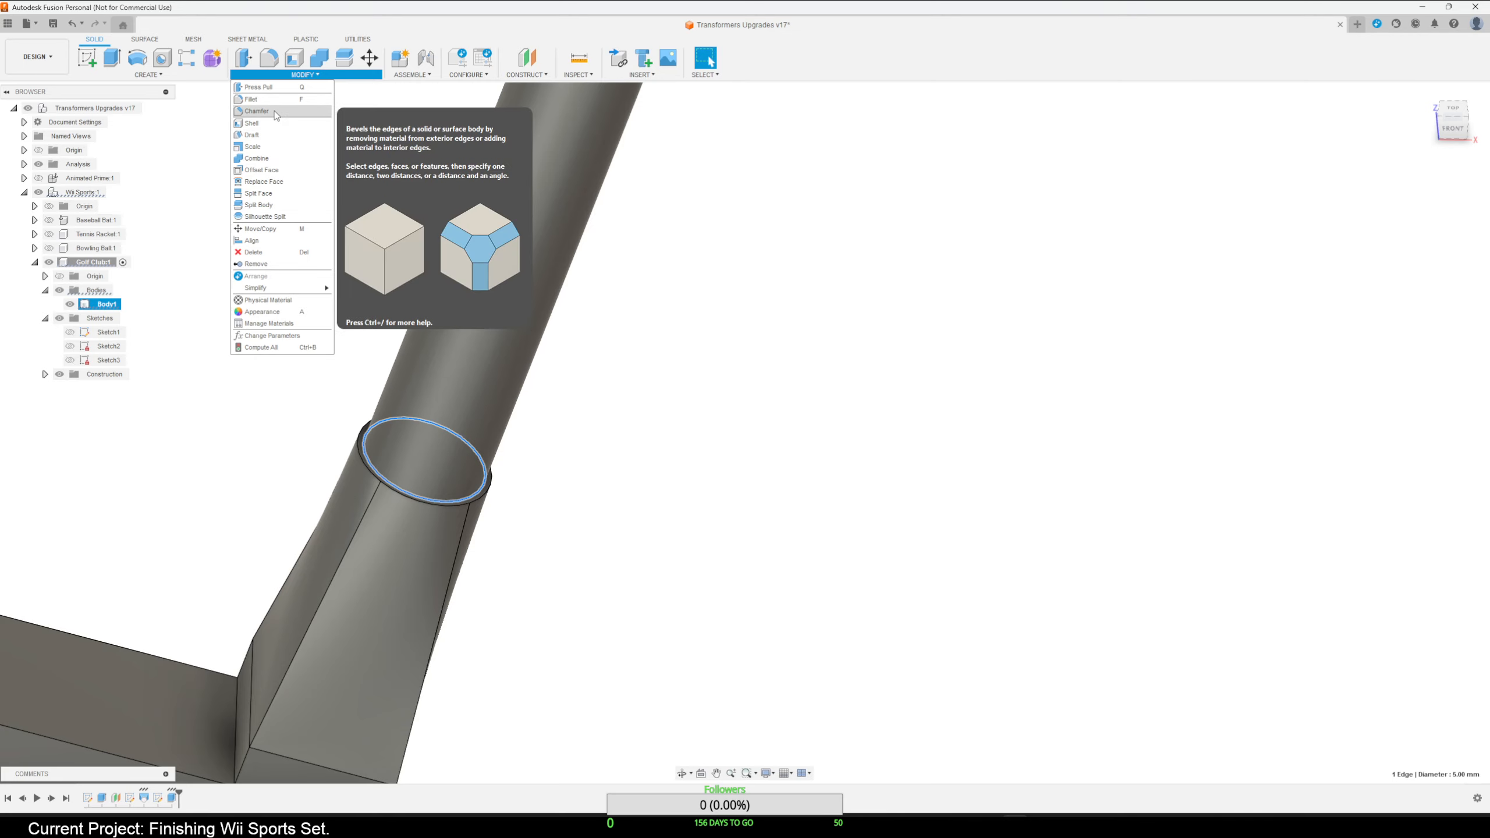
key(Escape)
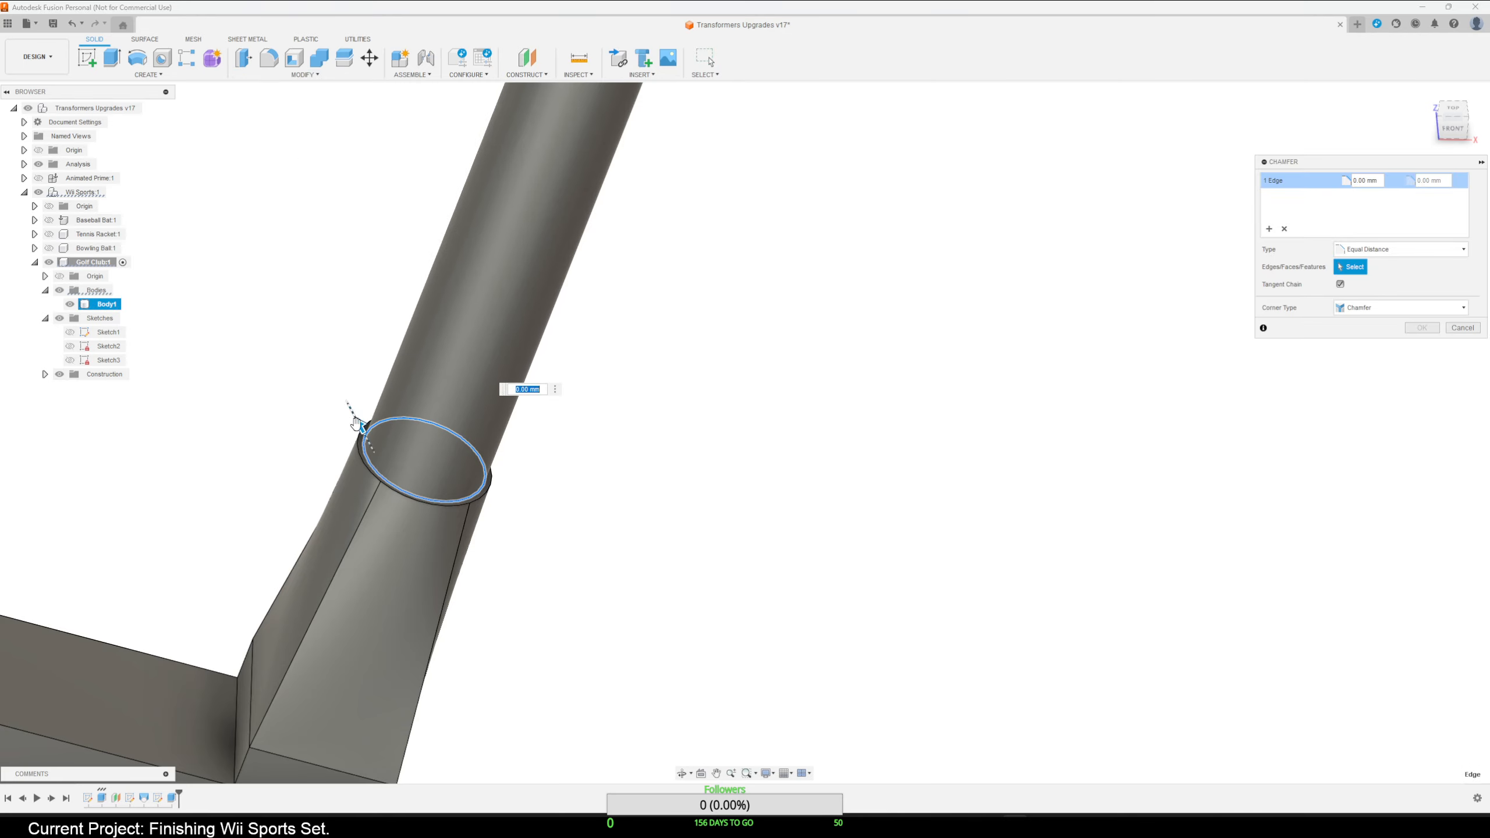
drag(357, 423, 350, 412)
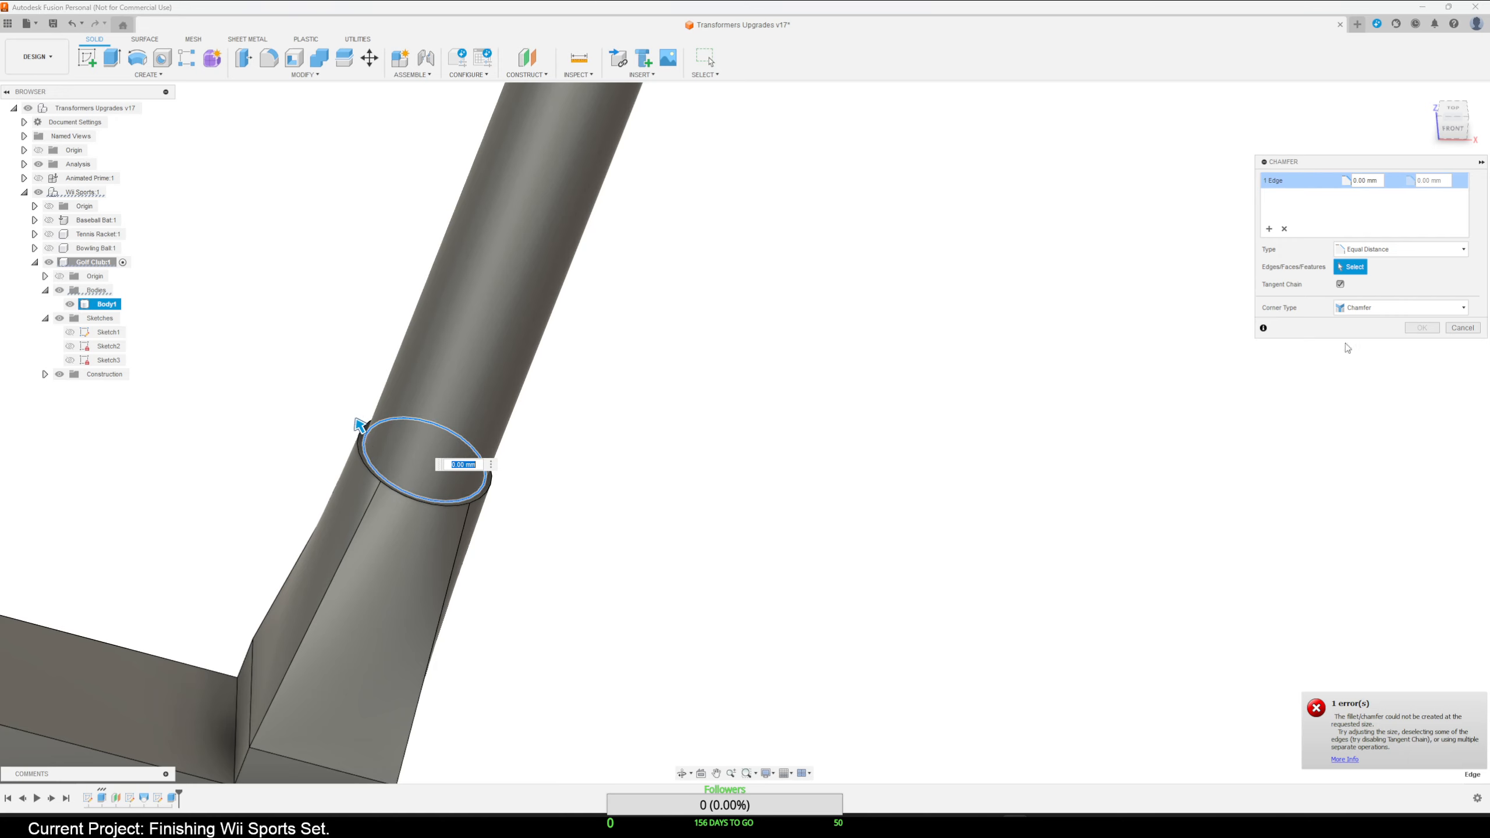
click(1463, 328)
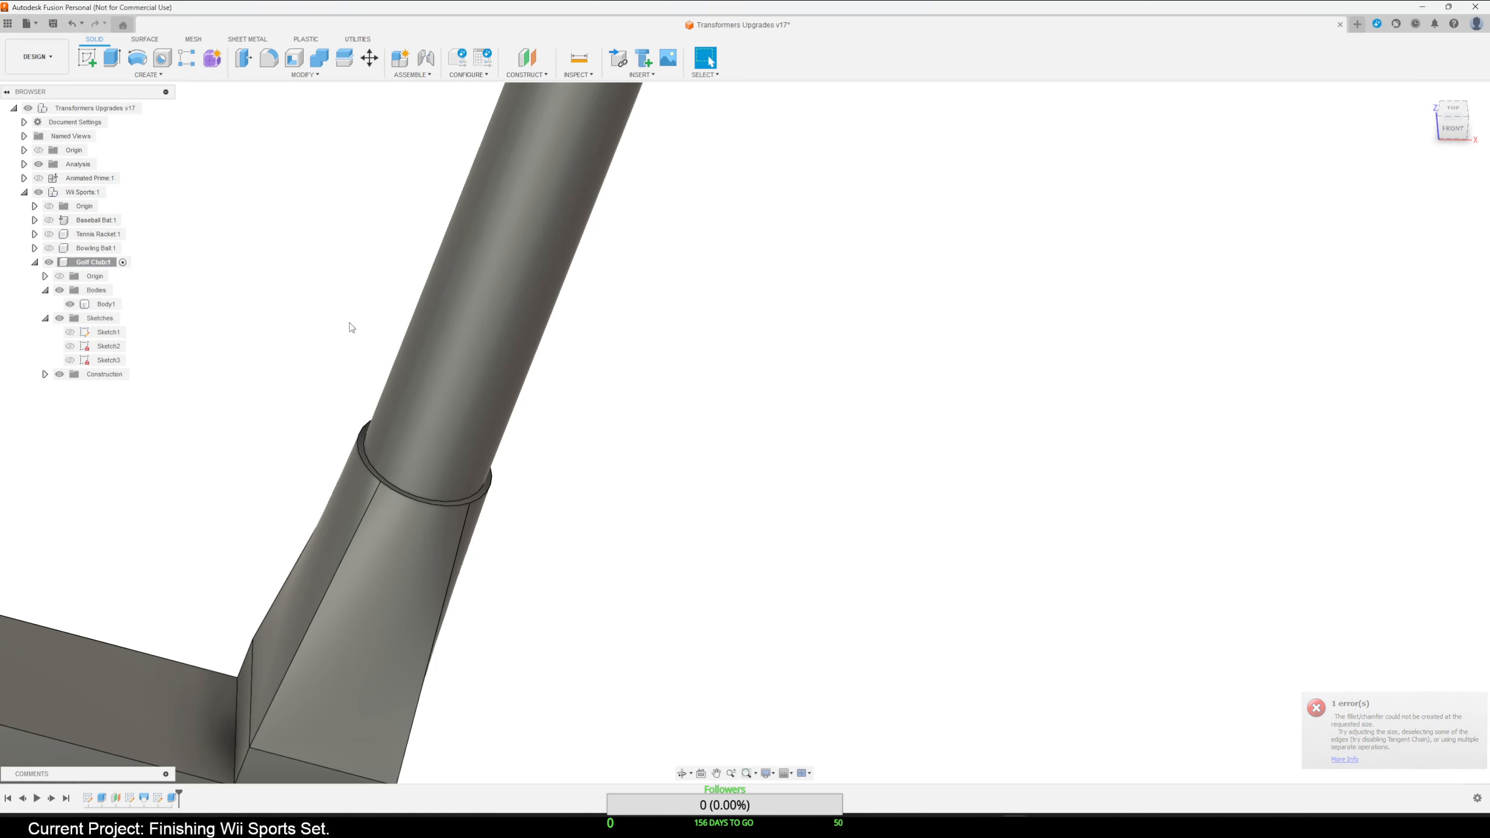
Fillet the circular edge where the shaft meets the hosel with a 1 mm constant radius.
scroll(420, 498, up, 3)
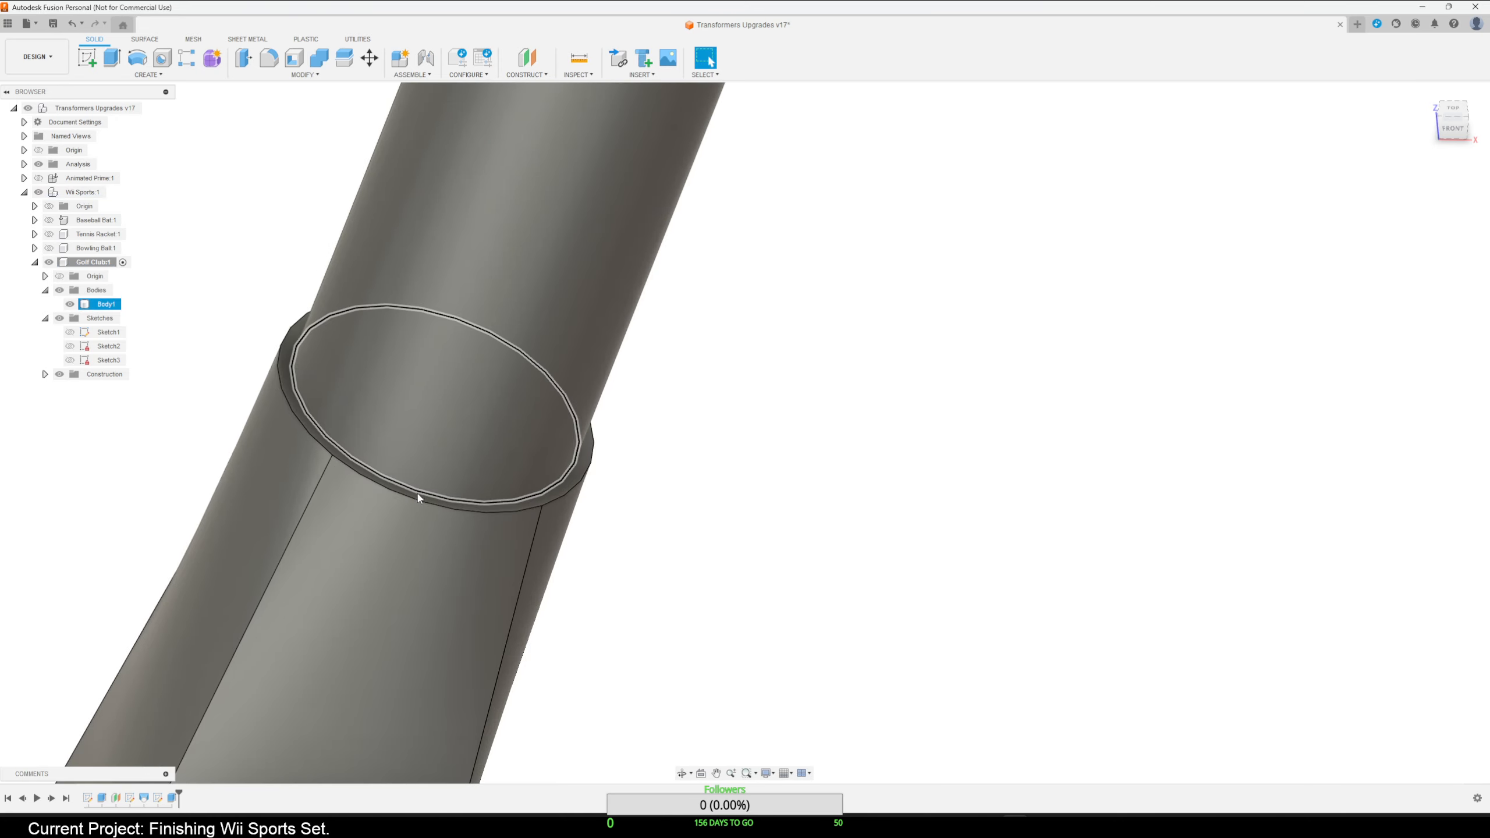
click(419, 495)
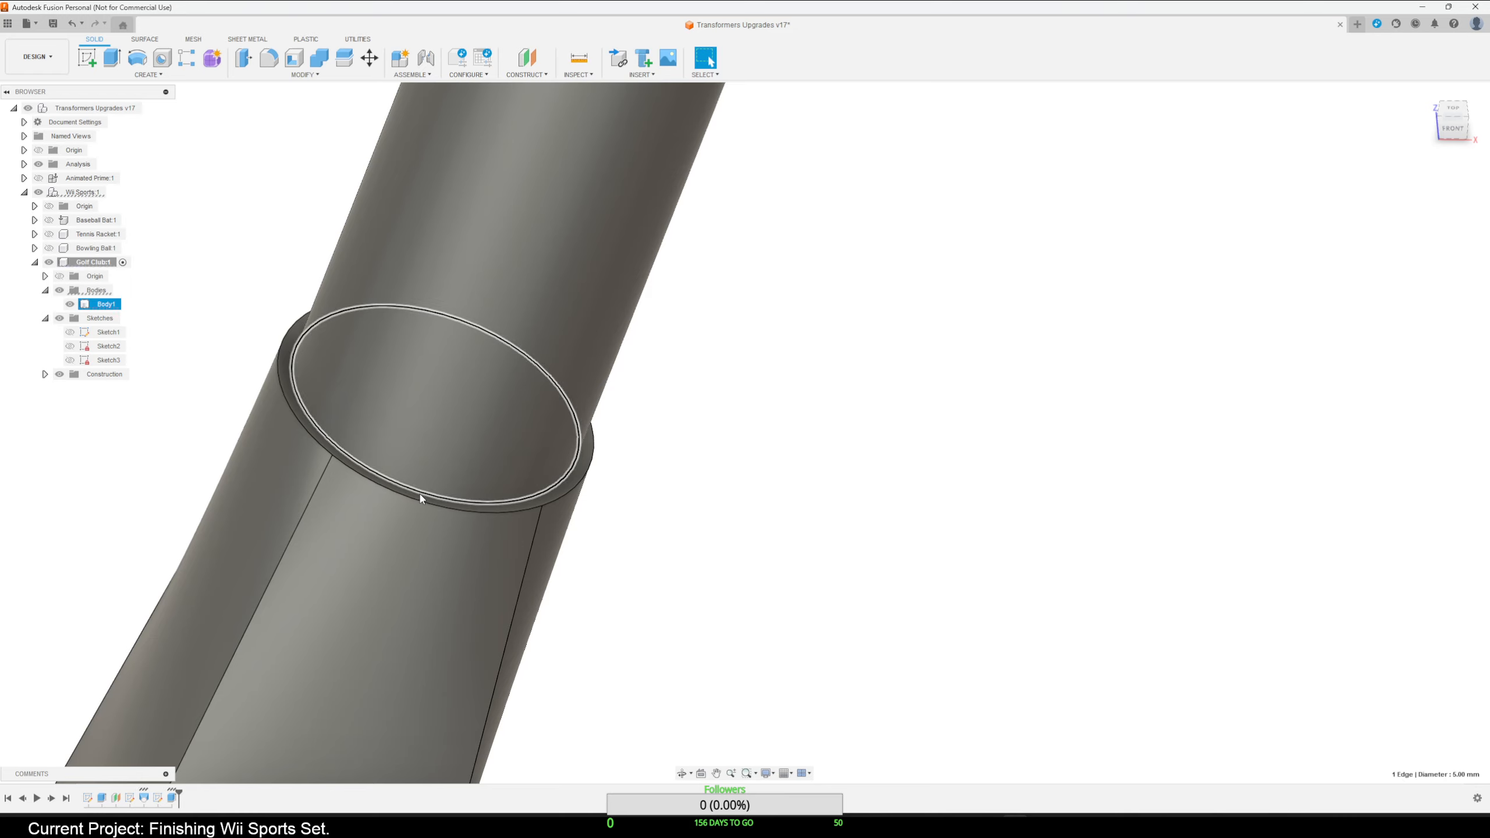
scroll(419, 496, down, 3)
click(269, 57)
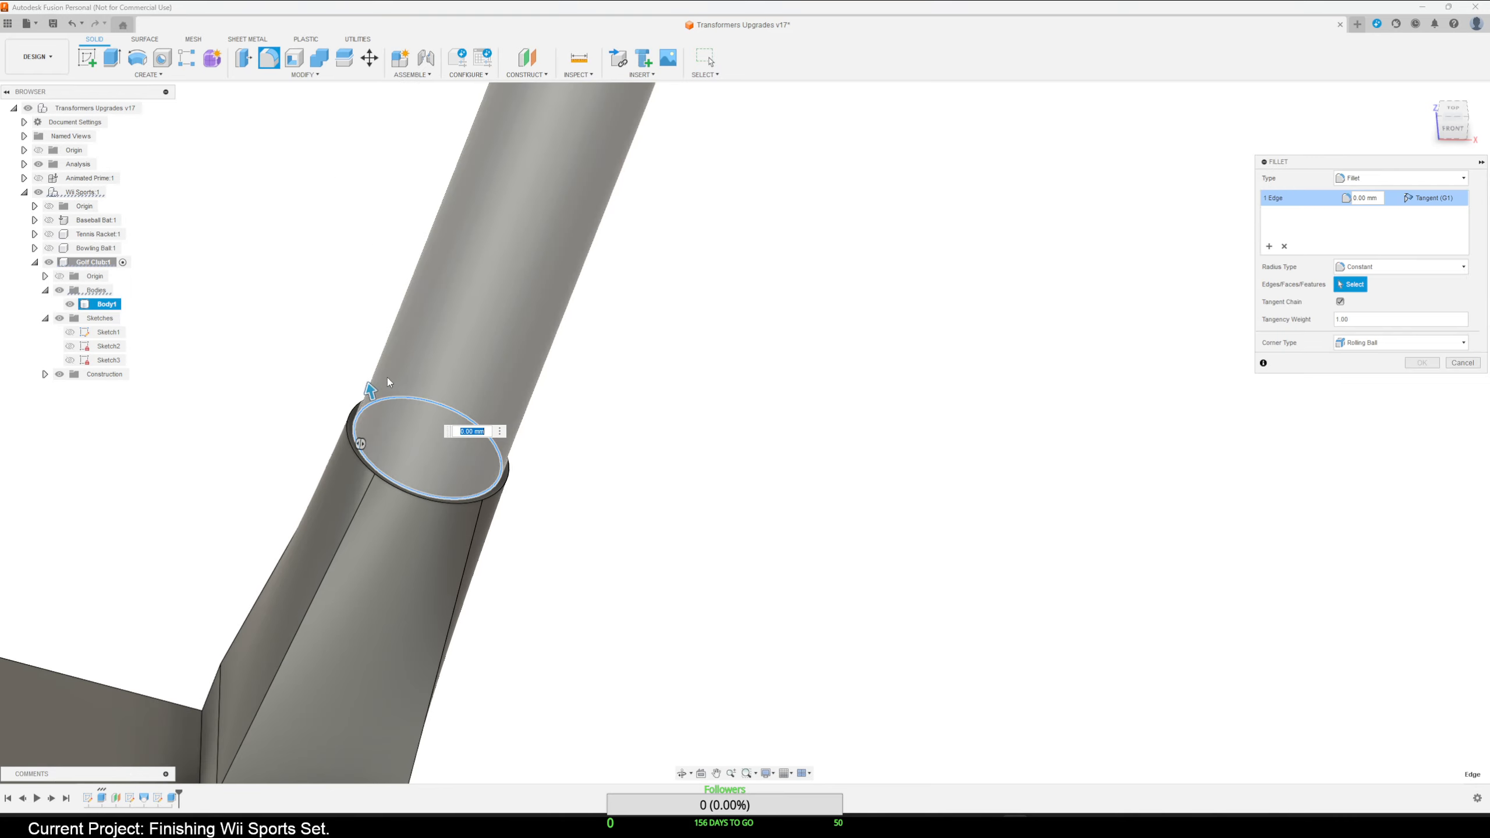
drag(370, 381, 390, 322)
scroll(634, 517, down, 4)
shift+middle_drag(658, 534, 698, 470)
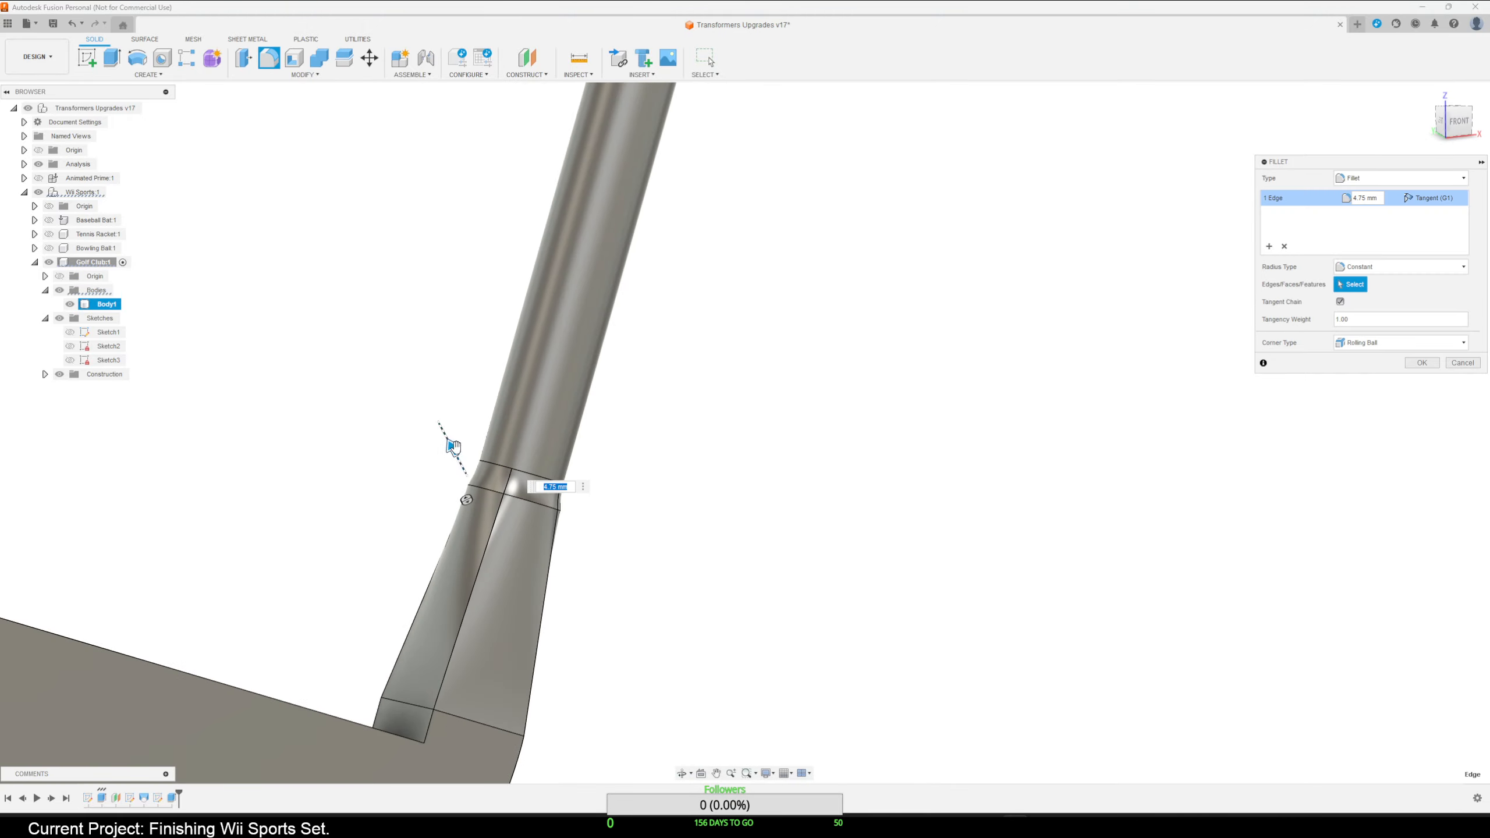
drag(457, 447, 467, 473)
shift+middle_drag(715, 538, 310, 516)
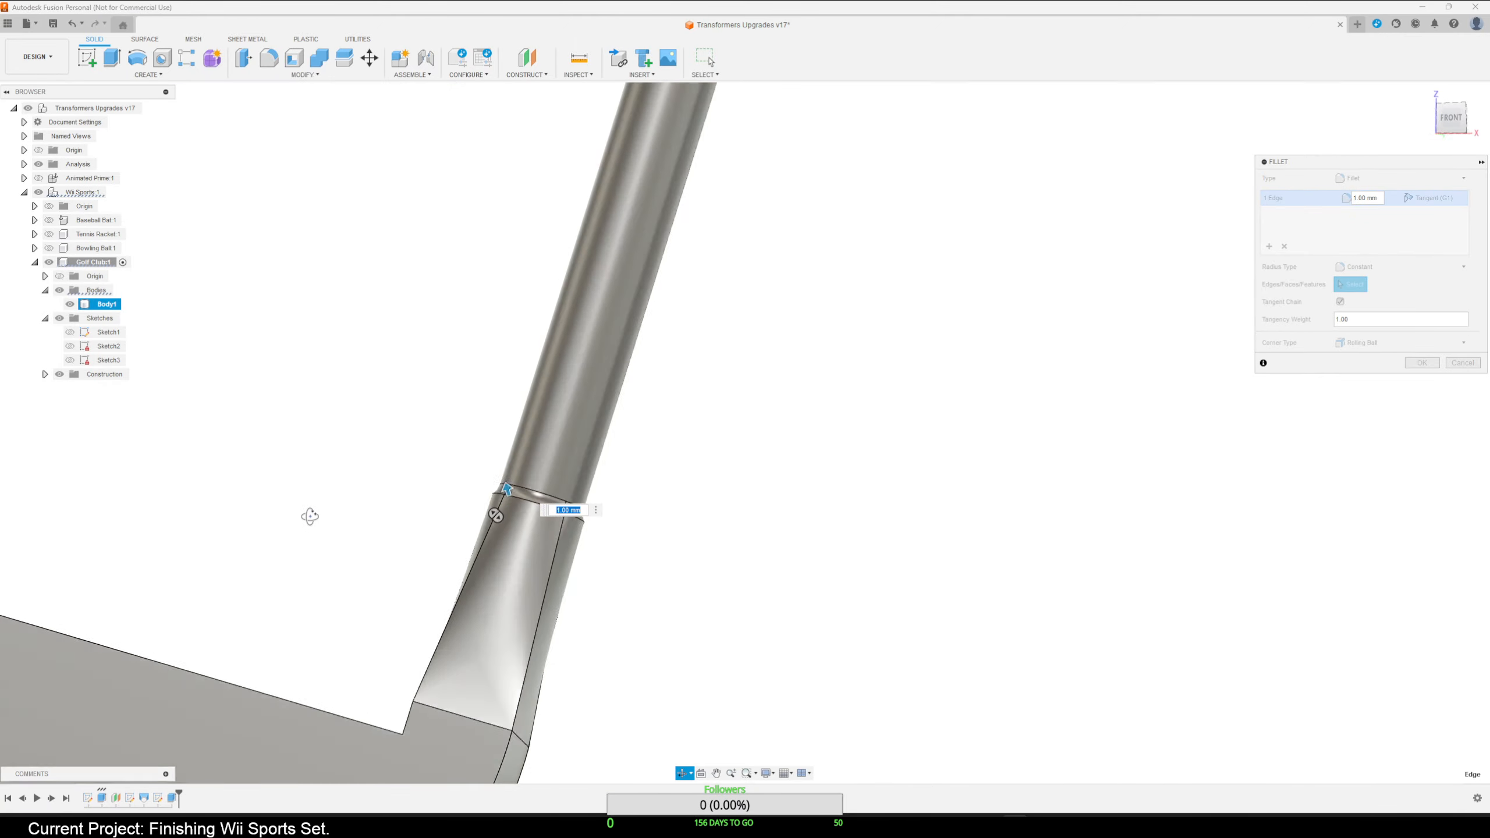
scroll(309, 516, down, 8)
mouse_move(818, 432)
middle_down()
mouse_move(772, 493)
mouse_move(799, 445)
middle_up()
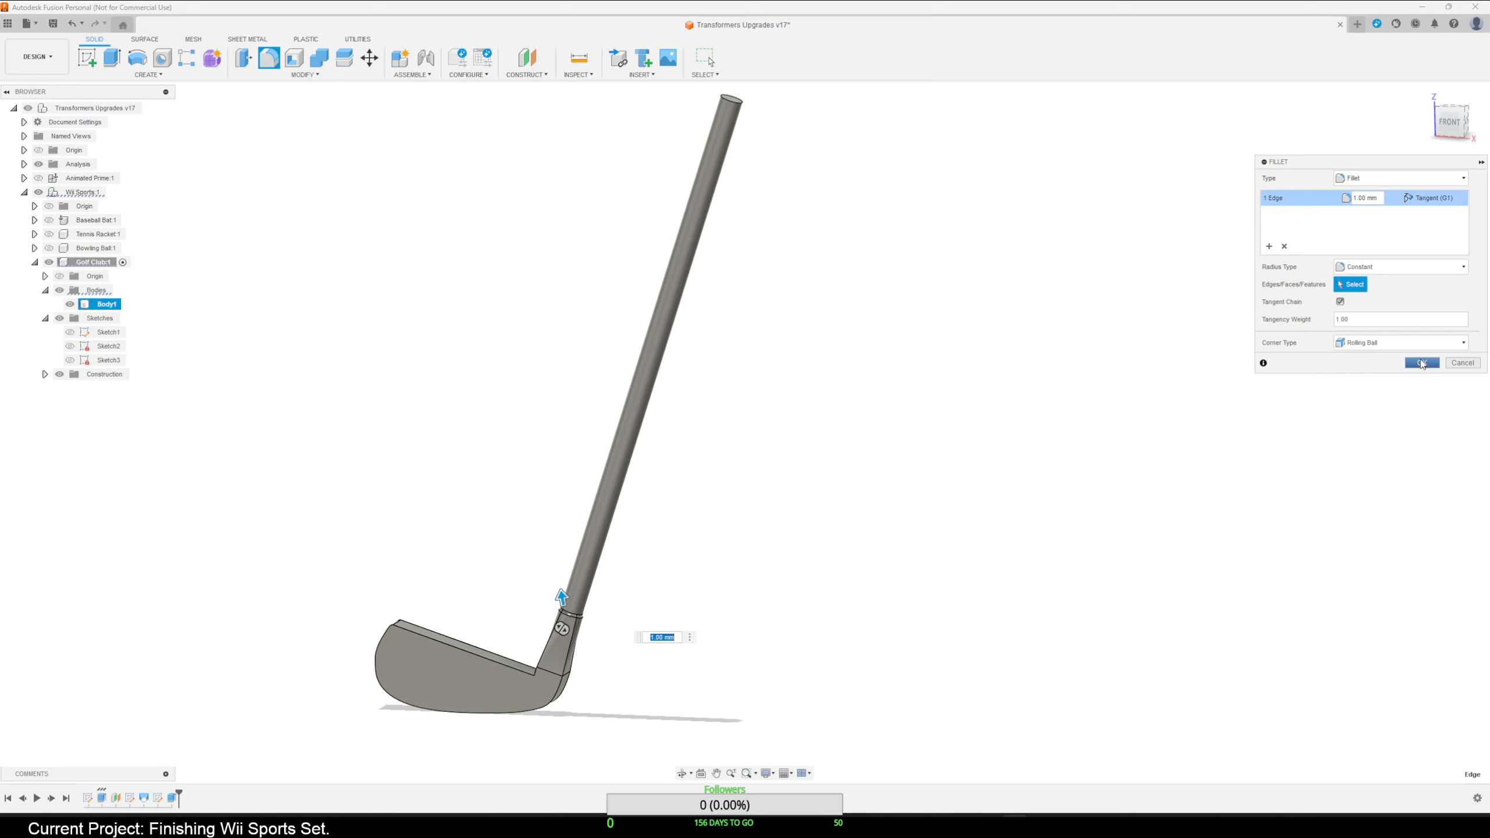
click(1421, 362)
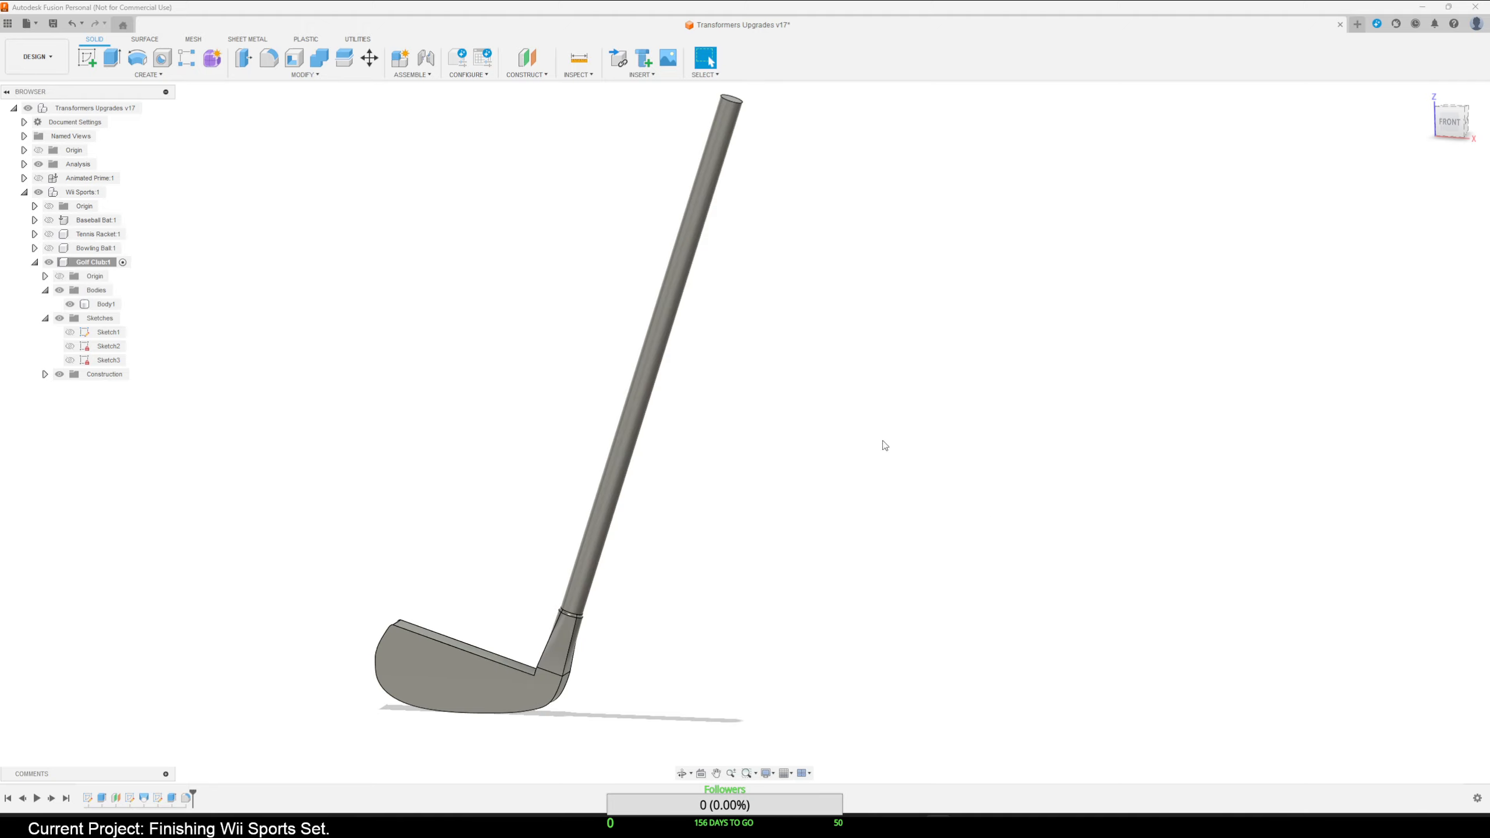
Compare the modelled club head and hosel with the golf club reference images in the web browser.
scroll(658, 520, down, 1)
scroll(713, 446, up, 3)
middle_drag(718, 367, 839, 360)
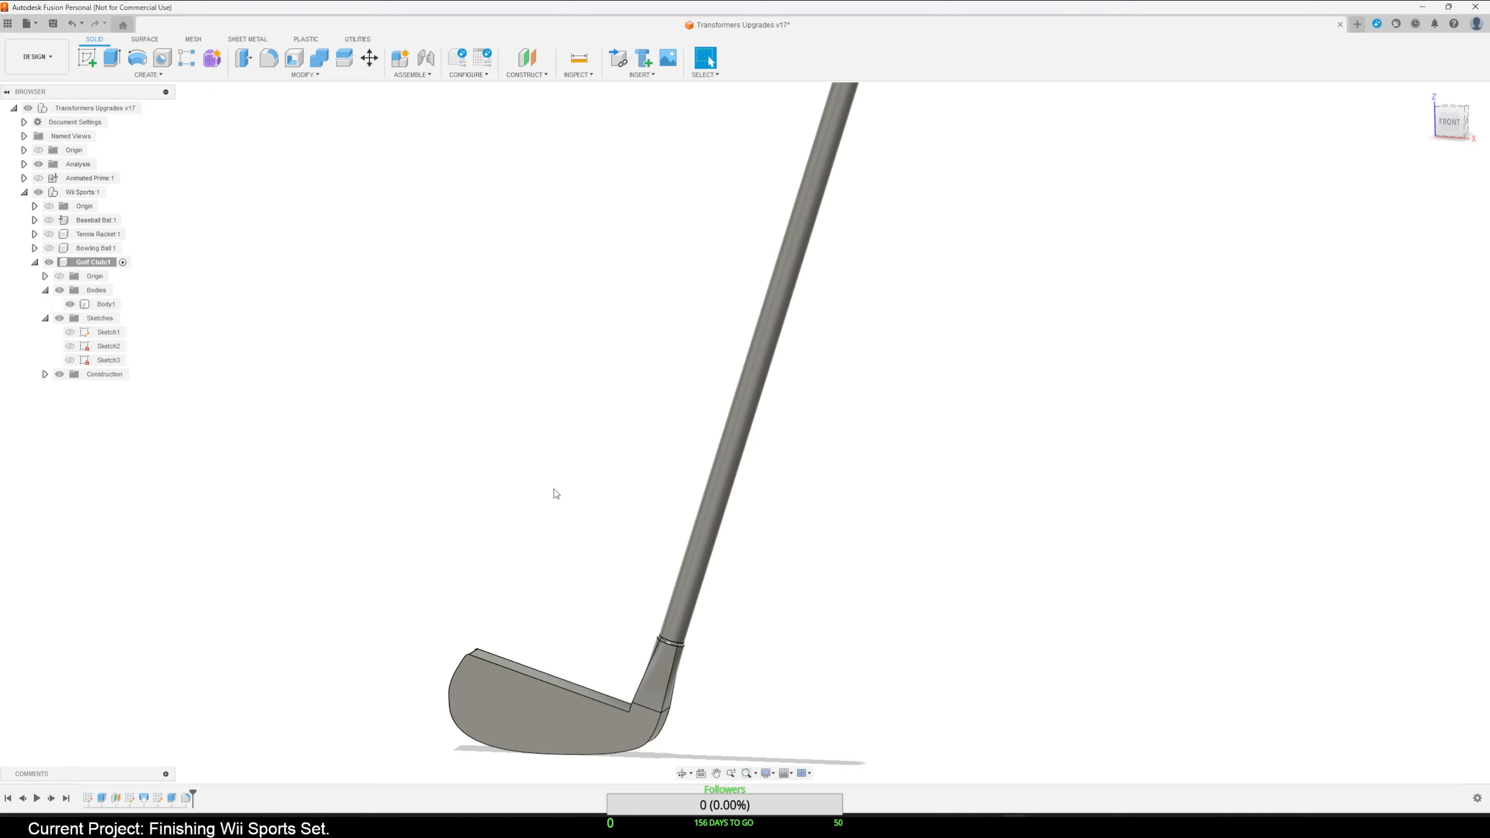
click(495, 677)
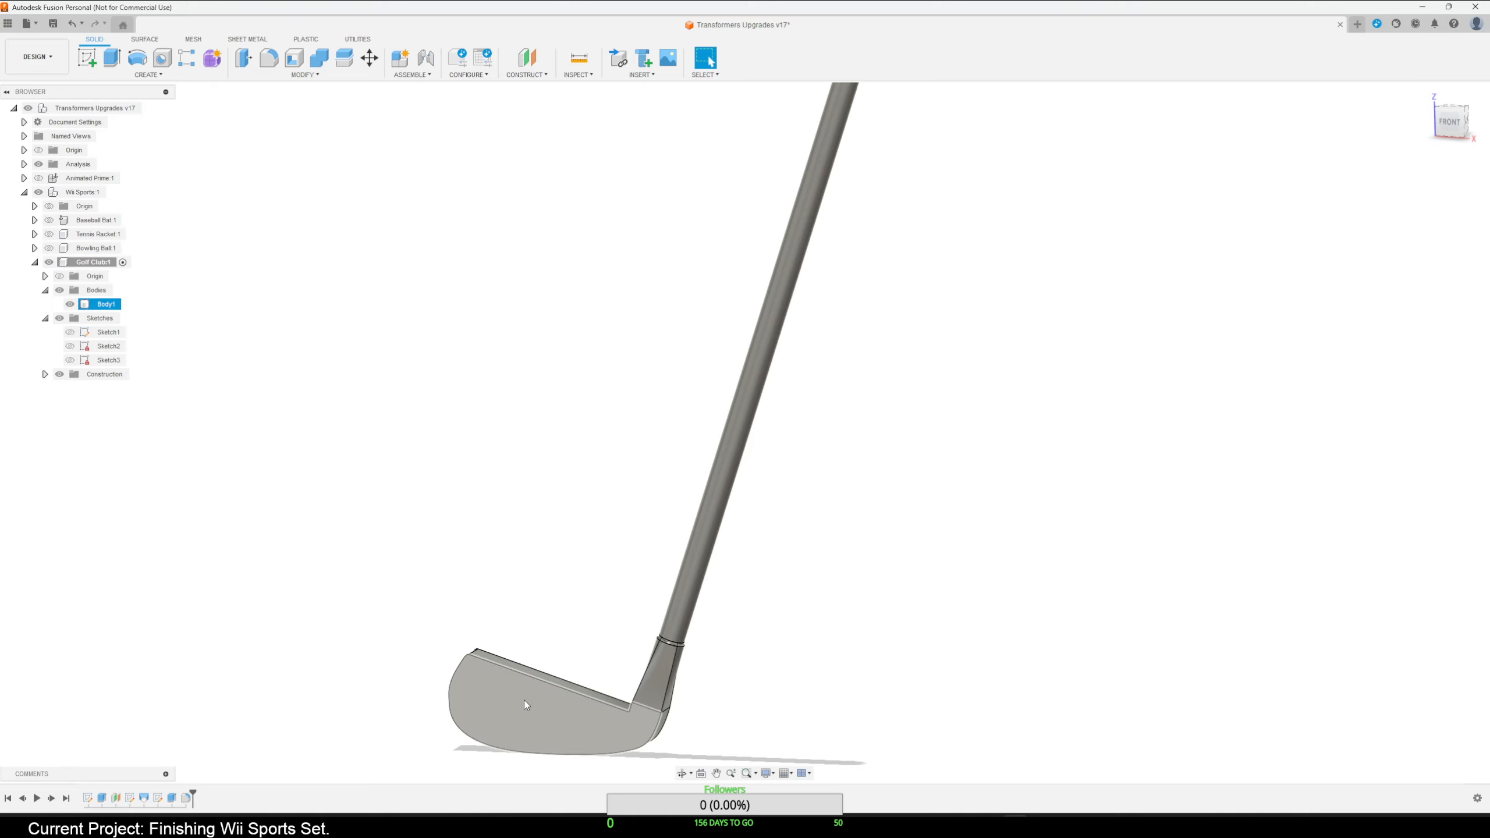
key(Escape)
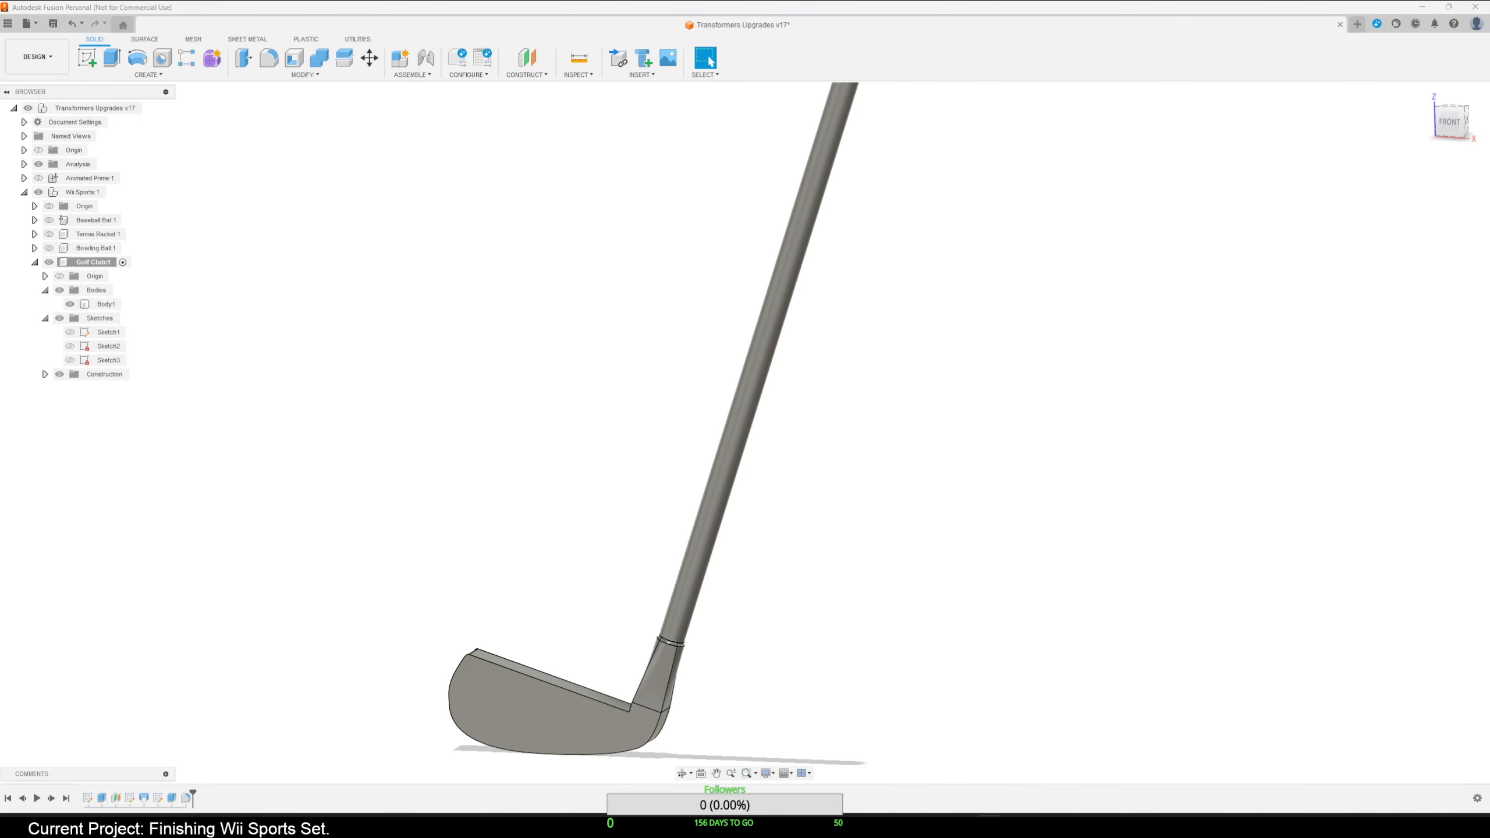
drag(1489, 265, 583, 114)
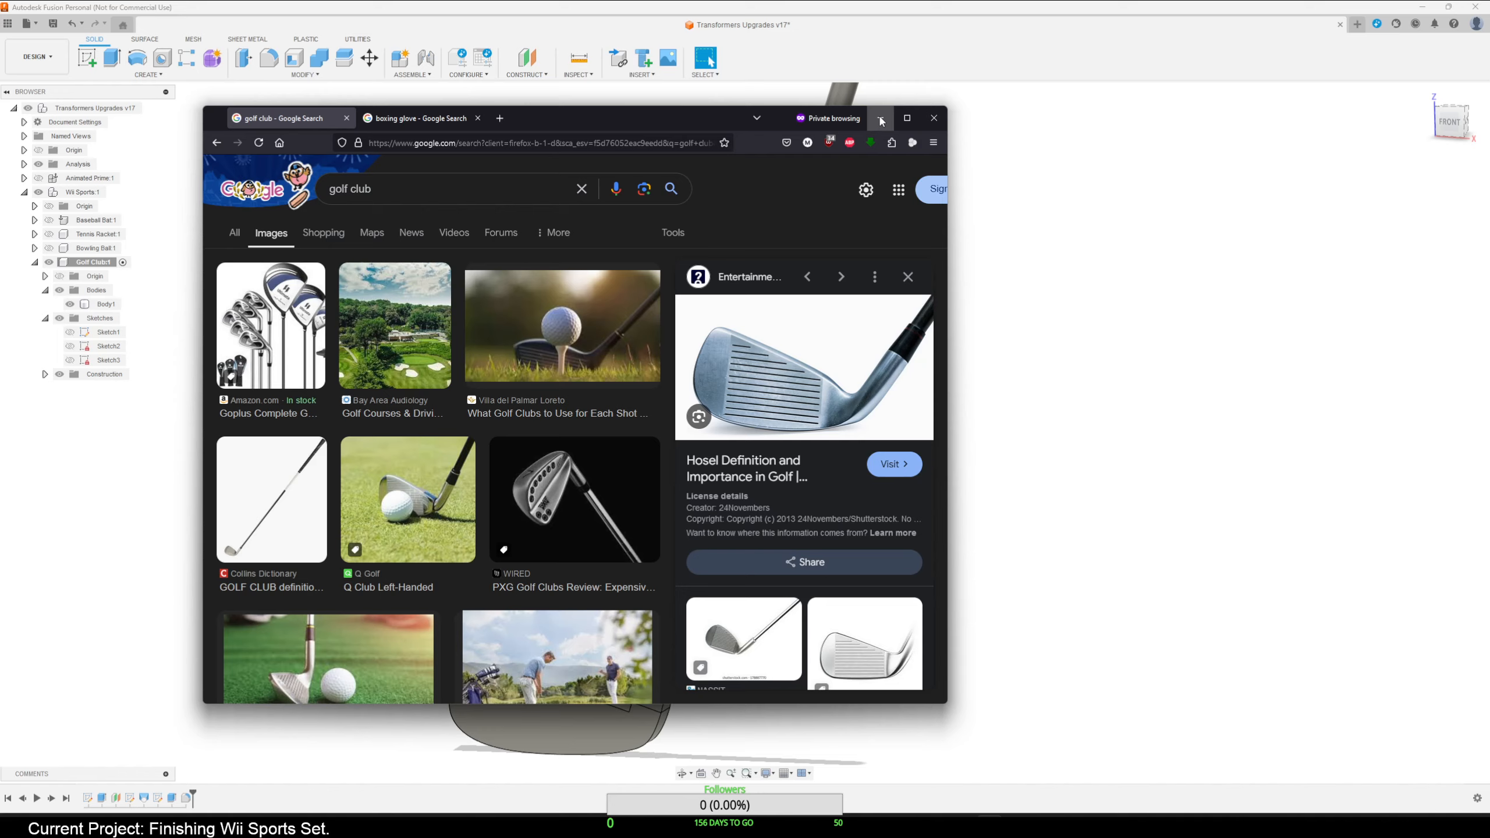
click(881, 121)
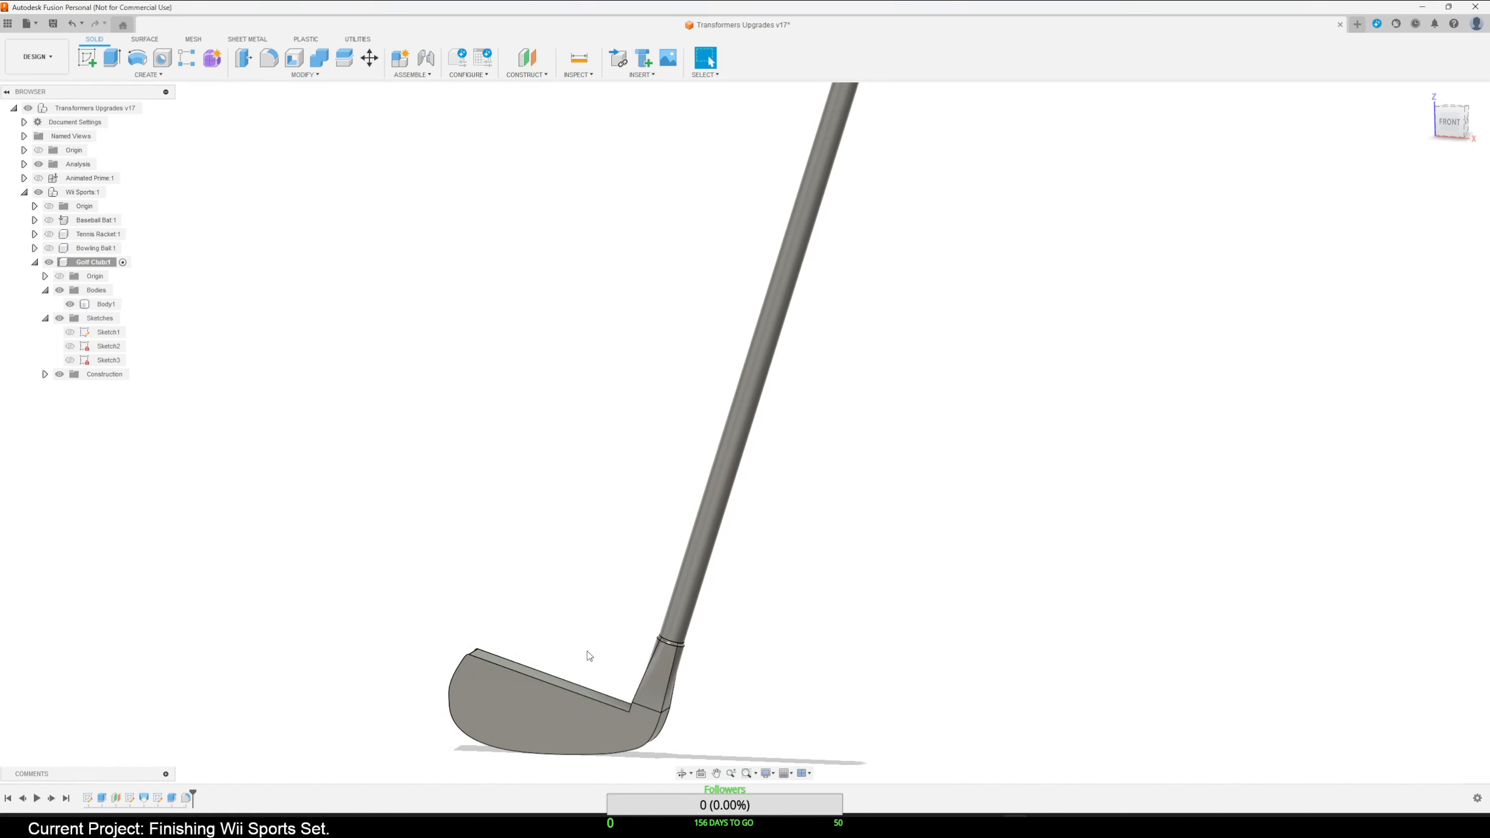
middle_drag(587, 653, 669, 515)
click(652, 566)
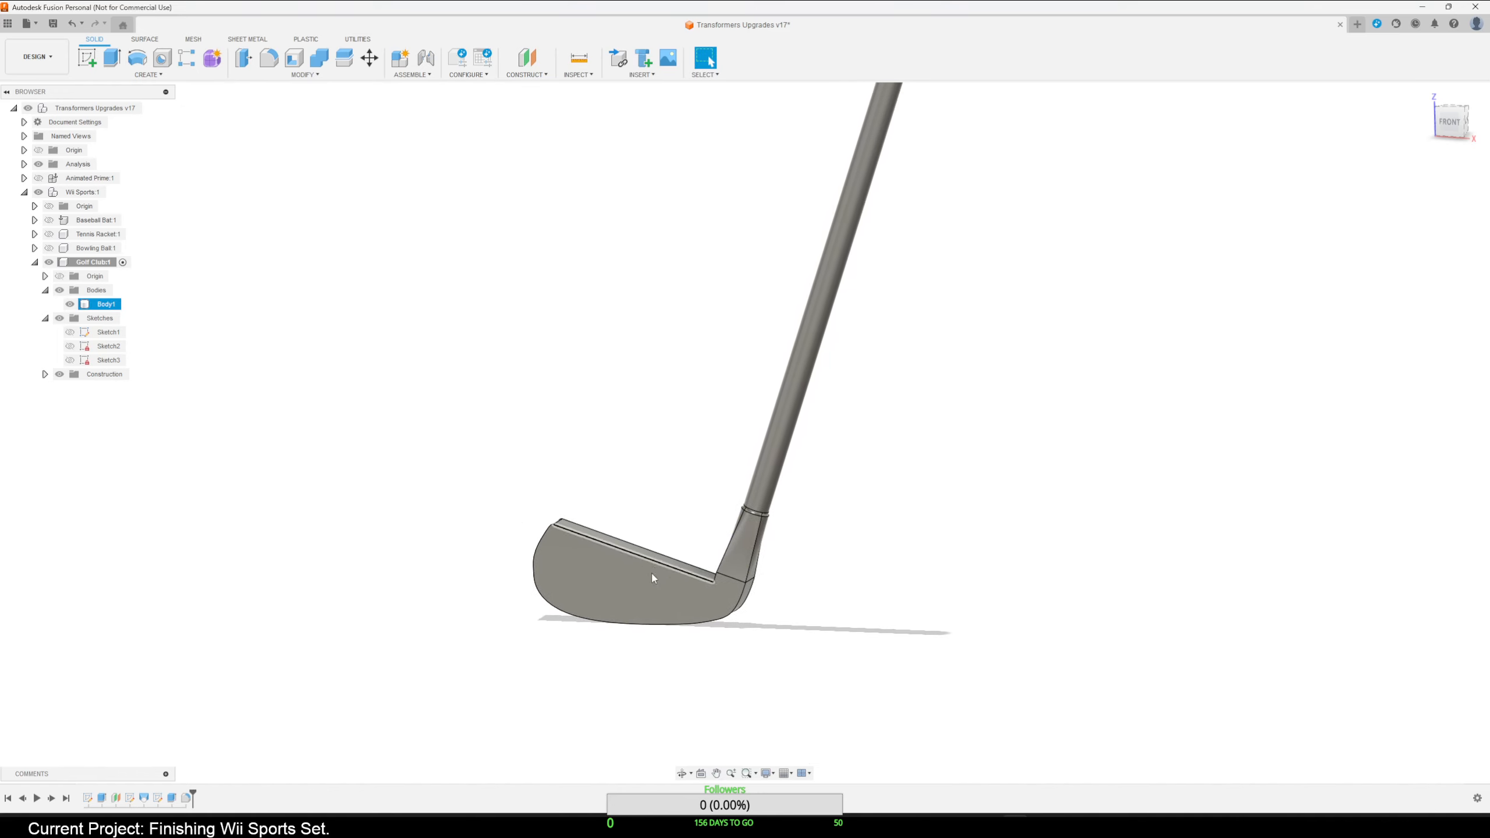
scroll(610, 572, up, 3)
shift+middle_drag(611, 566, 578, 587)
click(505, 582)
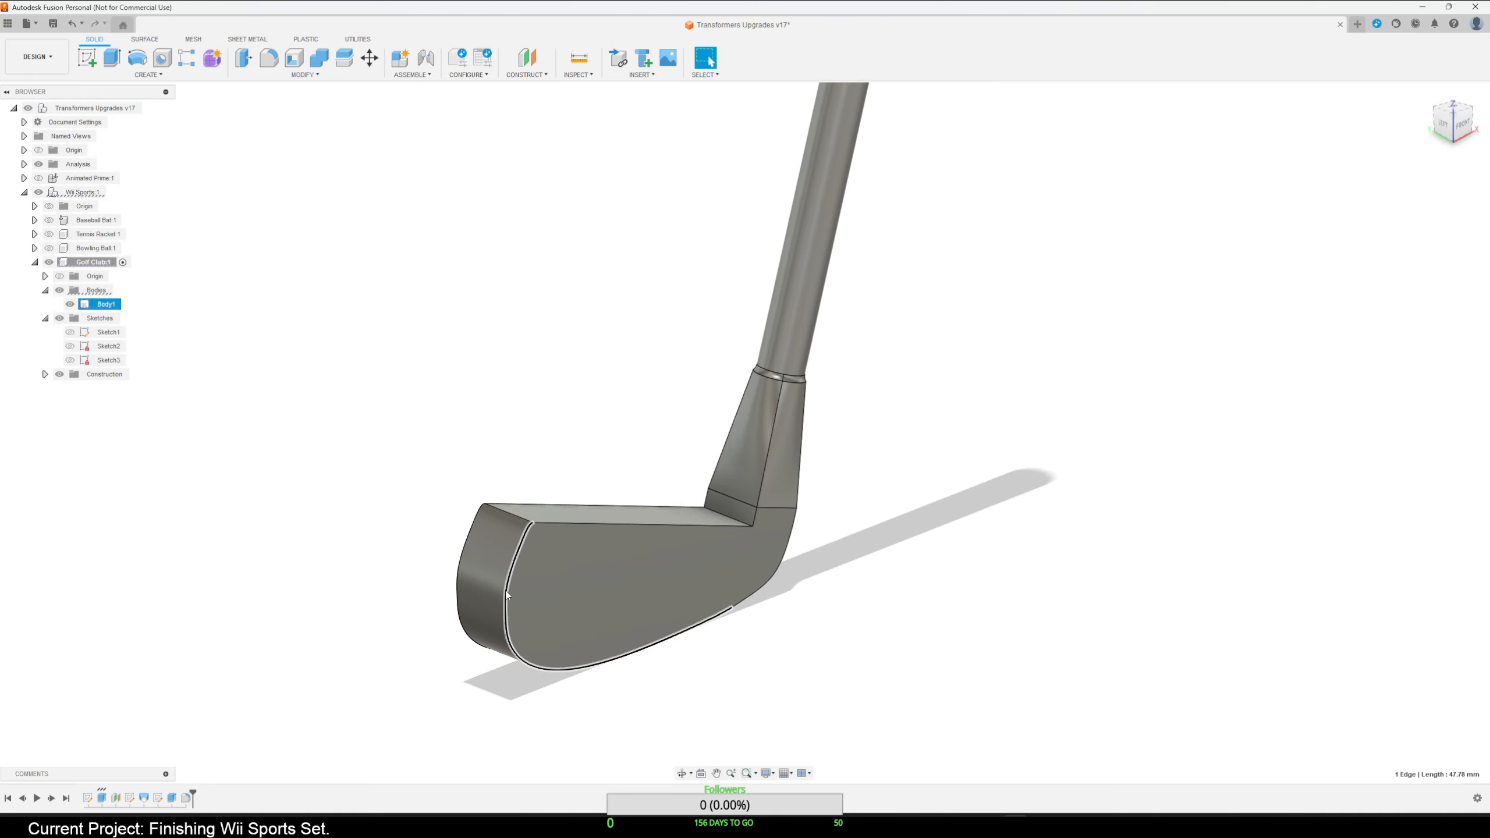
ctrl+click(549, 521)
shift+middle_drag(523, 551, 611, 618)
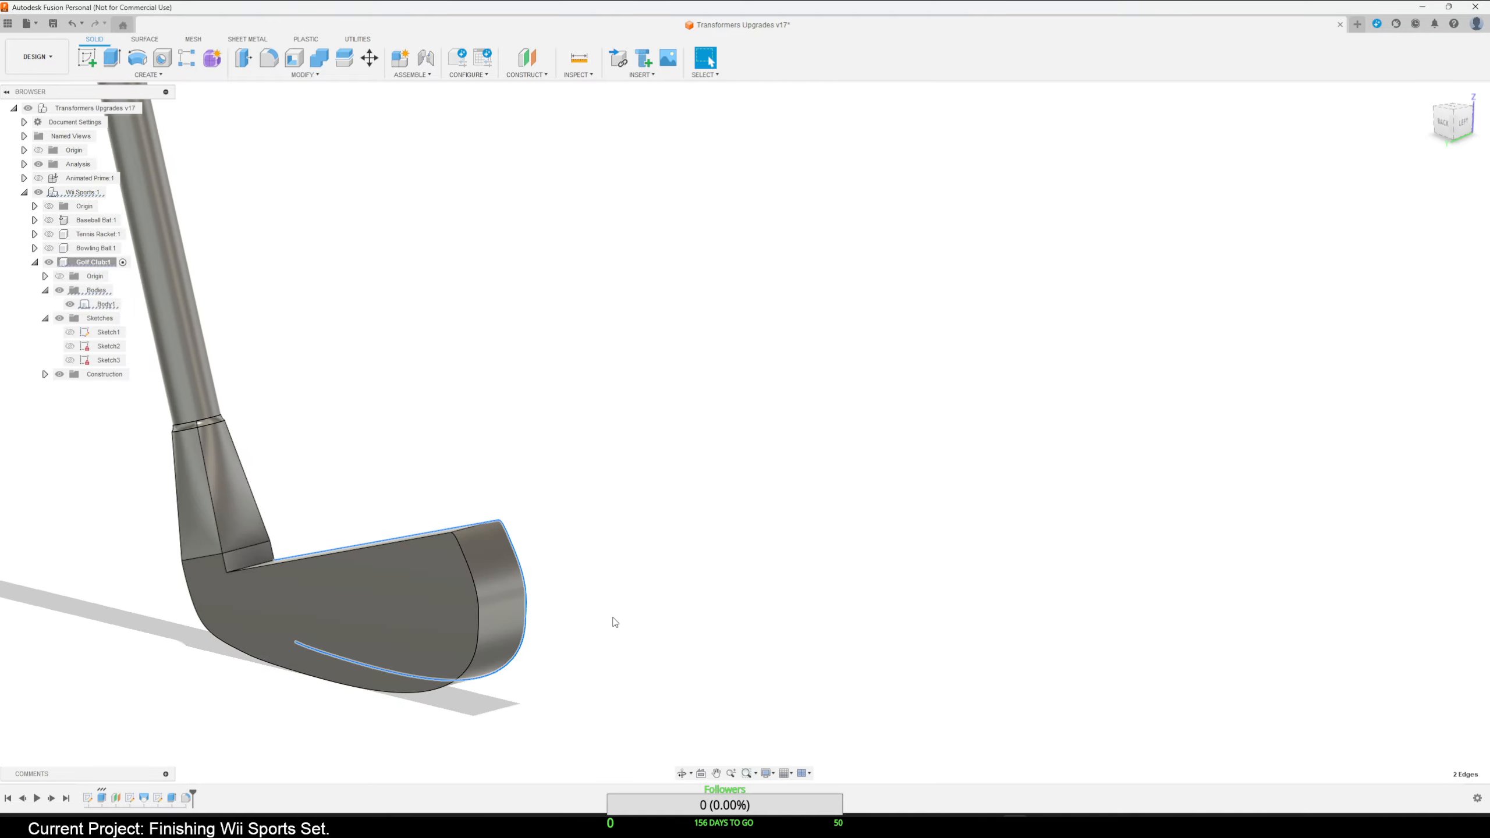
ctrl+click(428, 536)
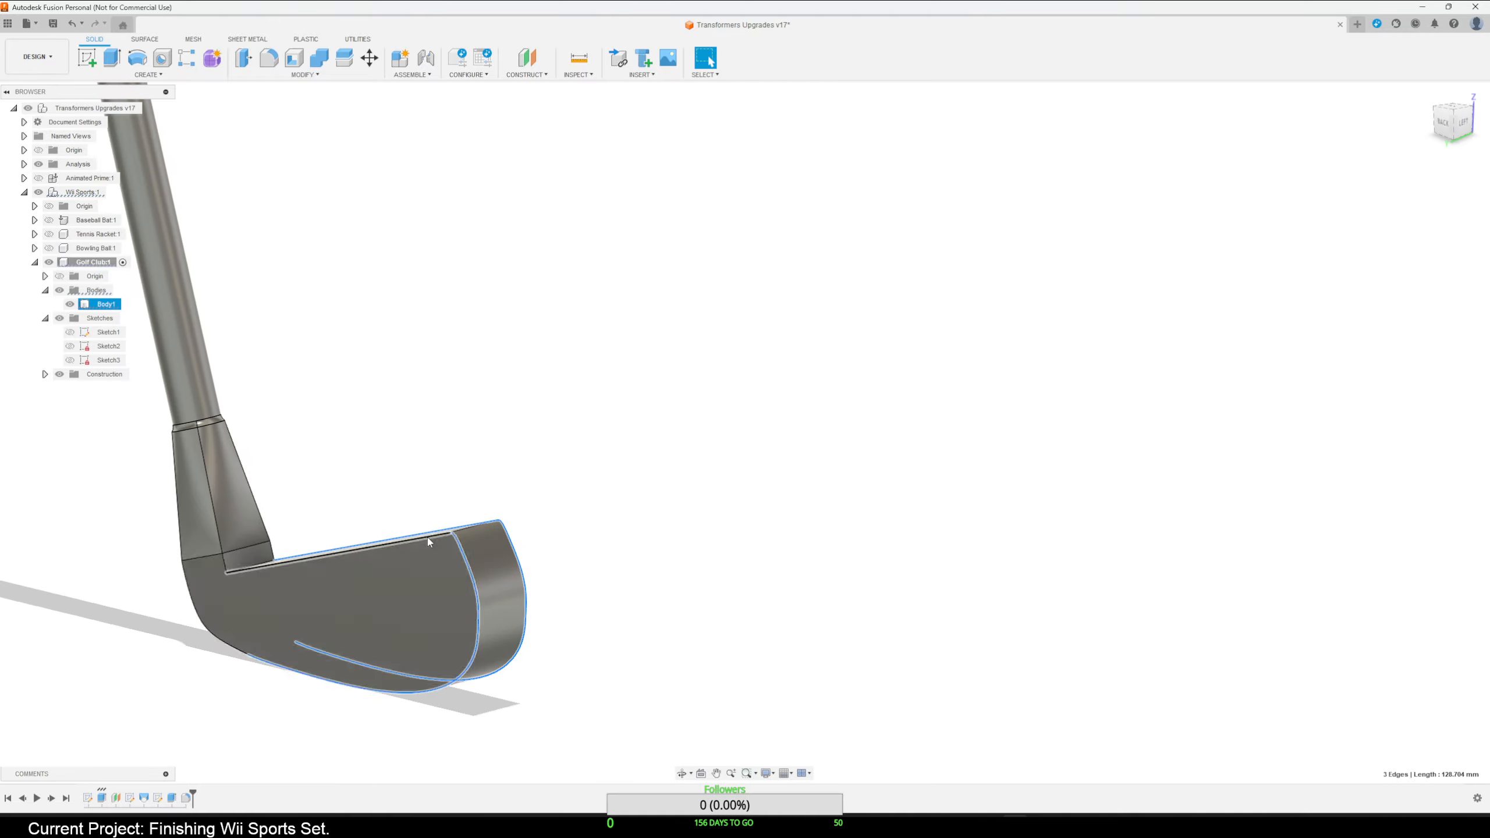
ctrl+click(428, 537)
shift+middle_drag(708, 602, 572, 578)
click(1116, 631)
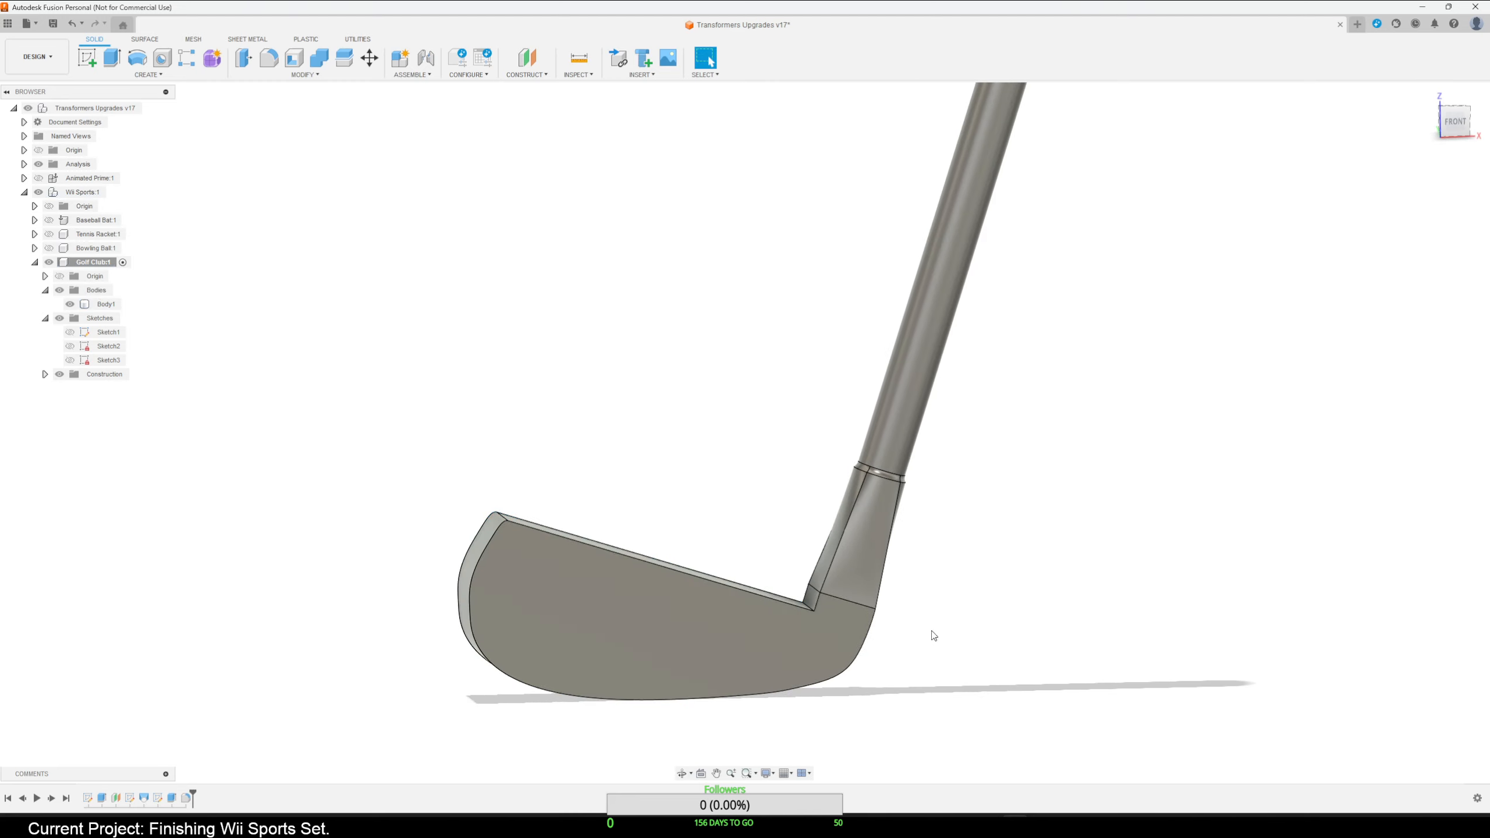
Fillet the perimeter edges of the club head's front and back faces with a 0.4 mm constant radius.
click(683, 622)
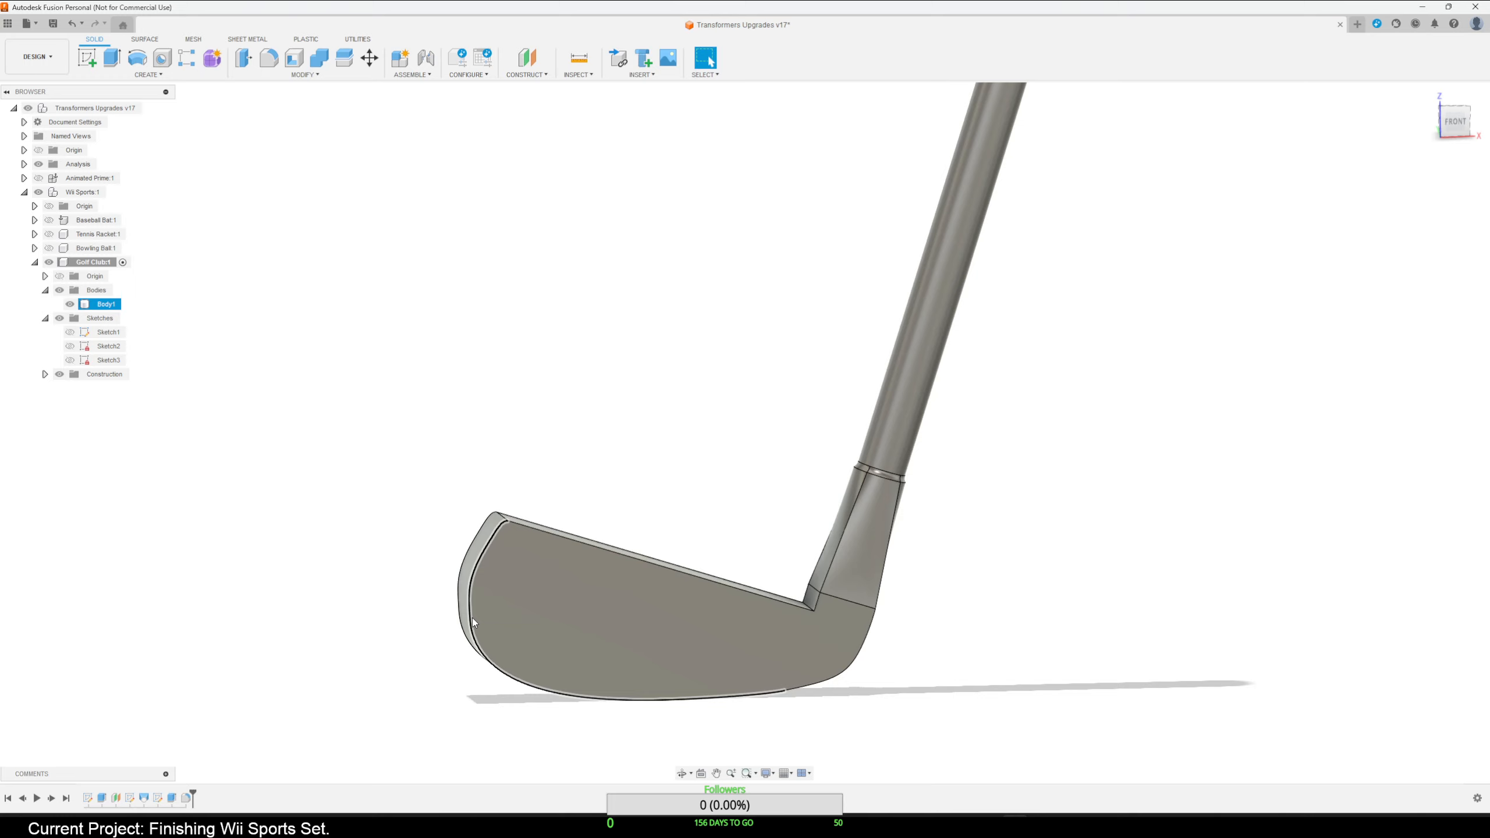
click(694, 579)
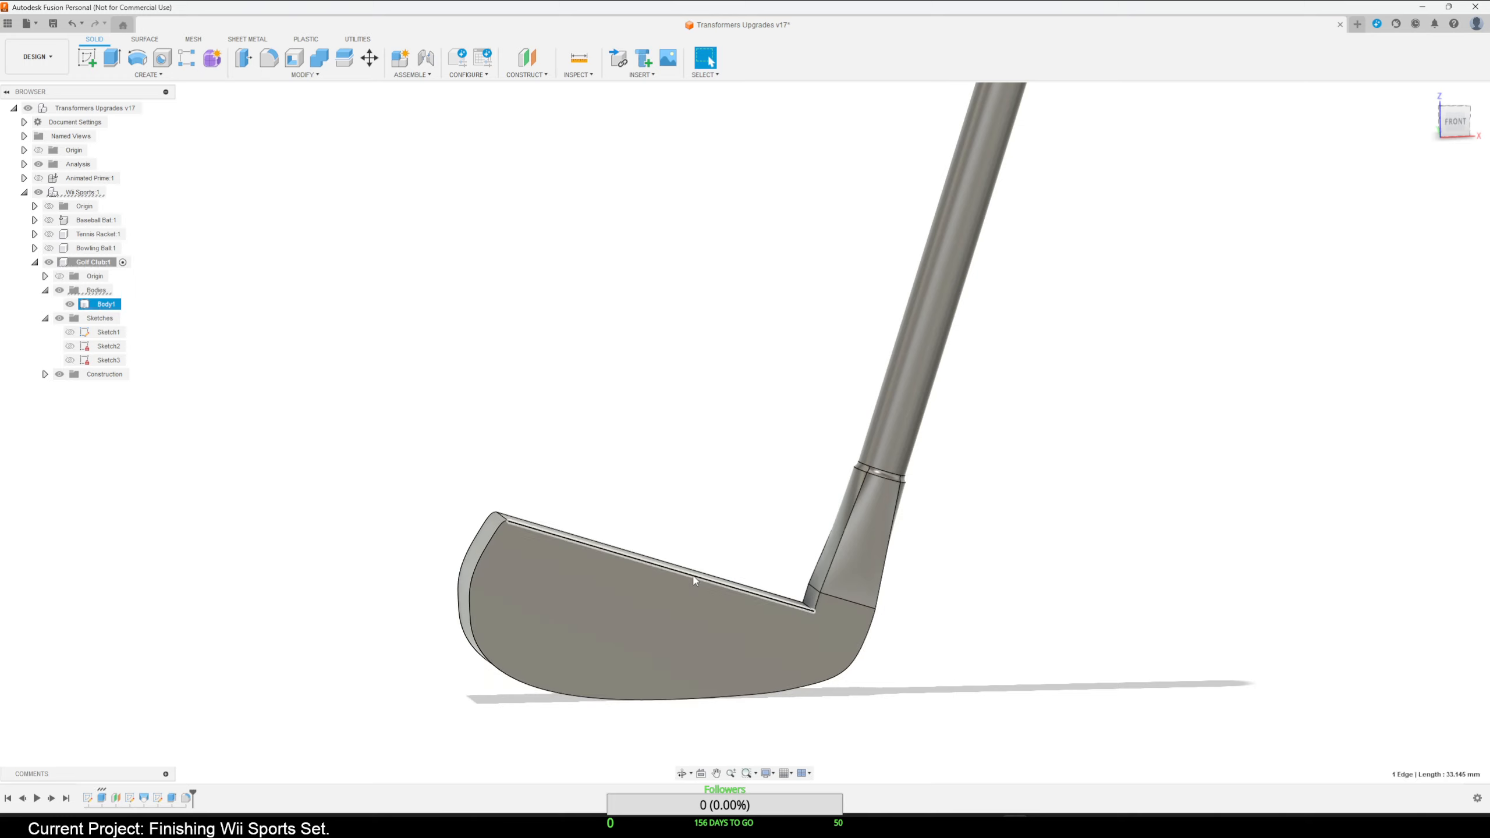
shift+click(815, 605)
shift+click(468, 584)
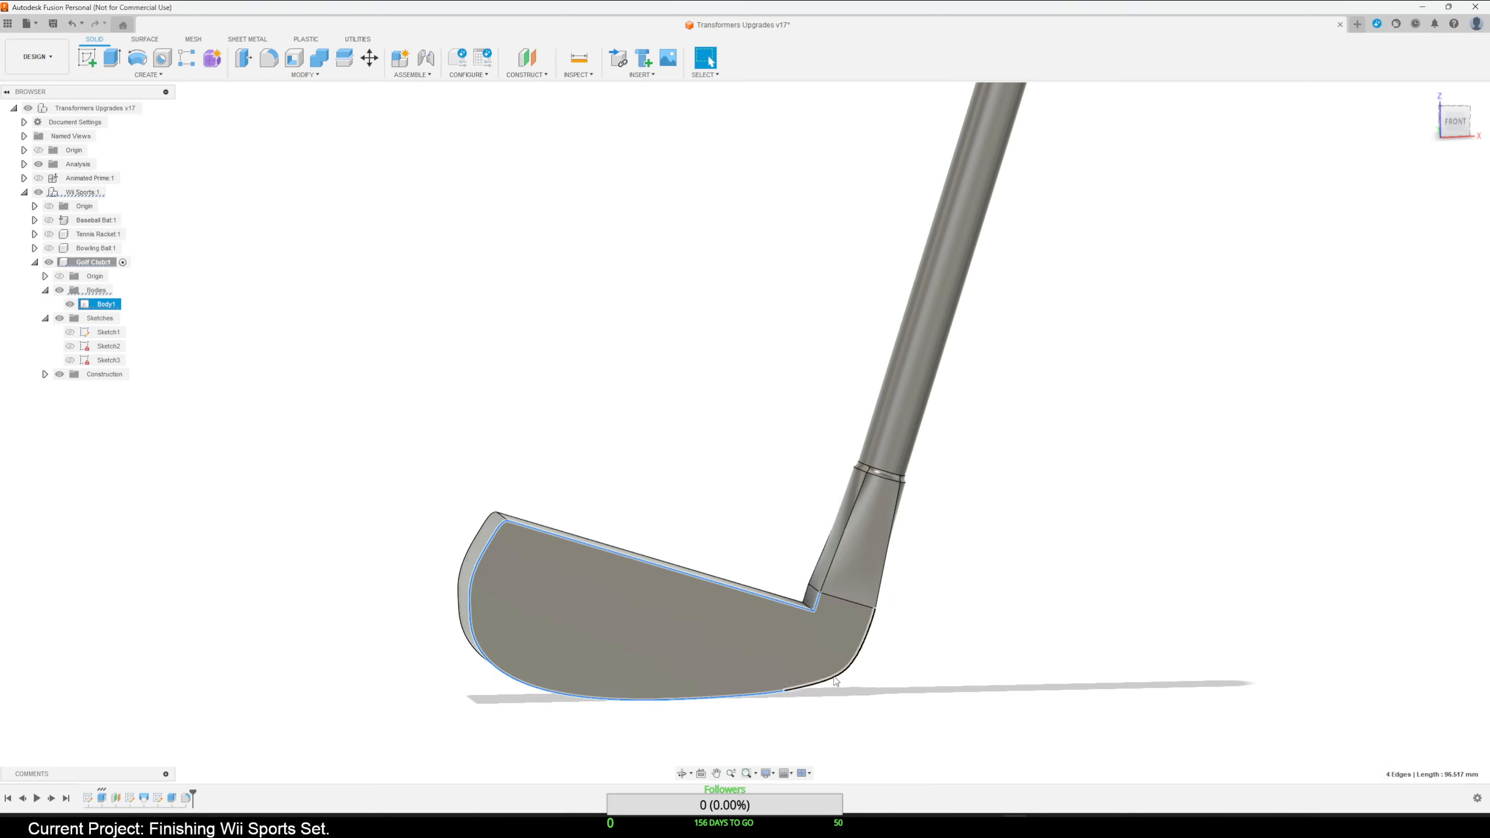
shift+click(855, 652)
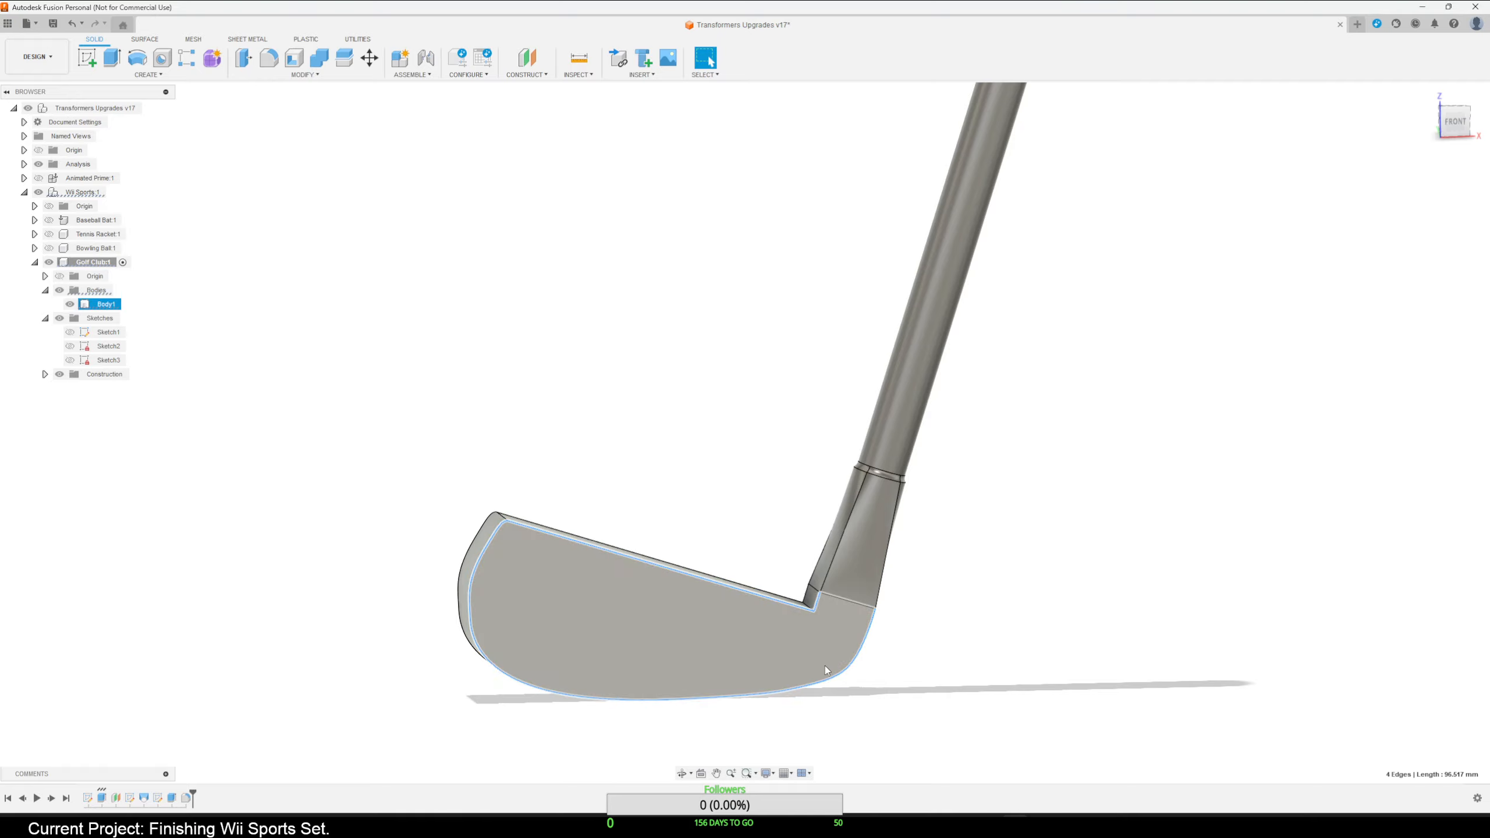
shift+click(829, 682)
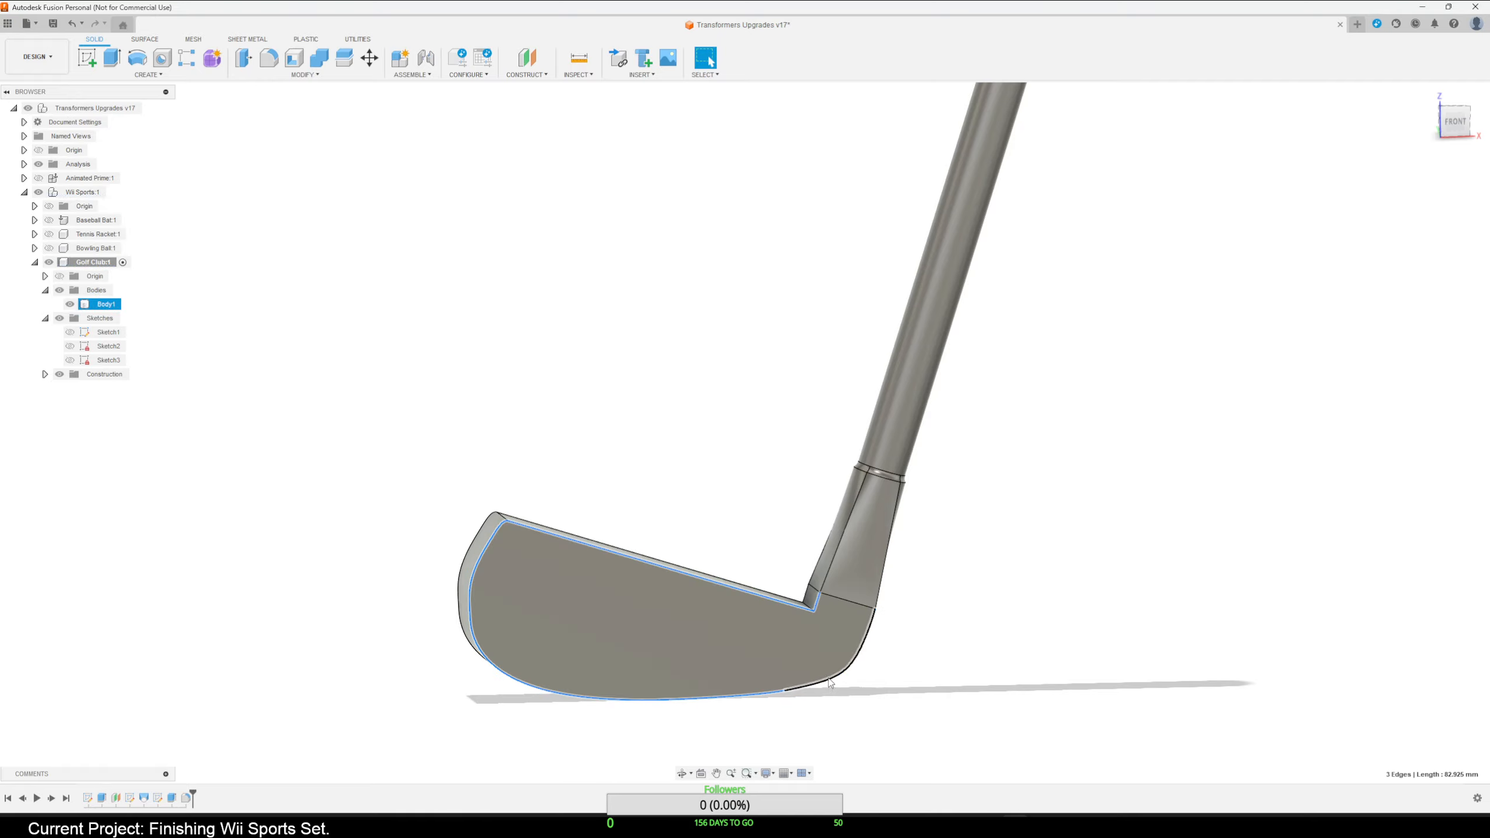
shift+click(816, 606)
shift+middle_drag(619, 650, 671, 622)
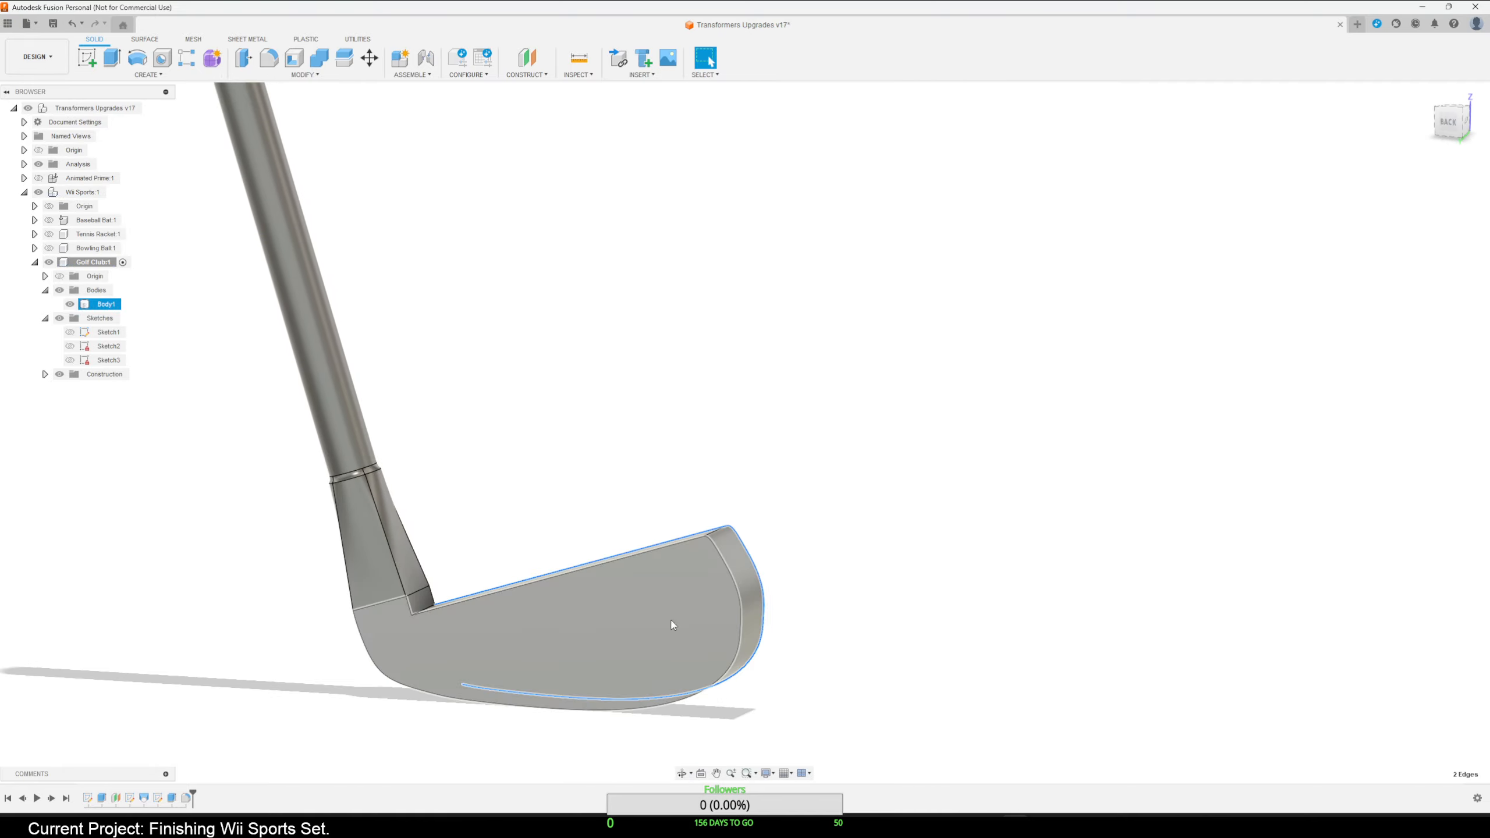
shift+click(737, 582)
shift+click(737, 583)
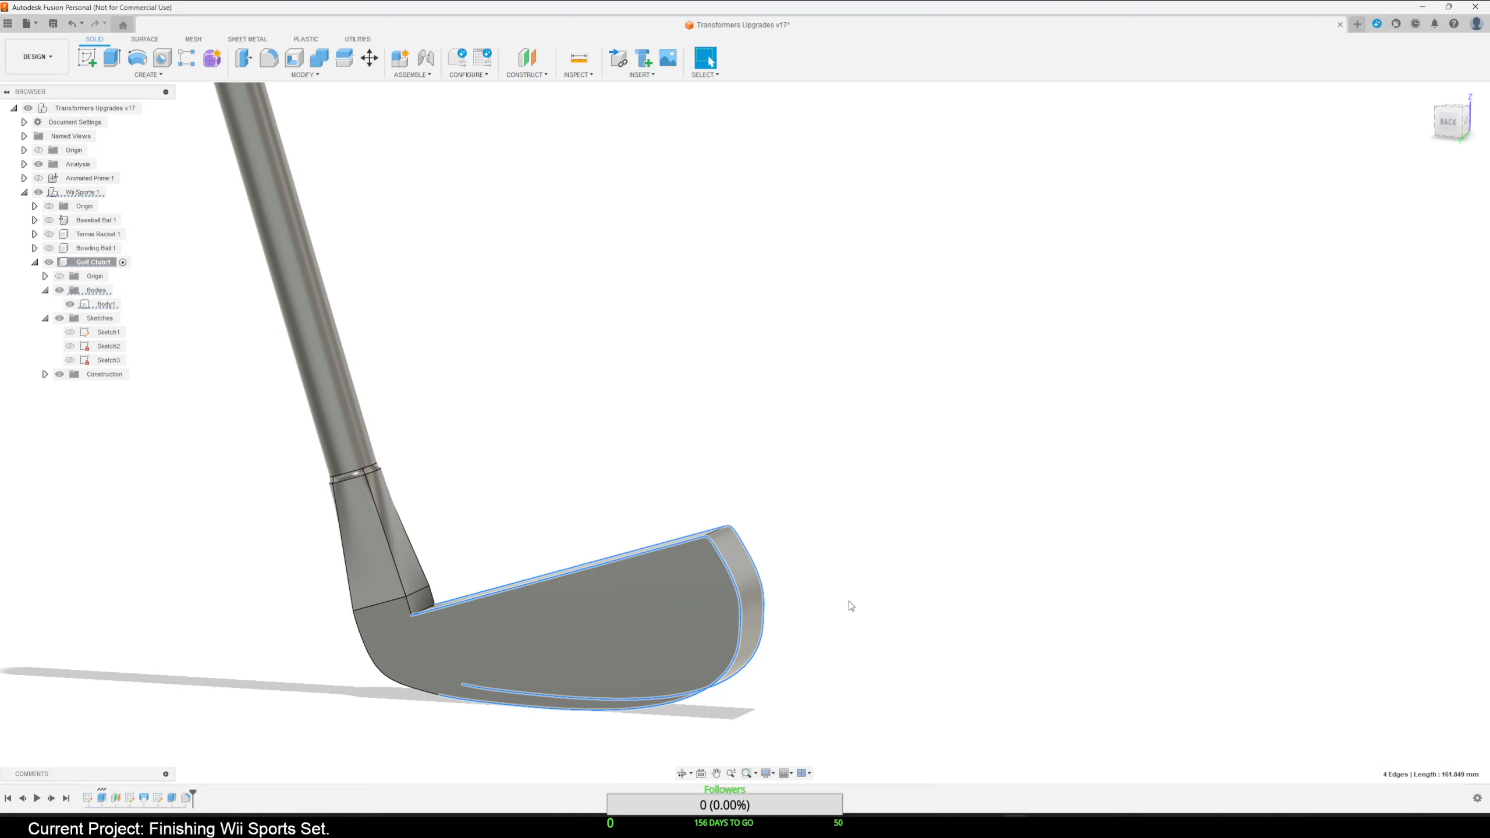
shift+middle_drag(848, 601, 701, 610)
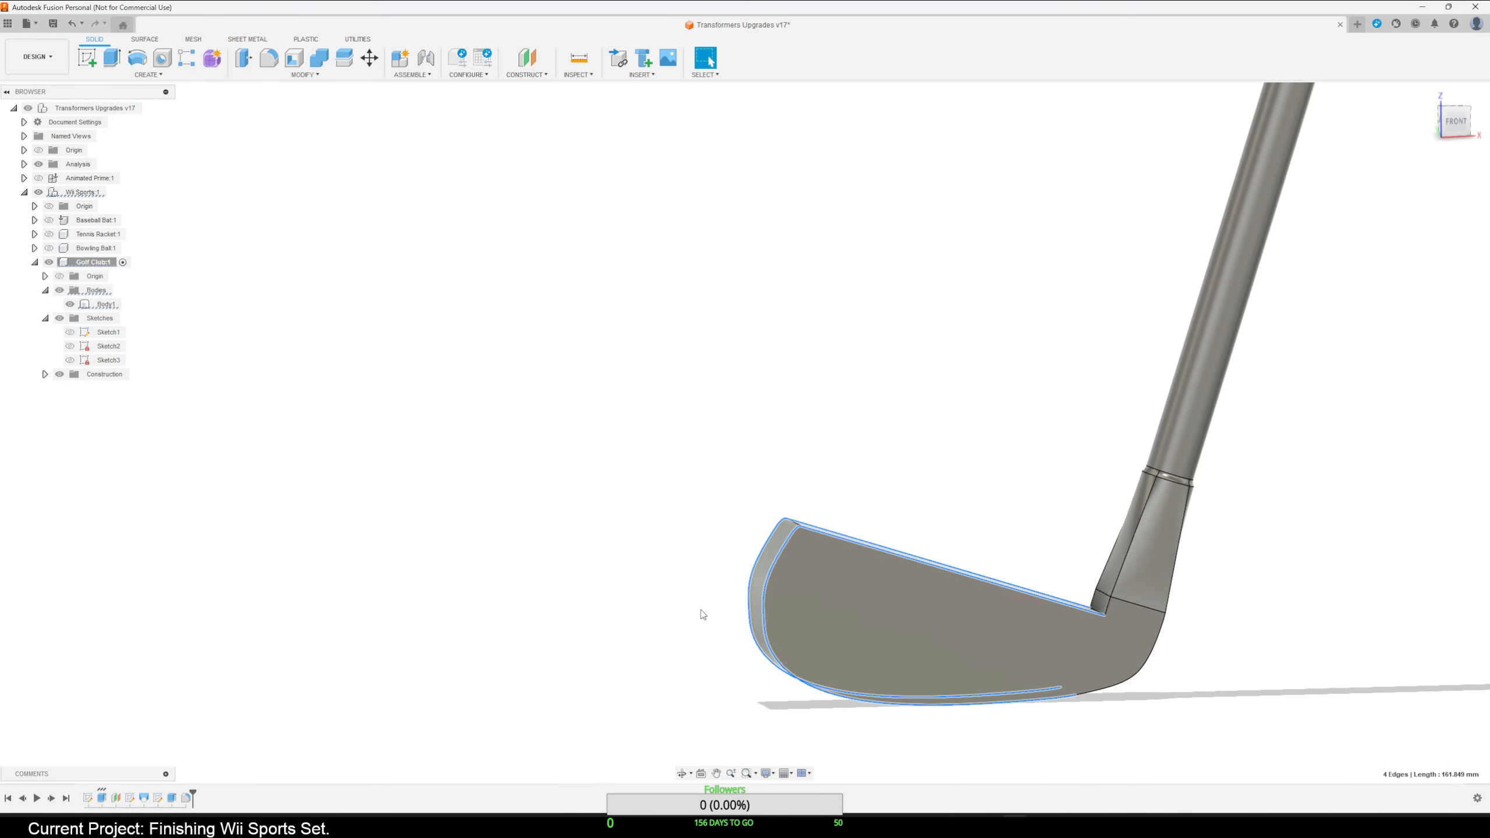
click(268, 58)
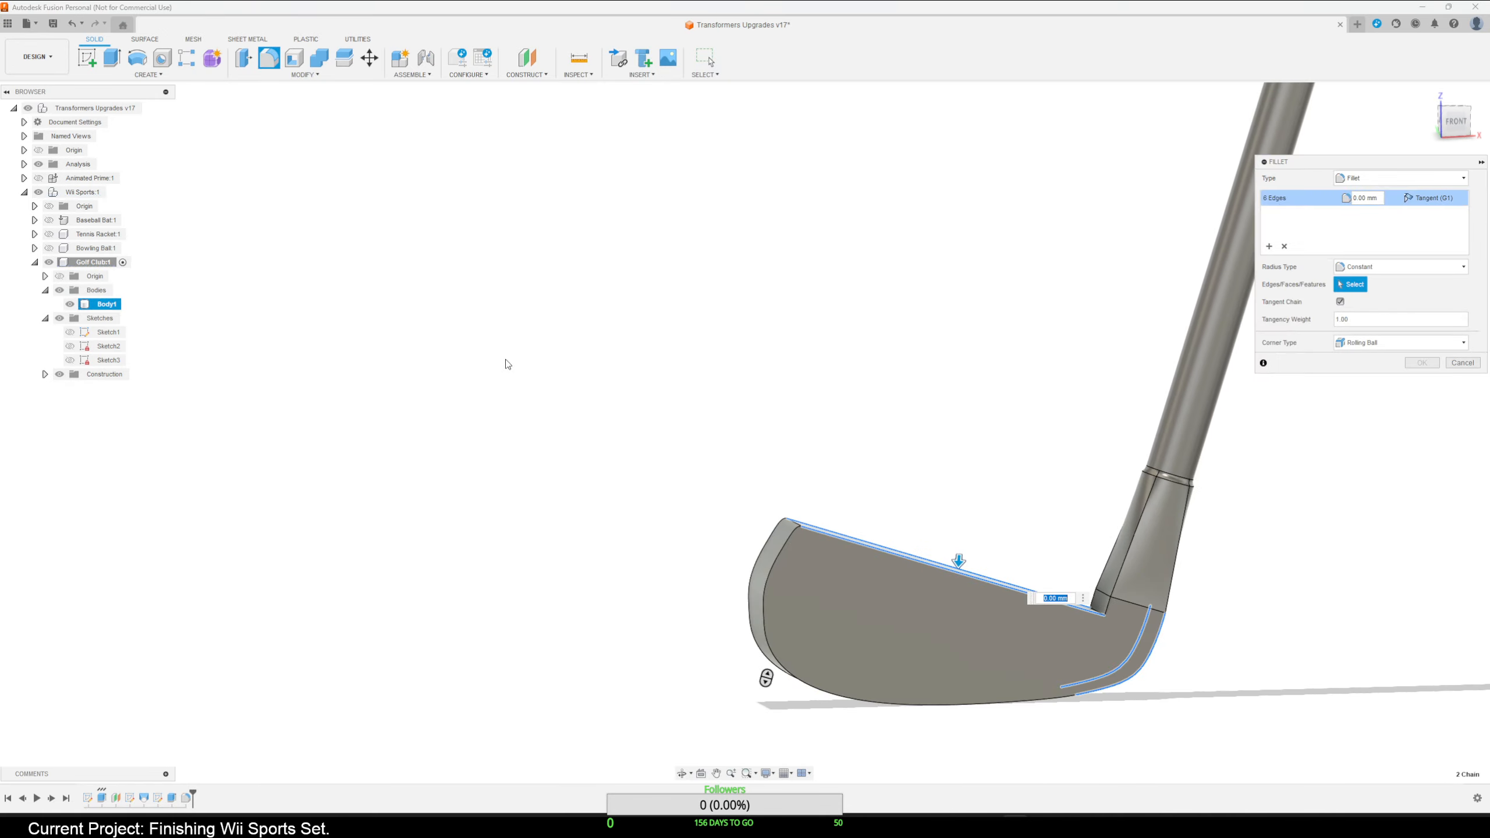
text(.2)
key(Return)
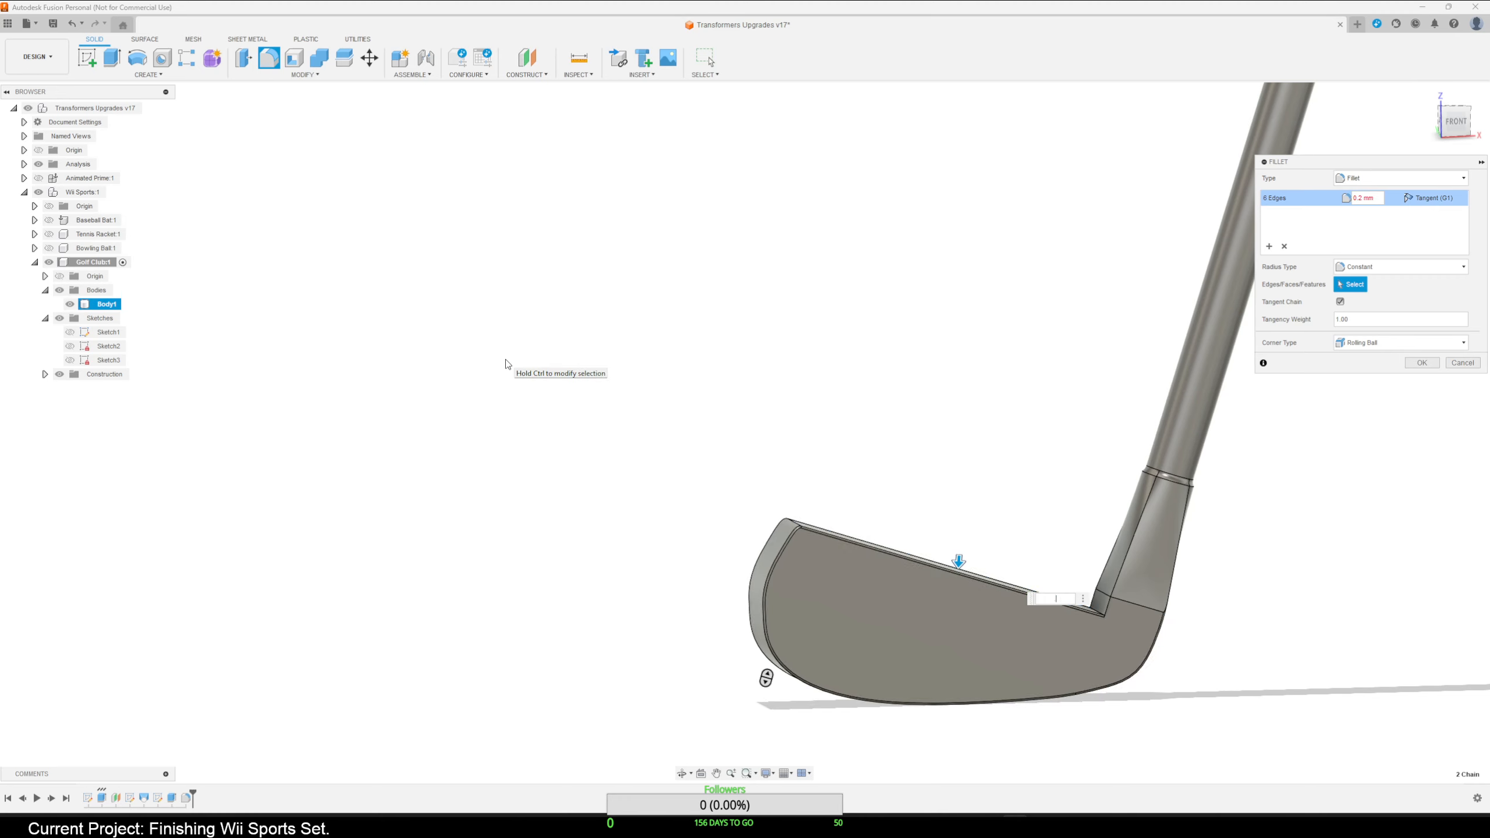
text(.5)
key(Return)
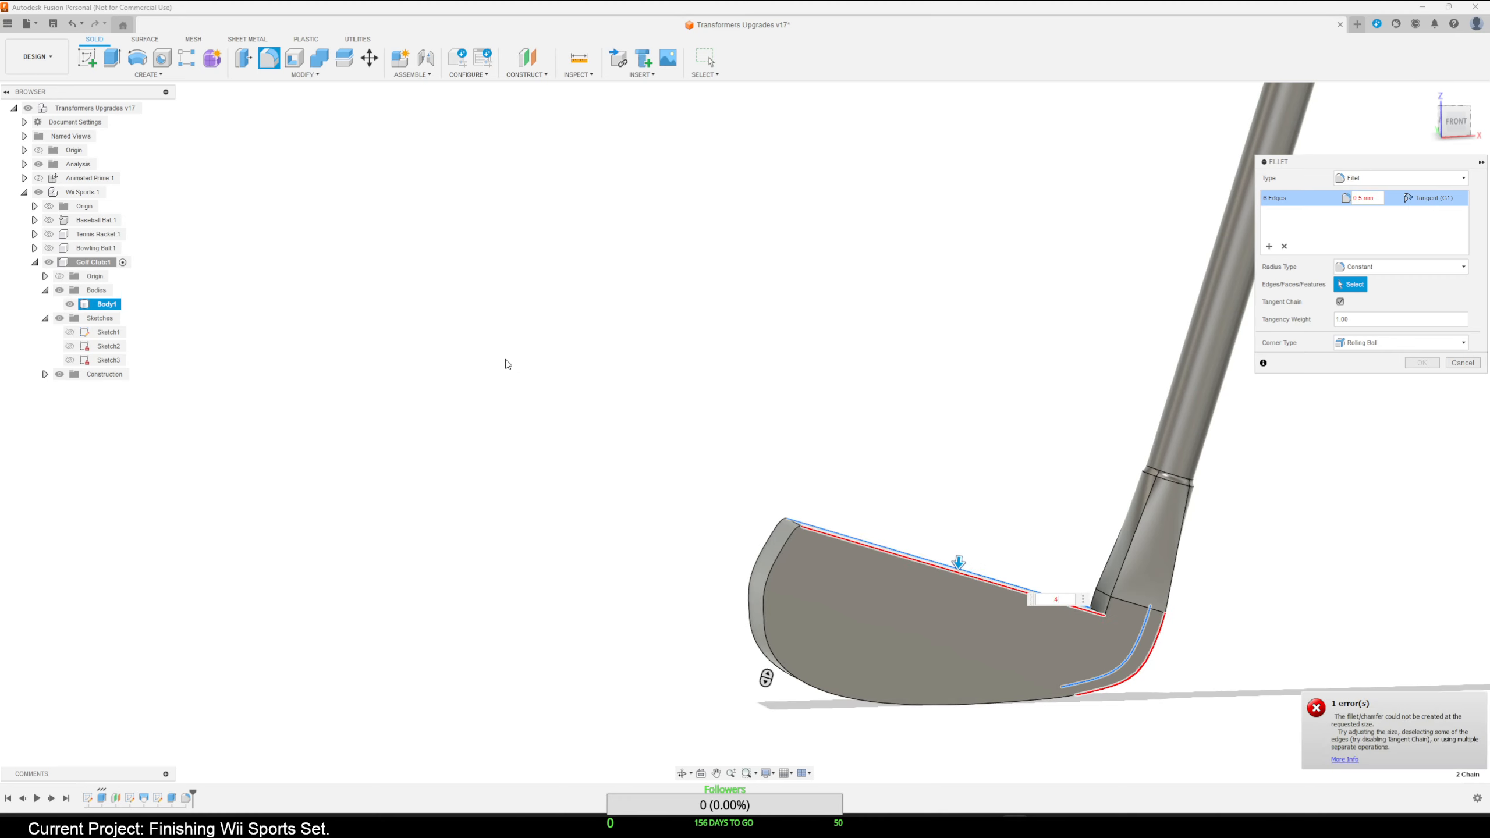
text(.4)
key(Return)
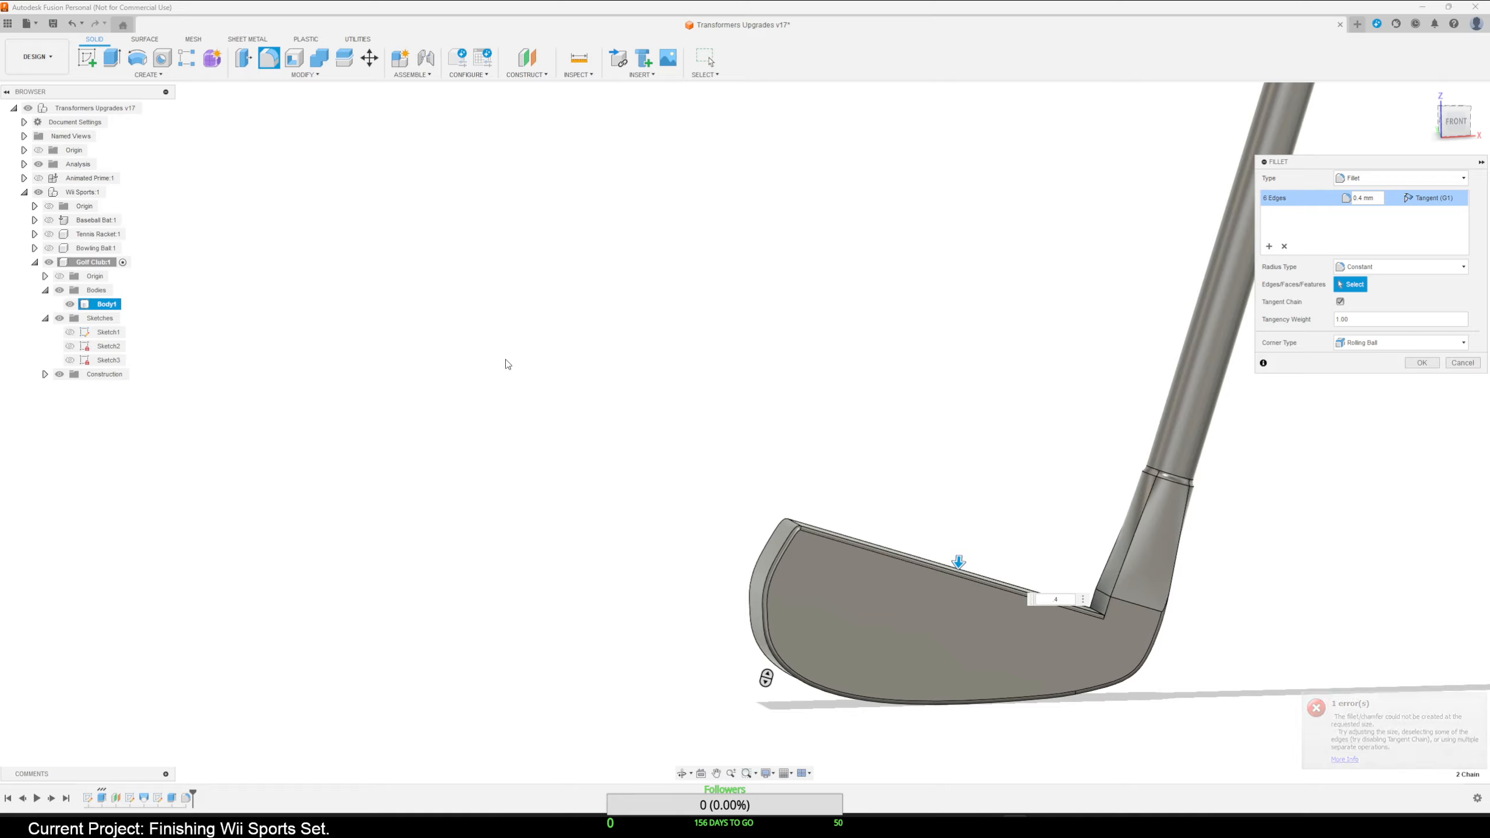
key(Return)
Start a new sketch on the club head's flat front face.
scroll(901, 606, down, 1)
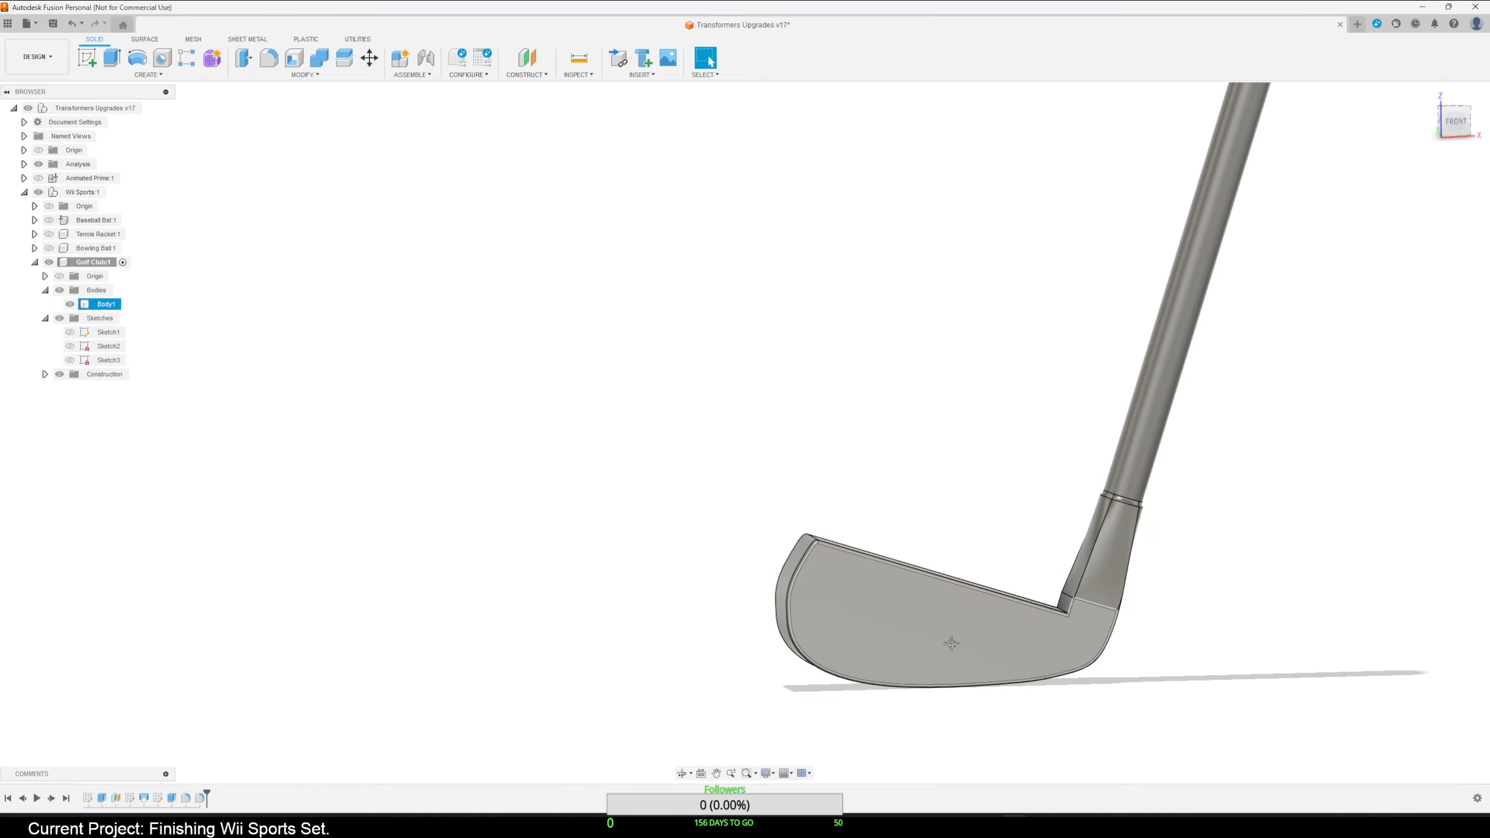
middle_drag(951, 643, 715, 569)
click(804, 638)
mouse_move(806, 641)
shift+middle_down()
mouse_move(836, 690)
mouse_move(960, 631)
mouse_move(968, 651)
mouse_move(879, 673)
mouse_move(890, 679)
mouse_move(821, 661)
mouse_move(798, 619)
mouse_move(792, 633)
shift+middle_up()
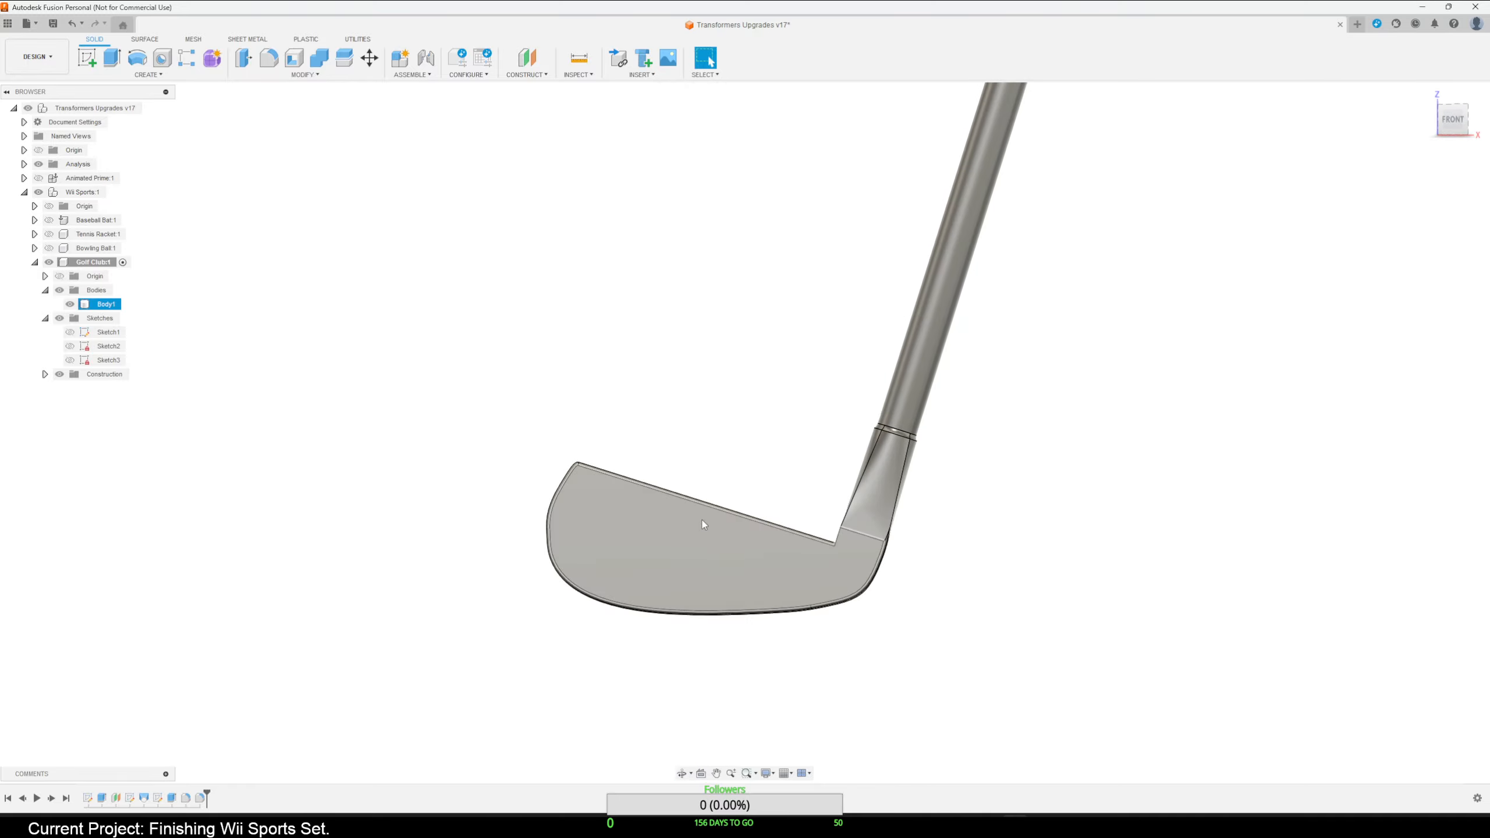
click(680, 545)
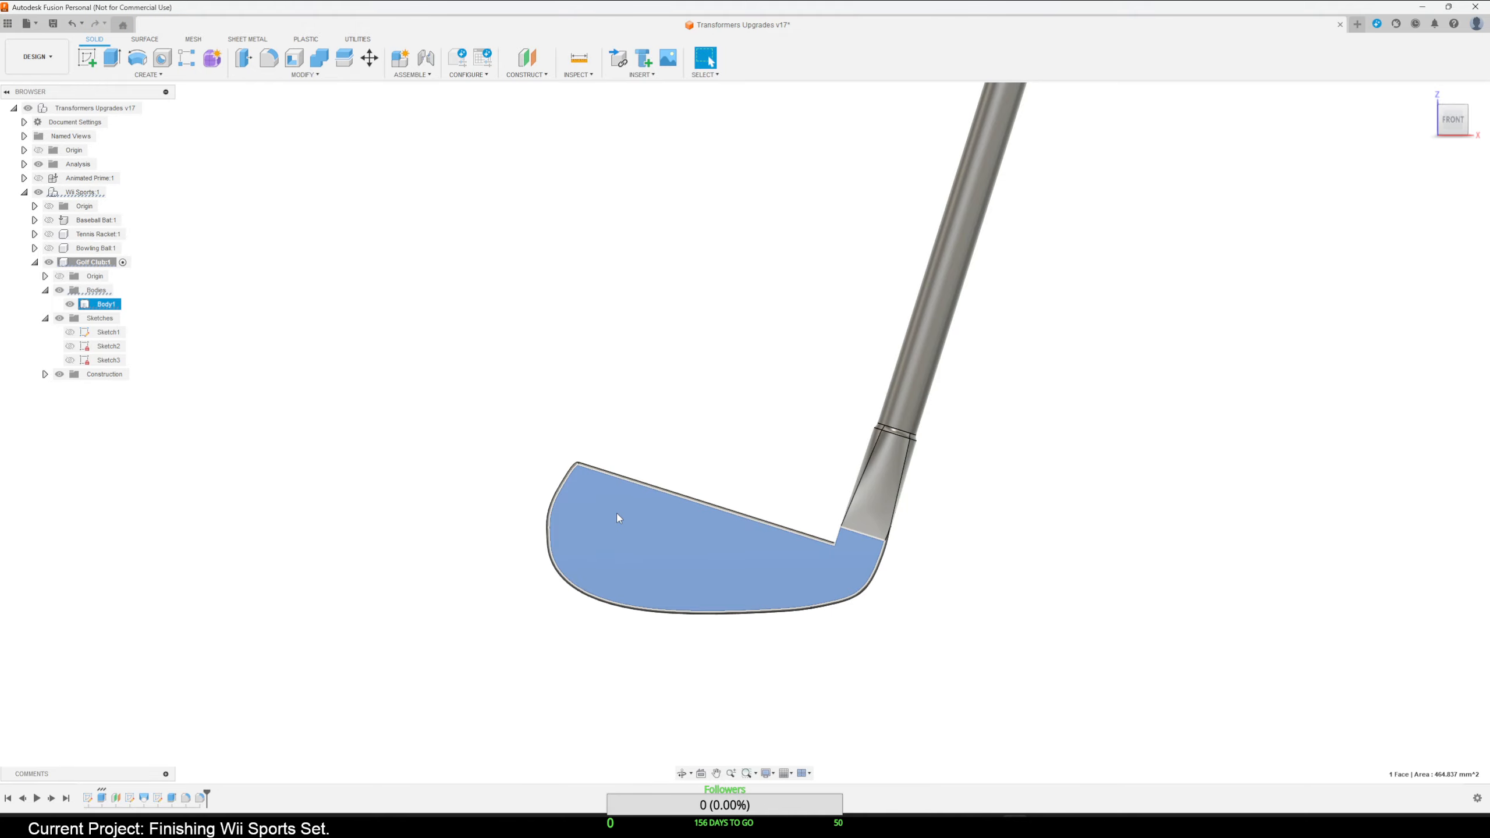
click(88, 59)
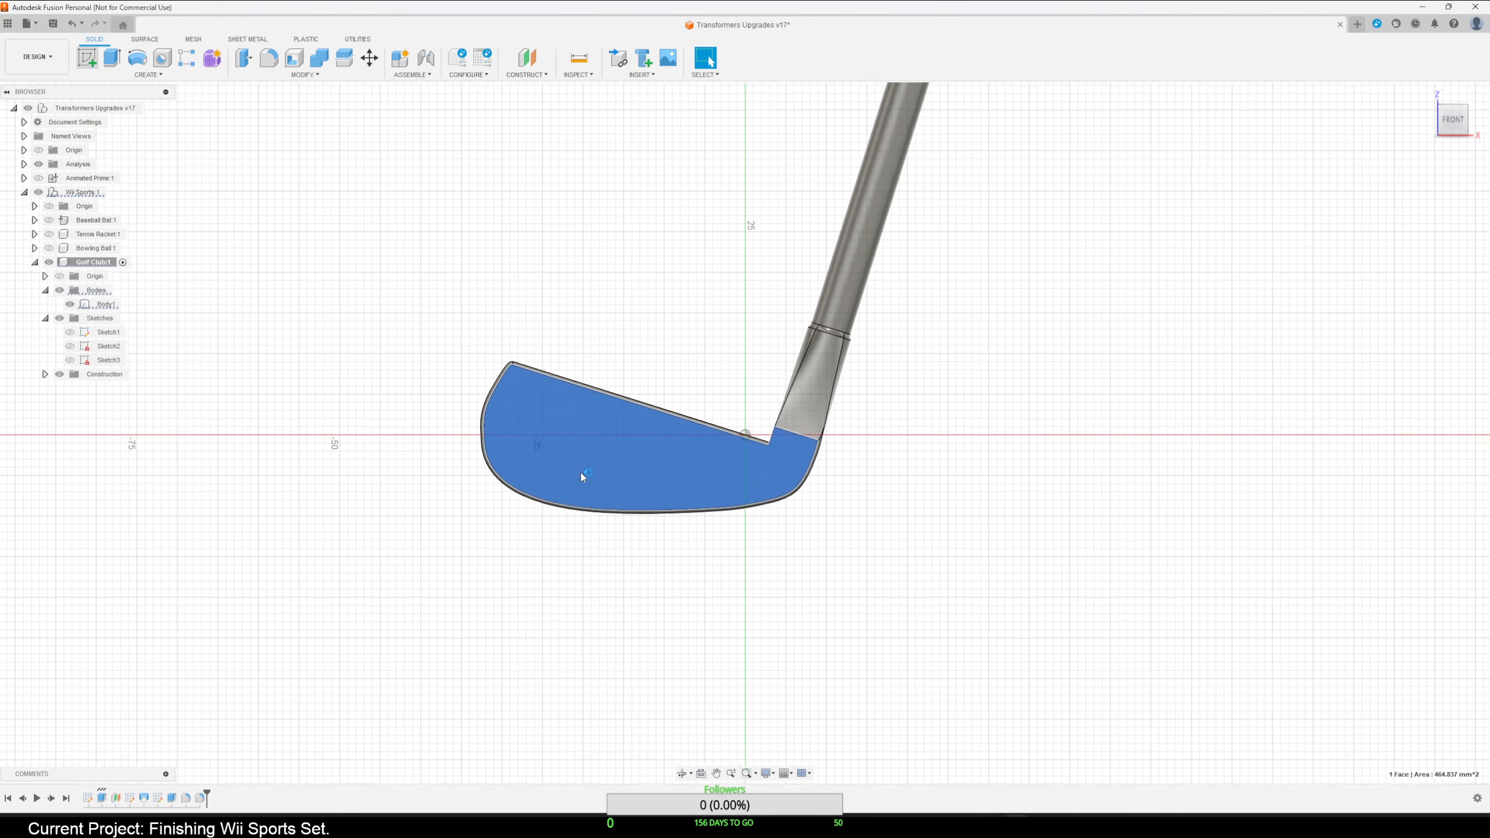
middle_drag(565, 475, 614, 598)
scroll(614, 598, up, 3)
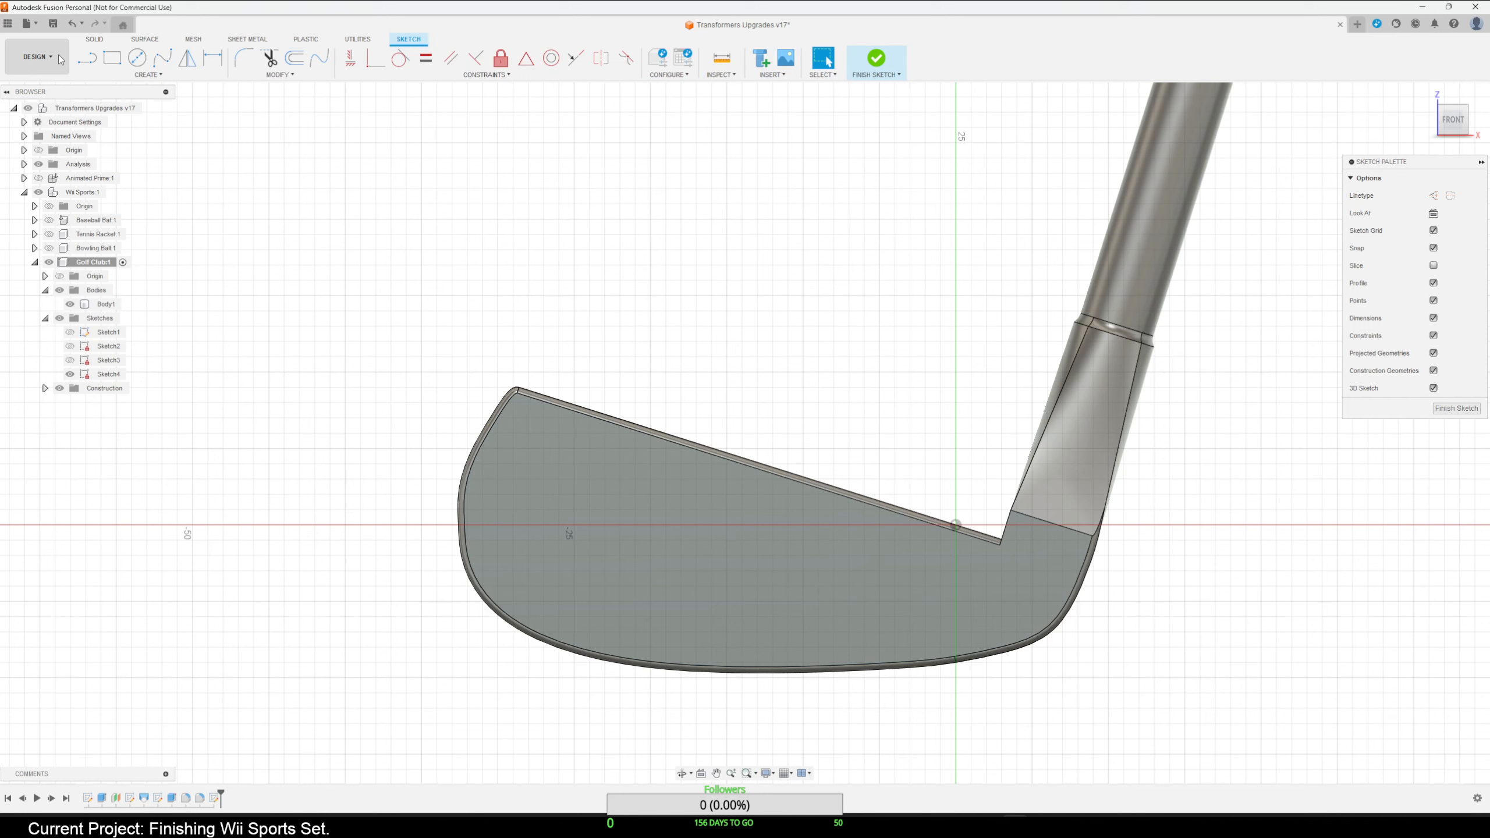
Bring up the golf club reference images in the web browser and move that window clear of the sketch.
click(112, 59)
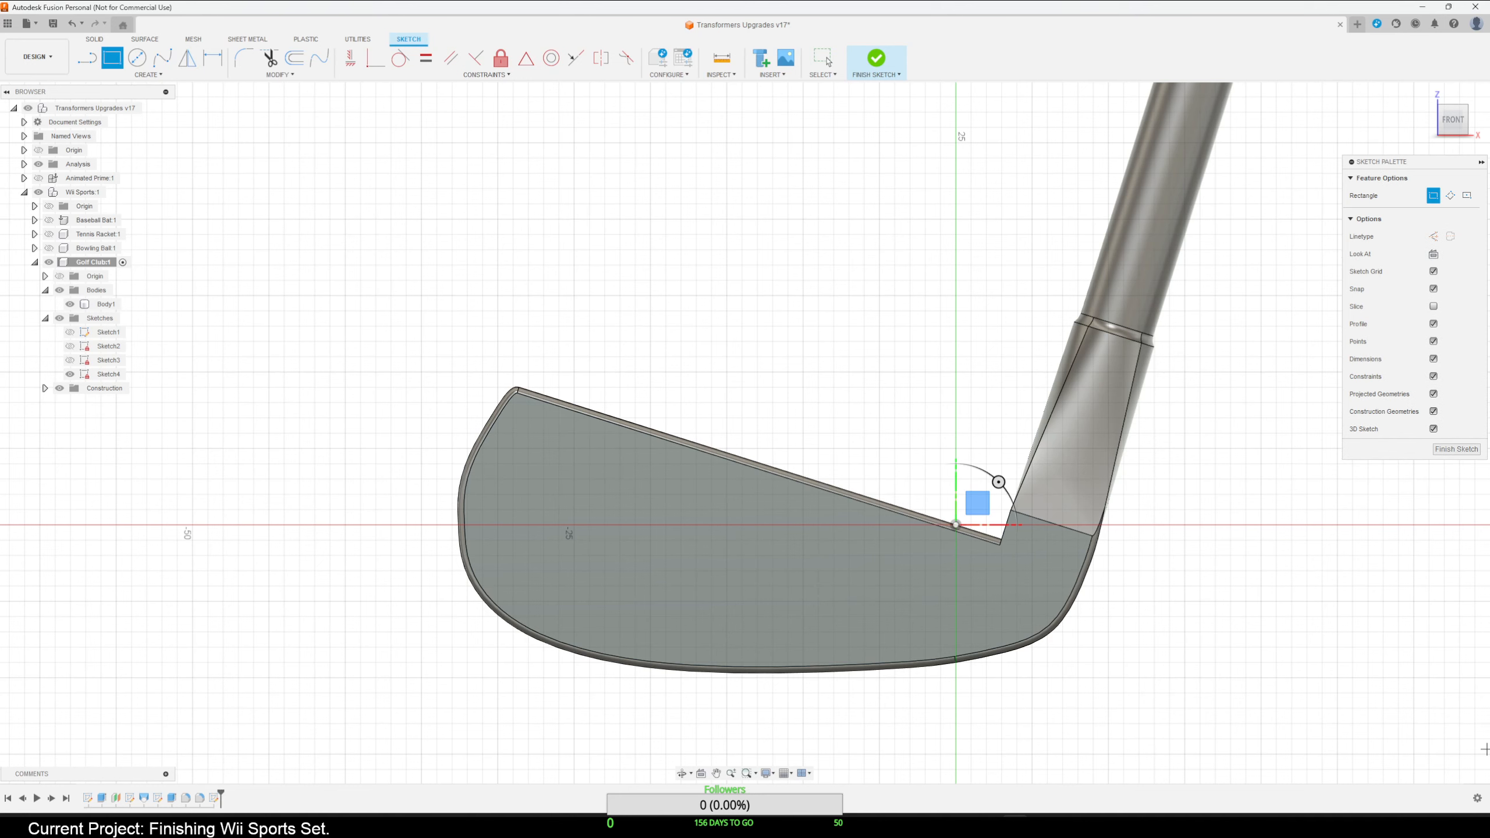
key(alt+Tab)
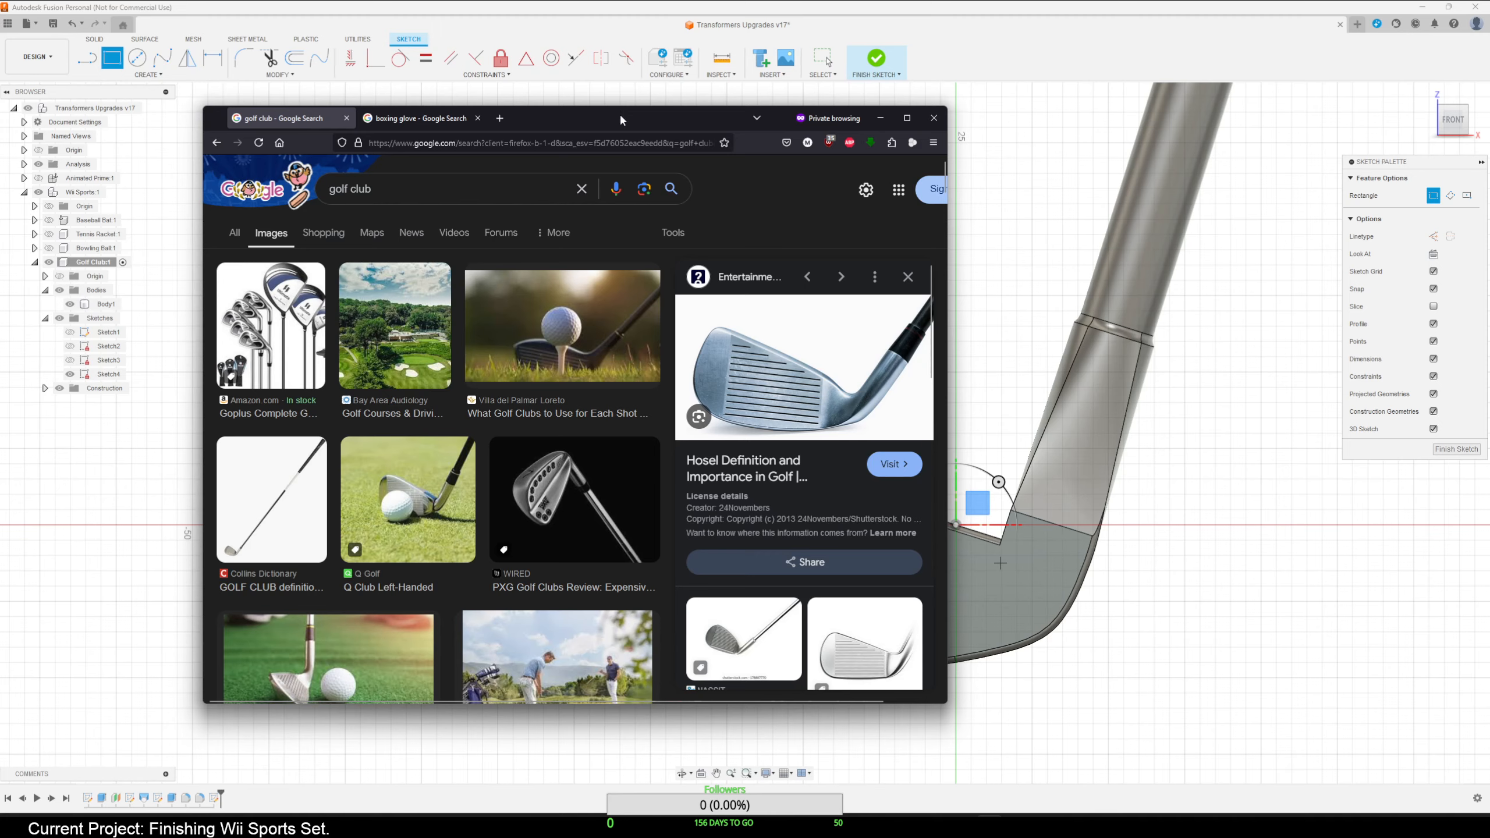
drag(622, 121, 1489, 162)
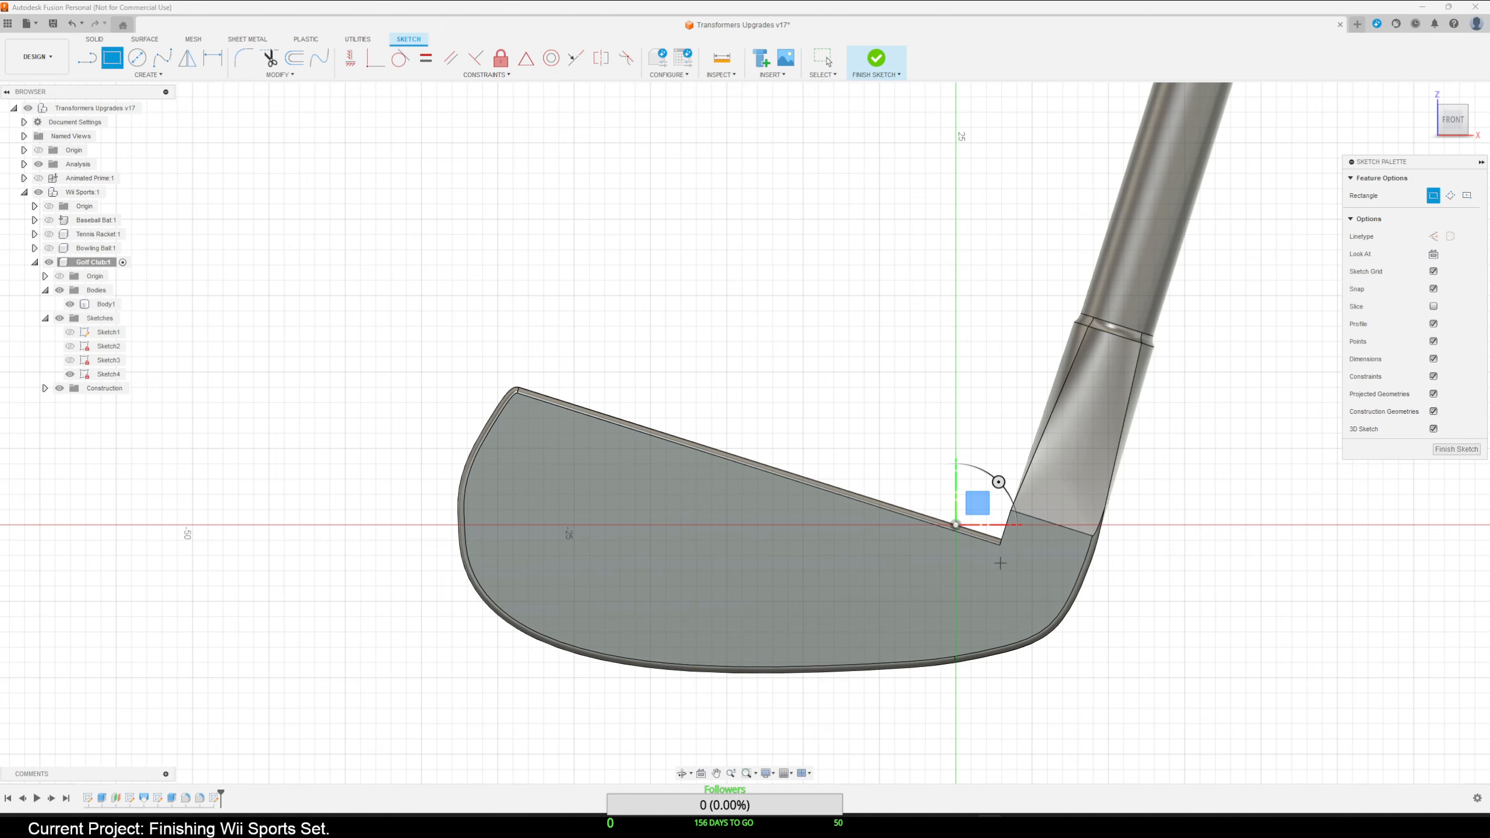
click(544, 417)
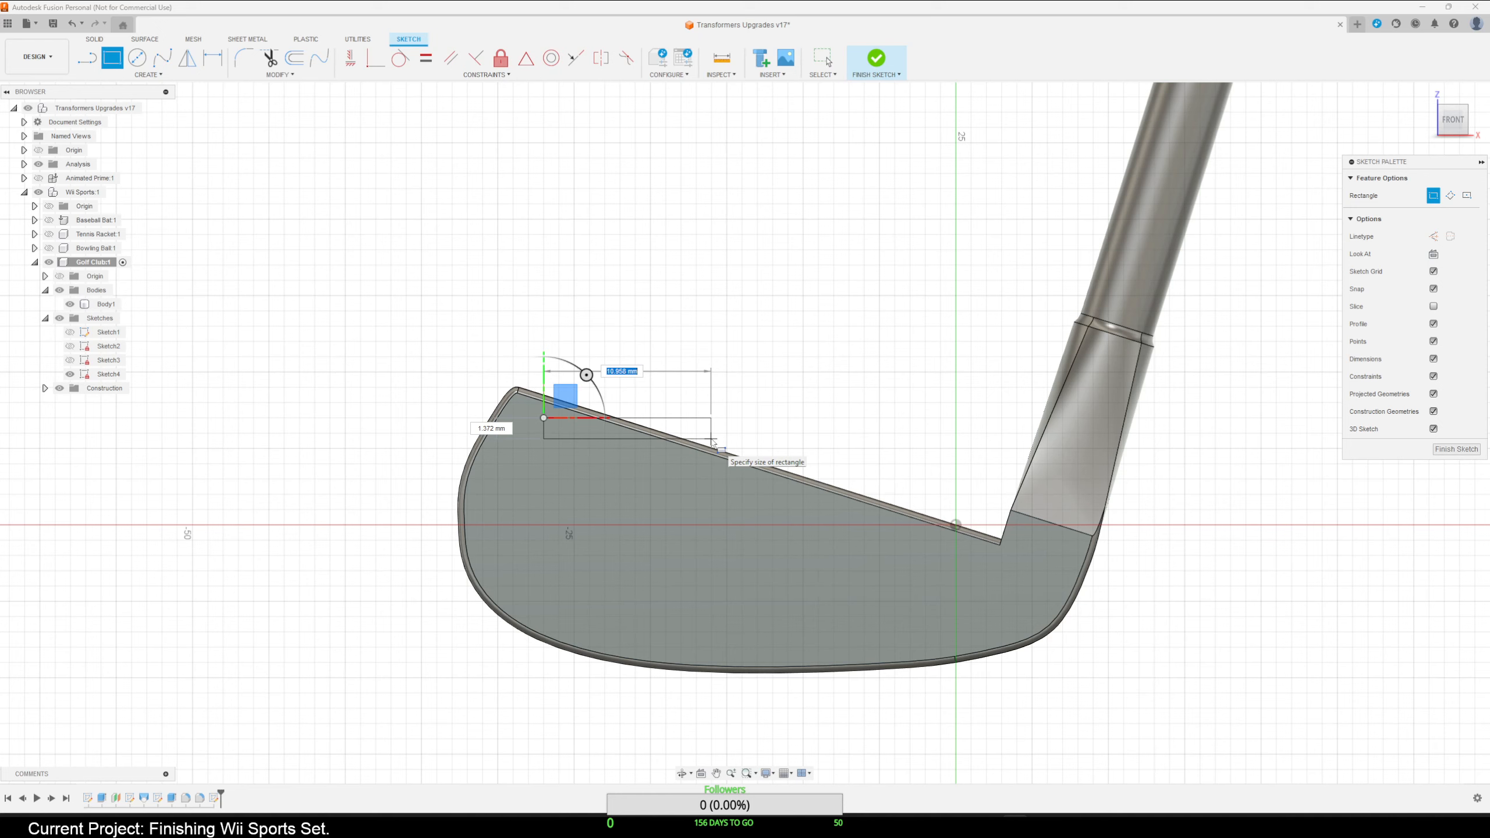
text(11)
key(Tab)
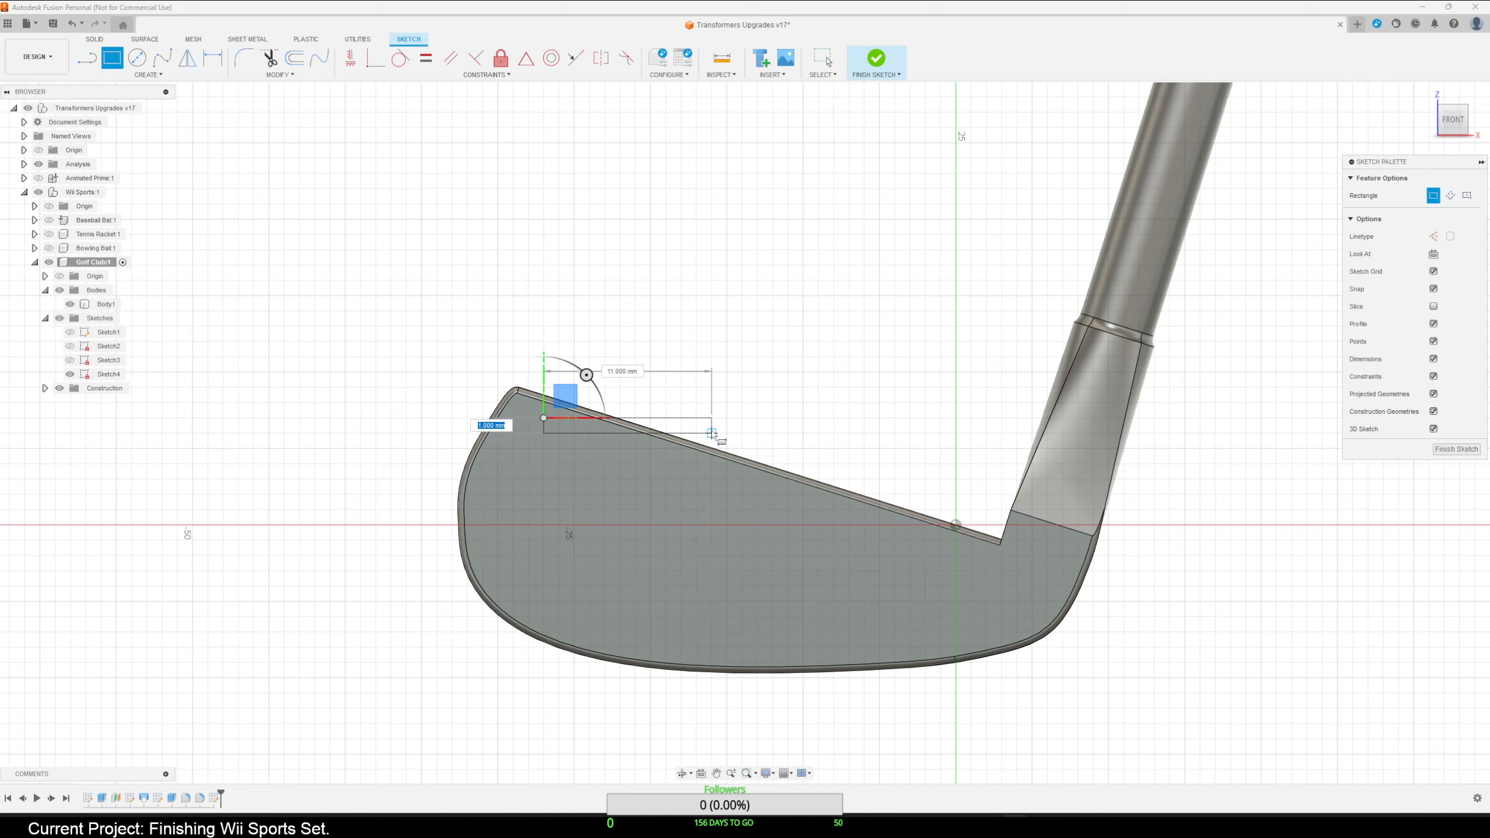
text(1)
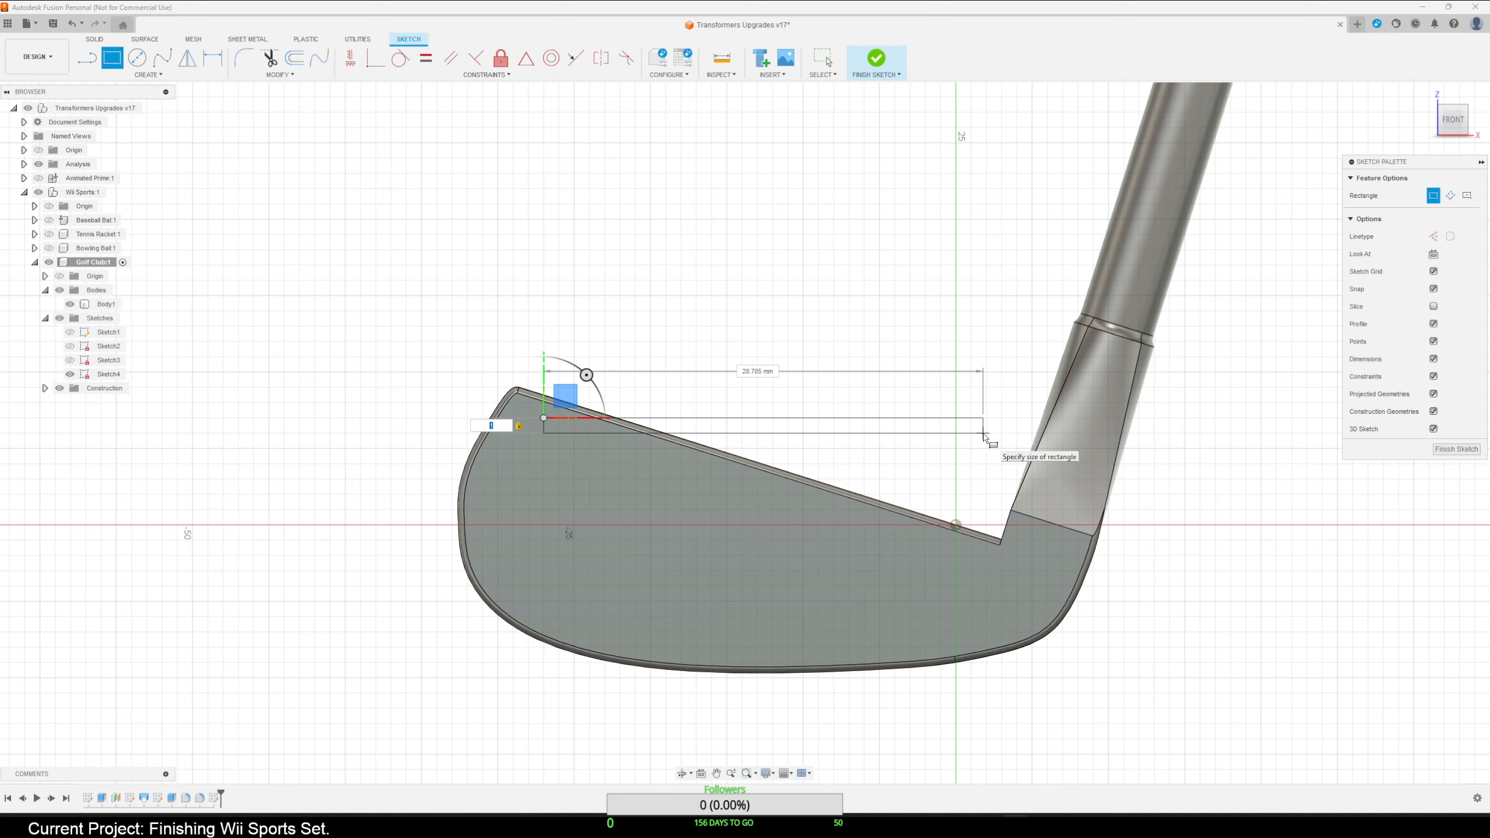
key(Escape)
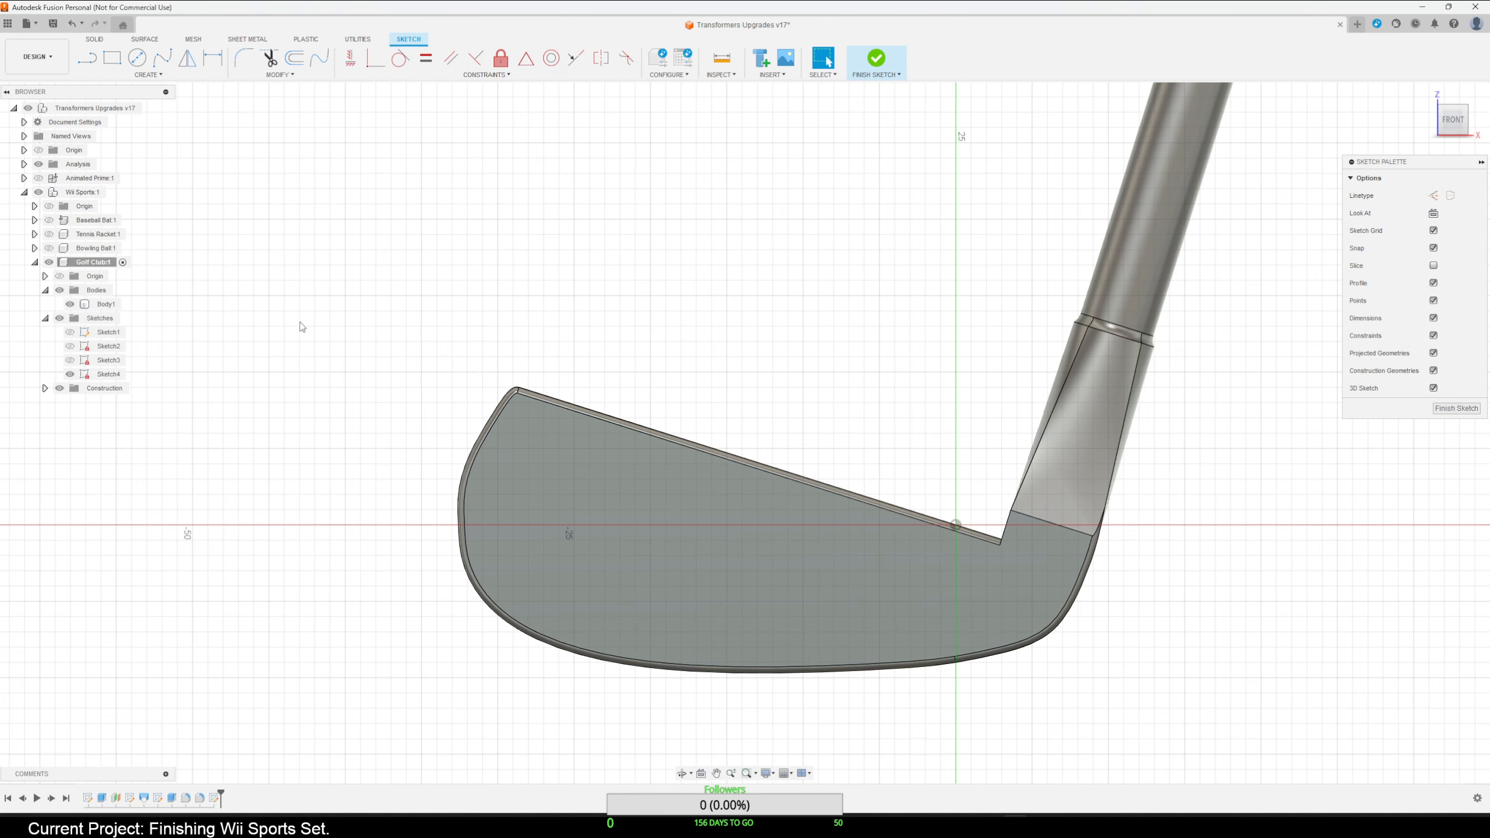
Sketch a horizontal rectangle 1 mm high and about 31 mm long, starting just below the club head's upper toe corner.
click(112, 59)
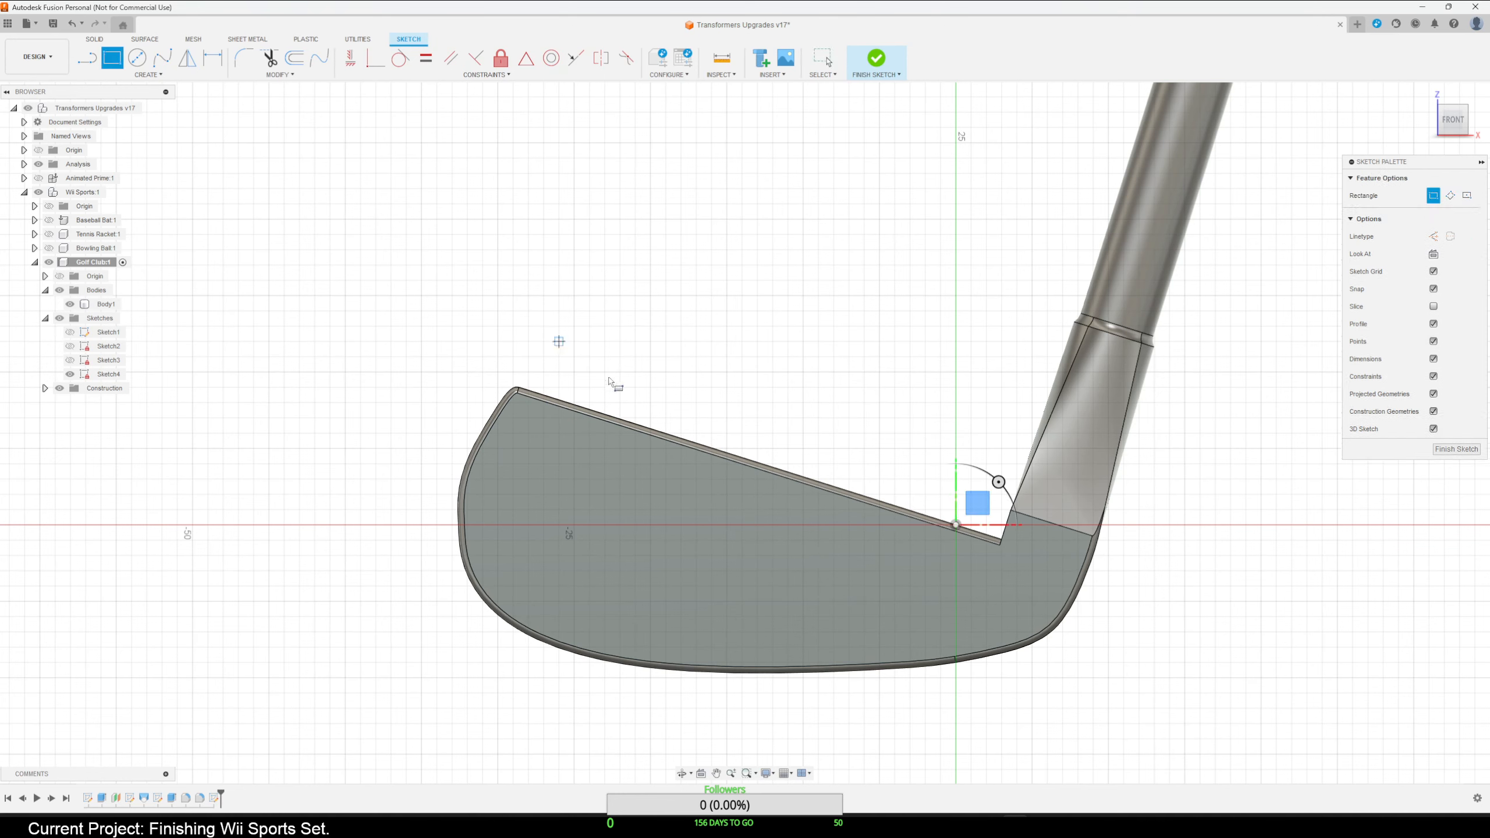
click(519, 403)
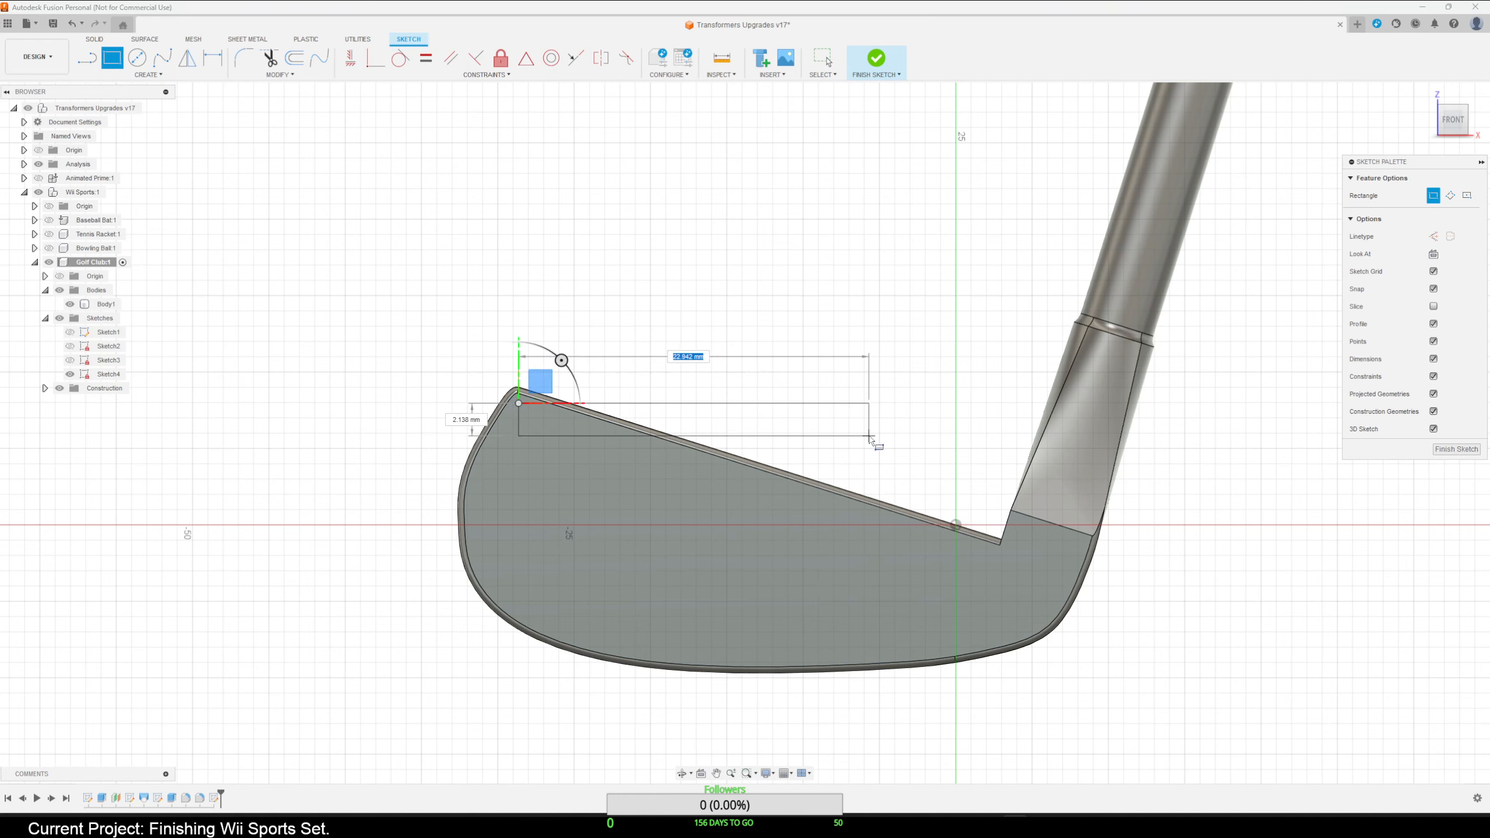
key(Tab)
text(1)
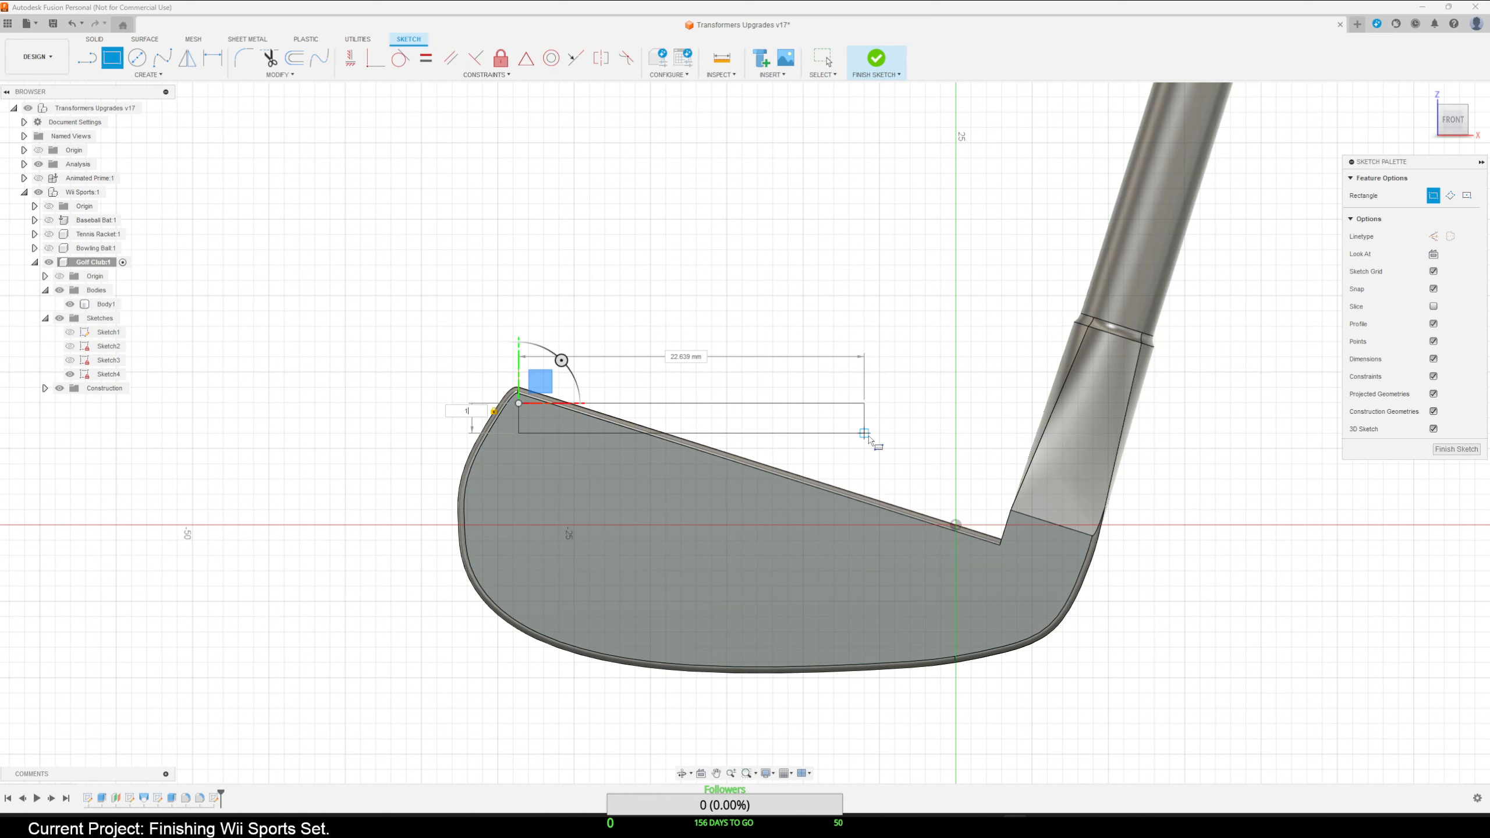
click(987, 419)
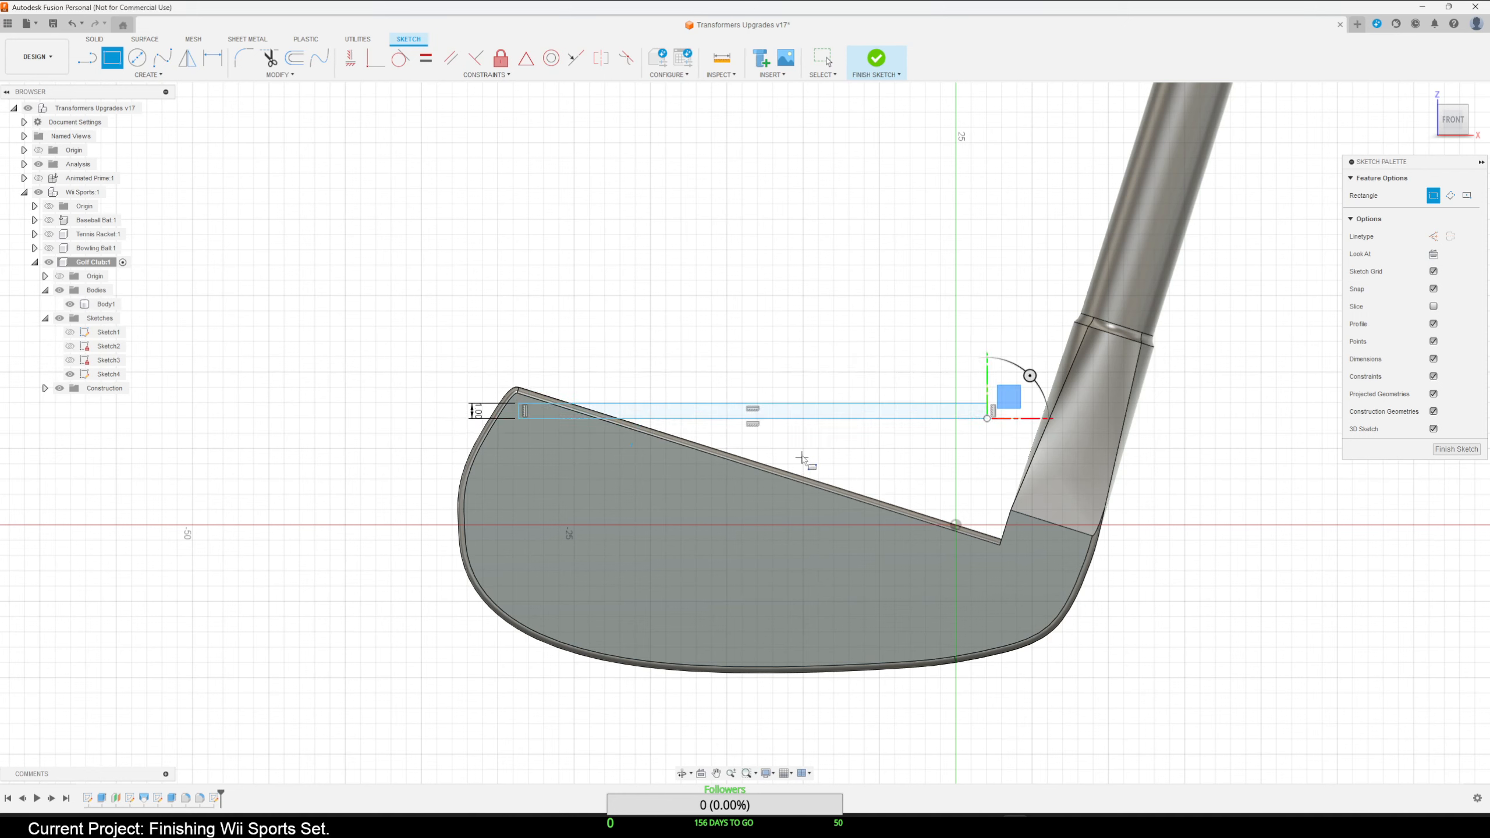
key(Escape)
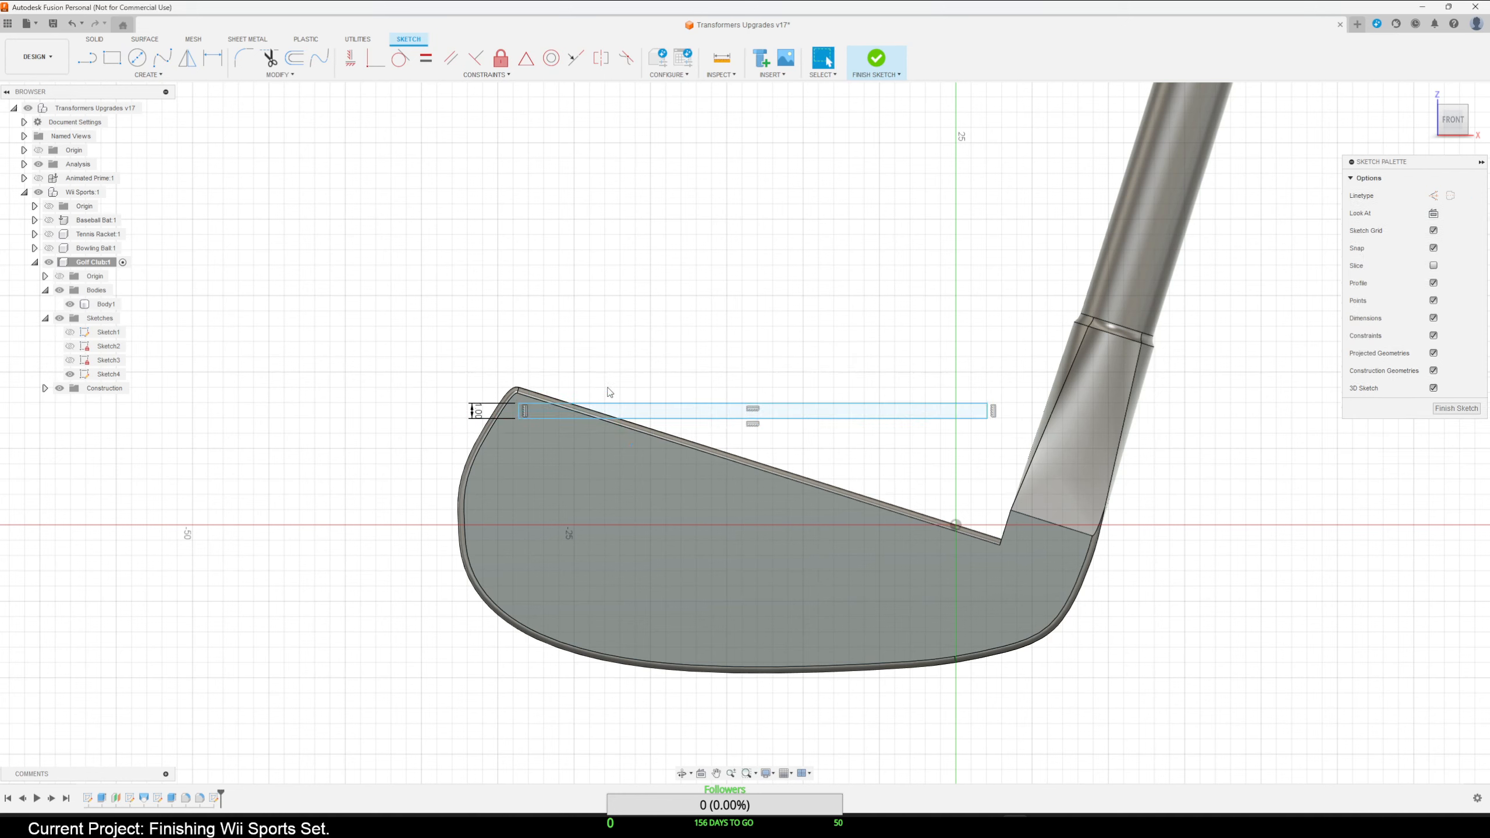
Pattern the rectangle's four lines into a single column of 7 down the club face over a -15 mm extent, and finish the sketch.
click(130, 74)
click(113, 240)
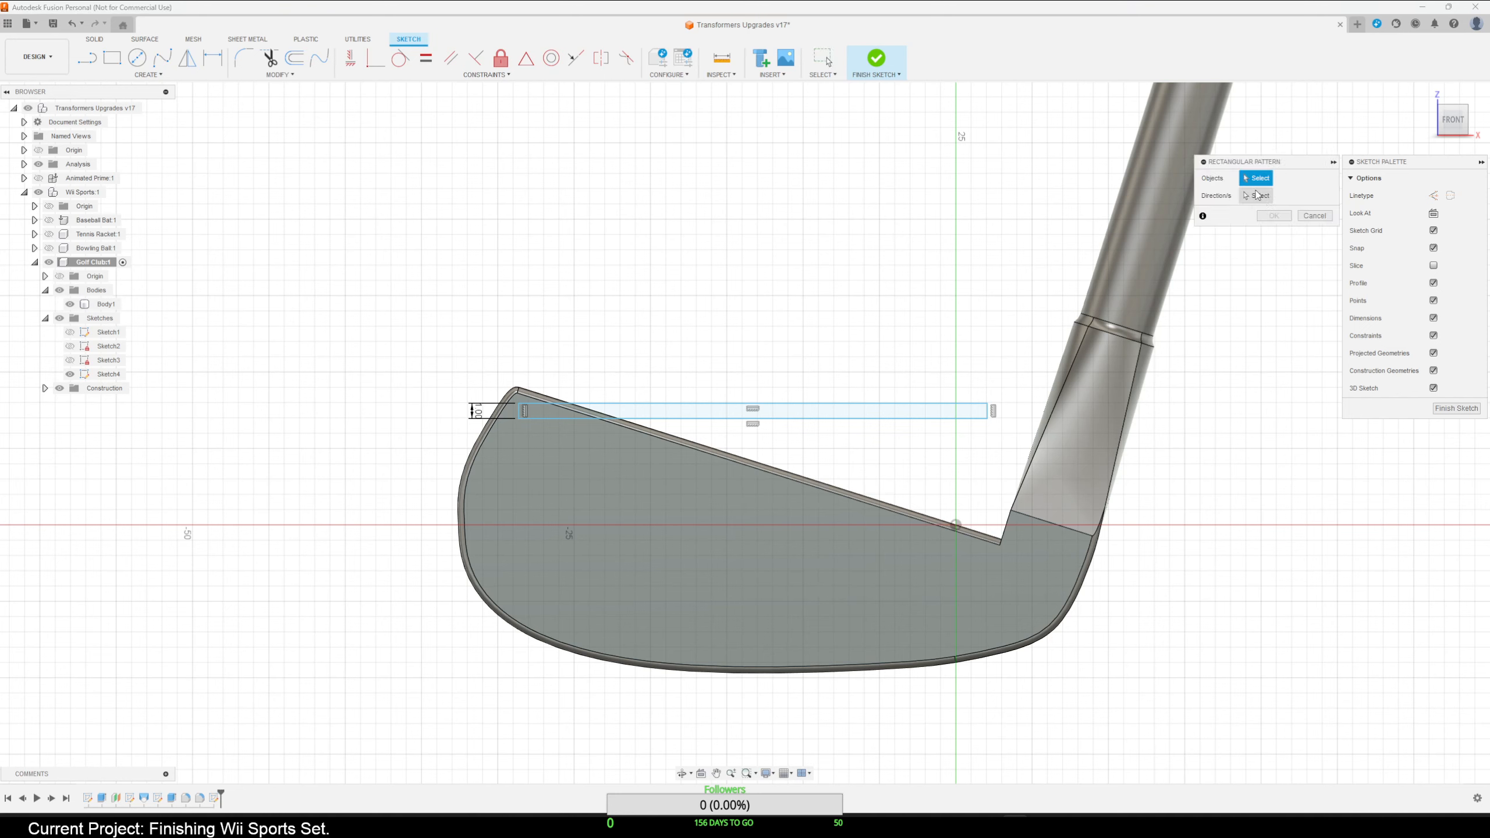
click(957, 419)
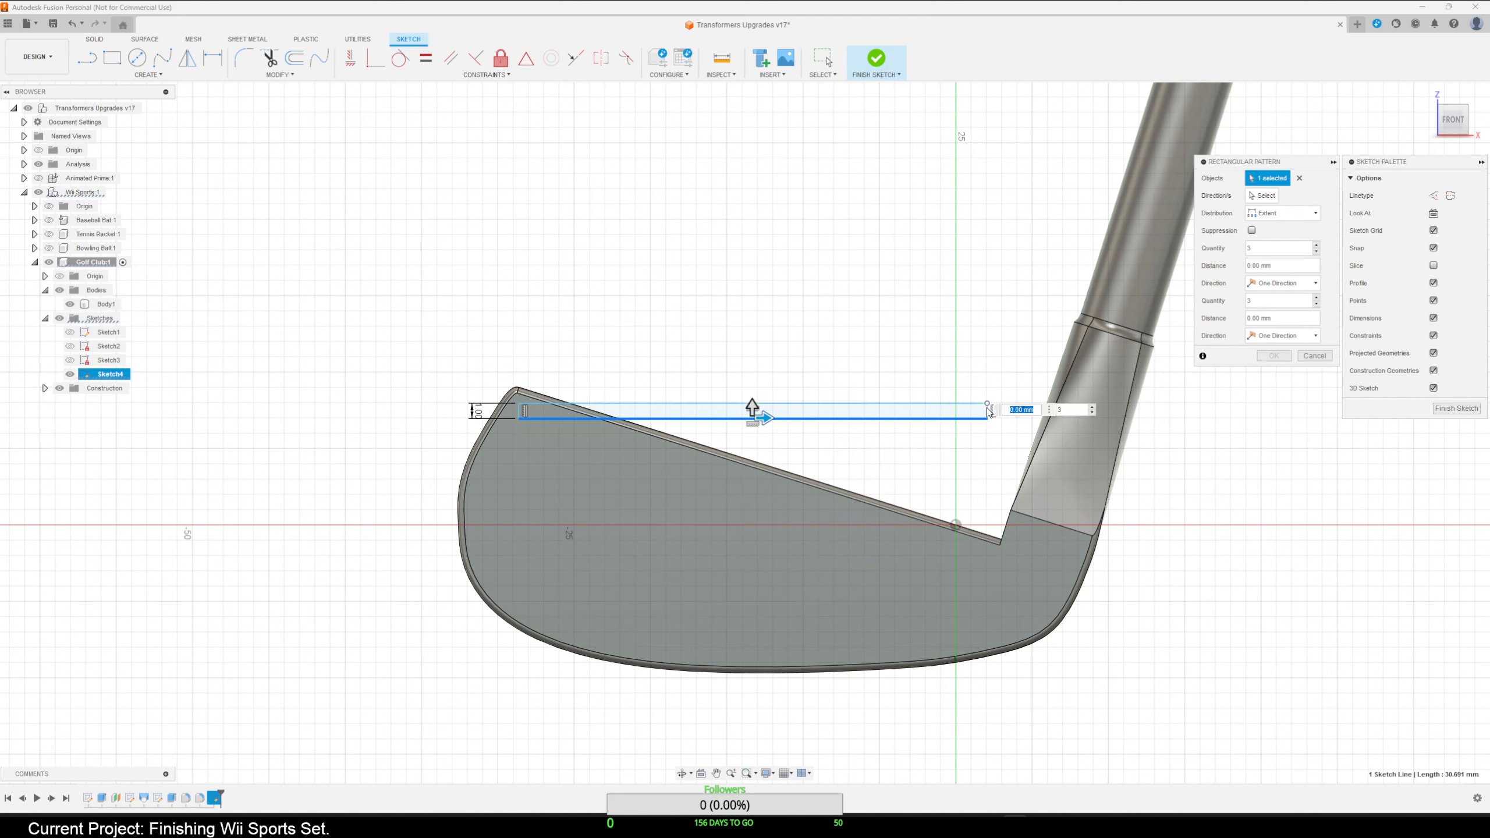
click(942, 404)
click(941, 404)
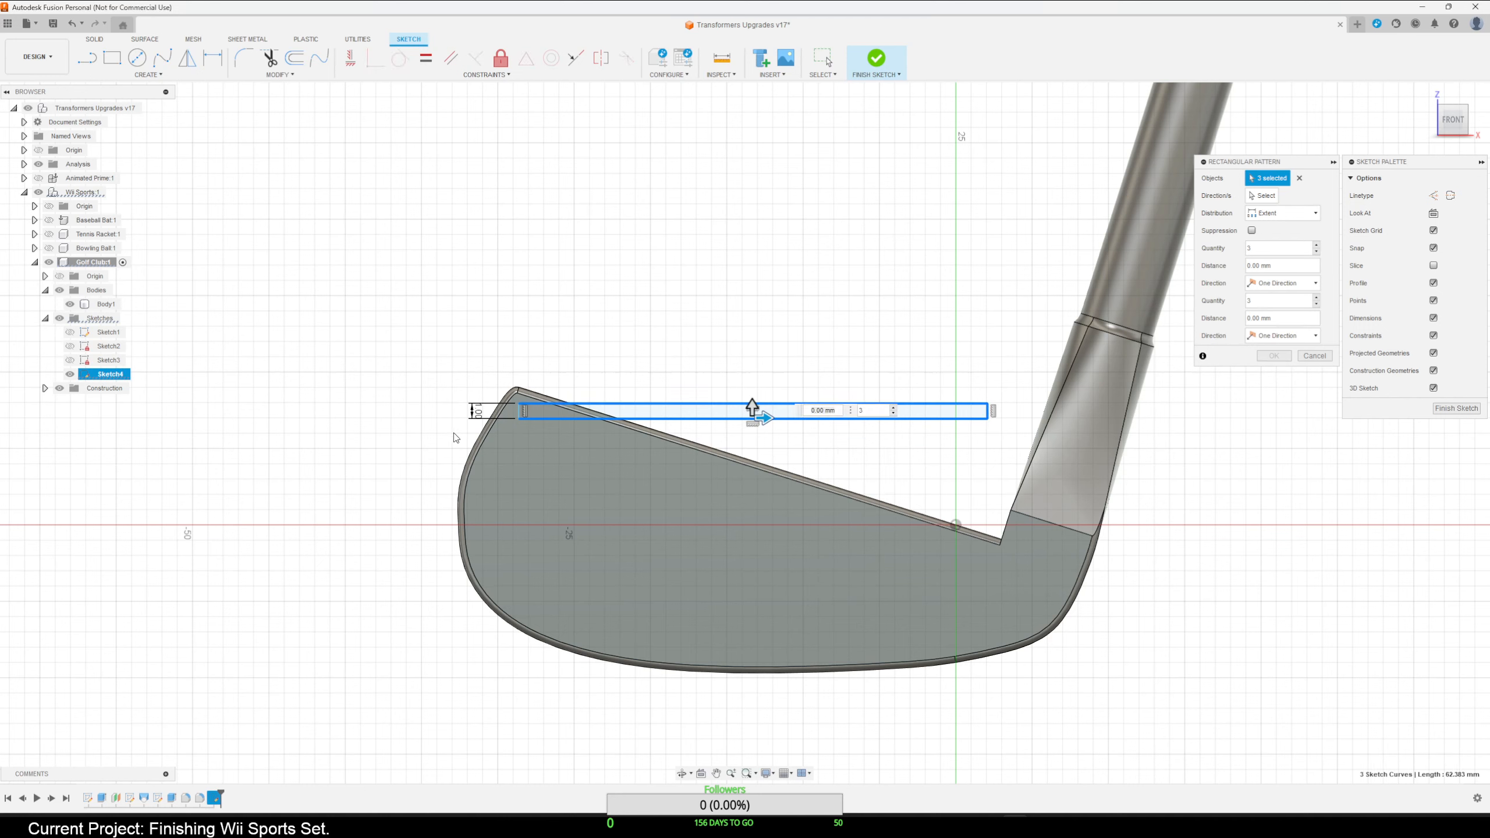
click(519, 412)
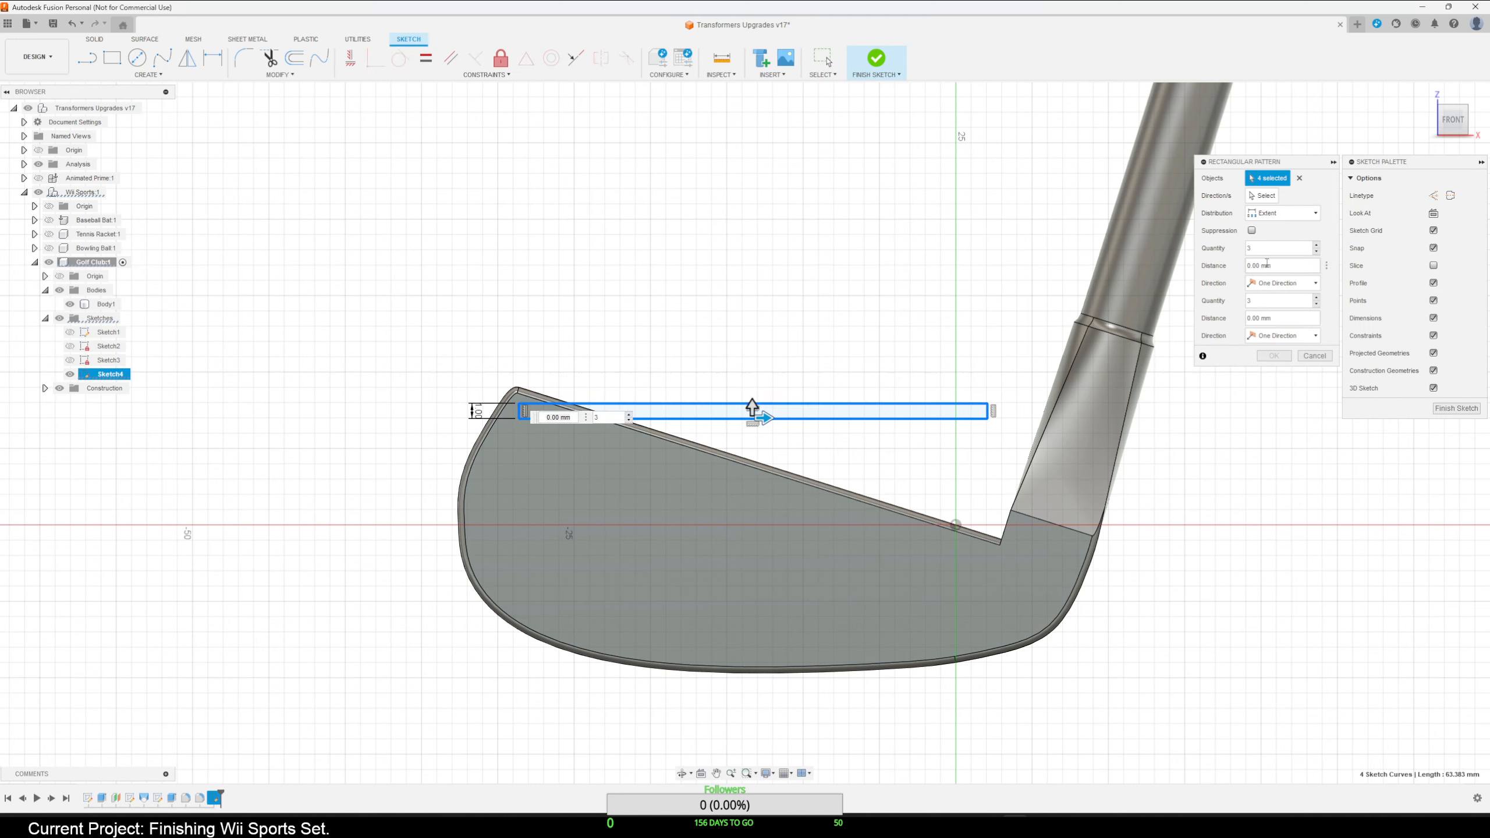
drag(1259, 249, 1204, 253)
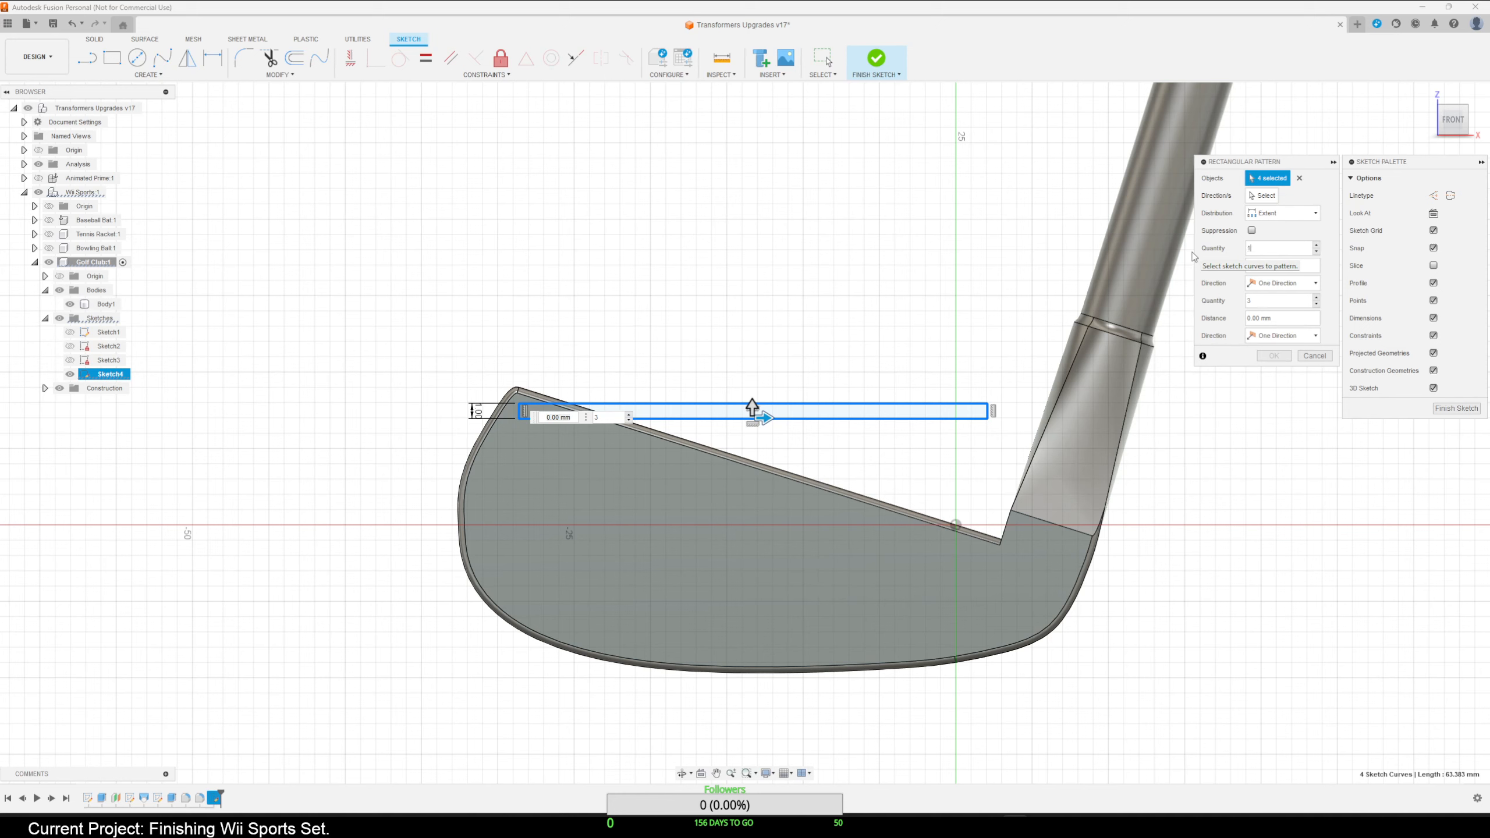
text(1)
key(Tab)
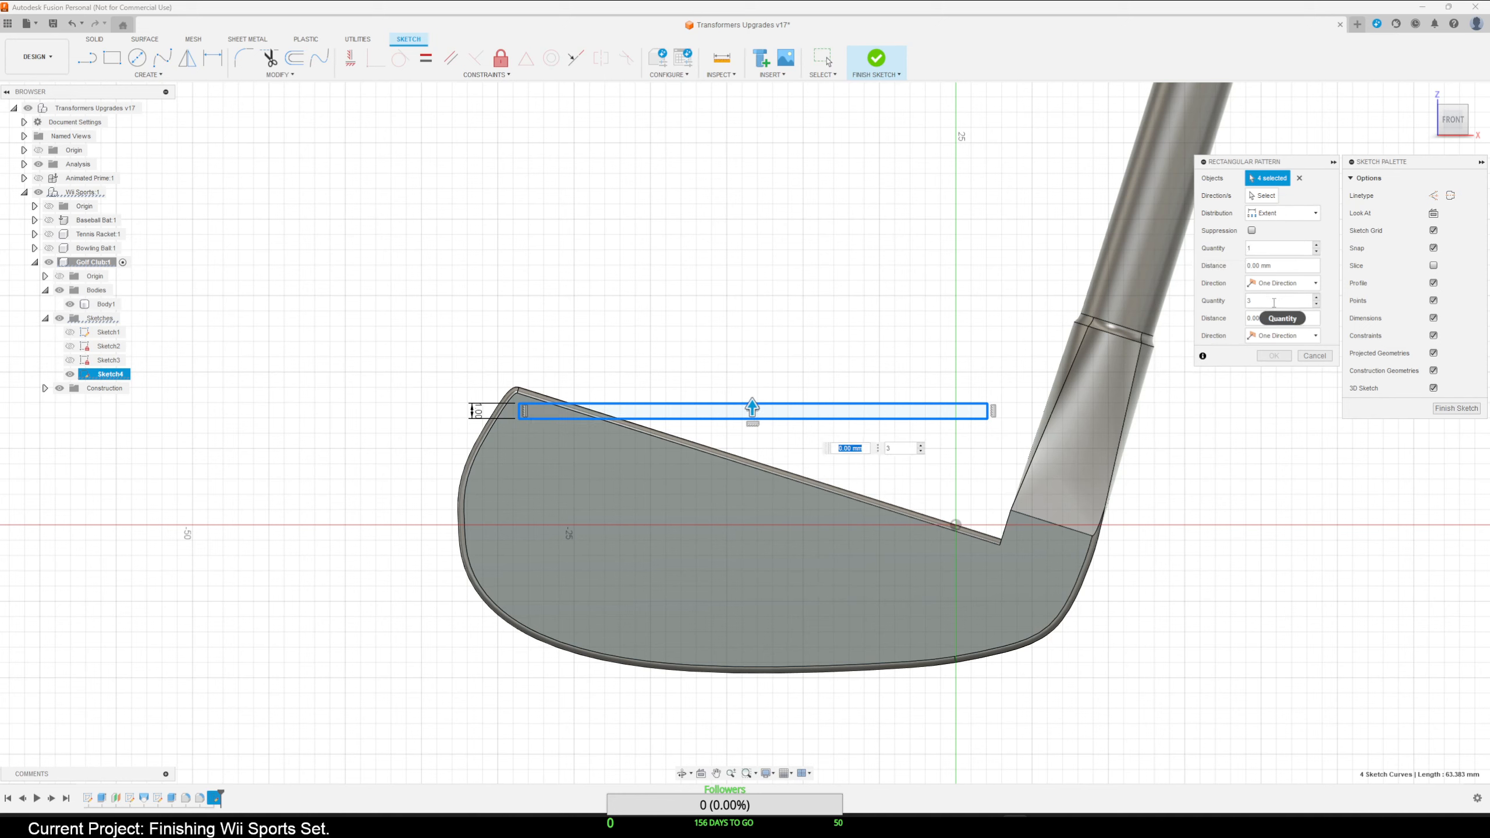
drag(1261, 301, 1228, 311)
drag(752, 408, 755, 637)
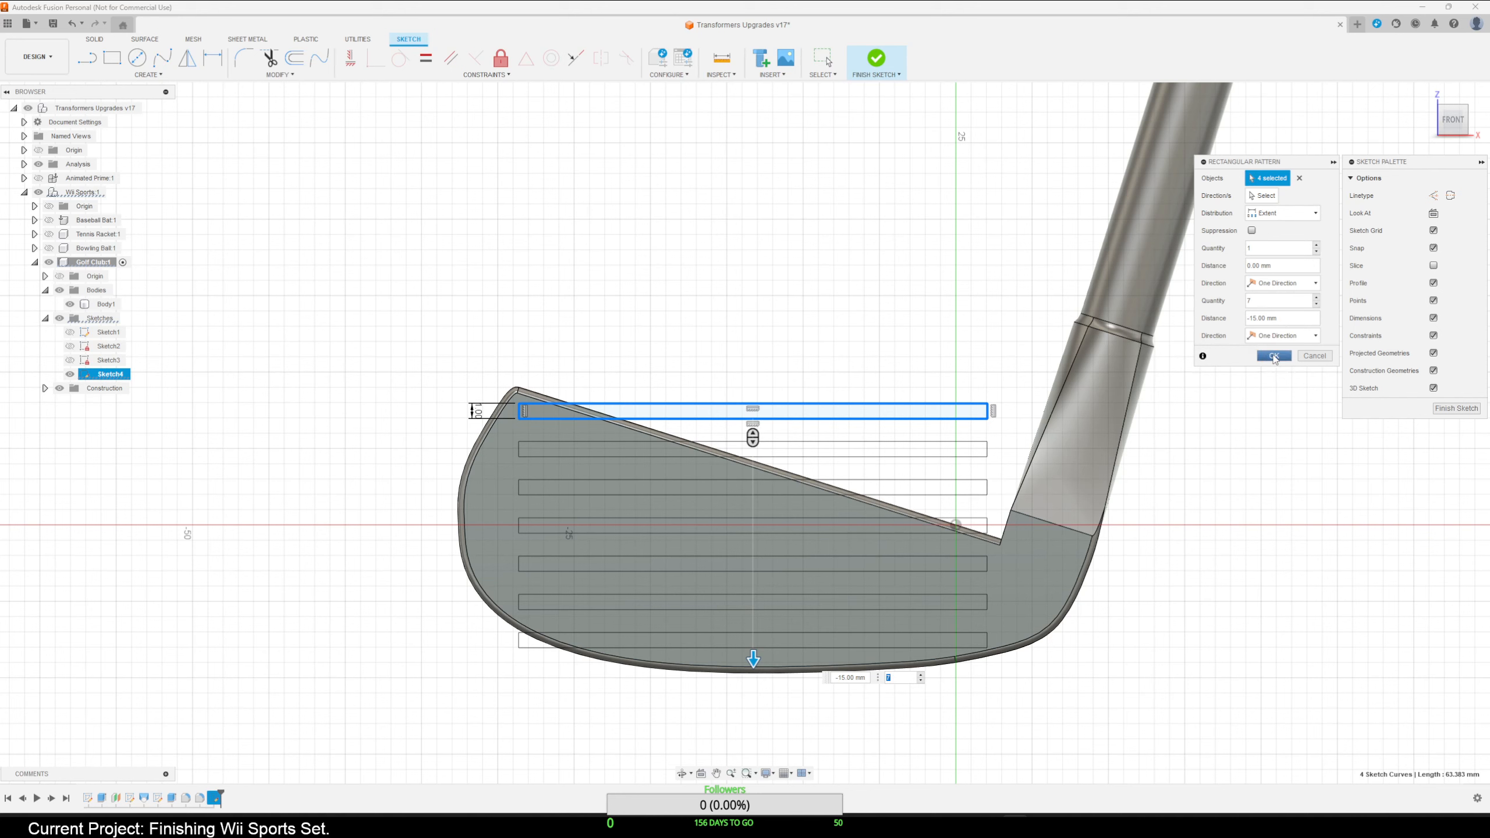
click(1272, 357)
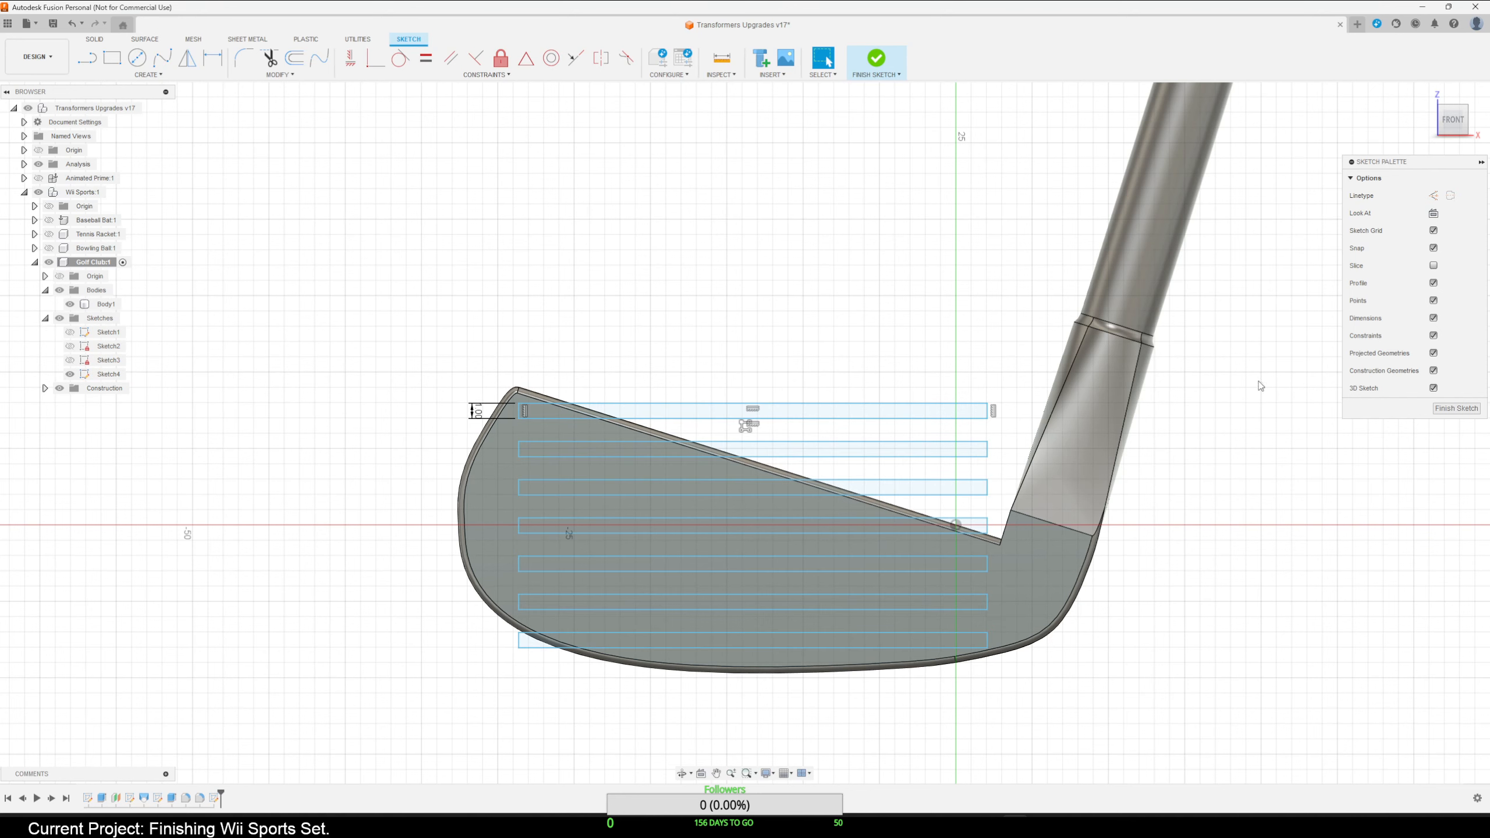
click(1456, 408)
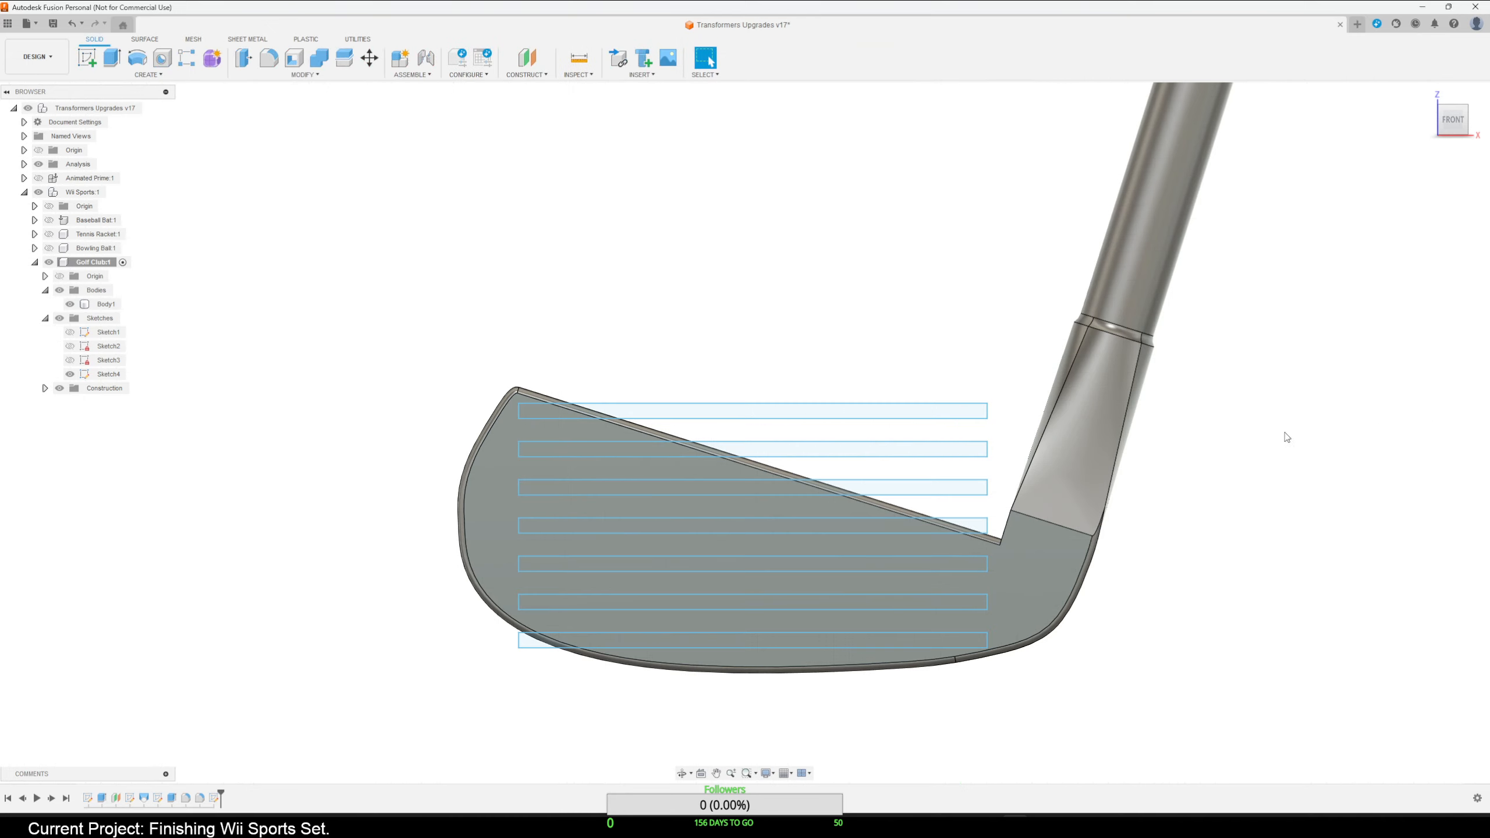
Cut the seven strip profiles lying within the club face 0.5 mm deep to form the grooves.
click(545, 412)
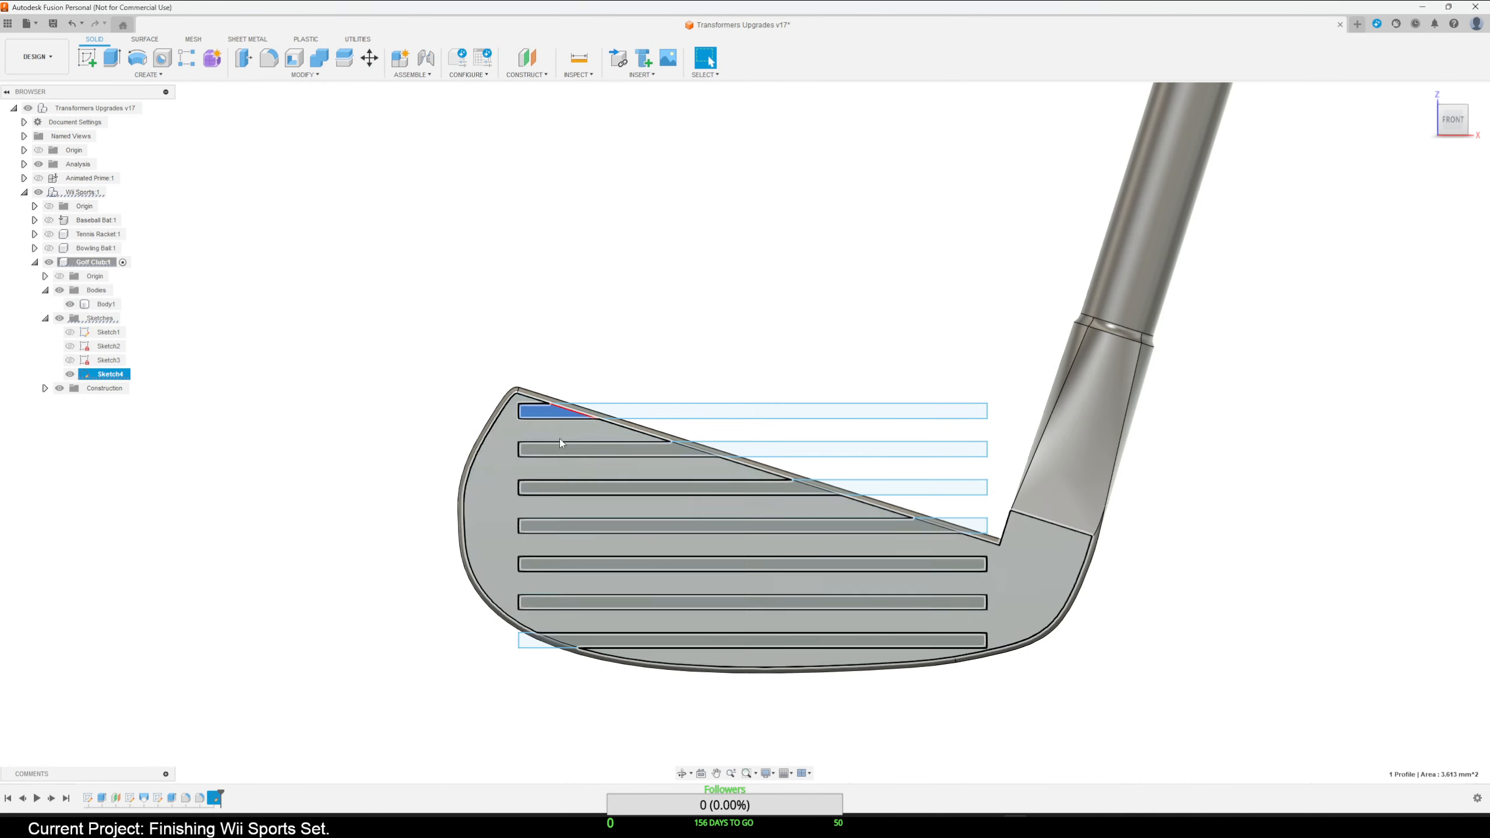
shift+click(574, 449)
shift+click(615, 492)
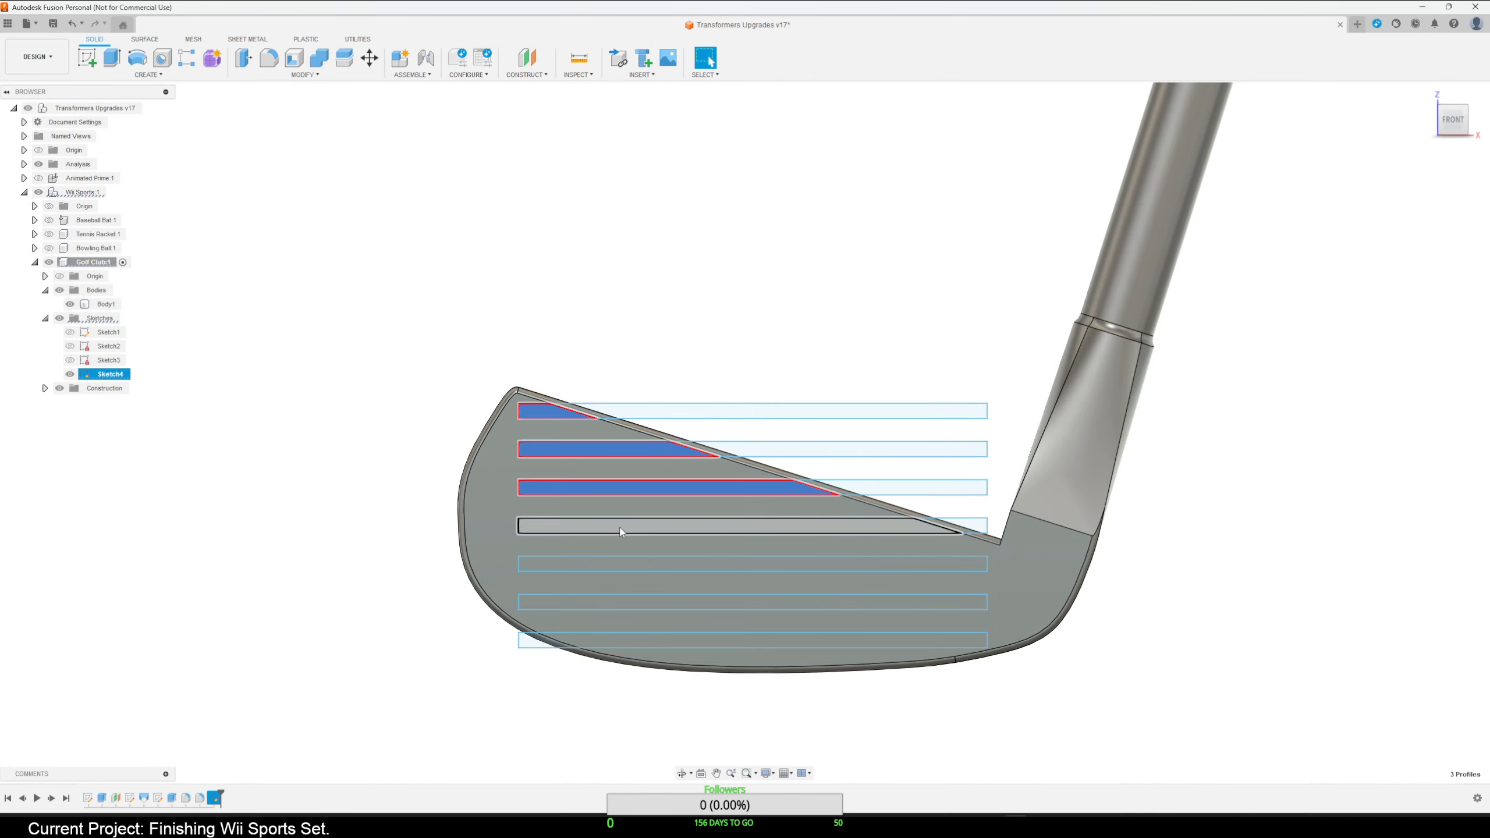
shift+click(621, 527)
shift+click(622, 564)
shift+click(610, 604)
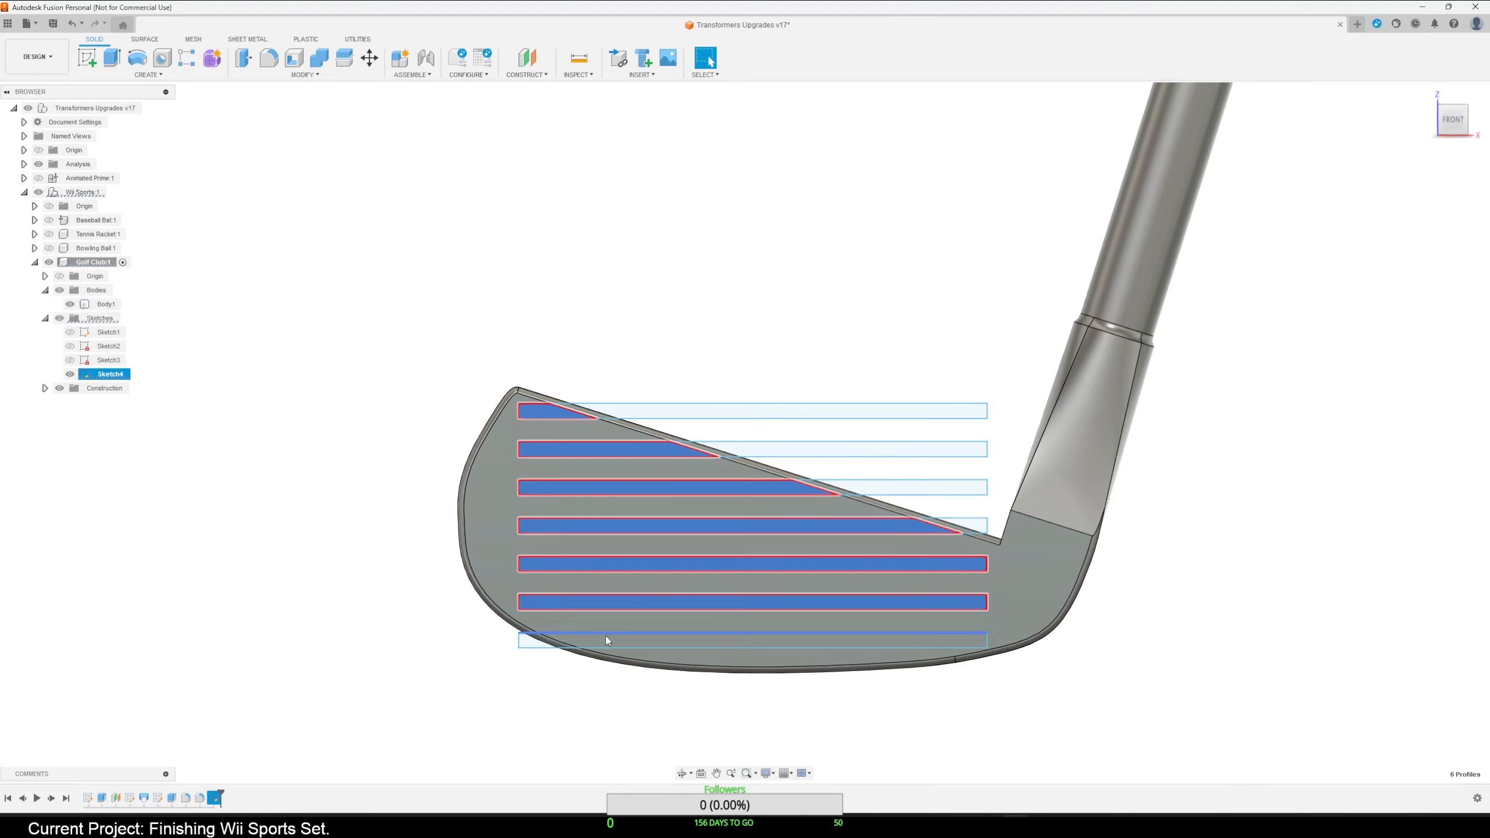
shift+click(614, 638)
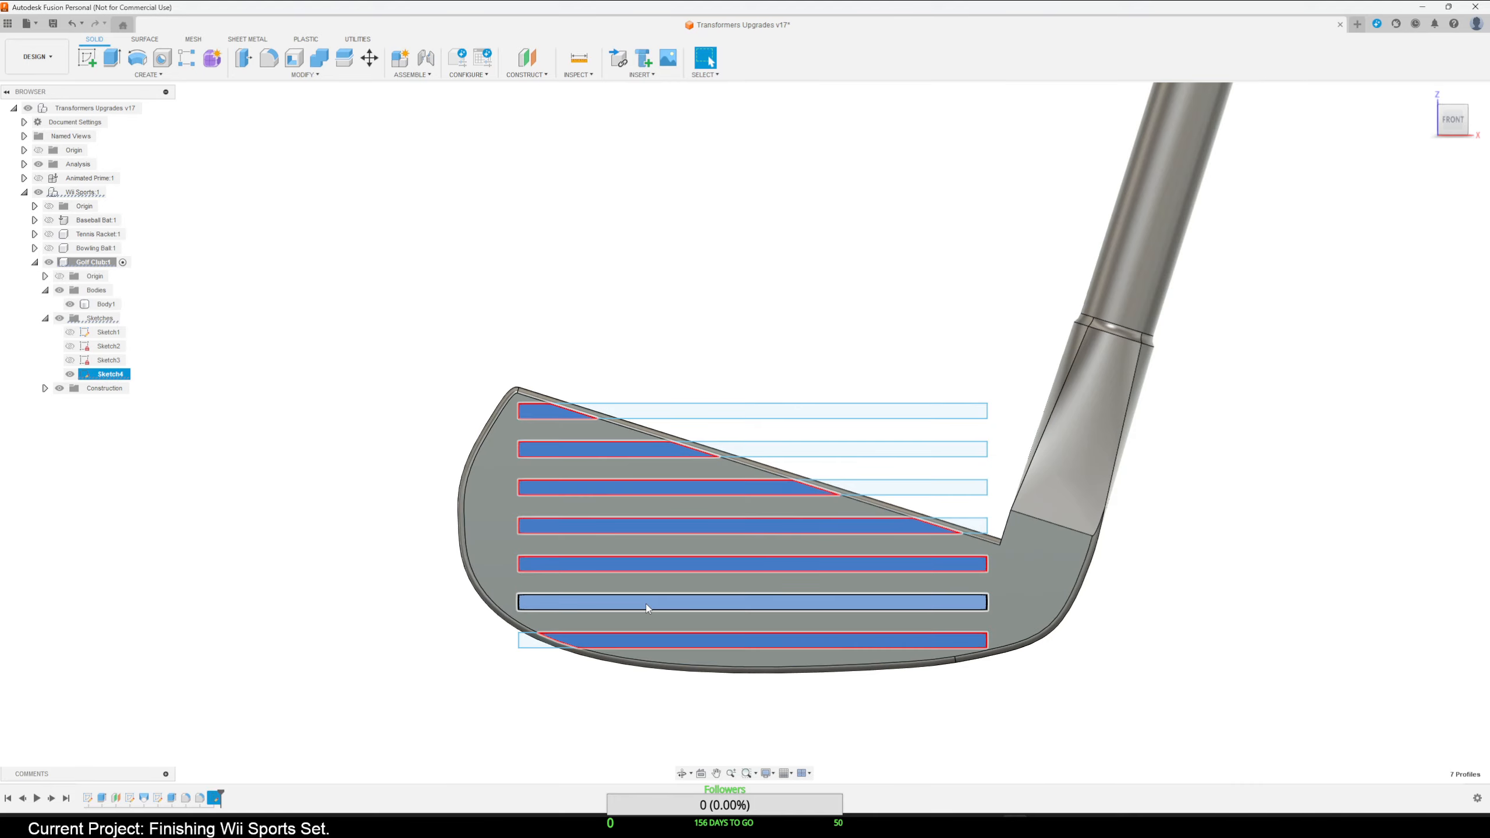
key(e)
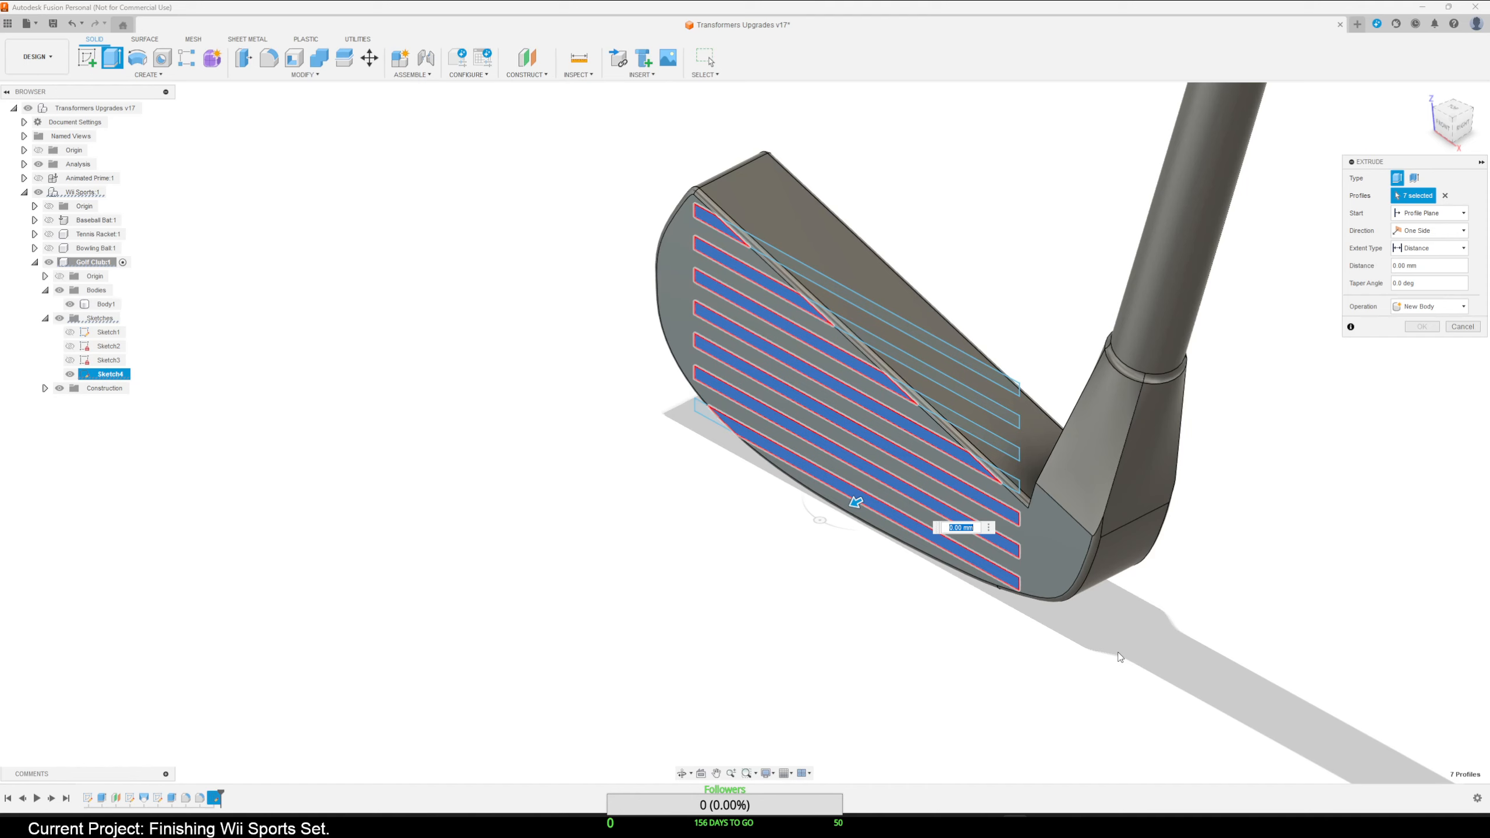
text(-.5)
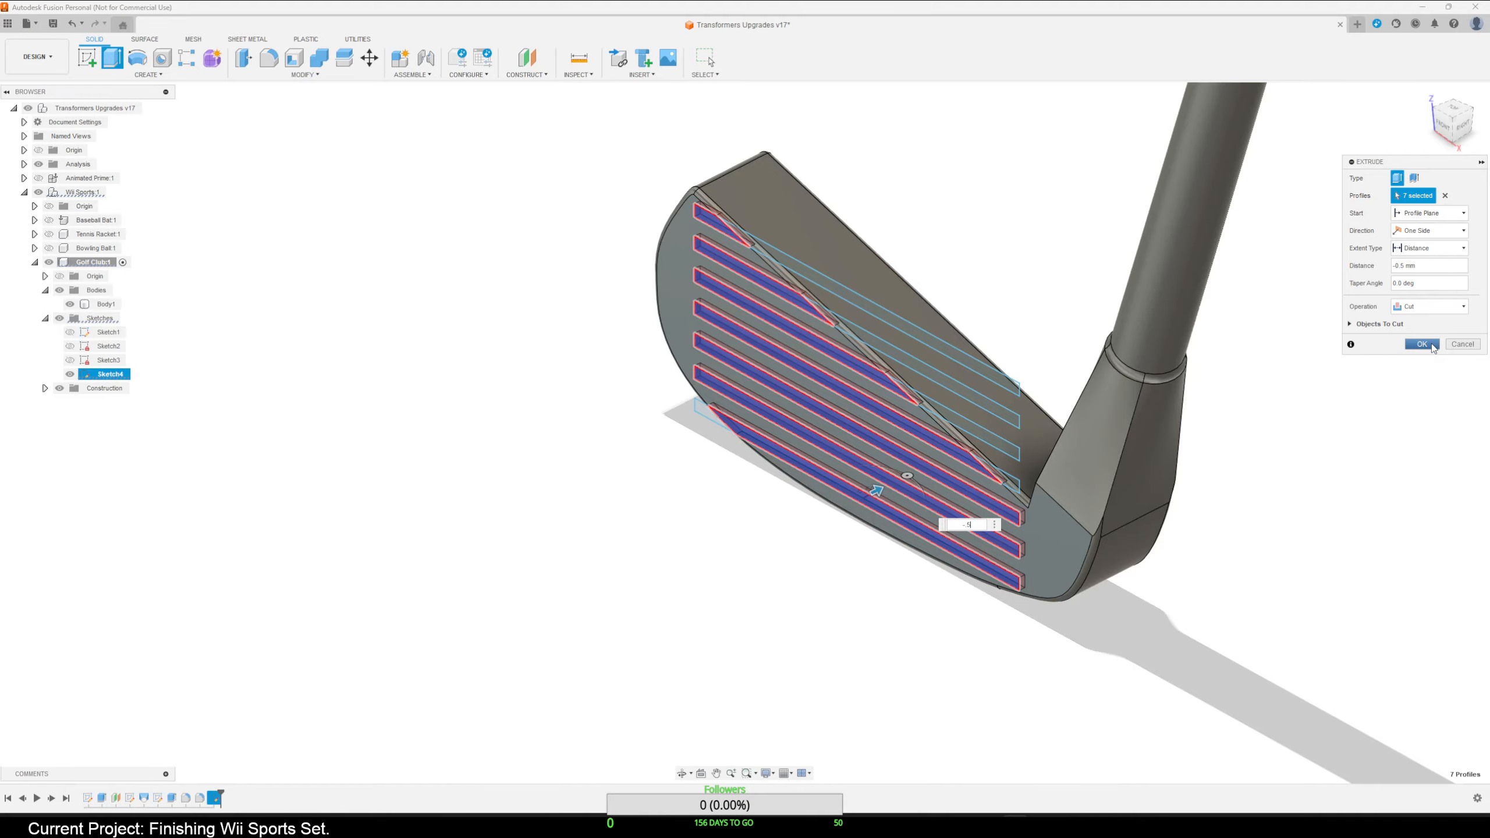
click(1421, 345)
Fillet the inside corner edge where the club head's top surface meets the neck with a 2 mm constant radius.
shift+middle_drag(784, 564, 811, 612)
scroll(812, 612, down, 5)
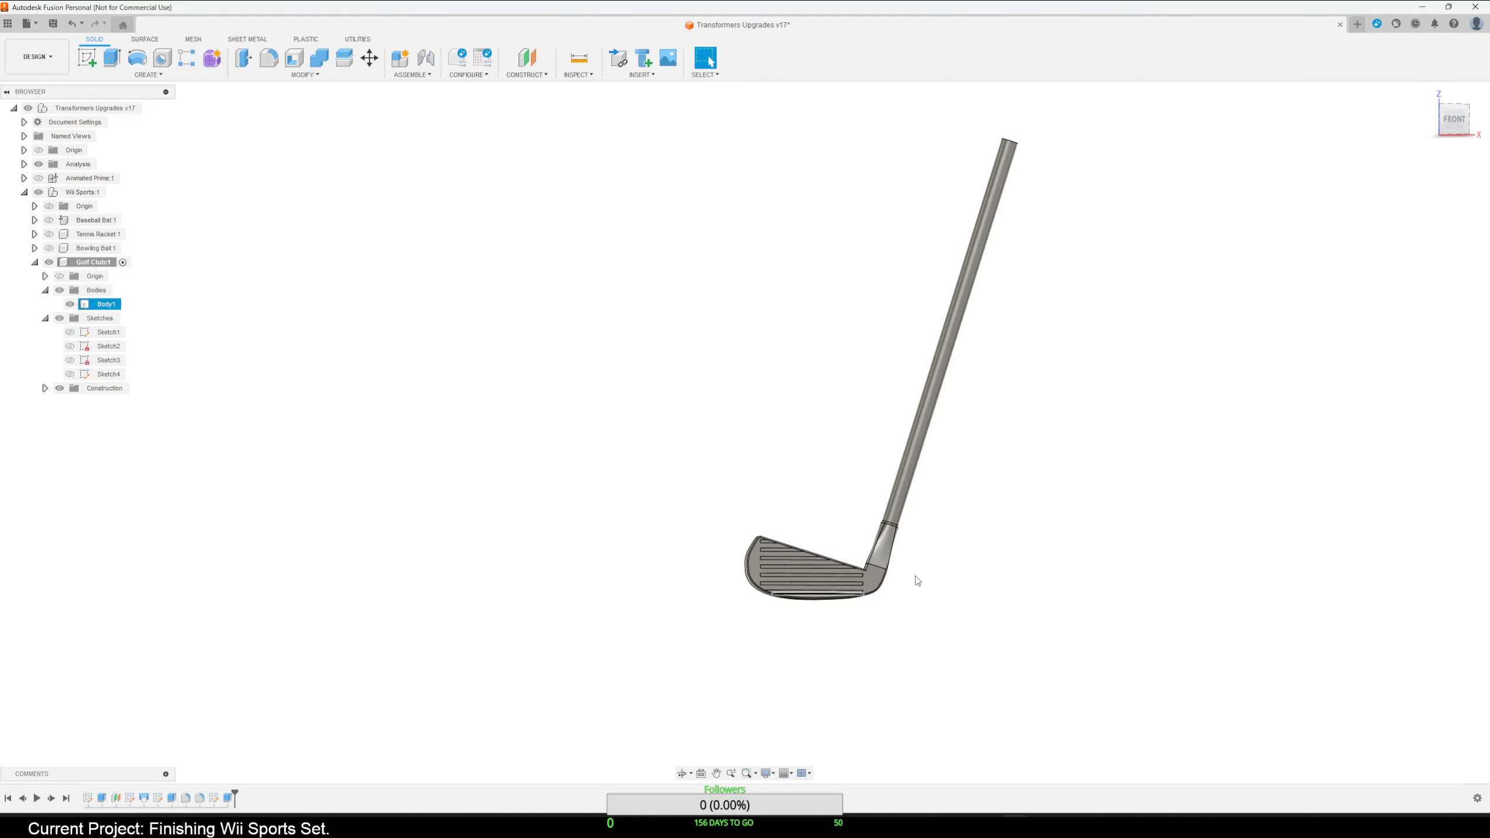
shift+middle_drag(902, 558, 847, 551)
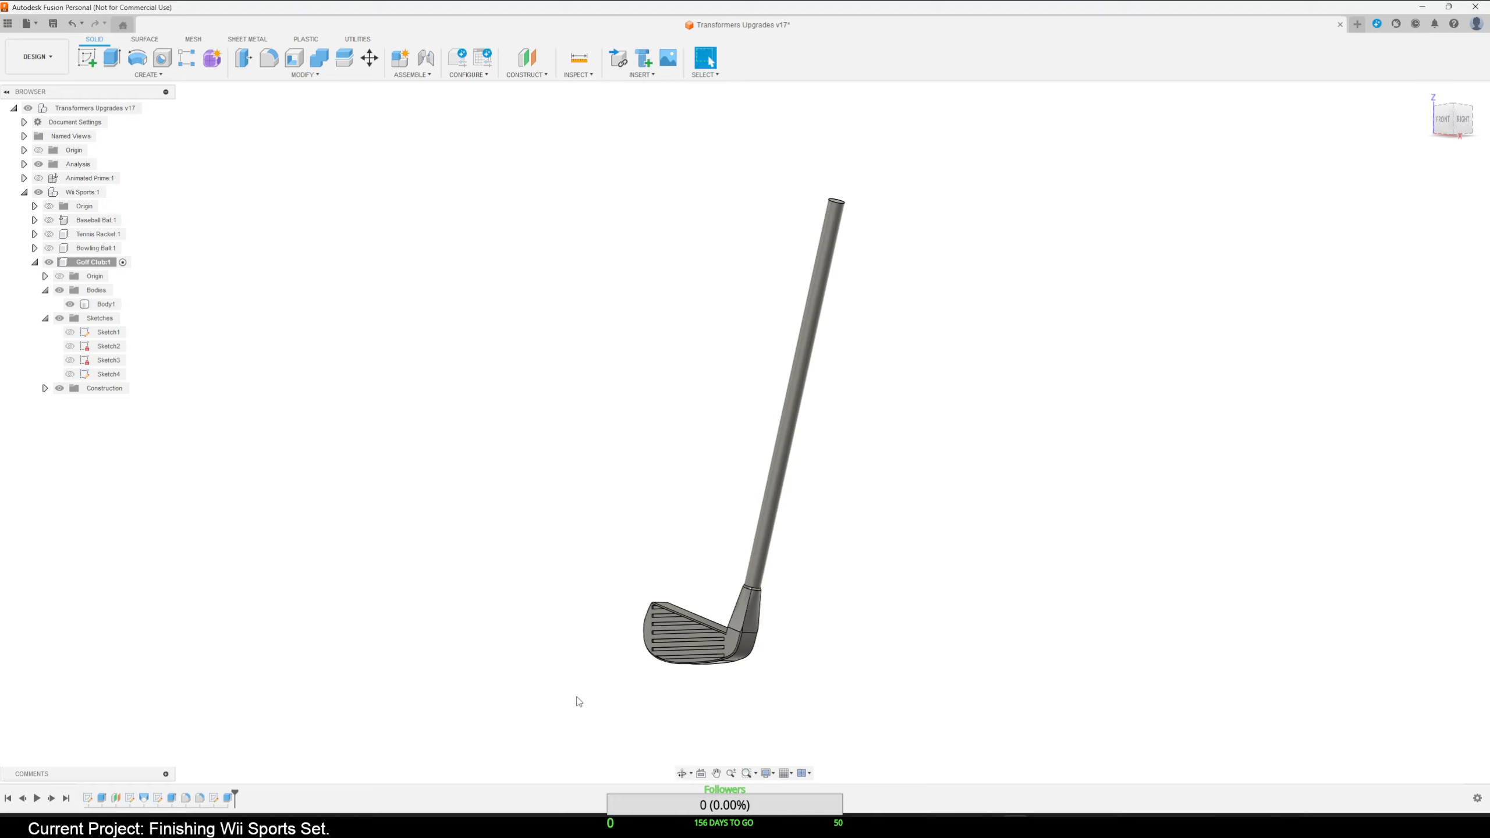
scroll(818, 662, down, 2)
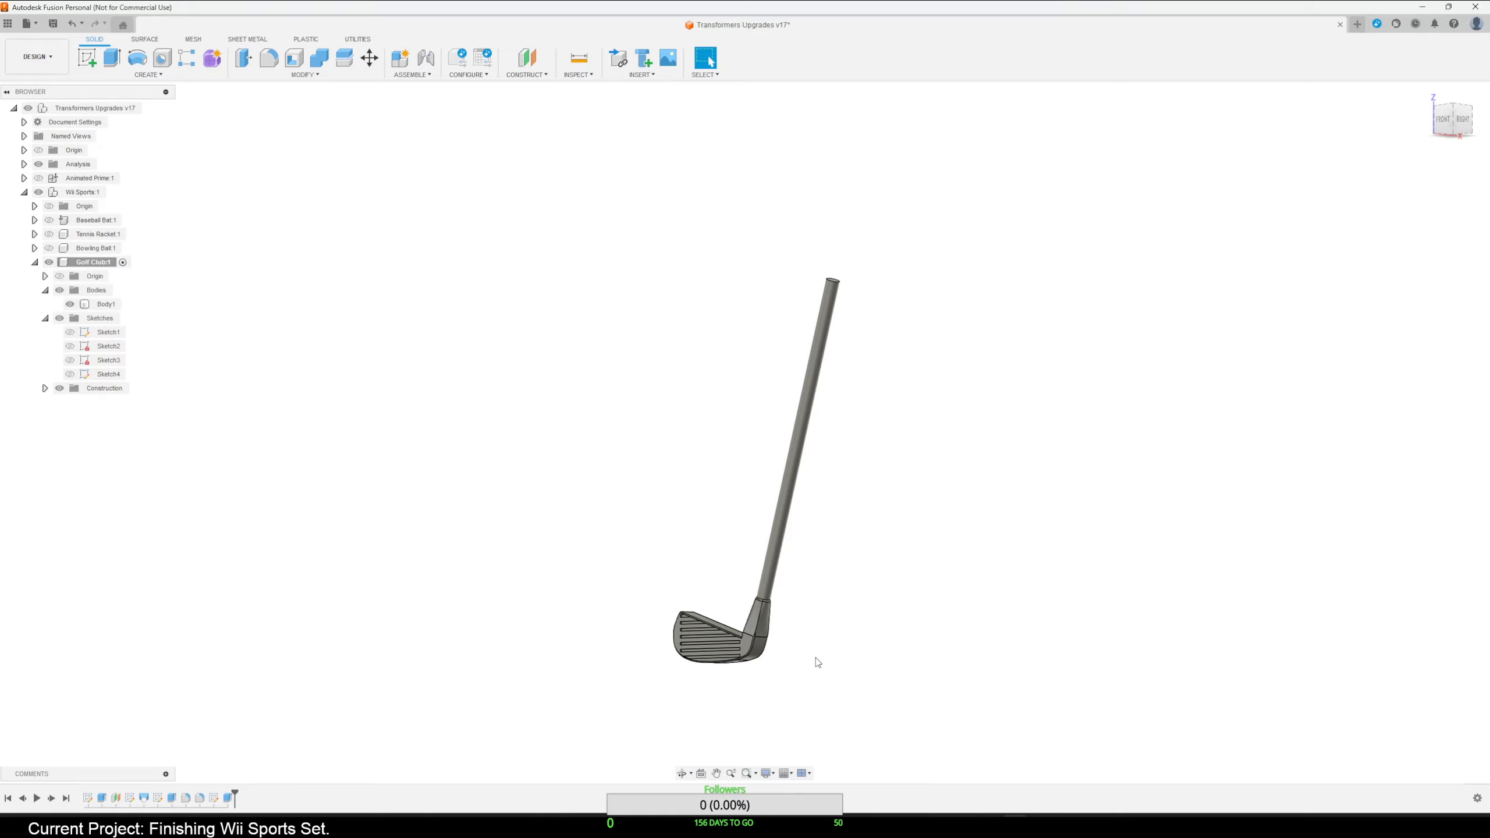
shift+middle_drag(818, 661, 773, 648)
scroll(740, 620, up, 5)
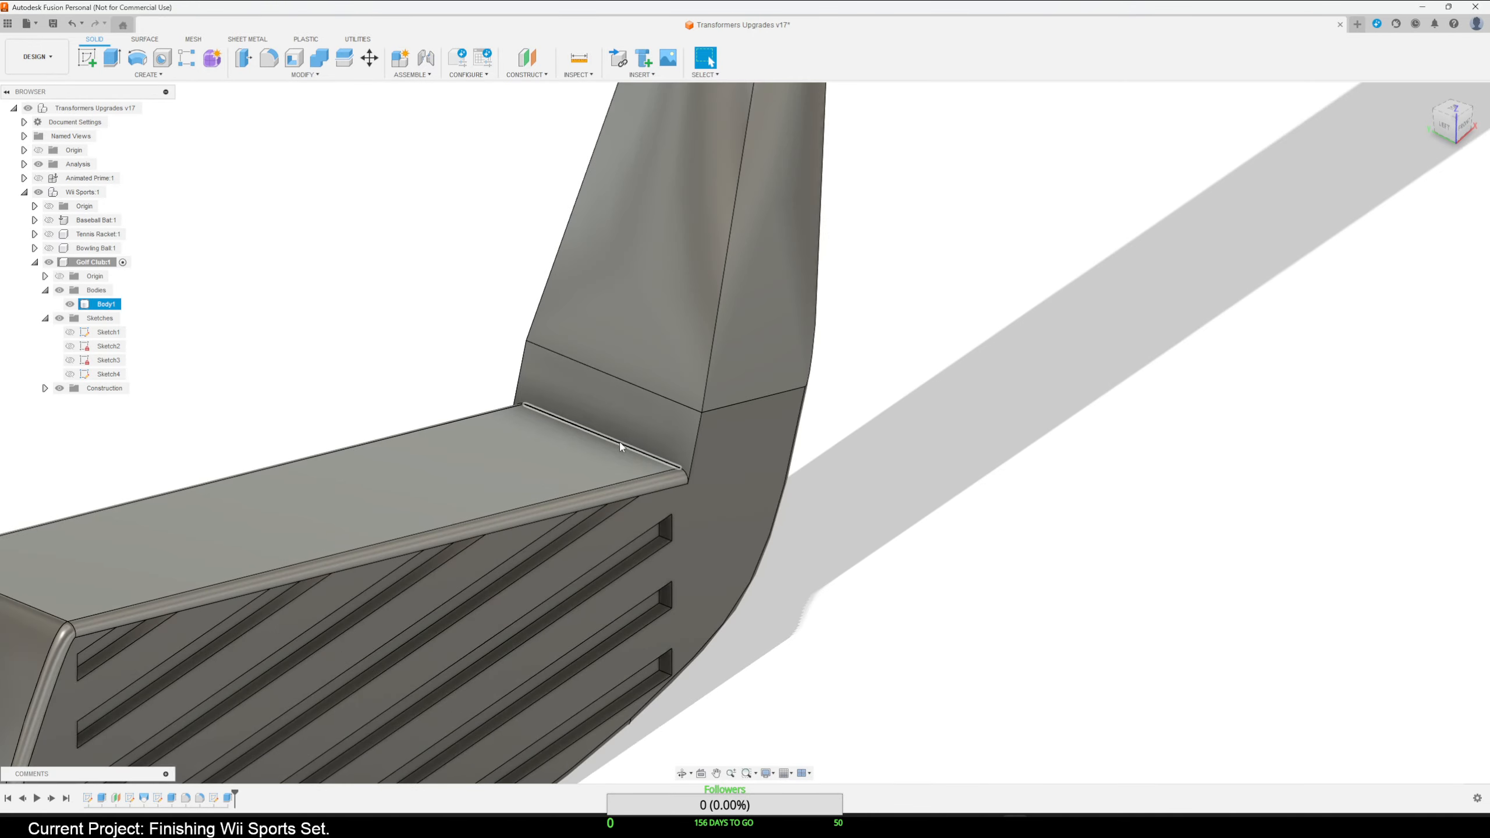
click(624, 450)
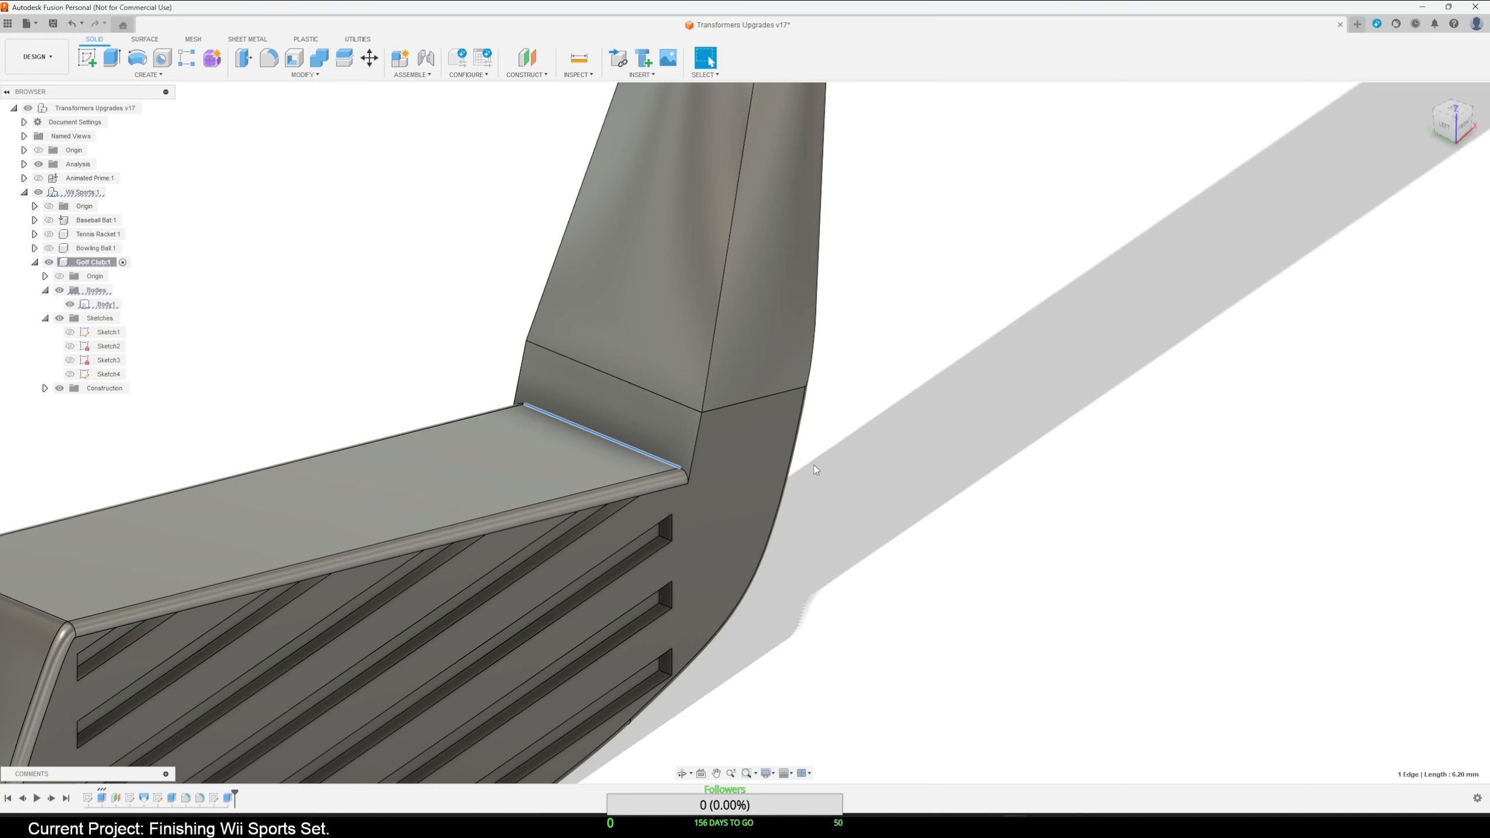
scroll(813, 465, down, 3)
click(270, 59)
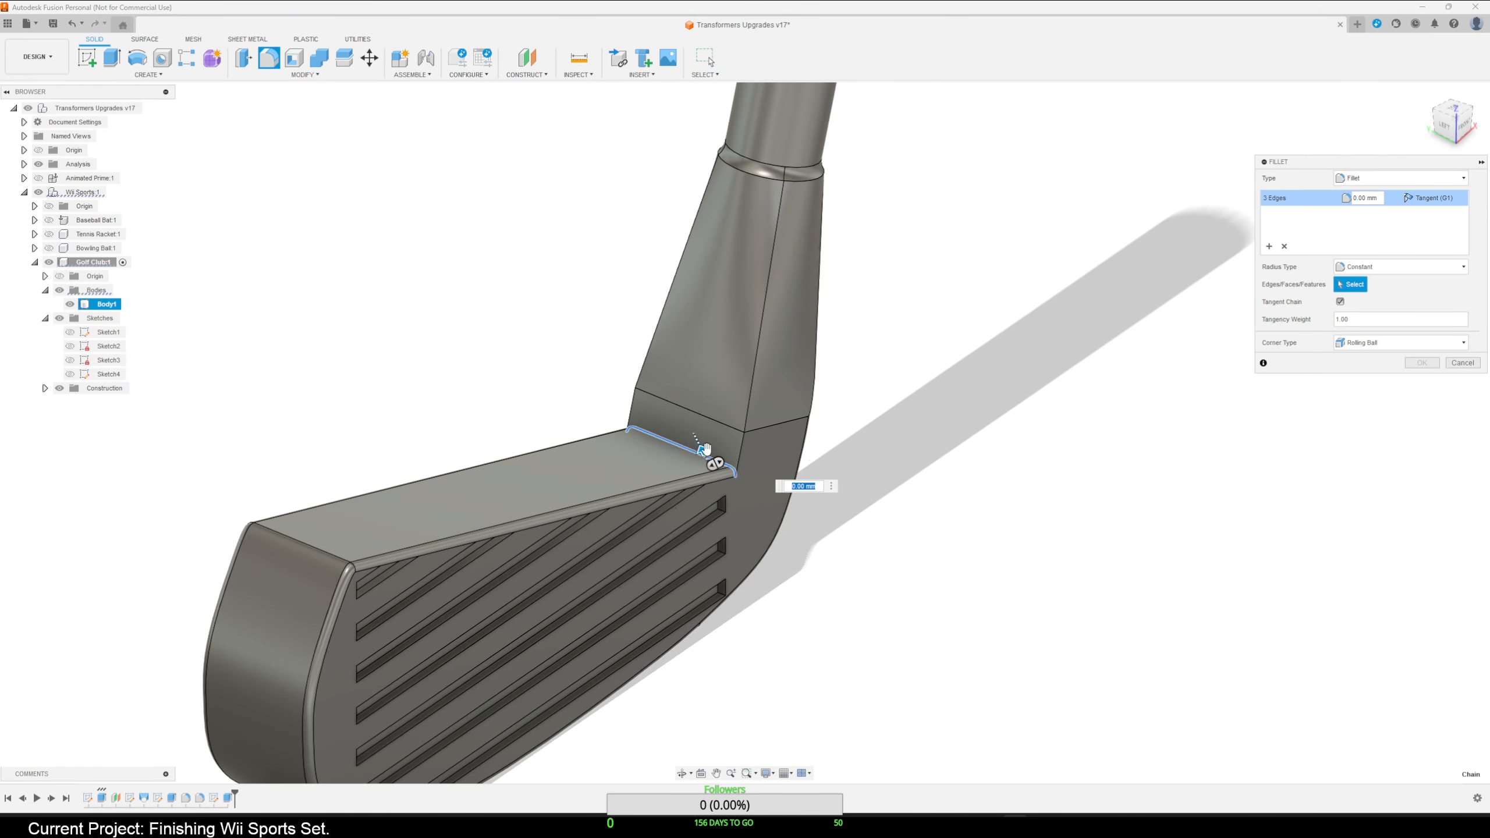
drag(714, 462, 697, 438)
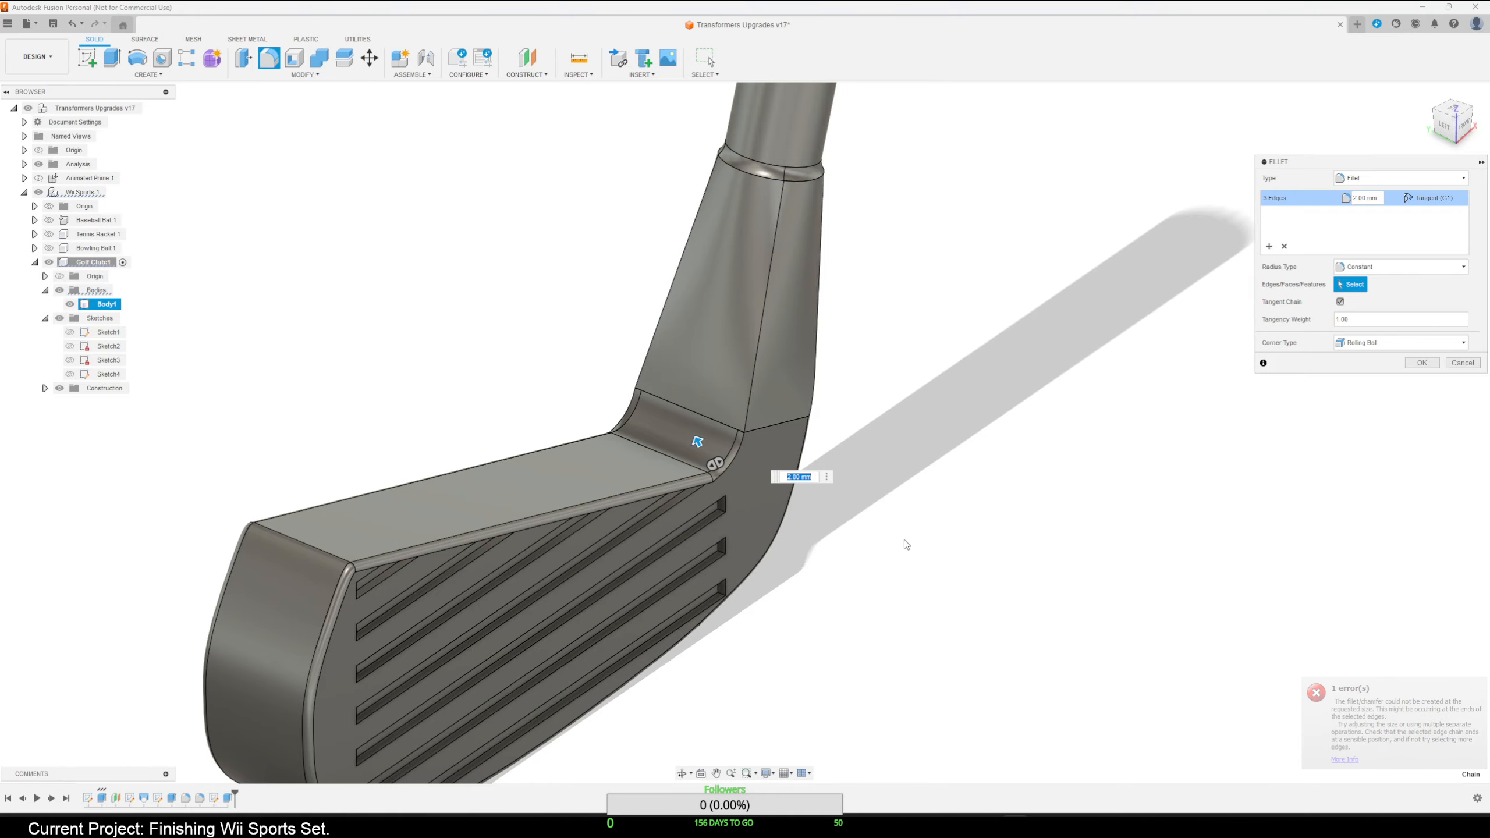
scroll(935, 563, down, 2)
shift+middle_drag(966, 587, 928, 550)
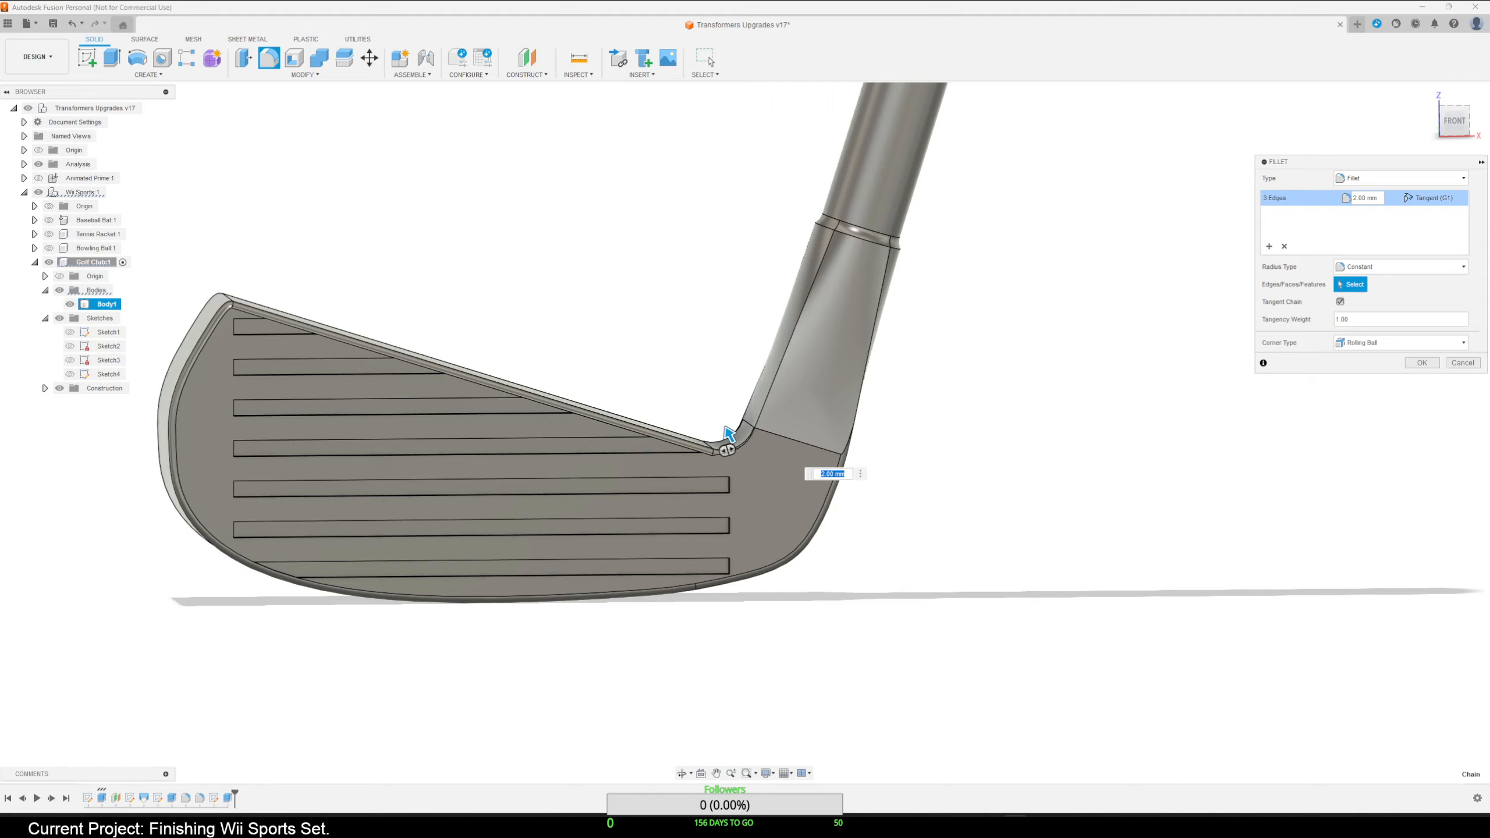
click(1422, 362)
Fillet the circular edge at the free end of the club's shaft with a 0.5 mm constant radius.
scroll(1041, 529, down, 10)
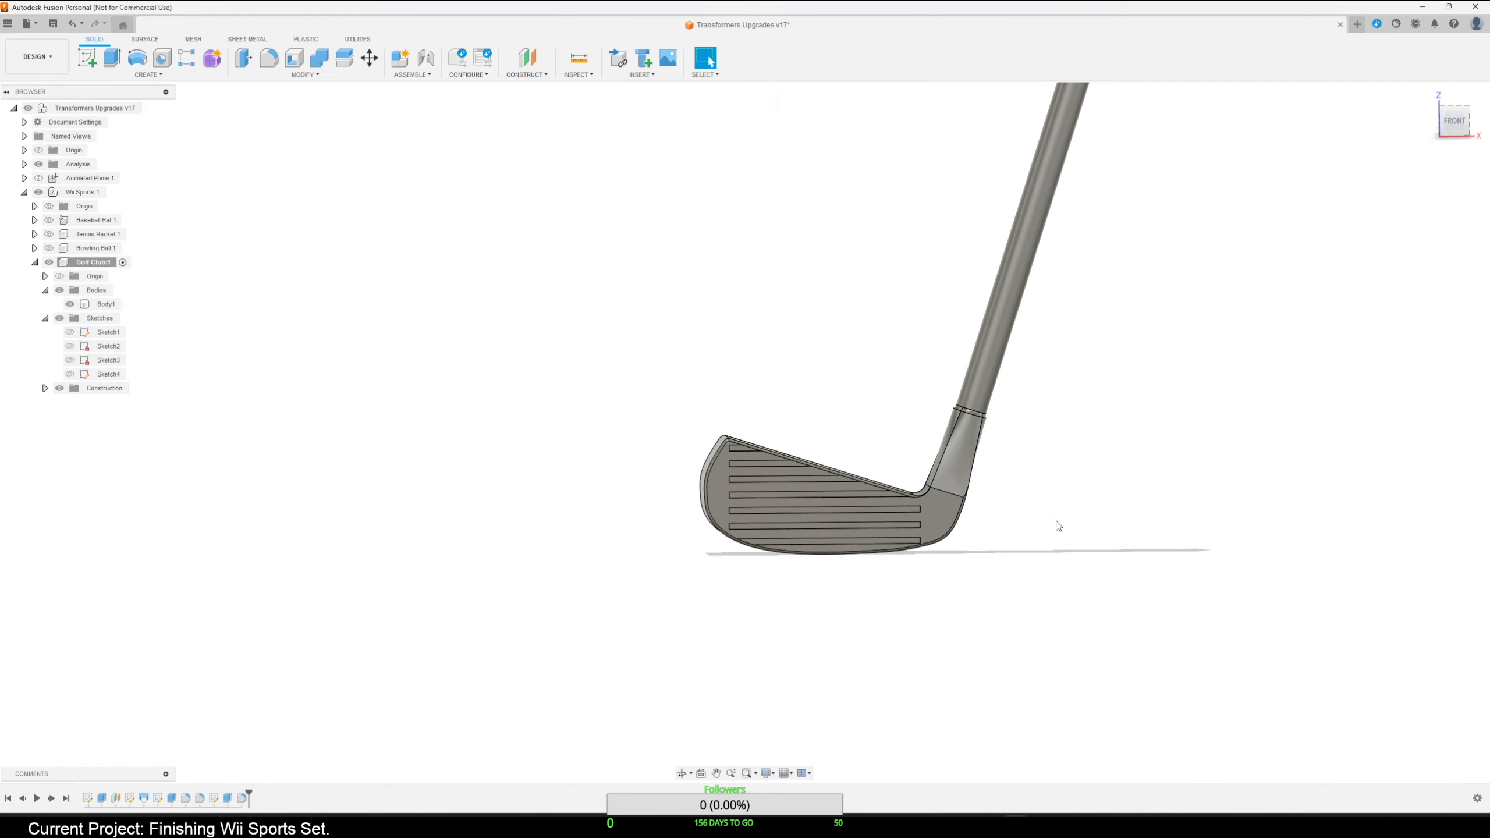
shift+middle_drag(974, 509, 931, 639)
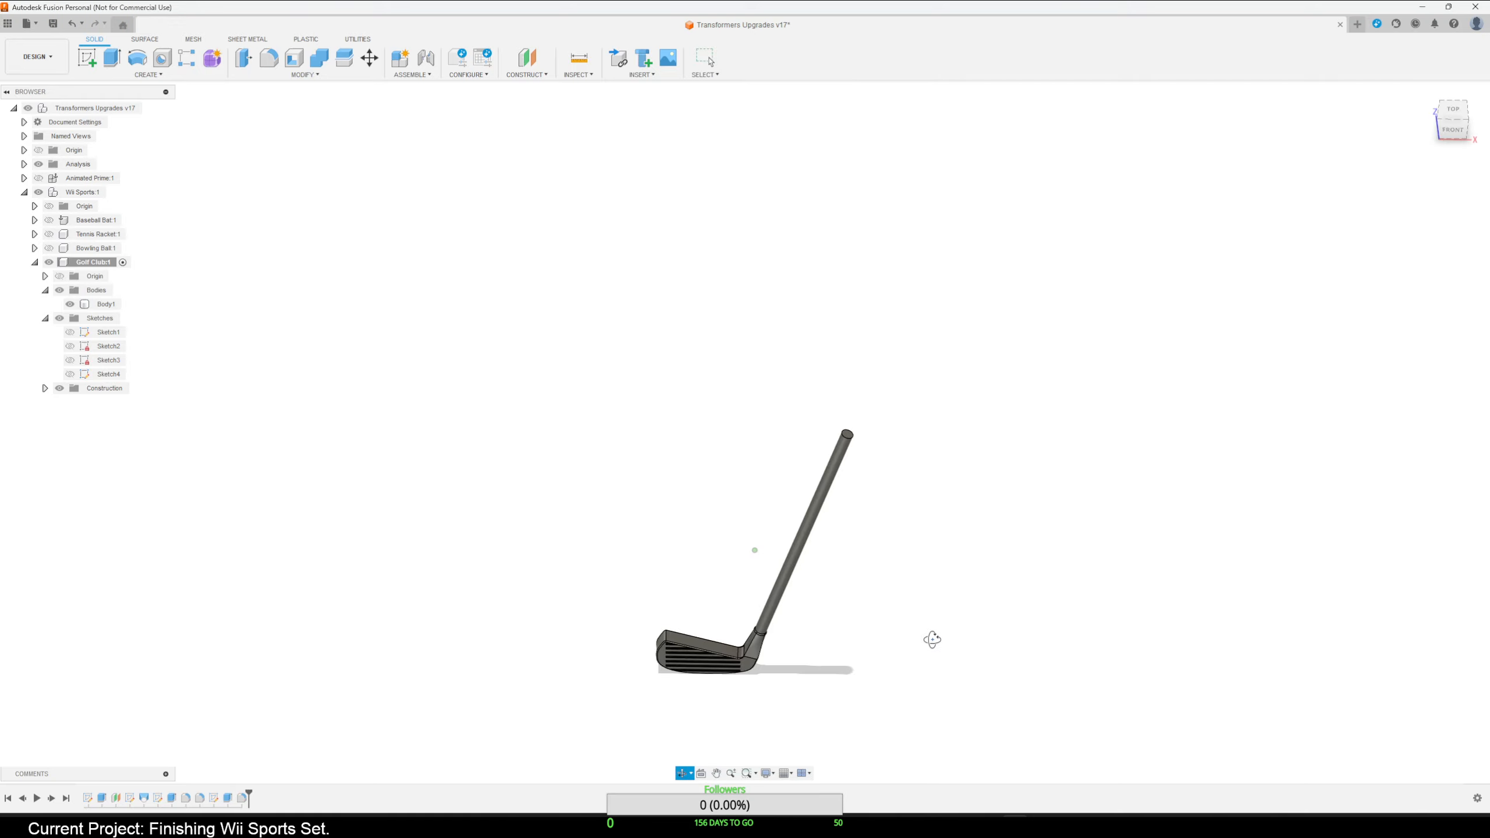
scroll(885, 522, up, 5)
click(813, 356)
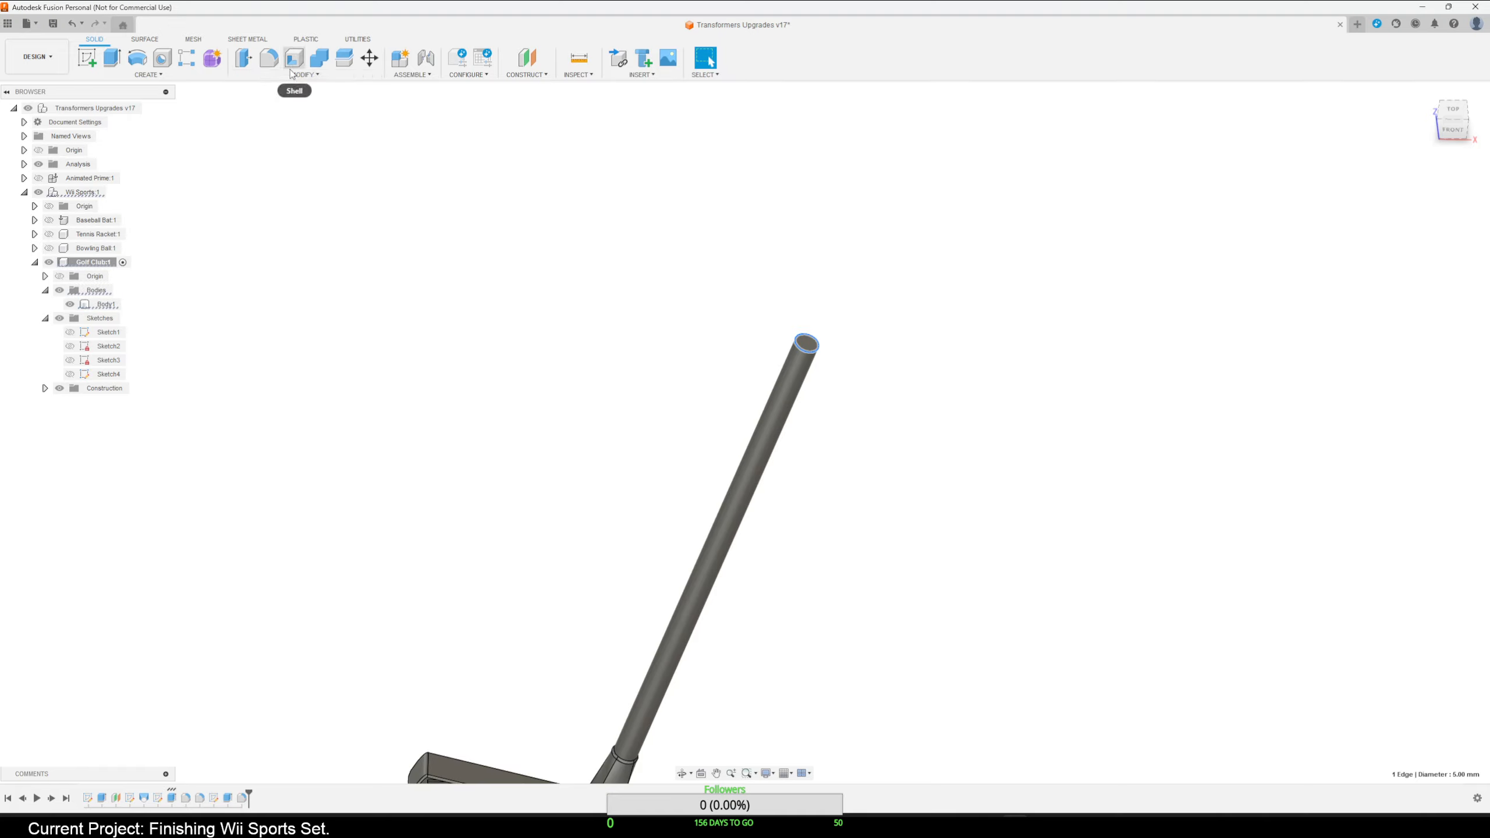
click(269, 58)
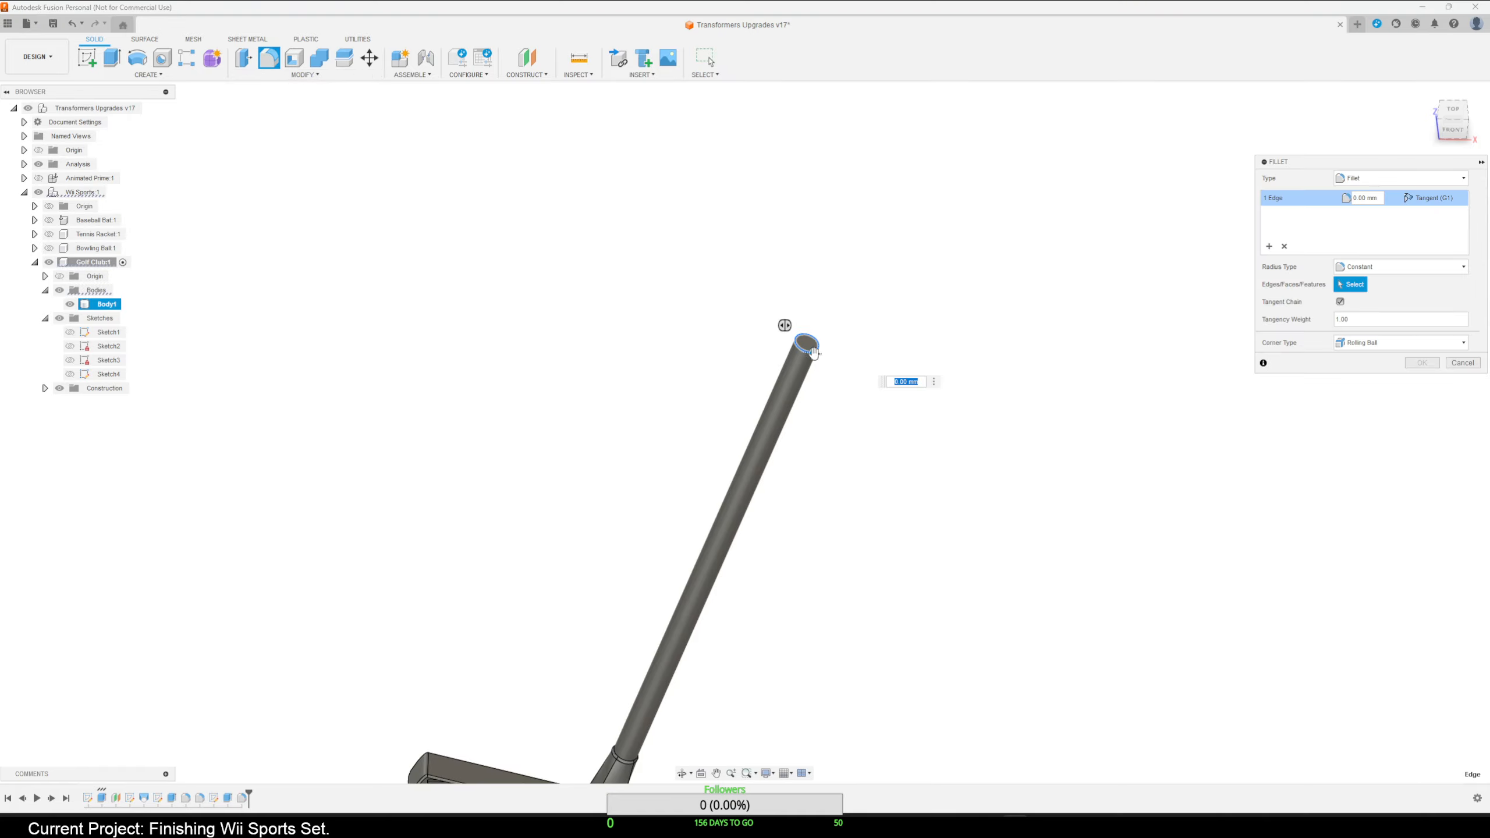
text(1.5)
scroll(821, 469, up, 5)
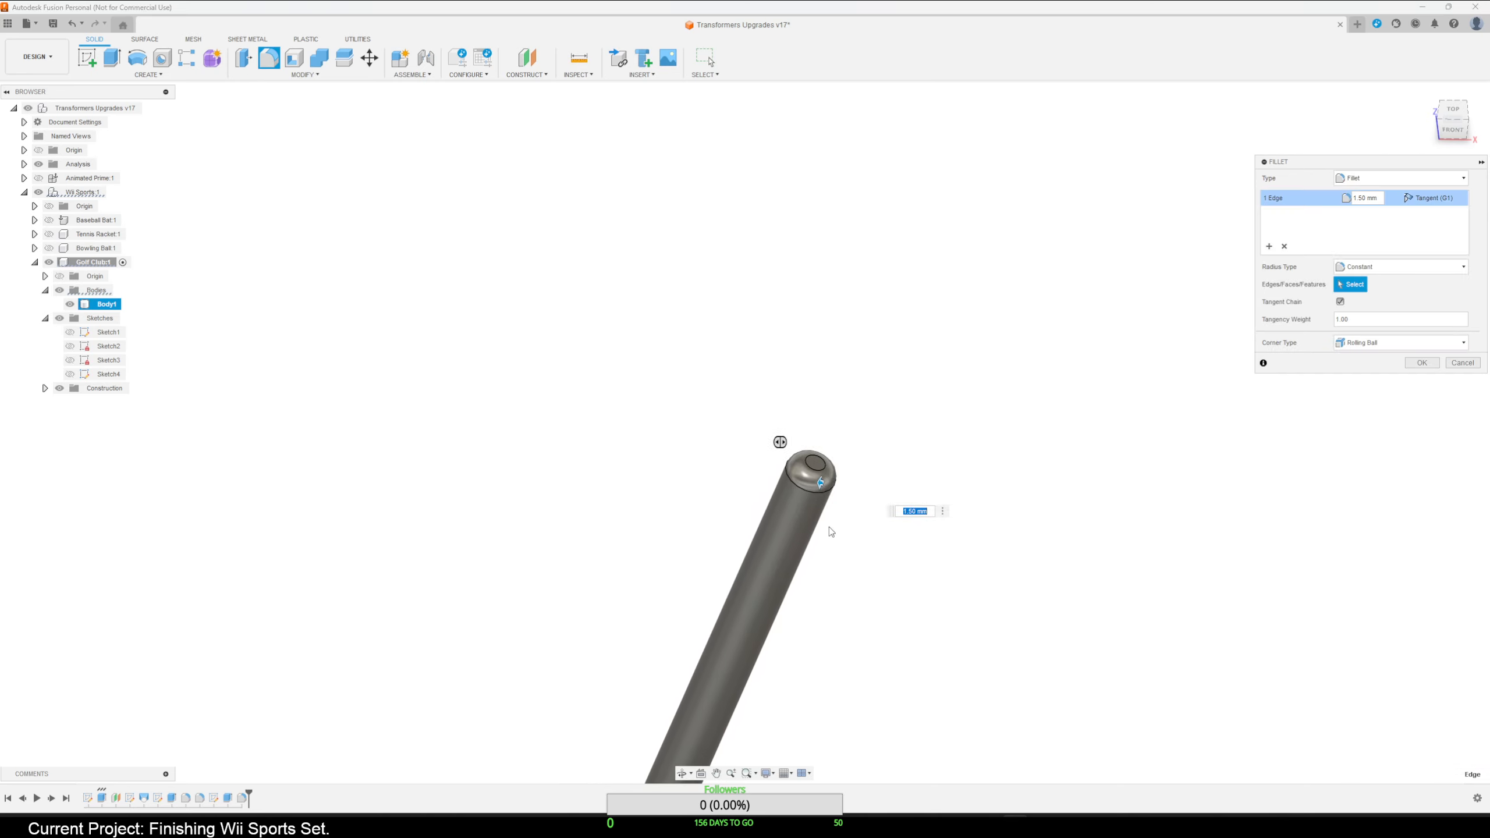
drag(818, 482, 823, 493)
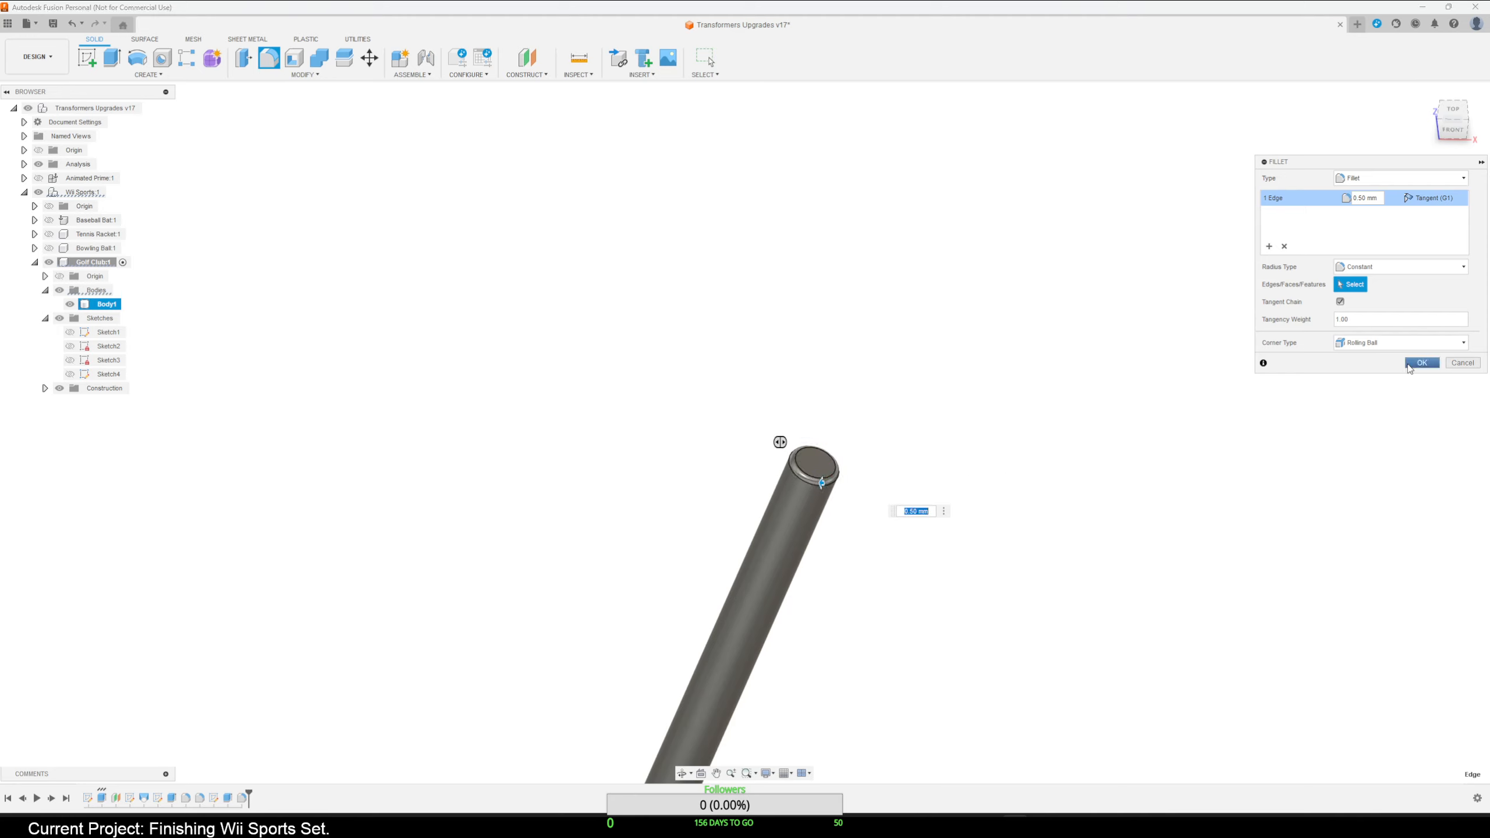
click(1422, 363)
Edit the sketch of the shaft circle on the club's neck, drive its diameter with the Voyager_Peg_Hand parameter, and finish the sketch.
scroll(944, 585, down, 3)
middle_drag(944, 585, 934, 348)
scroll(934, 348, down, 3)
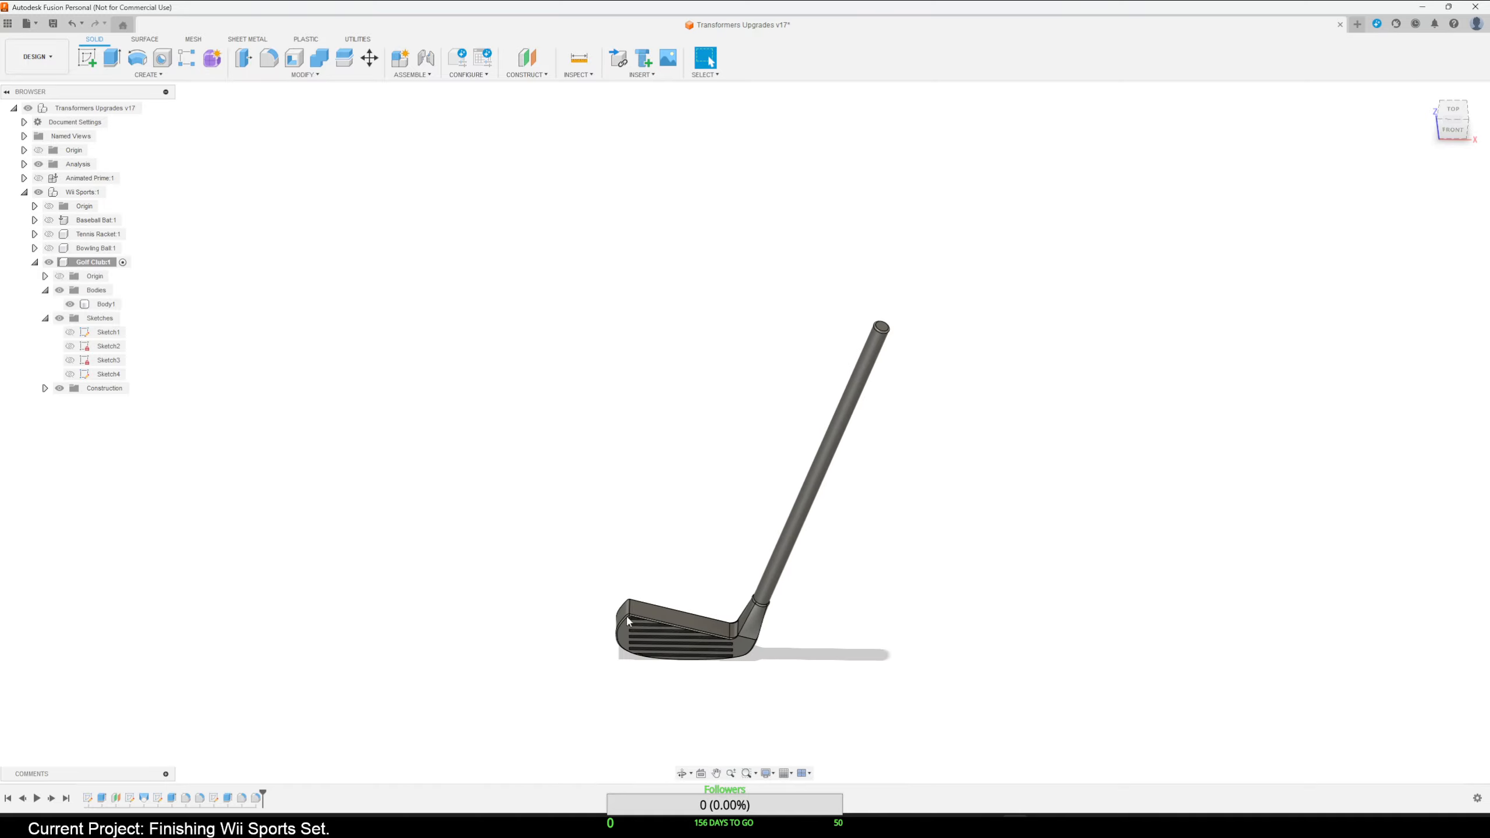
right_click(162, 799)
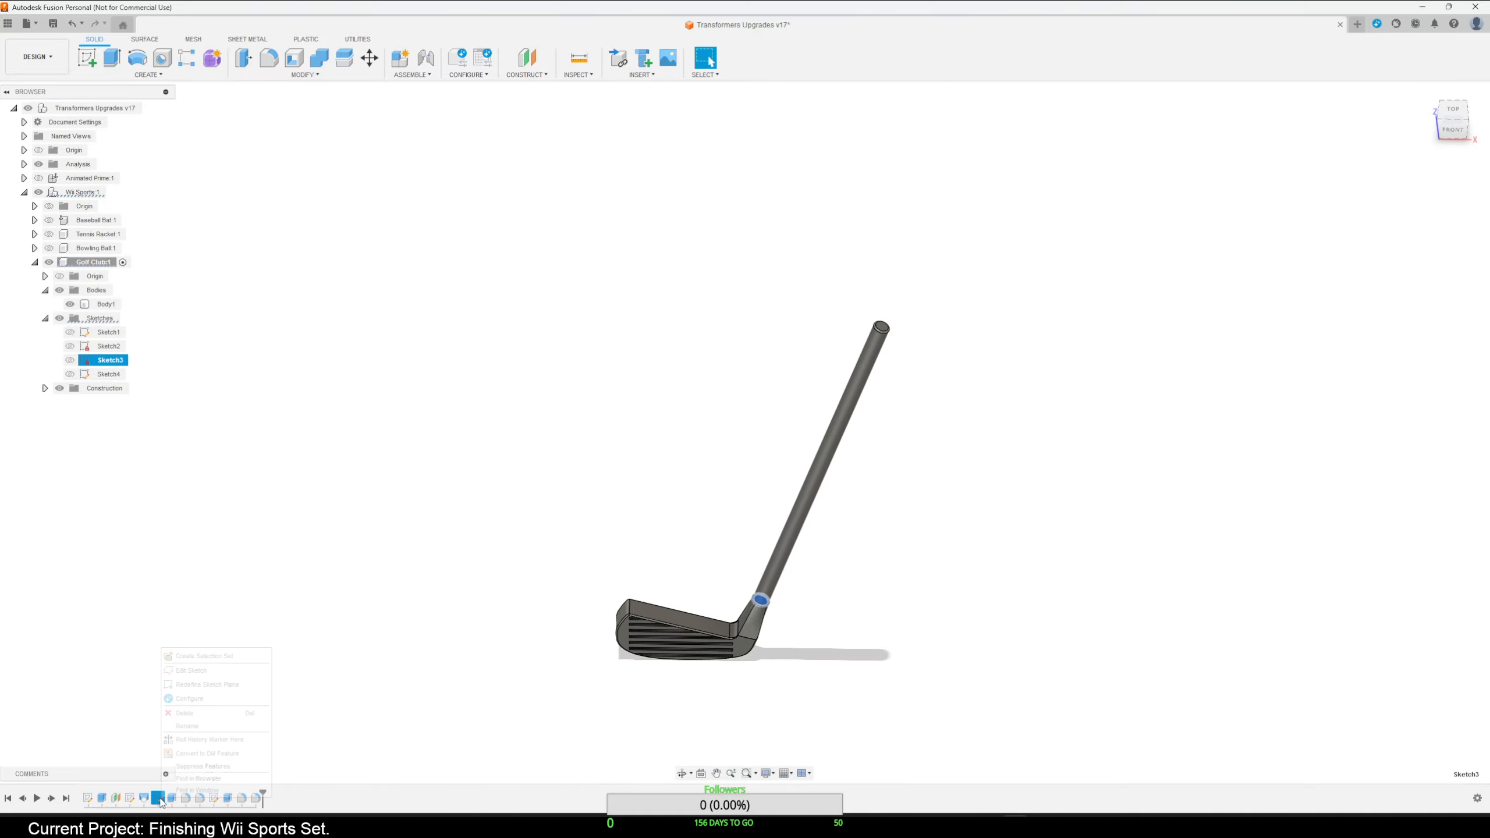
click(203, 677)
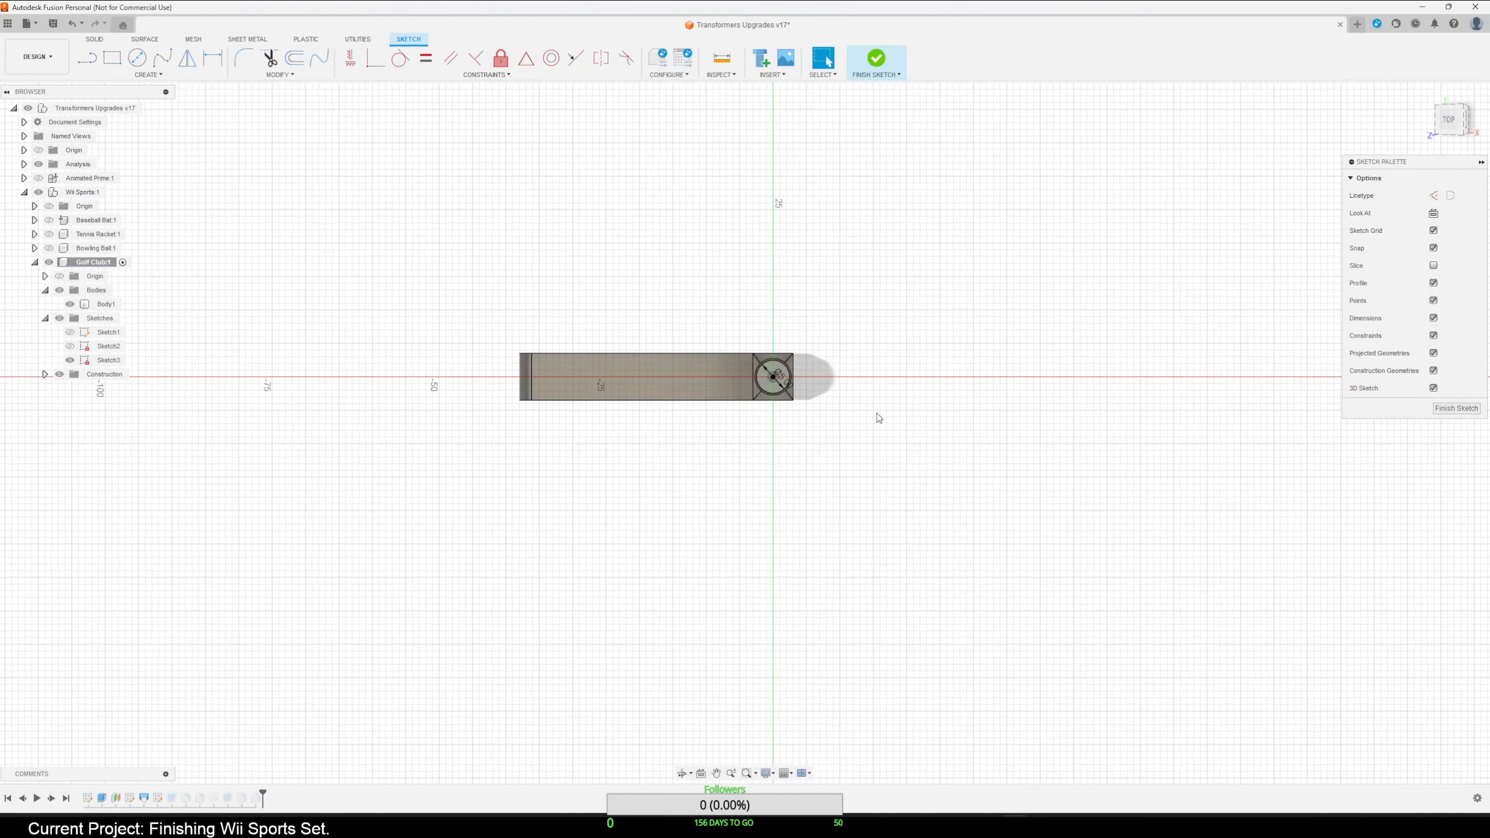
scroll(878, 412, up, 4)
middle_drag(771, 372, 844, 474)
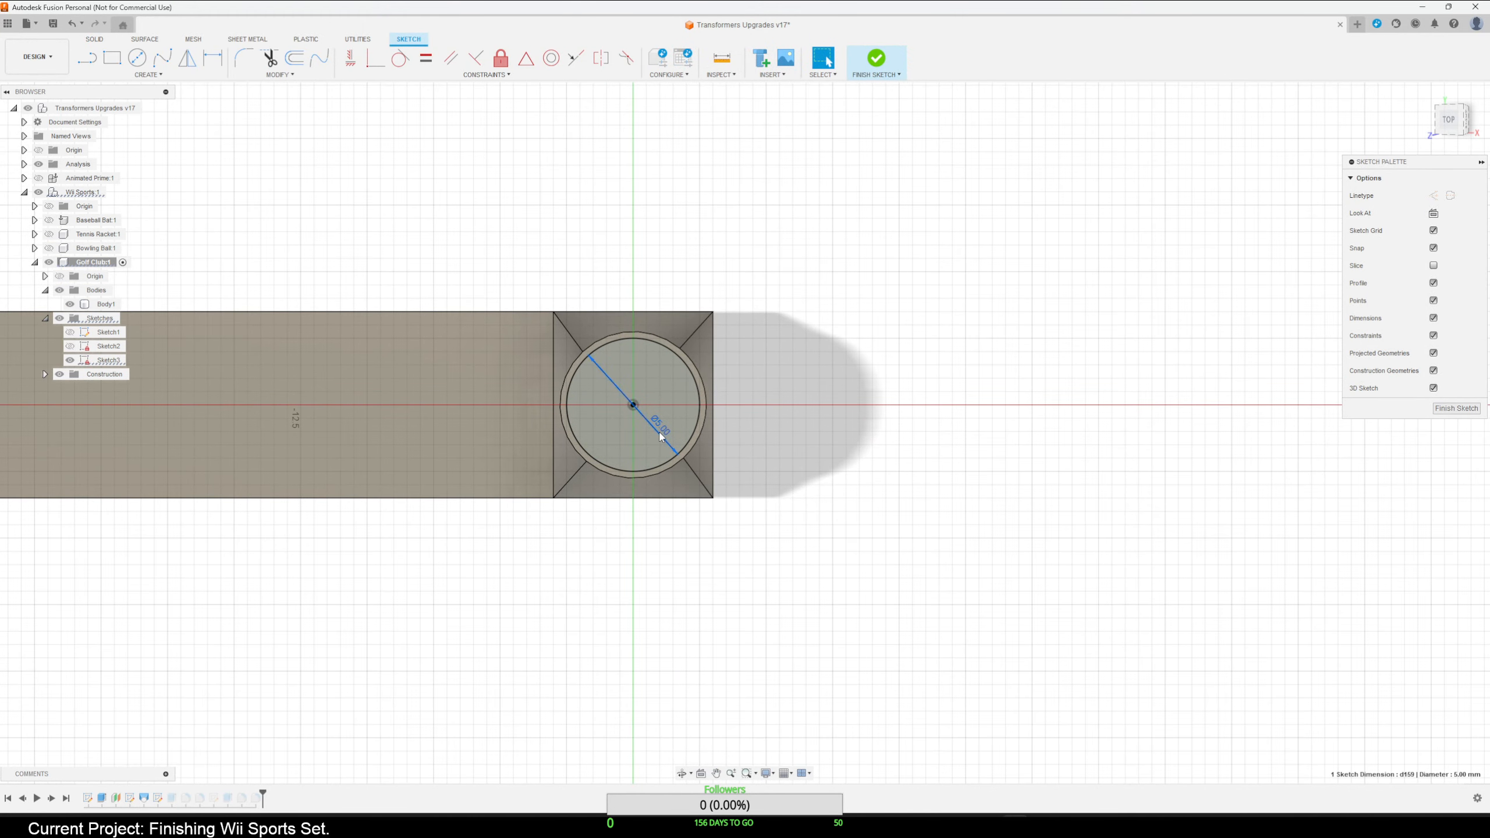
double_click(661, 426)
text(V)
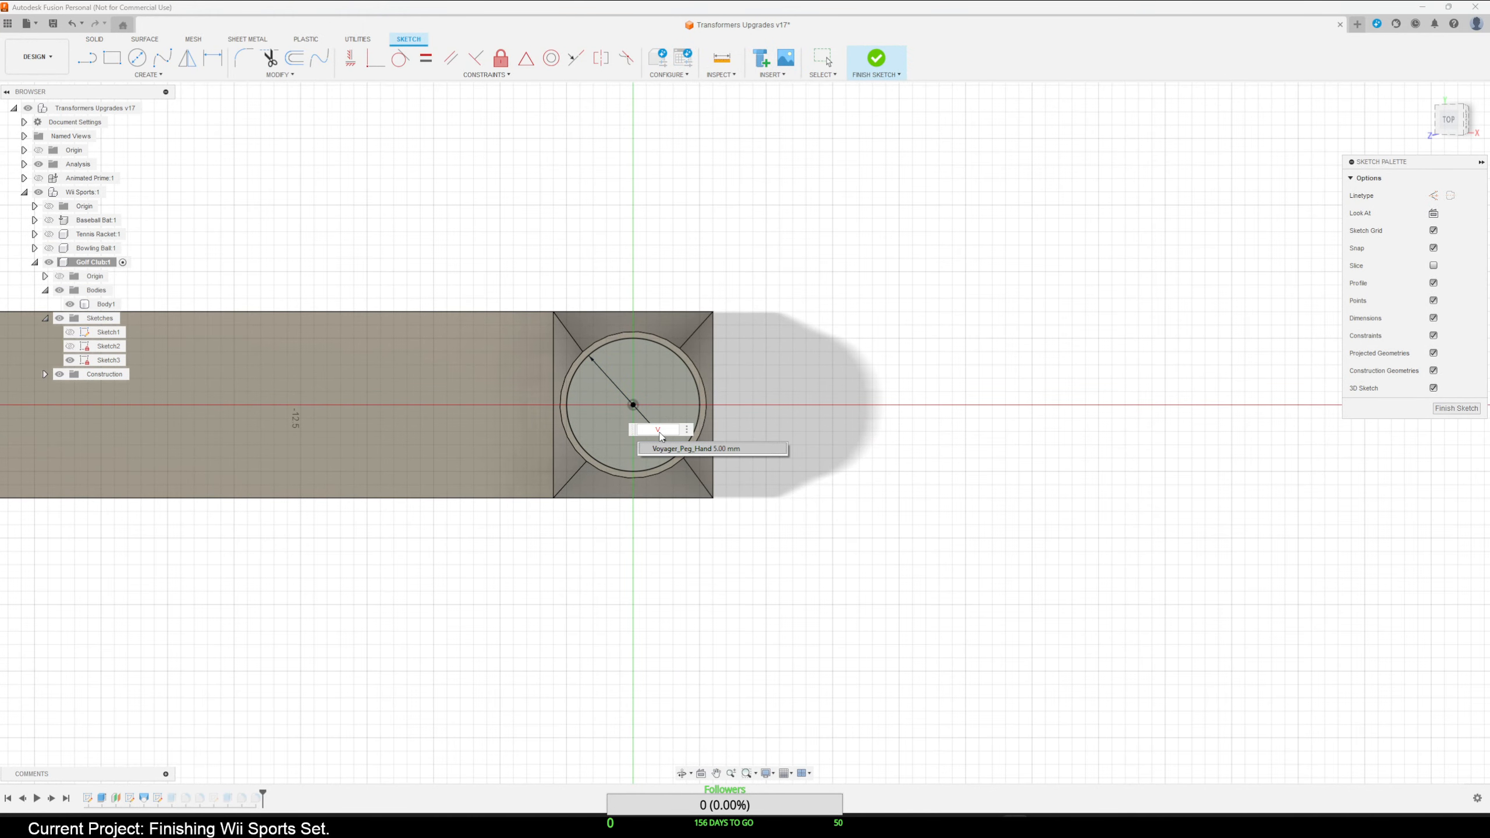
key(Return)
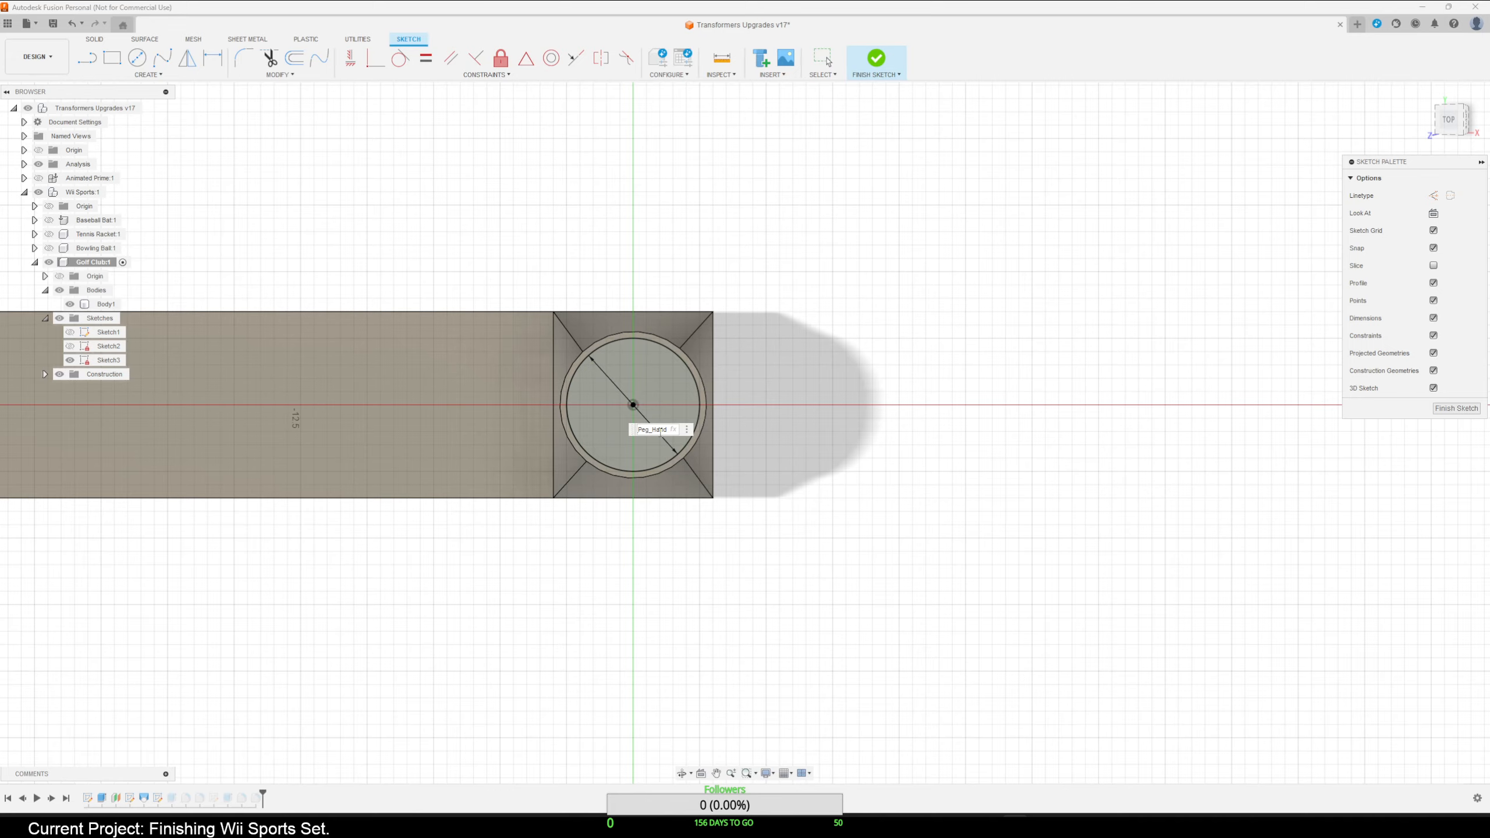
key(Return)
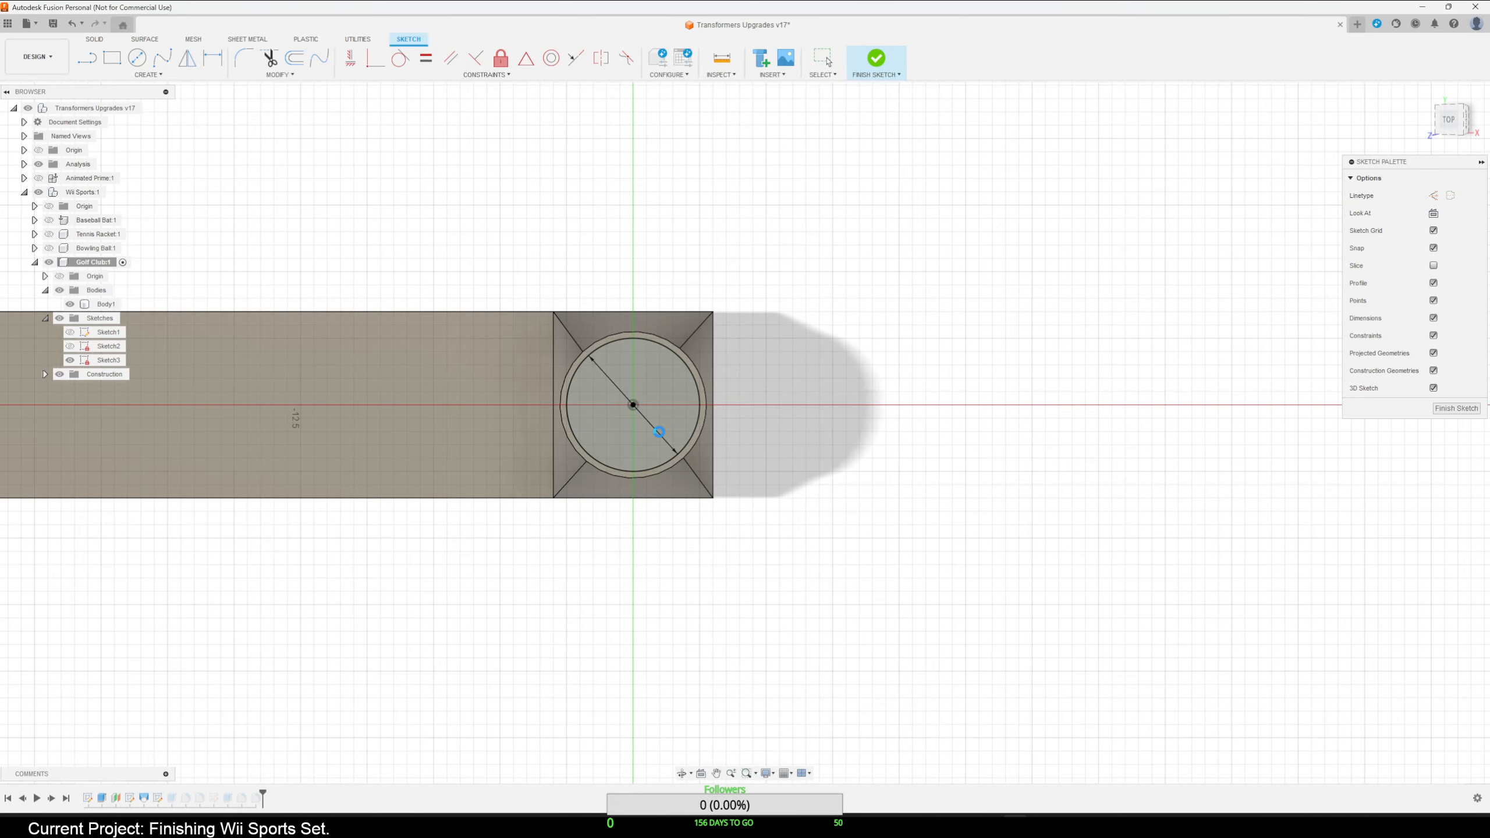
key(Escape)
scroll(790, 454, down, 3)
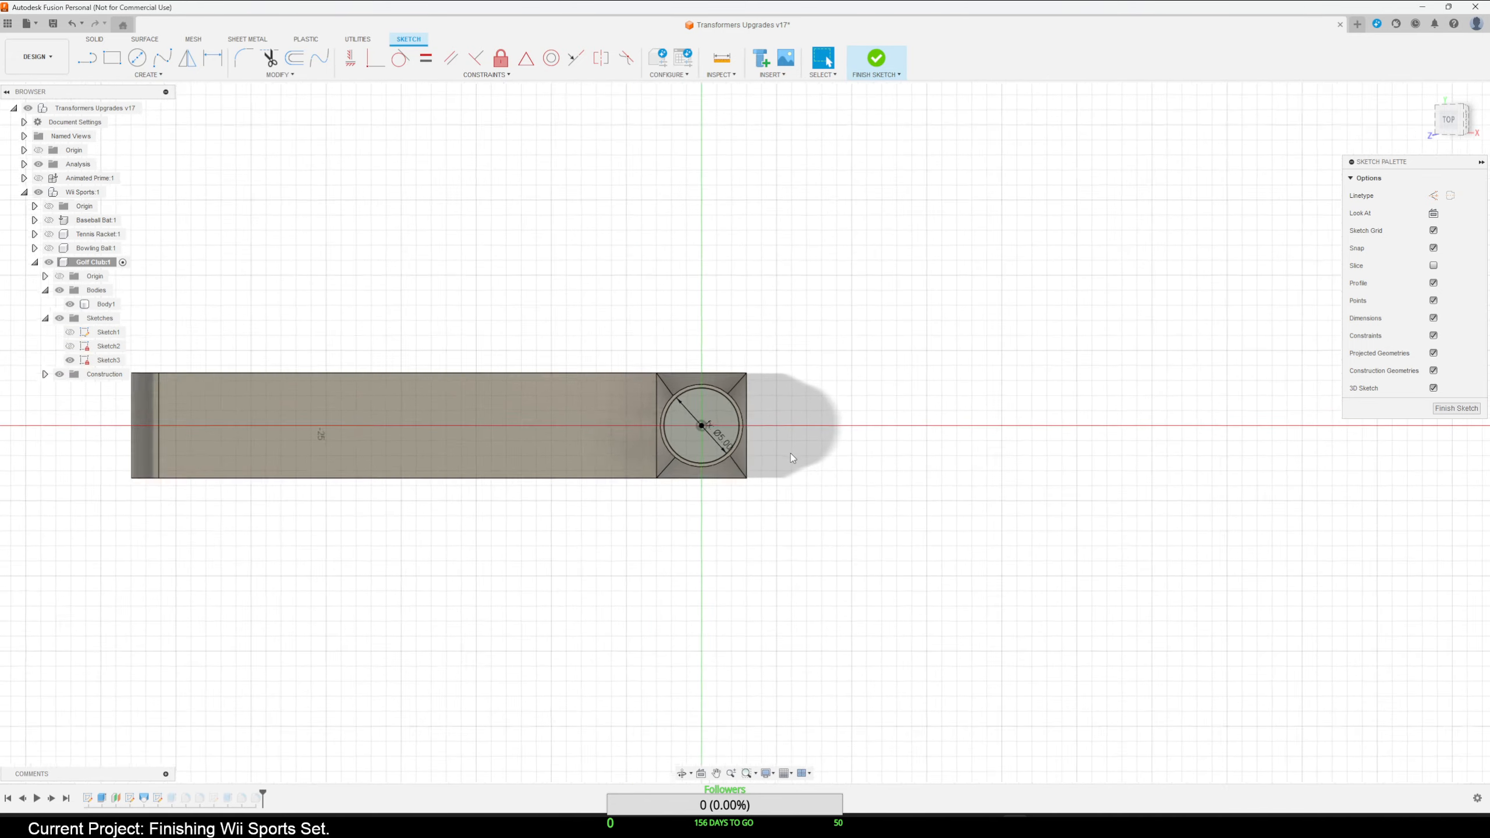
mouse_move(794, 522)
shift+middle_down()
mouse_move(801, 452)
mouse_move(747, 457)
mouse_move(725, 506)
shift+middle_up()
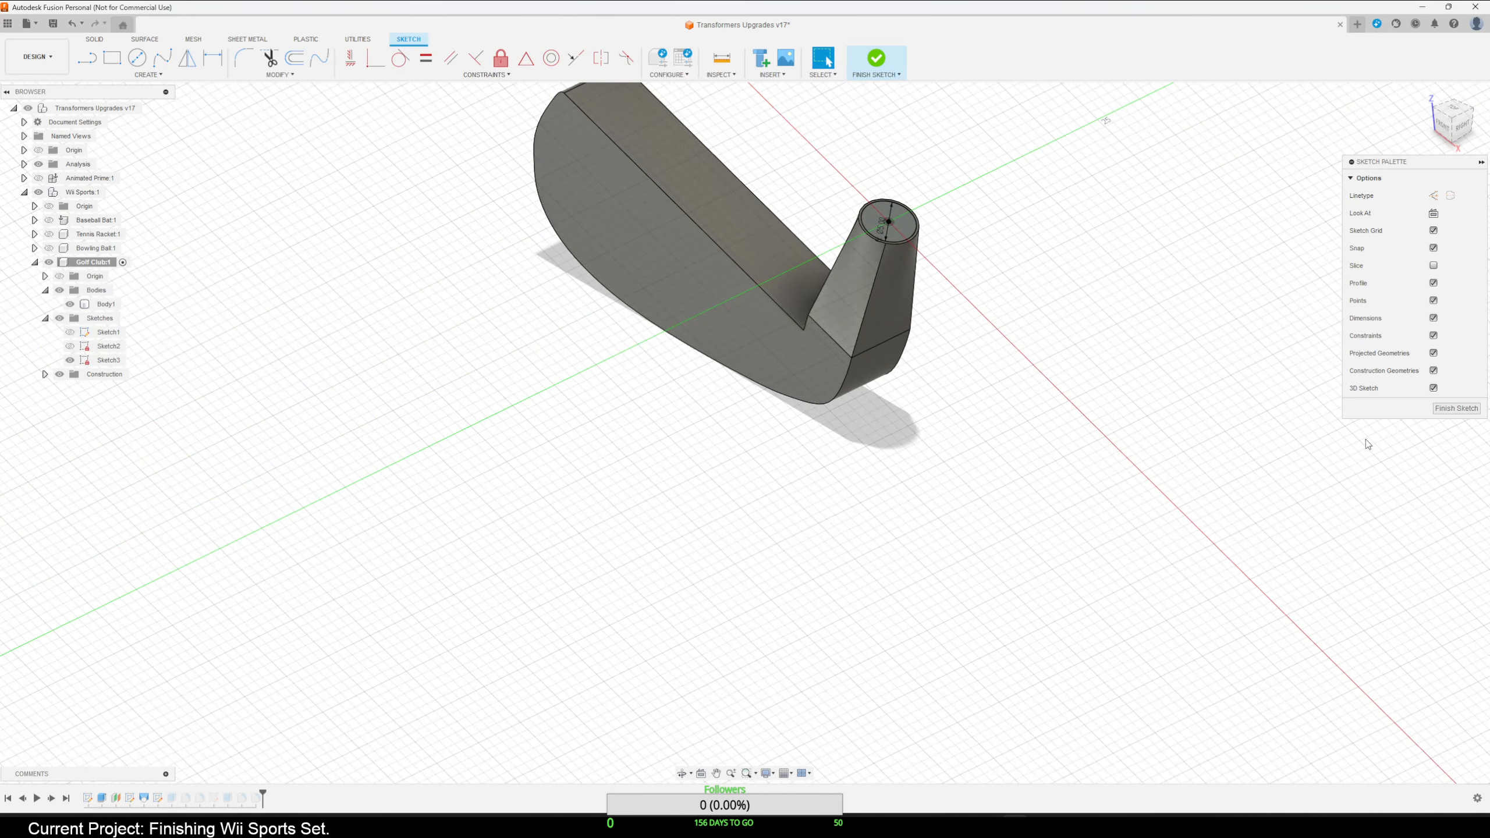
click(1456, 408)
Save the design as a new version with the description "User Saved".
scroll(951, 372, down, 3)
mouse_move(951, 372)
middle_down()
mouse_move(810, 652)
mouse_move(808, 505)
mouse_move(808, 602)
mouse_move(920, 502)
mouse_move(871, 542)
mouse_move(688, 522)
mouse_move(832, 535)
middle_up()
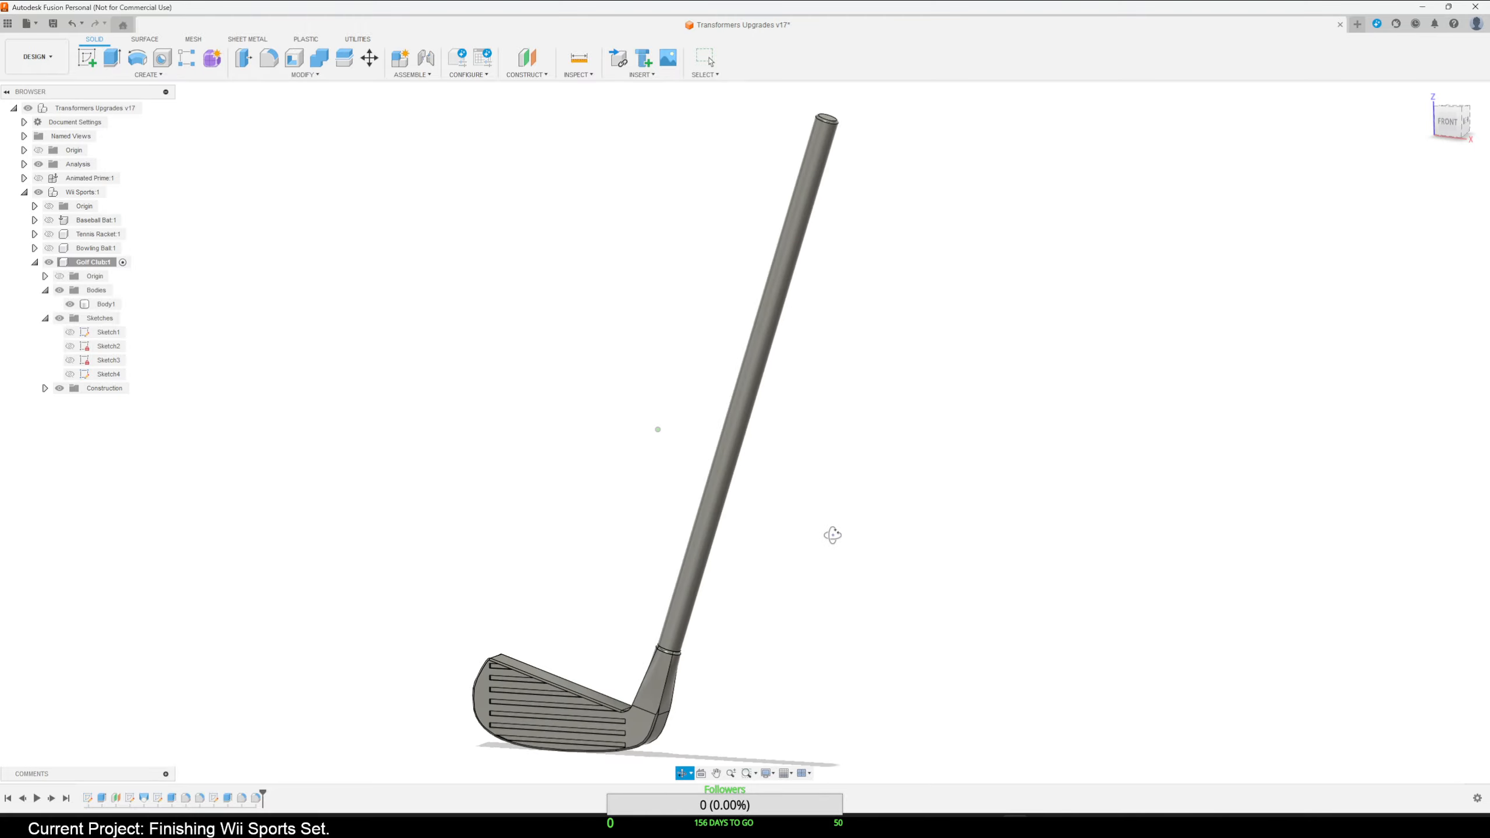
scroll(832, 537, down, 3)
click(53, 24)
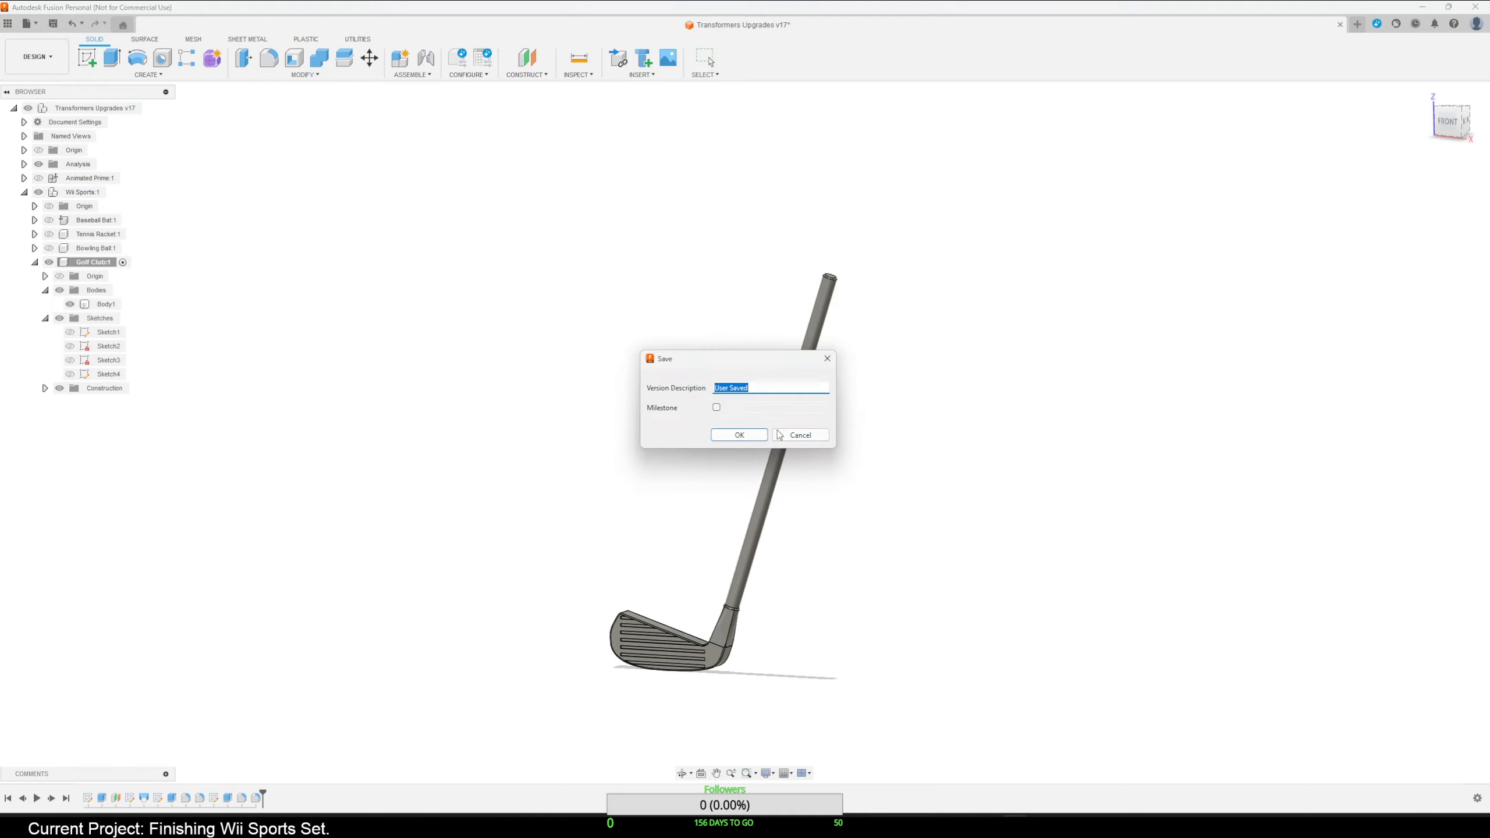
click(740, 435)
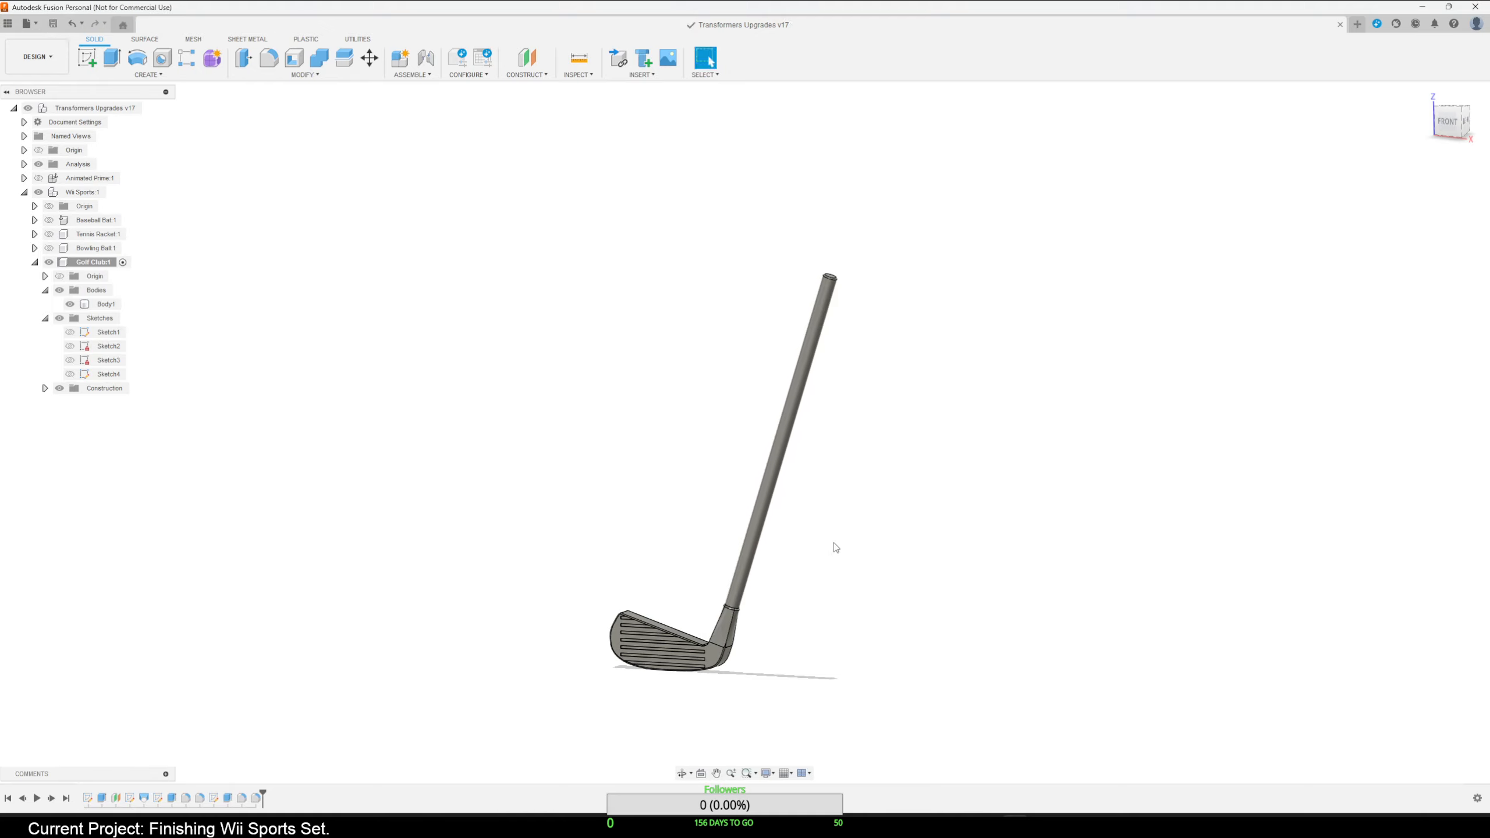
scroll(822, 543, down, 2)
scroll(823, 543, up, 3)
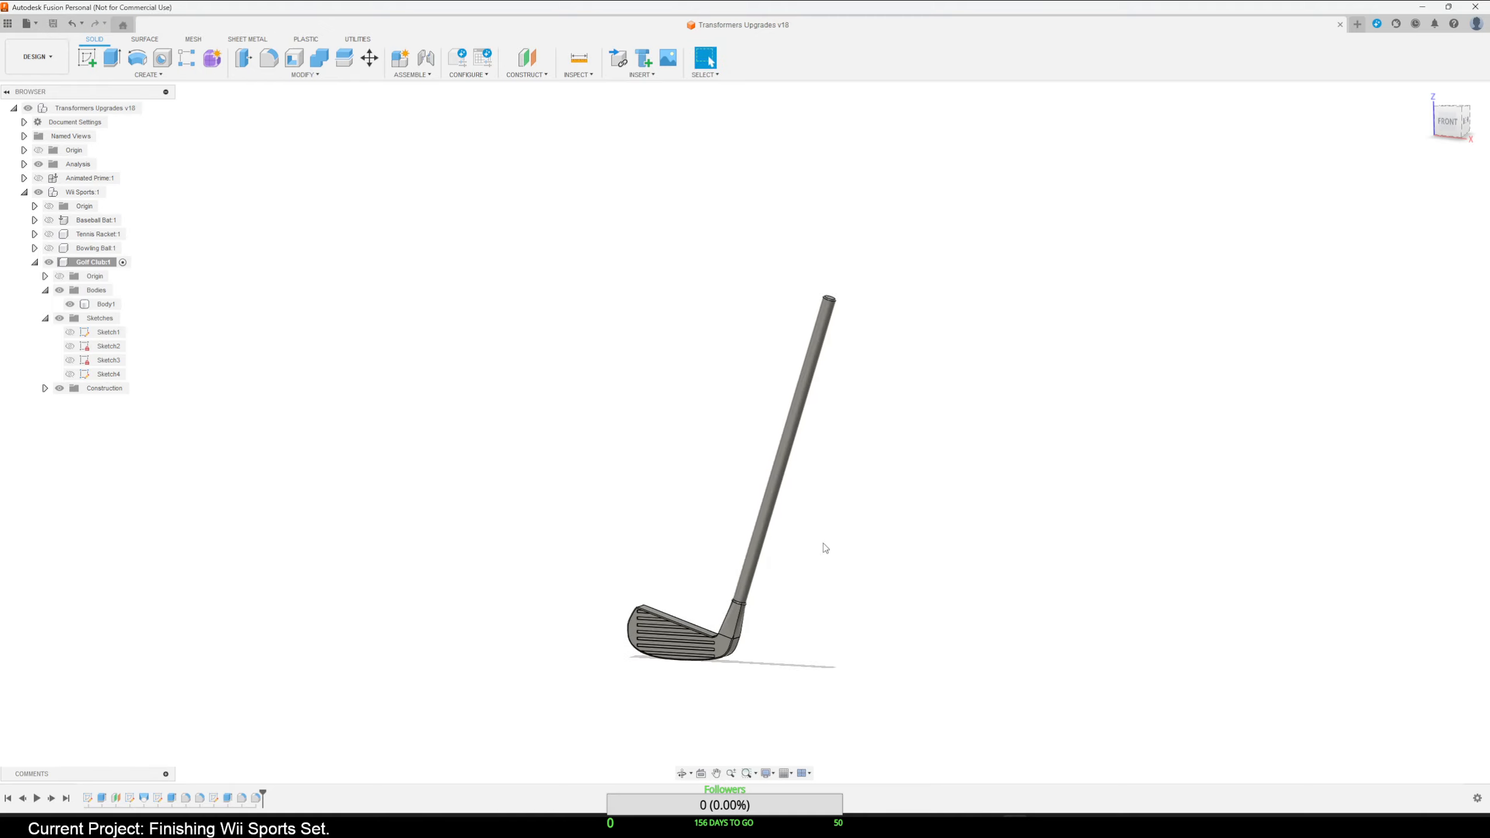
middle_drag(806, 607, 885, 553)
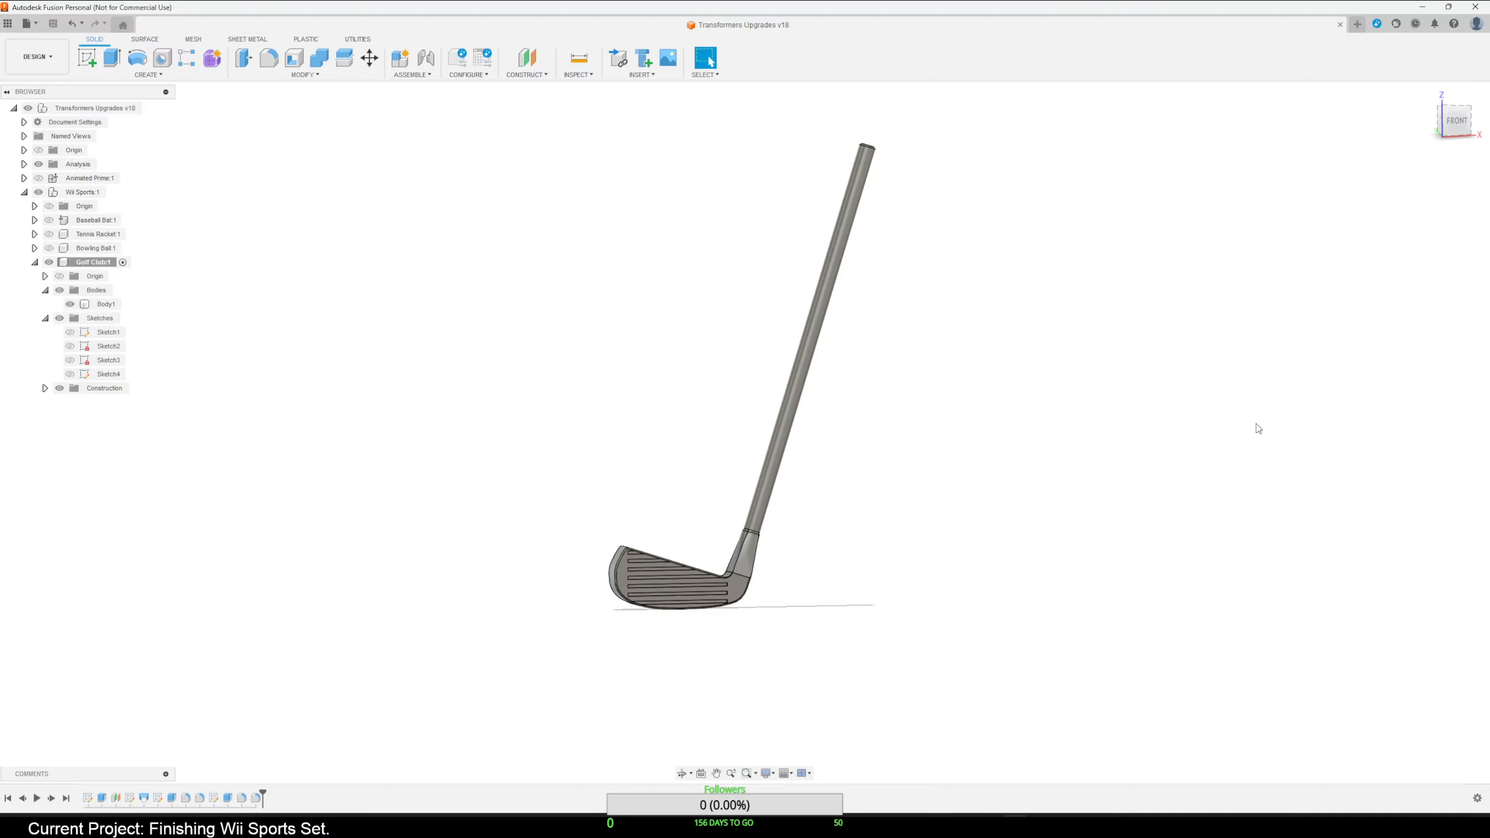
Switch to the web browser to examine the boxing glove reference images, and move its window back out of the way.
drag(1489, 281, 578, 103)
click(482, 112)
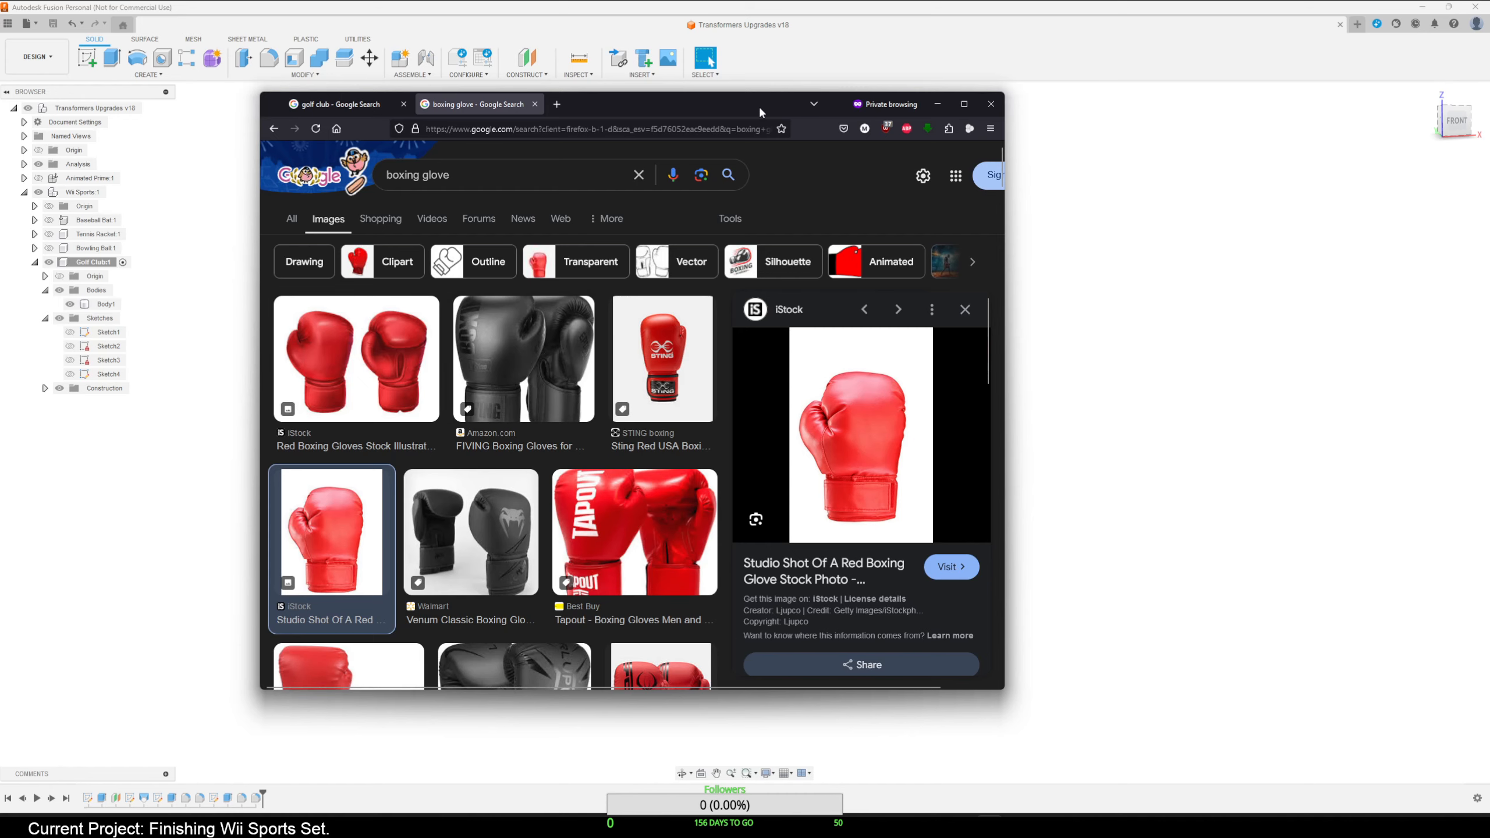
drag(764, 109, 1489, 229)
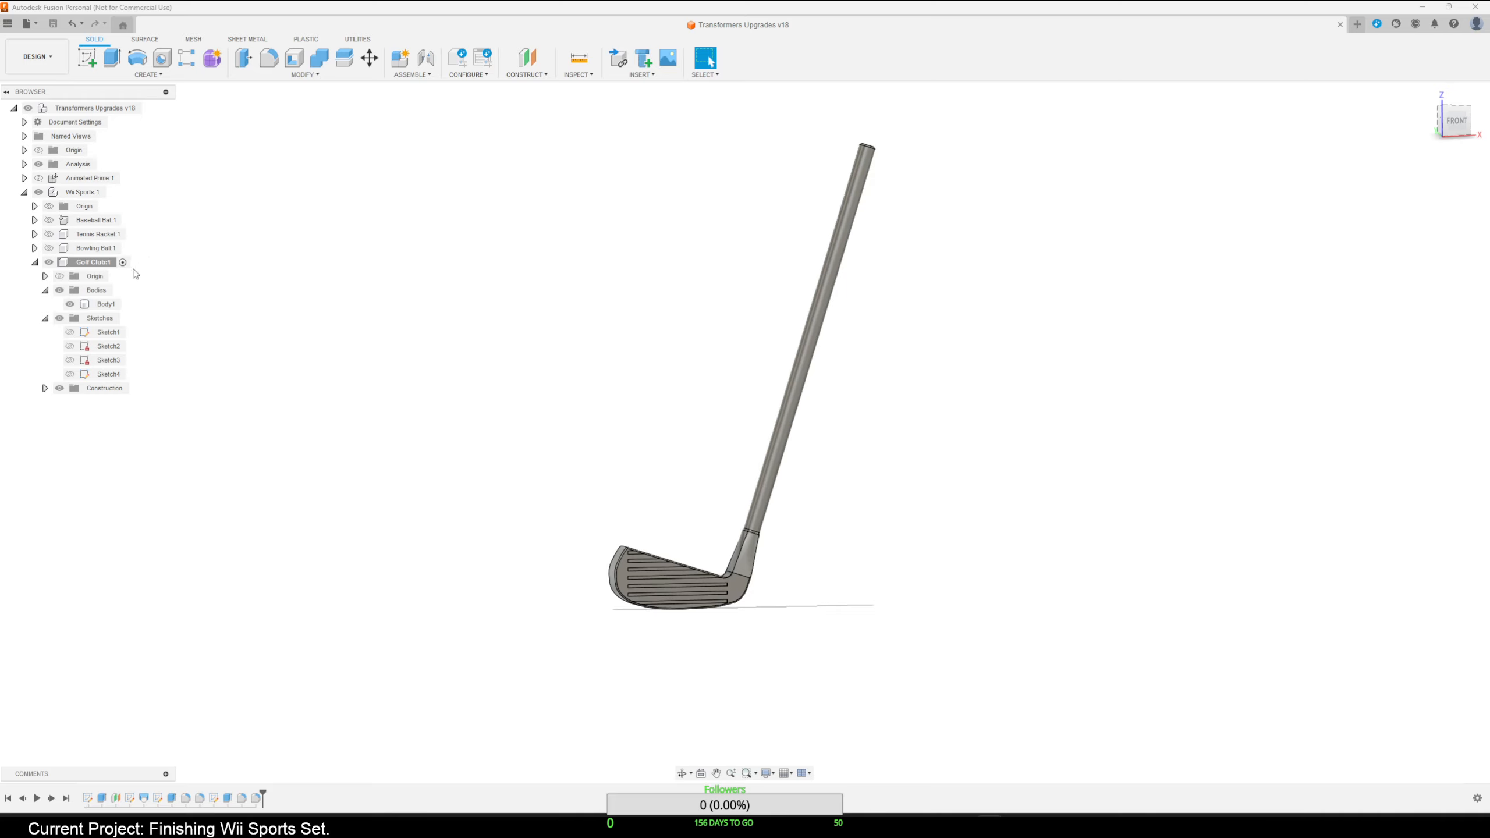
Make the Wii Sports component active and hide the Golf Club component.
click(35, 263)
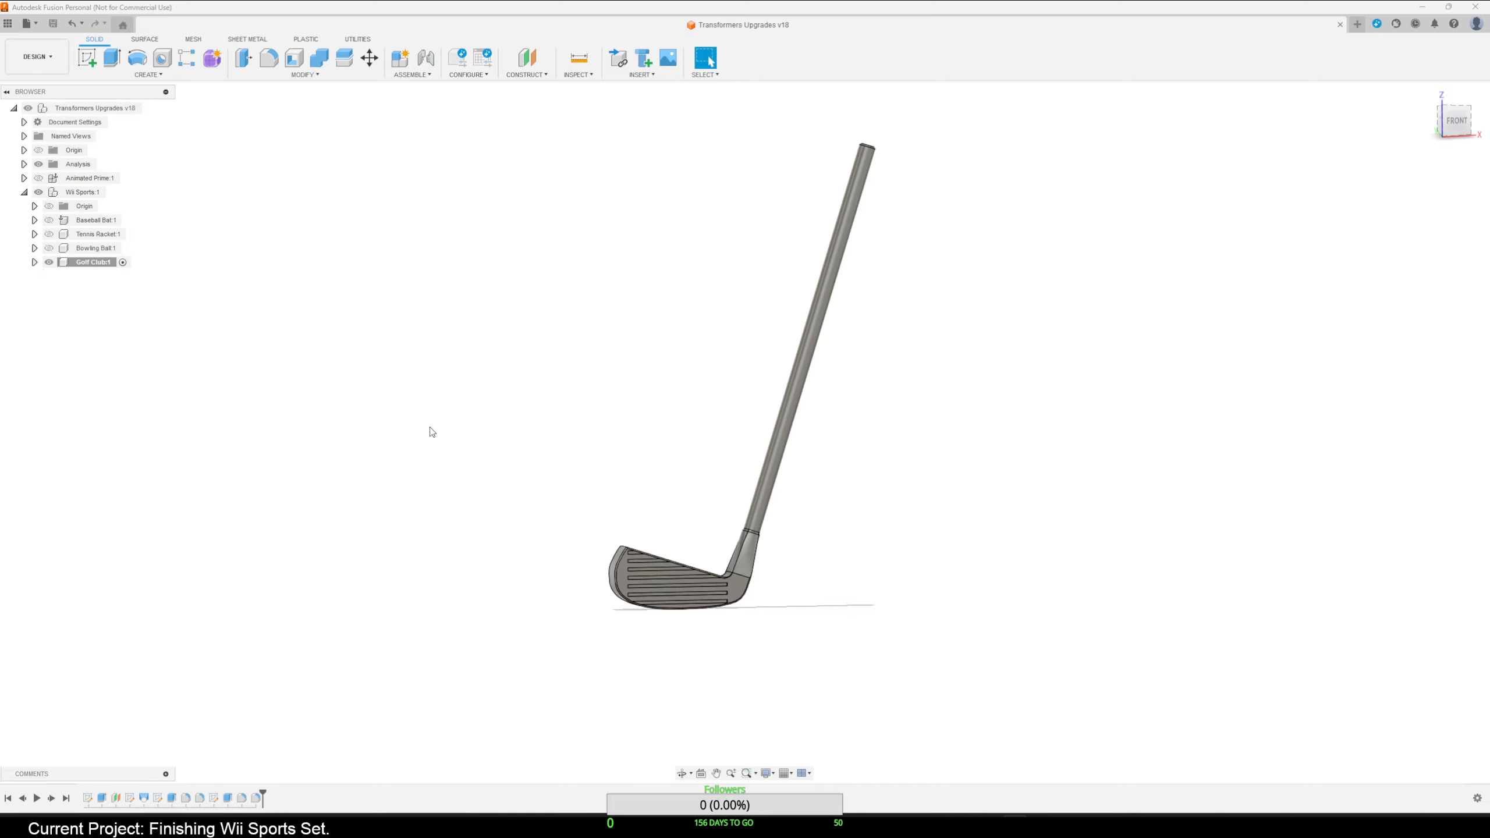
click(113, 194)
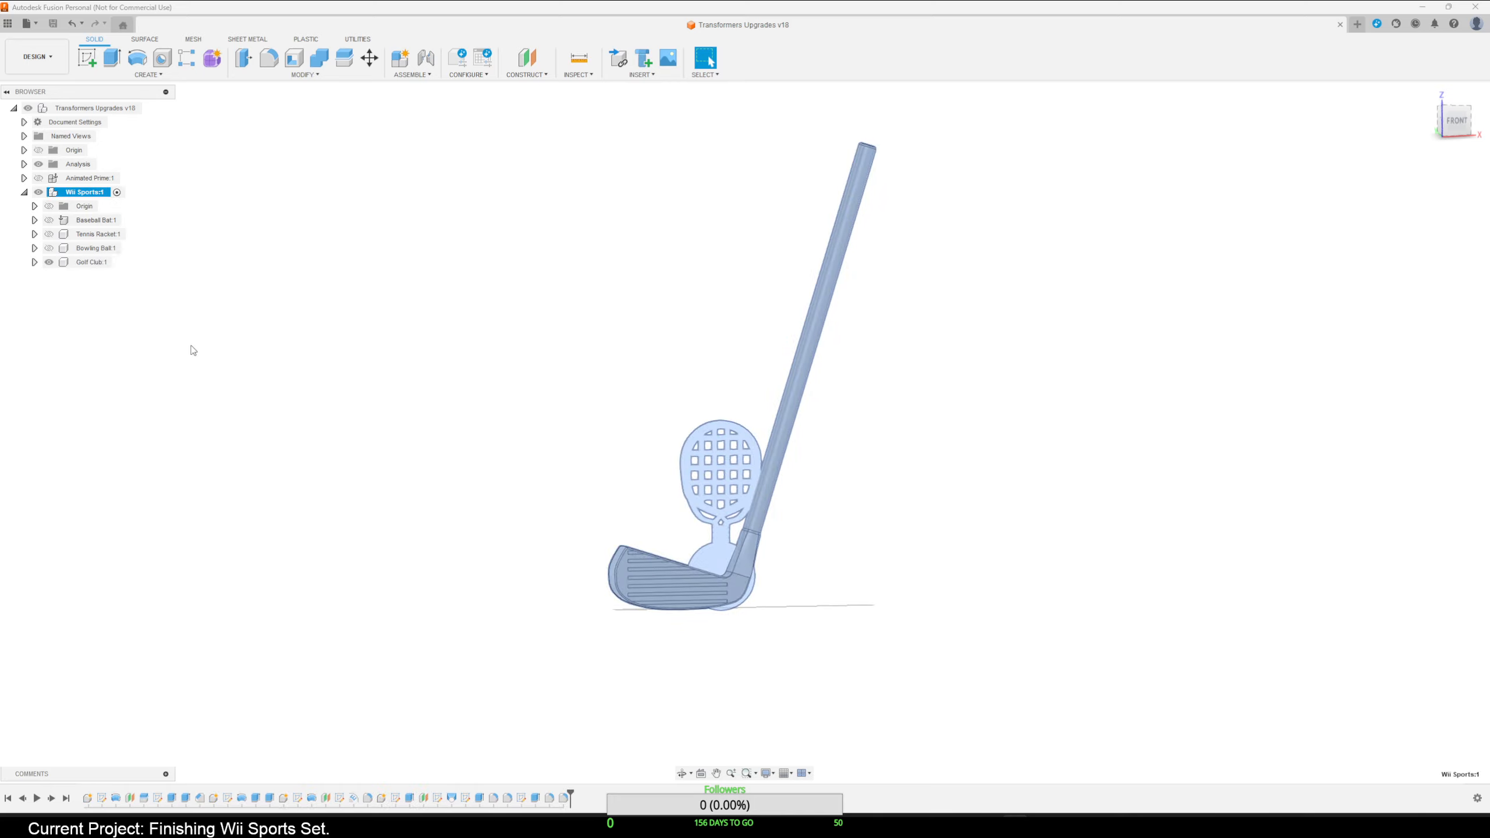
click(49, 262)
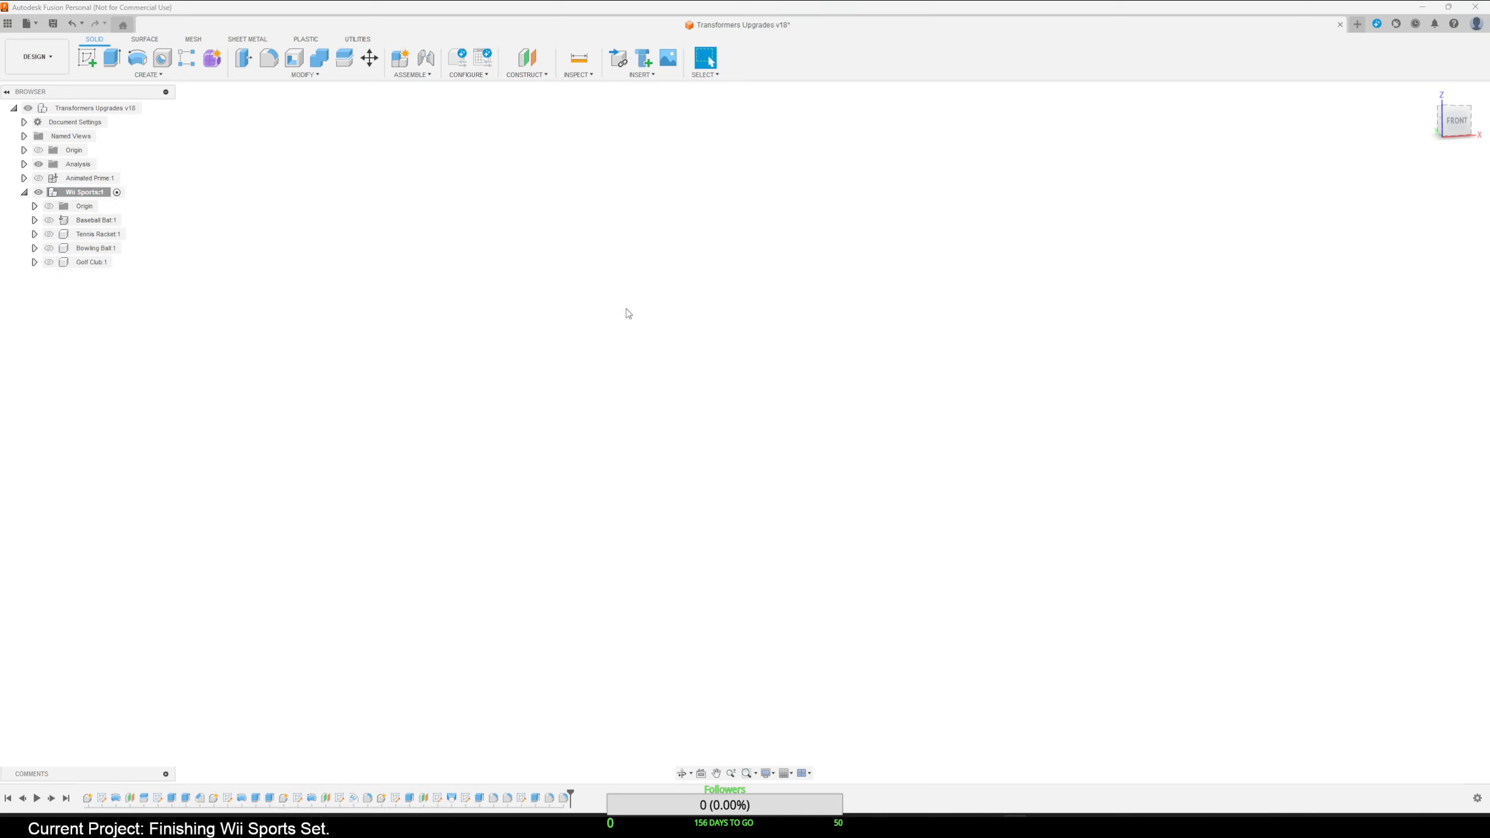
Create an internal standard component named "Boxing Glove" inside Wii Sports and make it active.
click(423, 74)
click(422, 88)
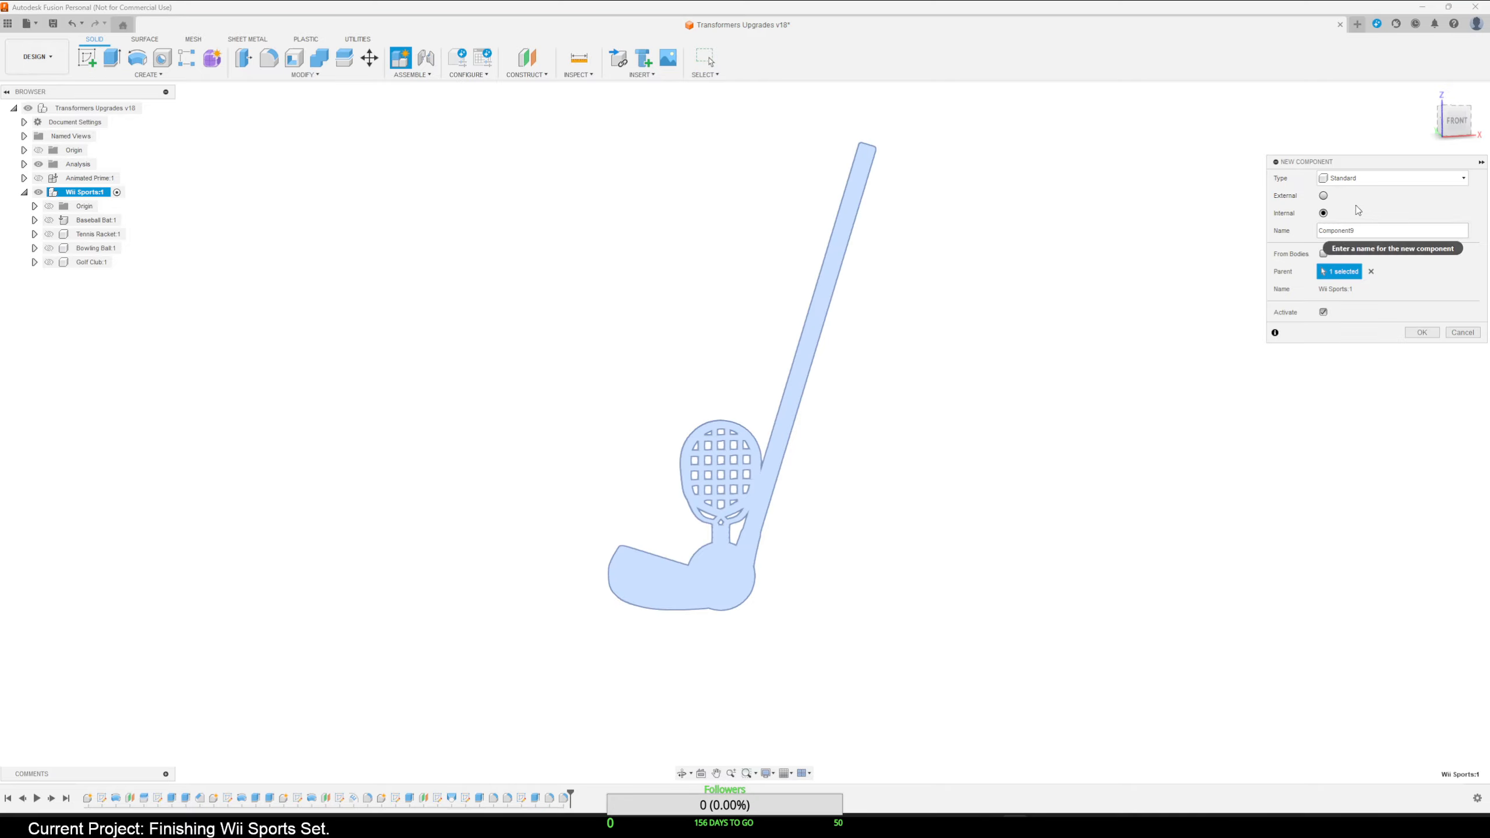
click(1371, 233)
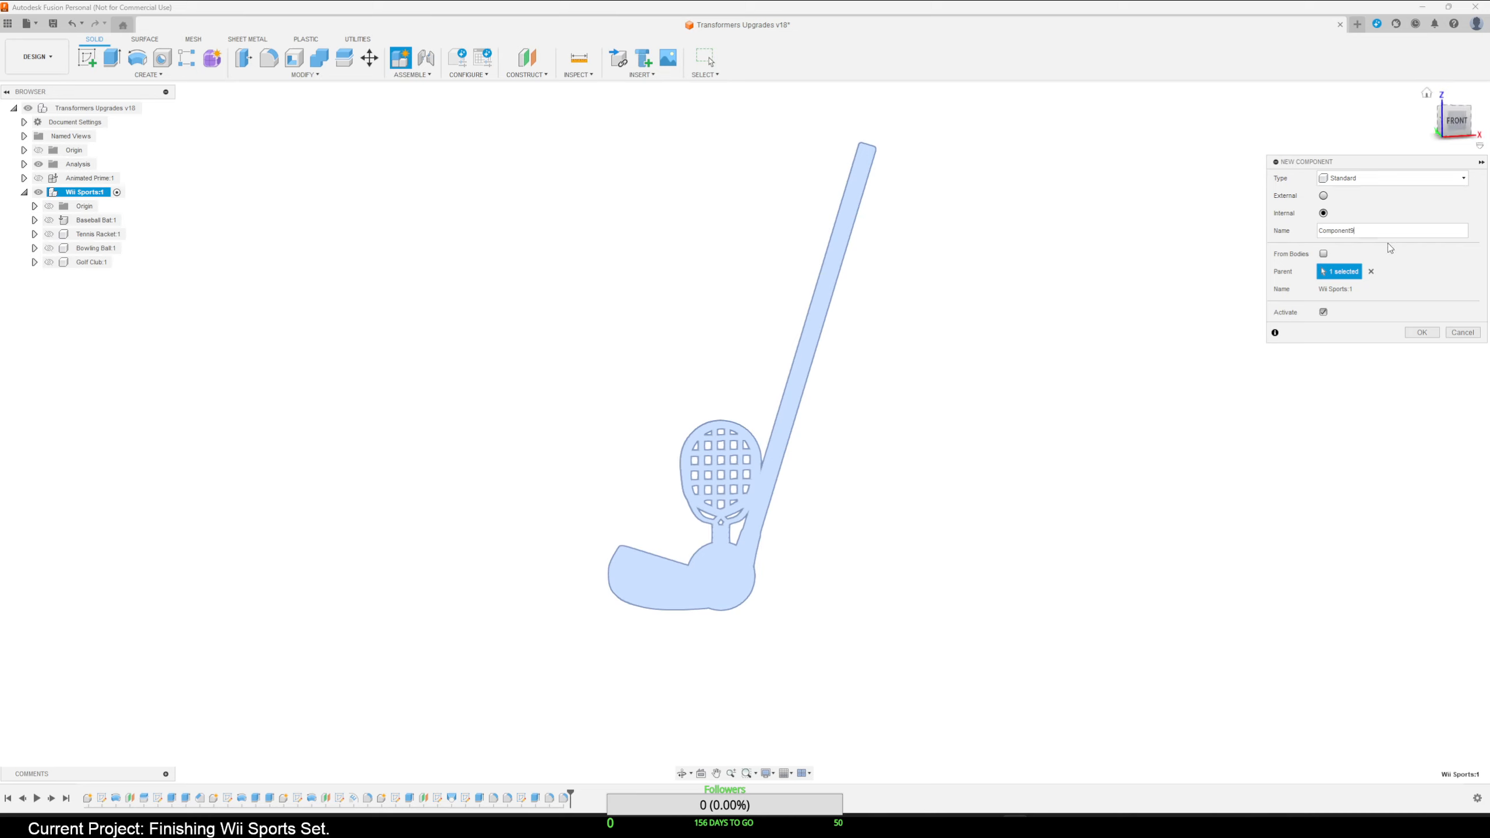
double_click(1372, 230)
text(B)
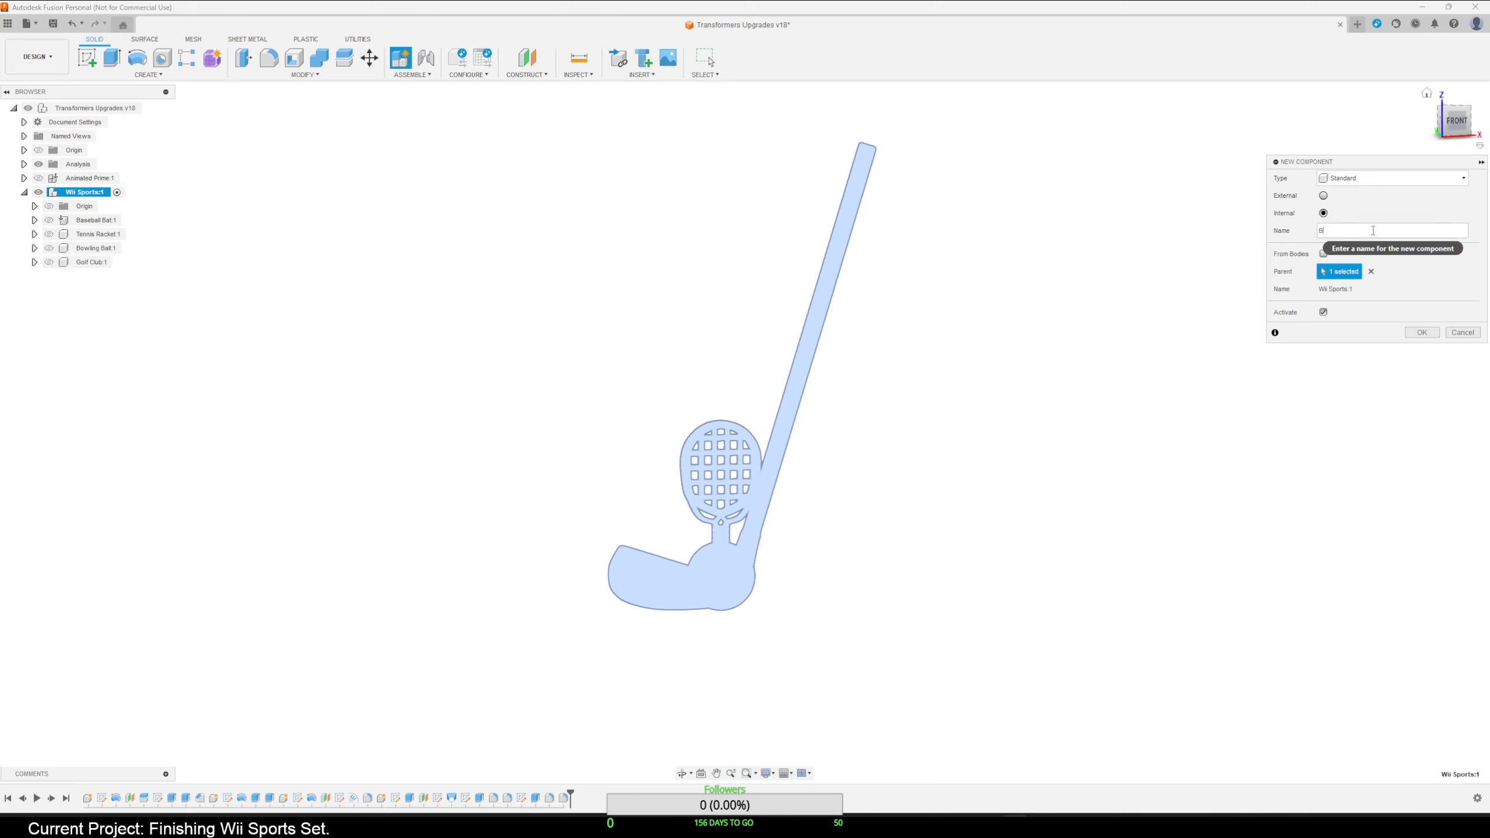
text(oxing Glove)
key(Return)
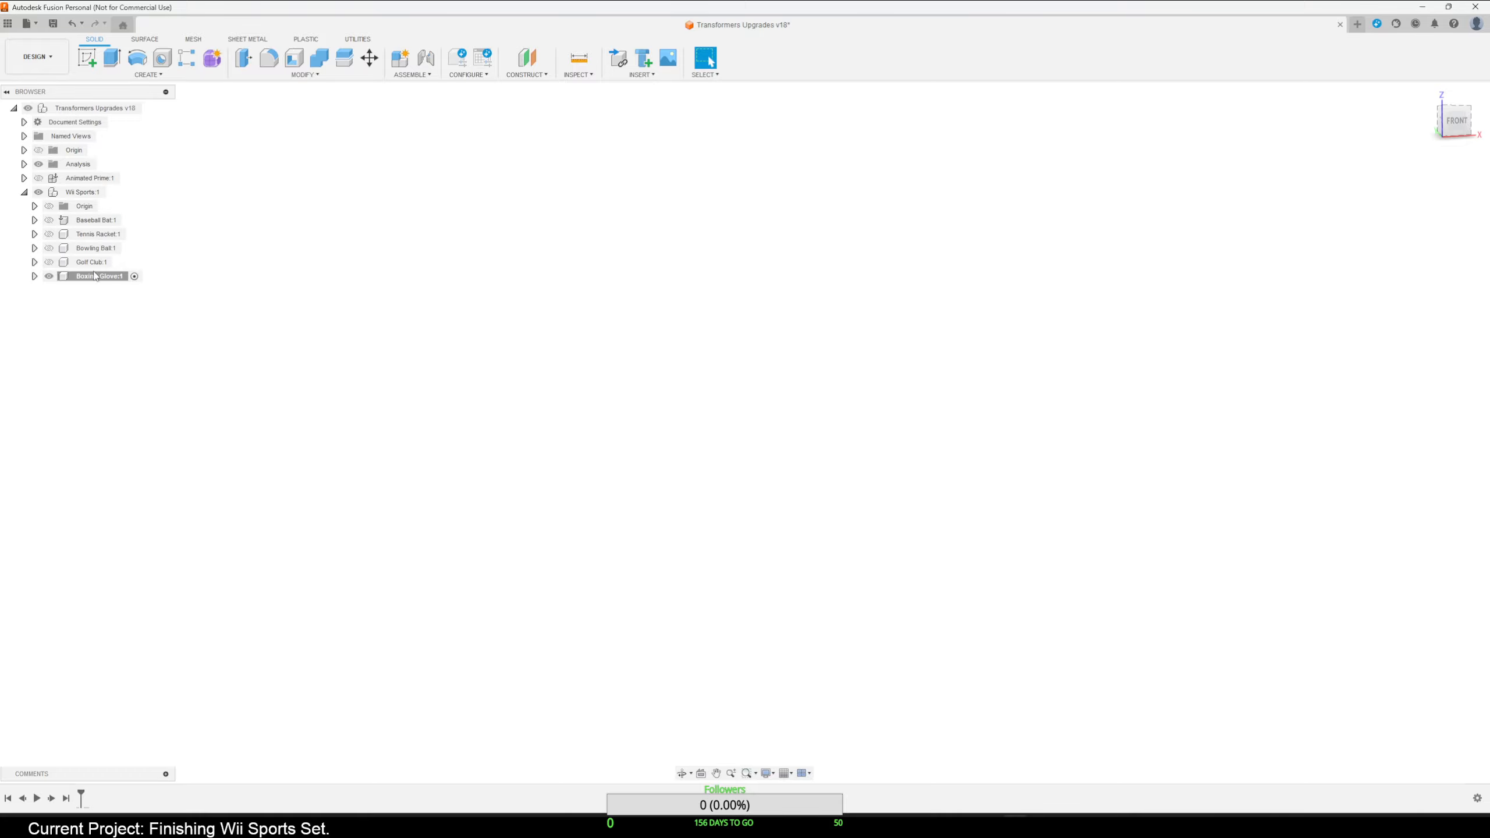
Sketch a circle centred on the origin of the horizontal plane, with its diameter set to the Voyager_Peg_Hand parameter.
click(92, 63)
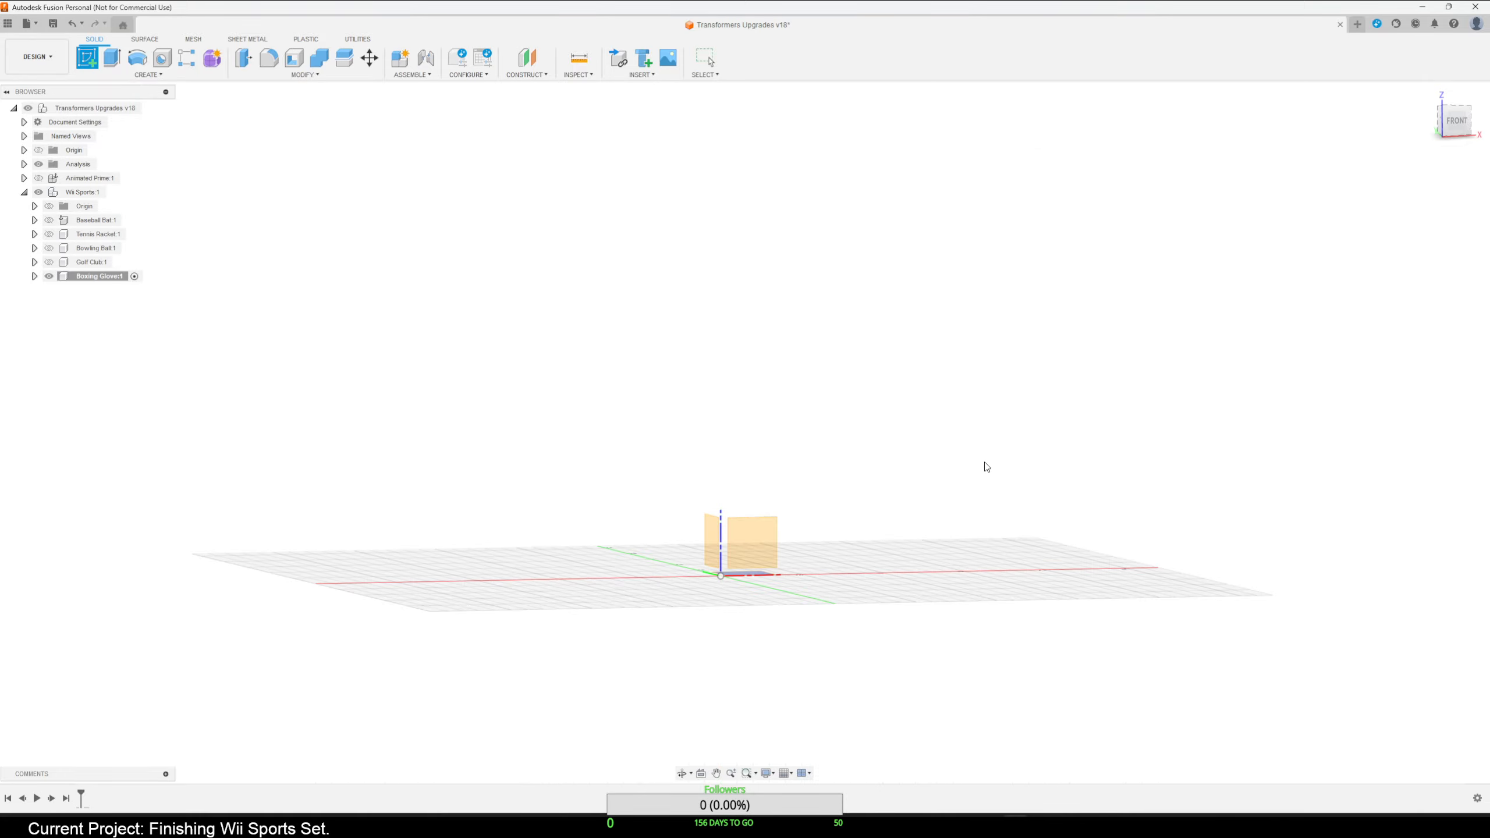
mouse_move(985, 461)
shift+middle_down()
mouse_move(950, 516)
mouse_move(798, 599)
mouse_move(772, 561)
mouse_move(781, 547)
shift+middle_up()
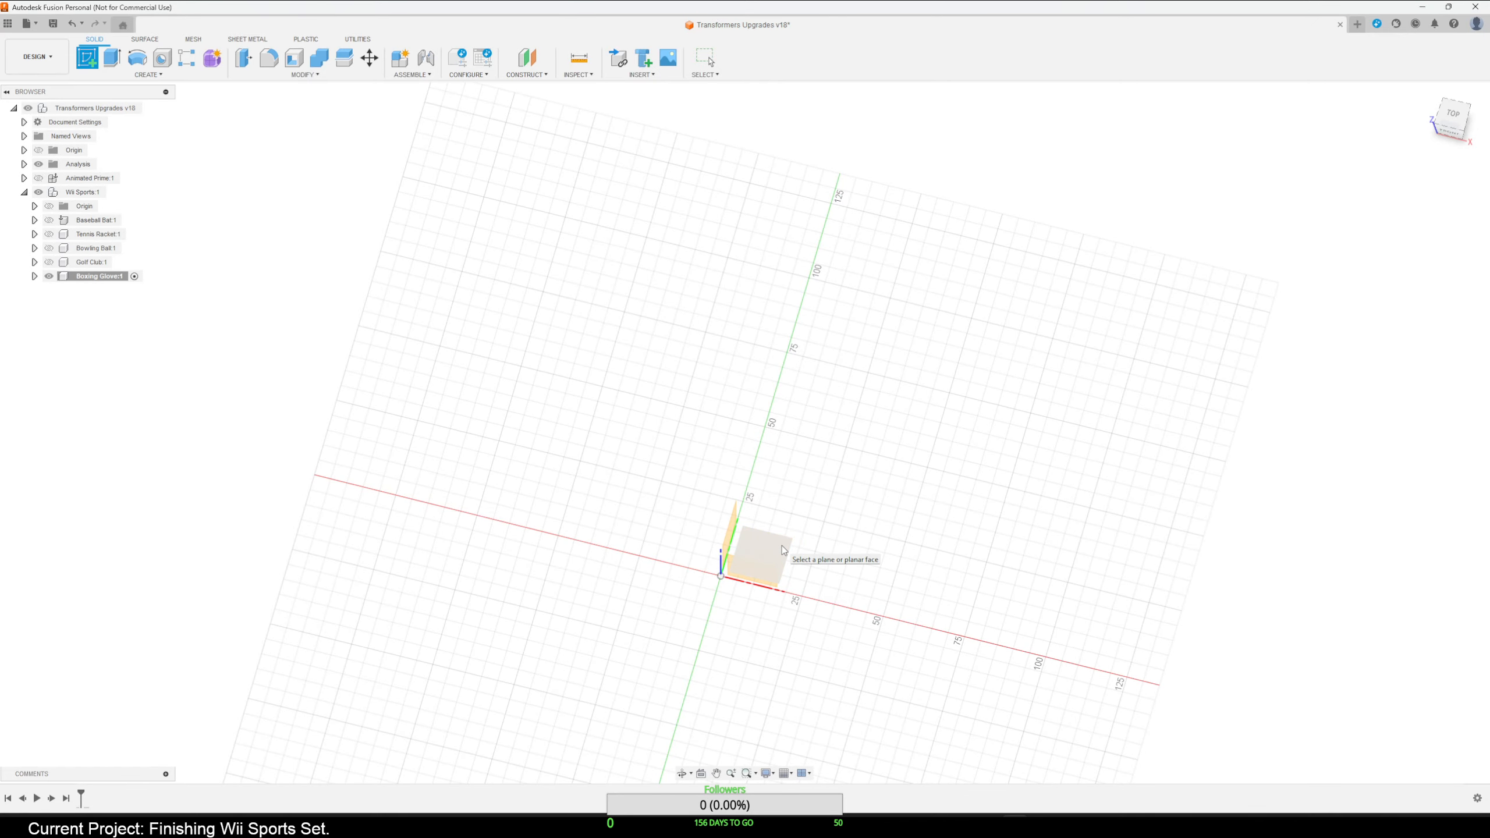
click(782, 548)
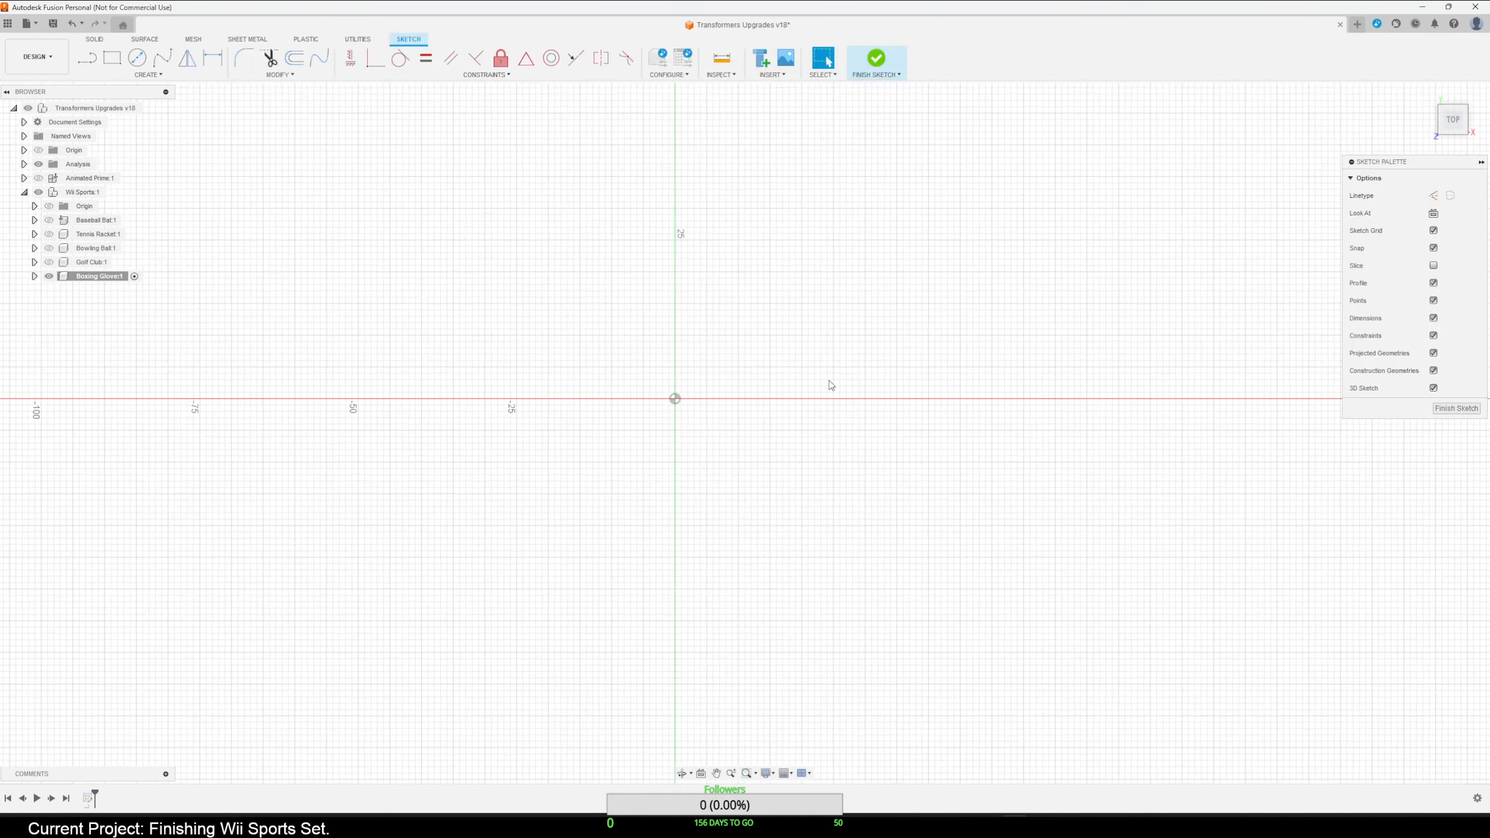
click(147, 75)
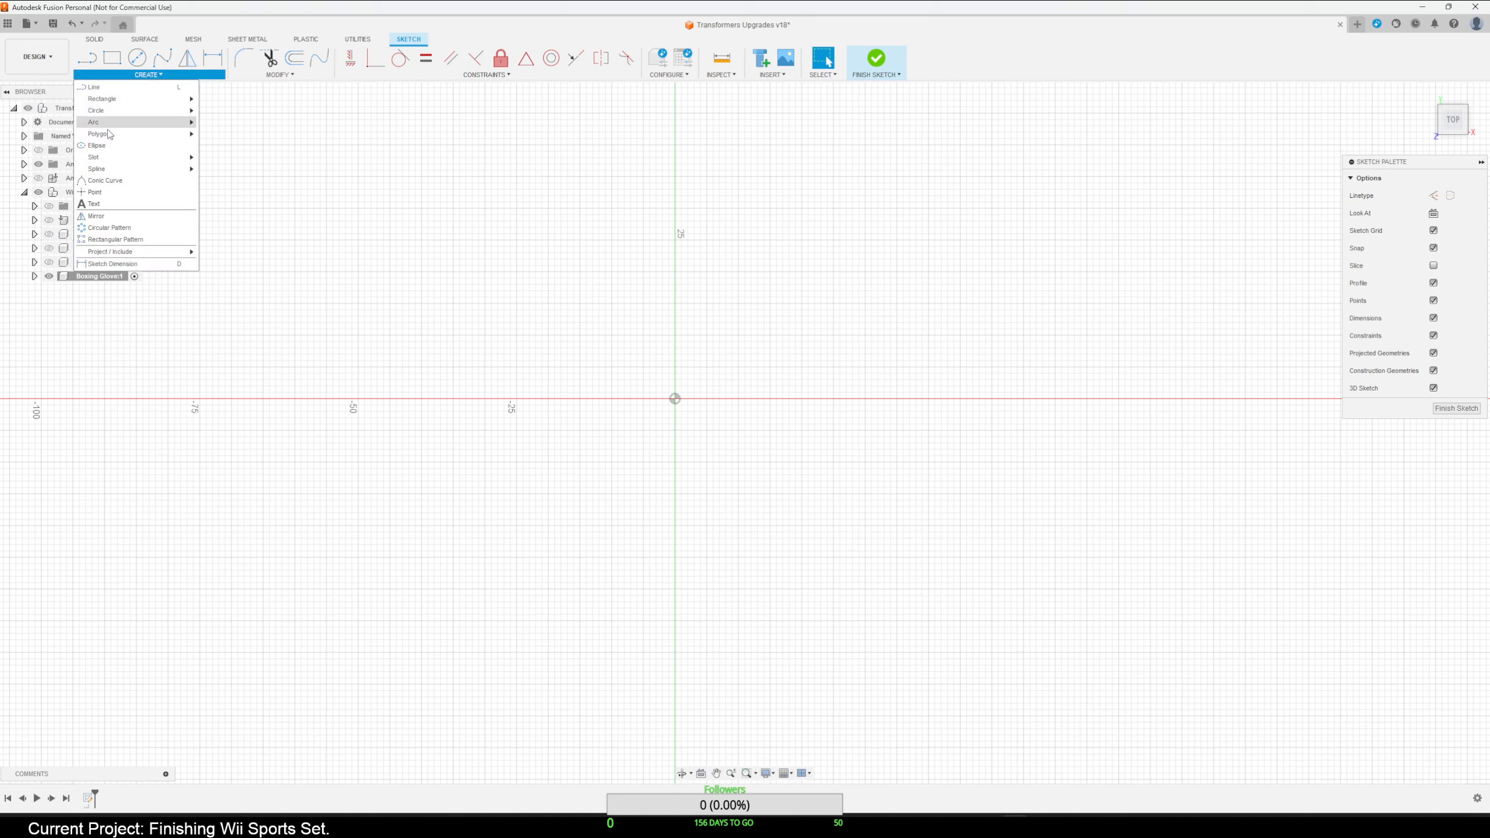
mouse_move(111, 125)
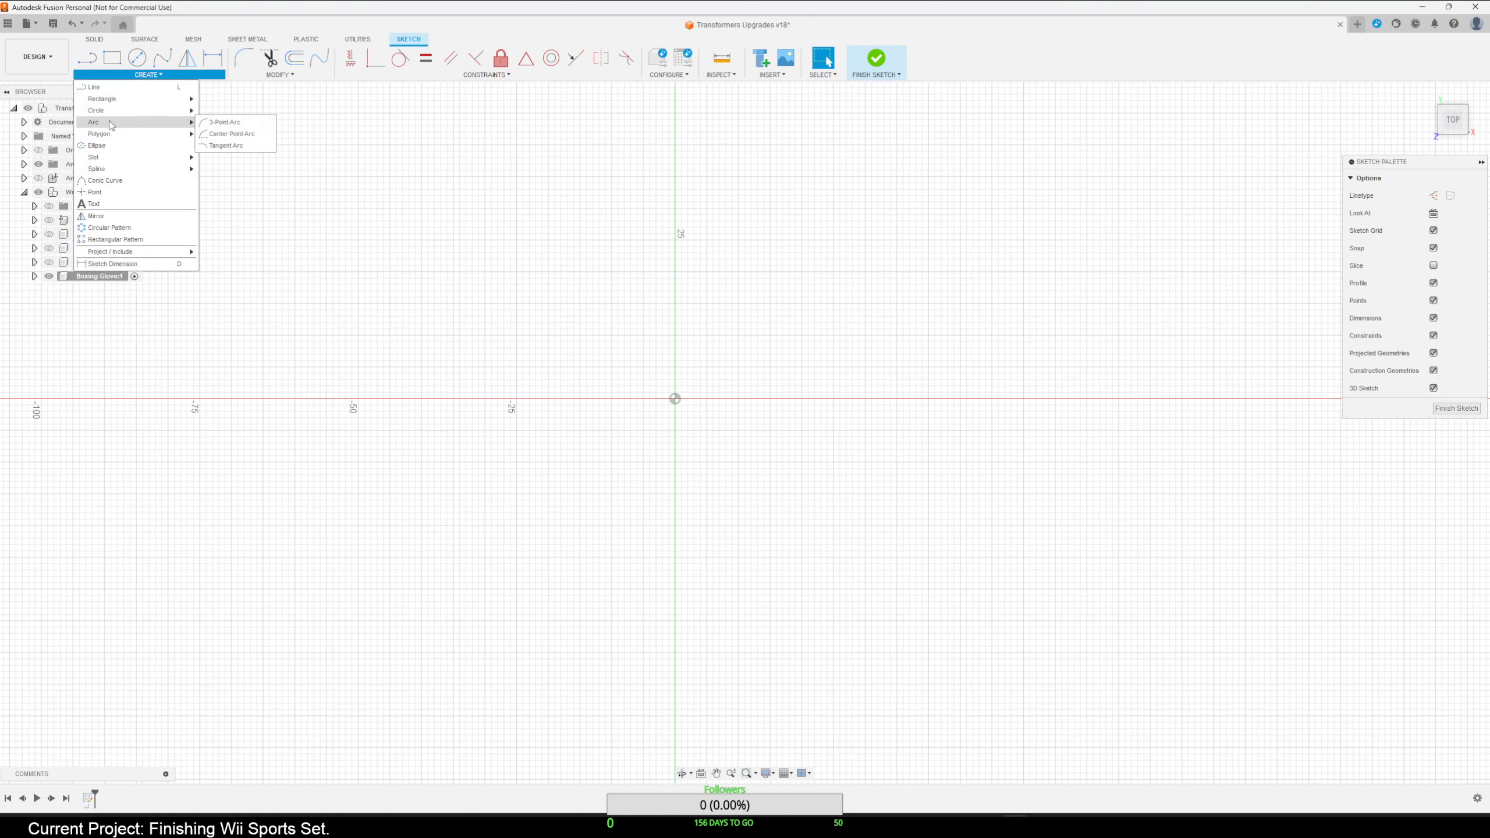
click(137, 57)
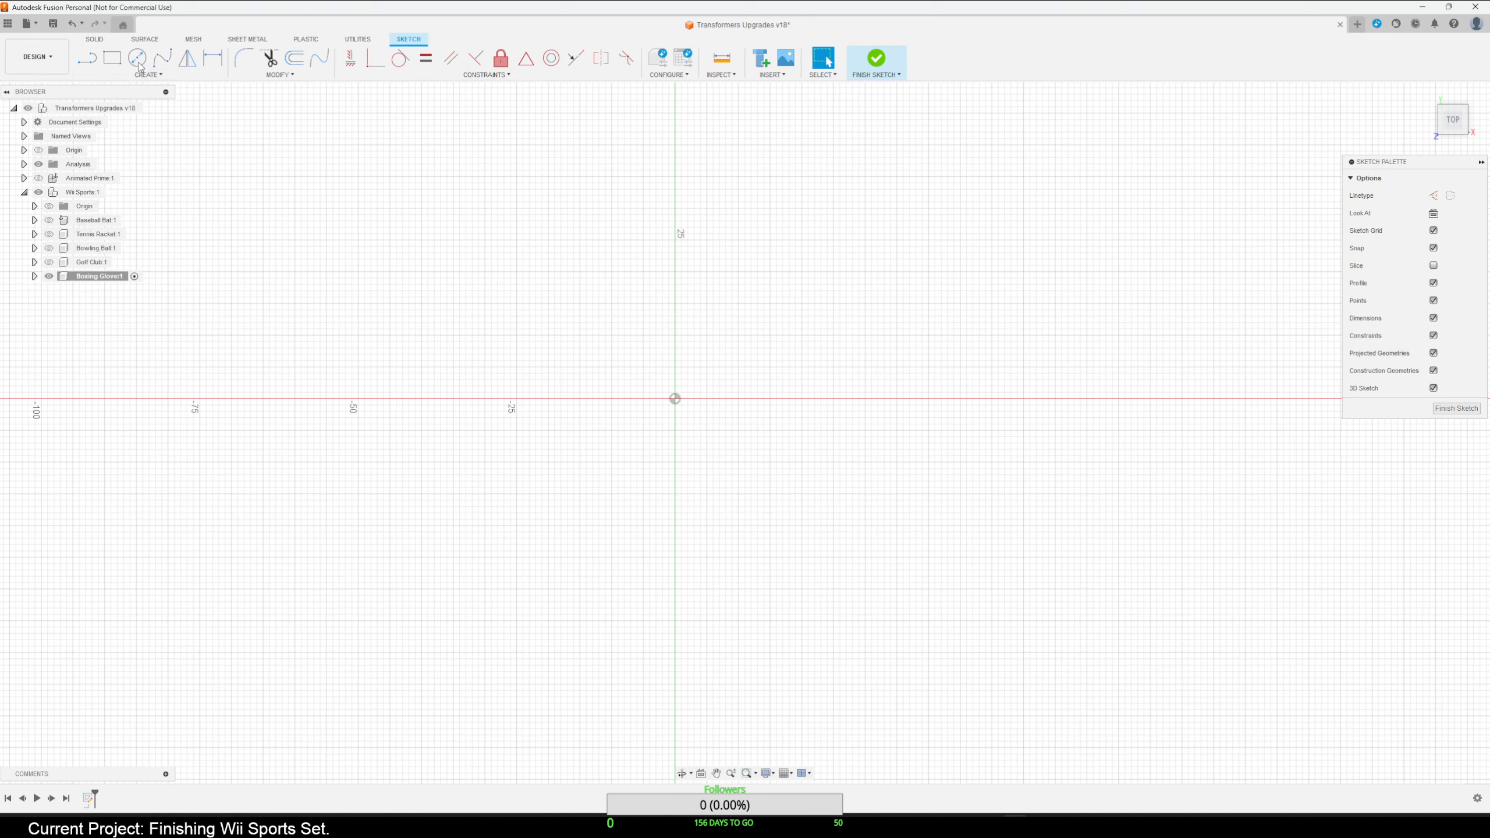
click(675, 399)
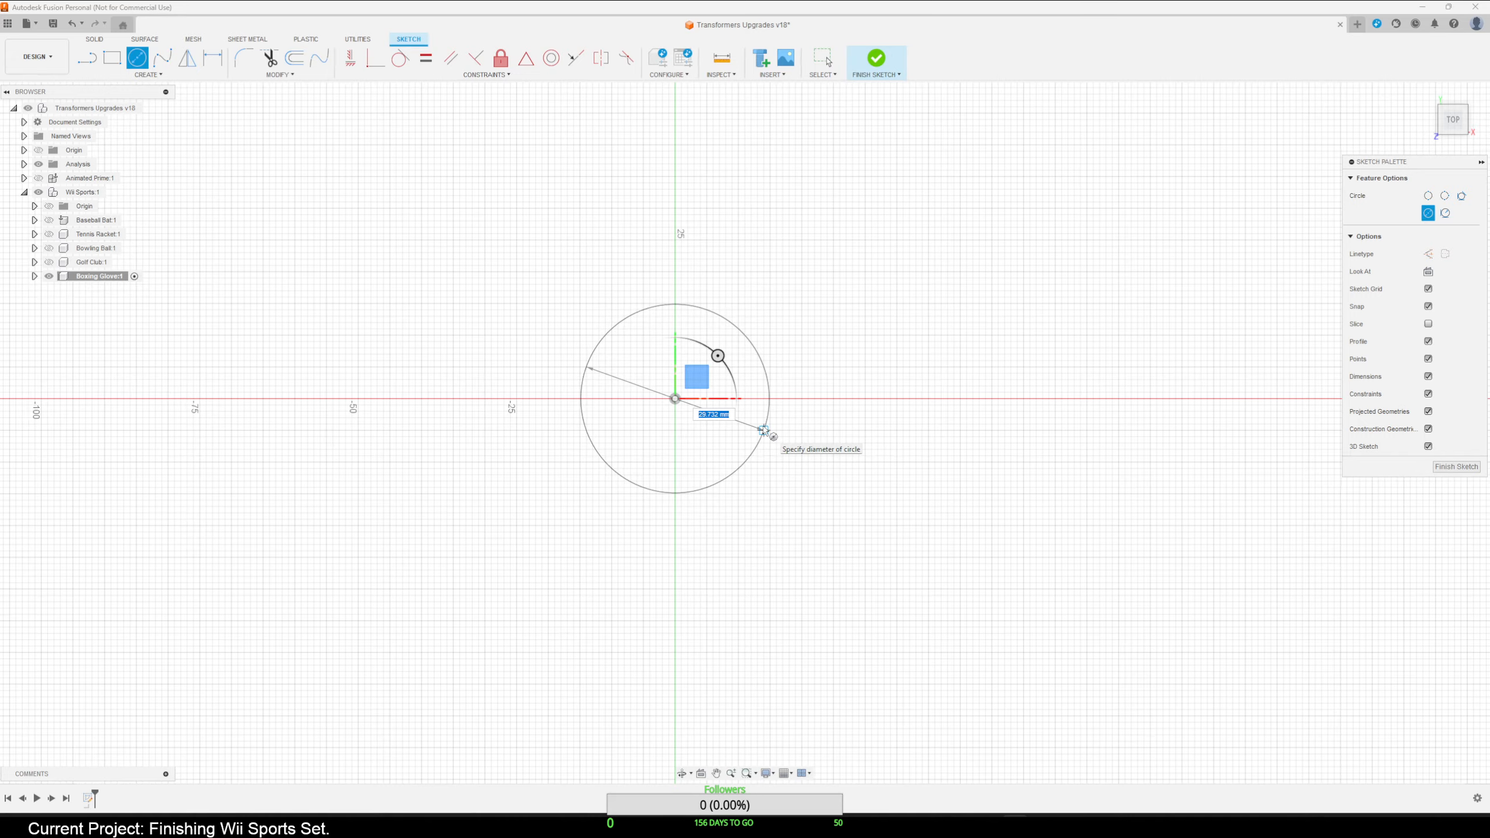
text(V)
click(764, 432)
key(Return)
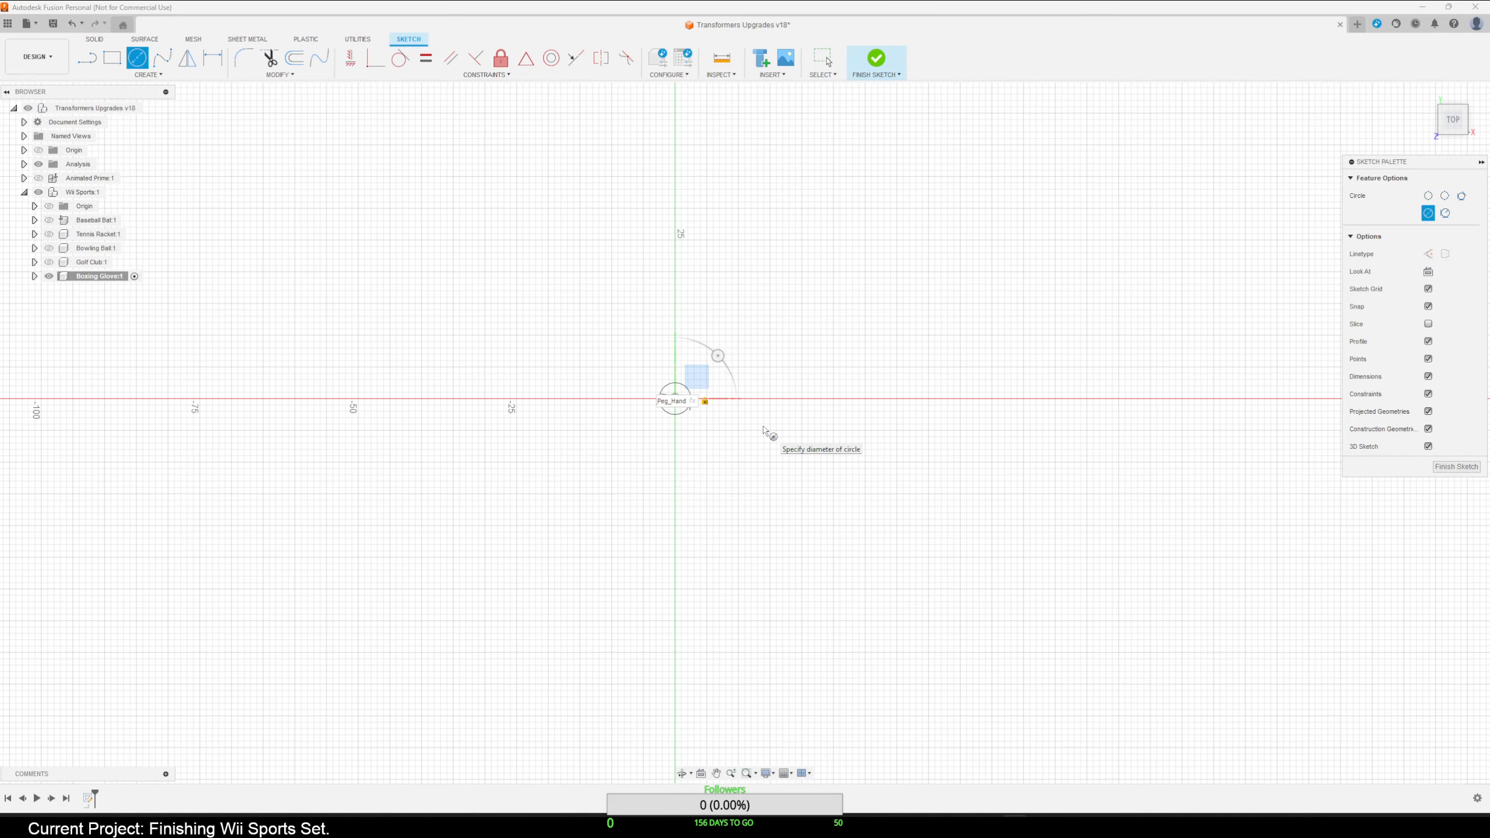
key(Escape)
scroll(759, 433, up, 5)
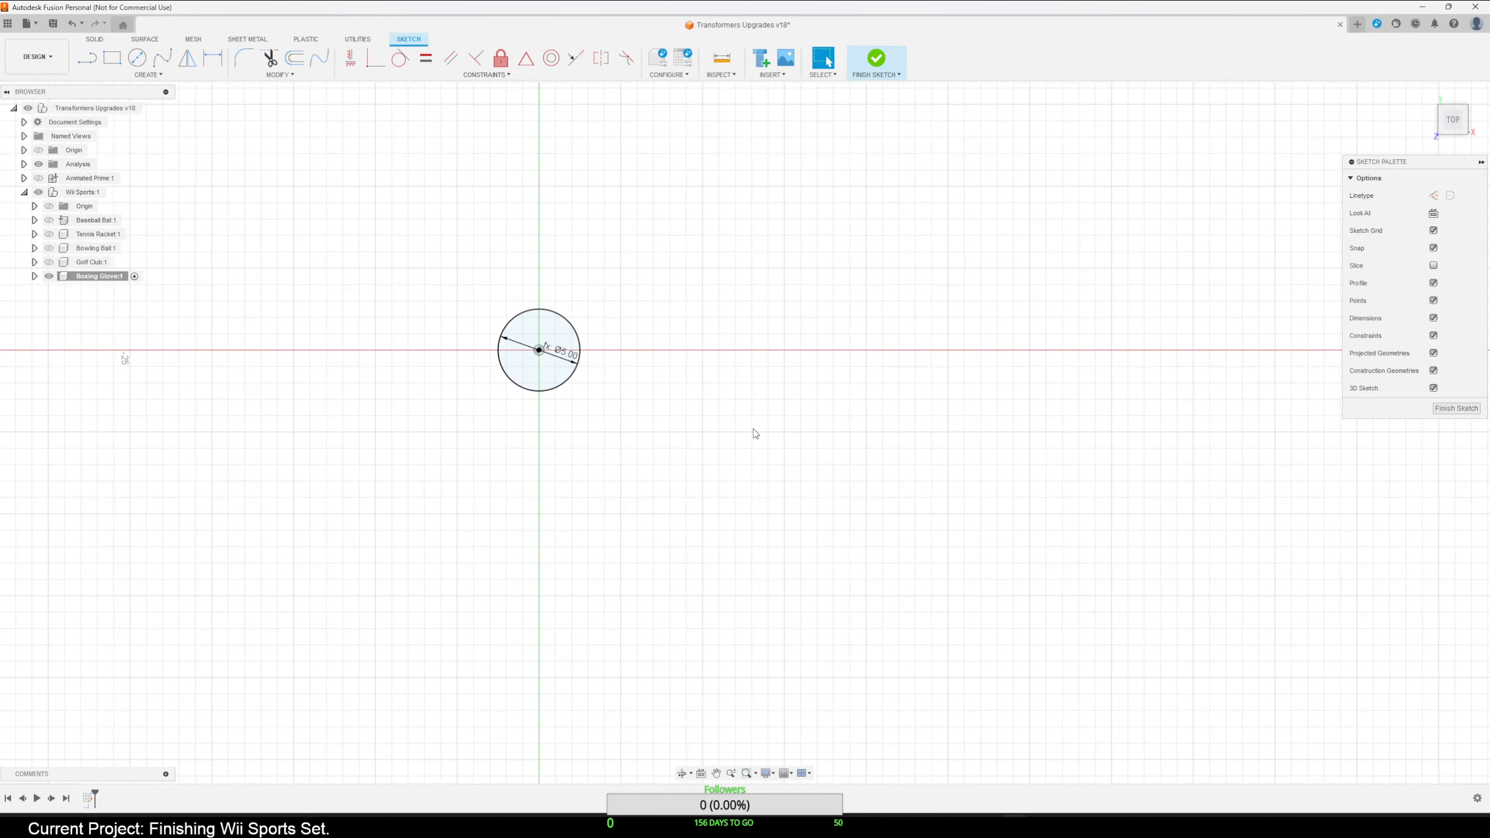
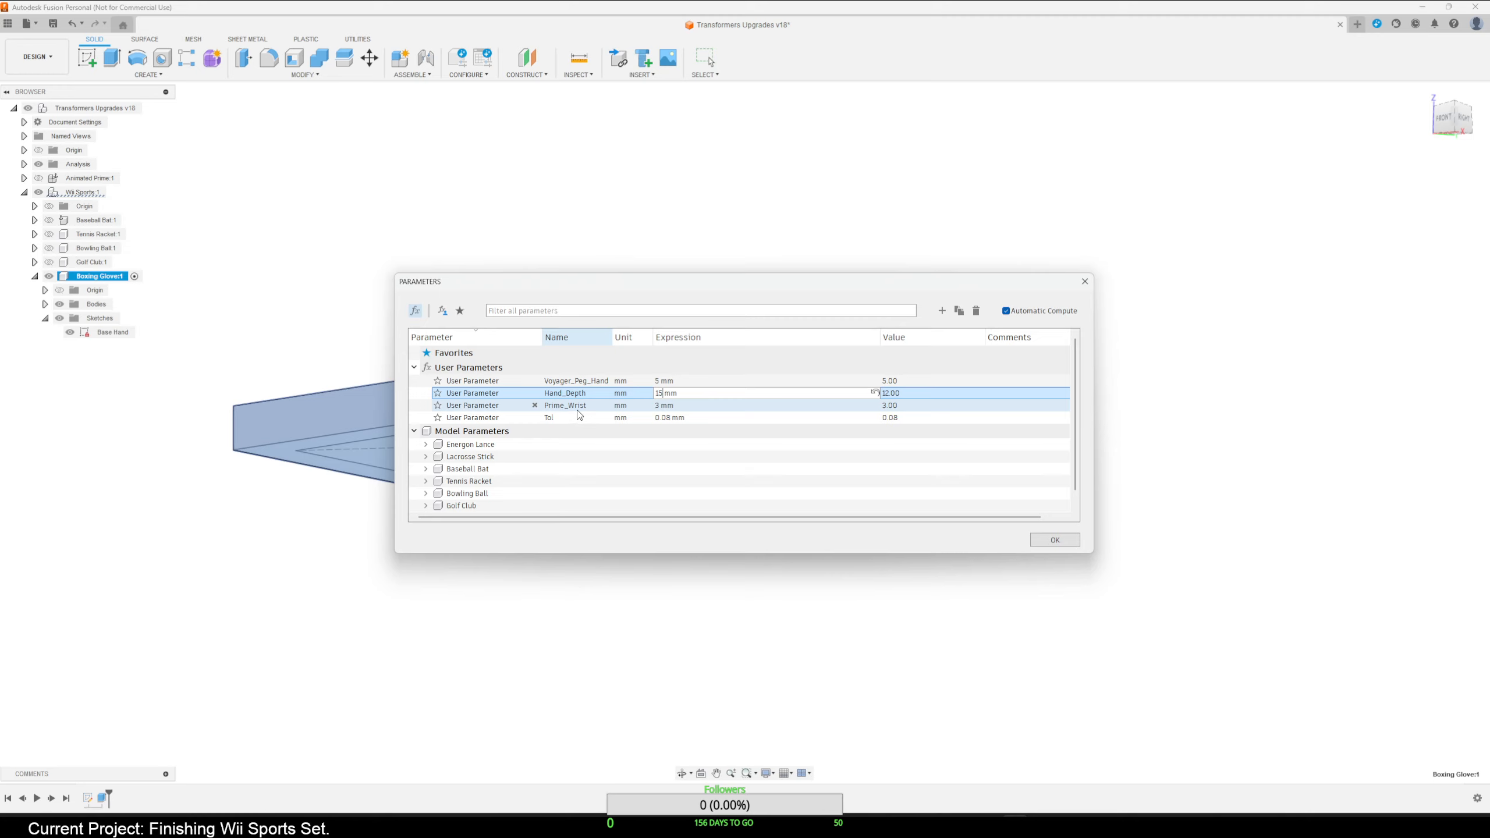
Apply 15 mm as the Hand_Depth user parameter and clear the selection.
click(1054, 540)
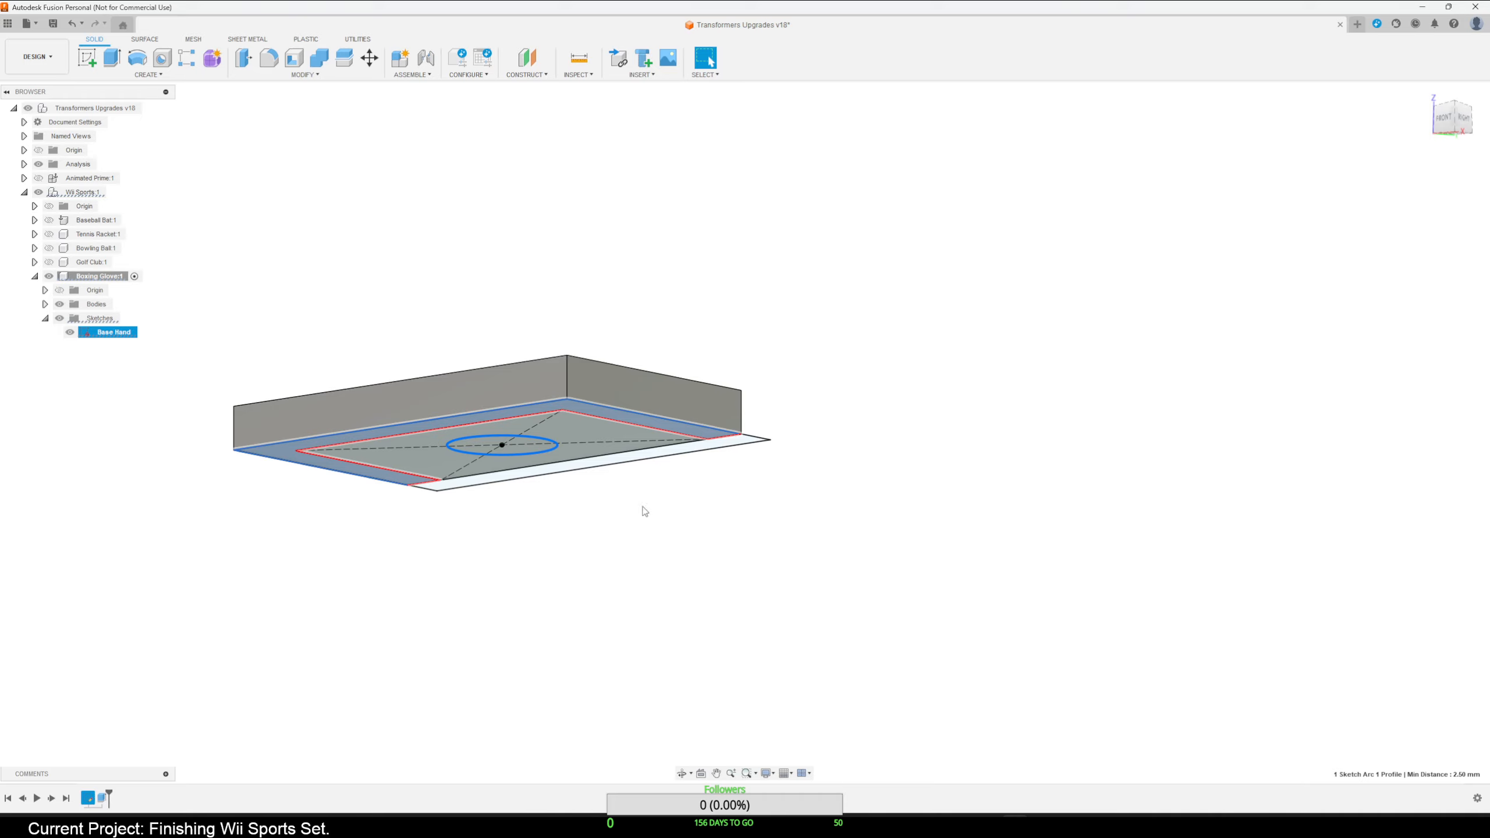
click(593, 536)
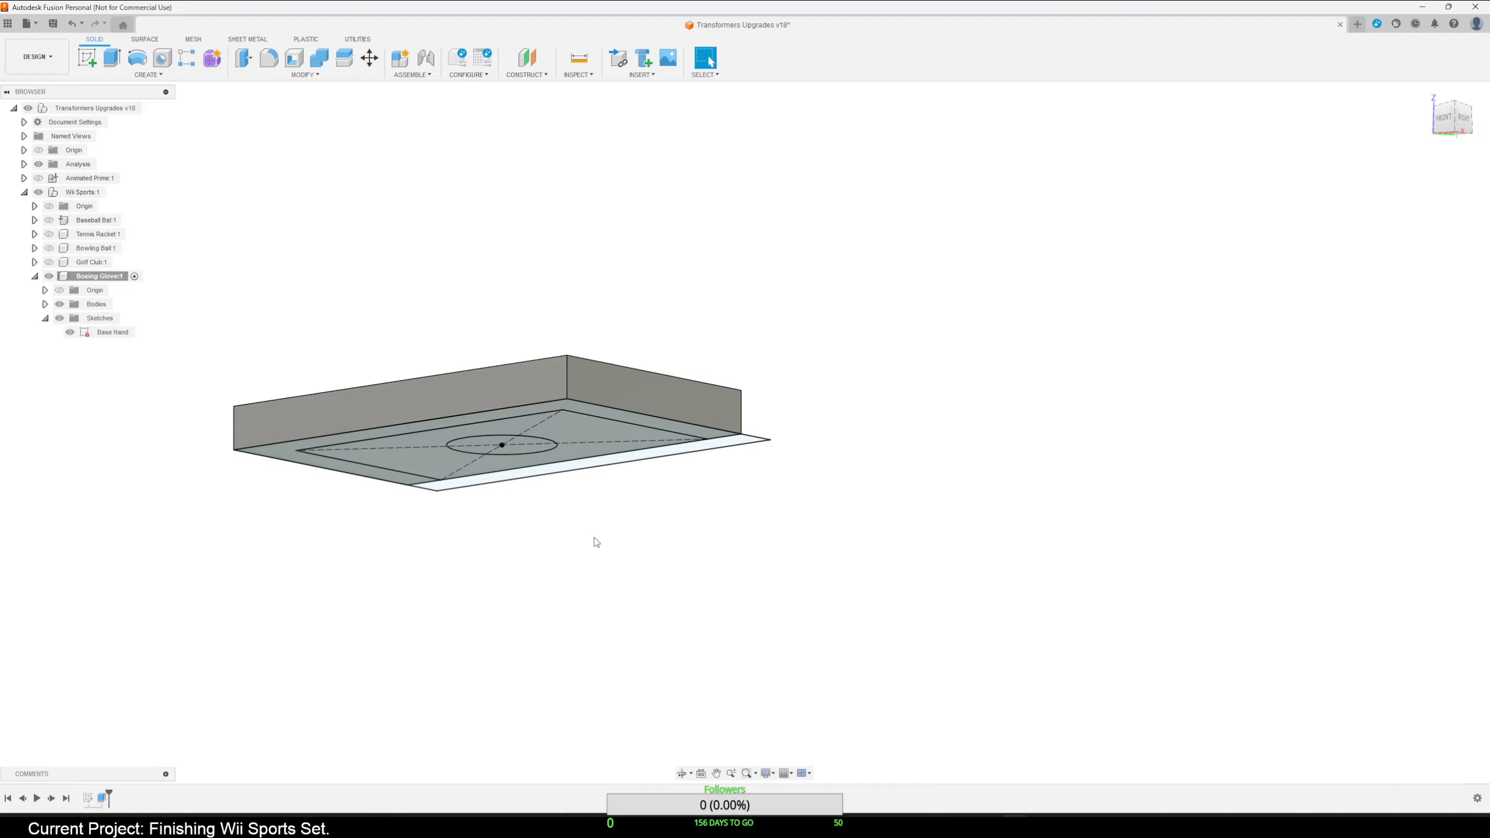
Extrude the peg circle and the surrounding border profile downward by the negative Hand_Depth parameter, joined to the existing block.
shift+middle_drag(594, 536, 561, 452)
click(526, 429)
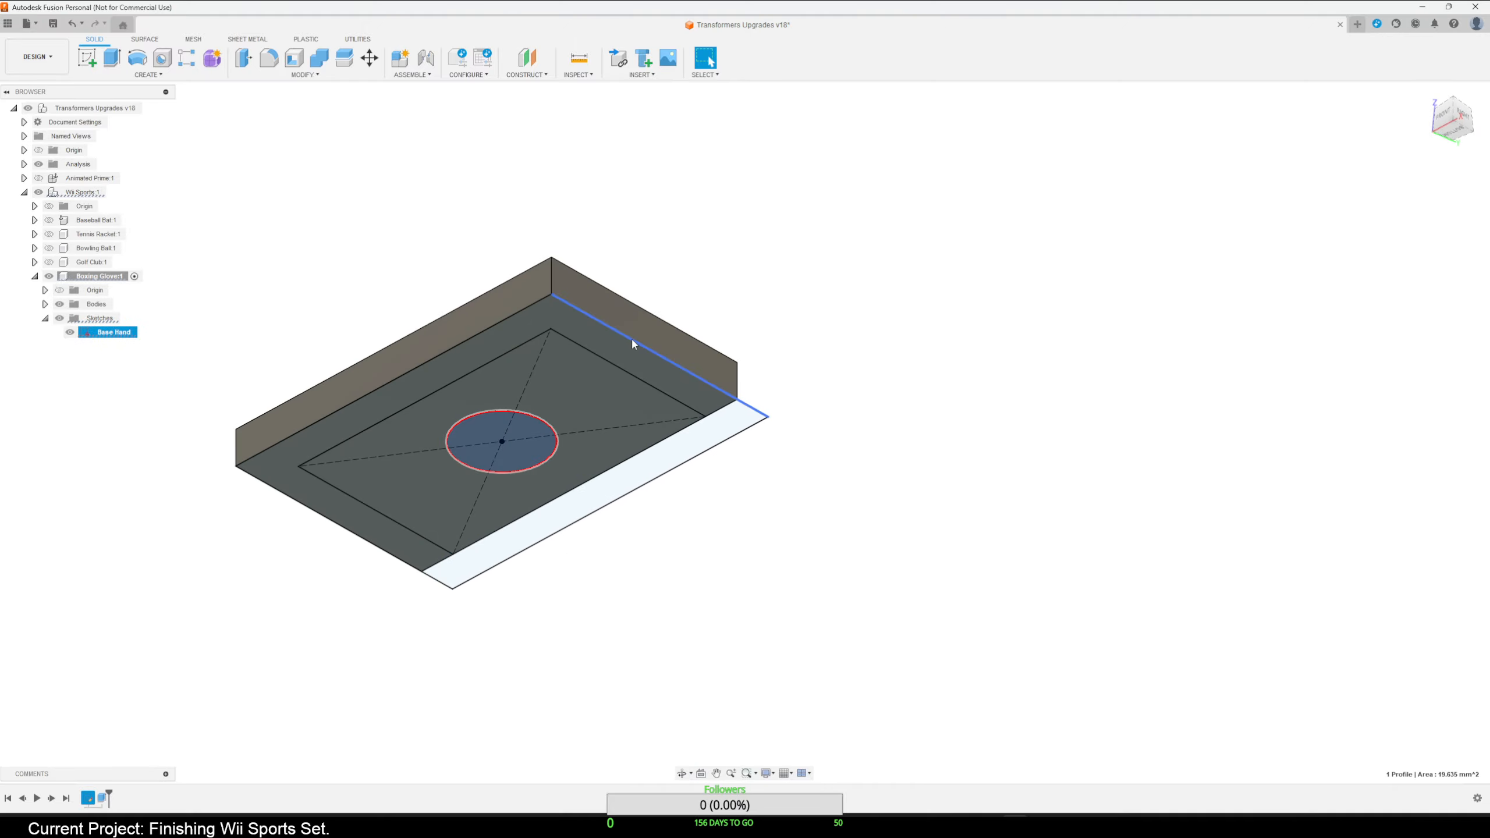
shift+click(622, 356)
shift+middle_drag(801, 532, 803, 566)
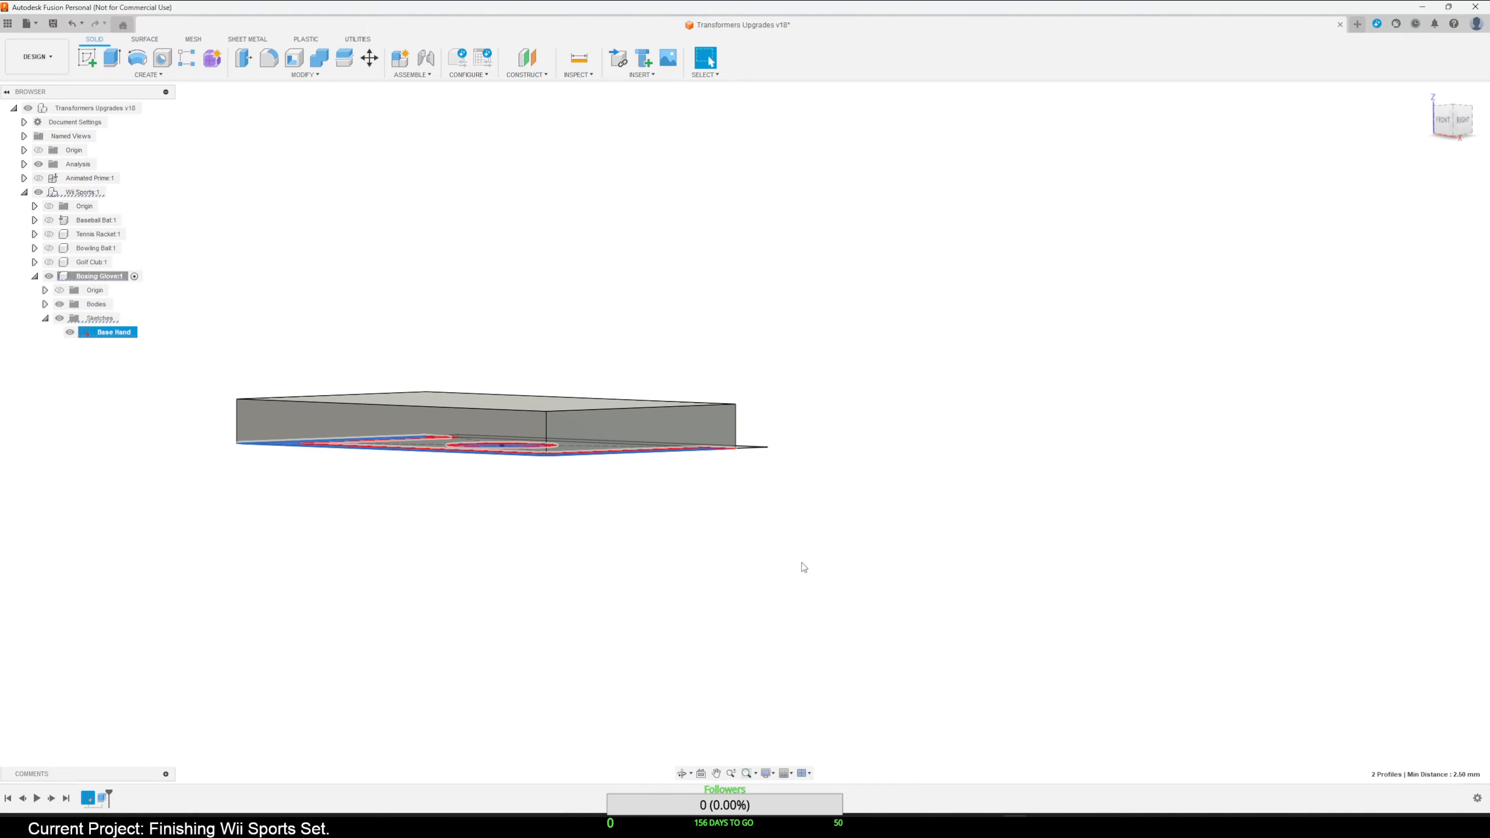
key(e)
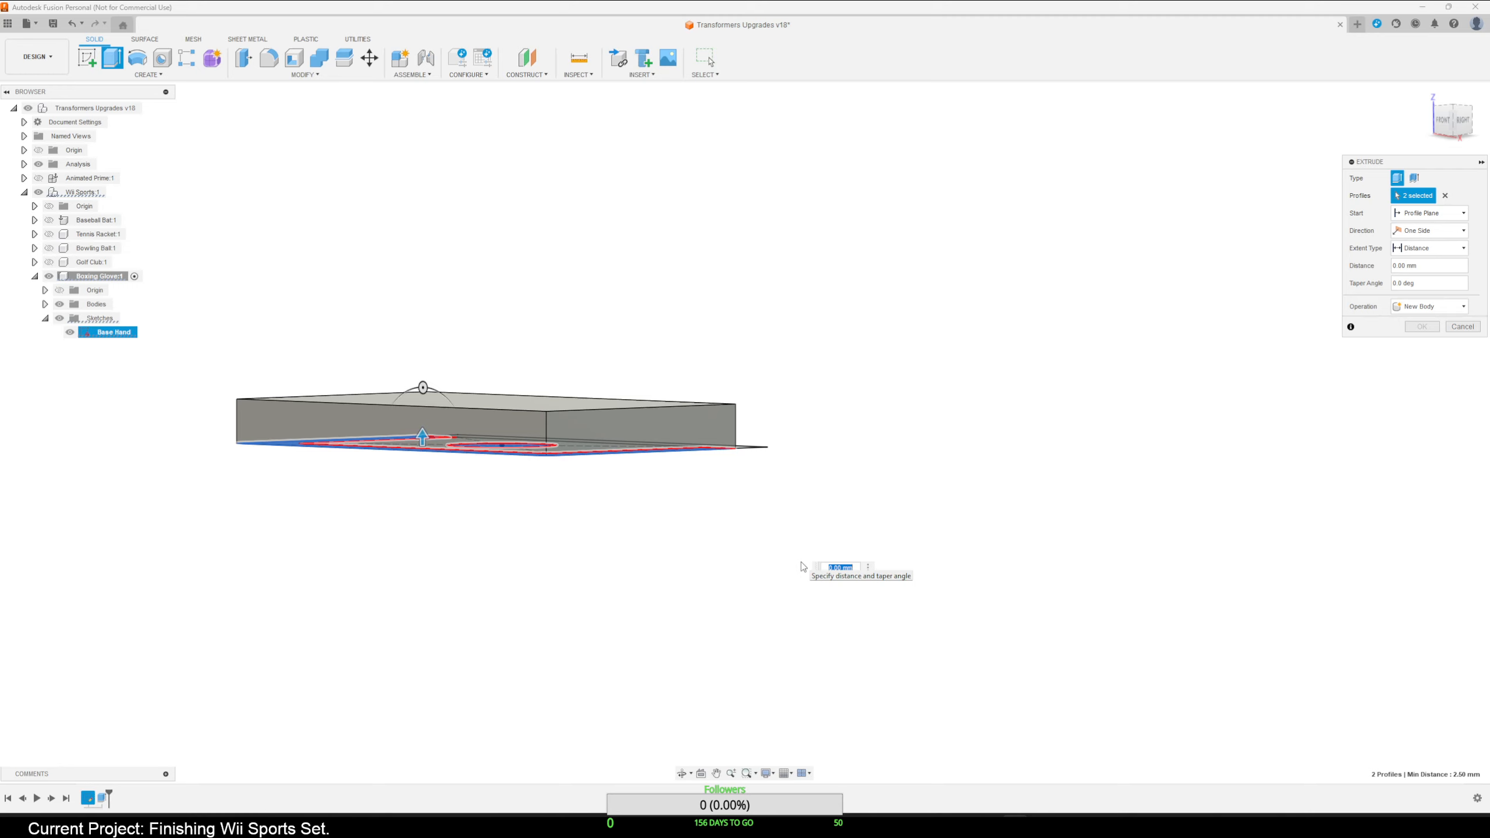
text(-p)
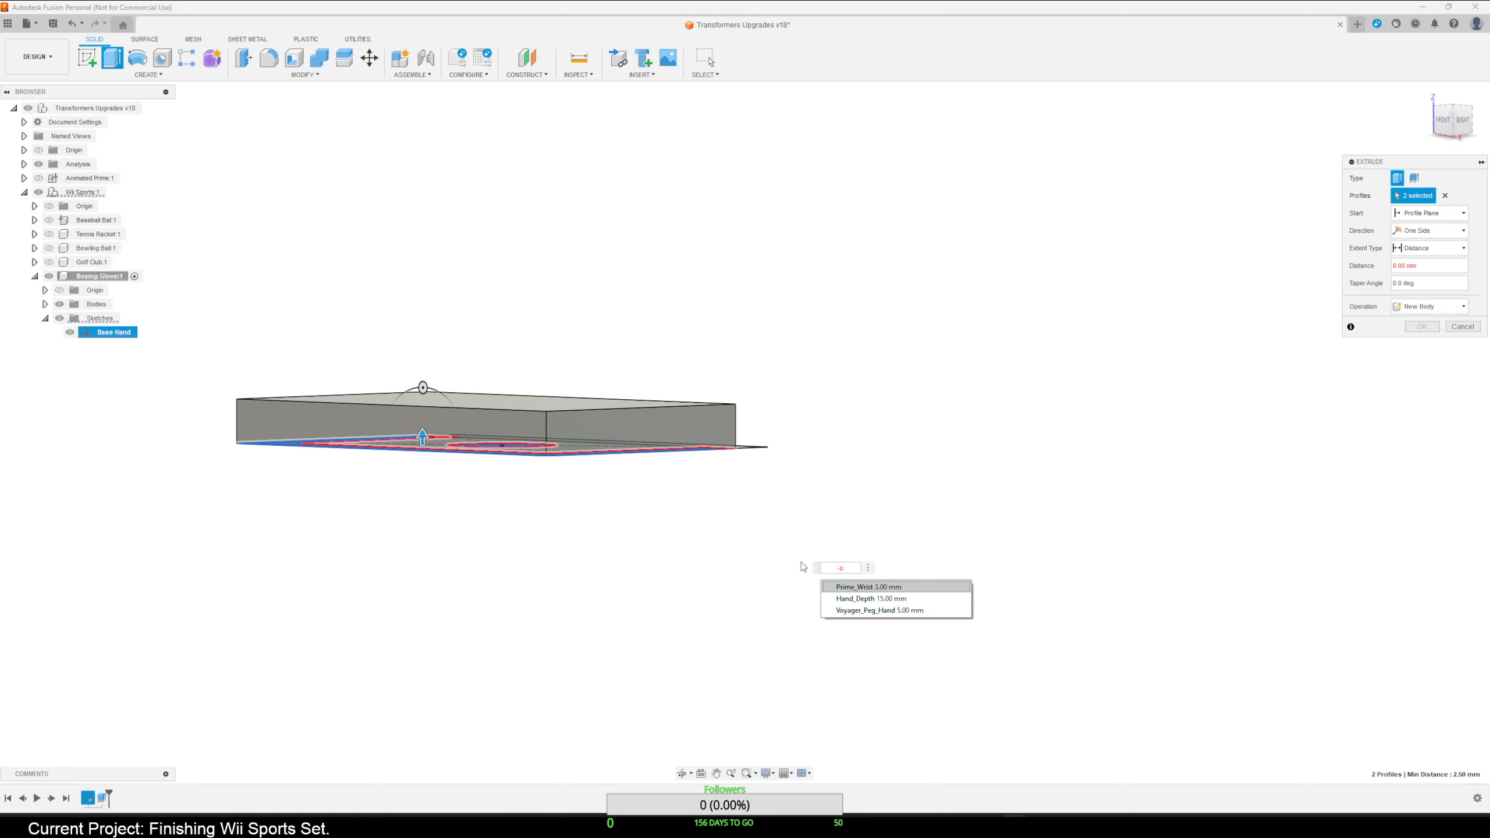
key(Down)
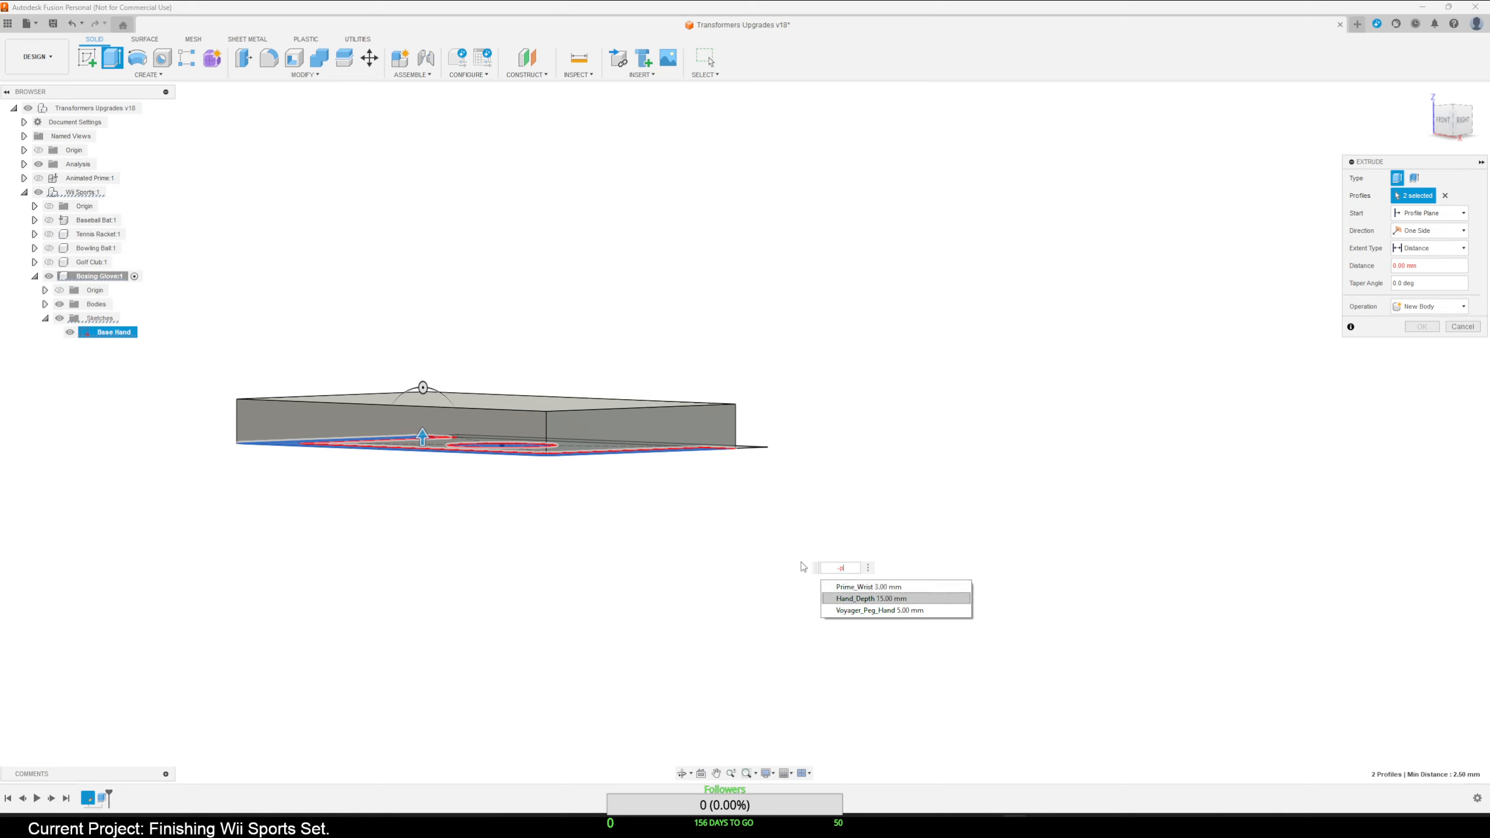
key(Down)
key(Up)
key(Return)
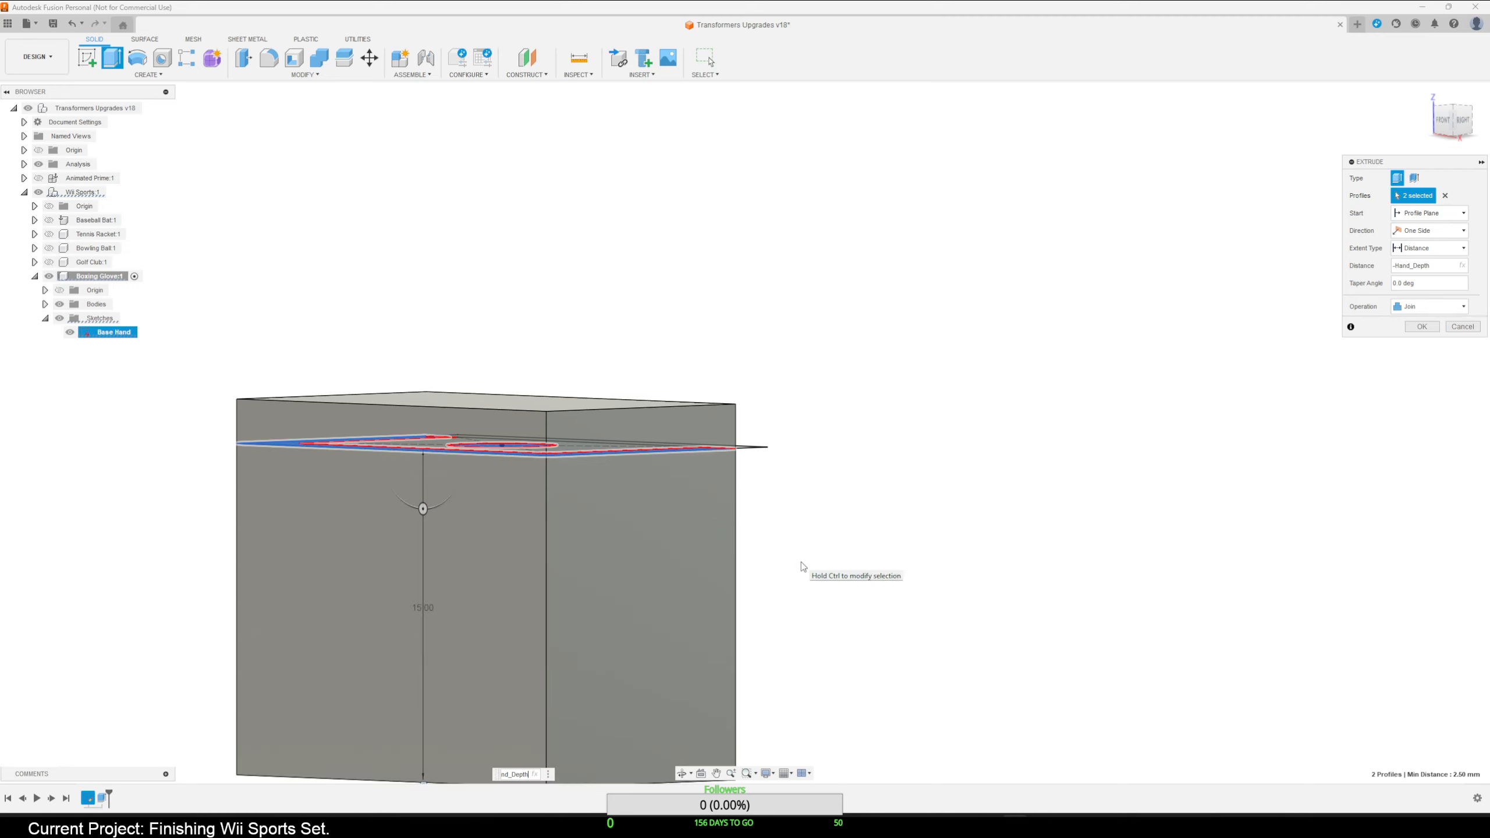
click(1422, 327)
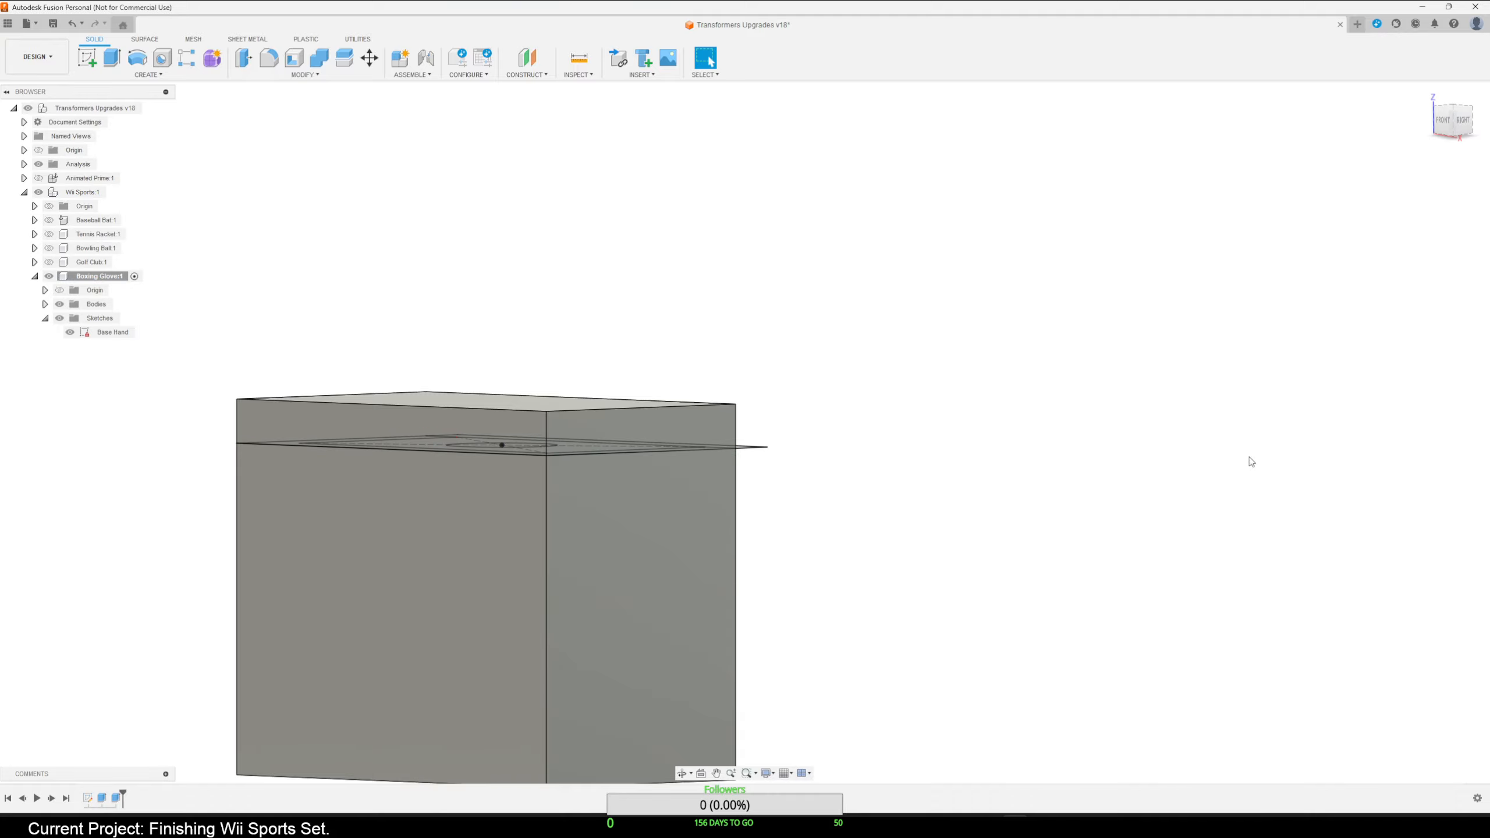
Hide the Base Hand sketch and inspect the hand cavity and peg from below.
shift+middle_drag(1003, 589, 908, 543)
scroll(957, 603, down, 3)
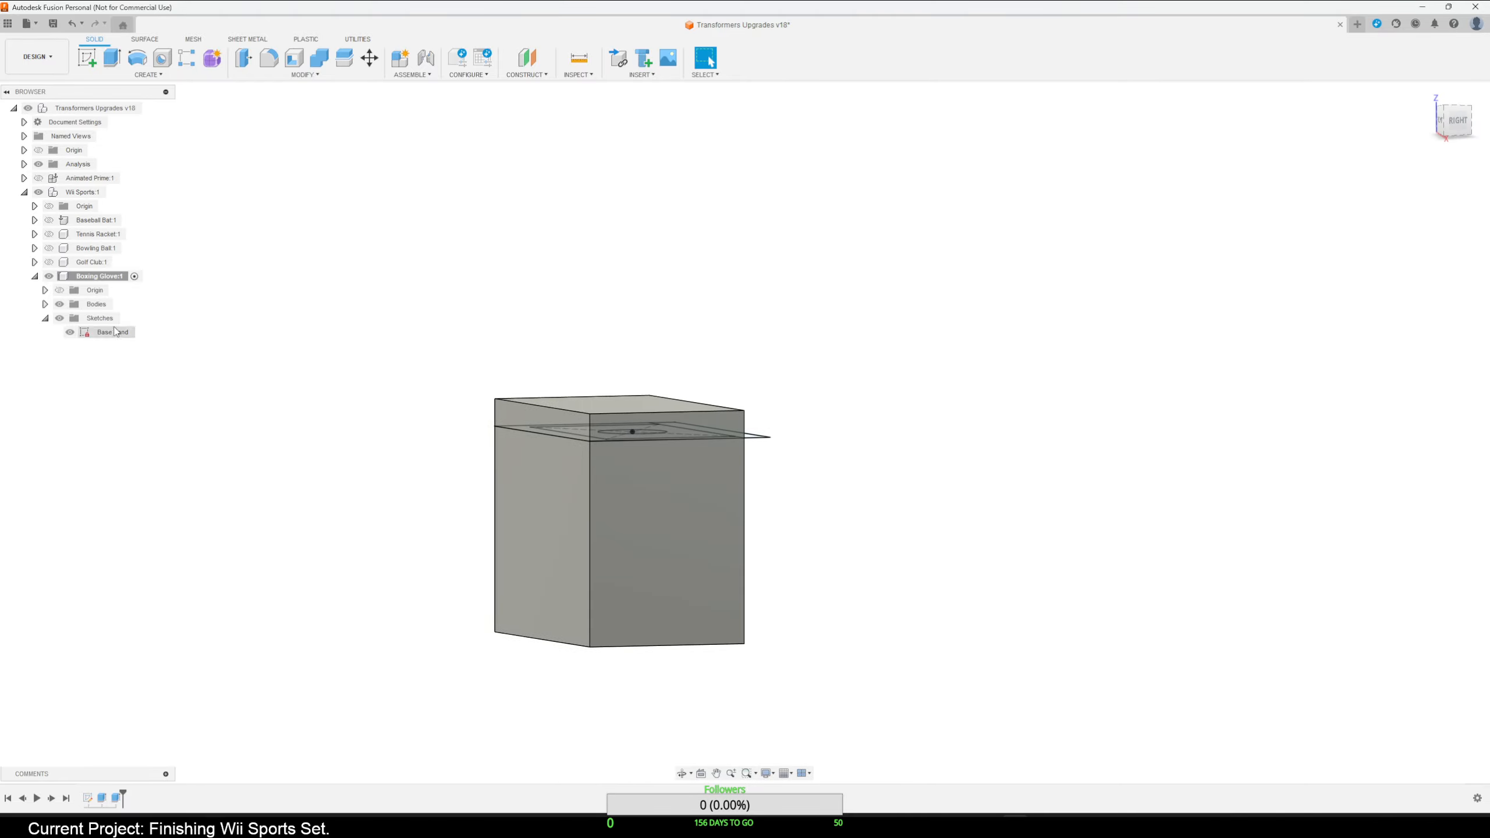
click(66, 336)
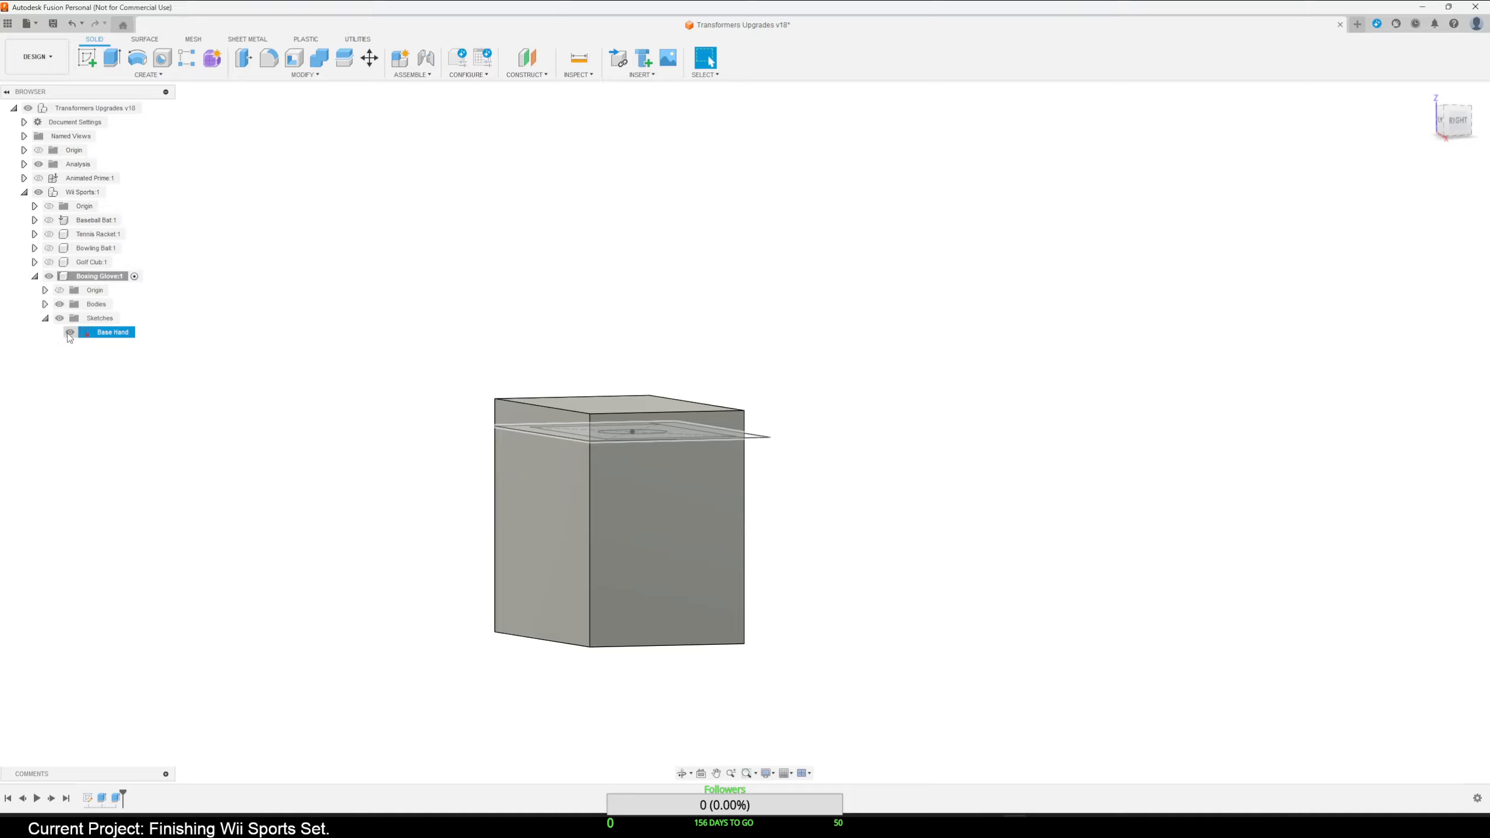
click(70, 333)
mouse_move(892, 581)
shift+middle_down()
mouse_move(781, 535)
mouse_move(785, 468)
shift+middle_up()
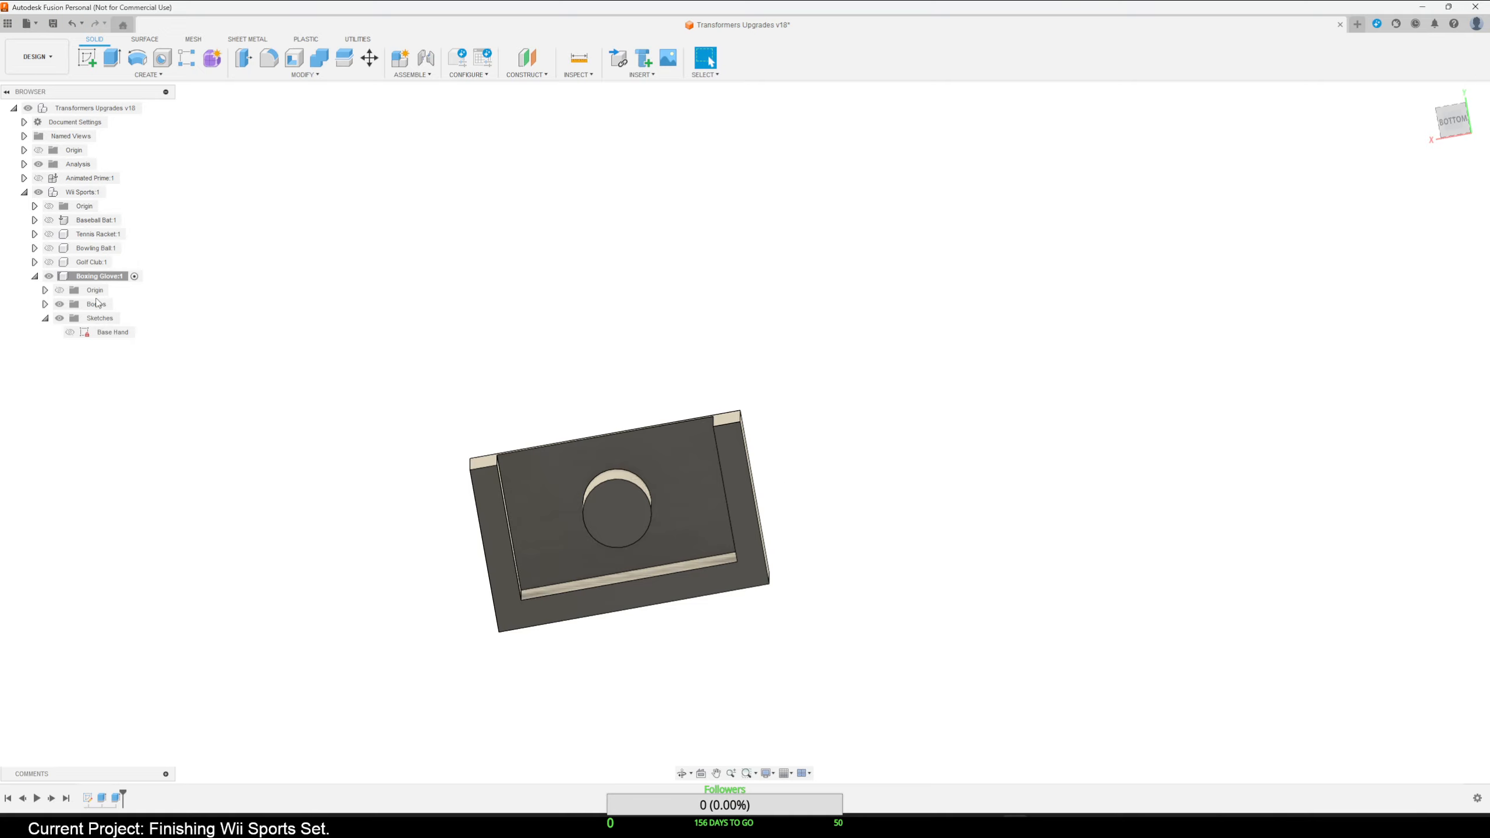
Edit the Base Hand sketch and set the inner rectangle's height to 11 mm.
right_click(88, 797)
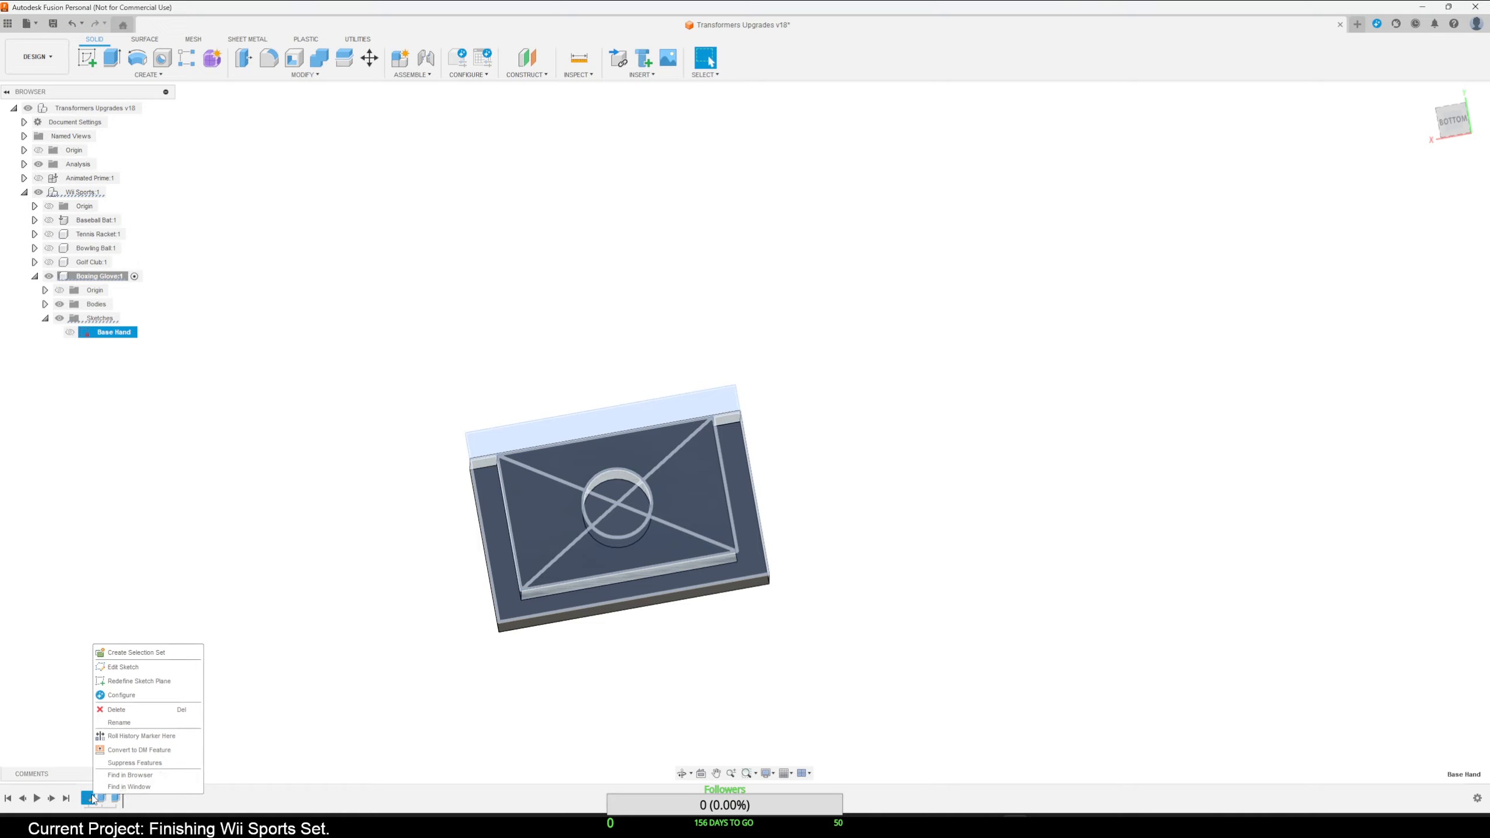
click(137, 668)
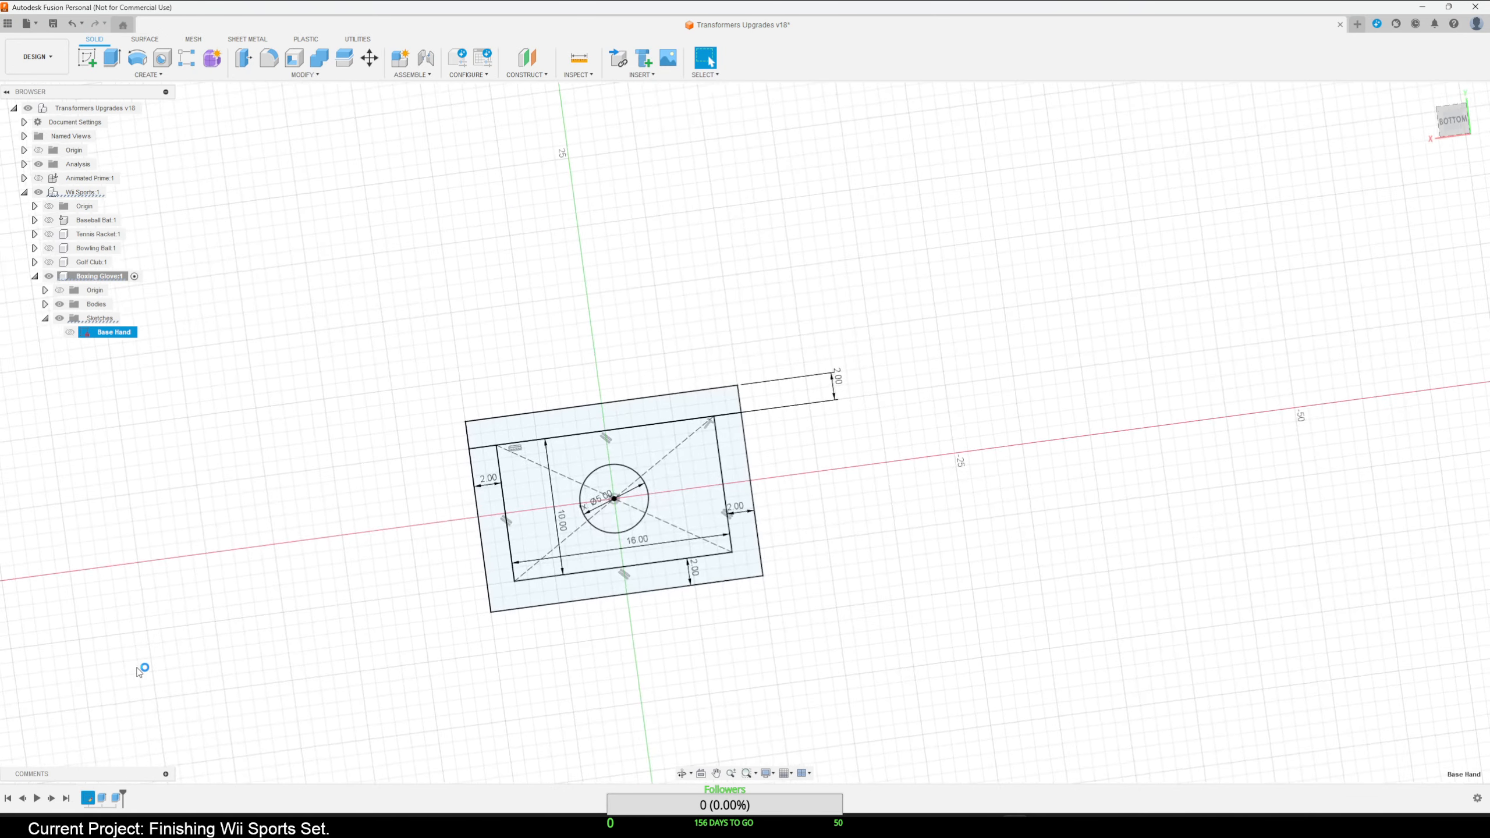
double_click(548, 533)
text(11)
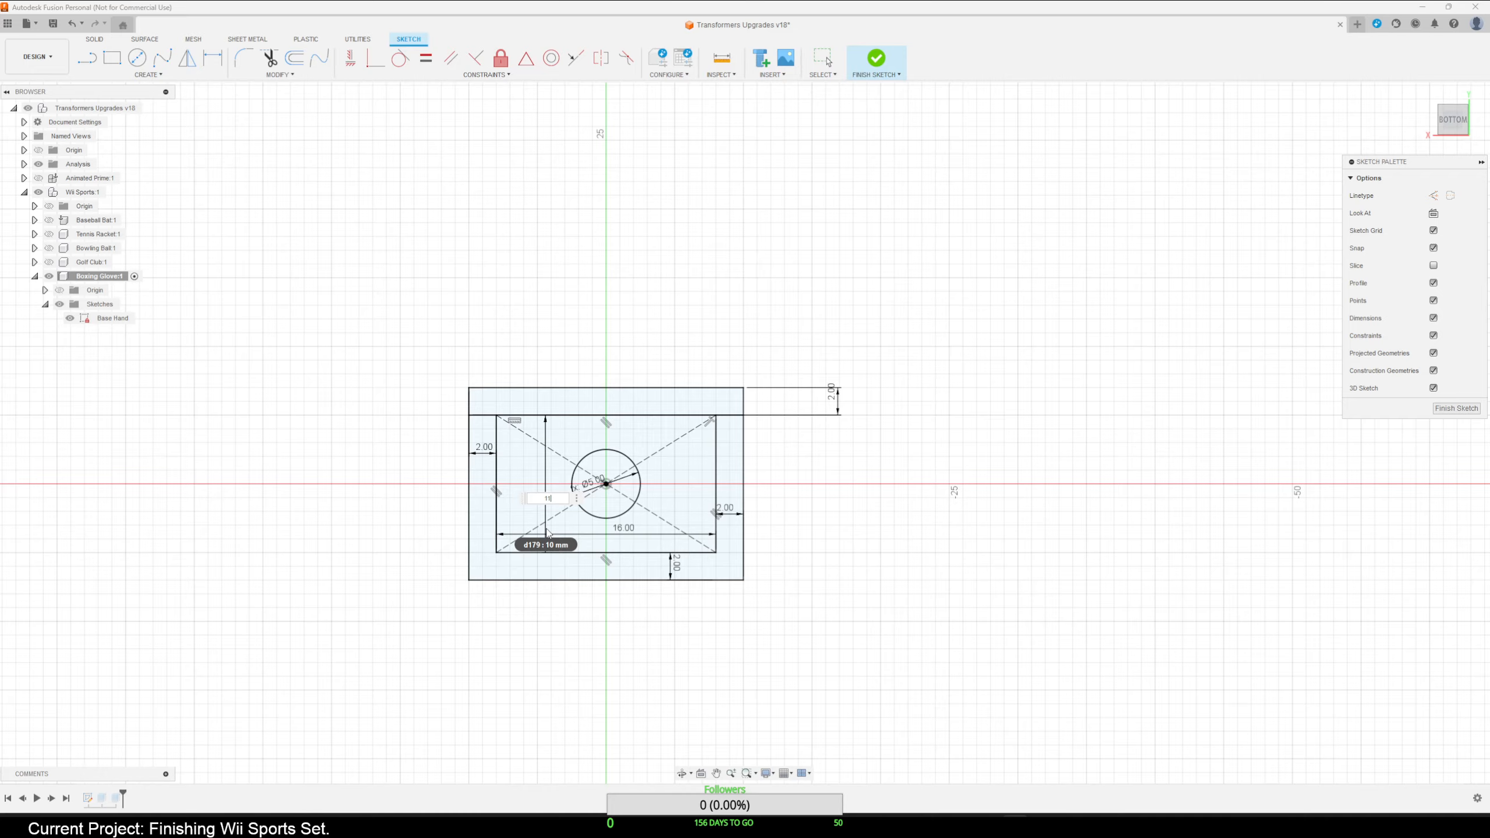
key(Return)
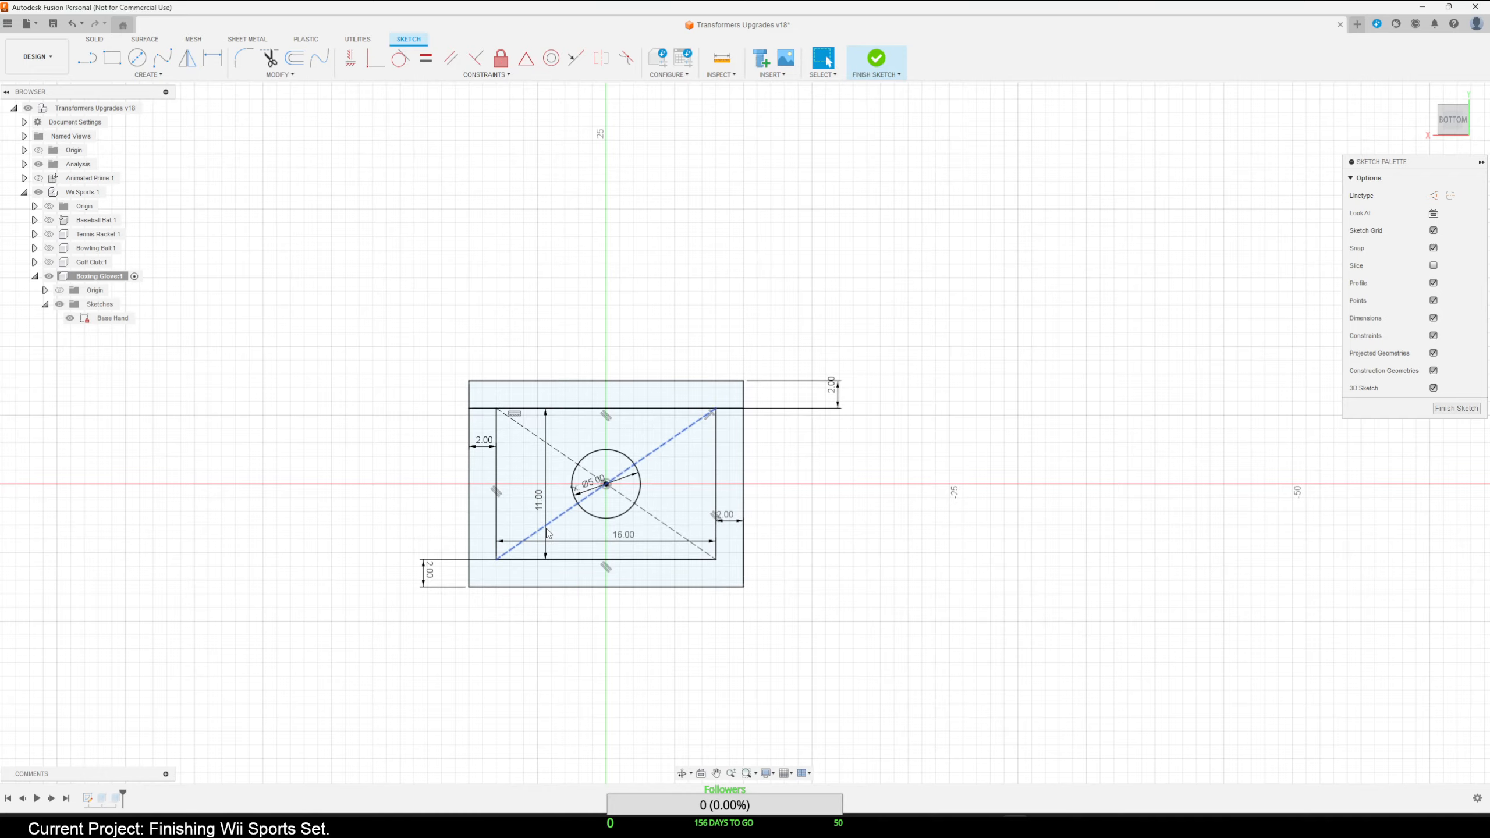
click(1457, 409)
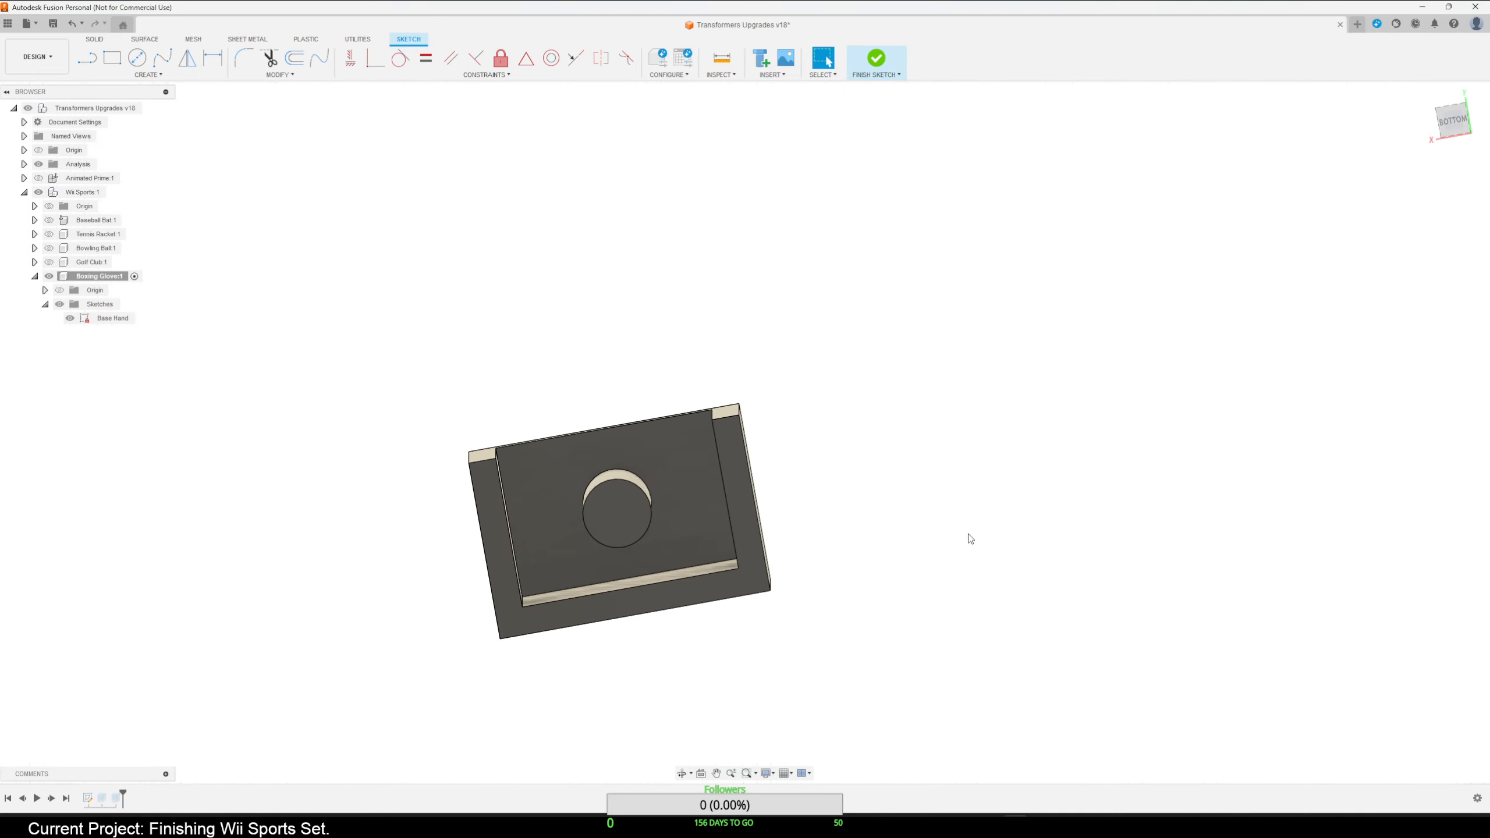
Fillet the four short horizontal edges at the block's two ends with a 3 mm constant radius.
mouse_move(927, 526)
shift+middle_down()
mouse_move(958, 576)
mouse_move(1111, 588)
mouse_move(1070, 606)
mouse_move(705, 619)
mouse_move(727, 657)
mouse_move(761, 622)
mouse_move(703, 510)
shift+middle_up()
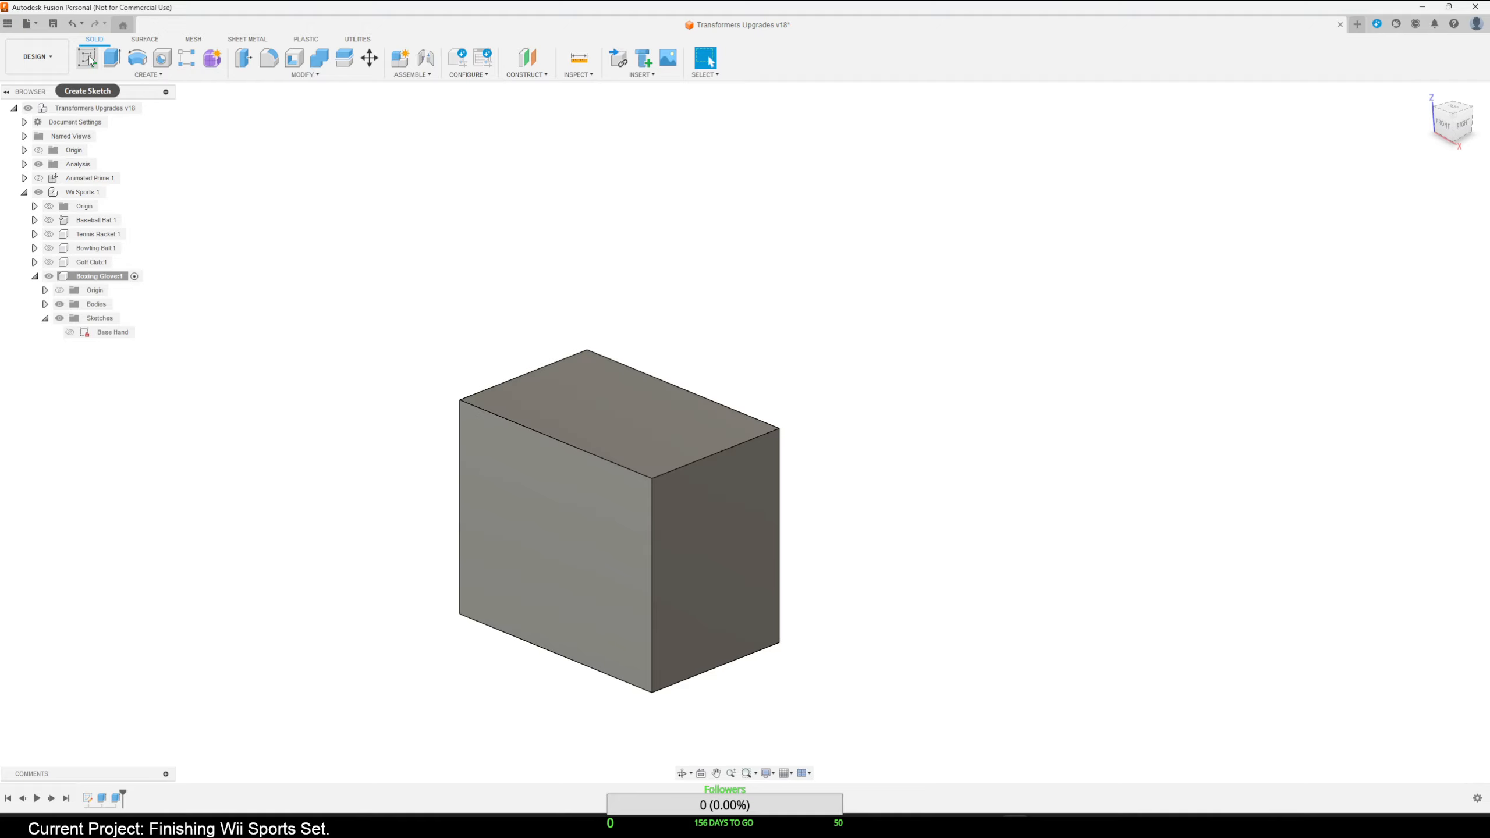
click(135, 60)
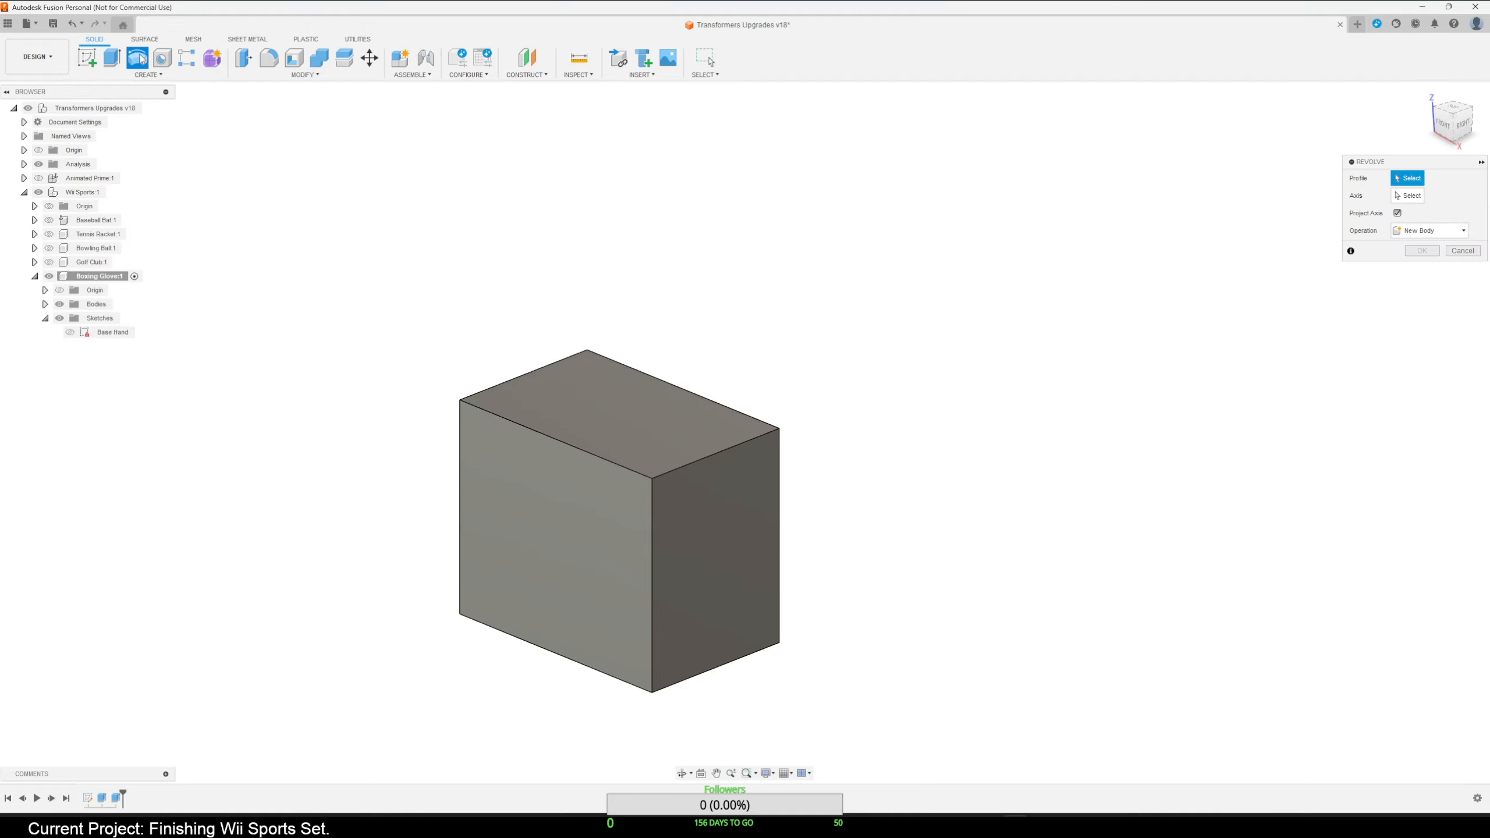
click(269, 57)
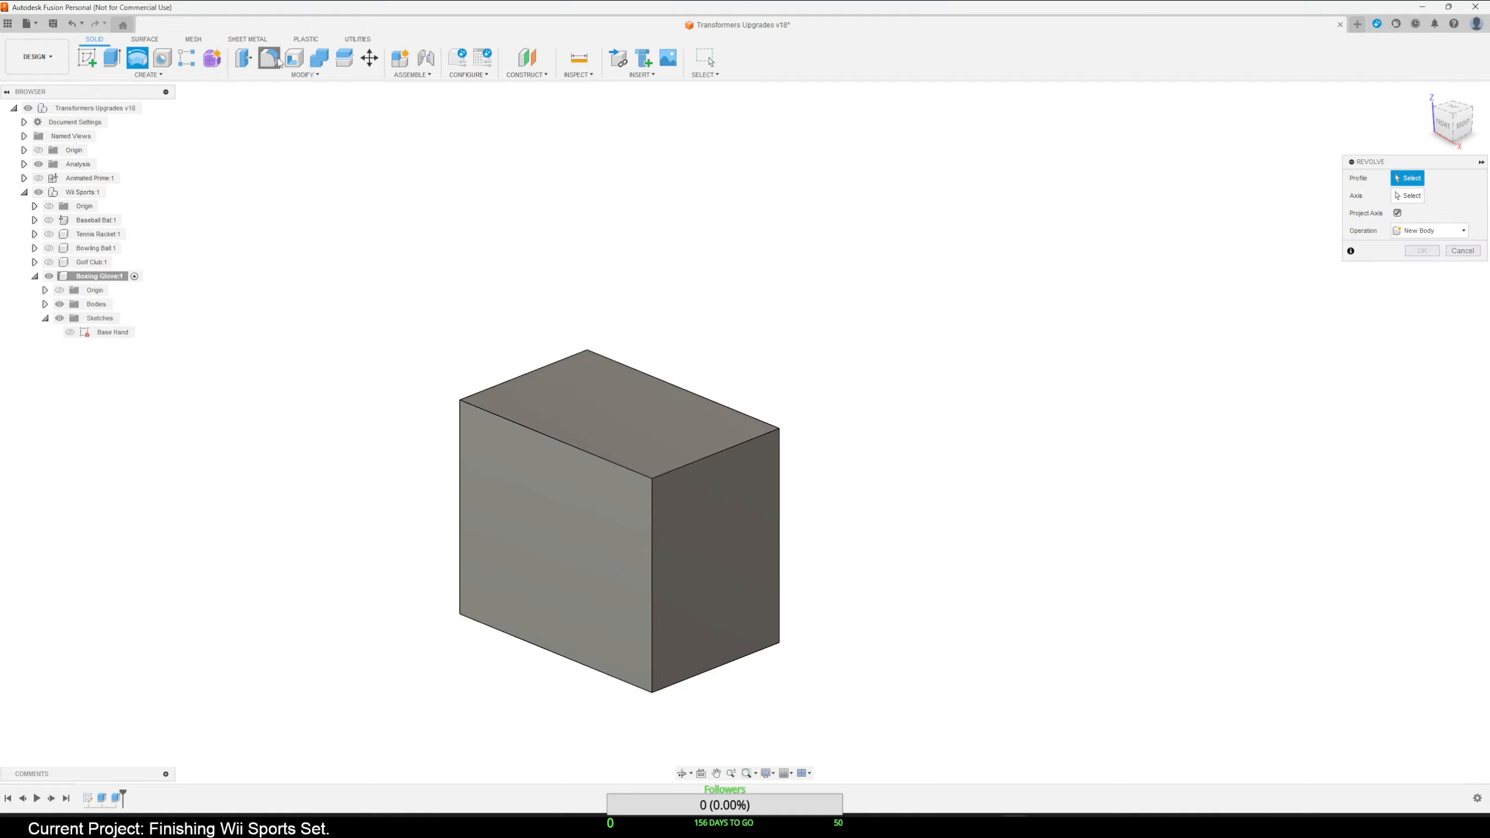
click(714, 456)
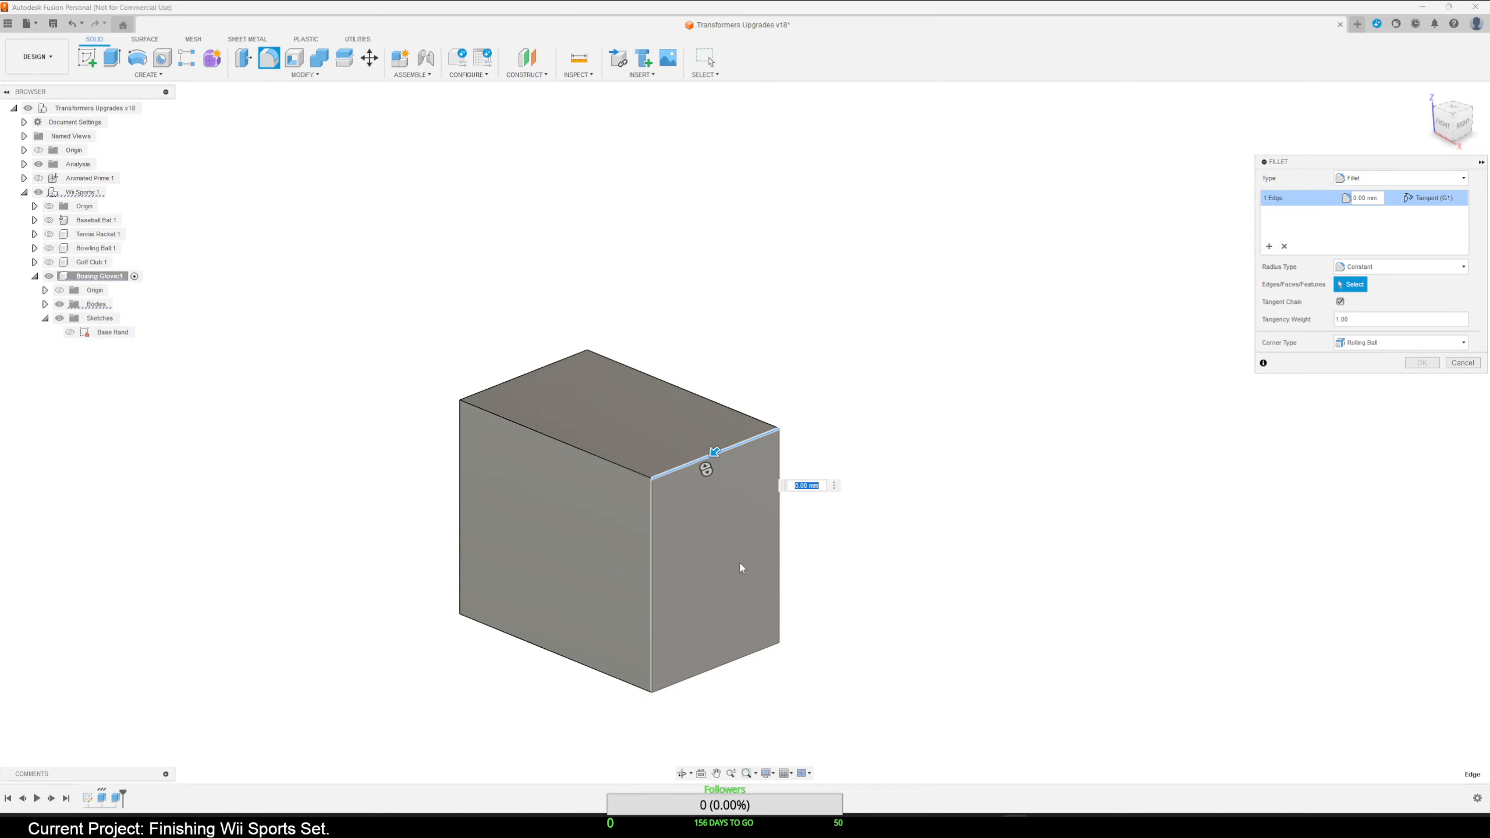
click(731, 661)
shift+middle_drag(854, 632, 984, 615)
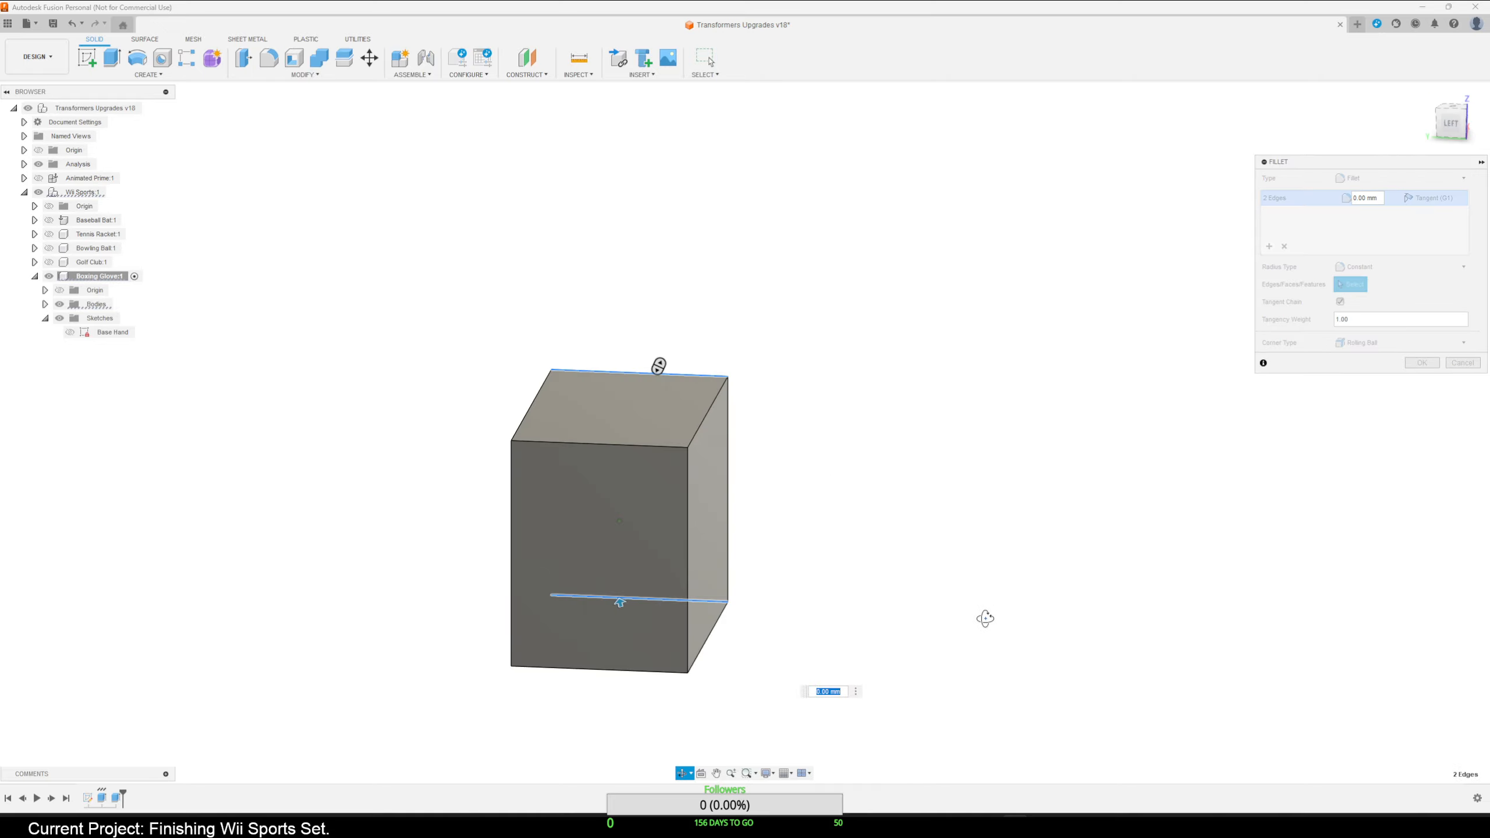
click(626, 441)
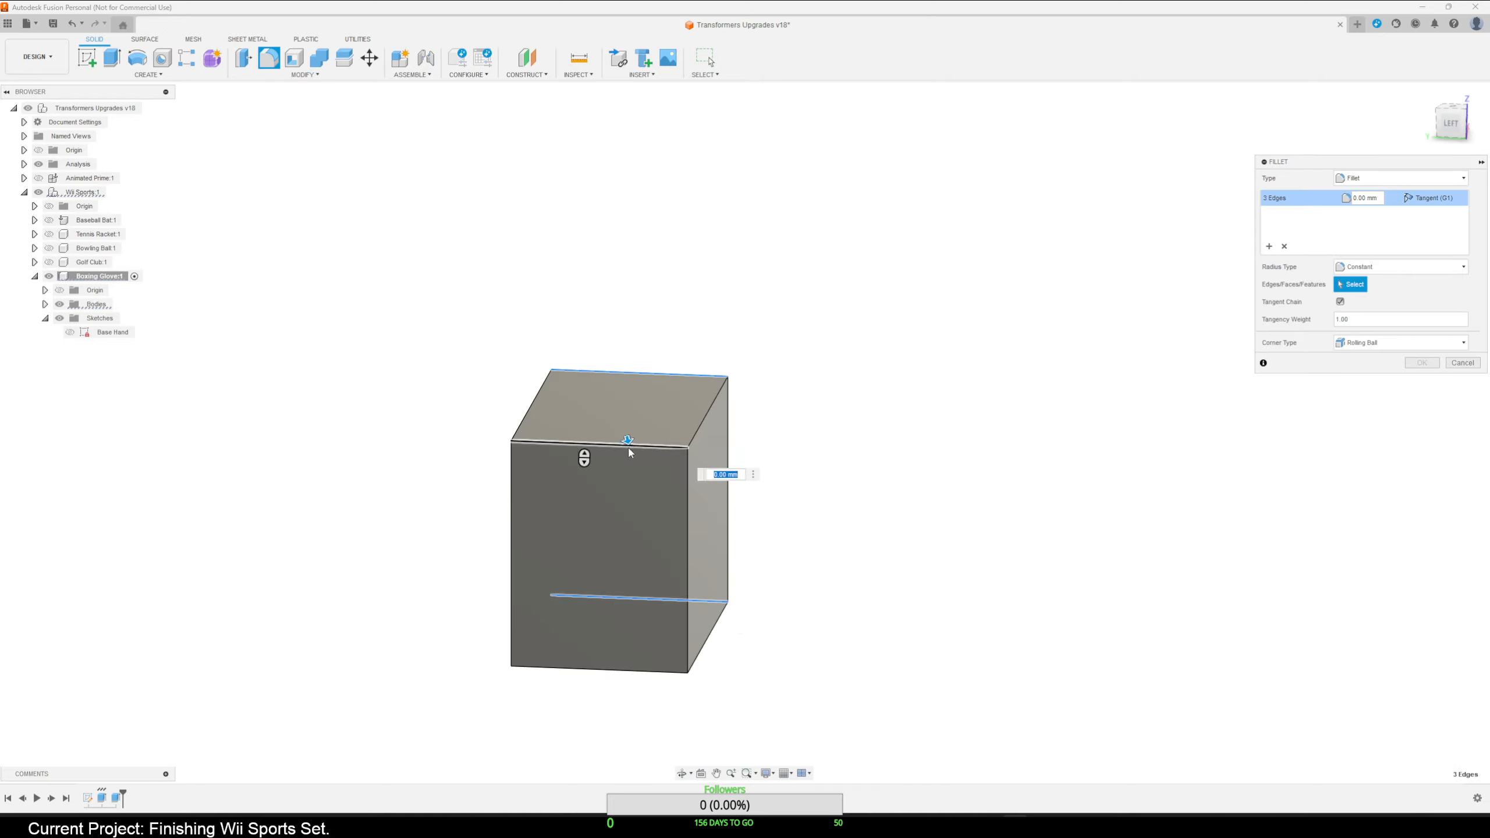
click(622, 666)
shift+middle_drag(778, 651, 803, 625)
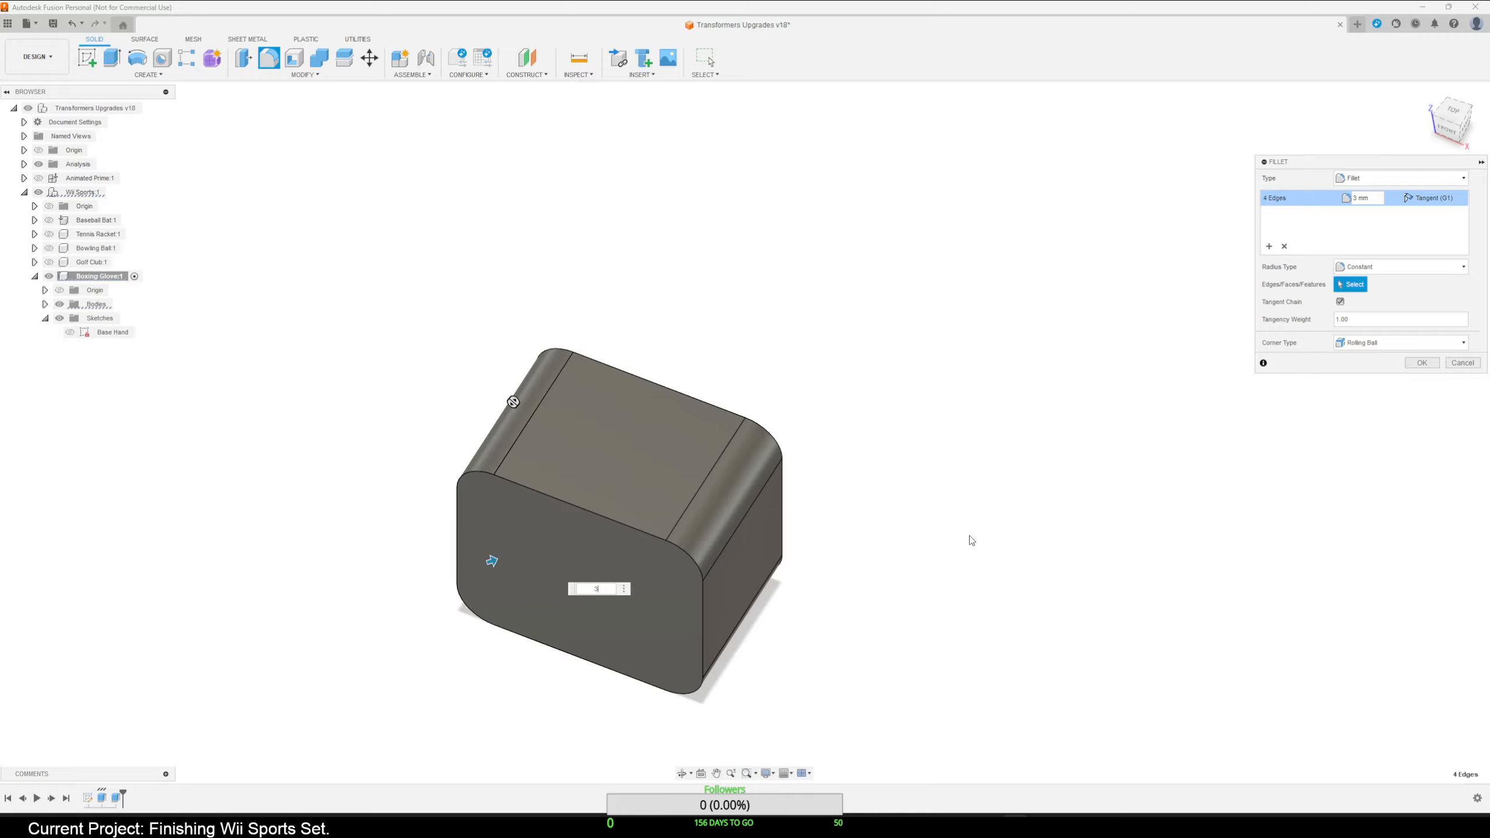
Apply a 3 mm fillet to the glove block's four front-to-back edges.
shift+middle_drag(971, 540, 993, 482)
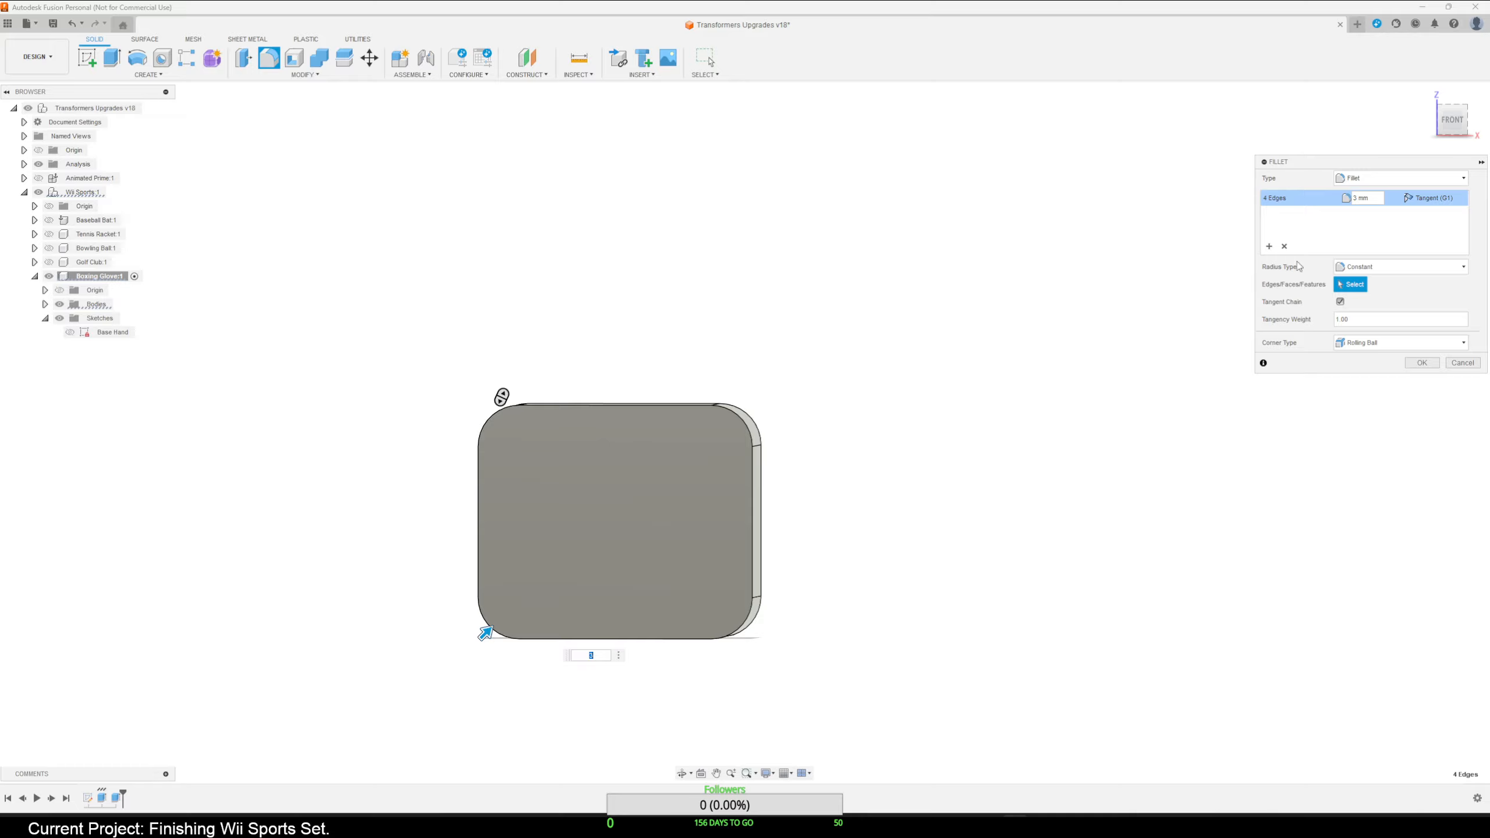
click(1448, 118)
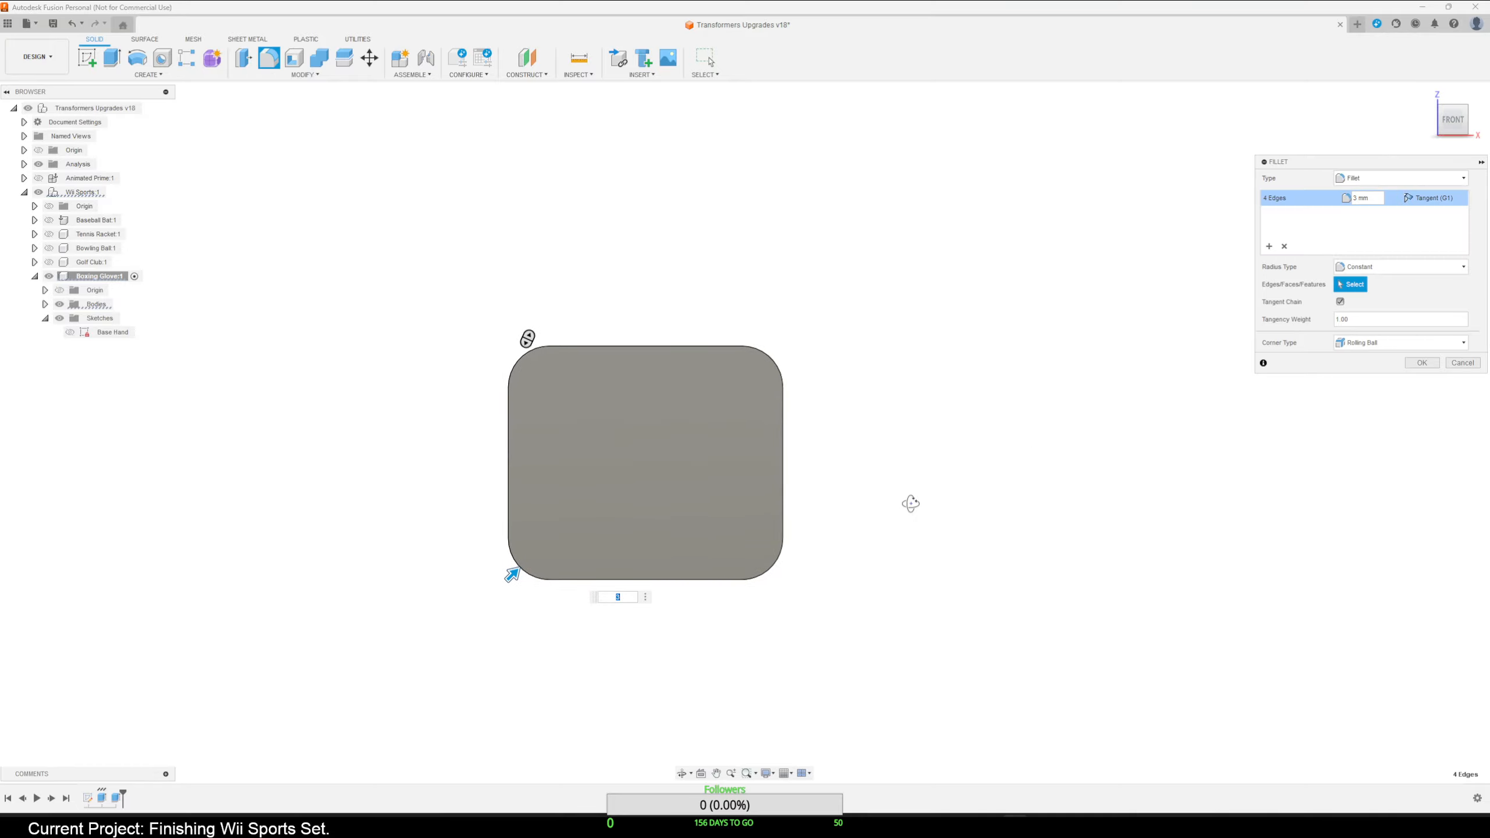
mouse_move(910, 503)
shift+middle_down()
mouse_move(924, 445)
mouse_move(945, 509)
mouse_move(915, 516)
shift+middle_up()
click(1422, 362)
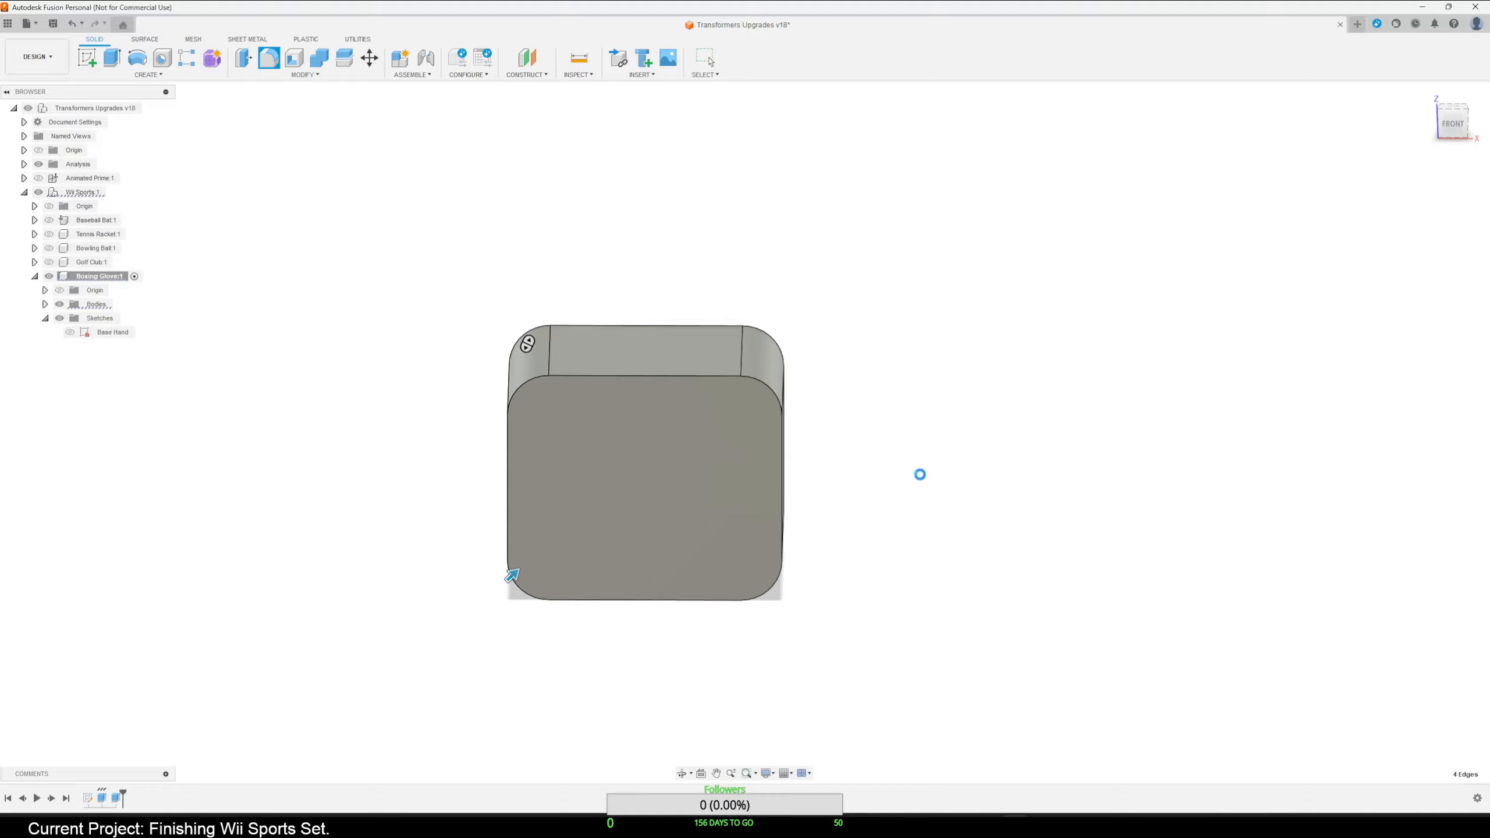
Select the circular edge at the free end of the round peg inside the hollow block.
shift+middle_drag(917, 523, 714, 415)
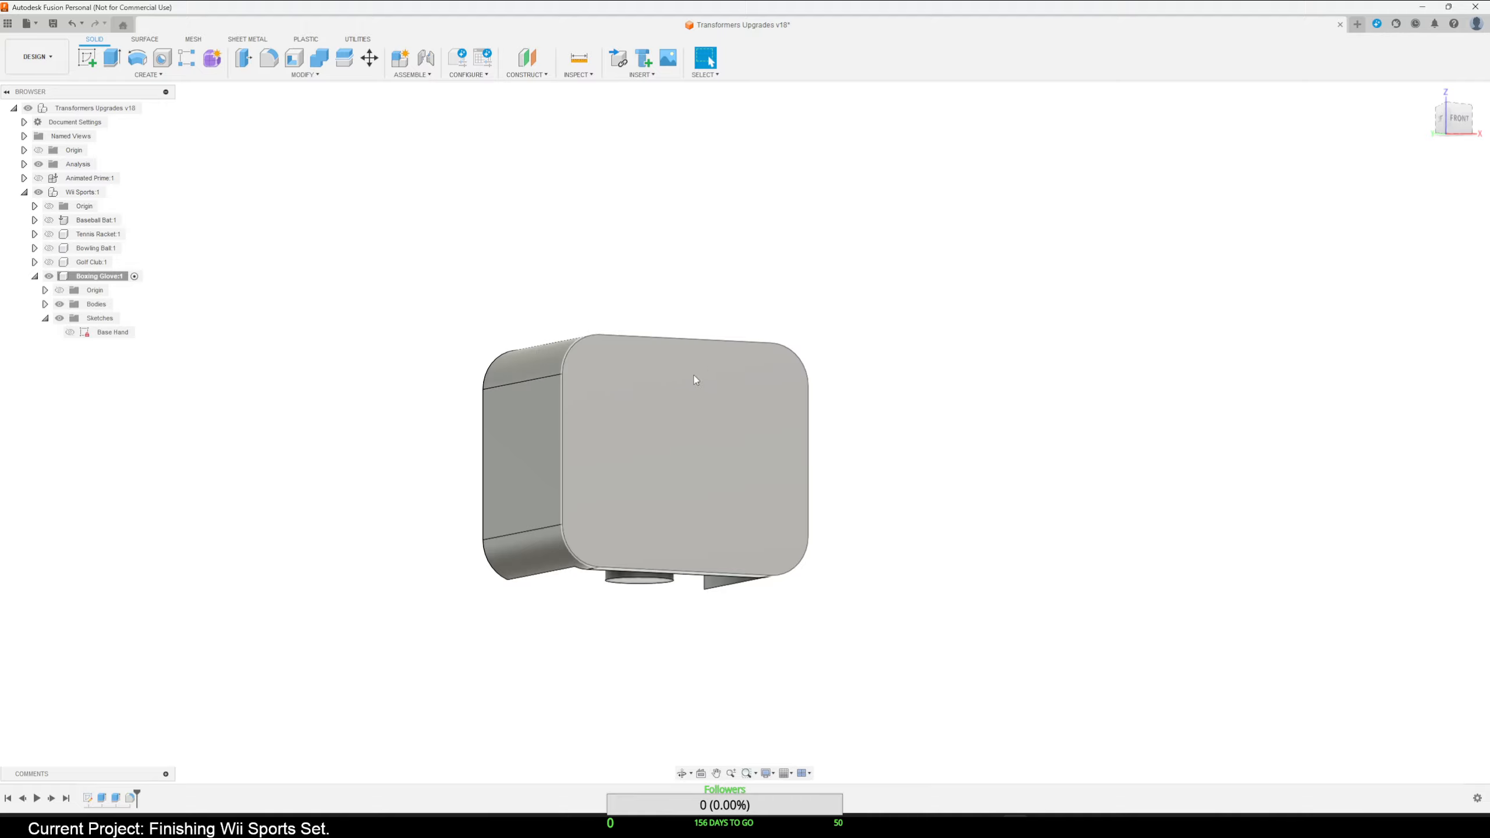
shift+middle_drag(675, 376, 760, 470)
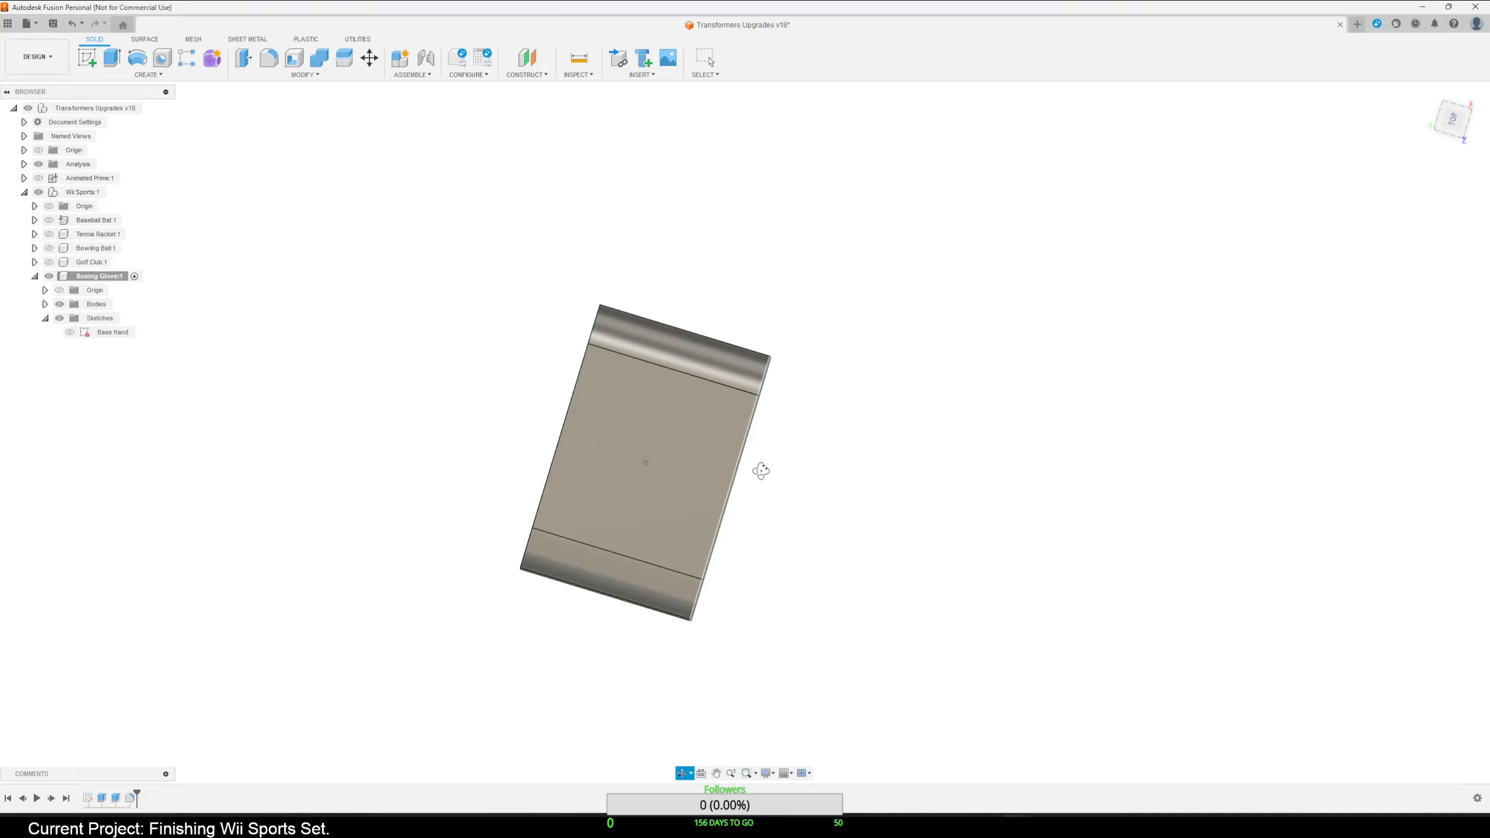
shift+middle_drag(760, 471, 645, 420)
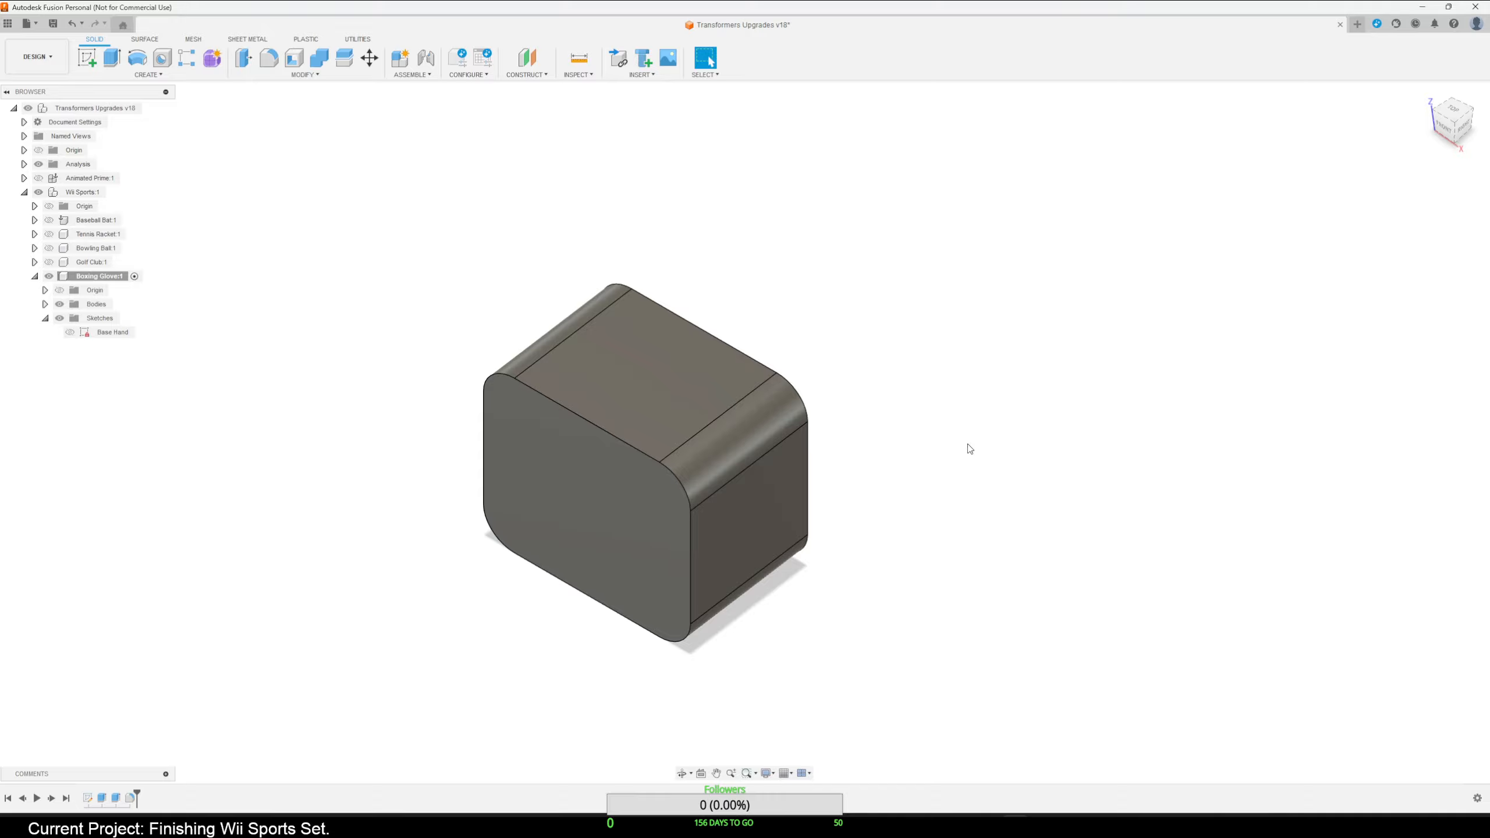
shift+middle_drag(968, 446, 871, 369)
click(650, 529)
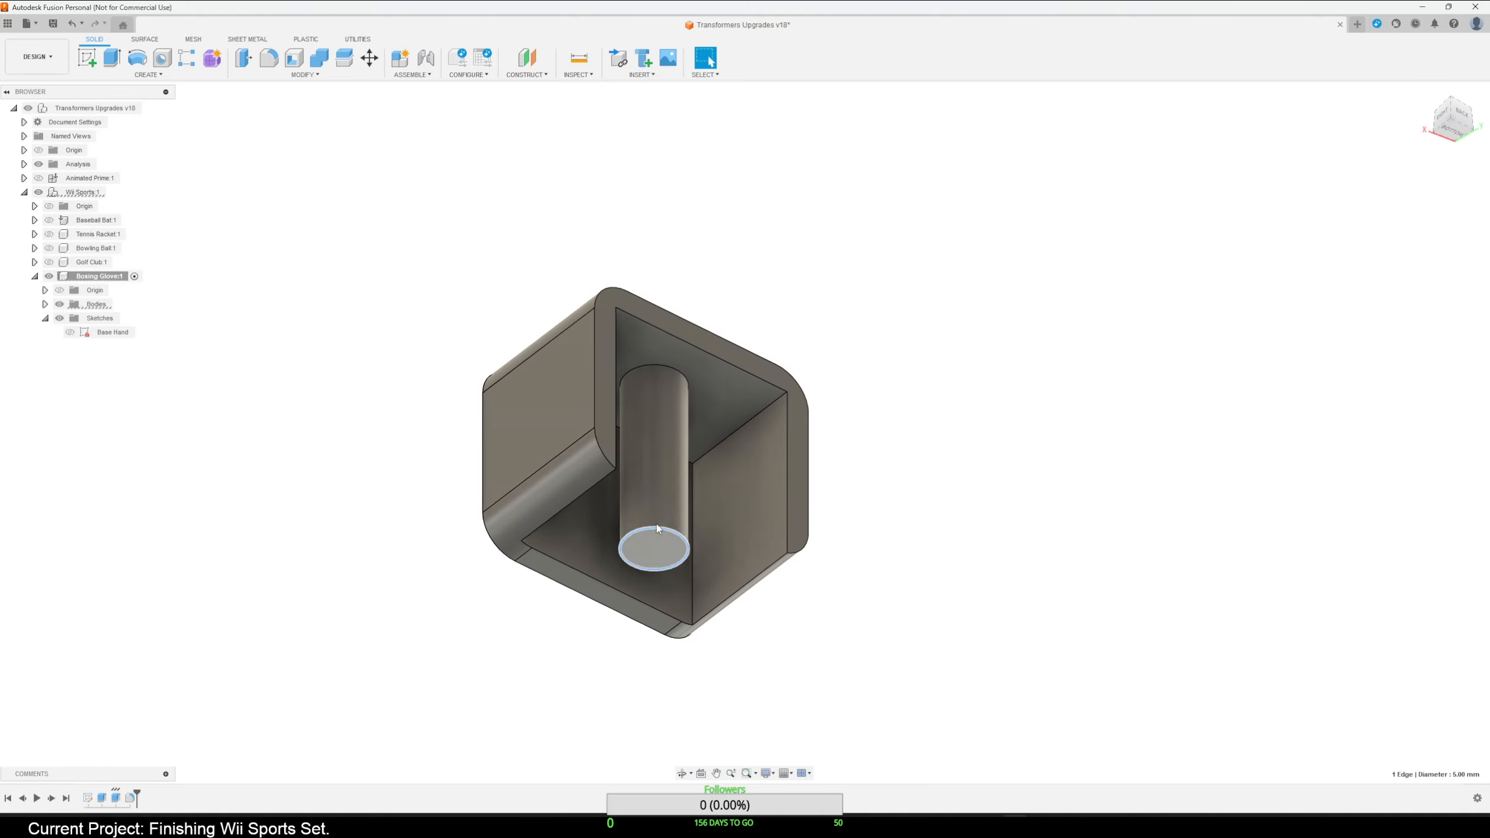
Try to fillet the peg's end edge with a 3.5 mm radius.
click(271, 57)
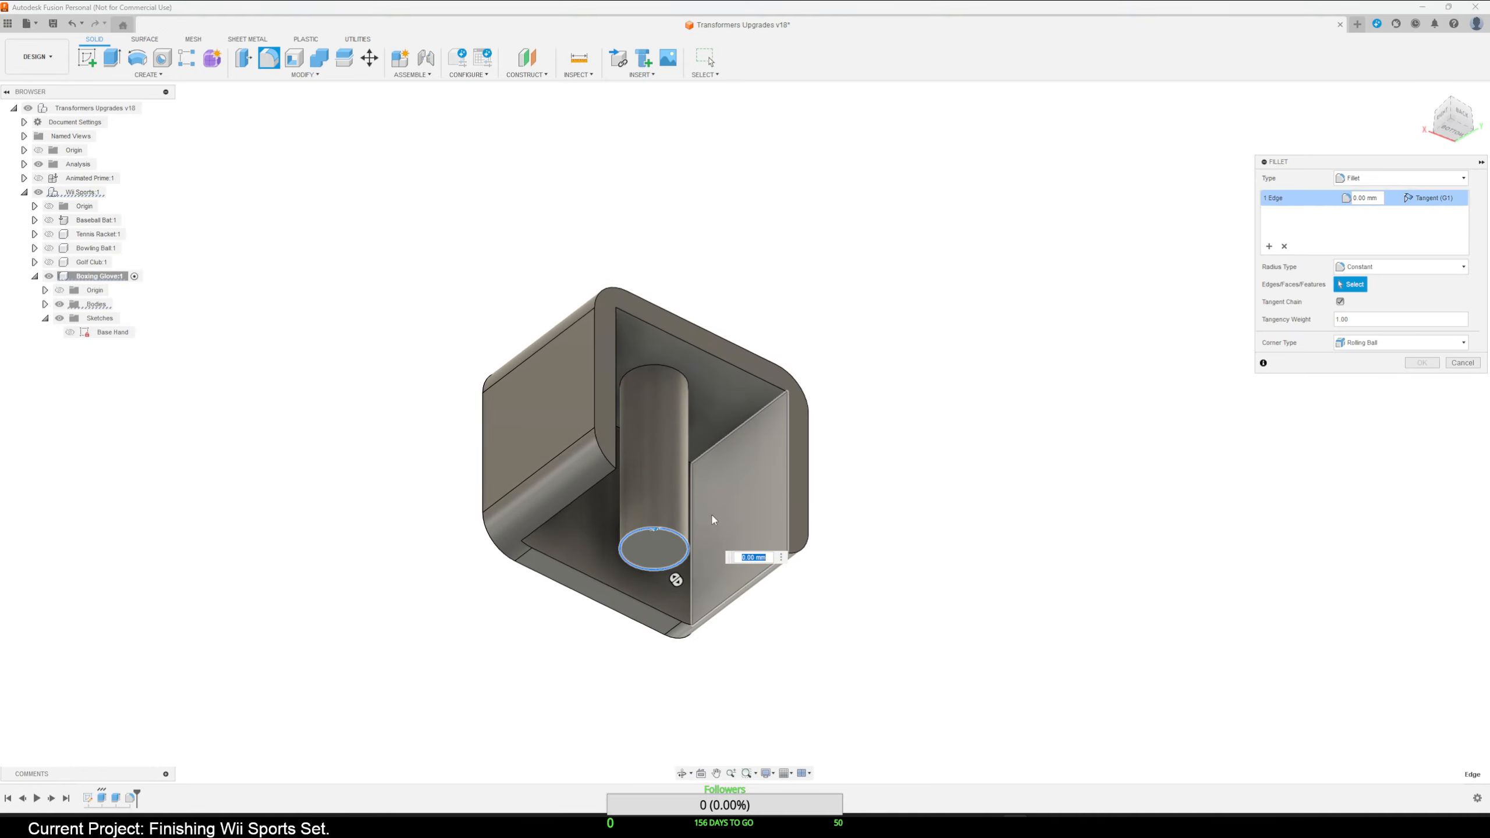
text(3.5)
key(Return)
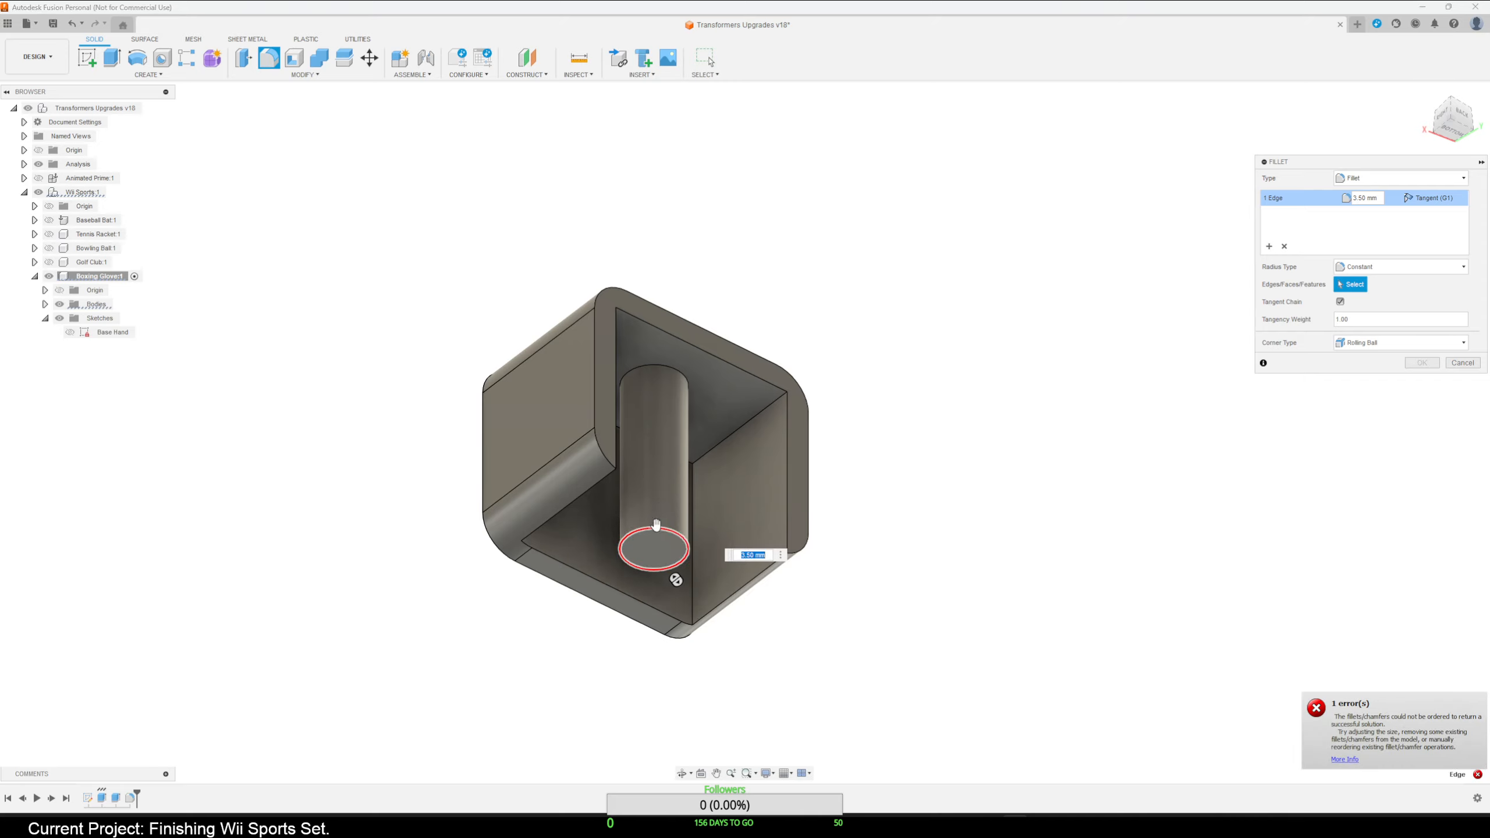
click(1462, 362)
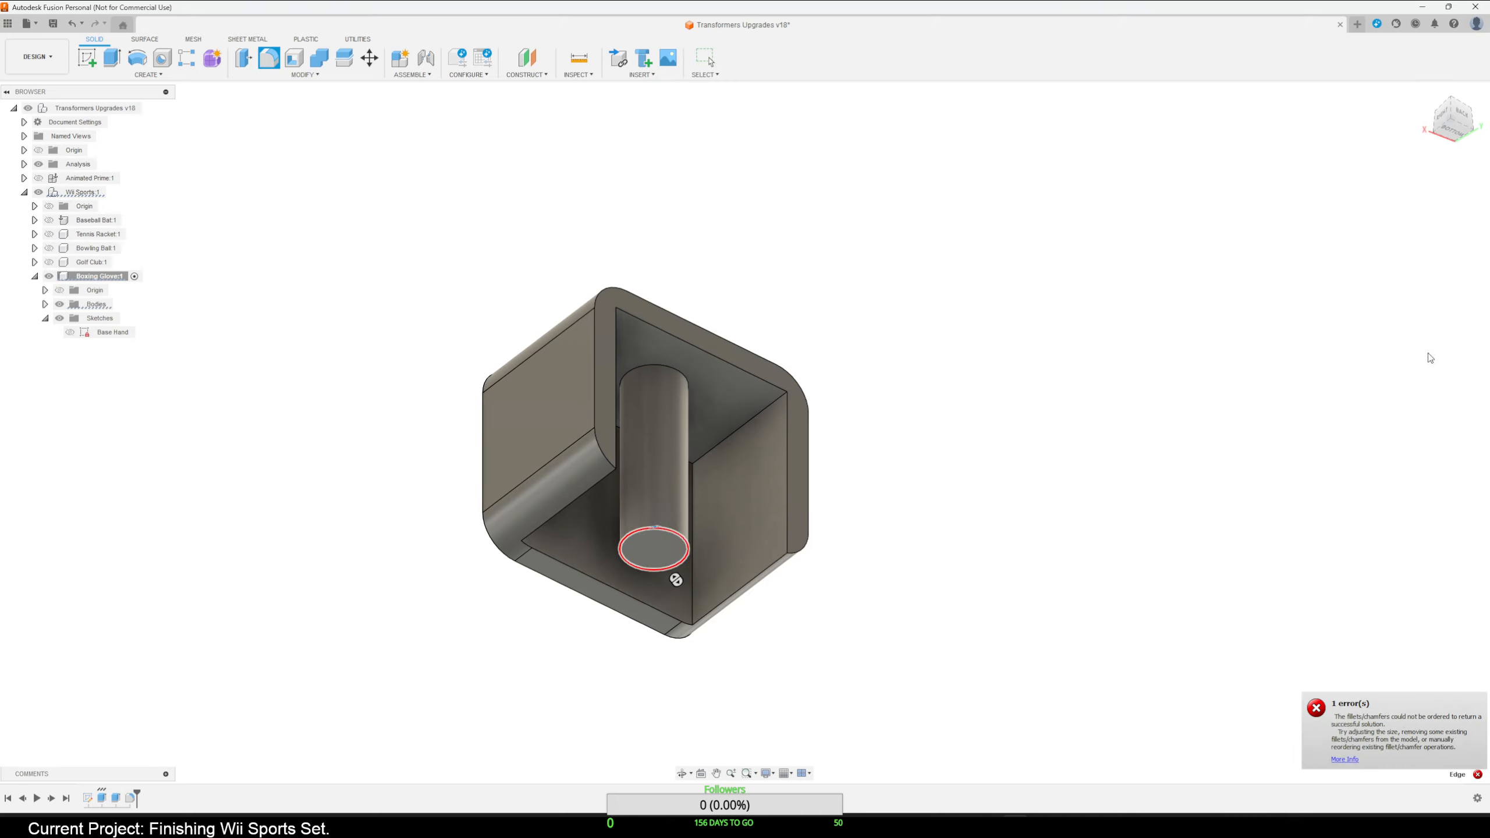
Chamfer the peg's circular end edge with an equal distance of 0.2 mm.
click(304, 75)
click(256, 111)
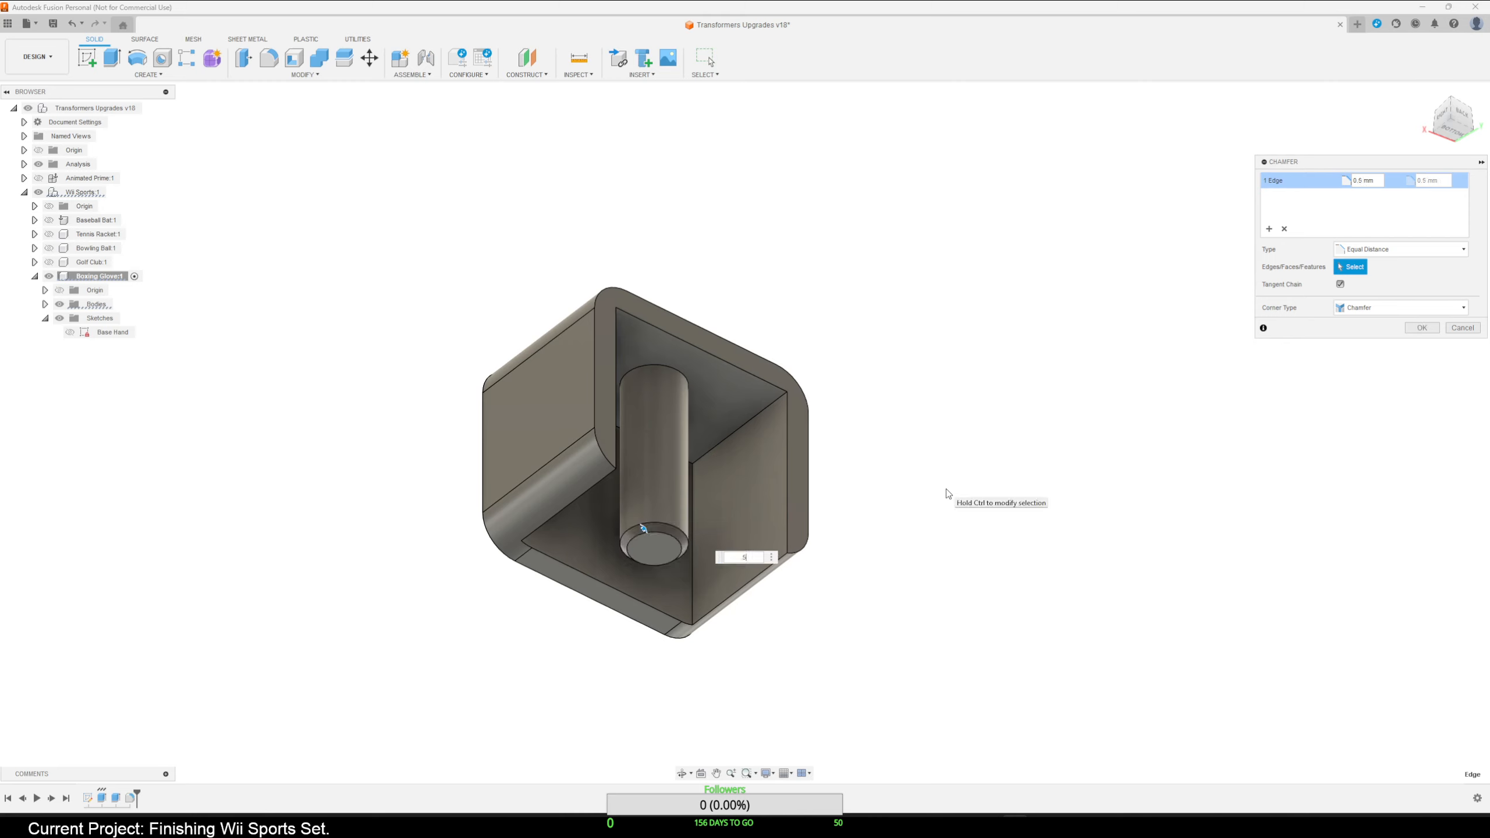
text(.2)
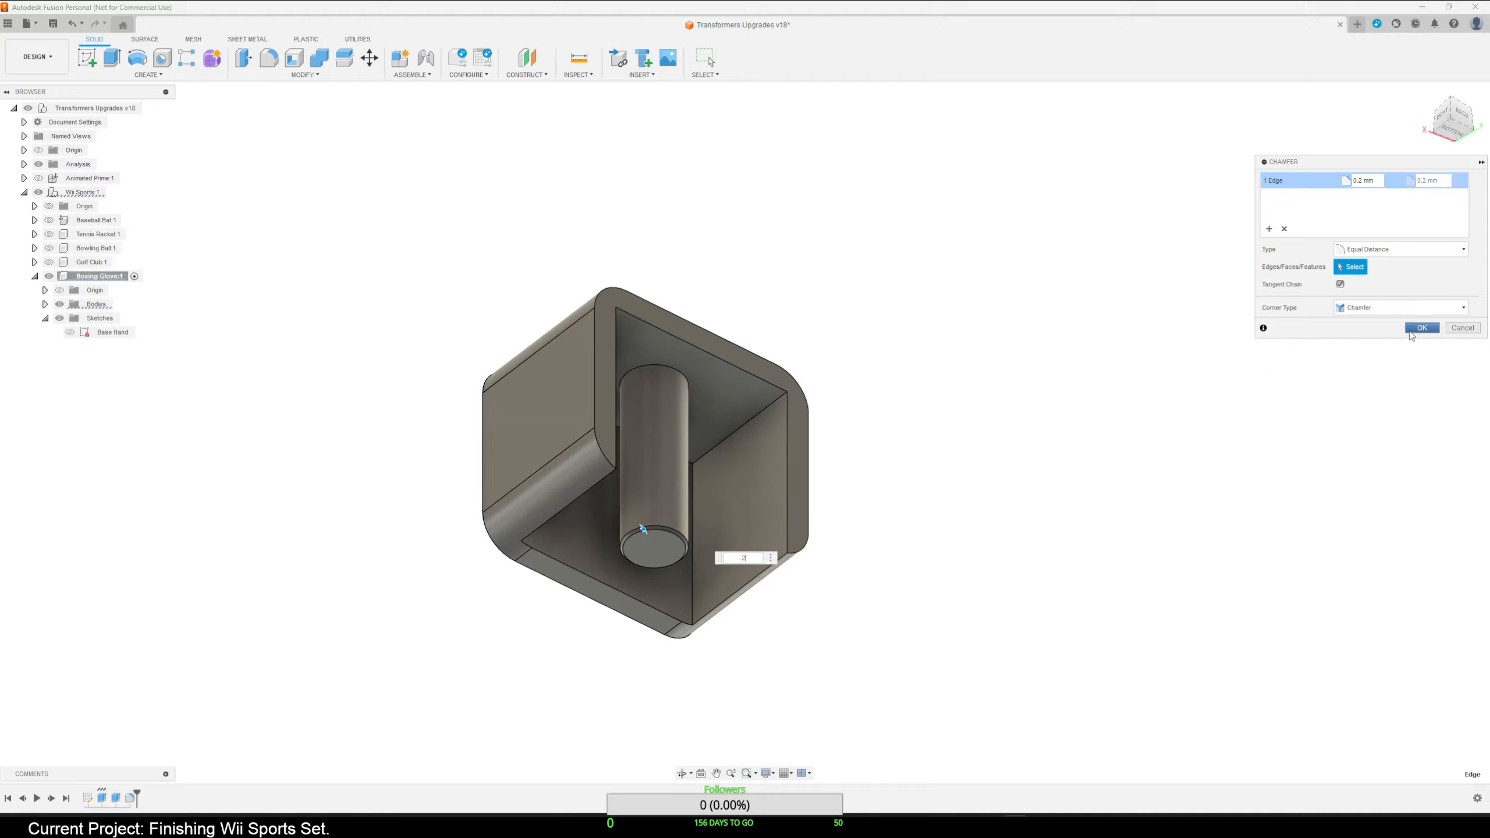
click(1421, 328)
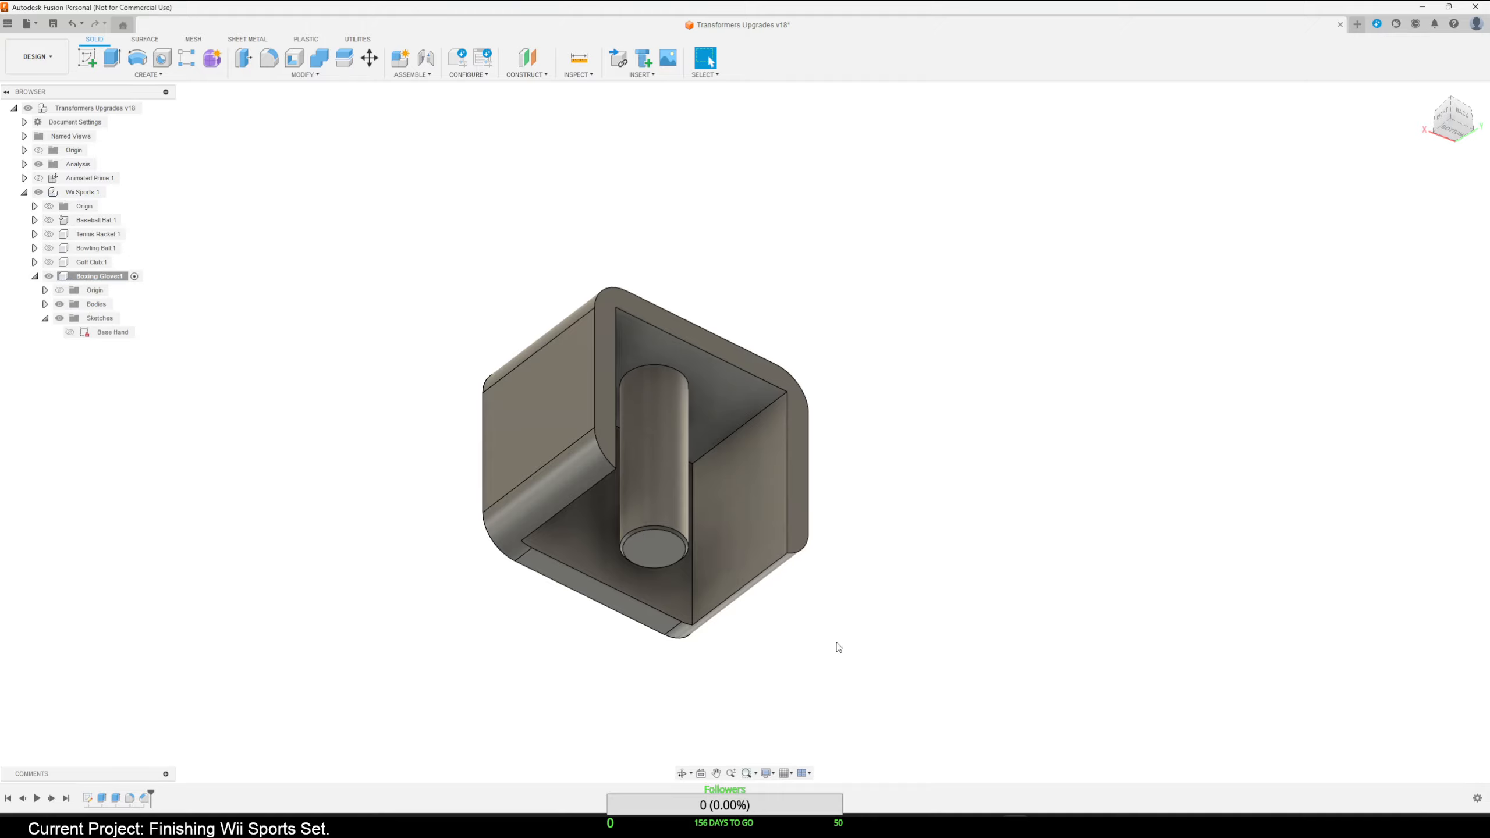
Create a new sketch on the flat left side face of the boxing glove block.
shift+middle_drag(839, 647, 982, 484)
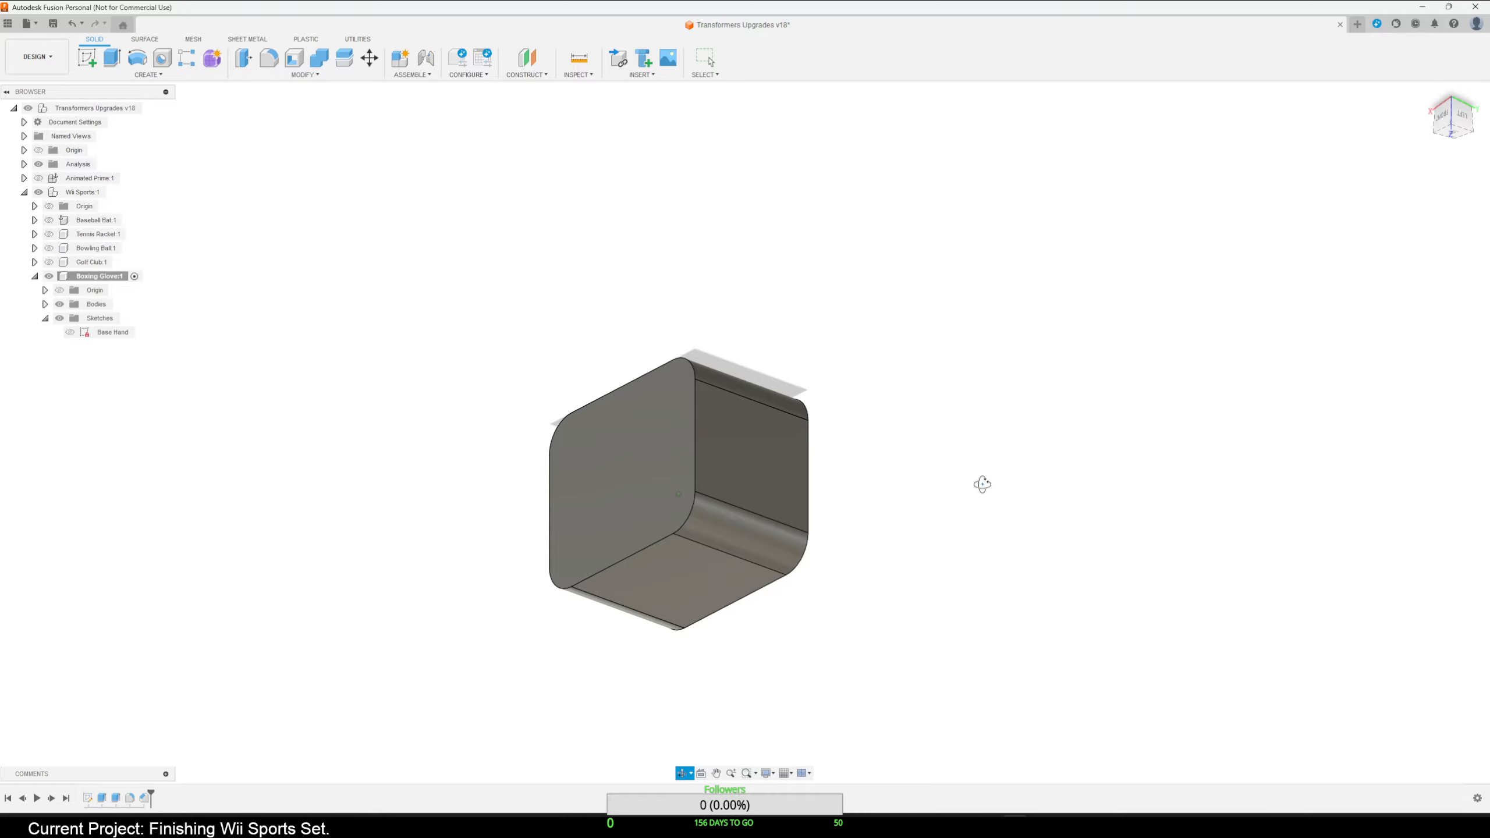
shift+middle_drag(982, 484, 1035, 429)
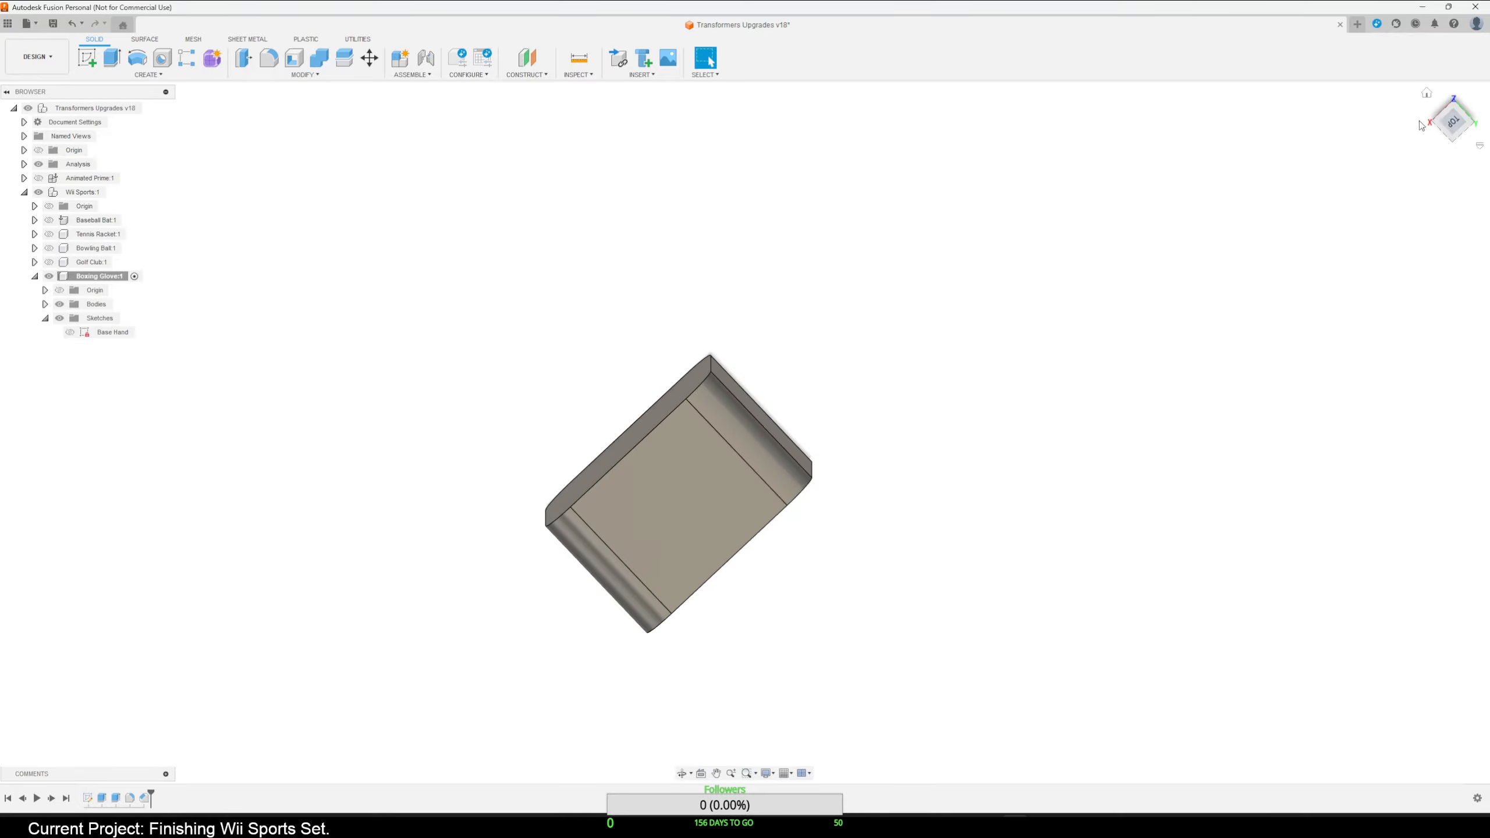
click(1452, 120)
middle_drag(938, 374, 981, 496)
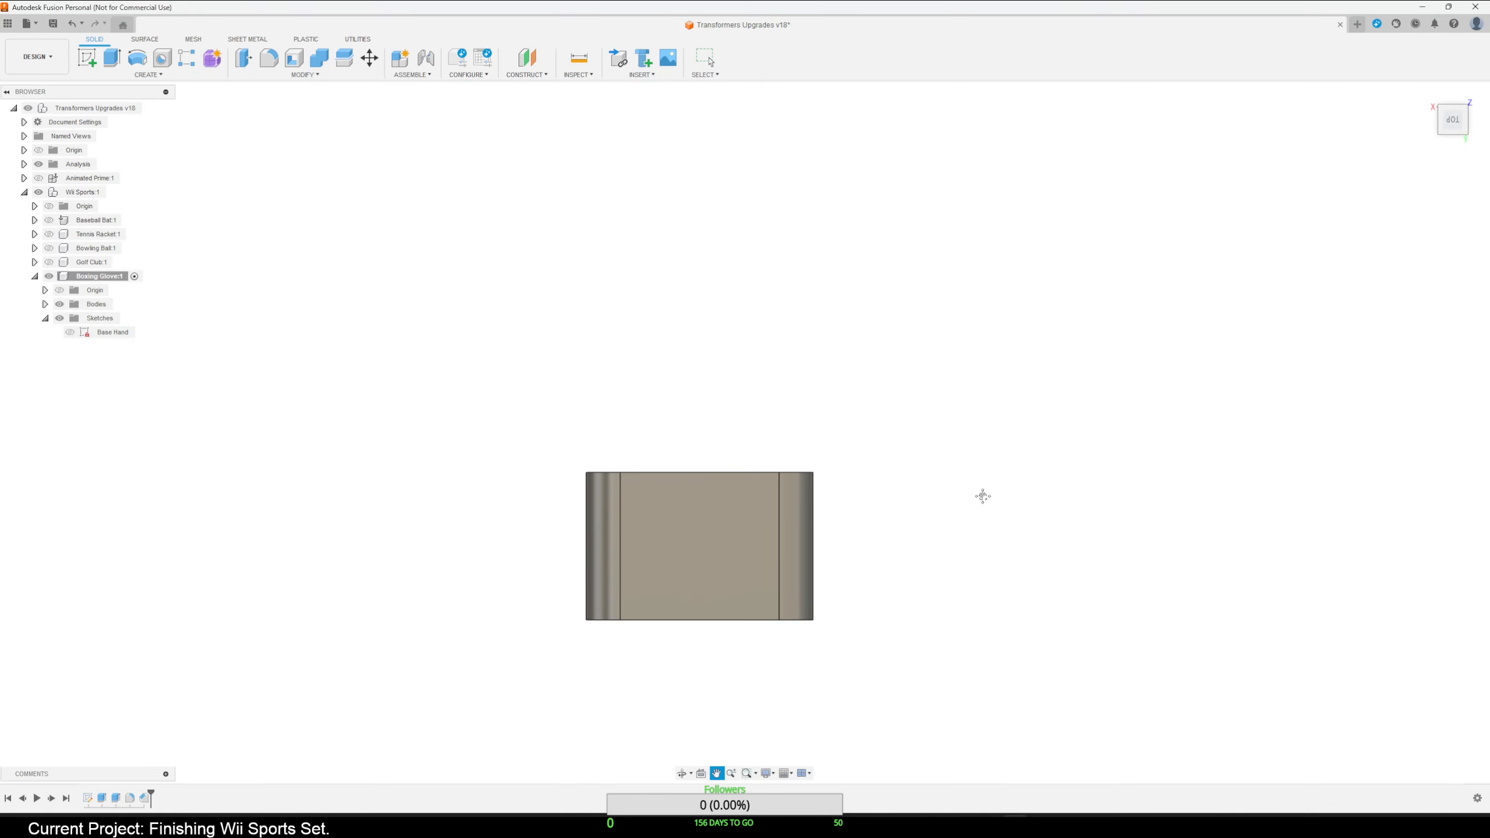
click(88, 58)
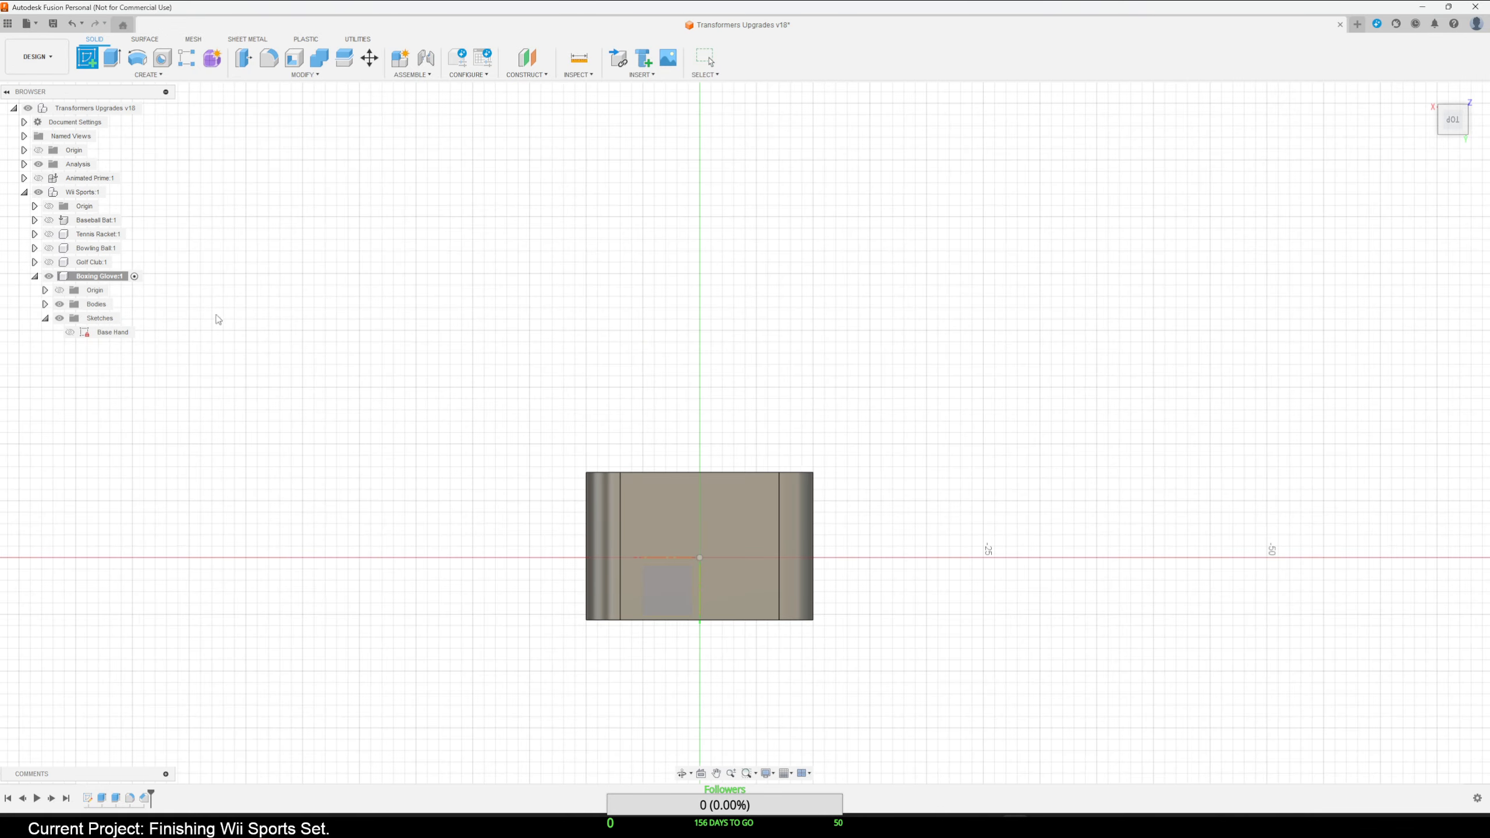
click(740, 495)
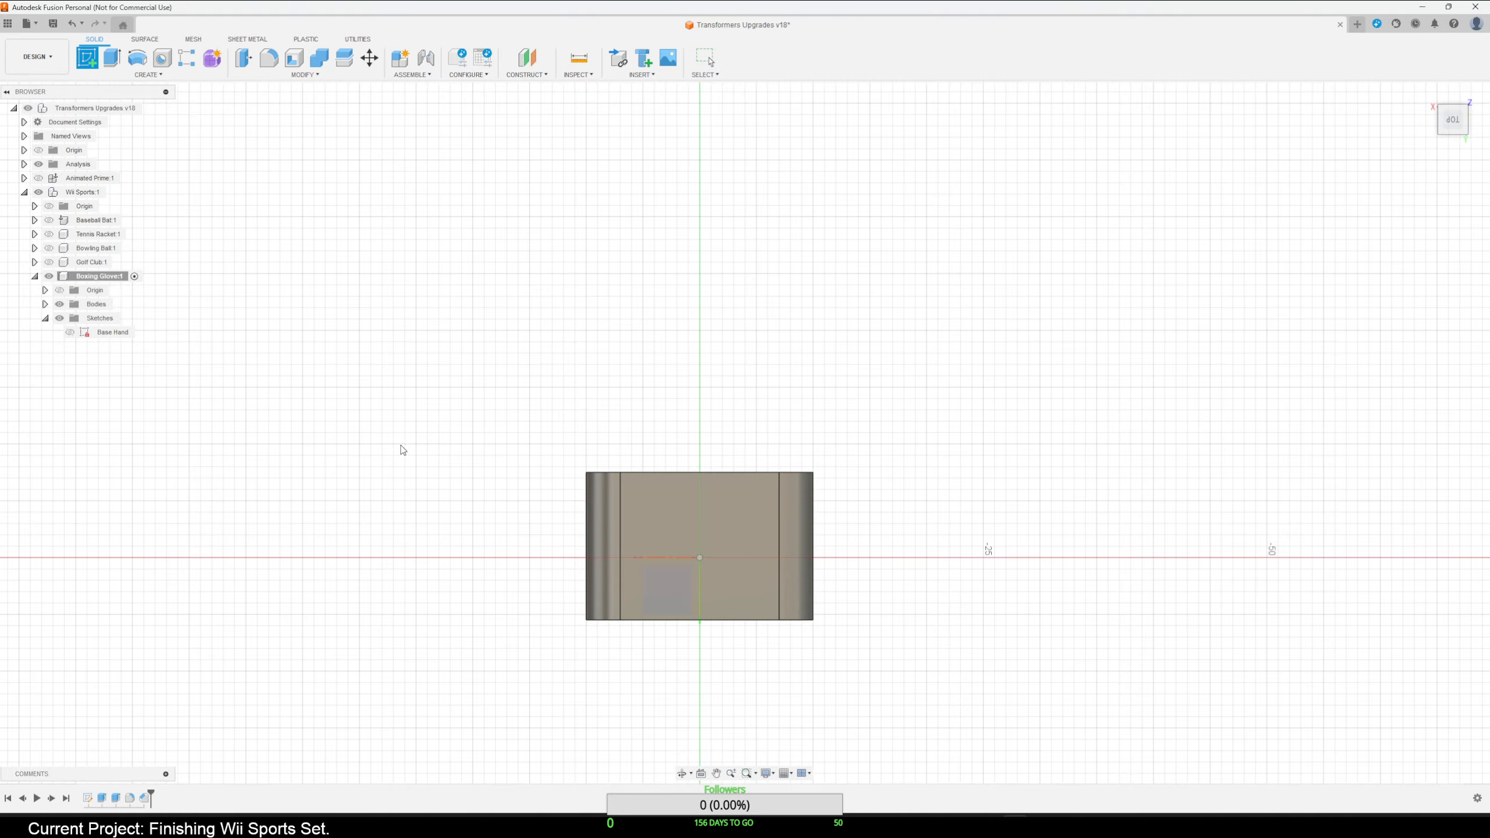
shift+middle_drag(934, 455, 655, 608)
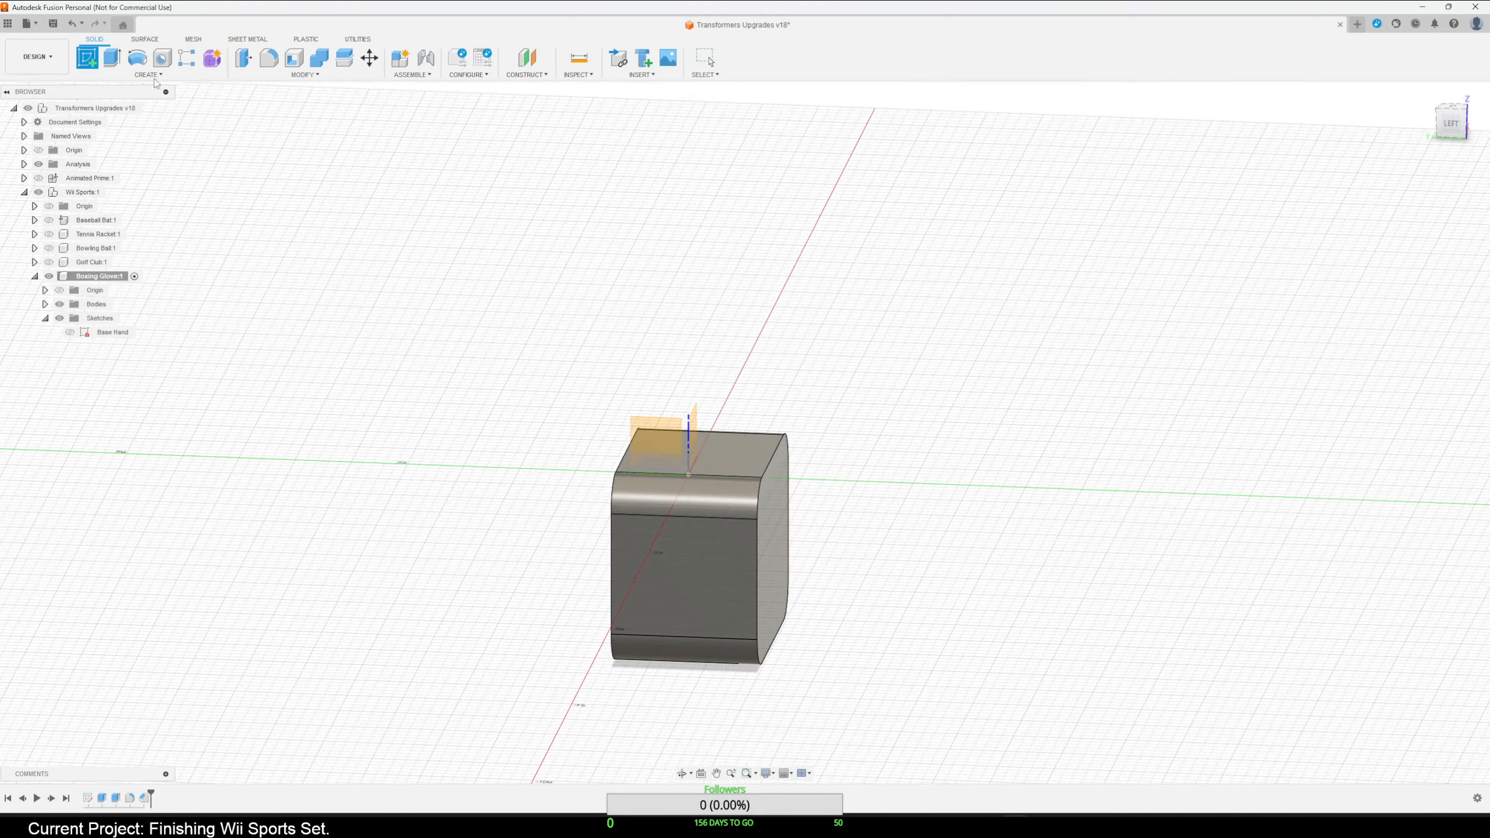
click(680, 613)
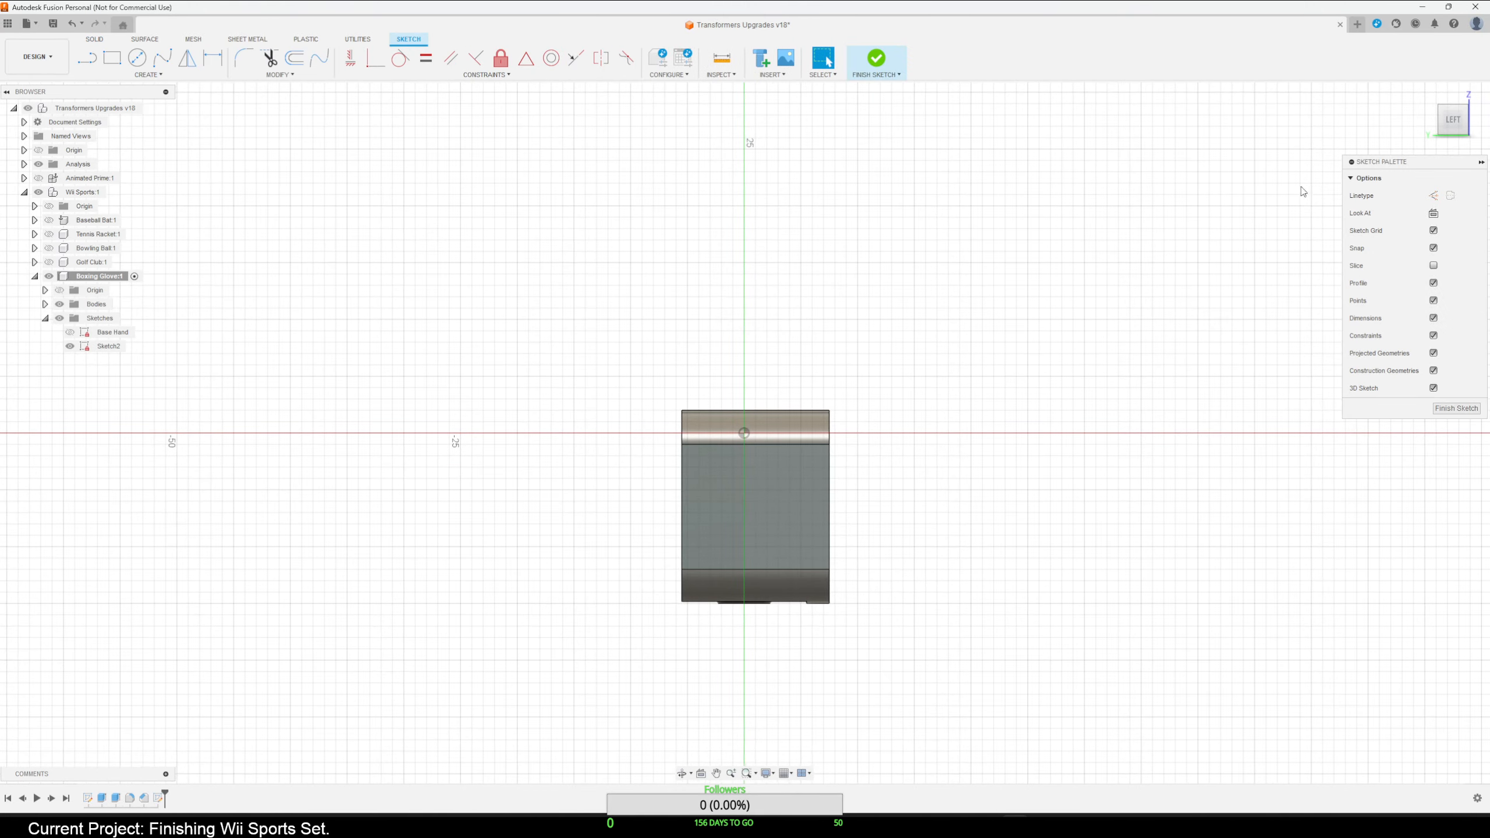
Rotate the sketch view a quarter turn and start projecting geometry into the sketch.
click(1462, 99)
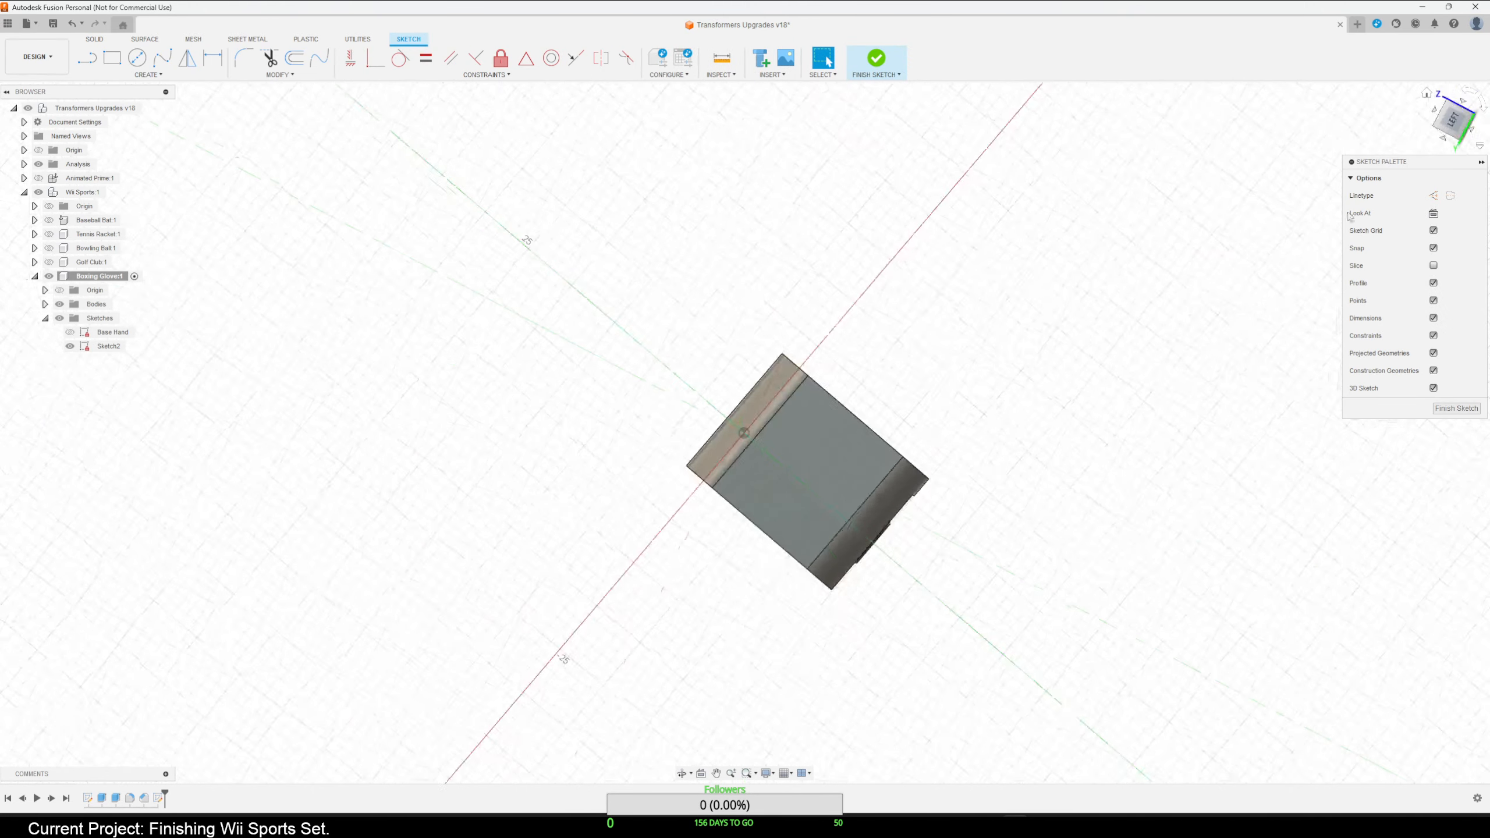
middle_drag(1091, 456, 973, 632)
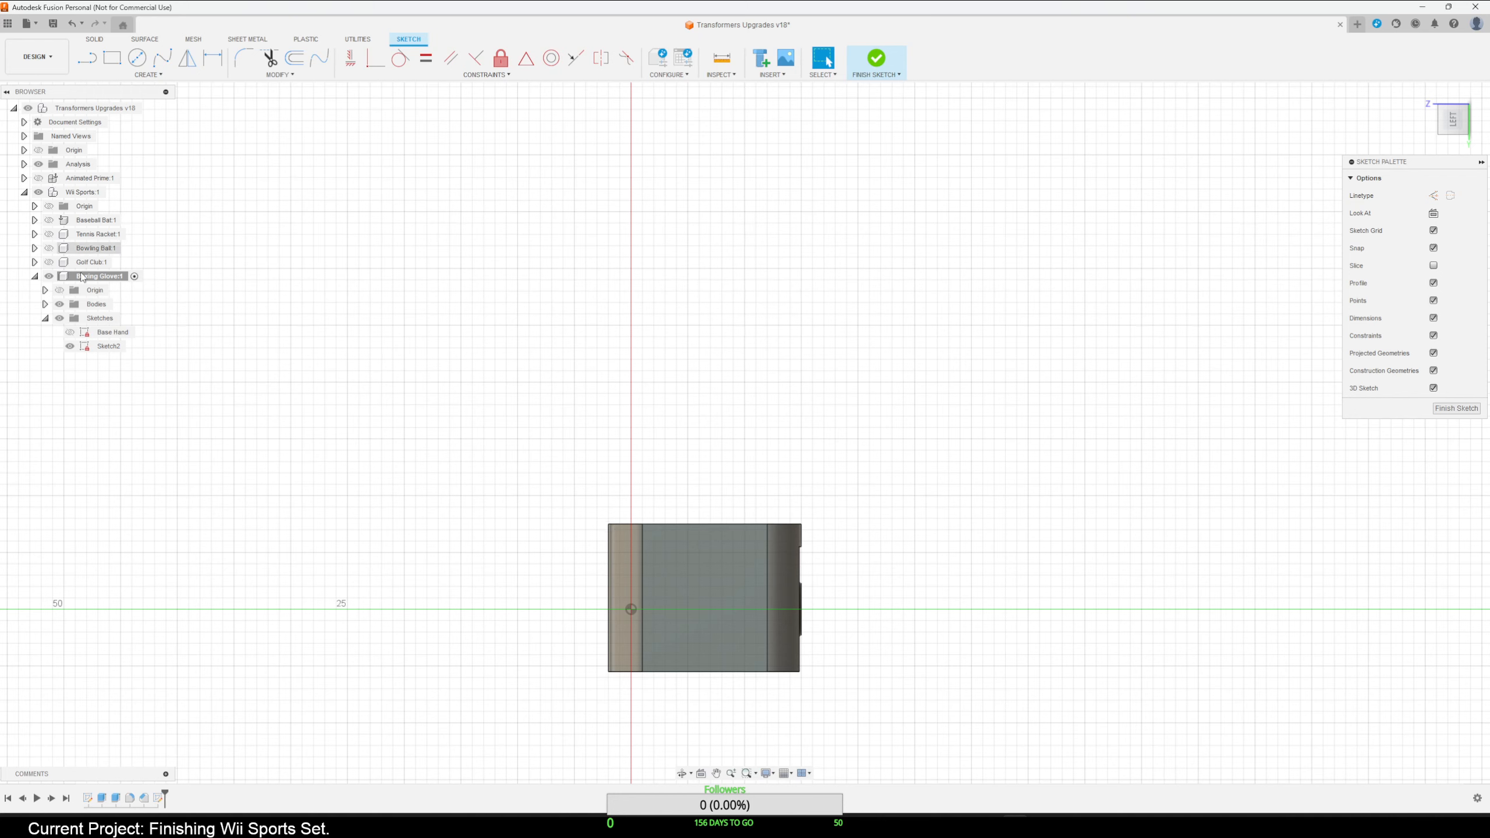
click(154, 76)
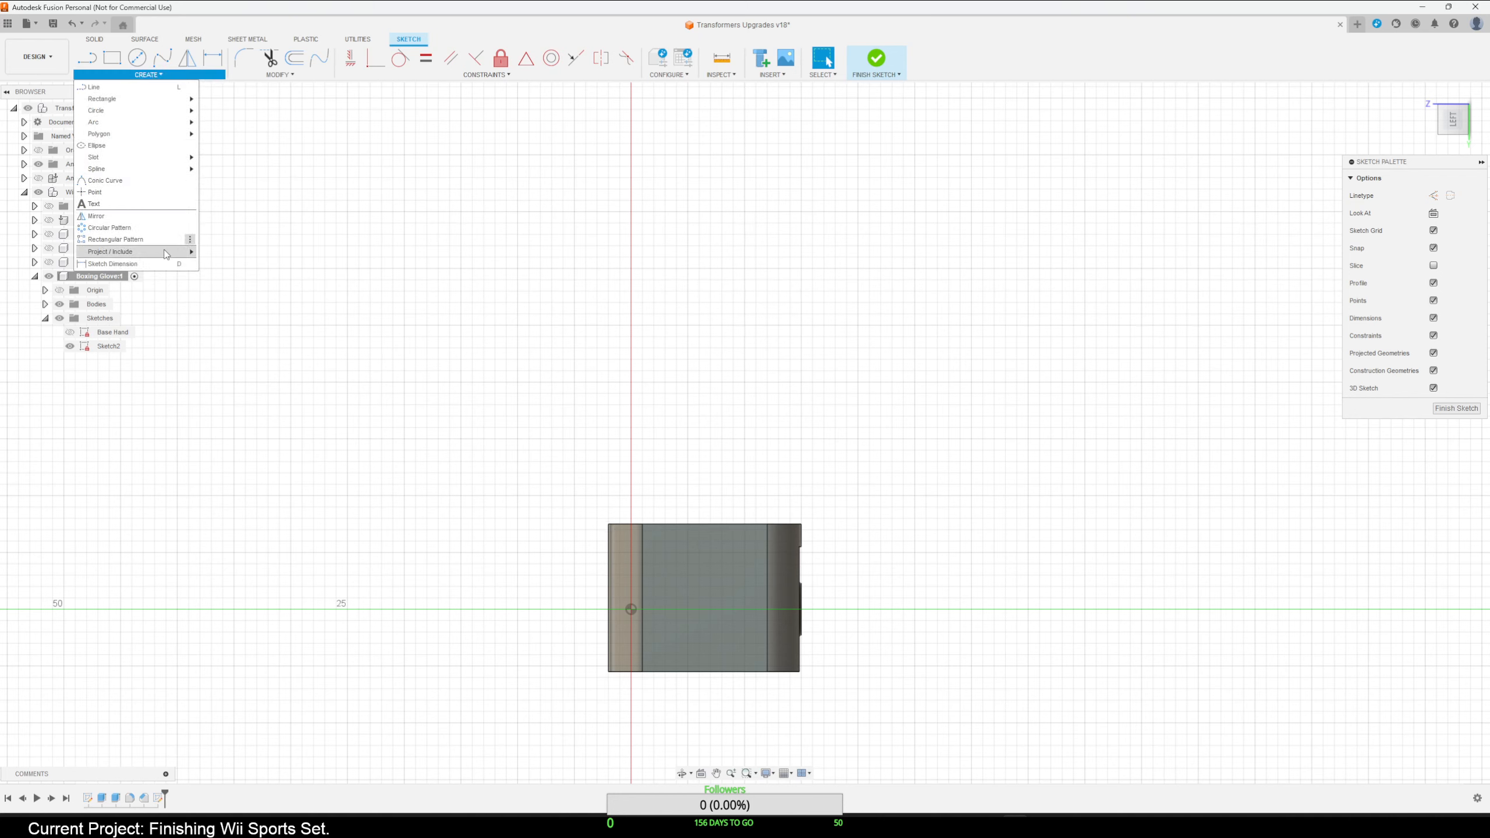
mouse_move(181, 252)
click(229, 252)
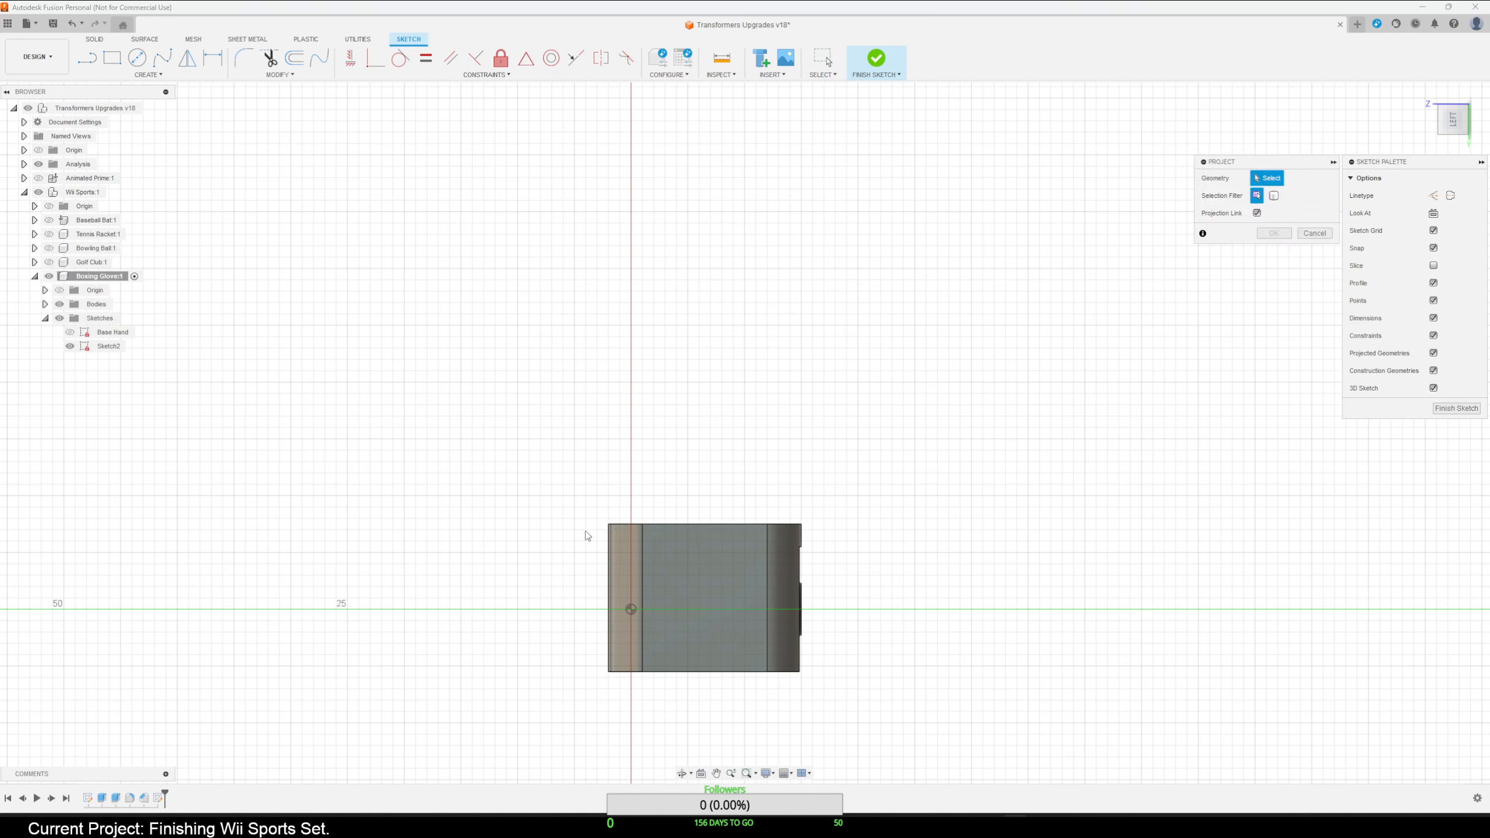
click(612, 551)
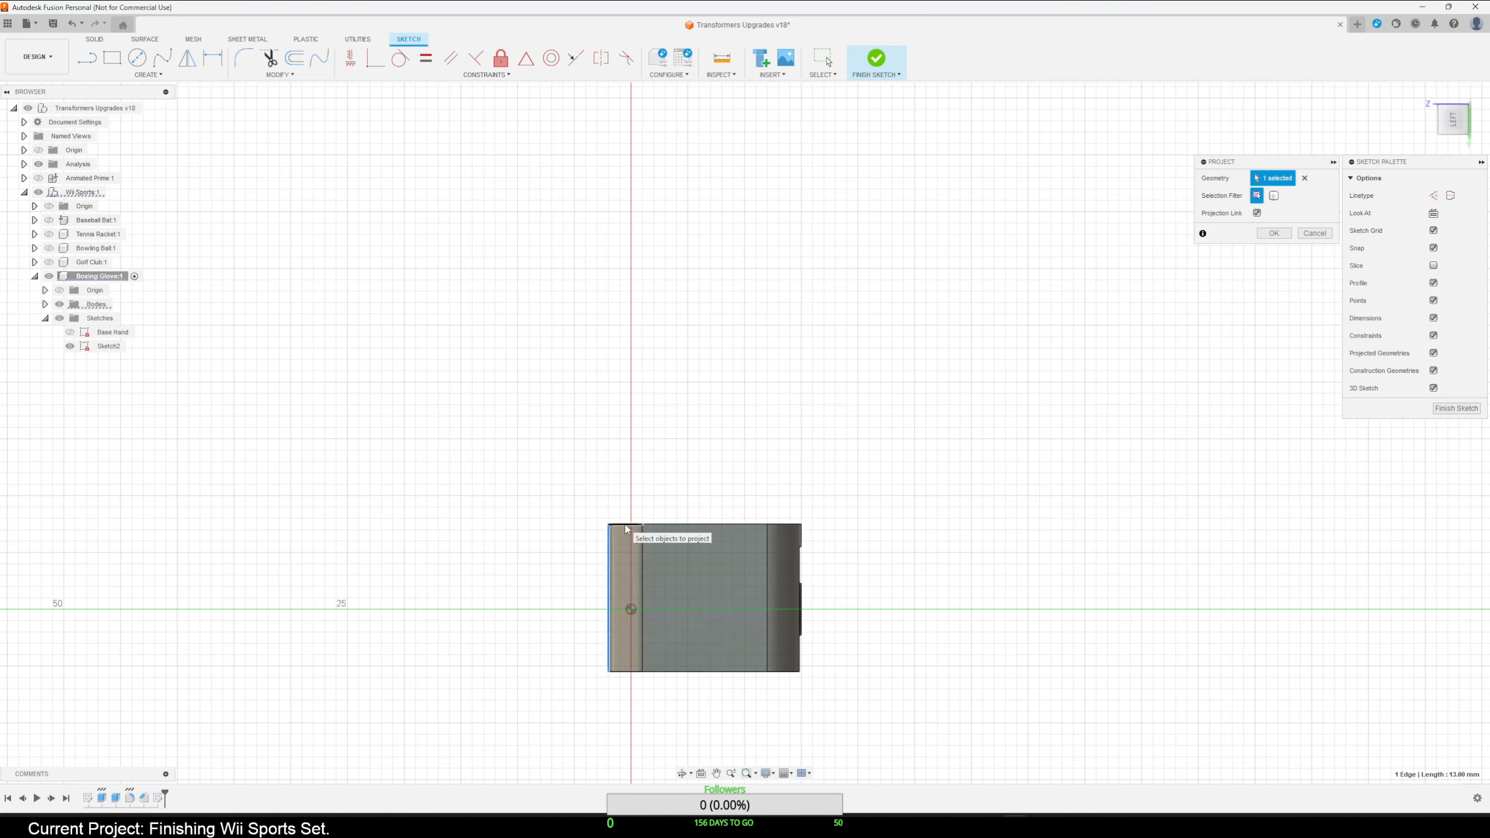
click(626, 526)
click(627, 671)
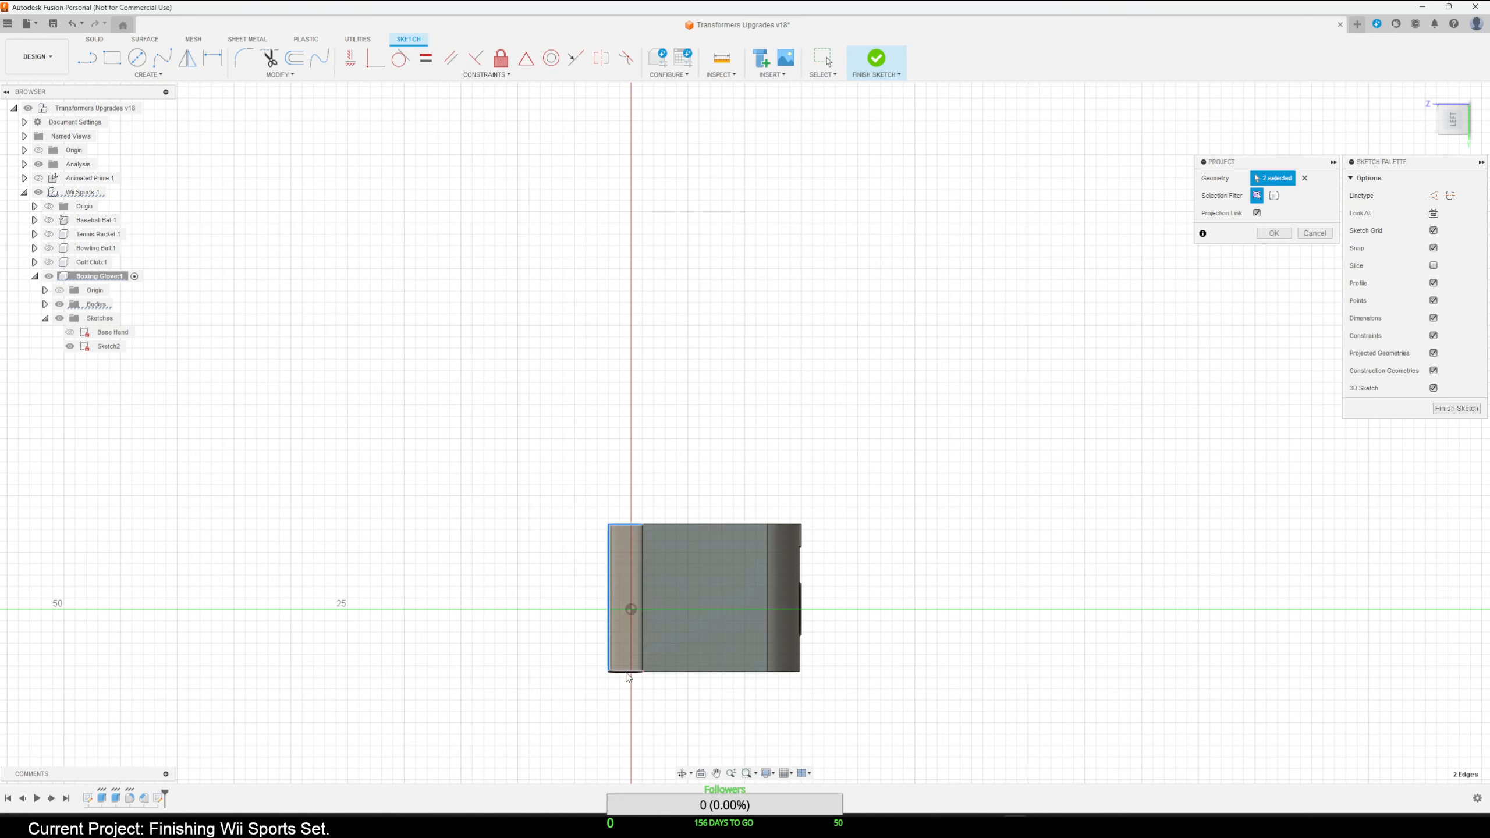
click(785, 671)
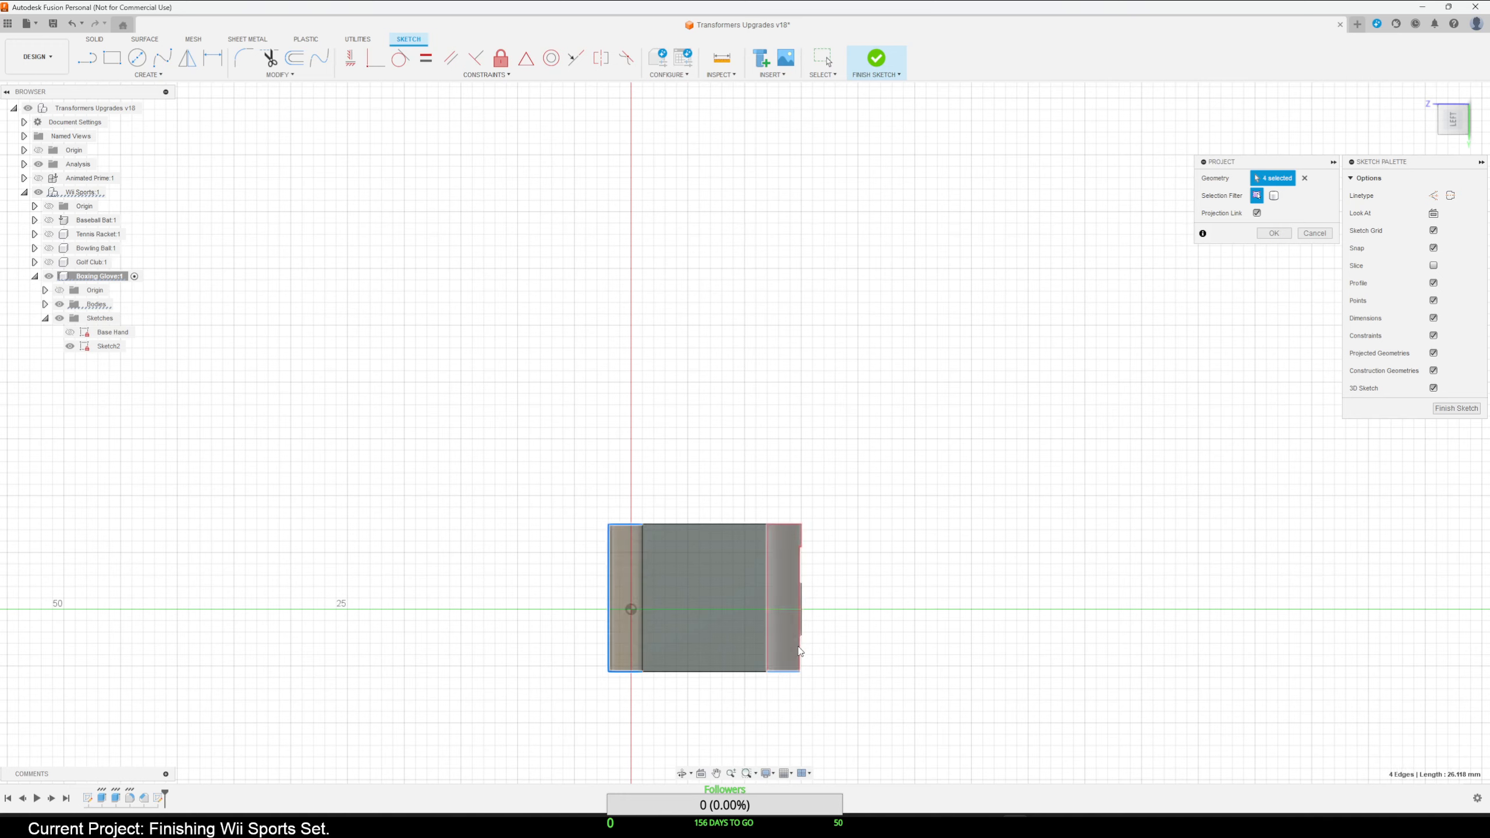
click(799, 657)
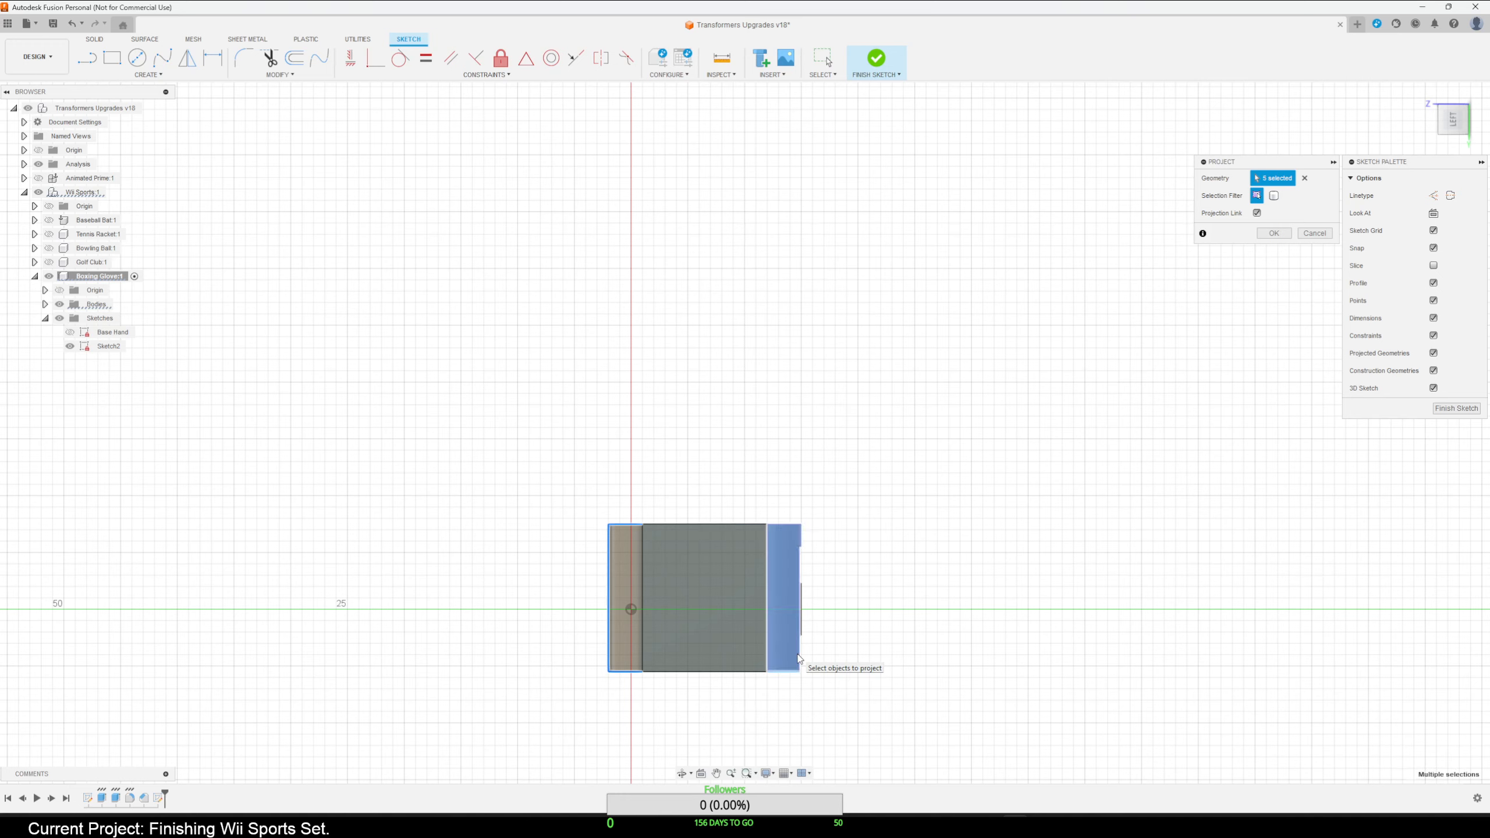
click(798, 658)
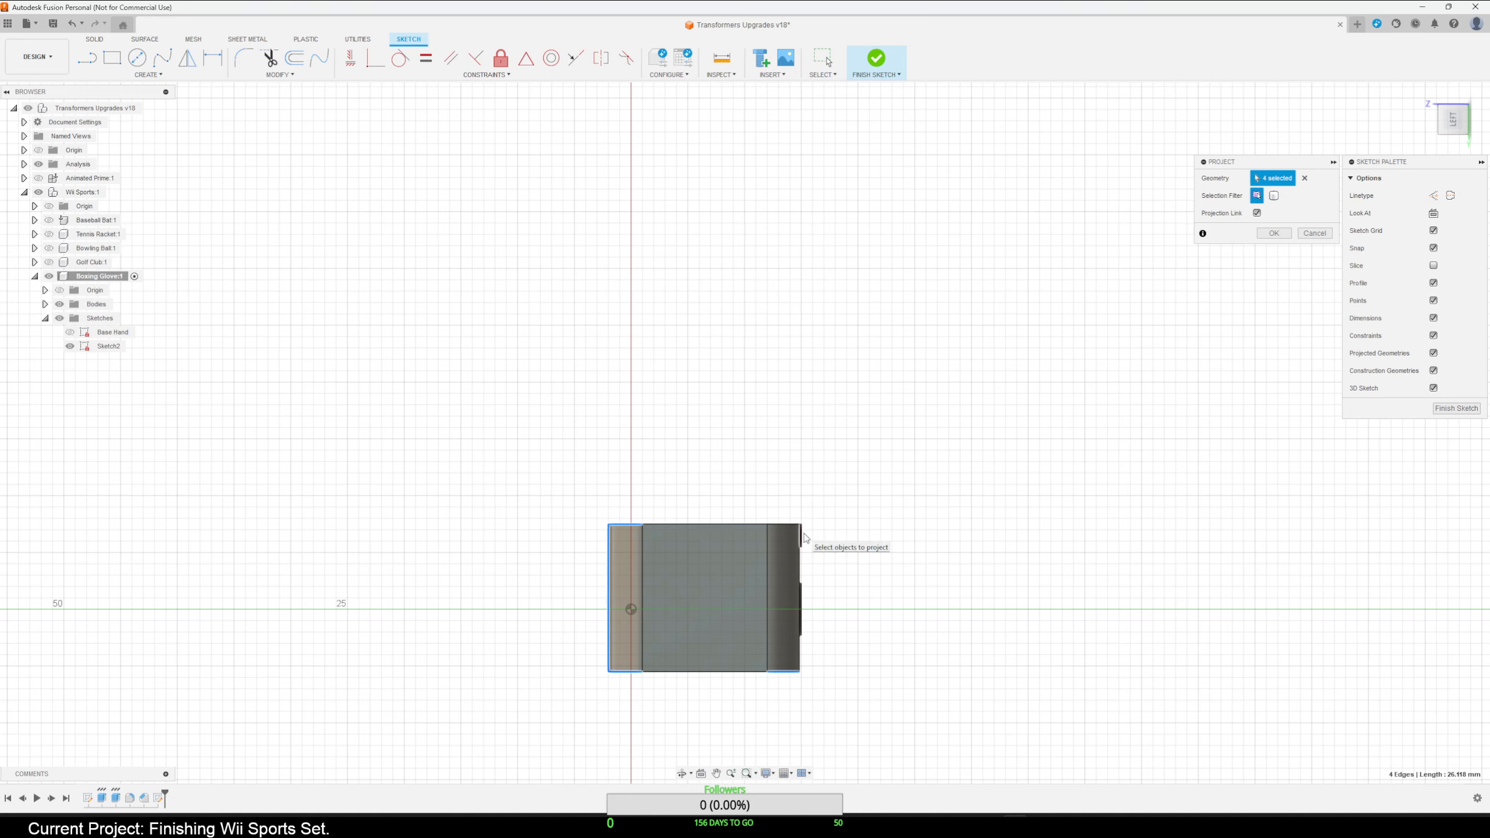
click(801, 569)
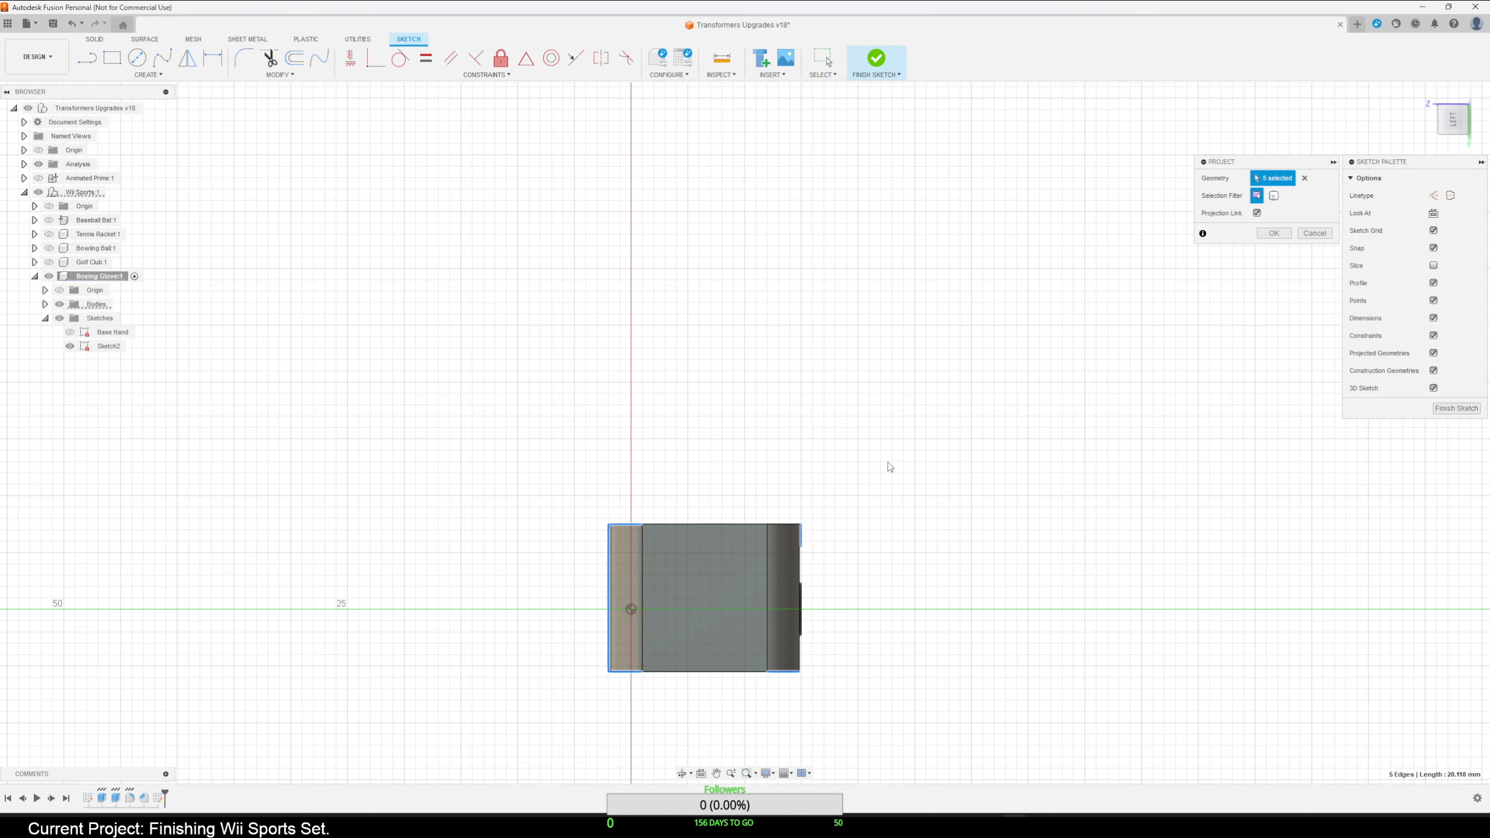
Restrict the projection selection to bodies and project the entire glove block into the sketch.
click(1274, 196)
click(795, 568)
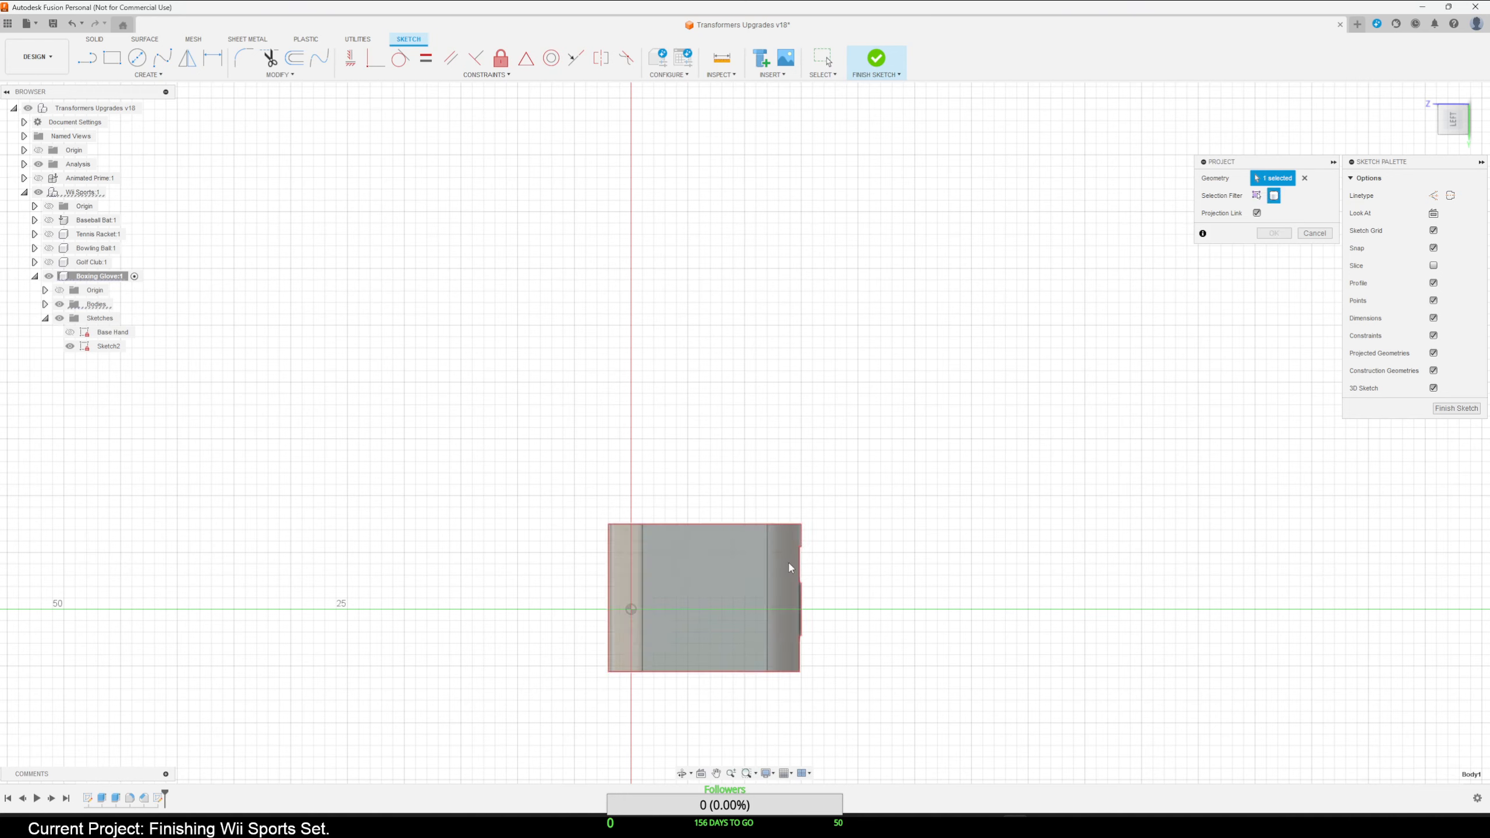
click(1274, 233)
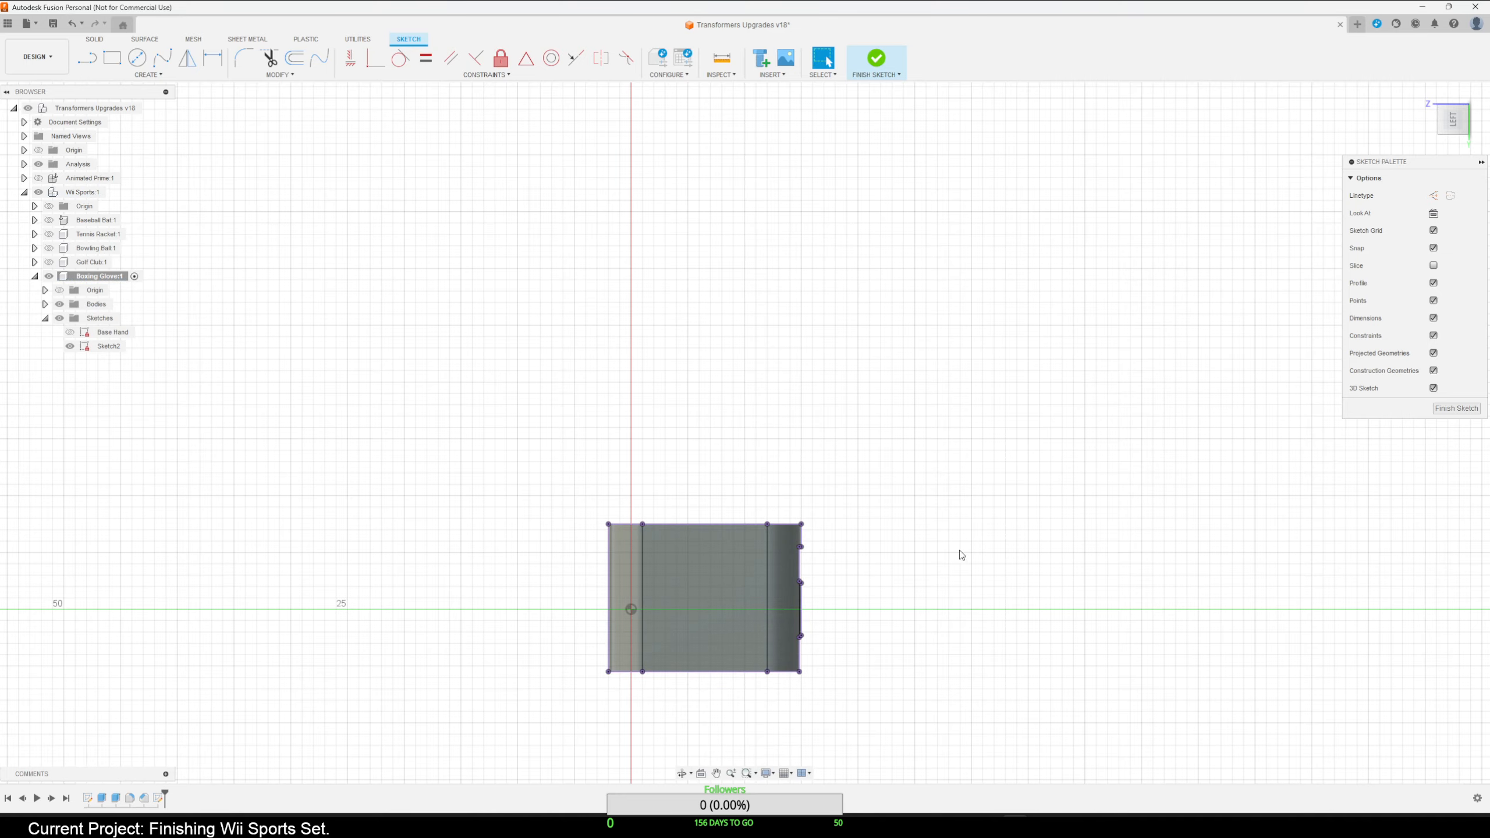
scroll(869, 564, up, 4)
mouse_move(870, 564)
middle_down()
mouse_move(904, 590)
mouse_move(971, 532)
middle_up()
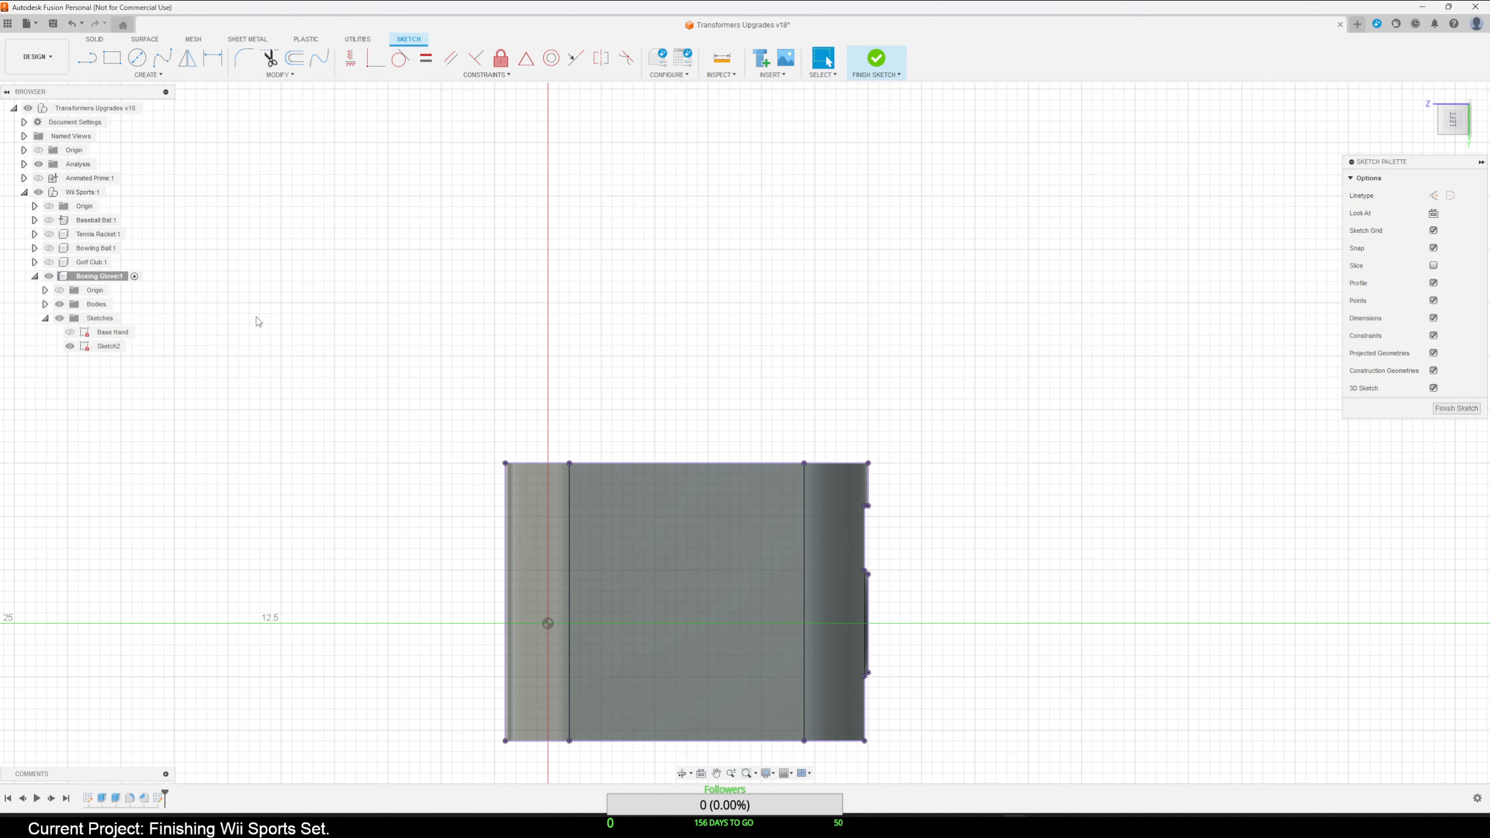
mouse_move(258, 338)
middle_down()
mouse_move(228, 431)
mouse_move(295, 218)
middle_up()
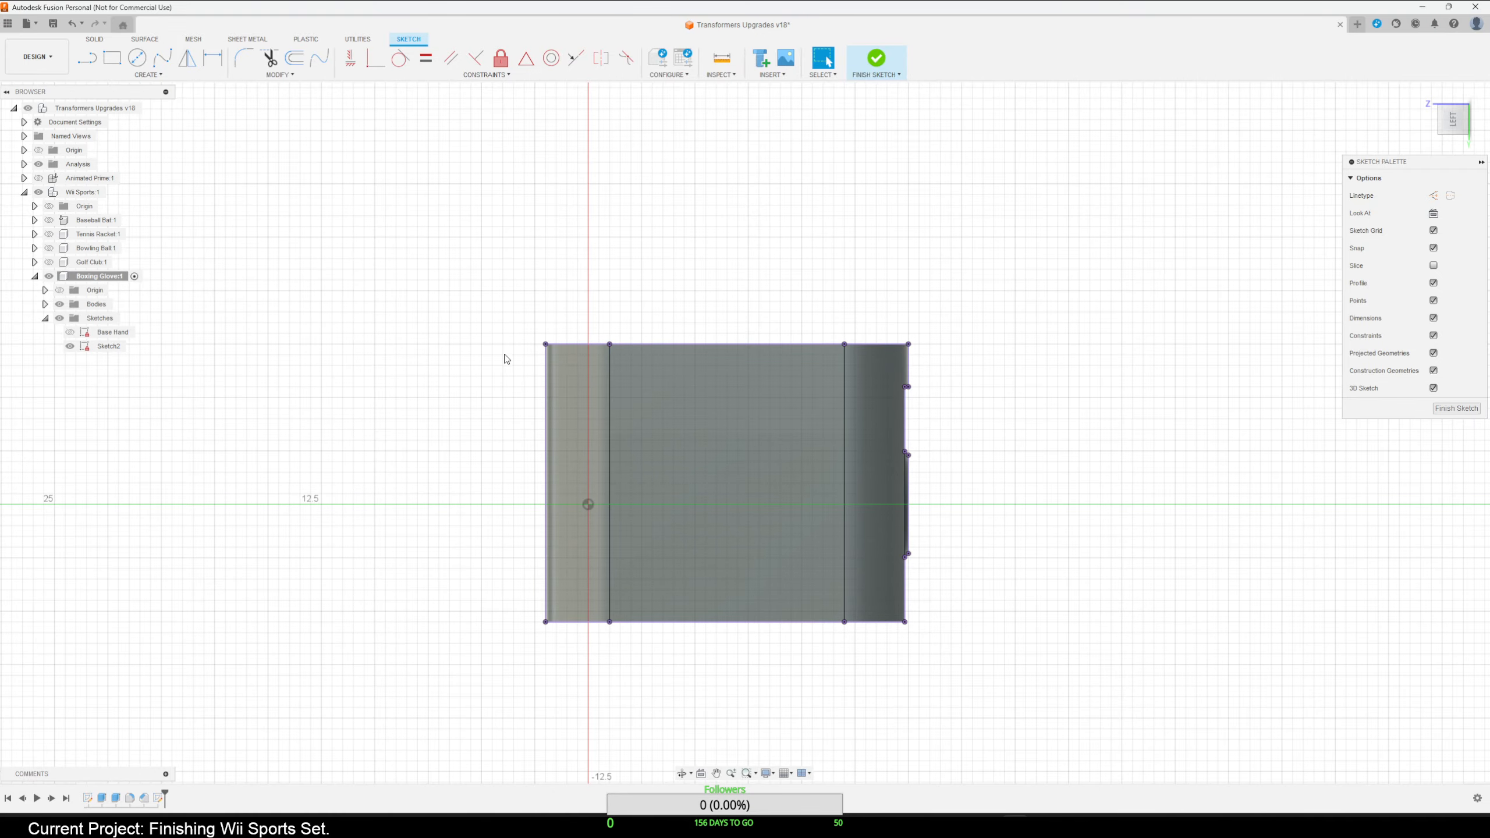
scroll(446, 375, down, 2)
middle_drag(433, 393, 352, 470)
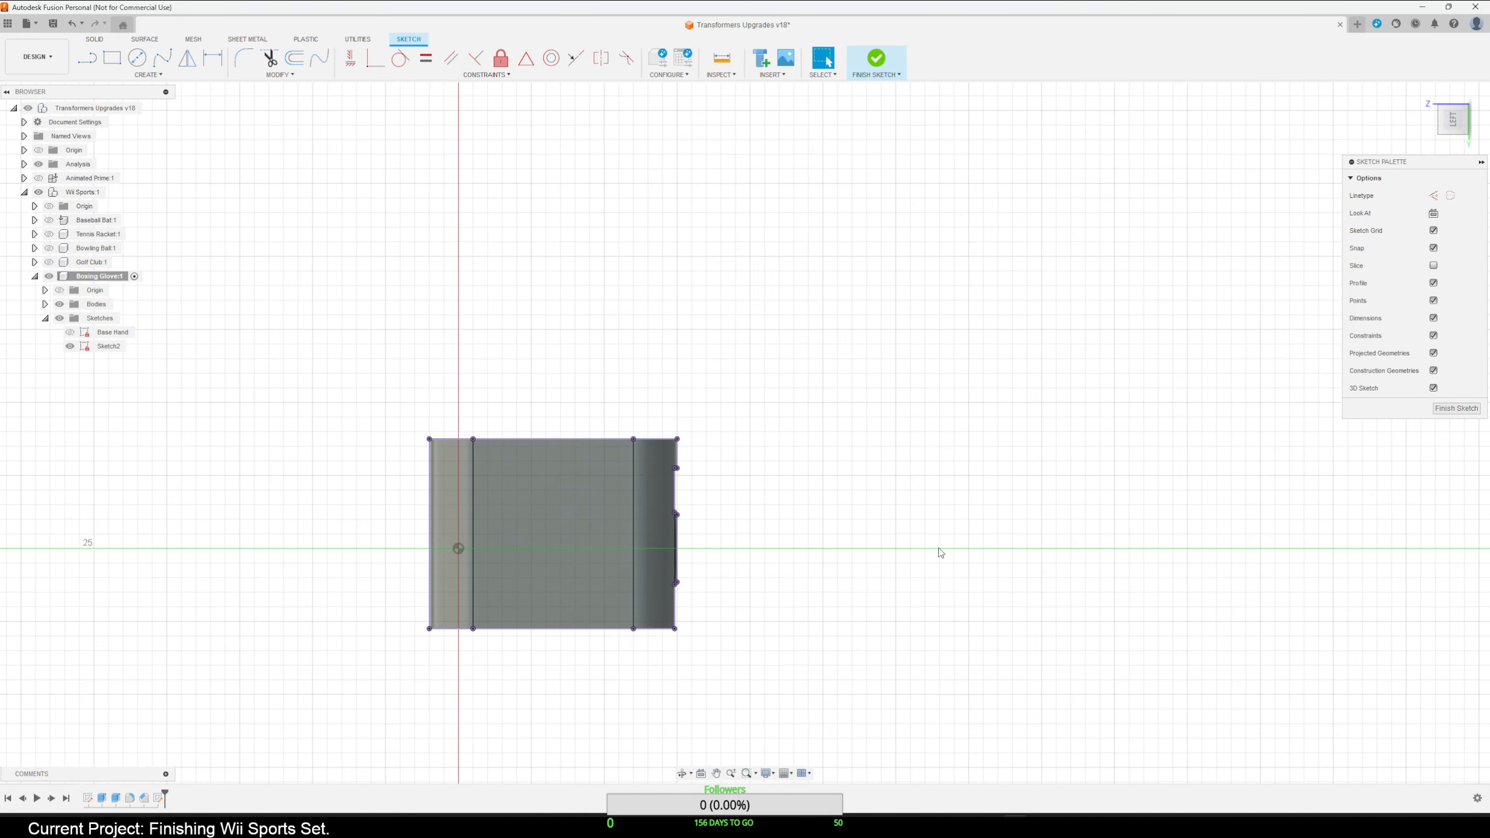
Examine the projected outline of the glove block around its notched end and from an angled view.
scroll(762, 522, up, 4)
scroll(749, 504, up, 5)
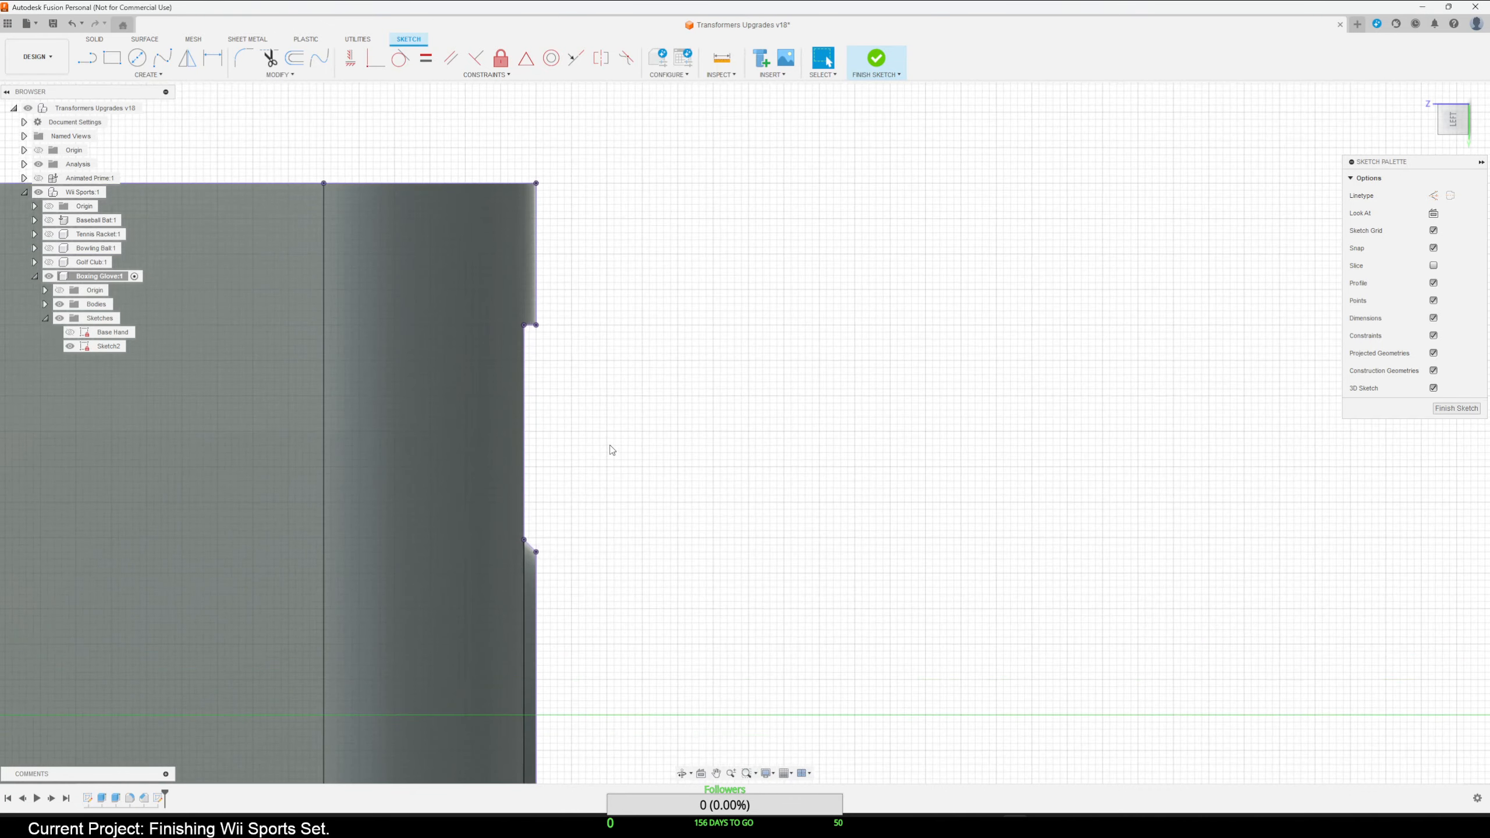
scroll(612, 448, down, 2)
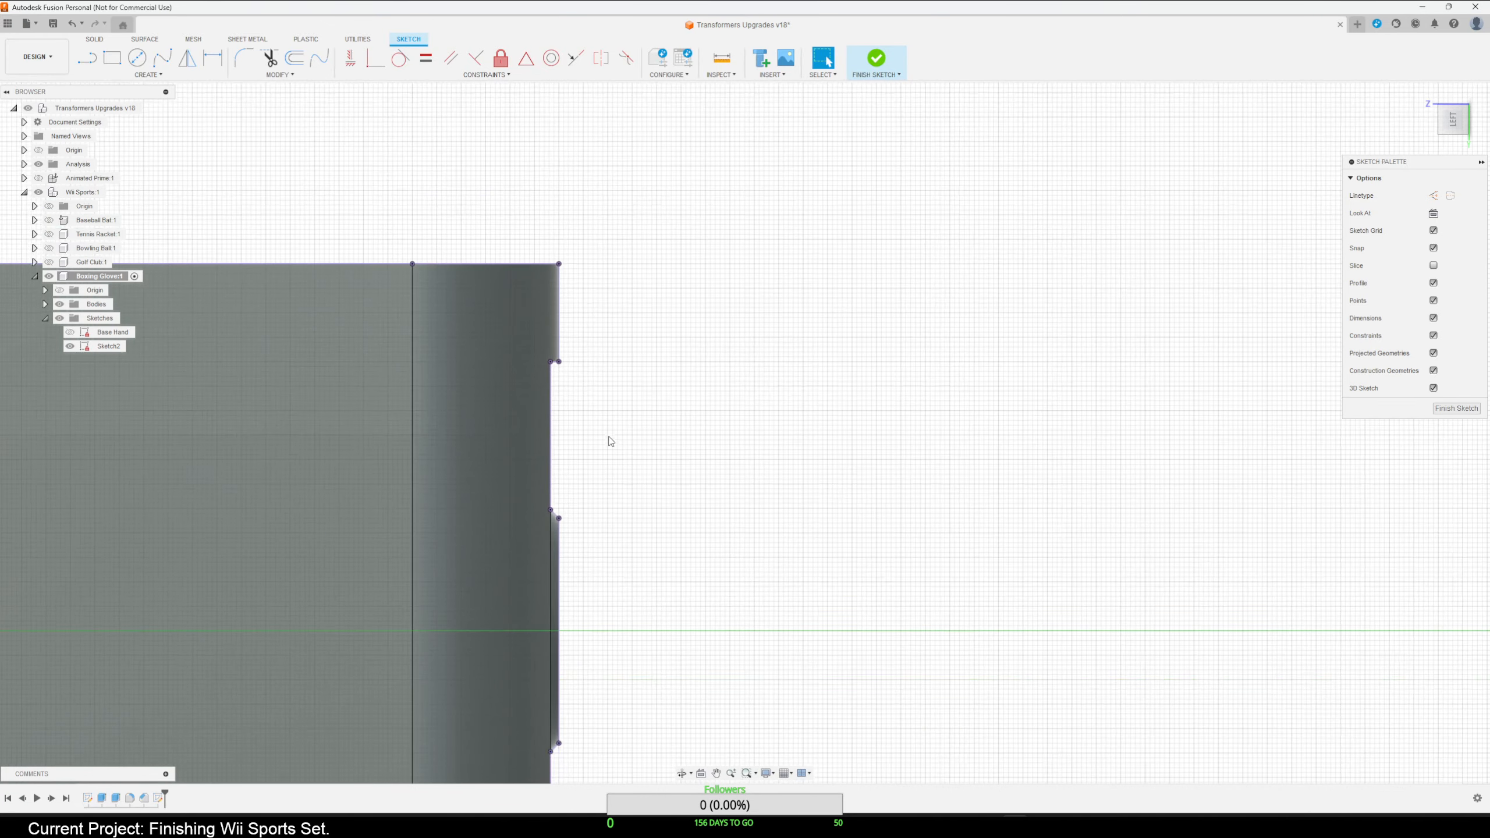
middle_drag(616, 428, 662, 317)
mouse_move(725, 534)
middle_down()
mouse_move(744, 388)
mouse_move(759, 642)
middle_up()
scroll(742, 498, down, 1)
scroll(743, 501, down, 2)
mouse_move(758, 458)
shift+middle_down()
mouse_move(745, 466)
mouse_move(692, 426)
mouse_move(725, 456)
mouse_move(802, 457)
mouse_move(695, 429)
mouse_move(641, 459)
mouse_move(556, 456)
mouse_move(761, 468)
mouse_move(698, 436)
mouse_move(659, 452)
mouse_move(699, 469)
mouse_move(704, 493)
mouse_move(741, 476)
mouse_move(679, 486)
shift+middle_up()
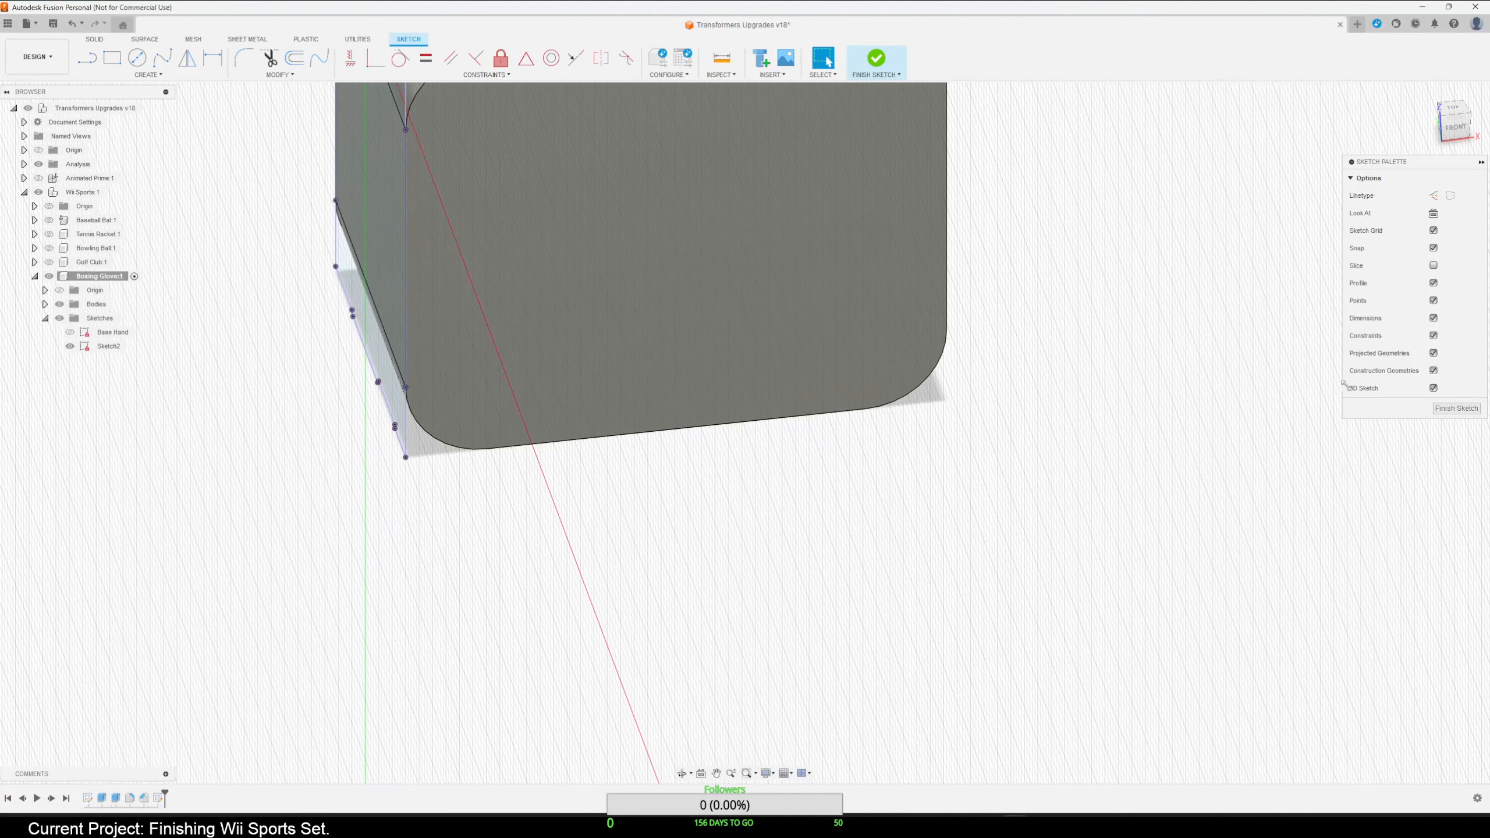
Finish the side-face sketch and delete it from the Boxing Glove component.
click(1455, 408)
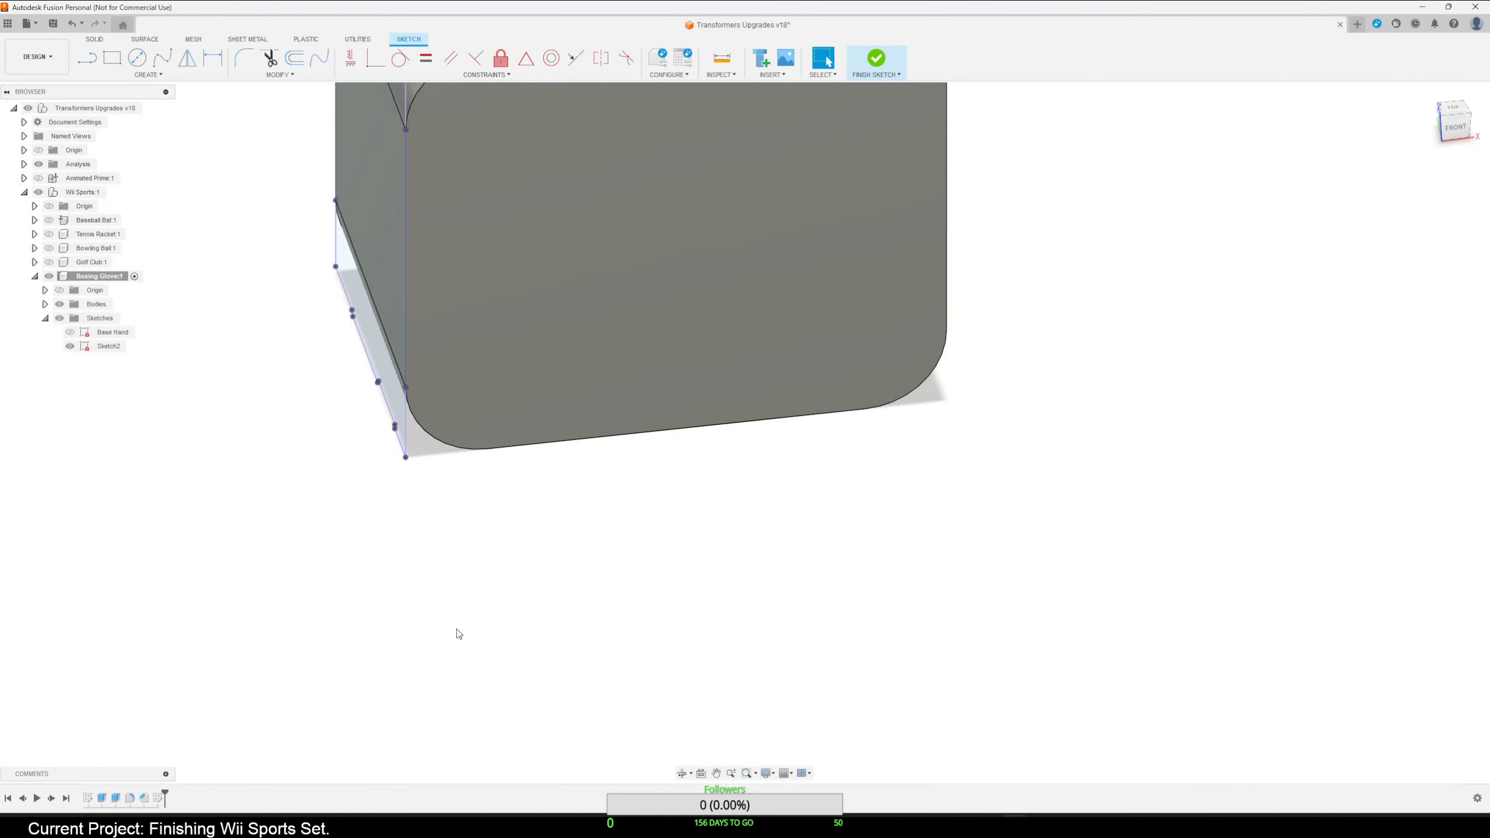
click(158, 797)
right_click(158, 797)
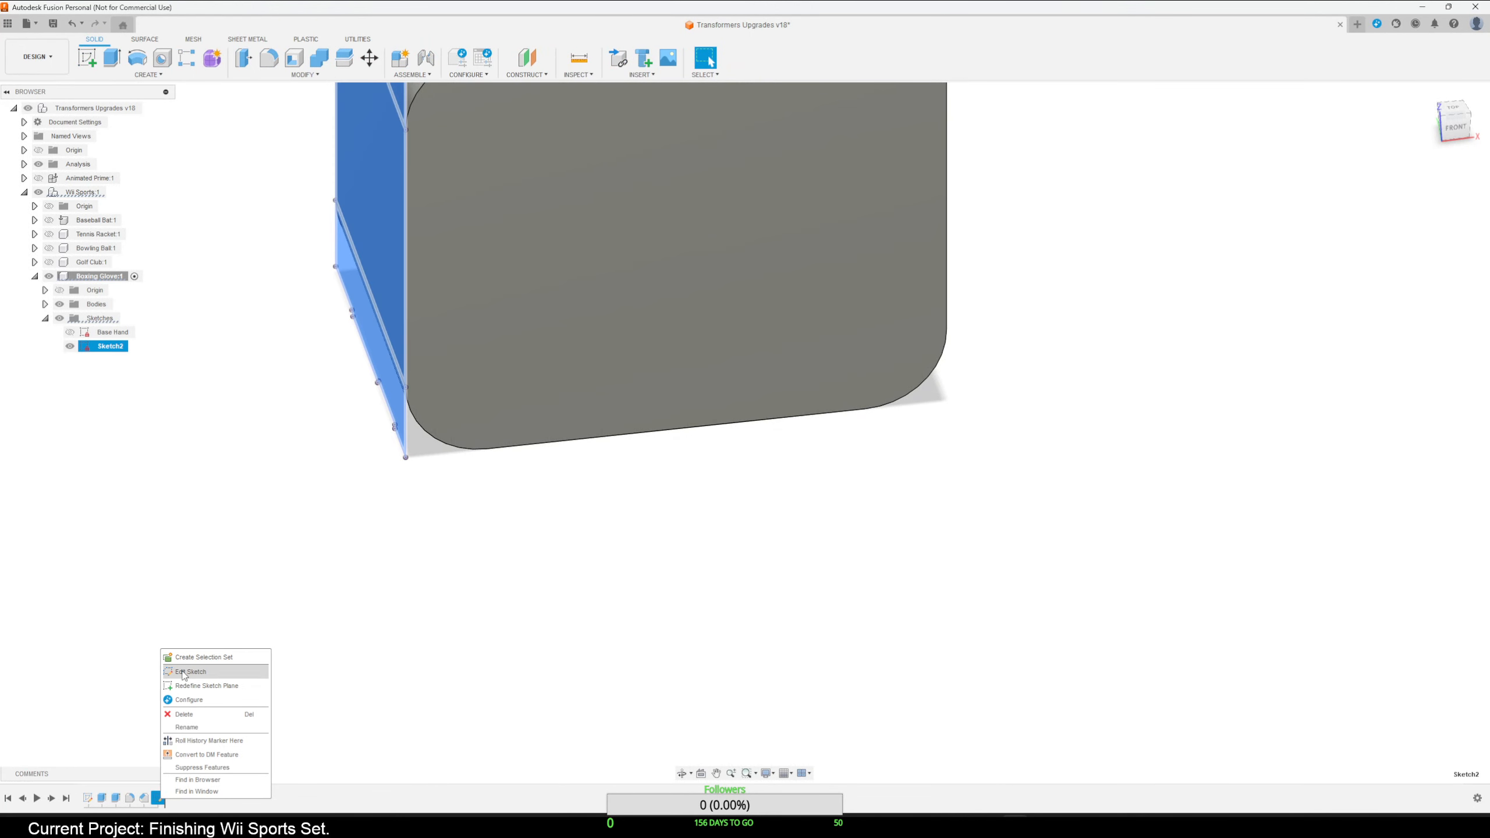
click(192, 716)
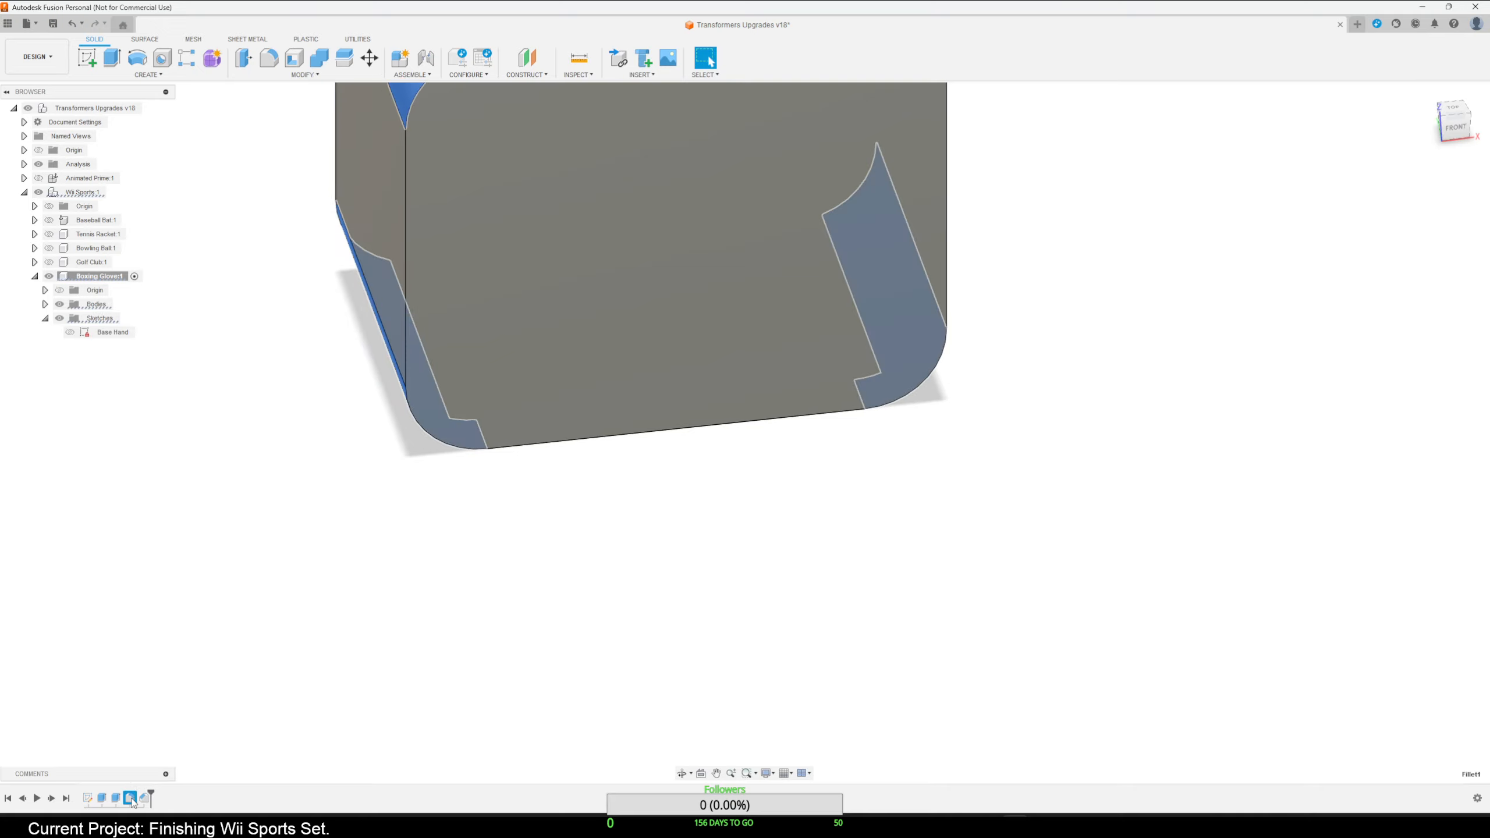
Delete the fillet that rounds the corner edges of the glove's hand block.
right_click(131, 799)
click(169, 715)
scroll(587, 622, down, 3)
scroll(798, 527, down, 1)
shift+middle_drag(717, 533, 809, 547)
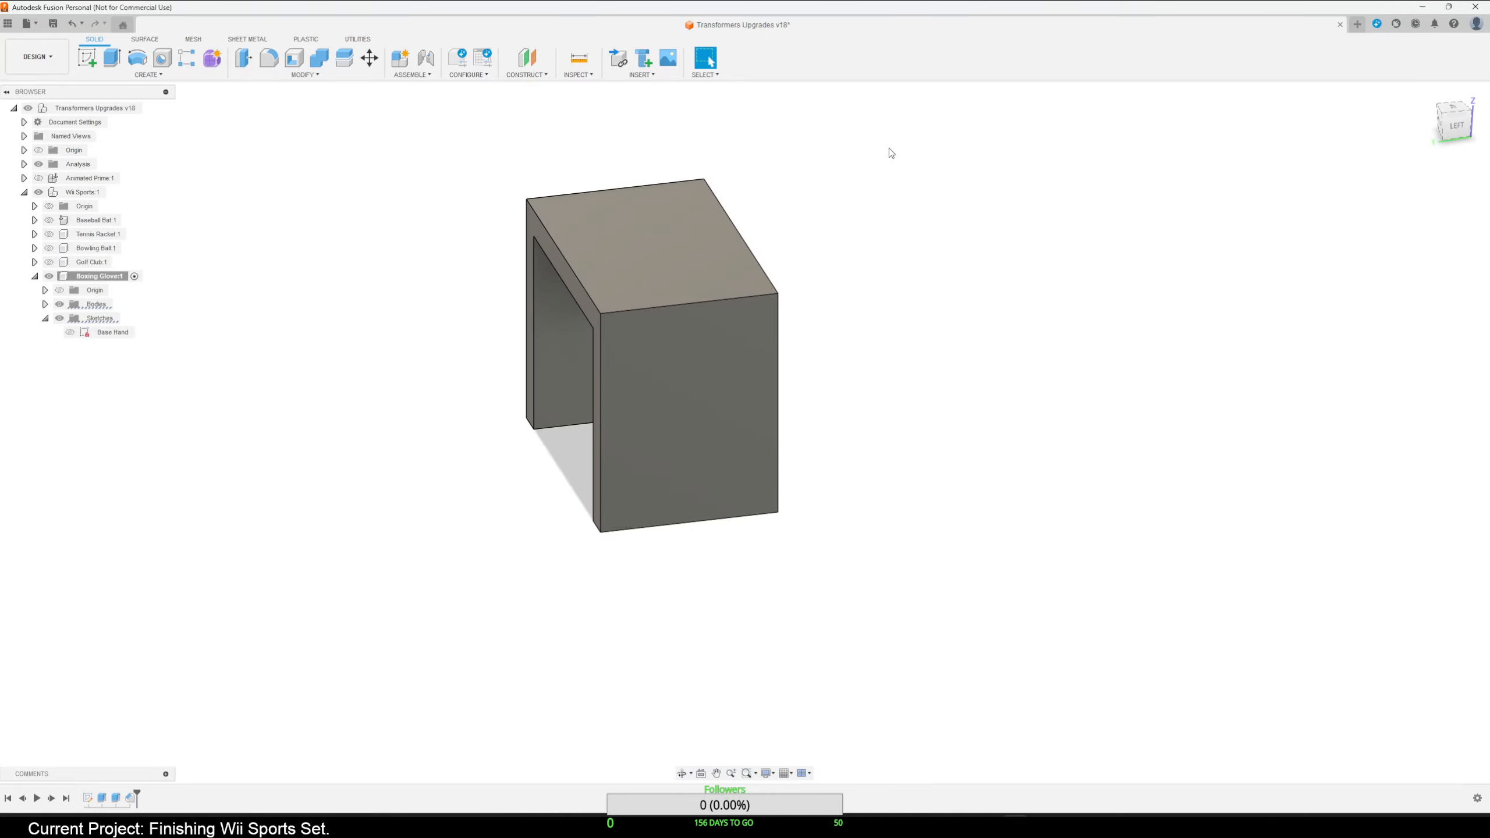
Create a new sketch on the flat left side face of the squared hand block and rotate its view a quarter turn.
click(87, 57)
click(715, 422)
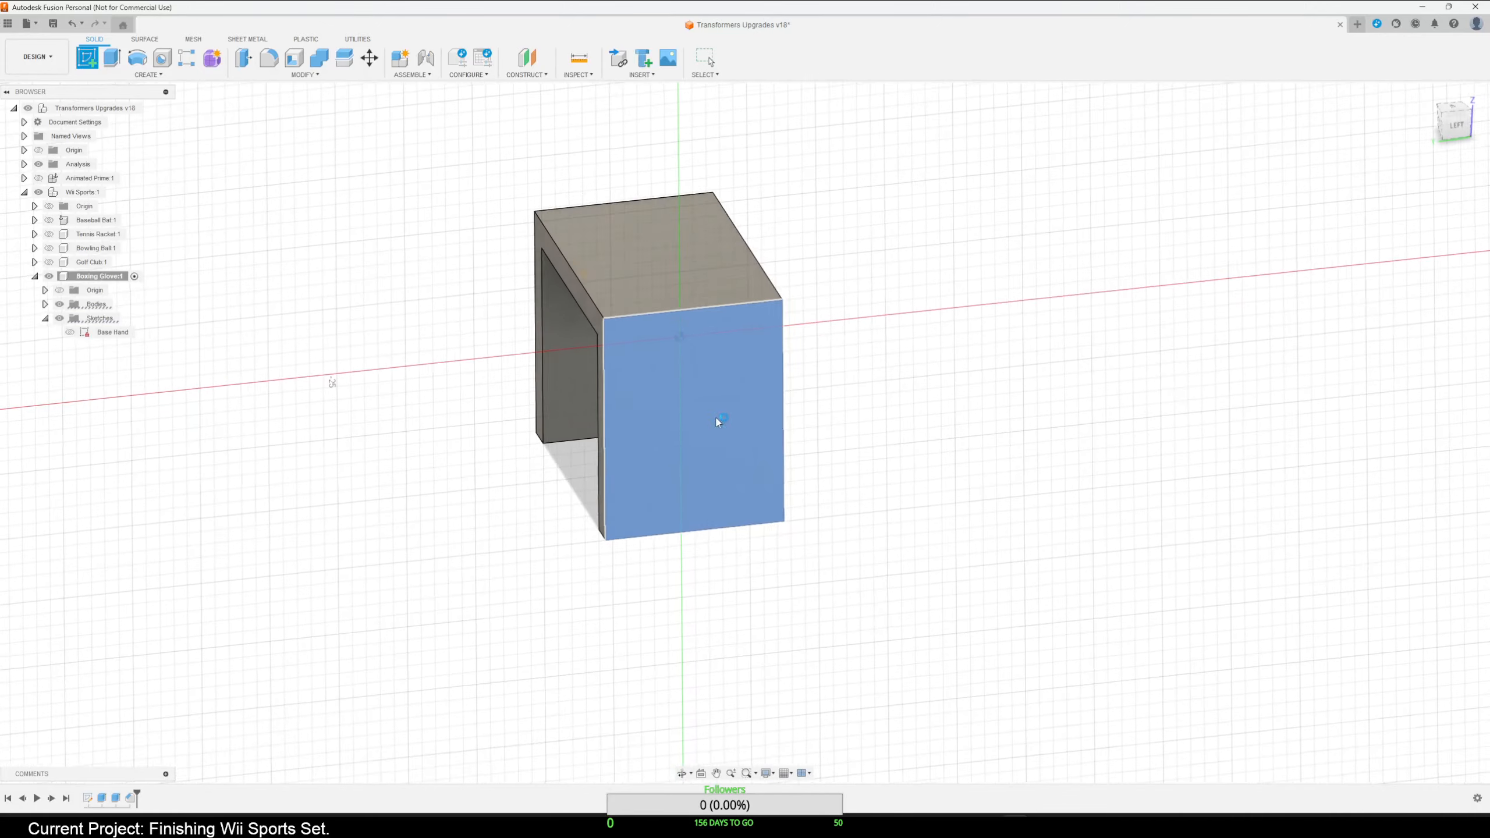
click(1466, 92)
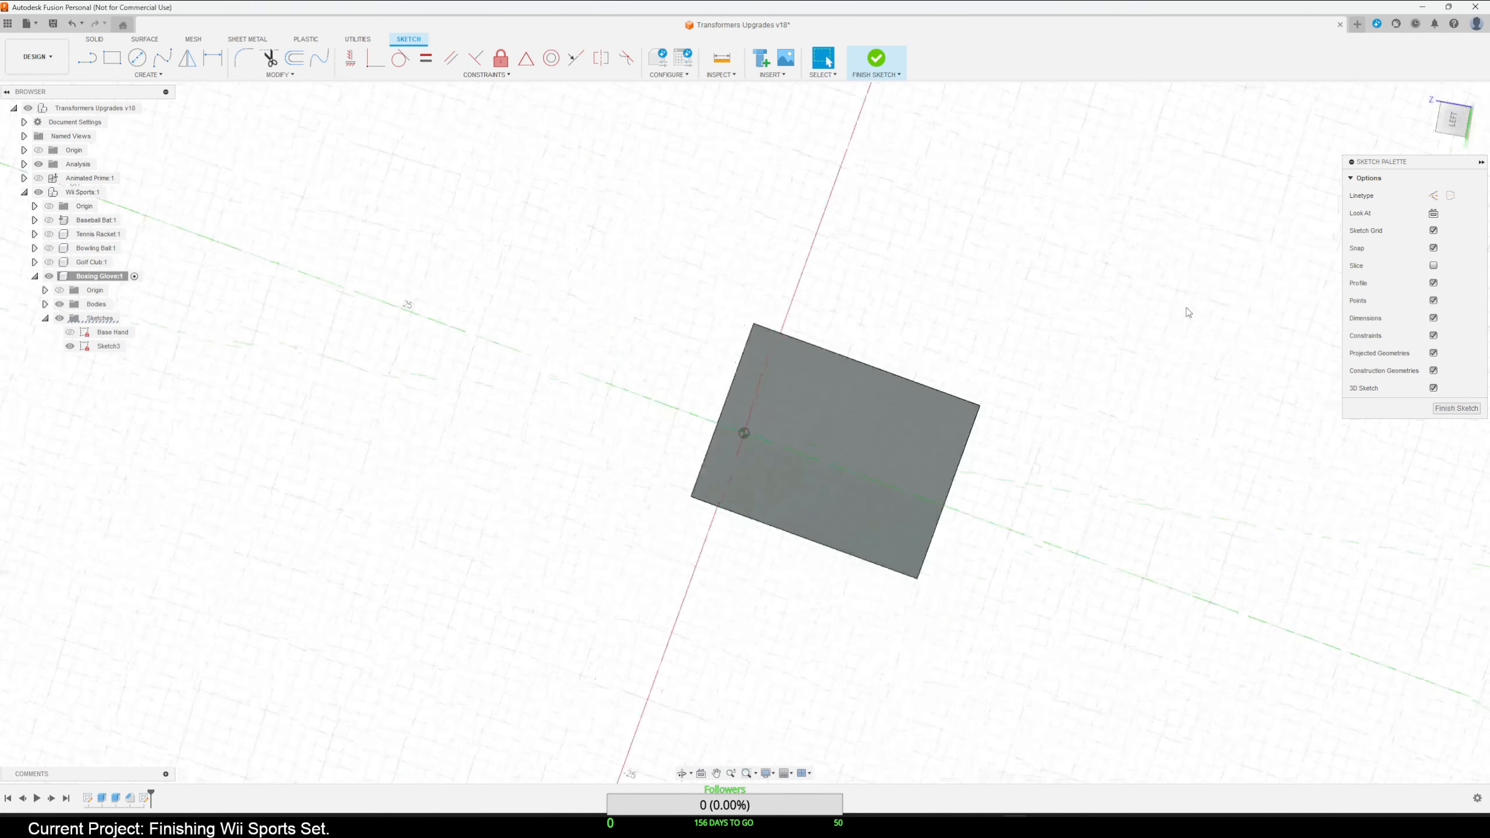
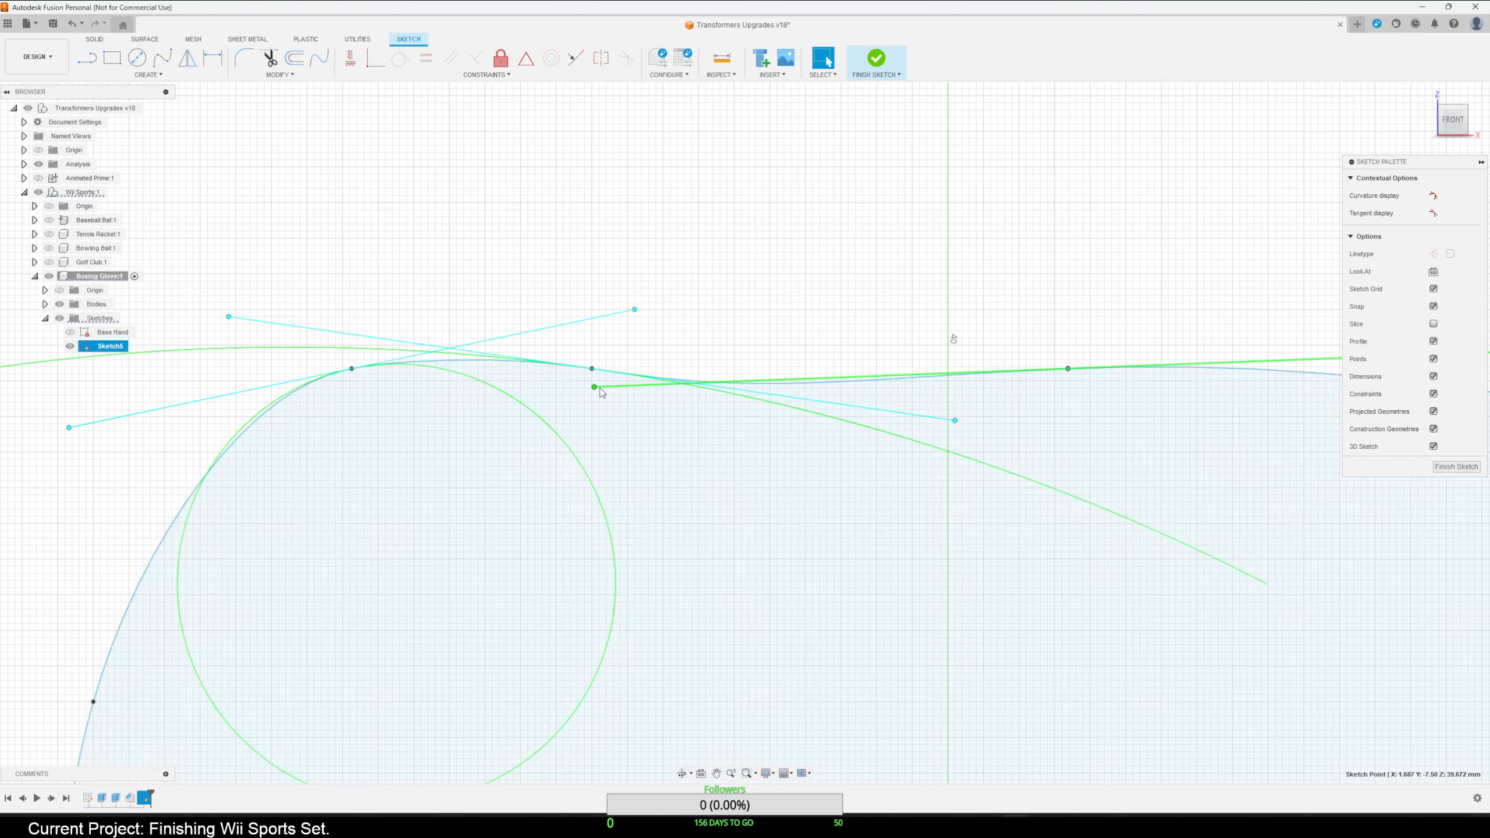
Smooth the glove outline's top edge by adjusting two spline tangent handles and raising the fit point near the thumb side, and finish the sketch.
mouse_move(593, 386)
mouse_down()
mouse_move(771, 368)
mouse_move(819, 322)
mouse_move(771, 327)
mouse_up()
drag(591, 370, 590, 354)
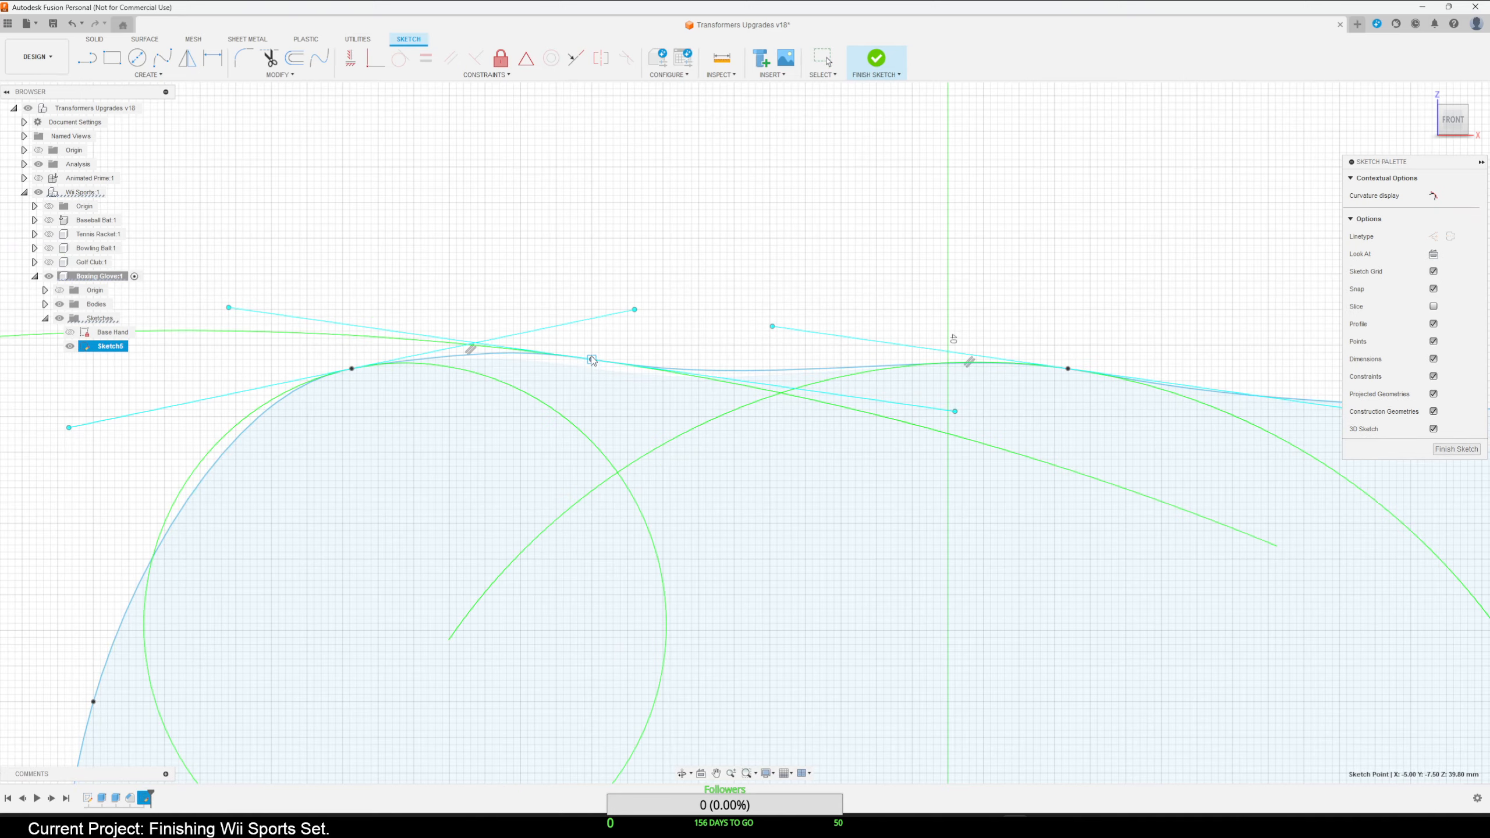
drag(227, 304, 243, 354)
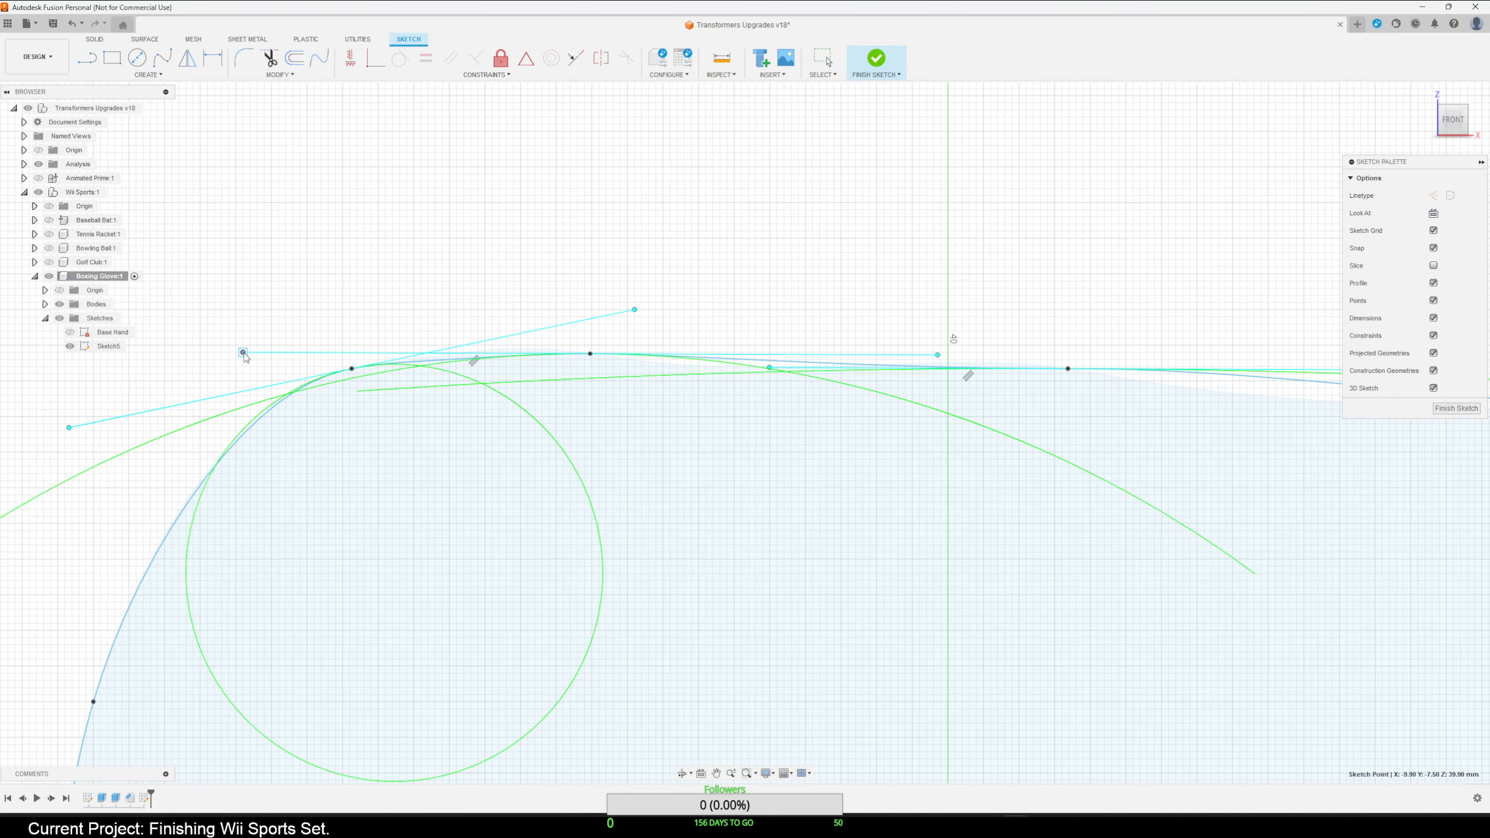
scroll(496, 473, down, 3)
scroll(969, 309, down, 3)
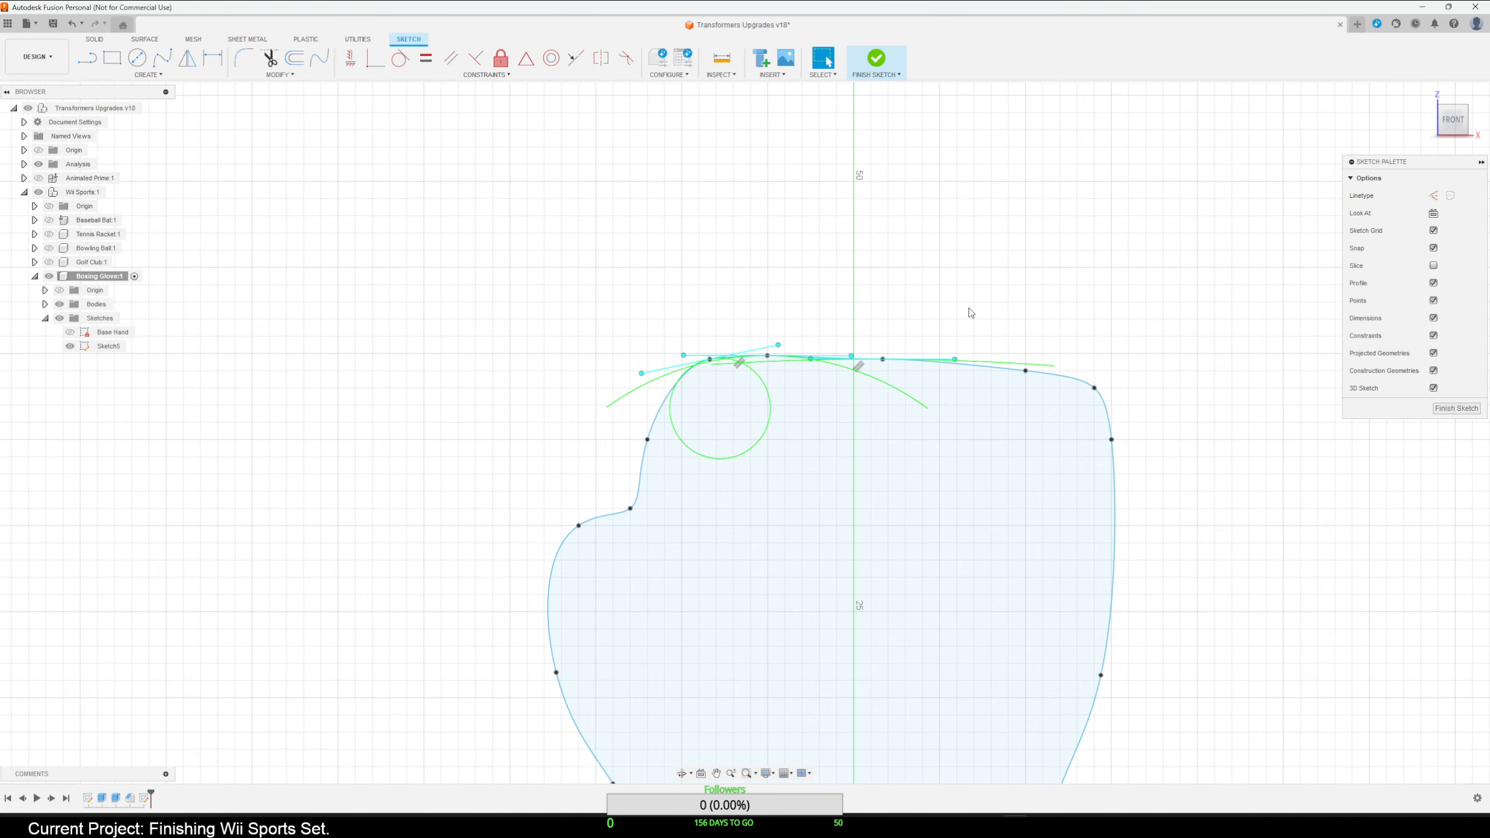
scroll(970, 313, down, 3)
middle_drag(1147, 489, 798, 416)
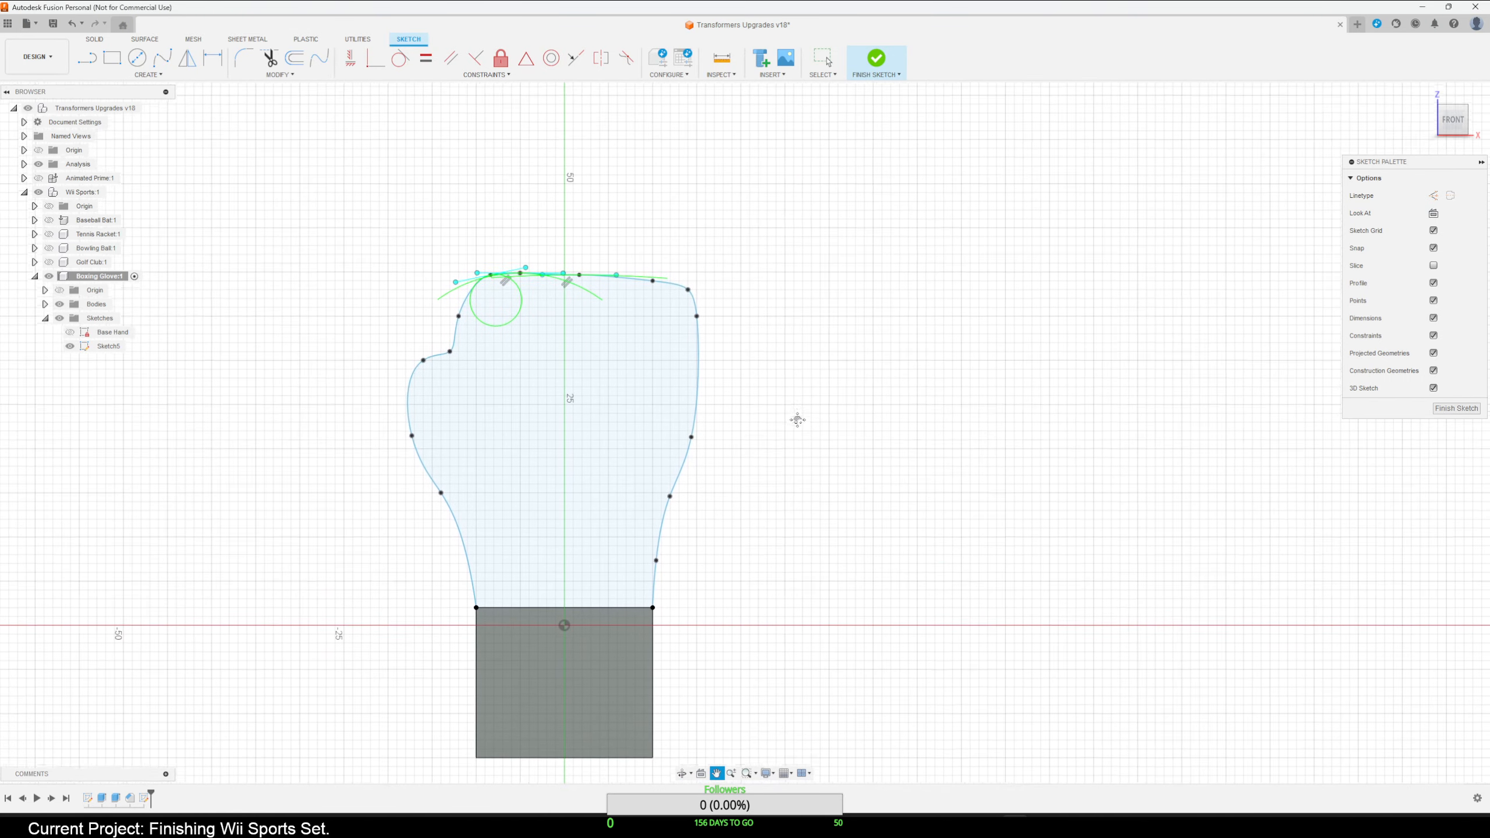
click(1457, 407)
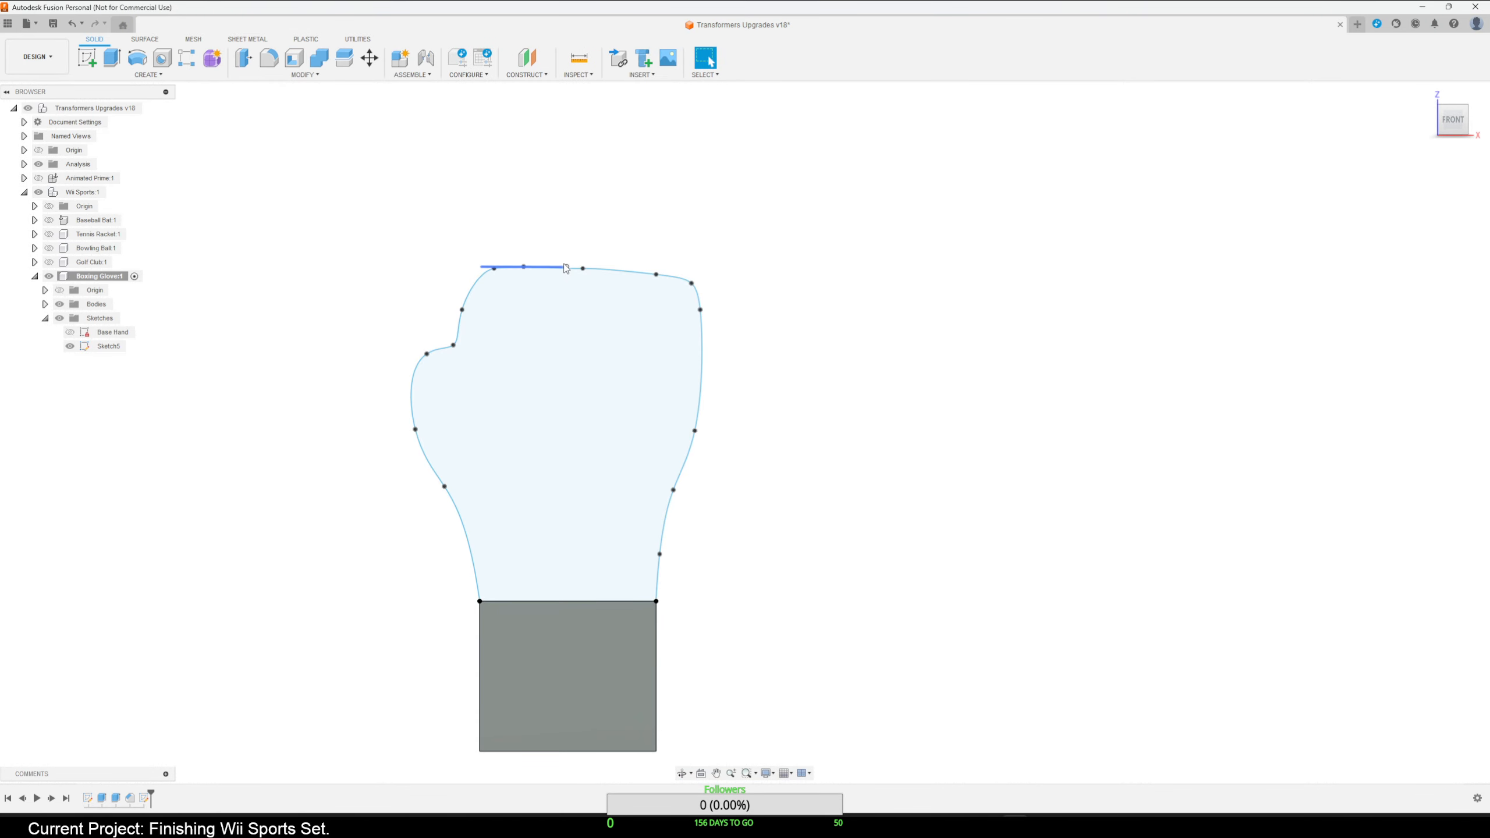
Inspect the glove outline's top edge and measure the distance from the outline spline to the hand block's bottom edge.
scroll(572, 276, up, 5)
middle_drag(552, 143, 572, 309)
scroll(541, 335, up, 4)
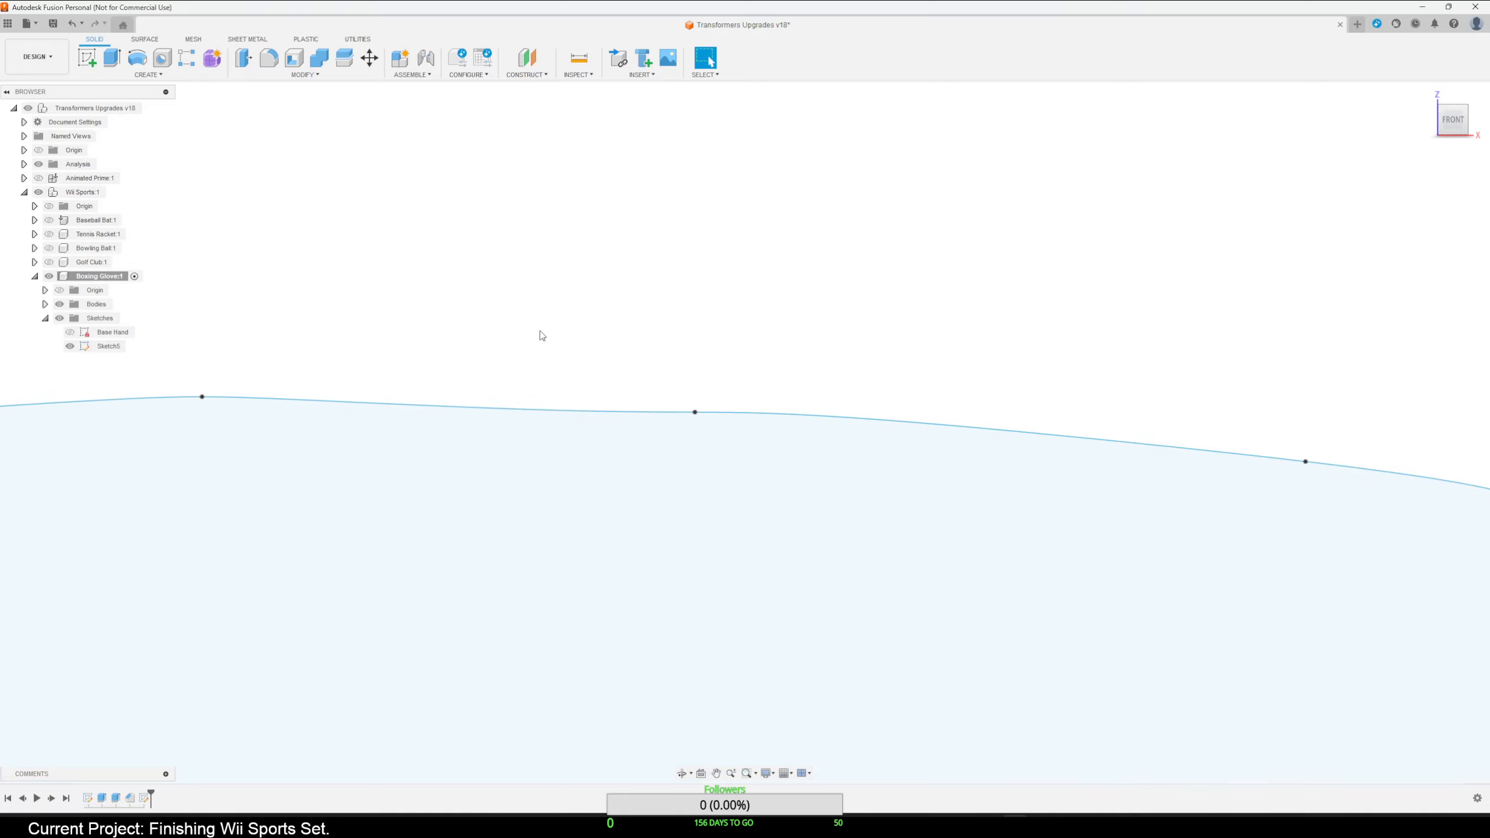
scroll(542, 367, down, 8)
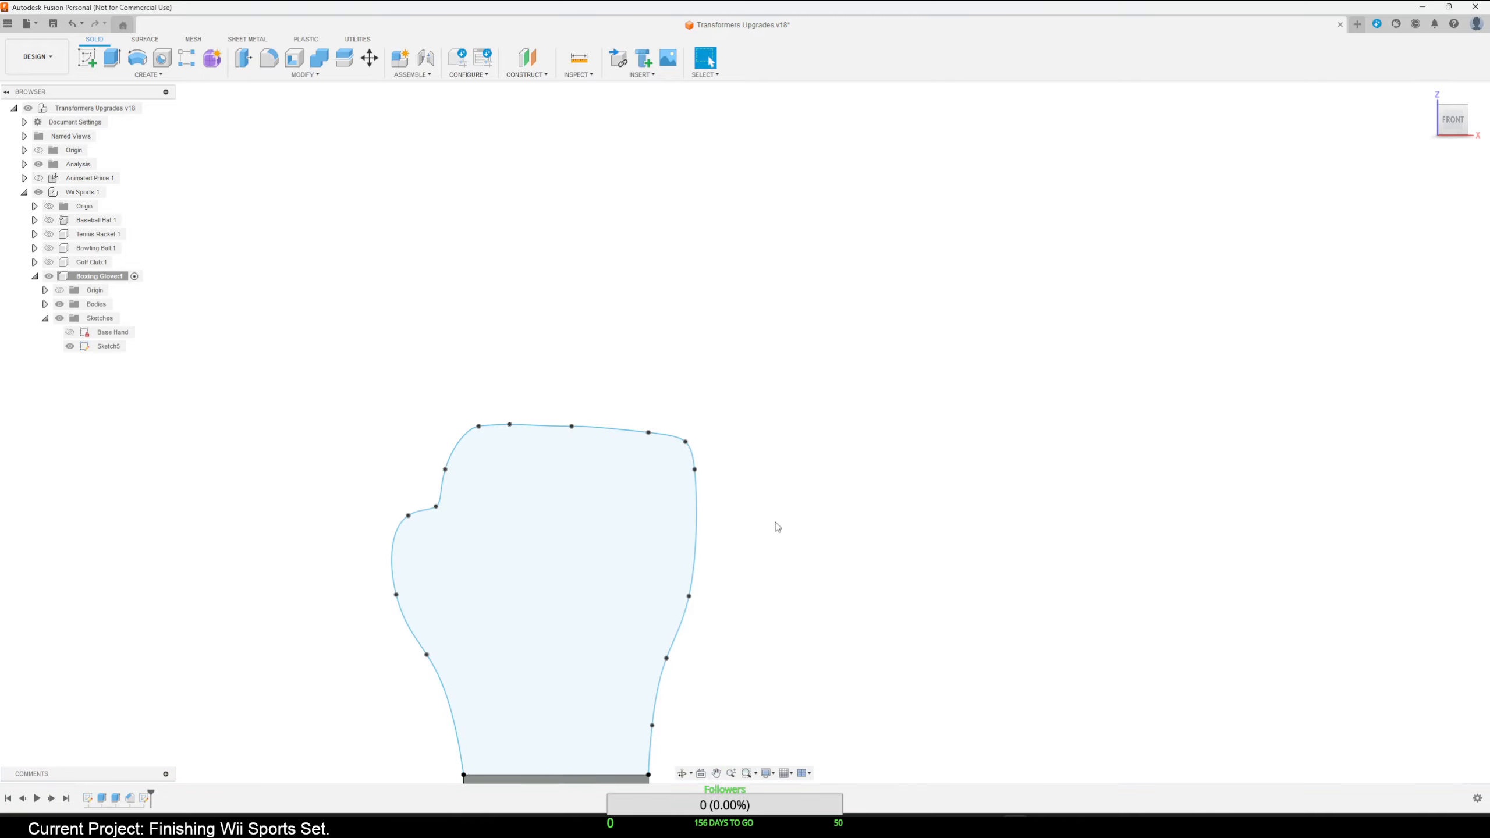
middle_drag(775, 526, 849, 370)
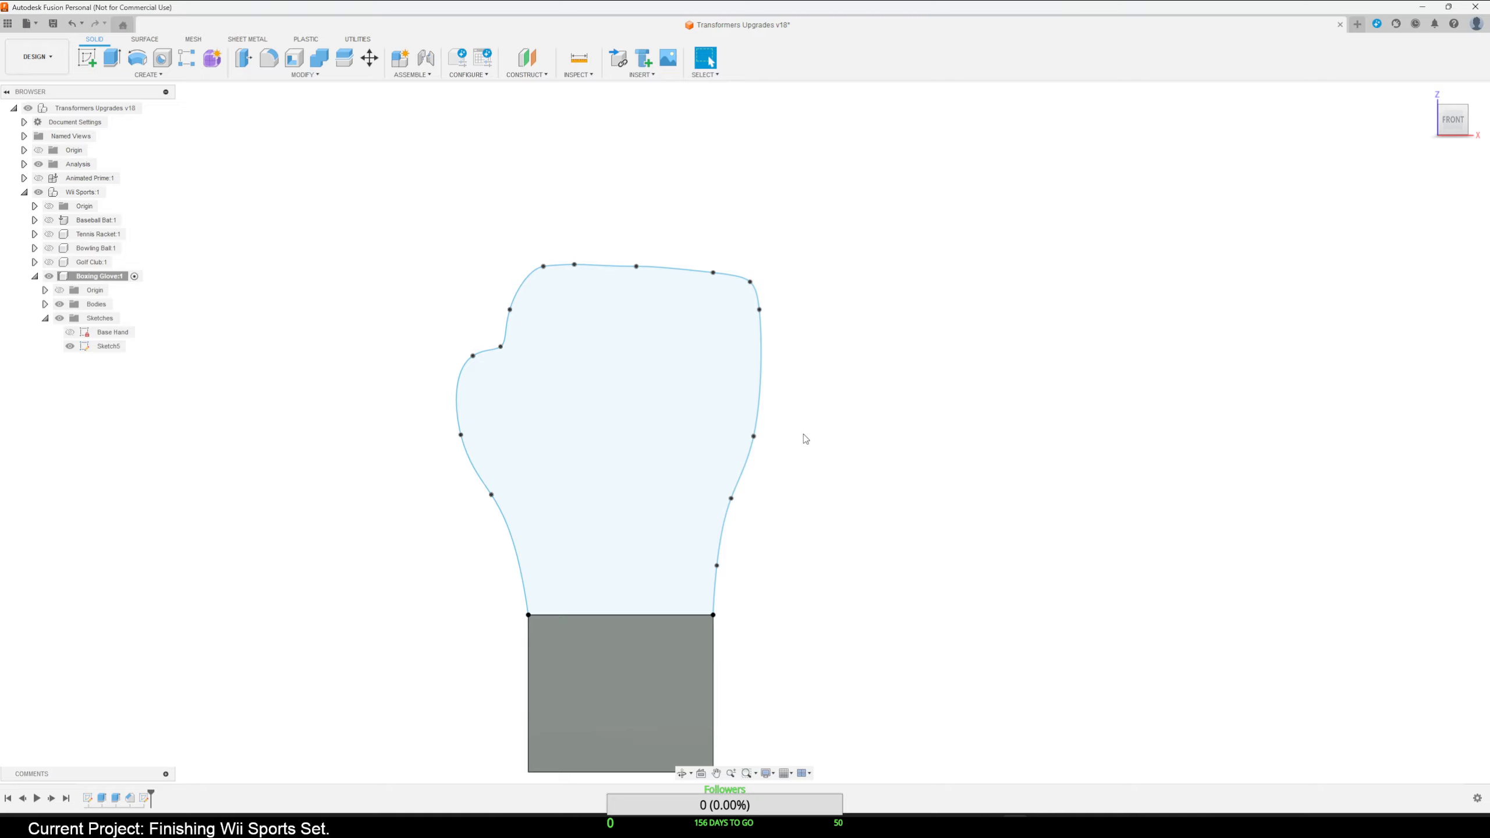
scroll(805, 438, down, 3)
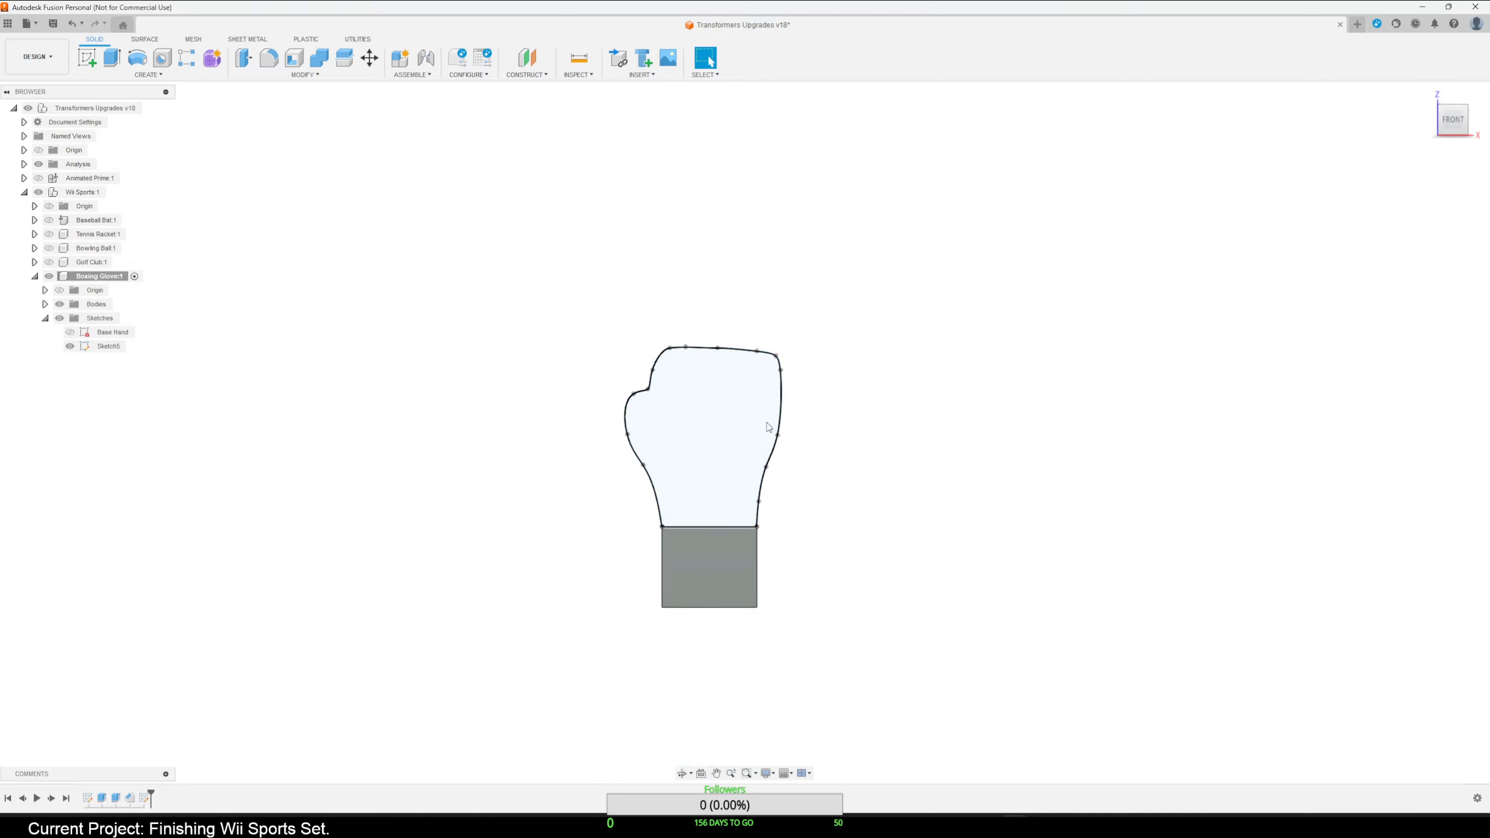
click(579, 56)
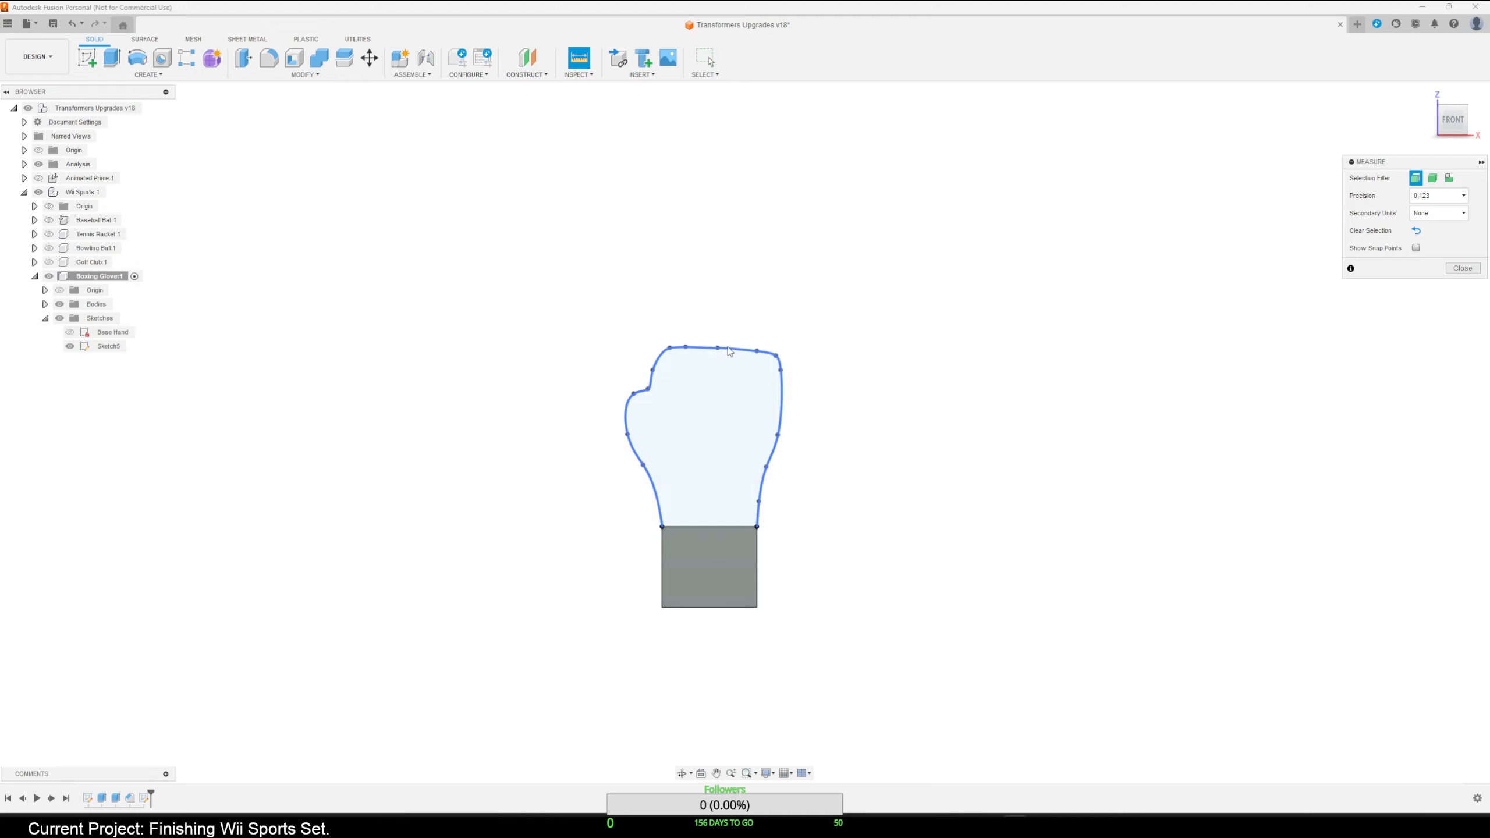
click(718, 349)
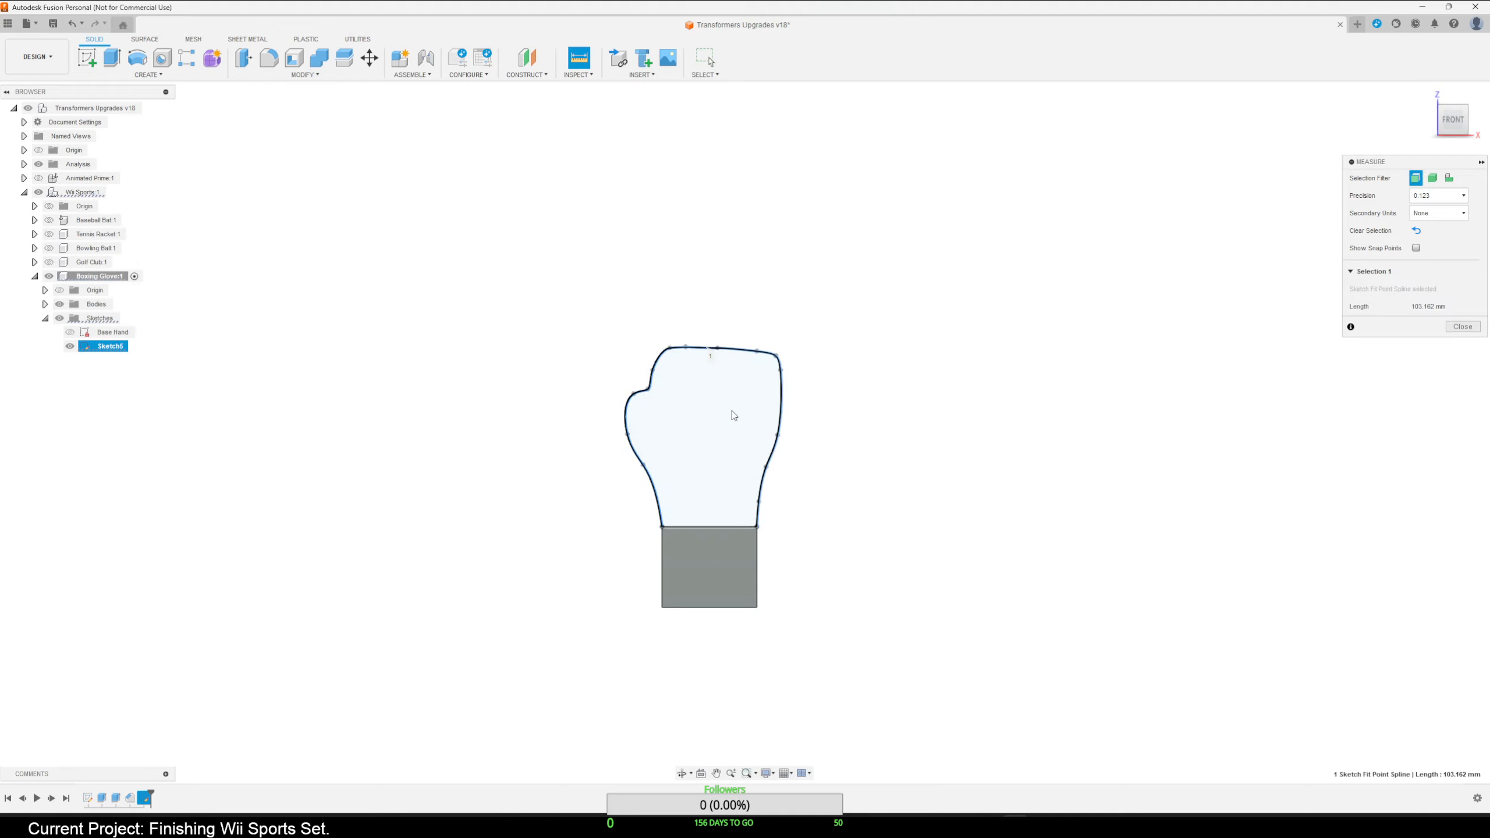
click(714, 609)
scroll(824, 532, up, 3)
scroll(797, 533, up, 5)
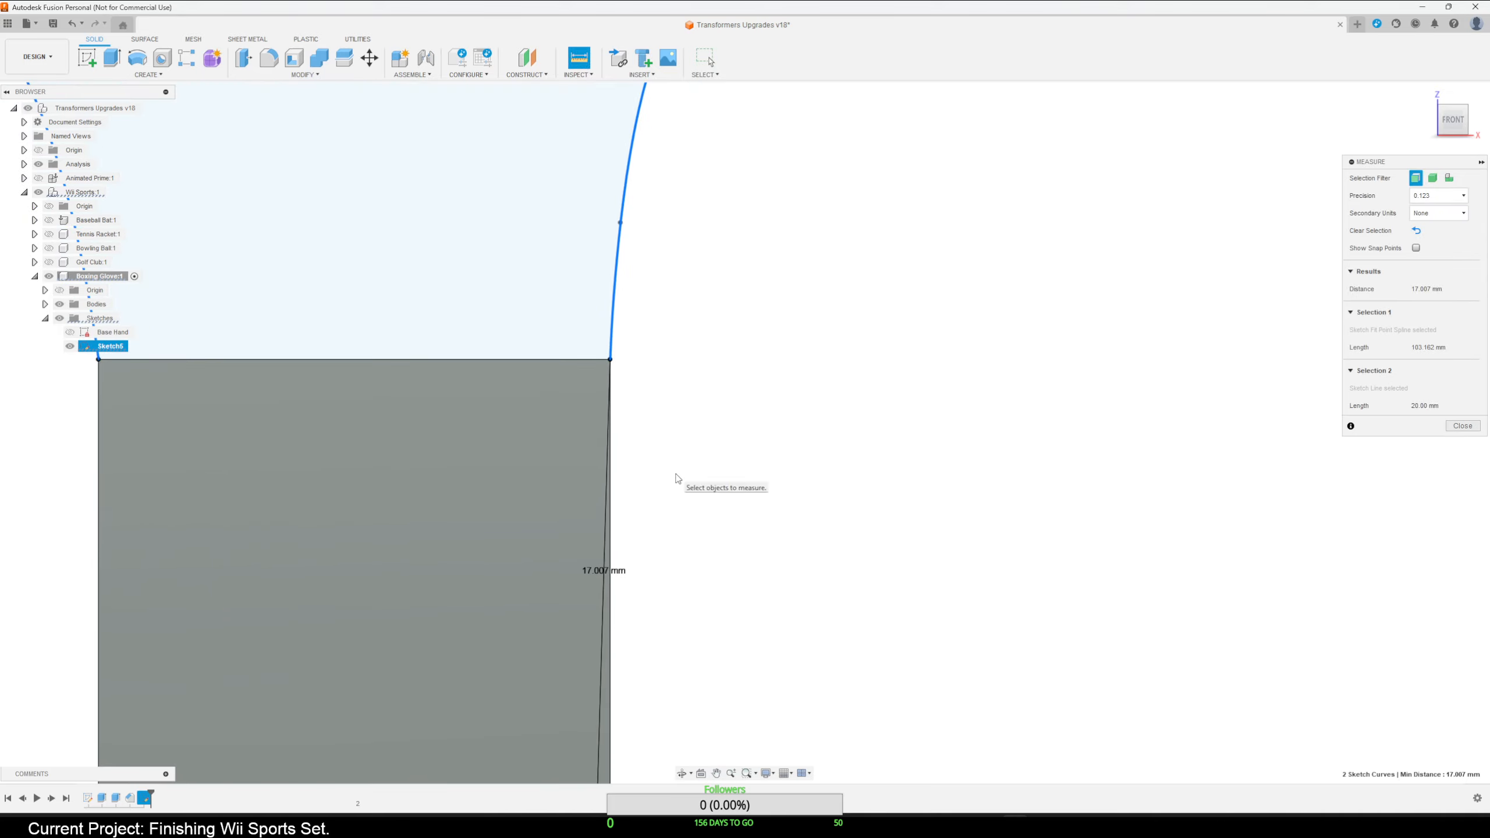
scroll(680, 480, down, 8)
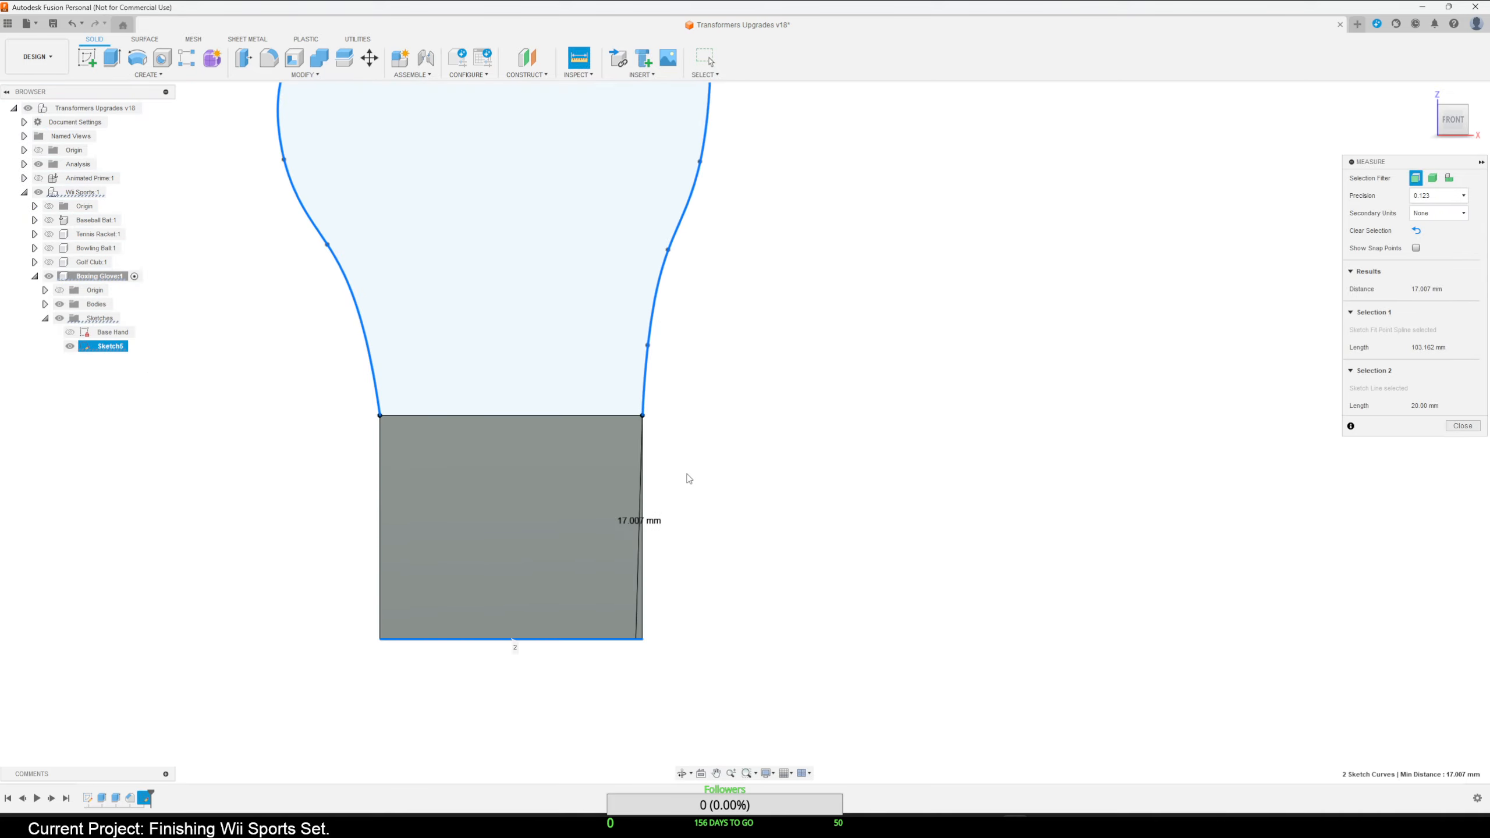
click(1462, 425)
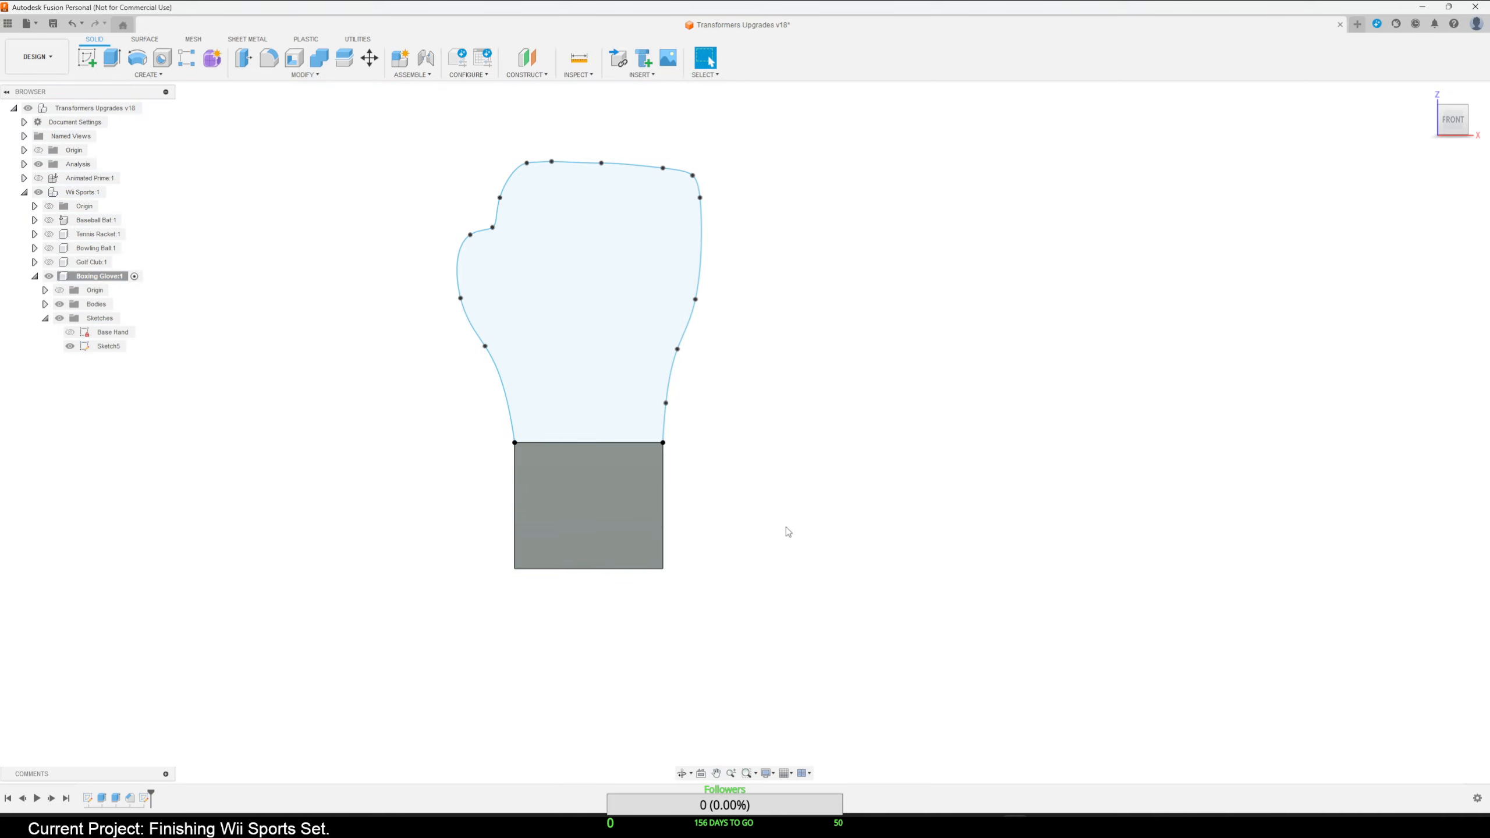
Extrude the glove-shaped profile above the hand block 2 mm to one side as a new body.
click(573, 324)
mouse_move(792, 422)
shift+middle_down()
mouse_move(966, 435)
mouse_move(957, 402)
mouse_move(808, 459)
shift+middle_up()
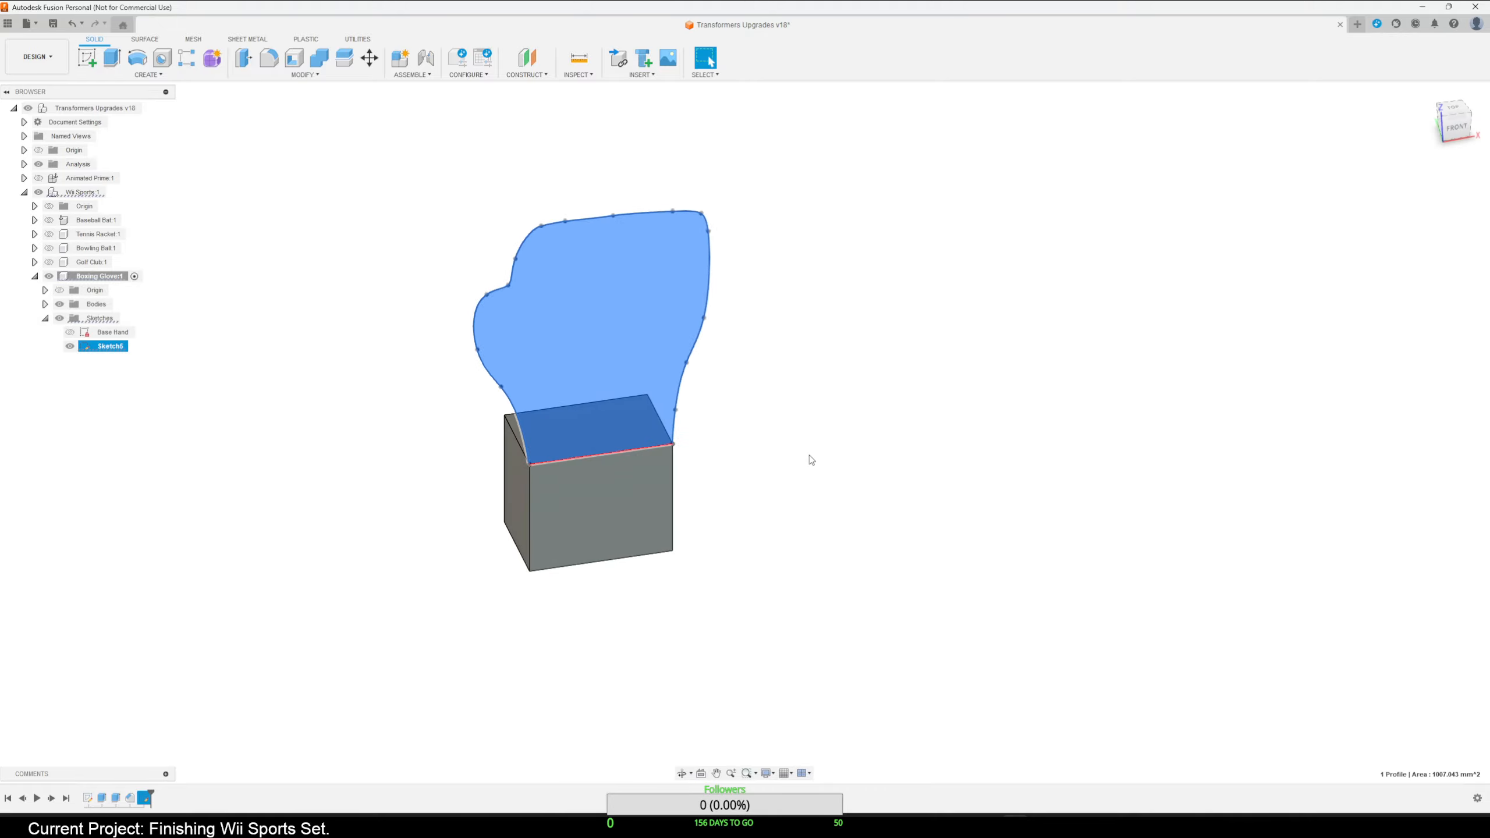
click(810, 459)
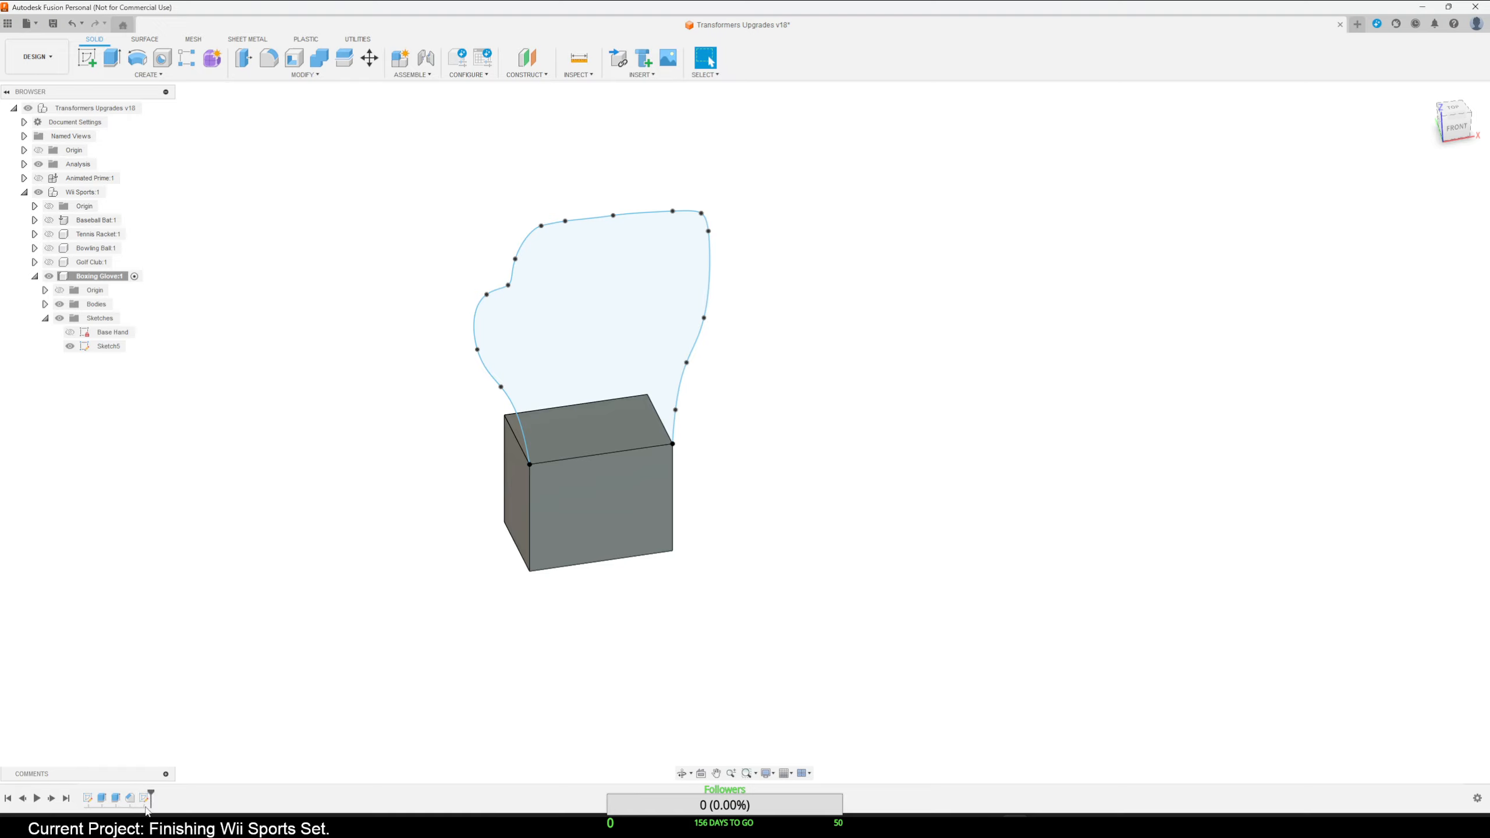
click(542, 412)
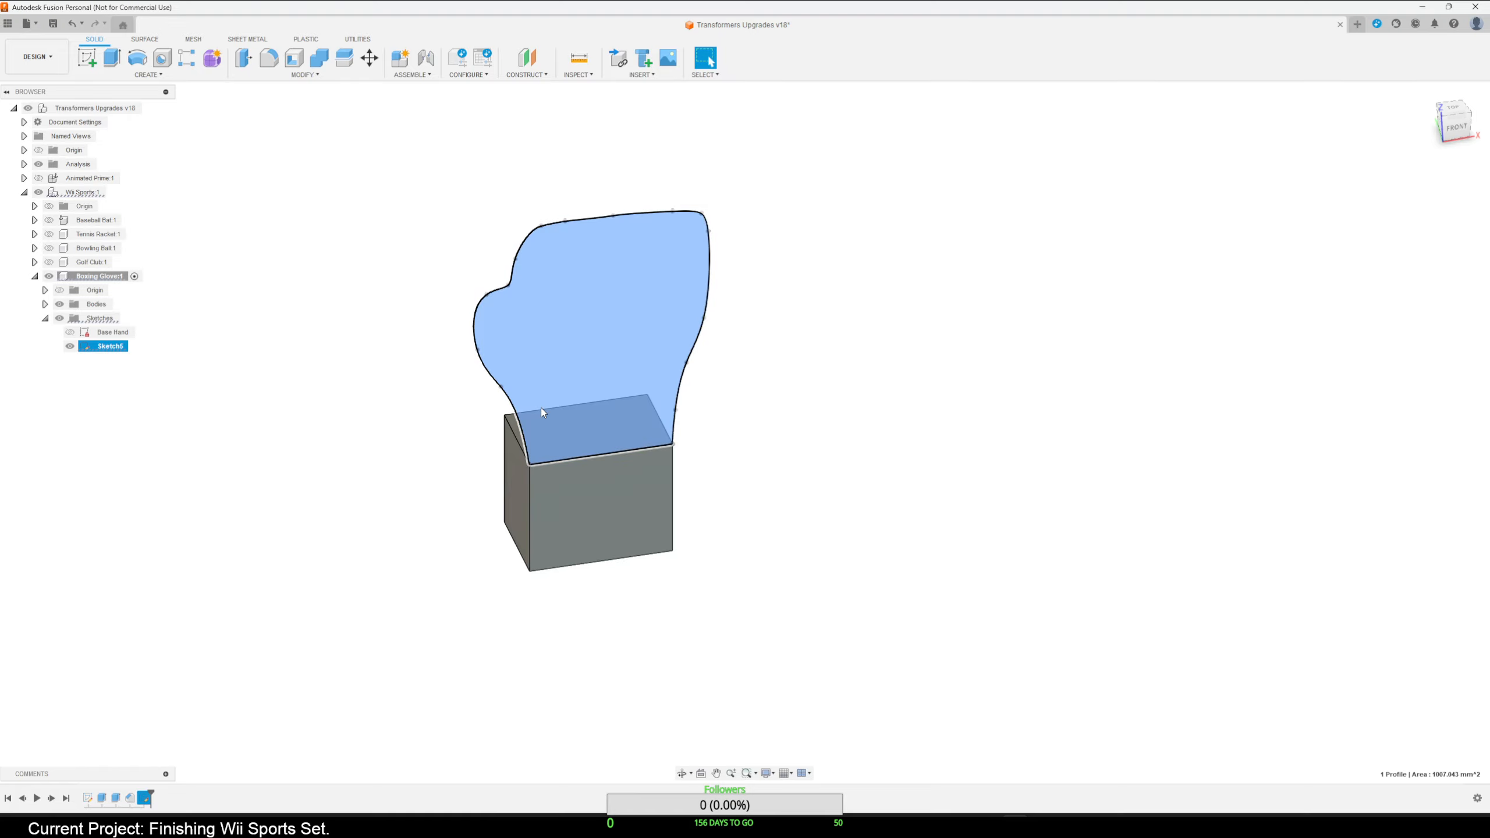
text(e)
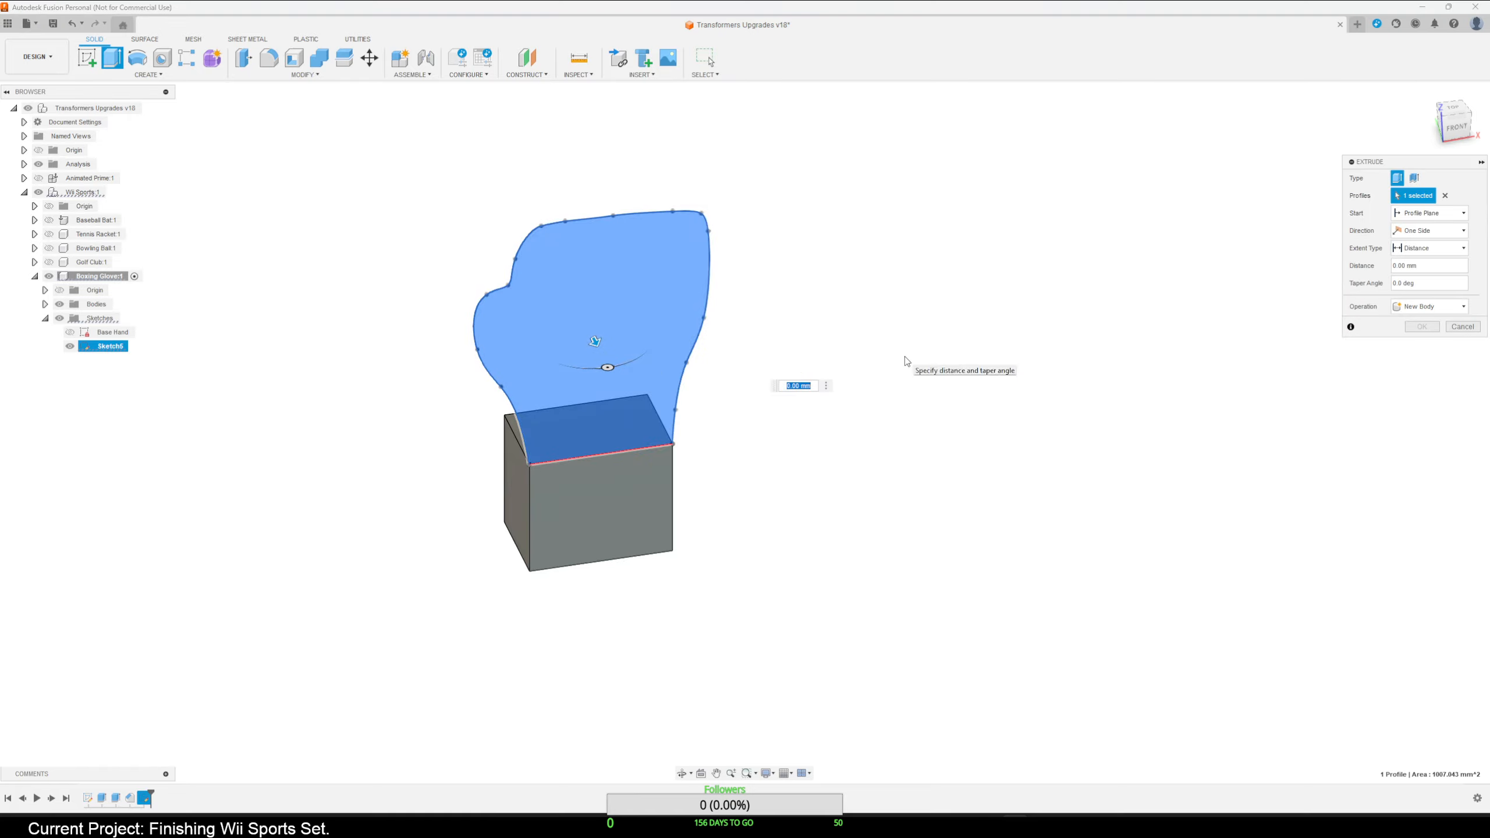
text(2)
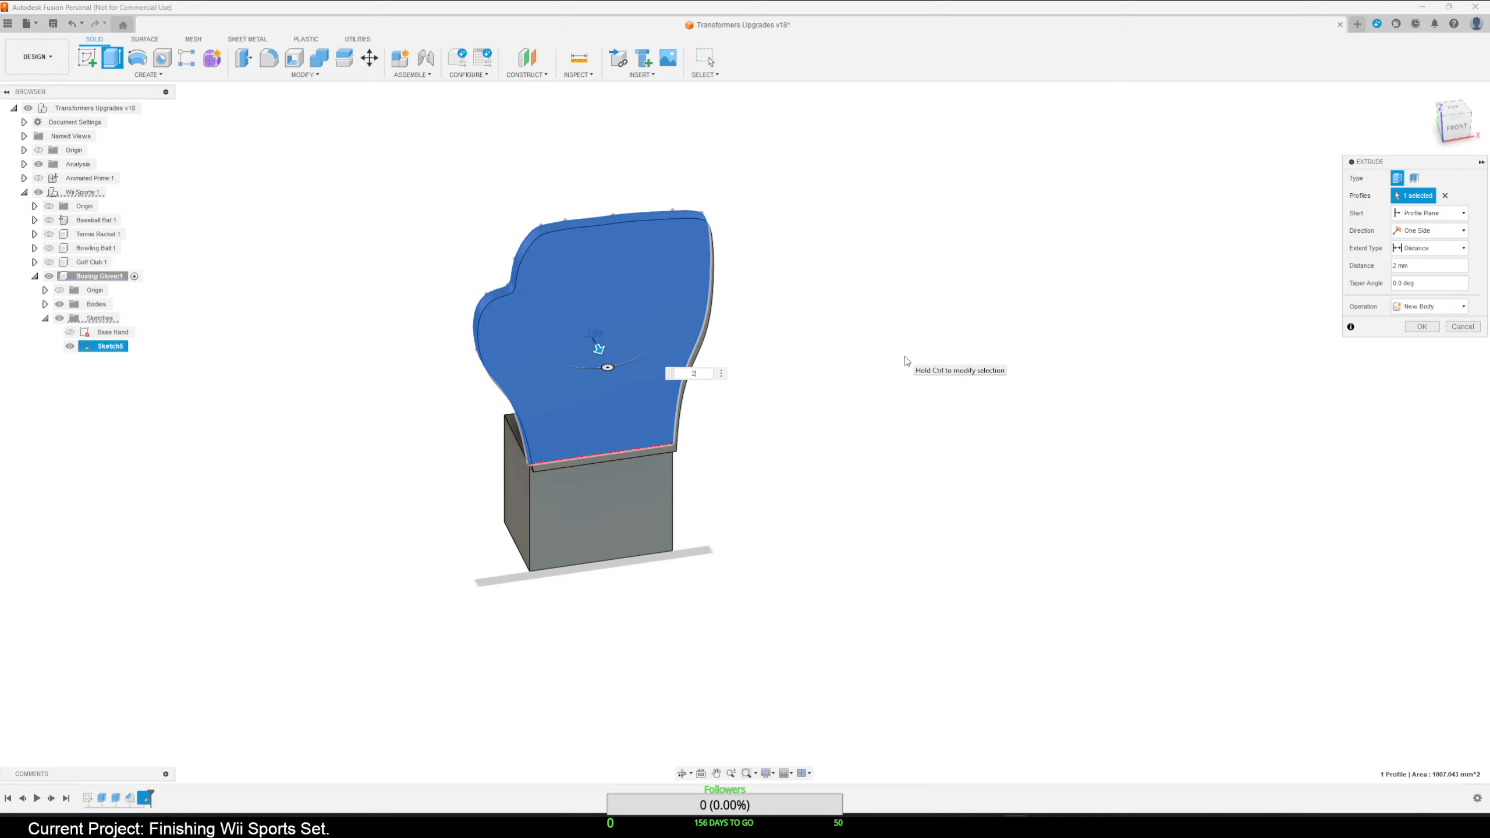
key(Return)
shift+middle_drag(903, 358, 935, 330)
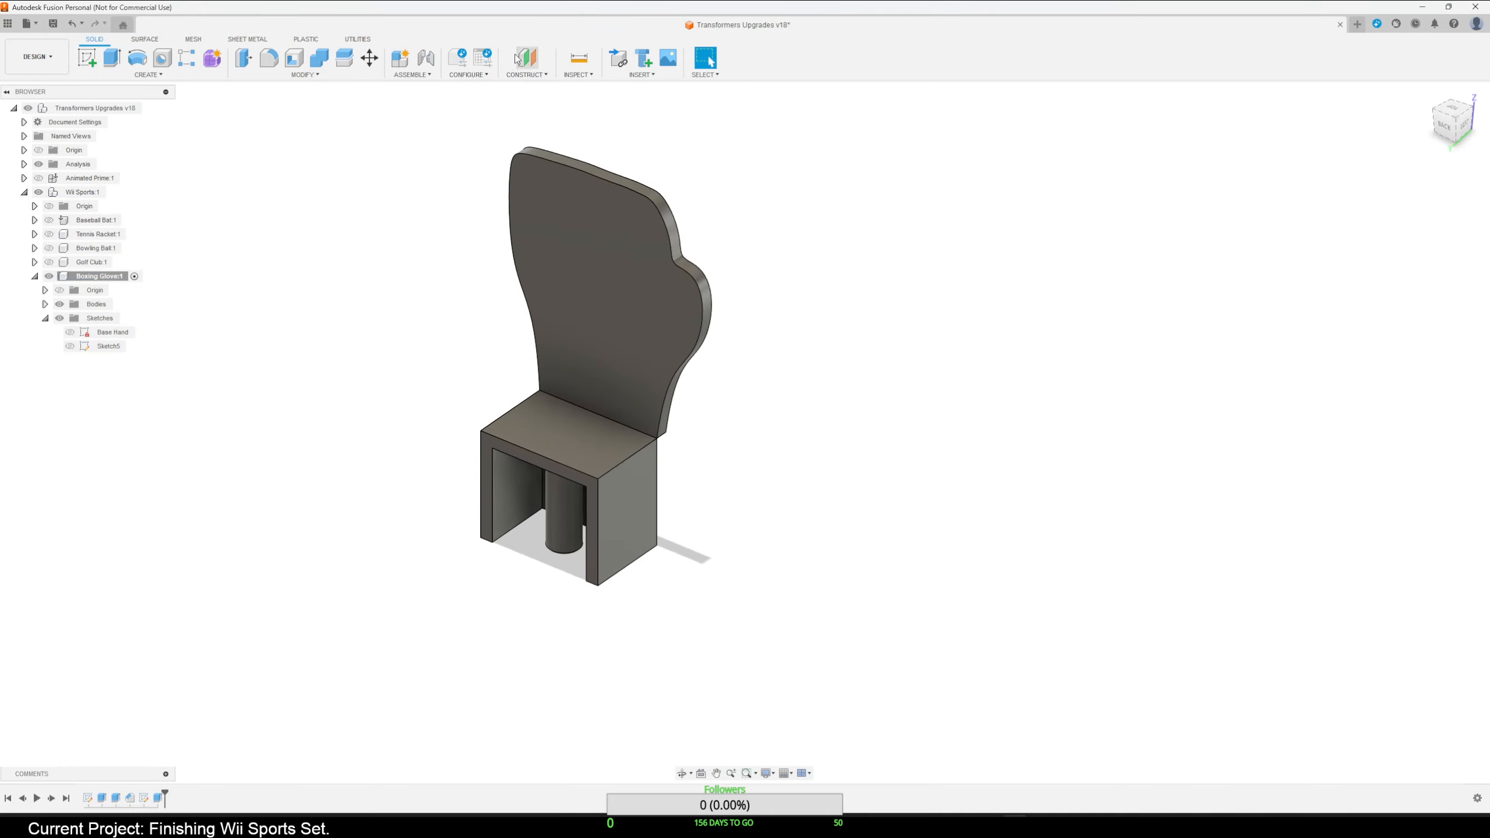
Measure between the glove plate's curved outline edge and its straight bottom edge, and inspect the plate from several sides.
click(578, 57)
click(601, 421)
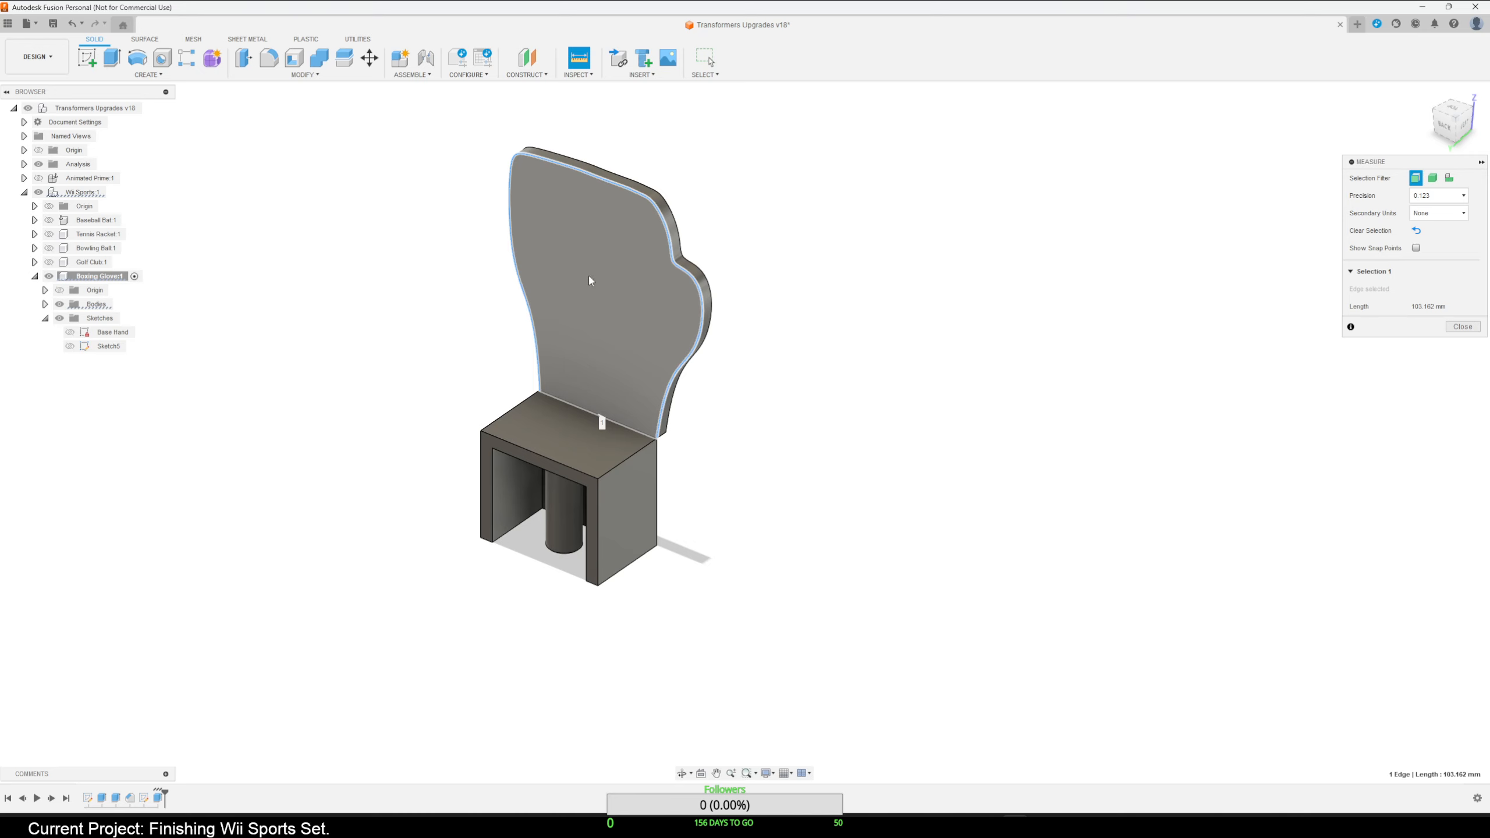
click(628, 431)
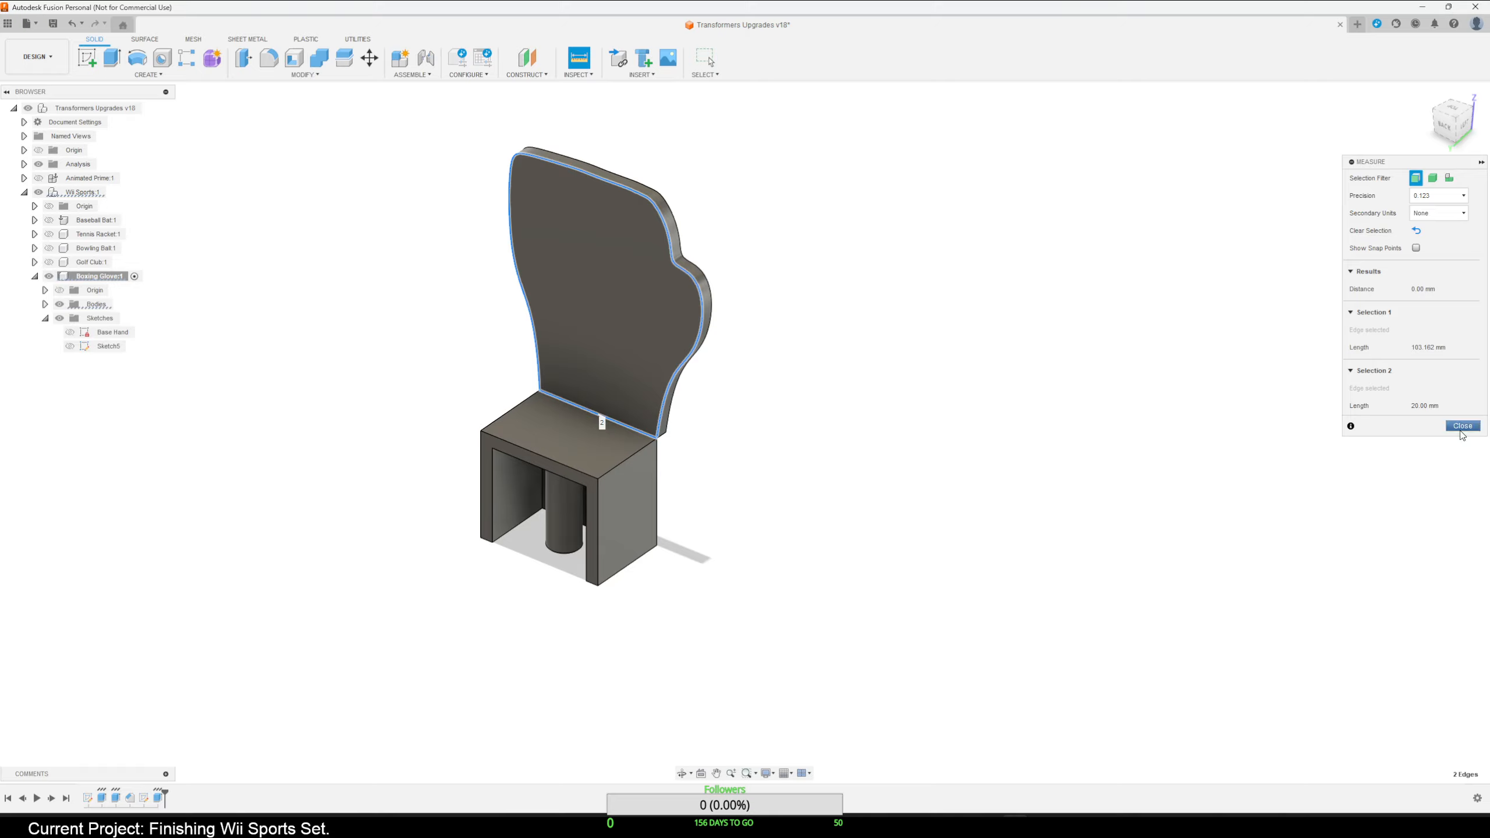
shift+middle_drag(868, 423, 901, 406)
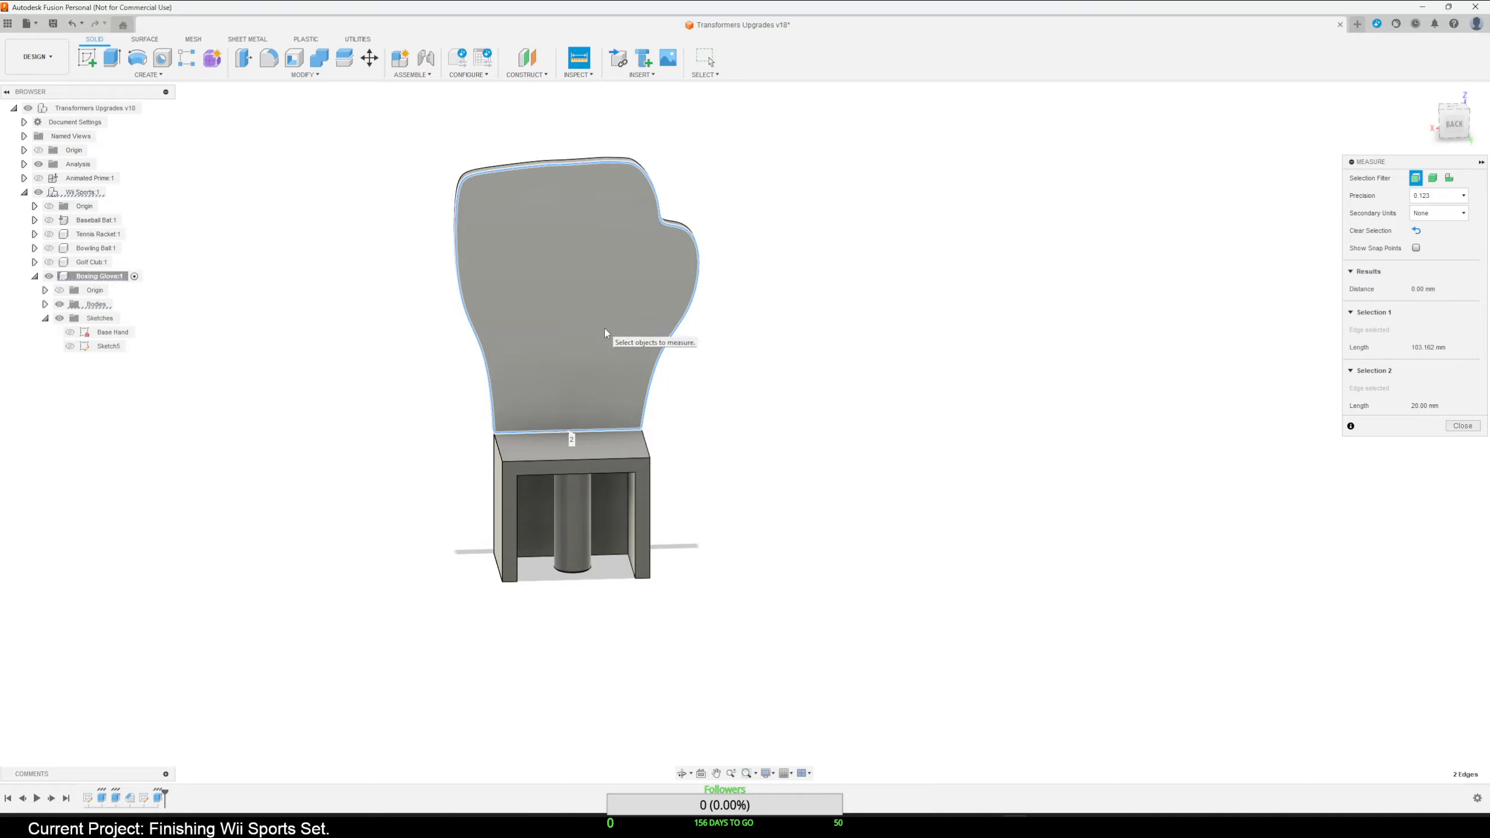
shift+middle_drag(821, 486, 1032, 522)
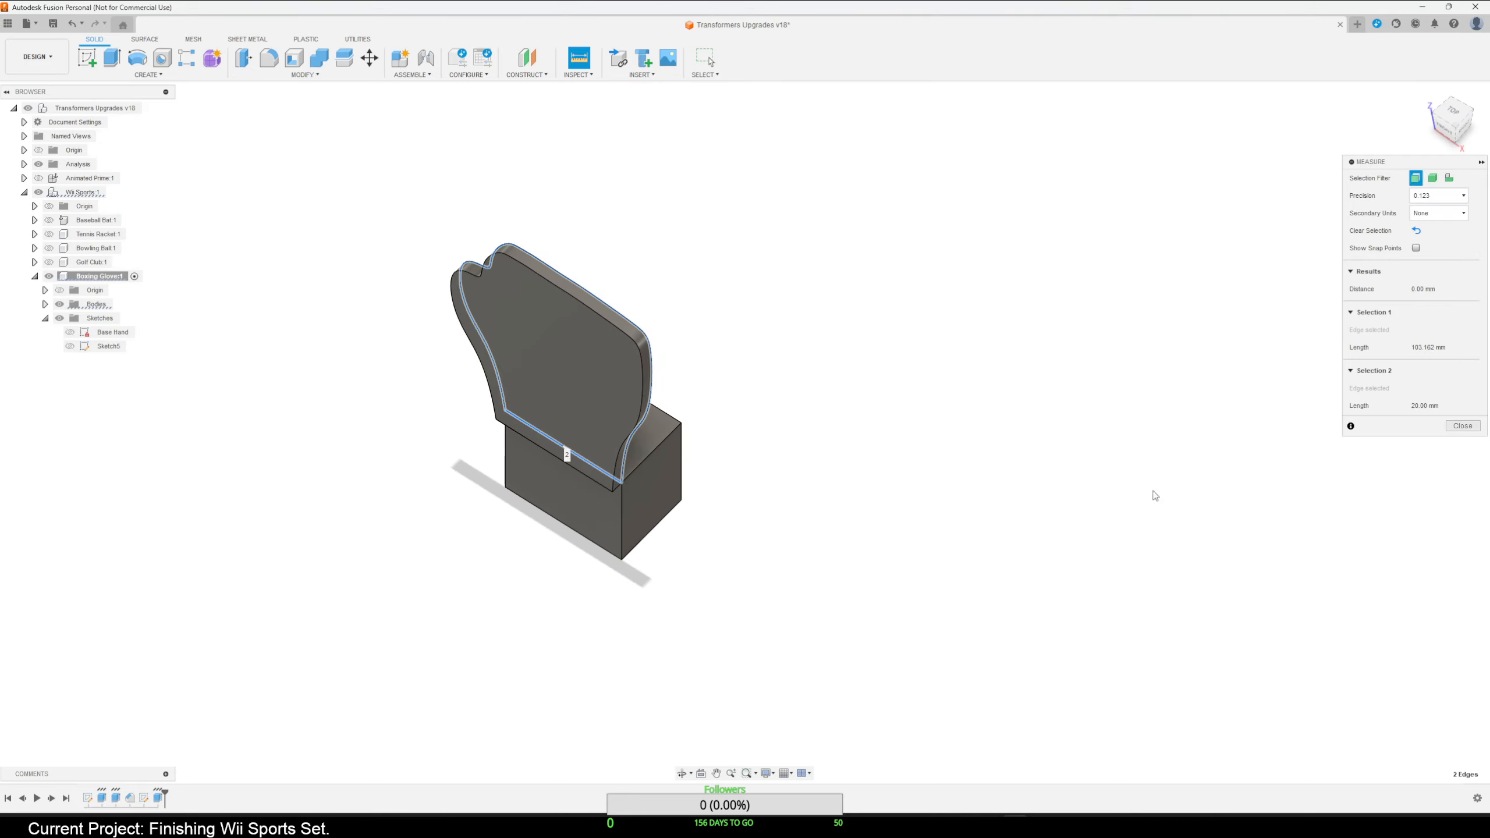
click(1464, 425)
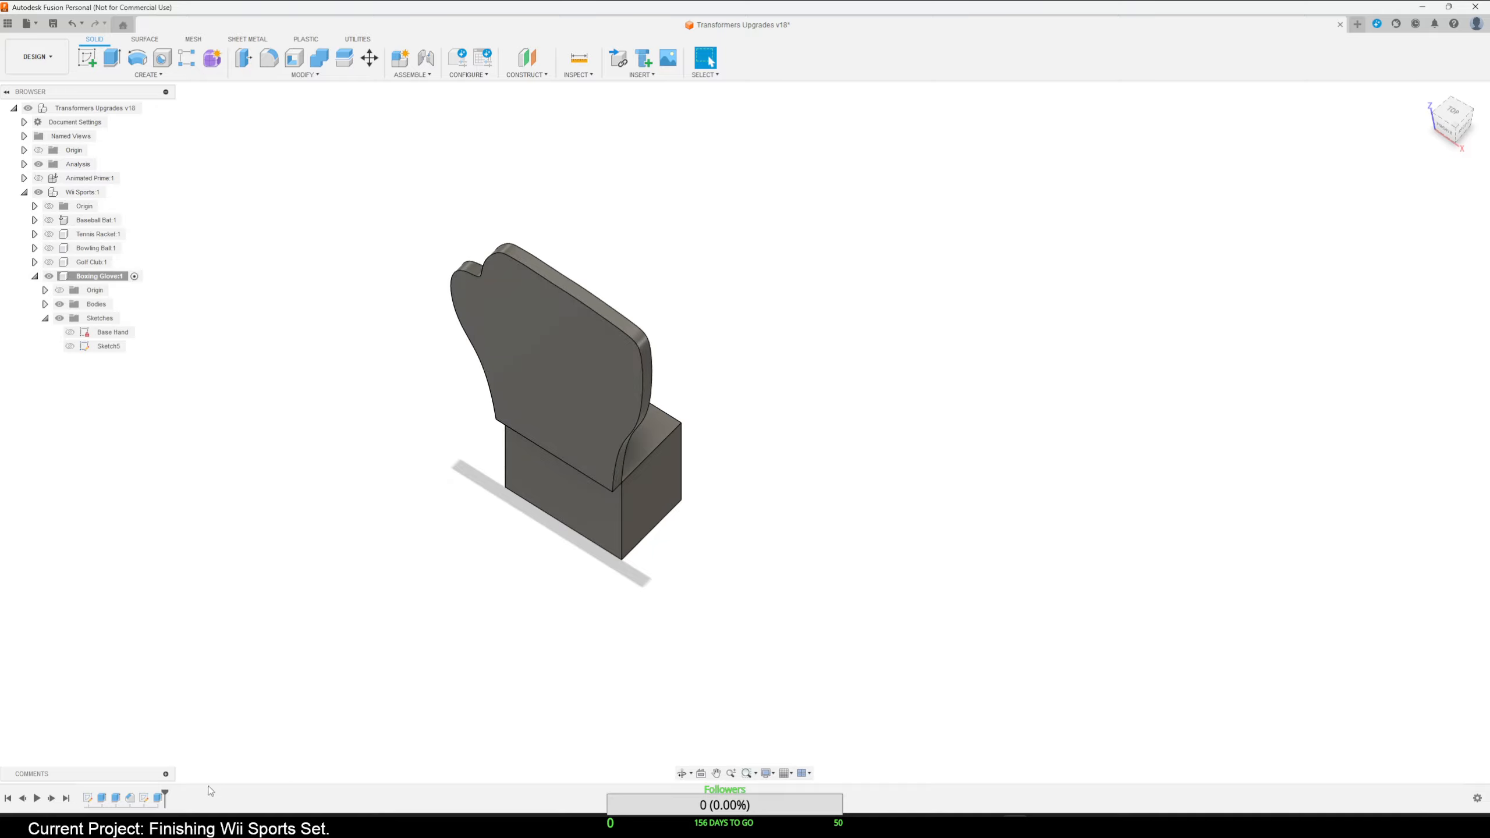
Delete the glove plate extrusion and the glove outline sketch, leaving only the hand block.
shift+middle_drag(798, 534, 739, 556)
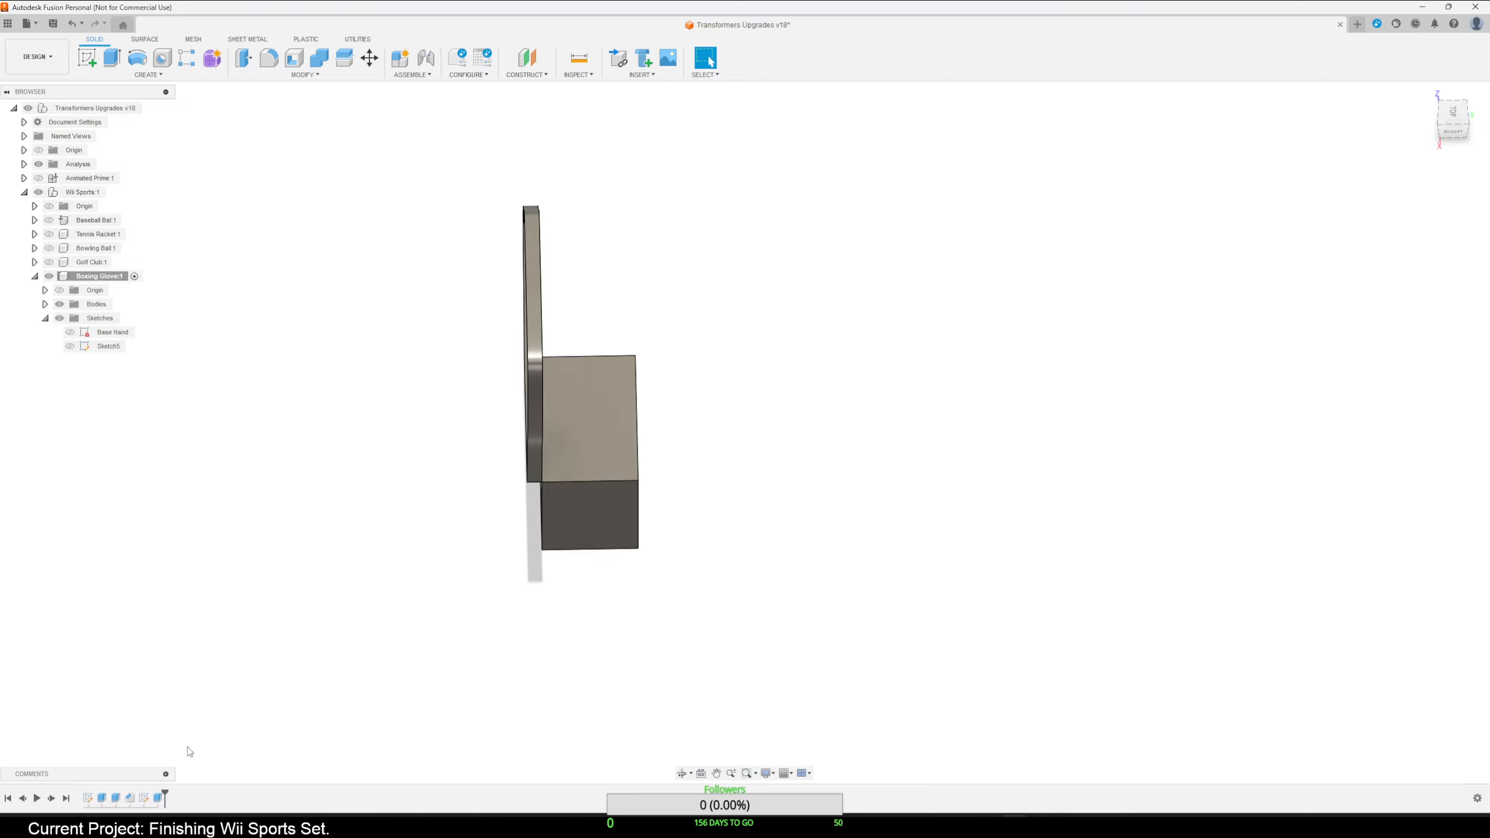
right_click(157, 797)
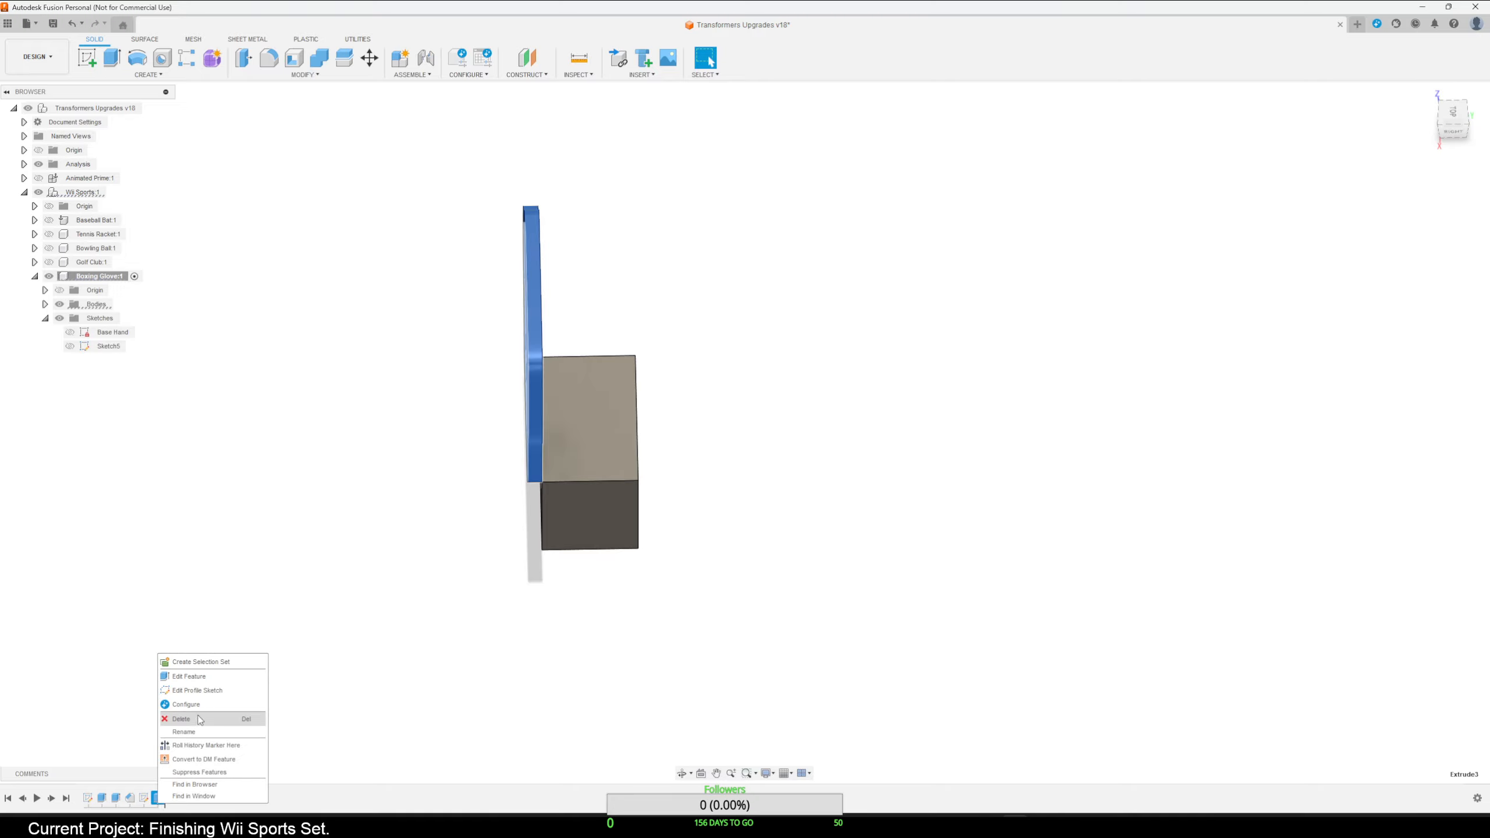
click(199, 719)
right_click(143, 798)
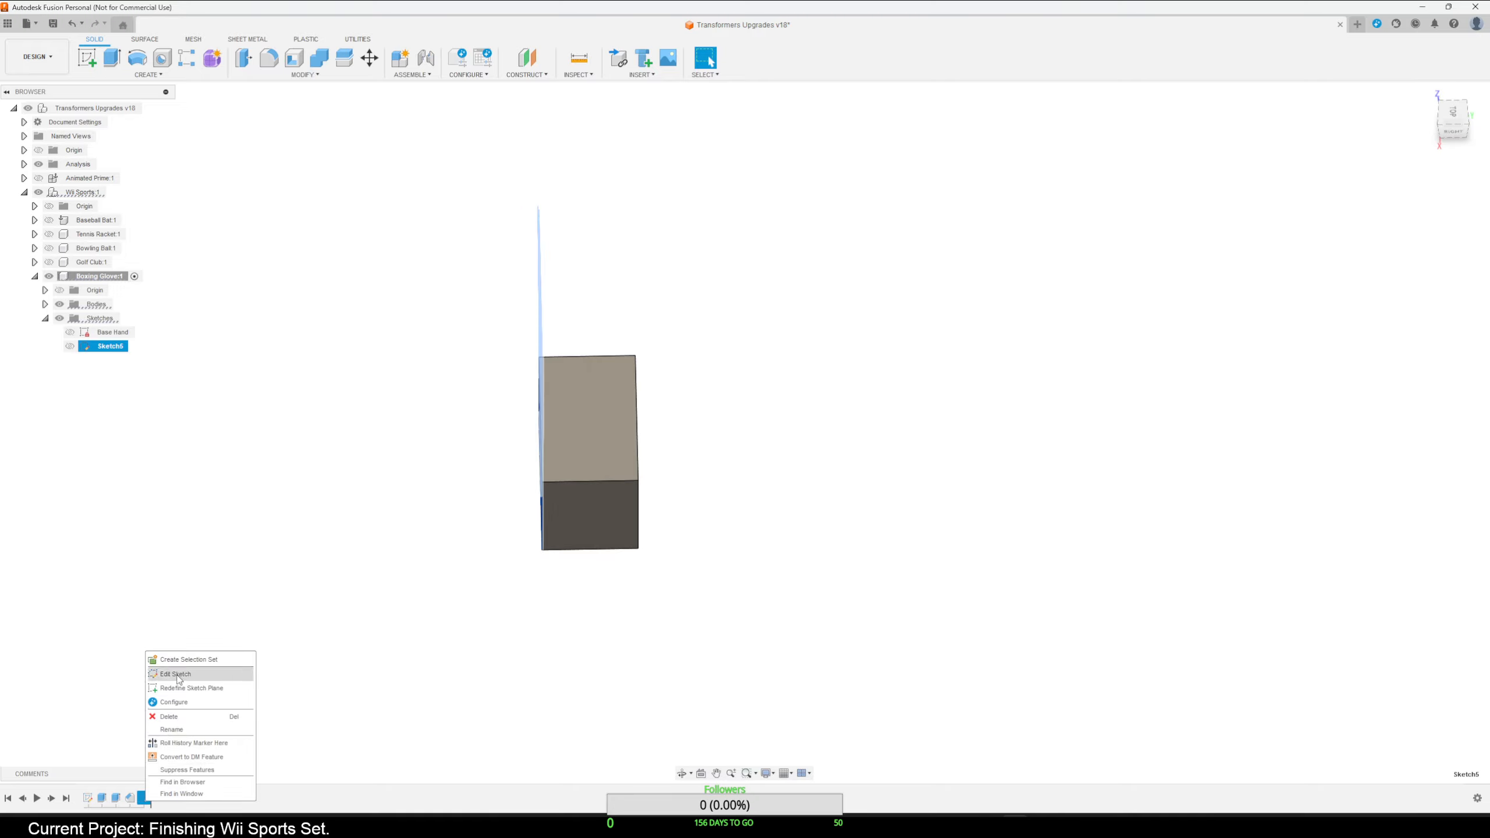
click(176, 716)
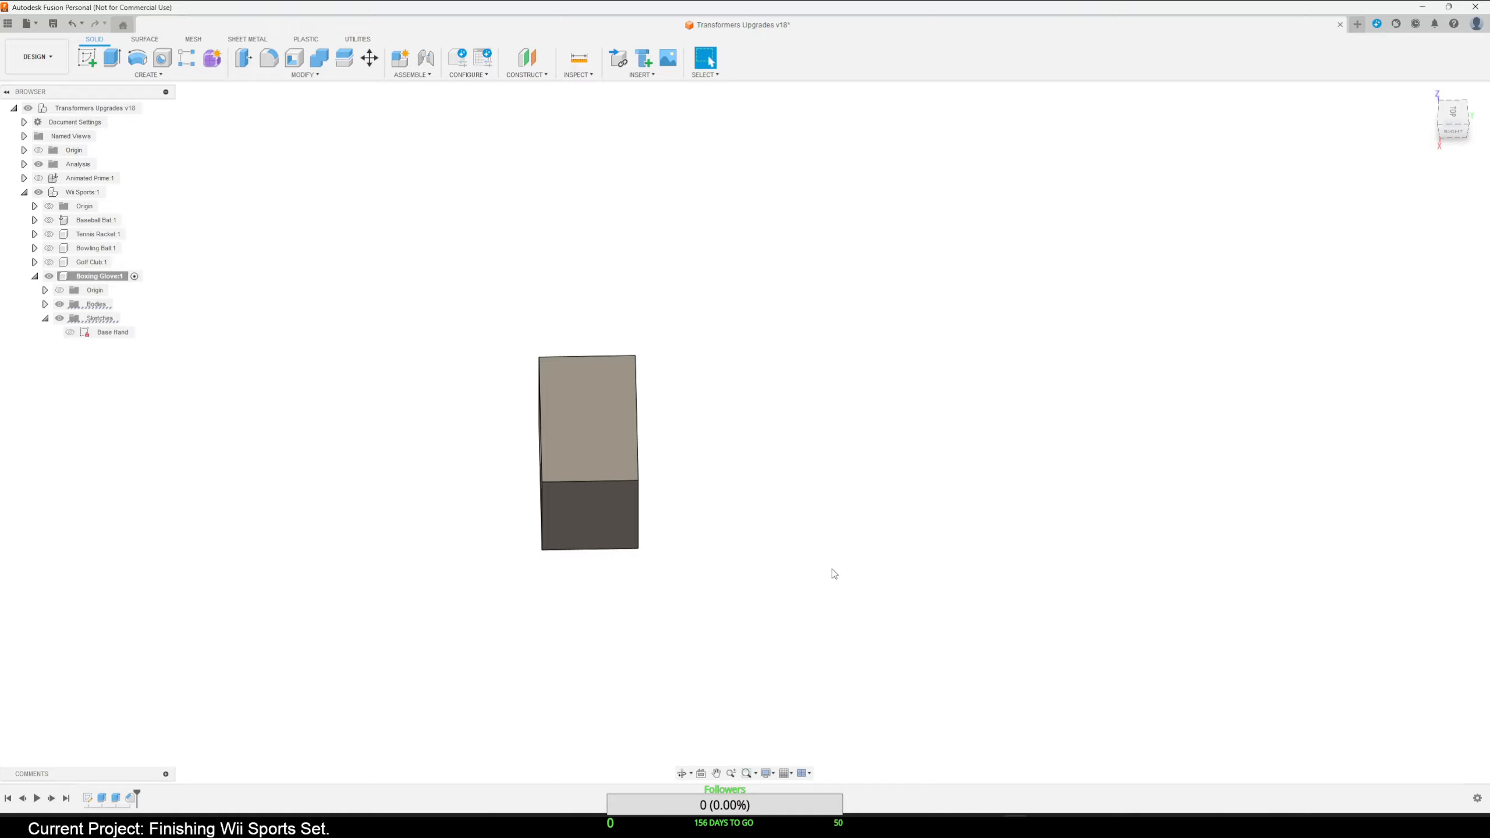
Start a new sketch on the top face of the hand block.
shift+middle_drag(542, 610, 826, 604)
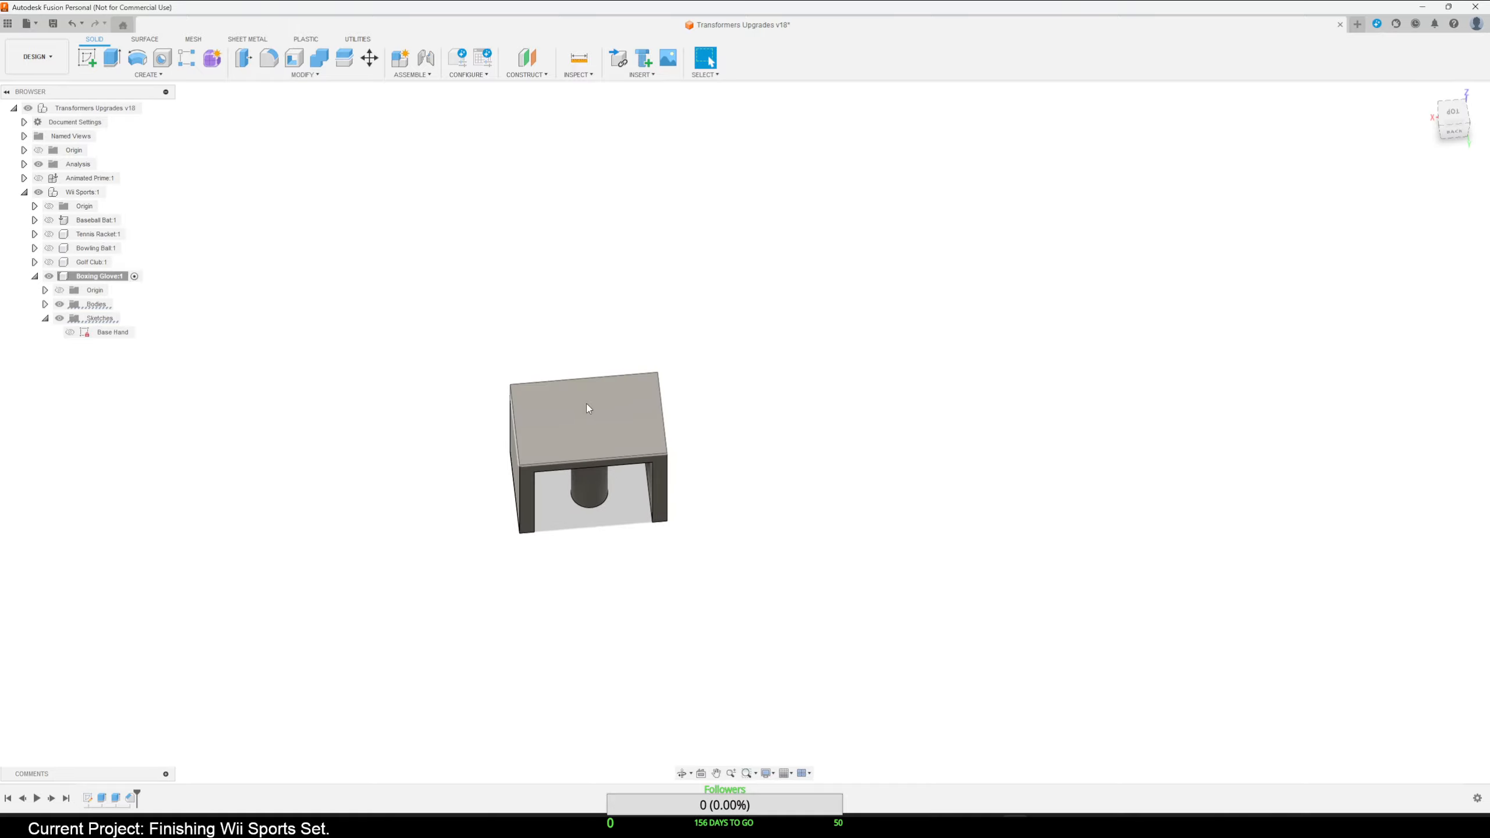
shift+middle_drag(588, 404, 592, 428)
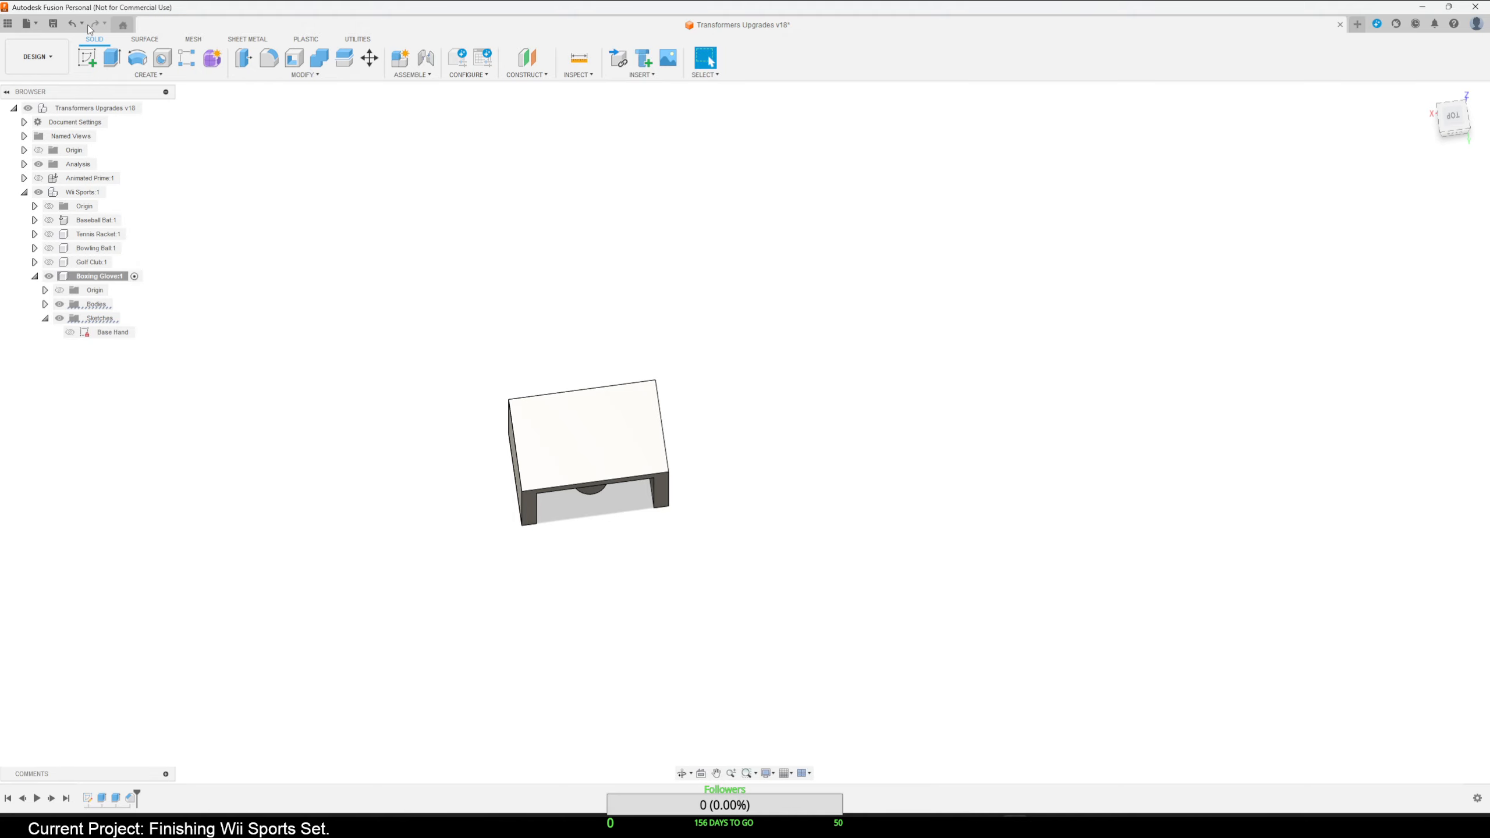
click(88, 58)
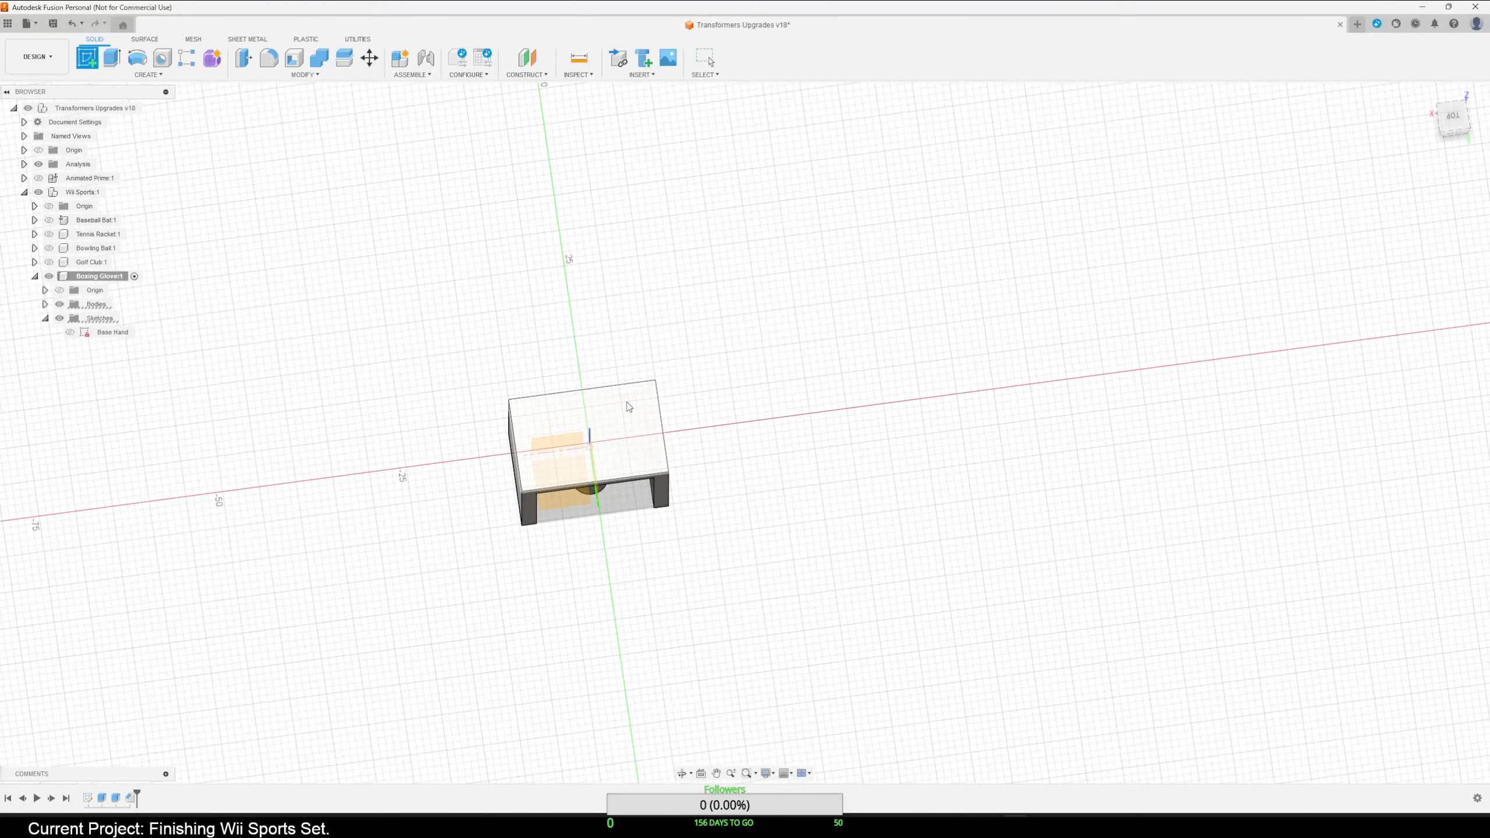
click(627, 408)
mouse_move(839, 403)
middle_down()
mouse_move(749, 526)
mouse_move(656, 481)
middle_up()
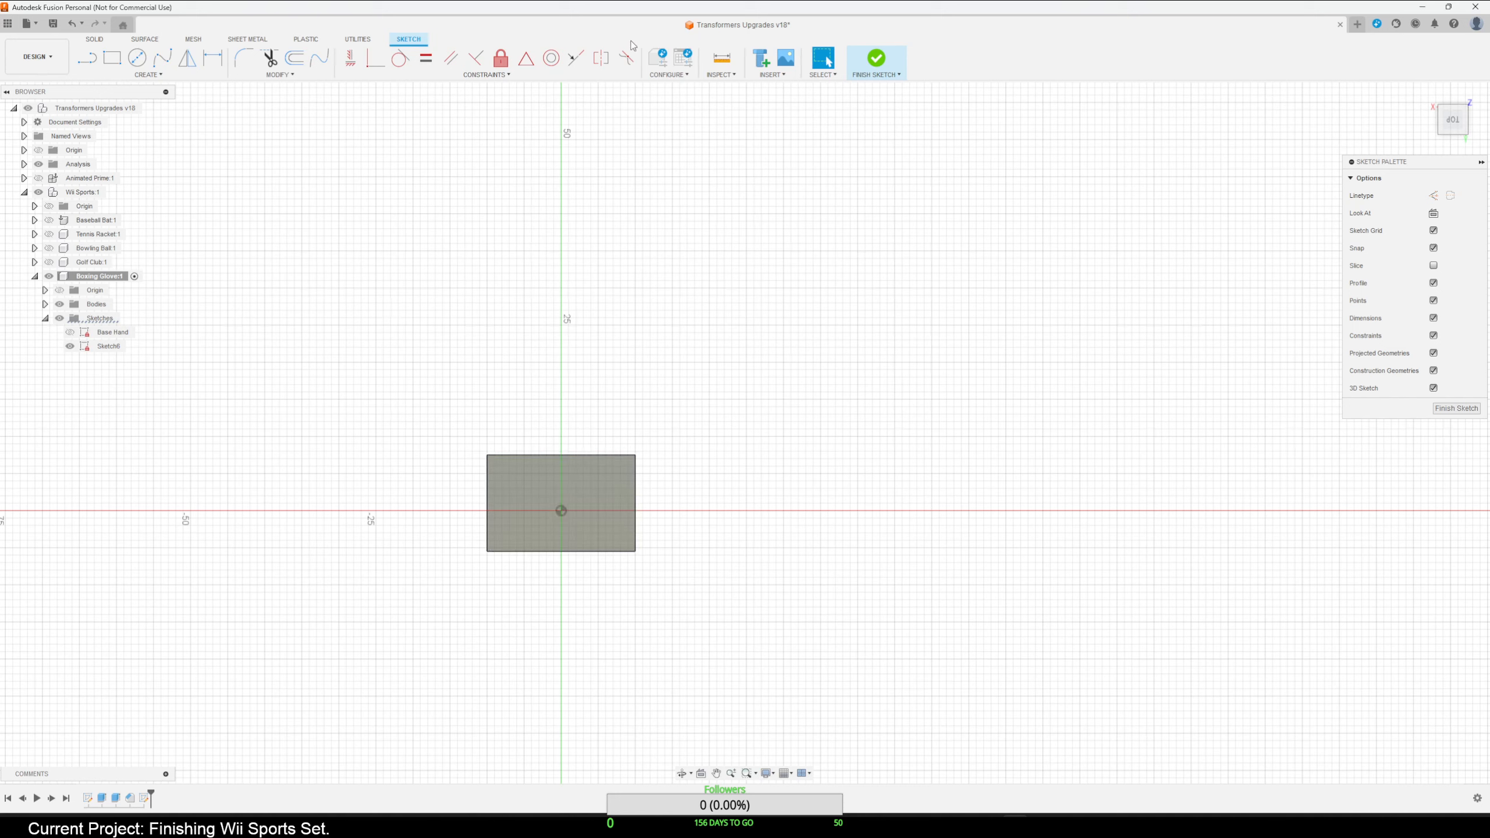
Check the distance between the two long edges of the hand block's top face without placing a dimension.
click(723, 59)
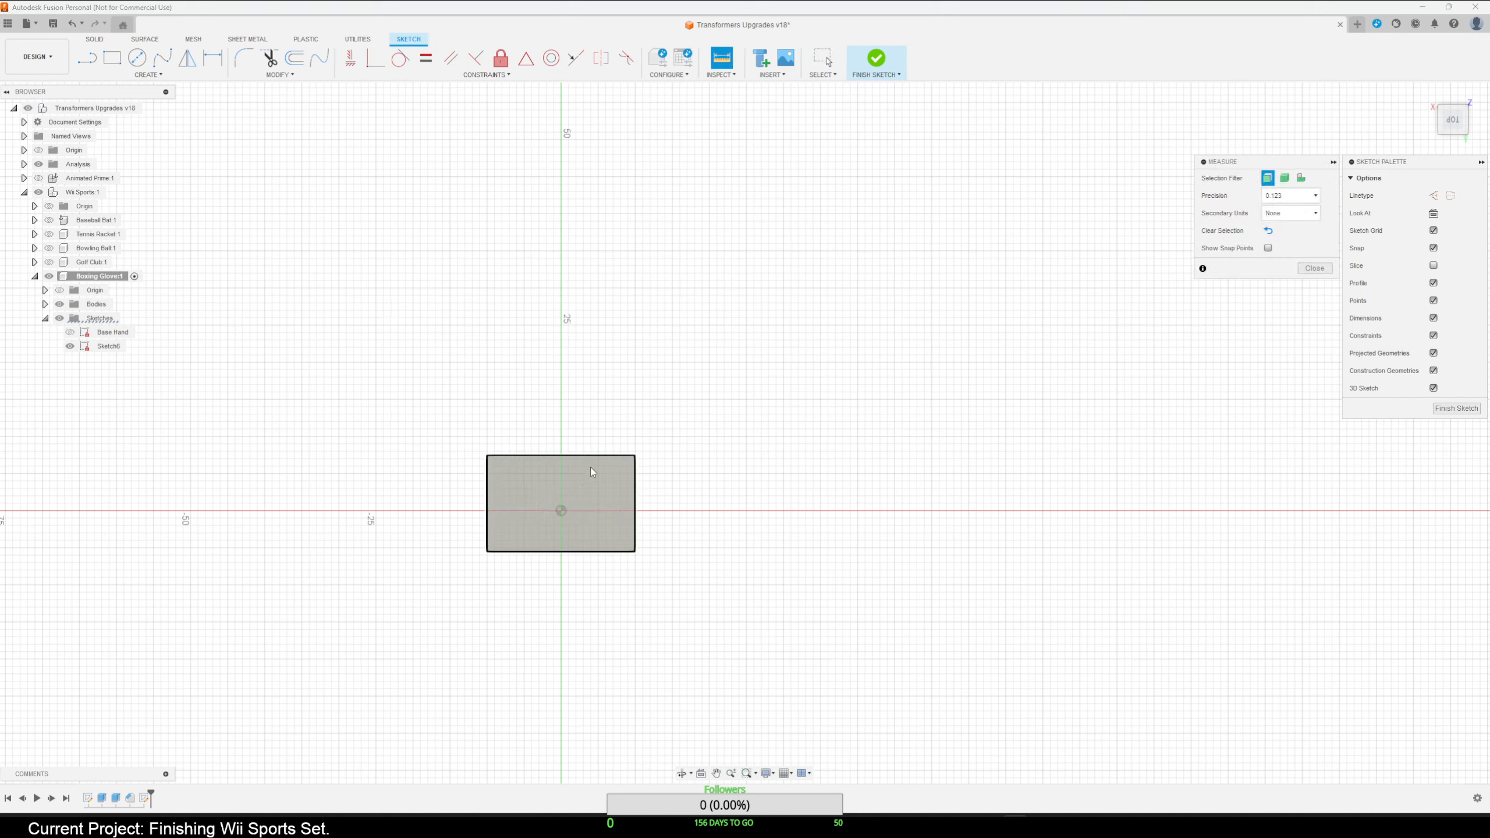
key(Escape)
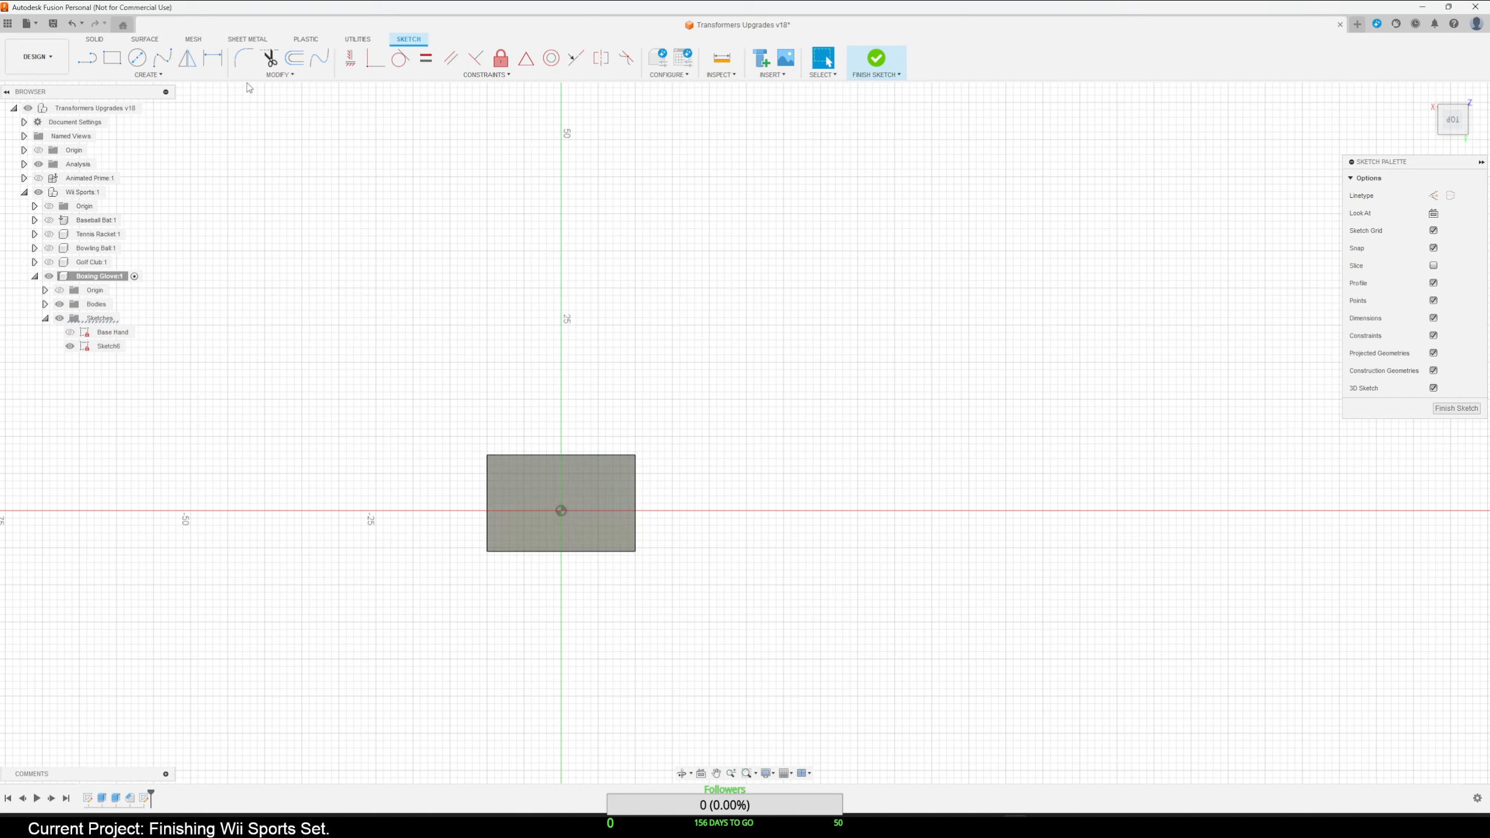
click(213, 59)
click(602, 456)
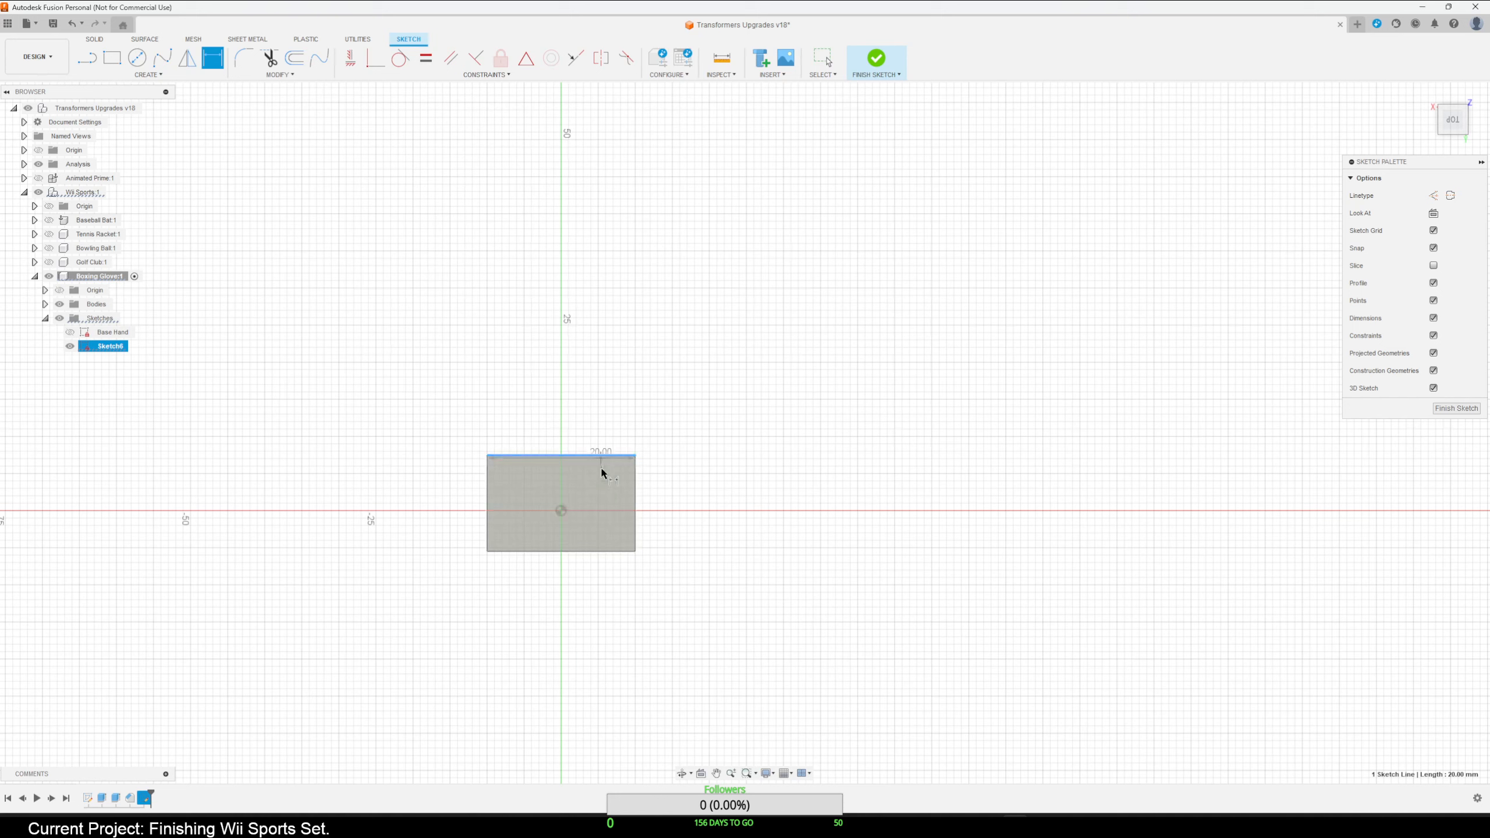
click(601, 552)
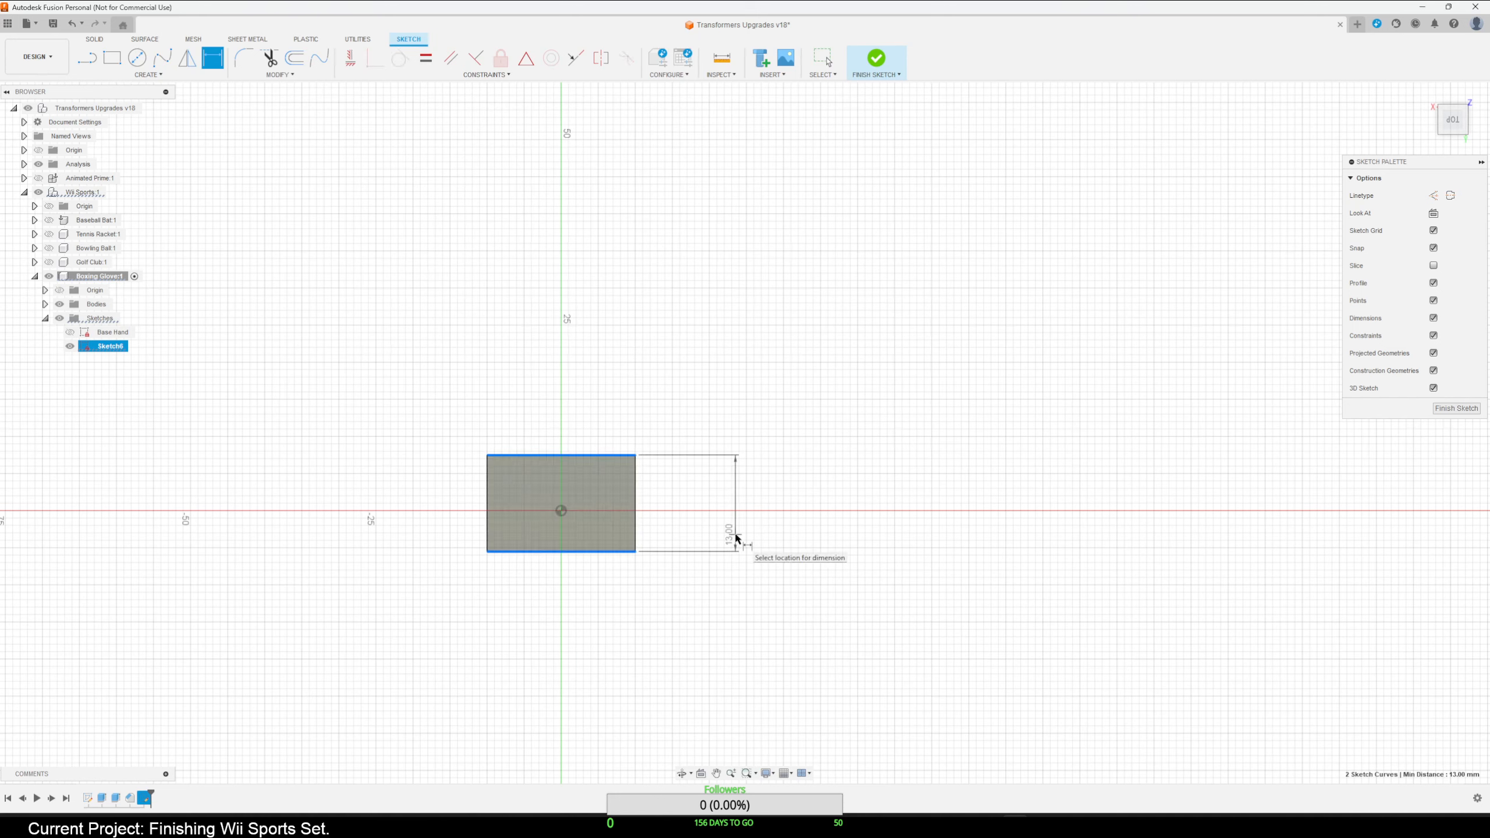
key(Escape)
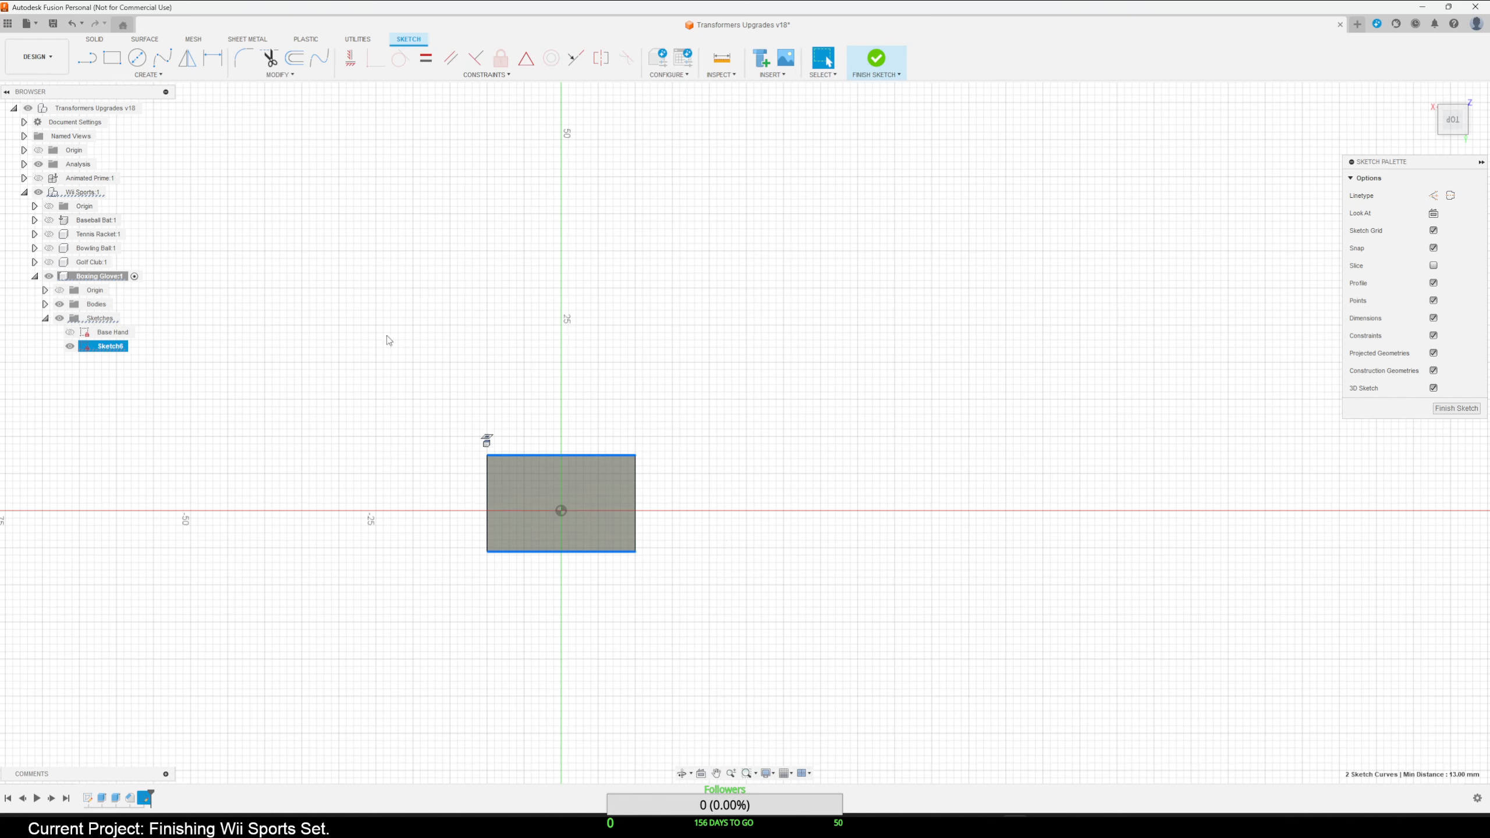
click(748, 506)
scroll(660, 496, up, 4)
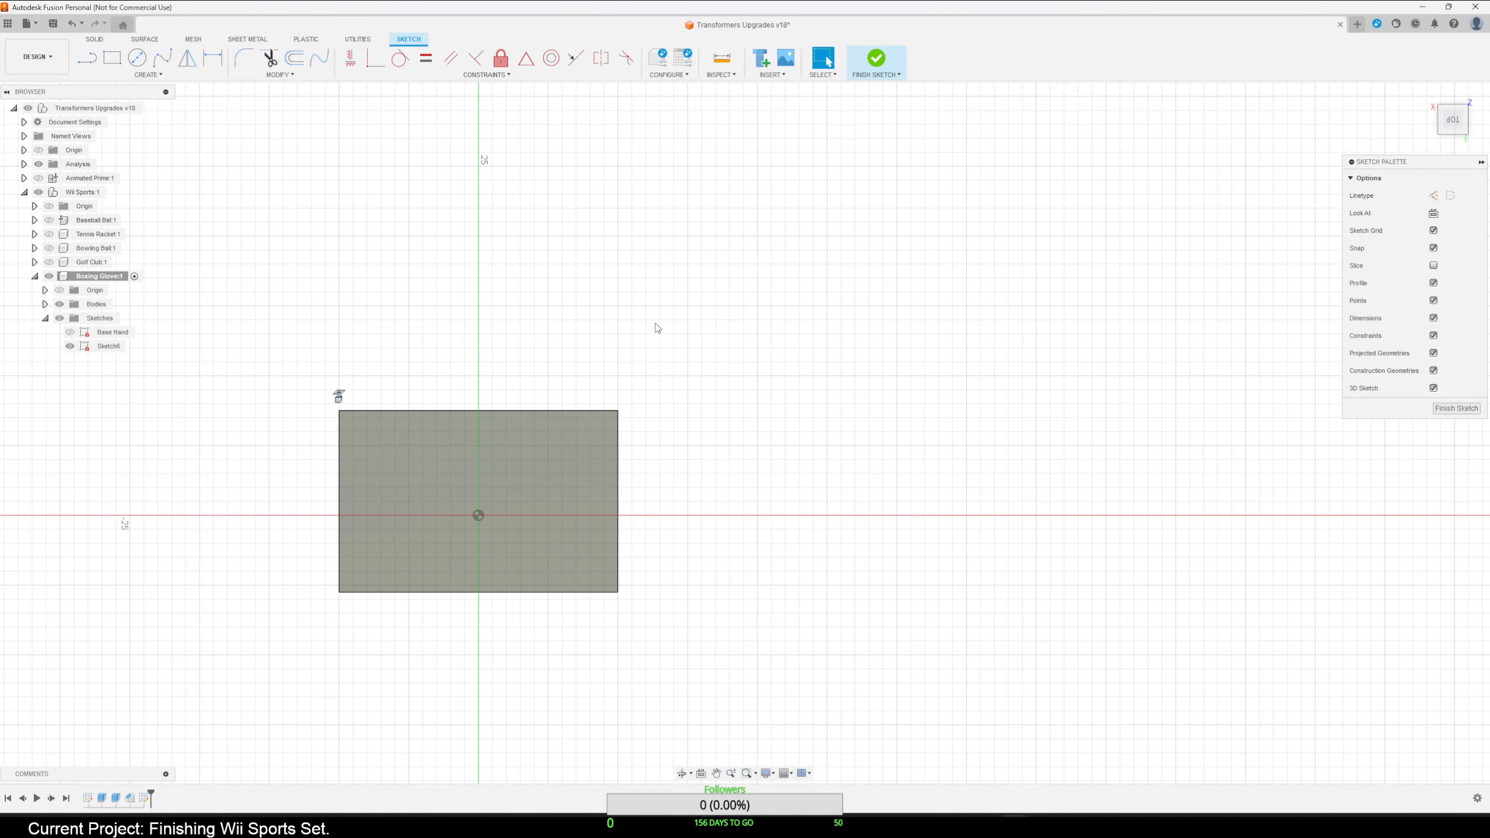
key(l)
key(x)
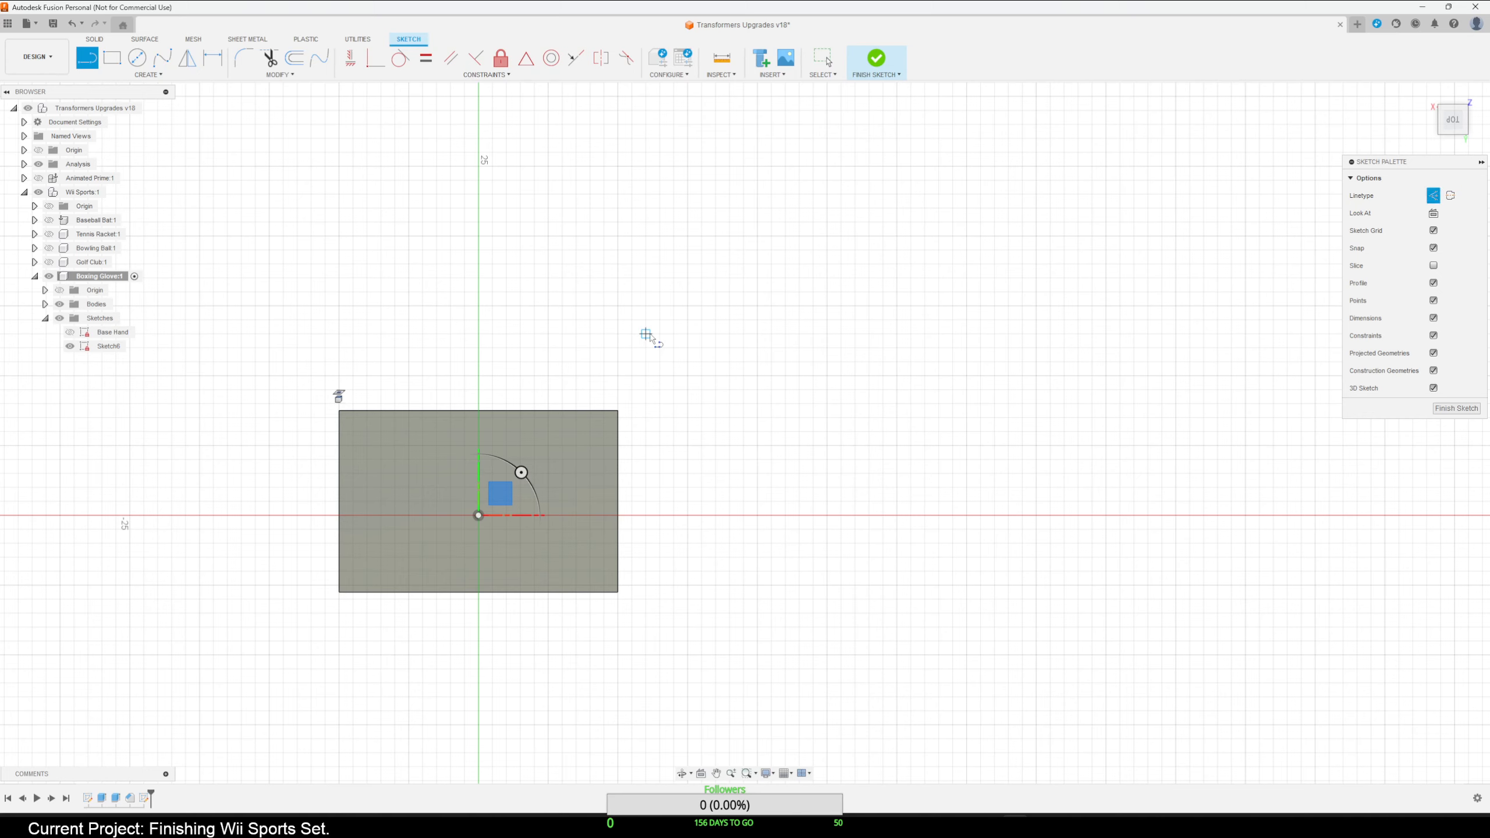
click(482, 411)
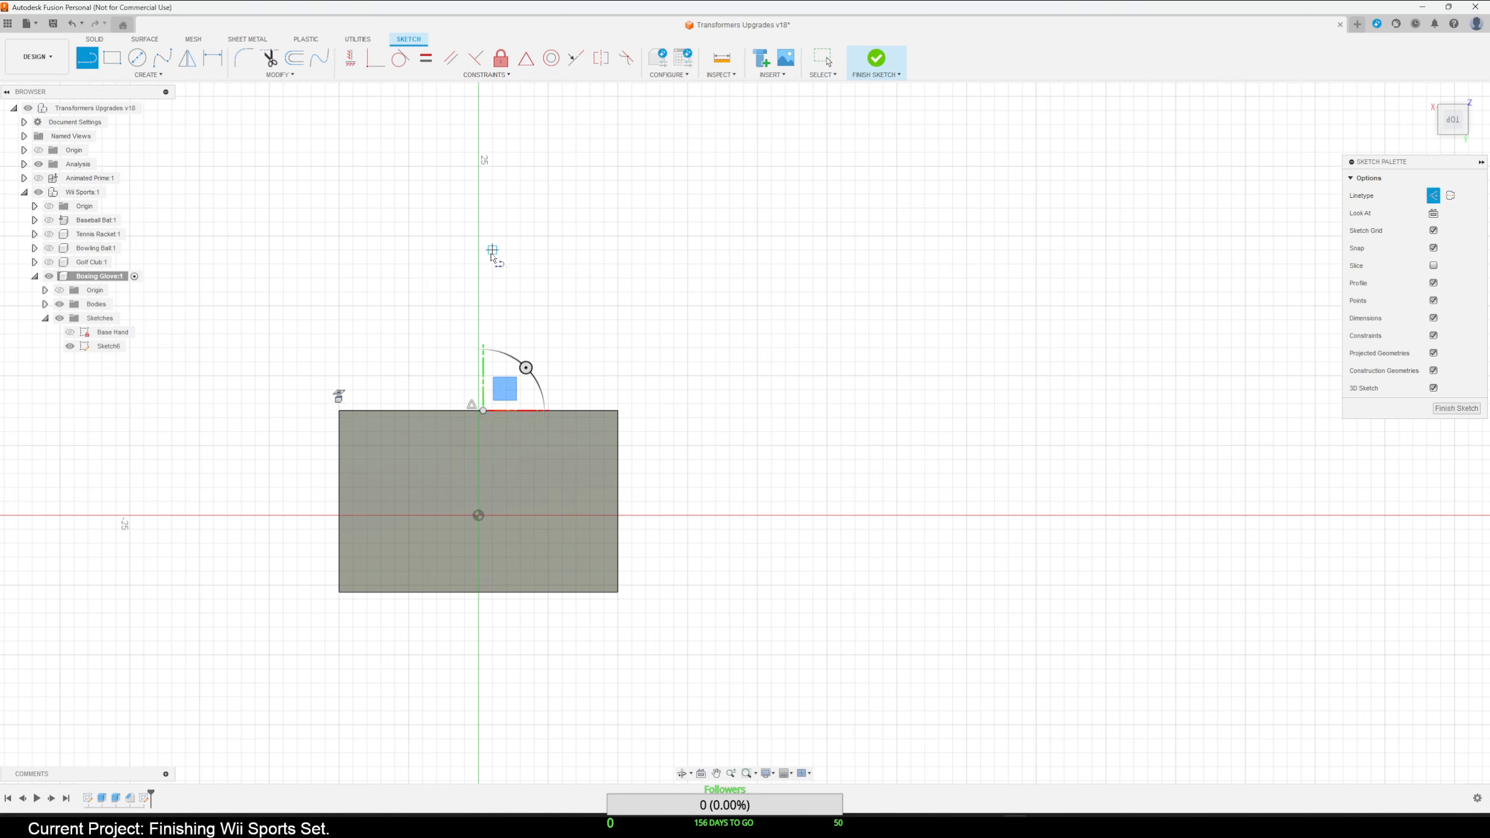
key(Escape)
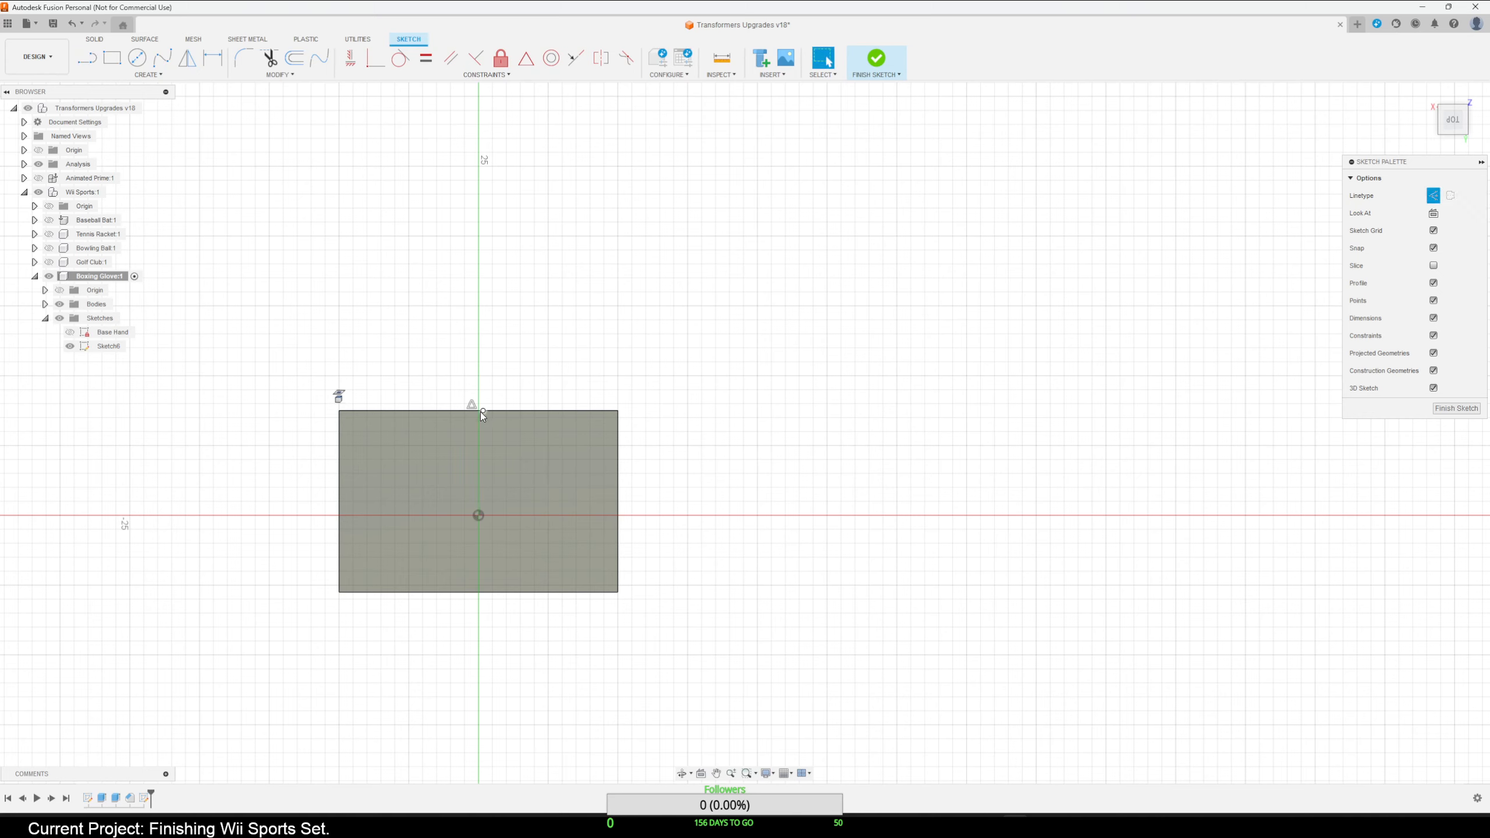
click(484, 412)
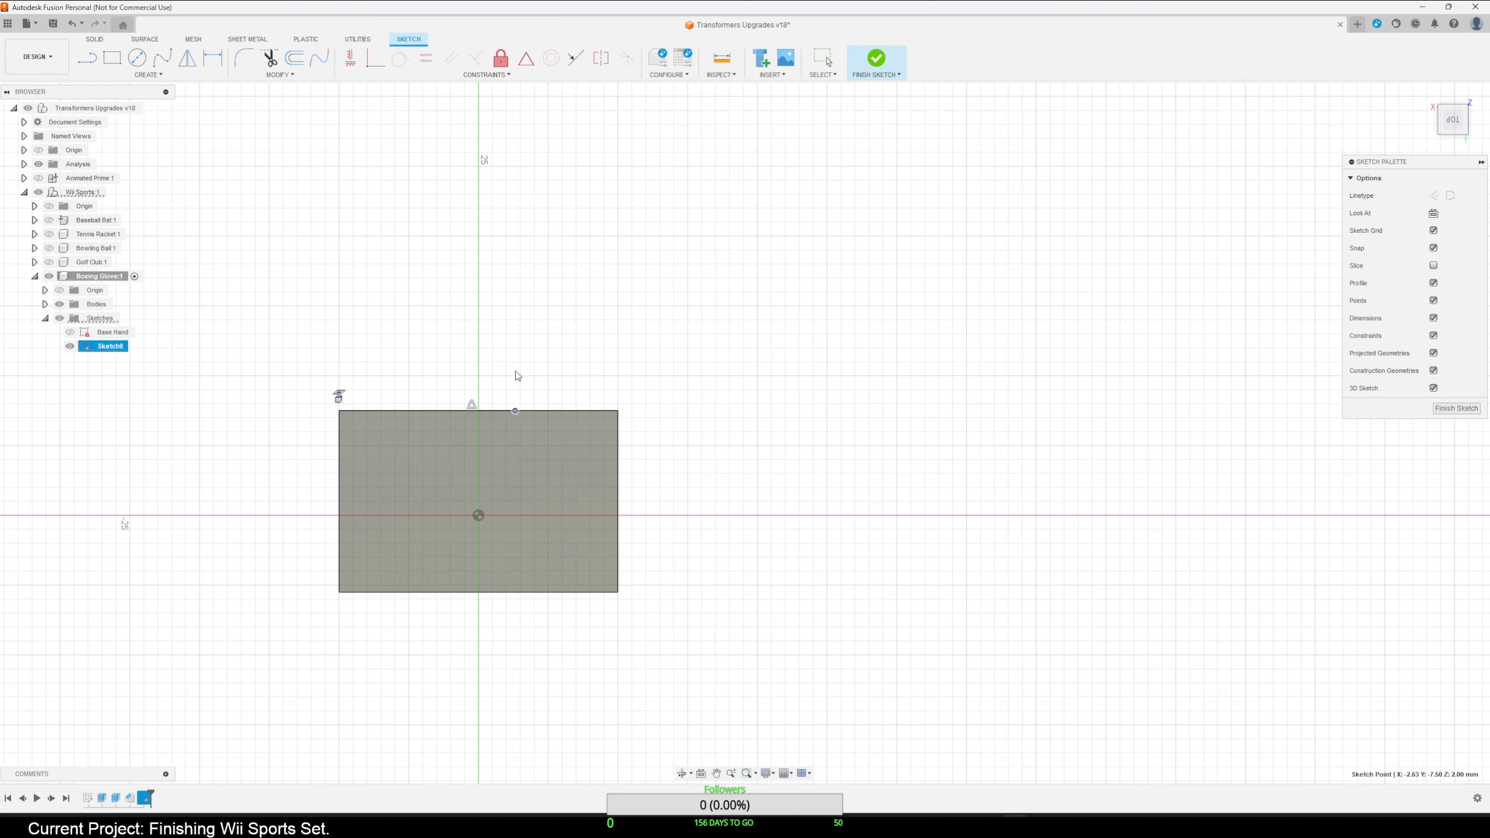
click(73, 24)
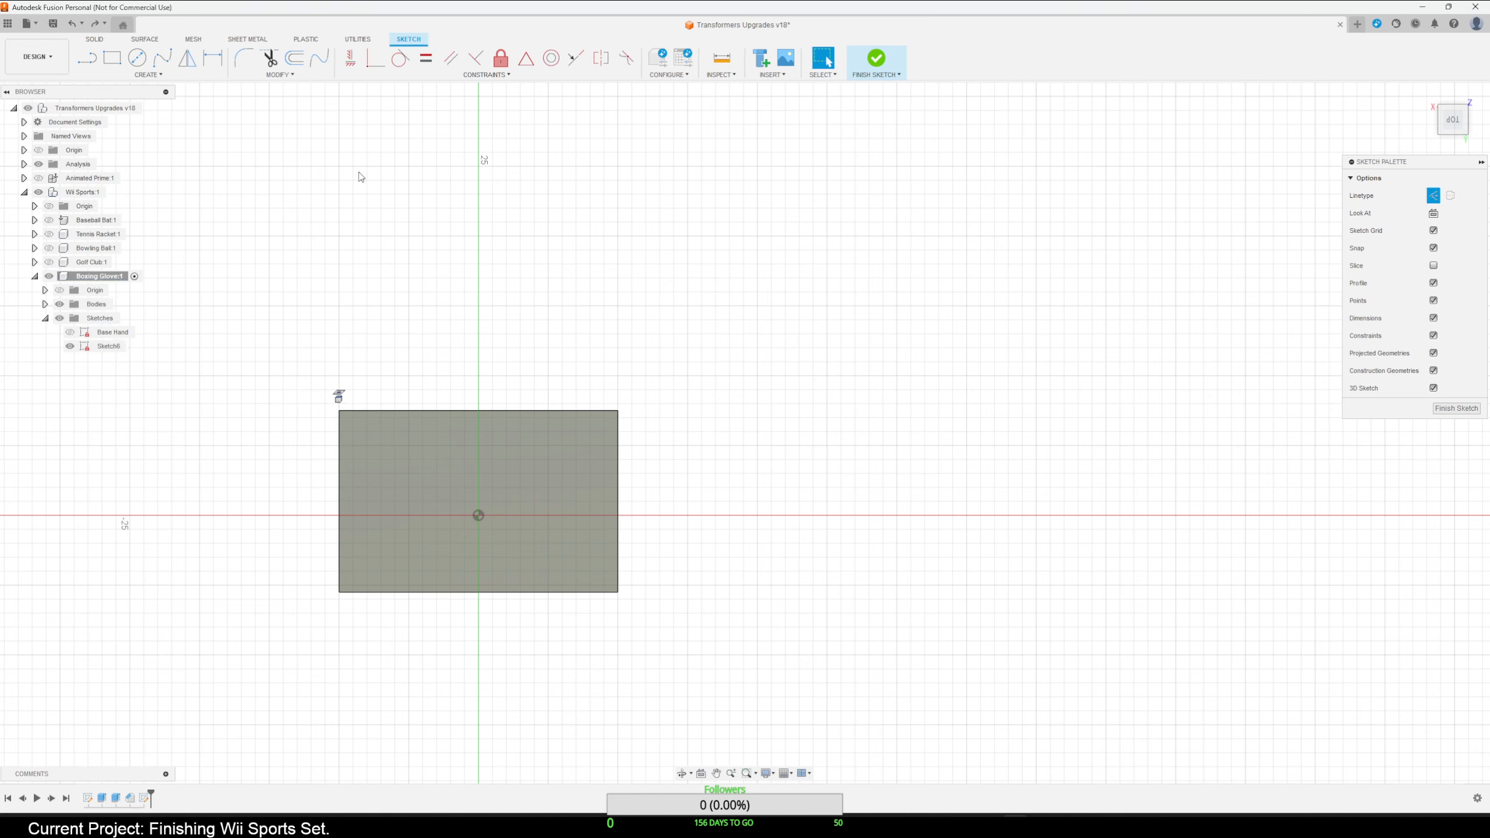
Draw a 20 mm vertical construction line from the middle of the block's upper long edge, and a horizontal construction line from its end.
key(l)
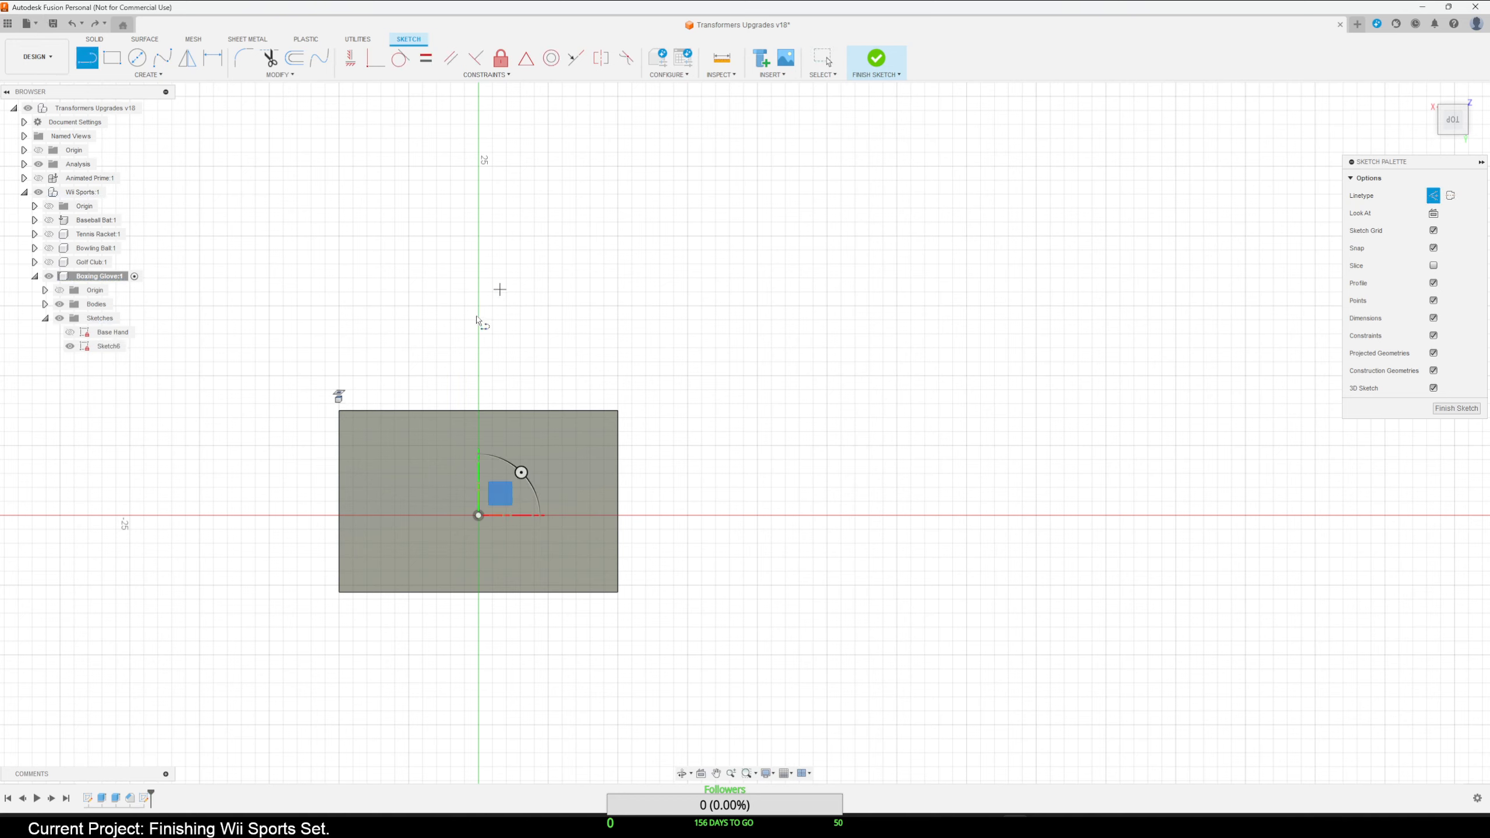
click(478, 410)
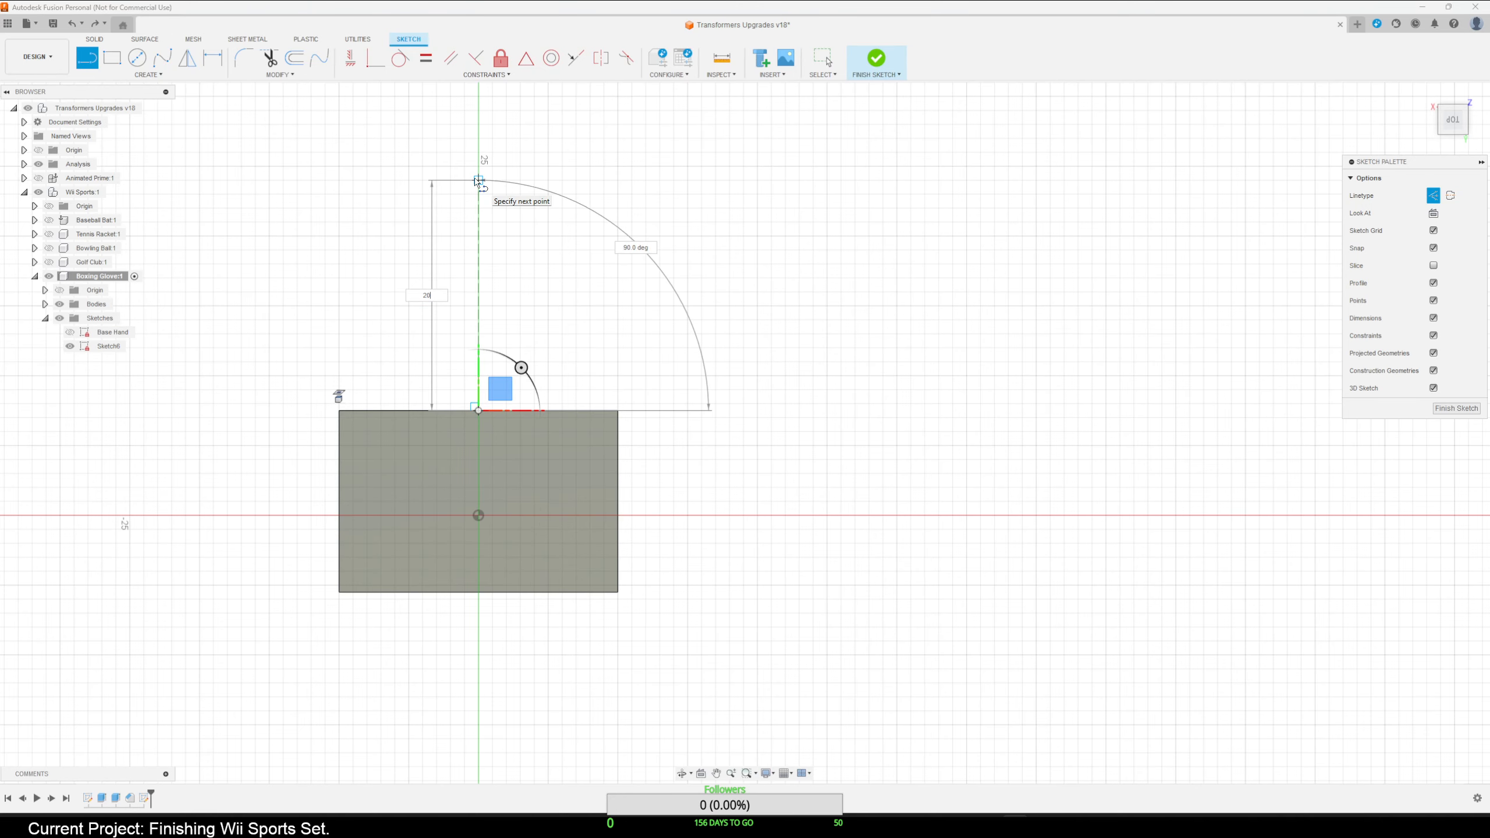
key(Tab)
middle_drag(475, 179, 479, 267)
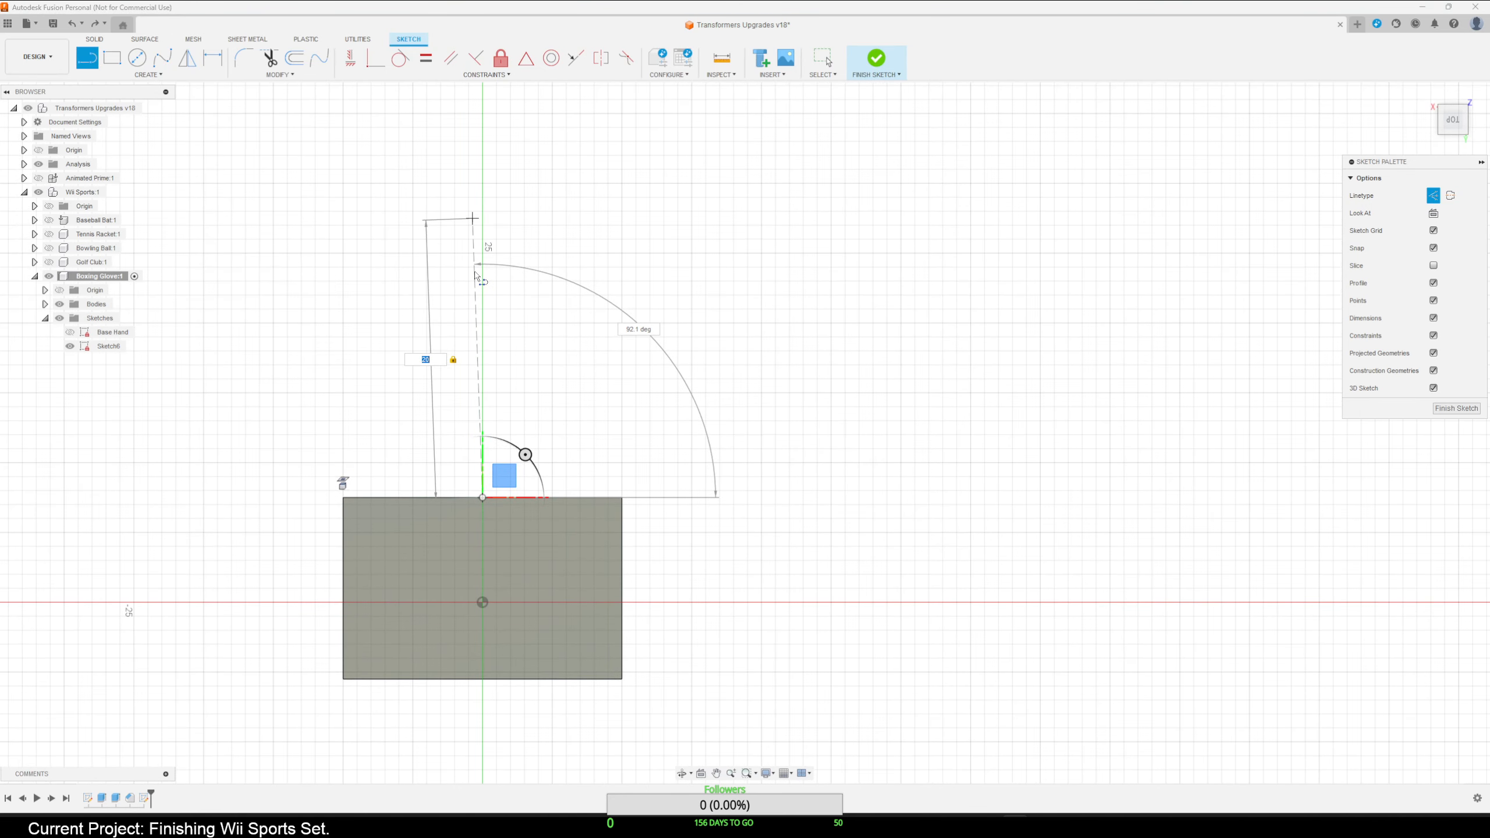
click(481, 270)
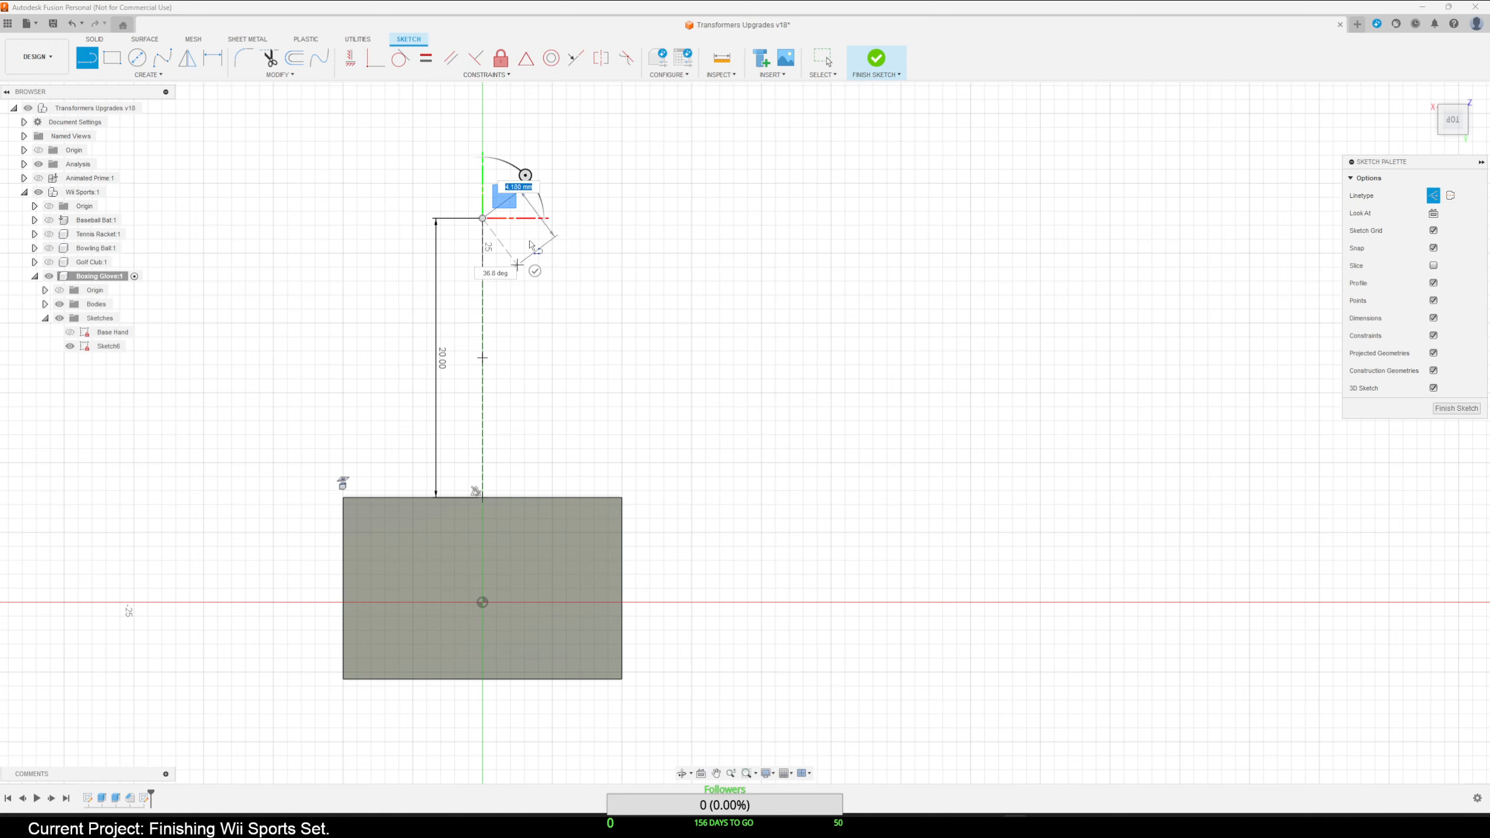
click(733, 218)
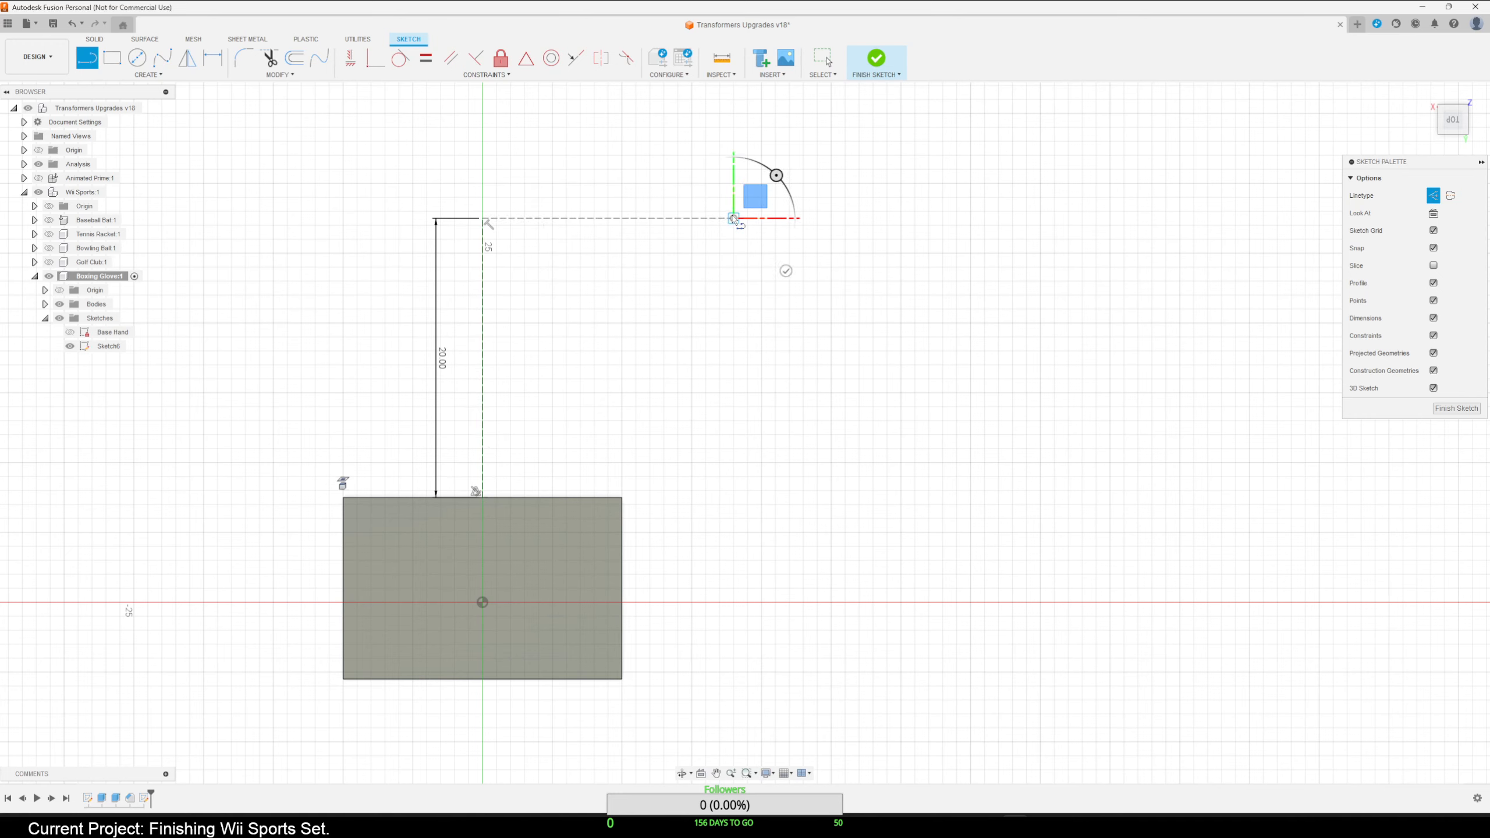
key(Escape)
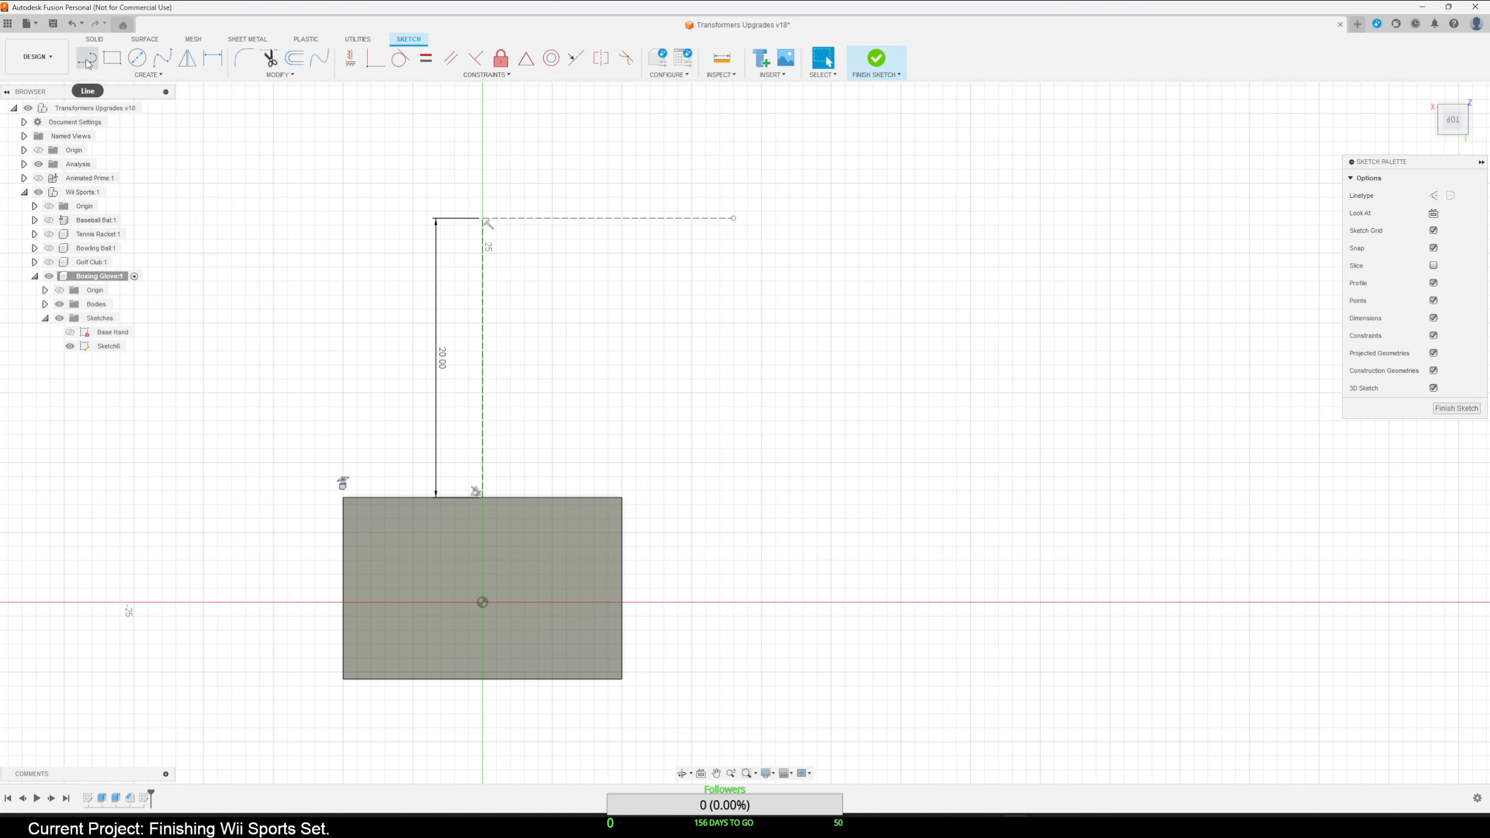
Draw a fit point spline outlining the glove and its thumb, from one upper corner of the hand block over the horizontal construction line to the other.
click(162, 57)
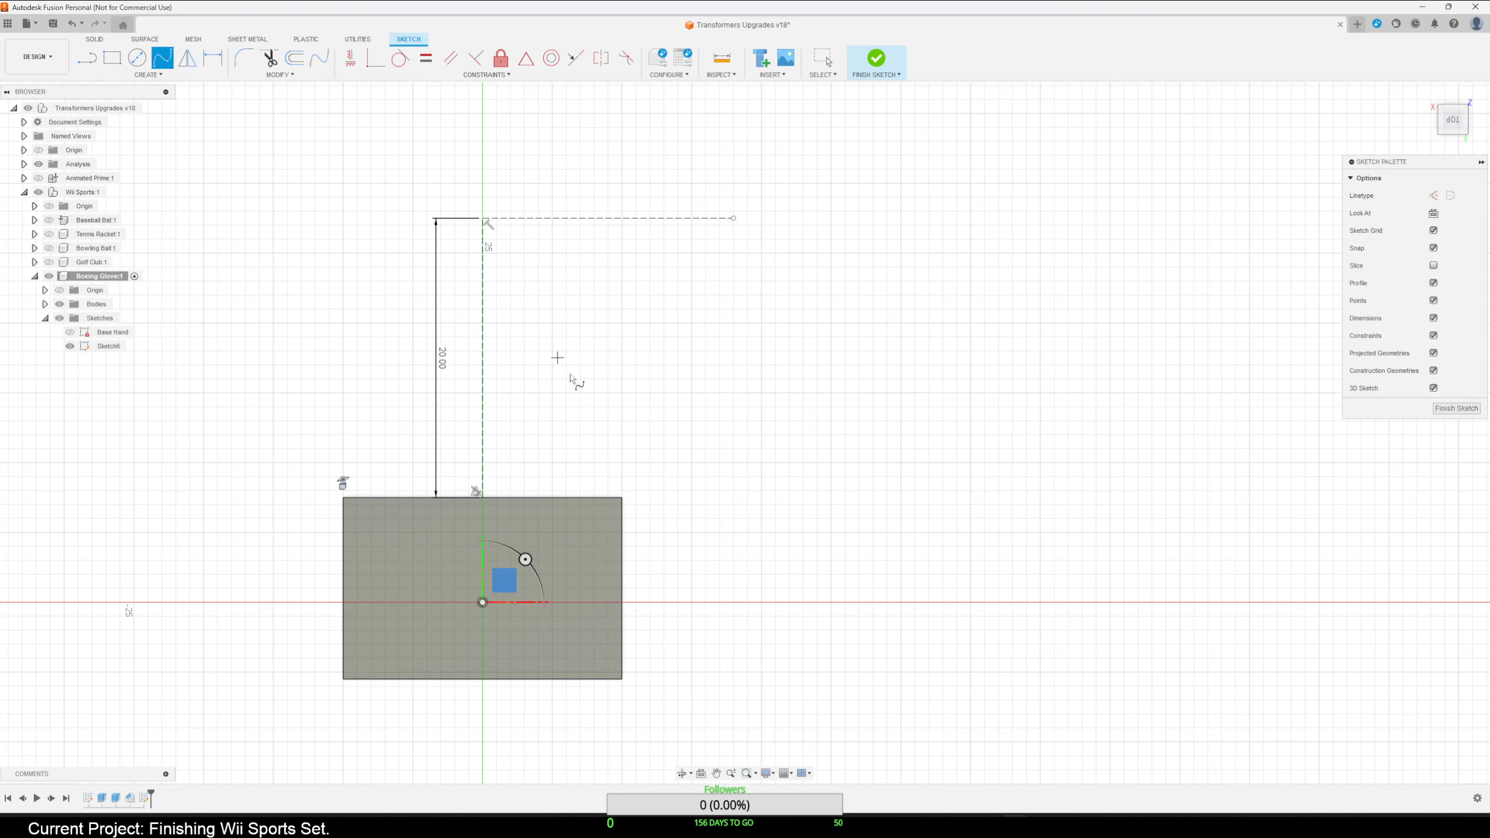
click(621, 498)
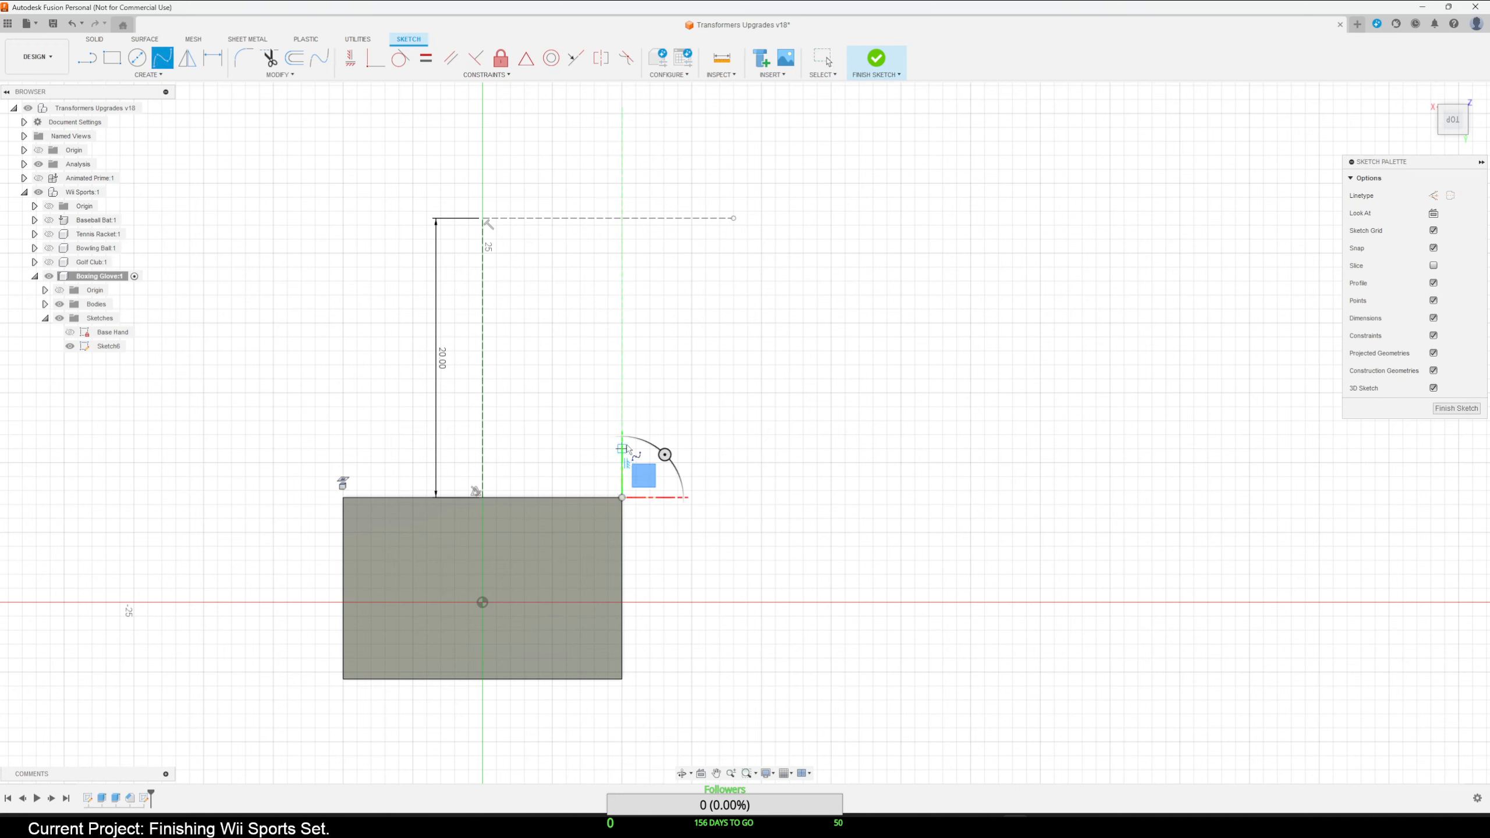
click(629, 416)
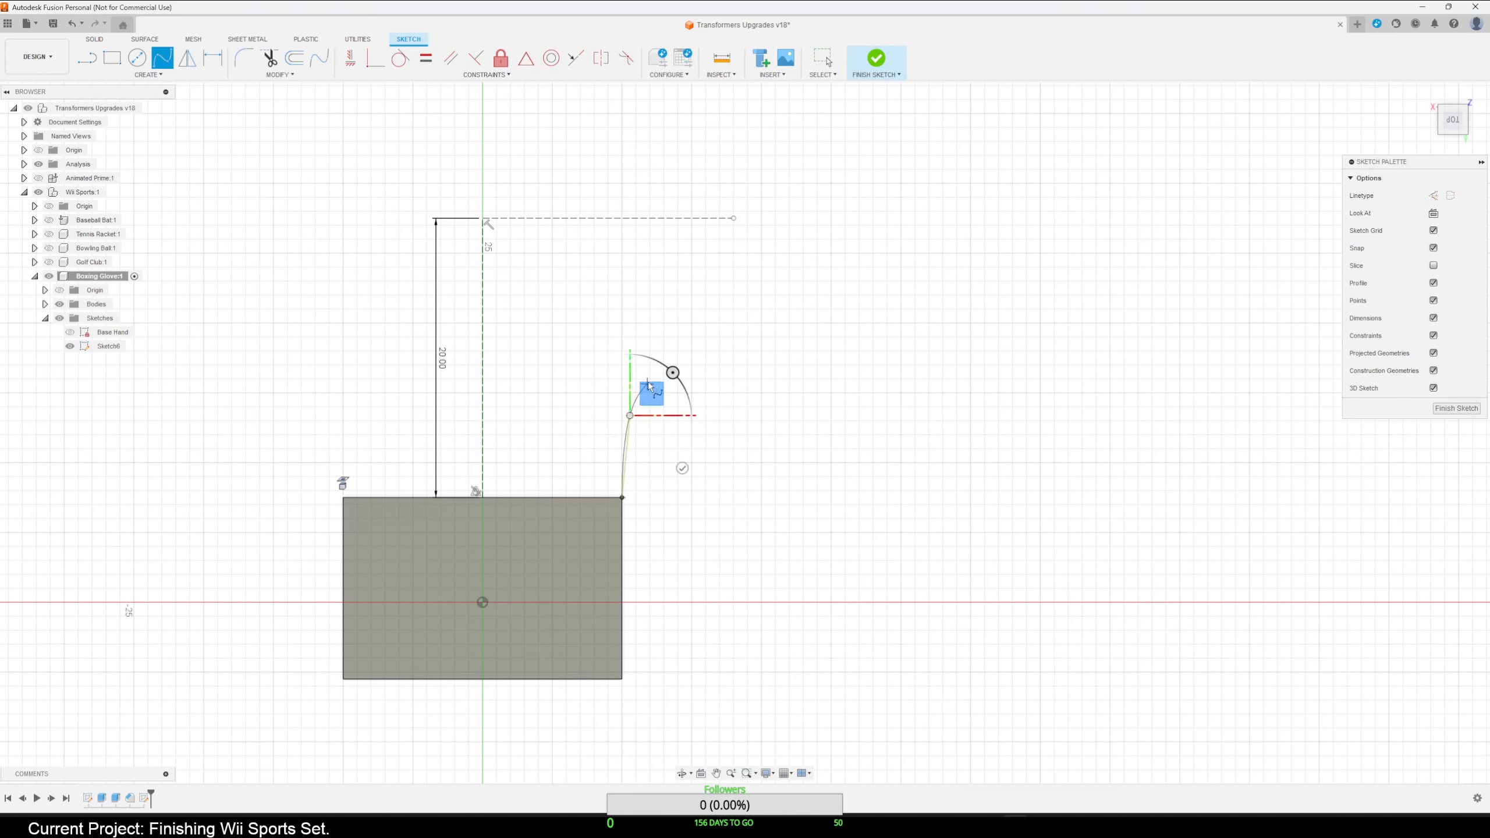
click(650, 344)
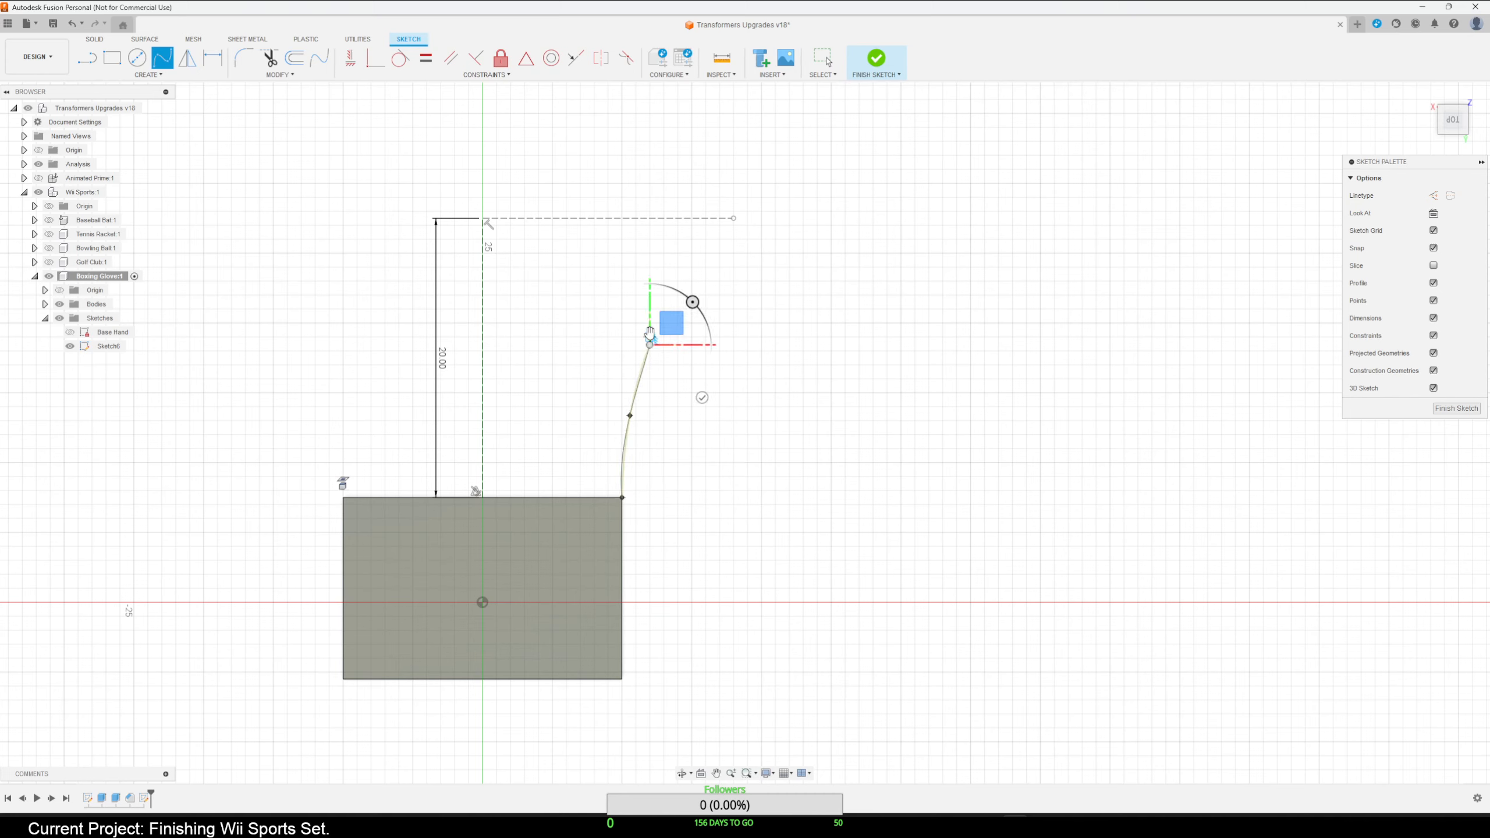
click(656, 264)
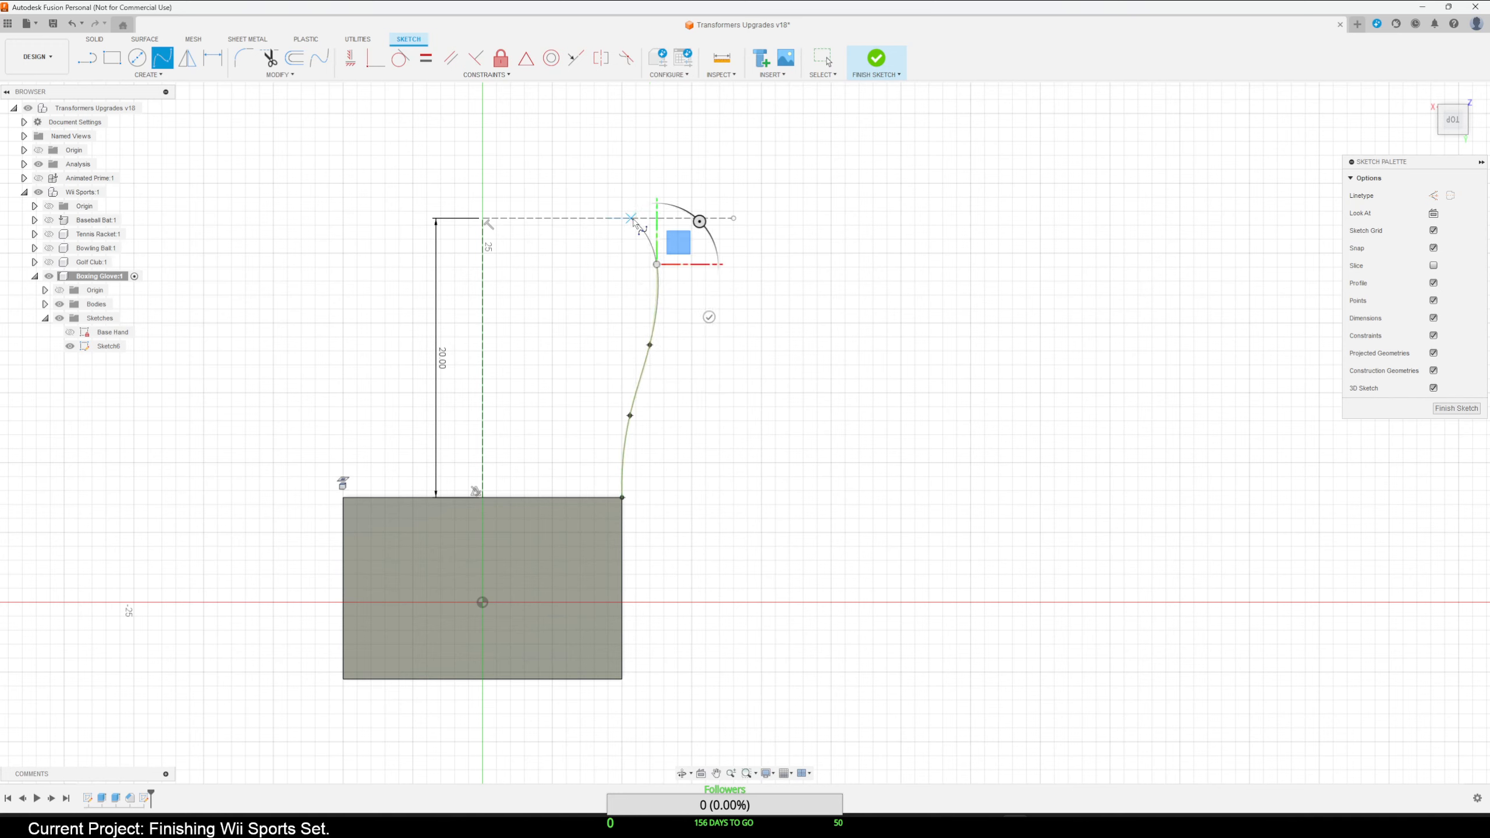
click(637, 219)
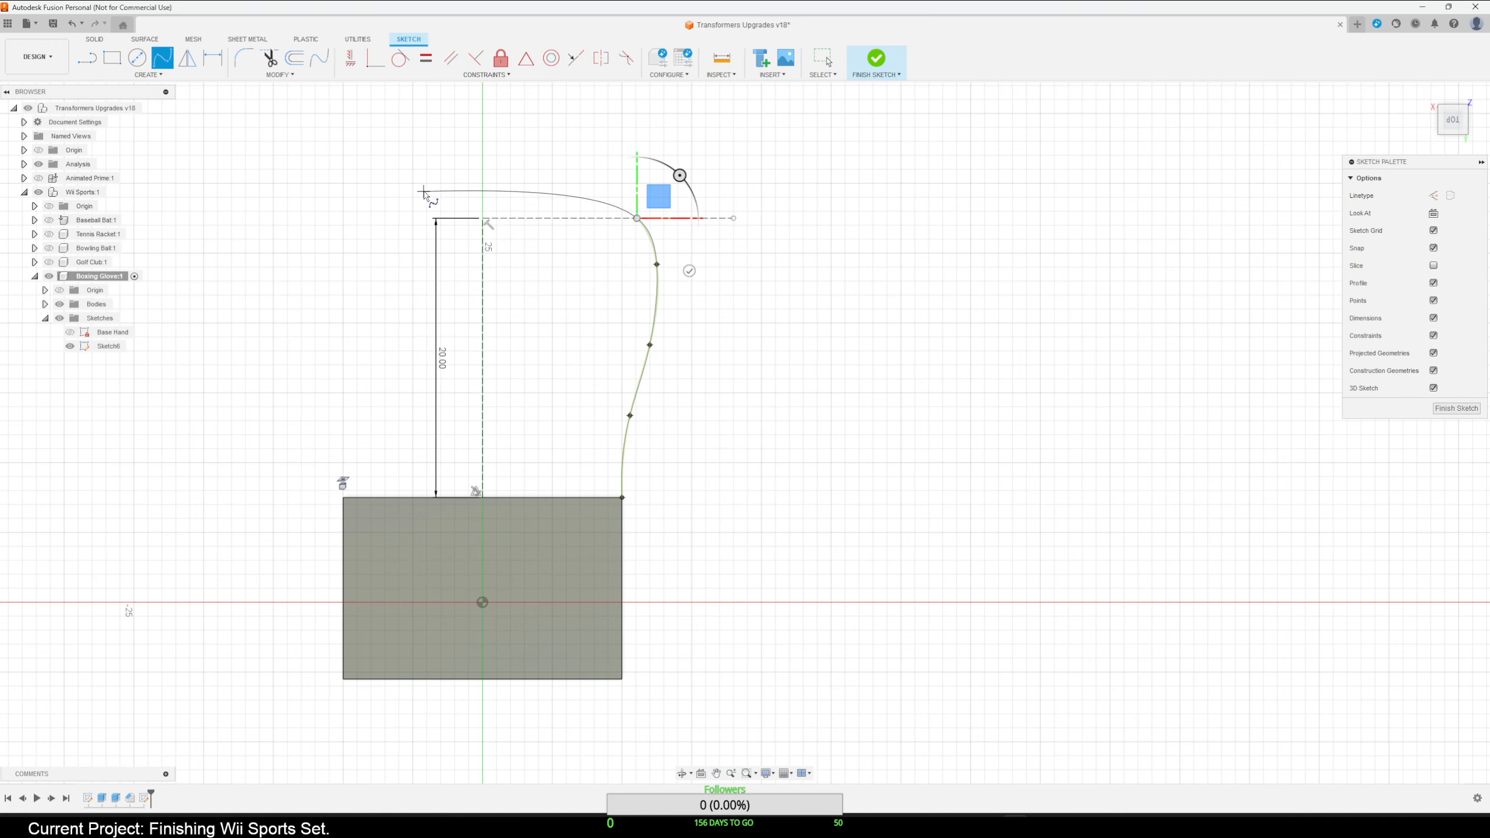
click(424, 191)
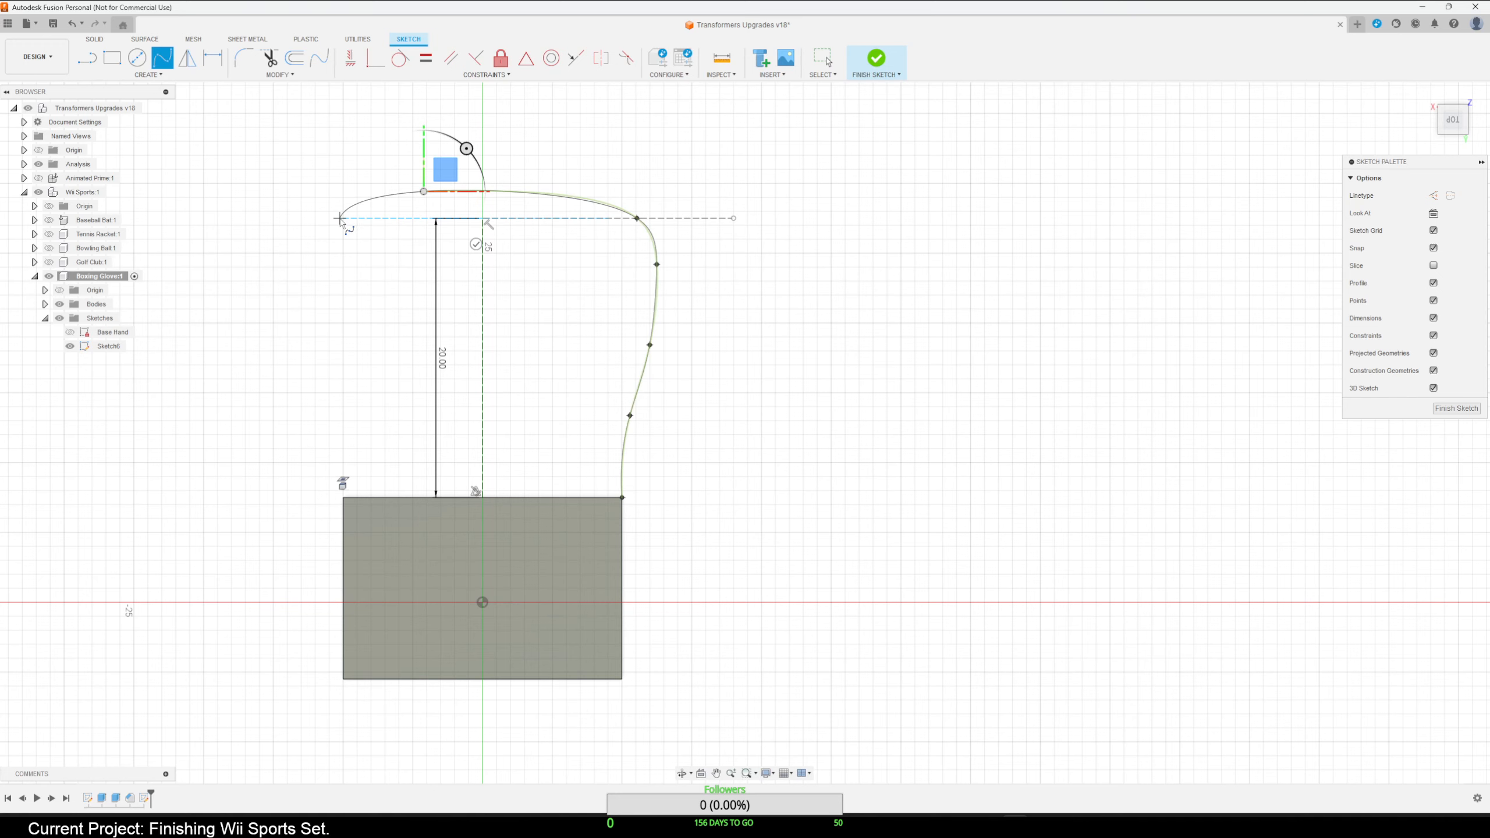
click(340, 217)
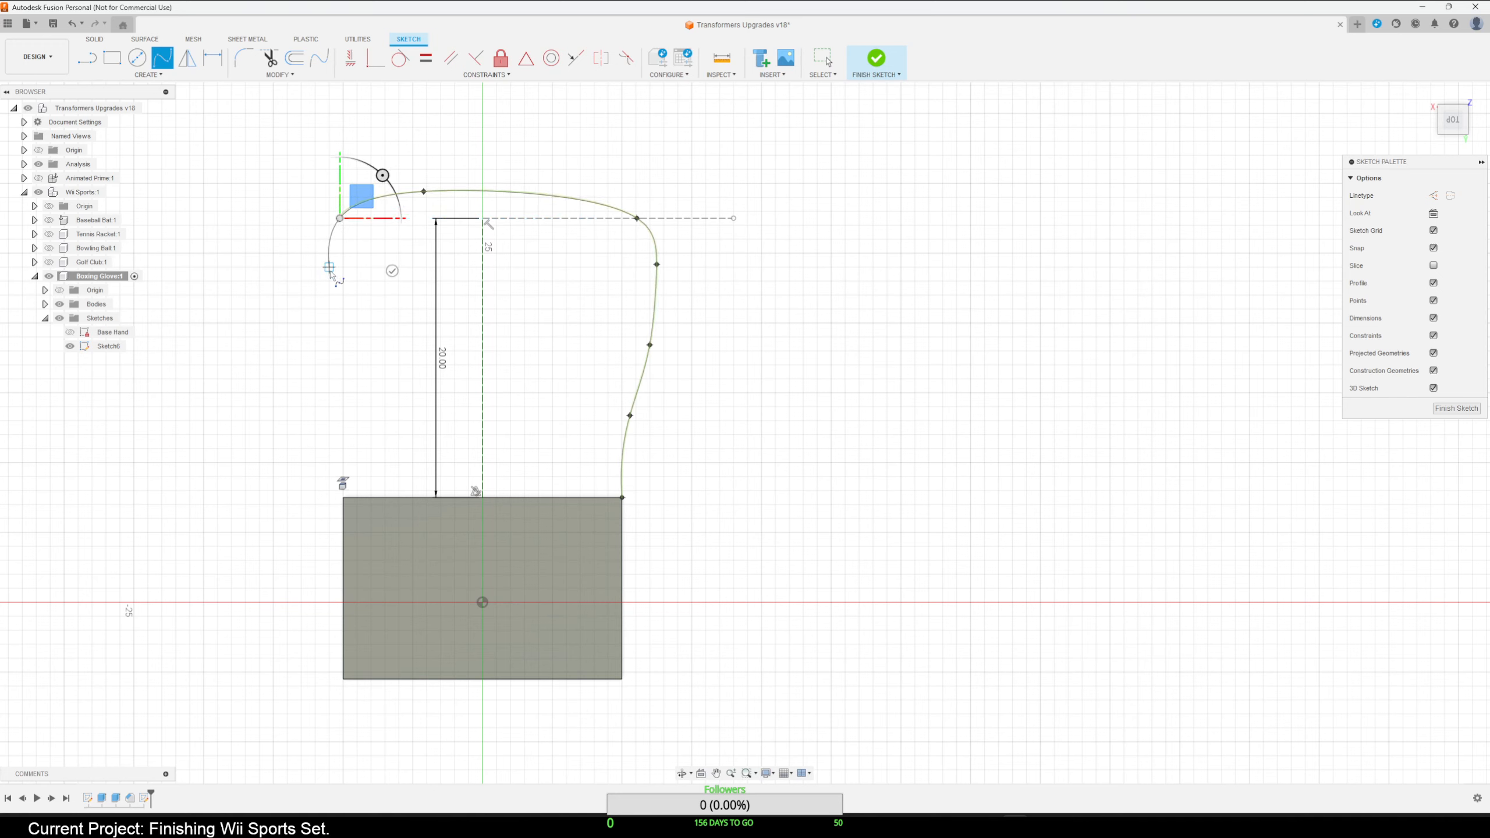
click(329, 267)
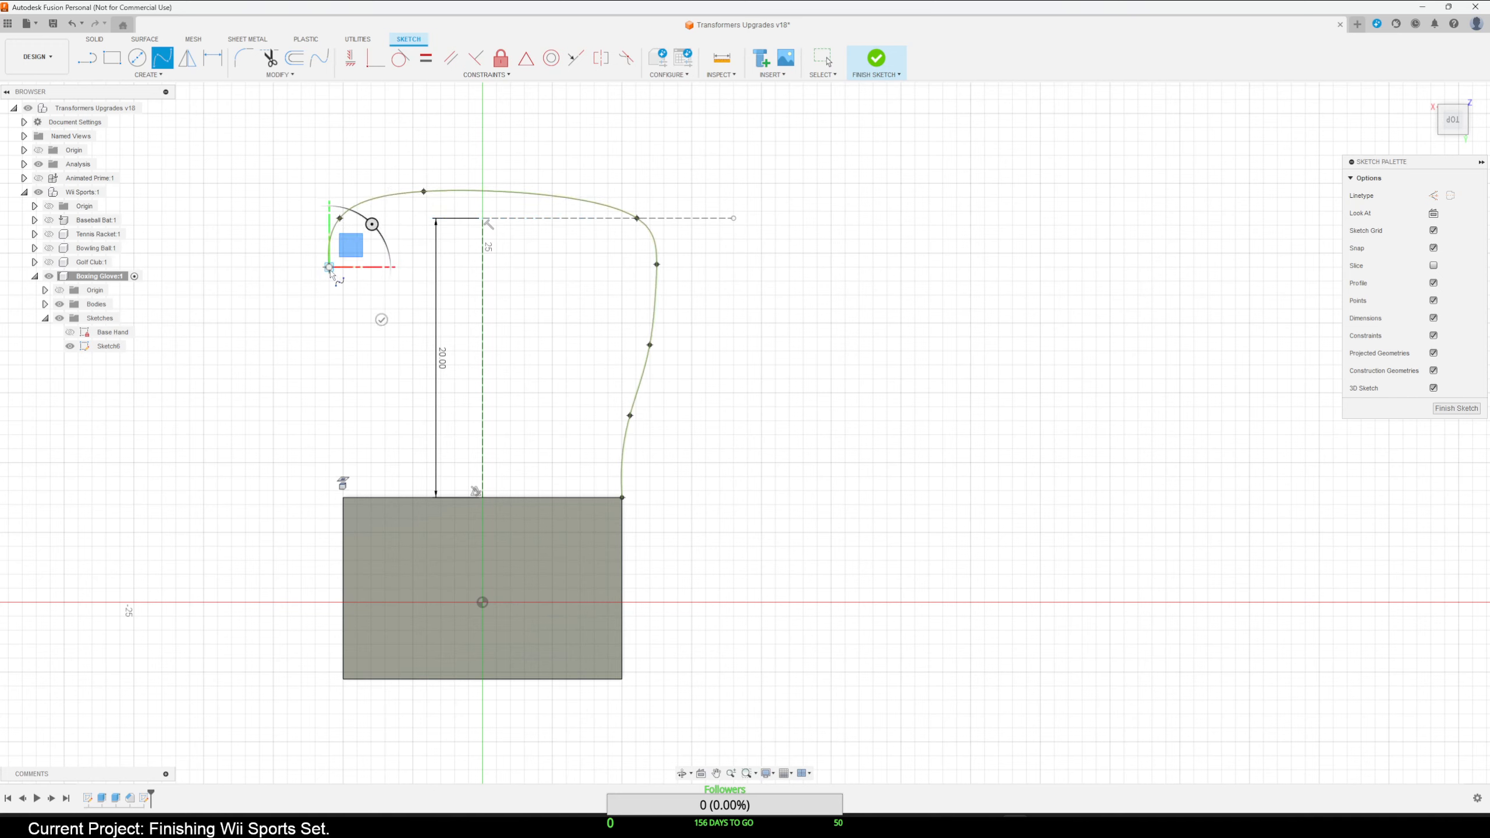
click(273, 280)
click(245, 337)
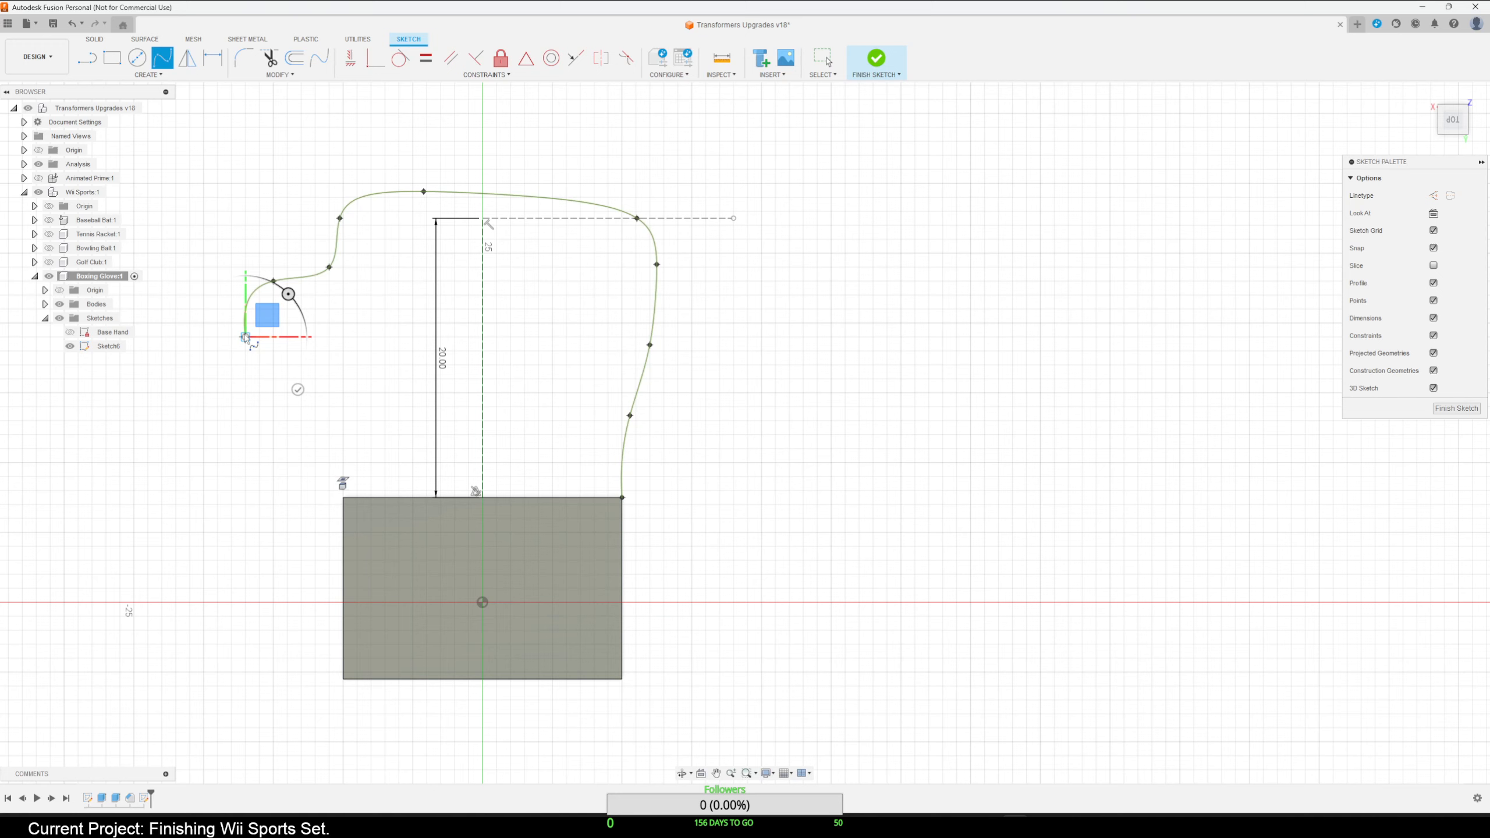
click(273, 406)
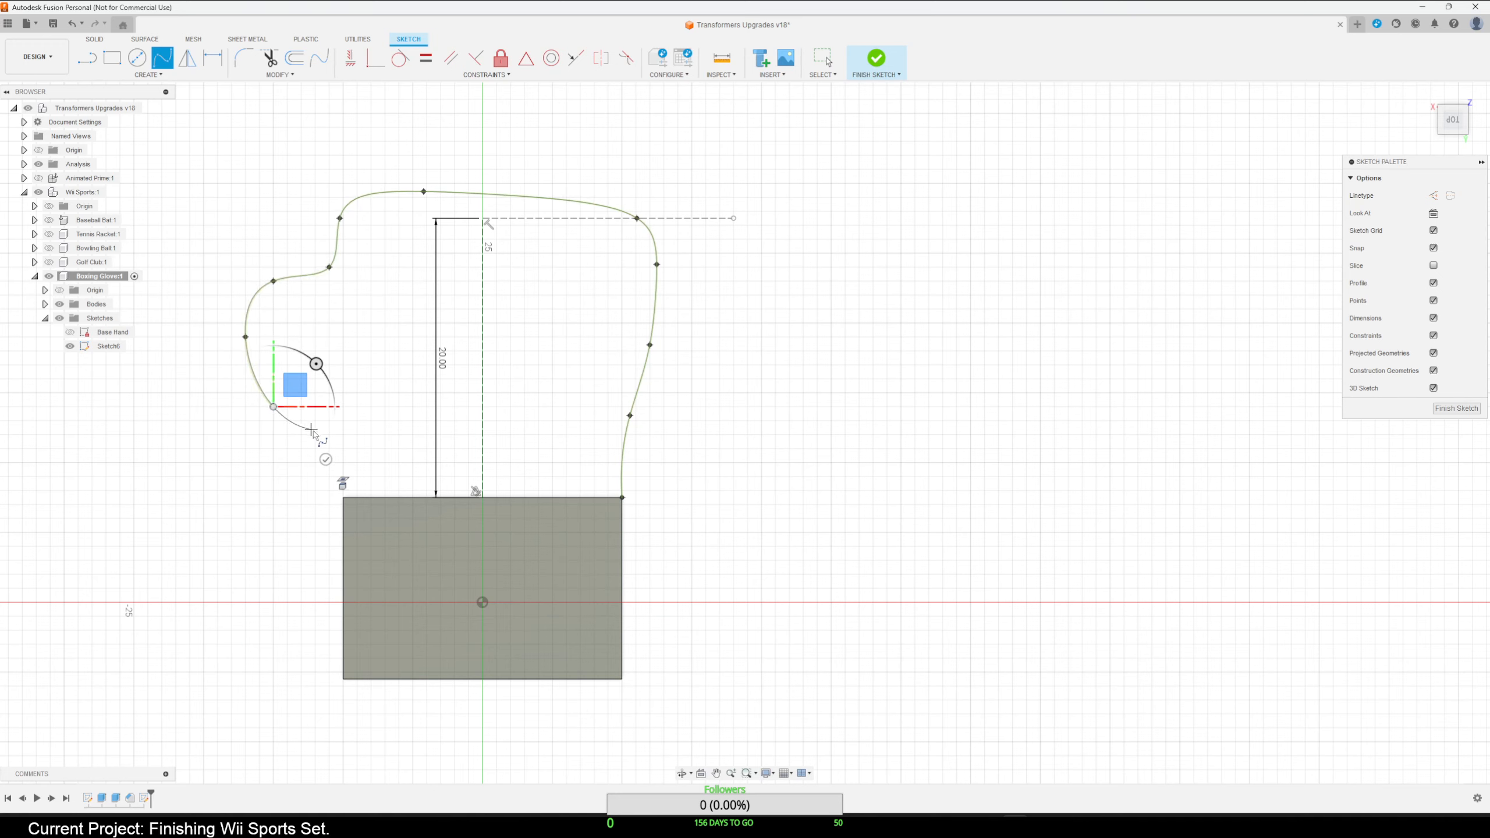
click(343, 448)
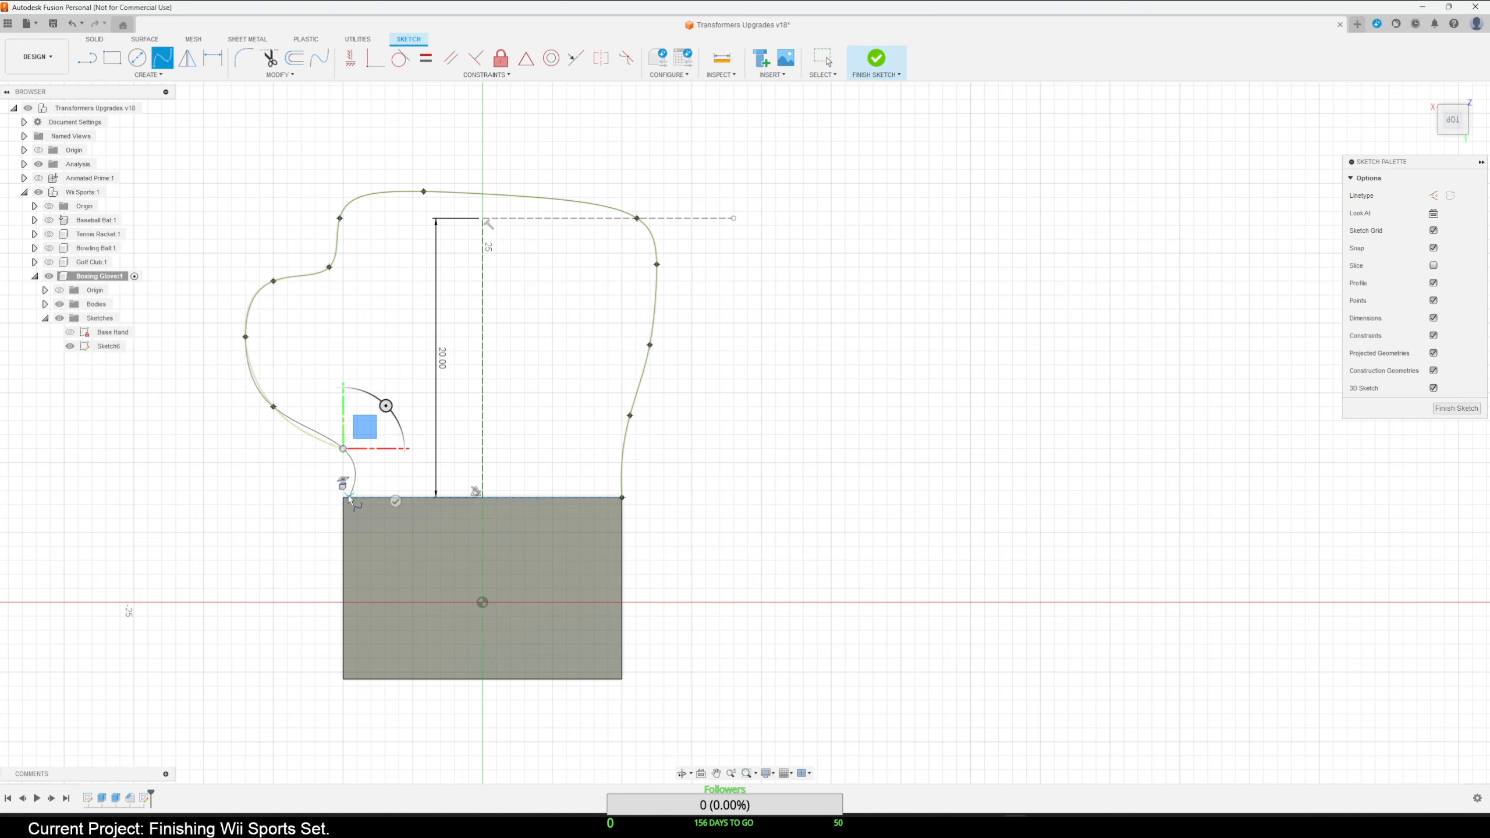
click(346, 498)
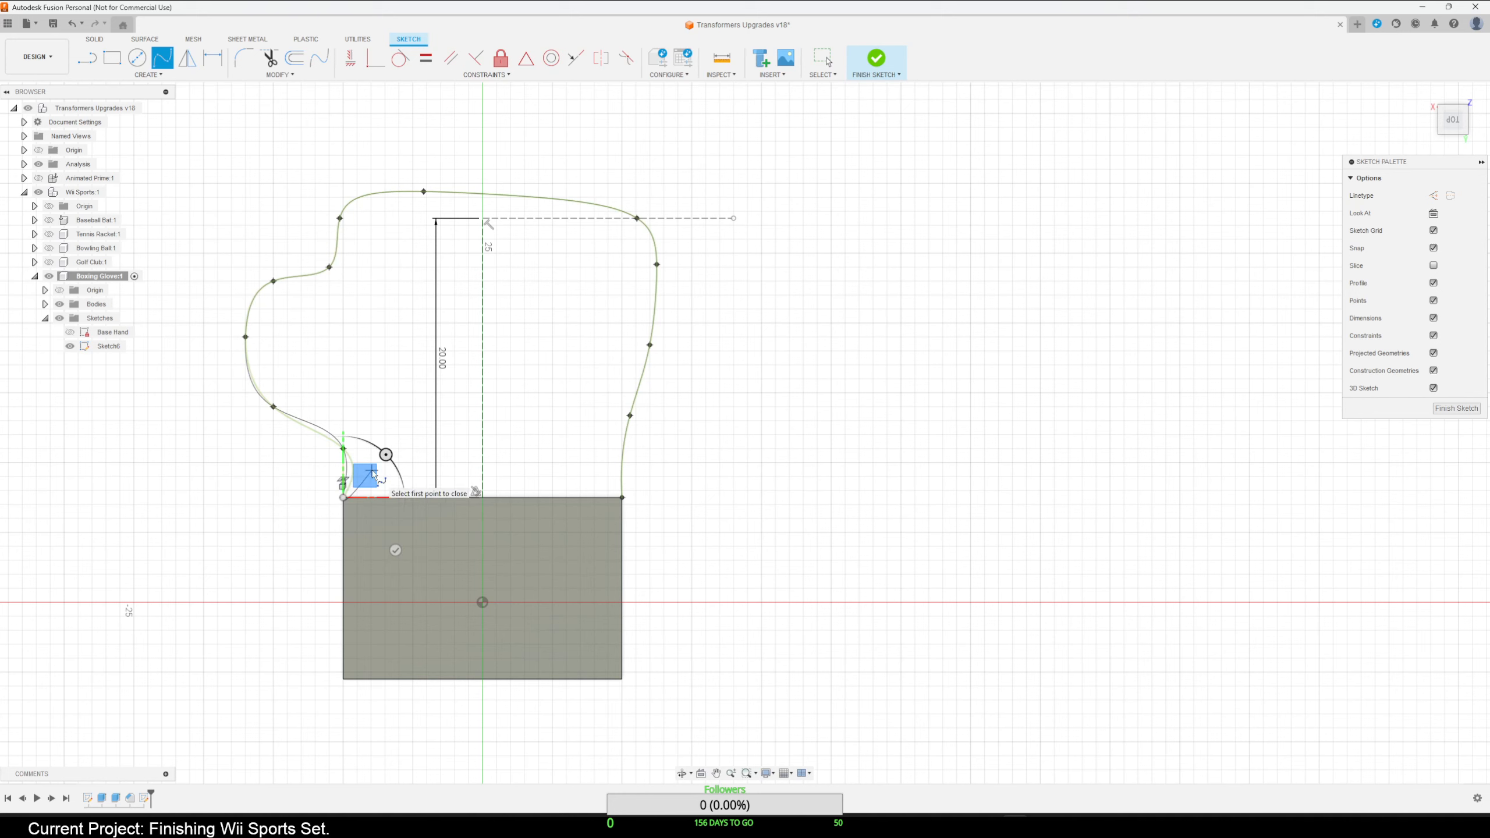
key(Escape)
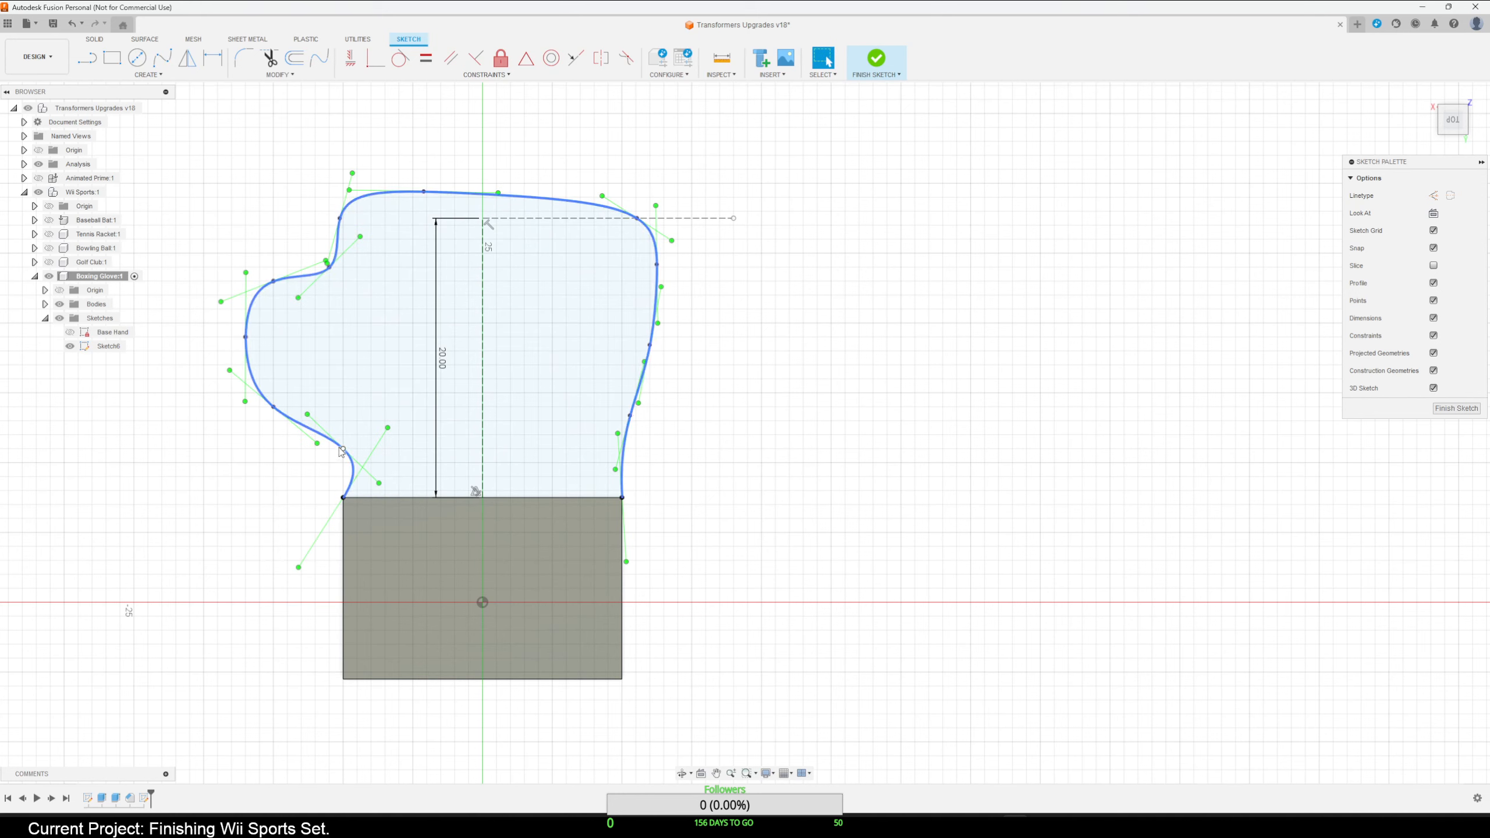
Reshape the spline's thumb side by moving its fit points inward for a slimmer thumb and a smooth taper to the block's corner.
drag(342, 449, 295, 404)
click(324, 459)
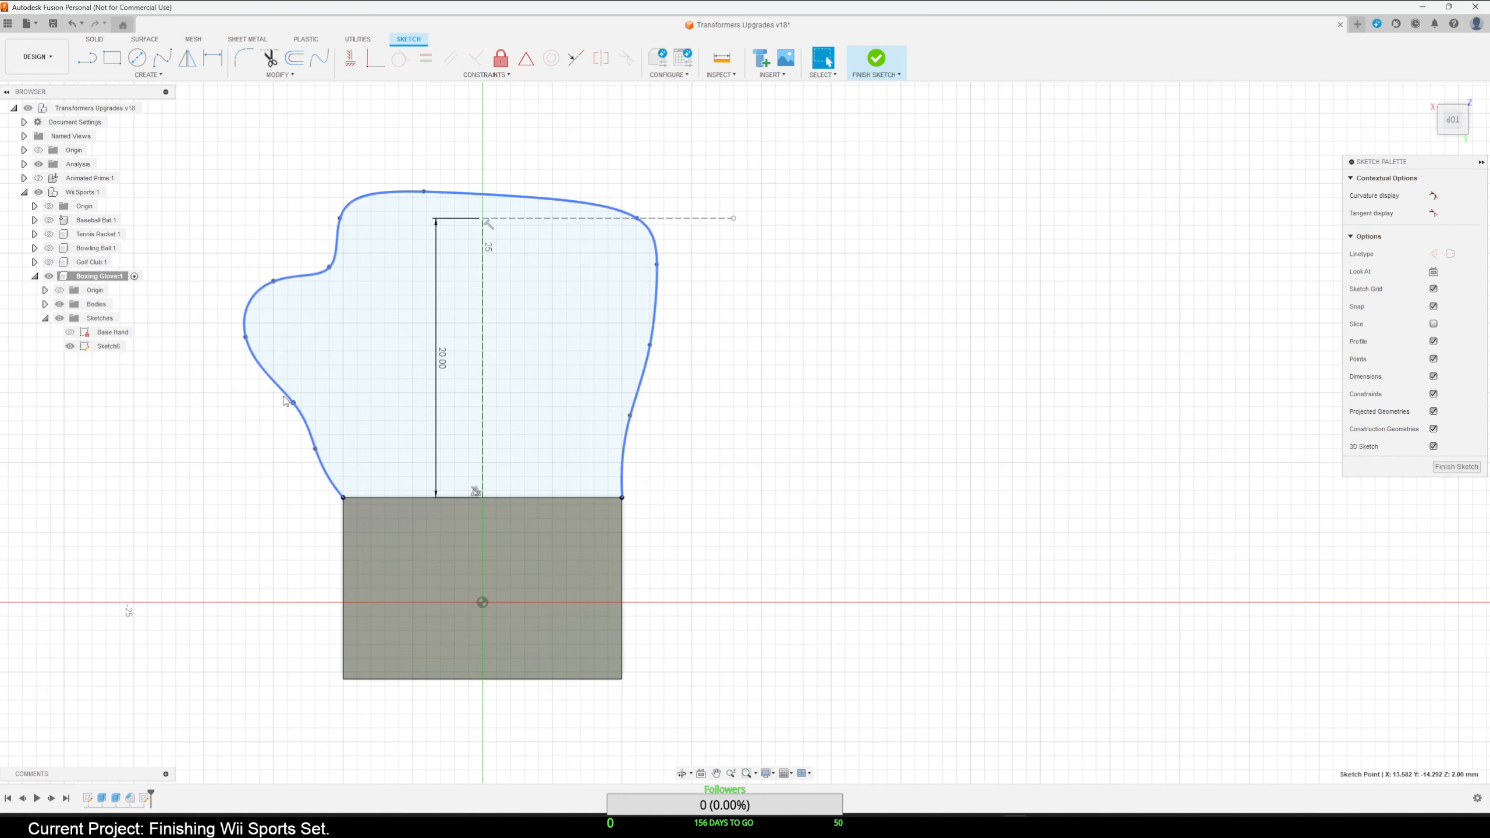
drag(248, 338, 270, 341)
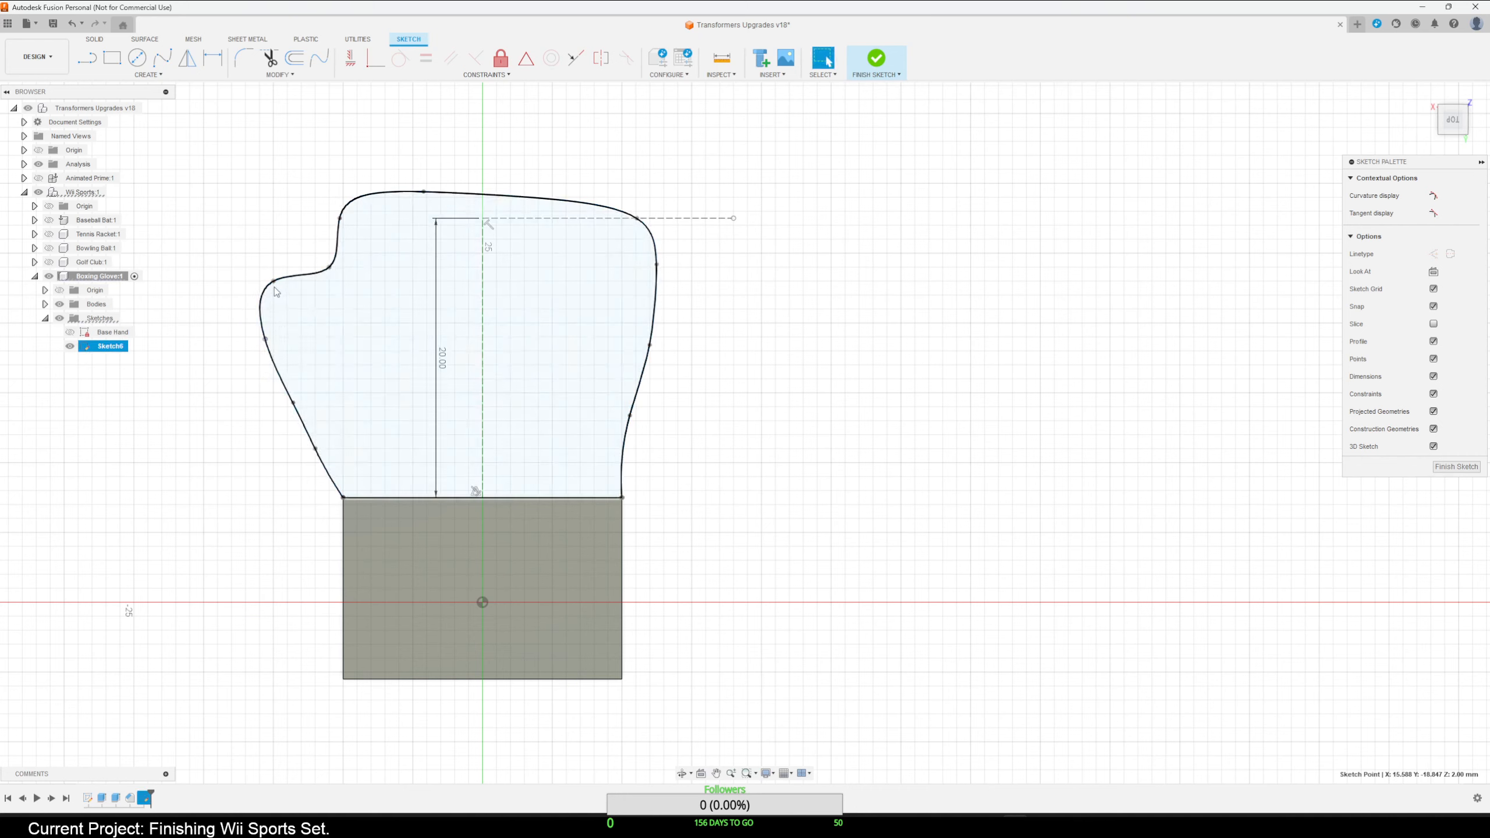
drag(276, 282, 301, 275)
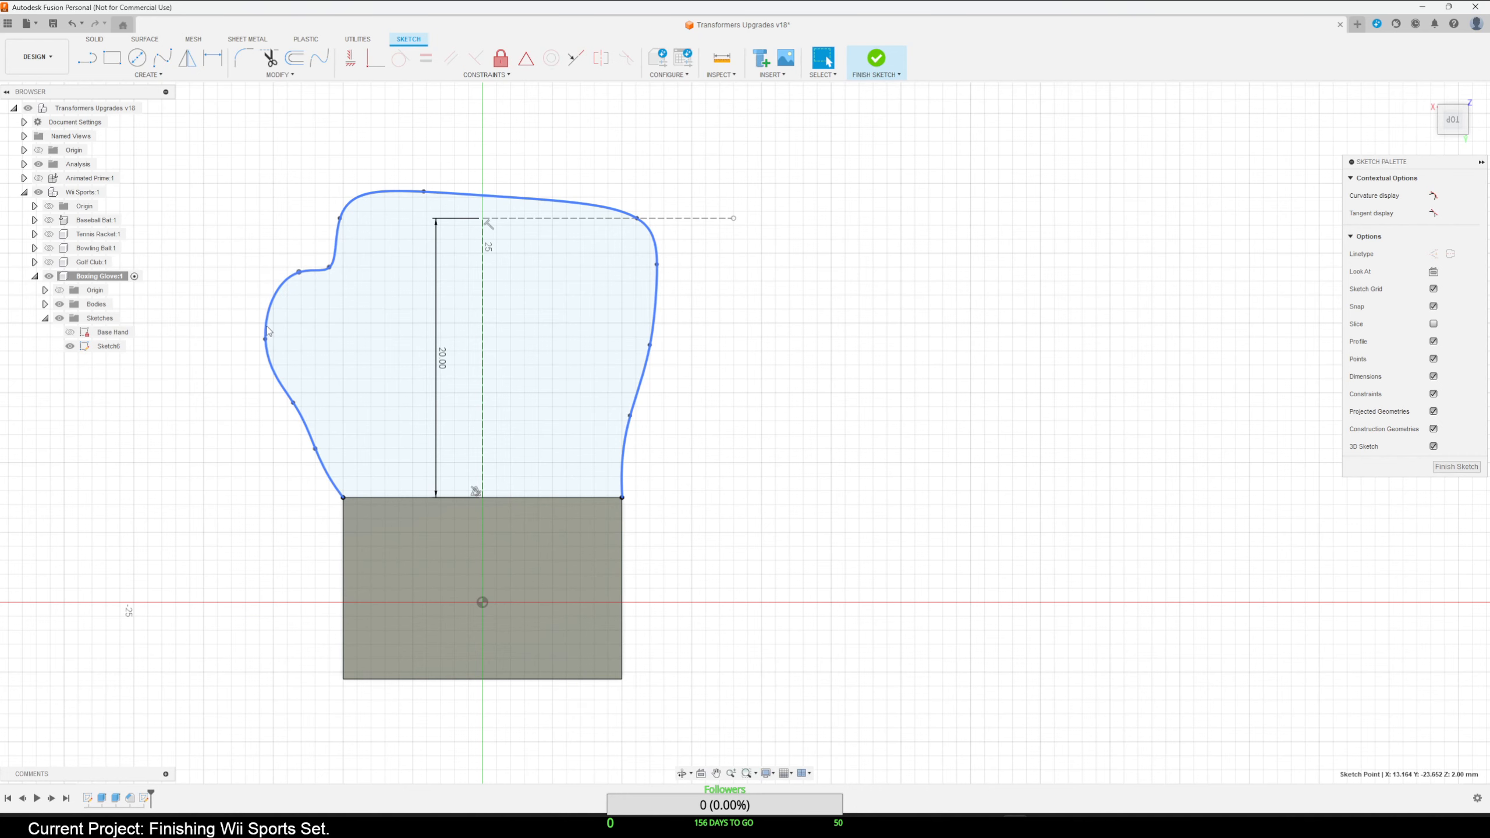
drag(267, 342, 281, 346)
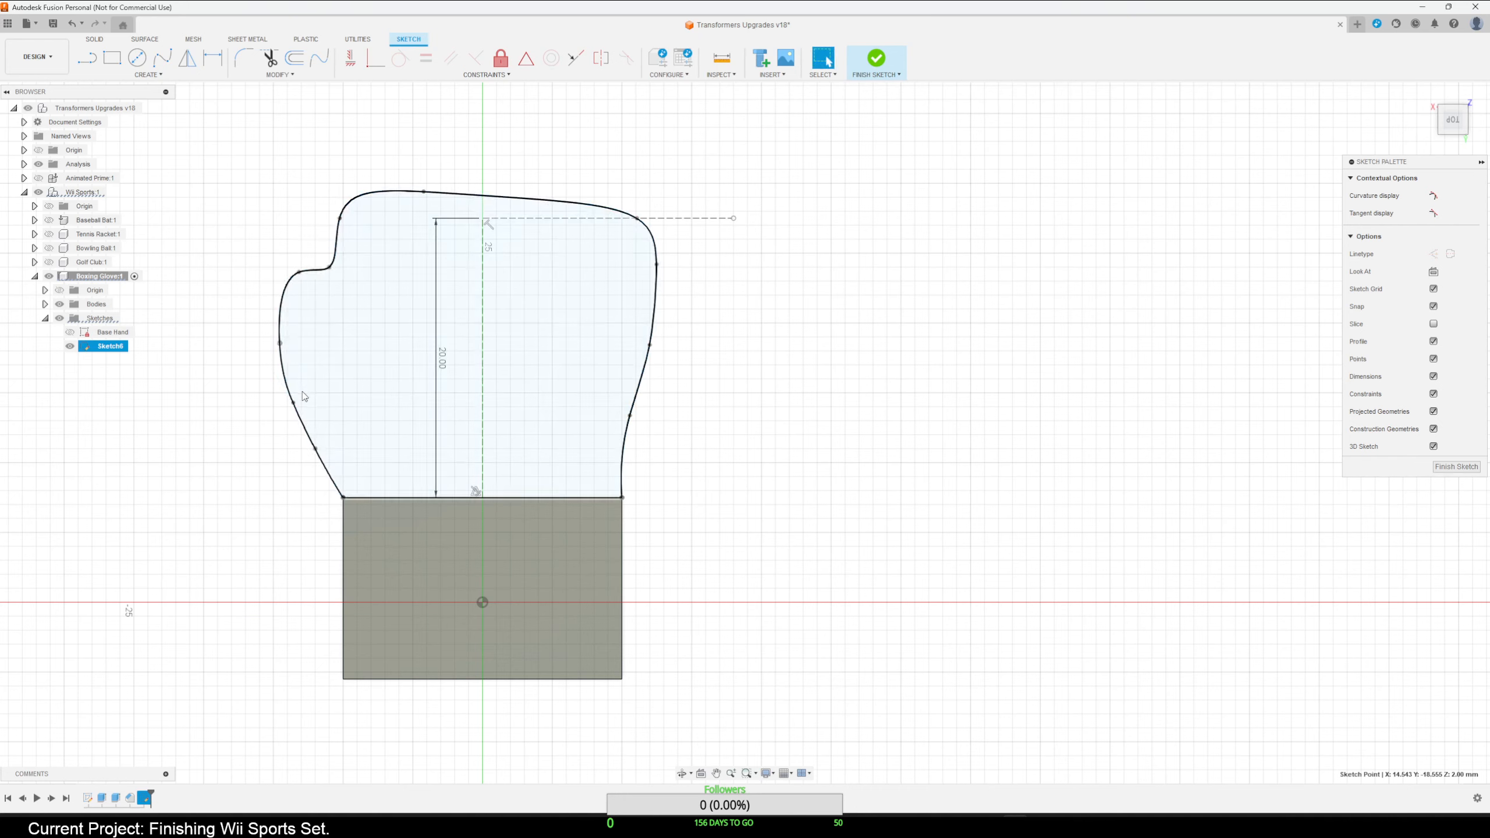
drag(295, 405, 301, 403)
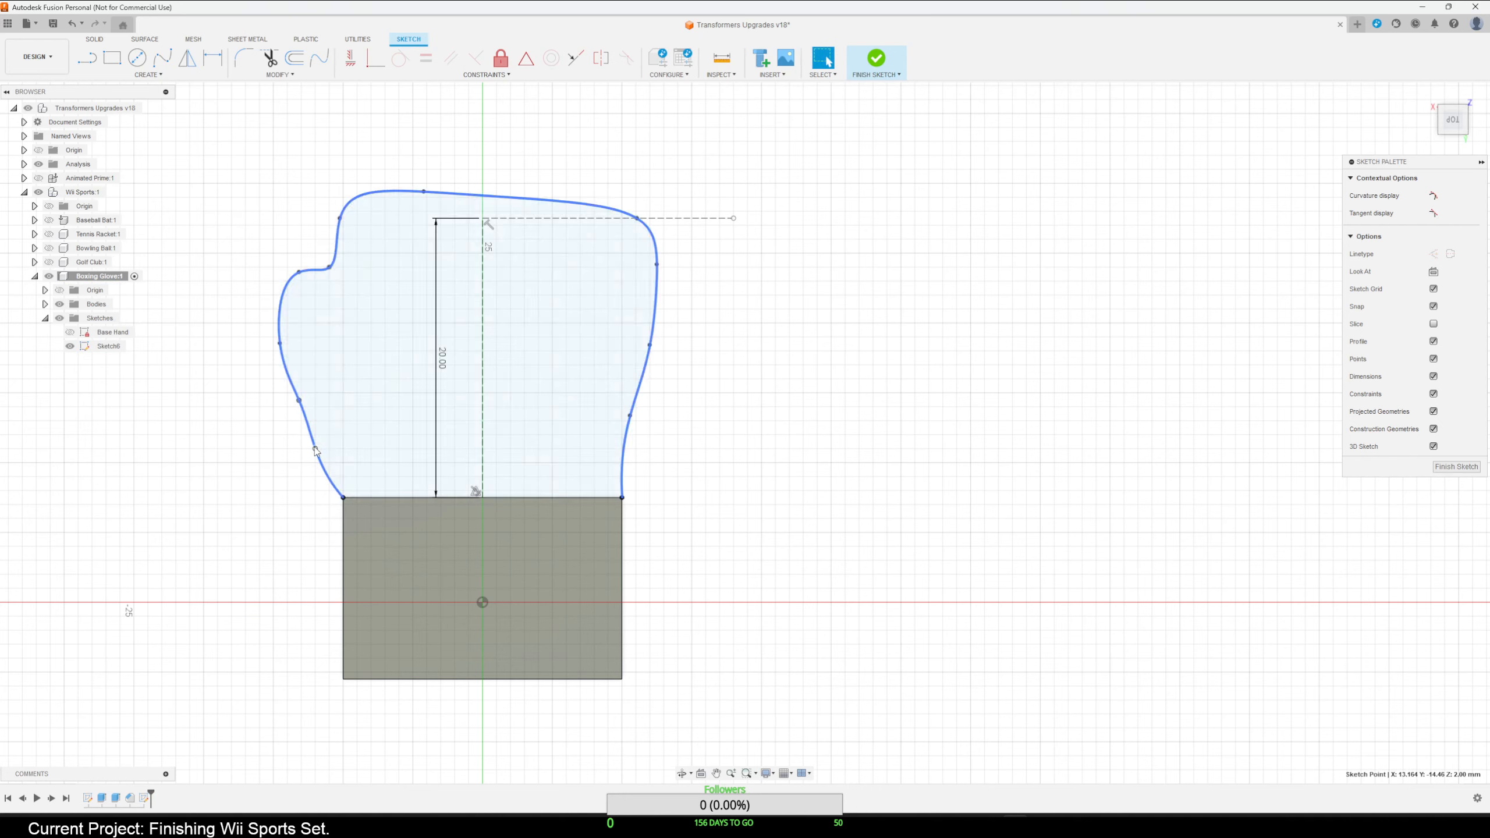
click(709, 404)
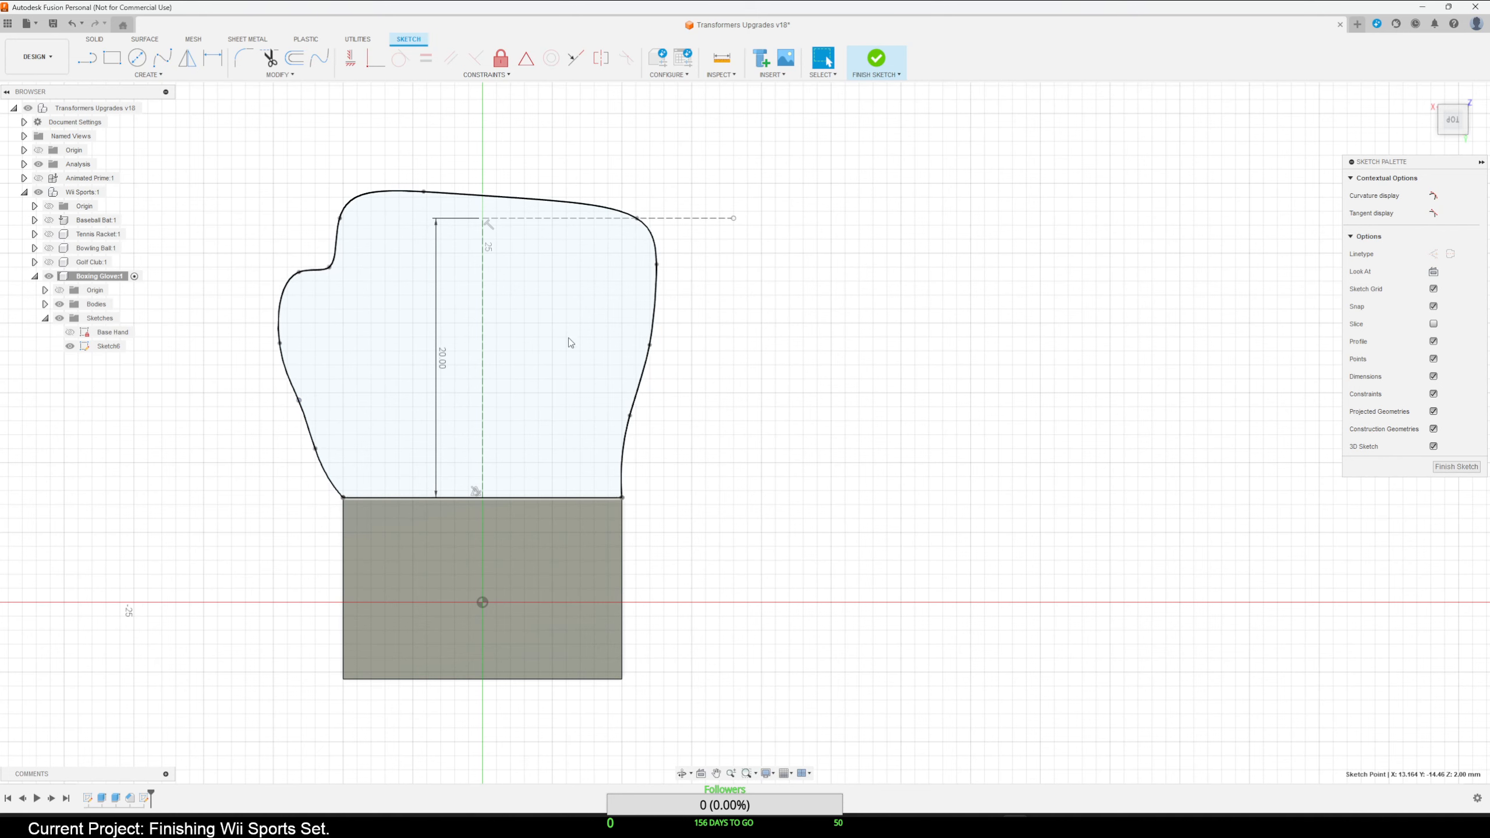
Shift the glove spline slightly away from the thumb side while its ends stay on the block's corners, and finish the sketch.
drag(486, 195, 498, 203)
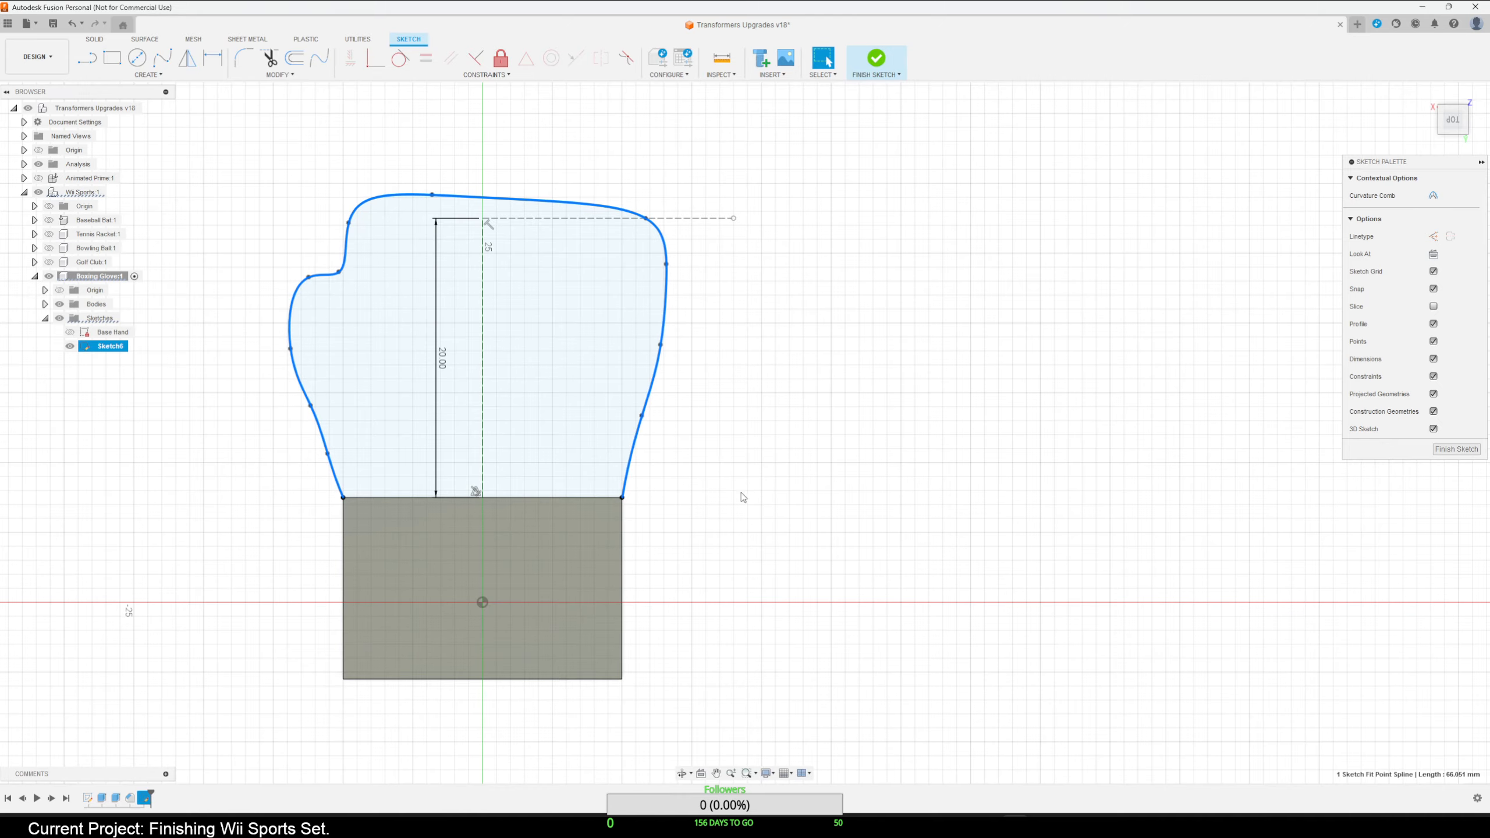
scroll(741, 495, up, 5)
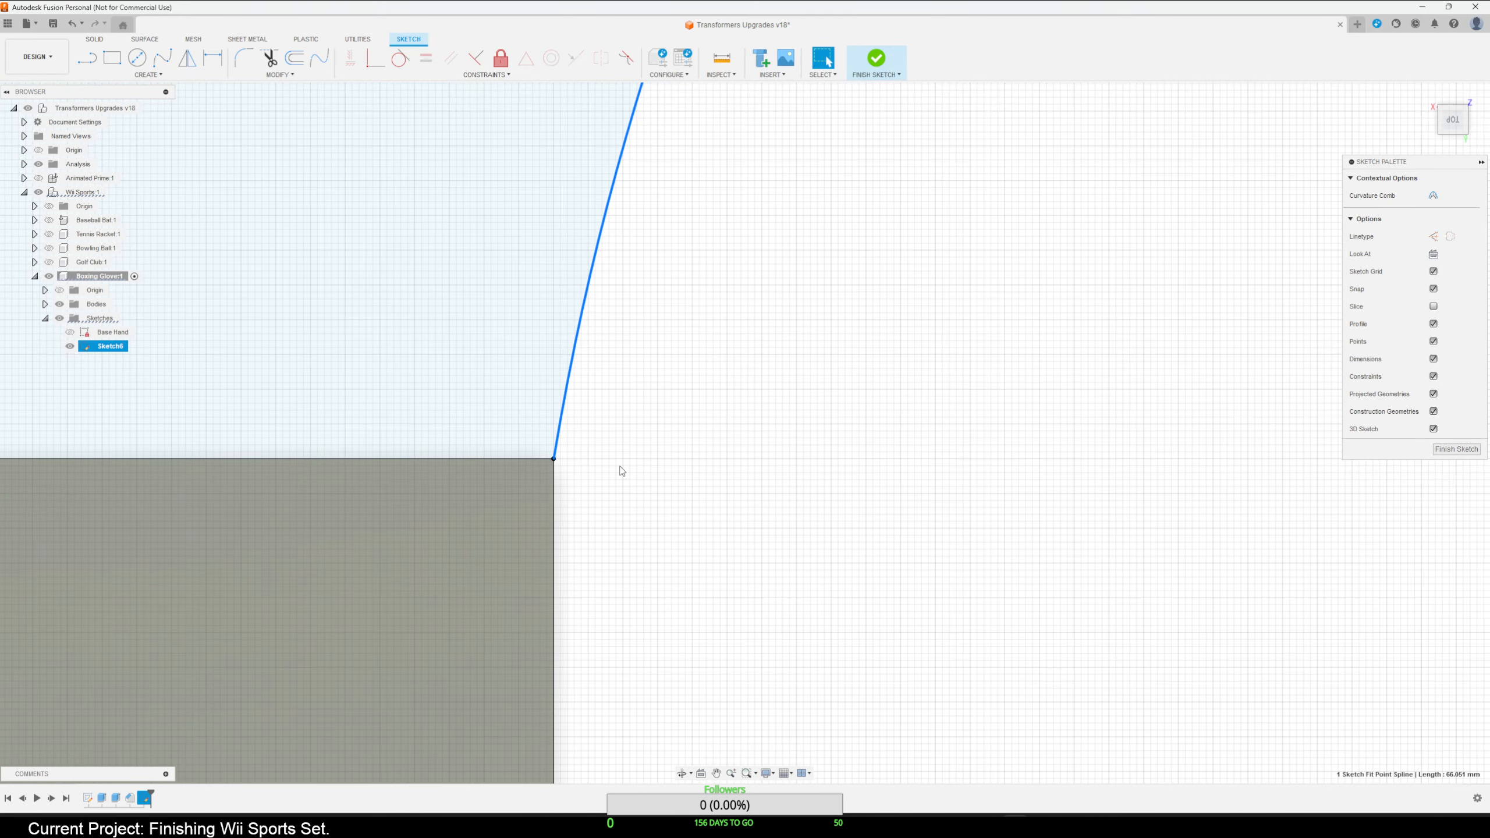
scroll(621, 471, down, 4)
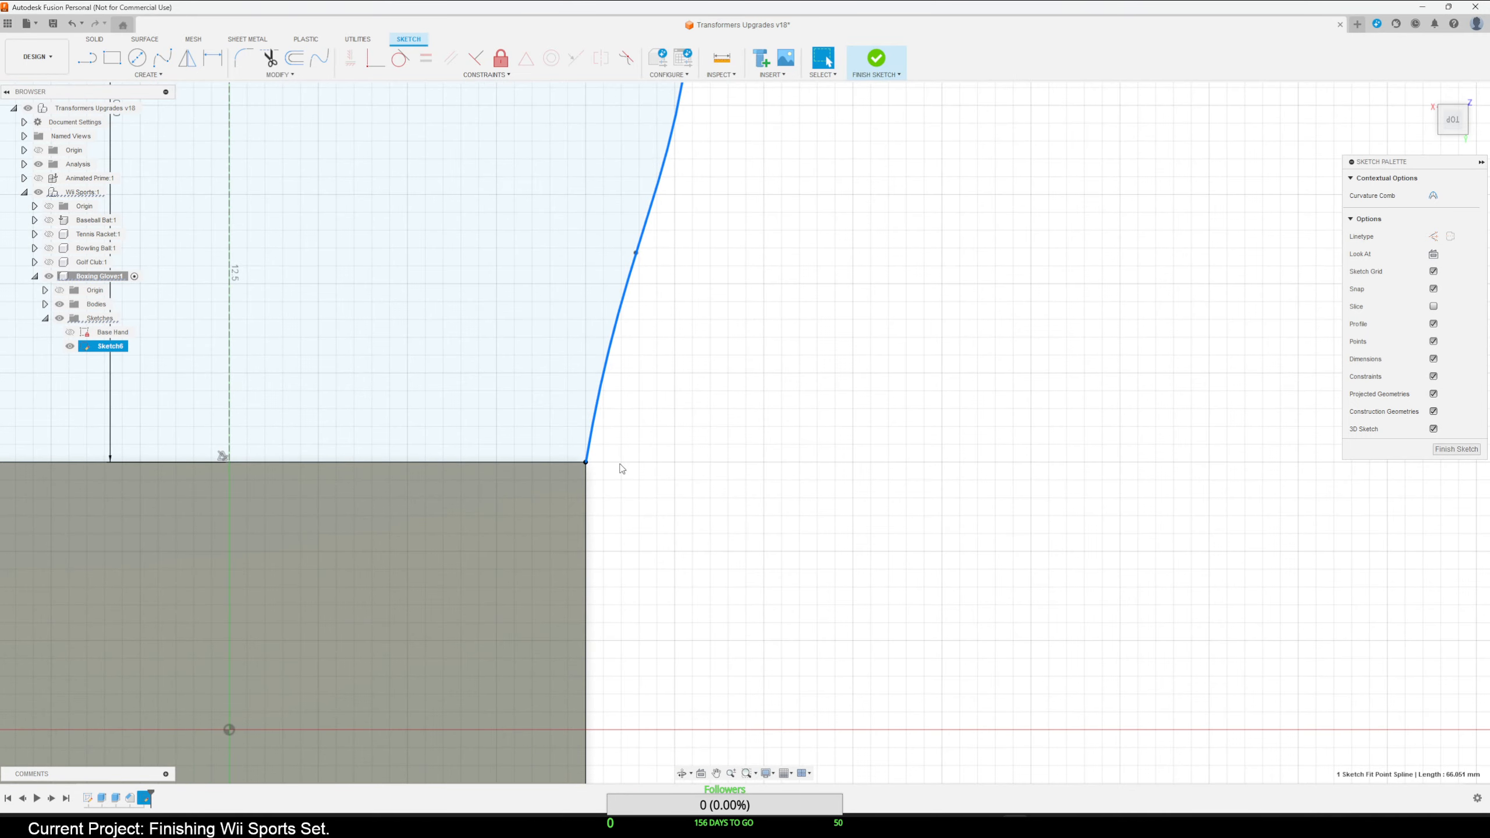
scroll(665, 504, down, 3)
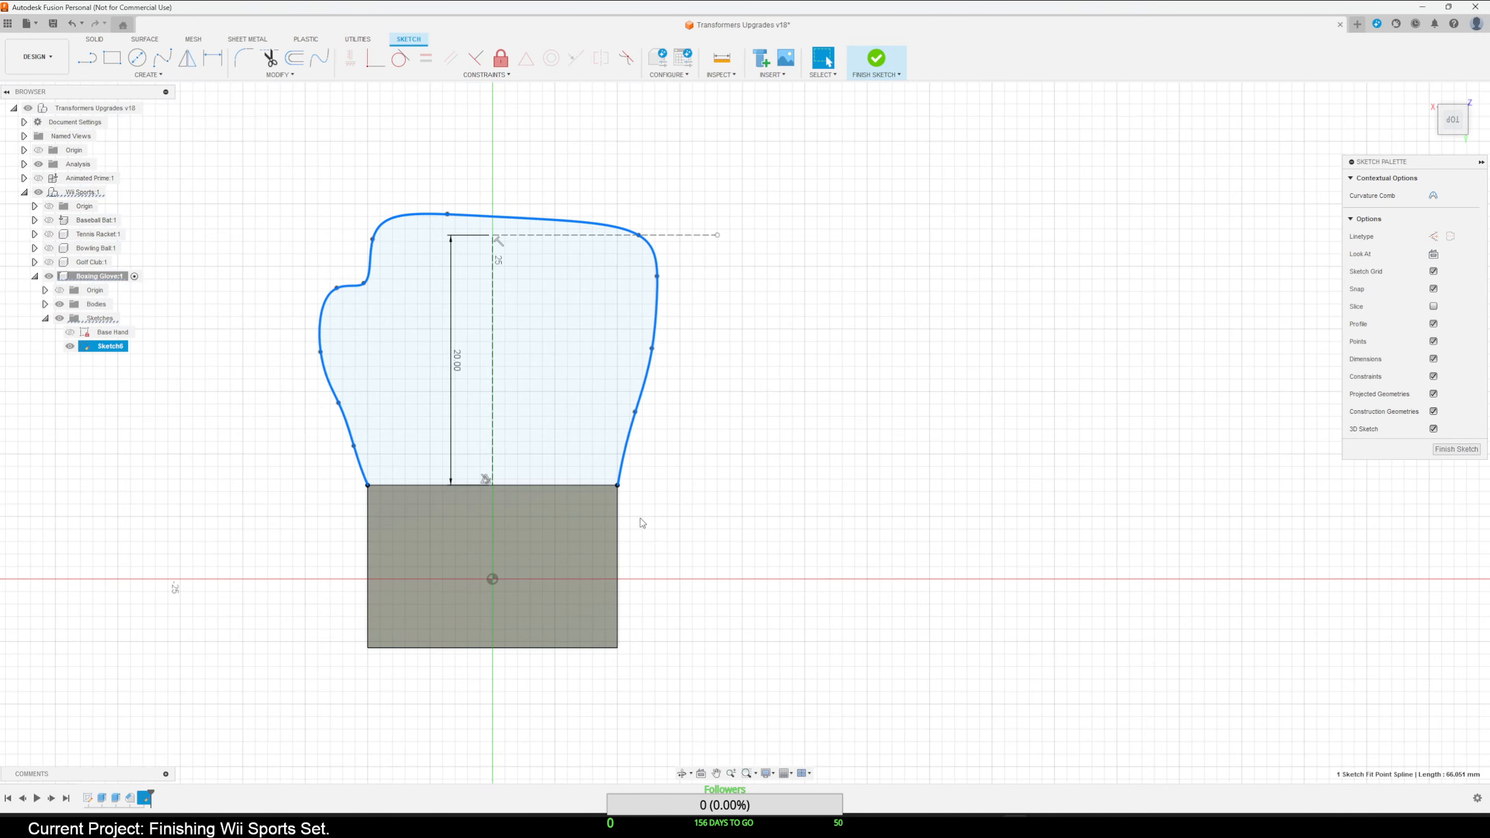
middle_drag(651, 505, 618, 632)
scroll(667, 592, up, 3)
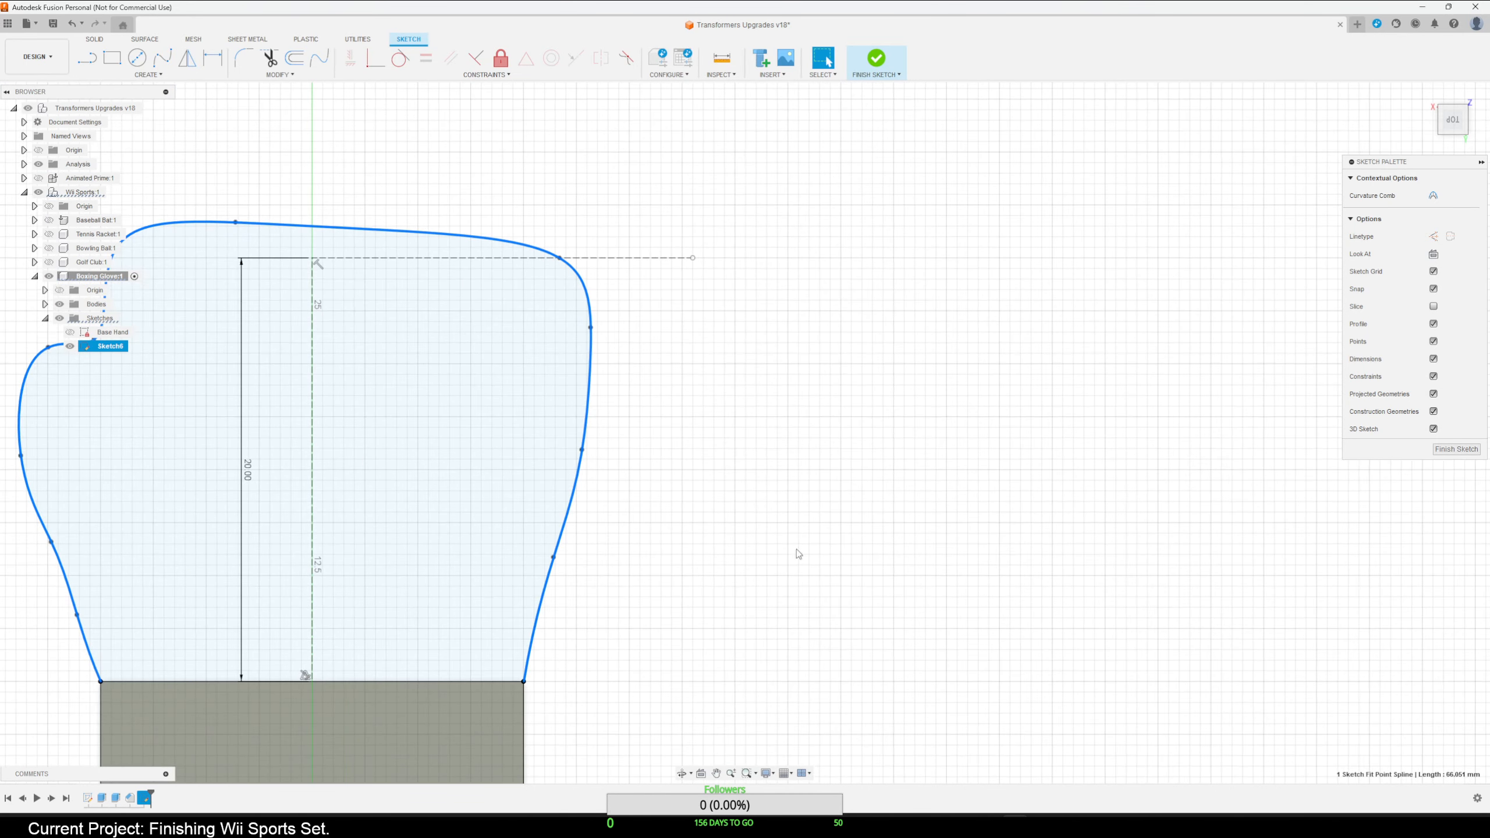
click(1456, 448)
scroll(794, 626, down, 5)
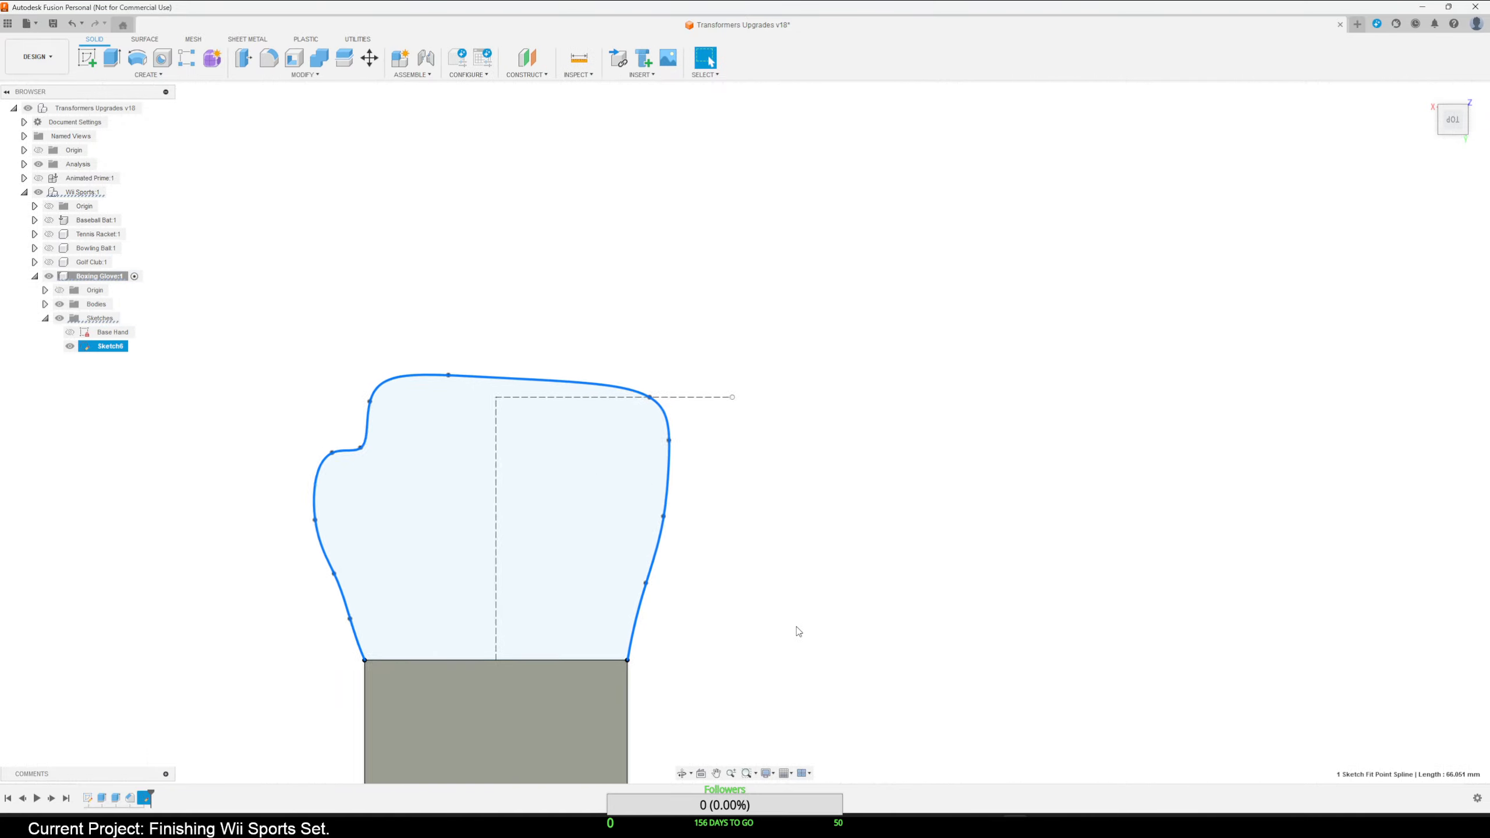
Save the design as a new version with the description User Saved.
mouse_move(795, 626)
shift+middle_down()
mouse_move(768, 615)
mouse_move(786, 547)
mouse_move(898, 569)
mouse_move(789, 599)
mouse_move(779, 622)
shift+middle_up()
click(53, 27)
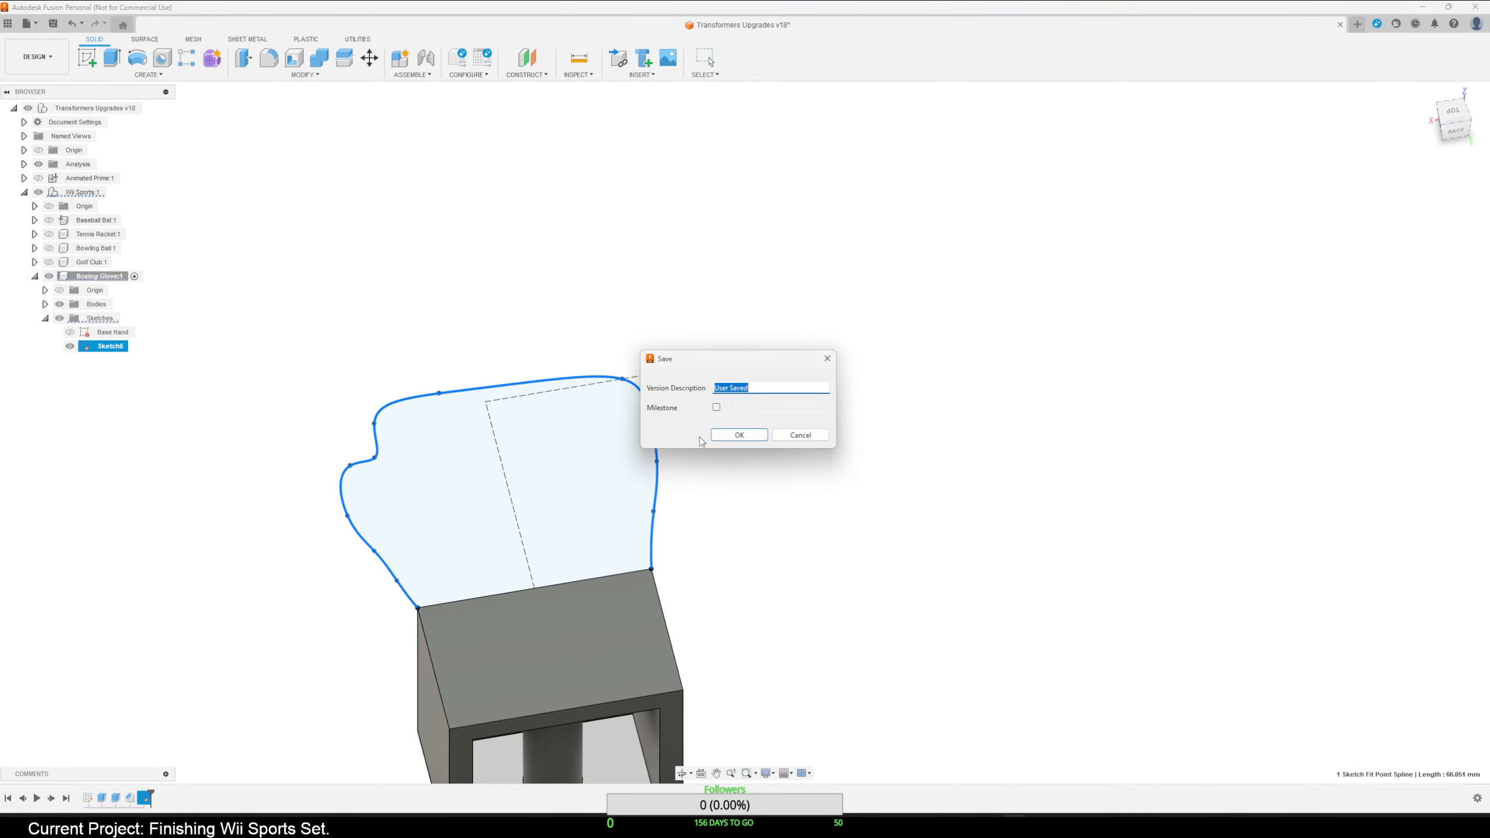
click(739, 435)
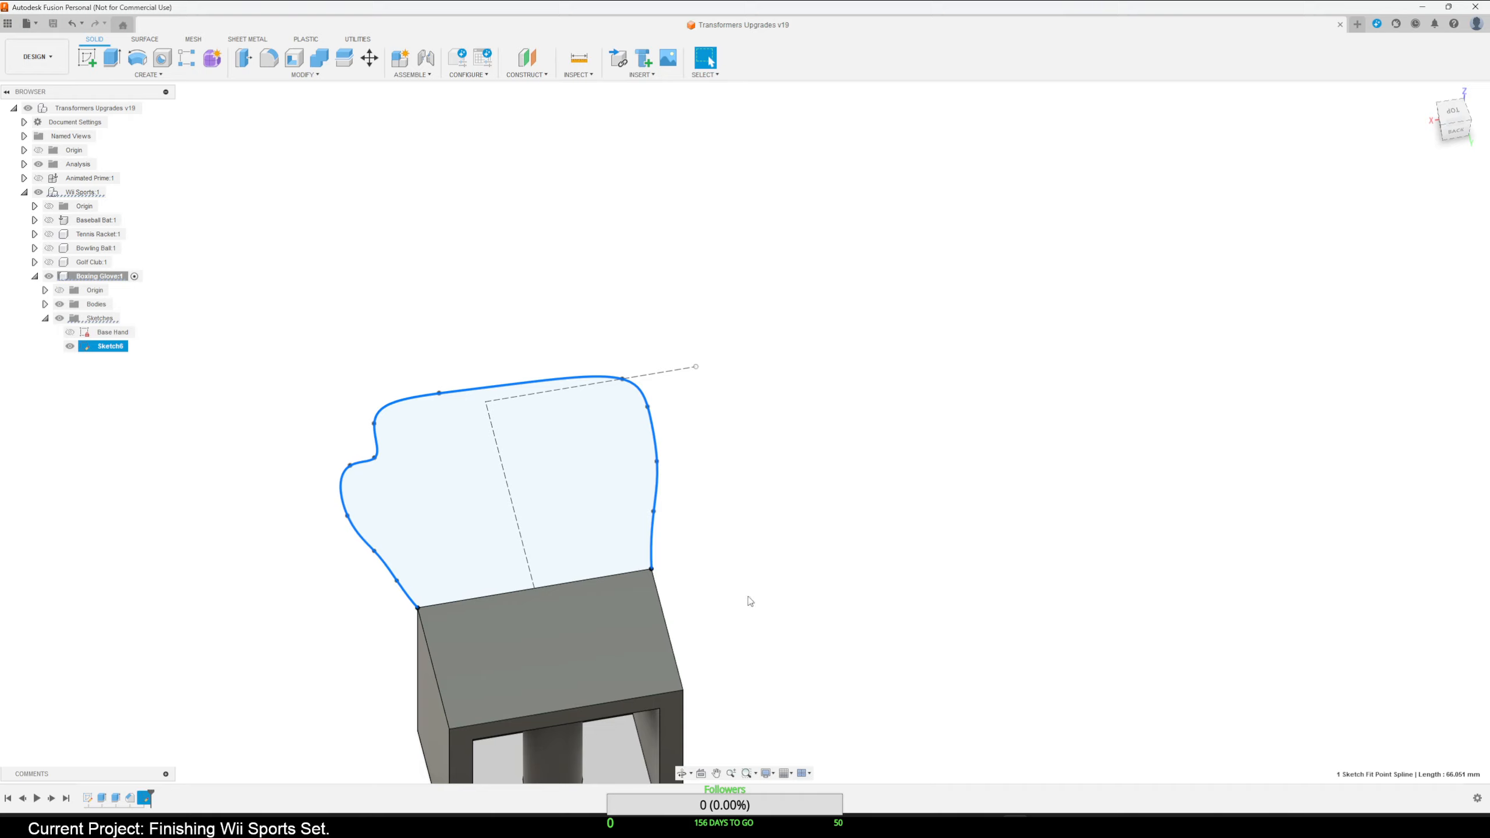
Select the closed glove profile above the hand block and start an Extrude on it.
mouse_move(750, 600)
shift+middle_down()
mouse_move(811, 602)
mouse_move(846, 522)
mouse_move(801, 585)
mouse_move(754, 602)
mouse_move(752, 635)
shift+middle_up()
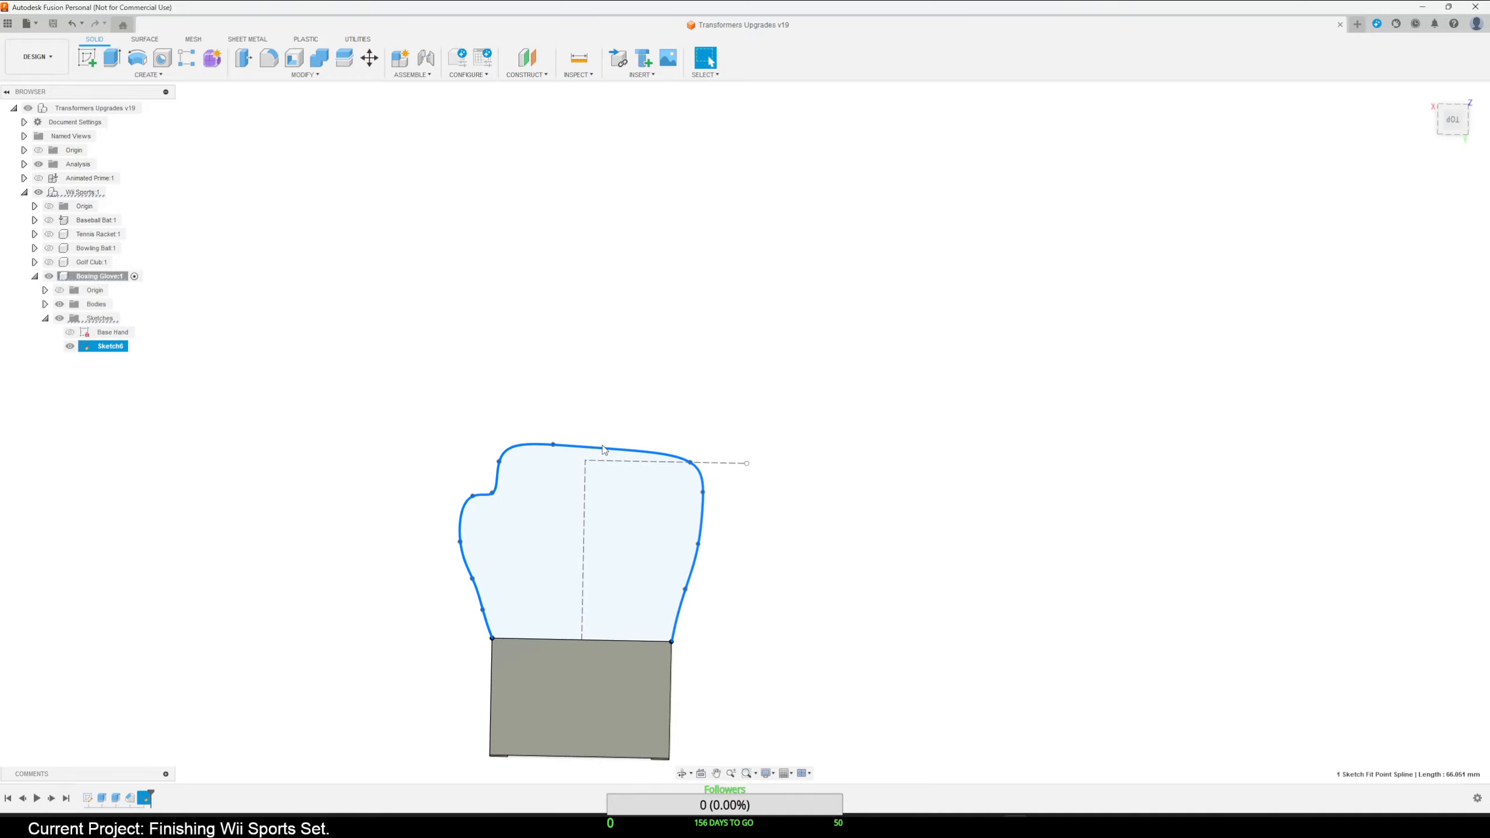
mouse_move(821, 589)
shift+middle_down()
mouse_move(881, 569)
mouse_move(927, 469)
mouse_move(906, 382)
mouse_move(884, 556)
mouse_move(868, 536)
mouse_move(890, 495)
mouse_move(891, 526)
mouse_move(872, 564)
mouse_move(945, 499)
mouse_move(915, 529)
shift+middle_up()
key(Escape)
click(589, 520)
shift+middle_drag(921, 582, 983, 528)
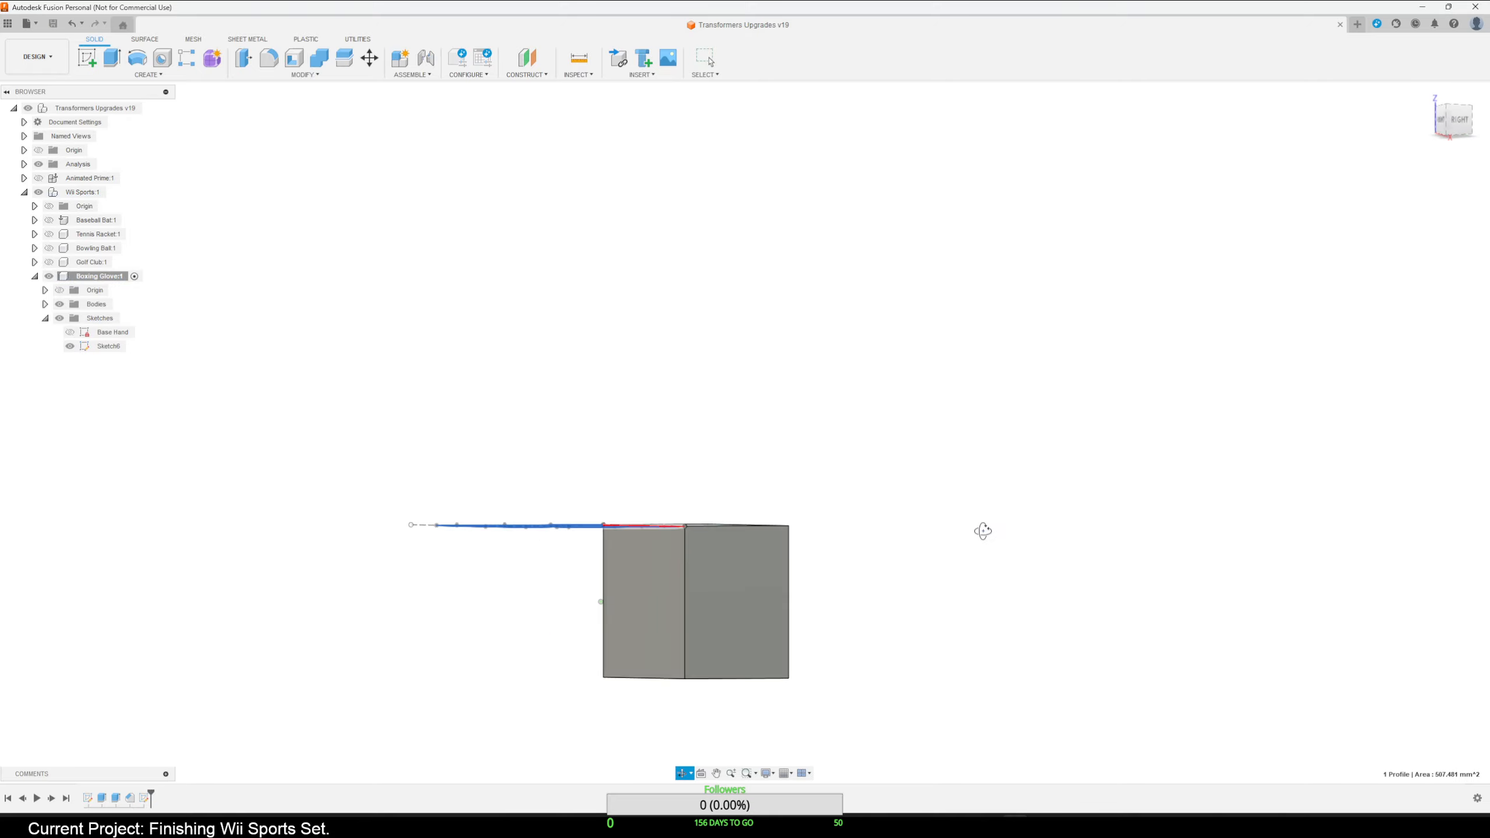
key(e)
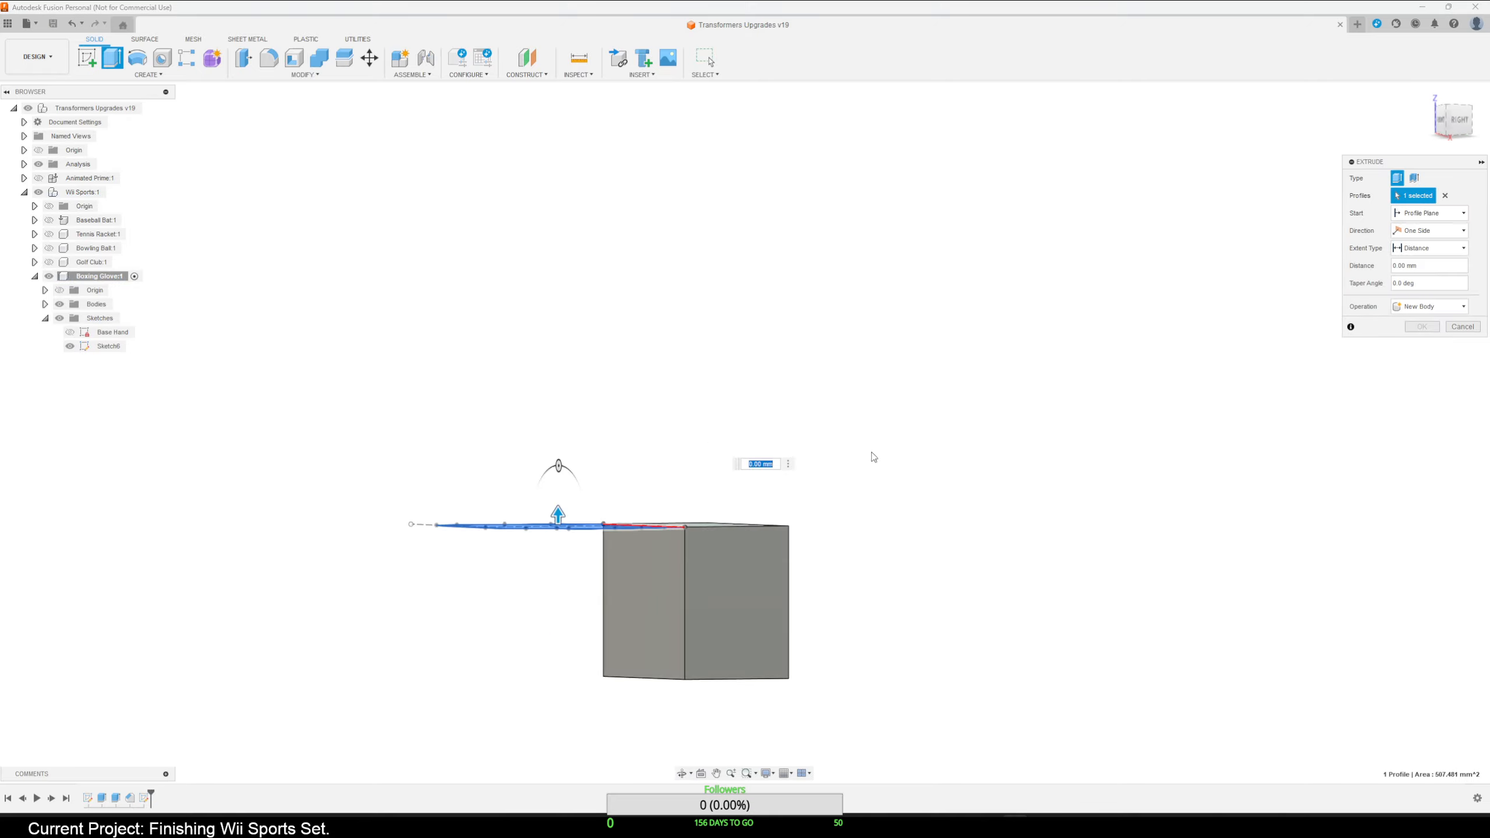
Try to start the extrusion from the hand block's open underside face, and return the start to Profile Plane.
click(1407, 306)
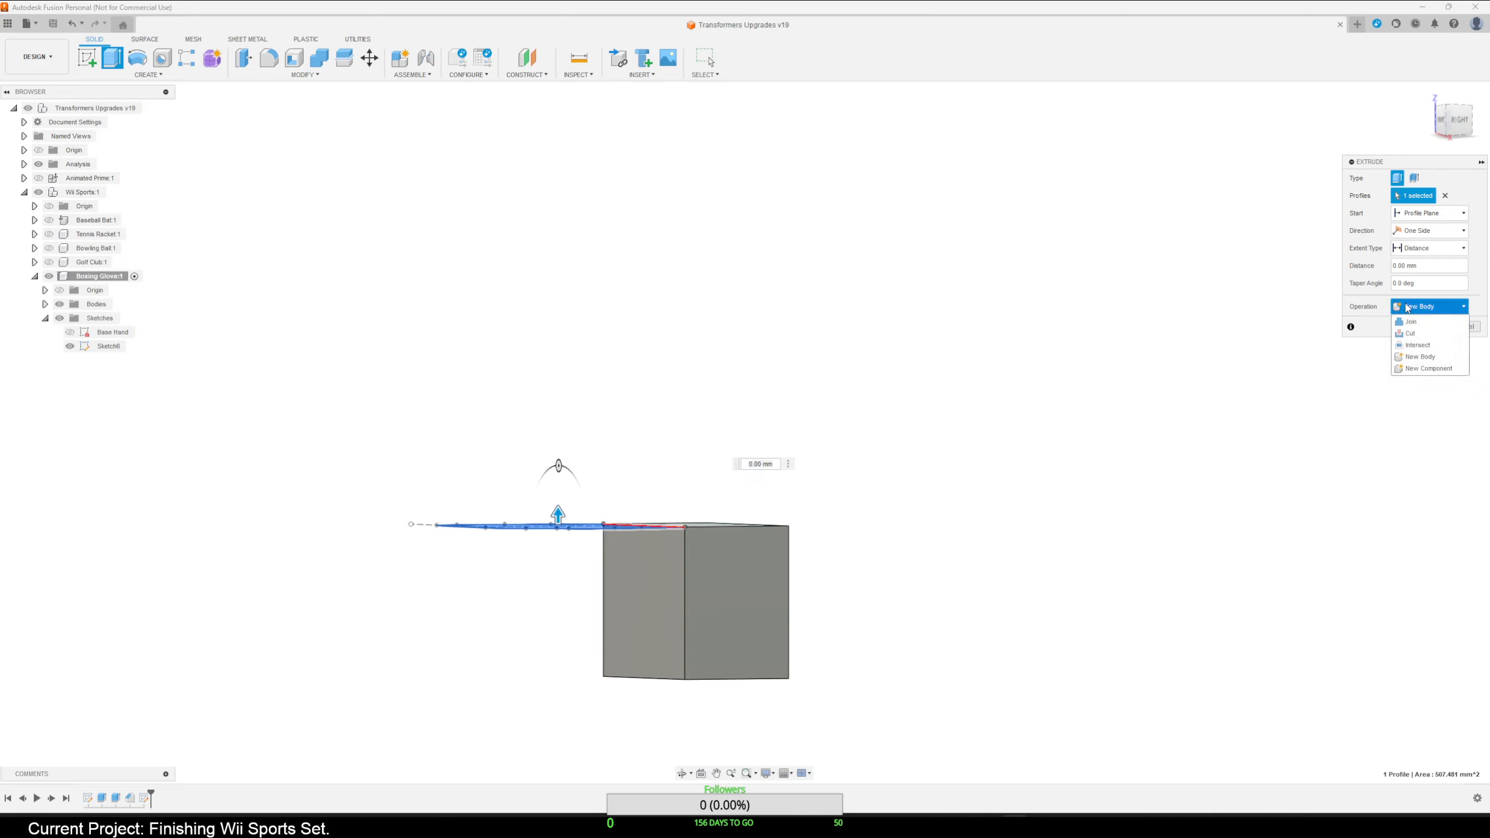
click(1425, 218)
click(1416, 252)
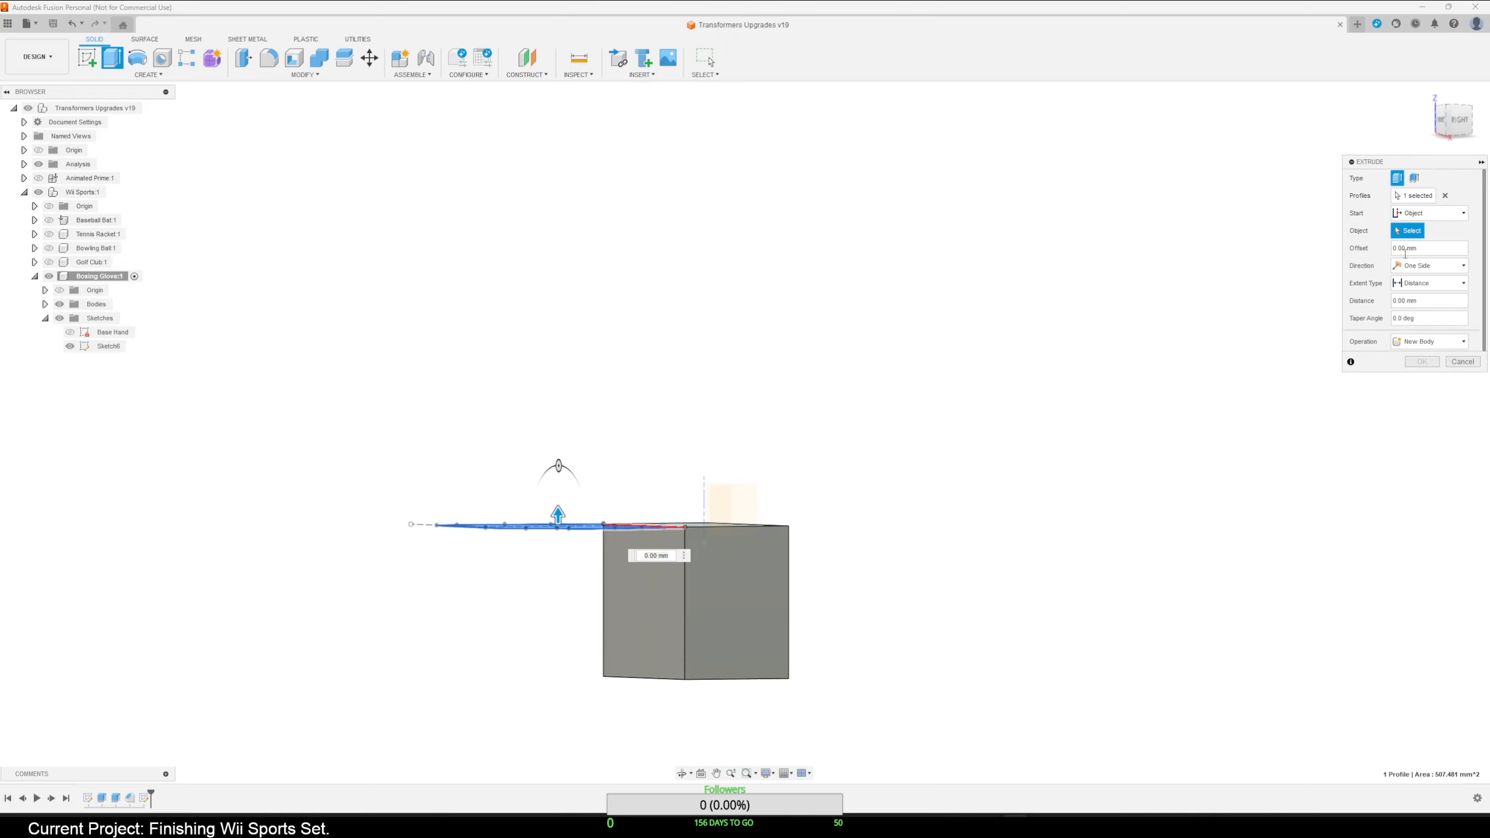
shift+middle_drag(953, 564, 939, 364)
click(690, 587)
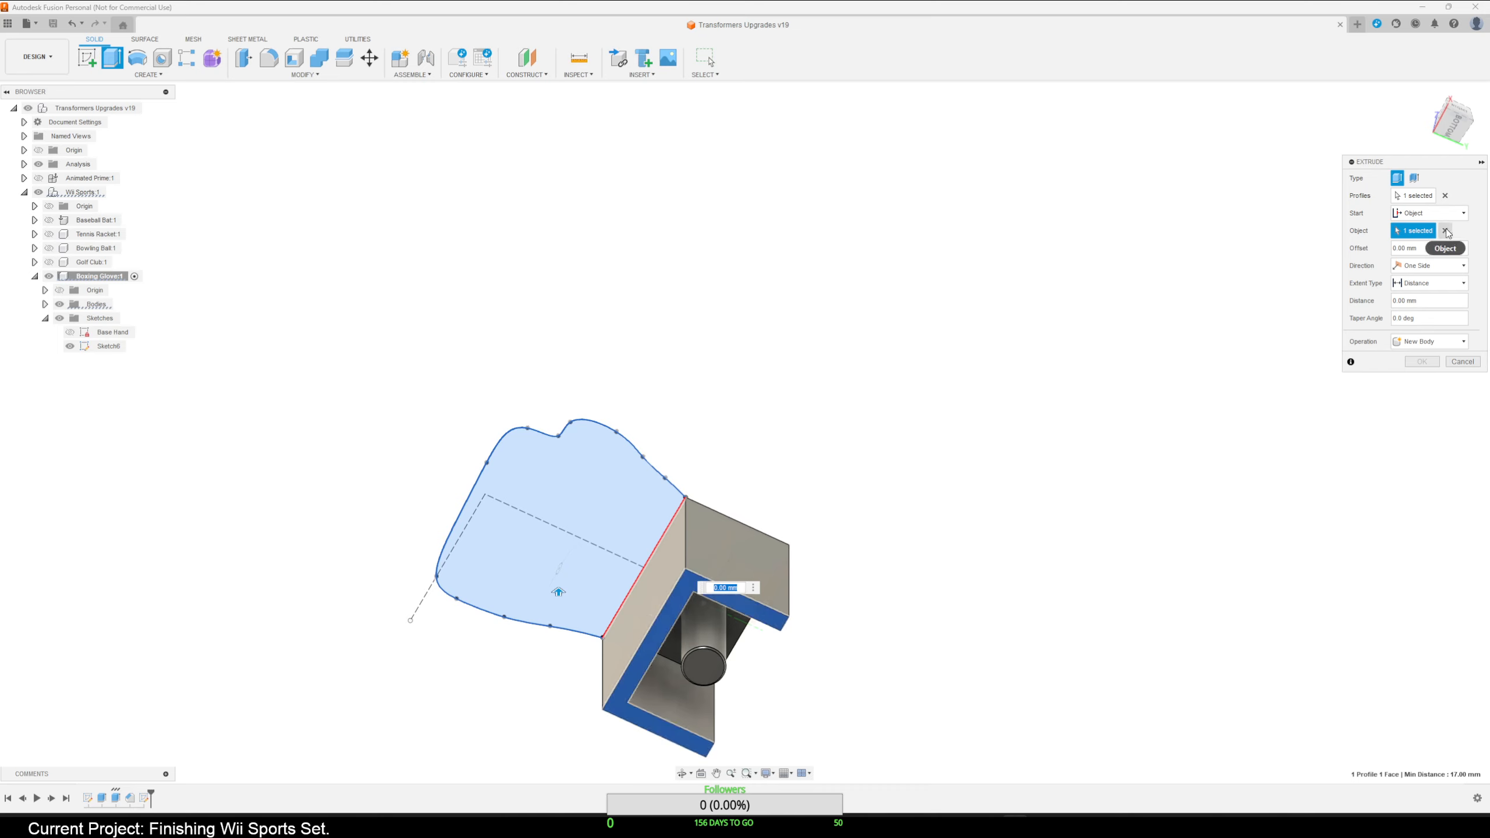
click(1444, 231)
click(1454, 218)
click(1419, 228)
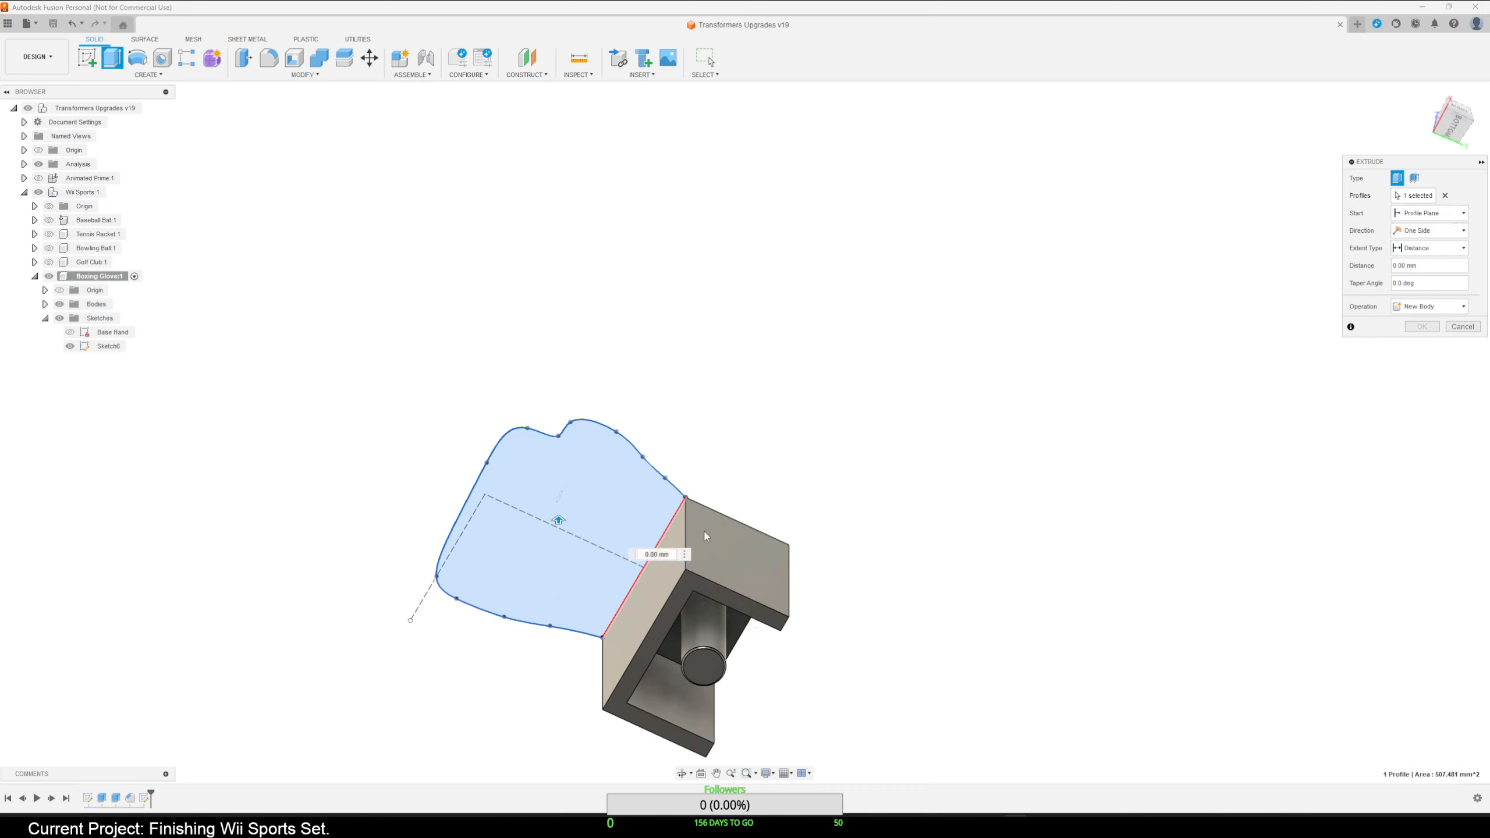
click(1424, 248)
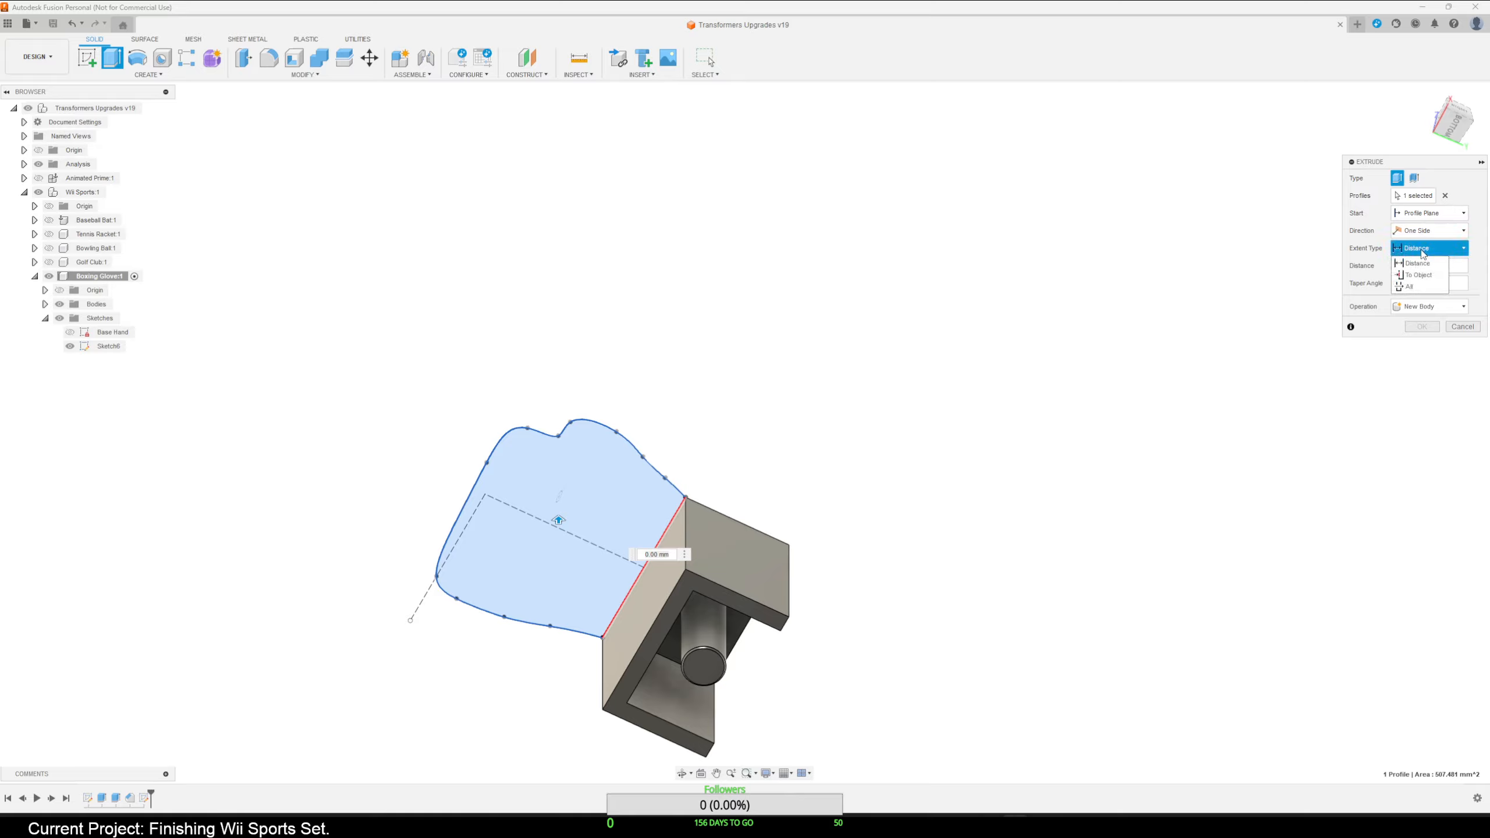
click(1418, 274)
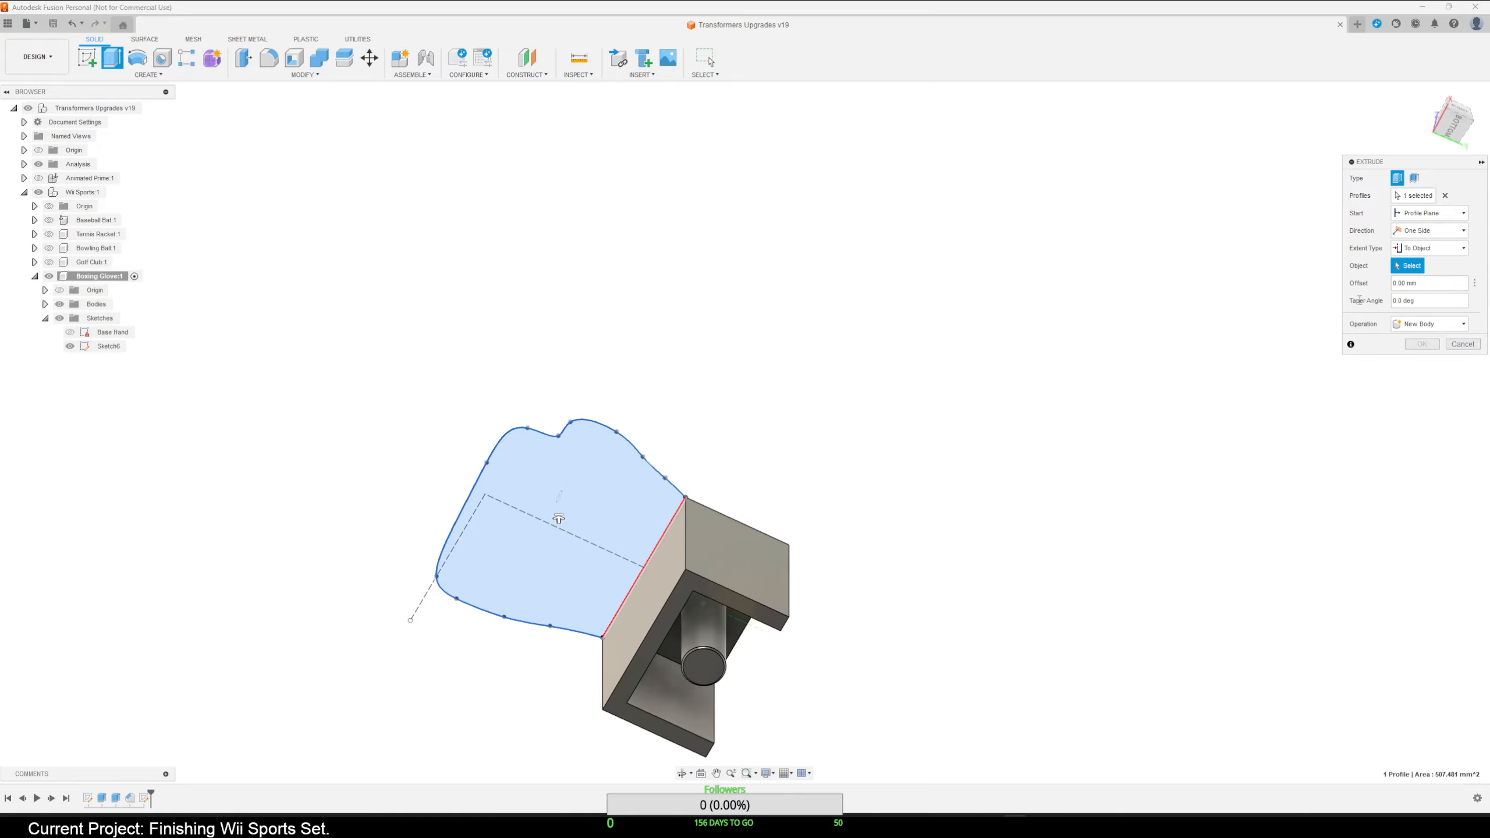
click(698, 581)
shift+middle_drag(915, 527, 907, 558)
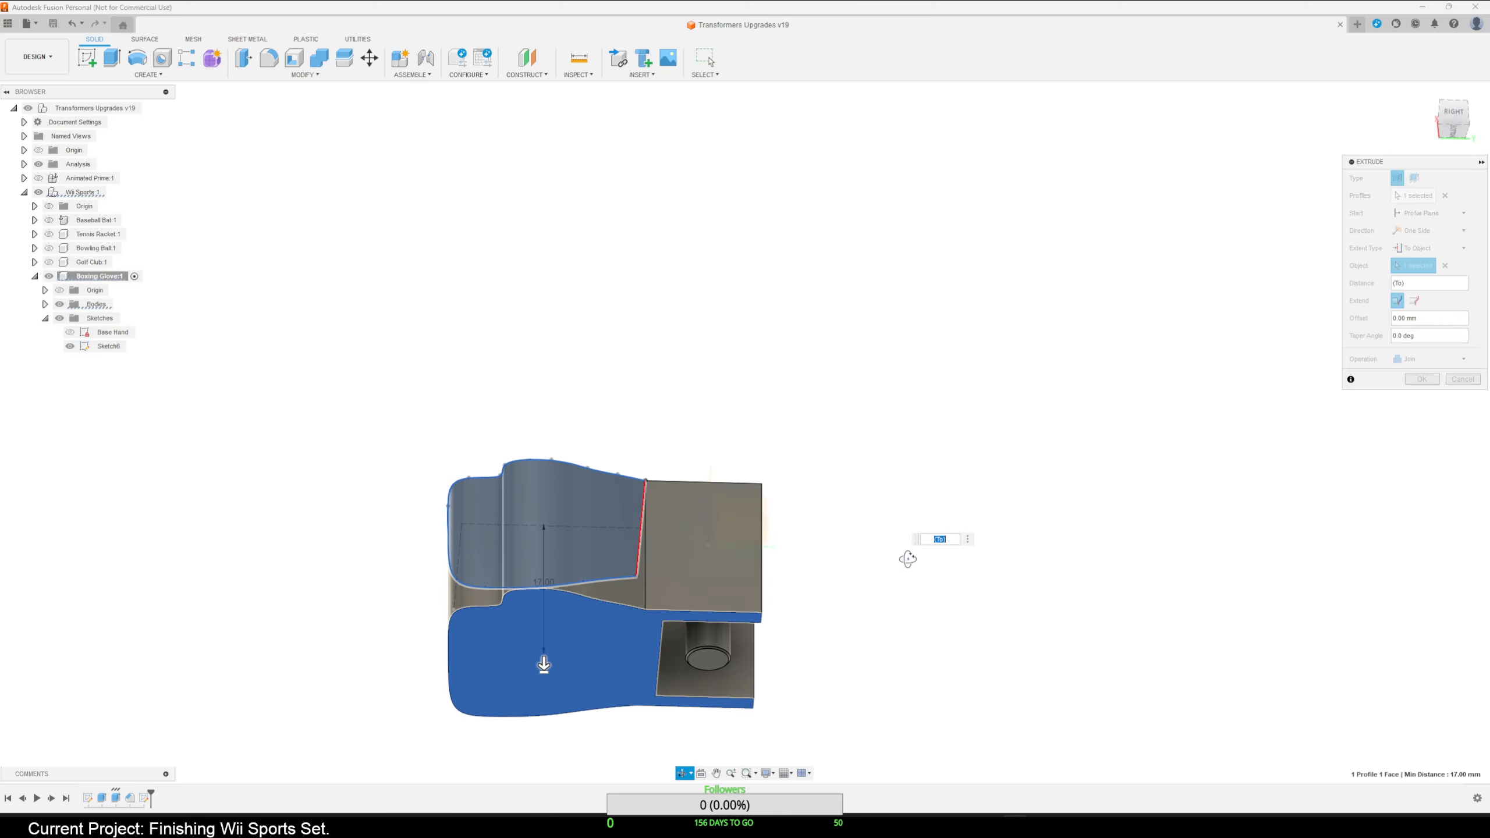
click(1469, 379)
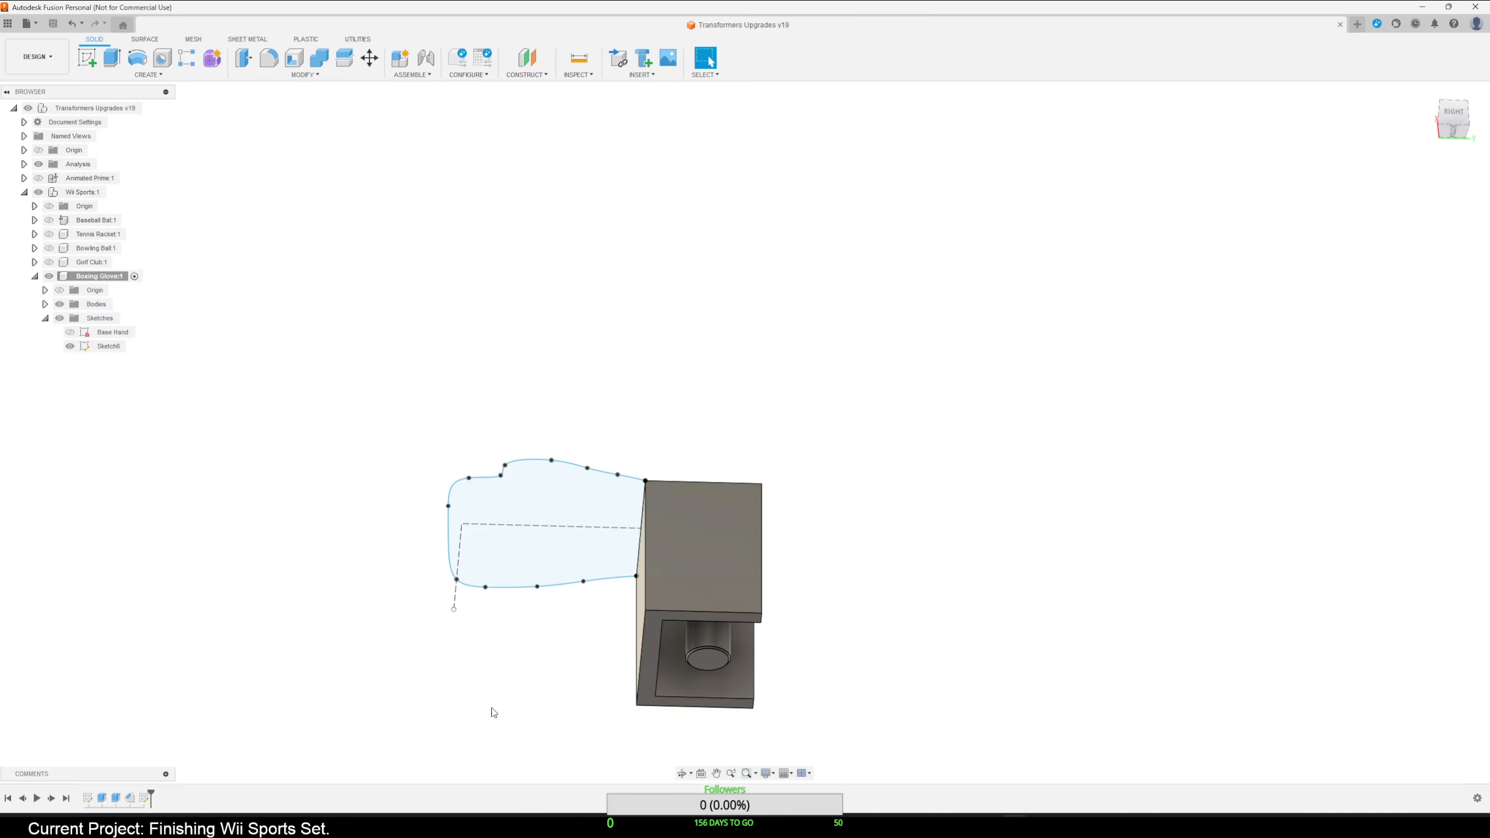
Reopen the glove sketch and draw a straight line from the outline's thumb crease to the hand block's corner on the thumb side.
right_click(144, 799)
click(194, 668)
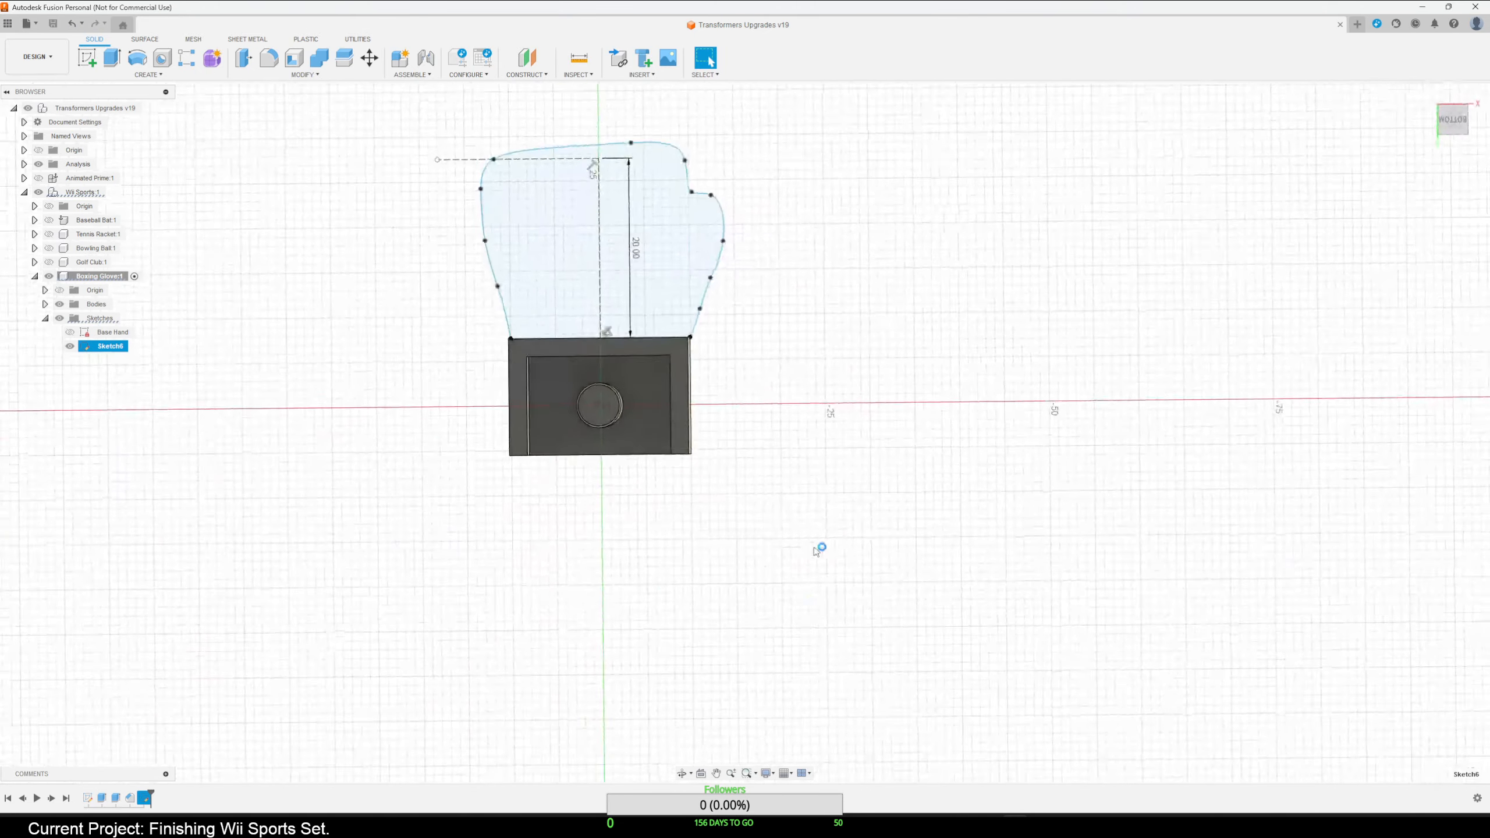
click(87, 57)
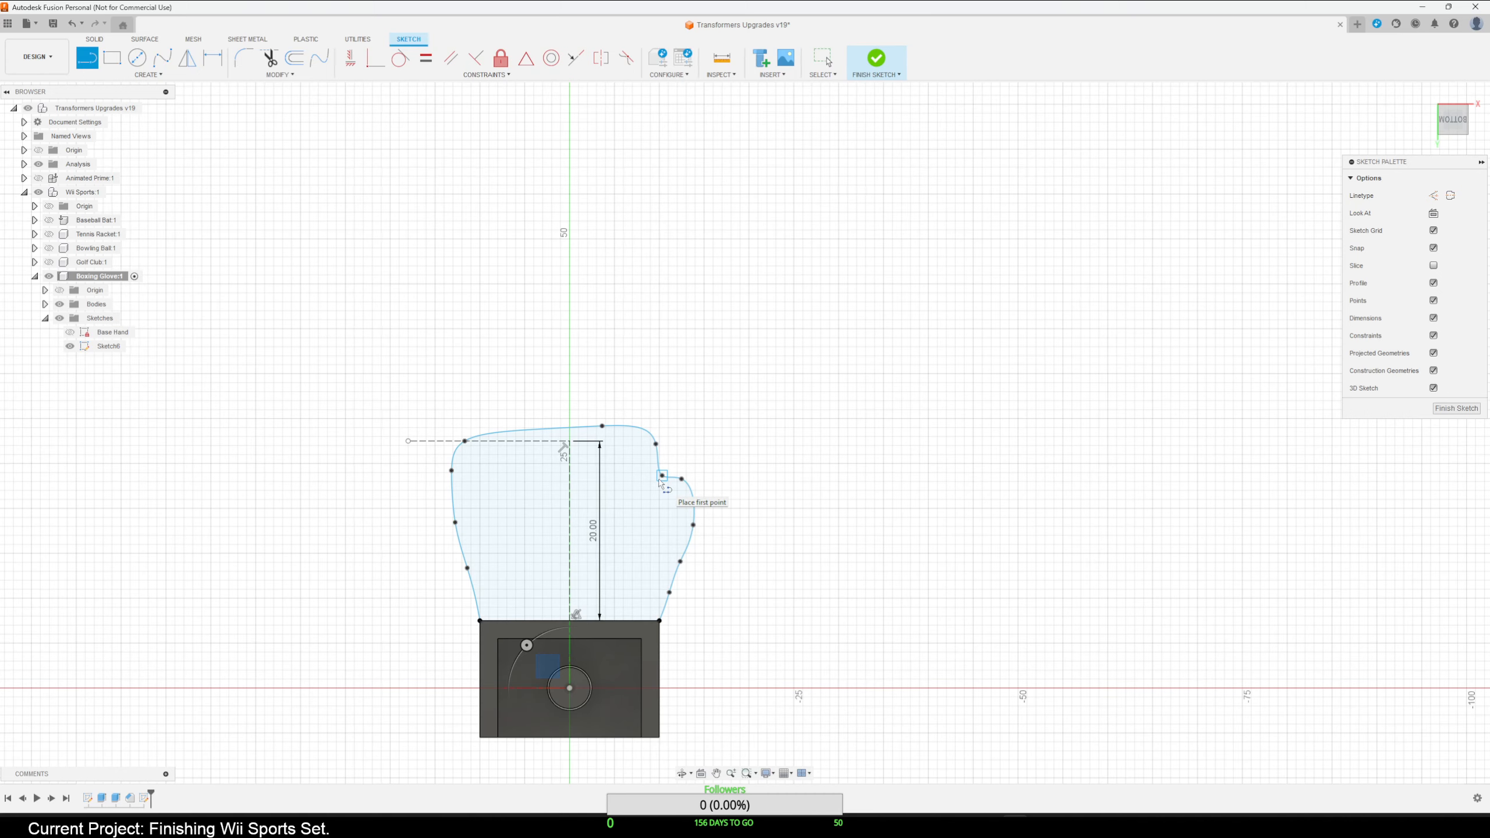
scroll(661, 482, up, 4)
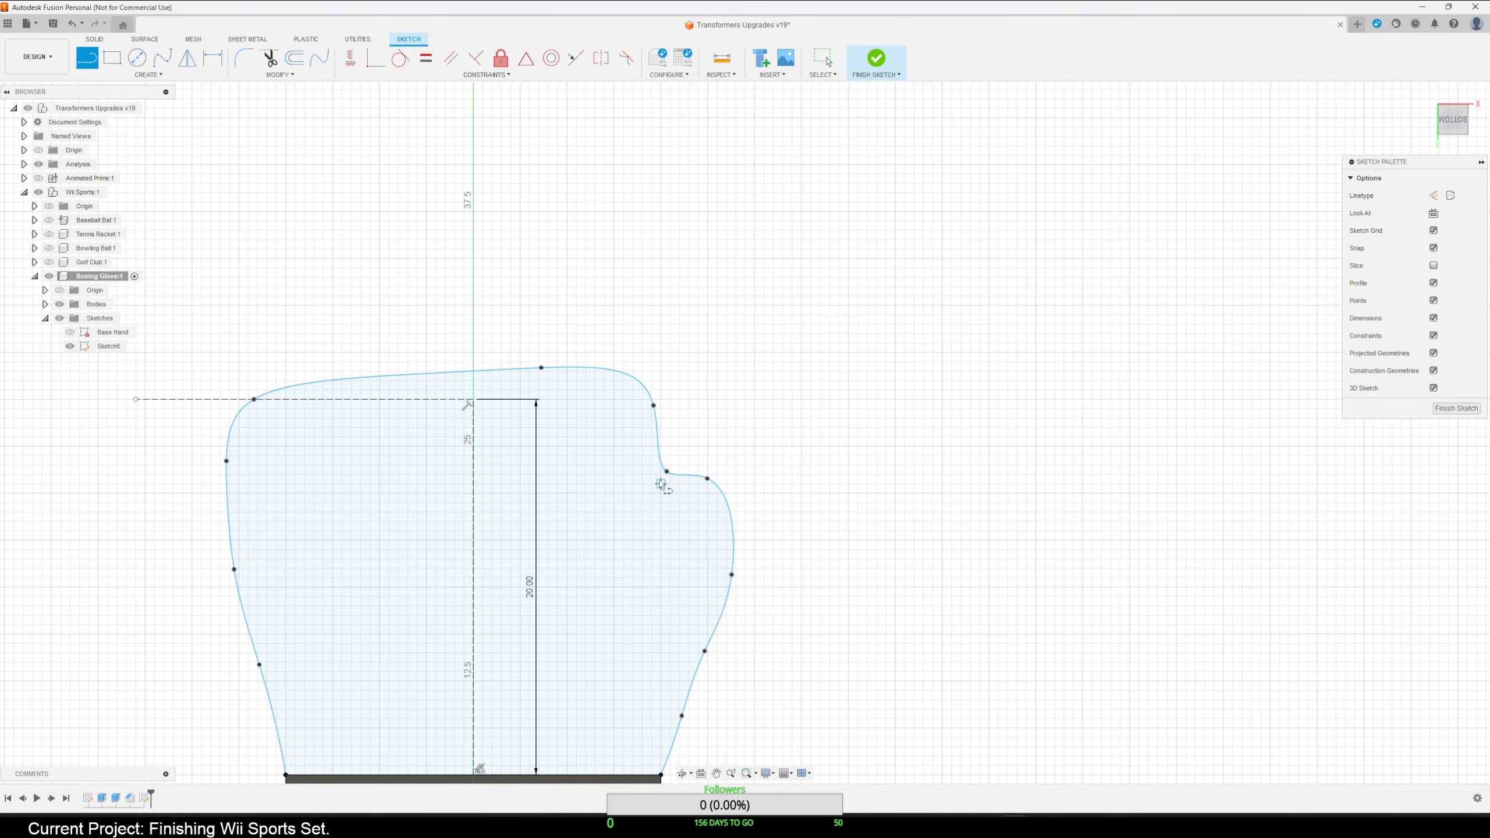
scroll(661, 482, up, 8)
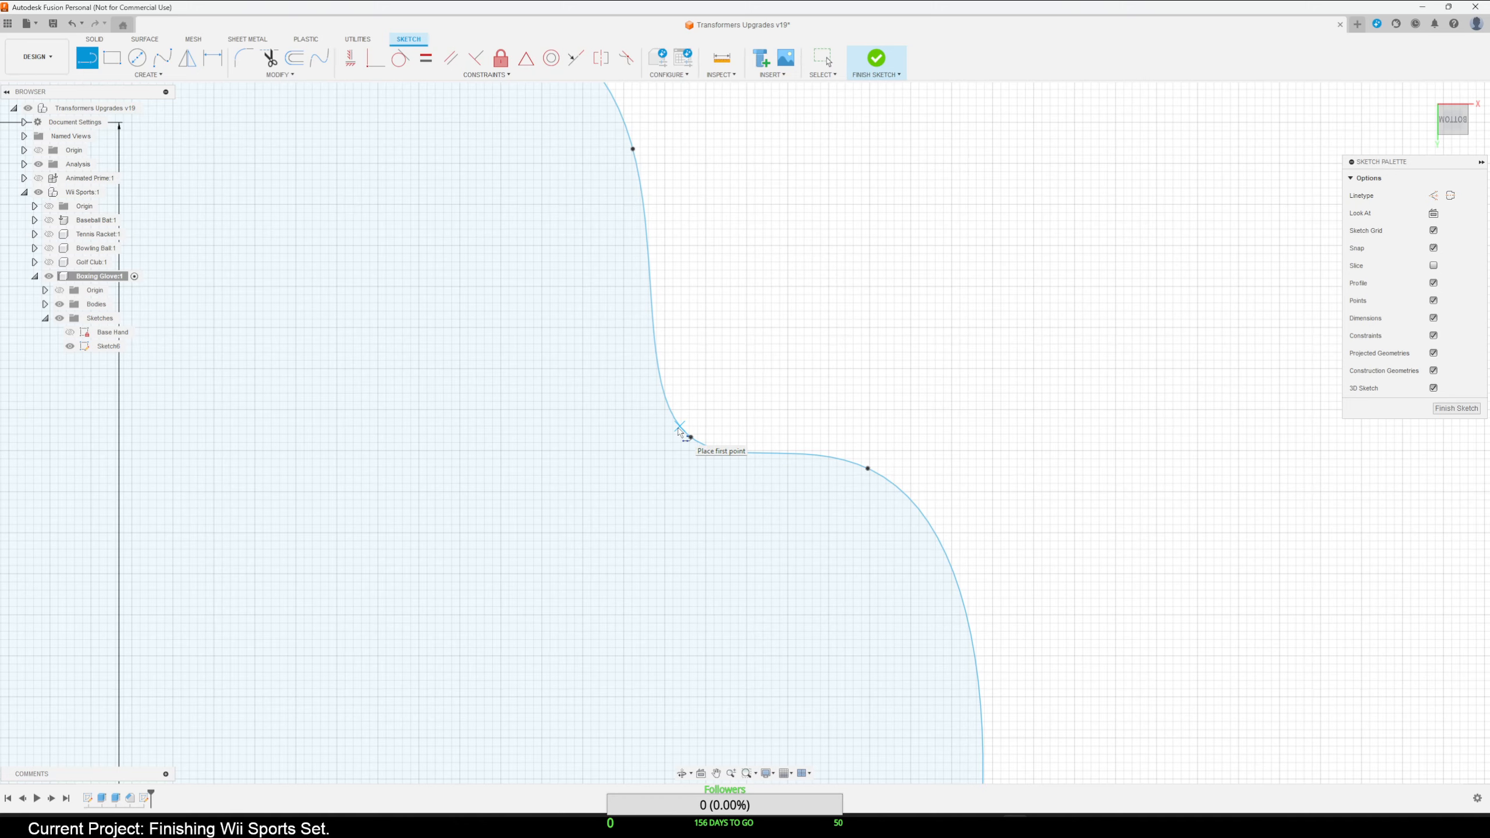
click(662, 402)
scroll(665, 405, down, 3)
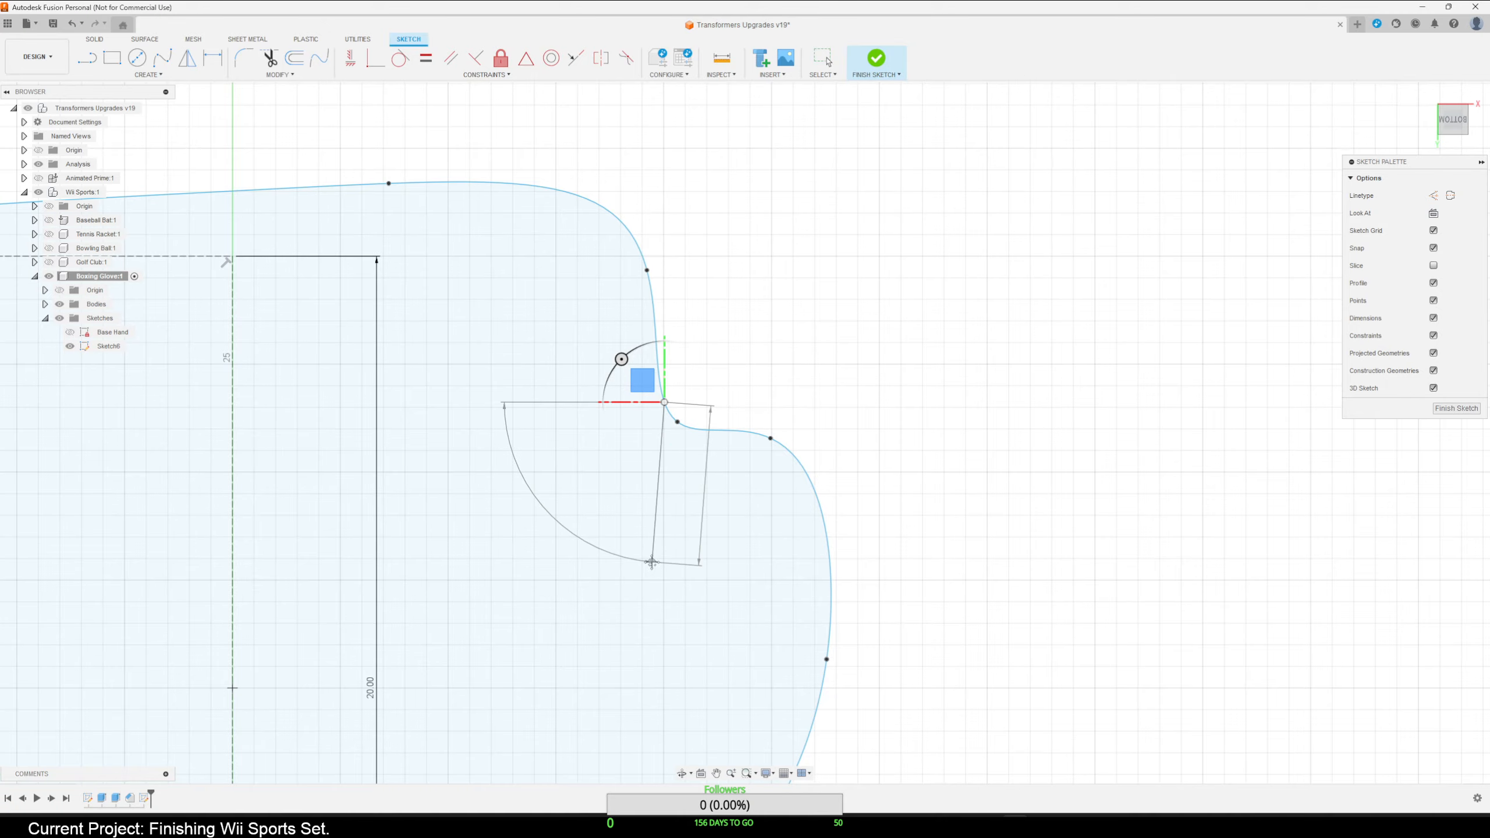
middle_drag(655, 571, 588, 295)
middle_drag(578, 532, 611, 288)
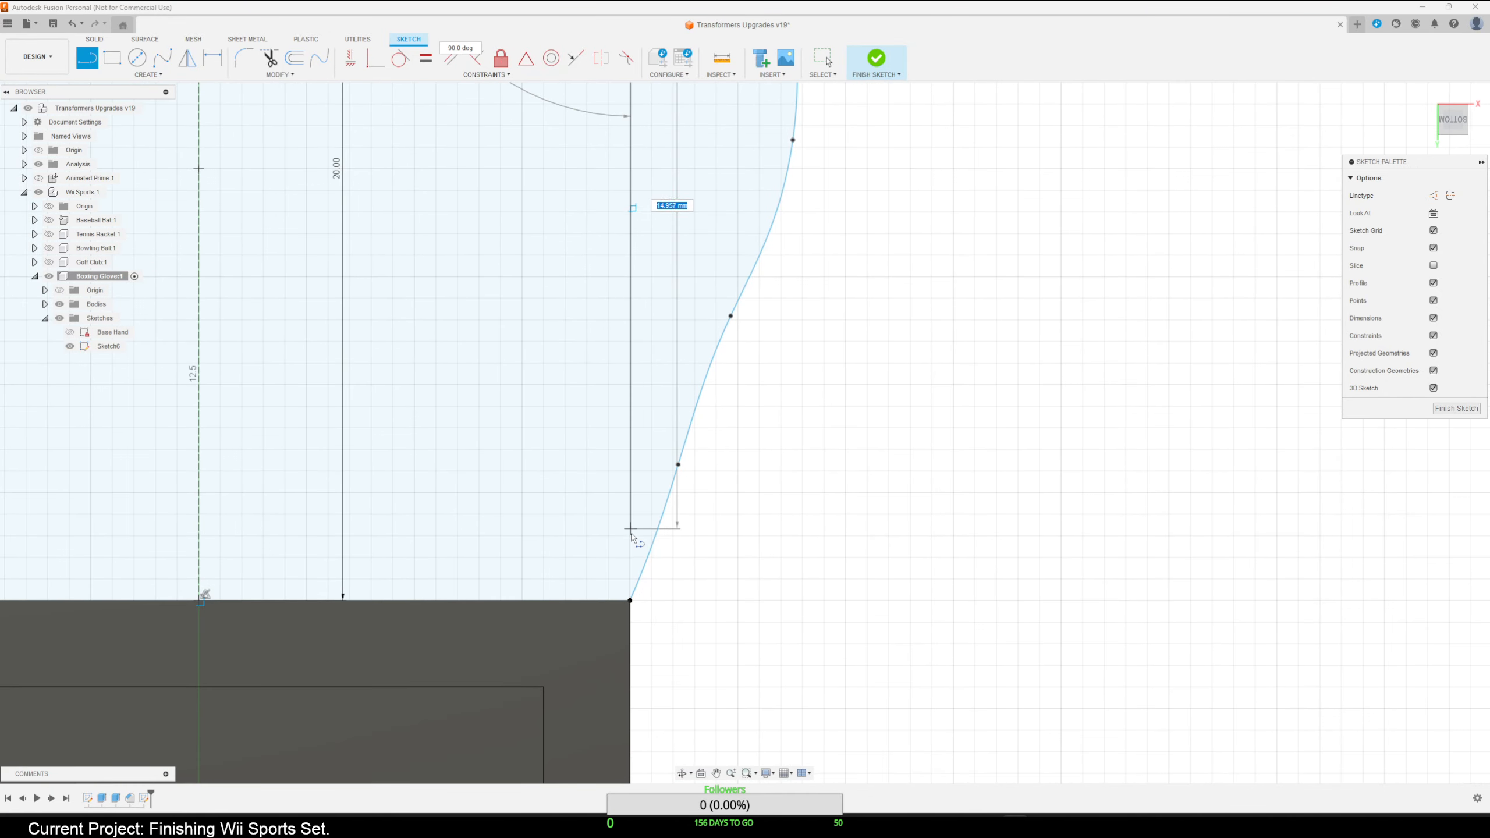
click(629, 600)
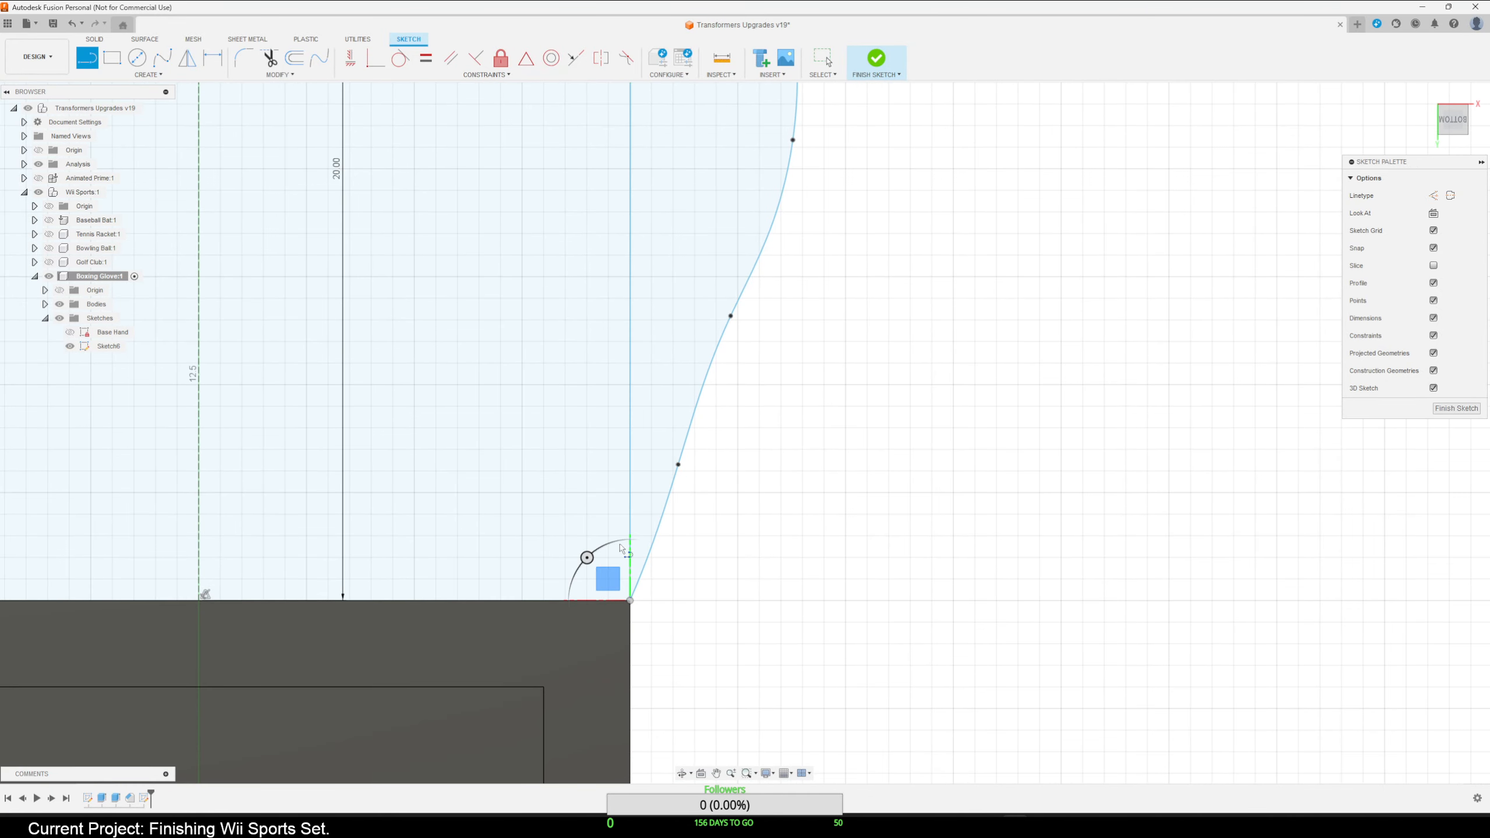
Apply a vertical constraint to the line separating the thumb from the glove and finish the sketch.
scroll(583, 517, down, 2)
middle_drag(555, 422, 478, 603)
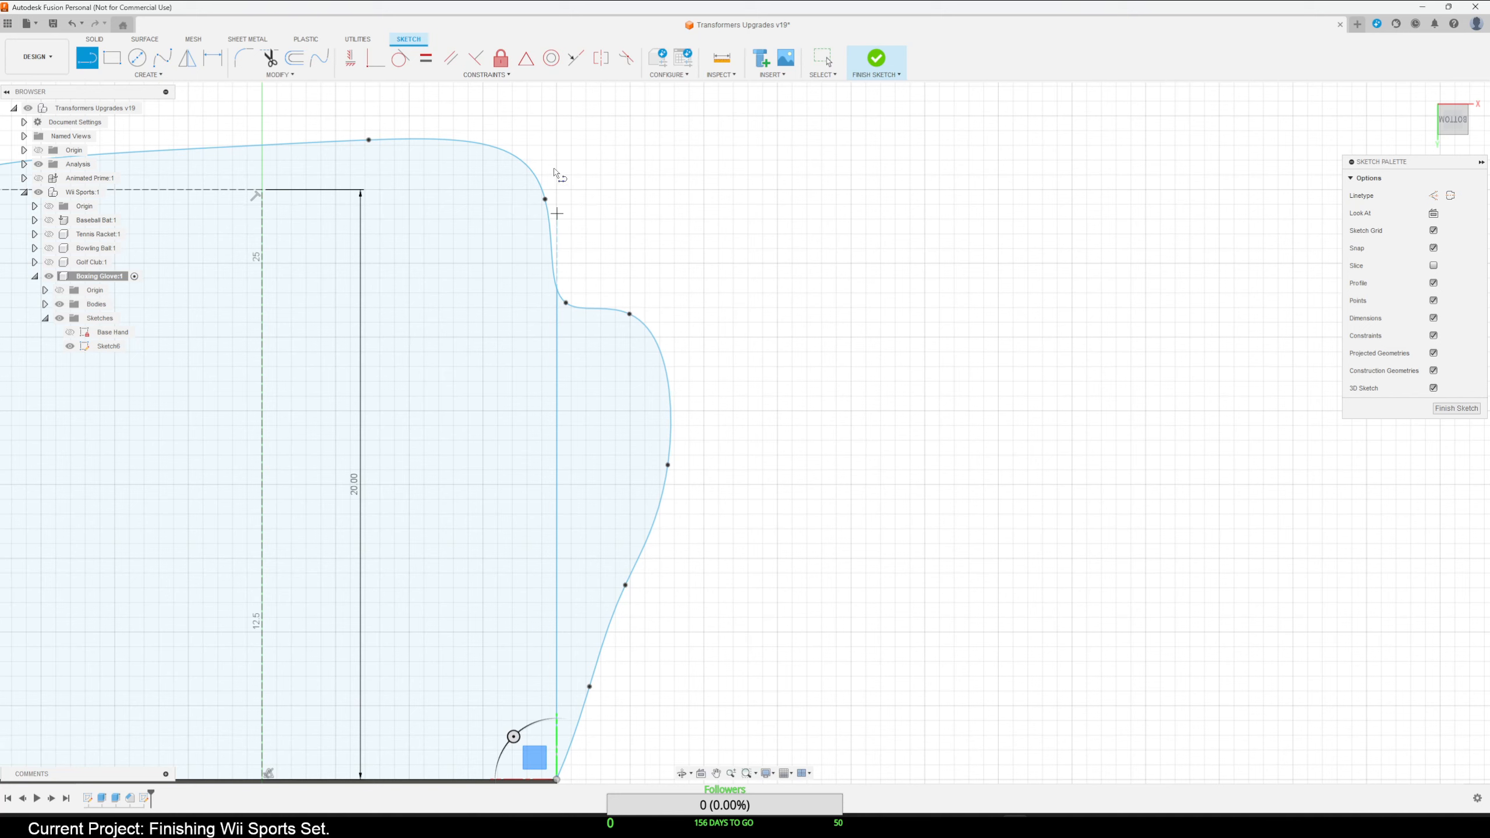
click(355, 63)
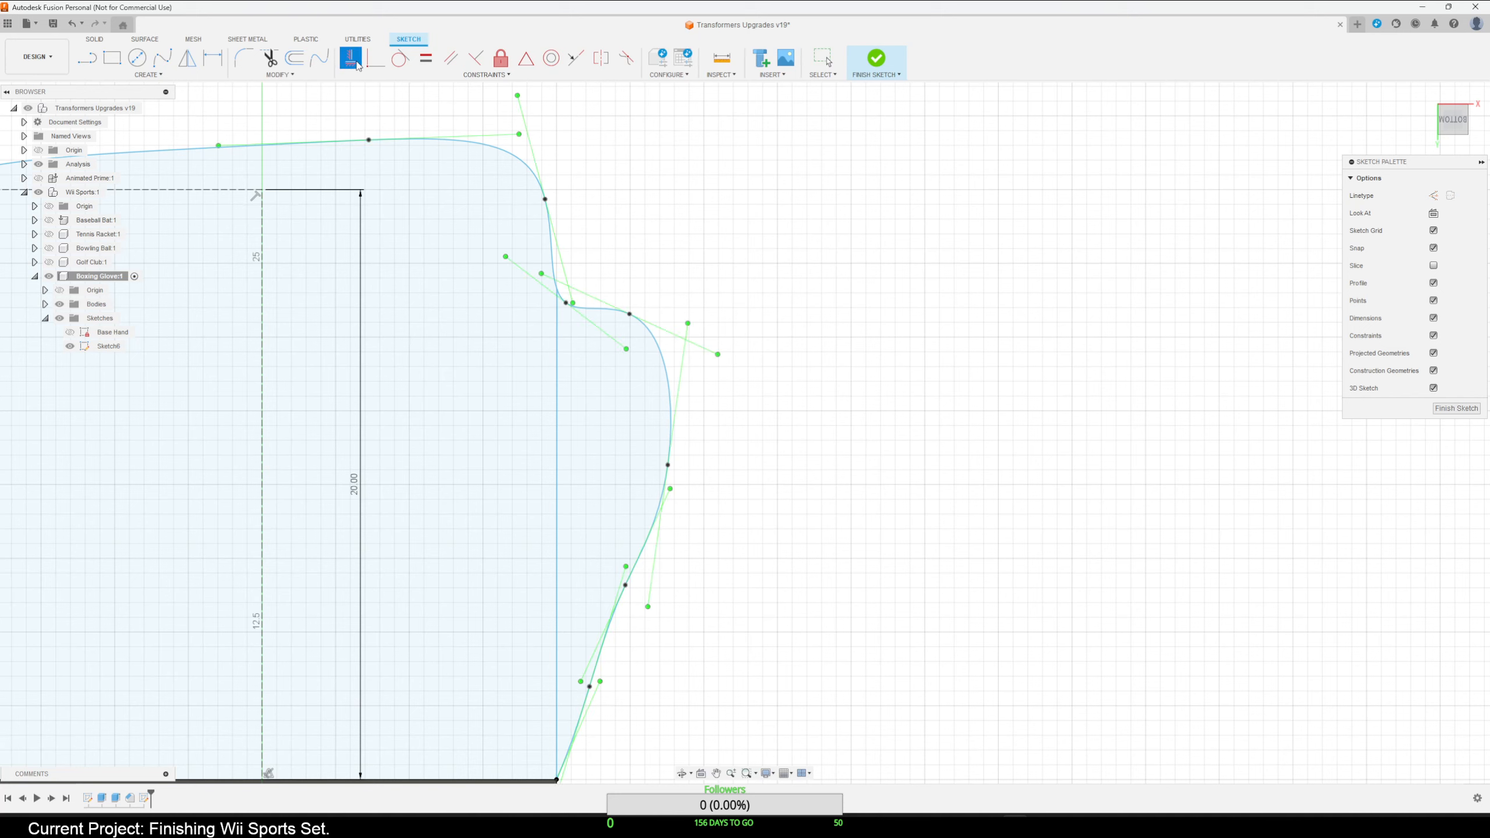
click(556, 468)
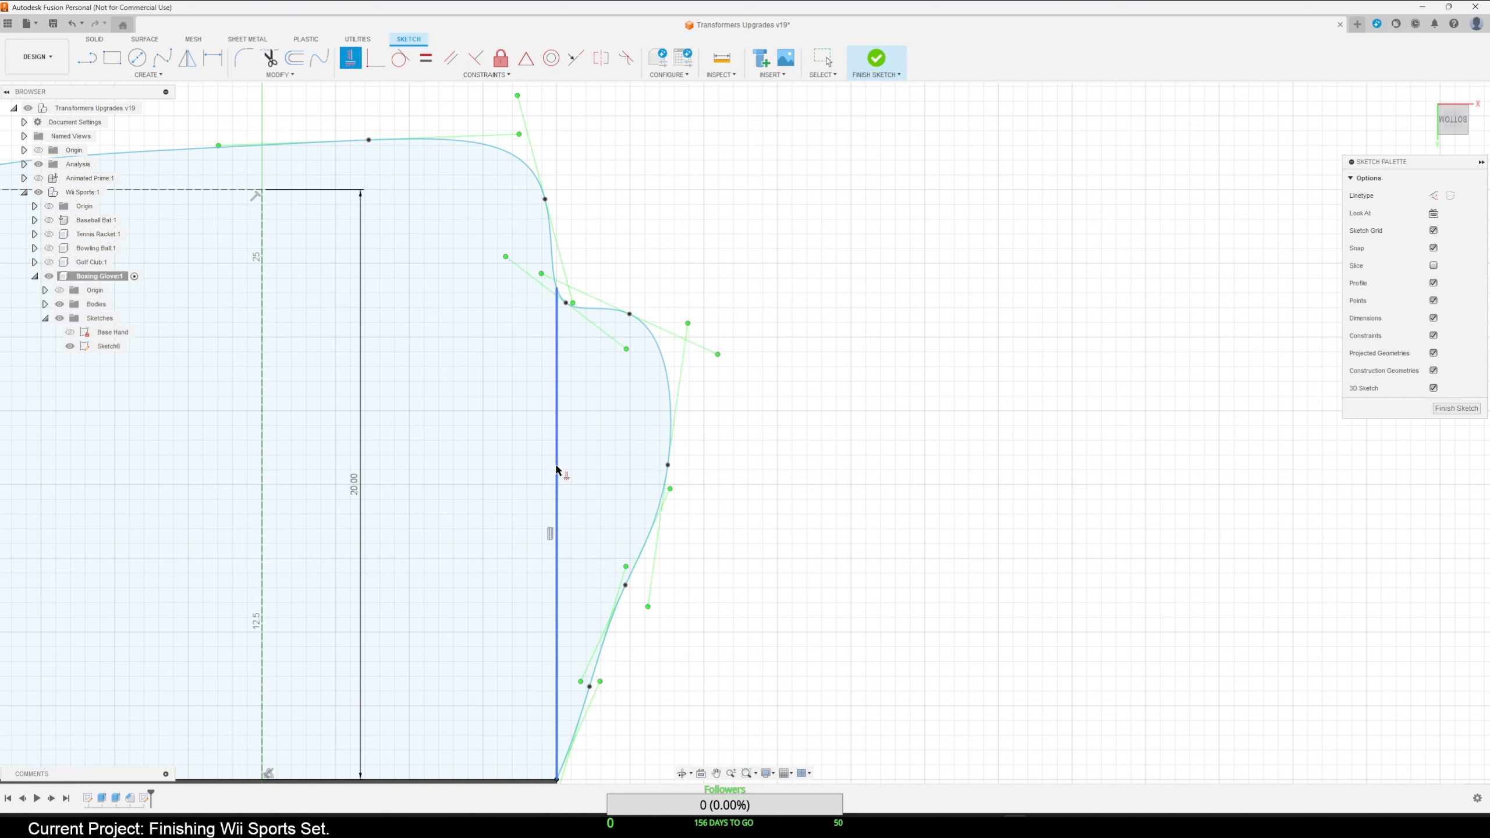
scroll(803, 509, down, 3)
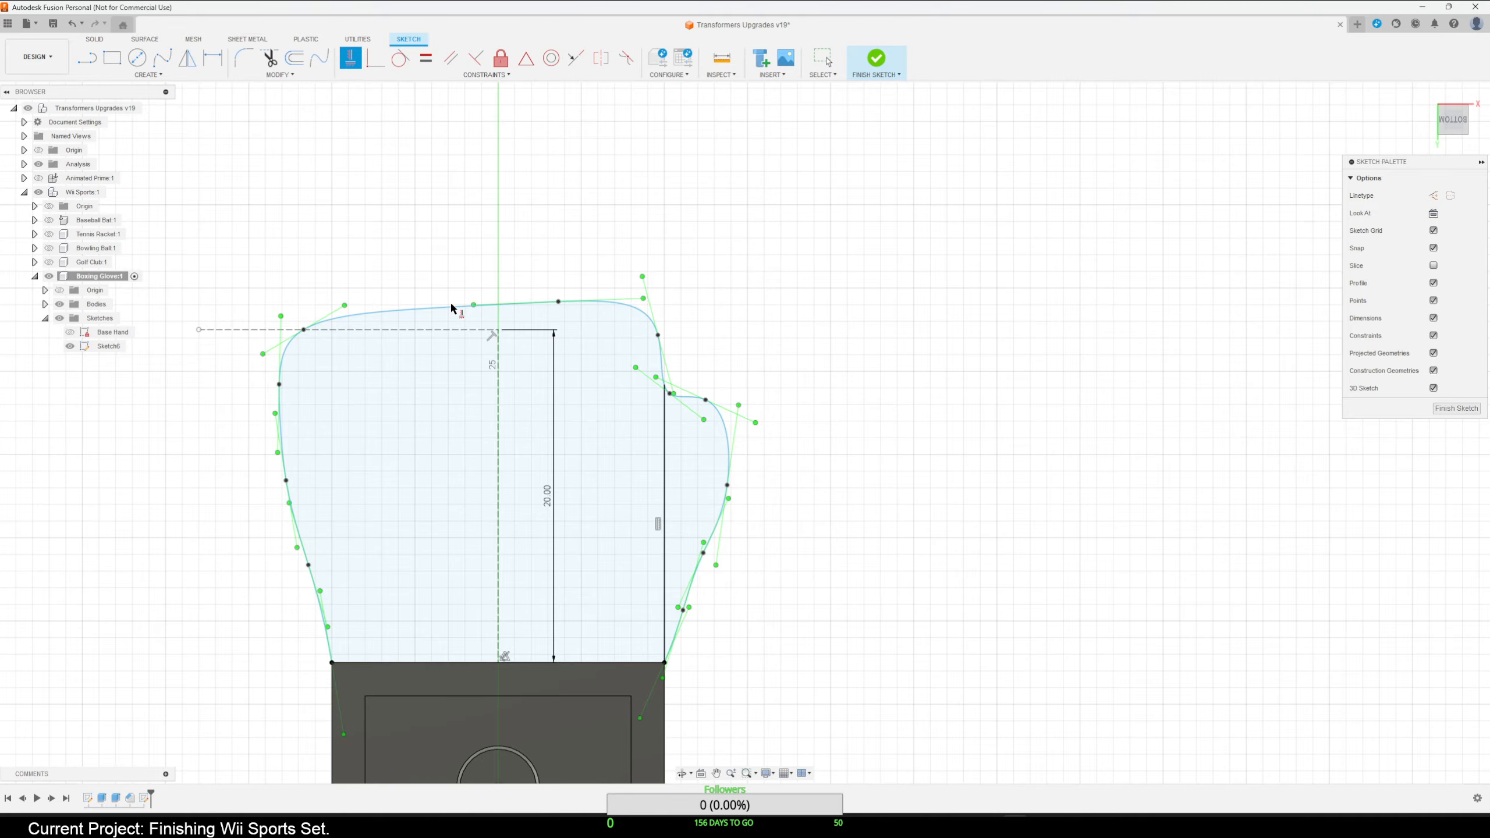
scroll(450, 304, up, 3)
scroll(1037, 444, down, 1)
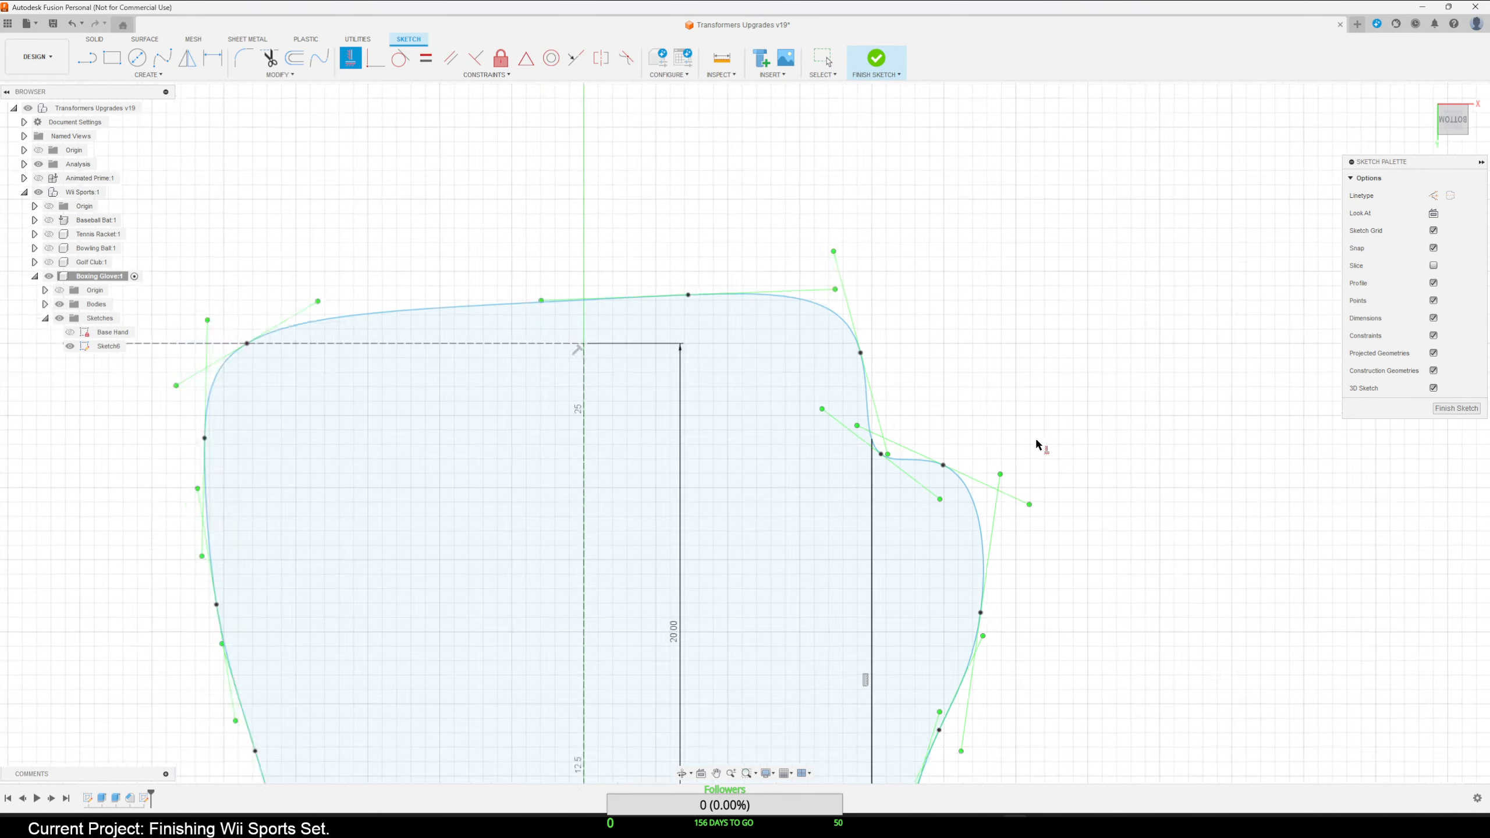
scroll(1037, 444, down, 3)
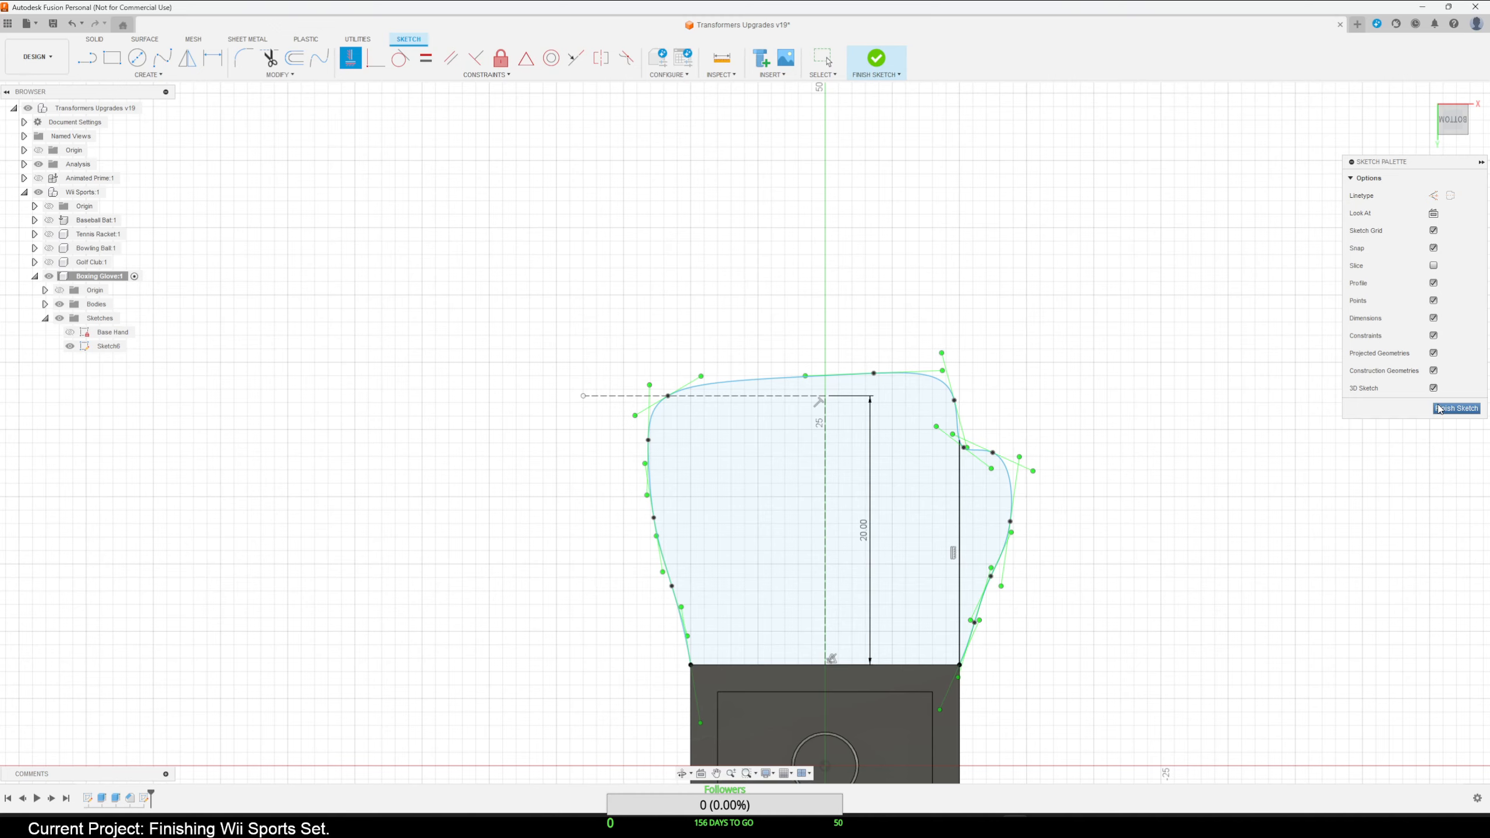
click(1456, 408)
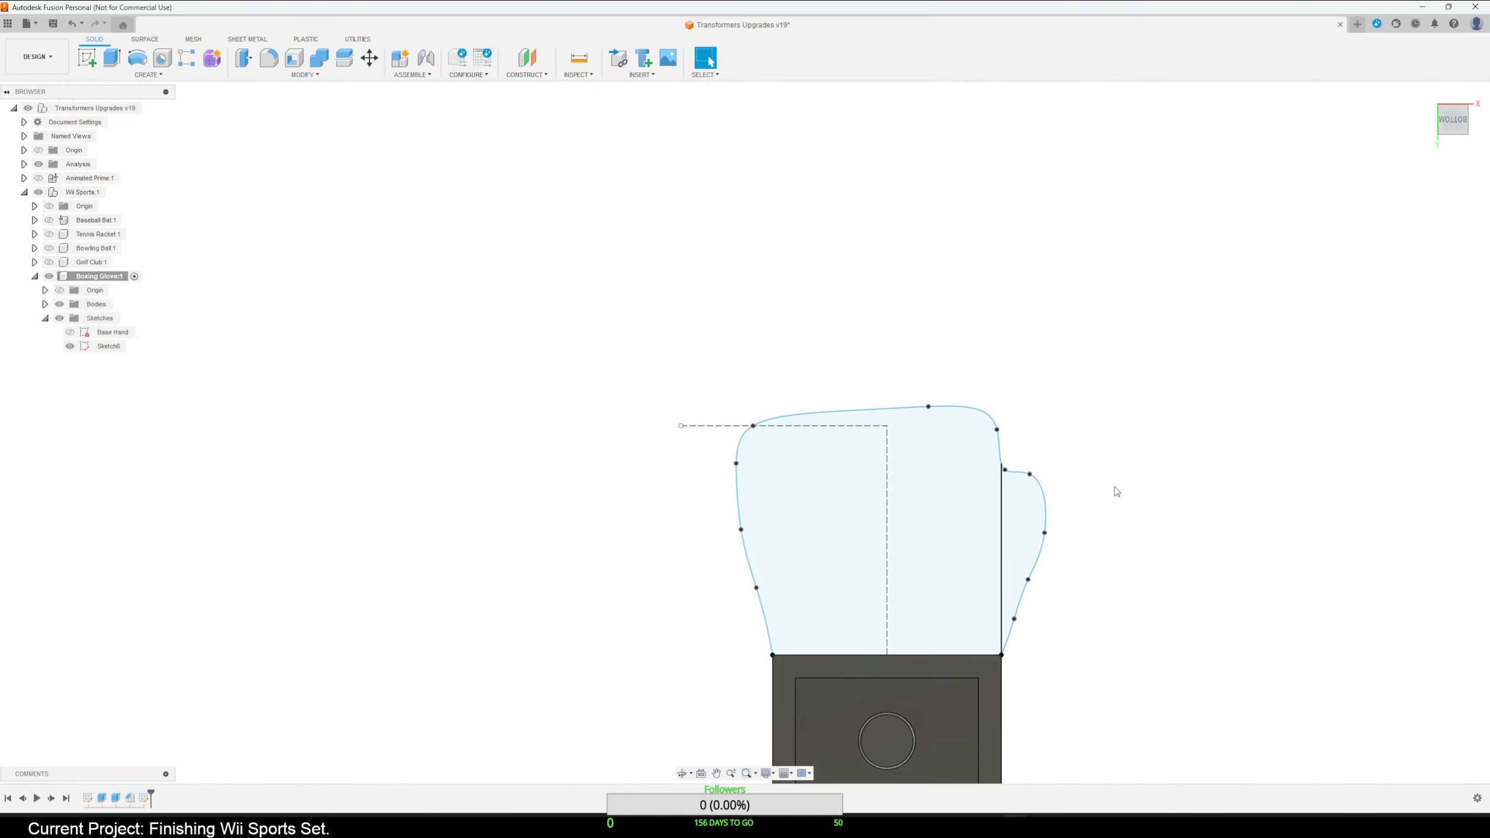
Extrude the main glove profile without the thumb to the hand block's open underside face, joined to the block.
mouse_move(854, 582)
shift+middle_down()
mouse_move(1048, 572)
mouse_move(969, 633)
mouse_move(954, 573)
mouse_move(842, 471)
shift+middle_up()
click(804, 504)
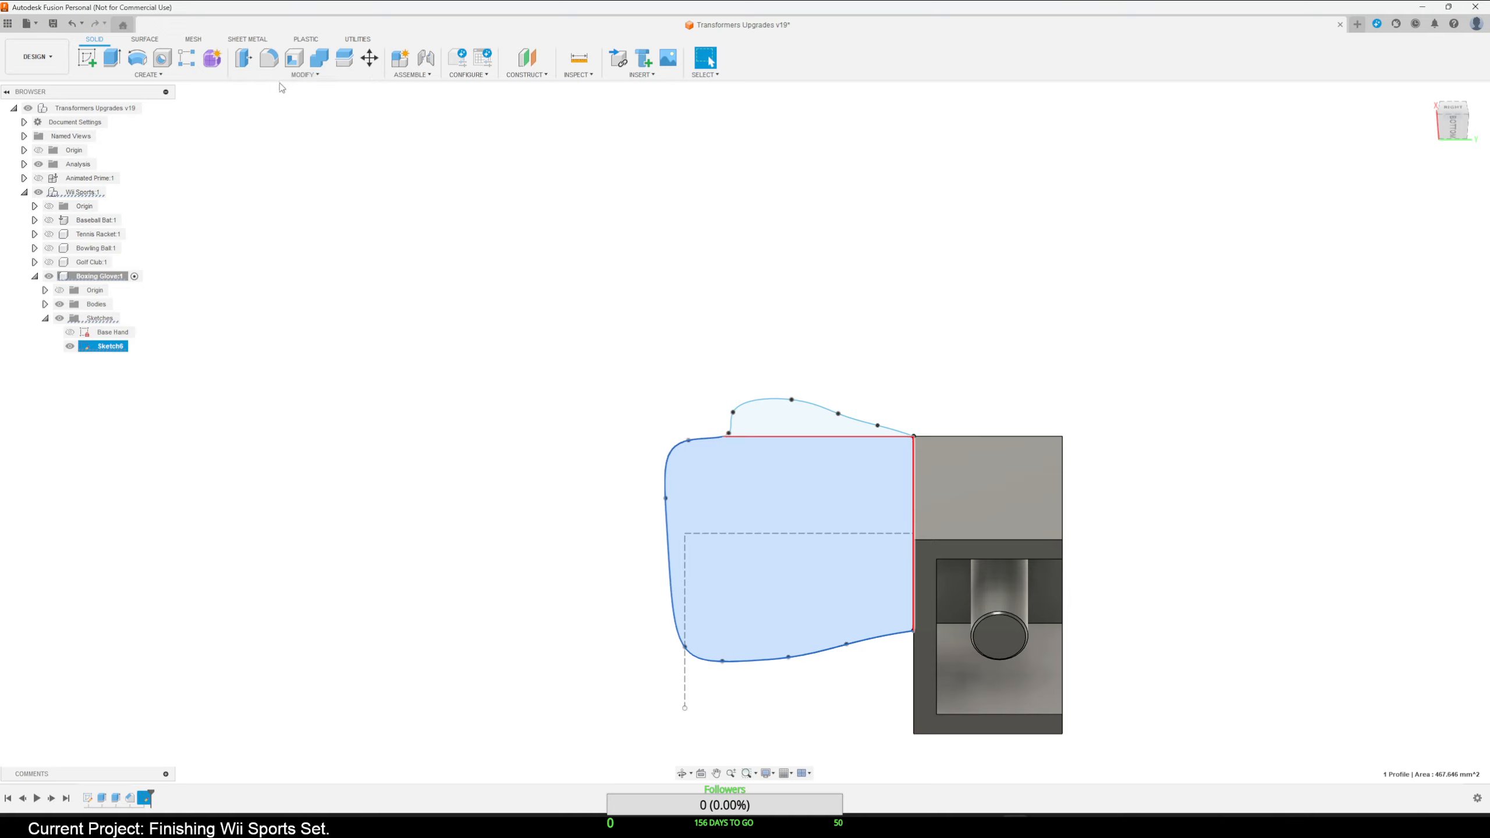
key(e)
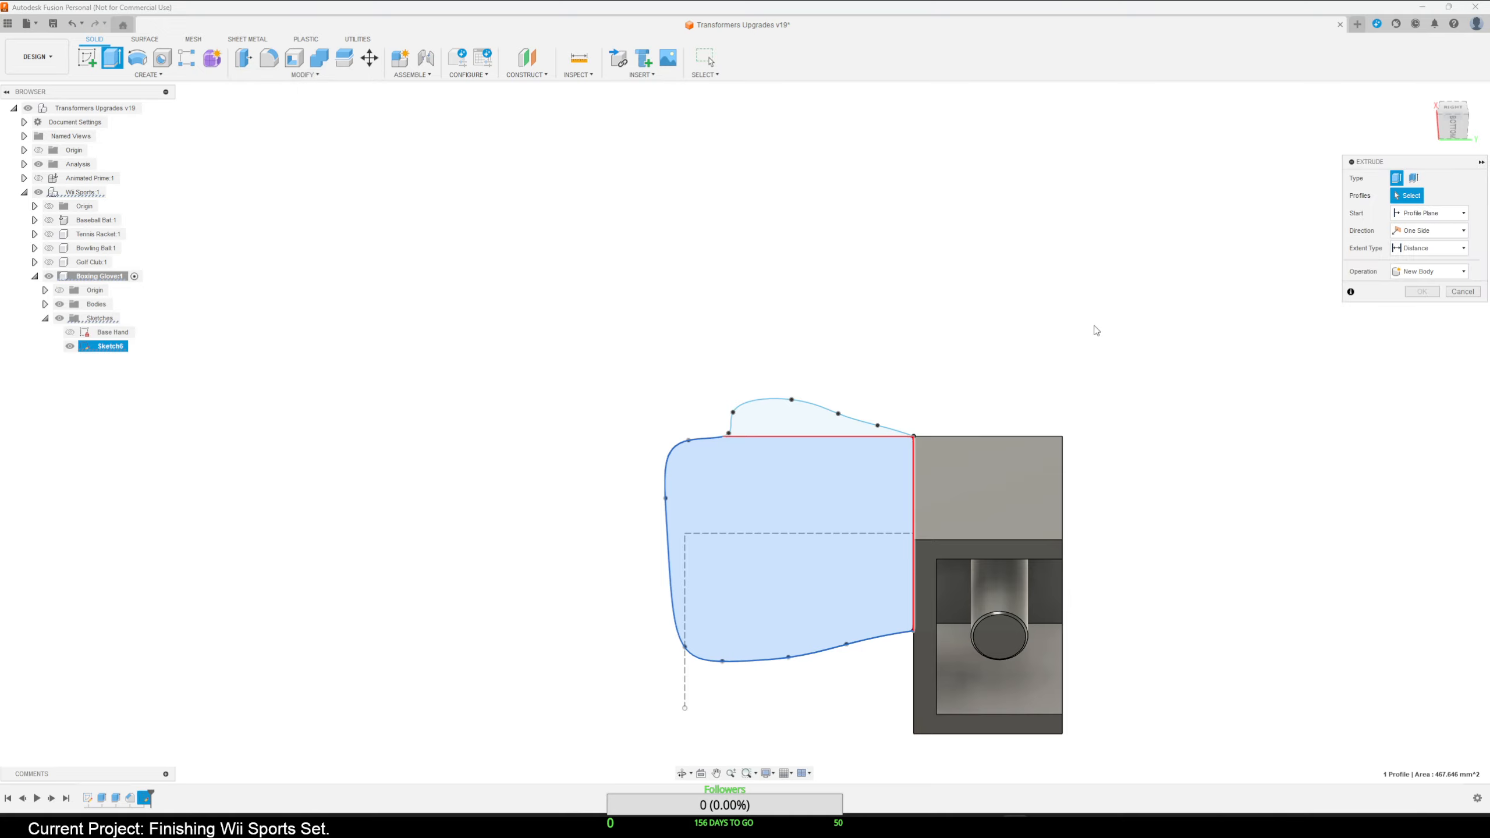
click(1416, 250)
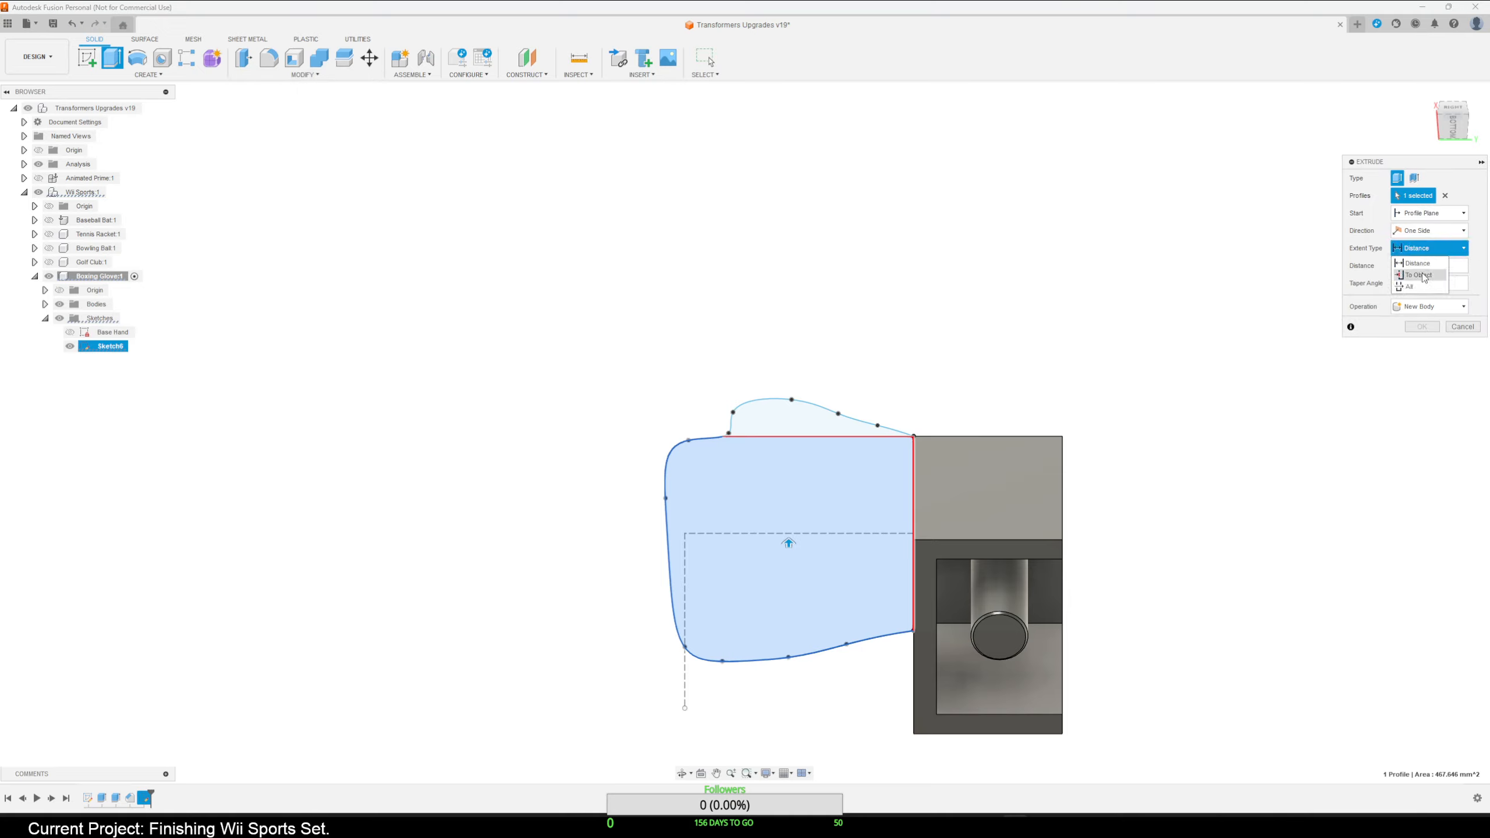
click(1419, 269)
click(1030, 550)
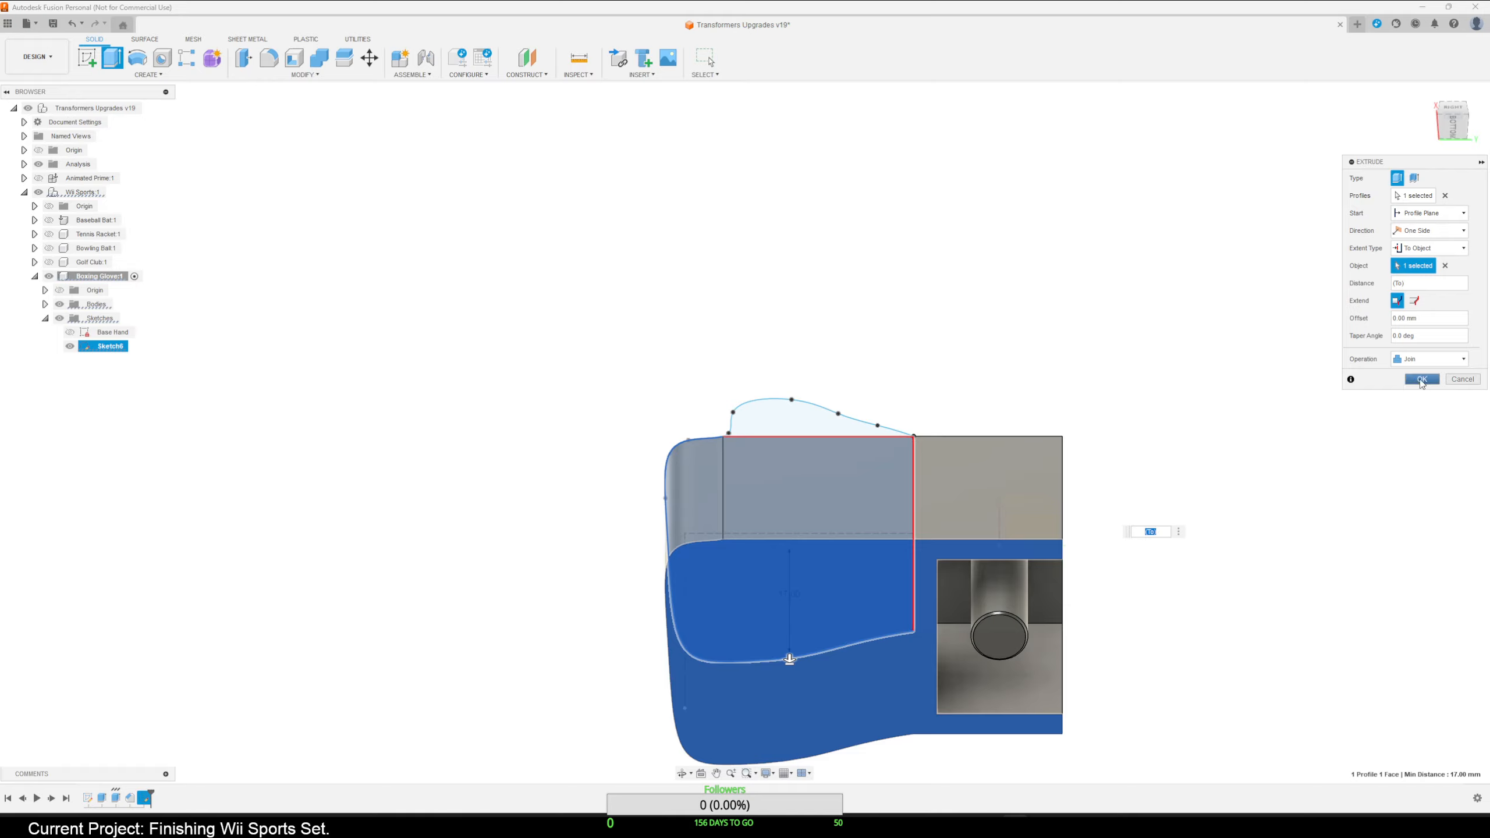
click(1422, 382)
Show the glove sketch again and extrude the thumb profile by -10 mm alongside the glove, joined to the body.
click(70, 346)
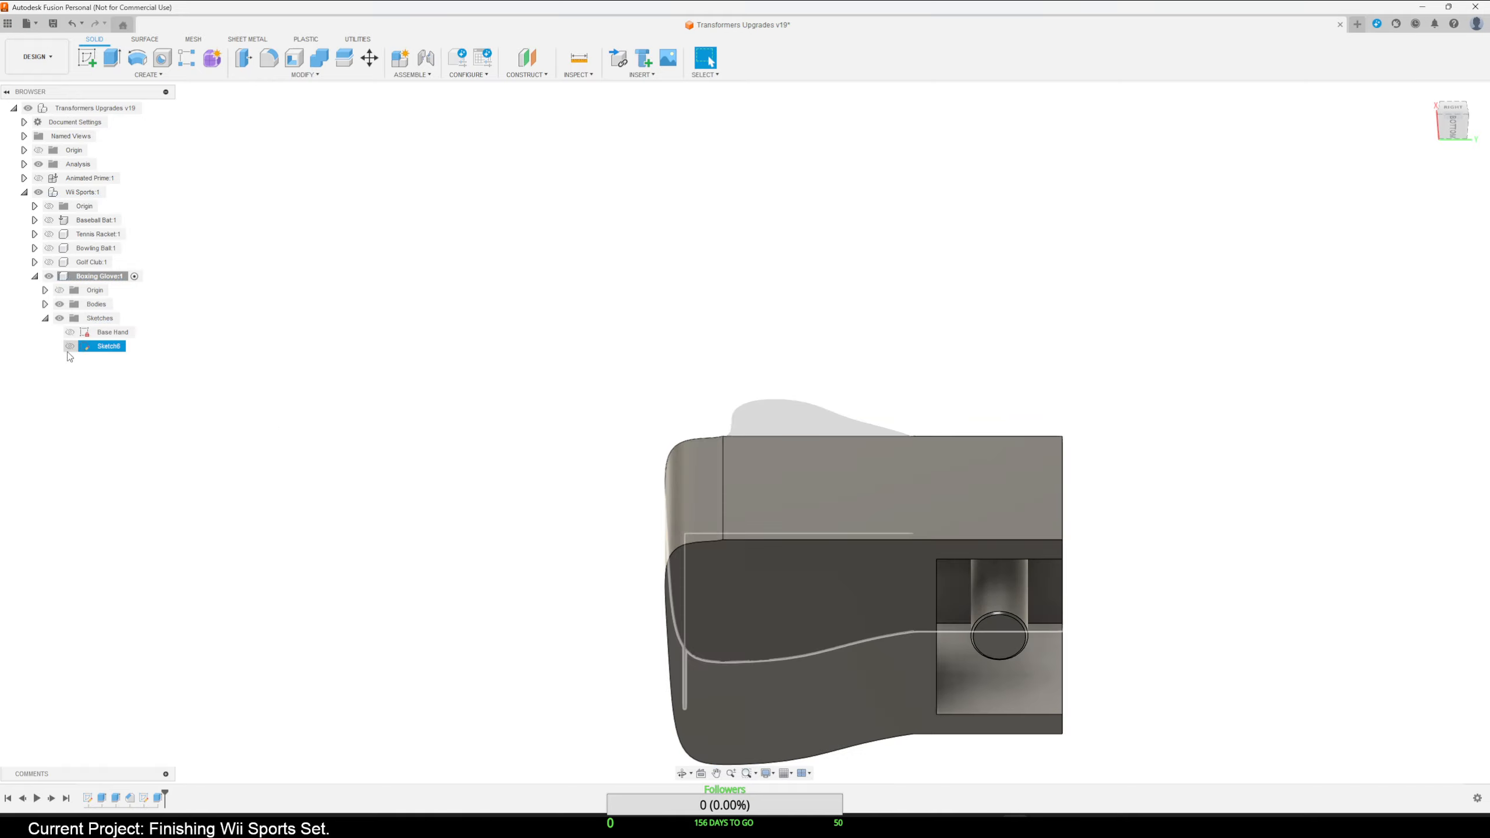
shift+middle_drag(1234, 356, 1202, 490)
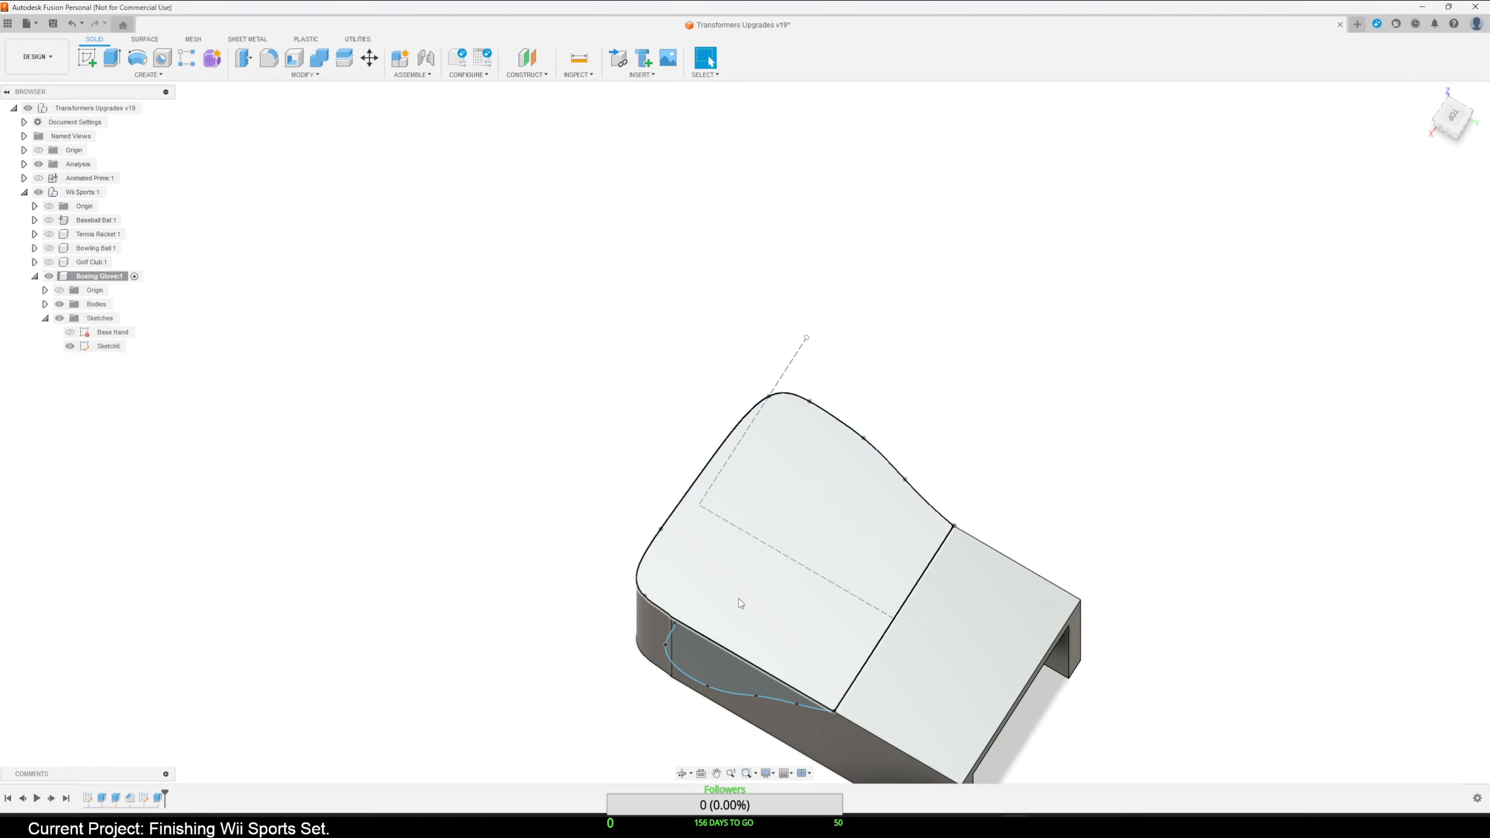
click(702, 662)
key(e)
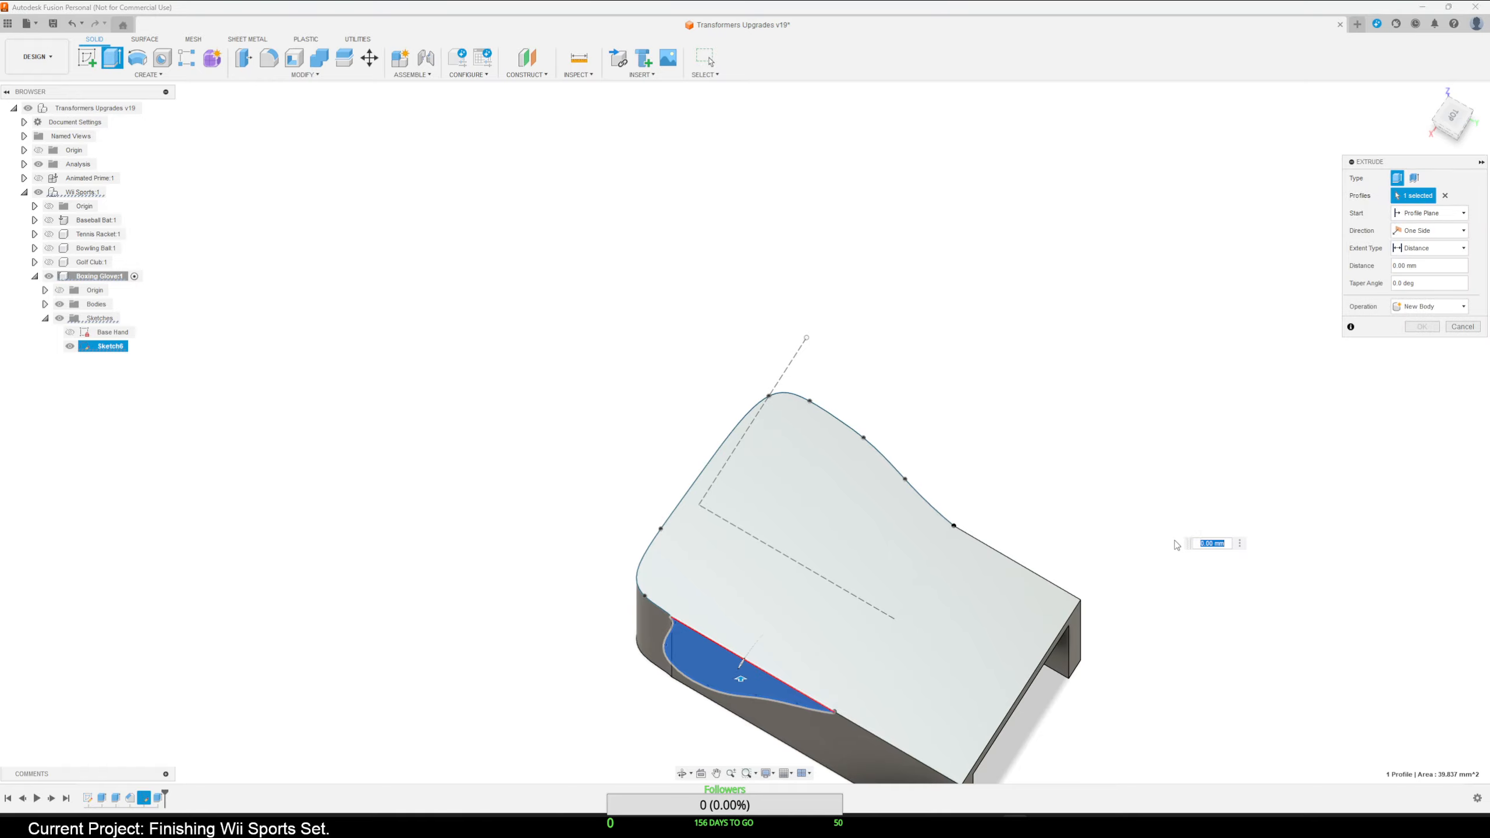
shift+middle_drag(1314, 463, 1247, 279)
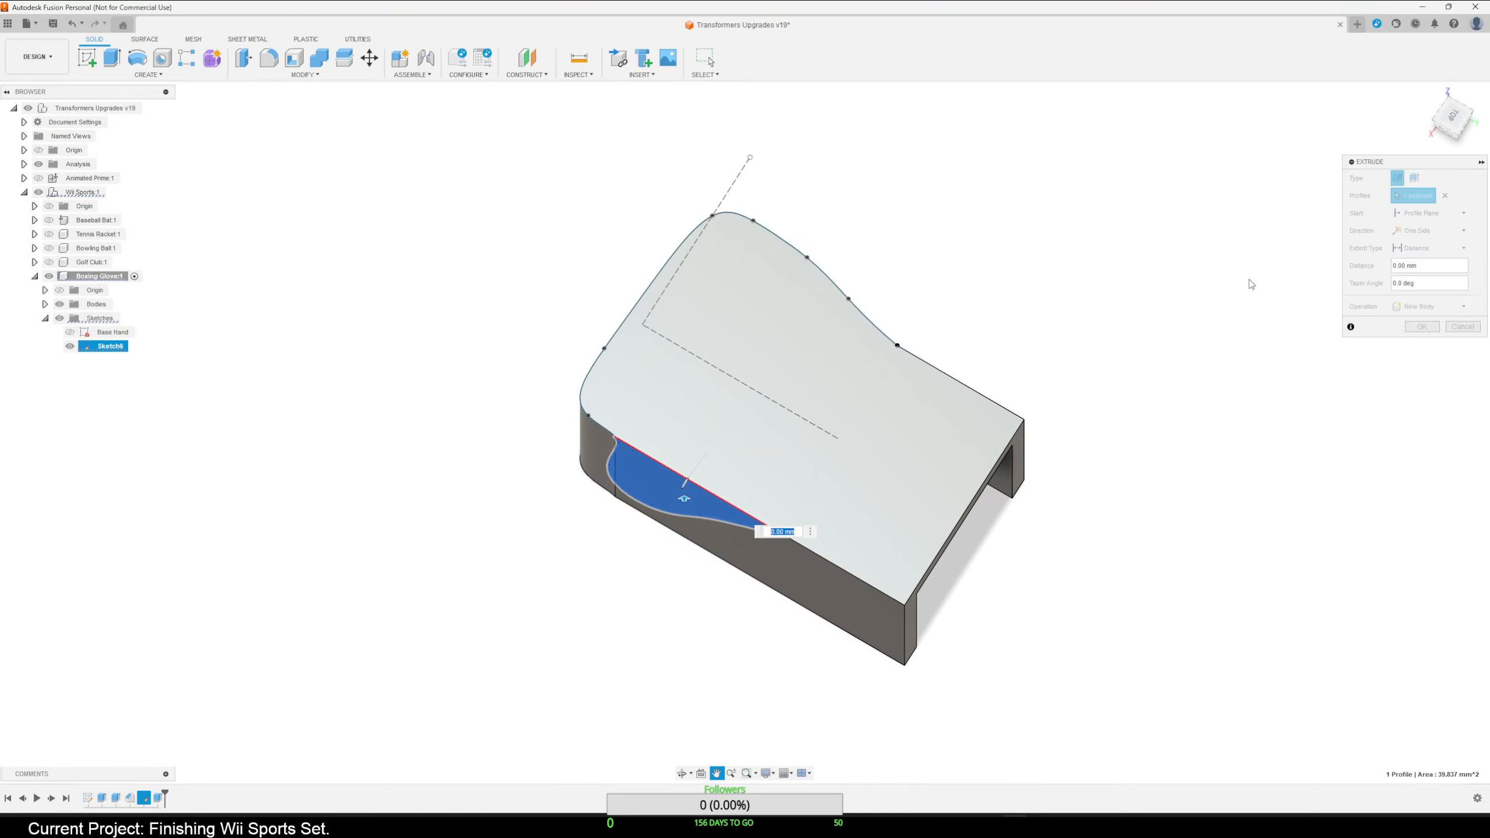
shift+middle_drag(1226, 376, 1250, 276)
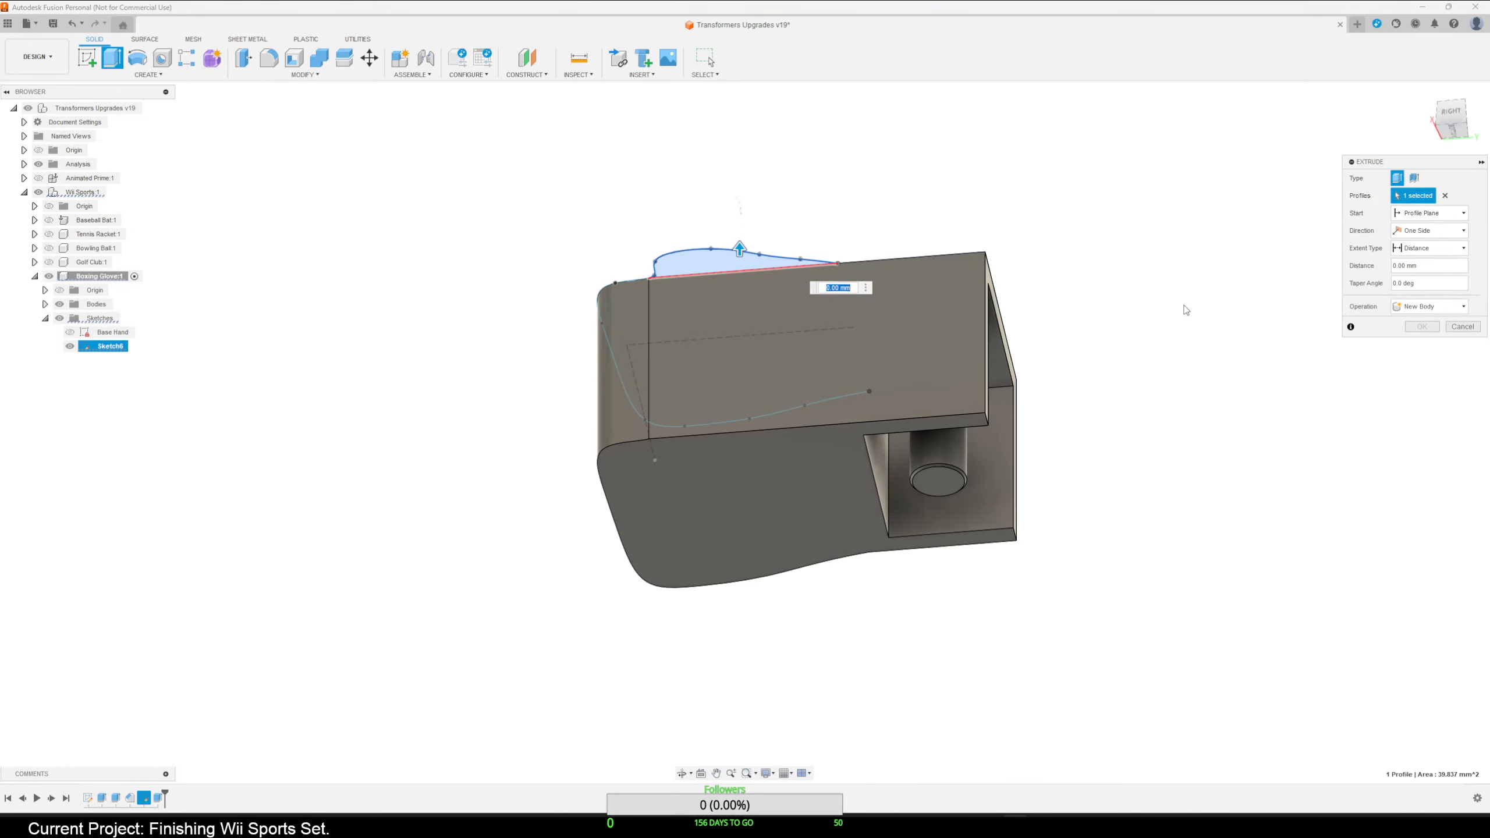
text(10)
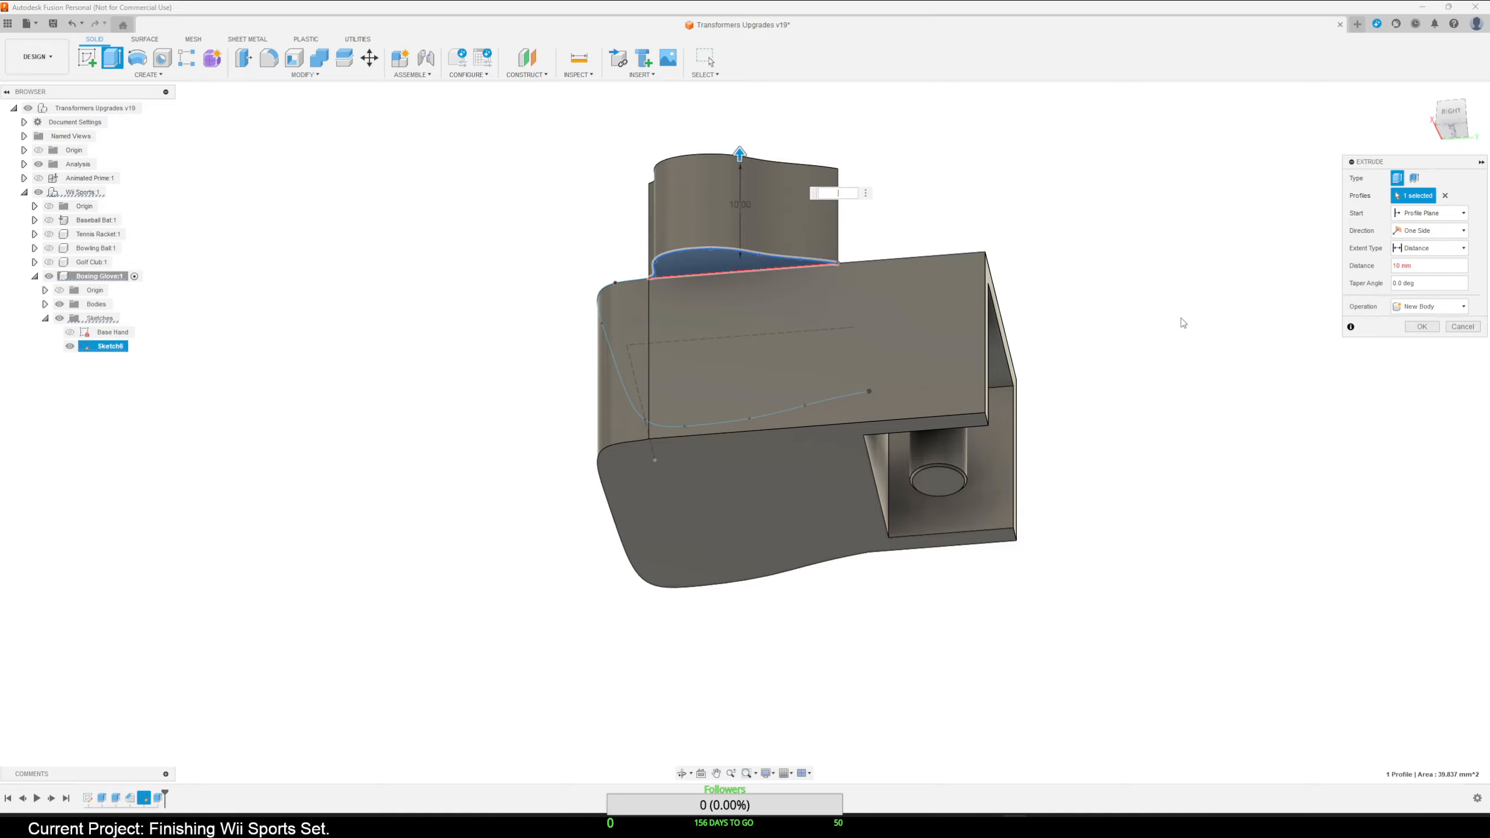
key(Return)
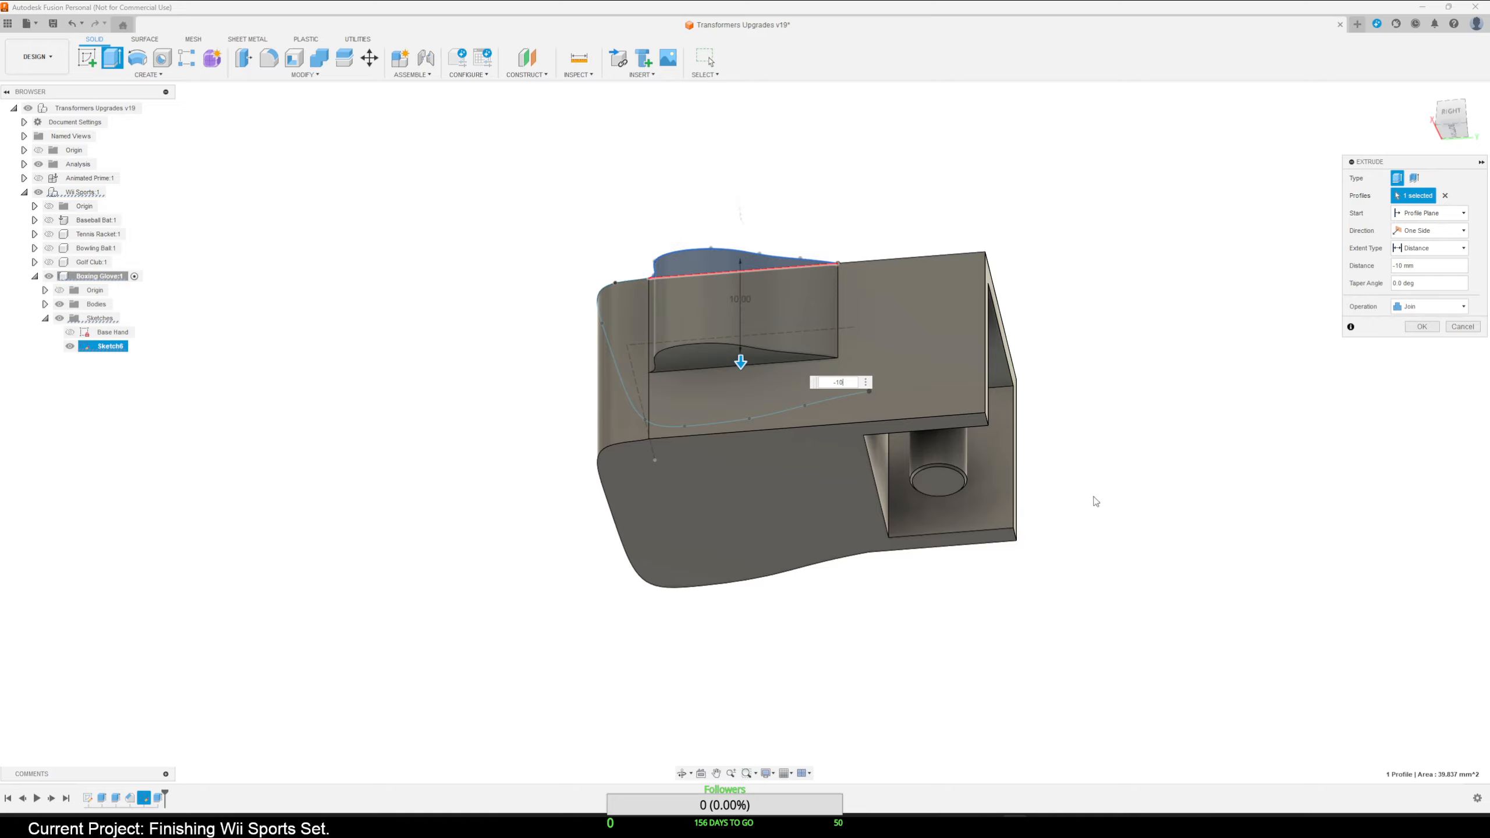
shift+middle_drag(1095, 500, 1095, 540)
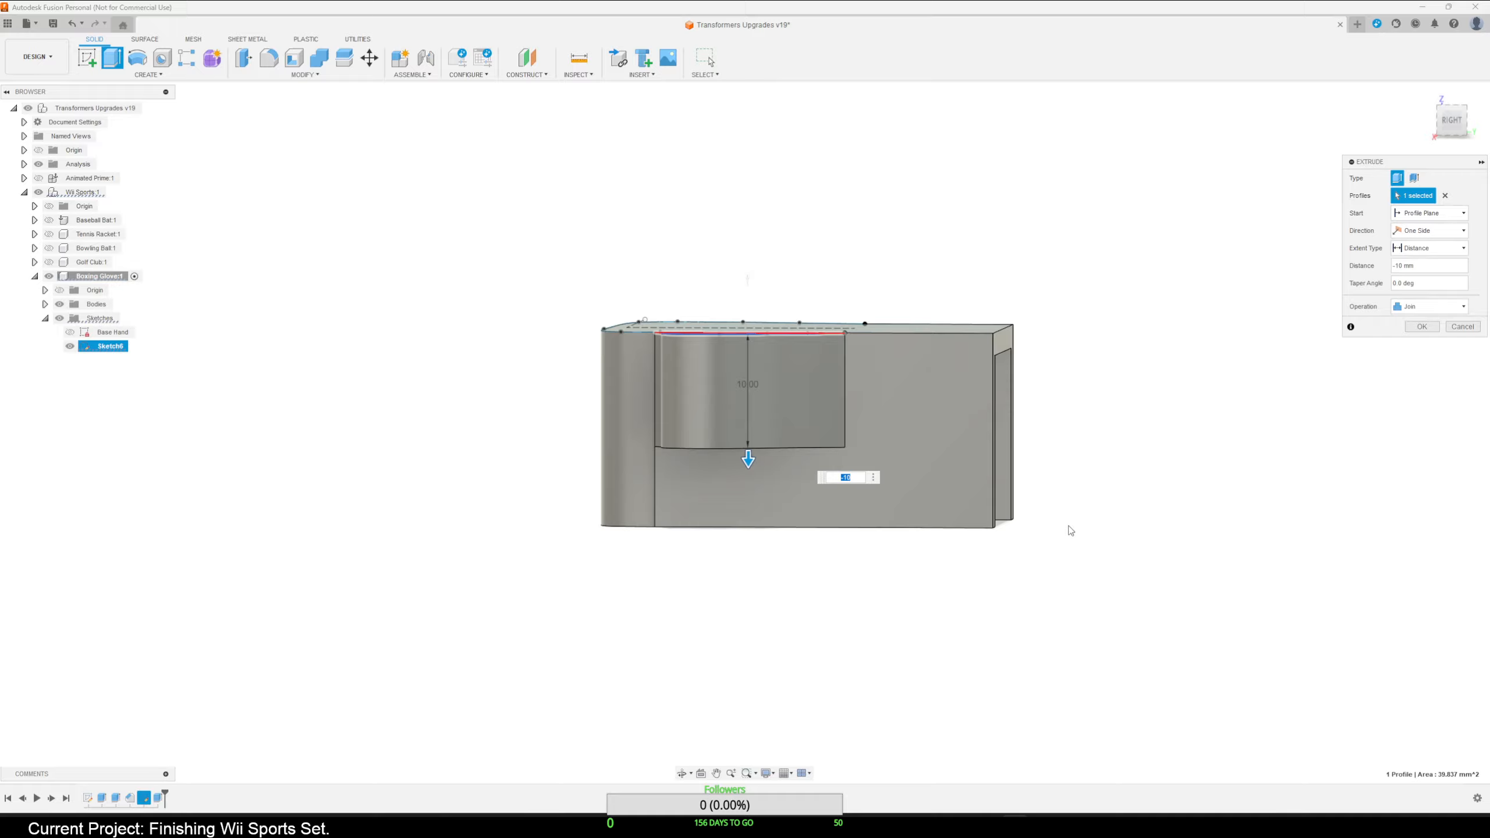
click(1421, 327)
Start a sketch on the glove's thumb-side face and draw a line from the thumb block's lower wrist-side corner to the face's lower edge.
mouse_move(1130, 416)
shift+middle_down()
mouse_move(1127, 494)
mouse_move(1168, 333)
mouse_move(1203, 382)
mouse_move(1134, 423)
mouse_move(1107, 359)
mouse_move(1137, 410)
shift+middle_up()
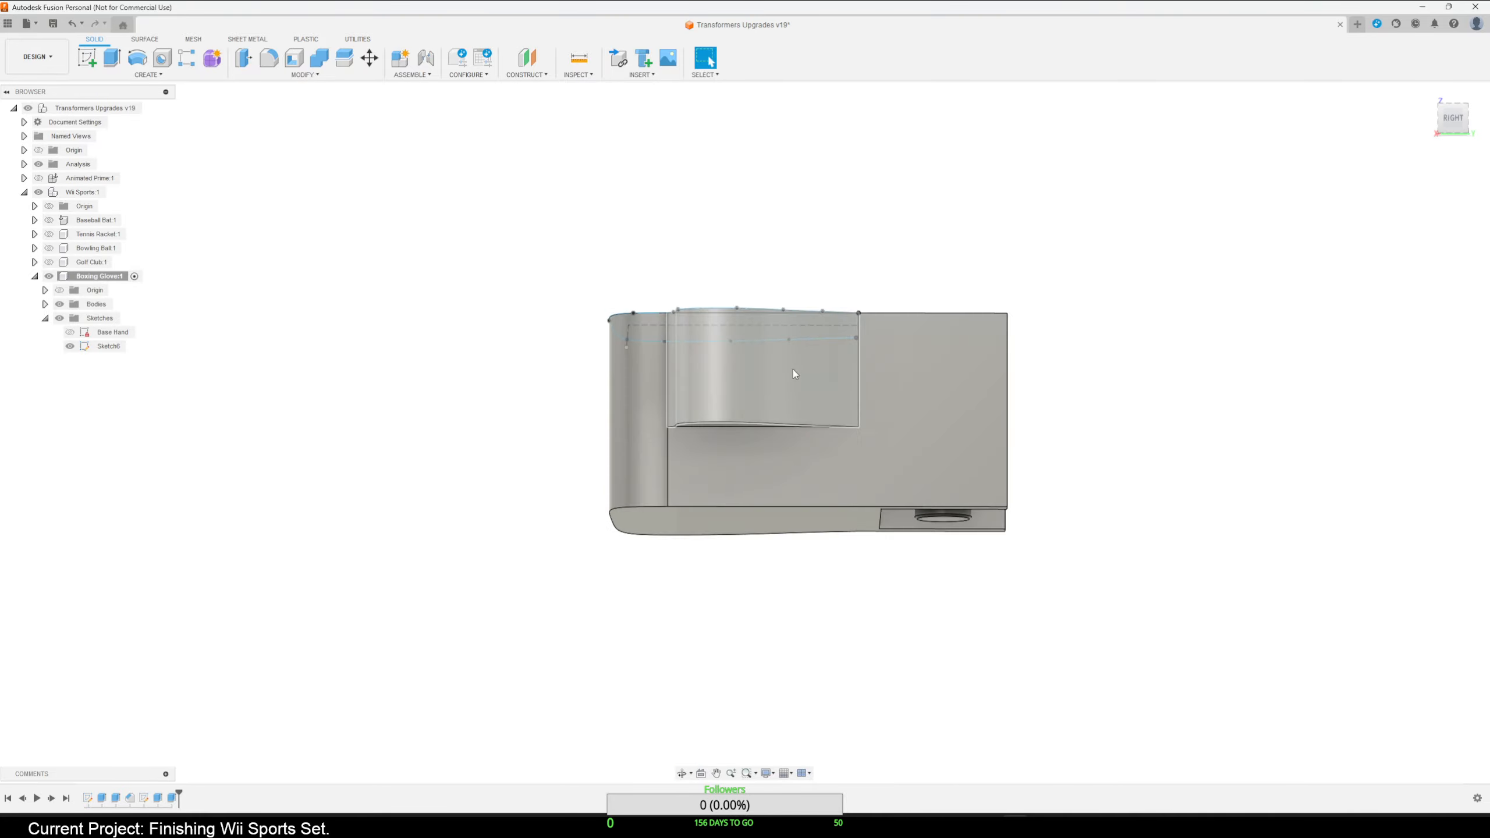
click(87, 57)
click(802, 487)
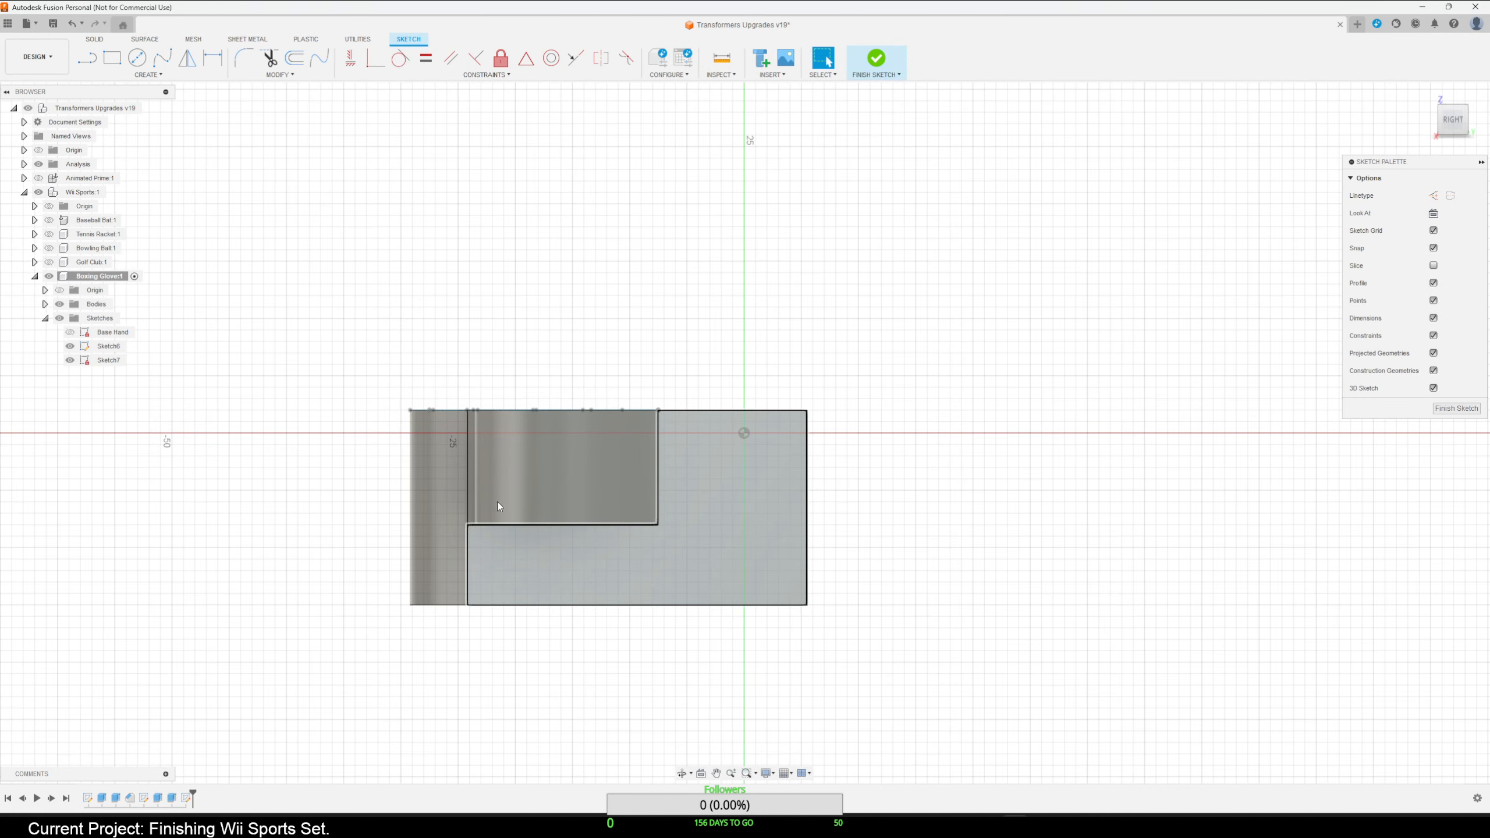
key(l)
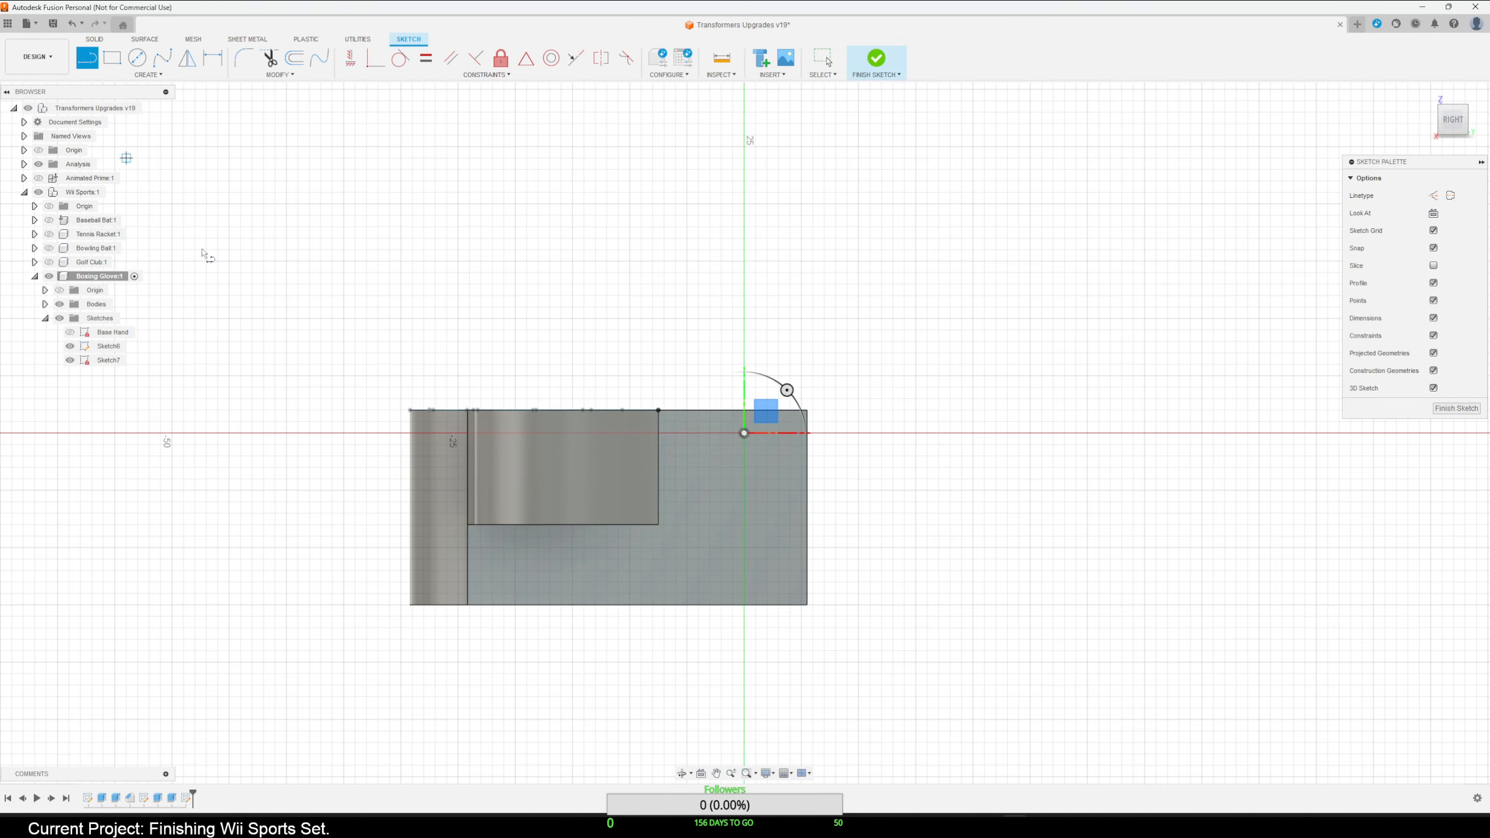
click(657, 526)
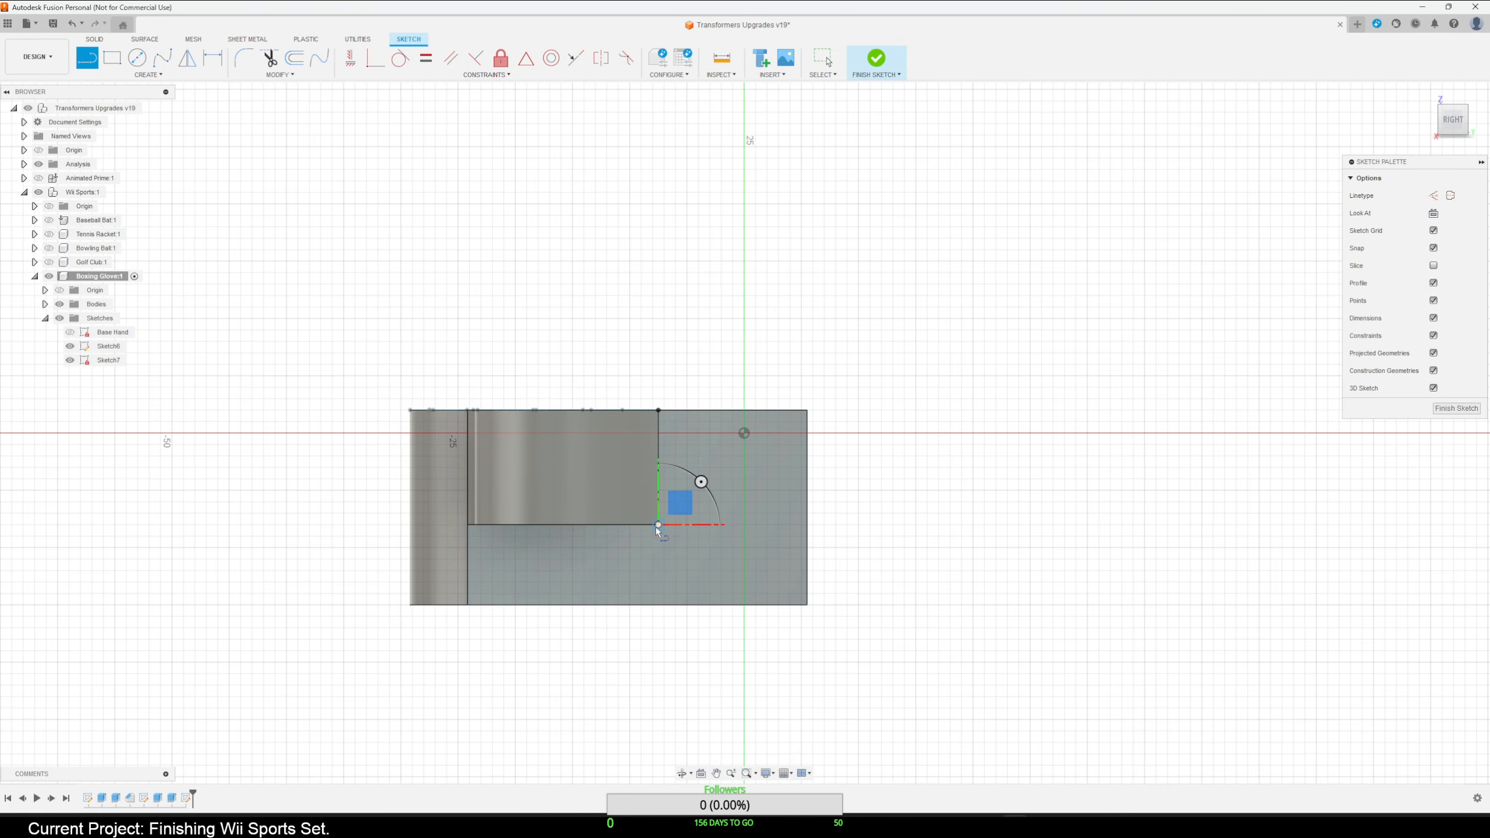
click(658, 604)
scroll(698, 563, up, 3)
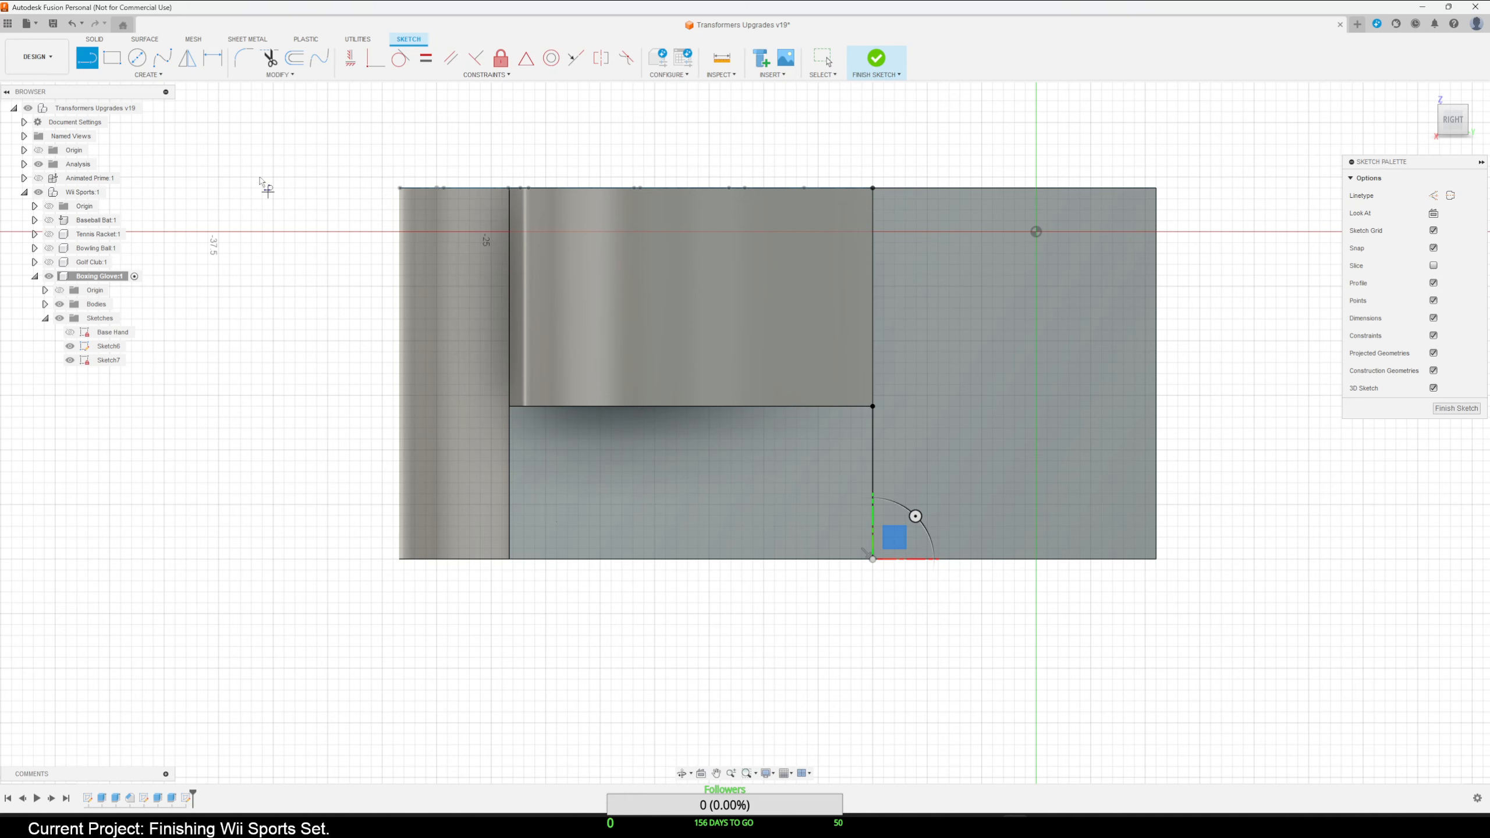
Project the thumb's lower edge, the glove's vertical boundary edge and the face's lower edge into the sketch.
click(148, 75)
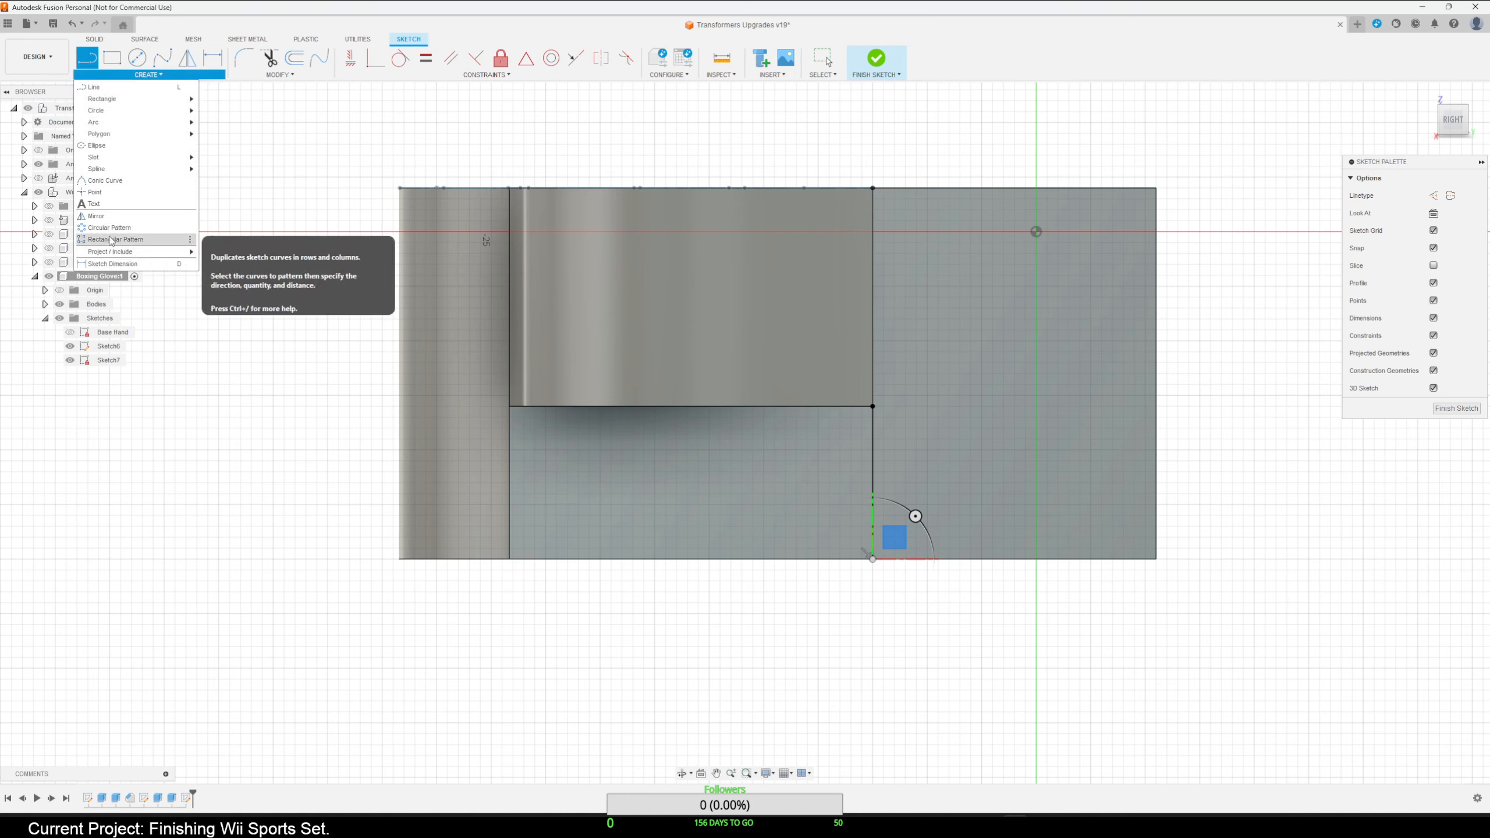
mouse_move(110, 252)
click(218, 253)
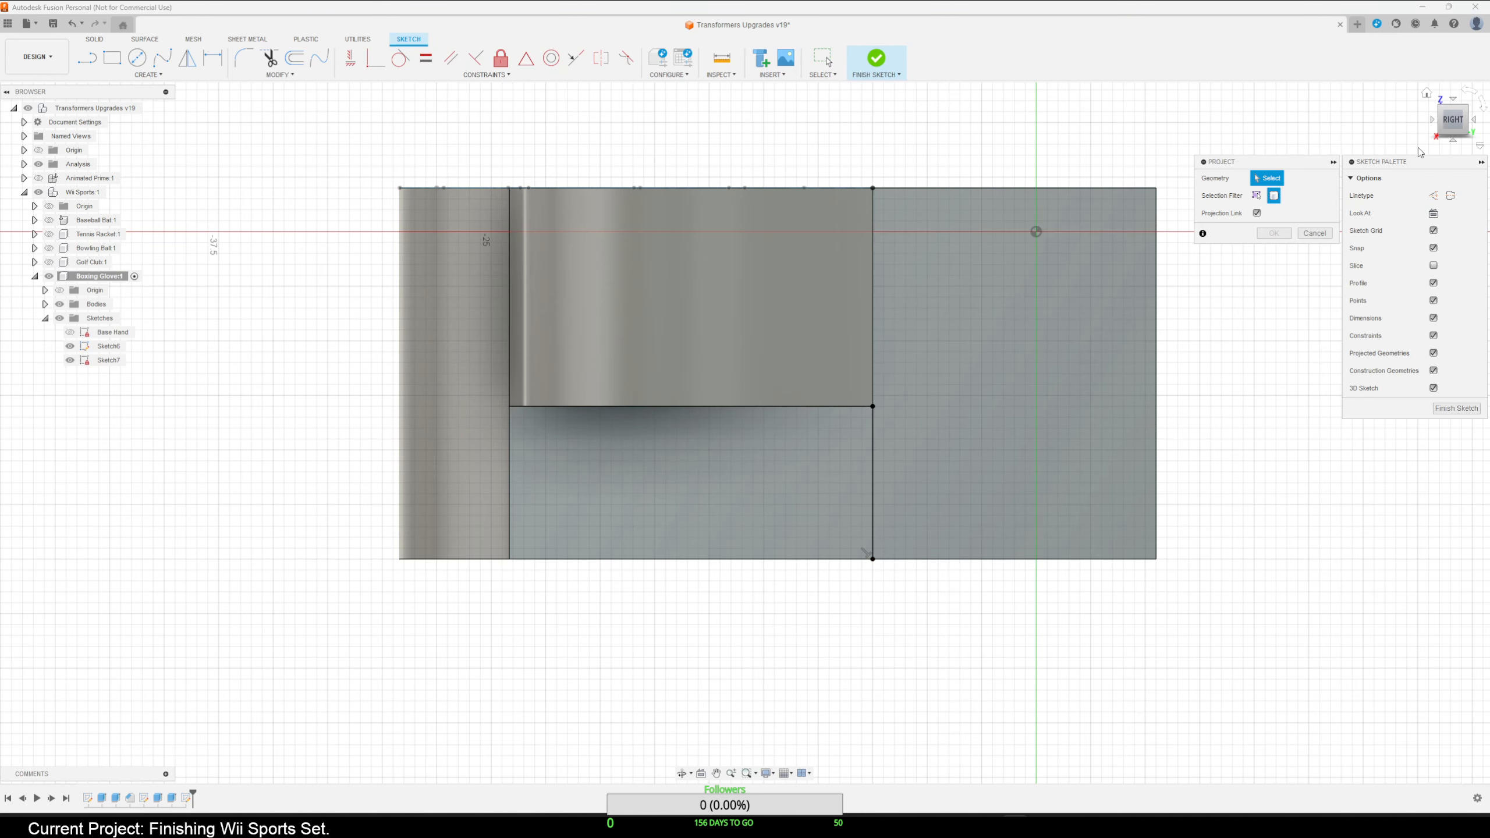
click(1257, 195)
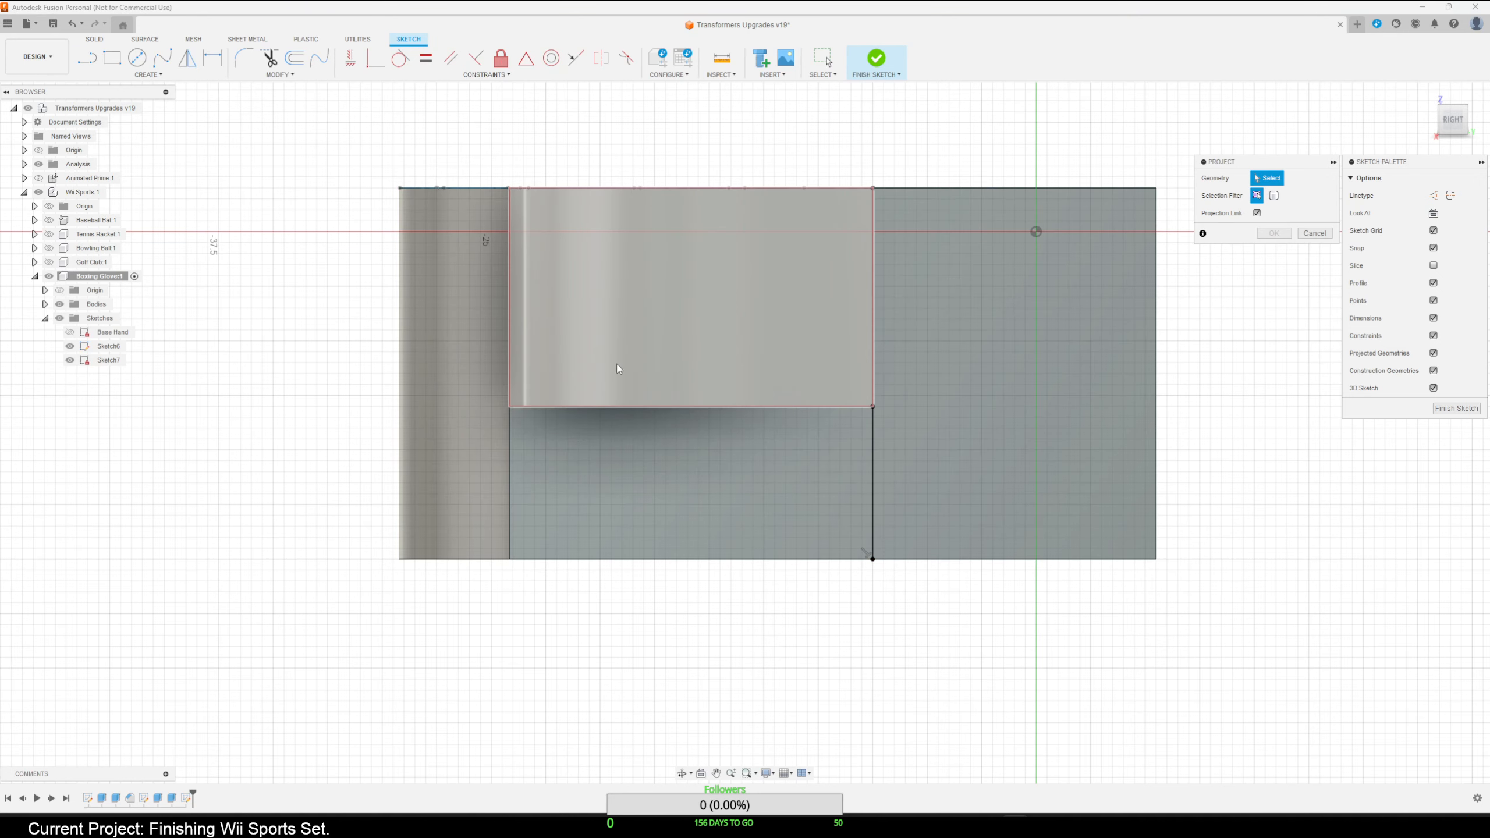
click(597, 406)
click(508, 473)
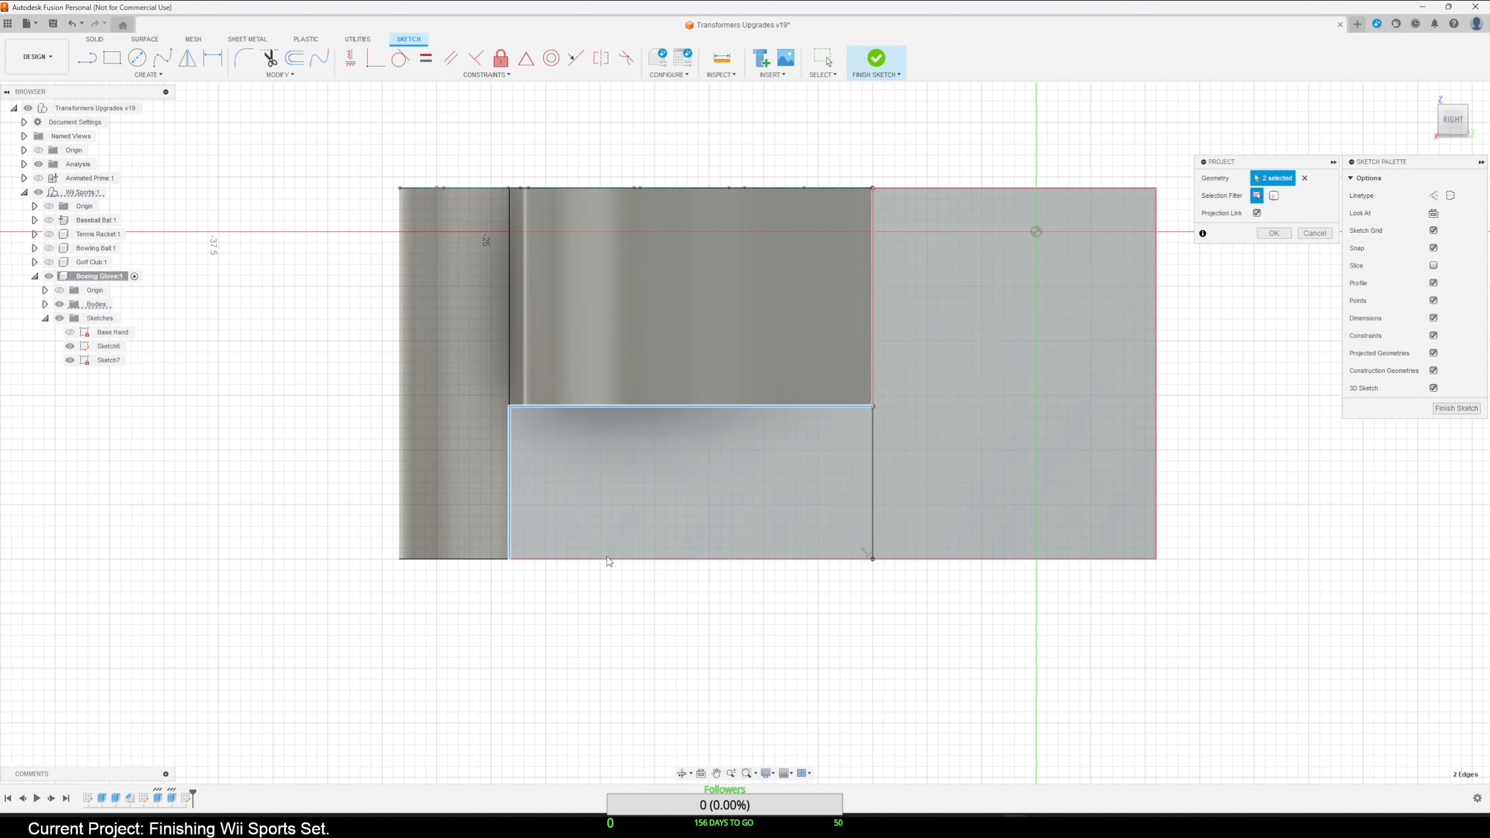
click(610, 560)
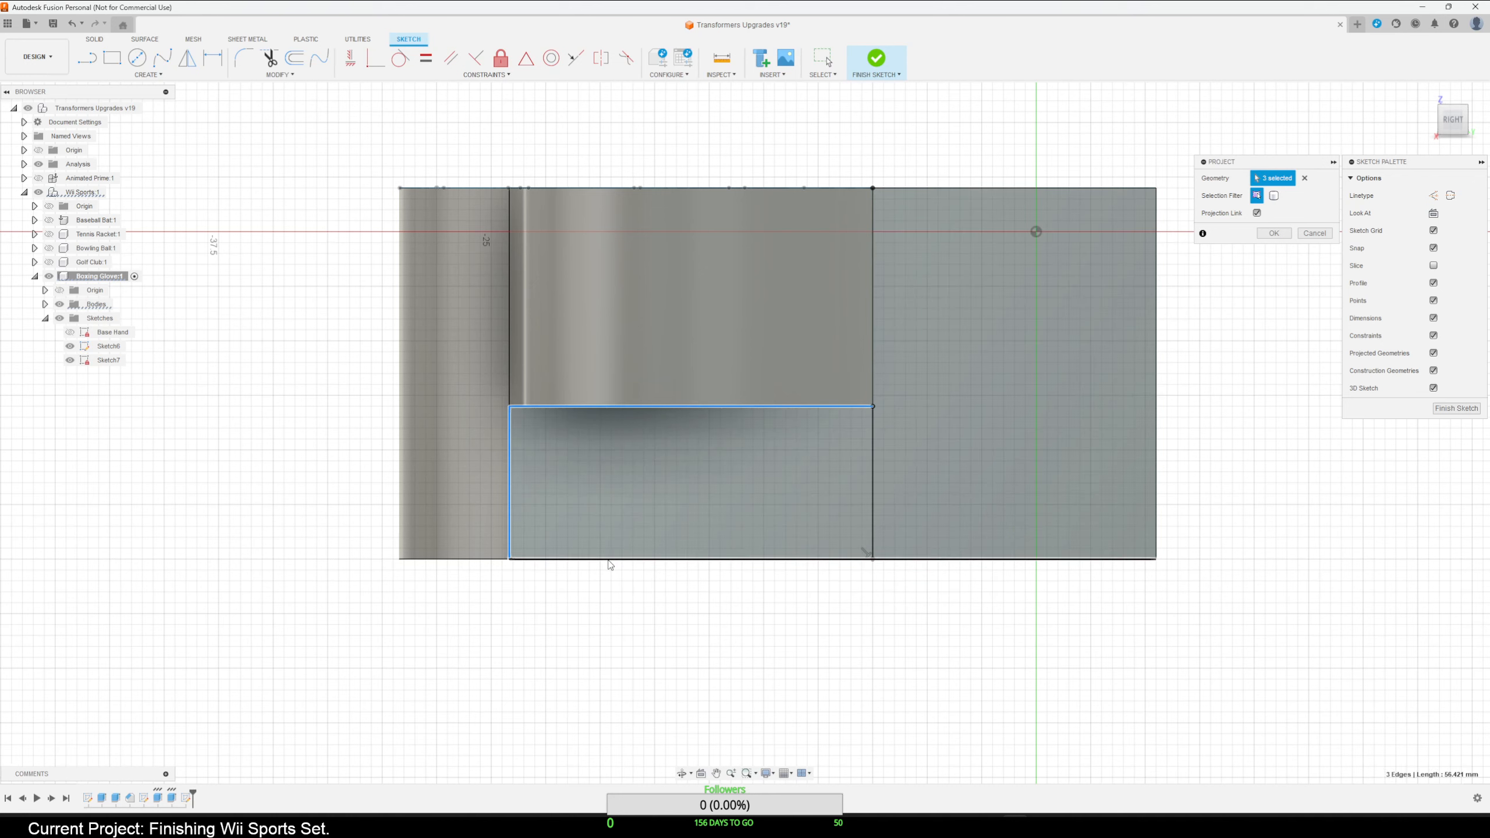
click(1273, 233)
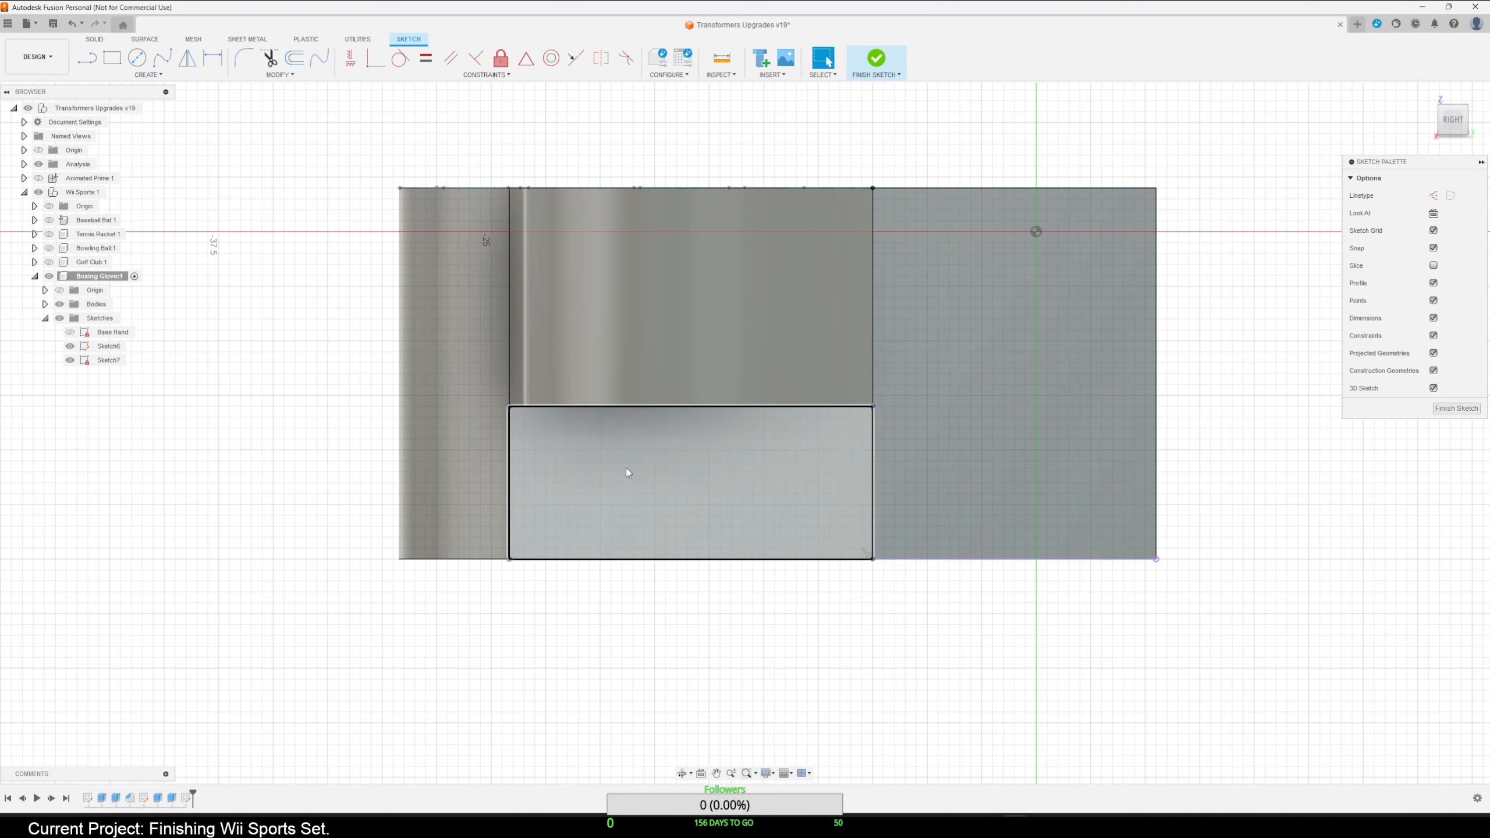
click(149, 74)
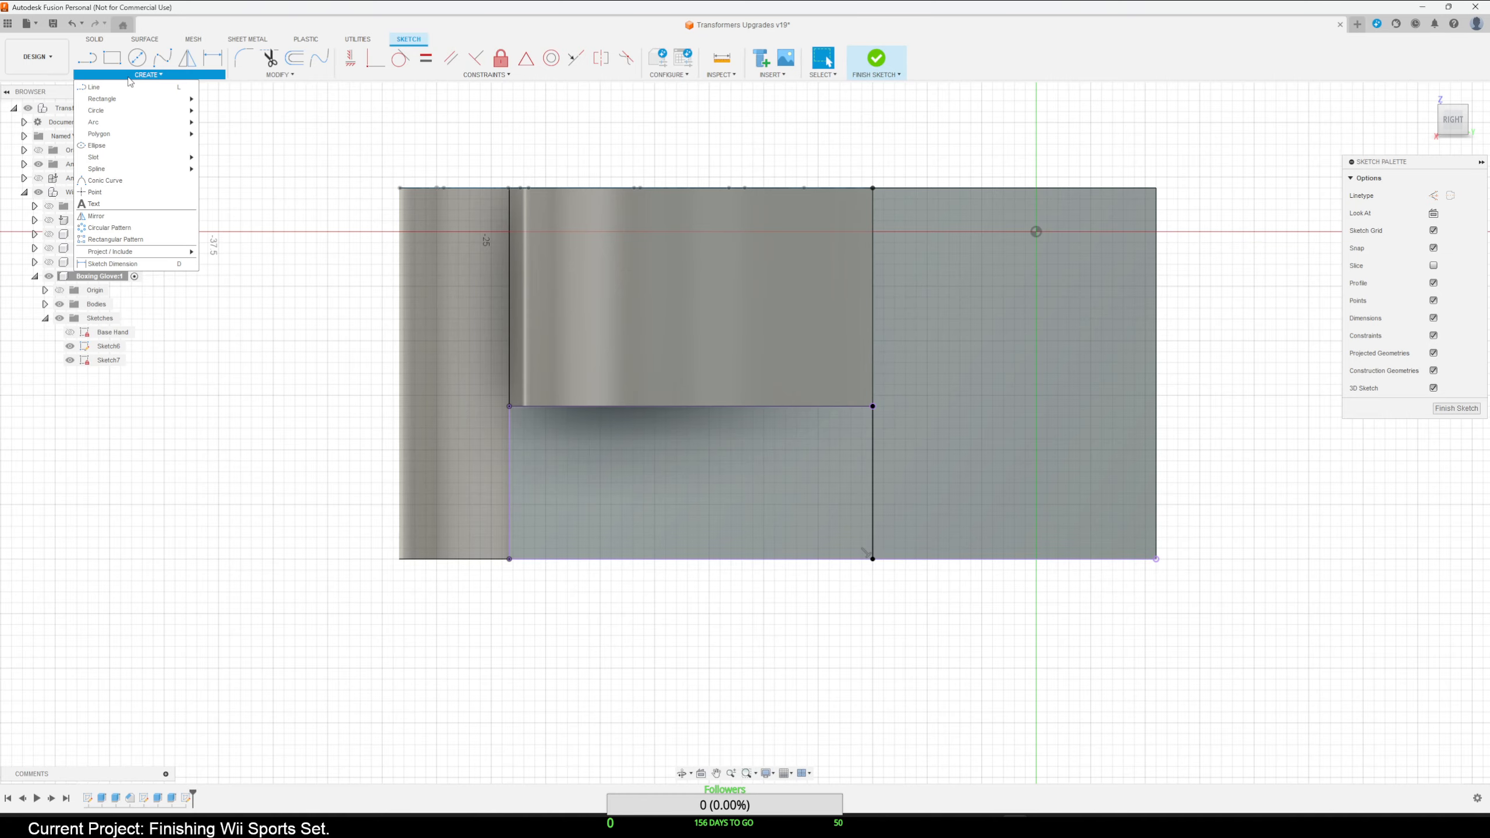
click(238, 69)
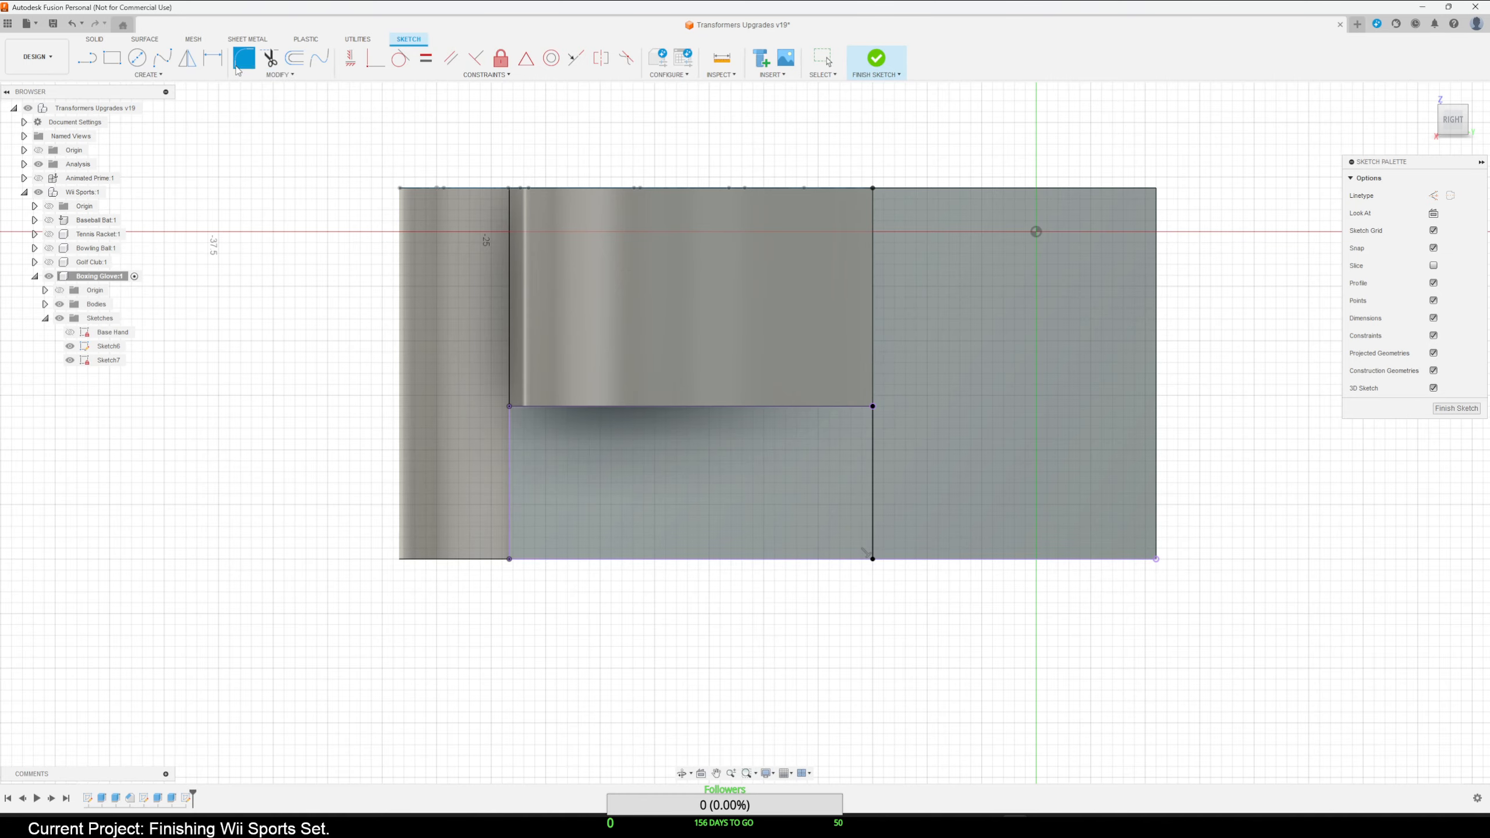
scroll(507, 433, up, 4)
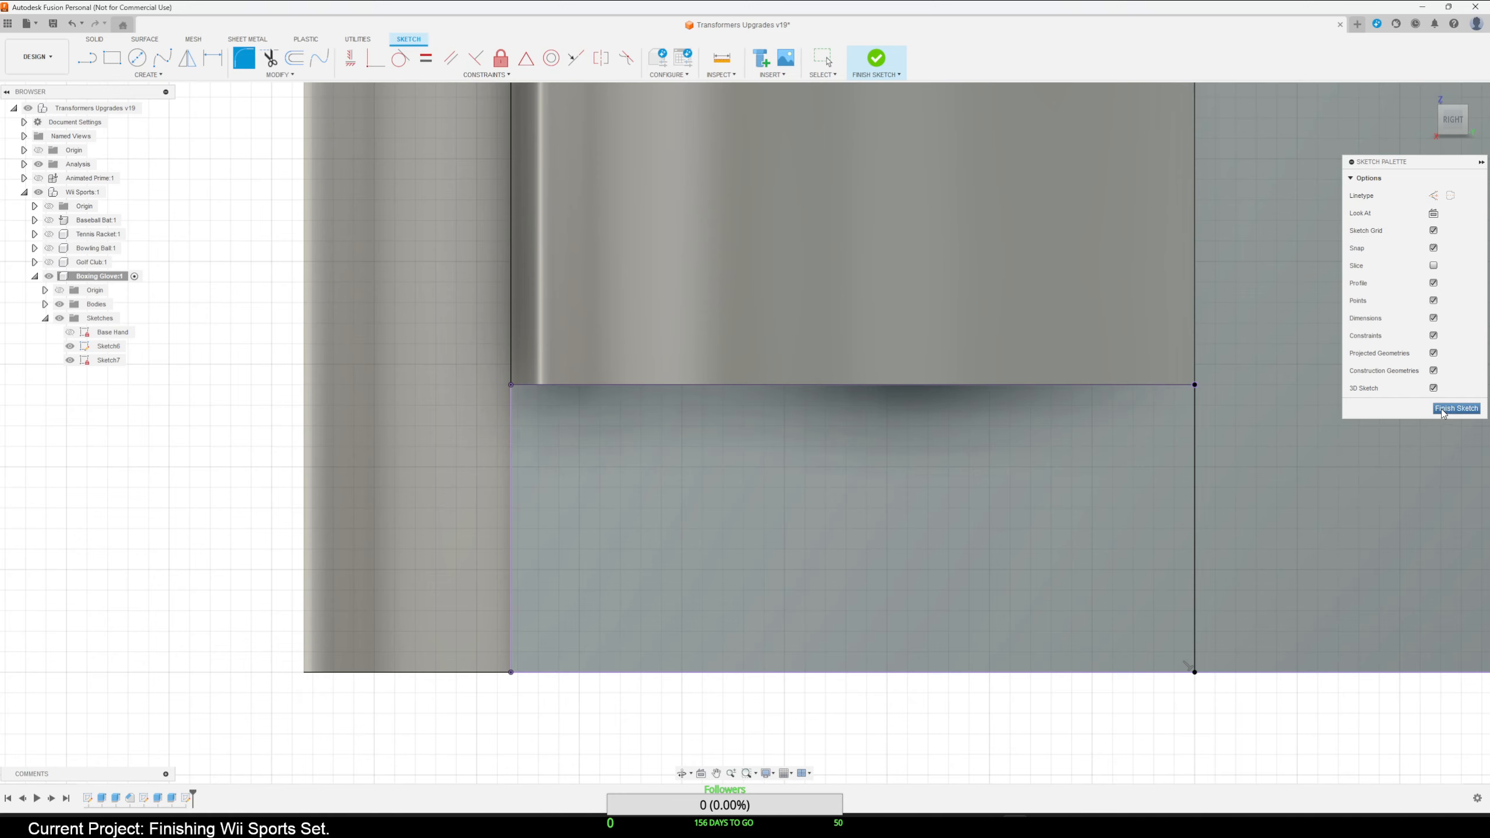
Draw lines over the projected thumb edge and the projected vertical glove edge to close the rectangle below the thumb.
click(87, 58)
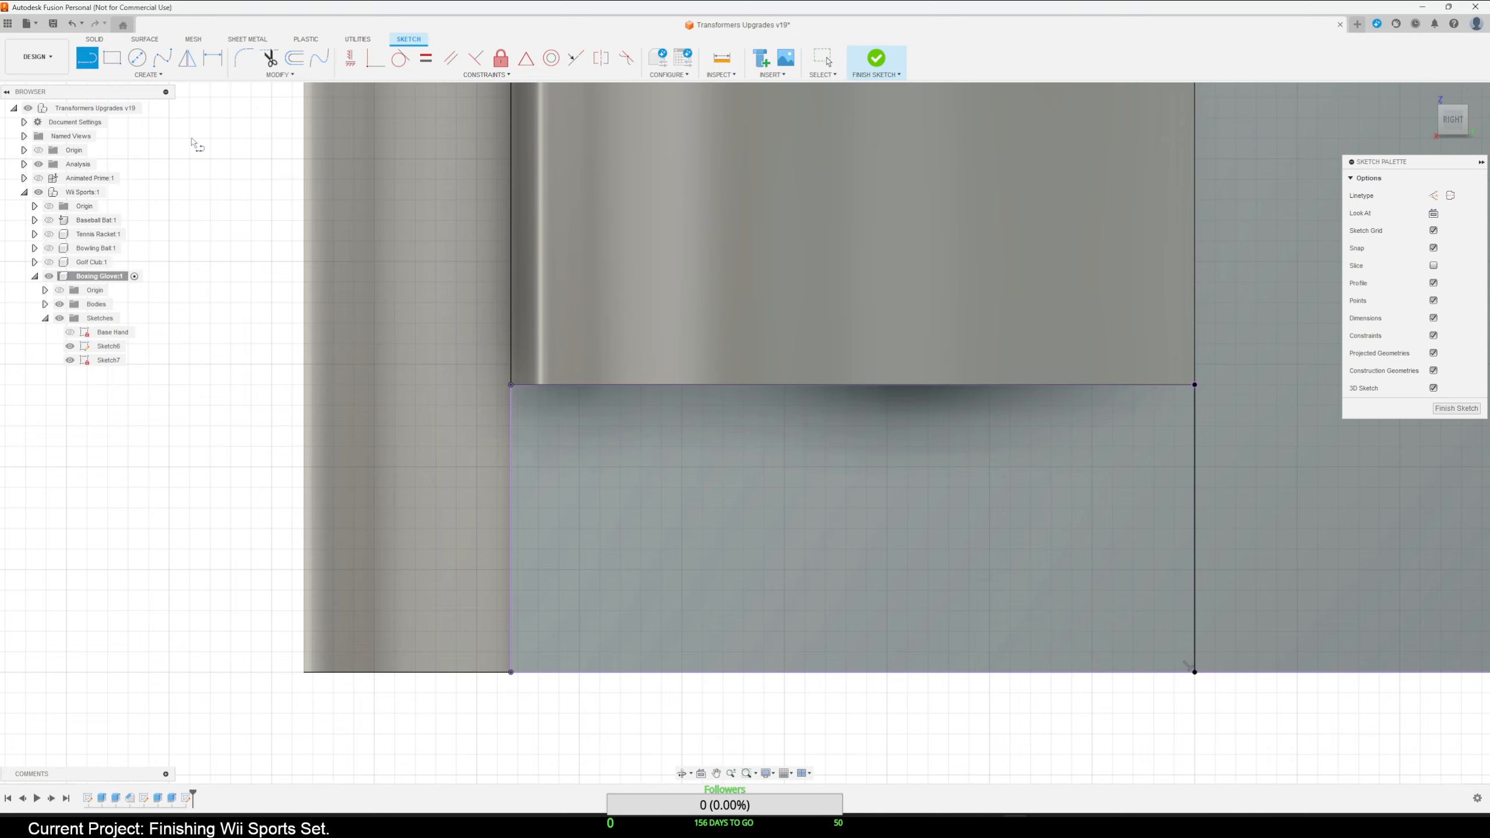
click(512, 385)
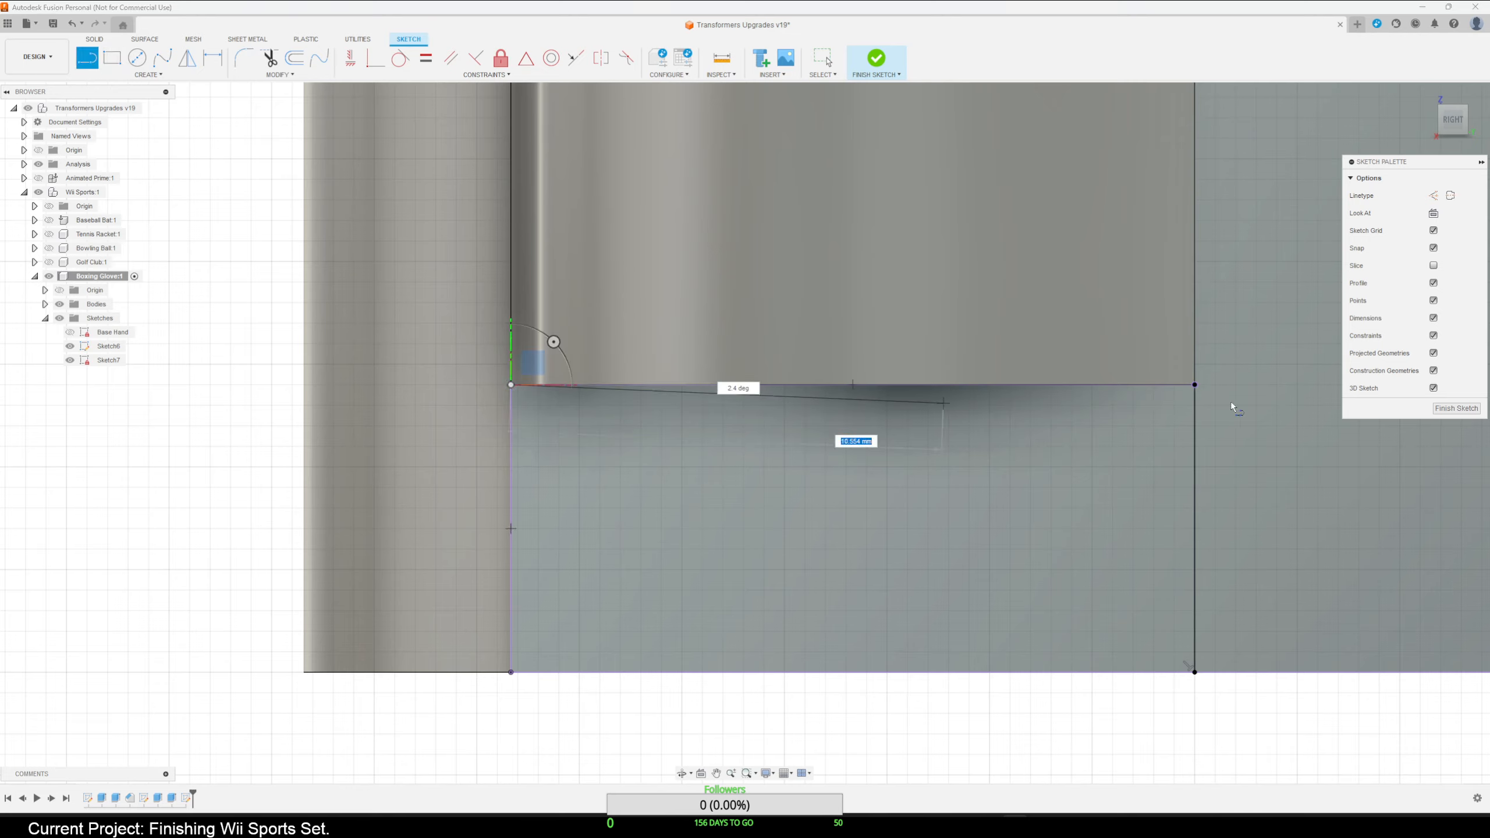
click(1194, 386)
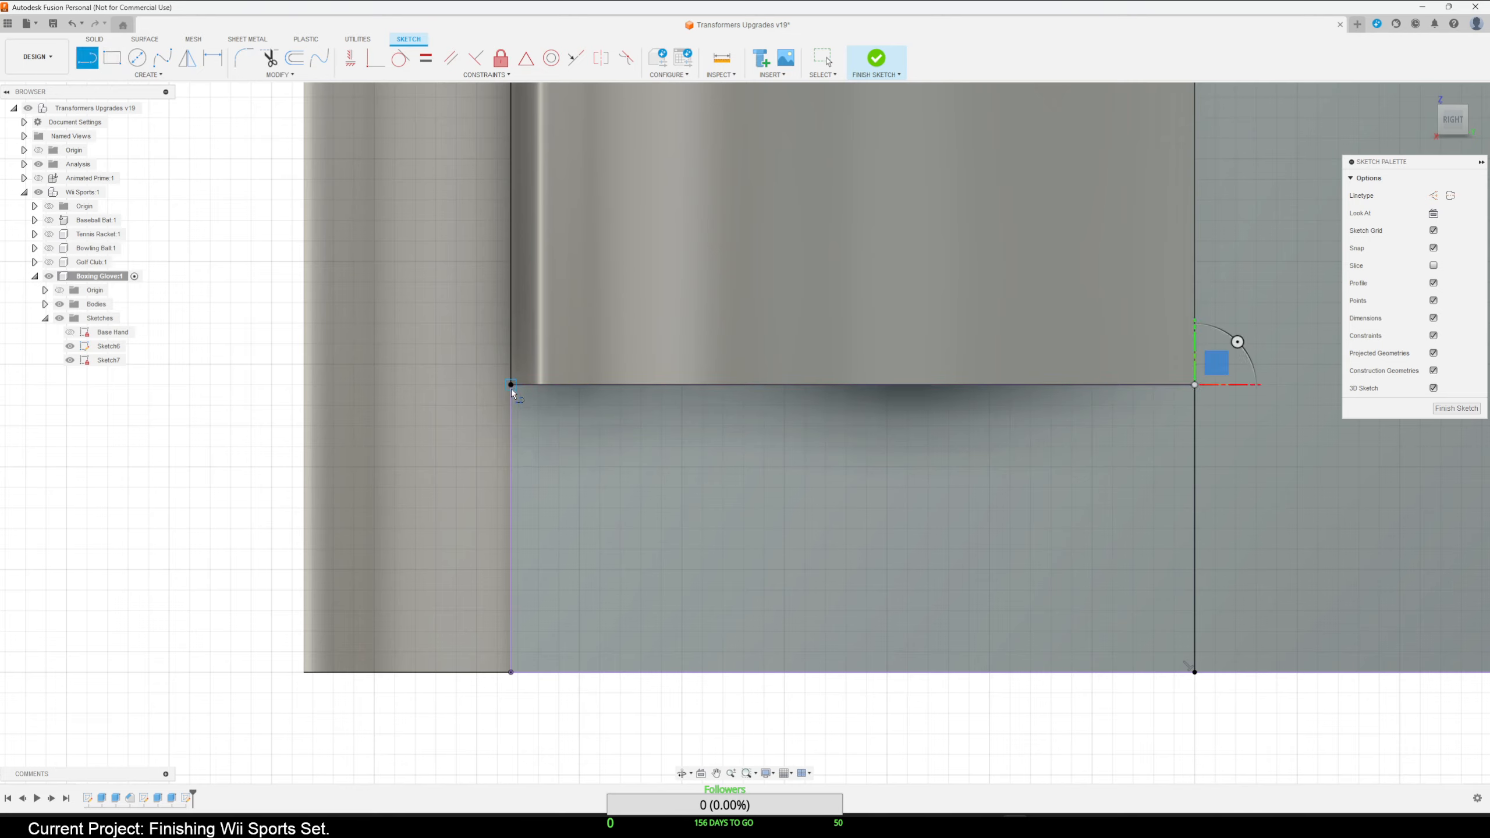
click(511, 384)
click(511, 672)
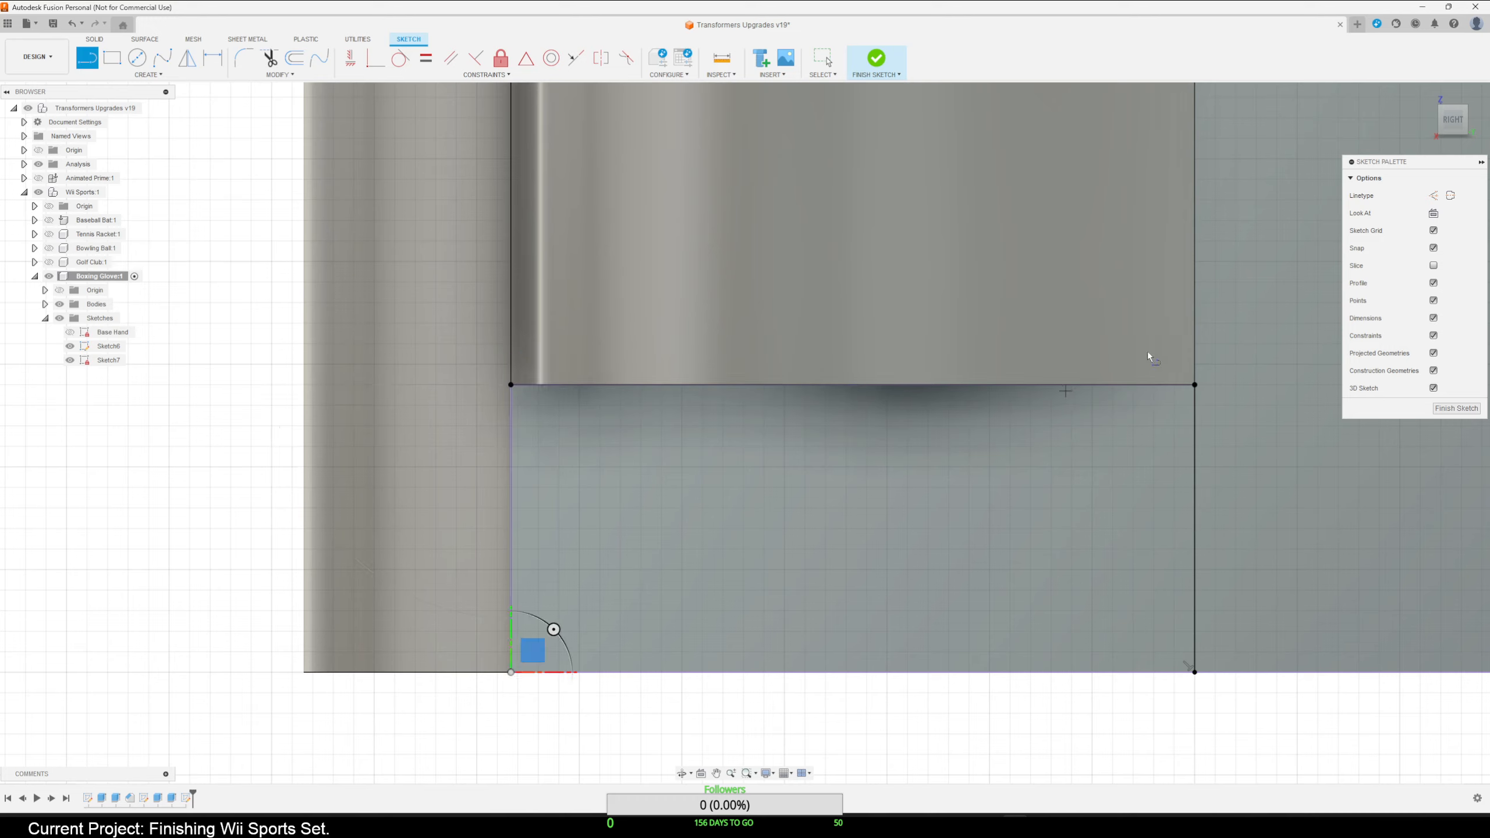
Round the rectangle's corner where the thumb's lower edge meets the glove's vertical edge with a 1.5 mm sketch fillet.
click(258, 60)
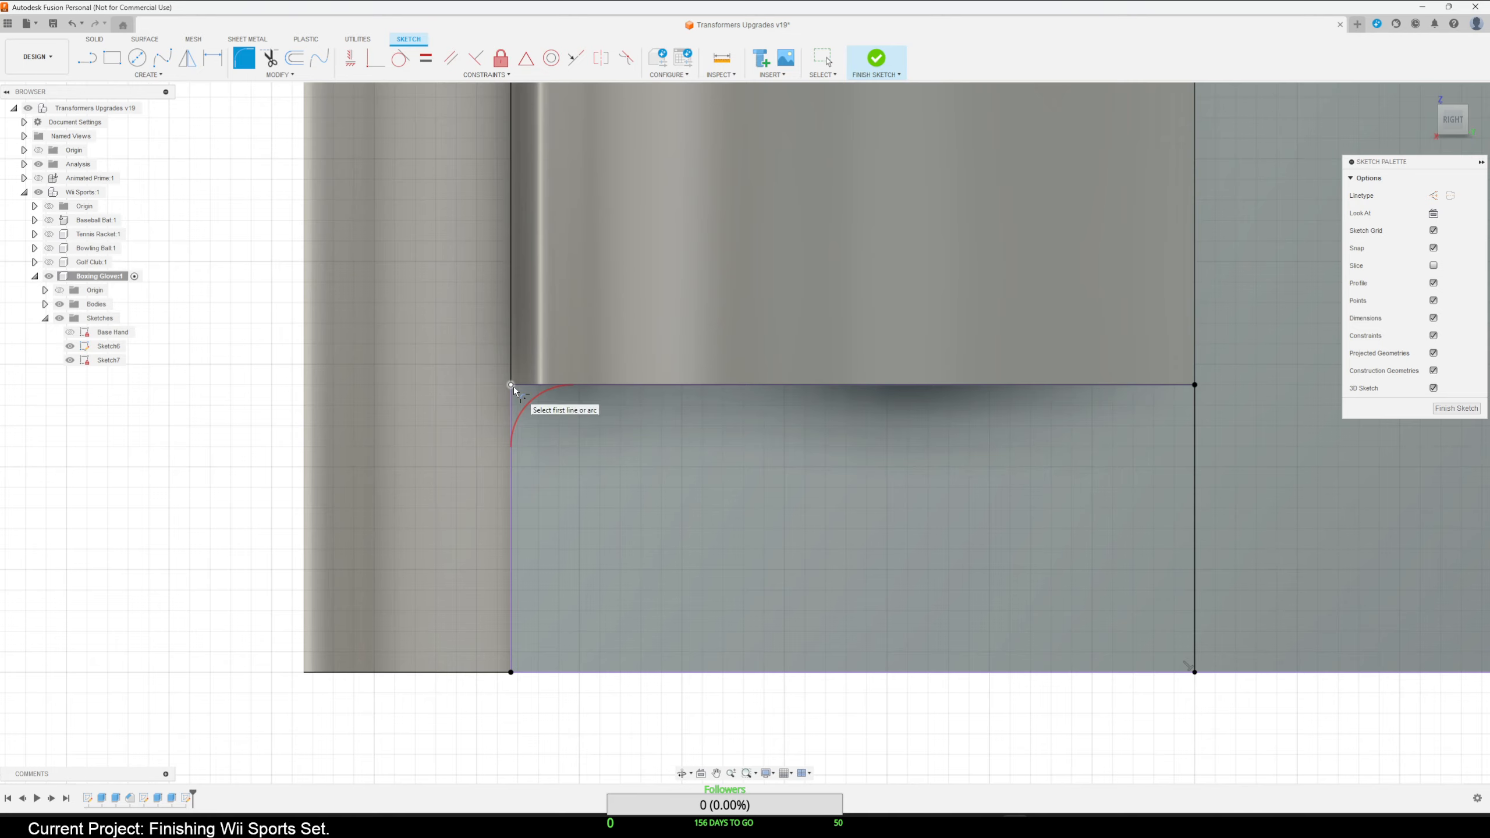
click(513, 387)
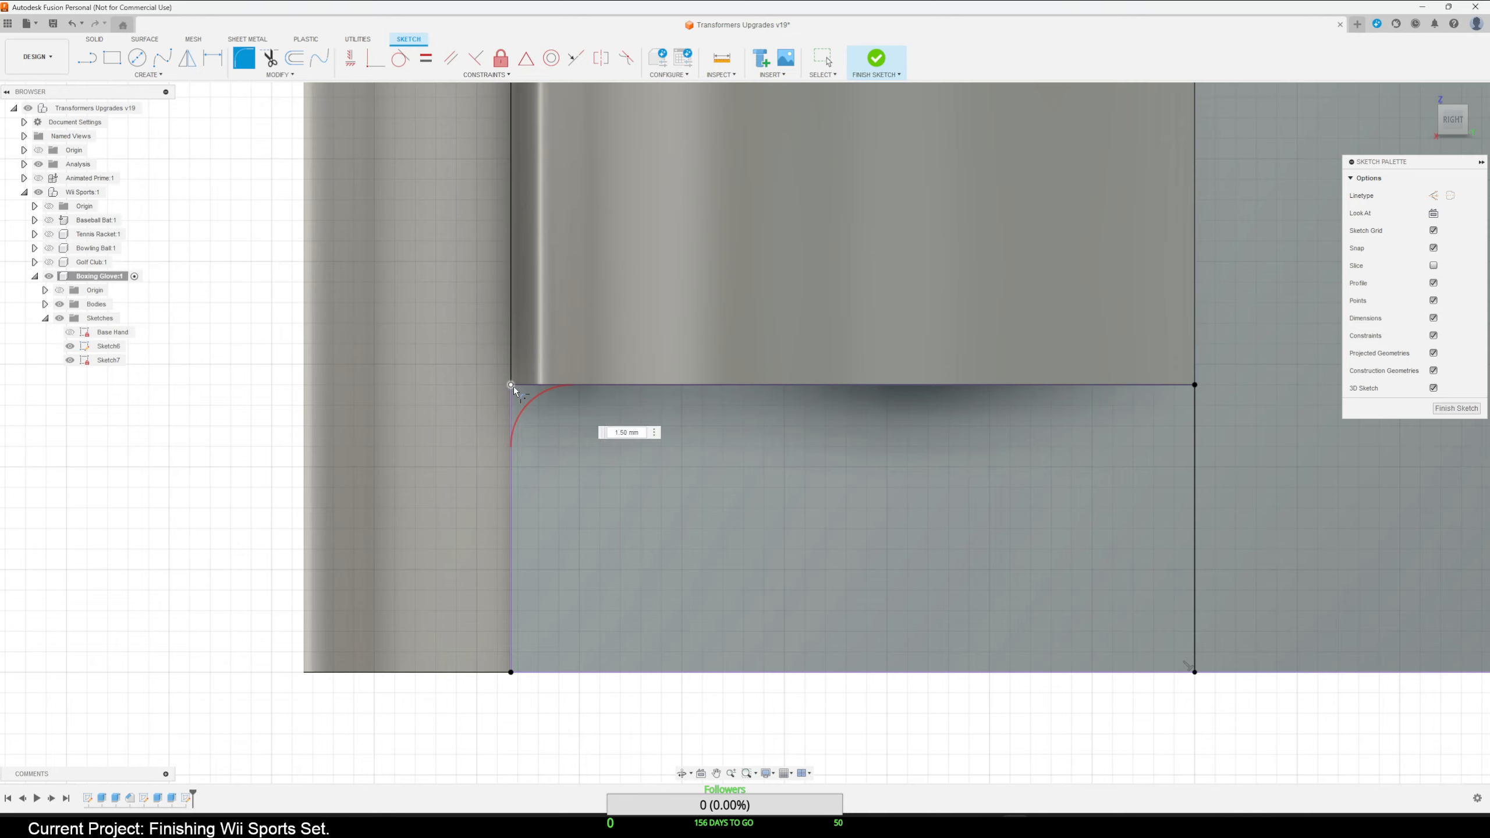
click(512, 646)
key(Escape)
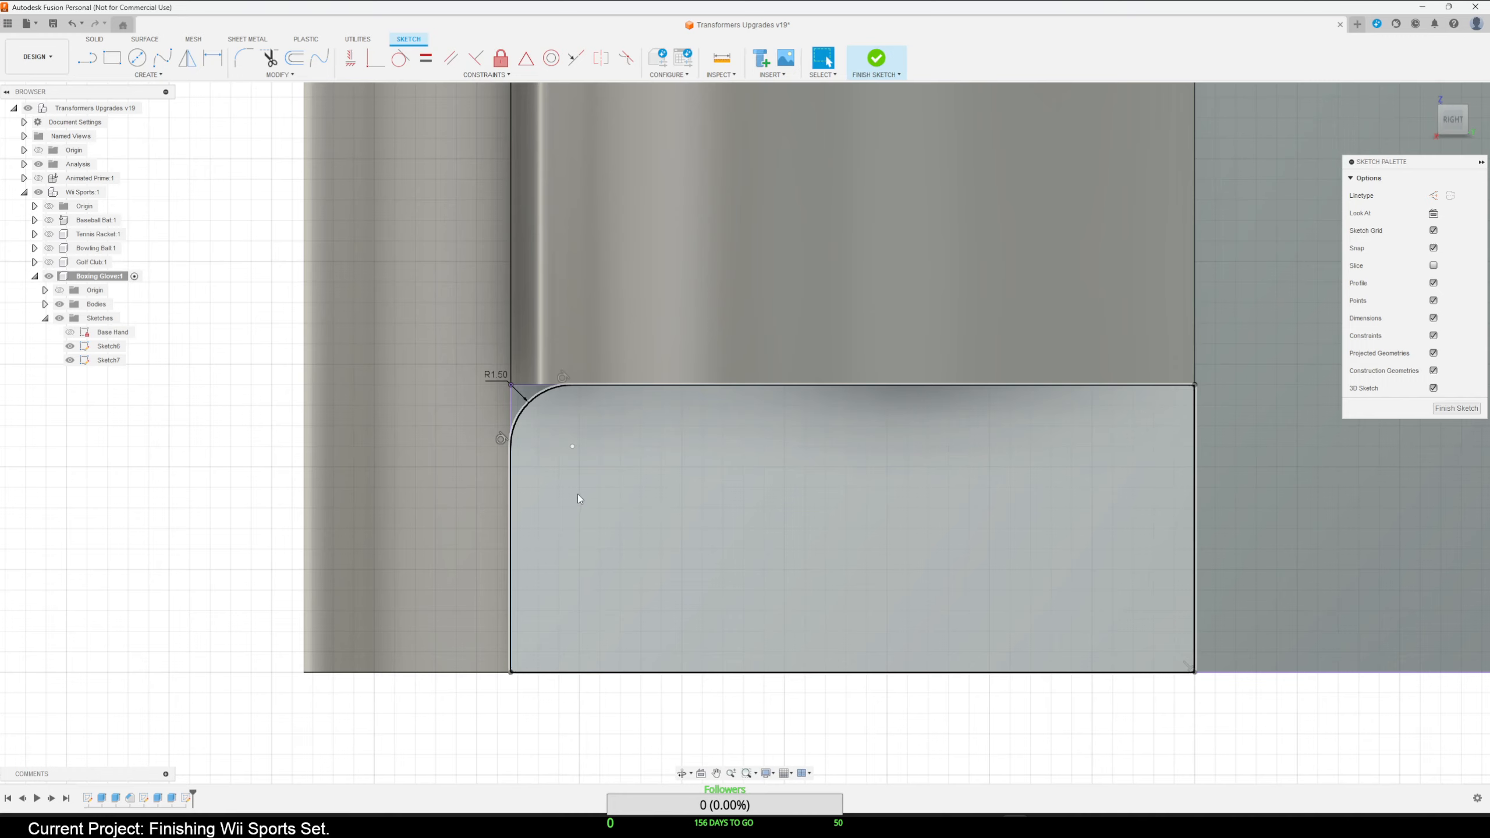
click(527, 413)
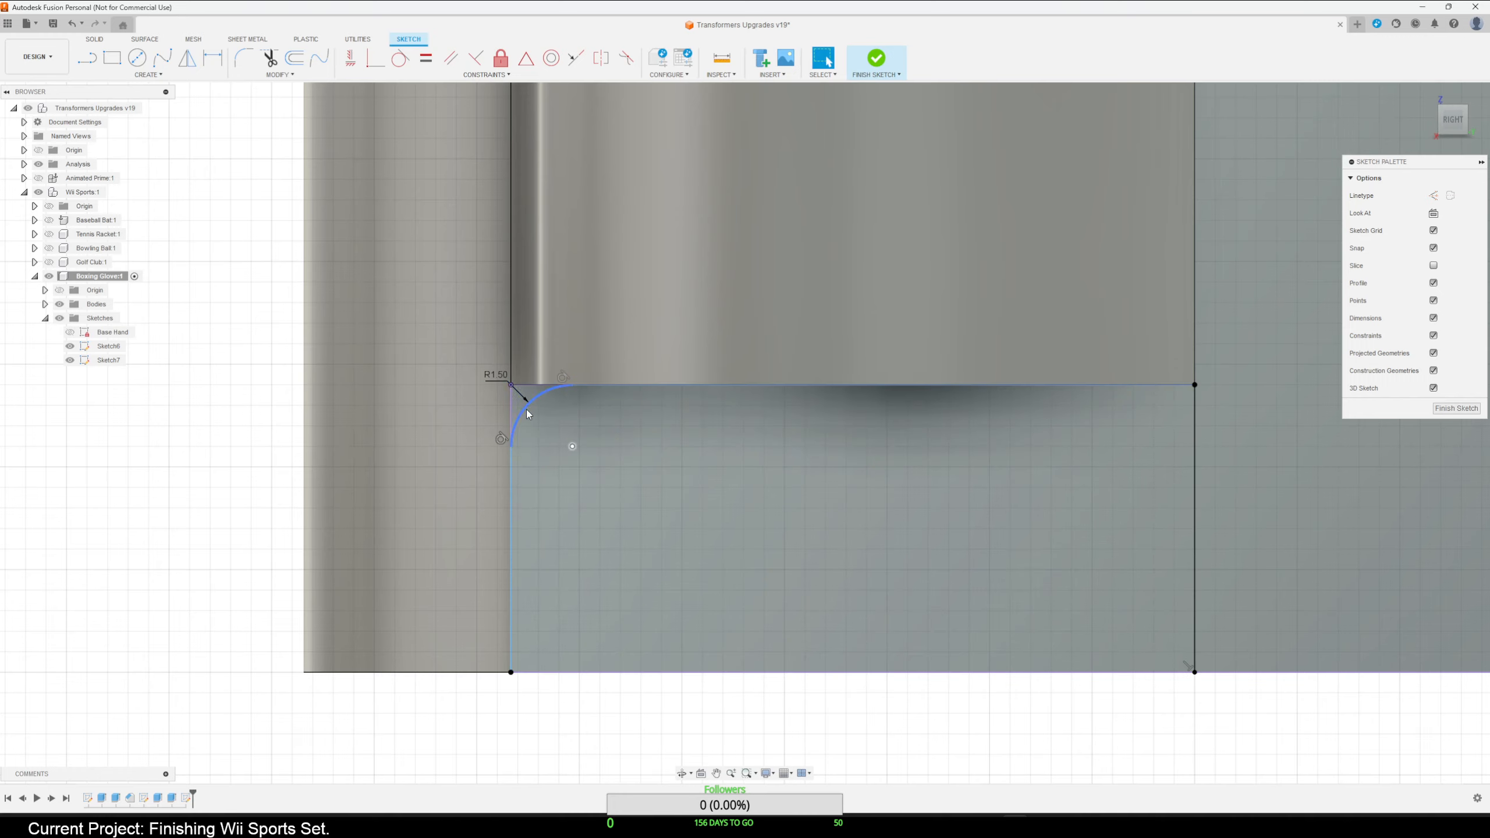
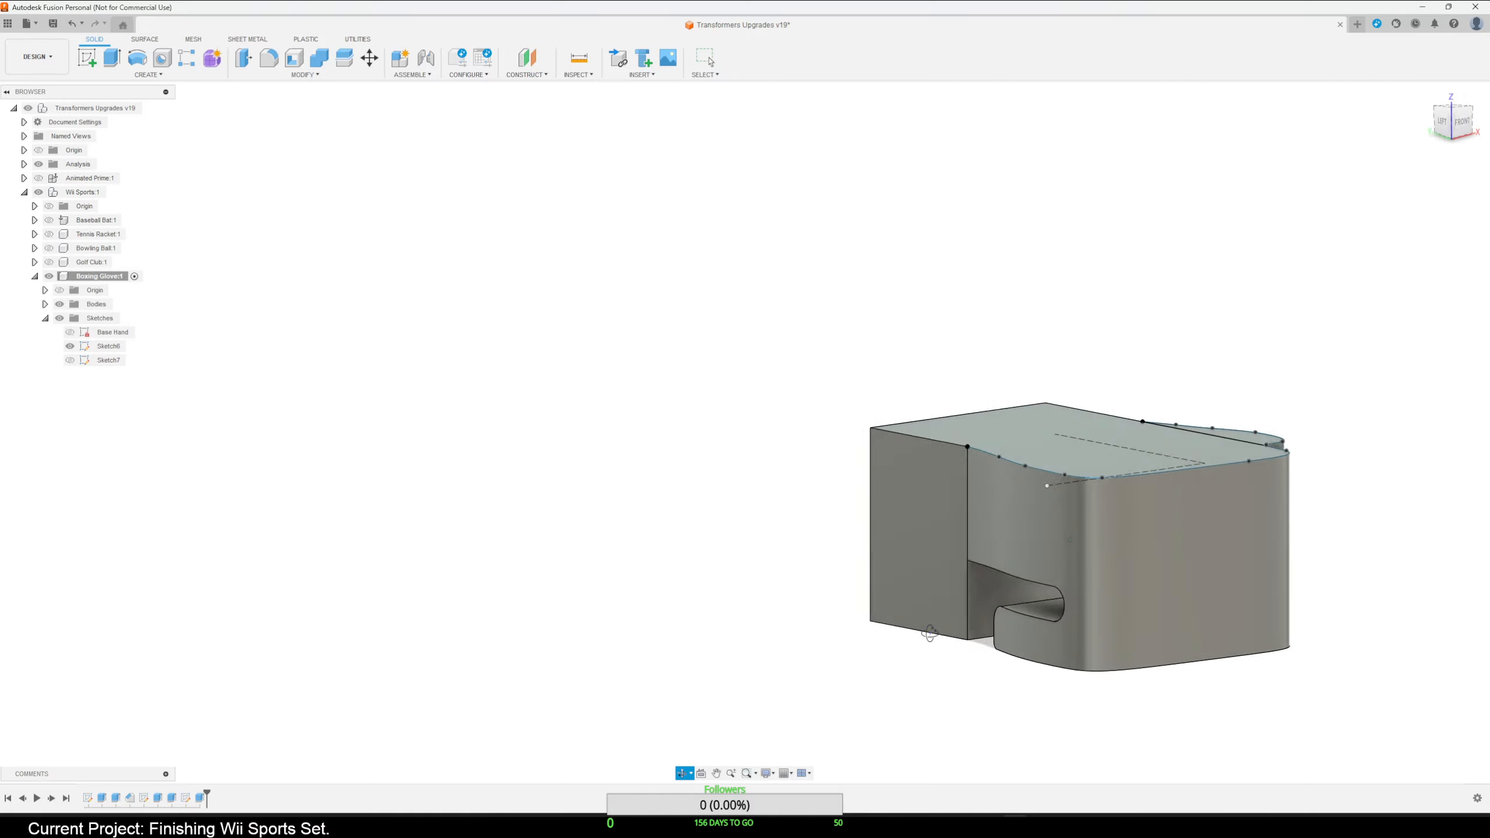
key(Escape)
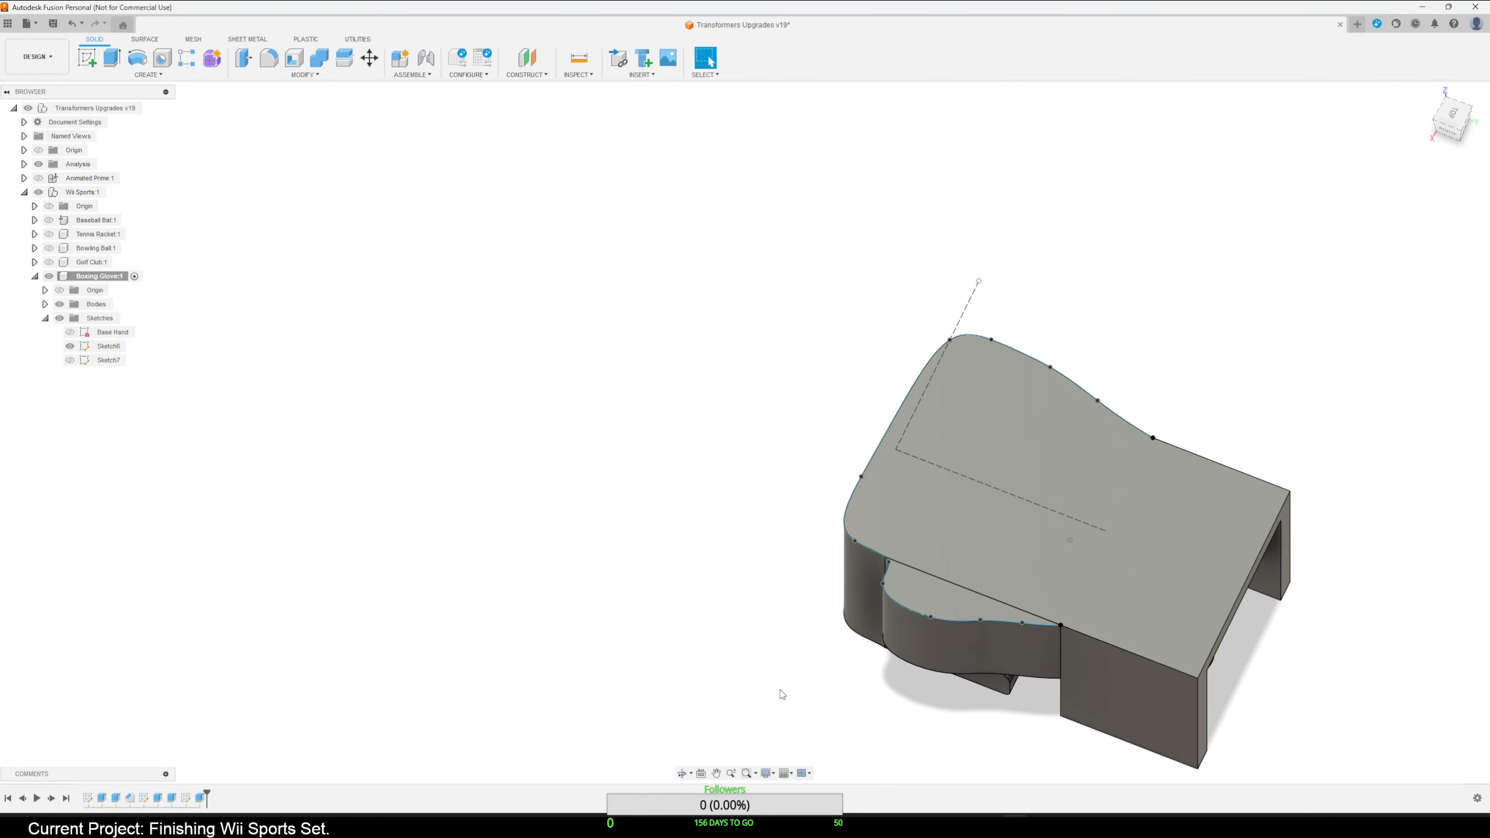
click(930, 616)
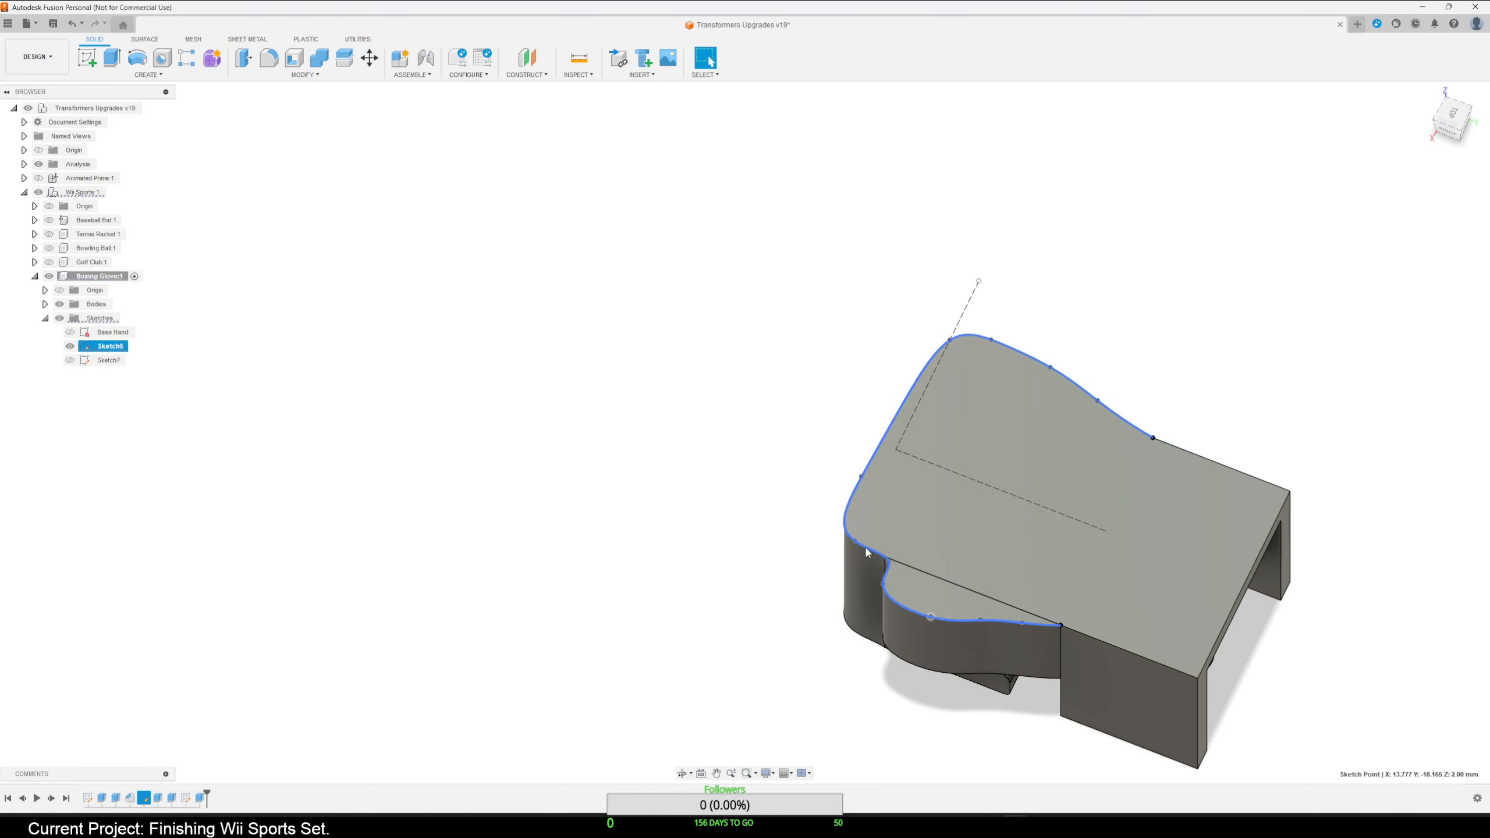
shift+click(867, 551)
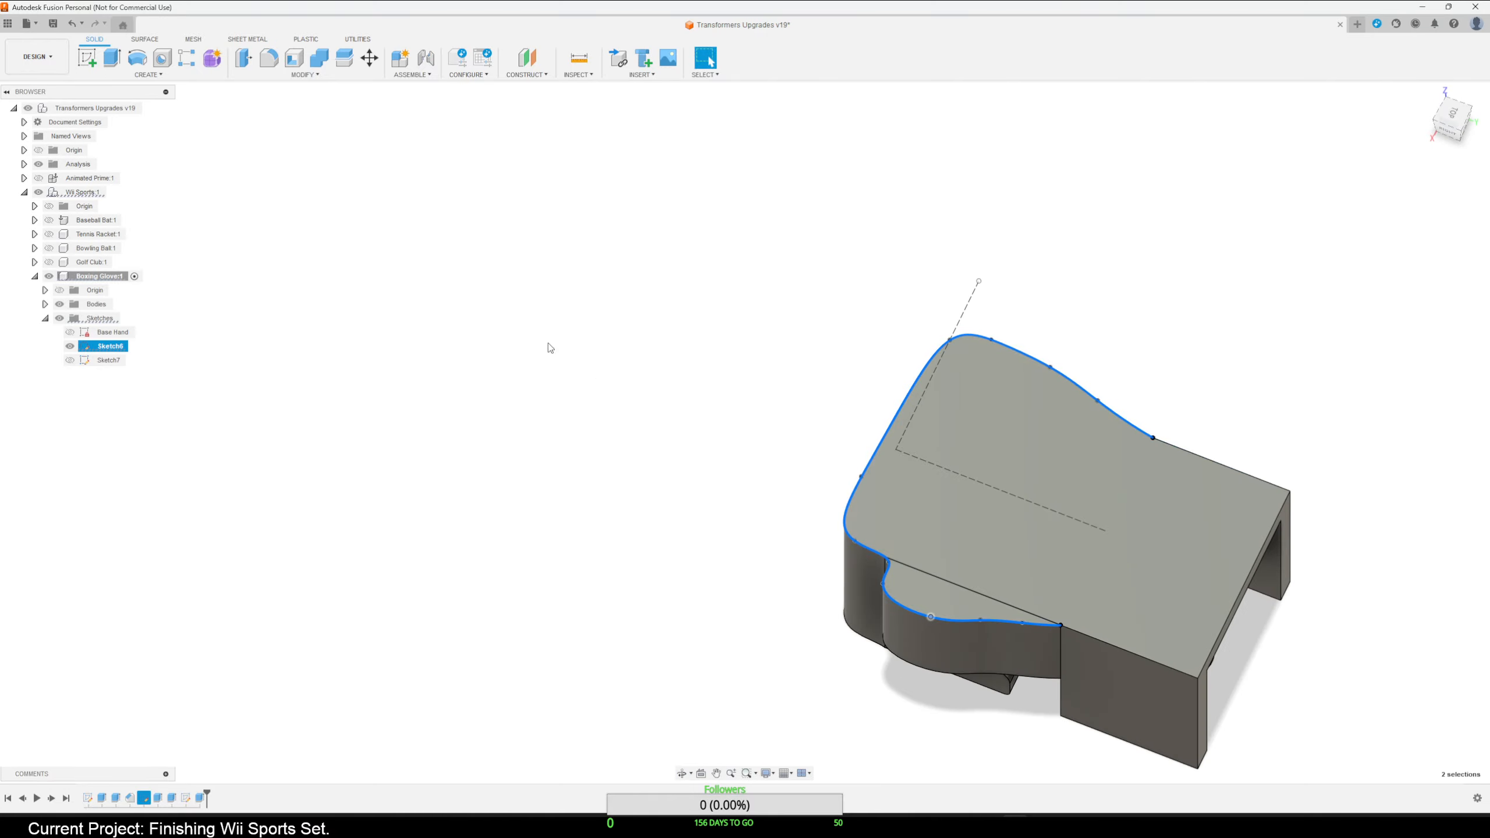
click(269, 57)
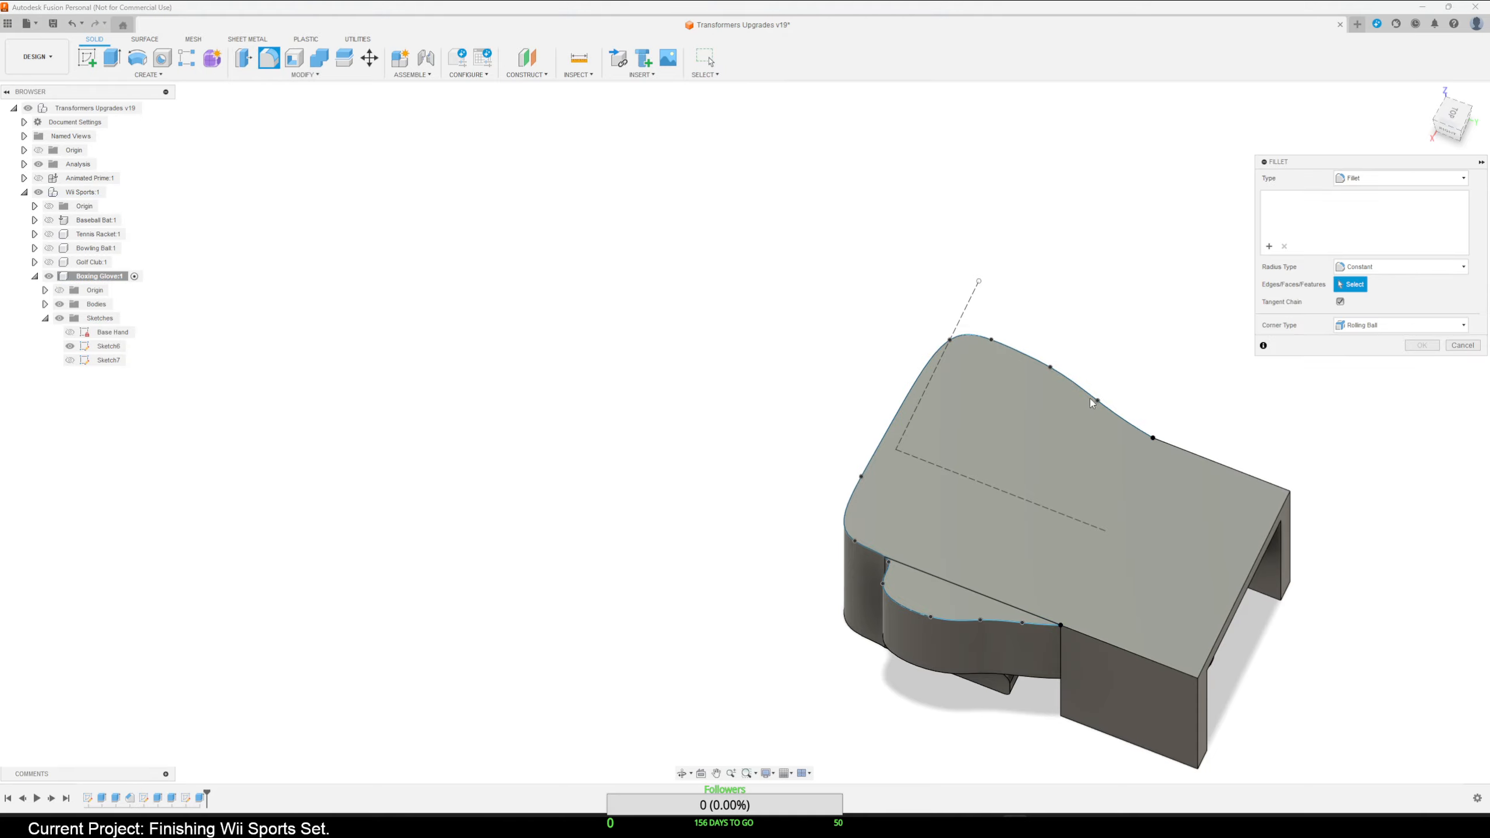
scroll(753, 553, down, 5)
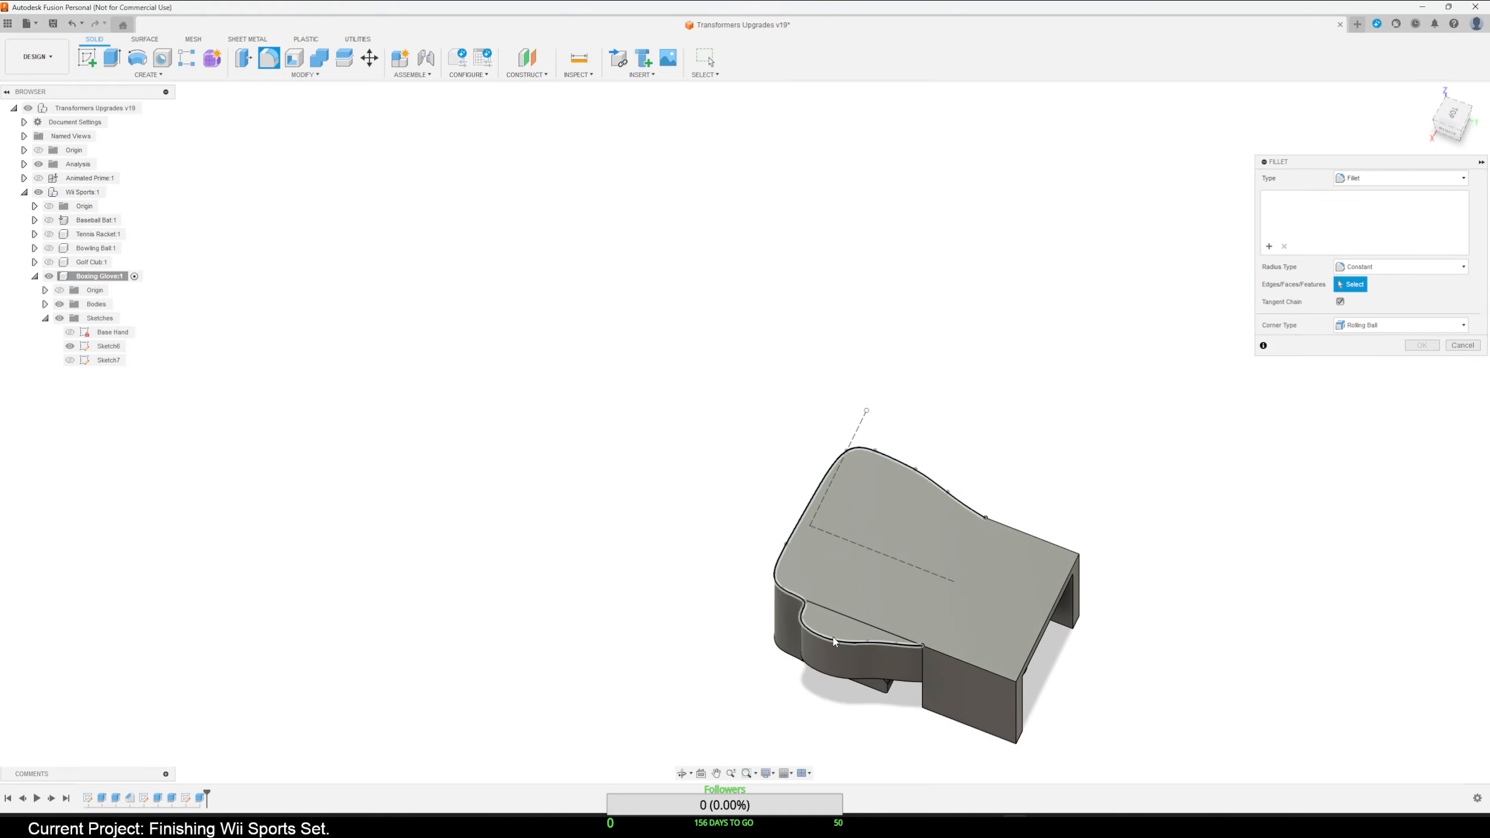
click(834, 641)
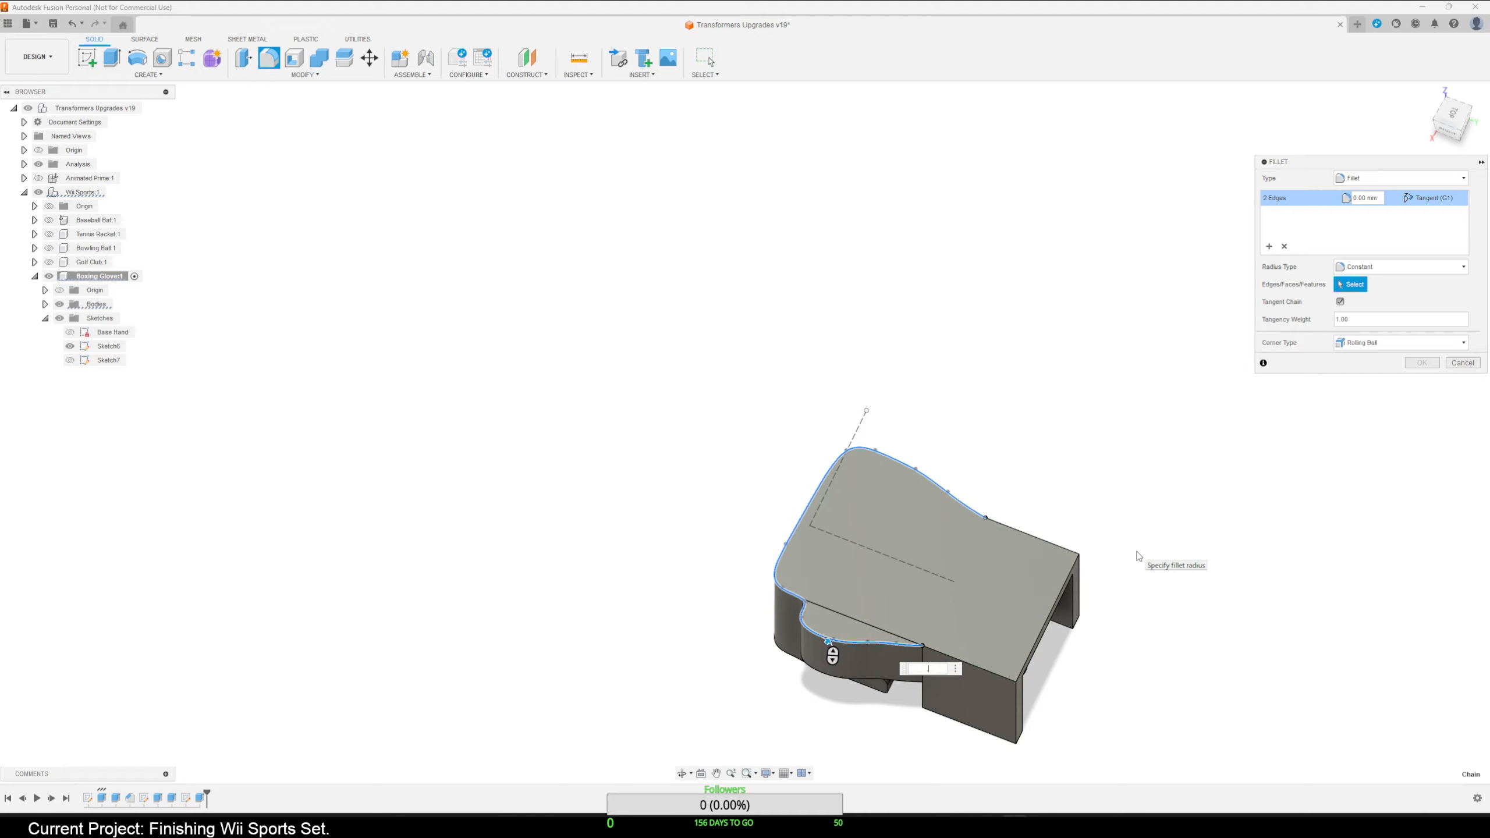
mouse_move(1125, 554)
shift+middle_down()
mouse_move(1167, 556)
mouse_move(1132, 536)
shift+middle_up()
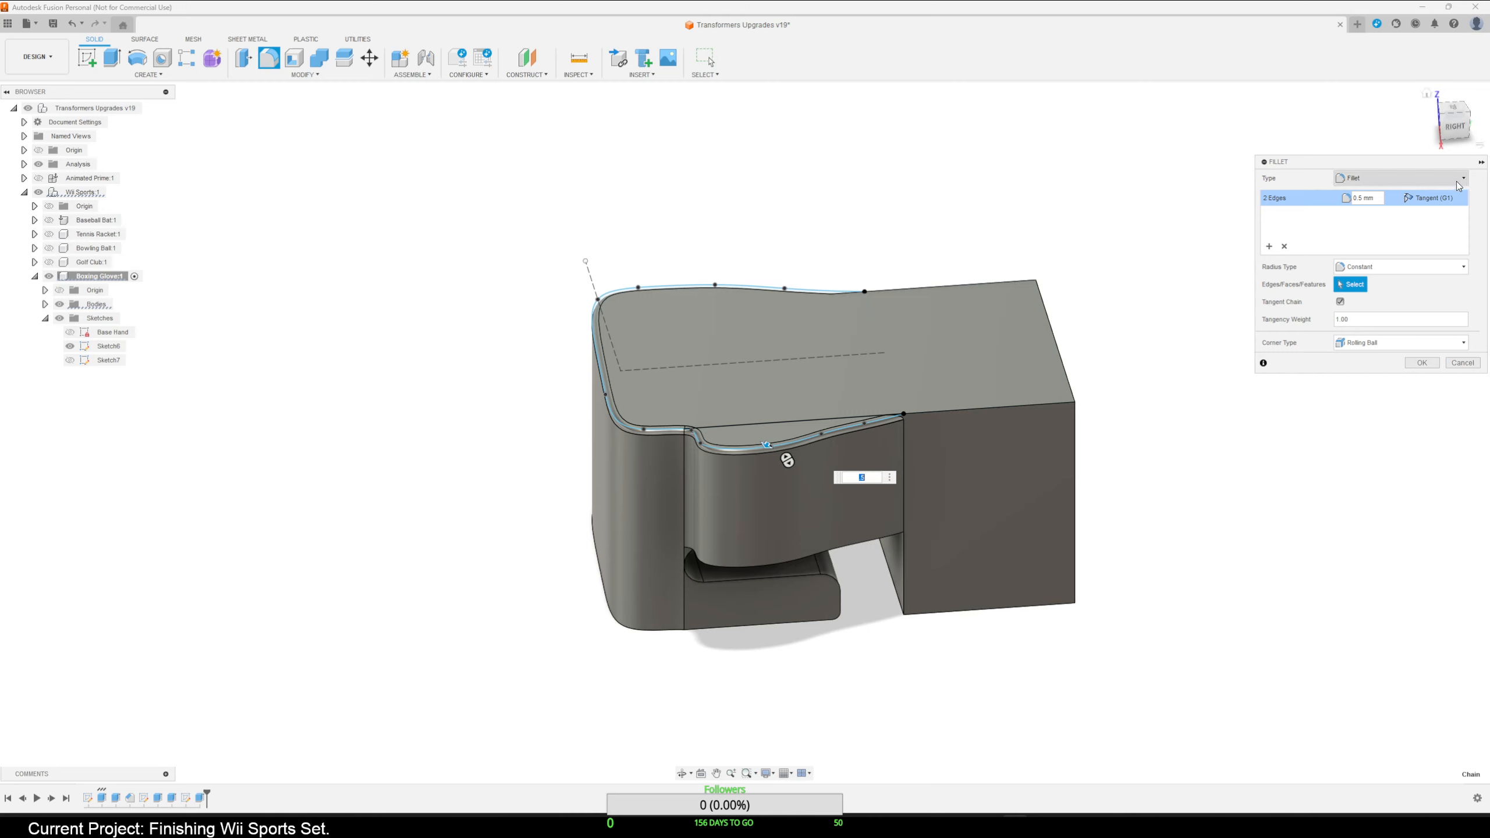
click(1463, 362)
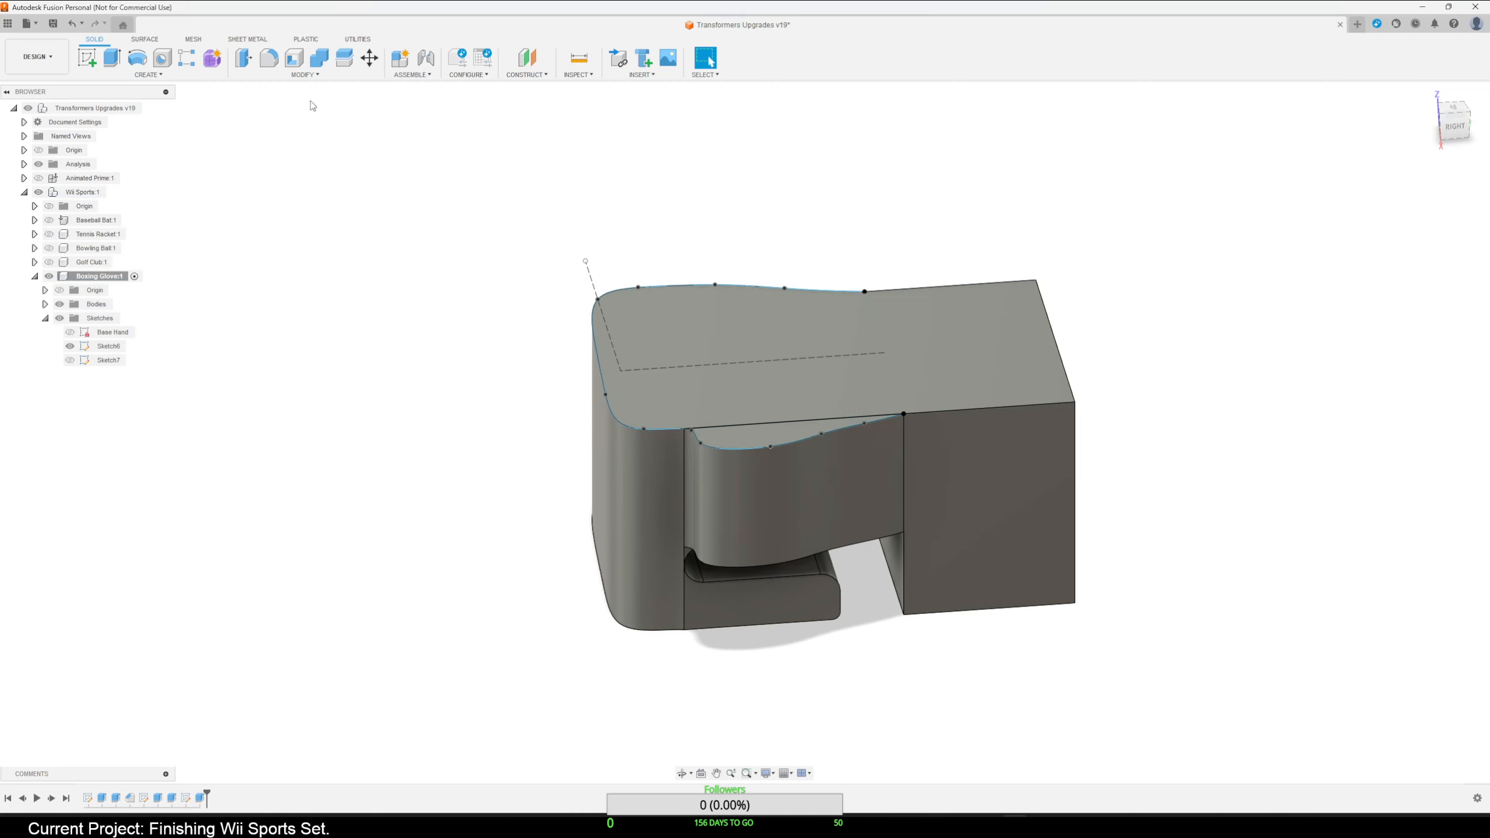
Fillet the top outline of glove, thumb and hand block, the thumb's underside edge, and the block's lower side and glove-side edges with a 1 mm radius.
click(269, 59)
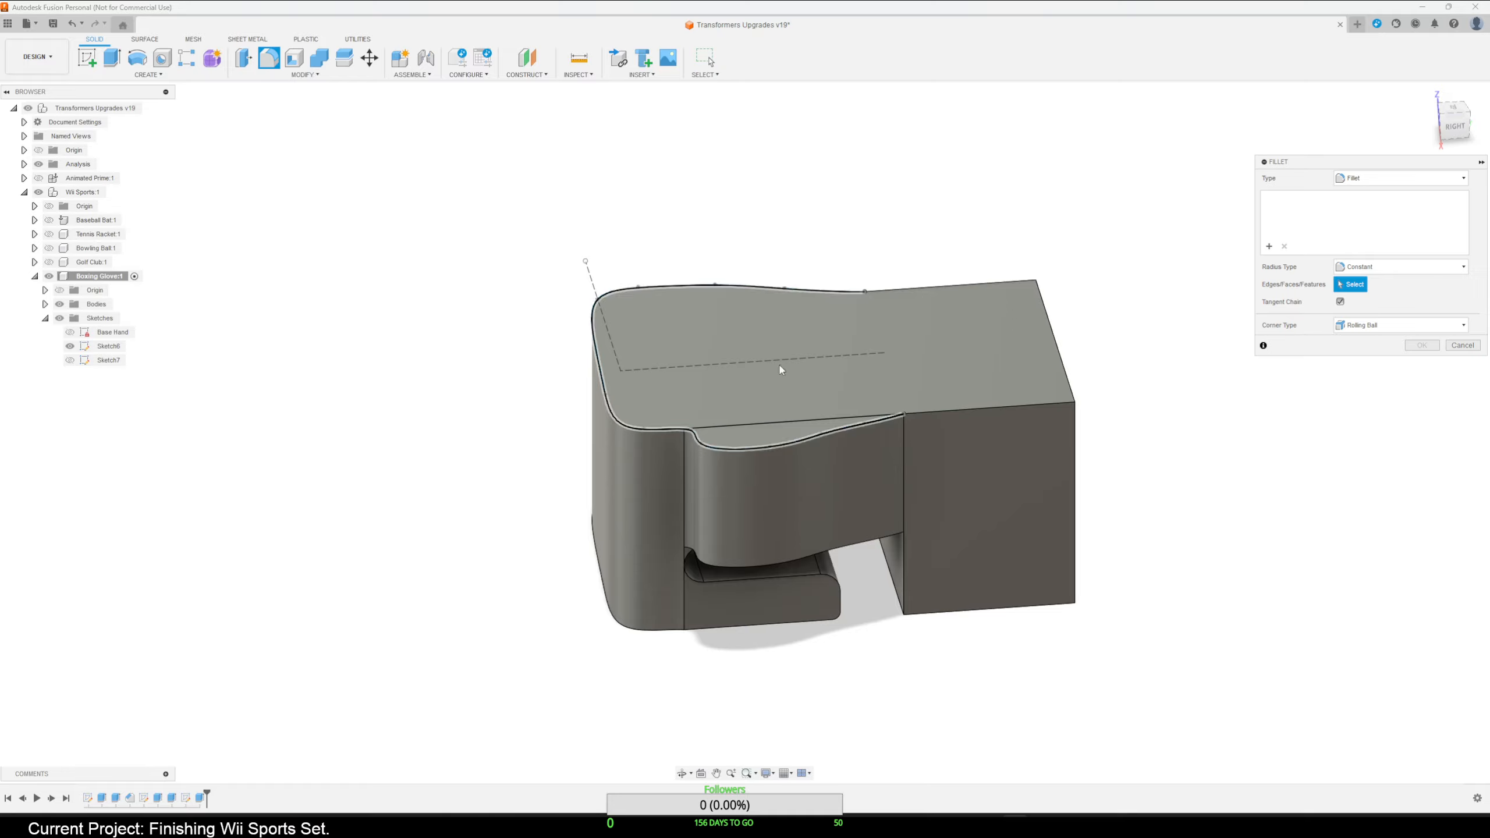
click(947, 410)
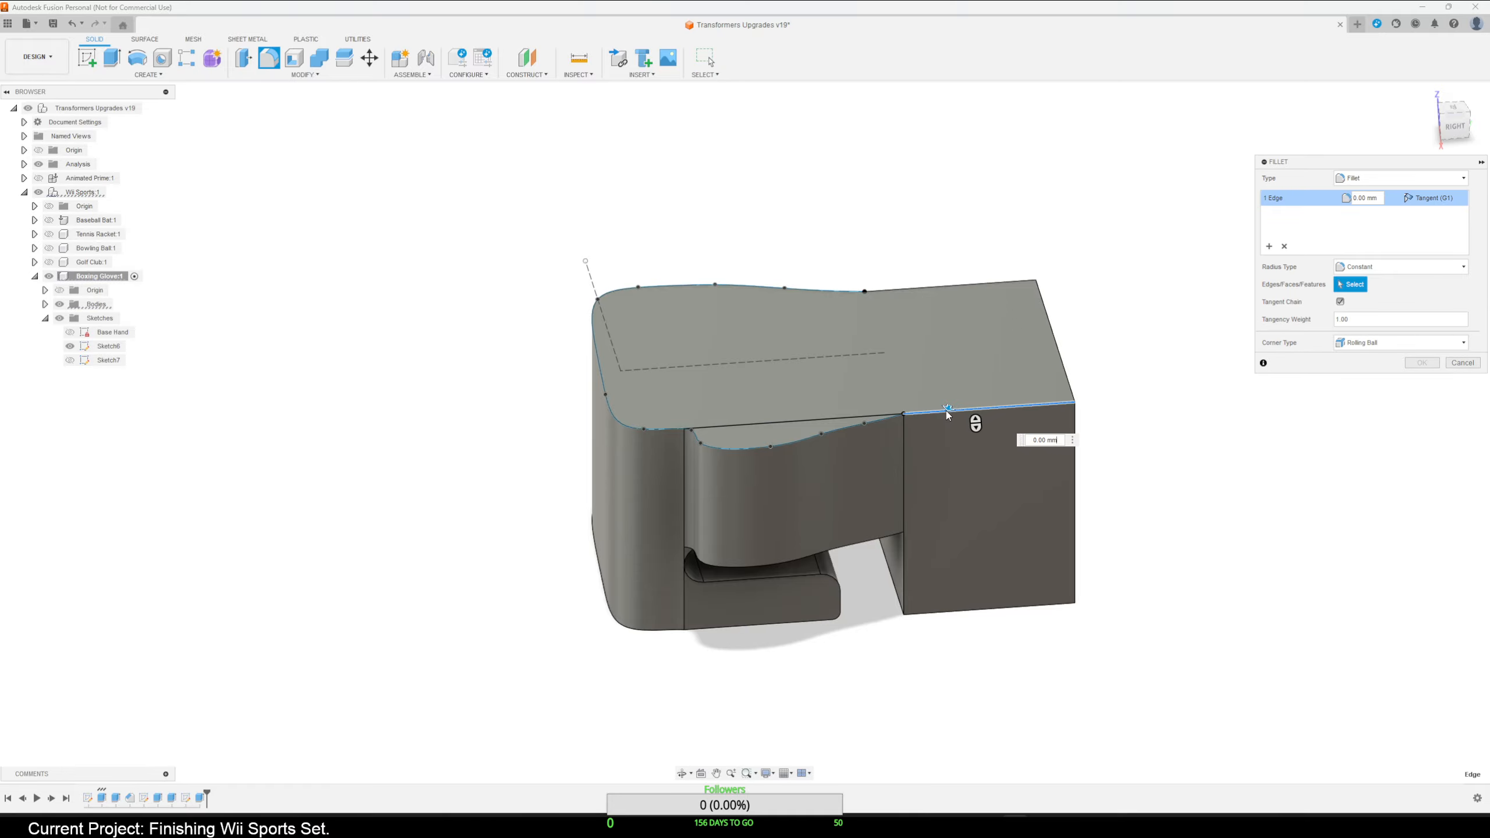
click(858, 424)
click(959, 288)
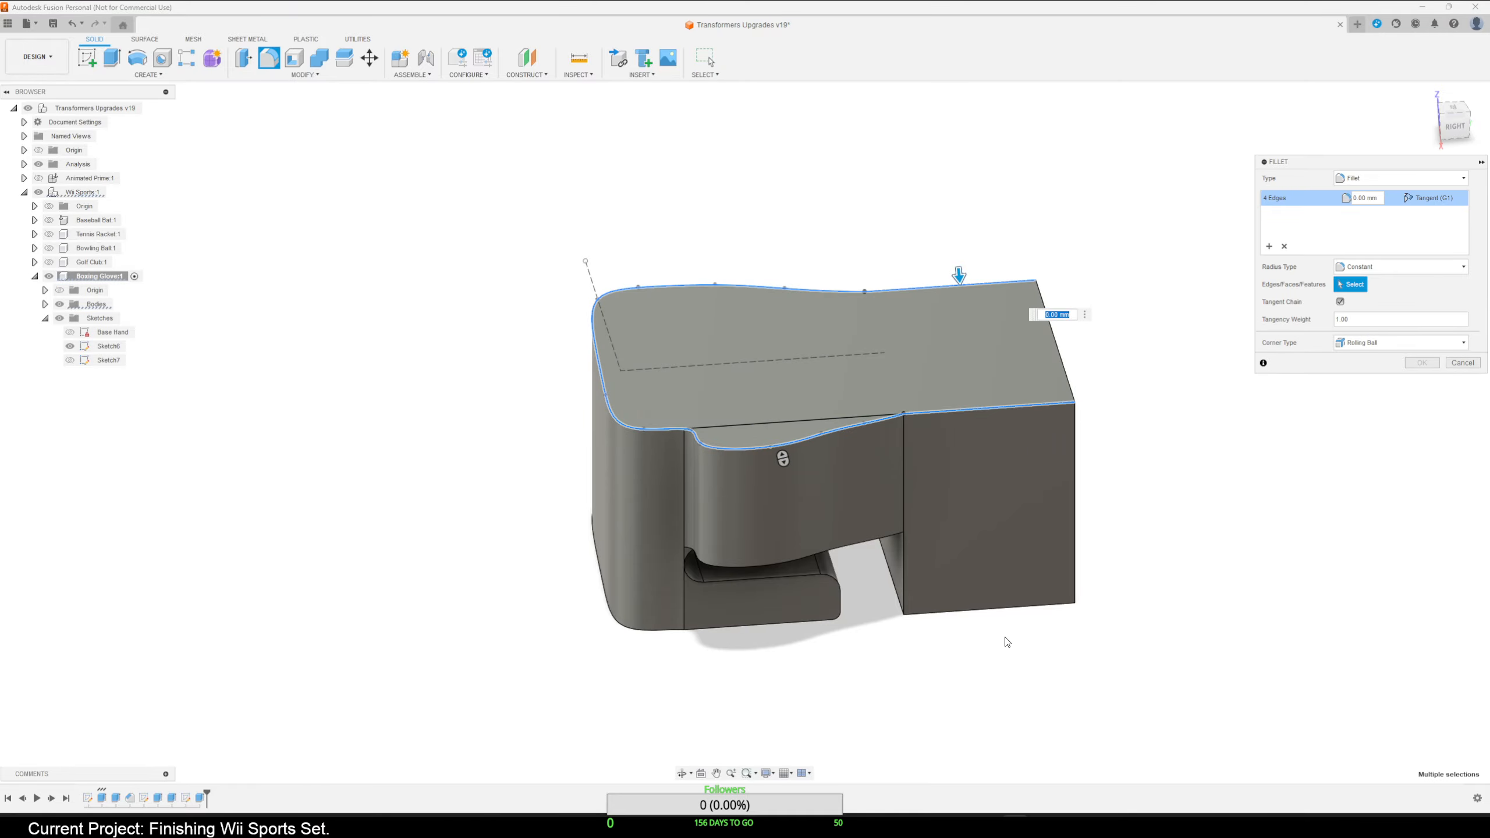
shift+middle_drag(959, 287, 885, 343)
click(884, 343)
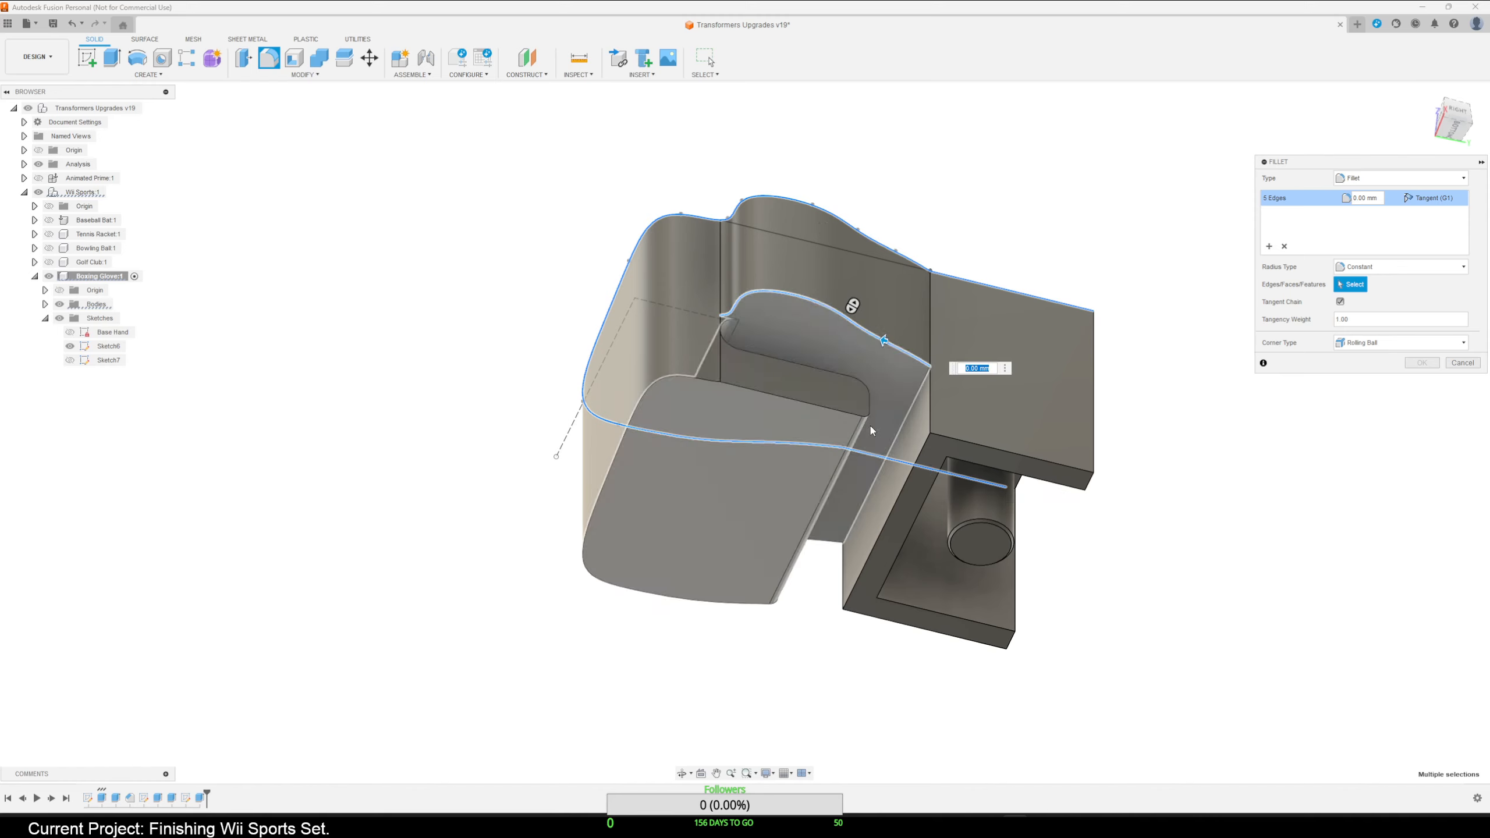
click(974, 444)
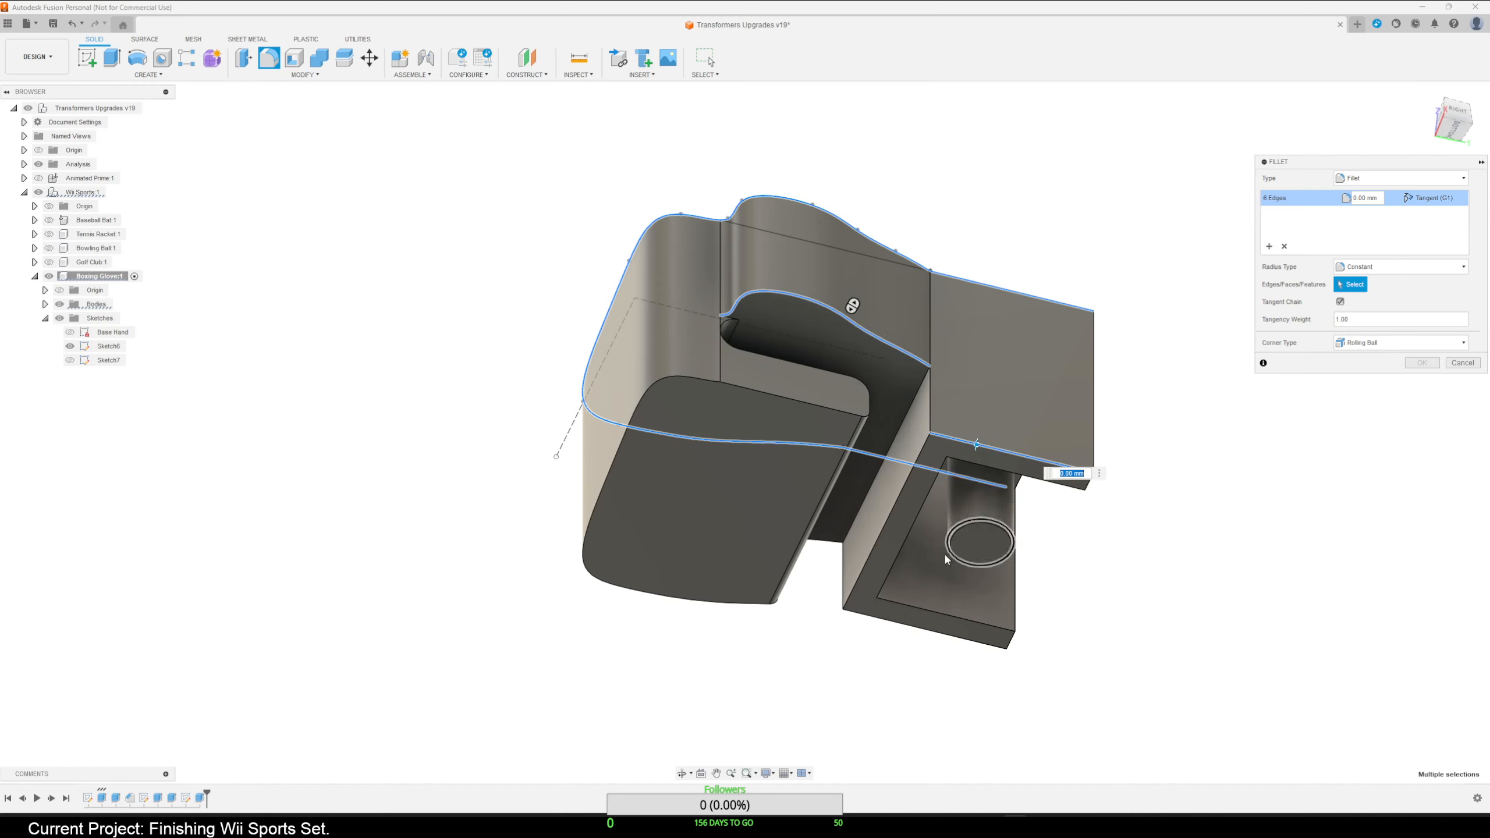
click(928, 636)
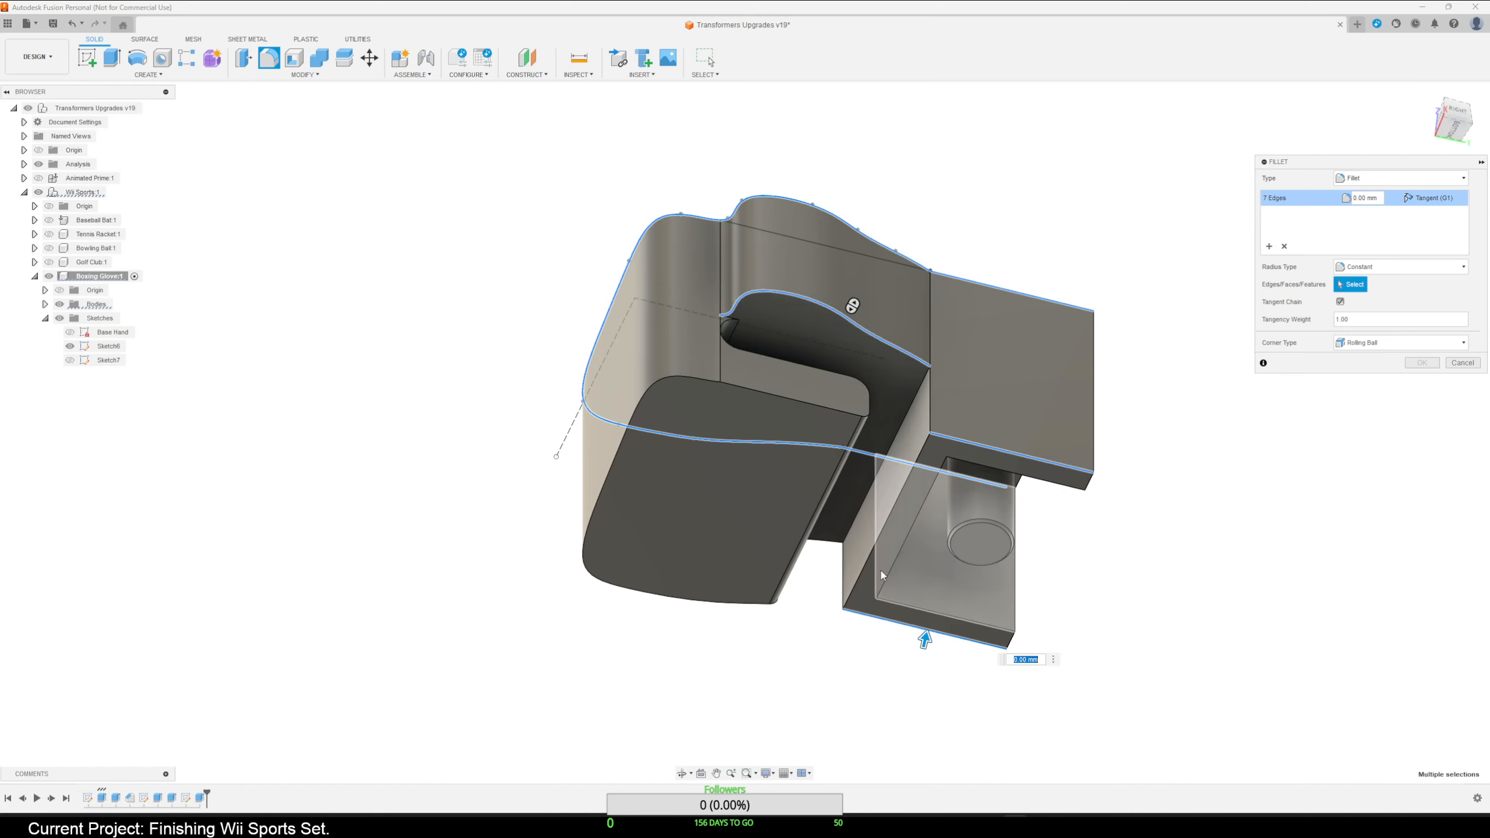
click(881, 532)
shift+middle_drag(1206, 532, 1179, 609)
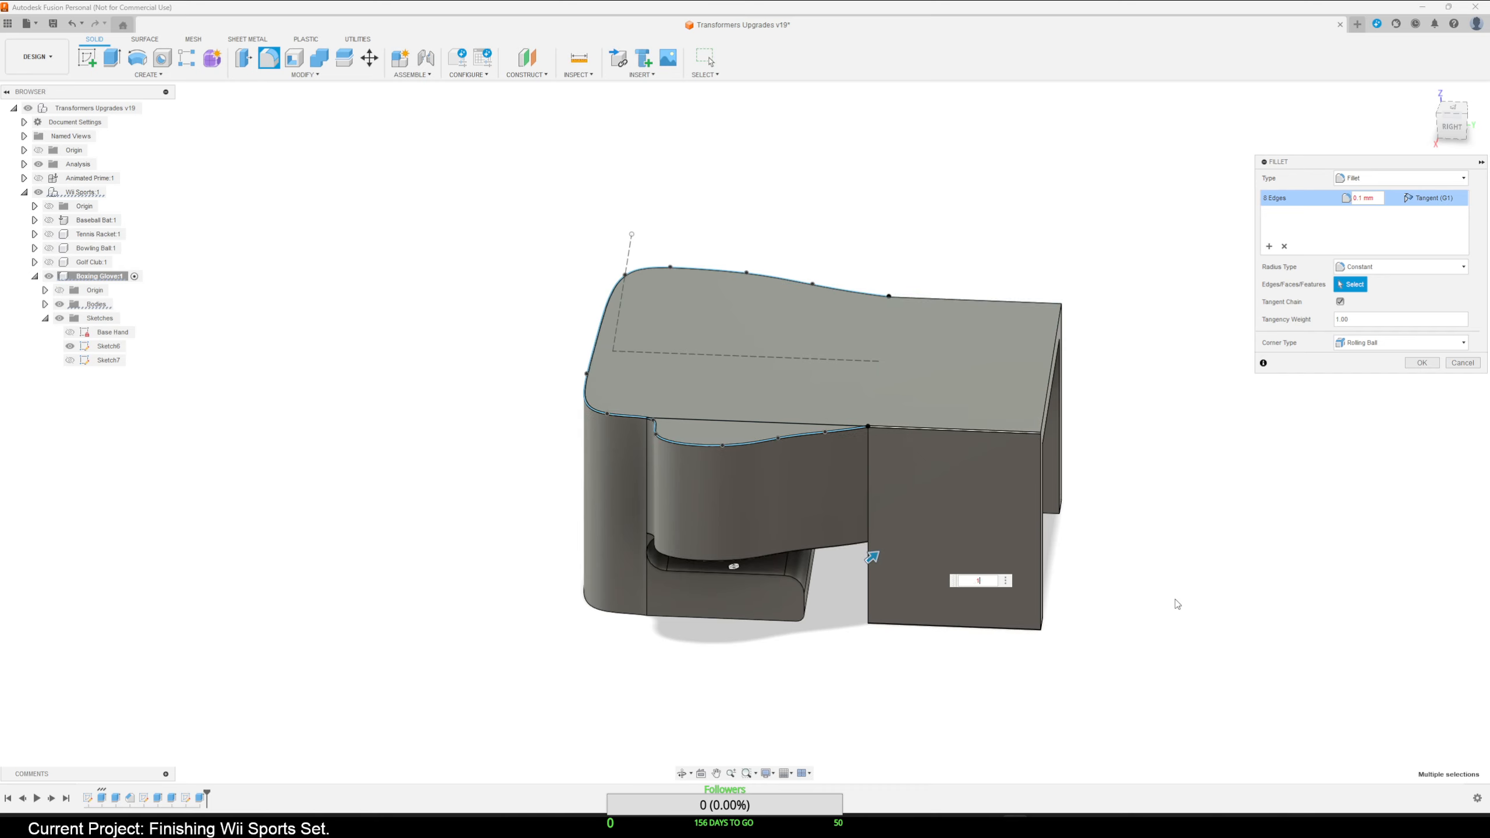
shift+middle_drag(1170, 590, 1182, 628)
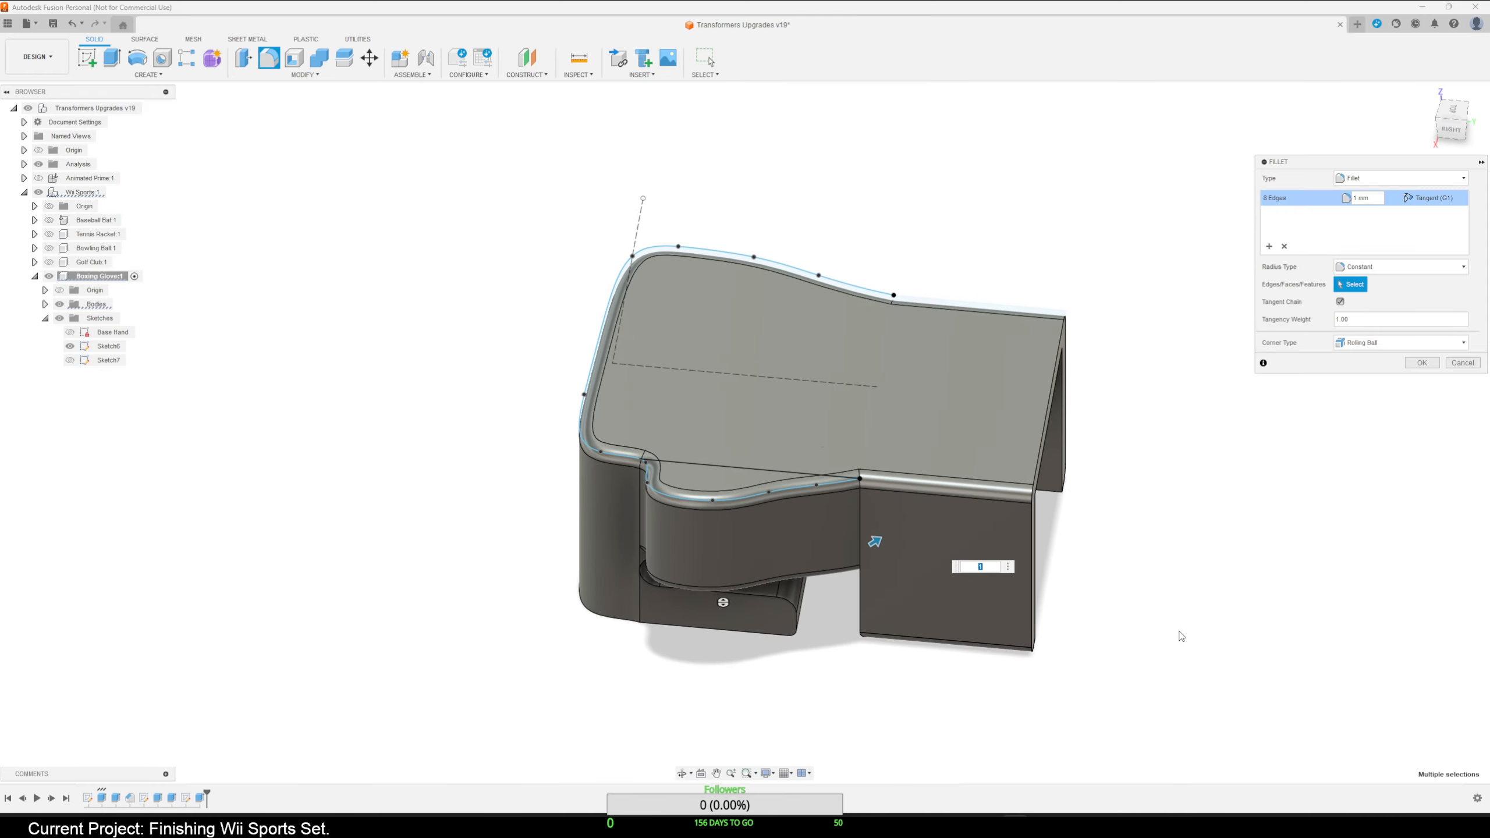
click(1421, 362)
shift+middle_drag(1154, 587, 696, 551)
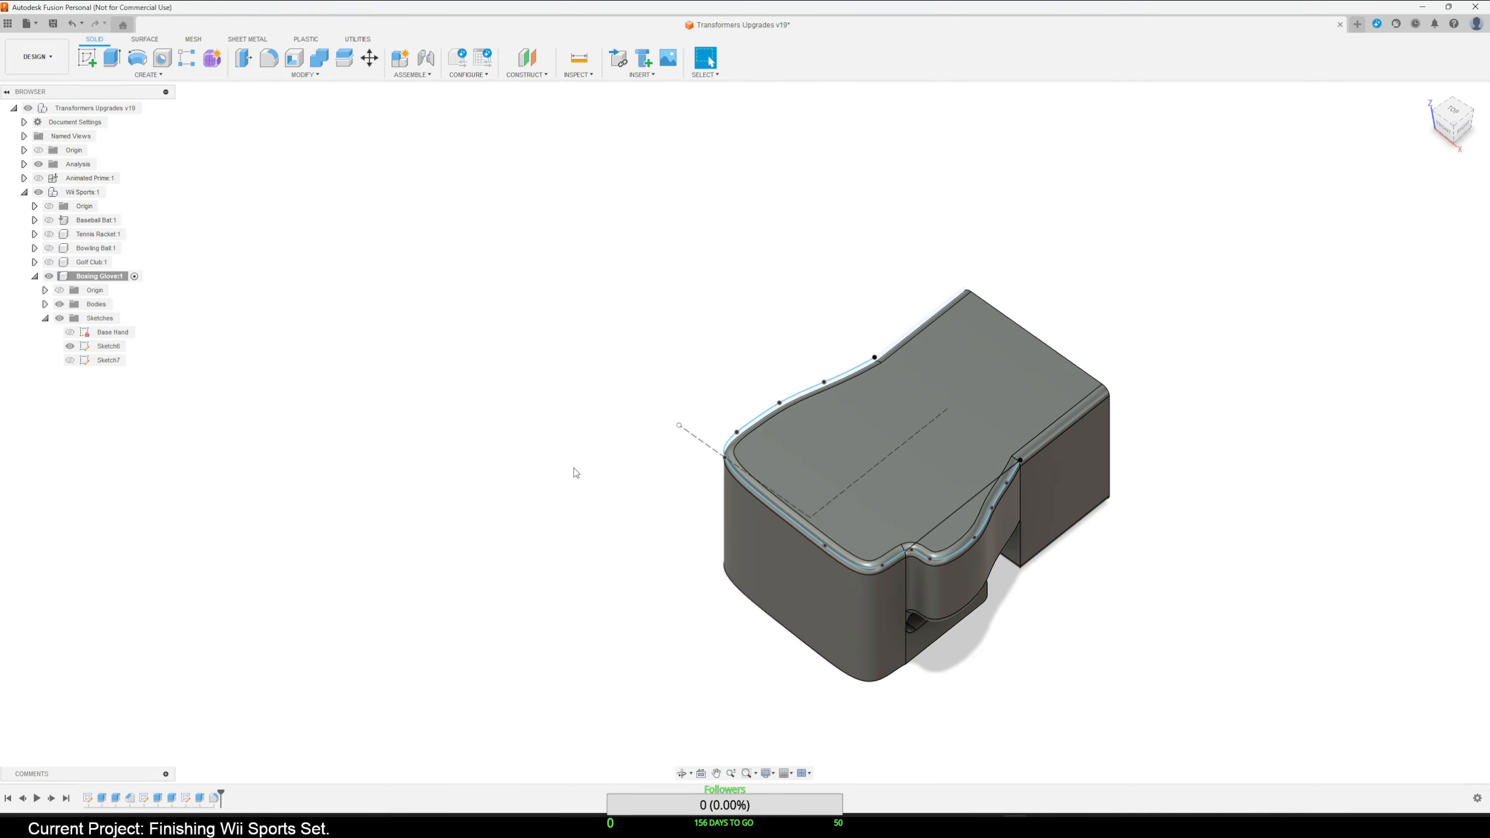
Examine the filleted glove, thumb and hand block from above, from underneath and along the cut-out side.
click(206, 65)
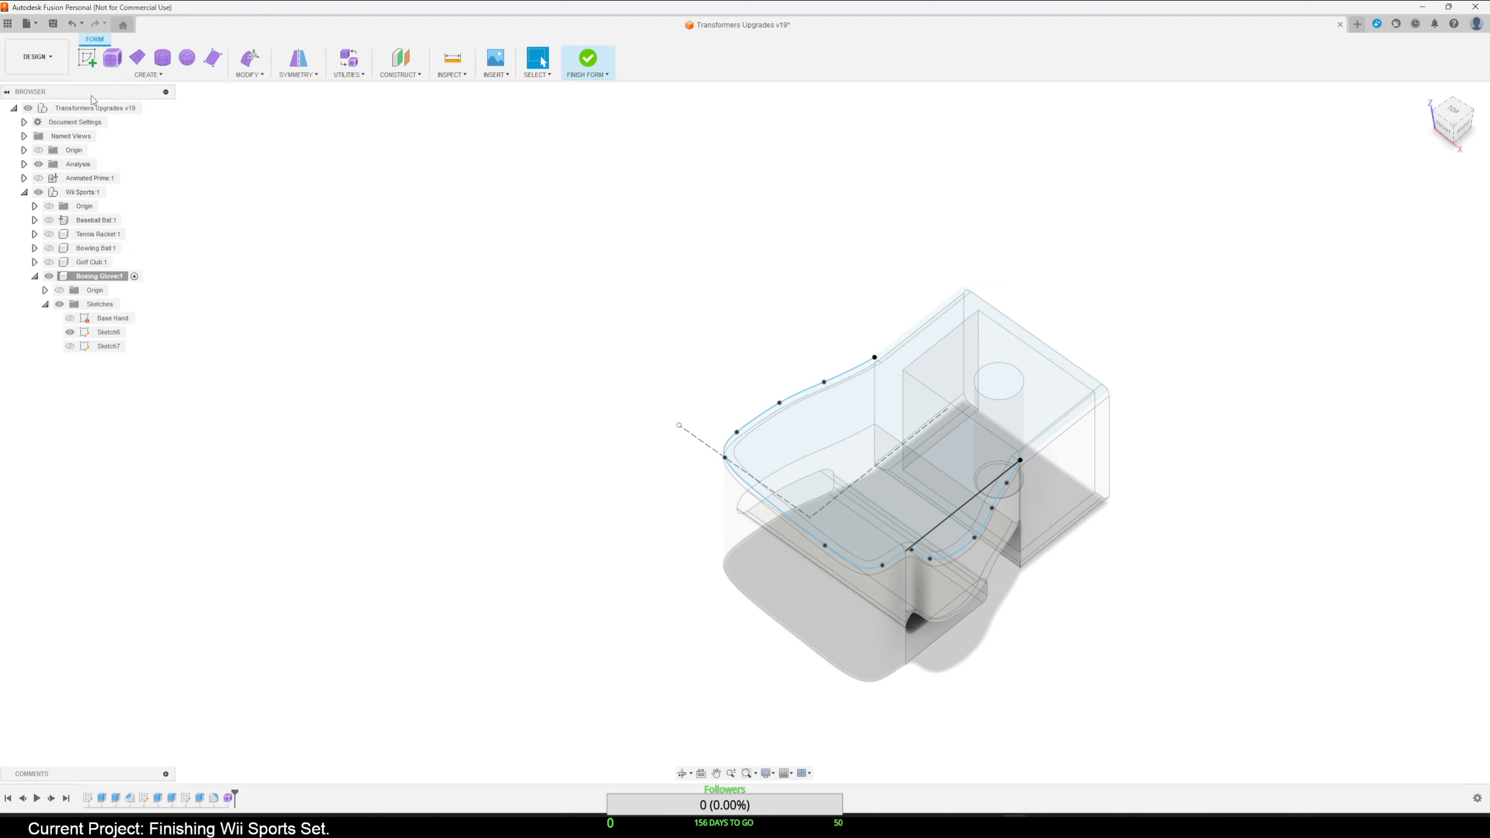
click(92, 23)
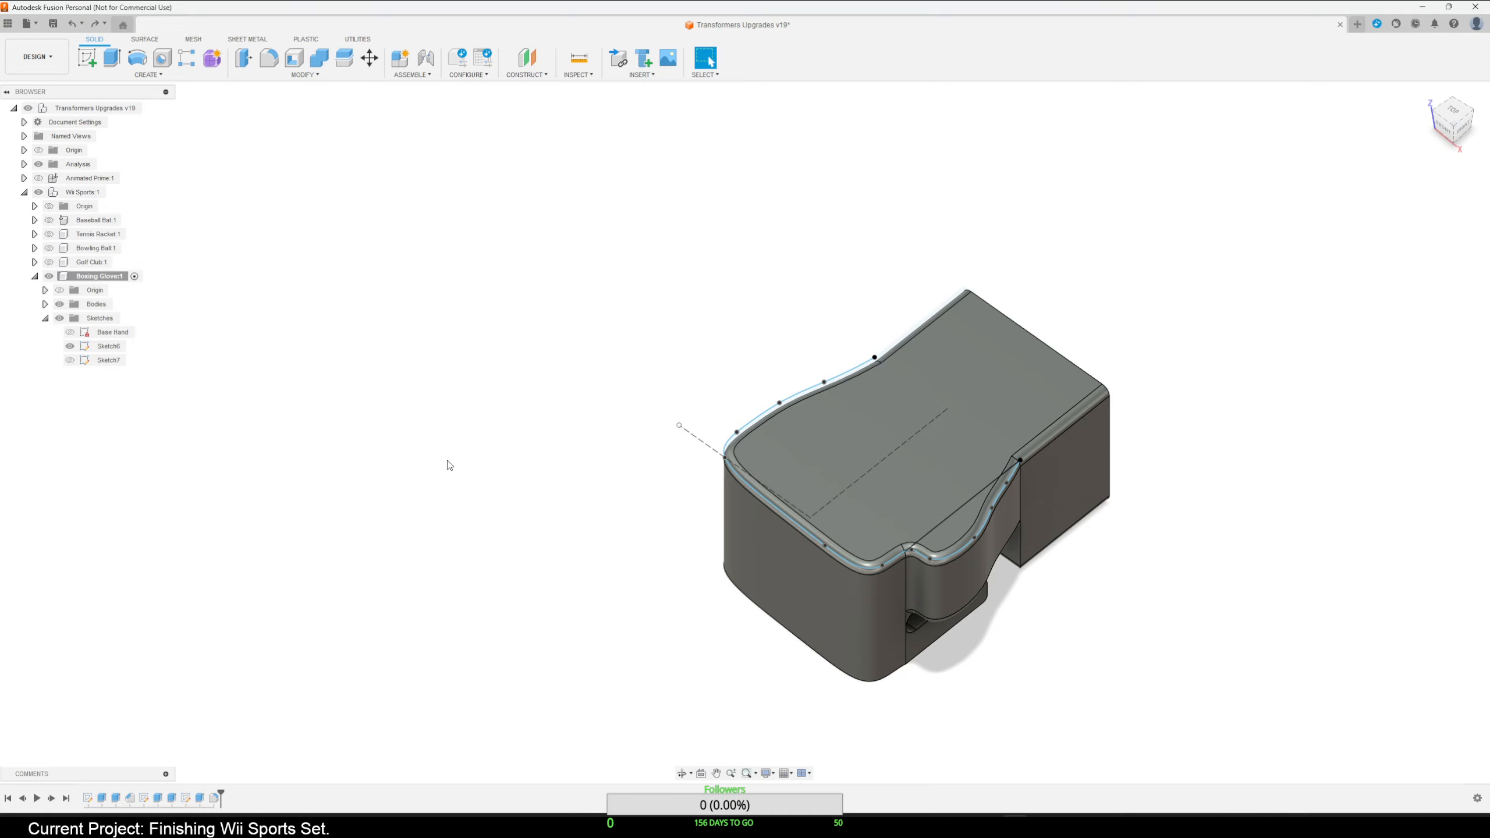
scroll(539, 500, down, 2)
scroll(539, 500, up, 3)
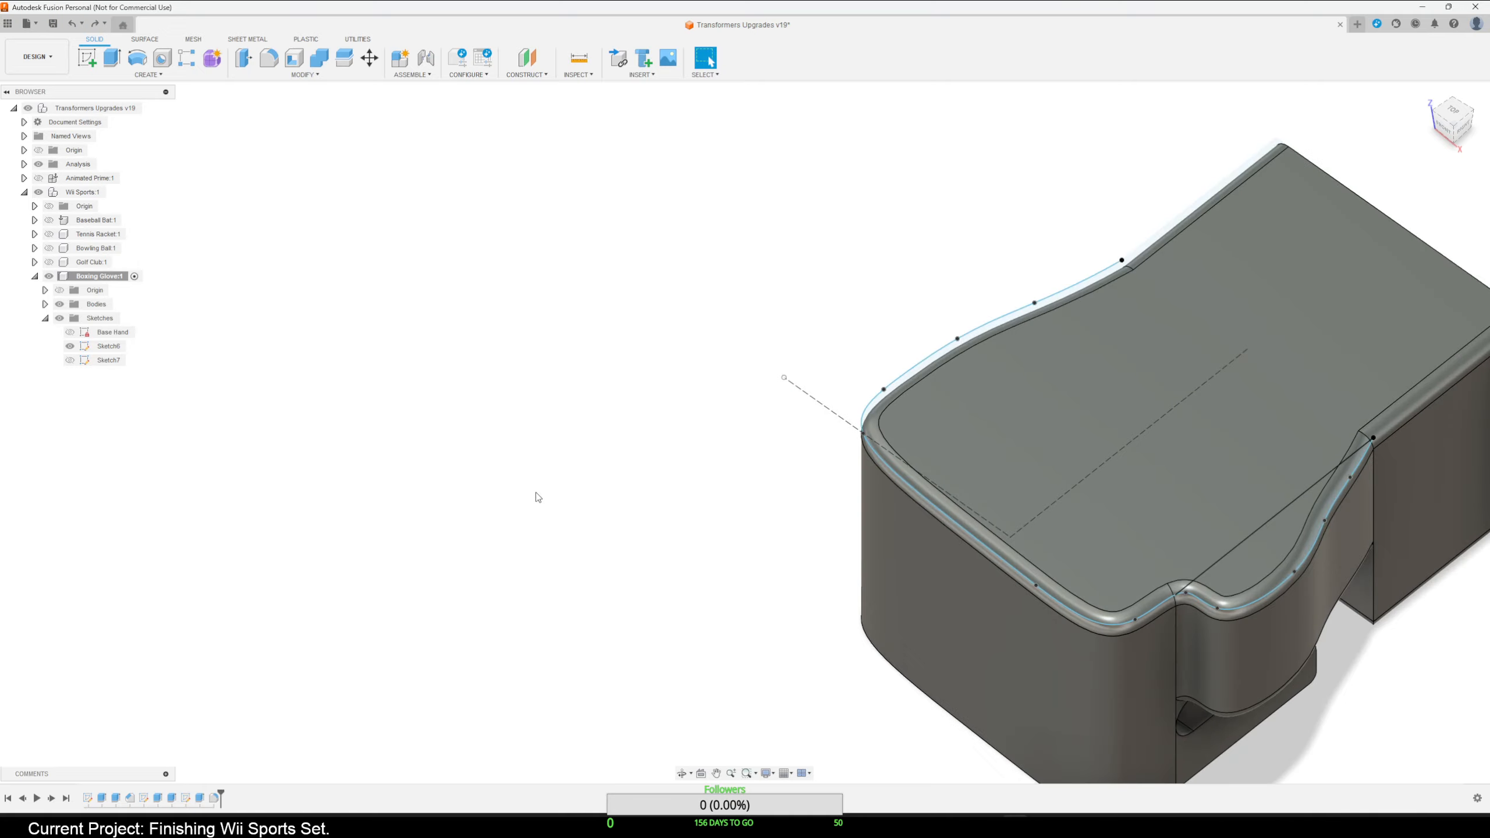
scroll(917, 501, down, 2)
middle_drag(1237, 433, 1120, 539)
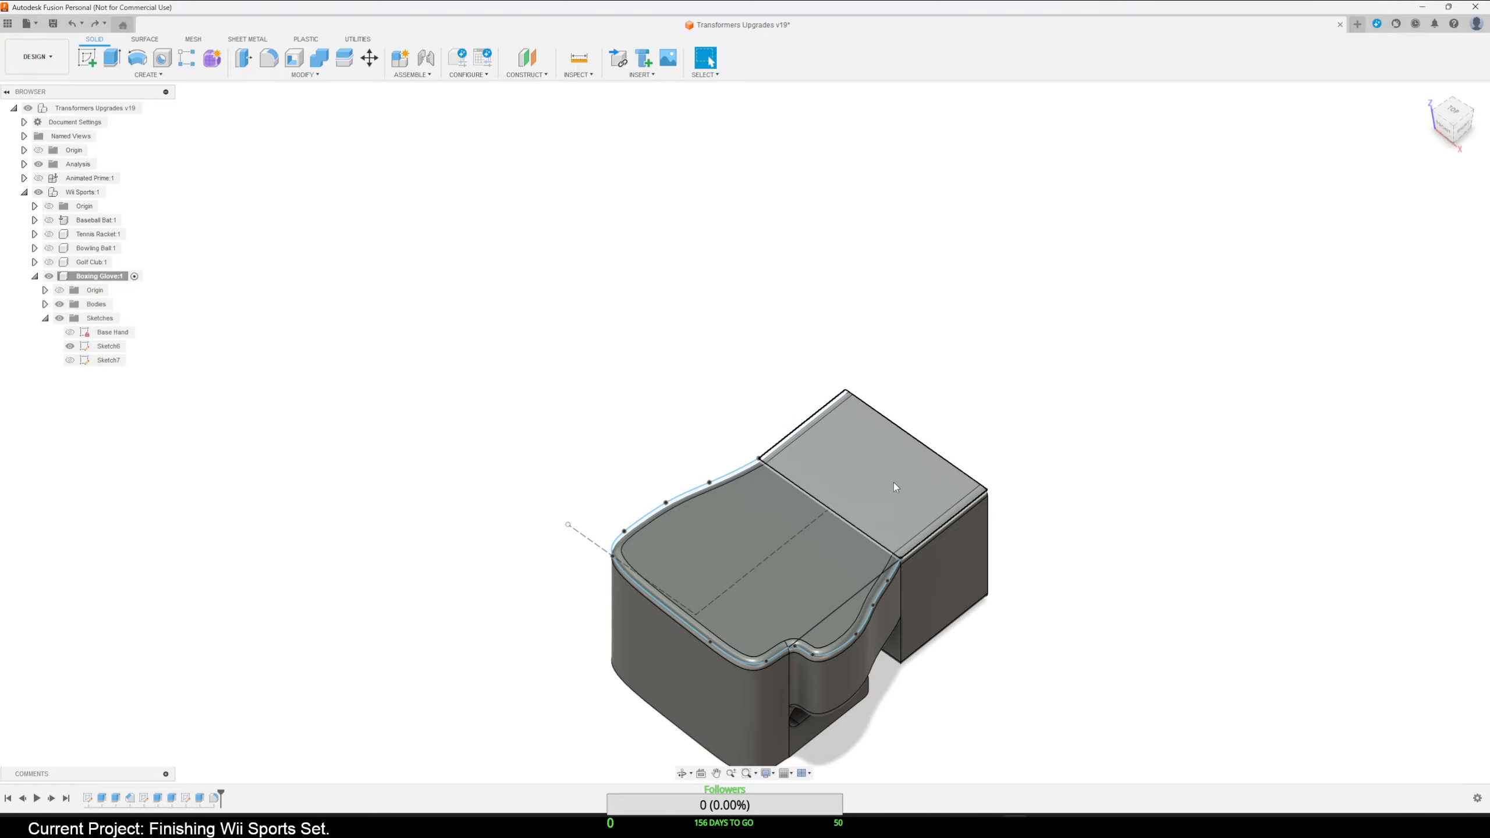
scroll(954, 564, up, 2)
shift+middle_drag(1018, 573, 1177, 606)
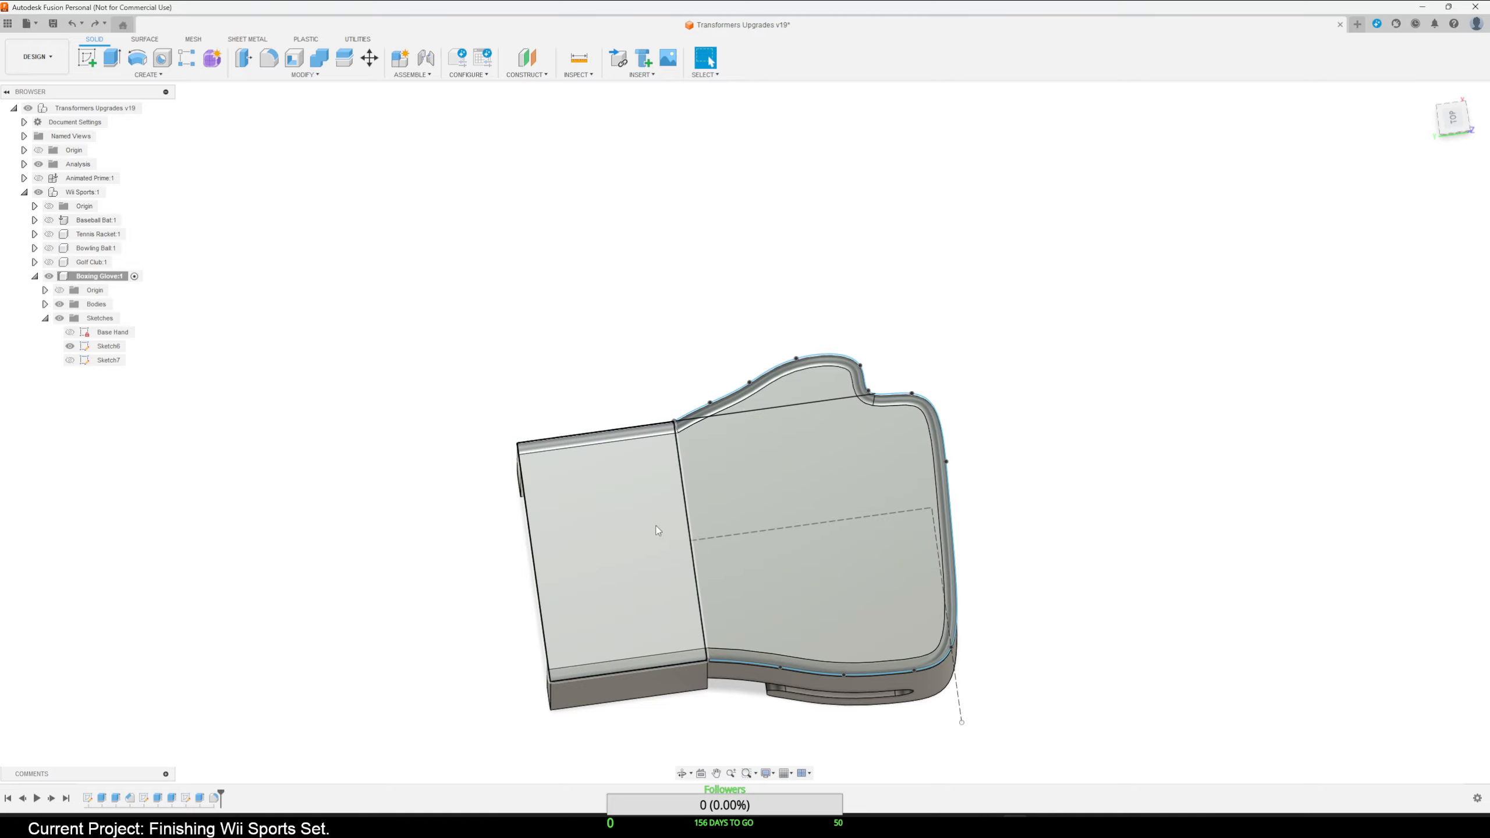
shift+middle_drag(1059, 614, 962, 464)
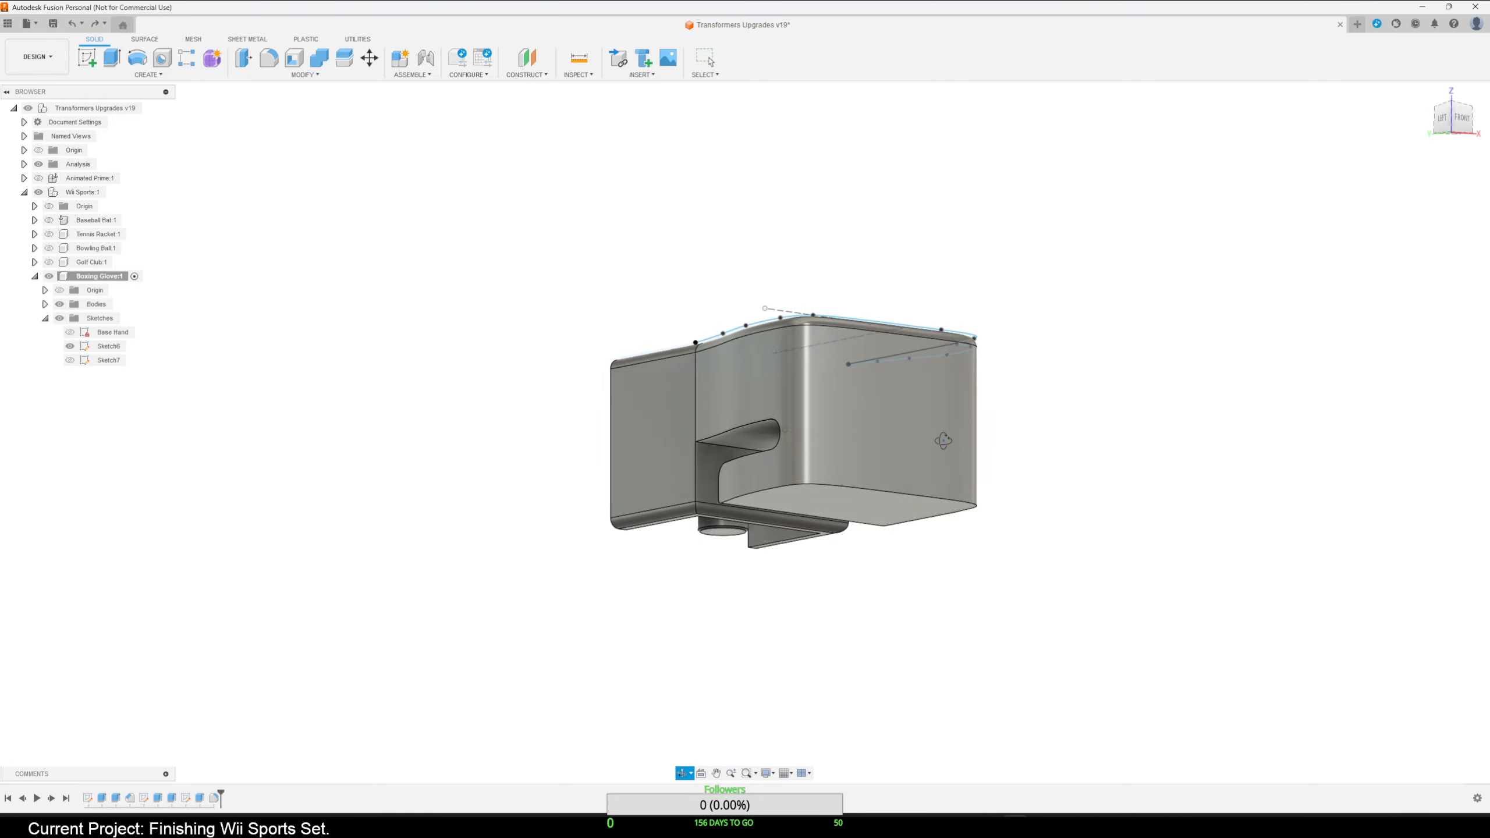
shift+middle_drag(885, 546, 958, 564)
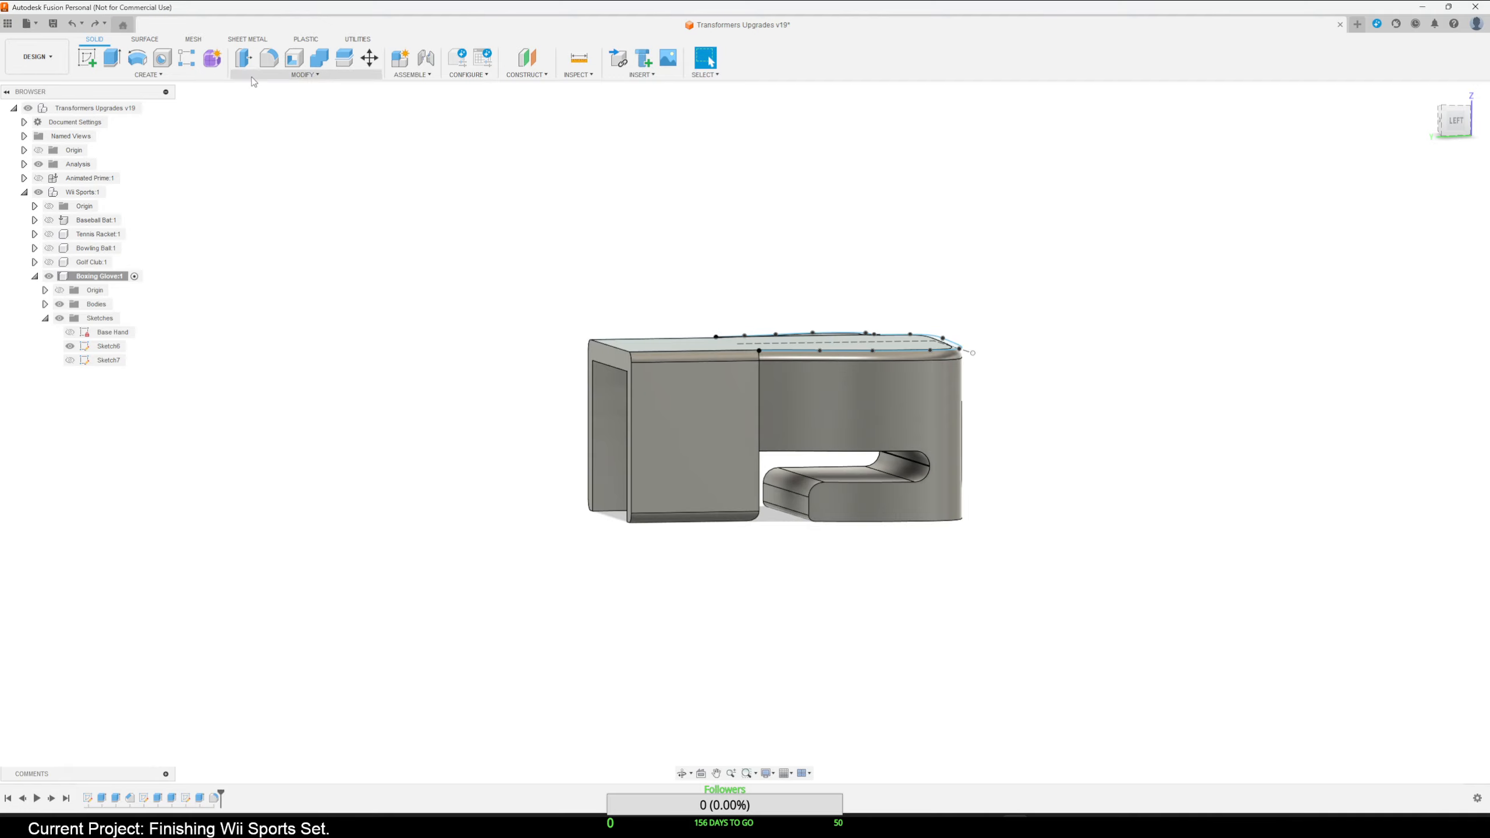
Try to draft the flat floor of the glove's cut-out, using the hand block's open end face as the pull direction.
click(148, 74)
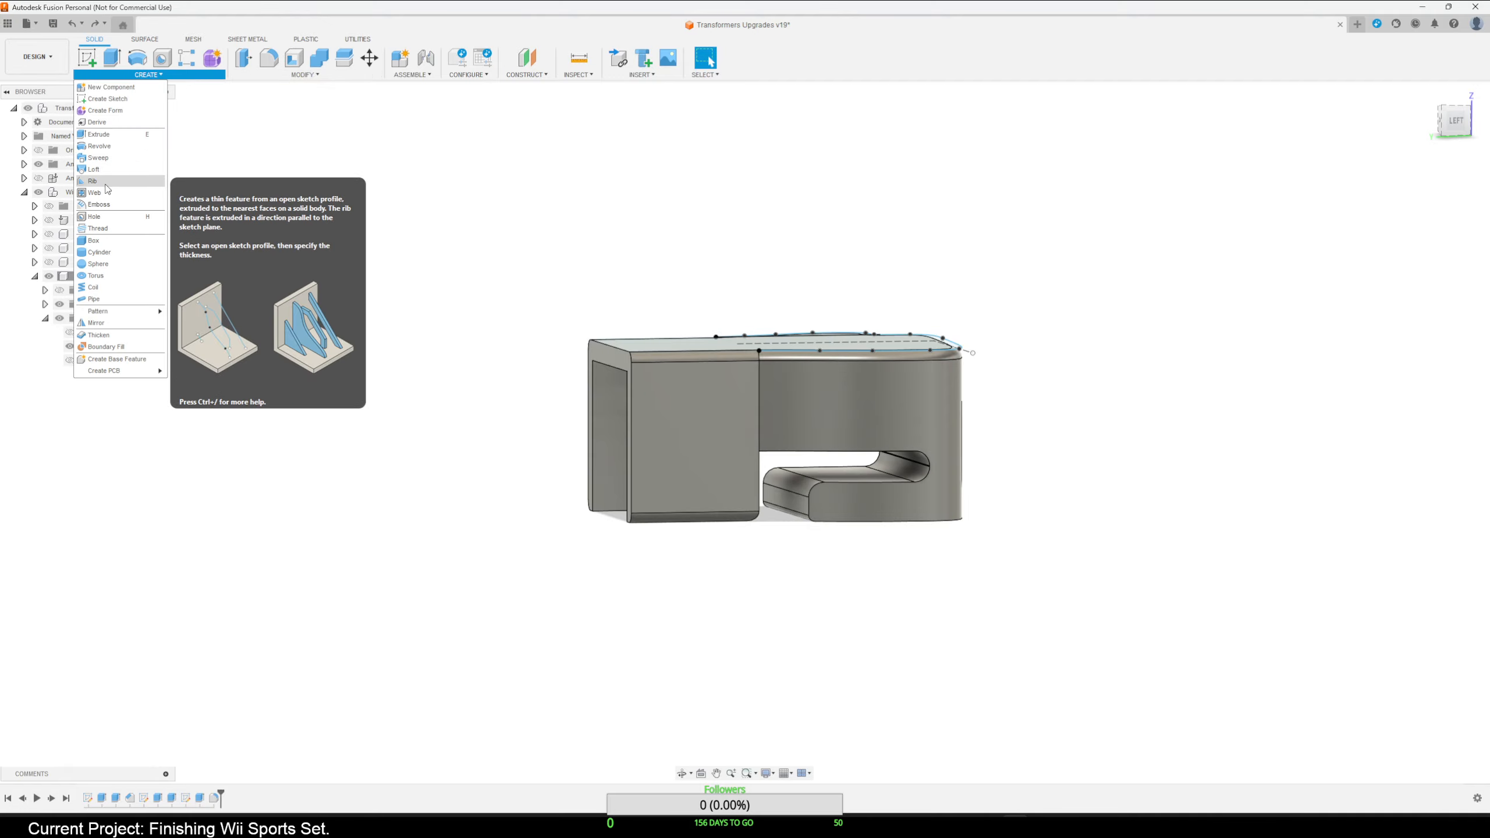
click(305, 75)
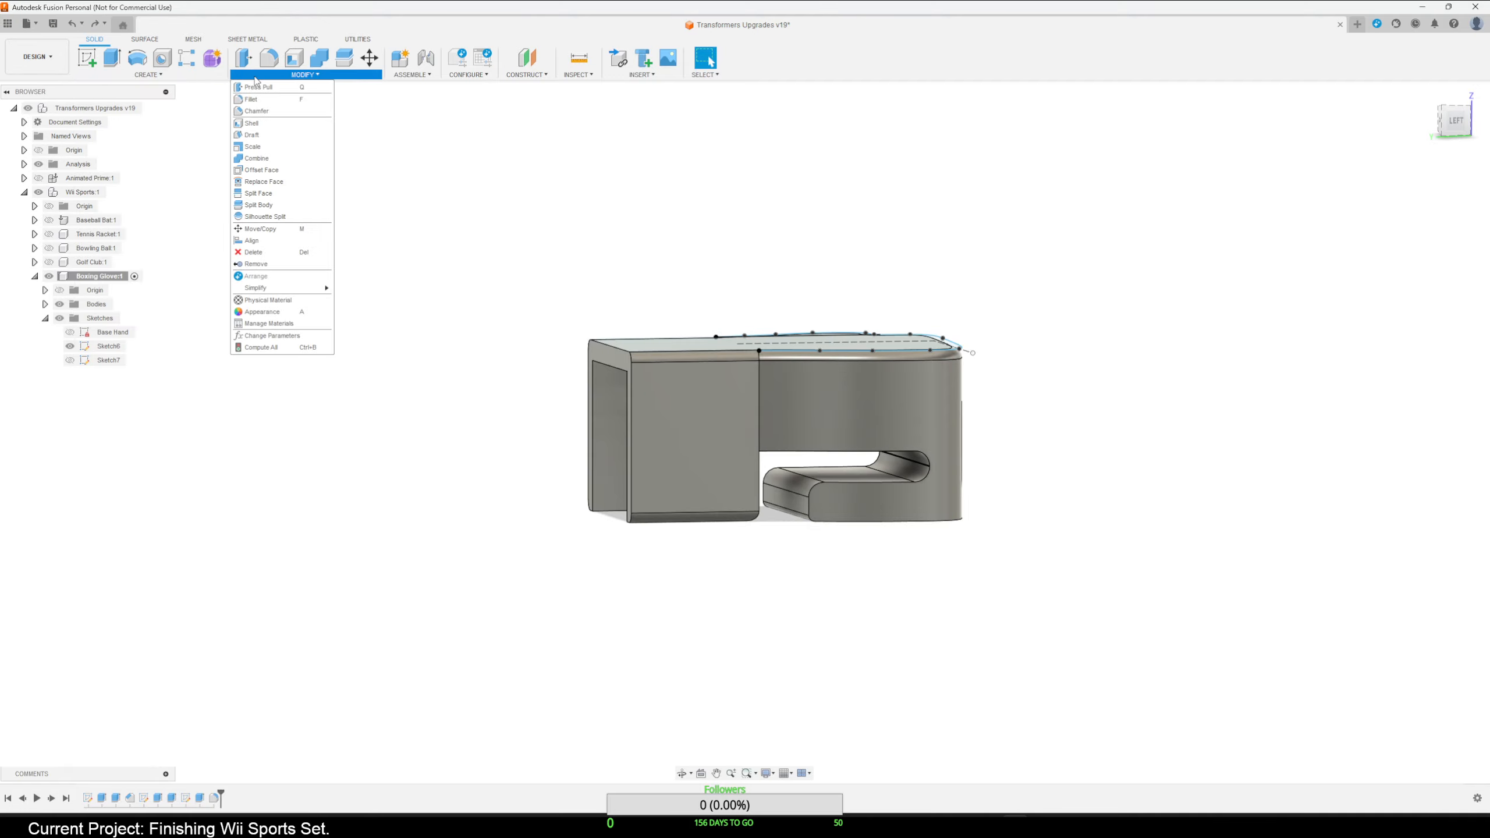
click(252, 134)
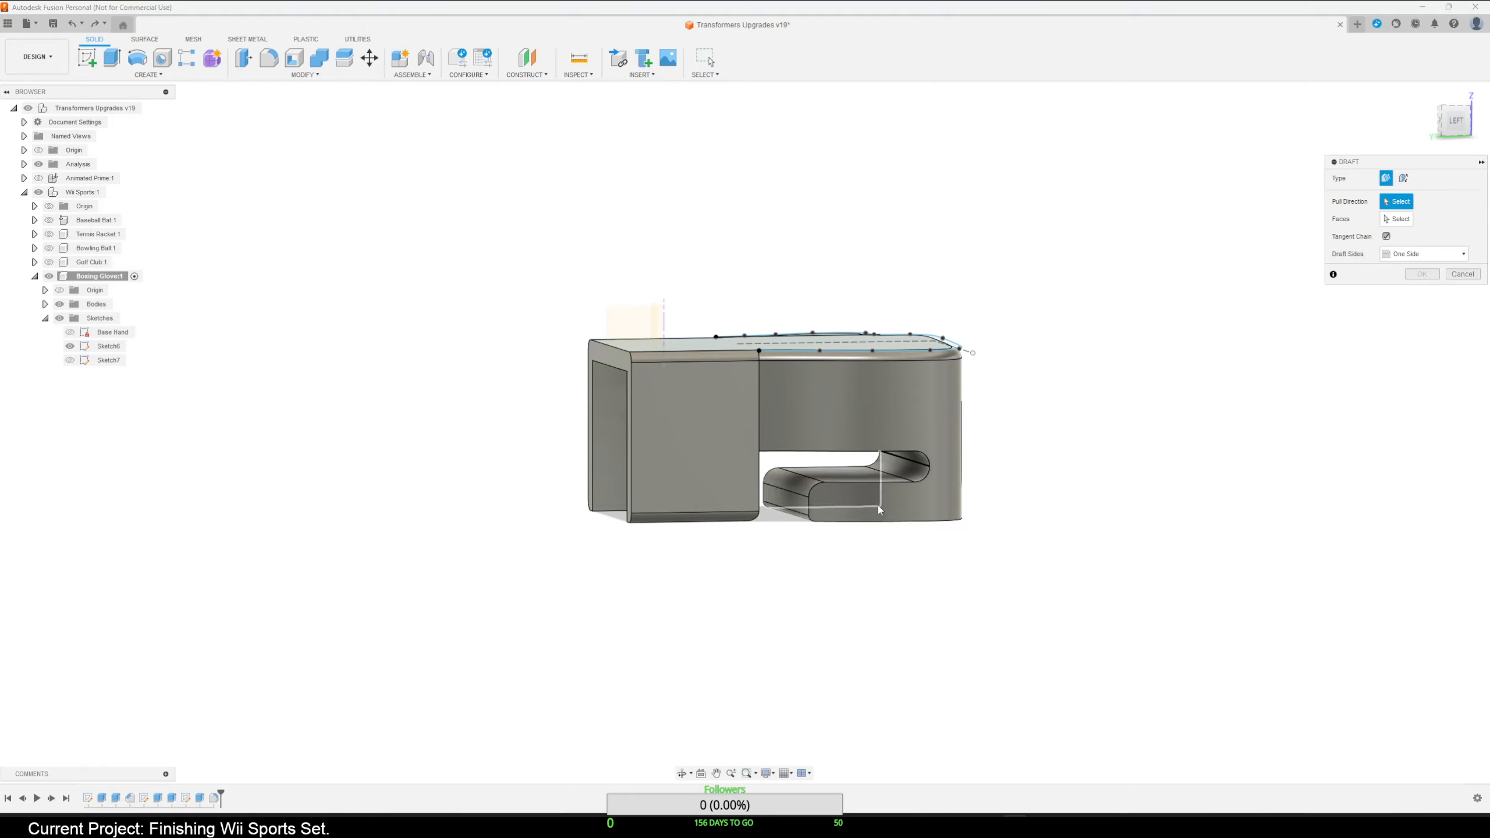
shift+middle_drag(907, 553, 857, 564)
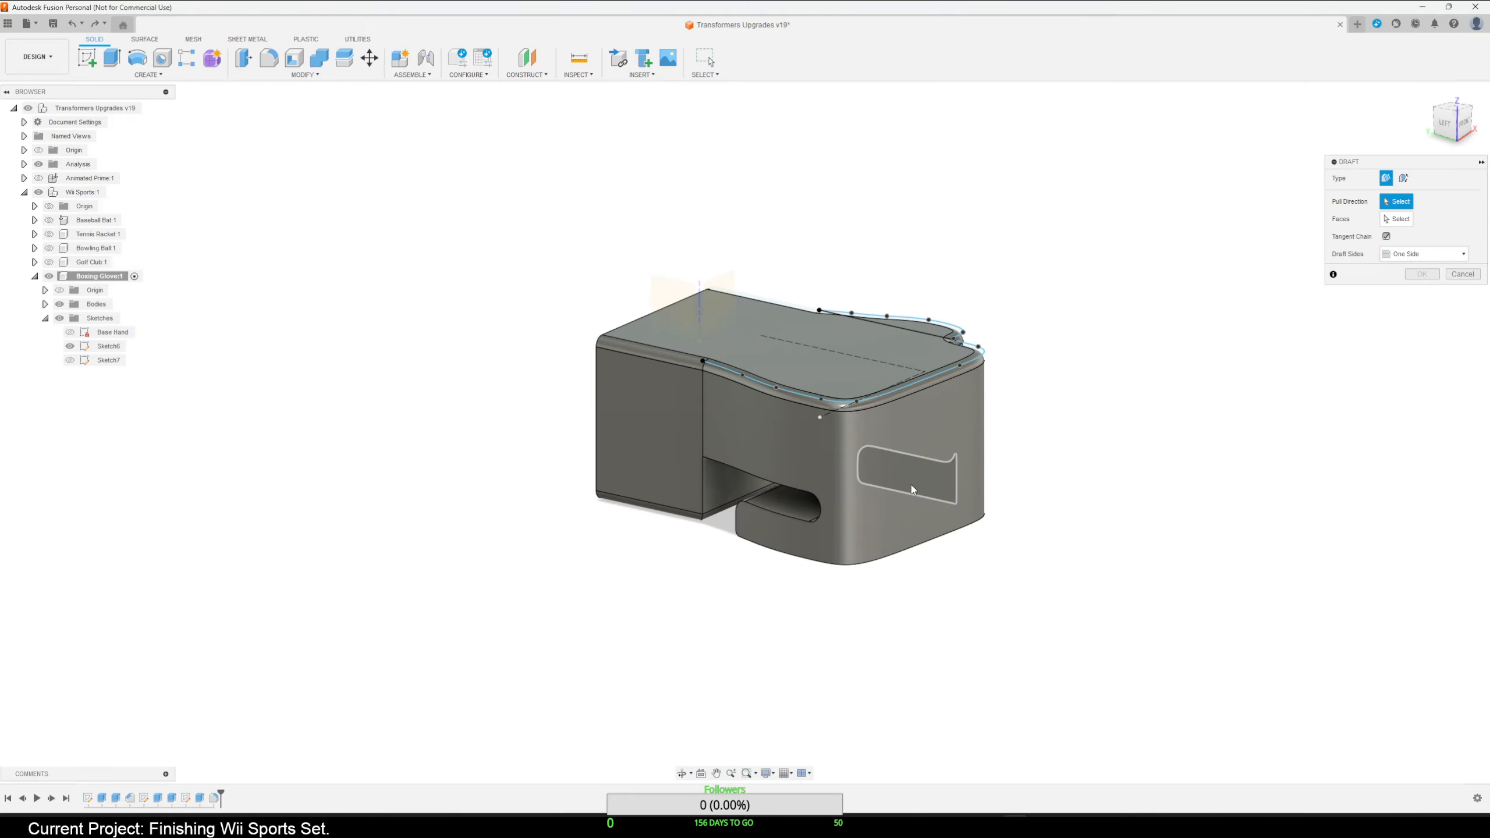
shift+middle_drag(911, 489, 688, 456)
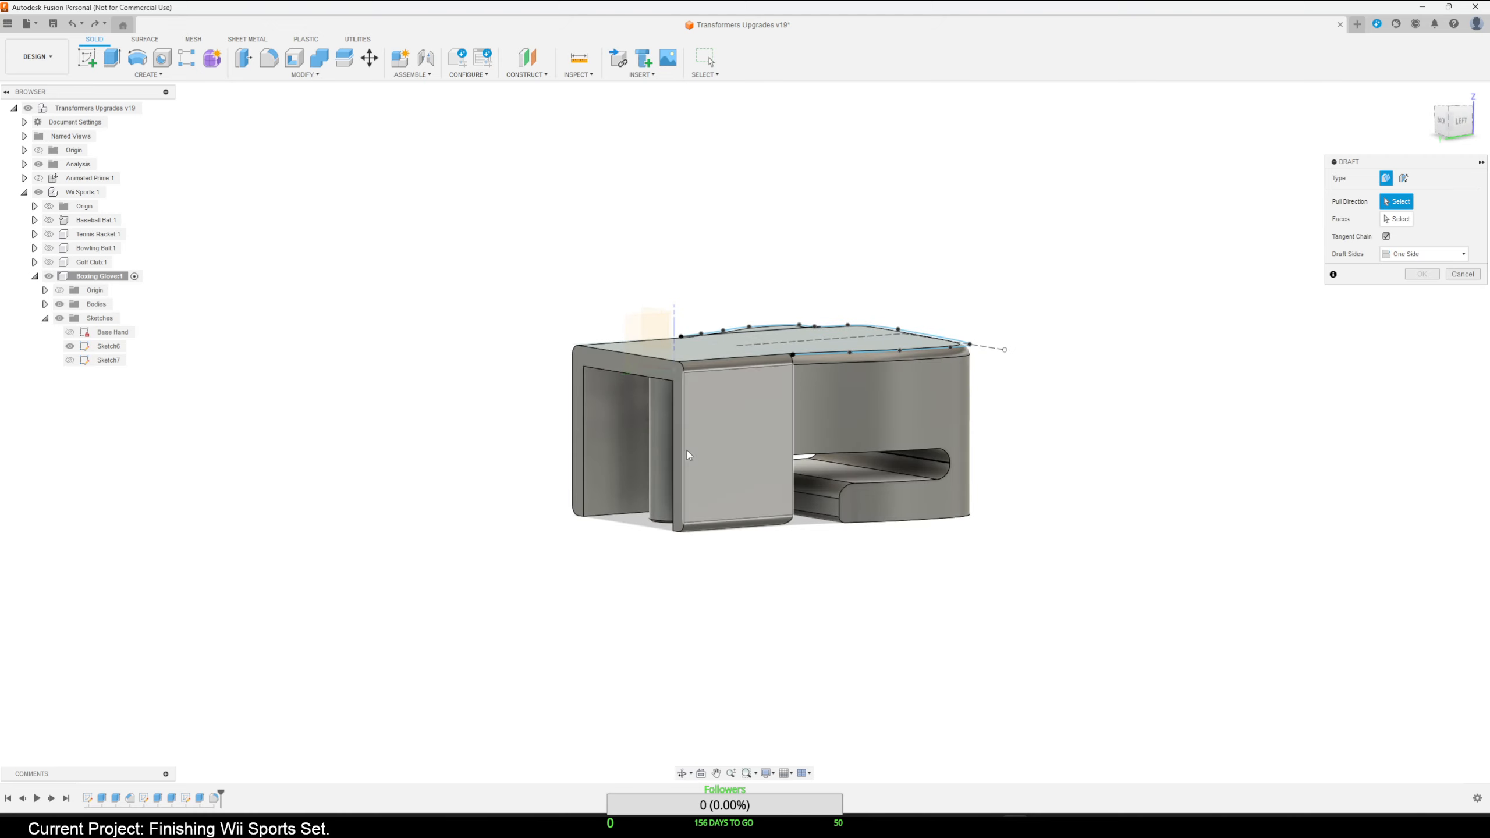
click(681, 456)
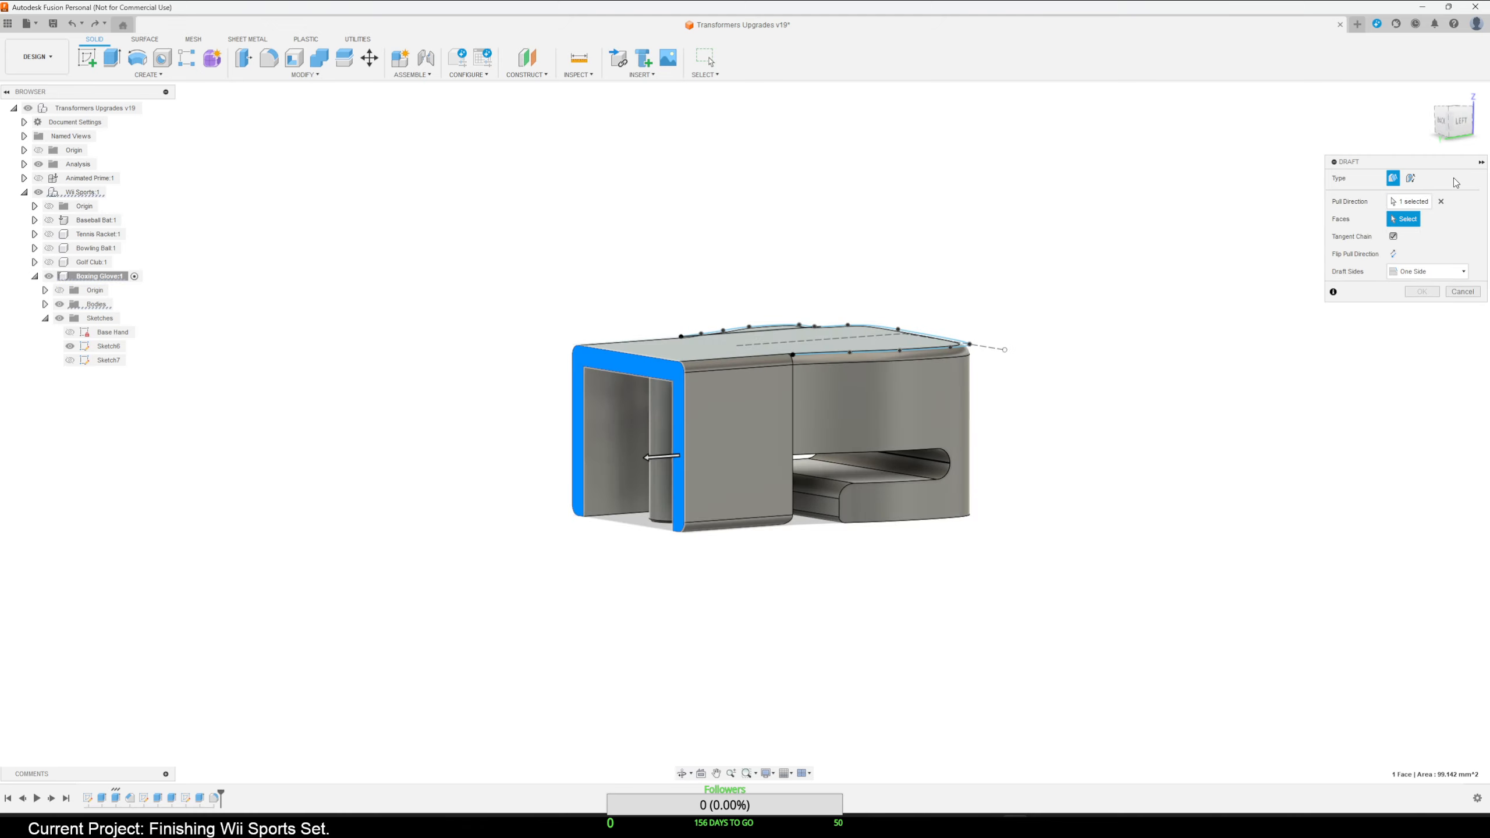
click(859, 475)
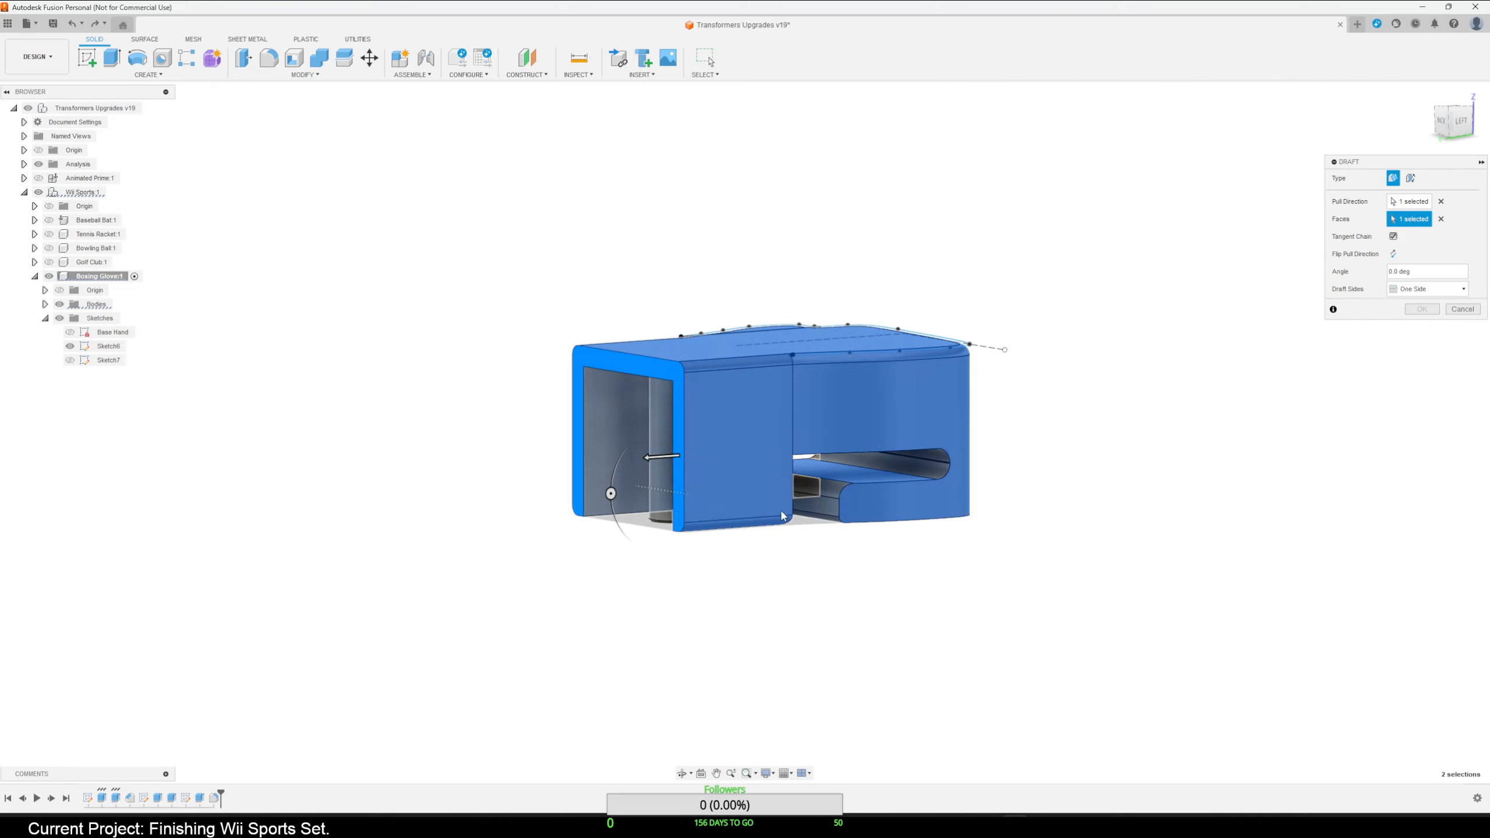
mouse_move(610, 493)
mouse_down()
mouse_move(613, 478)
mouse_move(612, 503)
mouse_up()
click(1451, 310)
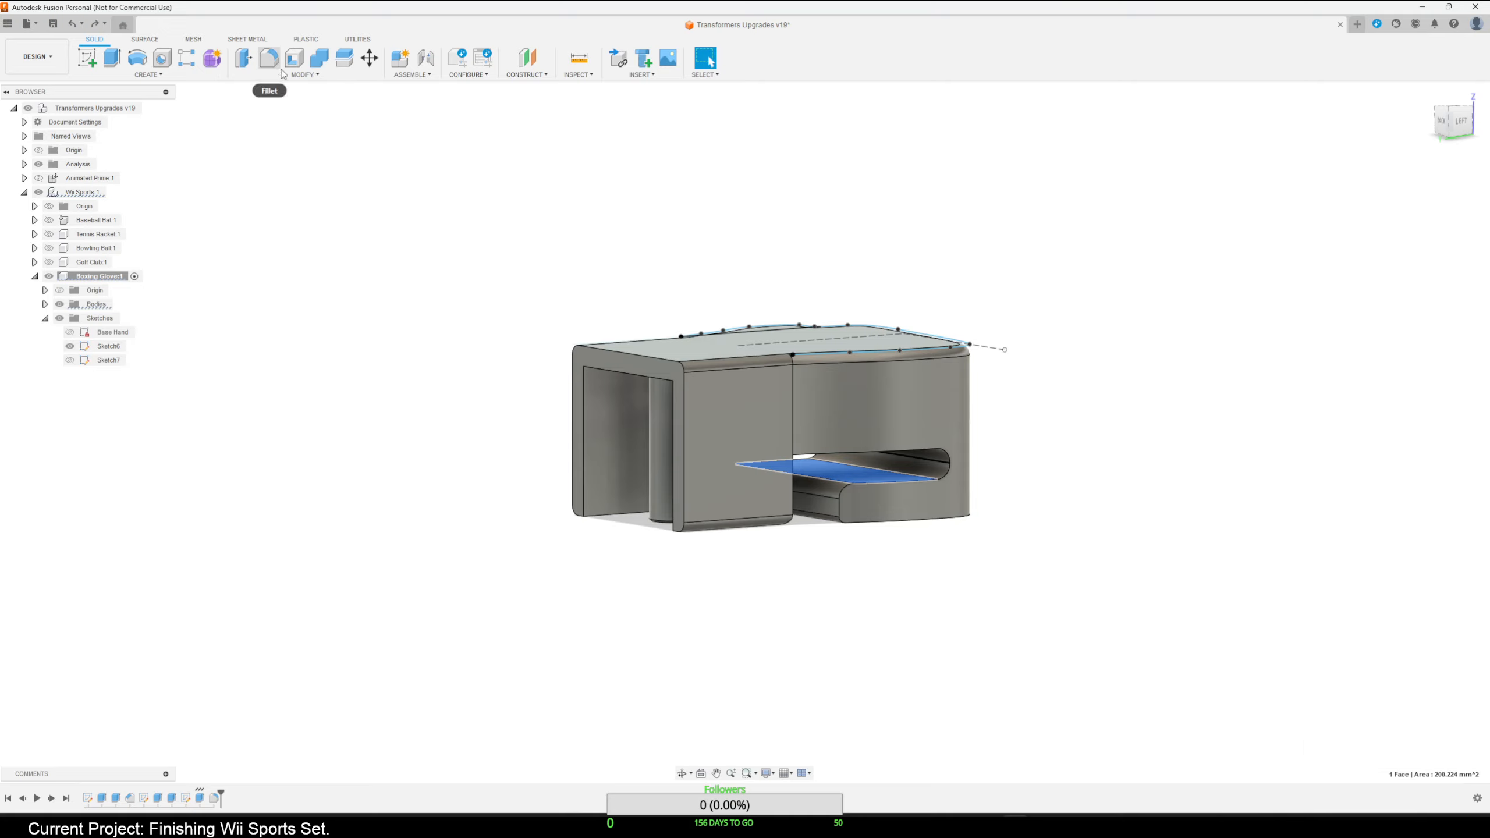
Try to draft the hand block's open end face, using the cut-out's flat floor as the pull direction.
click(305, 74)
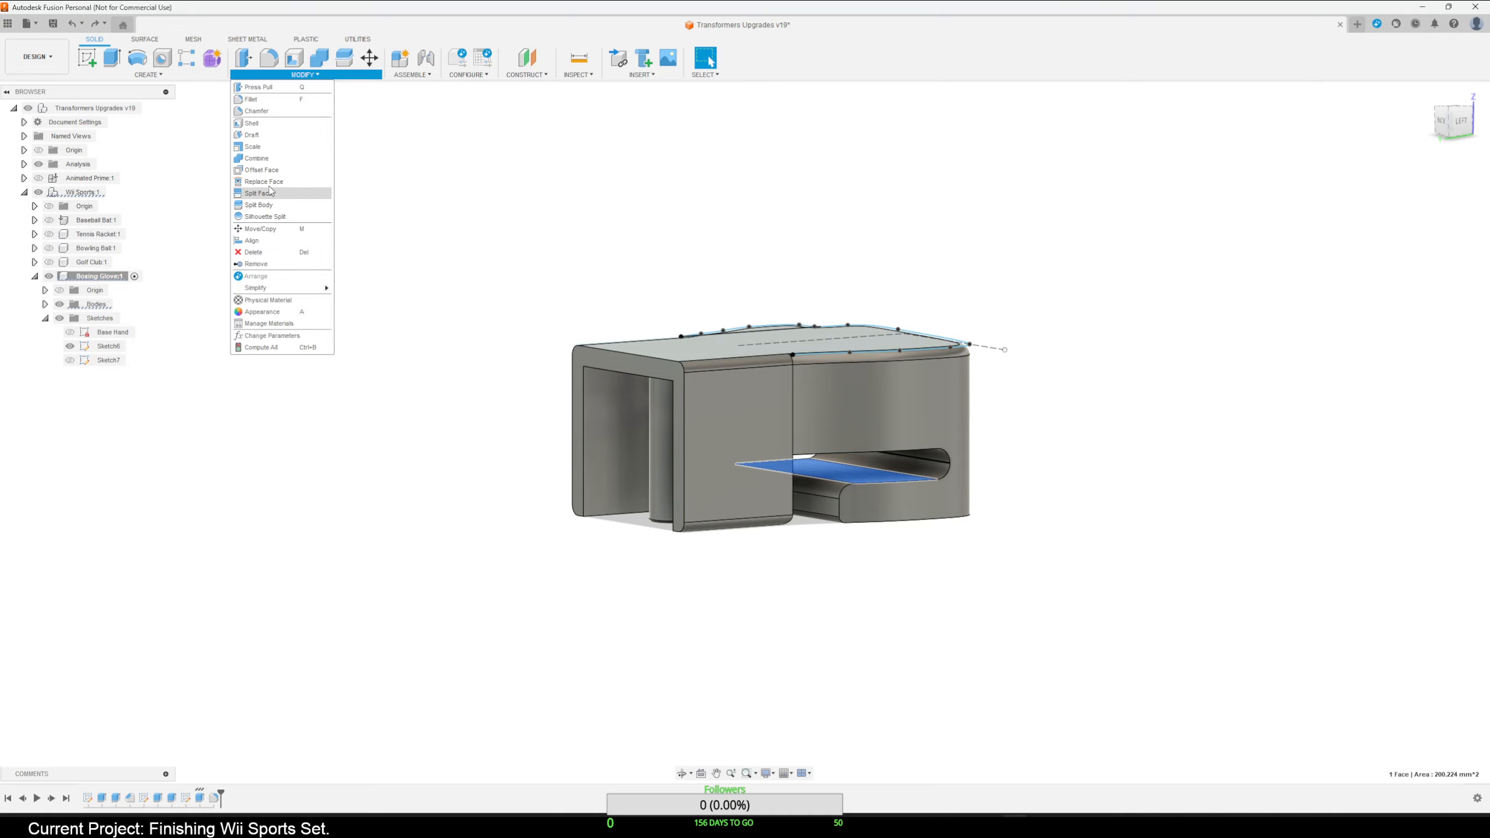
click(253, 135)
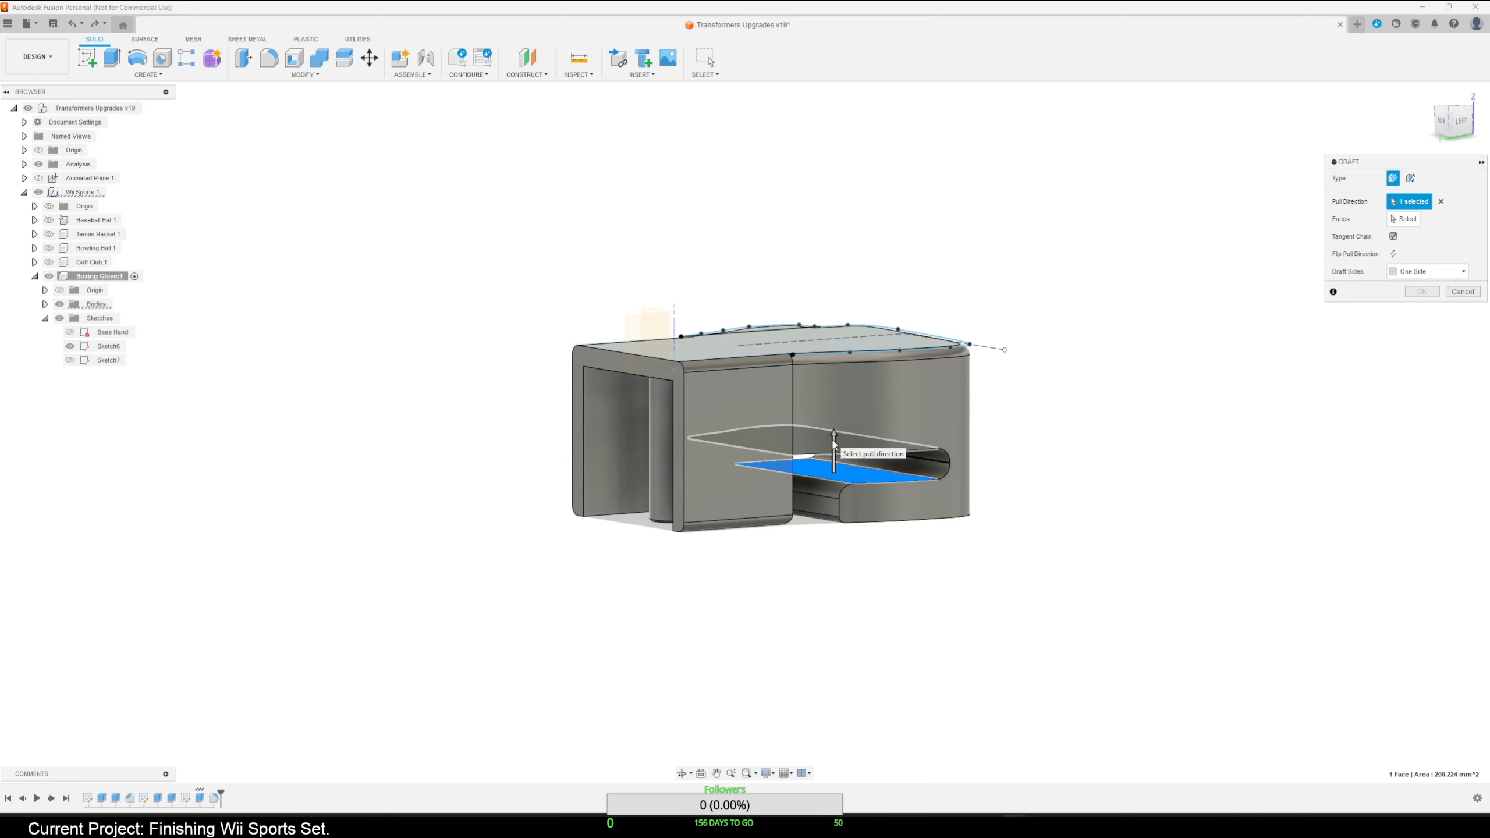
click(1399, 220)
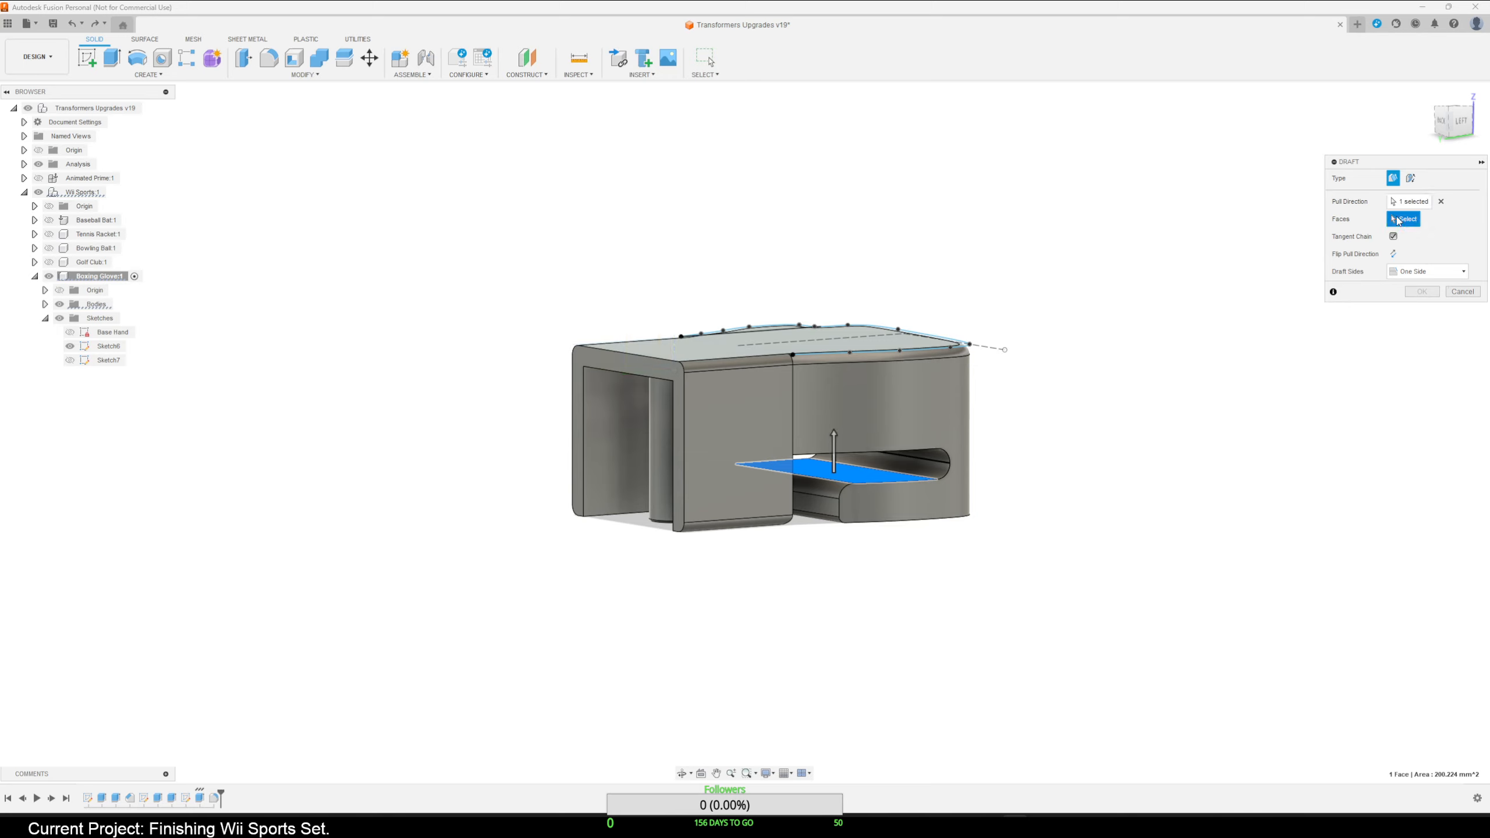
click(677, 470)
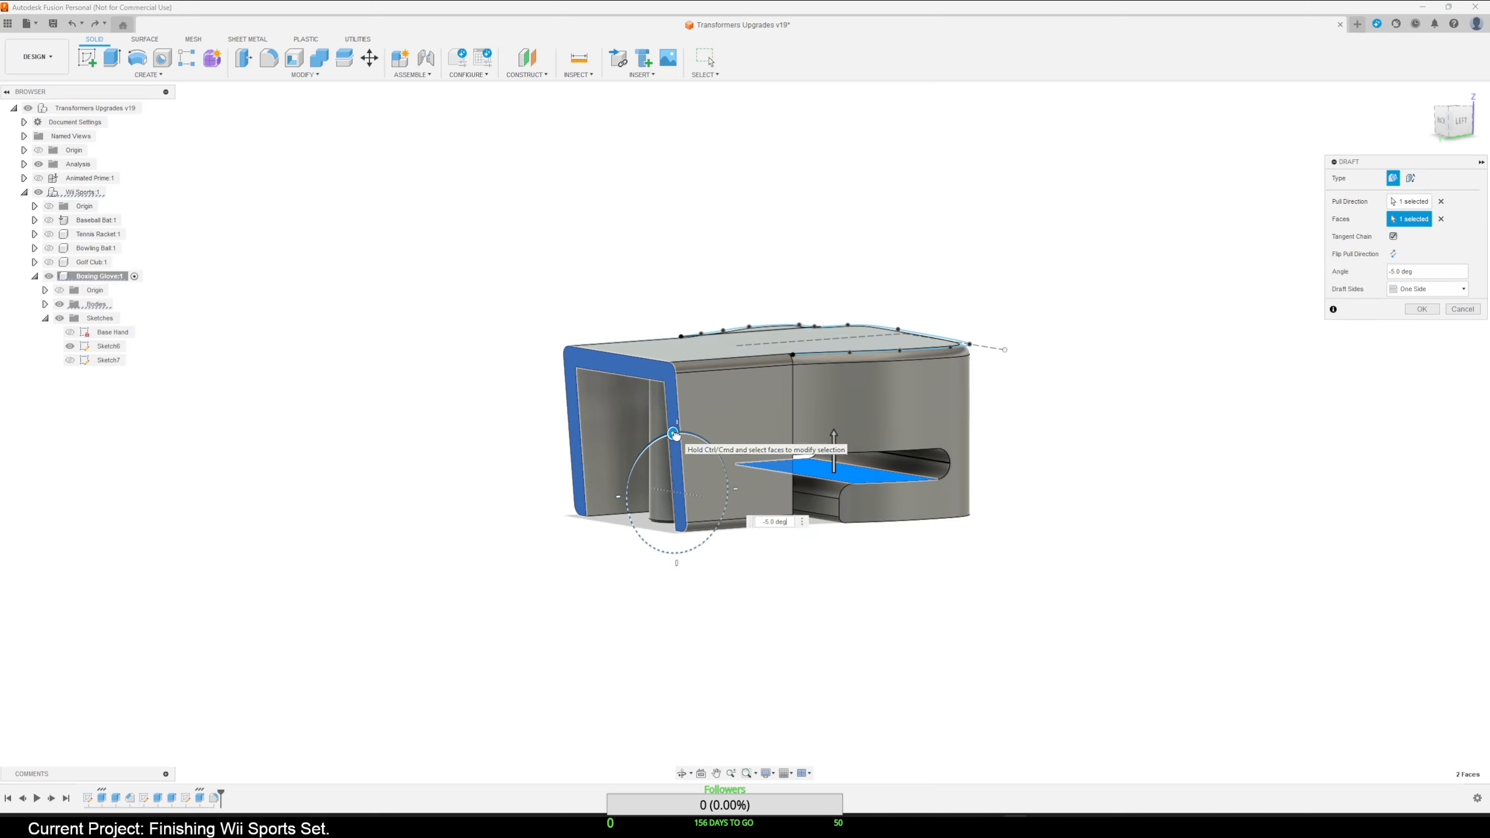
drag(674, 434, 677, 432)
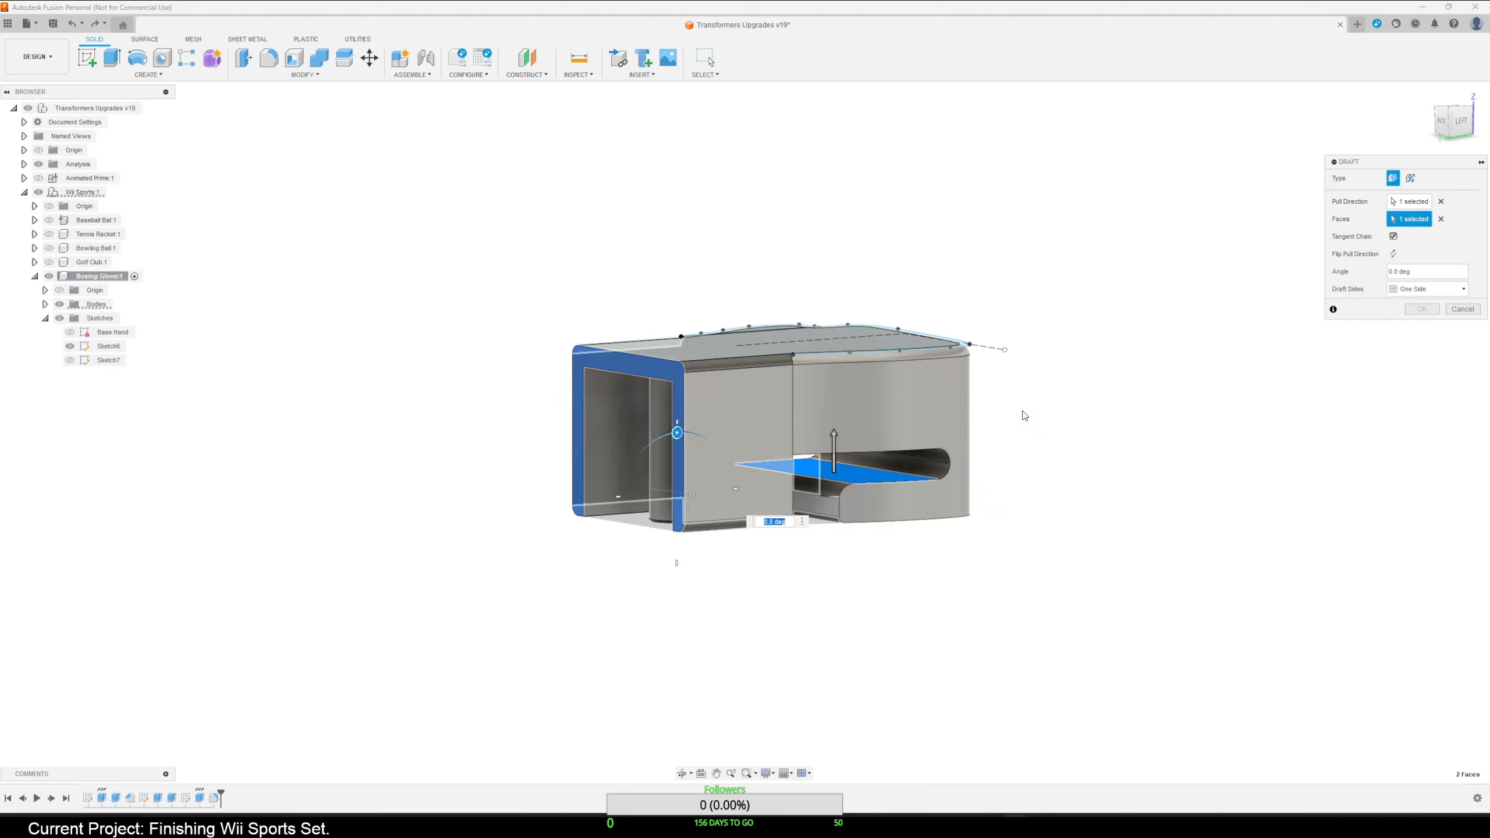
click(1408, 201)
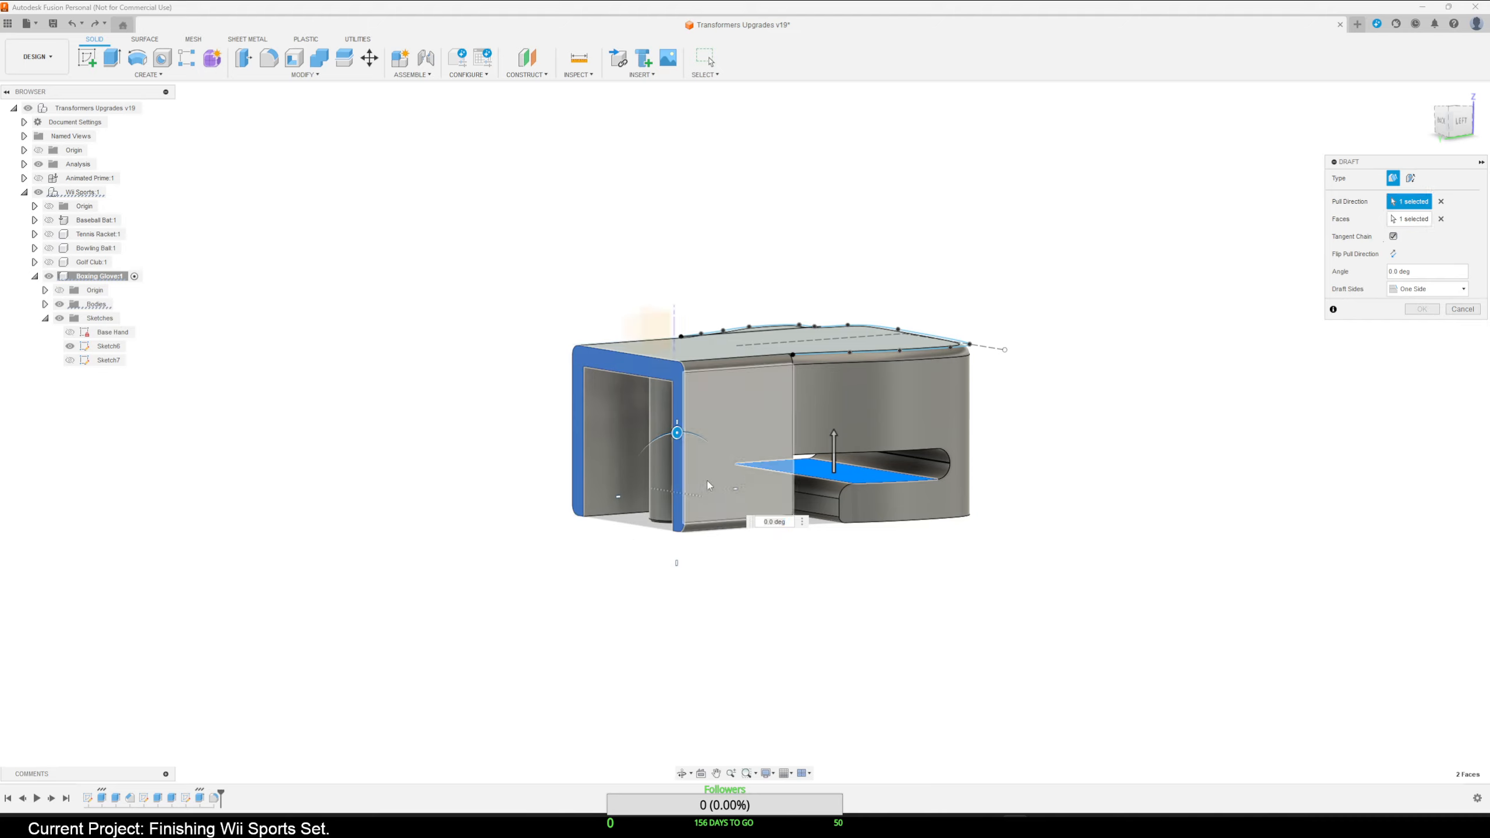
click(677, 477)
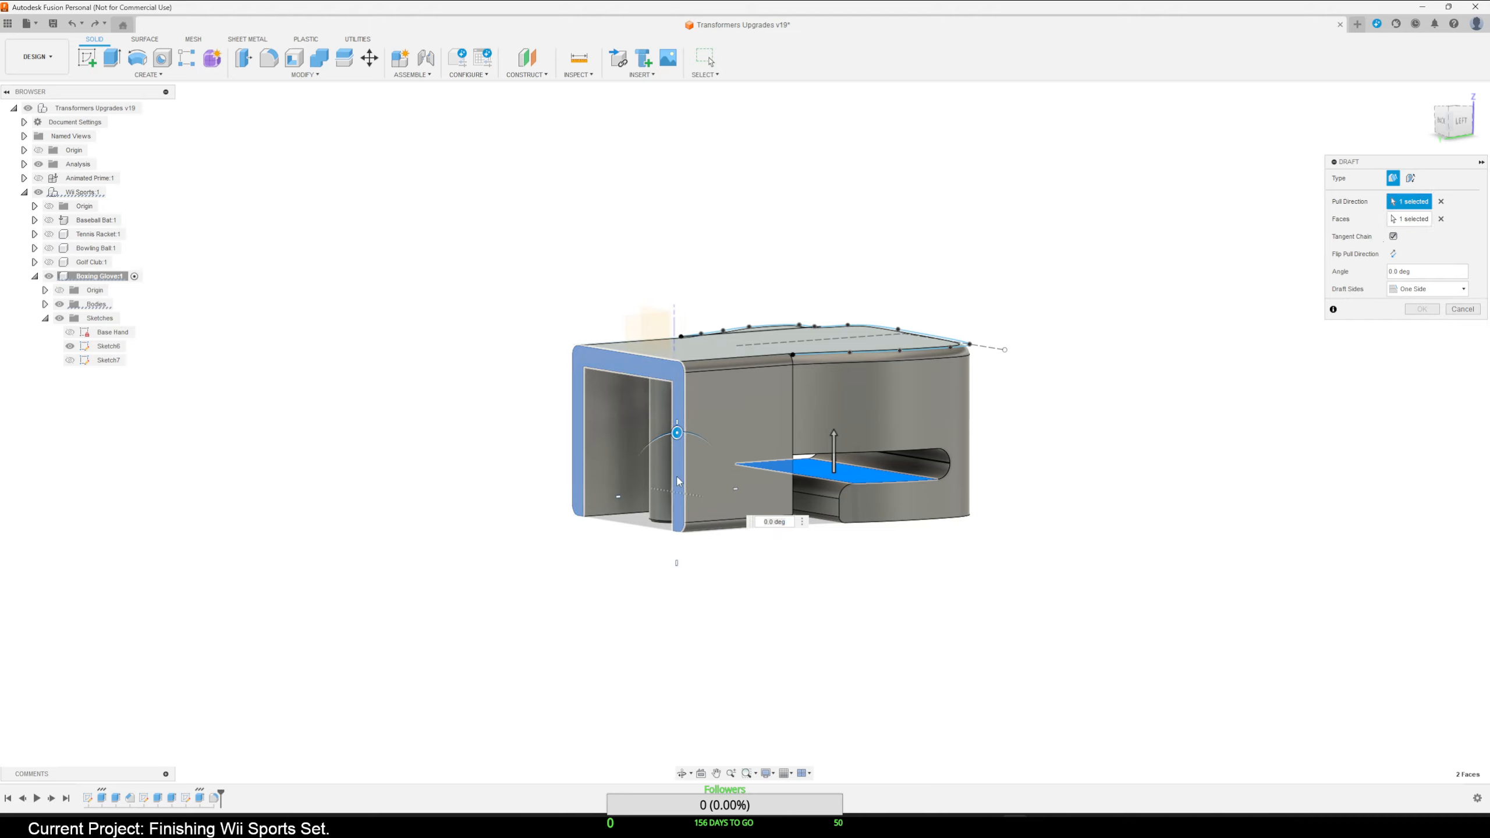
click(1409, 203)
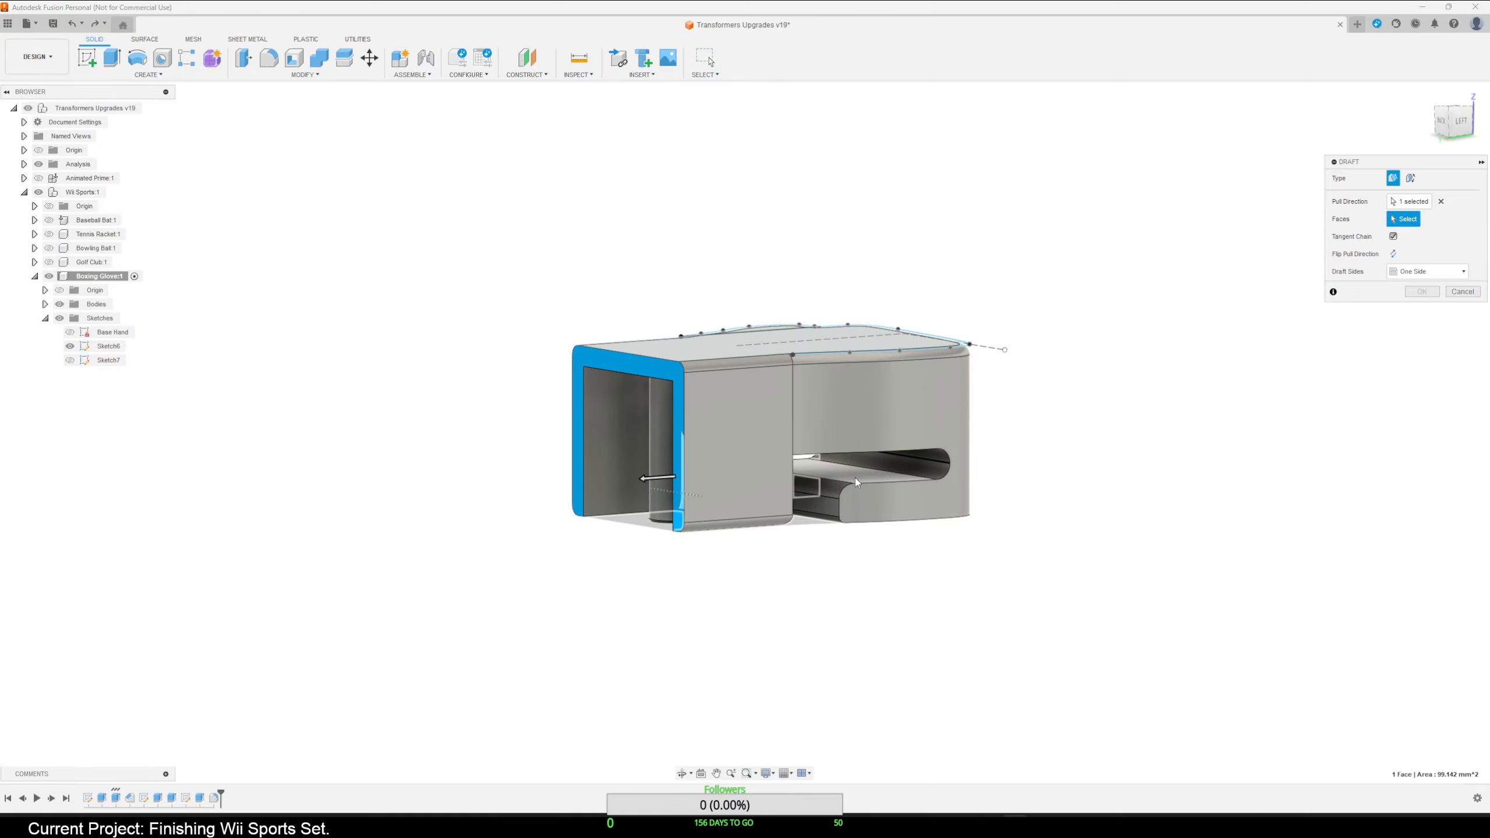
scroll(856, 475, up, 5)
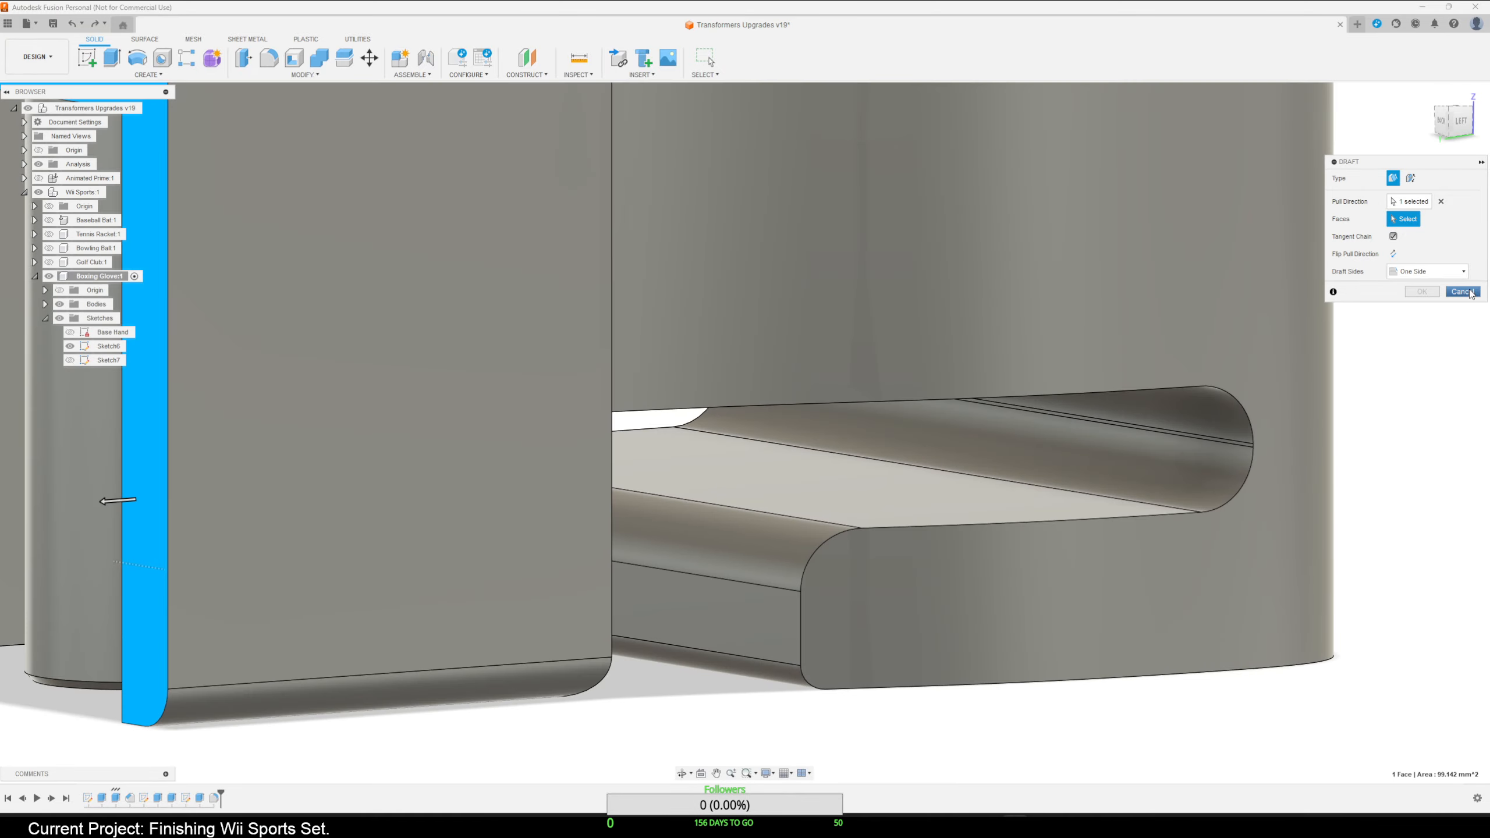
click(1462, 291)
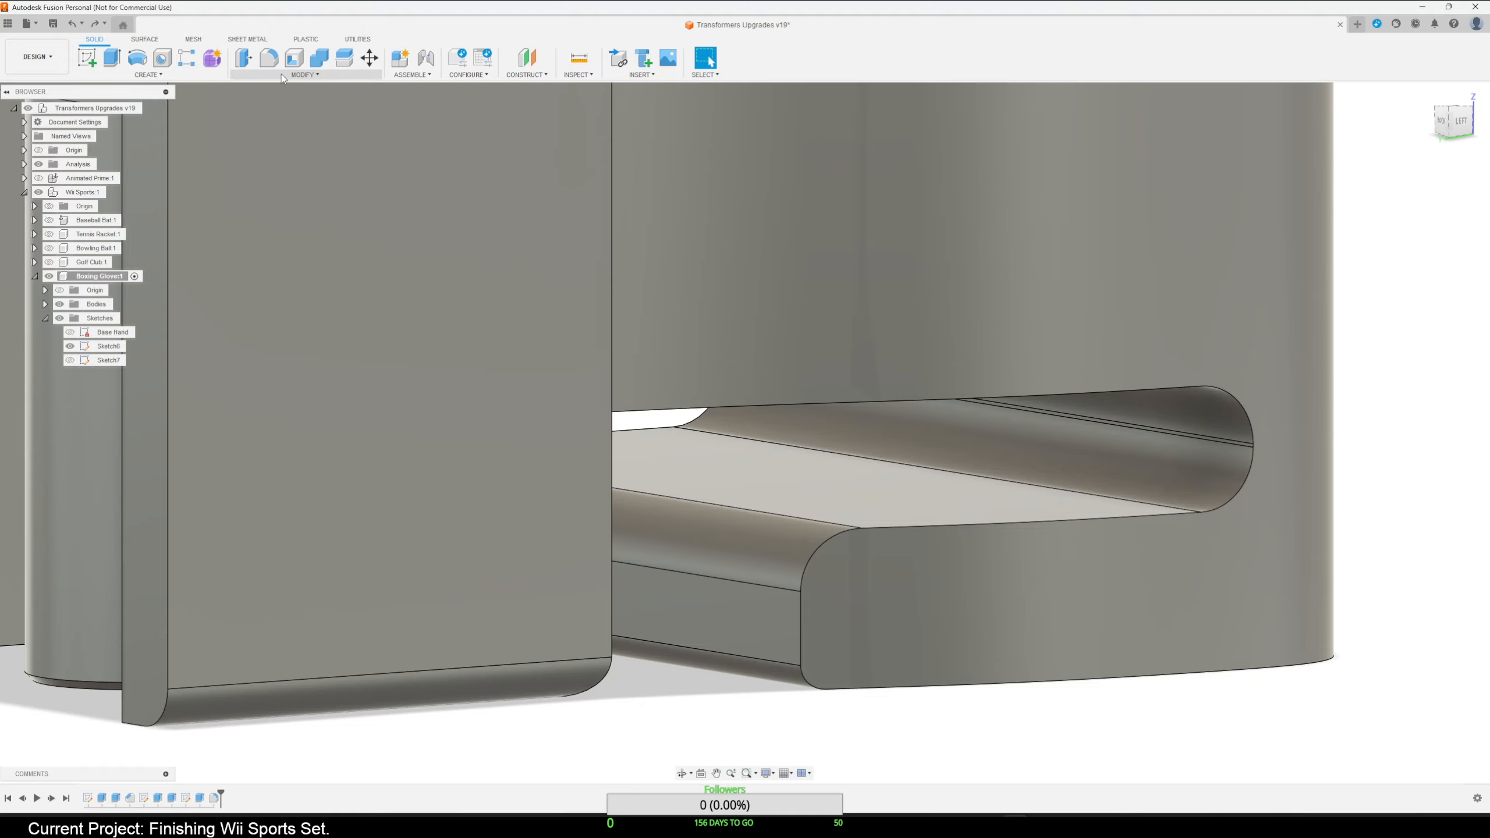
Set up a draft on the cut-out's flat floor, using the narrow end face of the ledge below it as the pull direction.
click(304, 74)
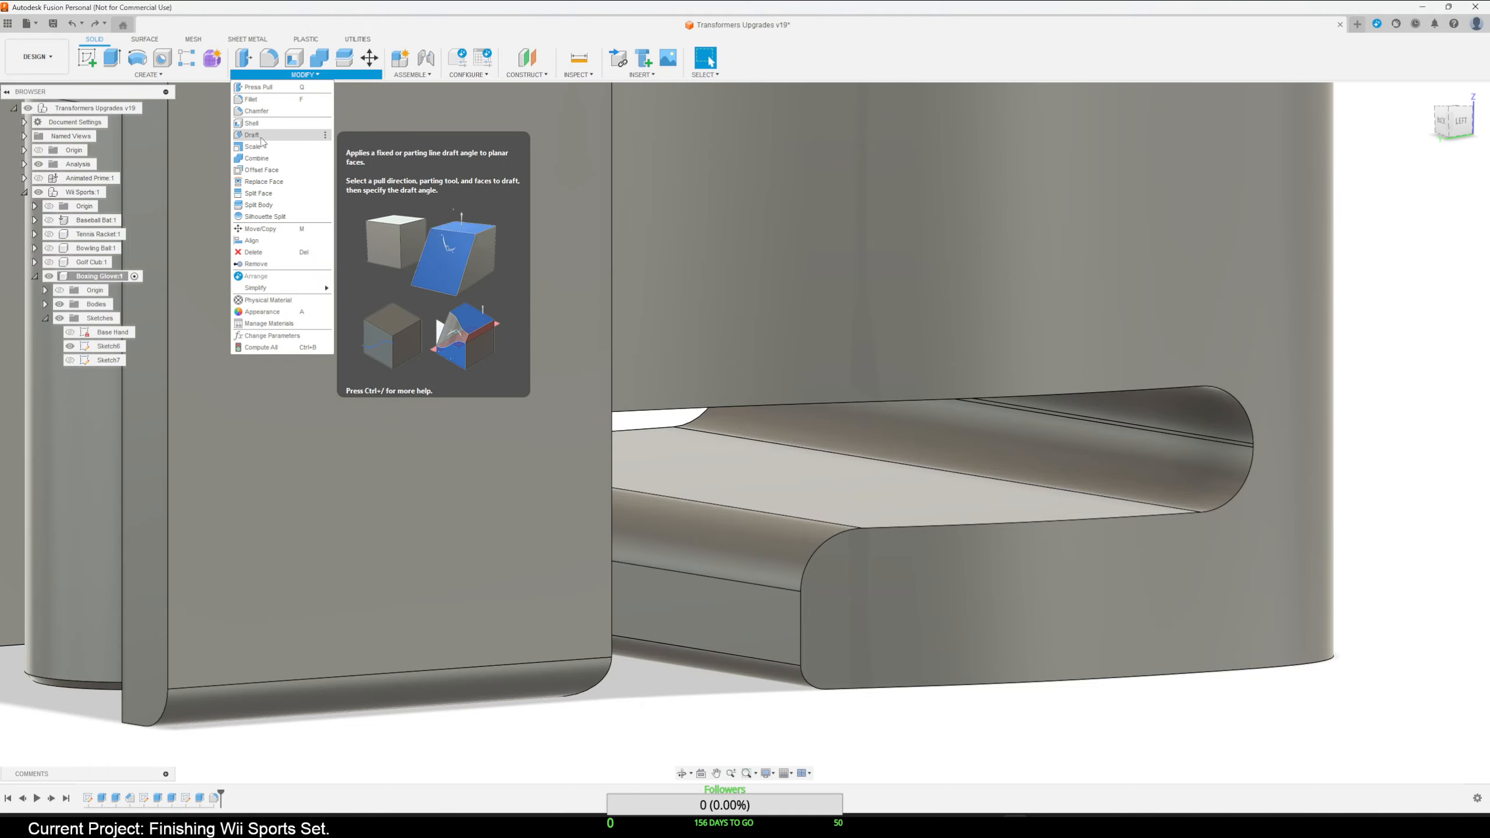
click(252, 134)
click(755, 611)
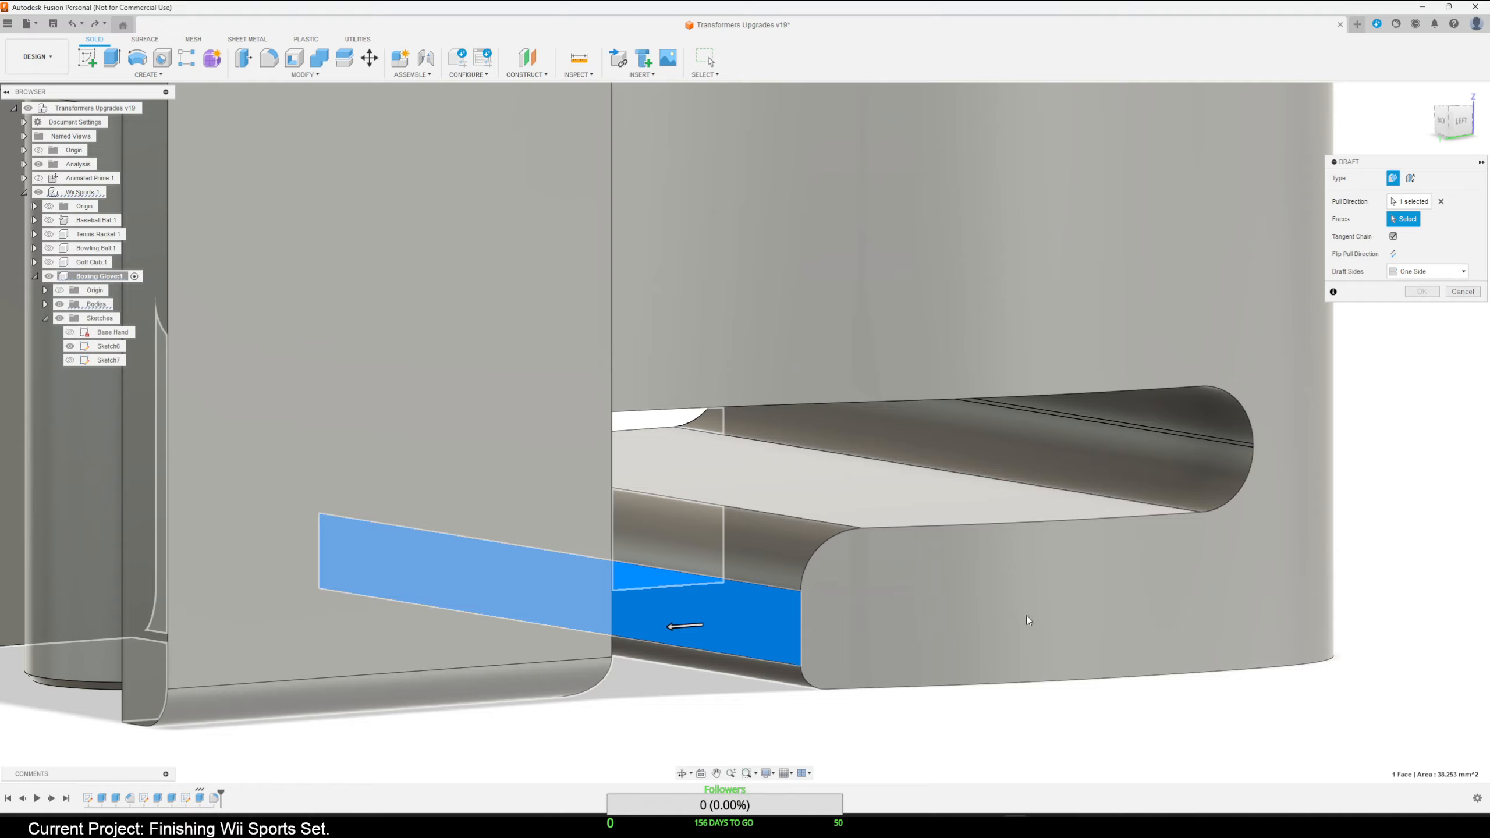
shift+middle_drag(1028, 618, 1043, 583)
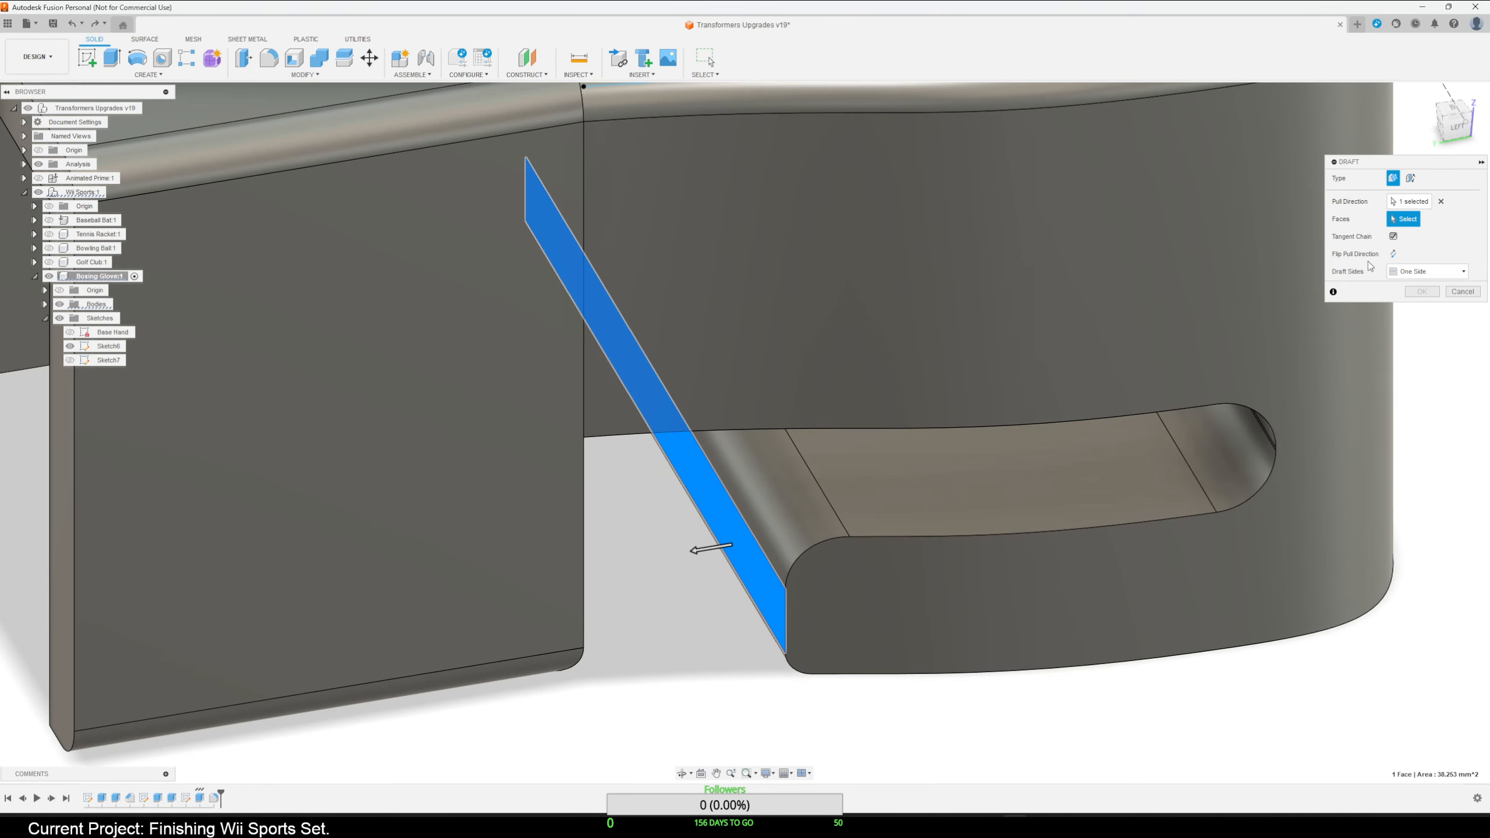
click(975, 481)
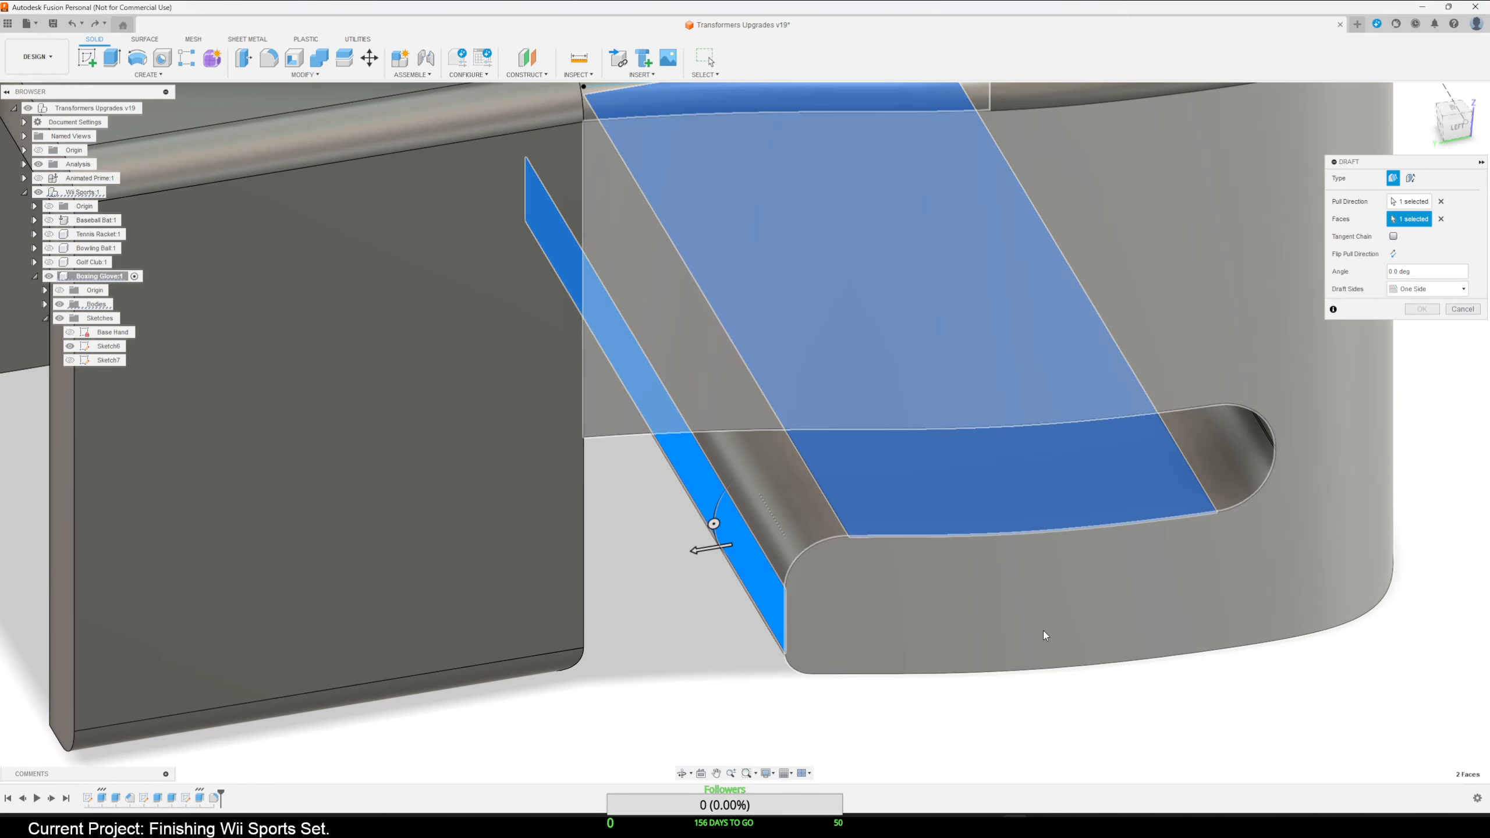
shift+middle_drag(1043, 631, 833, 552)
mouse_move(812, 491)
mouse_down()
mouse_move(809, 470)
mouse_move(820, 482)
mouse_up()
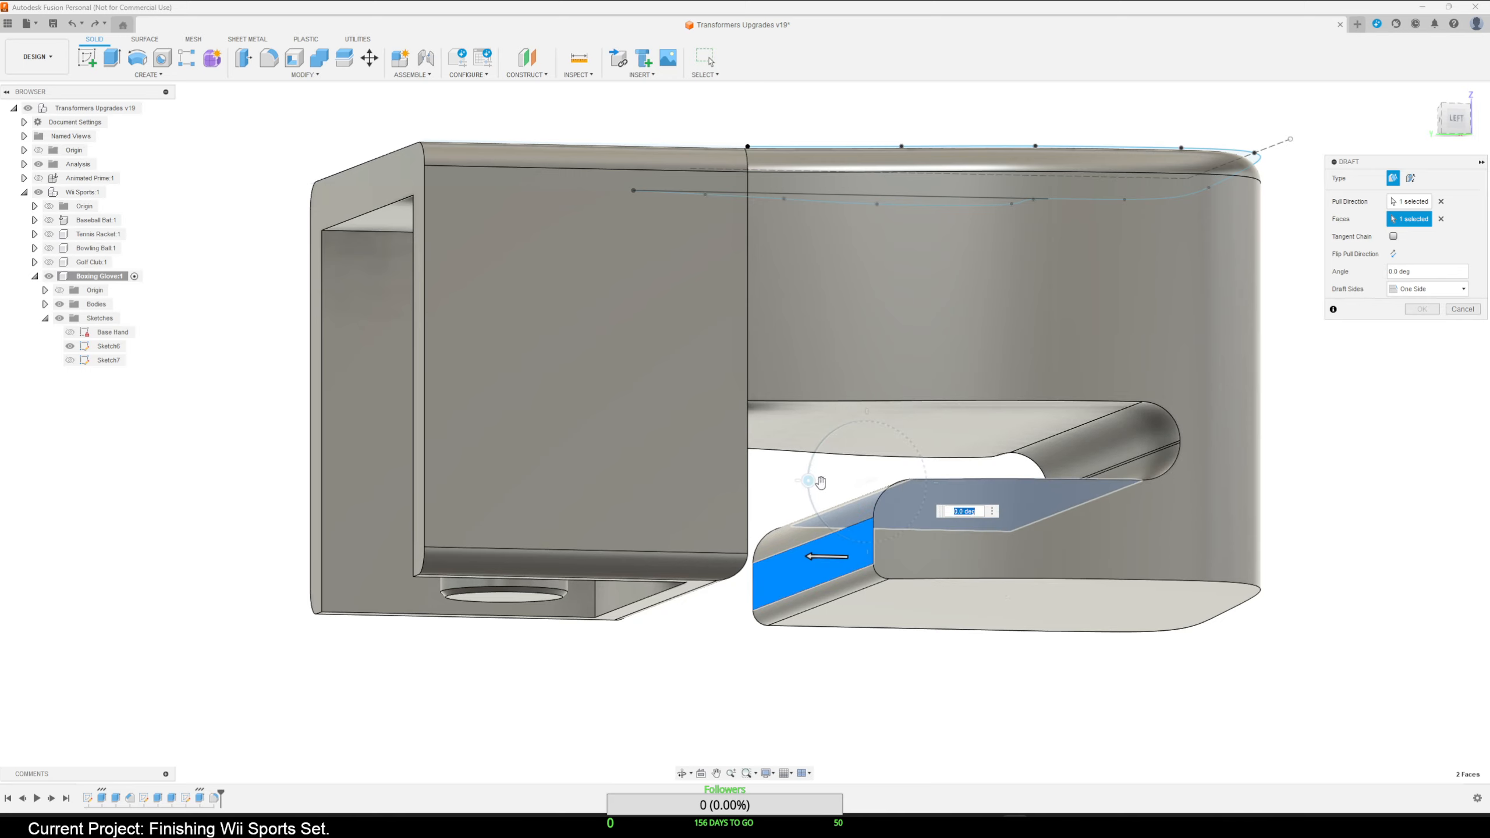
Flip the pull direction of the draft on the cut-out's flat floor, keeping it one-sided.
click(1393, 253)
drag(811, 479, 815, 479)
scroll(1109, 621, down, 3)
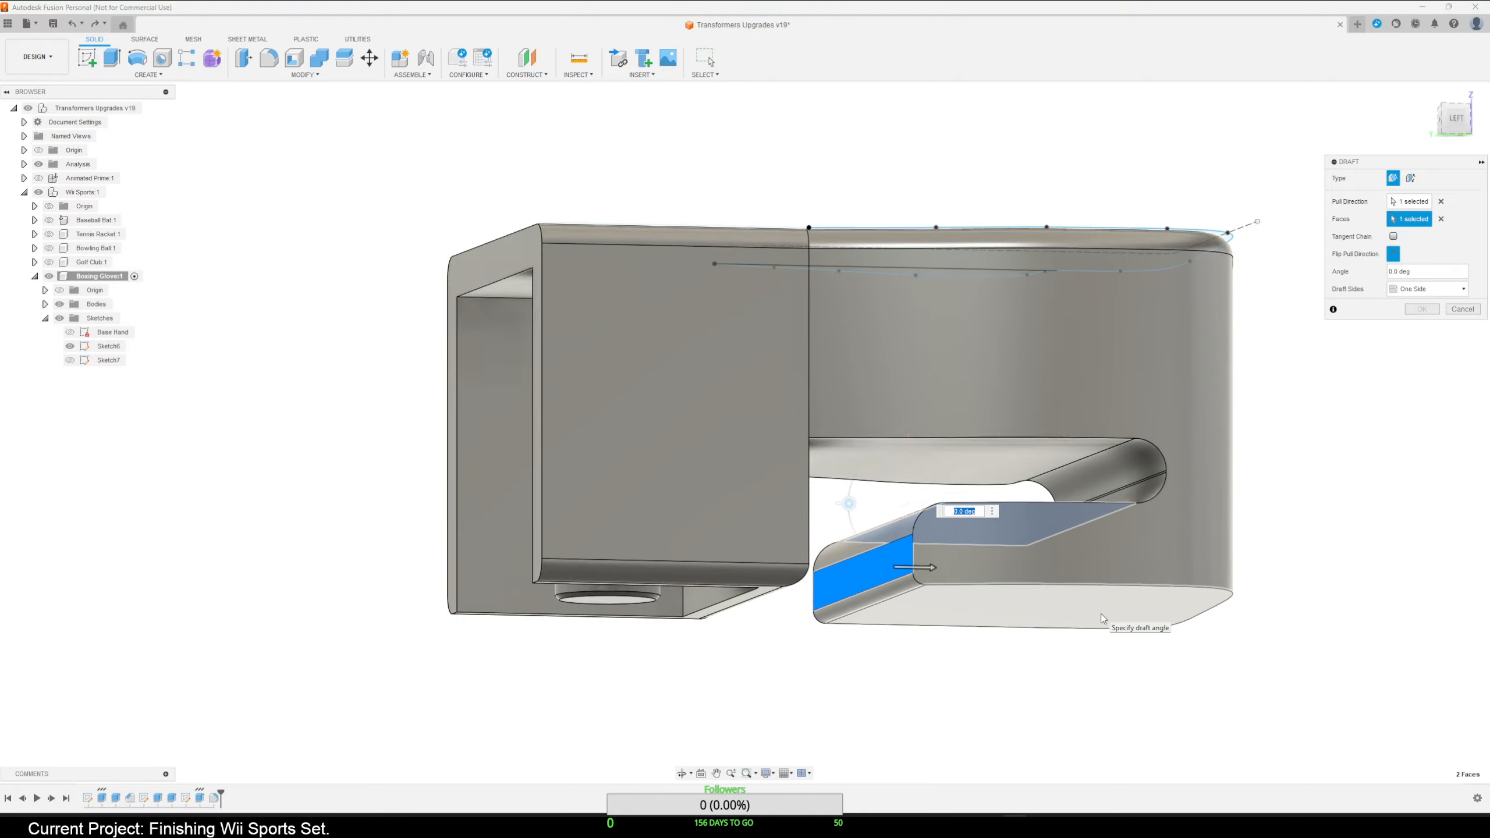
shift+middle_drag(1212, 639, 1143, 645)
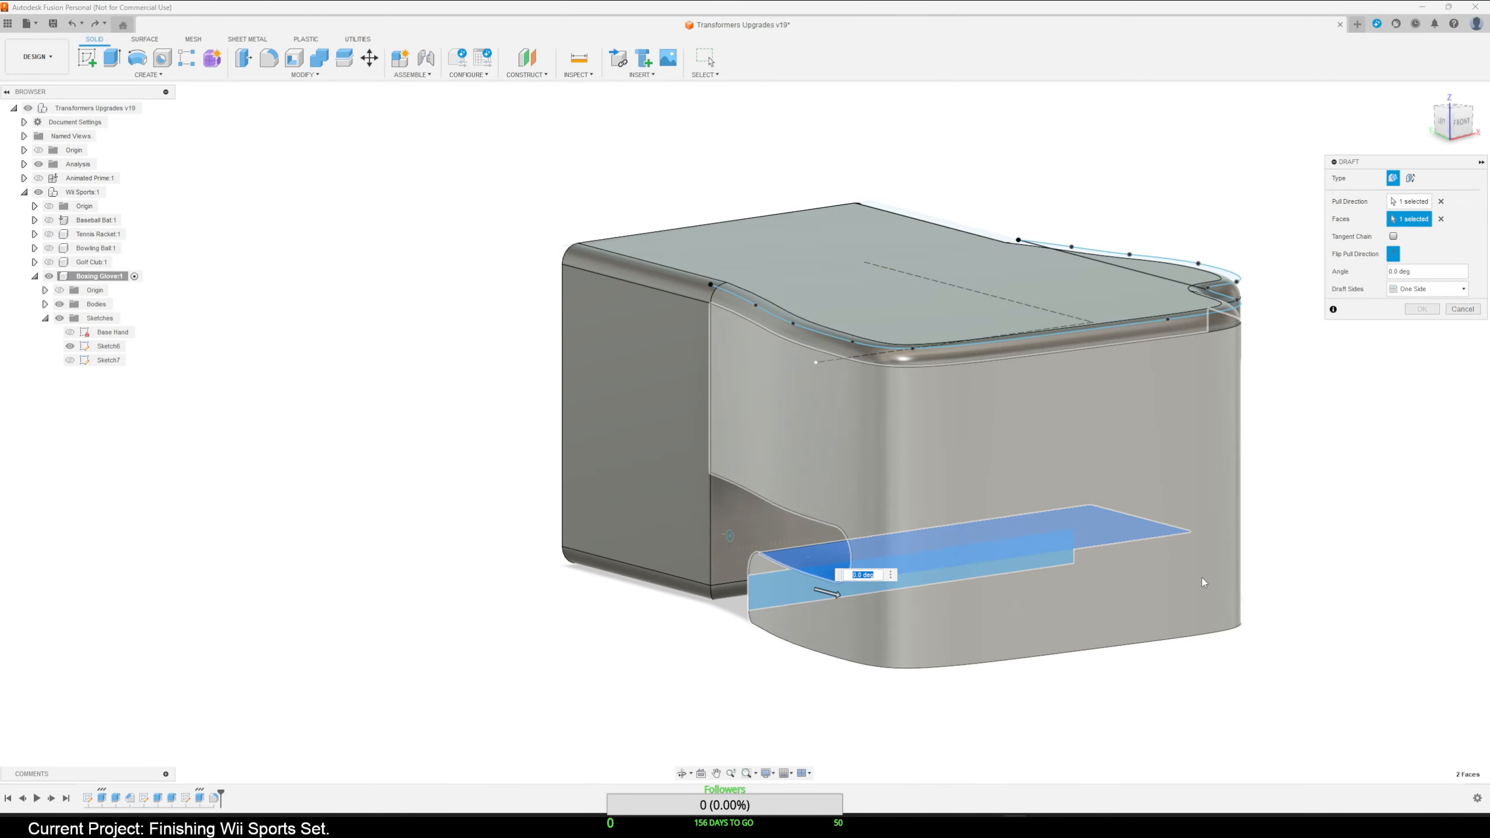
shift+middle_drag(1203, 582, 1284, 546)
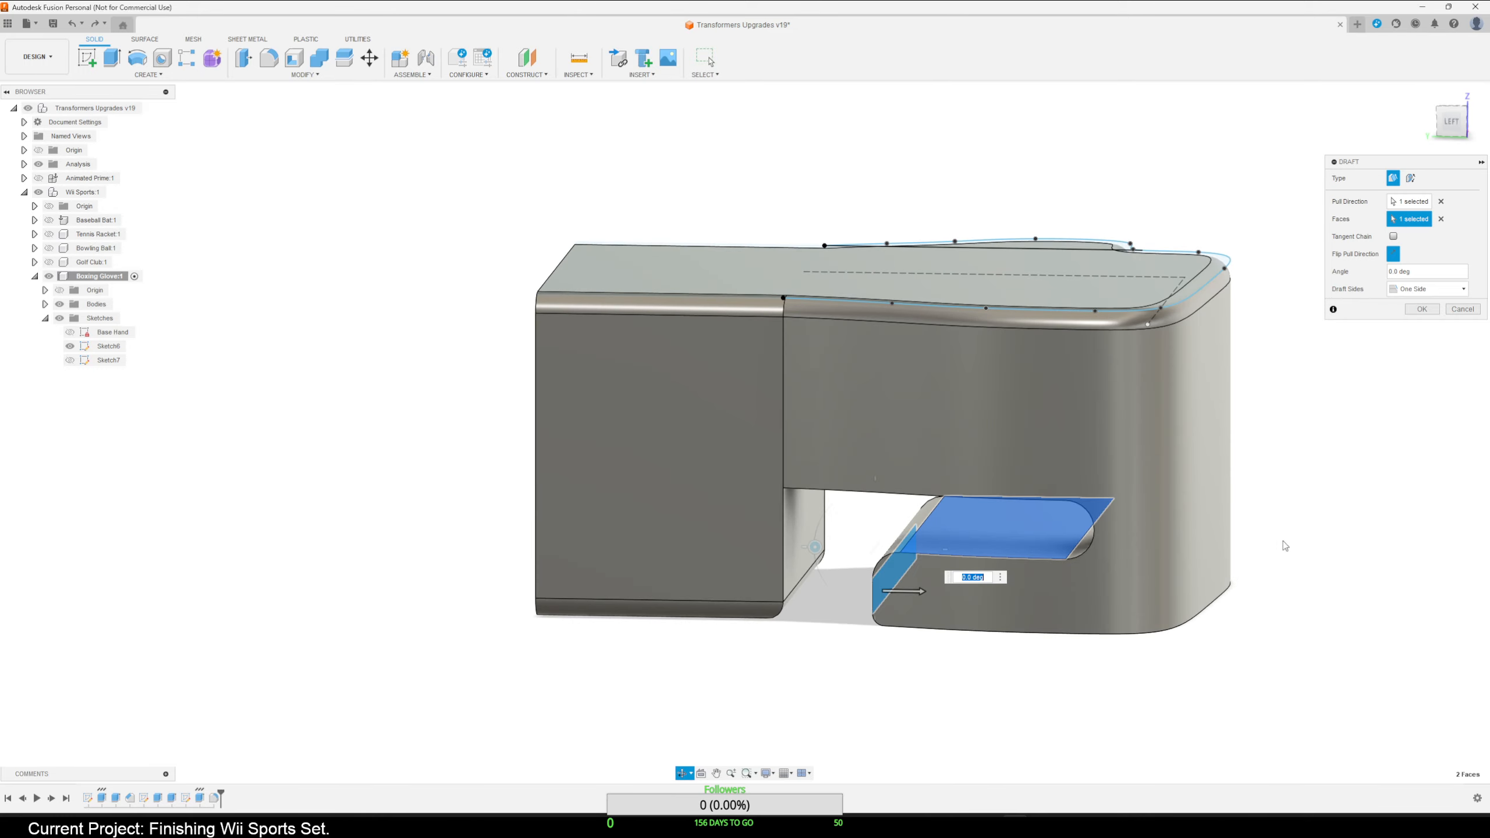
click(1417, 289)
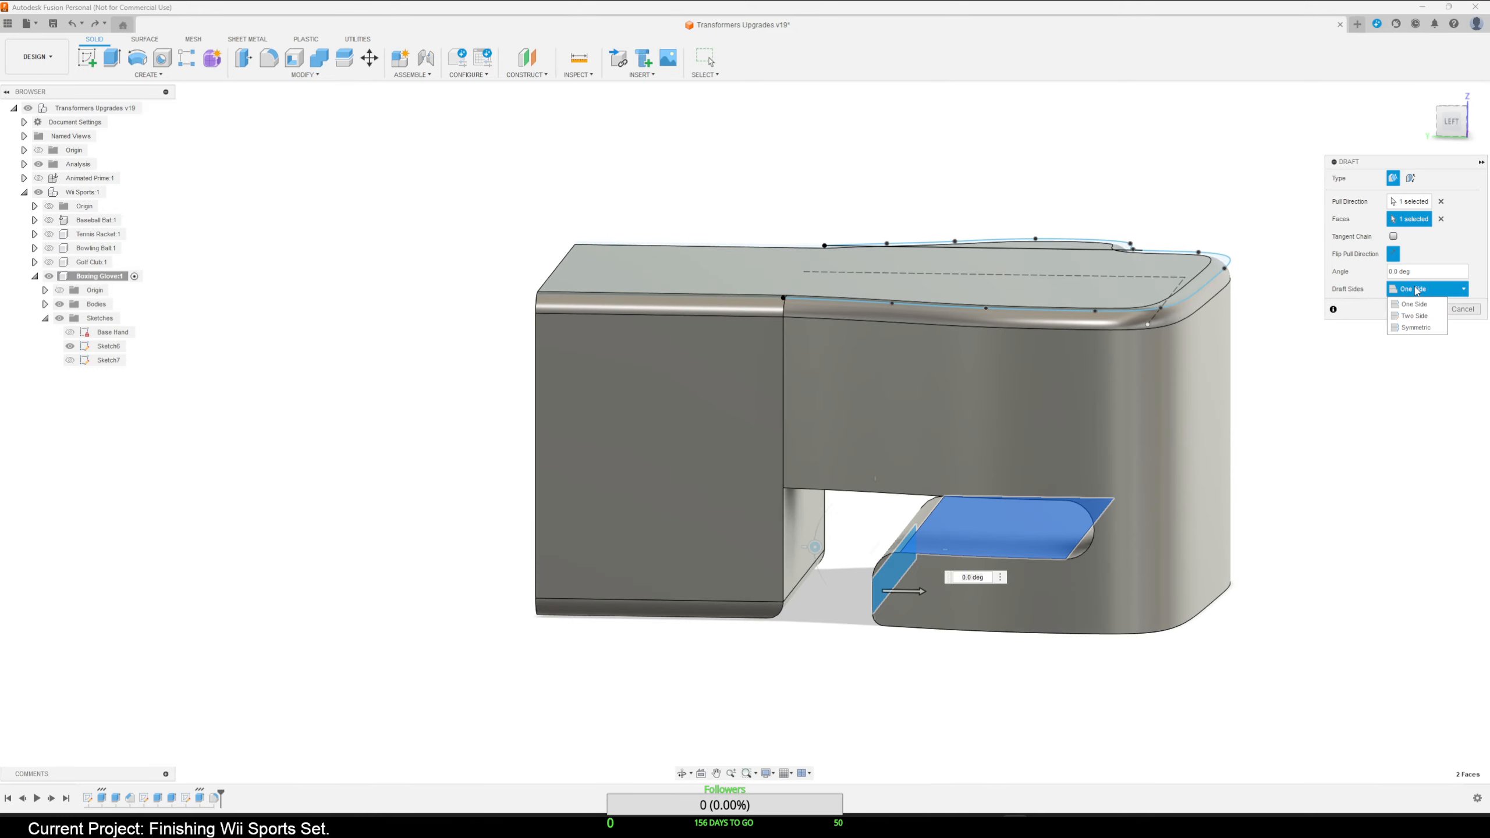
click(1417, 290)
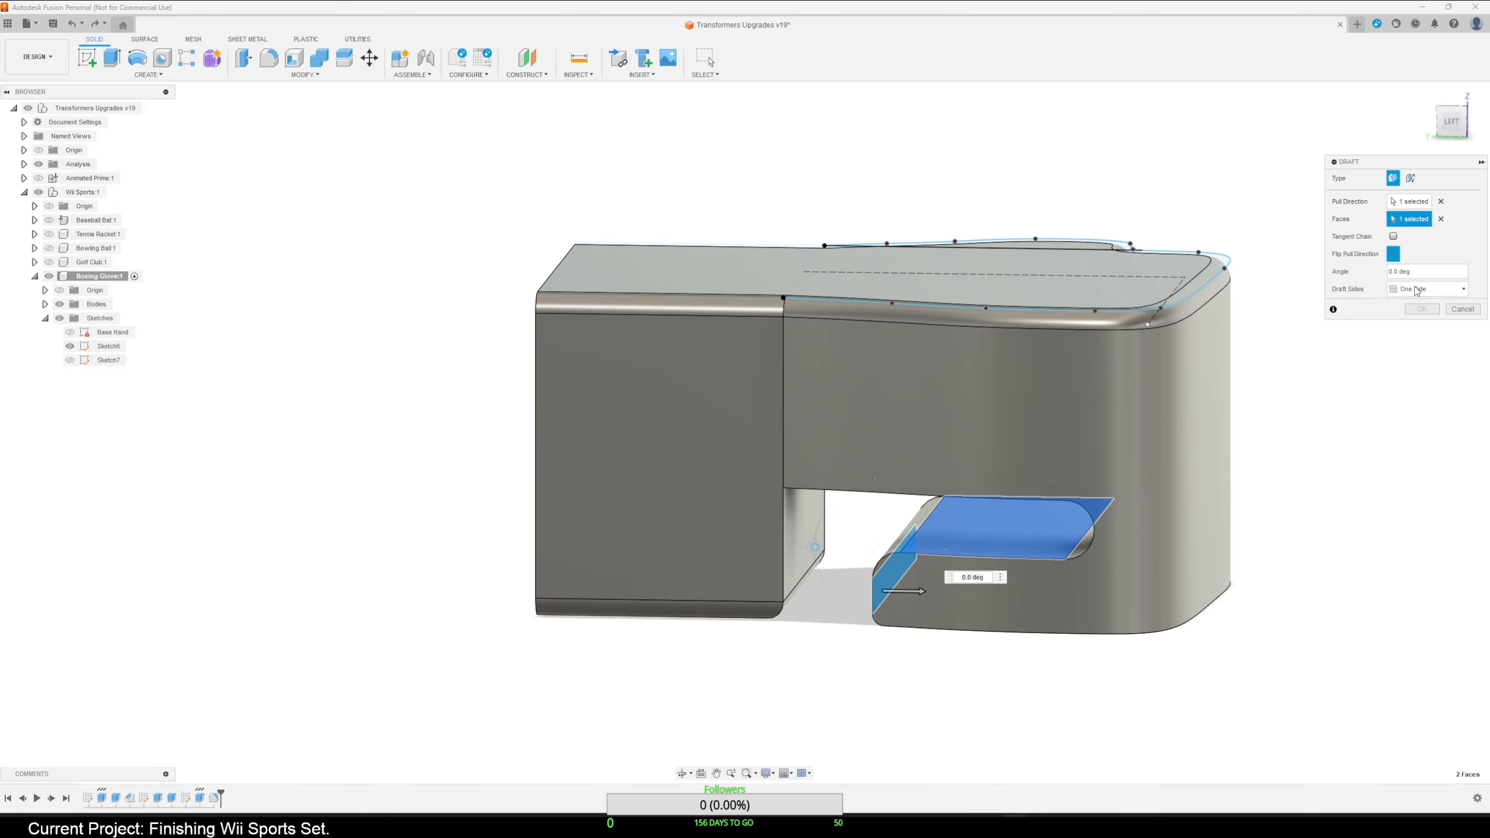
Switch to a parting-line draft and try to tilt the cut-out's floor by -5 degrees, using its long outer side edge as the parting tool.
click(1411, 178)
shift+middle_drag(858, 662, 908, 638)
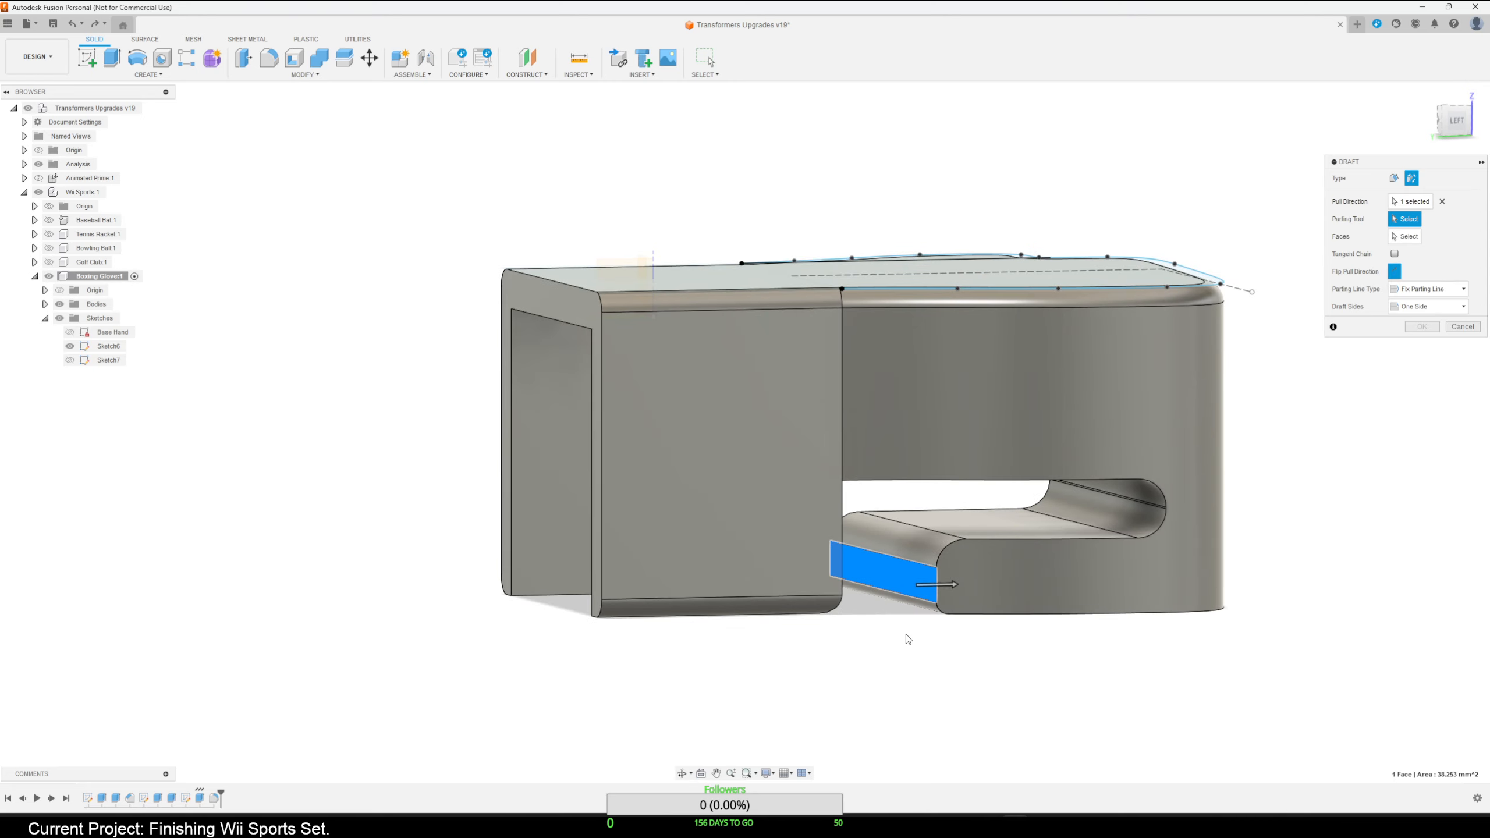
click(1013, 539)
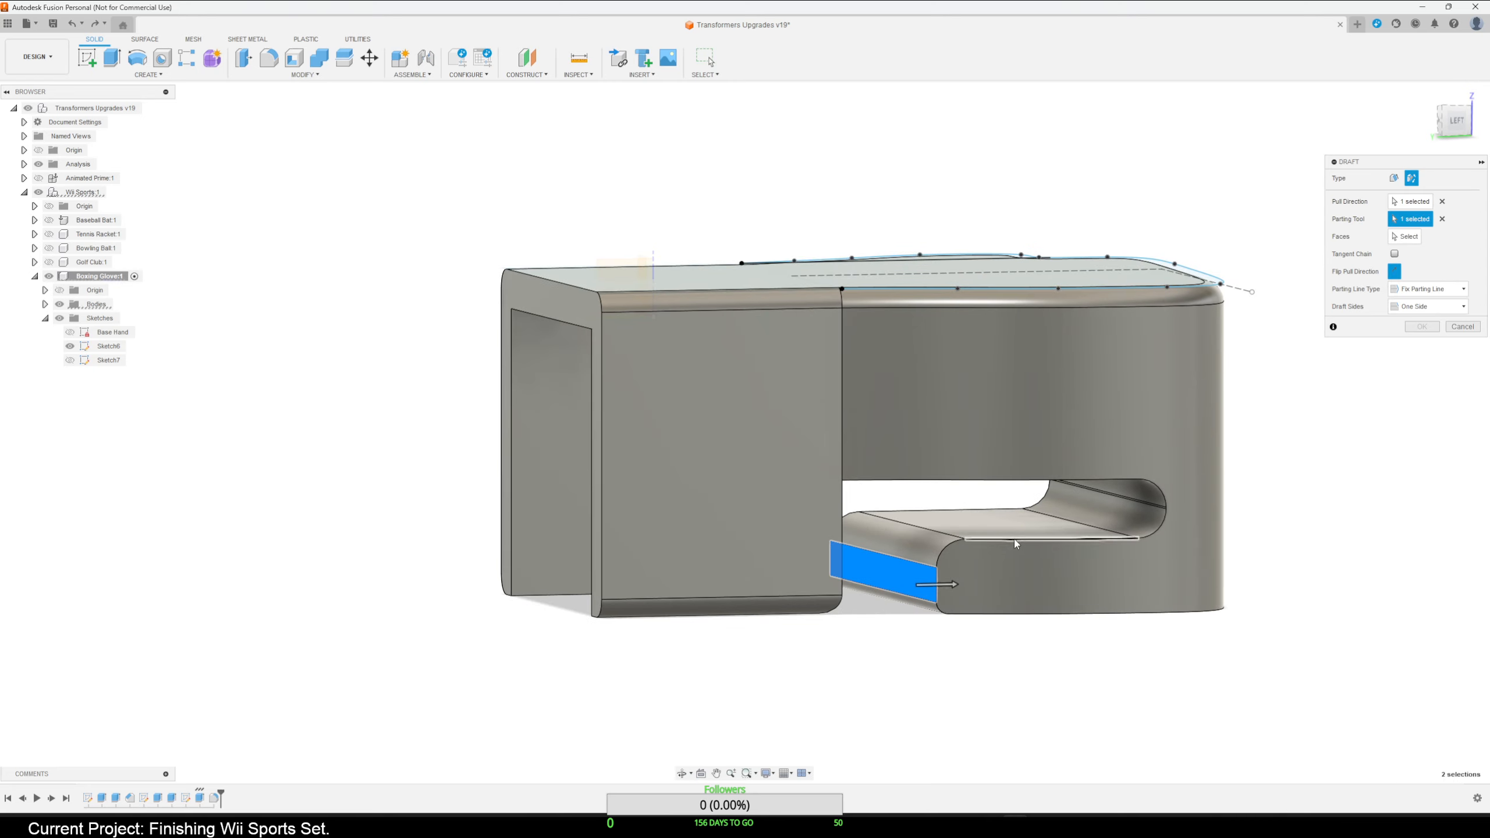
click(1407, 236)
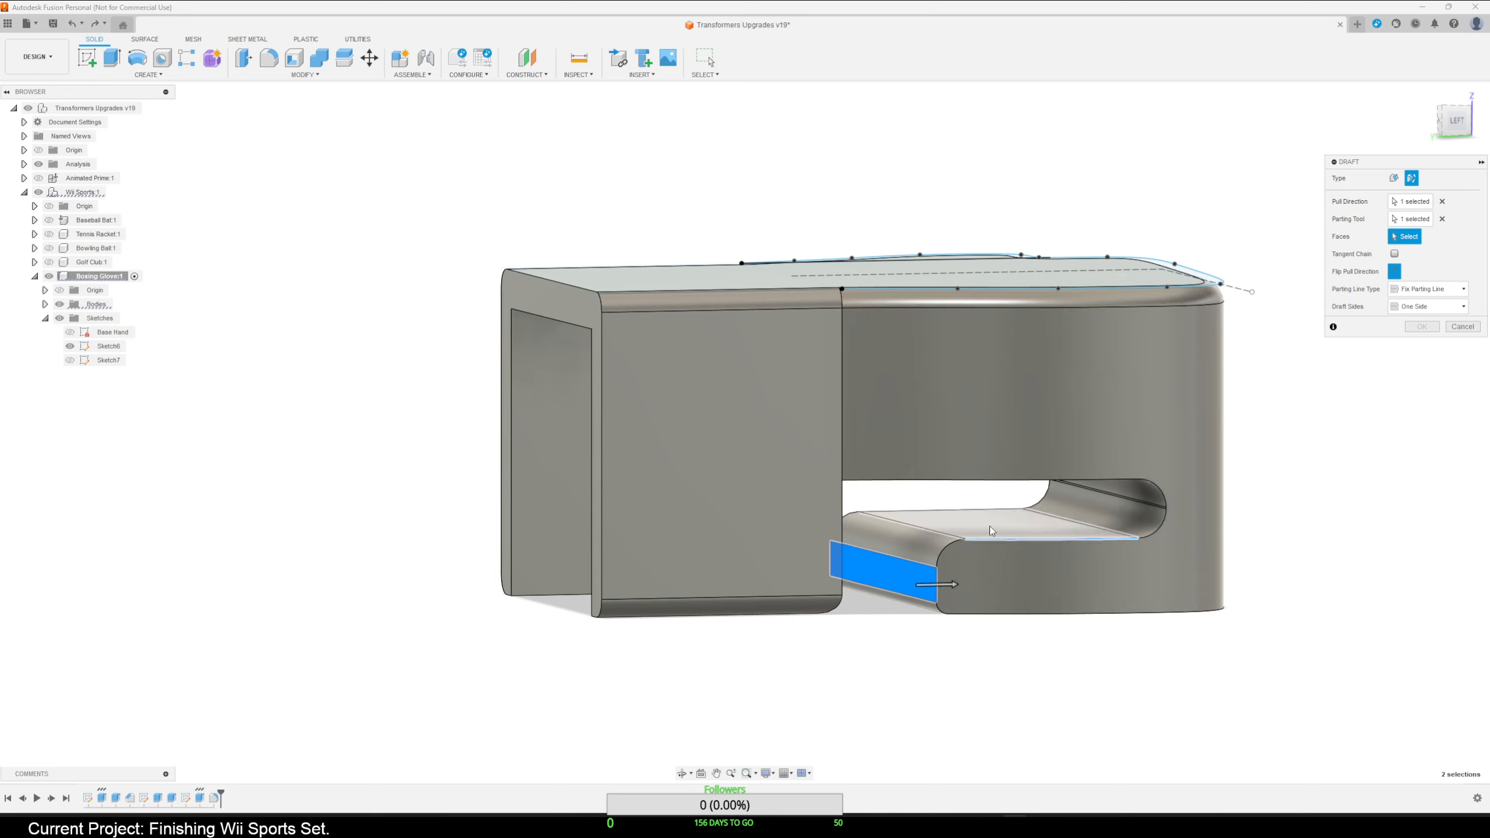
click(935, 538)
drag(935, 539, 936, 534)
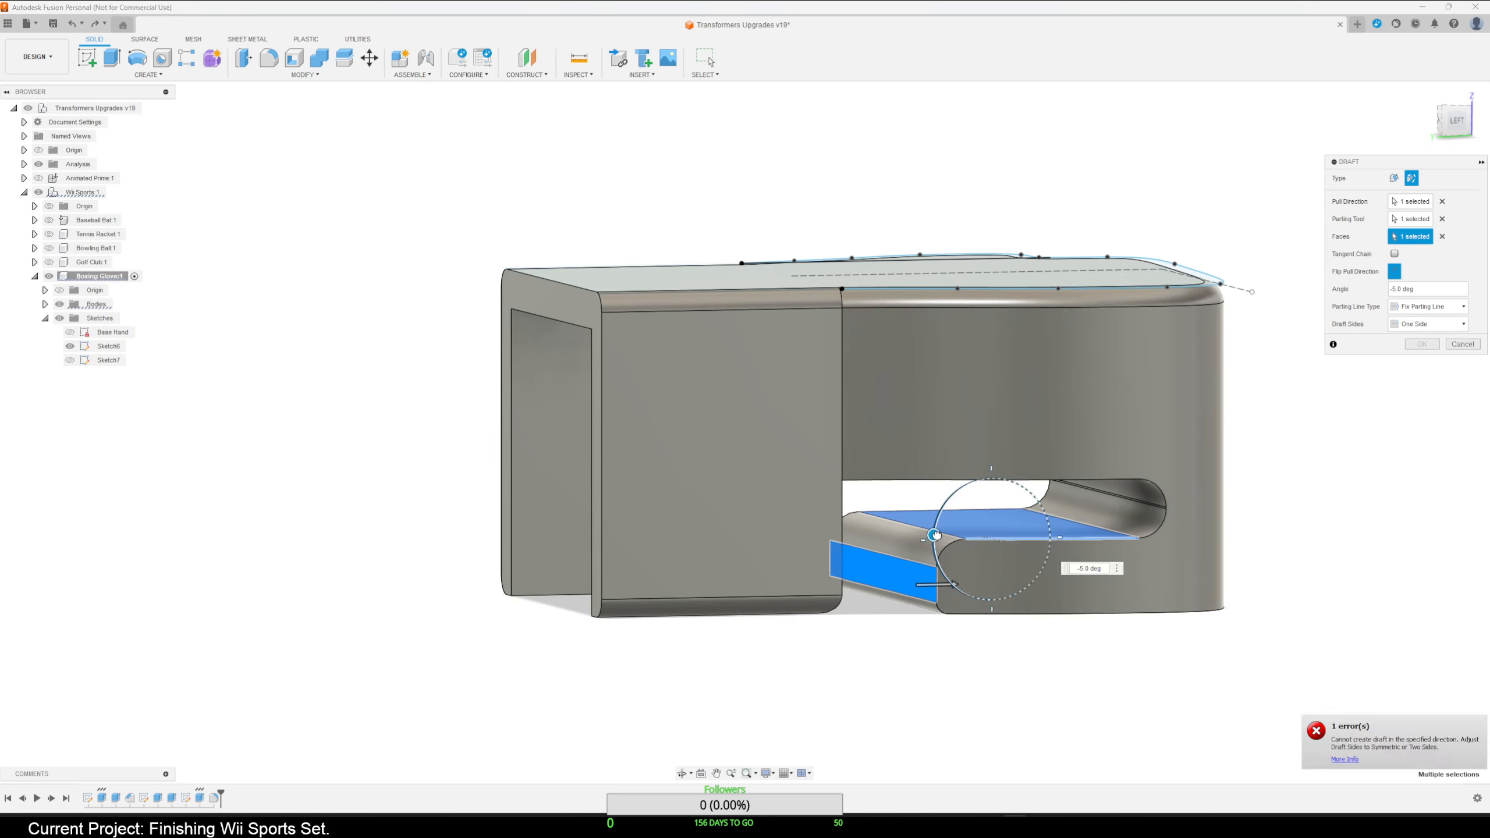
Try to draft the floor with the edge beside the ledge's rounded open end as the parting tool.
click(1414, 222)
click(908, 522)
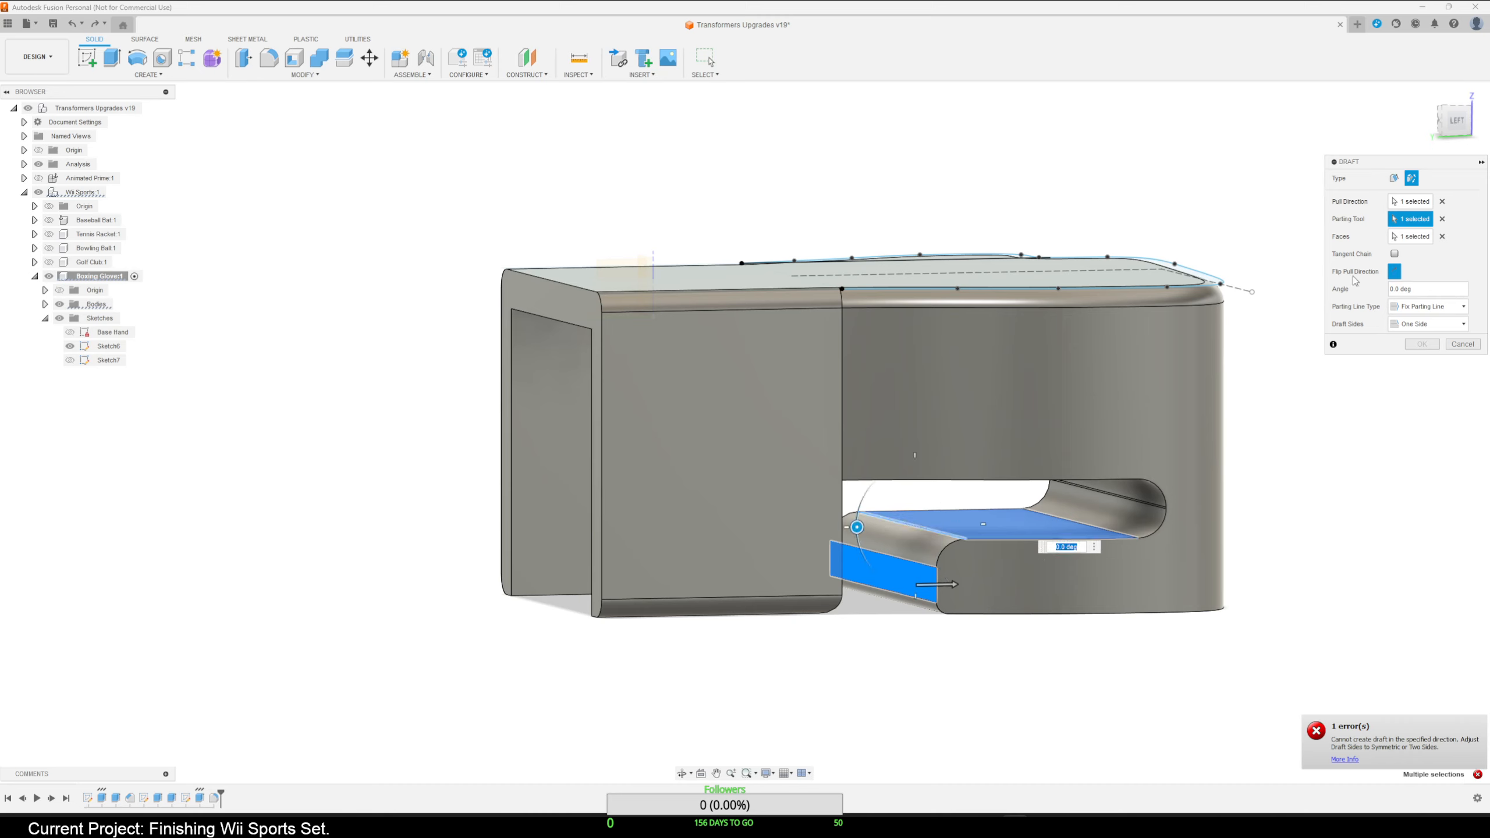
drag(858, 524, 868, 528)
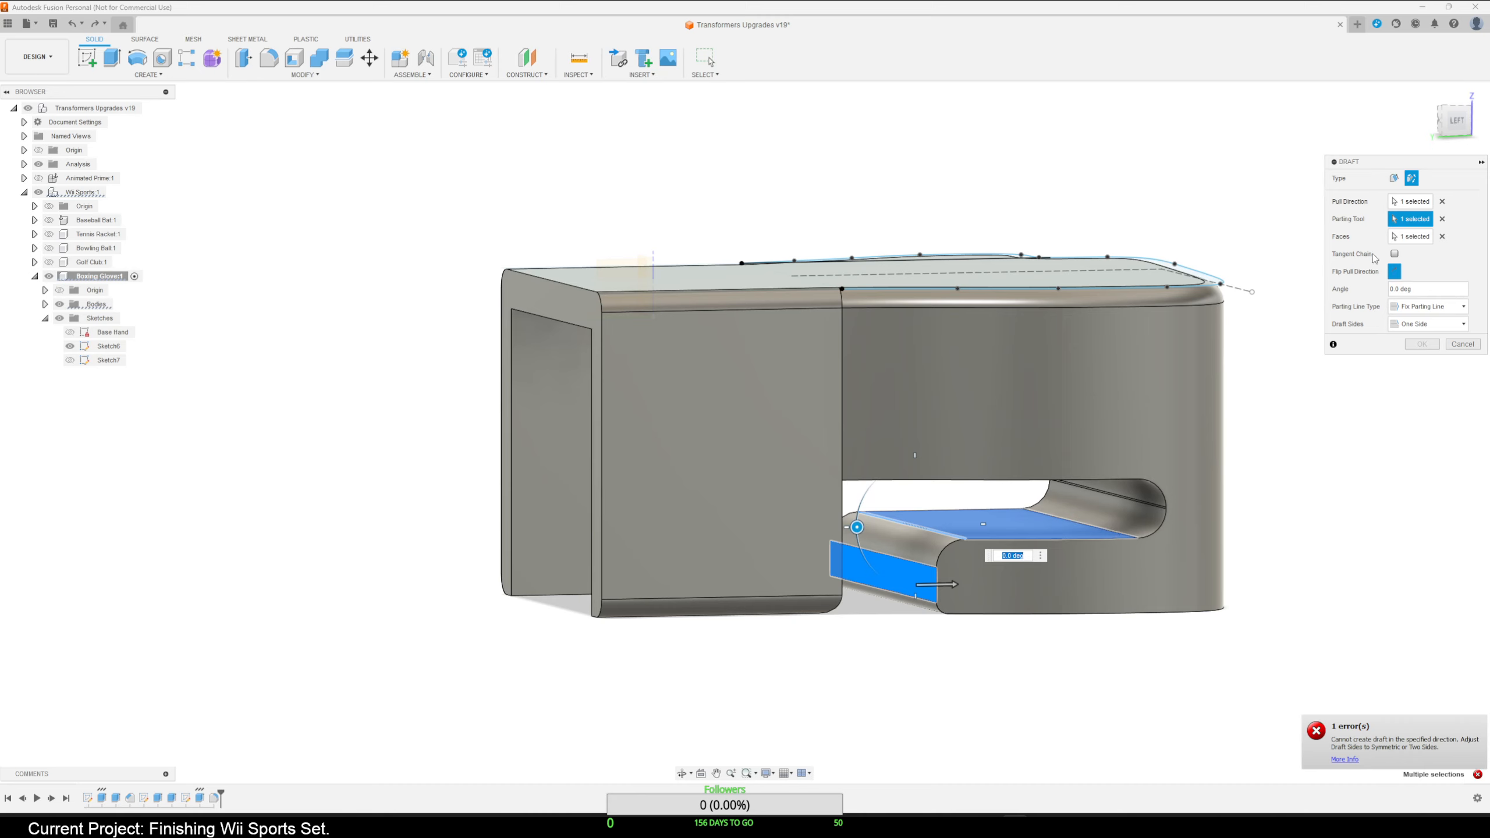
Draft the cut-out's floor by 15 degrees, using the edge at the slot's closed end as the parting tool.
click(1442, 219)
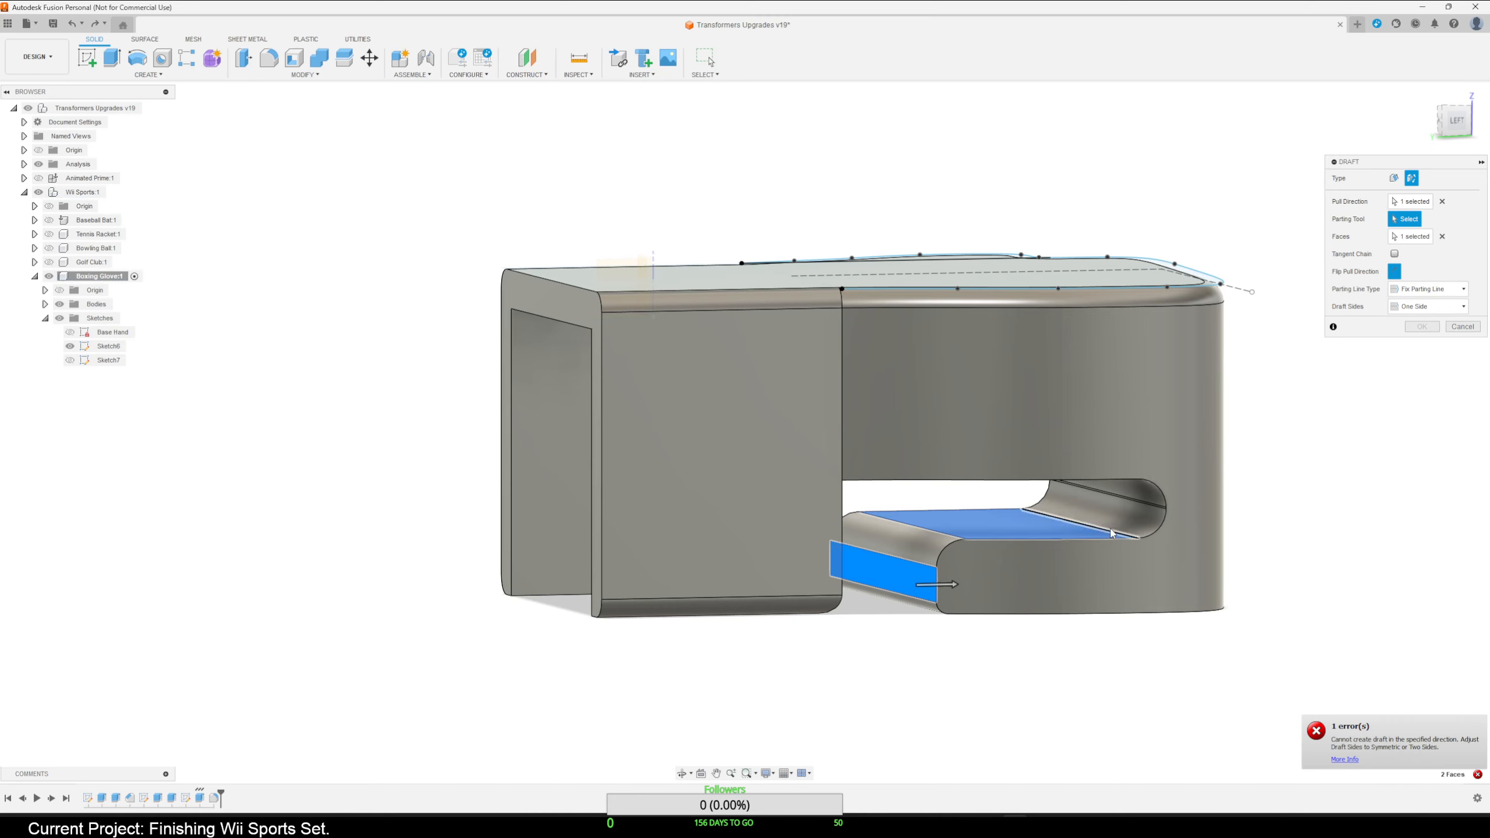
click(1050, 516)
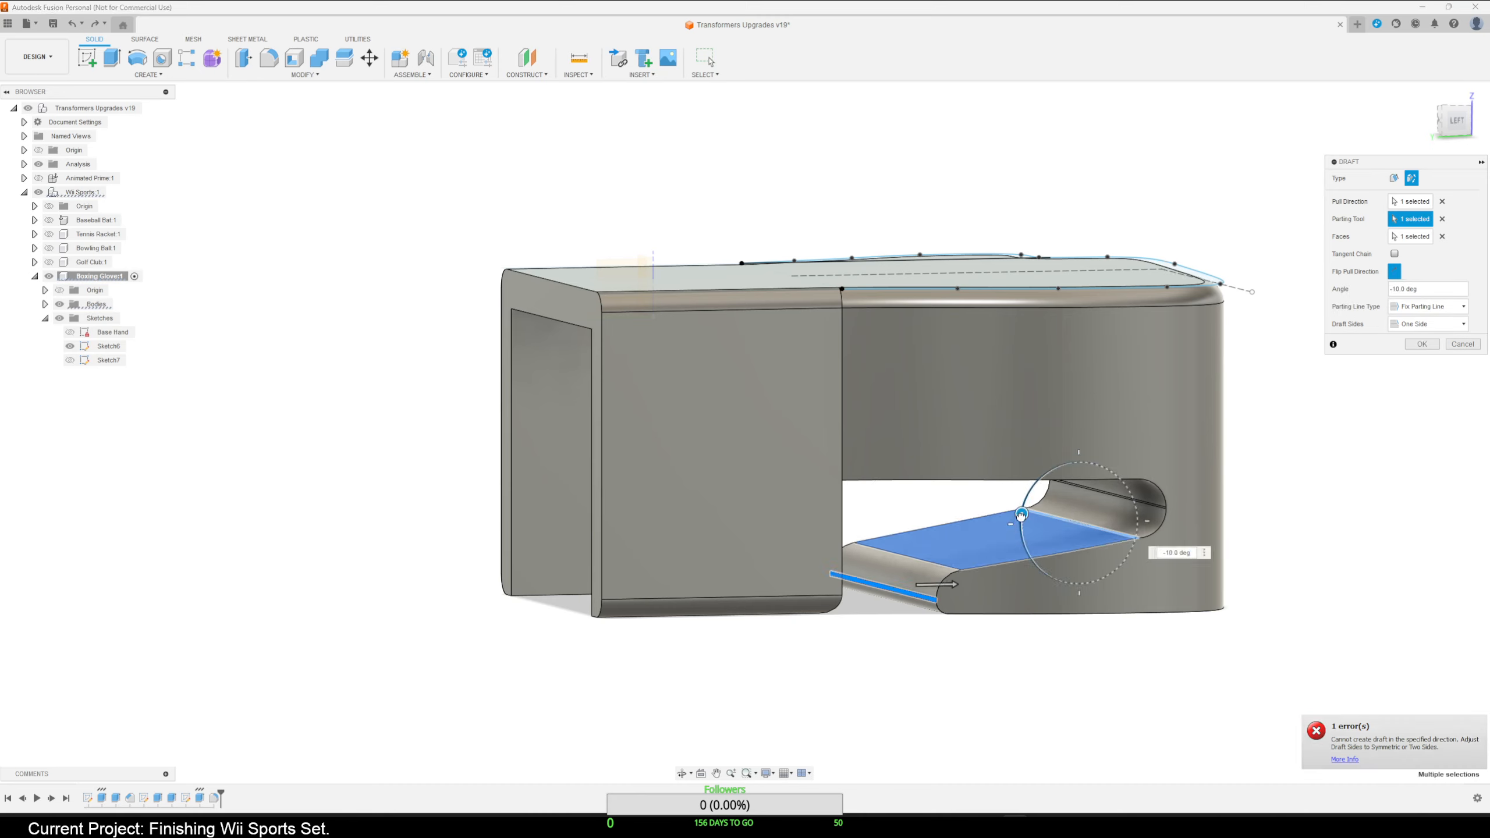
drag(1021, 513, 1013, 546)
shift+middle_drag(990, 626, 960, 671)
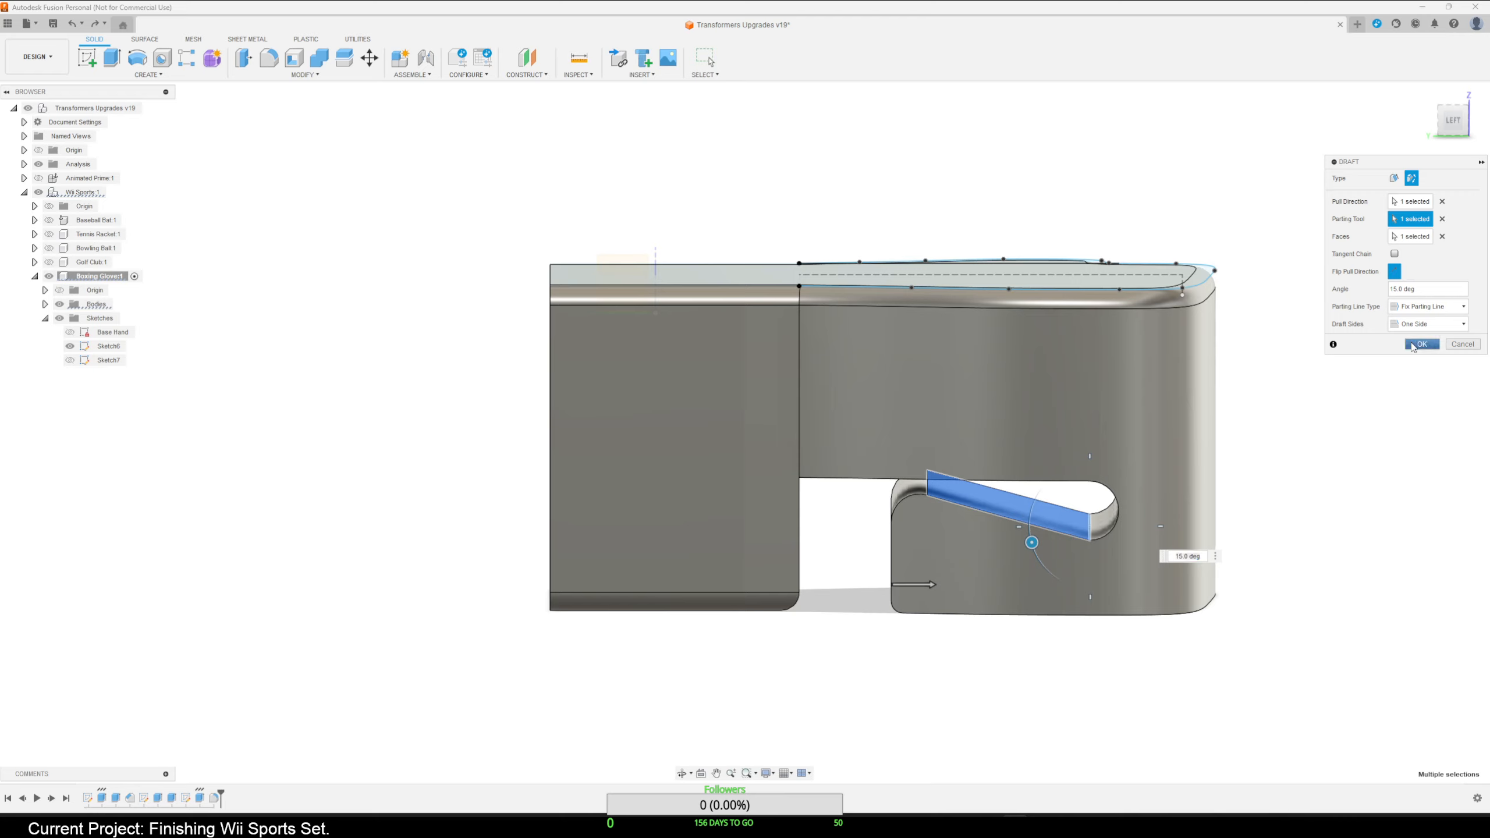
click(1420, 345)
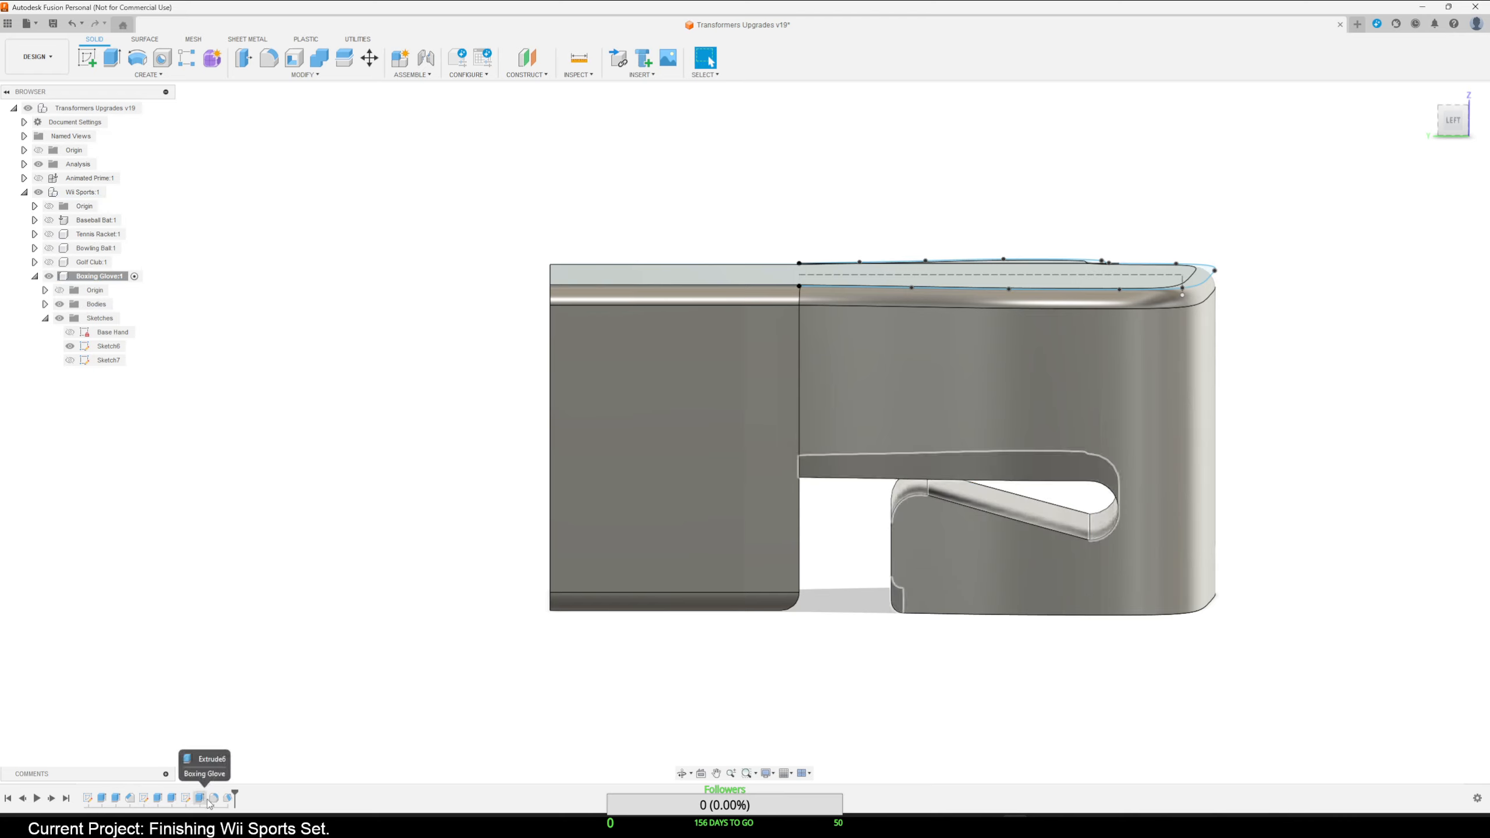
Try to fillet the edge chain around the drafted ledge and the glove's underside with radii of 2 mm and 1 mm.
scroll(881, 672, up, 3)
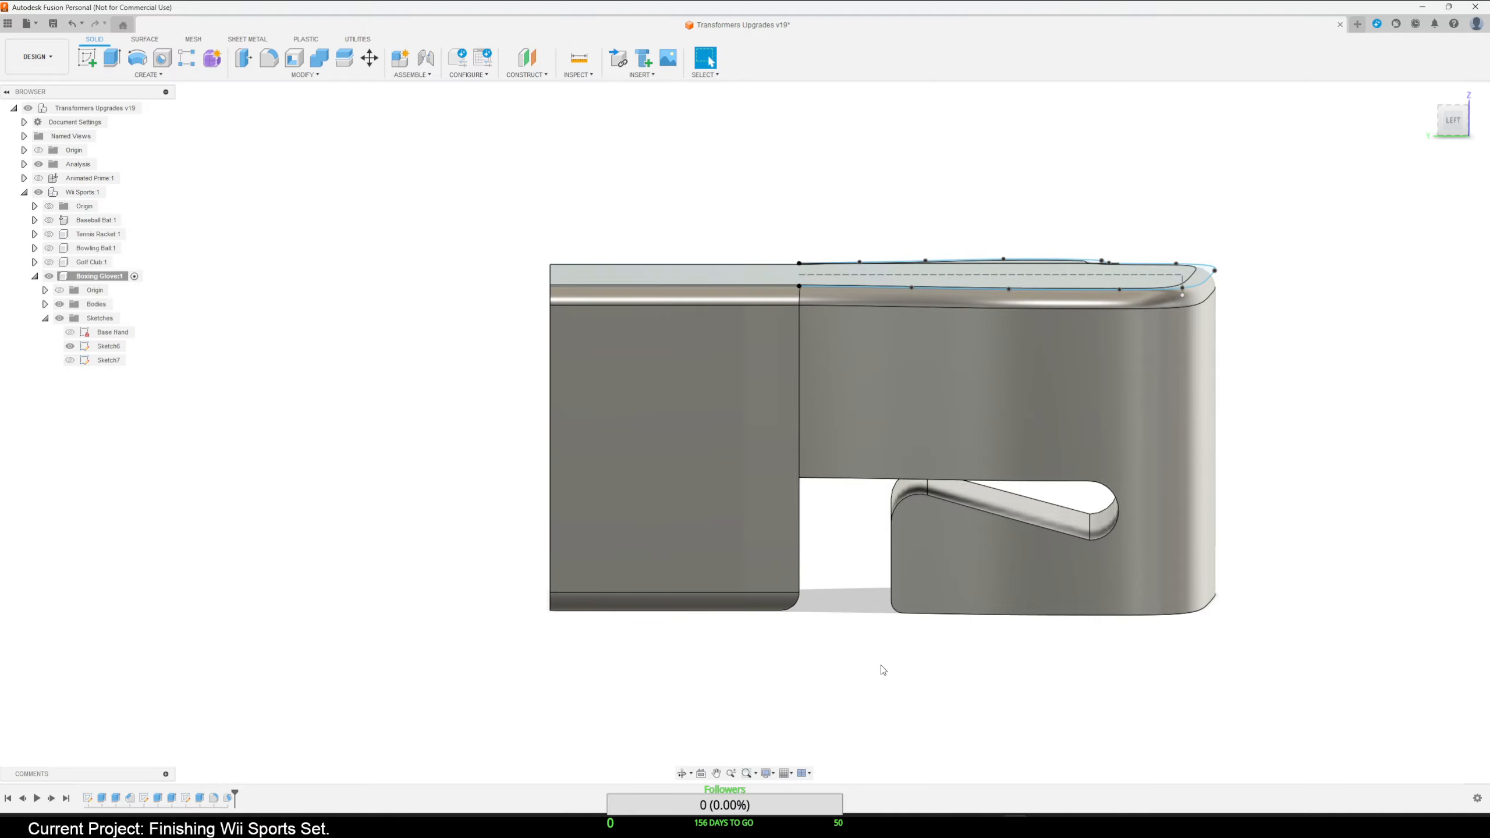
shift+middle_drag(947, 696, 910, 698)
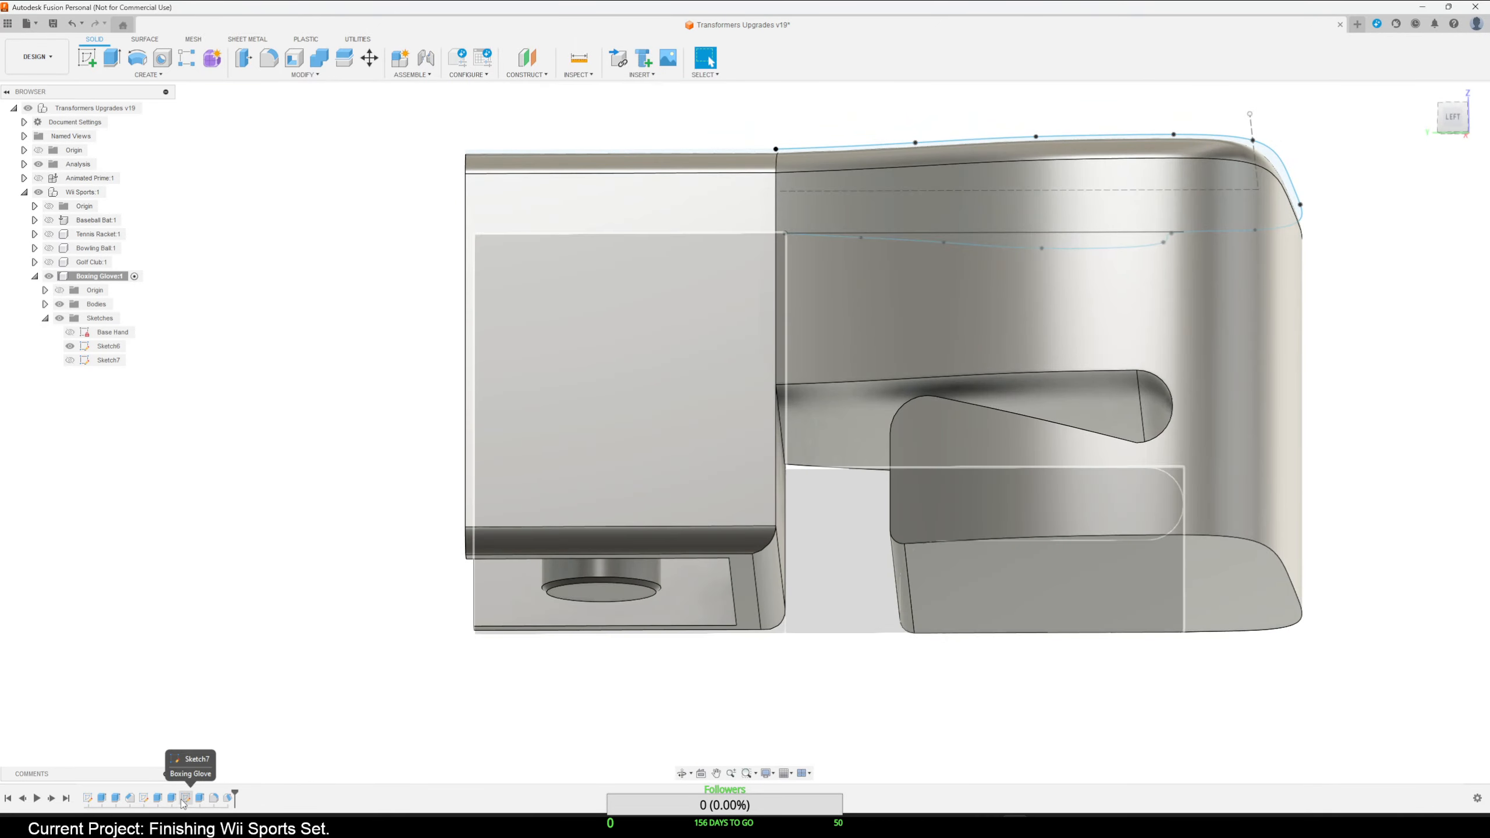
scroll(796, 680, down, 2)
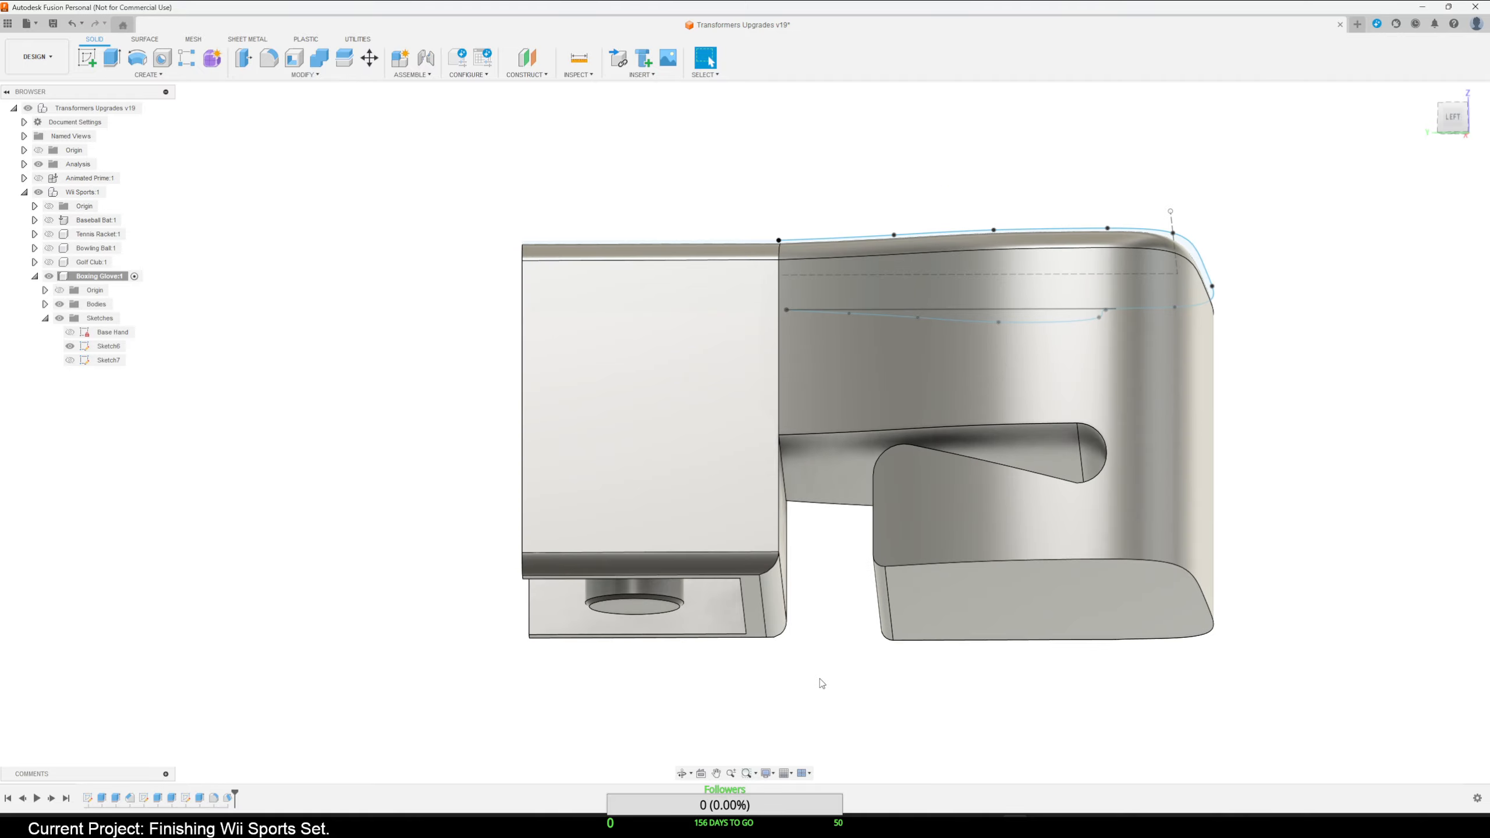
mouse_move(929, 683)
shift+middle_down()
mouse_move(881, 722)
mouse_move(827, 704)
mouse_move(936, 672)
shift+middle_up()
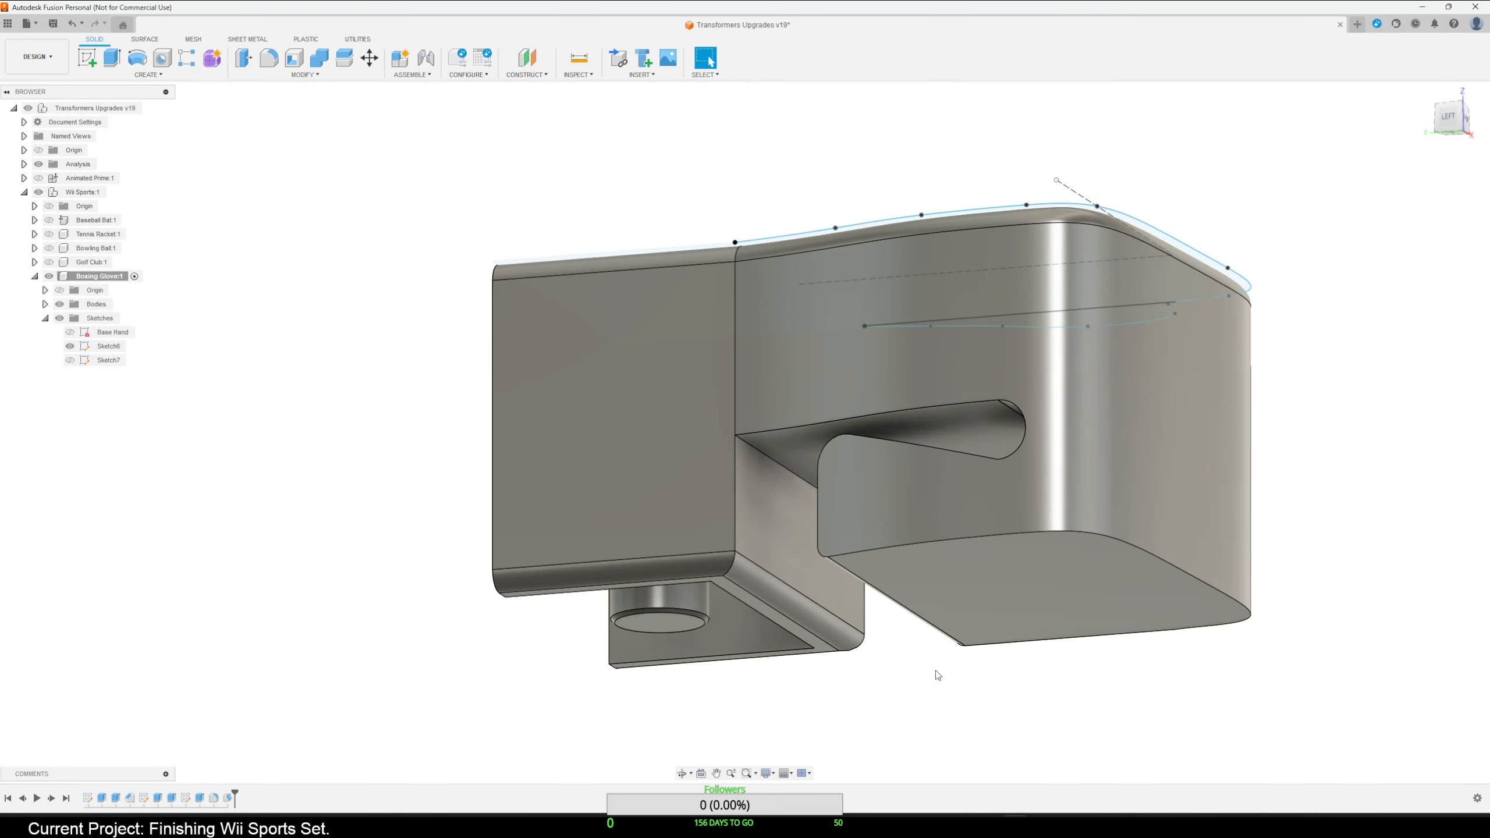
click(1133, 547)
click(269, 57)
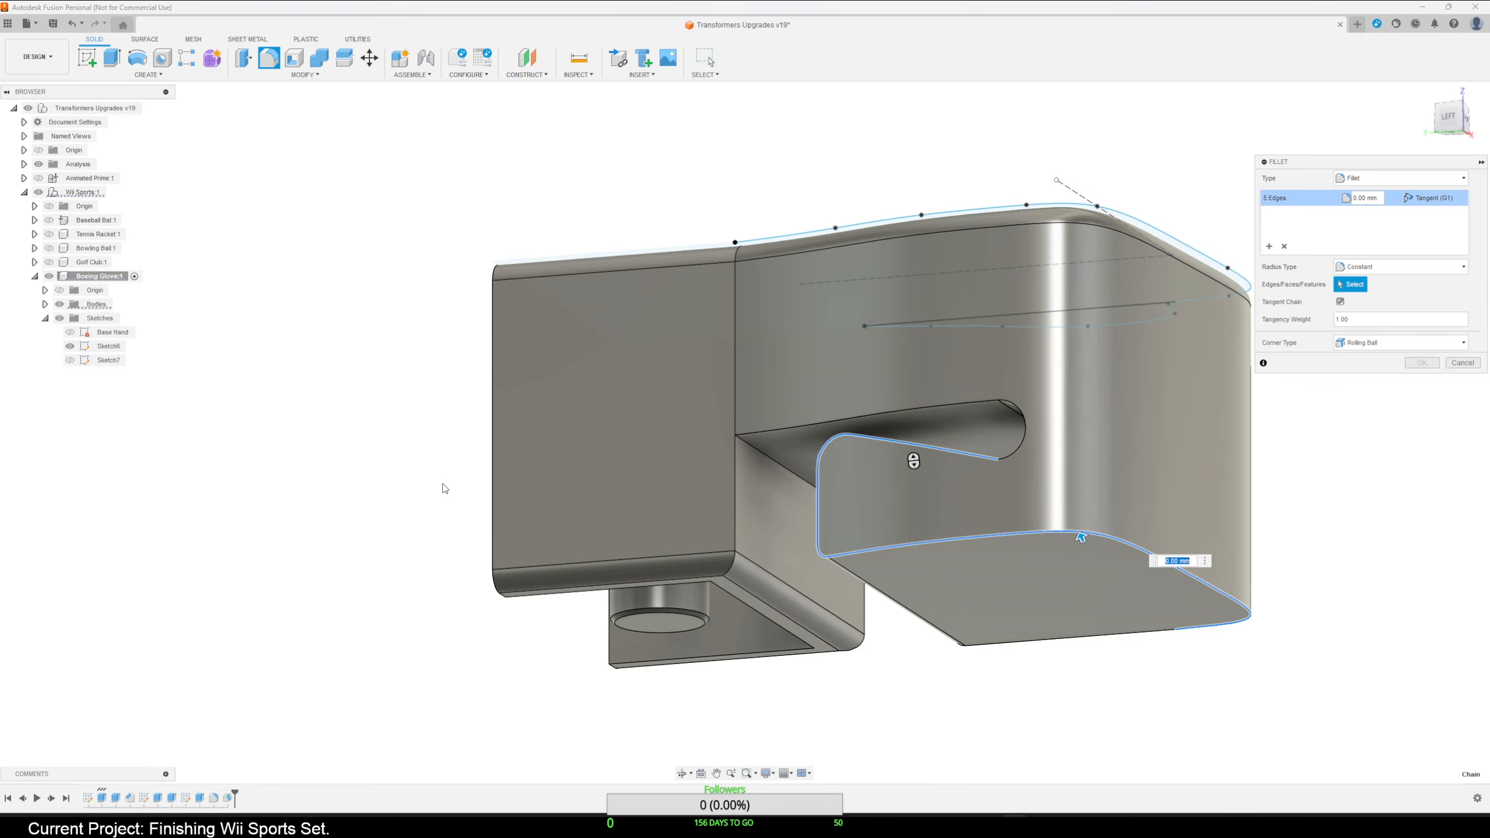
key(Return)
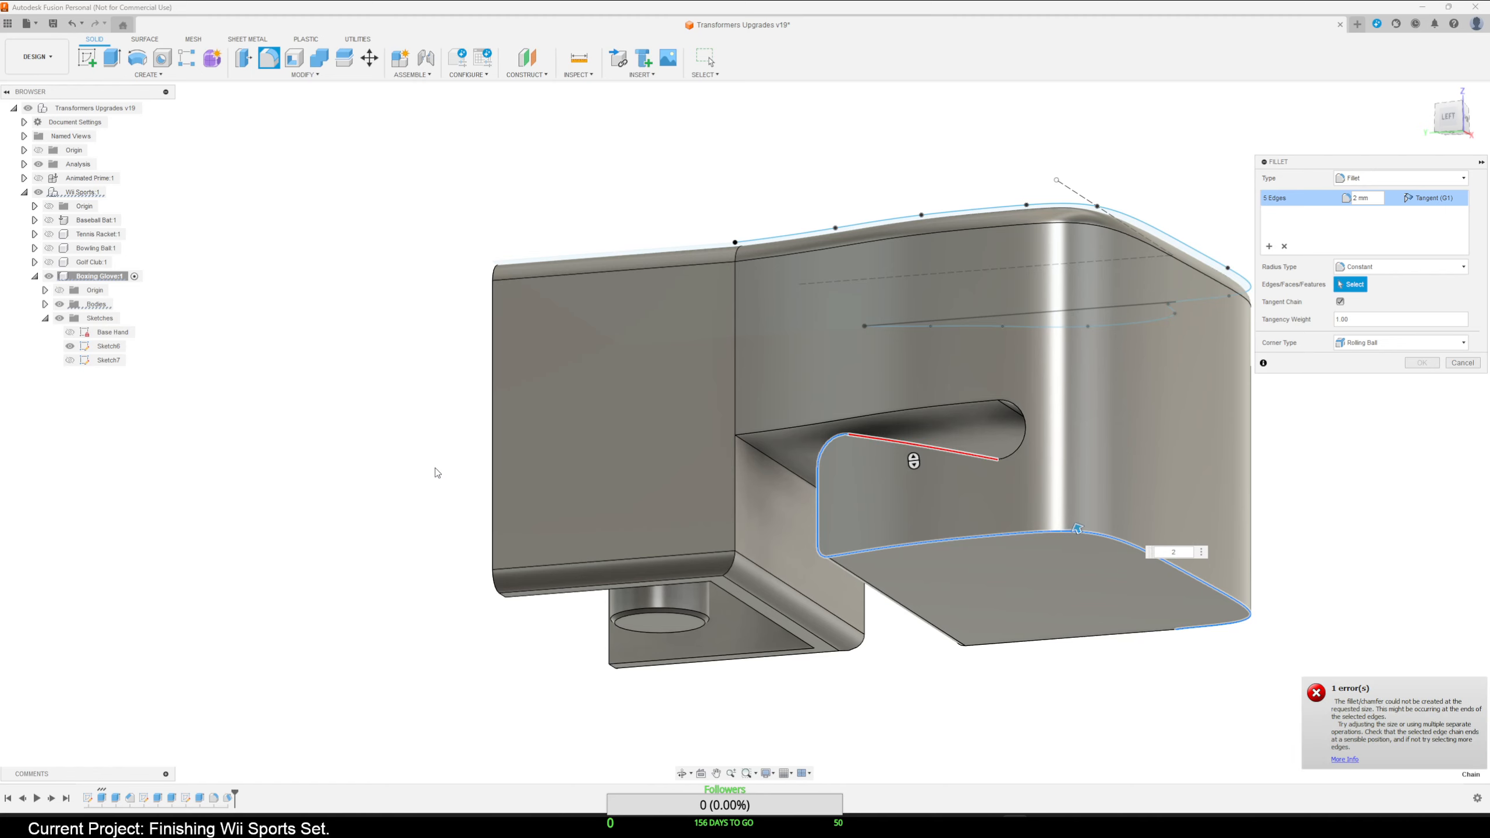
text(1)
key(Return)
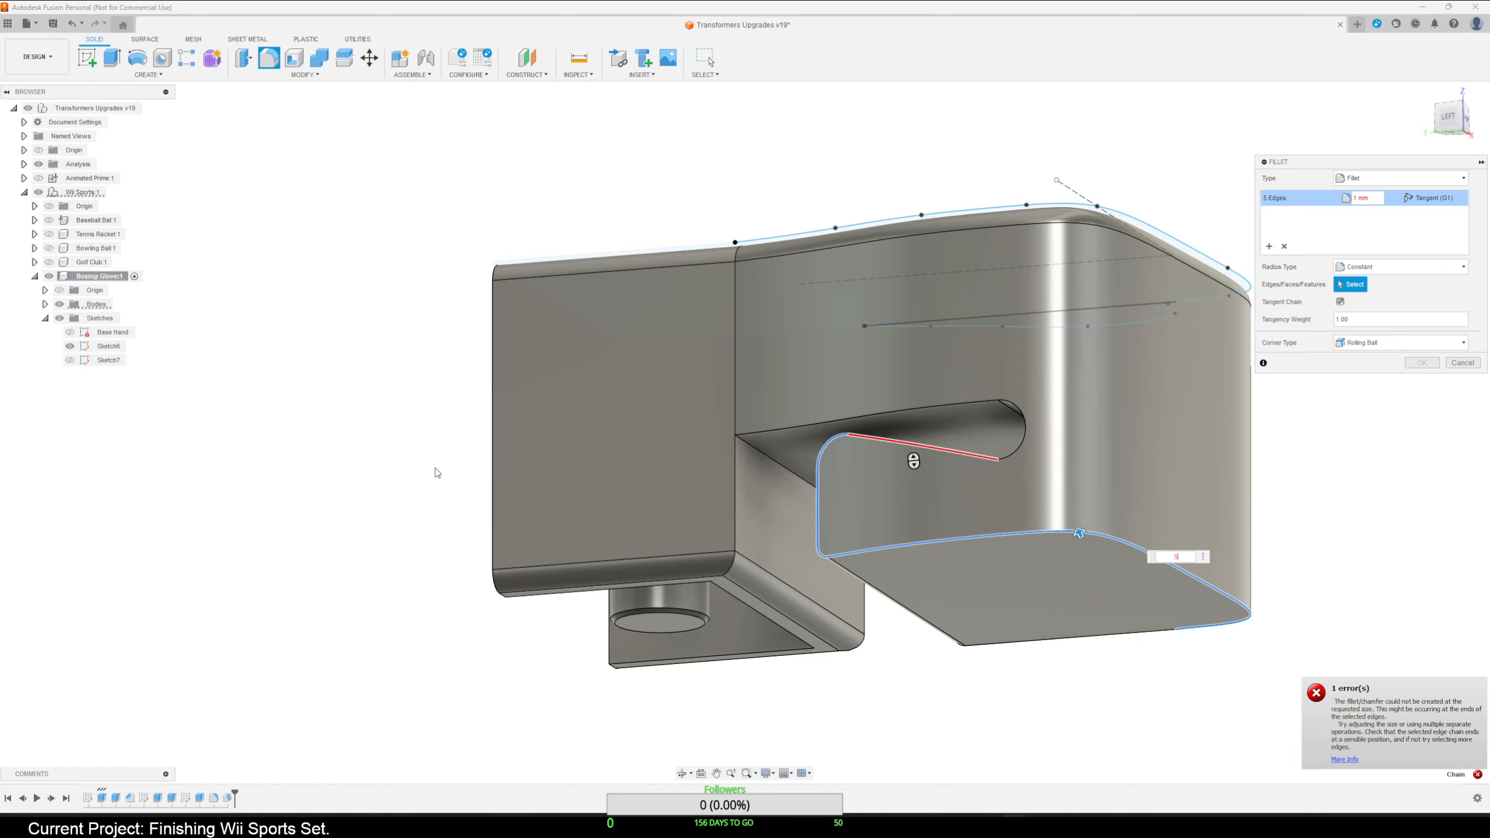
key(Return)
click(1461, 364)
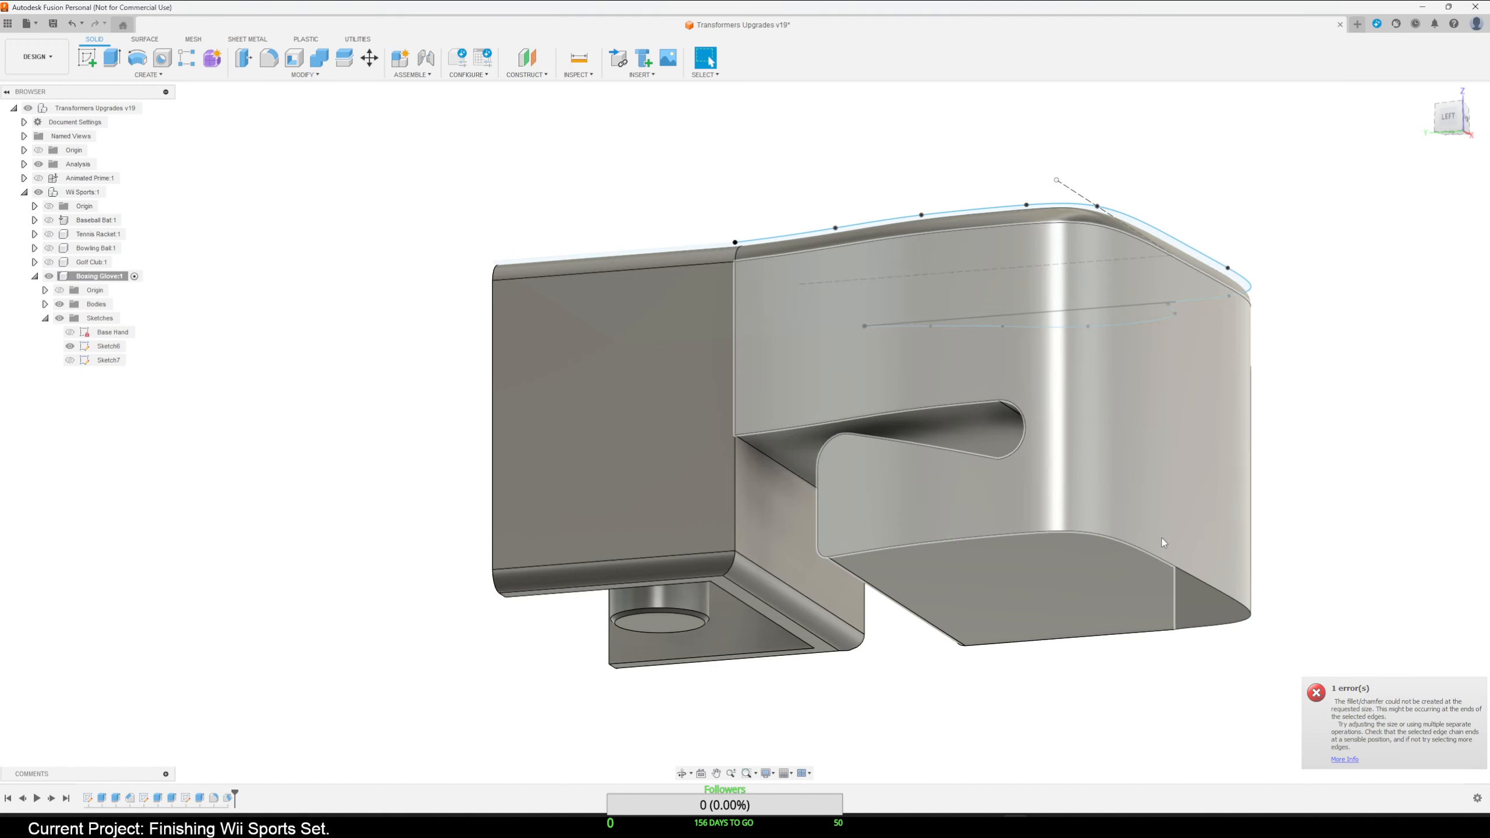
click(269, 57)
click(949, 449)
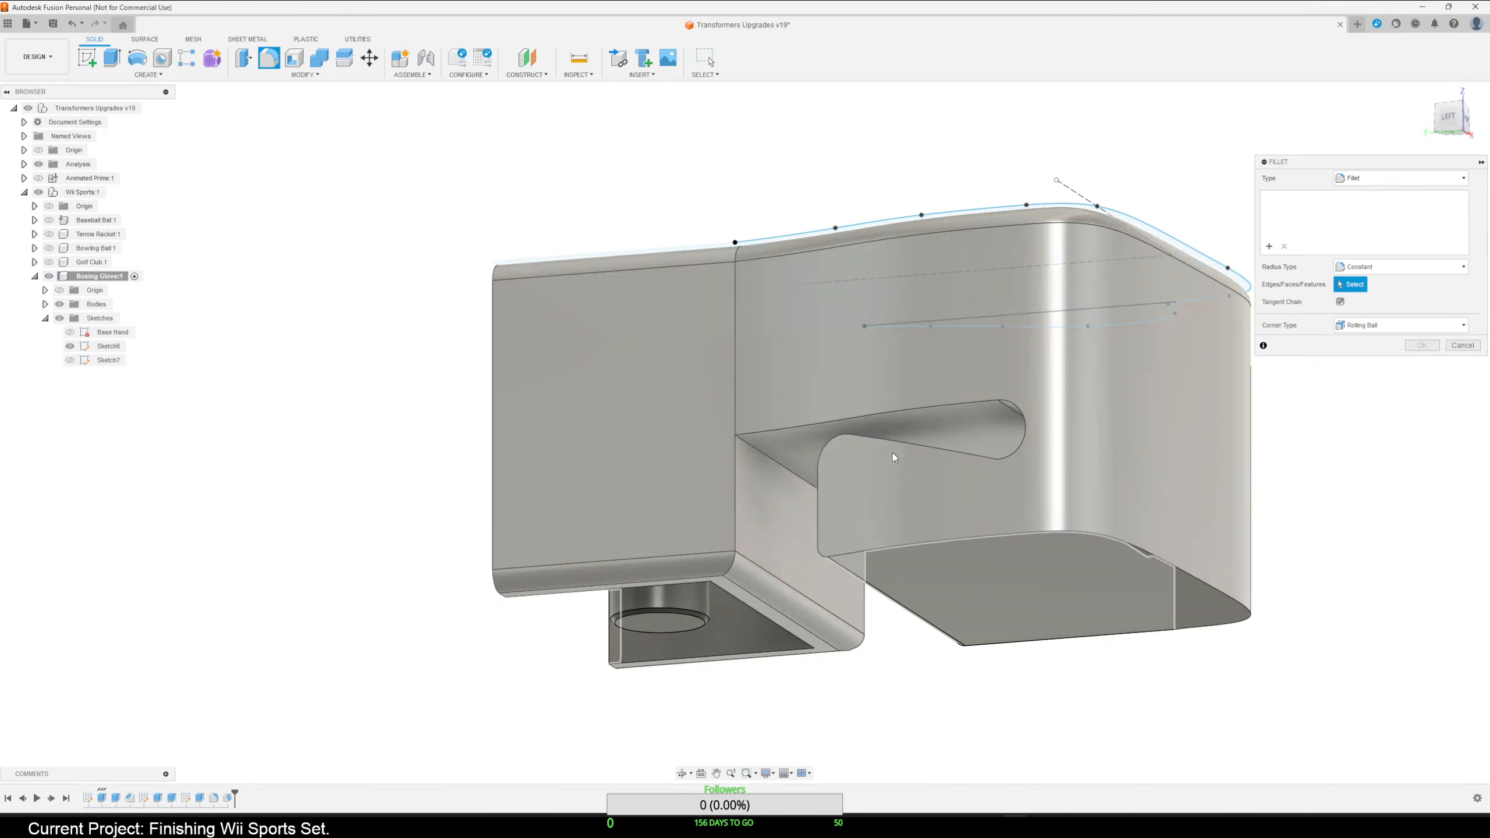
click(818, 486)
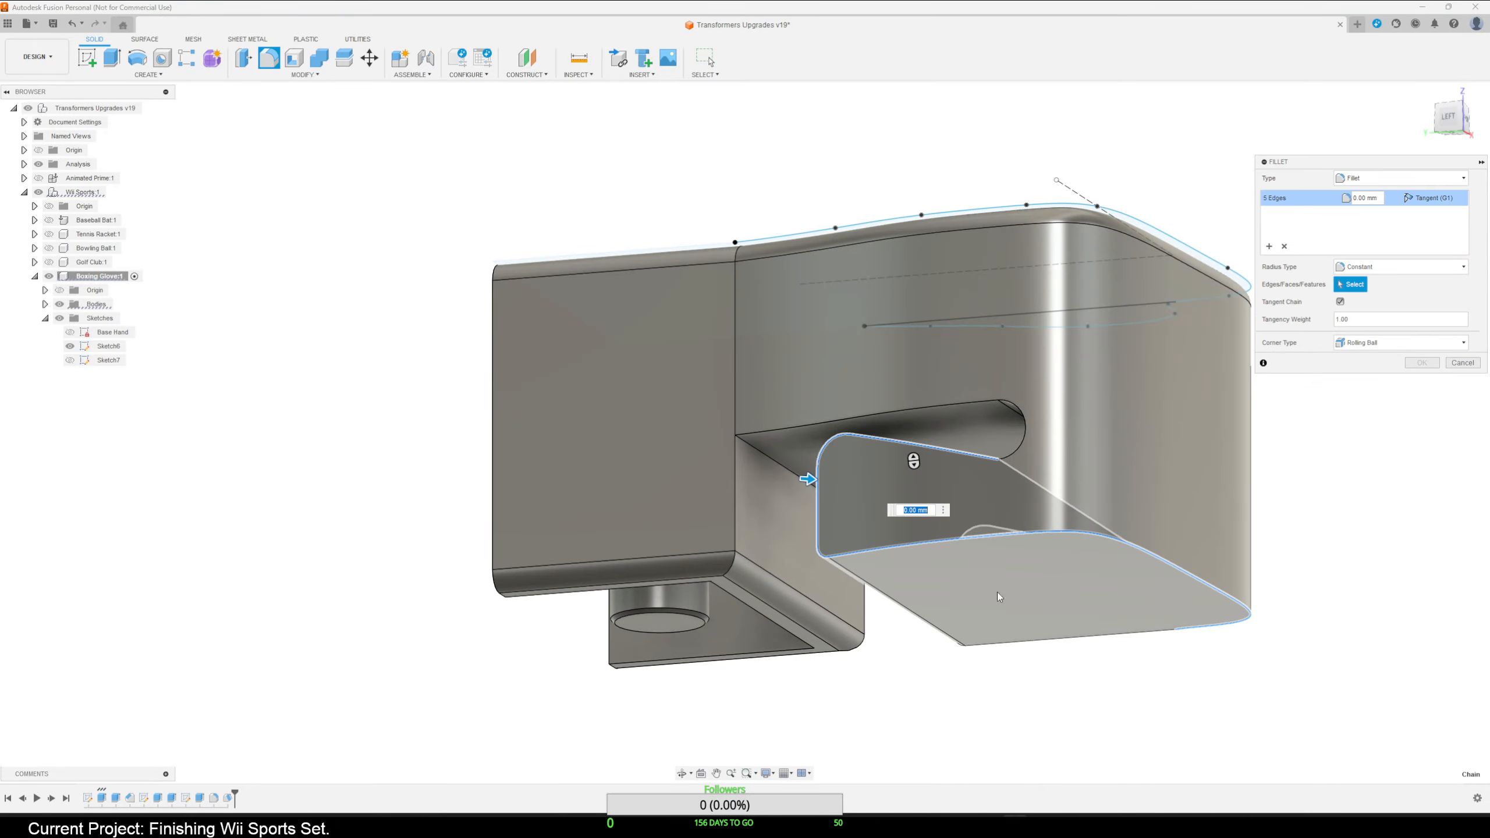
shift+middle_drag(1006, 623, 1114, 667)
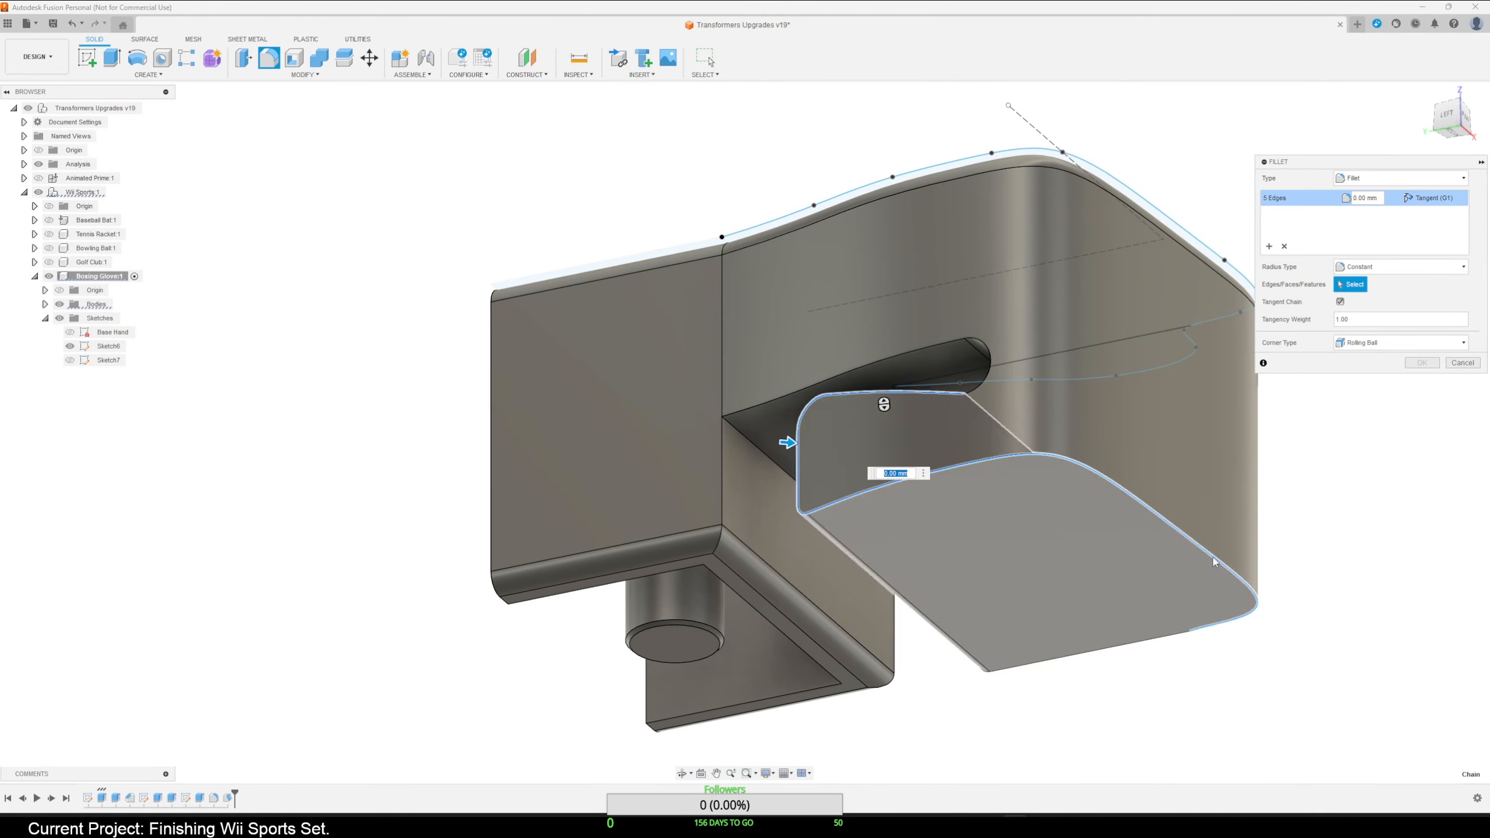
click(1462, 362)
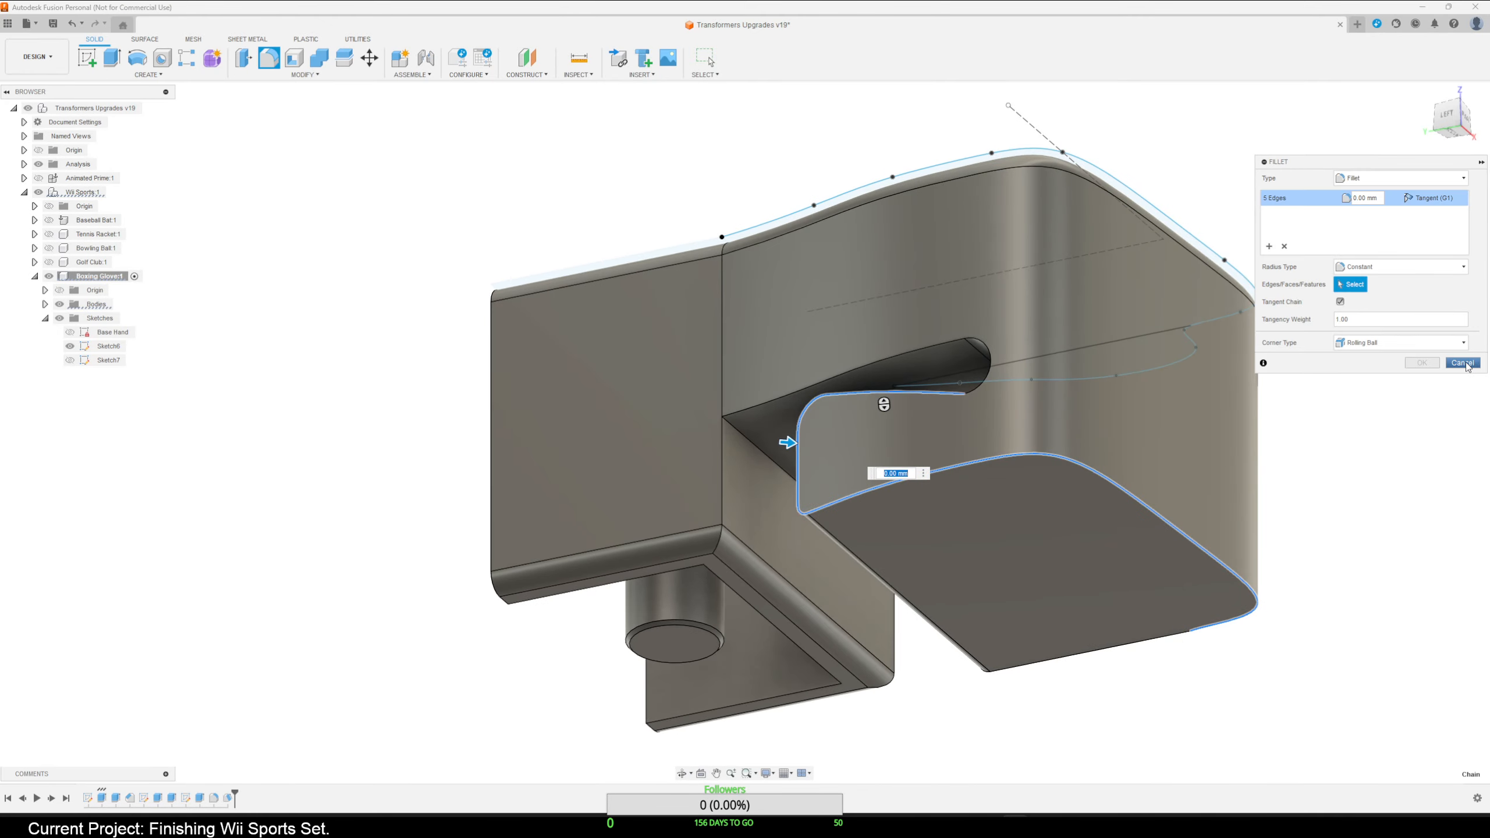
click(961, 578)
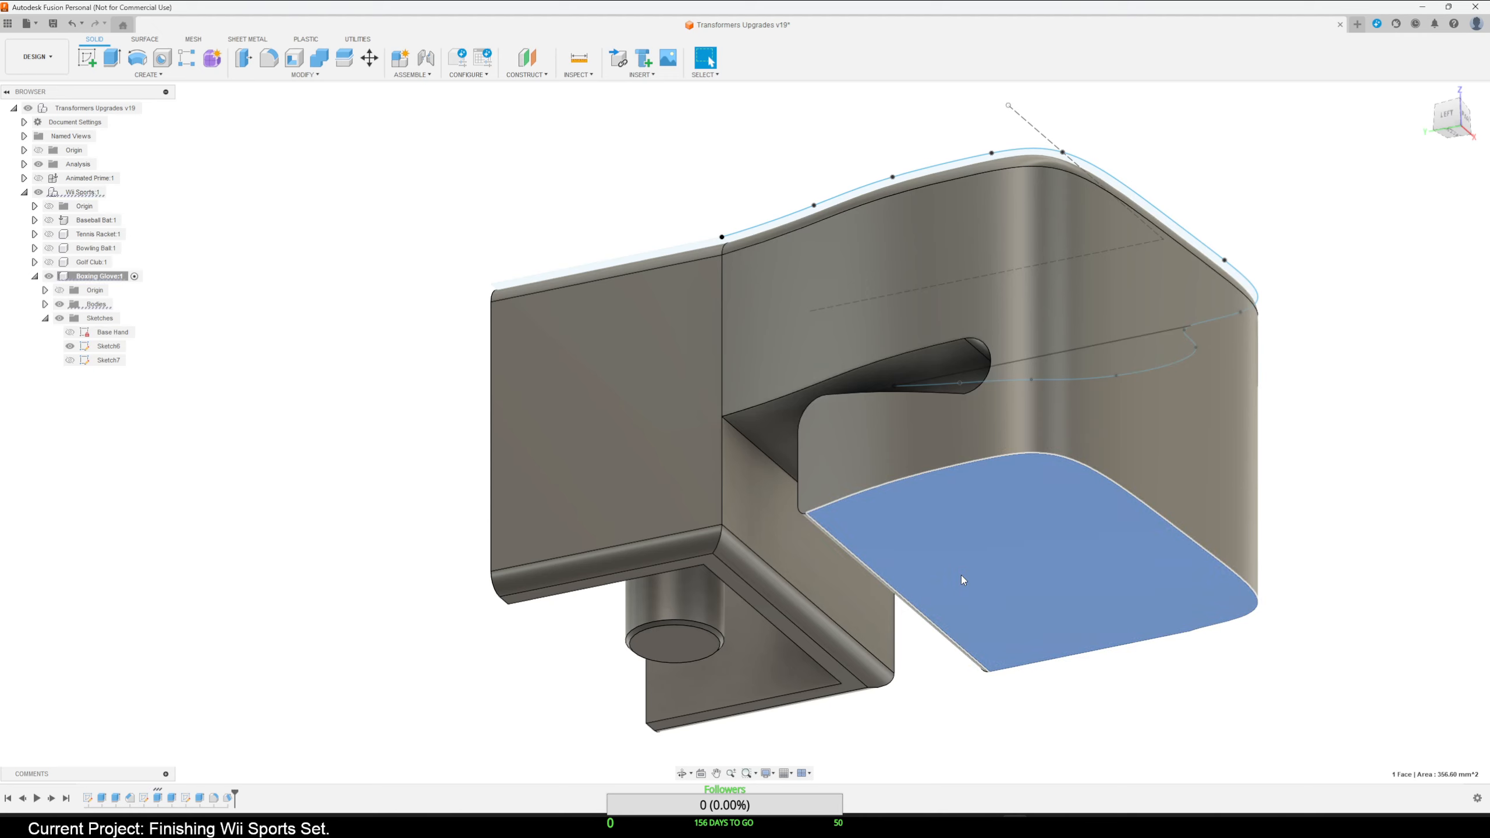
key(e)
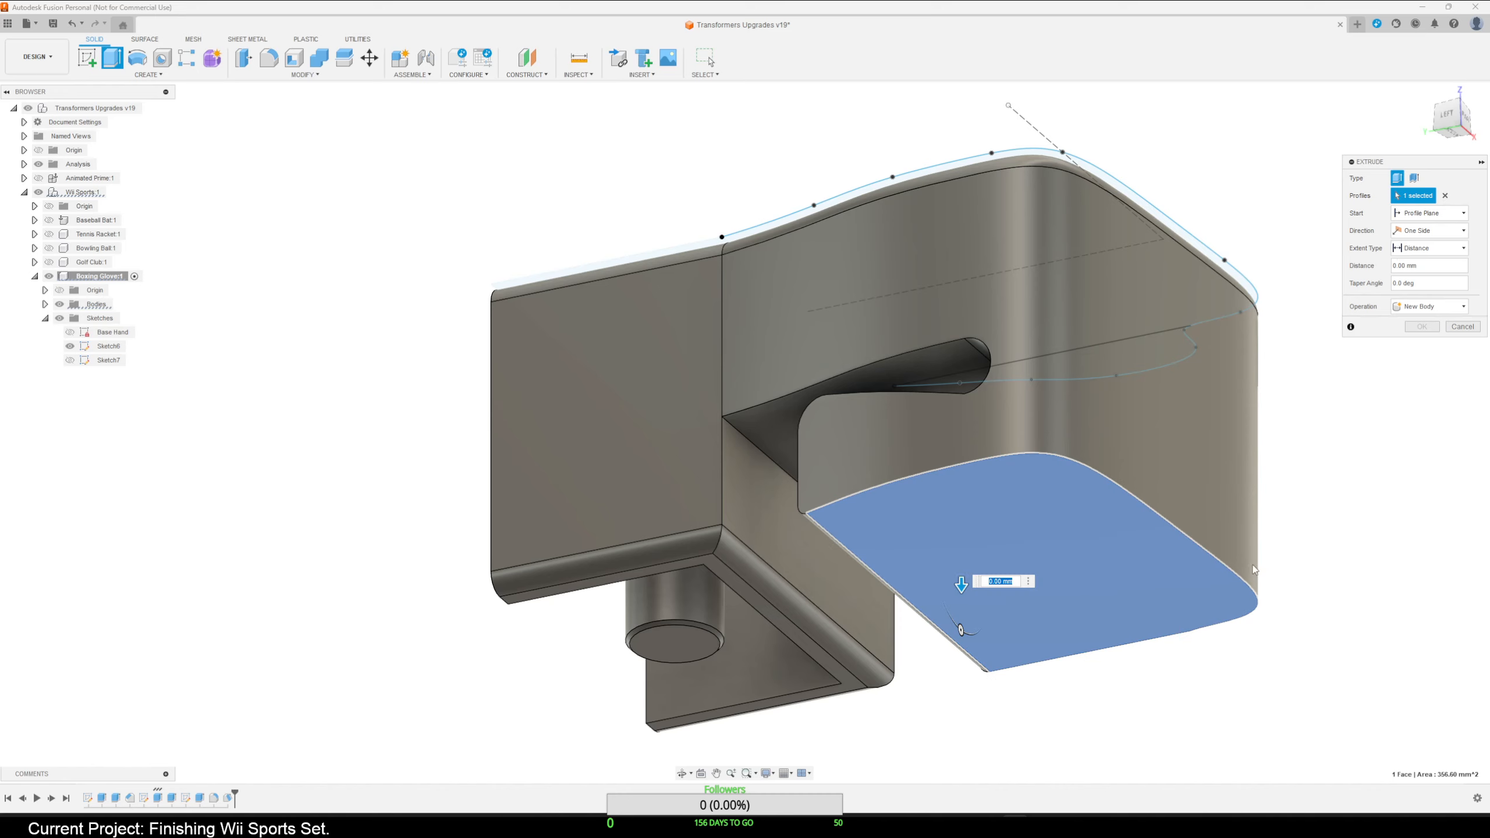
key(Escape)
click(941, 620)
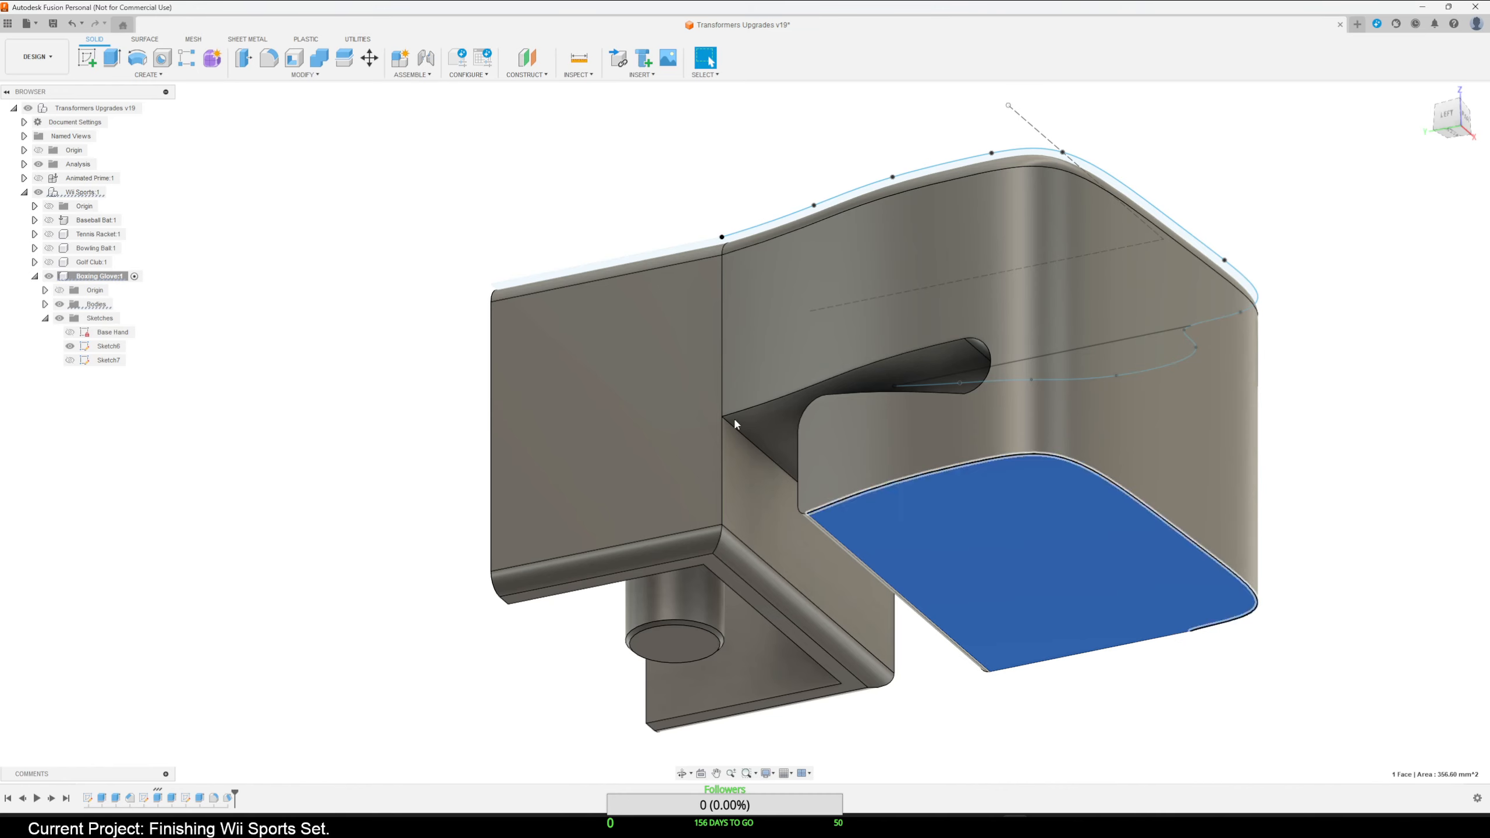
click(148, 74)
mouse_move(304, 75)
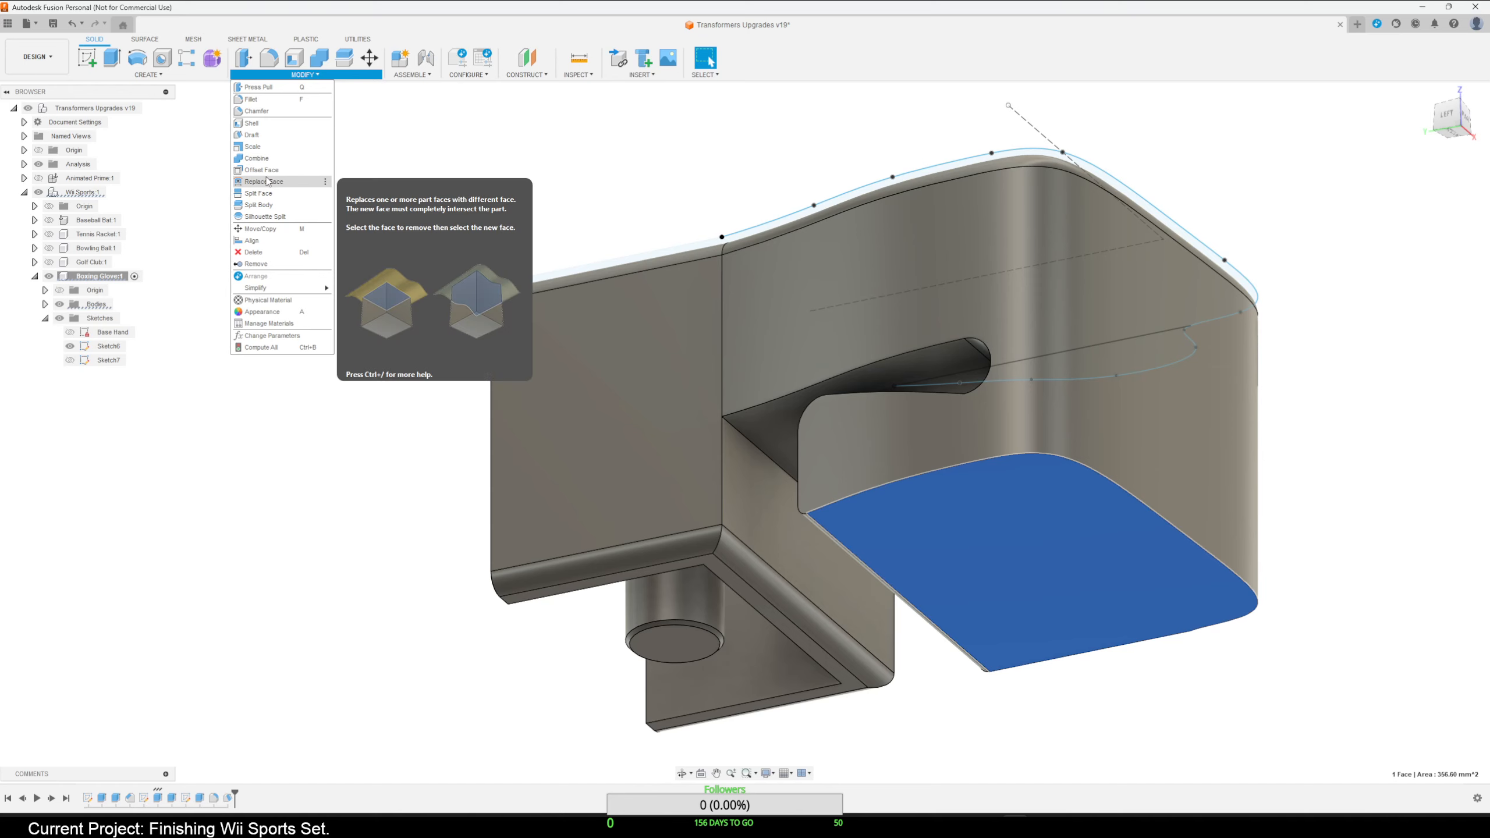
click(256, 87)
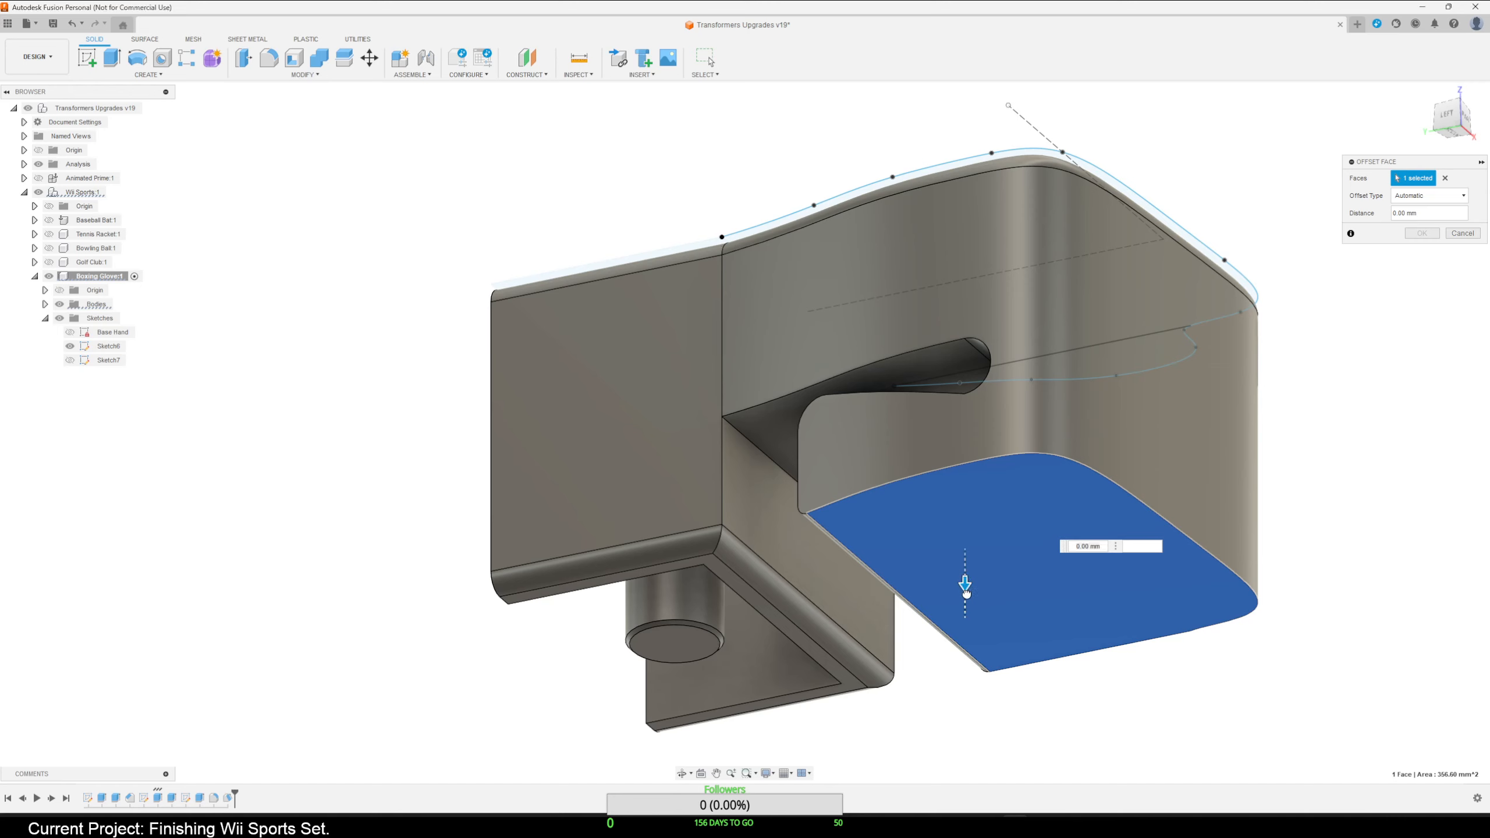
drag(965, 584, 976, 662)
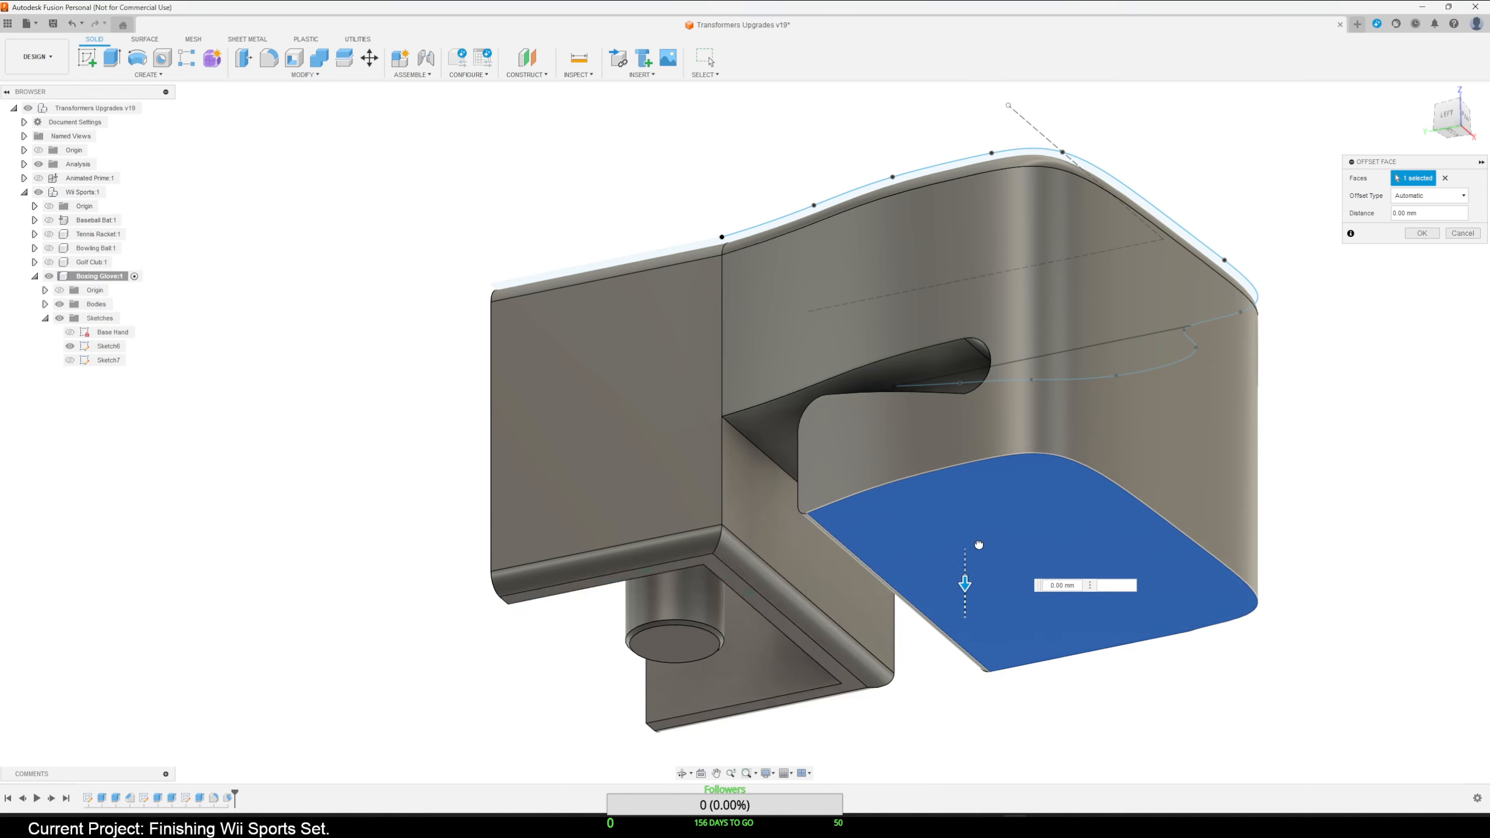
click(1450, 196)
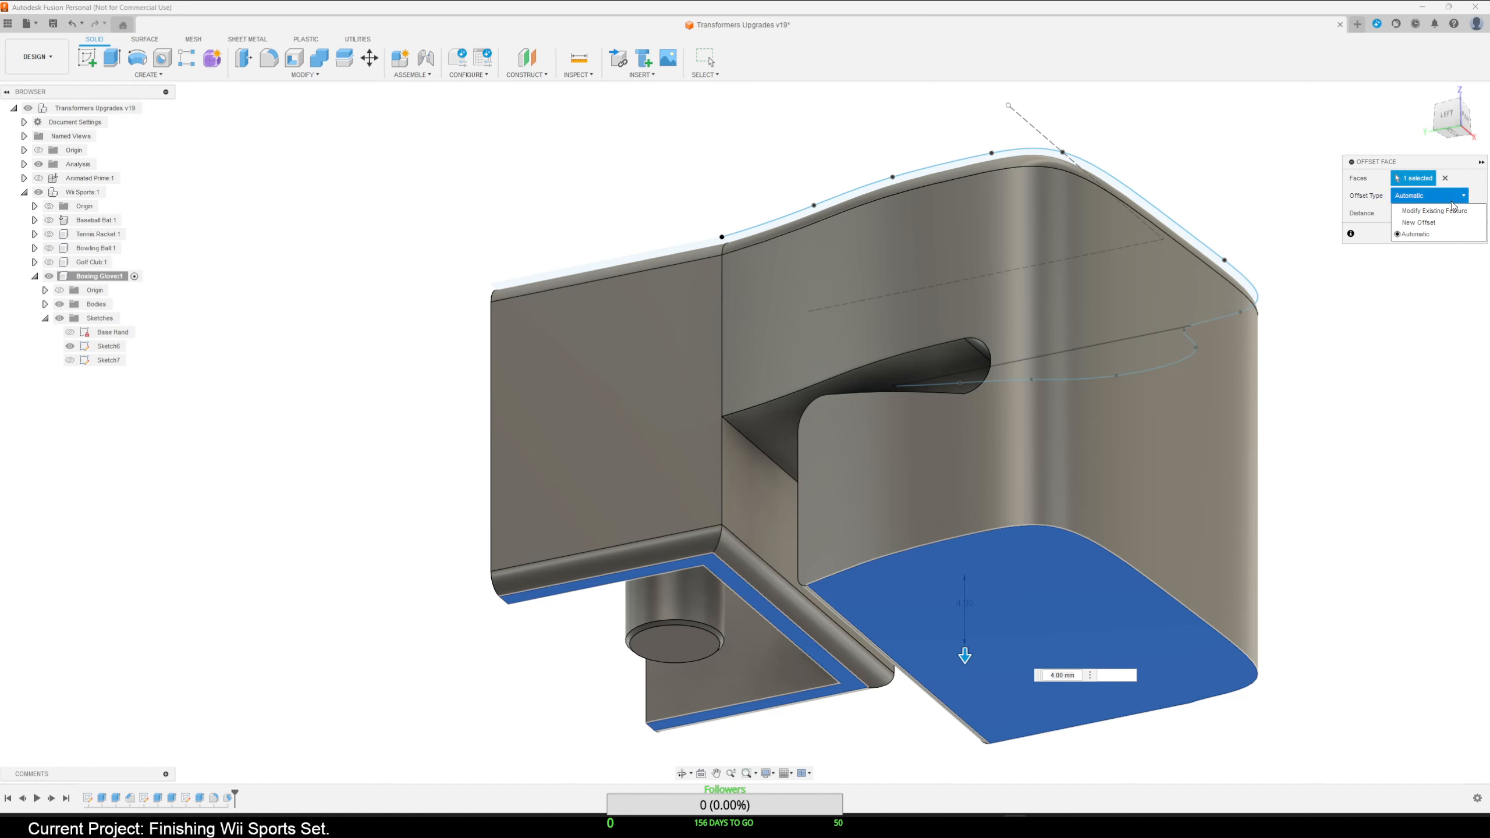
click(1434, 211)
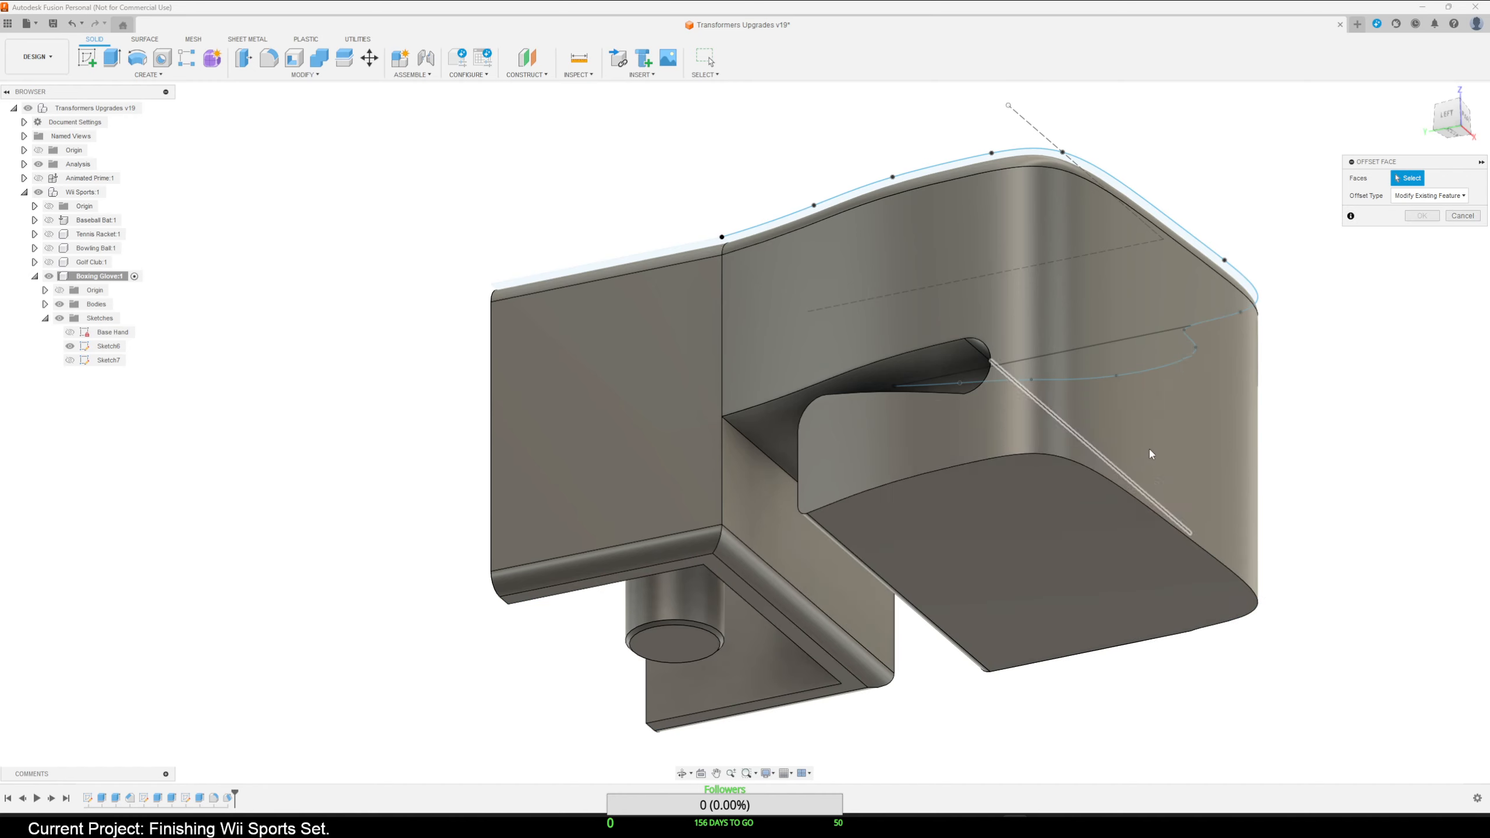
click(1408, 198)
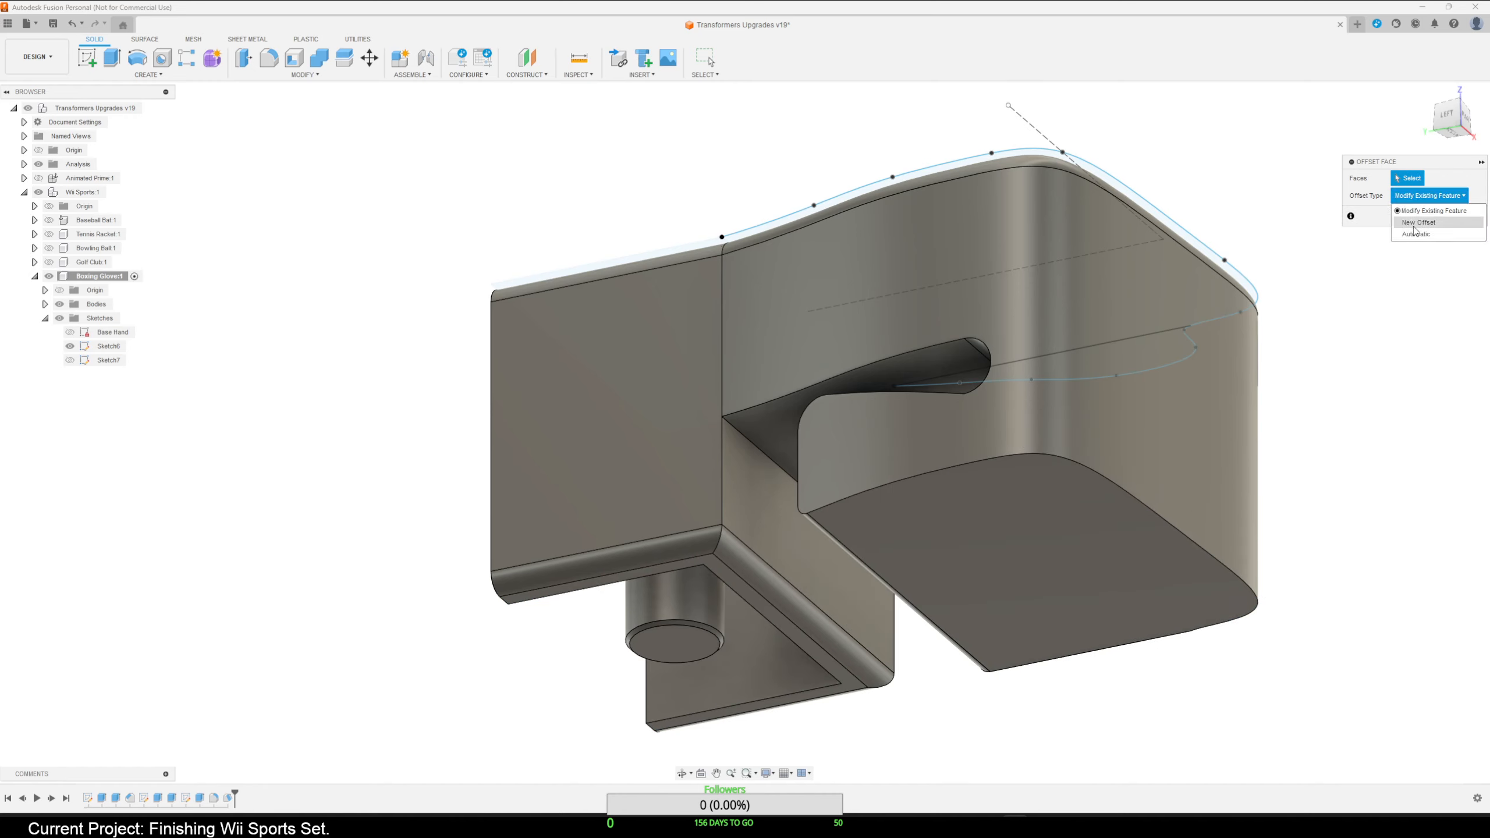
click(1412, 308)
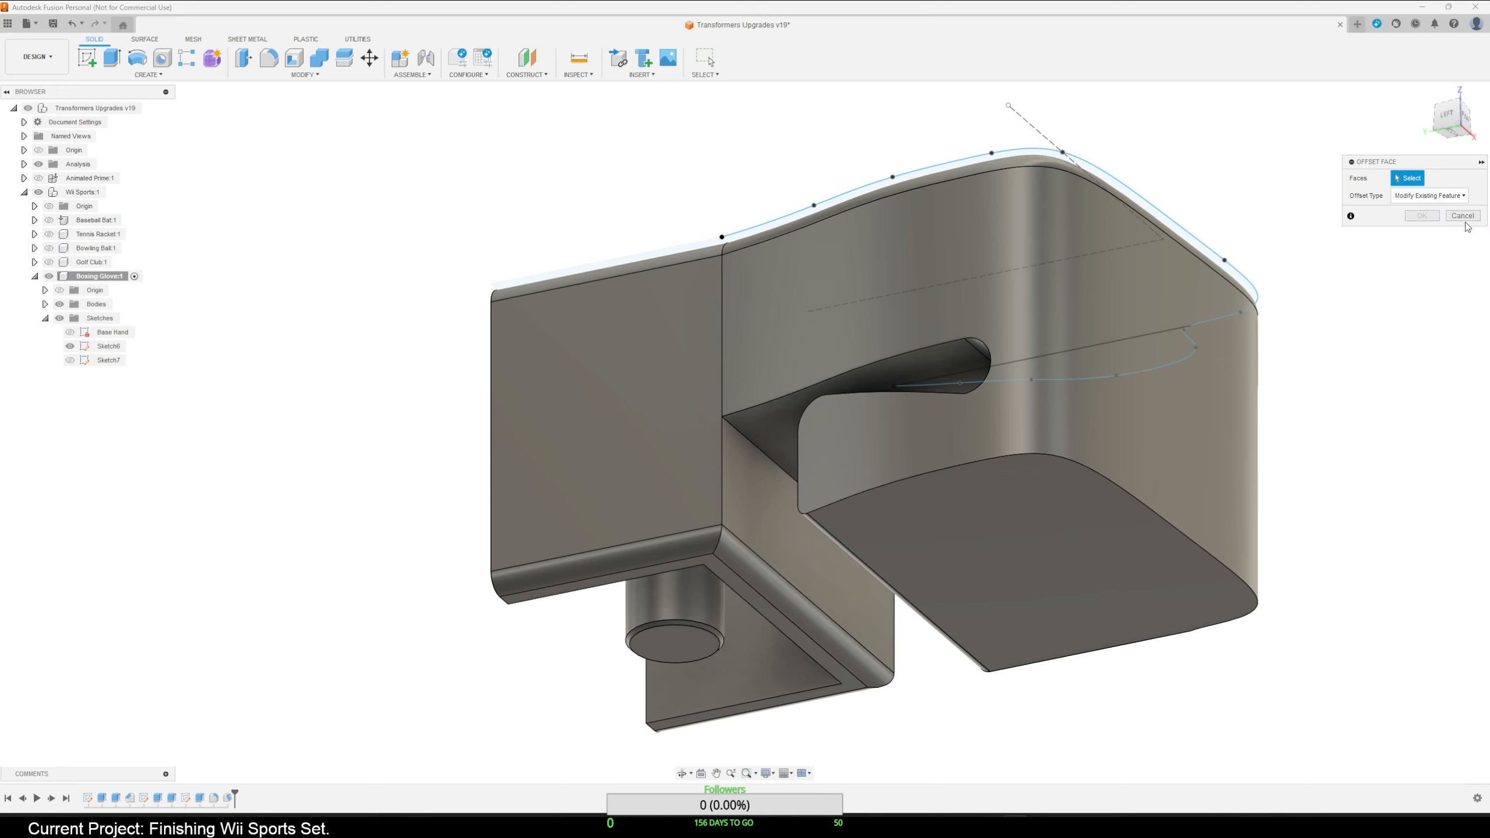
click(1465, 218)
Extrude the flat underside face of the glove's front section 1 mm outward and join it to the body.
click(1036, 574)
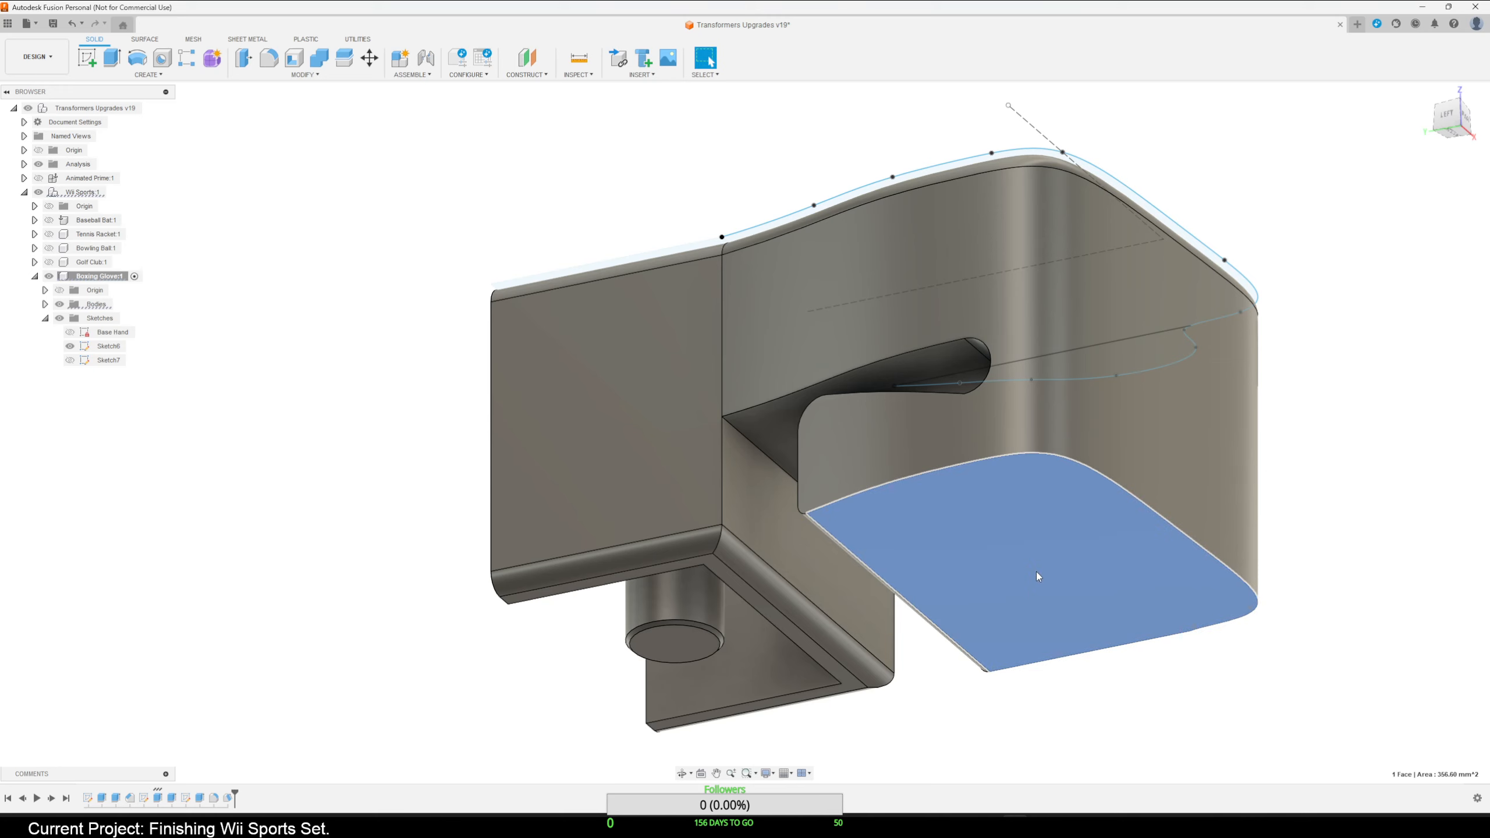
key(e)
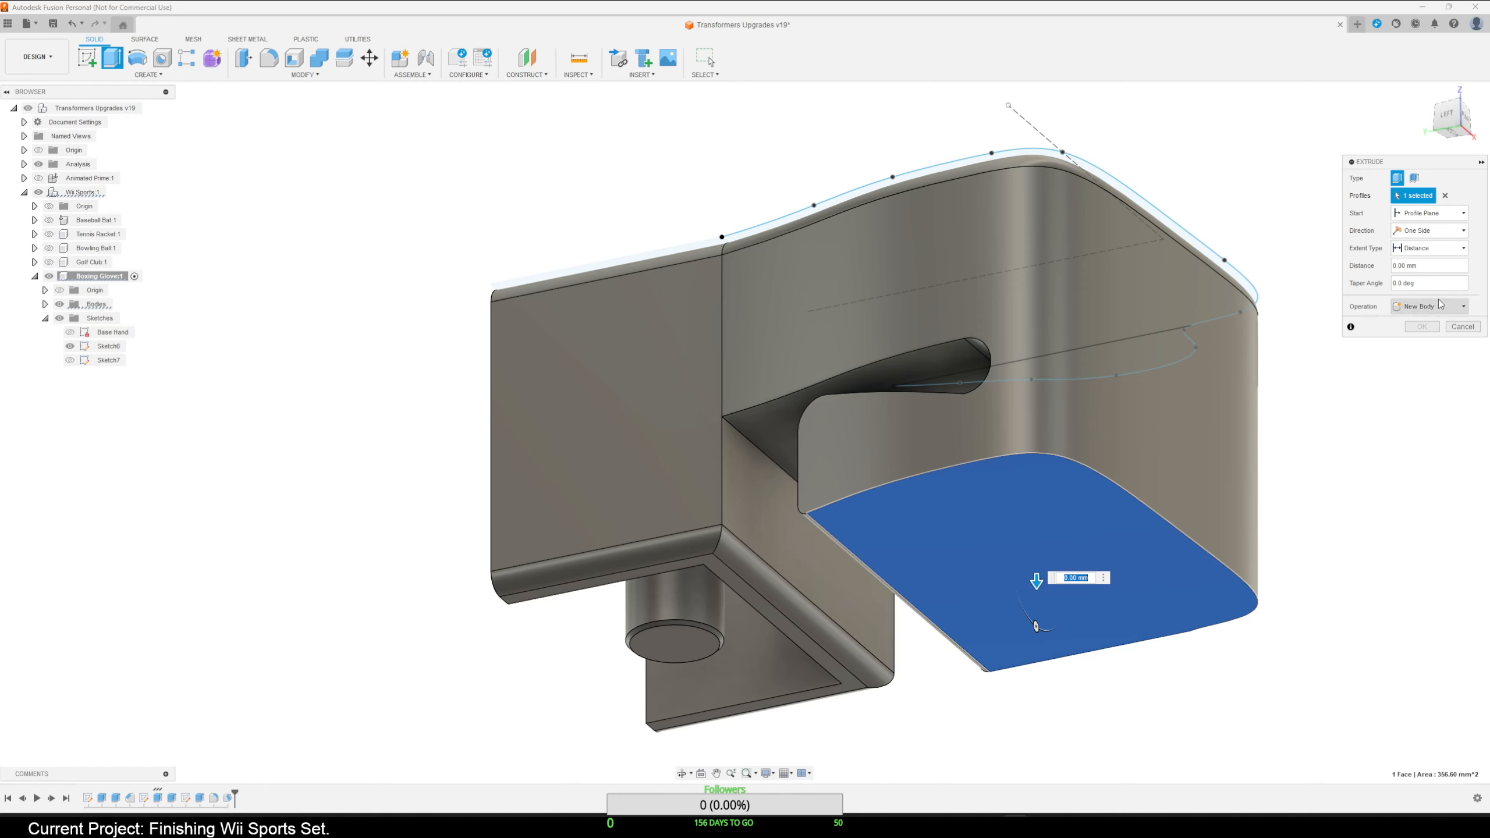
click(1436, 304)
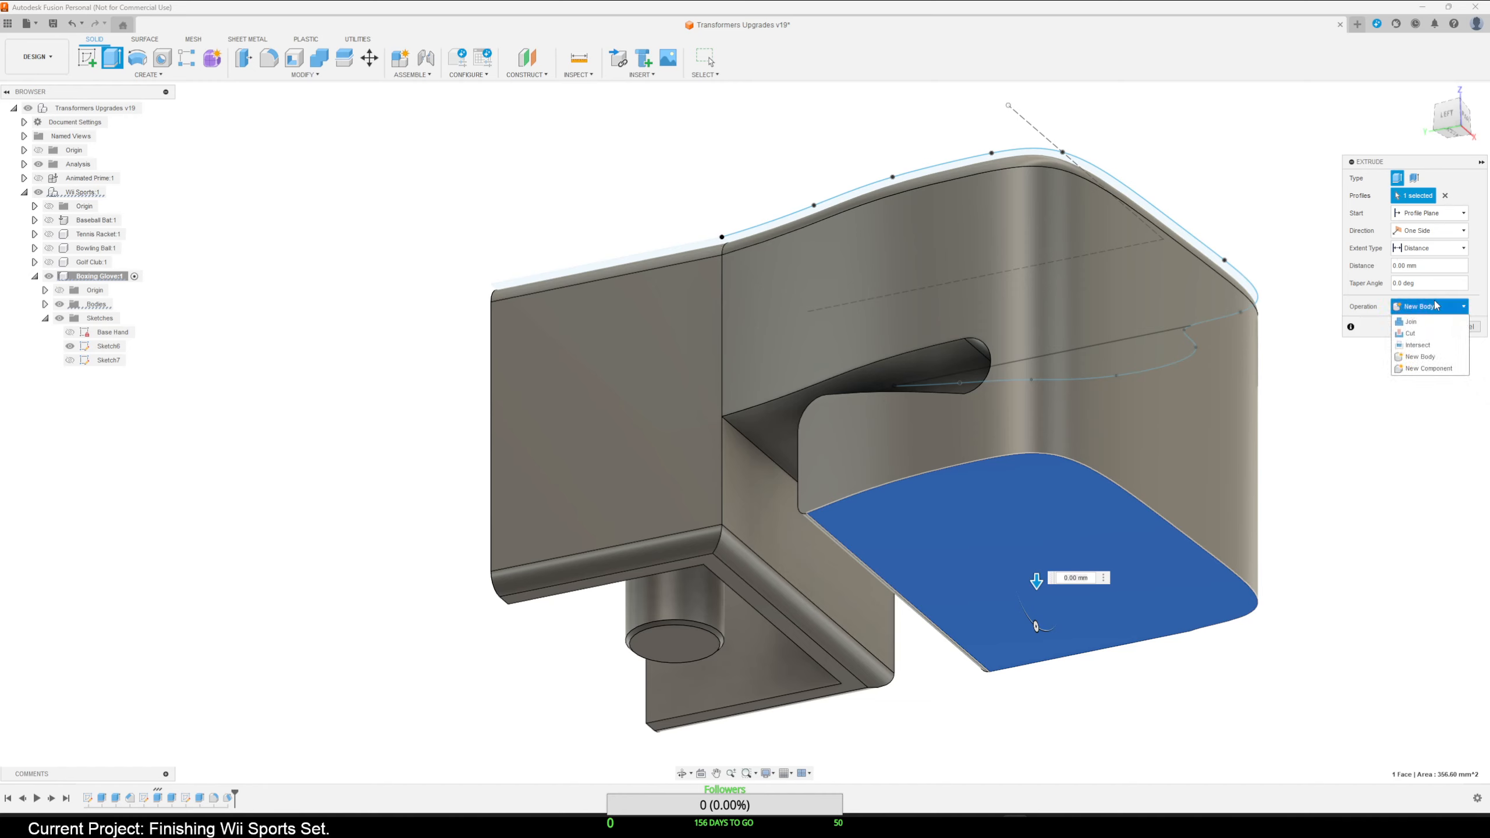
click(1435, 302)
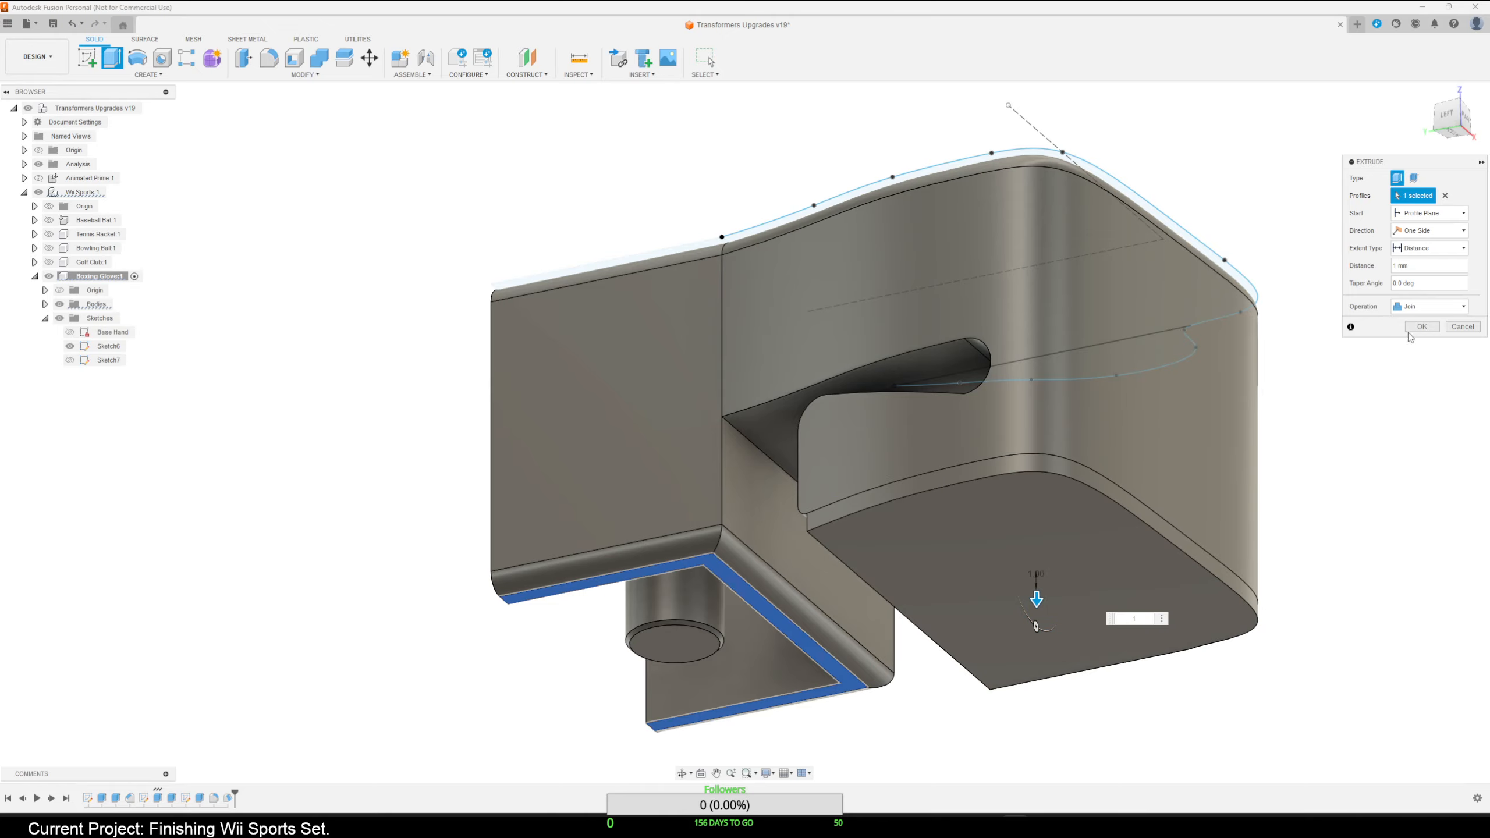
click(1421, 328)
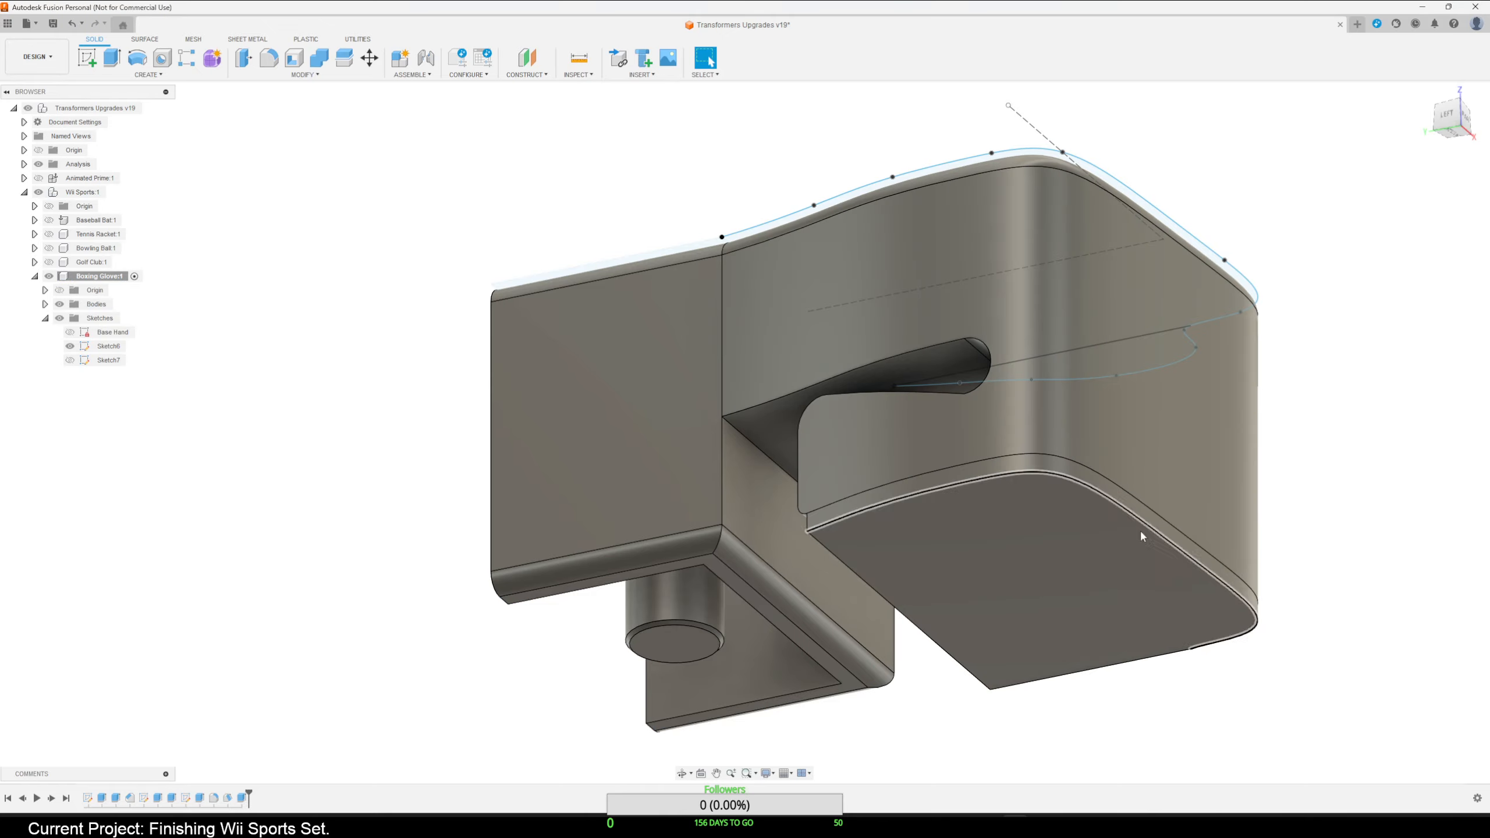
Start a 1 mm fillet on the three outline edges of the glove's extended underside.
shift+middle_drag(1140, 532, 1054, 594)
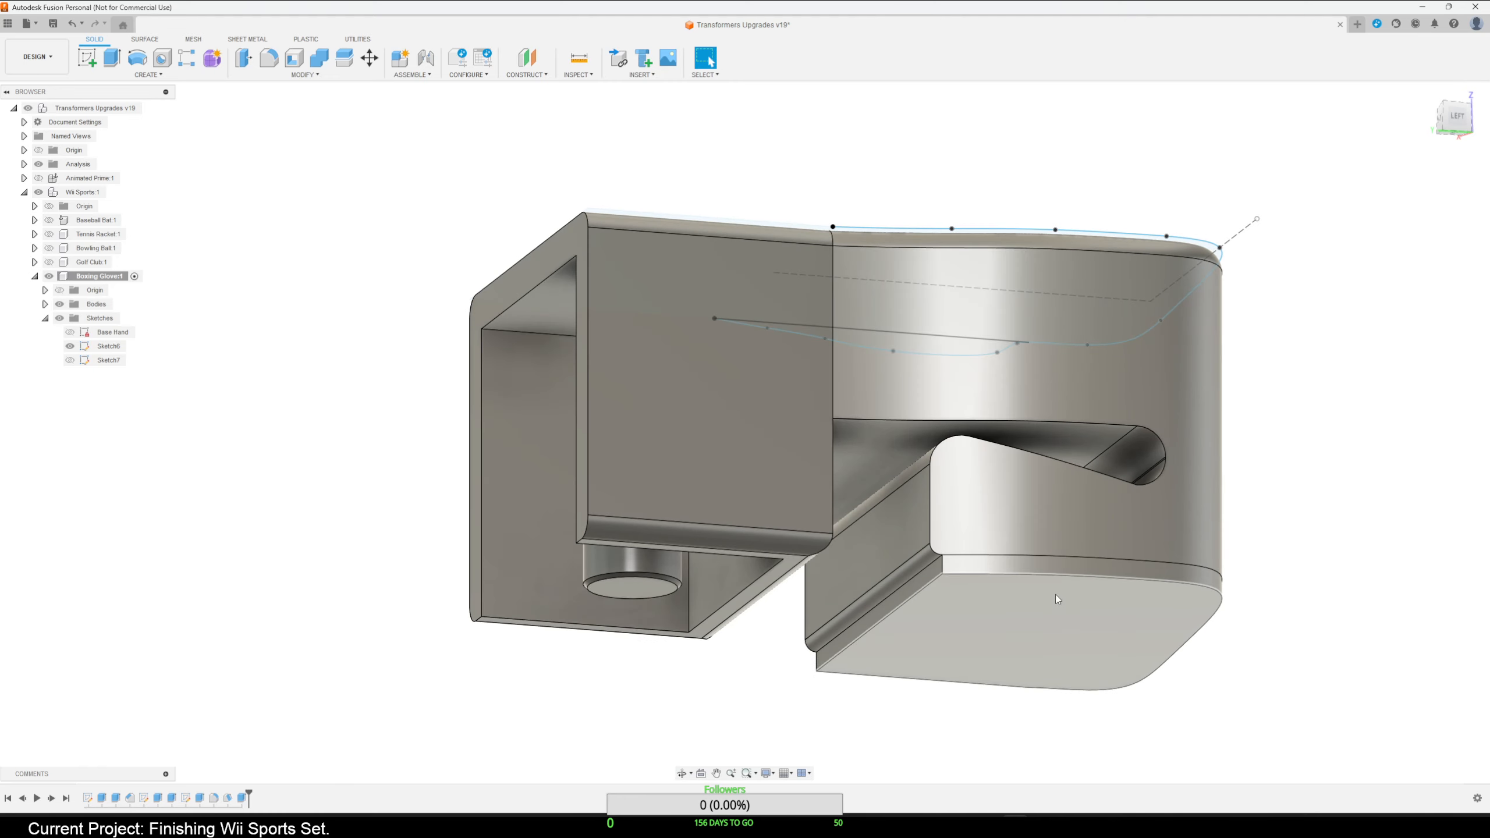
click(1034, 576)
ctrl+click(921, 591)
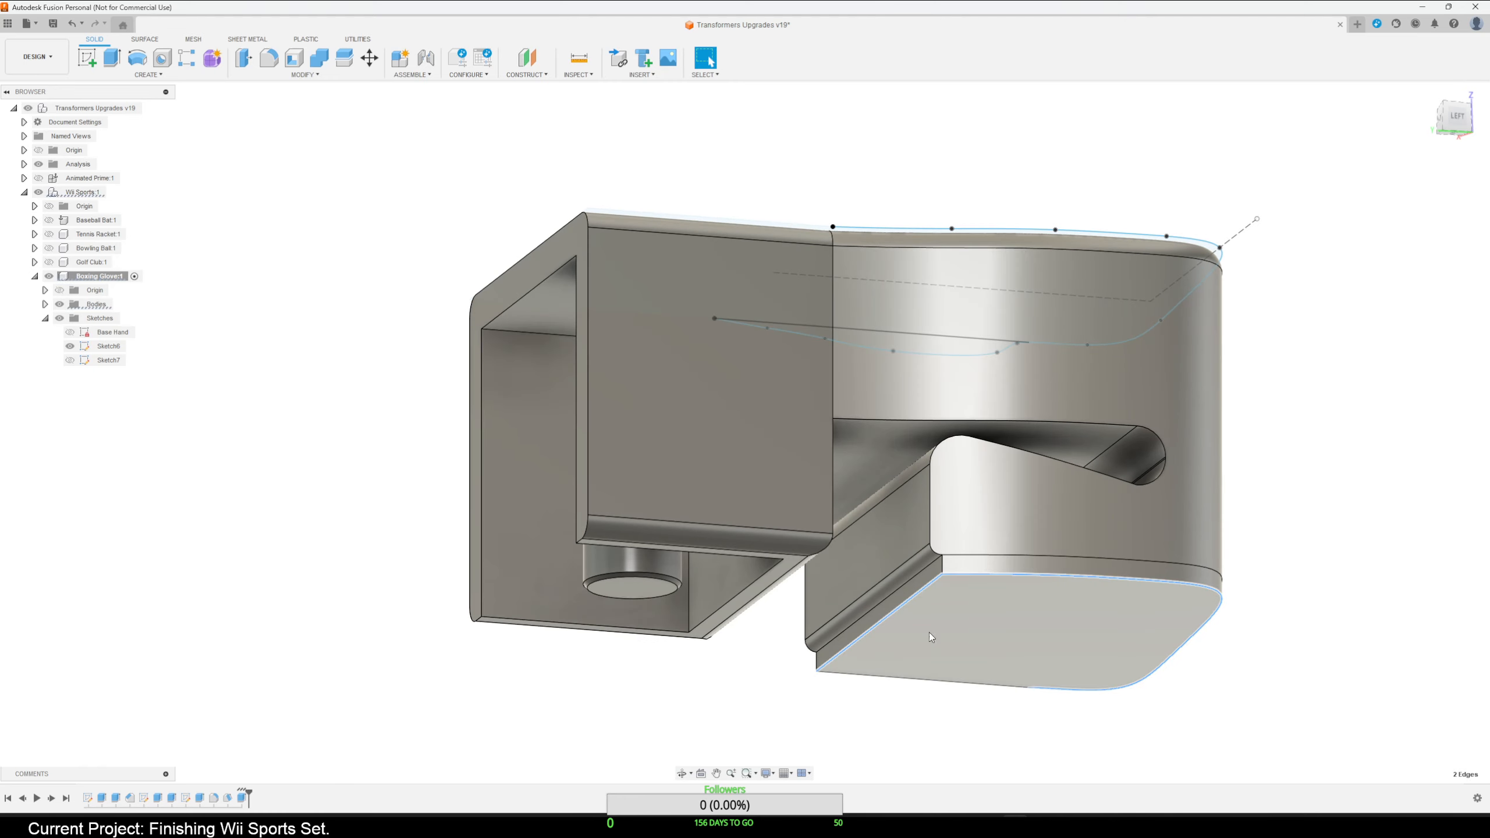
ctrl+click(958, 682)
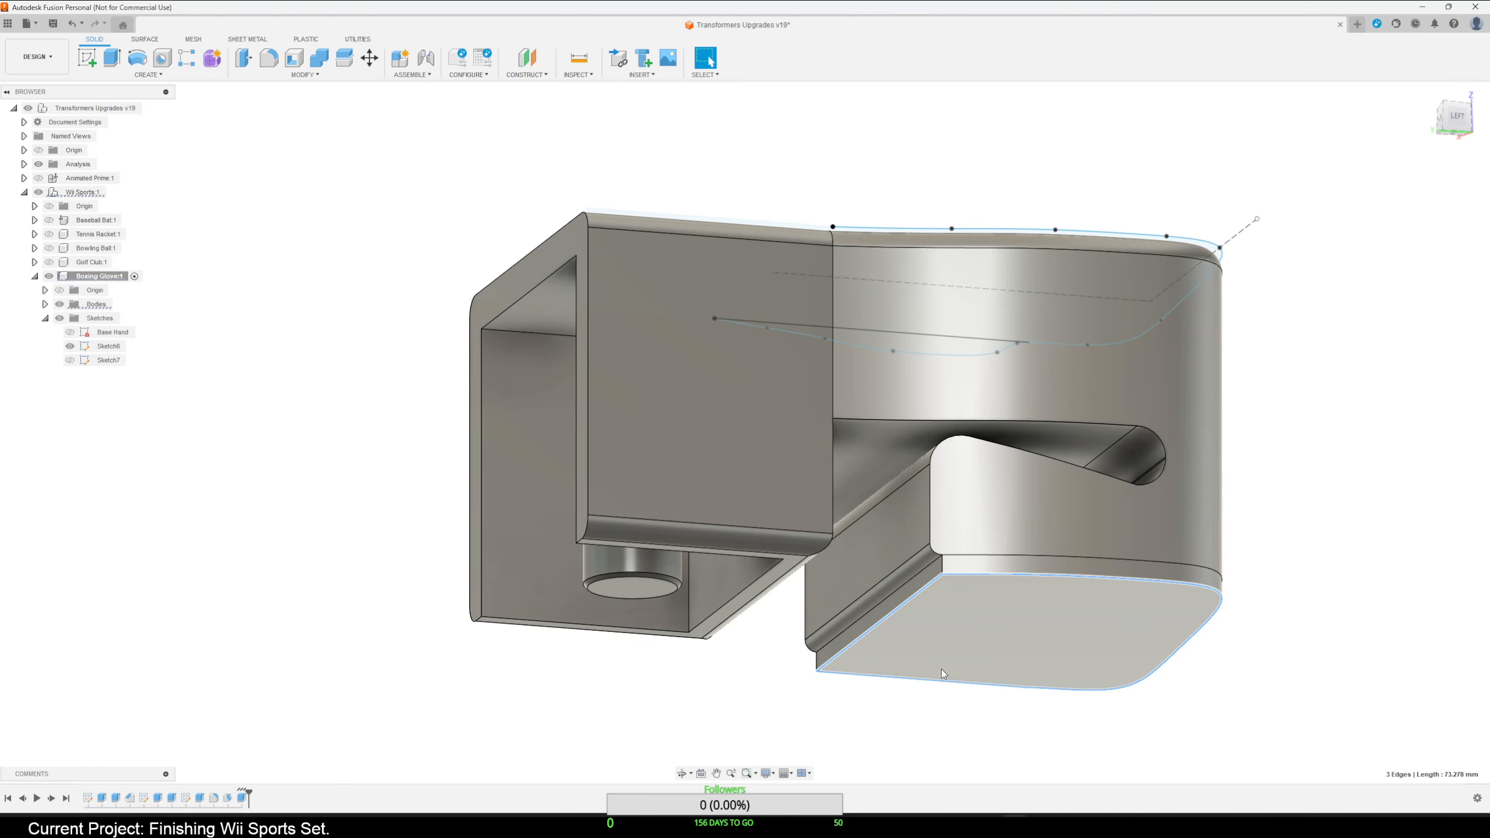
click(269, 59)
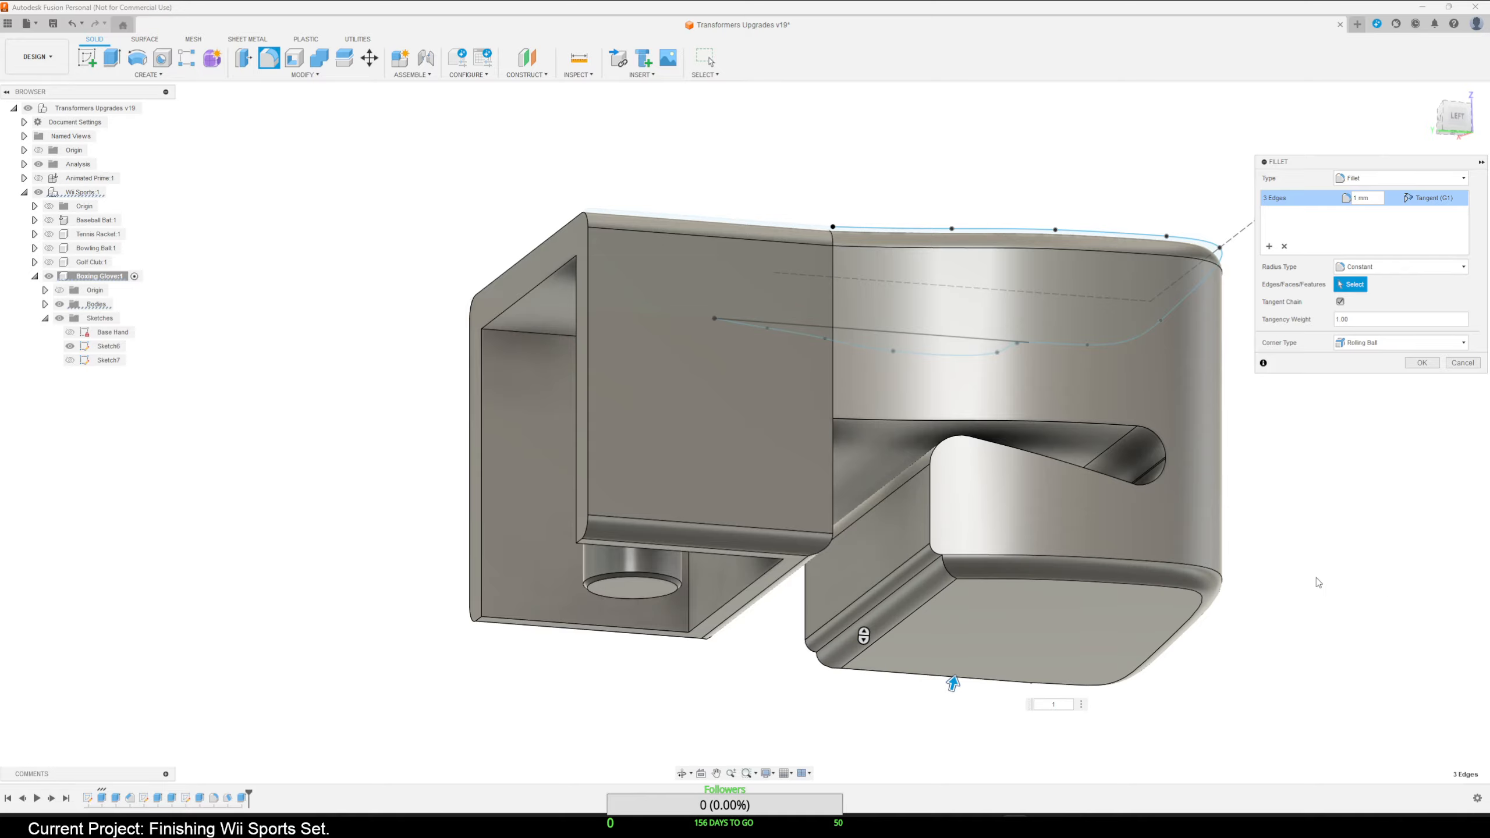
Try radii of 2 mm, 3 mm and 2.5 mm for the underside fillet.
shift+middle_drag(1312, 578, 1017, 604)
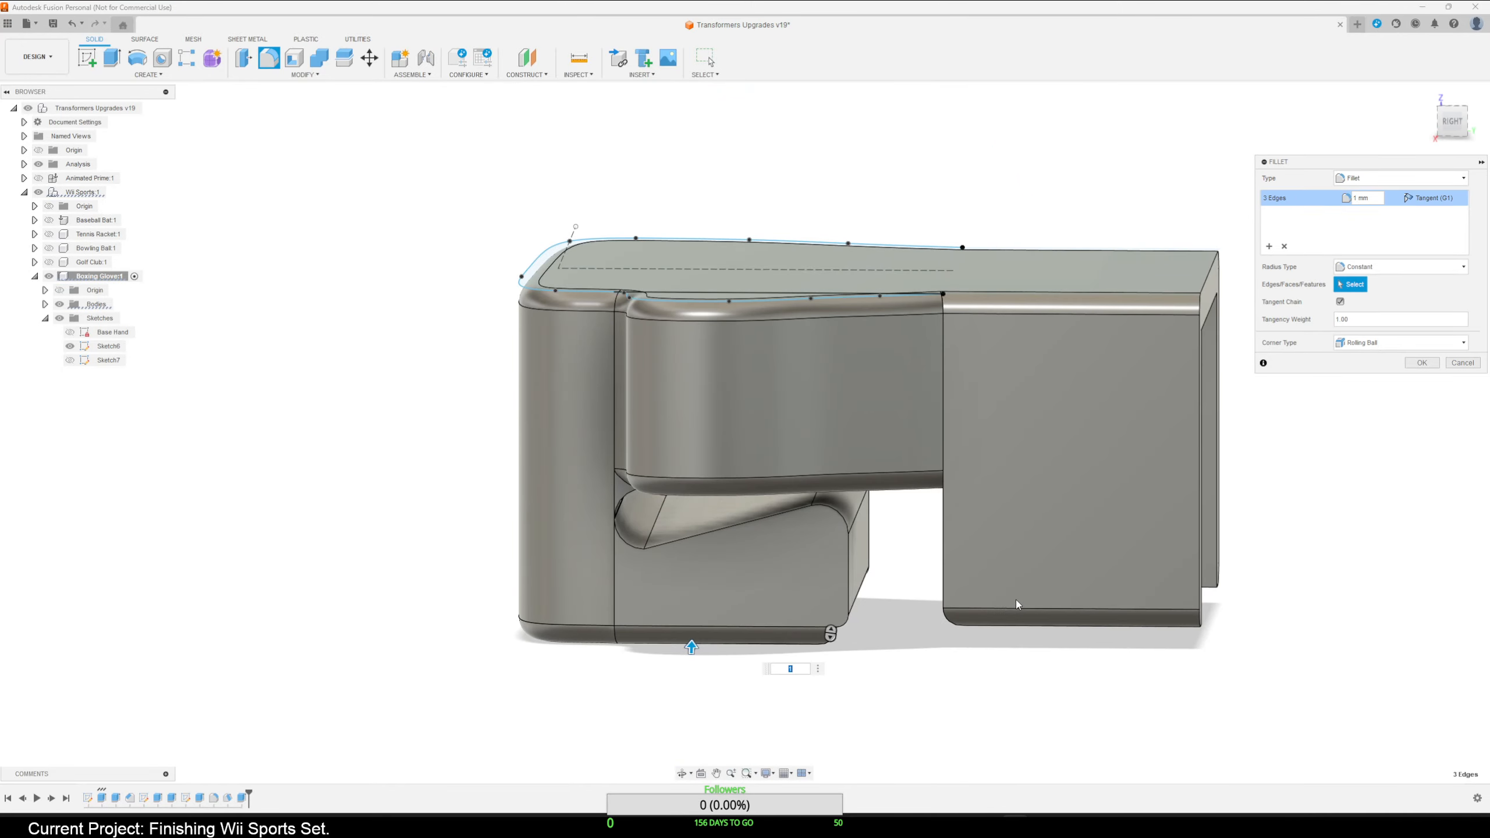
text(2)
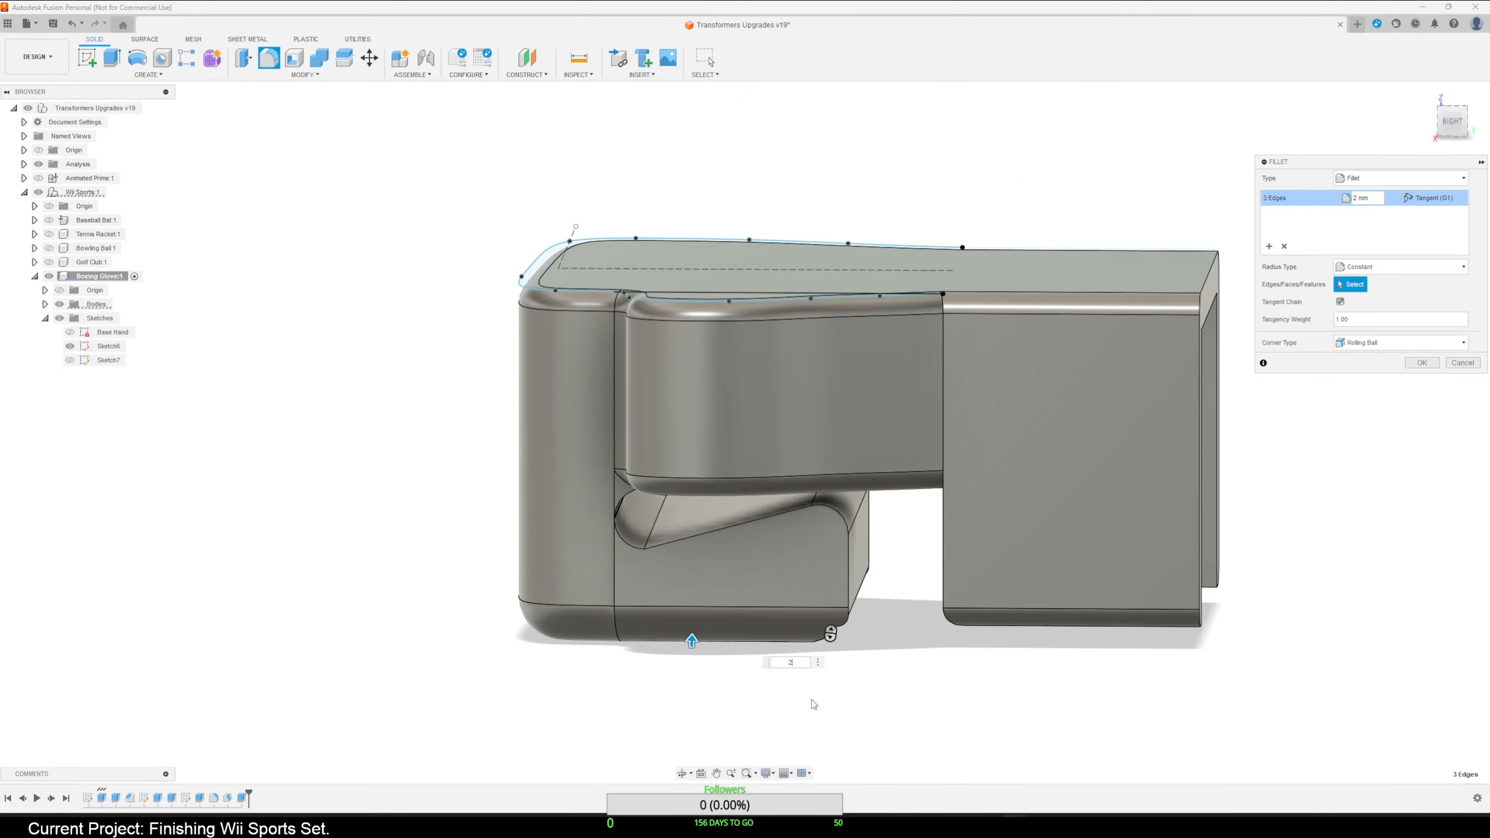
shift+middle_drag(814, 703, 818, 672)
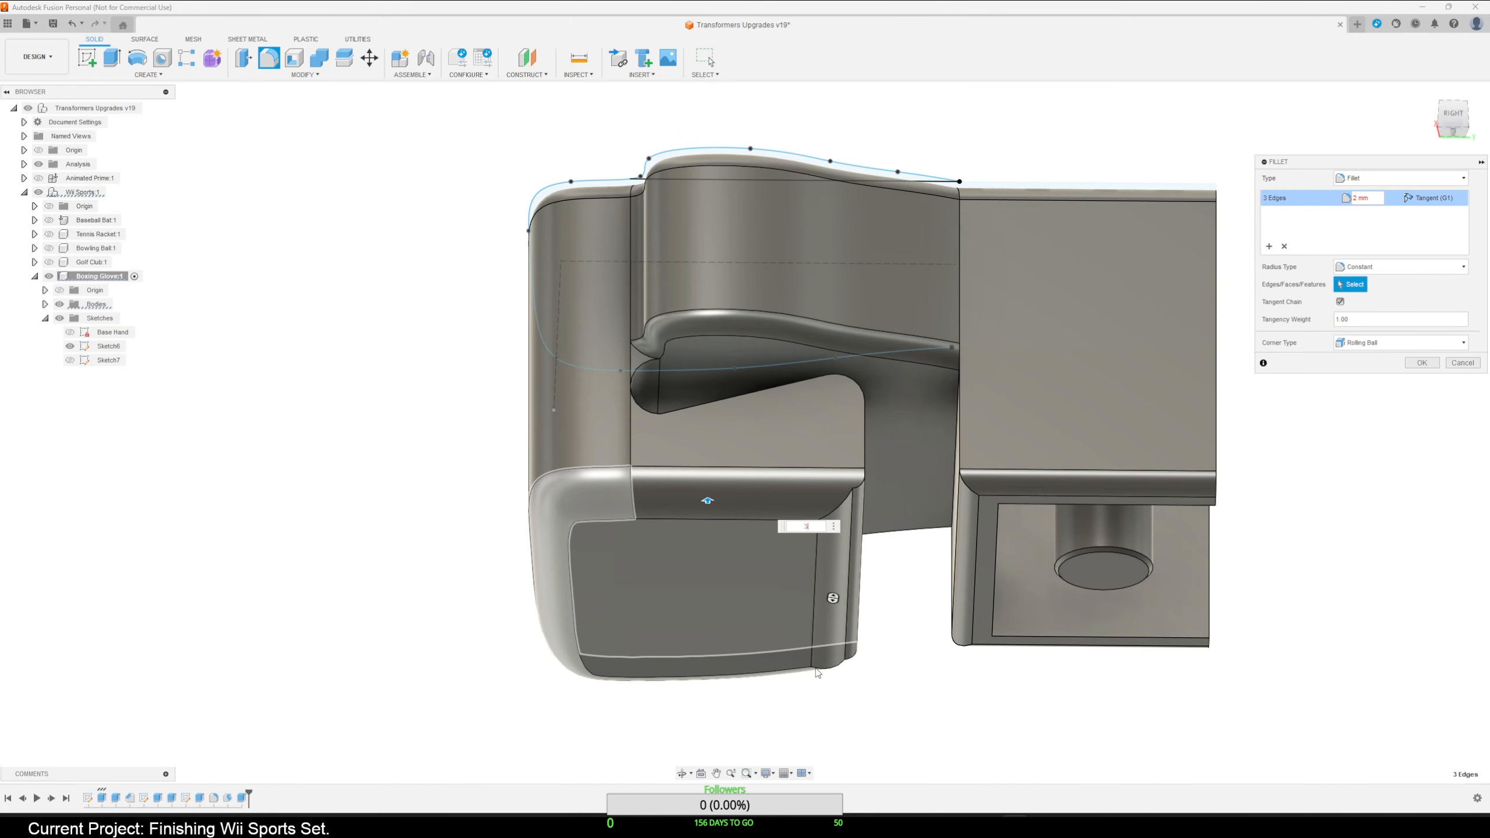
text(3)
key(Return)
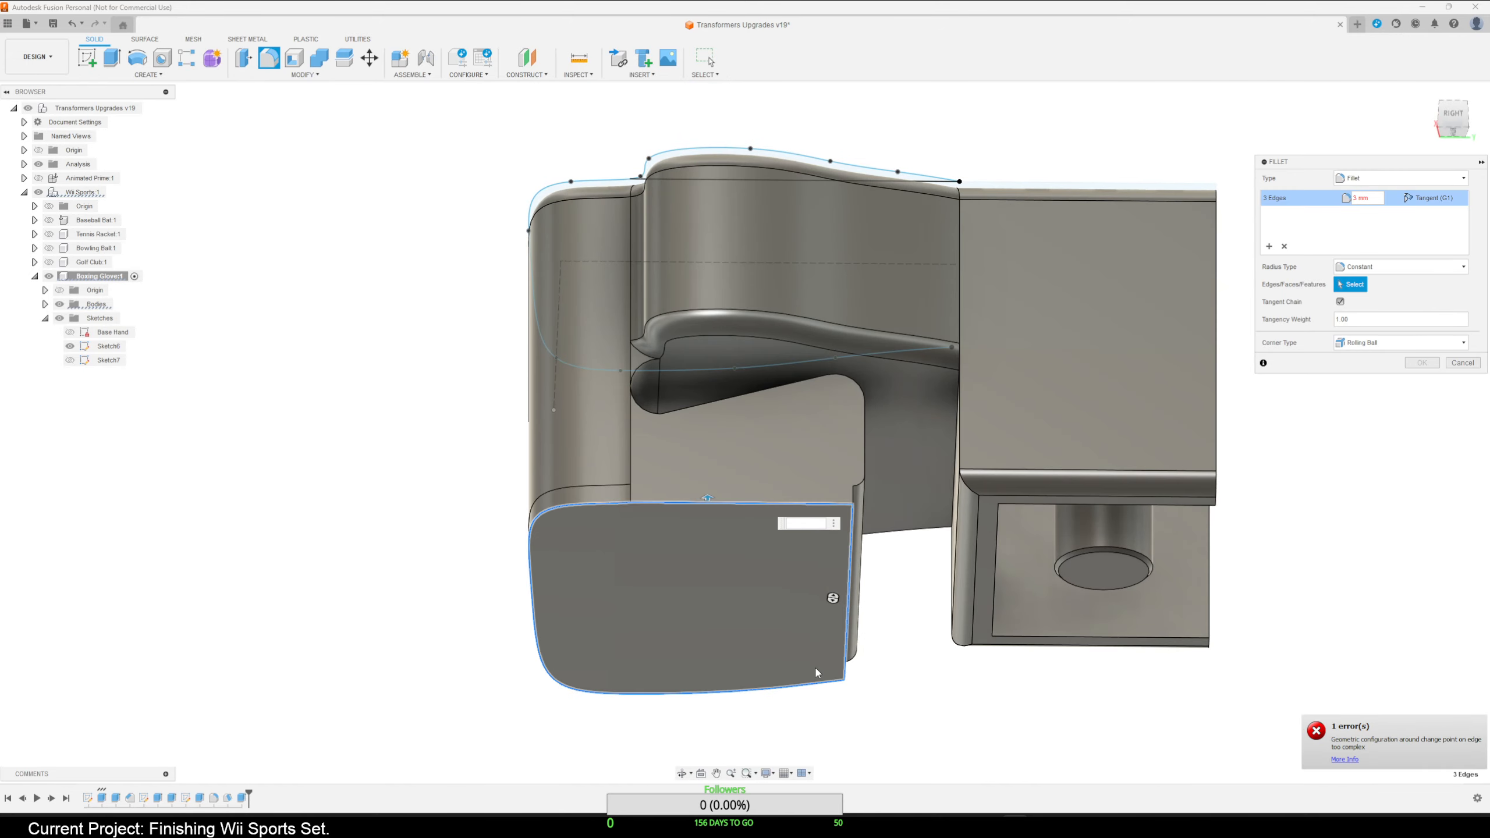
text(2.5)
key(Return)
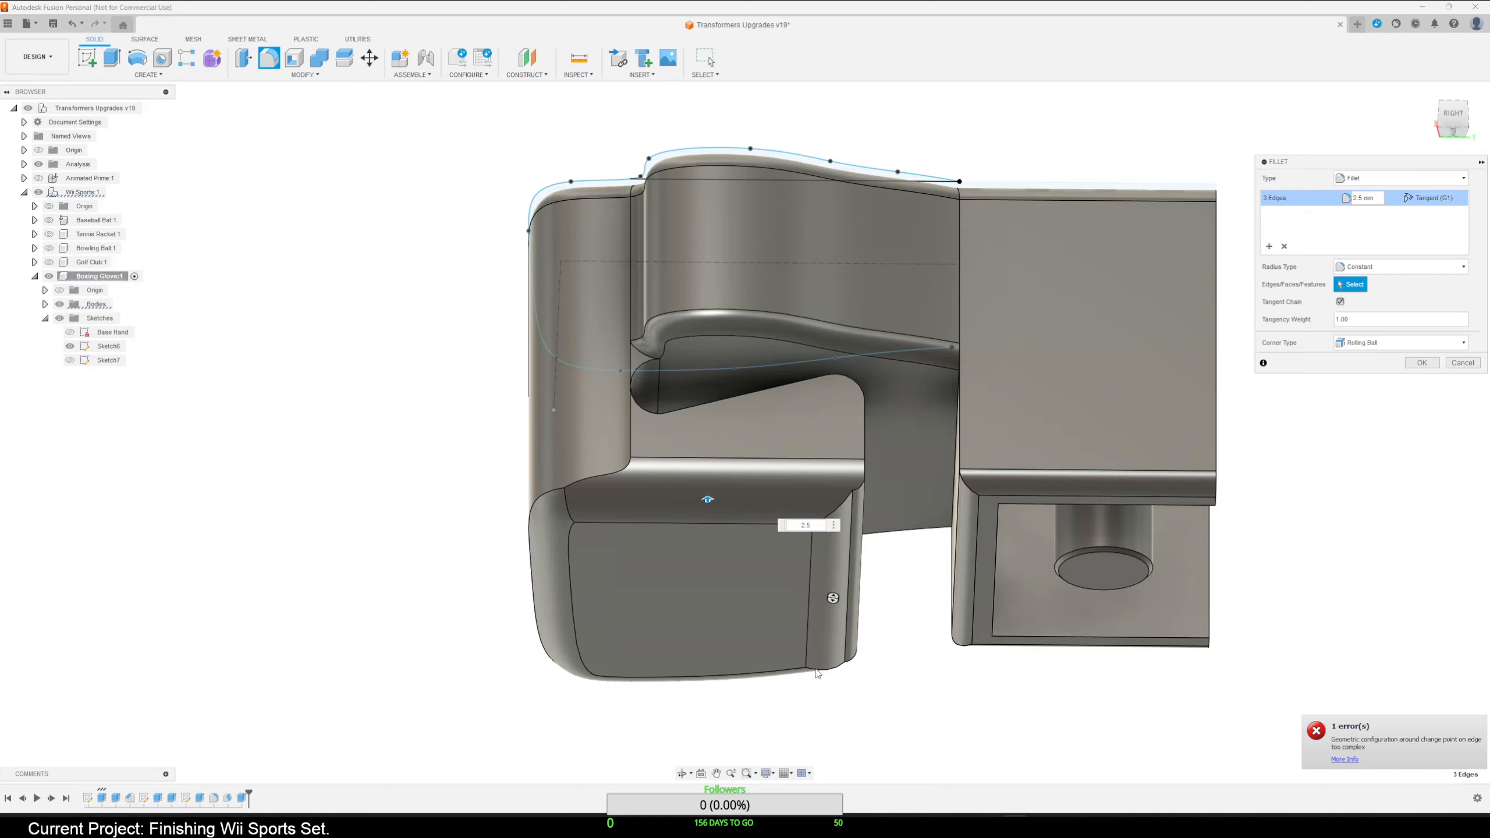
Set the underside fillet's radius to 1.5 mm and apply it.
shift+middle_drag(725, 710, 746, 742)
key(BackSpace)
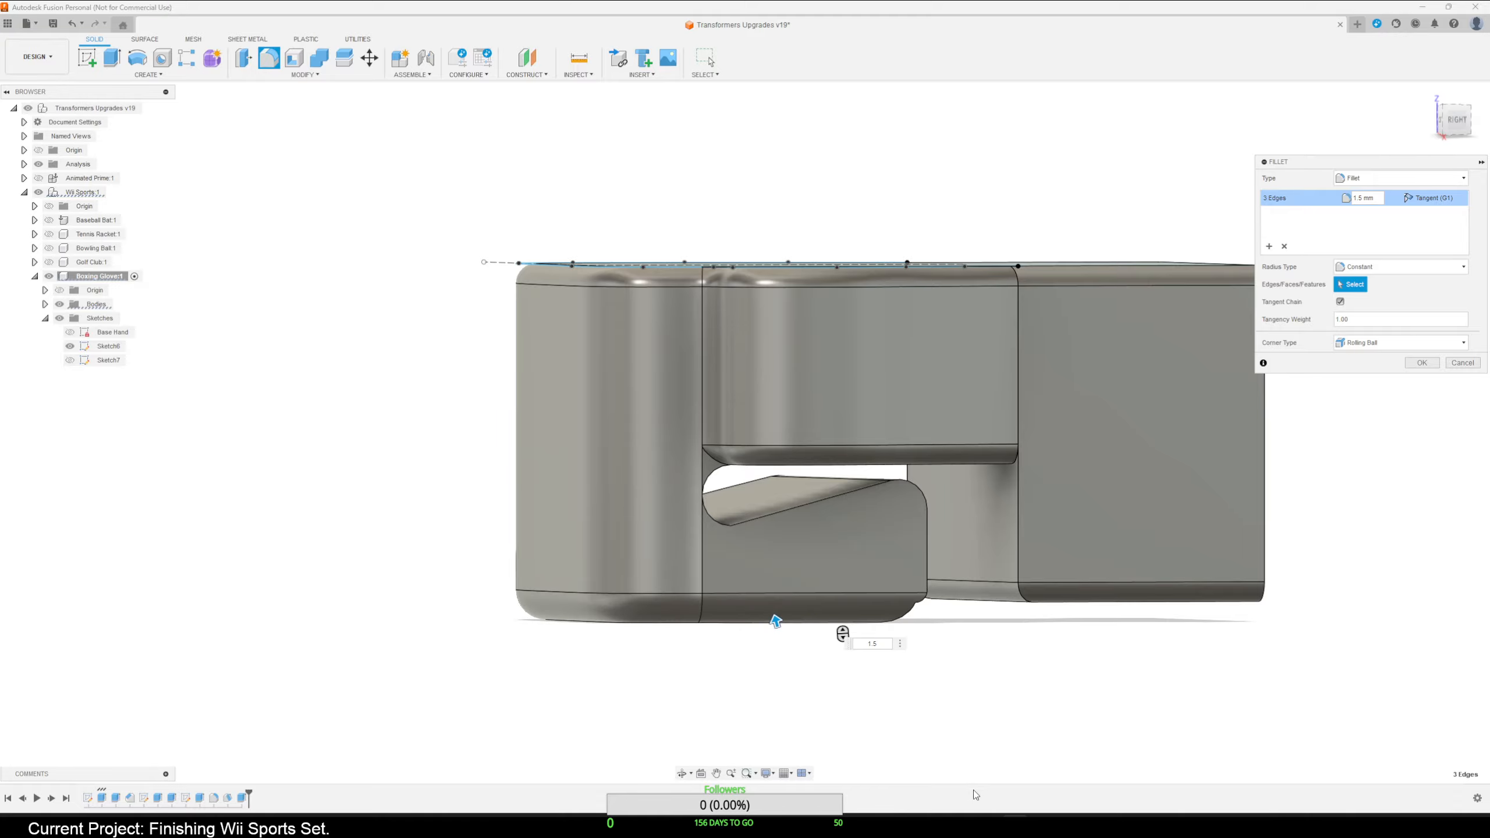
shift+middle_drag(990, 697, 958, 715)
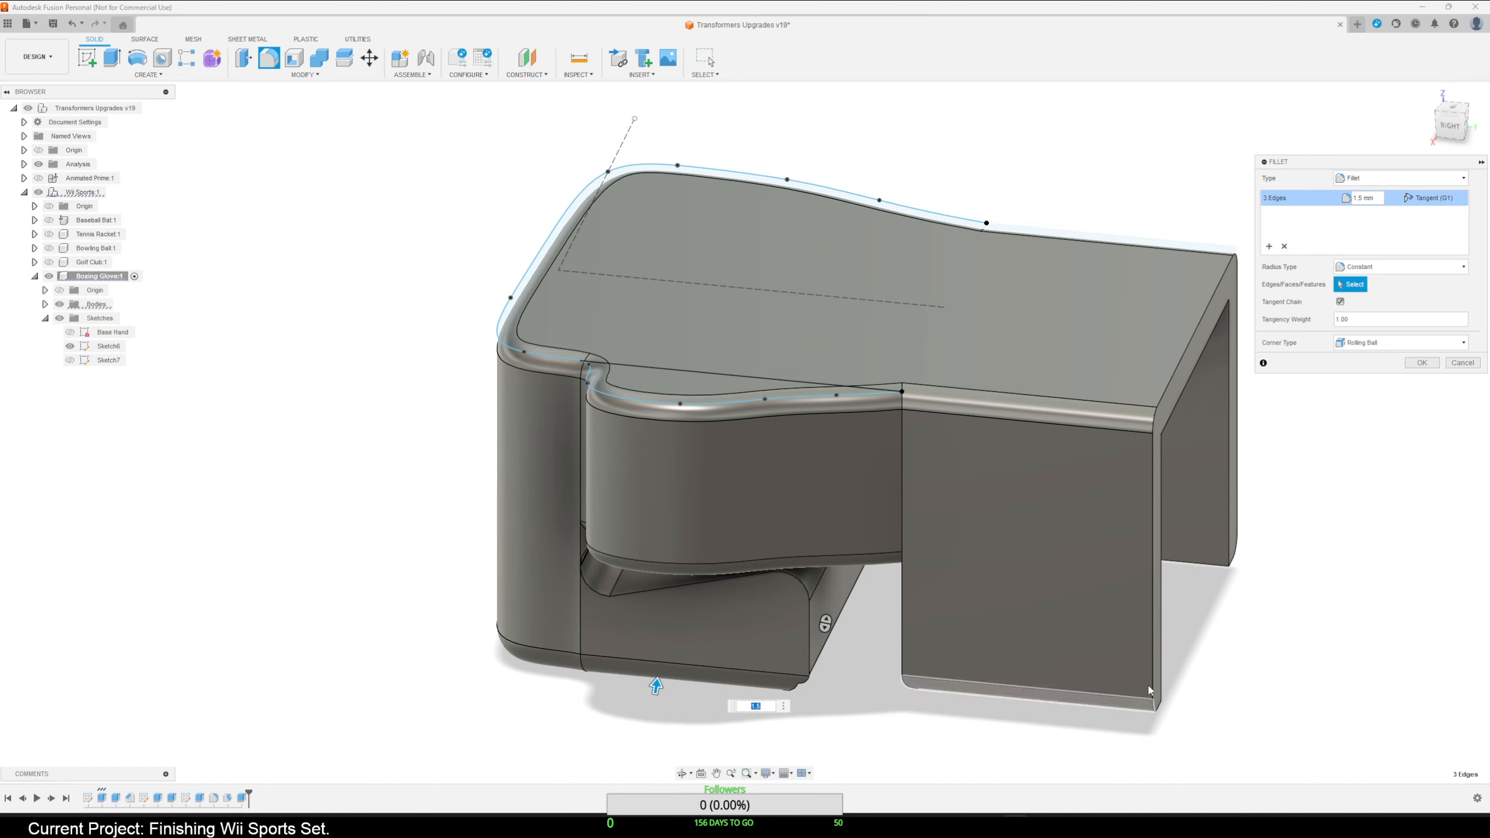
click(1420, 362)
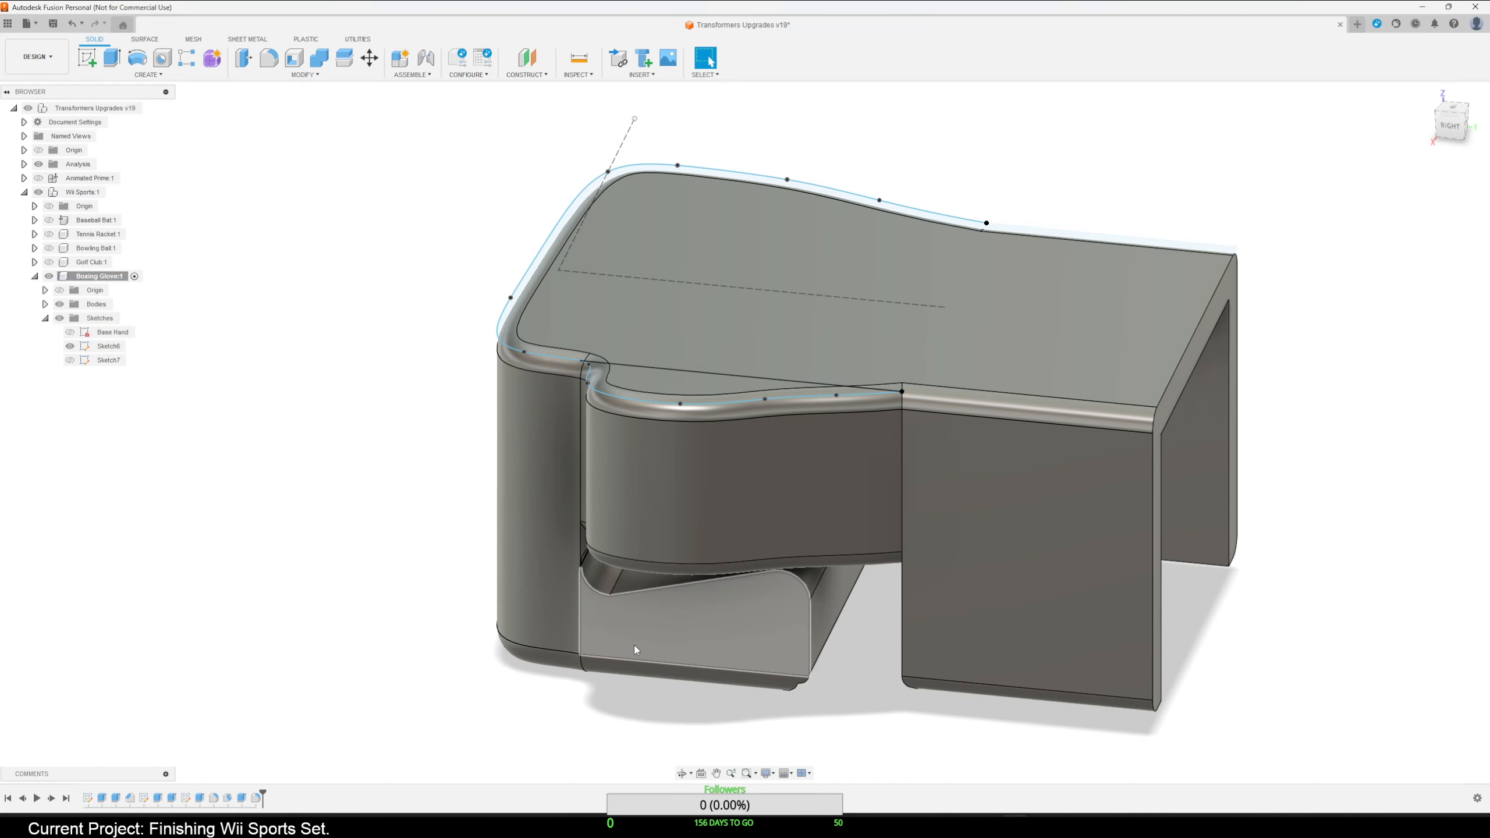
Extrude the sketch profile covering the top of the glove's front section 1 mm upward and join it to the body.
mouse_move(1012, 640)
shift+middle_down()
mouse_move(1079, 622)
mouse_move(1101, 662)
shift+middle_up()
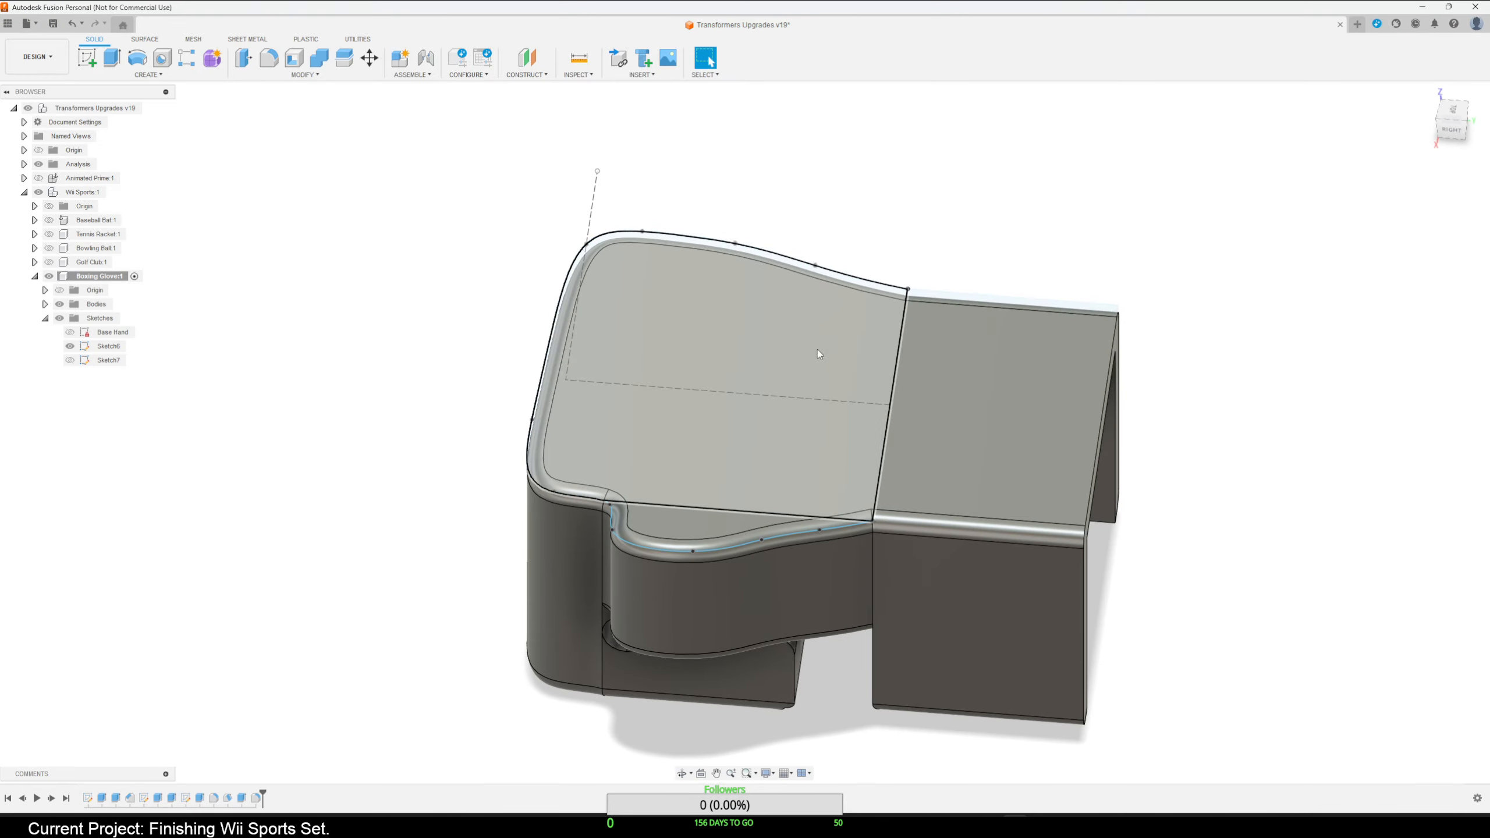
click(795, 360)
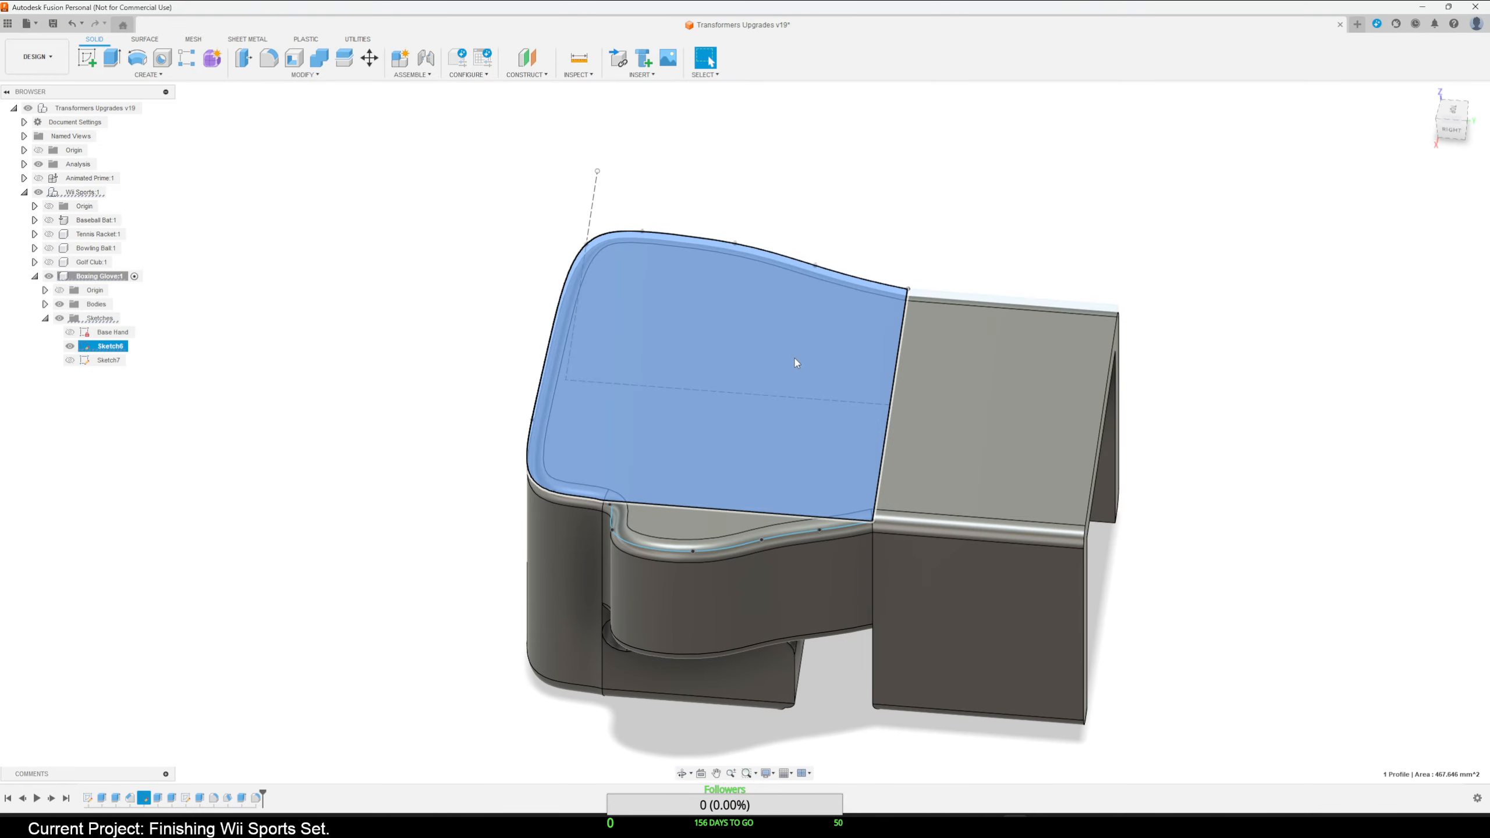
key(e)
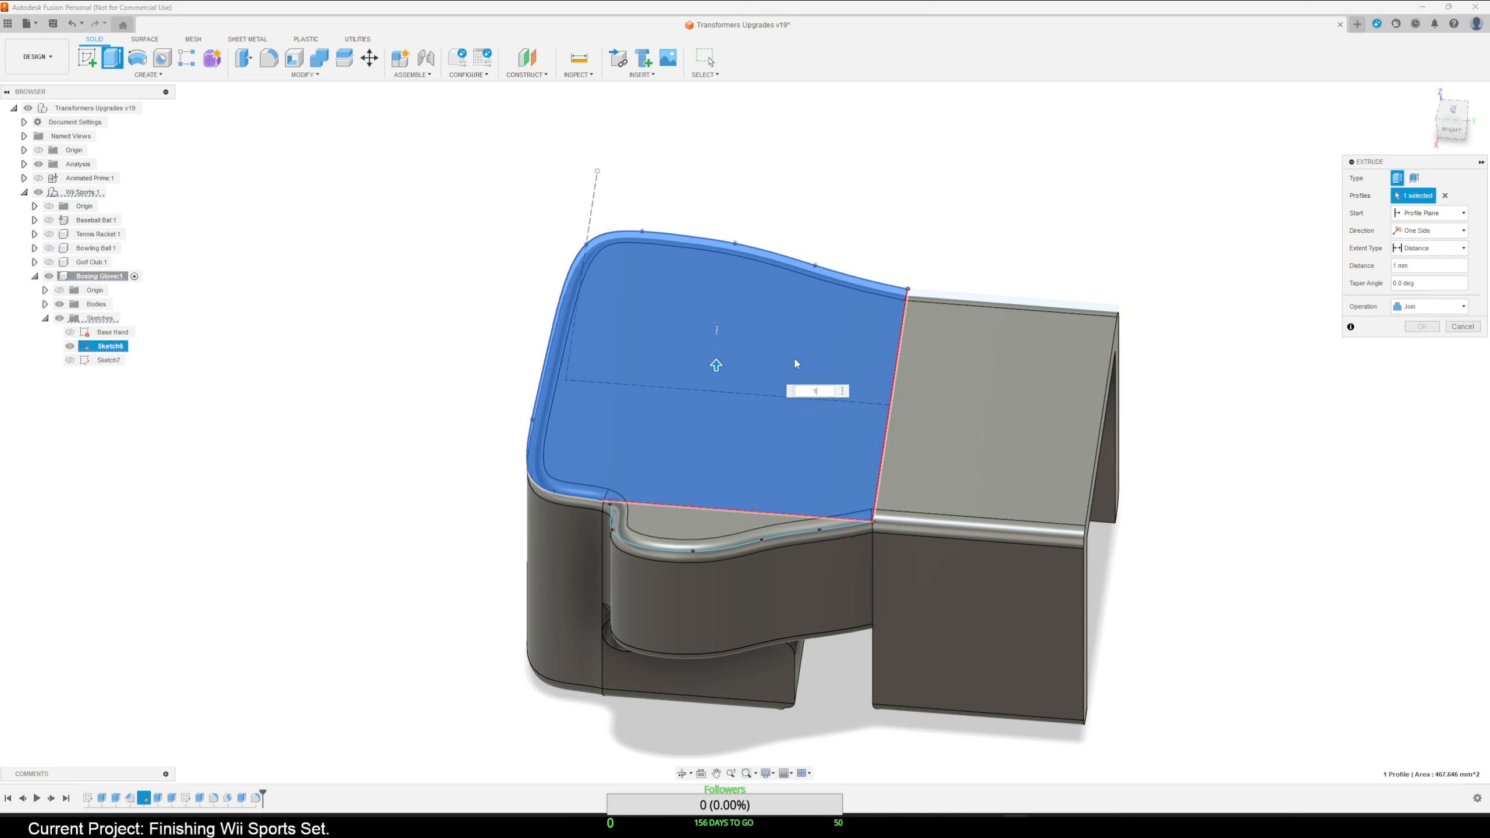
click(1418, 324)
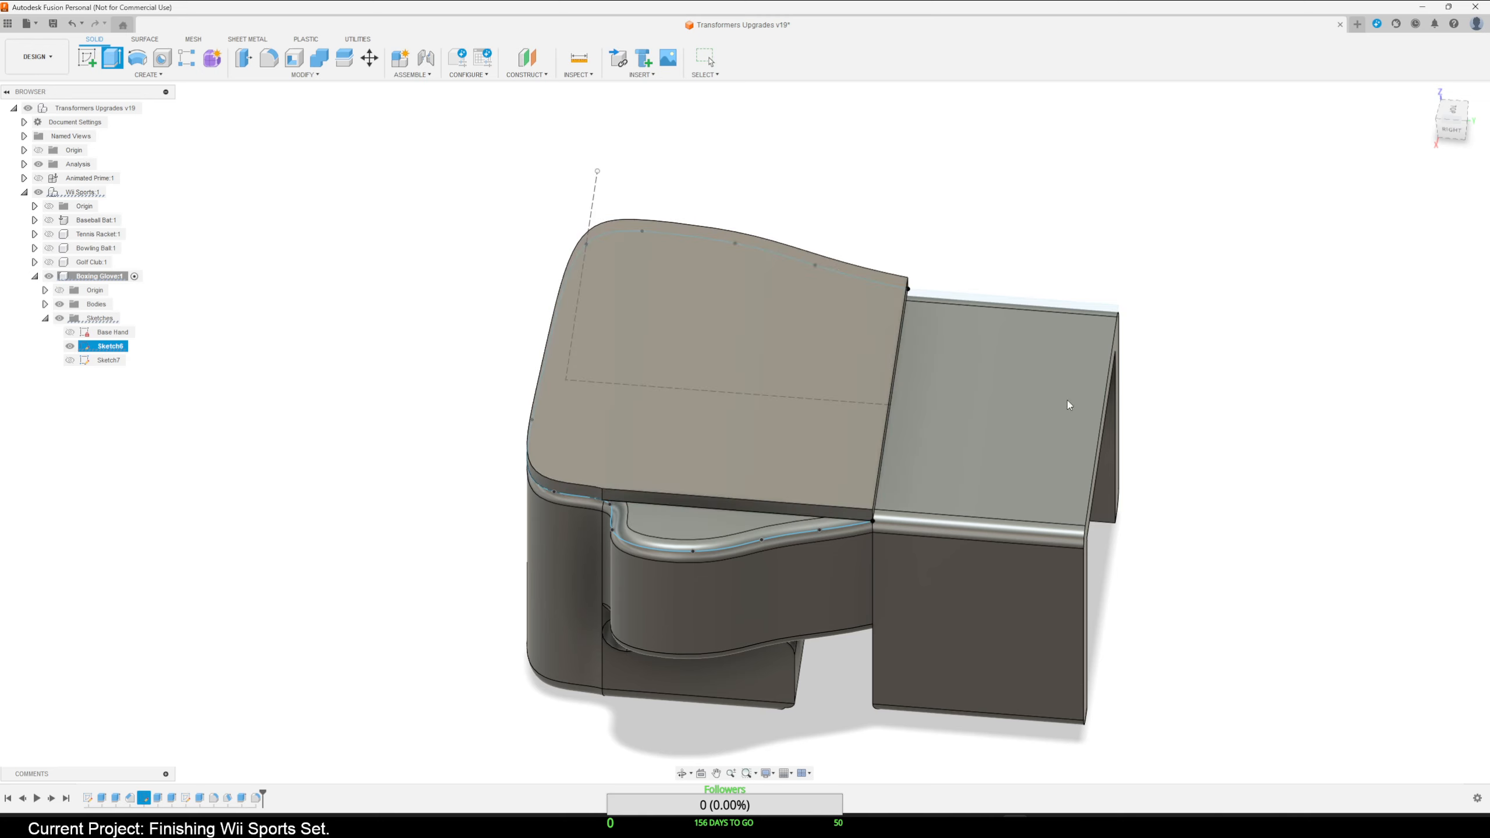
Fillet the upper outline of the raised top pad with a 1 mm radius, including its edge toward the wrist.
double_click(735, 497)
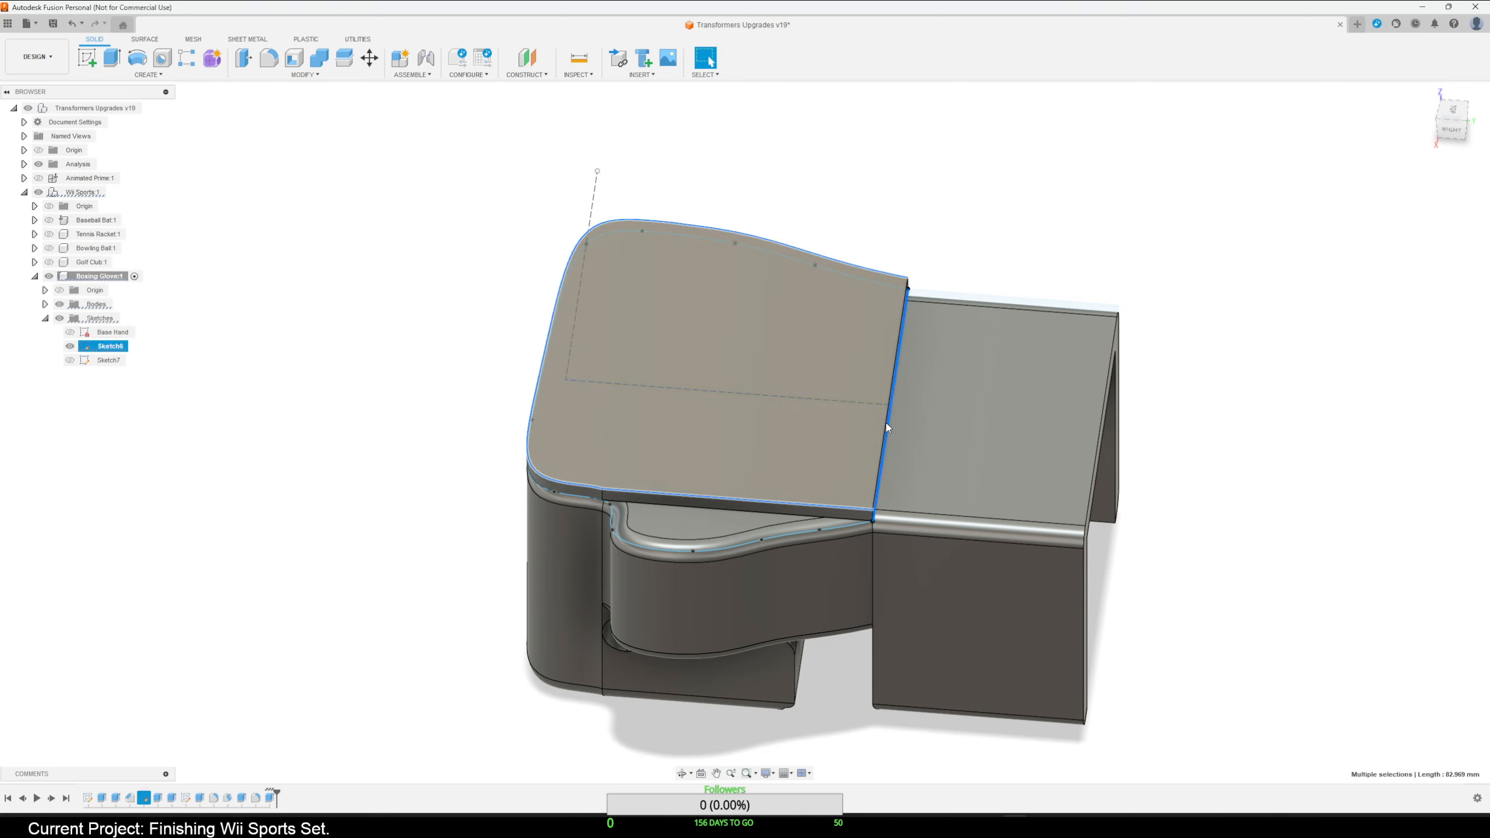
ctrl+click(884, 432)
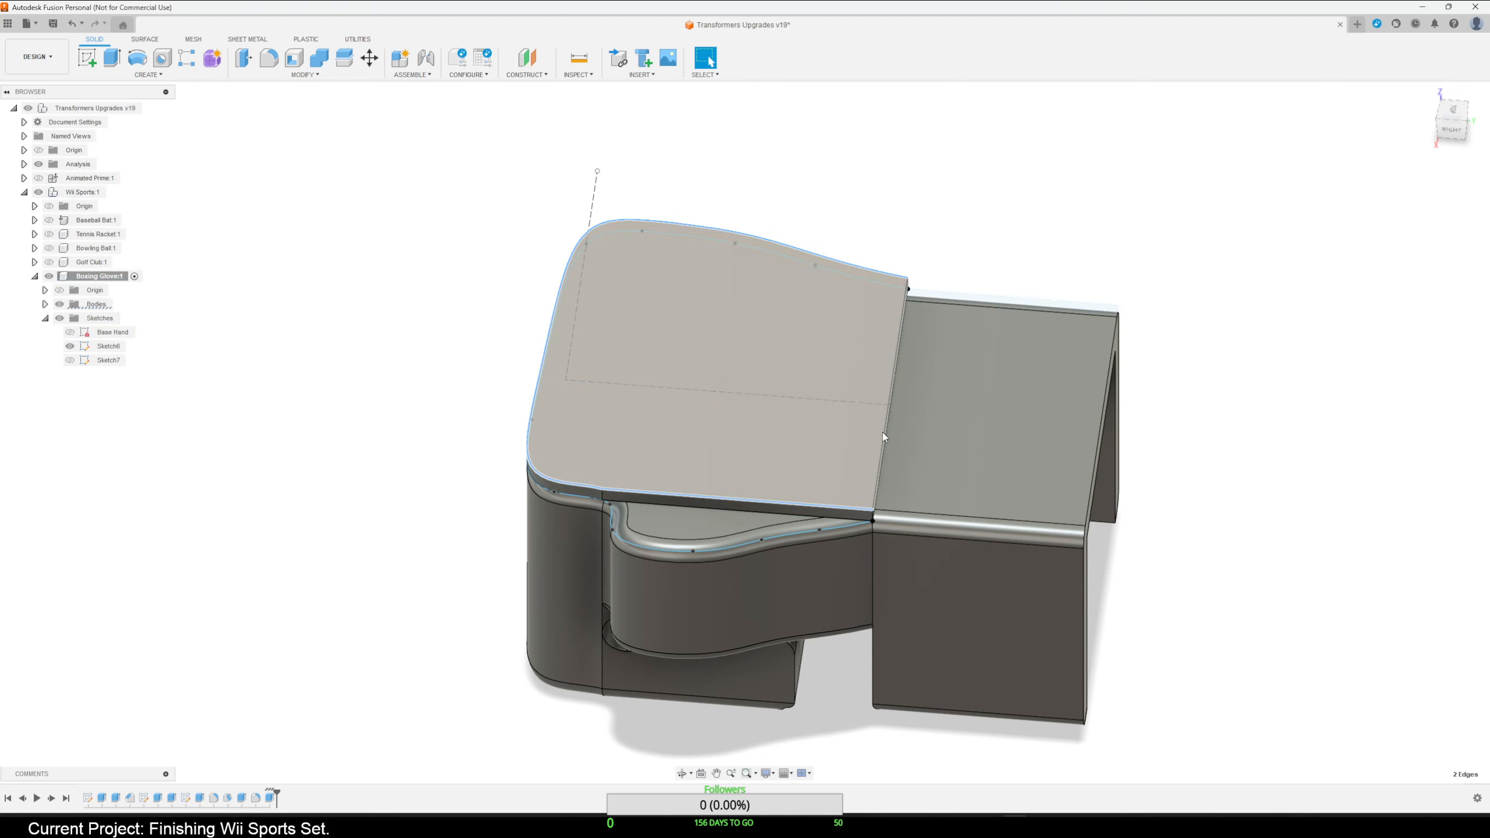
ctrl+click(882, 431)
click(264, 61)
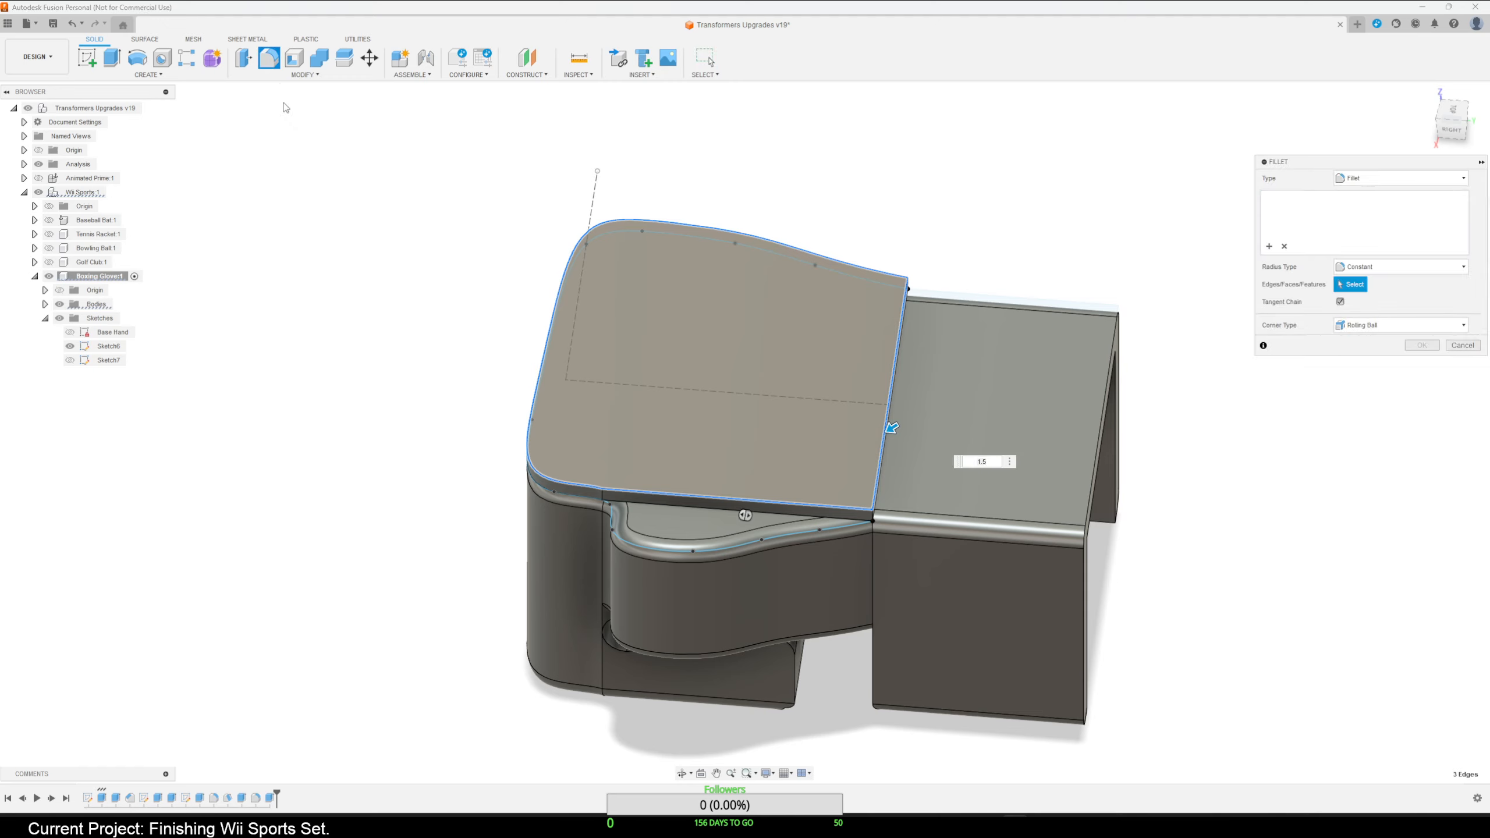
text(1)
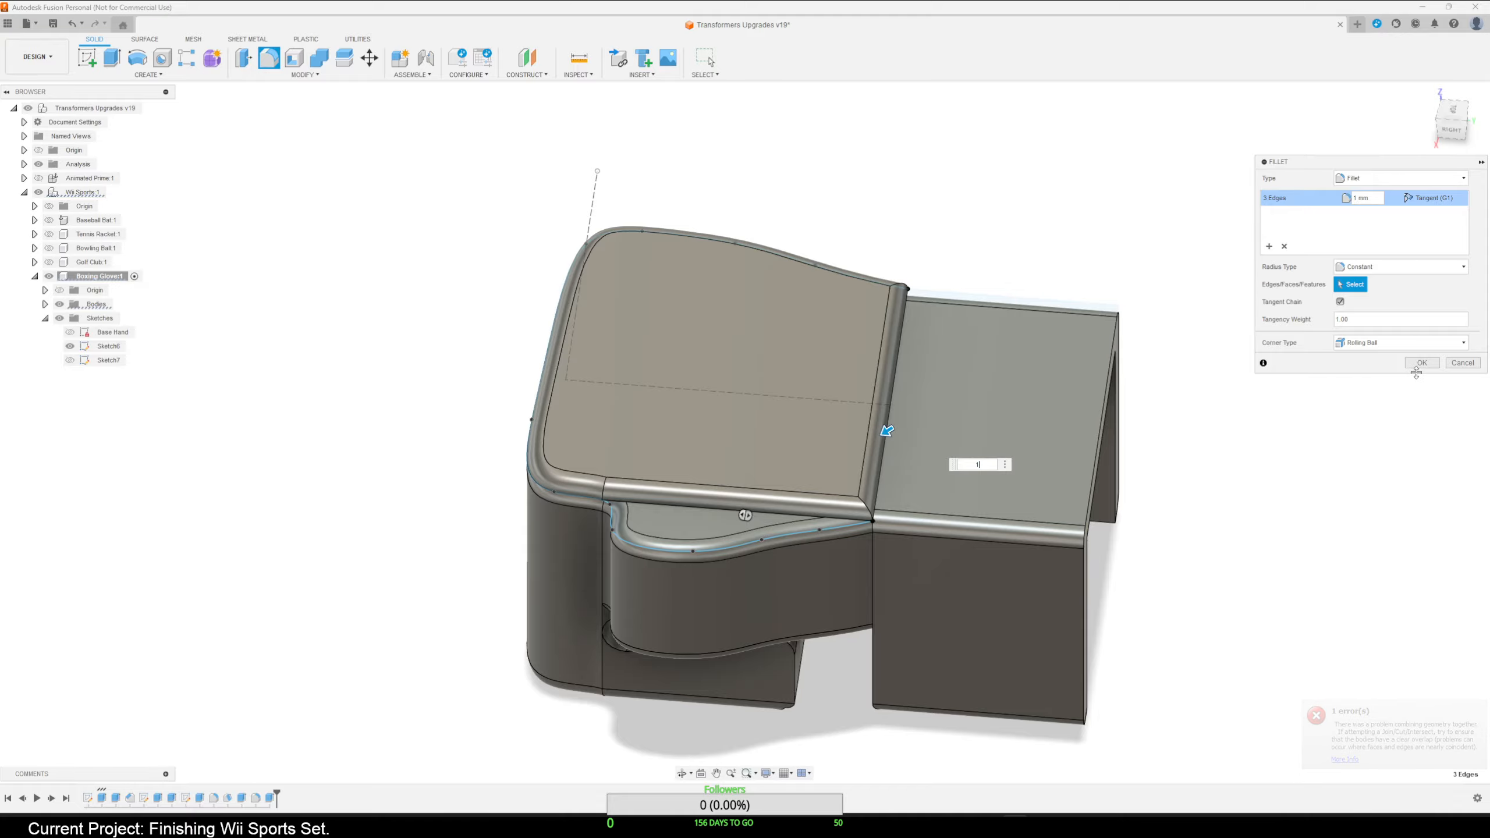
click(1421, 362)
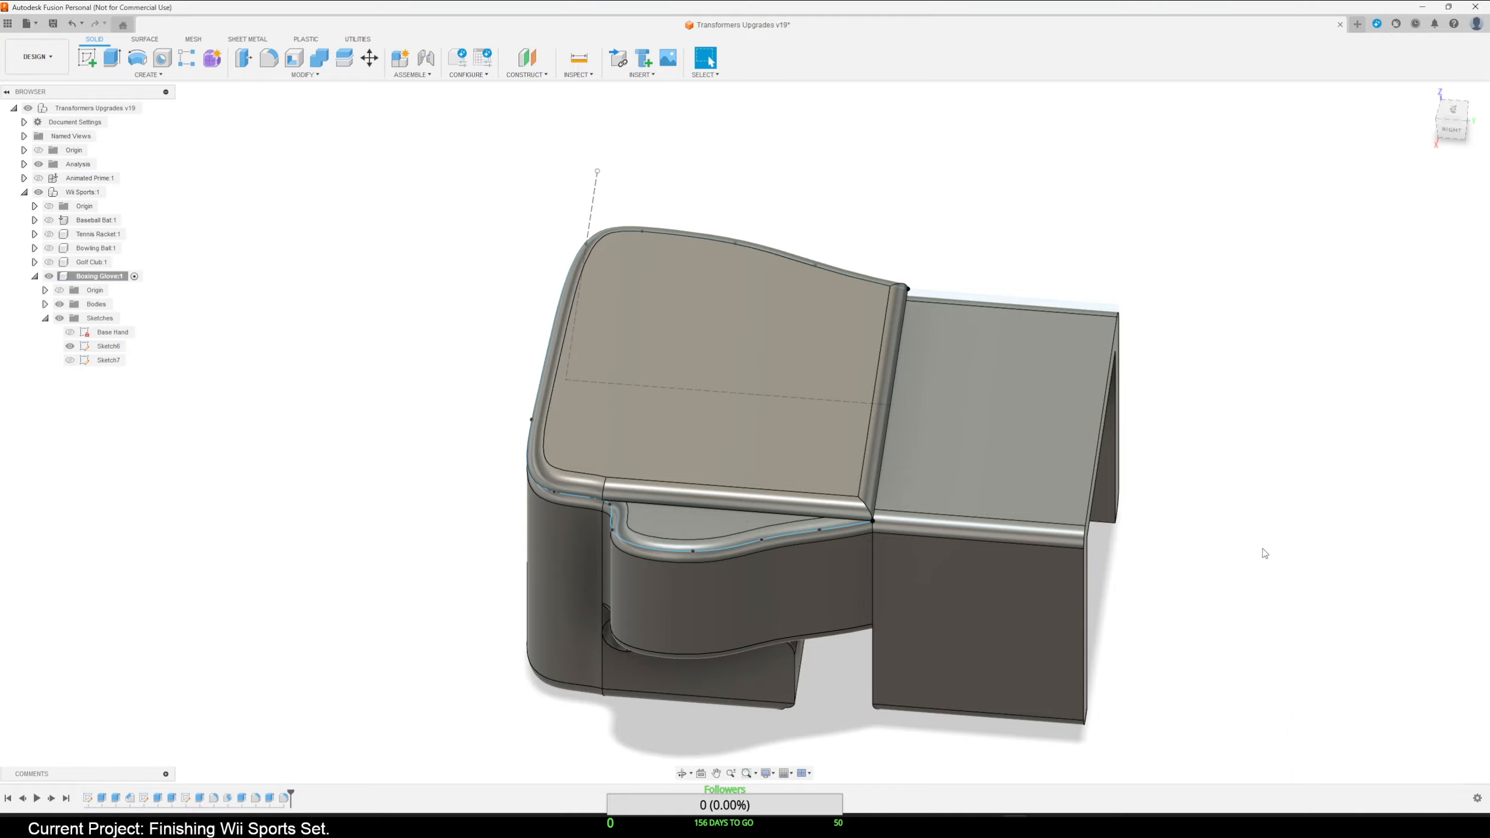
mouse_move(1261, 549)
shift+middle_down()
mouse_move(1251, 518)
mouse_move(1267, 502)
mouse_move(1283, 519)
mouse_move(1241, 549)
mouse_move(1200, 488)
mouse_move(1205, 463)
mouse_move(1220, 452)
mouse_move(1274, 495)
mouse_move(1251, 535)
mouse_move(1218, 516)
mouse_move(1220, 495)
mouse_move(1221, 508)
mouse_move(1257, 508)
mouse_move(1251, 492)
mouse_move(1238, 503)
mouse_move(1161, 402)
mouse_move(1140, 429)
mouse_move(1024, 485)
mouse_move(1174, 522)
mouse_move(1150, 526)
mouse_move(1181, 506)
mouse_move(1187, 452)
mouse_move(1213, 503)
mouse_move(1151, 512)
mouse_move(1154, 539)
mouse_move(1237, 515)
mouse_move(1384, 508)
mouse_move(1369, 489)
mouse_move(1376, 508)
mouse_move(1104, 549)
mouse_move(1191, 622)
mouse_move(1187, 638)
mouse_move(1107, 625)
mouse_move(1200, 633)
mouse_move(1153, 619)
mouse_move(1107, 542)
mouse_move(1039, 524)
mouse_move(1028, 482)
mouse_move(1040, 562)
mouse_move(924, 578)
mouse_move(883, 394)
mouse_move(812, 534)
mouse_move(837, 501)
mouse_move(842, 537)
mouse_move(813, 563)
mouse_move(604, 523)
mouse_move(614, 485)
mouse_move(629, 540)
shift+middle_up()
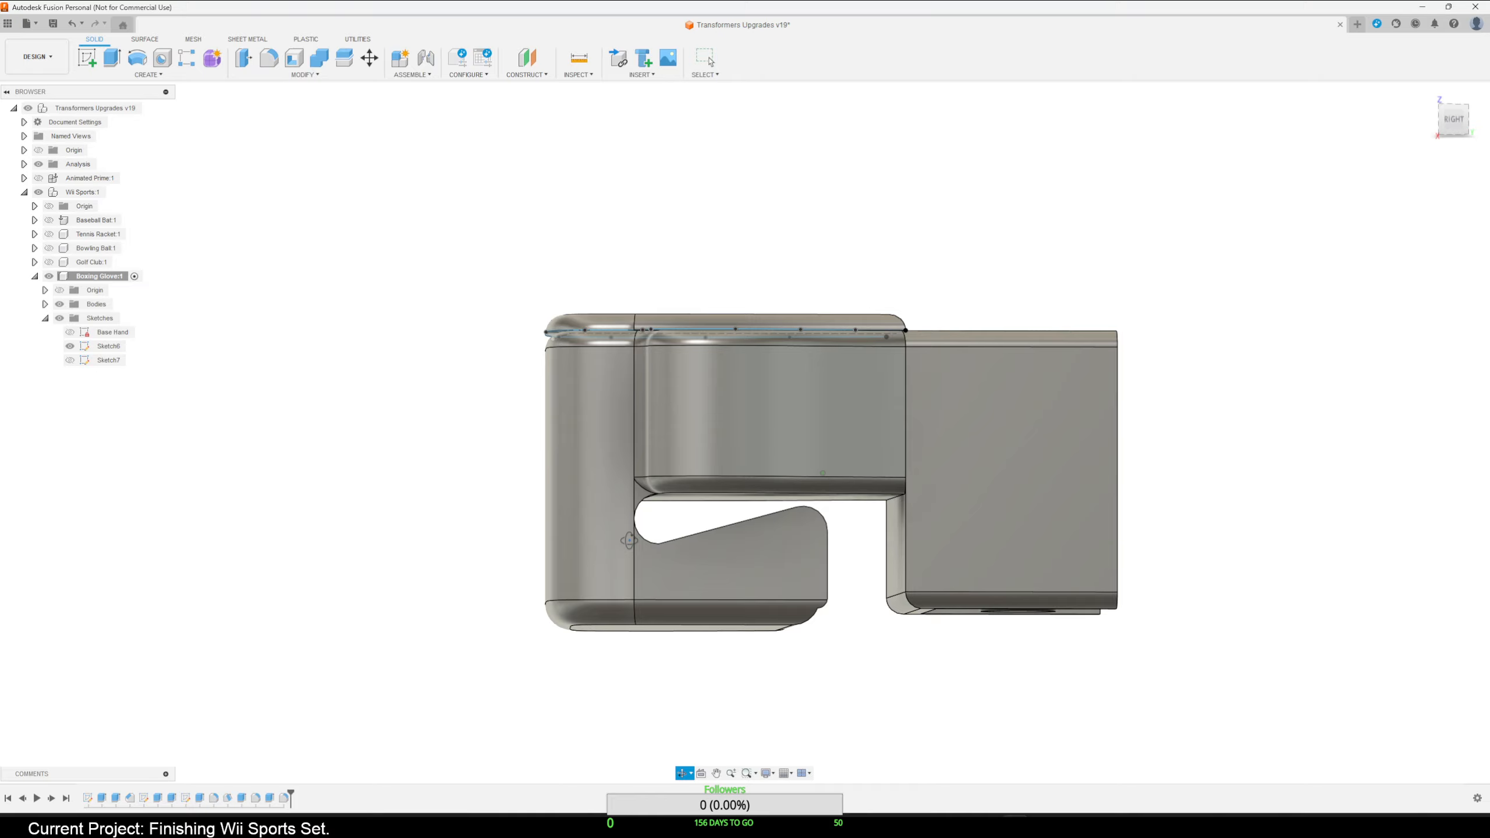
Examine the finished glove from above, below, the open wrist end and the side, including the raised top pad.
drag(628, 540, 631, 605)
key(Escape)
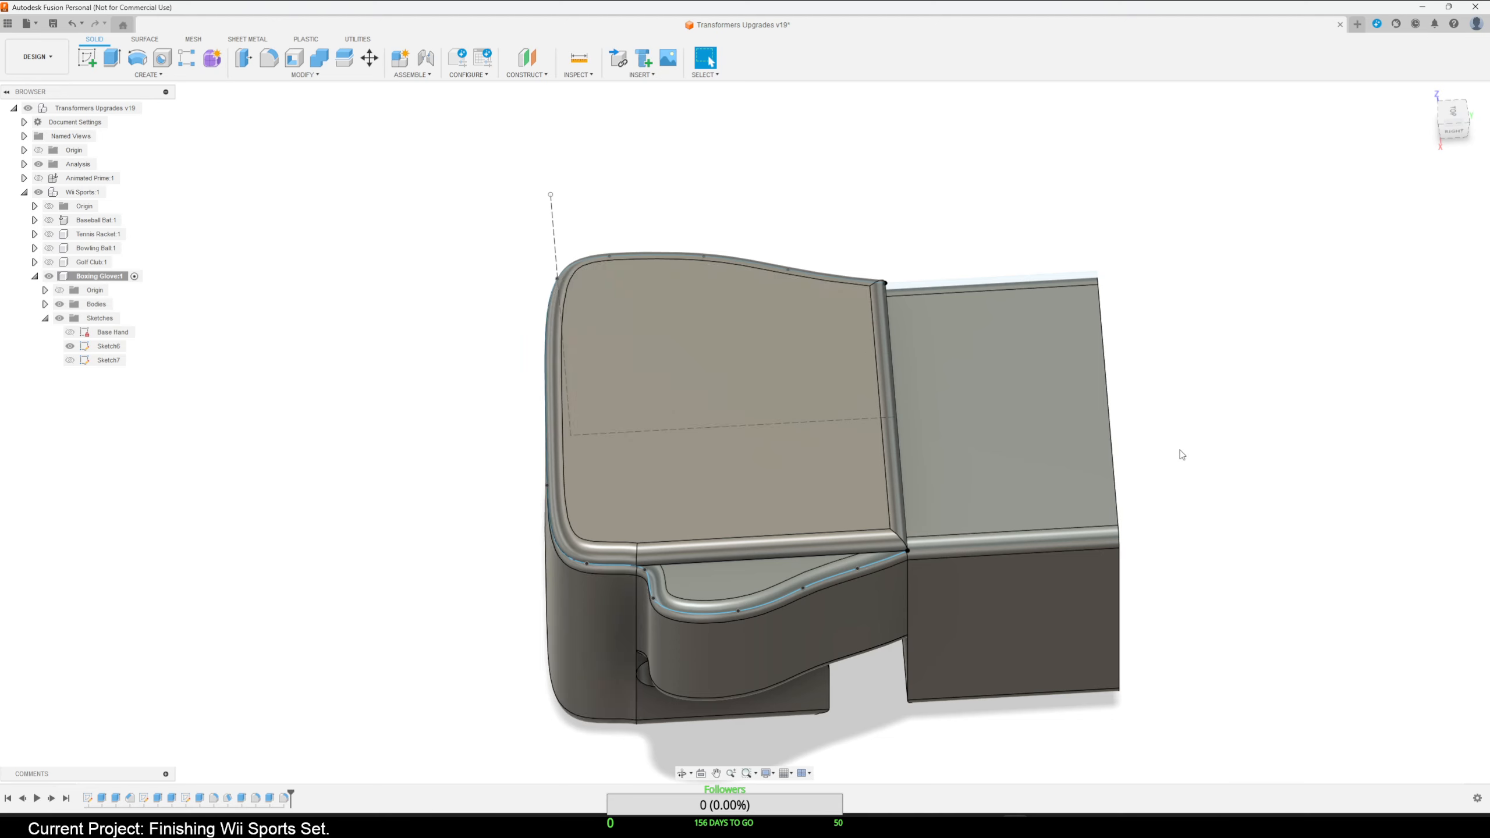
scroll(1231, 522, down, 3)
middle_drag(1232, 523, 545, 562)
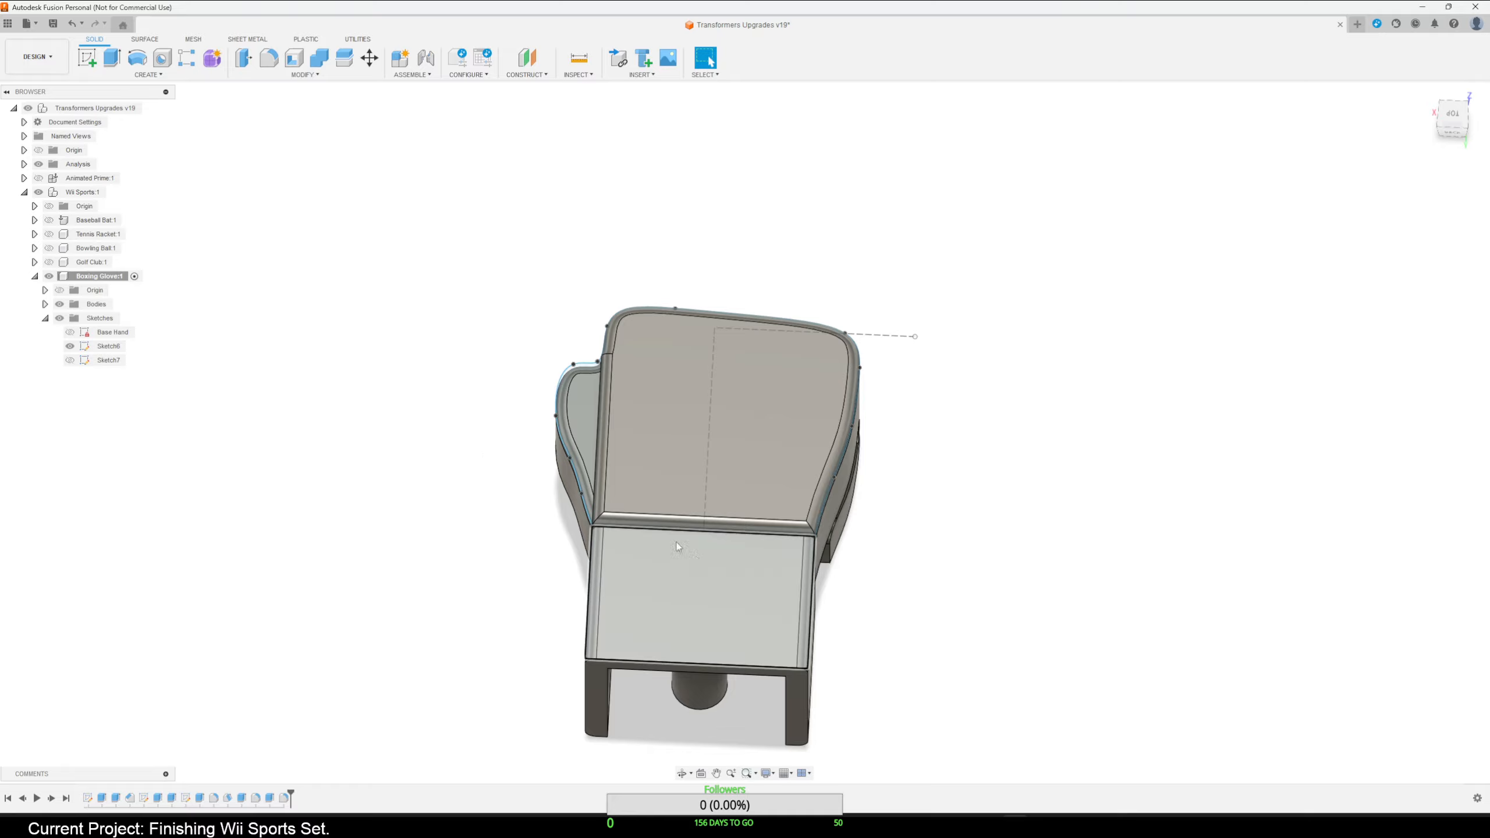
scroll(826, 567, down, 3)
shift+middle_drag(997, 573, 913, 543)
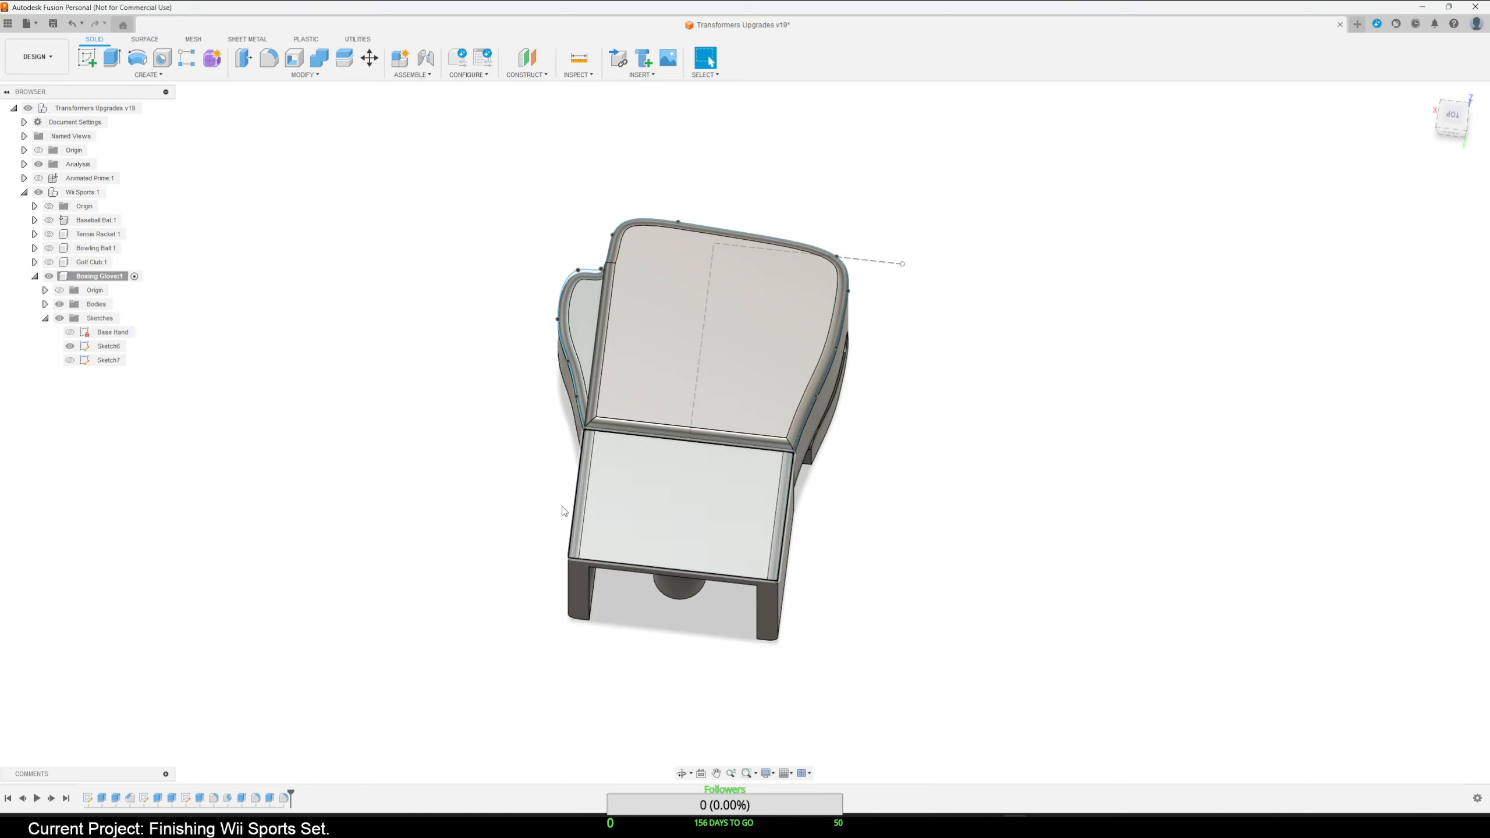
scroll(841, 461, down, 5)
middle_drag(861, 466, 951, 578)
scroll(847, 580, up, 4)
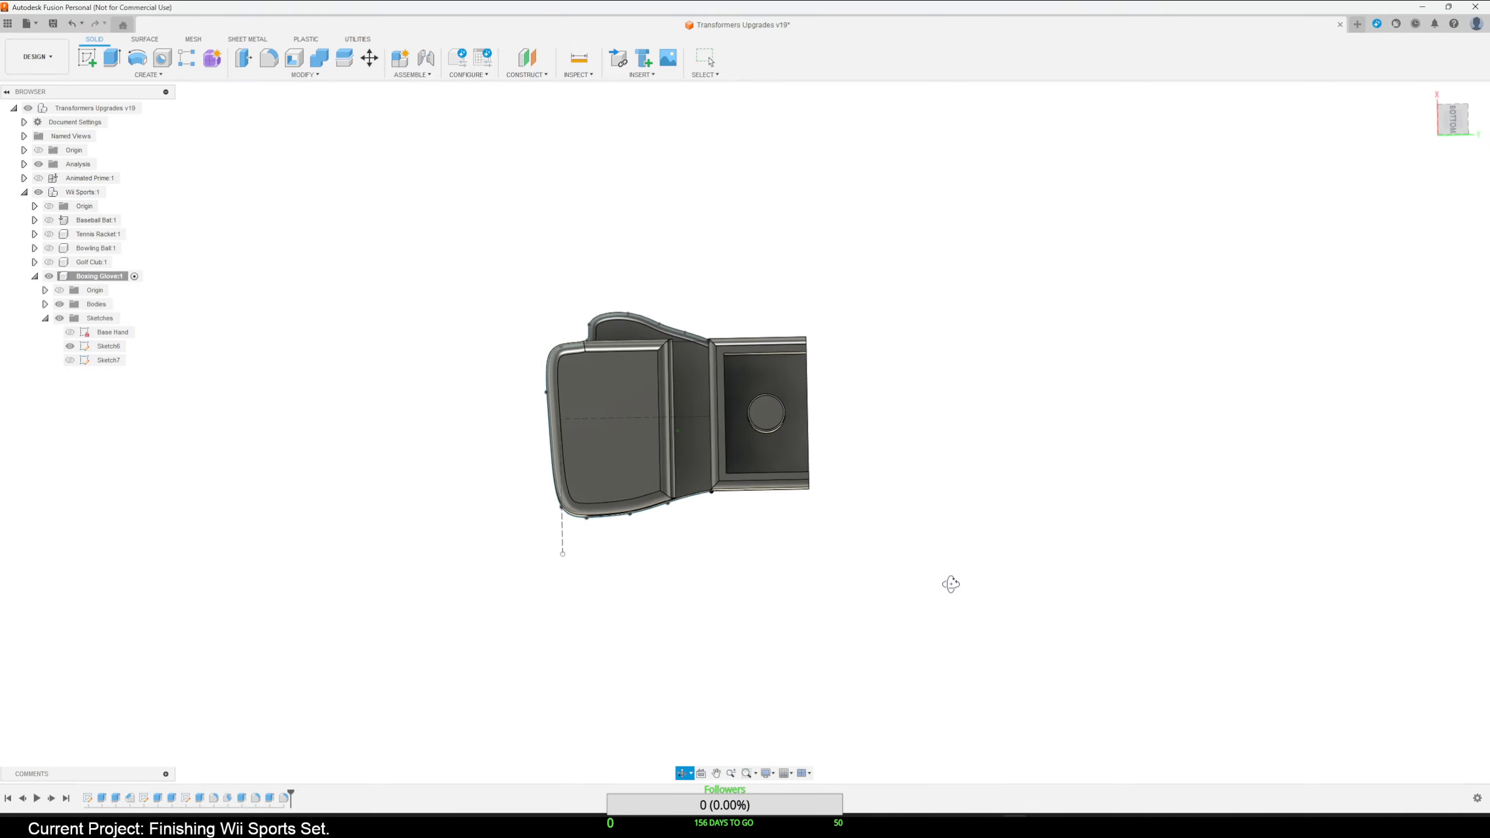
shift+middle_drag(950, 583, 937, 665)
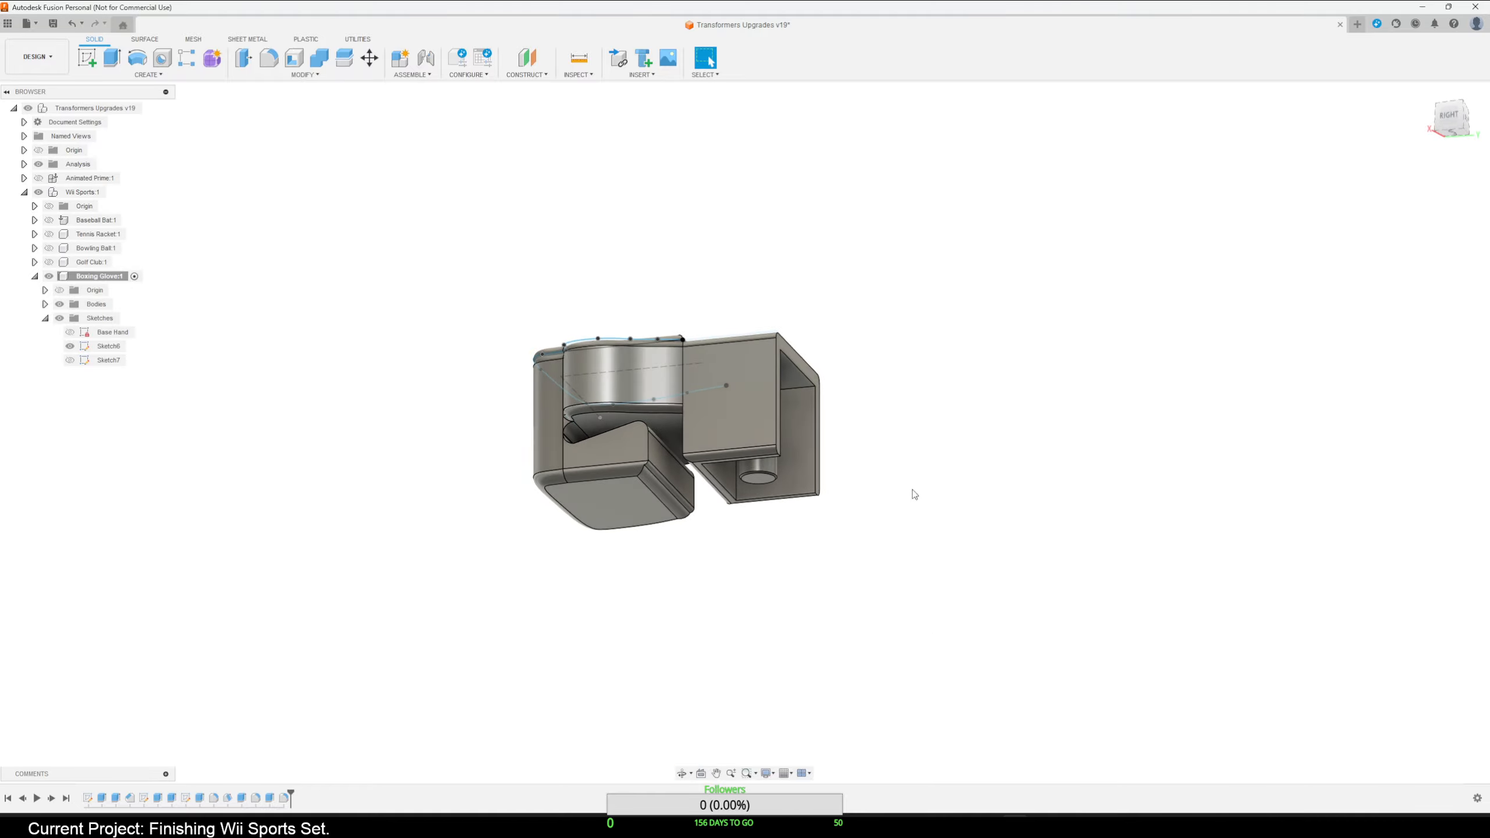
mouse_move(913, 494)
shift+middle_down()
mouse_move(884, 479)
mouse_move(884, 592)
mouse_move(878, 462)
mouse_move(914, 591)
mouse_move(861, 546)
mouse_move(813, 448)
mouse_move(888, 516)
mouse_move(904, 459)
mouse_move(907, 503)
shift+middle_up()
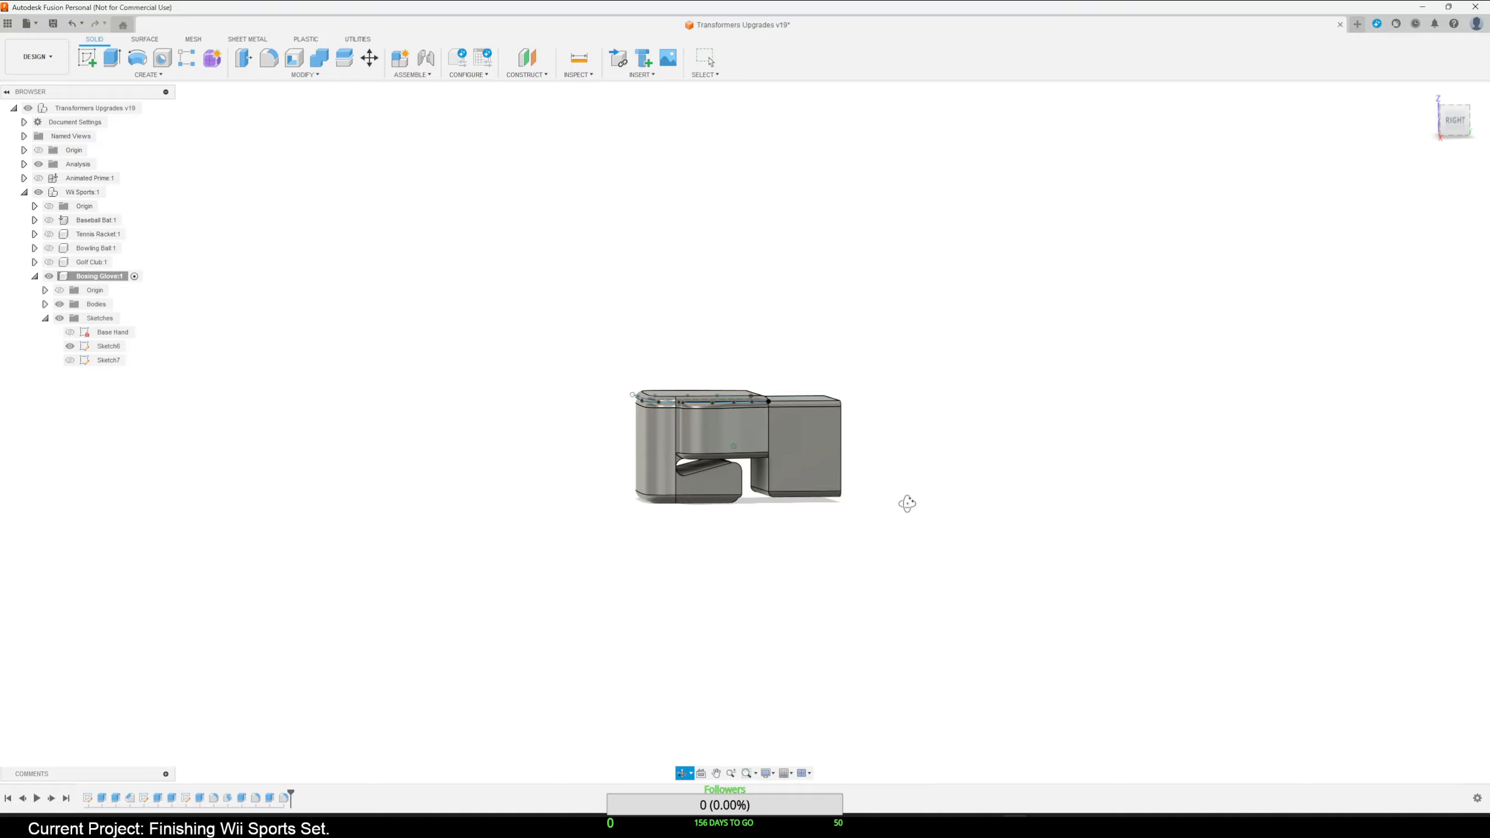
scroll(888, 505, down, 3)
scroll(882, 459, up, 8)
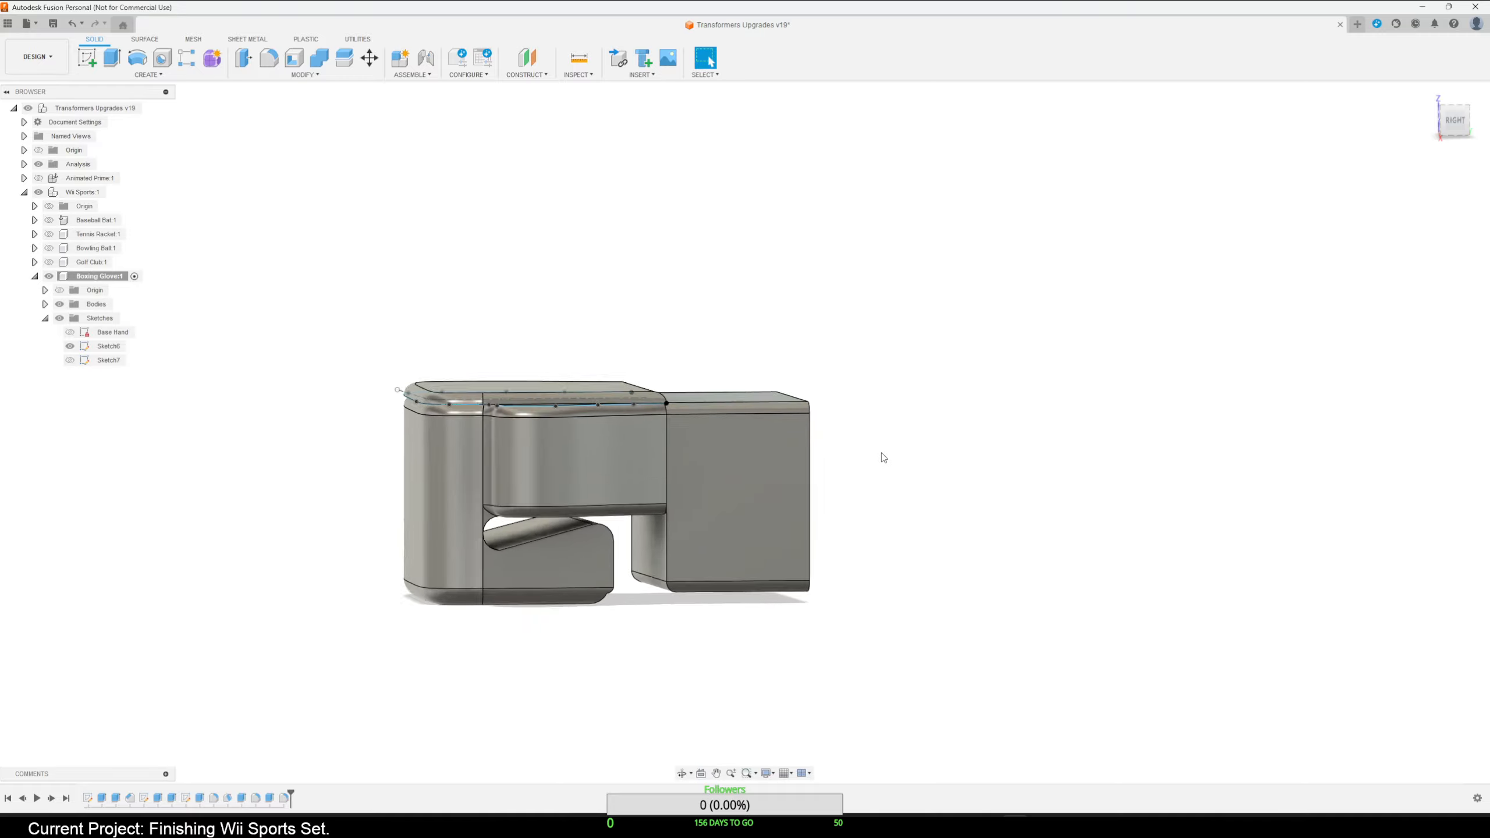
middle_drag(874, 462, 893, 645)
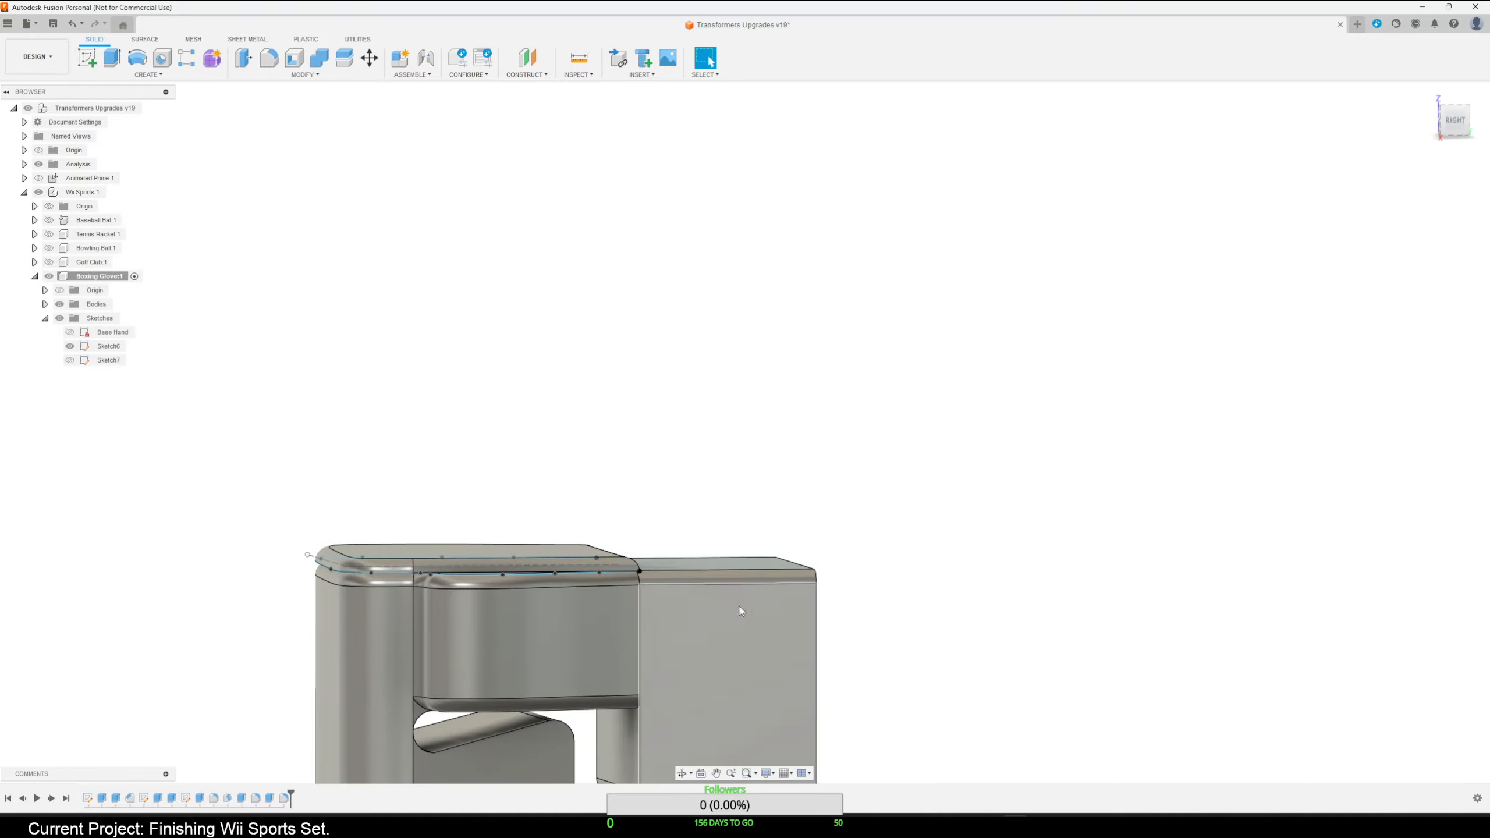
mouse_move(739, 615)
shift+middle_down()
mouse_move(729, 650)
mouse_move(735, 628)
shift+middle_up()
scroll(613, 590, up, 8)
mouse_move(613, 590)
shift+middle_down()
mouse_move(615, 609)
mouse_move(630, 577)
shift+middle_up()
scroll(703, 546, down, 8)
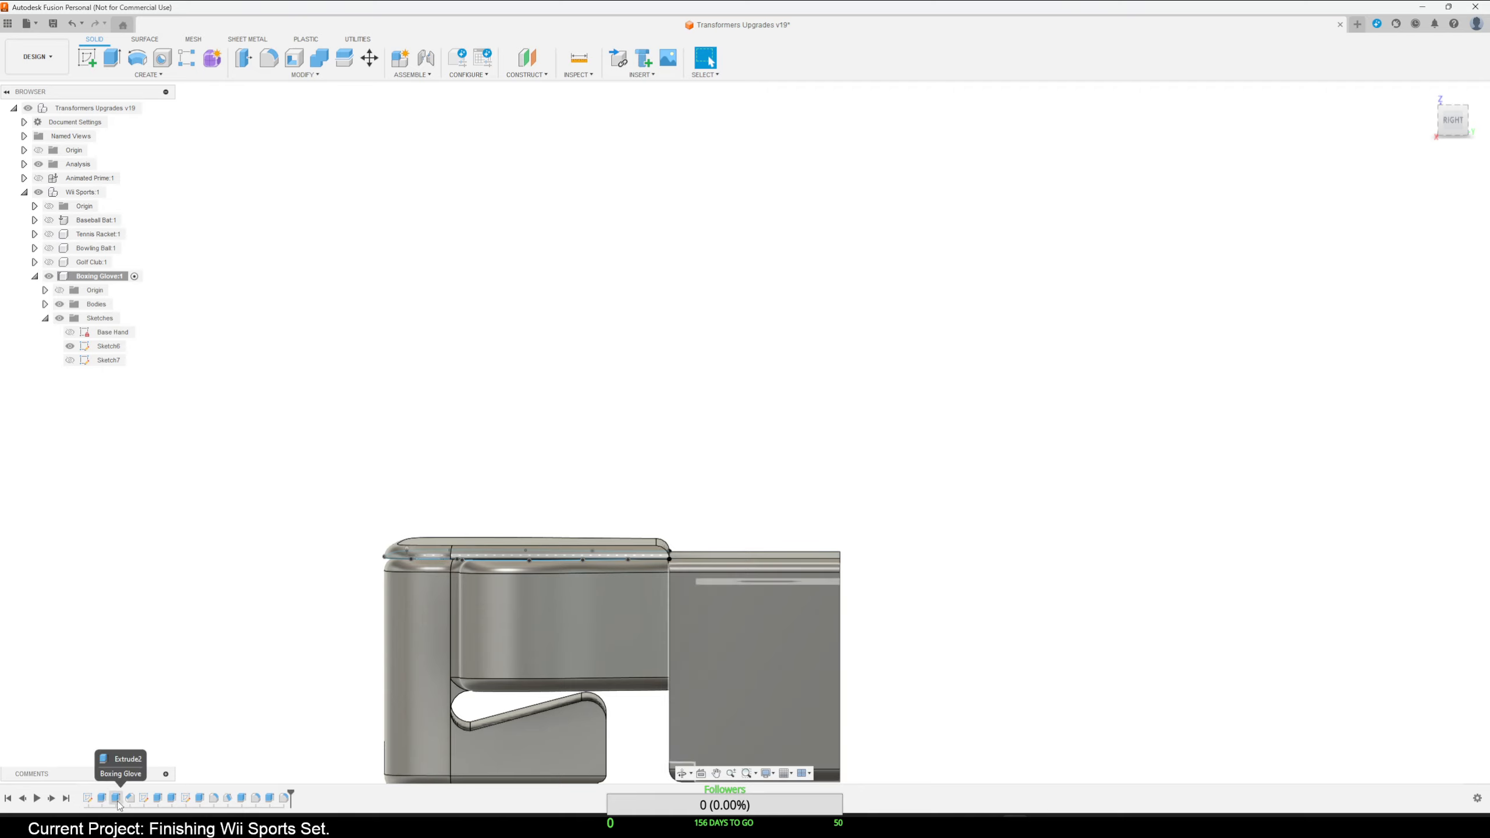
Try to separate the front glove section from the wrist by changing its extrusion's operation from Join to New Body.
right_click(157, 800)
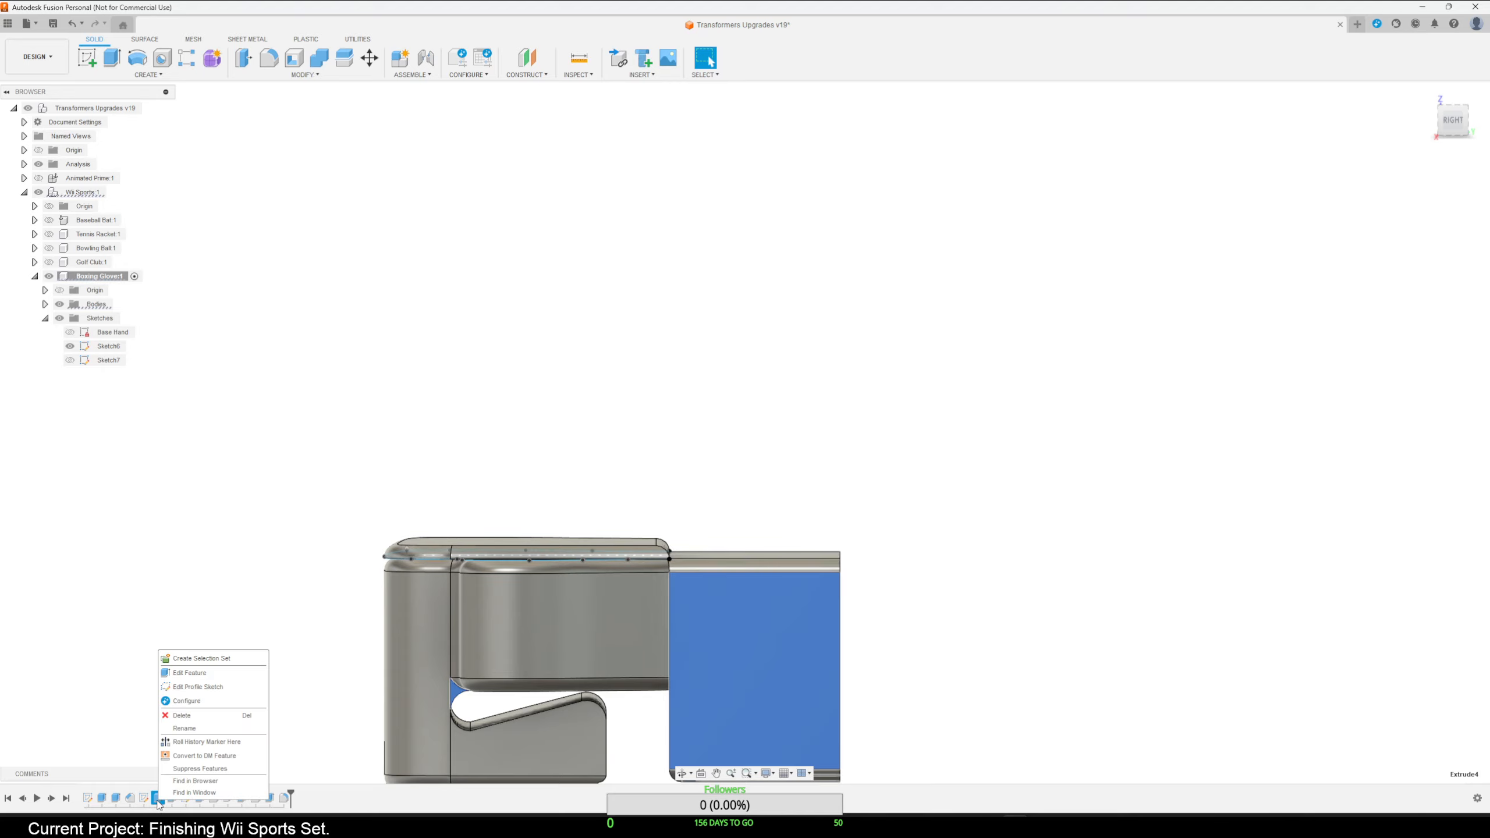
click(192, 672)
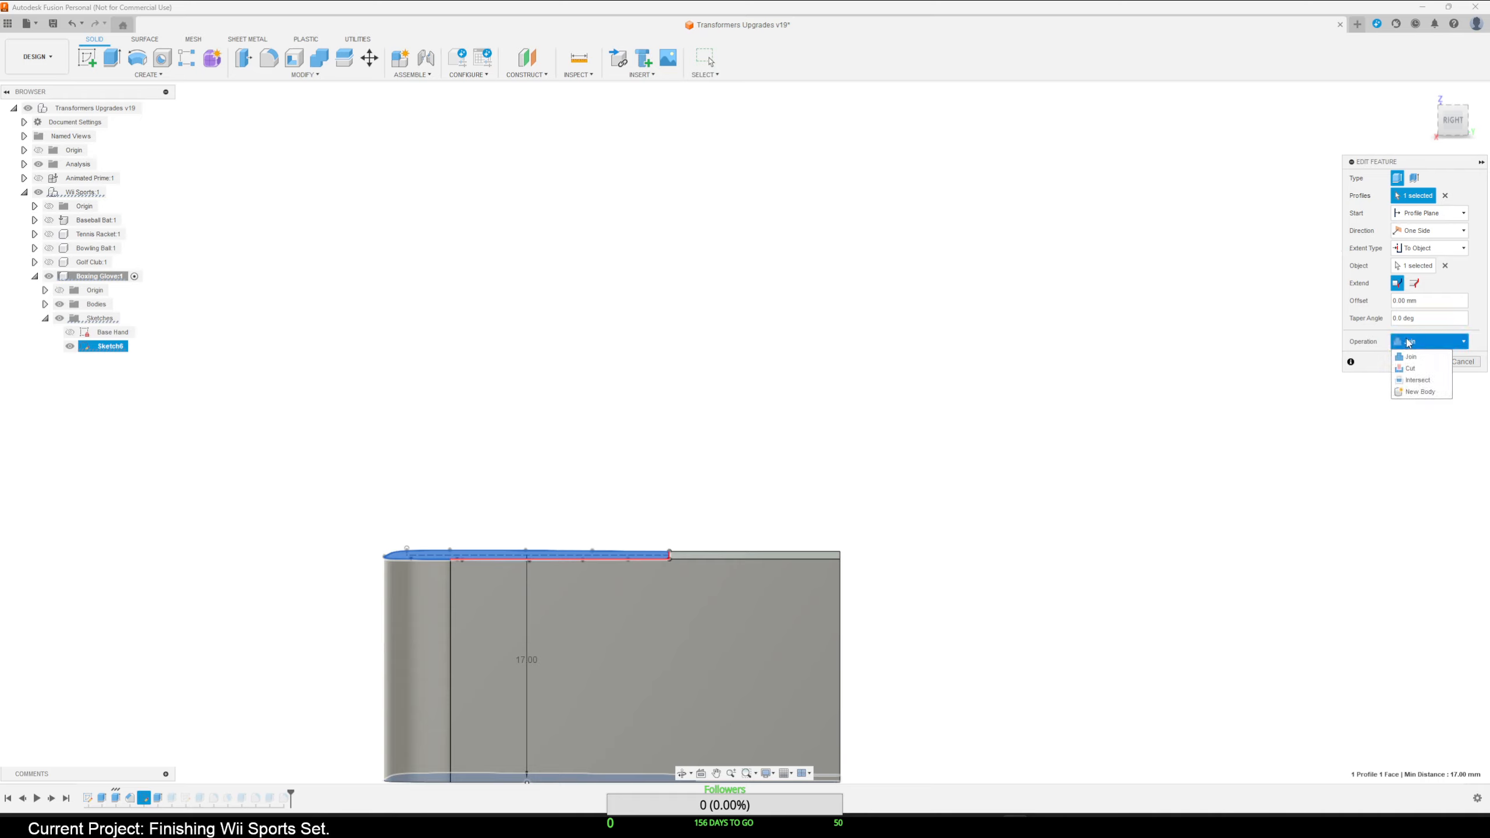
click(1417, 392)
click(1420, 361)
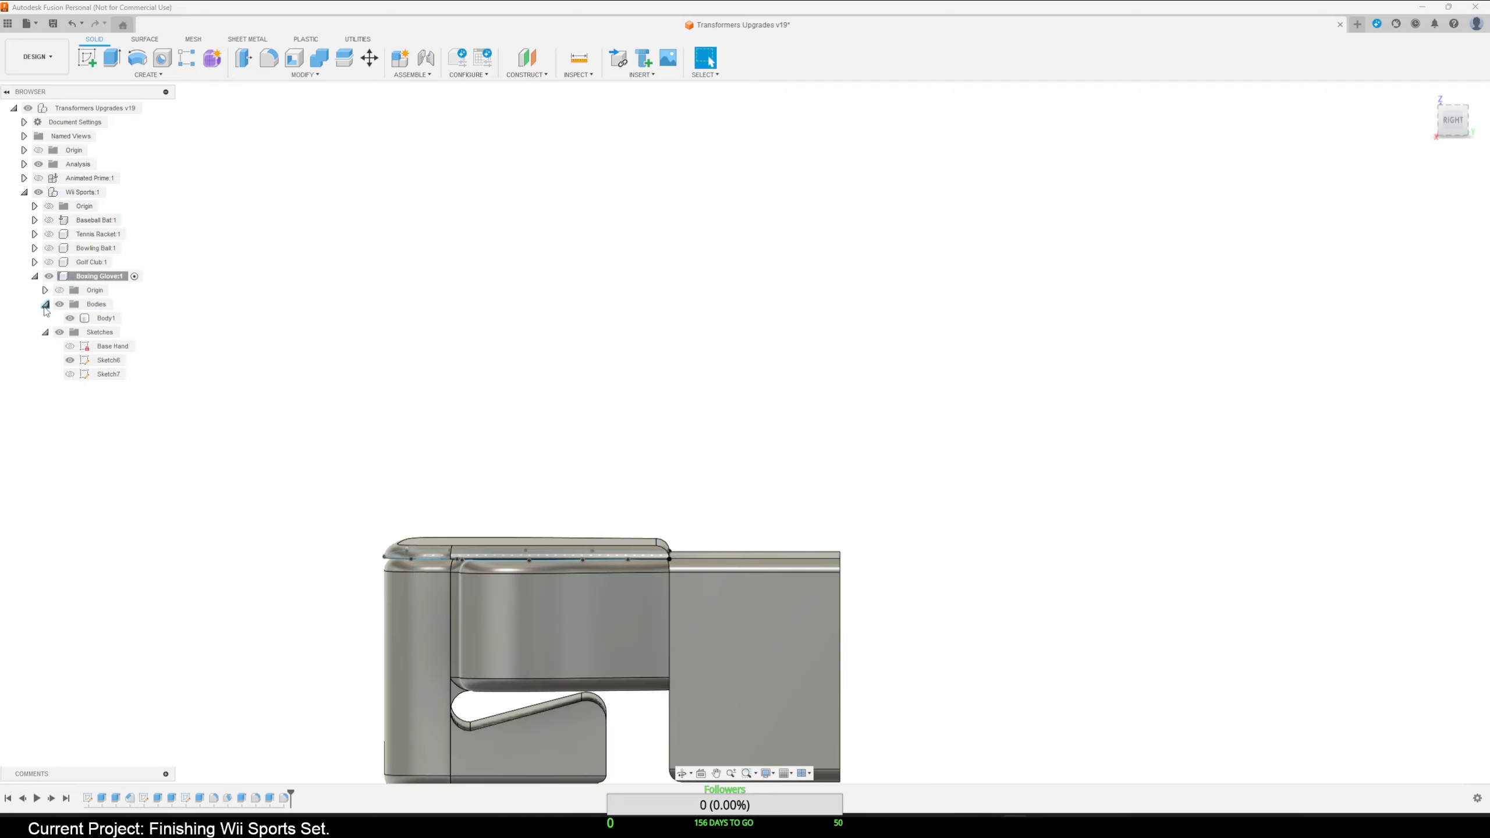
shift+middle_drag(870, 533, 891, 578)
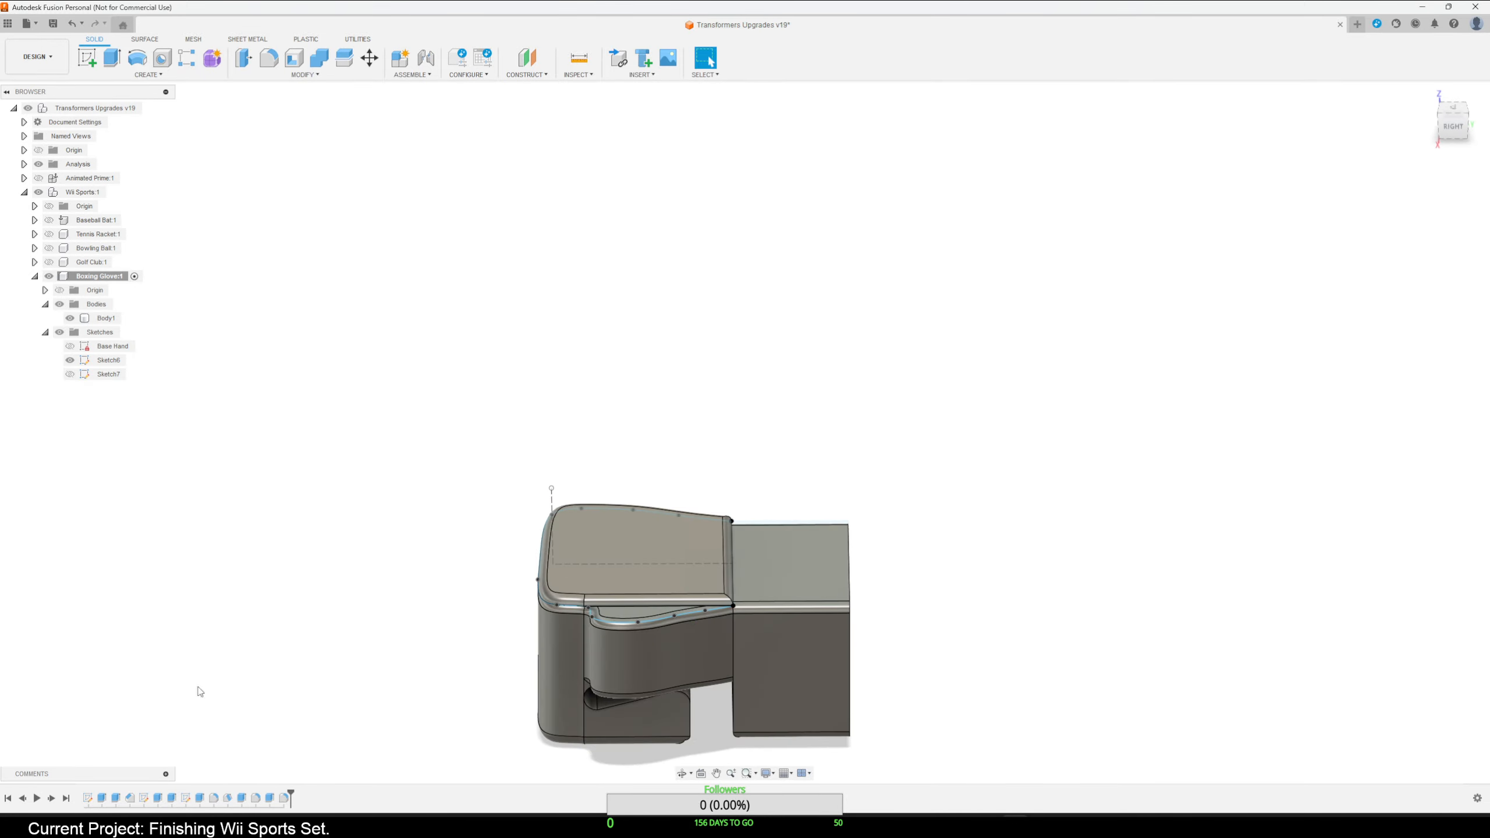
right_click(158, 798)
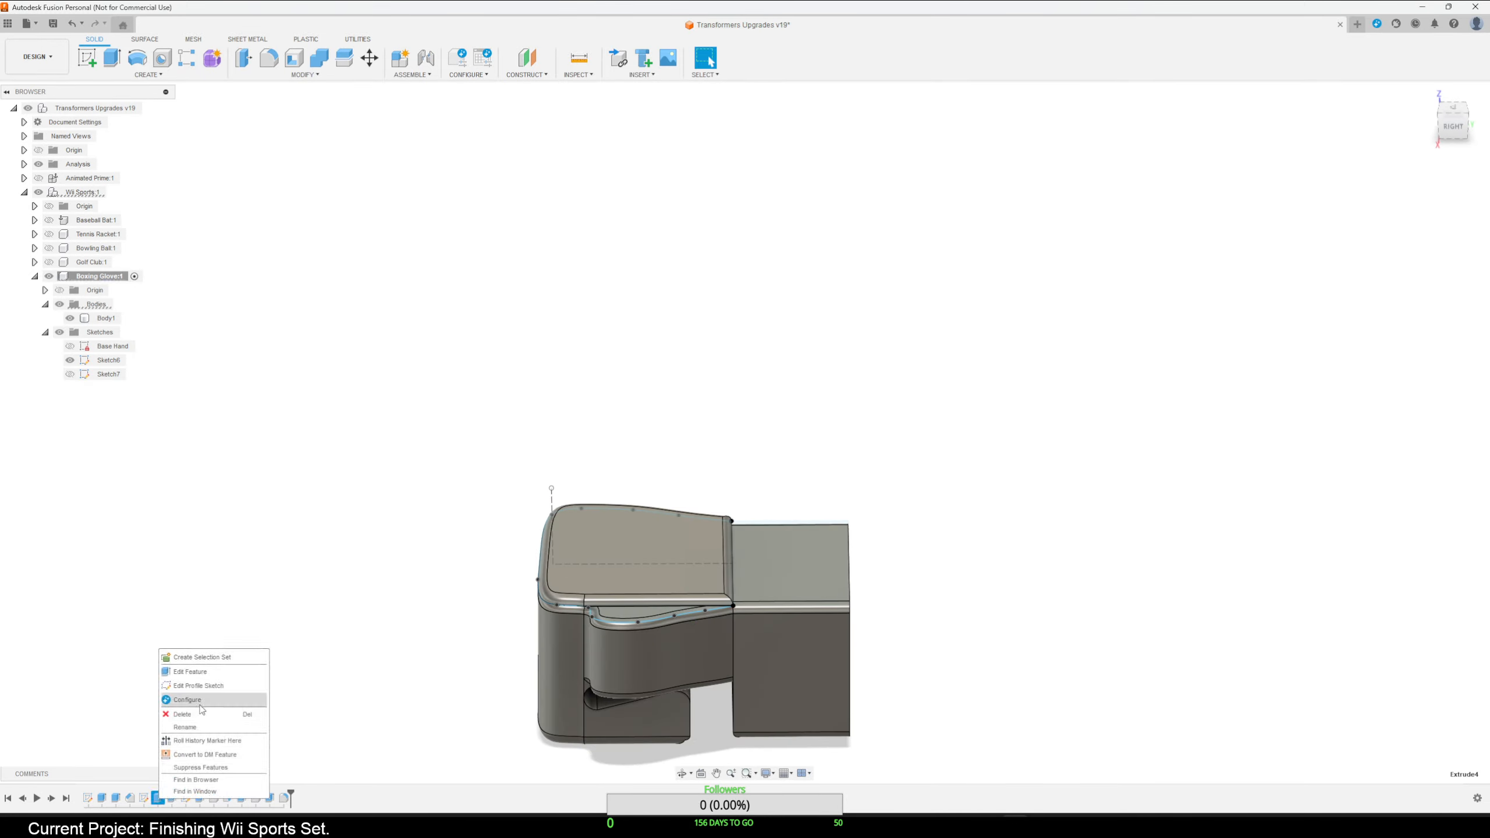
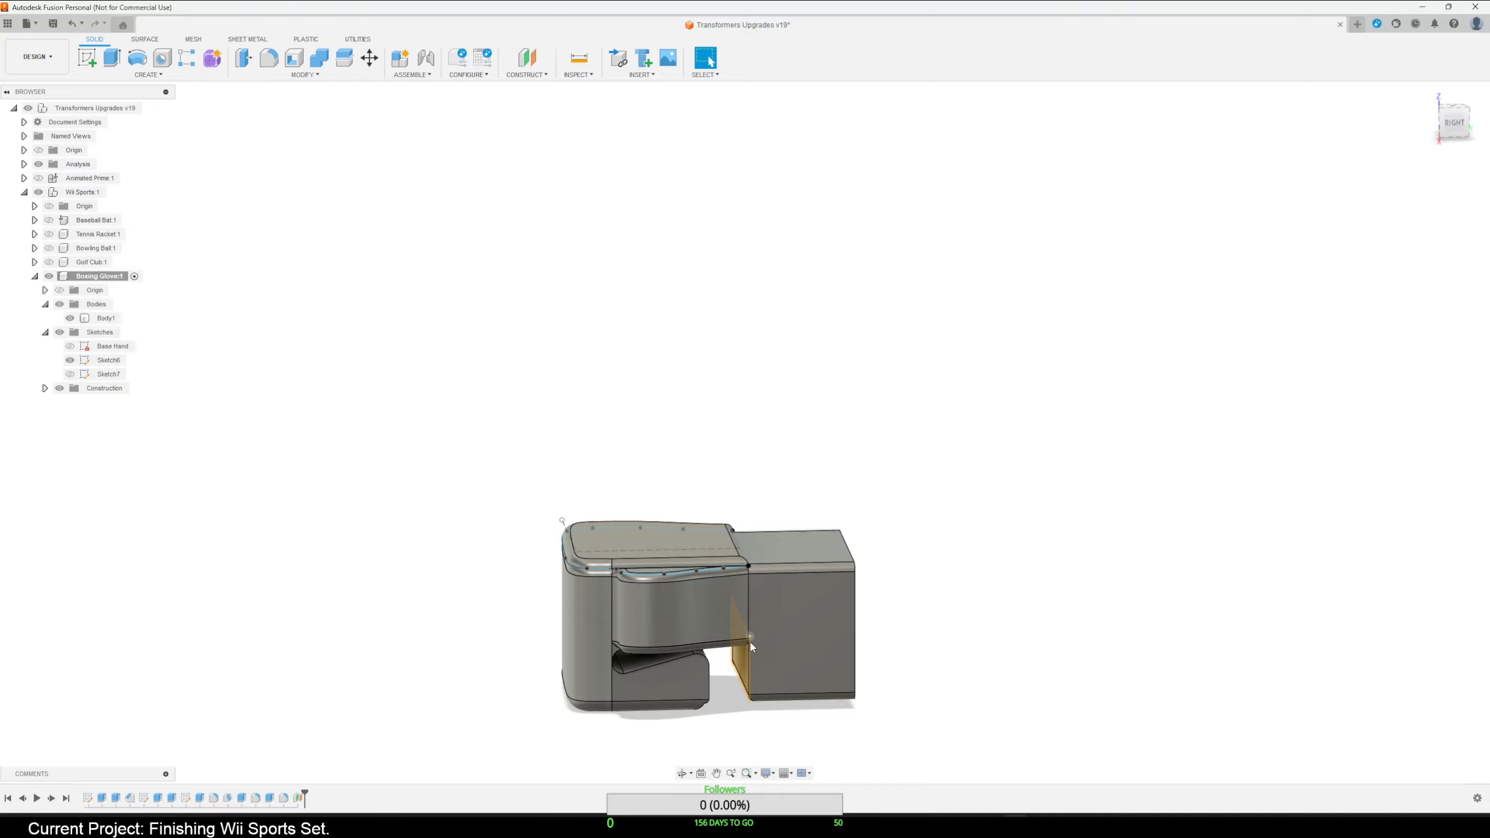
Undo the accidental component move and stretch the construction plane at the wrist joint so it extends above and beside the body.
drag(745, 647, 748, 649)
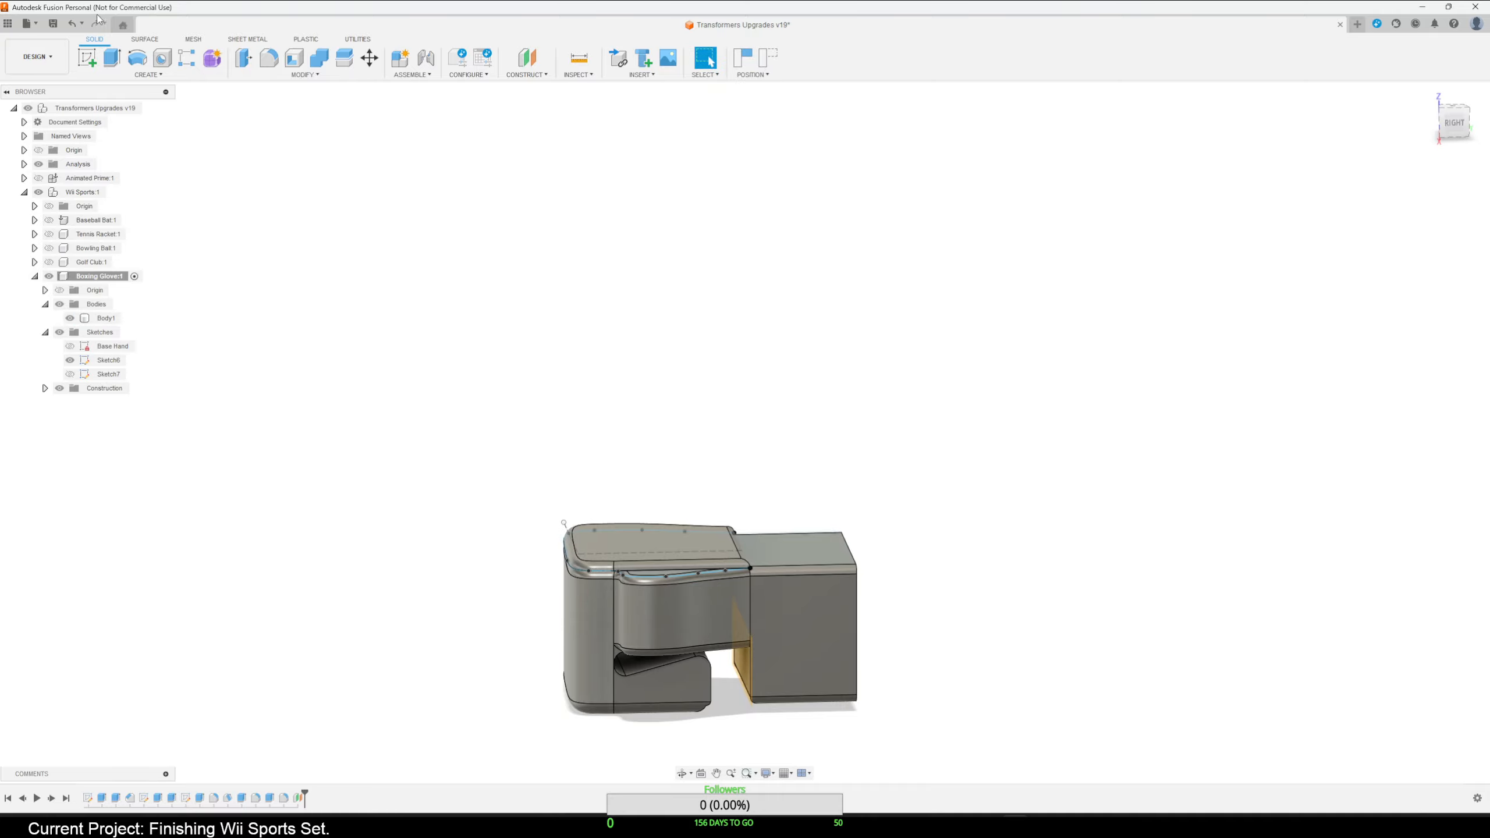
click(72, 22)
scroll(883, 604, up, 3)
shift+middle_drag(898, 652, 922, 672)
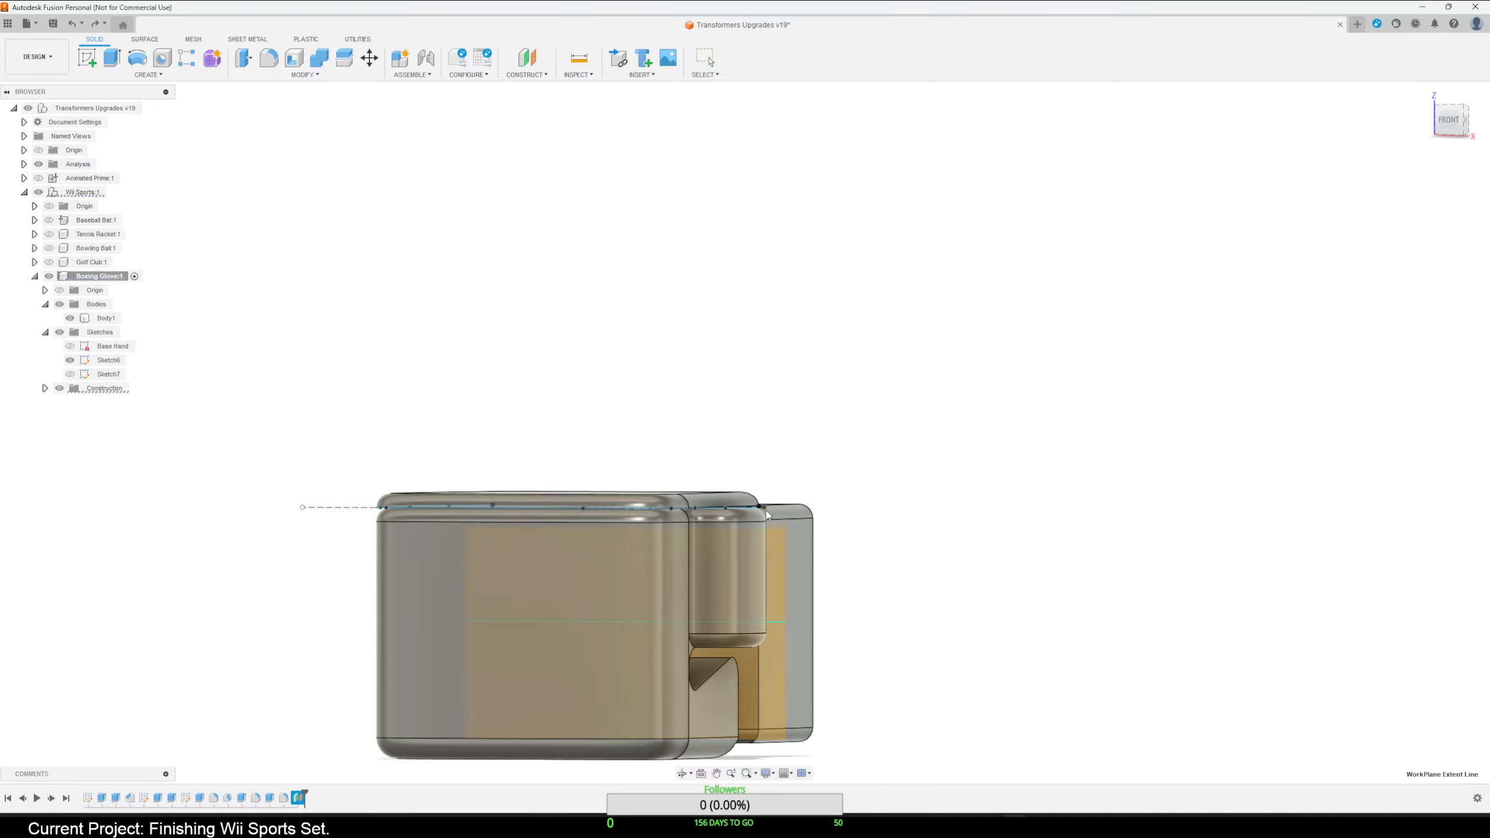
drag(778, 629, 749, 342)
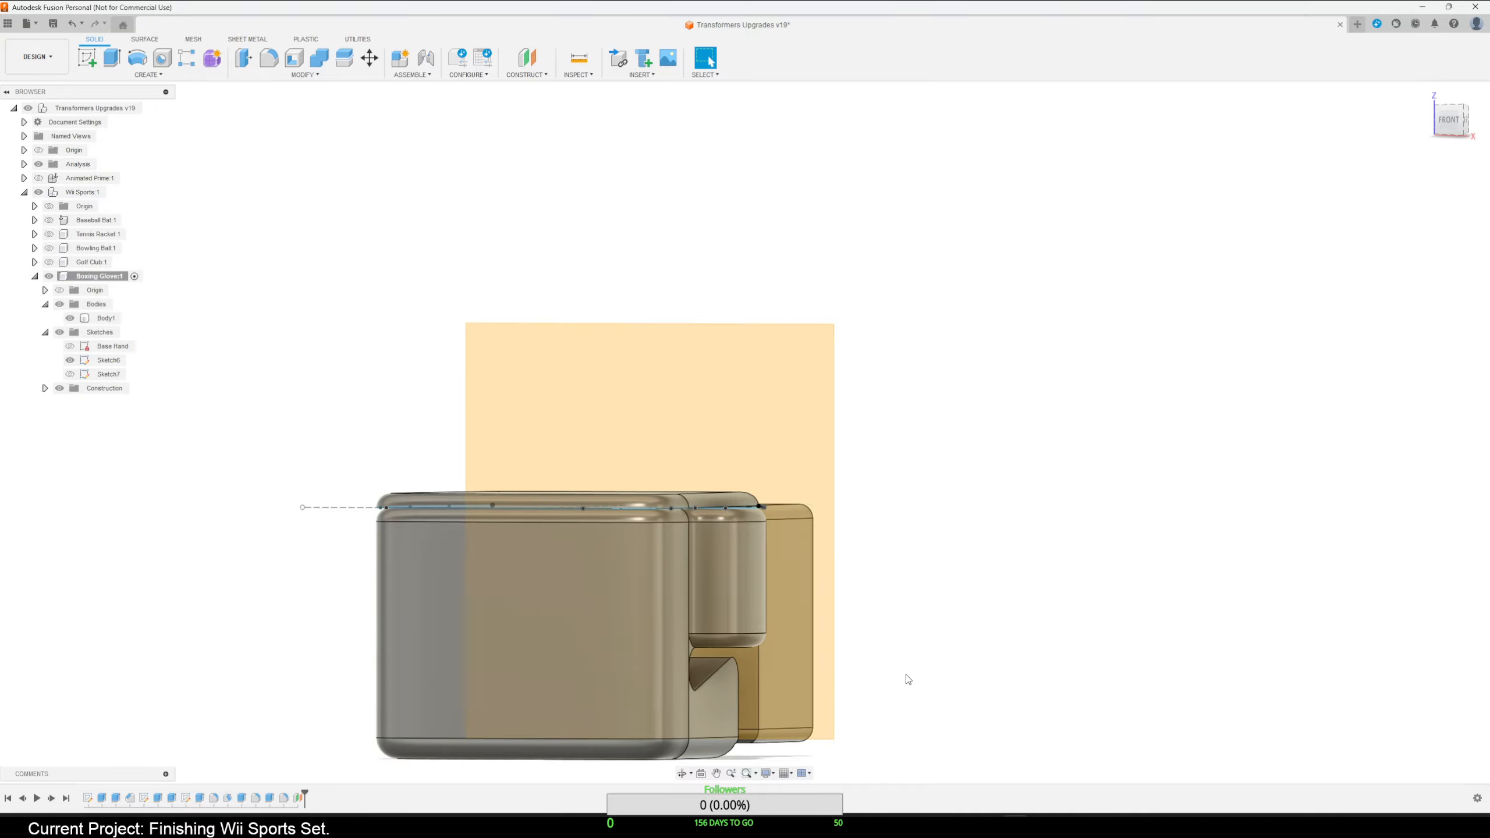
shift+middle_drag(908, 679, 805, 619)
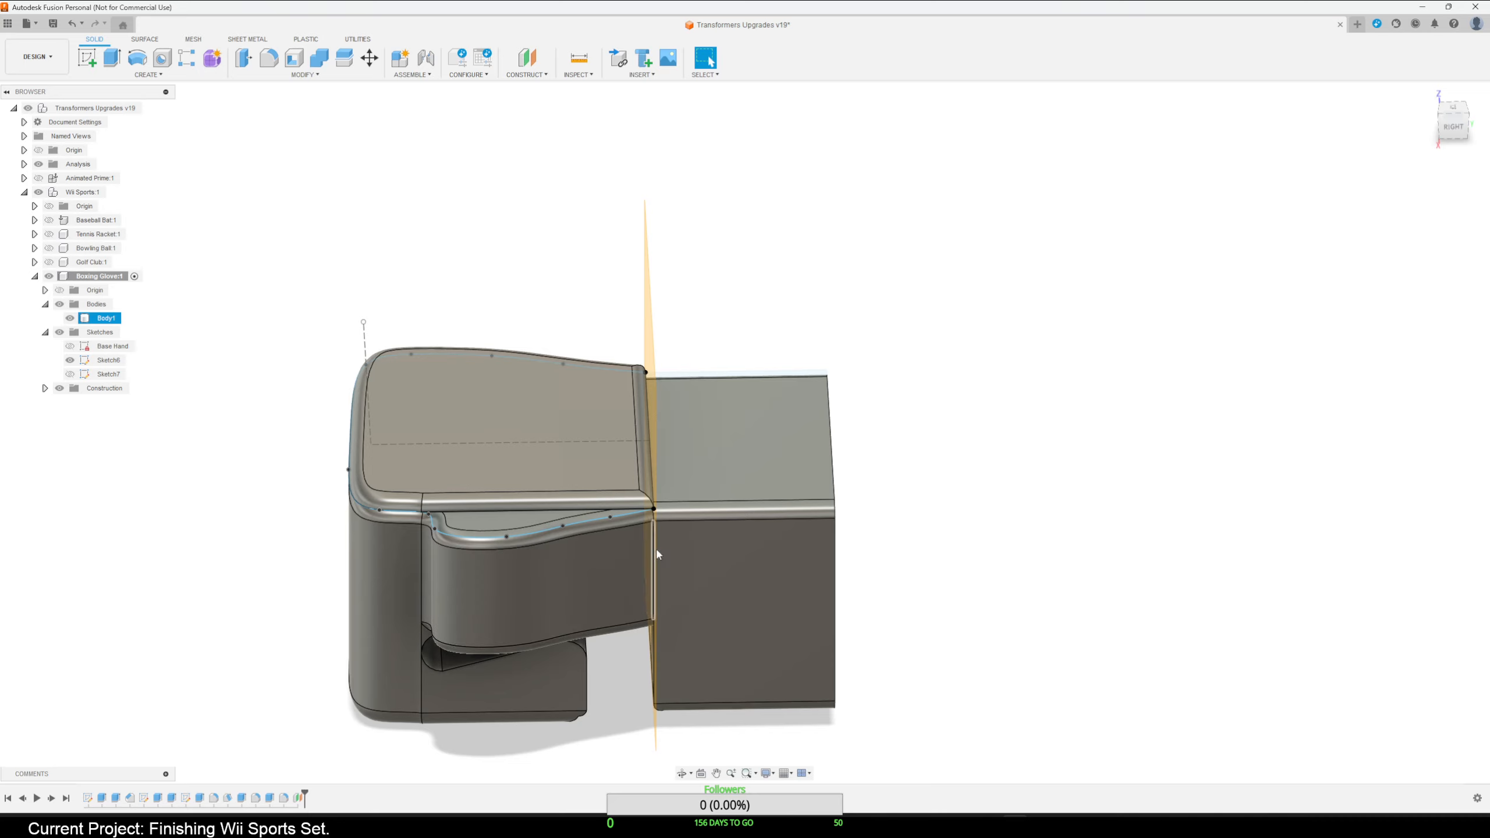
Split the glove body at the wrist joint with the construction plane, and toggle Body1's visibility to check the separation.
click(104, 319)
click(315, 74)
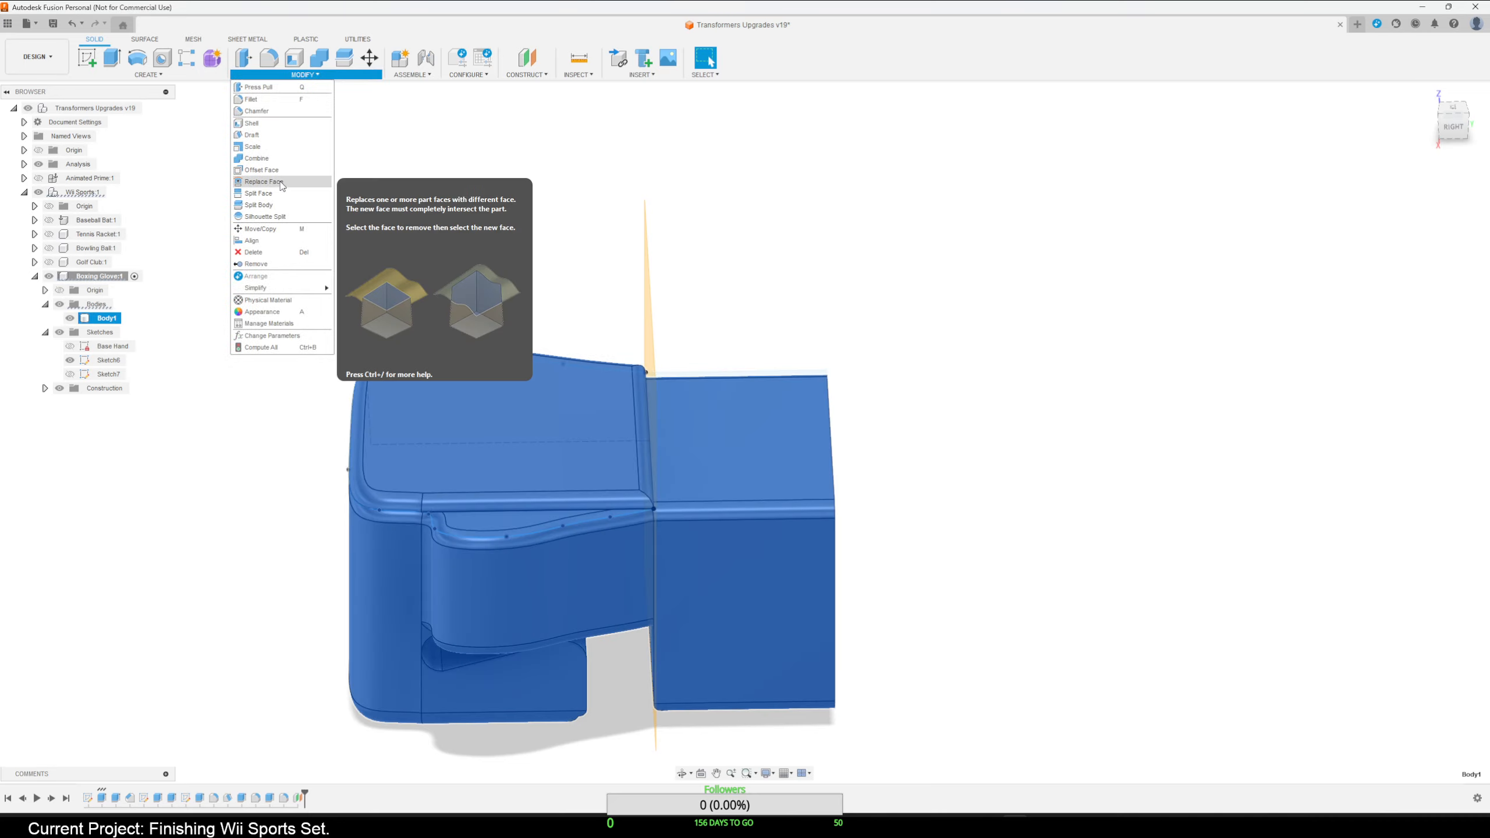
click(263, 207)
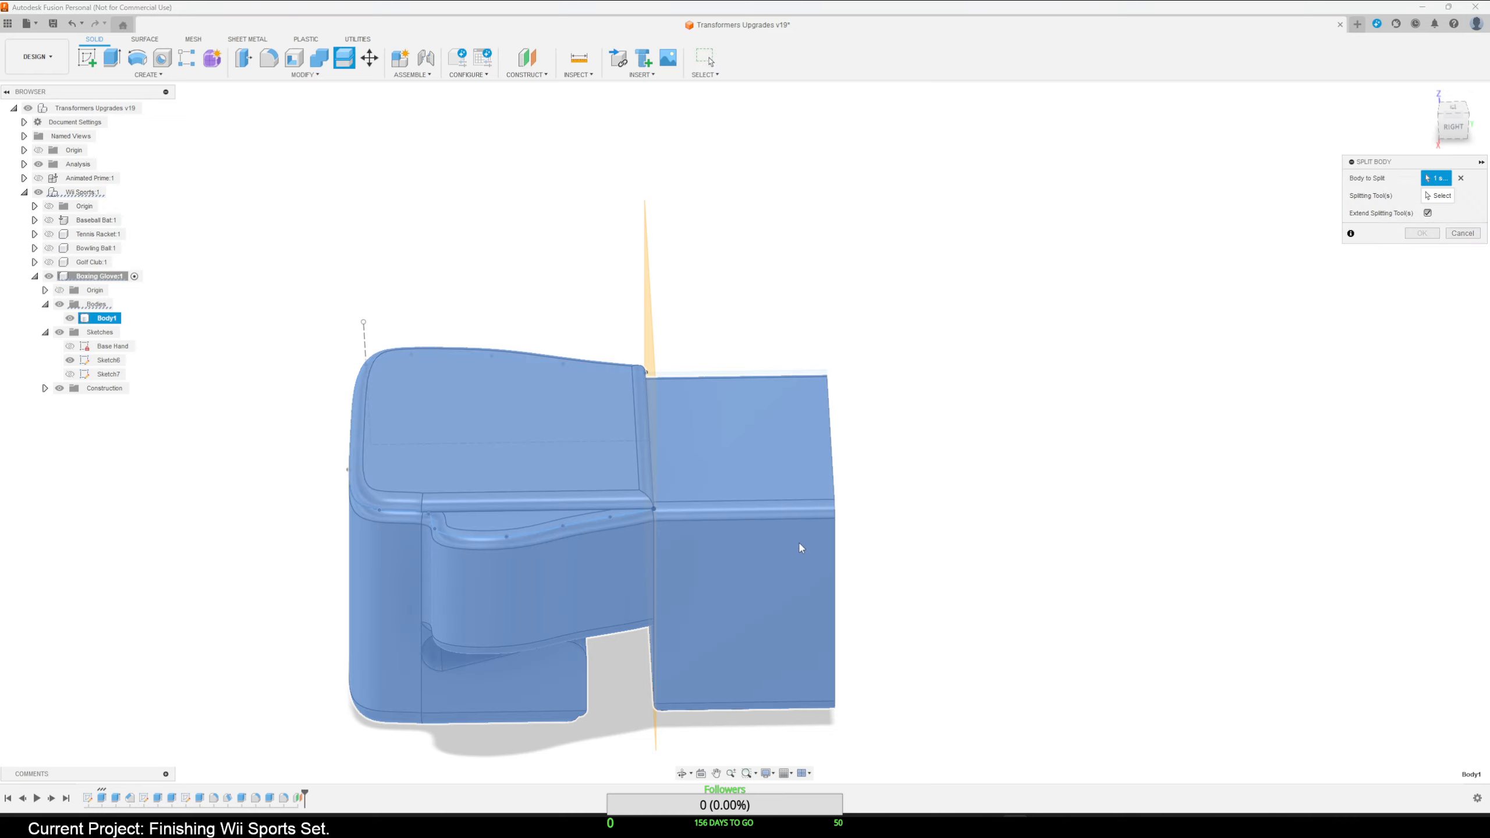
click(769, 523)
click(769, 522)
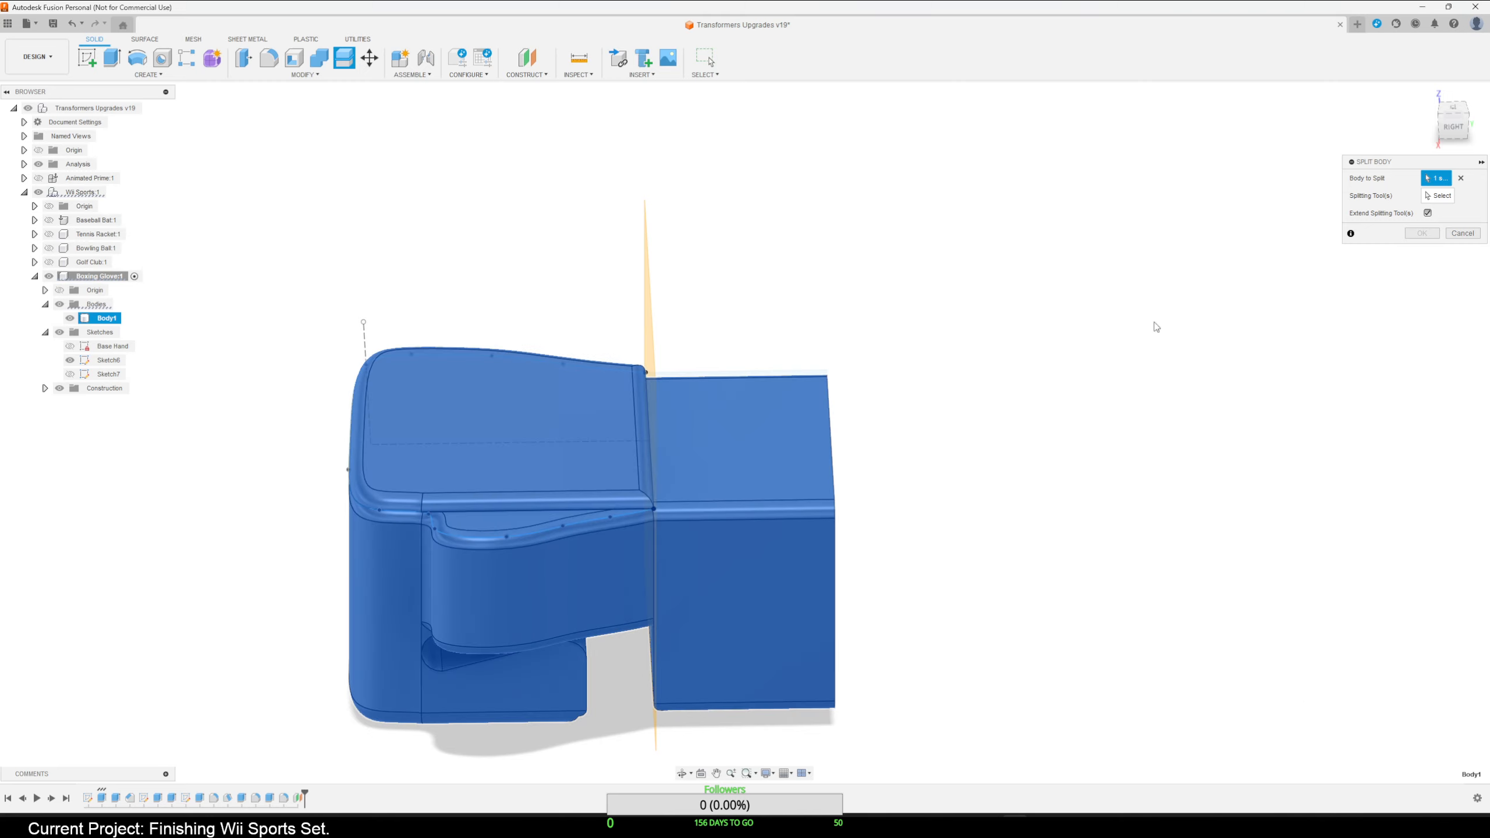
click(1437, 196)
click(652, 328)
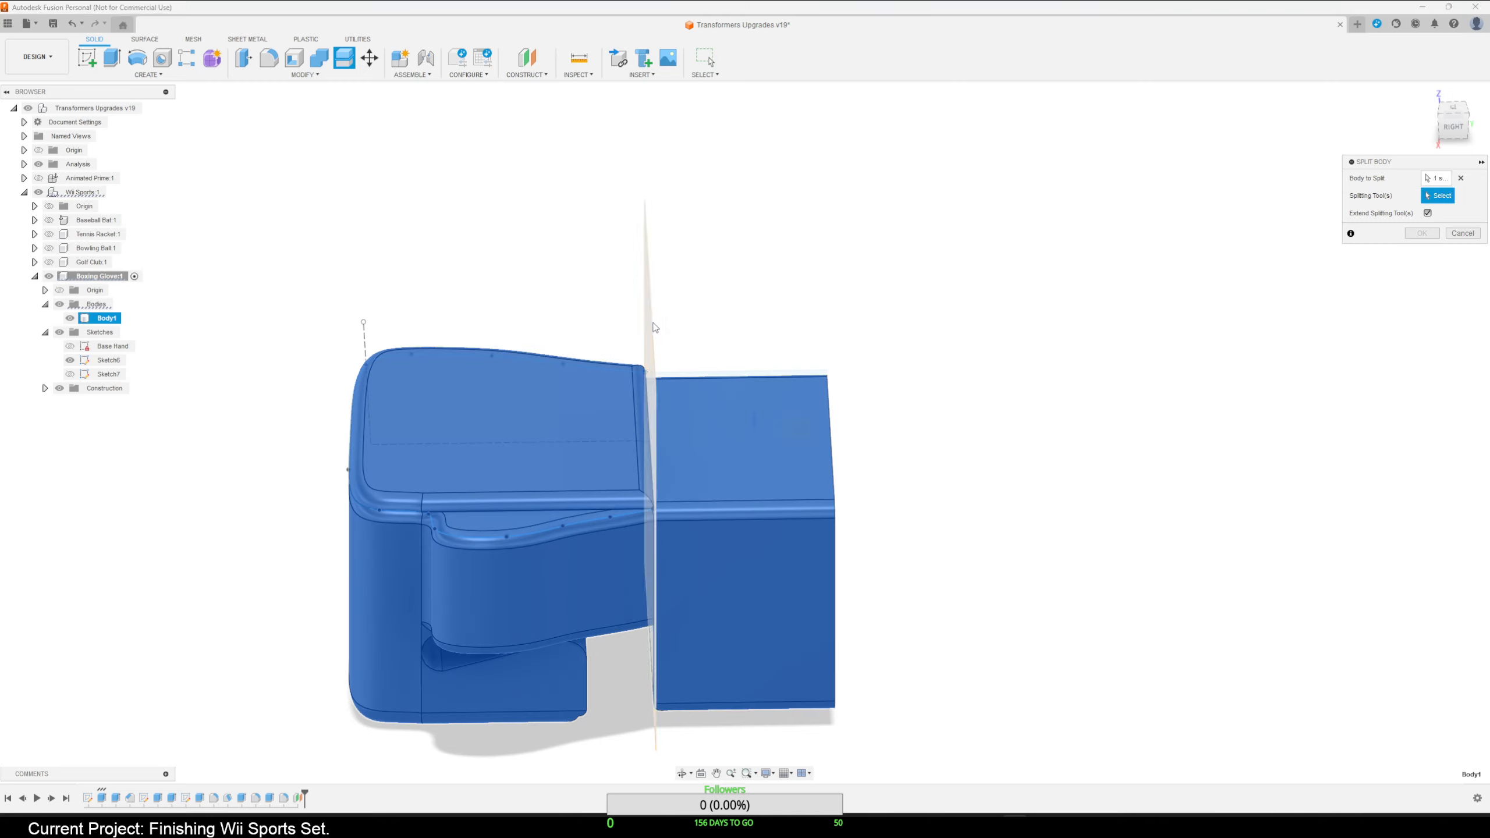
click(1422, 215)
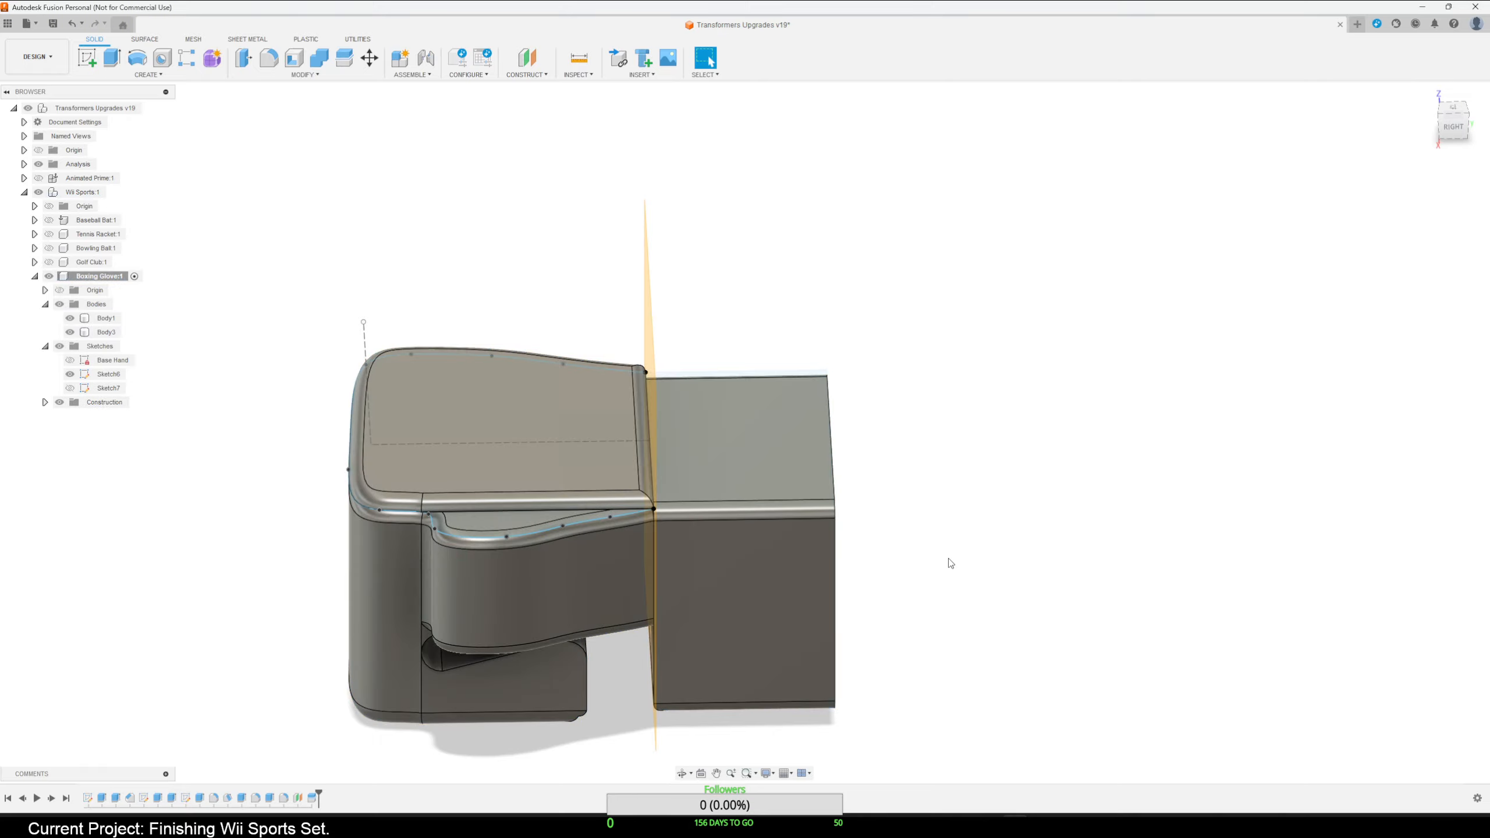
click(70, 318)
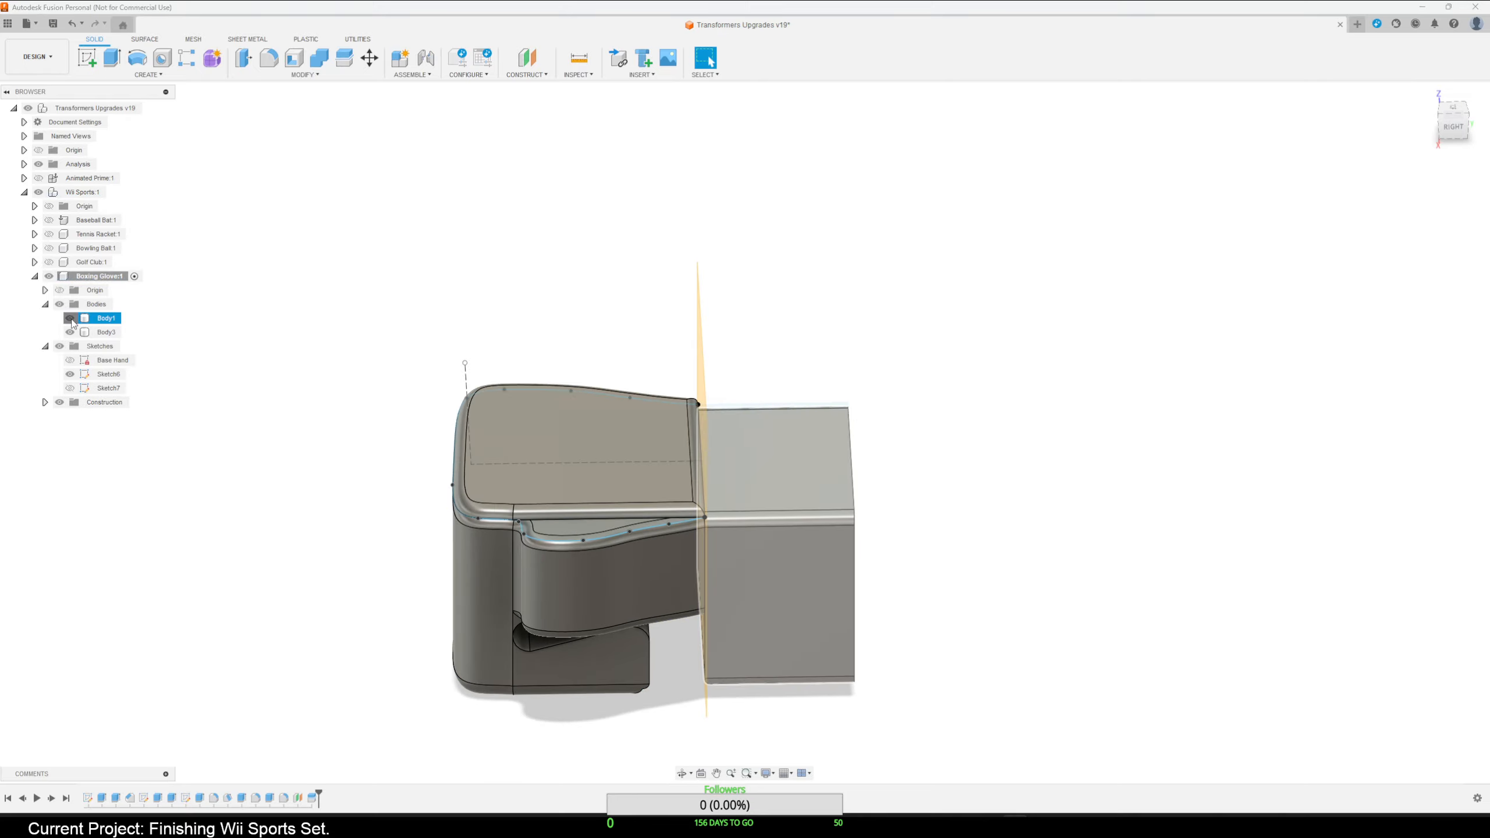
Hide the construction plane Plane1 of the Boxing Glove component.
mouse_move(906, 537)
shift+middle_down()
mouse_move(833, 532)
mouse_move(877, 533)
shift+middle_up()
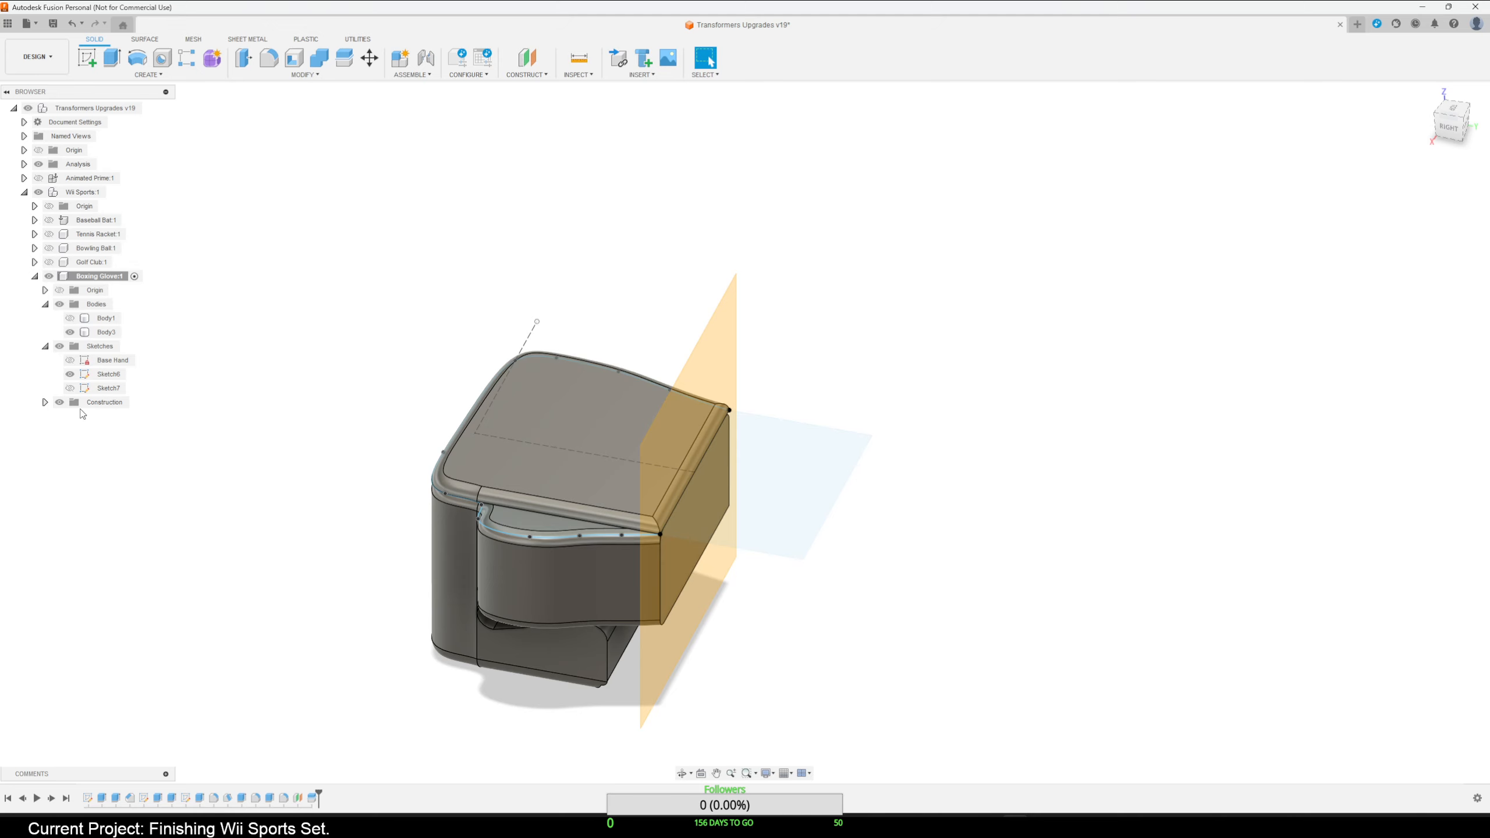
click(45, 402)
click(69, 416)
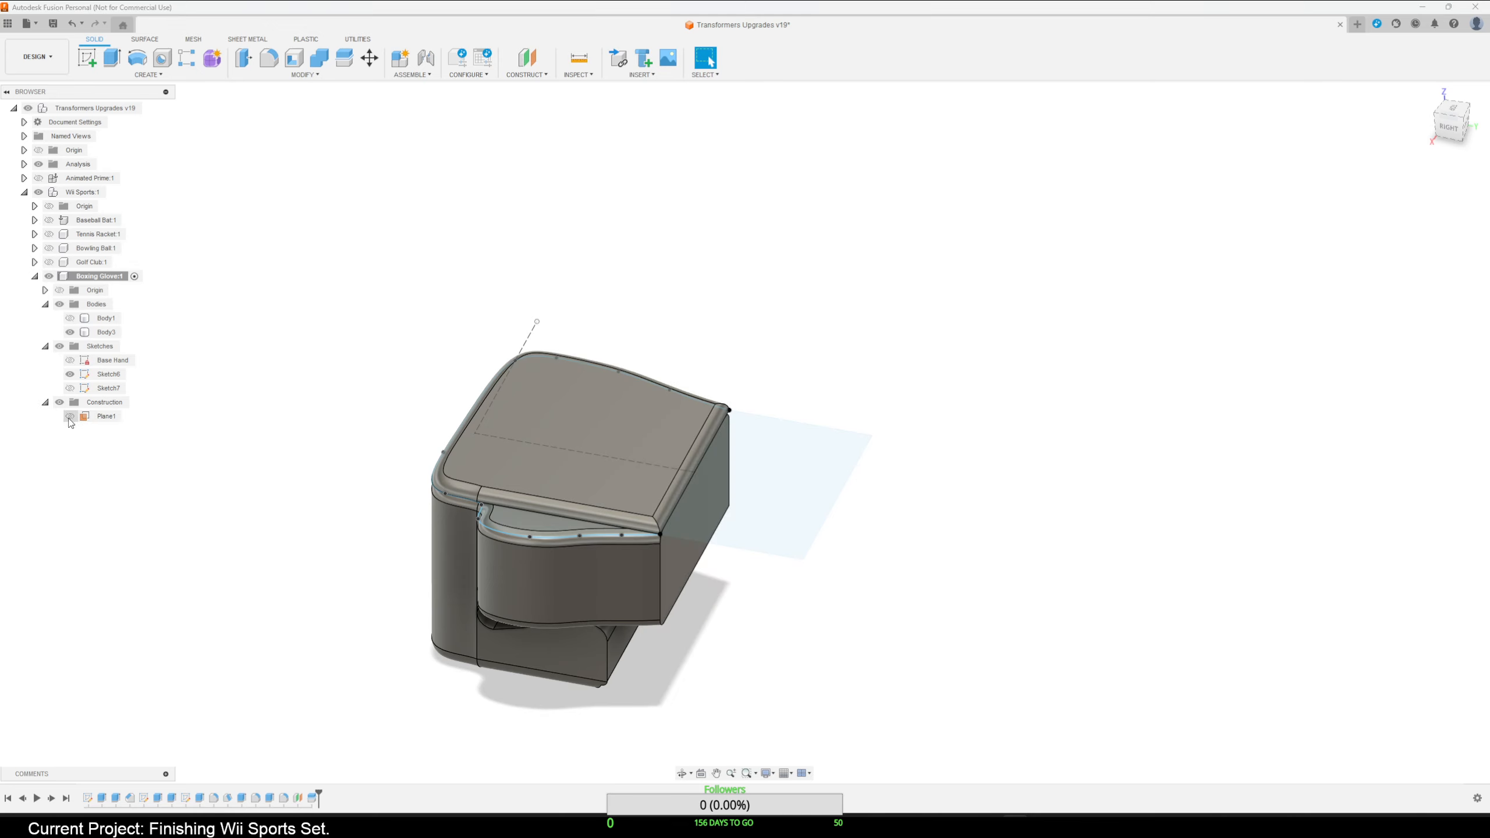
scroll(230, 582, down, 1)
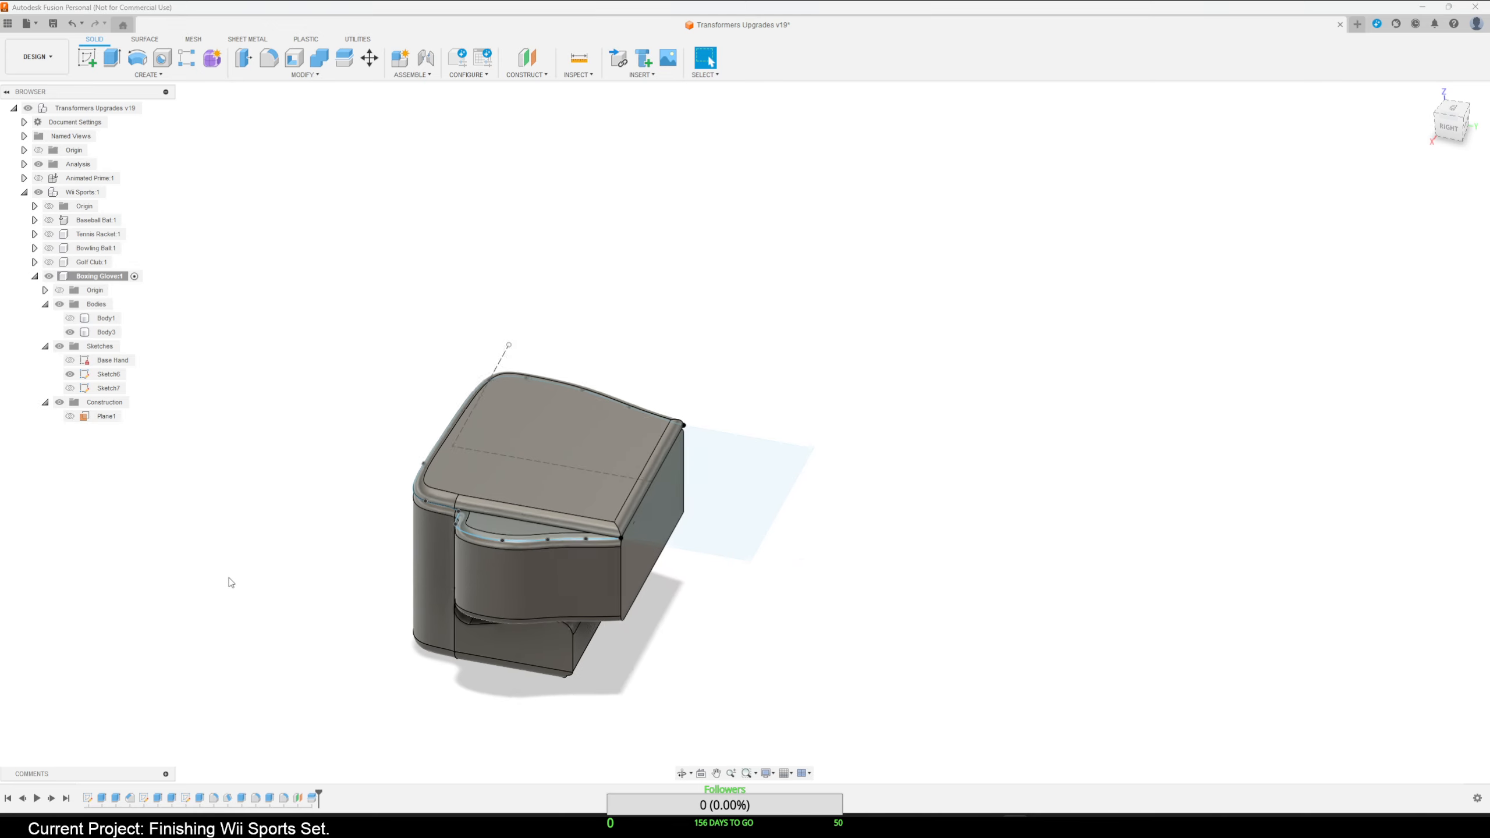
scroll(231, 582, up, 2)
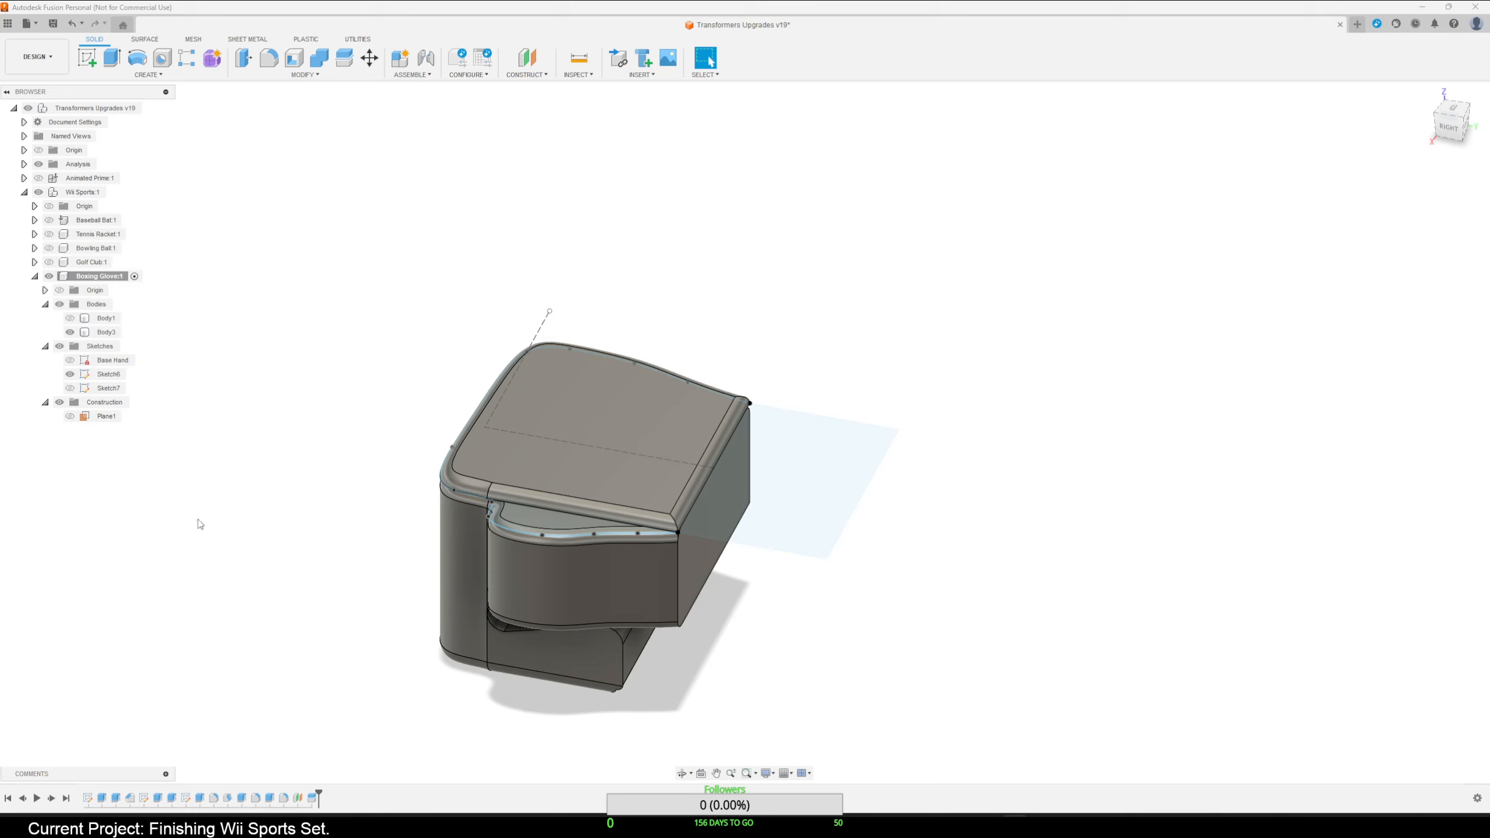
Toggle the visibility of Body1 and Body3 to examine the glove with and without the forearm block, leaving Body1 hidden.
click(47, 279)
shift+middle_drag(977, 617, 1001, 587)
key(Escape)
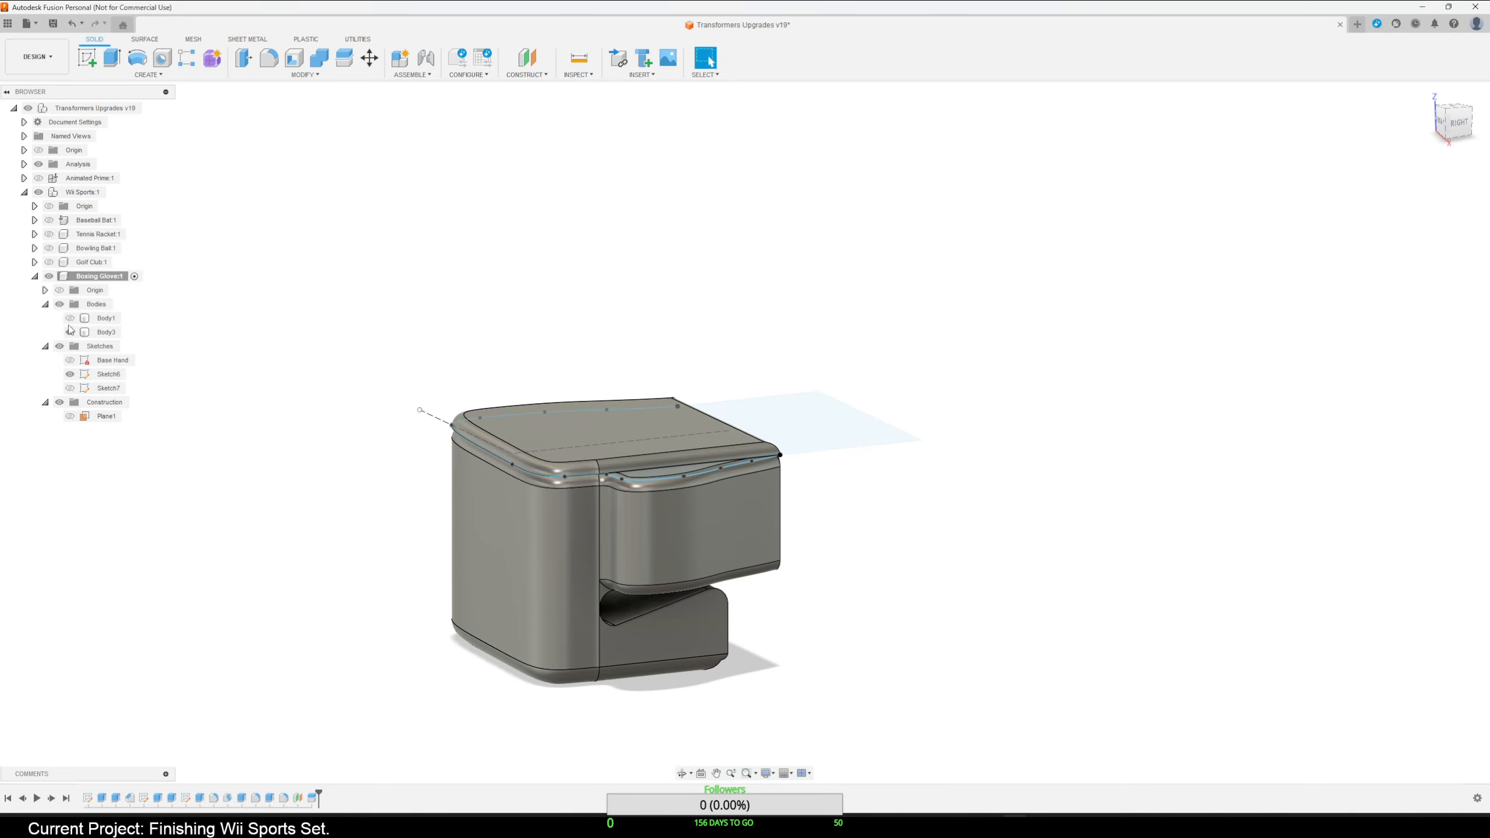
click(70, 318)
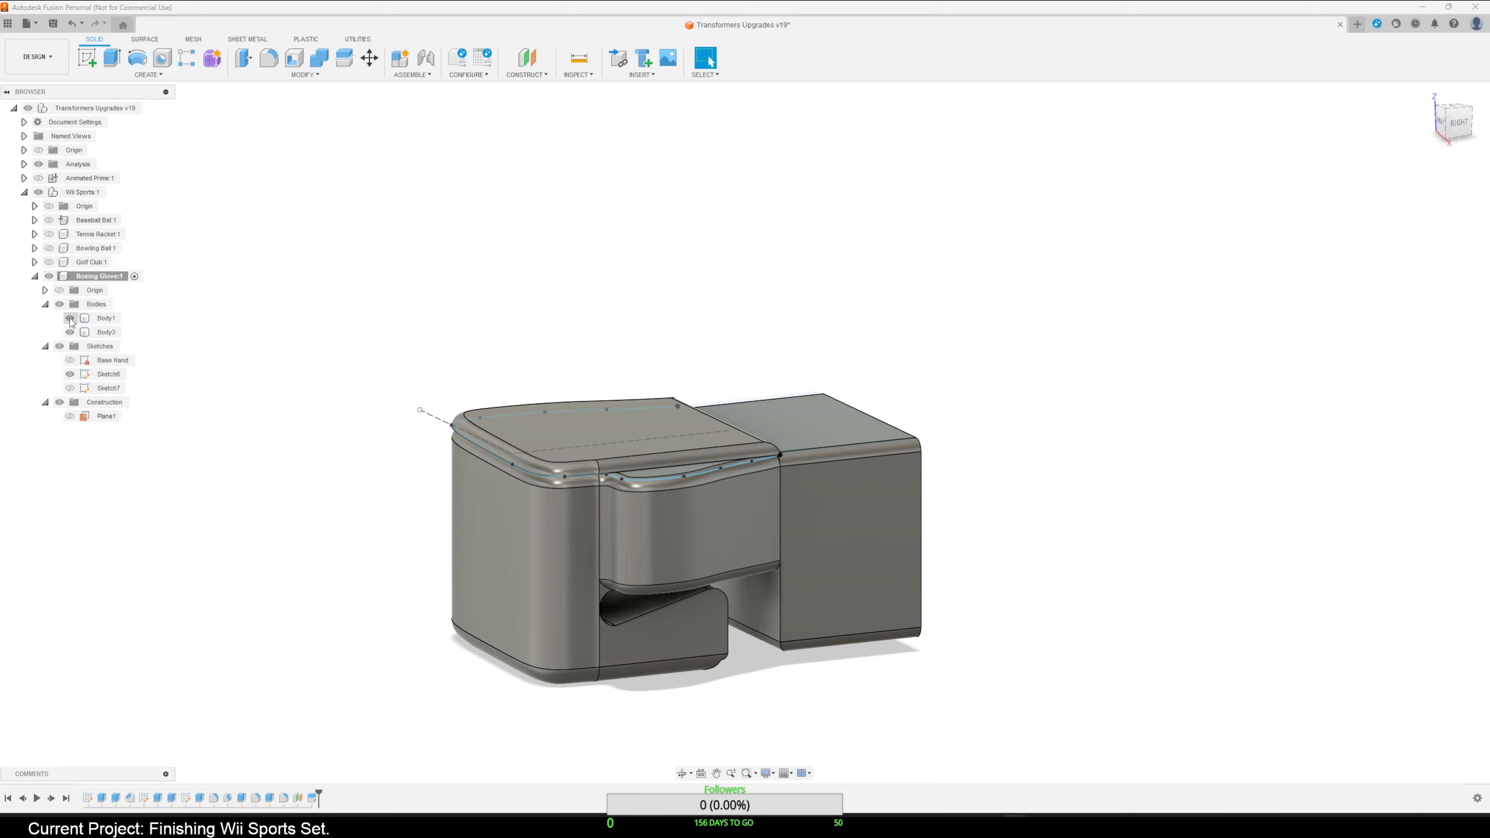
click(70, 319)
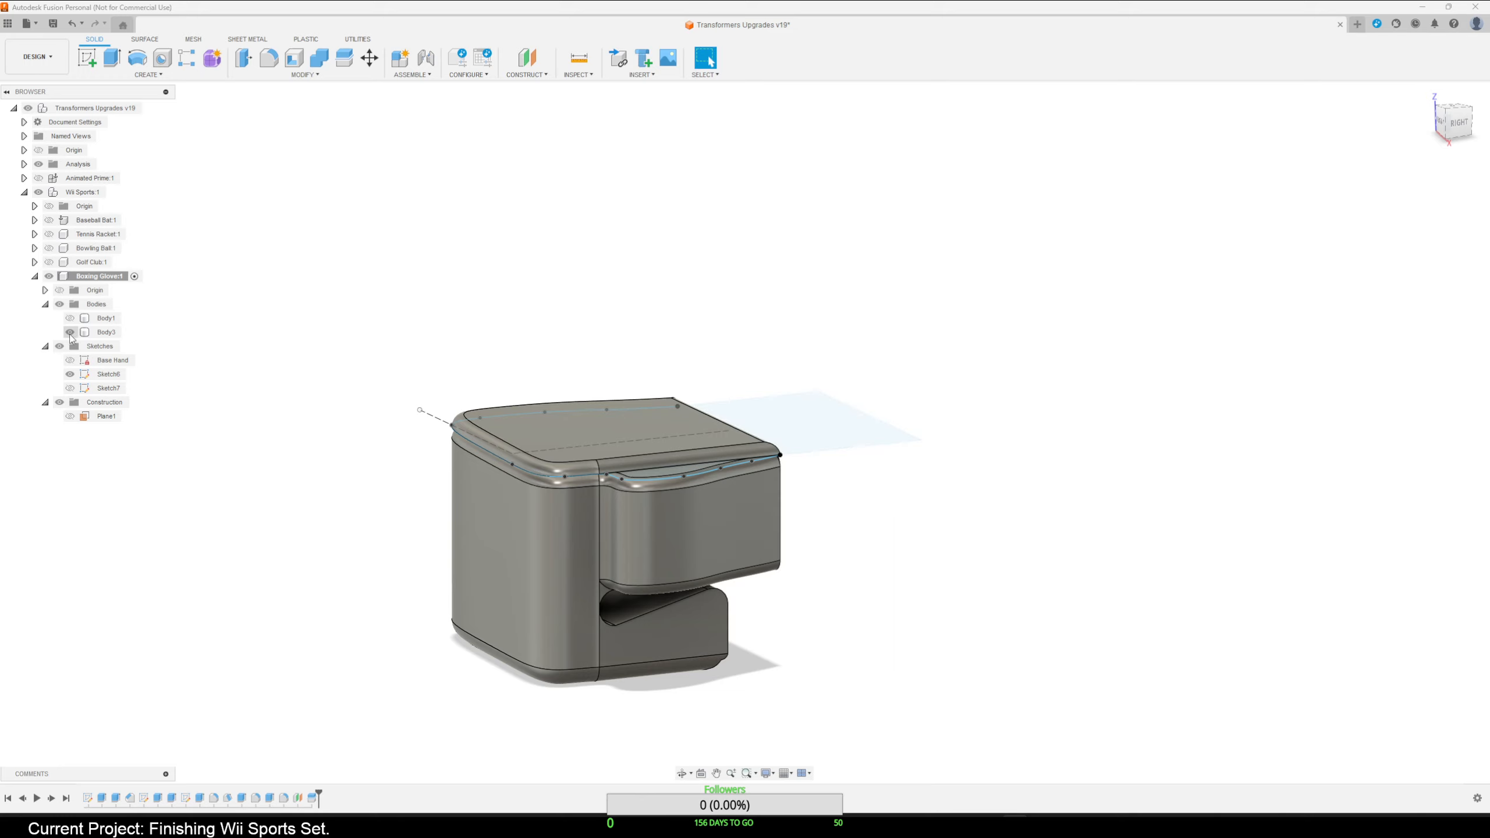
click(70, 333)
click(70, 333)
click(70, 318)
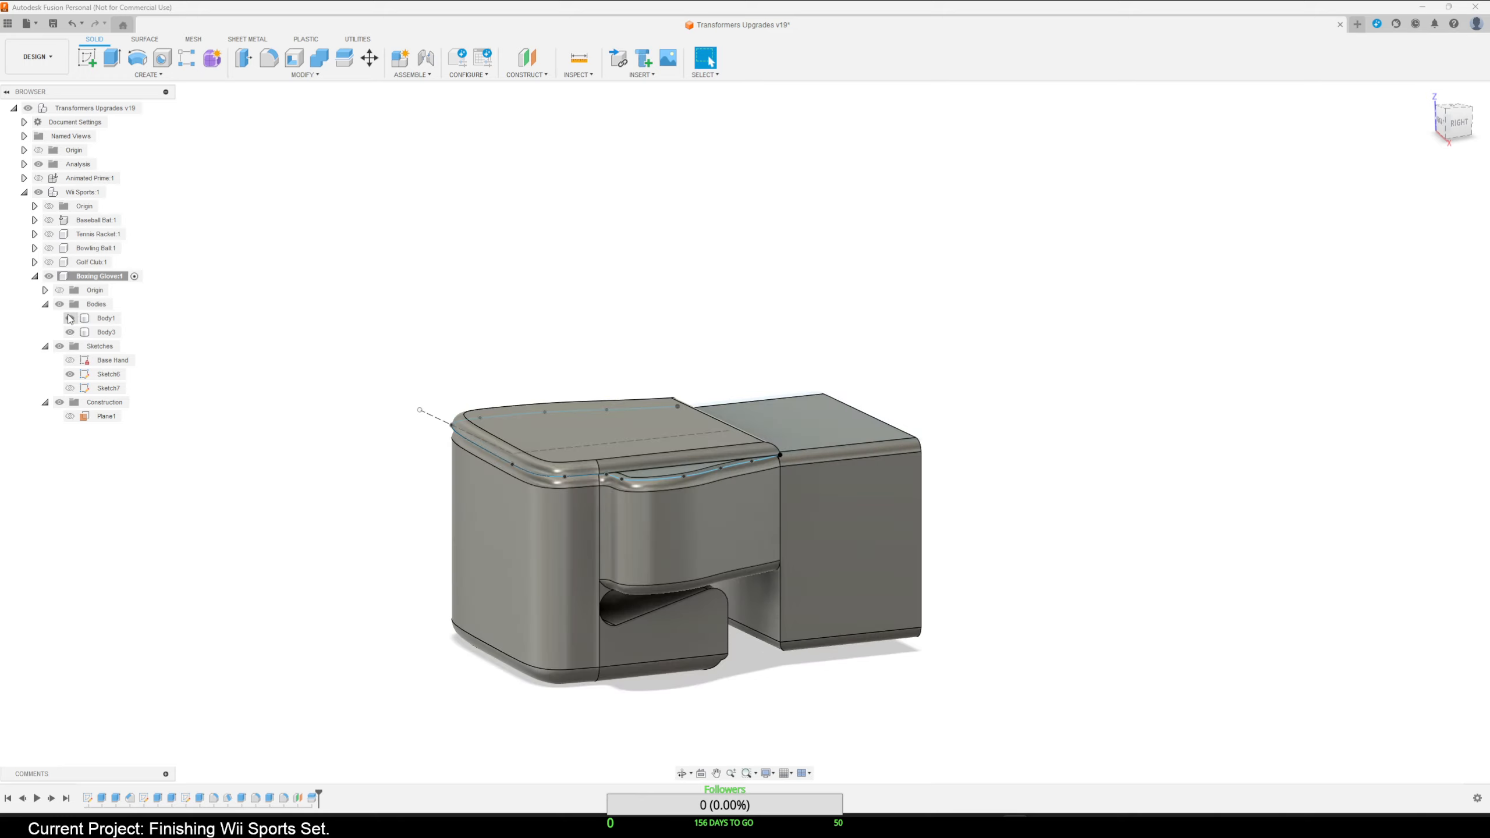
click(70, 323)
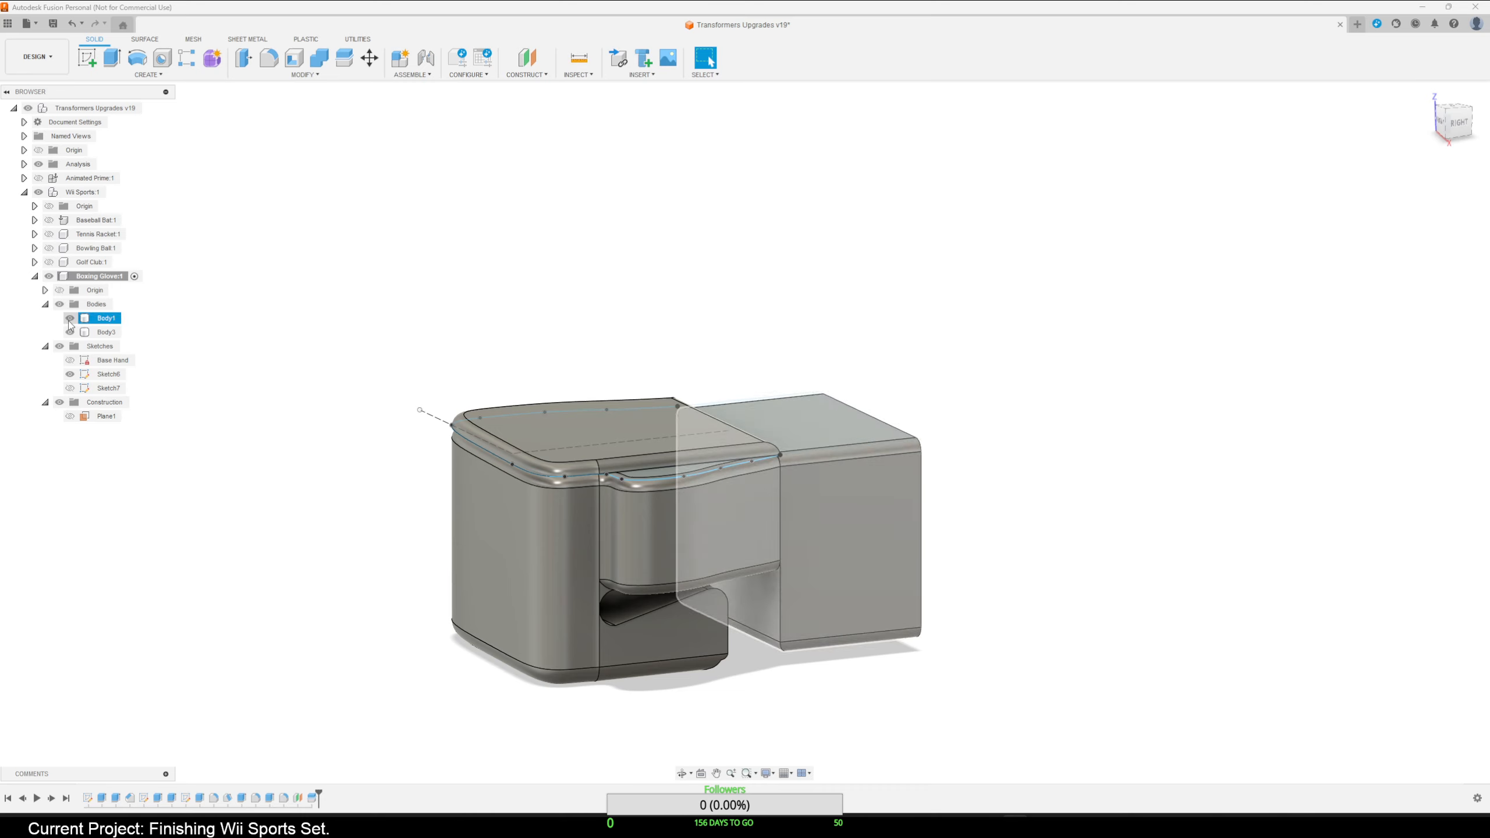
click(69, 320)
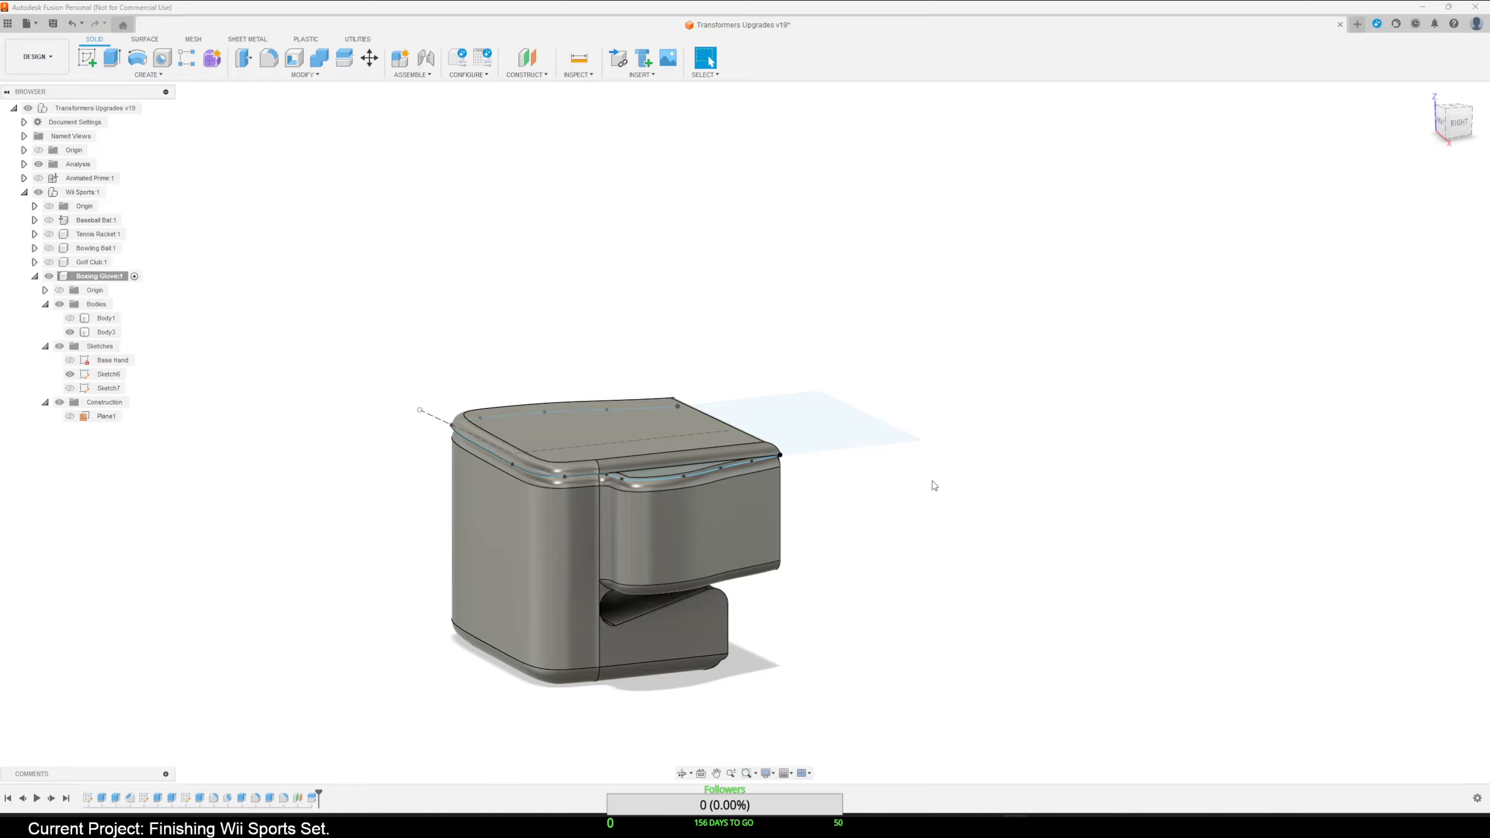
Create a sketch on the flat back face of Body3, where the forearm meets the glove.
shift+middle_drag(931, 486, 805, 476)
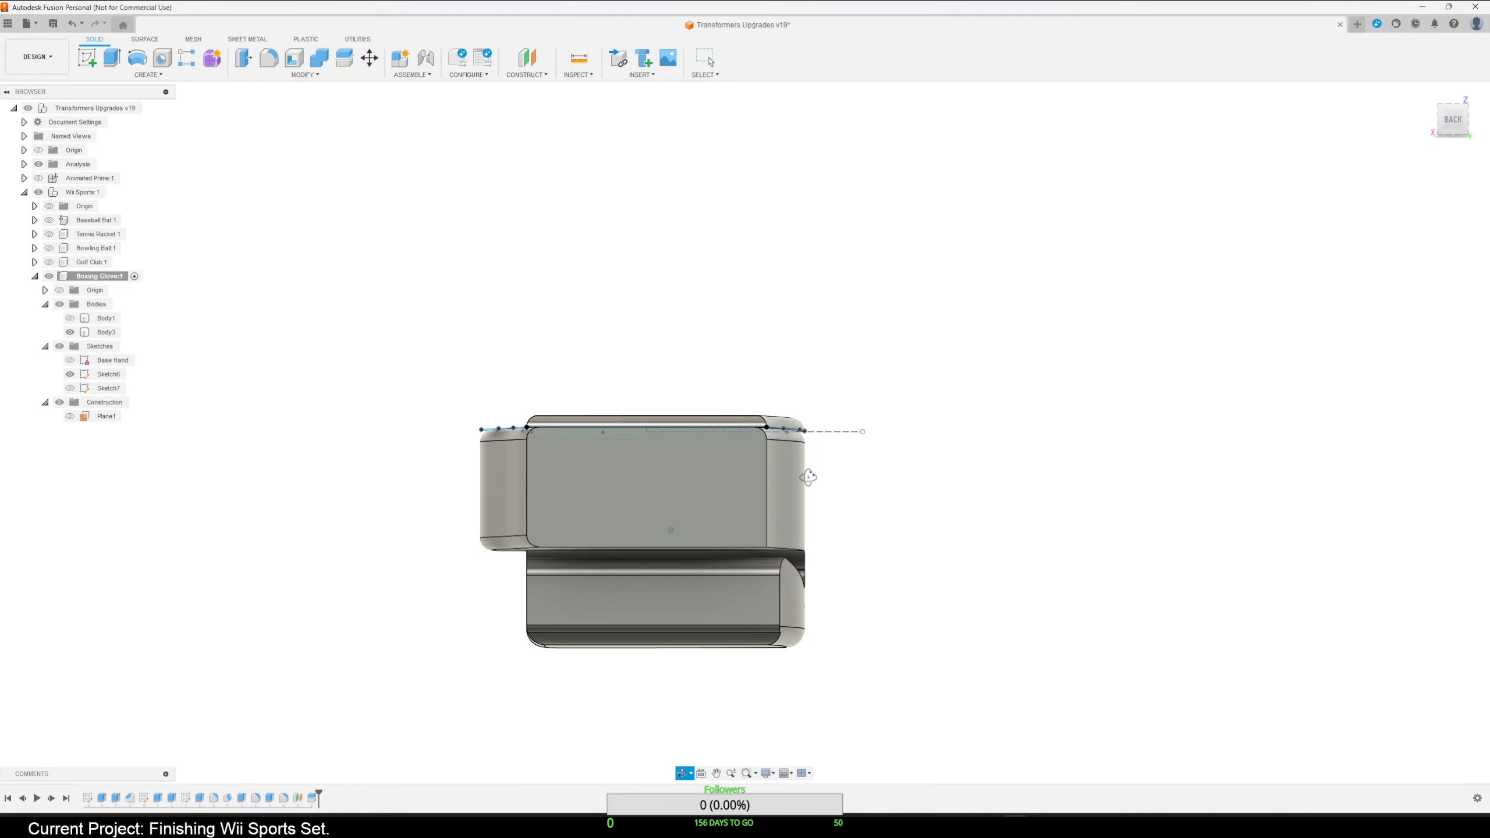
click(711, 482)
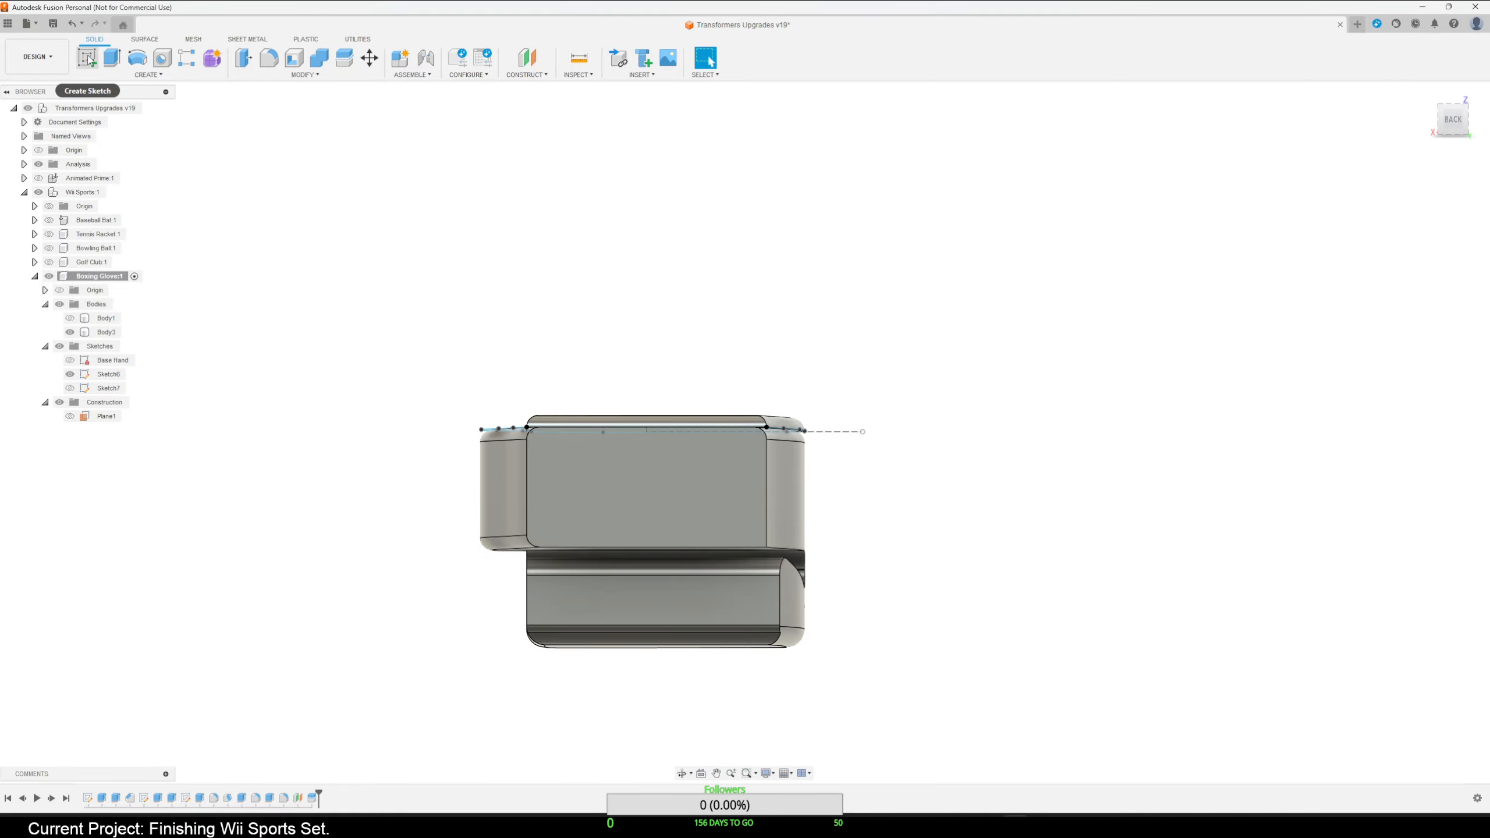
mouse_move(366, 356)
shift+middle_down()
mouse_move(376, 426)
mouse_move(366, 368)
mouse_move(352, 376)
shift+middle_up()
click(87, 57)
click(703, 505)
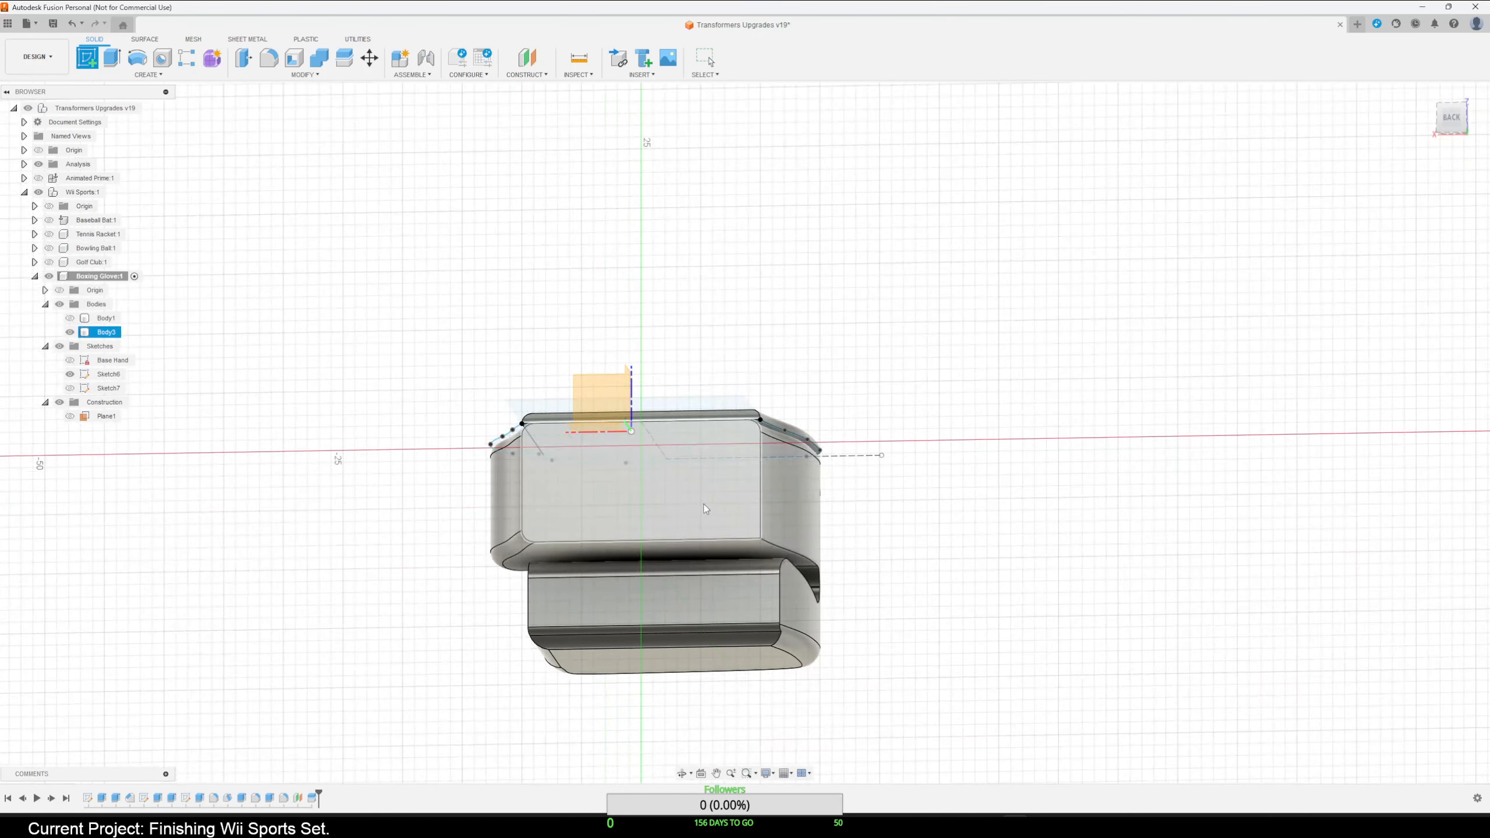
mouse_move(885, 522)
middle_down()
mouse_move(945, 572)
mouse_move(809, 623)
mouse_move(909, 601)
middle_up()
scroll(803, 616, up, 4)
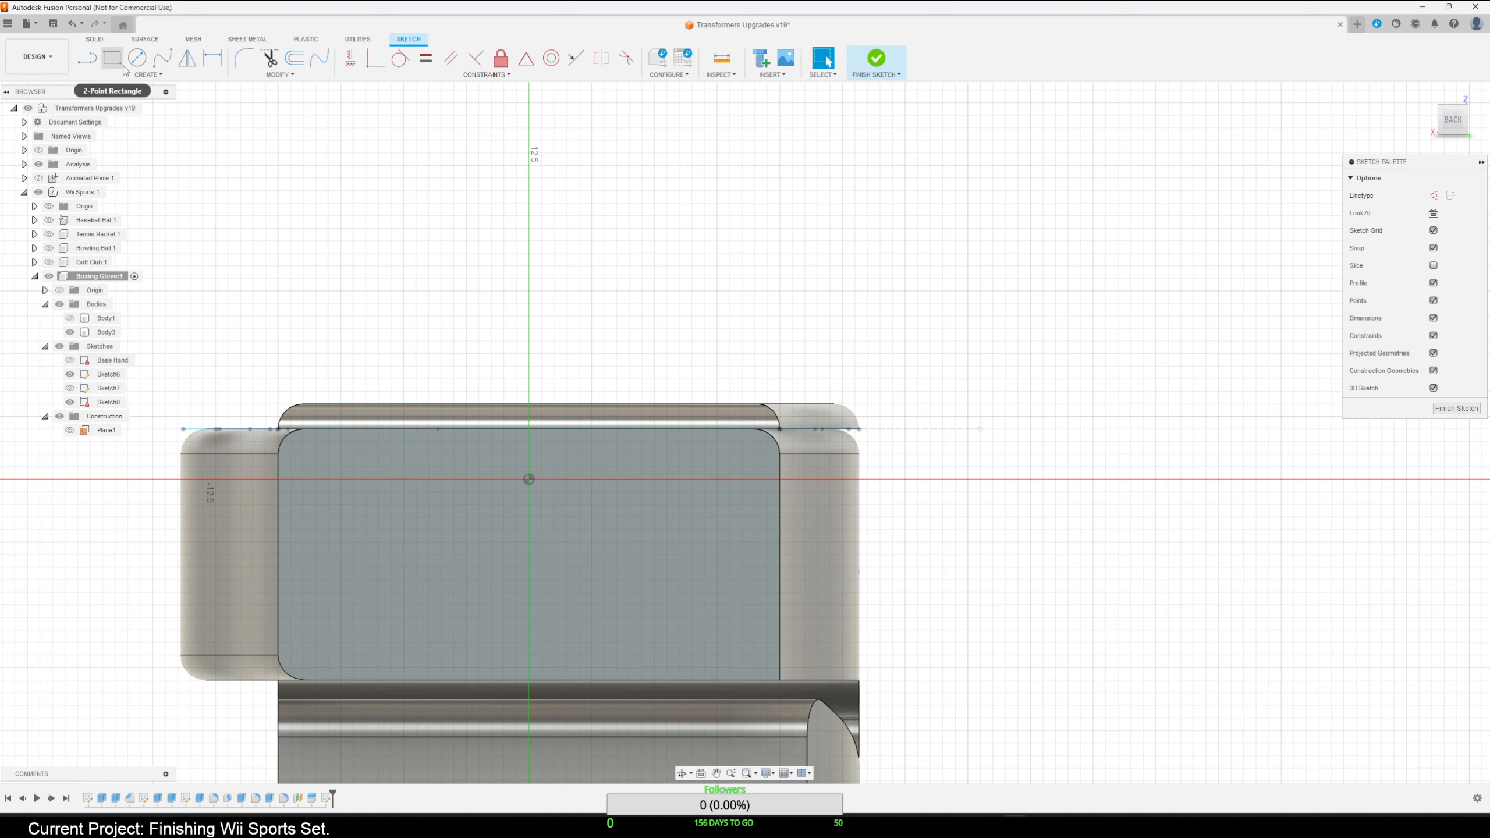
click(87, 58)
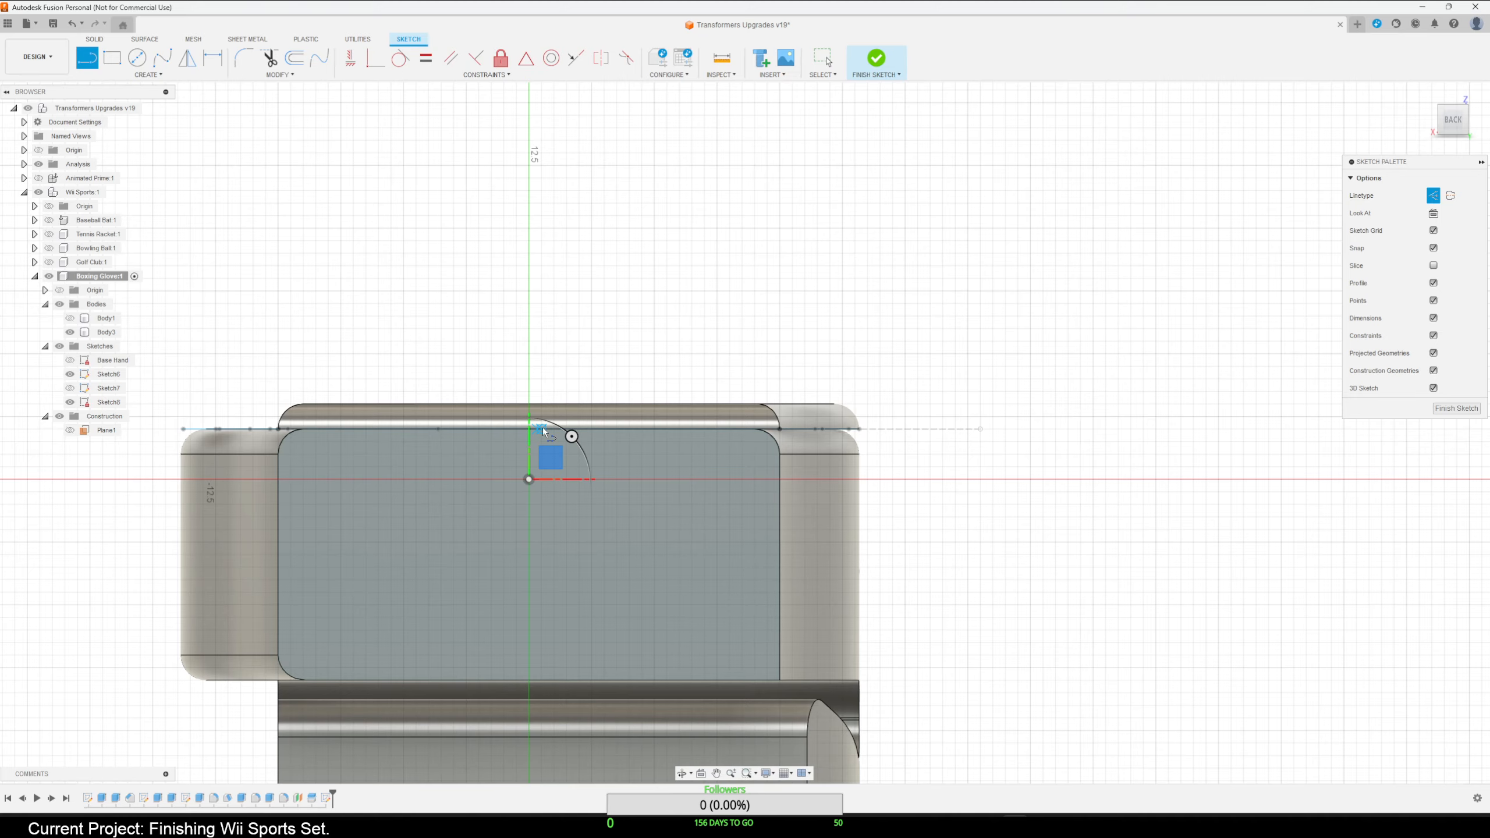
scroll(517, 439, up, 3)
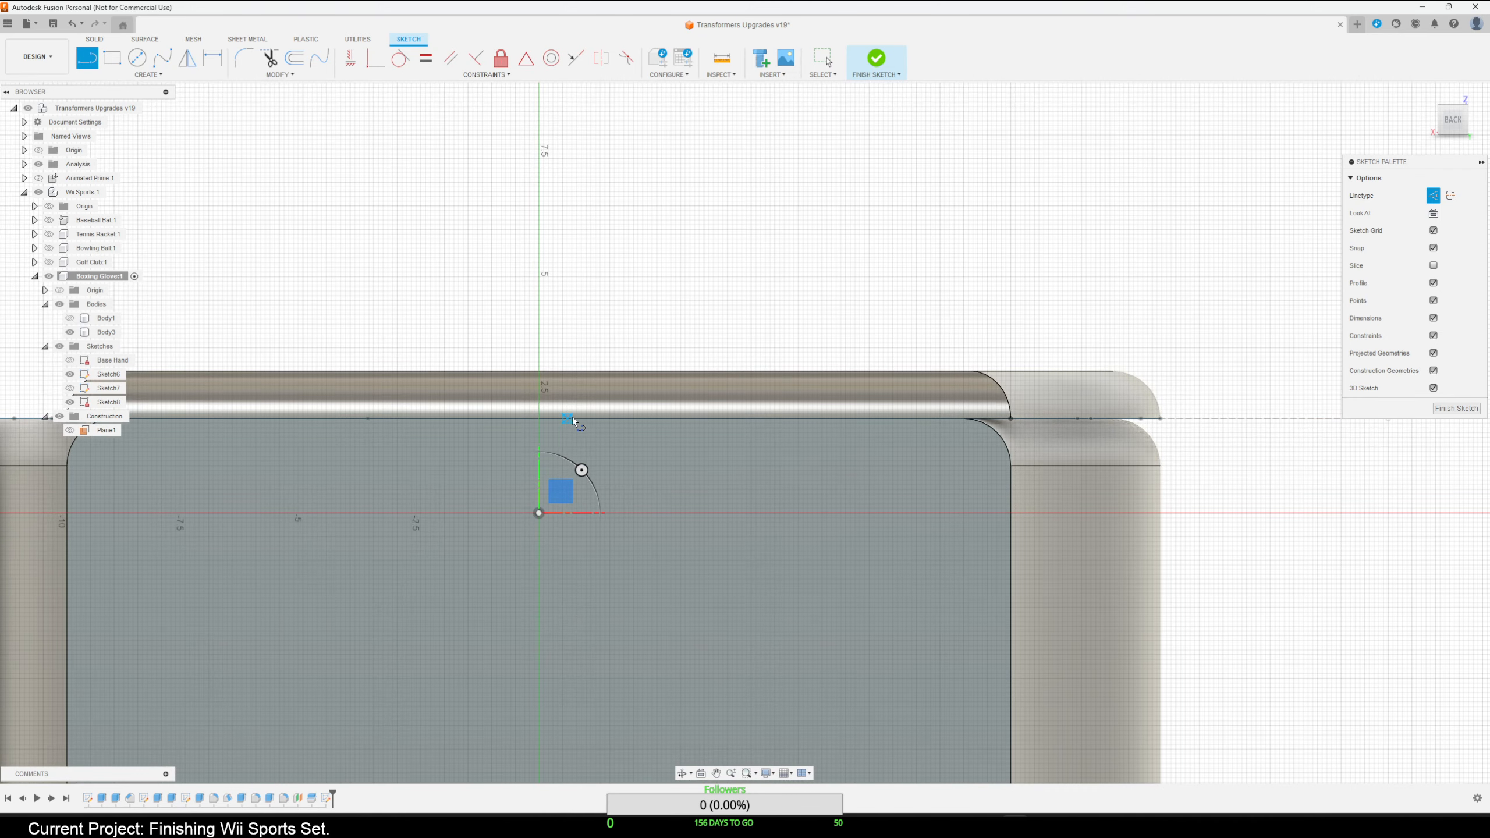
scroll(509, 434, down, 3)
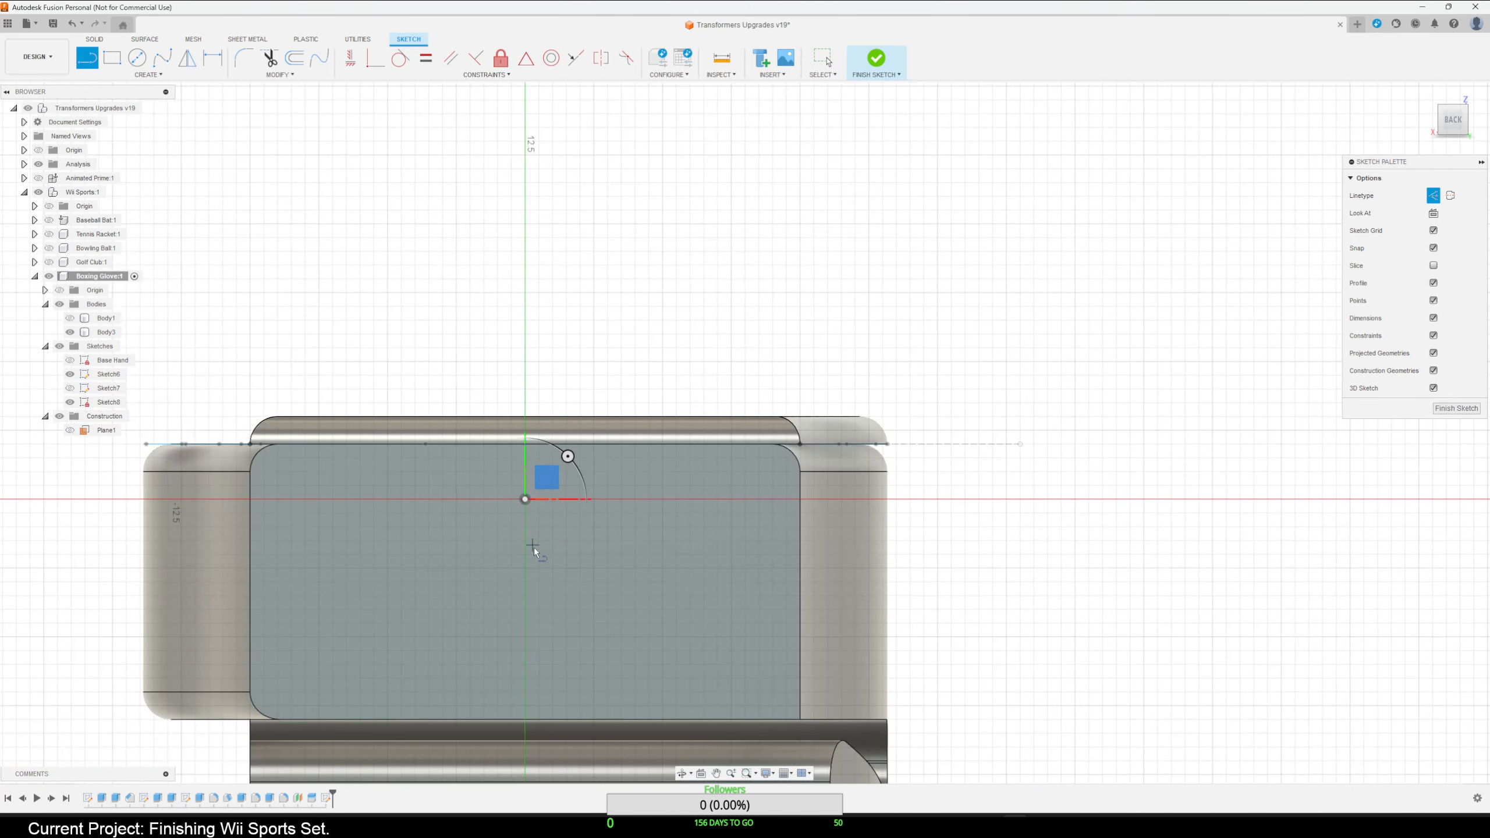
middle_drag(535, 552, 565, 476)
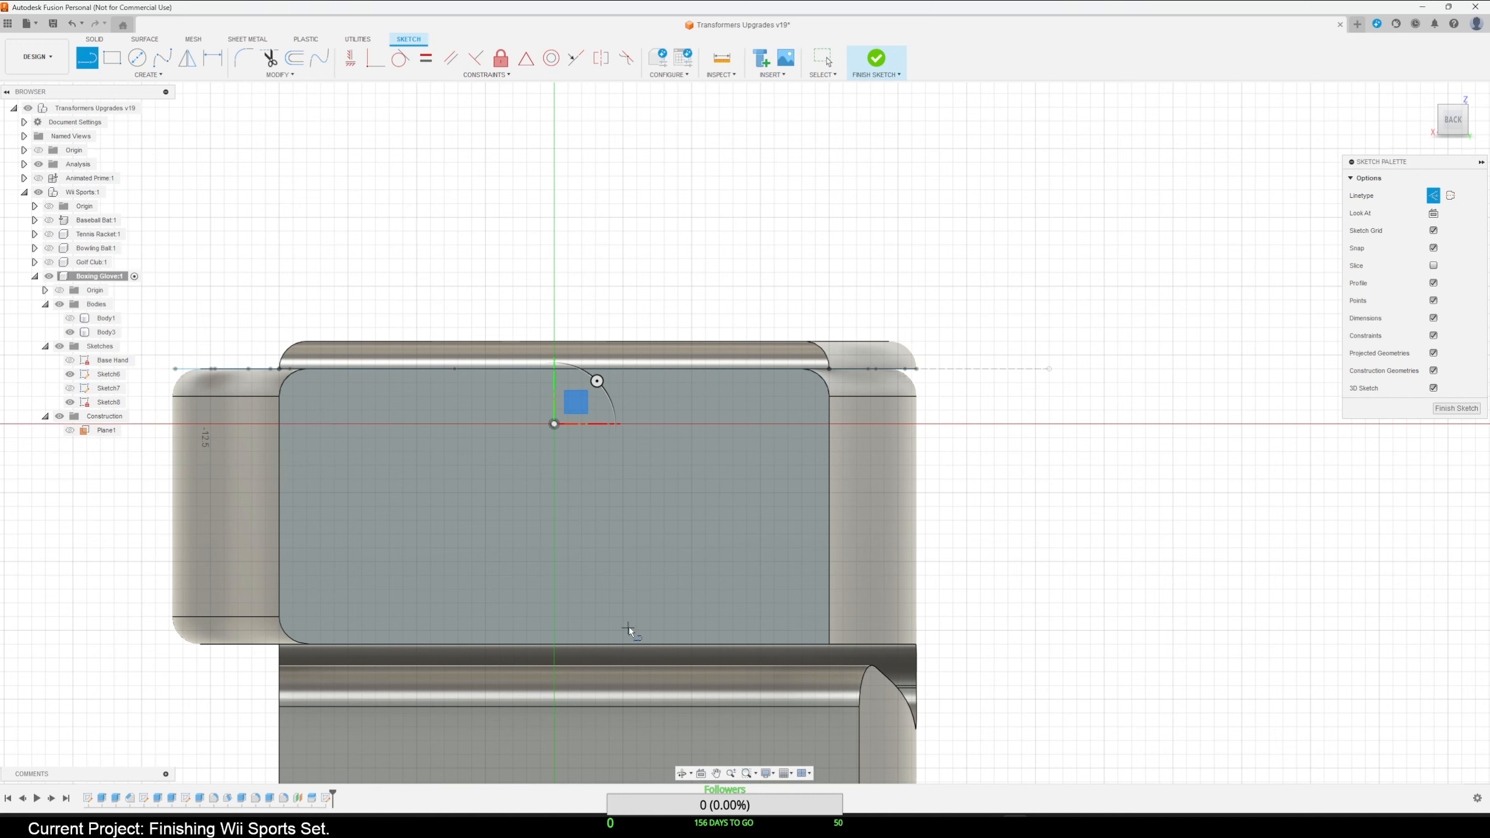
key(Escape)
Project the outline of the glove's flat back face into the sketch with Projection Link on.
click(149, 74)
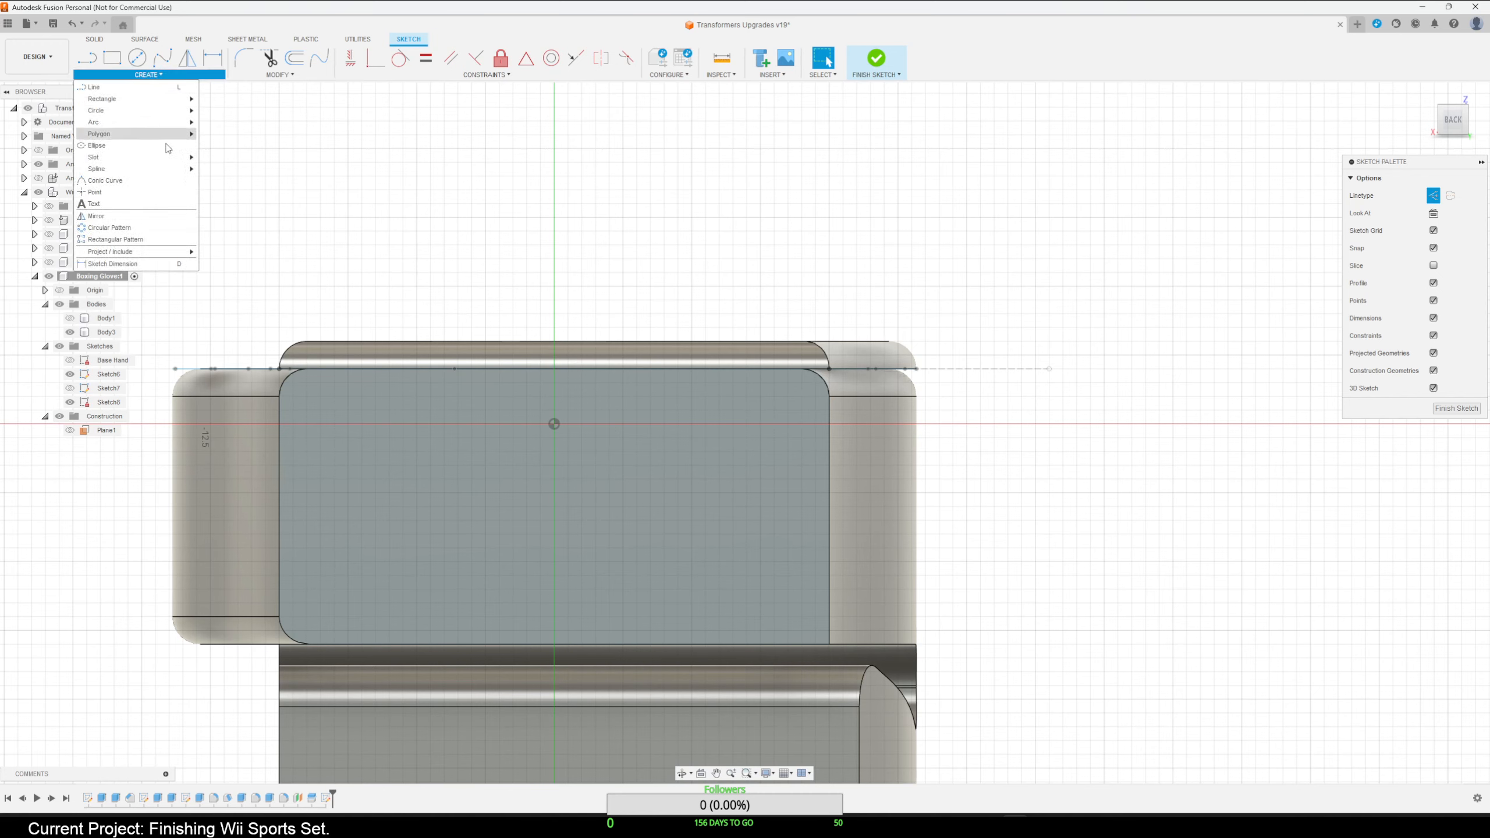
mouse_move(132, 253)
click(219, 257)
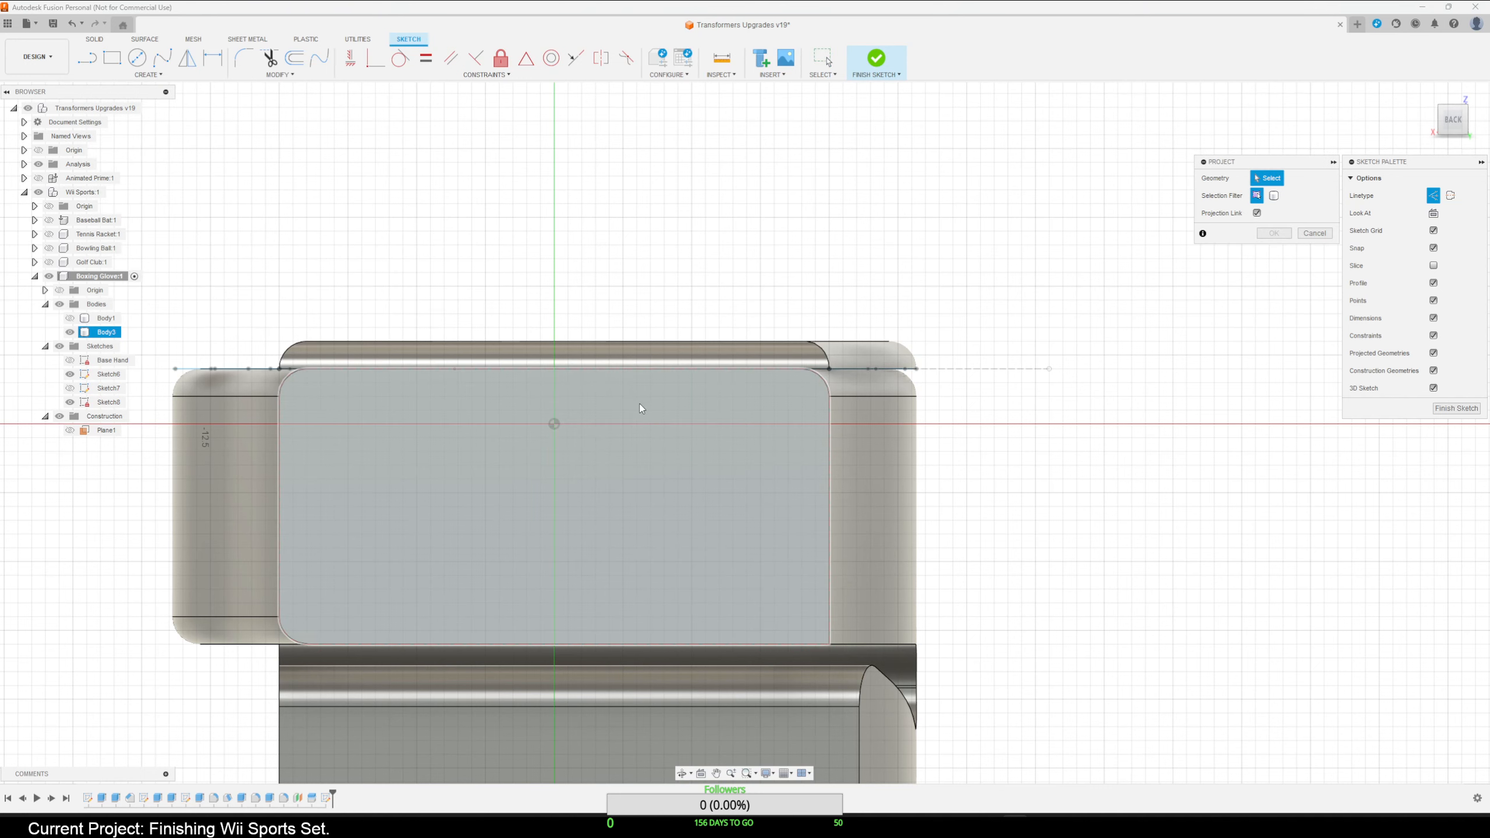
click(650, 408)
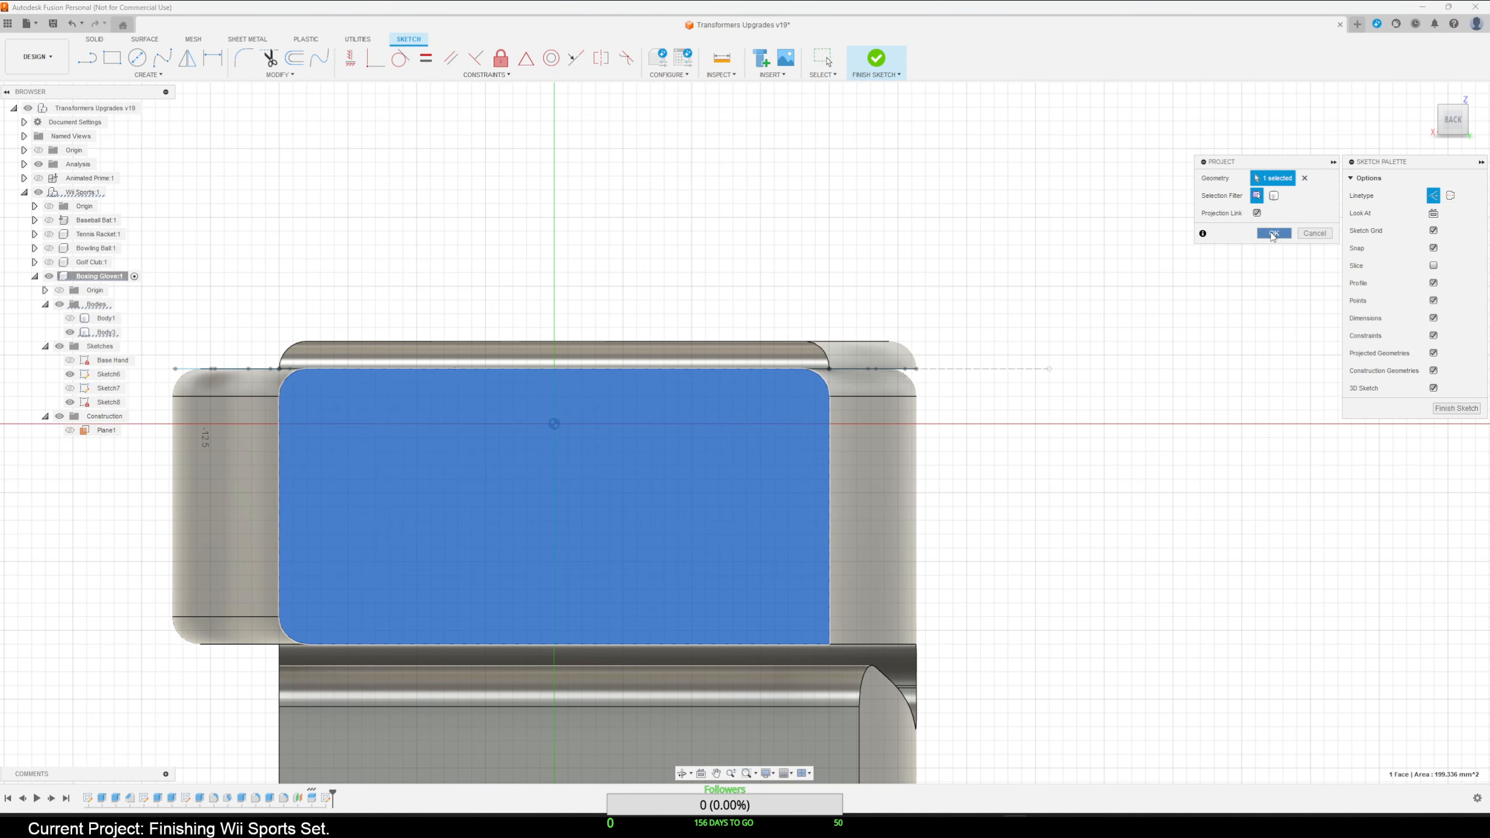
click(1273, 233)
Draw a vertical construction line from the midpoint of the projected outline's upper edge straight down to its lower edge.
click(87, 57)
click(554, 423)
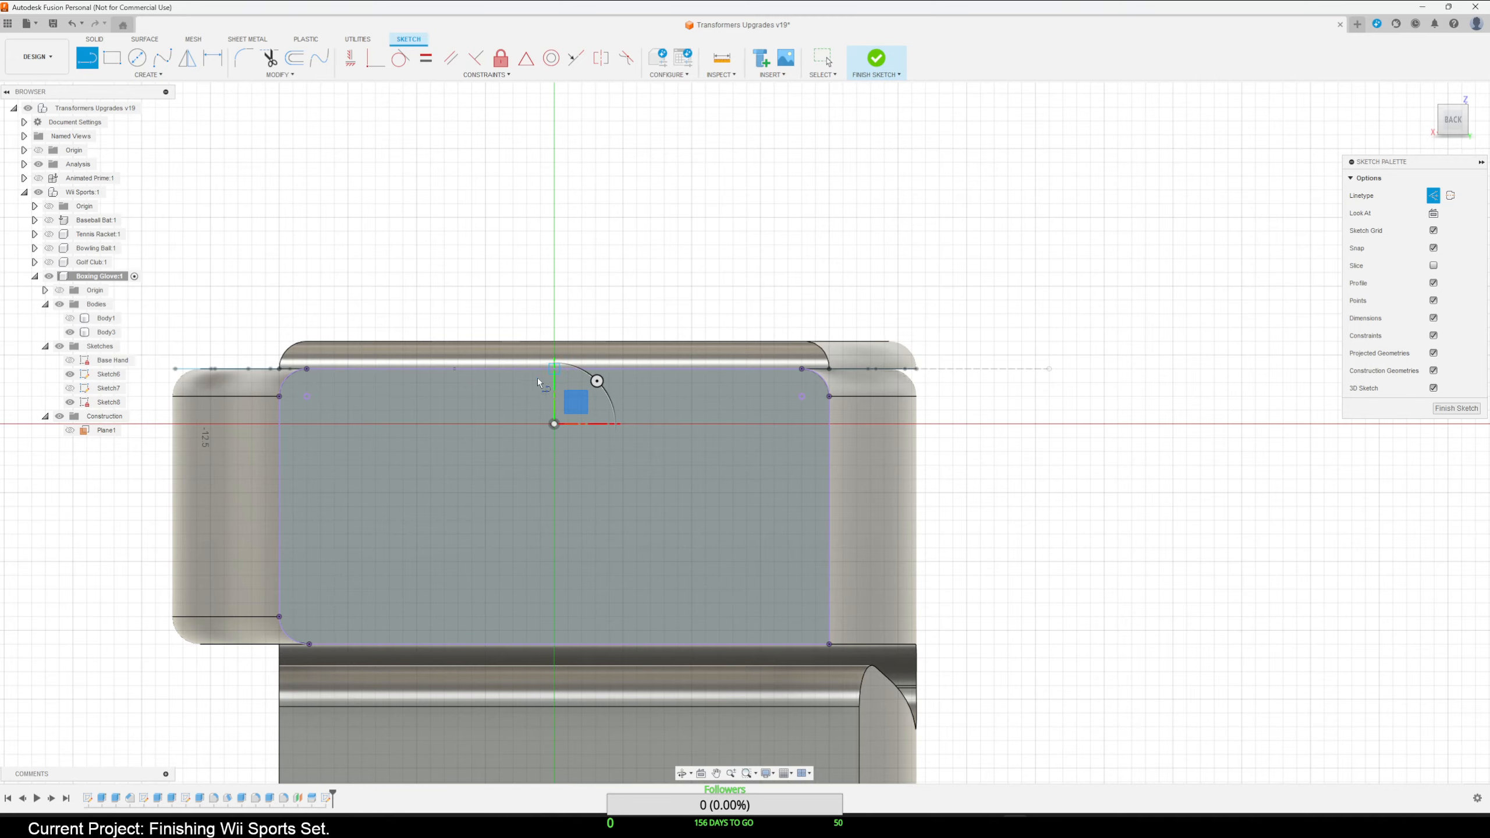
scroll(538, 377, up, 3)
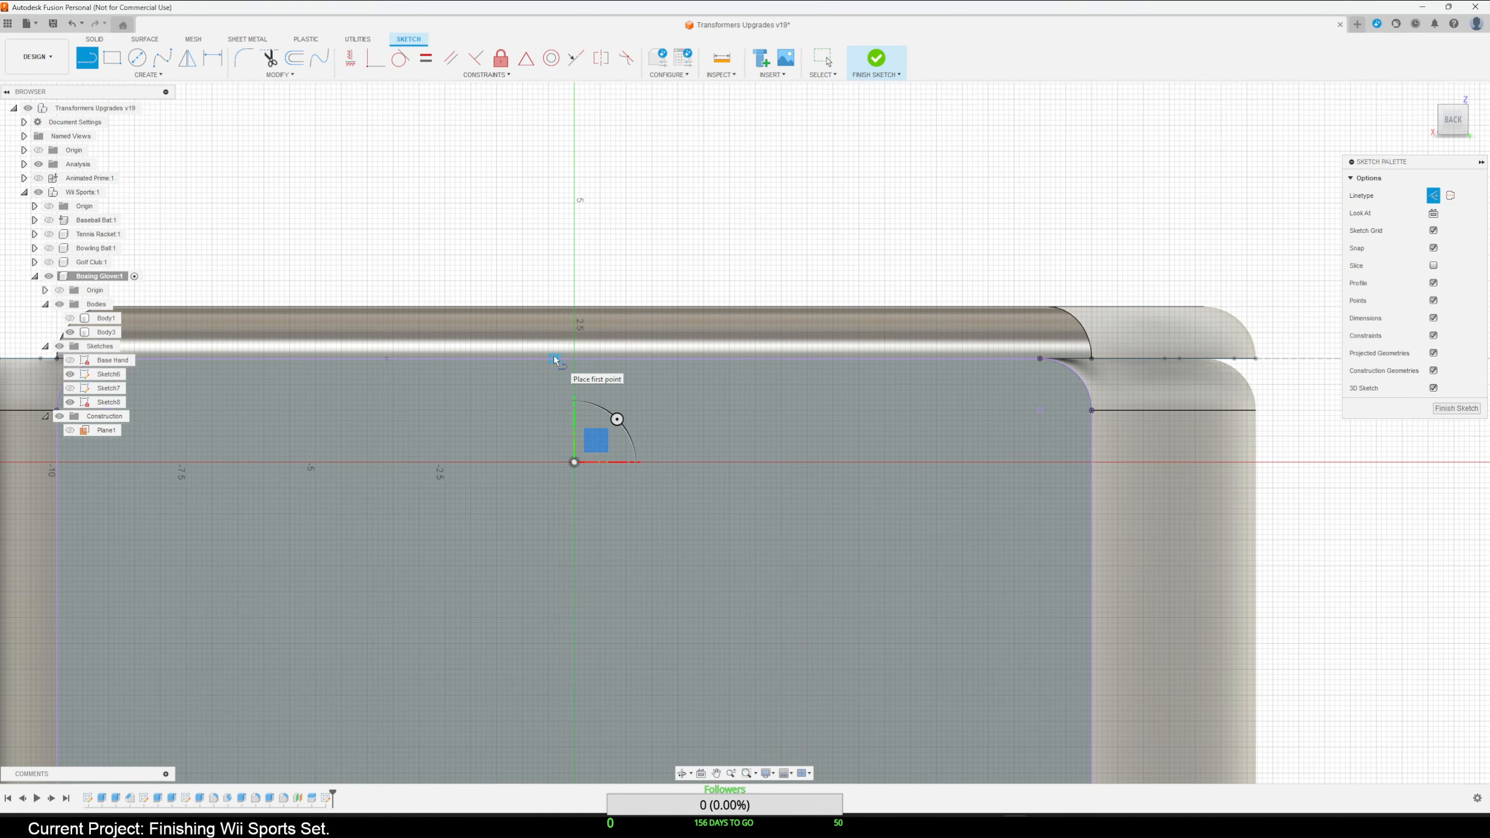
click(574, 363)
scroll(546, 493, down, 3)
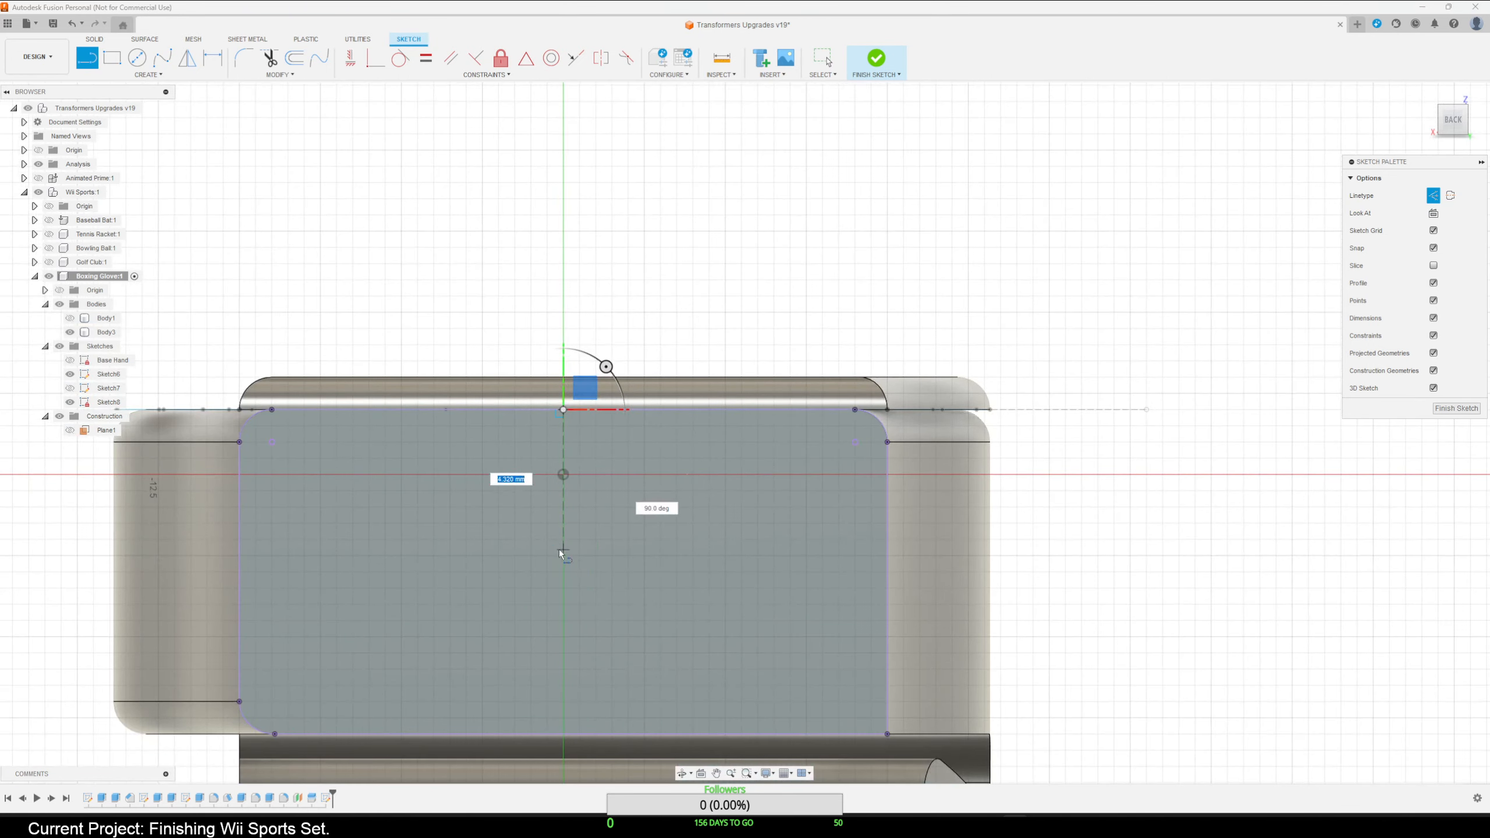
middle_drag(560, 550, 570, 448)
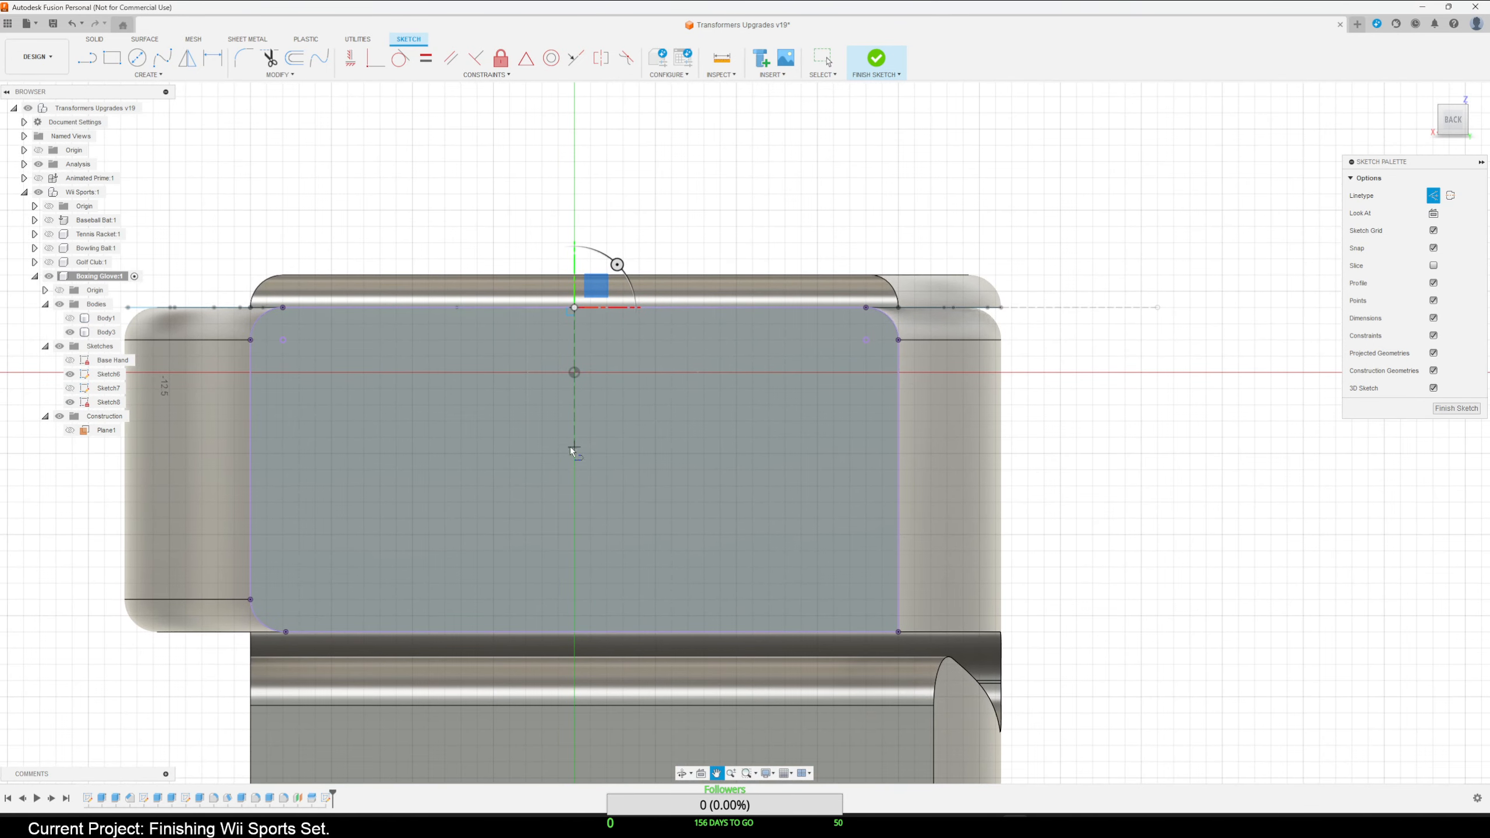
click(575, 632)
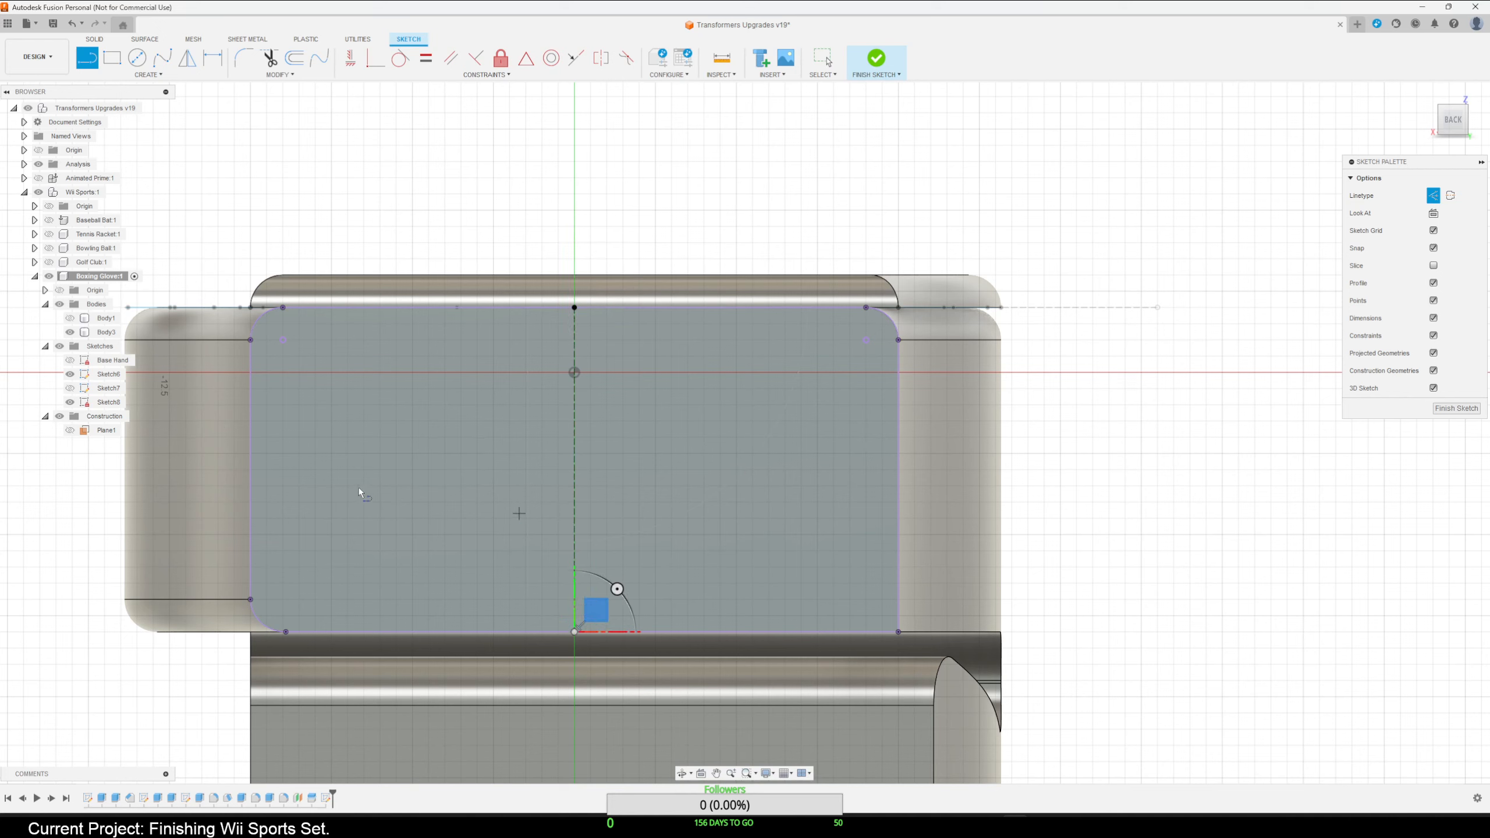
Draw a horizontal construction line from the midpoint of the projected outline's left edge straight across to its right edge.
click(249, 469)
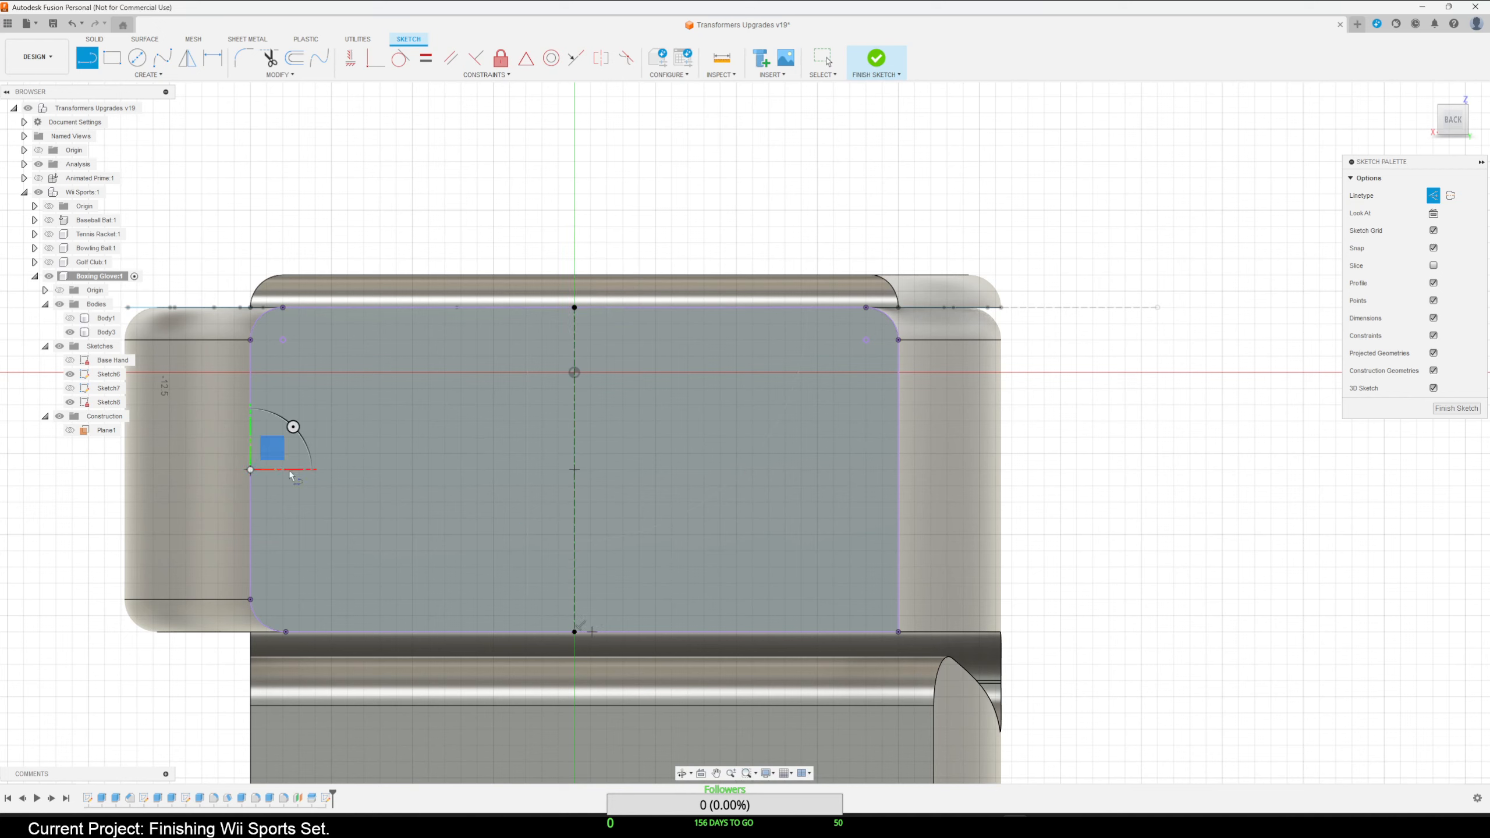
click(899, 469)
key(Escape)
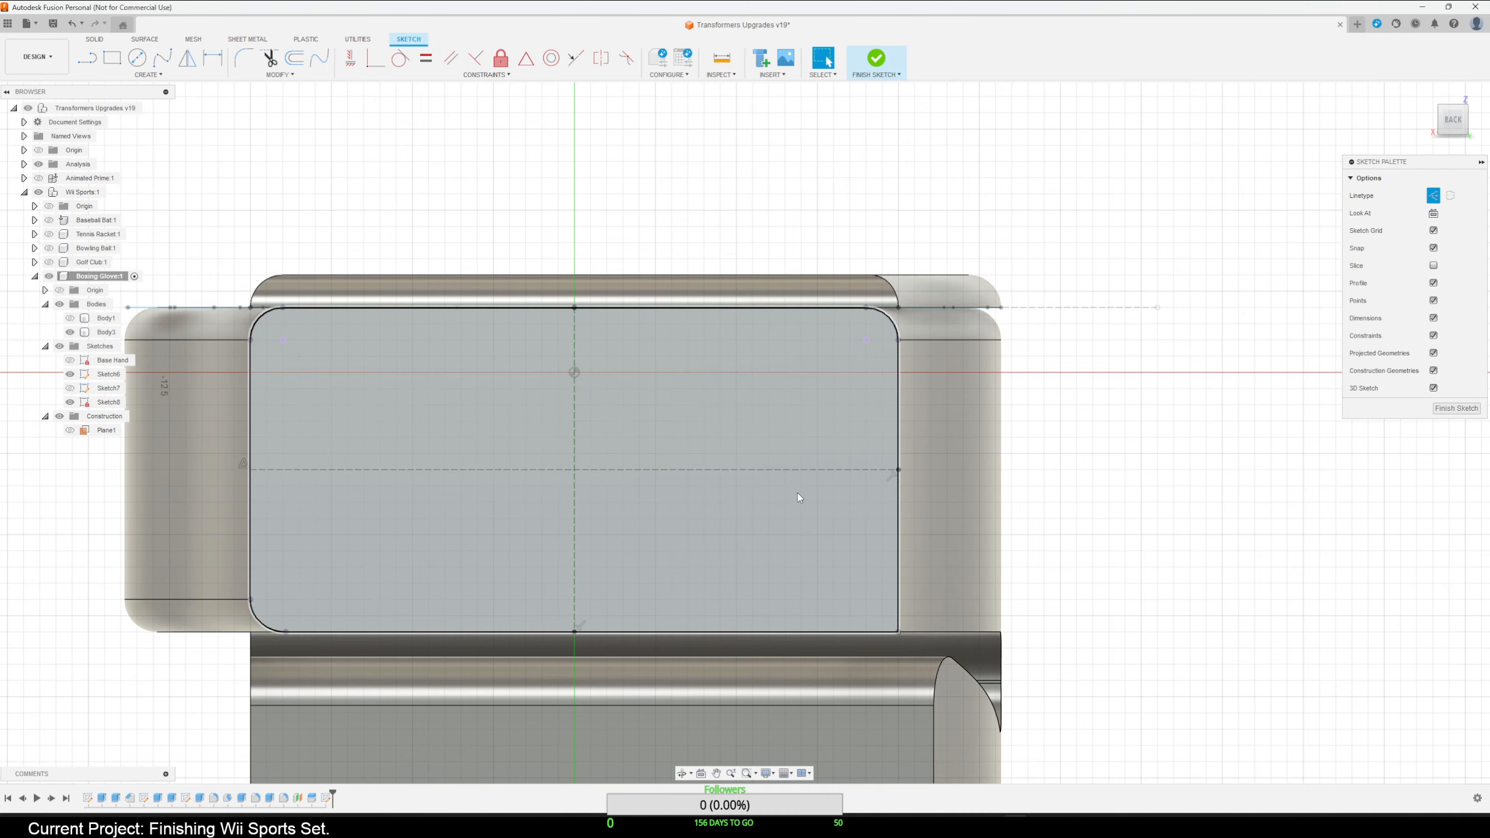
Draw a 5 mm diameter circle centred where the two construction lines cross.
scroll(674, 487, down, 1)
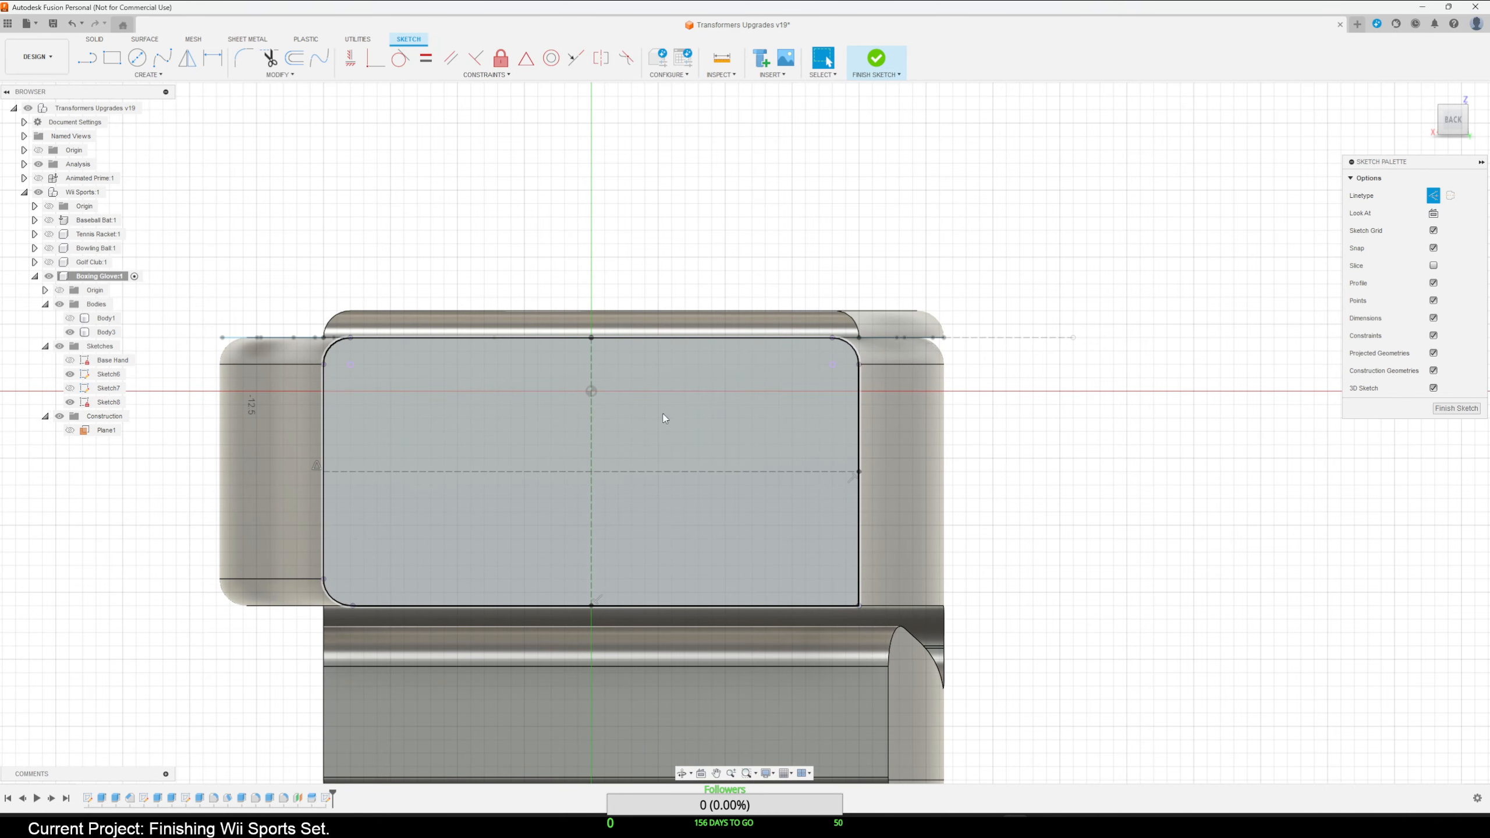
click(137, 58)
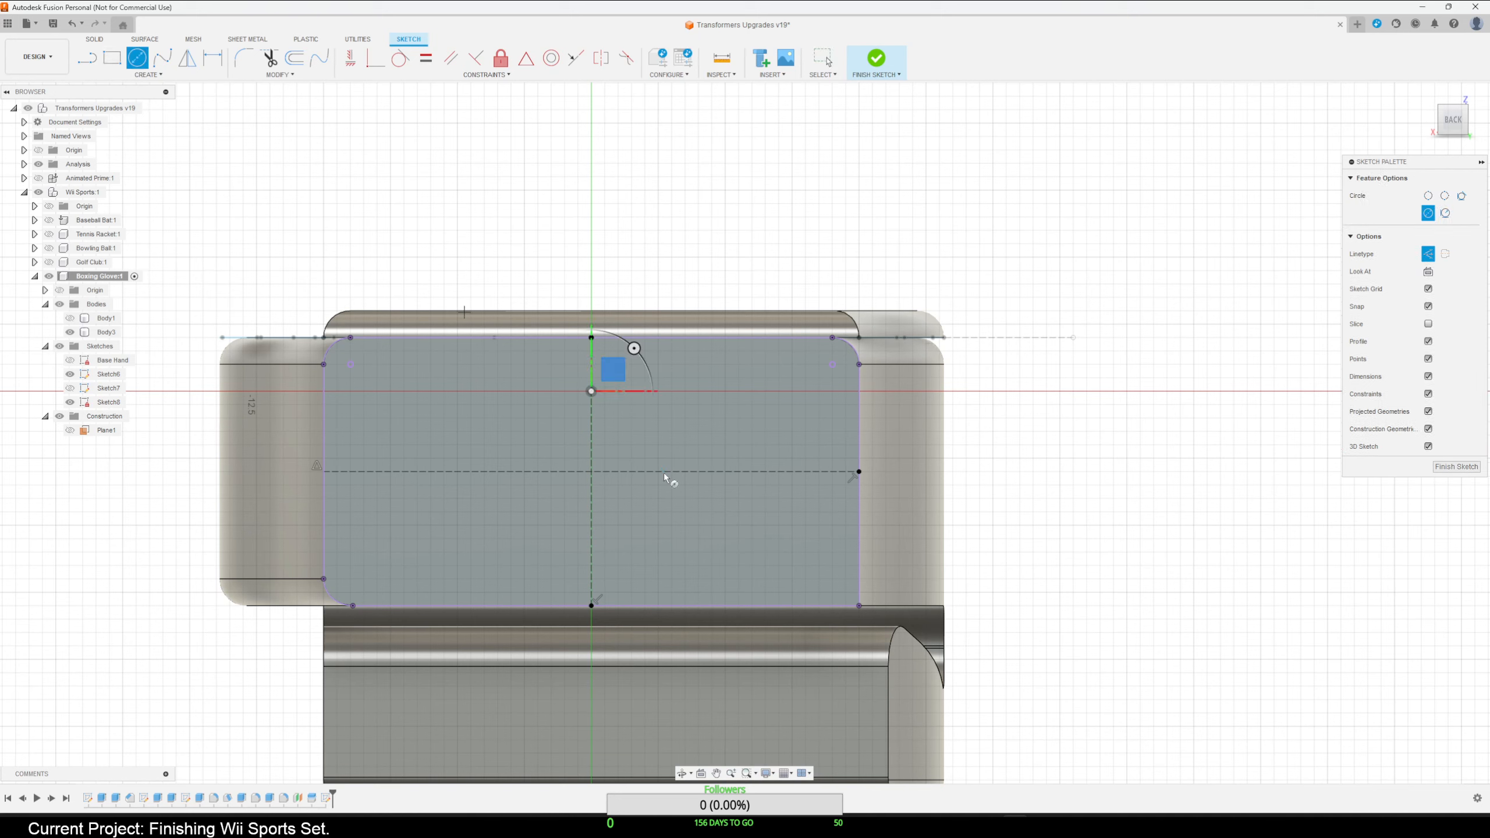
click(591, 471)
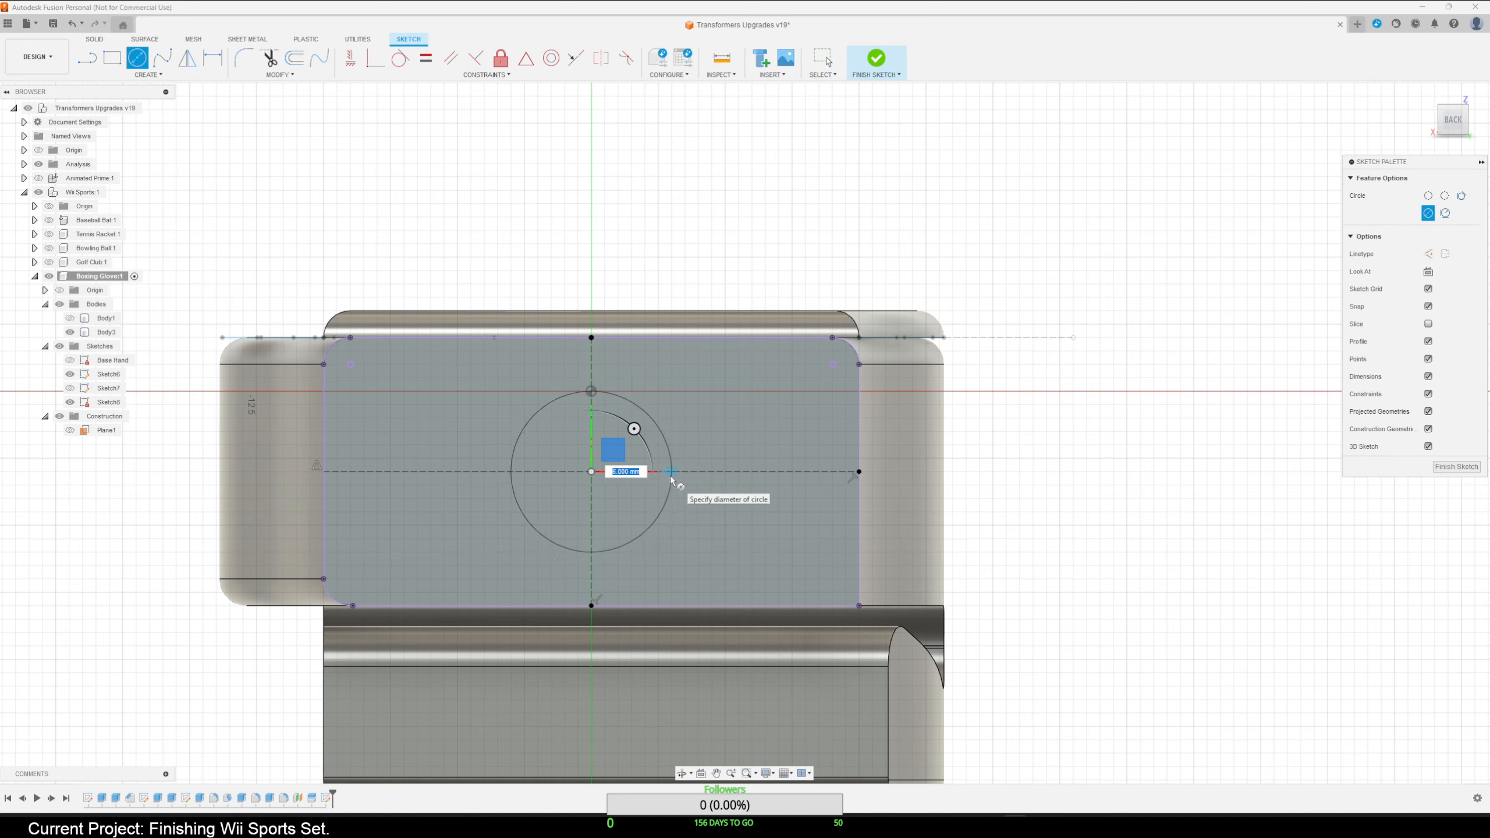
text(5)
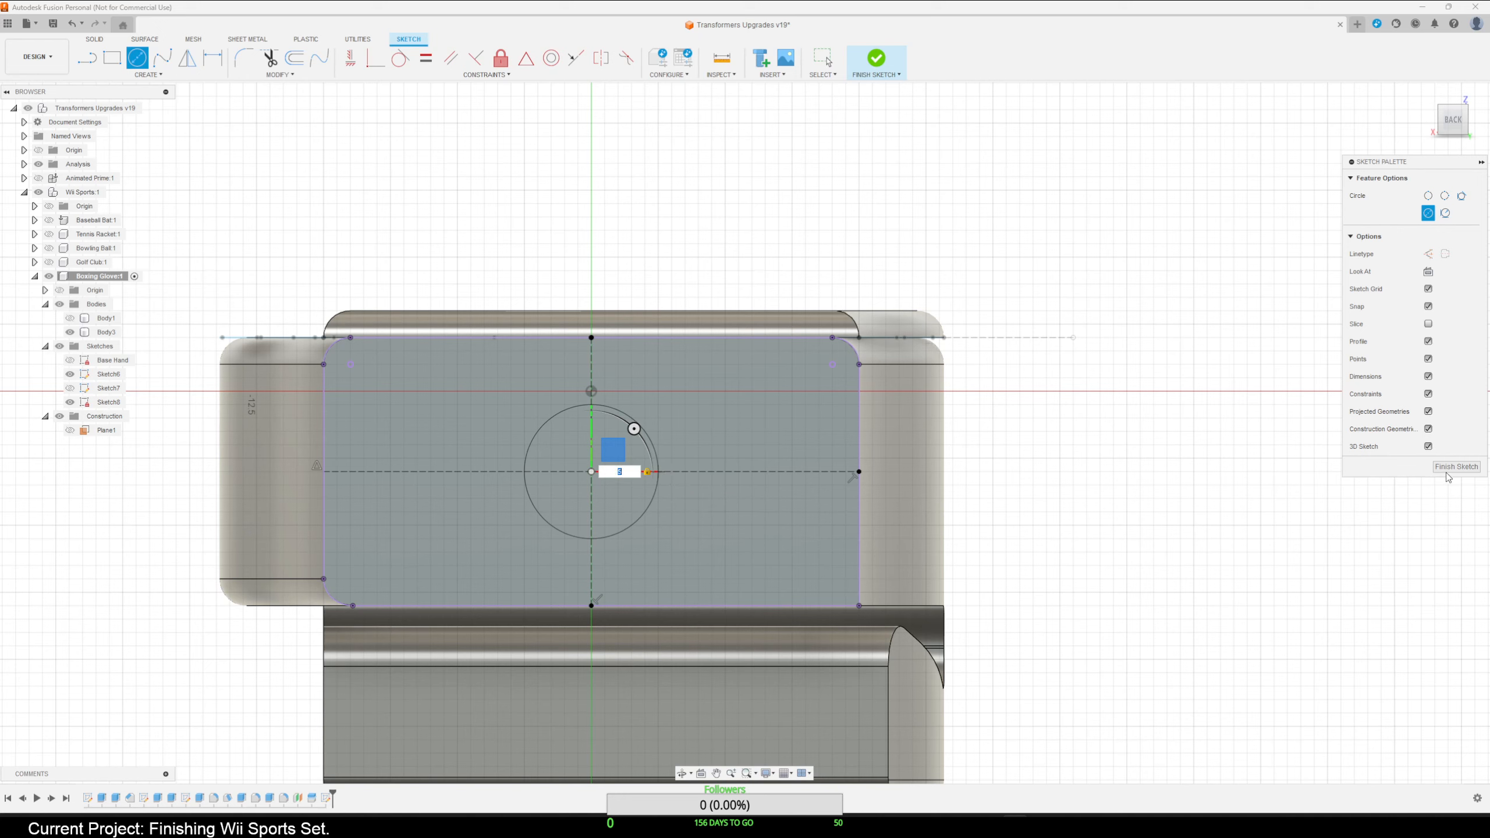
key(Return)
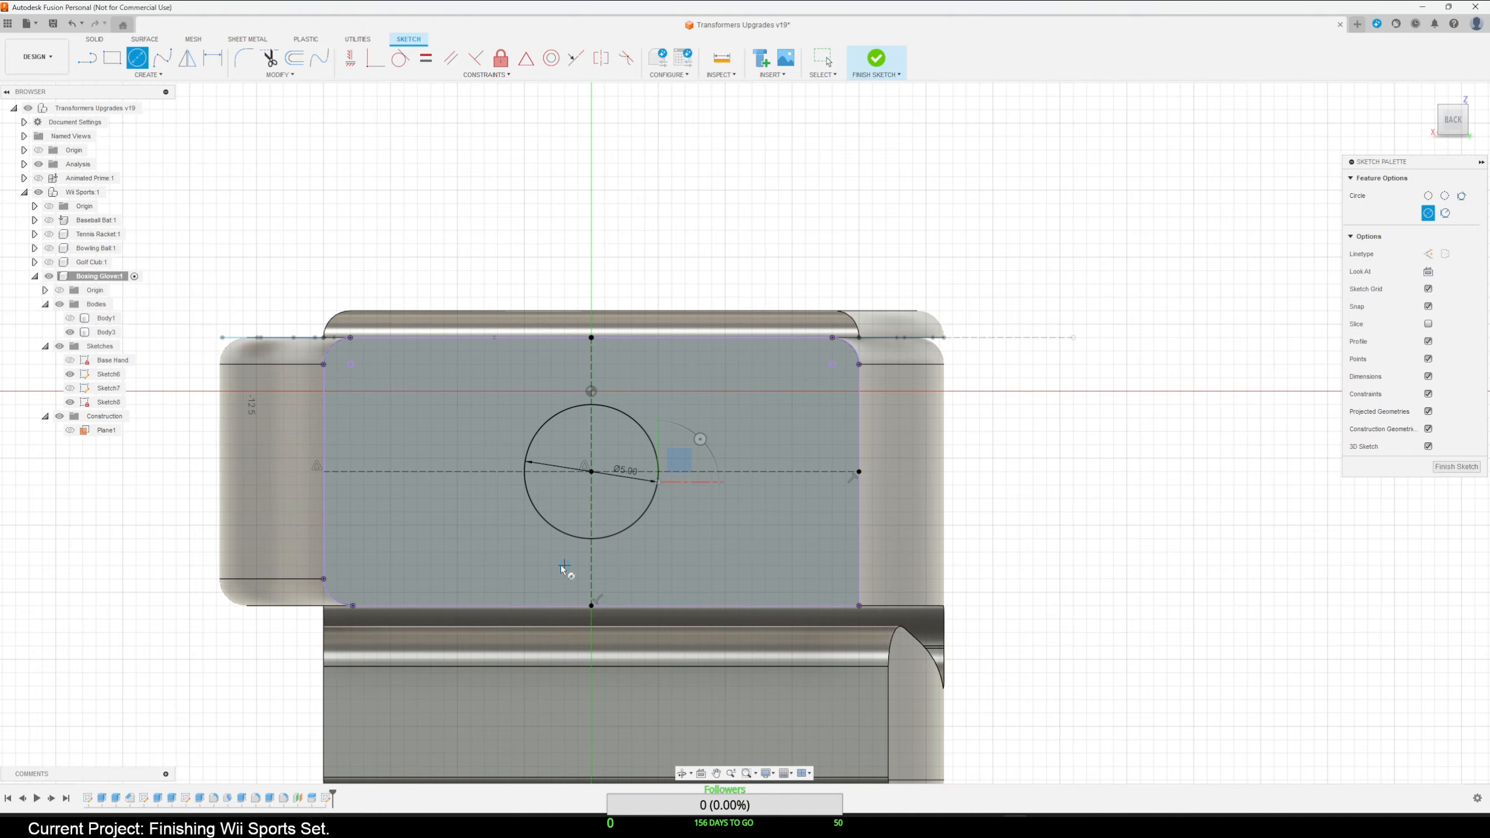
Offset the 5 mm circle outward by Tol/2 and finish the sketch.
mouse_move(560, 565)
shift+middle_down()
mouse_move(634, 544)
mouse_move(634, 526)
mouse_move(654, 554)
mouse_move(652, 570)
mouse_move(569, 590)
mouse_move(556, 554)
shift+middle_up()
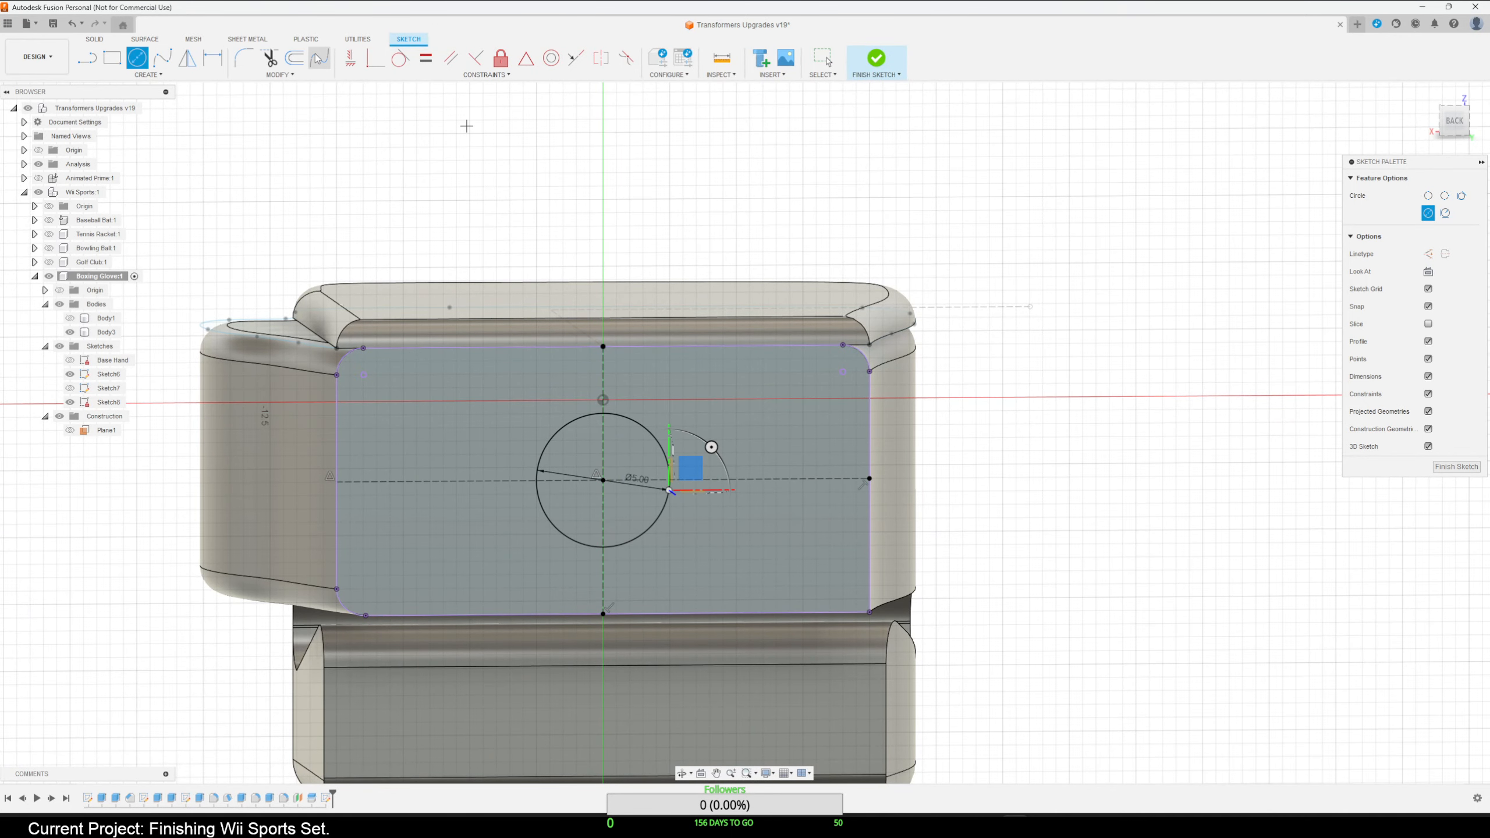
click(294, 57)
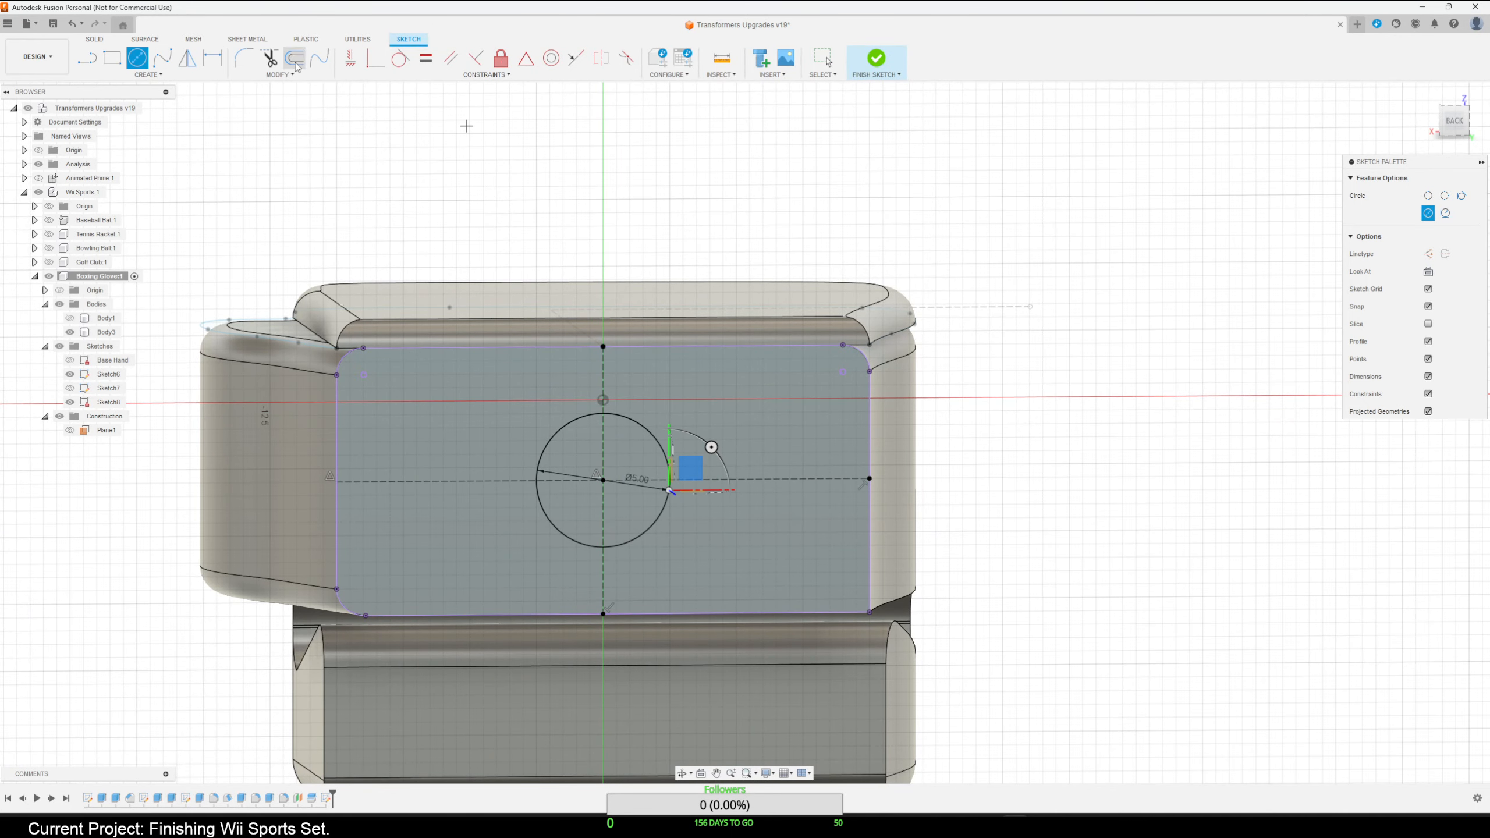
click(652, 439)
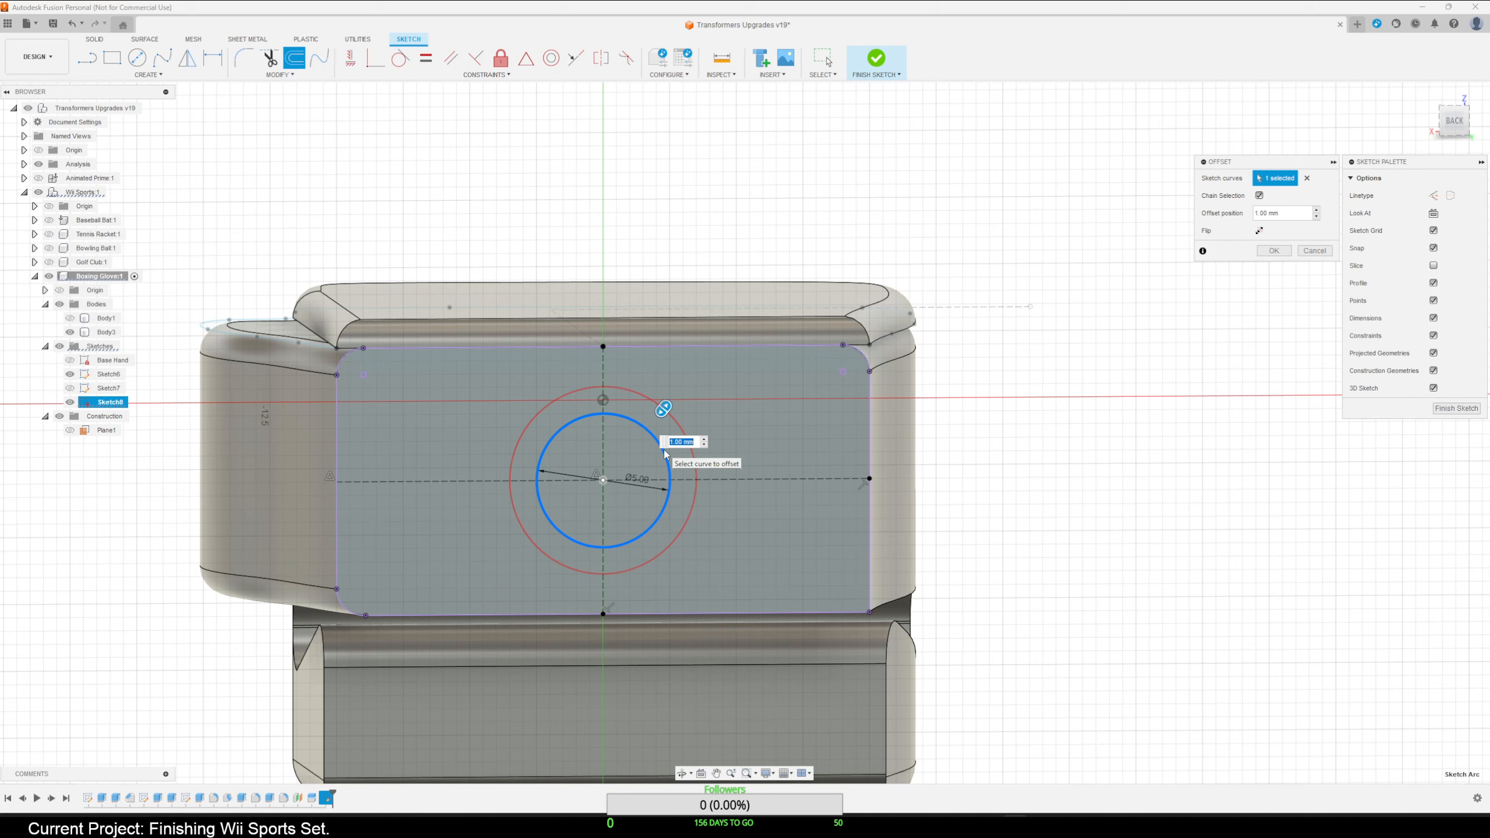
text(tol/2)
key(BackSpace)
key(BackSpace)
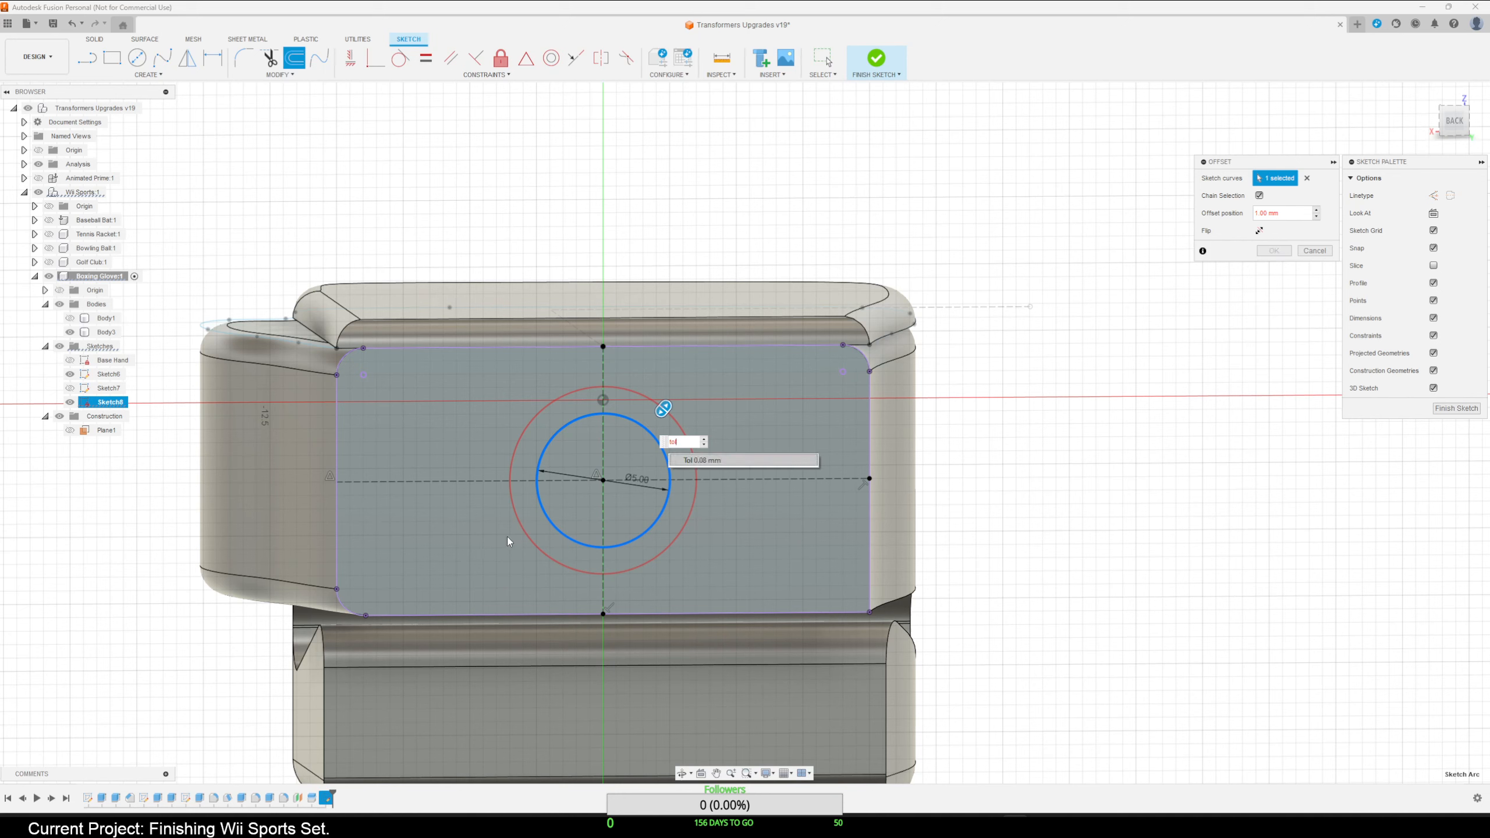
key(Return)
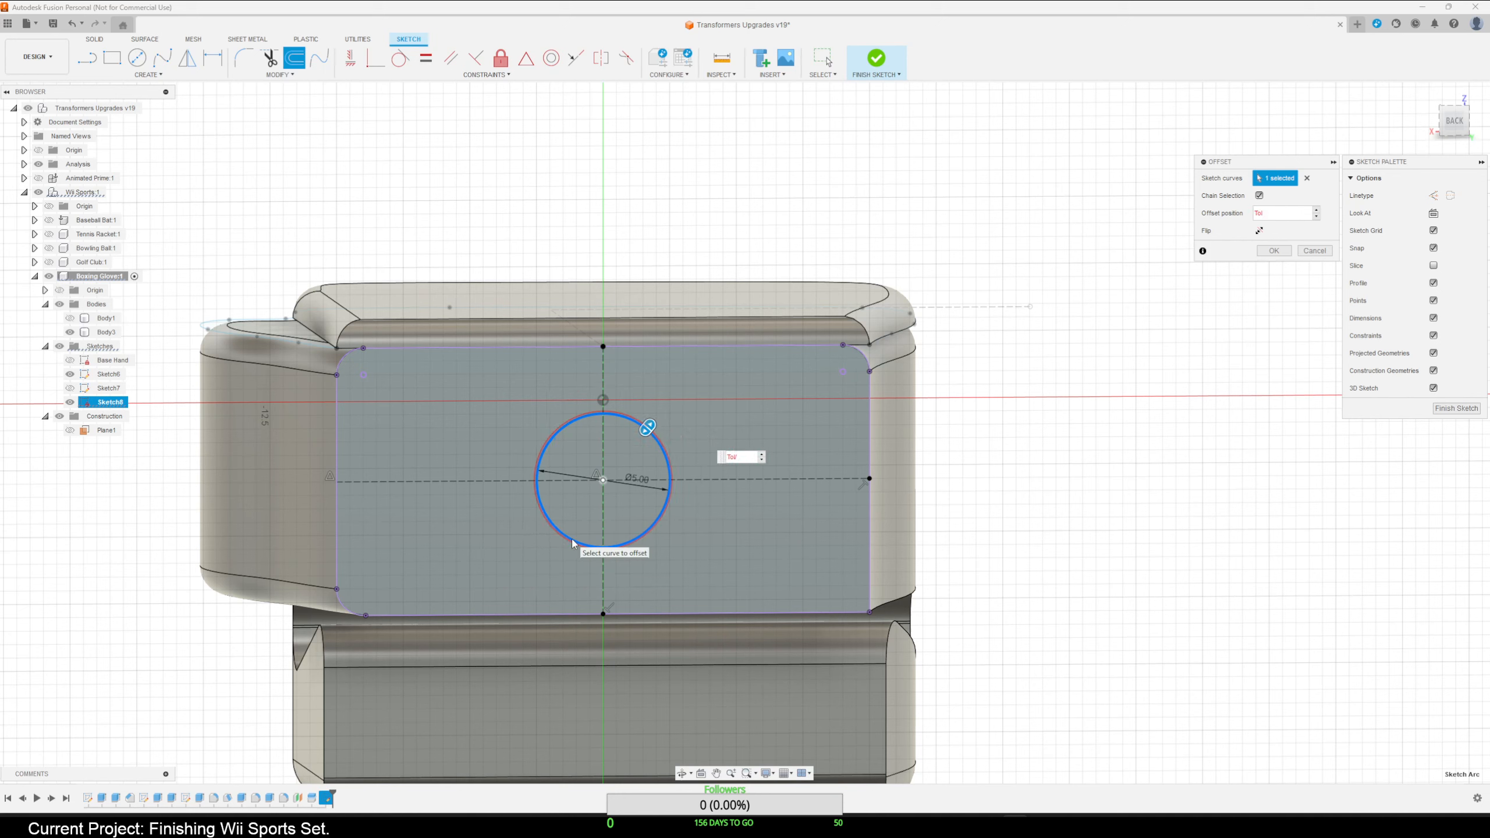
text(/2)
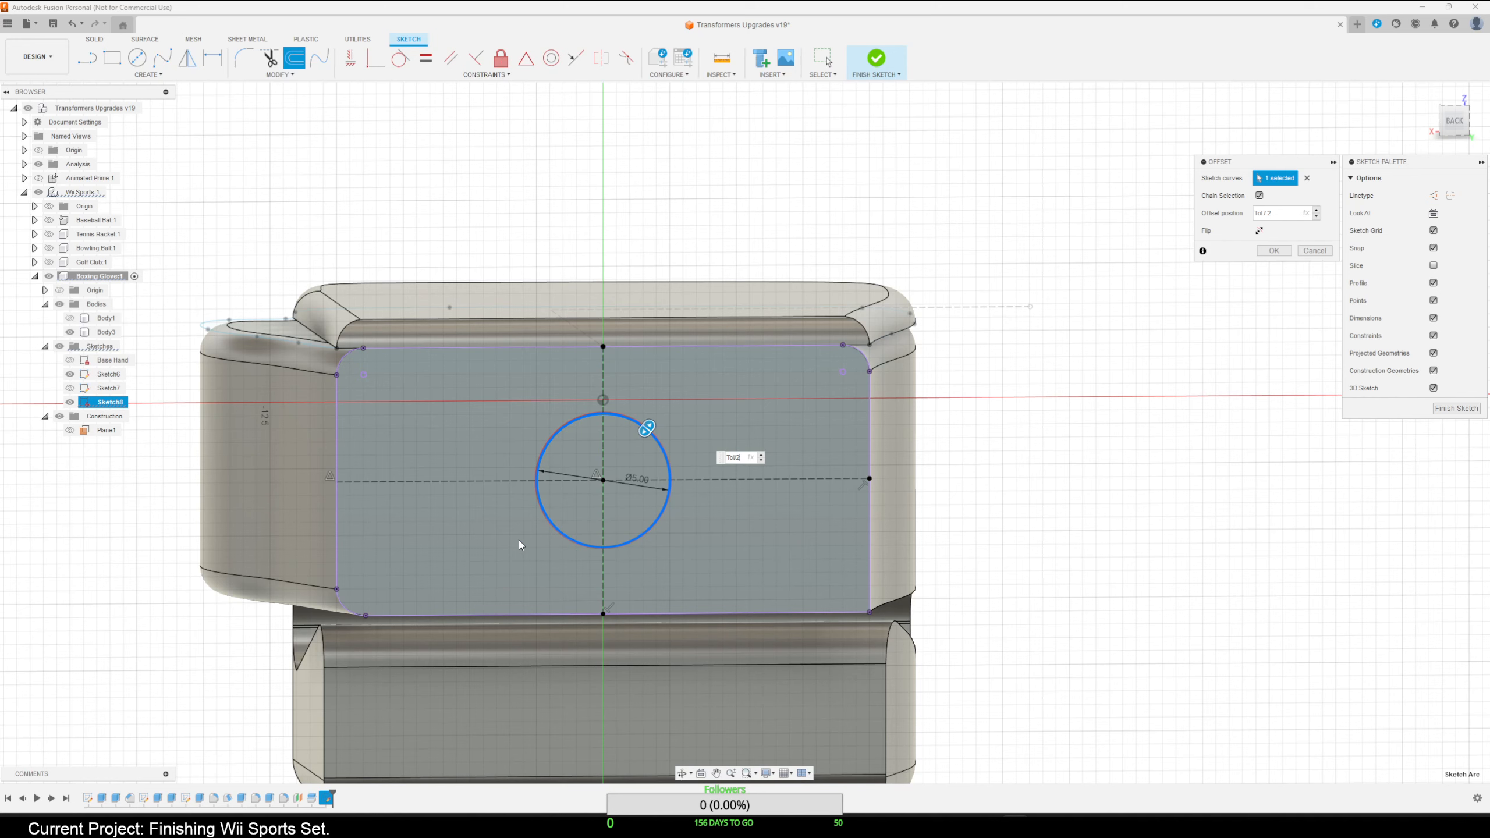
scroll(581, 516, up, 4)
scroll(634, 499, up, 5)
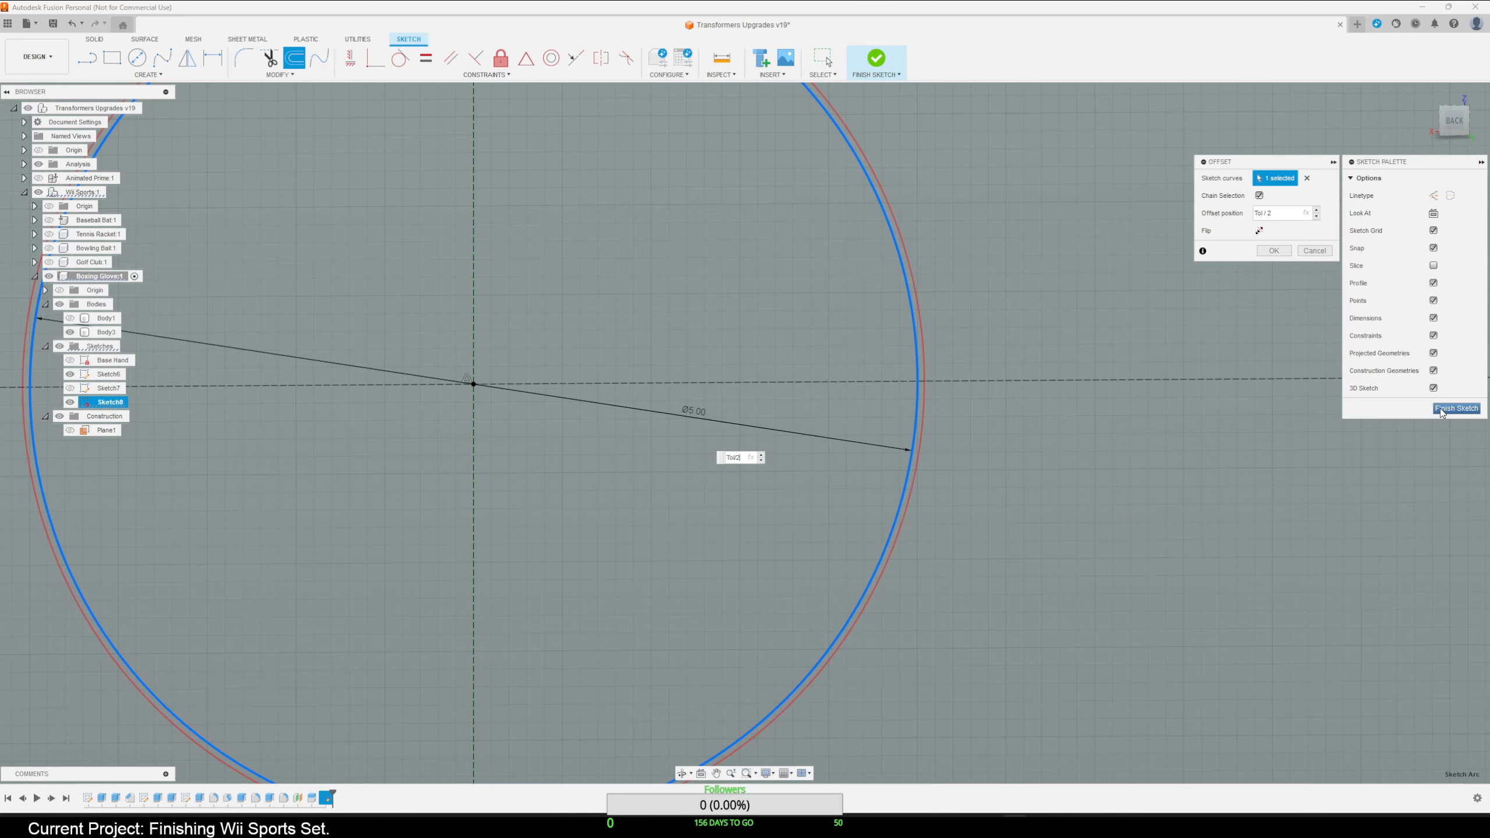
click(1441, 411)
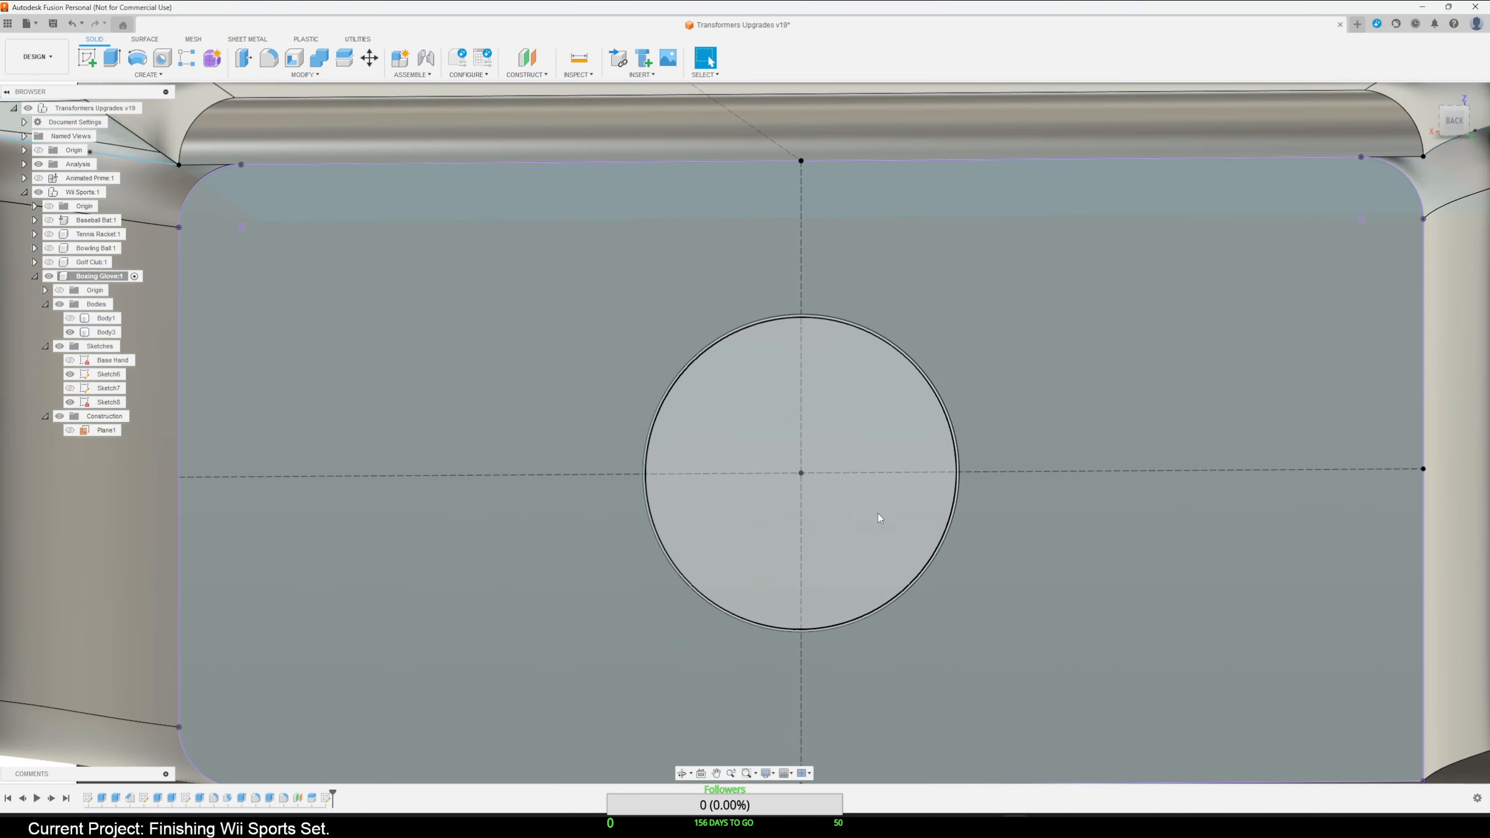
Extrude the inner circle and the thin offset ring together by -5 mm as a cut into the glove body.
scroll(875, 514, up, 5)
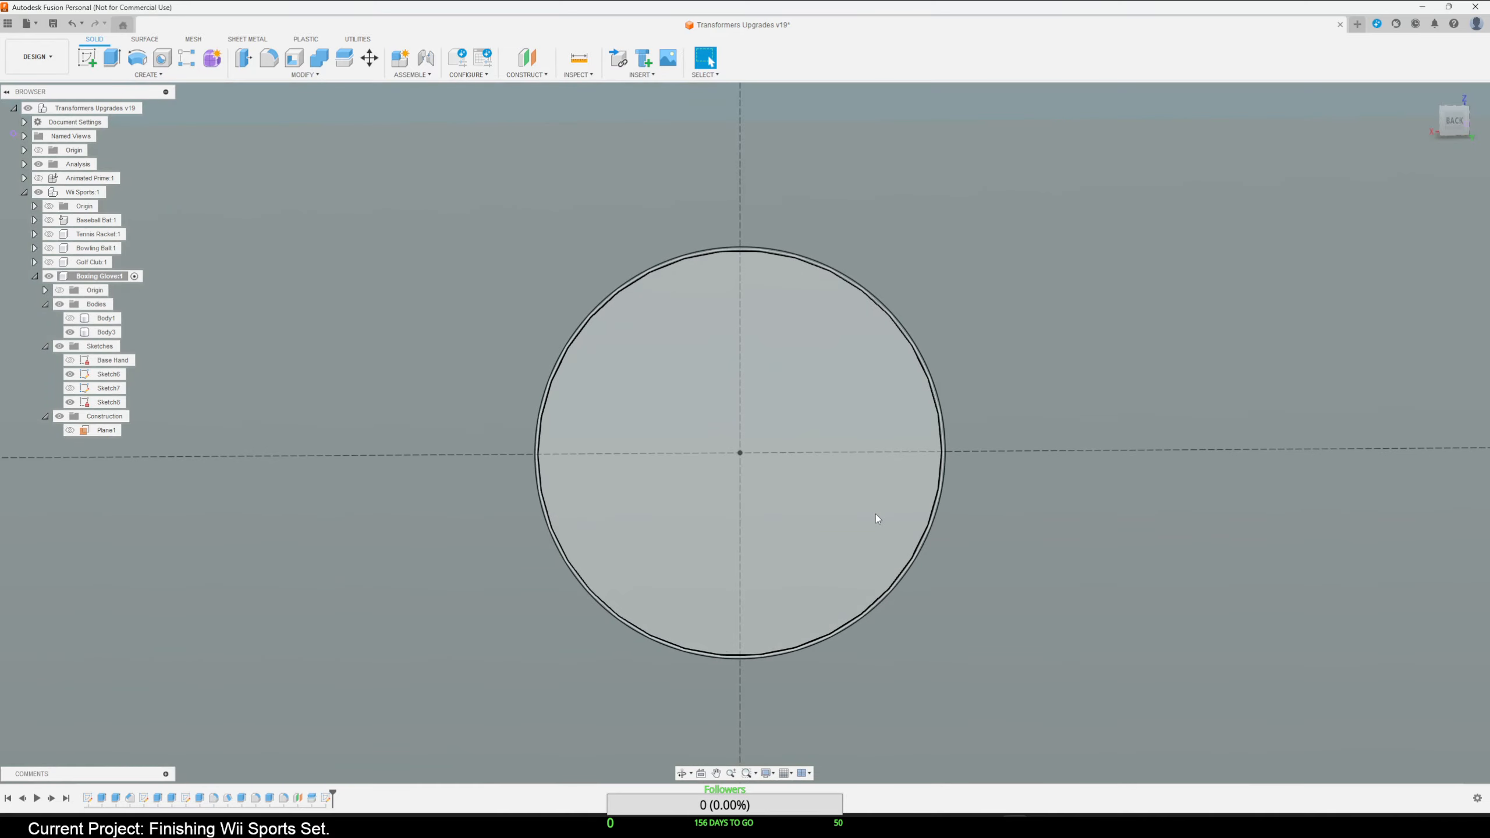
scroll(876, 514, up, 3)
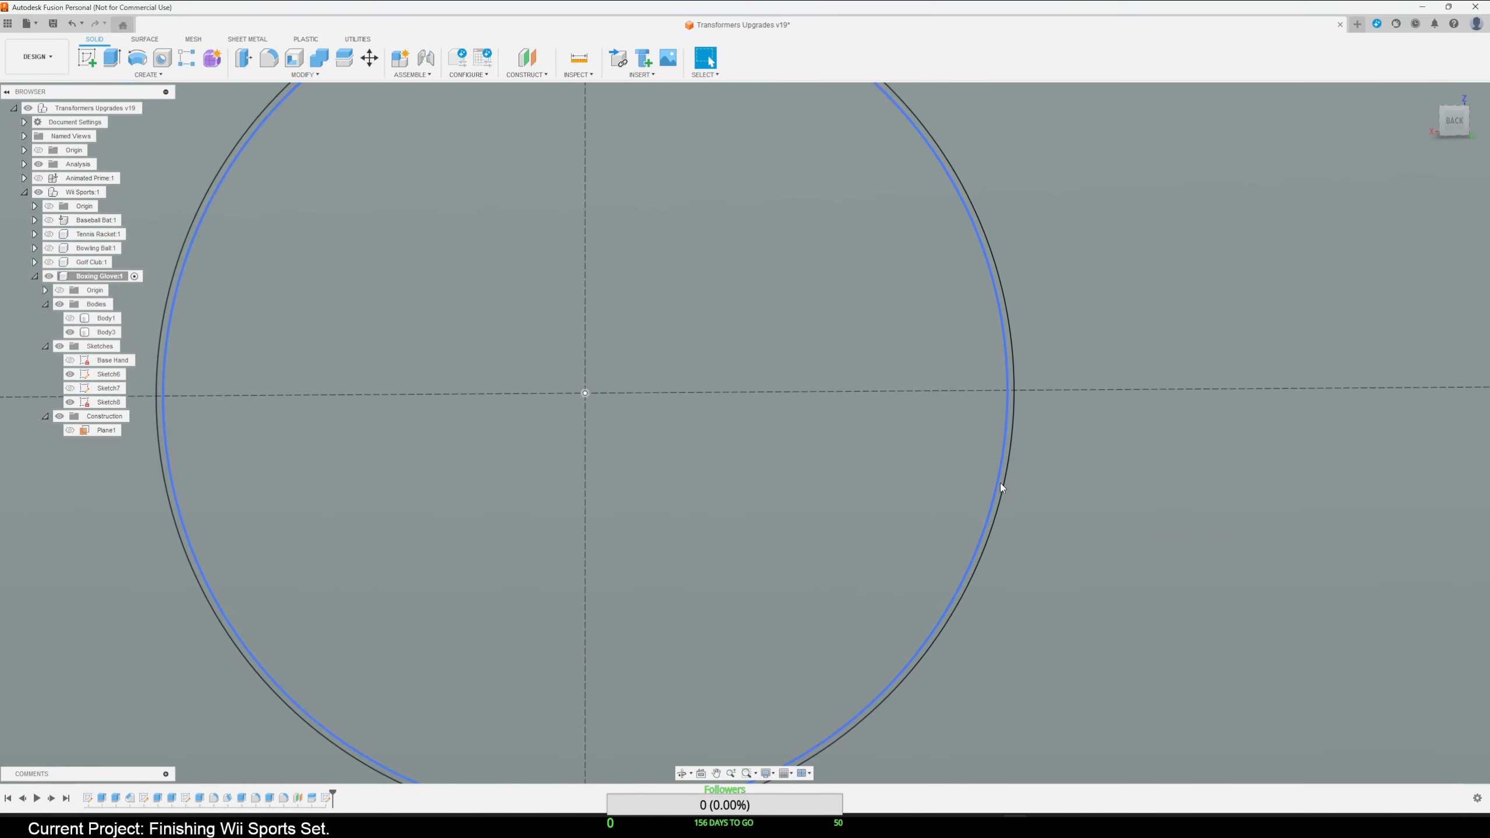
scroll(983, 517, up, 2)
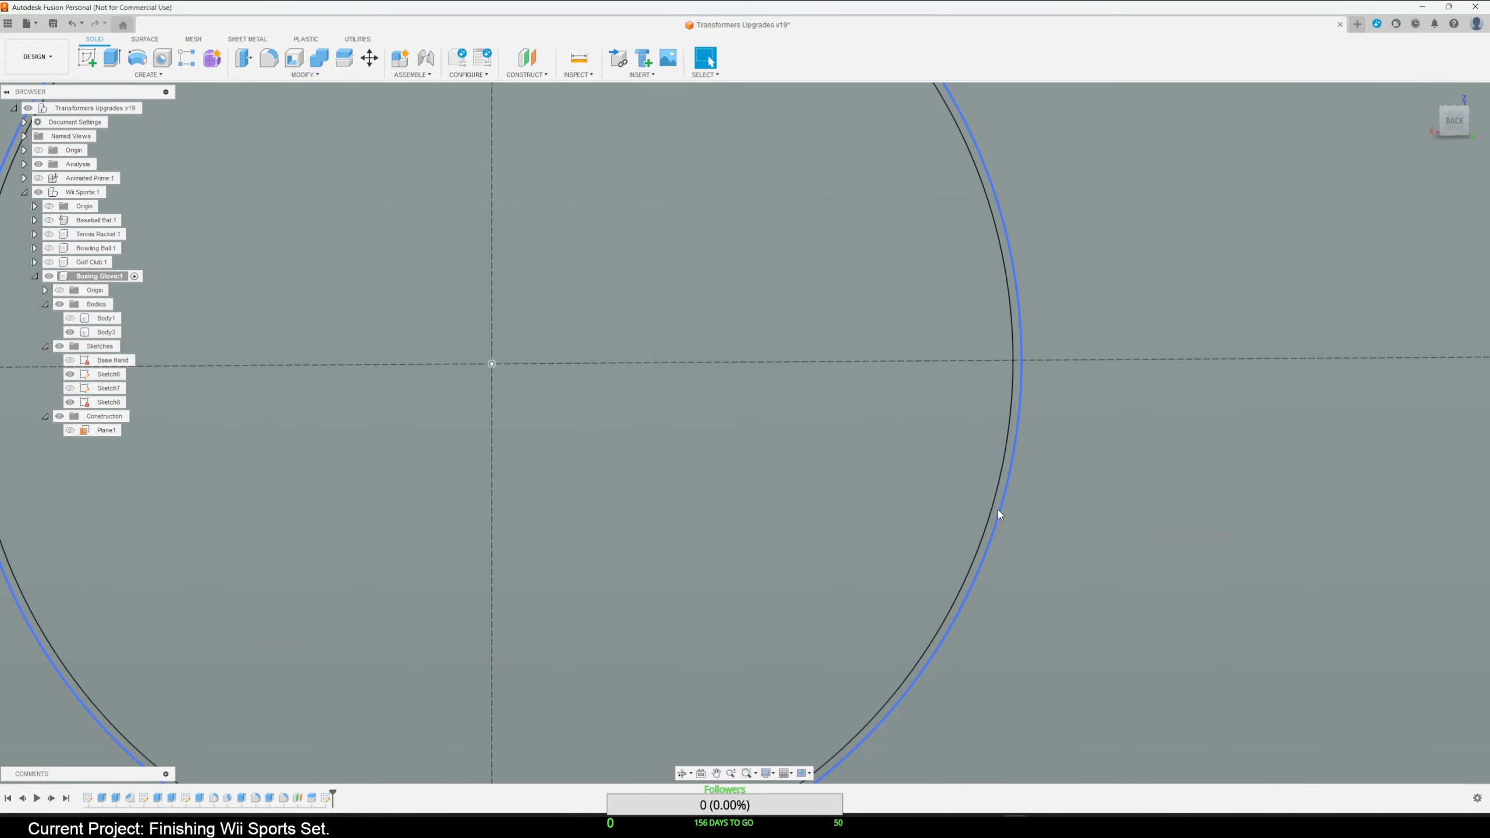
scroll(994, 515, up, 3)
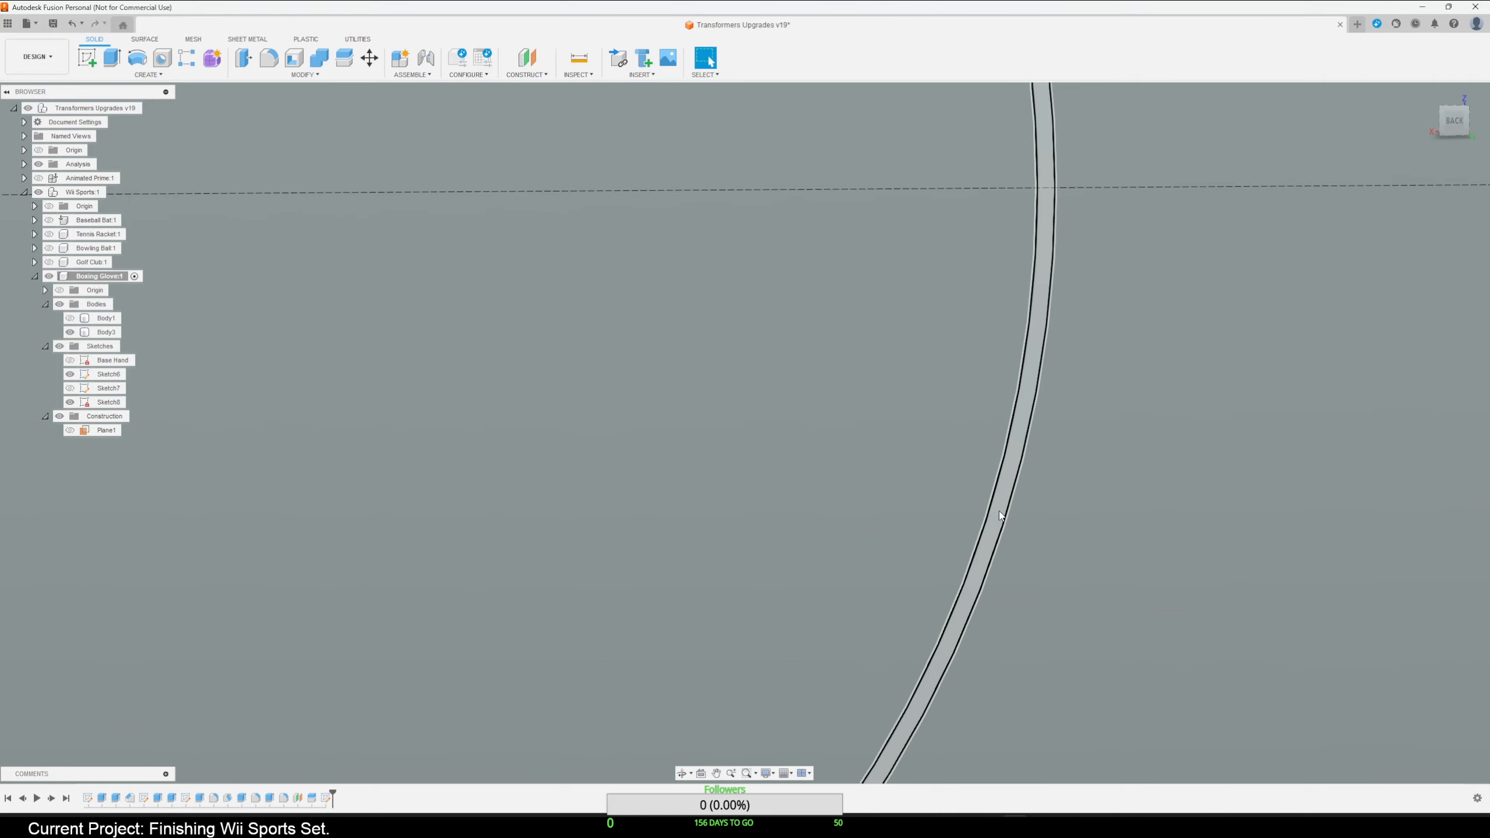
click(999, 510)
ctrl+click(938, 498)
scroll(937, 507, down, 7)
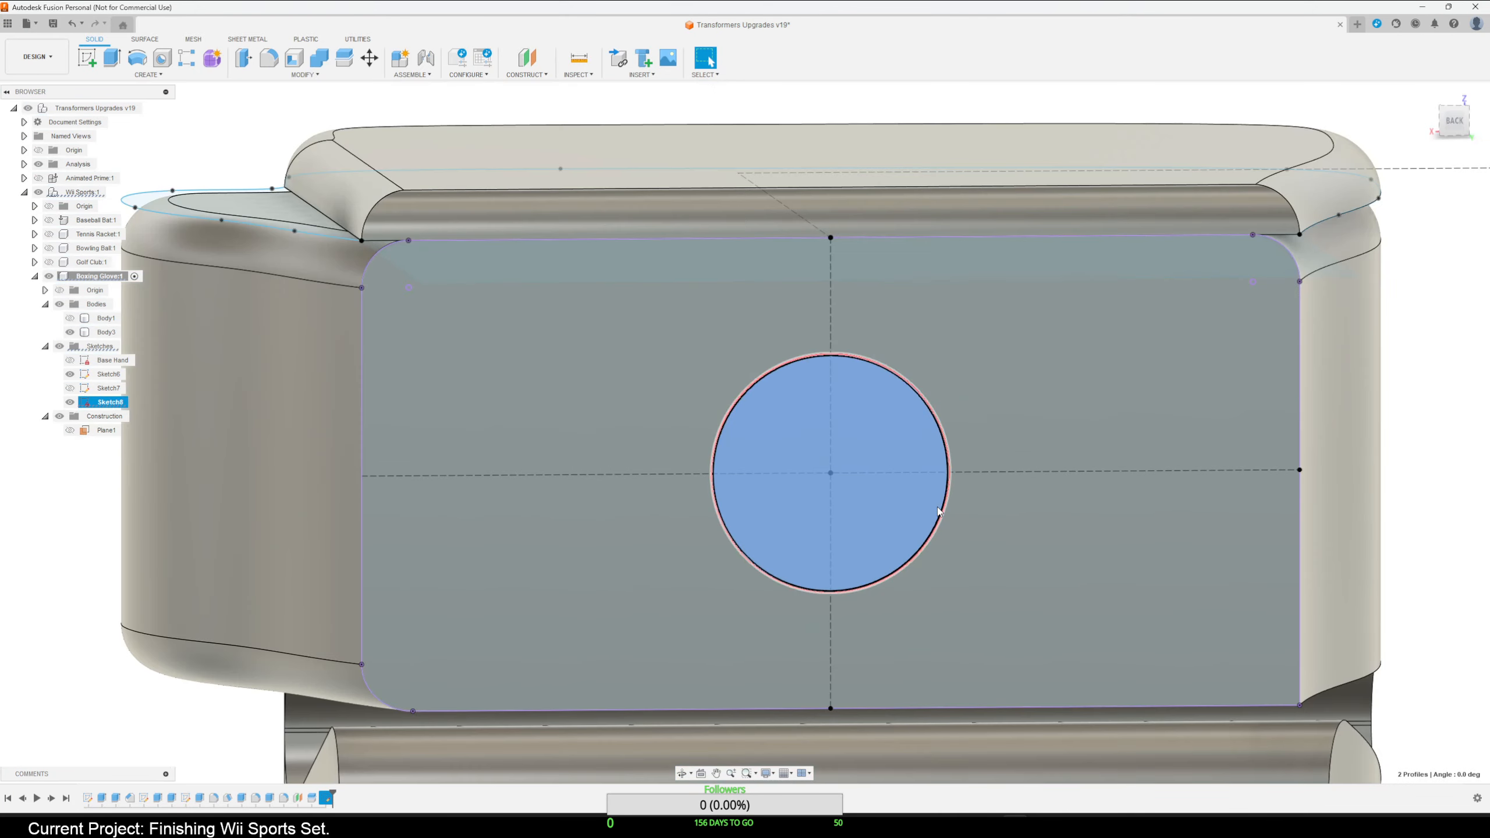
key(e)
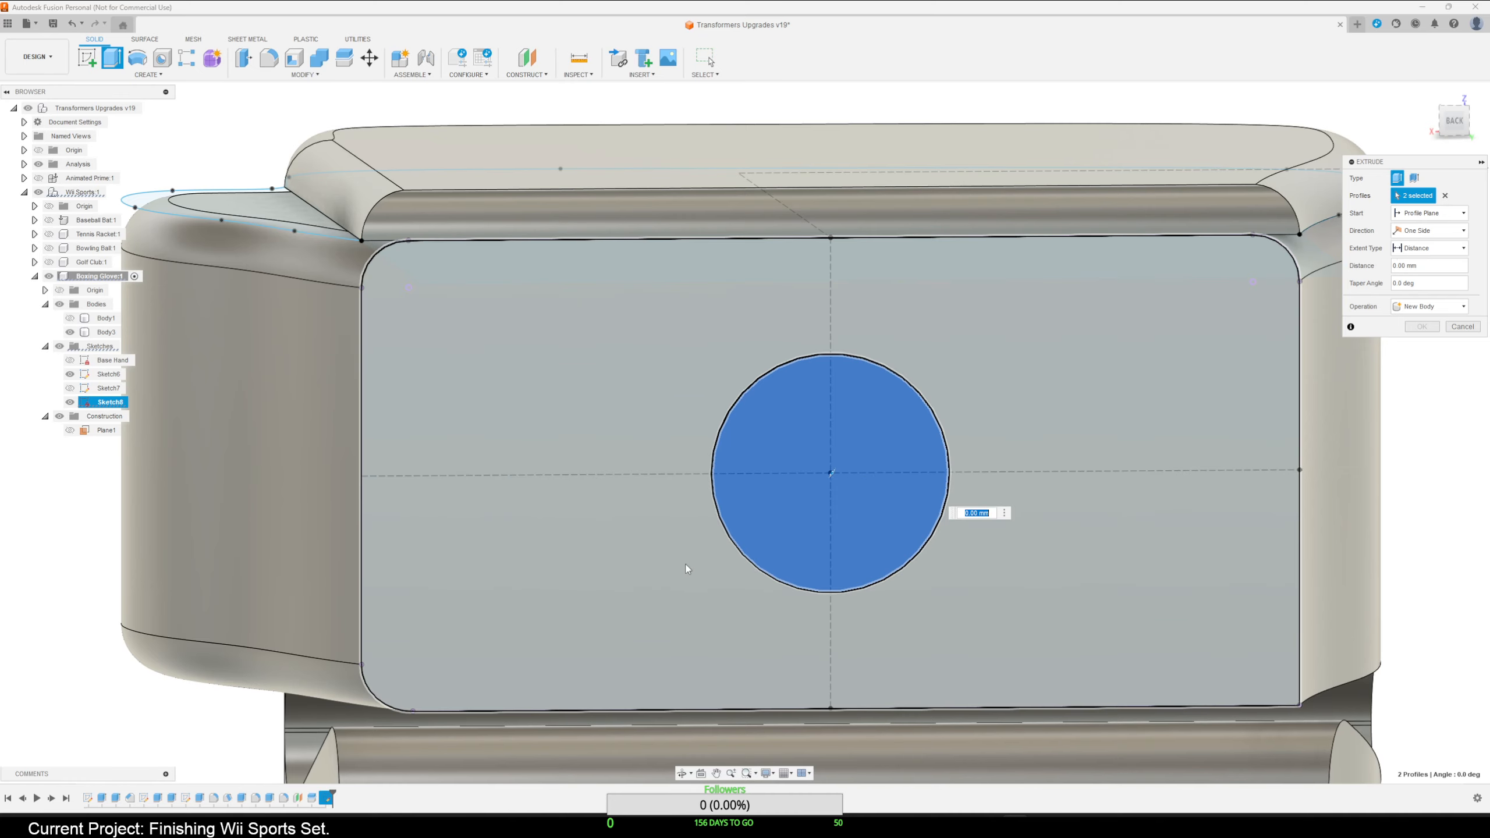
shift+middle_drag(684, 563, 774, 603)
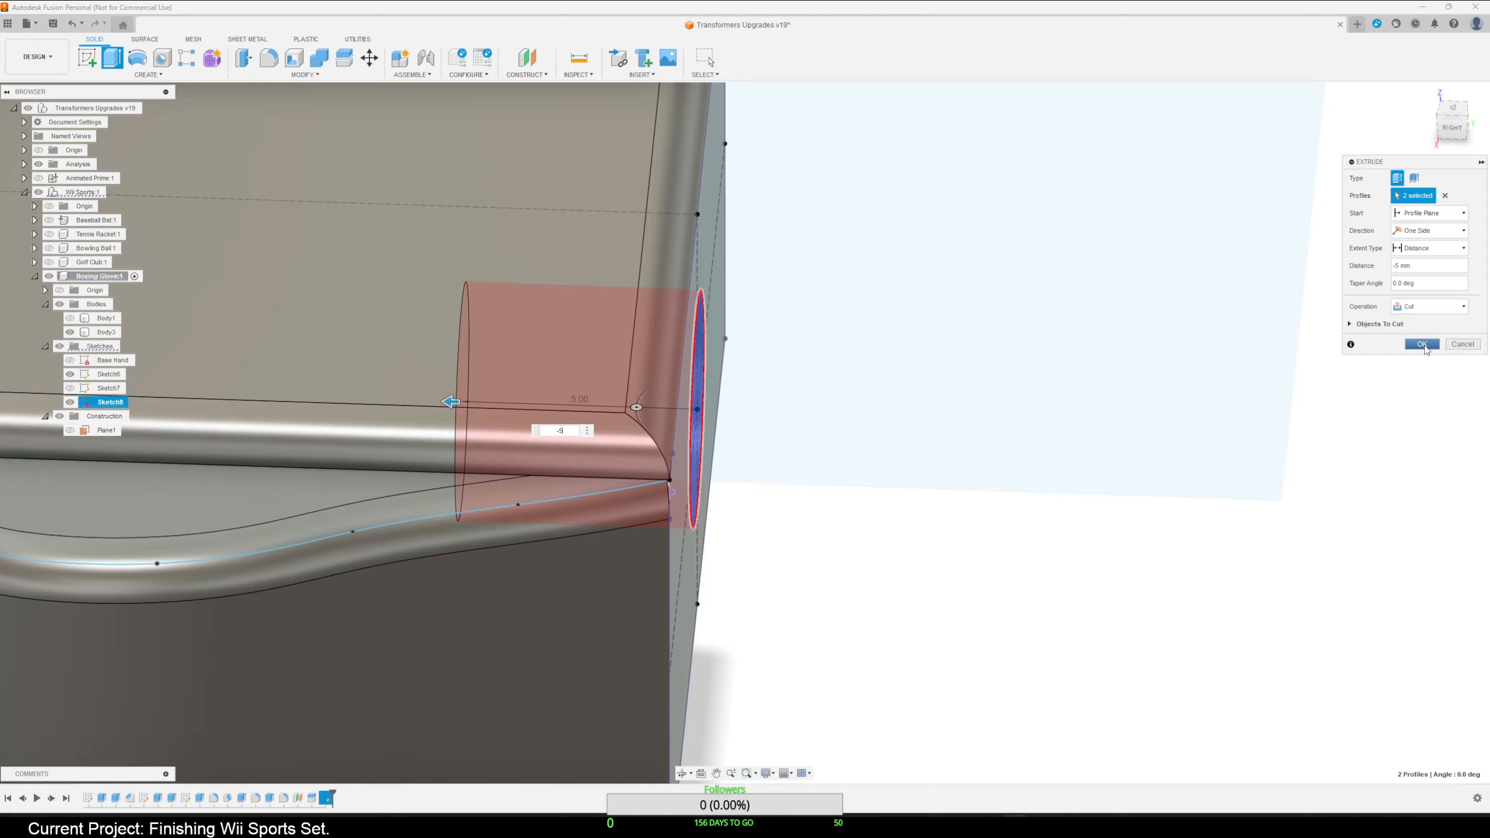
click(1422, 344)
Chamfer the rim of the new round hole in the glove's back face with an equal-distance chamfer.
shift+middle_drag(1038, 452, 985, 431)
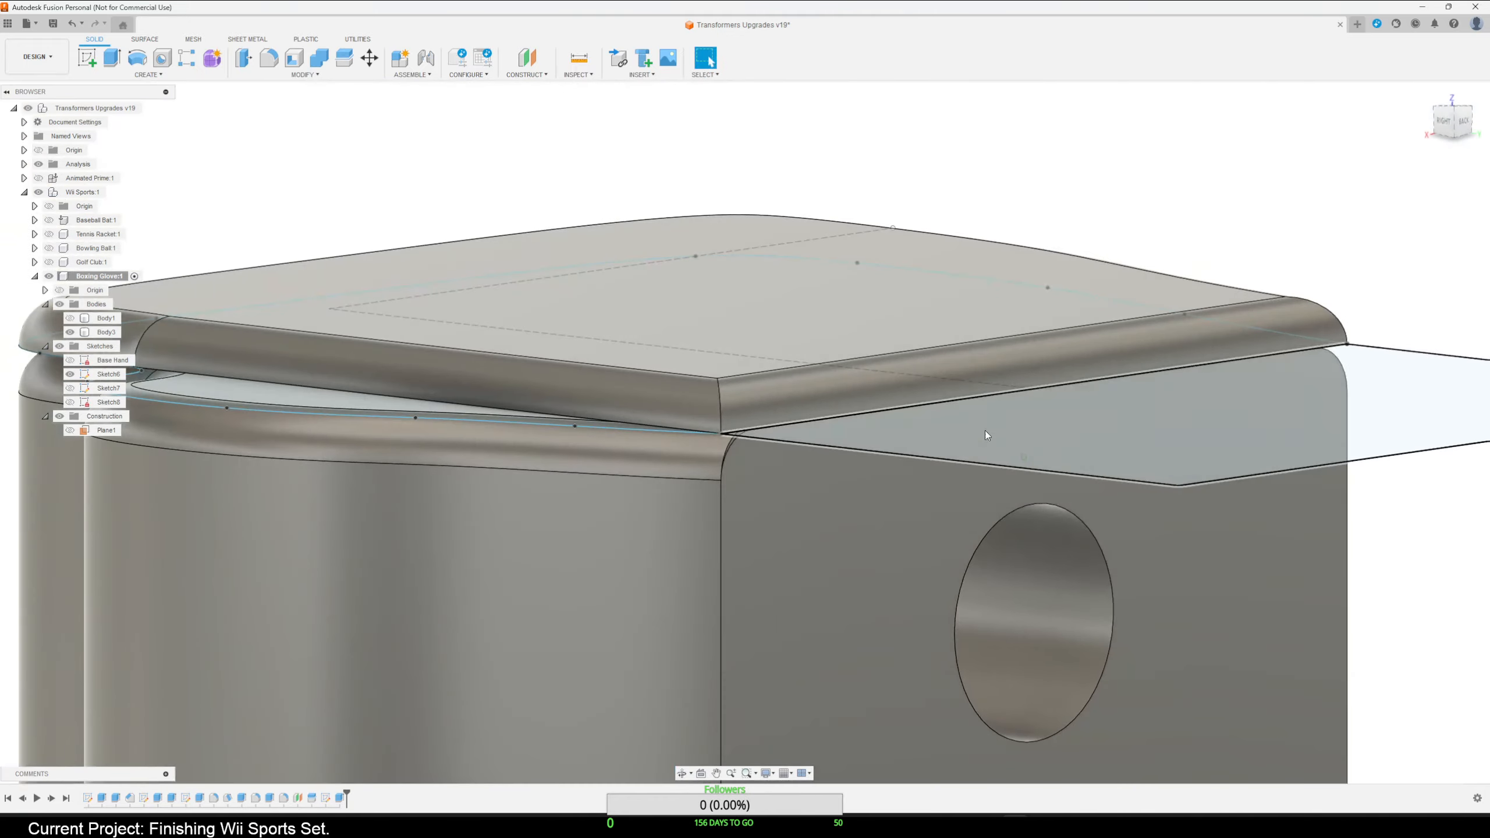
click(1071, 518)
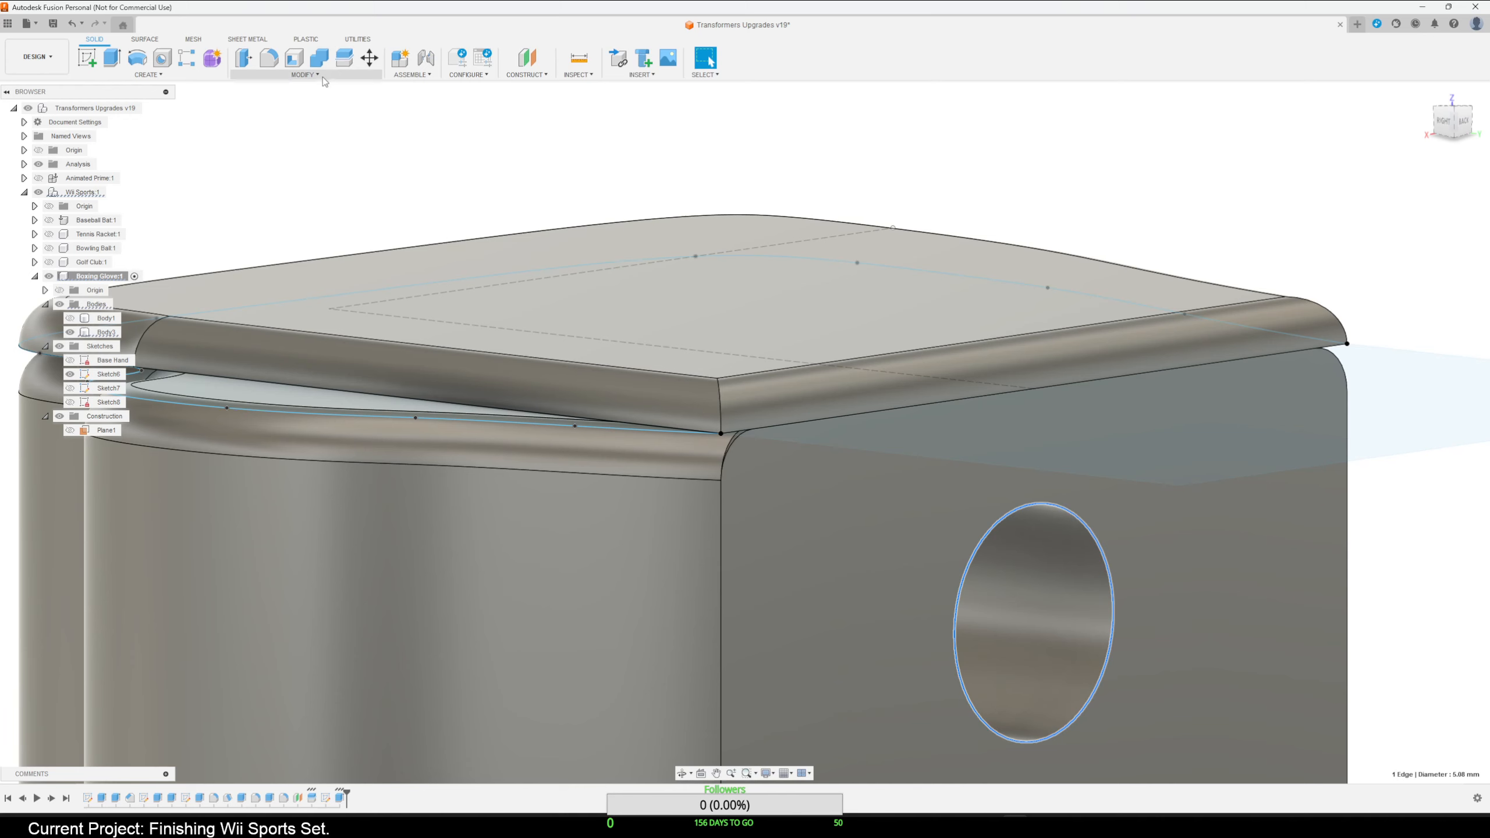
click(305, 74)
click(281, 111)
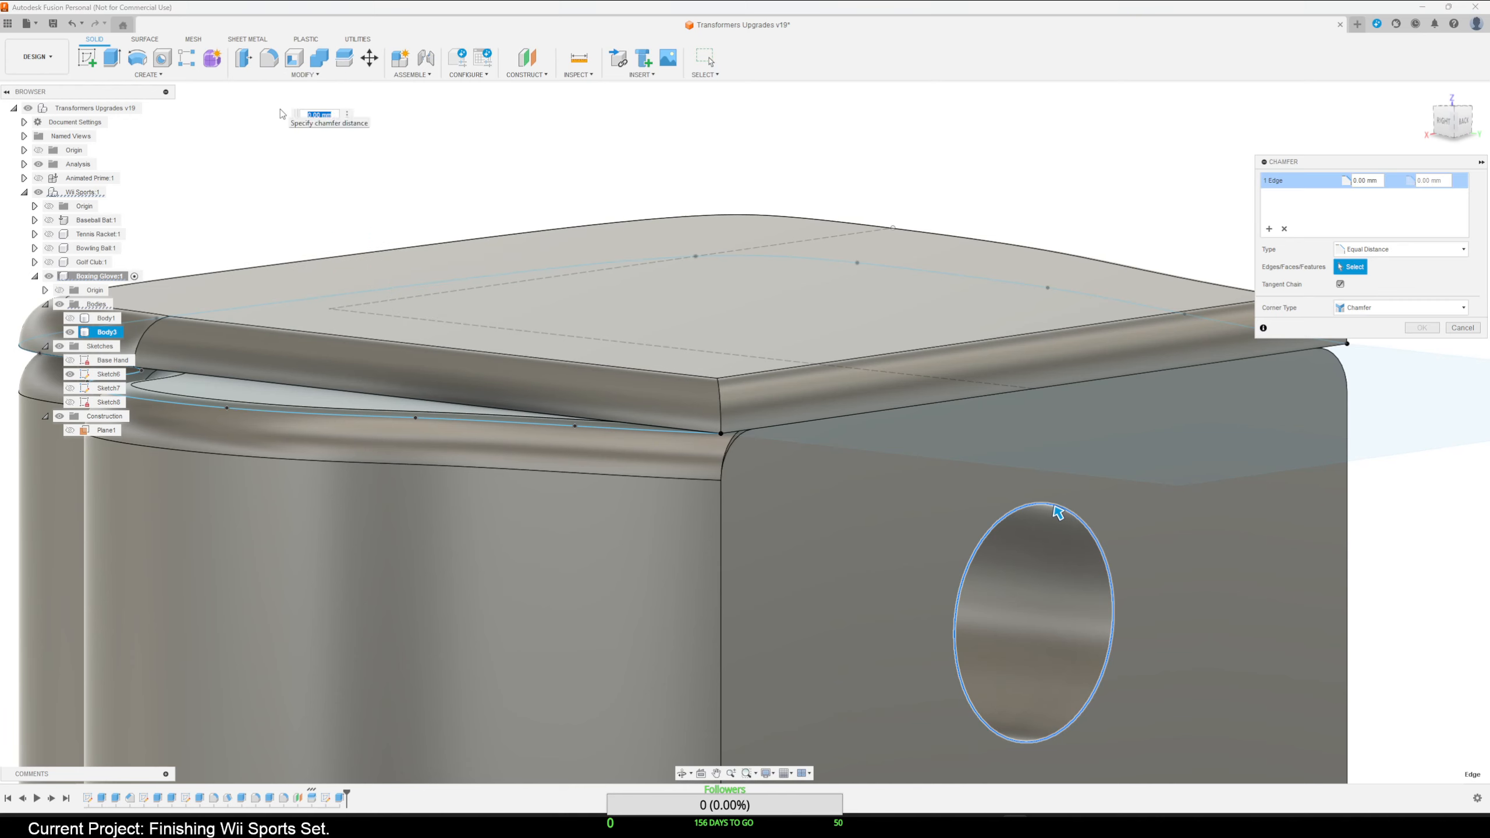
text(.2)
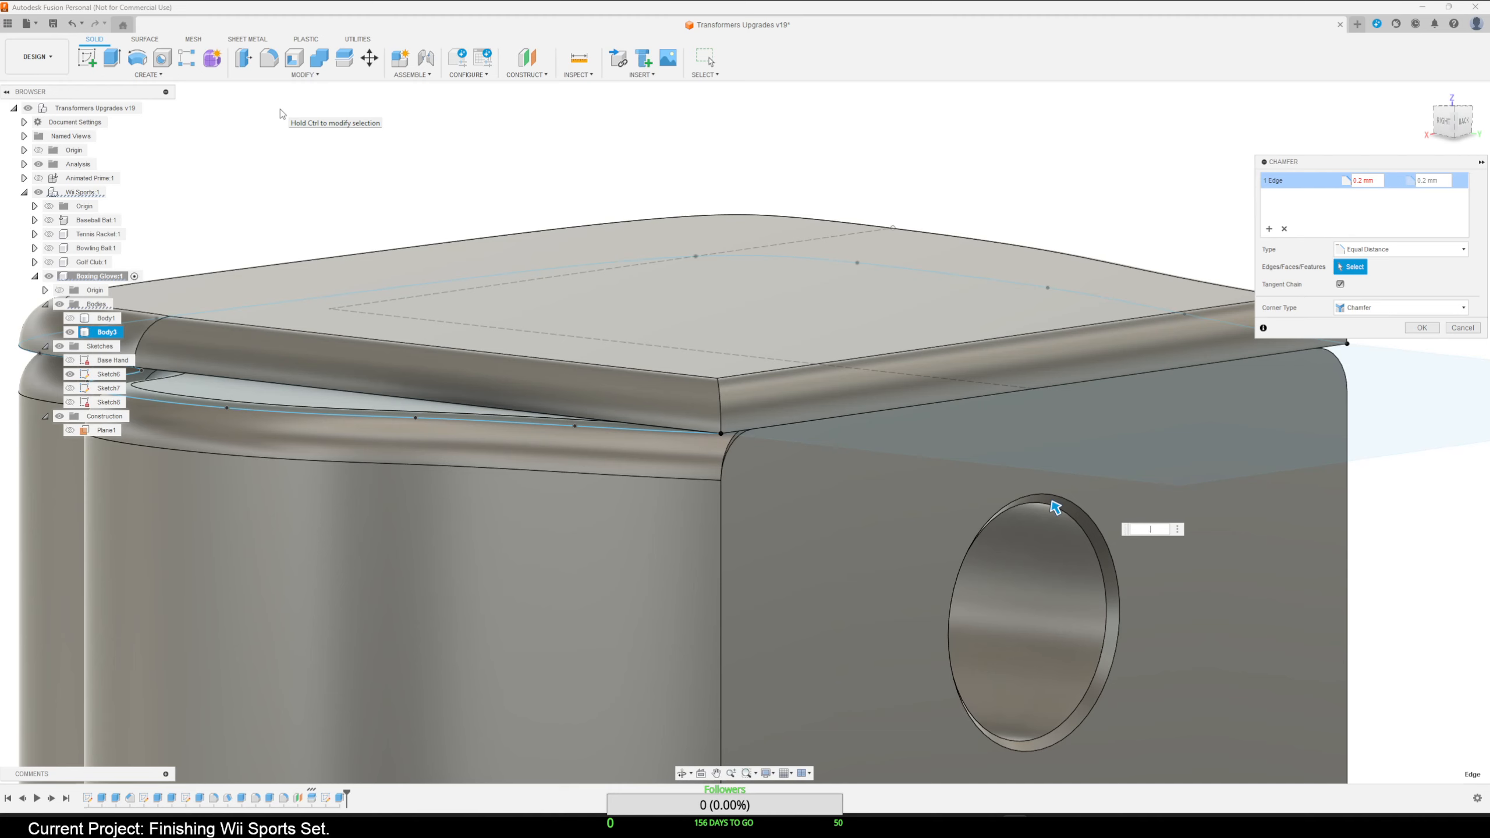
key(Return)
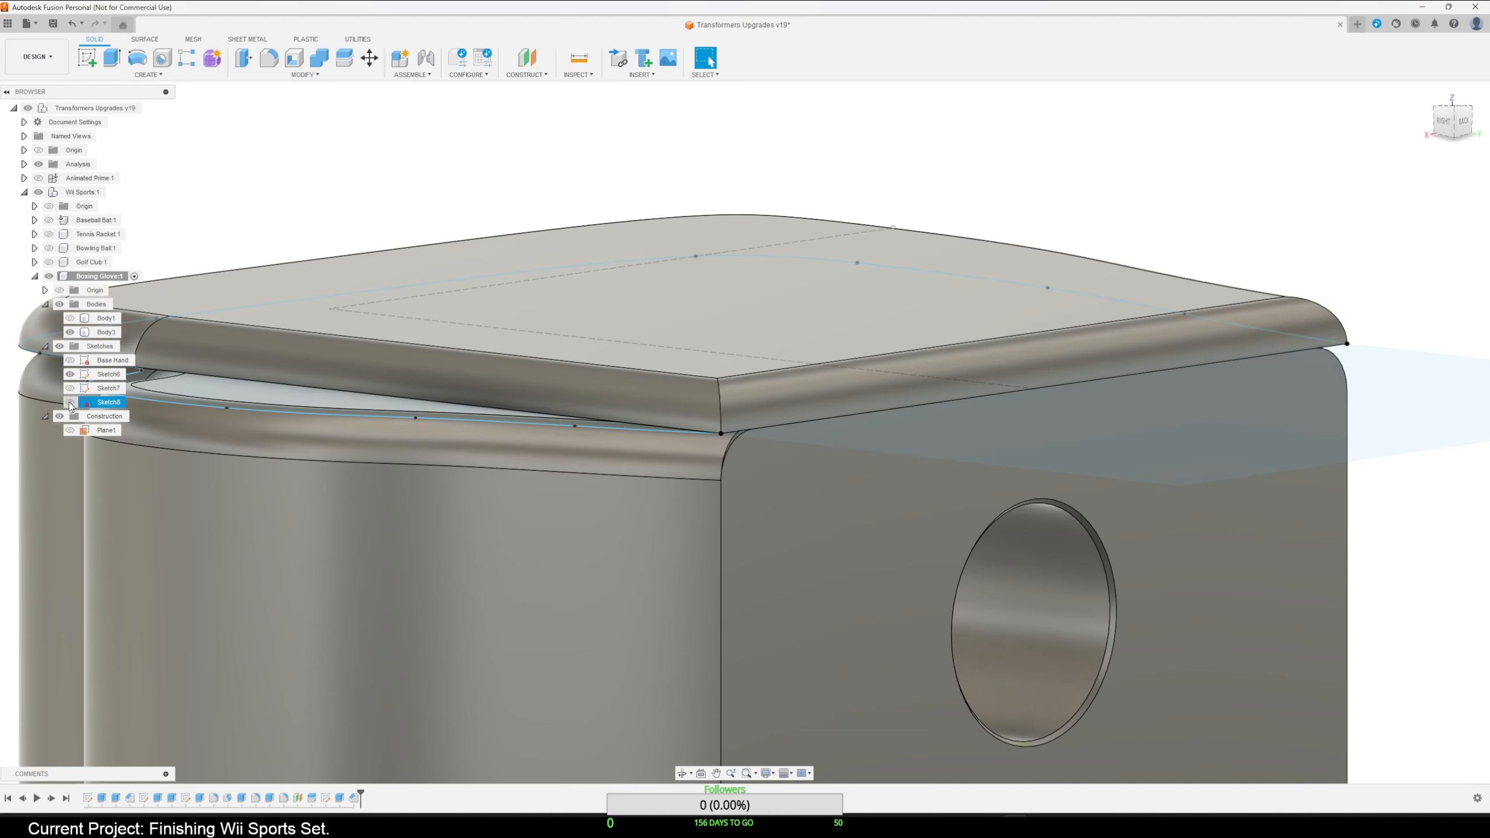
Show Body1 in place of Body3 and extrude only the inner 5 mm circle by -5 mm as a peg joined to Body1.
click(70, 318)
click(70, 331)
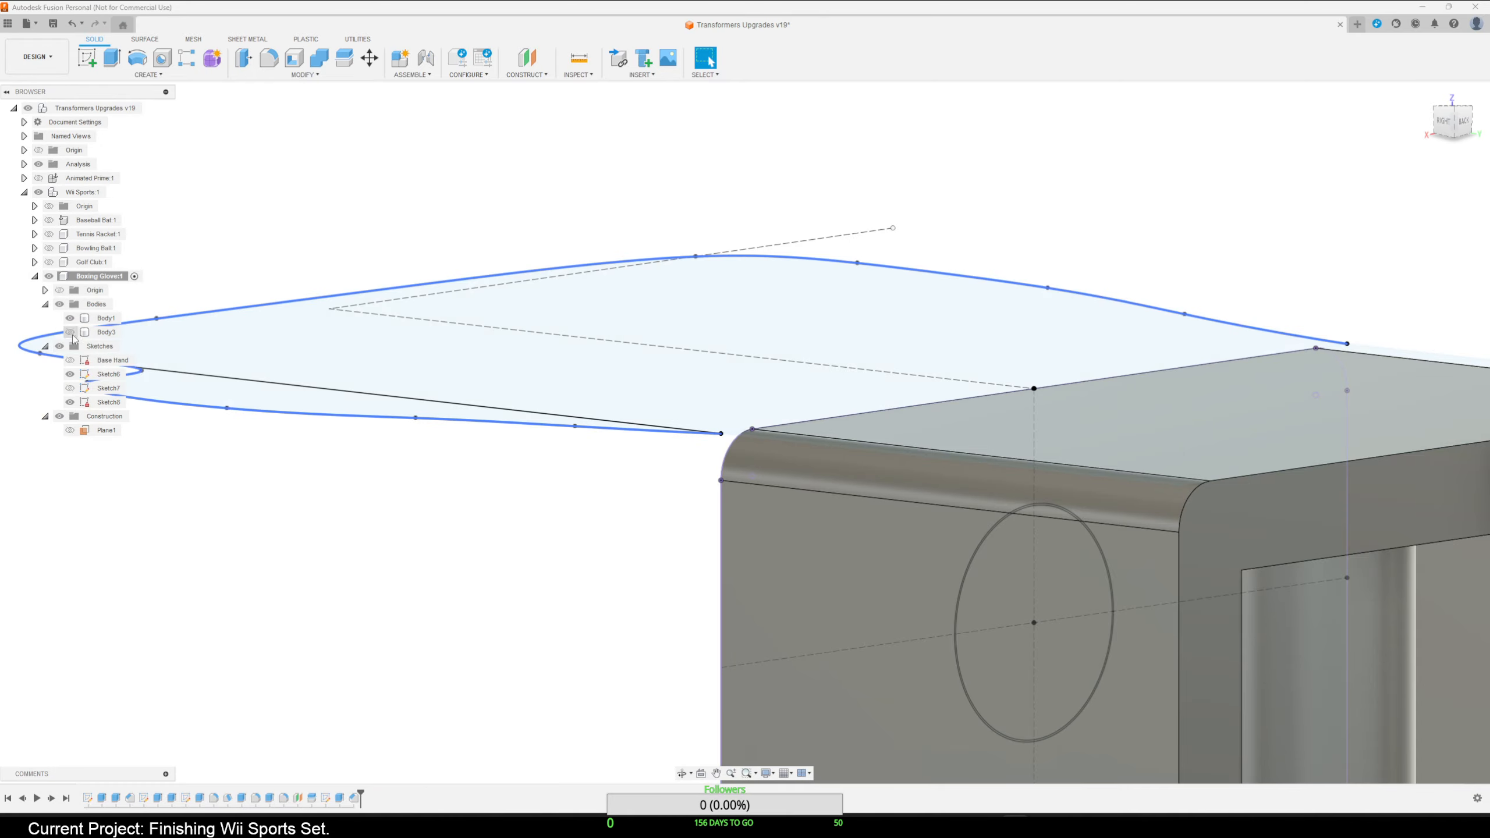
shift+middle_drag(618, 471, 722, 495)
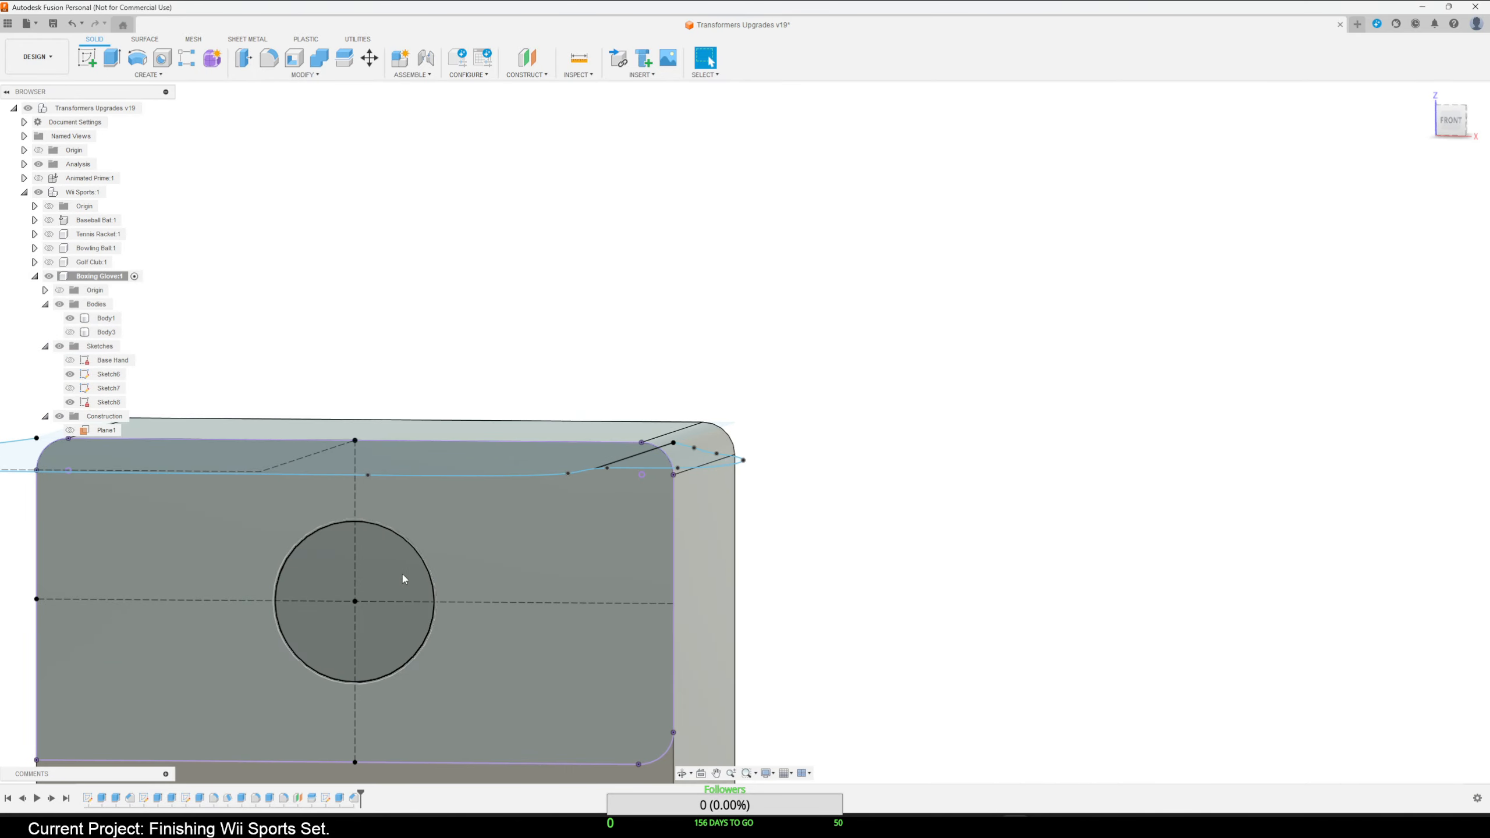
scroll(402, 584, up, 3)
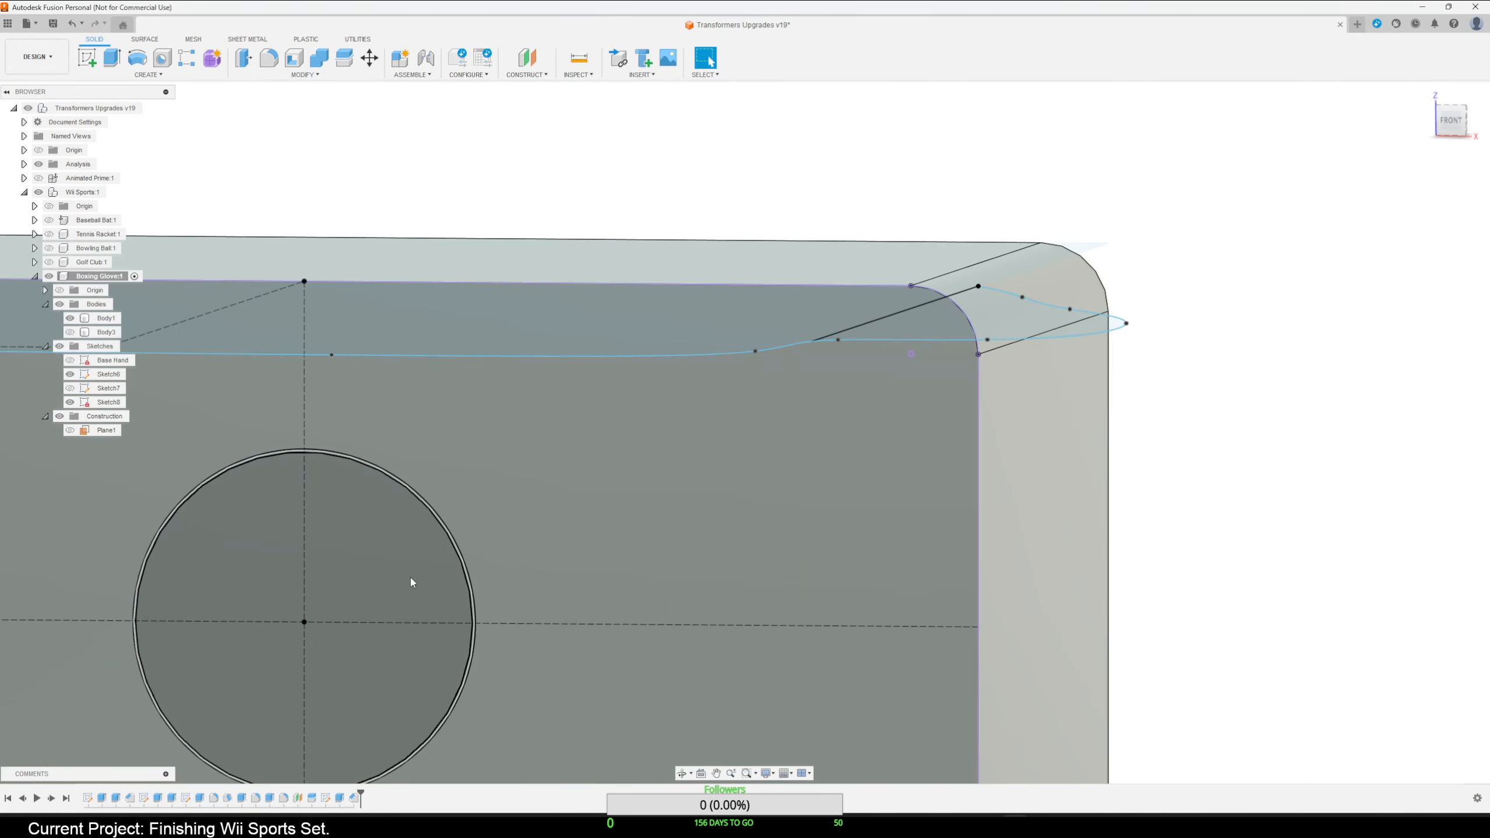
click(409, 577)
scroll(409, 577, down, 3)
mouse_move(936, 567)
shift+middle_down()
mouse_move(874, 597)
mouse_move(847, 590)
shift+middle_up()
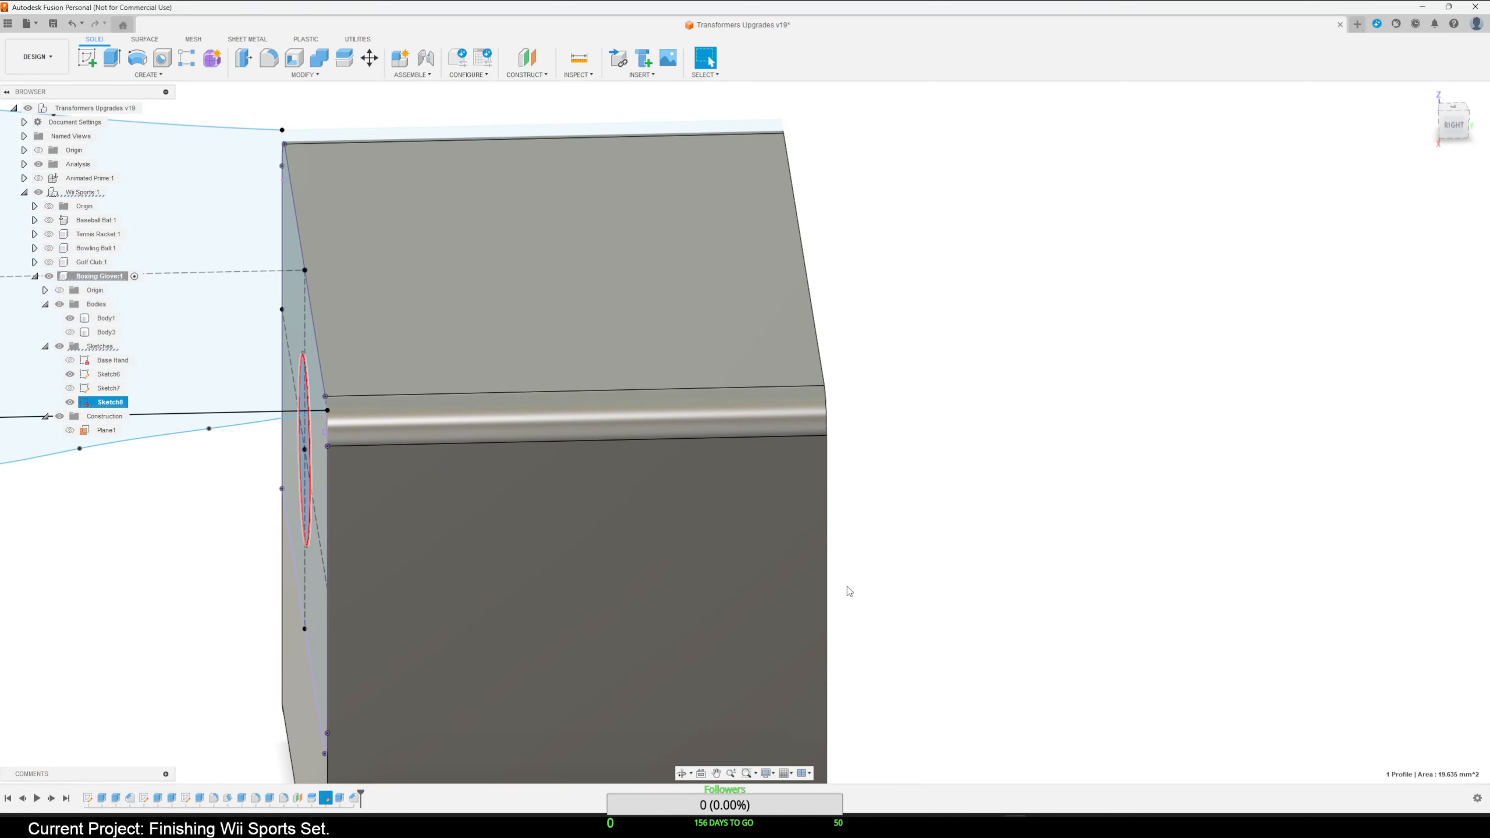
key(e)
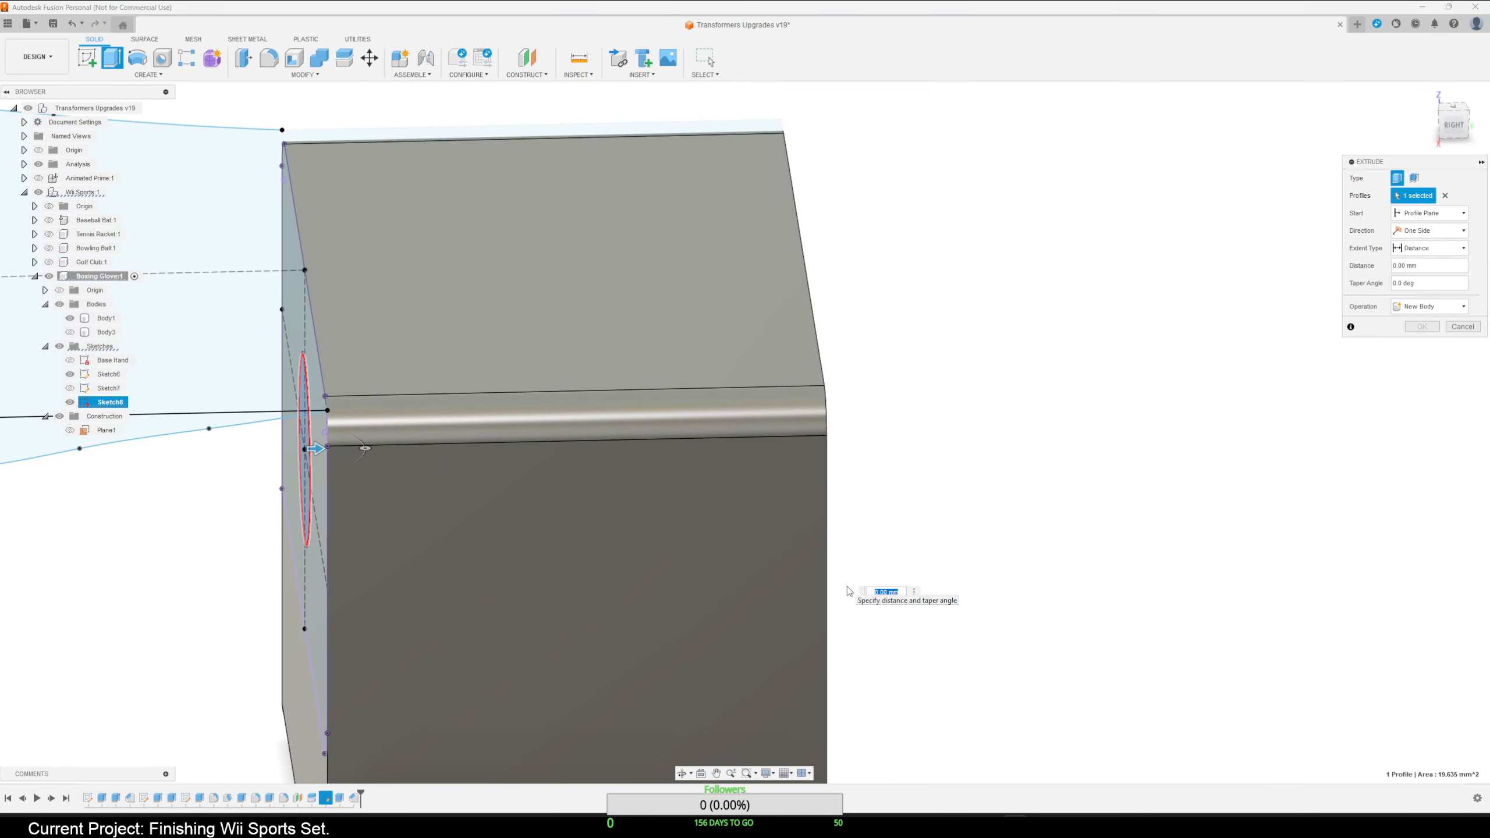
text(-5)
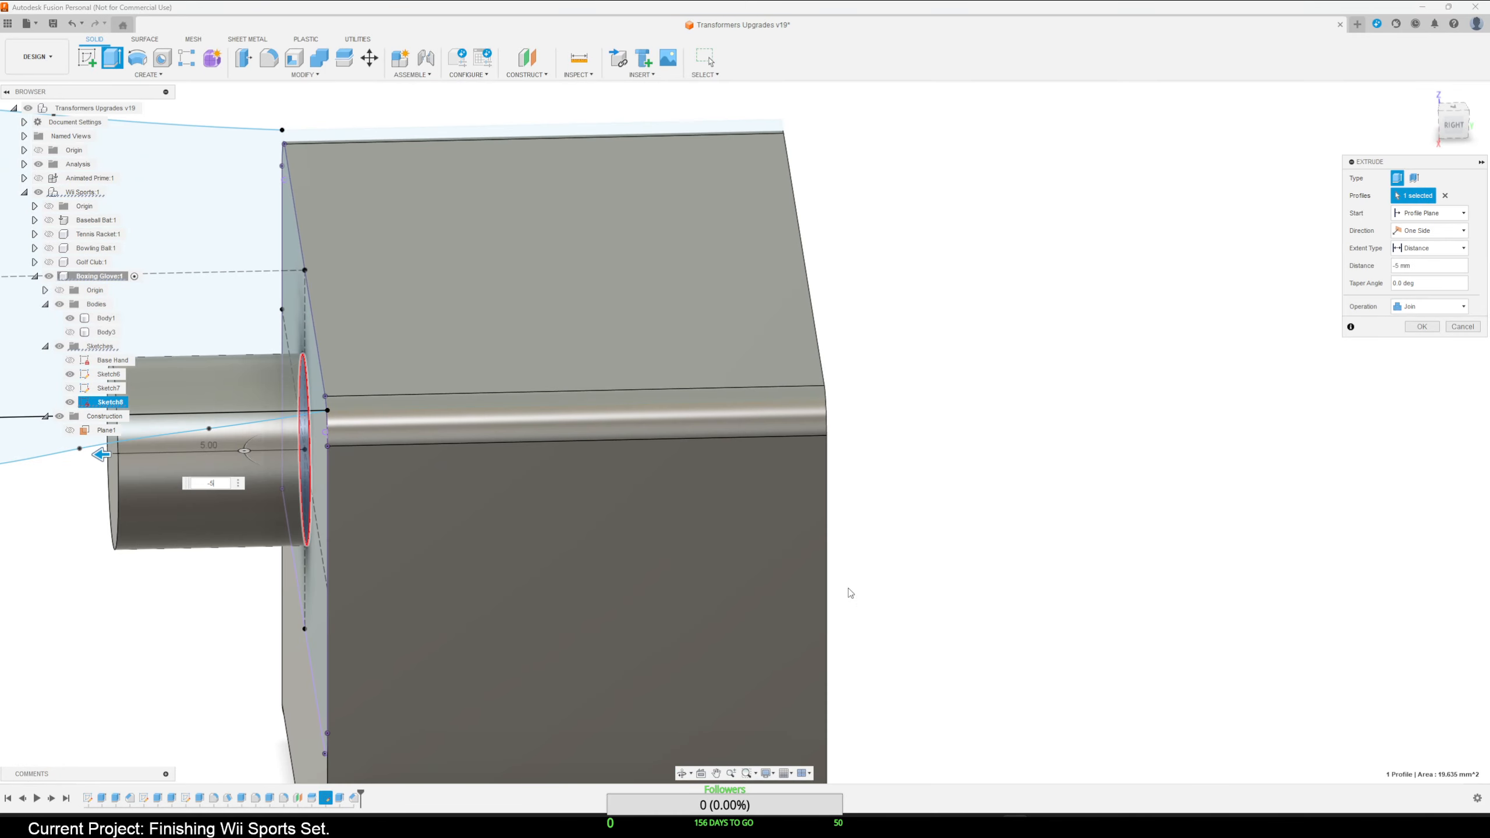
key(Return)
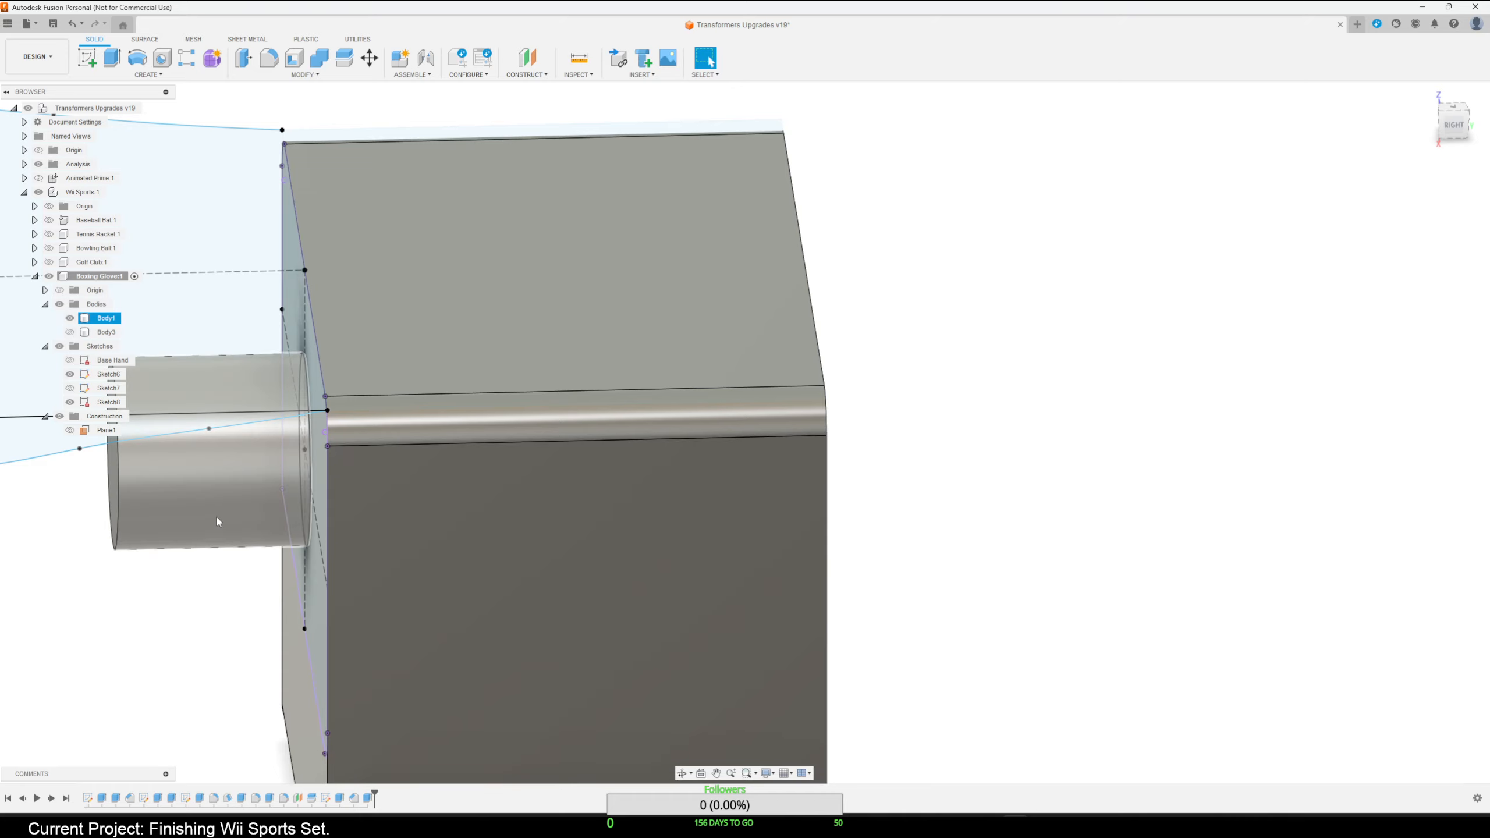
Chamfer the peg's free end edge by 0.1 mm.
click(118, 535)
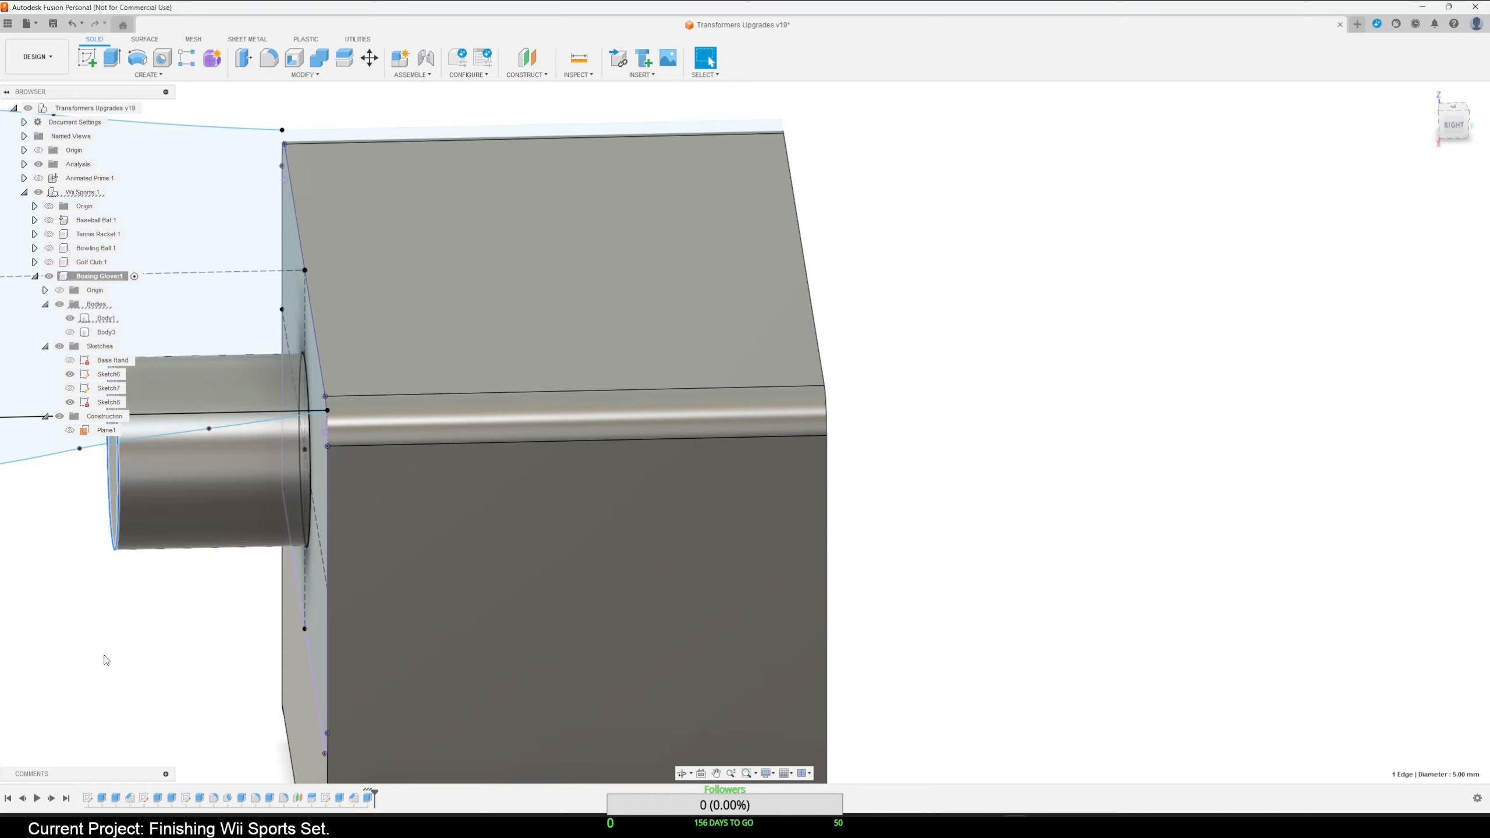
click(263, 77)
click(256, 111)
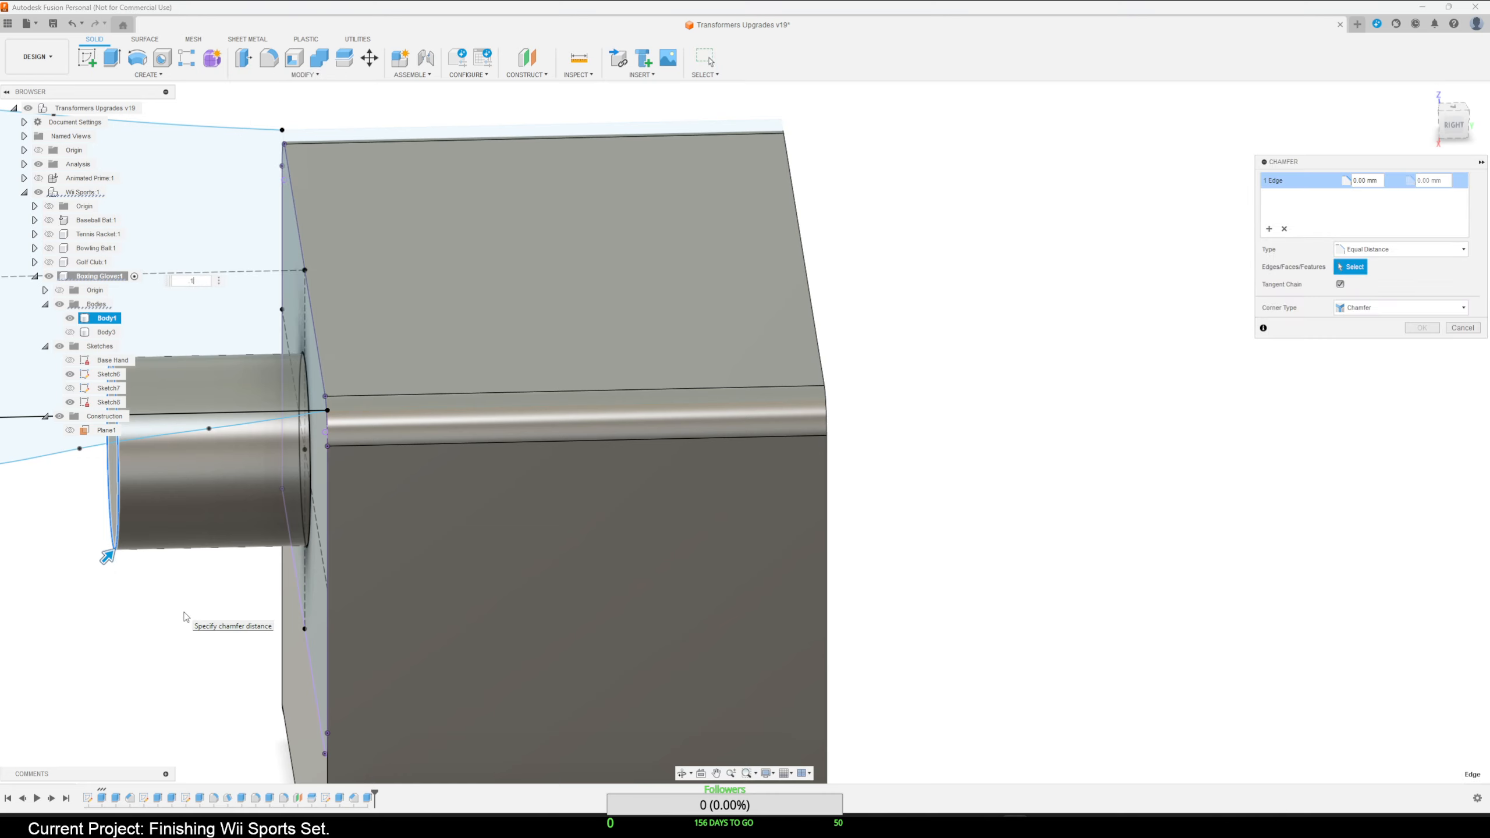
text(.1)
key(Return)
Show the glove body, Body3, again and hide the two visible boxing glove sketches.
scroll(178, 599, down, 3)
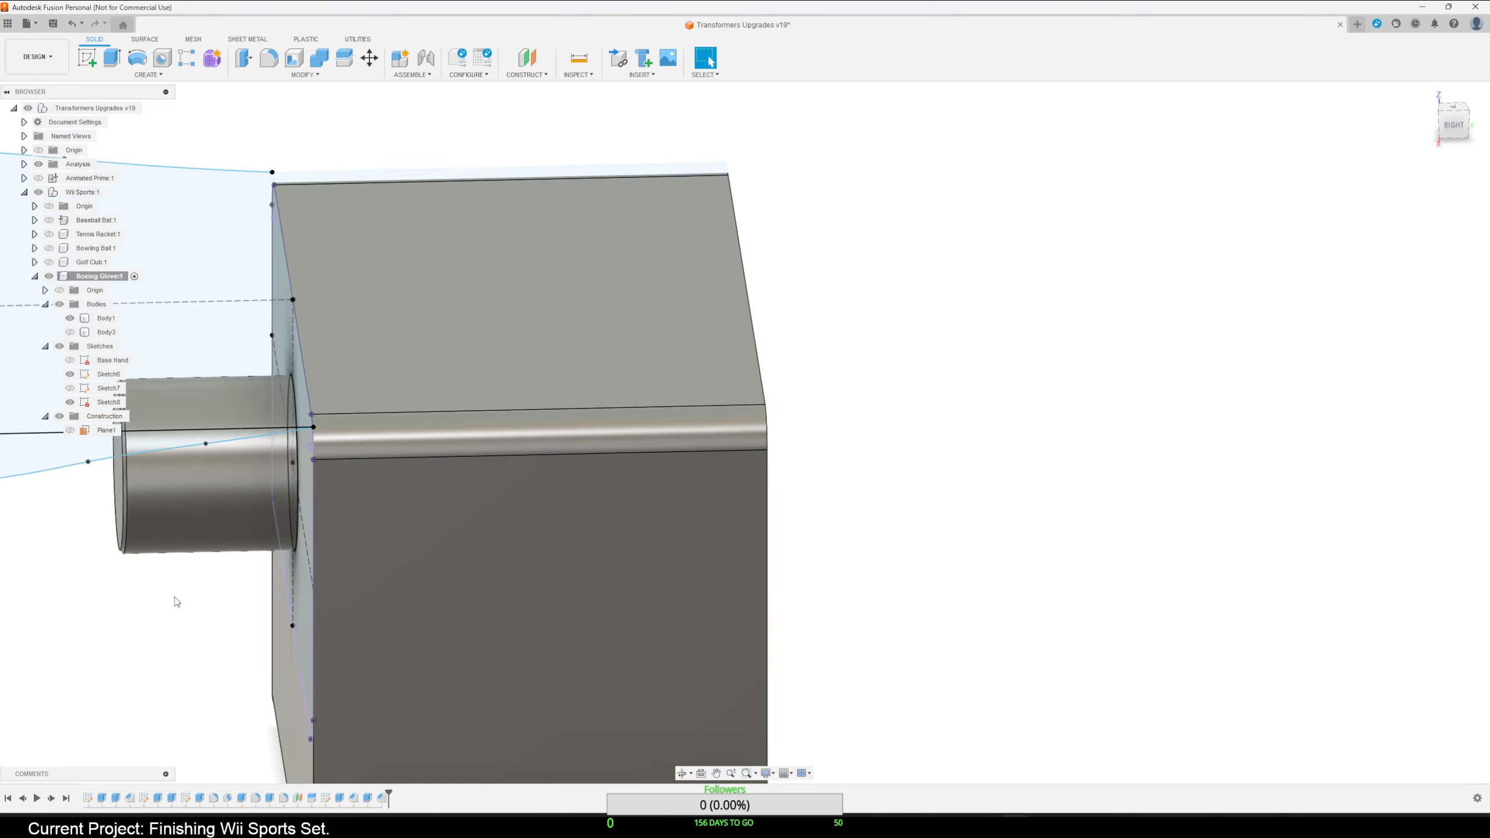
middle_drag(668, 572, 953, 434)
shift+middle_drag(645, 572, 605, 655)
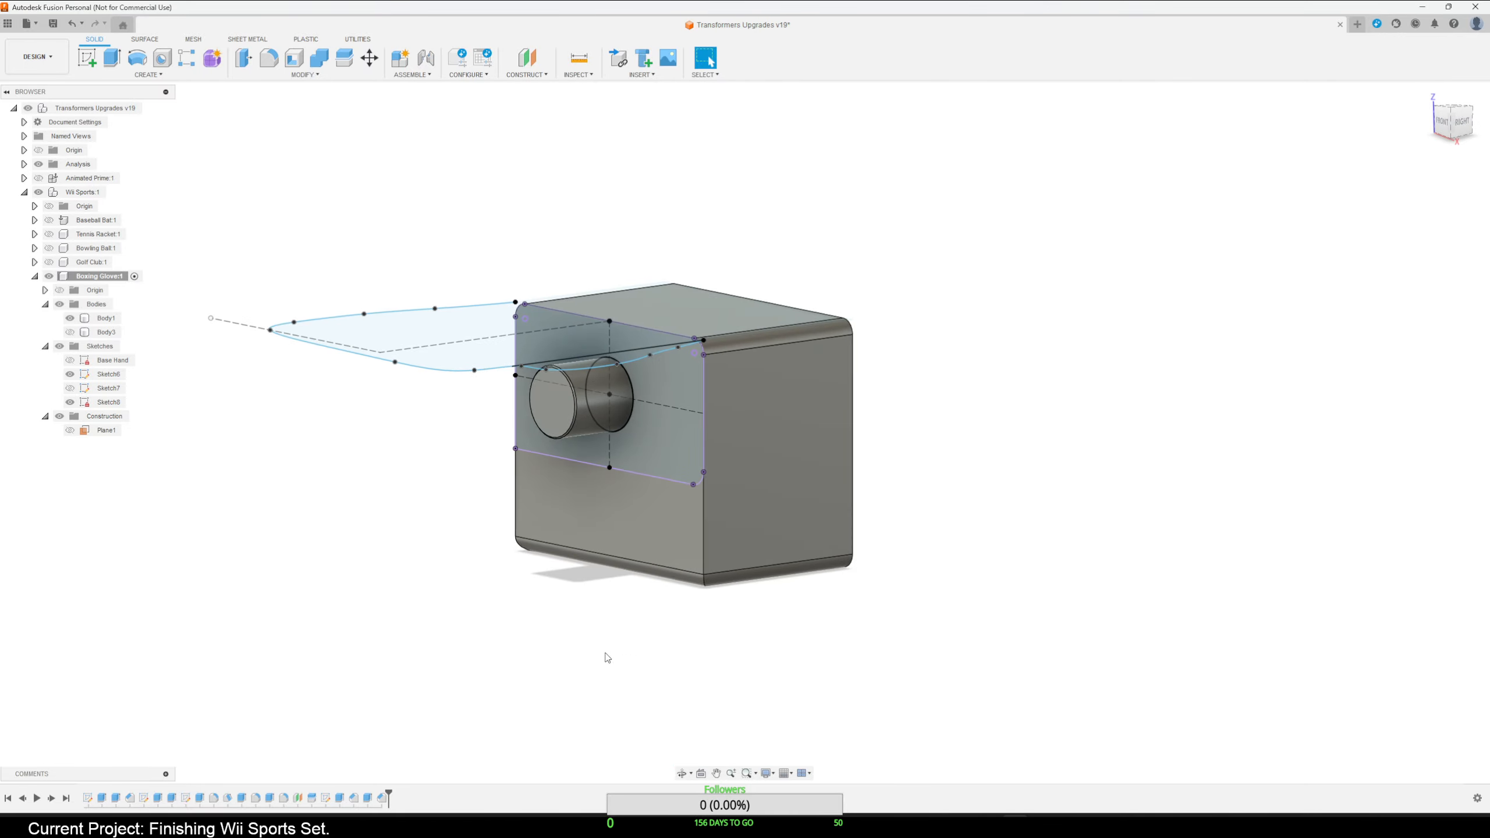
click(70, 332)
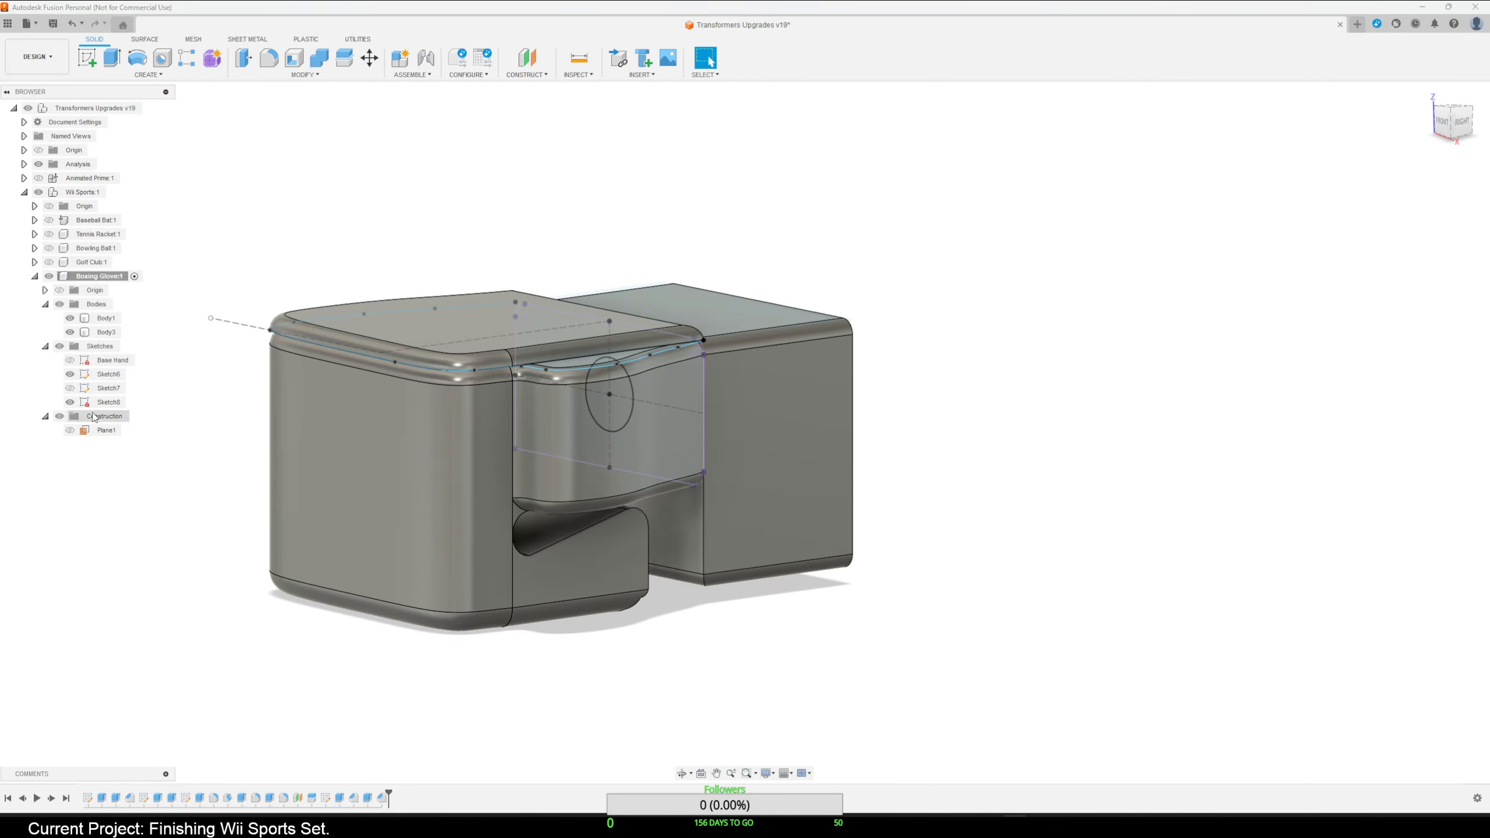
click(70, 402)
click(70, 373)
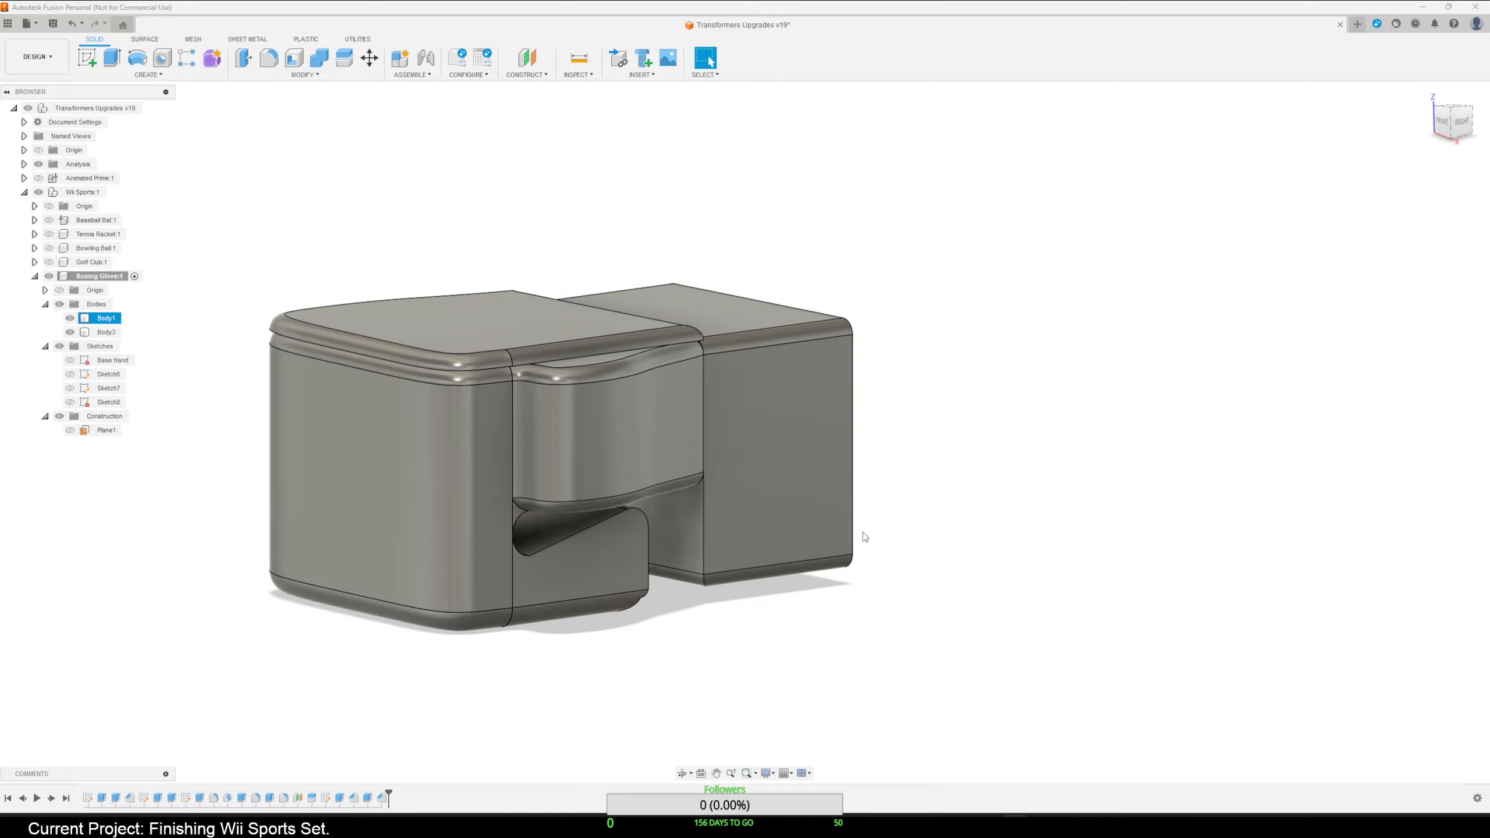
mouse_move(862, 533)
shift+middle_down()
mouse_move(1041, 470)
mouse_move(1008, 538)
mouse_move(997, 473)
mouse_move(1021, 403)
mouse_move(1026, 464)
mouse_move(1003, 235)
mouse_move(1011, 289)
mouse_move(1046, 299)
mouse_move(1107, 366)
mouse_move(939, 328)
mouse_move(861, 230)
mouse_move(844, 133)
mouse_move(711, 156)
mouse_move(644, 564)
shift+middle_up()
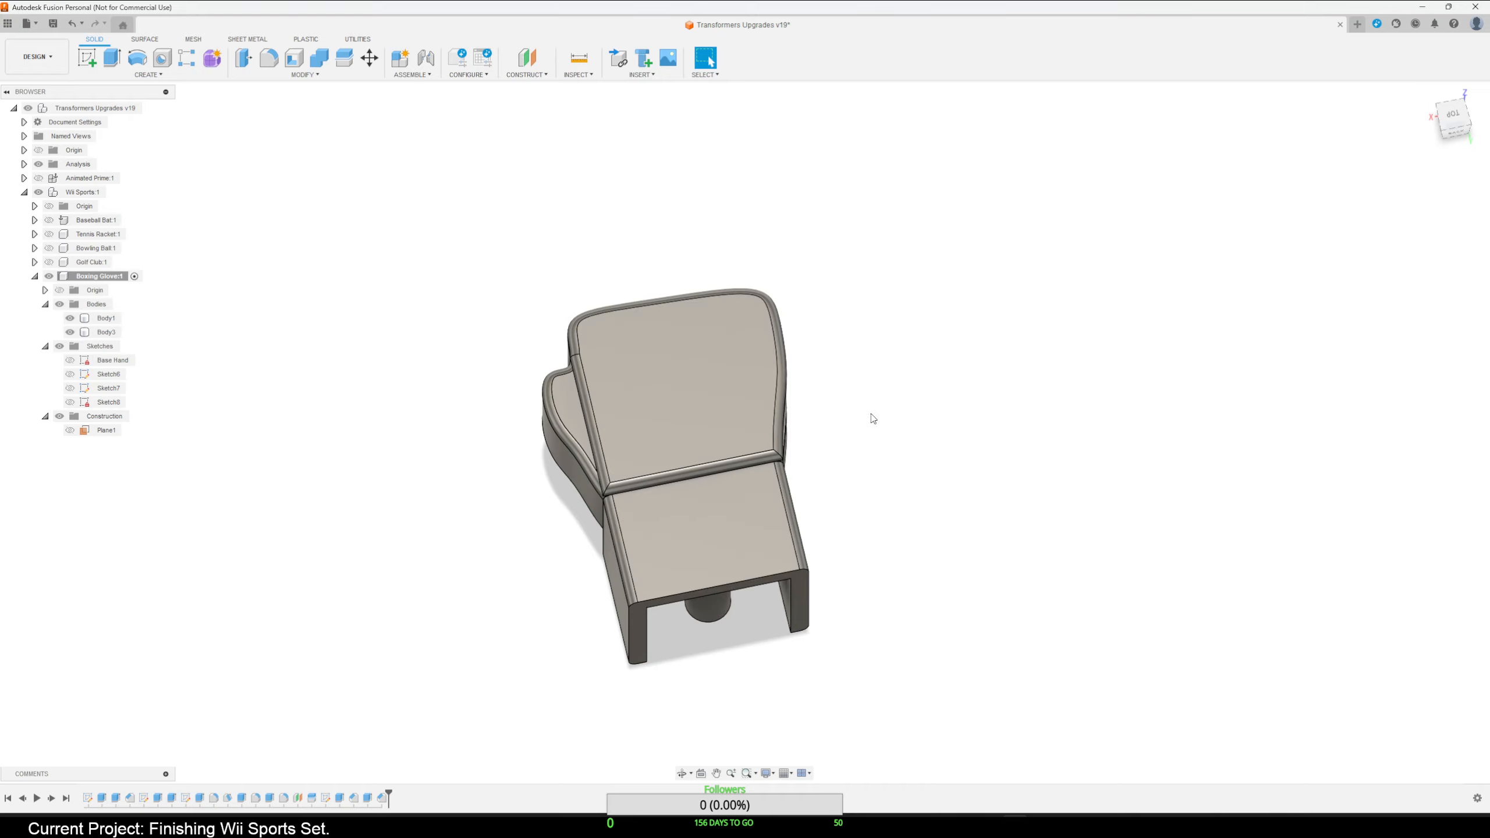
scroll(375, 574, down, 2)
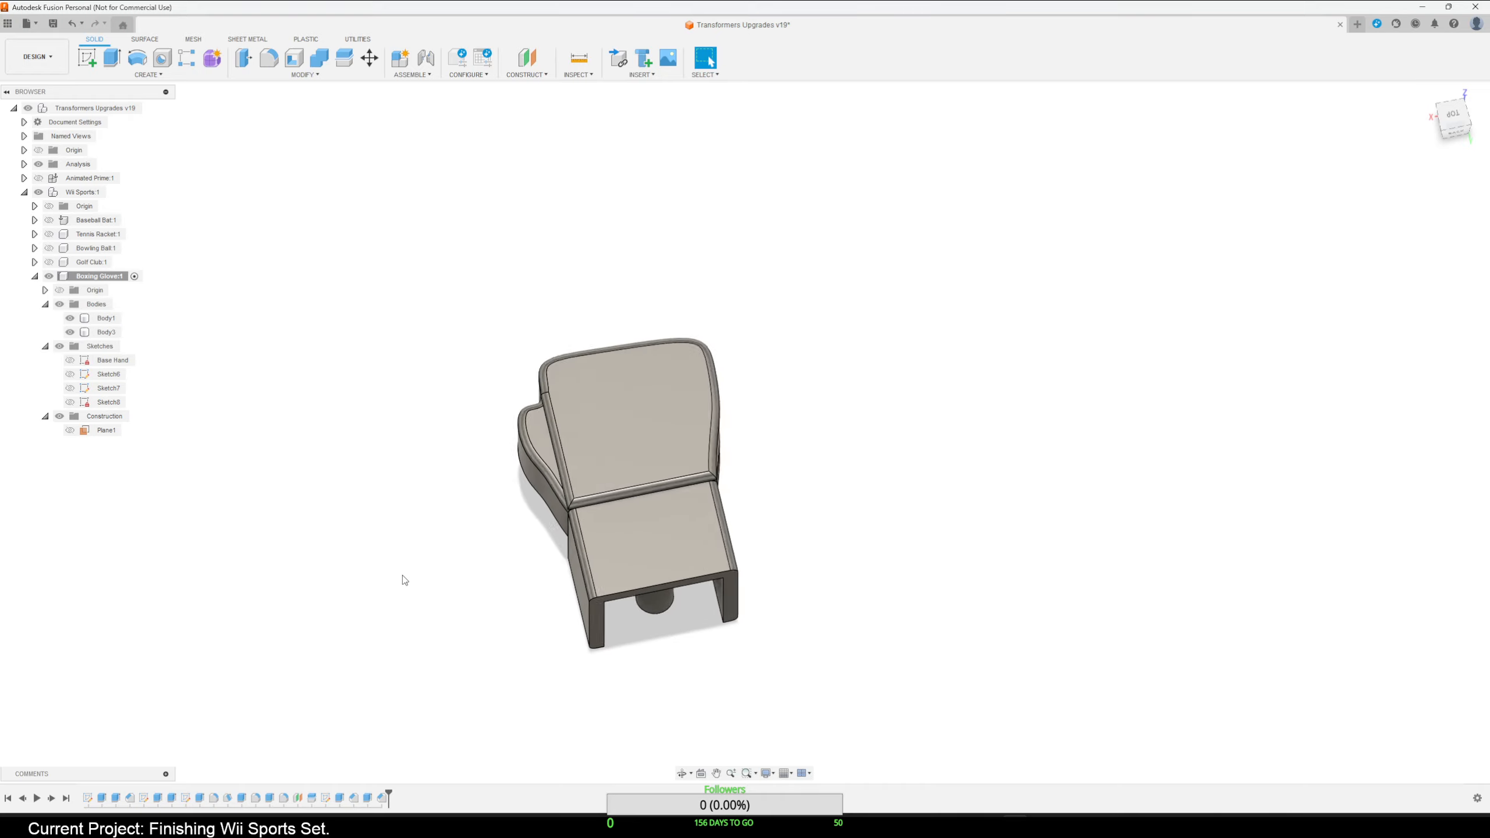
scroll(403, 575, up, 4)
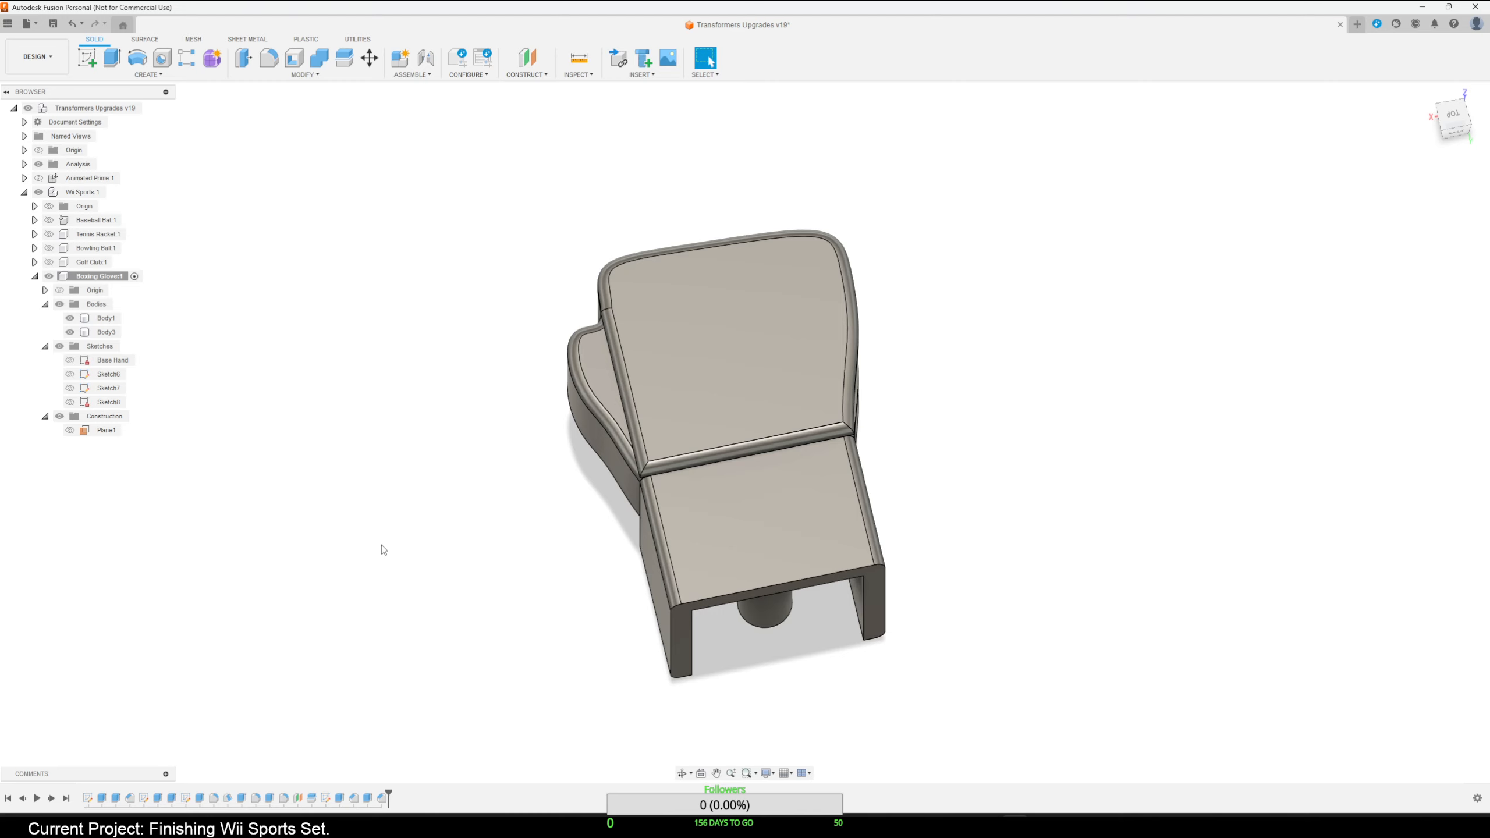
scroll(384, 552, up, 2)
click(577, 74)
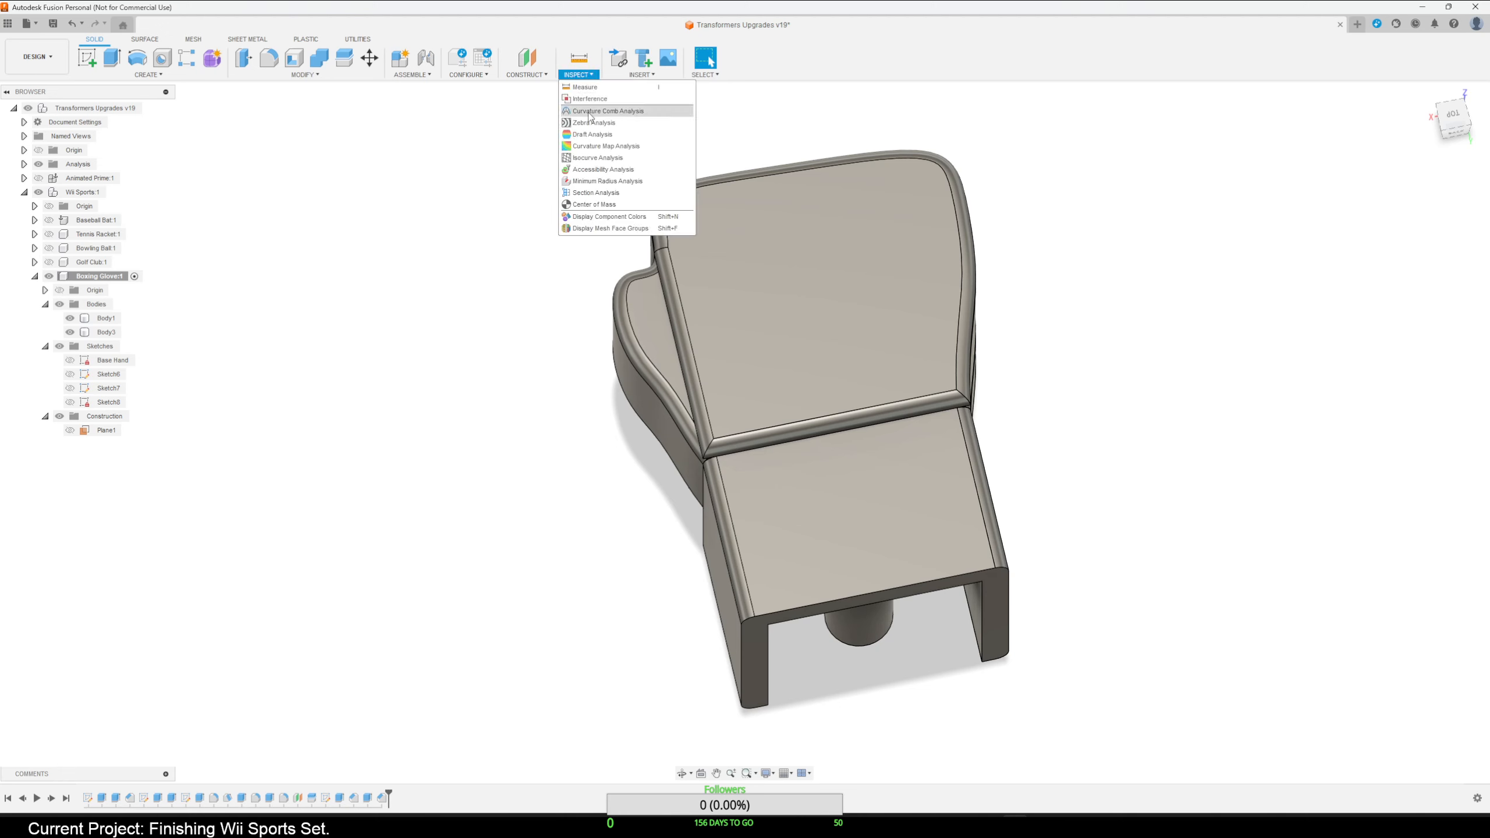
click(600, 198)
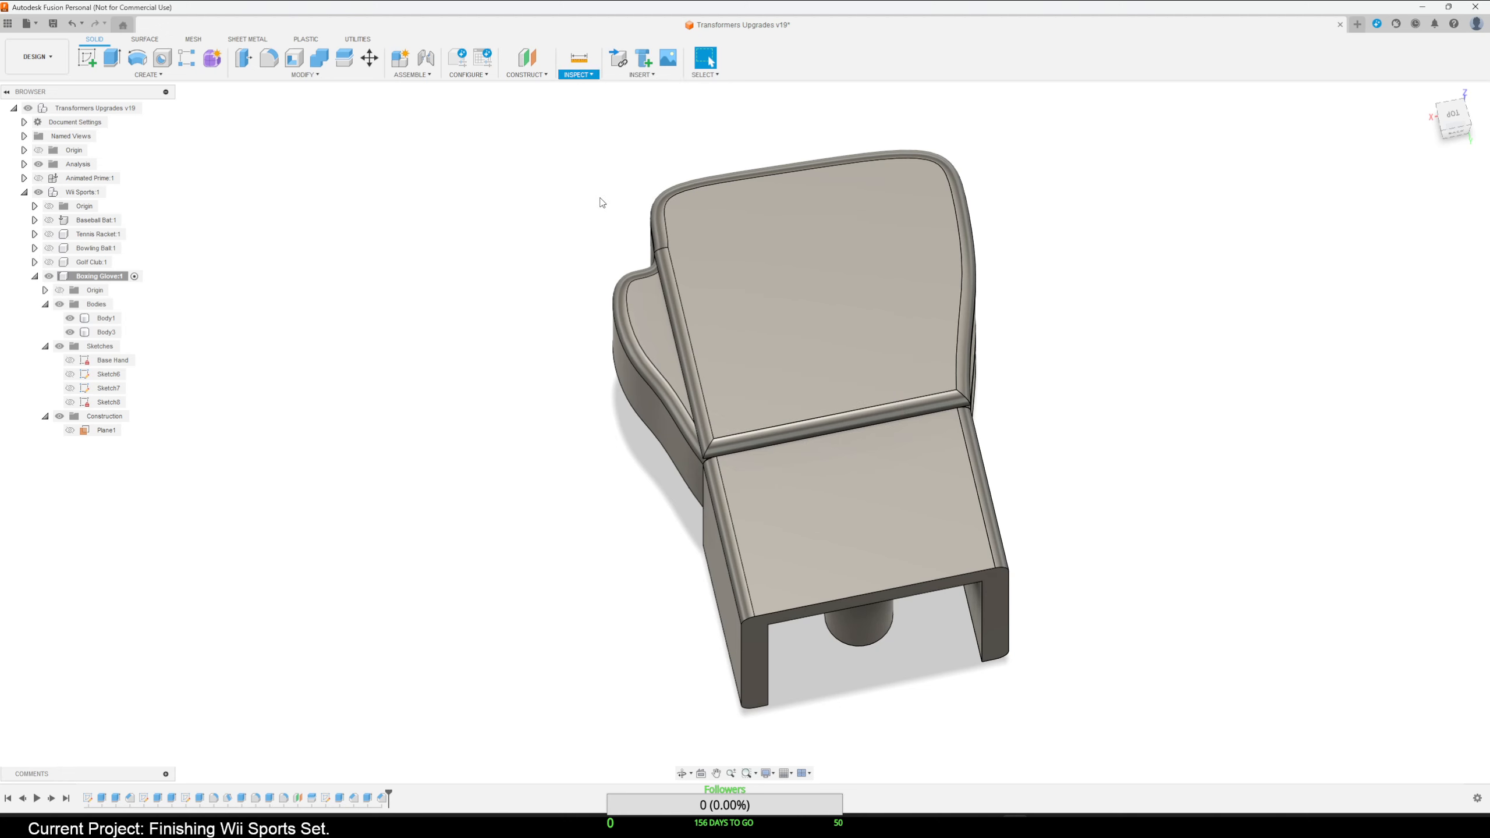
click(1000, 634)
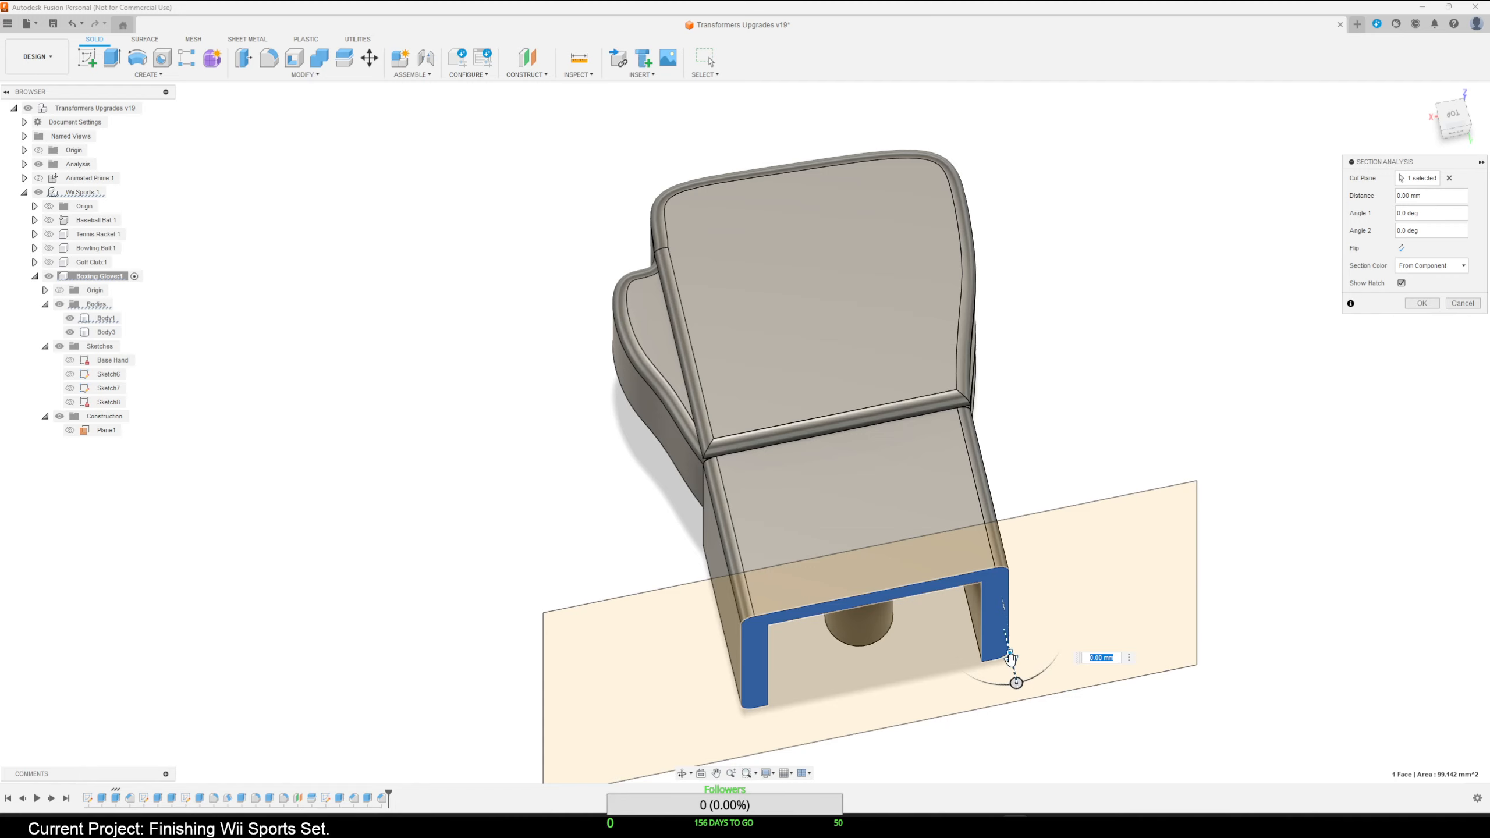
mouse_move(1009, 654)
mouse_down()
mouse_move(960, 493)
mouse_move(972, 524)
mouse_move(957, 425)
mouse_move(1035, 636)
mouse_move(1034, 757)
mouse_up()
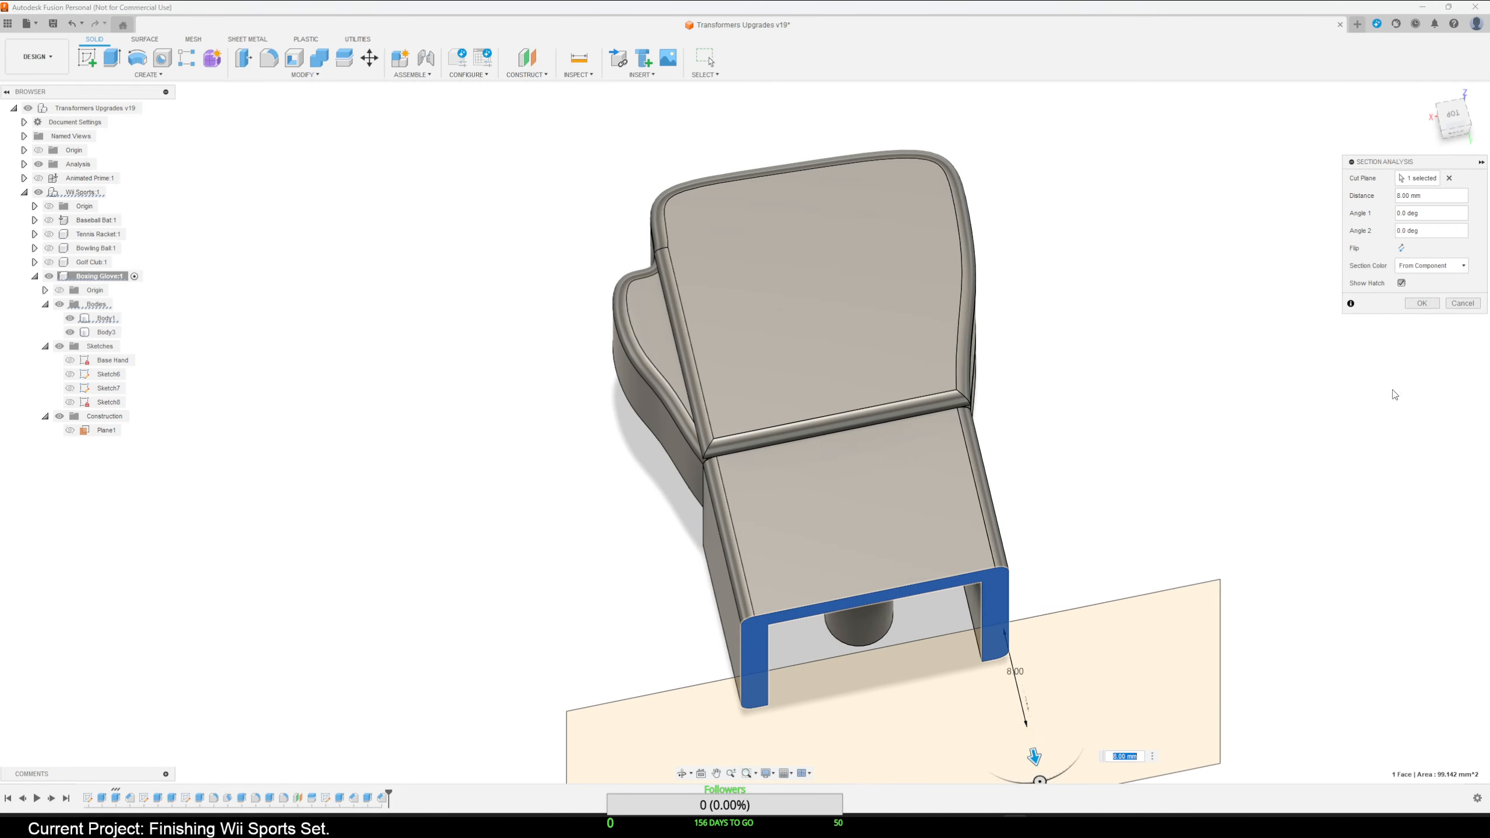
click(1467, 304)
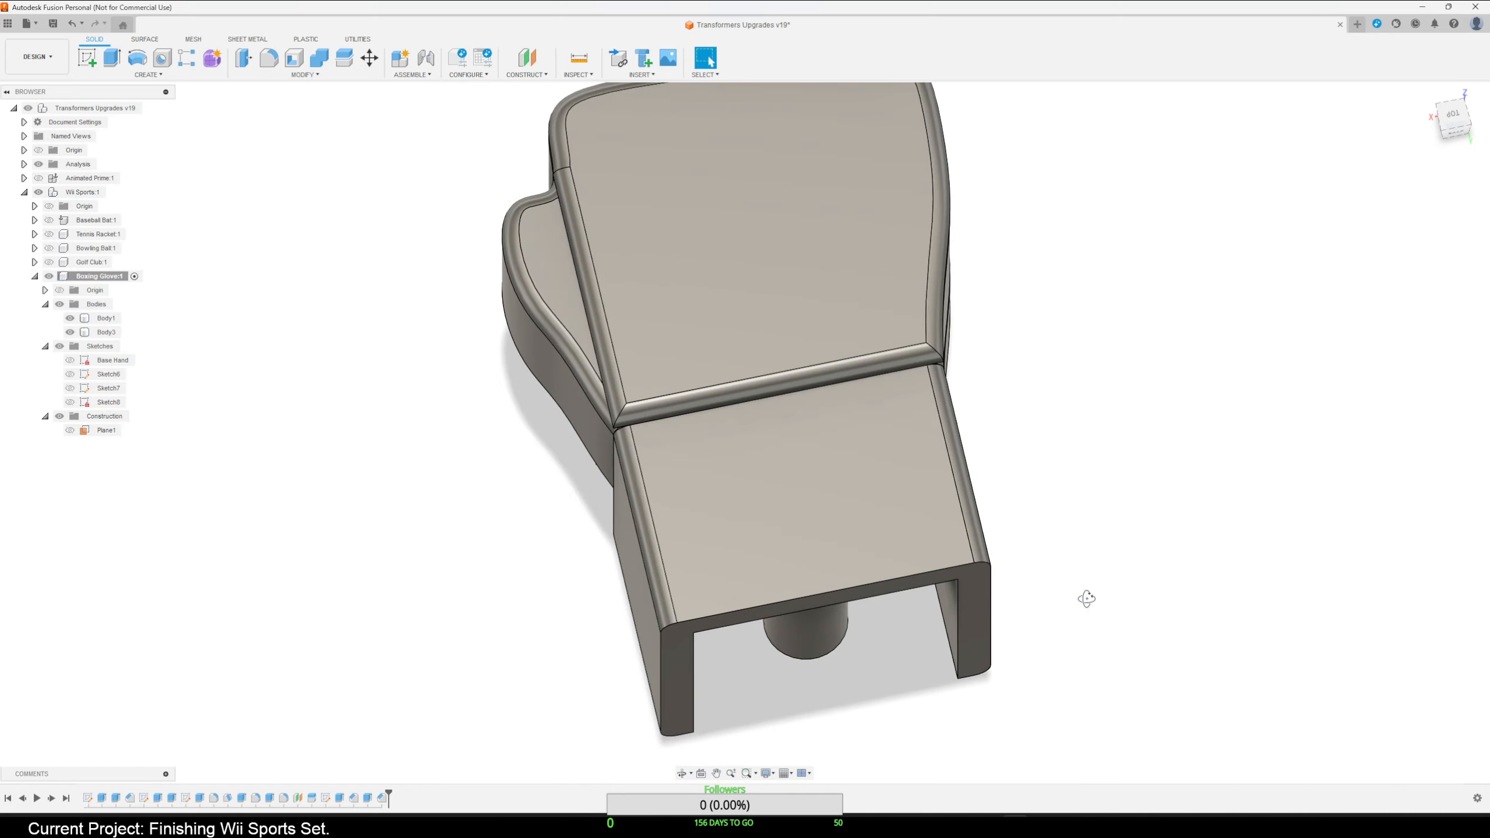
Edit the extruded cut of the glove body's peg hole and set its distance to -5.1 mm.
shift+middle_drag(1085, 598, 1149, 551)
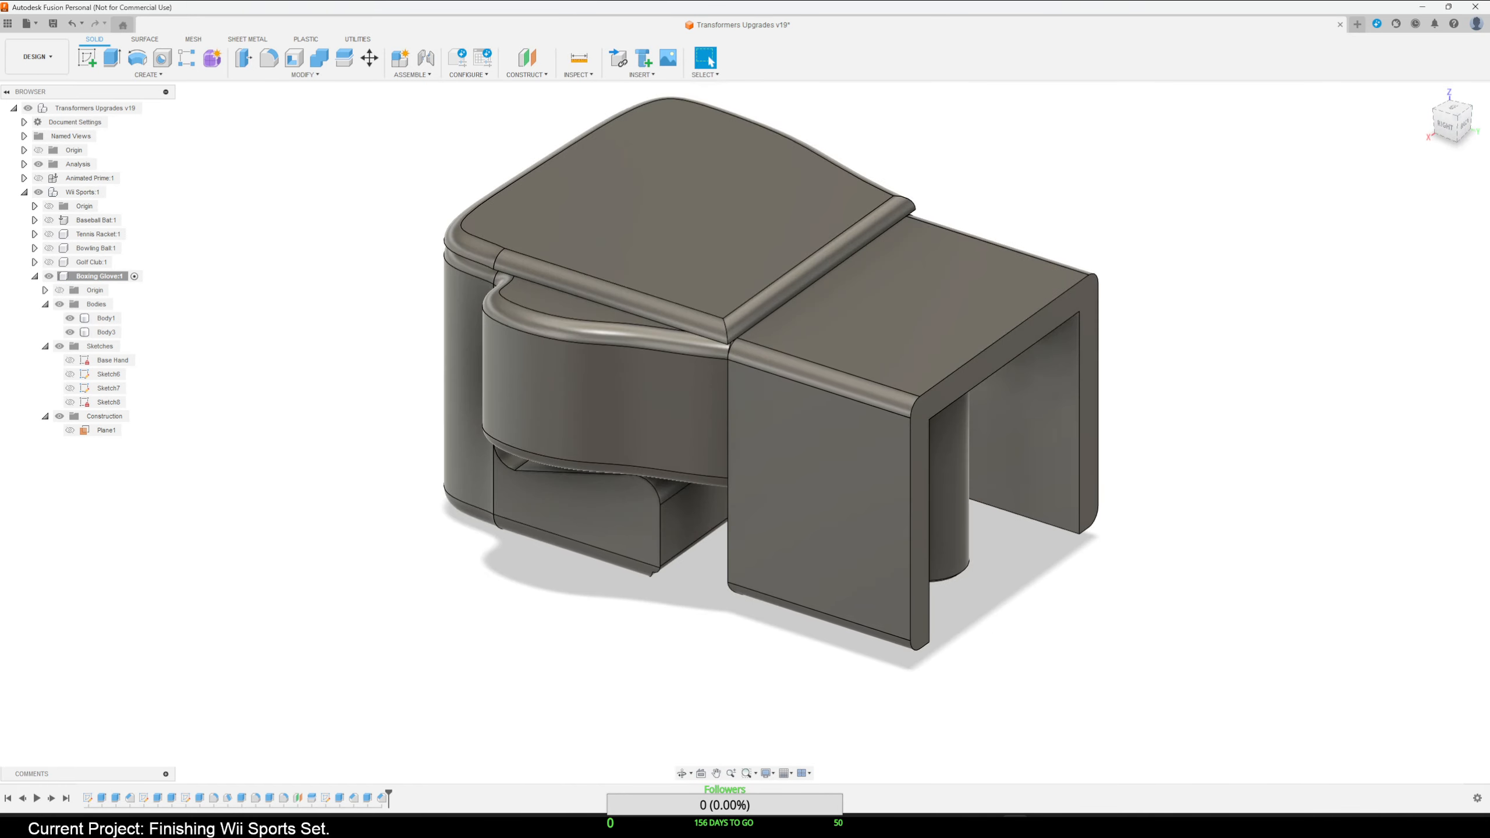
right_click(337, 802)
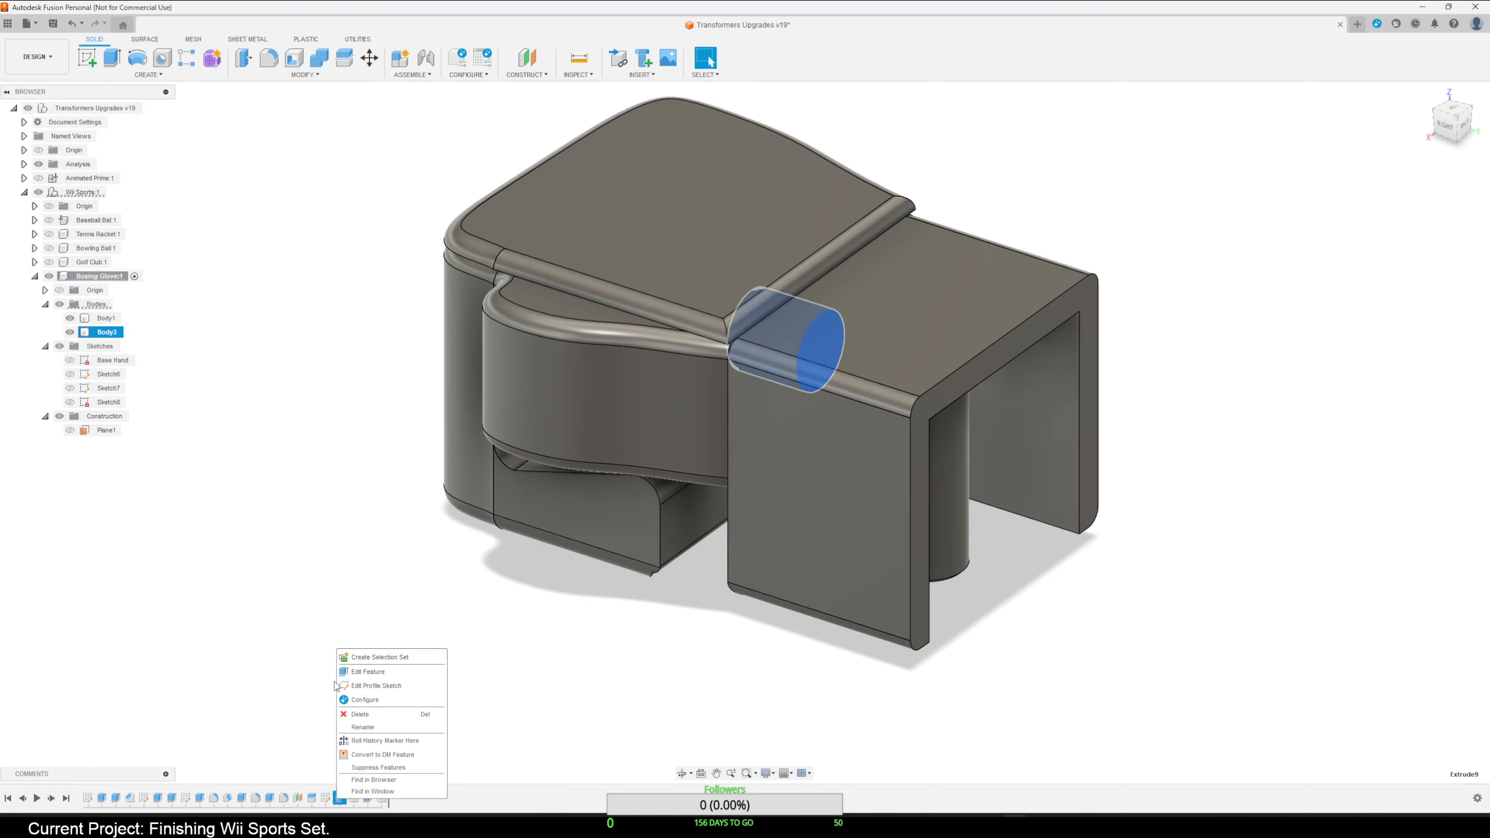
click(352, 675)
text(-)
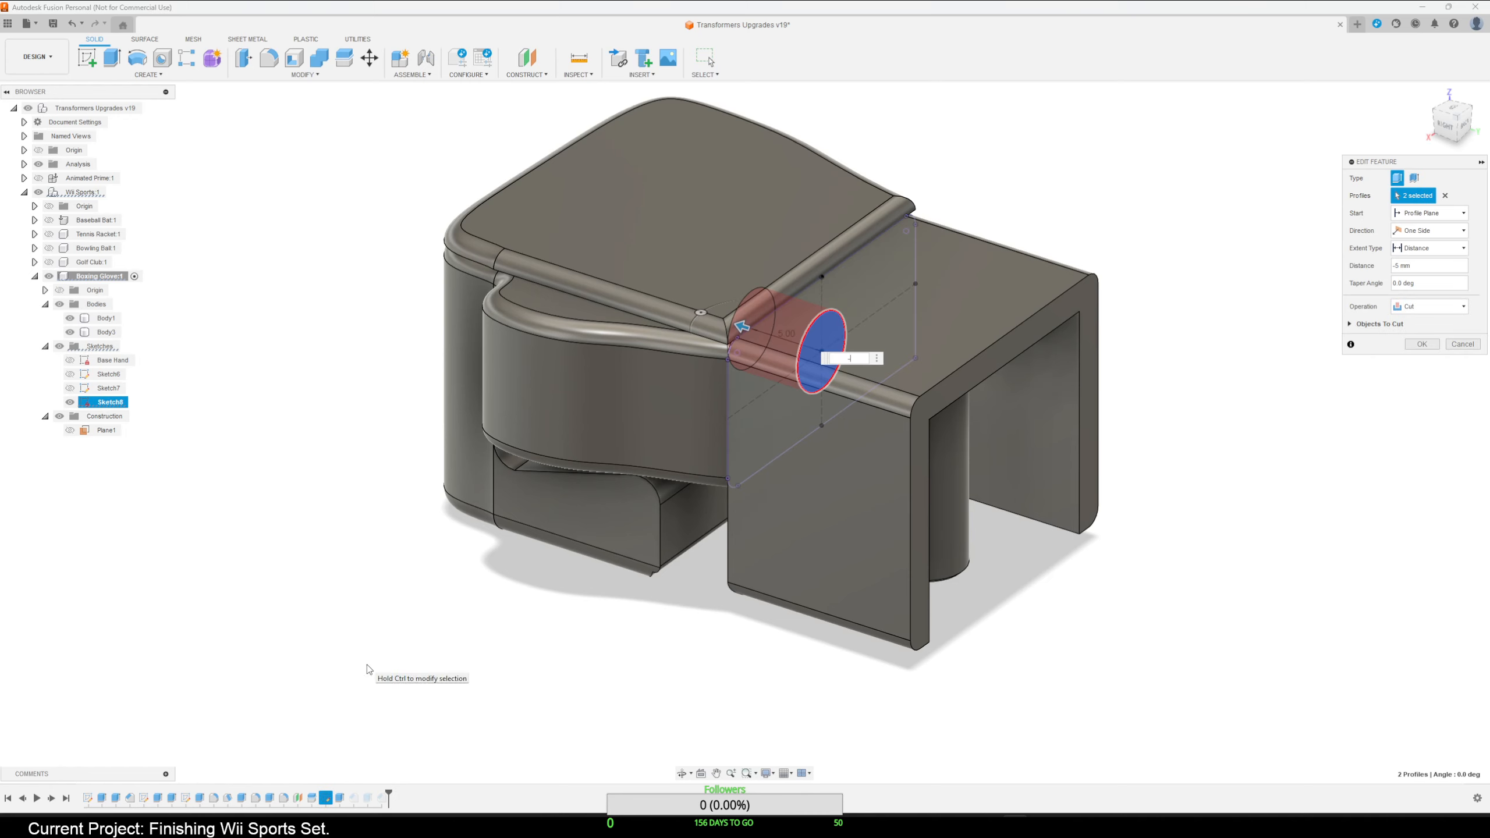
text(5.1)
key(Return)
shift+middle_drag(369, 669, 464, 619)
shift+middle_drag(1032, 499, 994, 569)
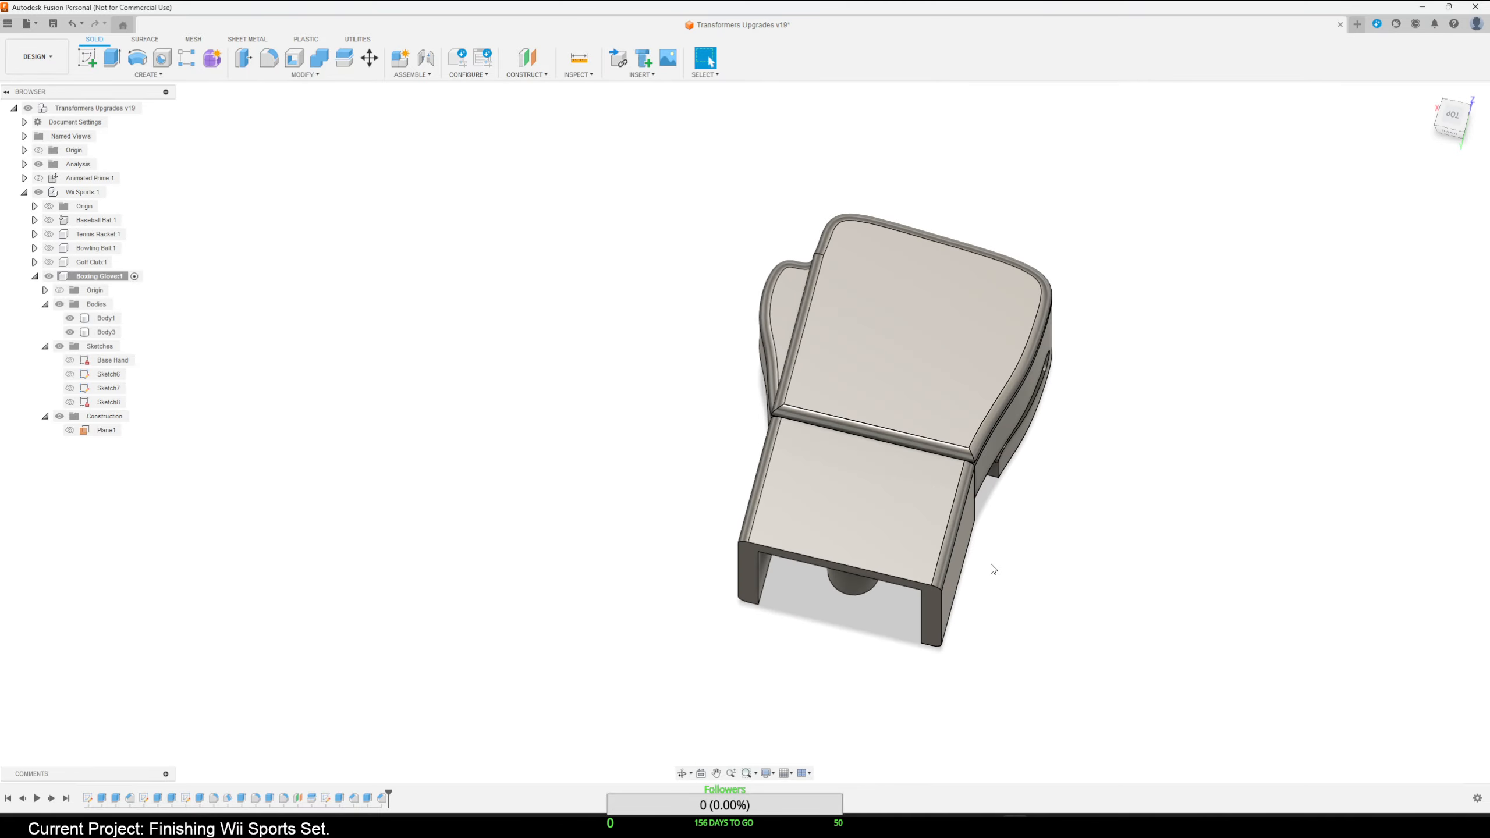
Rename Body3 as Hand and Body1 as Post.
click(69, 332)
click(70, 332)
right_click(99, 338)
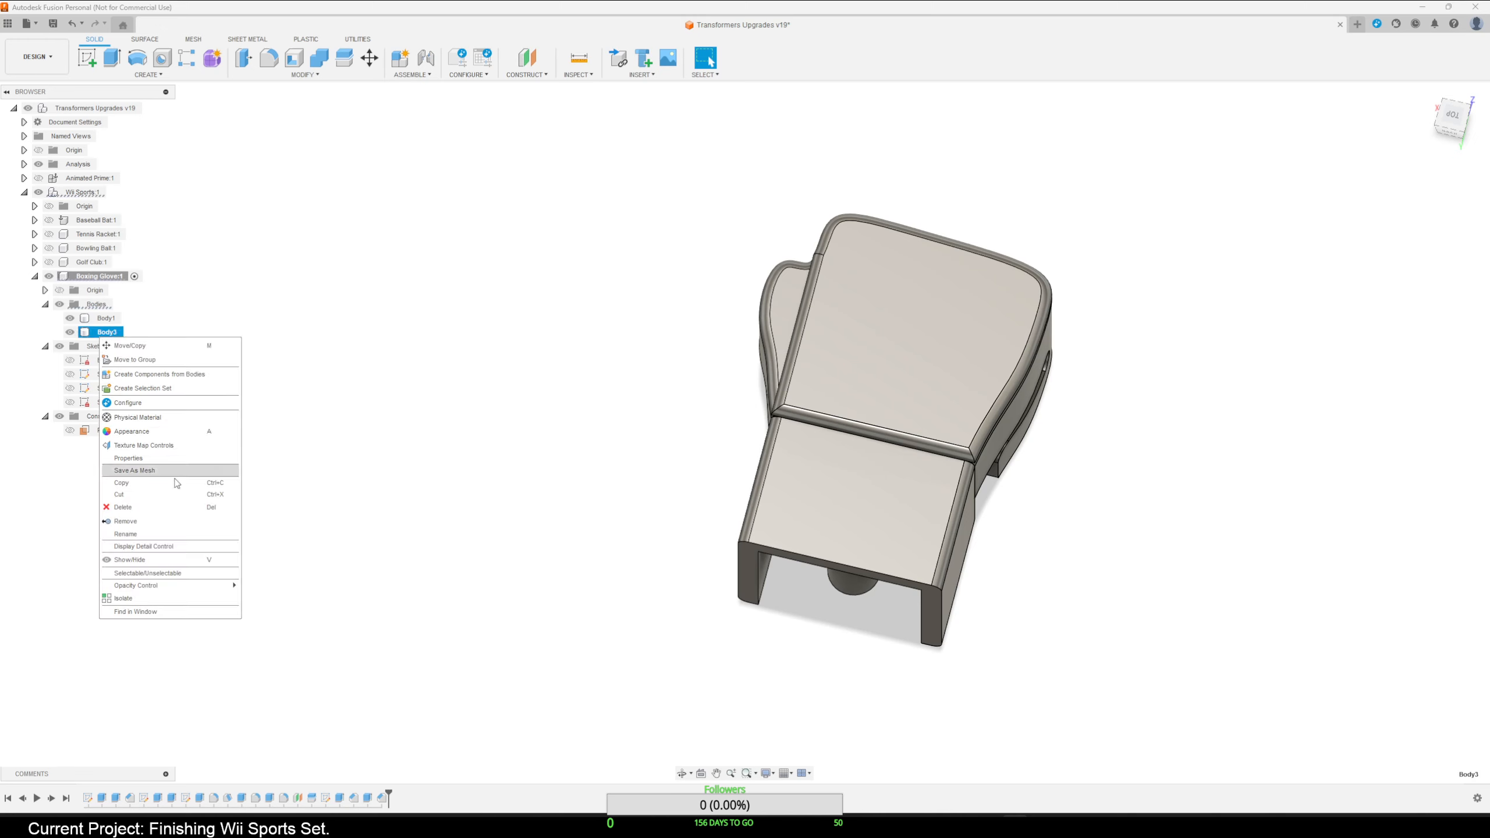
click(135, 541)
text(Hand)
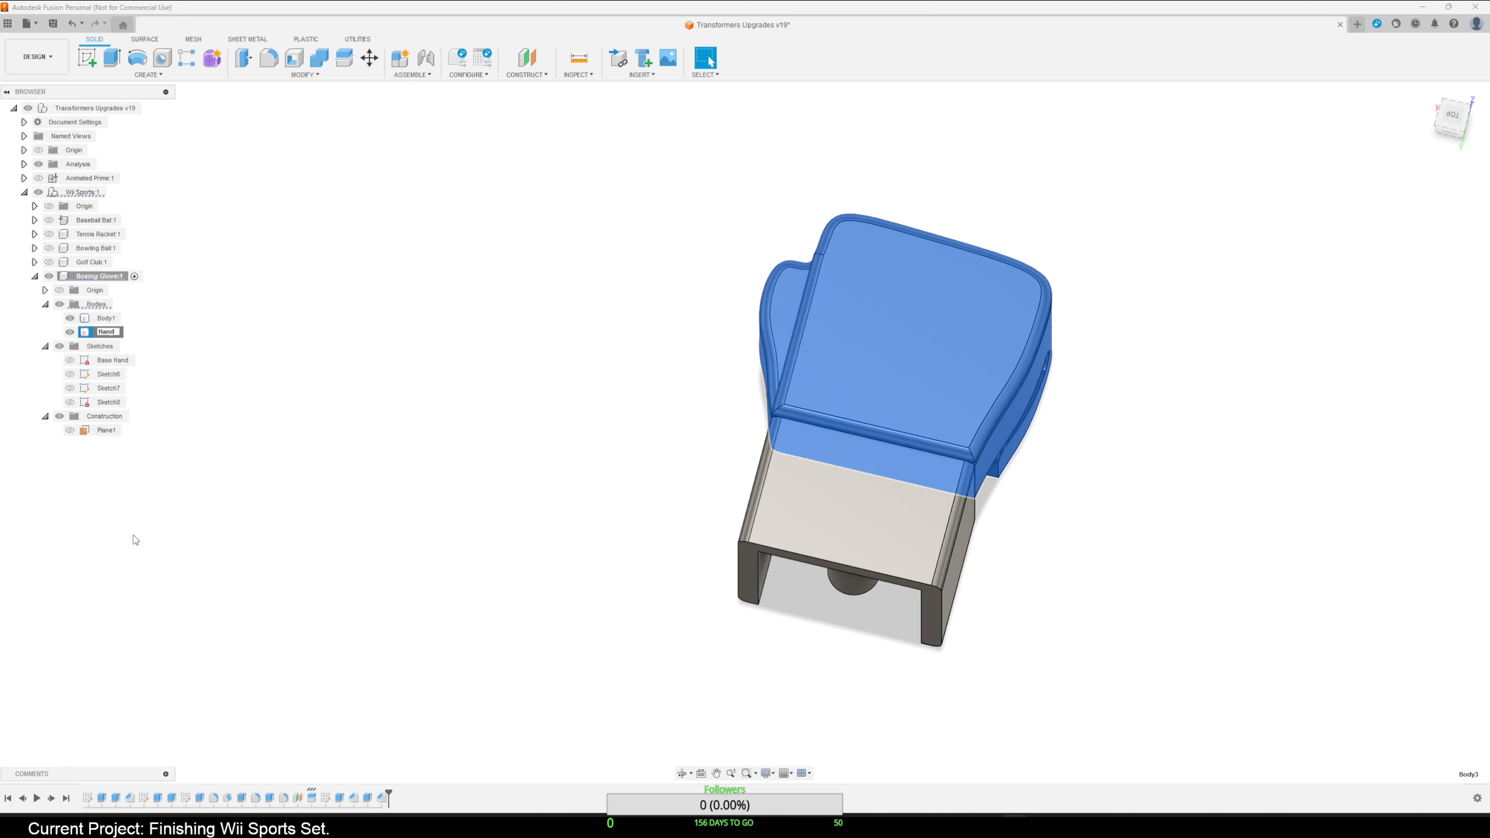
key(Return)
right_click(98, 319)
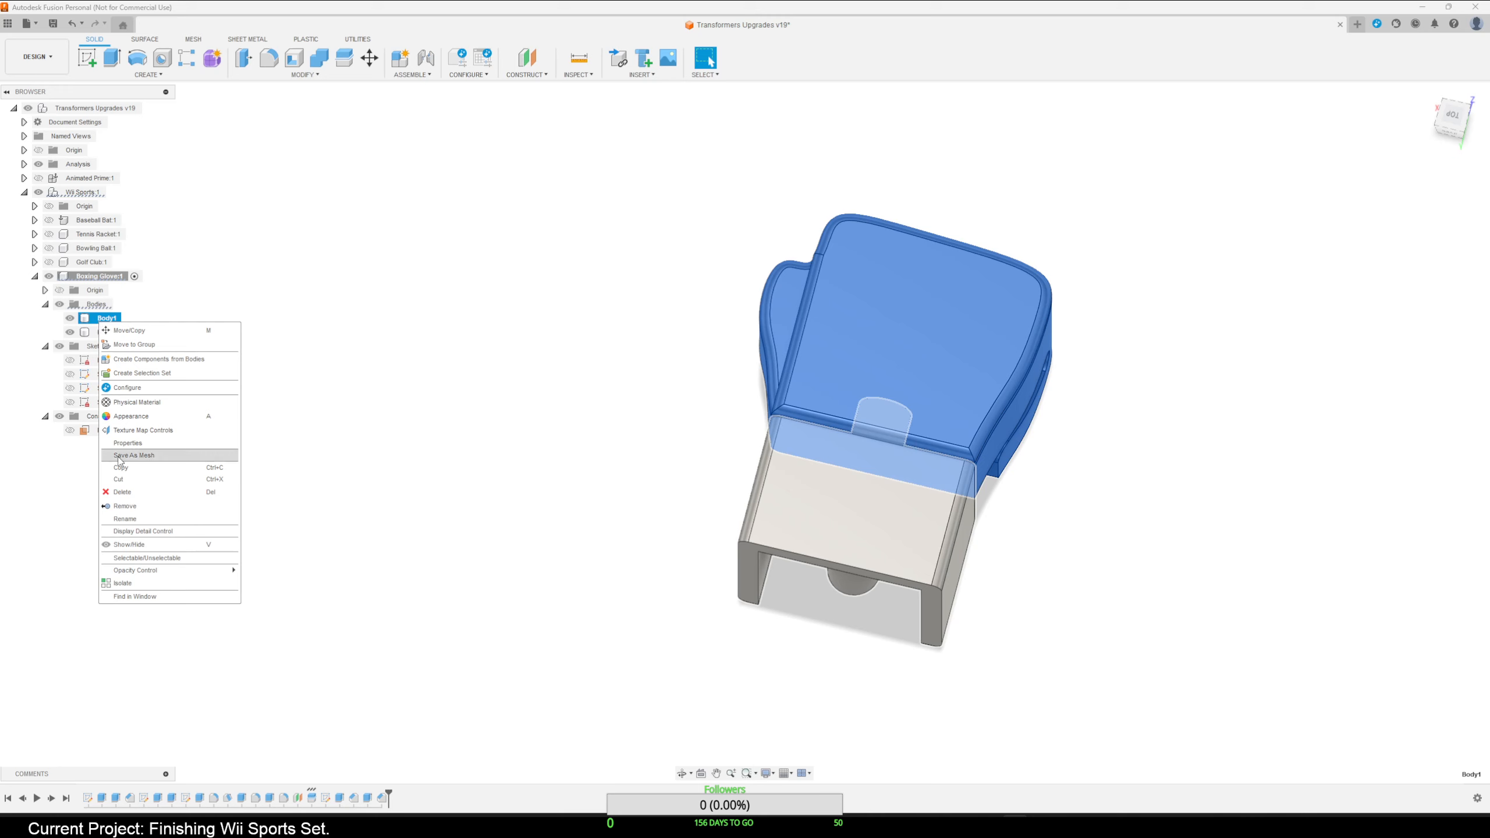
click(131, 518)
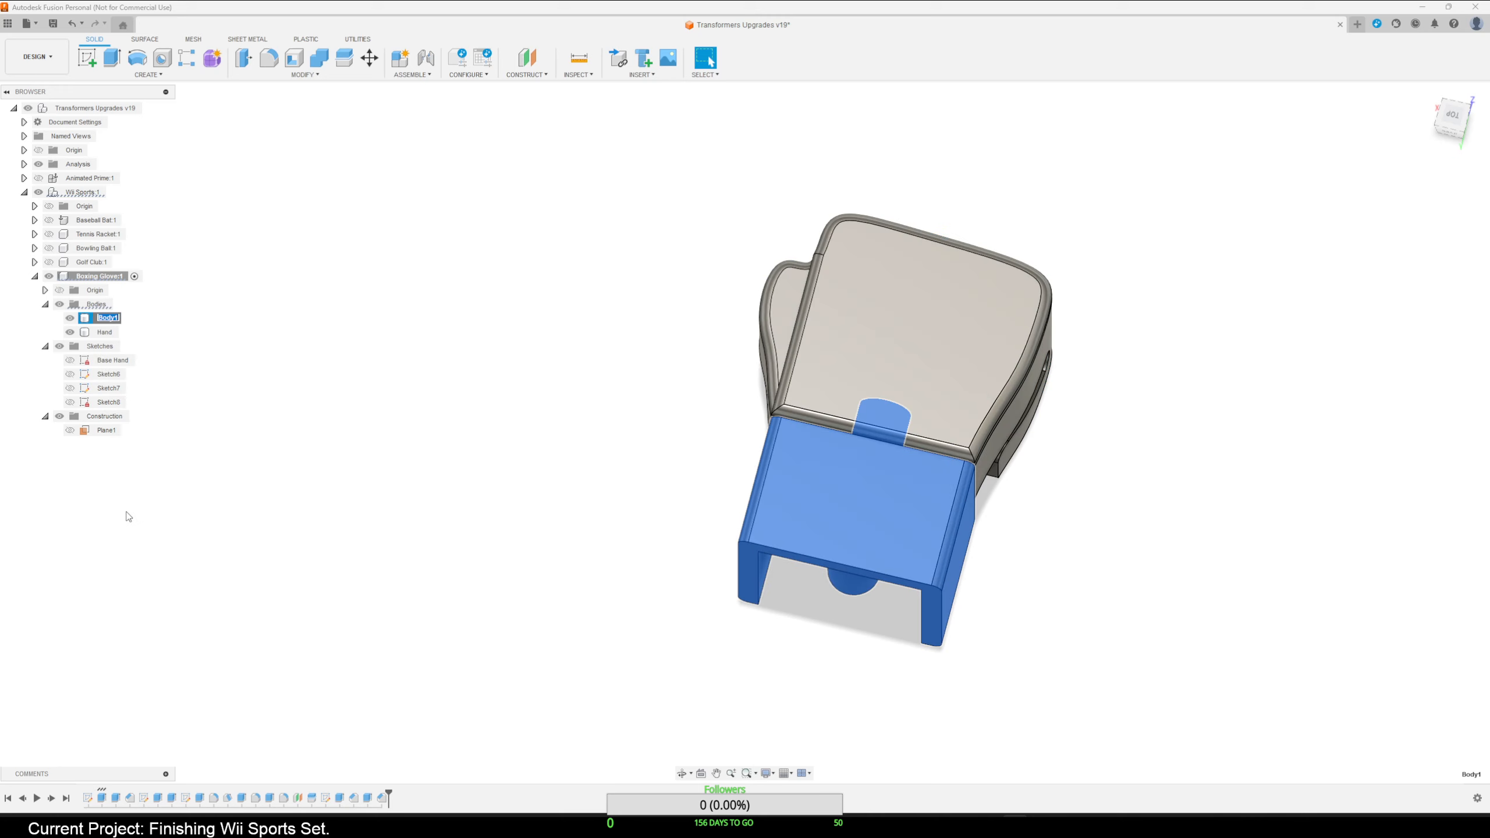
text(Post)
key(Return)
click(1134, 517)
Hide the Hand body and start a new sketch on the large flat top face of Post.
middle_drag(1131, 519, 784, 635)
click(70, 333)
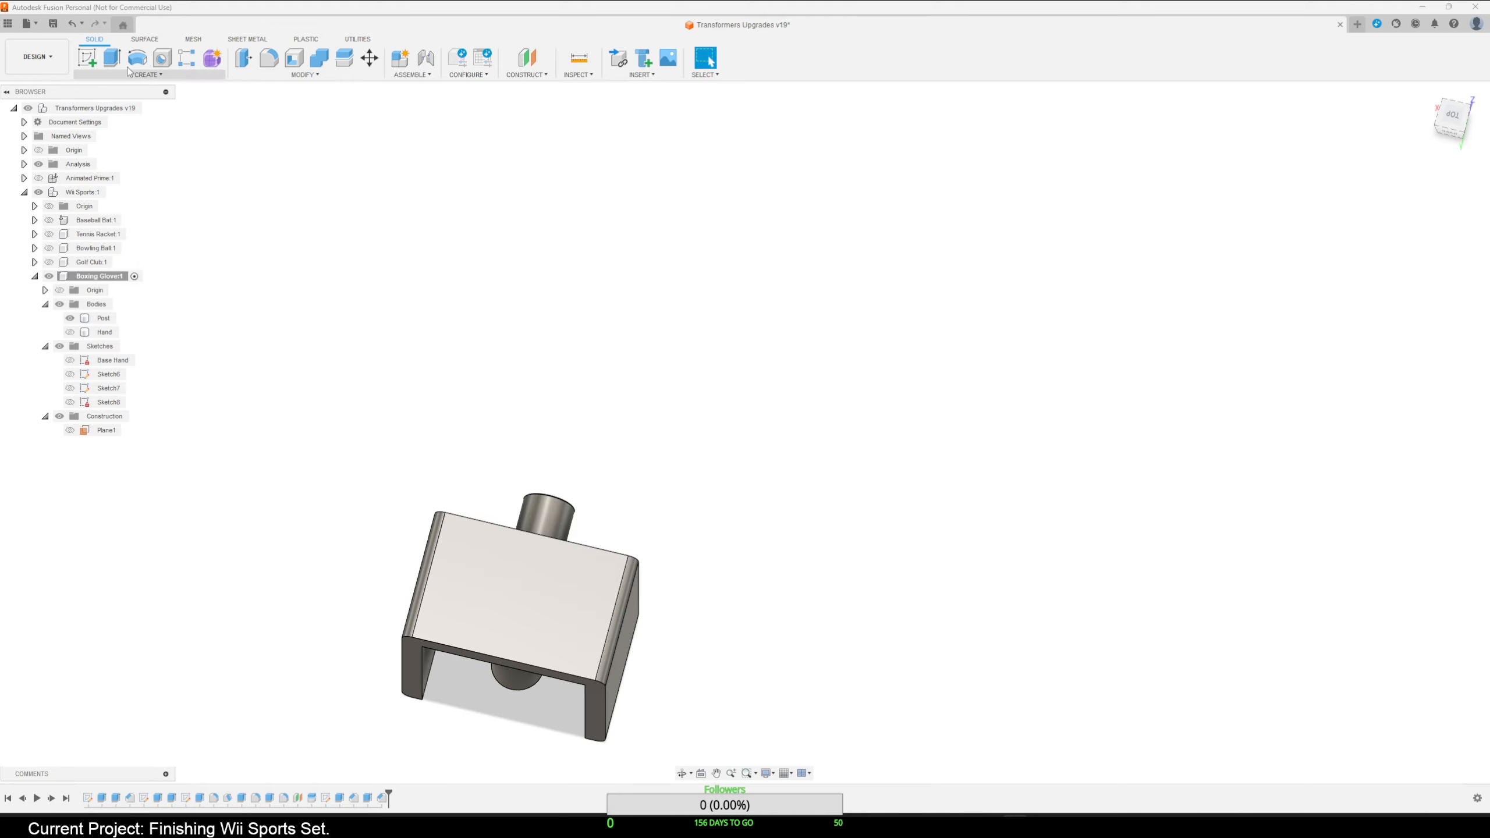
click(87, 59)
click(581, 596)
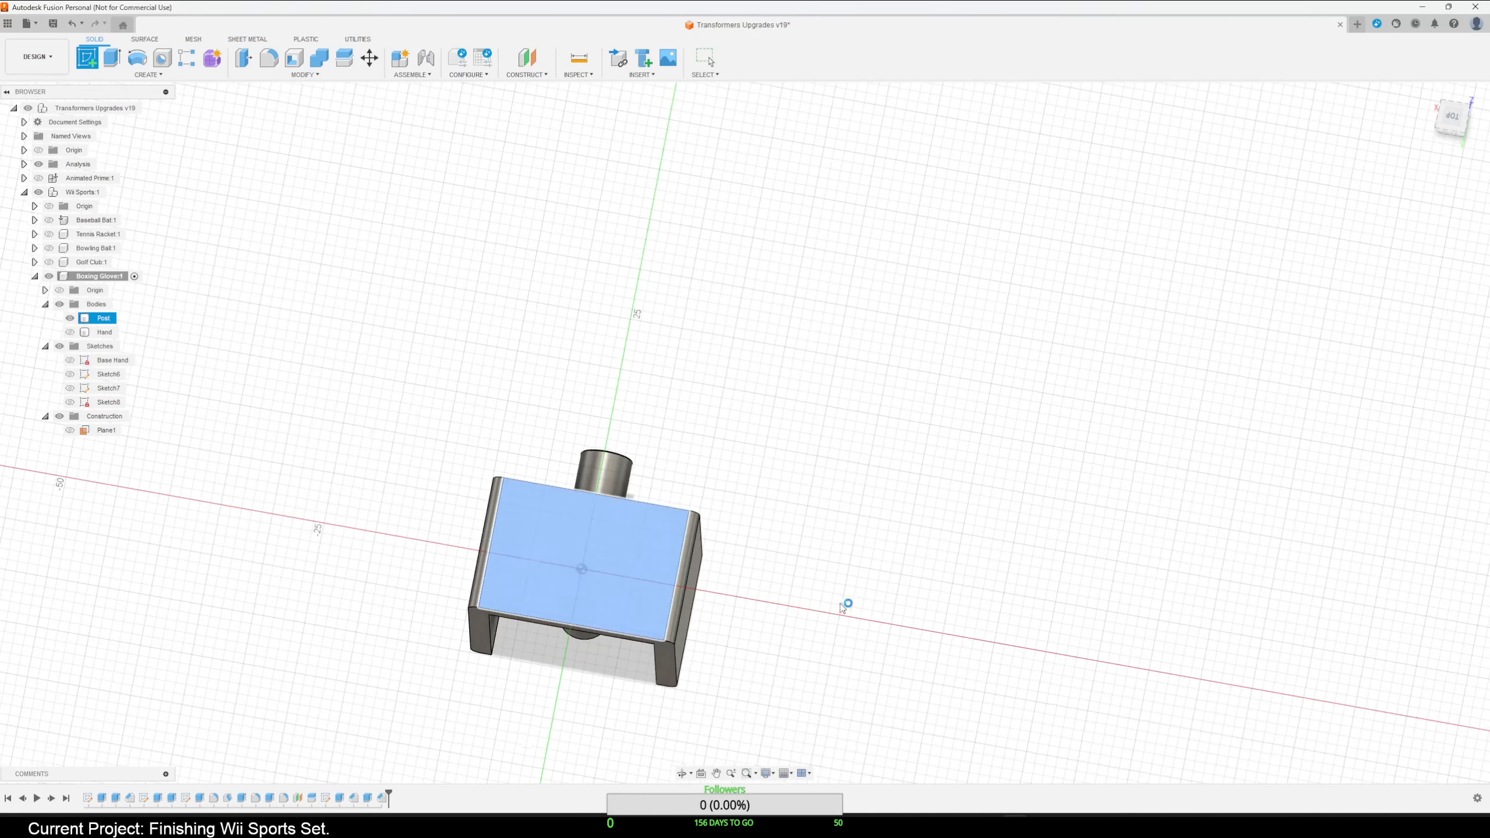
middle_drag(885, 596, 745, 659)
scroll(748, 611, up, 5)
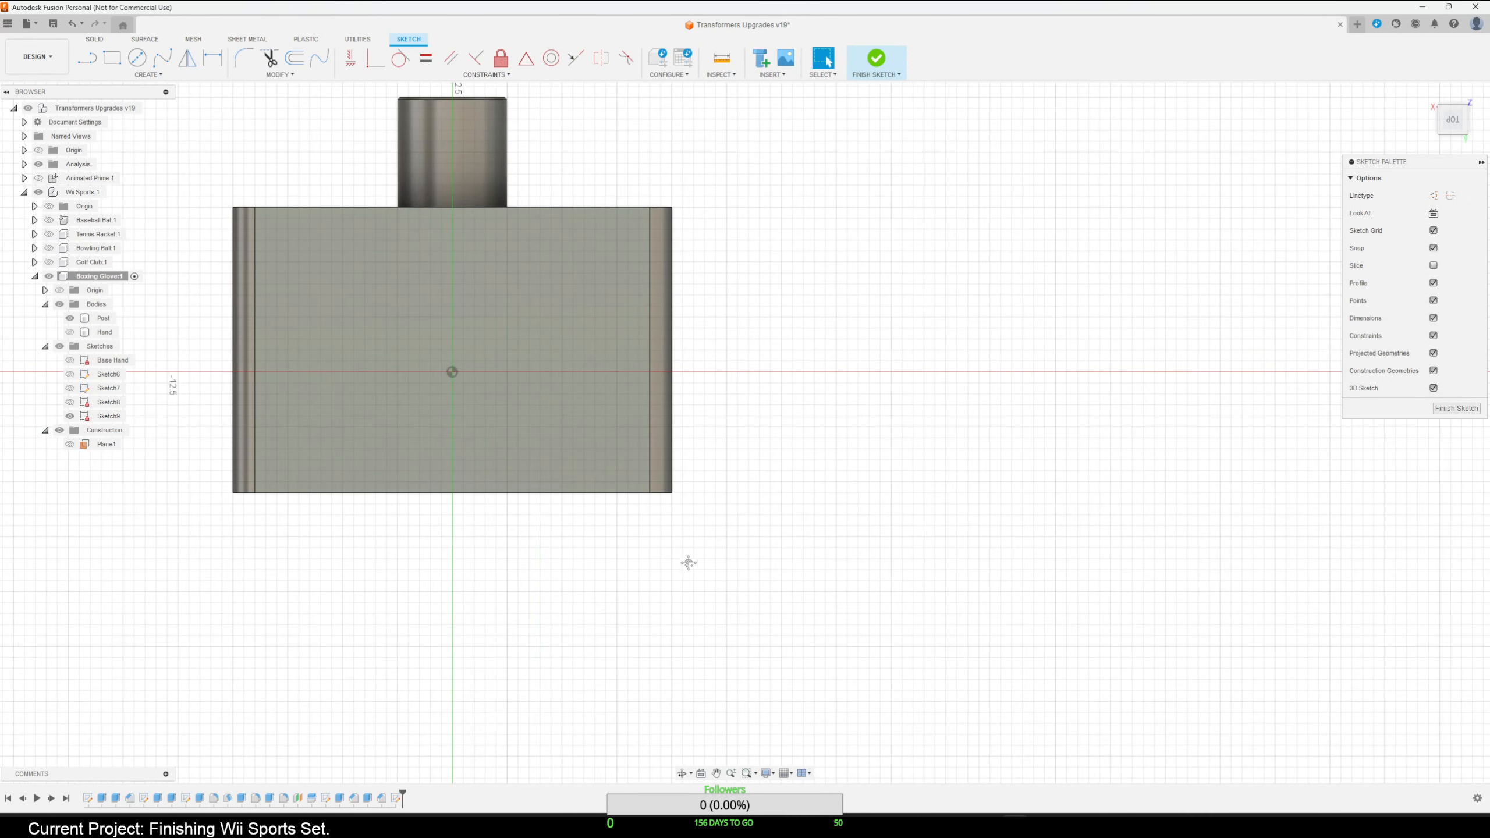
middle_drag(685, 557, 768, 632)
Add a sketch text box spanning the flat face corner to corner, with 2 mm text height and centred horizontal and middle vertical alignment.
click(148, 75)
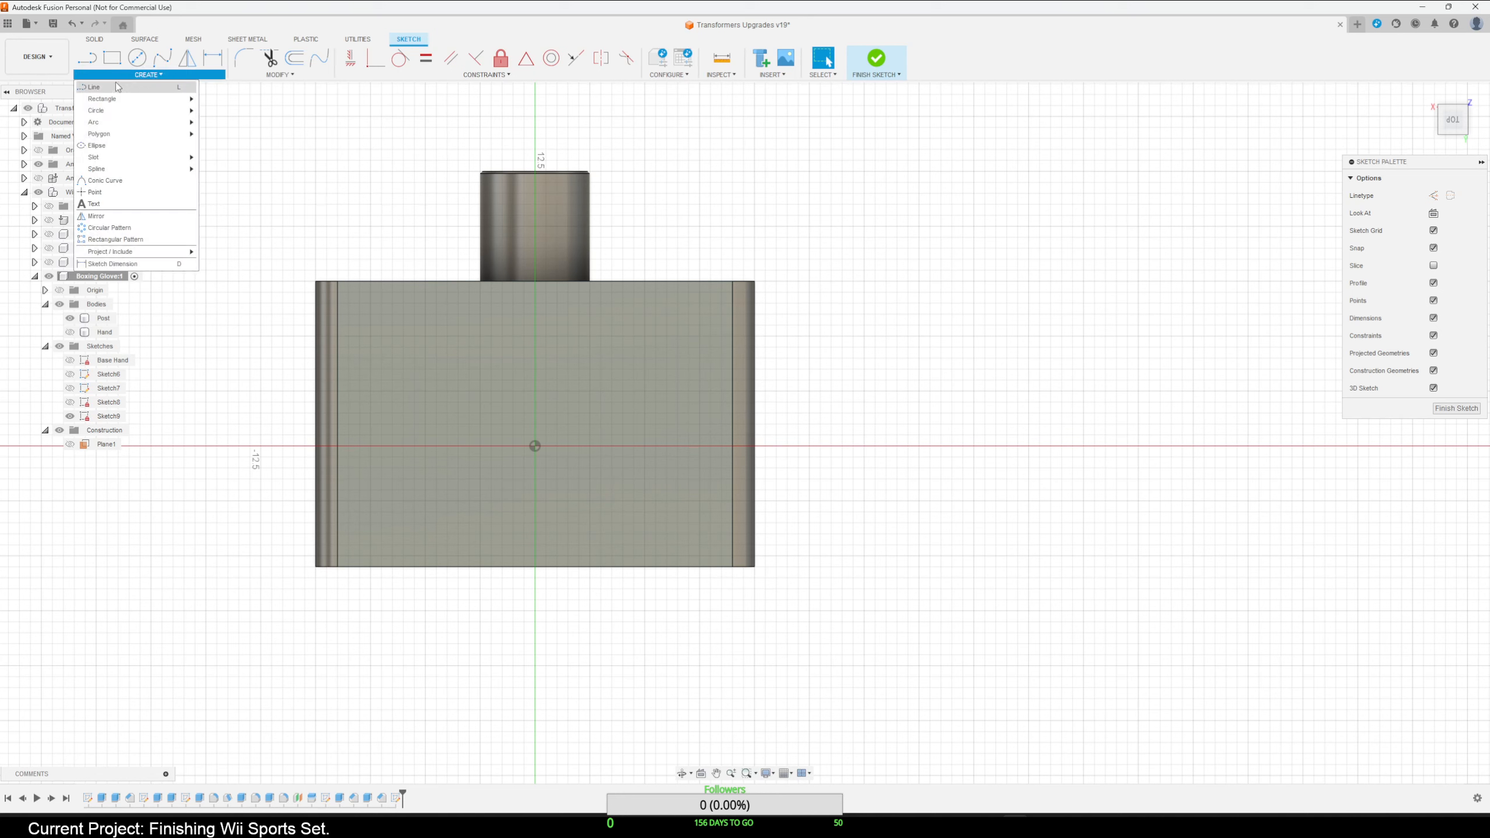
click(97, 204)
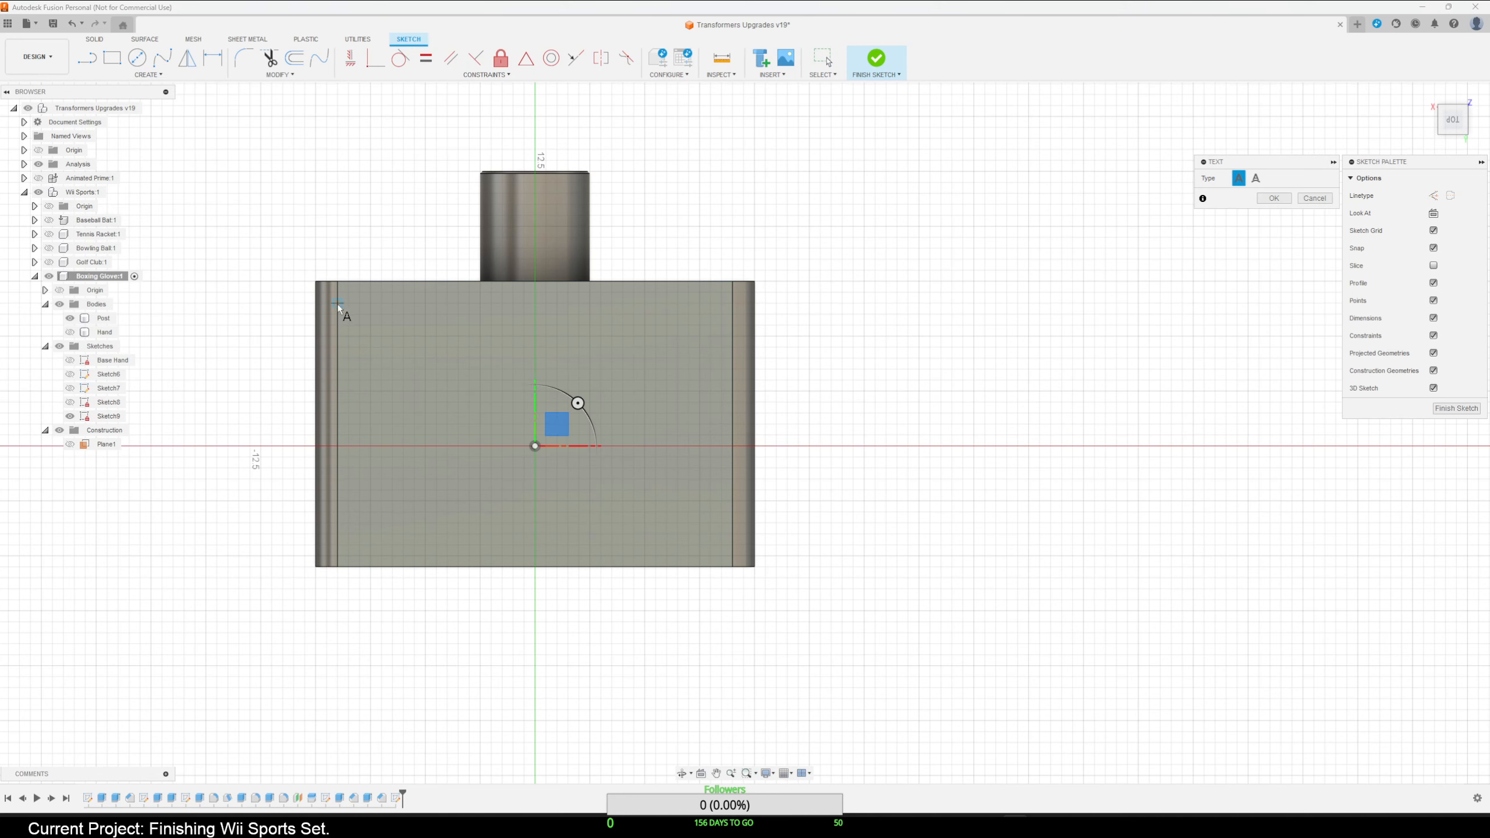
click(339, 282)
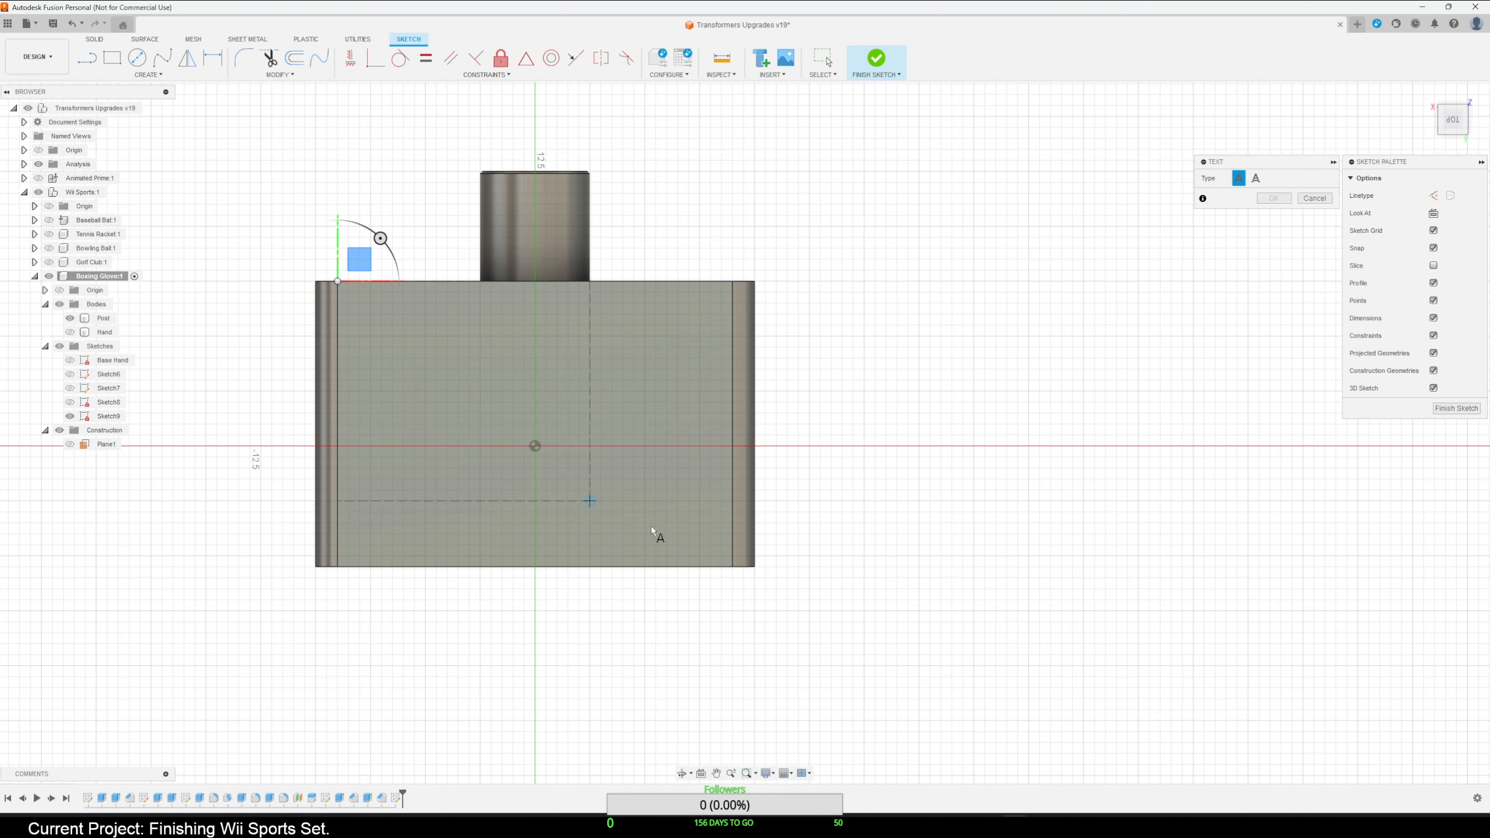
click(732, 567)
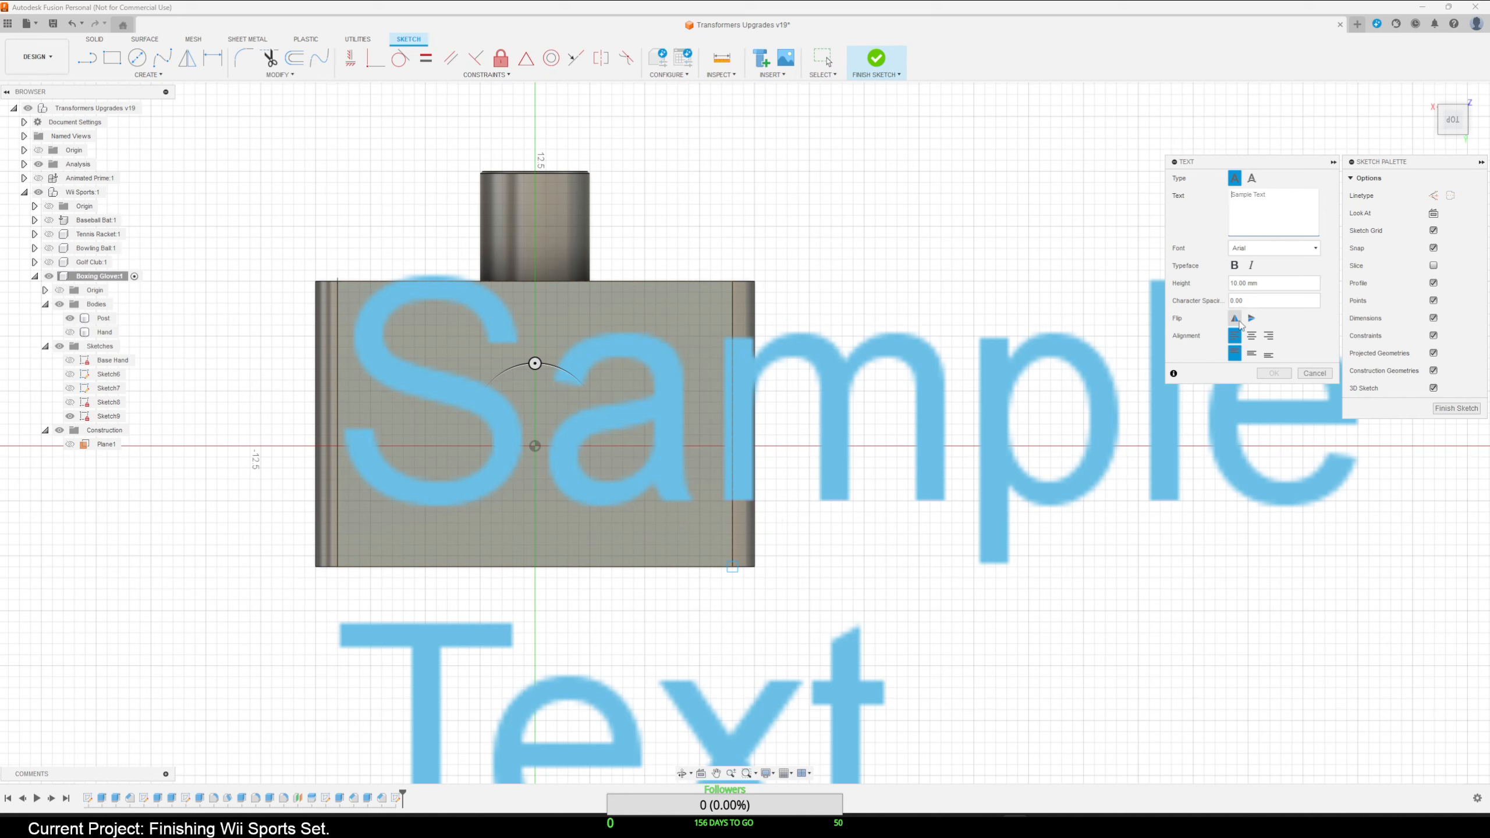
click(1274, 284)
drag(1273, 285, 1213, 284)
text(2)
click(1251, 335)
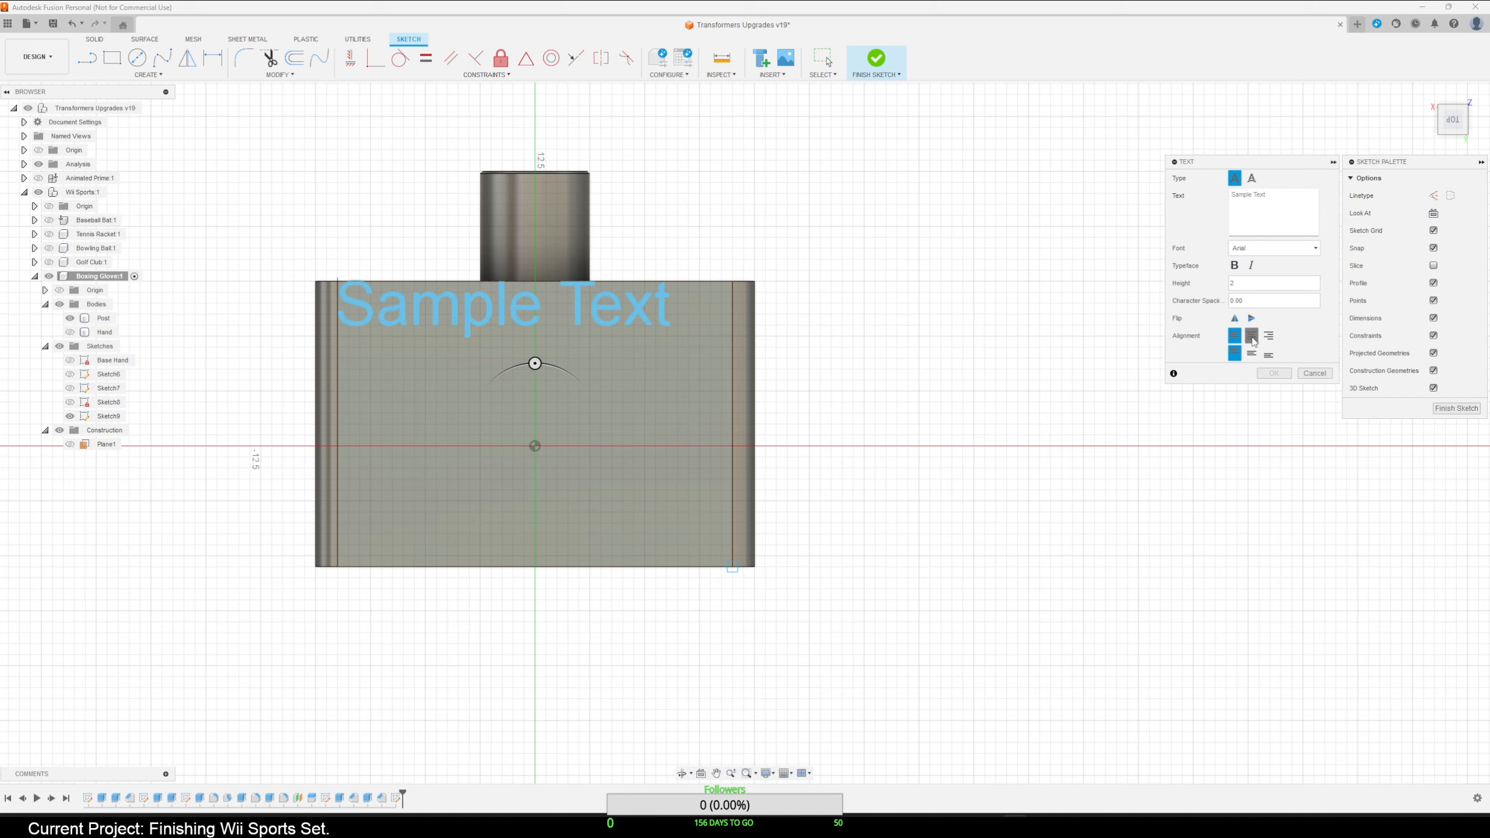
click(1251, 353)
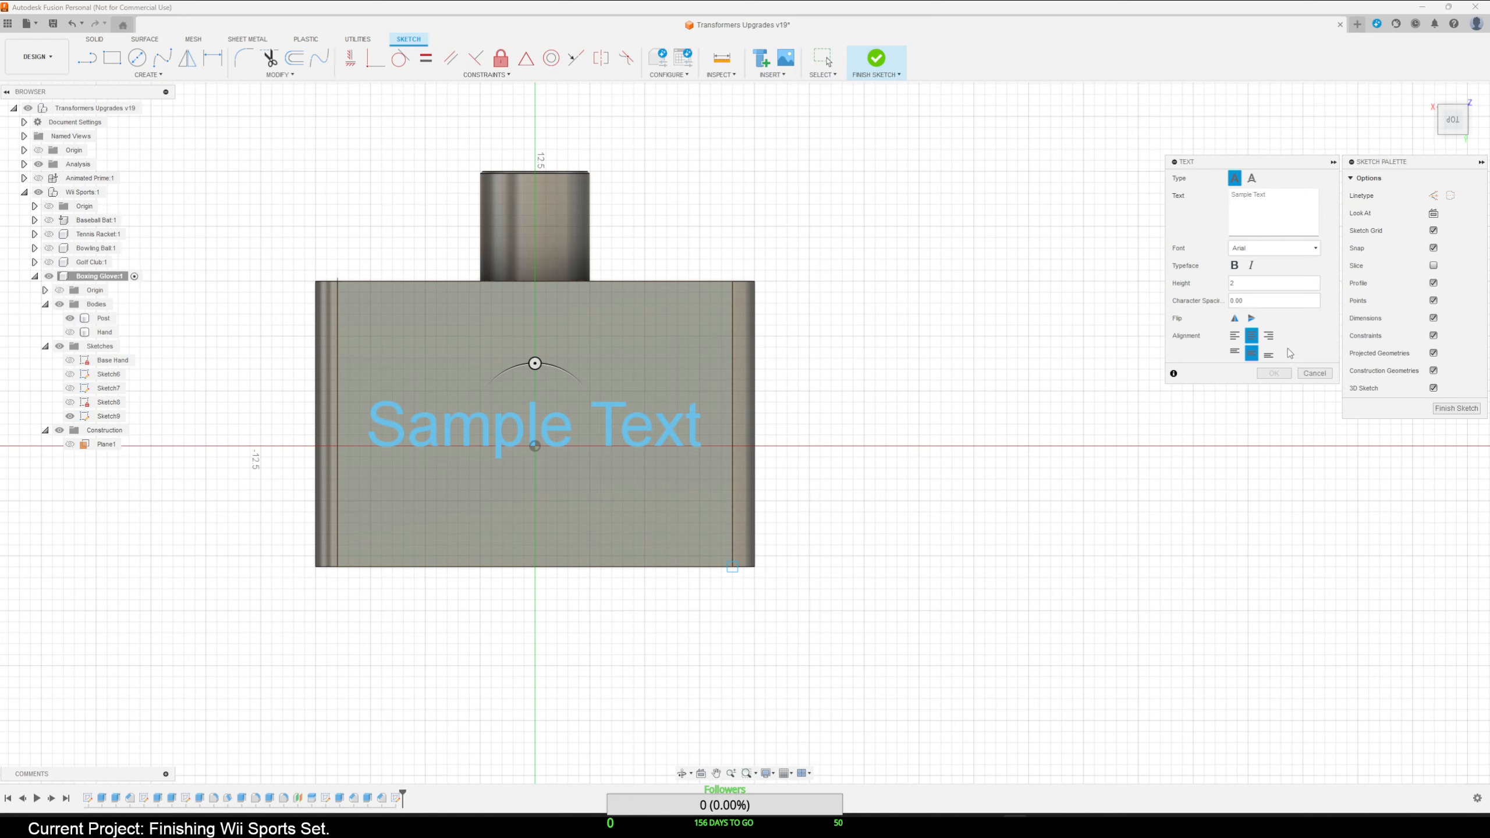
Enter the text "Cybertron" with "#1" on a second line.
click(1254, 198)
text(C)
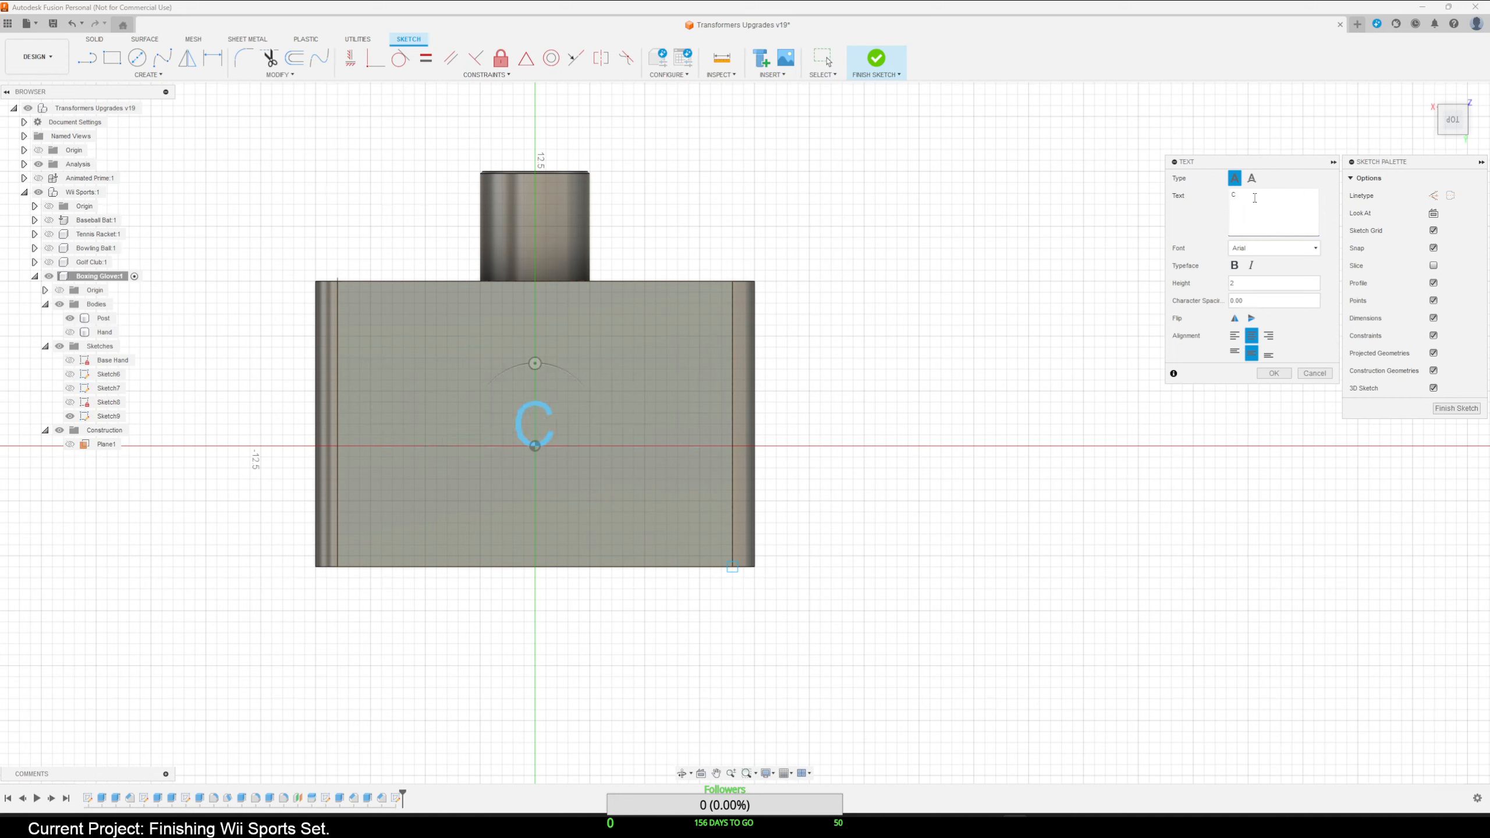
text(ybertron)
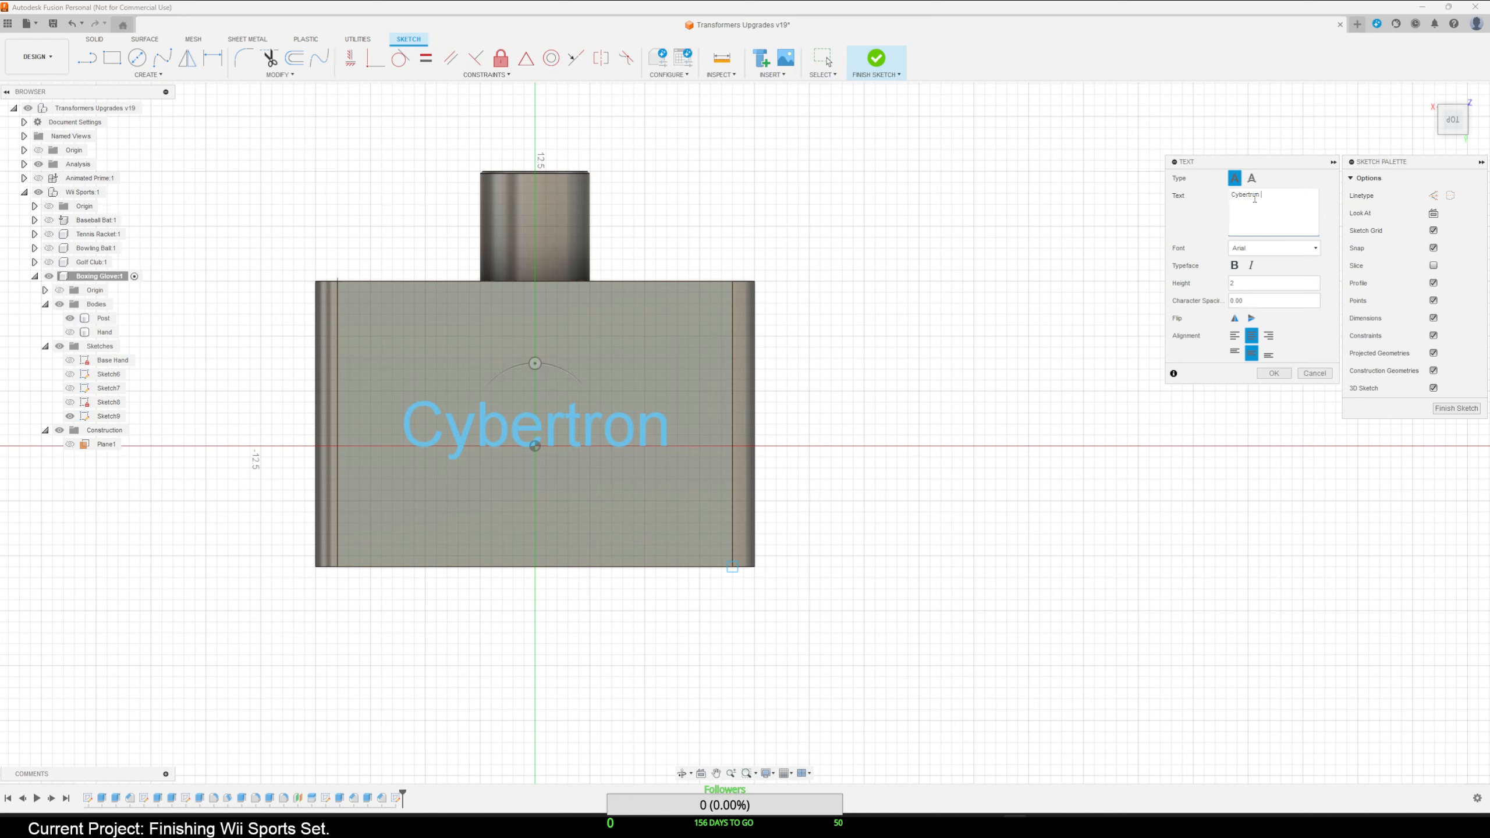
text(#)
key(BackSpace)
key(BackSpace)
key(Return)
text(#)
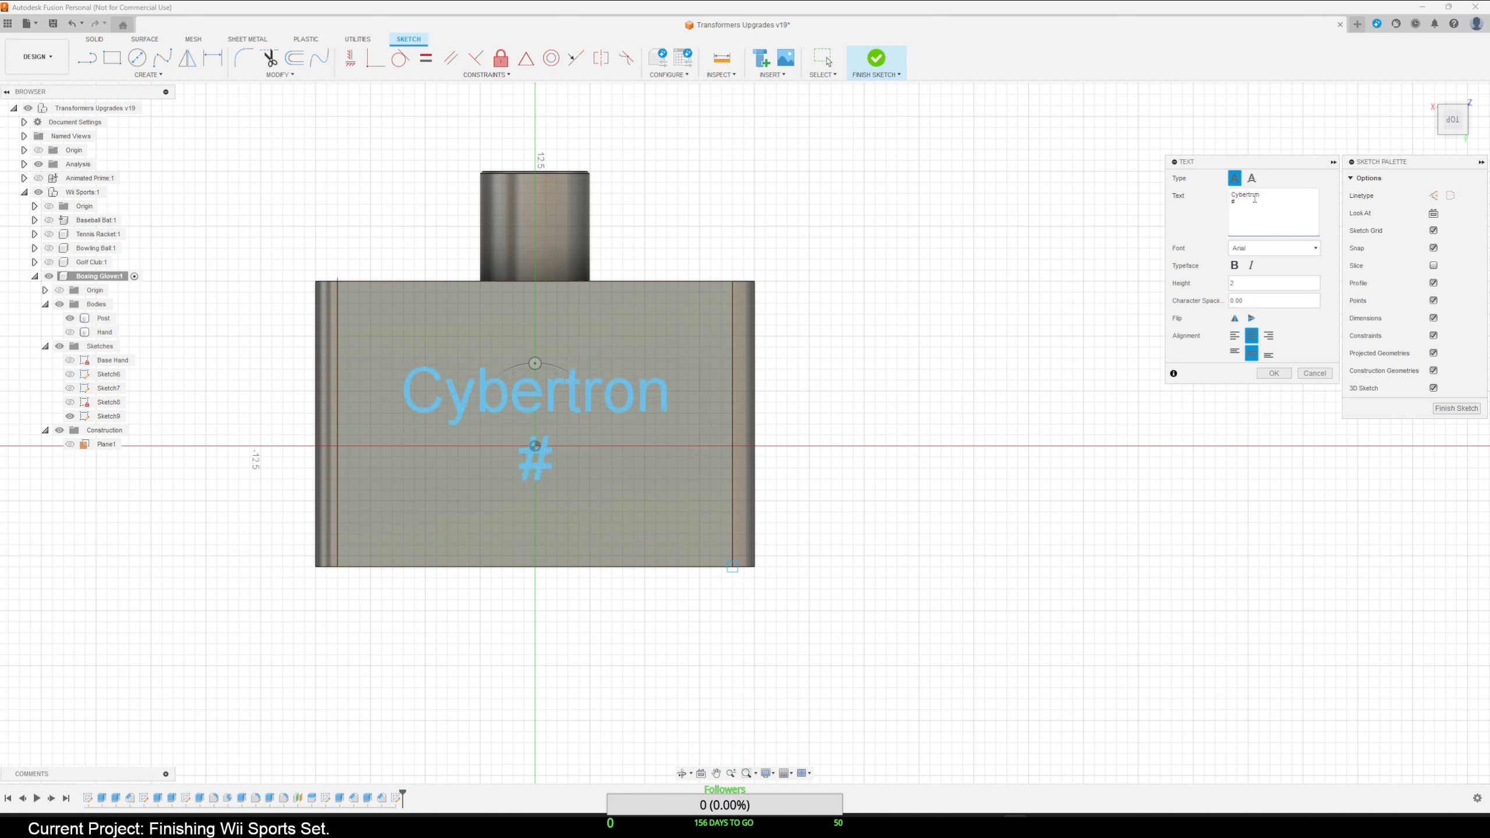
text(1)
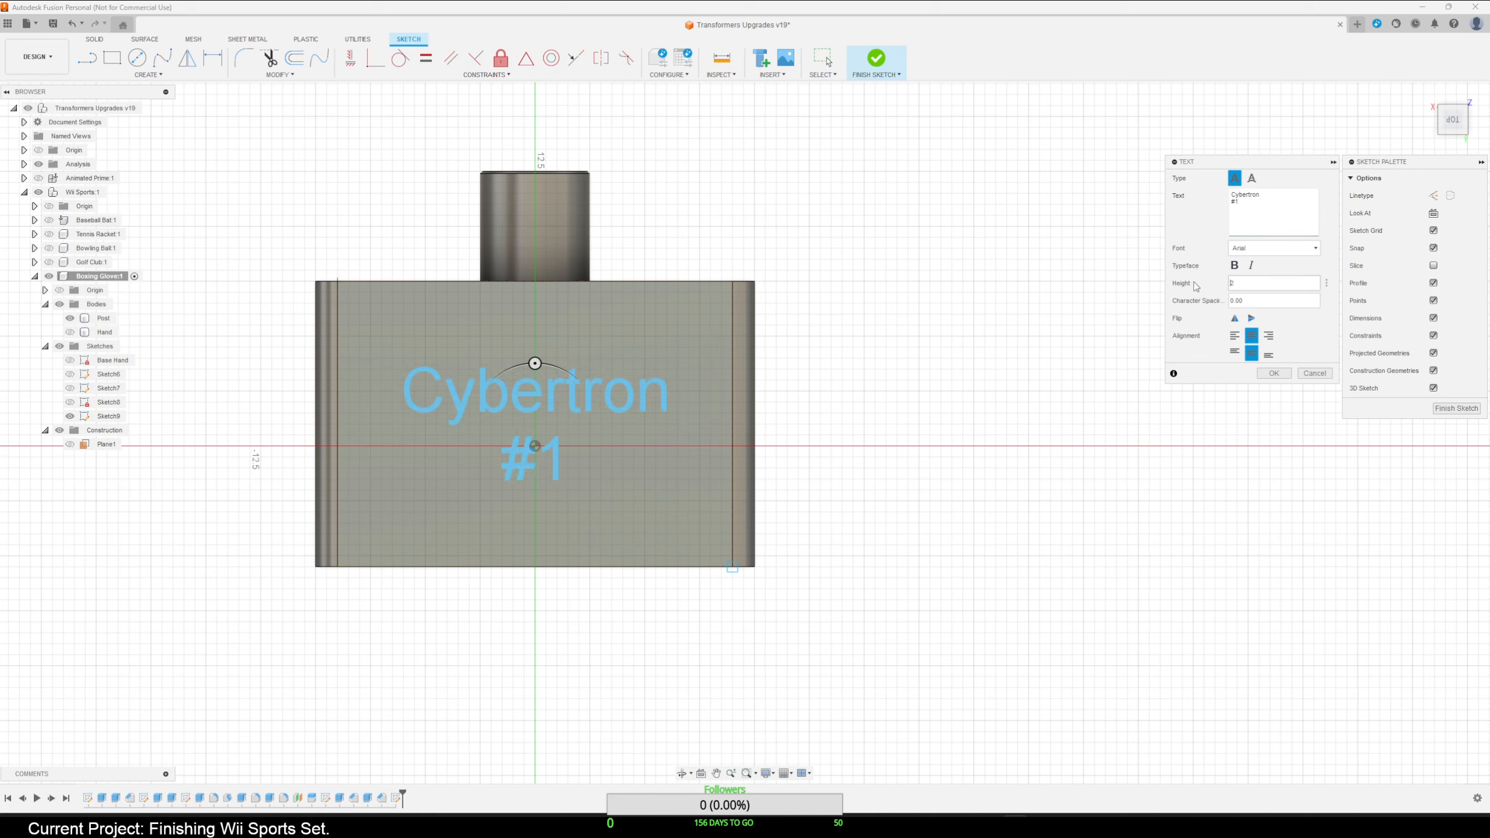
Set the text height to 2.5 mm and replace the second line with "Champion".
click(1228, 283)
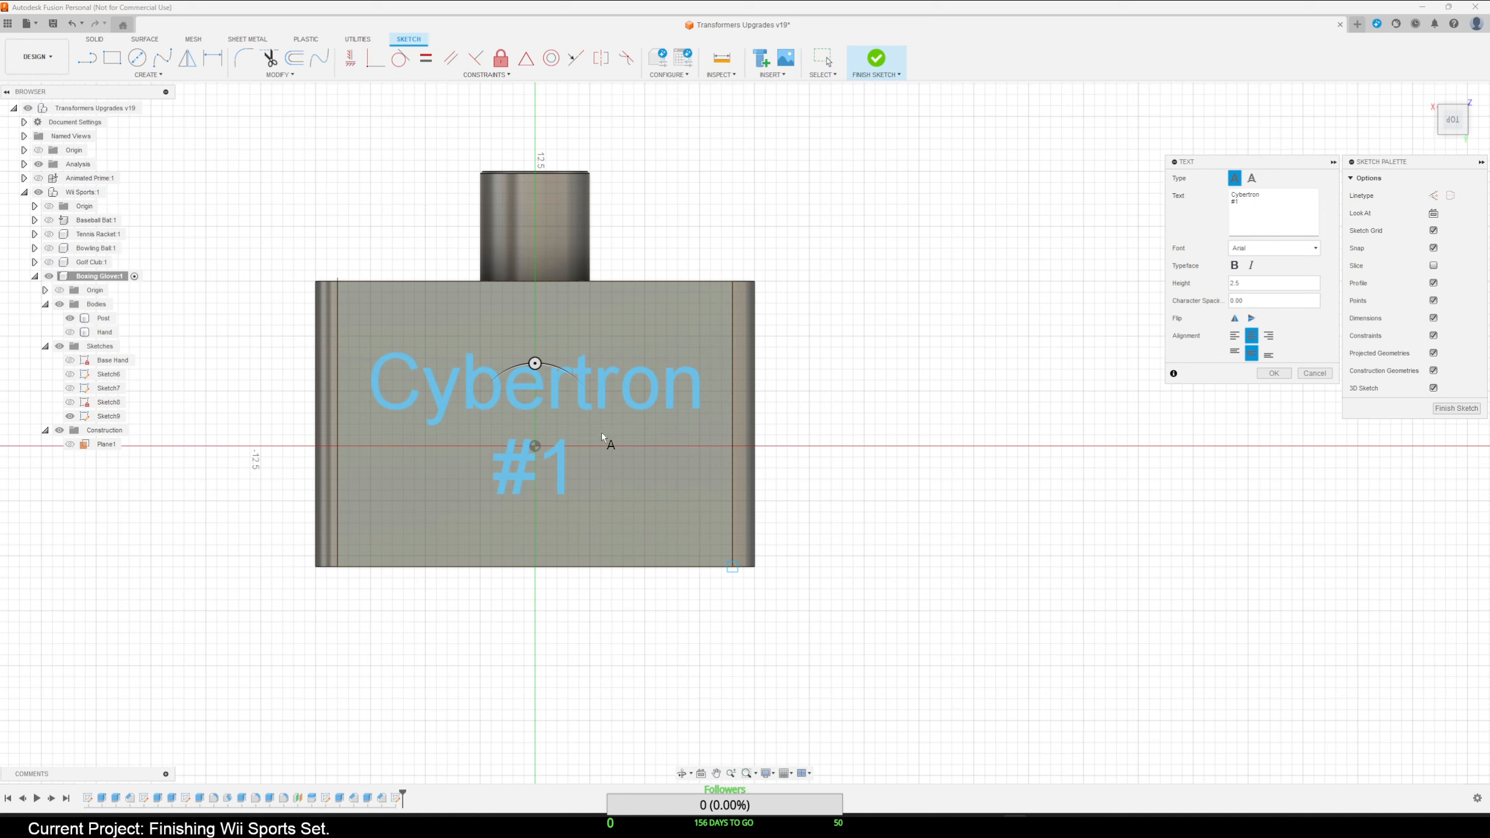
double_click(1234, 201)
text(Champion)
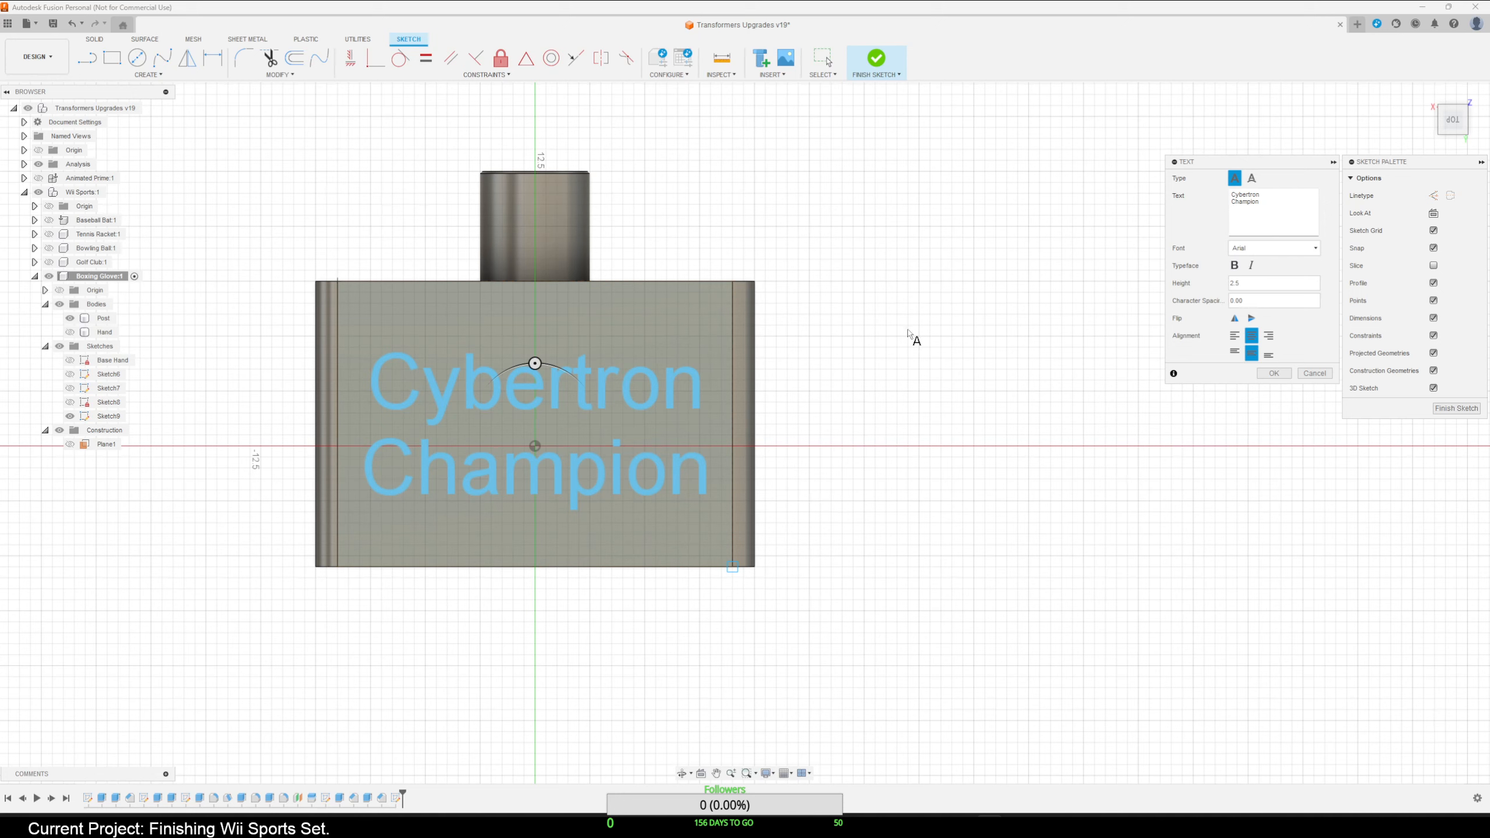
Make the text bold and italic and accept the text settings.
click(1235, 265)
click(1237, 266)
click(1251, 266)
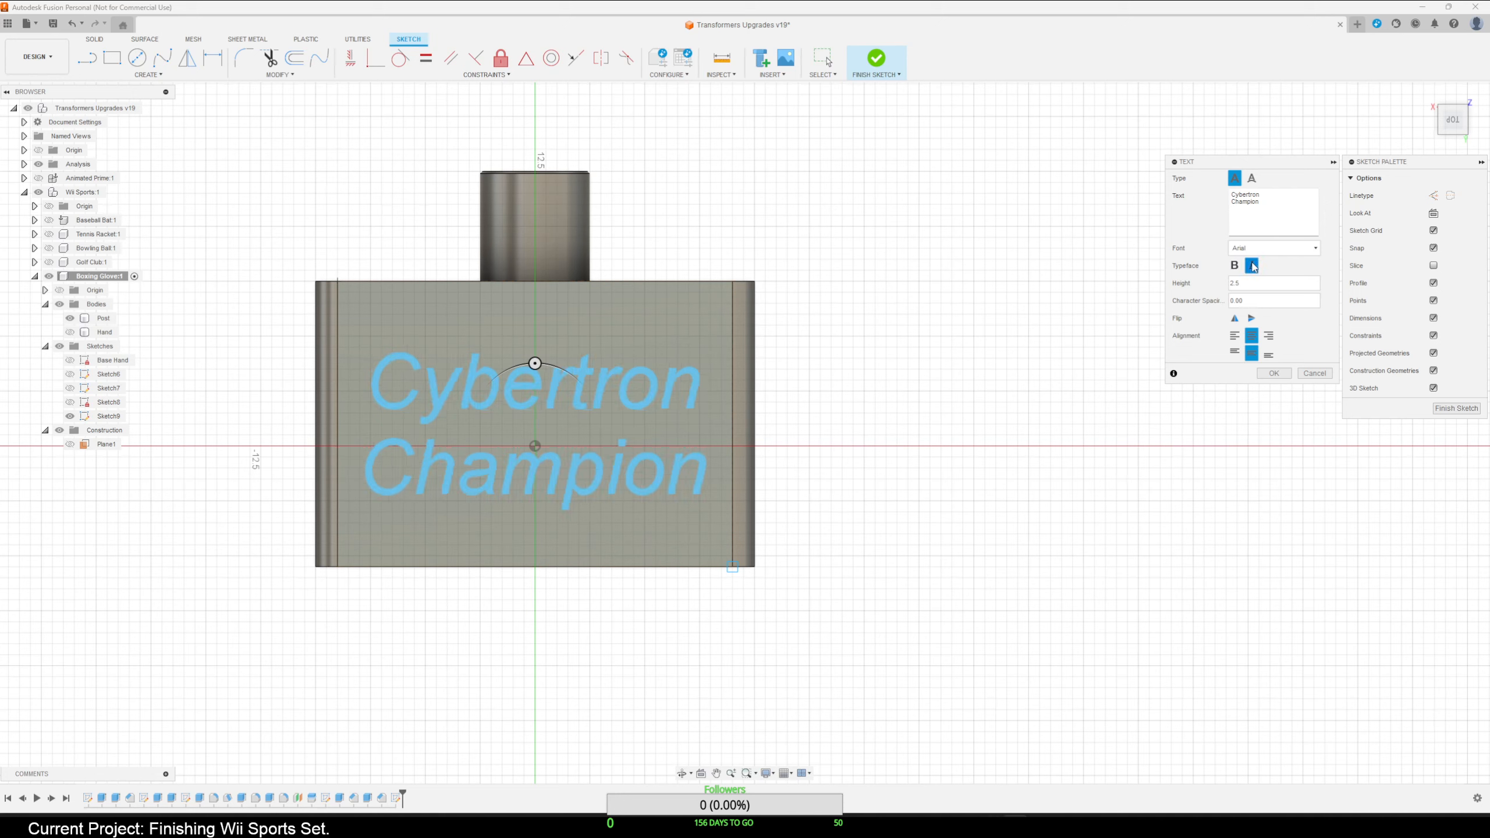
click(1234, 265)
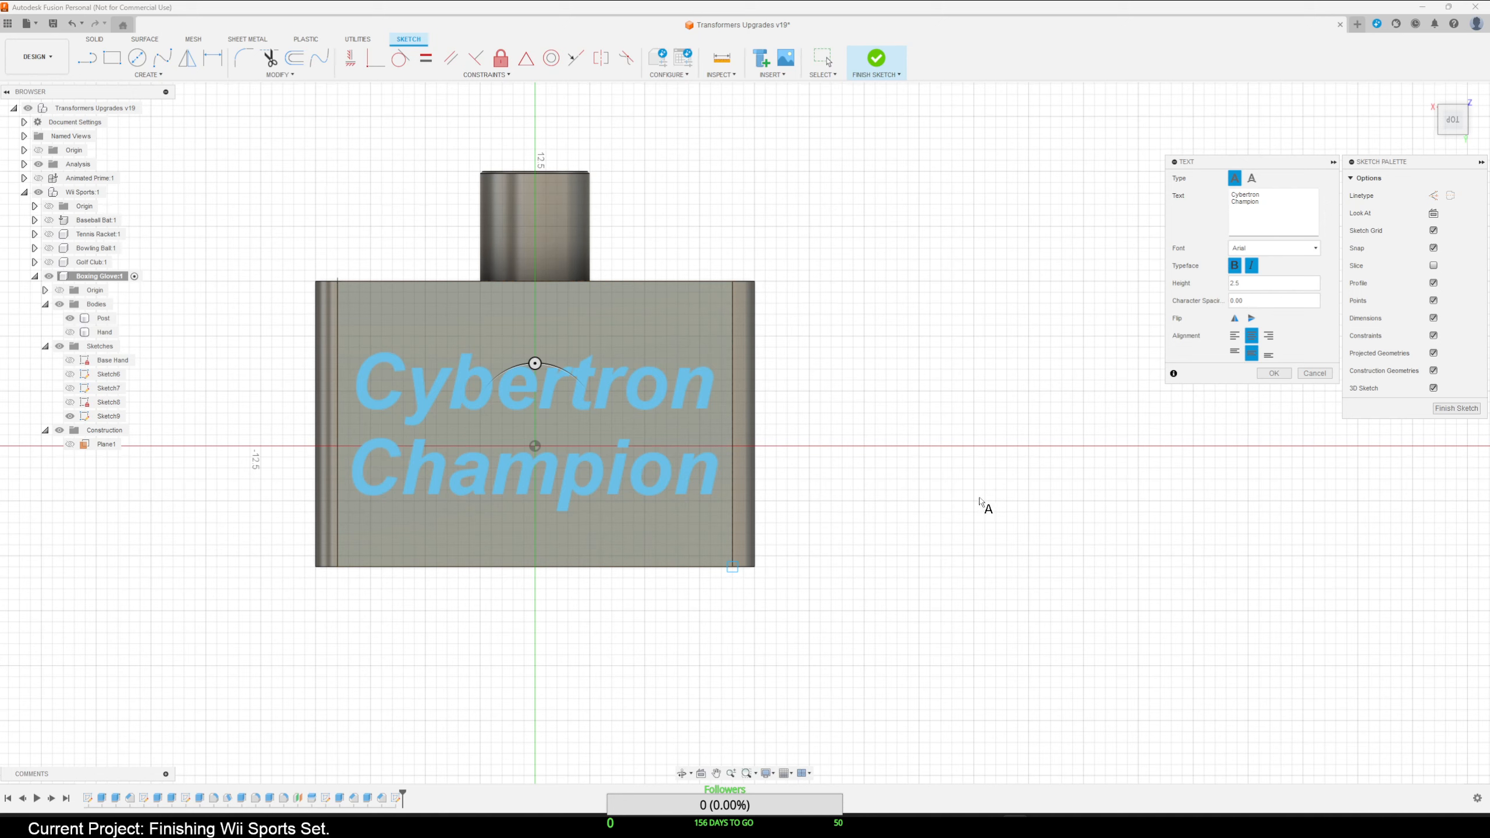
click(1272, 374)
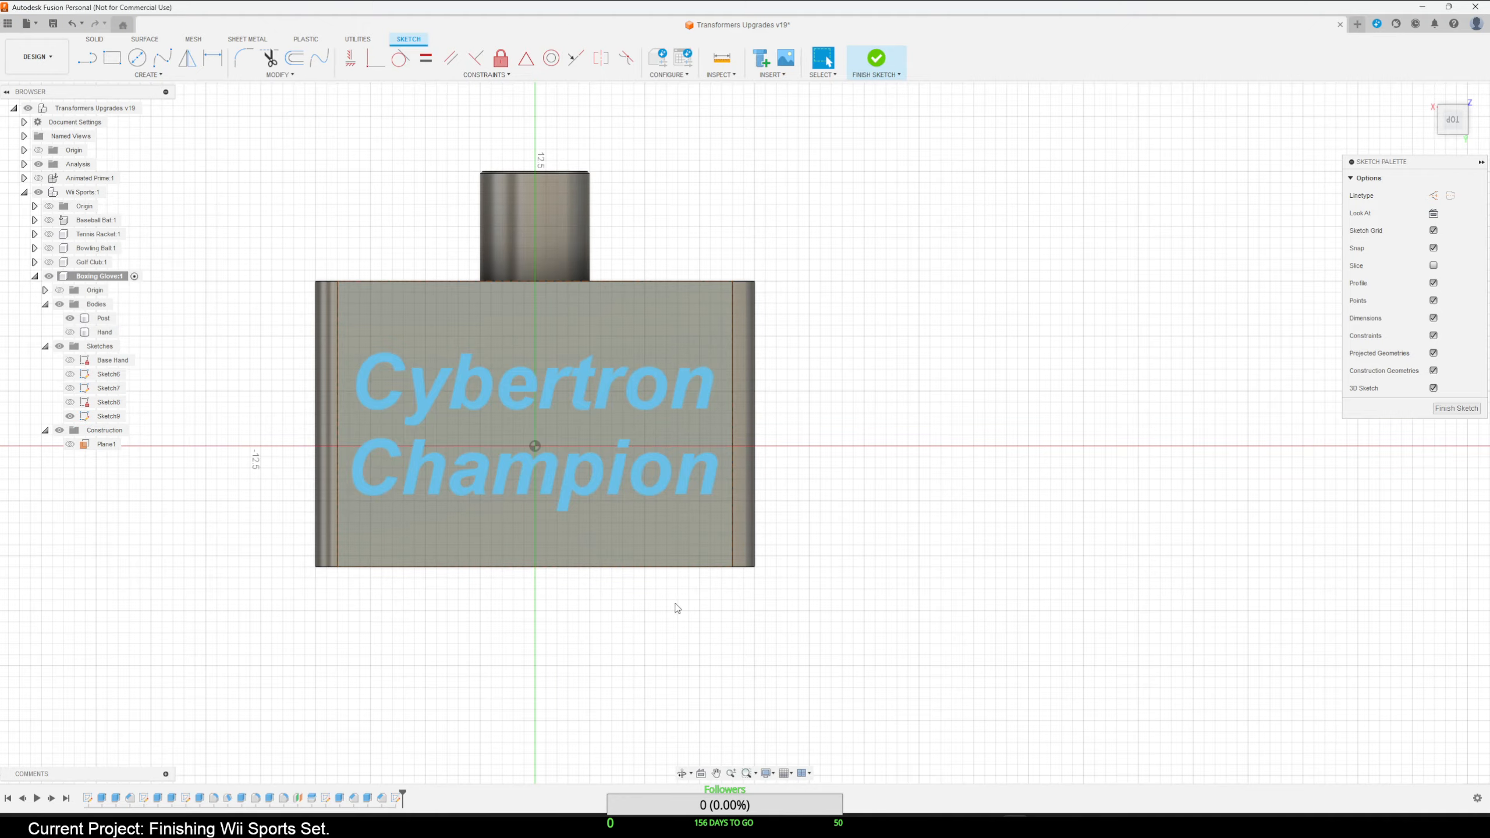
Select the "Cybertron Champion" text and finish the sketch.
shift+middle_drag(677, 608, 456, 423)
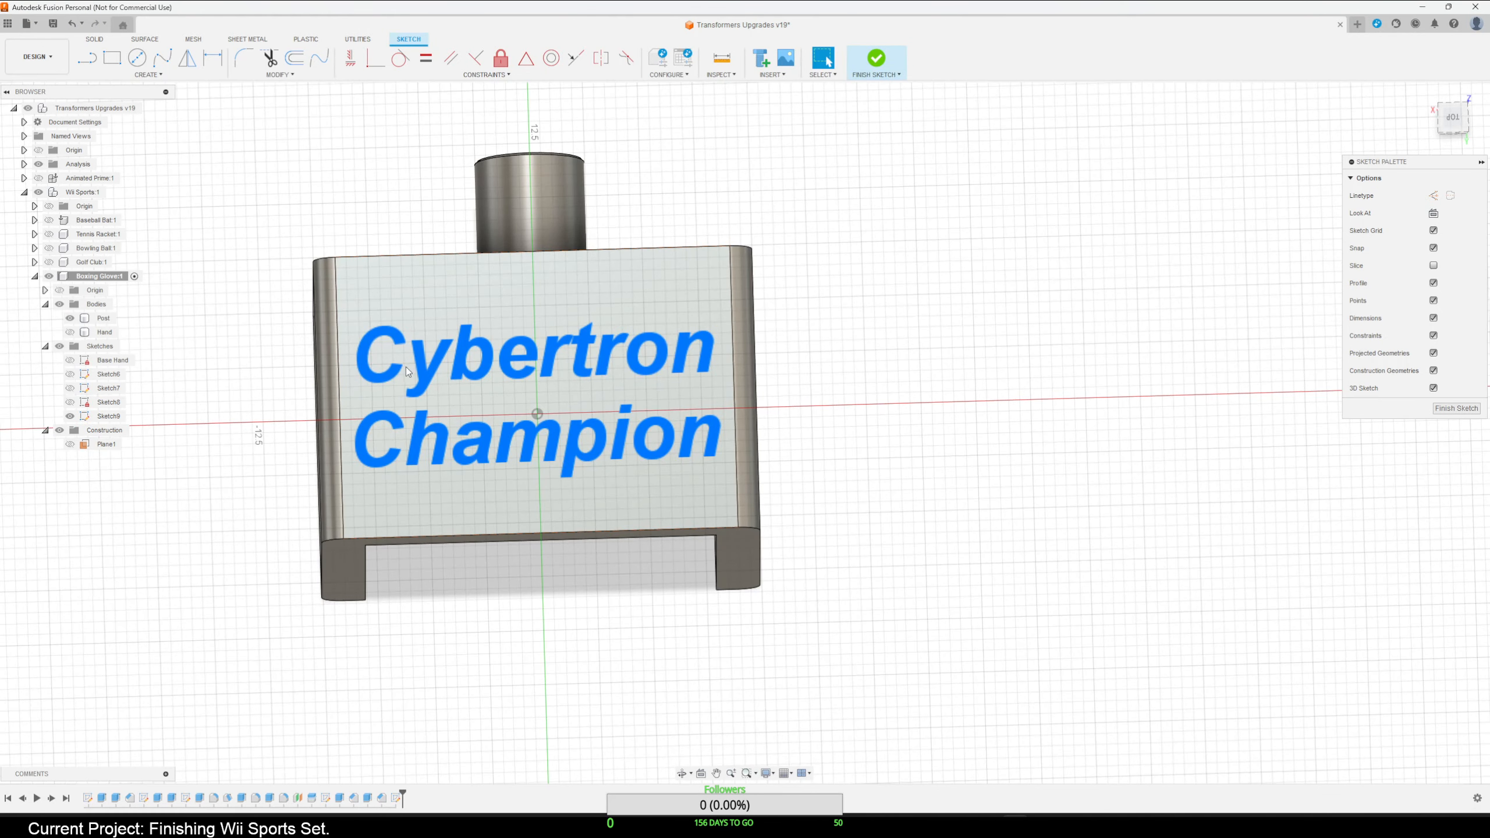
click(441, 374)
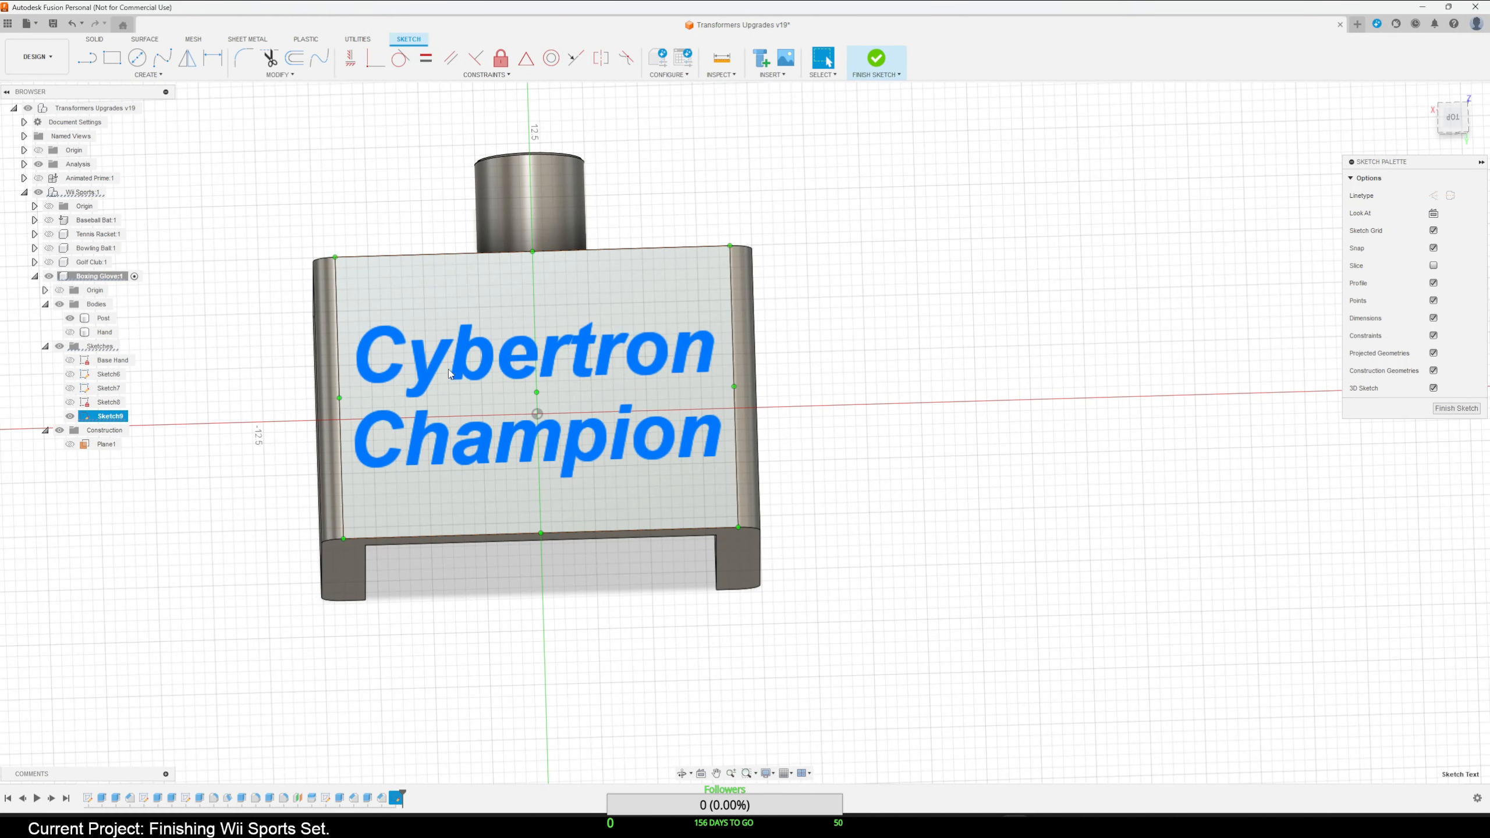
click(1459, 410)
scroll(587, 350, up, 3)
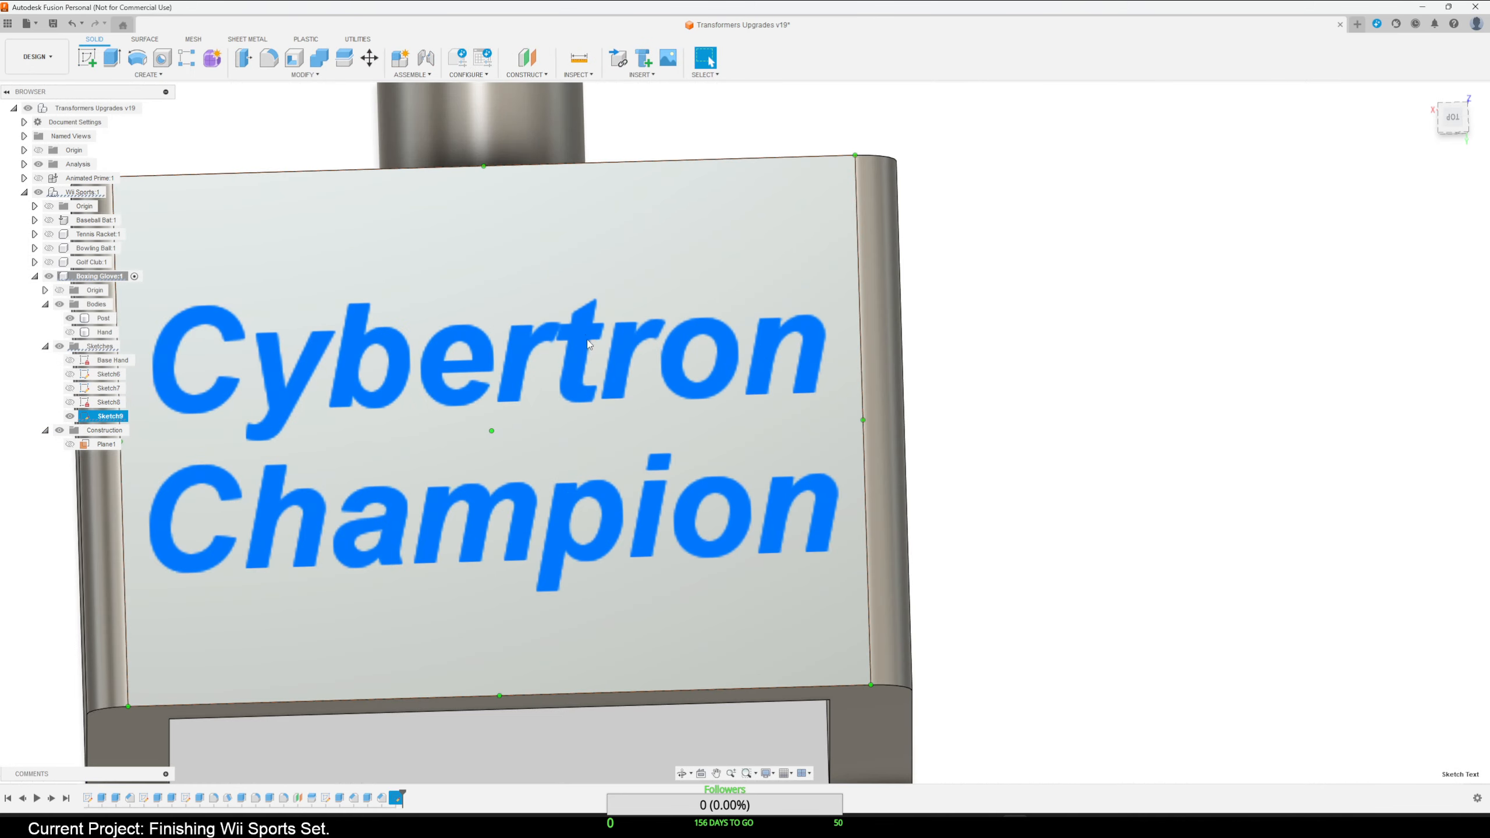
Reopen the wrist block's text sketch and set the character spacing of "Cybertron Champion" to 10.
click(1106, 463)
click(719, 327)
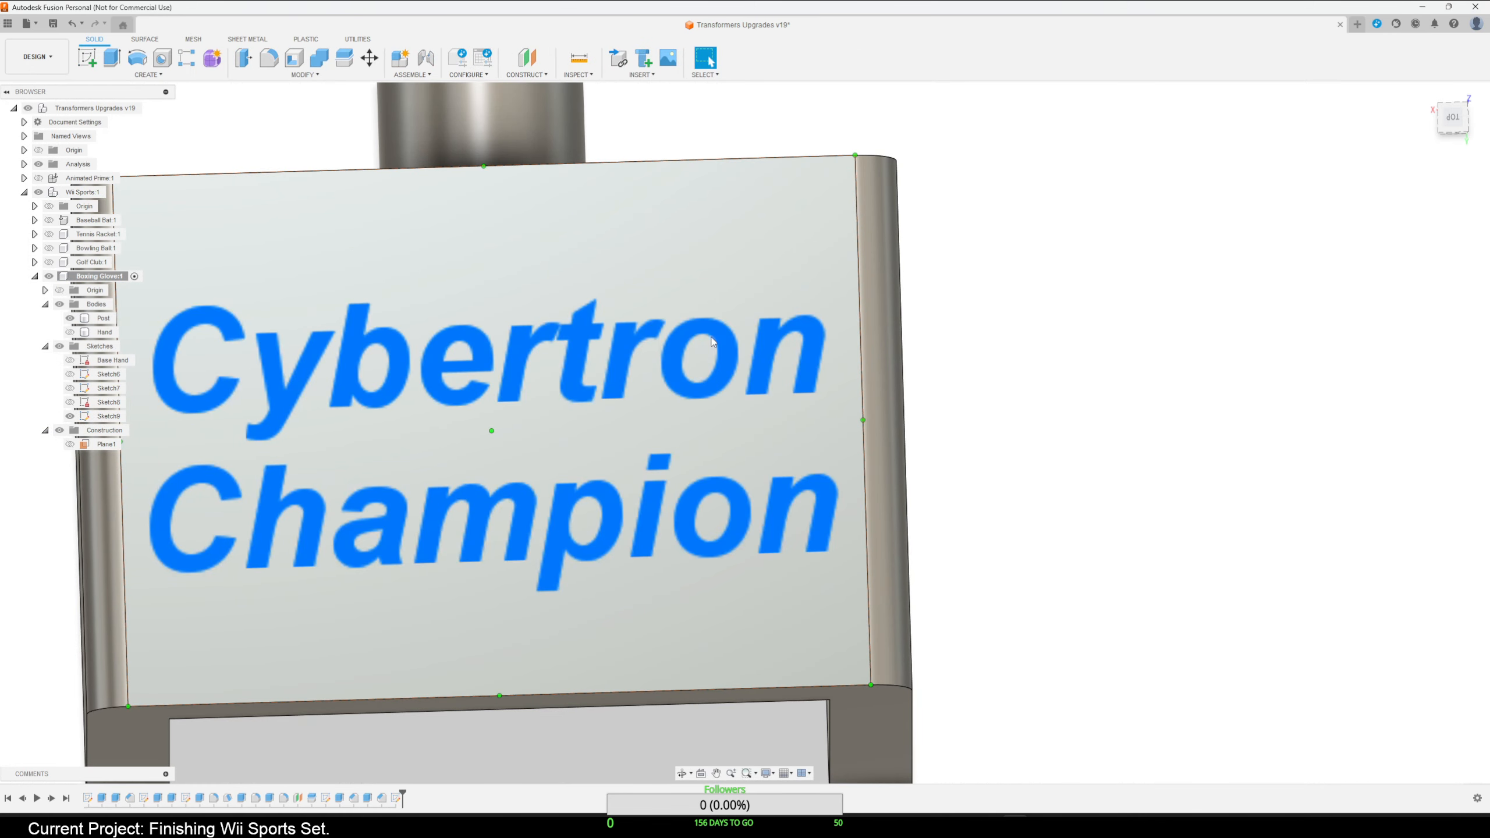
scroll(982, 455, down, 3)
shift+middle_drag(1141, 447, 1133, 442)
right_click(399, 800)
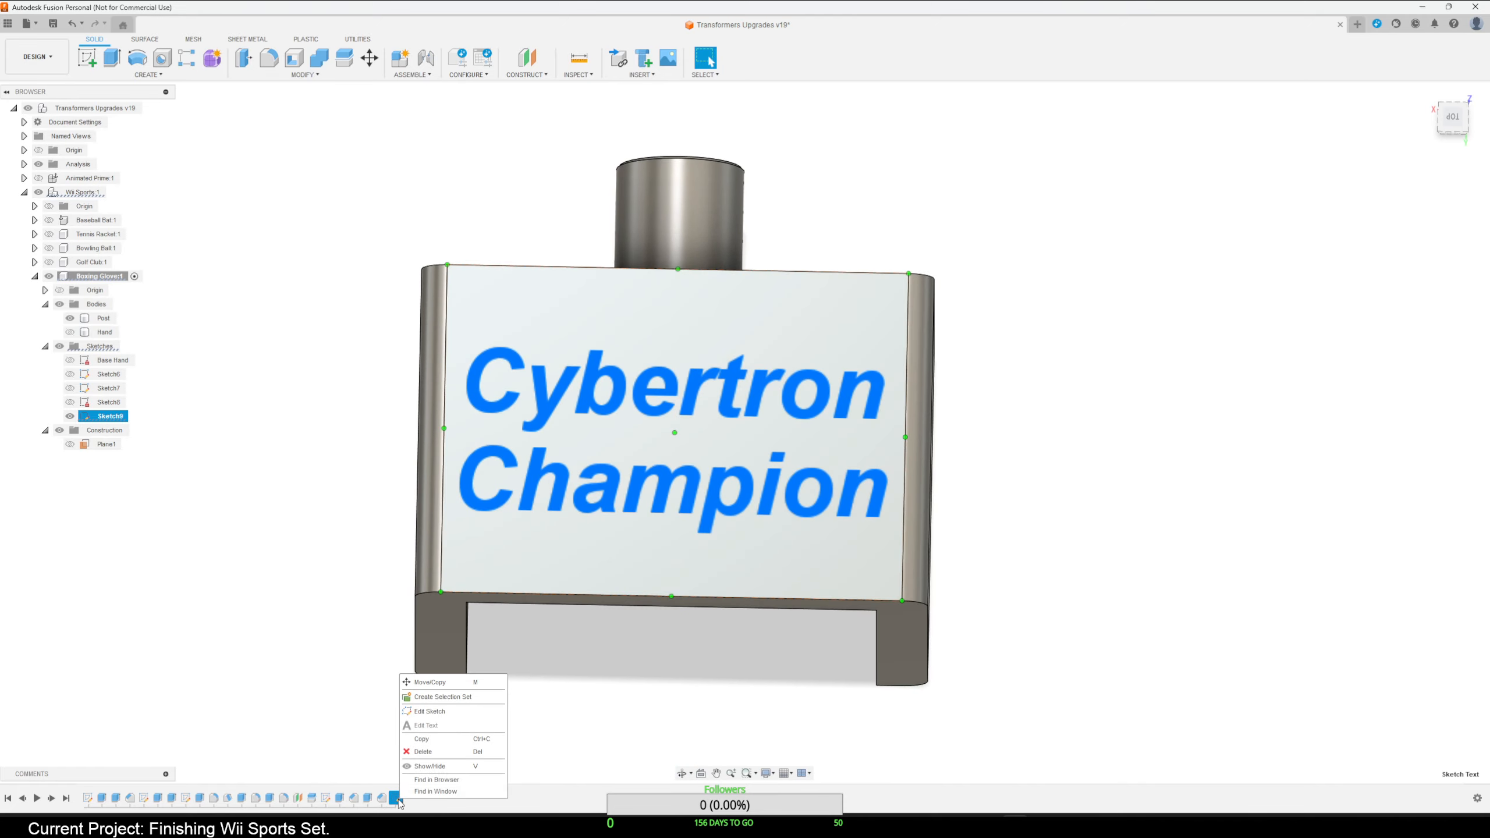
click(436, 711)
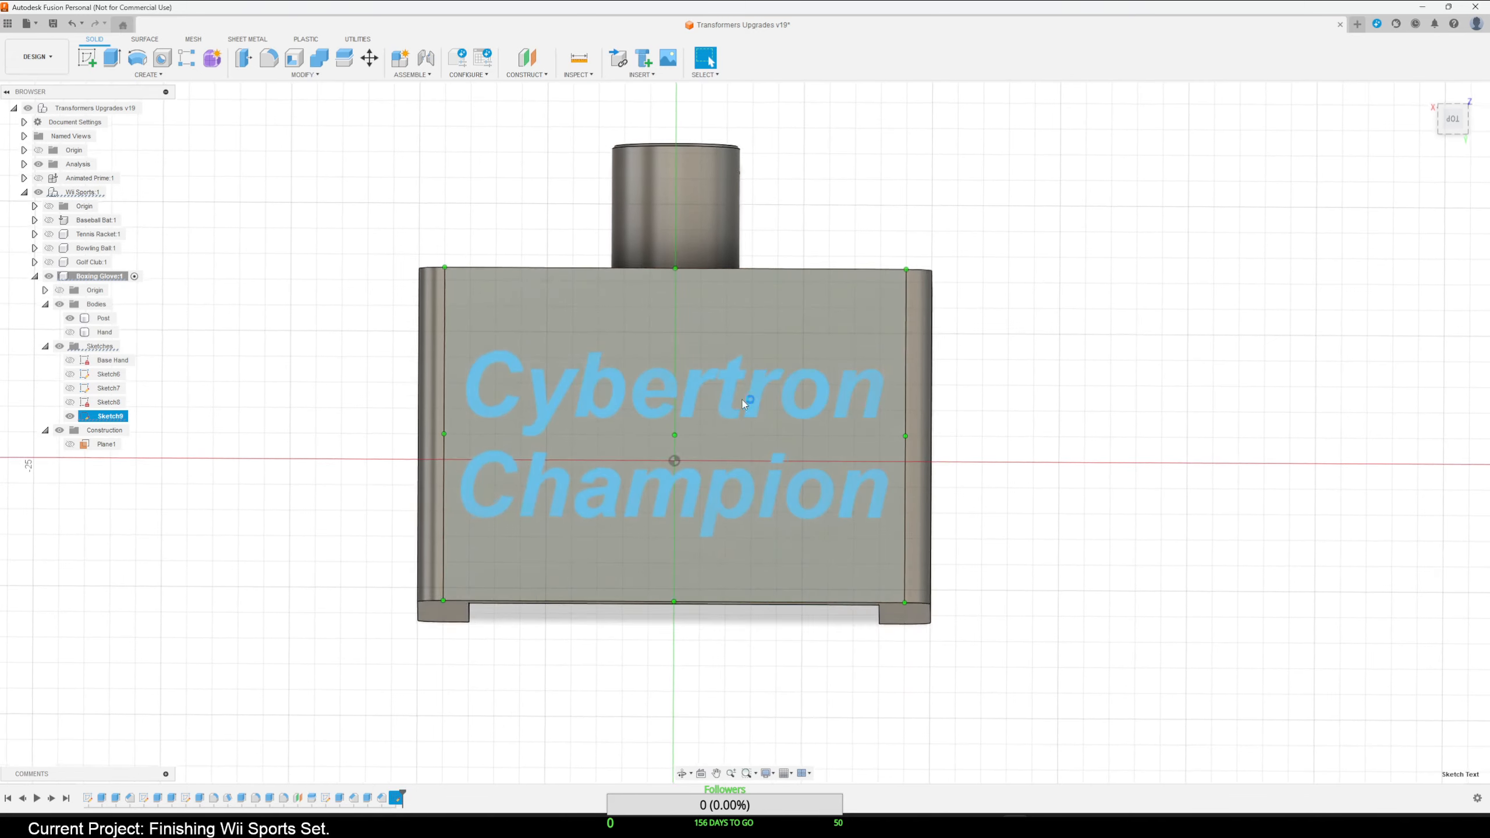
right_click(741, 364)
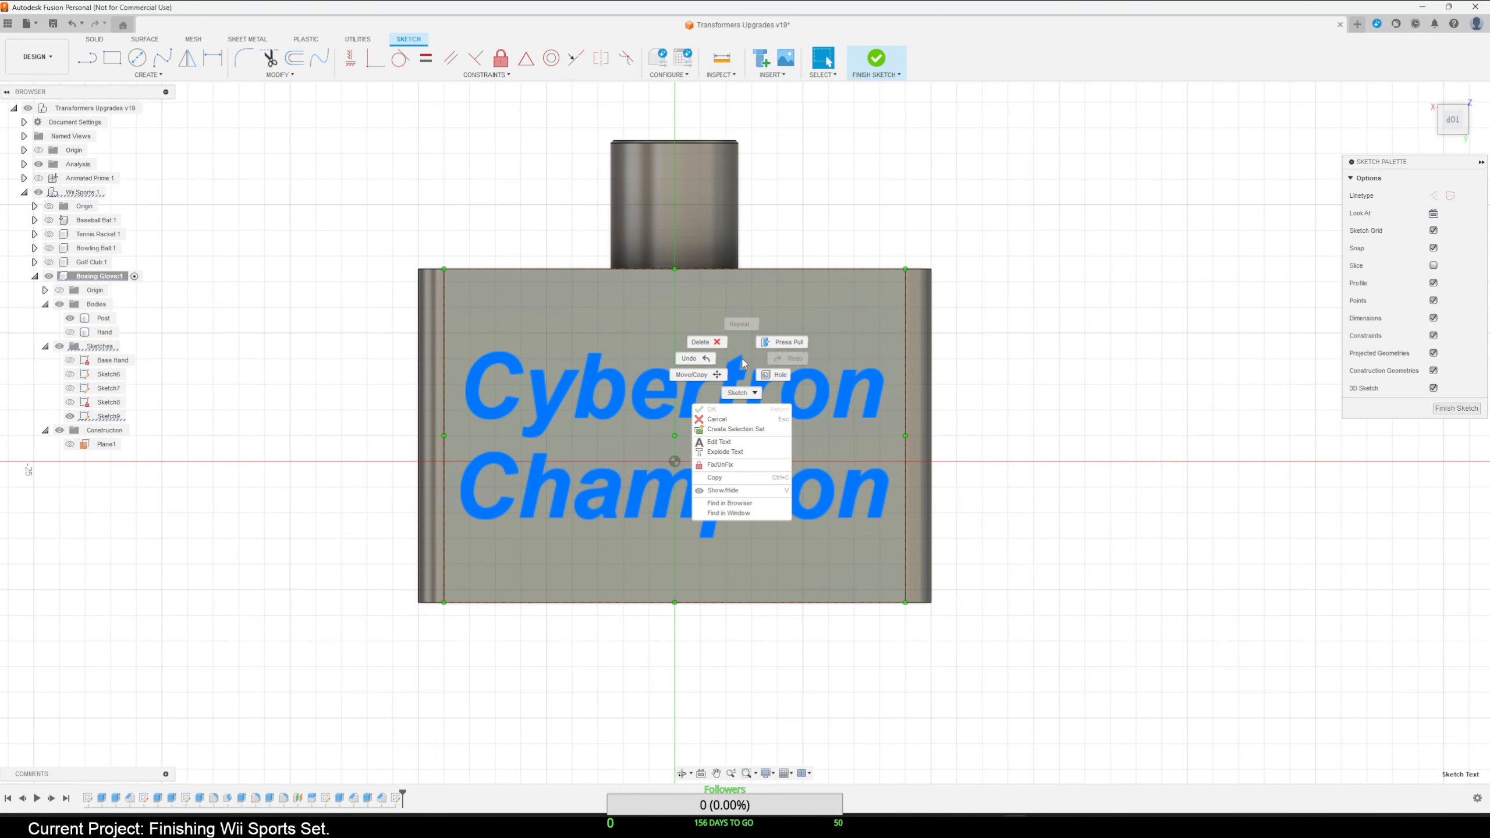
click(719, 441)
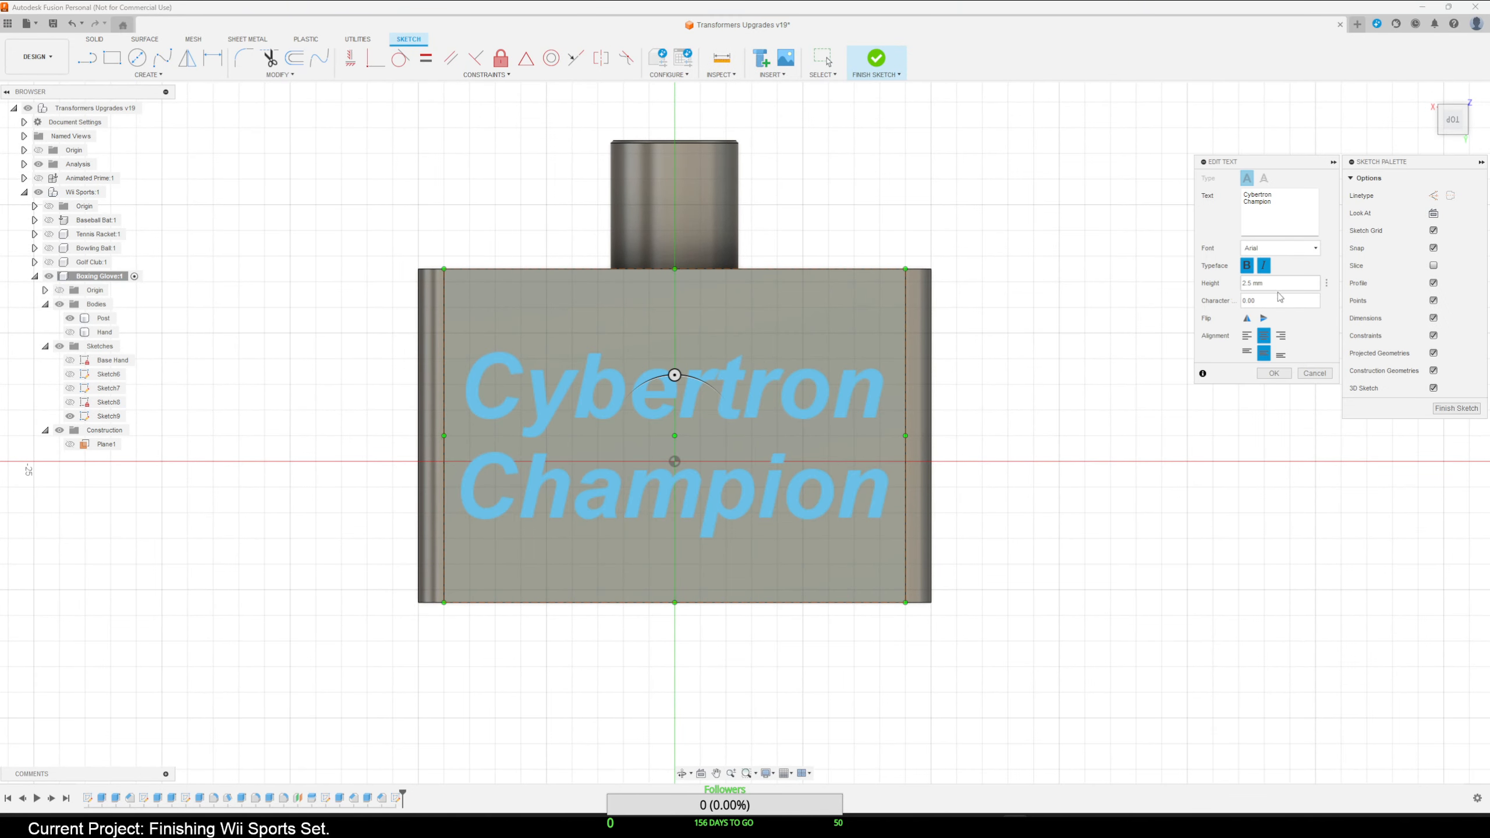
drag(1267, 300, 1234, 303)
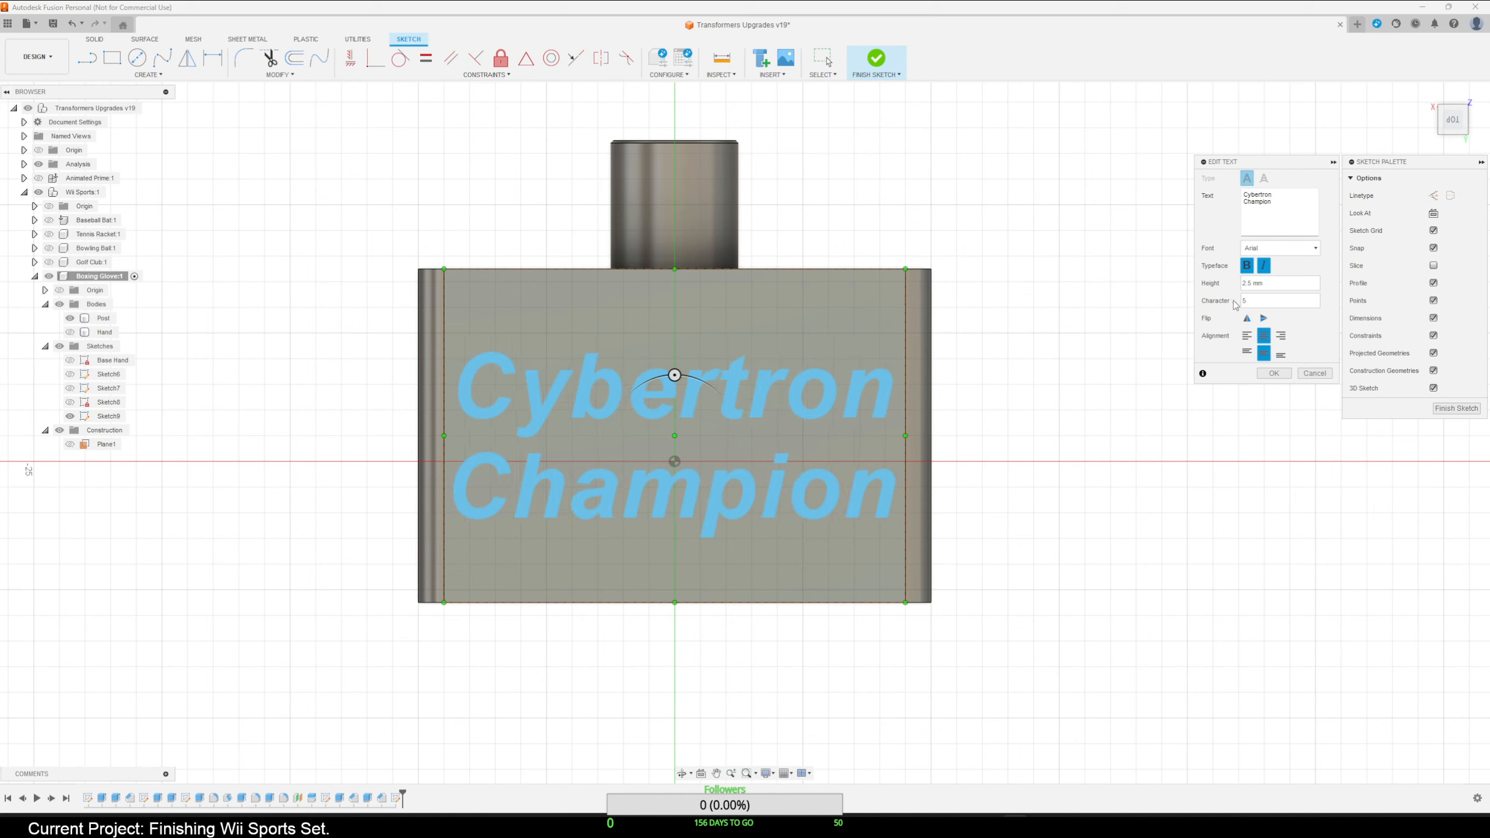
text(0)
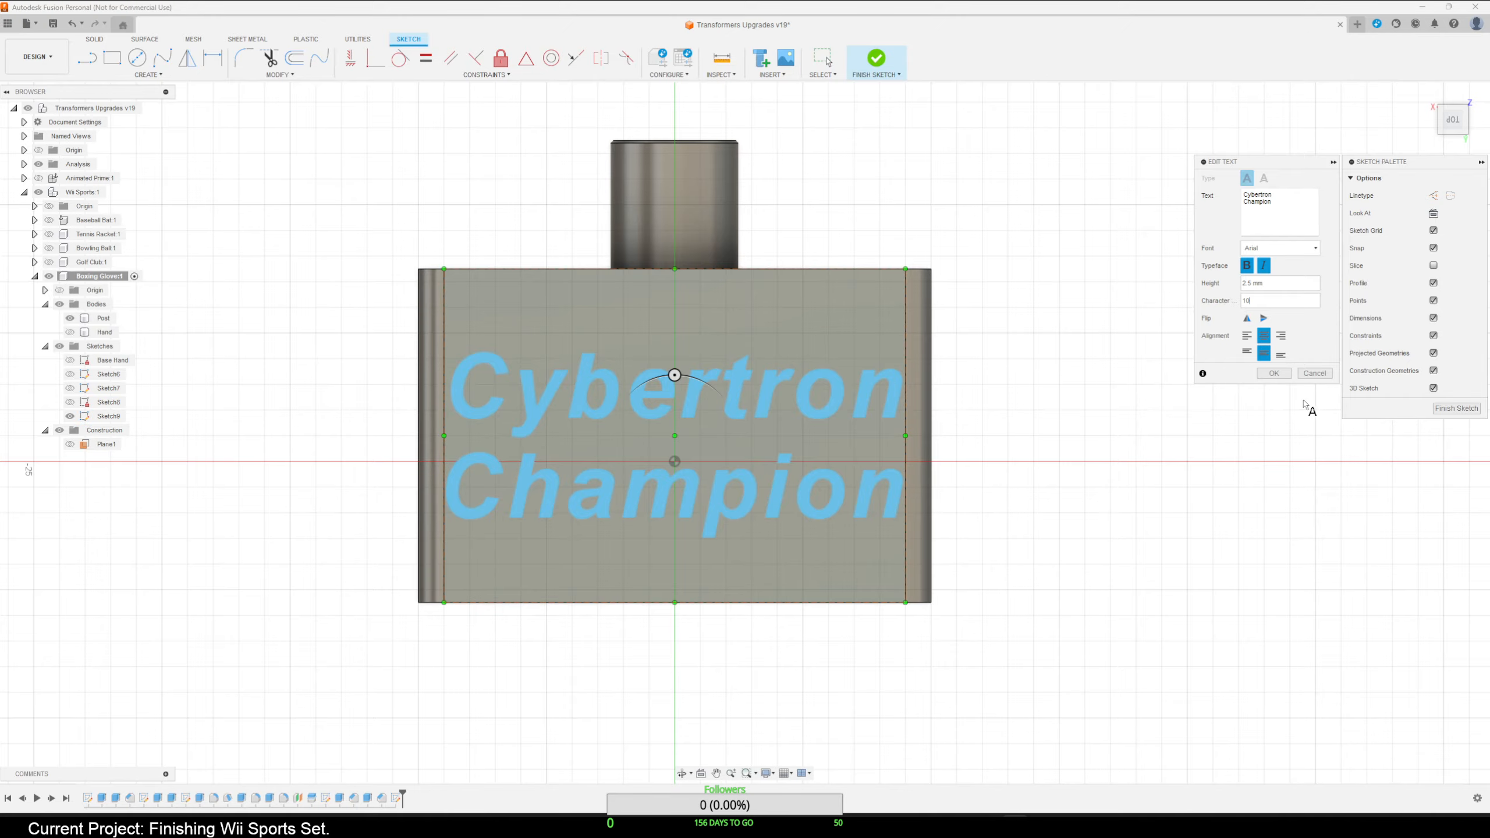
click(1273, 373)
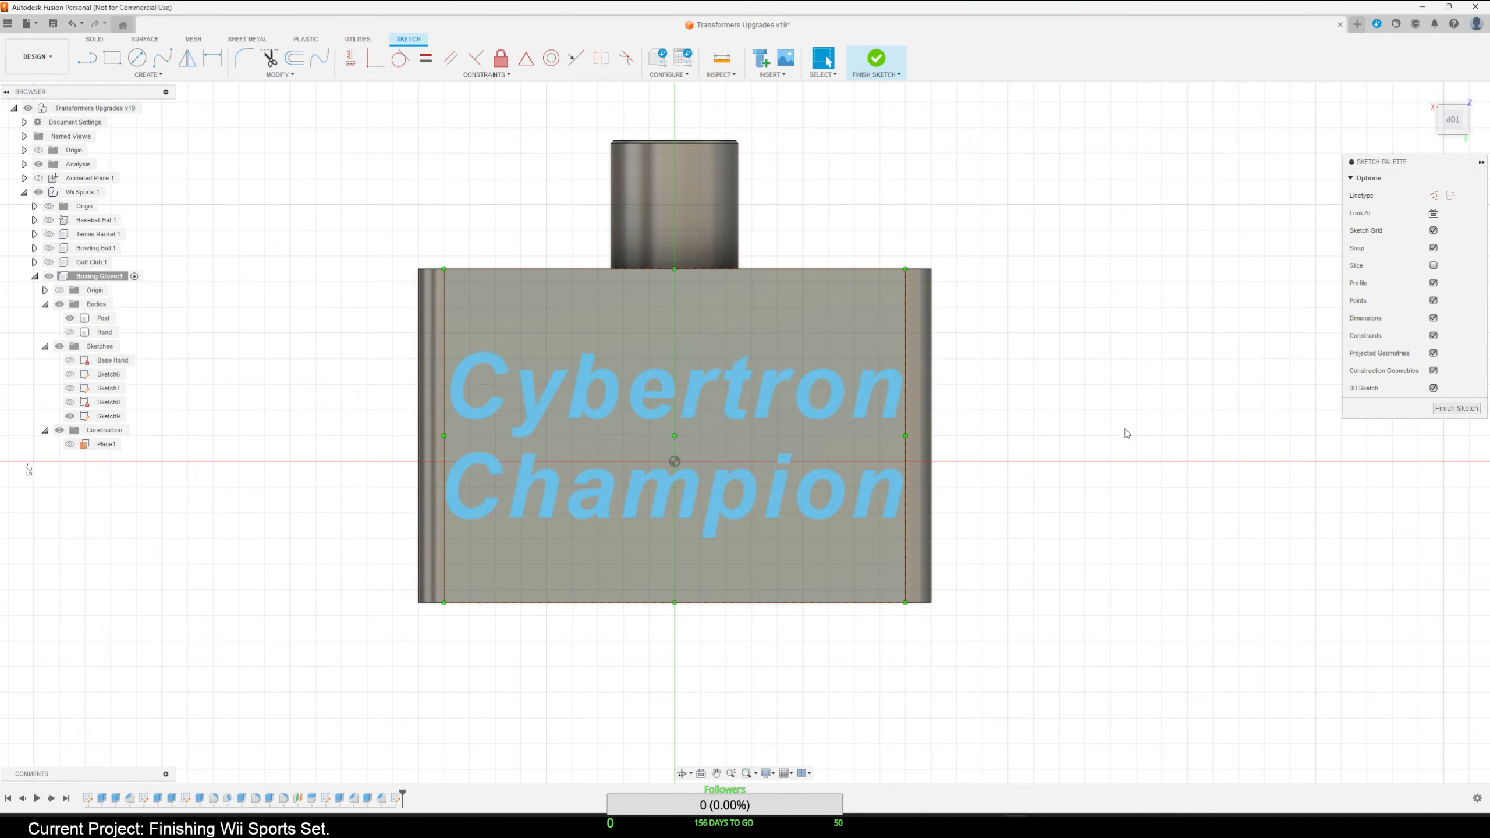
Finish the sketch and cut the "Cybertron Champion" text 0.2 mm deep into the wrist block.
scroll(1100, 471, down, 2)
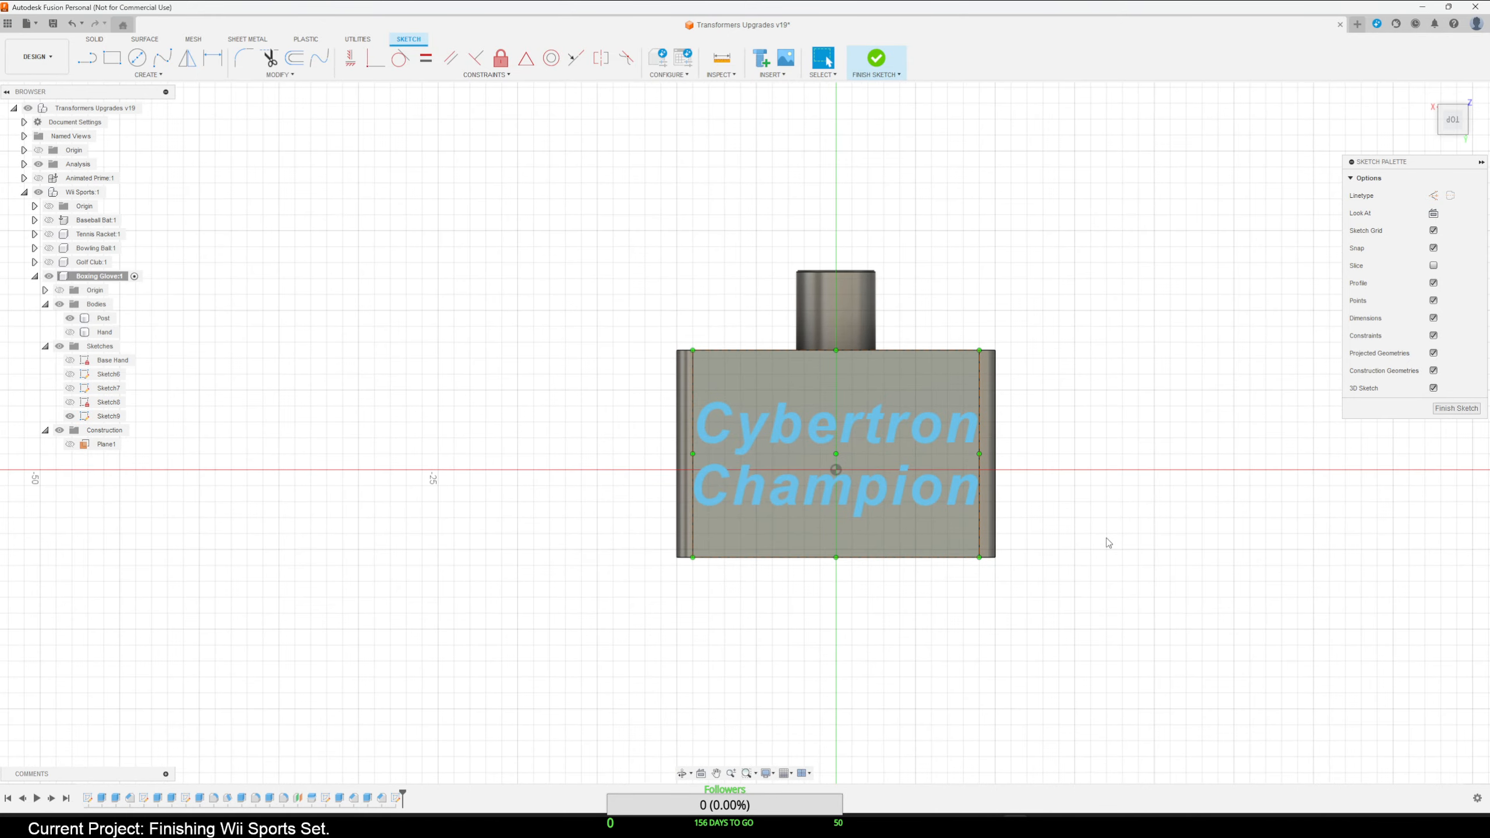
mouse_move(1108, 521)
shift+middle_down()
mouse_move(1107, 401)
mouse_move(1114, 499)
mouse_move(1101, 502)
mouse_move(1134, 475)
mouse_move(1100, 508)
shift+middle_up()
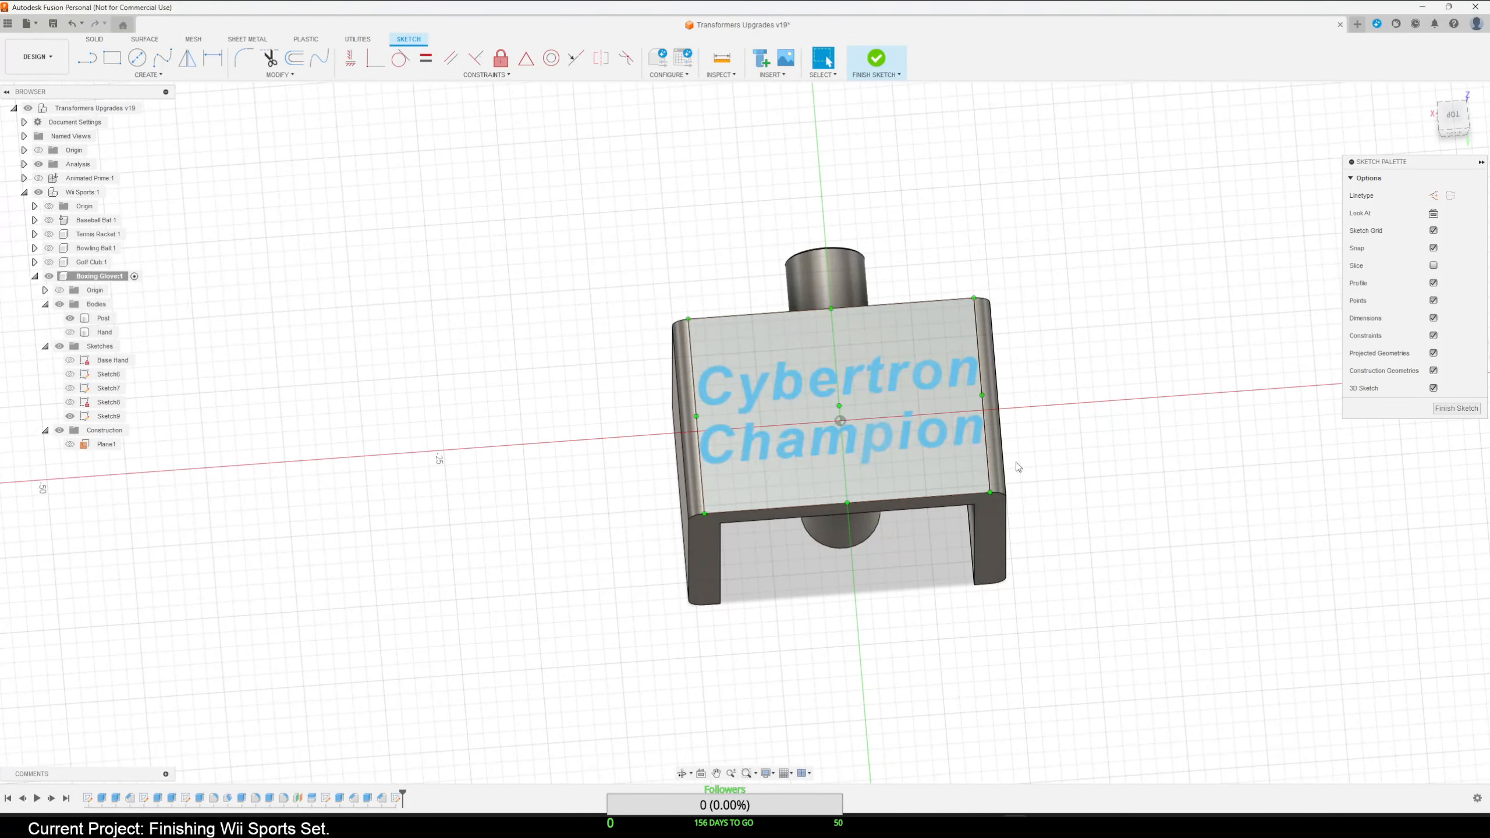
scroll(912, 387, up, 3)
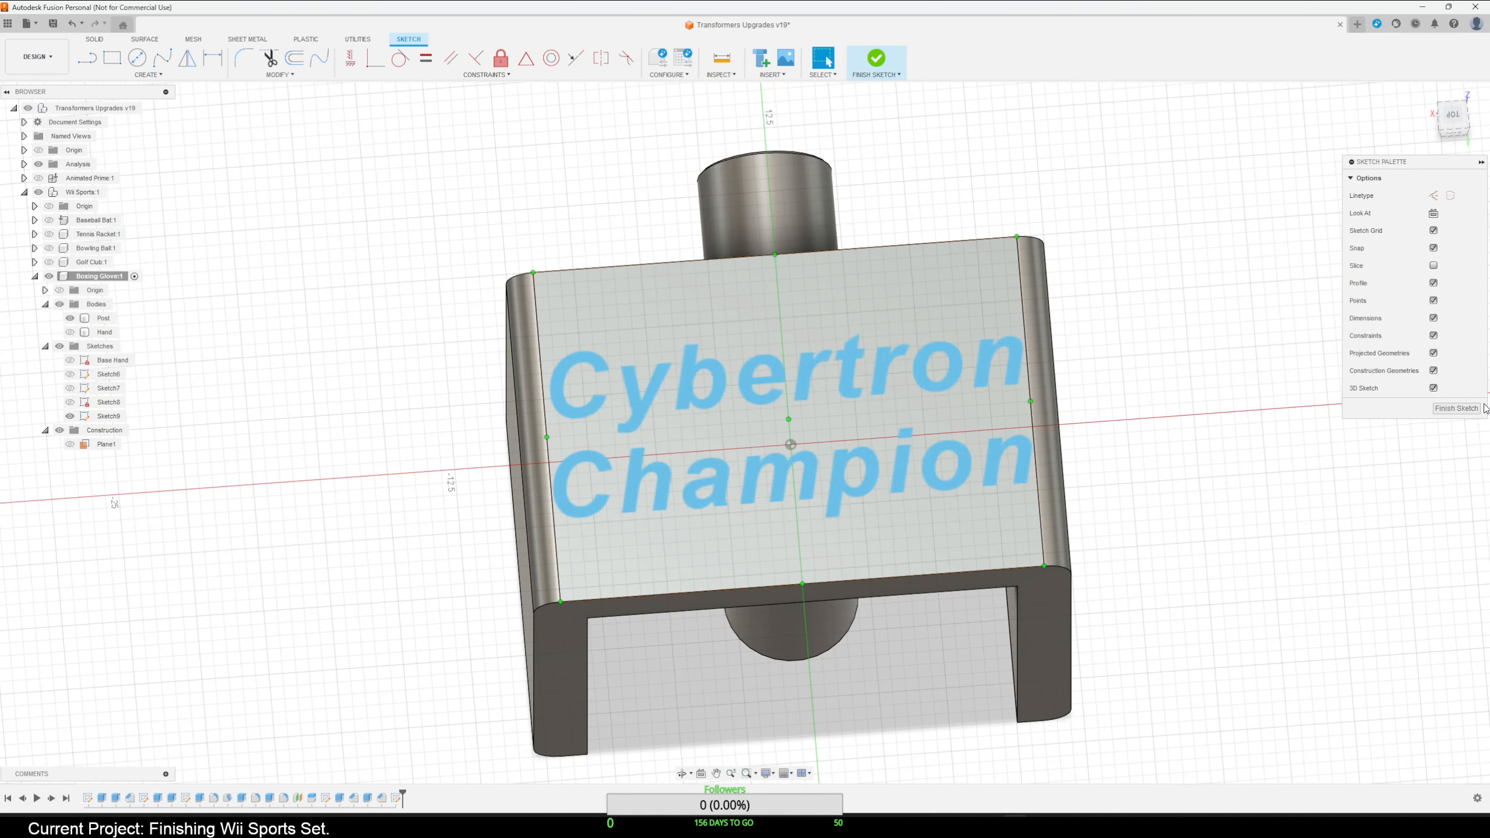
click(1456, 408)
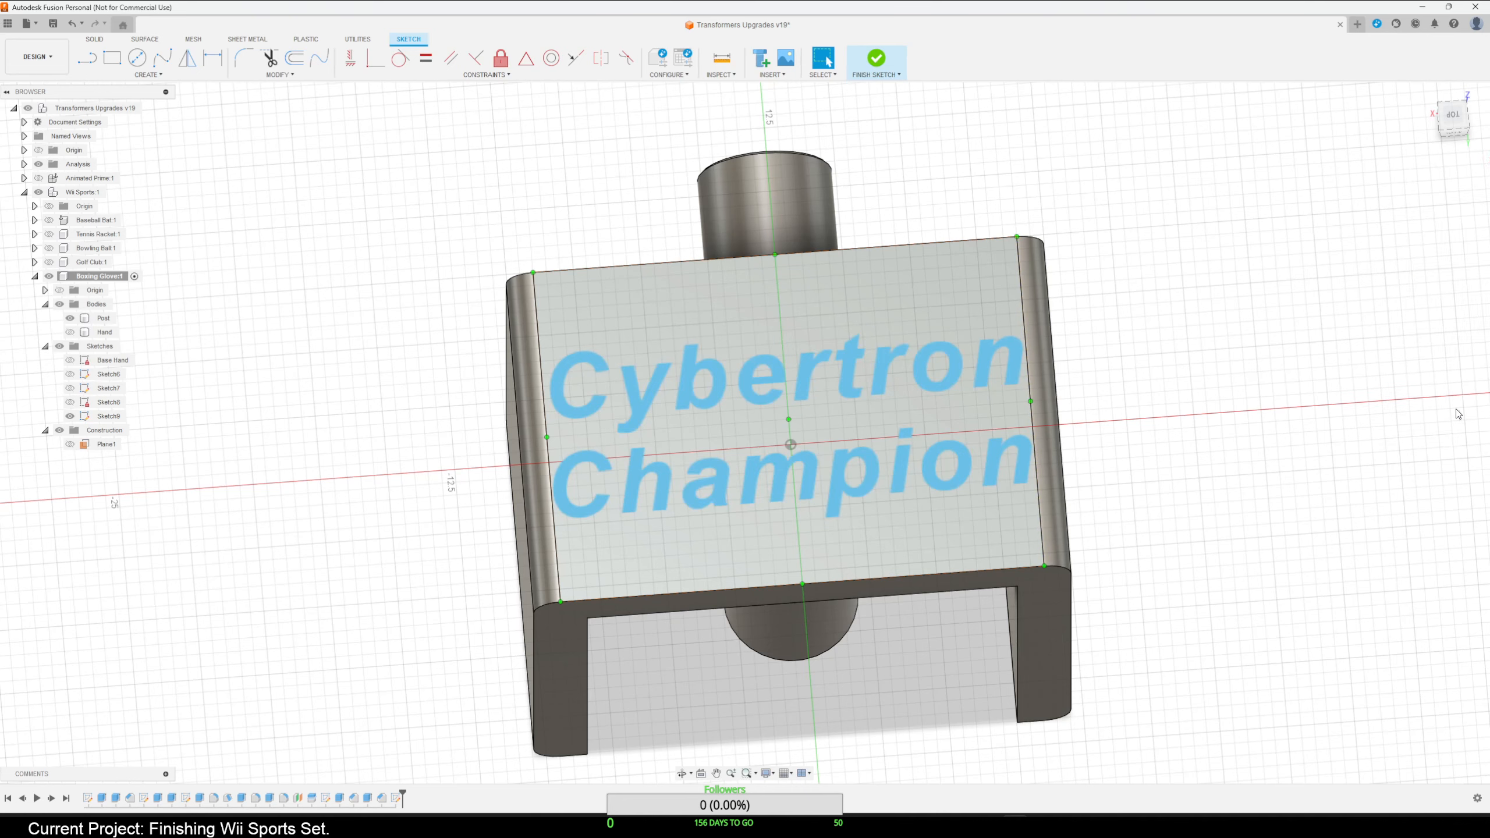
click(884, 372)
key(e)
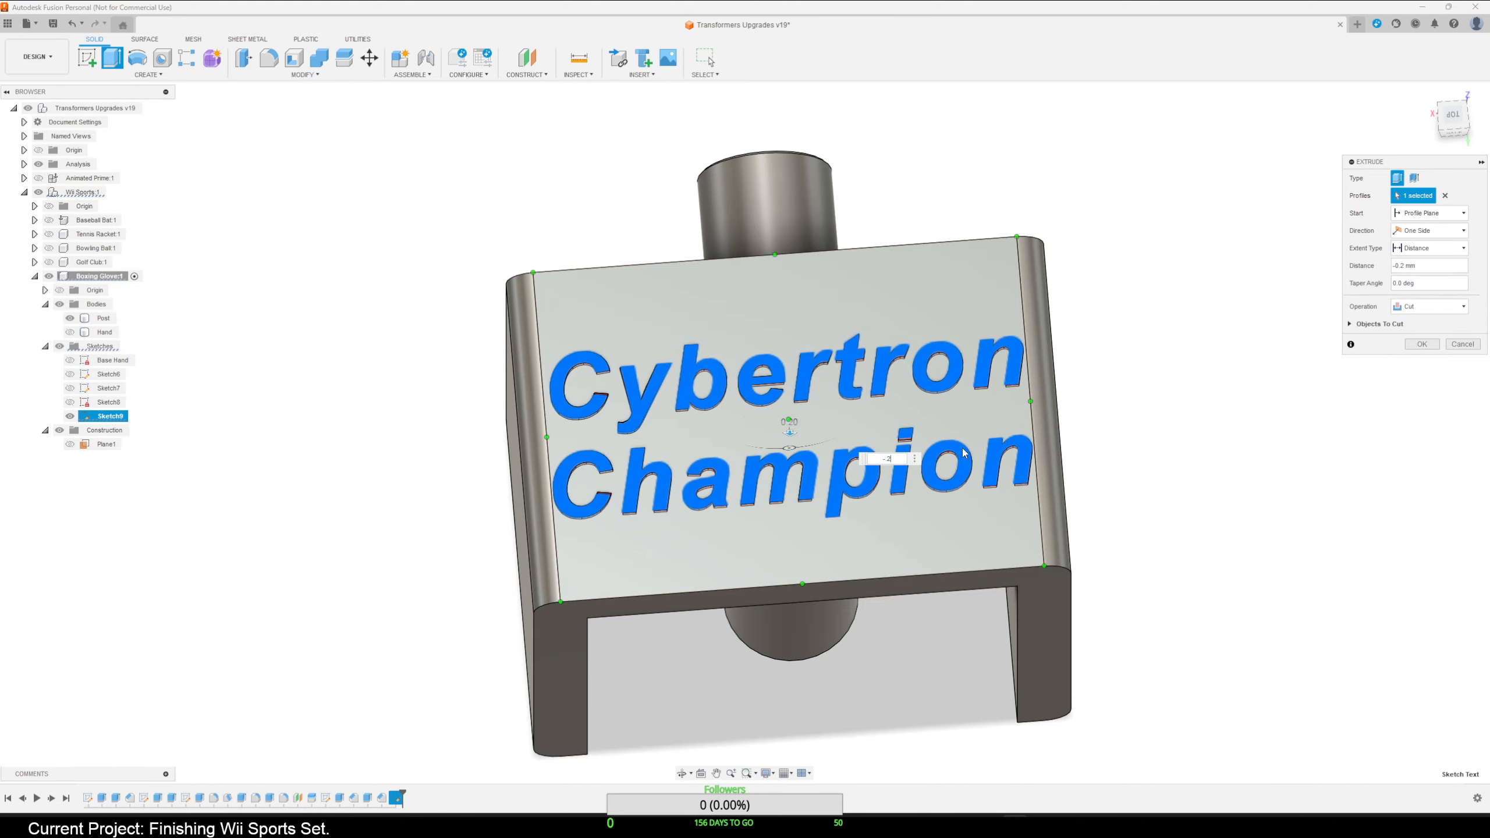
shift+middle_drag(1097, 461, 998, 400)
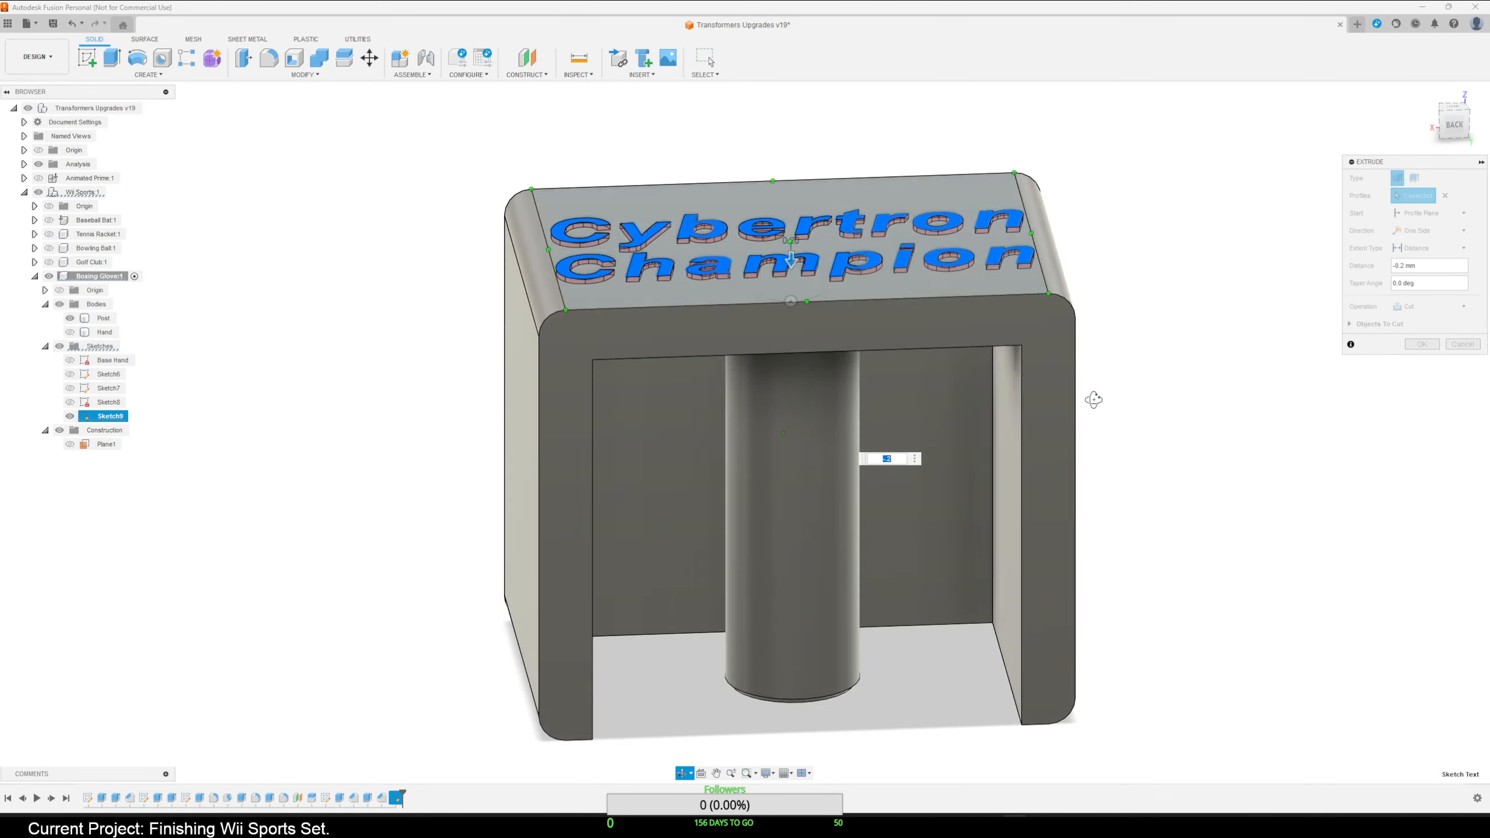
key(Return)
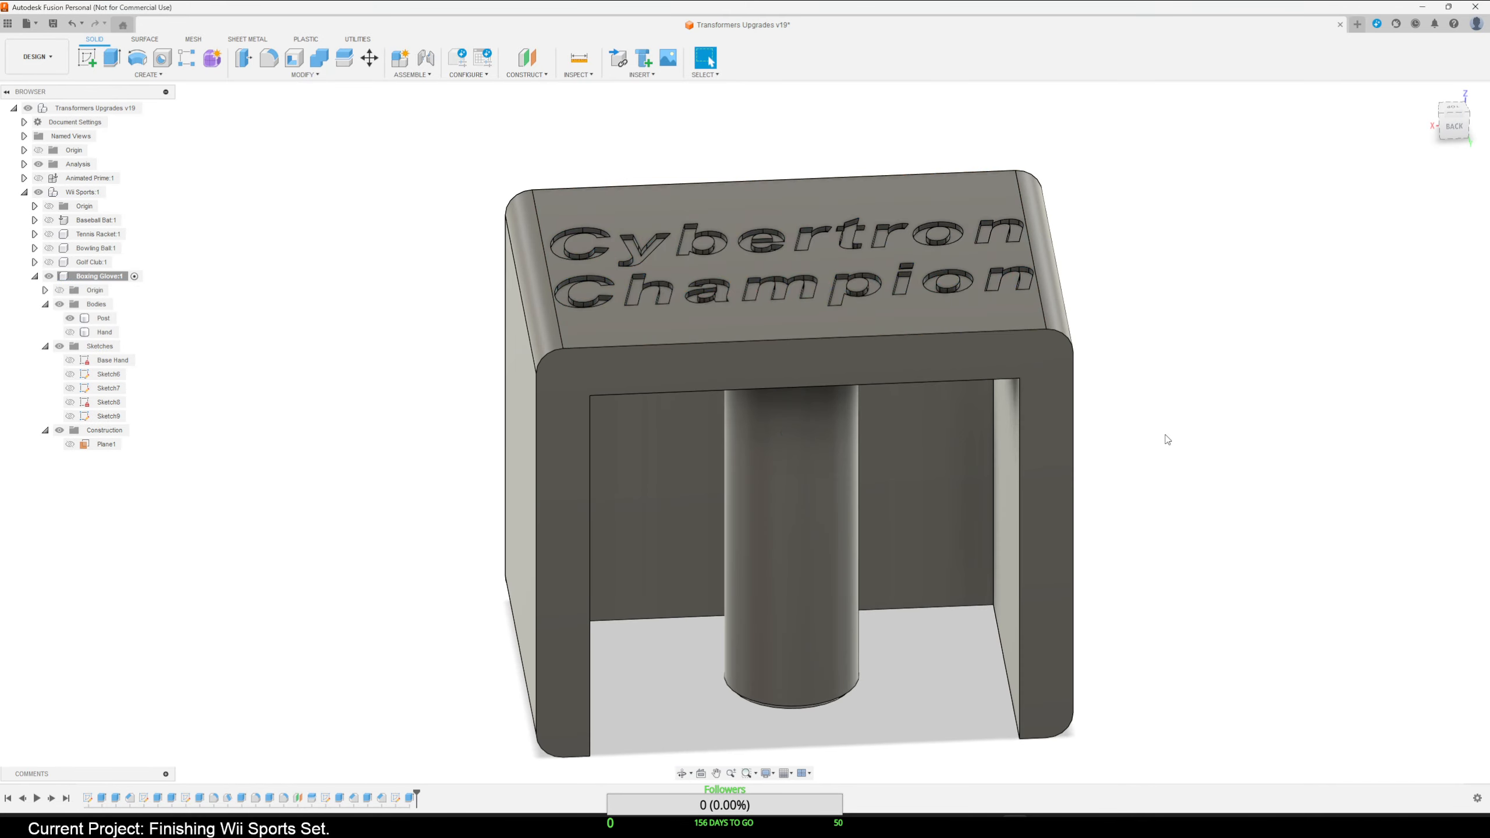
Show the Hand body together with the engraved wrist block and save the design.
shift+middle_drag(1167, 439, 656, 405)
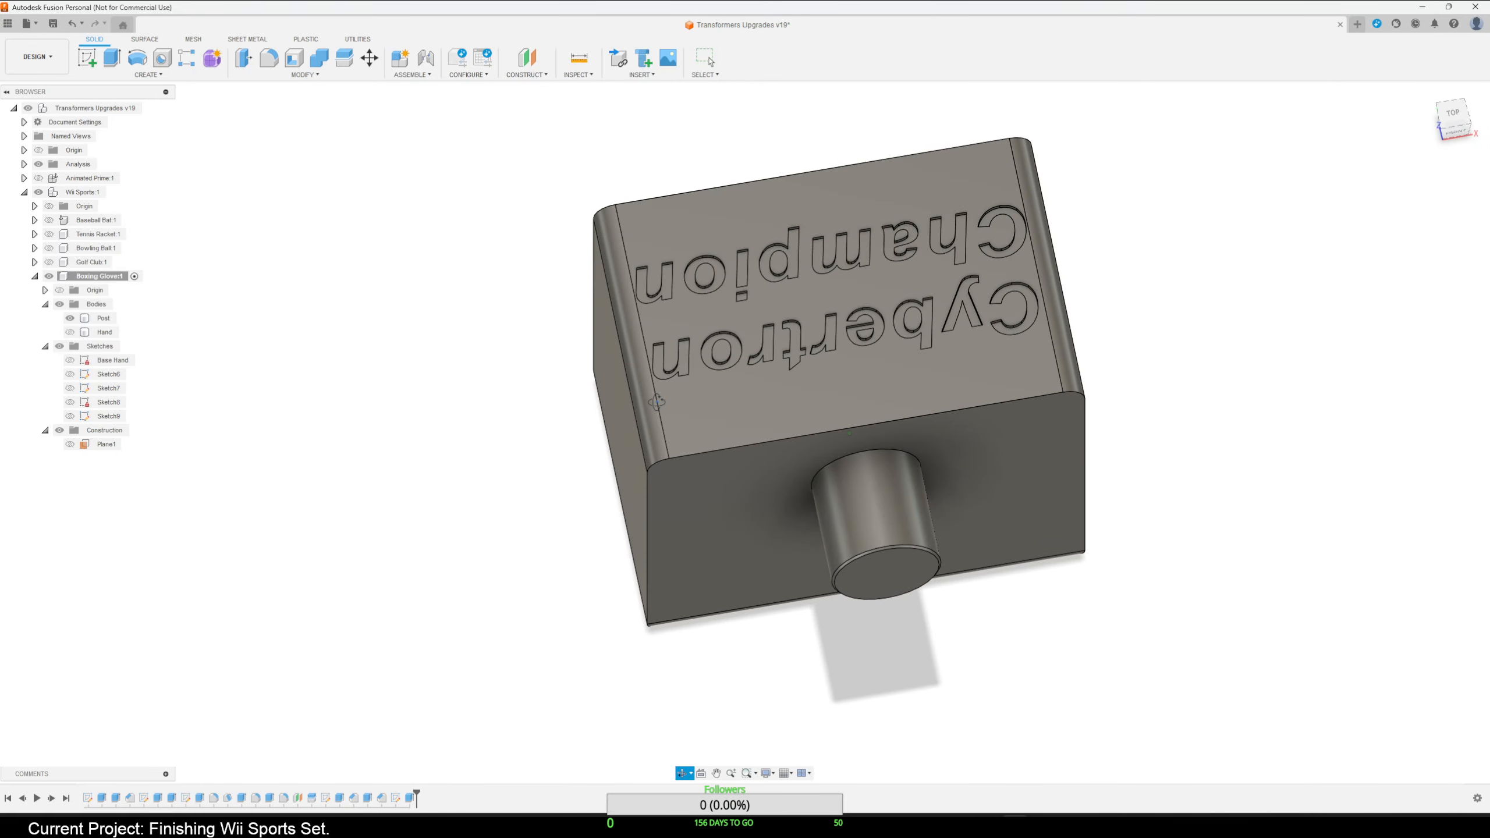
click(316, 353)
click(70, 332)
scroll(316, 400, down, 3)
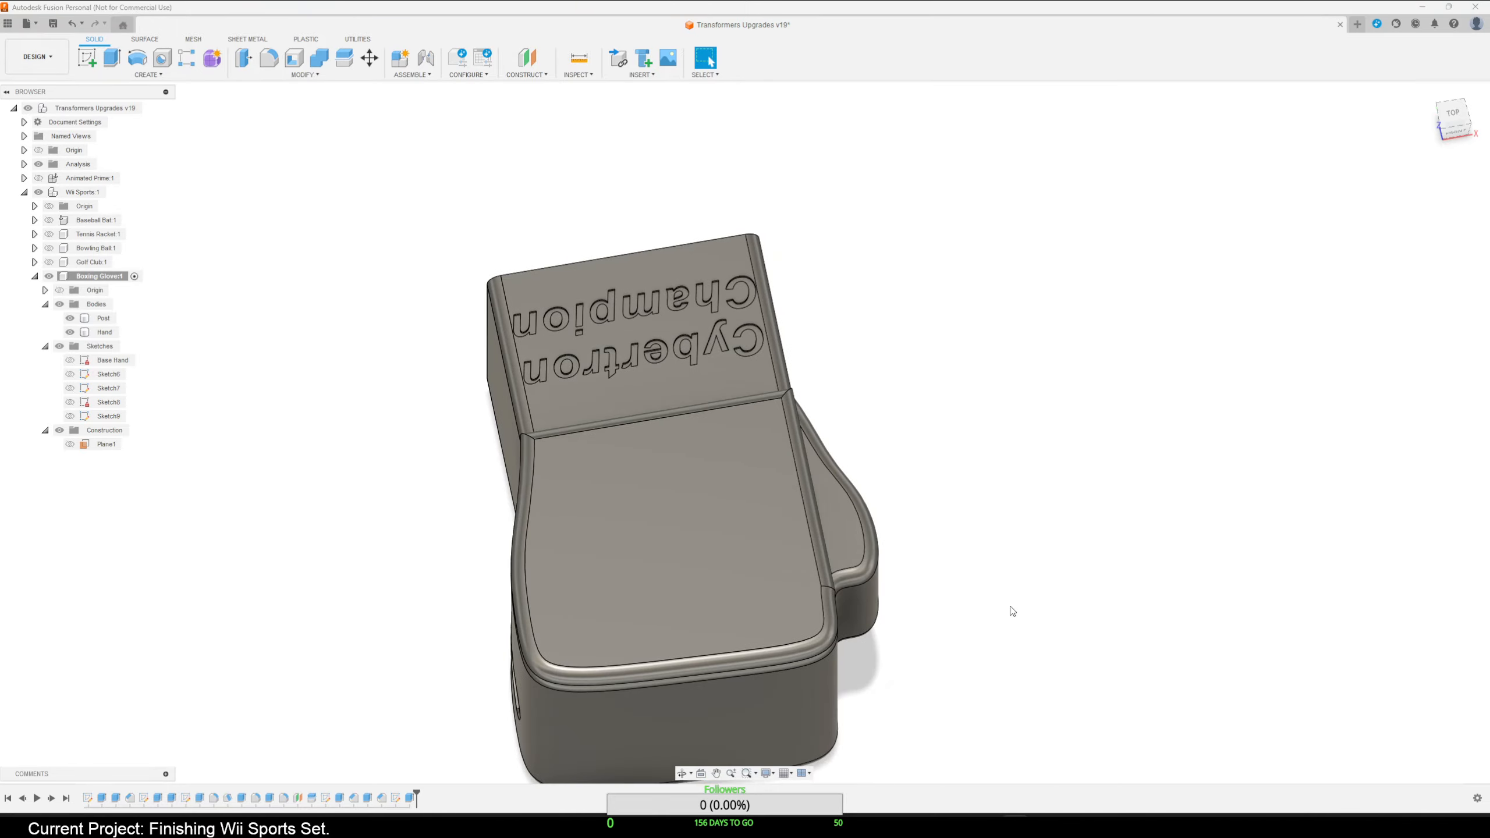
shift+middle_drag(1094, 556, 1098, 442)
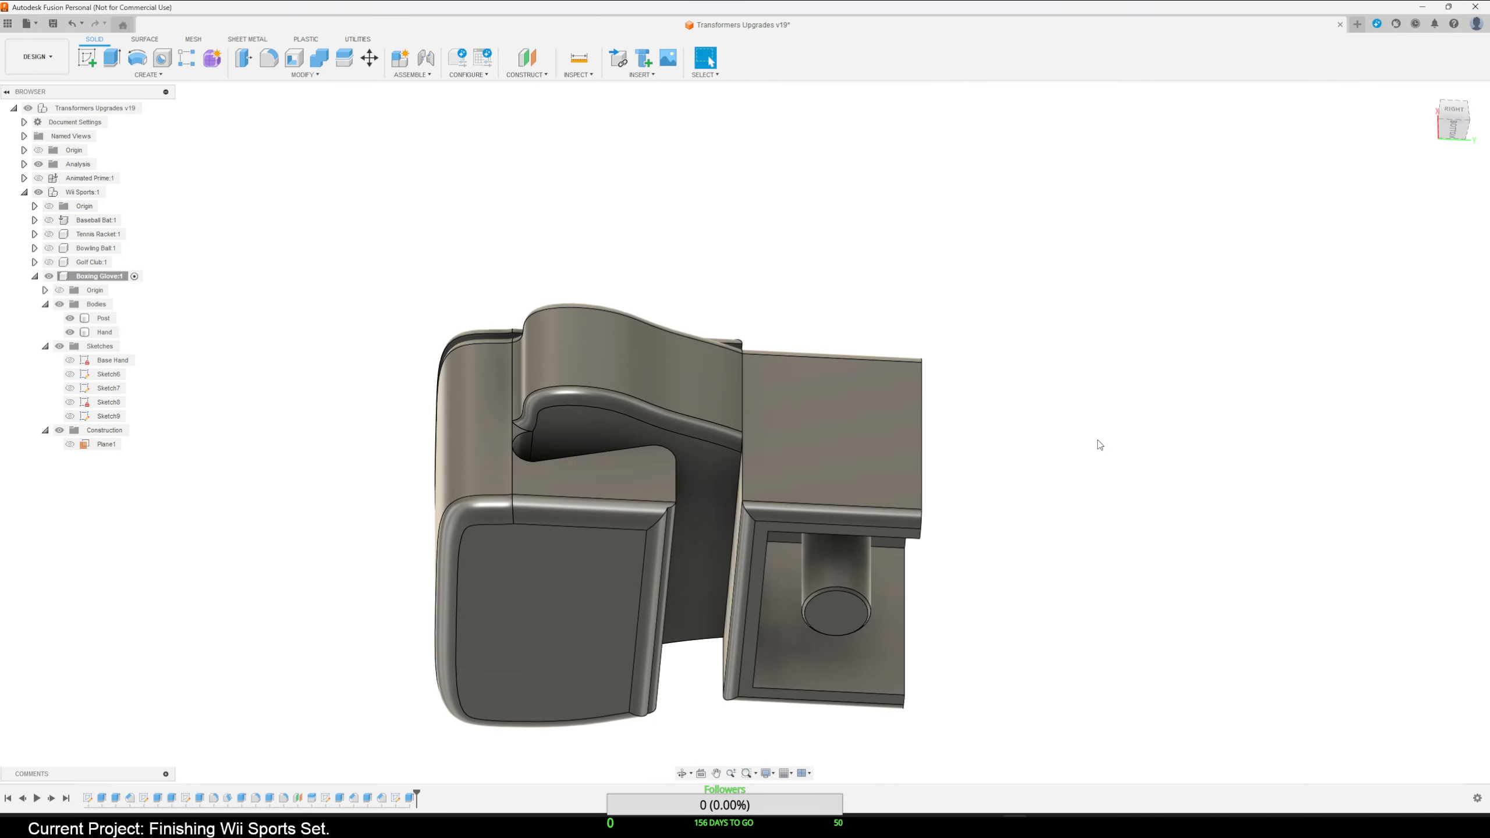
shift+middle_drag(1099, 445, 523, 468)
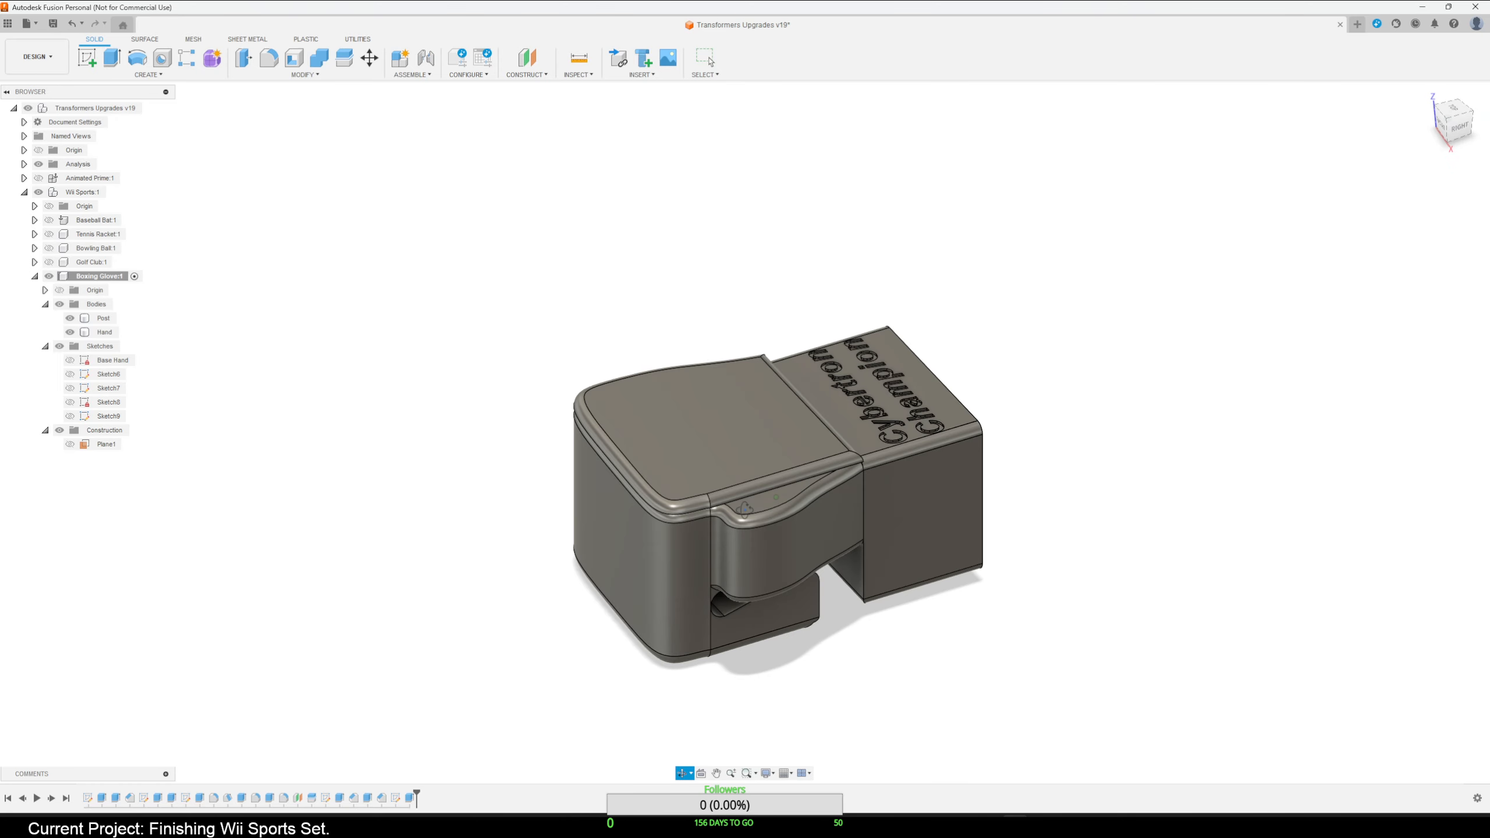
click(53, 23)
click(739, 439)
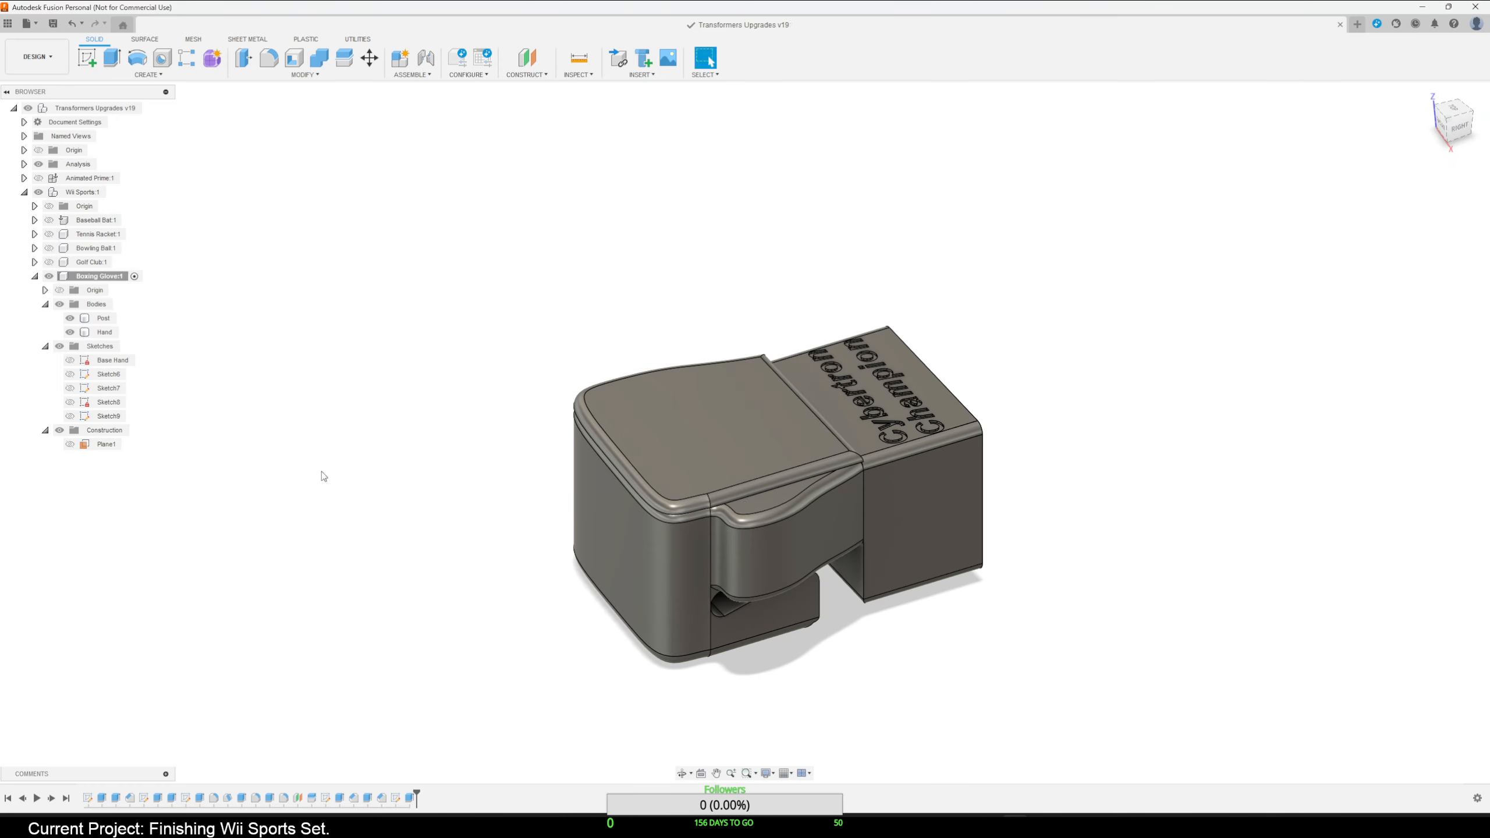
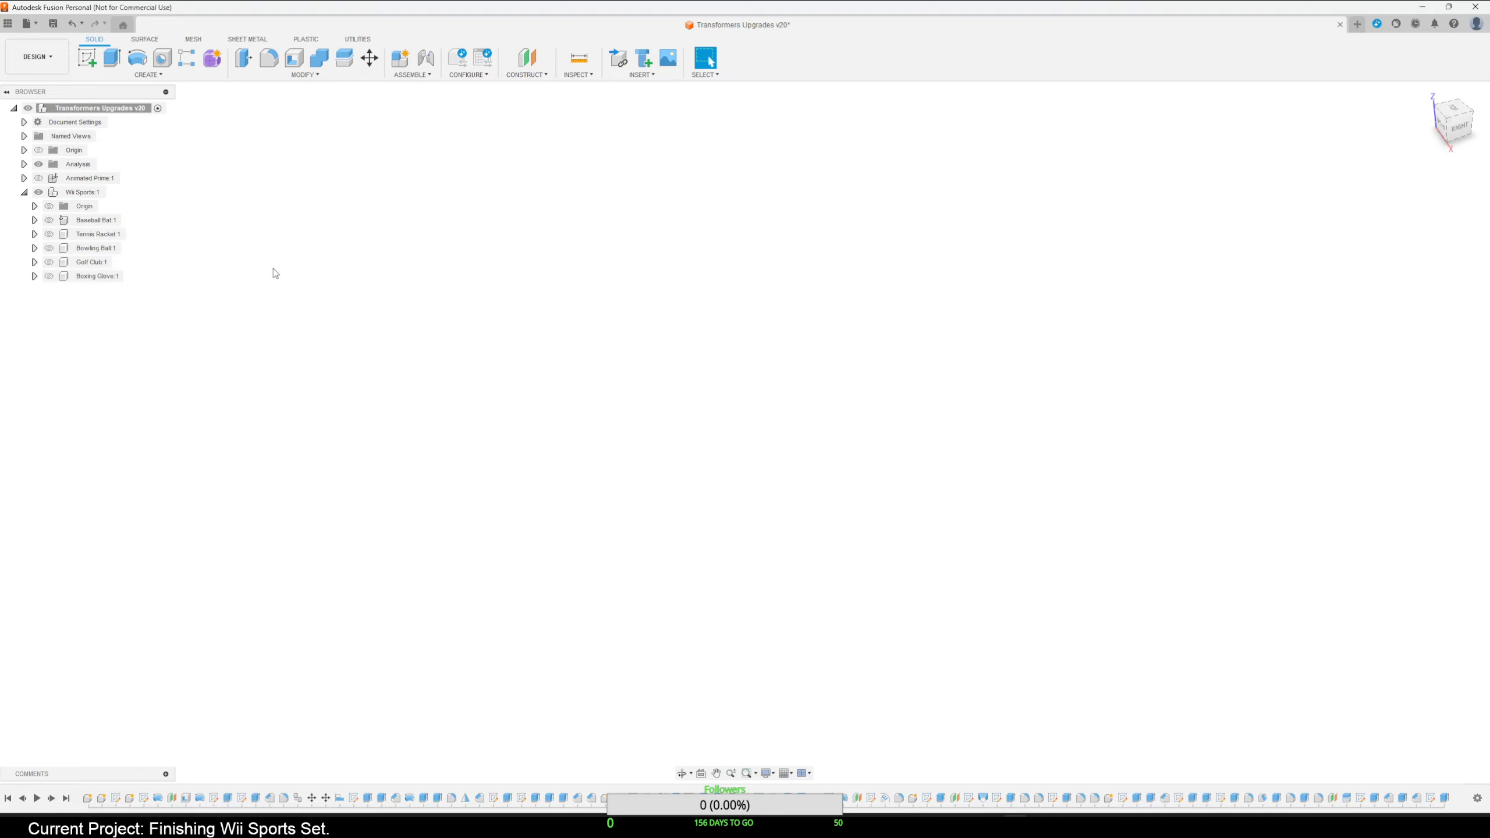
Create a new internal component named "Peg Tester" under the top-level assembly and activate it.
click(315, 76)
click(413, 76)
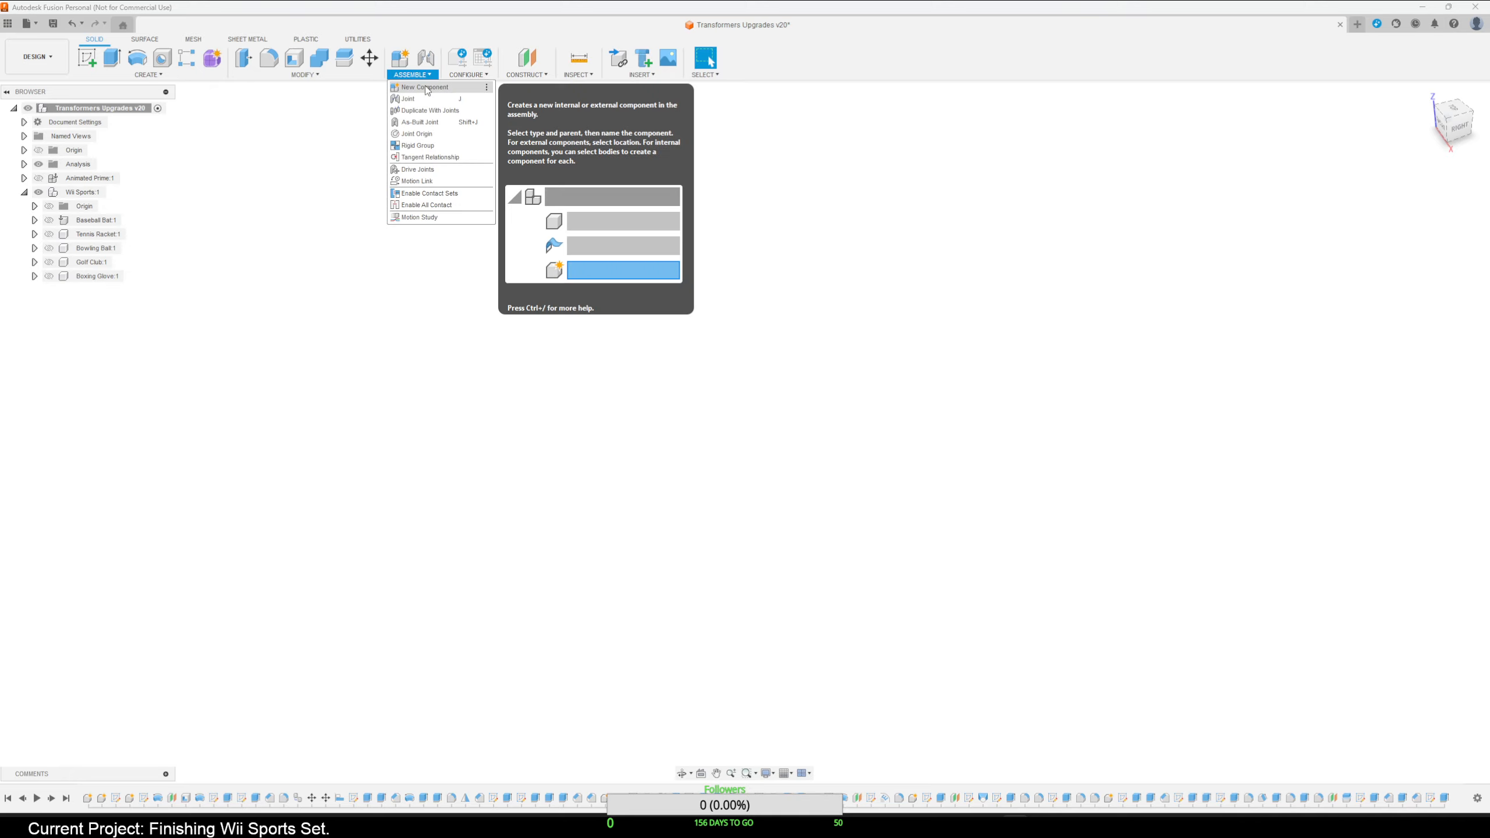
click(423, 87)
double_click(1382, 231)
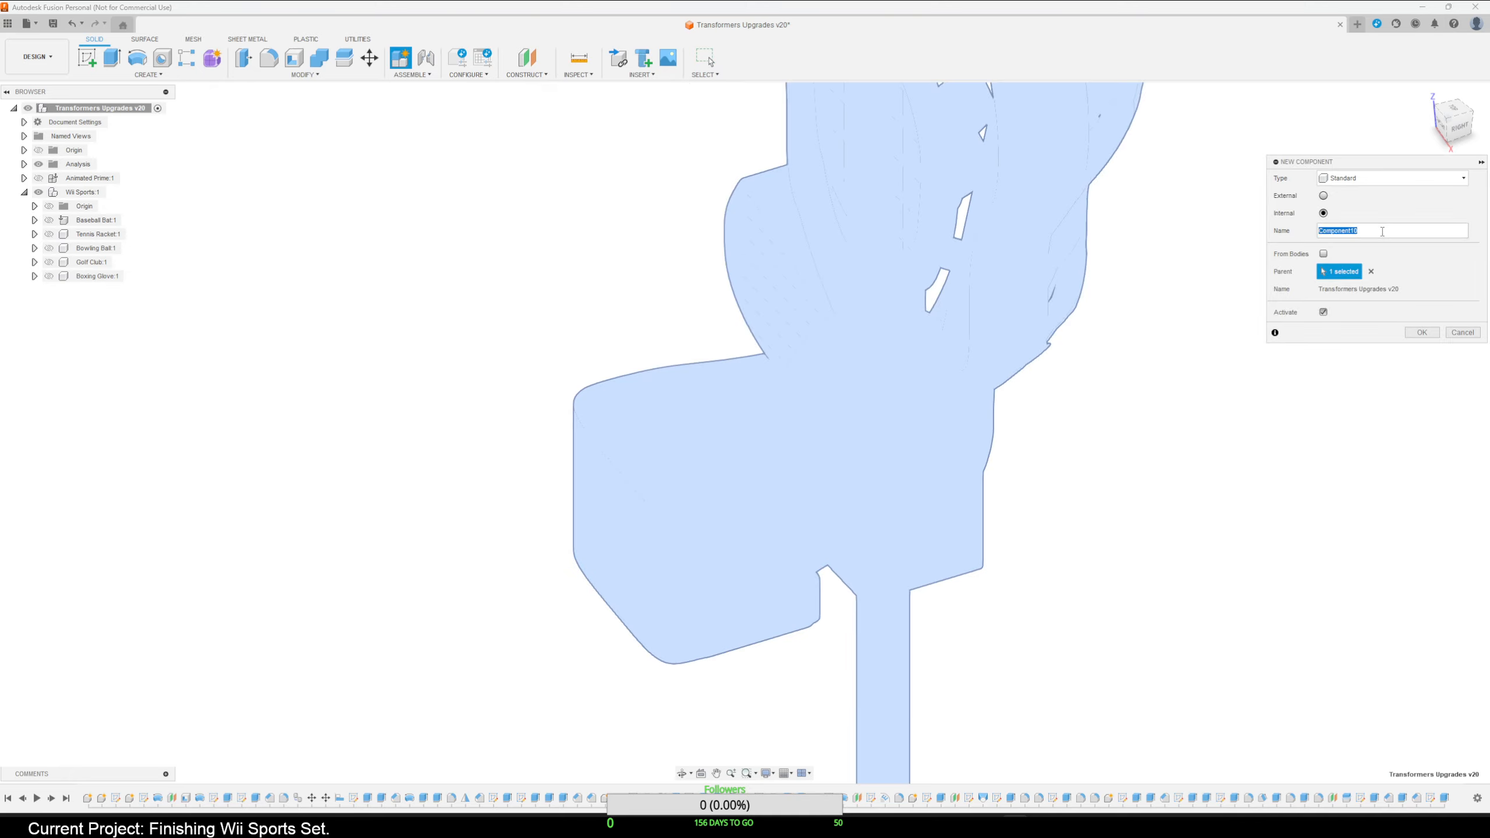
text(H)
click(1418, 333)
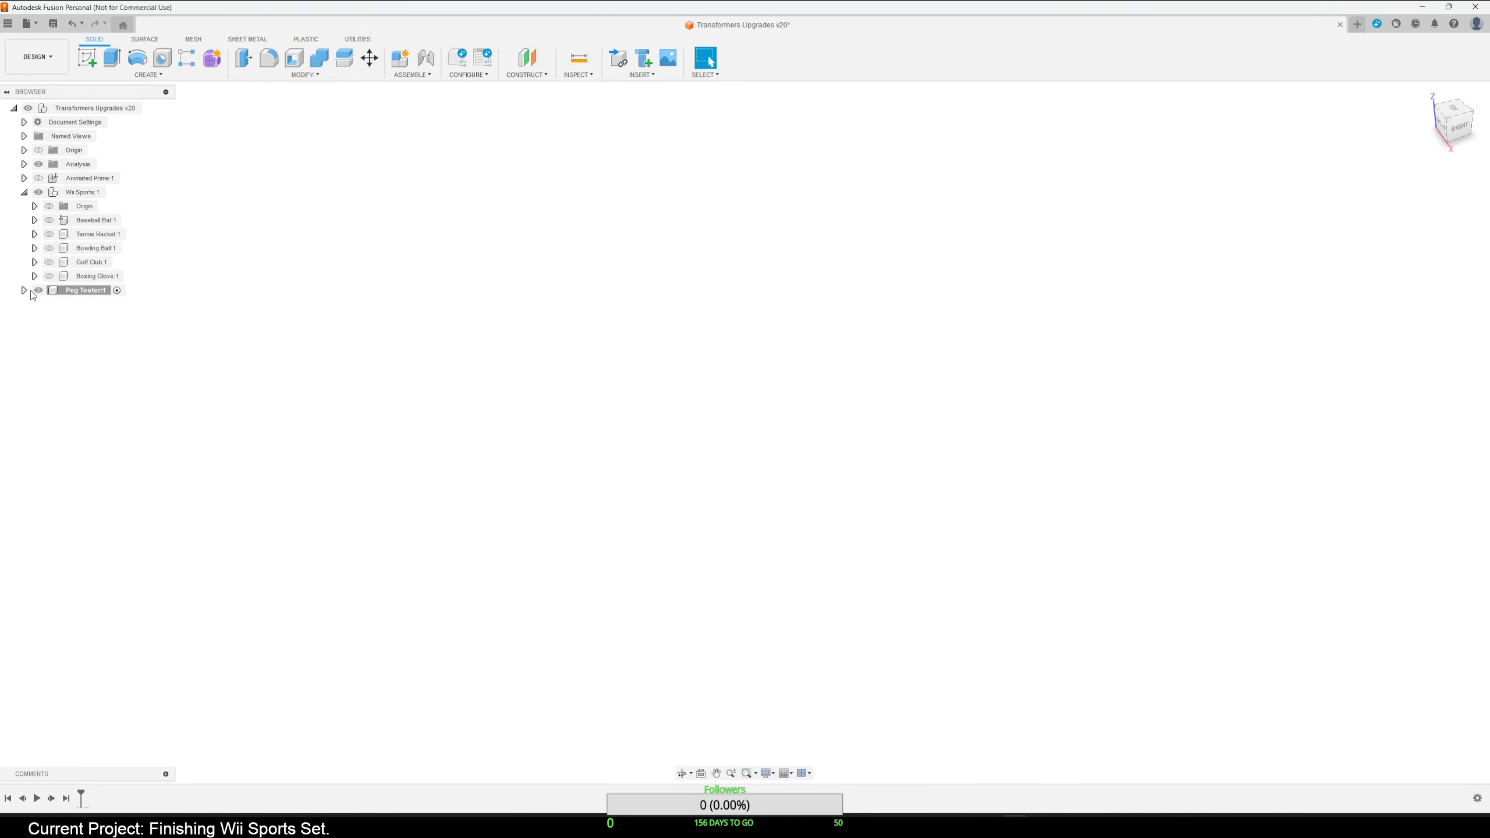
Sketch a 15 mm diameter circle centred on the origin on the horizontal plane and finish the sketch.
click(86, 59)
click(929, 414)
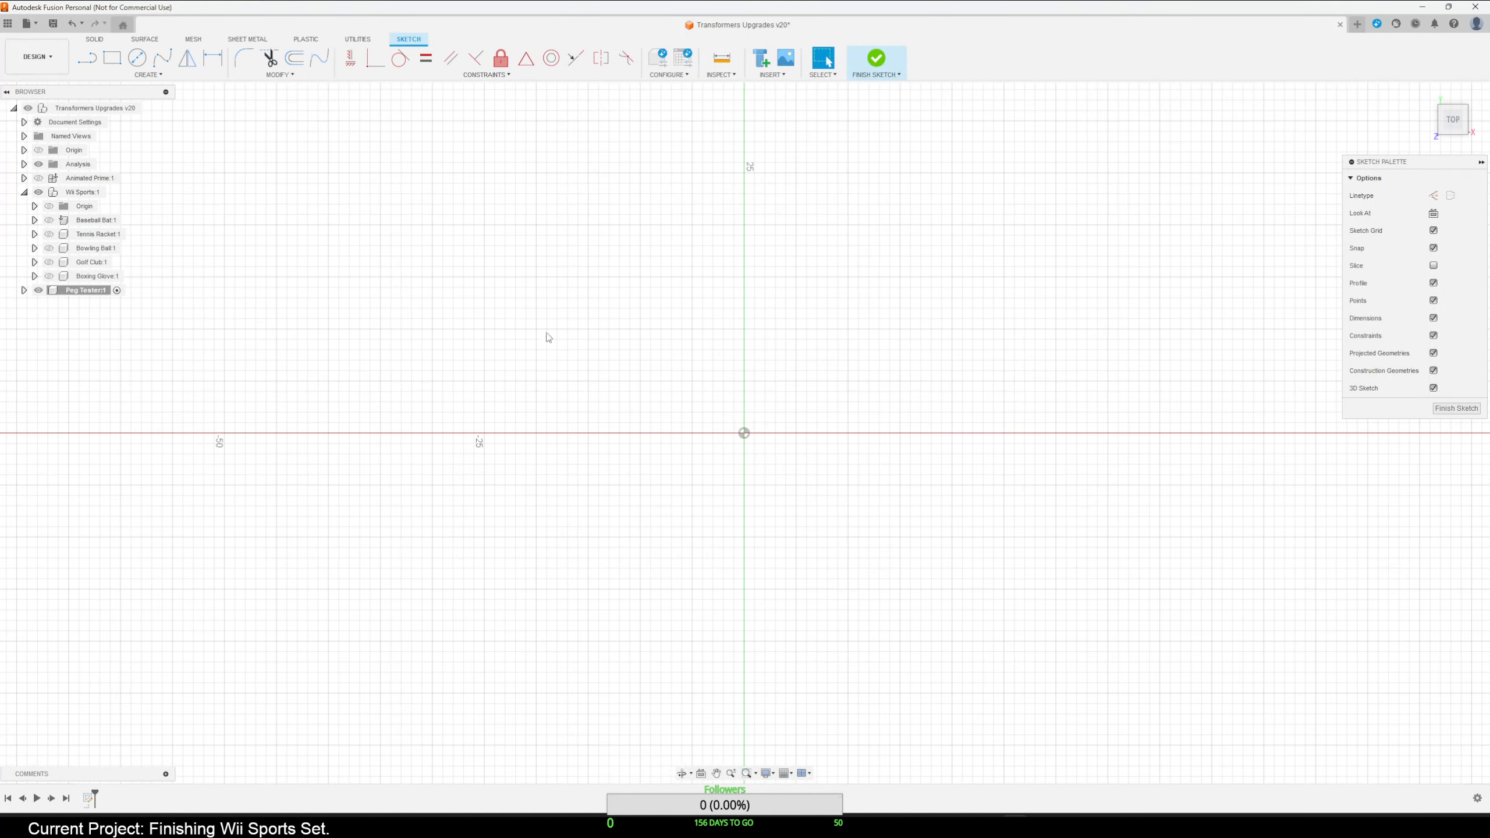
click(136, 59)
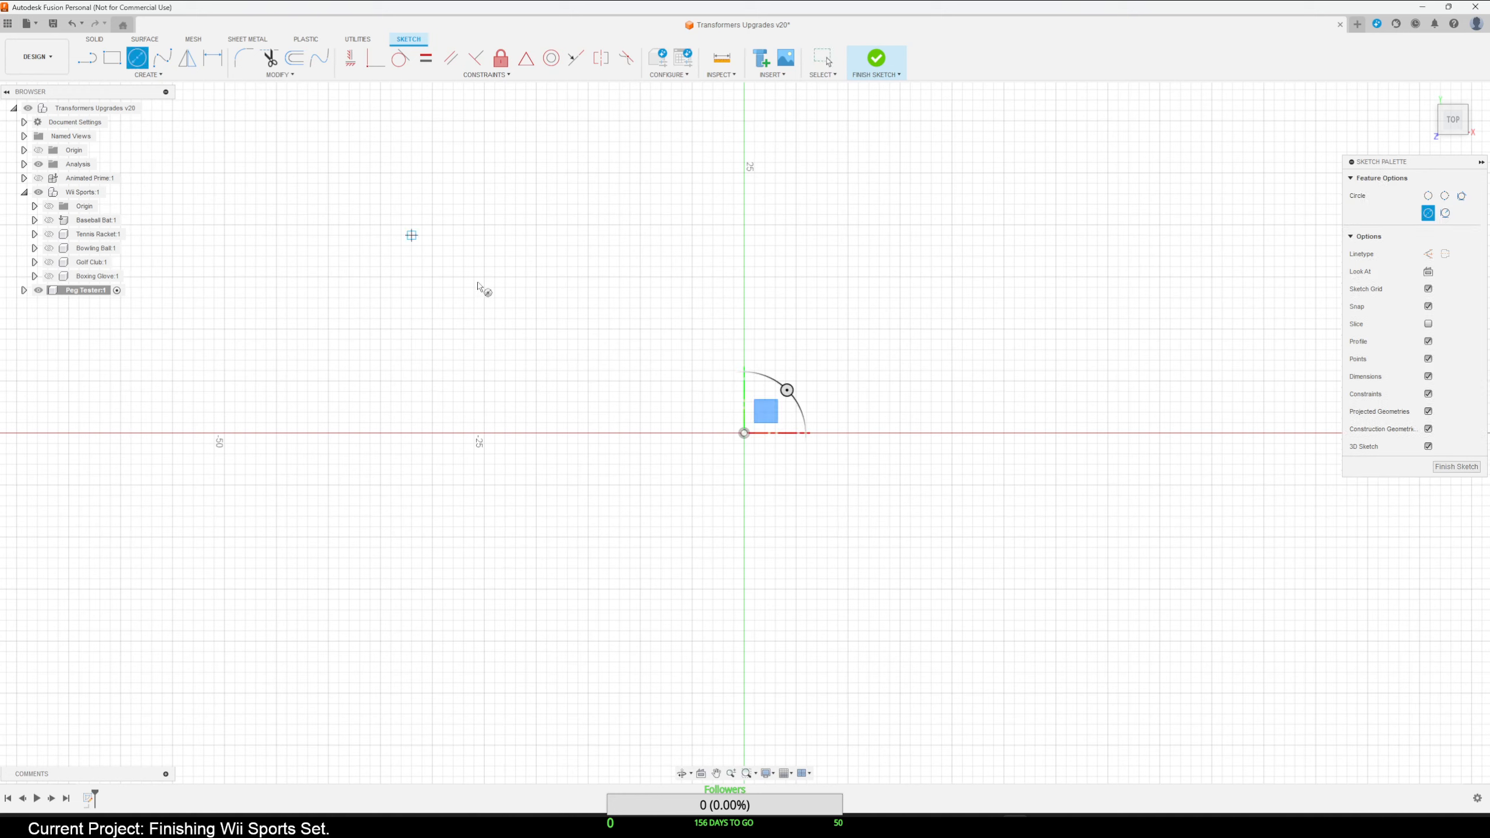
click(744, 433)
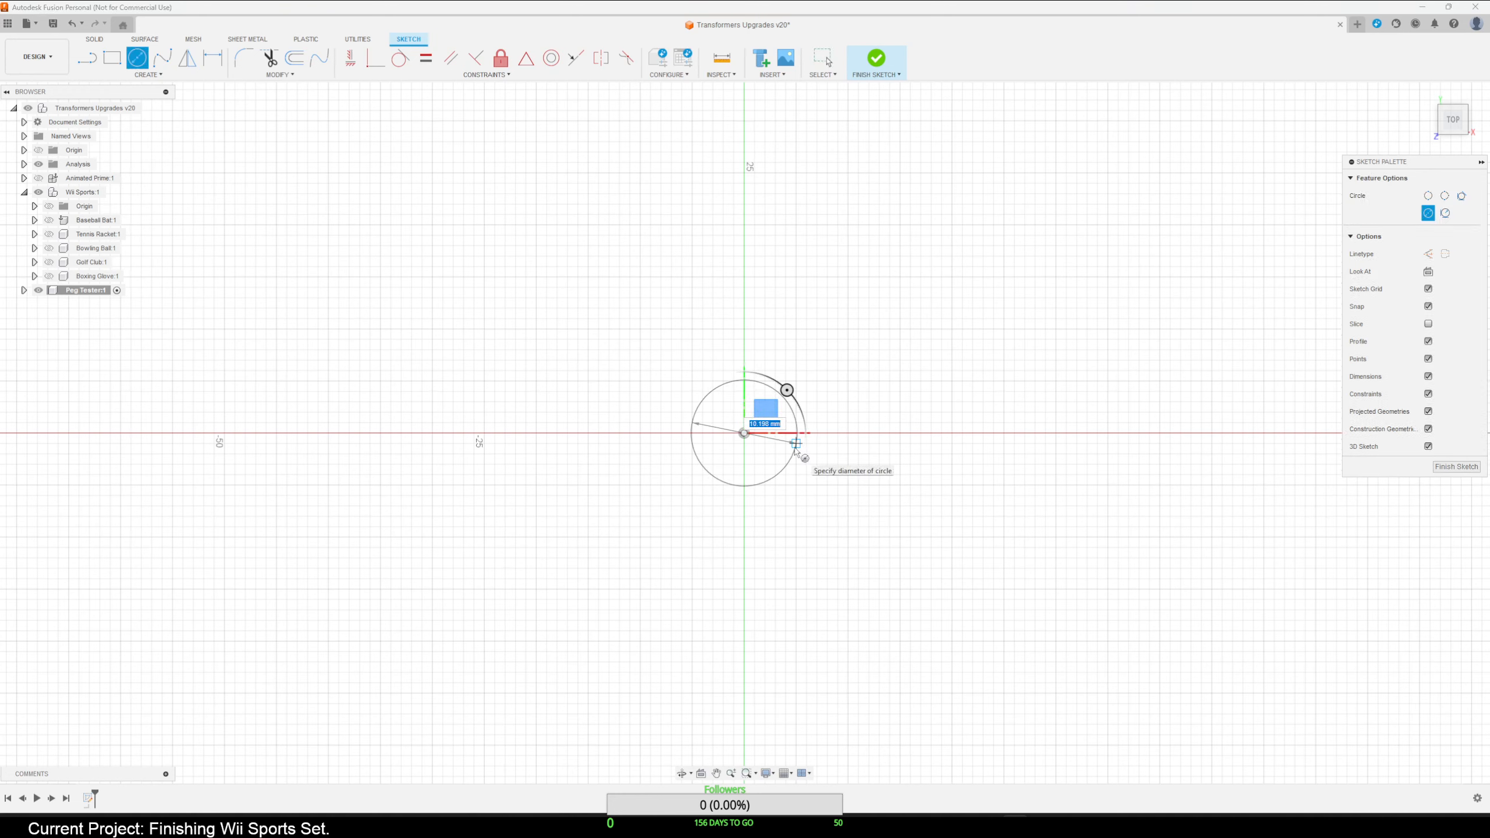
text(10)
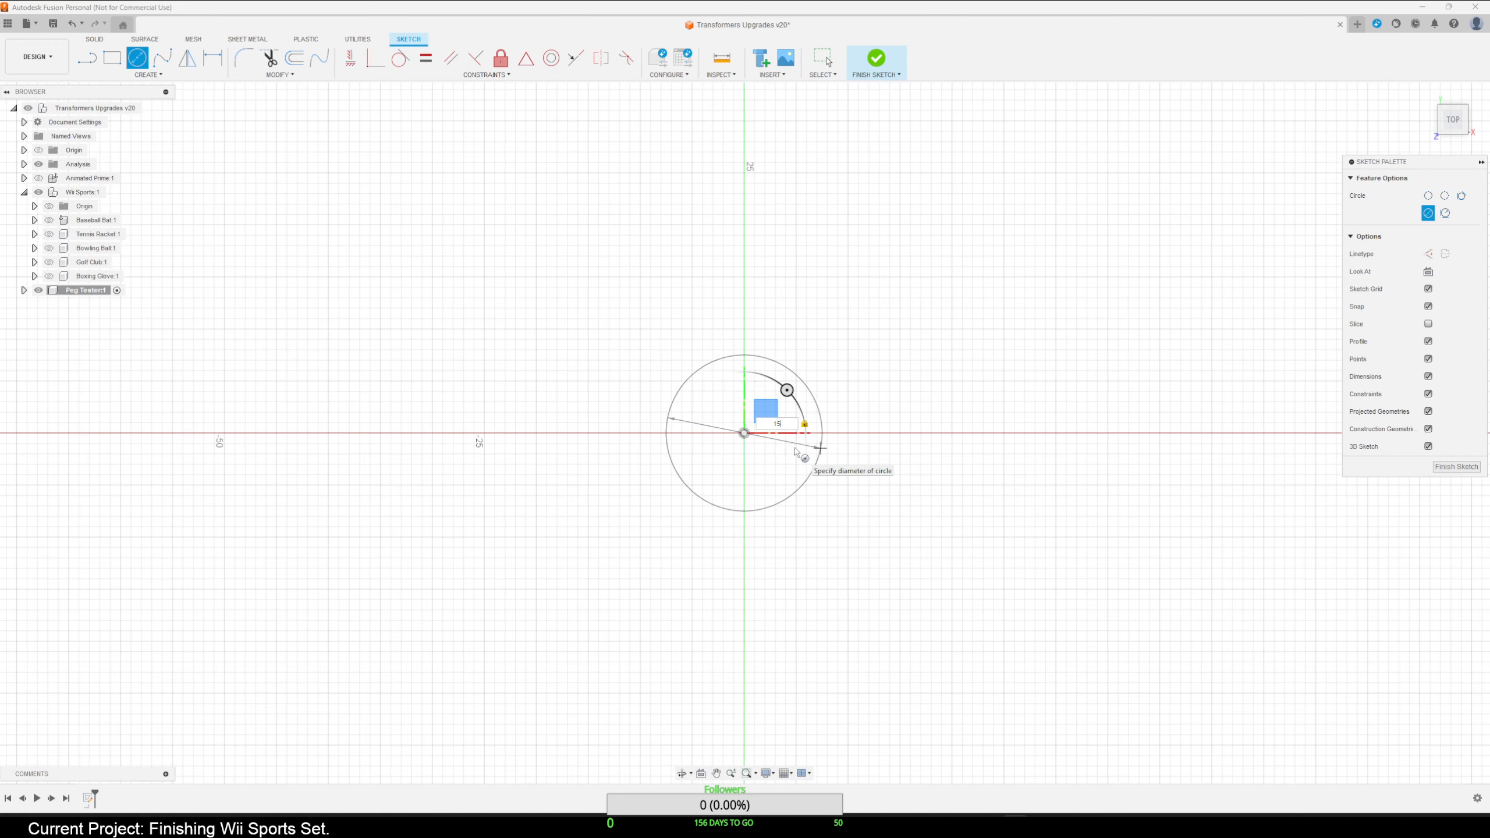
key(Return)
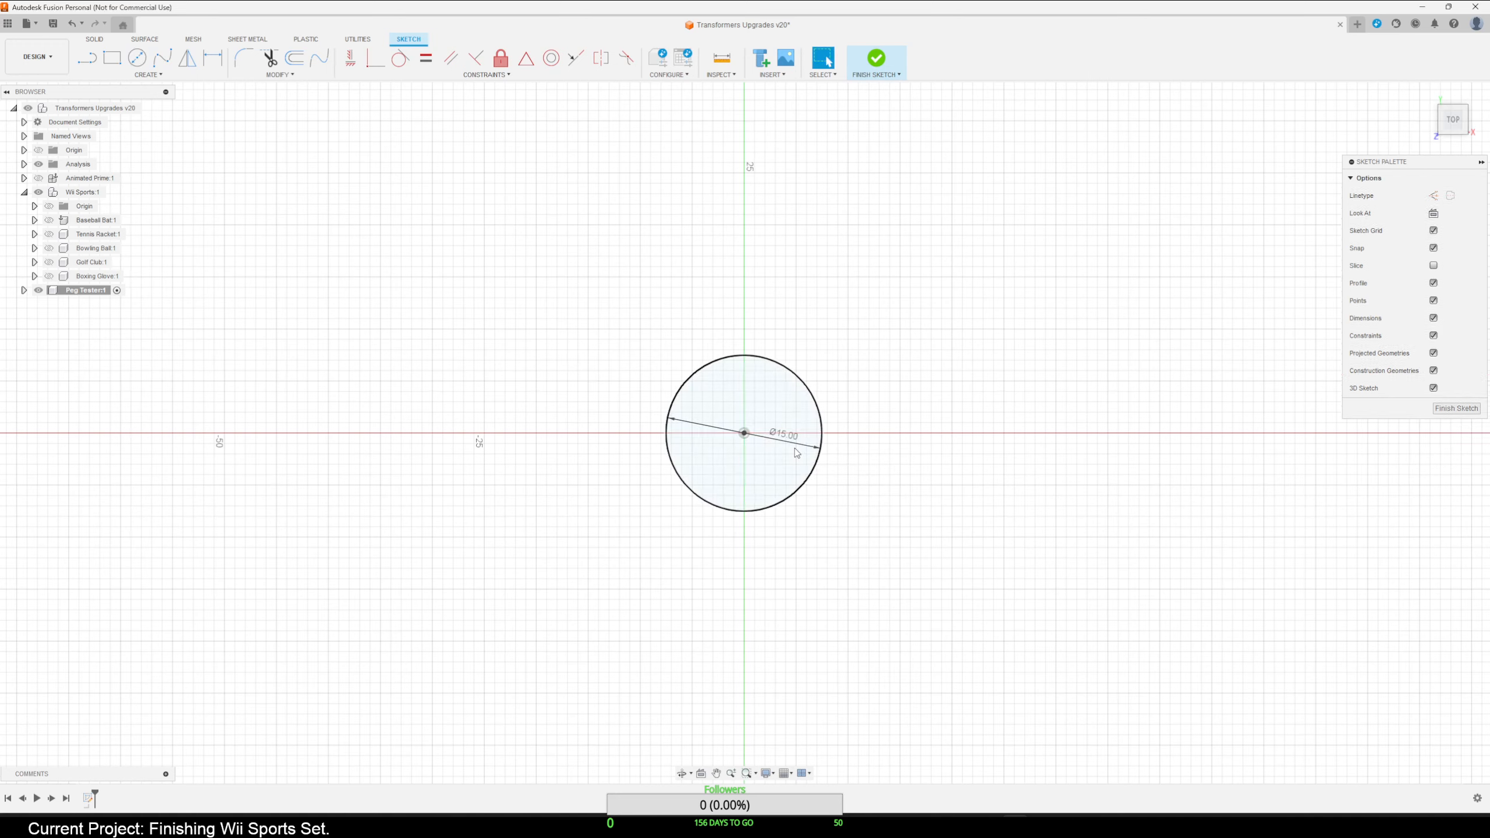
click(1458, 407)
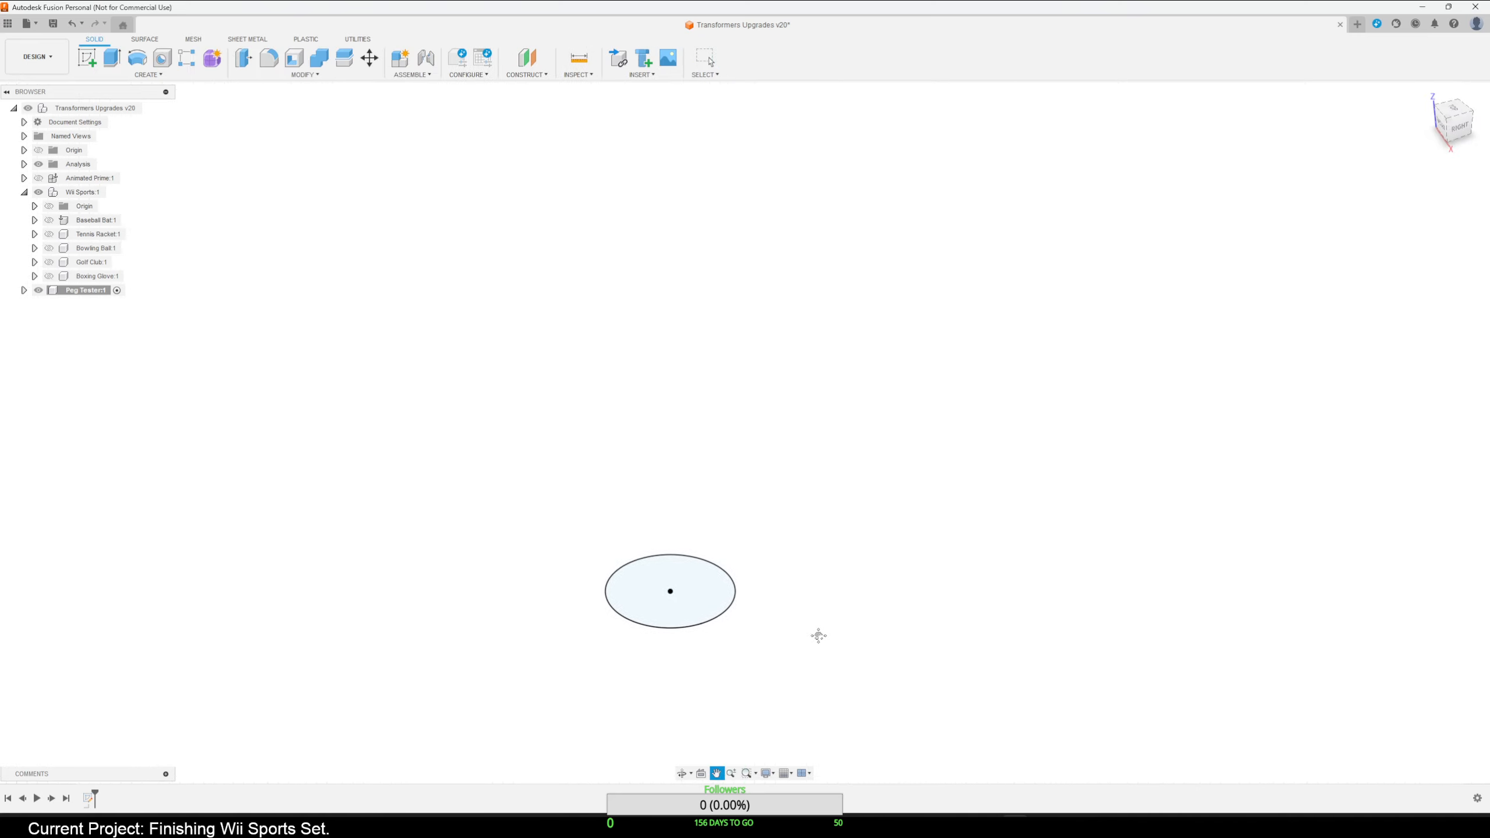
Extrude the circle 2 mm upward as a new body.
click(707, 595)
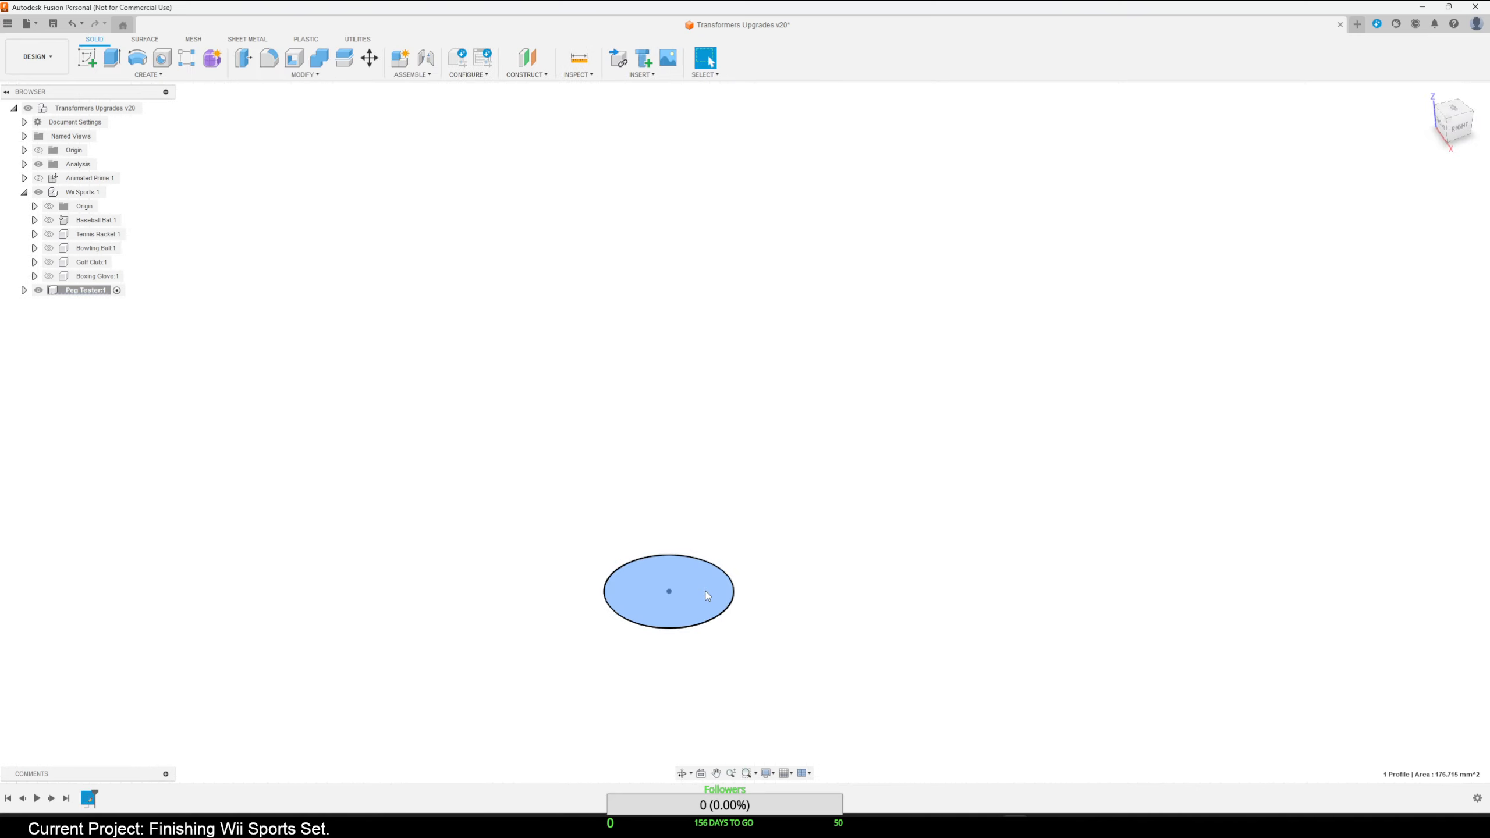
text(e)
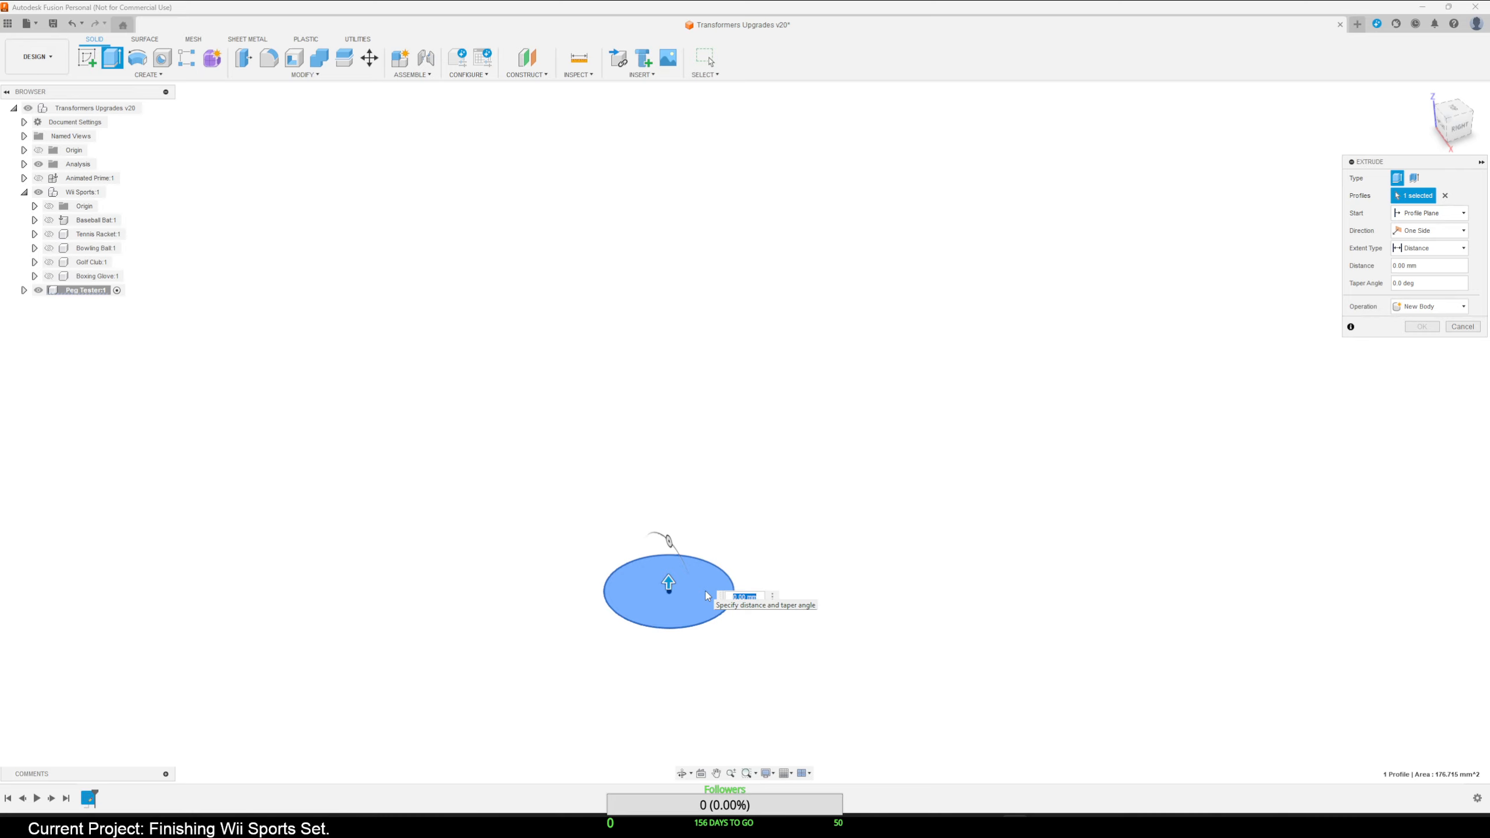
text(2)
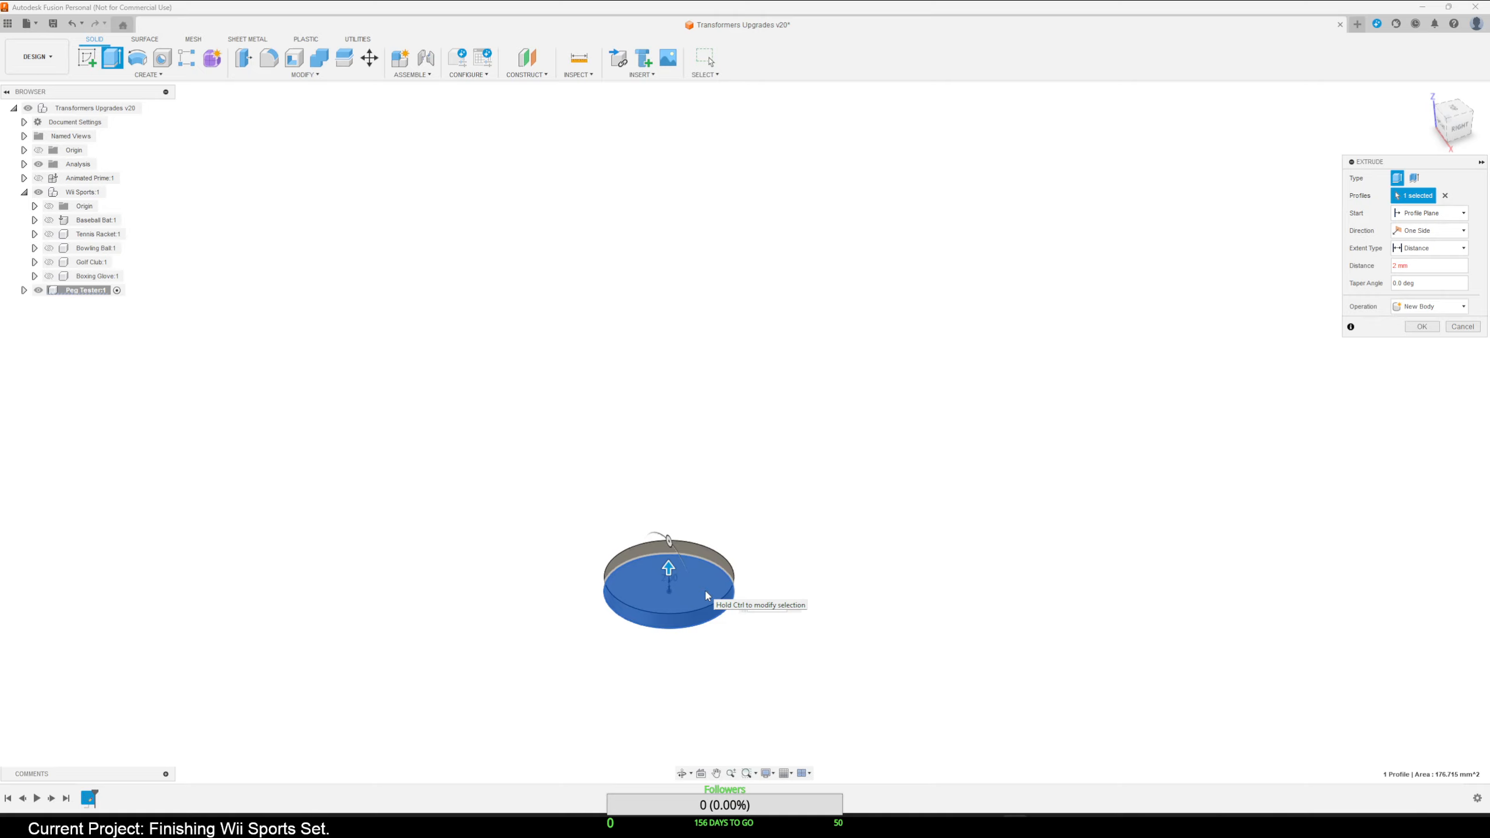
key(Return)
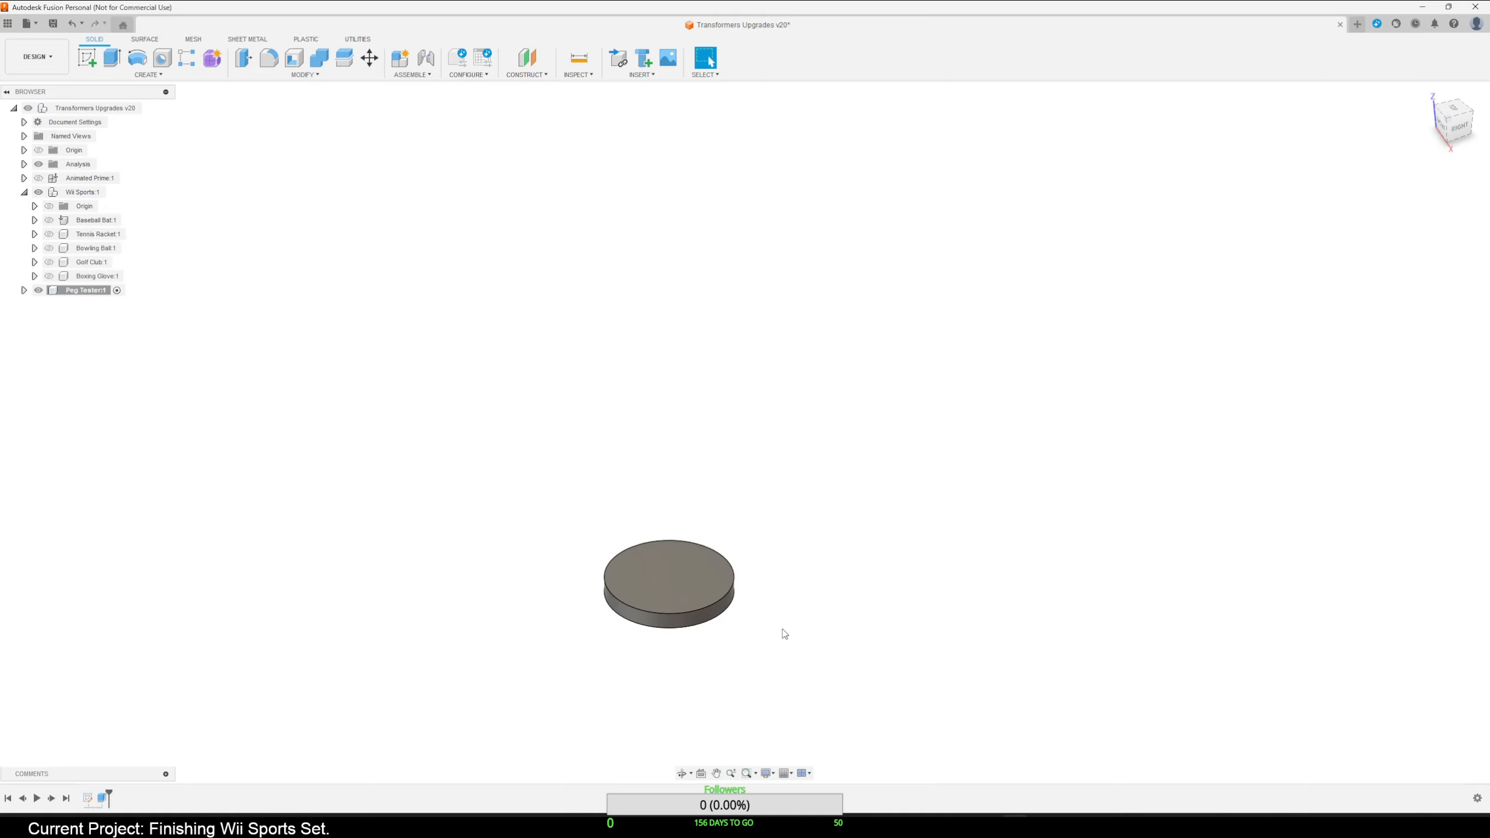
shift+middle_drag(785, 633, 791, 636)
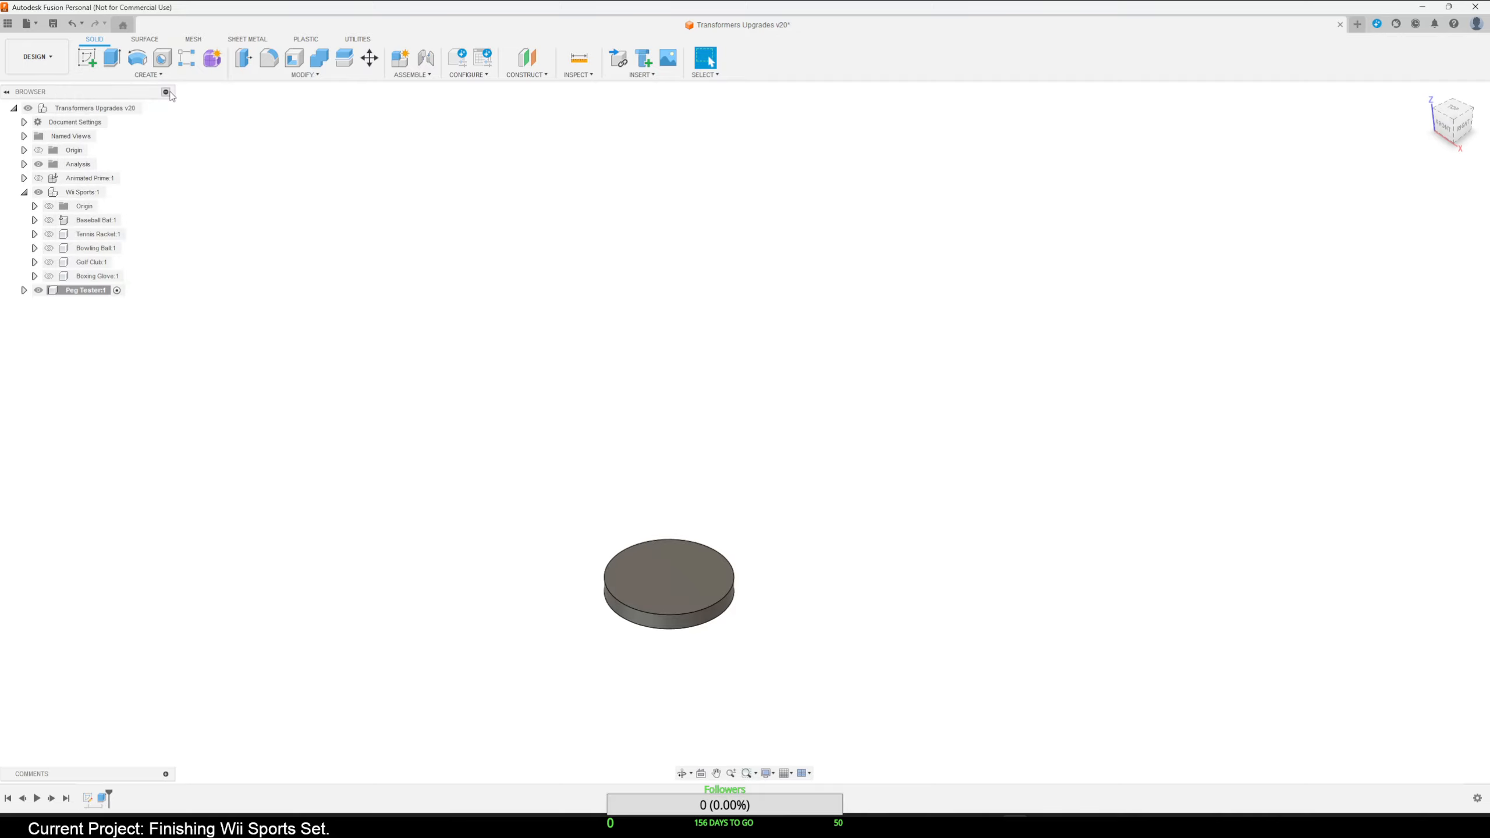
click(133, 76)
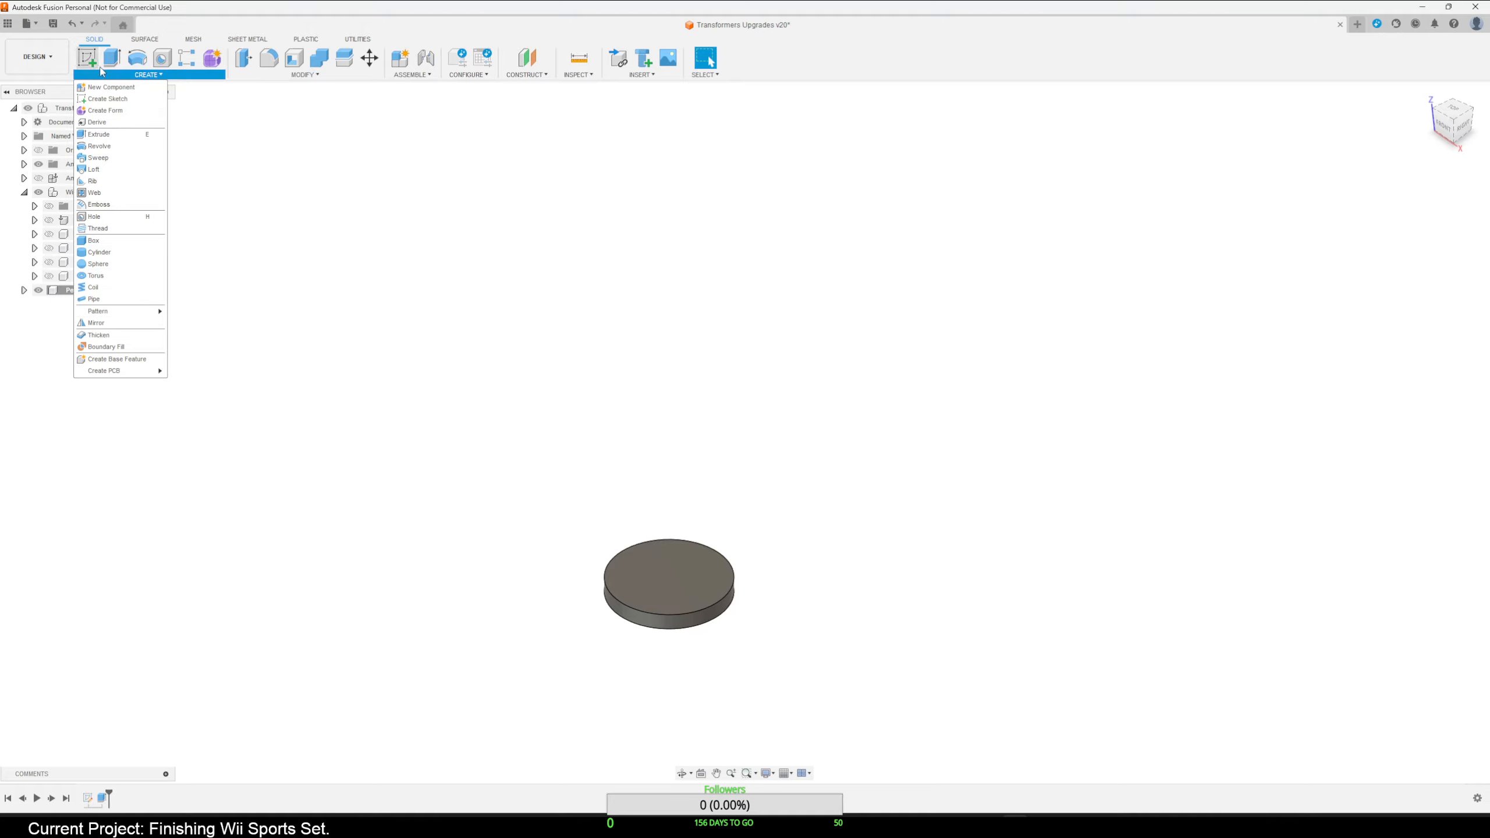
mouse_move(129, 311)
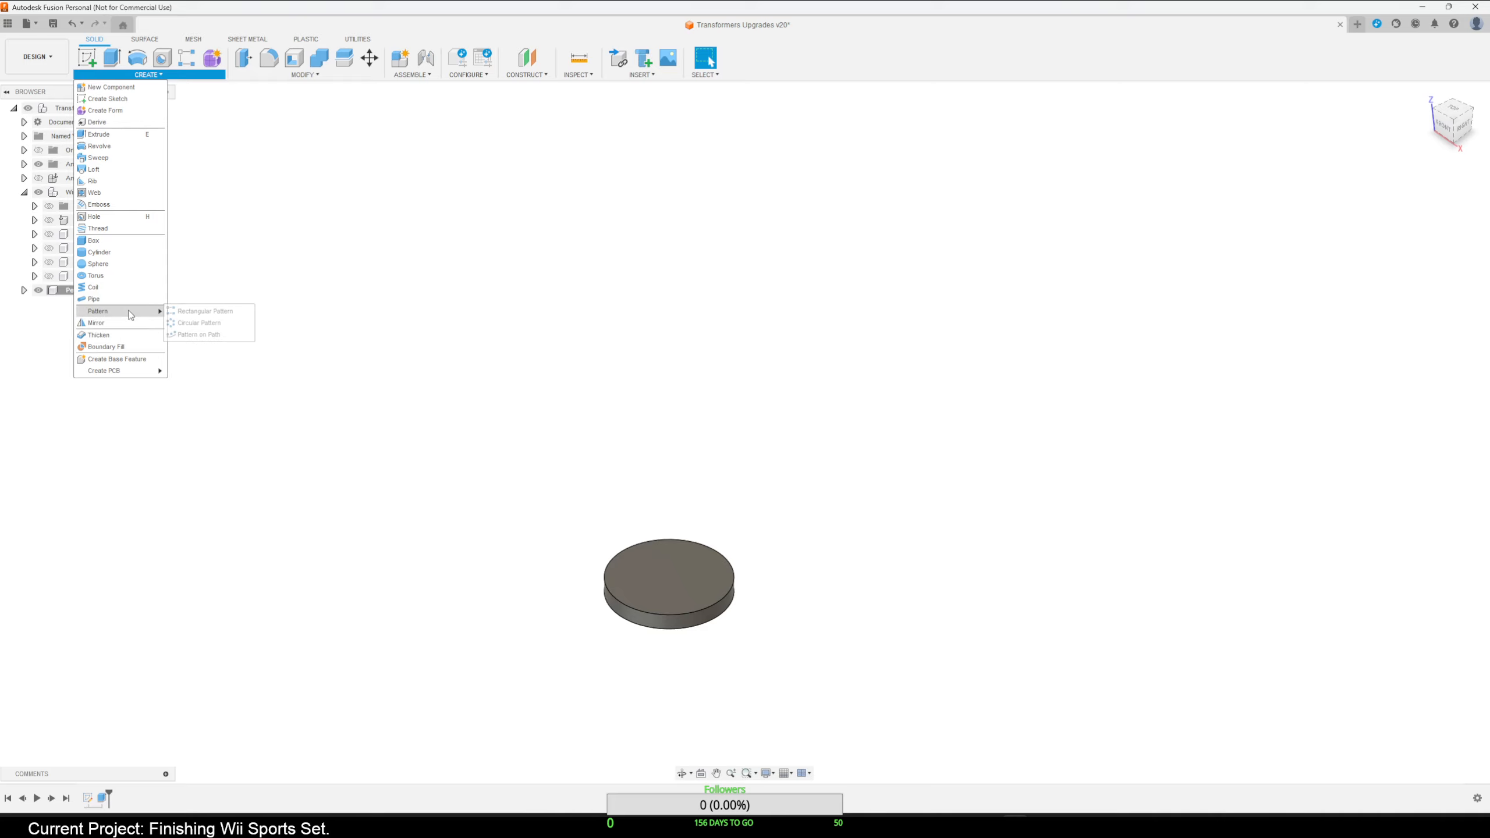
click(197, 313)
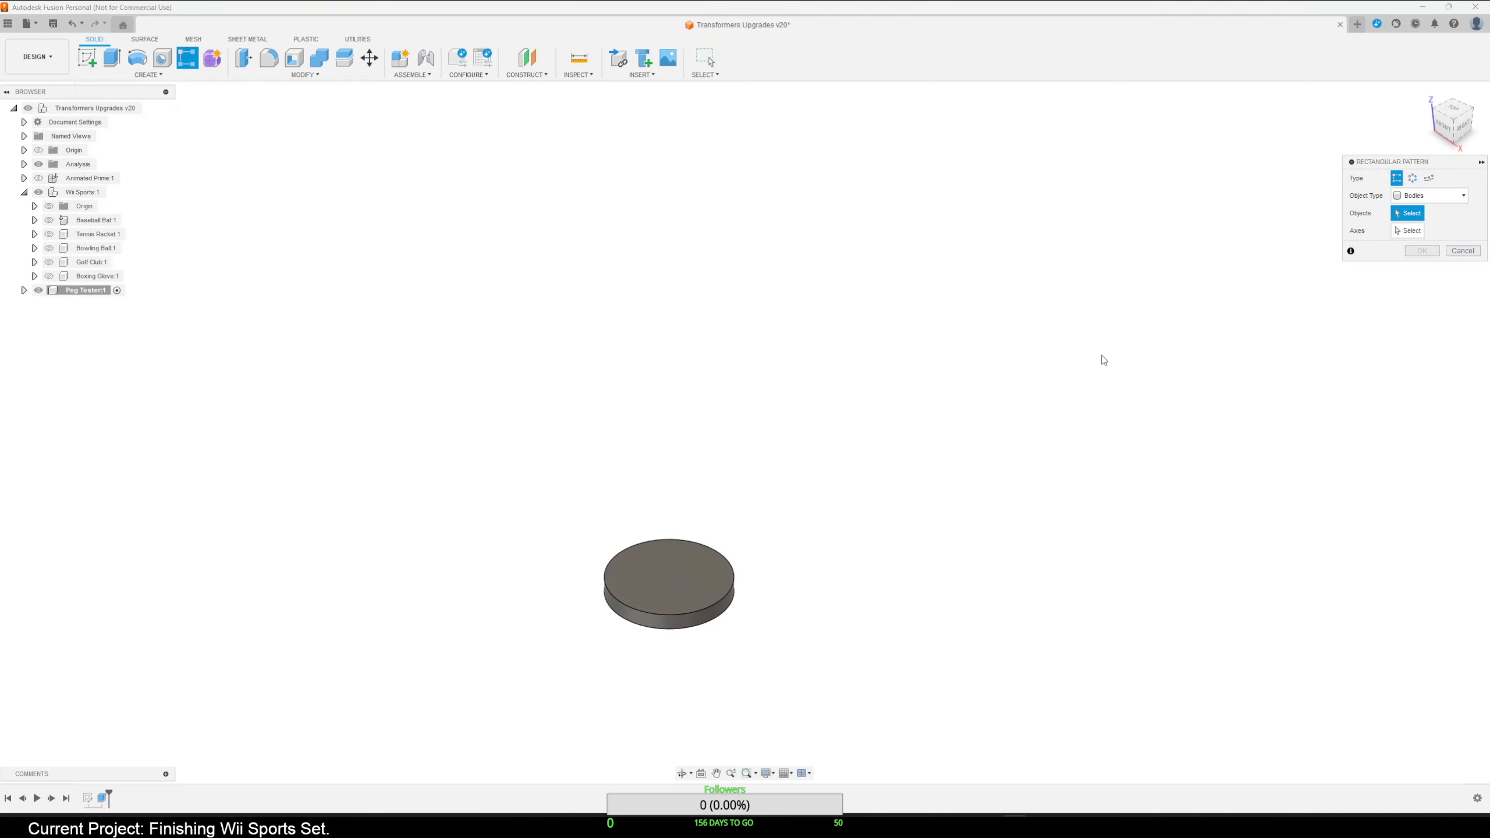
click(1469, 252)
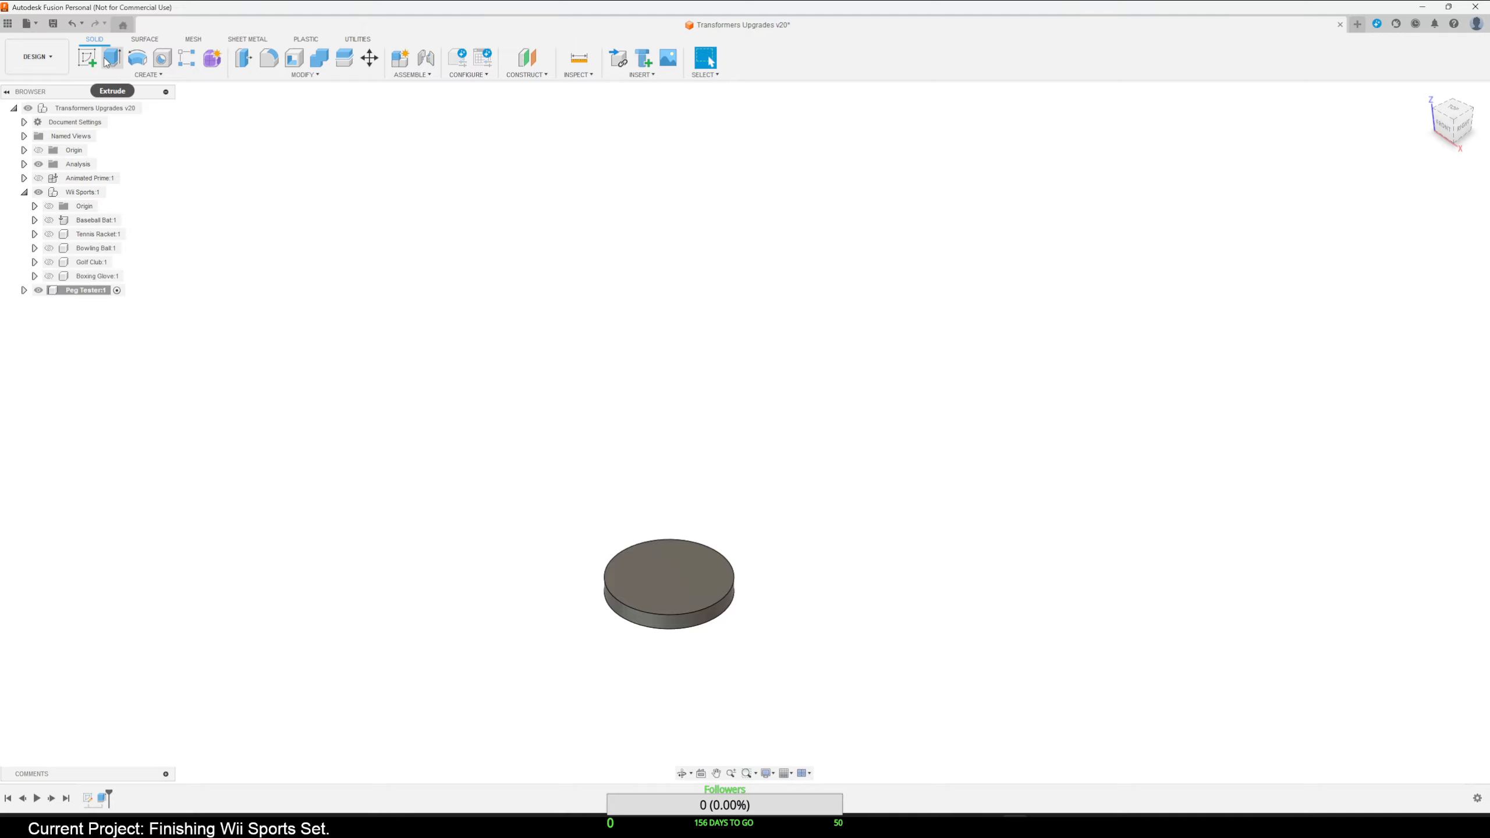
Start a rectangular pattern of the disc body with the X axis as its first direction.
click(147, 75)
mouse_move(141, 311)
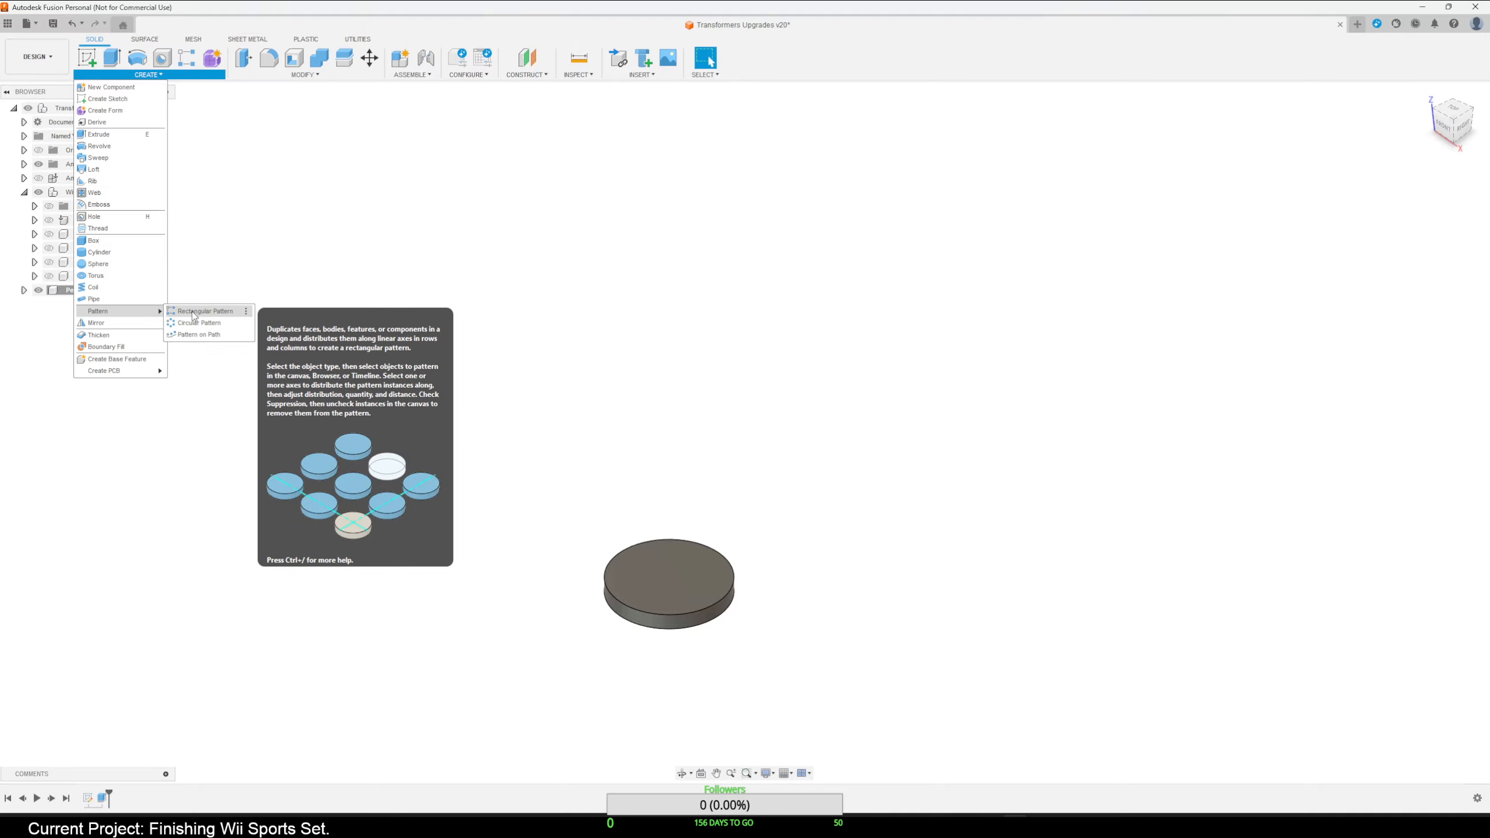
click(193, 312)
click(656, 570)
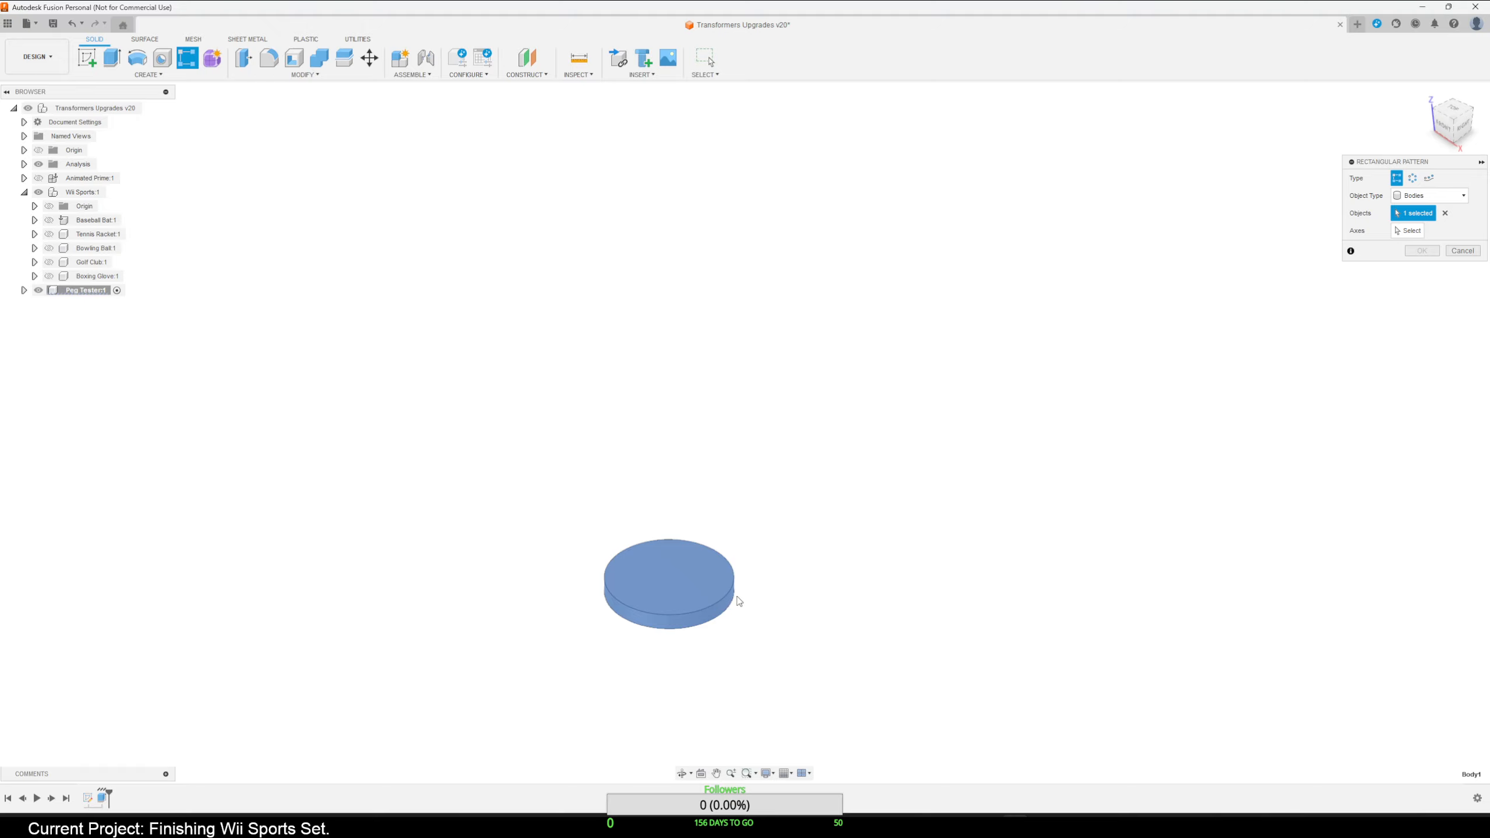
scroll(877, 595, down, 1)
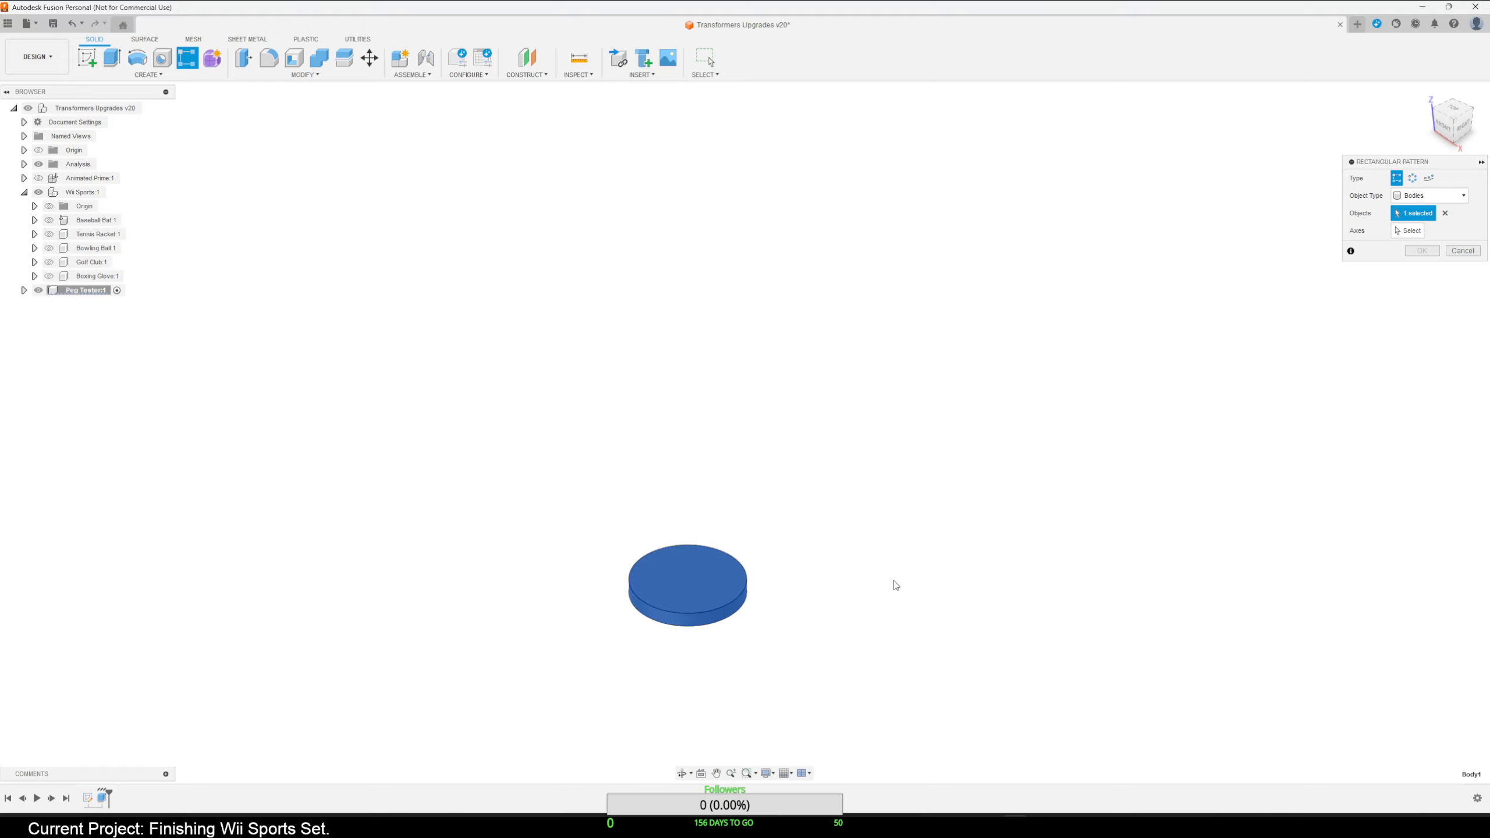
shift+middle_drag(892, 589, 897, 617)
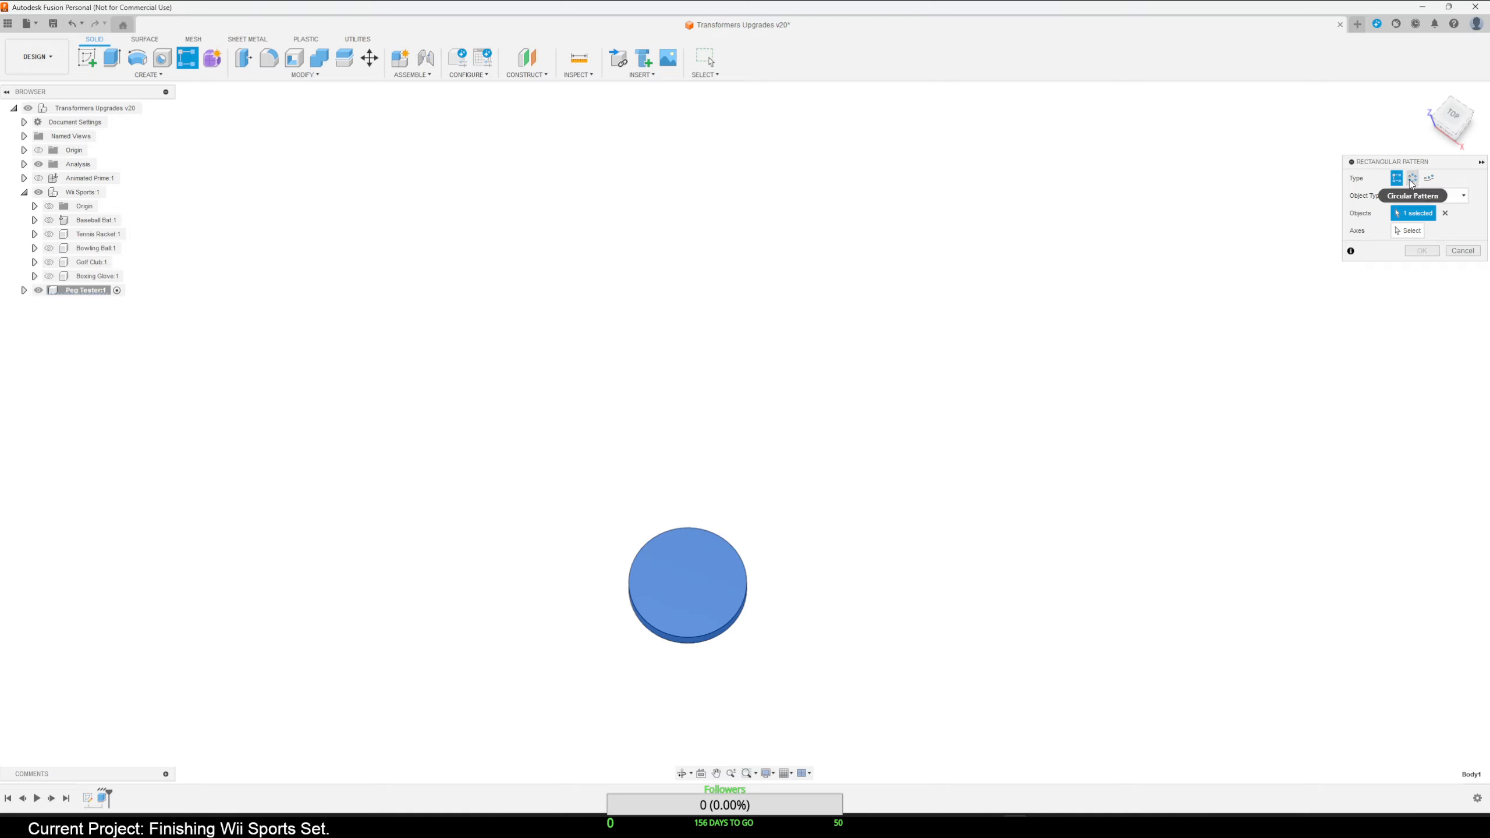
click(1408, 229)
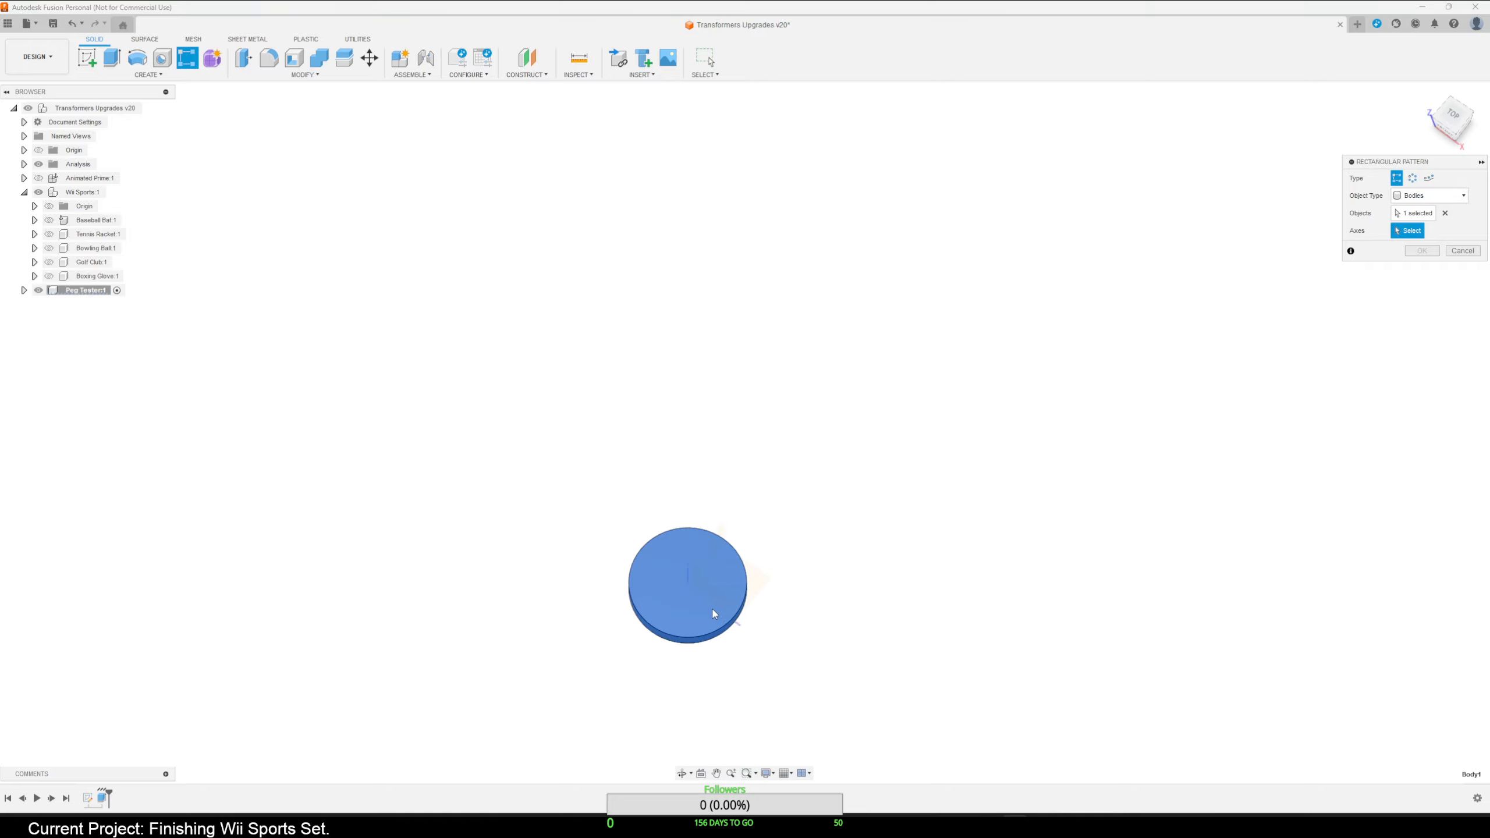
click(738, 620)
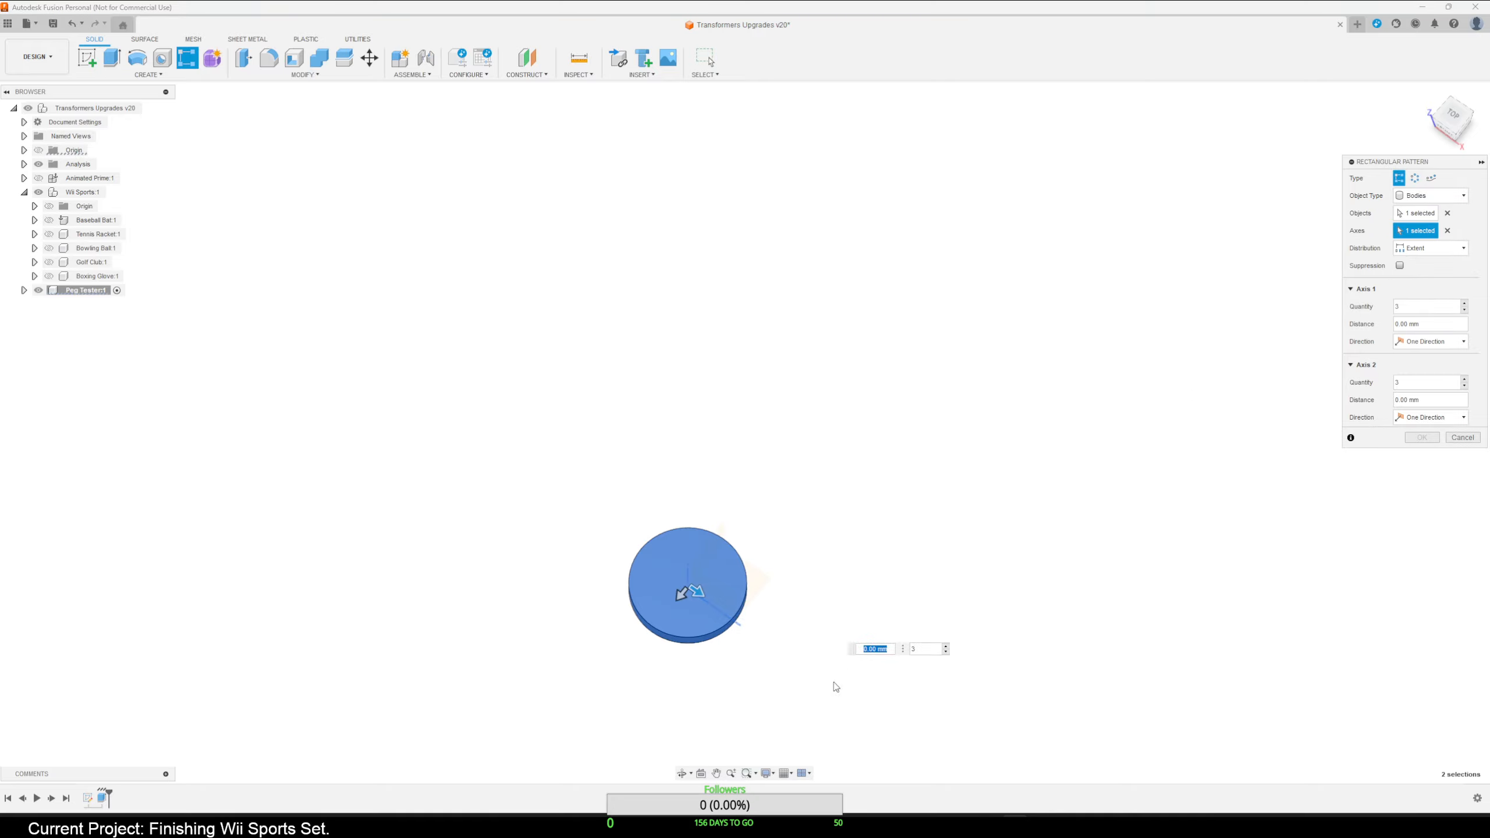
shift+middle_drag(835, 688, 844, 682)
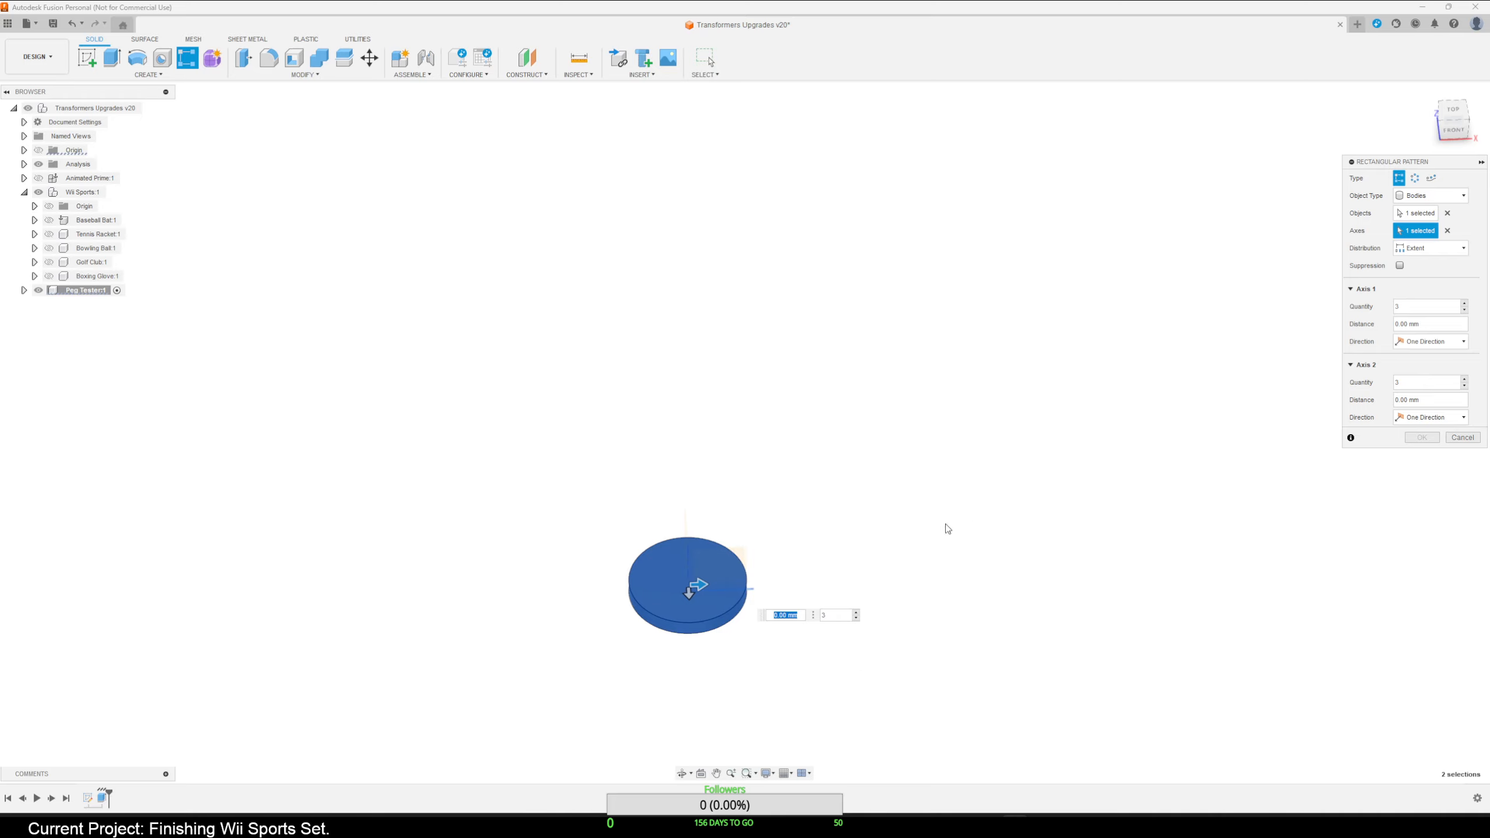
Pattern the disc into four instances over 58 mm along X and two over 20 mm along the second axis, and complete the pattern.
click(1398, 382)
double_click(1398, 382)
click(1413, 382)
text(2)
click(1425, 305)
drag(697, 584, 1152, 568)
drag(688, 594, 696, 707)
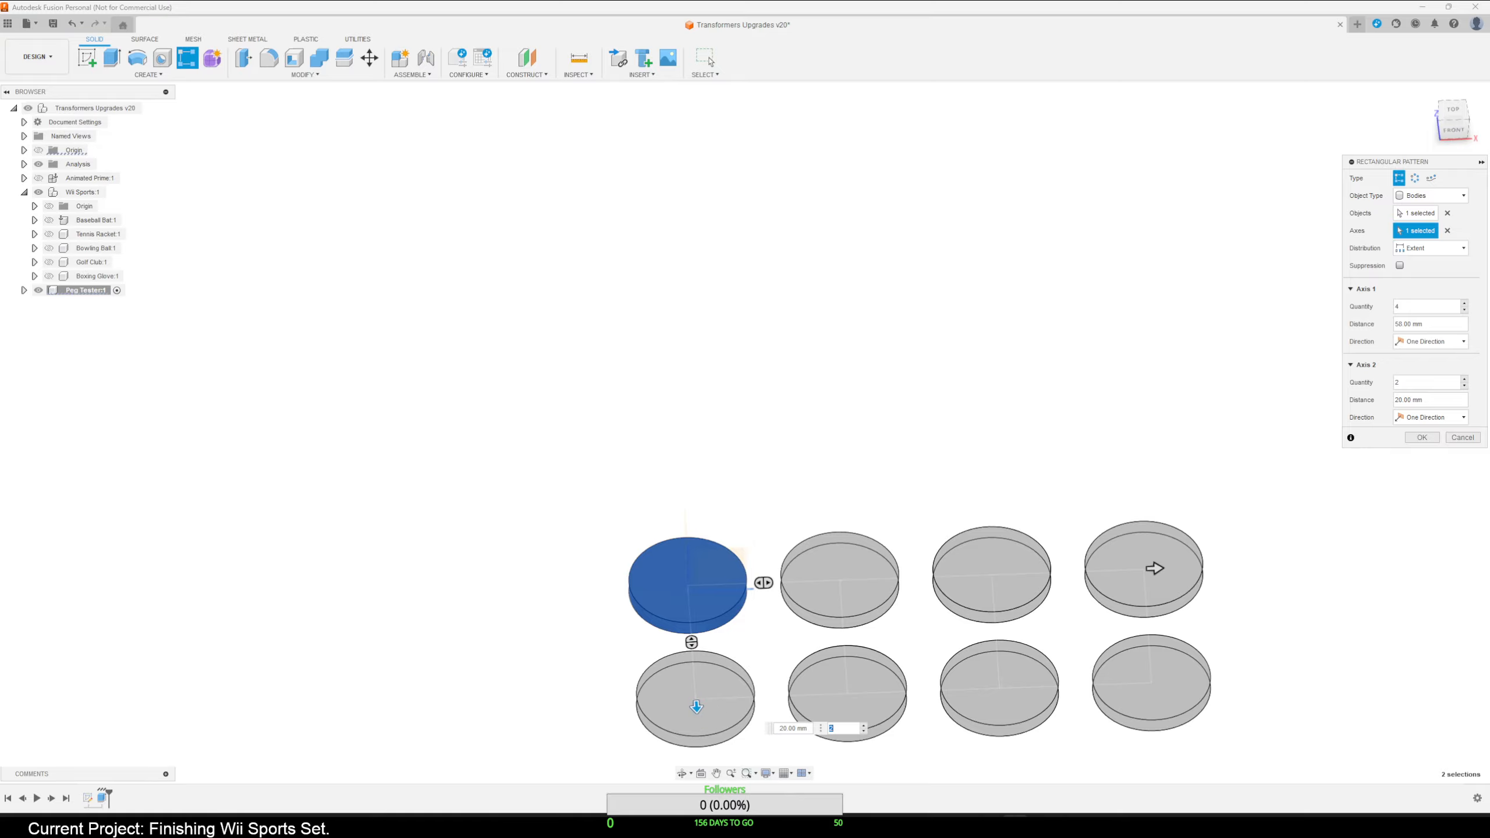
click(1421, 436)
shift+middle_drag(1314, 611, 979, 631)
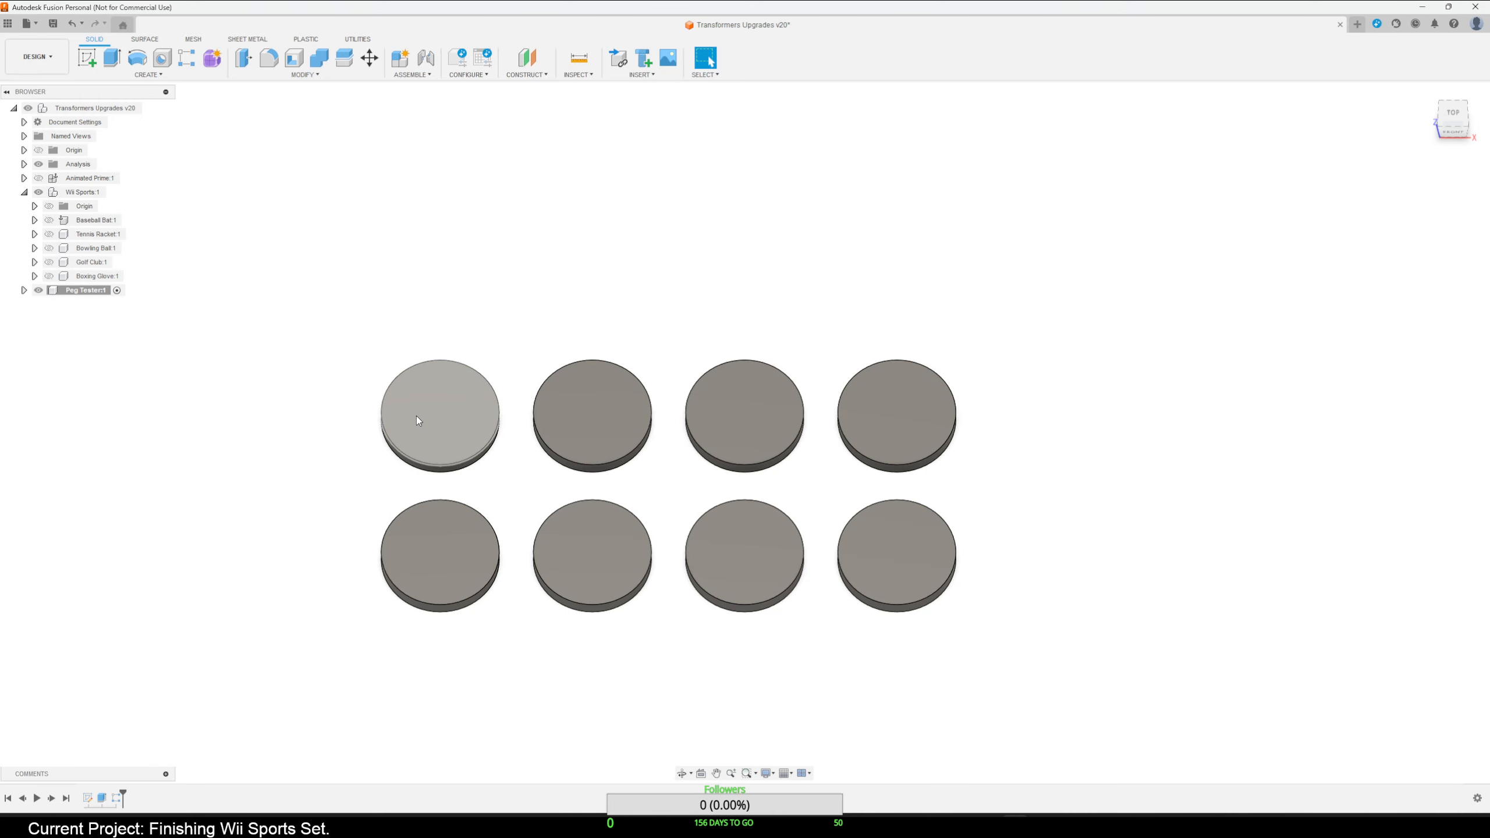
click(88, 58)
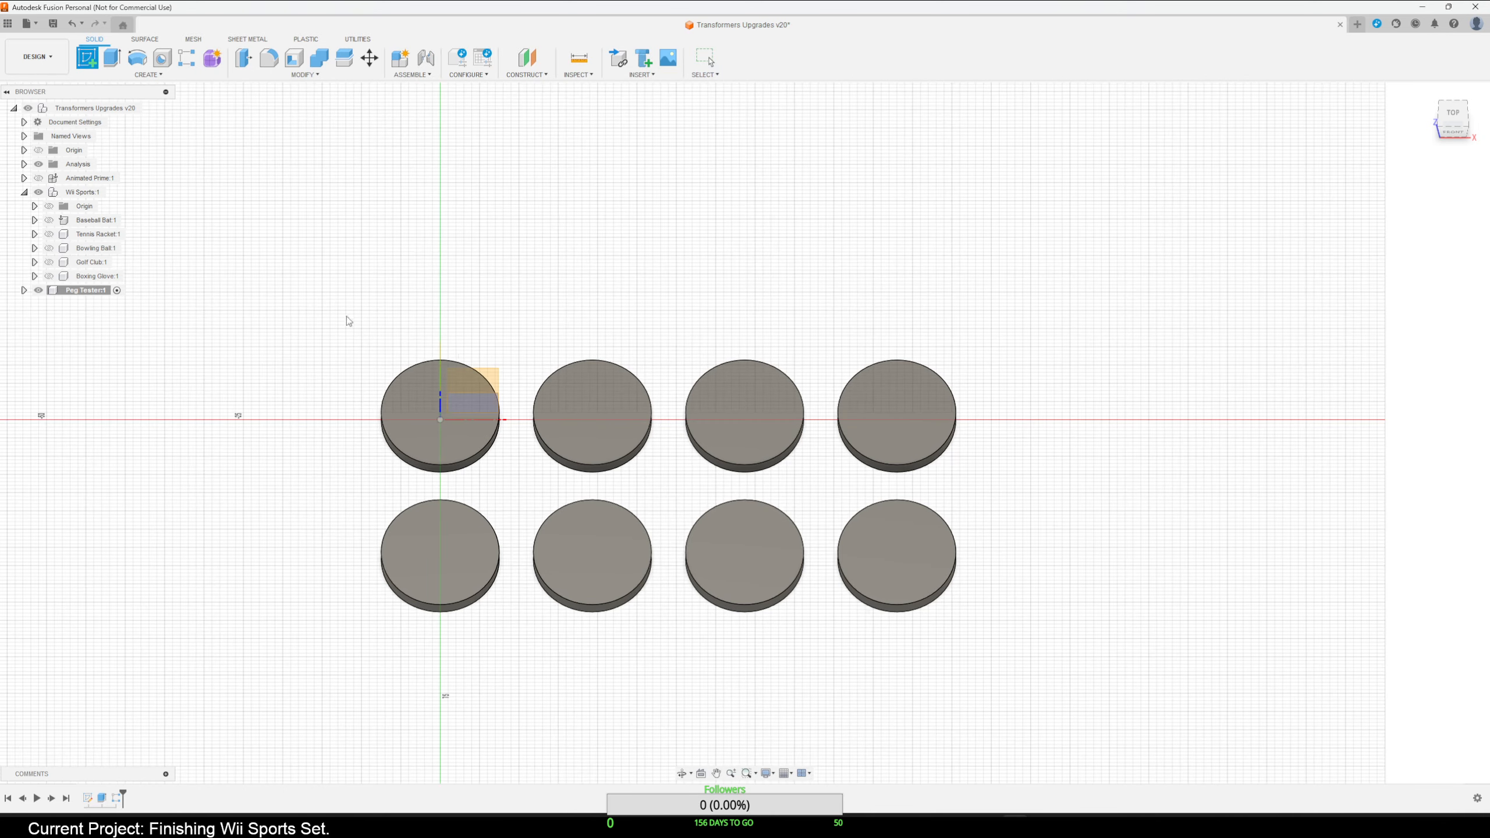
click(490, 403)
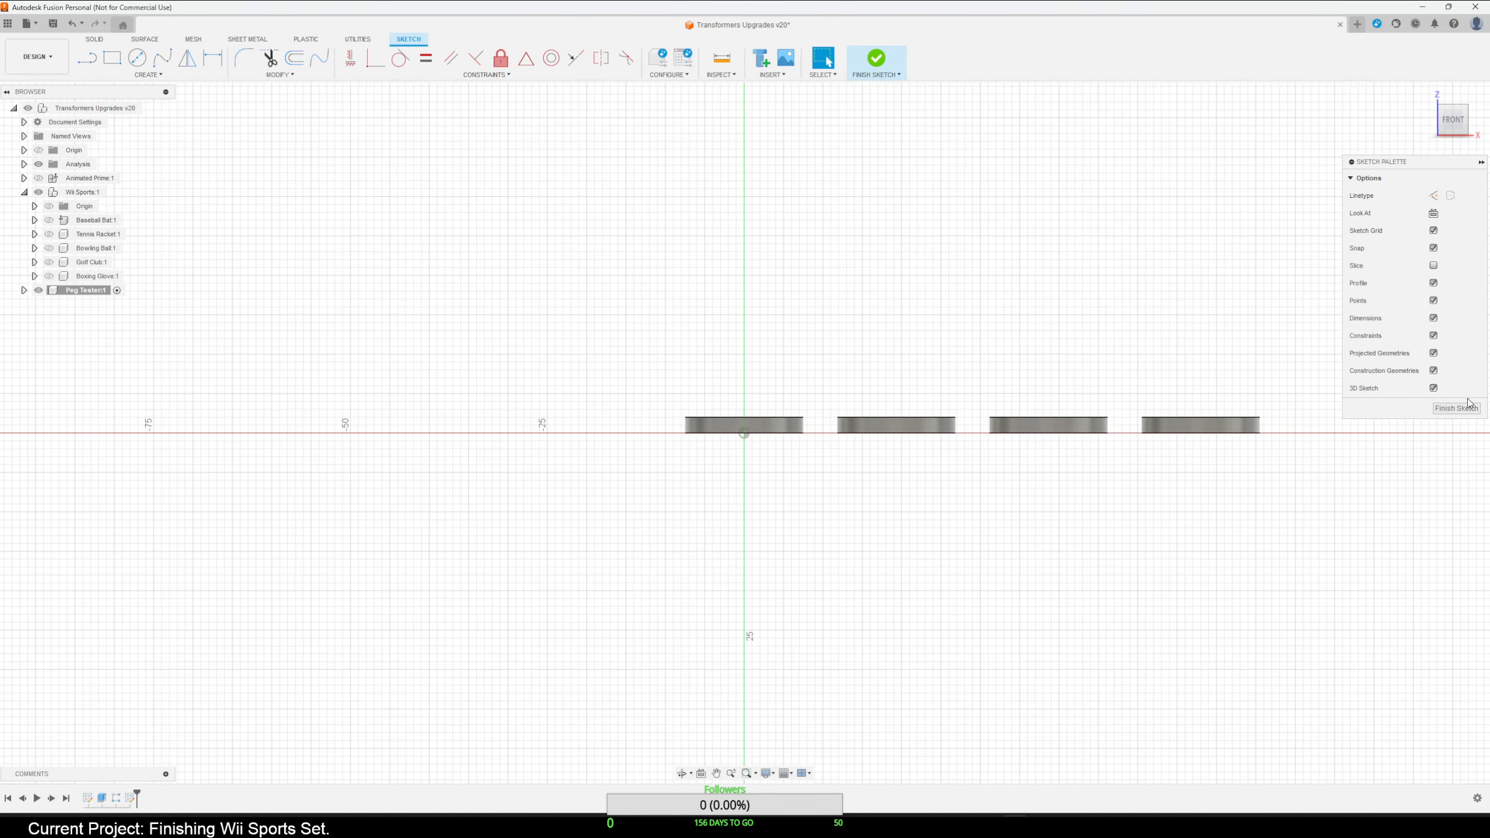
click(1466, 407)
right_click(131, 798)
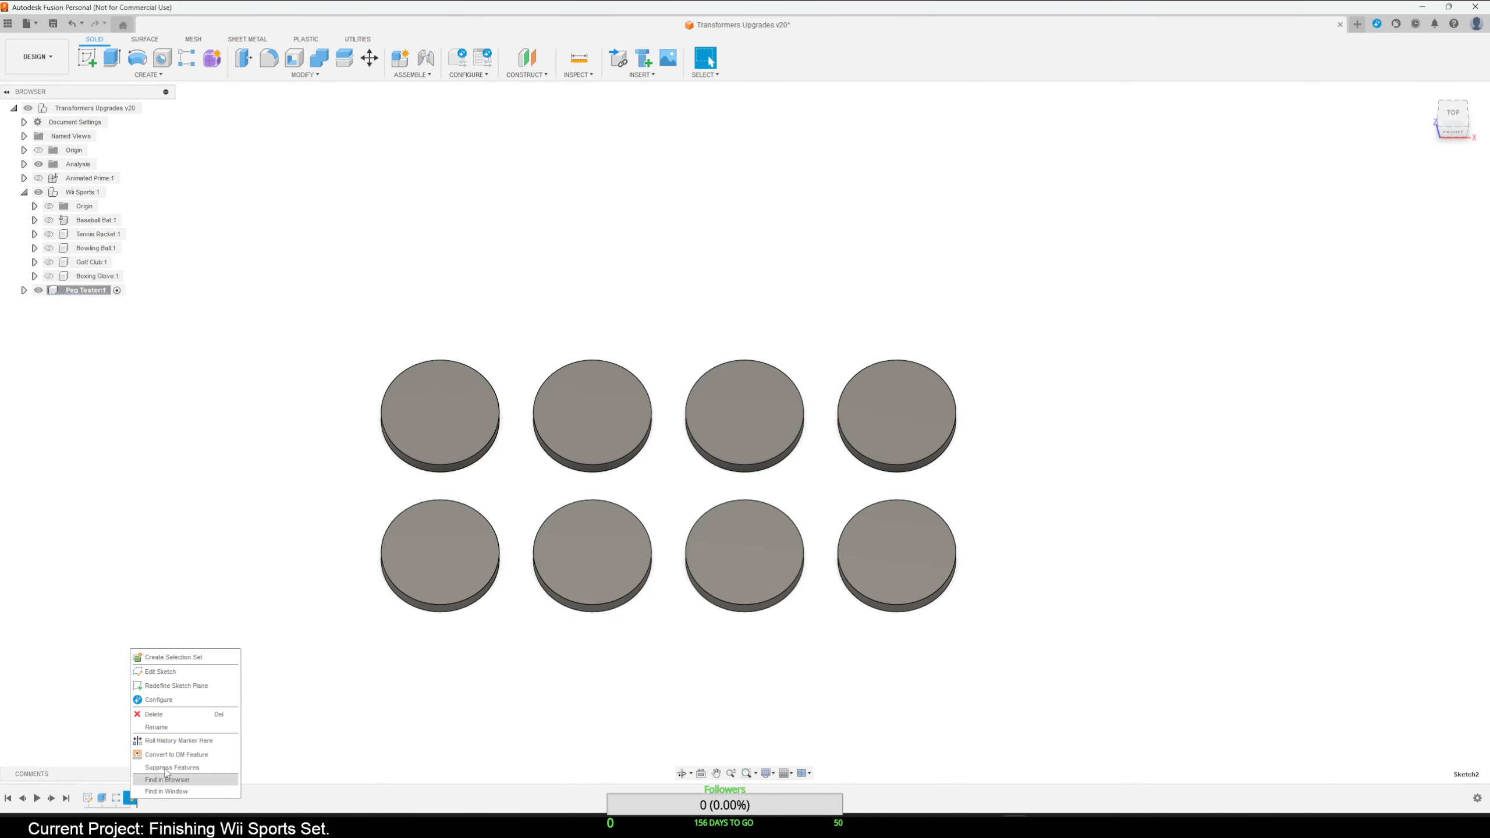
click(176, 712)
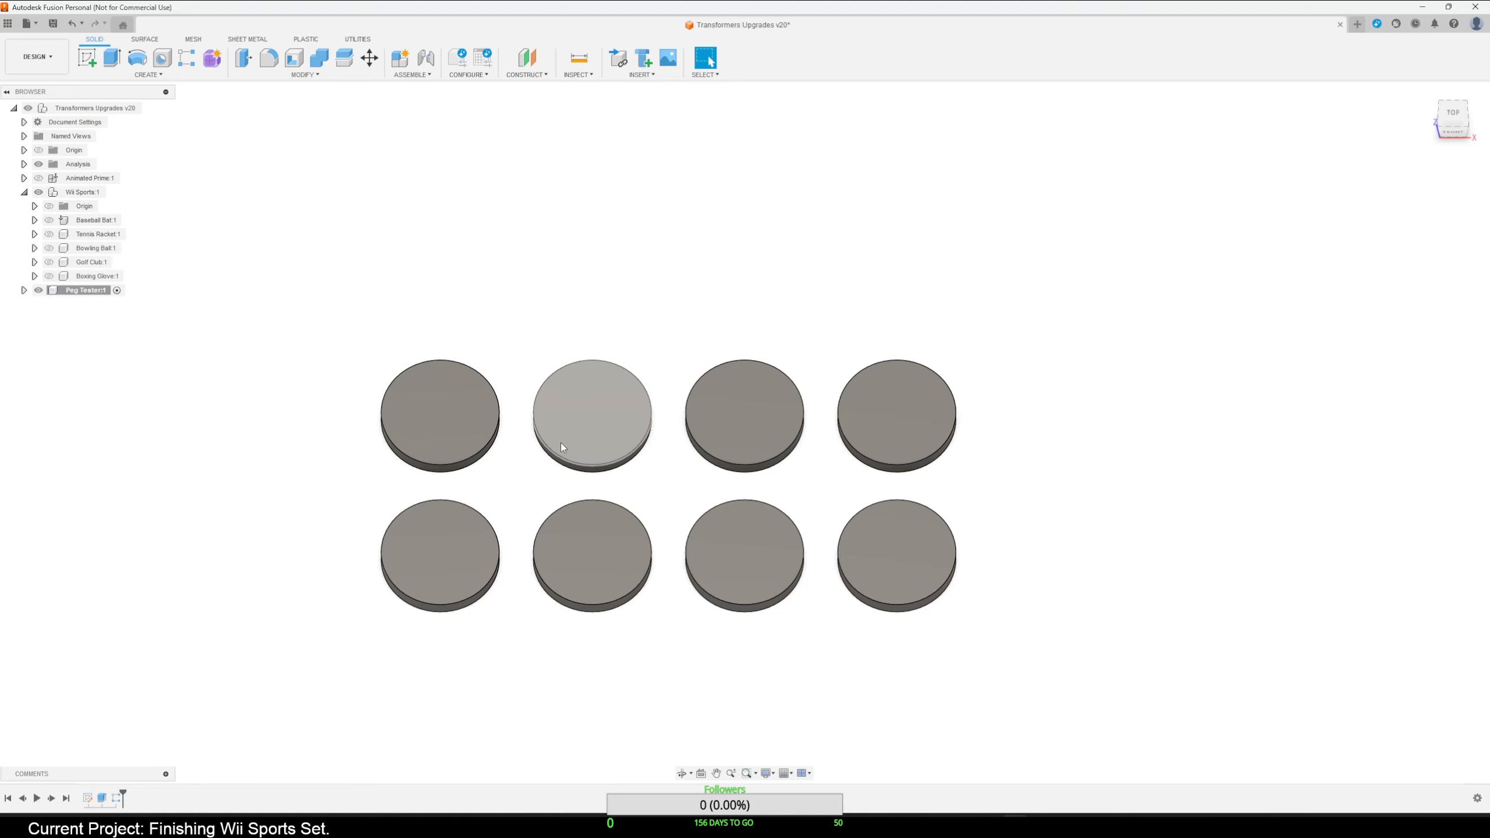
Start a new sketch on the horizontal plane and draw a 4.8 mm diameter circle centred on the origin.
scroll(551, 444, up, 6)
scroll(497, 463, down, 6)
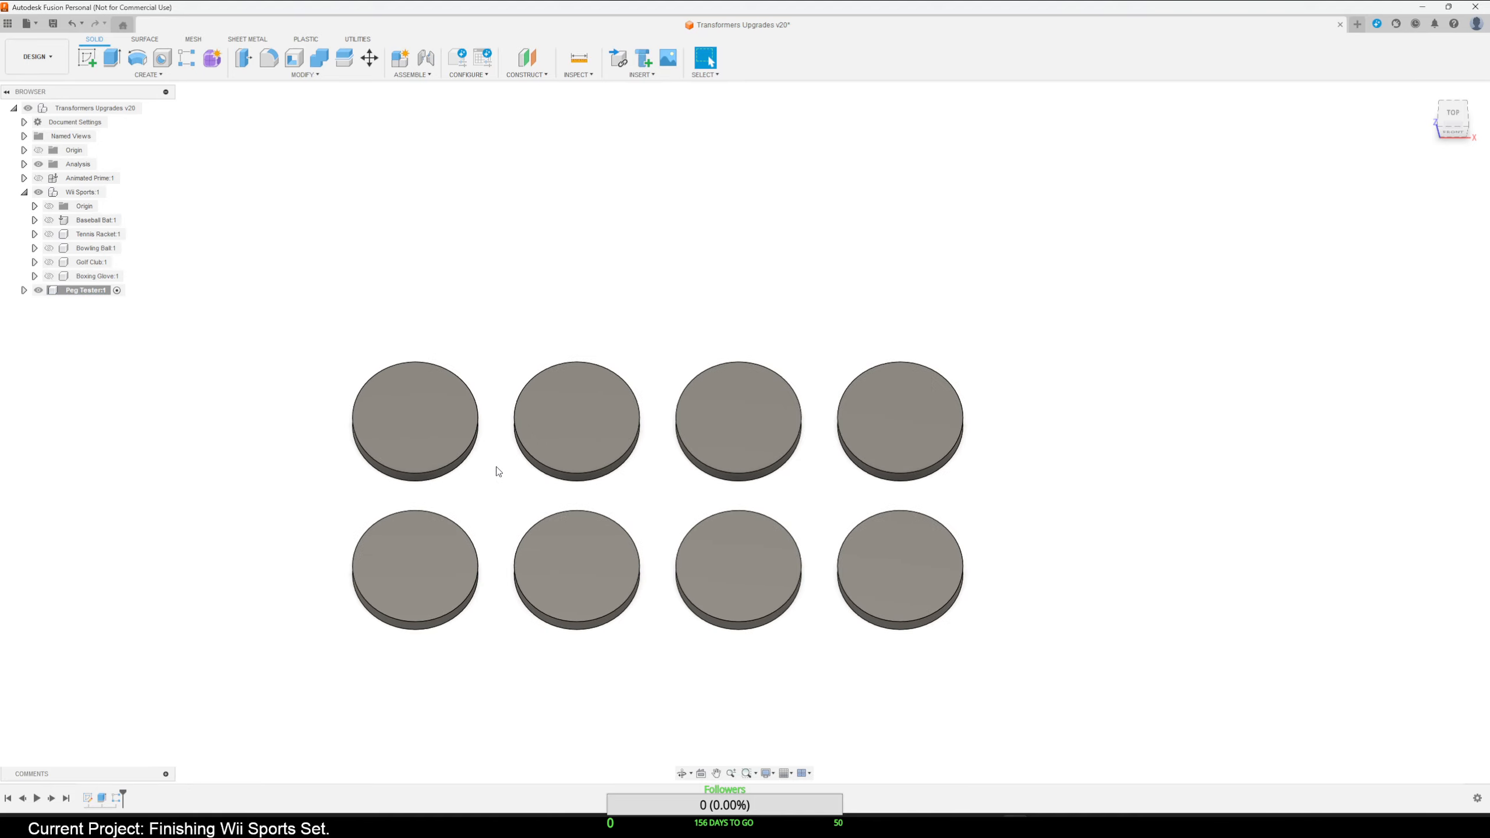
click(87, 57)
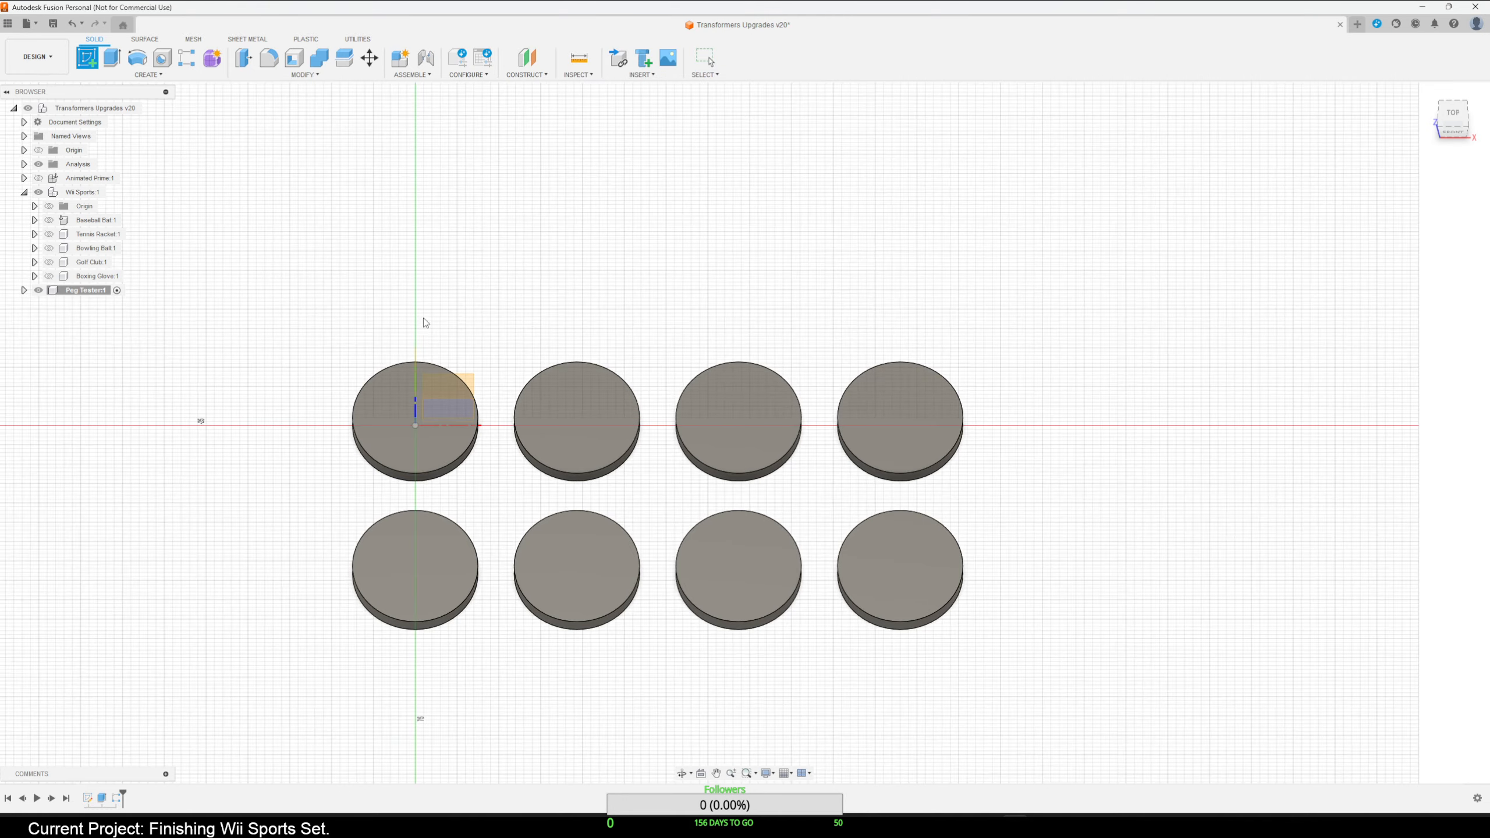
mouse_move(507, 488)
shift+middle_down()
mouse_move(499, 456)
mouse_move(463, 476)
shift+middle_up()
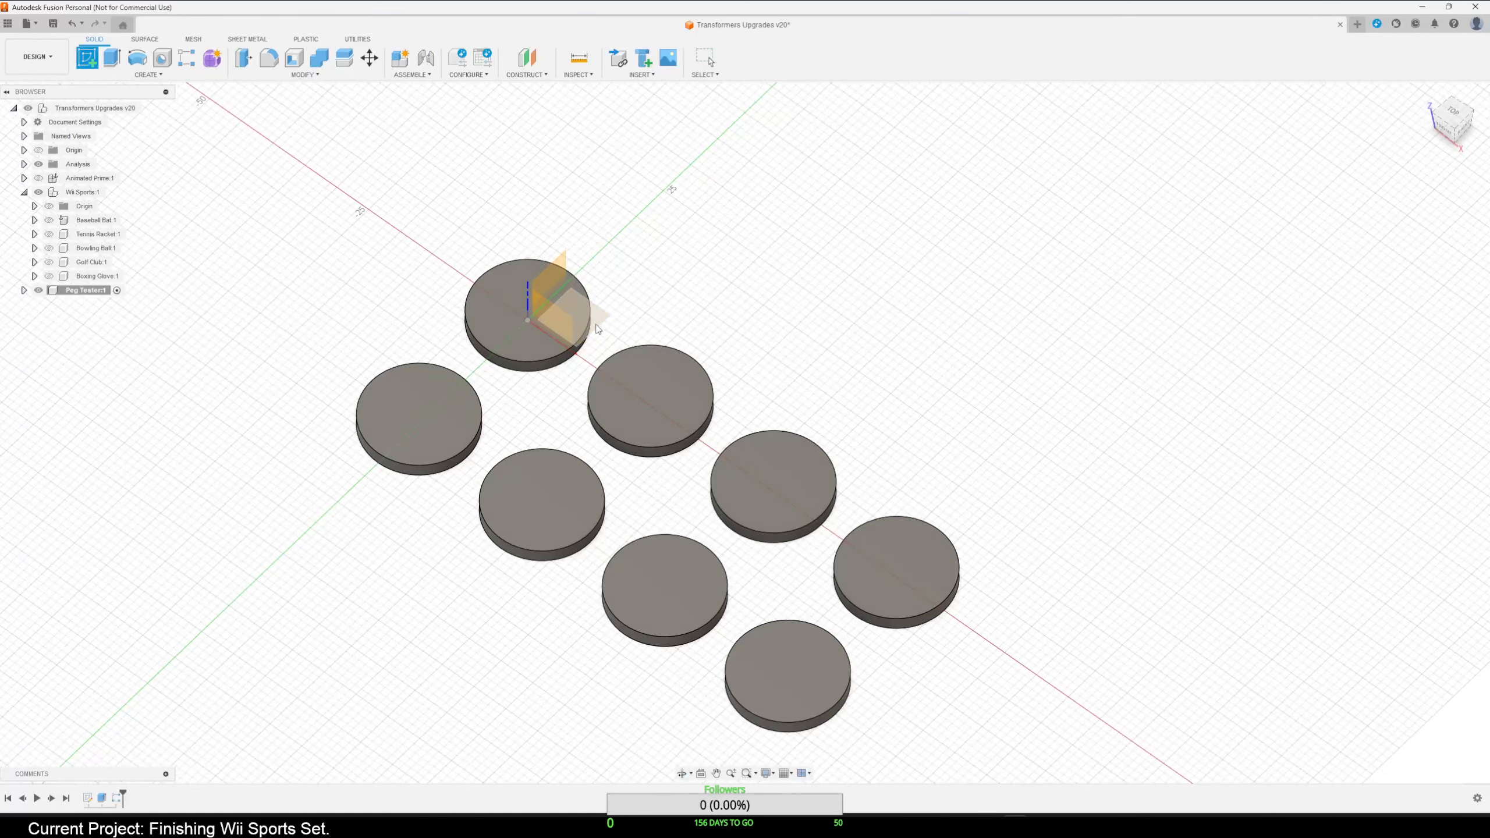
click(598, 332)
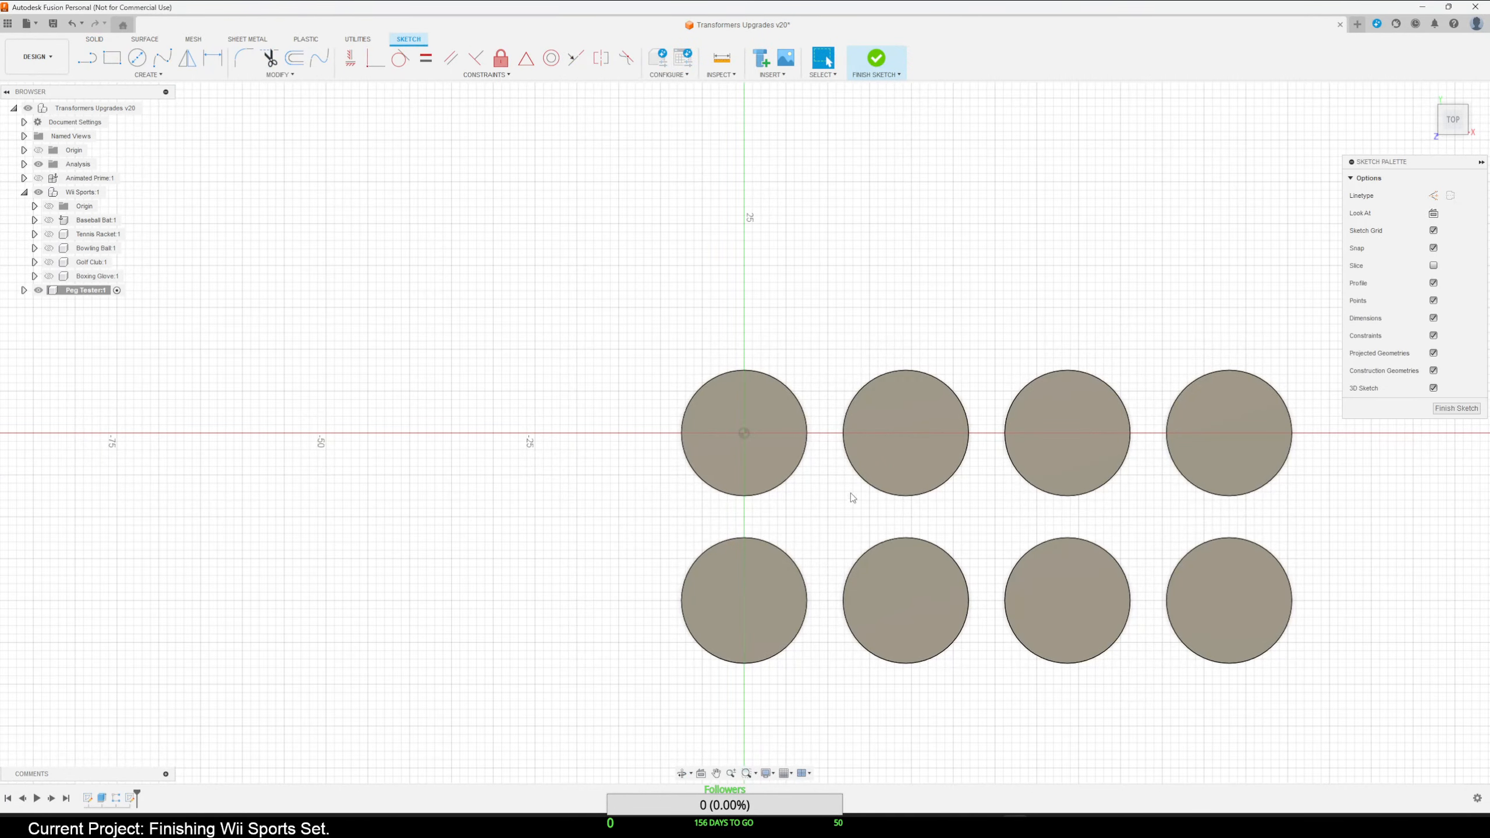
mouse_move(852, 498)
middle_down()
mouse_move(508, 539)
mouse_move(482, 486)
middle_up()
scroll(475, 498, up, 3)
scroll(475, 504, down, 2)
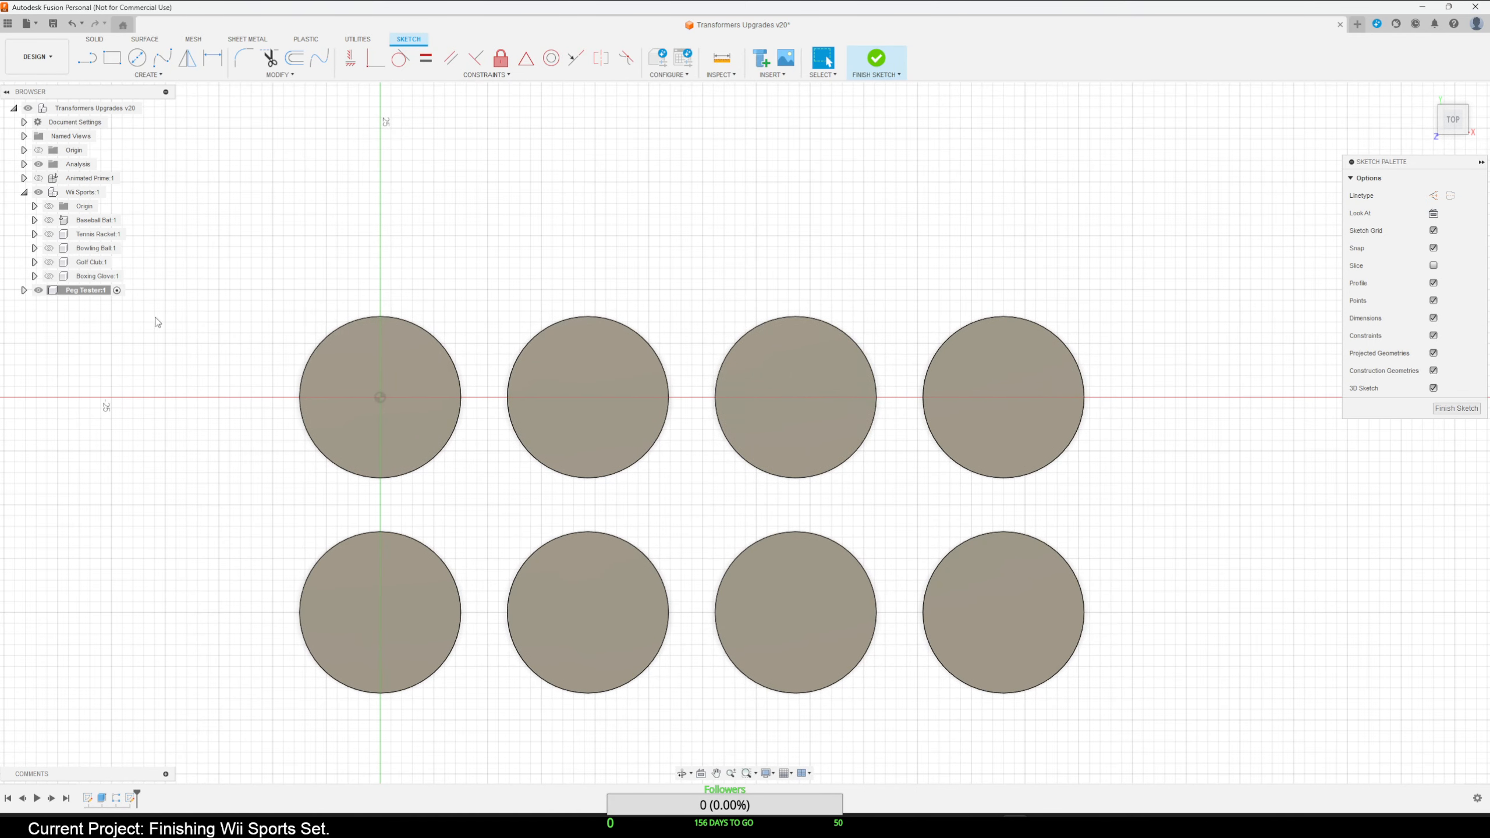
click(137, 57)
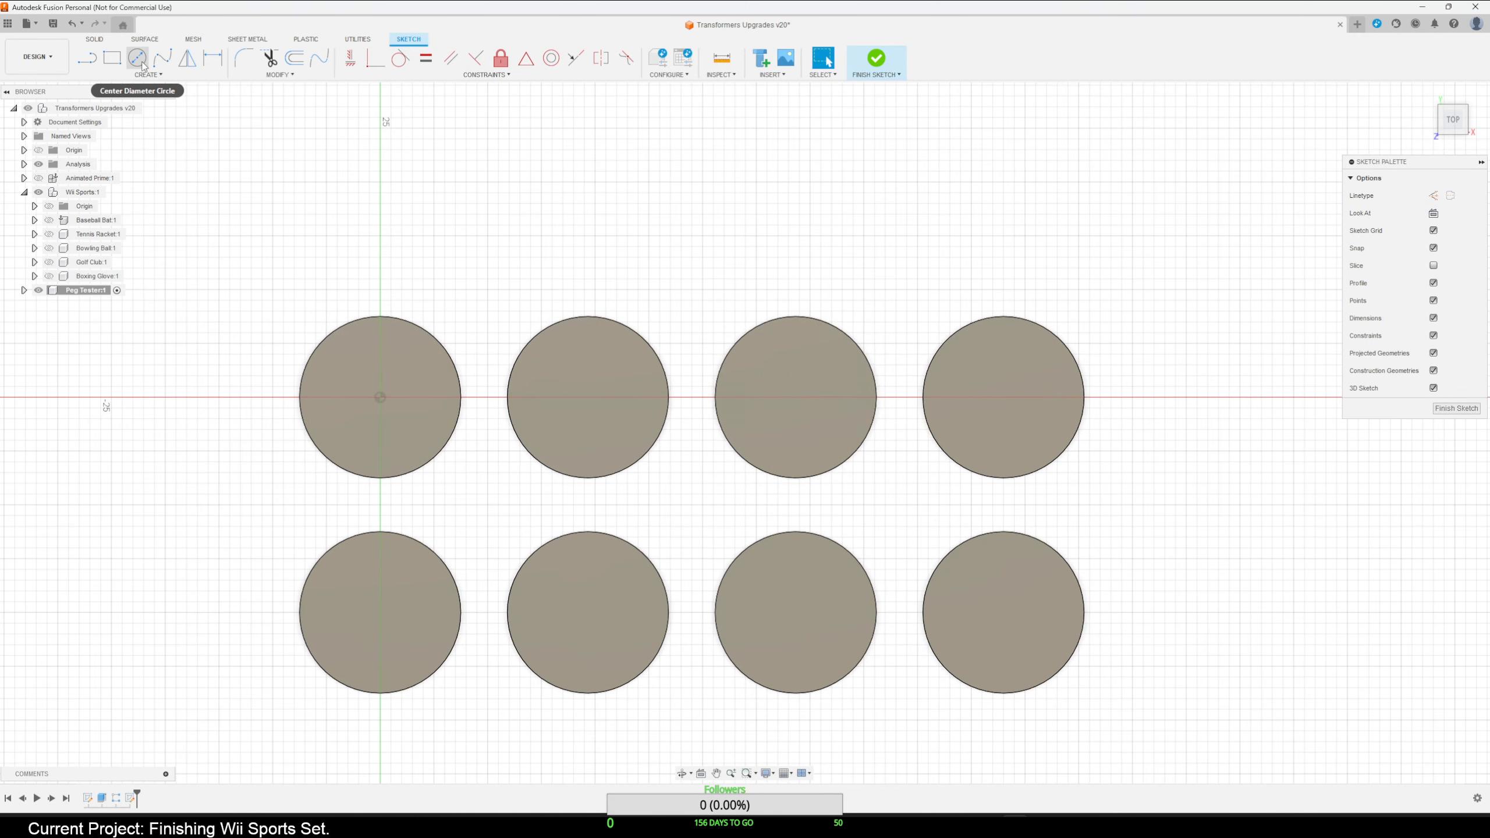
click(376, 399)
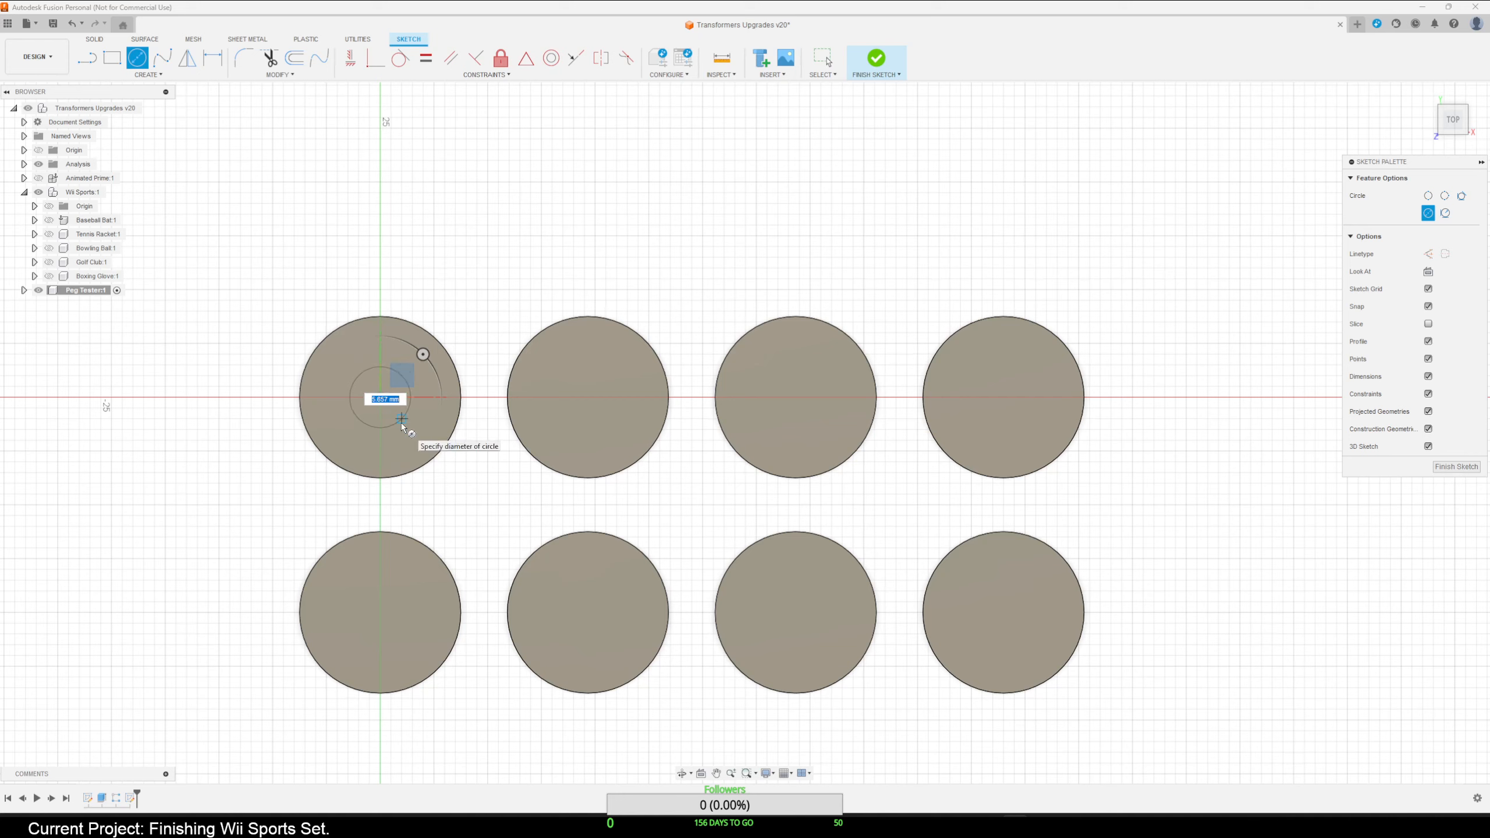
text(4.8)
key(Return)
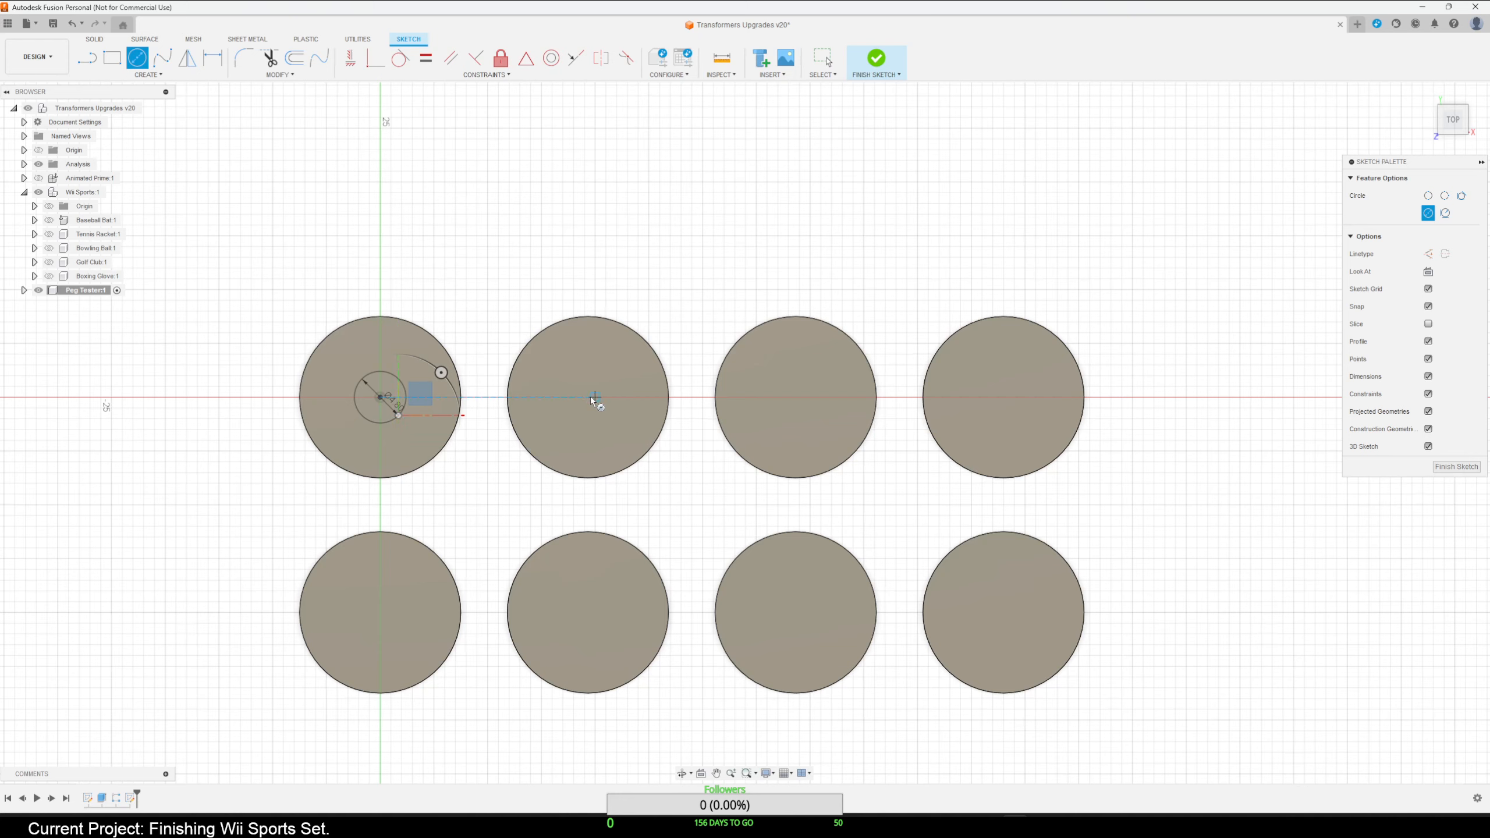
scroll(587, 396, up, 3)
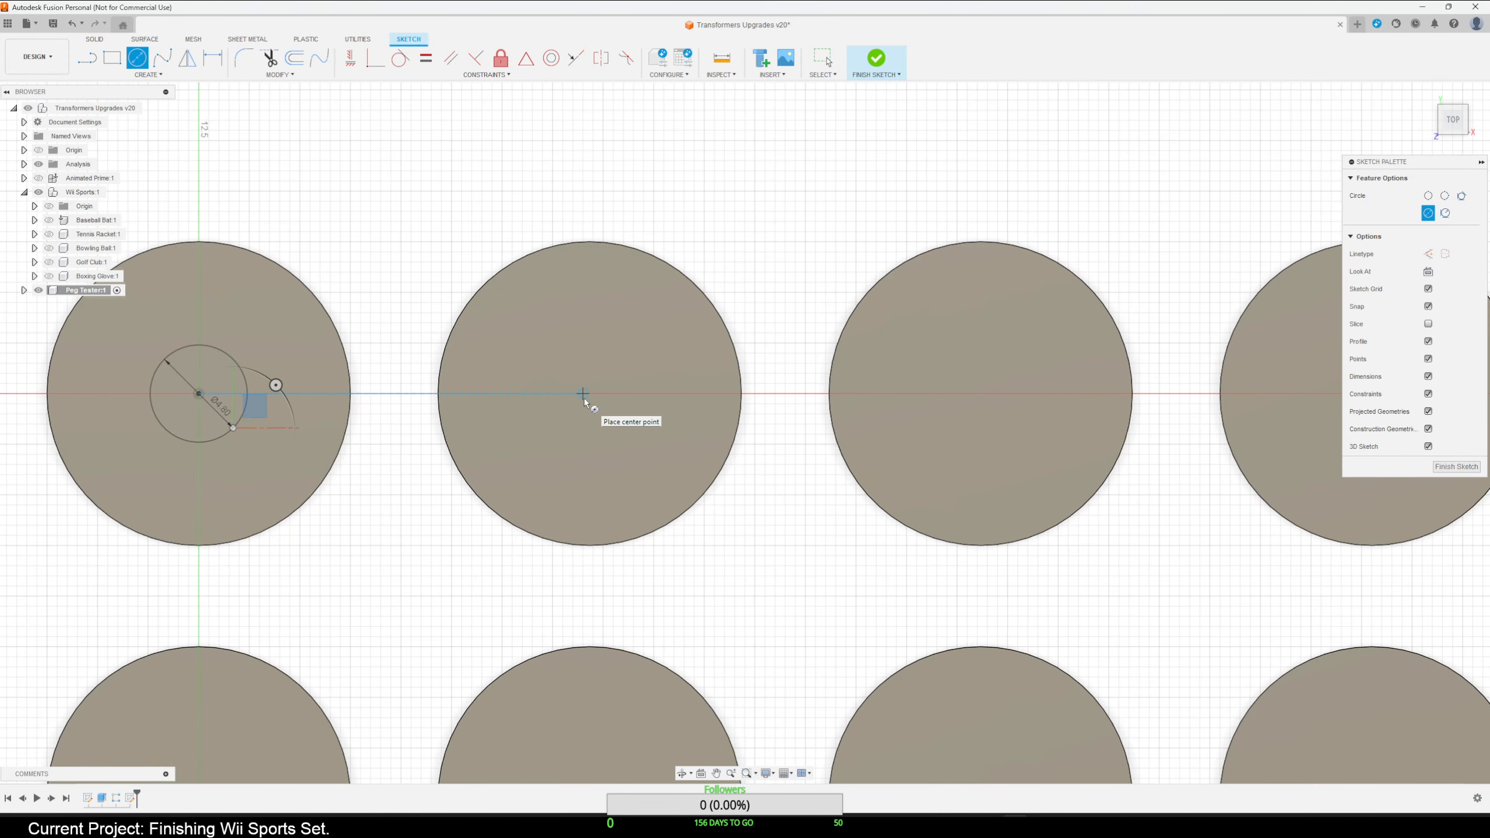
key(Escape)
key(c)
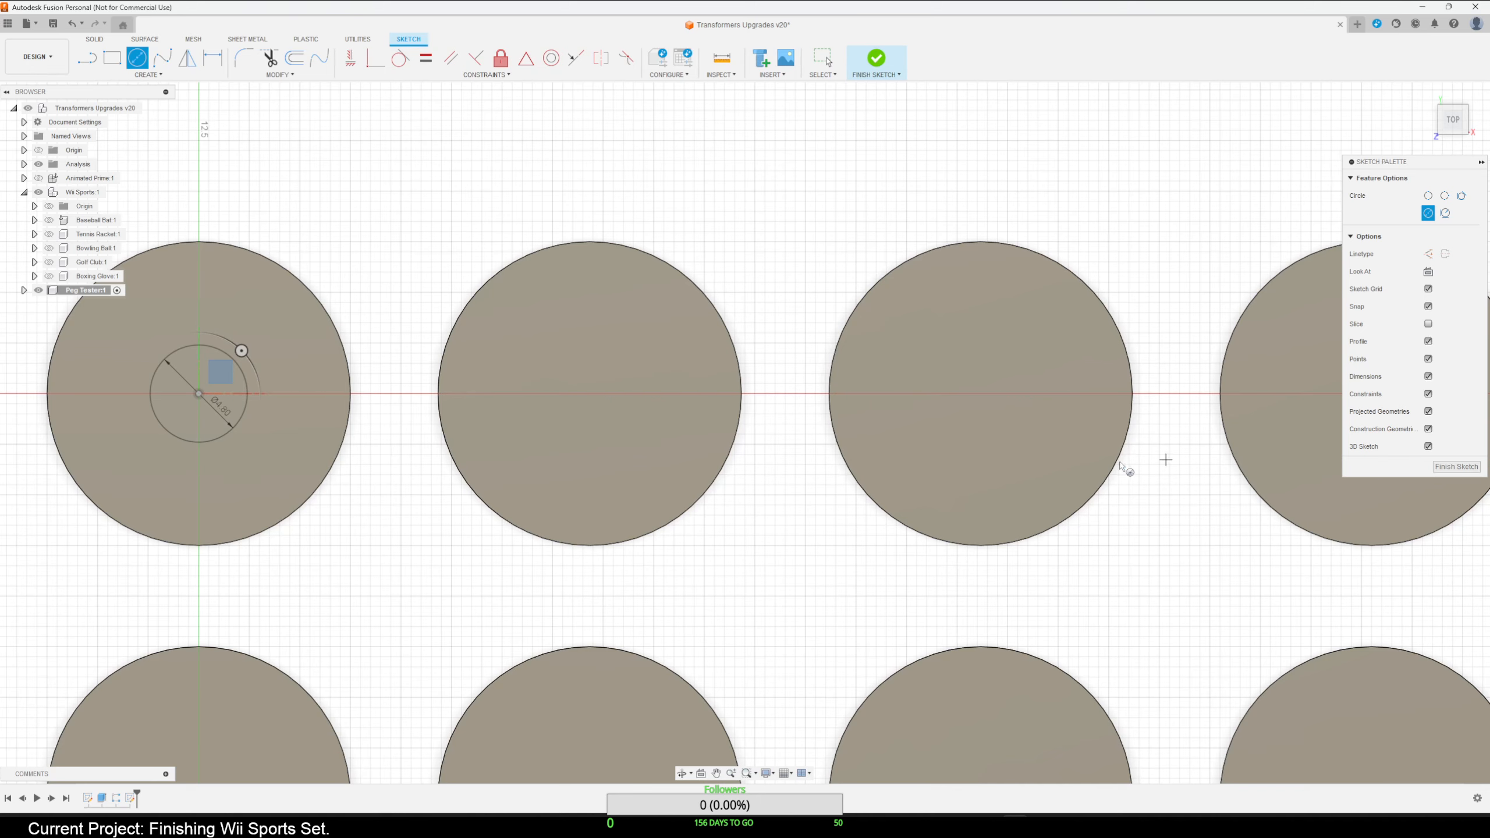
key(Escape)
Project the circular edges of the seven patterned discs into the sketch with Projection Link on.
scroll(358, 464, down, 3)
click(148, 74)
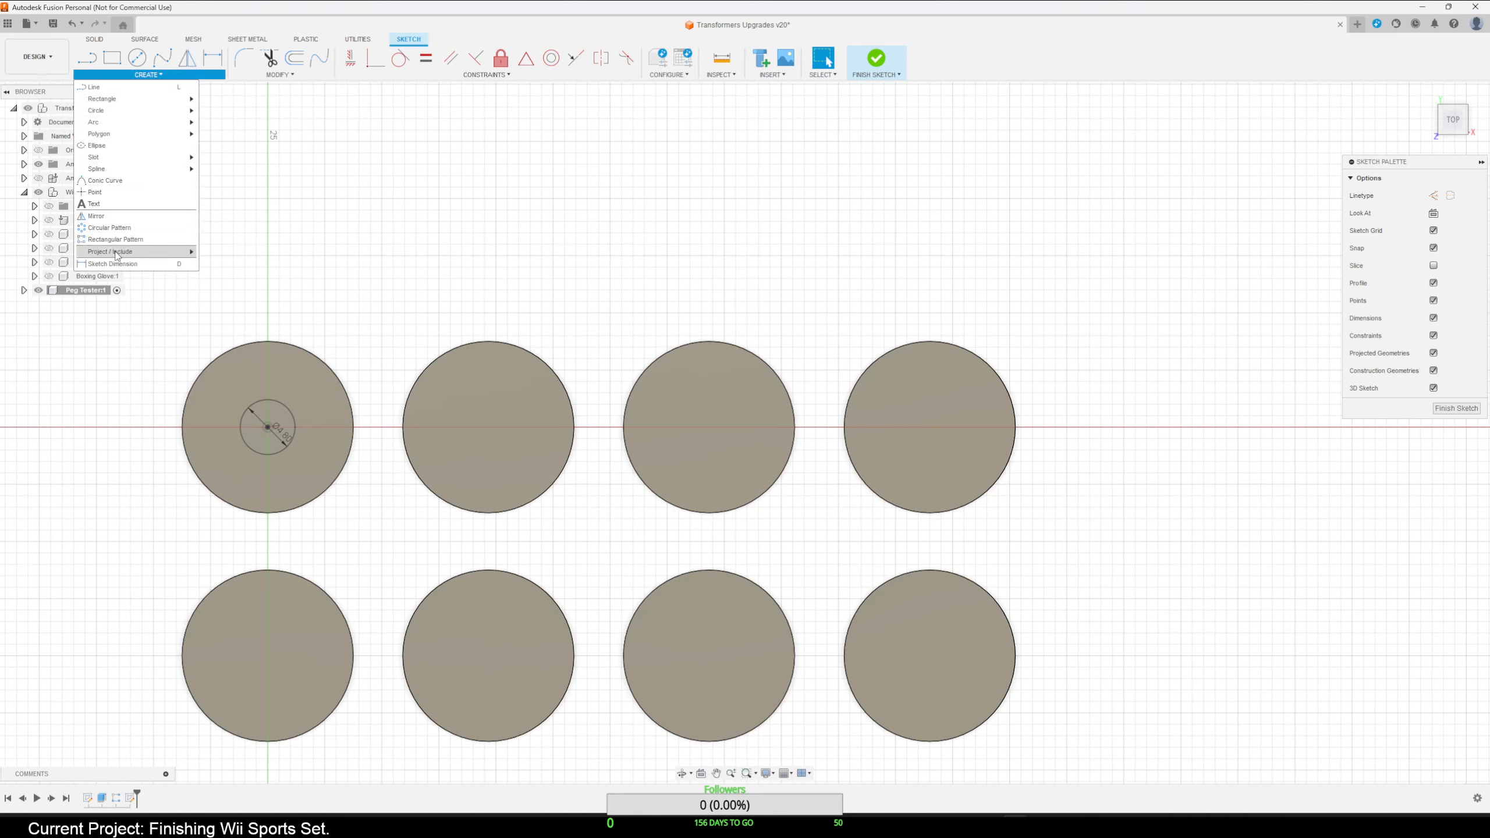
click(232, 252)
click(524, 352)
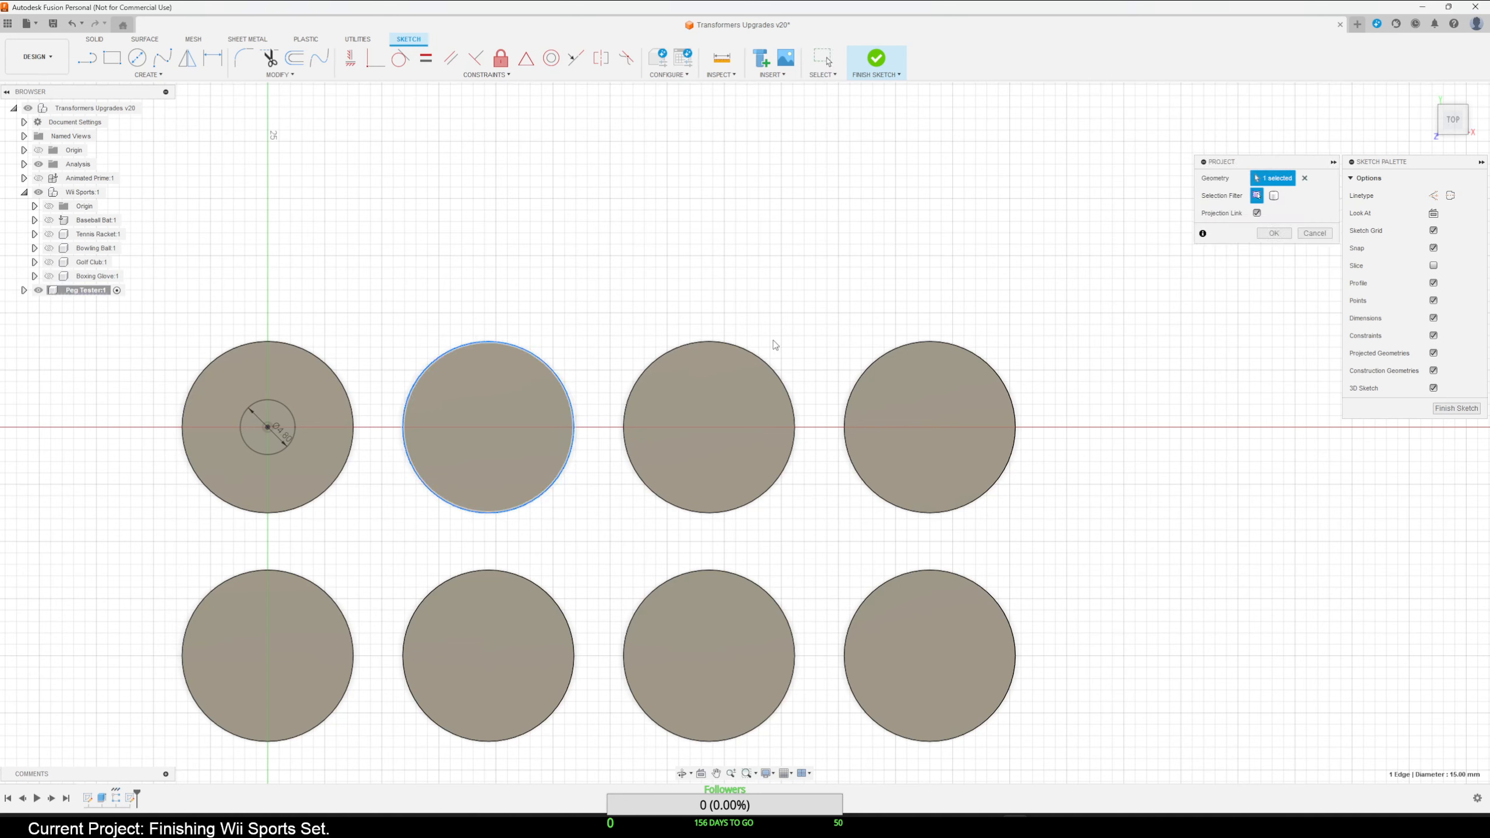
click(762, 359)
click(966, 356)
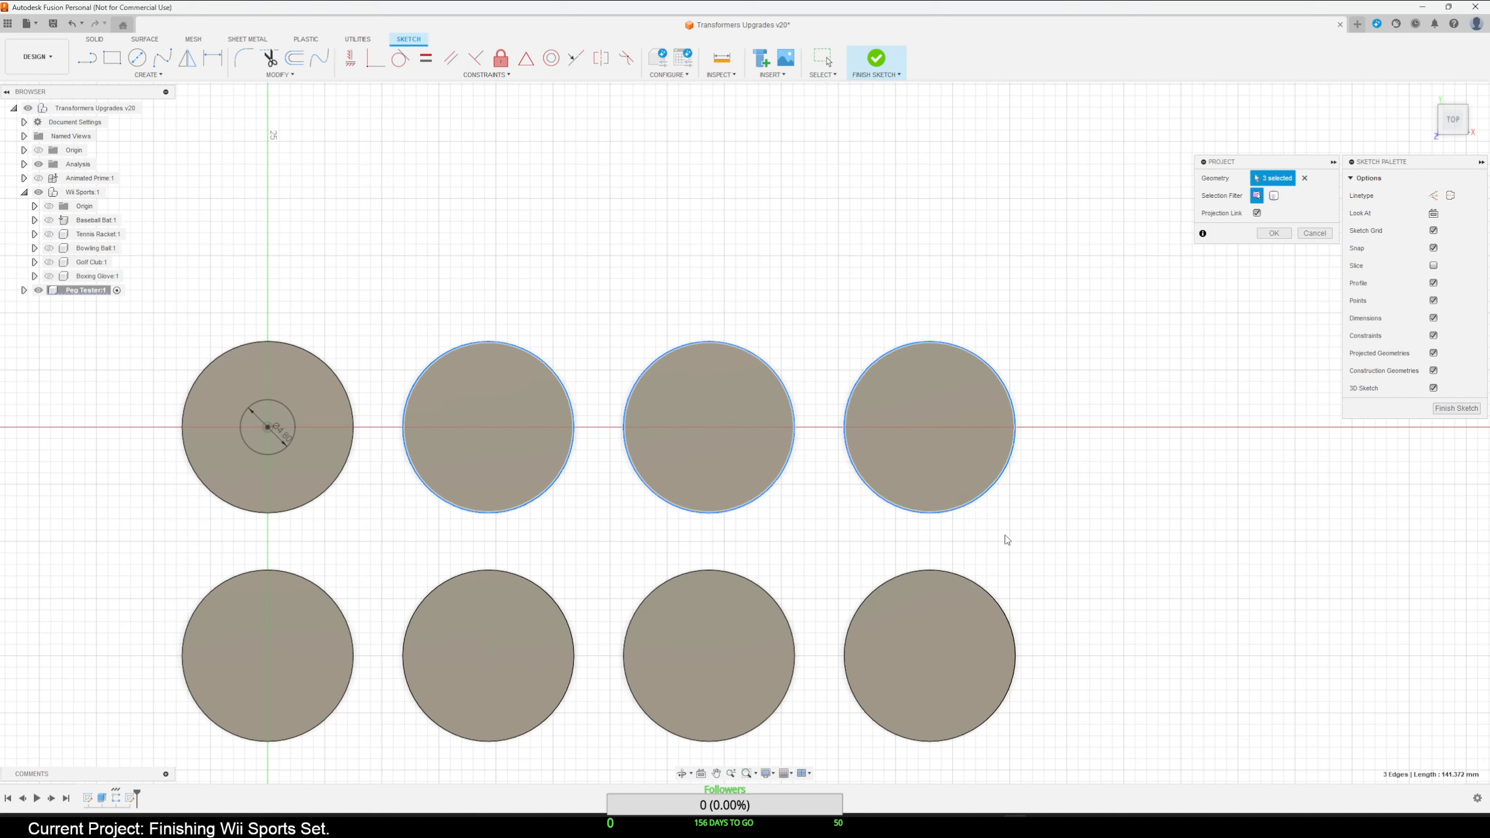
click(990, 592)
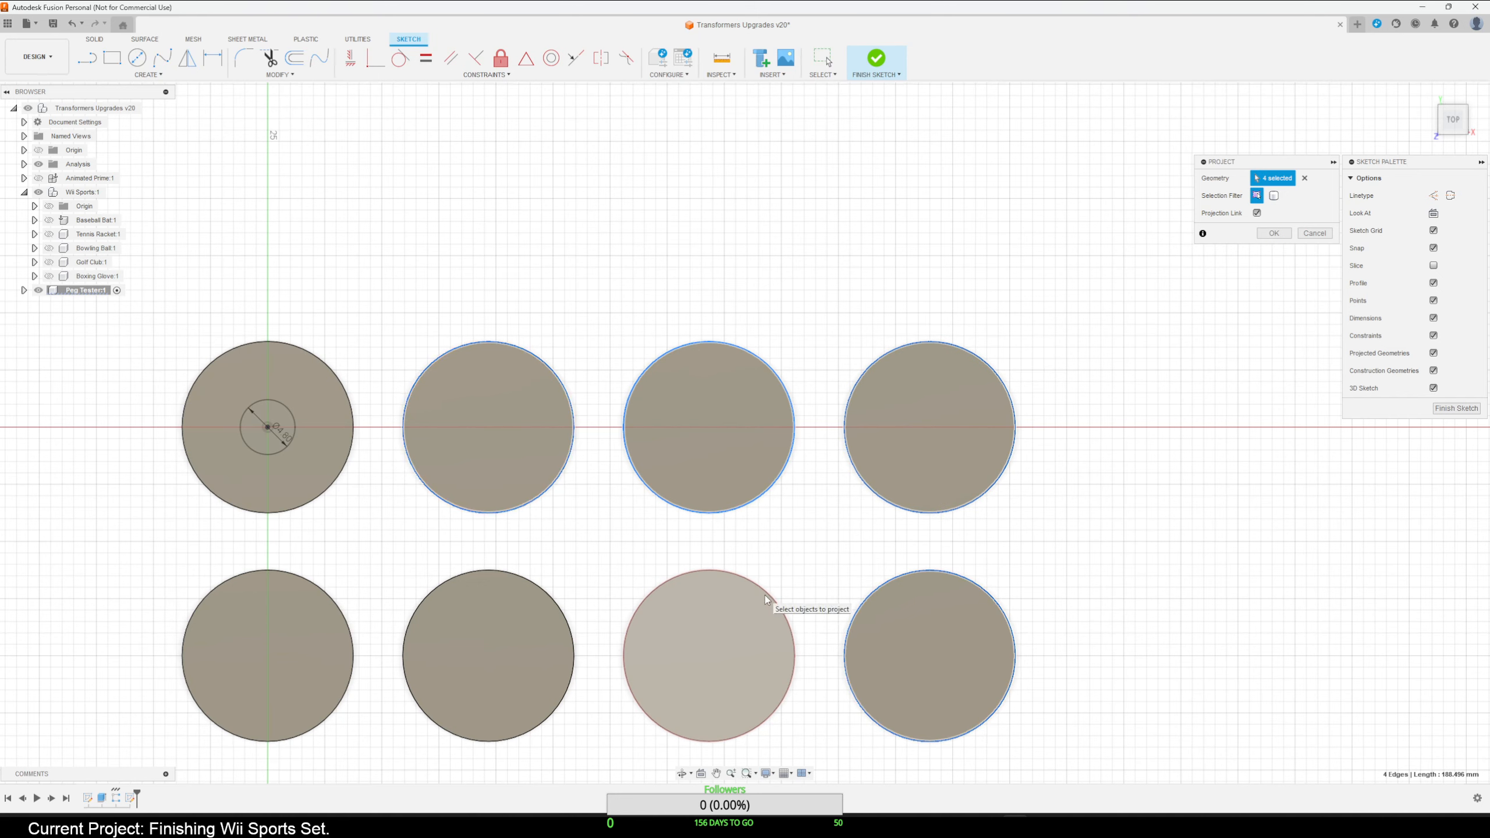
click(766, 591)
click(457, 580)
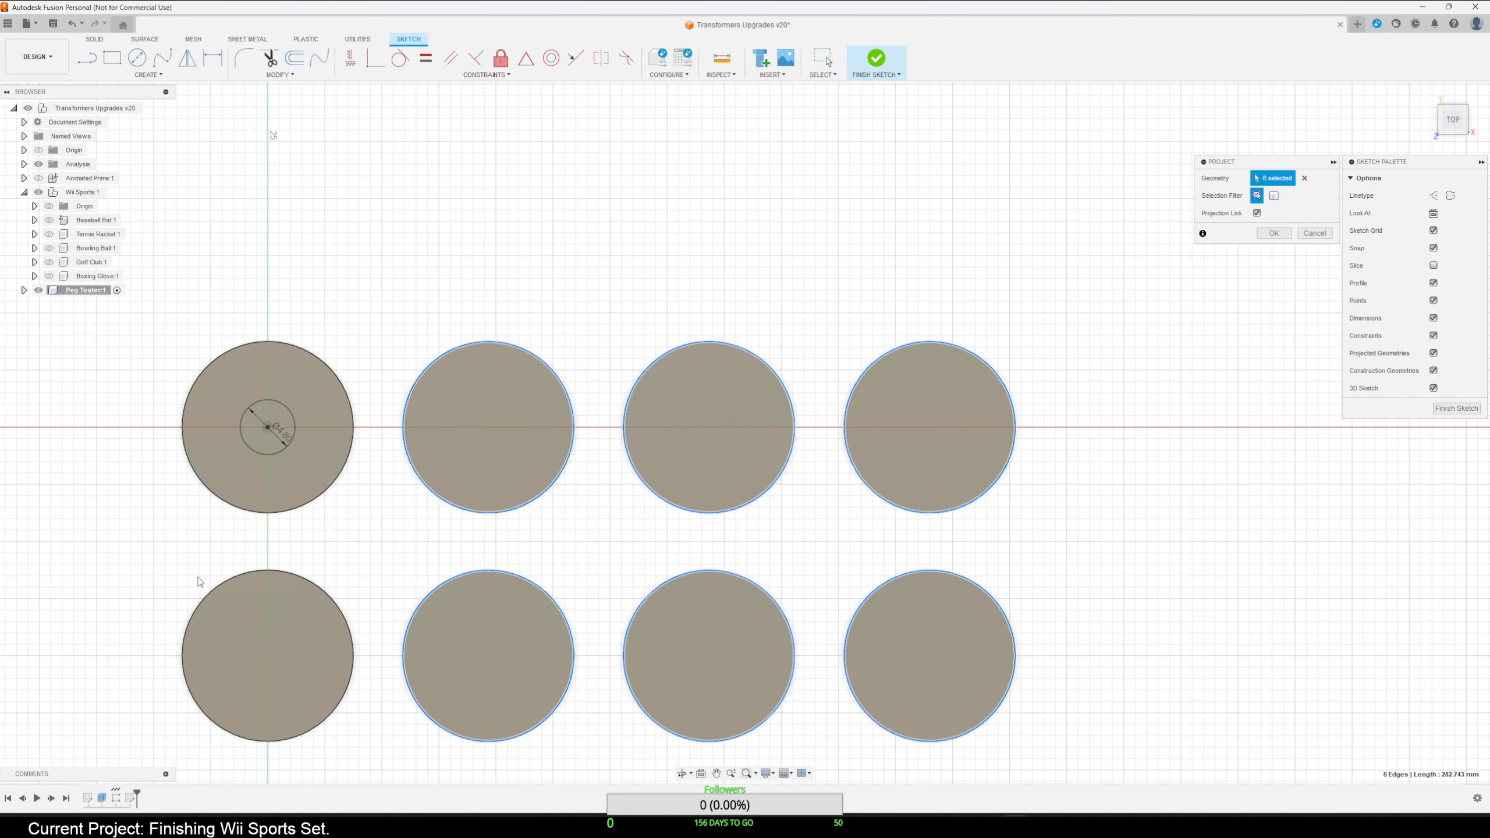
click(247, 575)
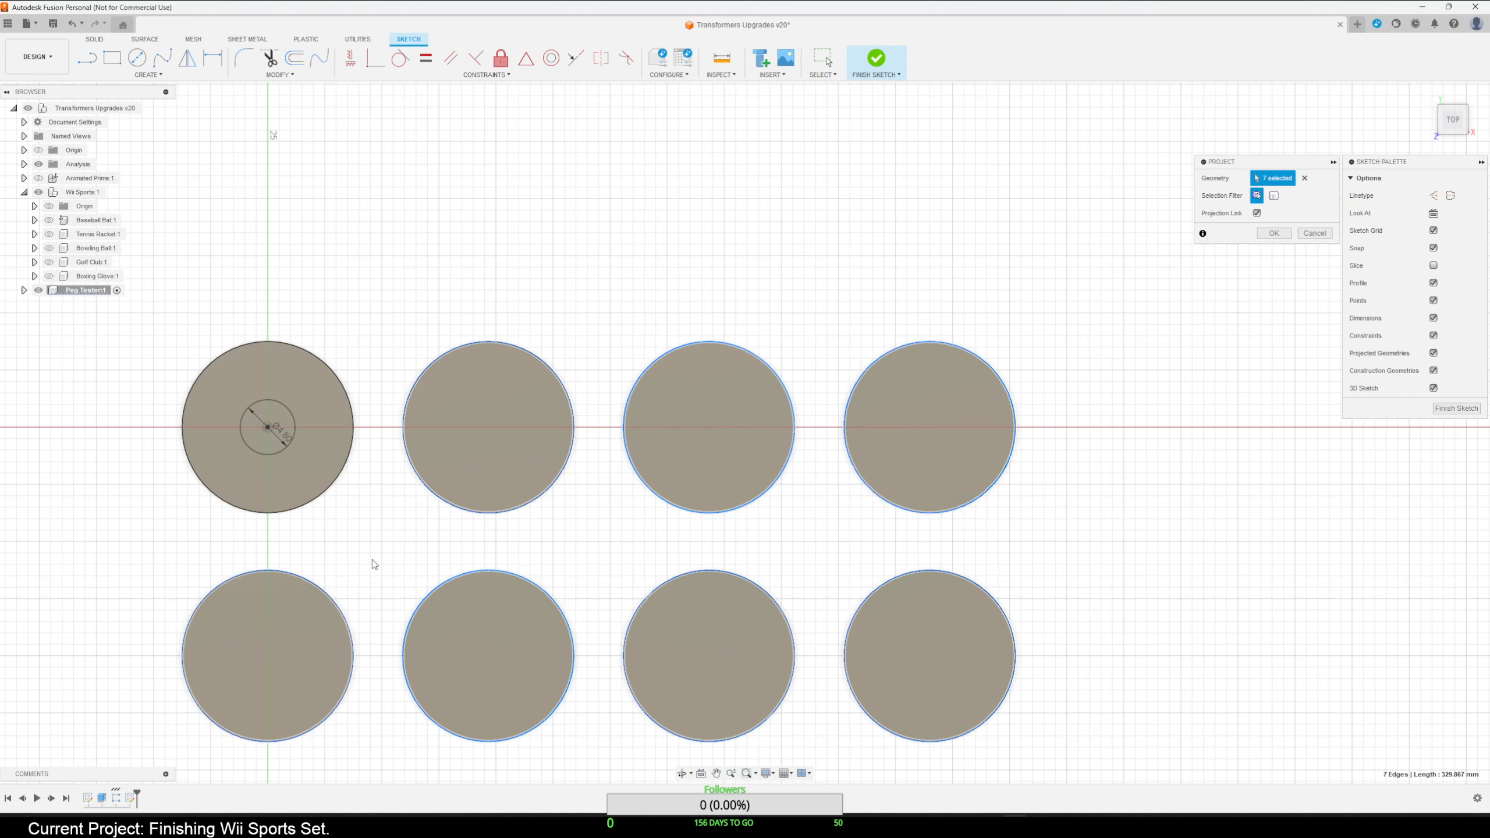
click(1273, 233)
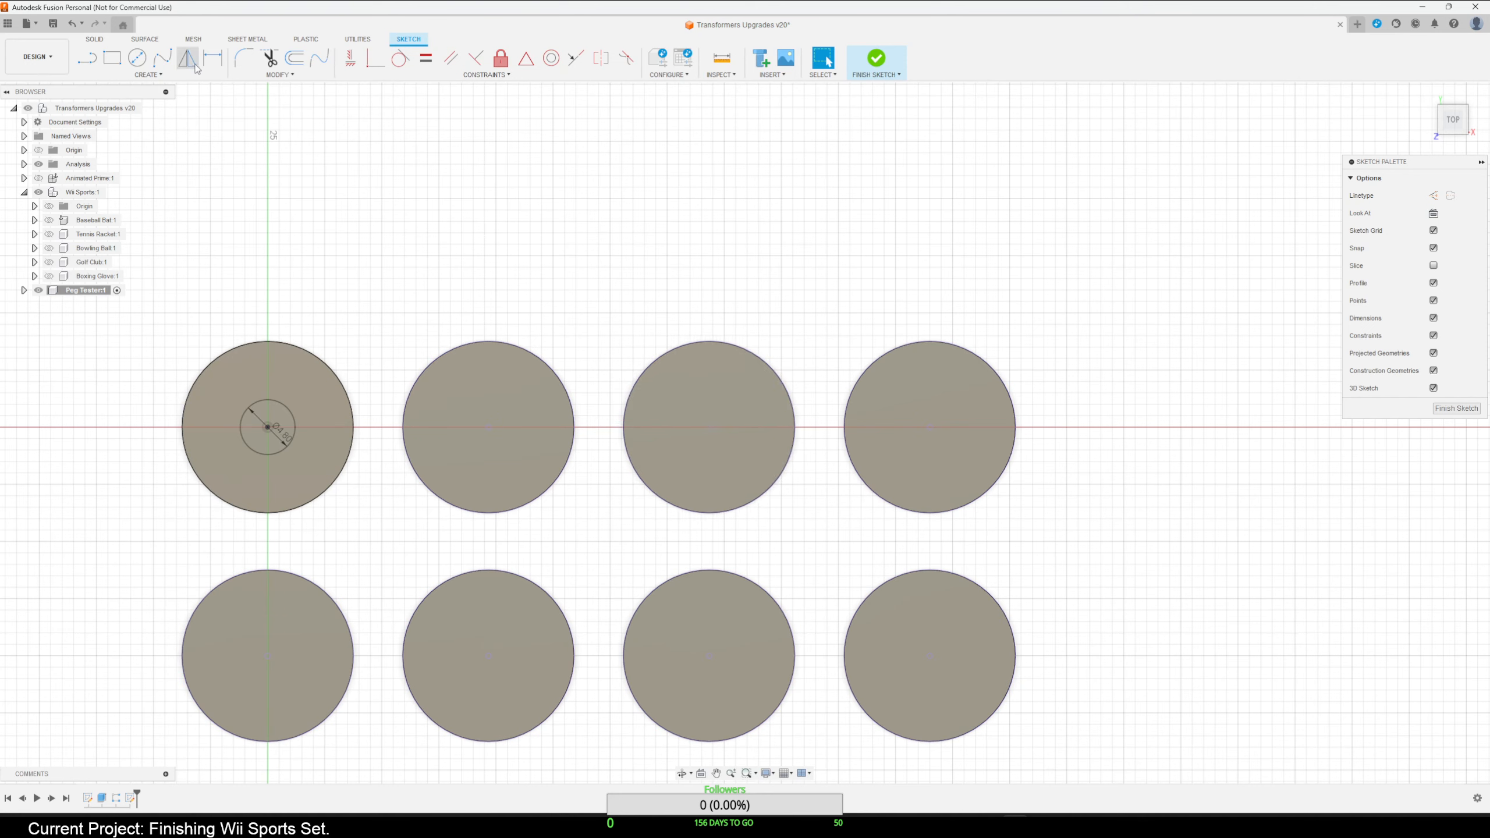
Draw a 4.9 mm diameter circle centred on the second disc of the row along the X axis.
click(137, 58)
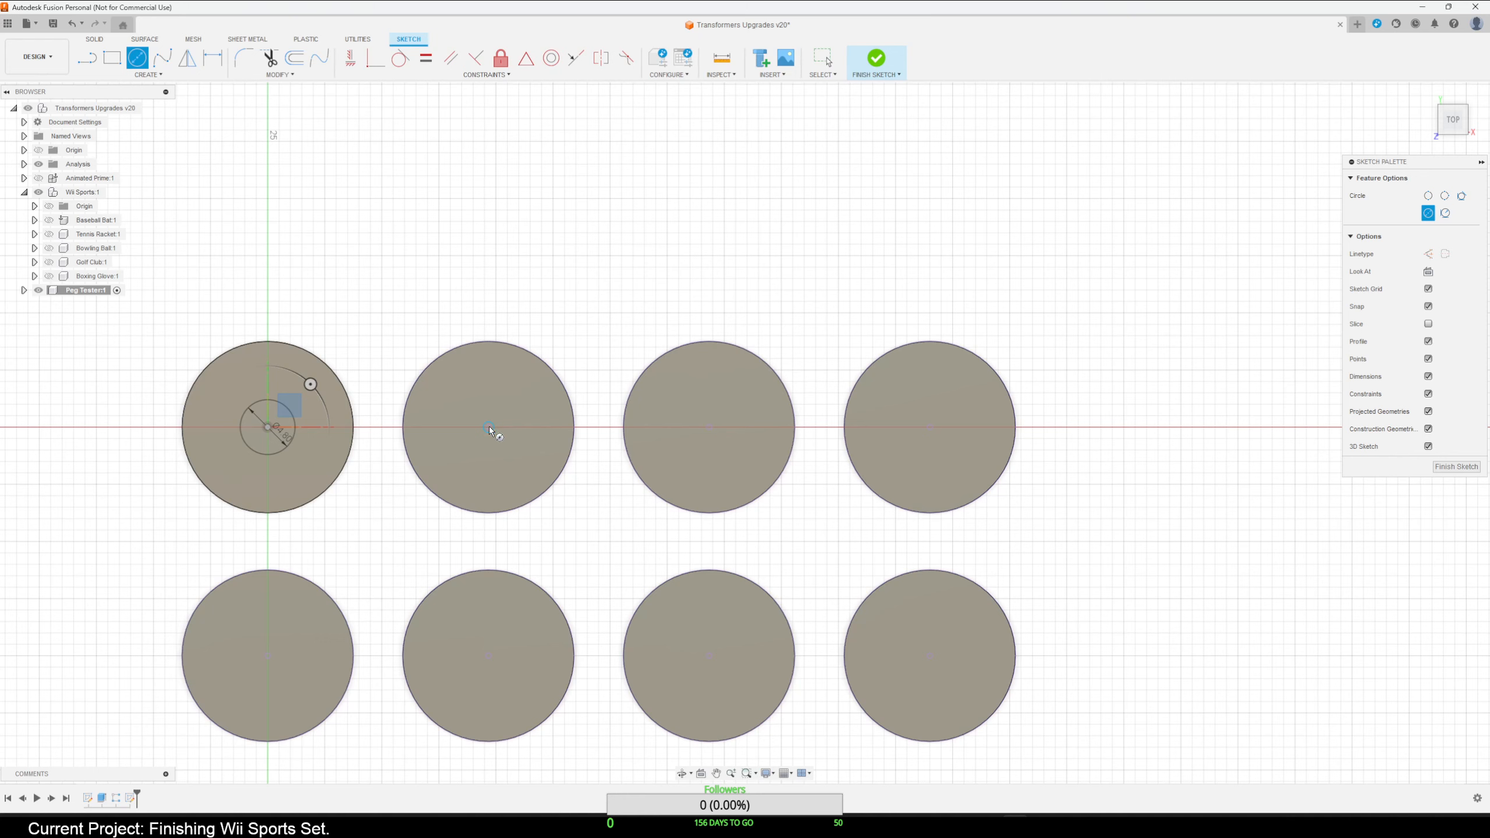
click(489, 426)
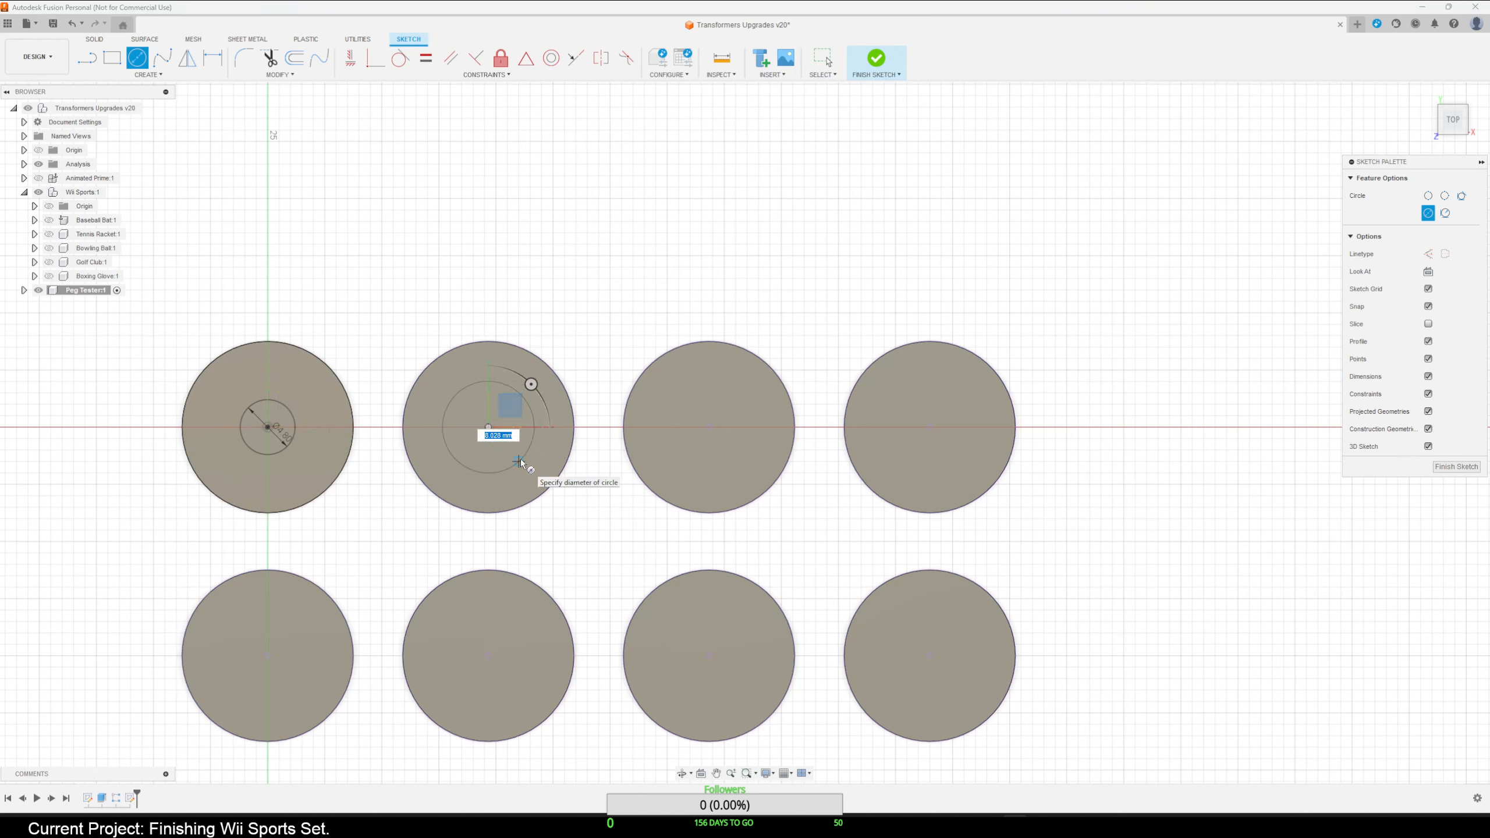
text(4.9)
key(Return)
key(Escape)
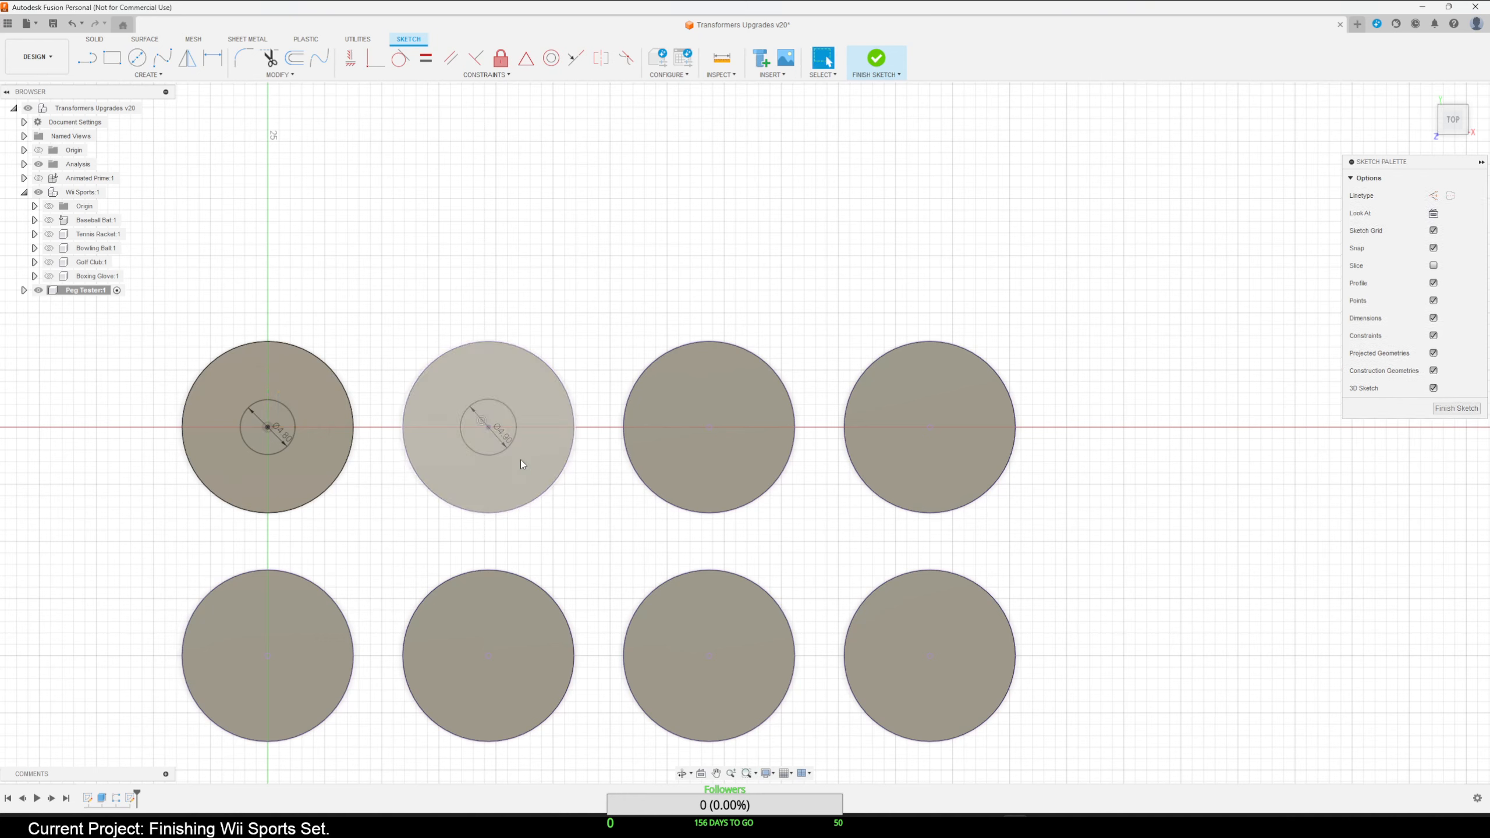
Draw a 5 mm diameter circle centred on the third disc of the row along the X axis.
click(136, 61)
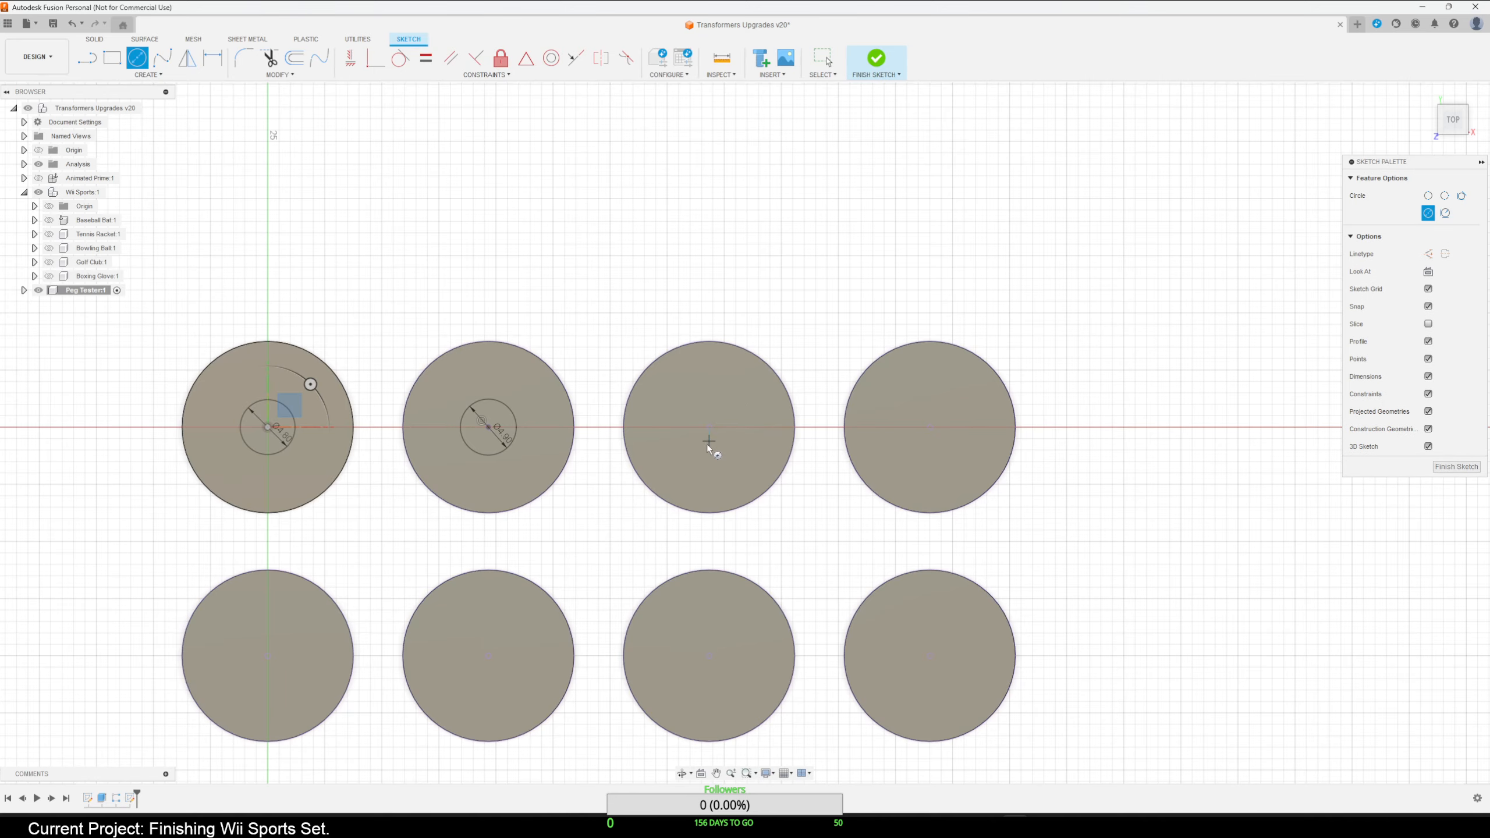
scroll(705, 440, up, 5)
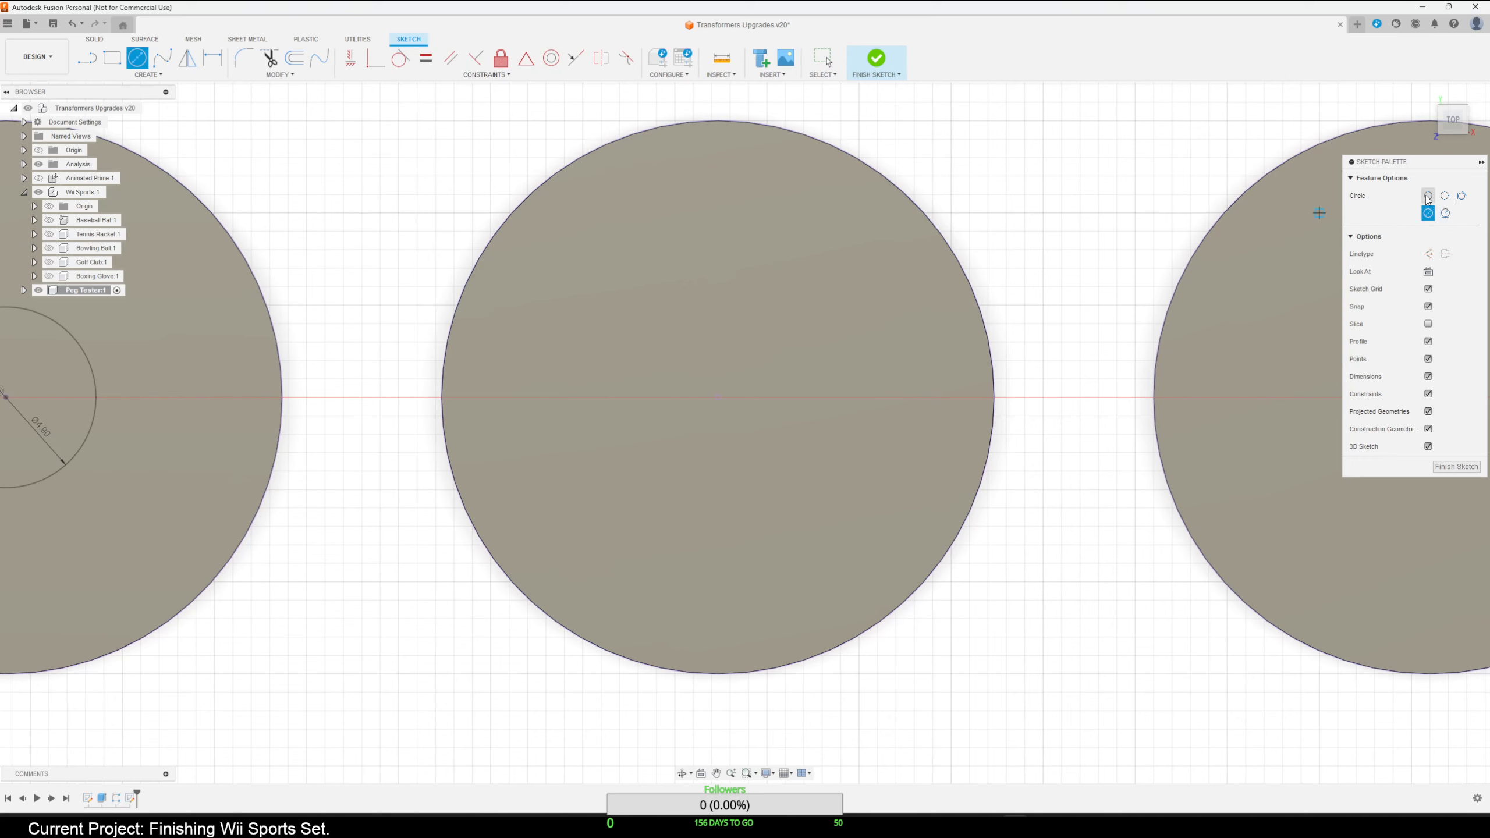
key(Escape)
click(811, 146)
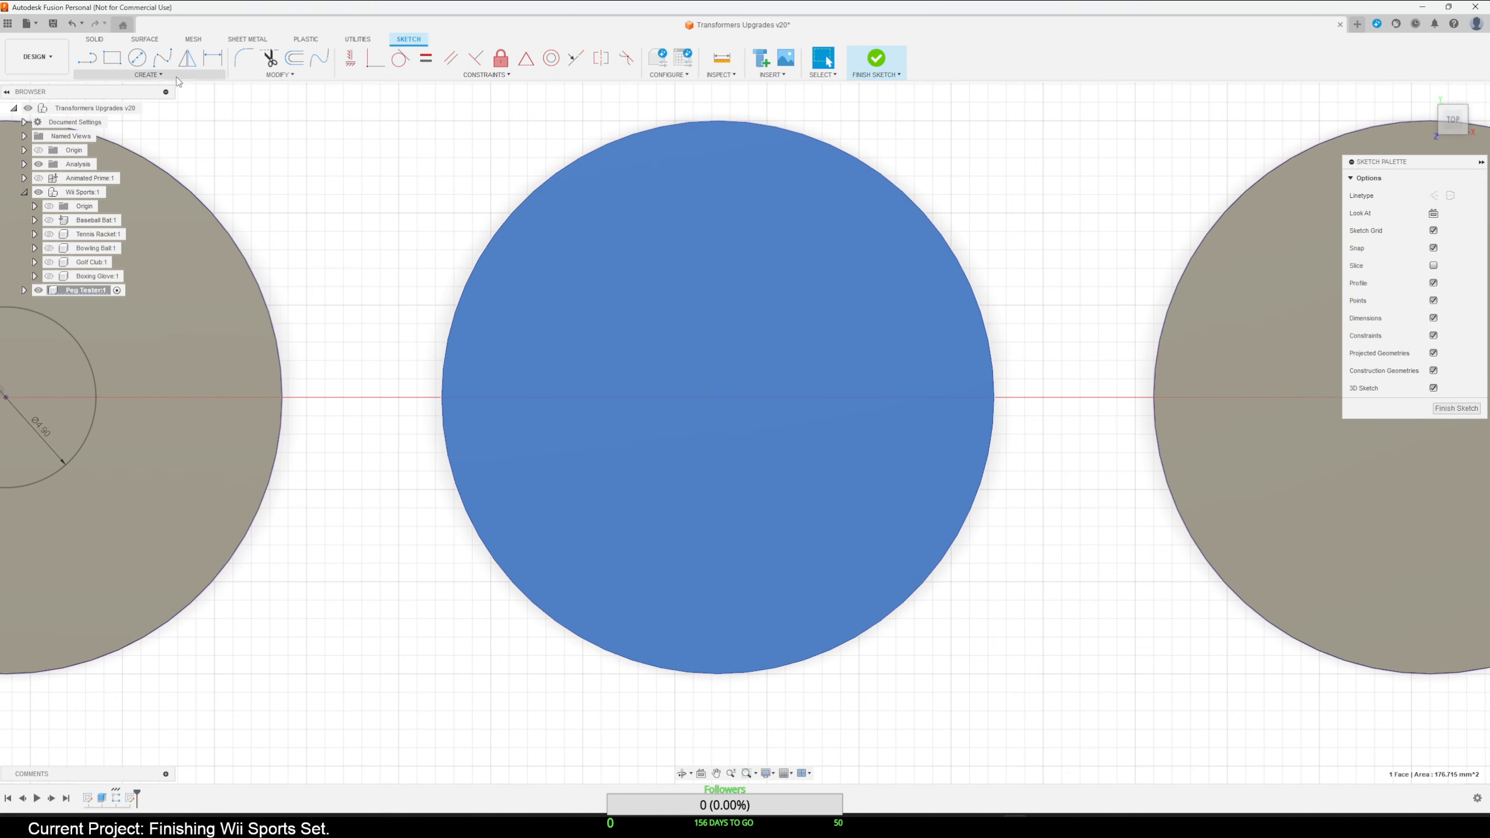
click(138, 57)
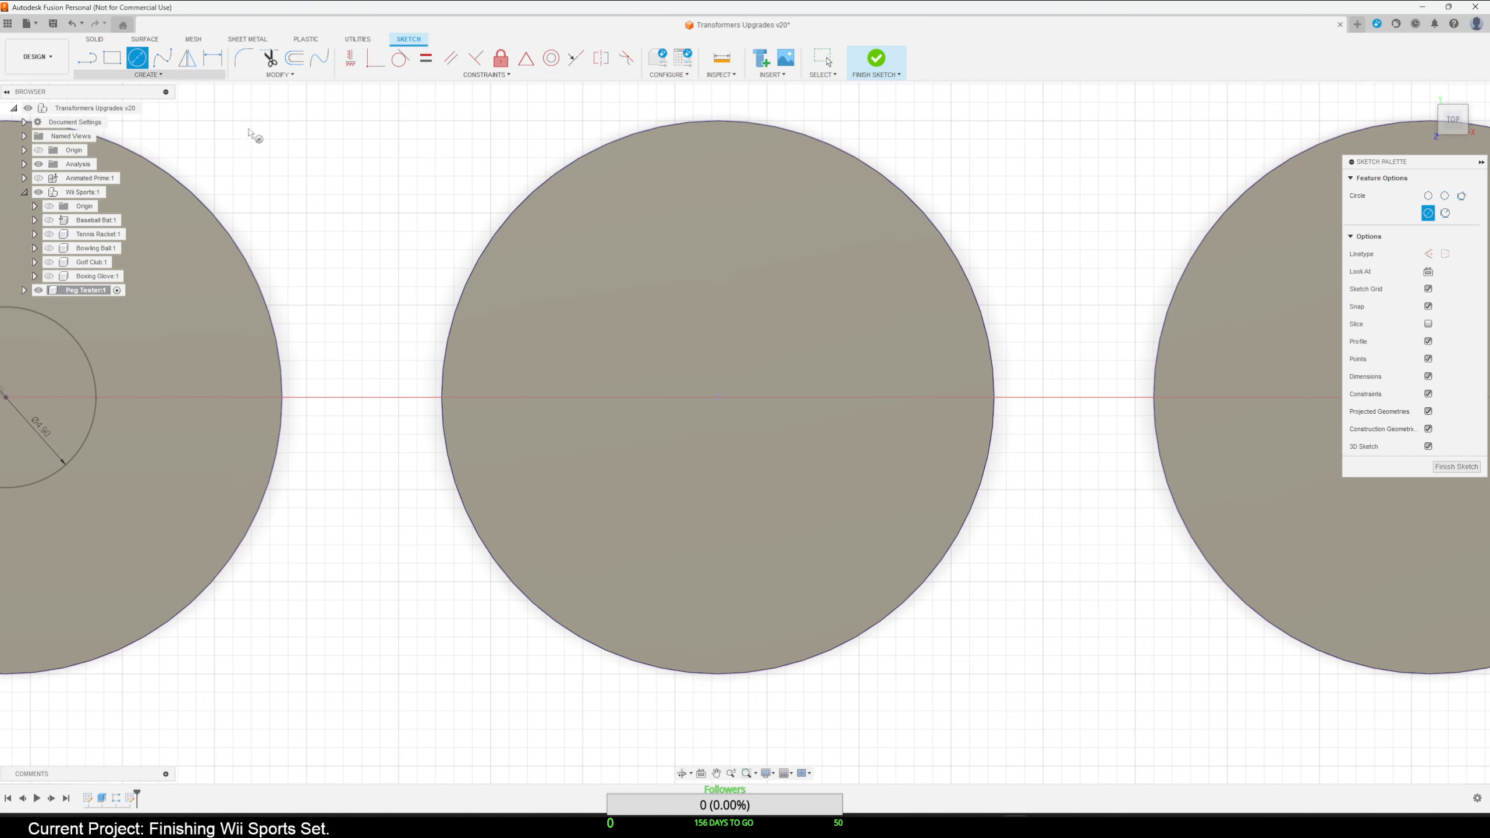
click(723, 394)
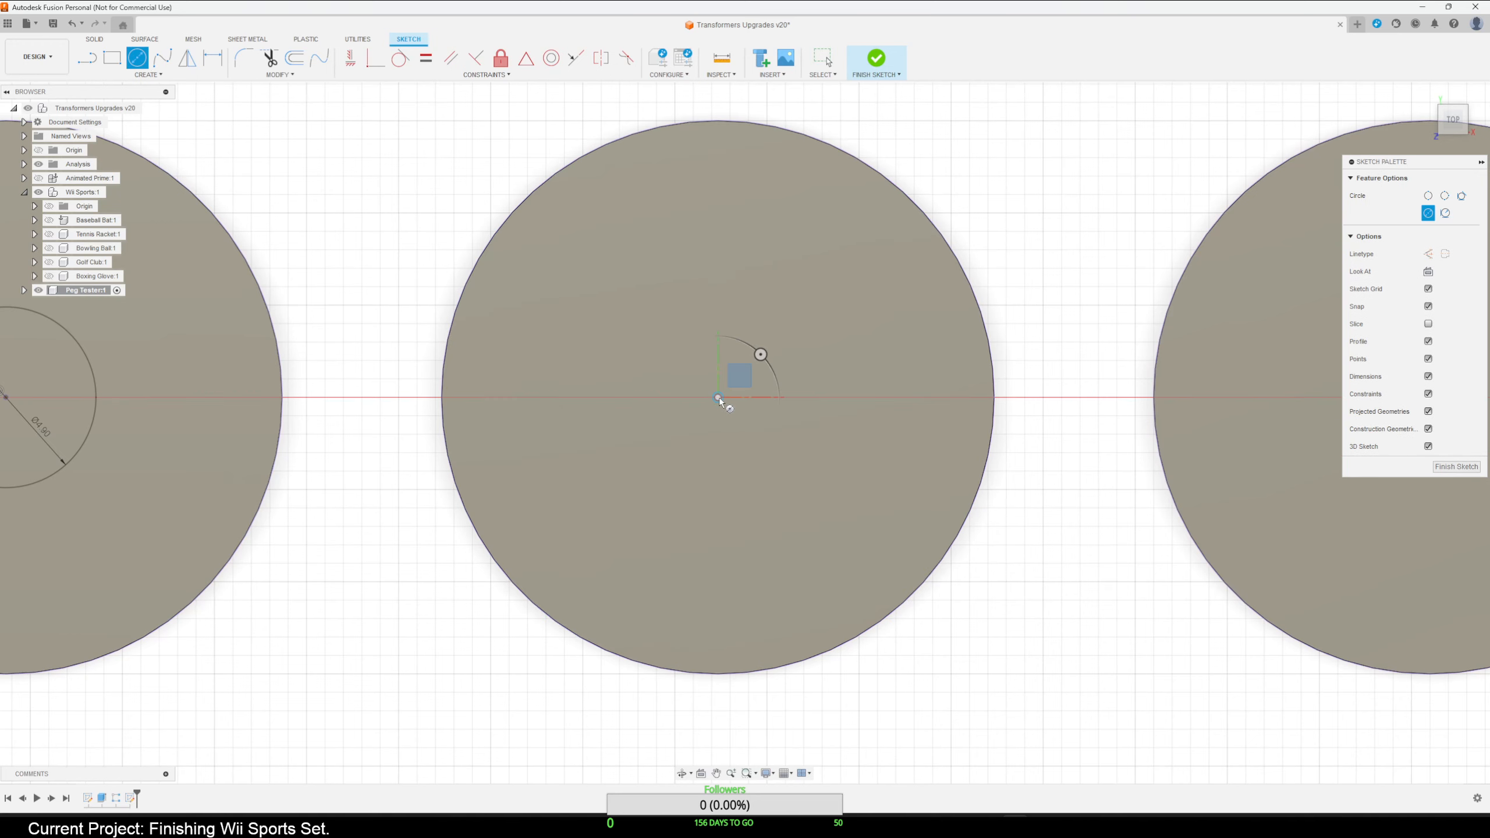
text(5)
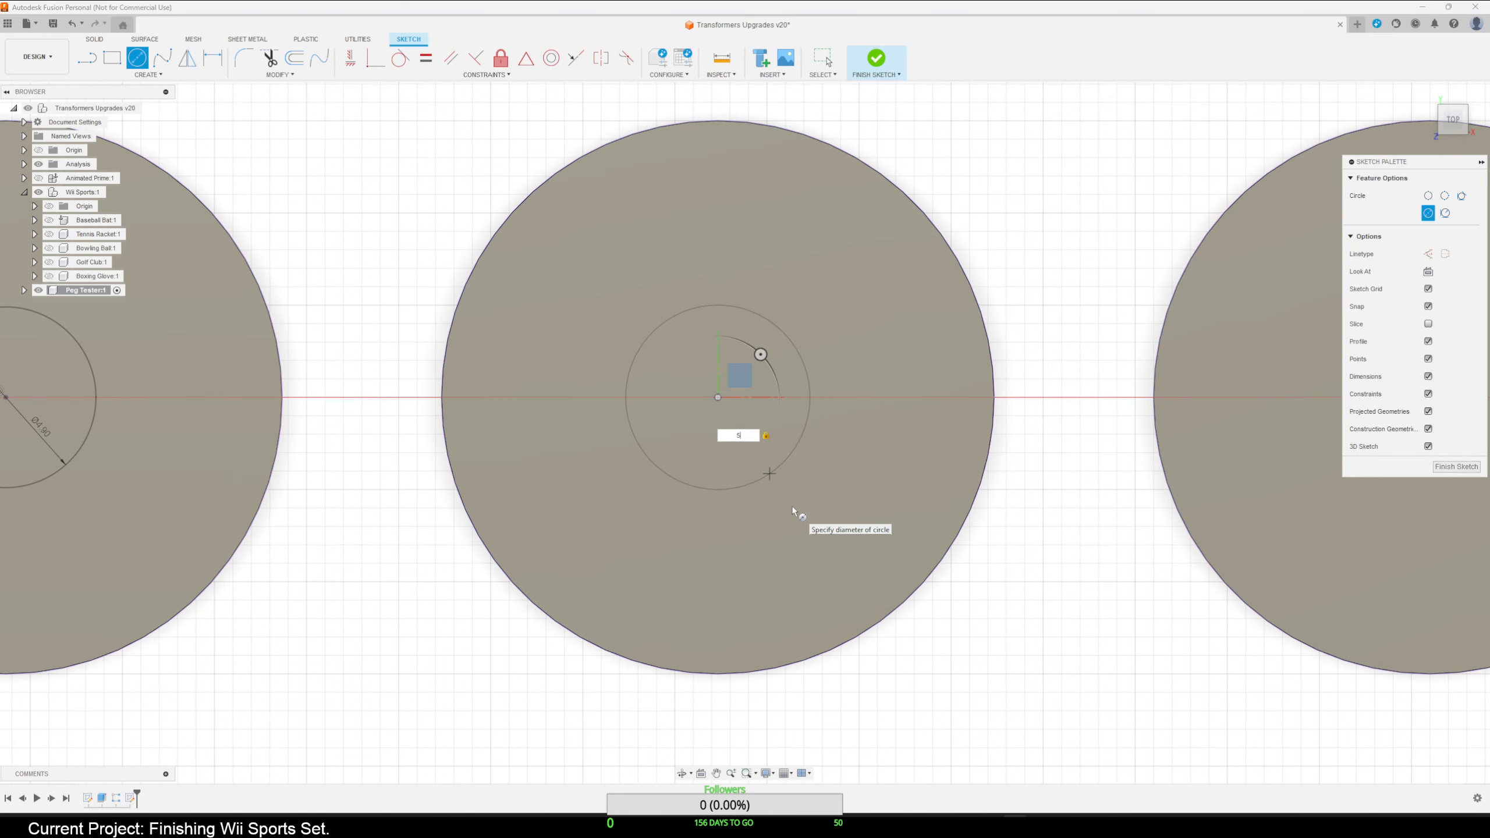
key(Return)
Draw a 5.1 mm diameter circle centred on the fourth disc of the row along the X axis.
scroll(767, 459, down, 3)
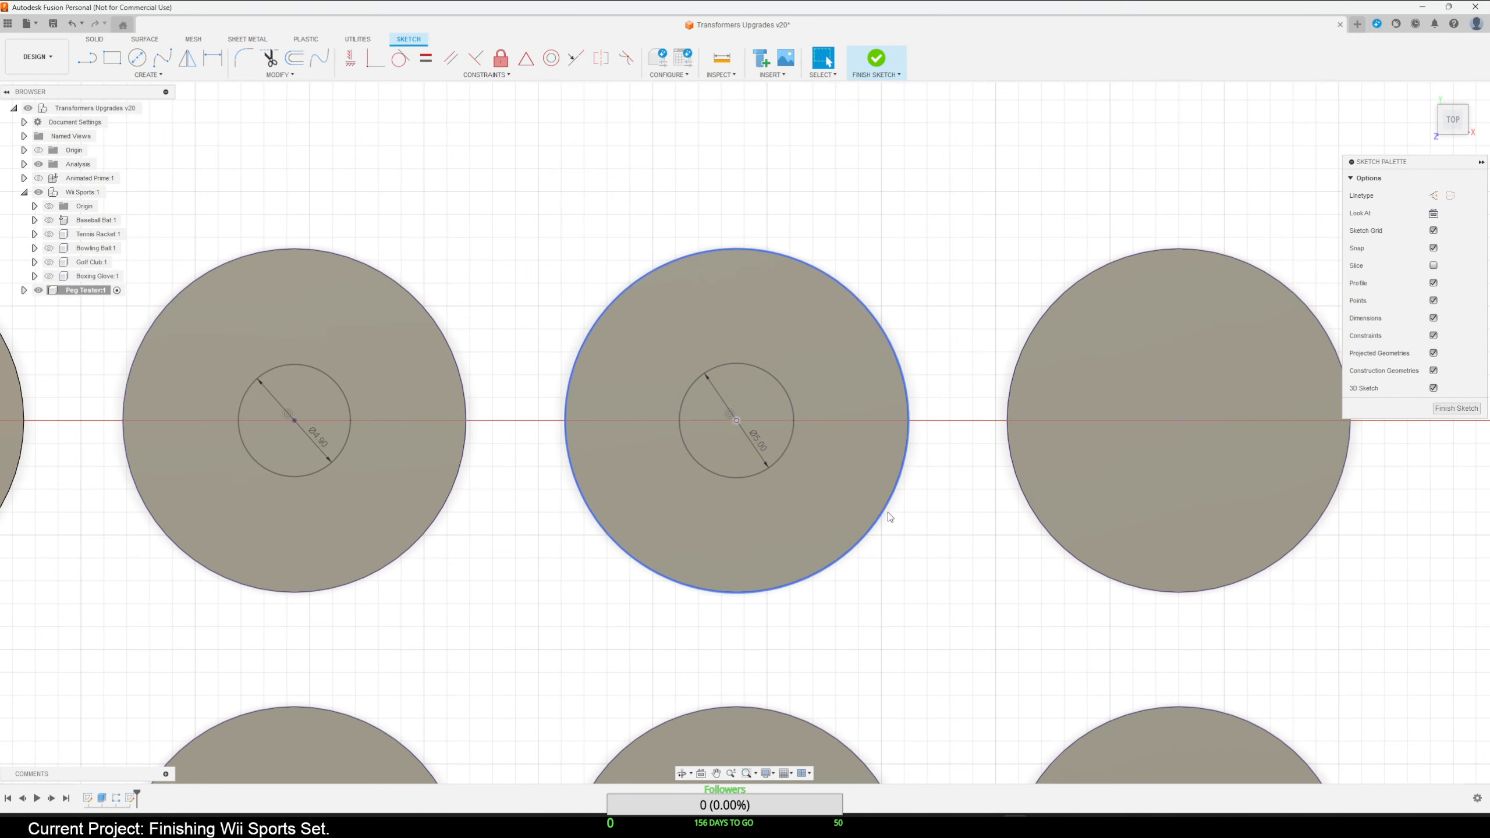
mouse_move(887, 512)
middle_down()
mouse_move(766, 583)
mouse_move(435, 565)
middle_up()
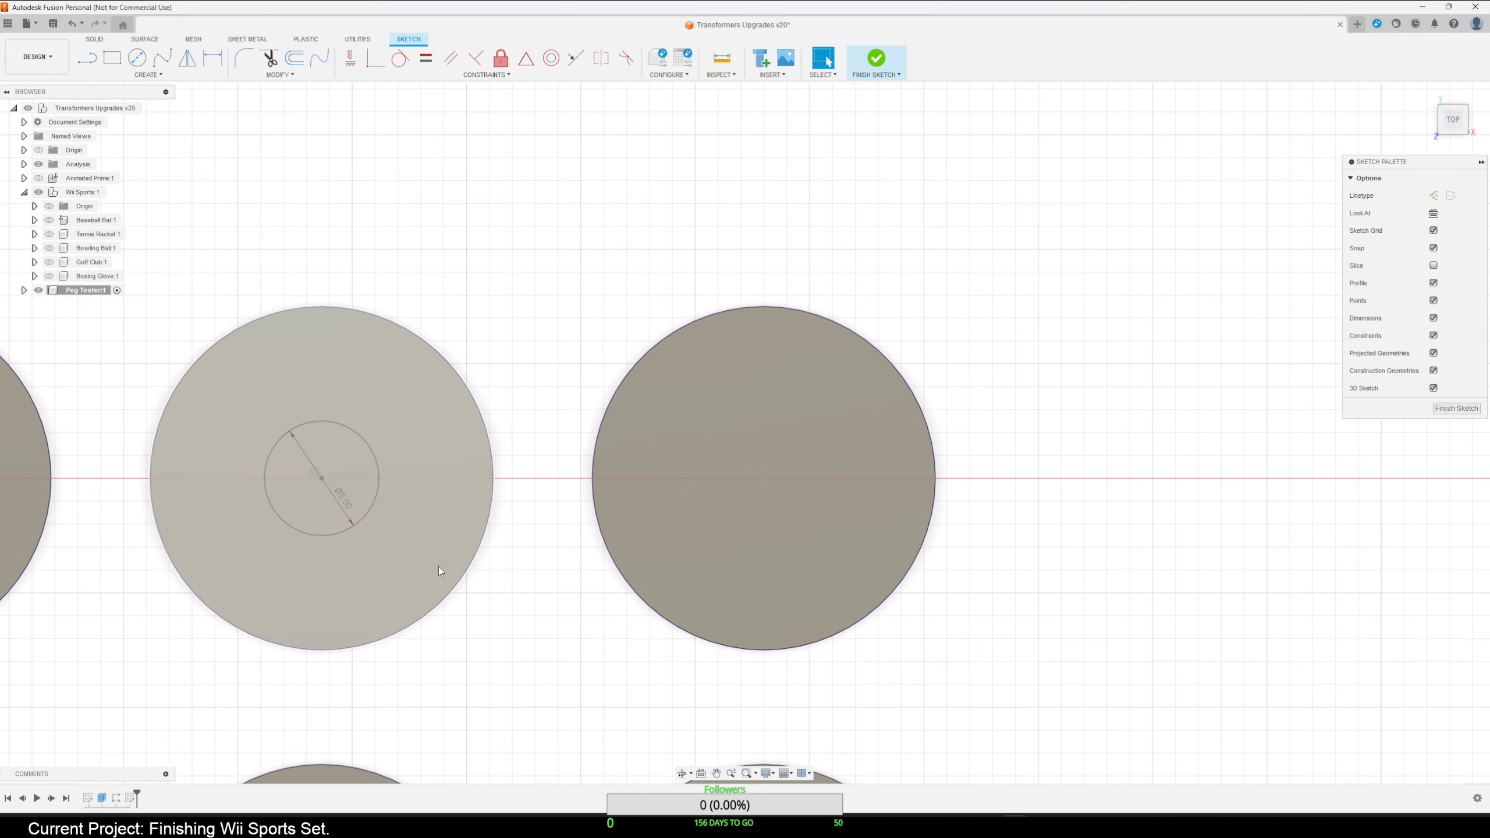
click(146, 74)
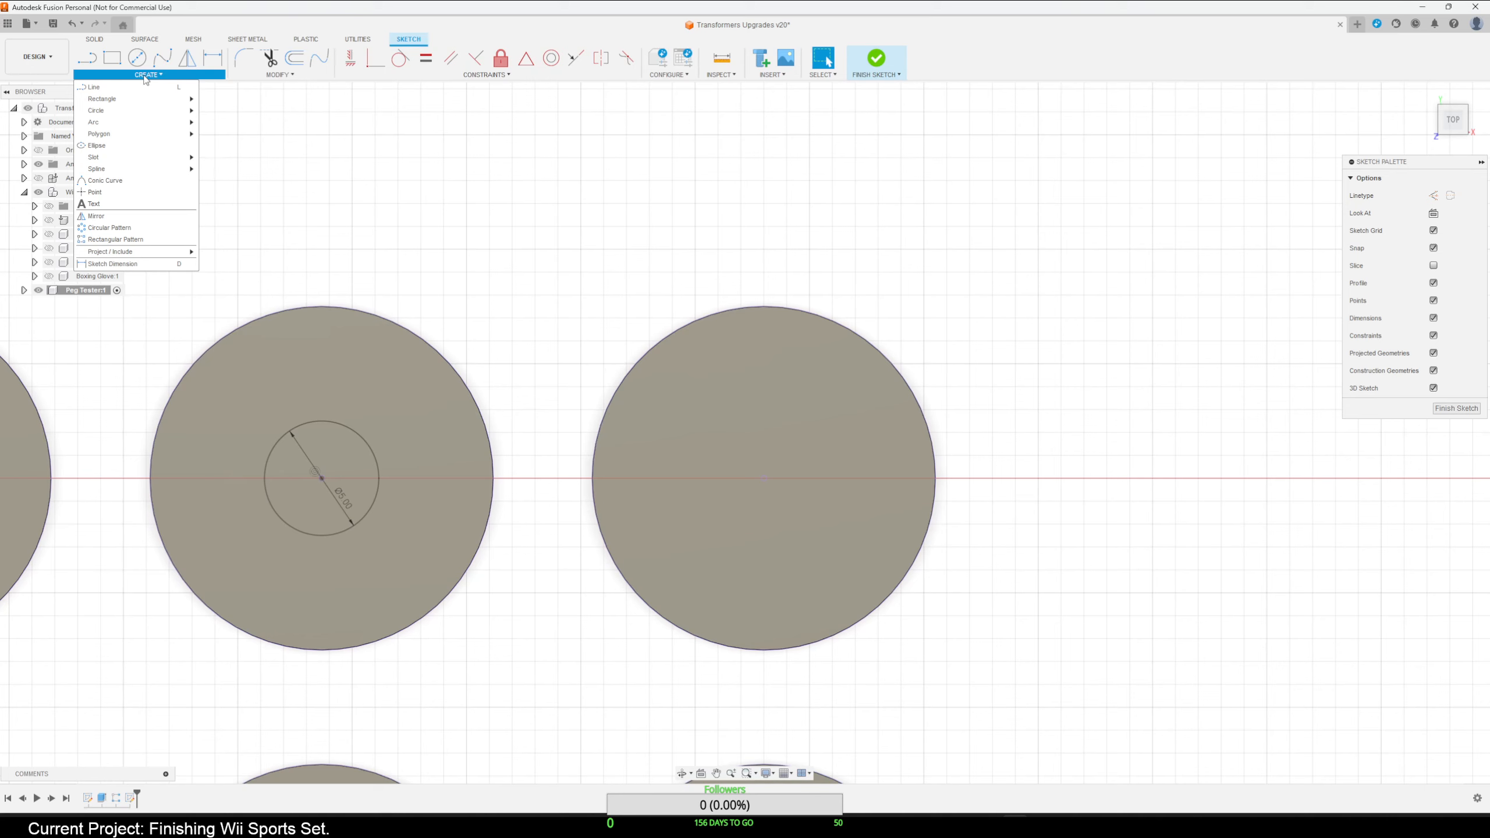
click(792, 406)
click(137, 58)
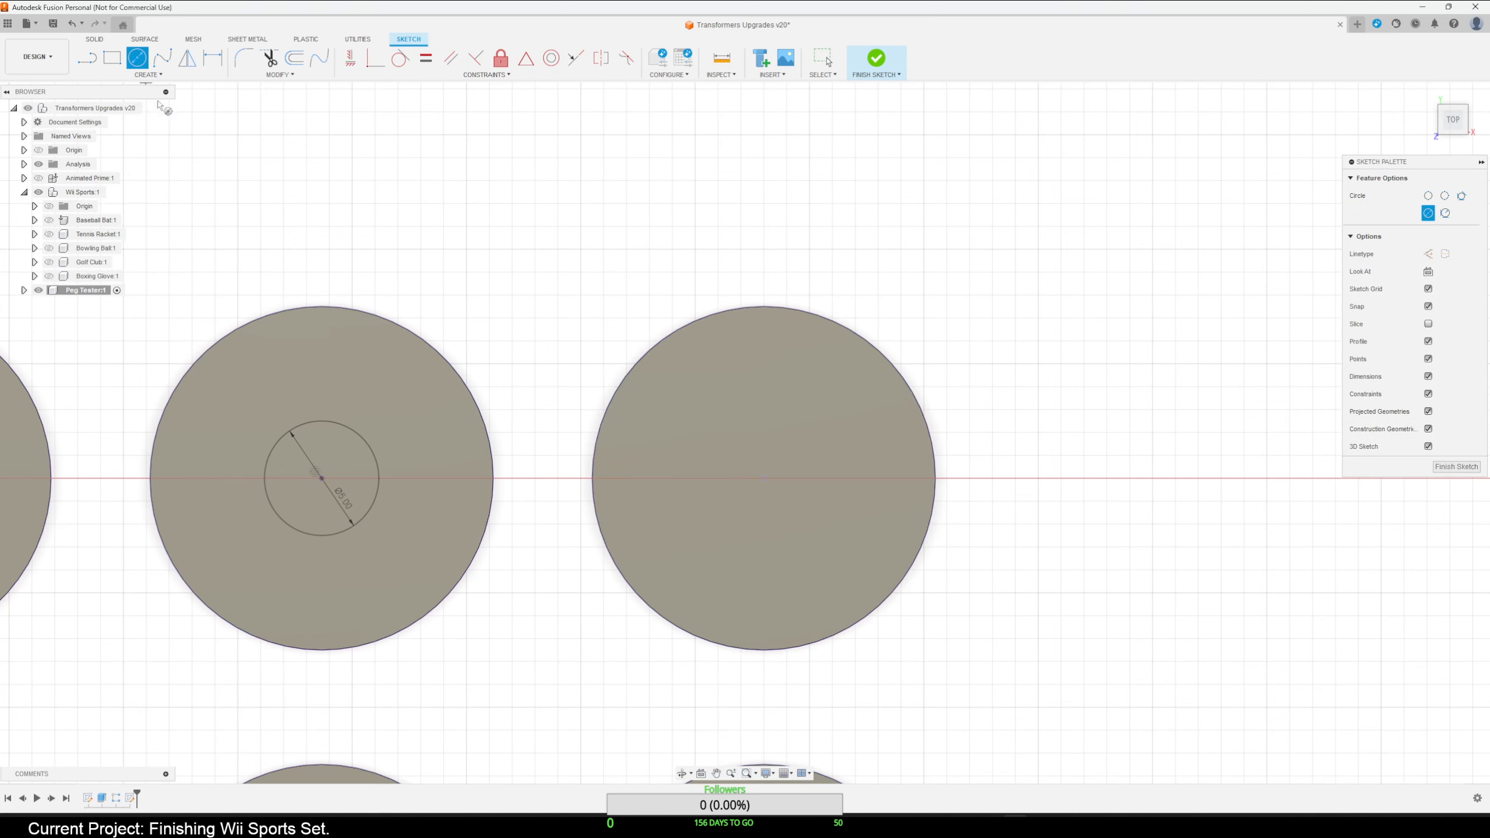
click(764, 477)
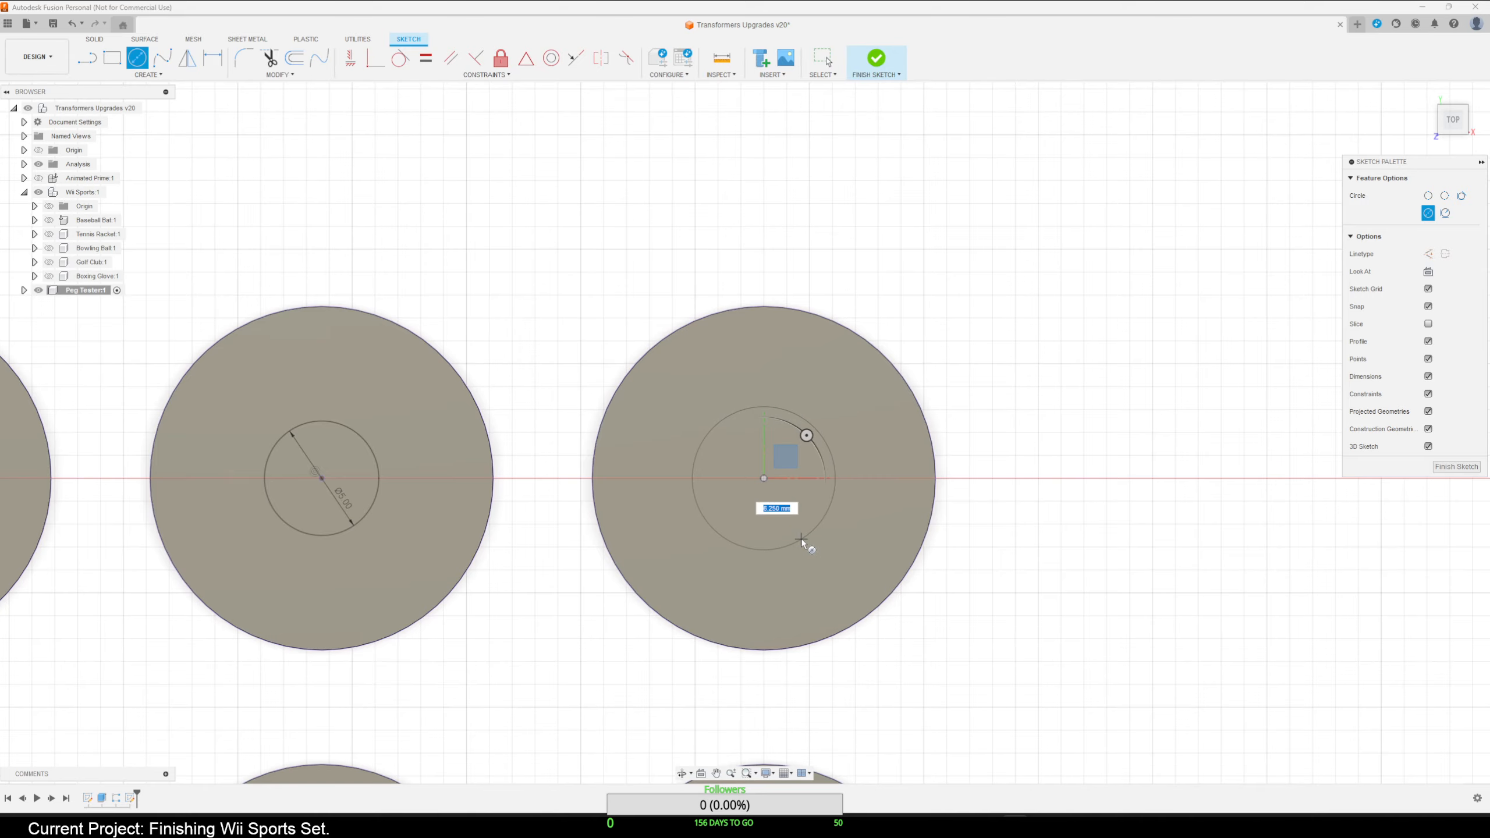
text(5.1)
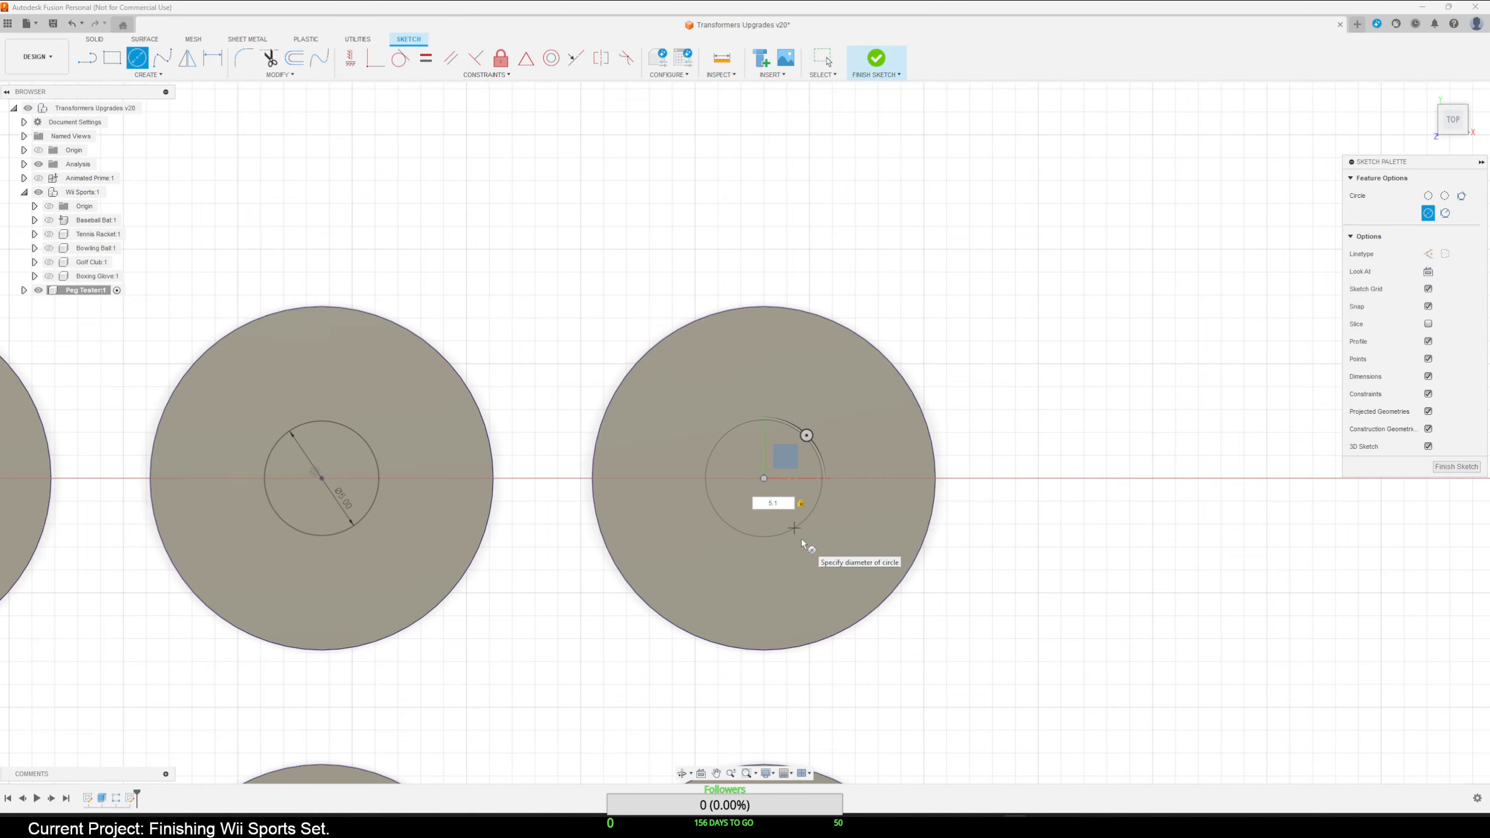
key(Return)
key(Escape)
Draw a 2.8 mm diameter circle centred on the first disc of the second row, below the origin disc.
scroll(835, 543, down, 2)
scroll(610, 605, down, 2)
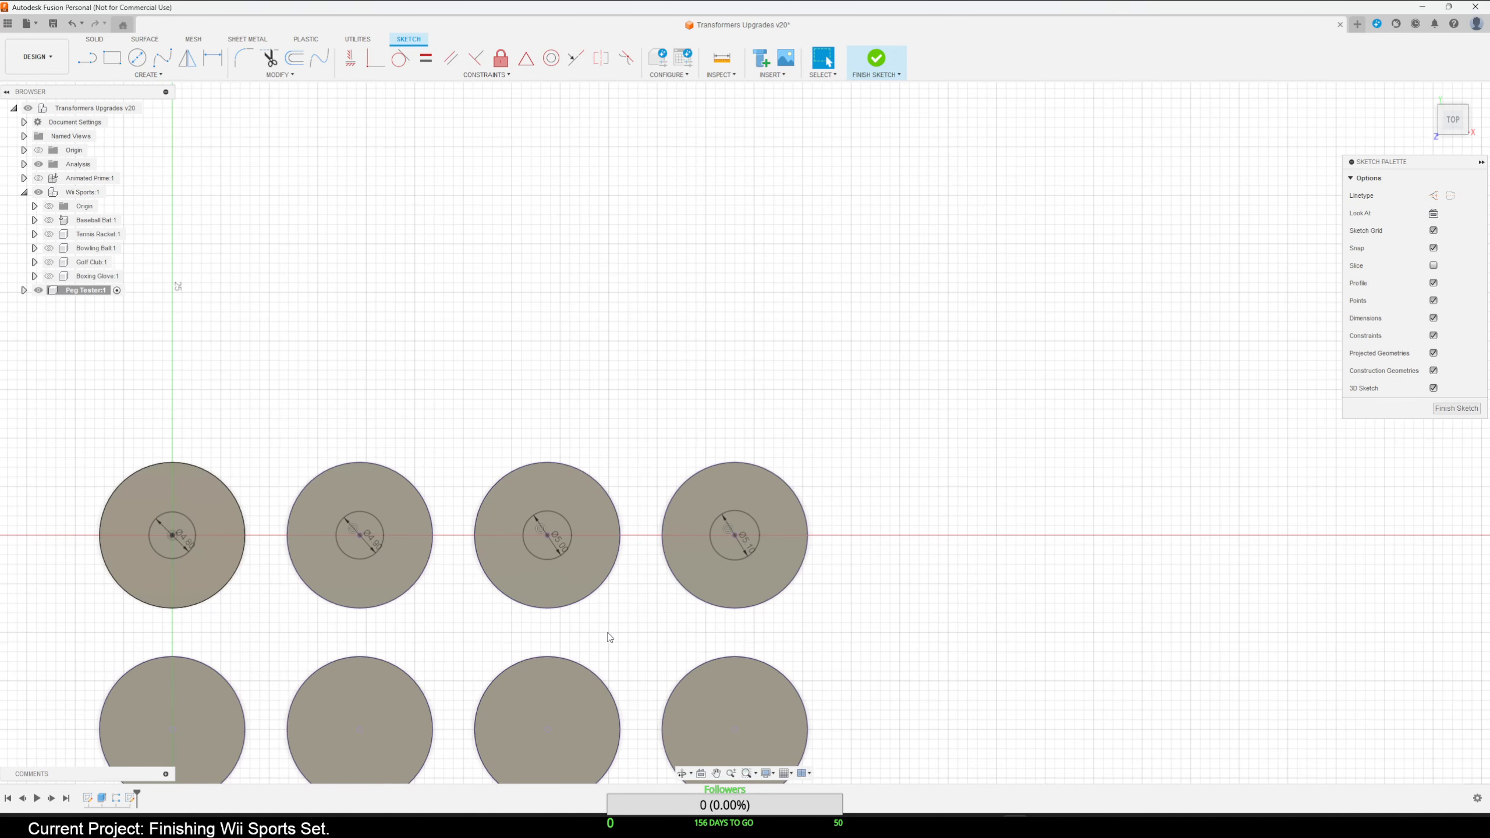
mouse_move(608, 636)
middle_down()
mouse_move(691, 598)
mouse_move(784, 490)
middle_up()
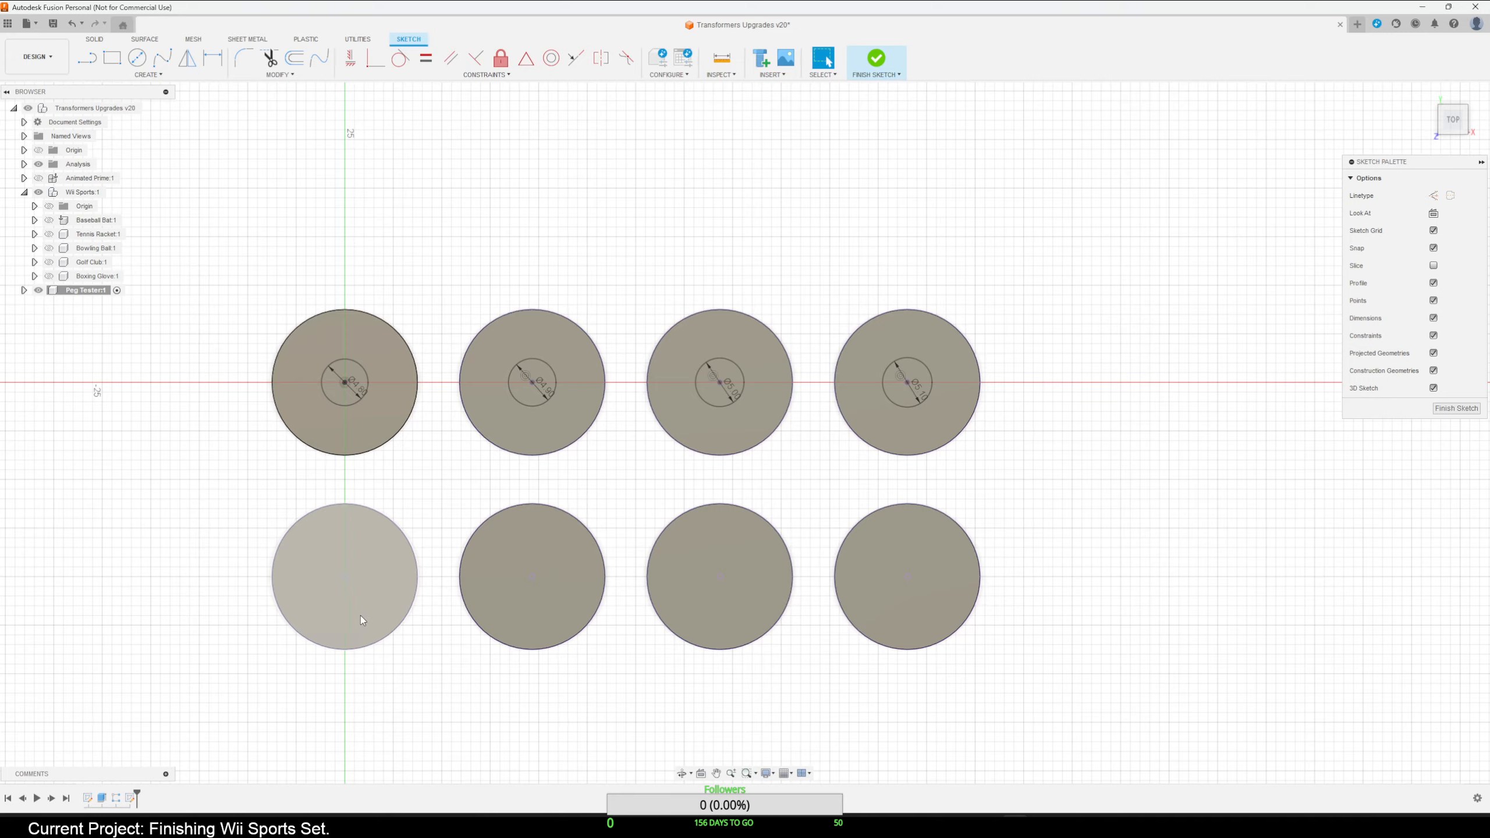
middle_drag(292, 545, 454, 414)
click(454, 414)
key(c)
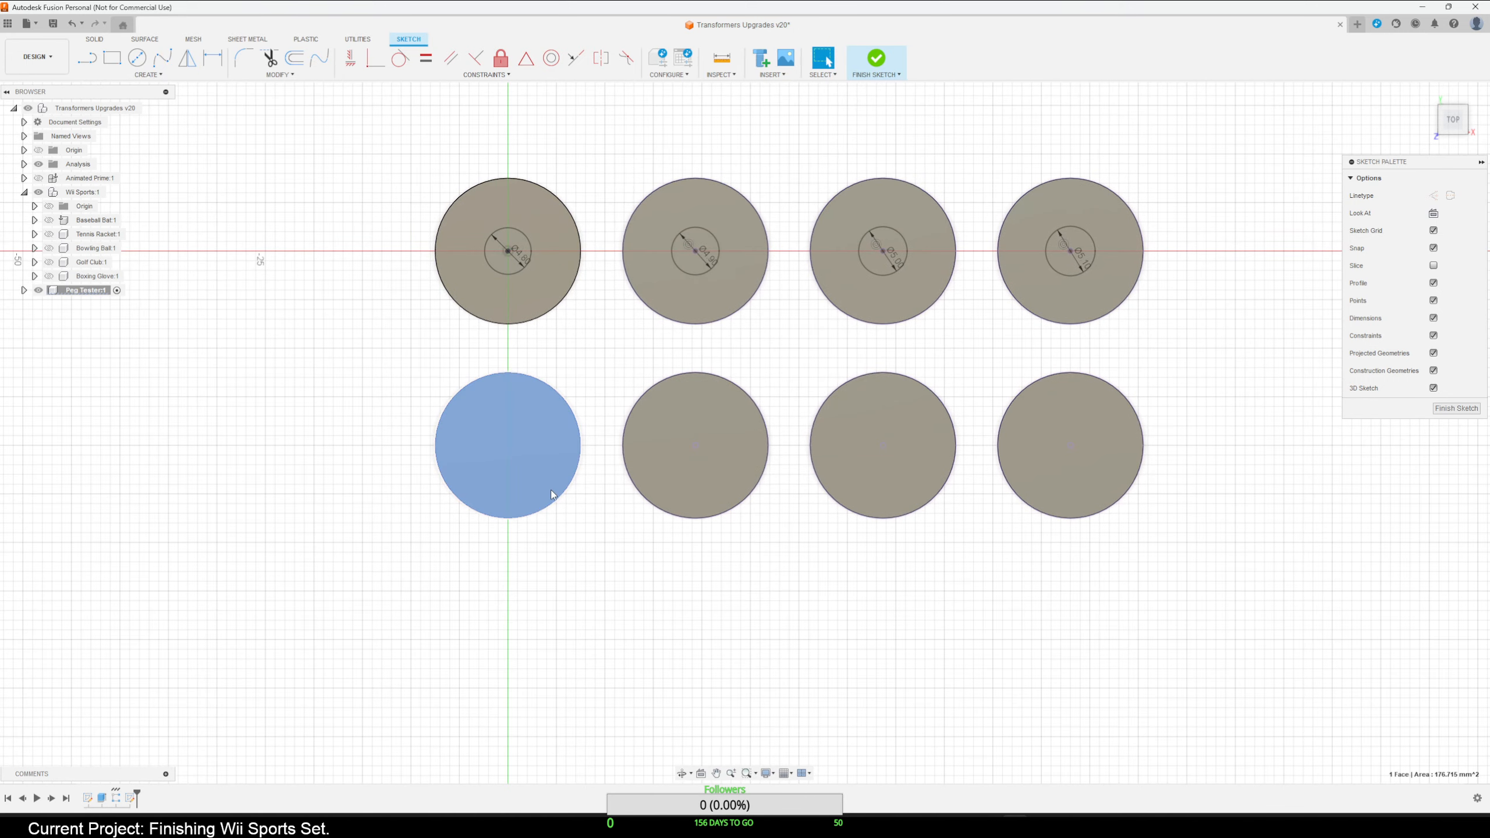
scroll(506, 452, up, 5)
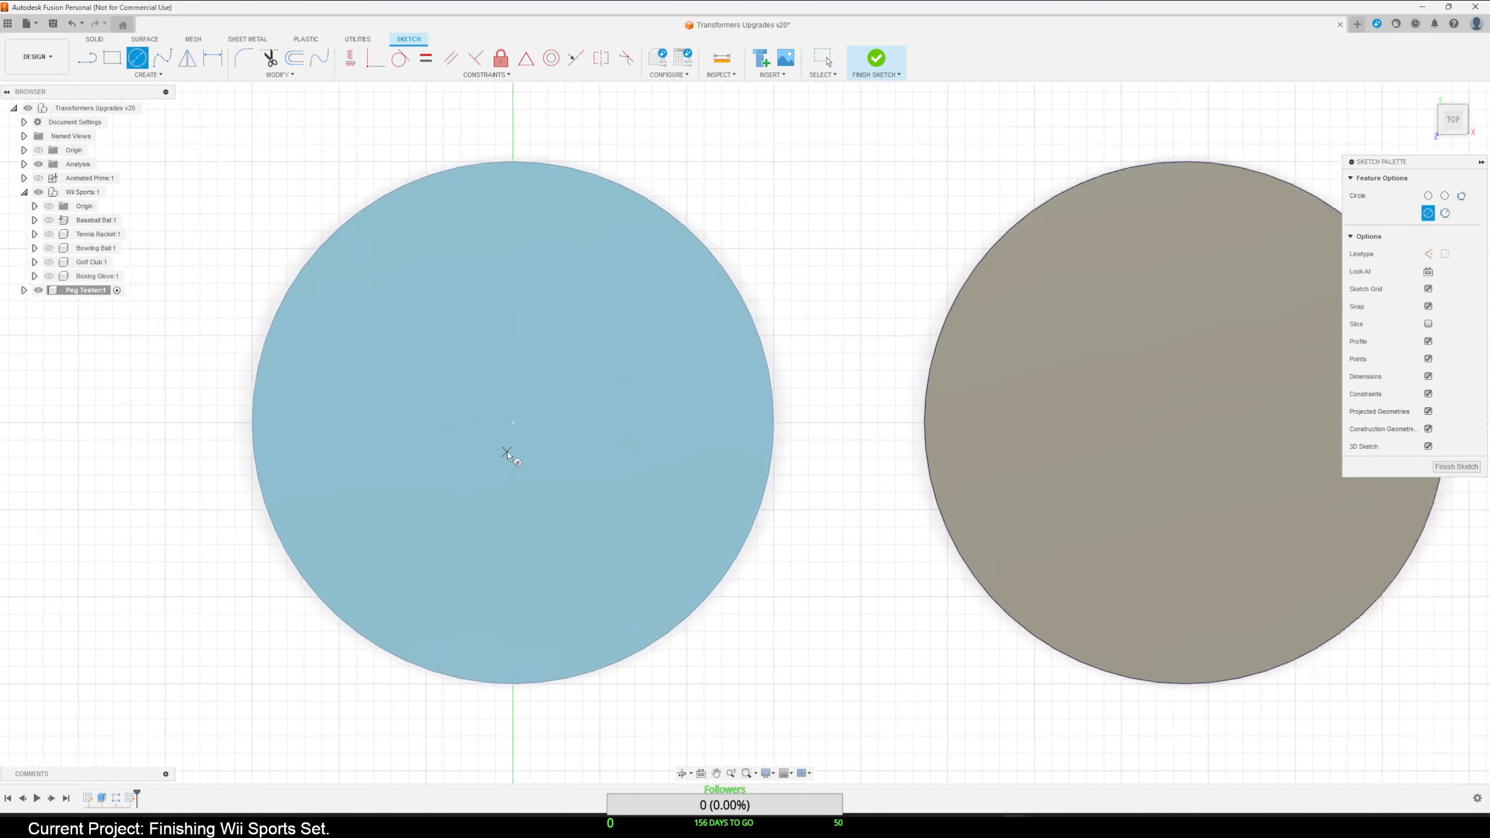
key(Escape)
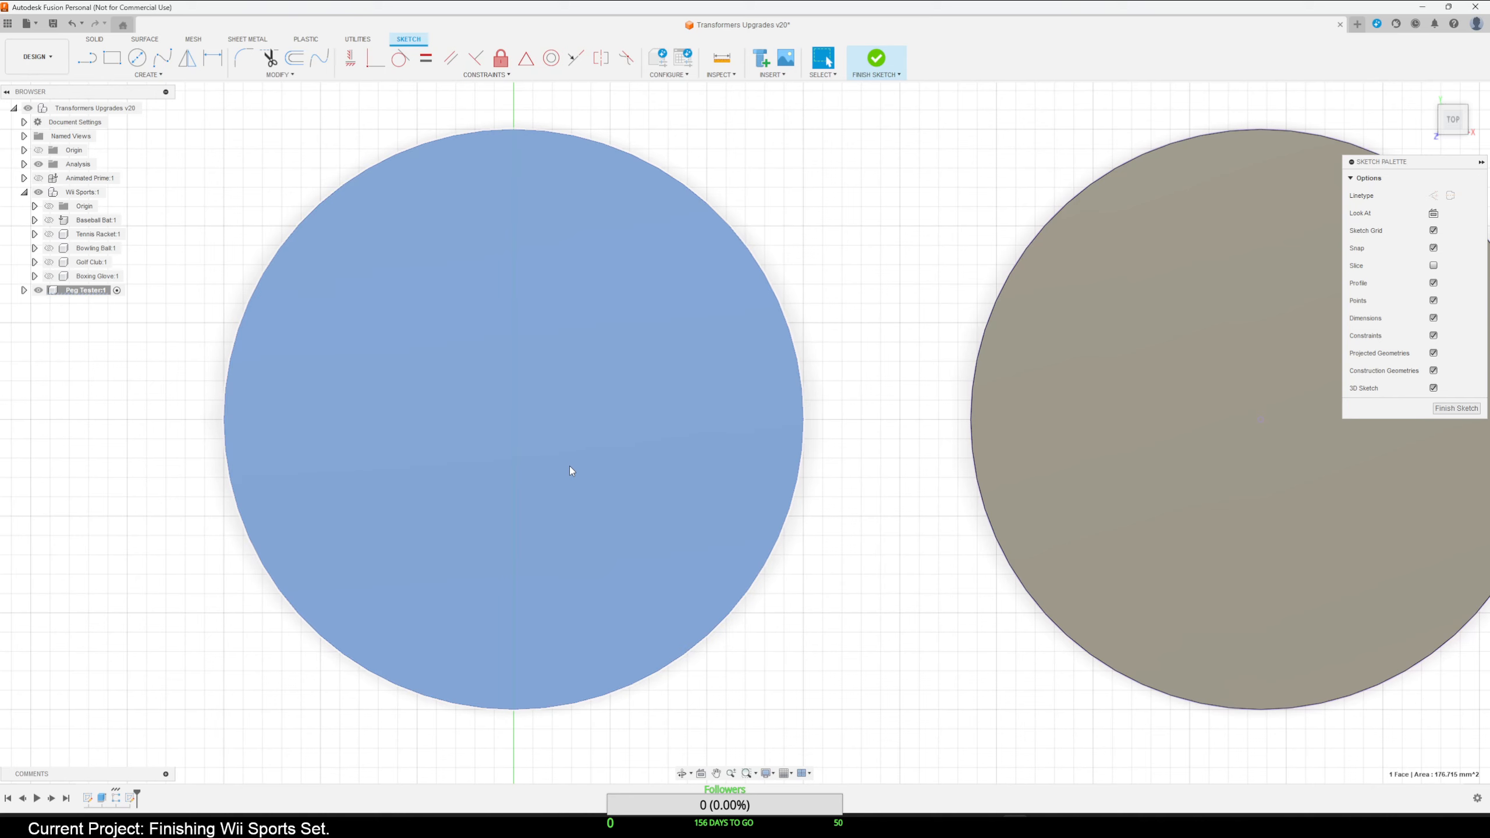
click(569, 466)
click(143, 63)
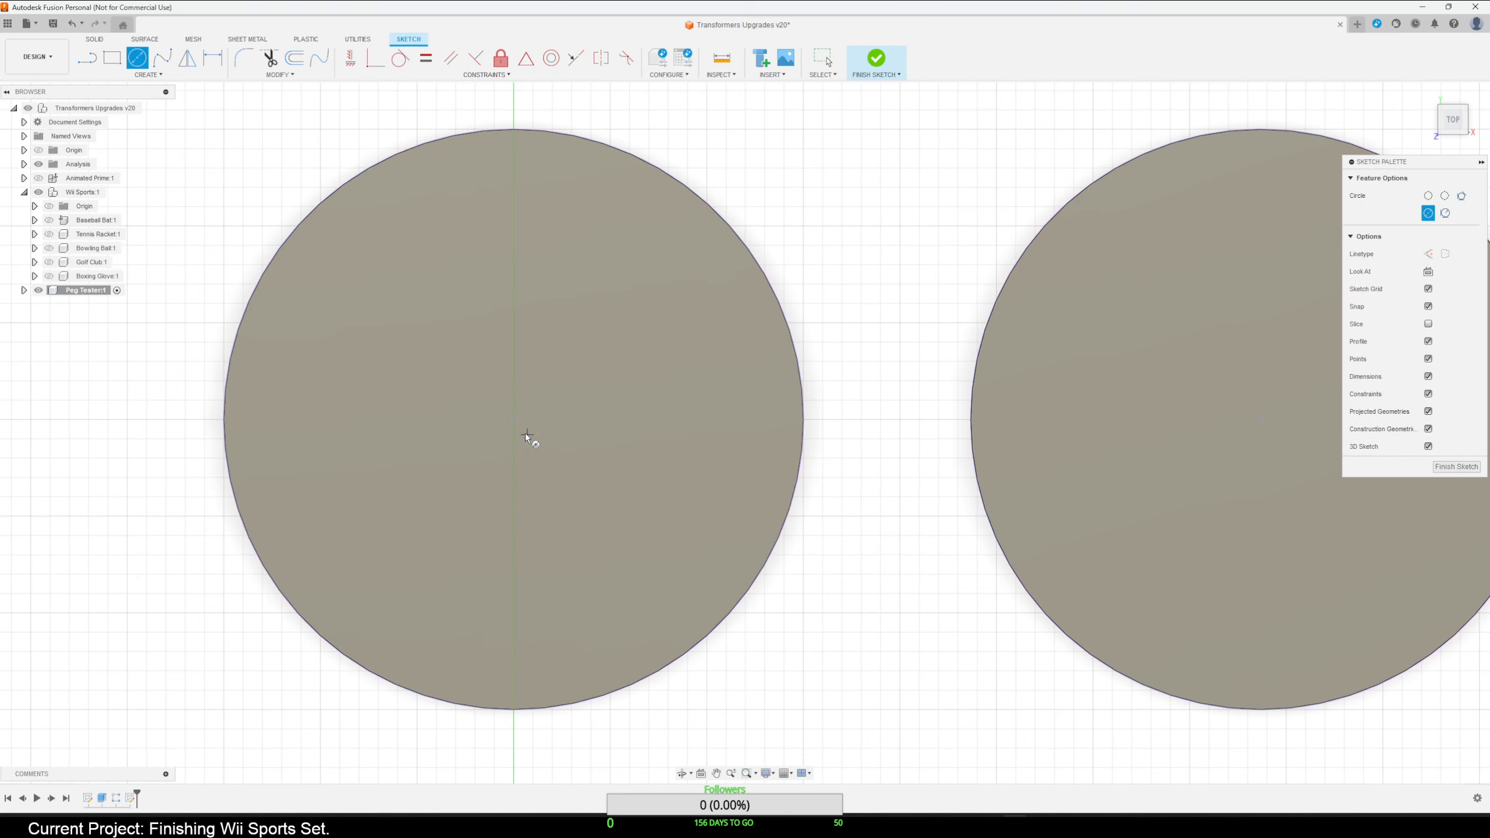
click(514, 420)
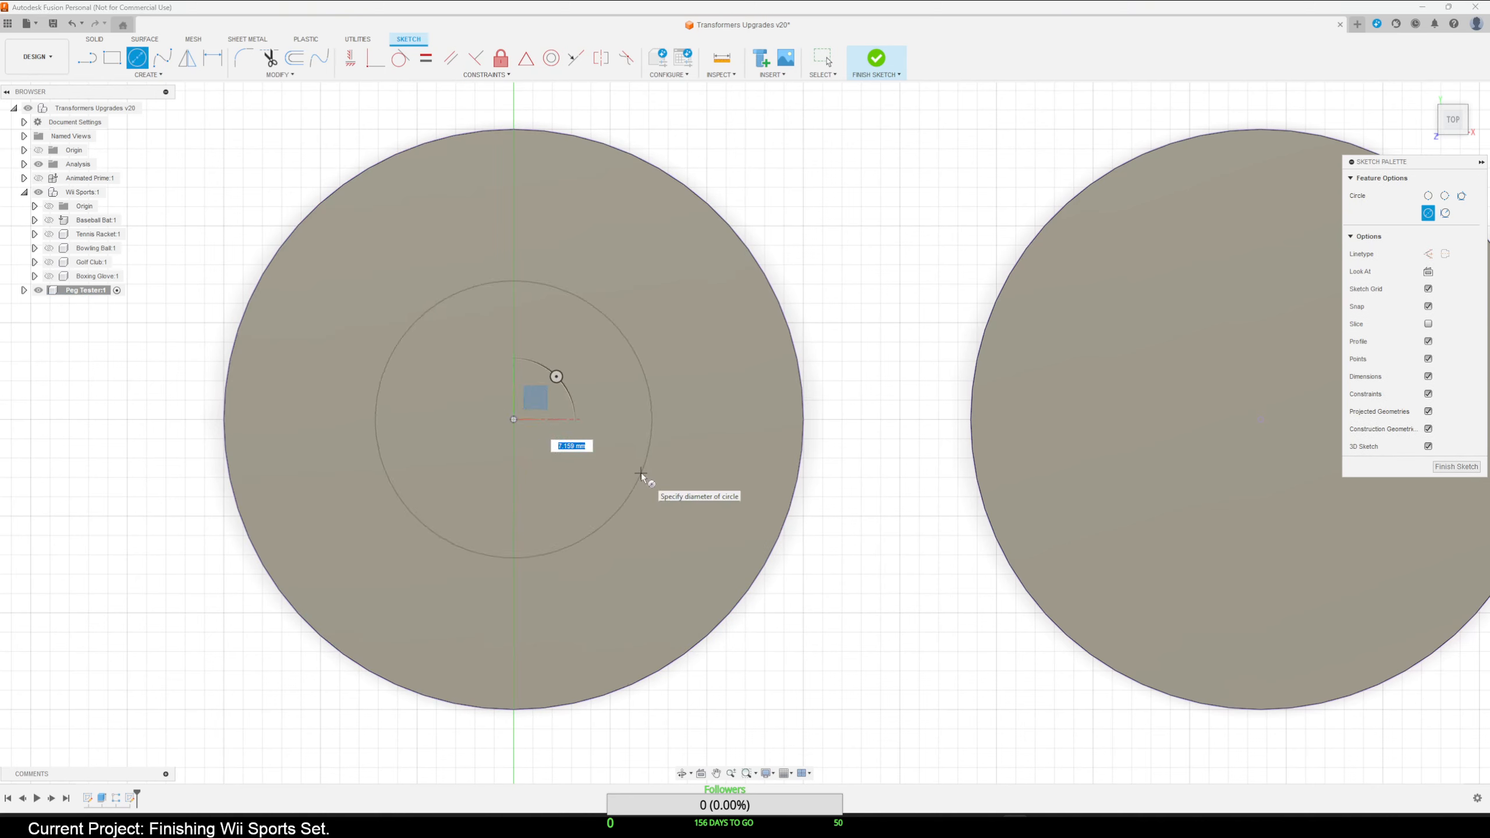
text(2.8)
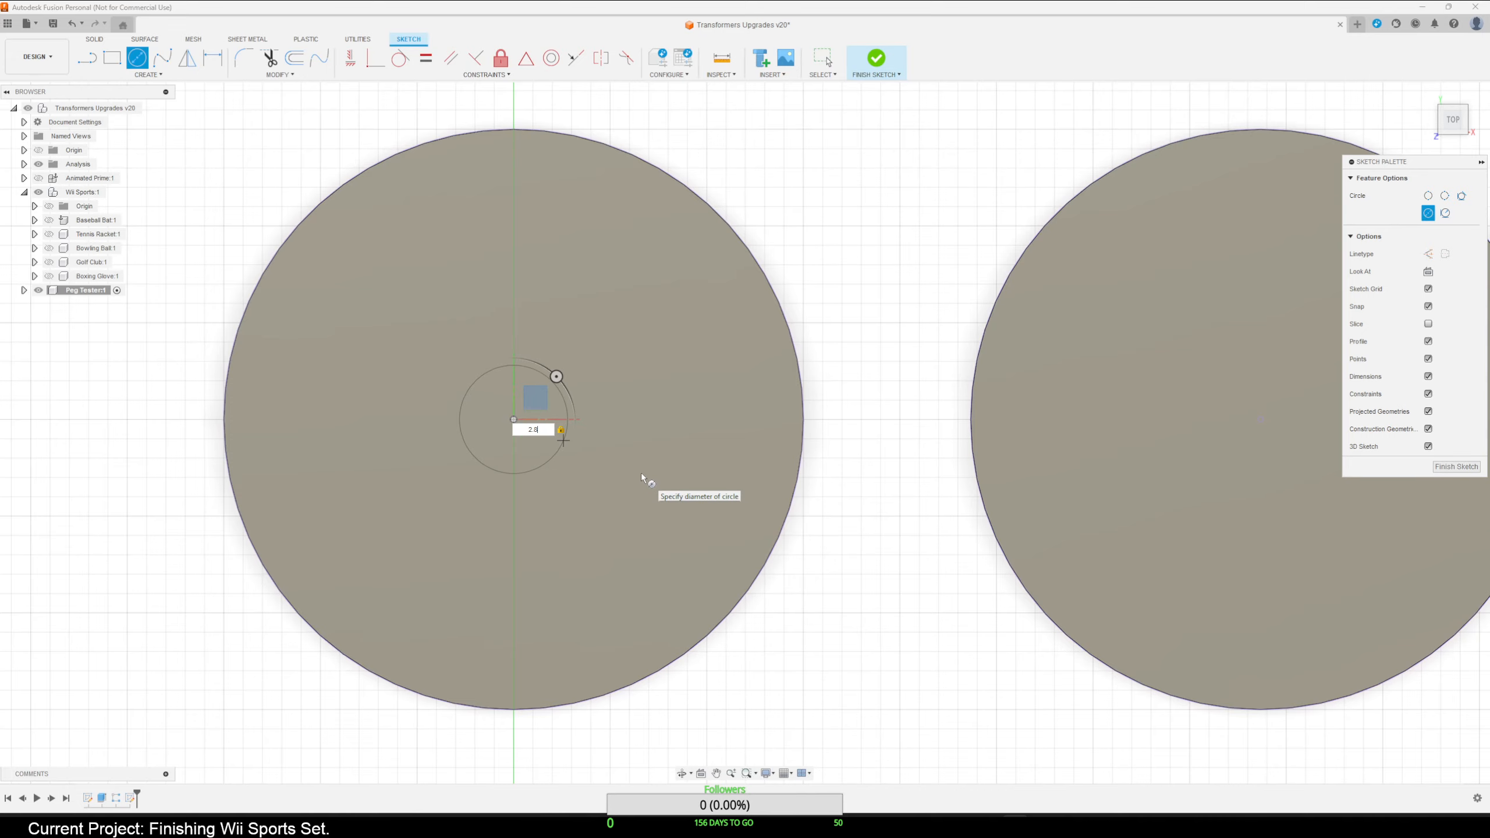
key(Return)
key(Escape)
Draw a 2.9 mm diameter circle centred on the second disc of the second row.
scroll(636, 487, down, 2)
middle_drag(668, 522, 264, 573)
click(629, 496)
key(c)
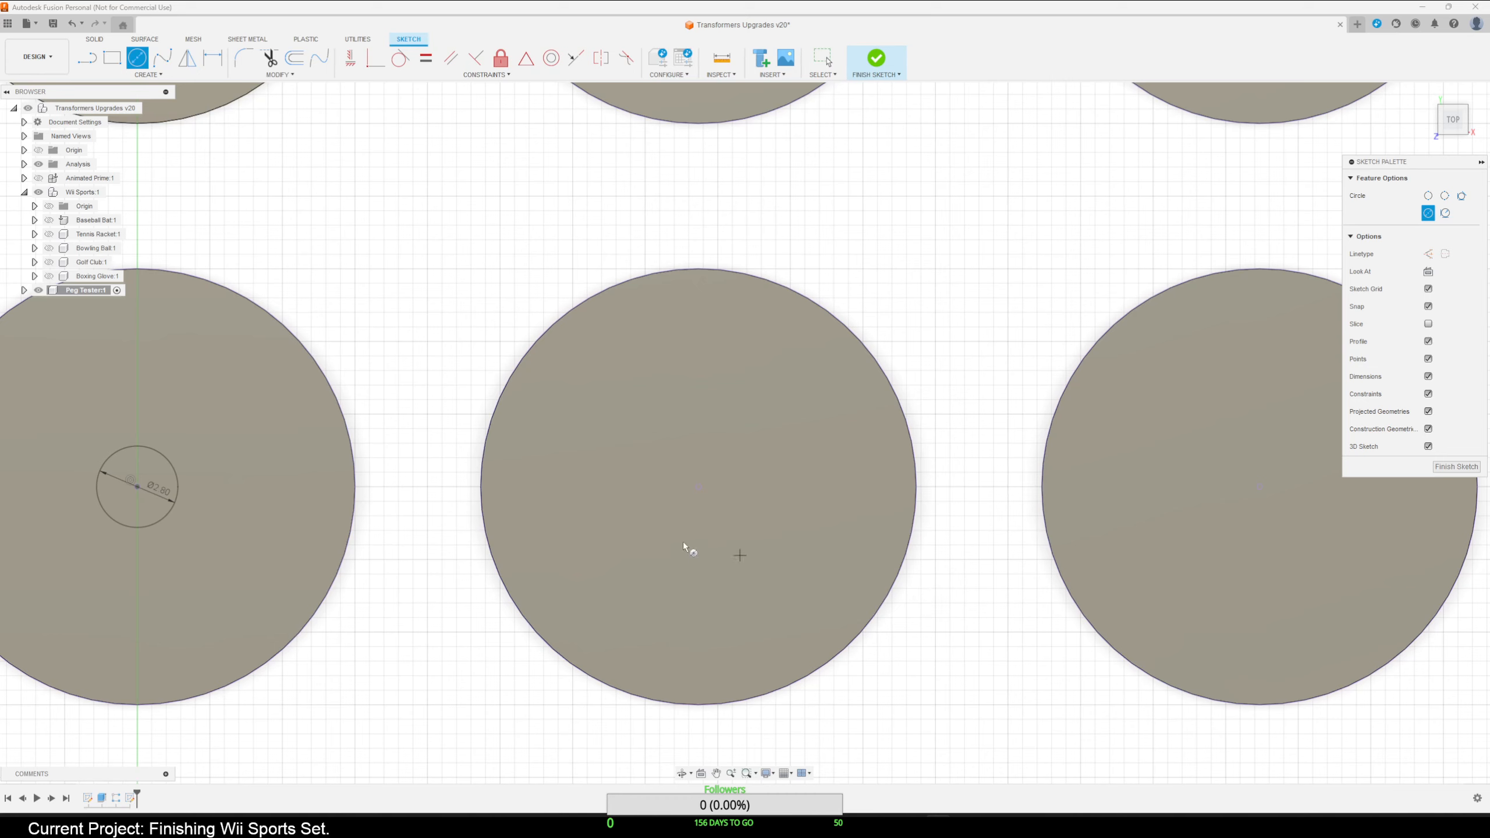
click(697, 486)
text(2.9)
key(Return)
key(Escape)
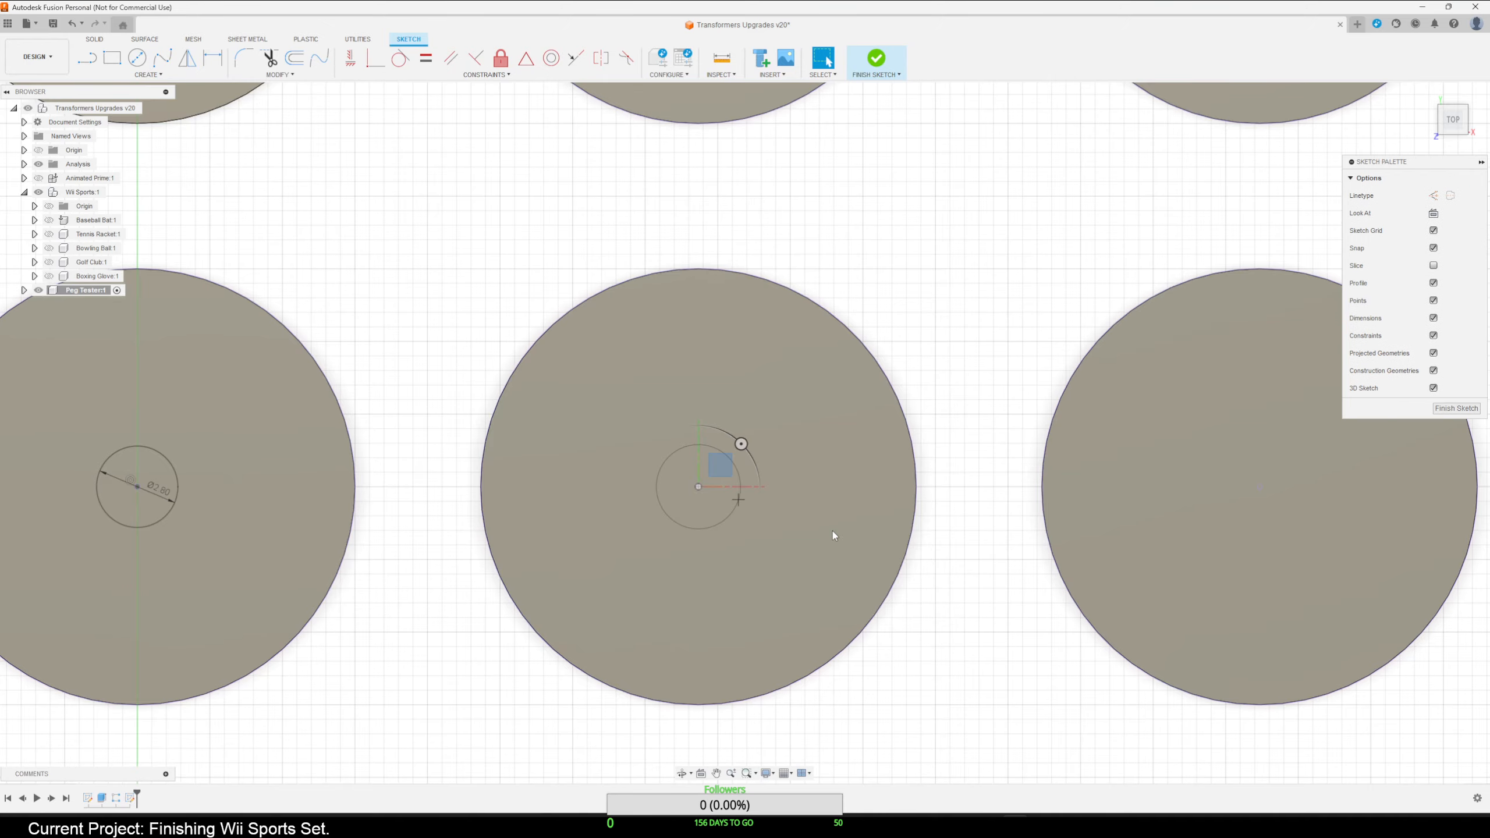
Draw a 3 mm diameter circle centred on the third disc of the second row.
middle_drag(802, 552, 378, 546)
scroll(378, 547, down, 3)
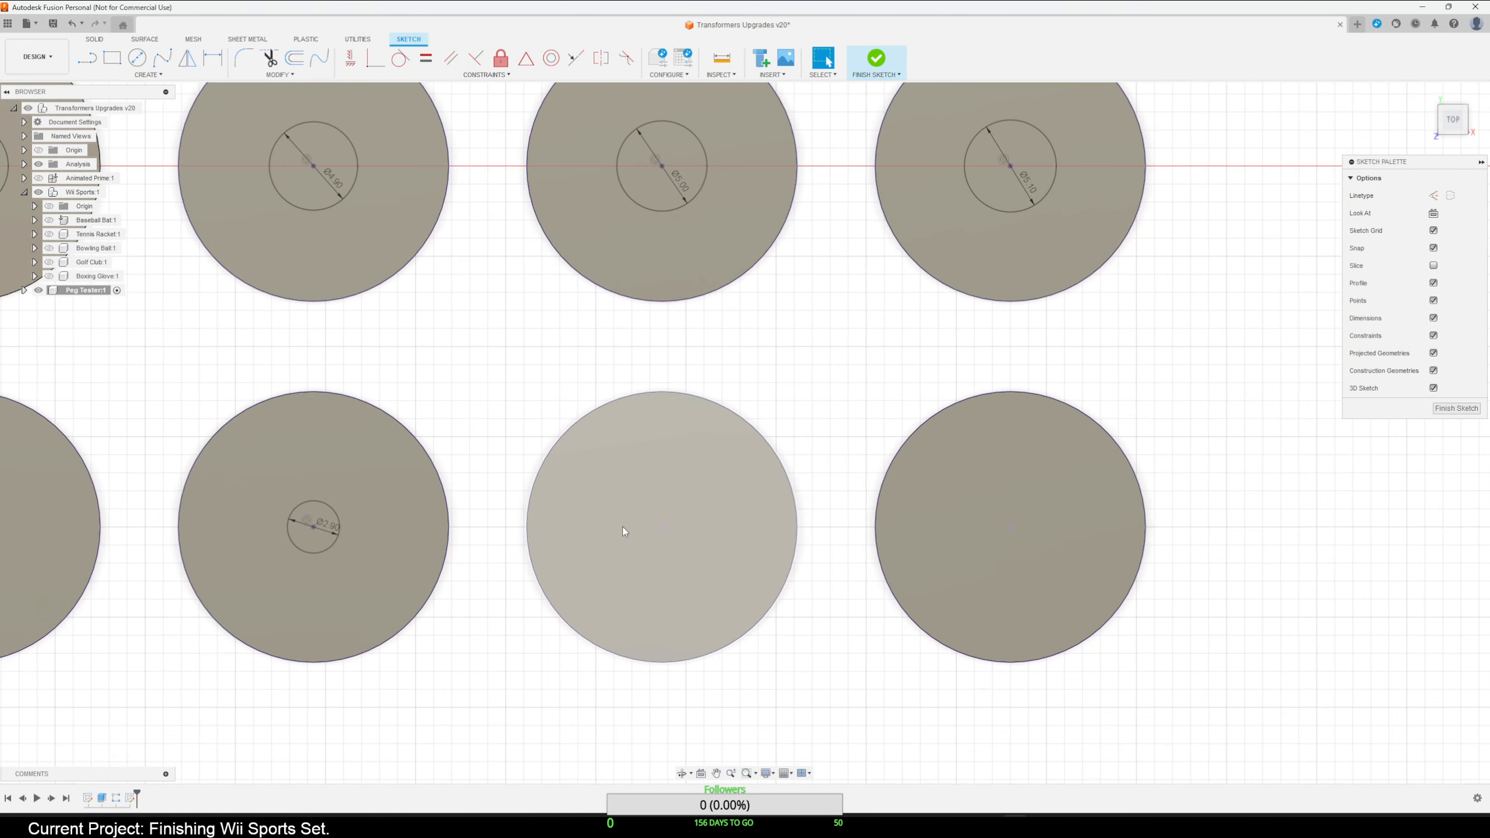
click(651, 476)
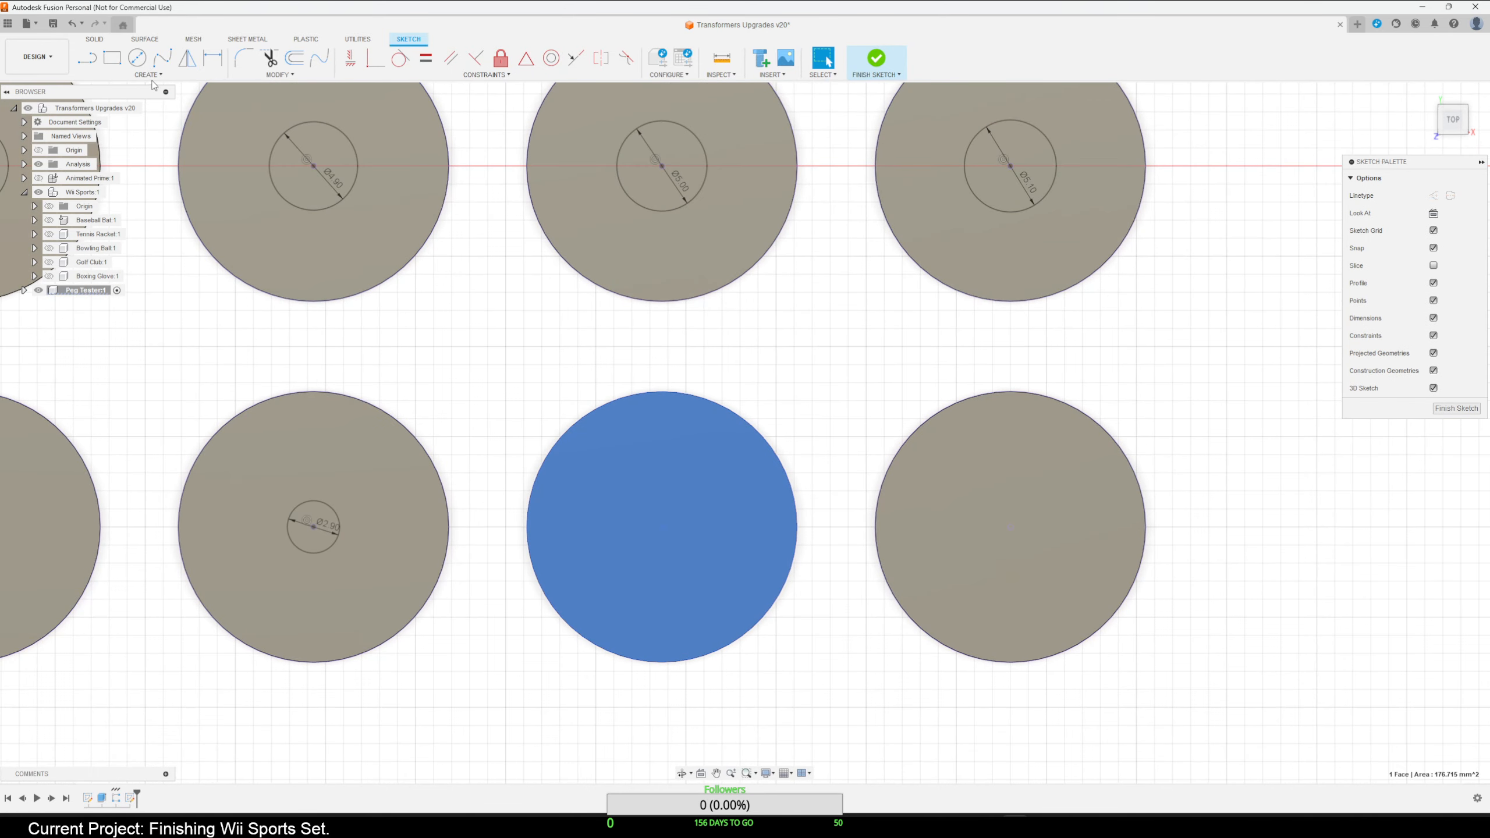
key(c)
click(661, 527)
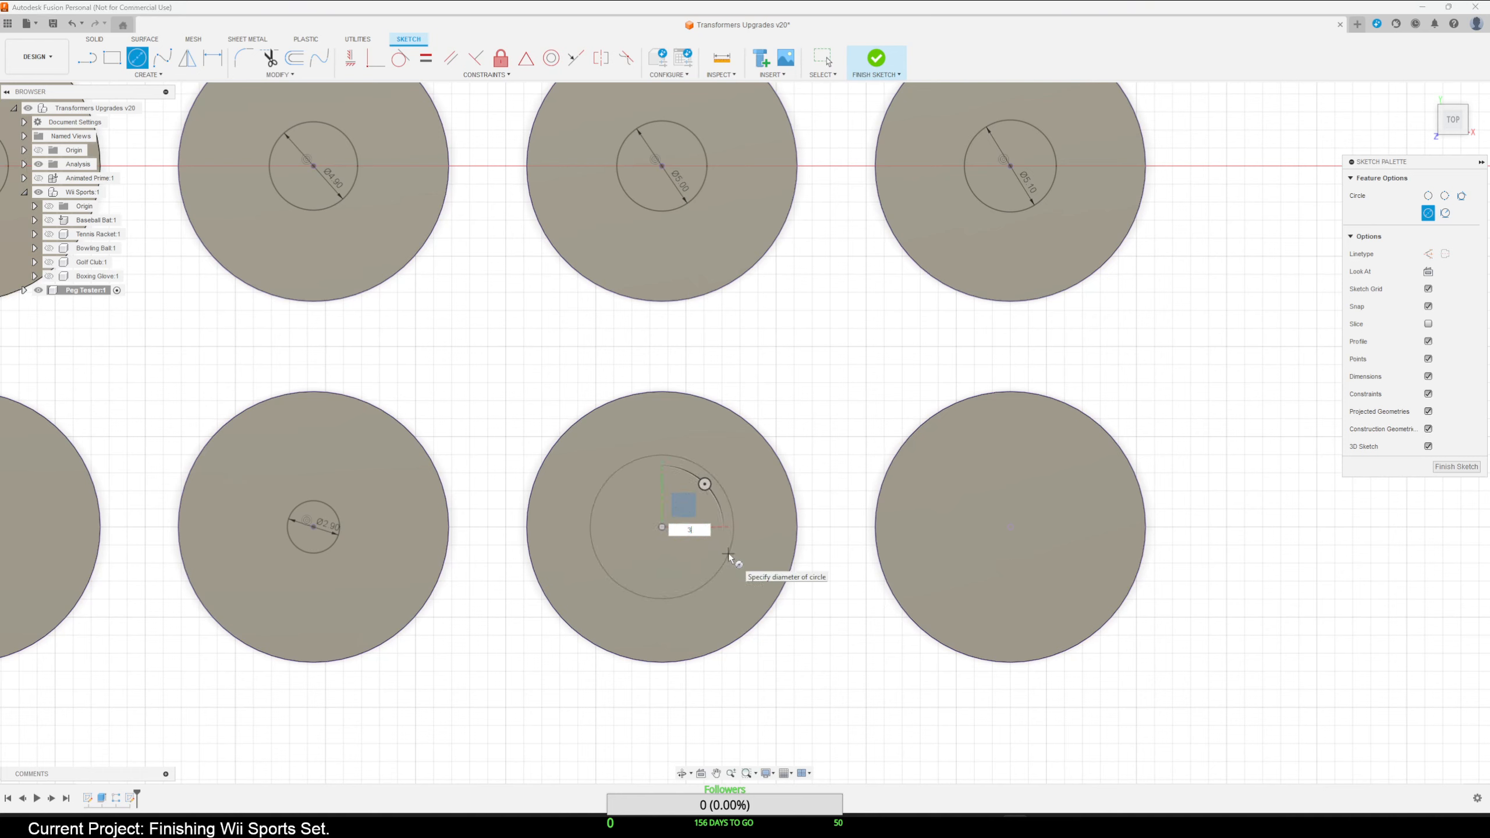
text(3)
key(Return)
key(Escape)
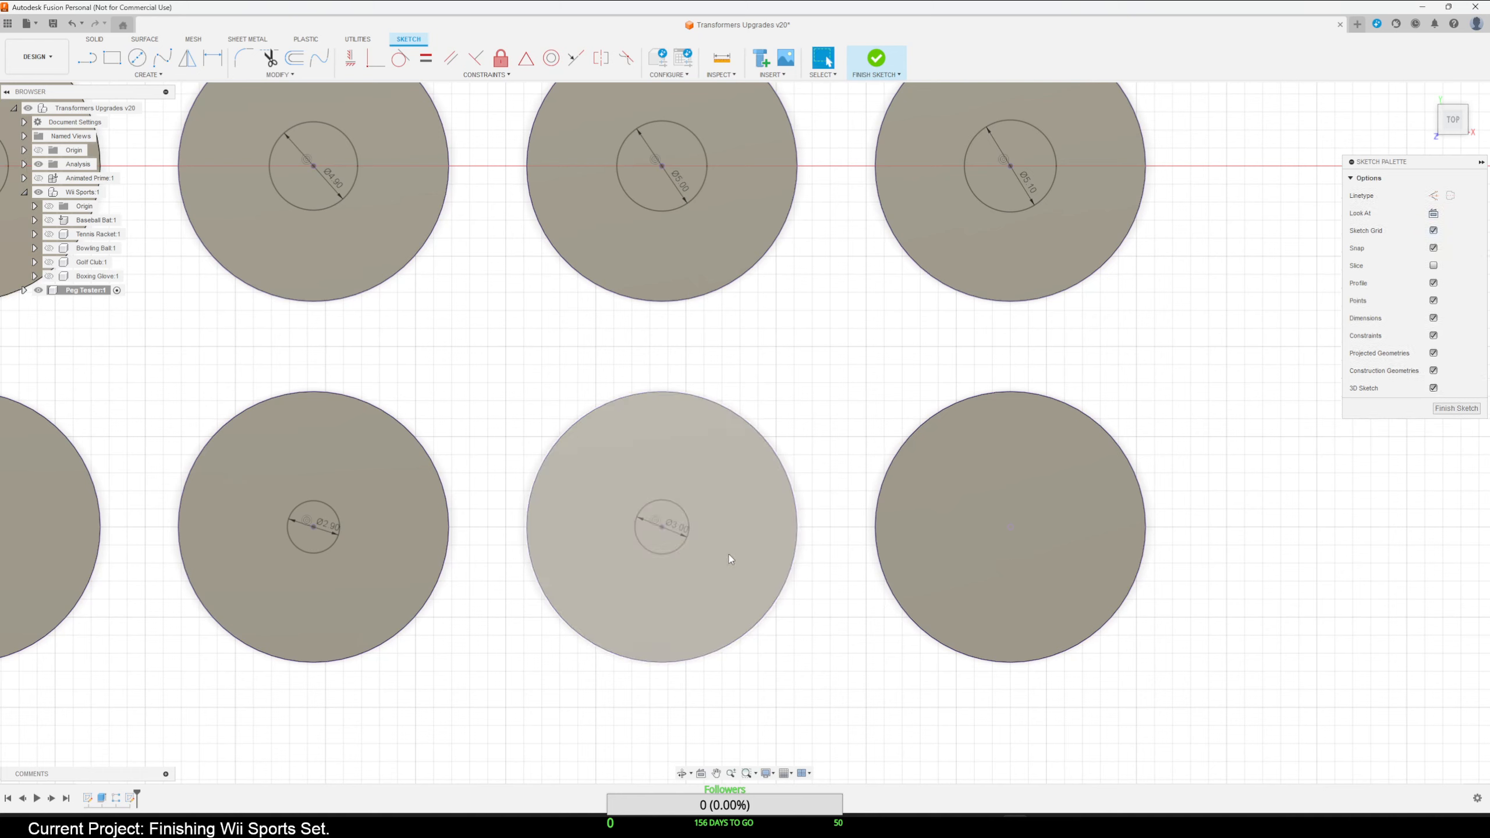
Draw a 3.1 mm diameter circle centred on the fourth disc of the second row.
click(996, 552)
key(c)
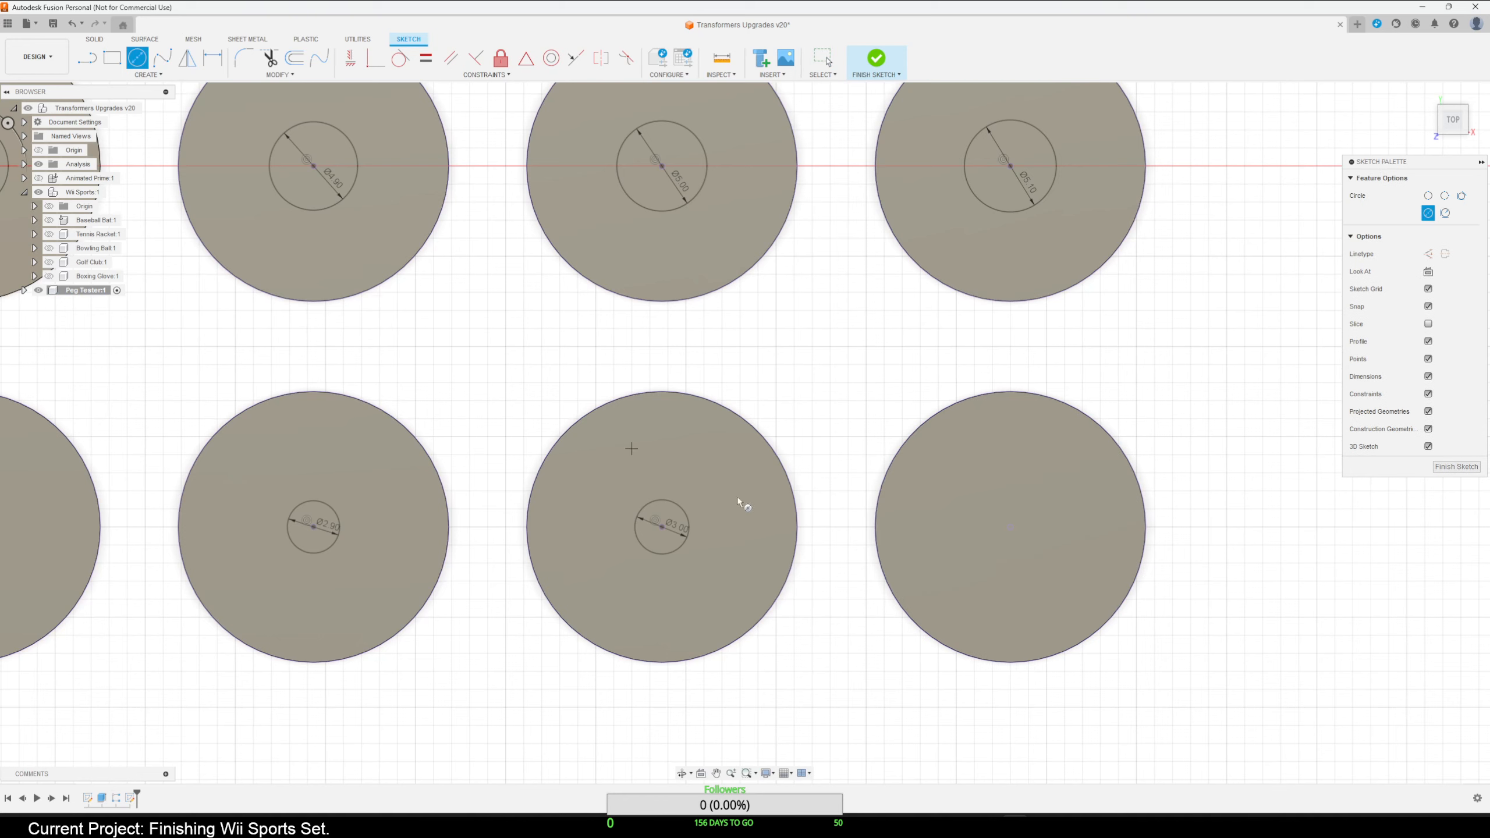
click(1013, 527)
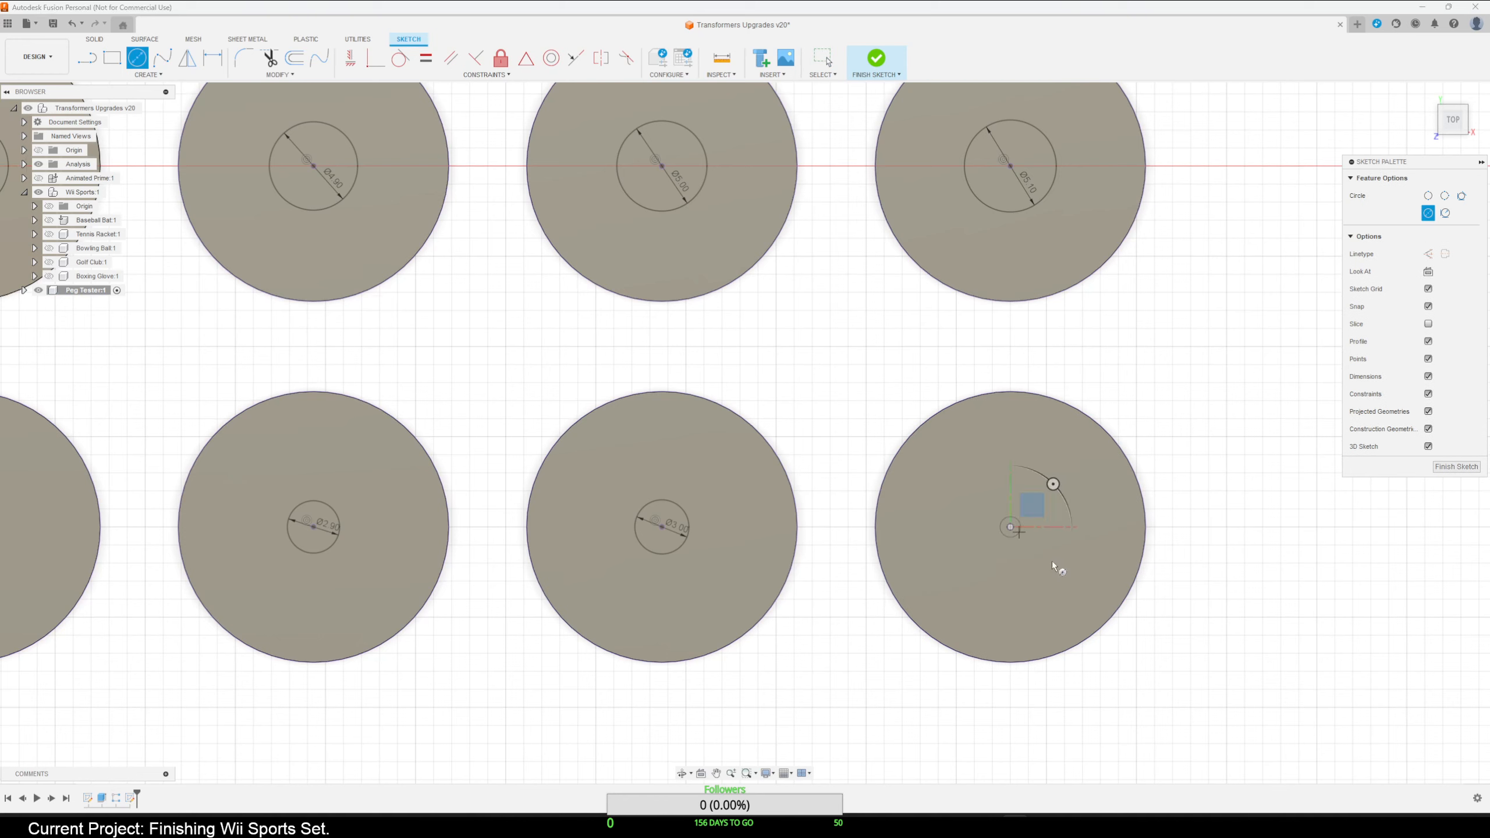
text(3.1)
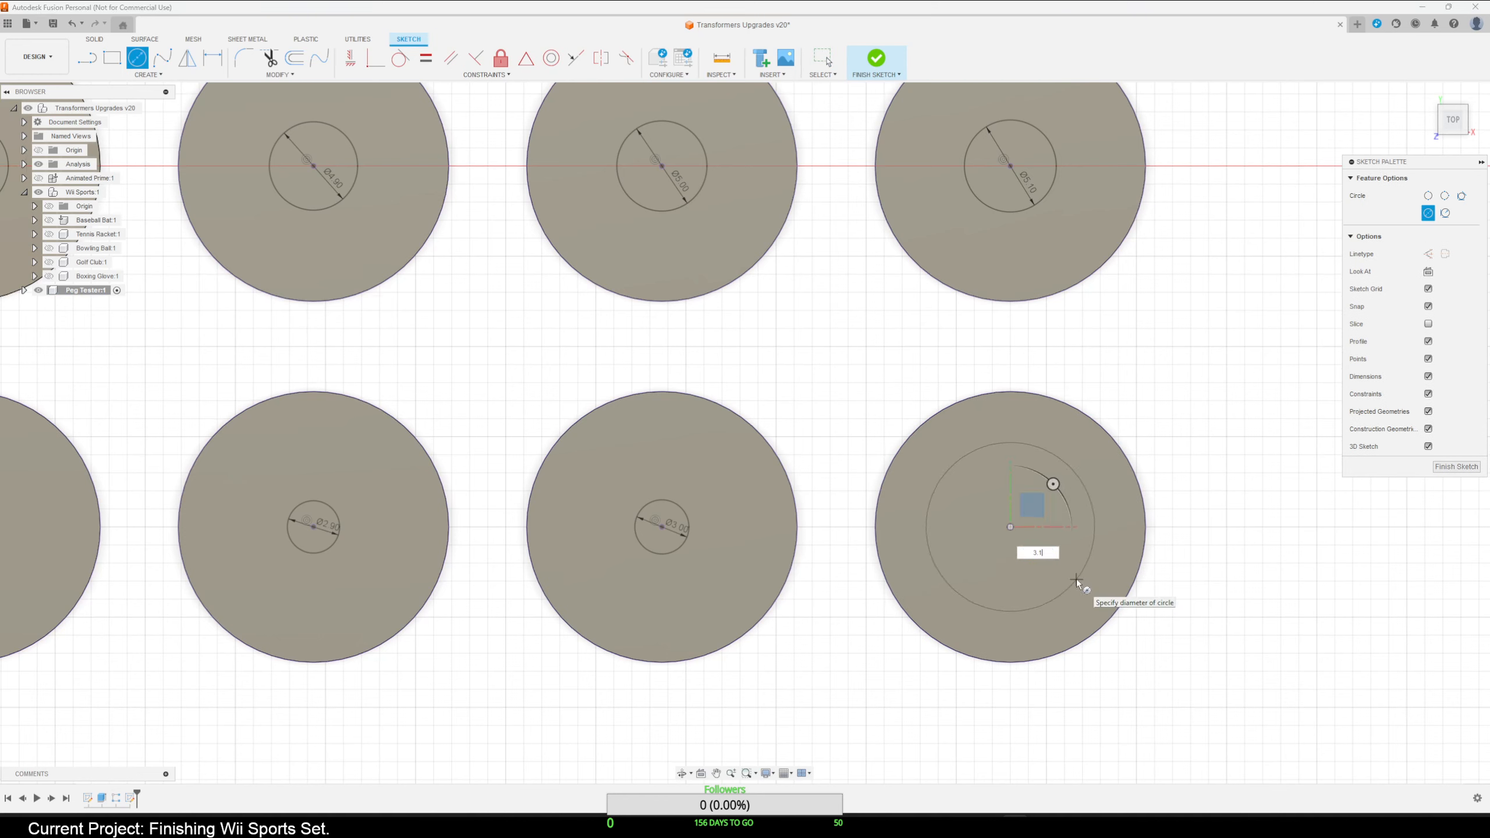
key(Return)
key(Escape)
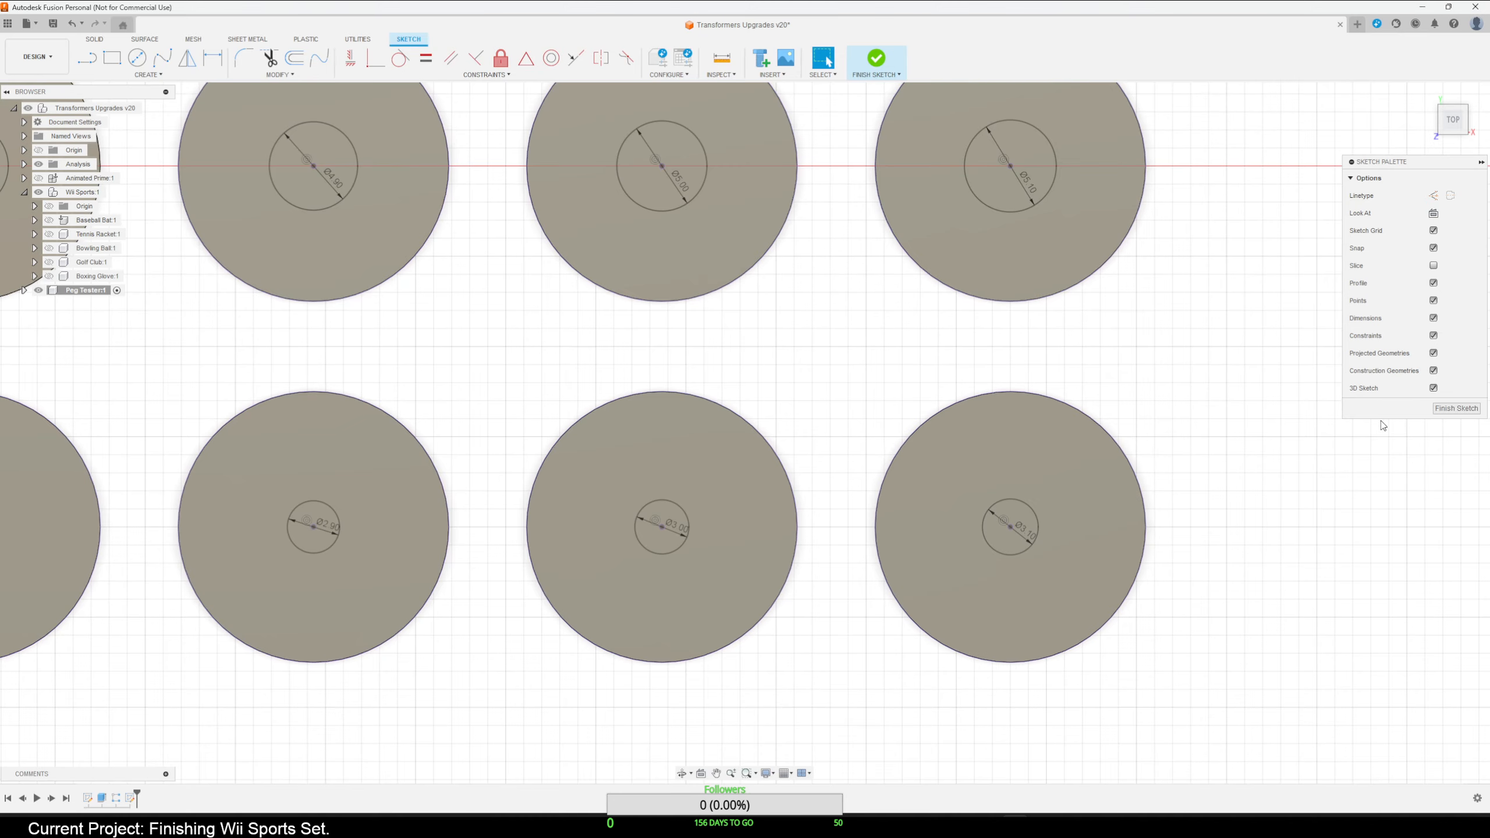
scroll(625, 374, down, 3)
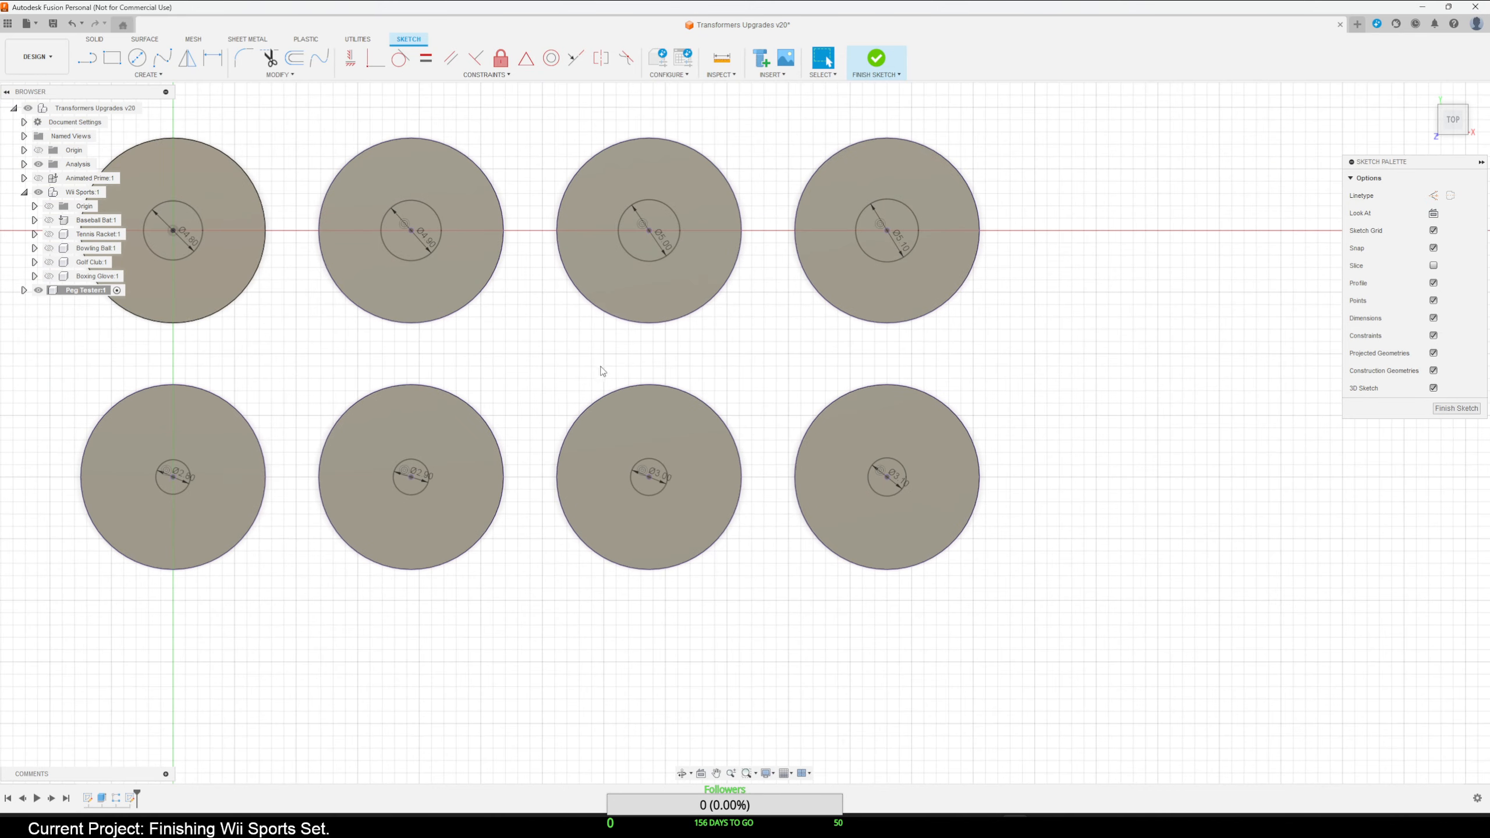
middle_drag(498, 382, 590, 495)
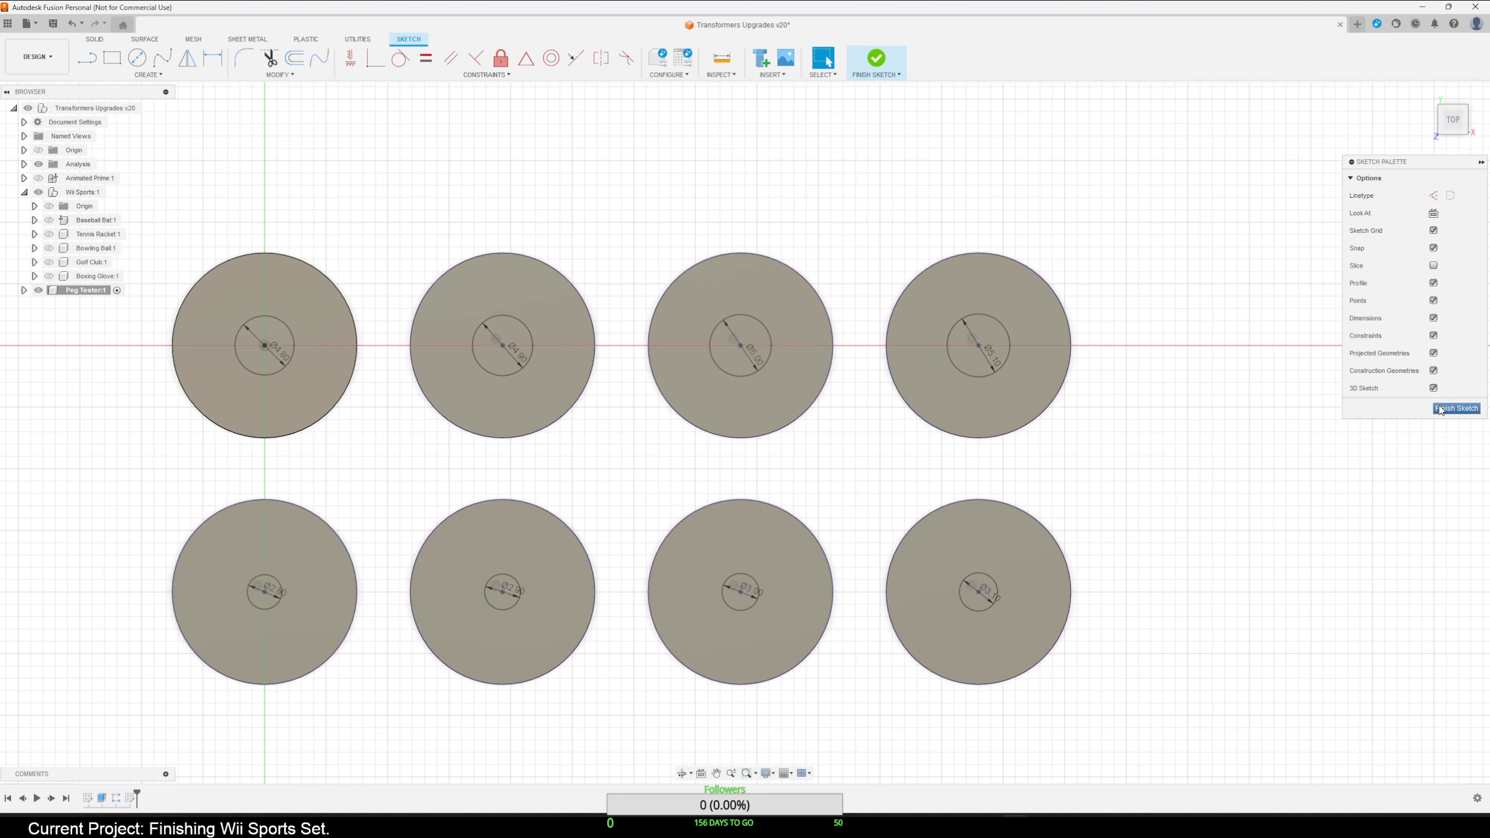
Finish the sketch and extrude all eight centred peg circles by -5 mm, joined to their discs.
click(1455, 408)
scroll(1168, 494, down, 2)
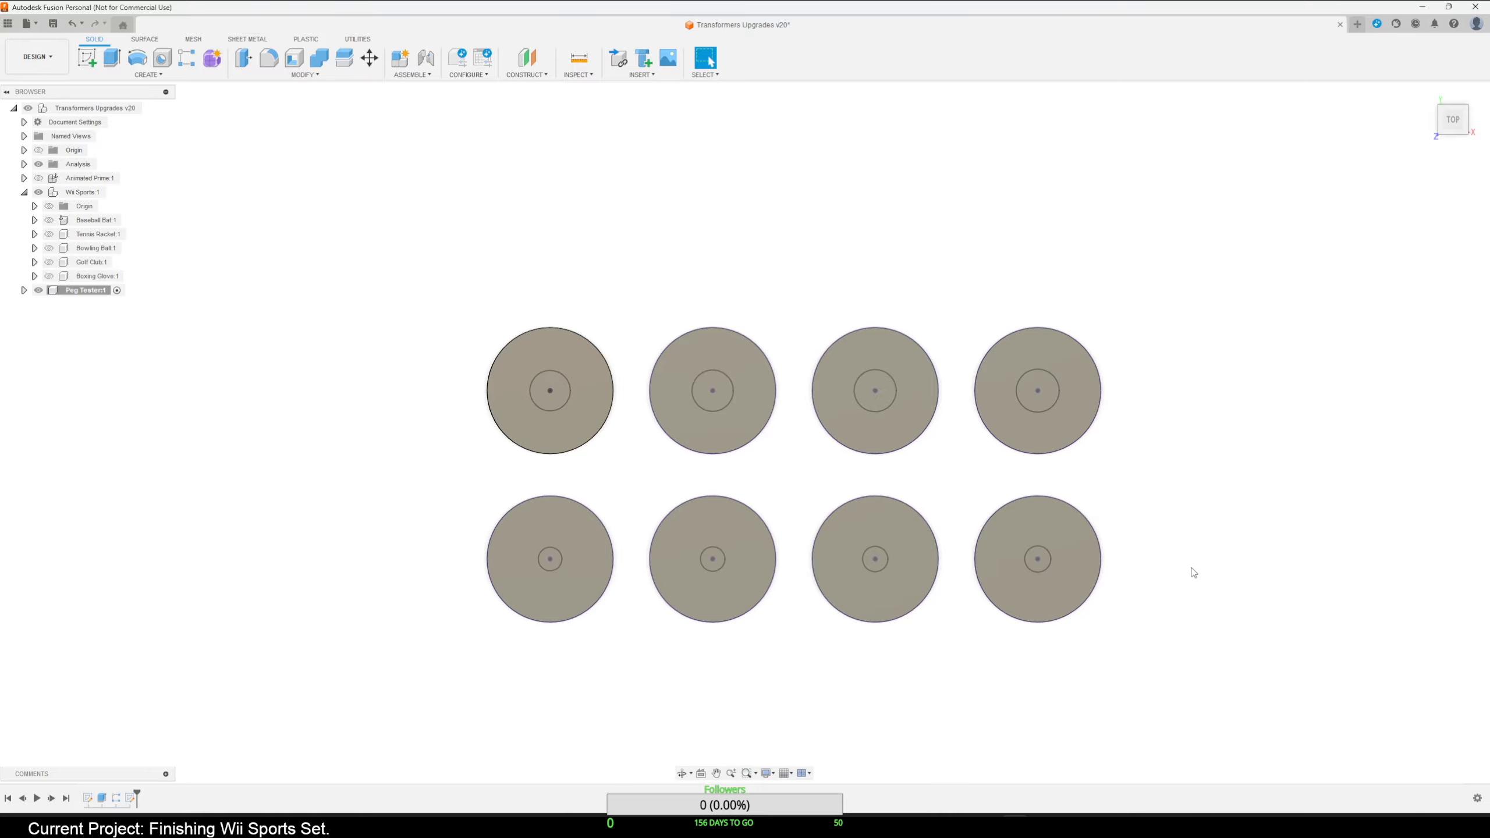
shift+middle_drag(1192, 572, 1187, 522)
shift+middle_drag(885, 565, 889, 455)
scroll(899, 439, up, 5)
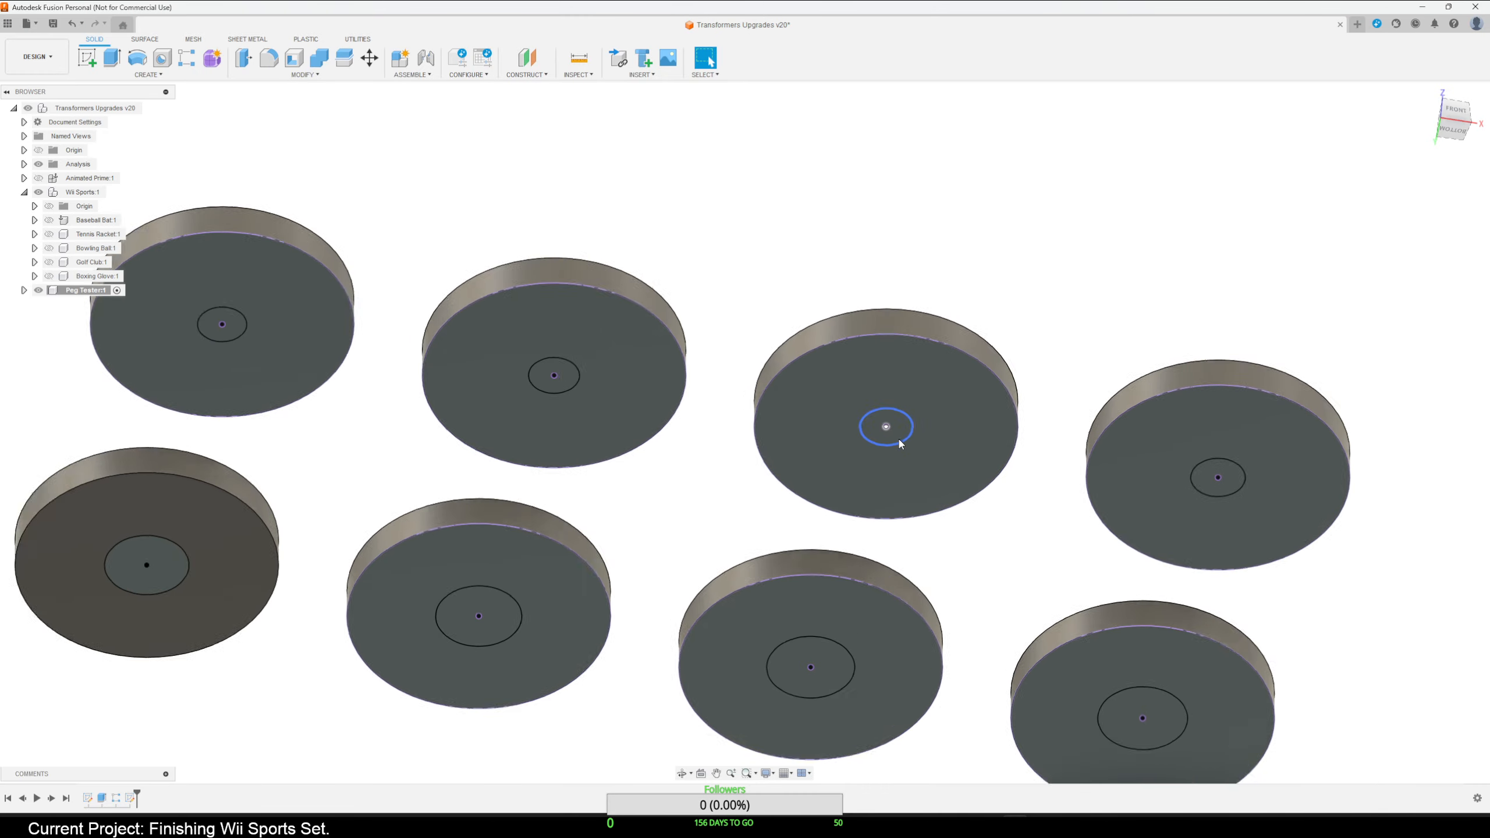
scroll(899, 441, up, 3)
click(901, 437)
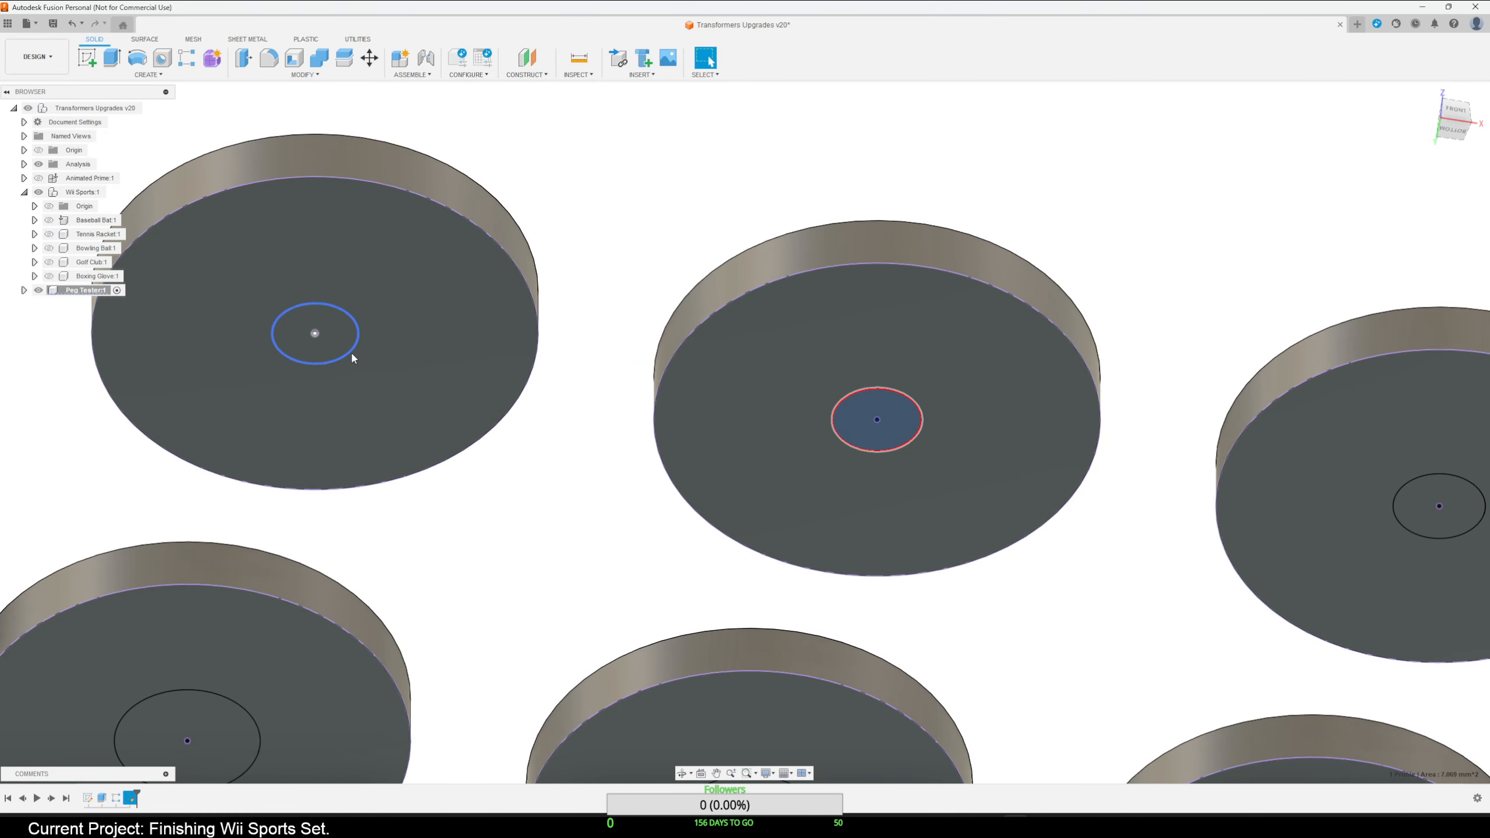
shift+click(343, 336)
shift+click(1409, 490)
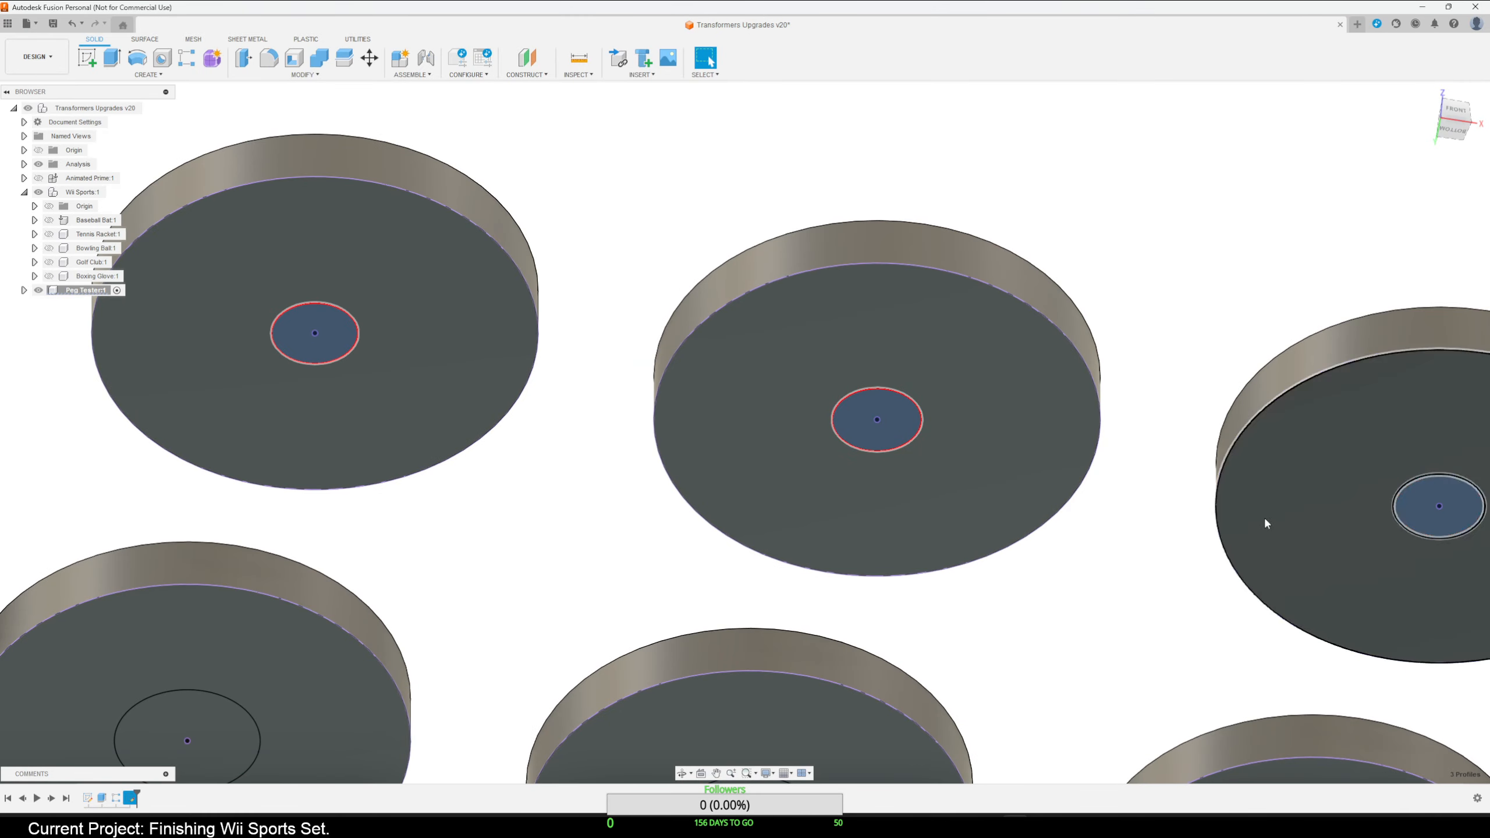
scroll(739, 575, down, 4)
middle_drag(372, 535, 535, 529)
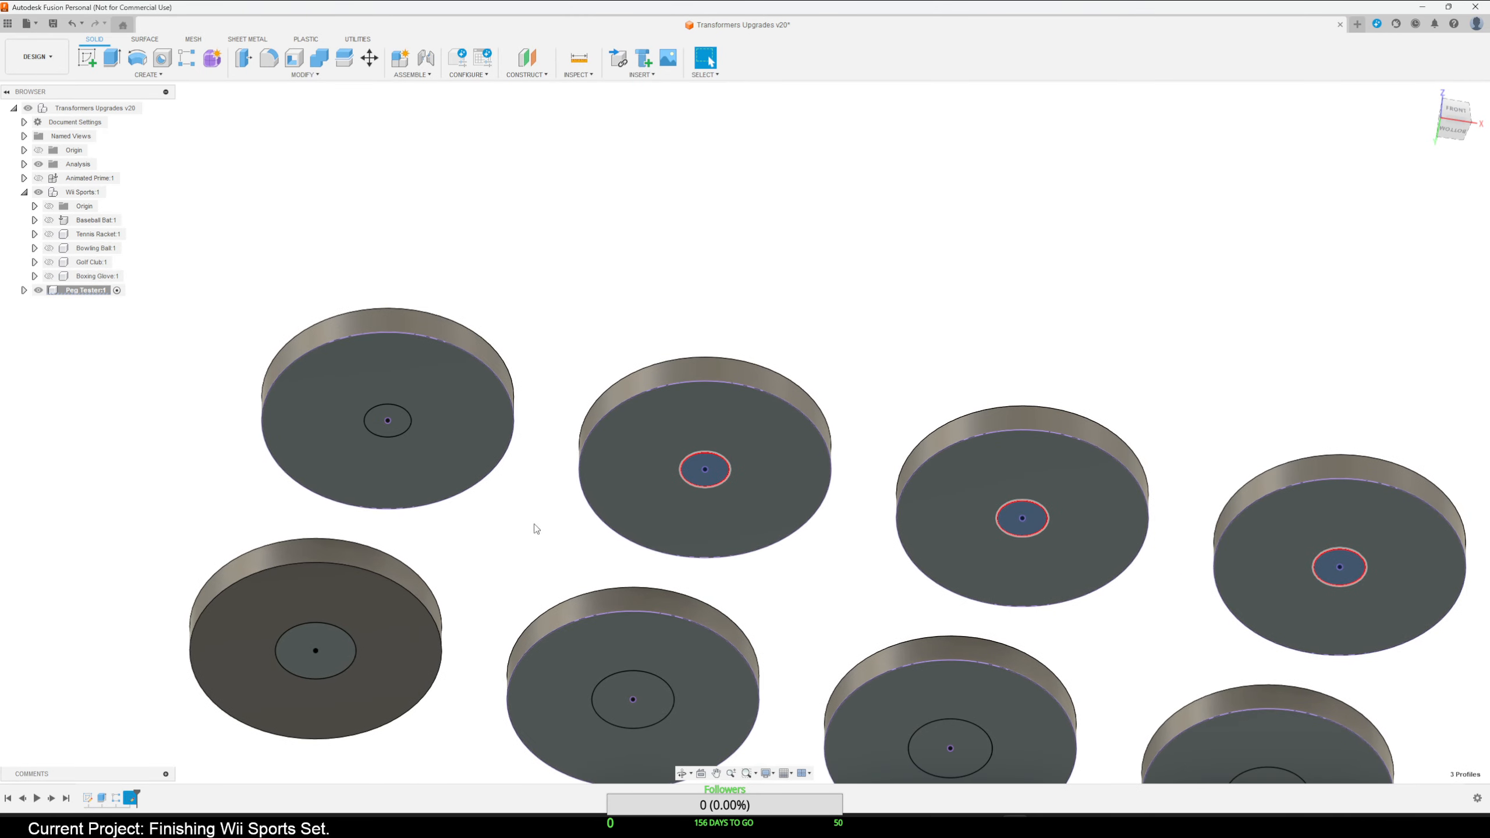
shift+click(402, 424)
shift+click(337, 645)
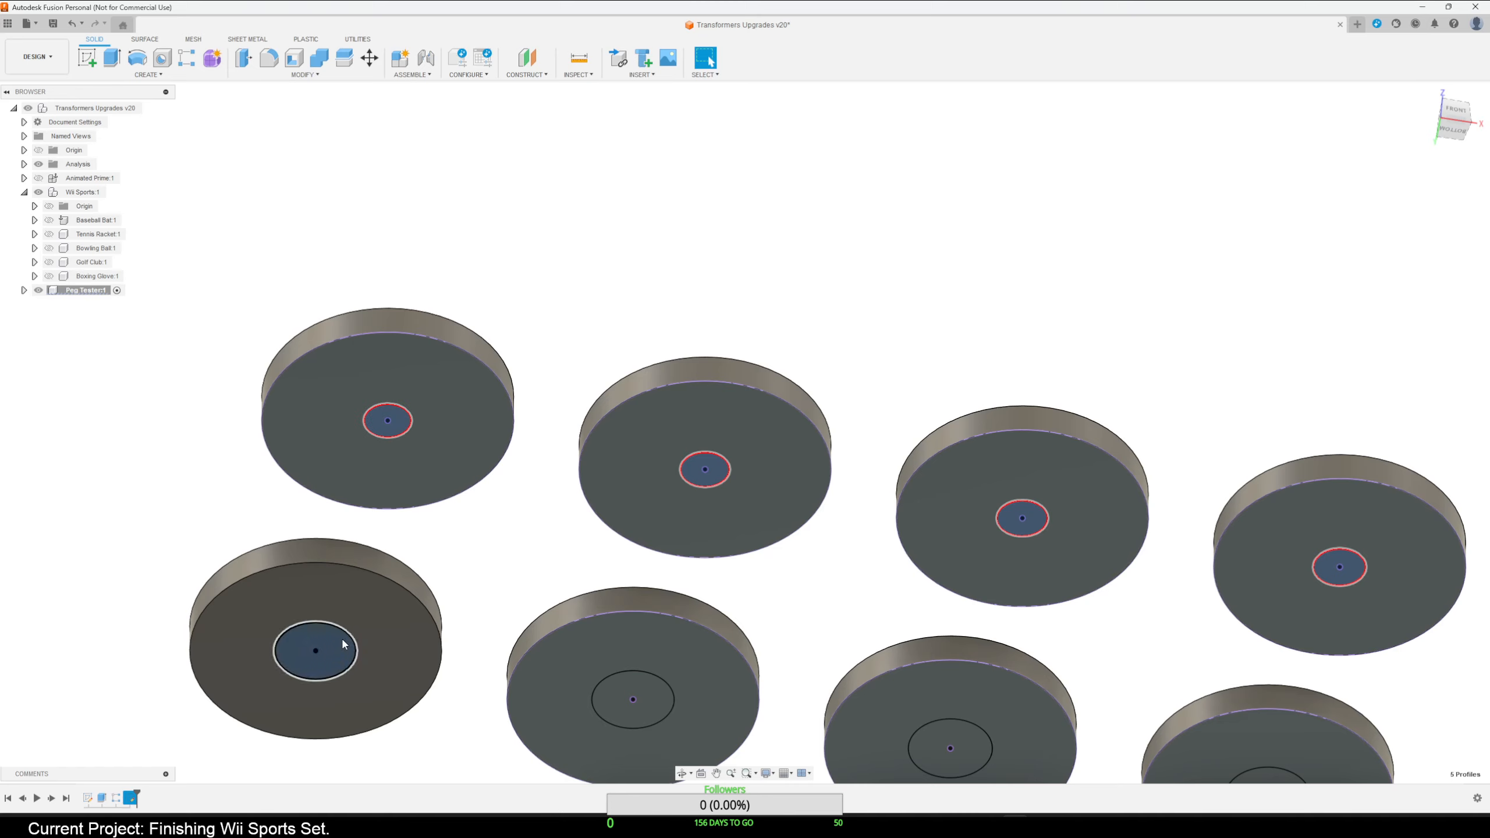
shift+click(649, 697)
shift+click(973, 732)
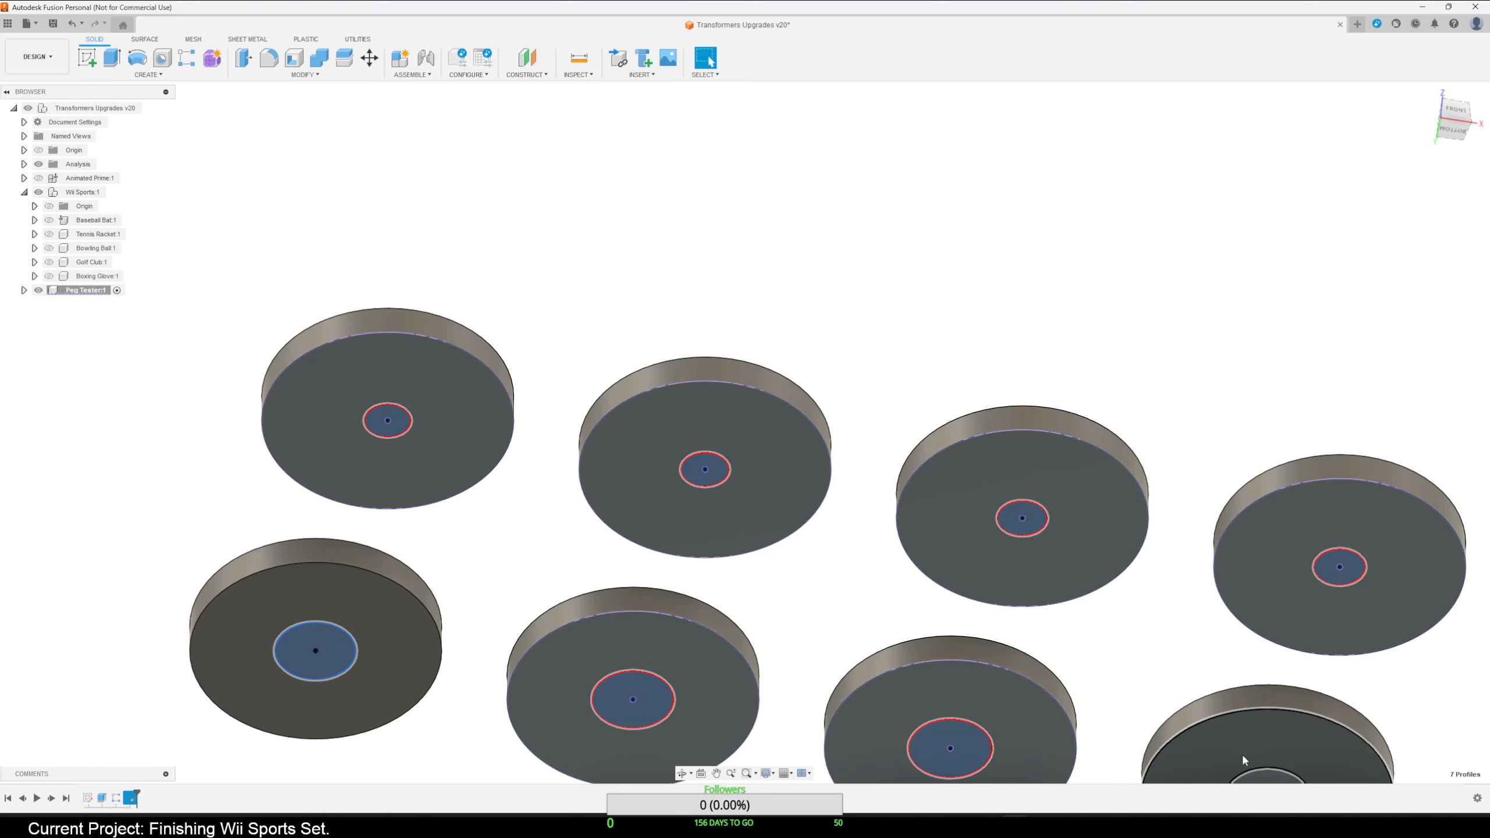
shift+click(1265, 780)
scroll(1100, 602, down, 3)
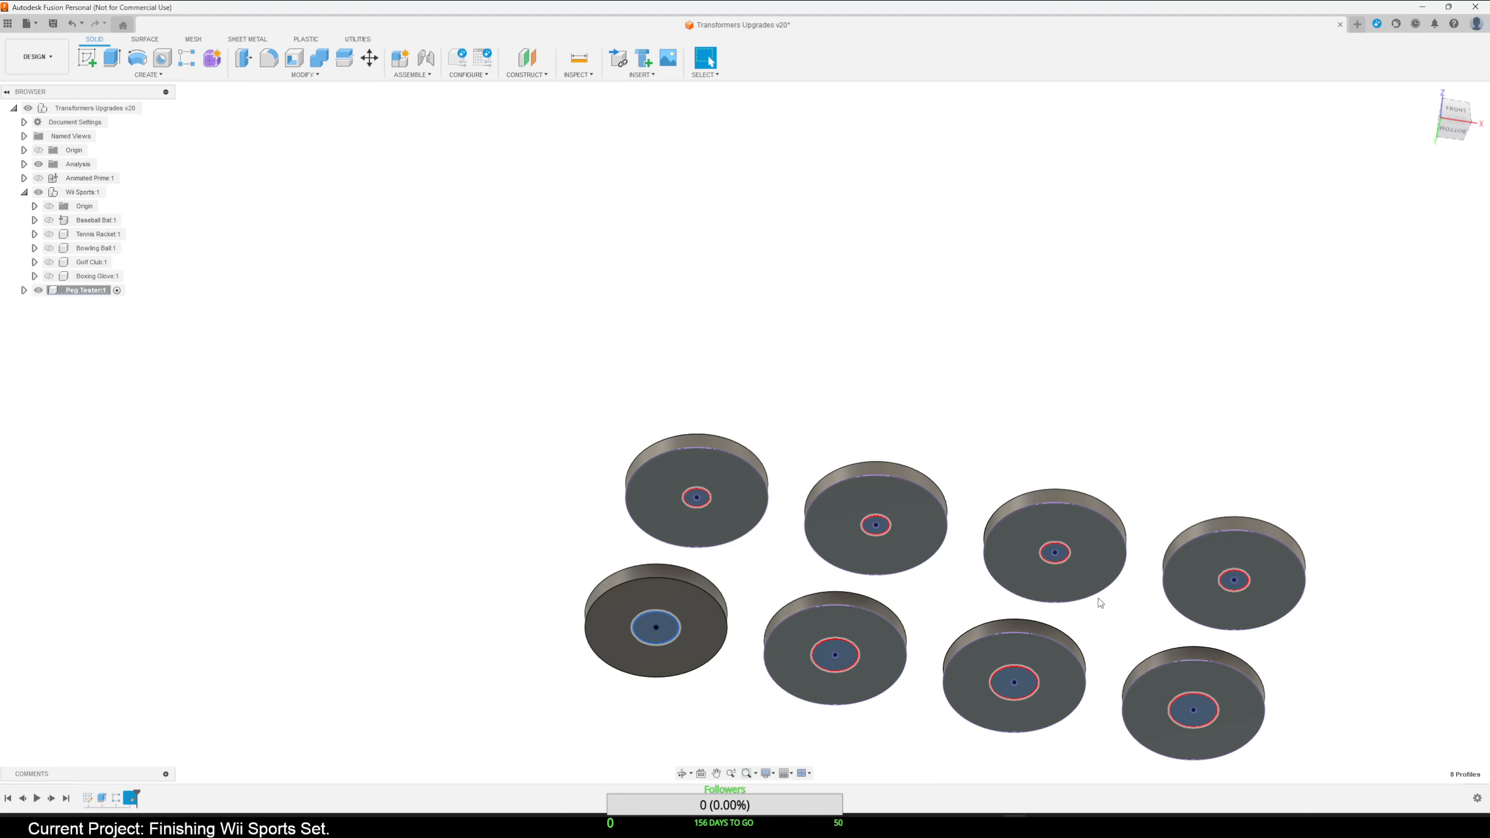
key(e)
key(Return)
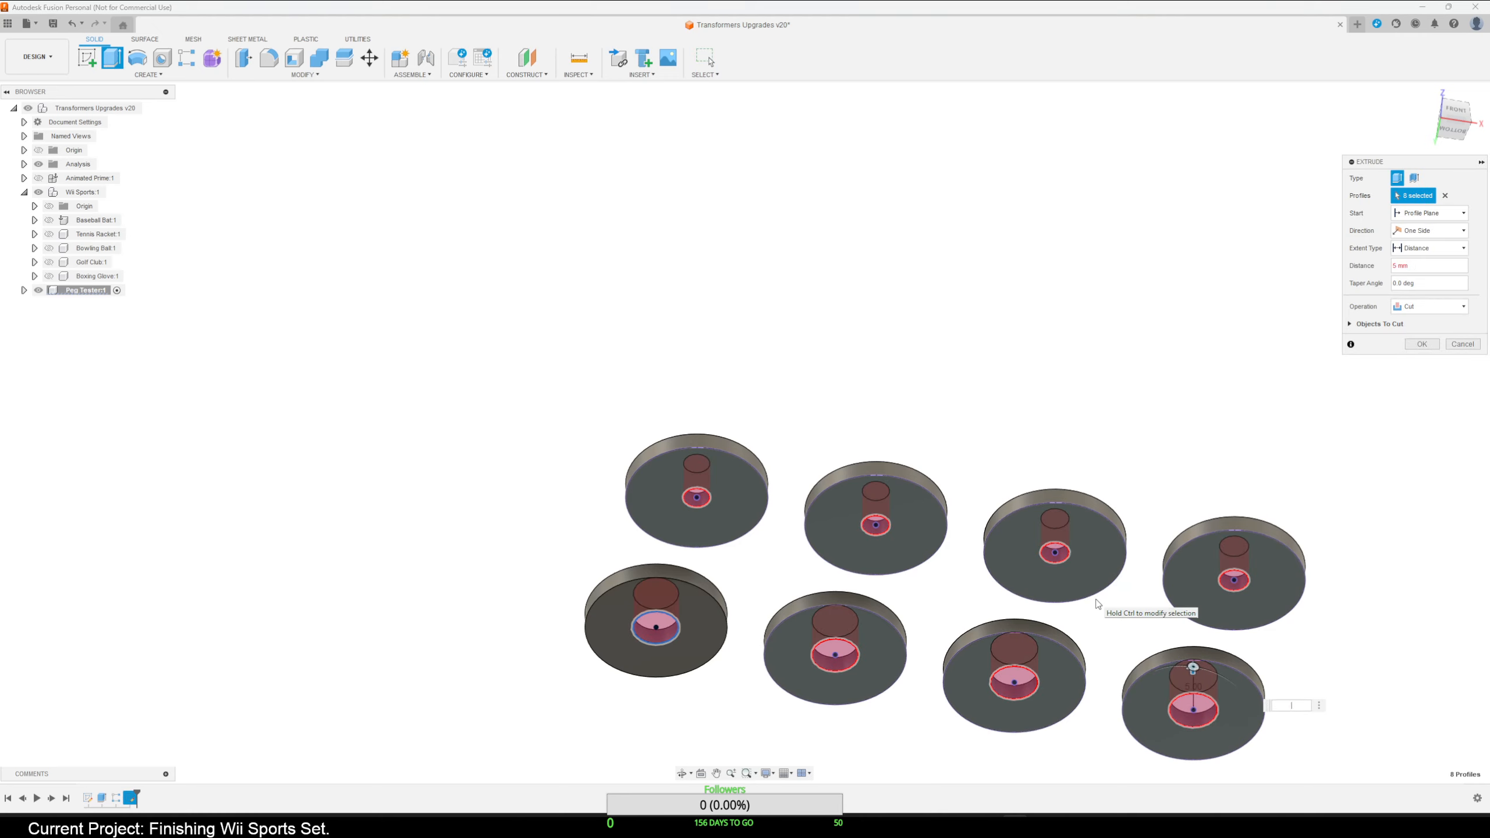
text(-5)
key(Return)
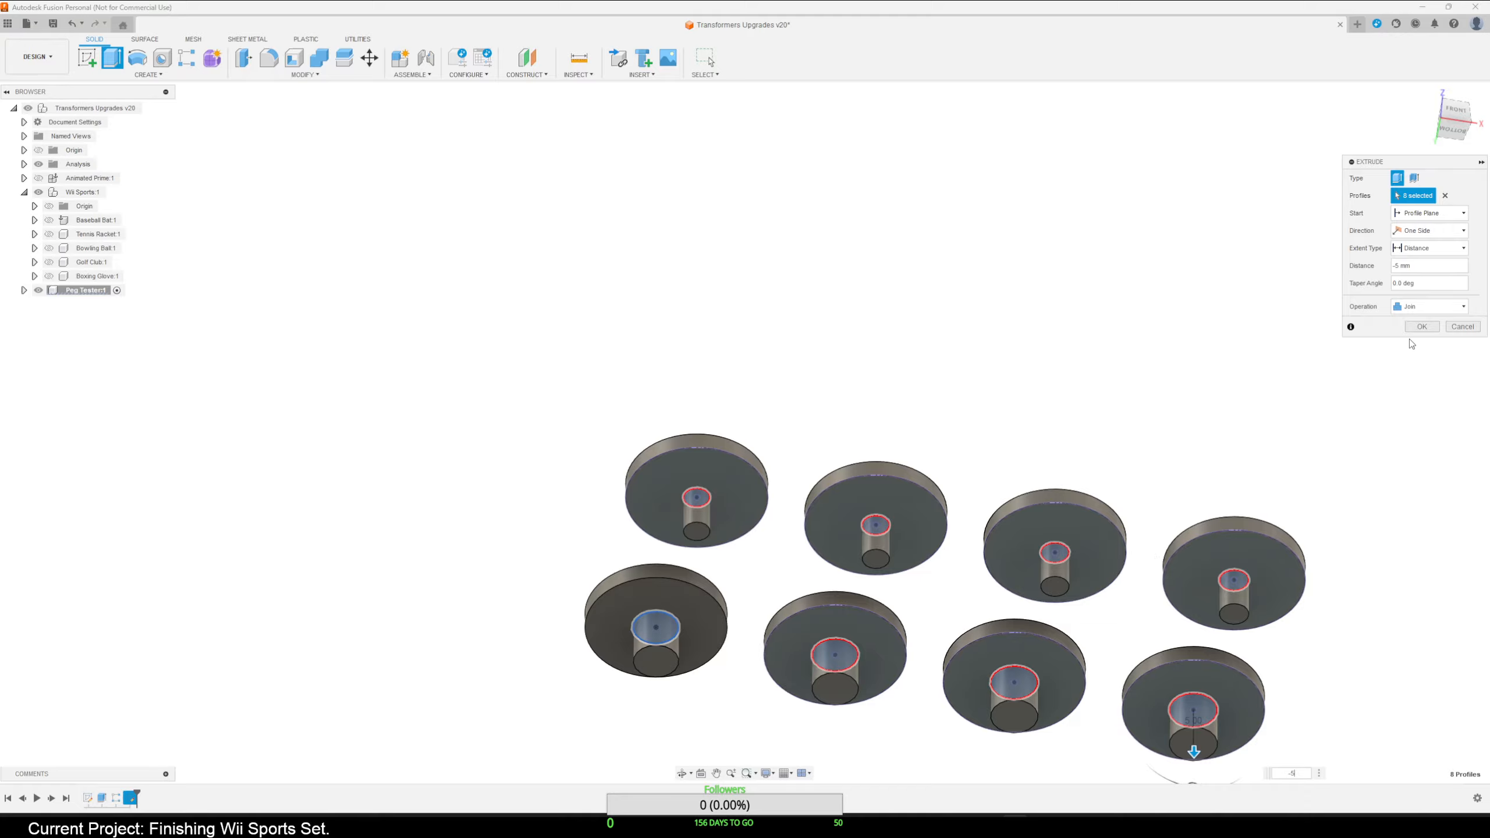
click(1422, 326)
shift+middle_drag(1044, 422, 1017, 548)
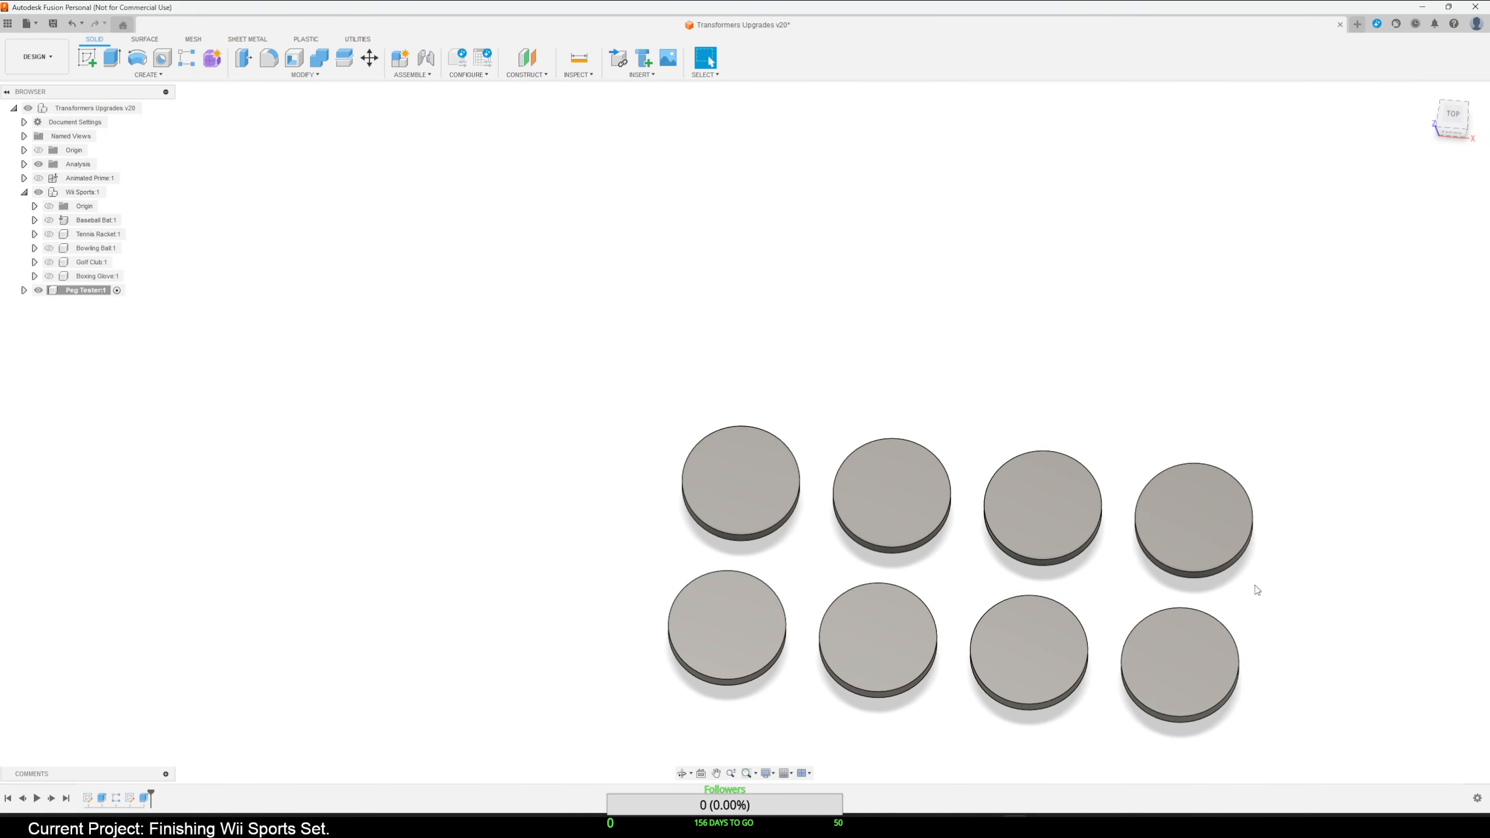
right_click(130, 797)
click(154, 666)
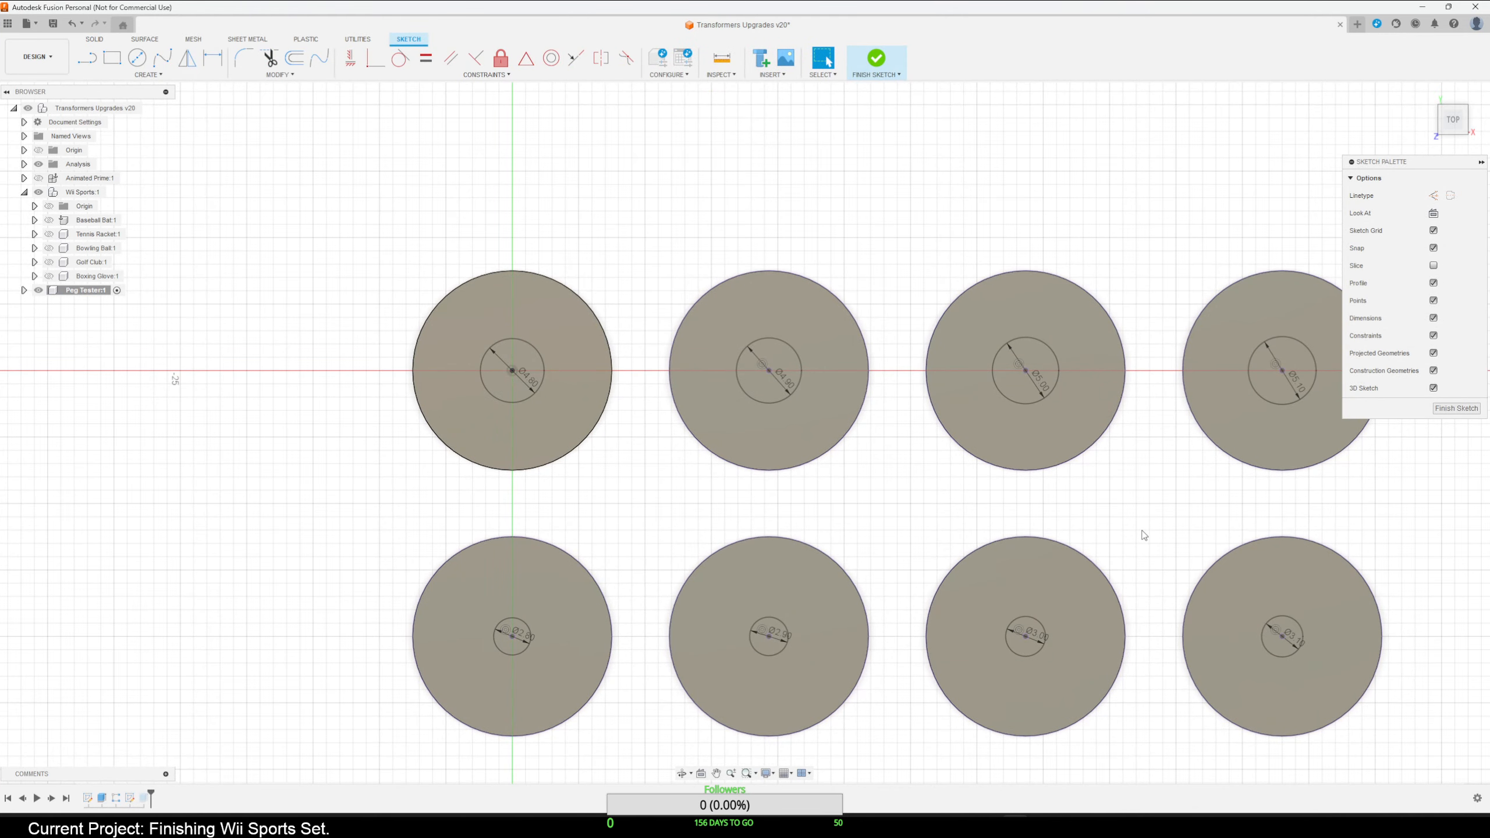
middle_drag(1143, 535, 897, 592)
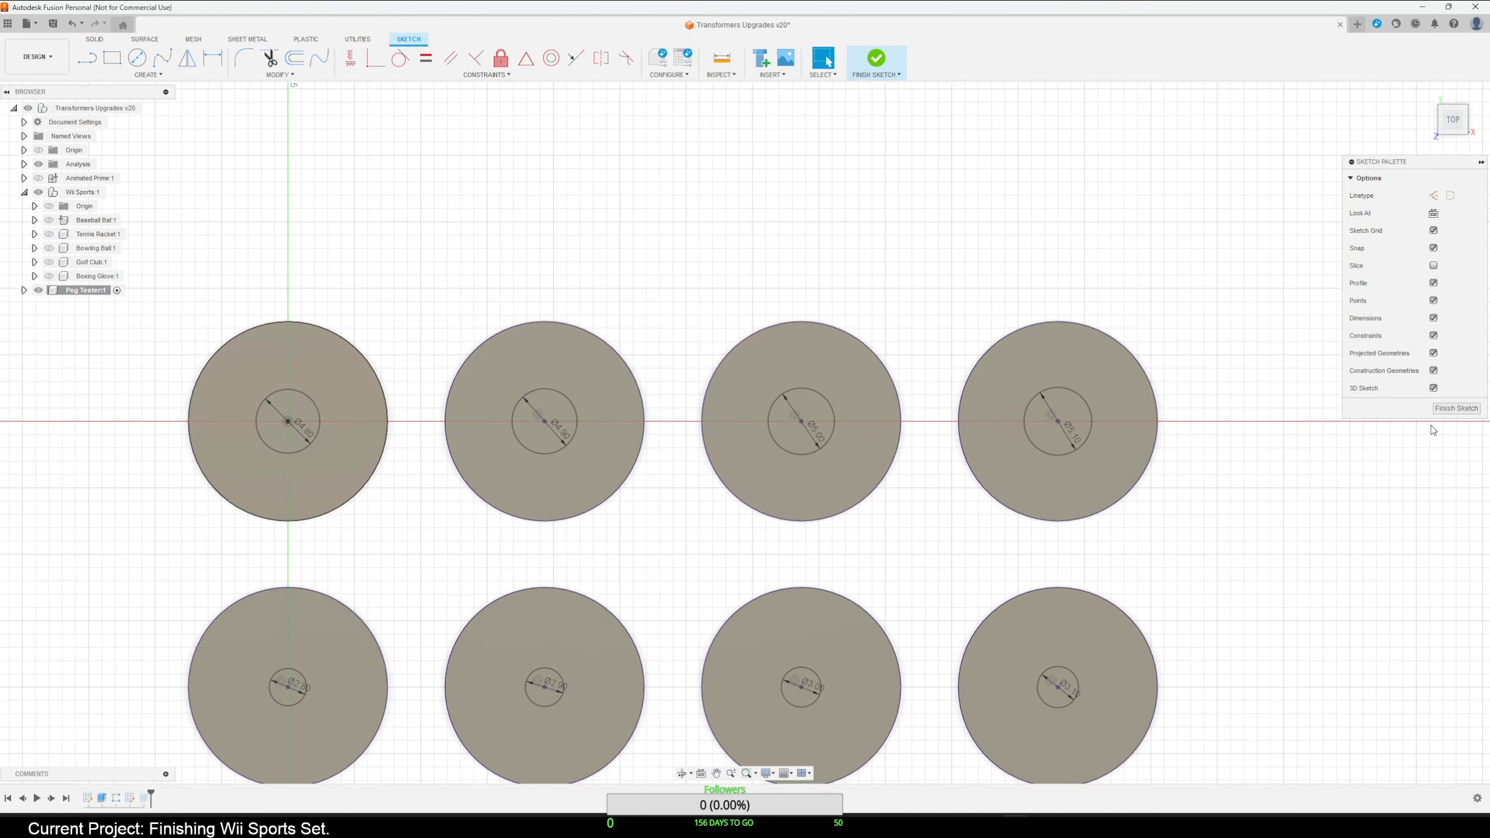
click(1454, 408)
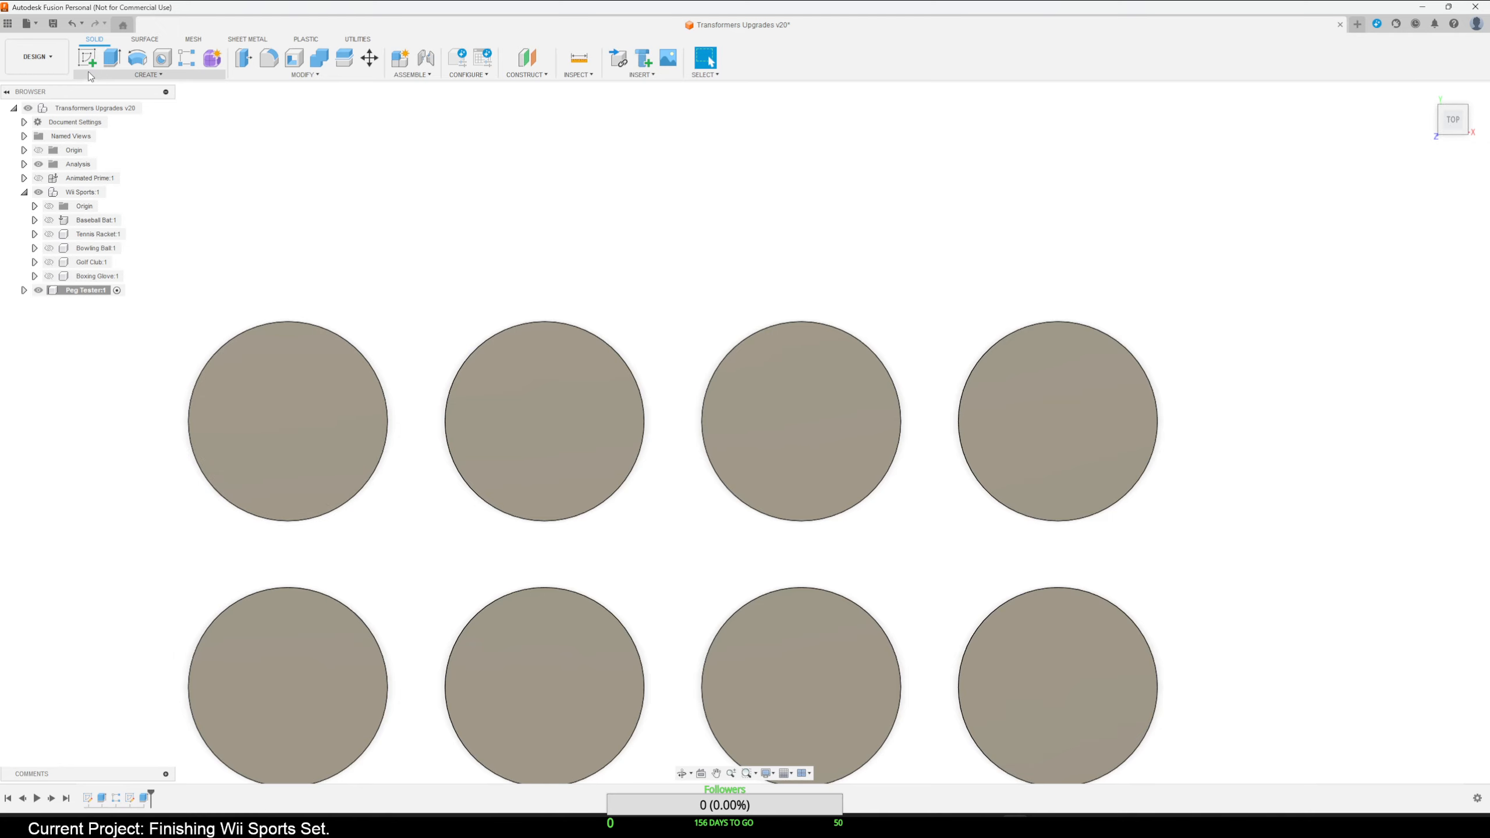
Reopen the peg circle sketch and add the text 4.8 in a frame centred on the first disc of the first row.
click(132, 804)
right_click(131, 804)
click(164, 657)
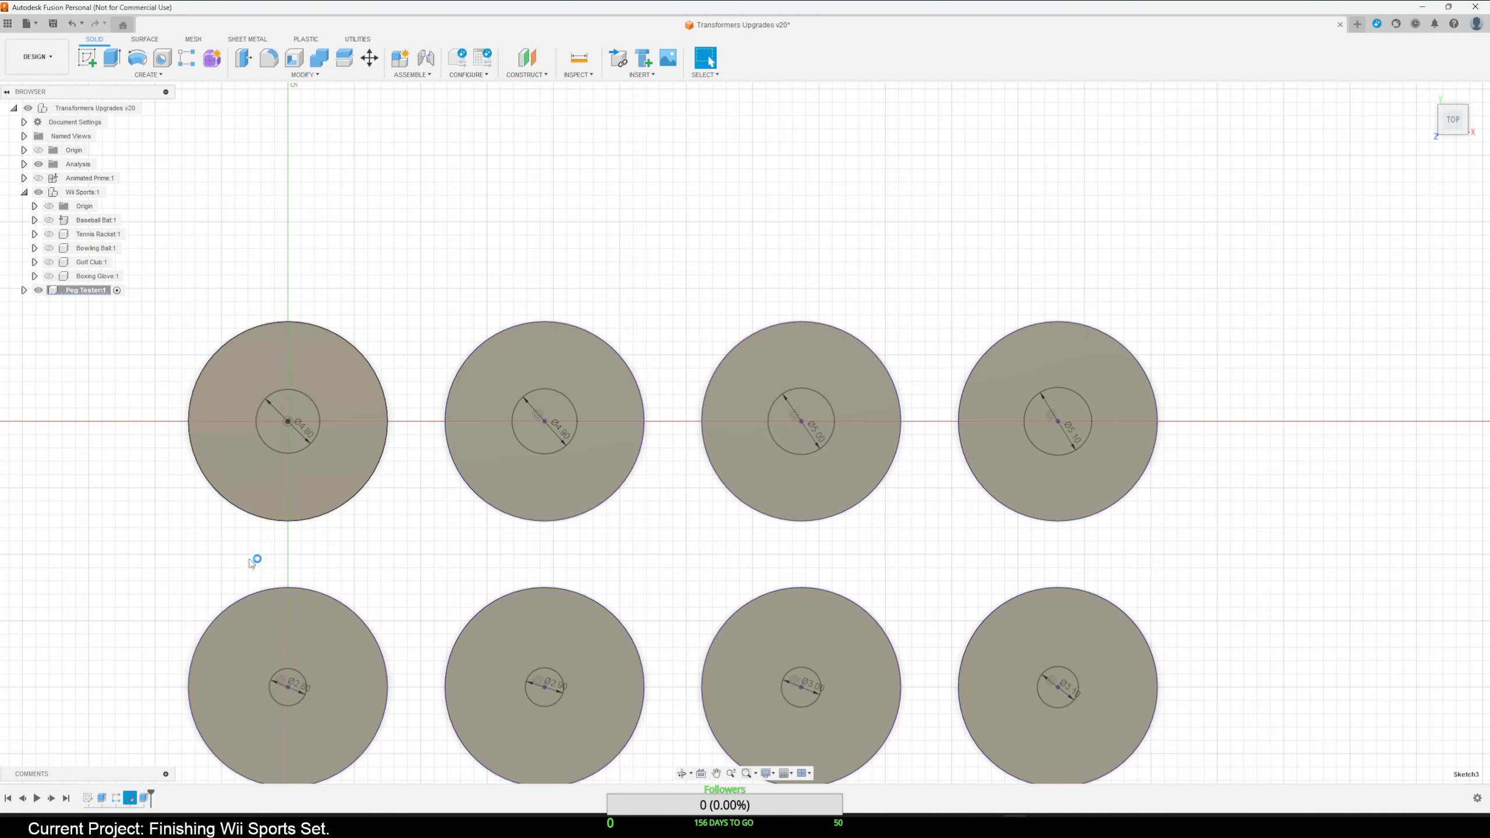
click(136, 75)
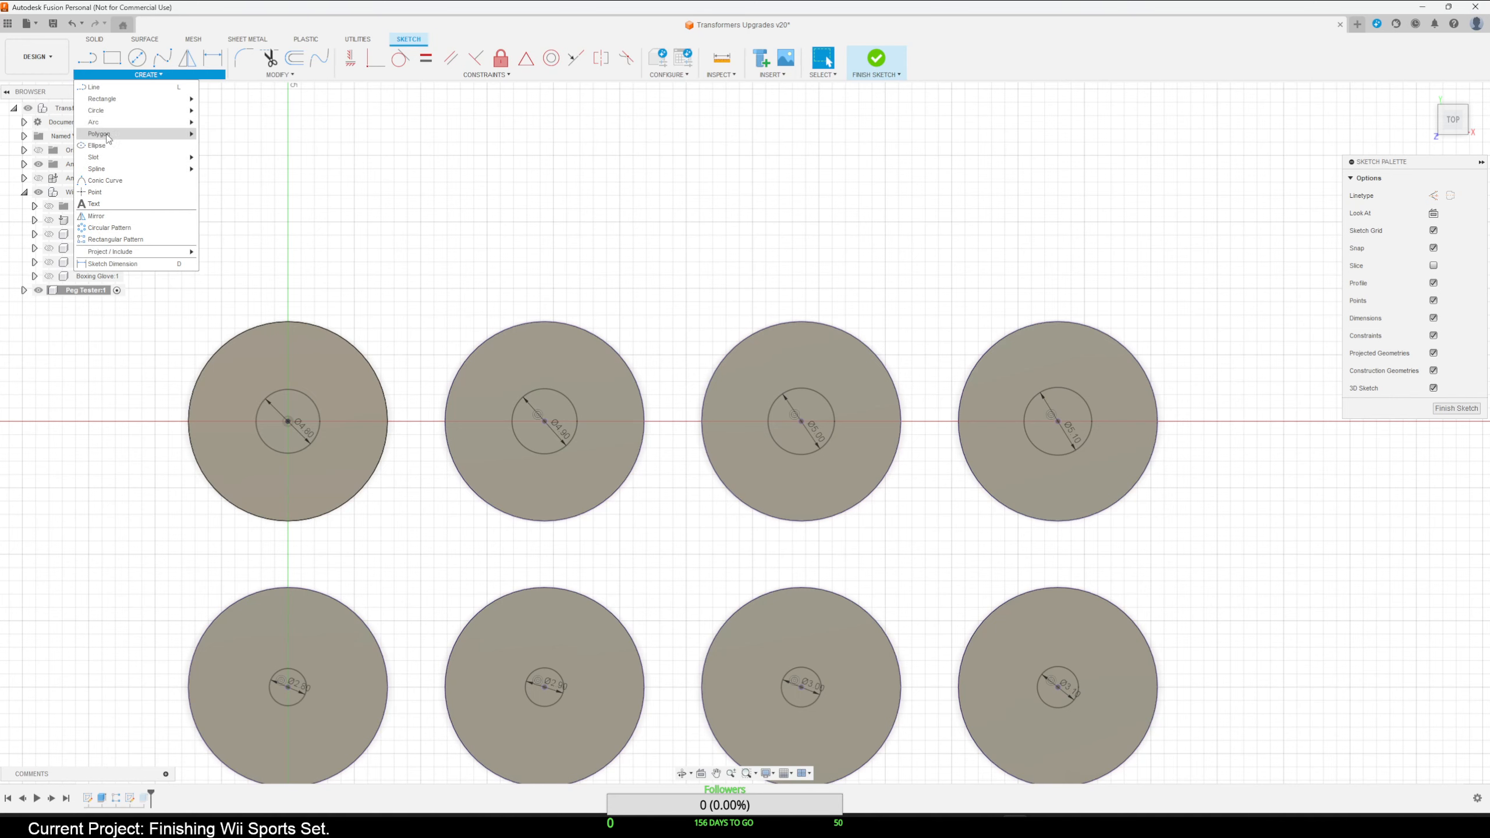
mouse_move(108, 136)
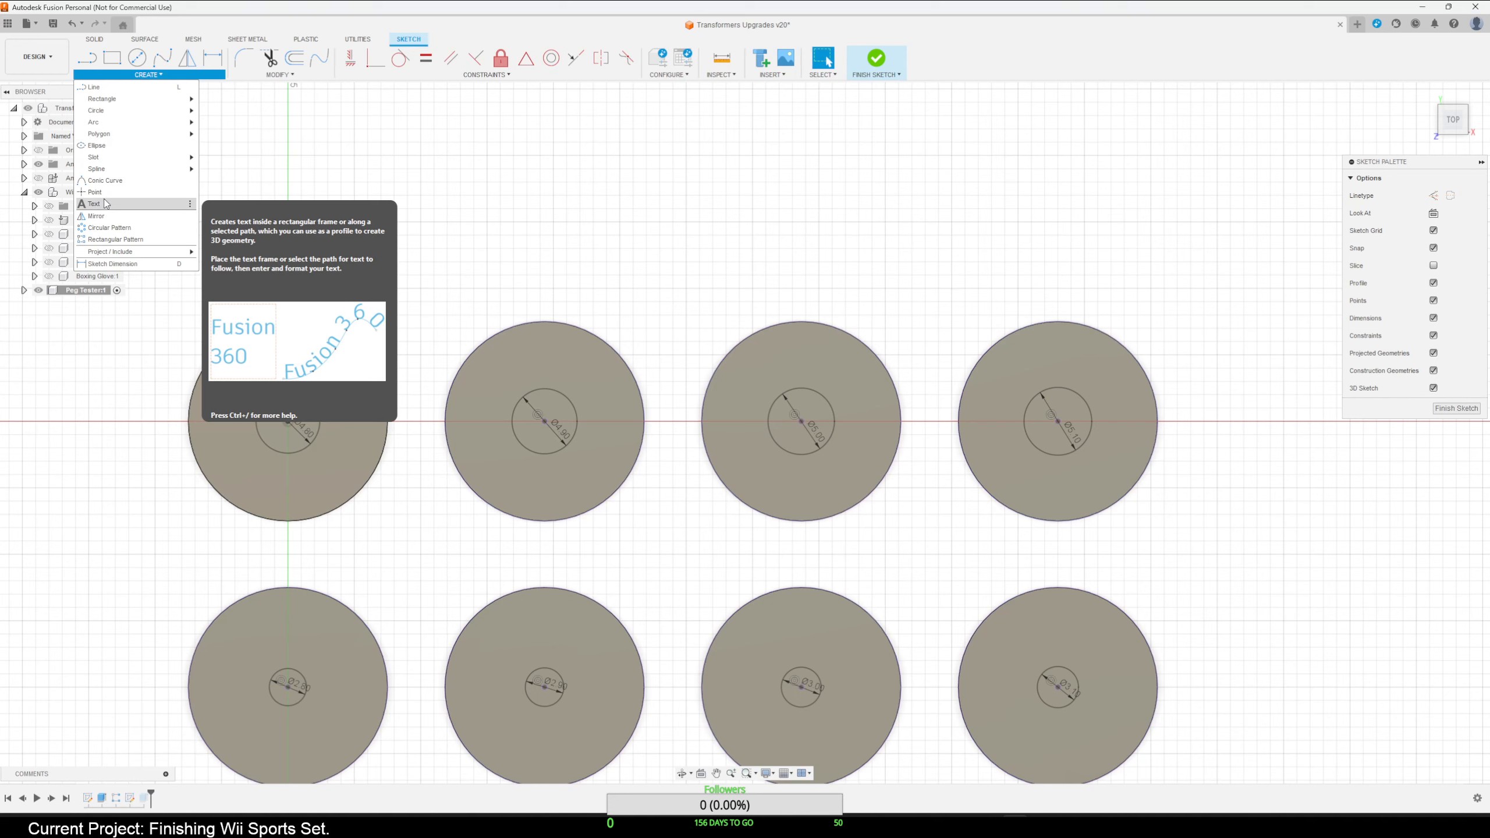
click(94, 203)
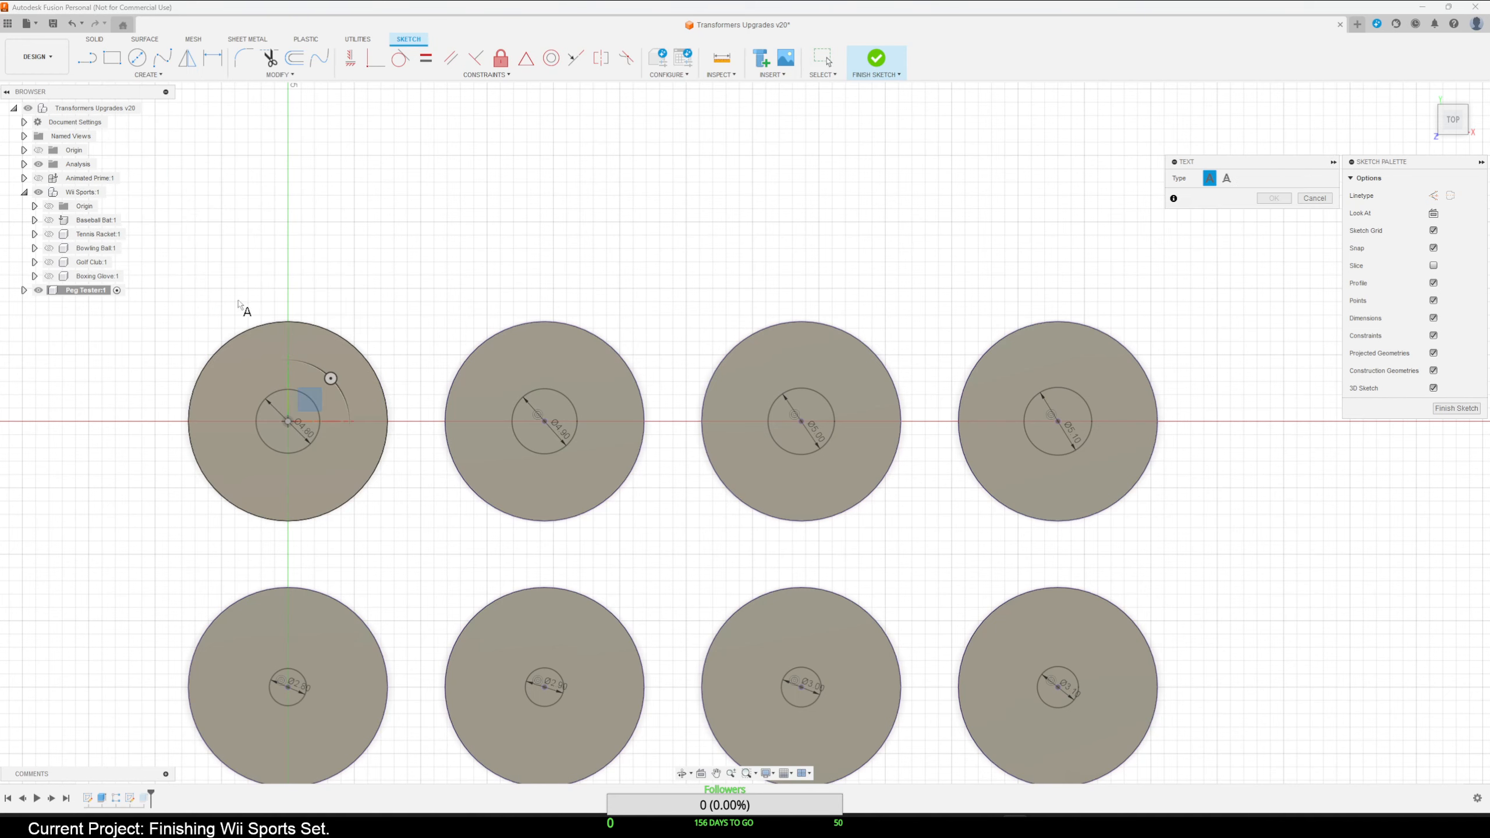
click(229, 357)
click(347, 469)
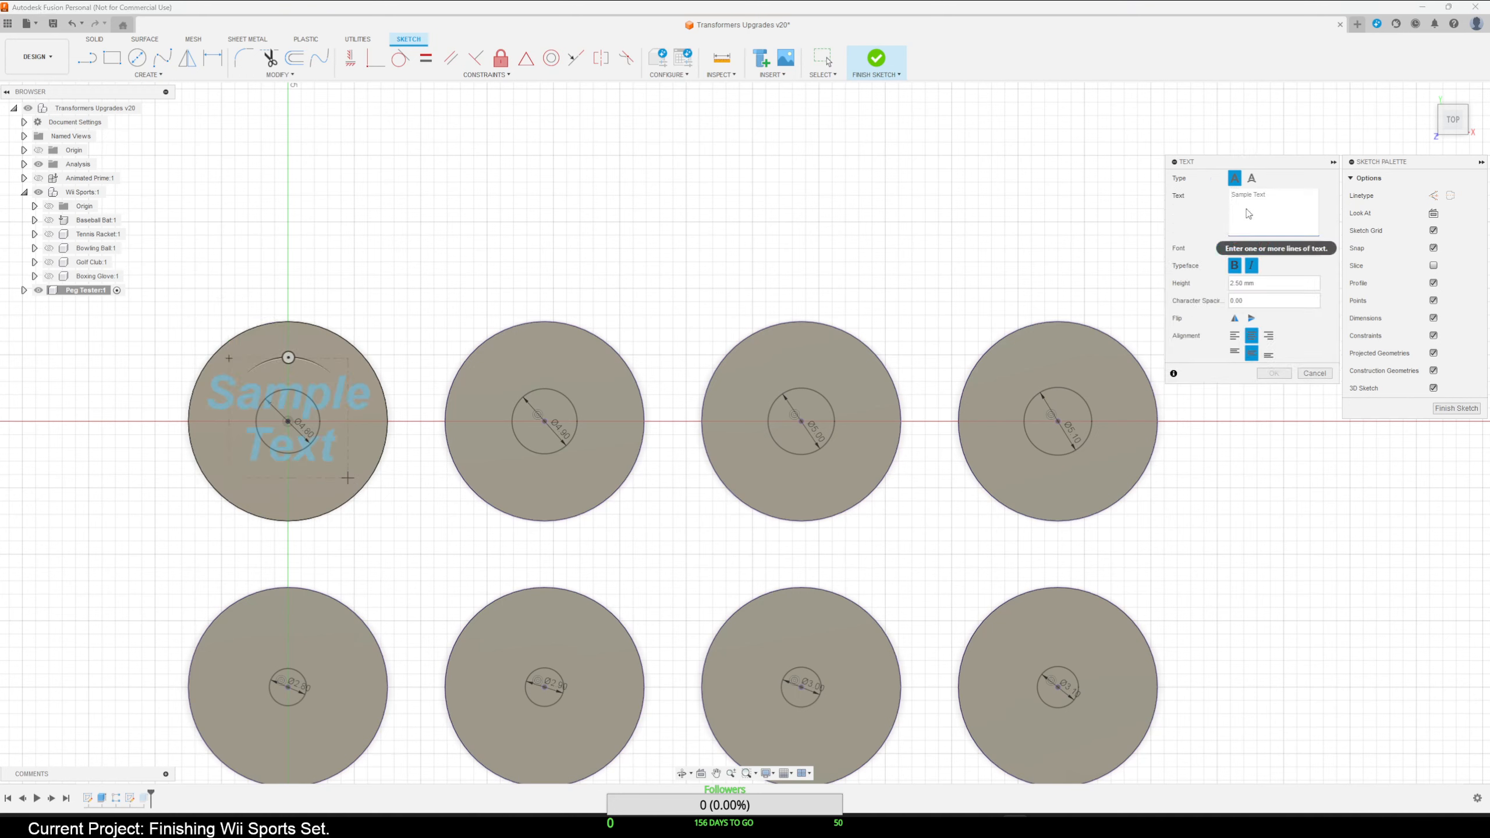
text(4.8)
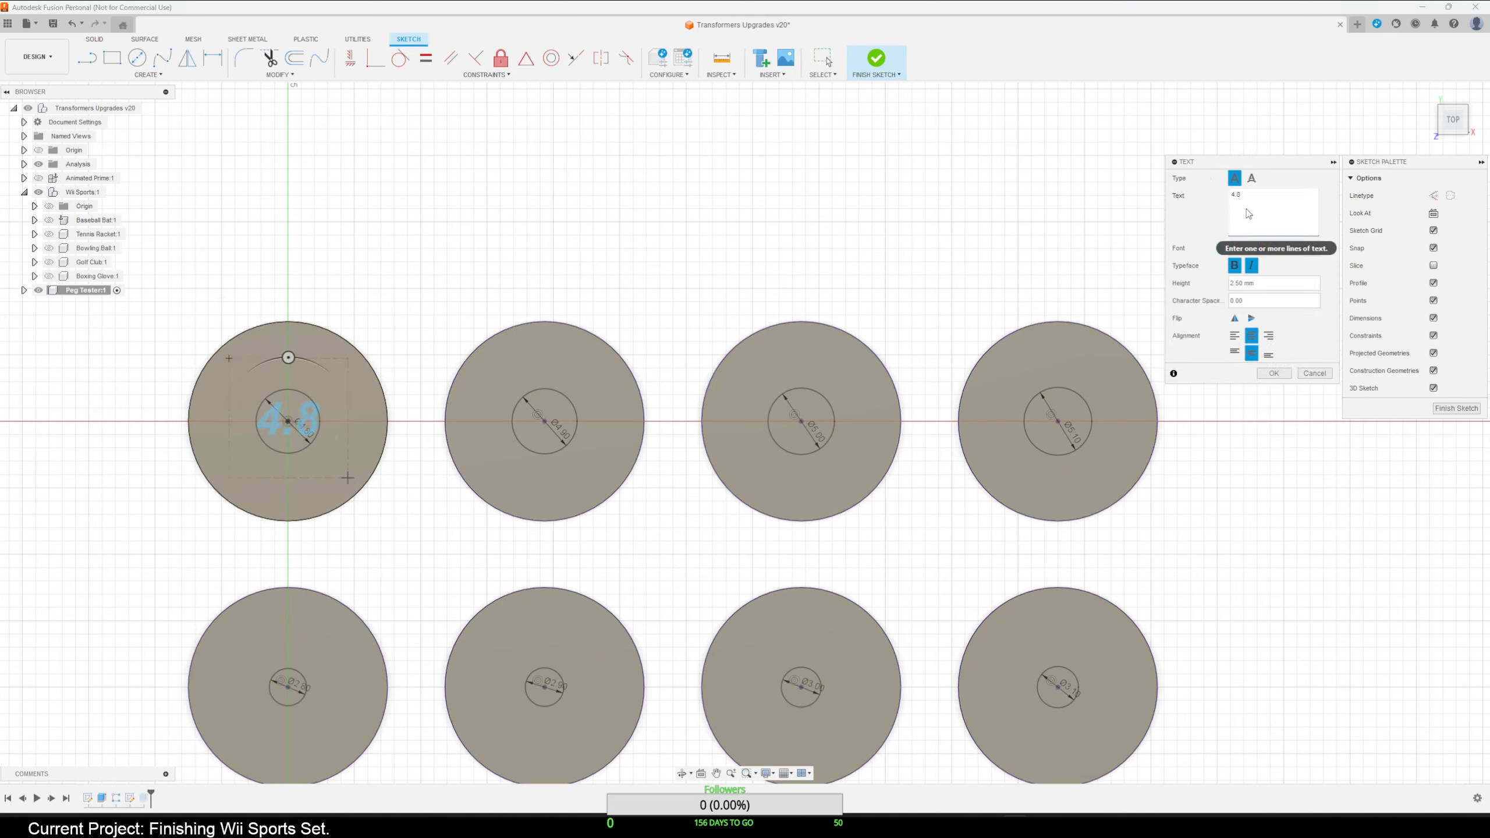
Remove the italic and bold styling from the 4.8 text and finish the label.
click(1251, 265)
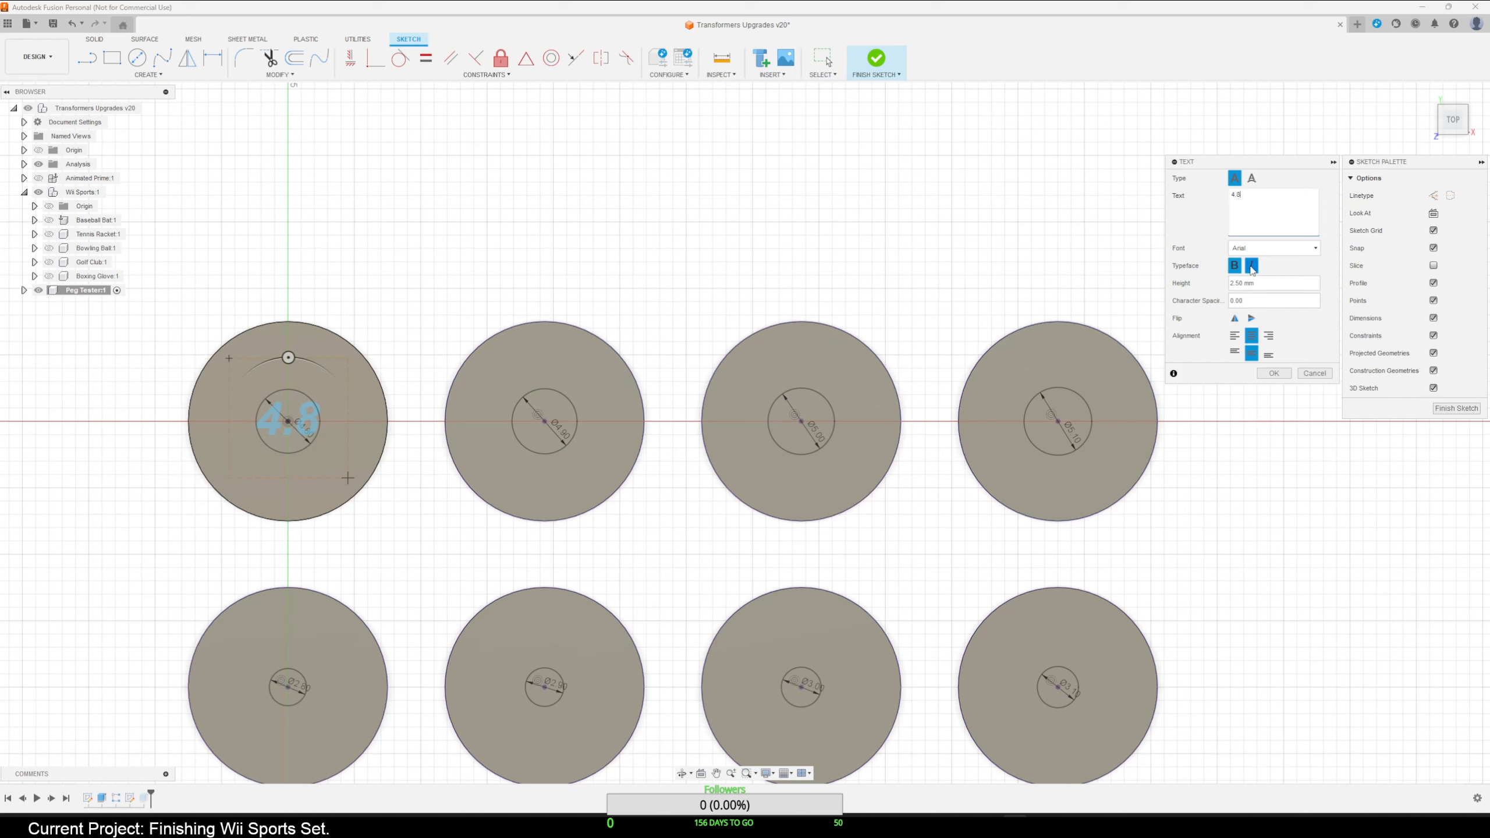
click(1233, 266)
click(1234, 267)
click(1233, 267)
click(1273, 373)
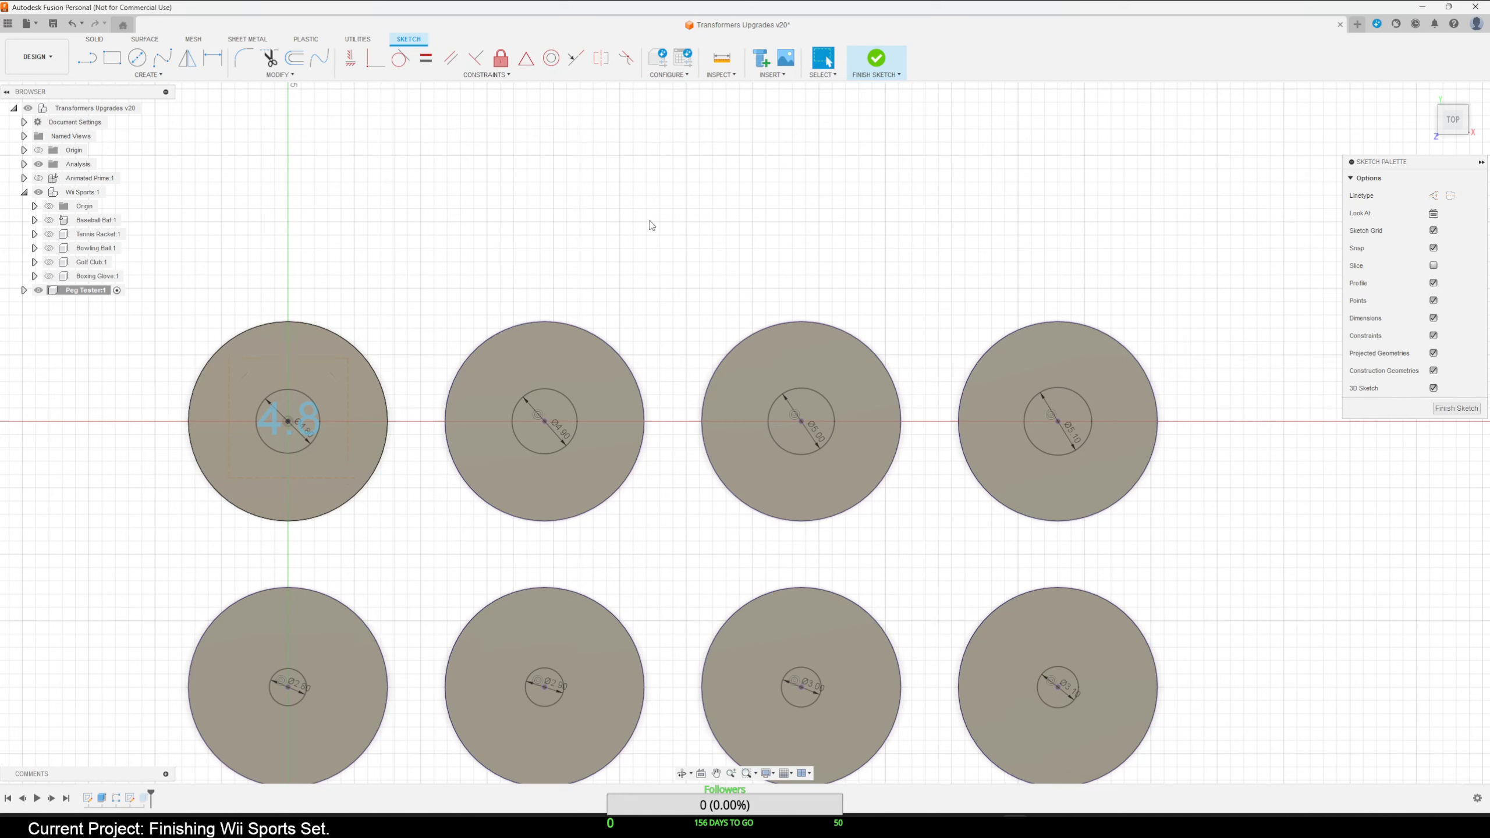
Add the text 4.9 on the second disc of the first row and narrow its frame to centre it.
right_click(591, 258)
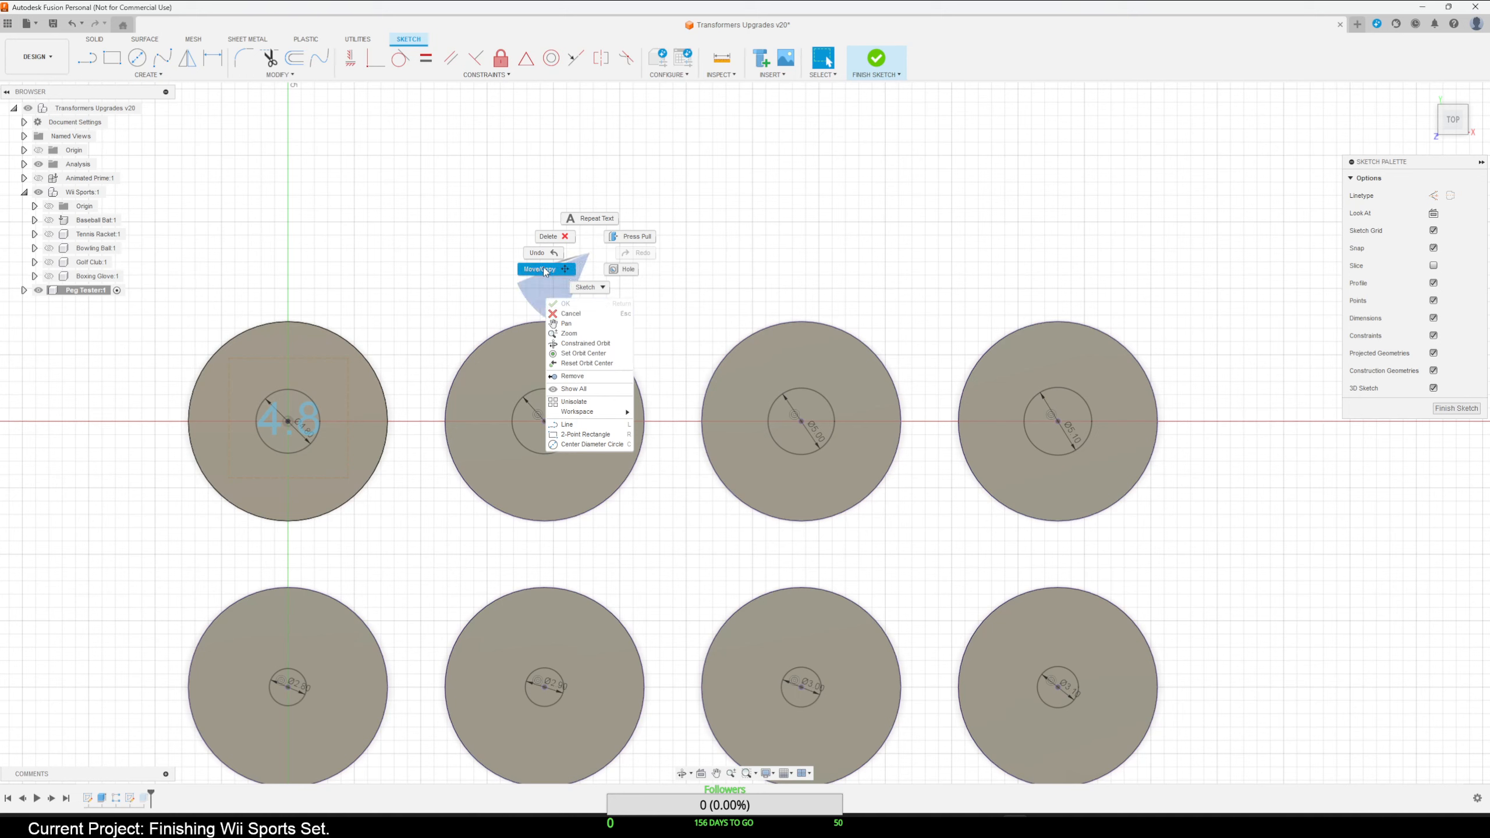
click(596, 218)
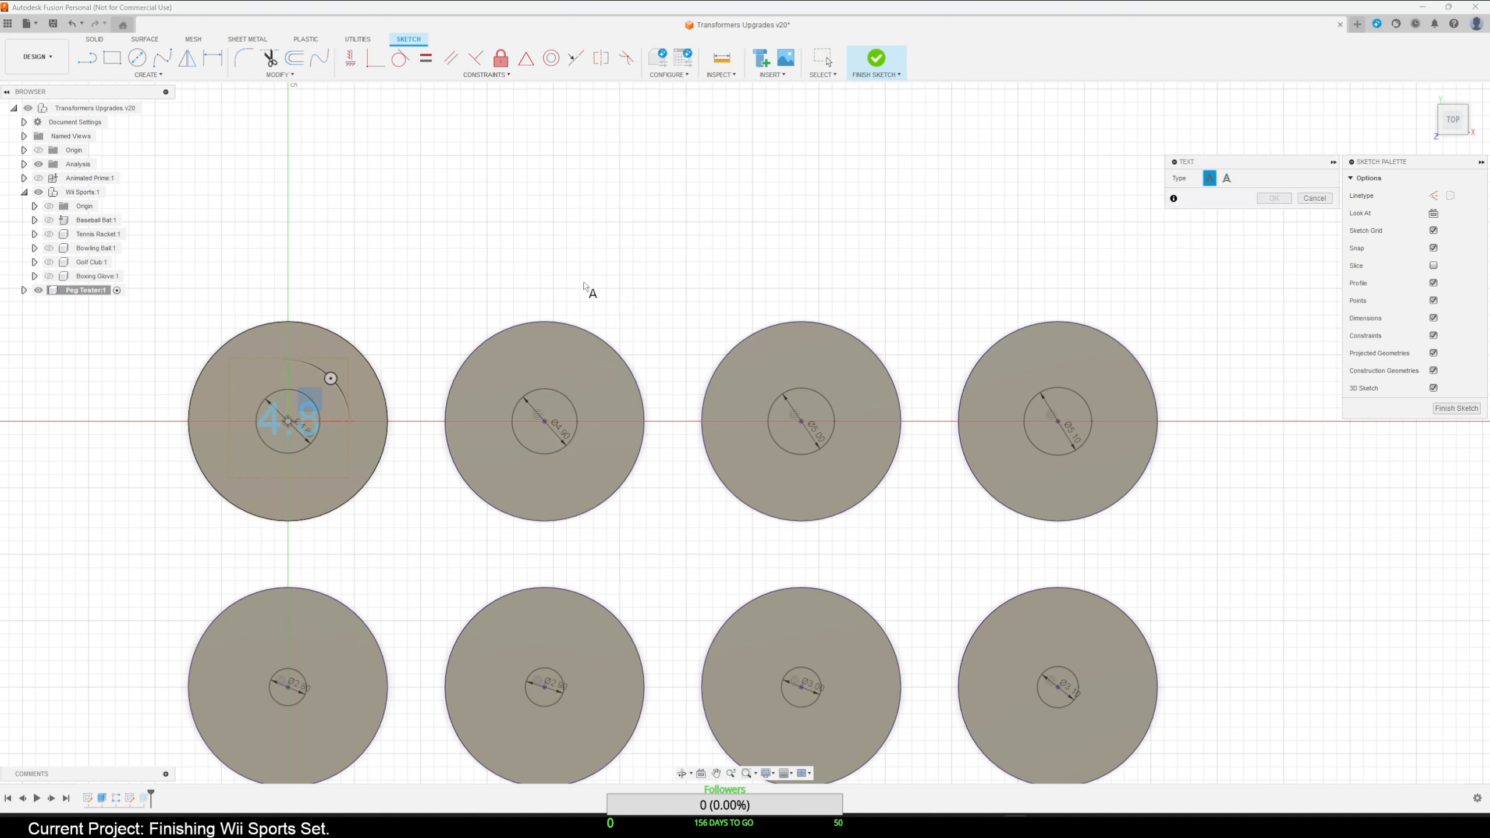
click(495, 369)
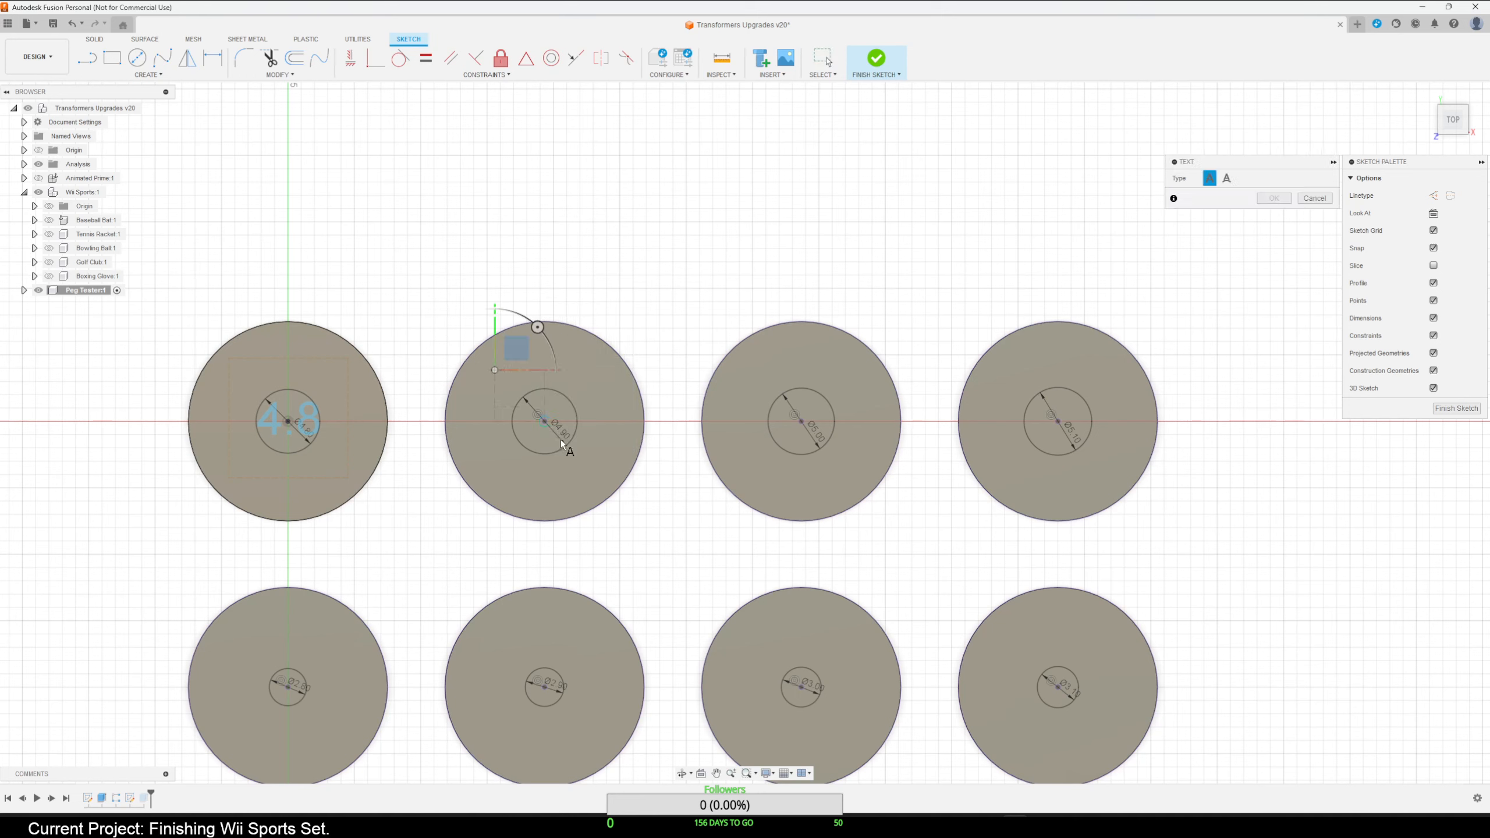
click(605, 475)
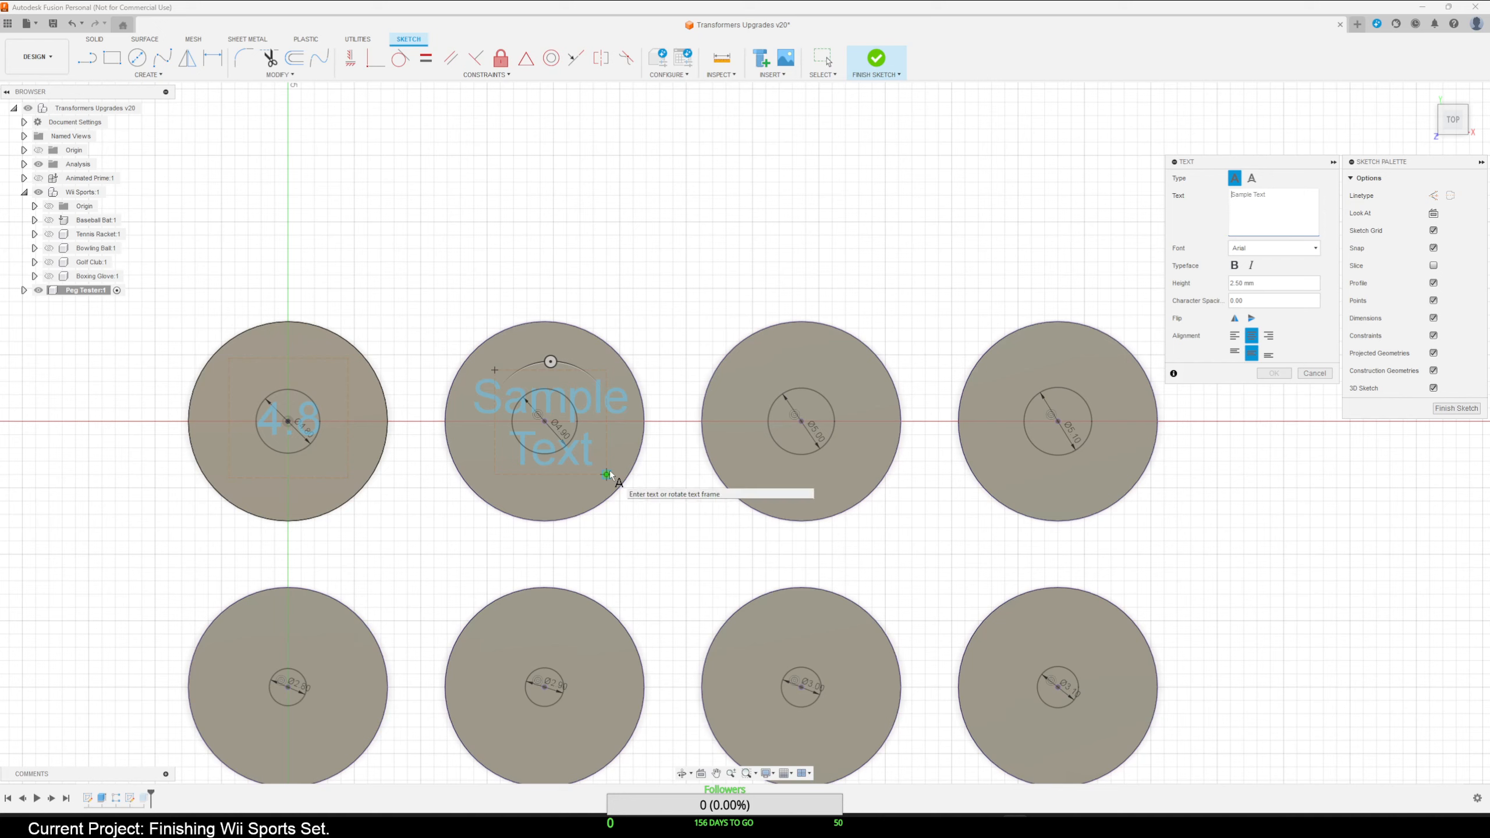
text(4.9)
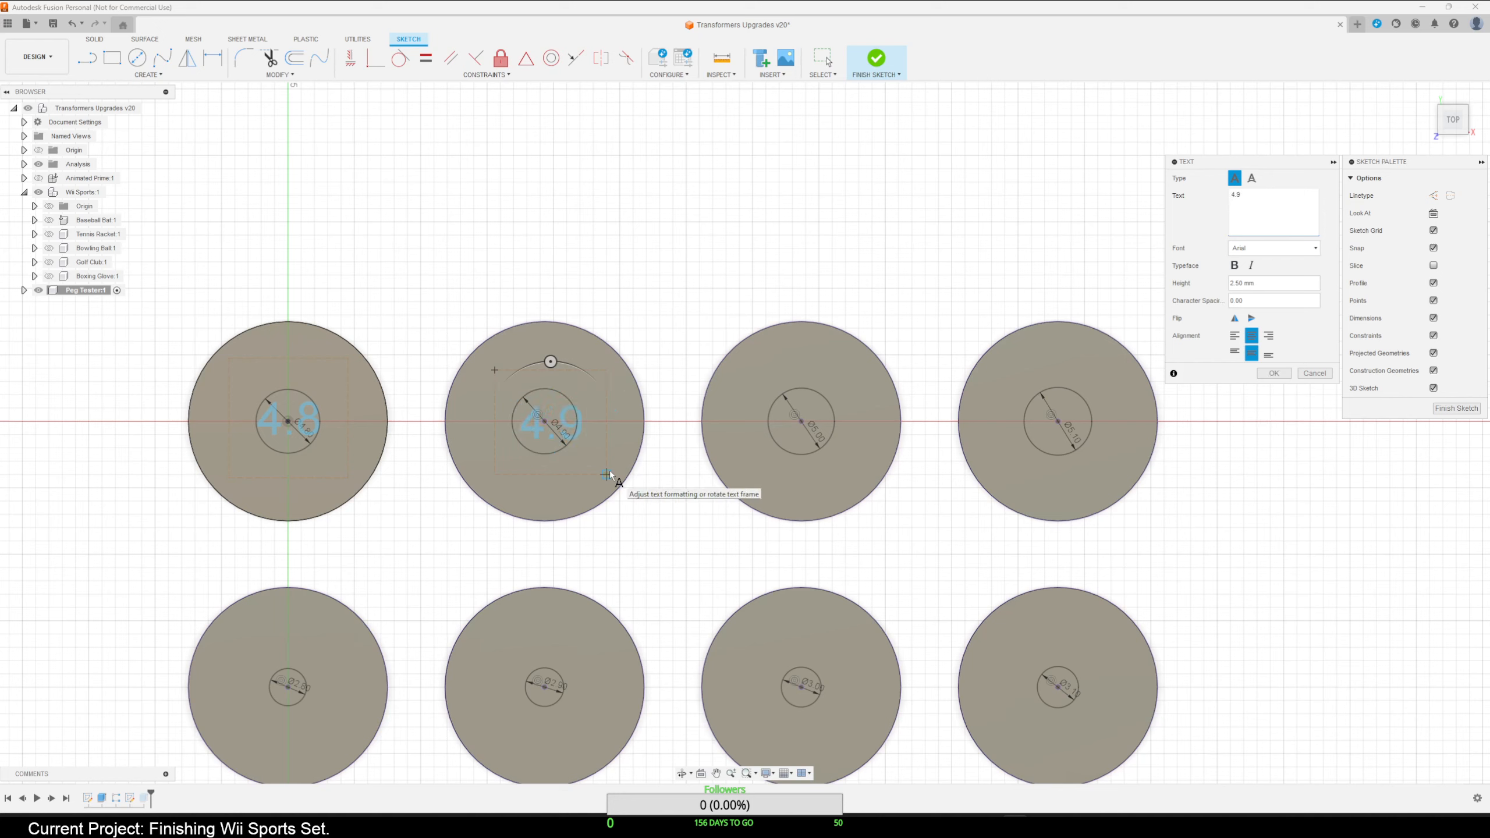
key(Return)
key(BackSpace)
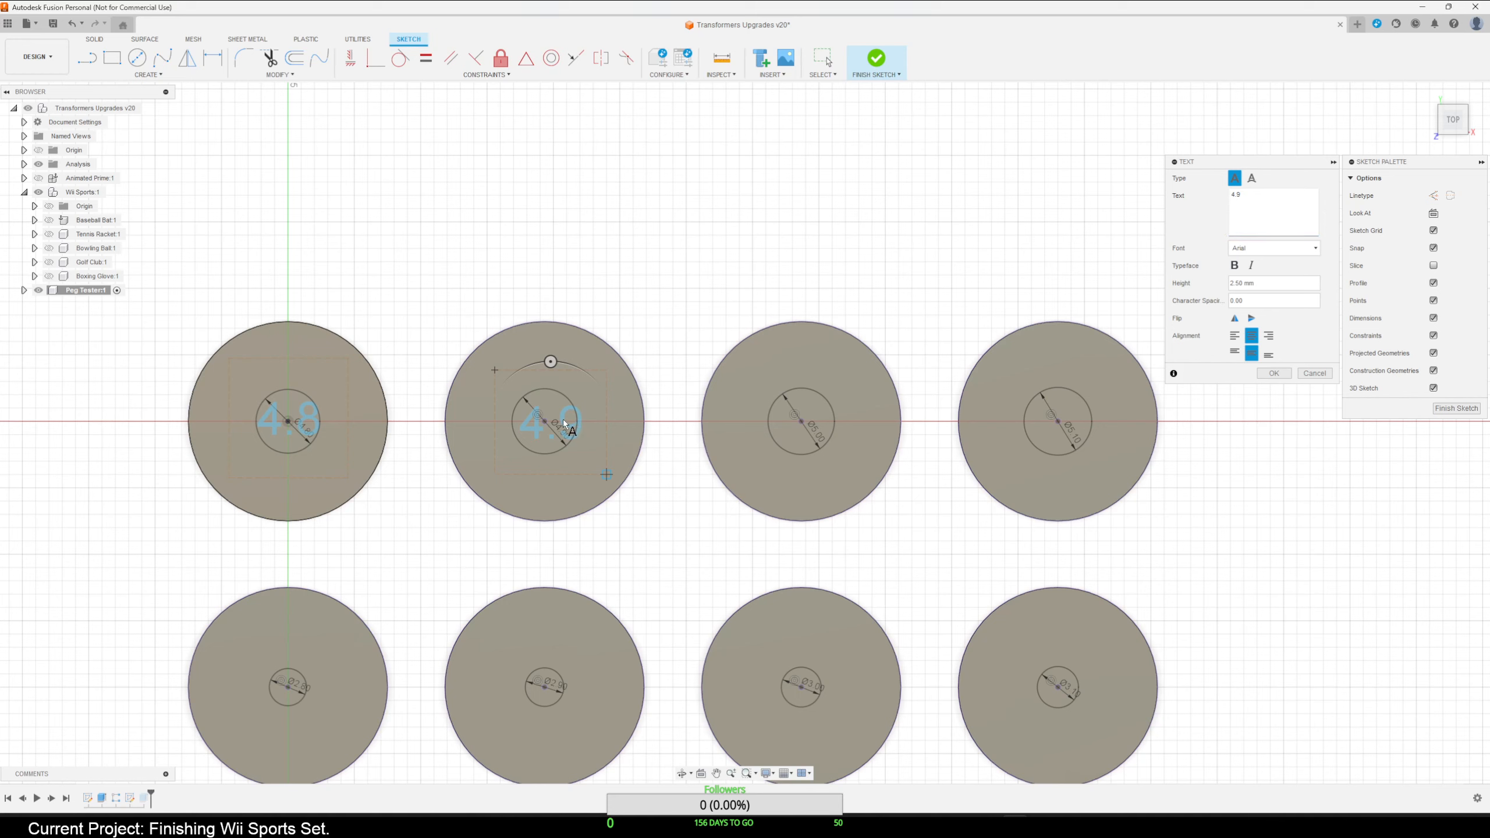
click(1274, 374)
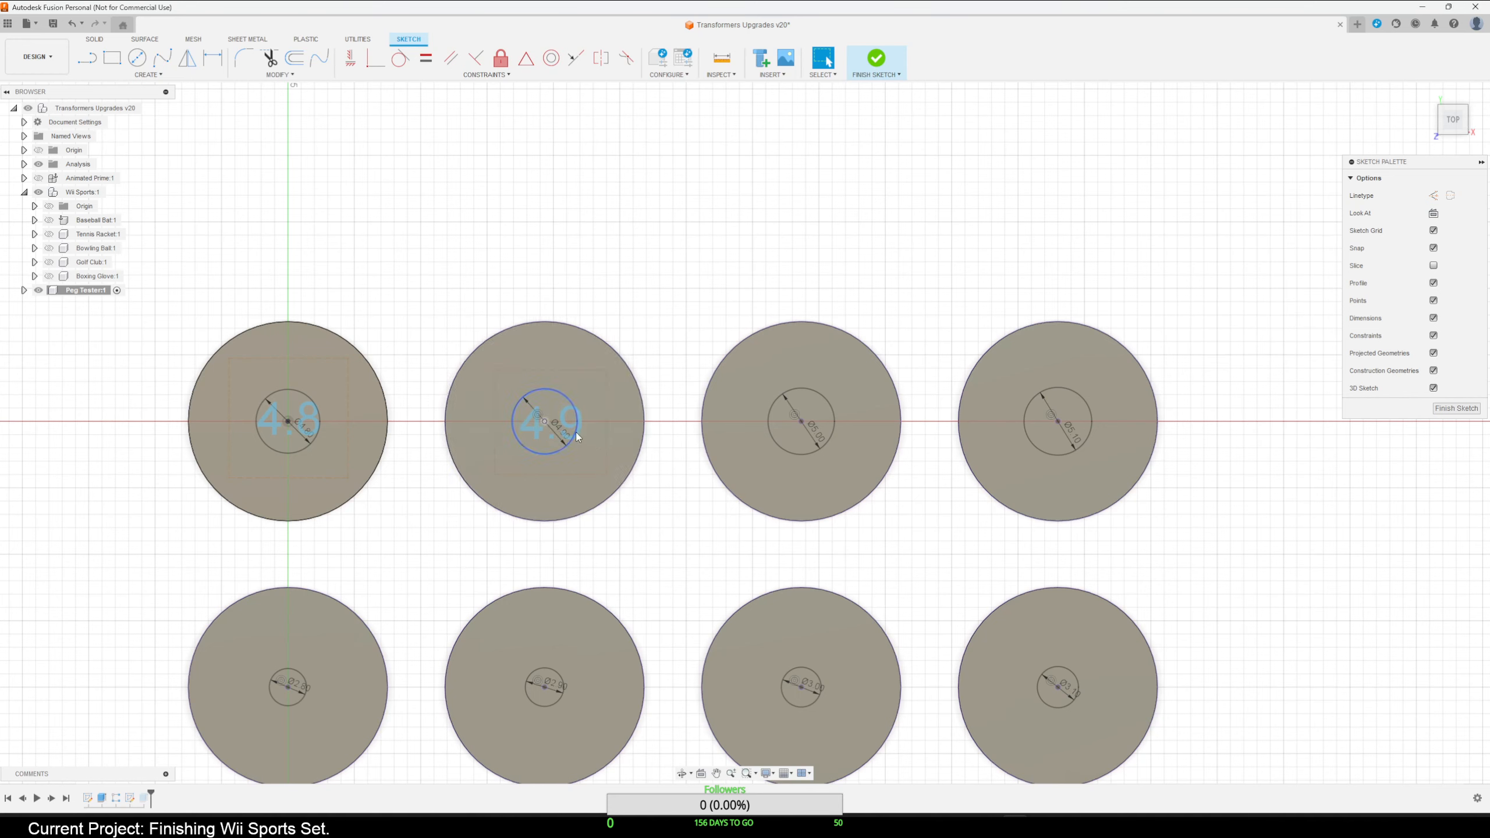
drag(604, 468, 592, 449)
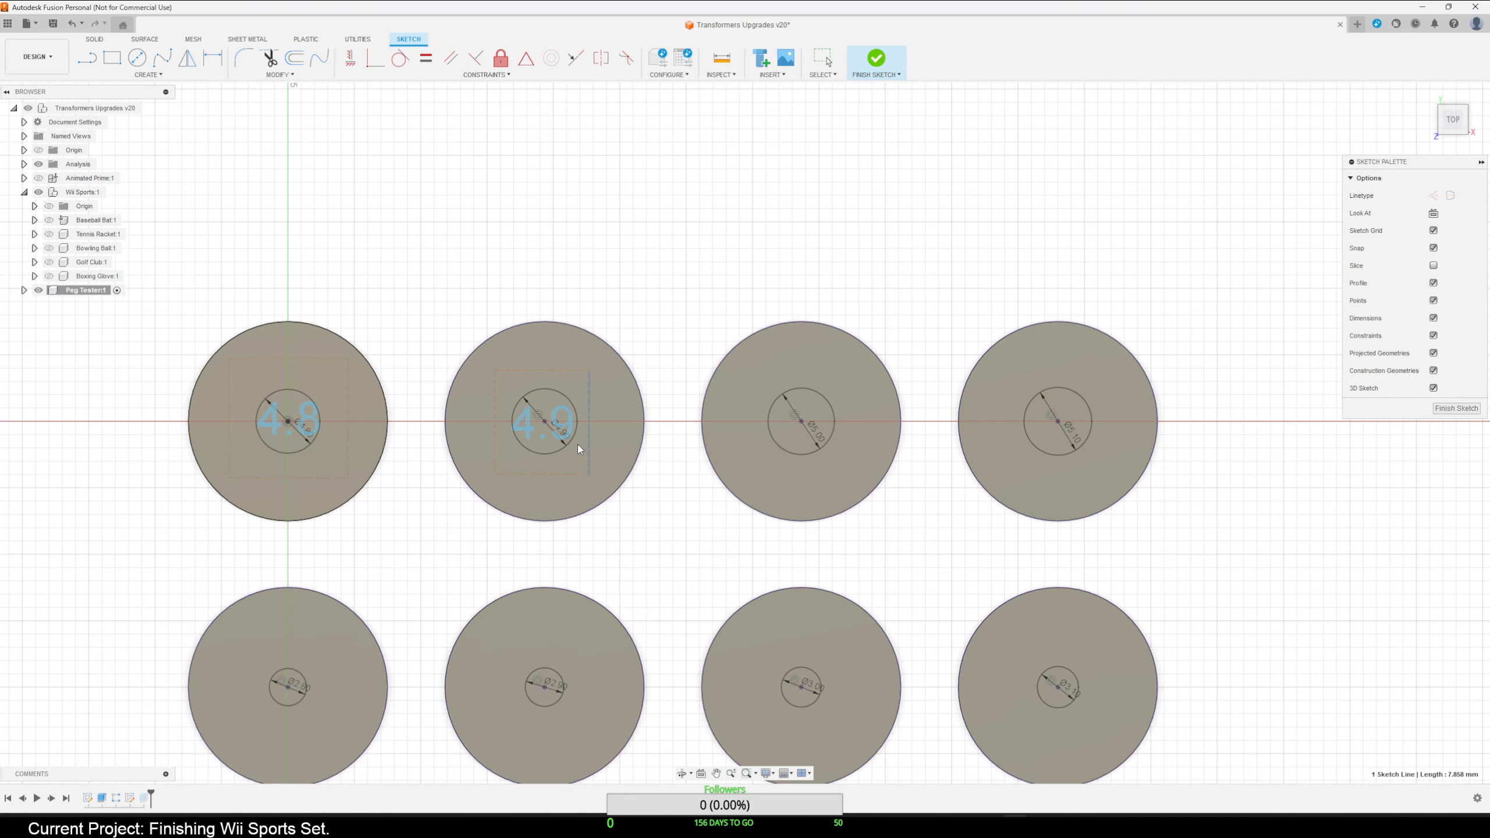
drag(582, 443, 583, 442)
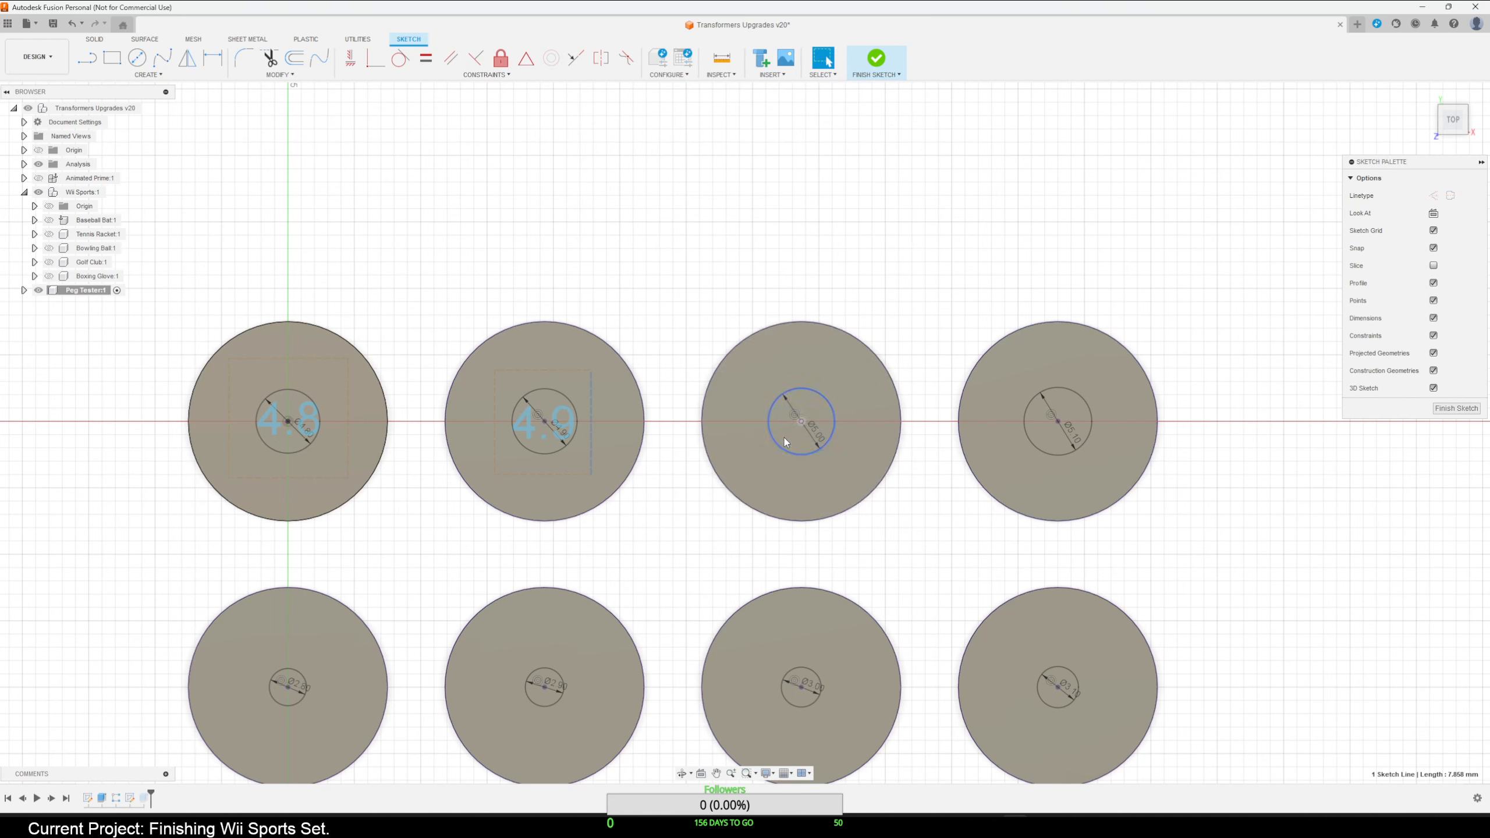
Add the framed text 5 on the third disc of the first row and narrow its frame to centre it.
right_click(734, 284)
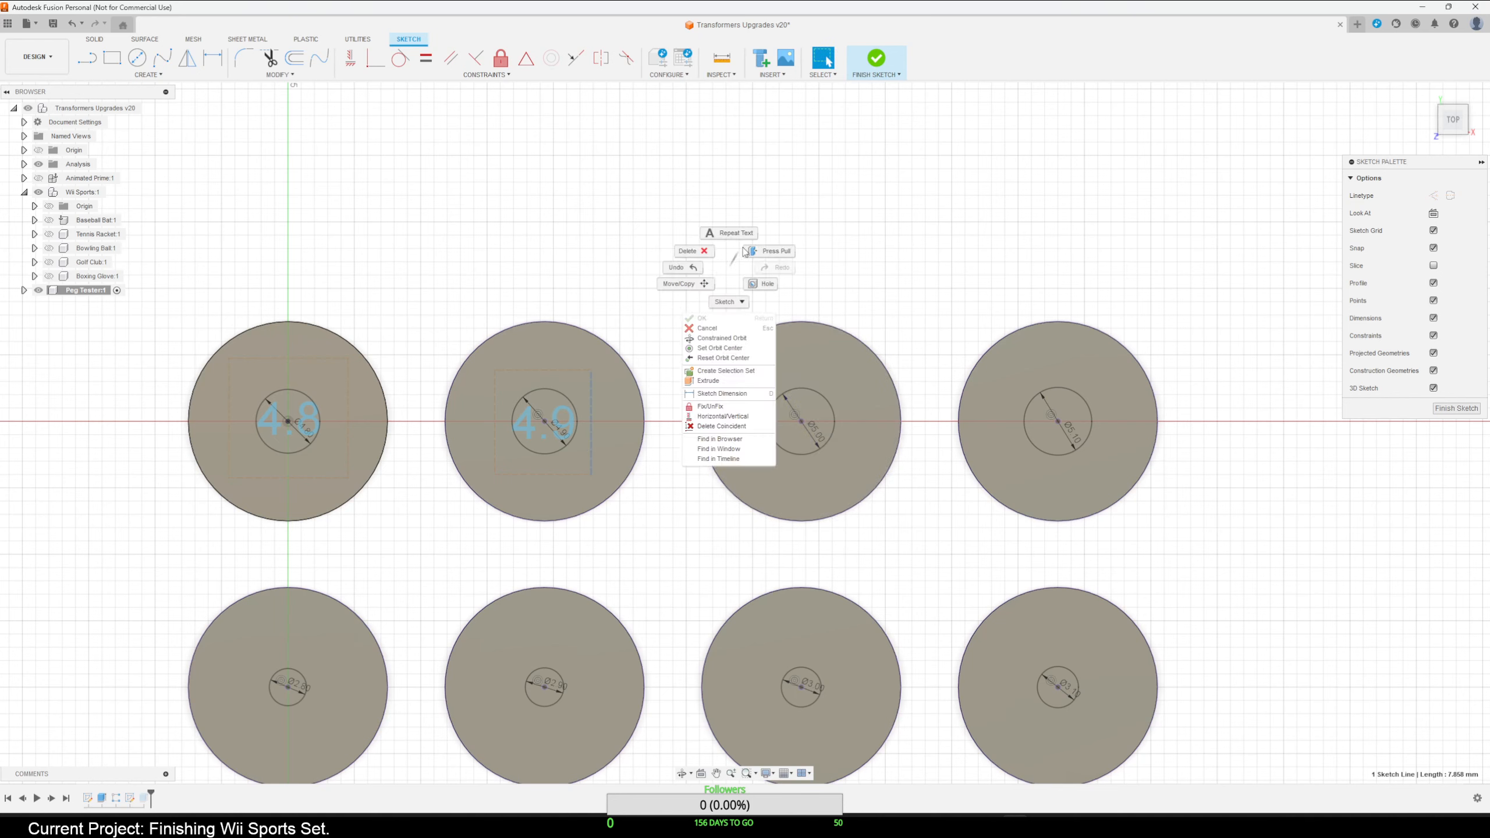
click(733, 236)
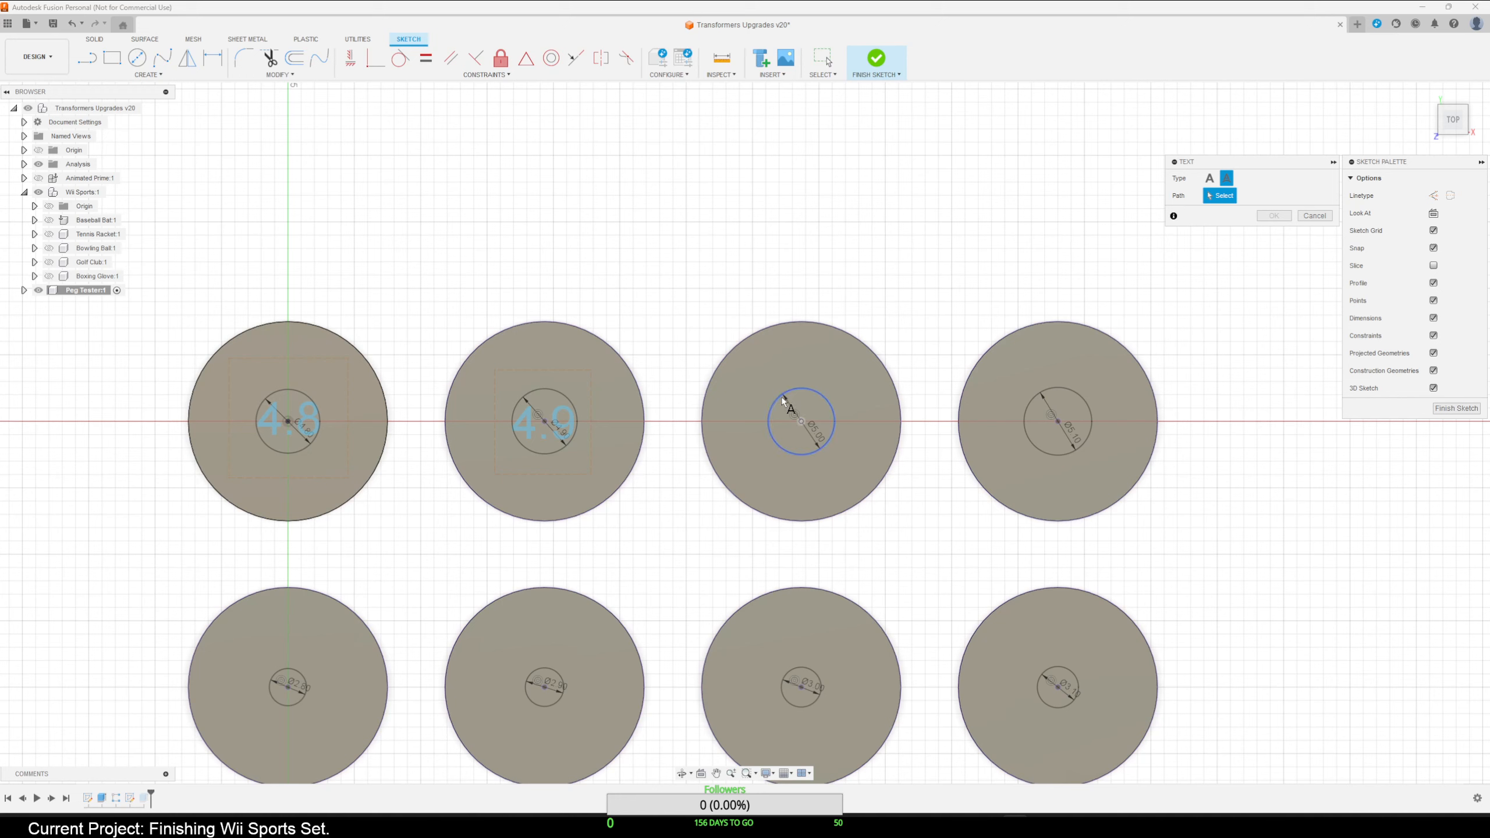
click(729, 351)
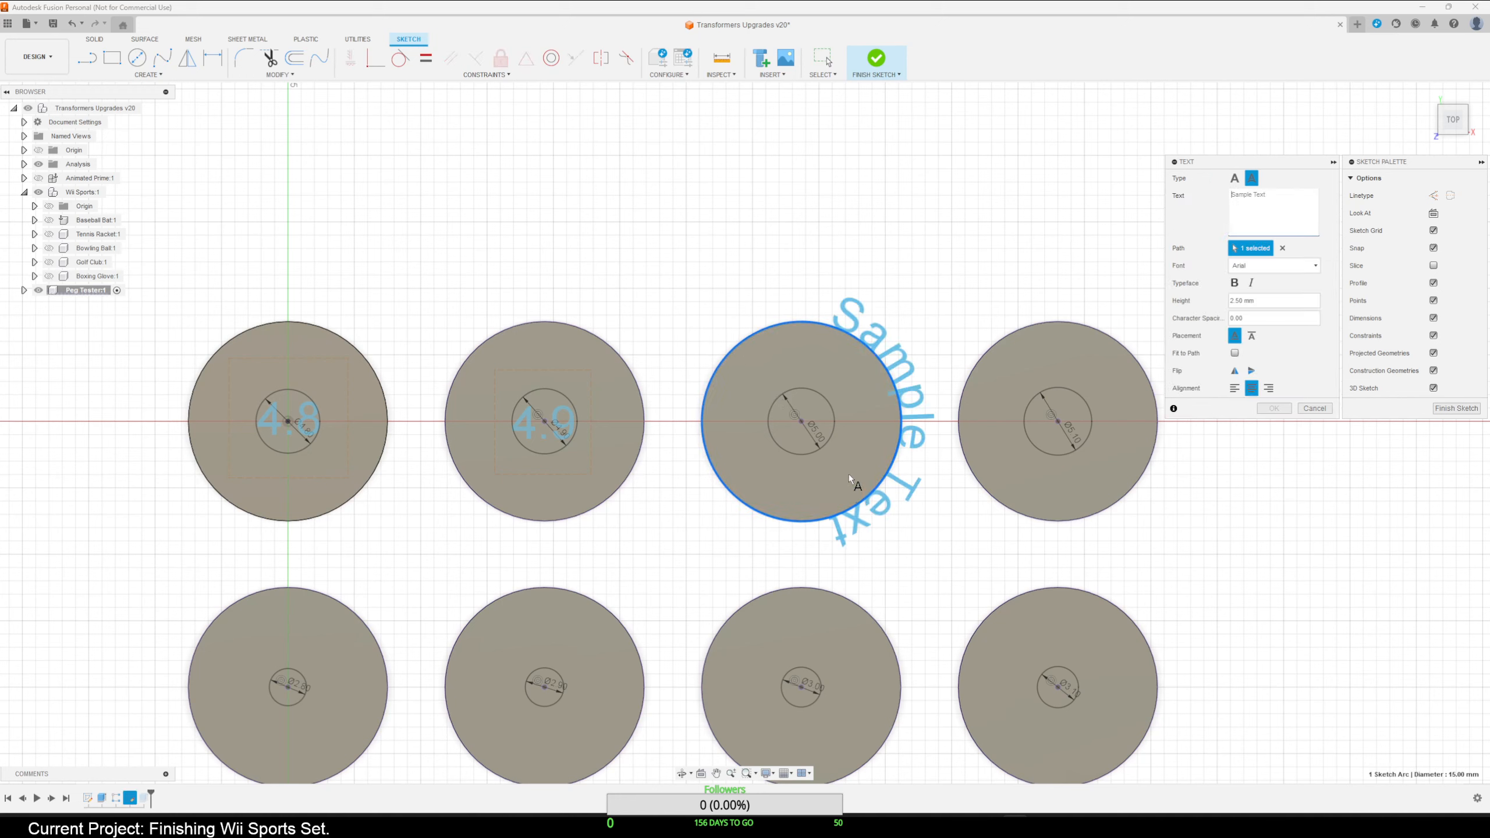
click(1282, 247)
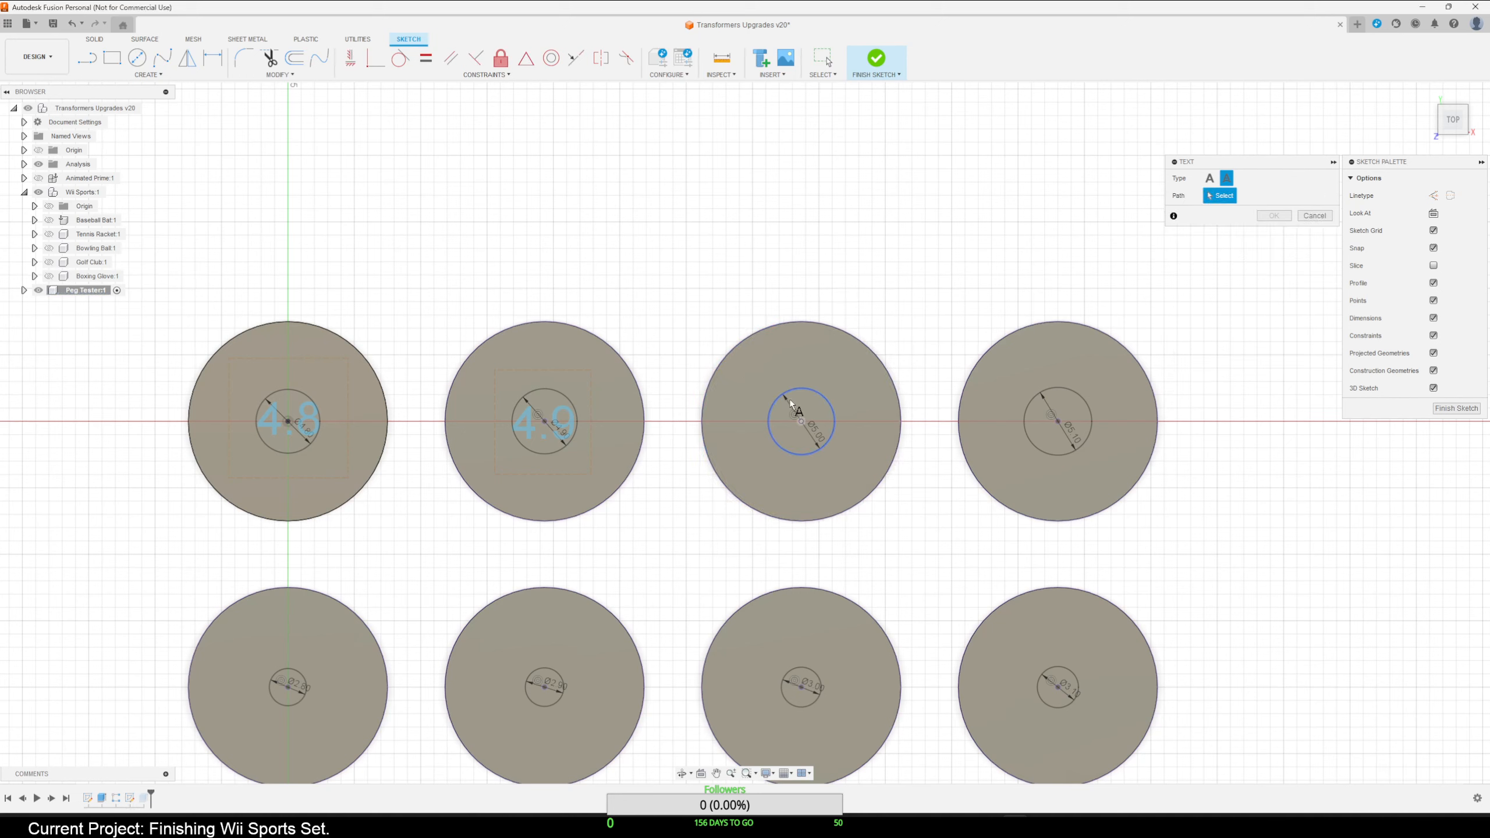
click(1209, 178)
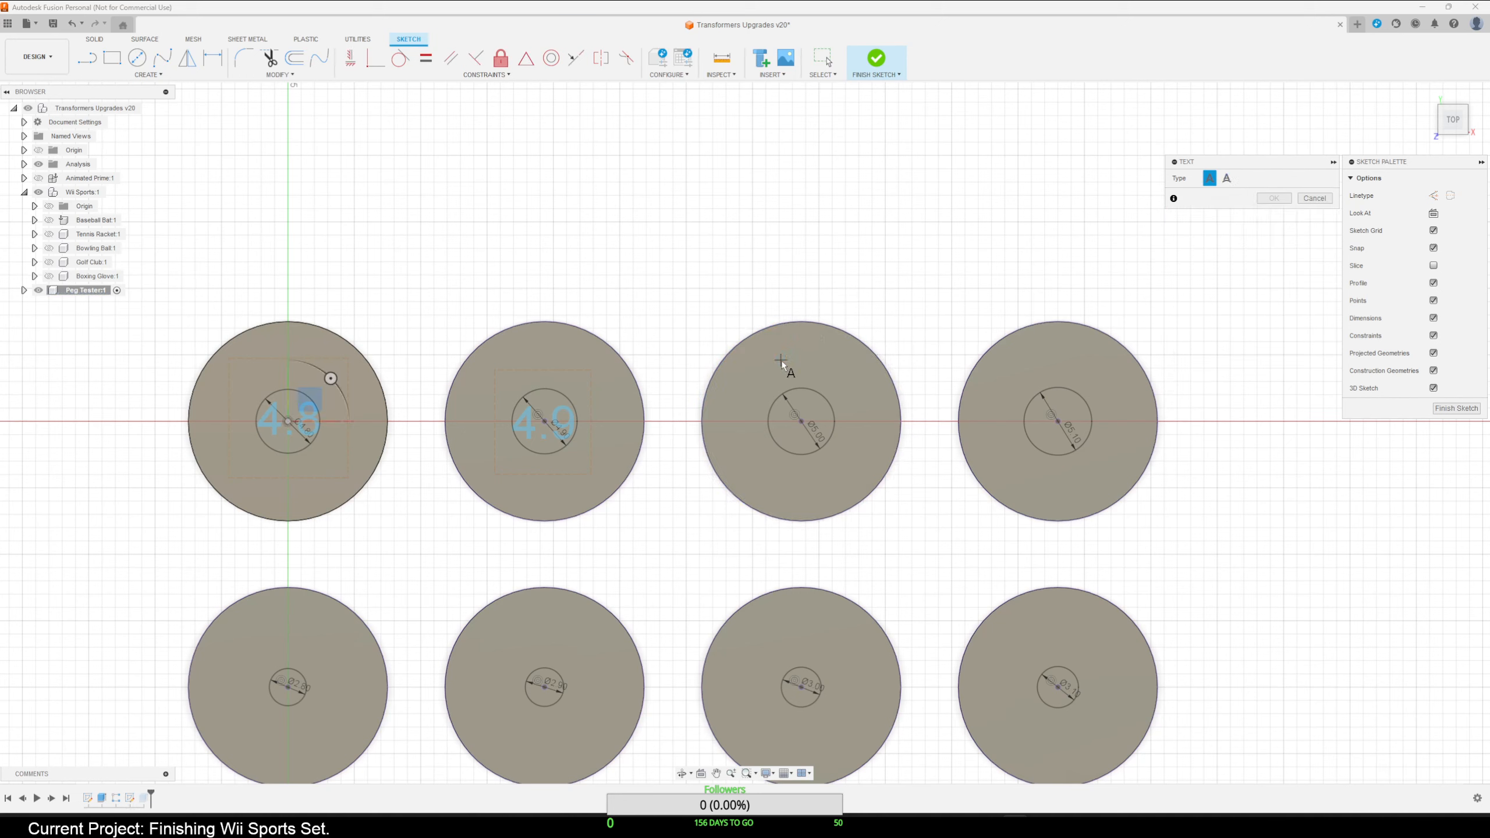
click(739, 367)
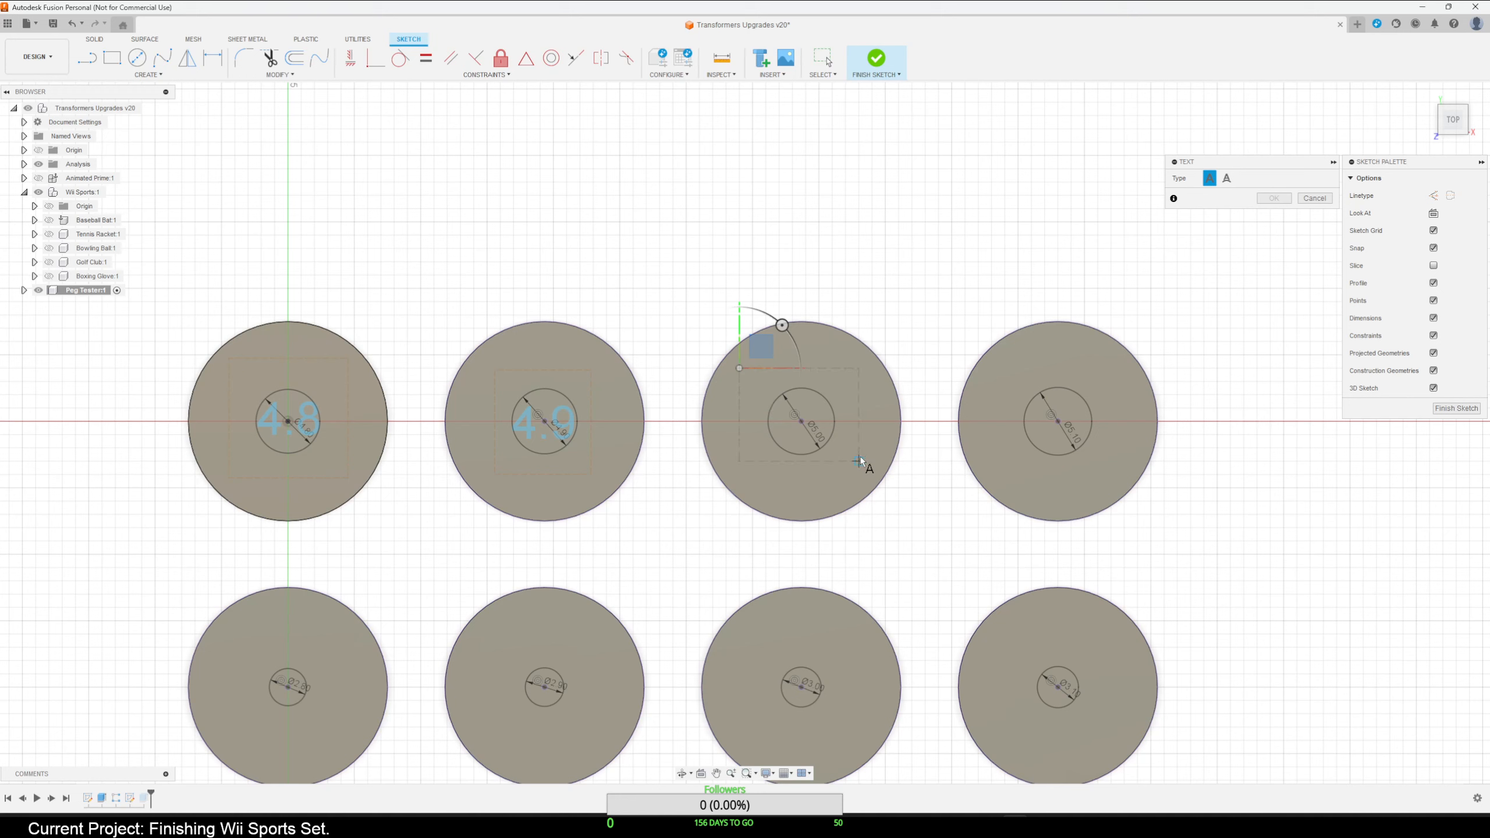
click(869, 474)
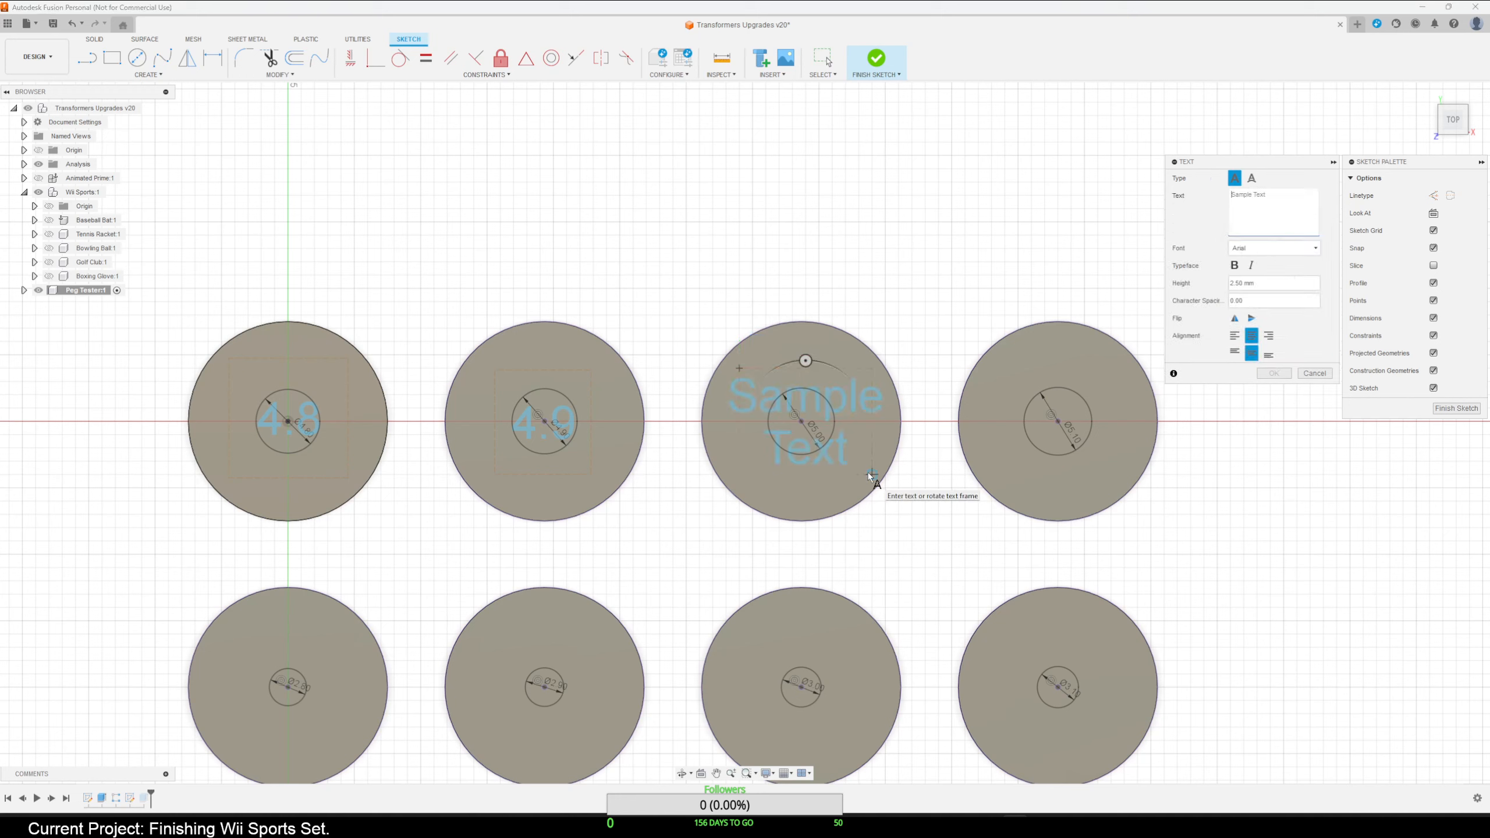
text(5)
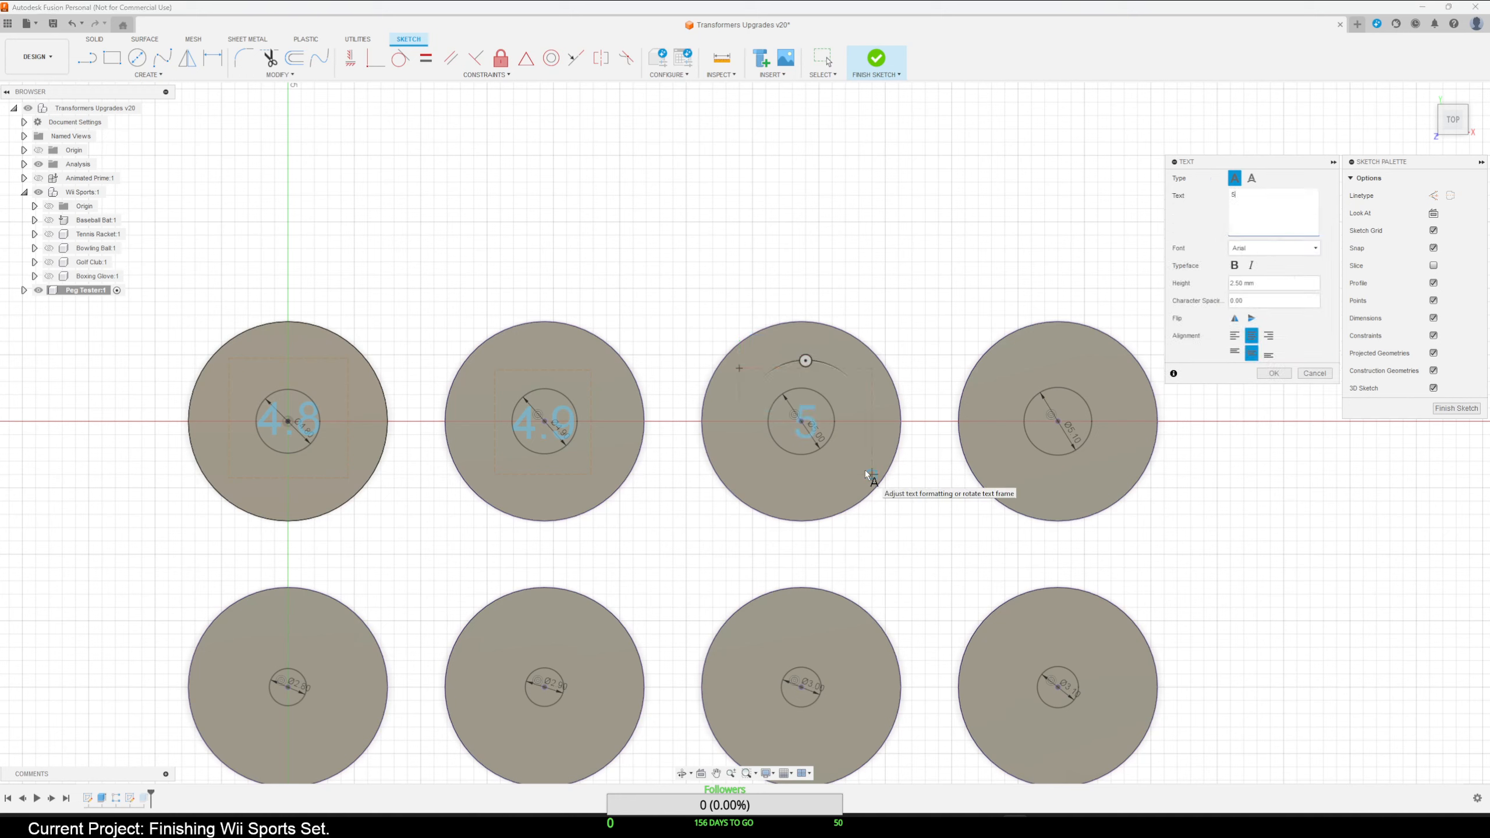
click(1274, 373)
click(863, 441)
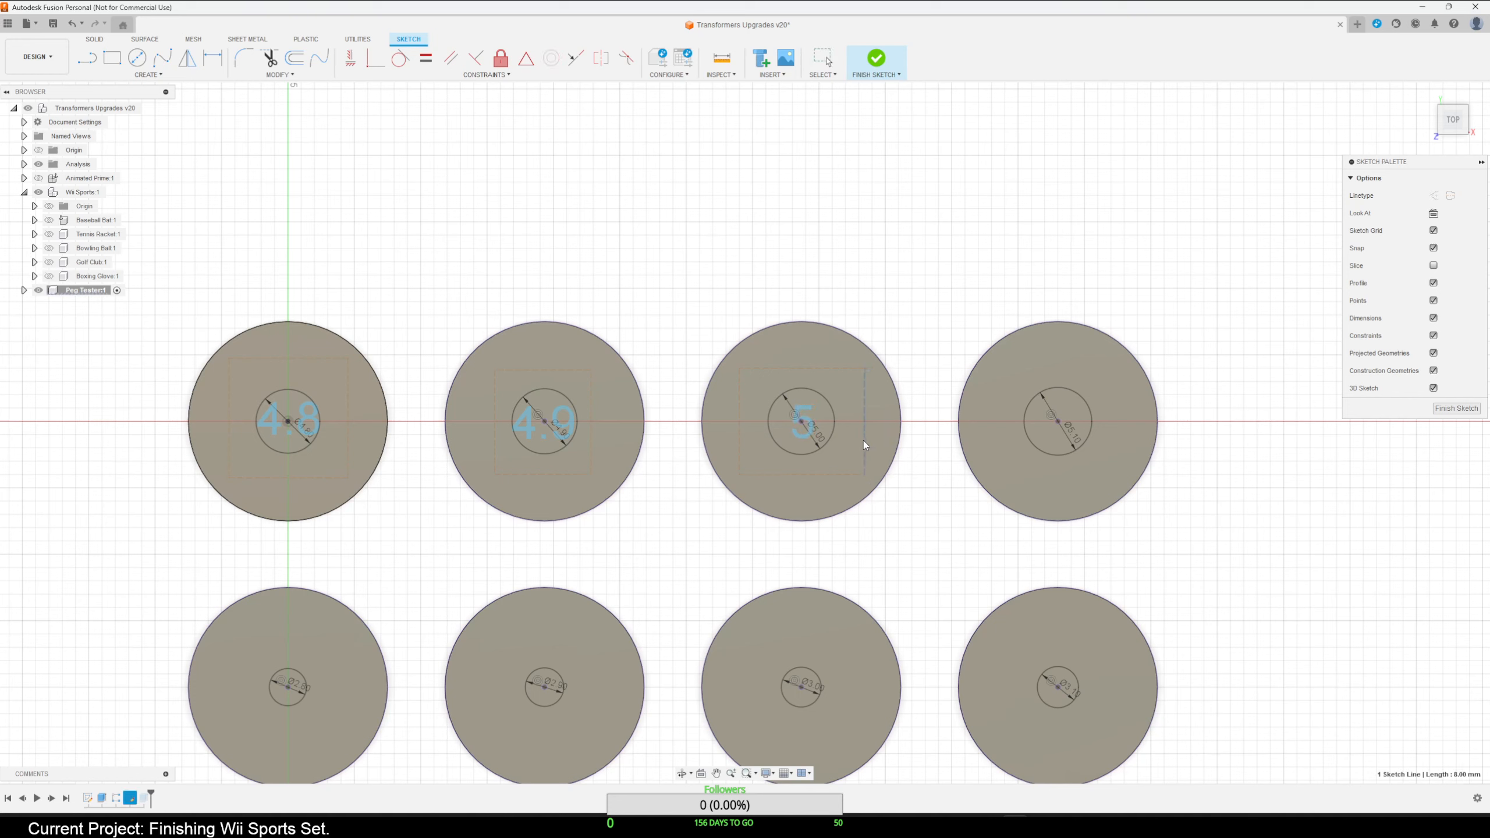
Add the framed text 5.1 centred on the fourth disc of the first row.
right_click(1010, 317)
click(994, 256)
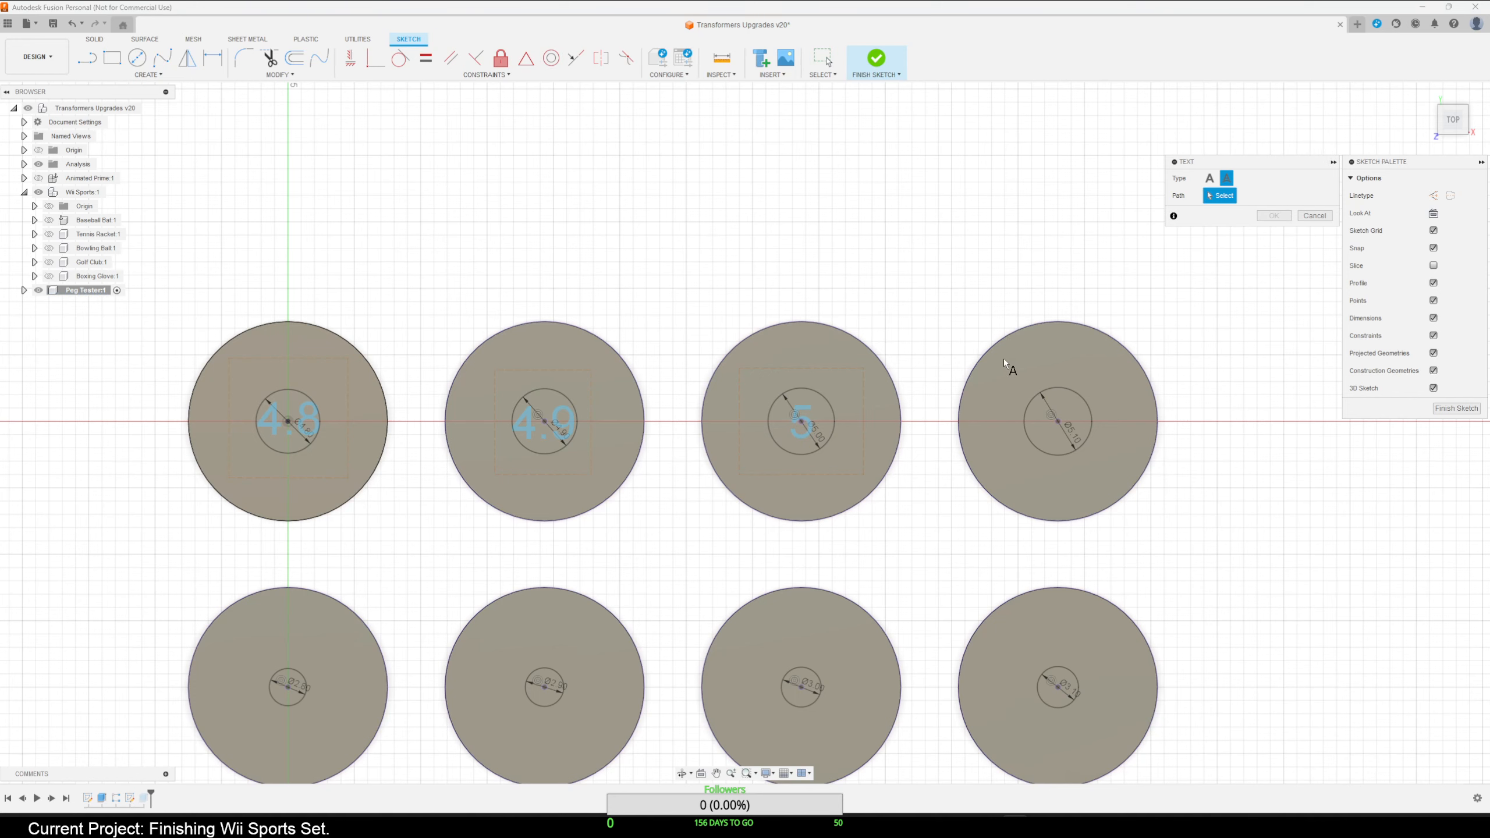
click(1209, 178)
click(1006, 373)
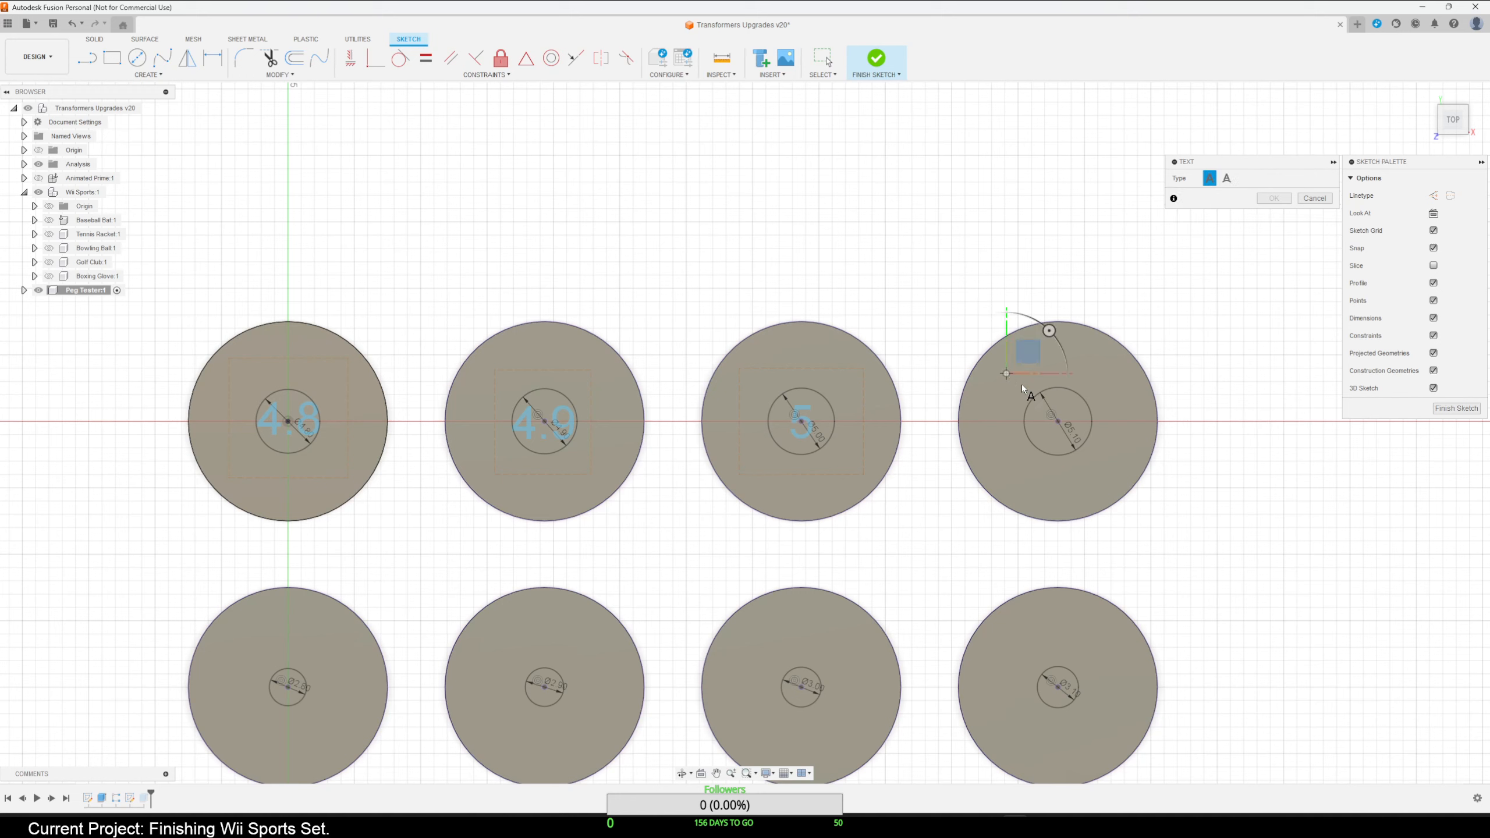
click(1110, 474)
text(5.1)
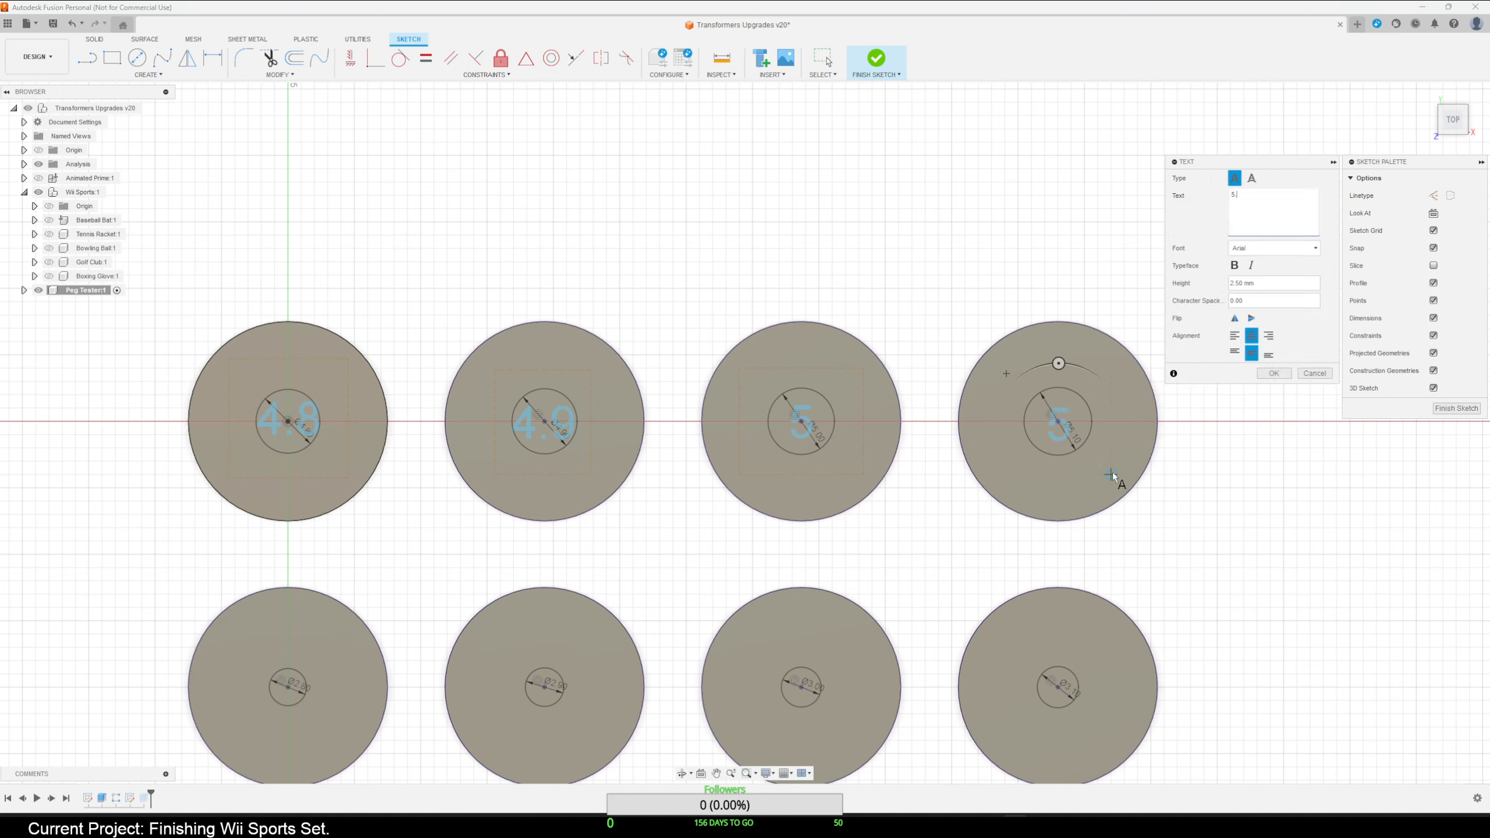
click(1271, 375)
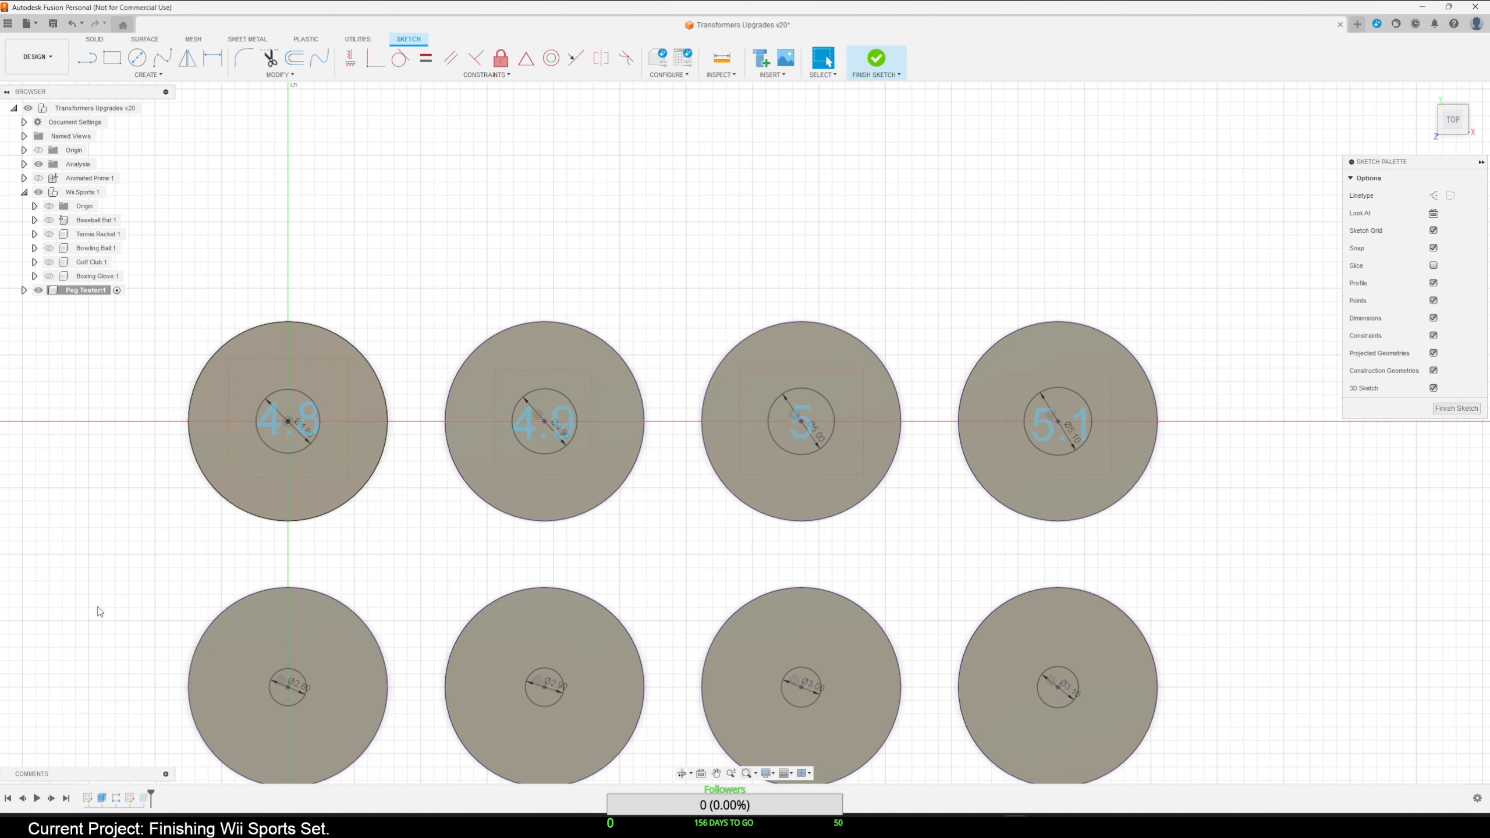
Add the framed text 2.8 on the first disc of the second row.
right_click(429, 588)
click(424, 565)
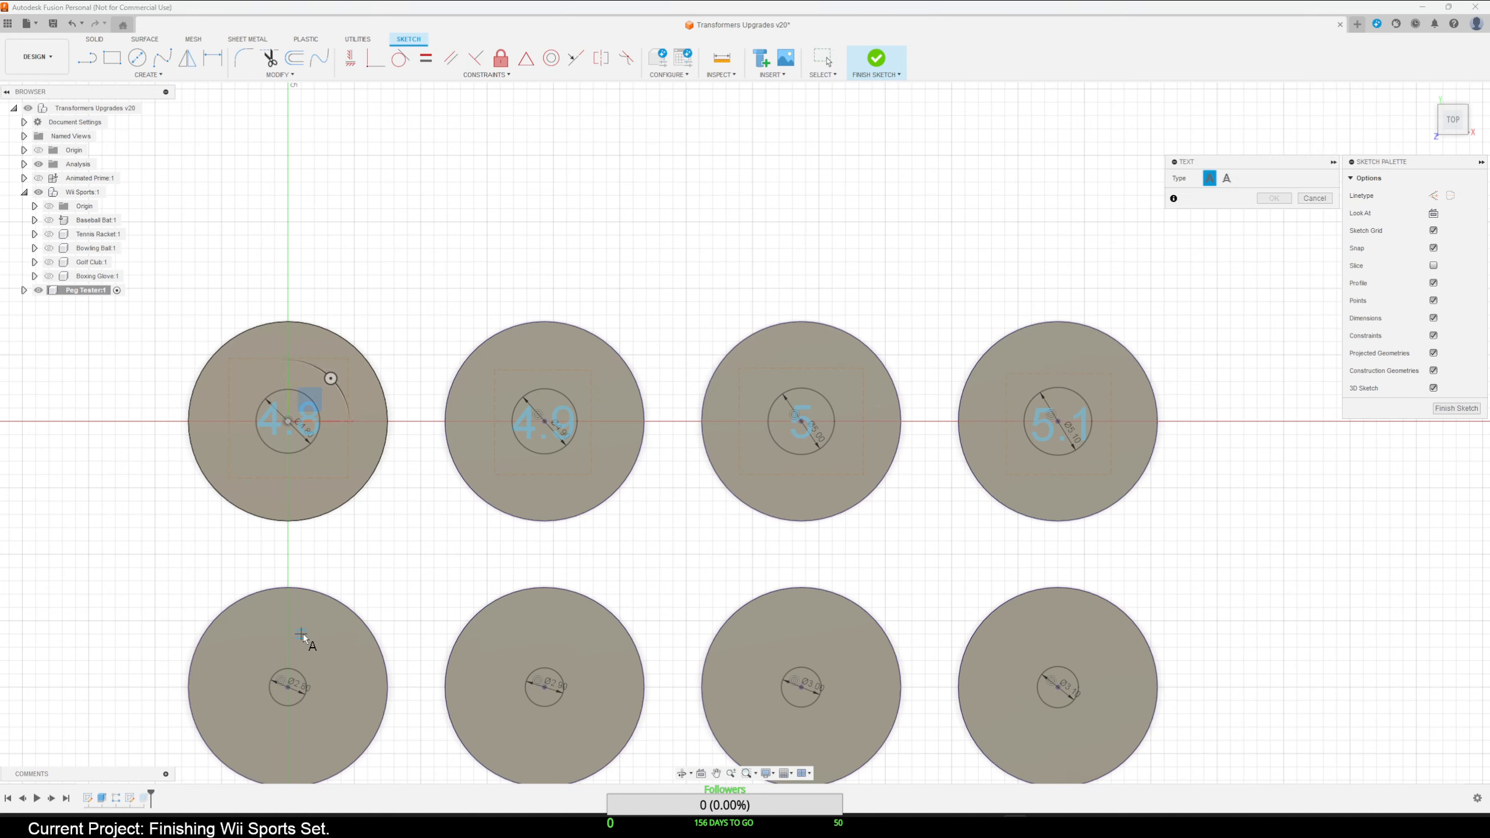
click(248, 647)
click(335, 736)
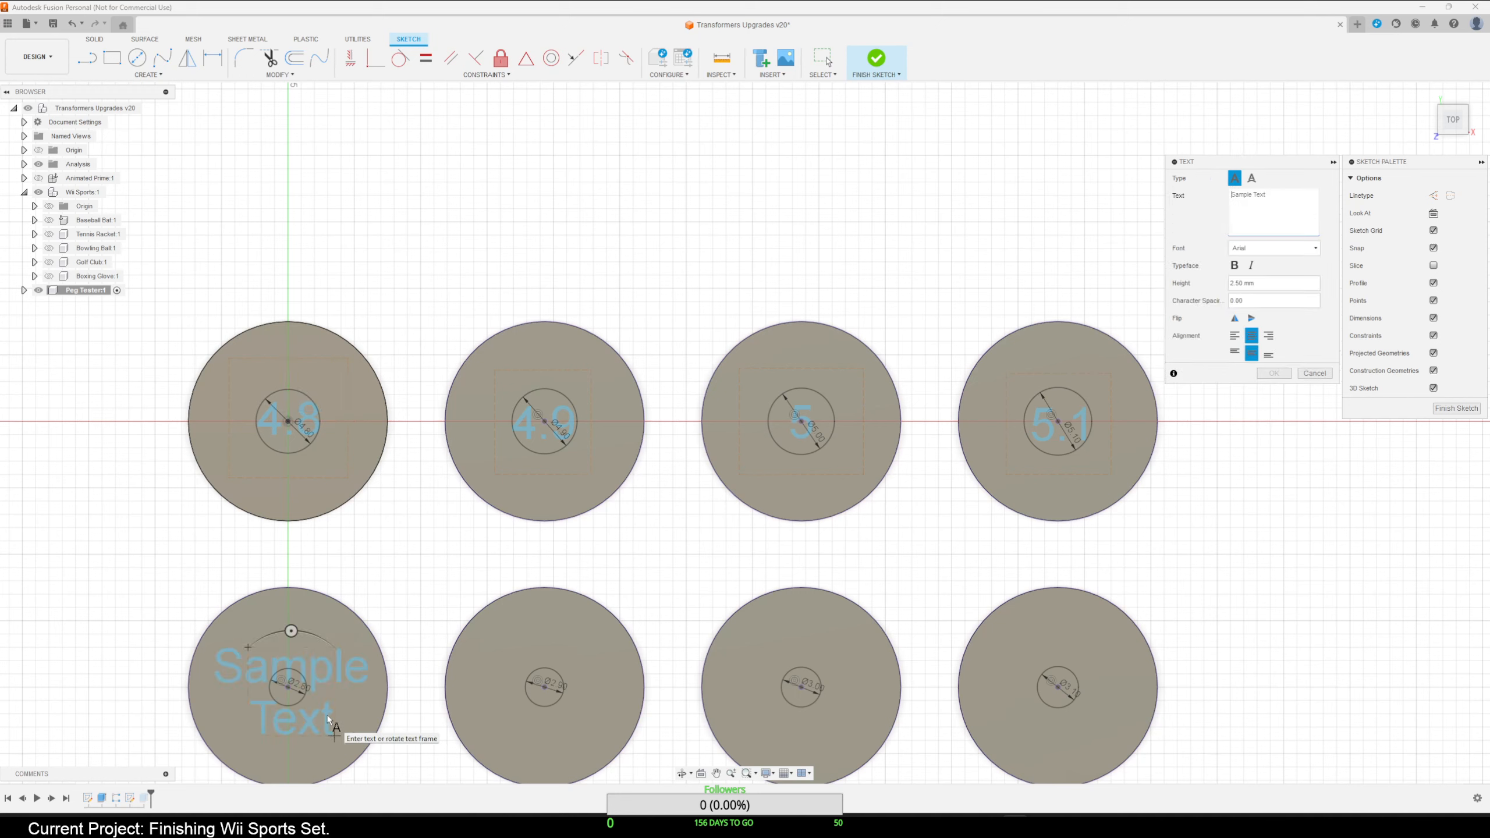
text(2.8)
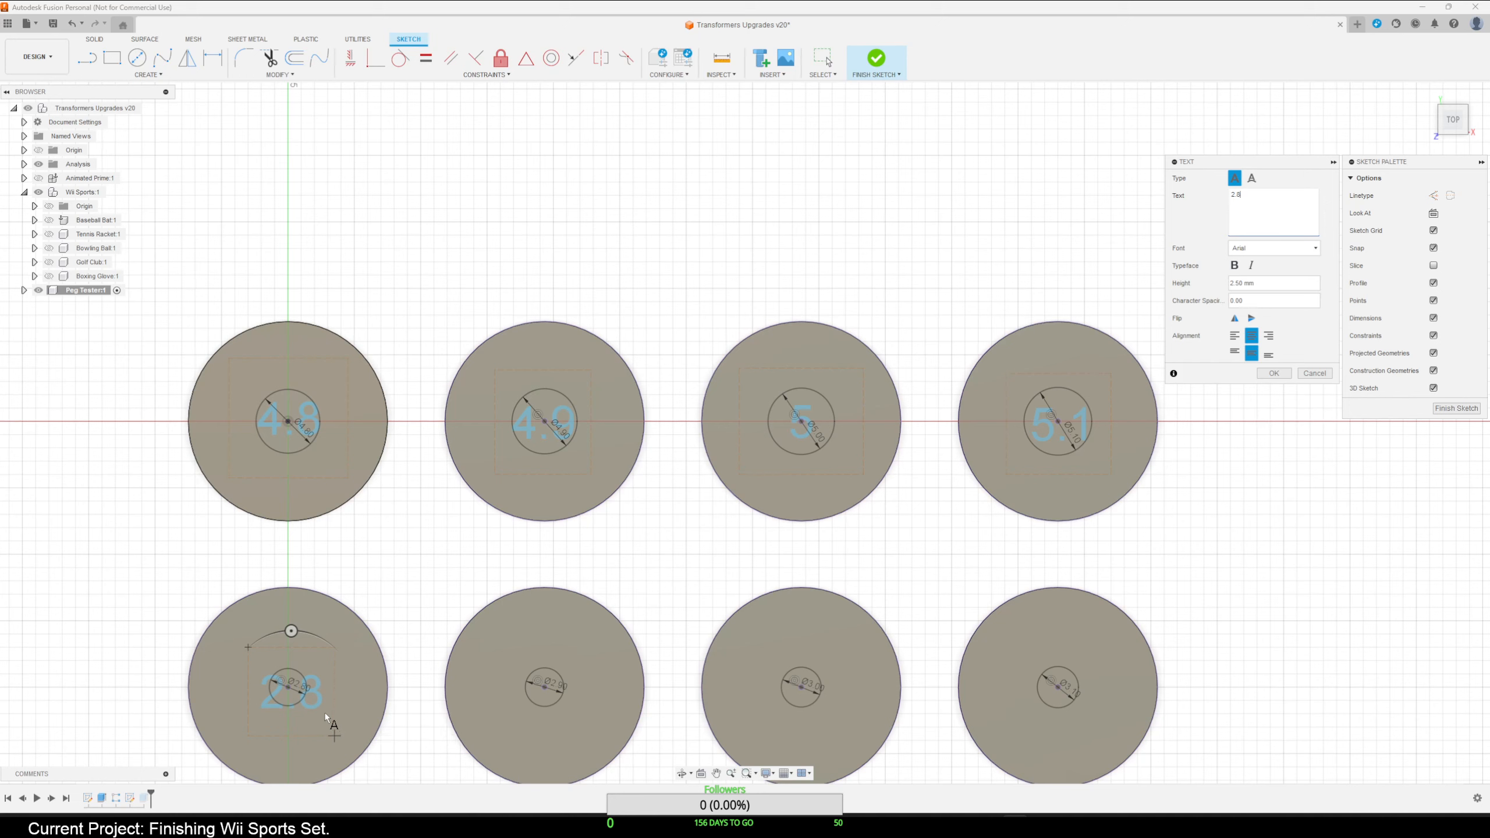
click(1273, 373)
Add the framed text 2.9 on the second disc of the second row.
right_click(640, 588)
click(654, 553)
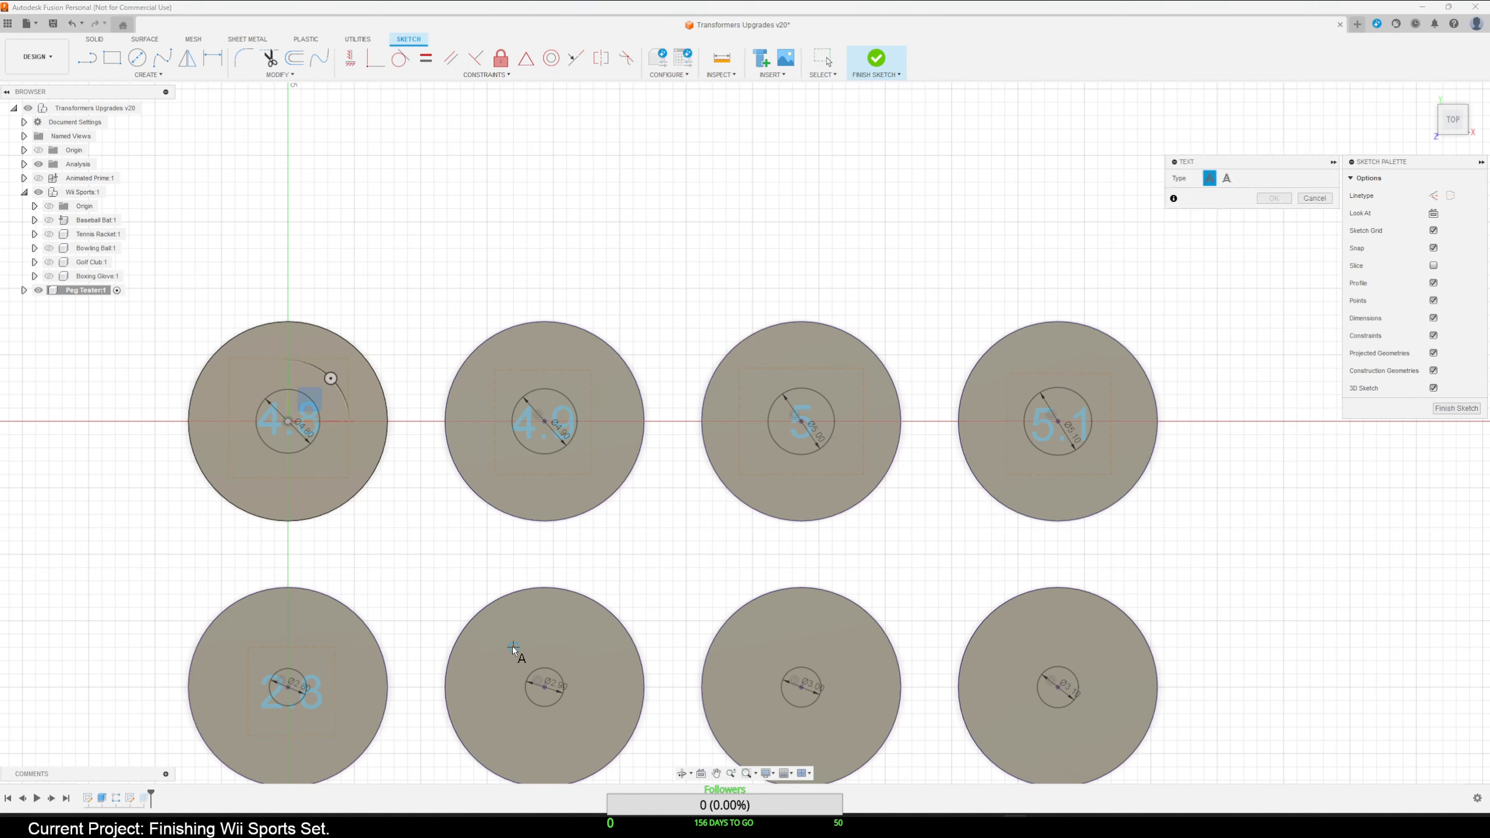
click(495, 637)
click(592, 740)
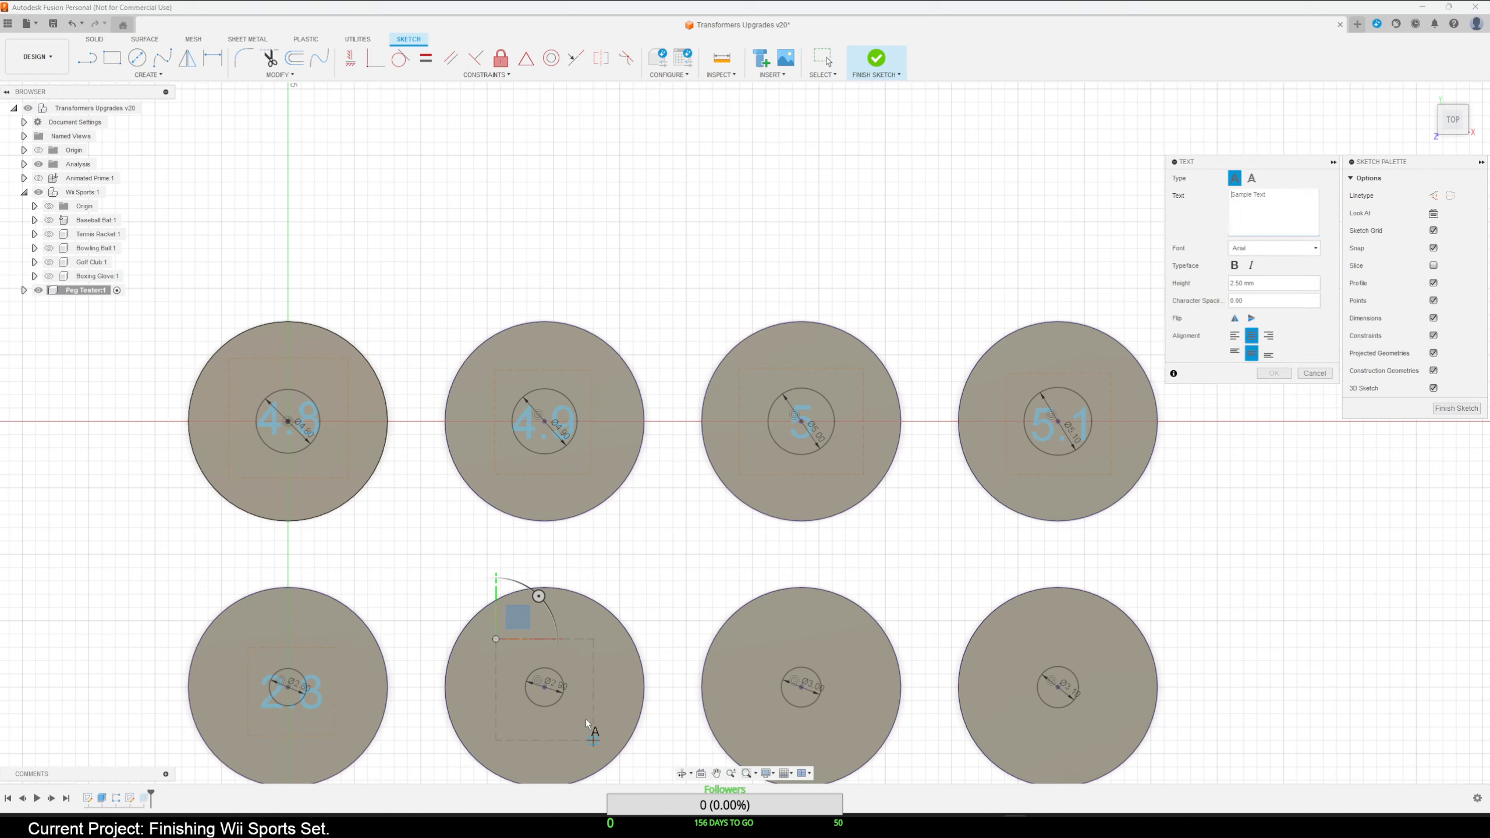
text(2.9)
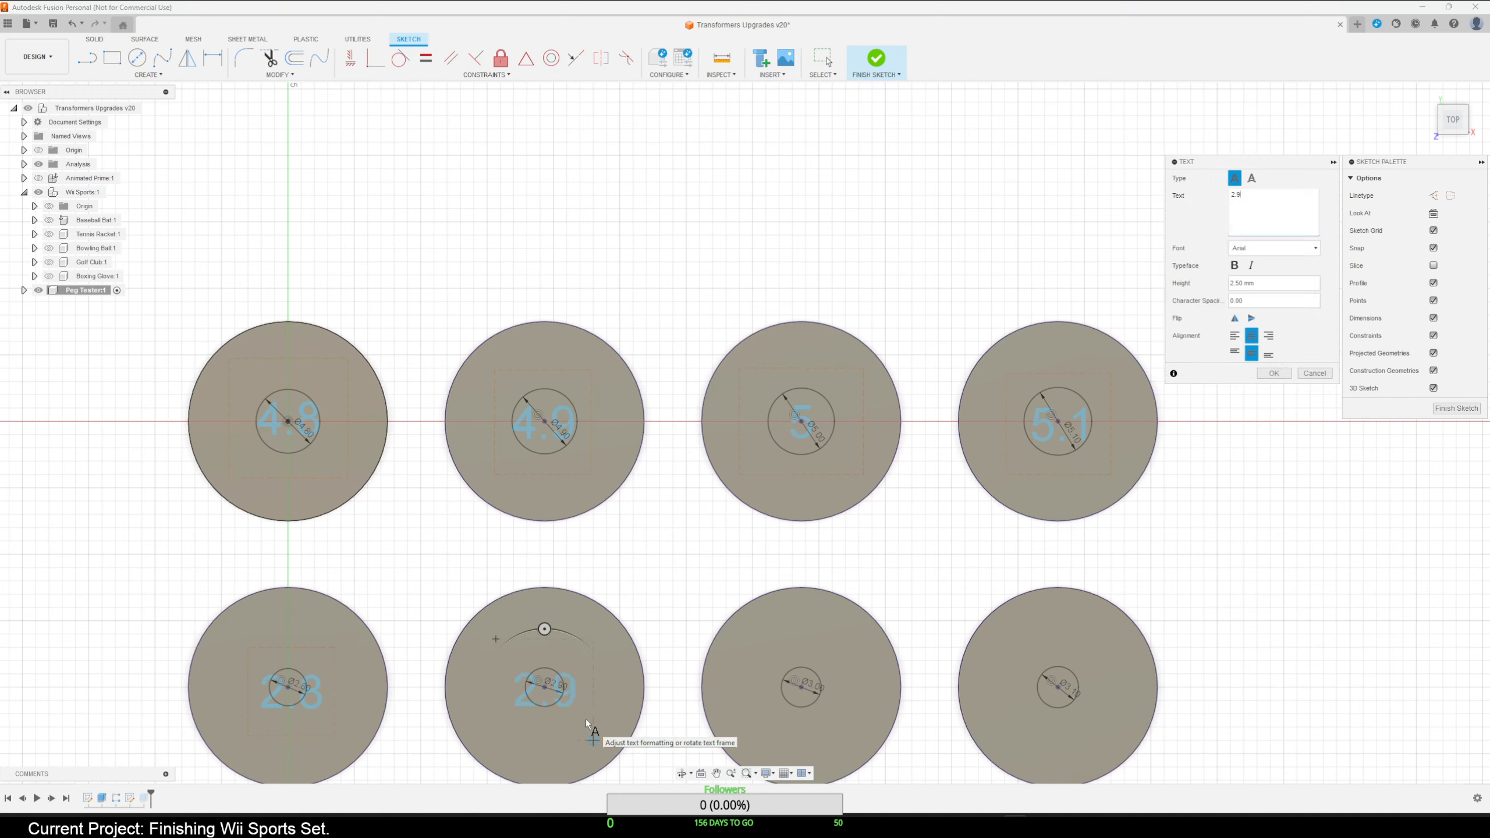
click(1273, 373)
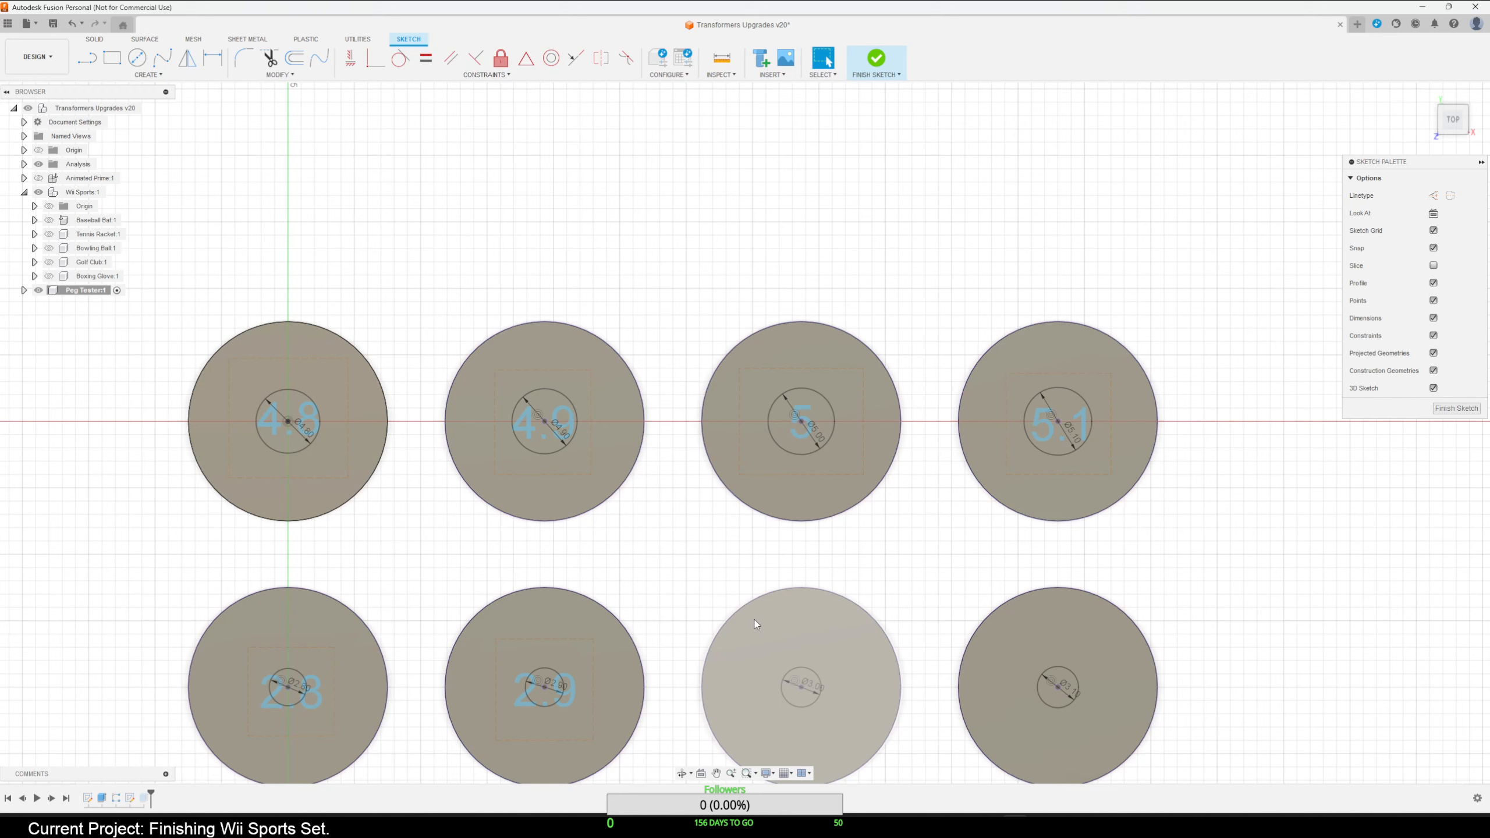
Add the framed text 3 on the third disc of the second row and narrow its frame to centre it.
right_click(657, 515)
click(654, 553)
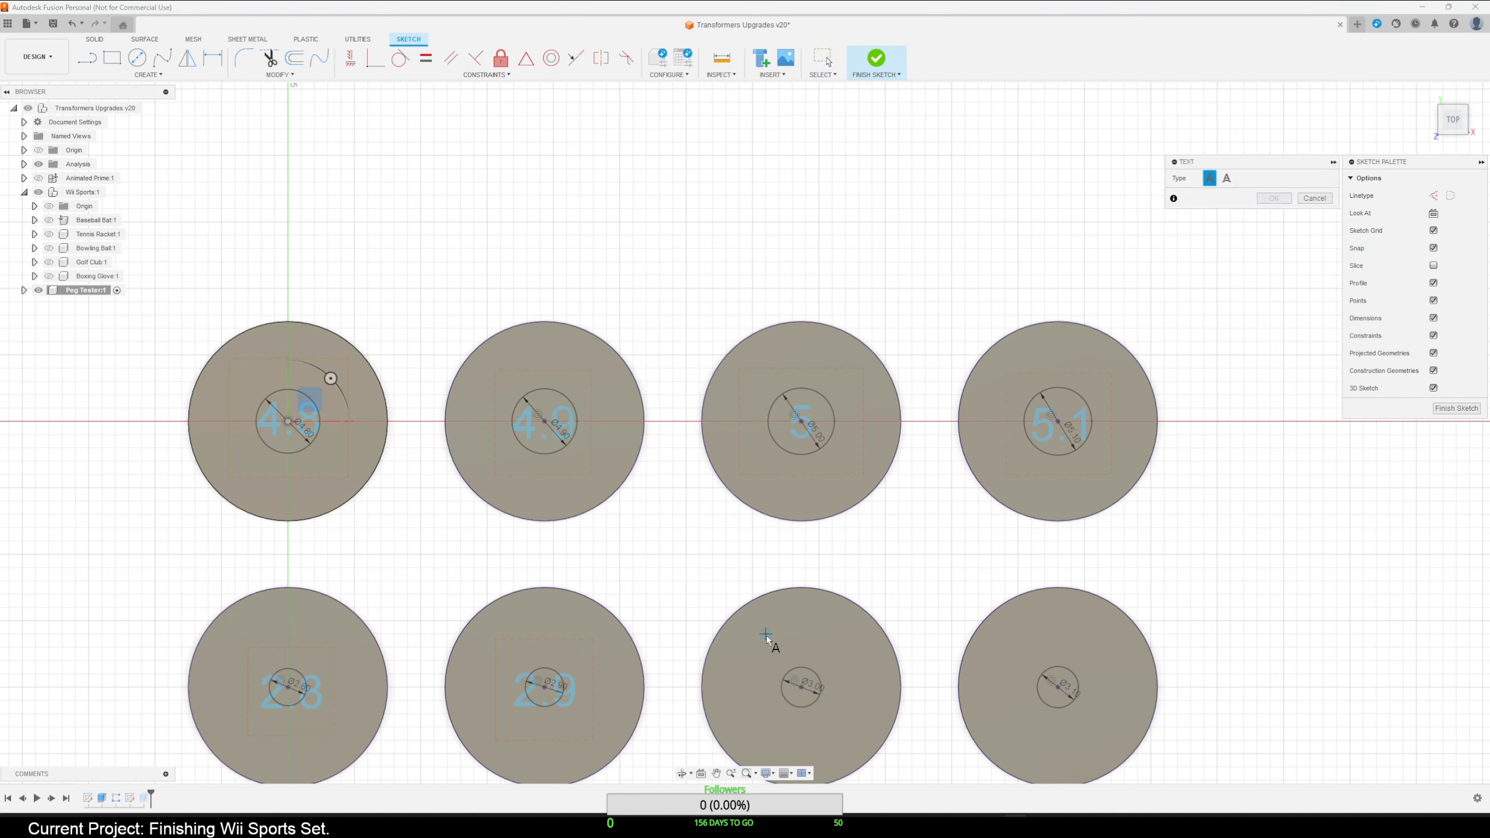
click(761, 633)
click(850, 742)
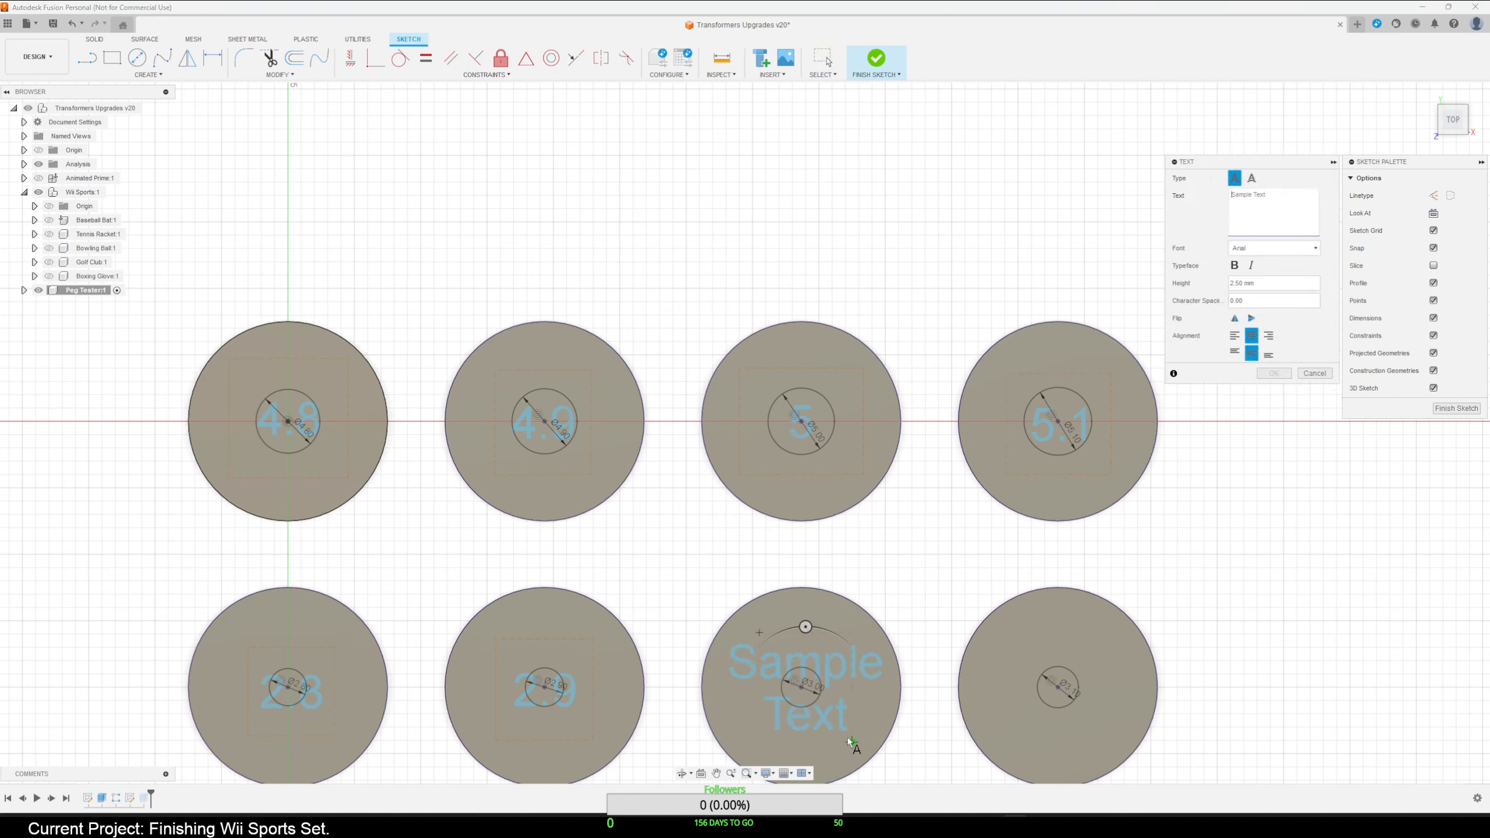
text(3)
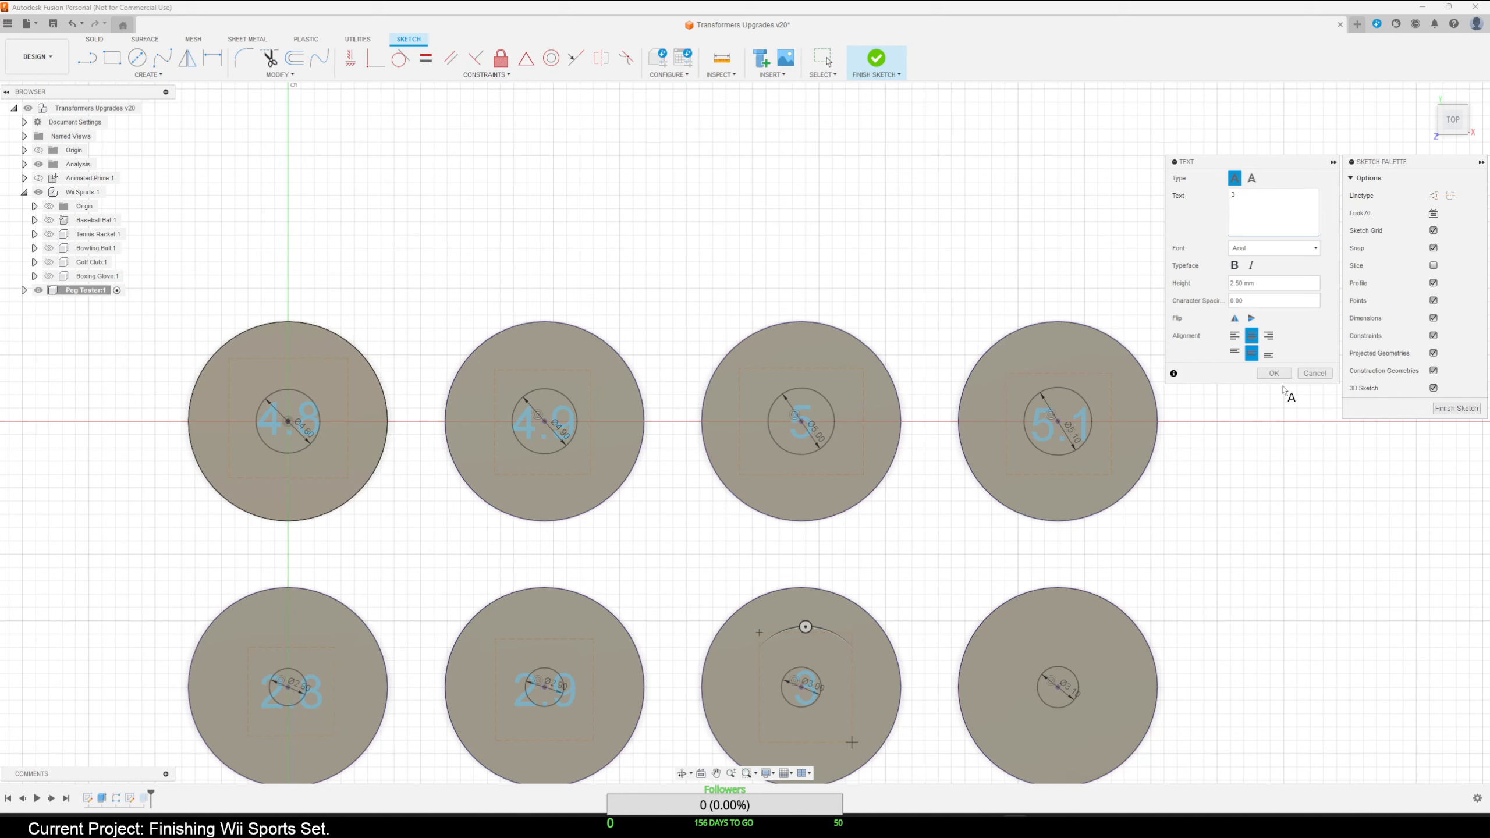
click(1275, 373)
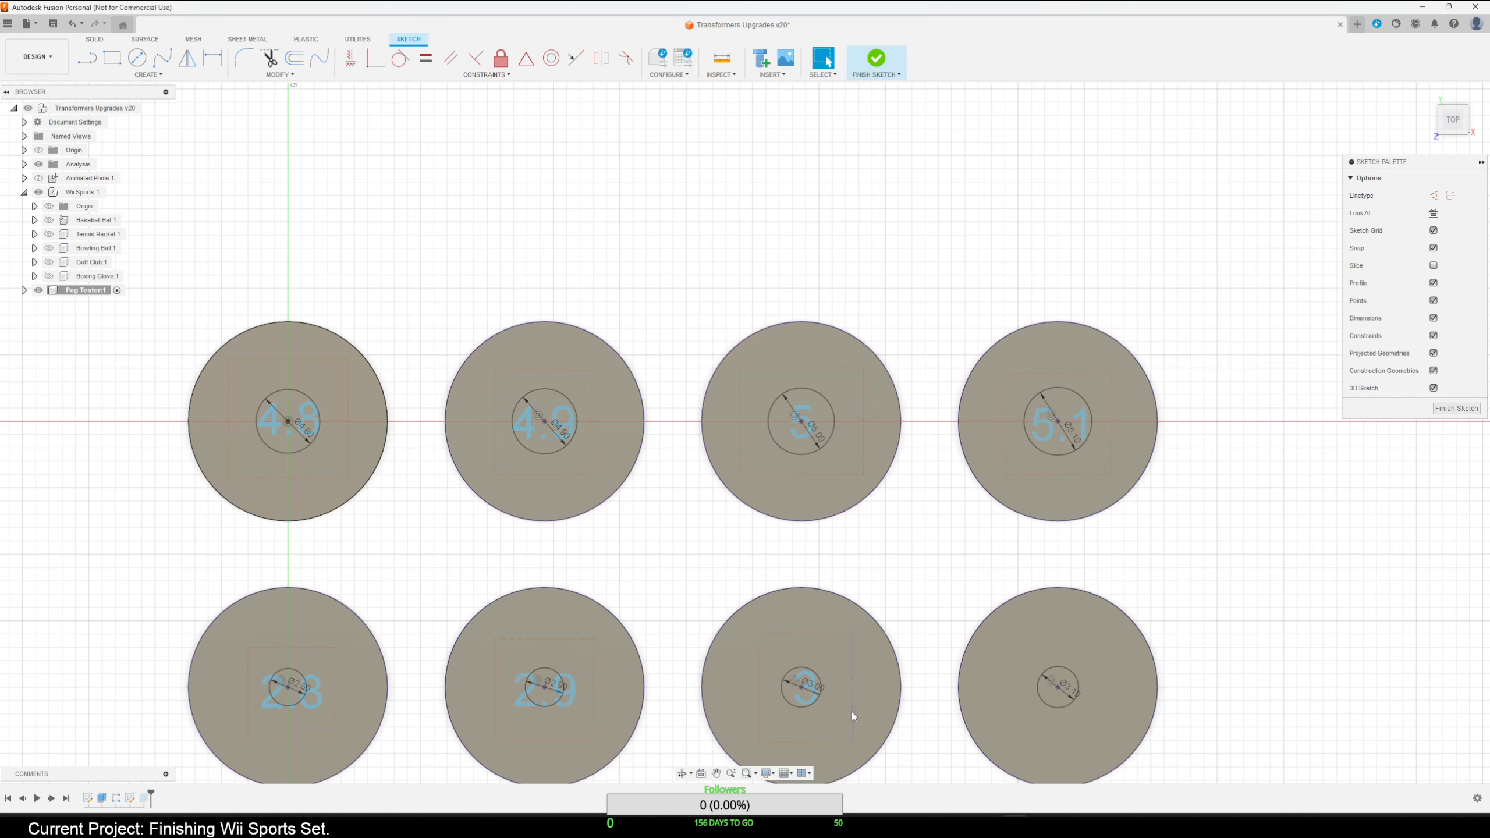
drag(851, 711, 845, 710)
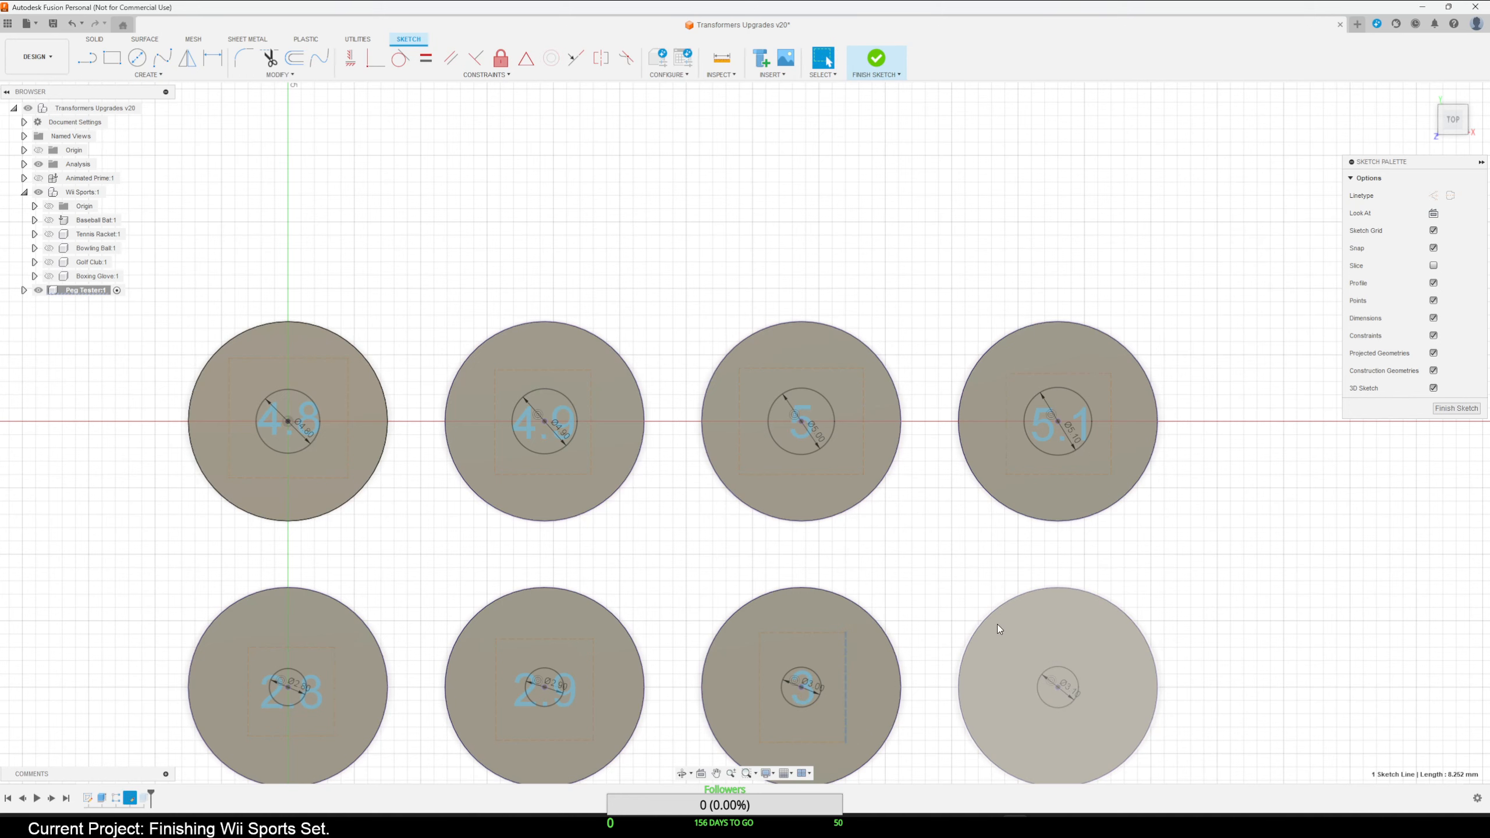
Add the framed text 3.1 on the fourth disc of the second row and adjust its frame to centre it.
right_click(960, 570)
click(959, 535)
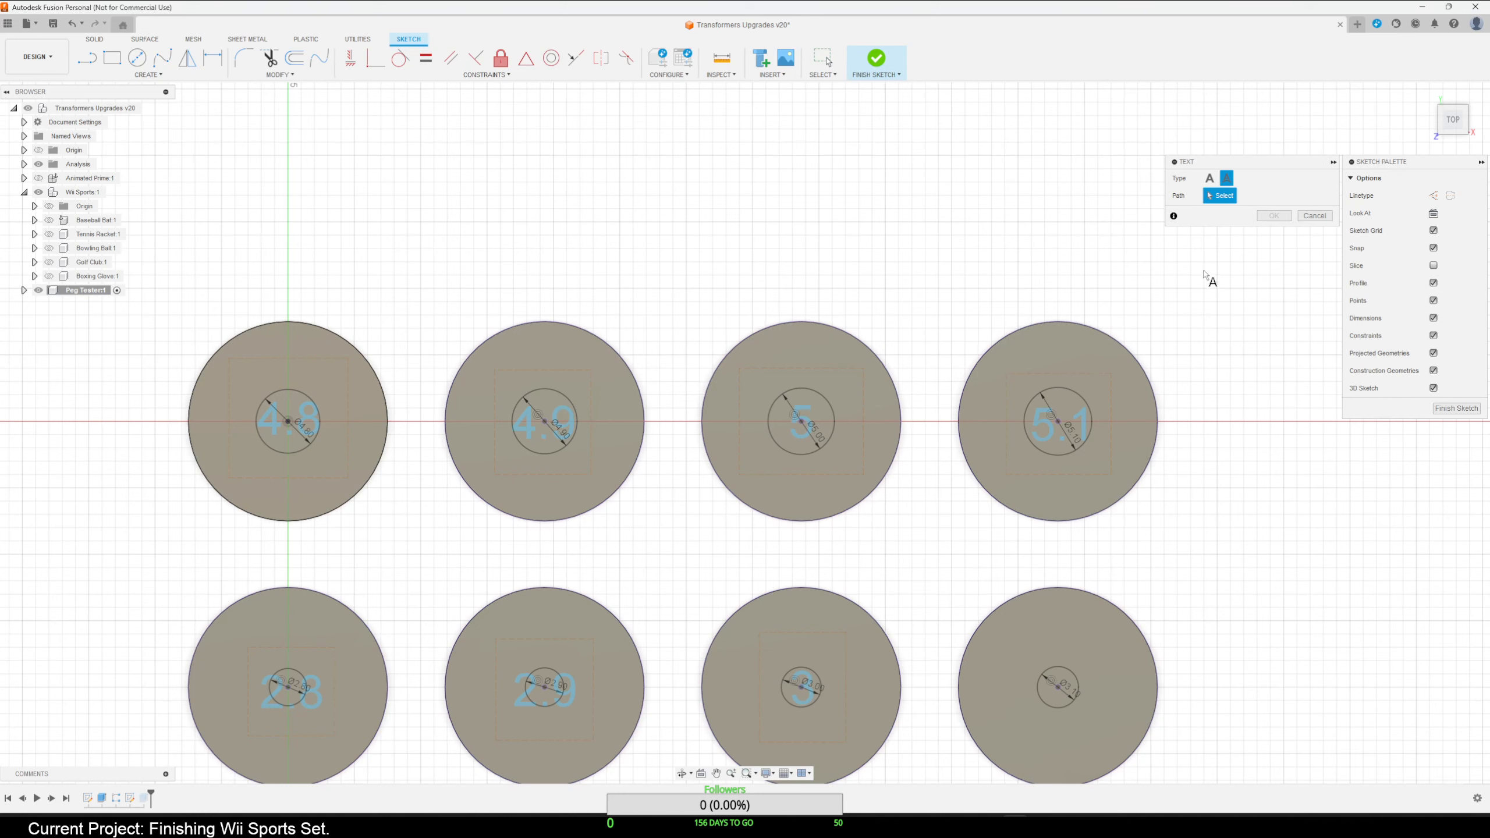
click(1209, 178)
click(1018, 647)
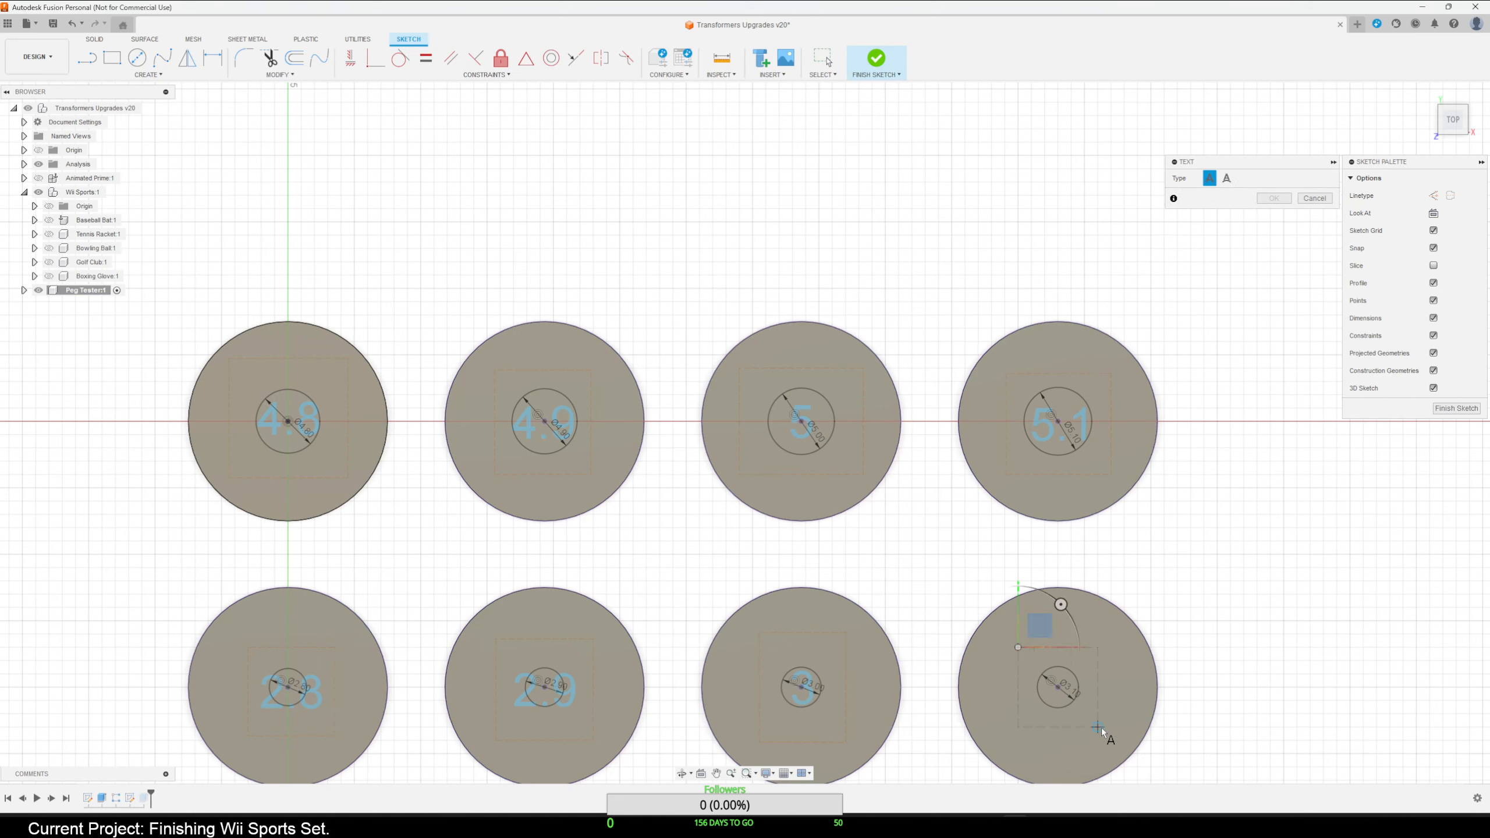
click(1098, 728)
text(3.1)
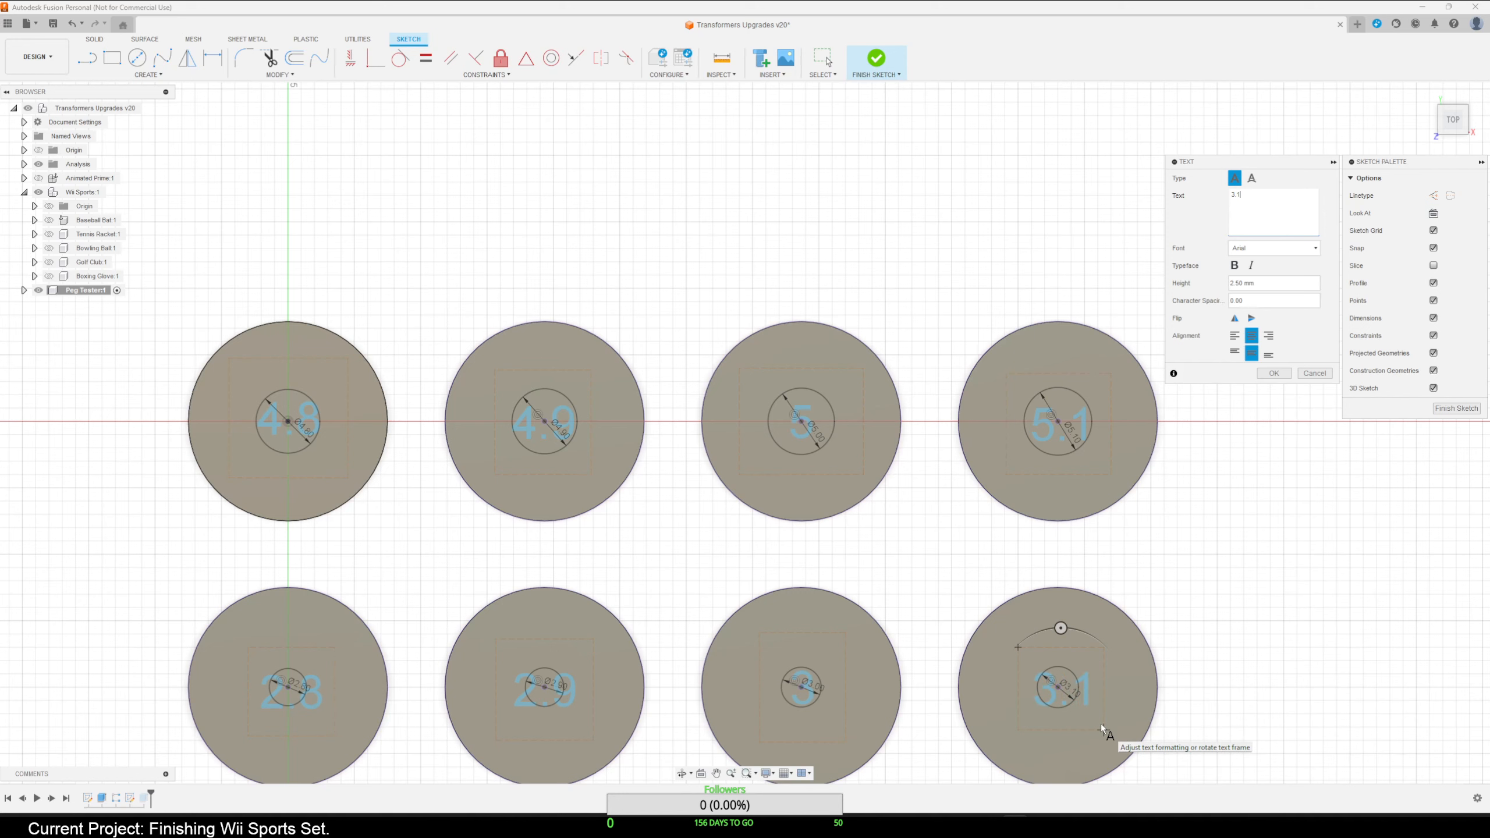
click(1268, 374)
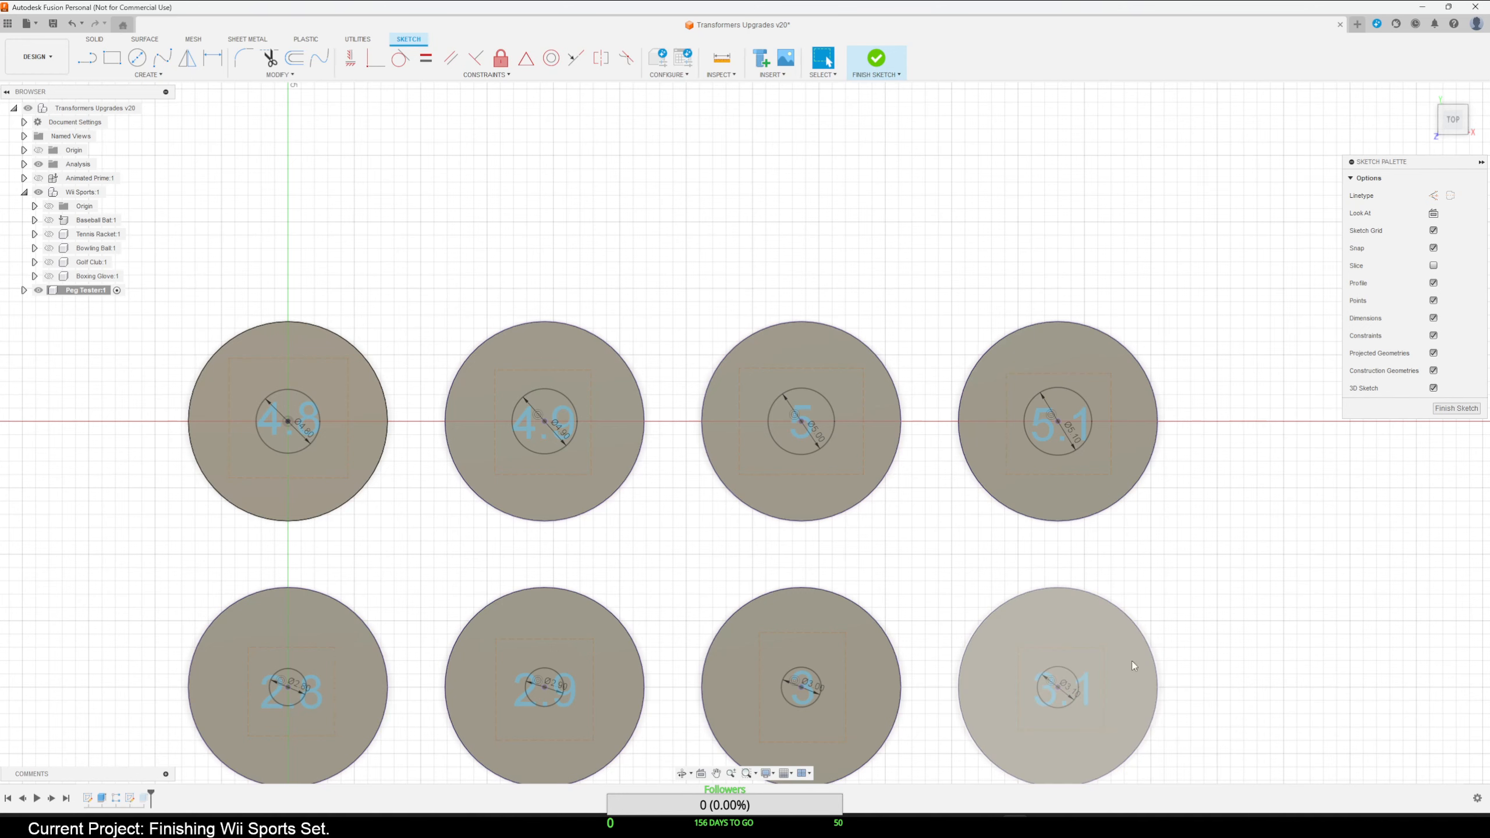
click(1098, 701)
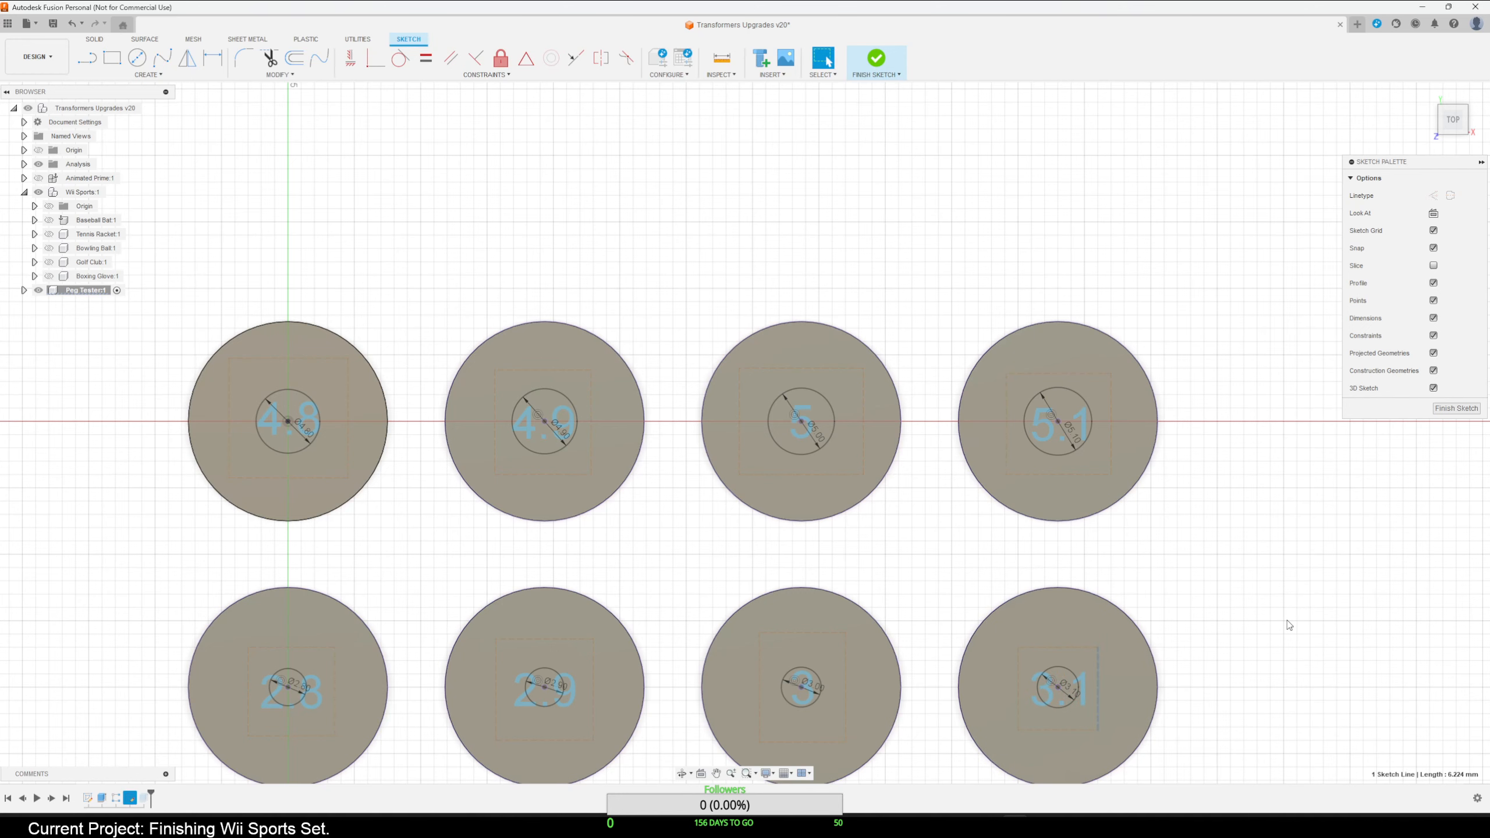
Finish the label sketch and make Sketch3 of the Peg Tester component visible on the discs.
scroll(1286, 619, down, 2)
middle_drag(1283, 636, 1187, 584)
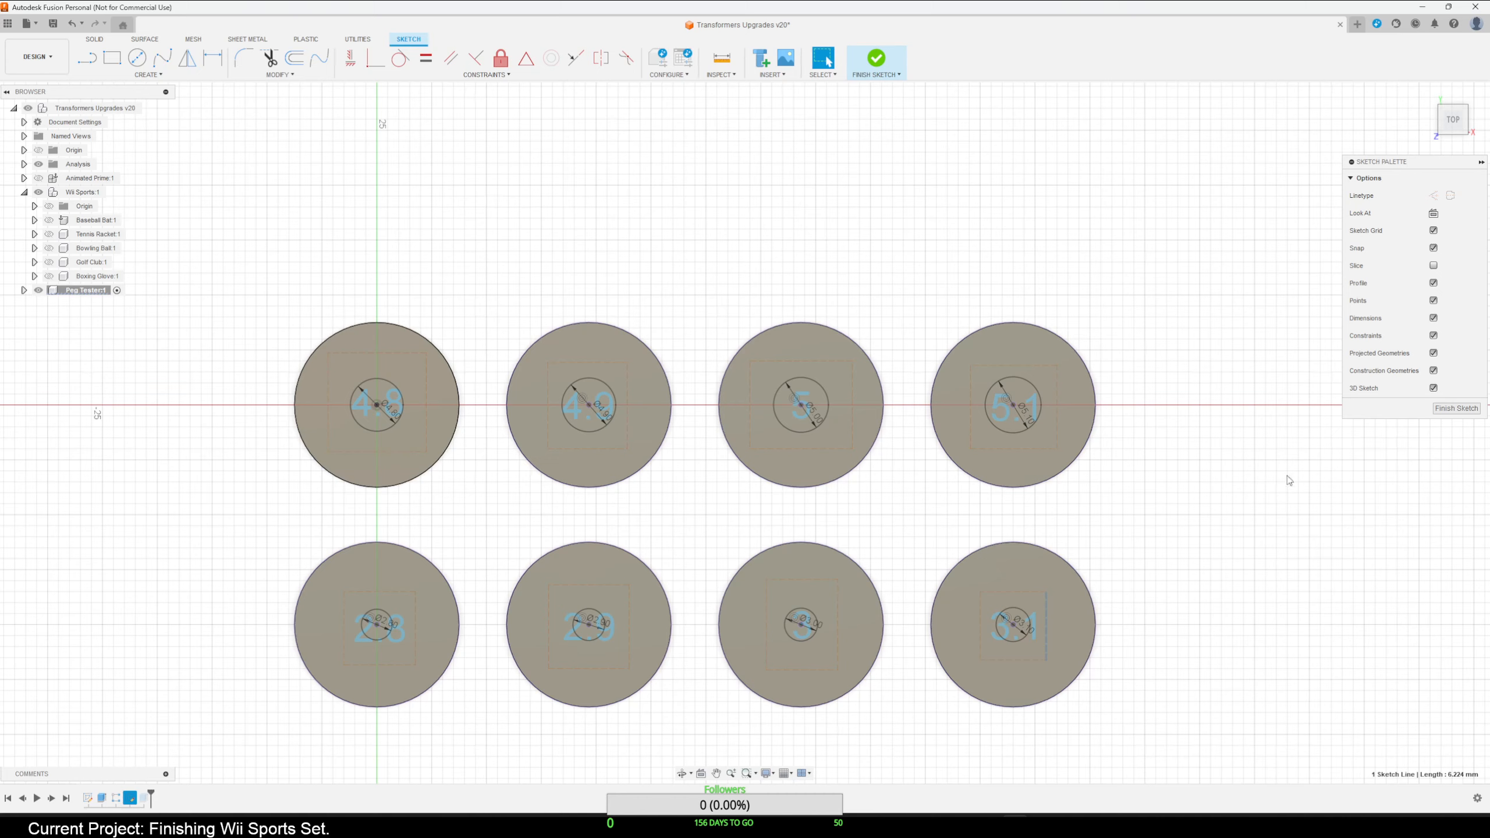
click(1450, 409)
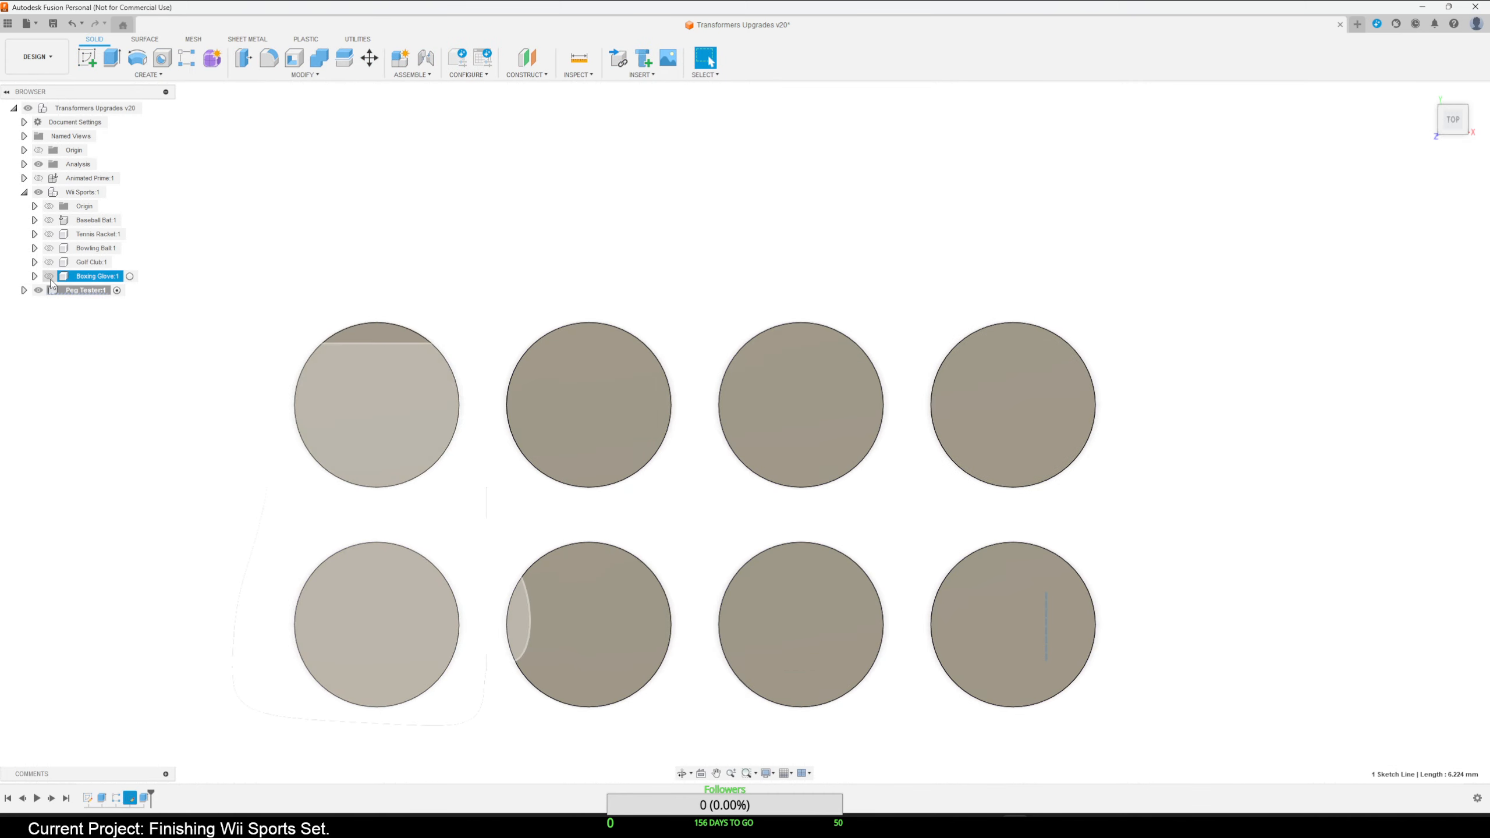
click(24, 290)
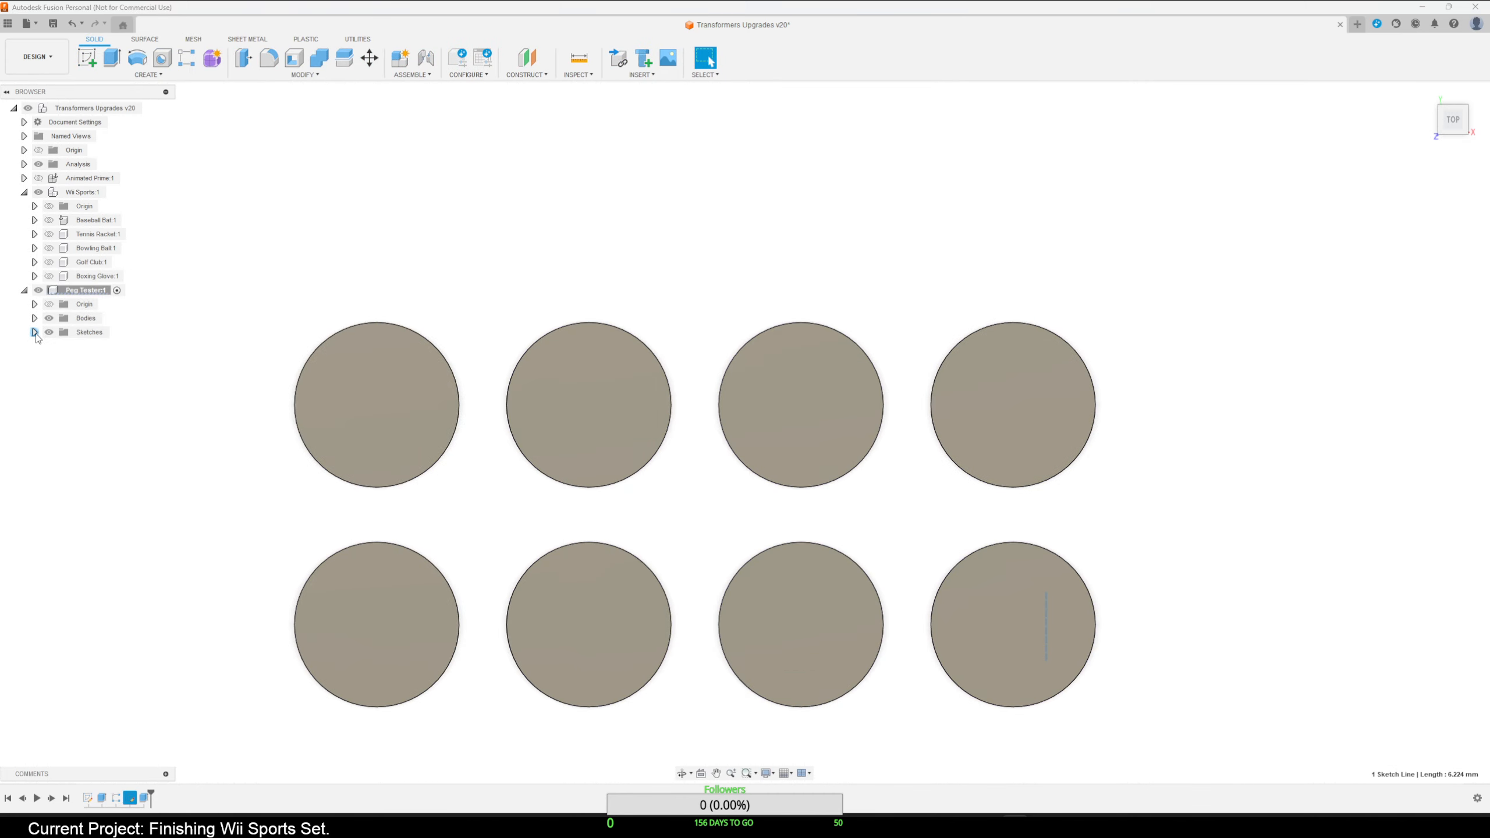
click(34, 332)
click(59, 360)
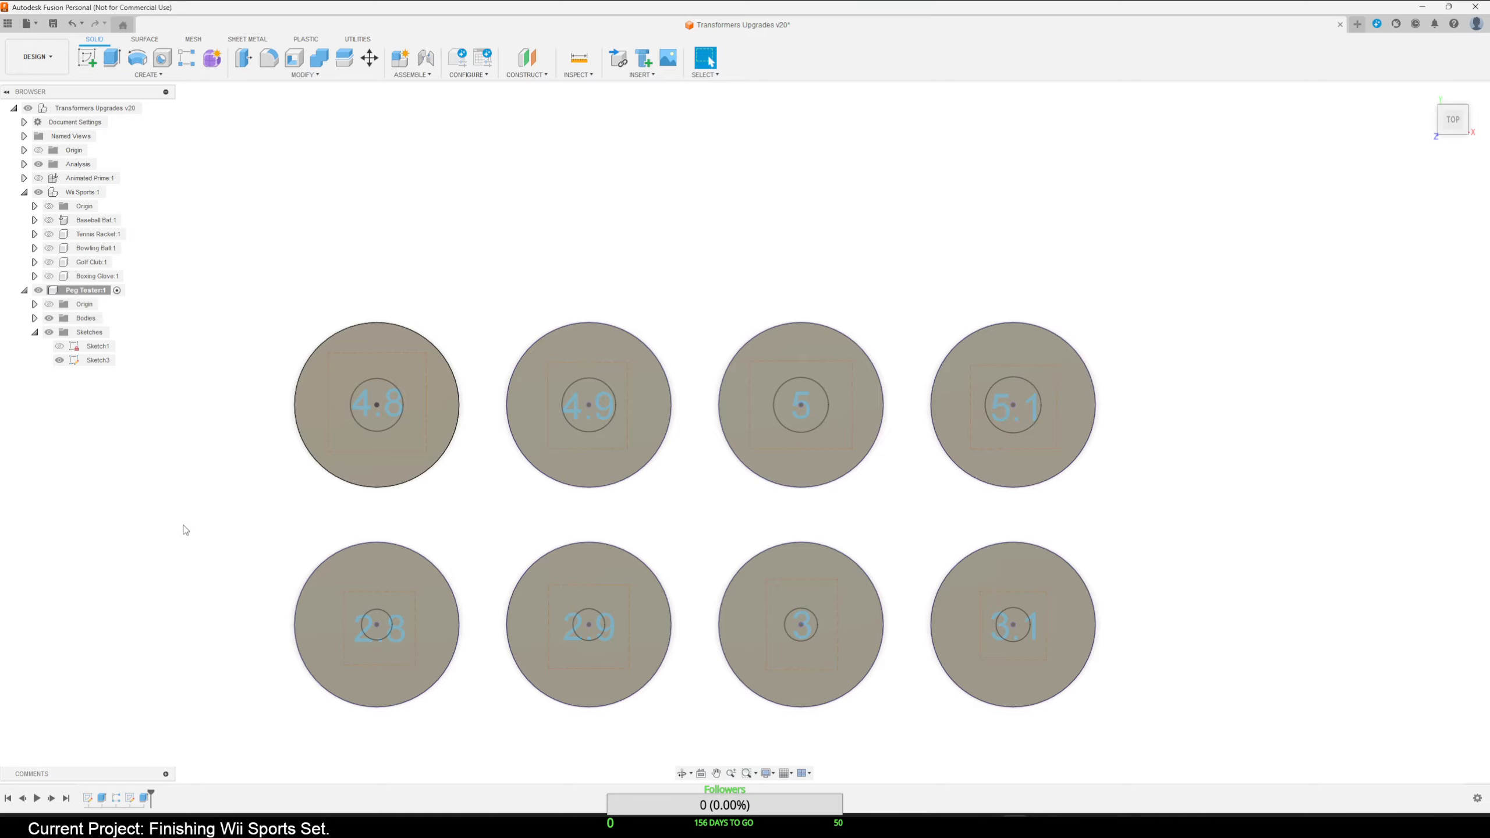
shift+middle_drag(186, 530, 367, 393)
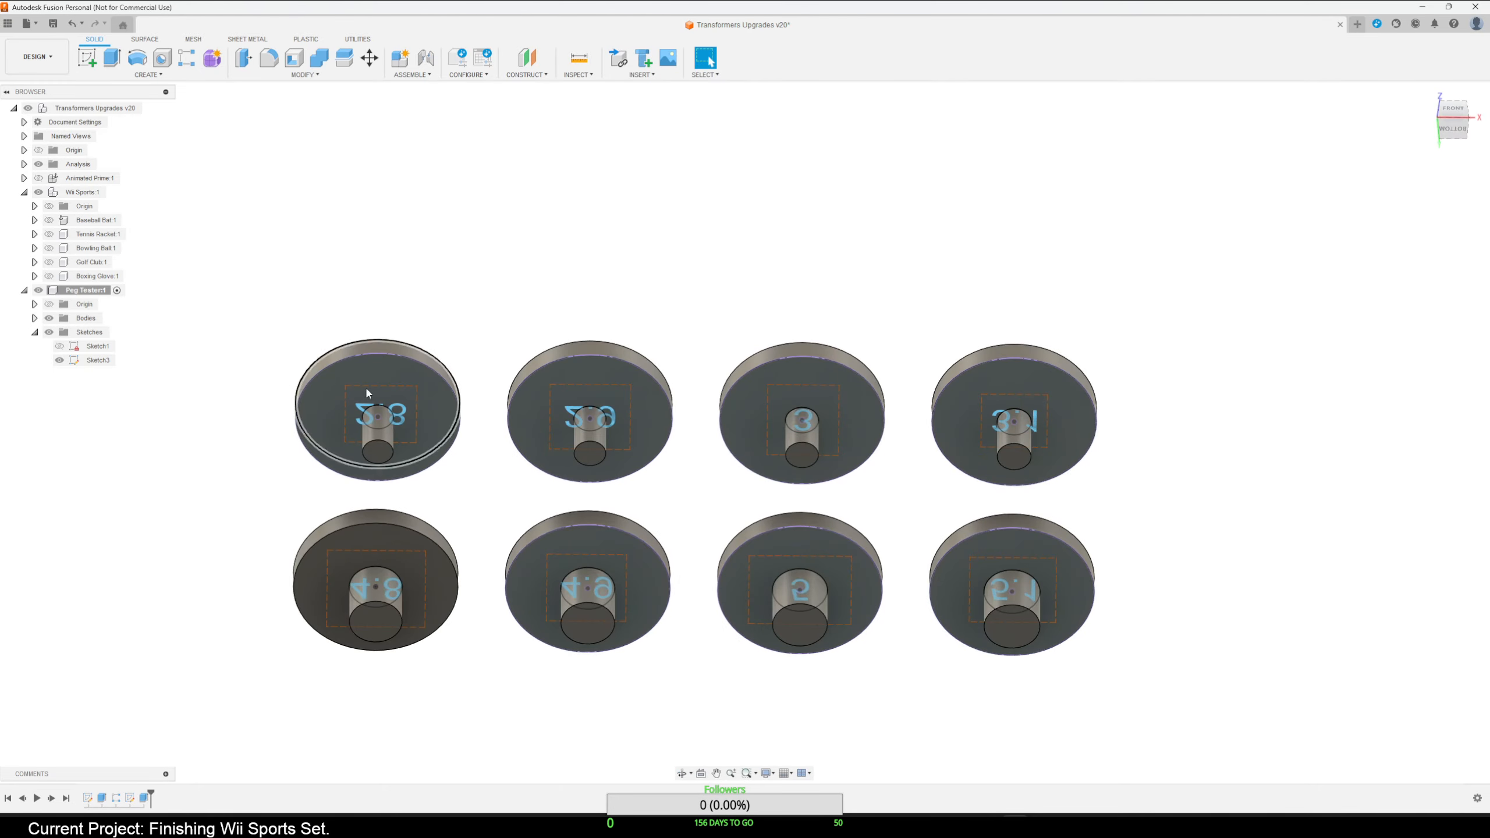
click(402, 412)
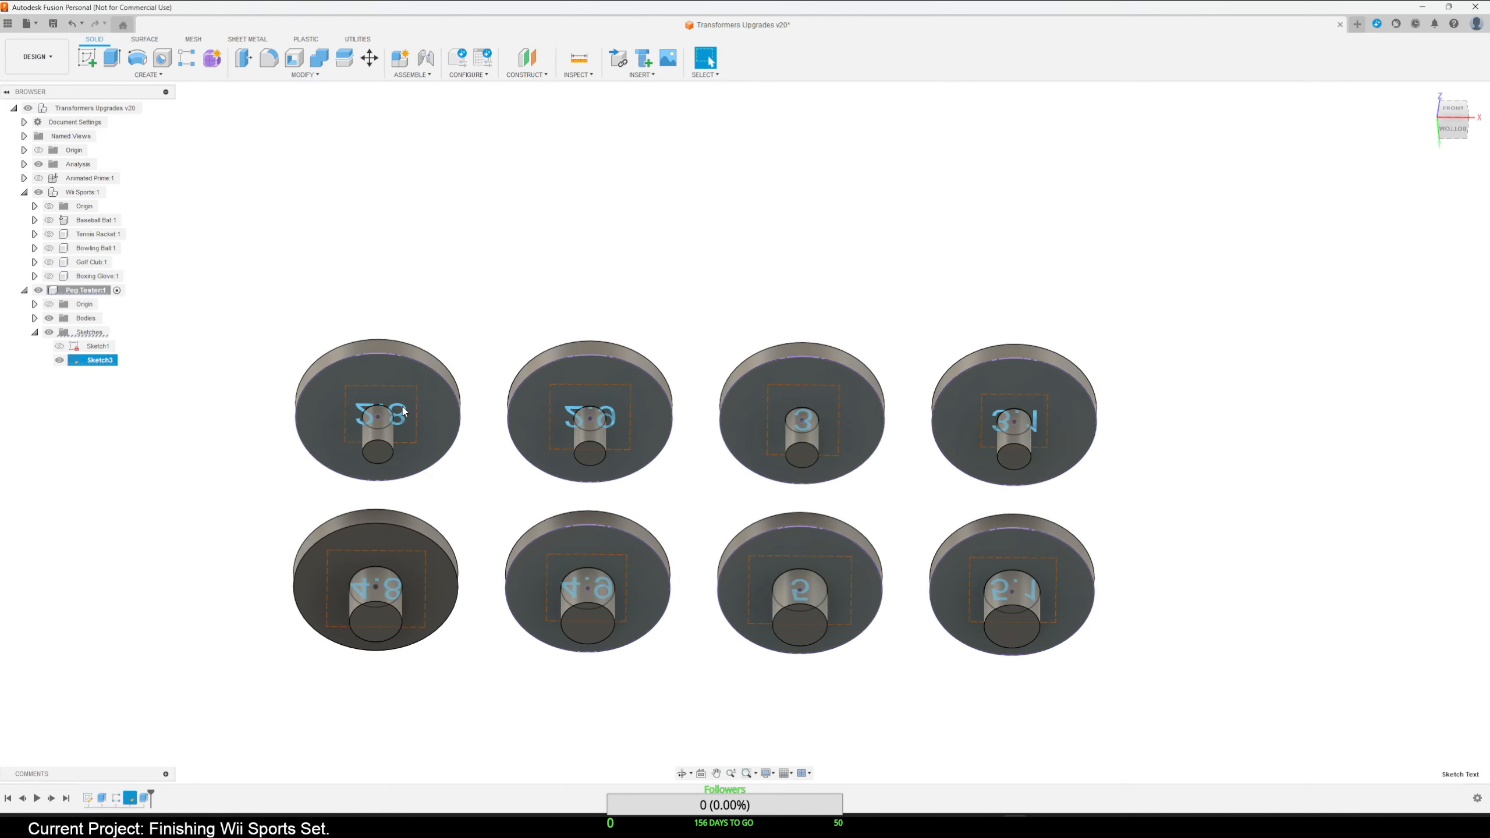
scroll(404, 423, up, 5)
shift+middle_drag(400, 377, 415, 471)
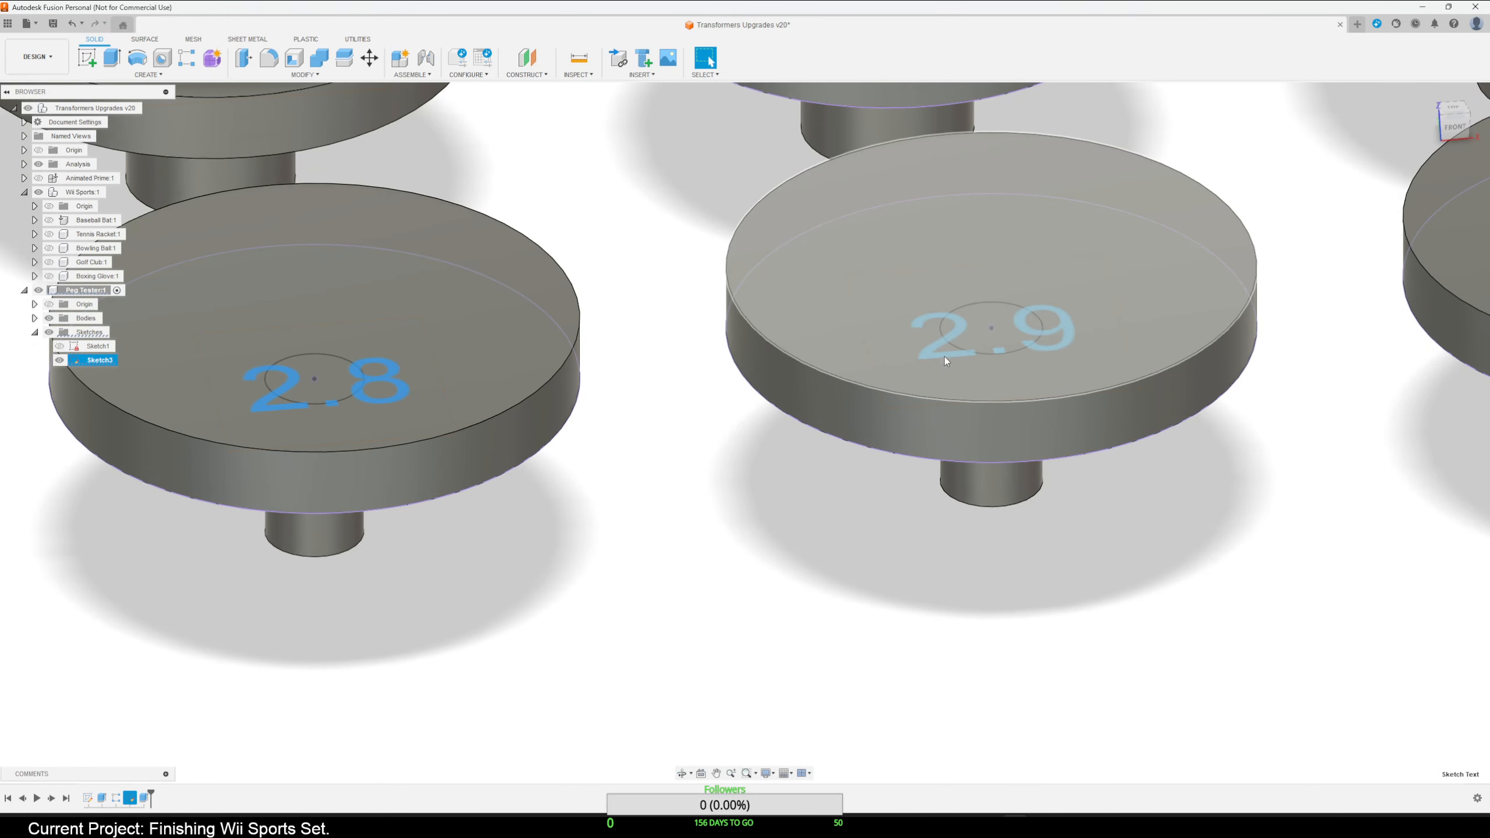
shift+middle_drag(944, 356, 926, 505)
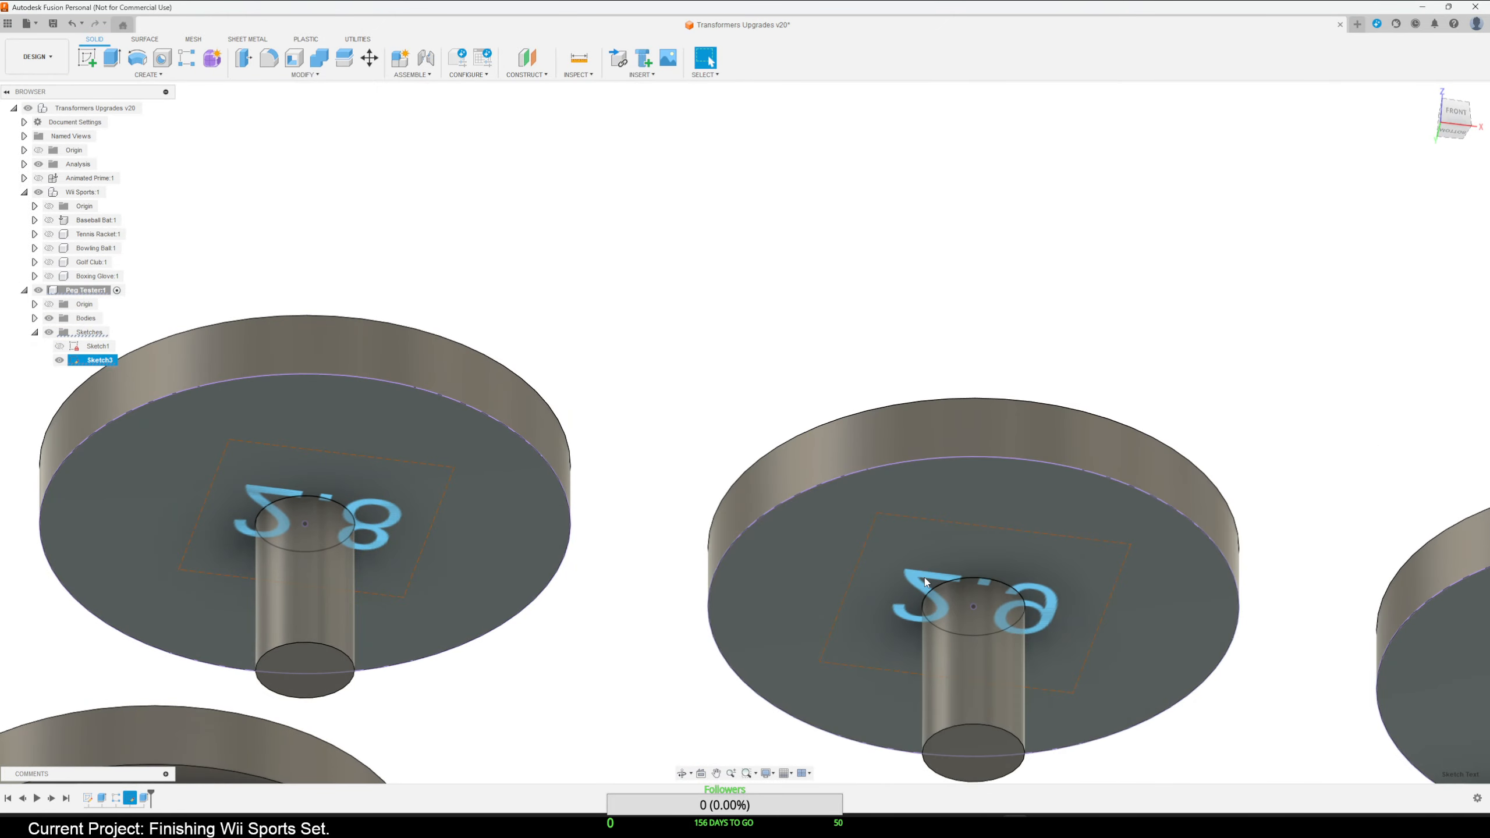
mouse_move(935, 581)
shift+middle_down()
mouse_move(1096, 647)
mouse_move(776, 676)
mouse_move(711, 598)
mouse_move(722, 562)
mouse_move(744, 558)
shift+middle_up()
click(696, 698)
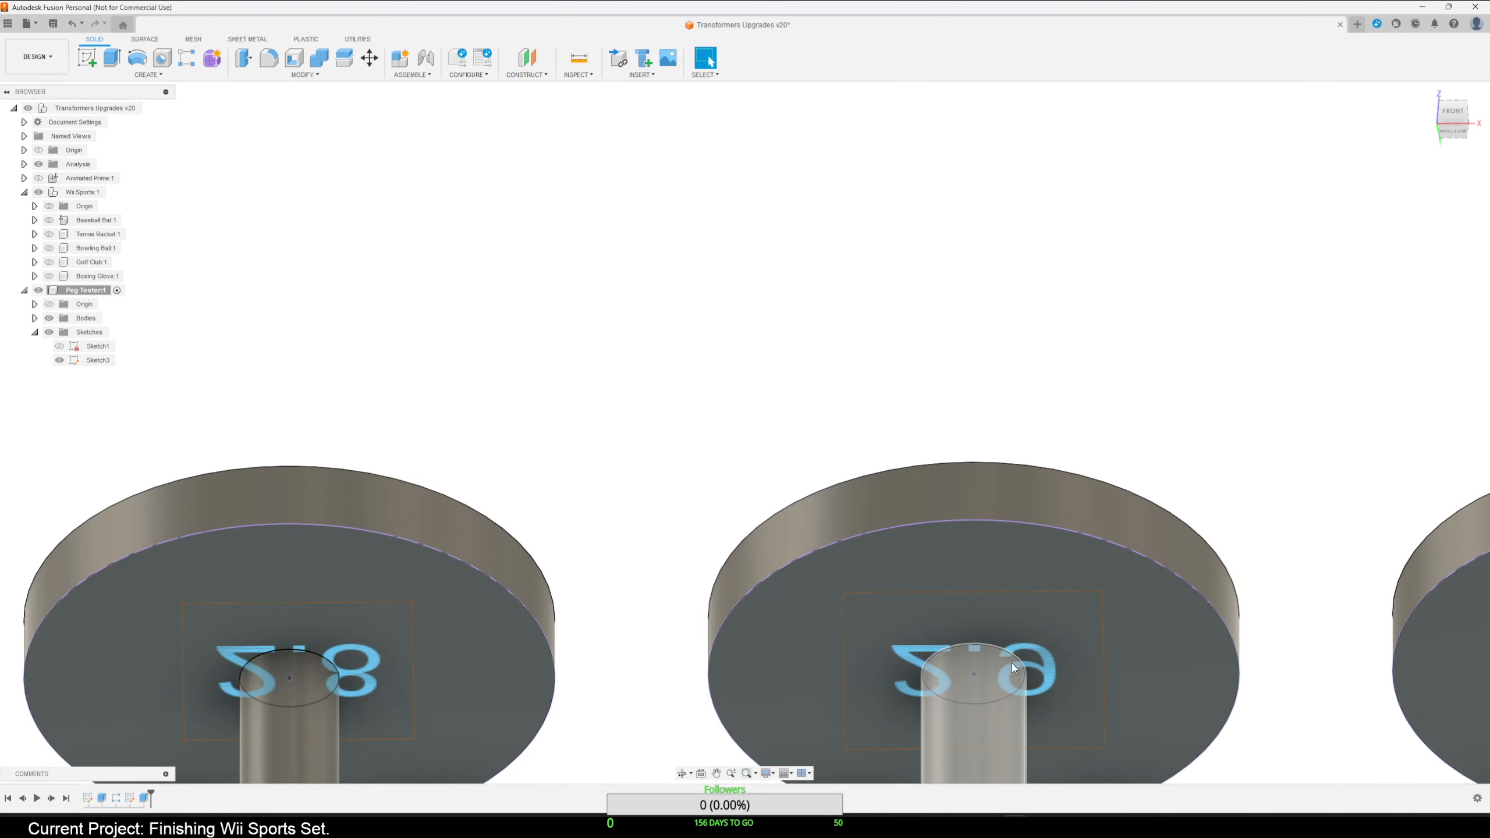
click(1049, 661)
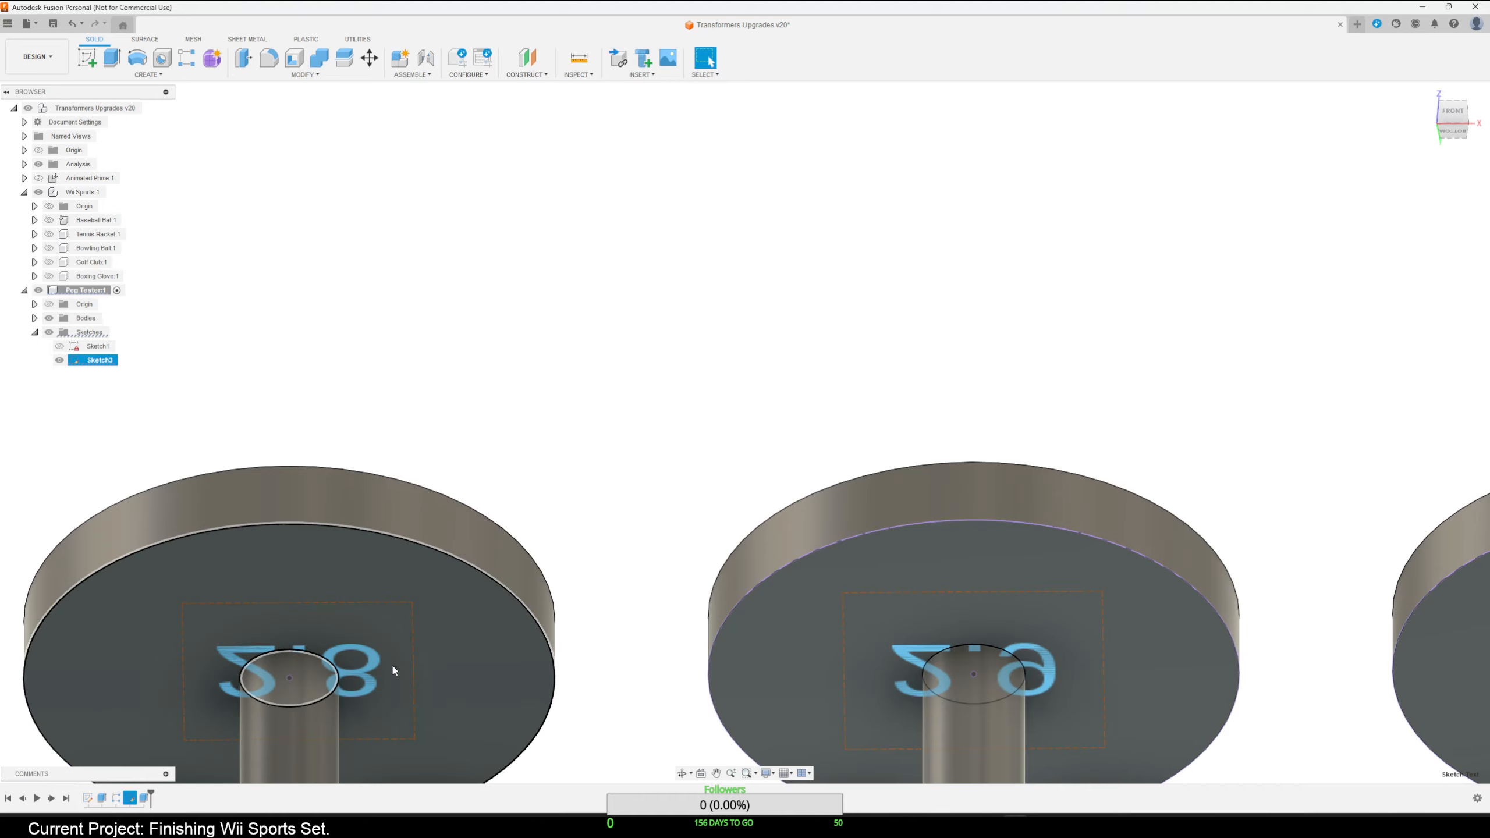
ctrl+click(372, 659)
scroll(513, 666, down, 3)
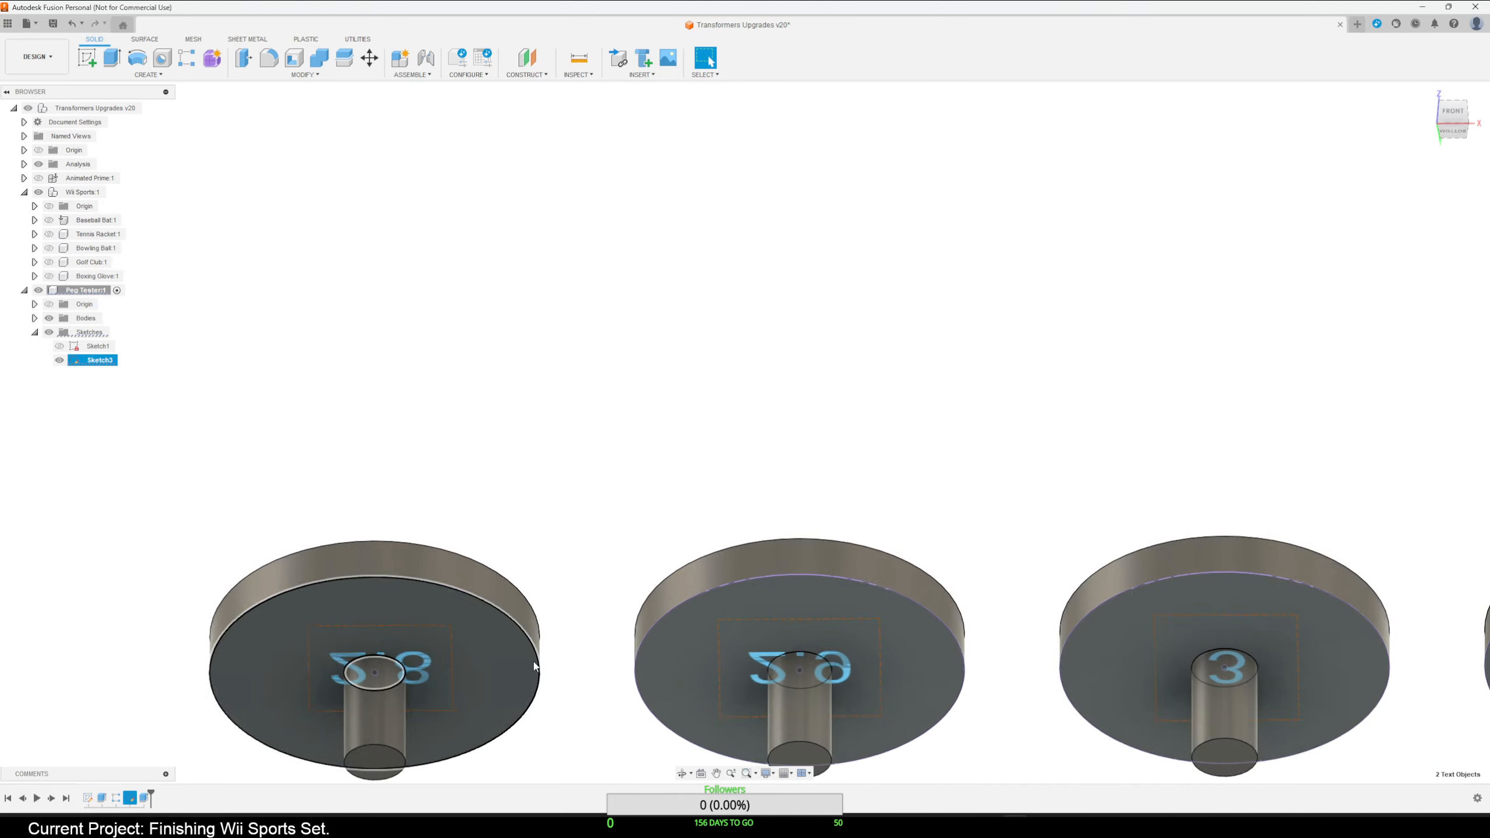
middle_drag(992, 738, 506, 691)
scroll(686, 617, up, 4)
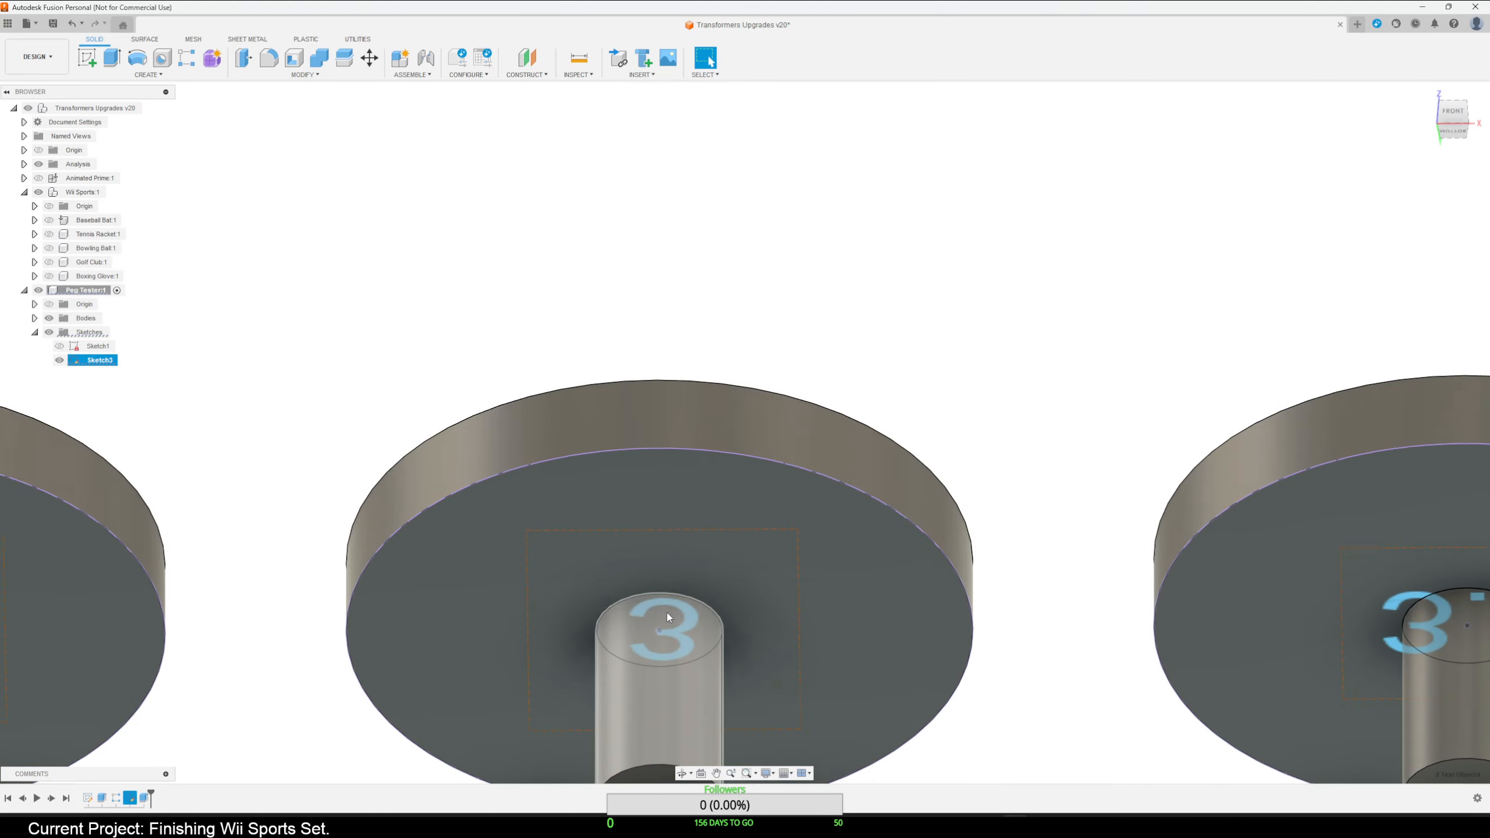
ctrl+click(742, 579)
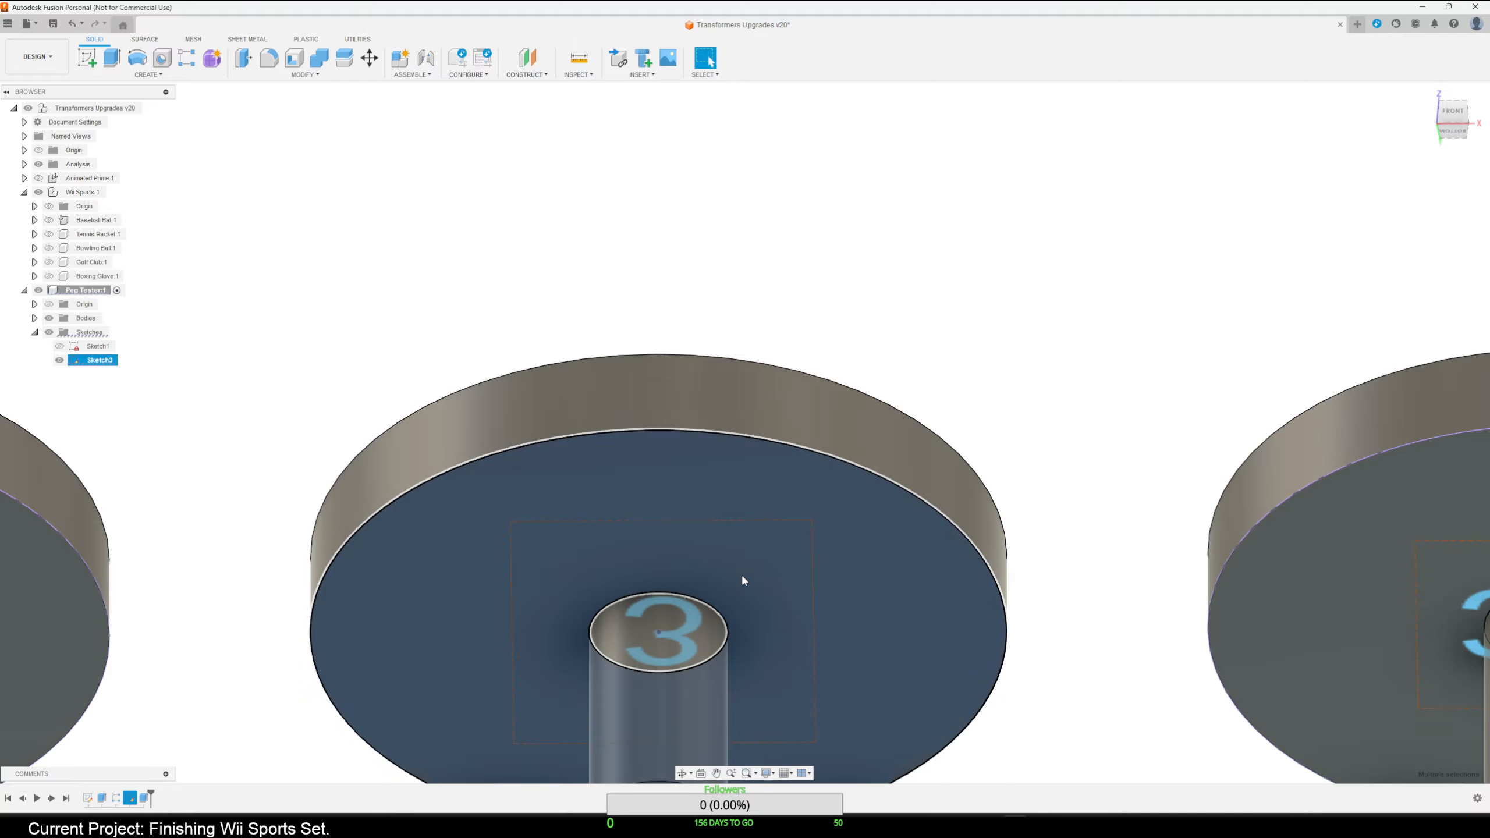
ctrl+click(753, 582)
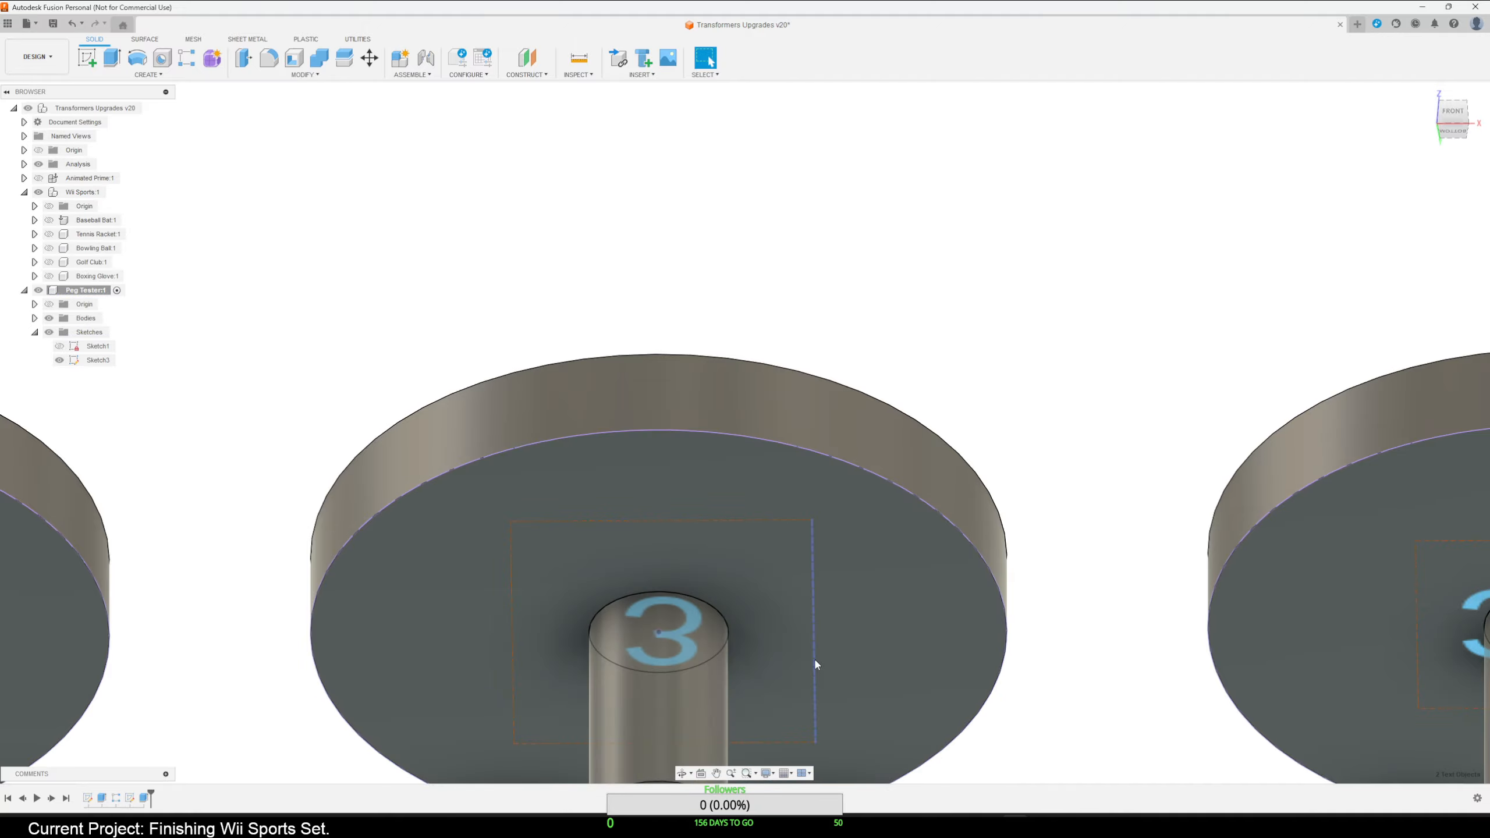
shift+middle_drag(686, 586, 684, 662)
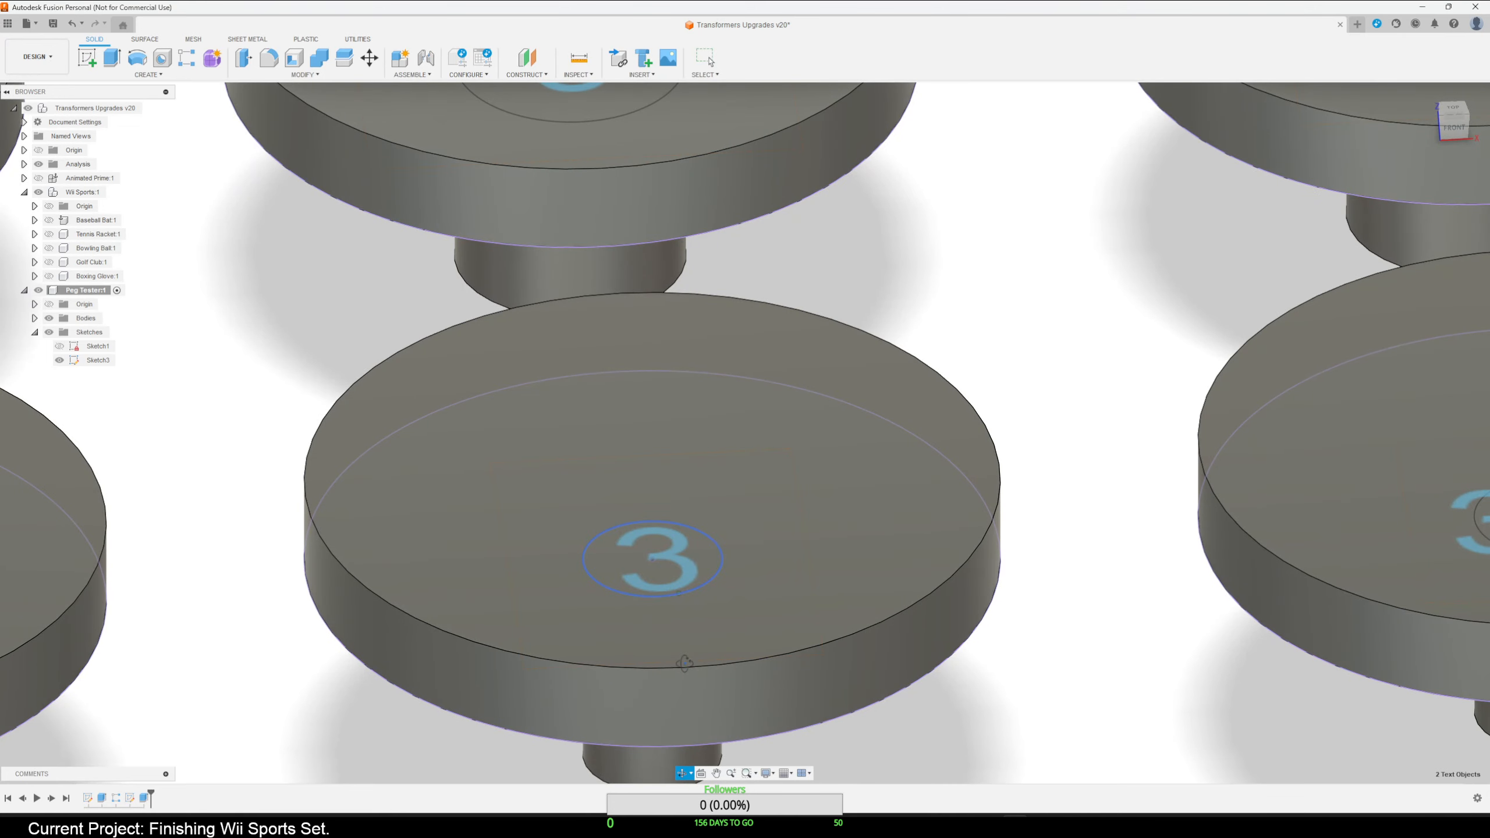
key(Escape)
scroll(703, 646, down, 5)
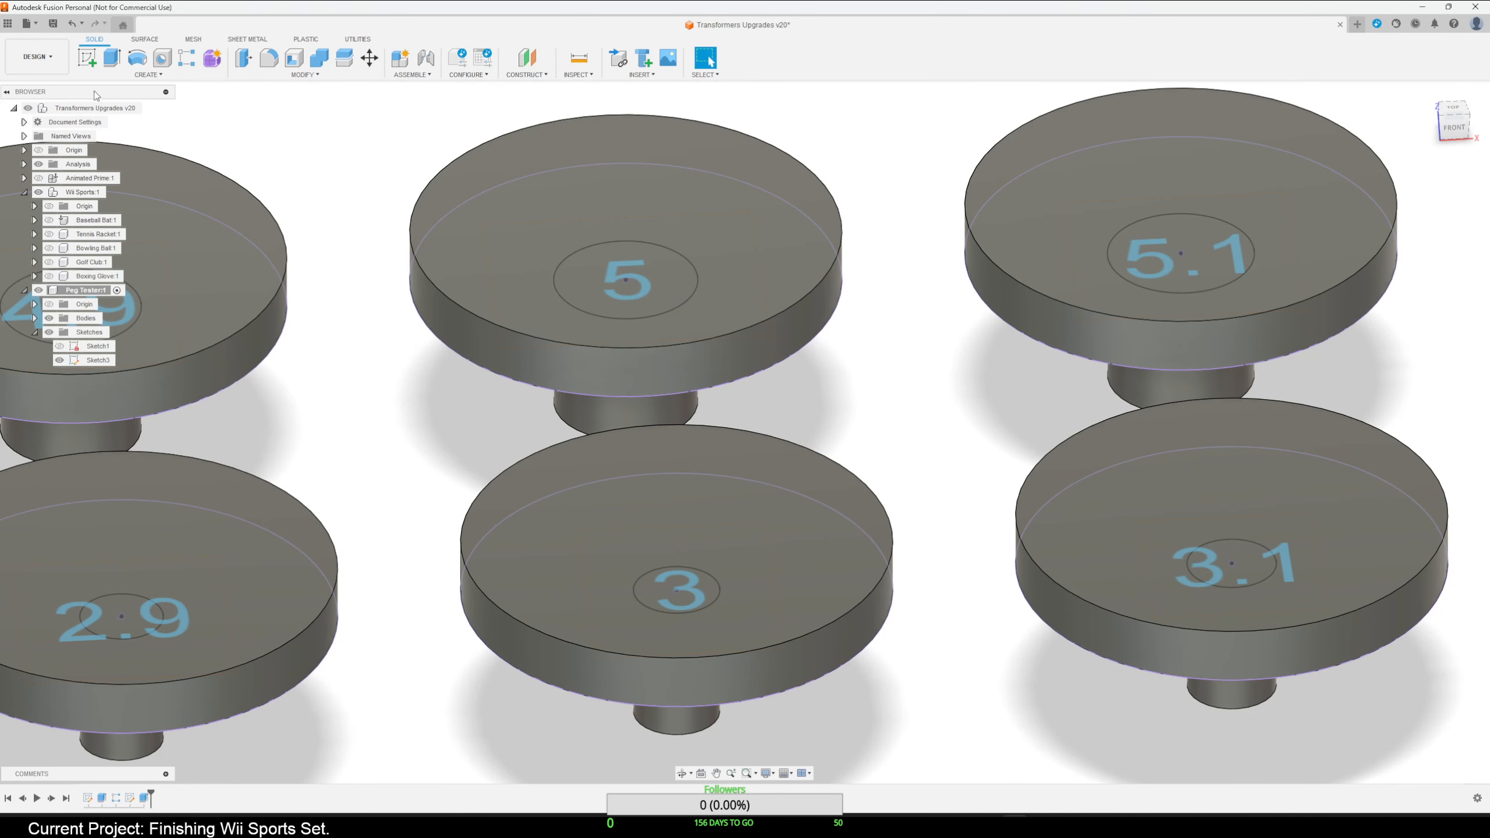
Hide the Peg Tester bodies, select all eight diameter texts in the label sketch, and show the bodies again.
click(49, 318)
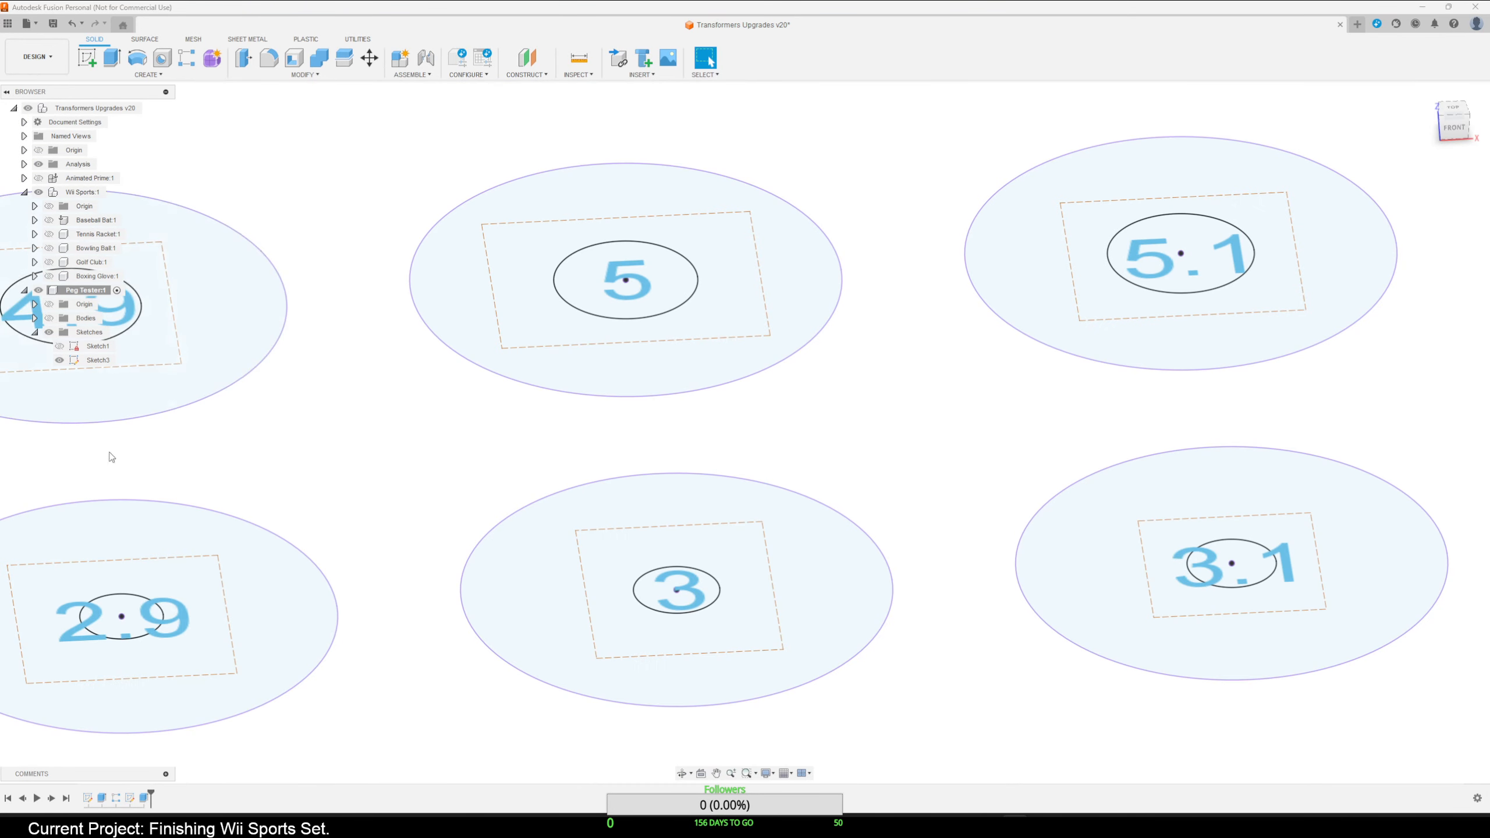
click(175, 610)
click(697, 591)
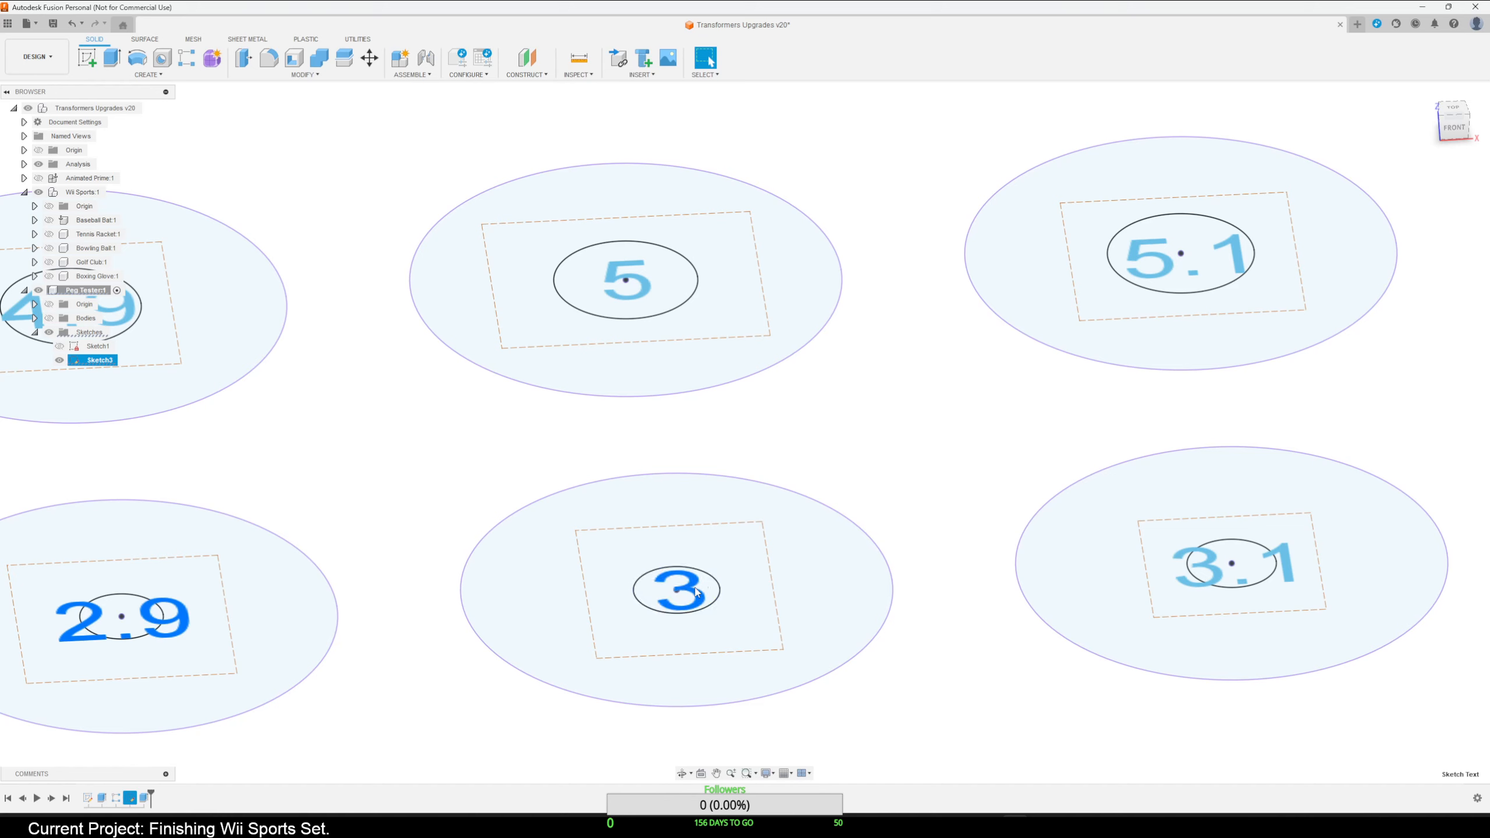
click(1197, 586)
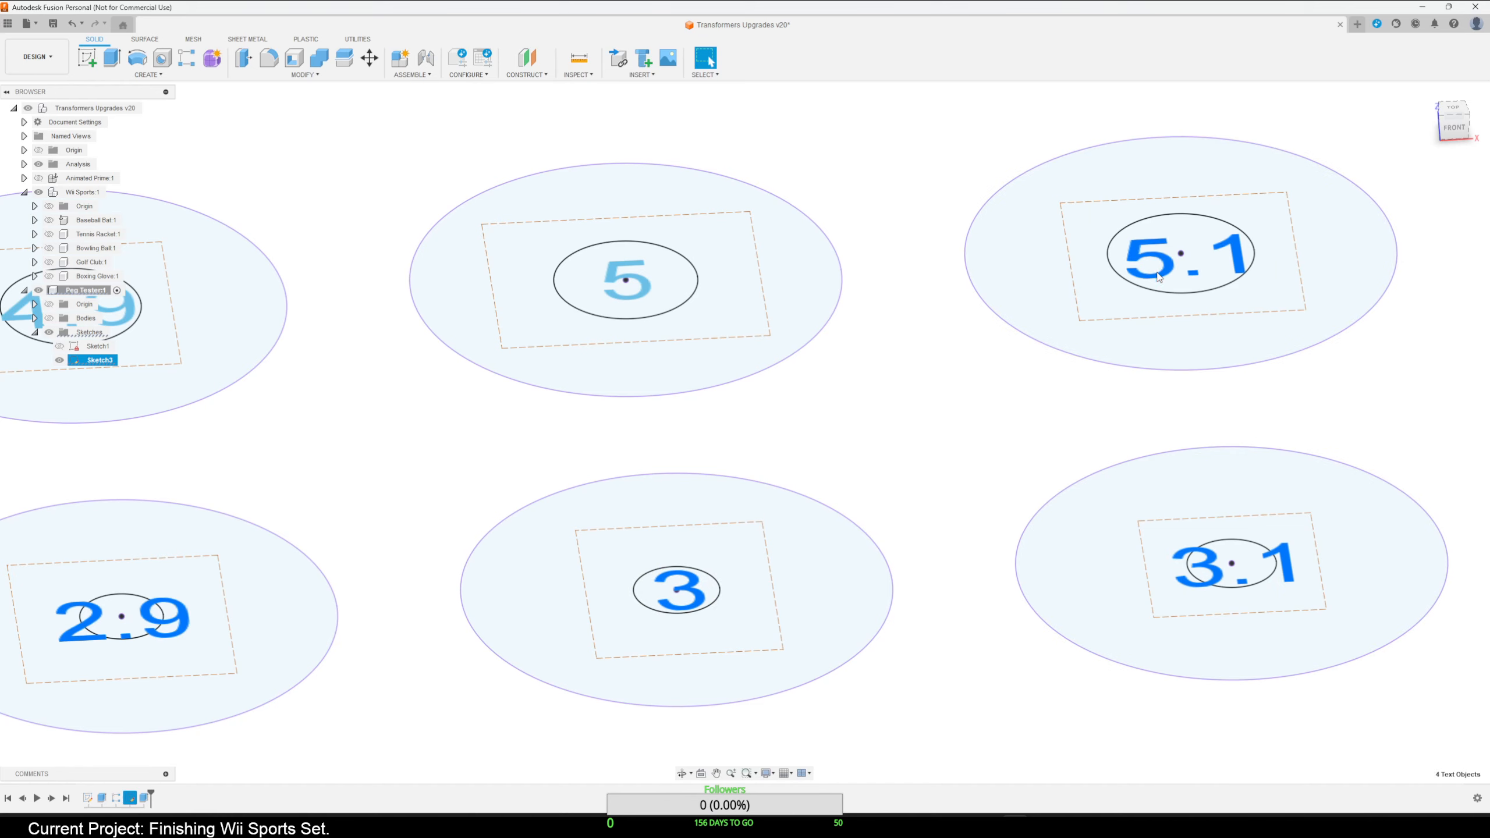
click(623, 301)
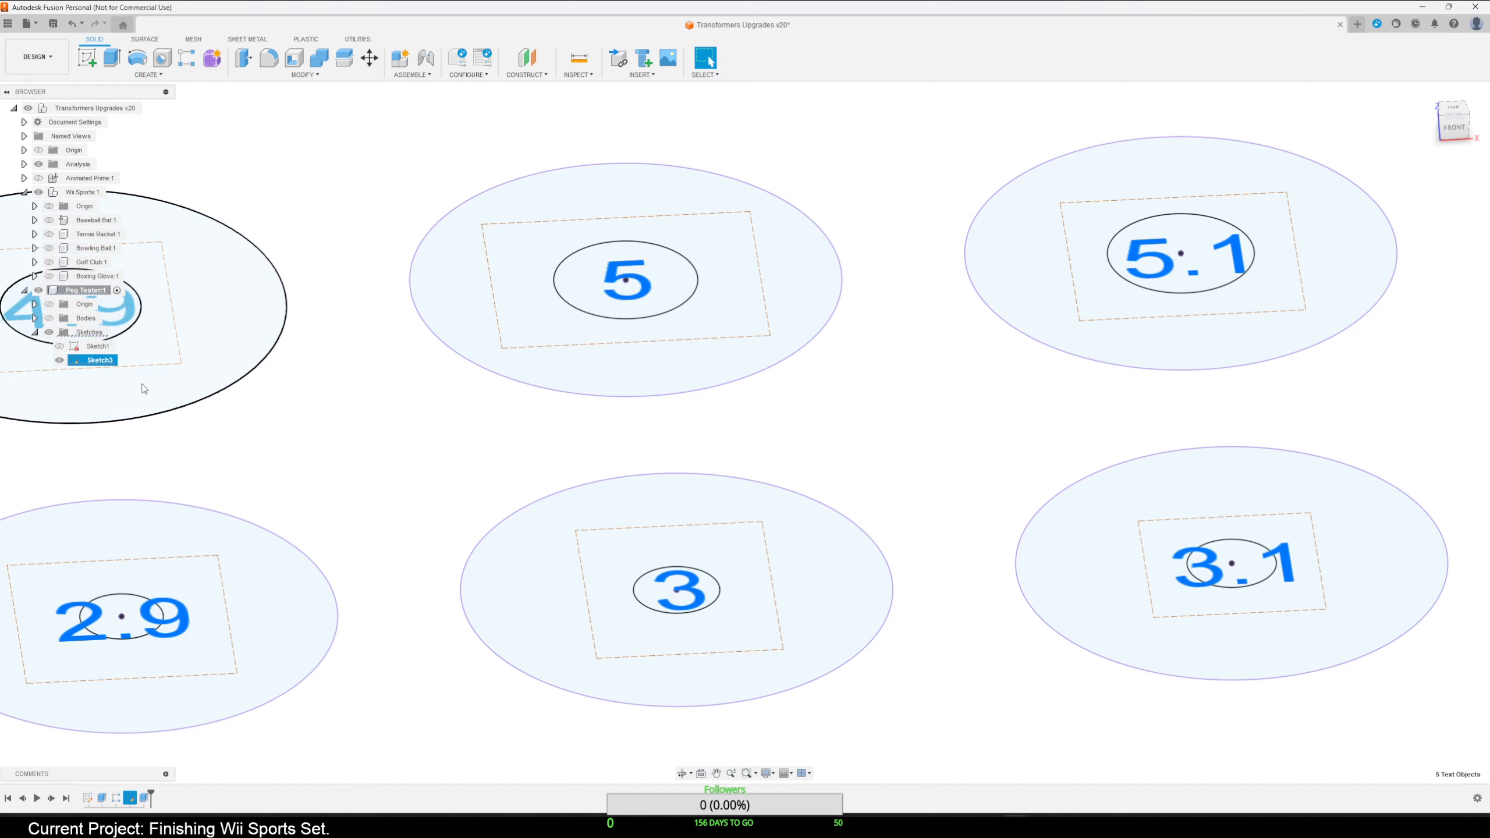
middle_drag(242, 396, 579, 403)
ctrl+click(427, 326)
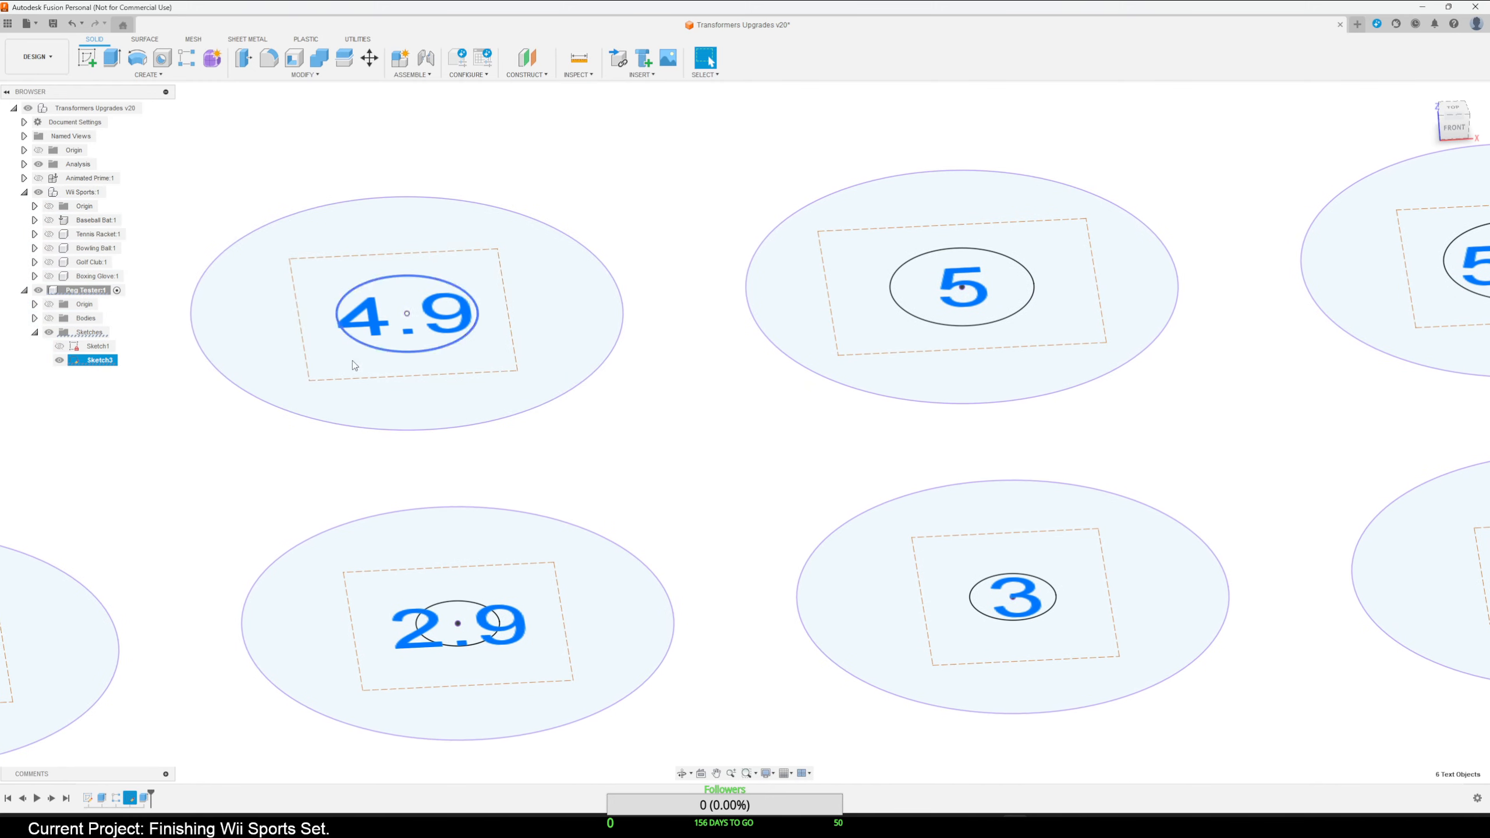
middle_drag(346, 391, 846, 369)
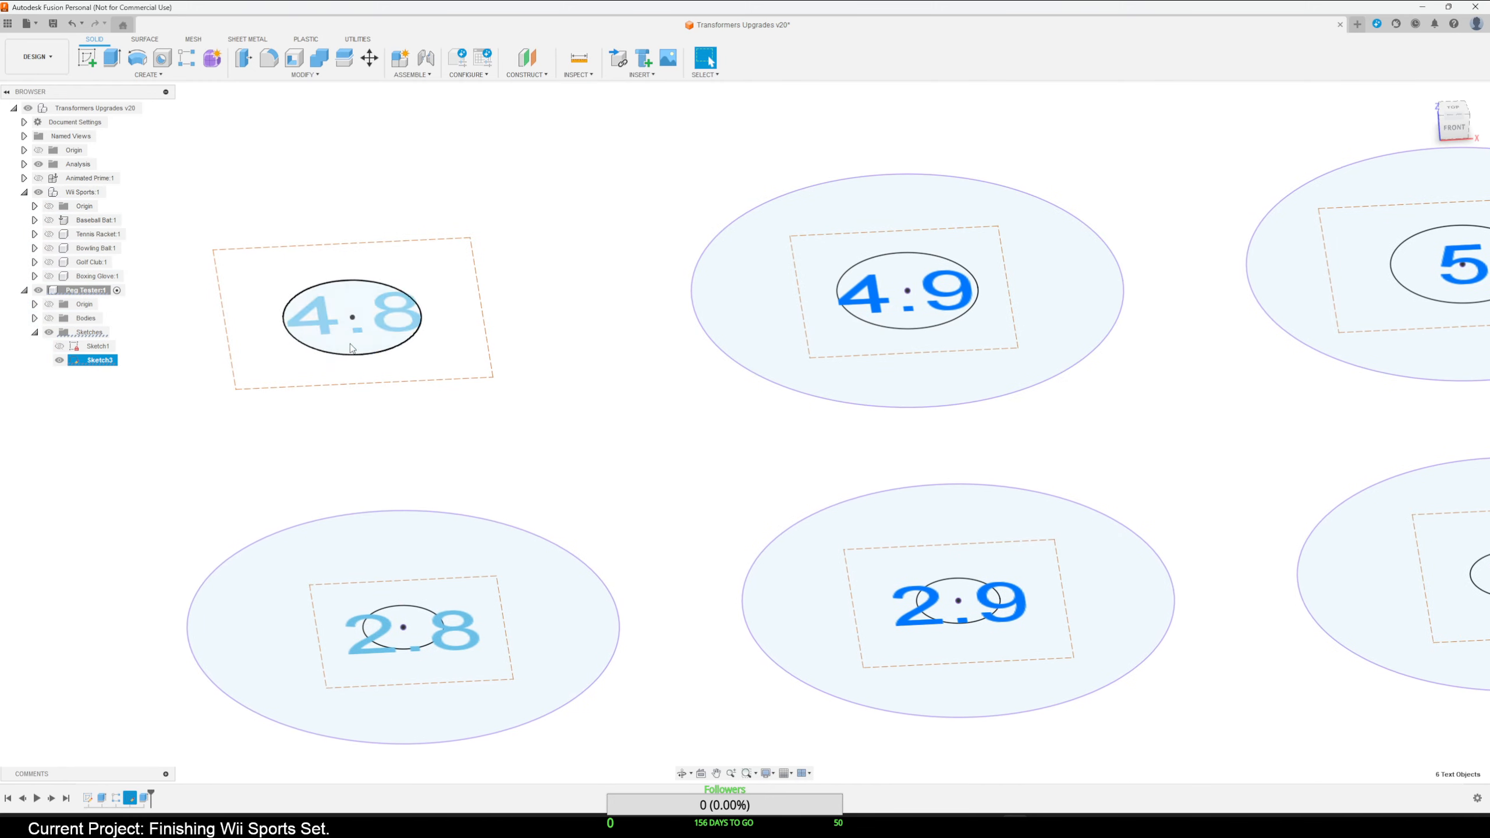
ctrl+click(435, 647)
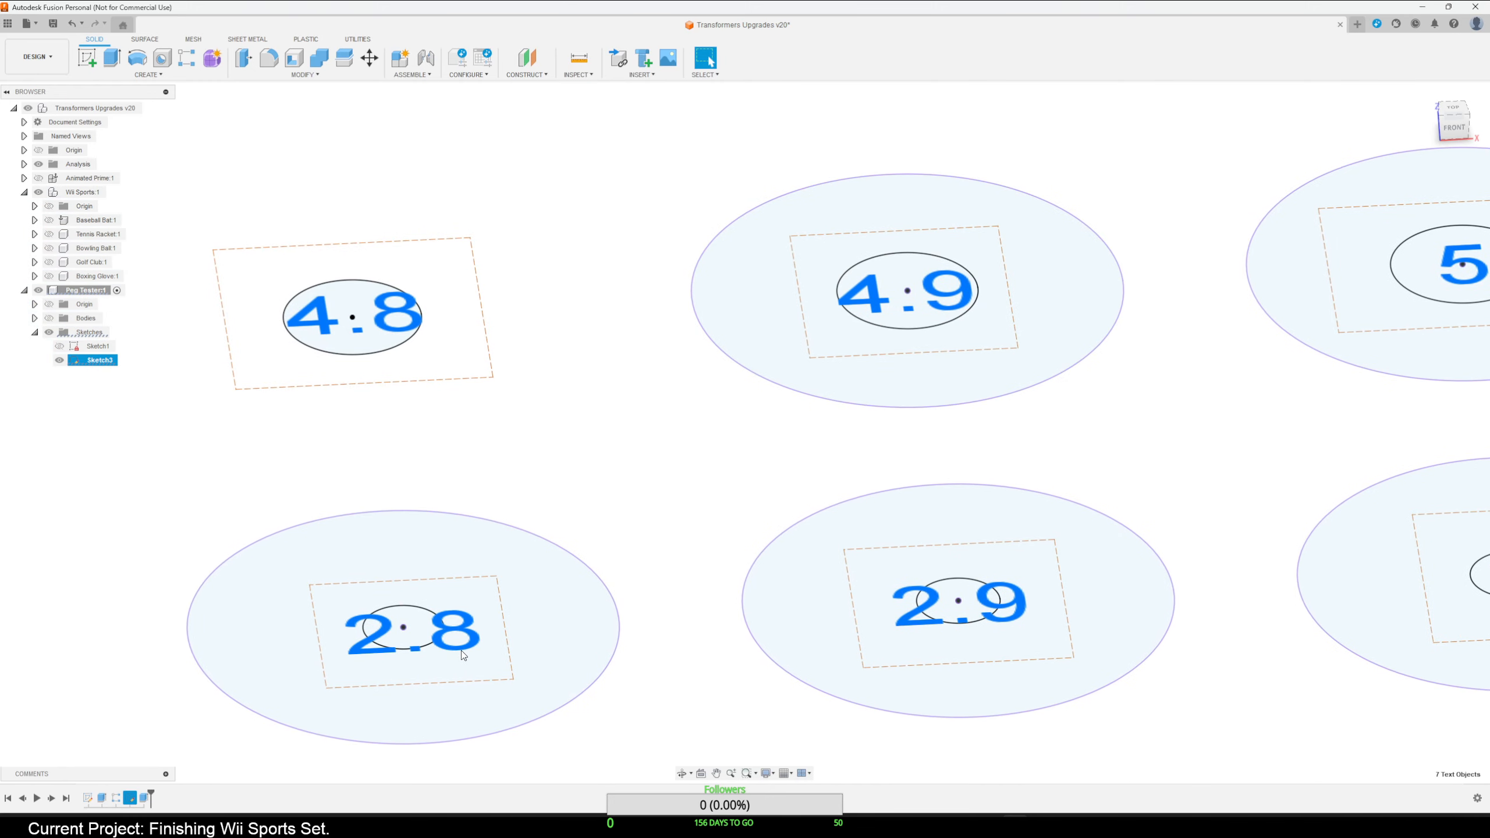
click(49, 318)
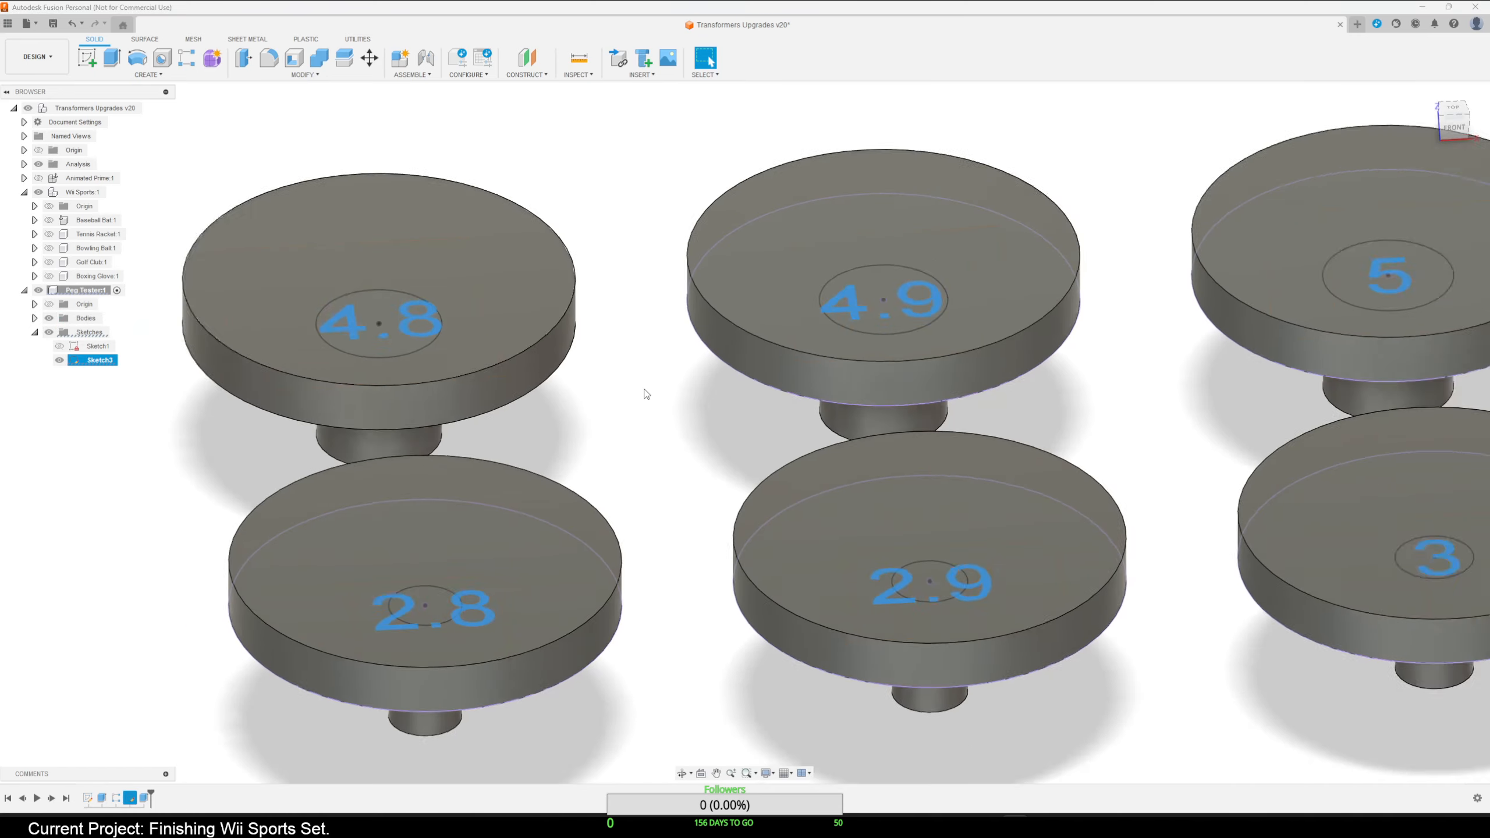
Extrude the selected texts as a 0.2 mm deep cut starting from the discs' top face, and hide the label sketch.
scroll(640, 469, down, 3)
scroll(640, 468, down, 2)
middle_drag(1021, 602, 758, 692)
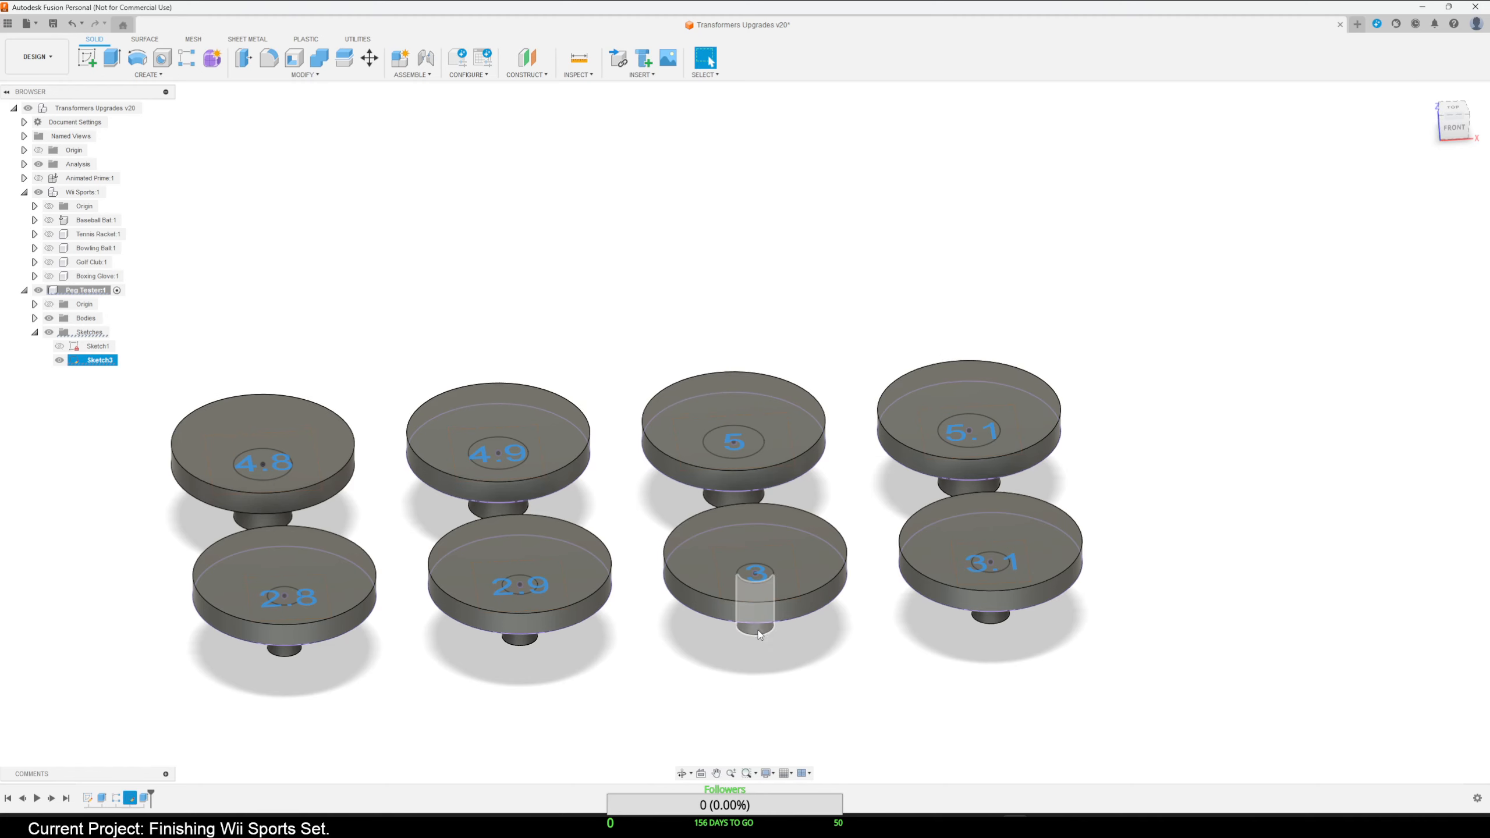
key(e)
click(1442, 213)
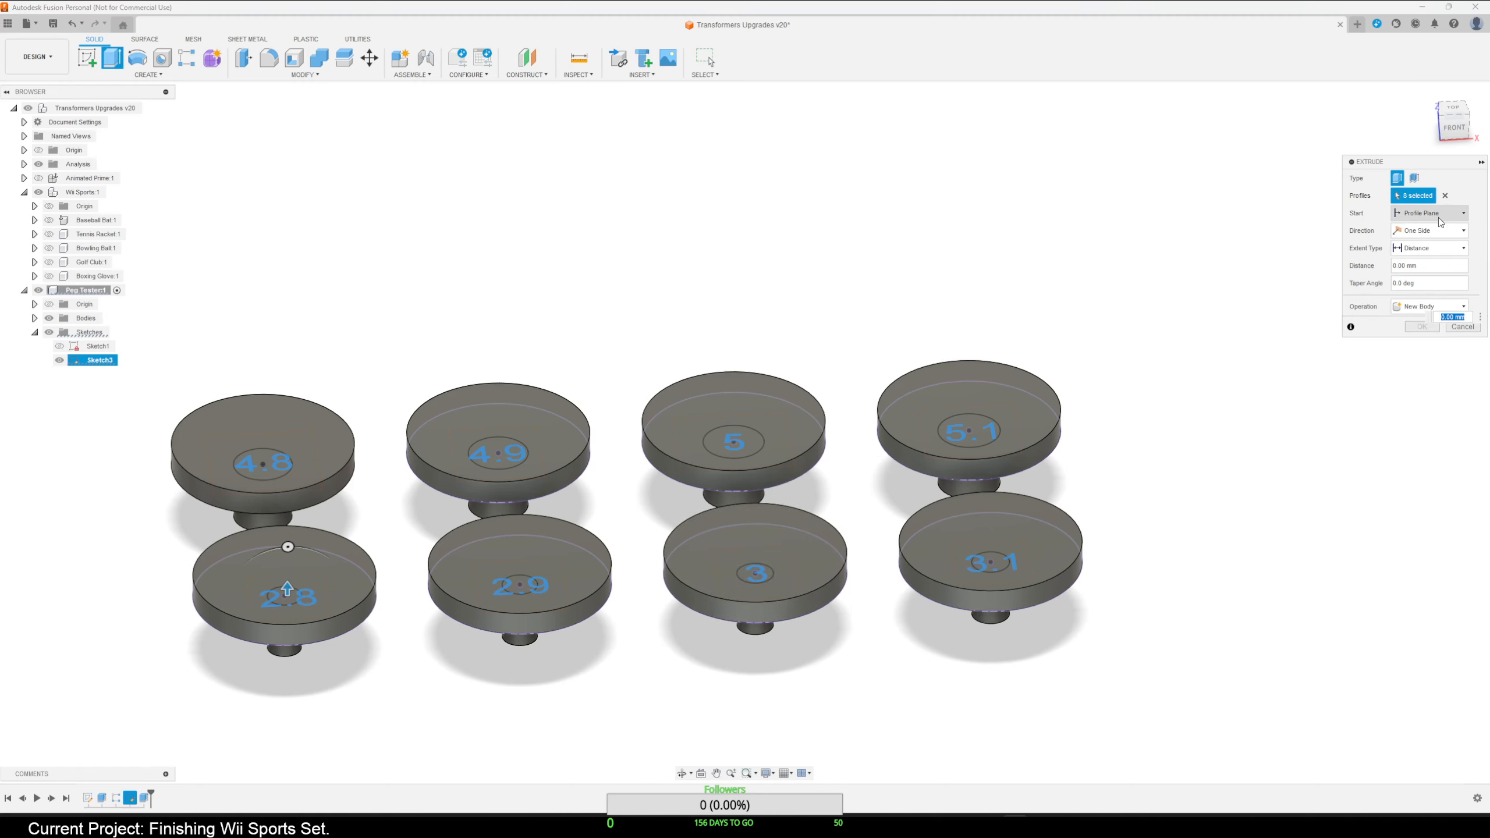
click(1414, 251)
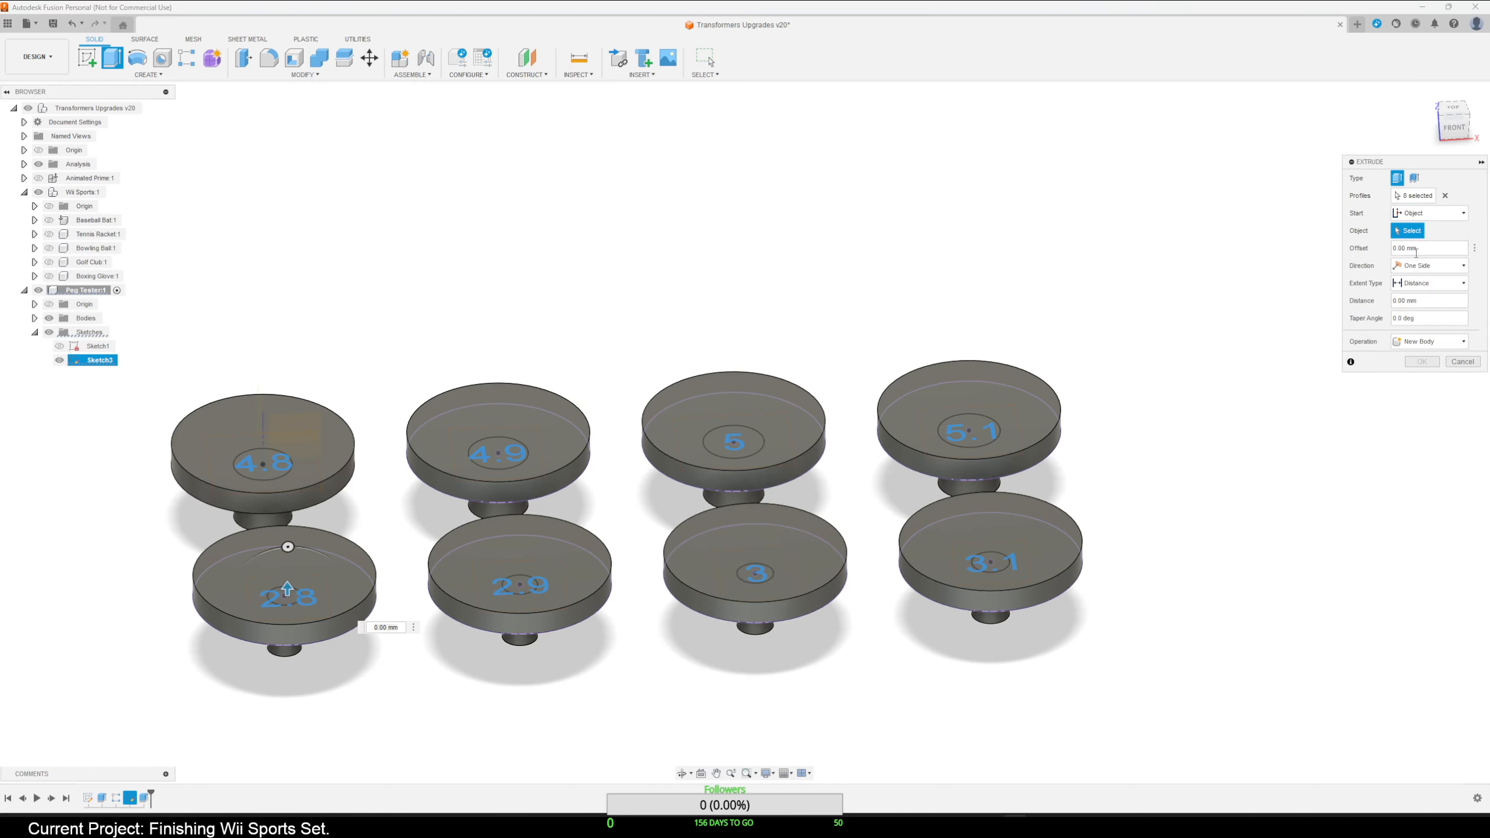
click(1004, 431)
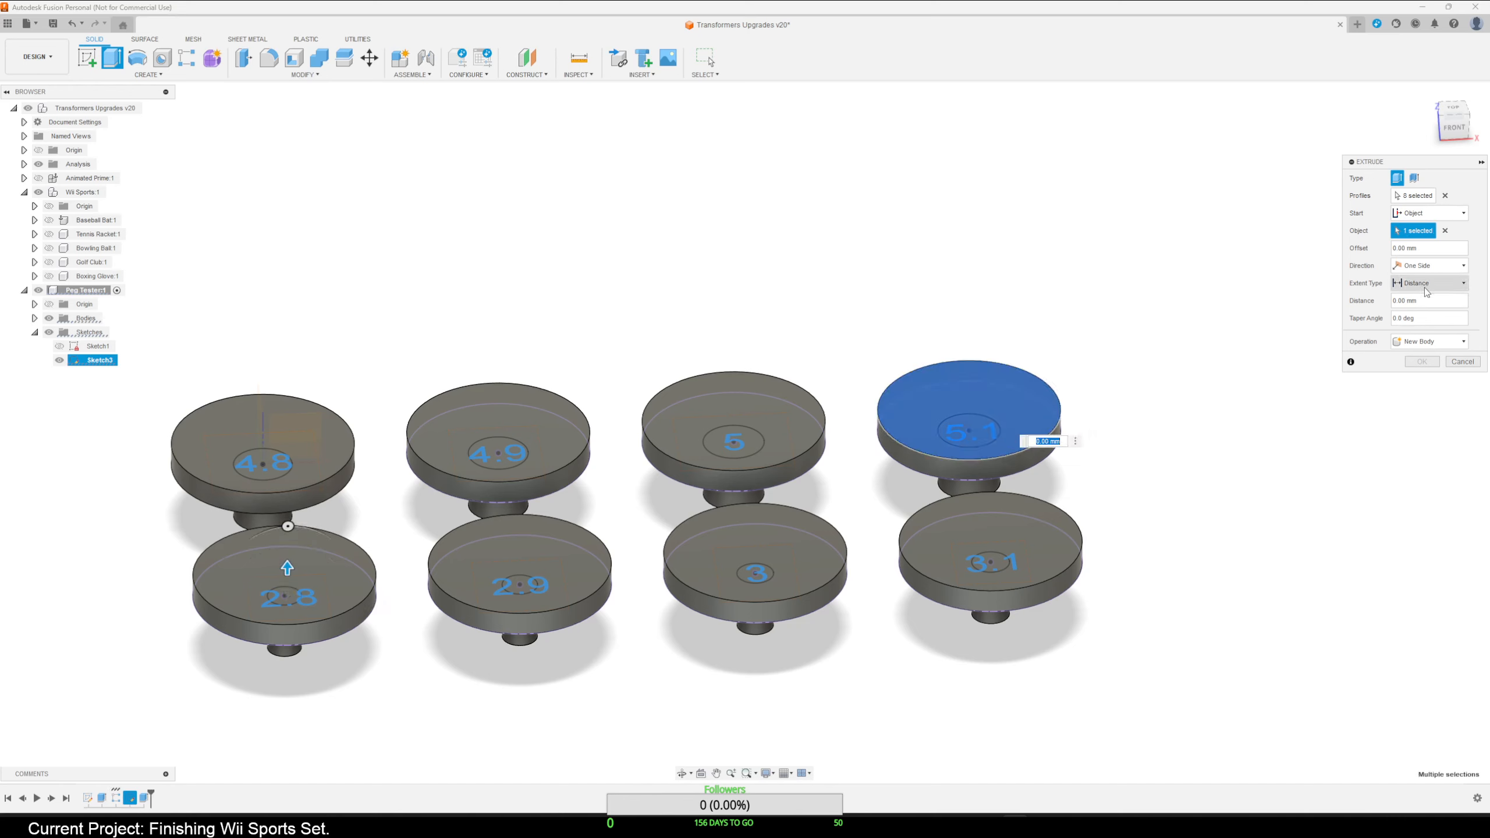
click(1432, 285)
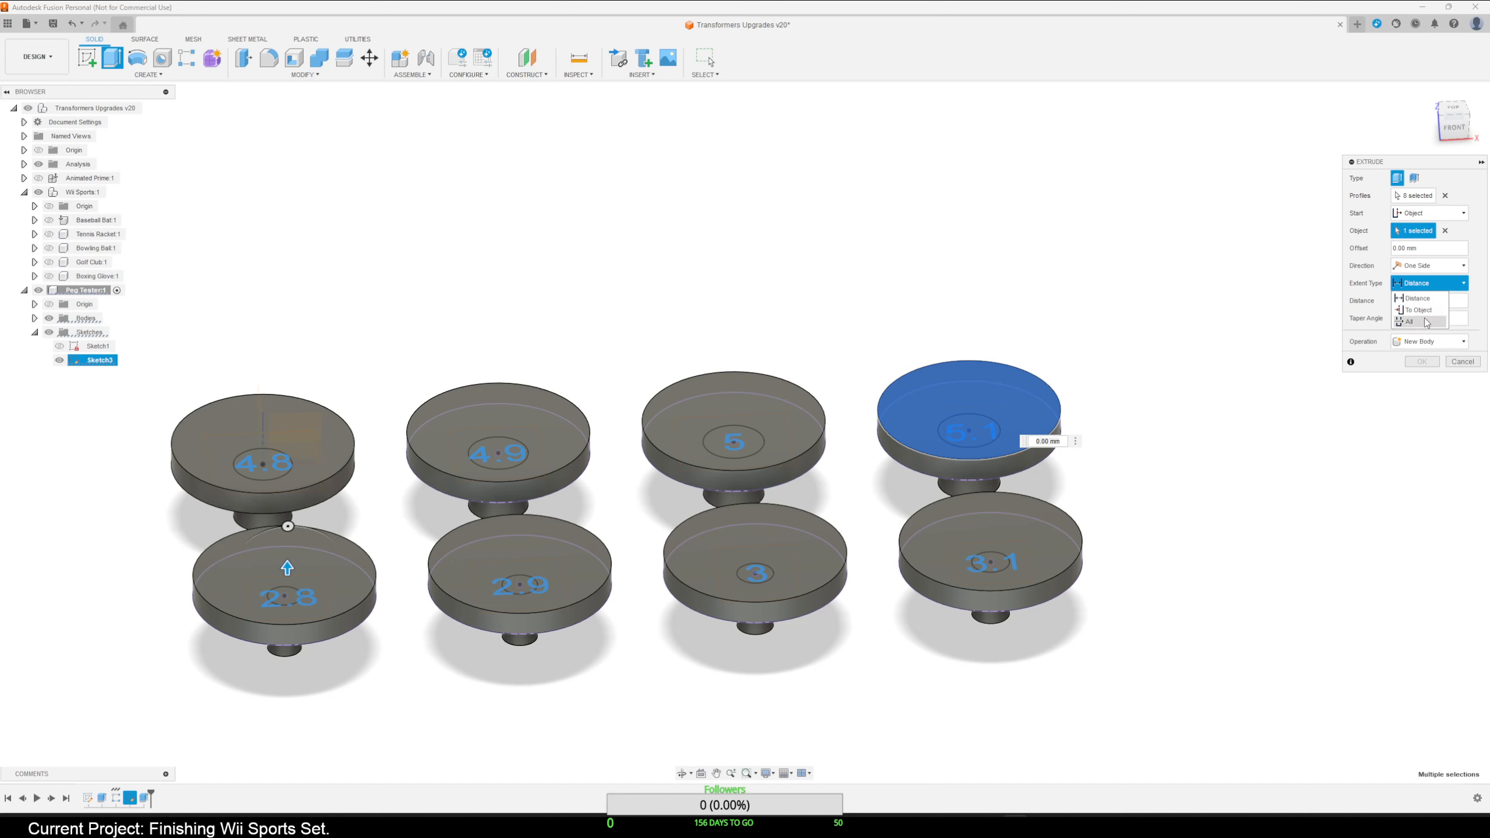
click(1358, 402)
click(1410, 304)
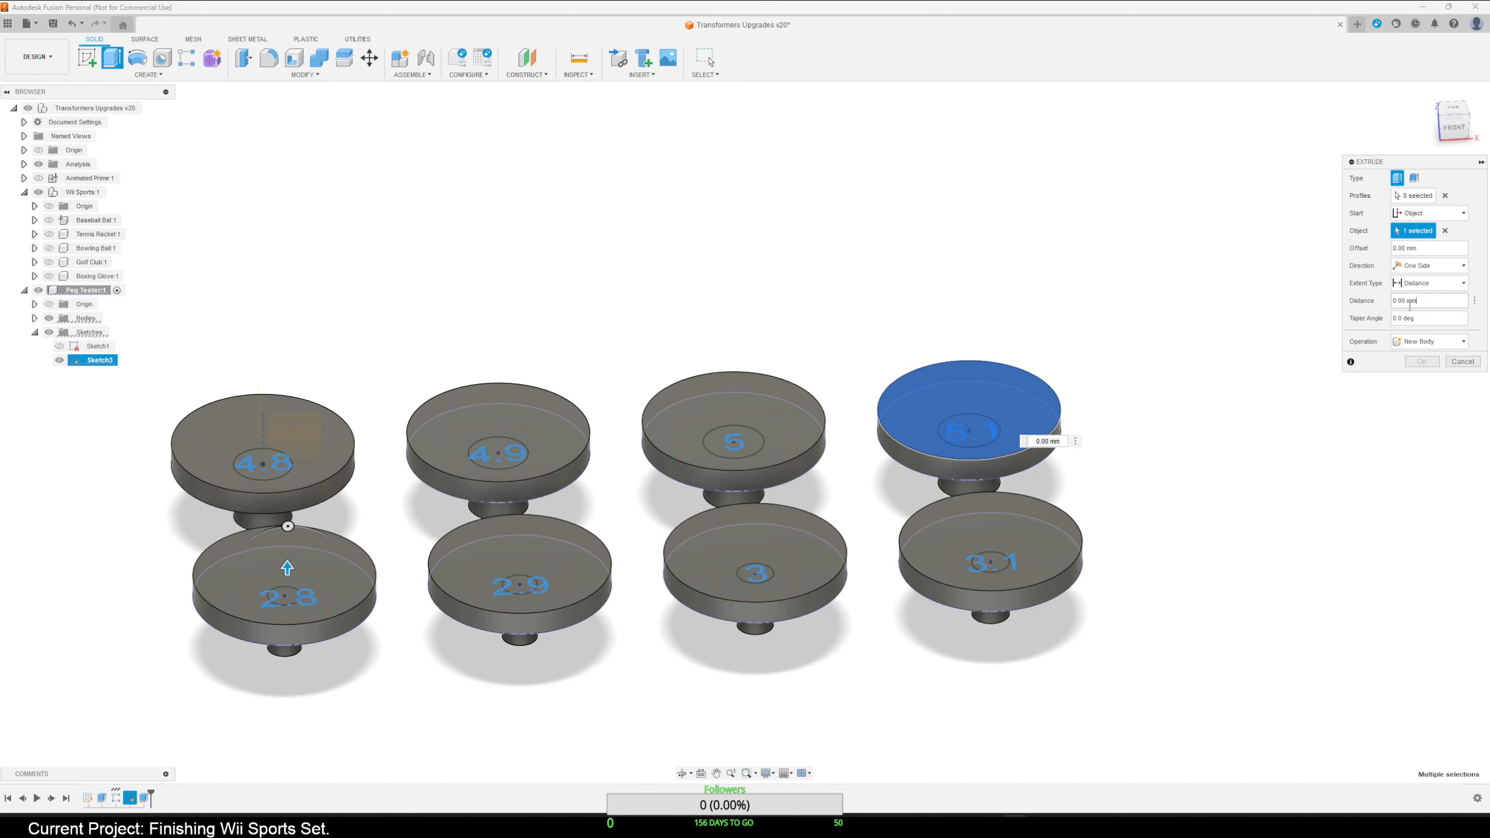
drag(1431, 300, 1379, 305)
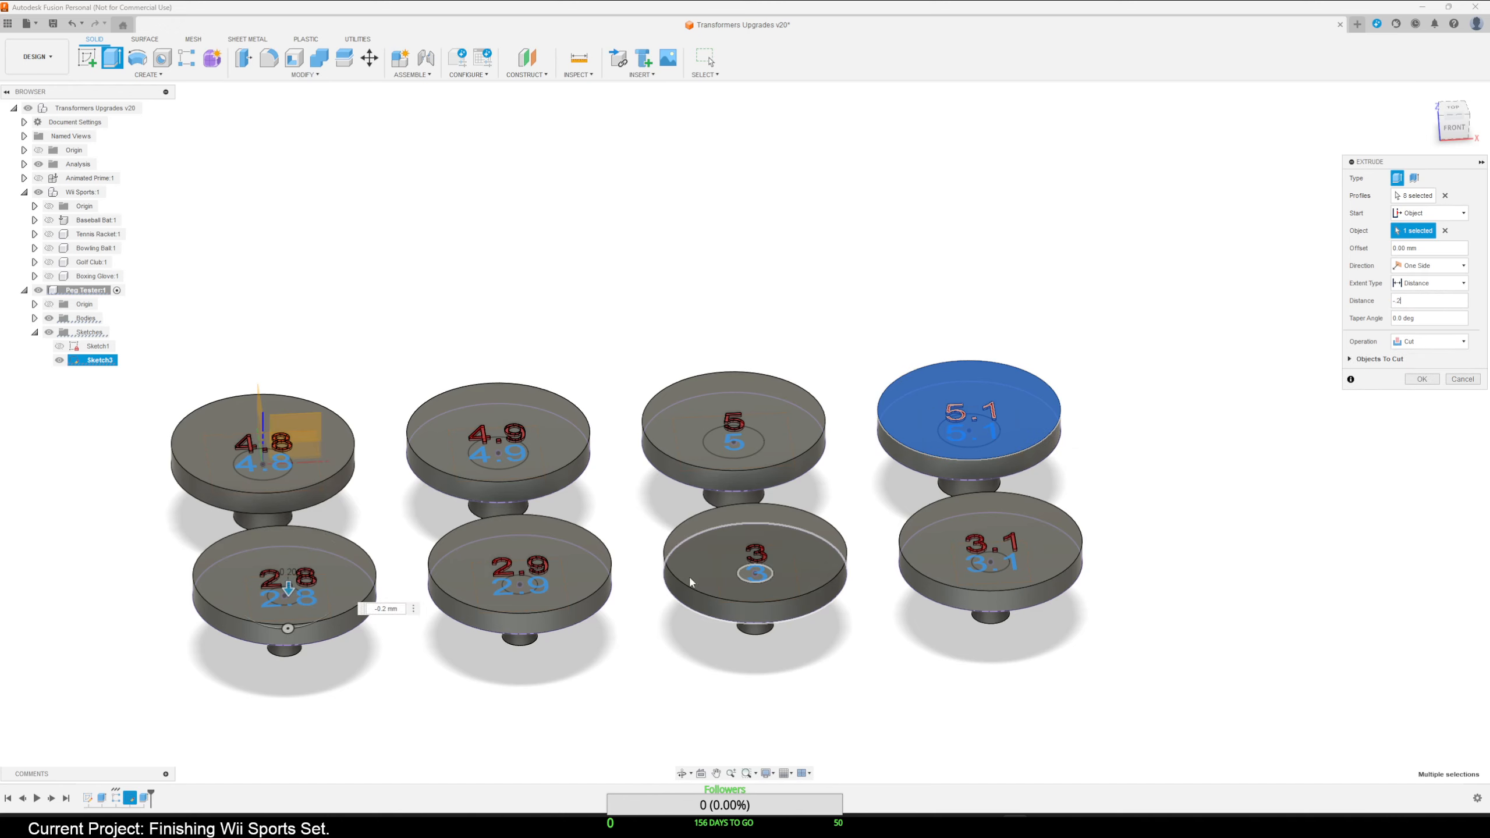
click(1419, 380)
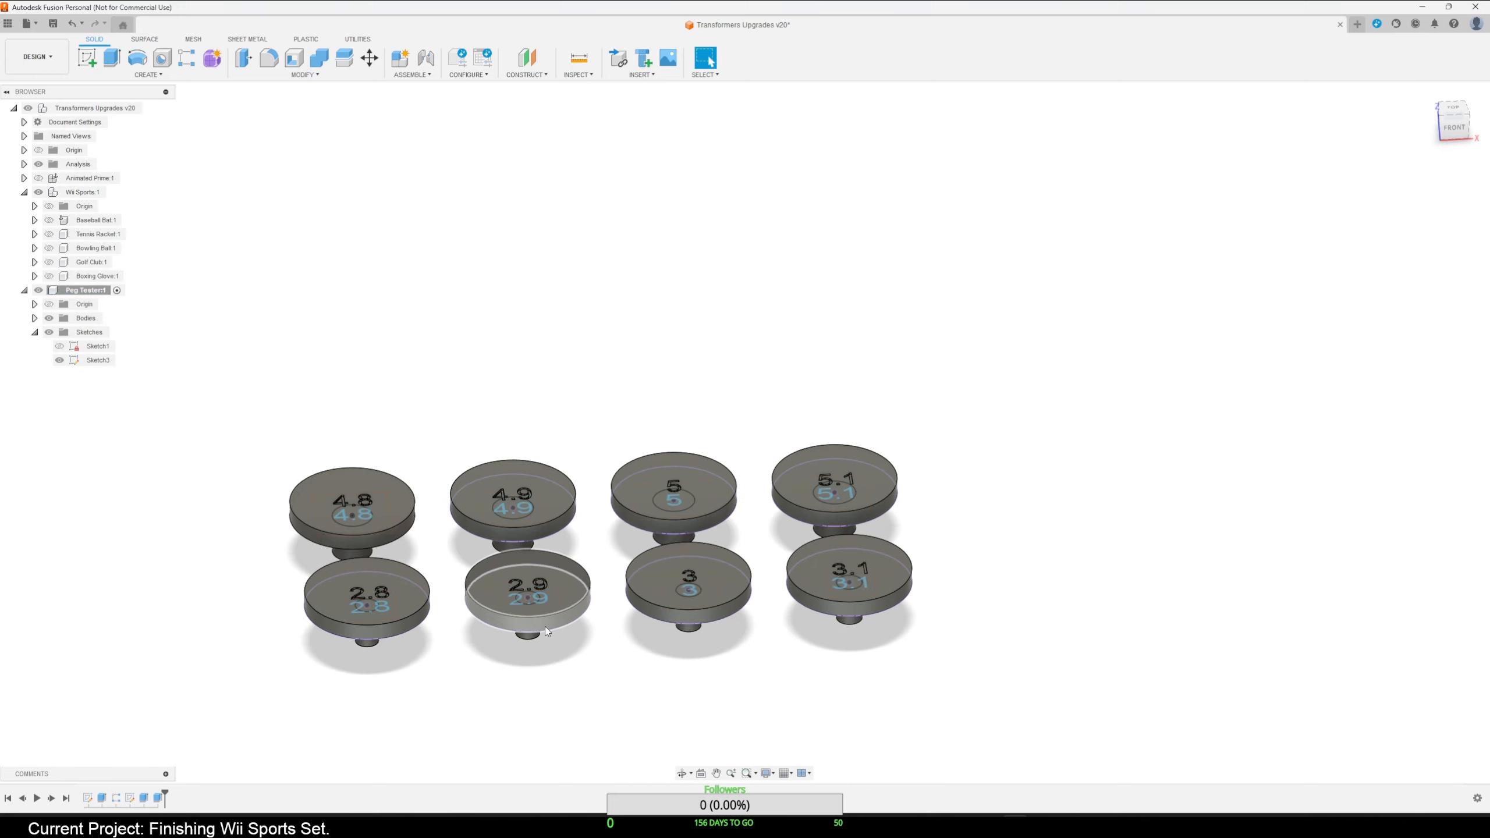
mouse_move(565, 676)
shift+middle_down()
mouse_move(559, 709)
mouse_move(567, 693)
shift+middle_up()
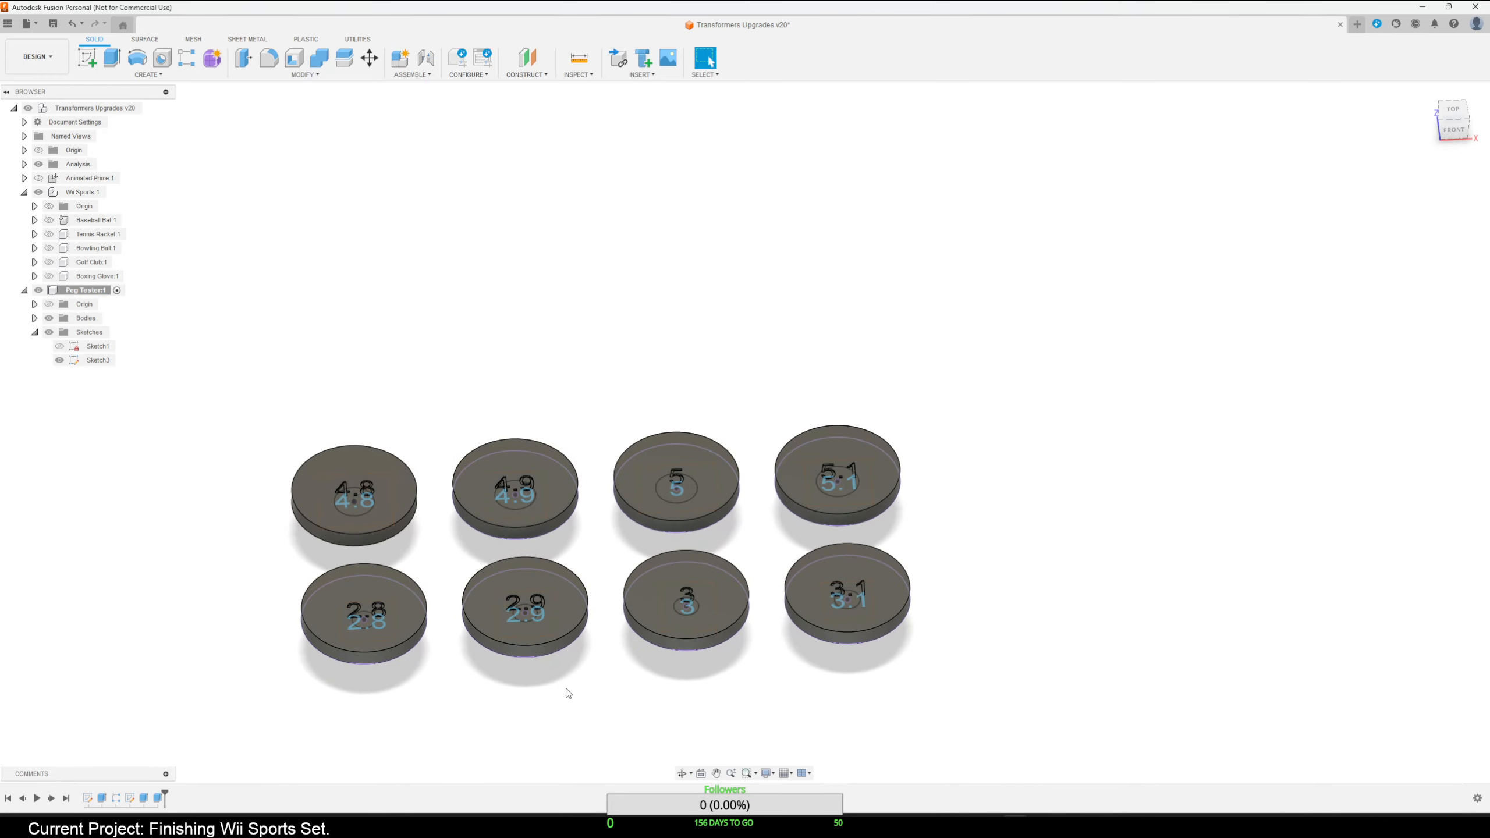
click(60, 360)
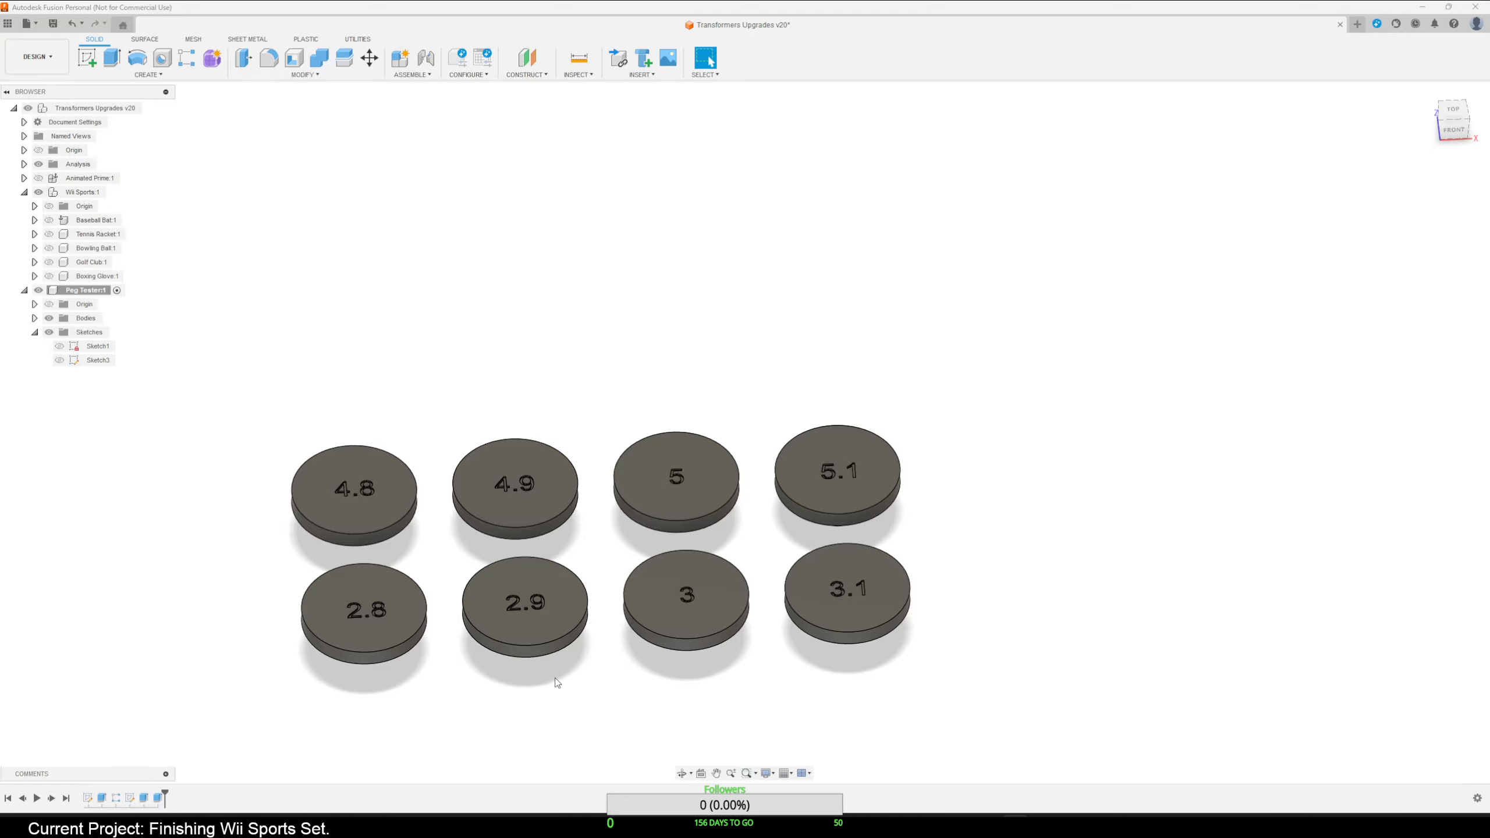
Chamfer the circular edges at the free ends of all eight pegs with a 0.1 mm equal-distance chamfer.
mouse_move(677, 686)
shift+middle_down()
mouse_move(681, 638)
mouse_move(674, 685)
shift+middle_up()
shift+middle_drag(1014, 661, 951, 602)
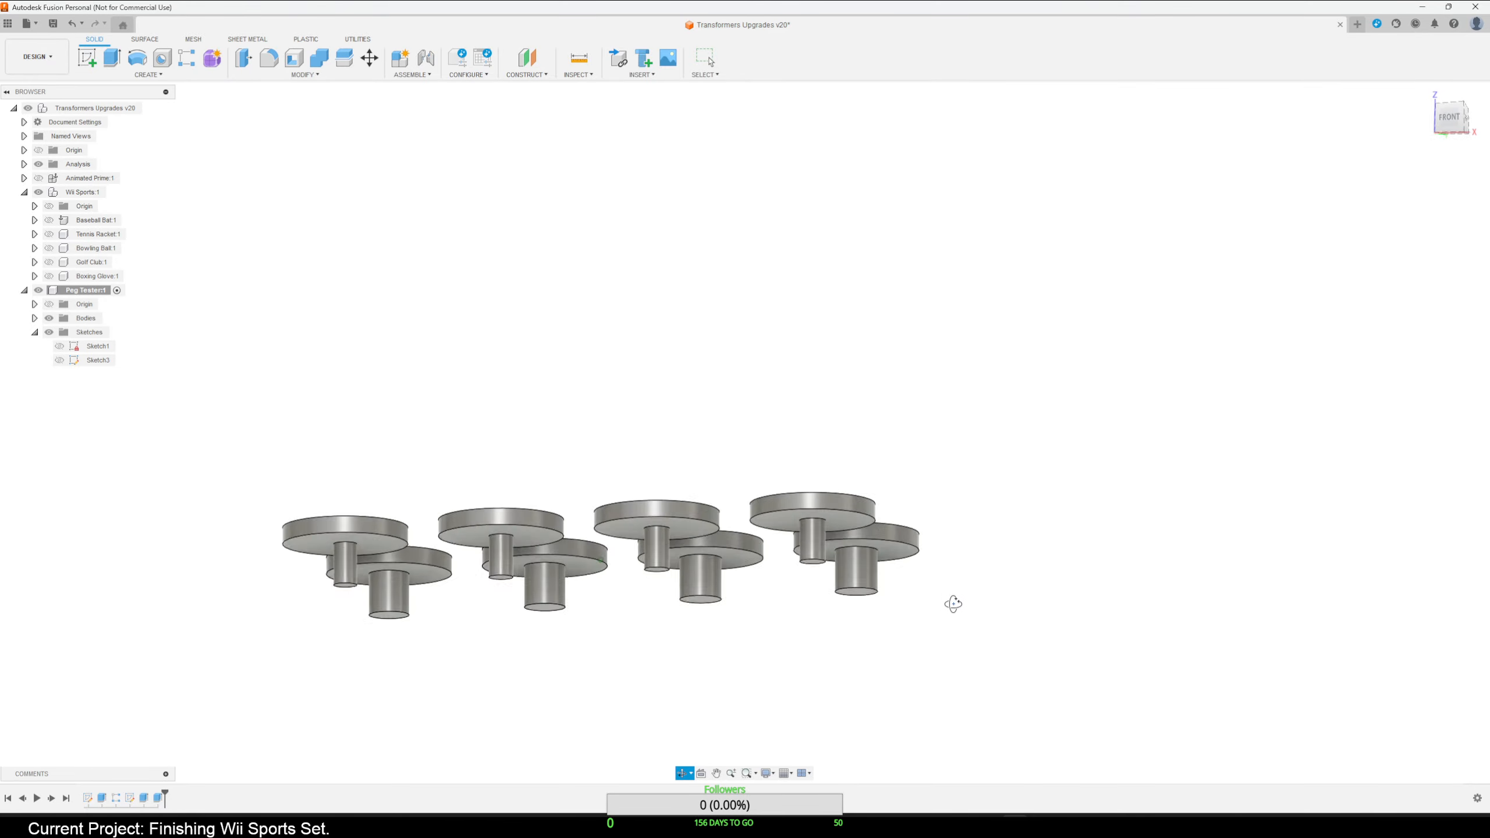
scroll(748, 565, up, 3)
click(657, 487)
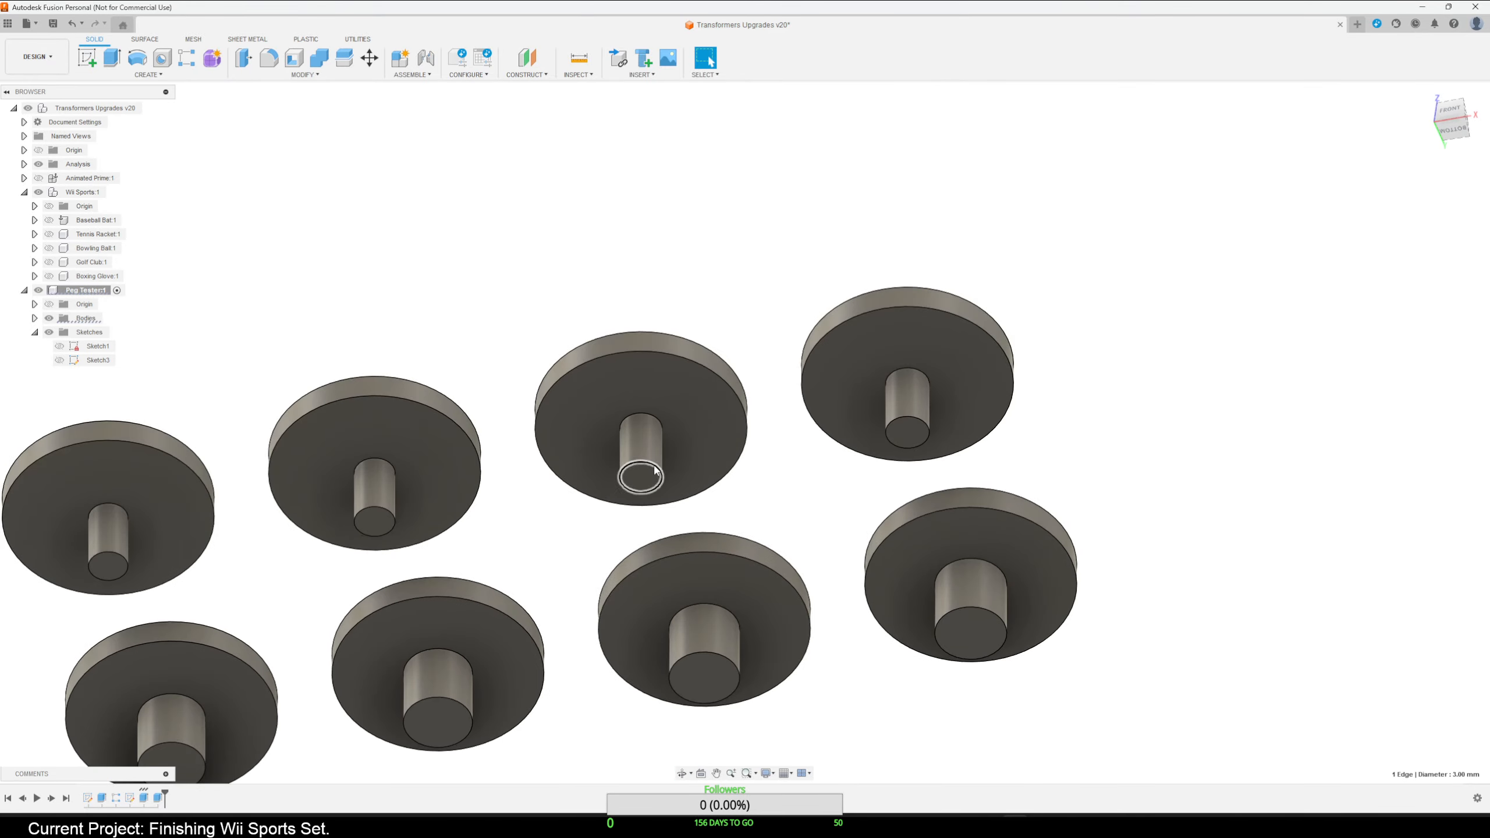
click(926, 438)
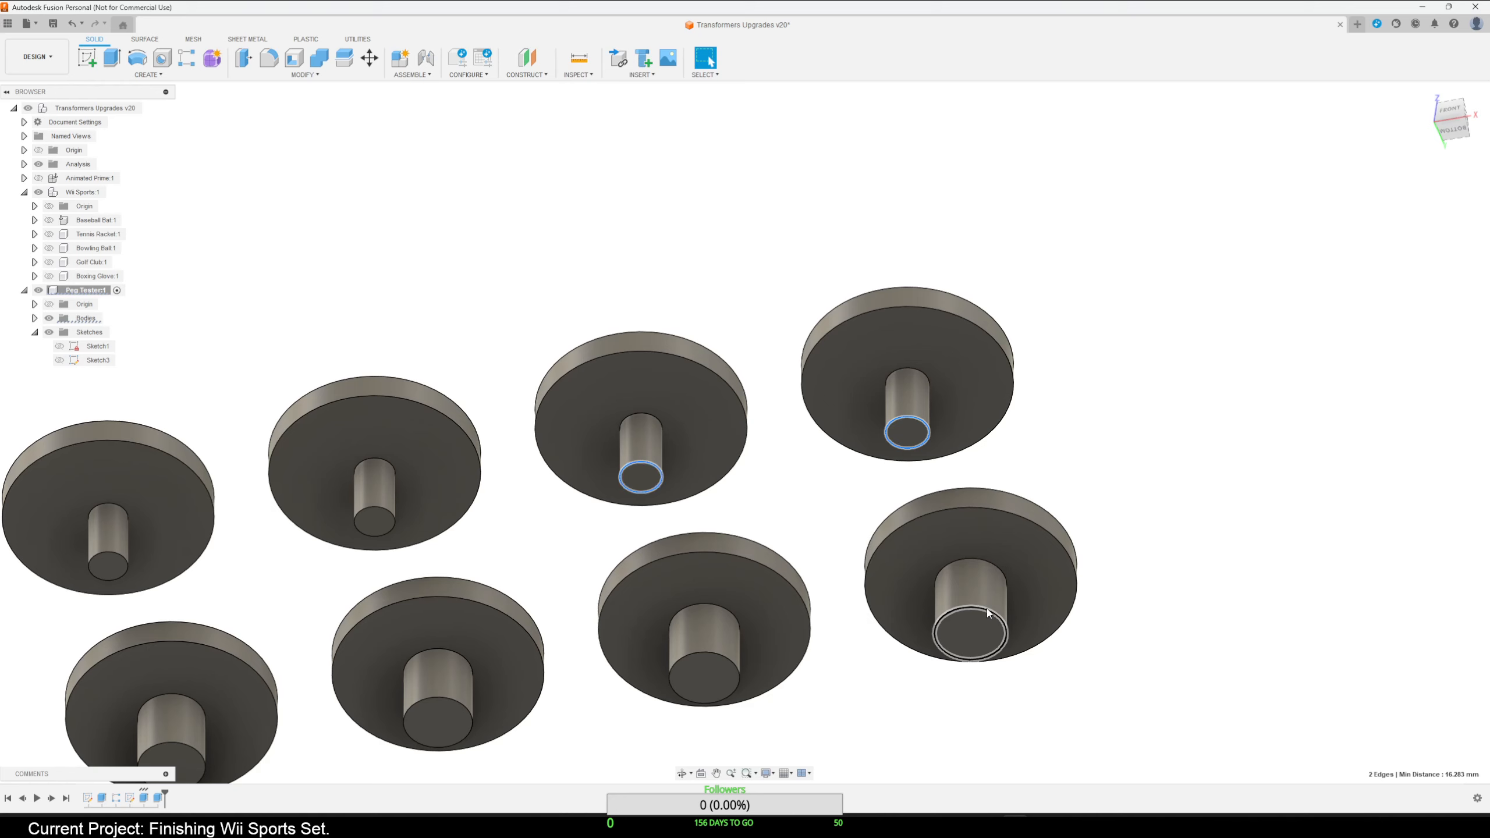
click(986, 609)
click(712, 658)
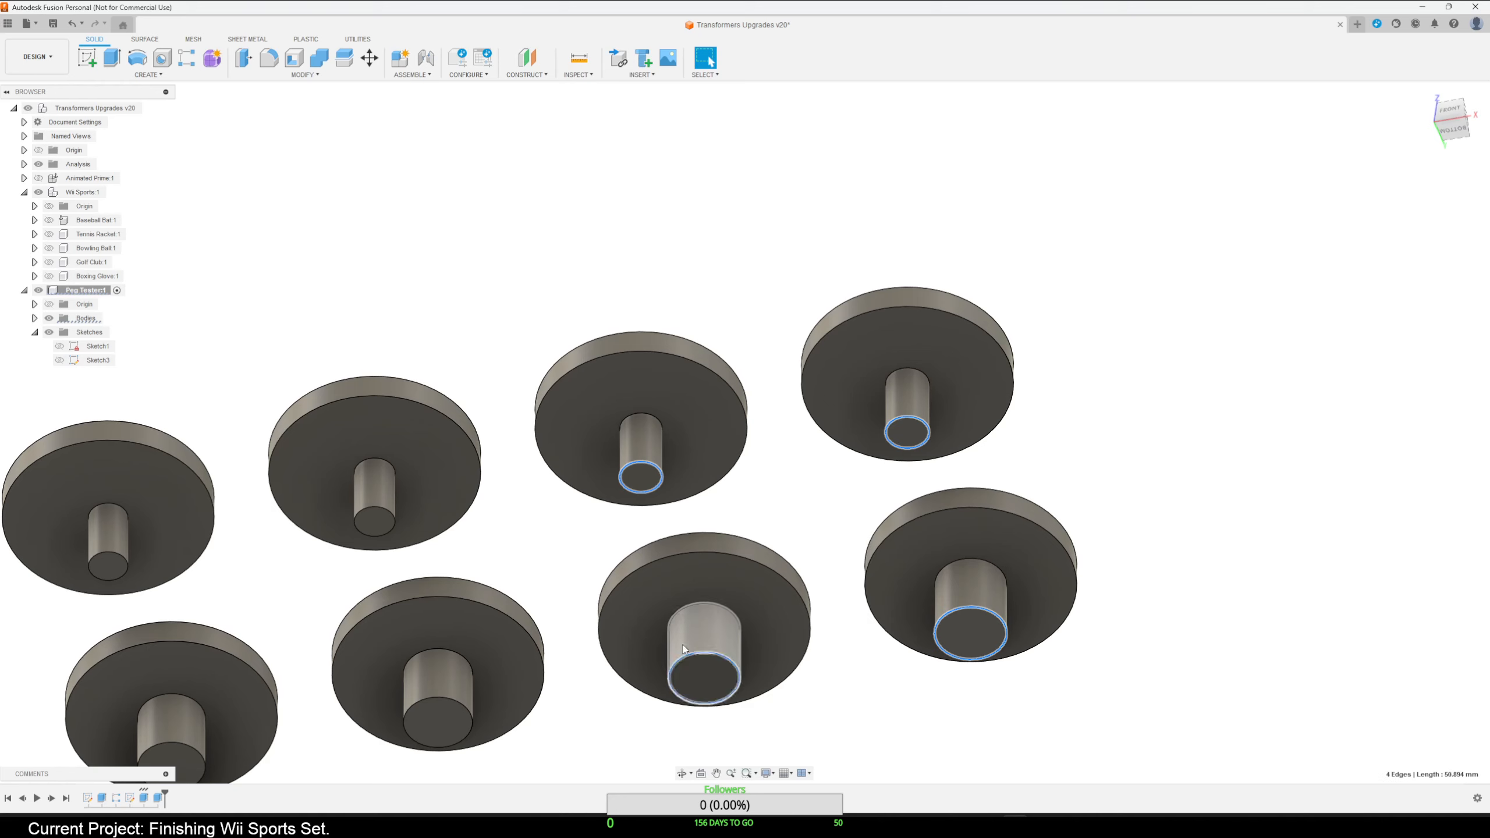
click(393, 516)
click(469, 737)
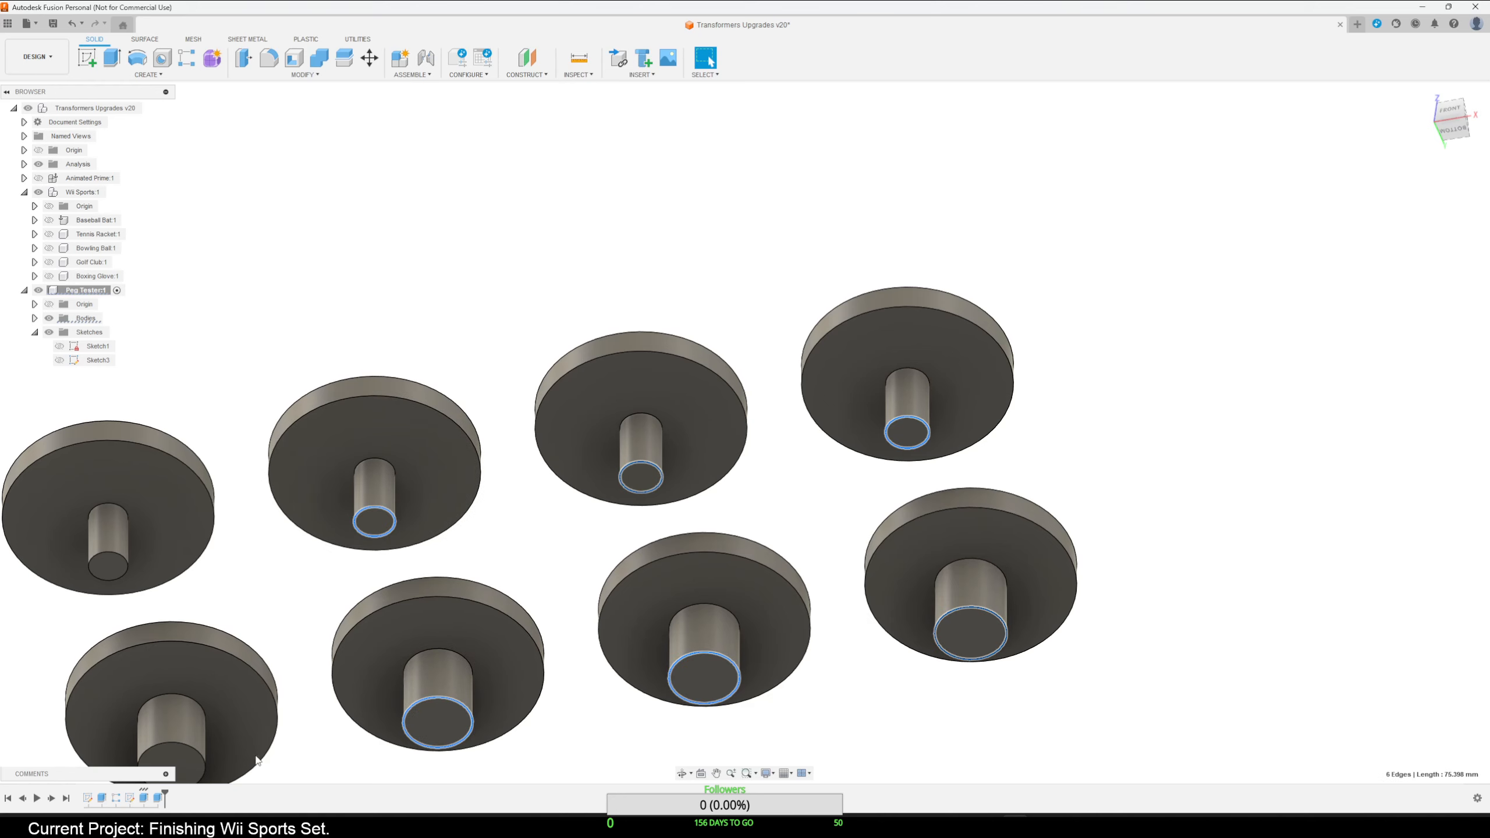
click(200, 757)
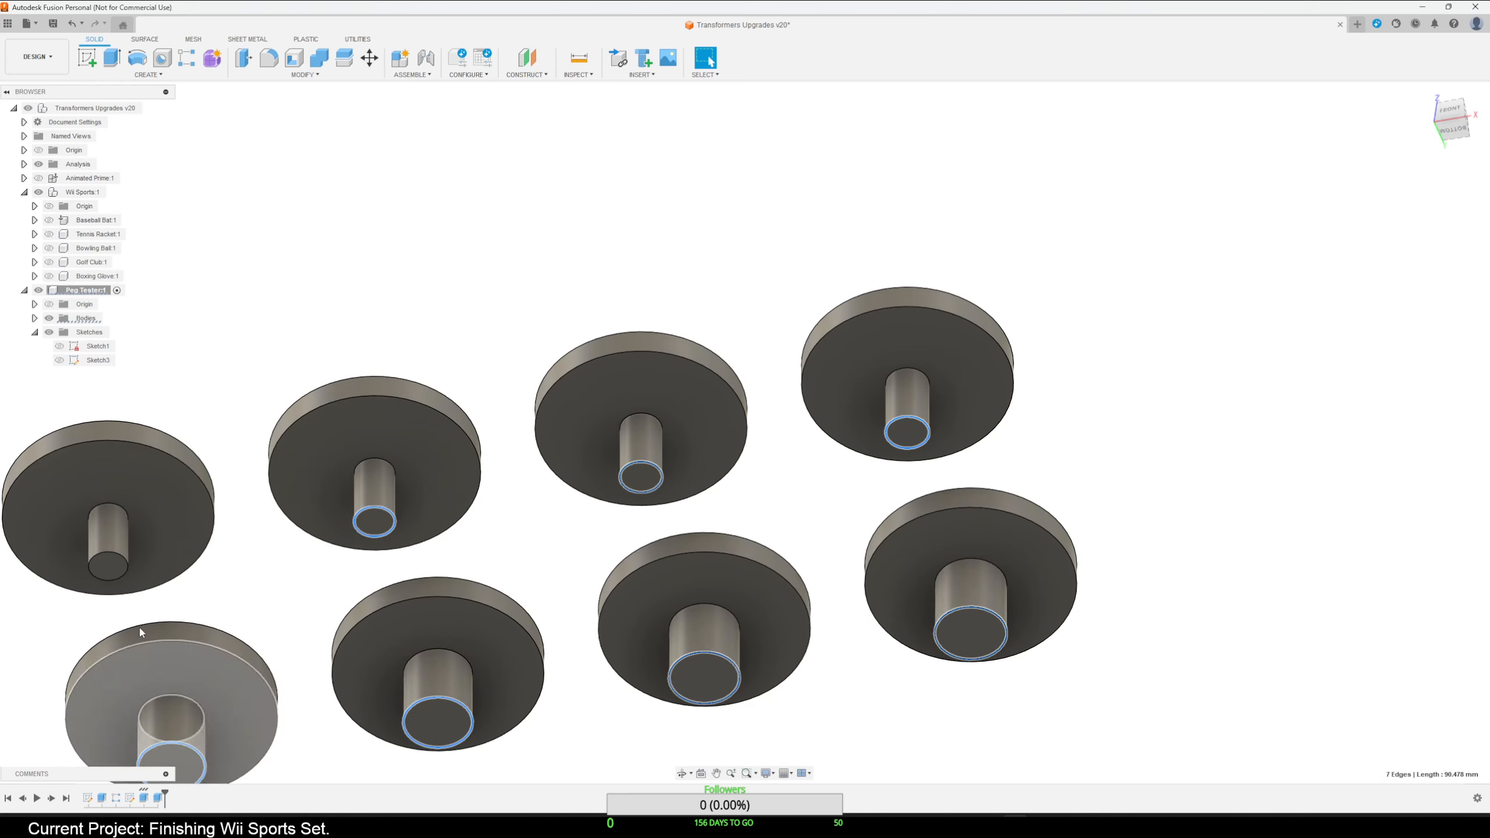
click(103, 558)
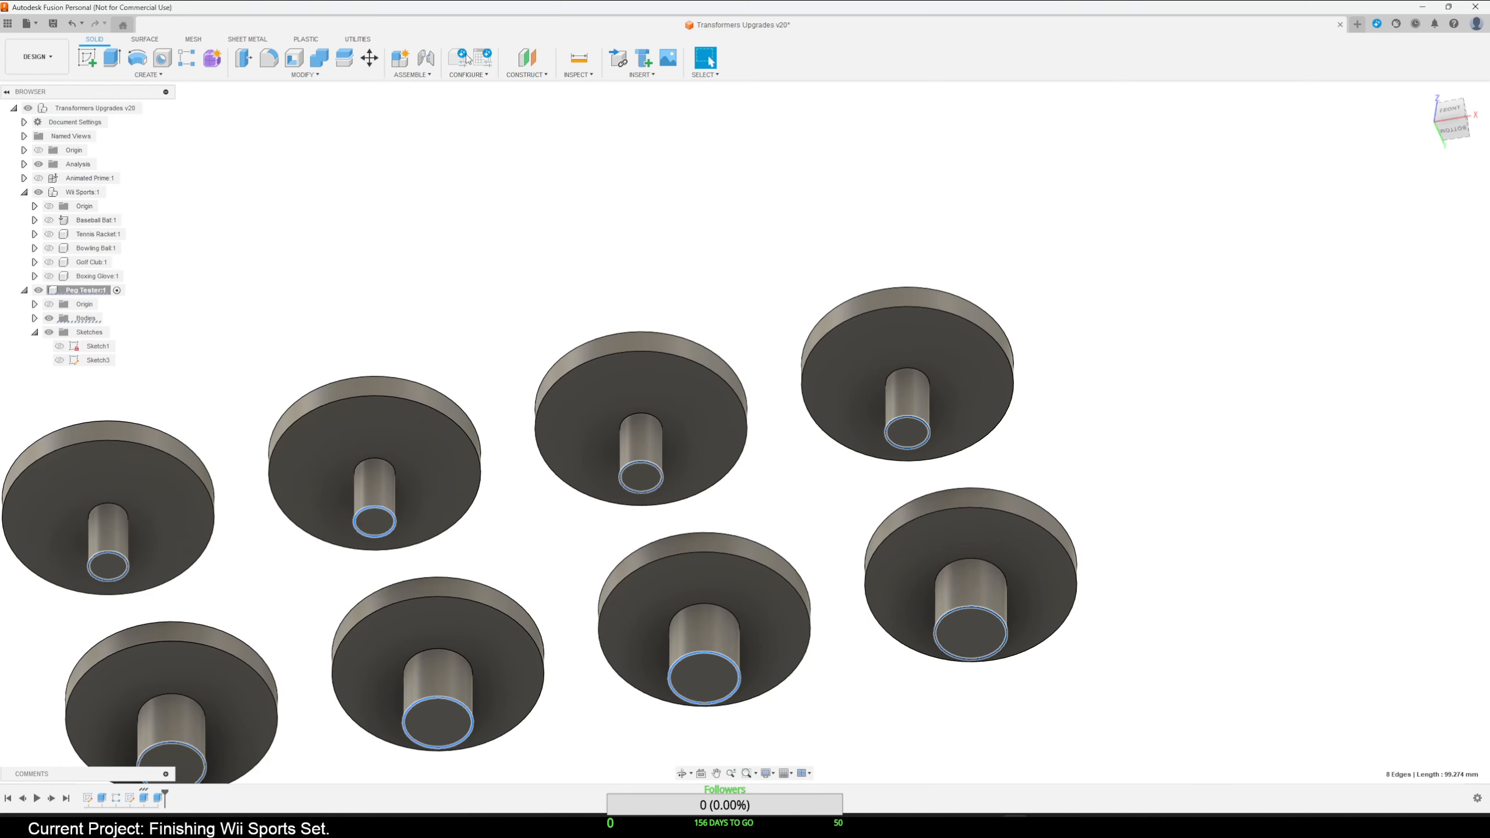
click(295, 78)
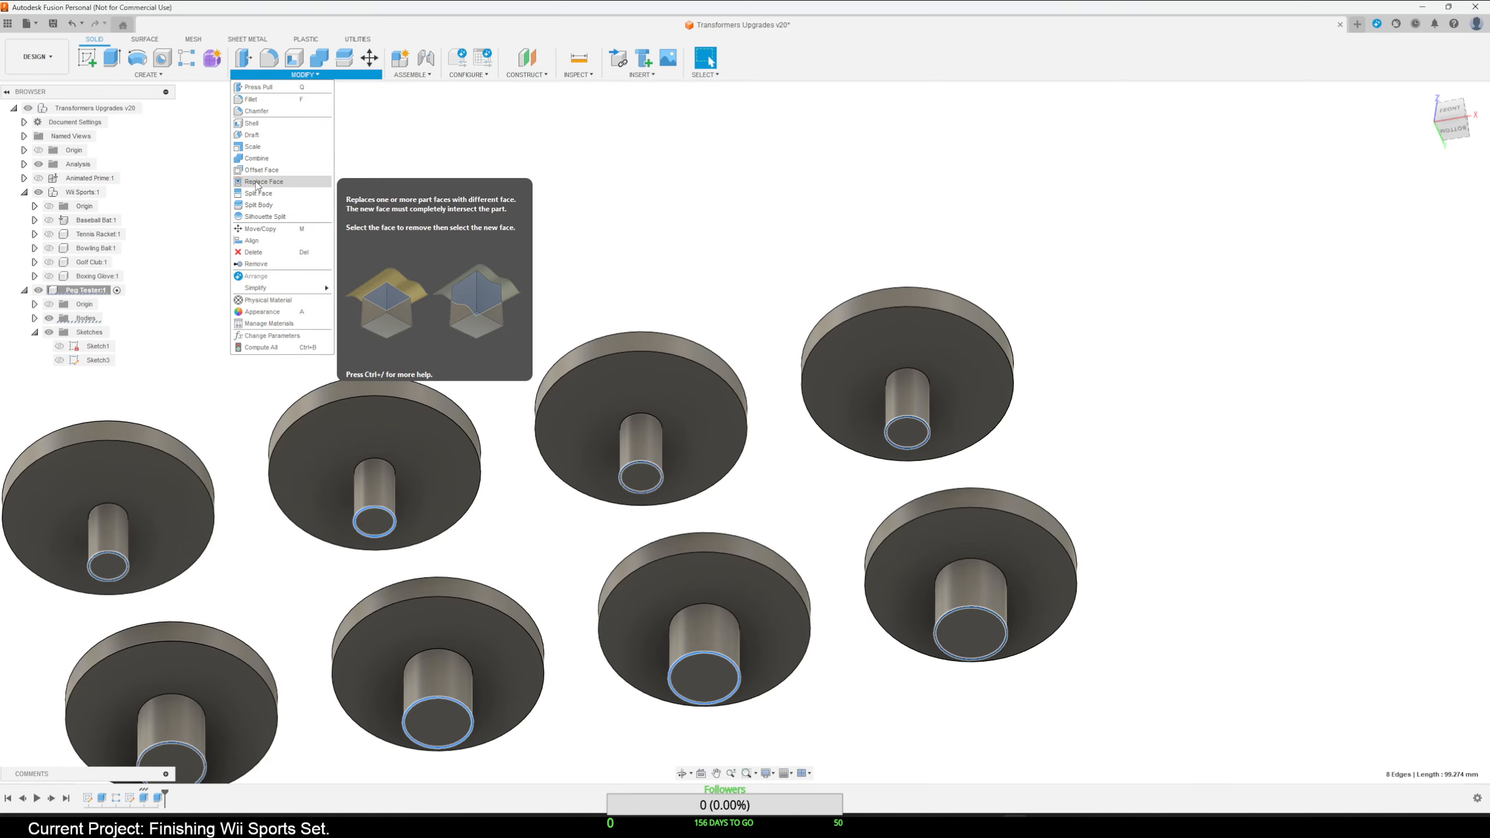
click(257, 112)
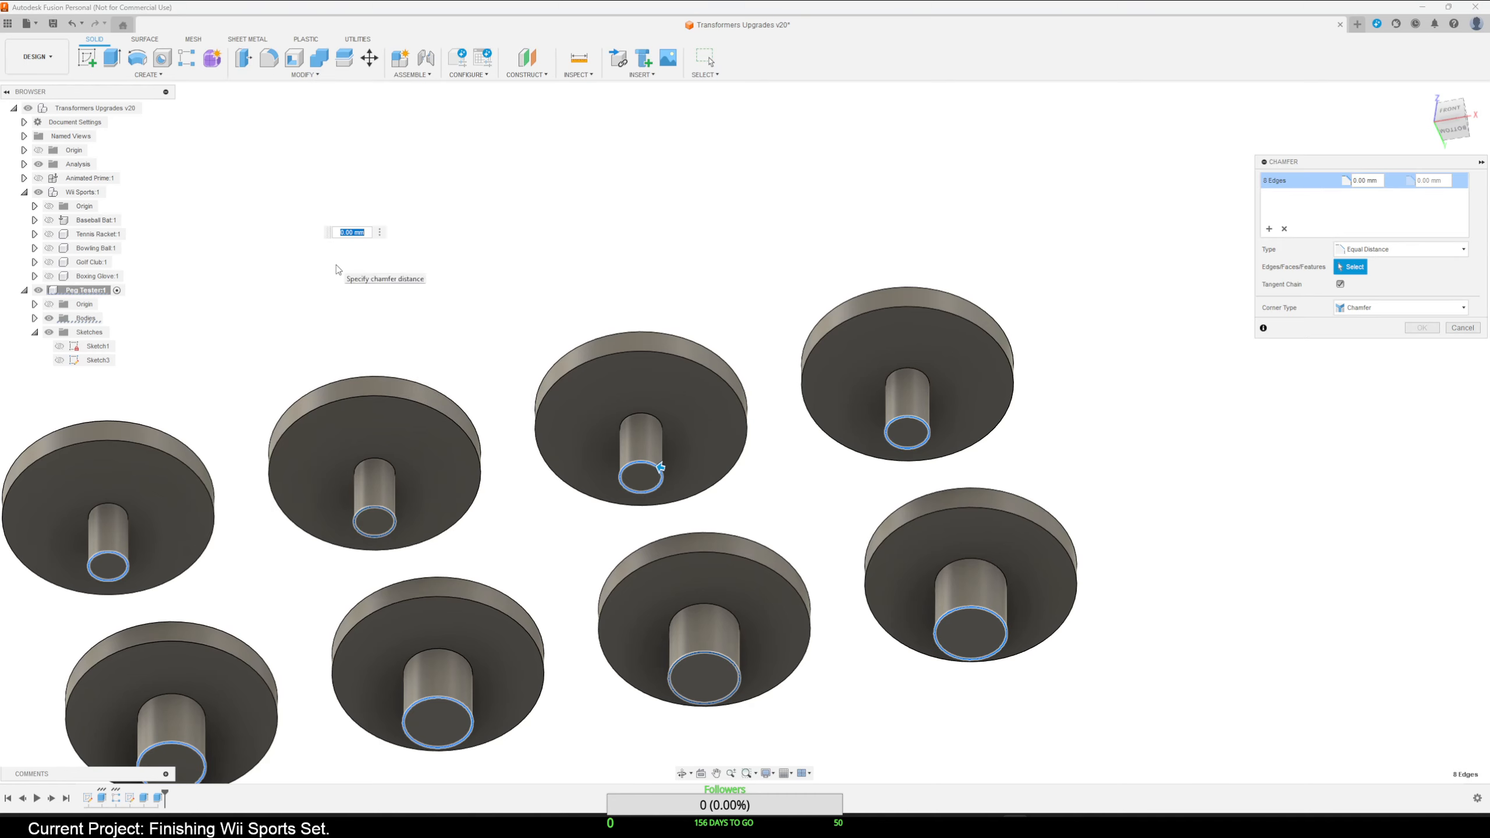
text(.1)
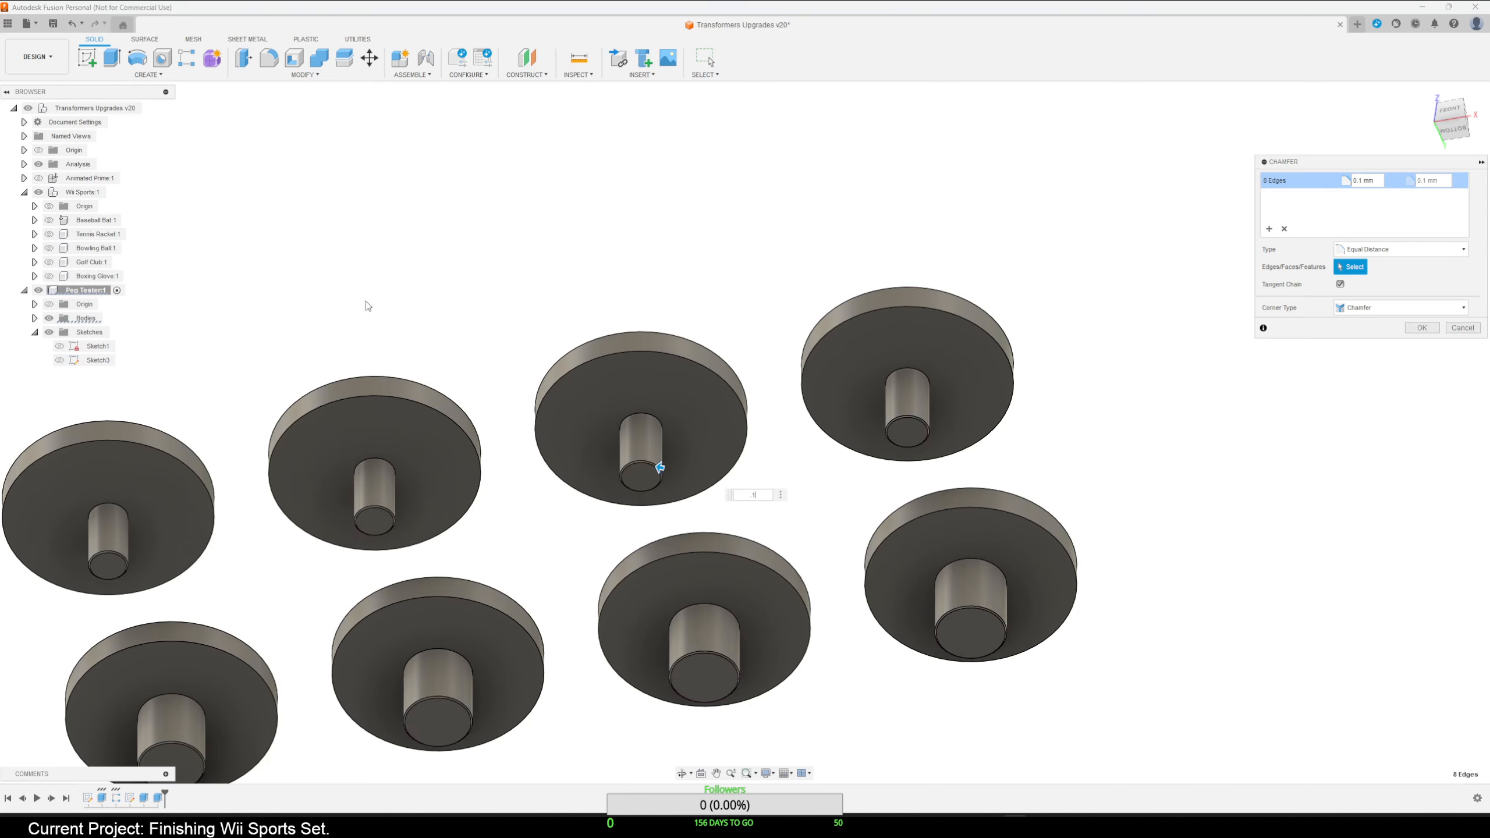
click(1422, 328)
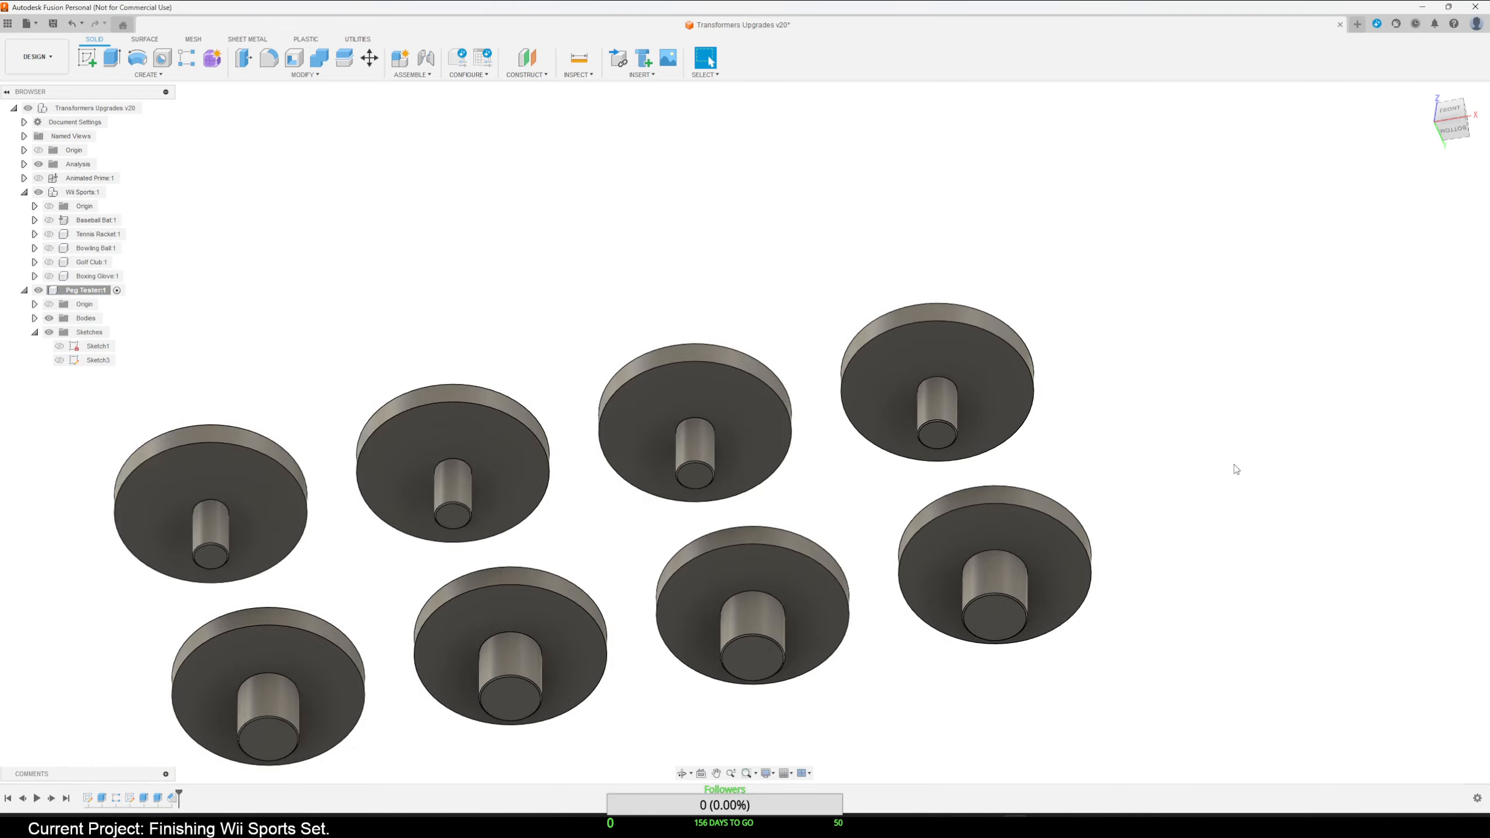
Save the design as a new version, keeping the description User Saved.
shift+middle_drag(1234, 466, 1232, 571)
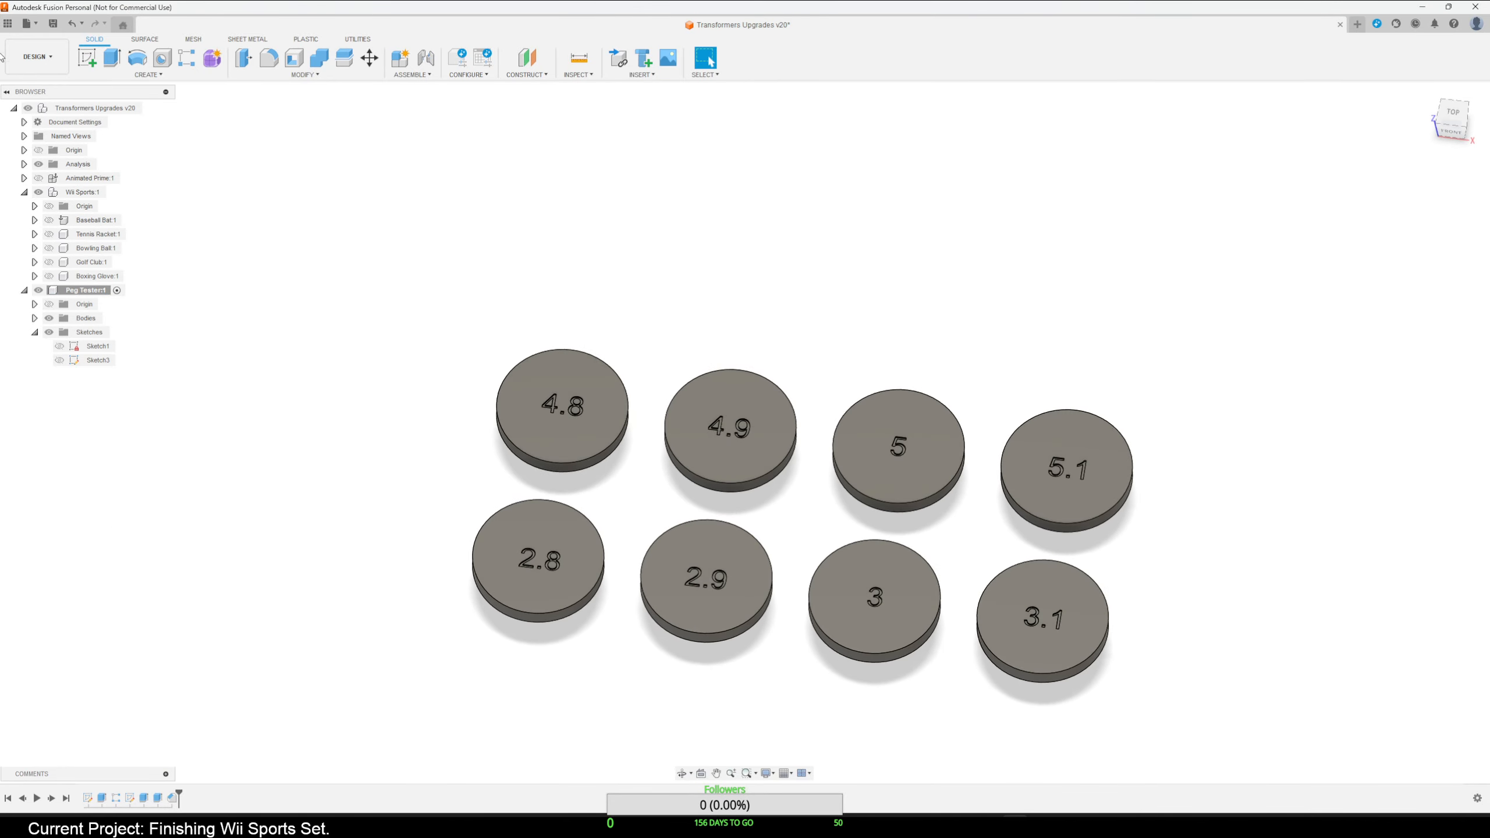
click(53, 23)
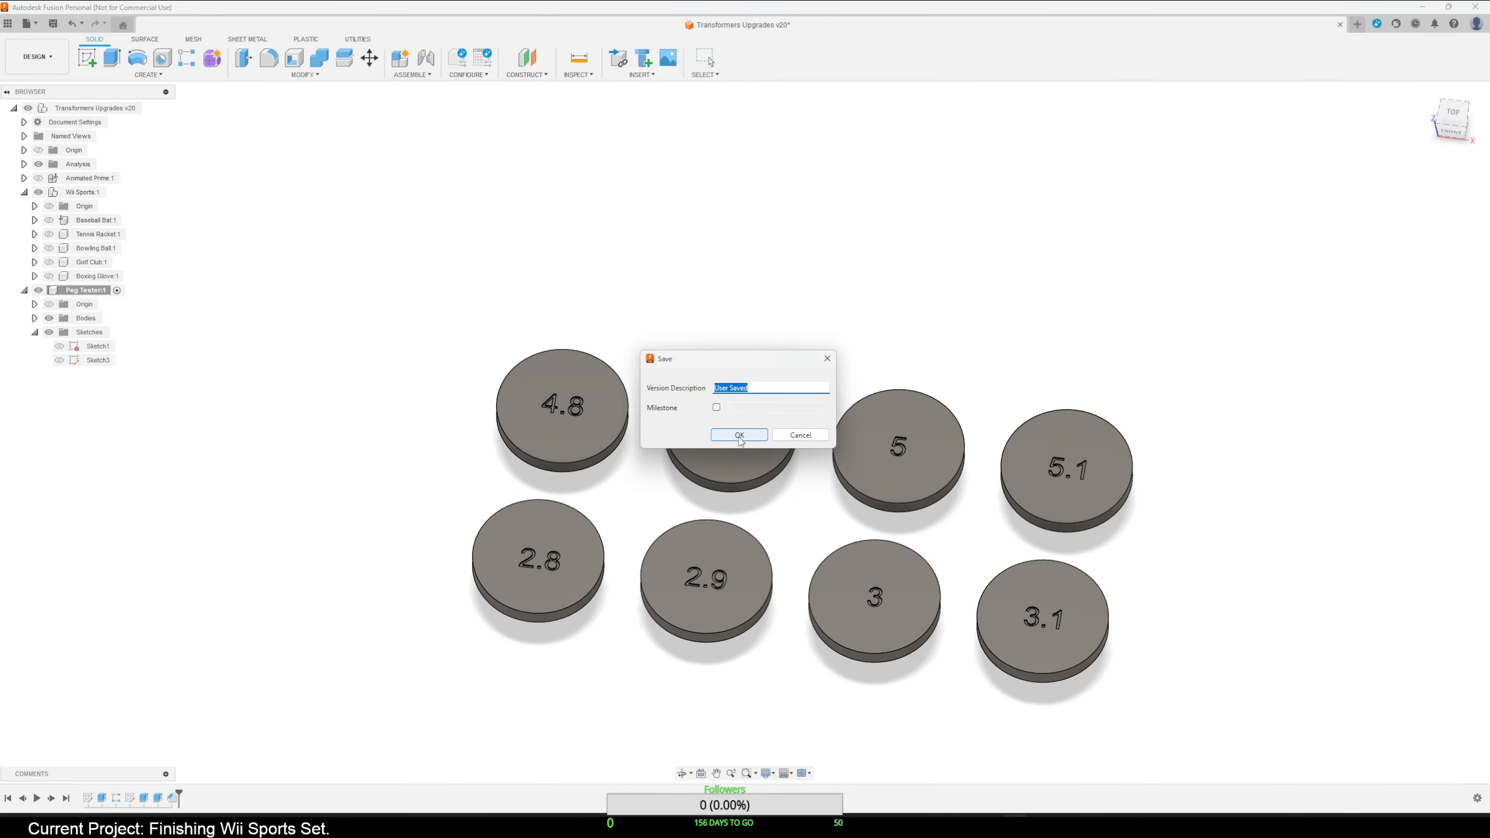
click(762, 439)
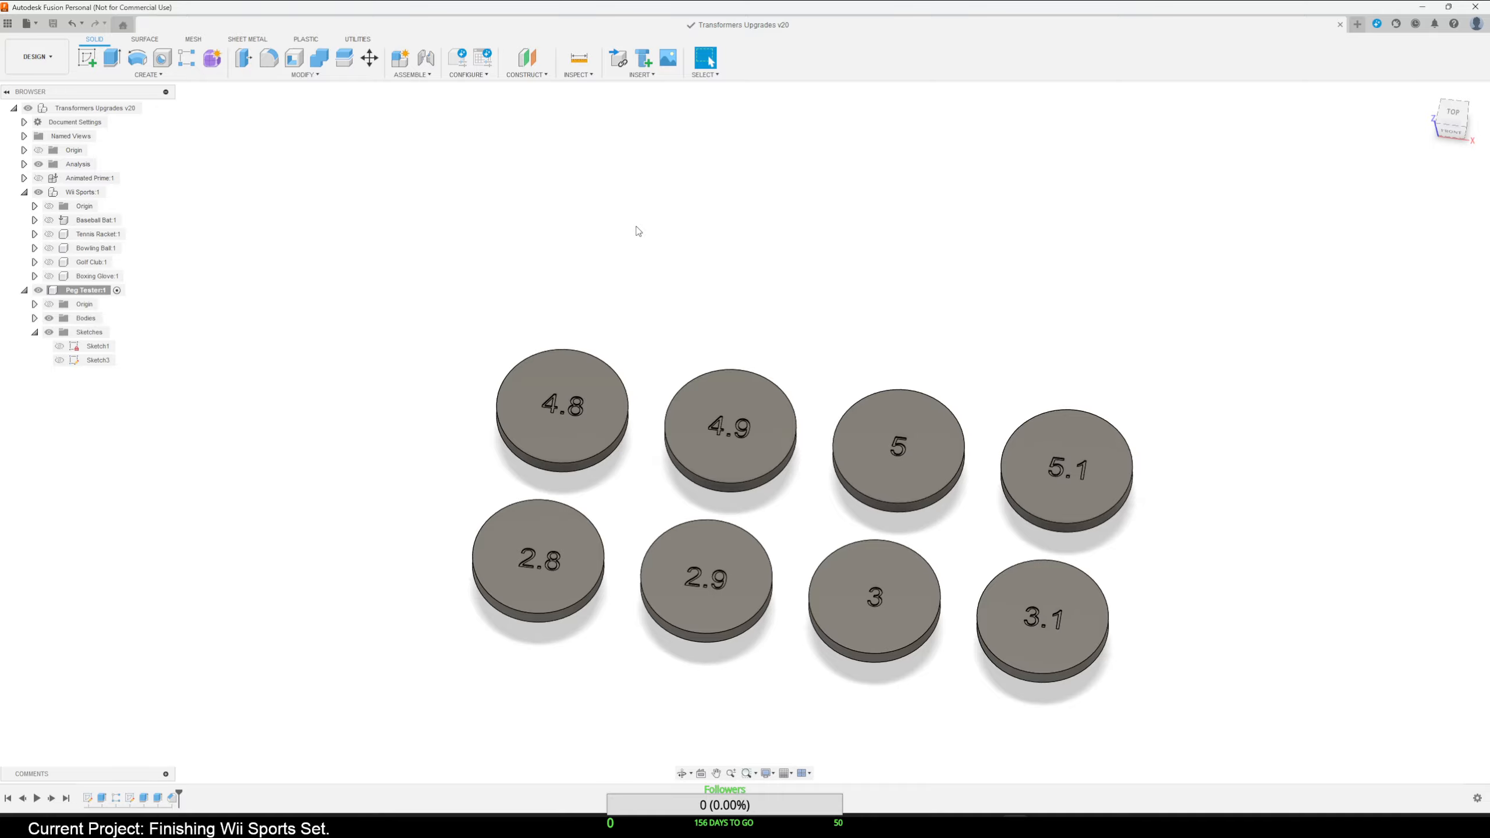
scroll(653, 360, down, 2)
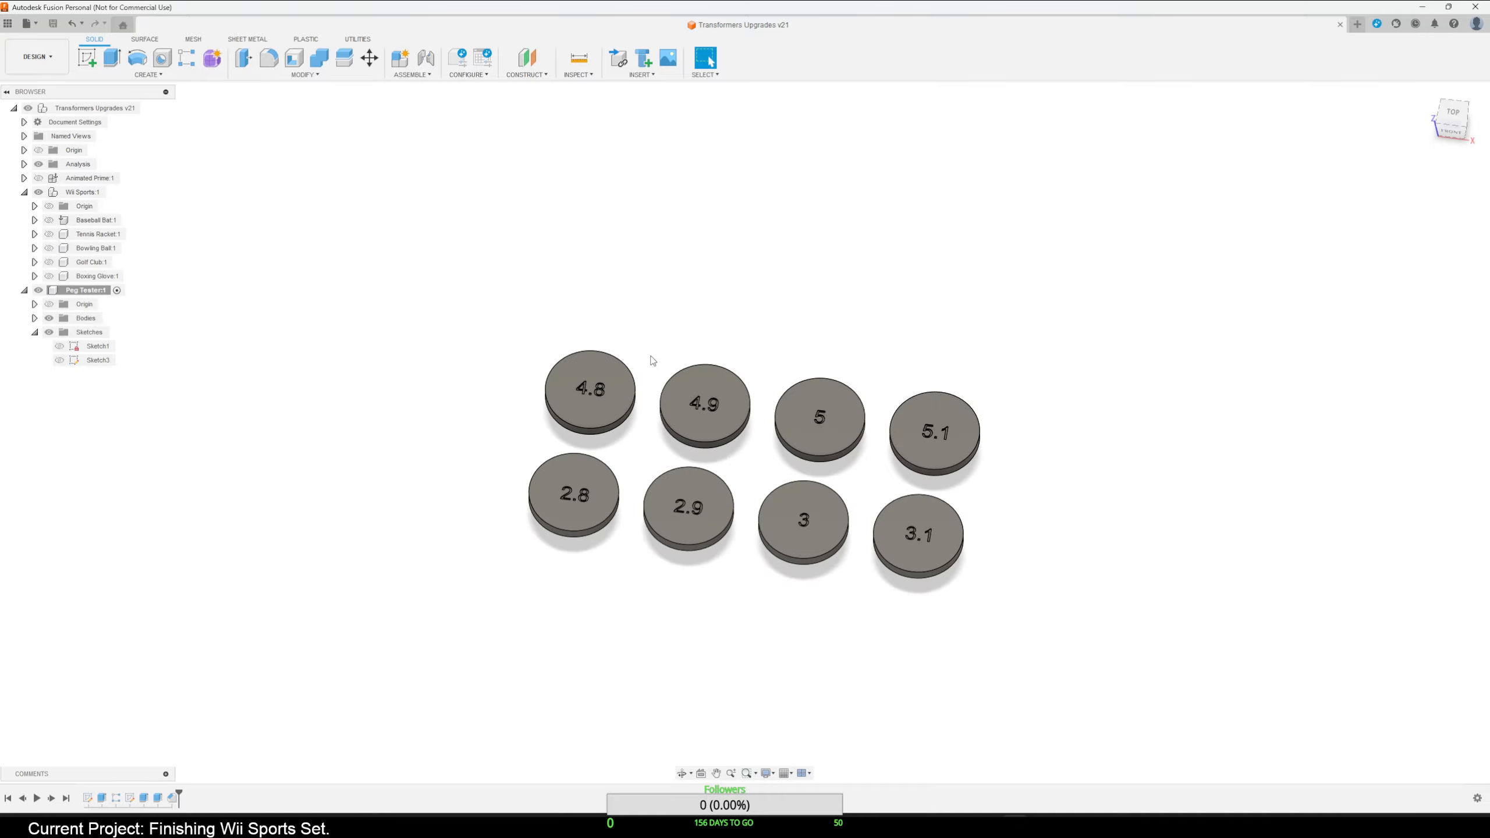
middle_drag(830, 306, 986, 353)
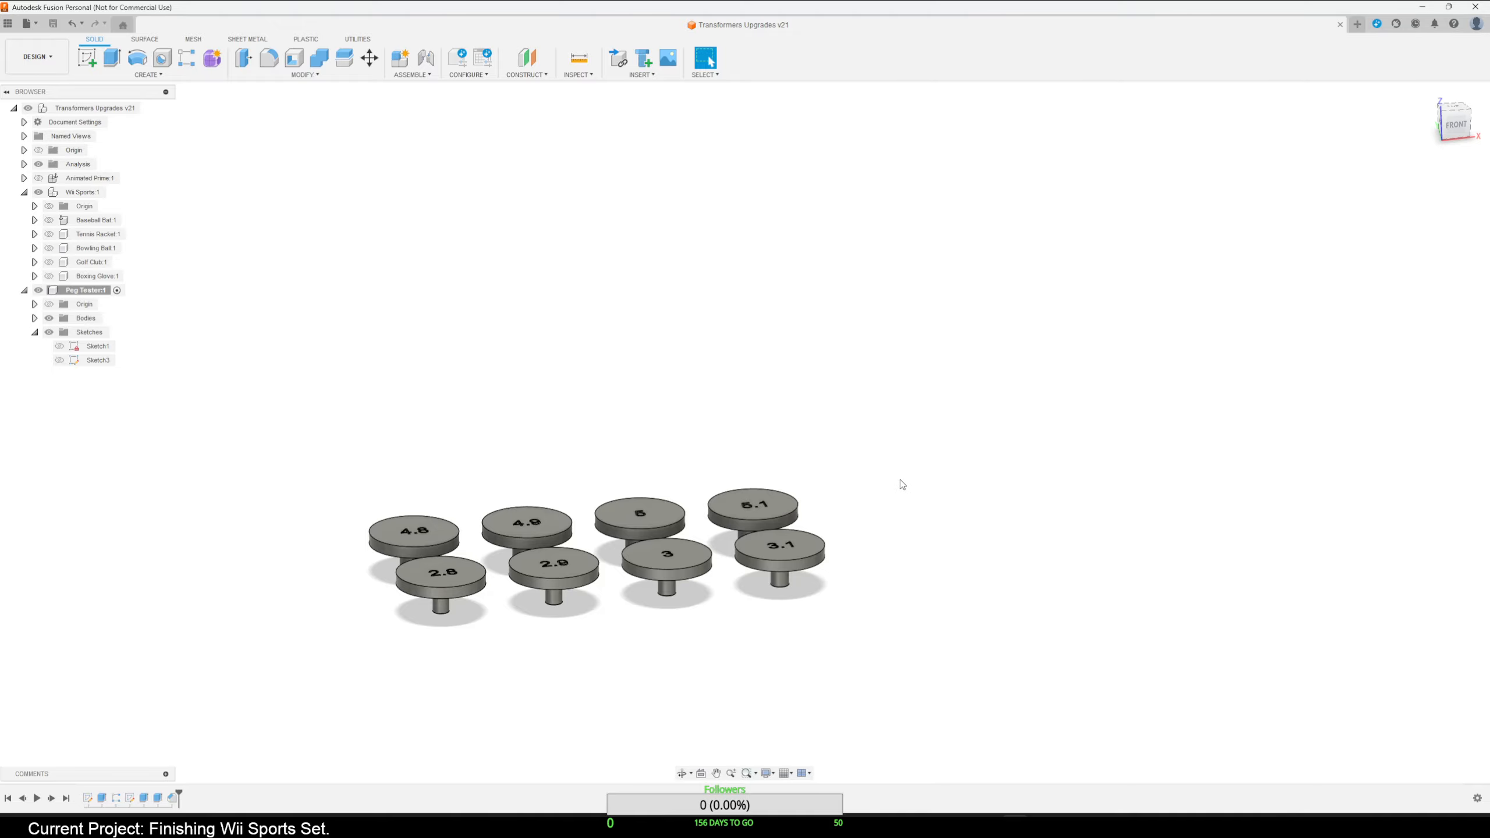
shift+middle_drag(902, 485, 890, 523)
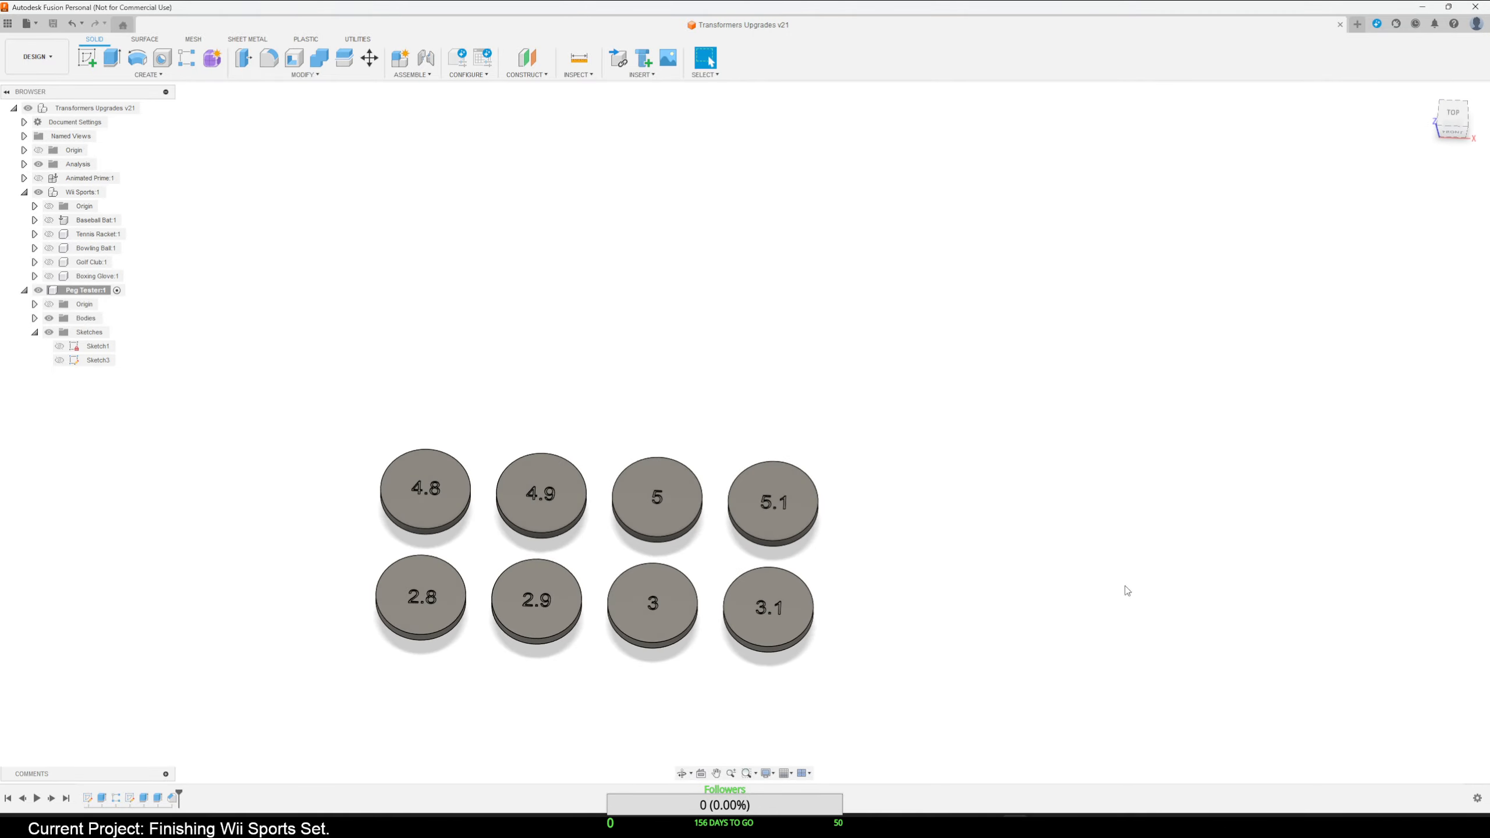